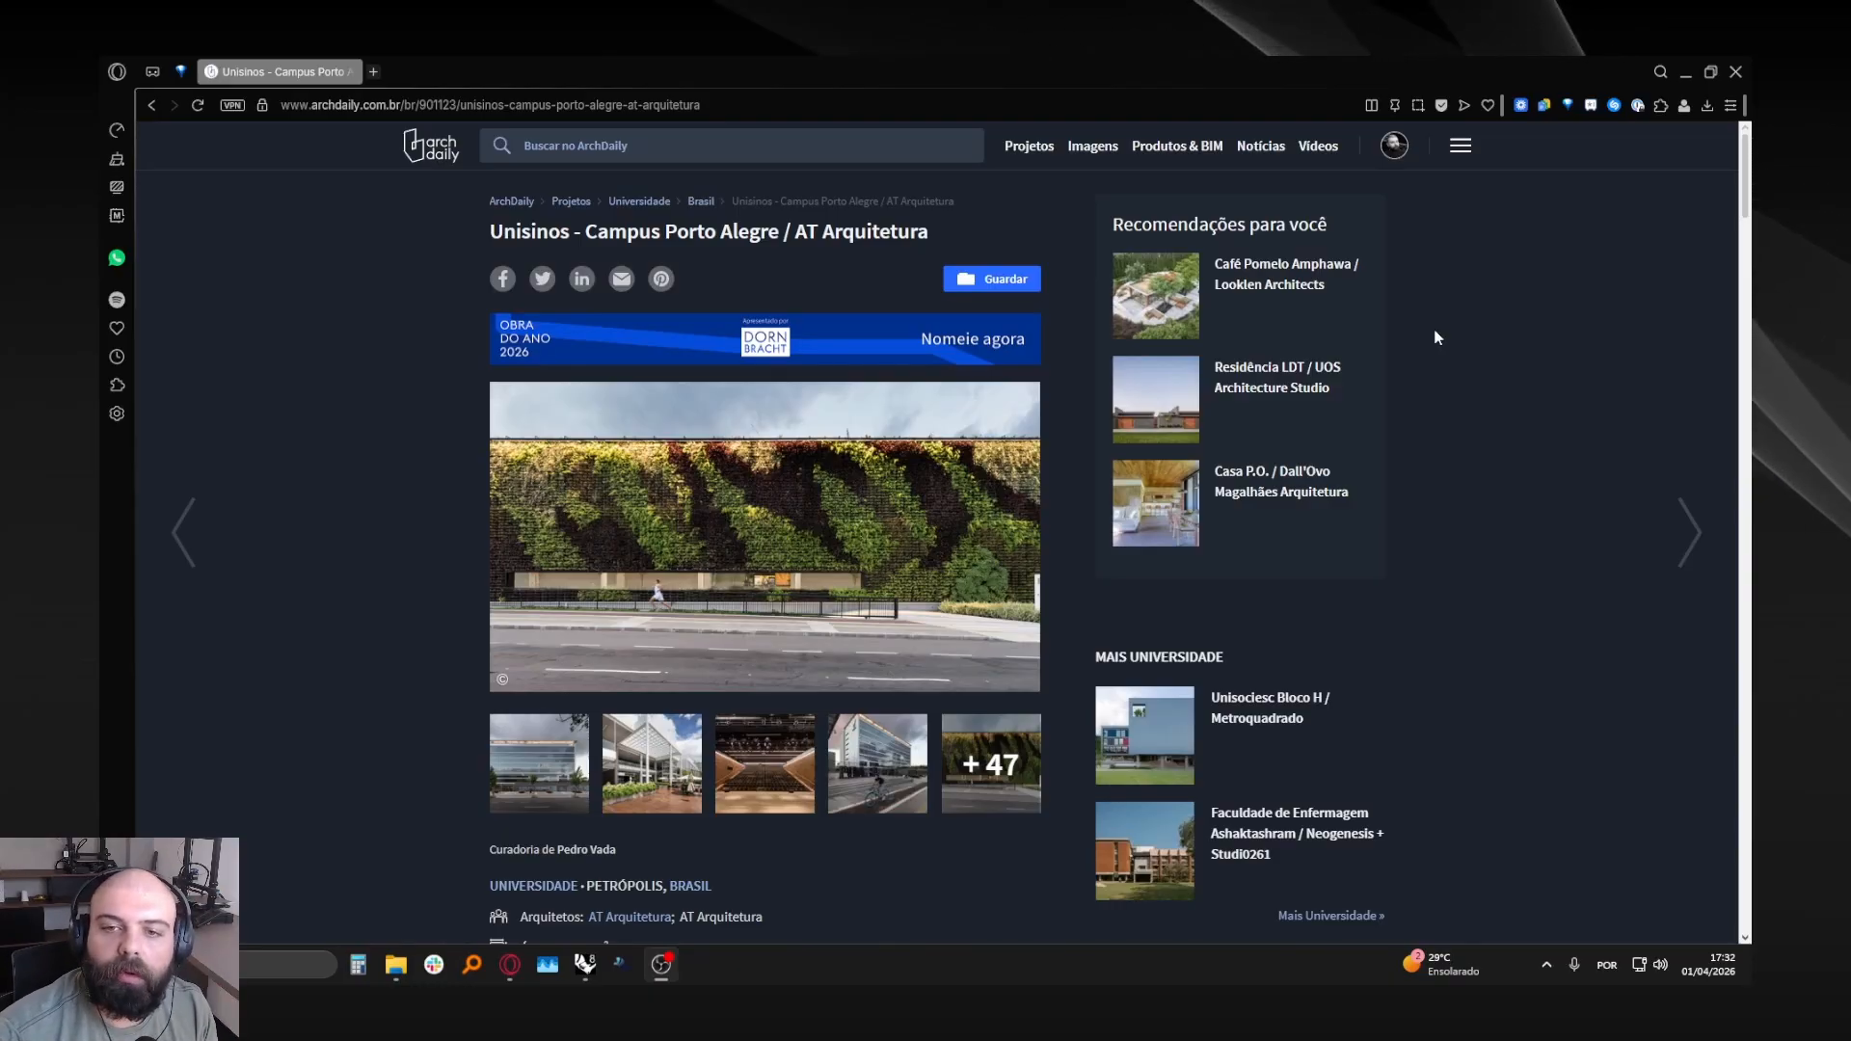
- Open the Unisinos Campus Porto Alegre photo gallery, browse the facade images, and return to the first green-wall photo
{"action": "left_click", "coordinate": [770, 521]}
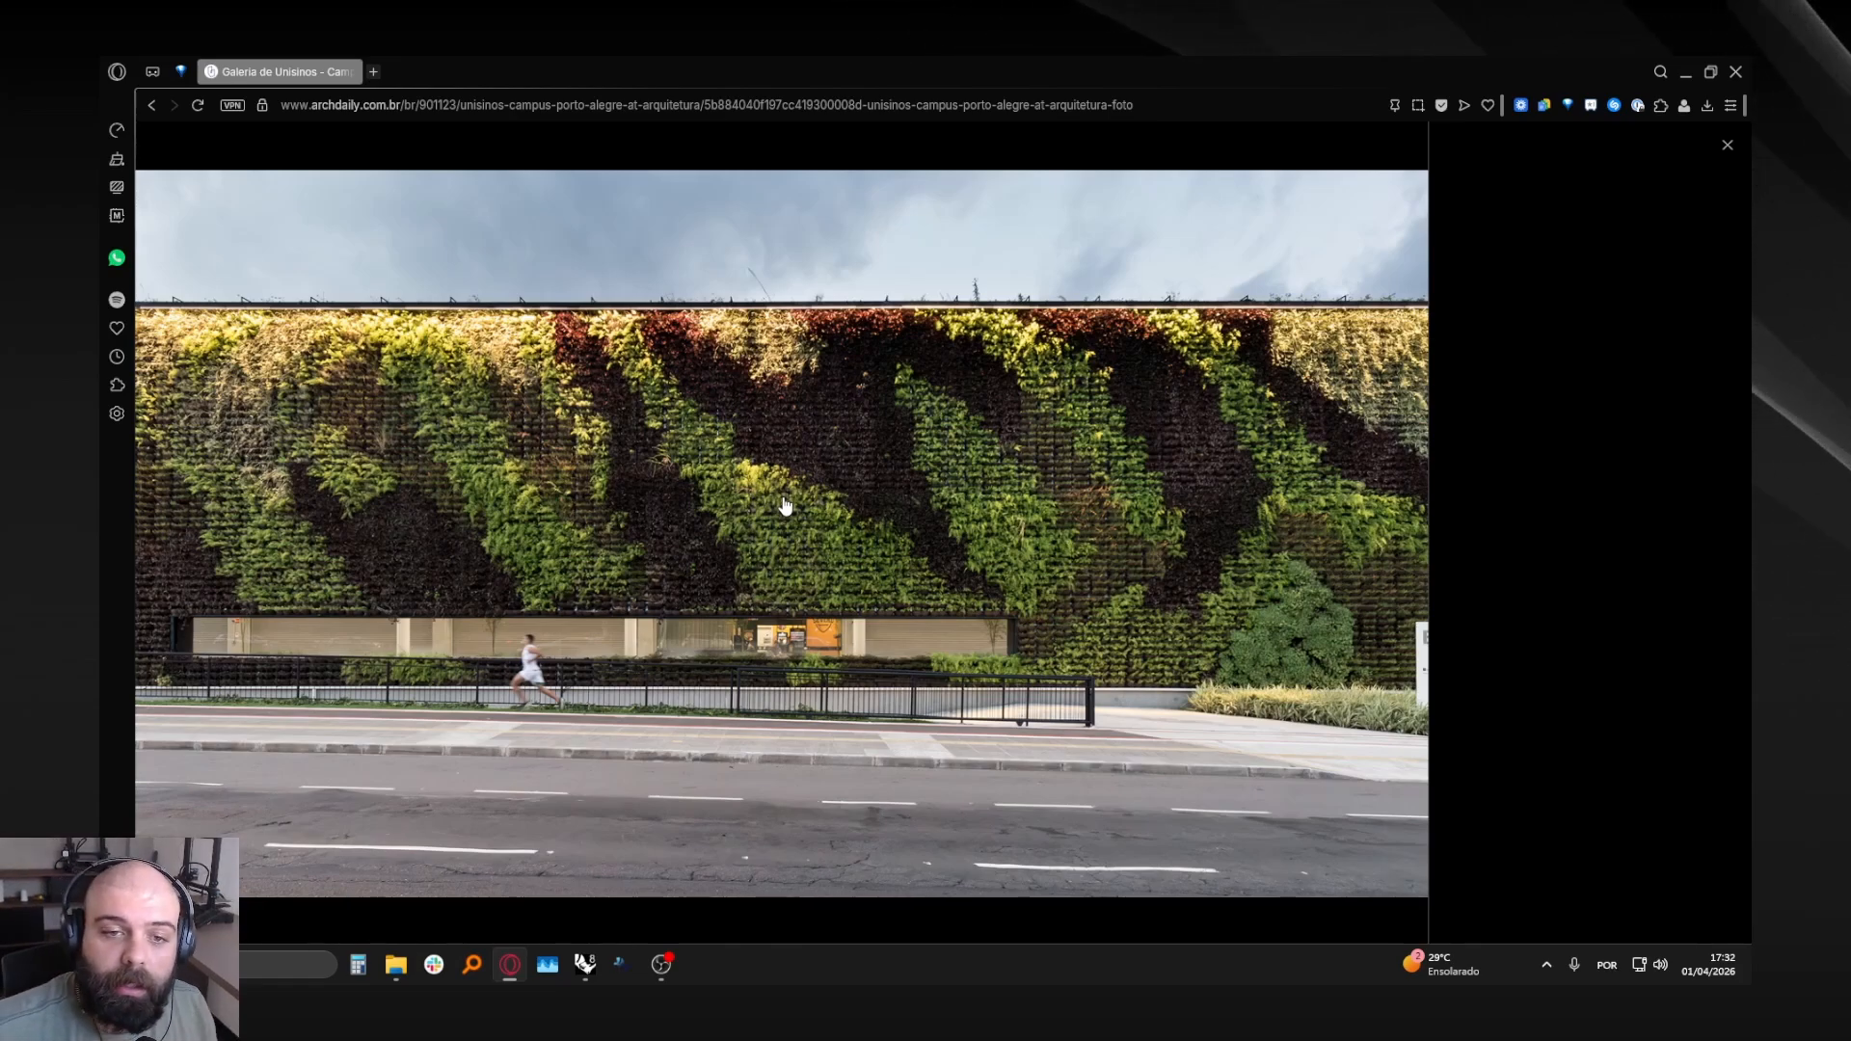
{"action": "mouse_move", "coordinate": [1261, 514]}
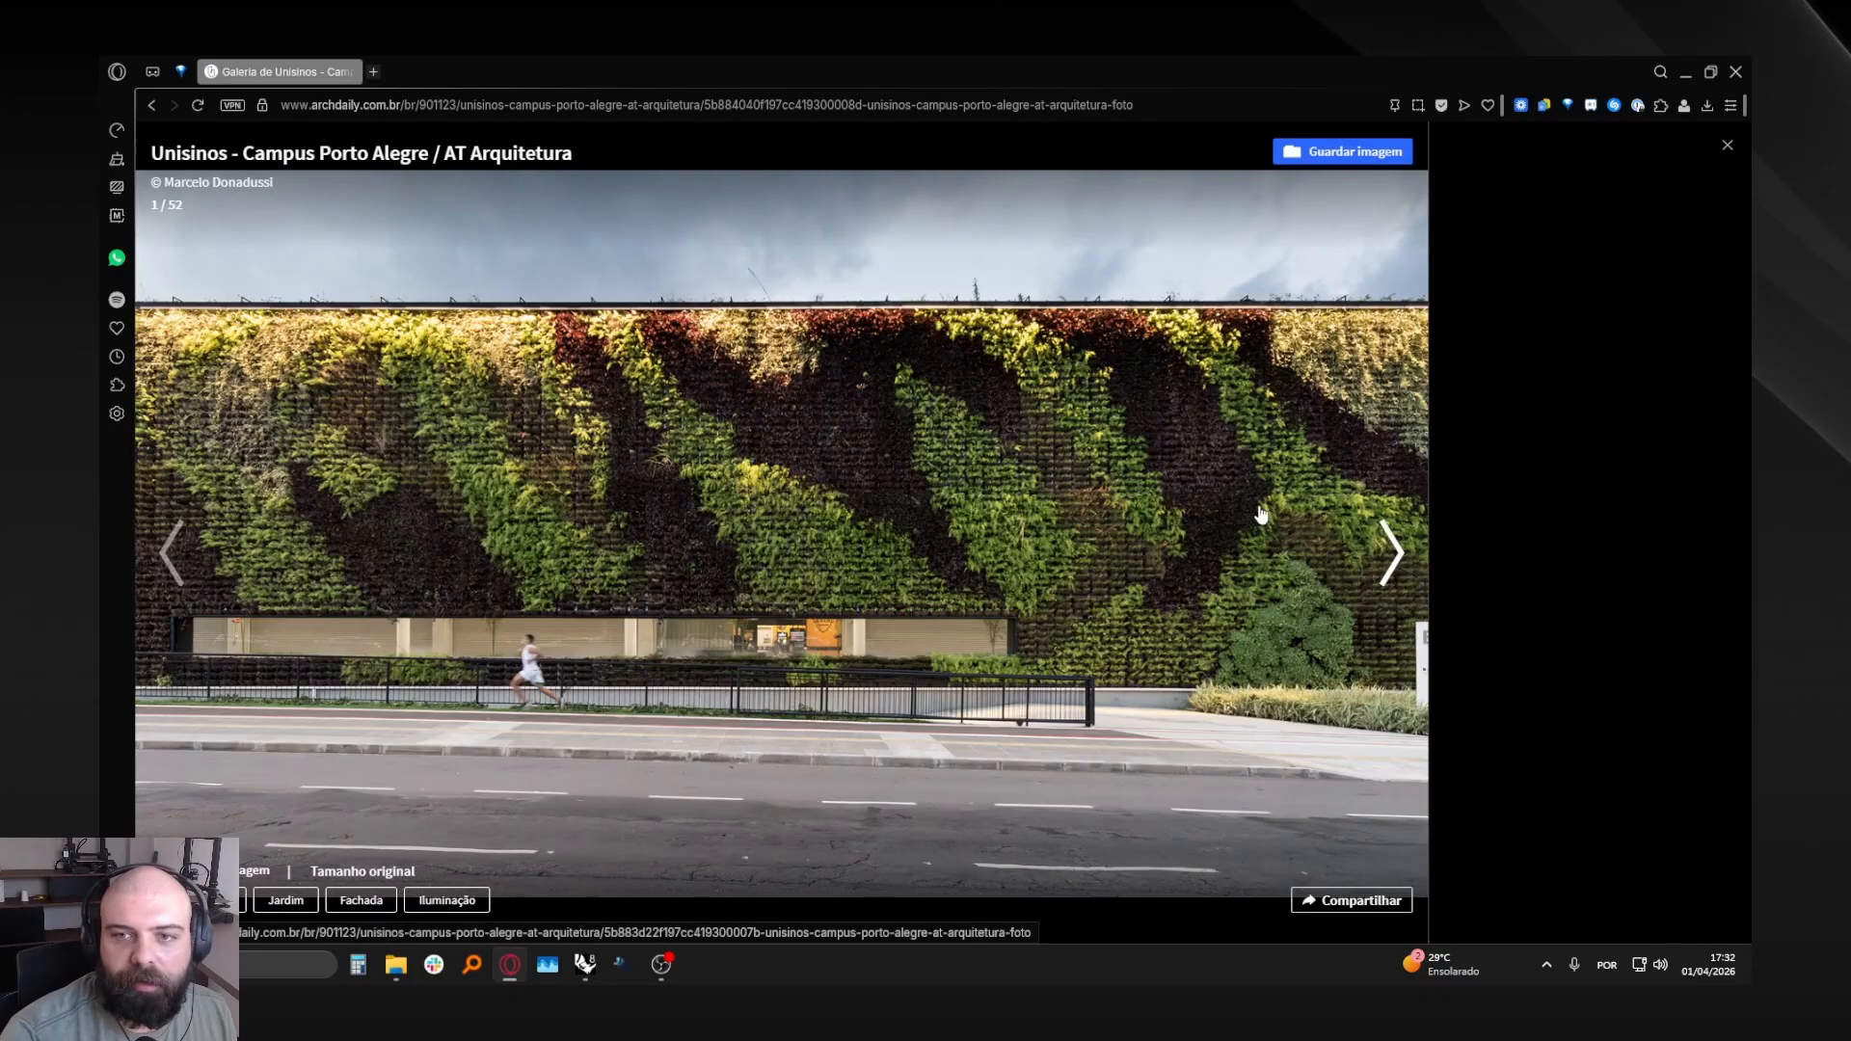
{"action": "left_click", "coordinate": [1394, 559]}
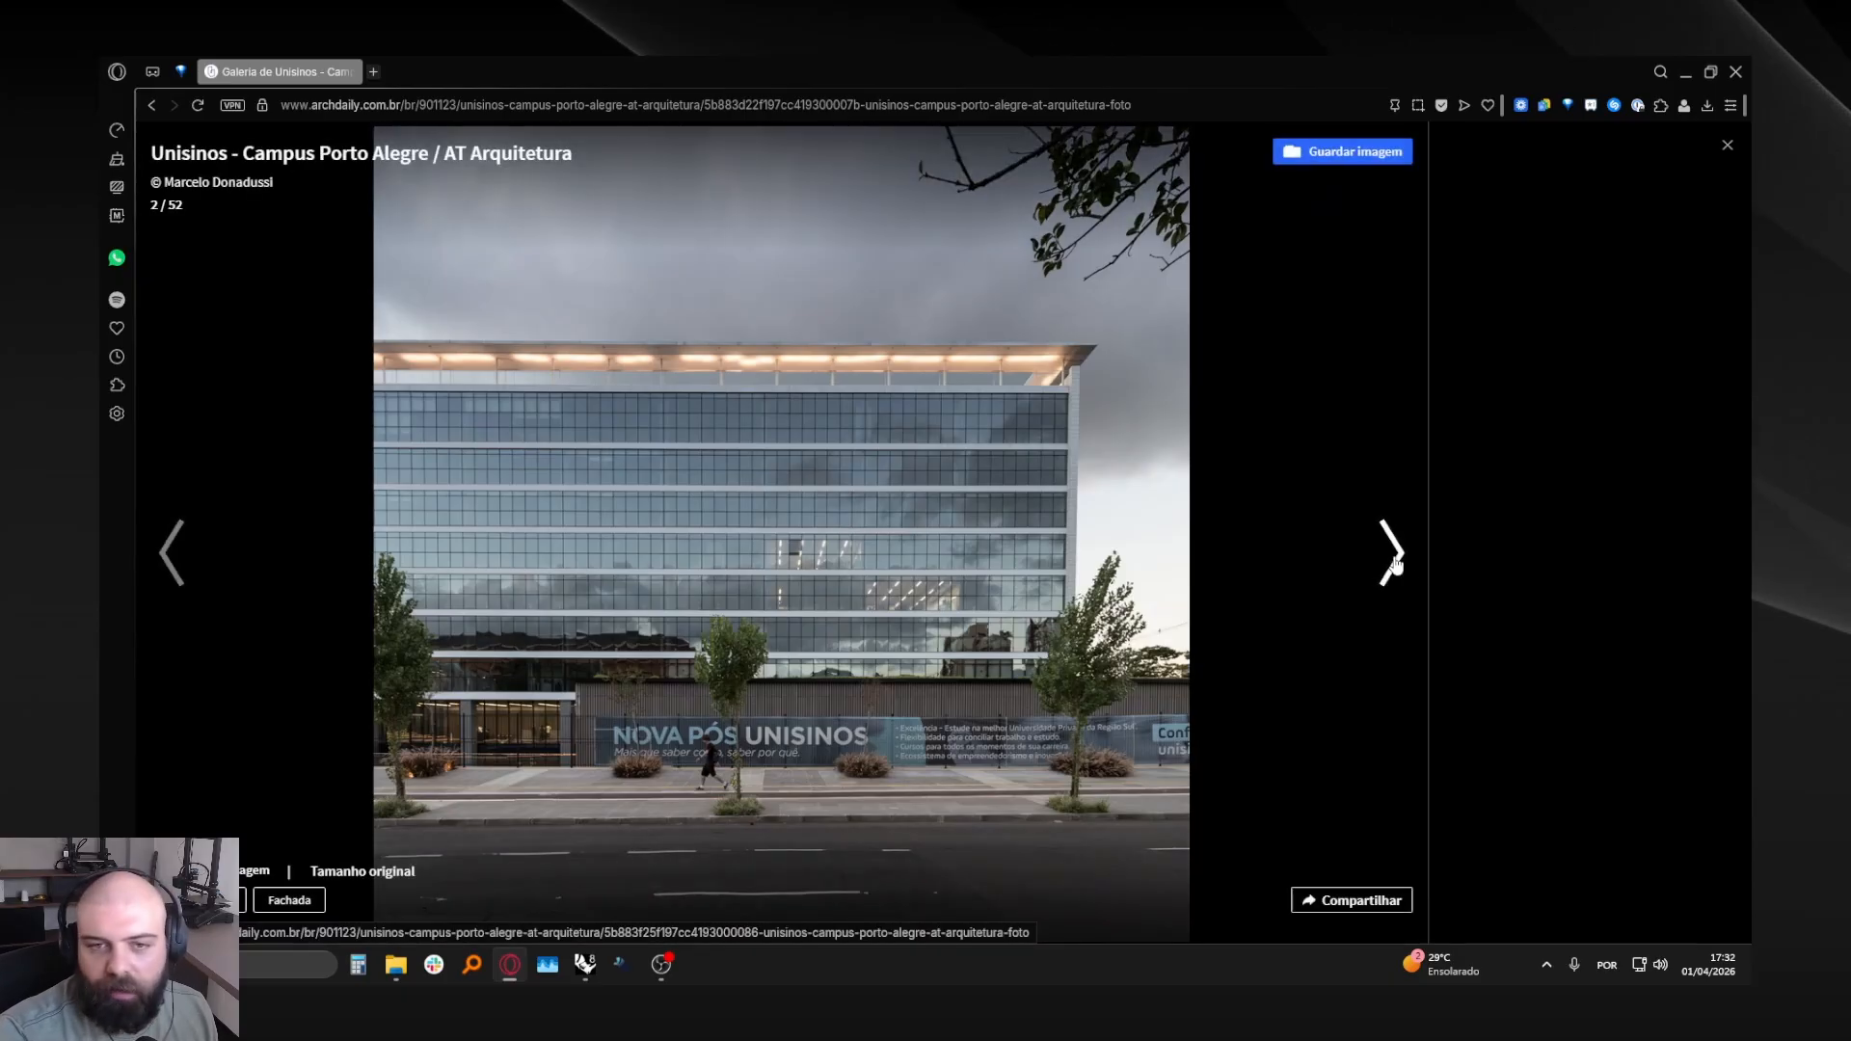
{"action": "left_click", "coordinate": [1392, 559]}
{"action": "left_click", "coordinate": [1390, 558]}
{"action": "left_click", "coordinate": [1387, 558]}
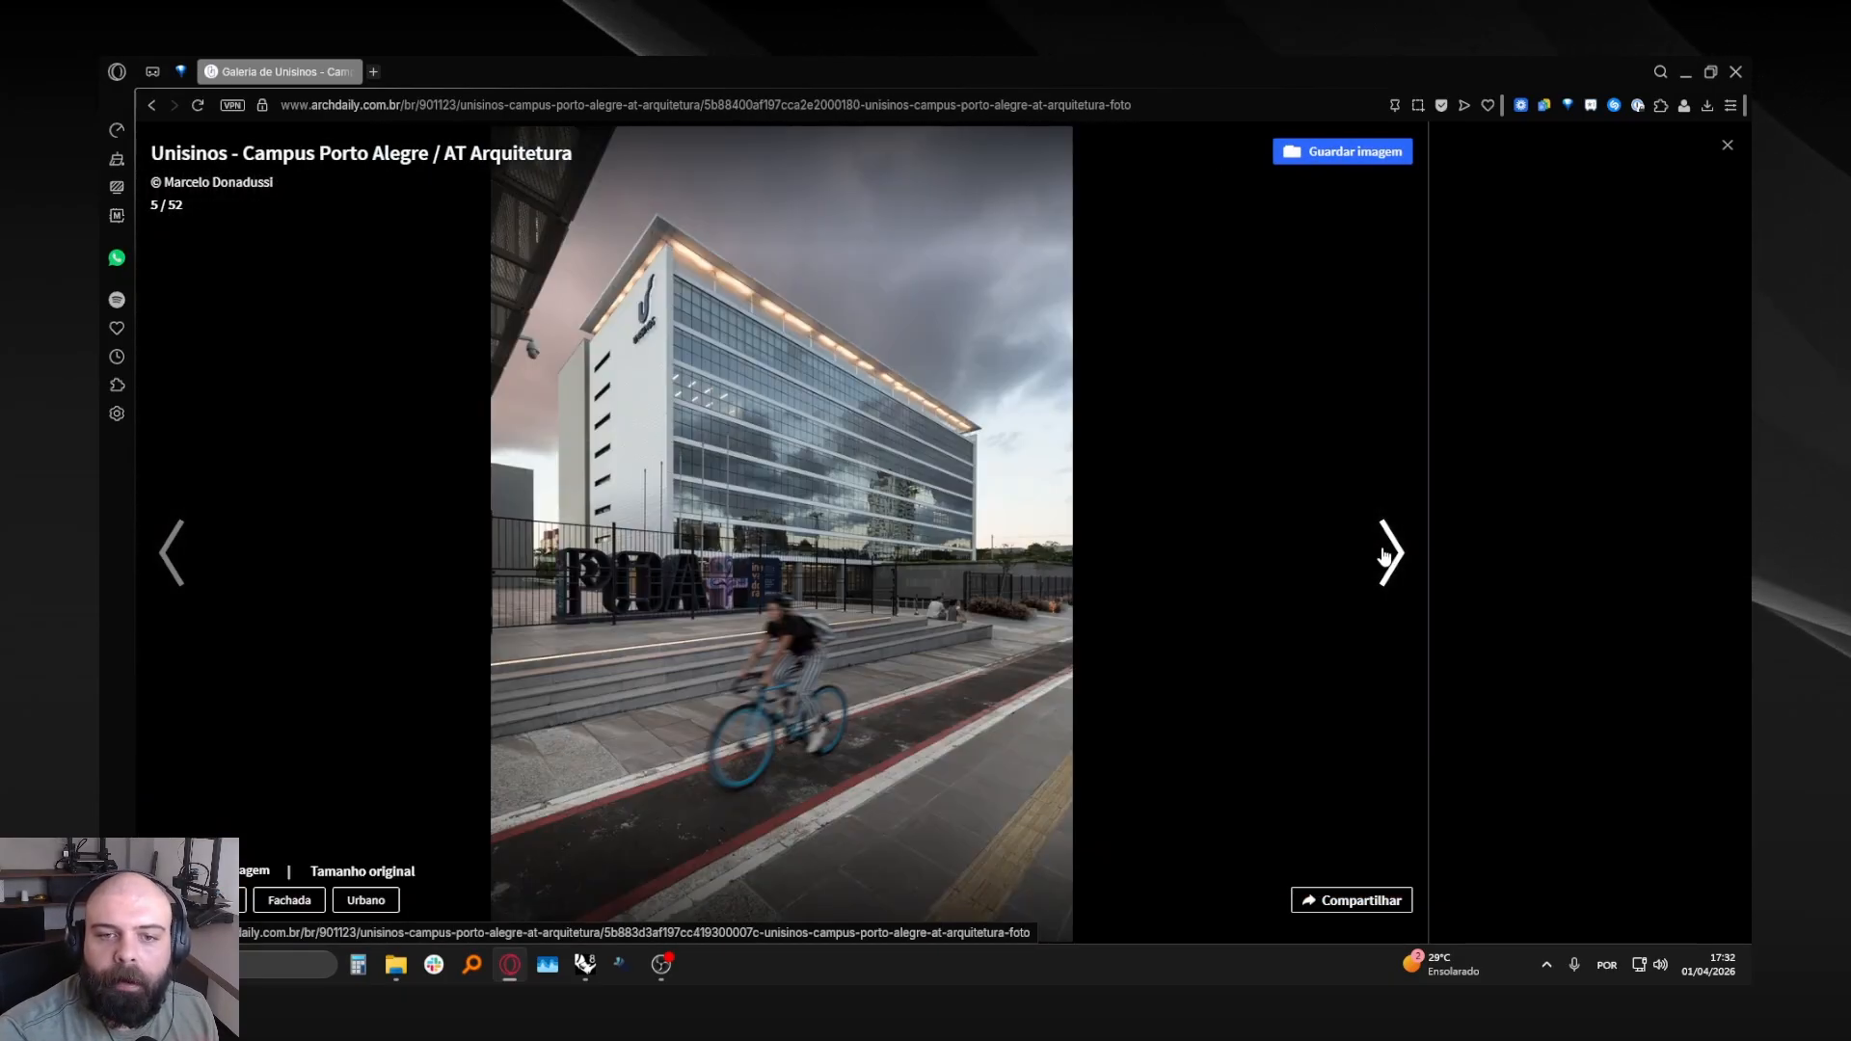
{"action": "left_click", "coordinate": [1386, 557]}
{"action": "left_click", "coordinate": [1386, 556]}
{"action": "left_click", "coordinate": [181, 548]}
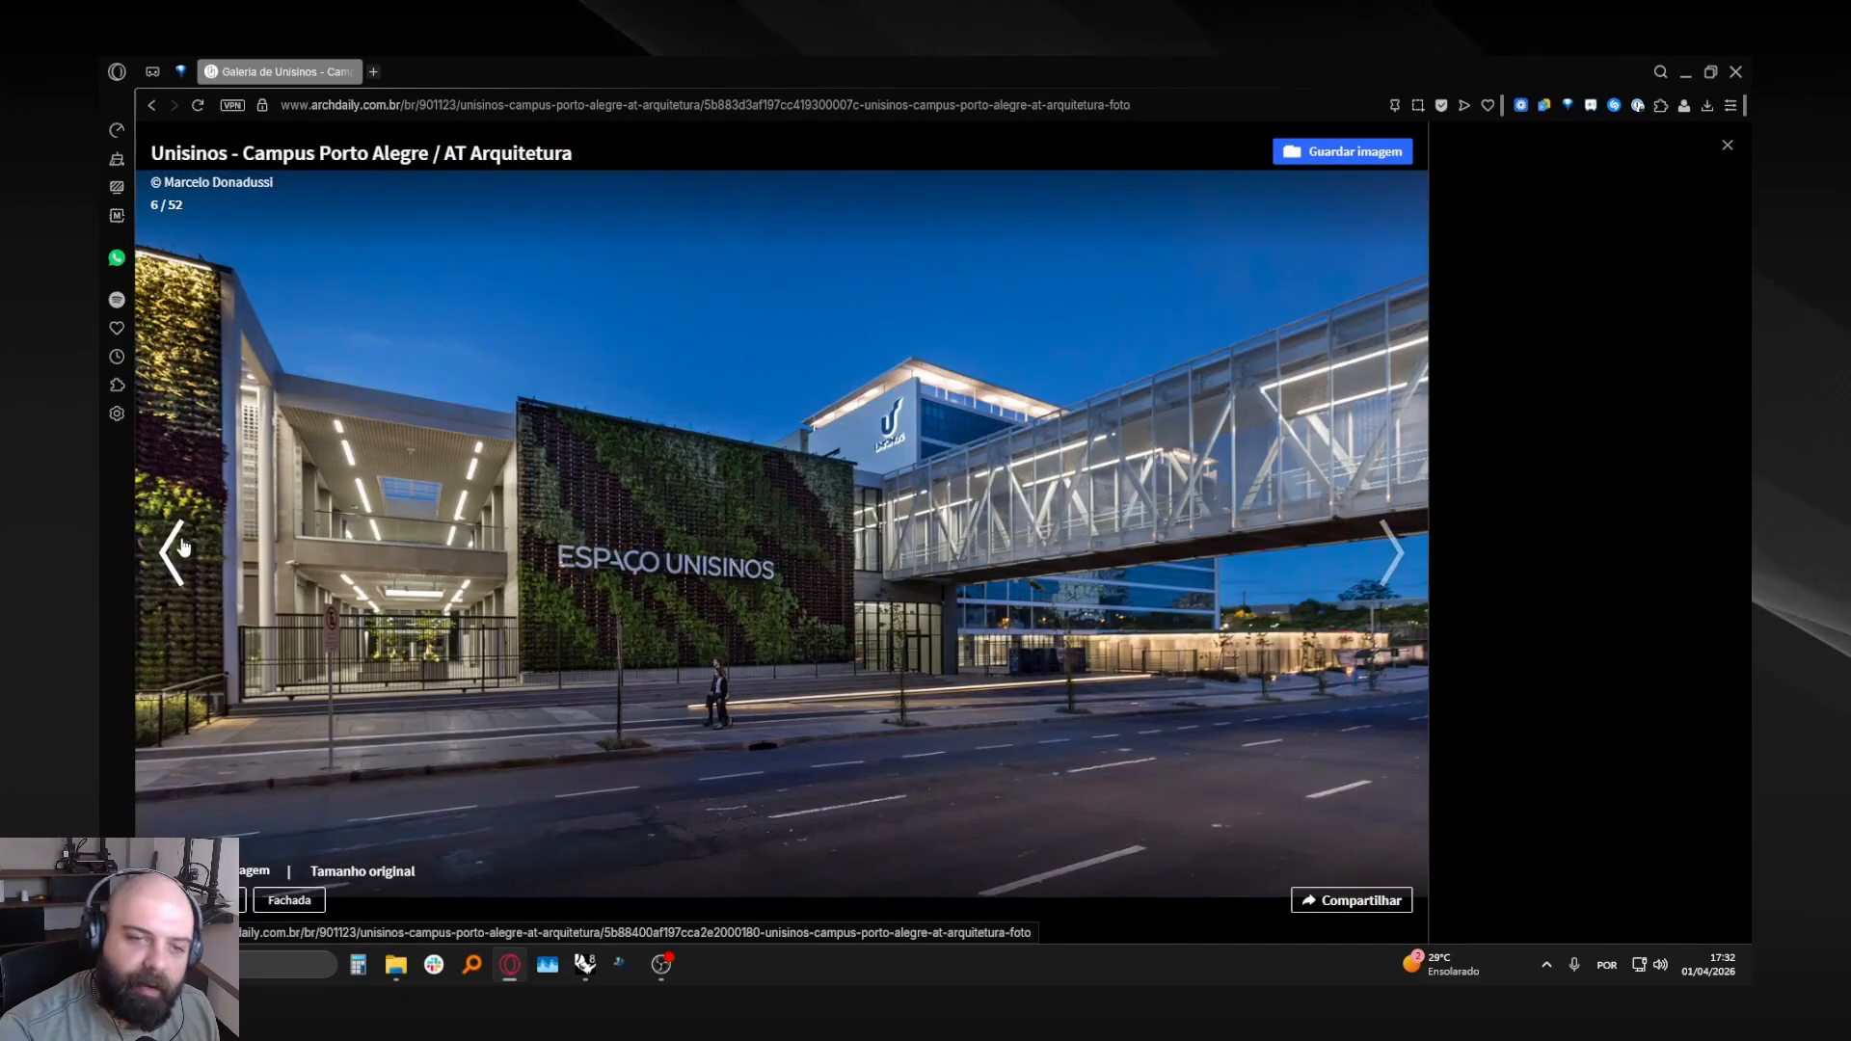
{"action": "left_click", "coordinate": [182, 547]}
{"action": "left_click", "coordinate": [184, 547]}
{"action": "left_click", "coordinate": [183, 546]}
{"action": "left_click", "coordinate": [183, 546]}
{"action": "left_click", "coordinate": [183, 546]}
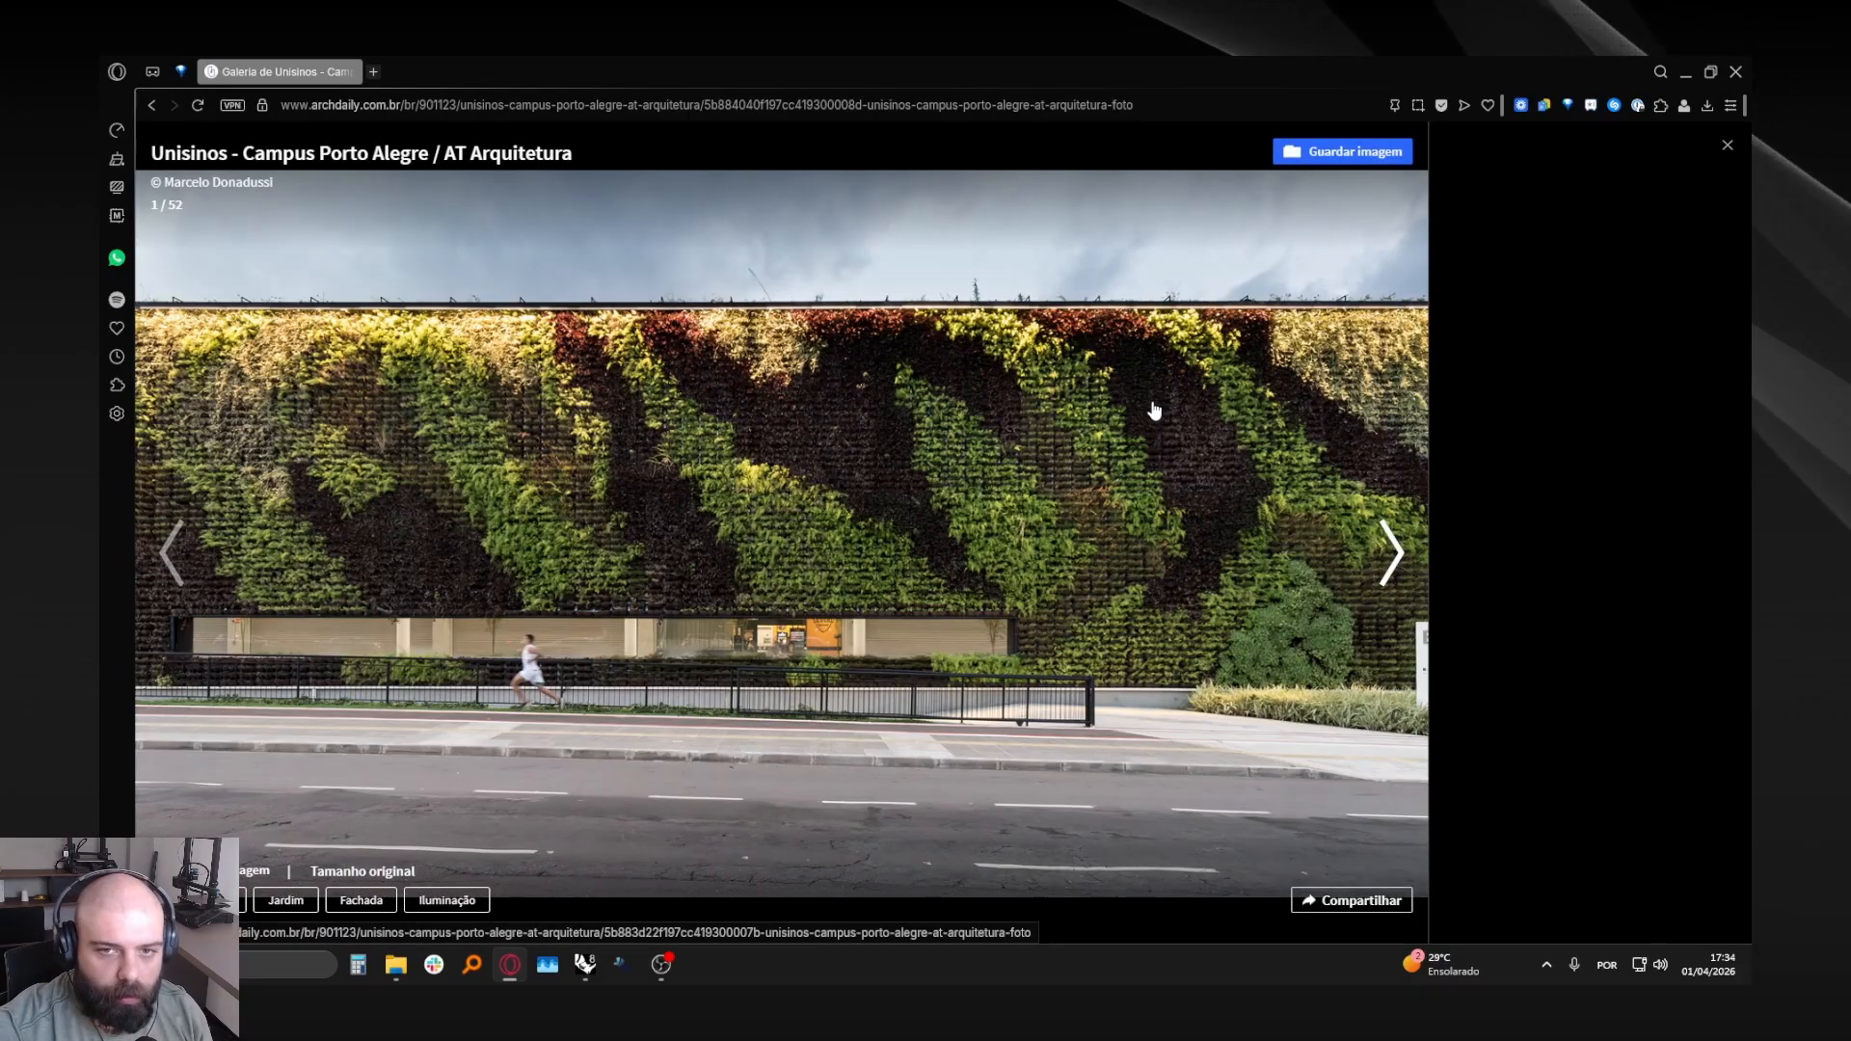
- Minimize the browser and the FACHADA UNISINOS folder window to switch to Rhino and Grasshopper
{"action": "left_click", "coordinate": [1685, 72]}
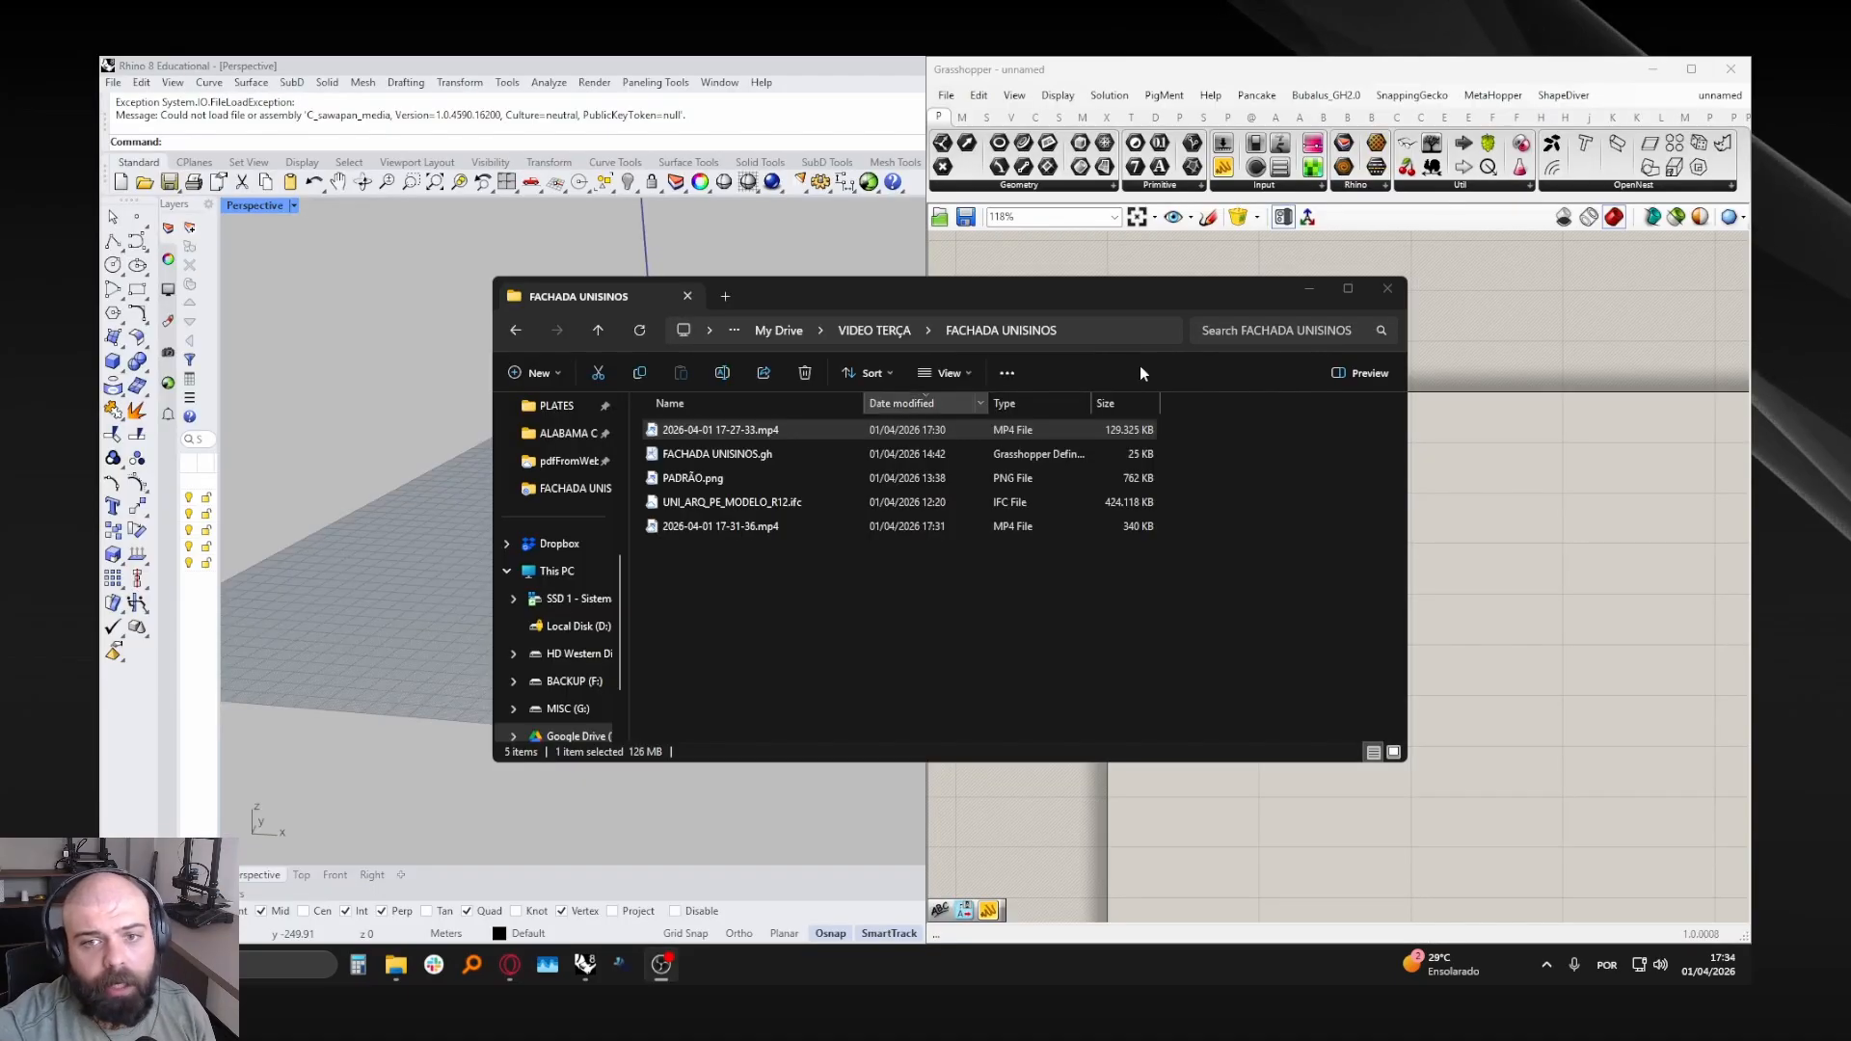
{"action": "left_click", "coordinate": [1309, 289]}
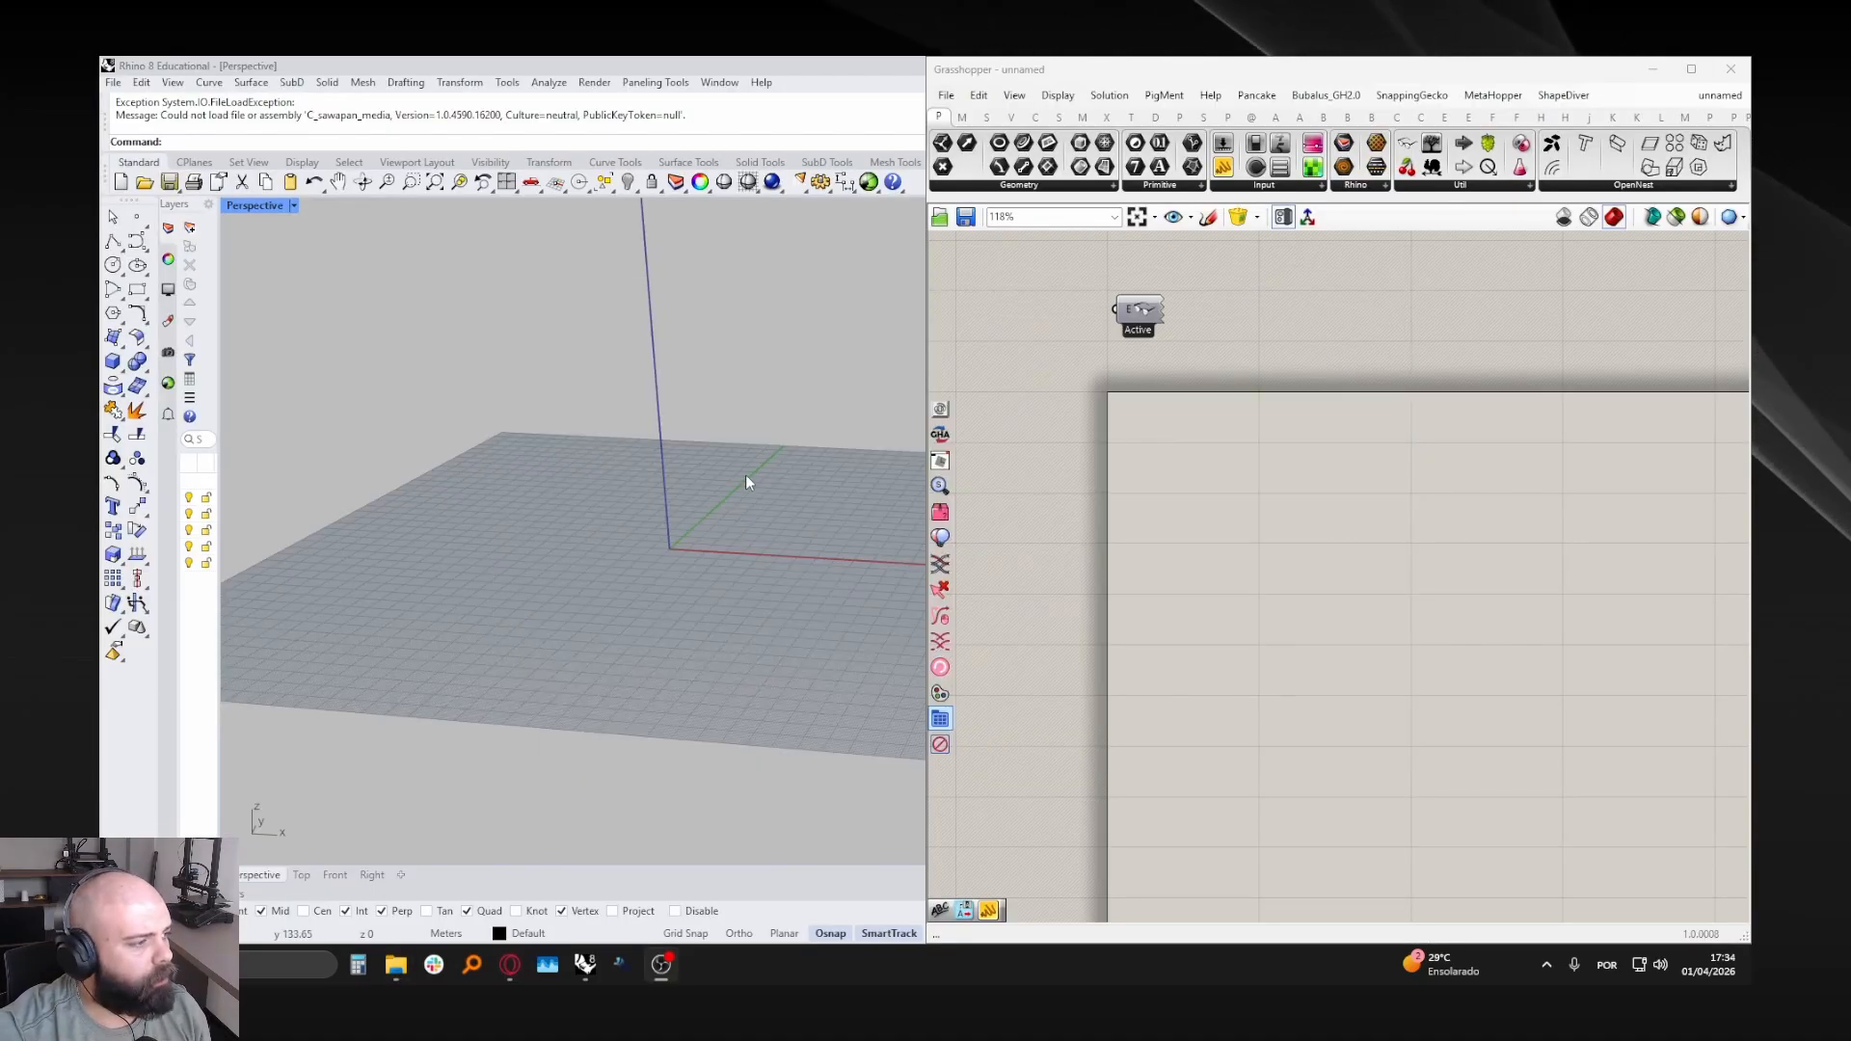
{"action": "scroll", "coordinate": [663, 495], "scroll_direction": "down", "scroll_amount": 5}
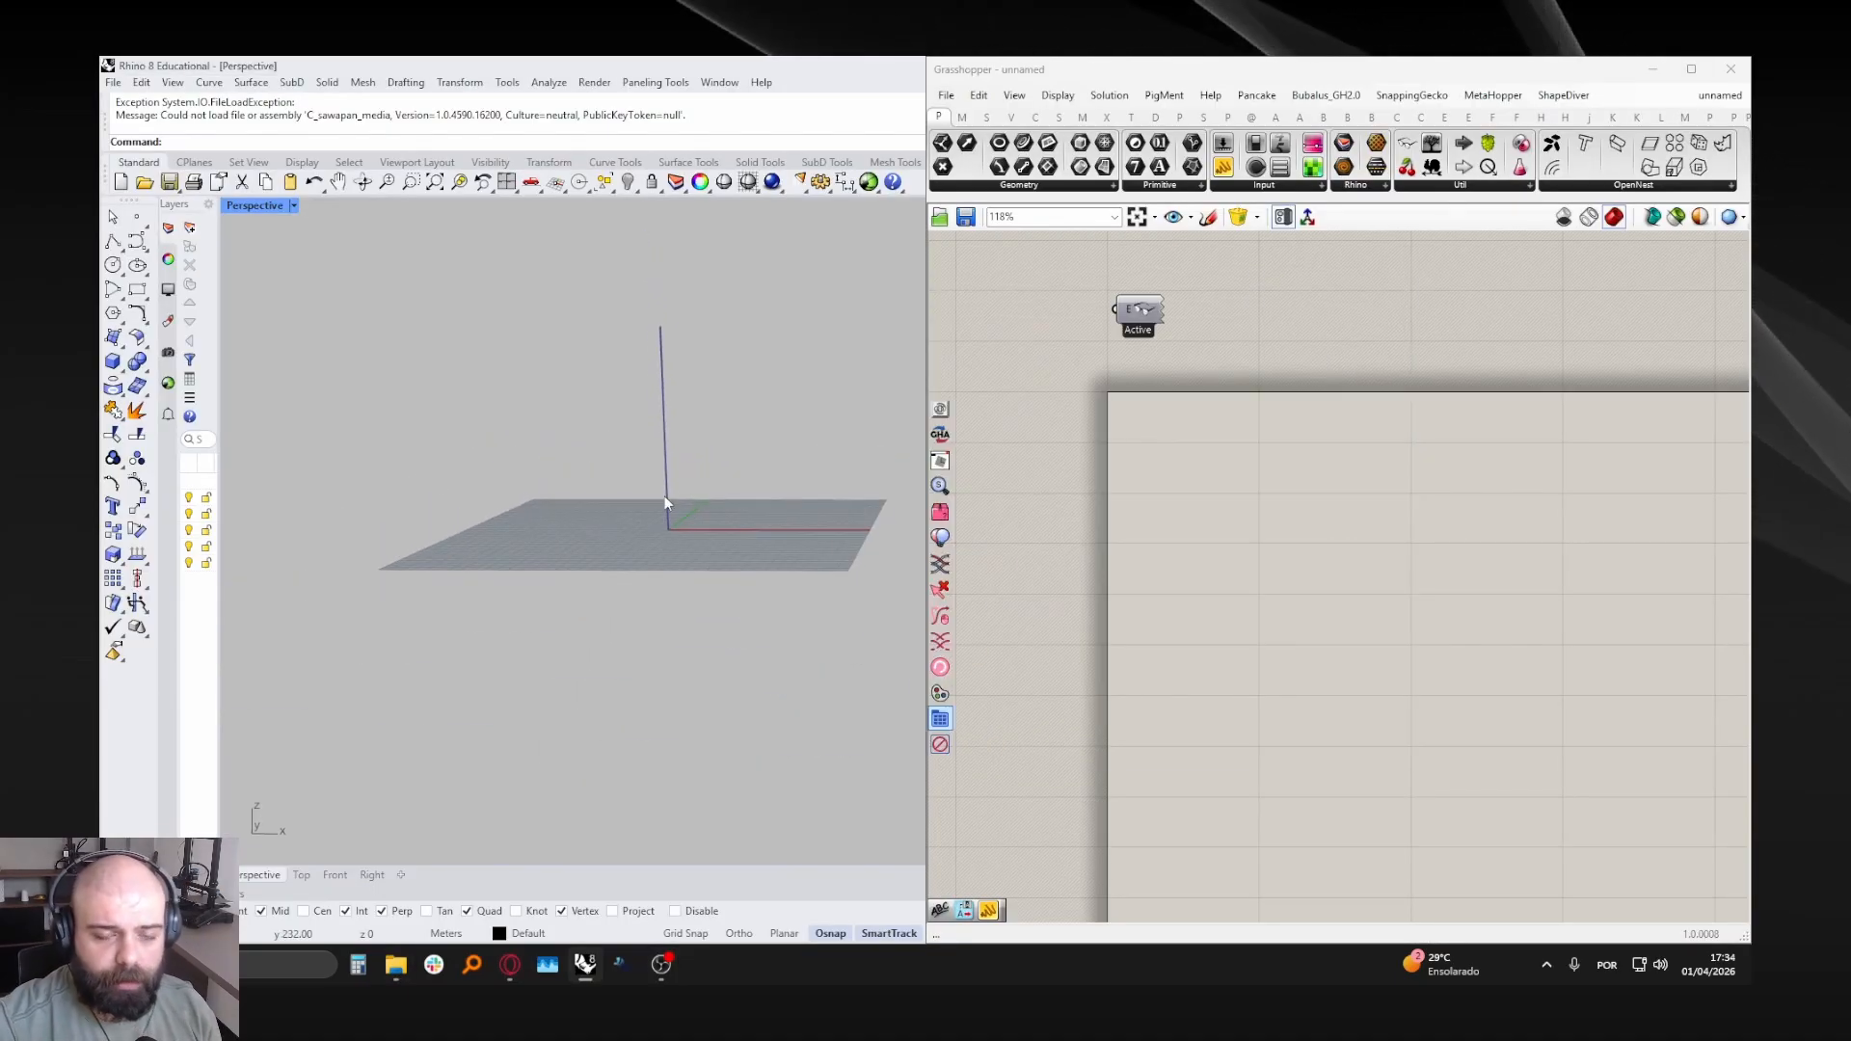
{"action": "scroll", "coordinate": [664, 496], "scroll_direction": "down", "scroll_amount": 2}
{"action": "right_click_drag", "start_coordinate": [663, 496], "coordinate": [648, 503]}
{"action": "scroll", "coordinate": [728, 426], "scroll_direction": "up", "scroll_amount": 4}
{"action": "right_click_drag", "start_coordinate": [730, 424], "coordinate": [721, 440]}
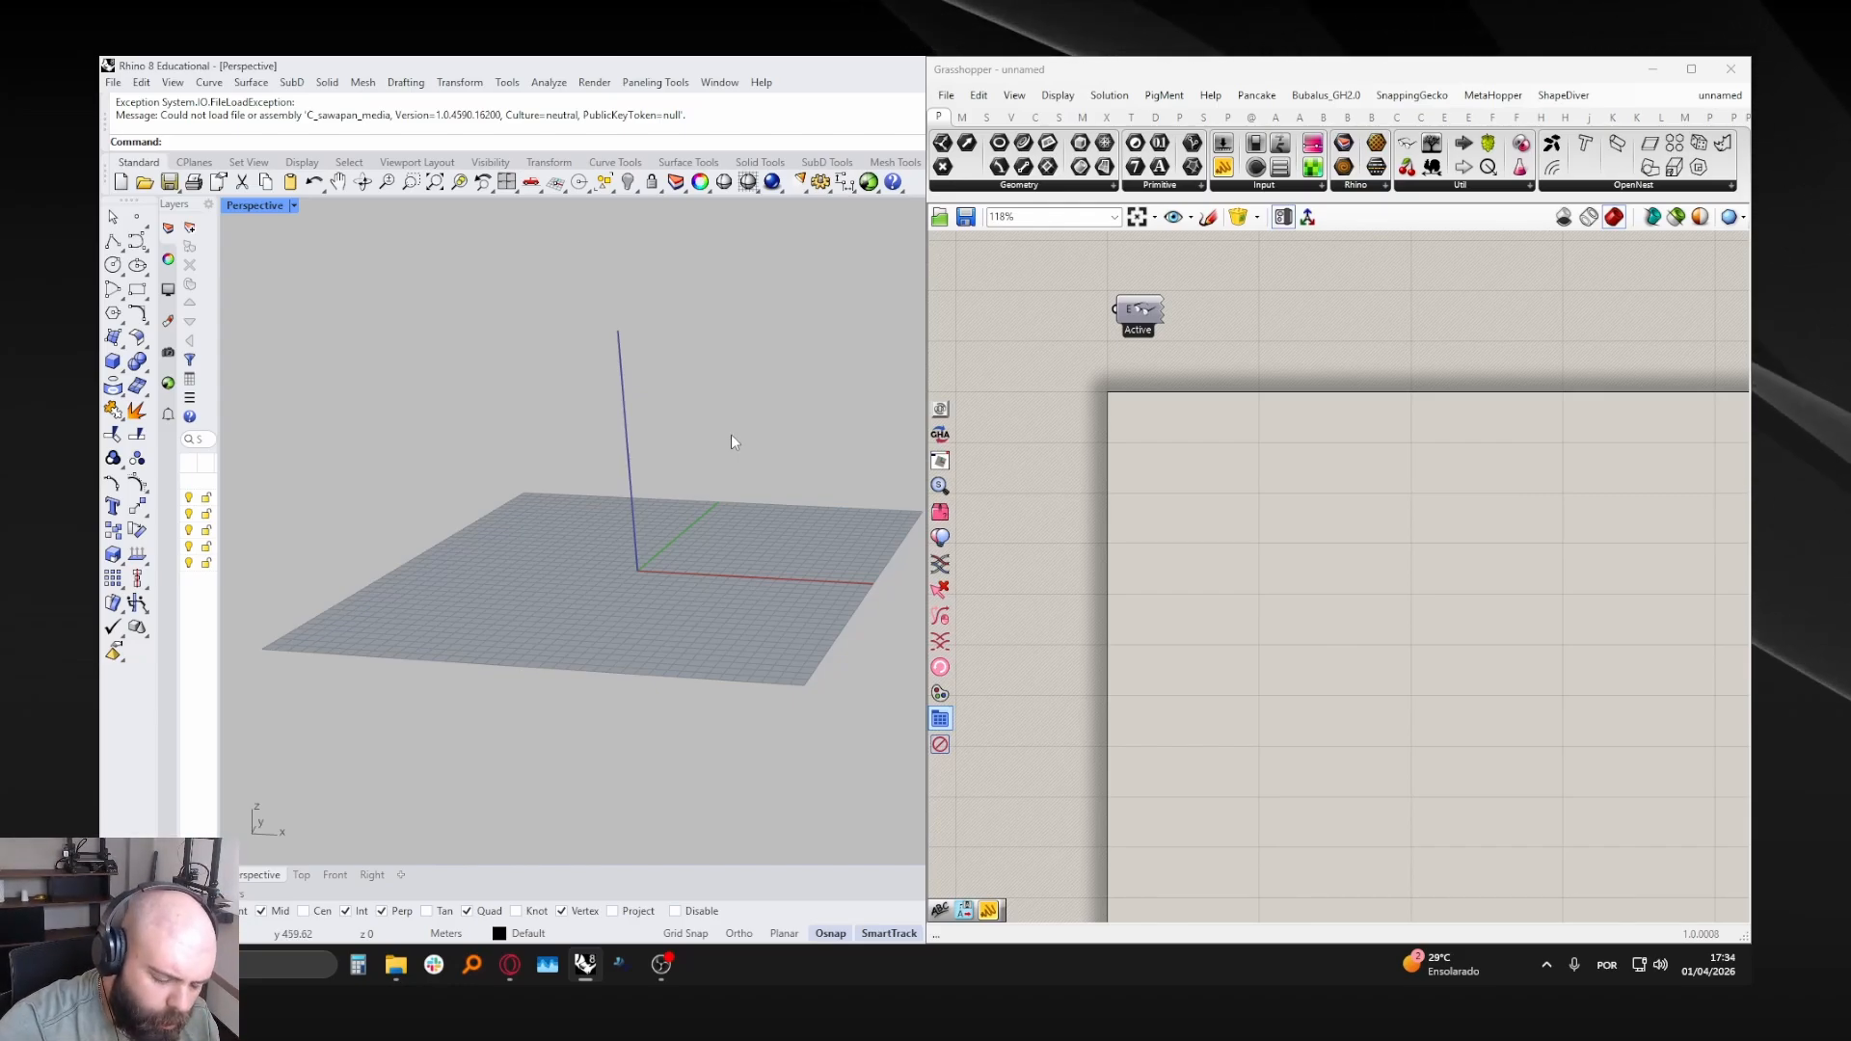
- Draw a single-segment polyline 80 m long from the origin along the X axis, using Ortho for direction
{"action": "left_click", "coordinate": [114, 241]}
{"action": "right_click_drag", "start_coordinate": [674, 476], "coordinate": [600, 477]}
{"action": "scroll", "coordinate": [570, 463], "scroll_direction": "down", "scroll_amount": 2}
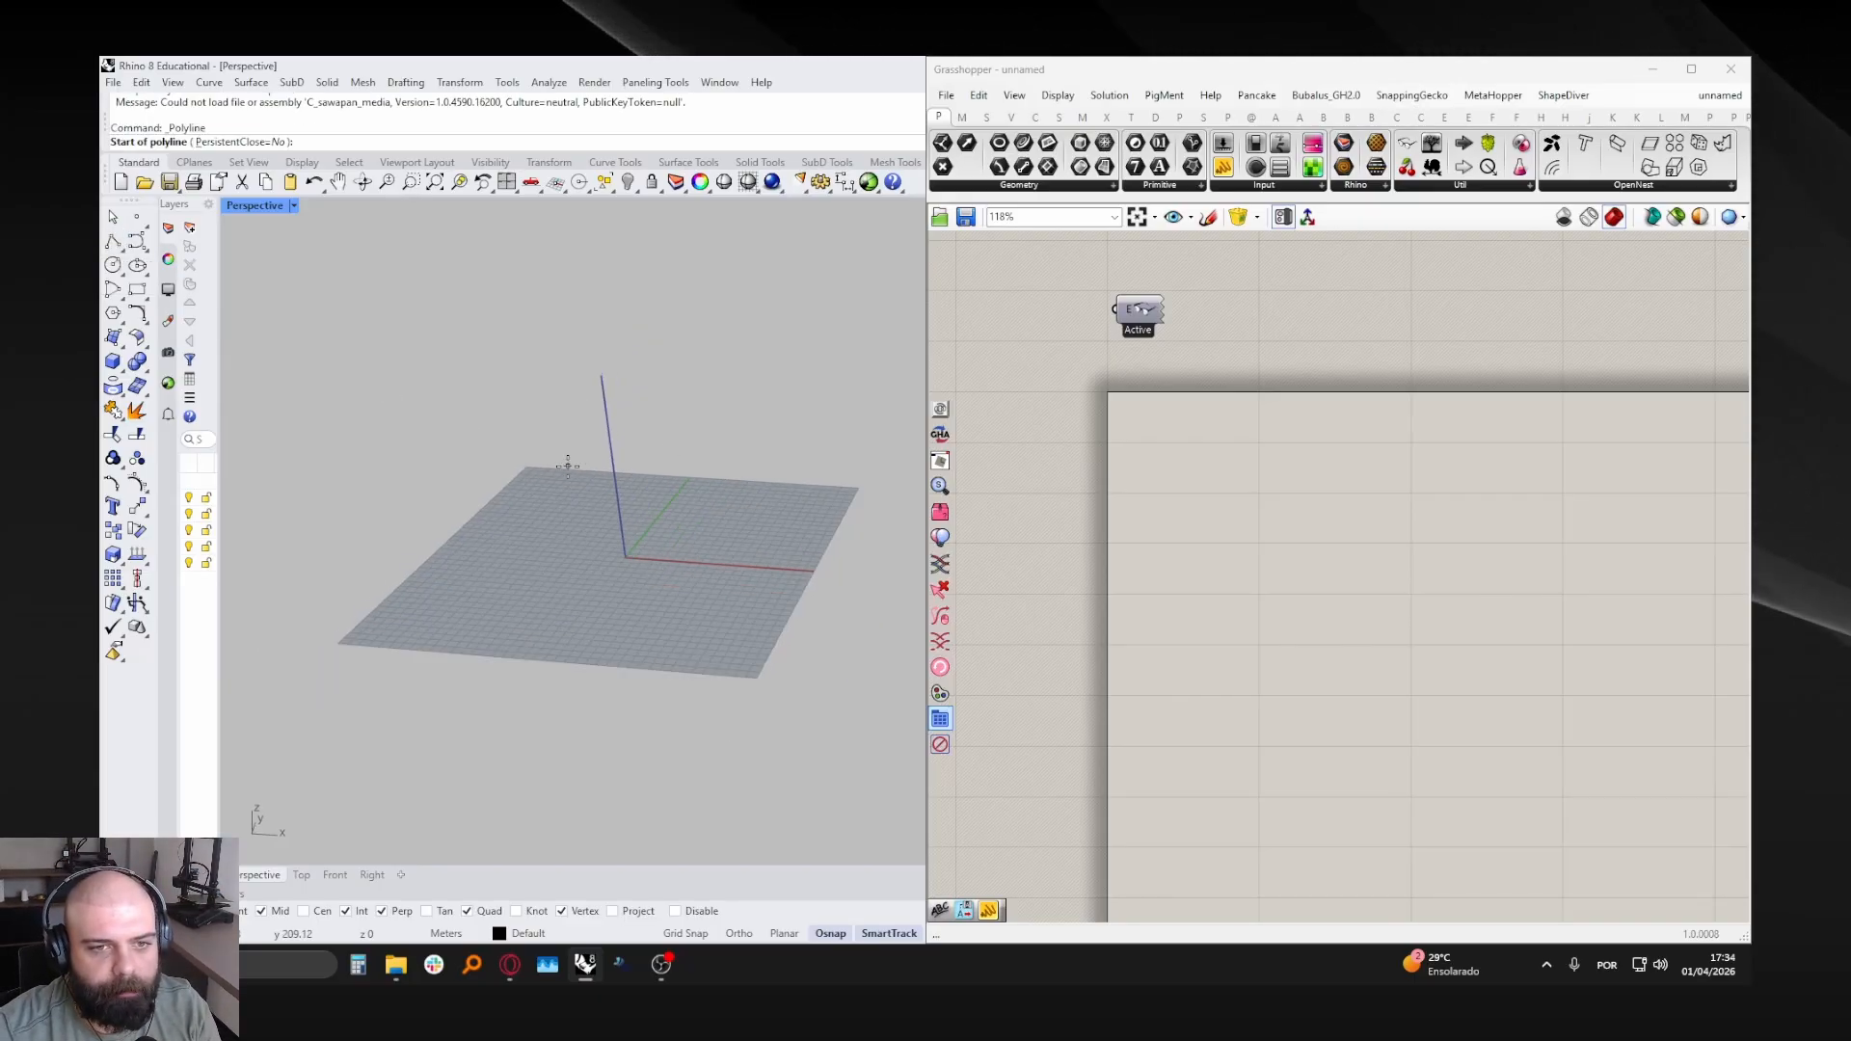
{"action": "scroll", "coordinate": [643, 530], "scroll_direction": "up", "scroll_amount": 3}
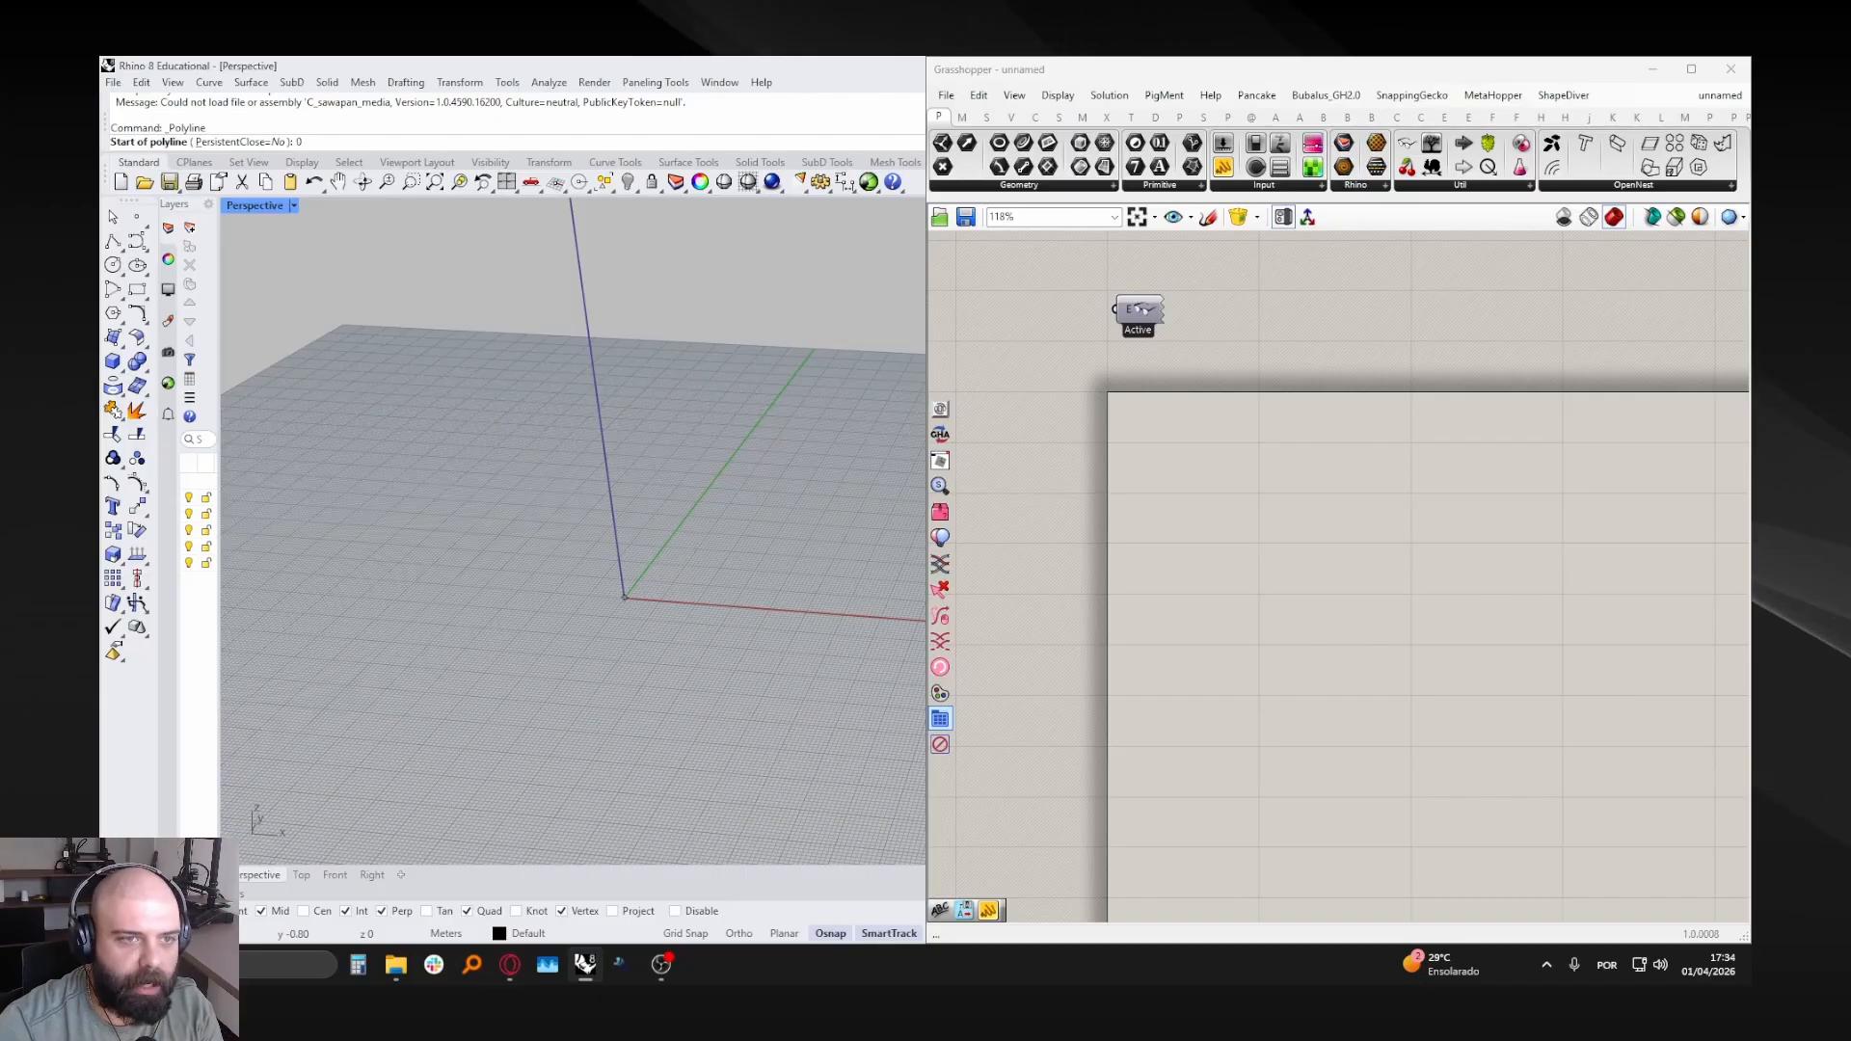
{"action": "left_click", "coordinate": [625, 597]}
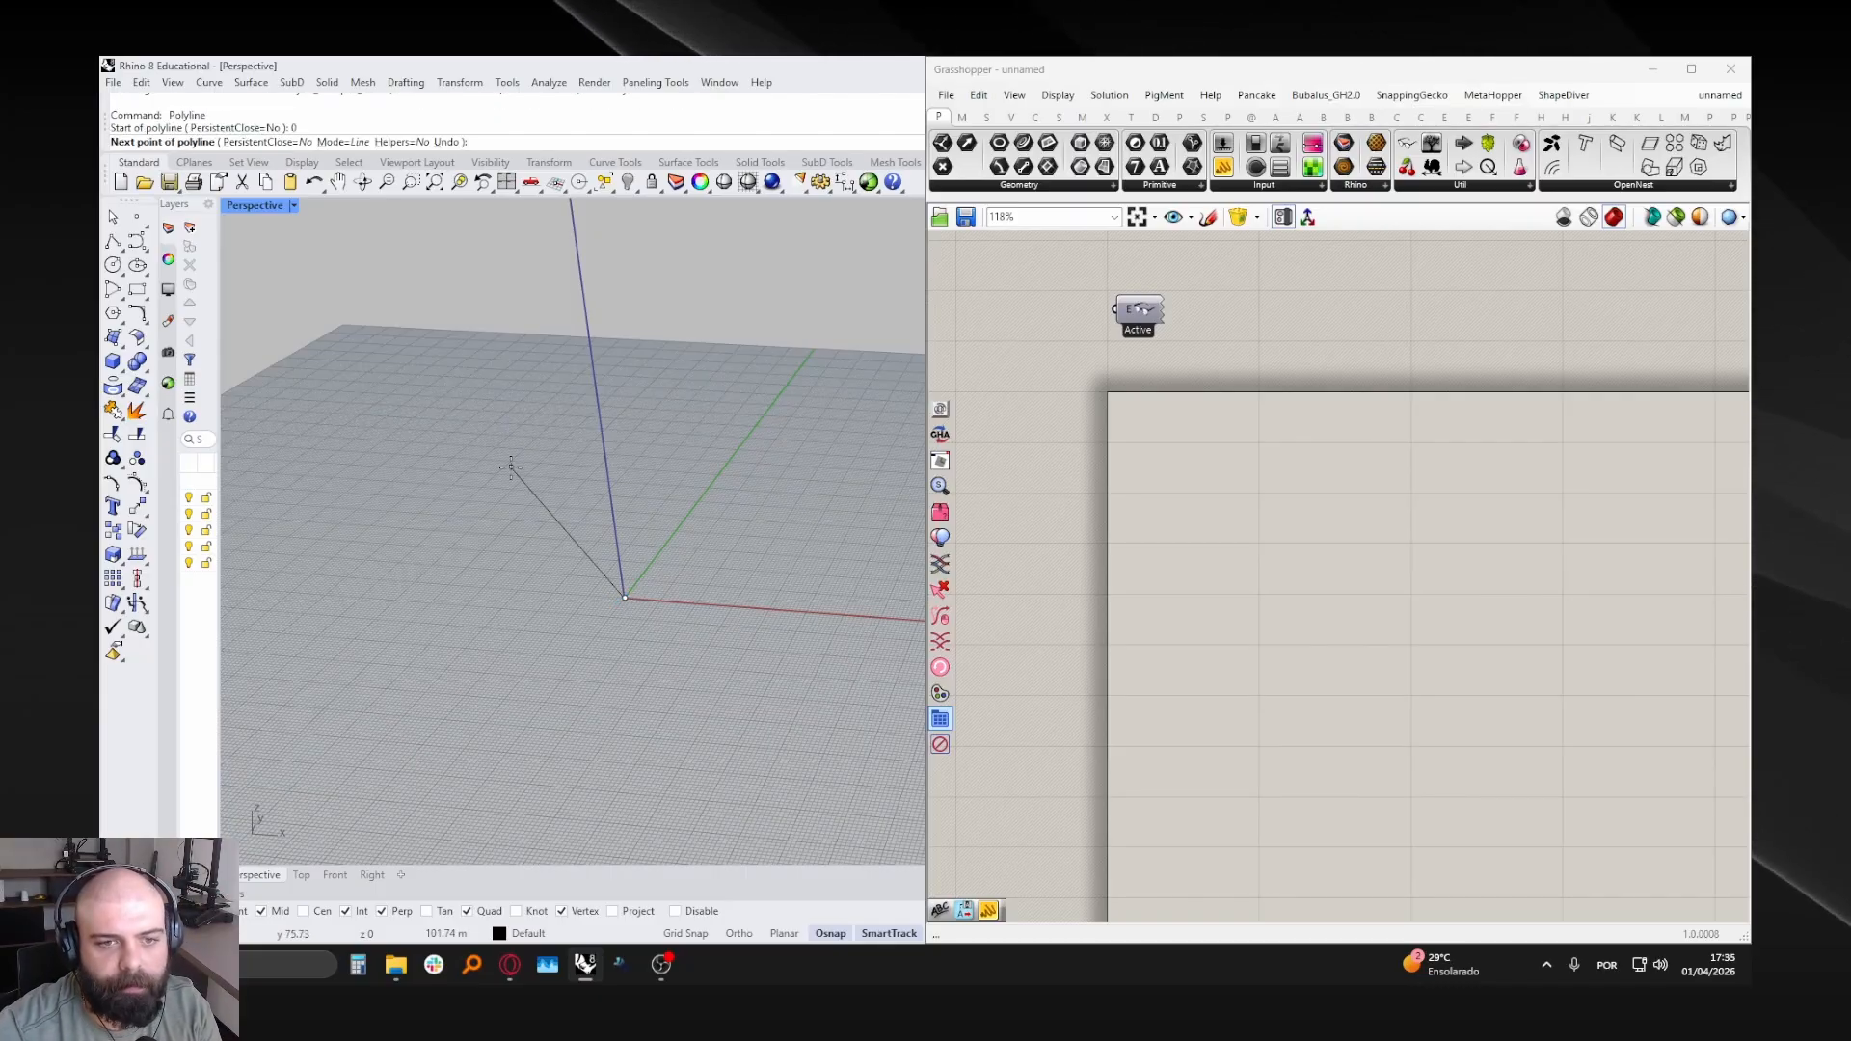
{"action": "scroll", "coordinate": [517, 462], "scroll_direction": "down", "scroll_amount": 2}
{"action": "type", "text": "80"}
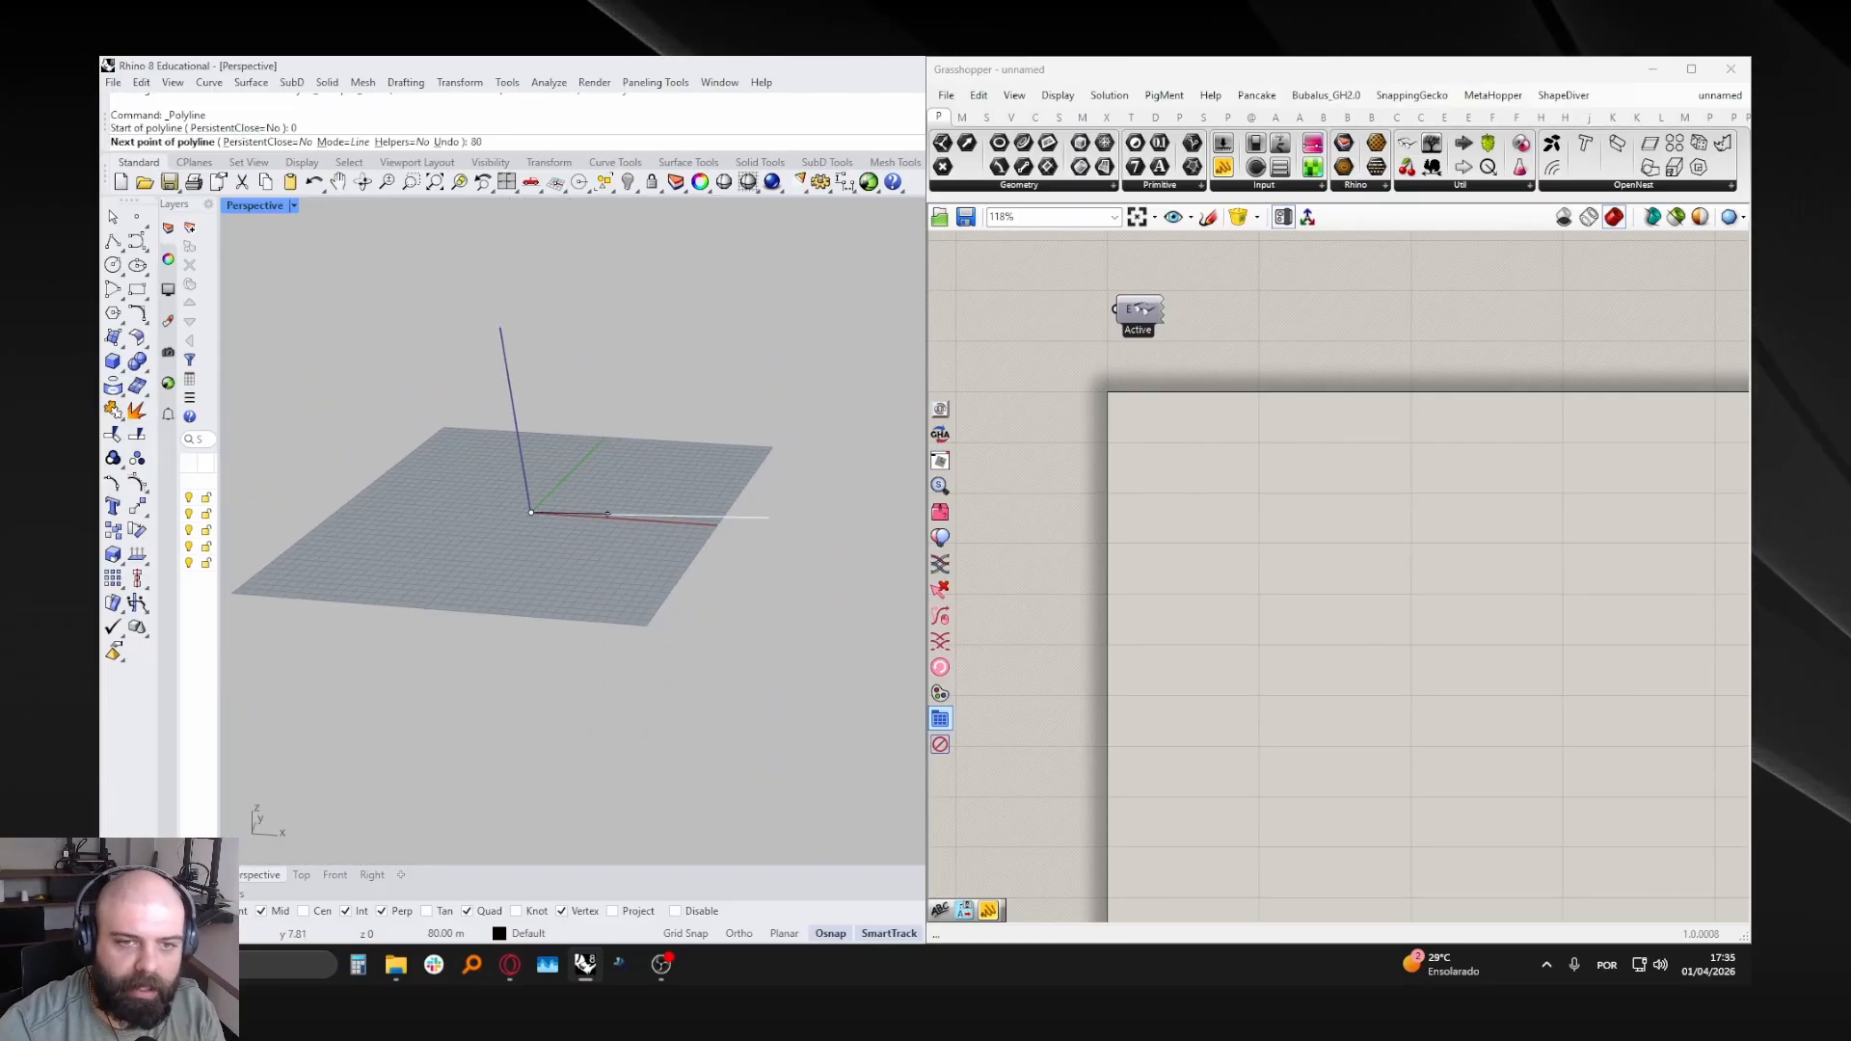
{"action": "key", "text": "Return"}
{"action": "scroll", "coordinate": [592, 489], "scroll_direction": "up", "scroll_amount": 3}
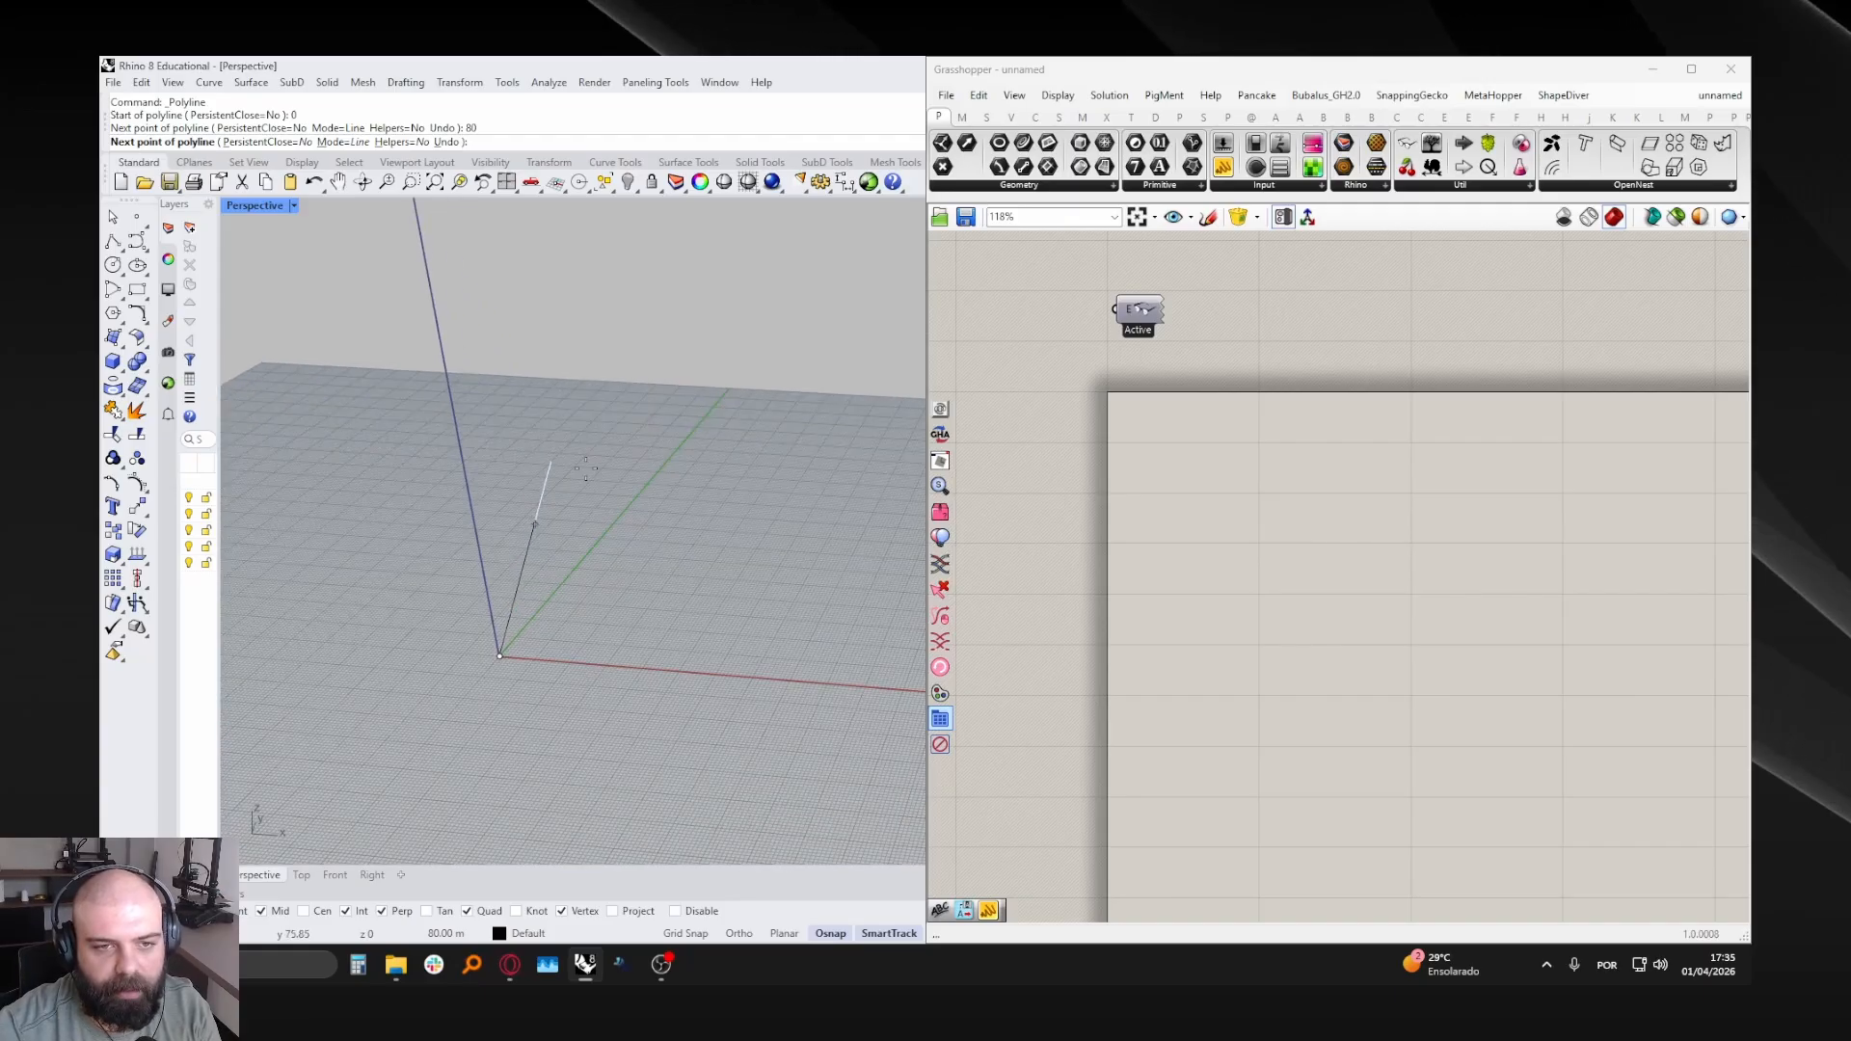
{"action": "scroll", "coordinate": [655, 487], "scroll_direction": "up", "scroll_amount": 1}
{"action": "scroll", "coordinate": [641, 472], "scroll_direction": "down", "scroll_amount": 2}
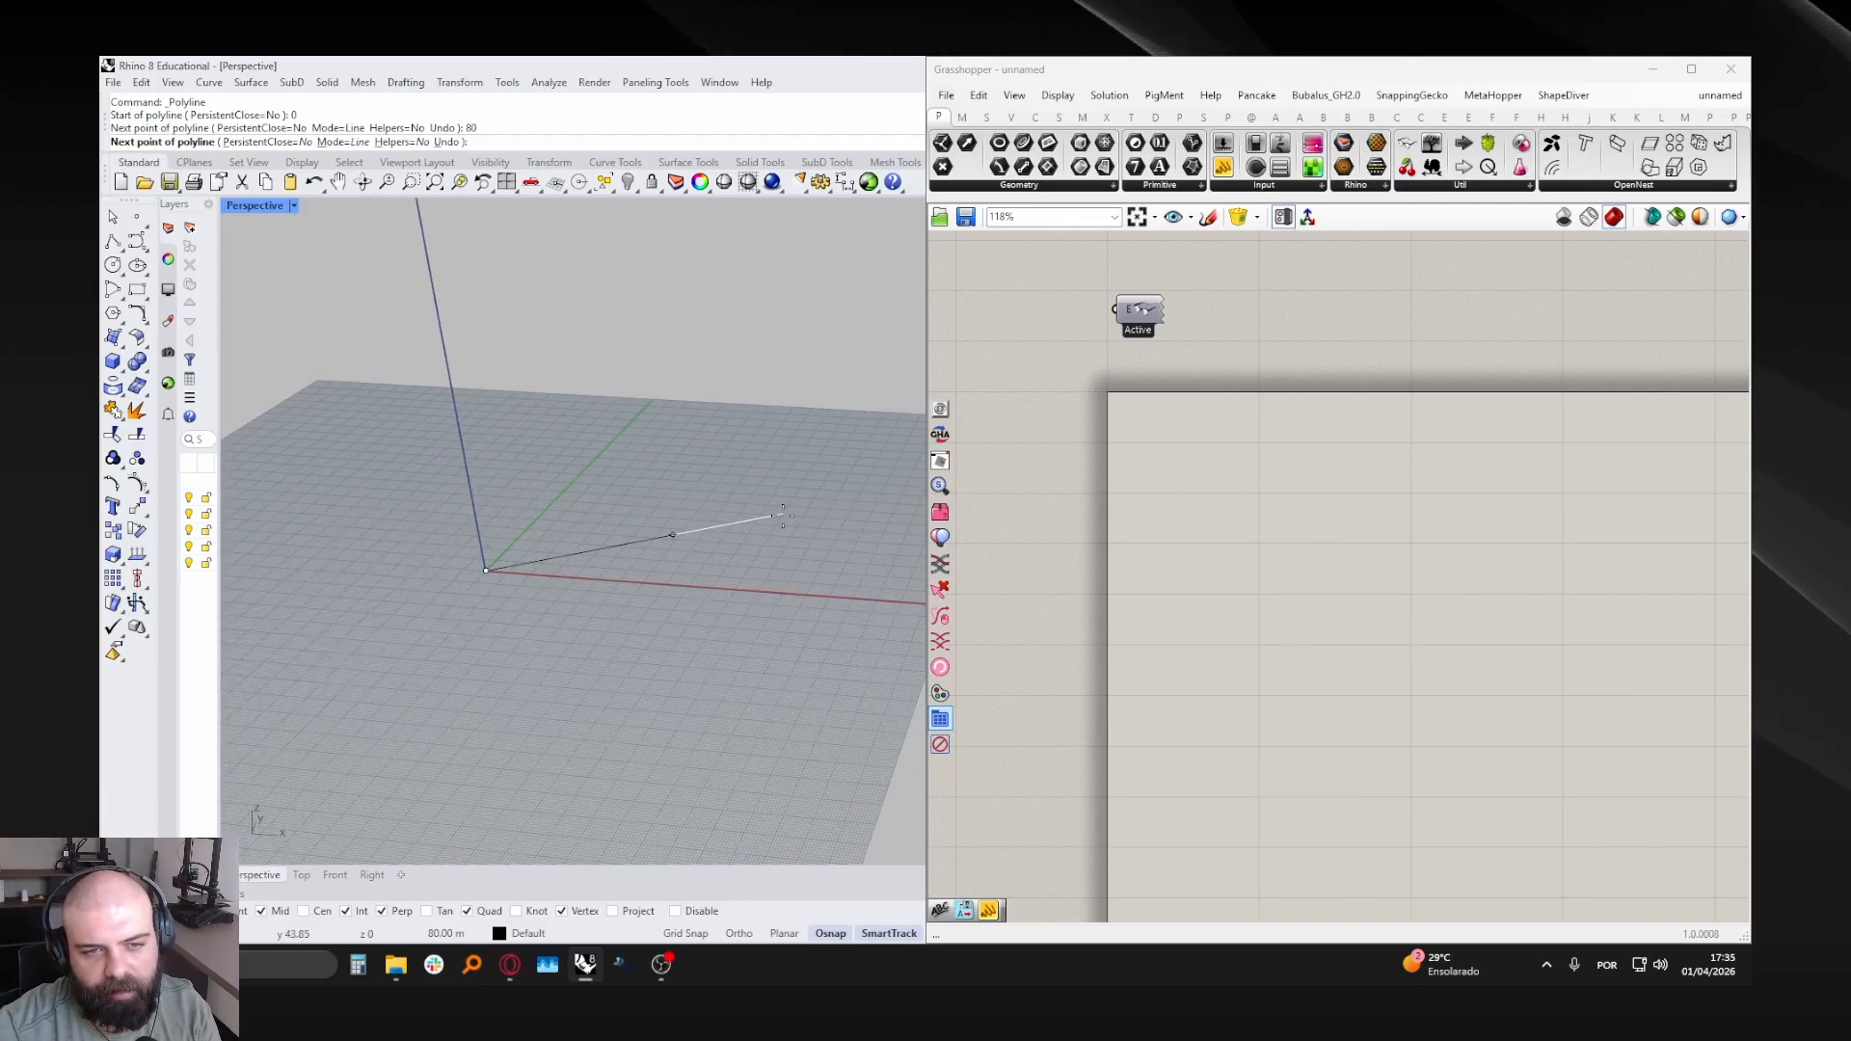
{"action": "key", "text": "F8"}
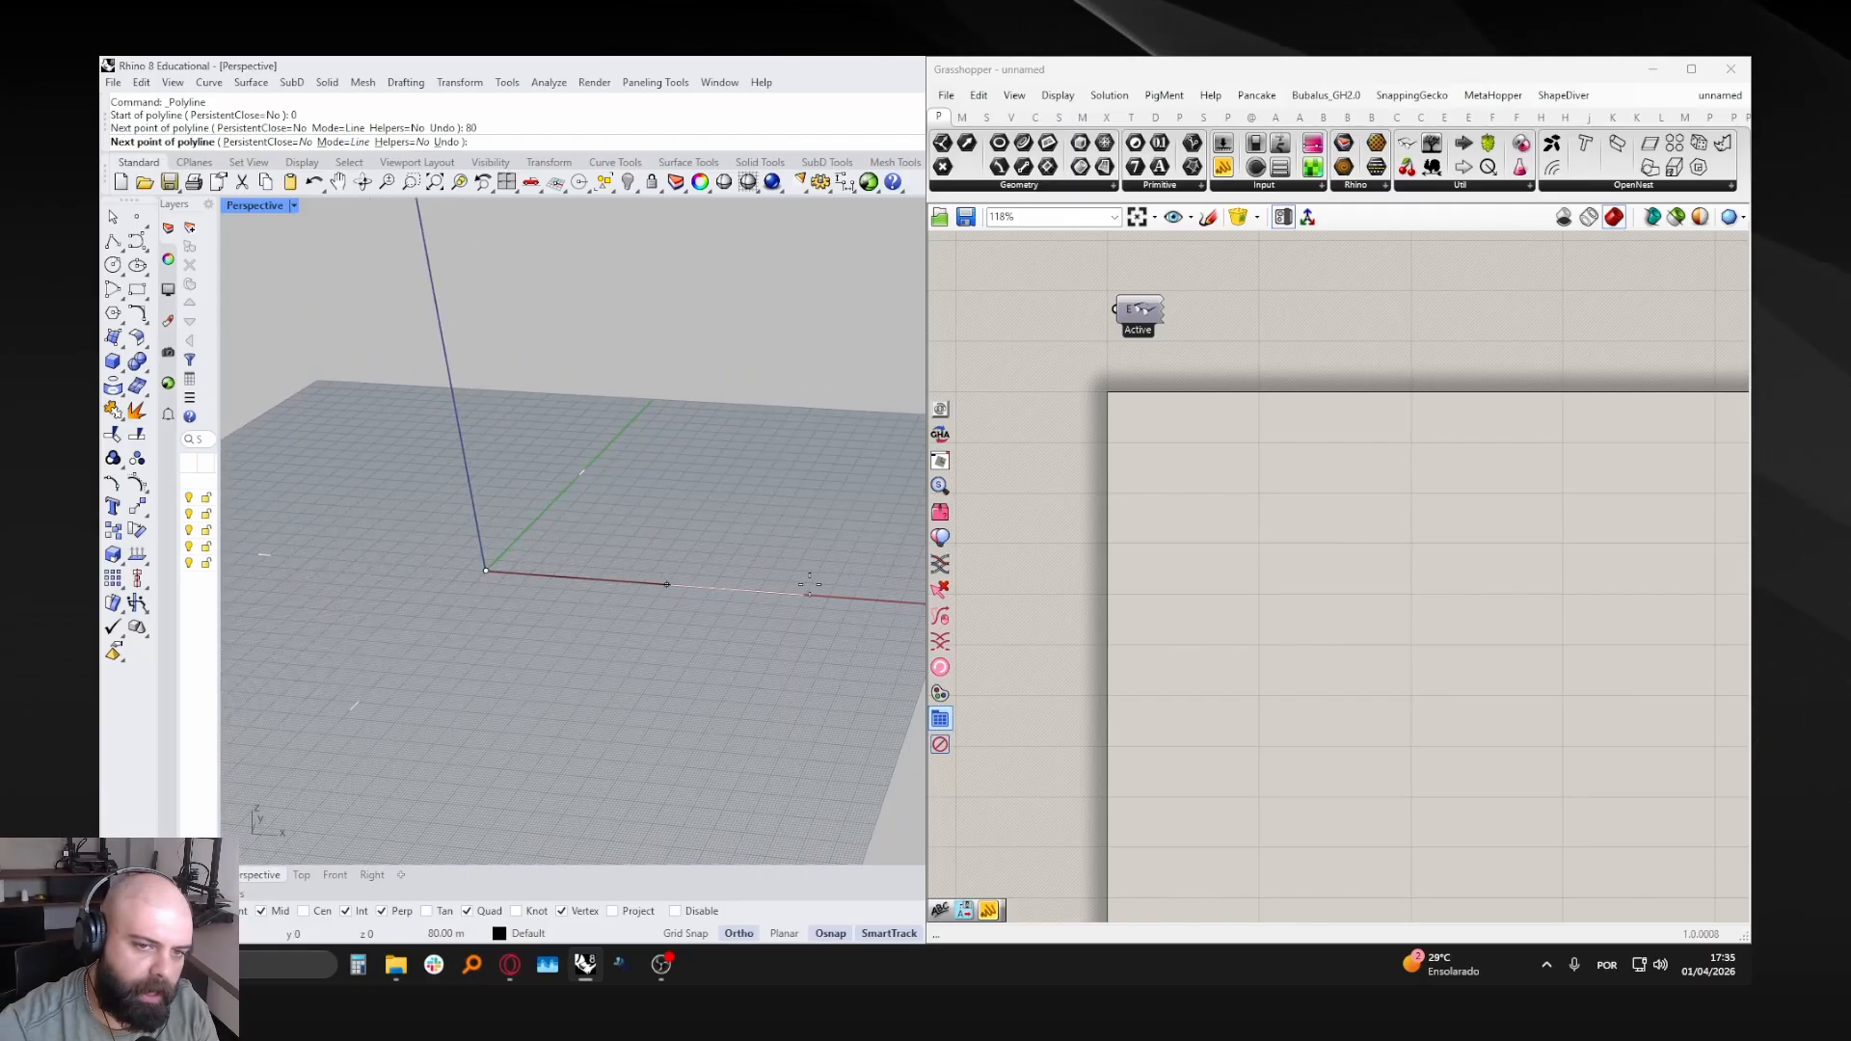
{"action": "left_click", "coordinate": [808, 585]}
{"action": "key", "text": "F8"}
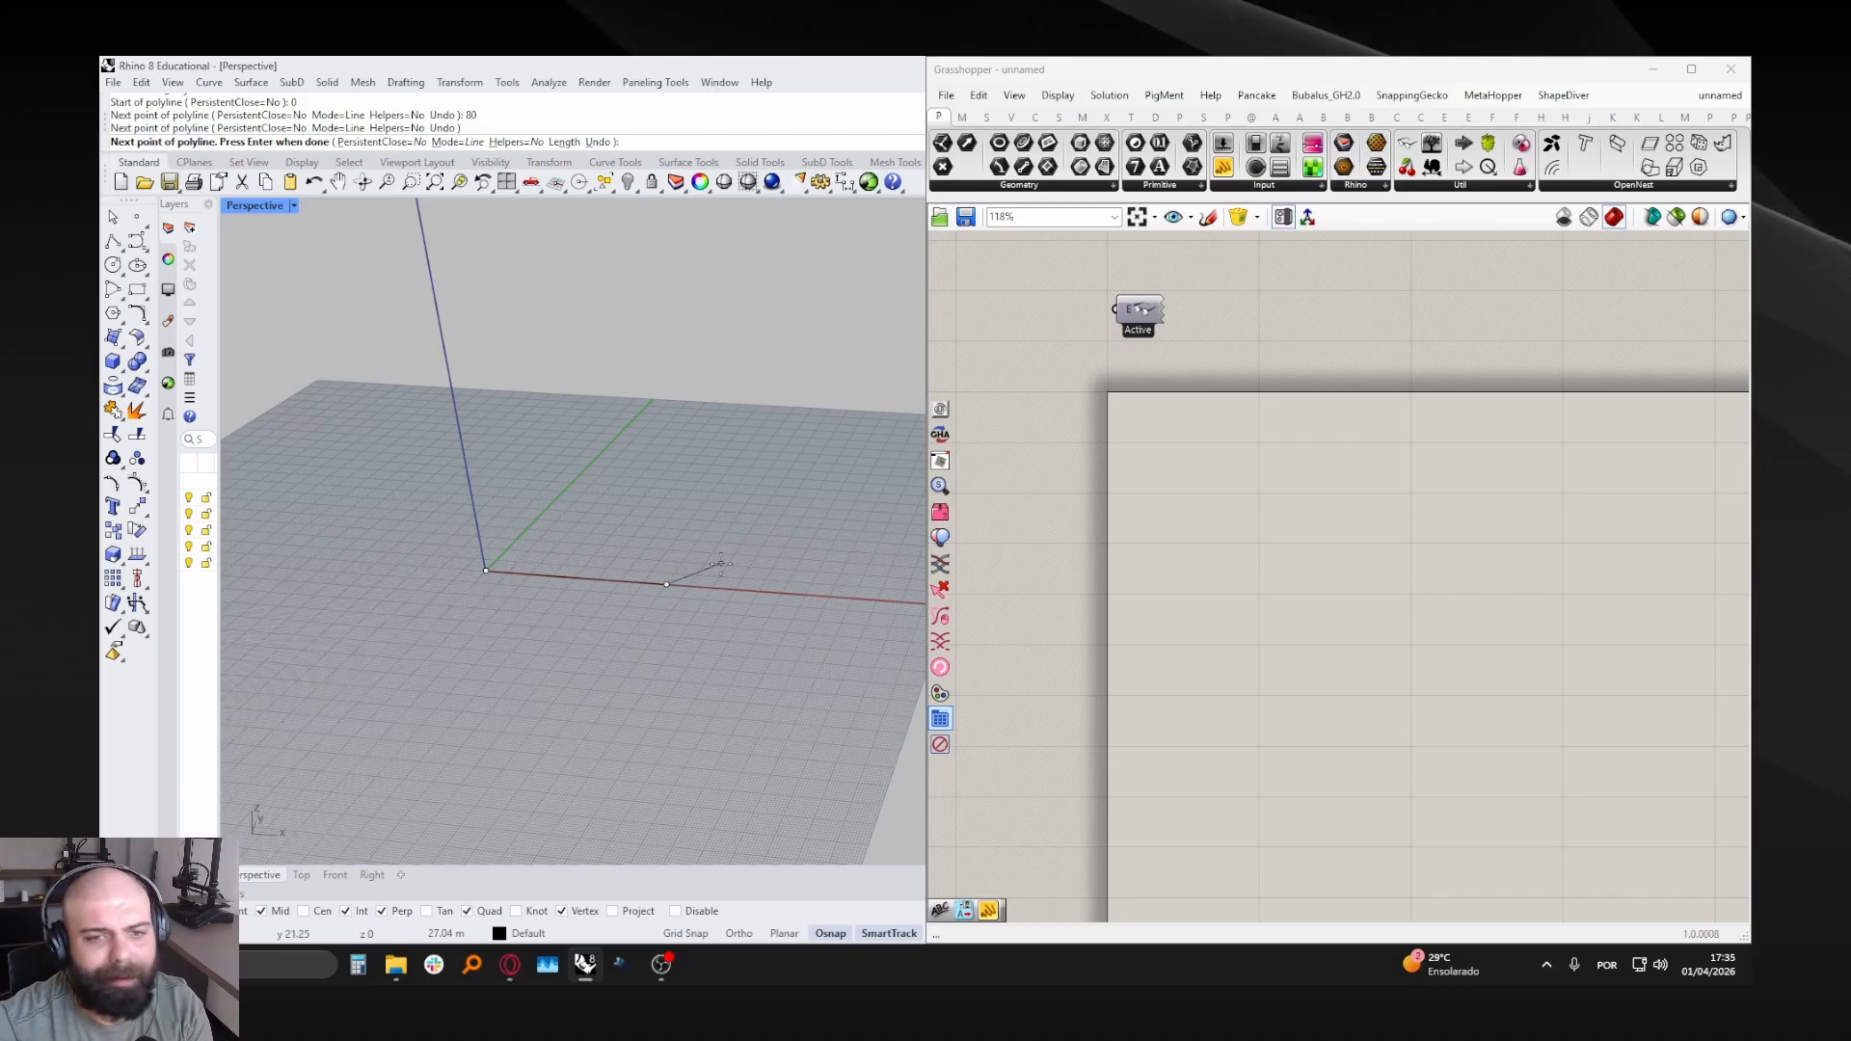
{"action": "key", "text": "Return"}
{"action": "left_click_drag", "start_coordinate": [396, 509], "coordinate": [822, 687]}
{"action": "key", "text": "Escape"}
- Extrude the baseline curve 11 m vertically into a wall surface using the gumball's numeric entry, and deselect it
{"action": "scroll", "coordinate": [569, 563], "scroll_direction": "up", "scroll_amount": 2}
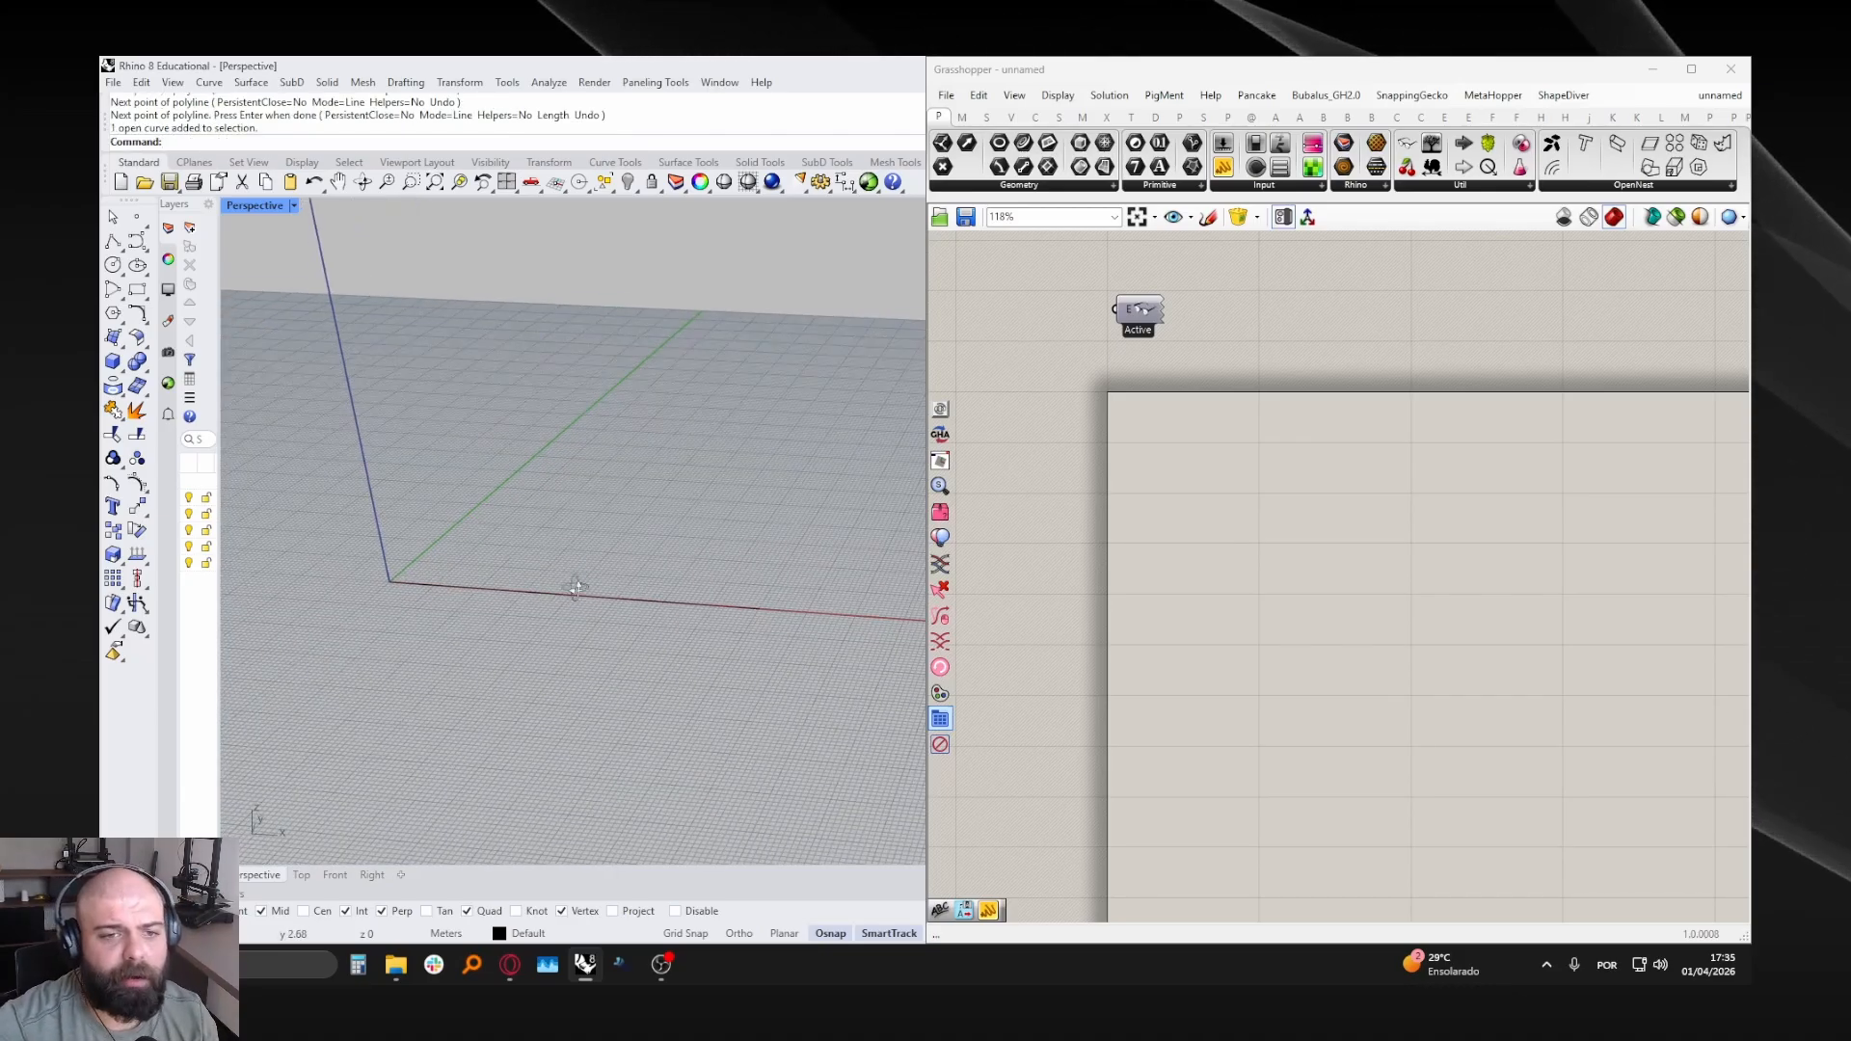
{"action": "left_click", "coordinate": [584, 558]}
{"action": "left_click", "coordinate": [634, 511]}
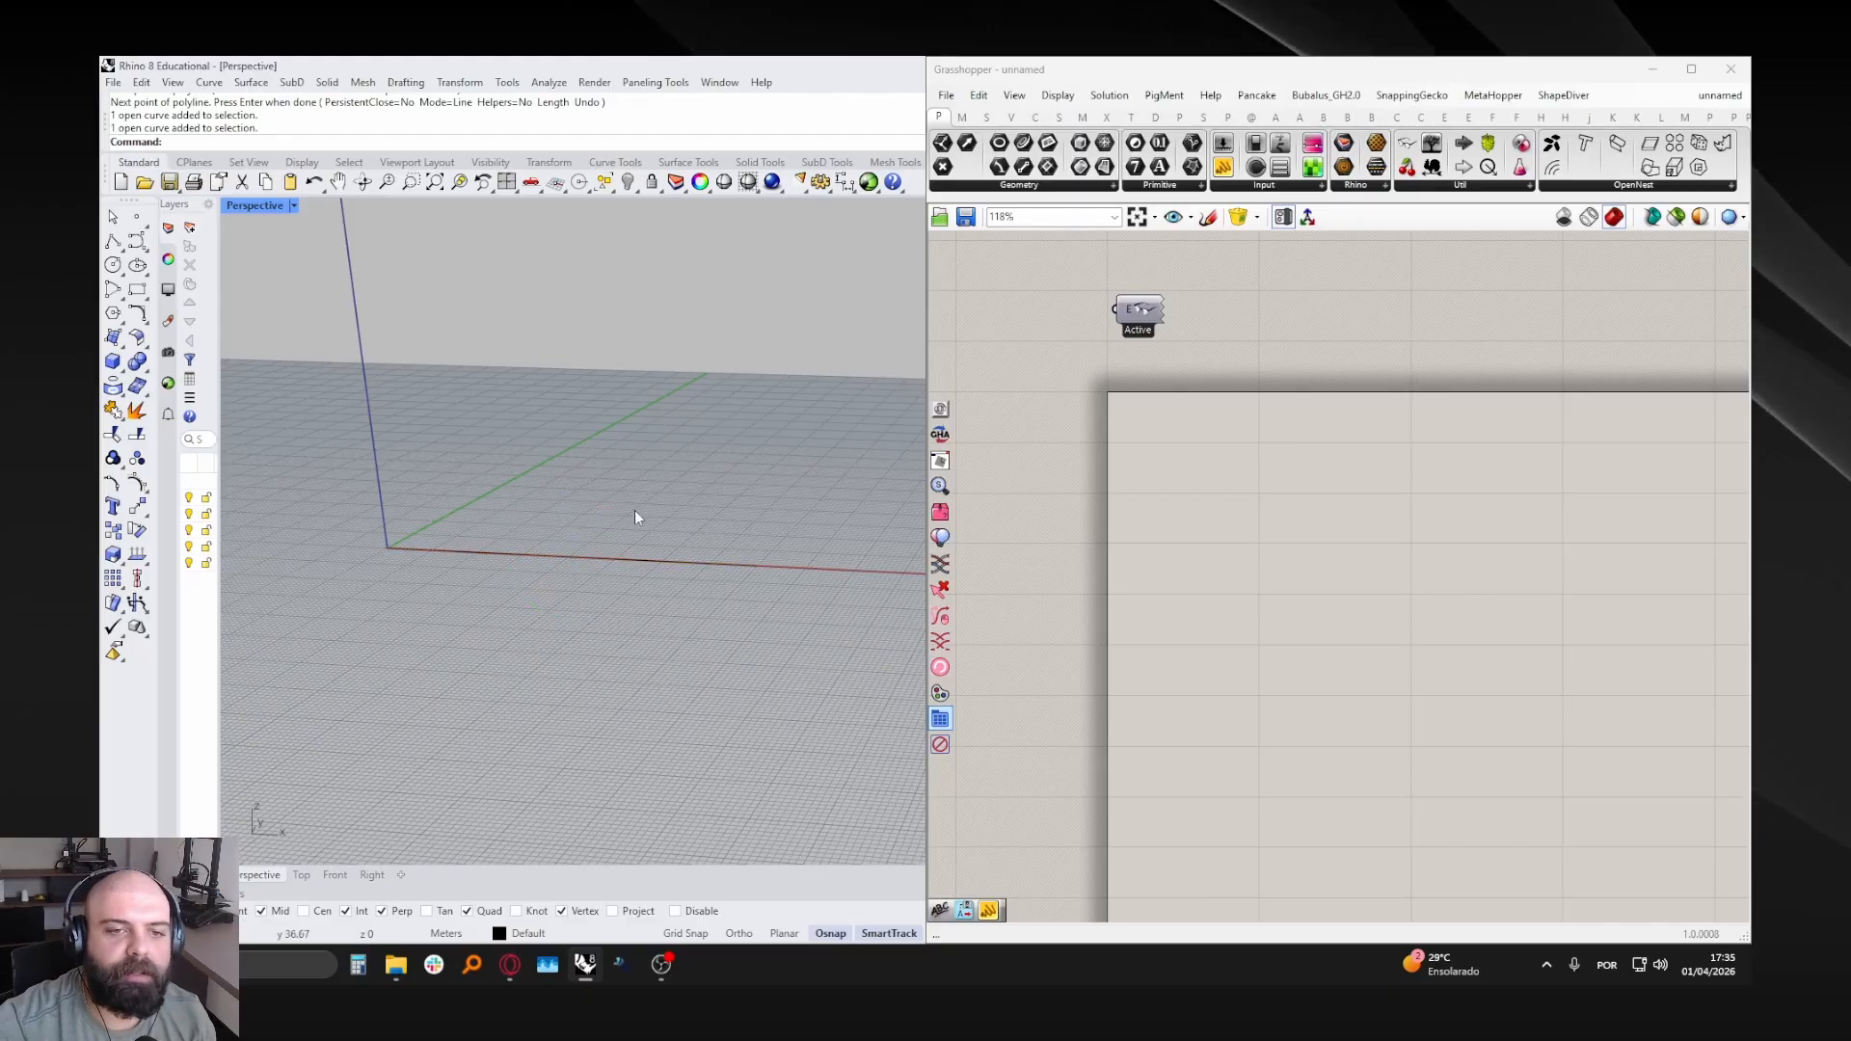
{"action": "left_click", "coordinate": [617, 562]}
{"action": "left_click", "coordinate": [569, 545]}
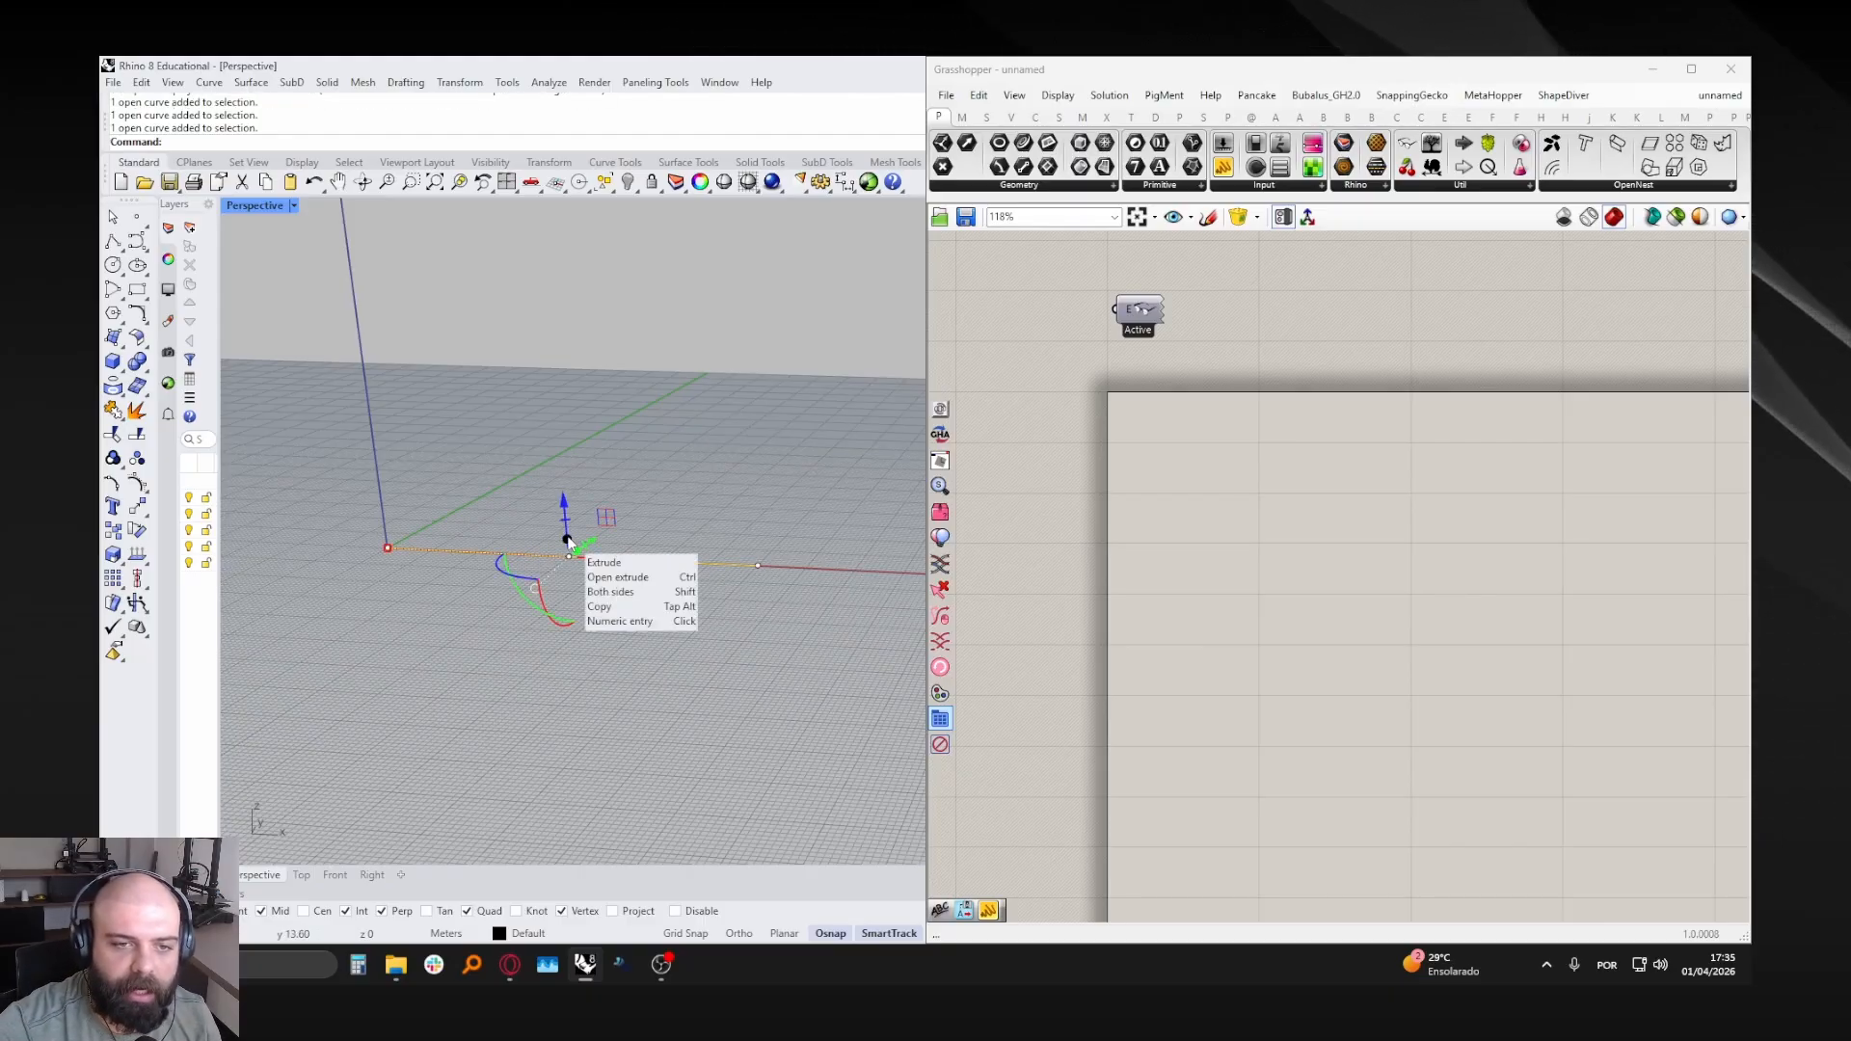
{"action": "left_click", "coordinate": [569, 540]}
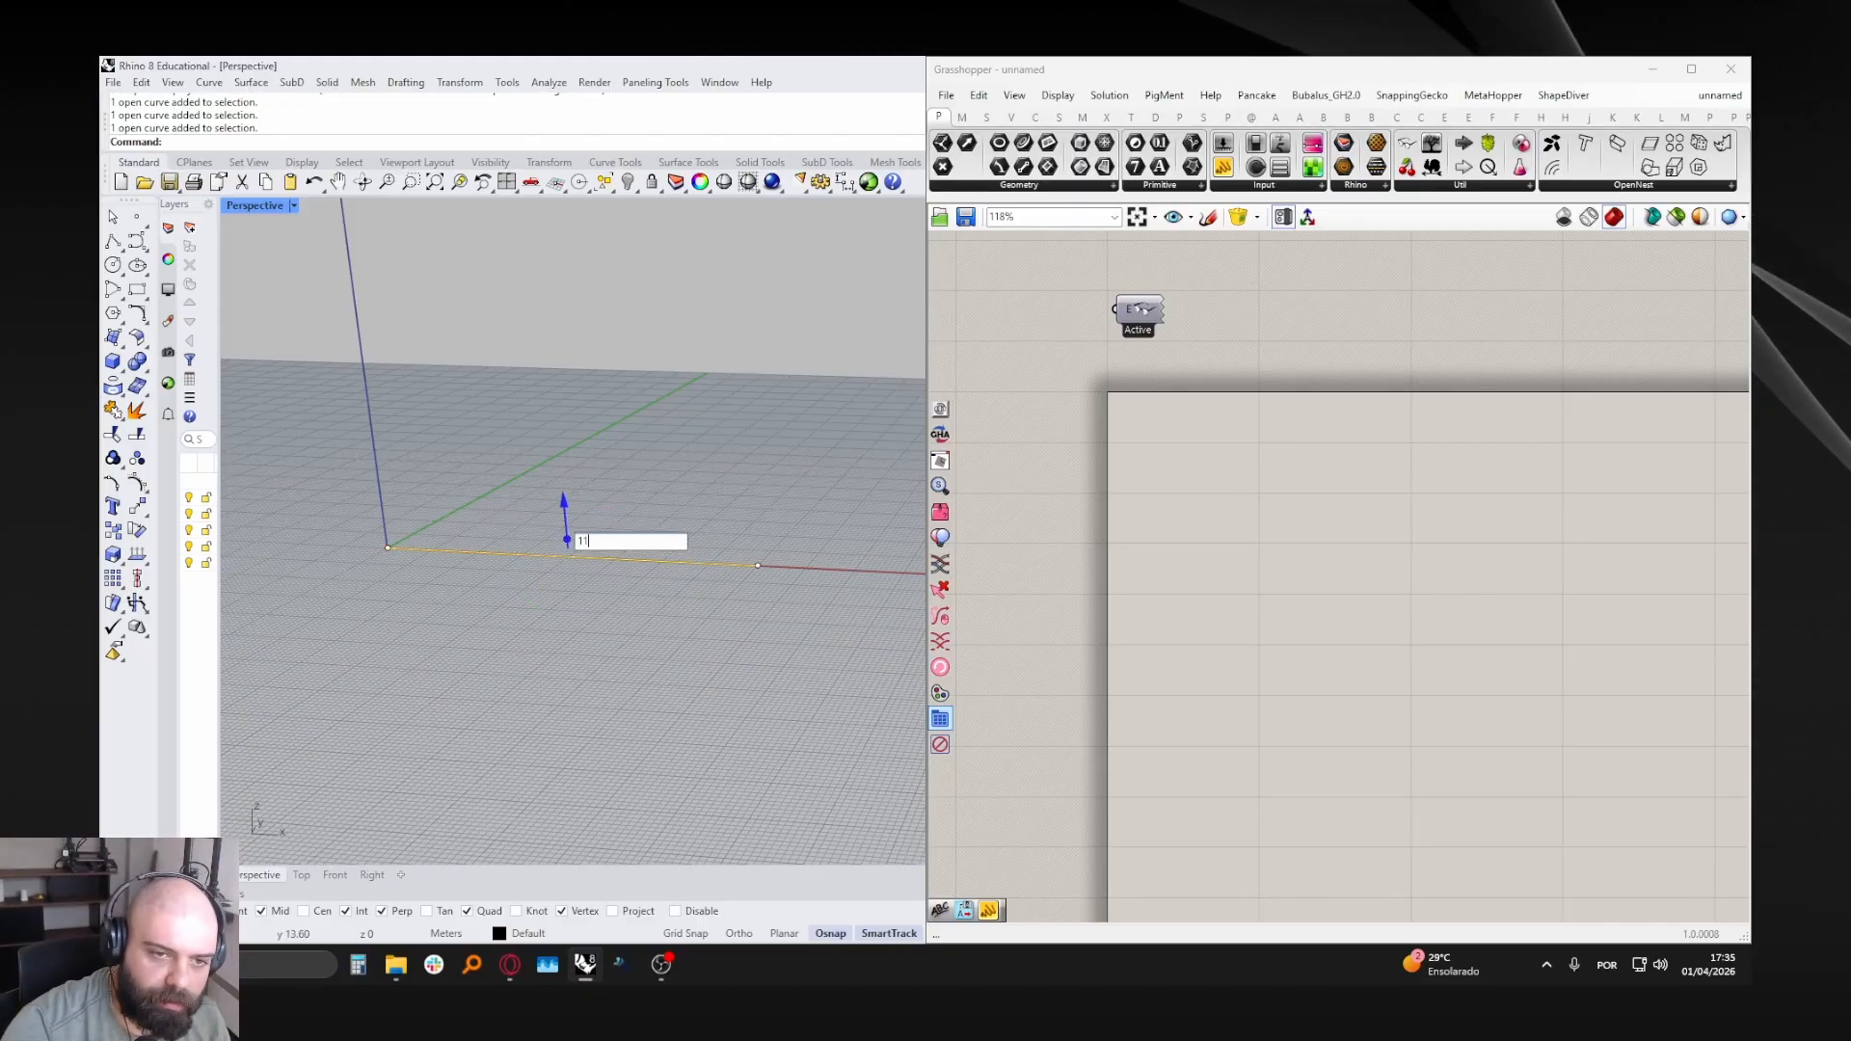
{"action": "key", "text": "Return"}
{"action": "left_click", "coordinate": [628, 490]}
{"action": "scroll", "coordinate": [628, 490], "scroll_direction": "down", "scroll_amount": 5}
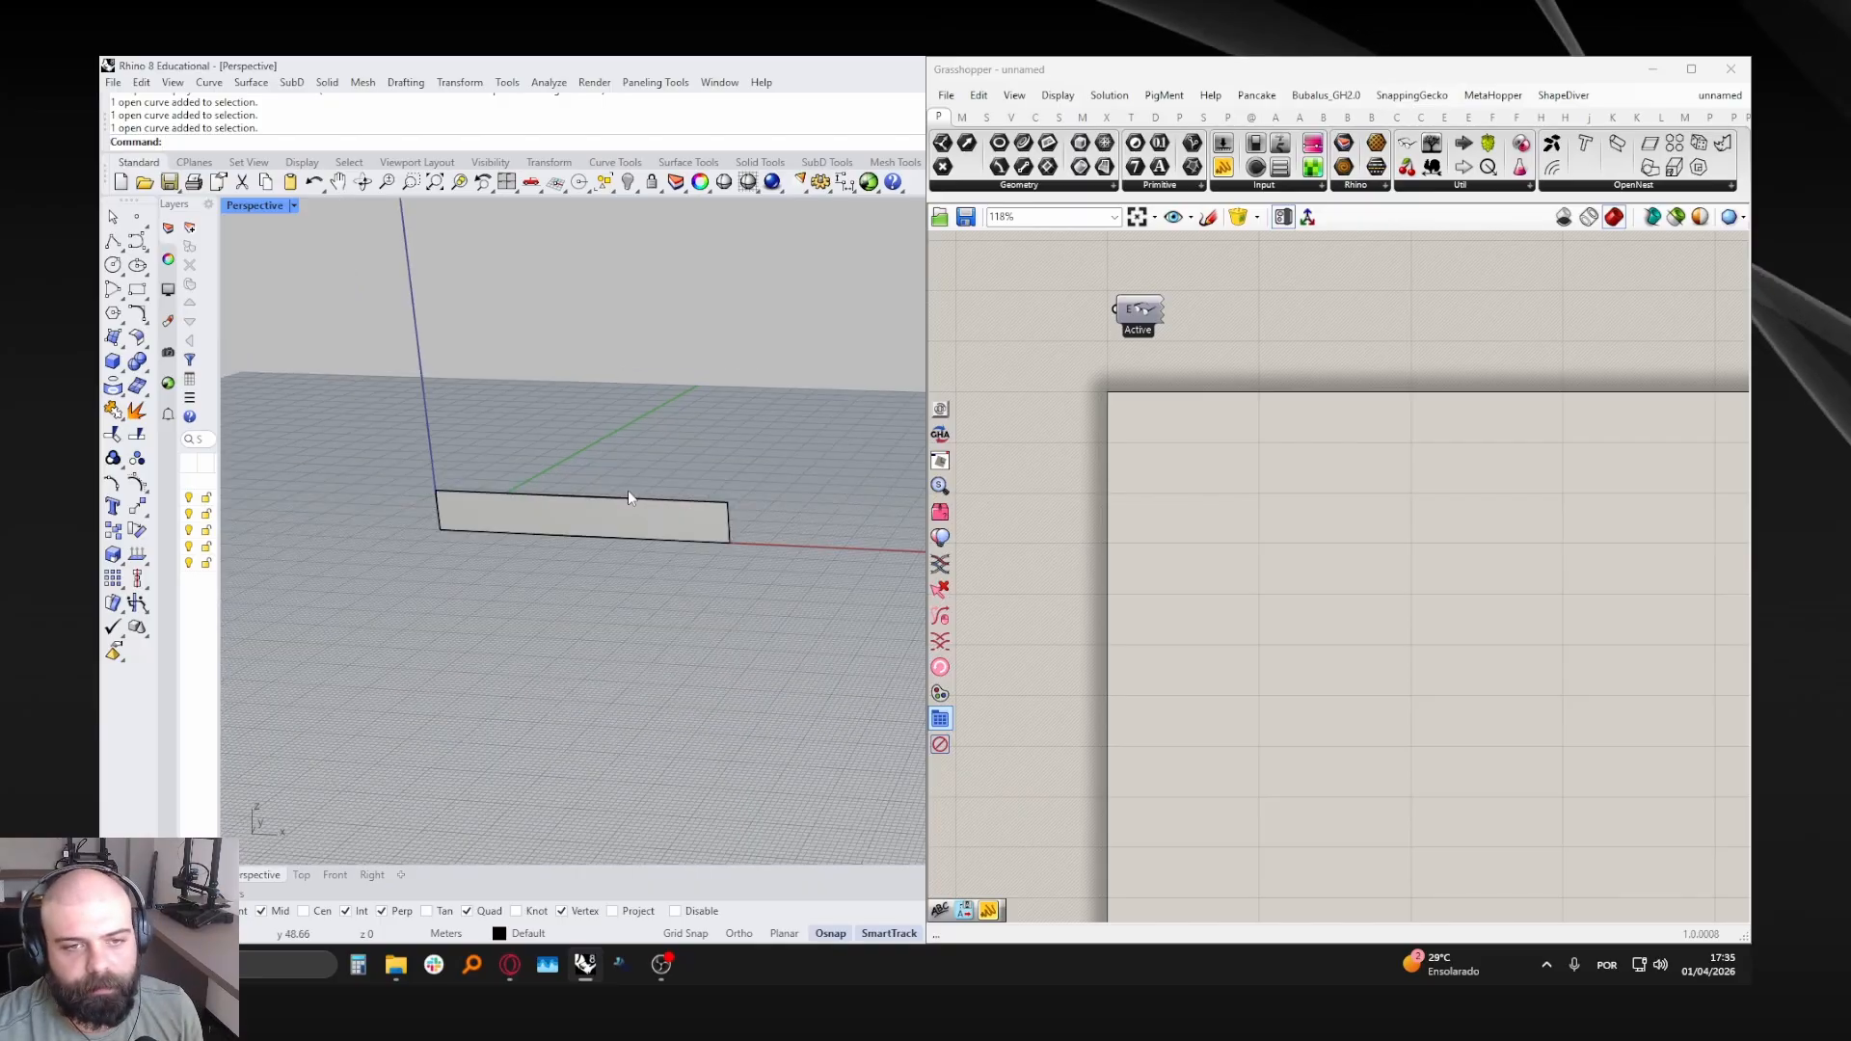
- Widen the Layers panel enough to show the layer names
{"action": "right_click_drag", "start_coordinate": [628, 490], "coordinate": [582, 450]}
{"action": "scroll", "coordinate": [600, 421], "scroll_direction": "up", "scroll_amount": 7}
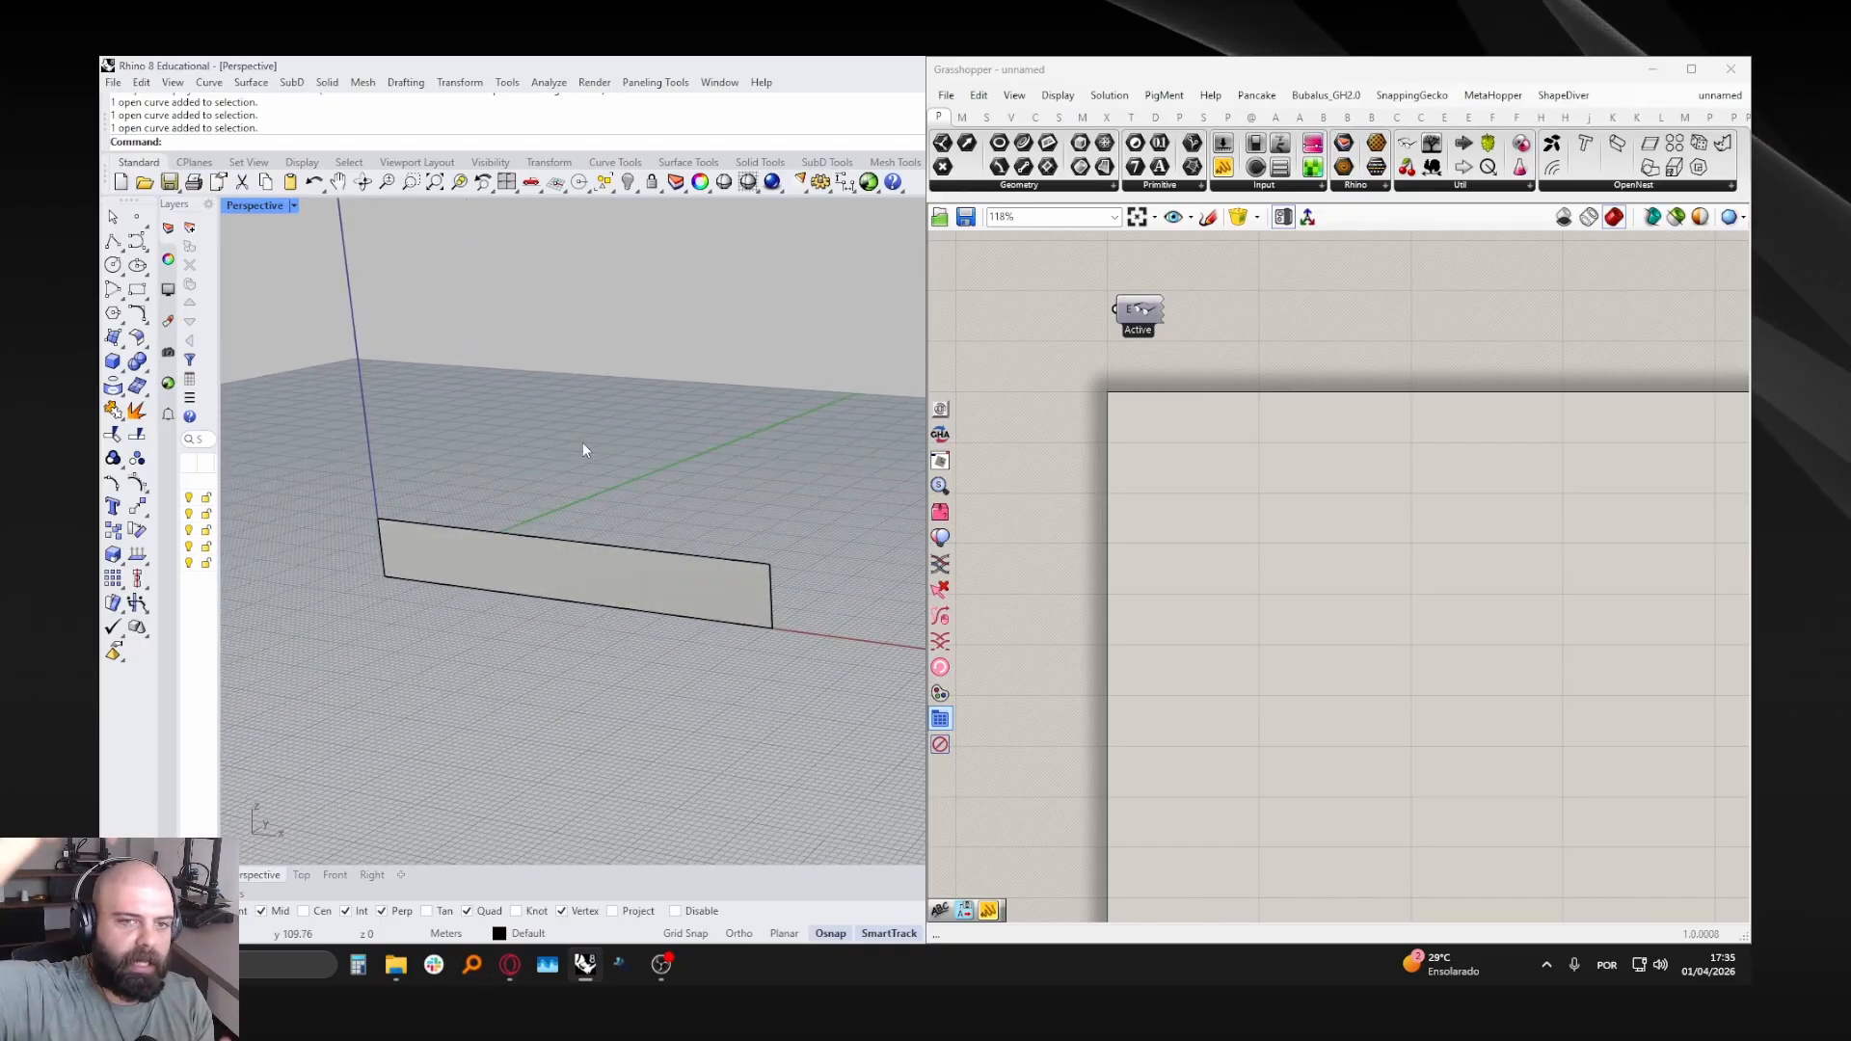
{"action": "right_click_drag", "start_coordinate": [583, 450], "coordinate": [598, 450]}
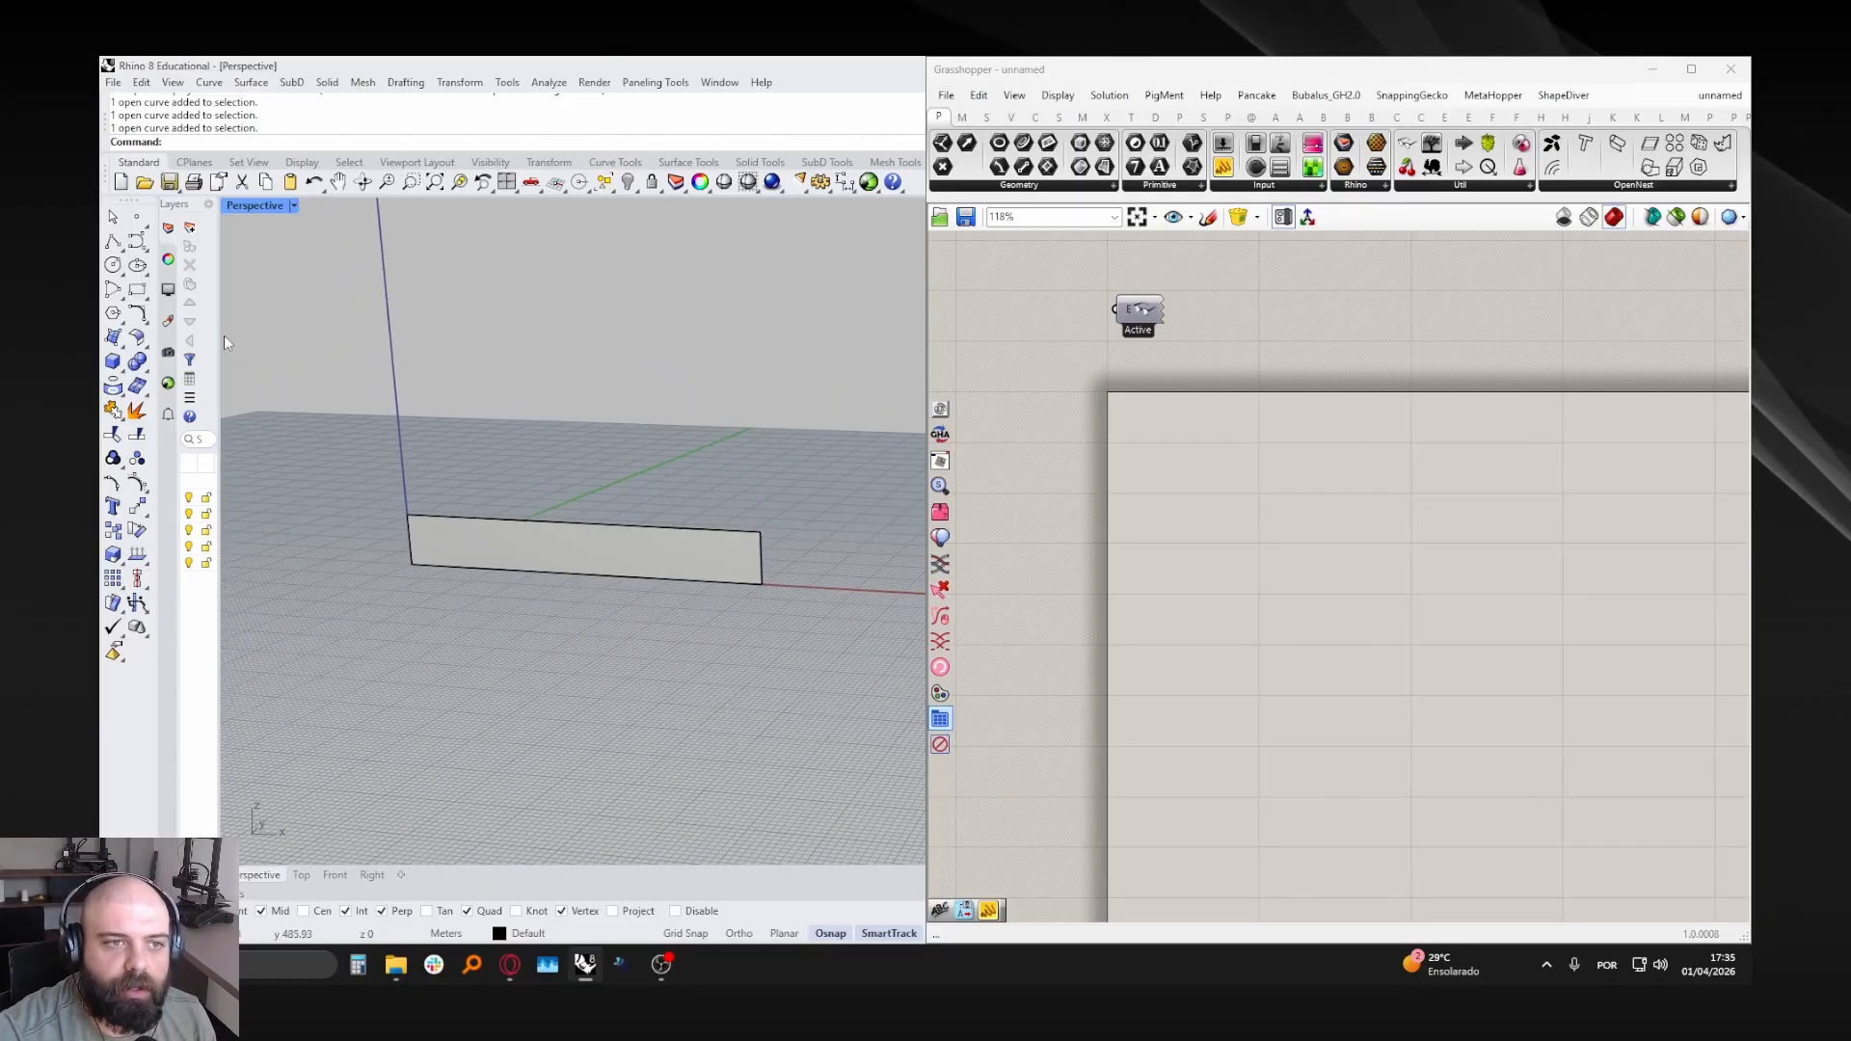
{"action": "left_click_drag", "start_coordinate": [222, 340], "coordinate": [318, 343]}
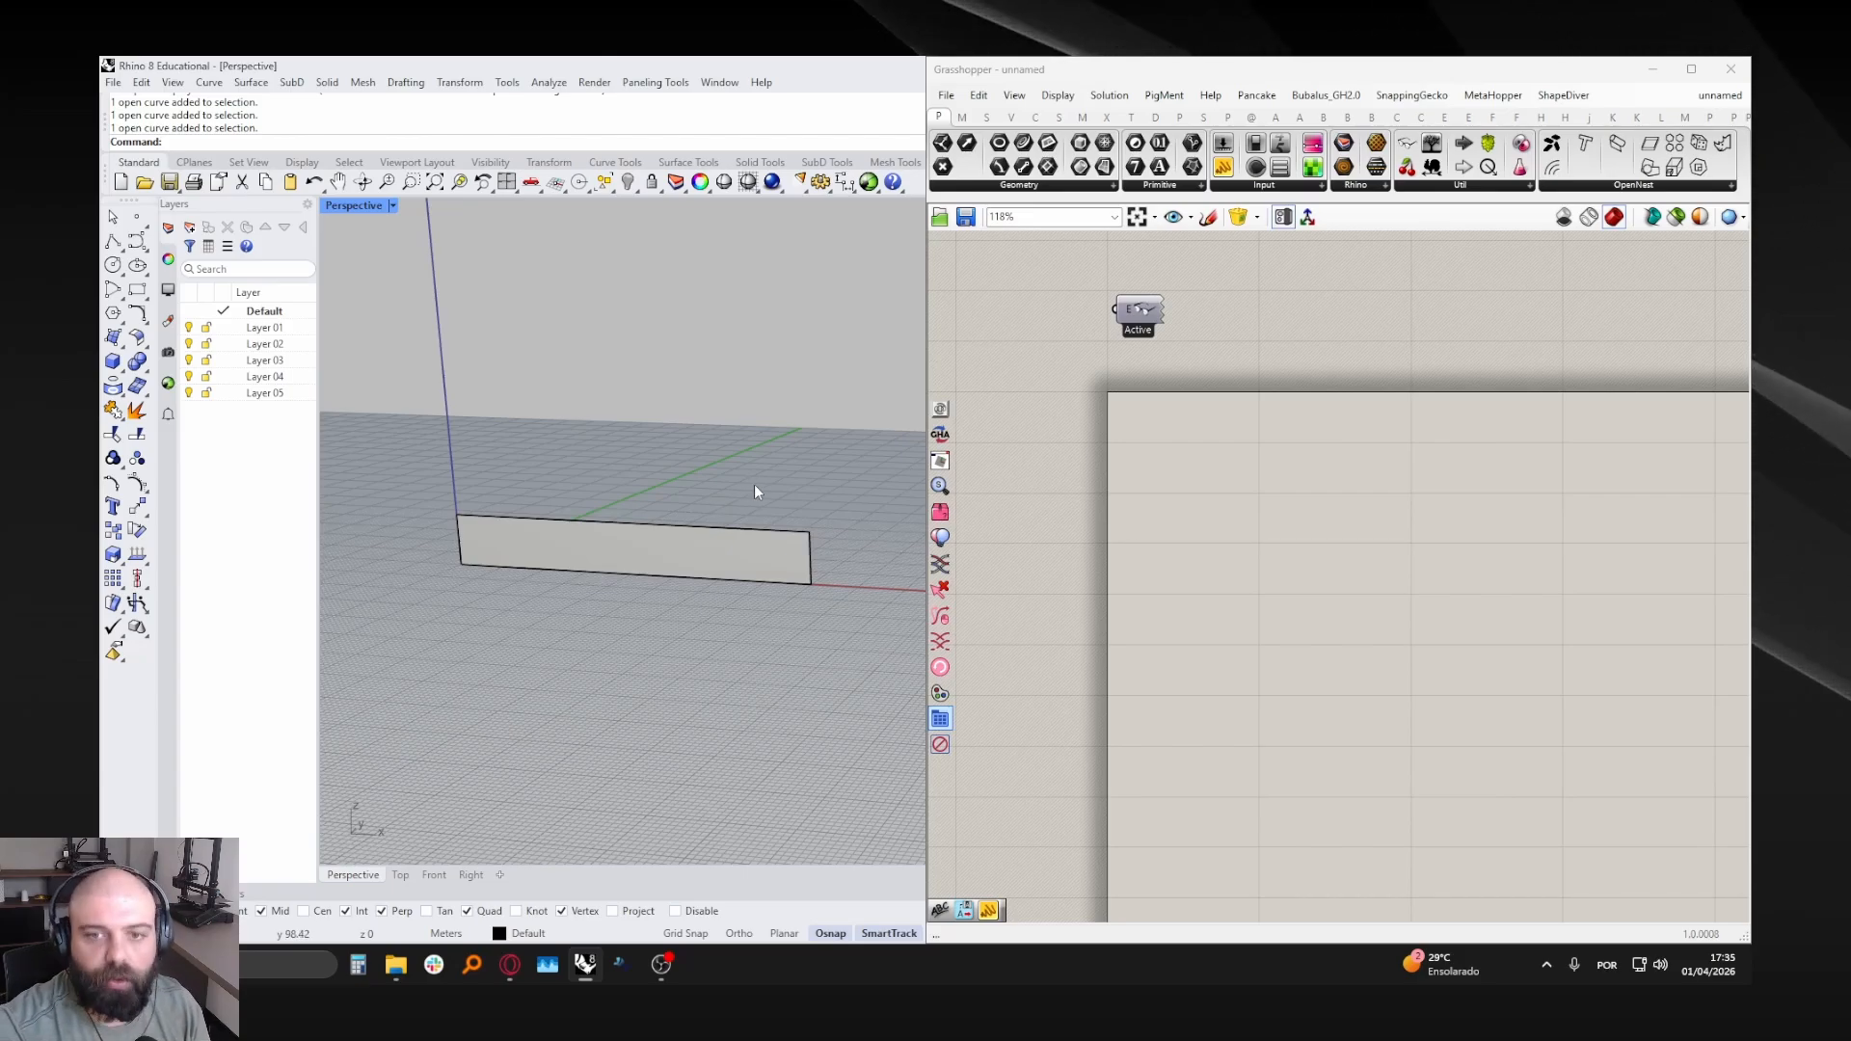
{"action": "right_click_drag", "start_coordinate": [755, 477], "coordinate": [789, 556]}
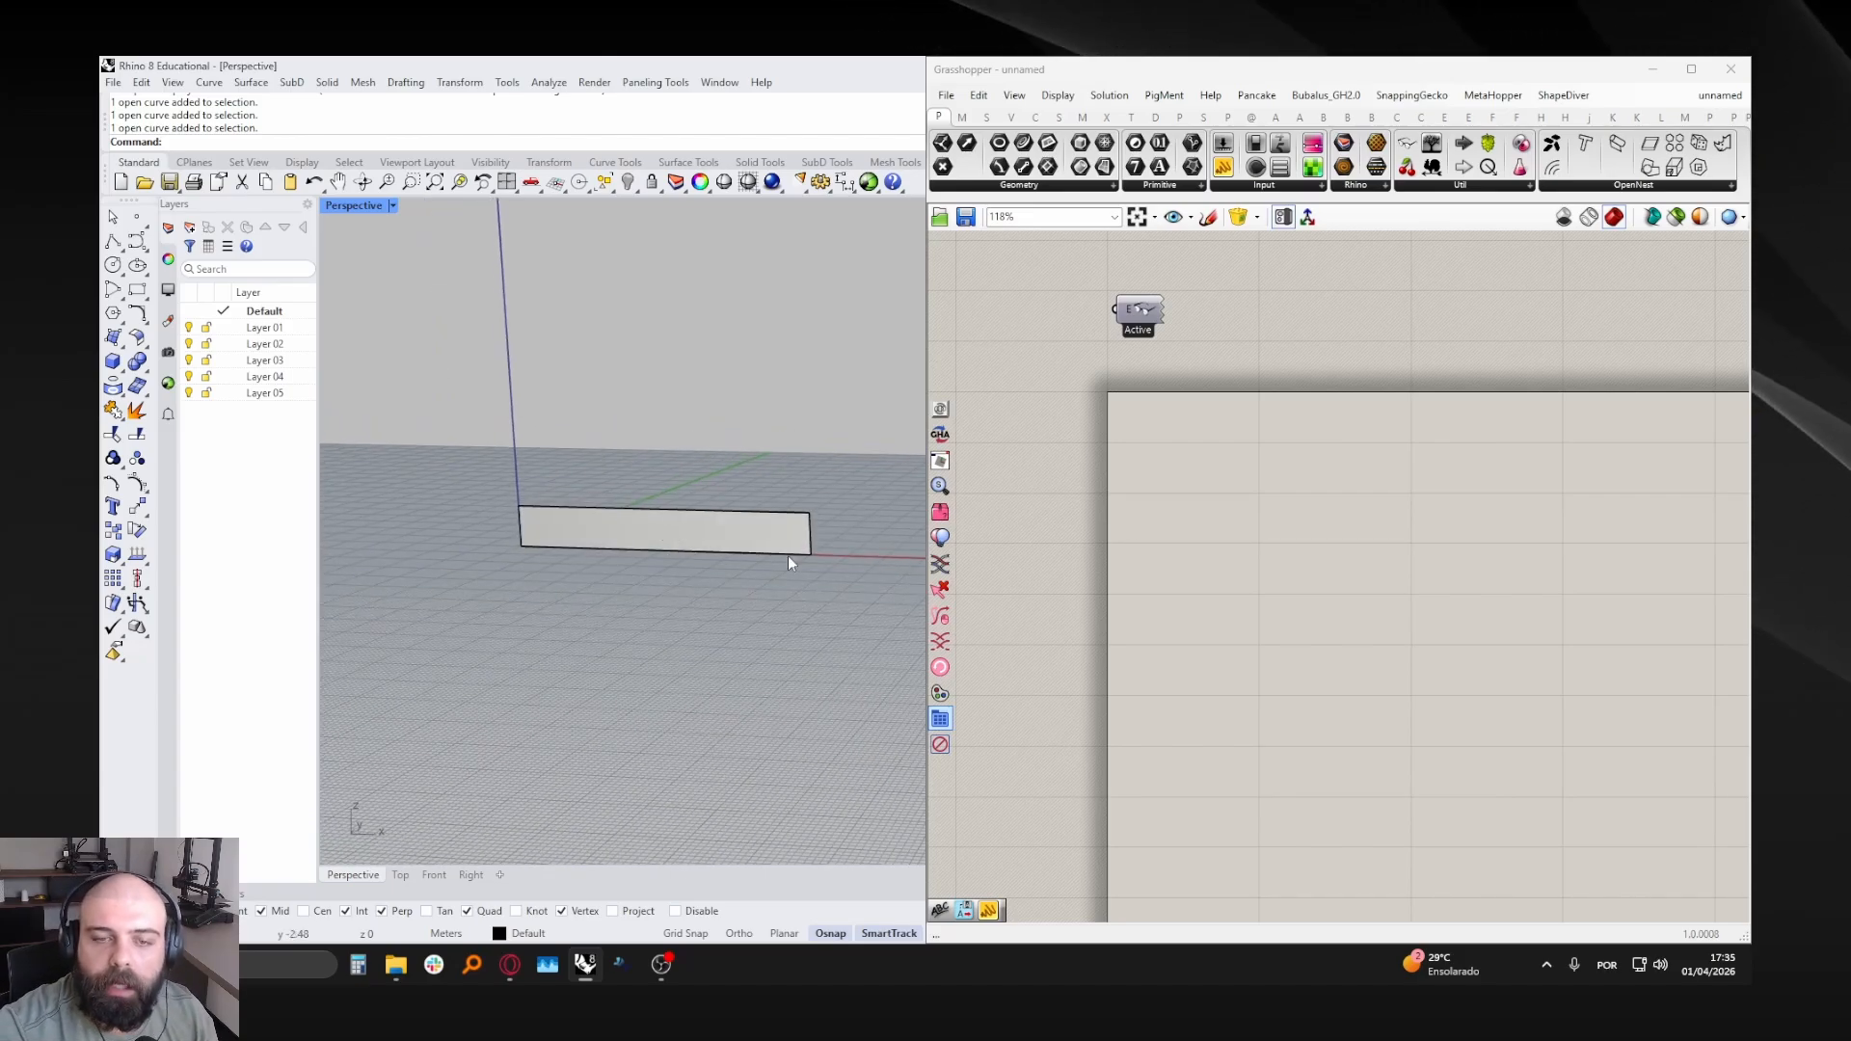
- Add a Brep parameter to the Grasshopper canvas inside the large empty frame
{"action": "double_click", "coordinate": [1178, 461]}
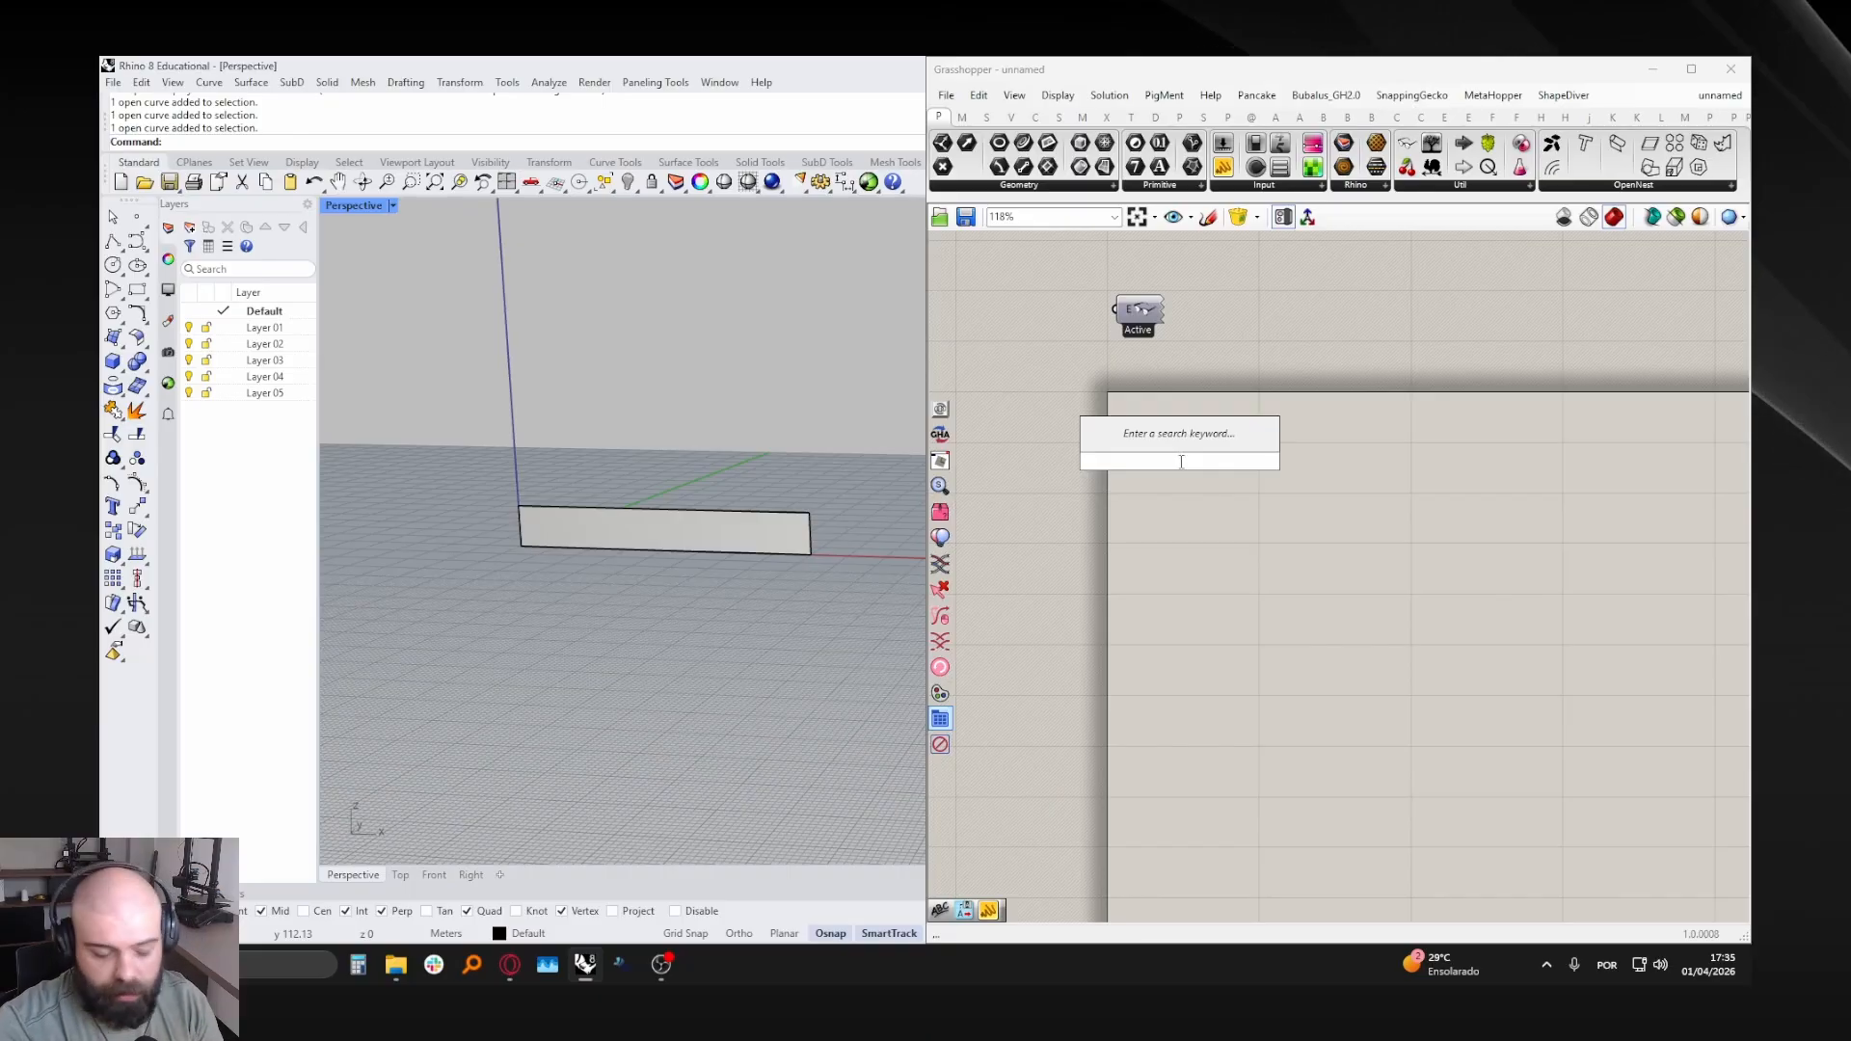
{"action": "type", "text": "brep"}
{"action": "key", "text": "Return"}
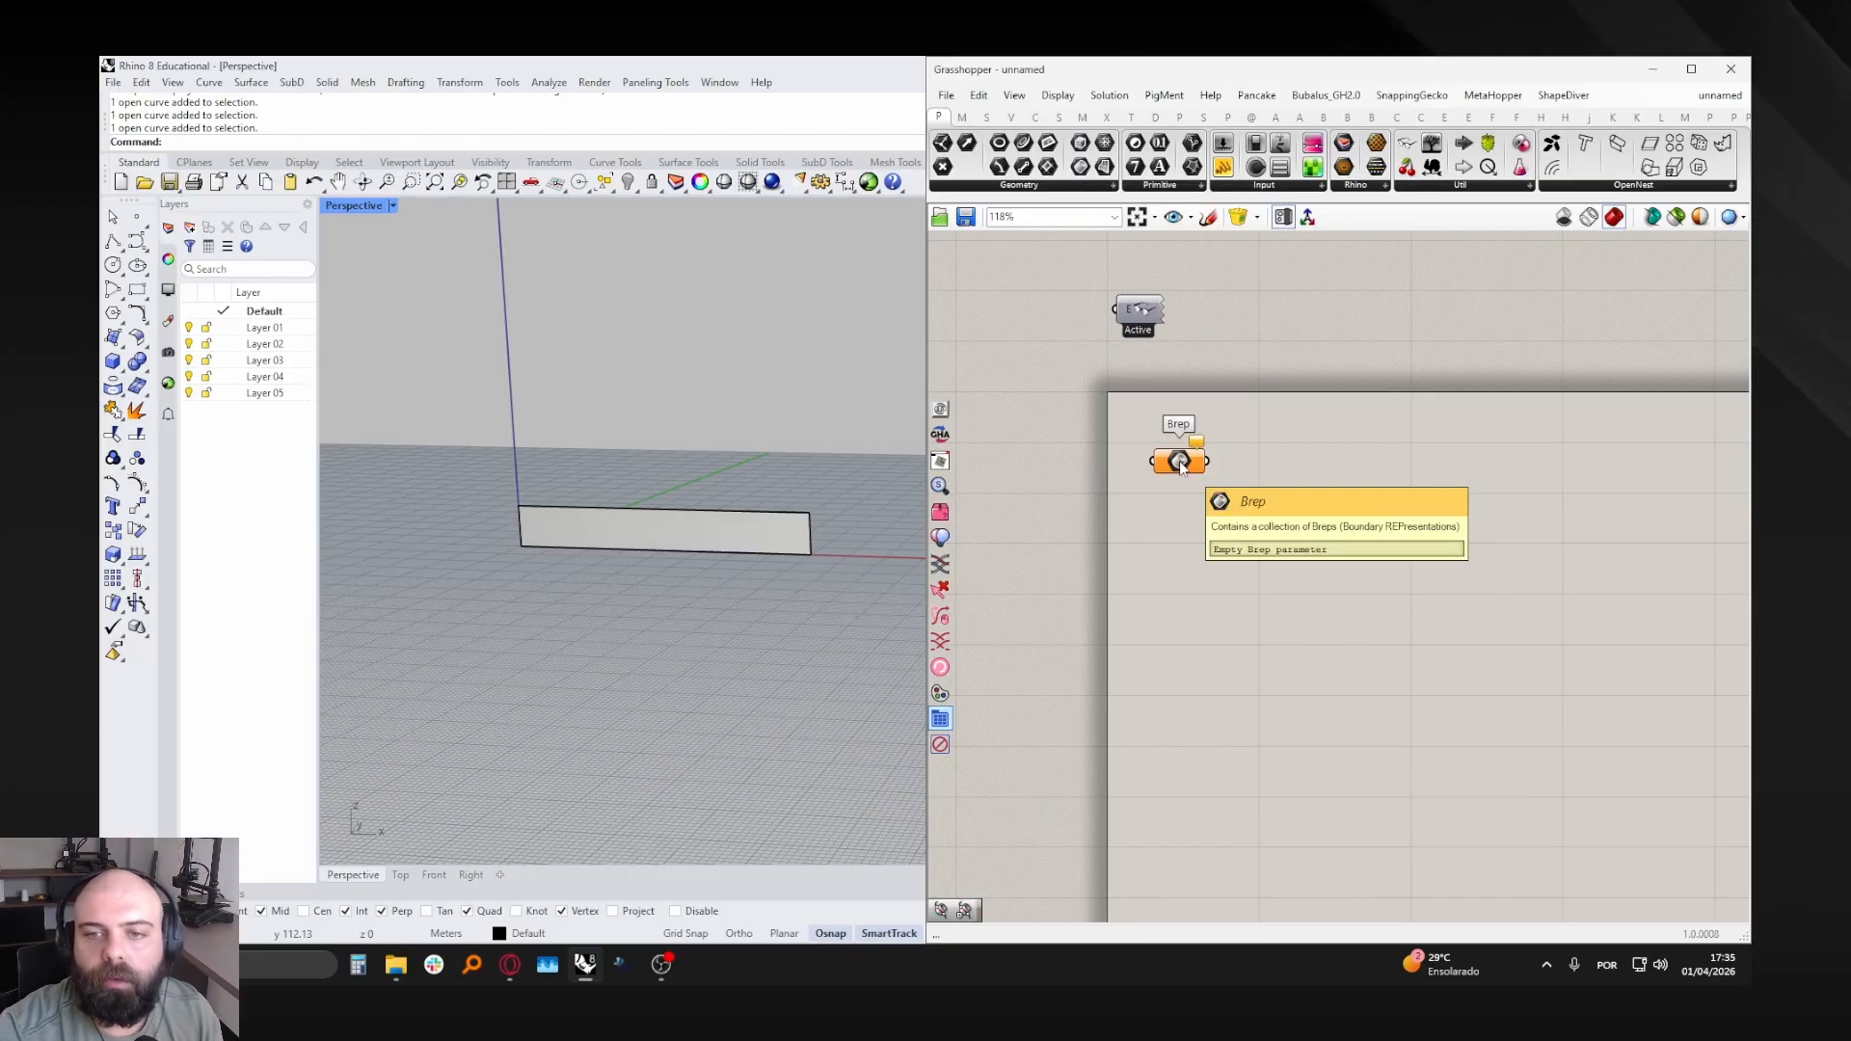
{"action": "right_click", "coordinate": [1182, 466]}
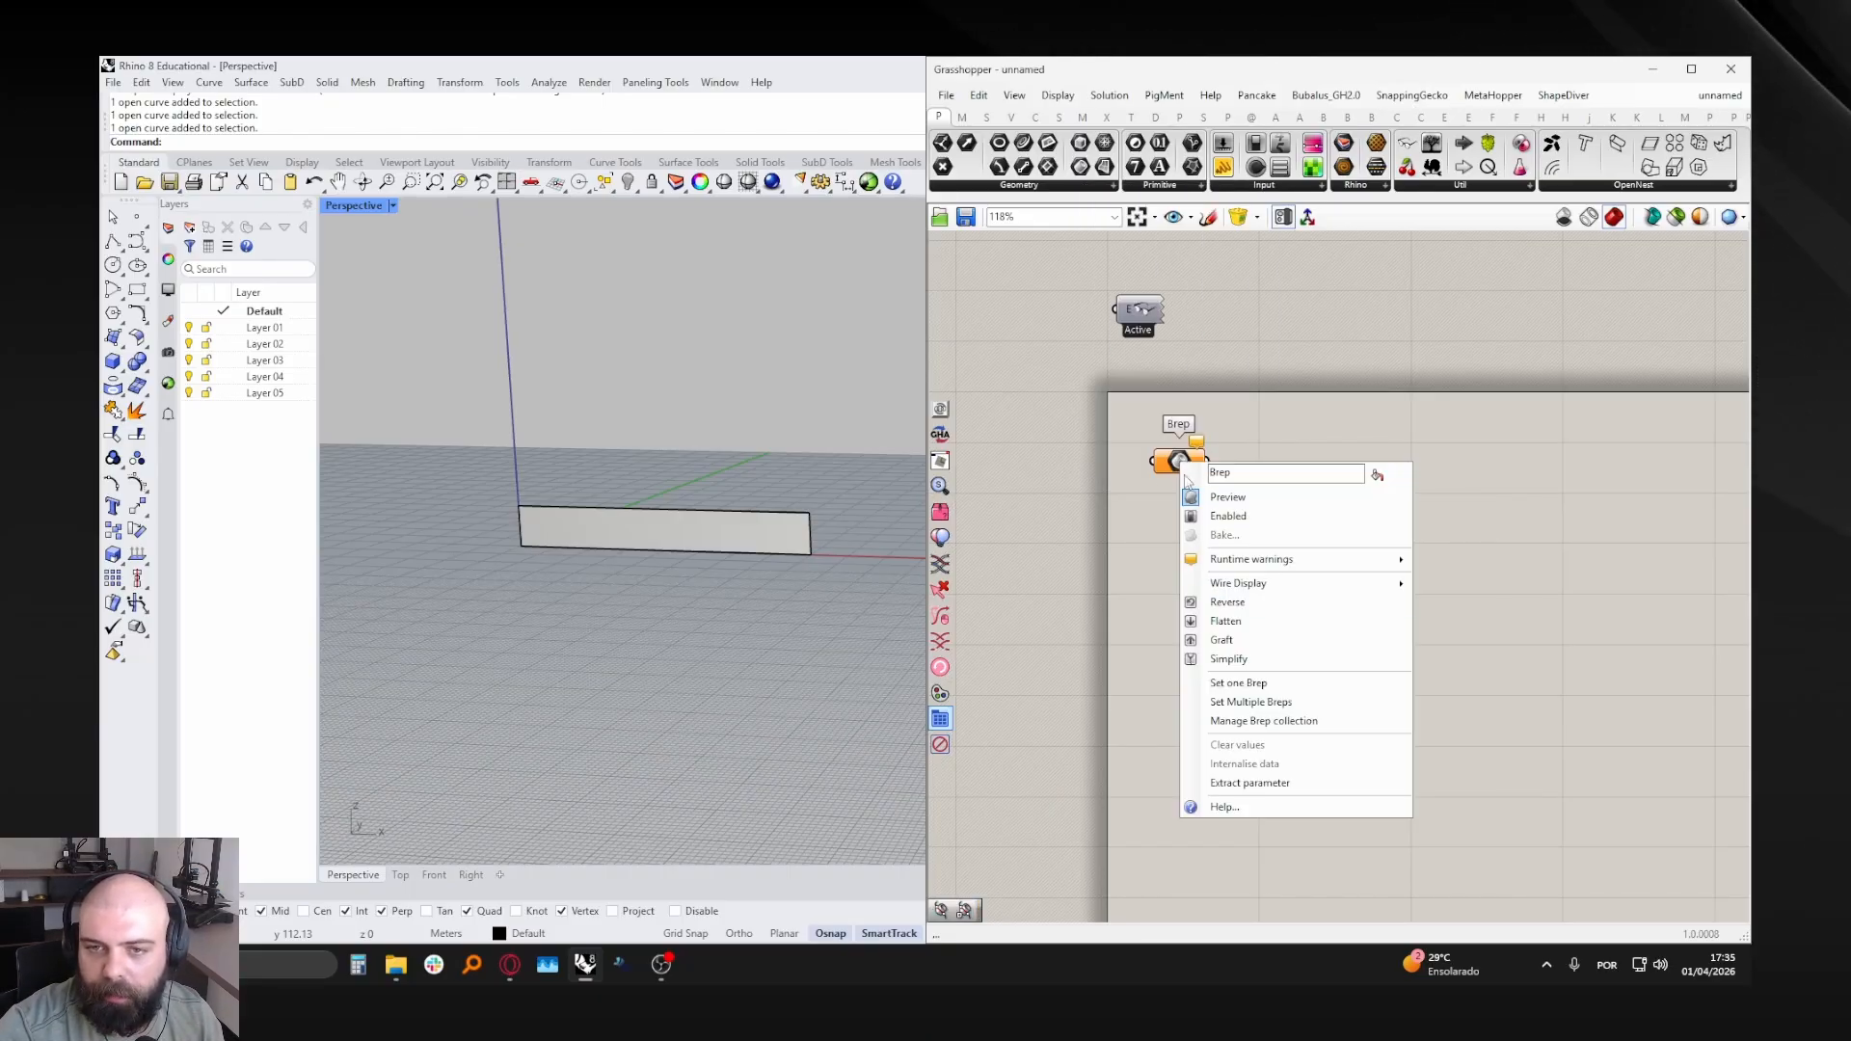
{"action": "left_click", "coordinate": [1078, 433]}
- Reference the extruded wall surface in the Brep parameter as a single Brep
{"action": "right_click", "coordinate": [1181, 462]}
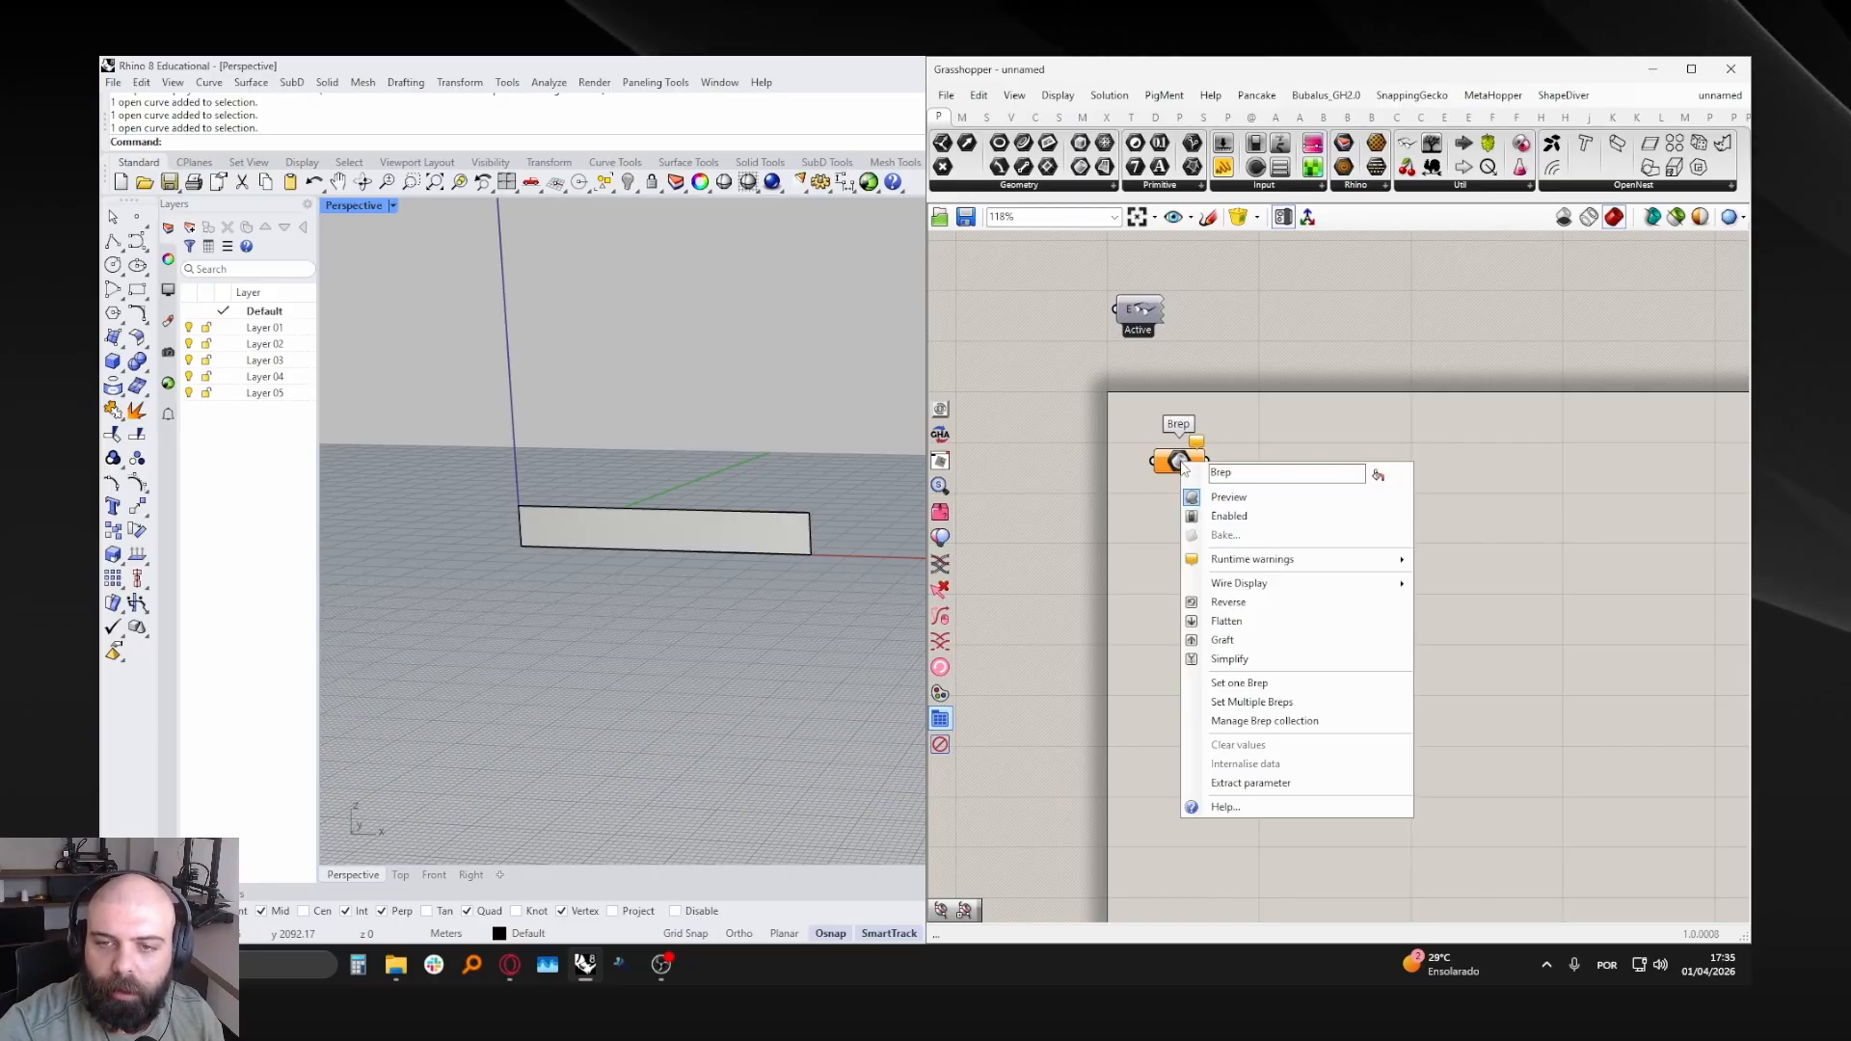
{"action": "left_click", "coordinate": [1239, 683]}
{"action": "left_click", "coordinate": [675, 525]}
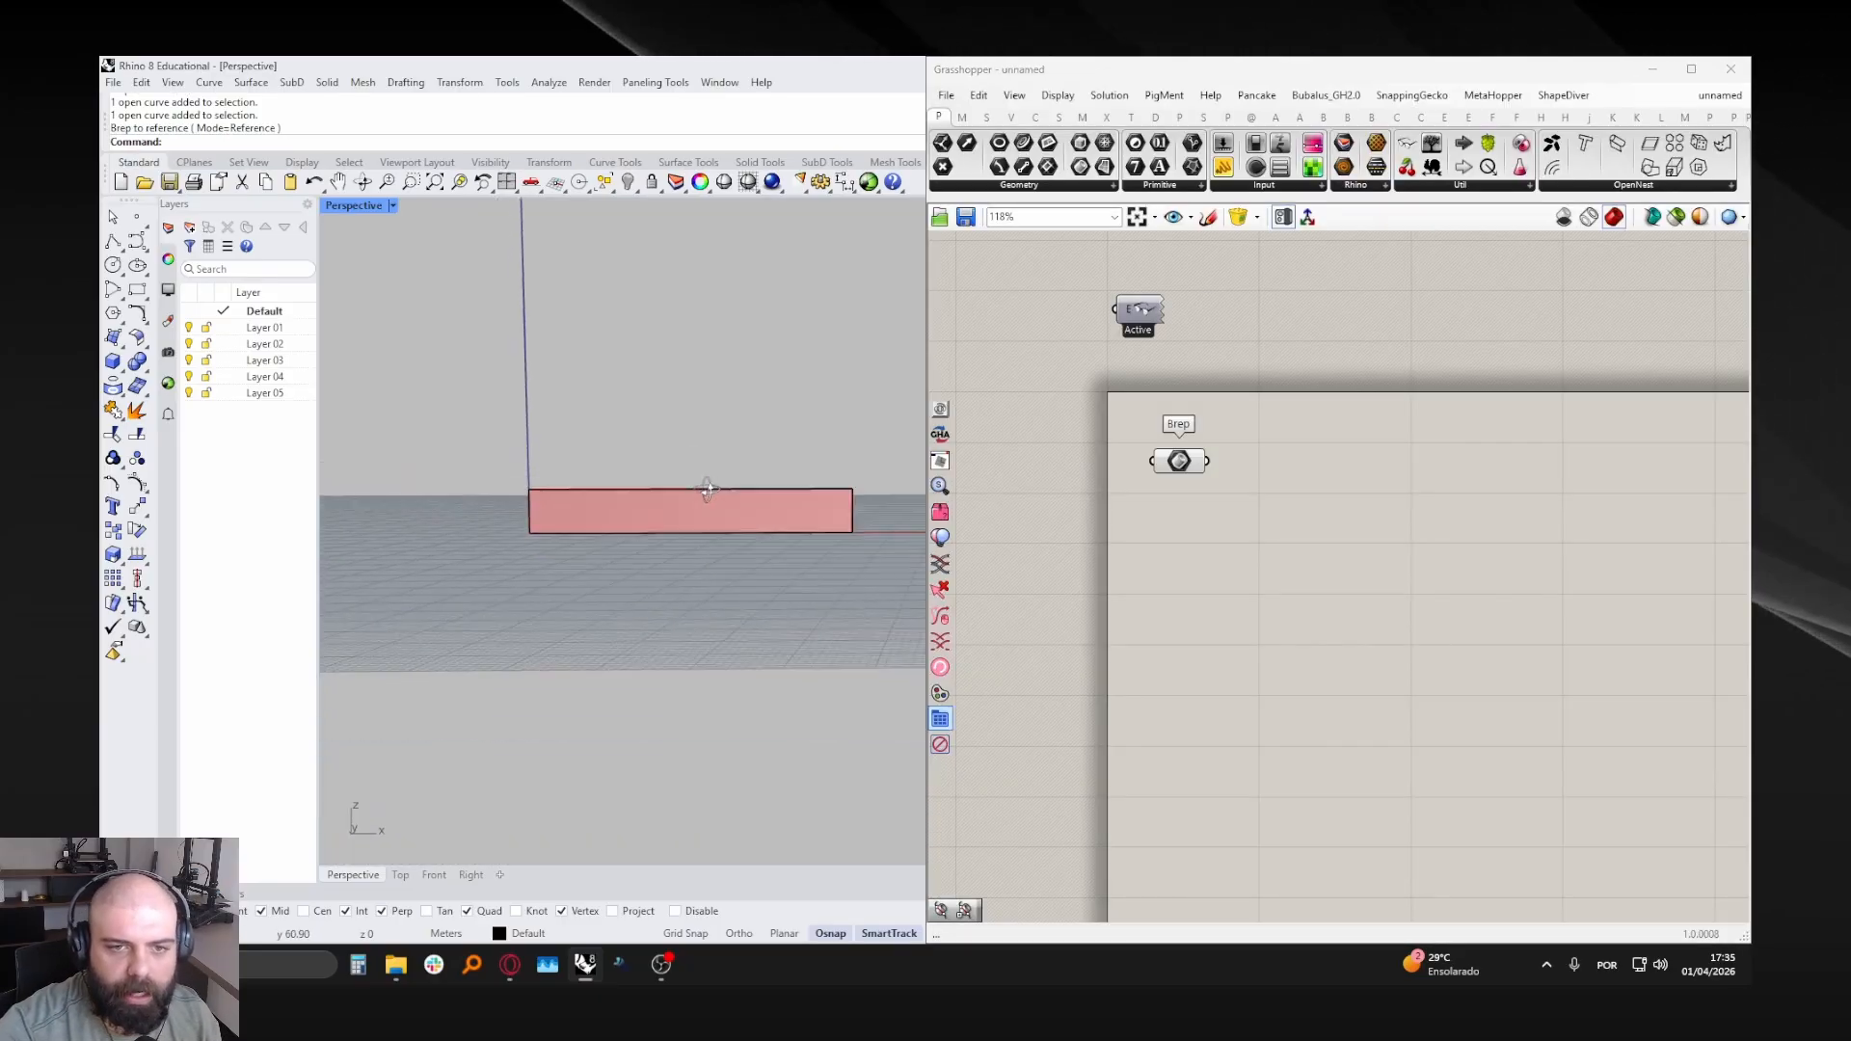
{"action": "scroll", "coordinate": [583, 486], "scroll_direction": "up", "scroll_amount": 2}
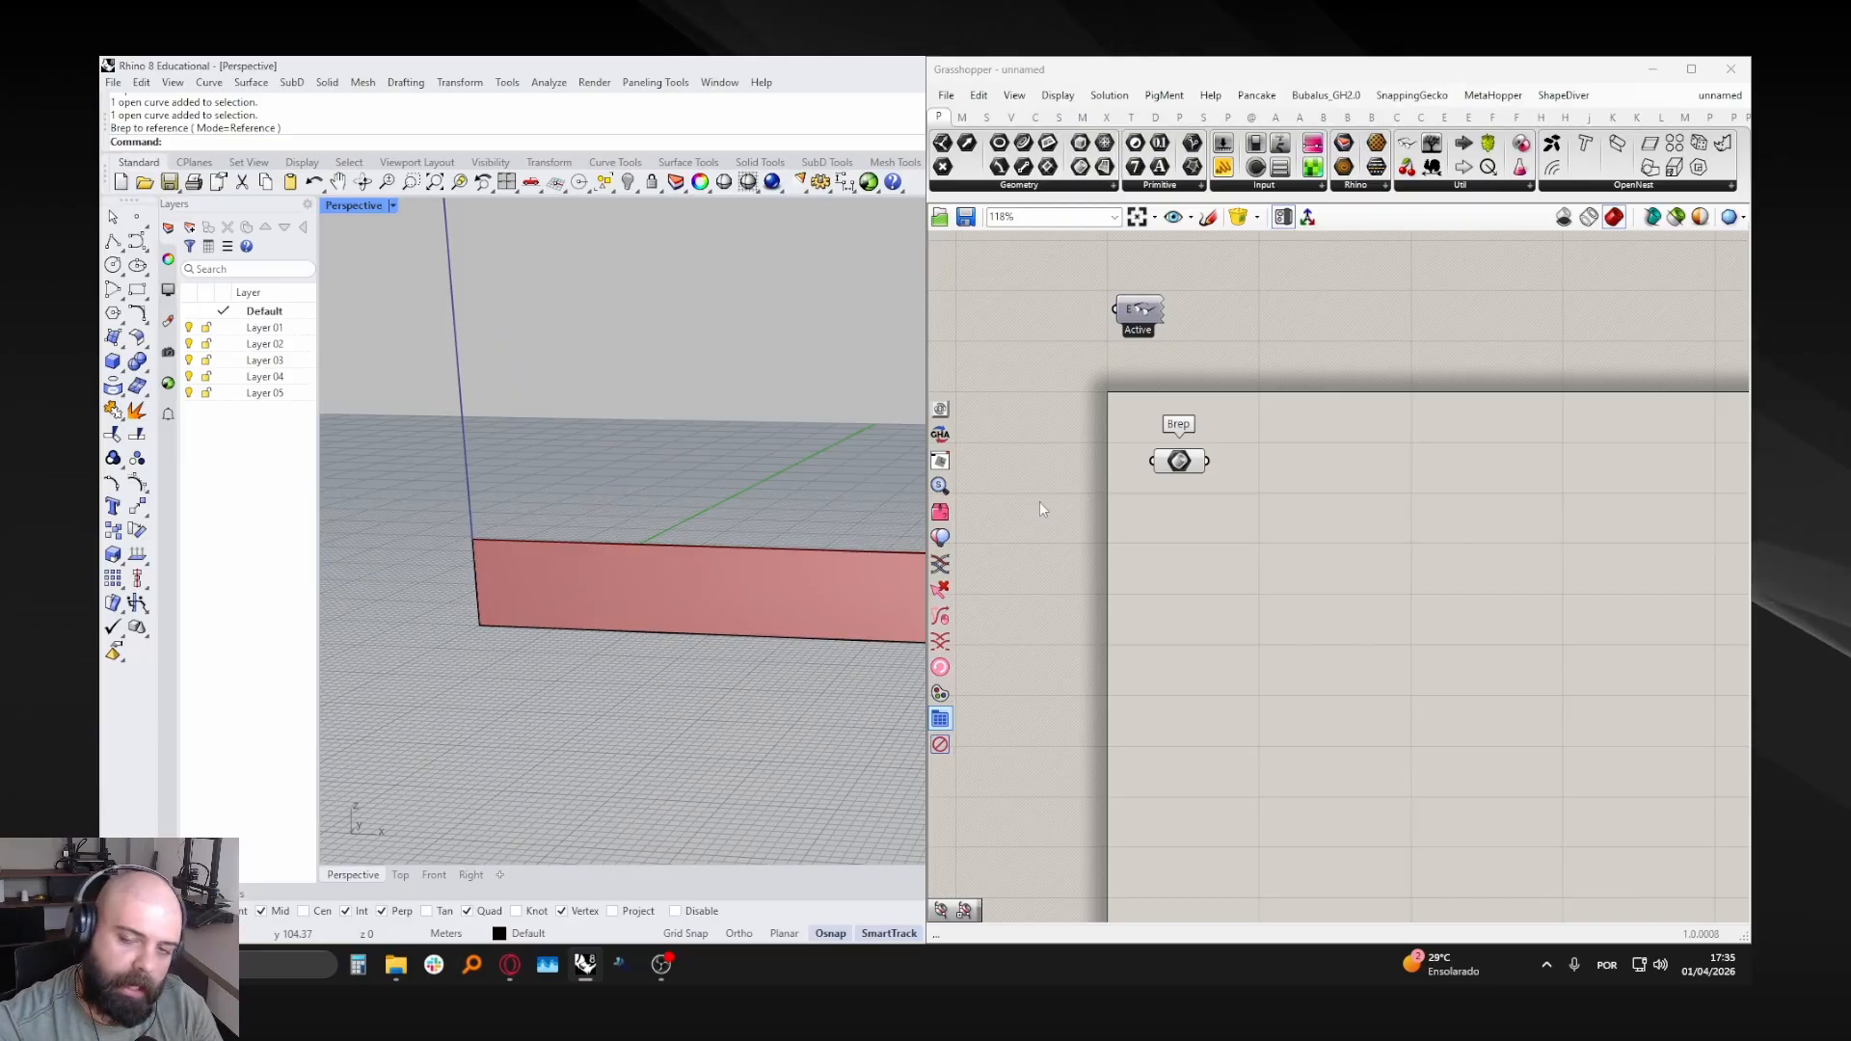
{"action": "scroll", "coordinate": [696, 521], "scroll_direction": "down", "scroll_amount": 3}
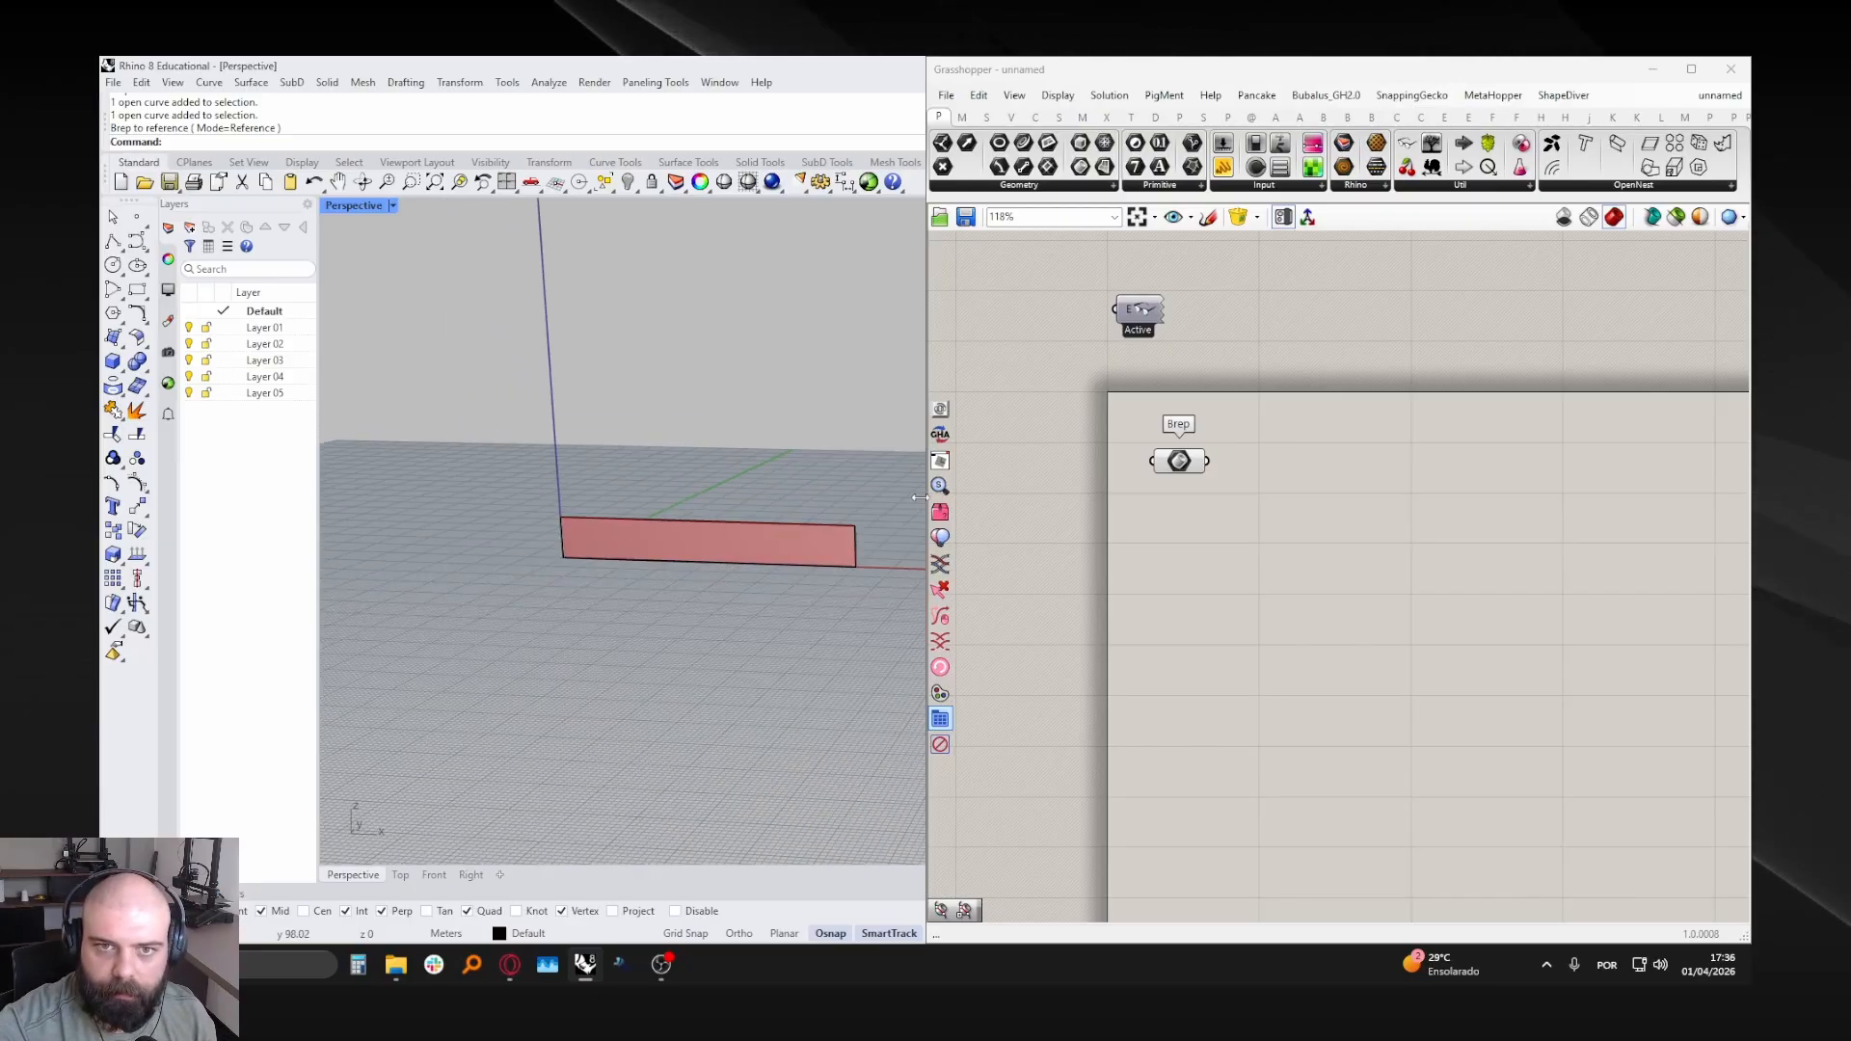
- Internalise the referenced wall surface data in the Brep parameter
{"action": "right_click", "coordinate": [1179, 462]}
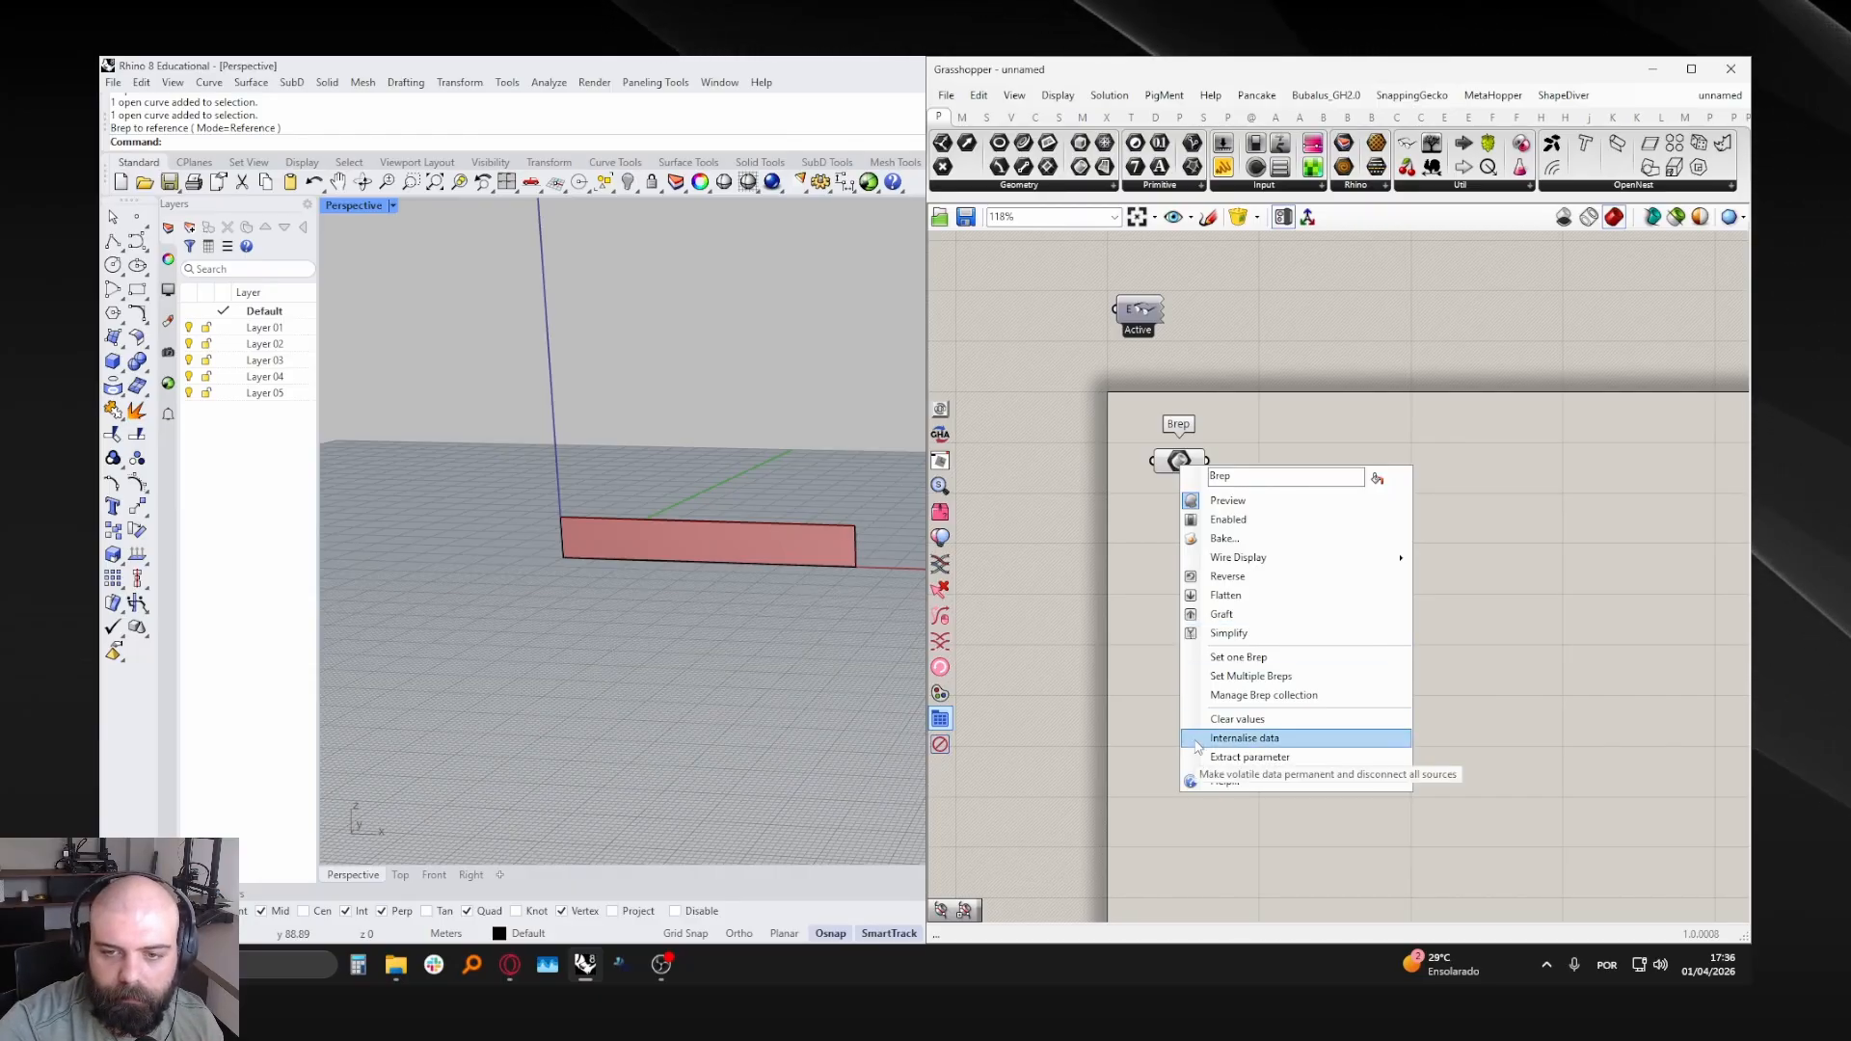
{"action": "left_click", "coordinate": [1195, 740]}
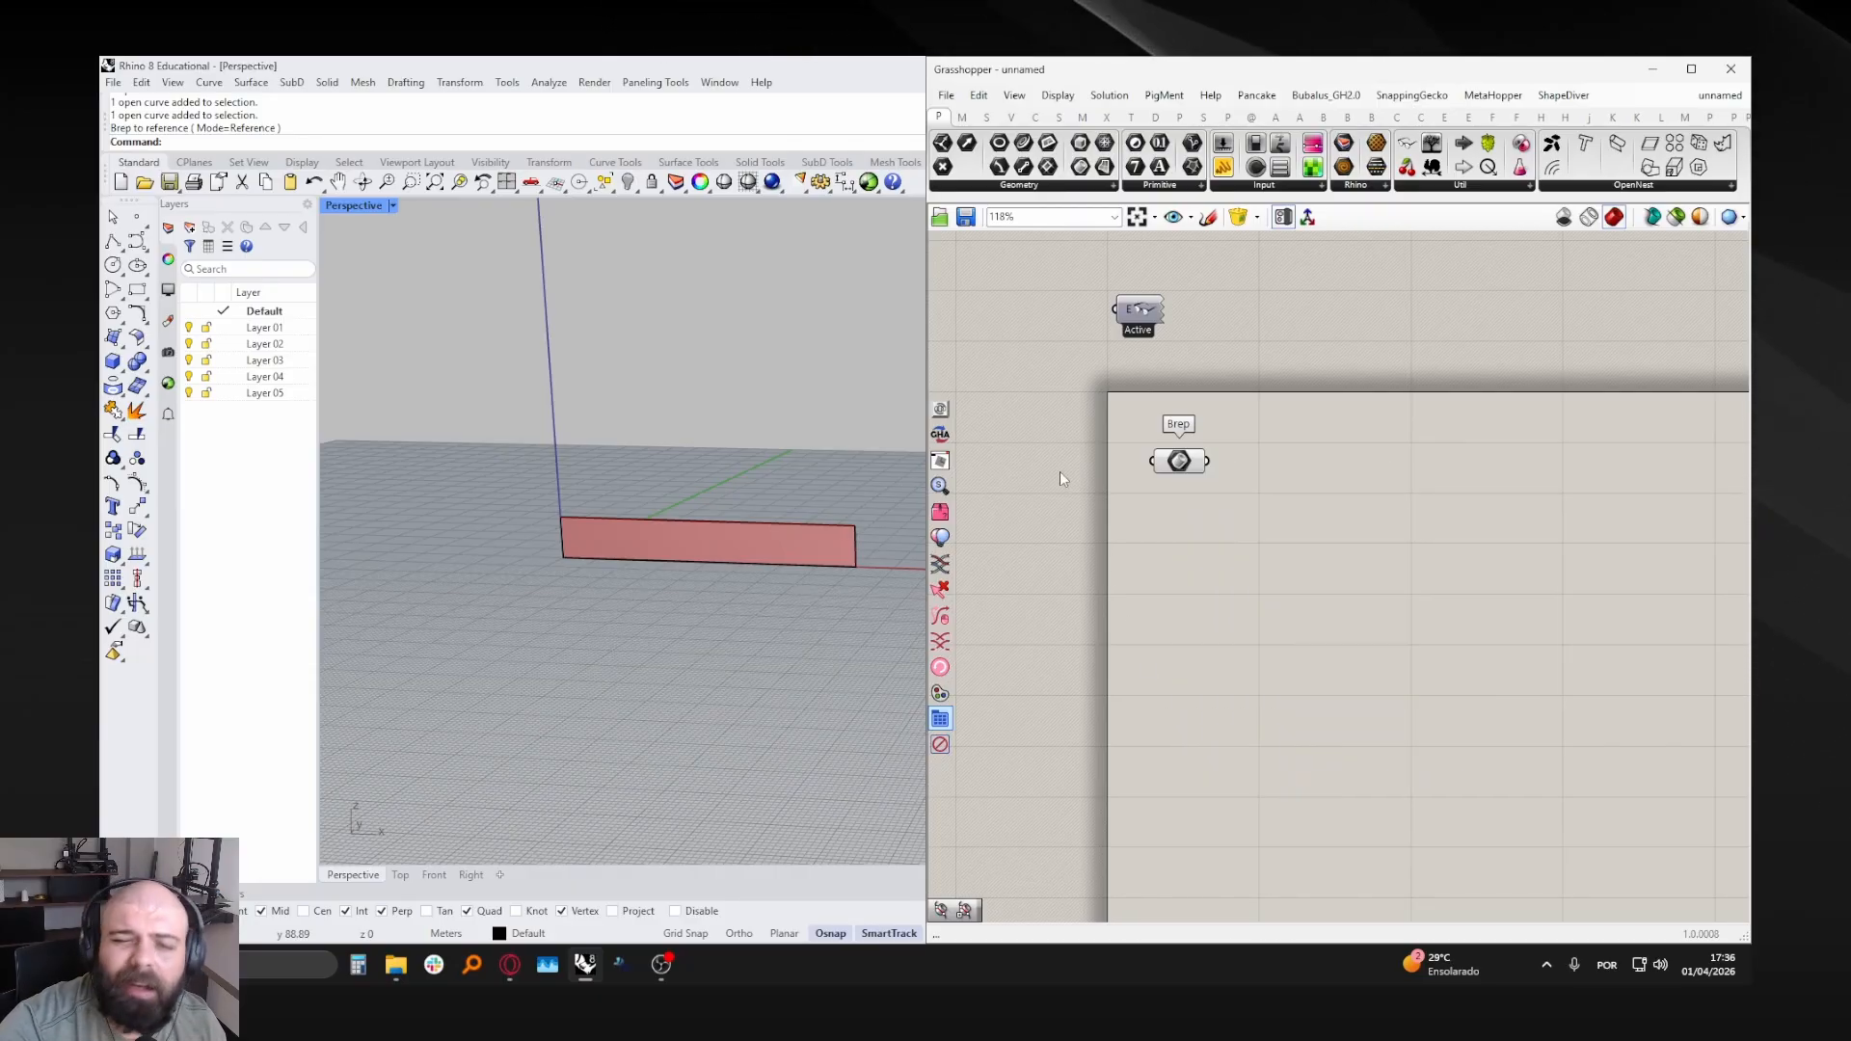
- Try shortening the wall surface in Rhino by moving its far vertical edge inward along X, and undo the move
{"action": "right_click_drag", "start_coordinate": [897, 534], "coordinate": [835, 523]}
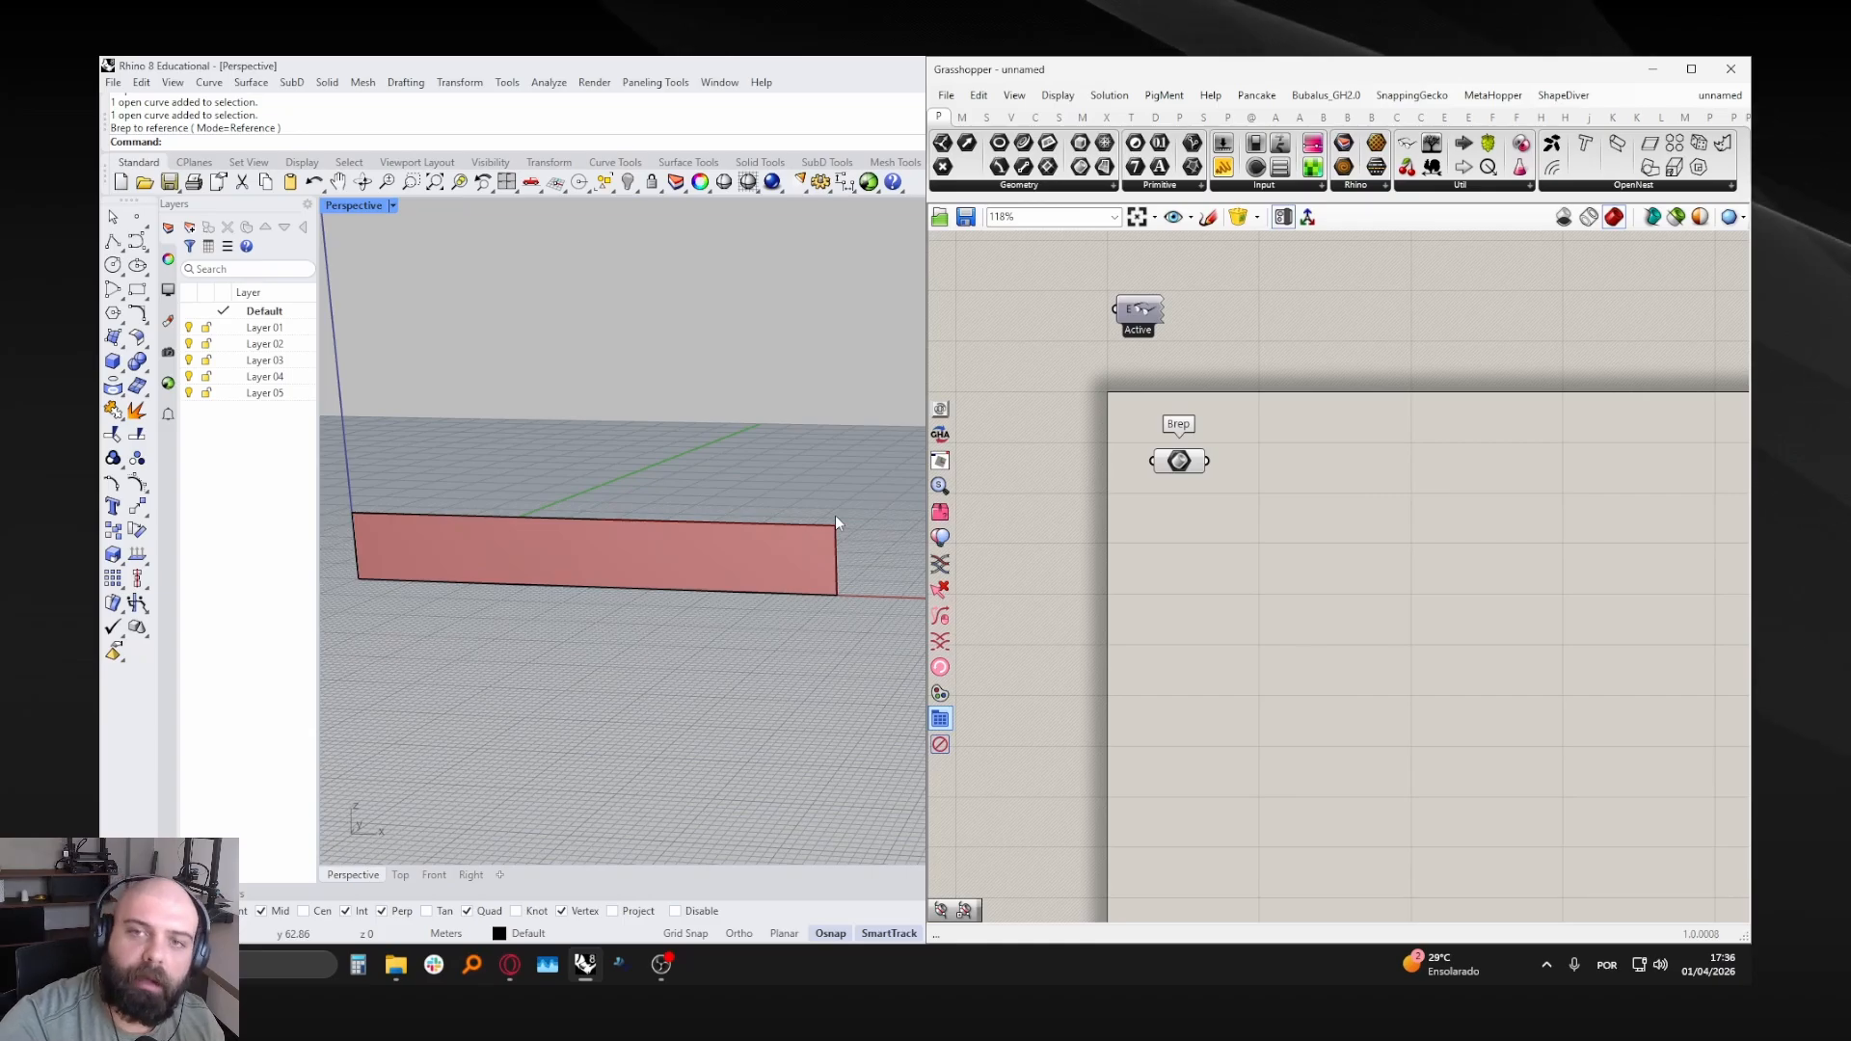
{"action": "left_click", "coordinate": [837, 540], "text": "ctrl+shift"}
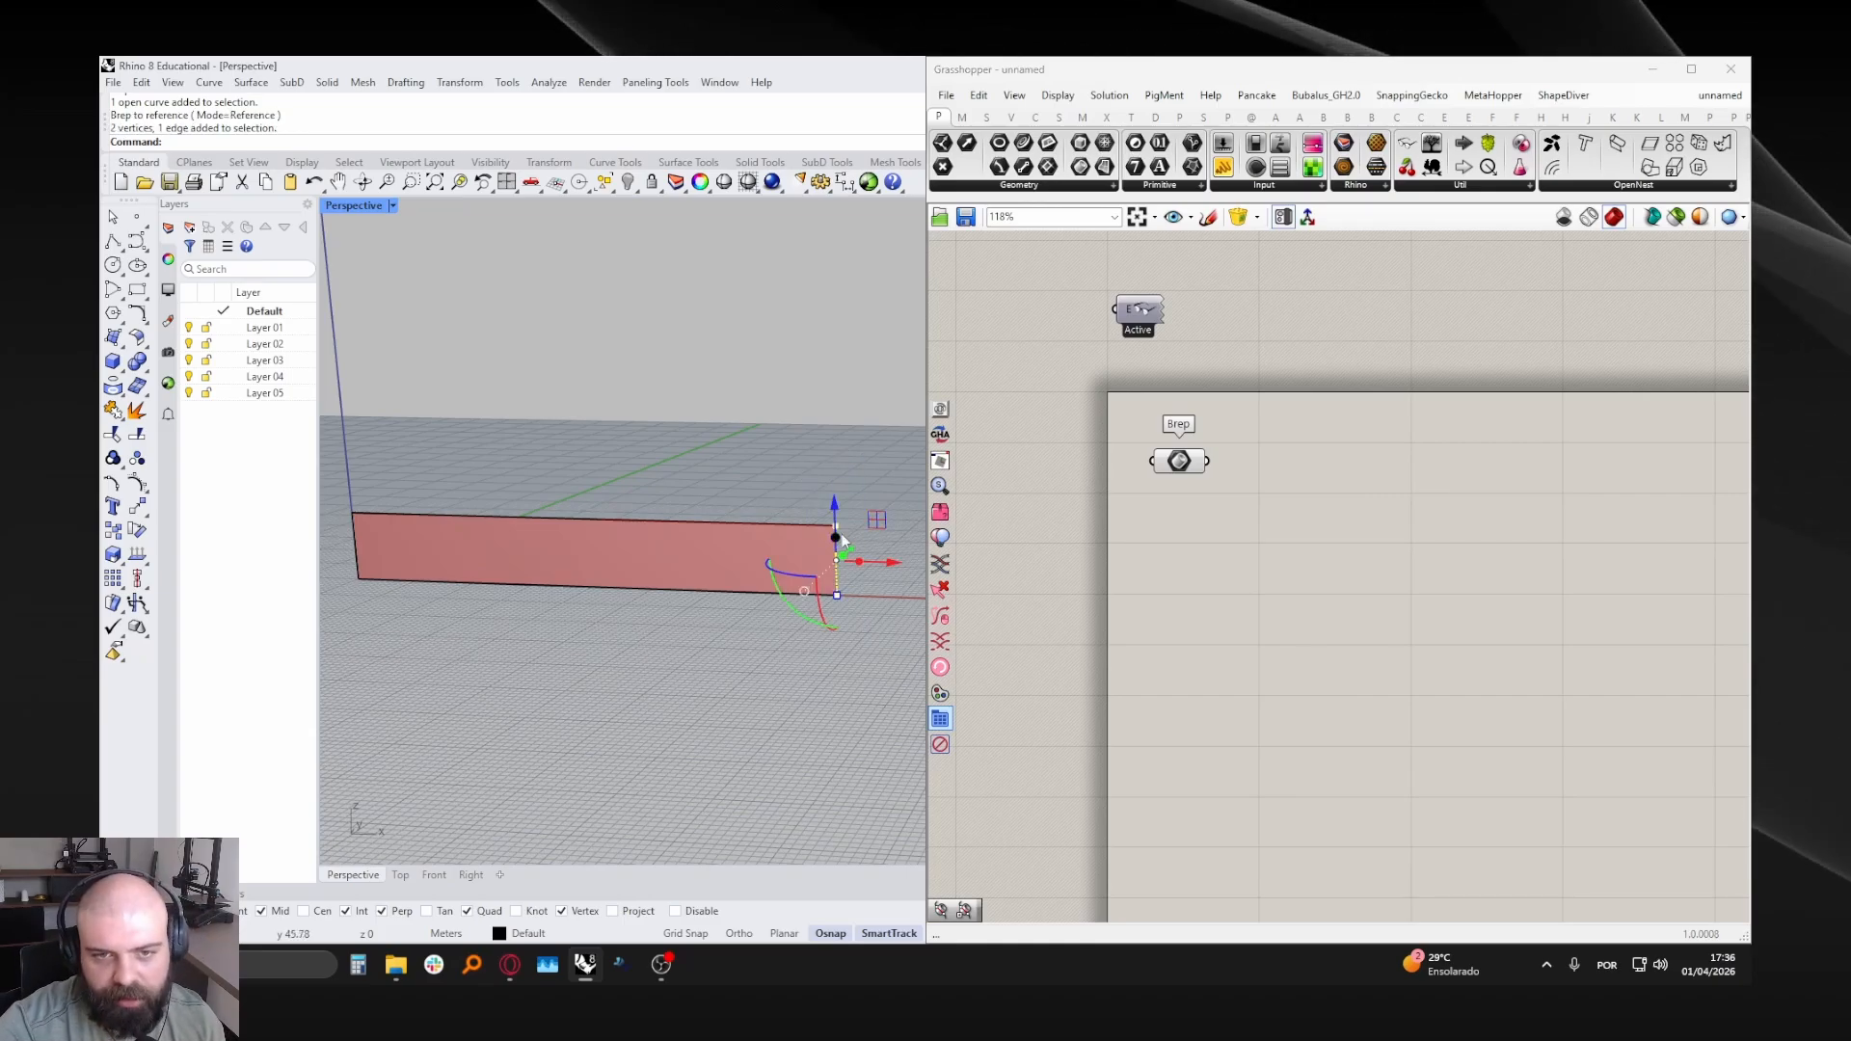
{"action": "left_click_drag", "start_coordinate": [892, 563], "coordinate": [844, 562]}
{"action": "key", "text": "ctrl+z"}
{"action": "key", "text": "Escape"}
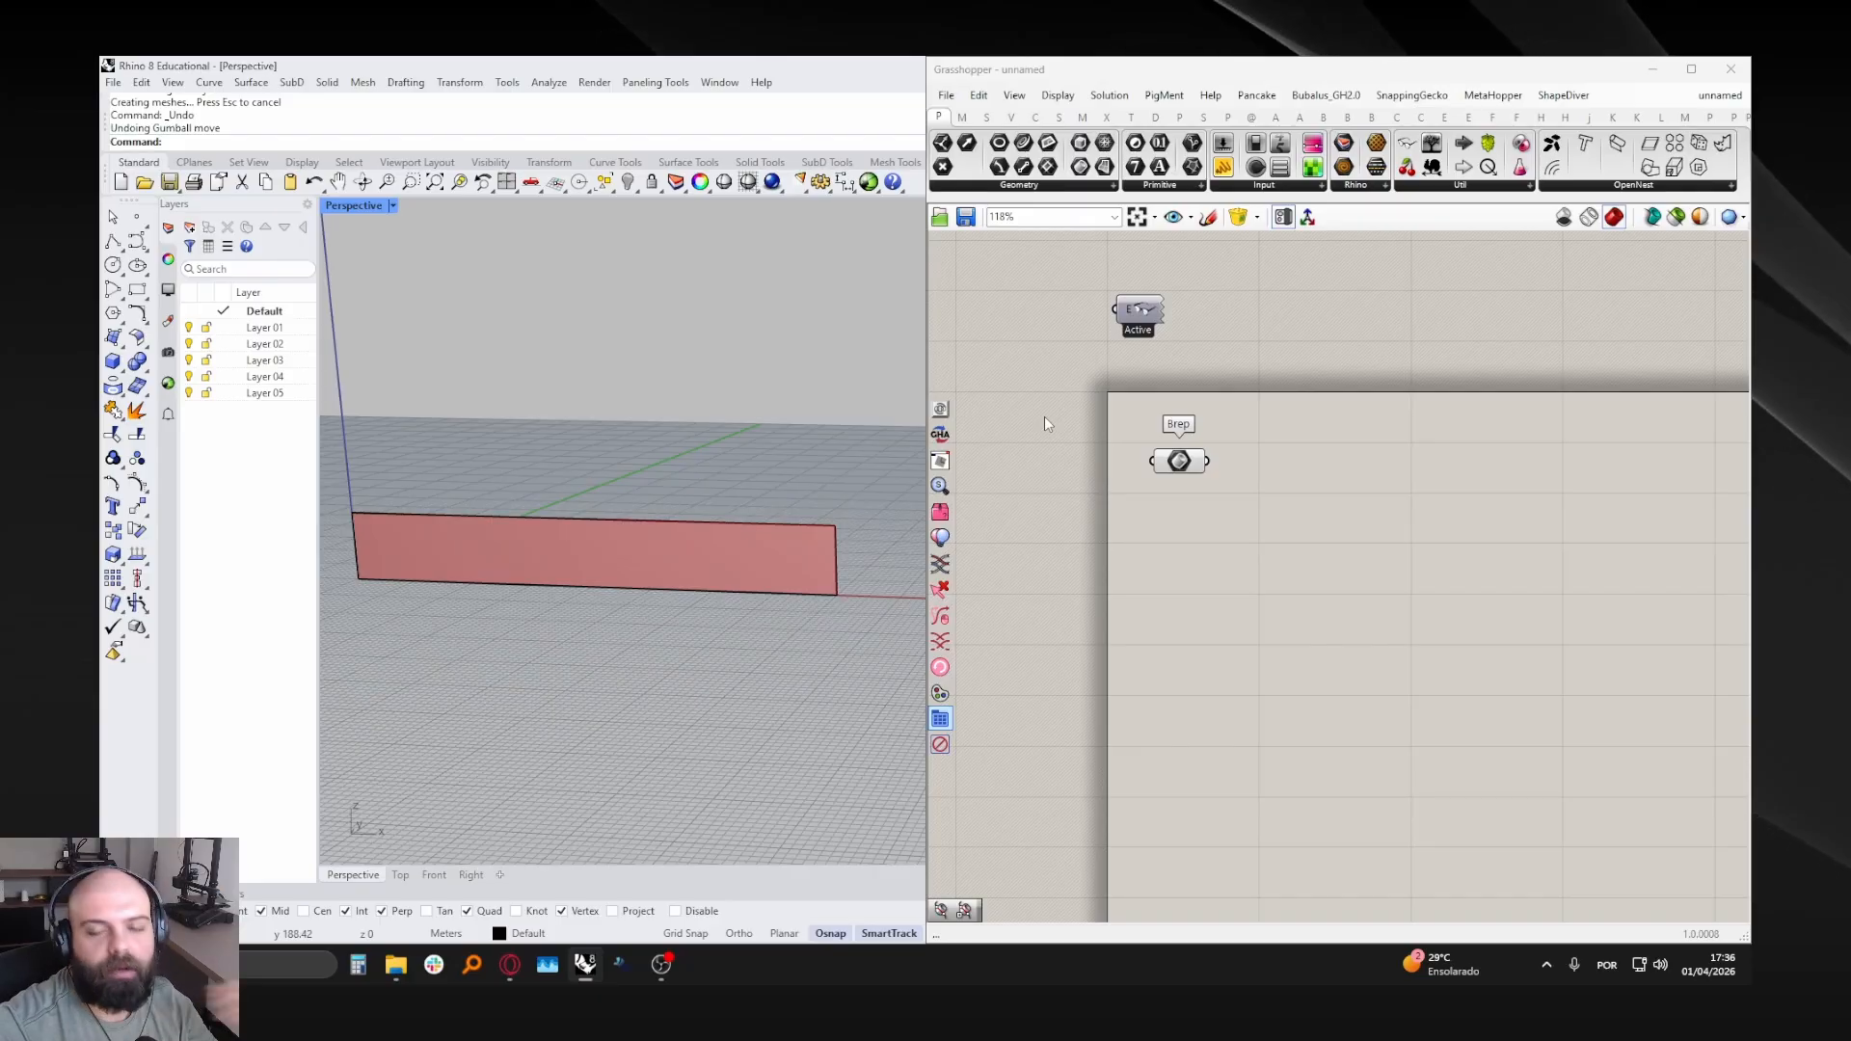
- Switch to the Opera browser, examine the planting grid in the Unisinos facade photo, and return to the Rhino and Grasshopper windows
{"action": "scroll", "coordinate": [824, 493], "scroll_direction": "down", "scroll_amount": 4}
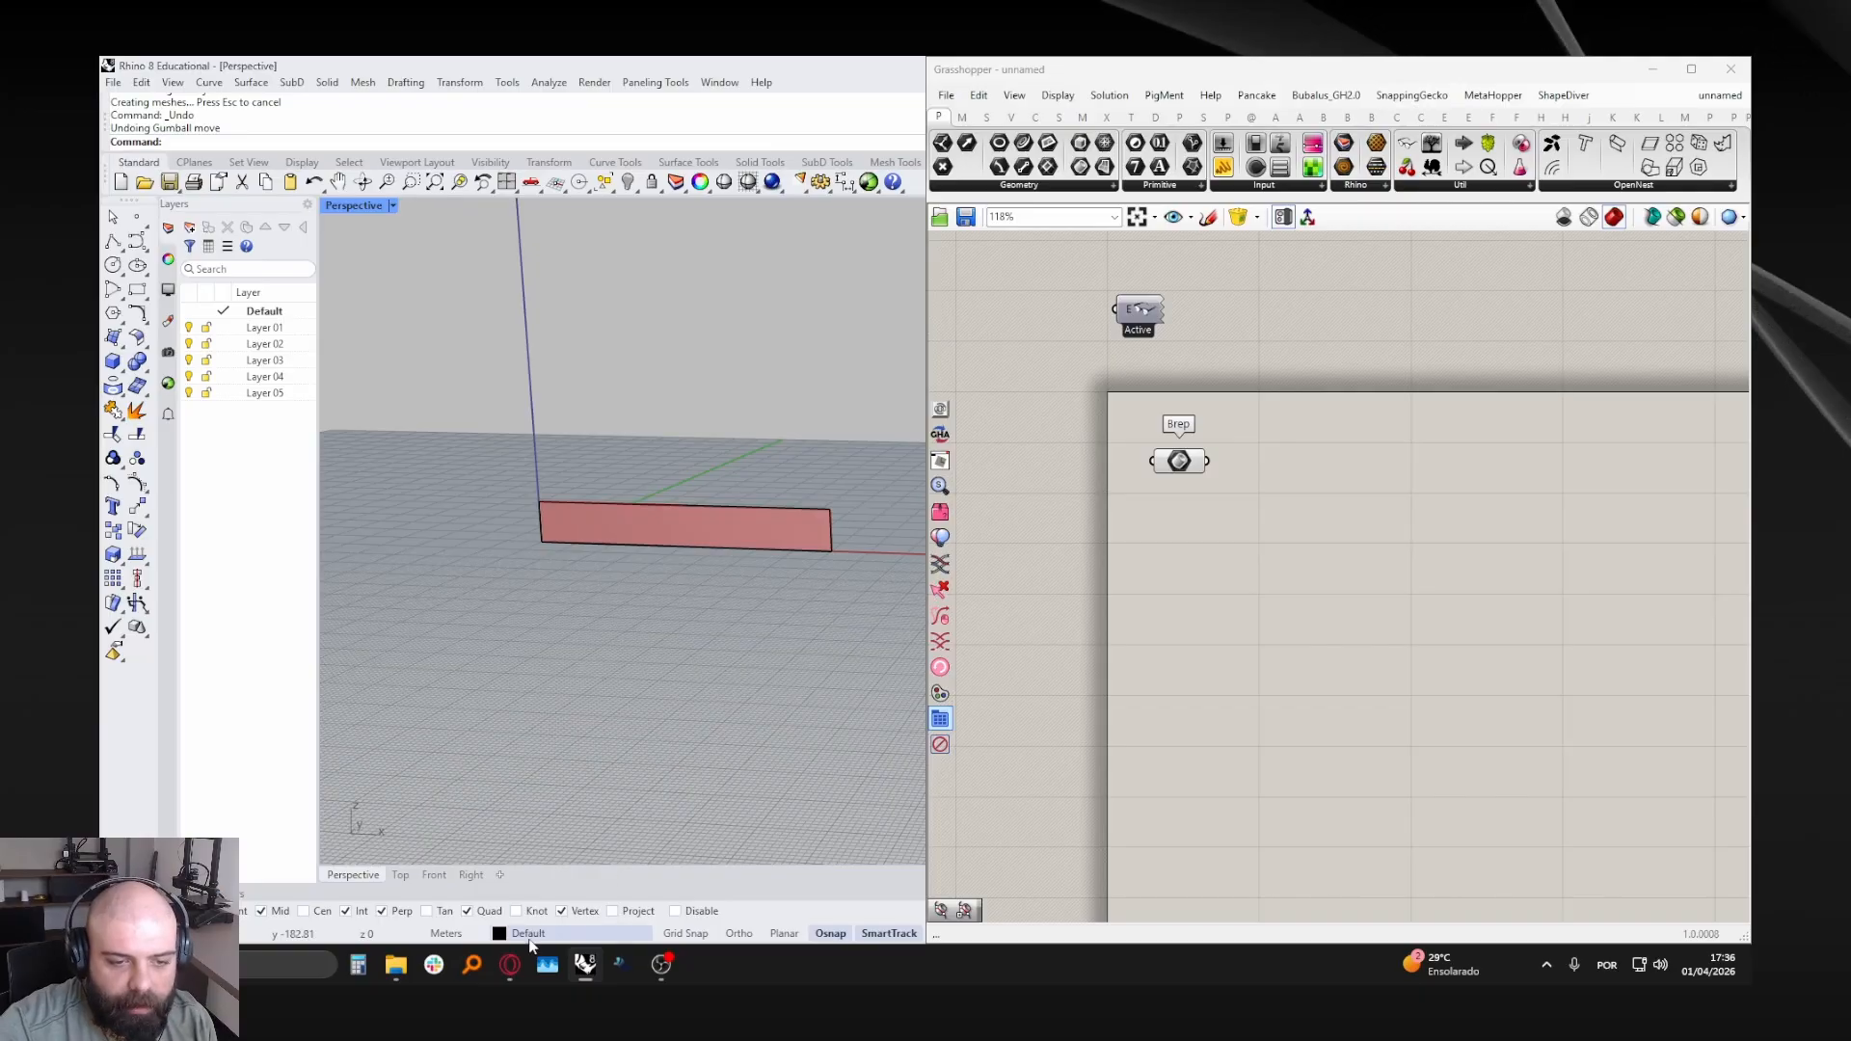
{"action": "mouse_move", "coordinate": [512, 960]}
{"action": "left_click", "coordinate": [517, 865]}
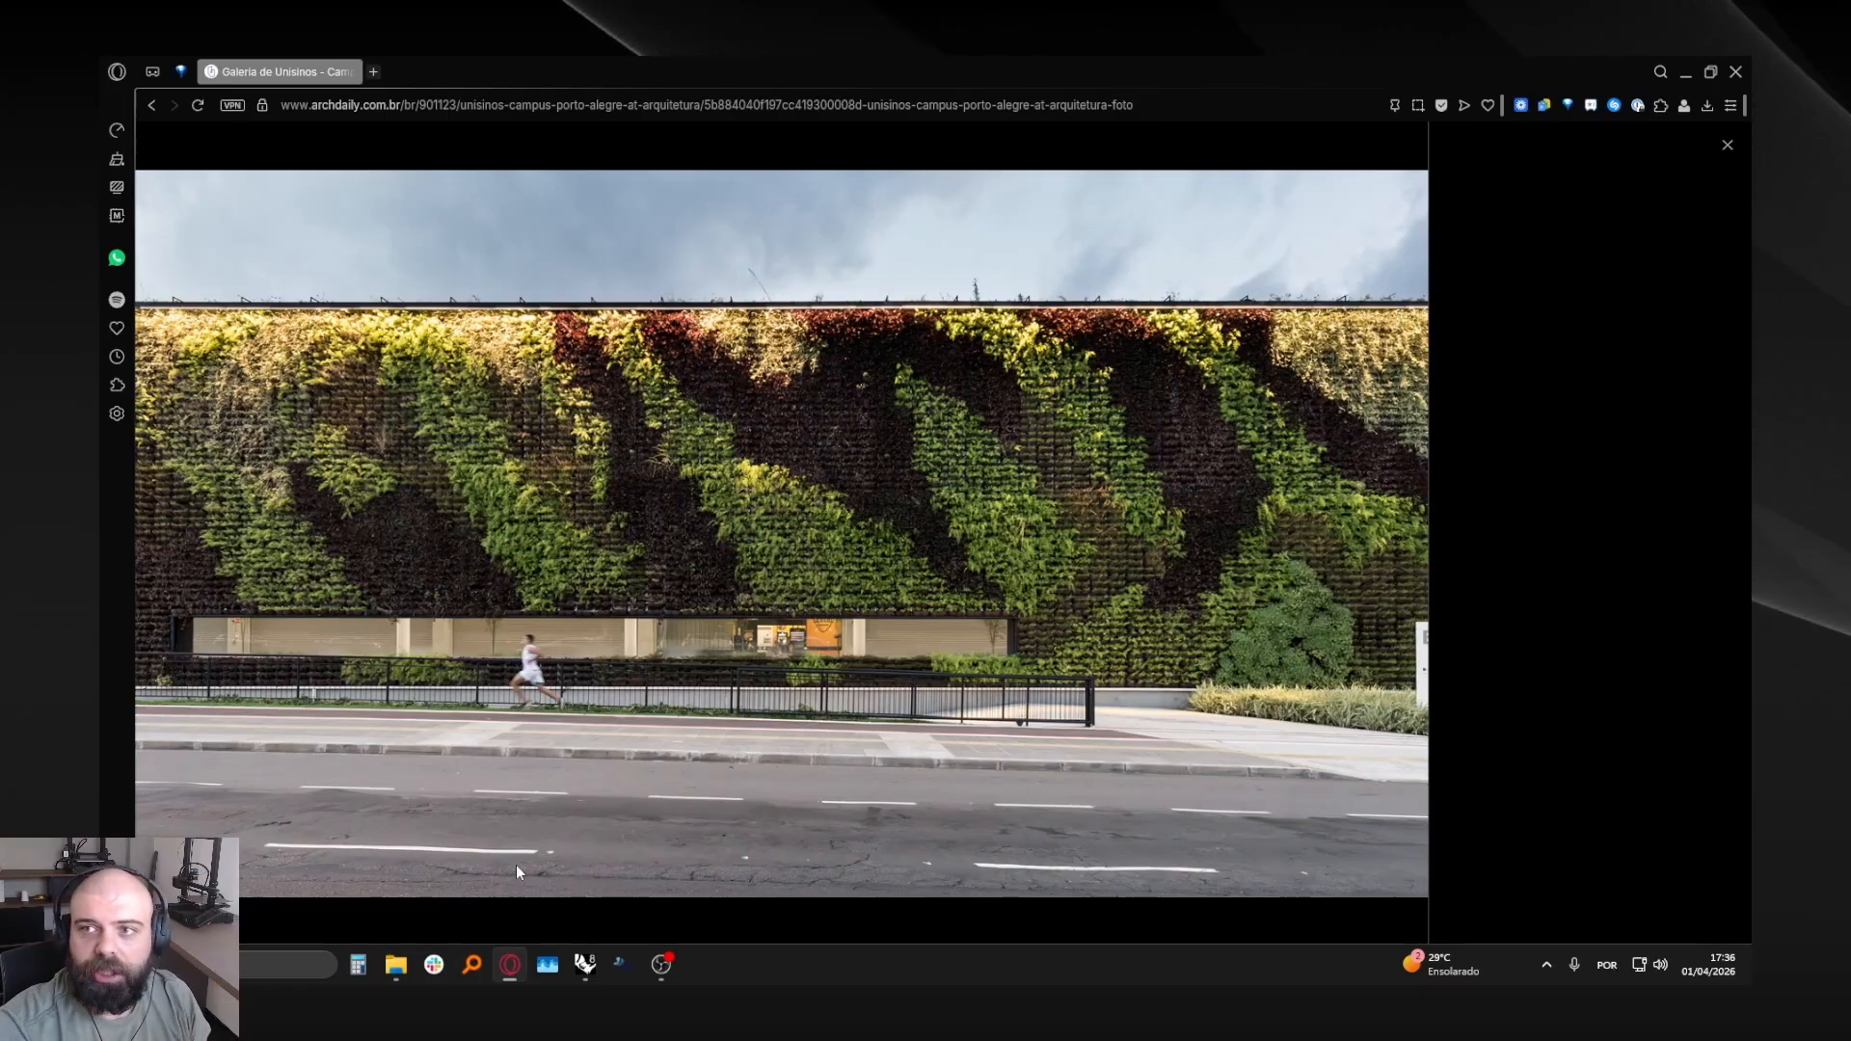
{"action": "left_click", "coordinate": [1687, 73]}
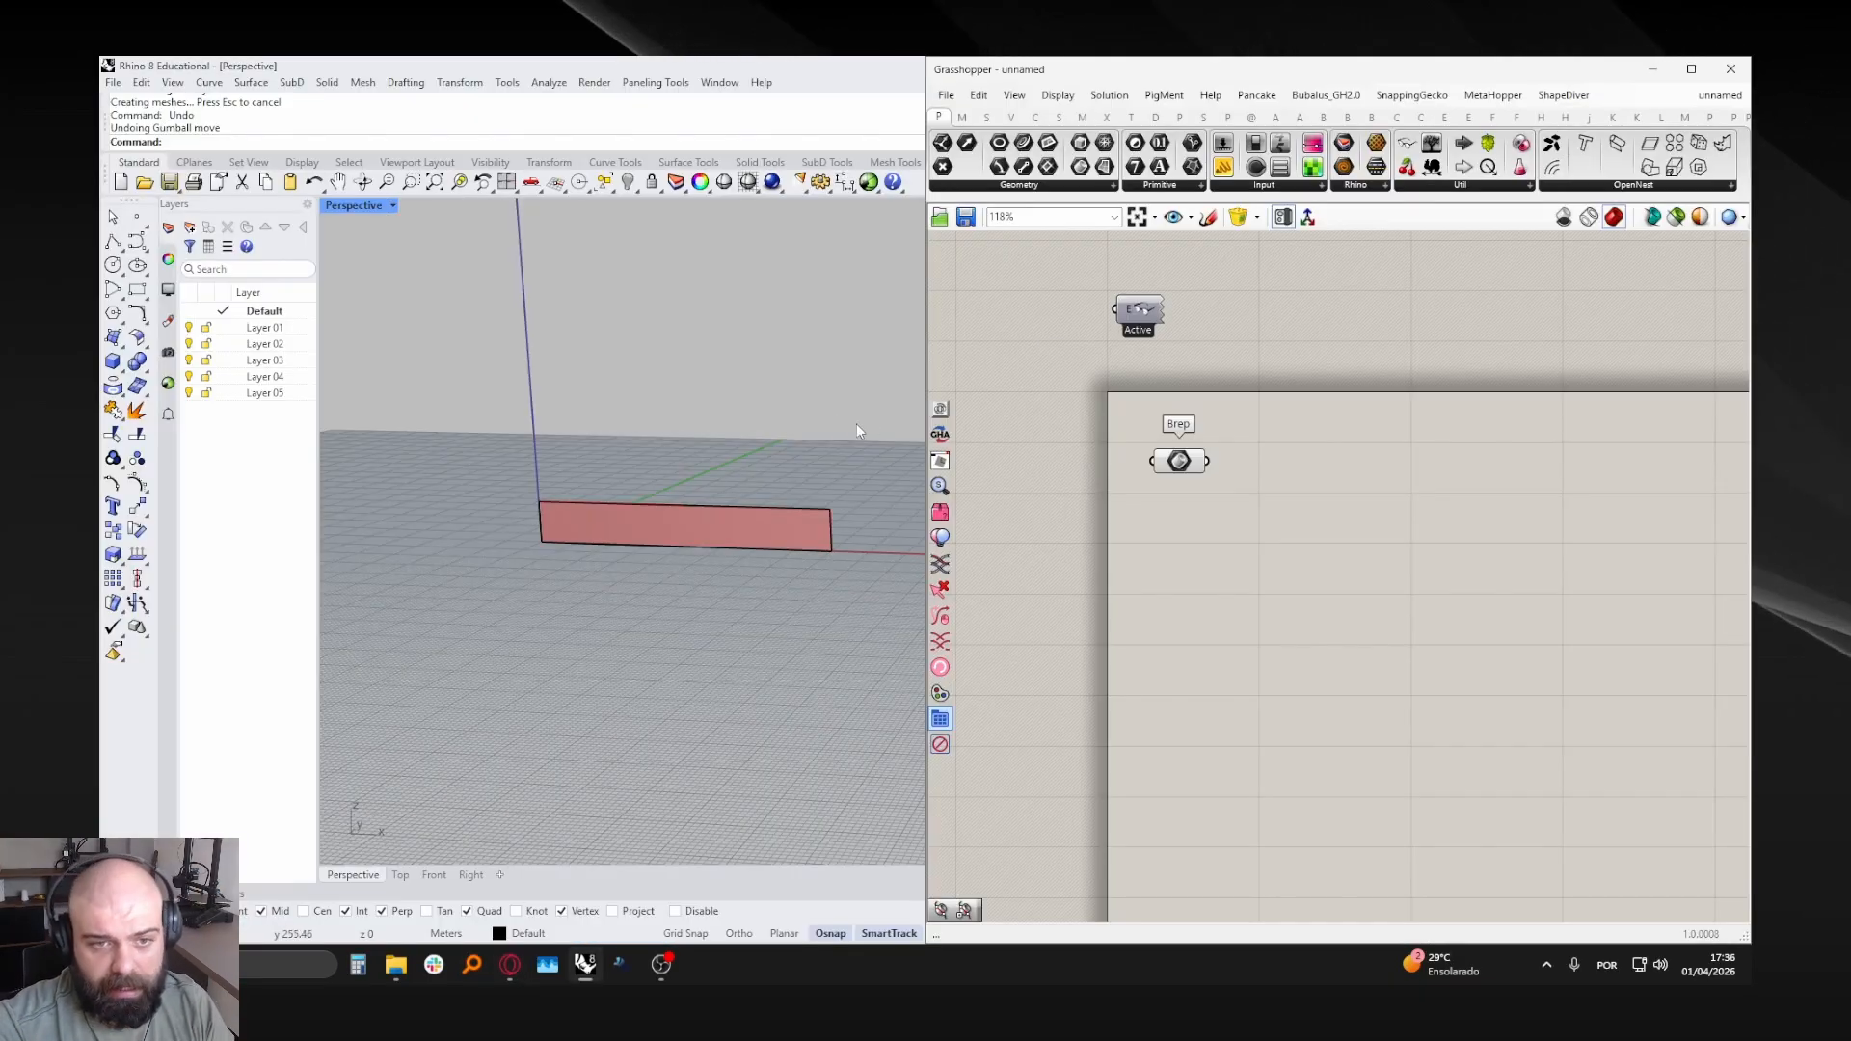
- Sketch the wall outline freehand on the Grasshopper canvas, divided by six vertical and three horizontal grid lines
{"action": "left_click", "coordinate": [1206, 220]}
{"action": "scroll", "coordinate": [1032, 351], "scroll_direction": "down", "scroll_amount": 3}
{"action": "mouse_move", "coordinate": [1151, 439]}
{"action": "left_mouse_down"}
{"action": "mouse_move", "coordinate": [1138, 636]}
{"action": "mouse_move", "coordinate": [1627, 672]}
{"action": "mouse_move", "coordinate": [1651, 436]}
{"action": "mouse_move", "coordinate": [1127, 445]}
{"action": "left_mouse_up"}
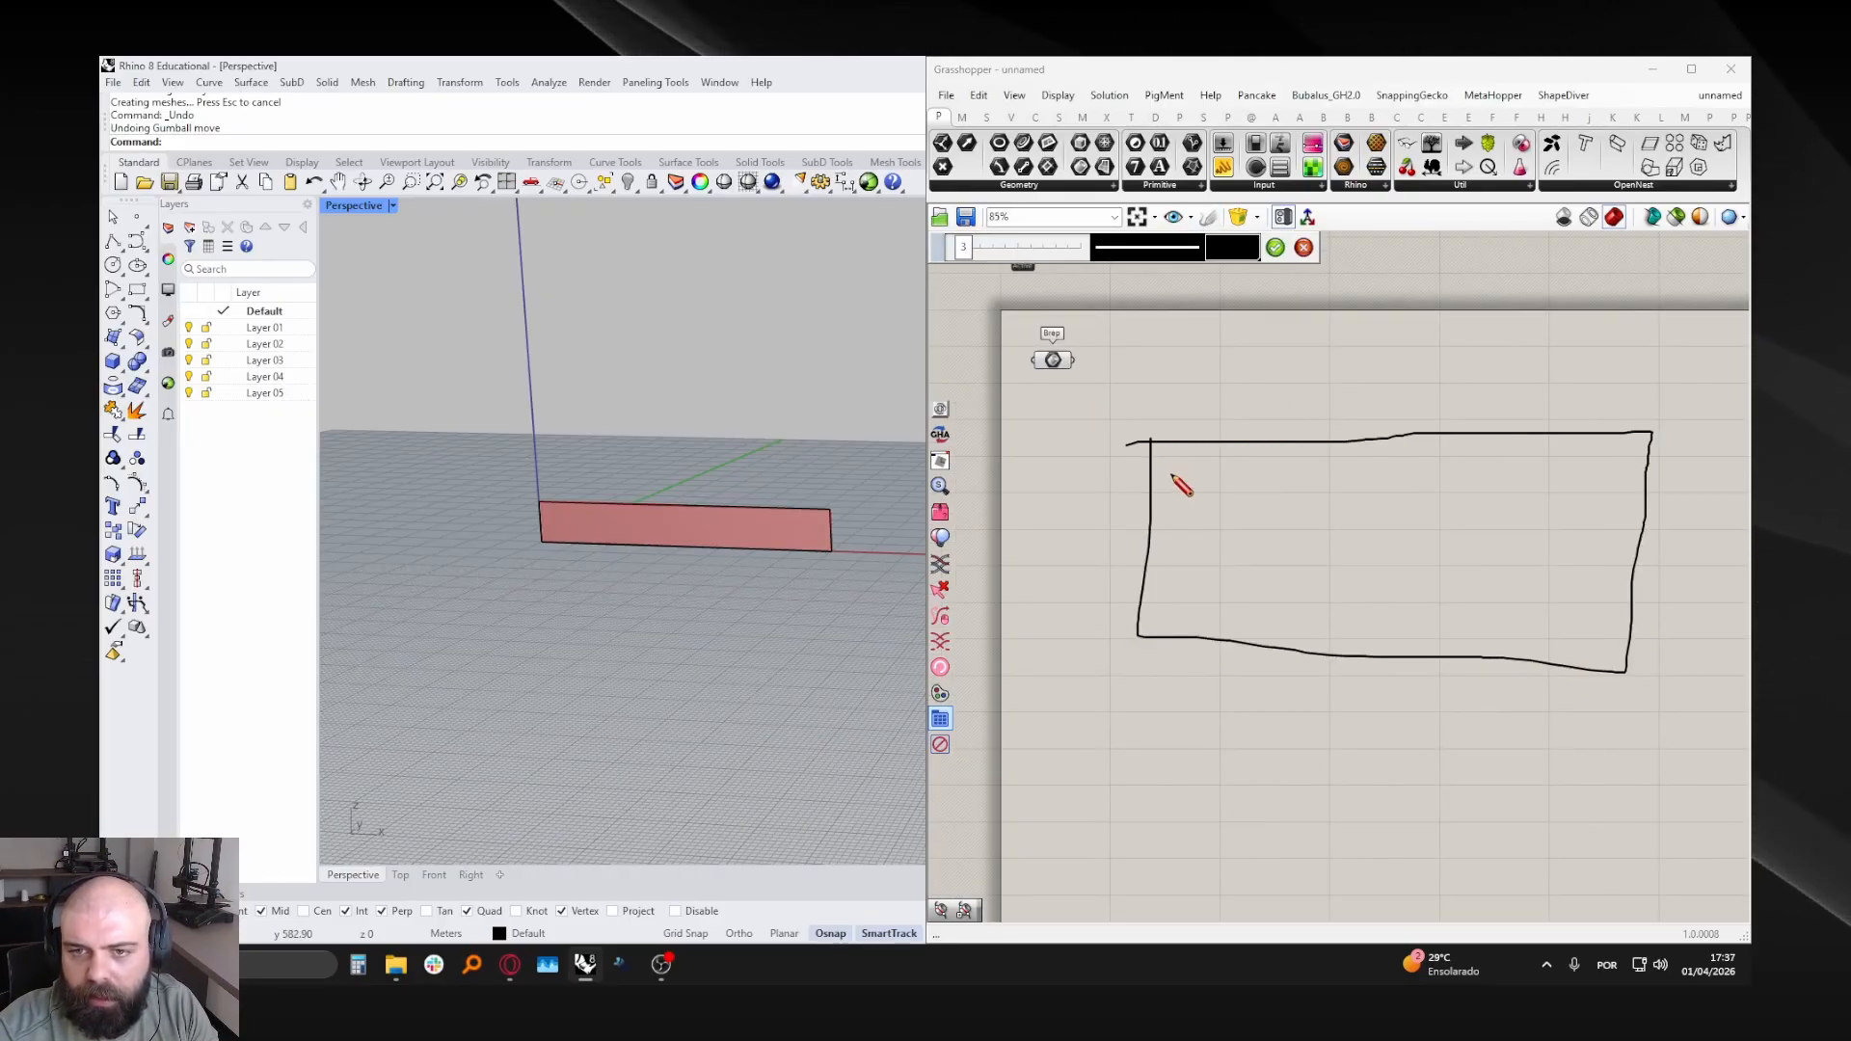
{"action": "left_click_drag", "start_coordinate": [1186, 376], "coordinate": [1190, 665]}
{"action": "left_click_drag", "start_coordinate": [1265, 395], "coordinate": [1266, 654]}
{"action": "left_click_drag", "start_coordinate": [1380, 374], "coordinate": [1386, 670]}
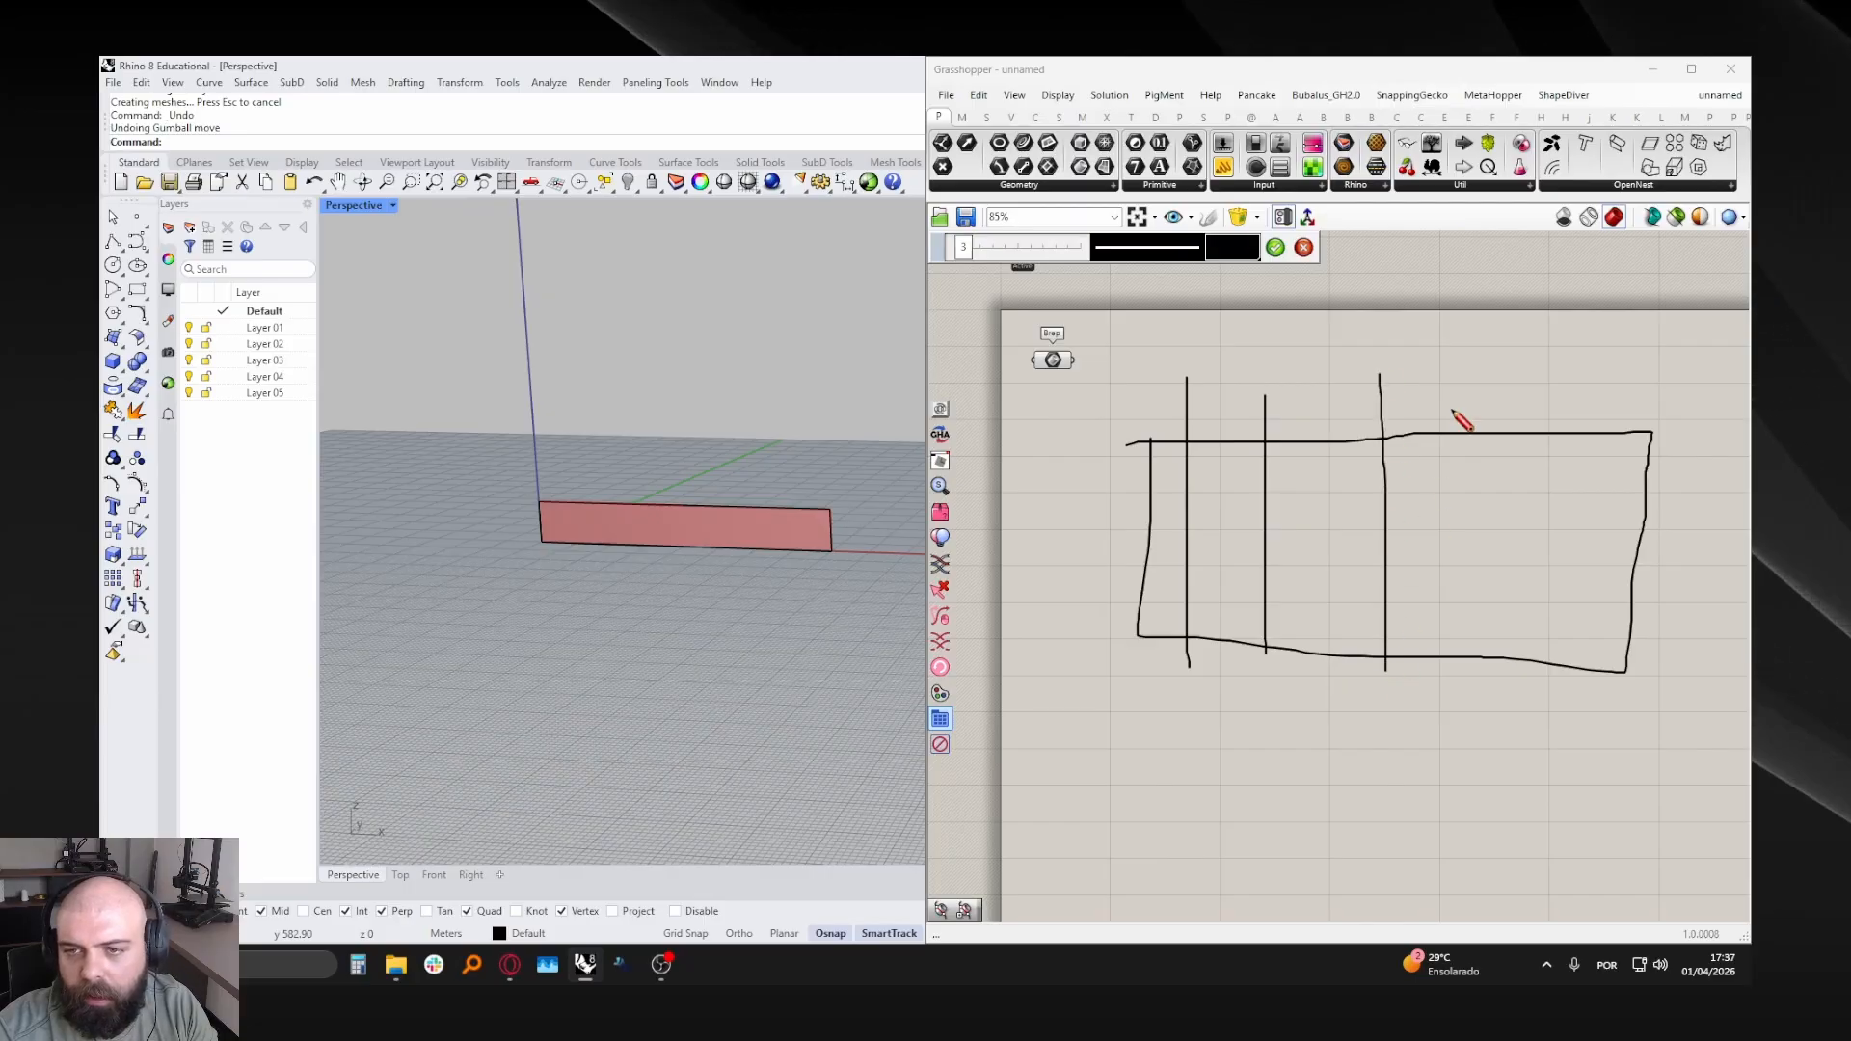
{"action": "left_click_drag", "start_coordinate": [1456, 383], "coordinate": [1455, 672]}
{"action": "left_click_drag", "start_coordinate": [1529, 380], "coordinate": [1507, 702]}
{"action": "left_click_drag", "start_coordinate": [1575, 355], "coordinate": [1582, 655]}
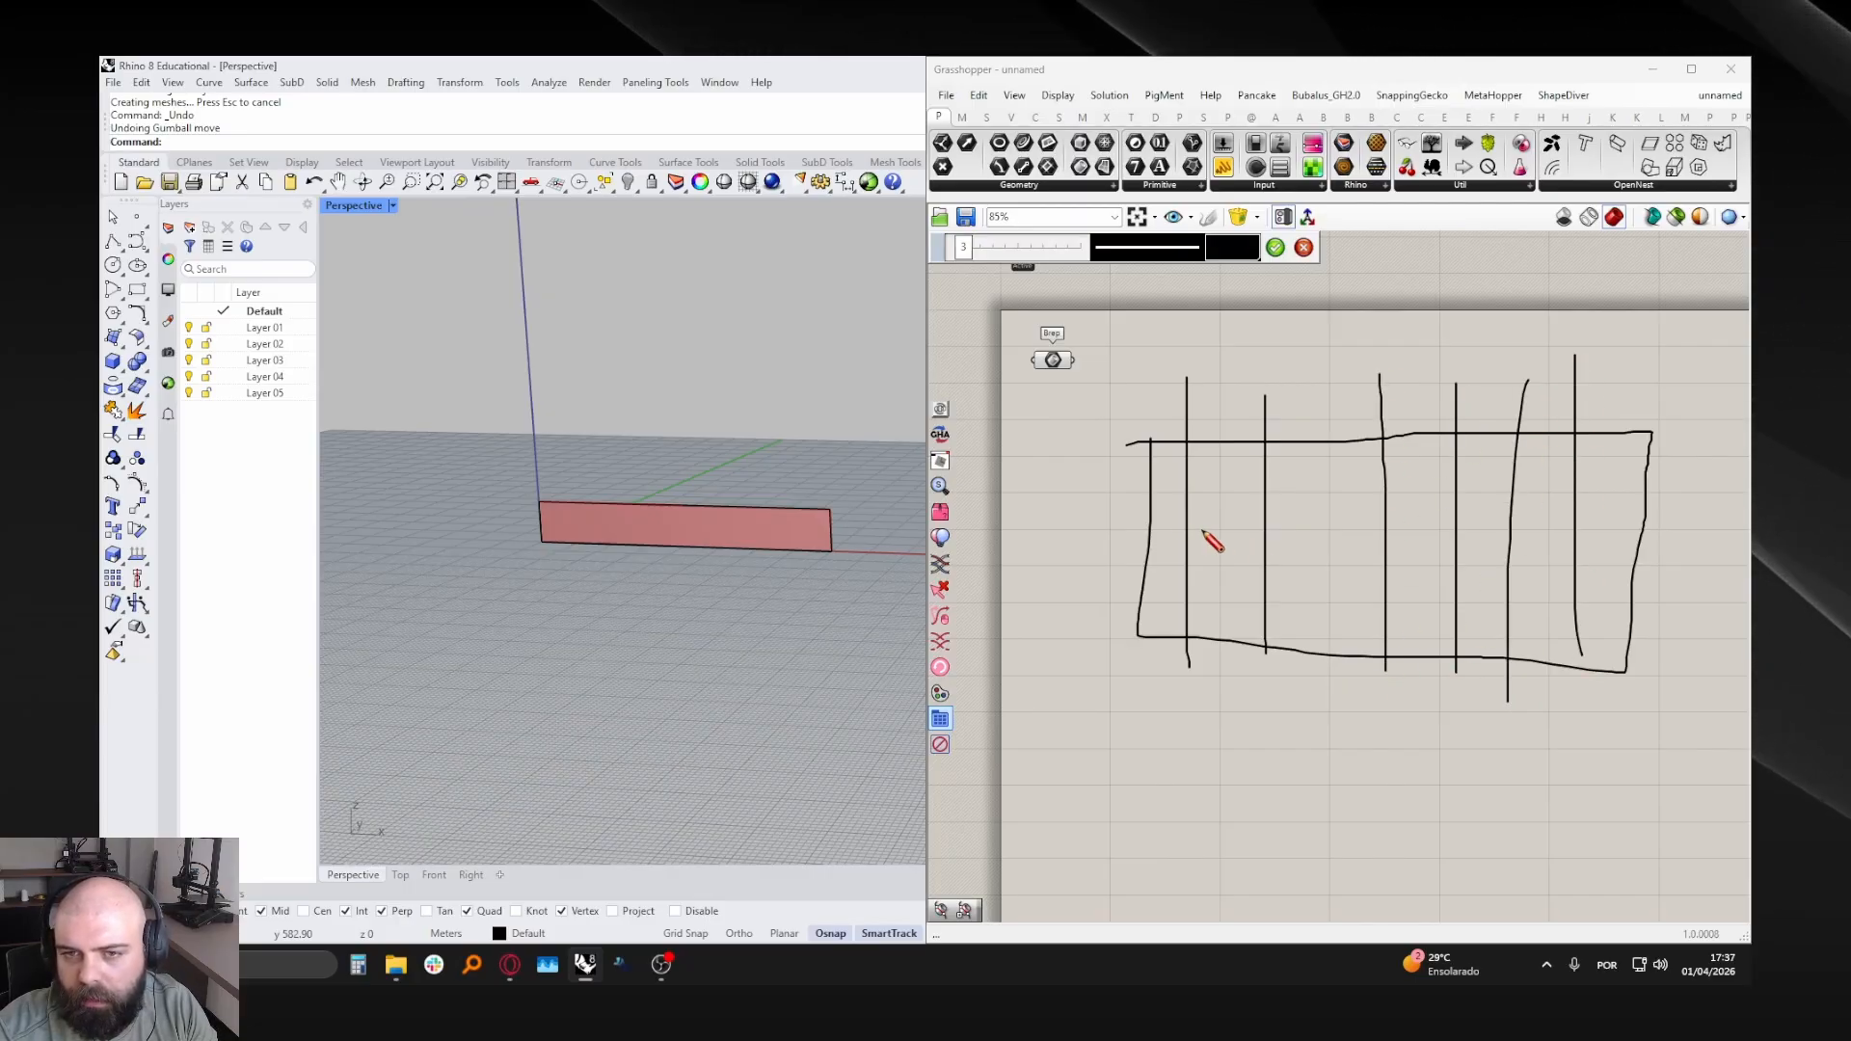
{"action": "left_click_drag", "start_coordinate": [1082, 496], "coordinate": [1623, 500]}
{"action": "left_click_drag", "start_coordinate": [1058, 557], "coordinate": [1644, 542]}
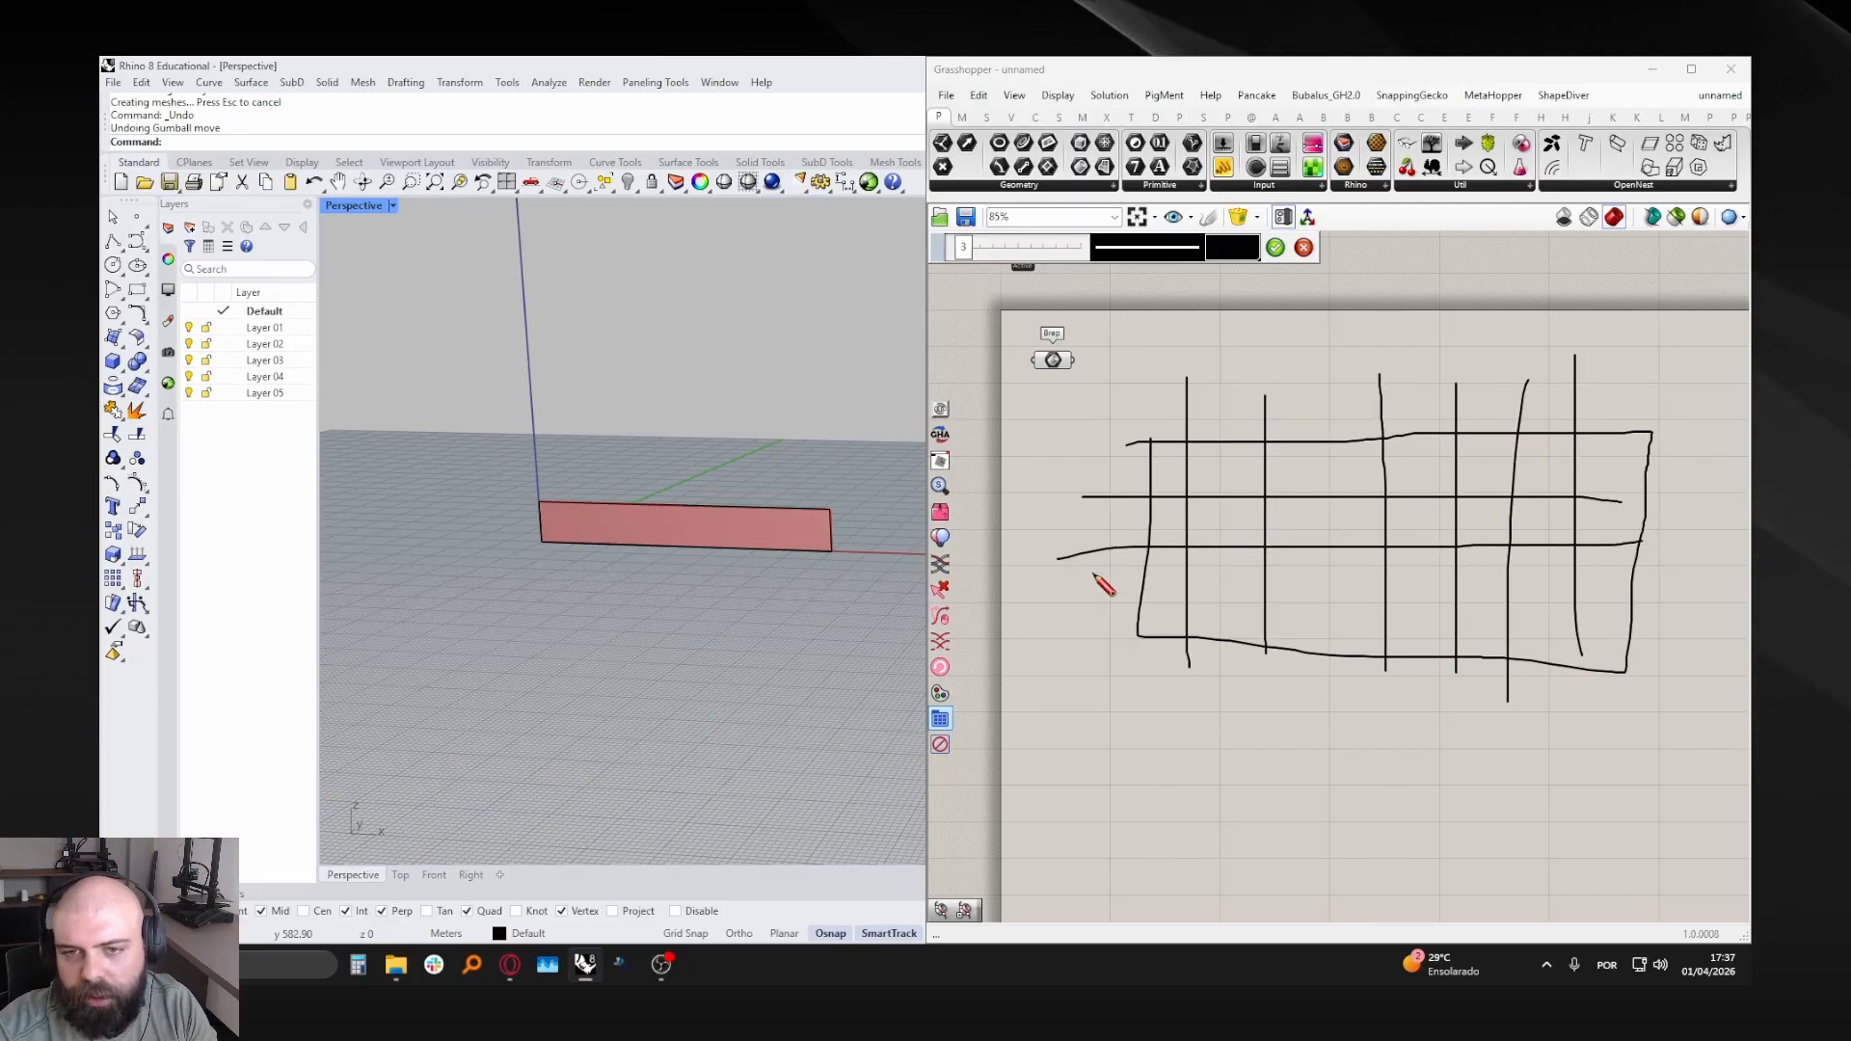
{"action": "mouse_move", "coordinate": [1065, 590]}
{"action": "left_mouse_down"}
{"action": "mouse_move", "coordinate": [1514, 636]}
{"action": "mouse_move", "coordinate": [1645, 620]}
{"action": "left_mouse_up"}
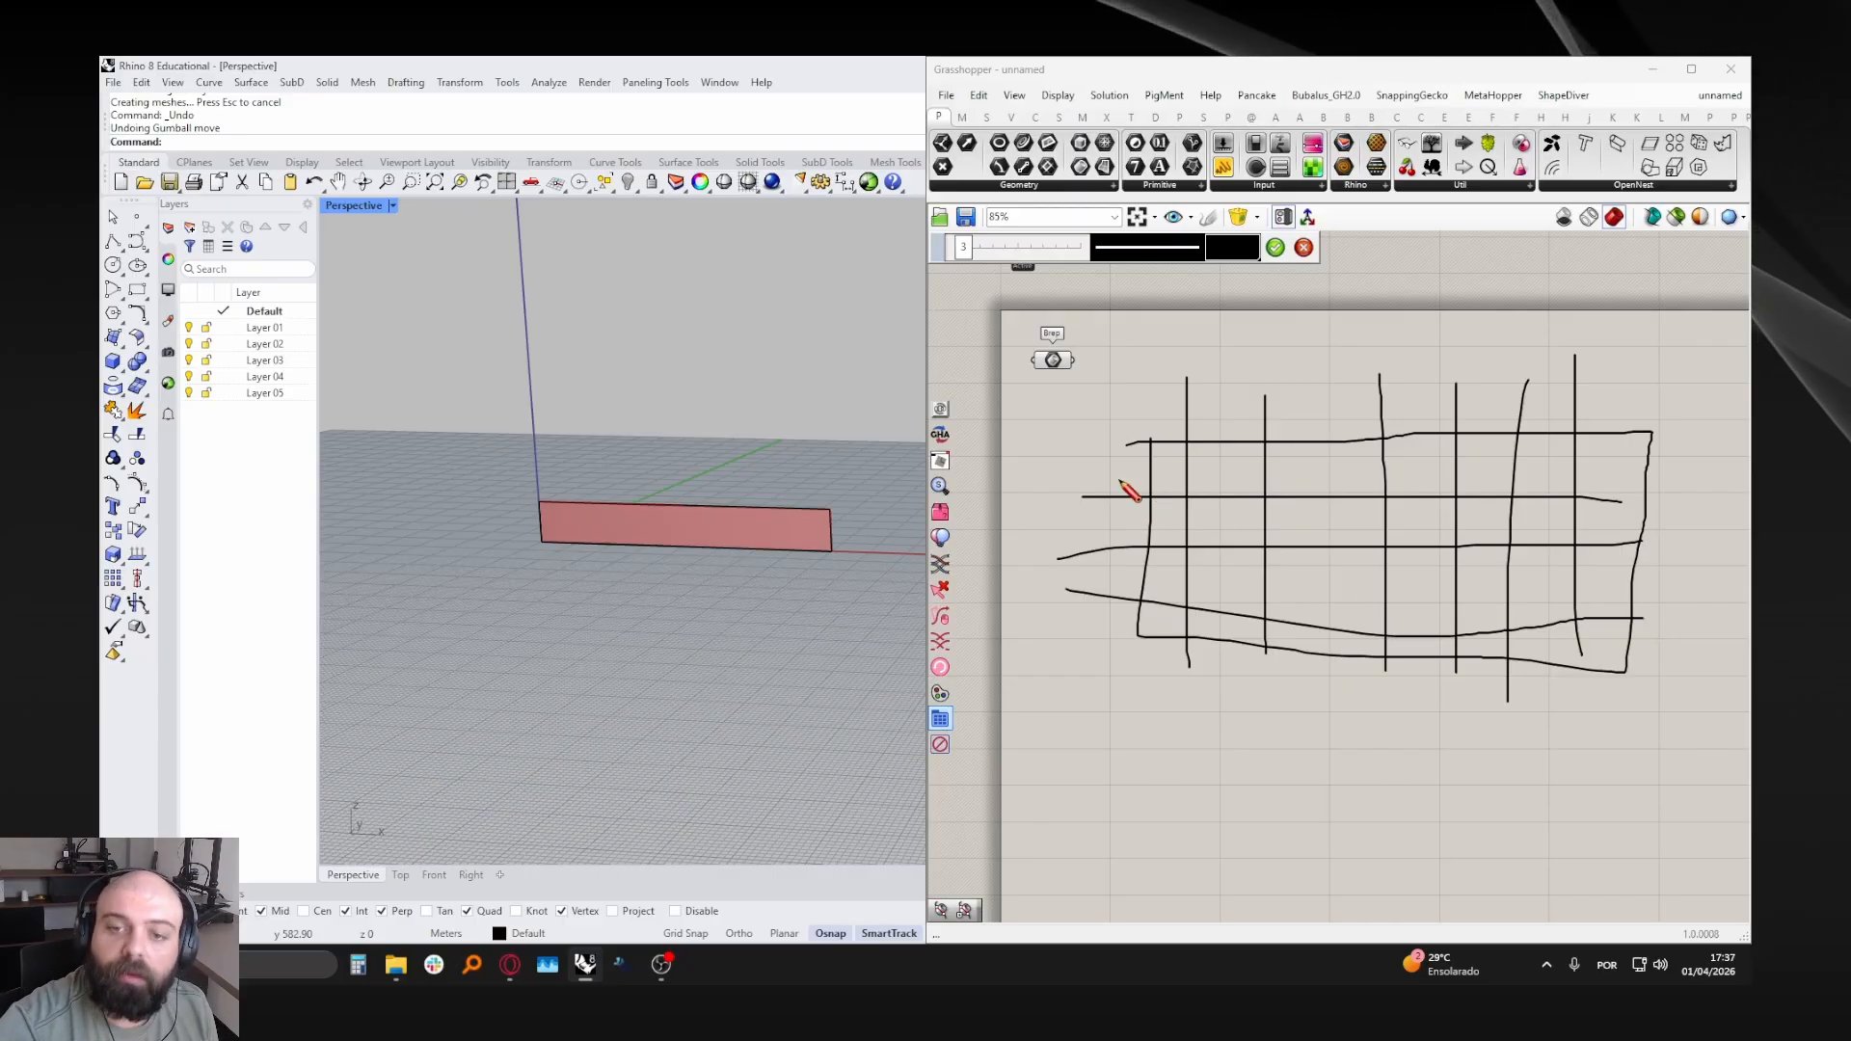
- Mark the sketched grid's first column width and first row height both as X, and accept the sketch
{"action": "scroll", "coordinate": [1136, 456], "scroll_direction": "up", "scroll_amount": 5}
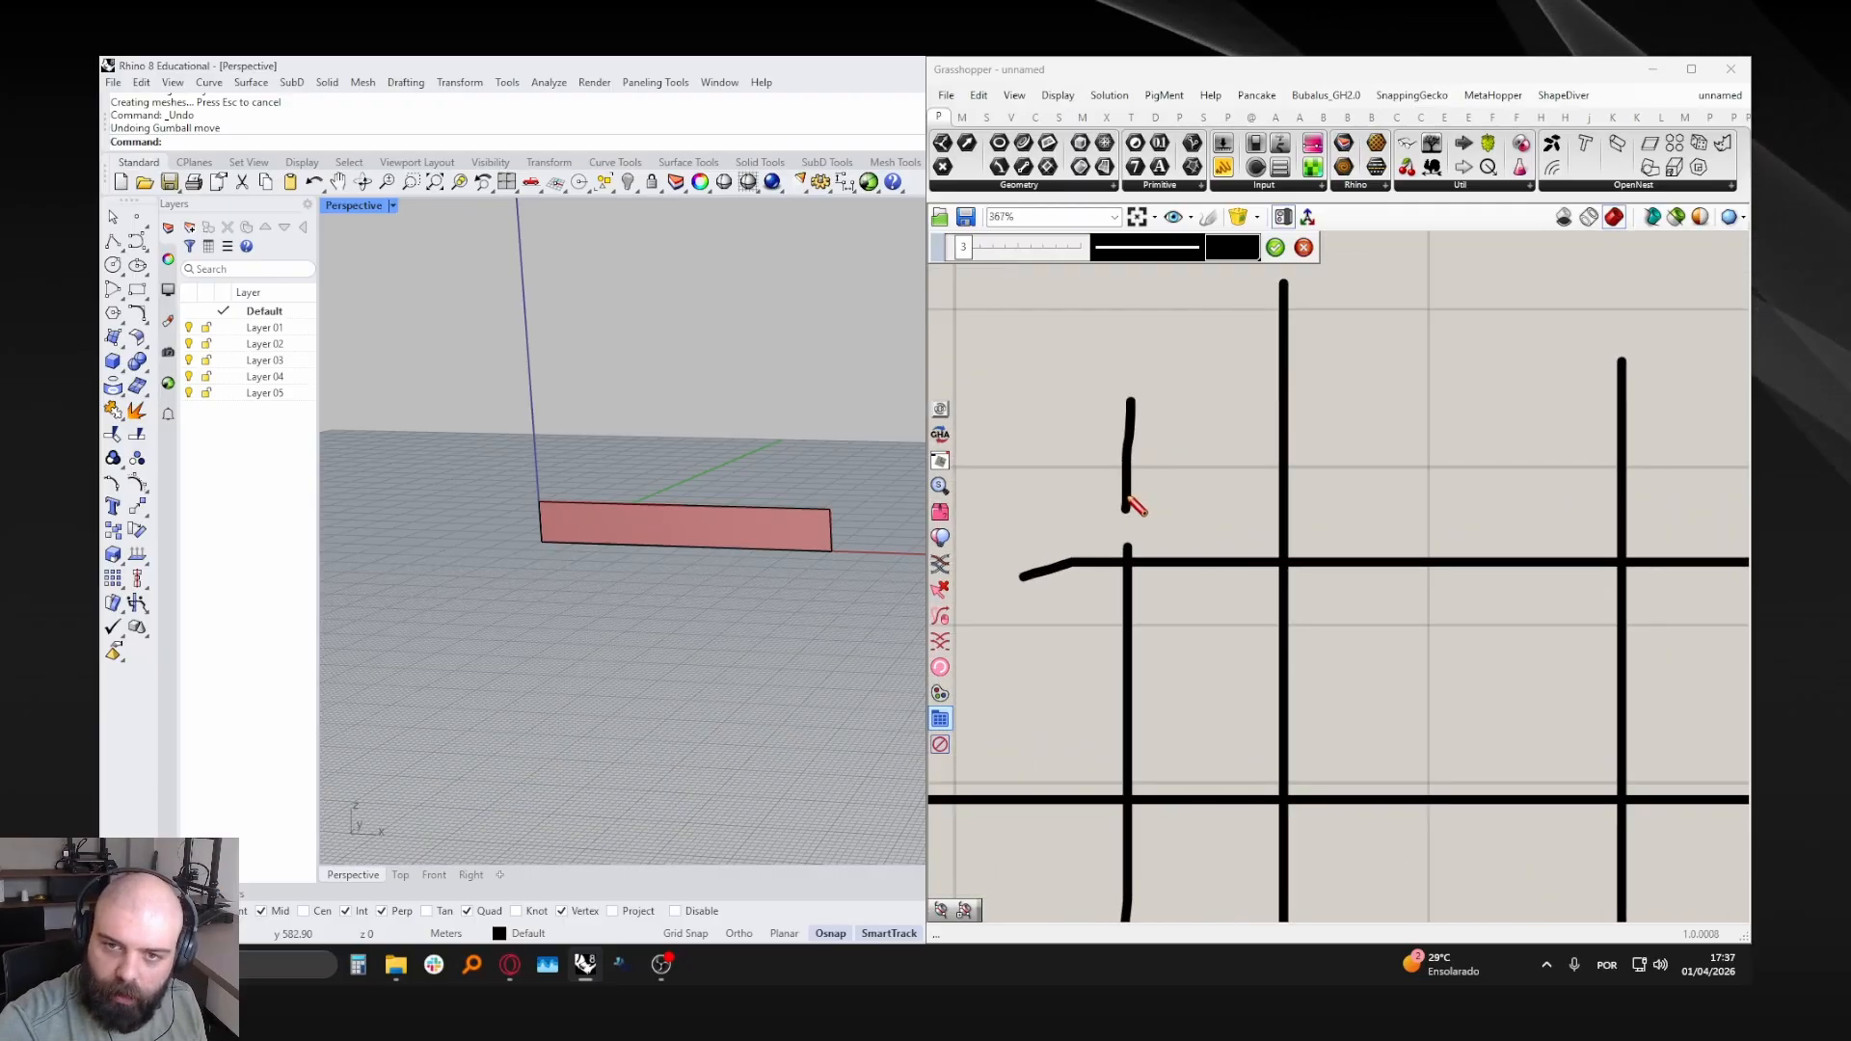
{"action": "left_click_drag", "start_coordinate": [1257, 392], "coordinate": [1257, 498]}
{"action": "mouse_move", "coordinate": [1213, 372]}
{"action": "left_mouse_down"}
{"action": "mouse_move", "coordinate": [1171, 438]}
{"action": "mouse_move", "coordinate": [1165, 384]}
{"action": "left_mouse_up"}
{"action": "scroll", "coordinate": [1251, 409], "scroll_direction": "down", "scroll_amount": 4}
{"action": "scroll", "coordinate": [1140, 498], "scroll_direction": "up", "scroll_amount": 3}
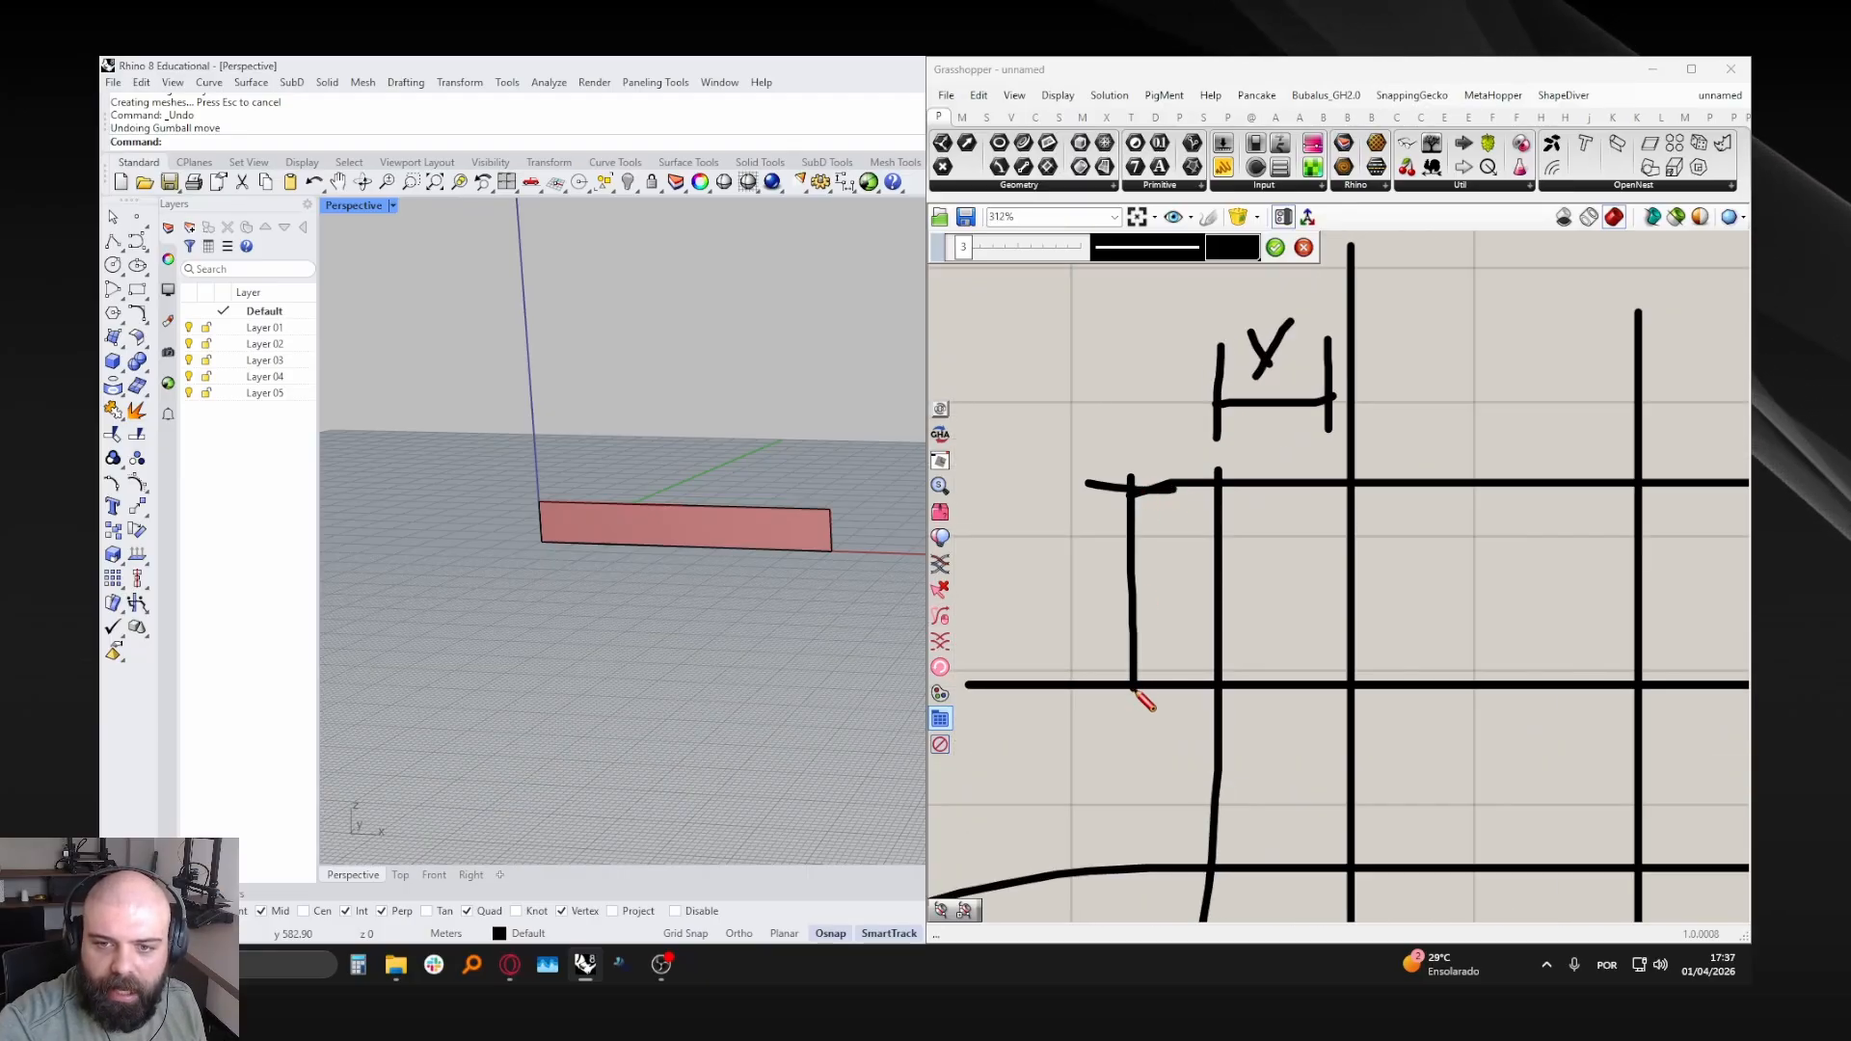
{"action": "left_click_drag", "start_coordinate": [1028, 540], "coordinate": [1075, 595]}
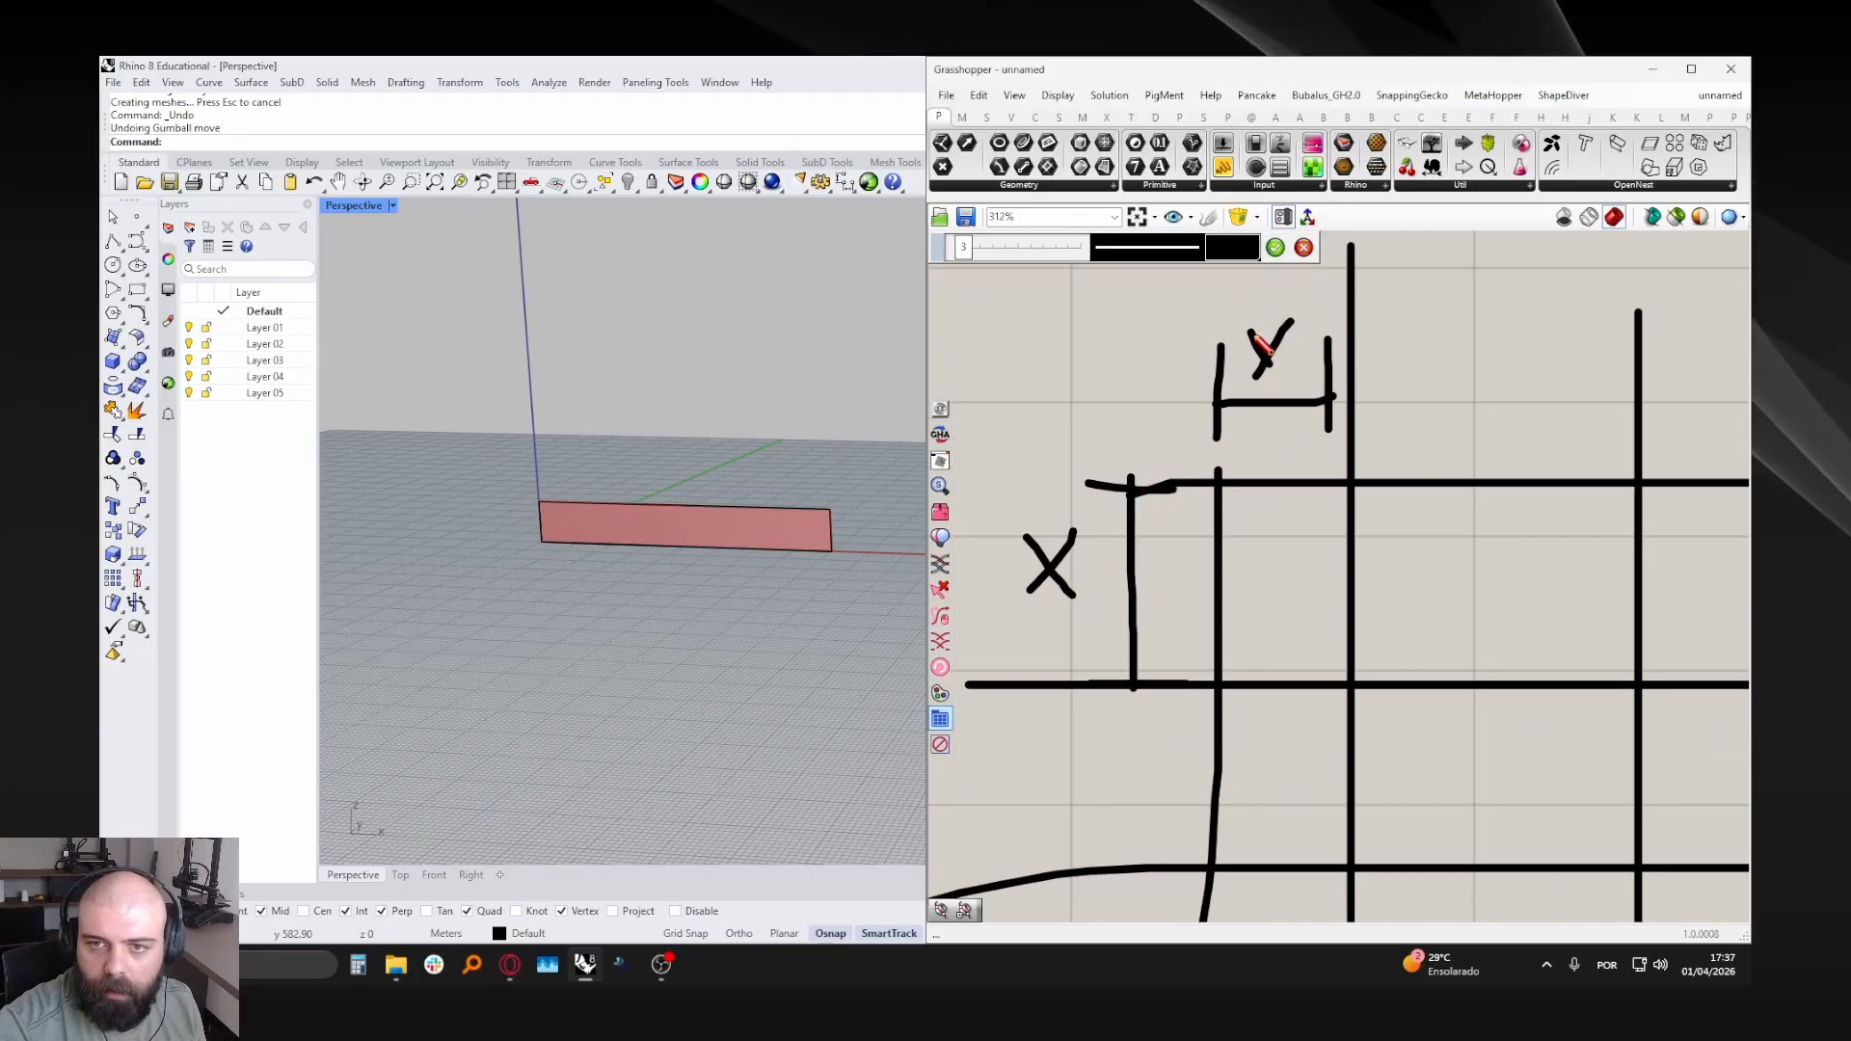
{"action": "left_click_drag", "start_coordinate": [1250, 333], "coordinate": [1282, 378]}
{"action": "scroll", "coordinate": [1133, 501], "scroll_direction": "down", "scroll_amount": 3}
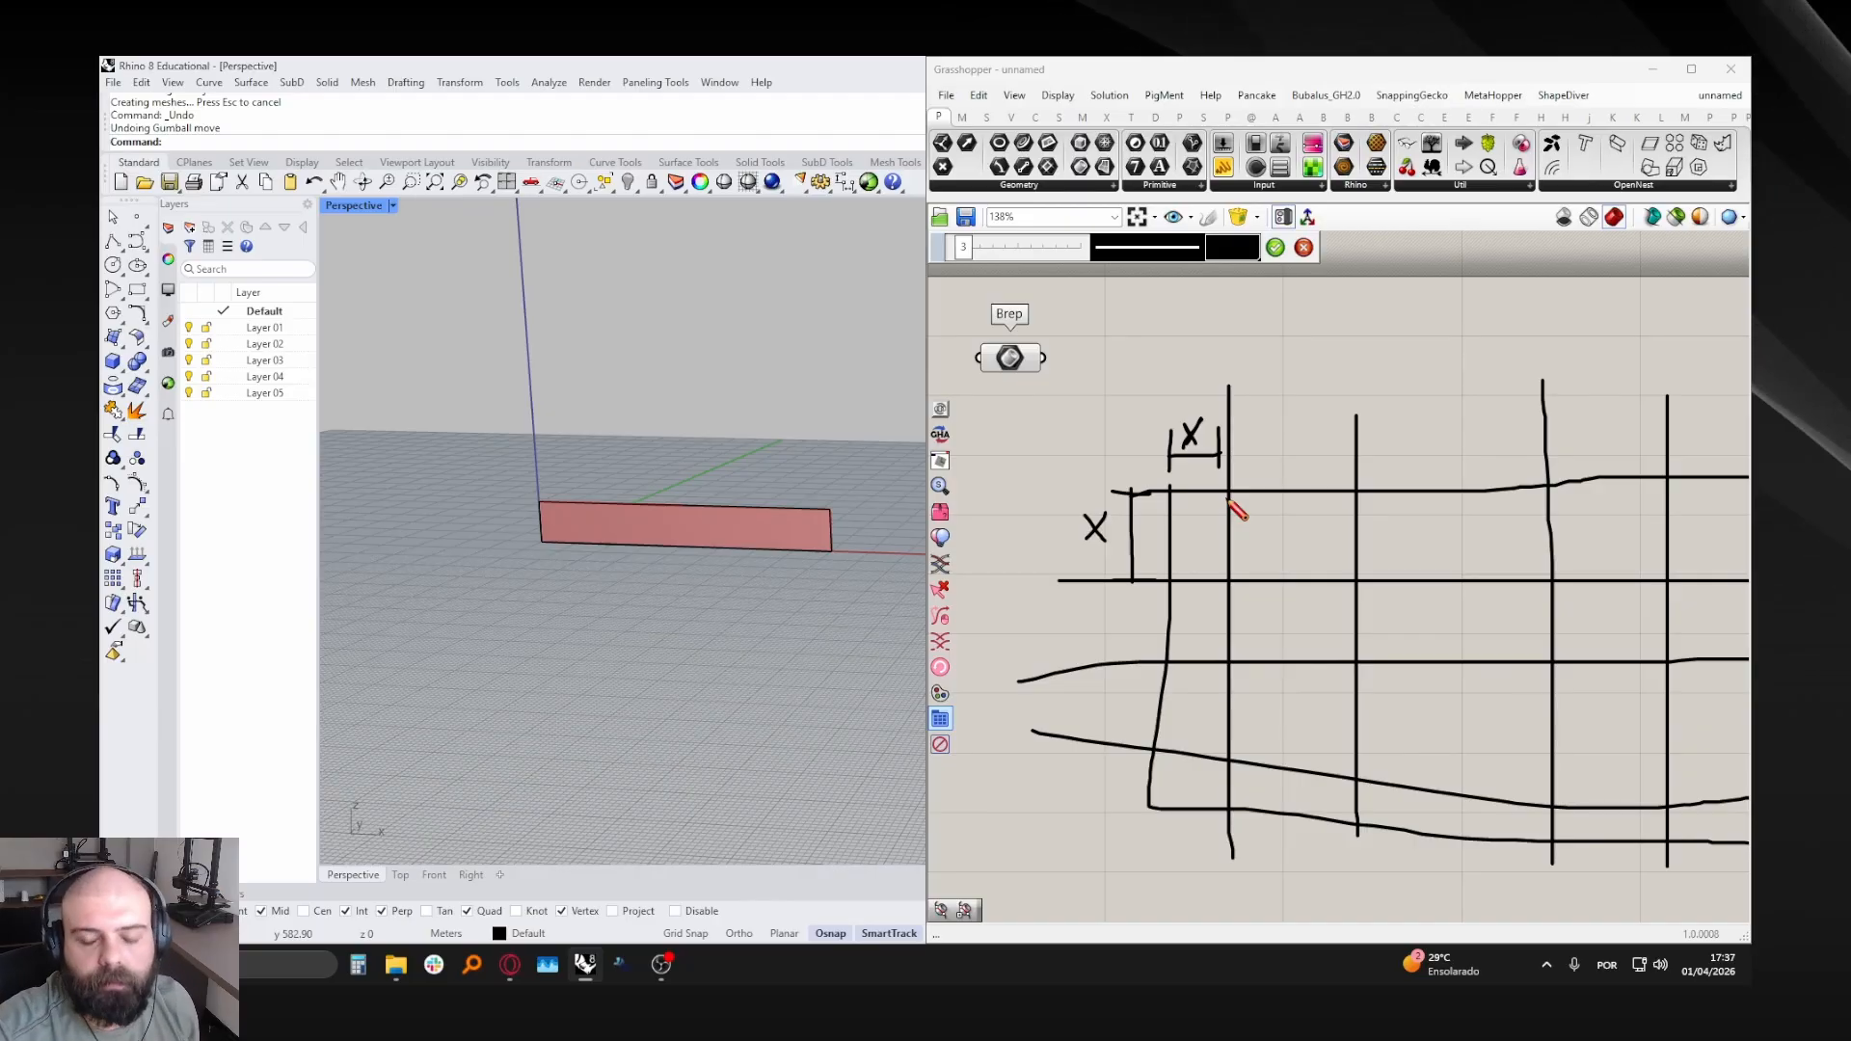
{"action": "left_click", "coordinate": [1272, 249]}
{"action": "scroll", "coordinate": [1090, 412], "scroll_direction": "down", "scroll_amount": 4}
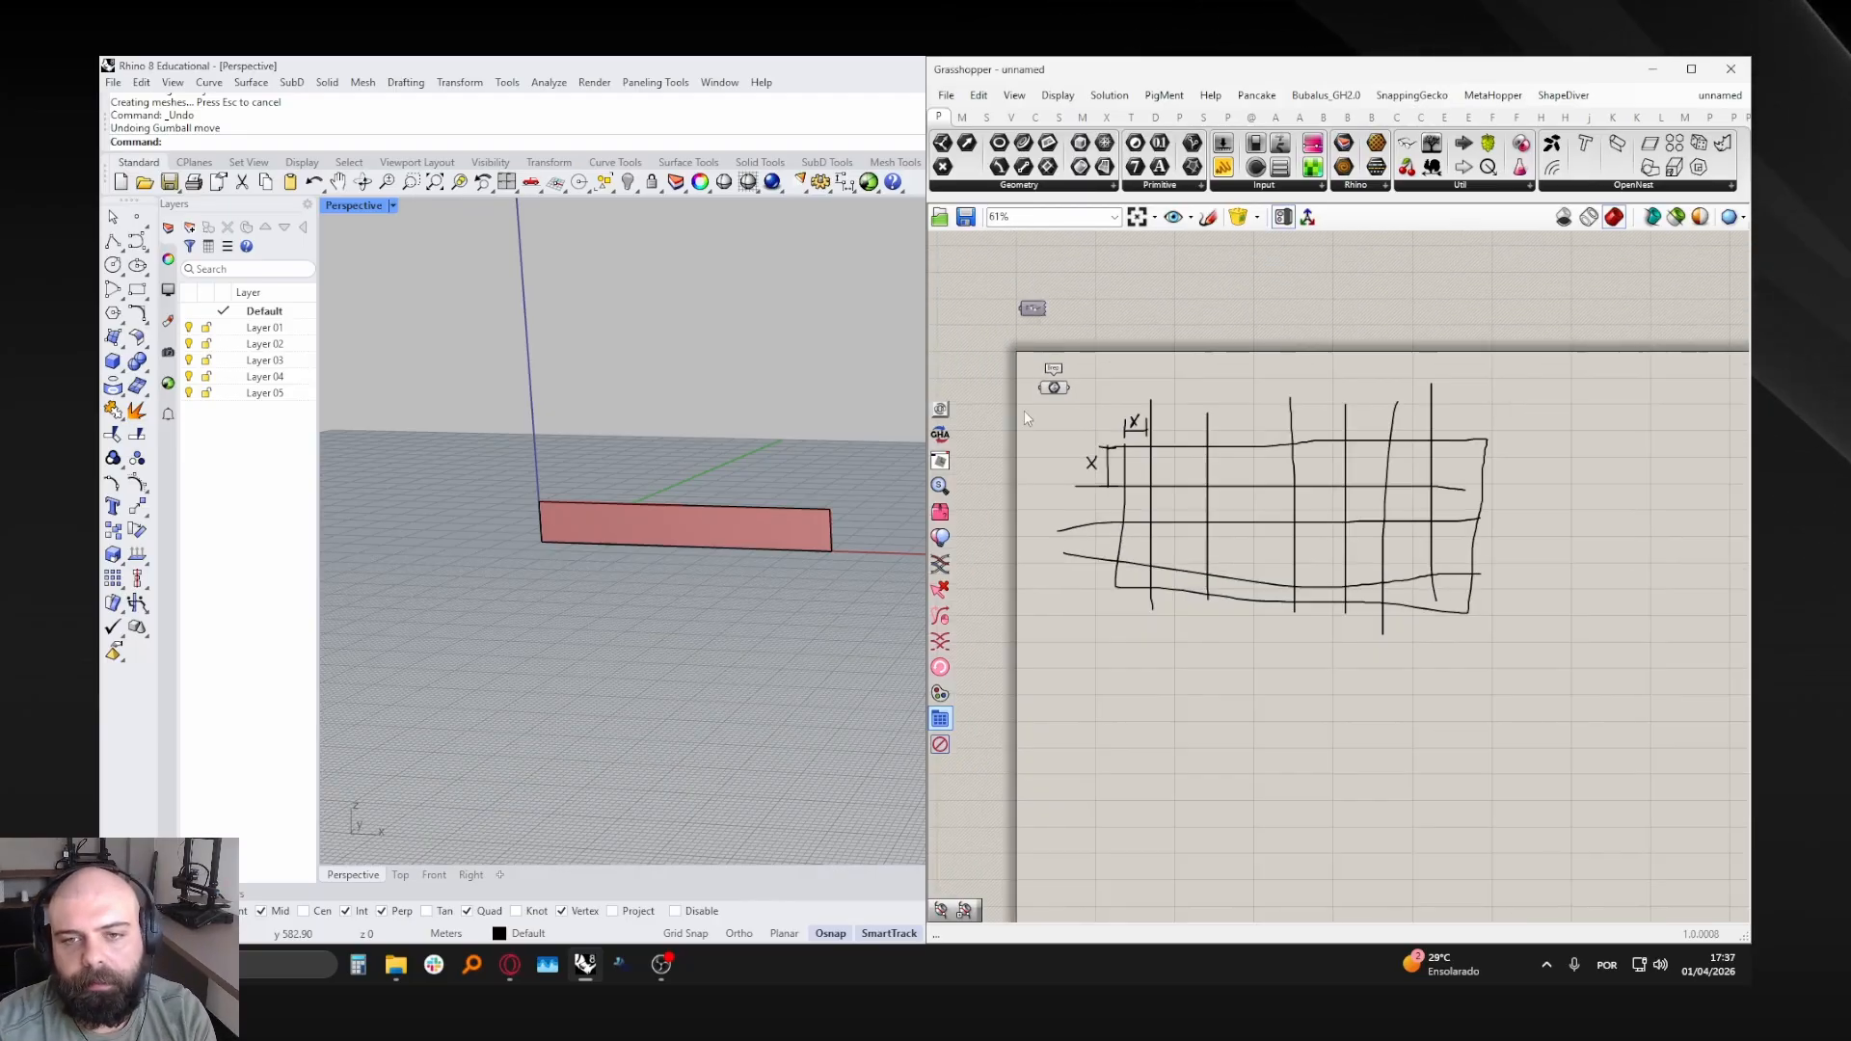
- Delete the freehand grid sketch from the canvas, keeping the Brep parameter
{"action": "left_click_drag", "start_coordinate": [1022, 408], "coordinate": [1596, 656]}
{"action": "left_click_drag", "start_coordinate": [1599, 658], "coordinate": [1067, 413]}
{"action": "key", "text": "Delete"}
{"action": "scroll", "coordinate": [1043, 378], "scroll_direction": "up", "scroll_amount": 4}
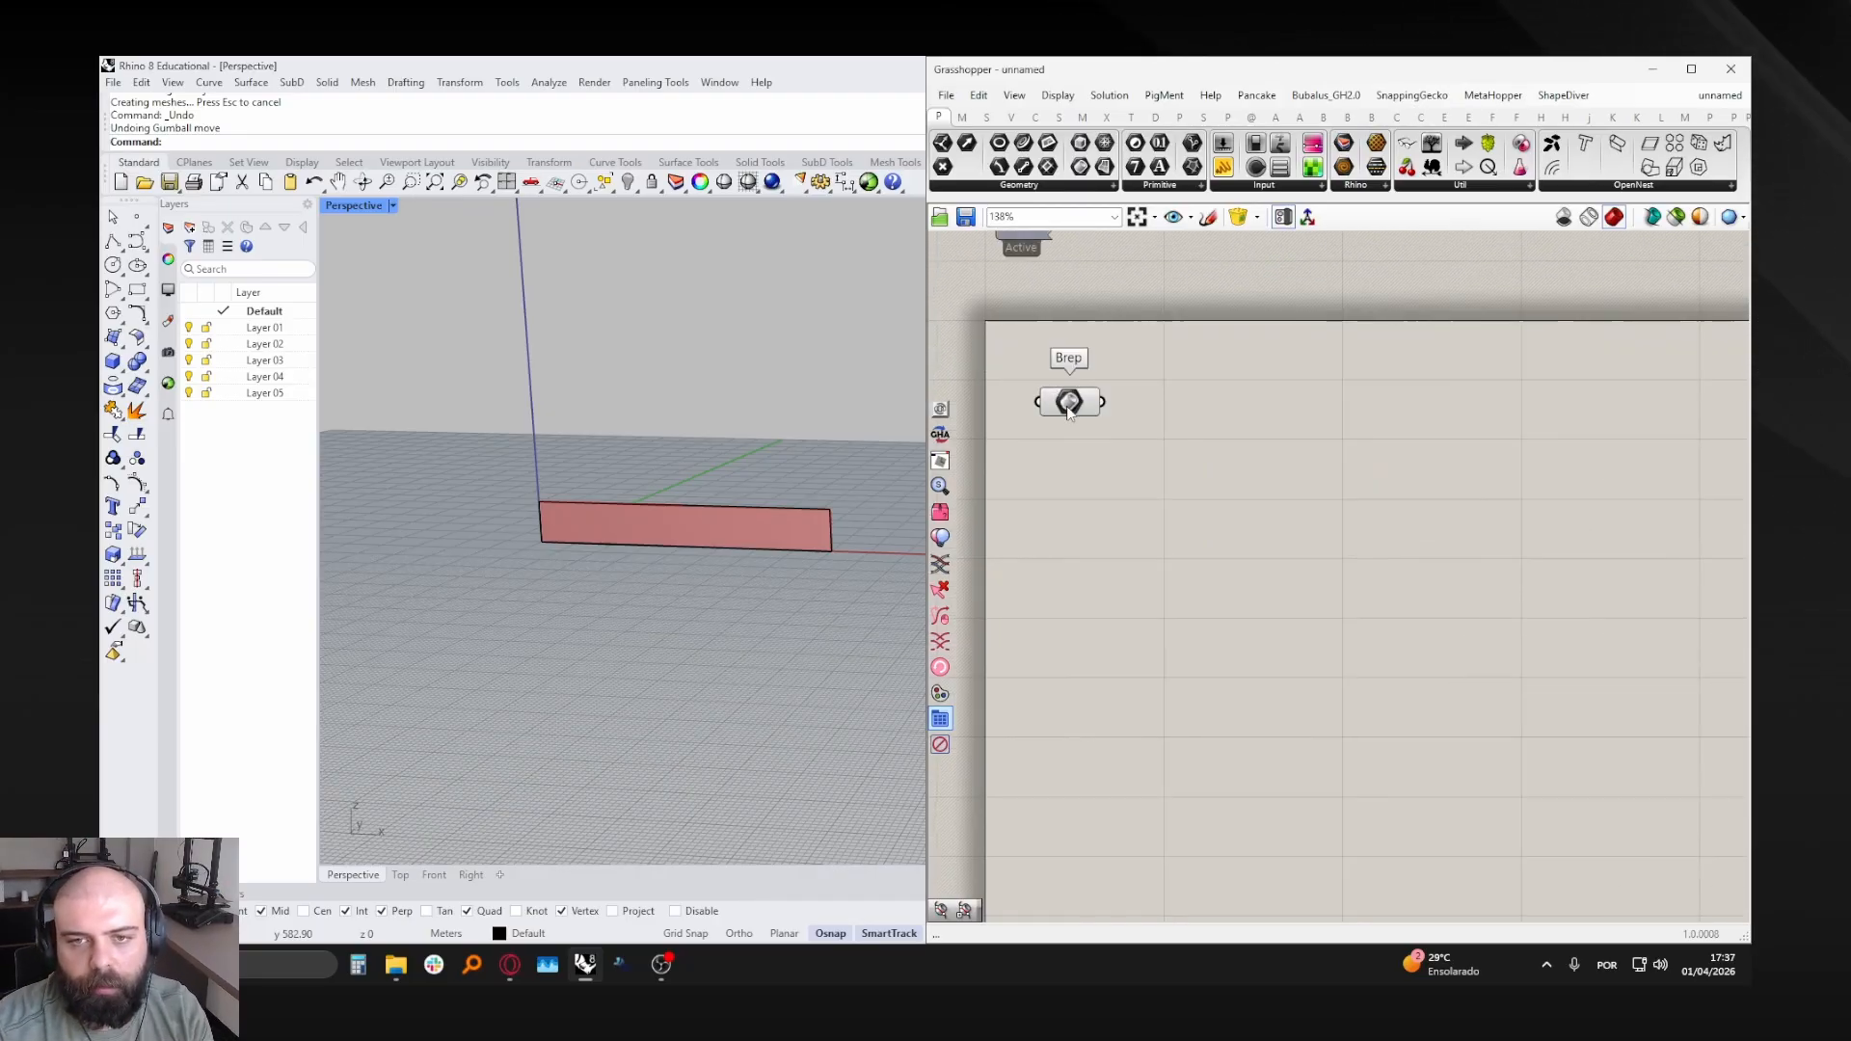
{"action": "left_click", "coordinate": [1069, 403]}
{"action": "left_click", "coordinate": [1188, 430]}
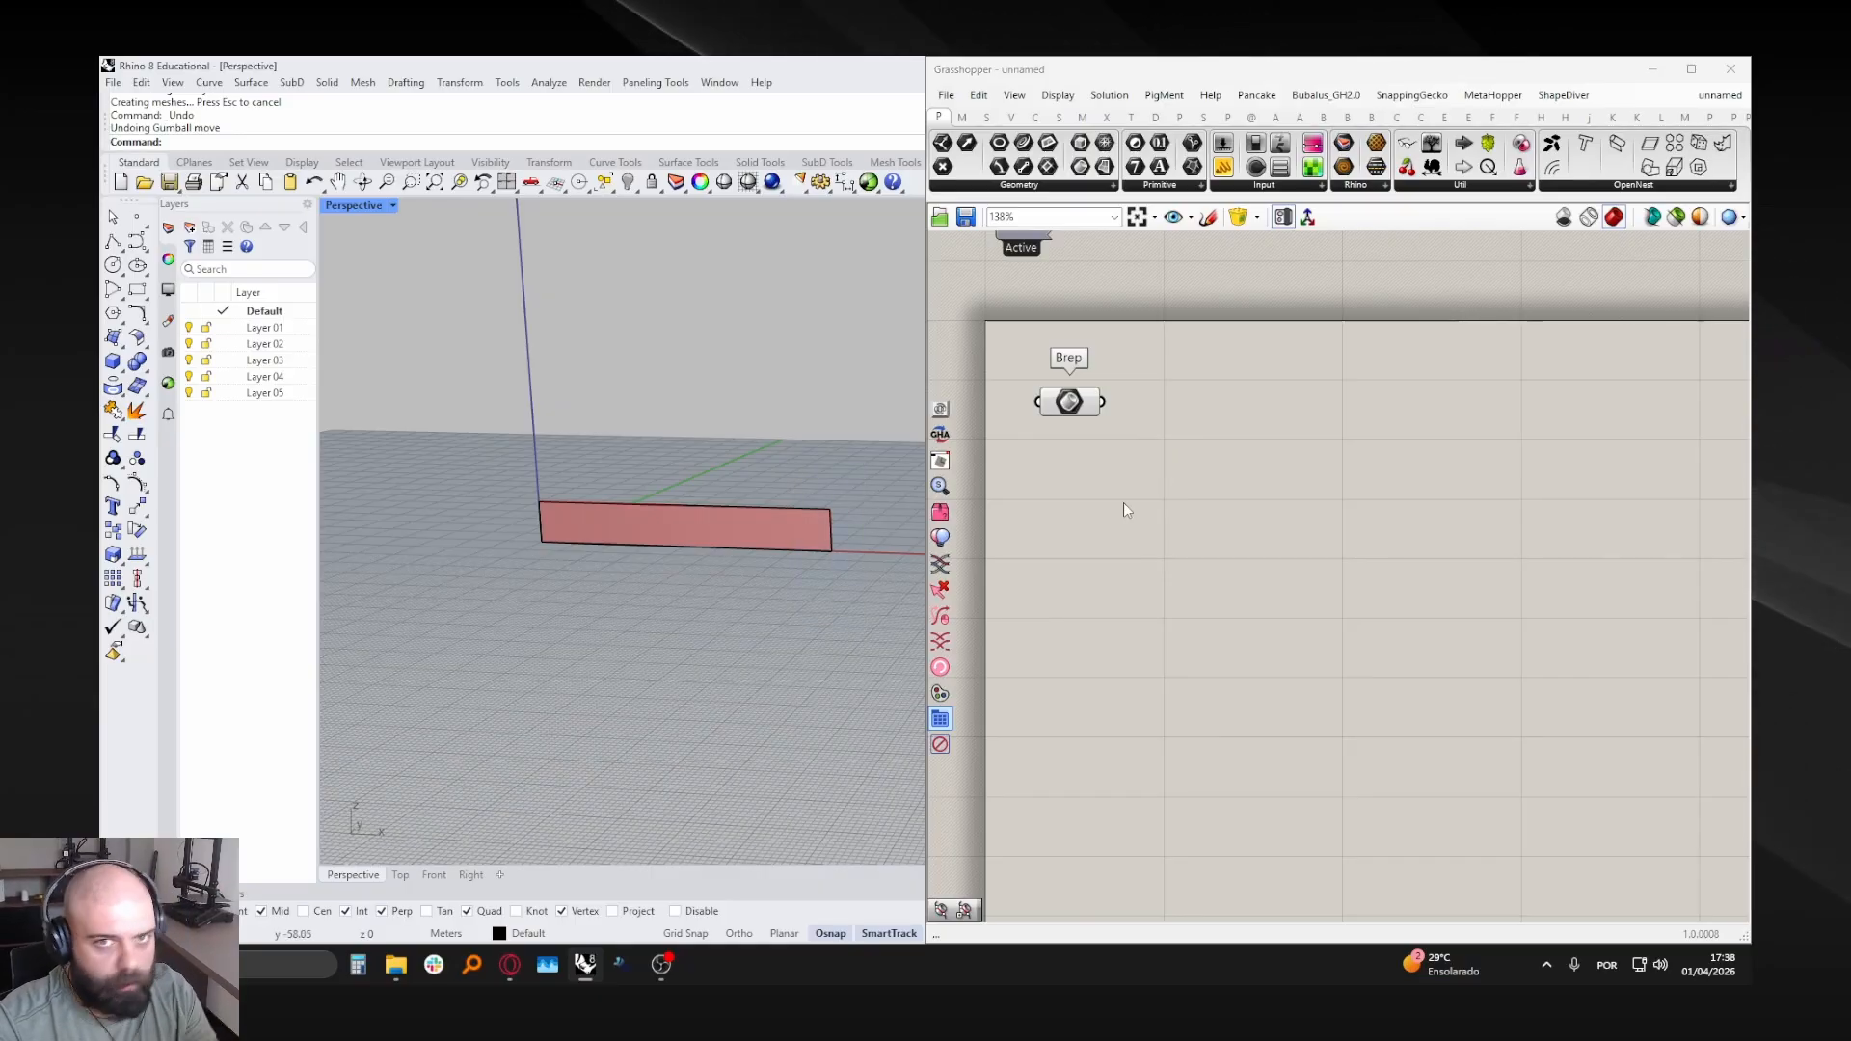
- Add a Dimensions component beside the Brep parameter and connect the Brep output to its S input
{"action": "double_click", "coordinate": [1162, 489]}
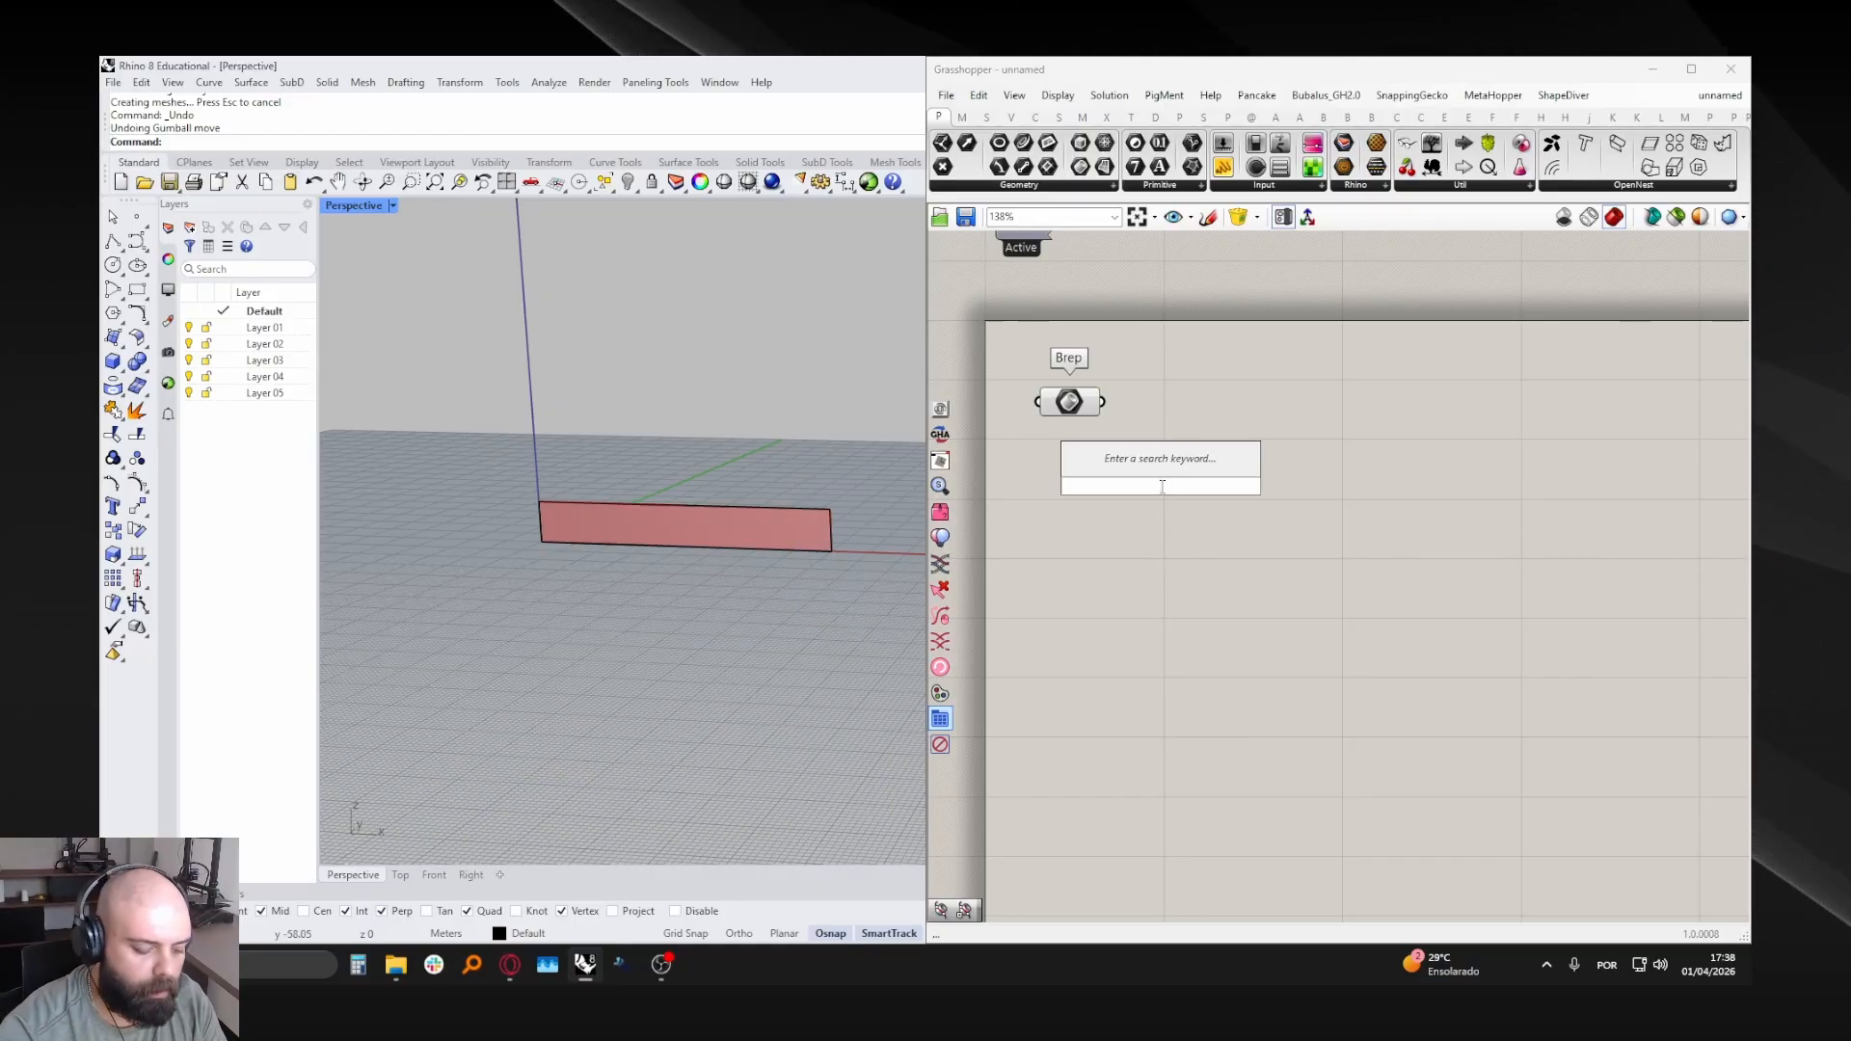
{"action": "type", "text": "DIENSIONS"}
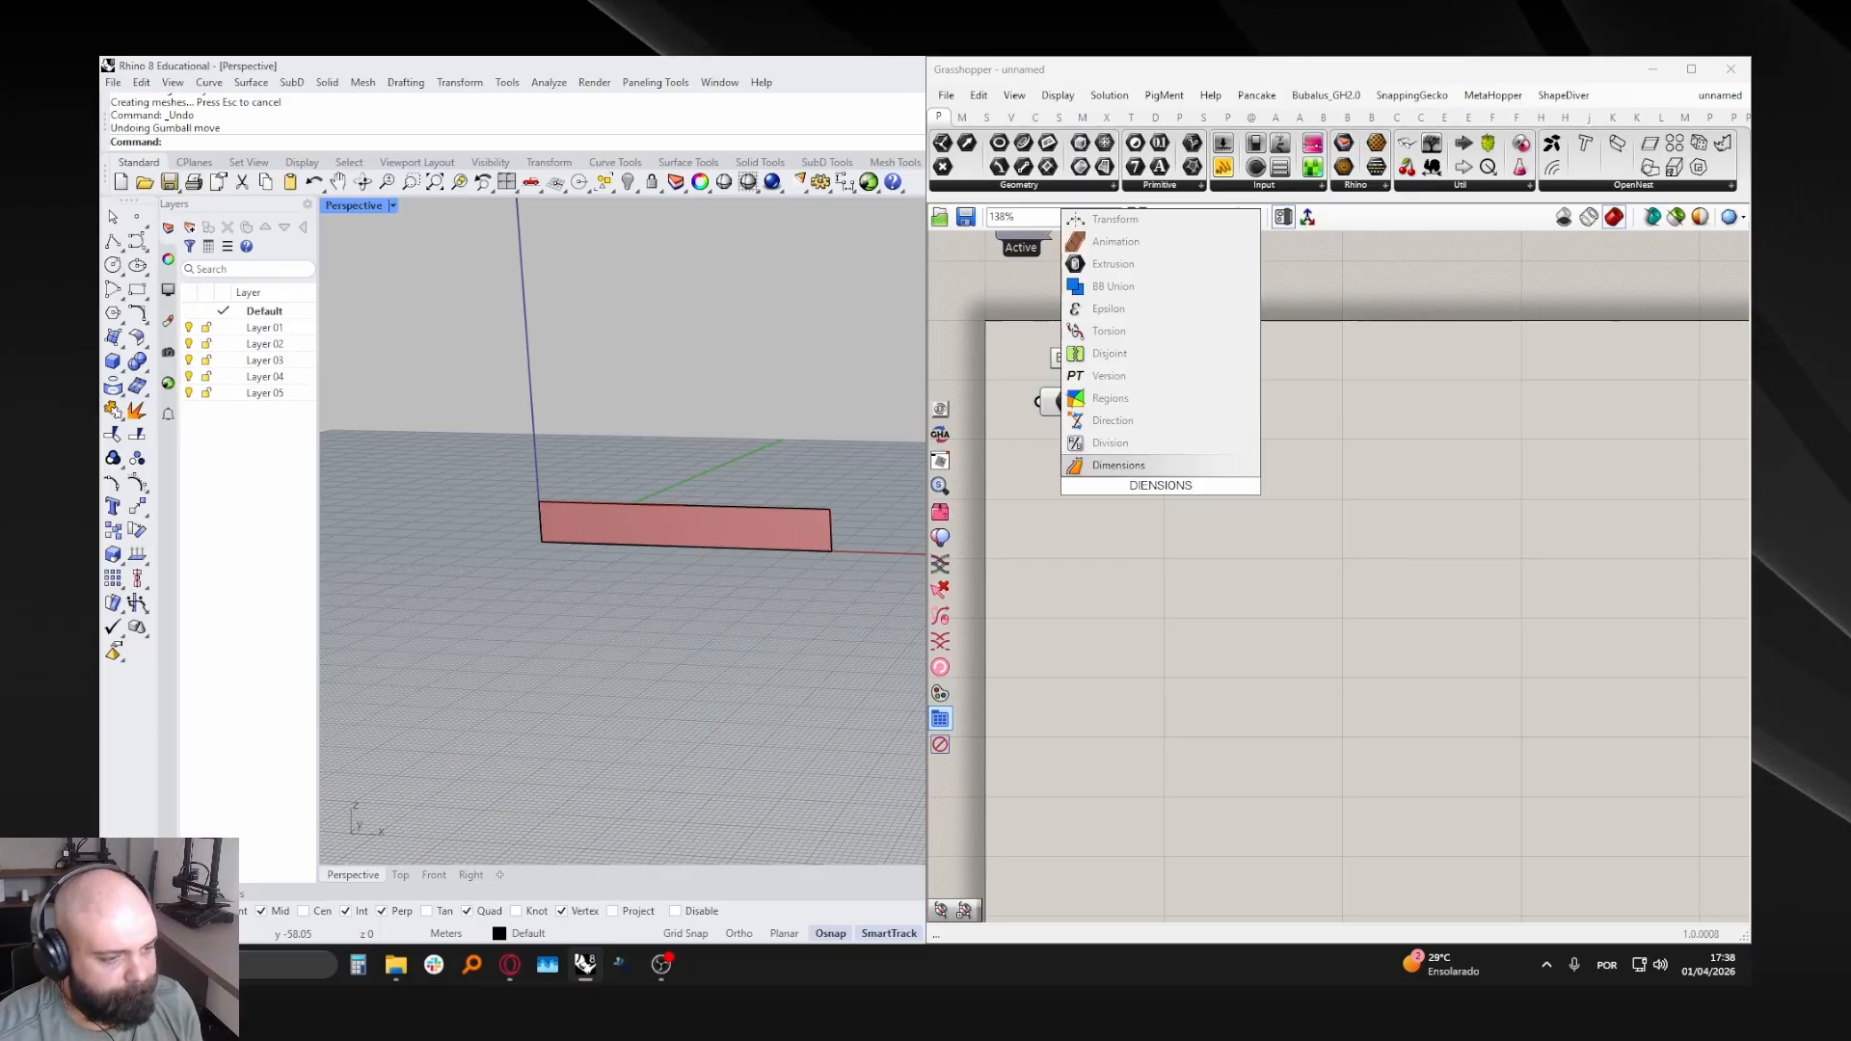
{"action": "left_click", "coordinate": [1115, 460]}
{"action": "scroll", "coordinate": [1111, 418], "scroll_direction": "up", "scroll_amount": 2}
{"action": "left_click_drag", "start_coordinate": [1099, 395], "coordinate": [1164, 553]}
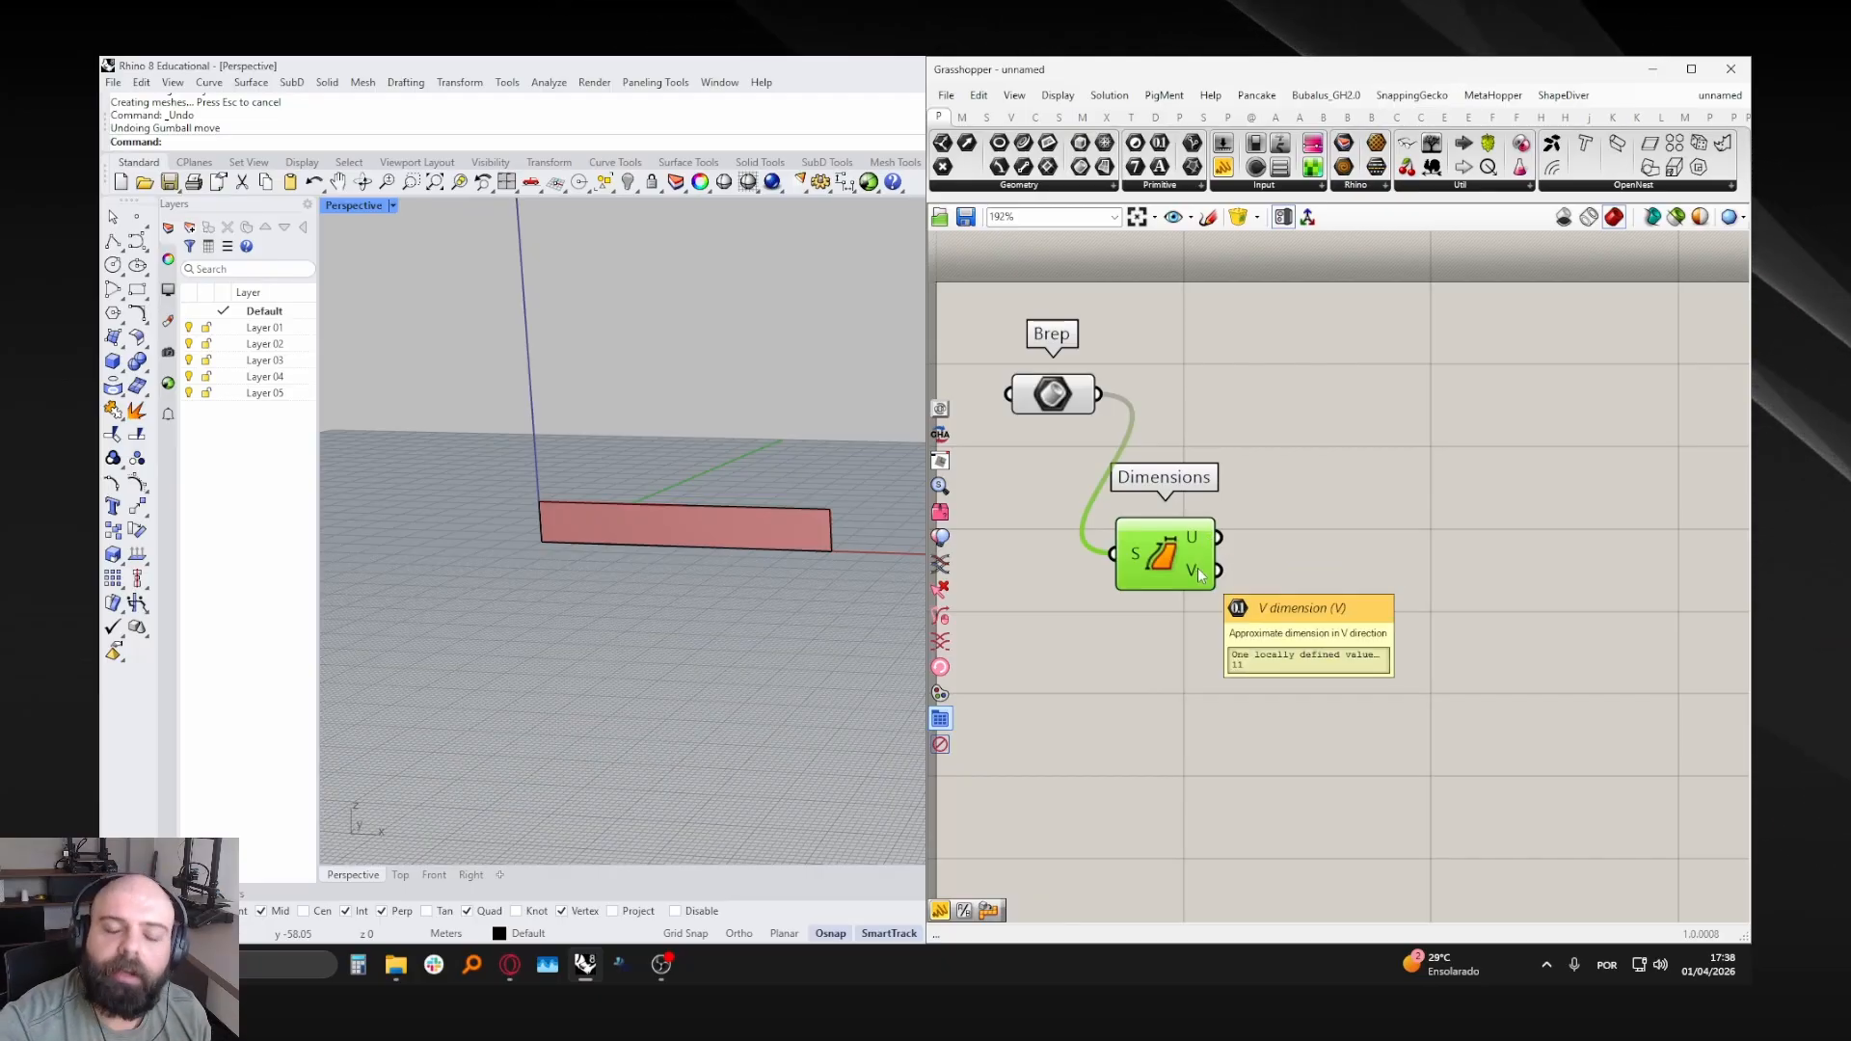
{"action": "left_click_drag", "start_coordinate": [1179, 565], "coordinate": [1173, 604]}
{"action": "left_click", "coordinate": [1223, 470]}
{"action": "right_click_drag", "start_coordinate": [813, 502], "coordinate": [807, 496]}
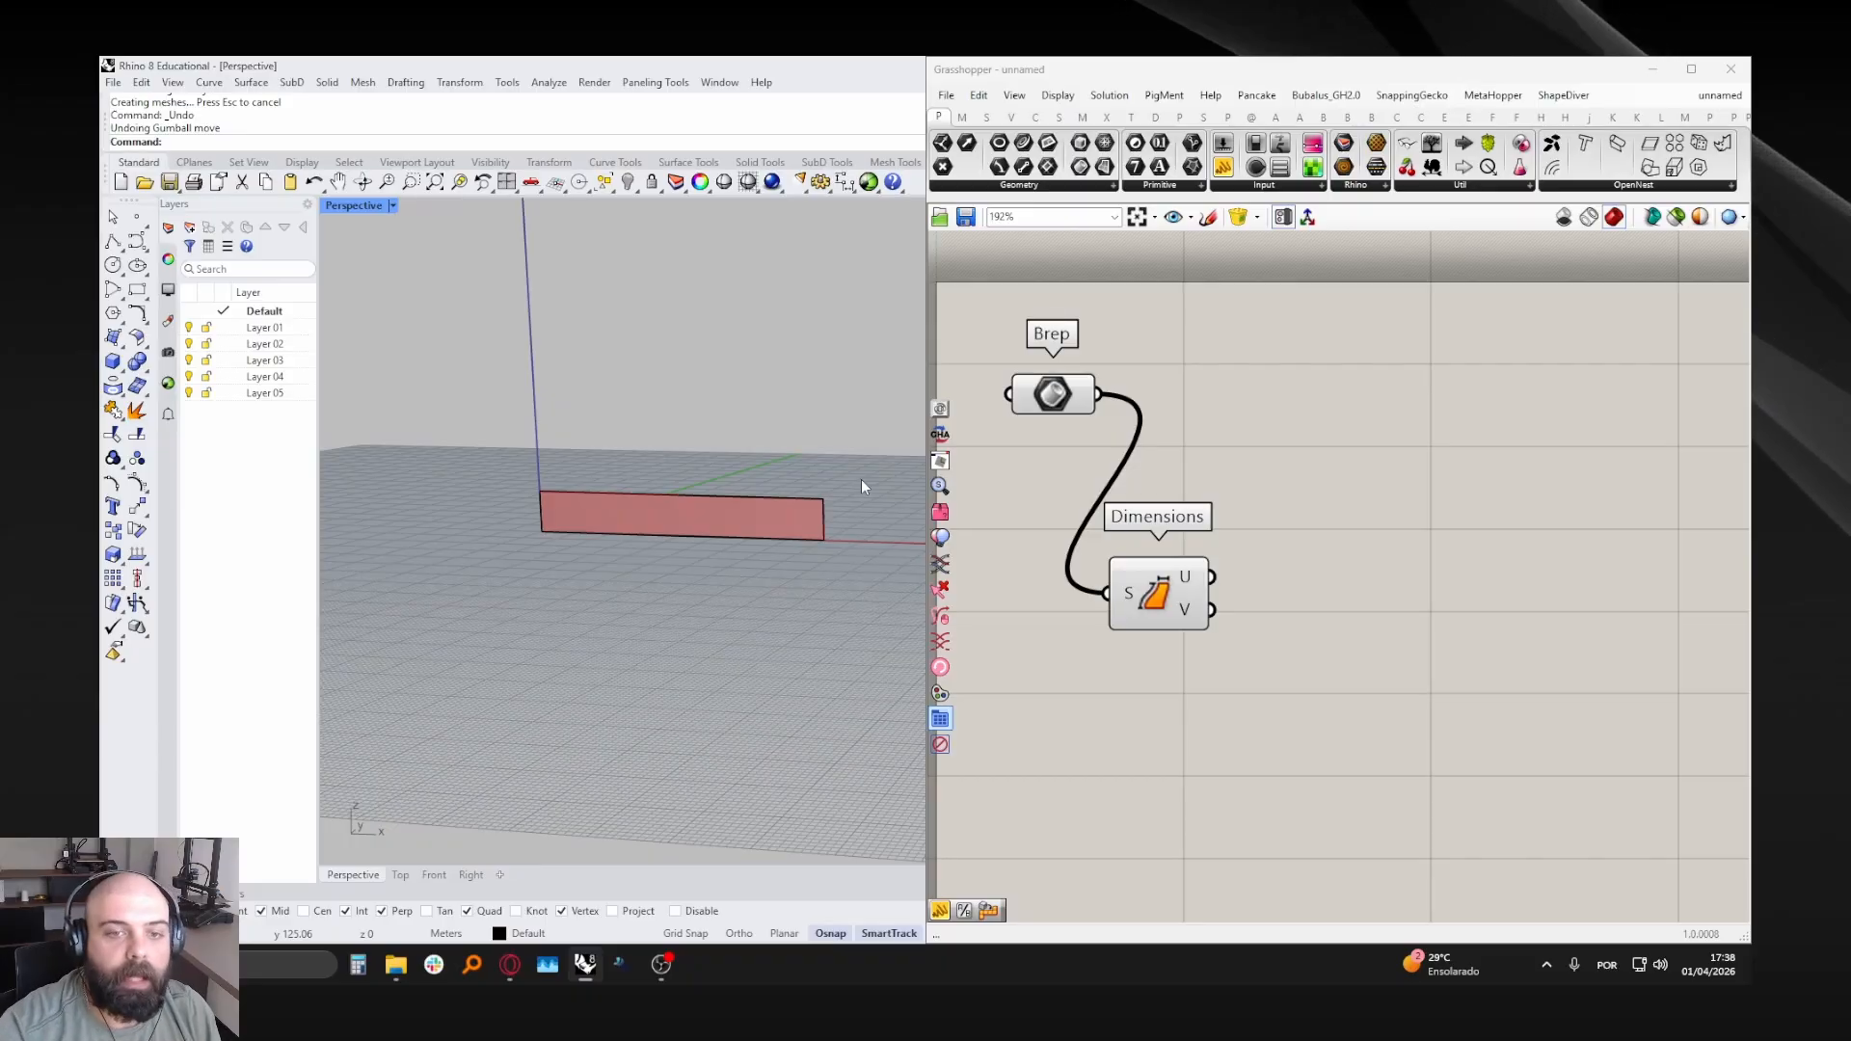
{"action": "left_click_drag", "start_coordinate": [1167, 571], "coordinate": [1209, 489]}
{"action": "left_click", "coordinate": [1216, 410]}
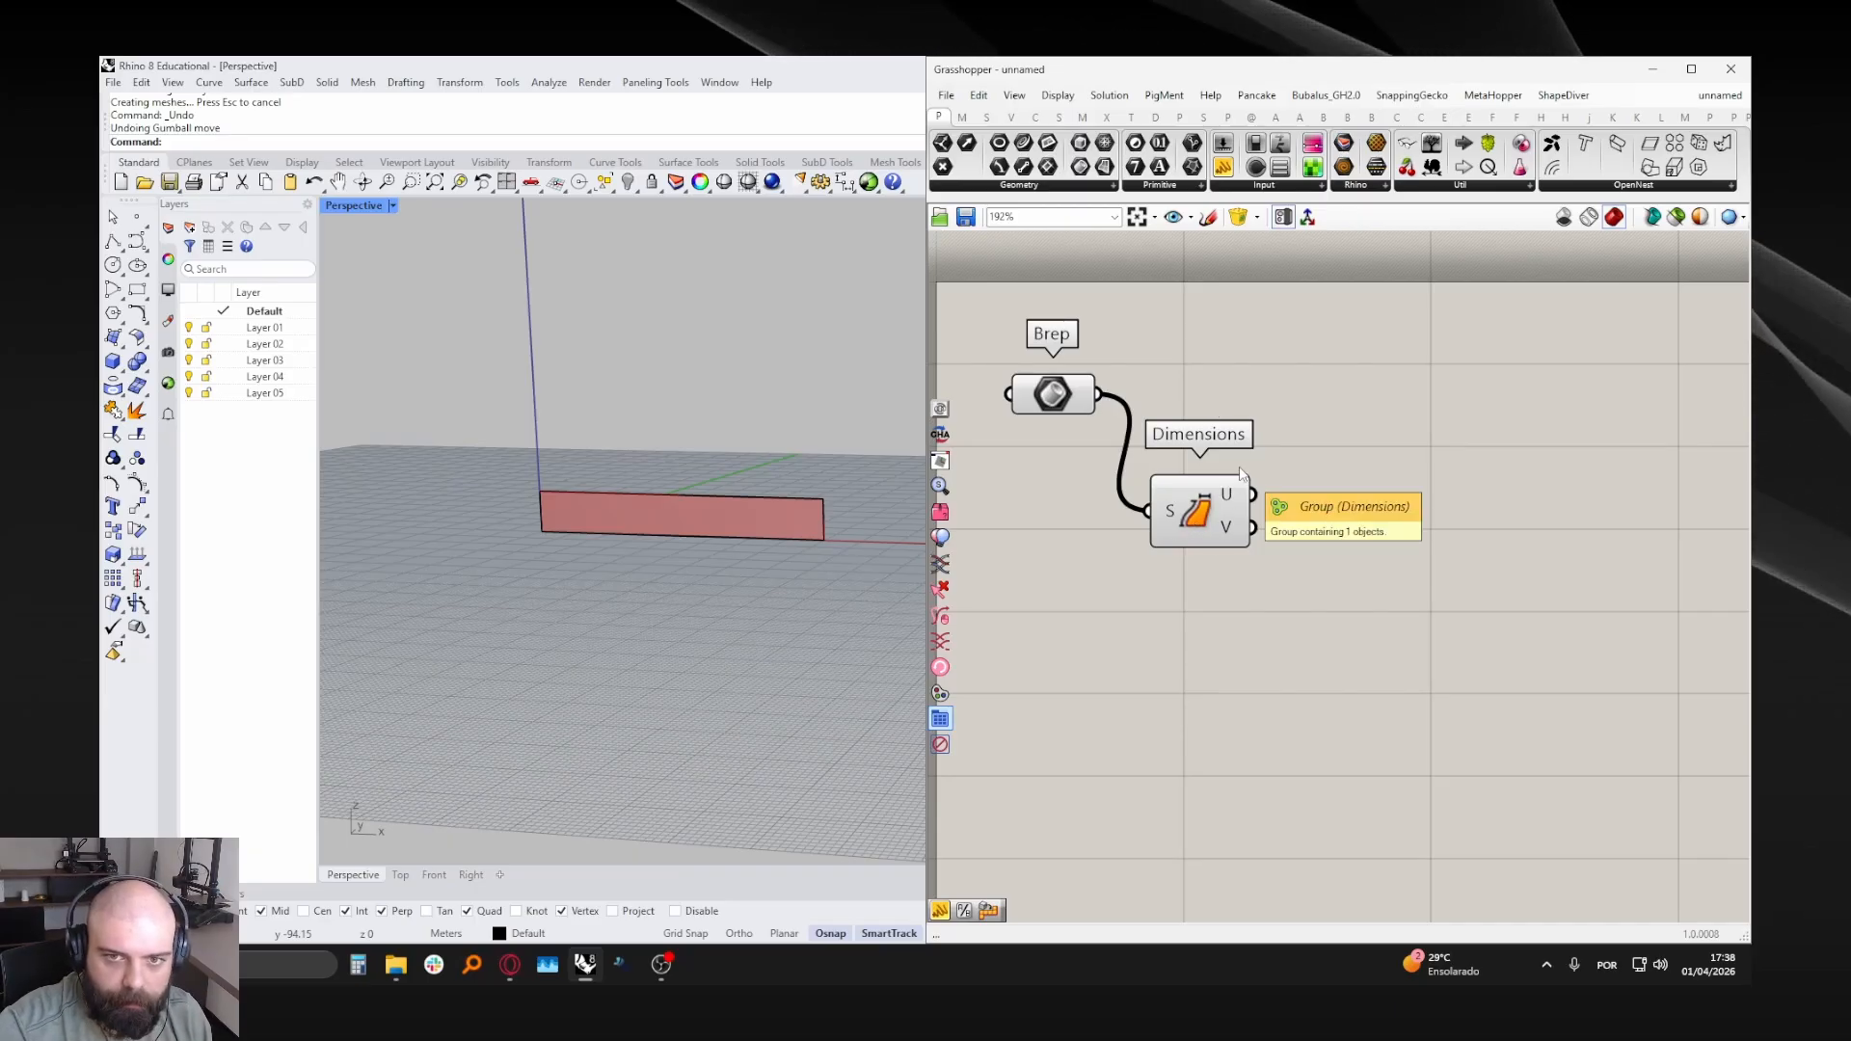
- Add a panel containing .3 below the Dimensions component as the grid spacing
{"action": "scroll", "coordinate": [1242, 473], "scroll_direction": "down", "scroll_amount": 3}
{"action": "double_click", "coordinate": [1148, 590]}
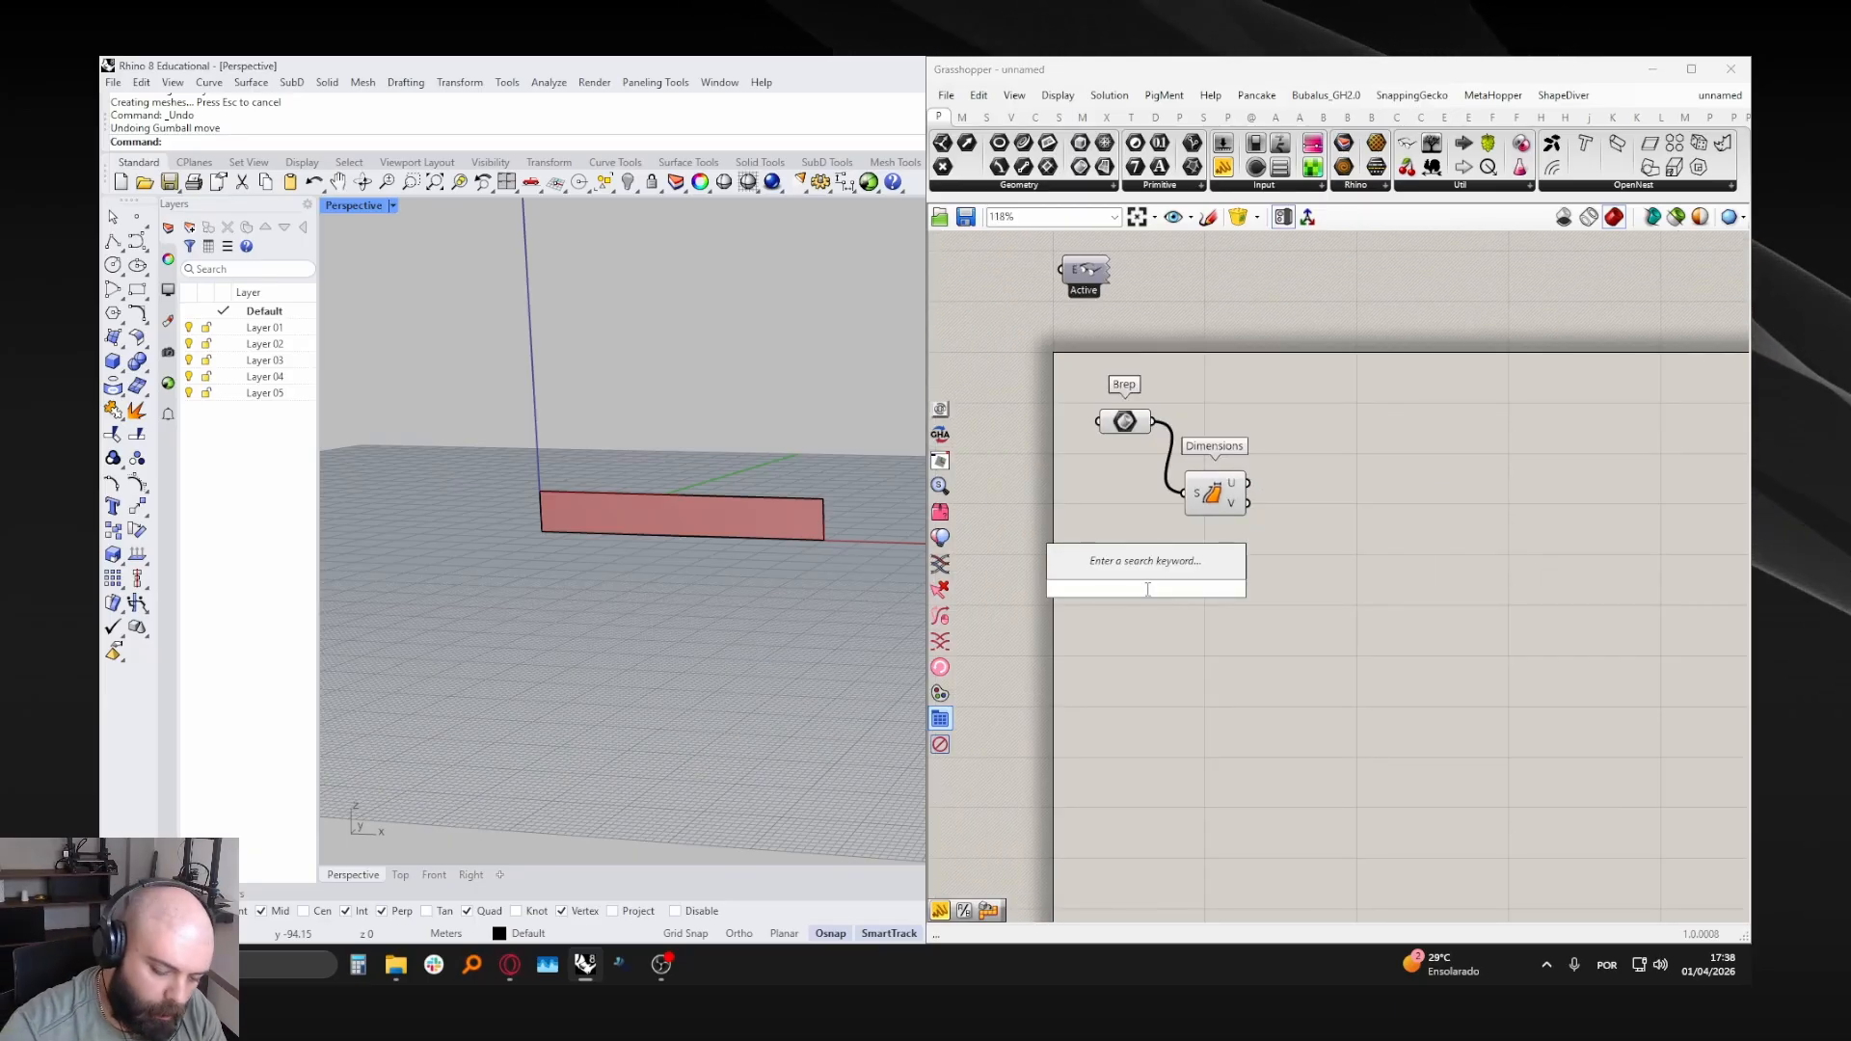
{"action": "type", "text": "3"}
{"action": "key", "text": "Return"}
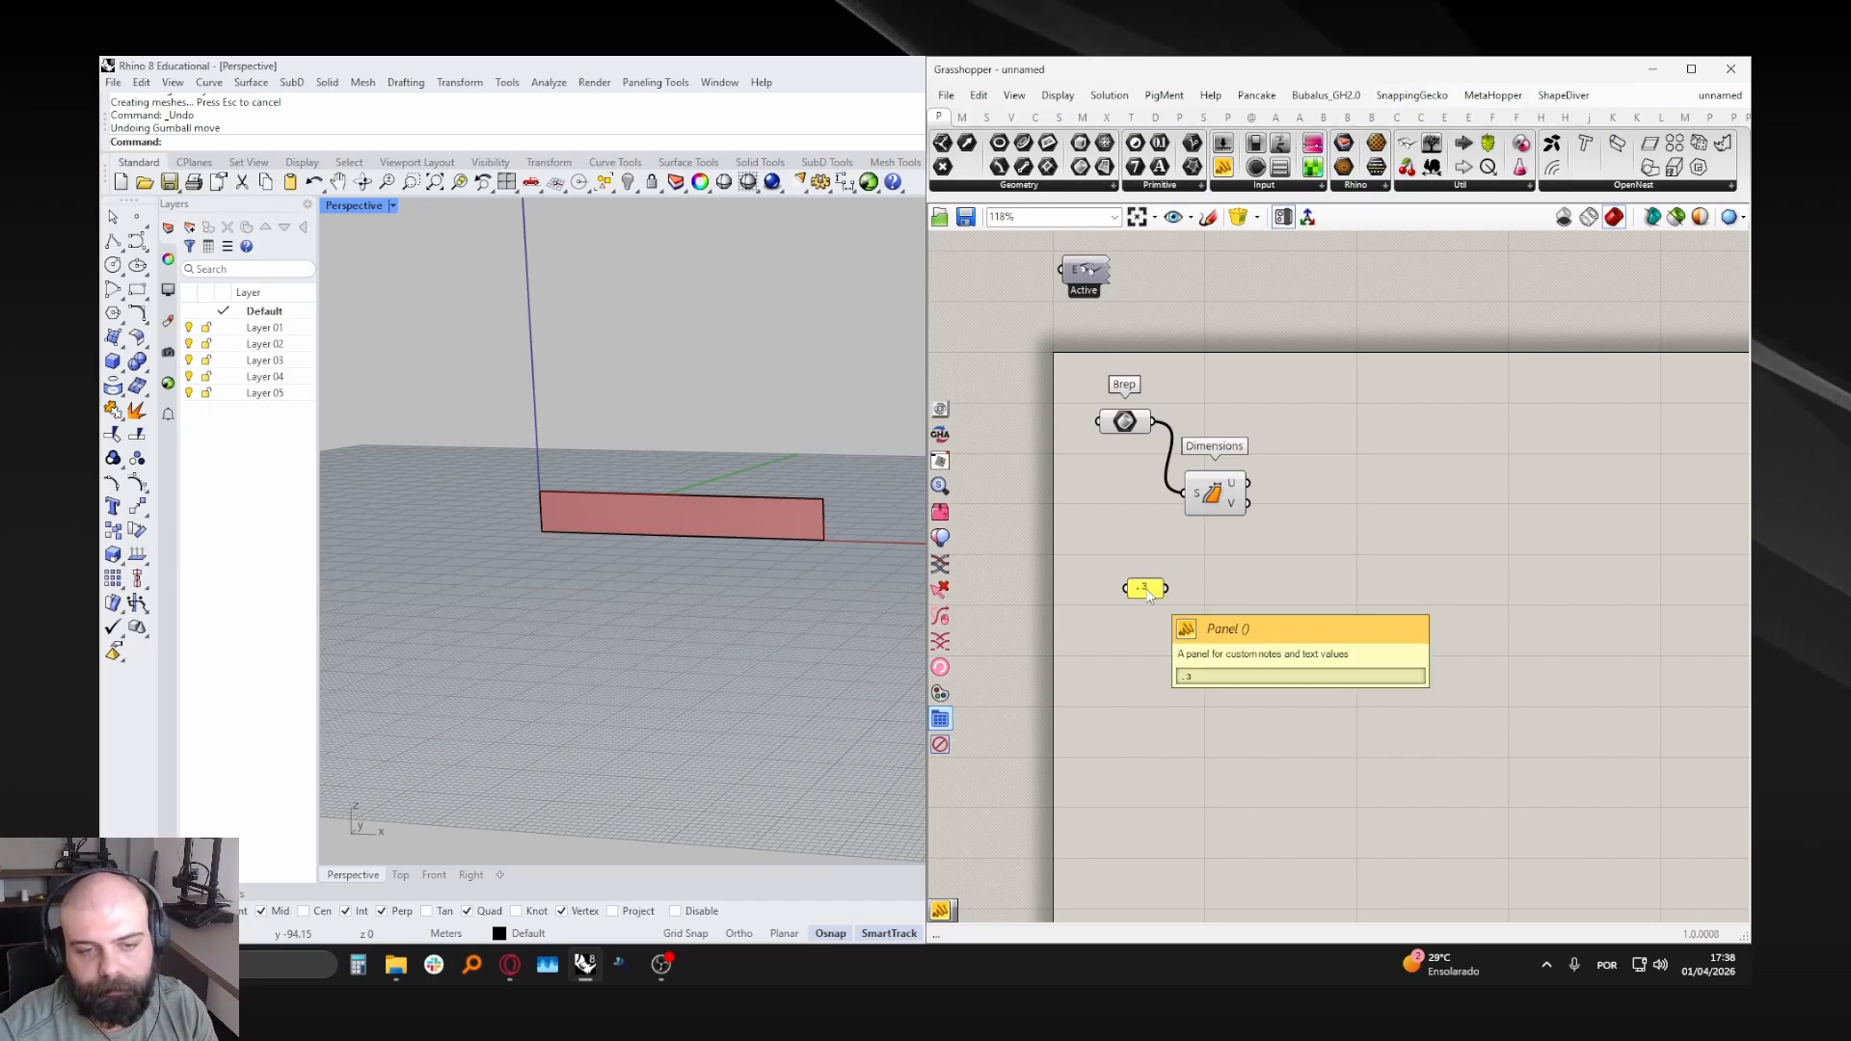
{"action": "scroll", "coordinate": [1147, 595], "scroll_direction": "up", "scroll_amount": 4}
{"action": "left_click_drag", "start_coordinate": [1147, 595], "coordinate": [1169, 646]}
{"action": "left_click", "coordinate": [1166, 560]}
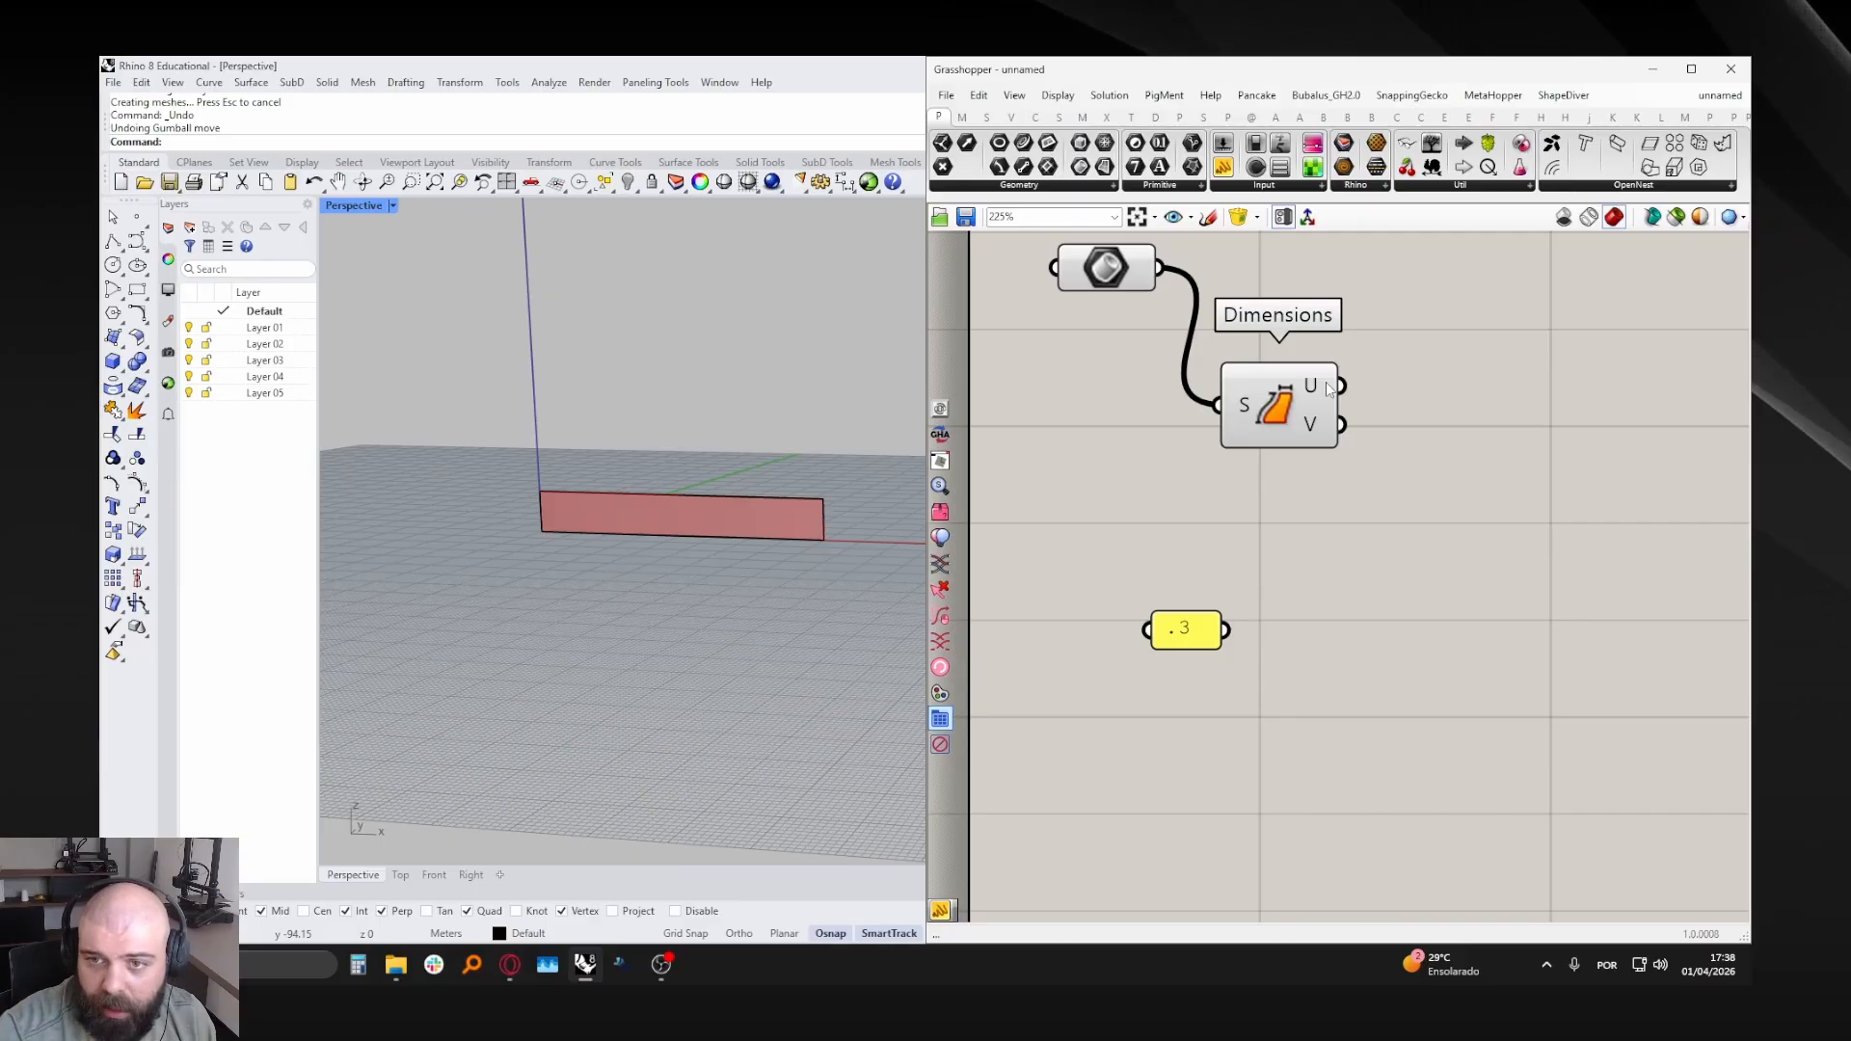
{"action": "left_click_drag", "start_coordinate": [1094, 572], "coordinate": [1341, 727]}
{"action": "left_click_drag", "start_coordinate": [1075, 534], "coordinate": [1369, 749]}
{"action": "left_click", "coordinate": [1372, 687]}
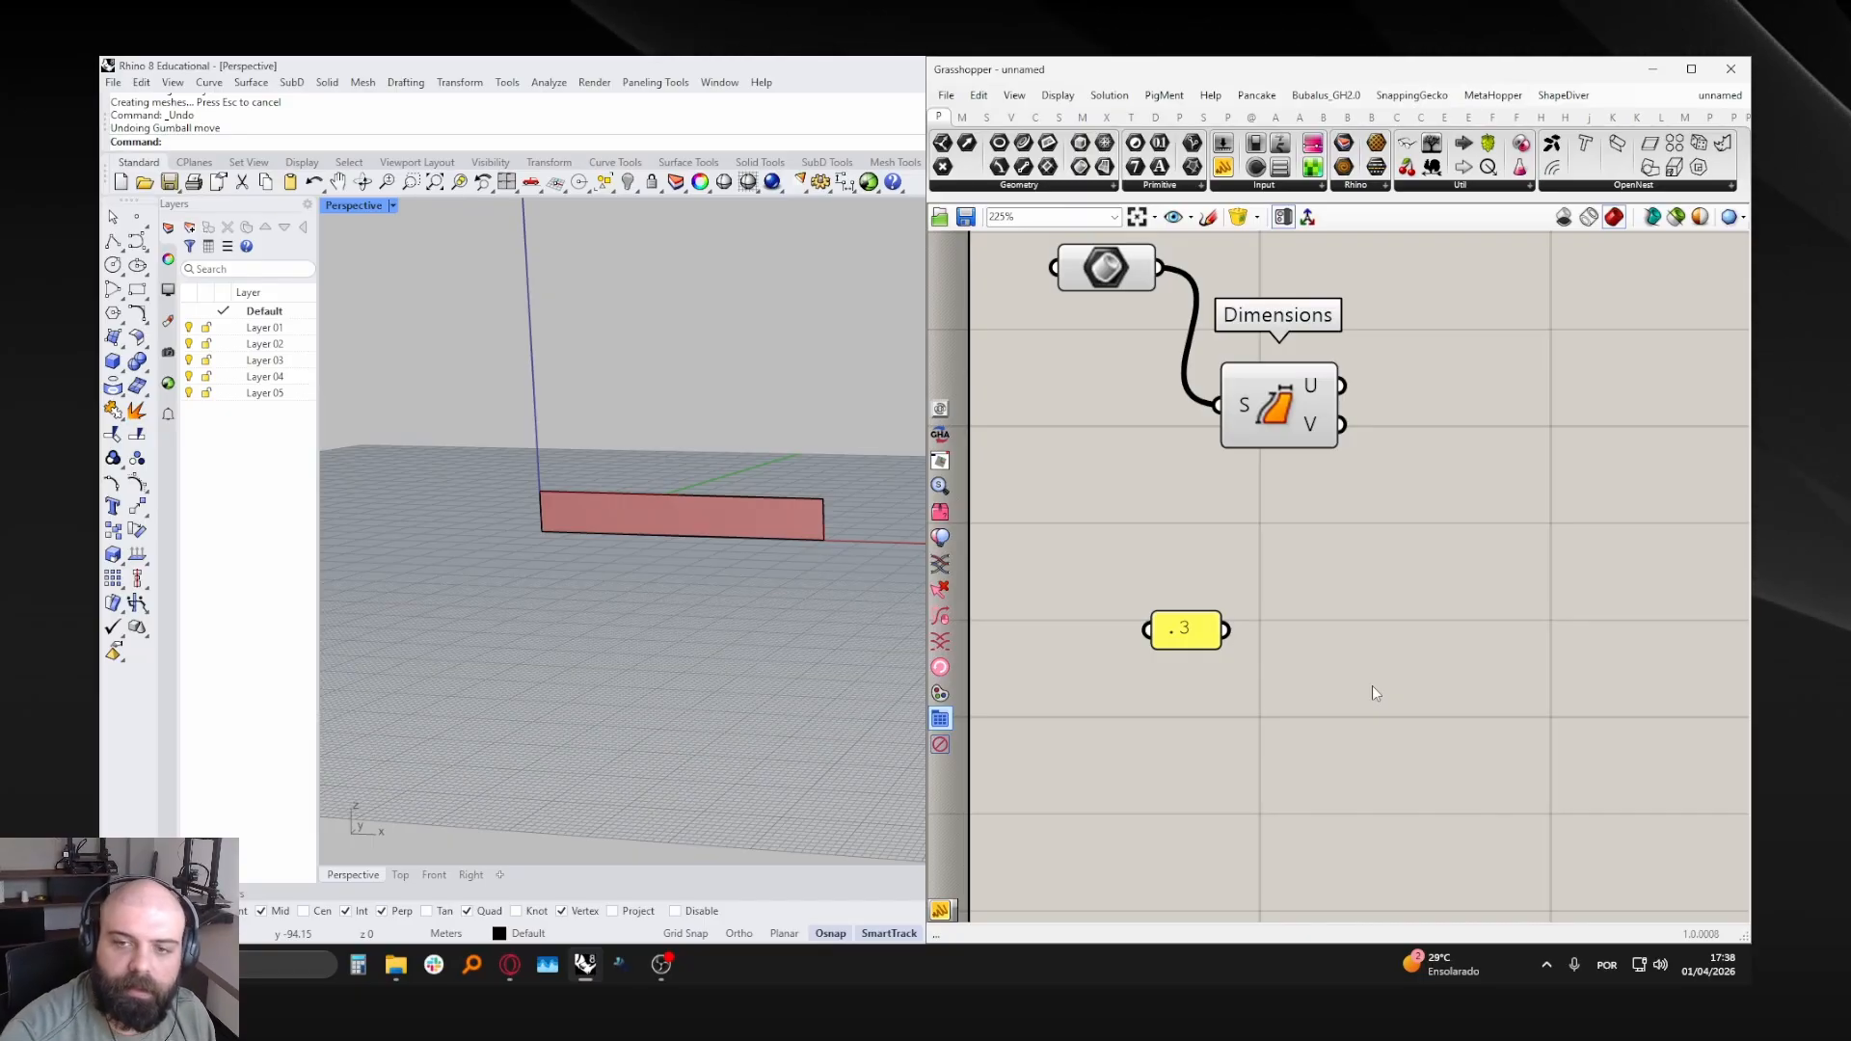
- Add a Division component to the canvas between and beyond the Dimensions component and the .3 panel
{"action": "scroll", "coordinate": [1162, 632], "scroll_direction": "down", "scroll_amount": 3}
{"action": "right_click_drag", "start_coordinate": [1296, 538], "coordinate": [1235, 536]}
{"action": "scroll", "coordinate": [1187, 484], "scroll_direction": "up", "scroll_amount": 3}
{"action": "left_click_drag", "start_coordinate": [1192, 495], "coordinate": [1141, 512]}
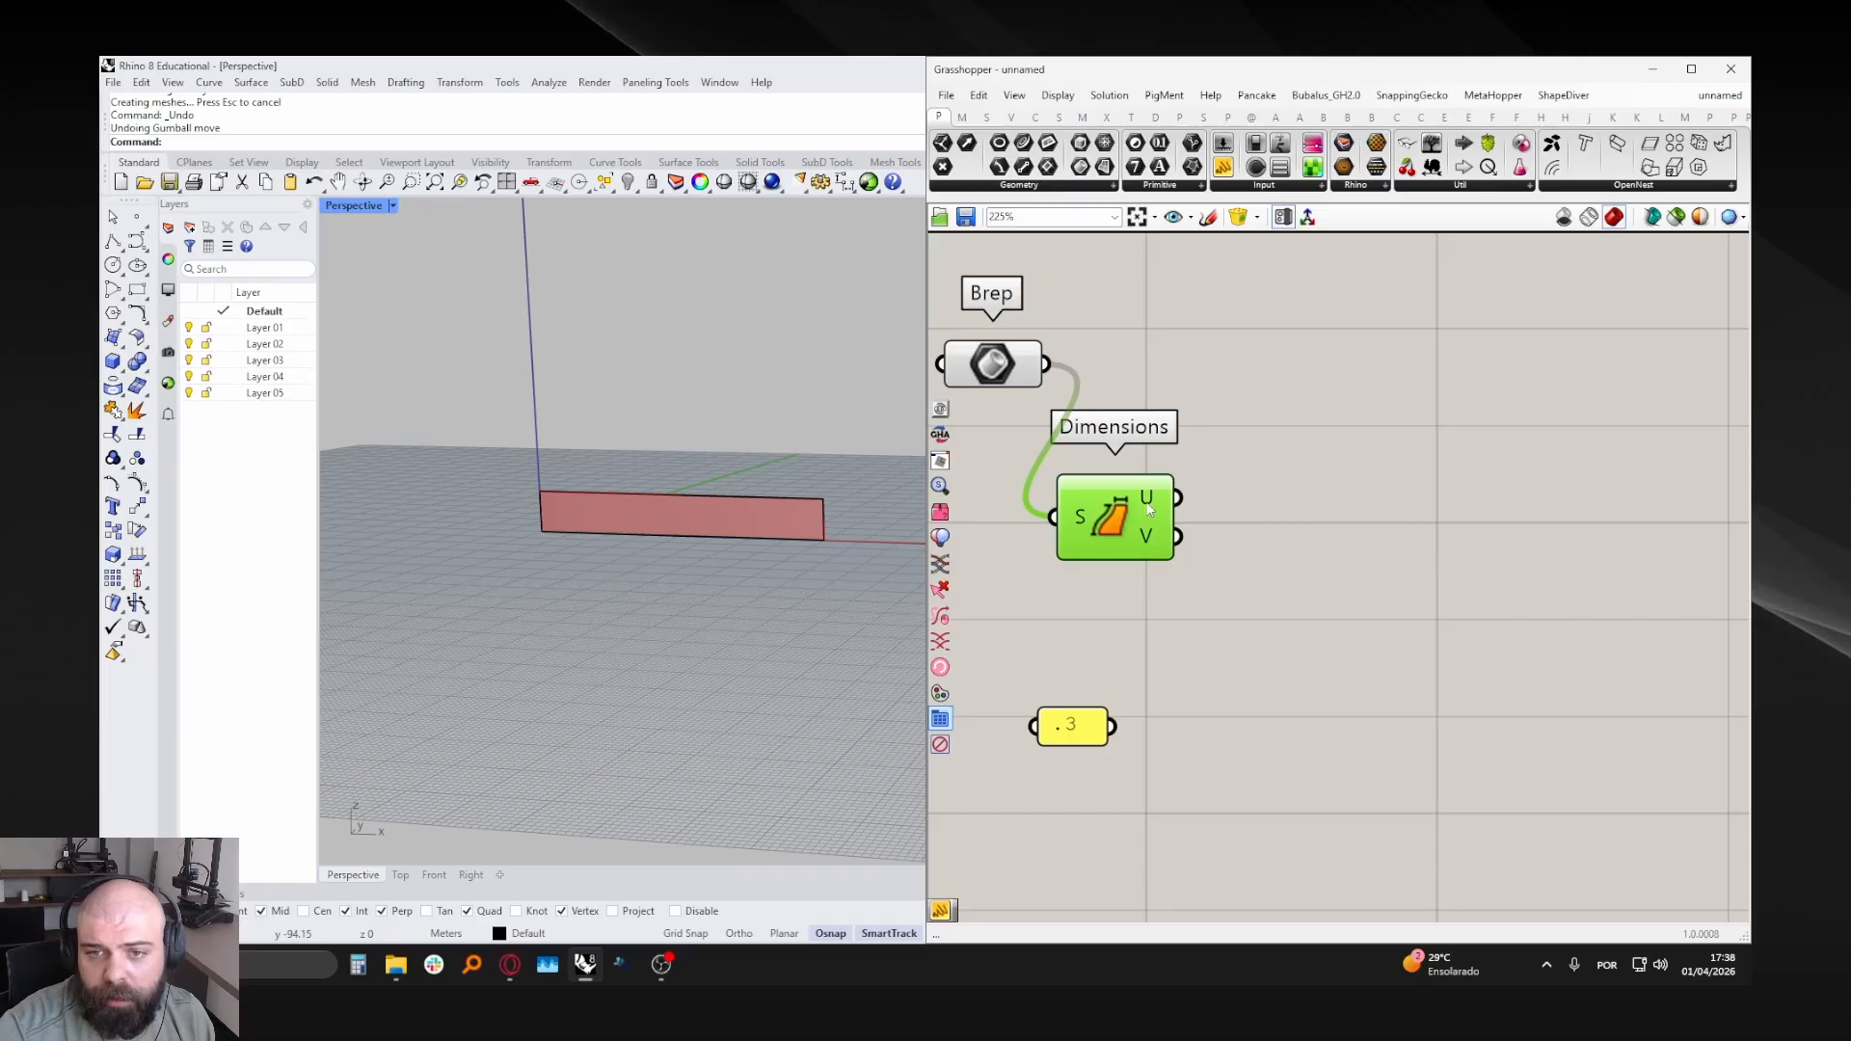
{"action": "double_click", "coordinate": [1295, 633]}
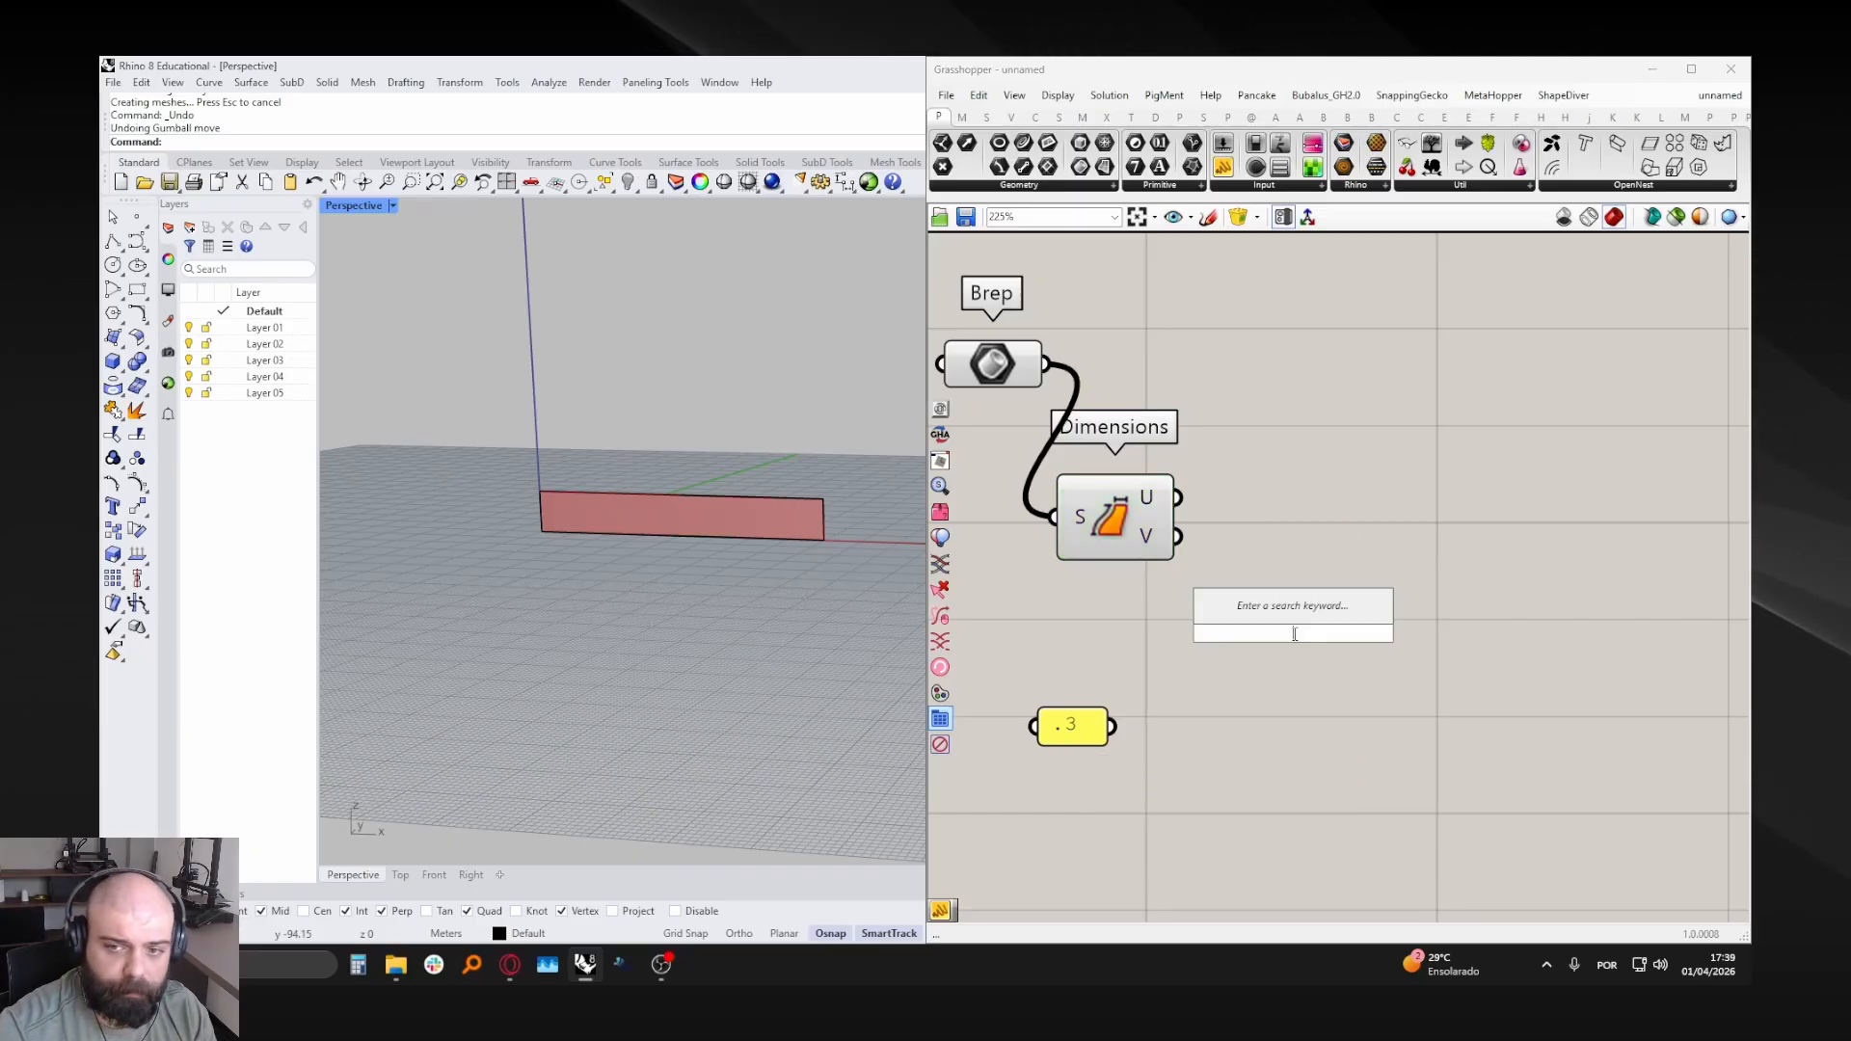
{"action": "type", "text": "Divis"}
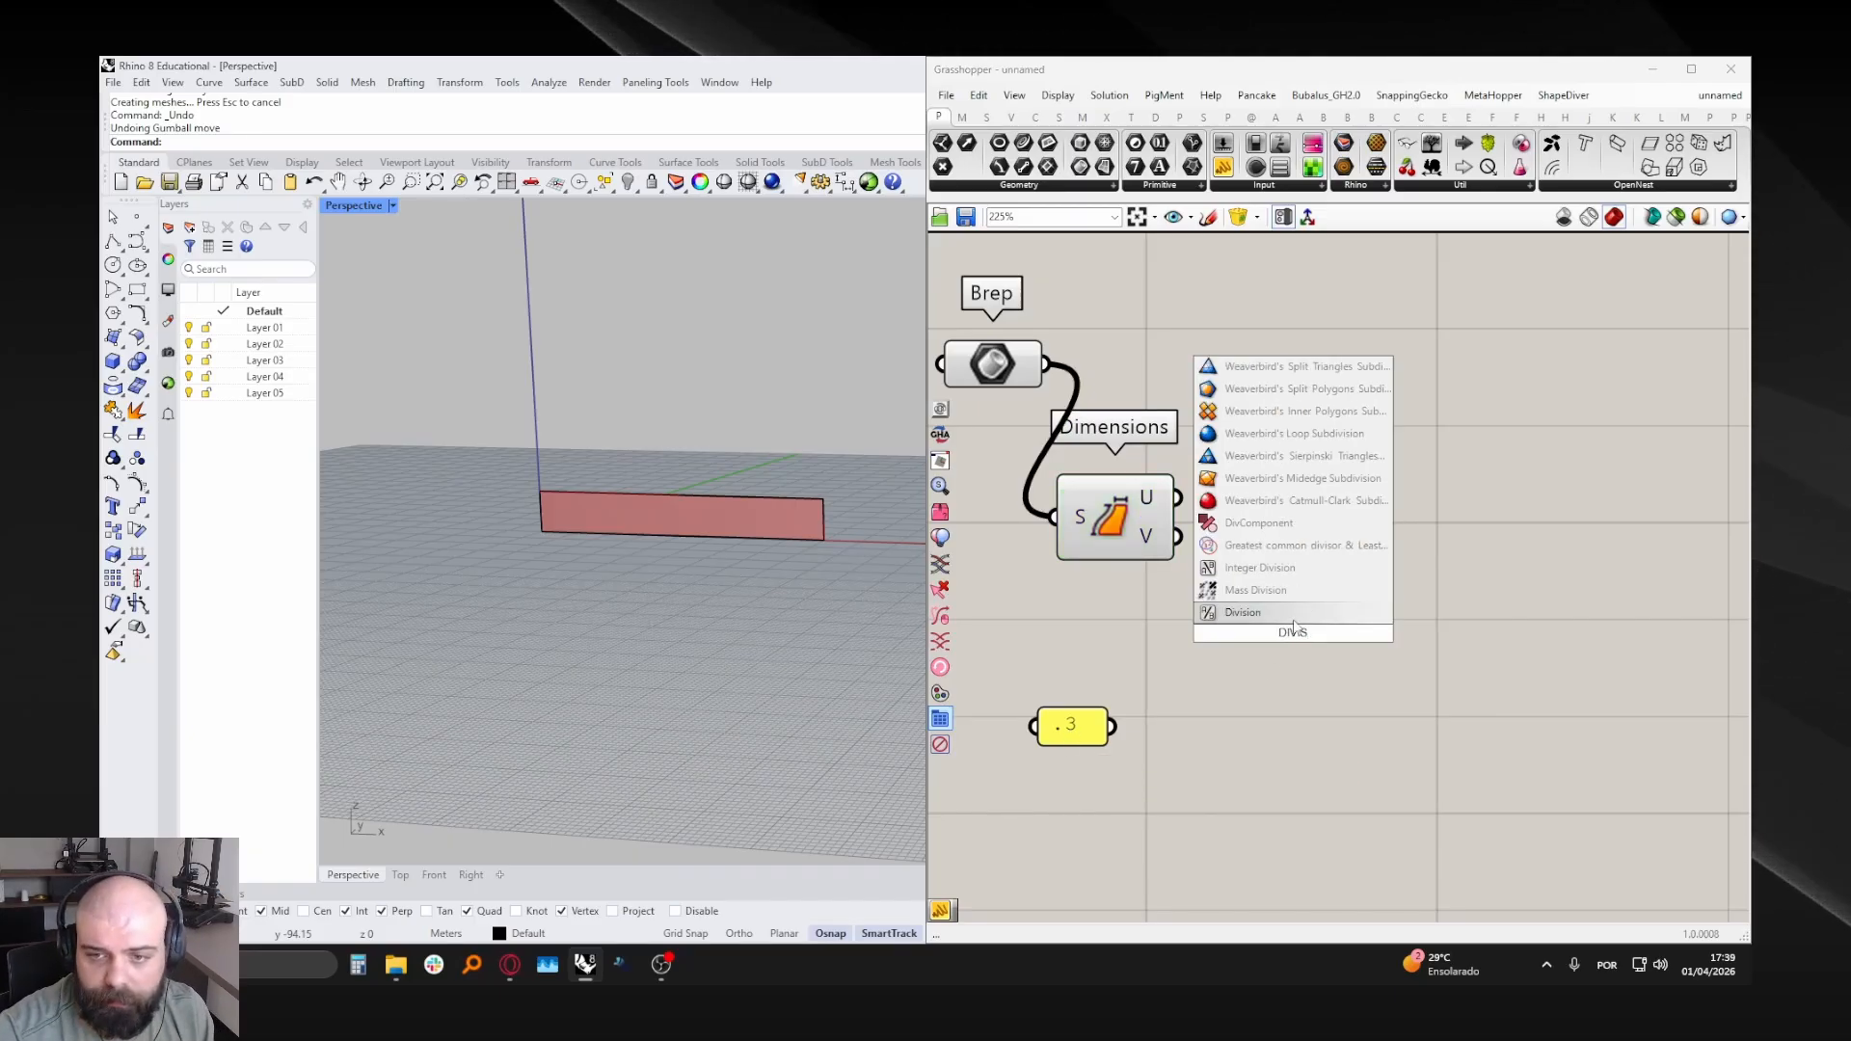
{"action": "left_click", "coordinate": [1294, 619]}
{"action": "left_click_drag", "start_coordinate": [1321, 646], "coordinate": [1345, 591]}
- Connect the Dimensions U output to Division input A and the .3 panel to input B
{"action": "left_click_drag", "start_coordinate": [1177, 498], "coordinate": [1283, 576]}
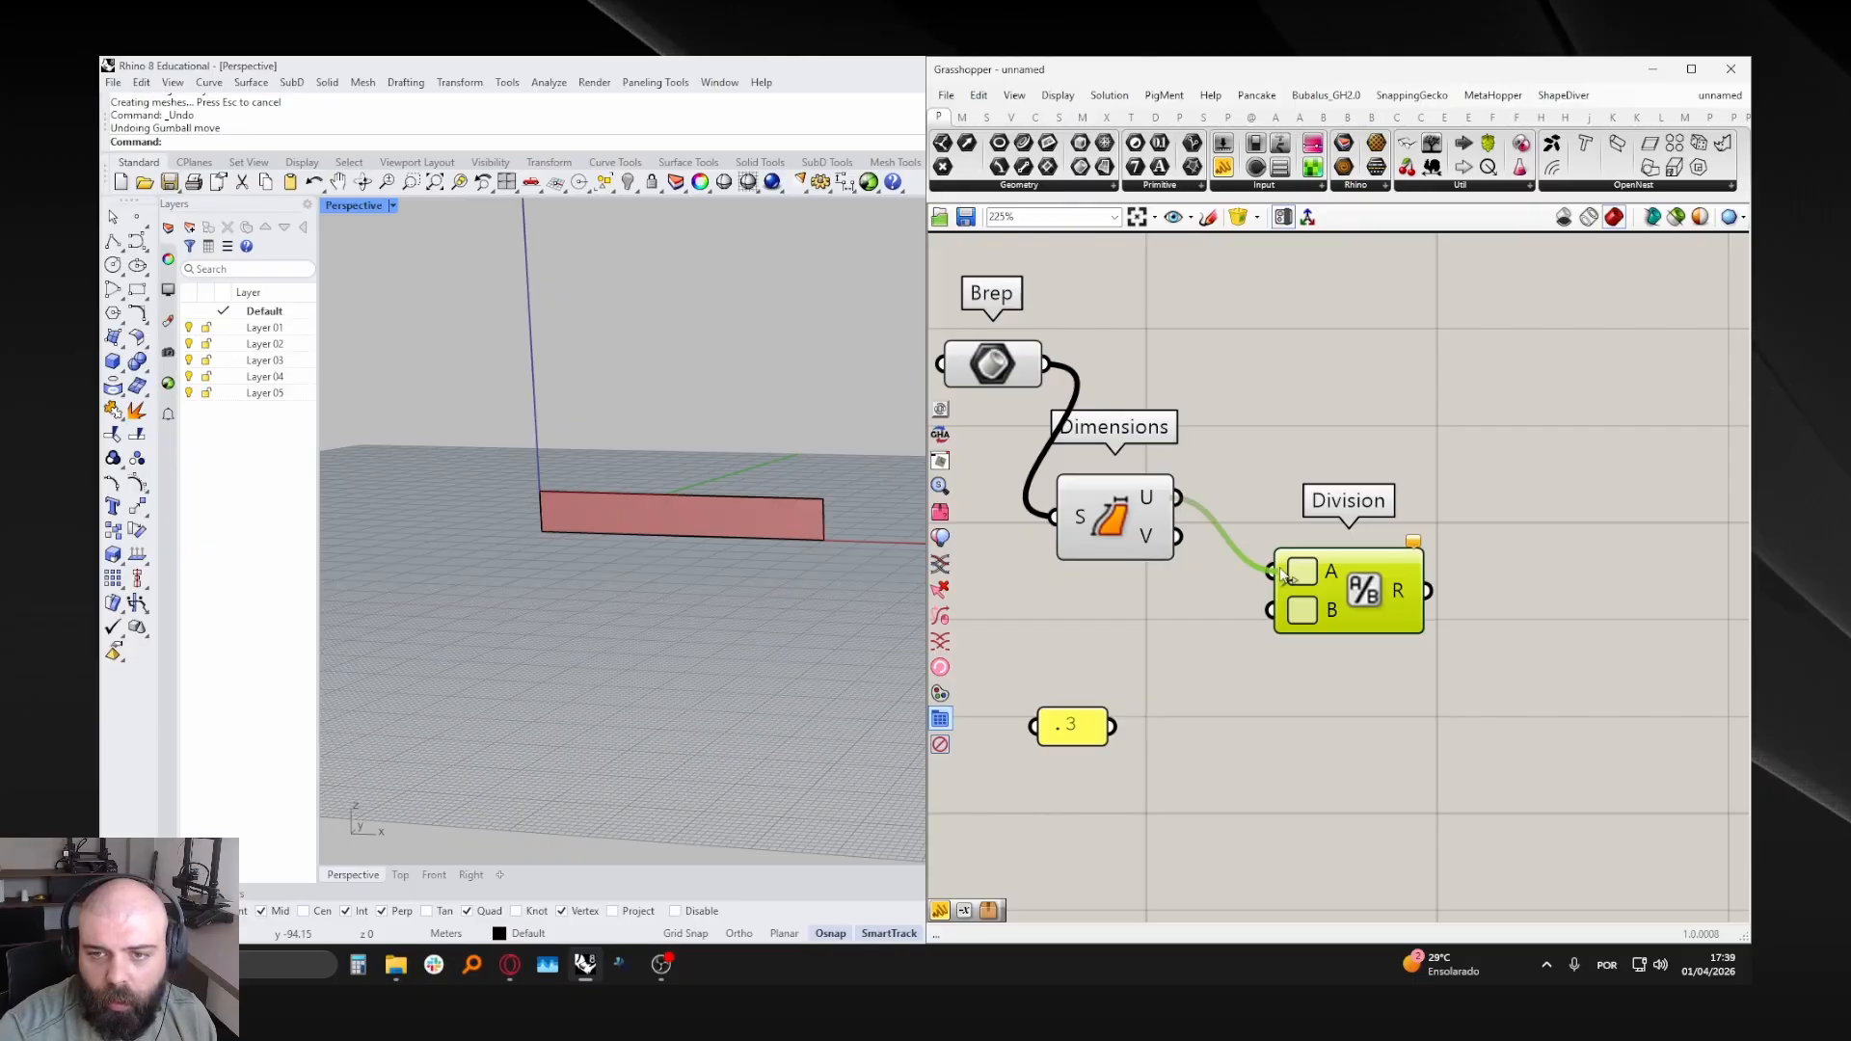
{"action": "left_click_drag", "start_coordinate": [1114, 725], "coordinate": [1303, 610]}
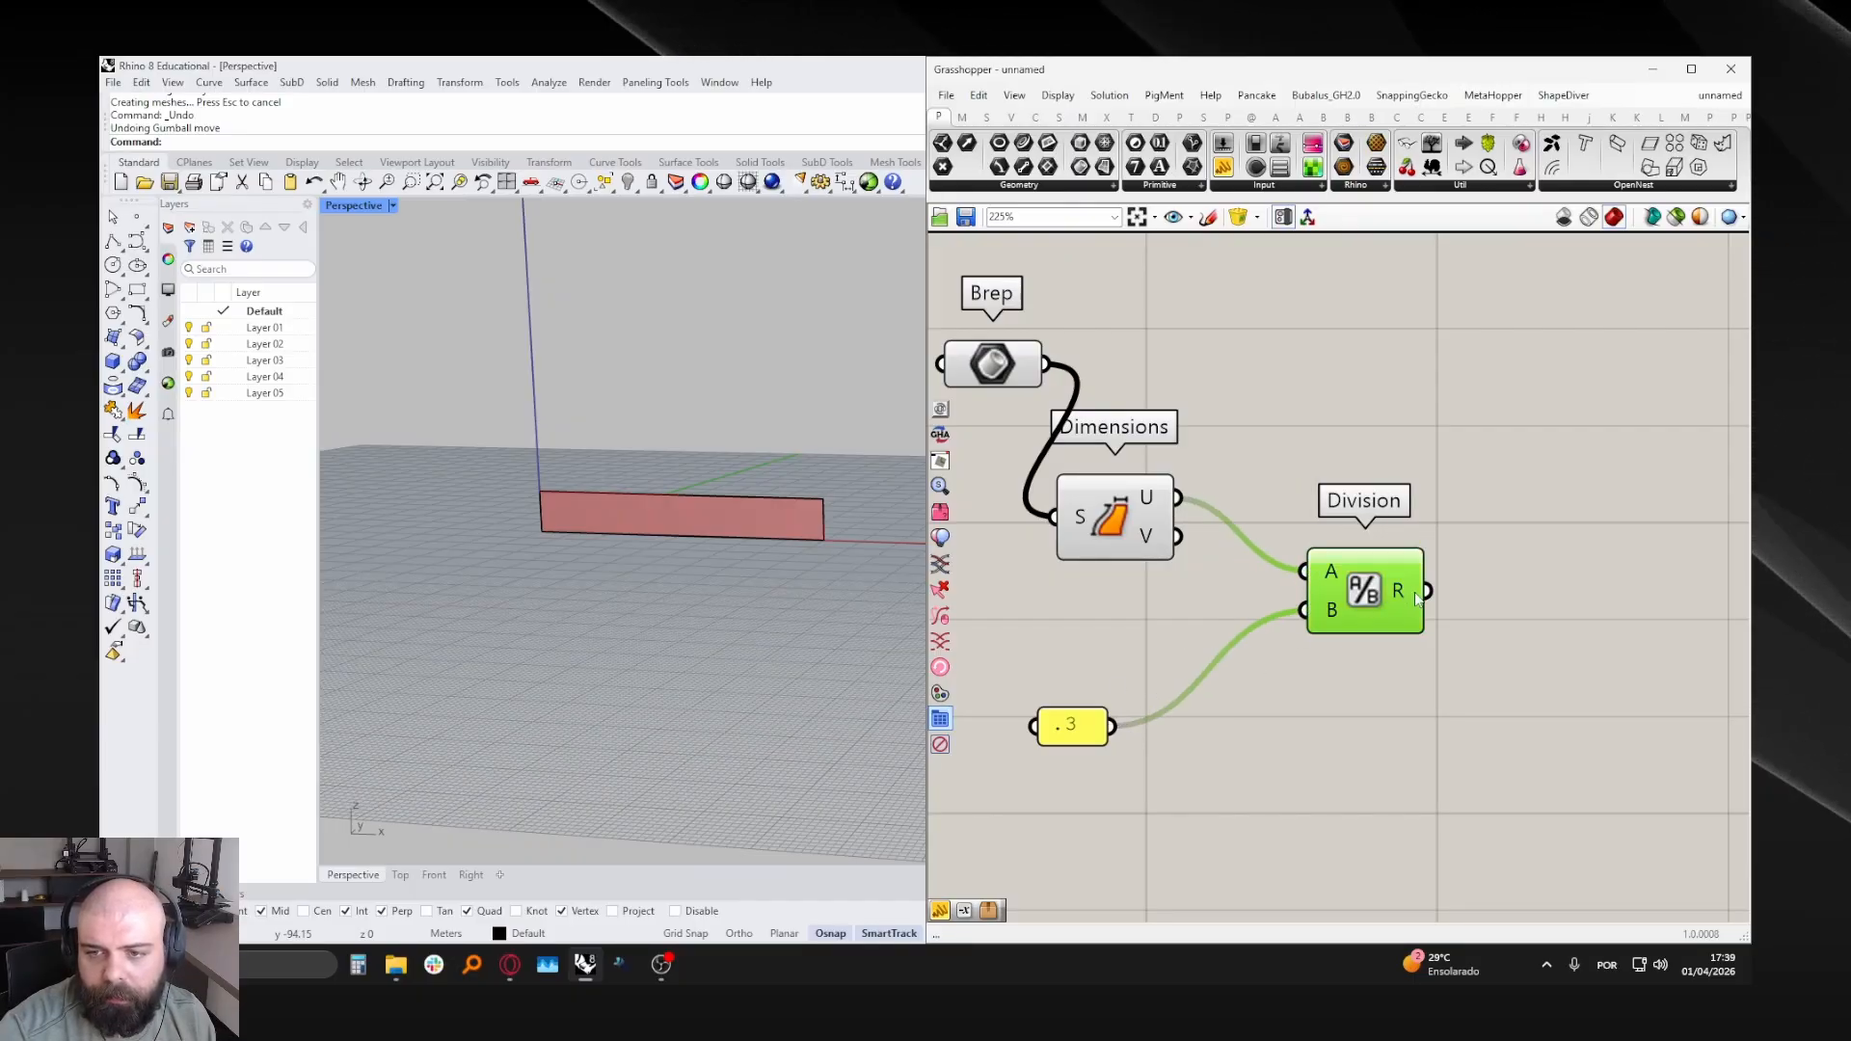
{"action": "mouse_move", "coordinate": [1406, 595]}
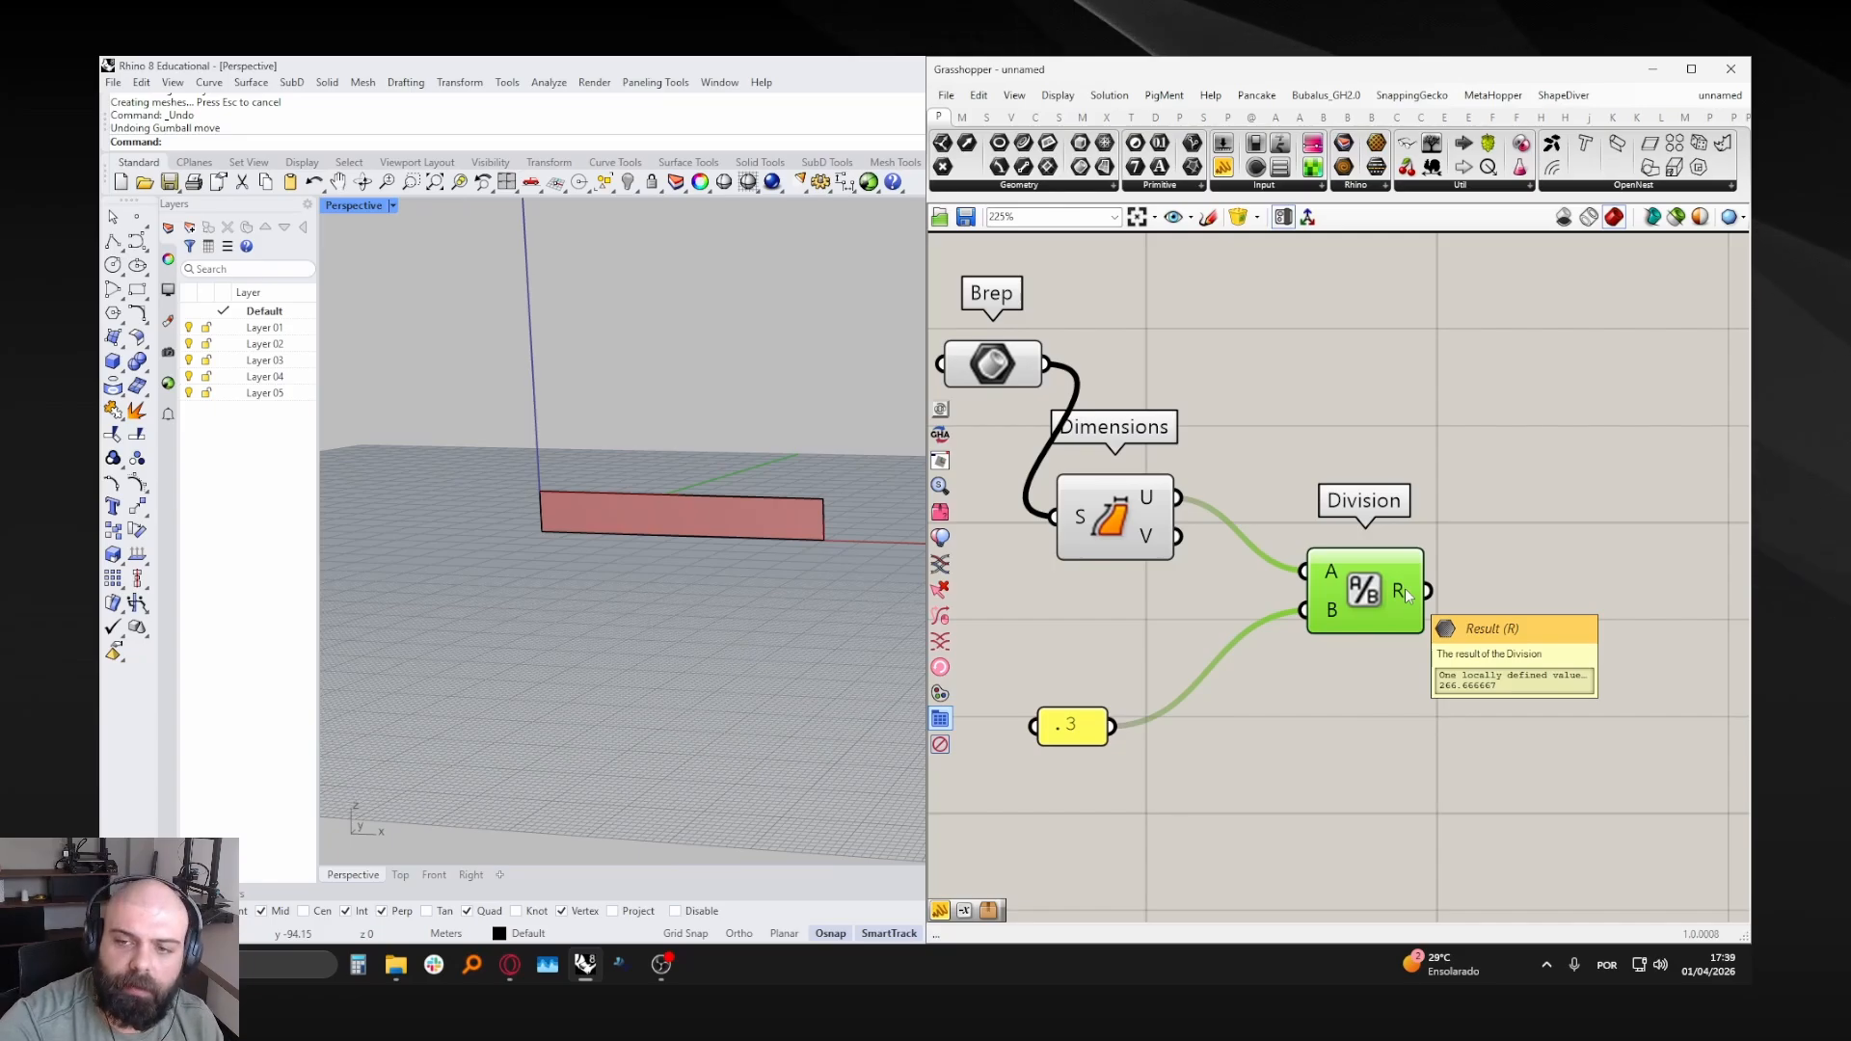
- Duplicate the Division component below the original, then connect the Dimensions V output to its A input and the .3 panel to B
{"action": "left_click_drag", "start_coordinate": [1374, 598], "coordinate": [1403, 653]}
{"action": "left_click_drag", "start_coordinate": [1178, 536], "coordinate": [1350, 631]}
{"action": "mouse_move", "coordinate": [1455, 664]}
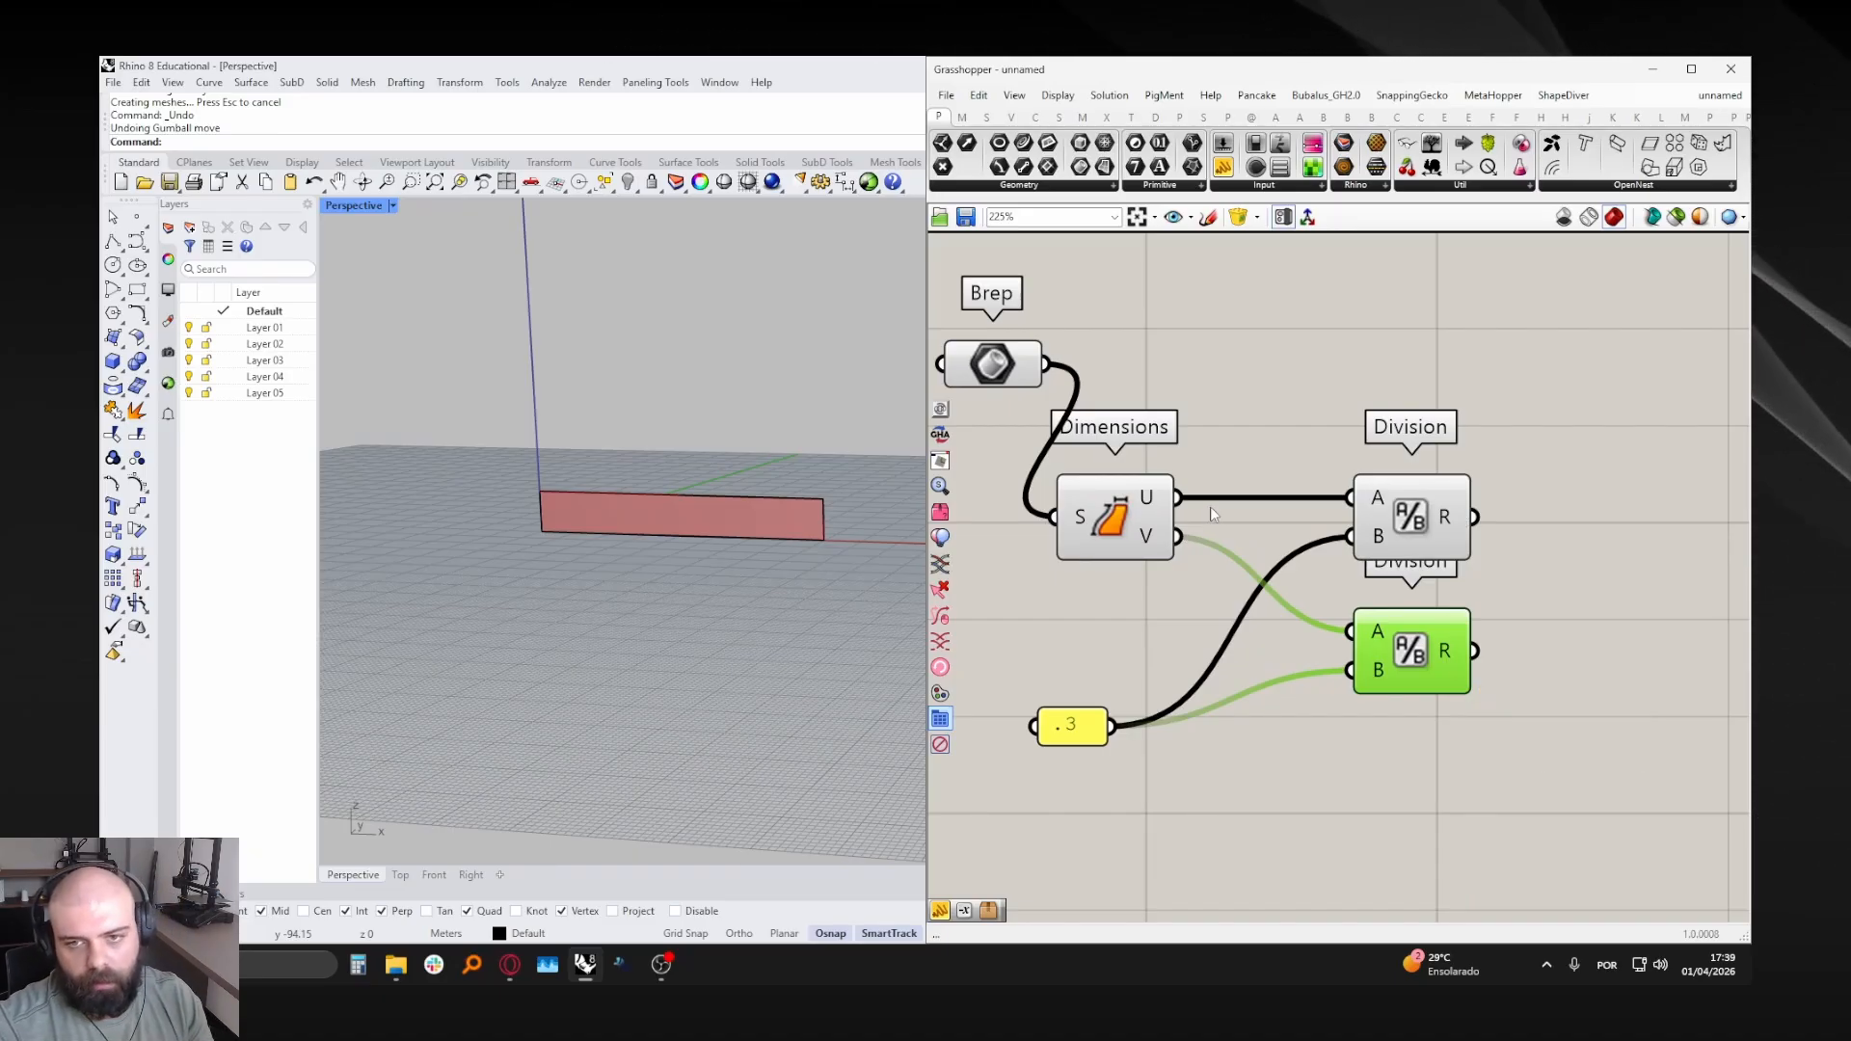
{"action": "mouse_move", "coordinate": [1159, 496]}
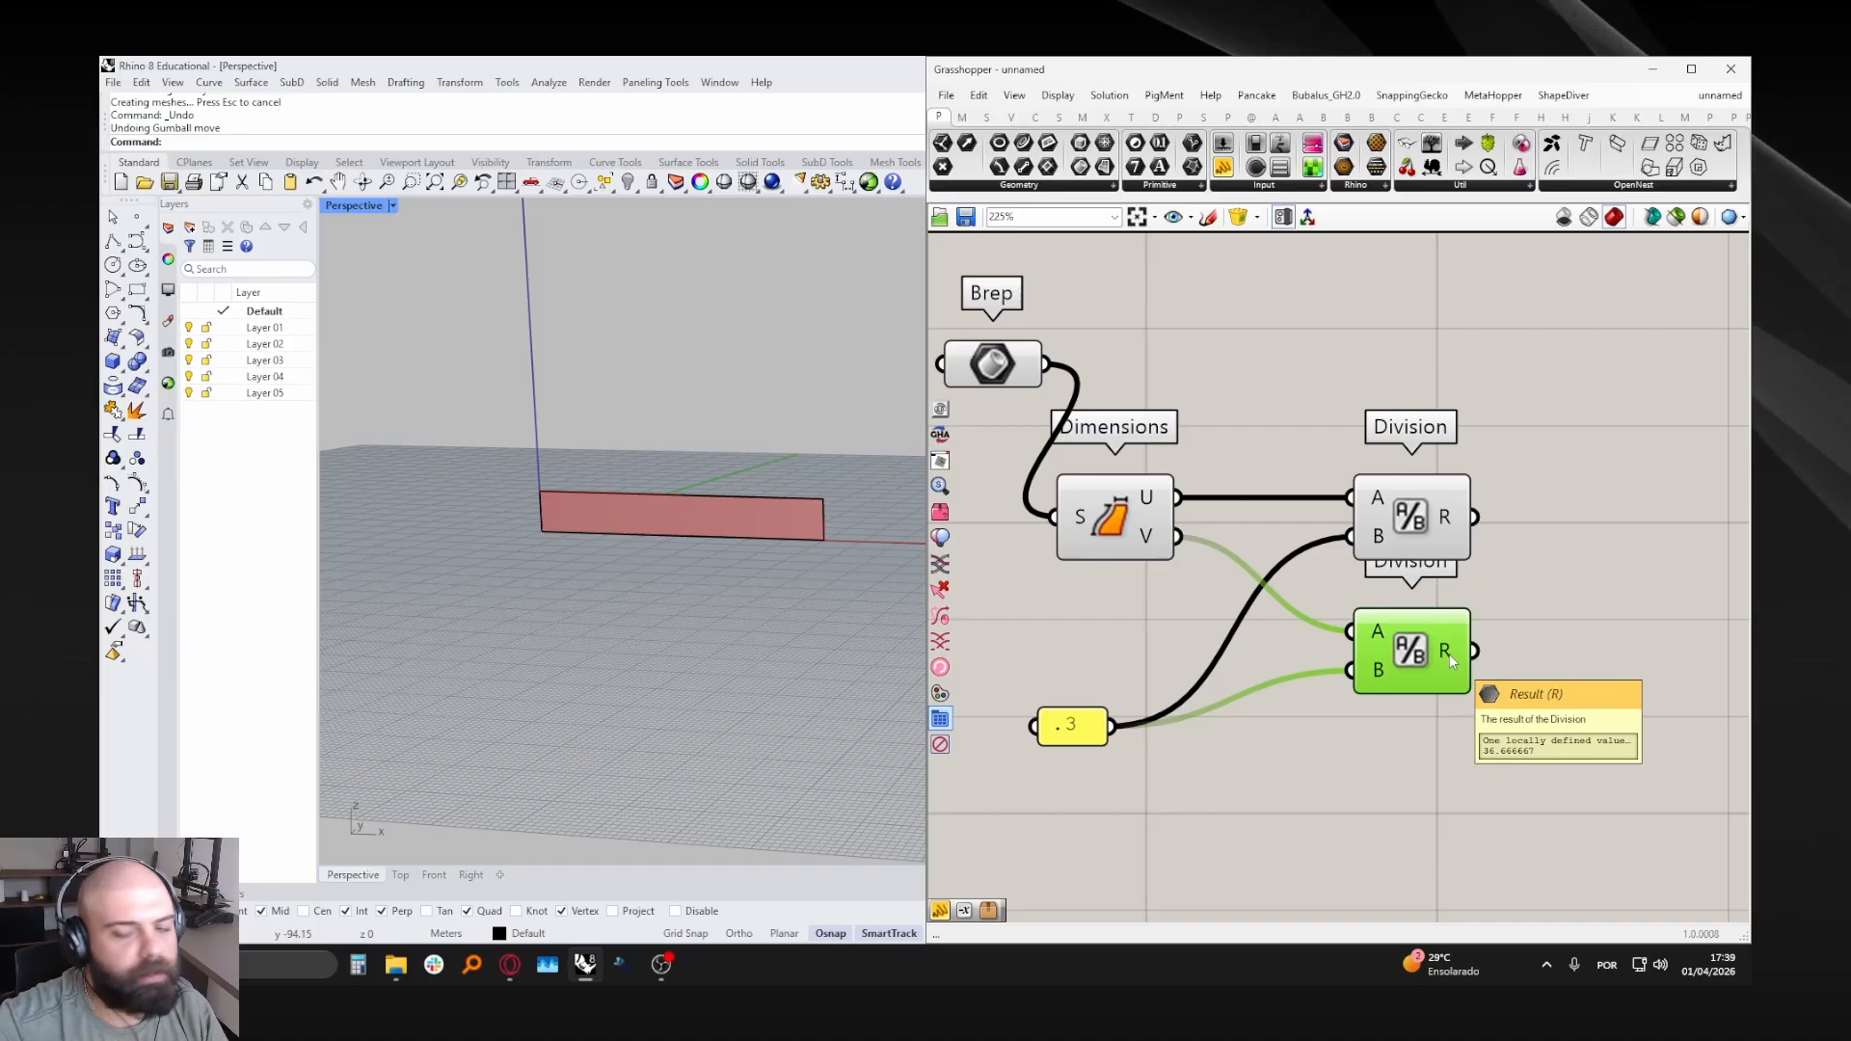
{"action": "scroll", "coordinate": [1449, 654], "scroll_direction": "down", "scroll_amount": 3}
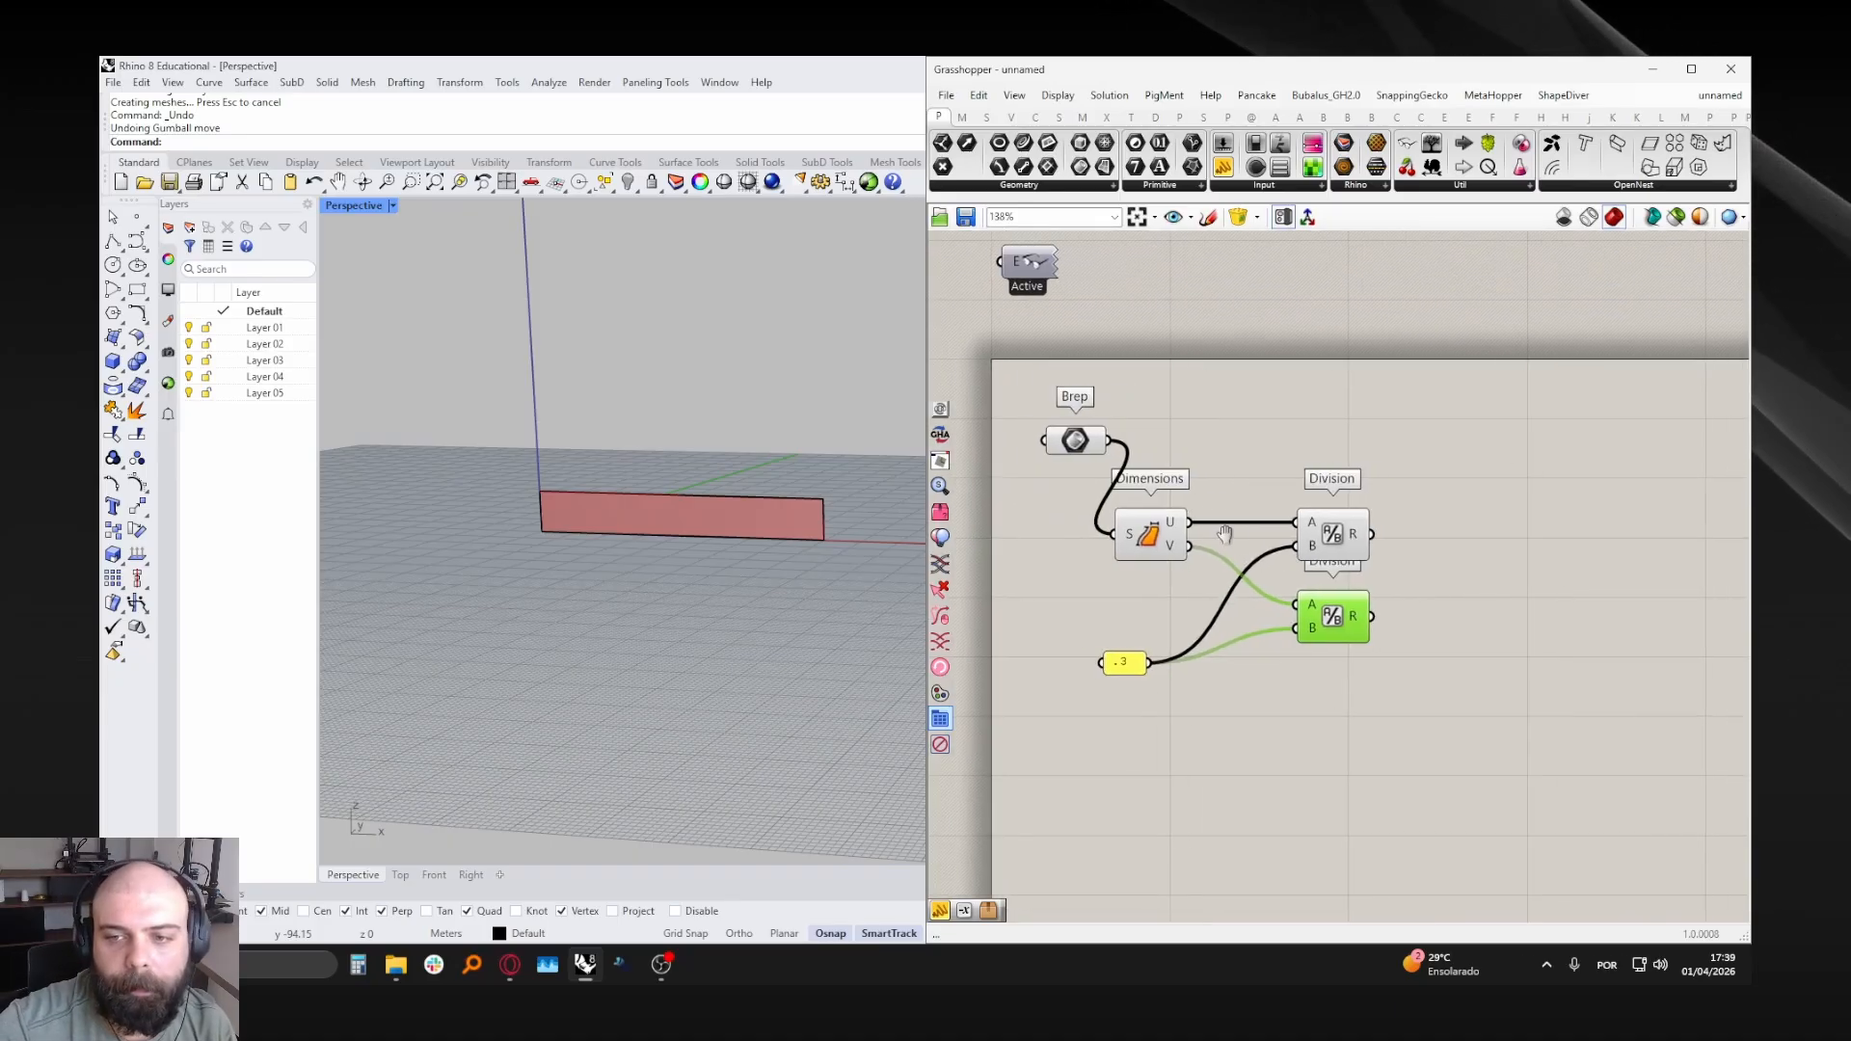
{"action": "left_click", "coordinate": [1080, 446]}
{"action": "left_click", "coordinate": [1117, 429]}
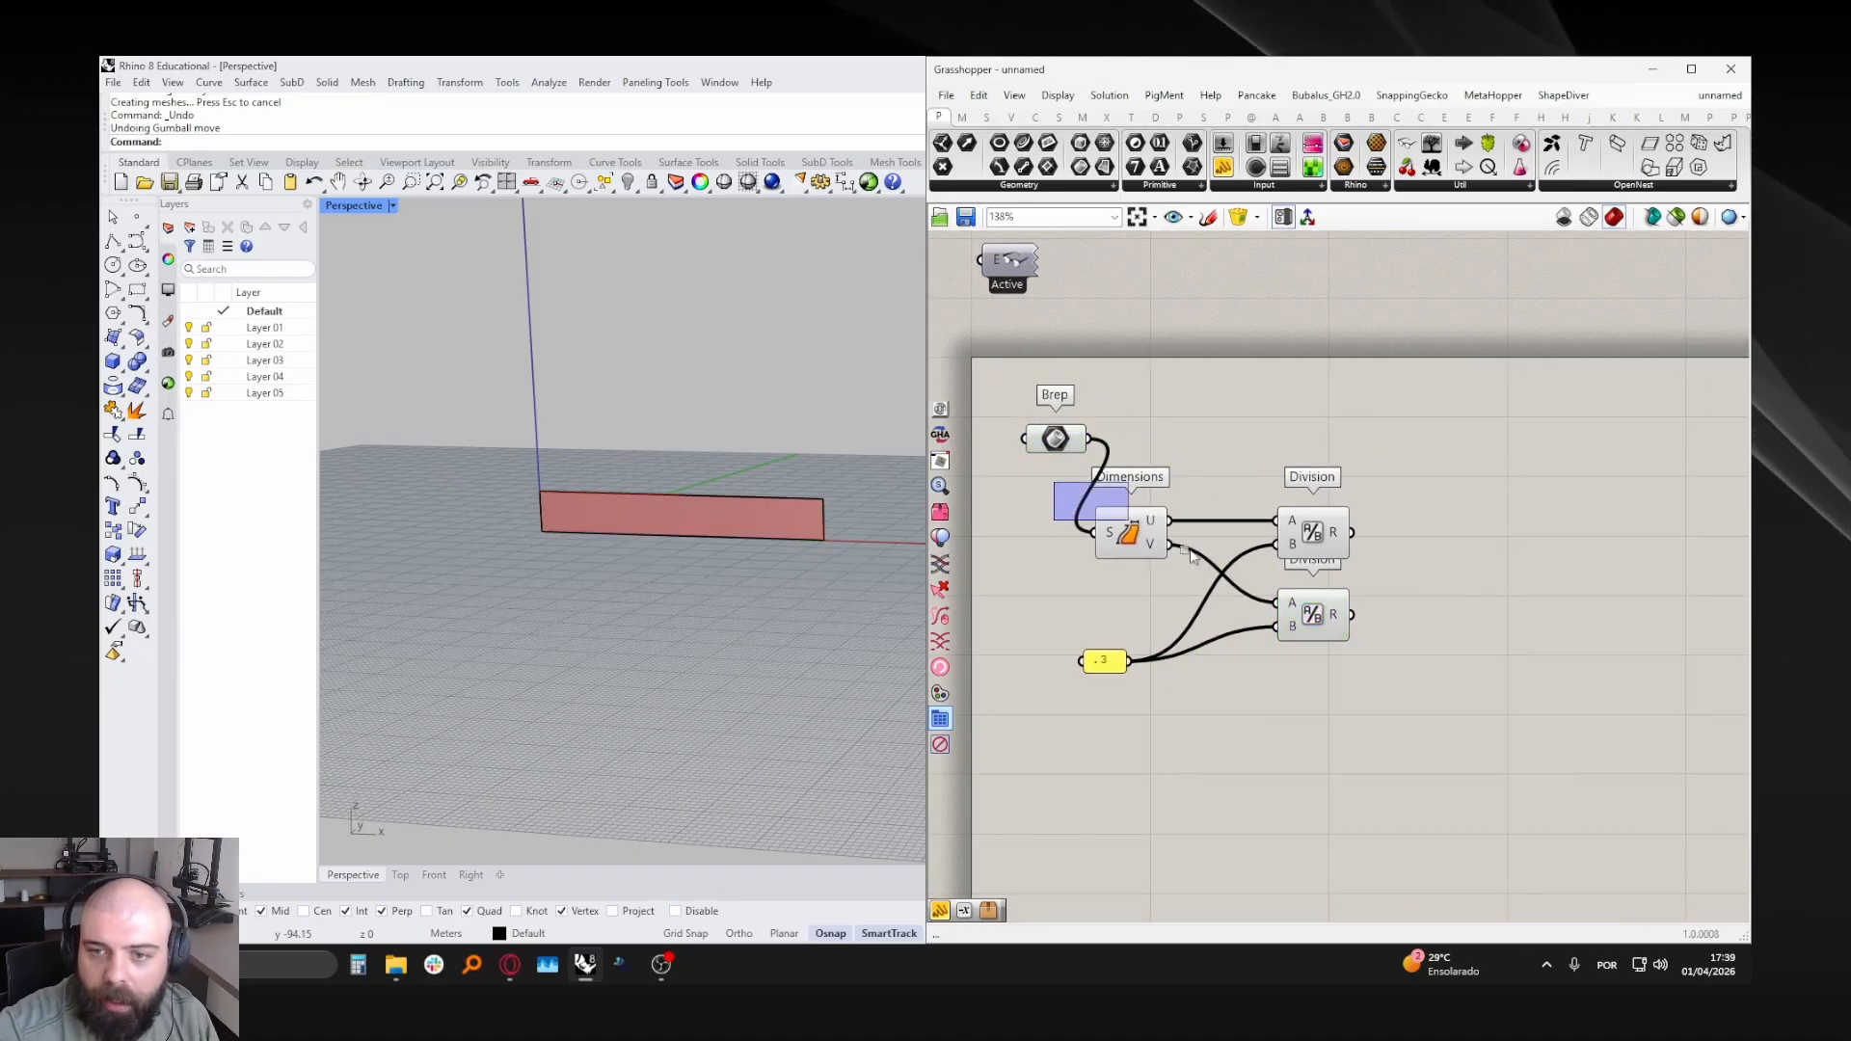
{"action": "left_click_drag", "start_coordinate": [1190, 551], "coordinate": [1326, 523]}
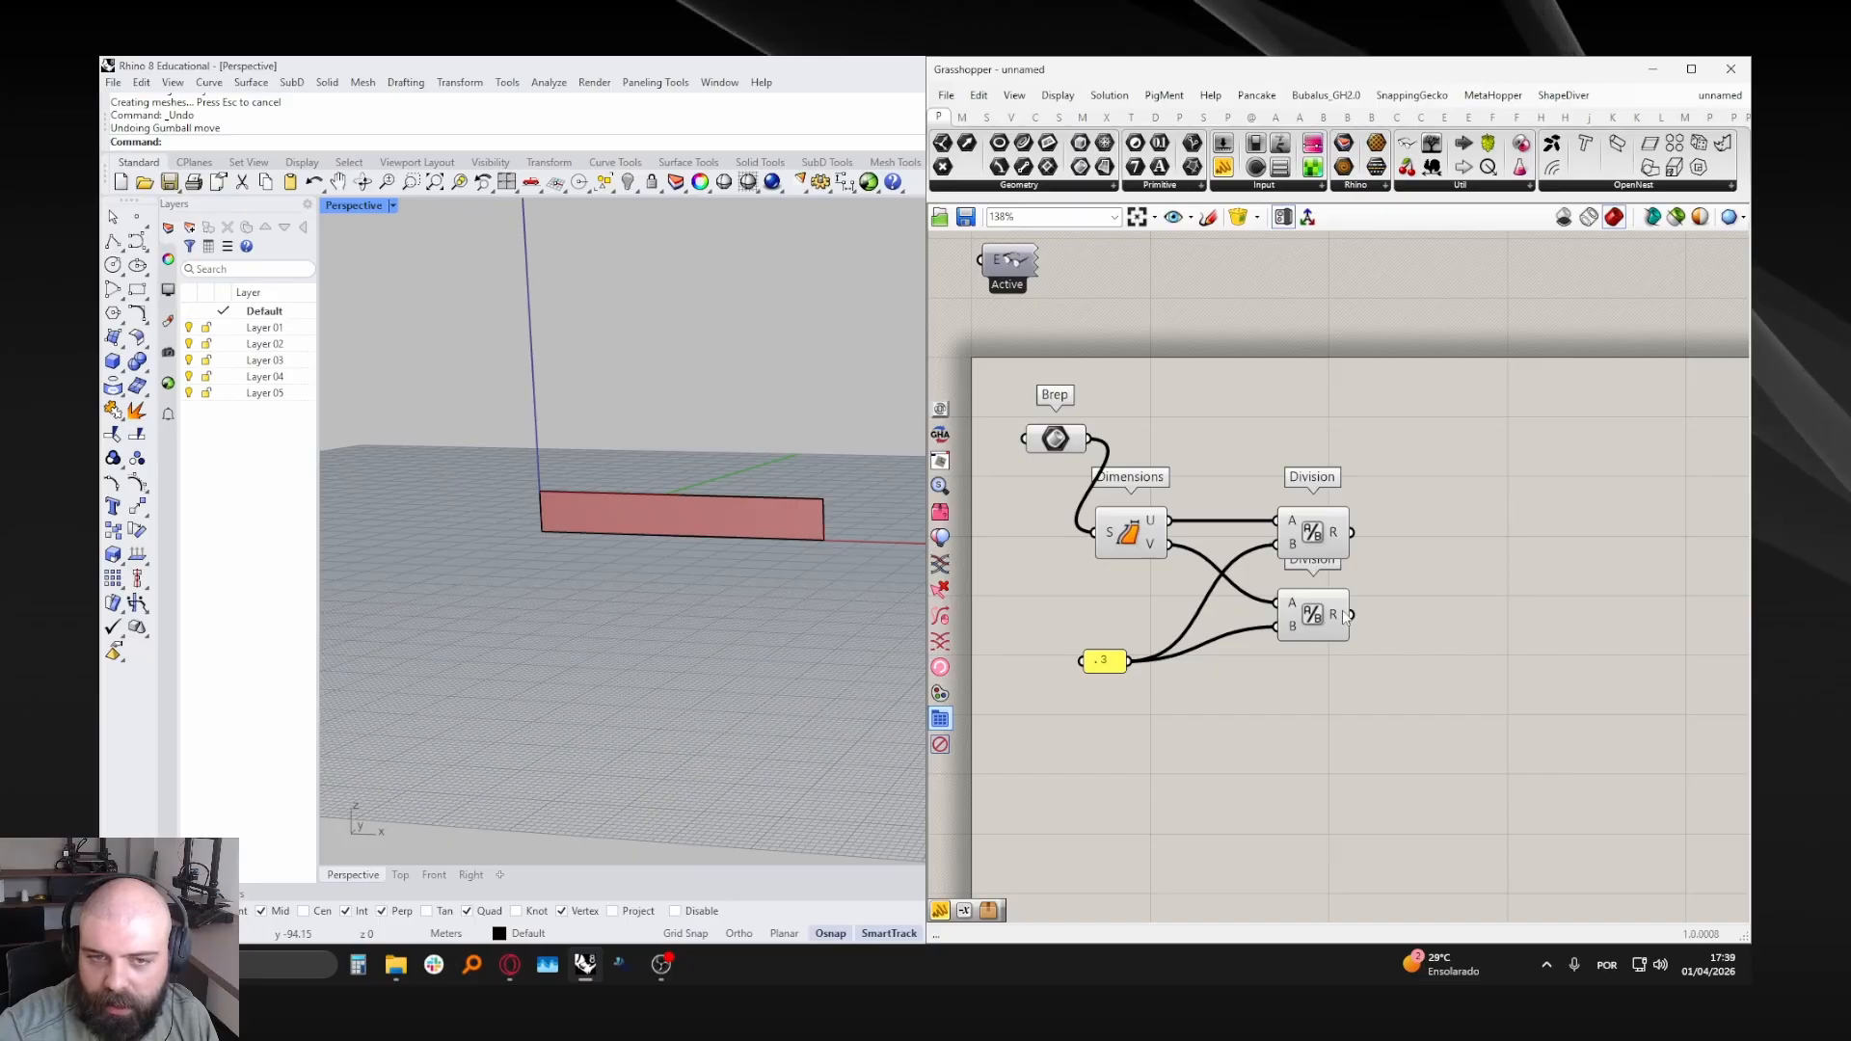
{"action": "scroll", "coordinate": [604, 470], "scroll_direction": "up", "scroll_amount": 4}
{"action": "scroll", "coordinate": [471, 453], "scroll_direction": "down", "scroll_amount": 6}
{"action": "left_click_drag", "start_coordinate": [470, 452], "coordinate": [788, 547]}
{"action": "left_click", "coordinate": [792, 529]}
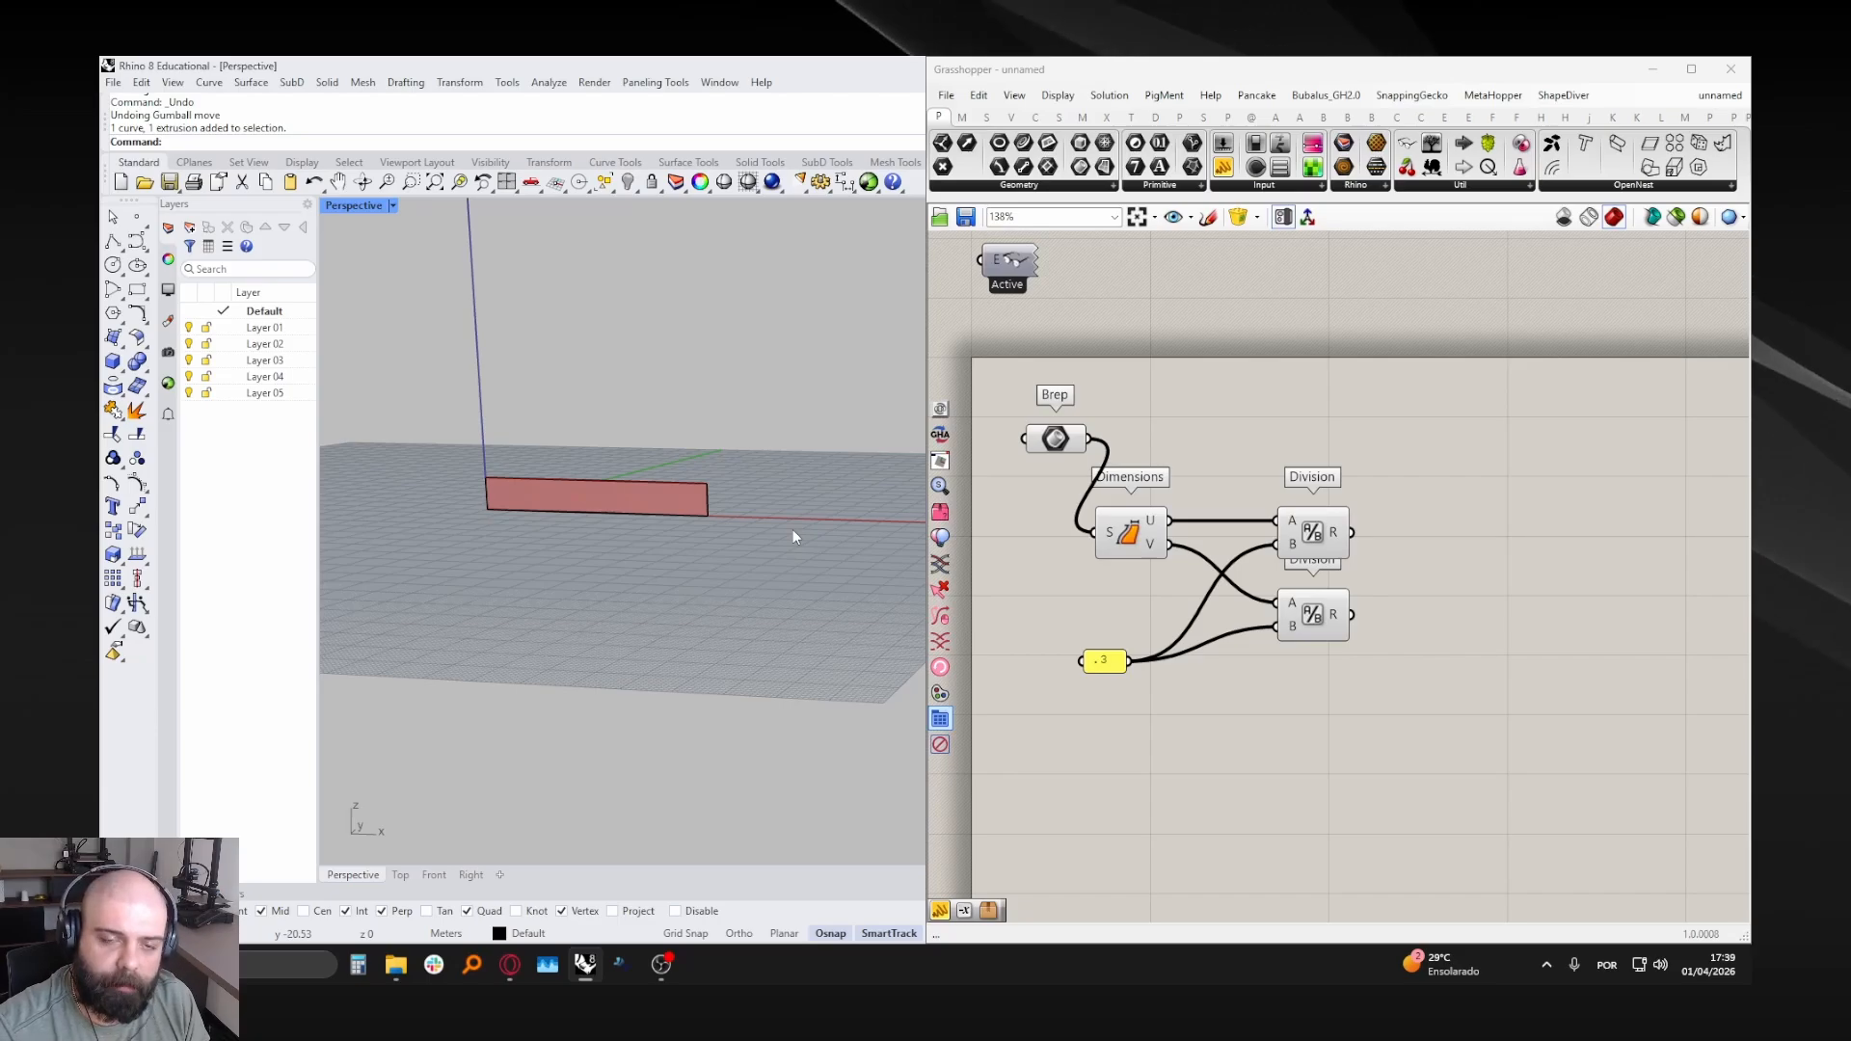
- Add an Isotrim component to the canvas and place it well beyond the two Division components
{"action": "double_click", "coordinate": [1472, 489]}
{"action": "type", "text": "ISOTRIM"}
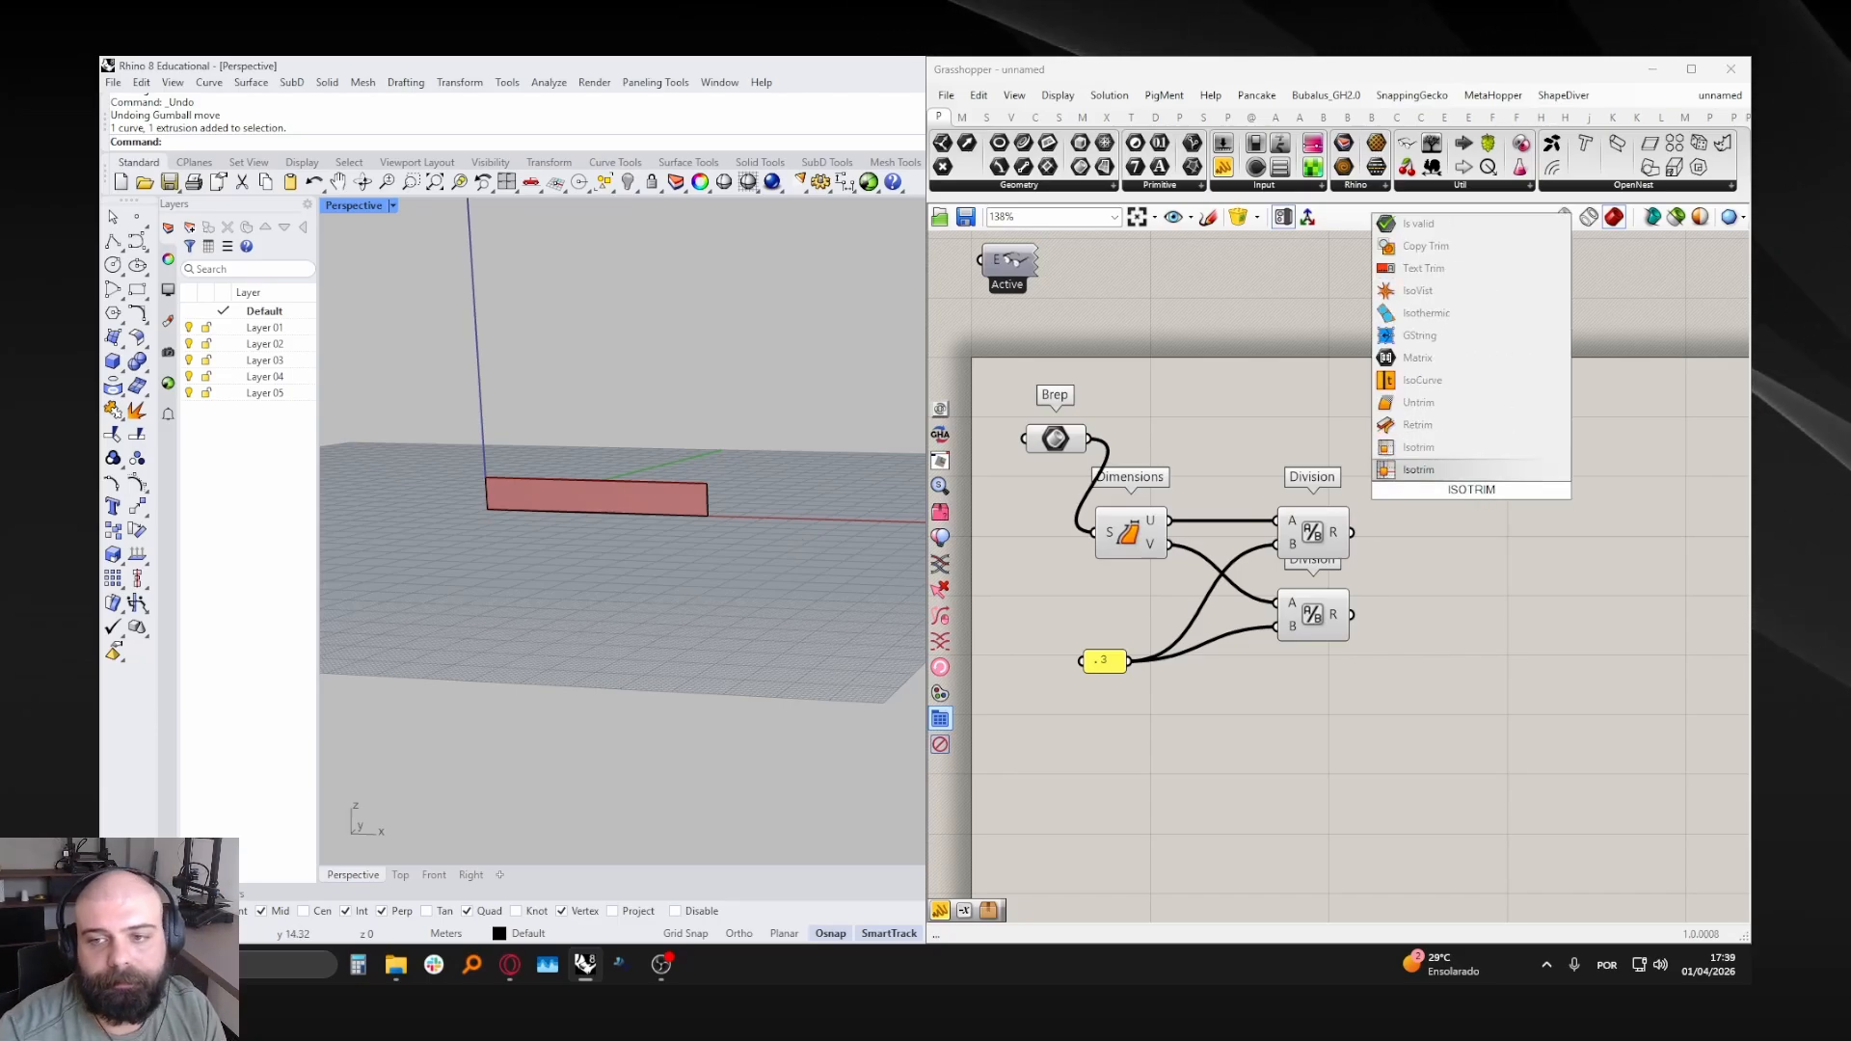
{"action": "left_click", "coordinate": [1472, 467]}
{"action": "left_click_drag", "start_coordinate": [1469, 513], "coordinate": [1621, 475]}
{"action": "left_click", "coordinate": [1456, 445]}
{"action": "right_click_drag", "start_coordinate": [1456, 446], "coordinate": [1423, 448]}
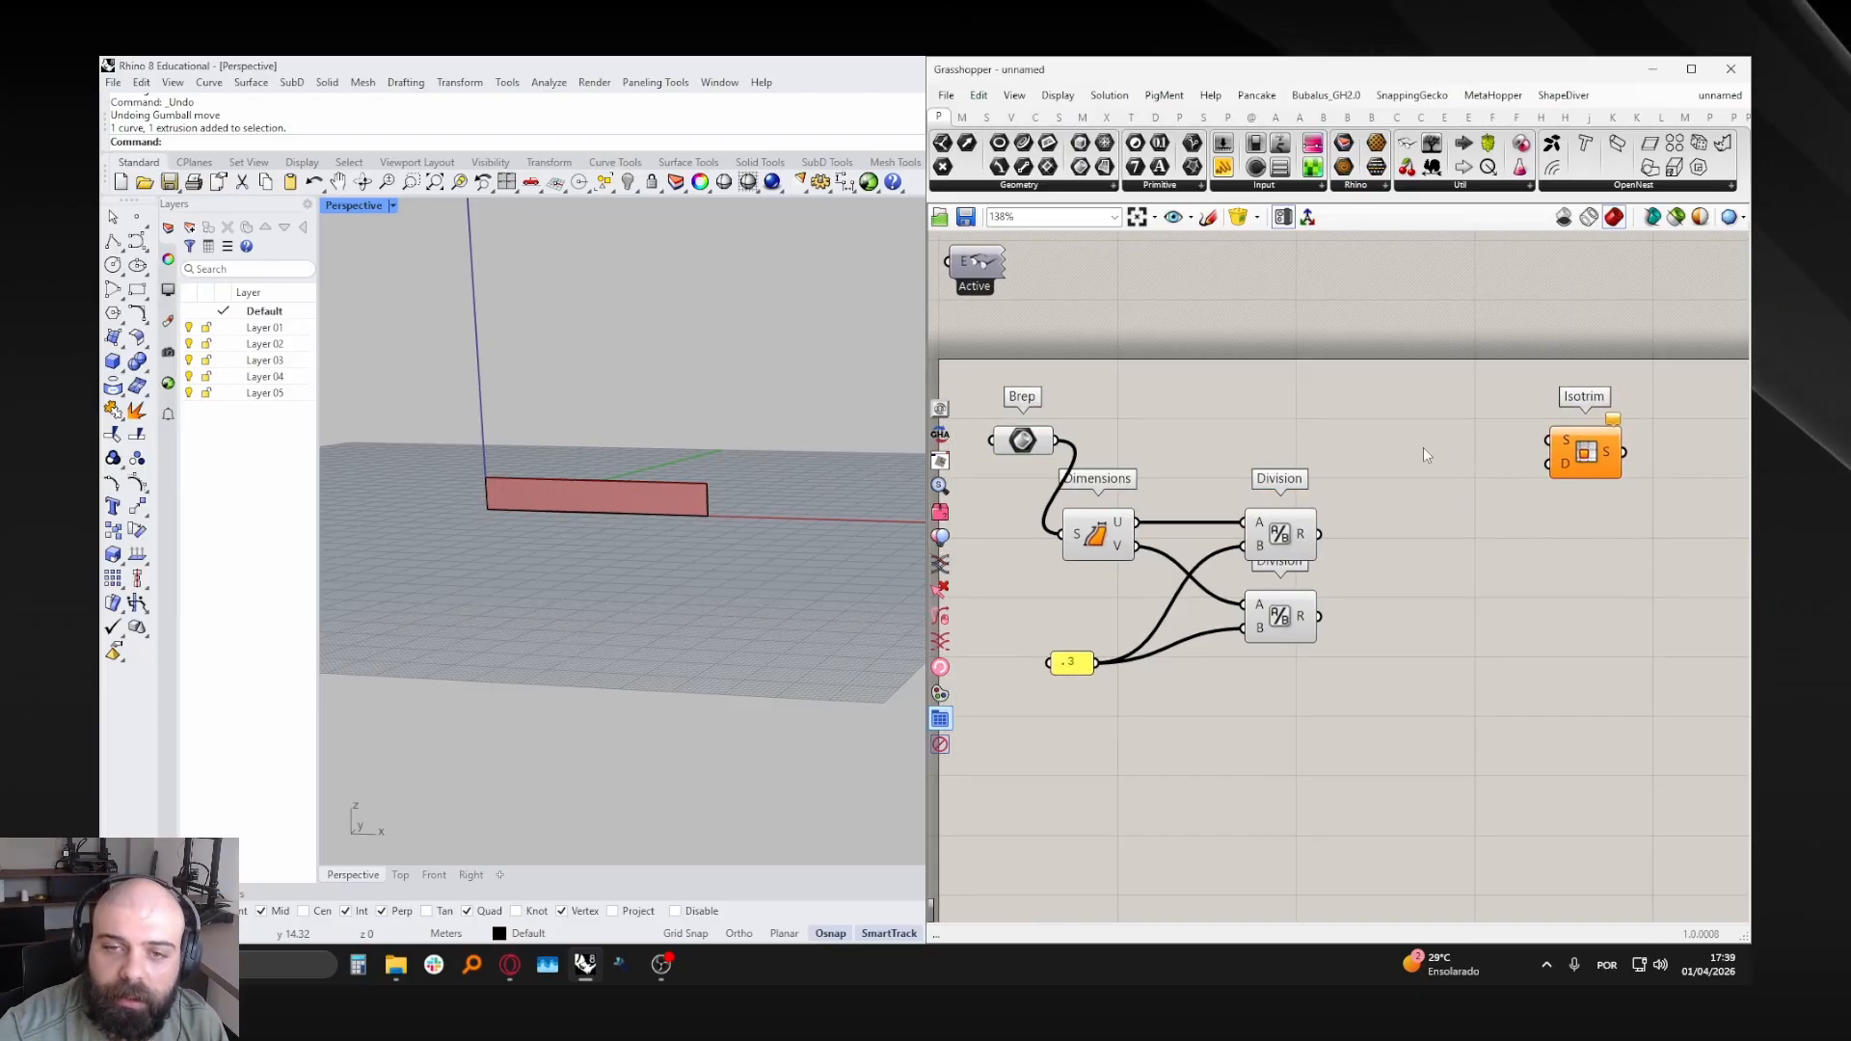
- Sketch a freehand slanted rectangle below the Division components to represent the wall surface
{"action": "scroll", "coordinate": [1423, 447], "scroll_direction": "up", "scroll_amount": 1}
{"action": "left_click", "coordinate": [1209, 218]}
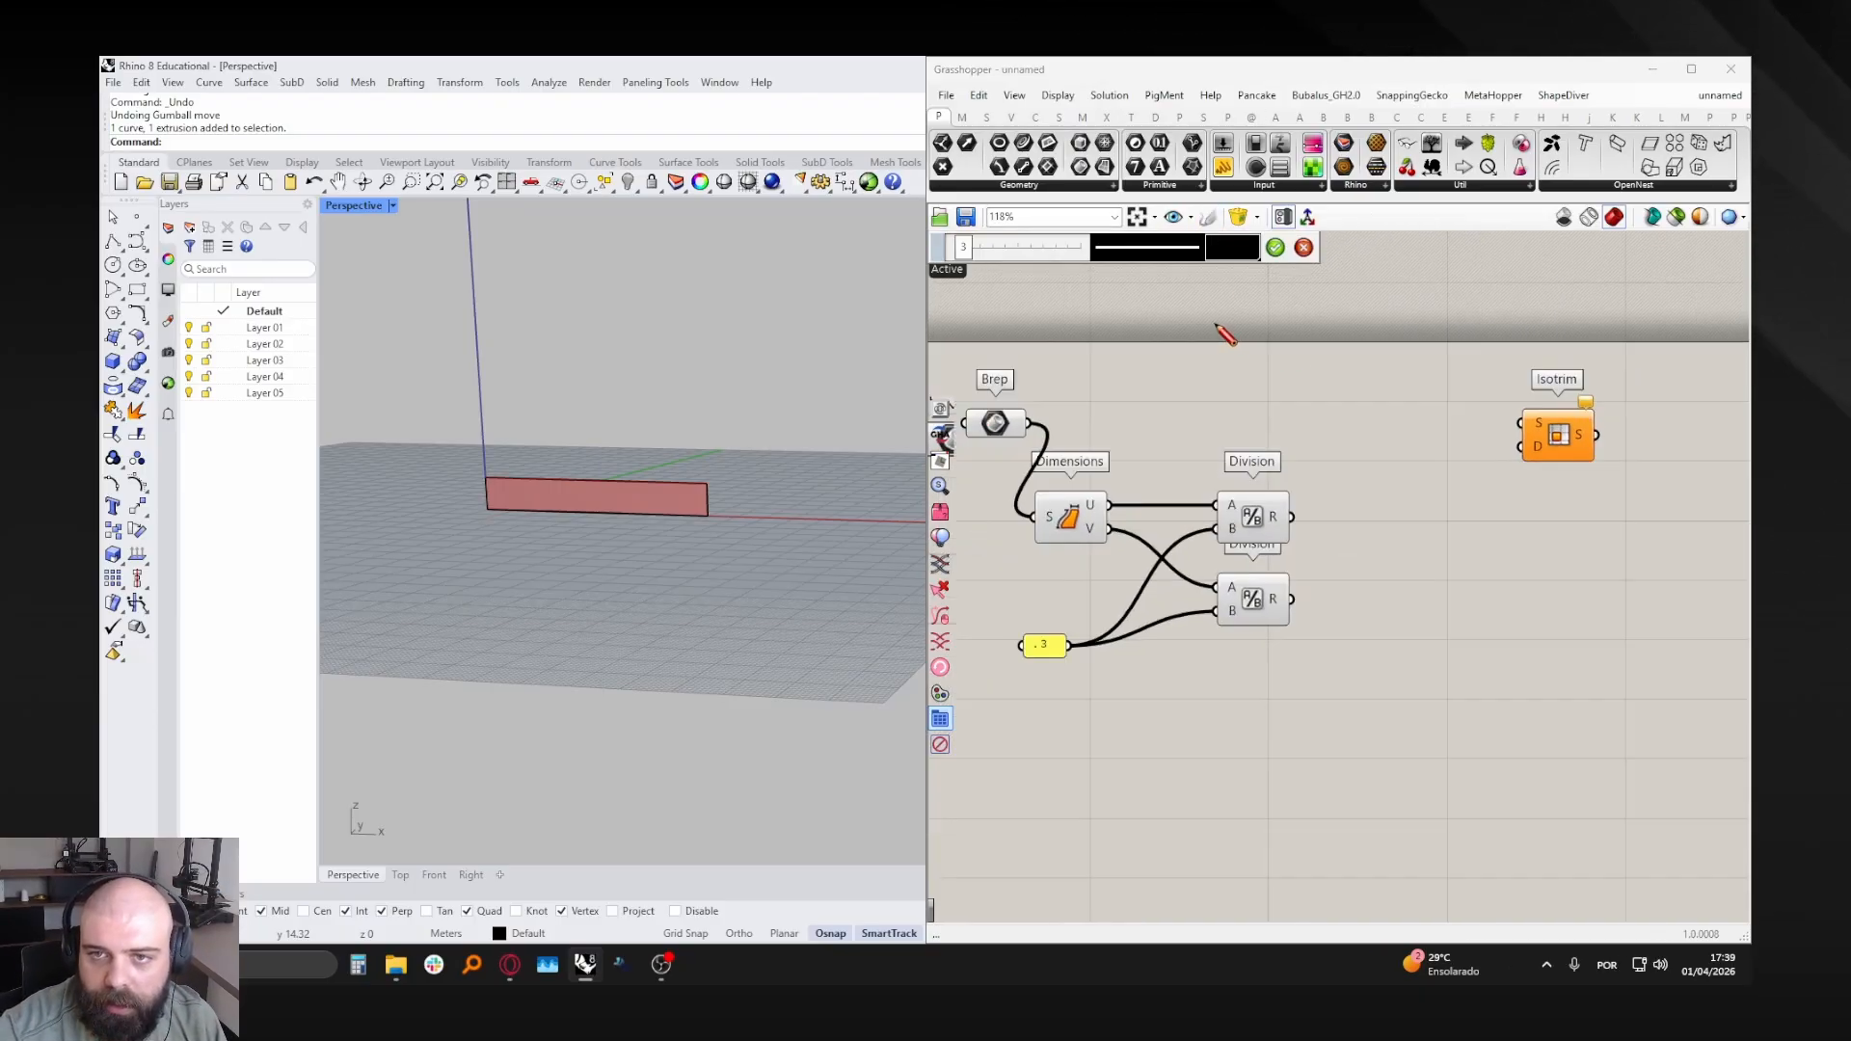
{"action": "scroll", "coordinate": [1220, 328], "scroll_direction": "down", "scroll_amount": 5}
{"action": "scroll", "coordinate": [1273, 386], "scroll_direction": "up", "scroll_amount": 4}
{"action": "mouse_move", "coordinate": [1186, 498]}
{"action": "left_mouse_down"}
{"action": "mouse_move", "coordinate": [1169, 631]}
{"action": "mouse_move", "coordinate": [1522, 687]}
{"action": "left_mouse_up"}
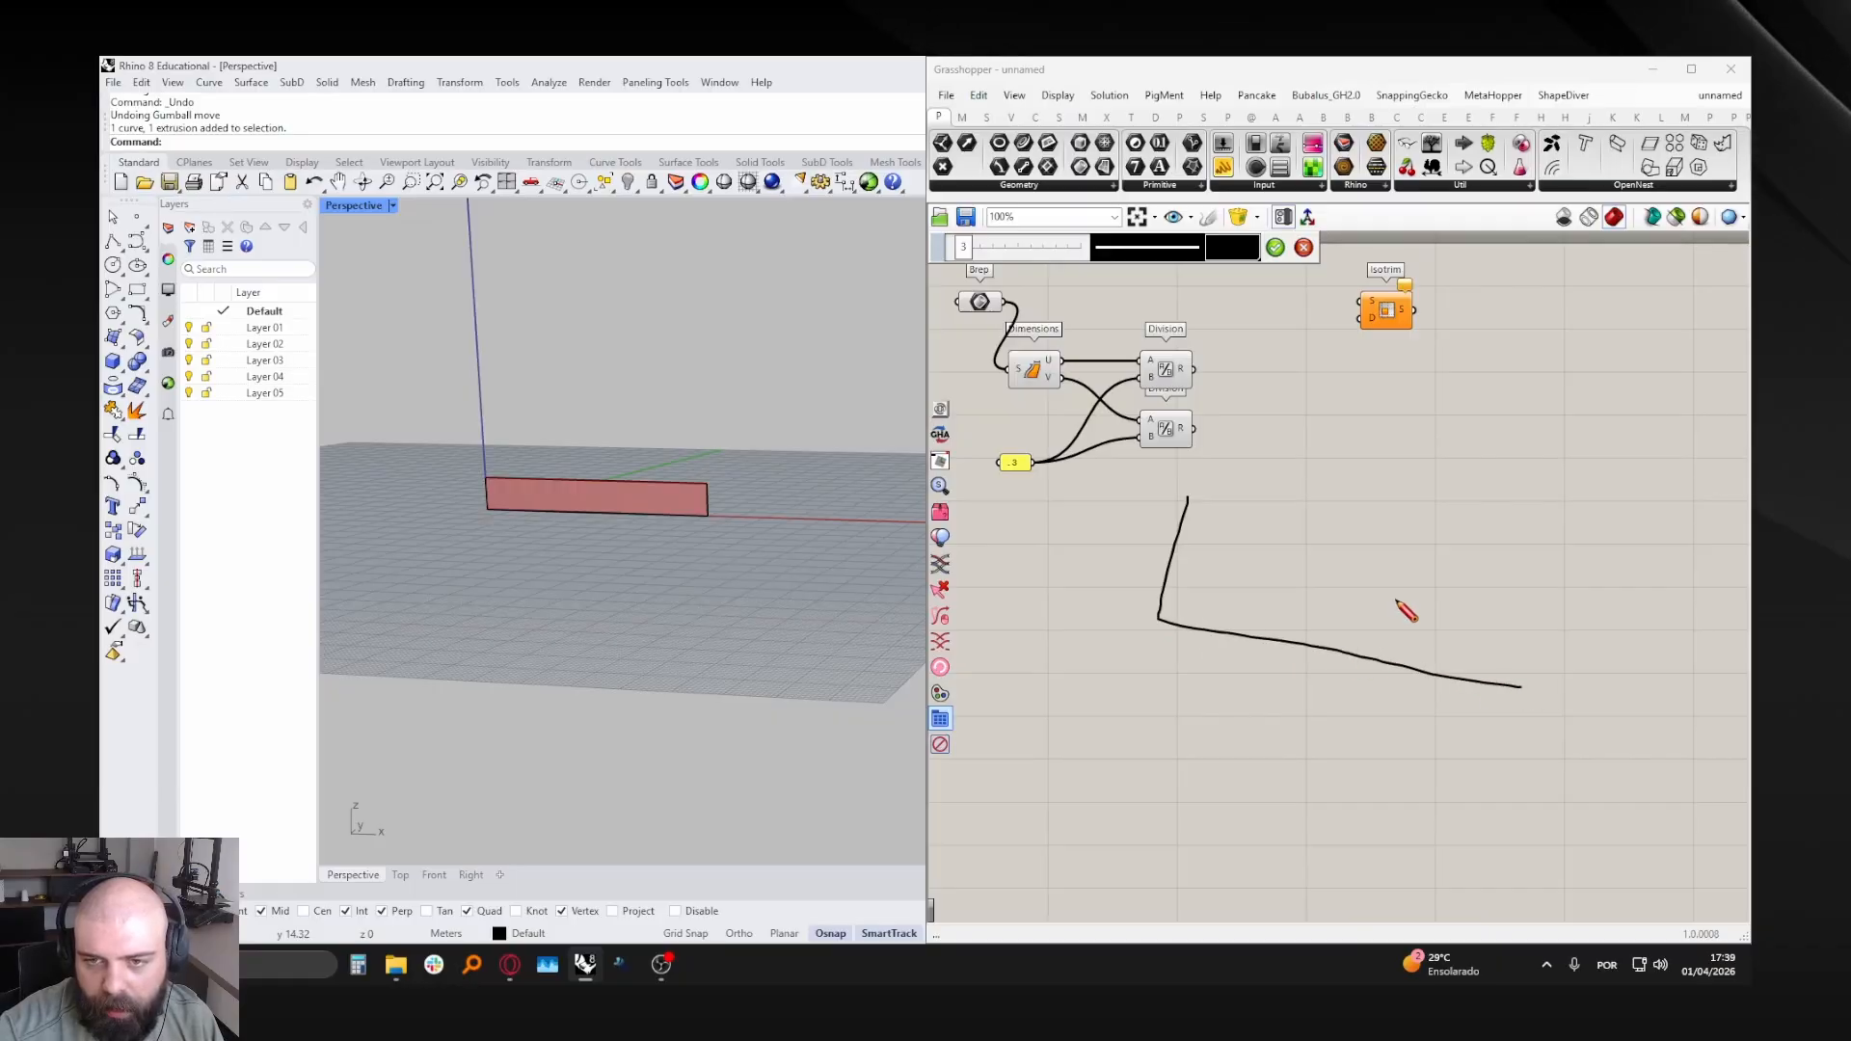
{"action": "mouse_move", "coordinate": [1188, 494]}
{"action": "left_mouse_down"}
{"action": "mouse_move", "coordinate": [1509, 542]}
{"action": "mouse_move", "coordinate": [1541, 627]}
{"action": "mouse_move", "coordinate": [1522, 687]}
{"action": "left_mouse_up"}
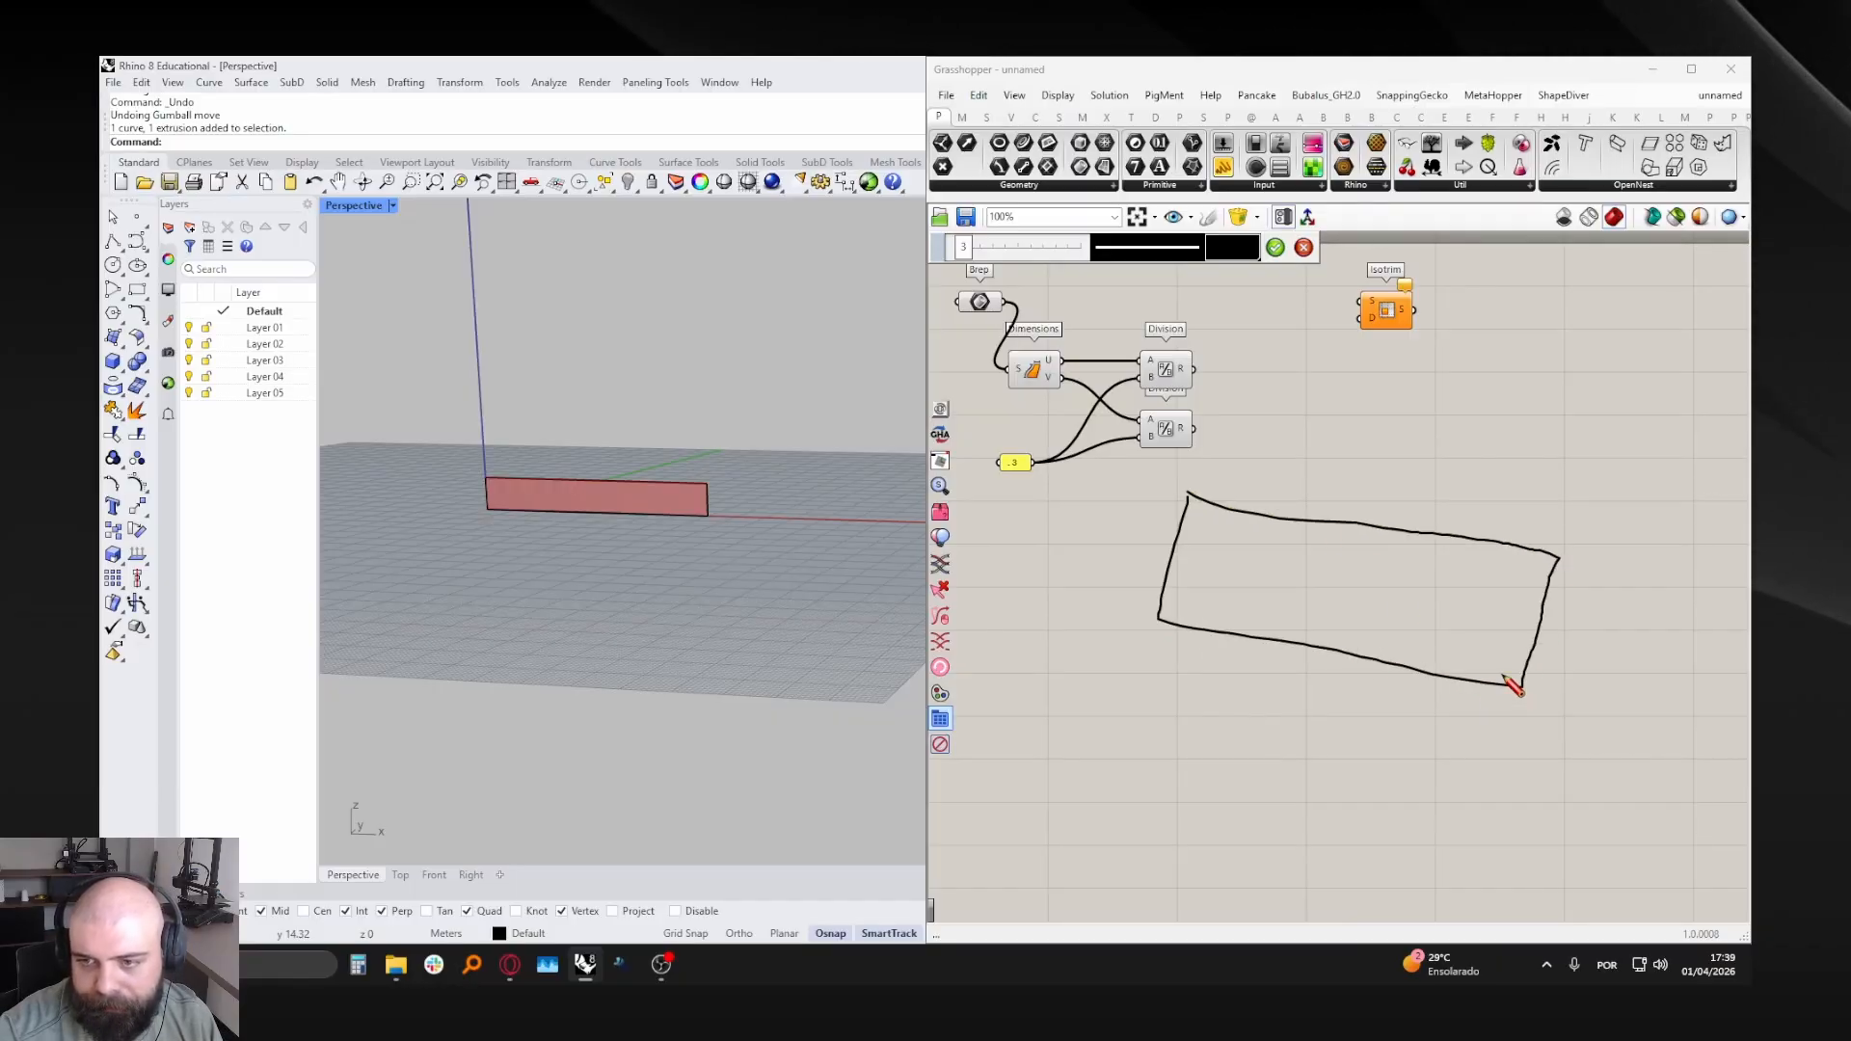
- Handwrite a 0 beside the sketched rectangle's lower-left corner
{"action": "scroll", "coordinate": [1258, 526], "scroll_direction": "down", "scroll_amount": 1}
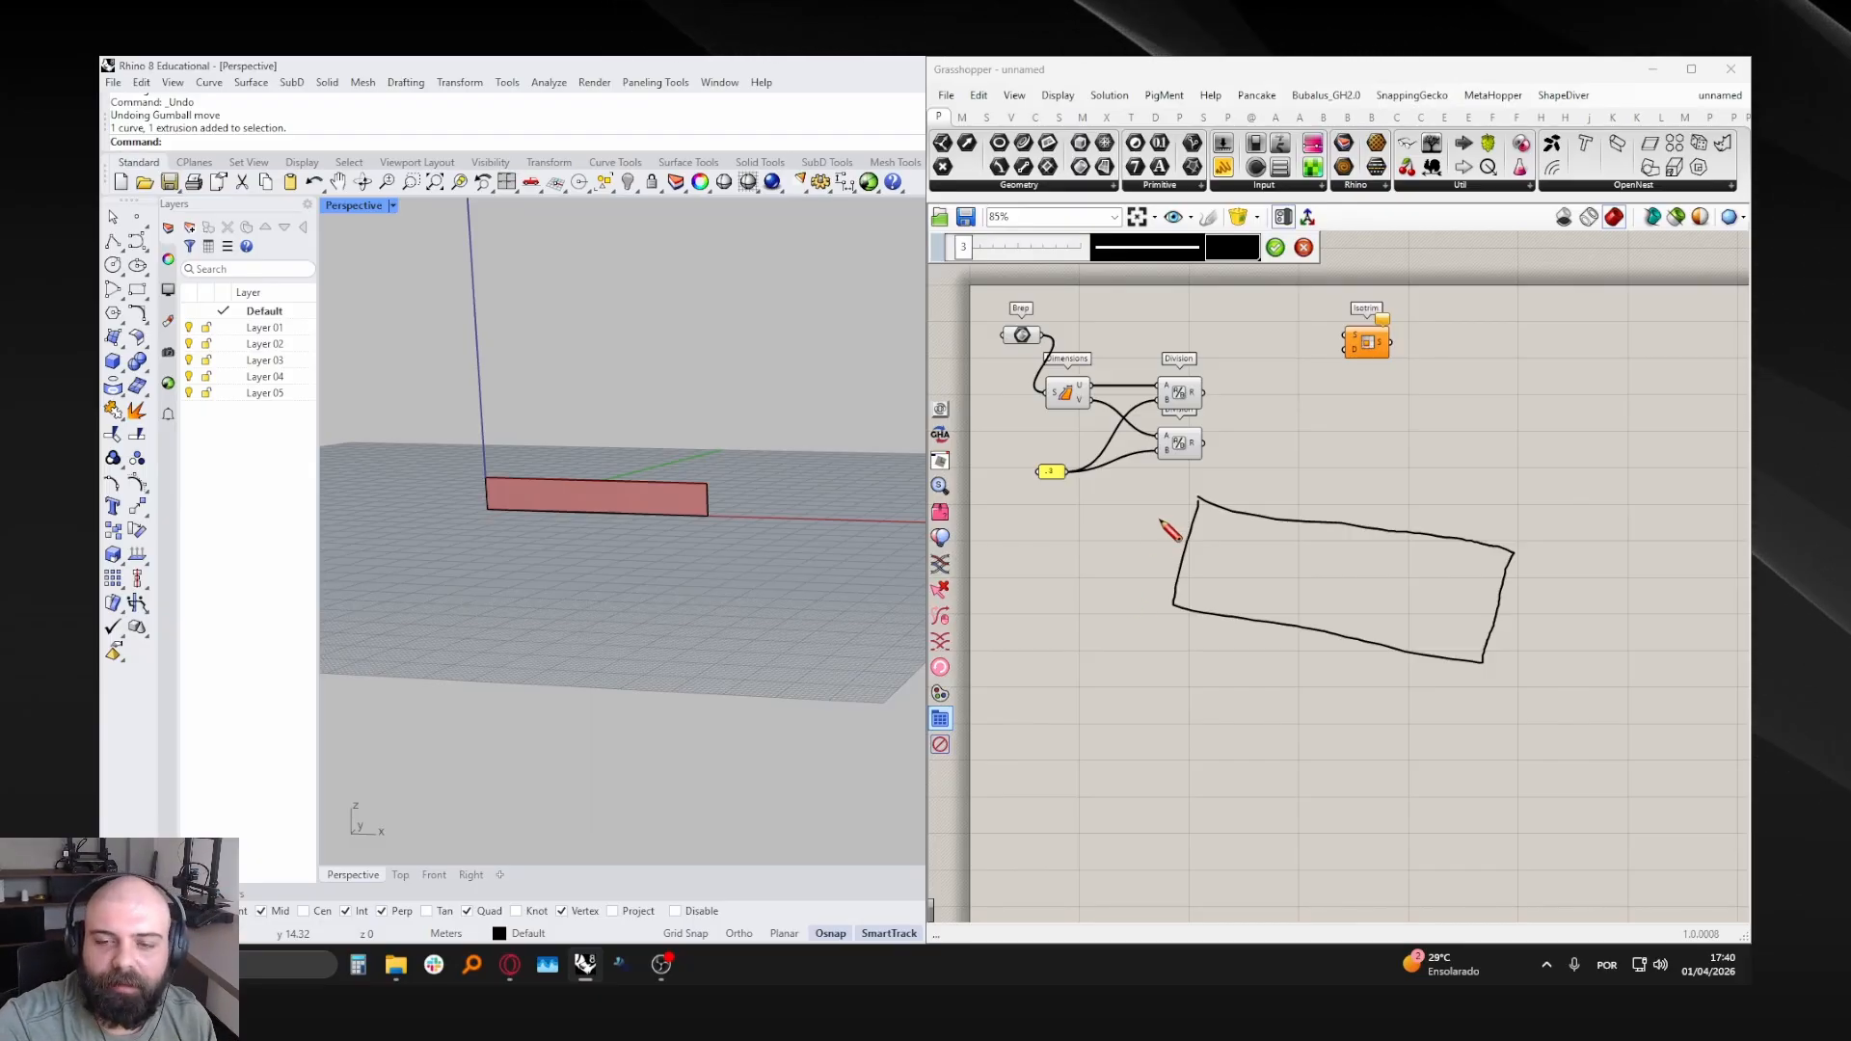
{"action": "scroll", "coordinate": [1168, 500], "scroll_direction": "up", "scroll_amount": 2}
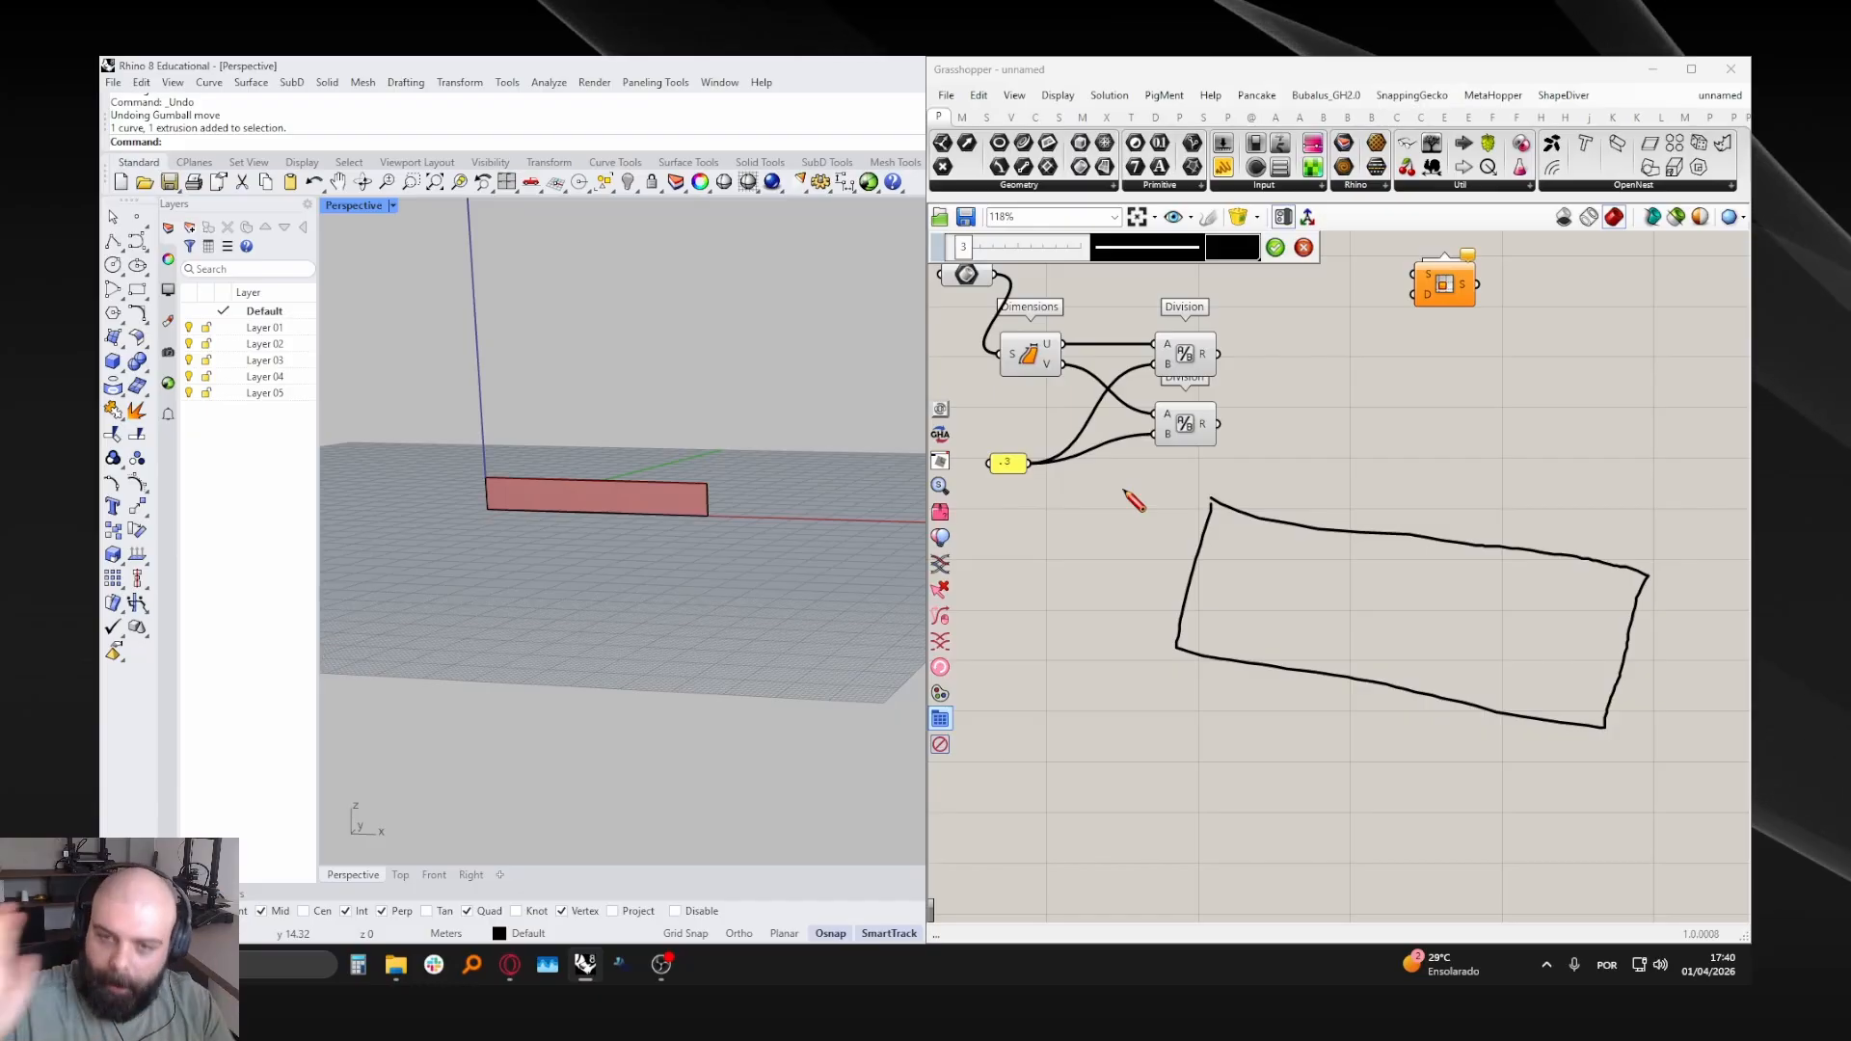
{"action": "scroll", "coordinate": [1134, 500], "scroll_direction": "down", "scroll_amount": 3}
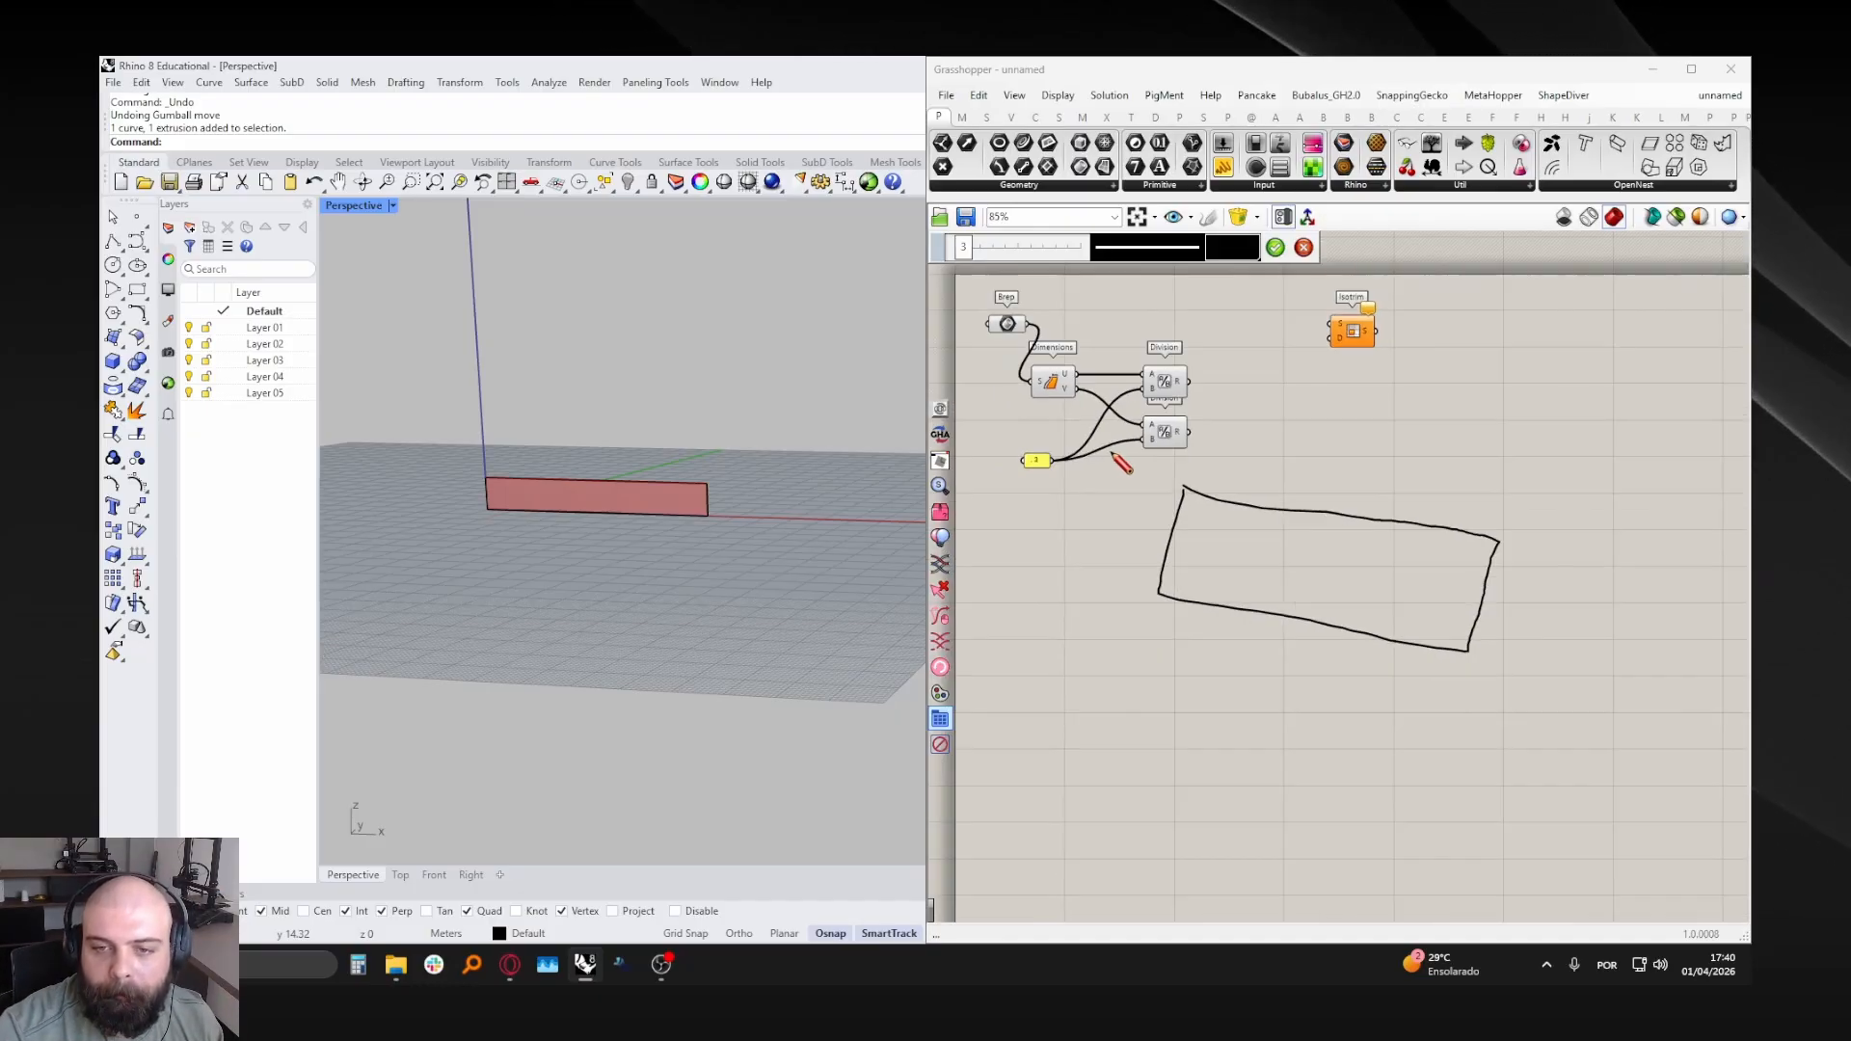
{"action": "scroll", "coordinate": [1263, 617], "scroll_direction": "up", "scroll_amount": 2}
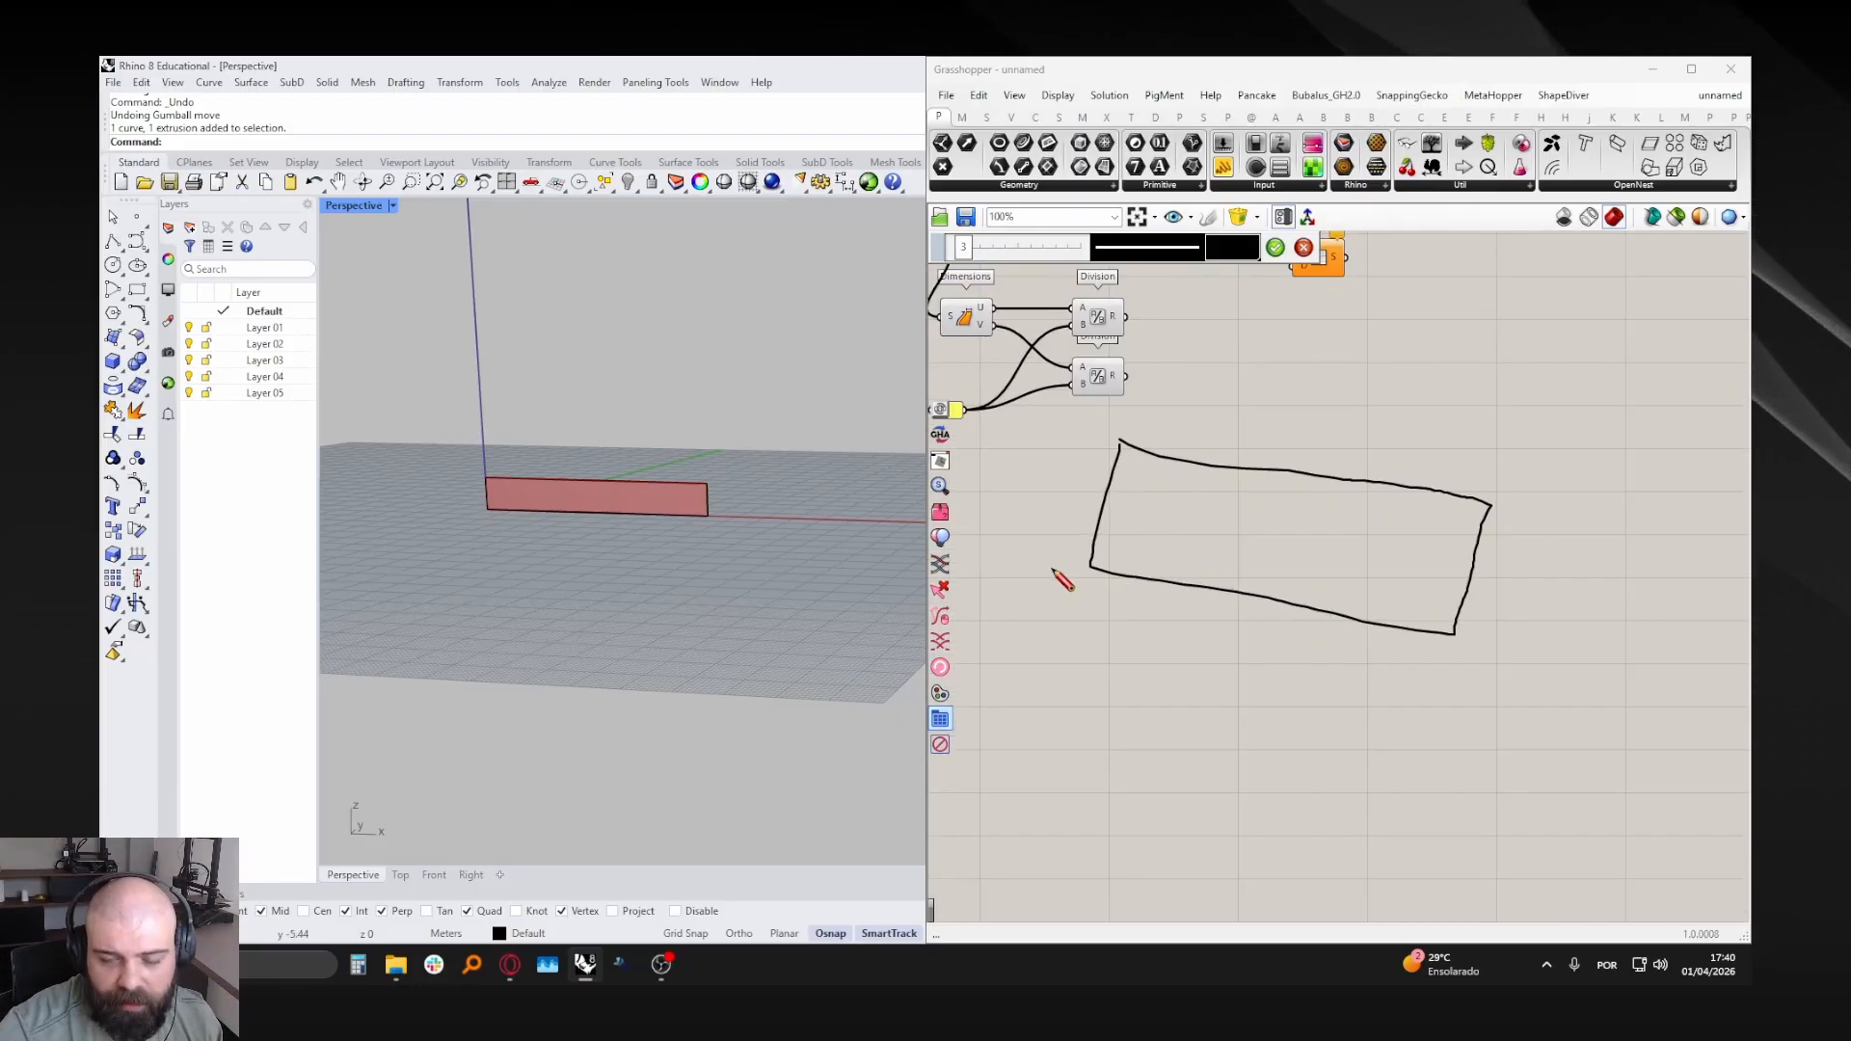
{"action": "scroll", "coordinate": [1080, 587], "scroll_direction": "up", "scroll_amount": 5}
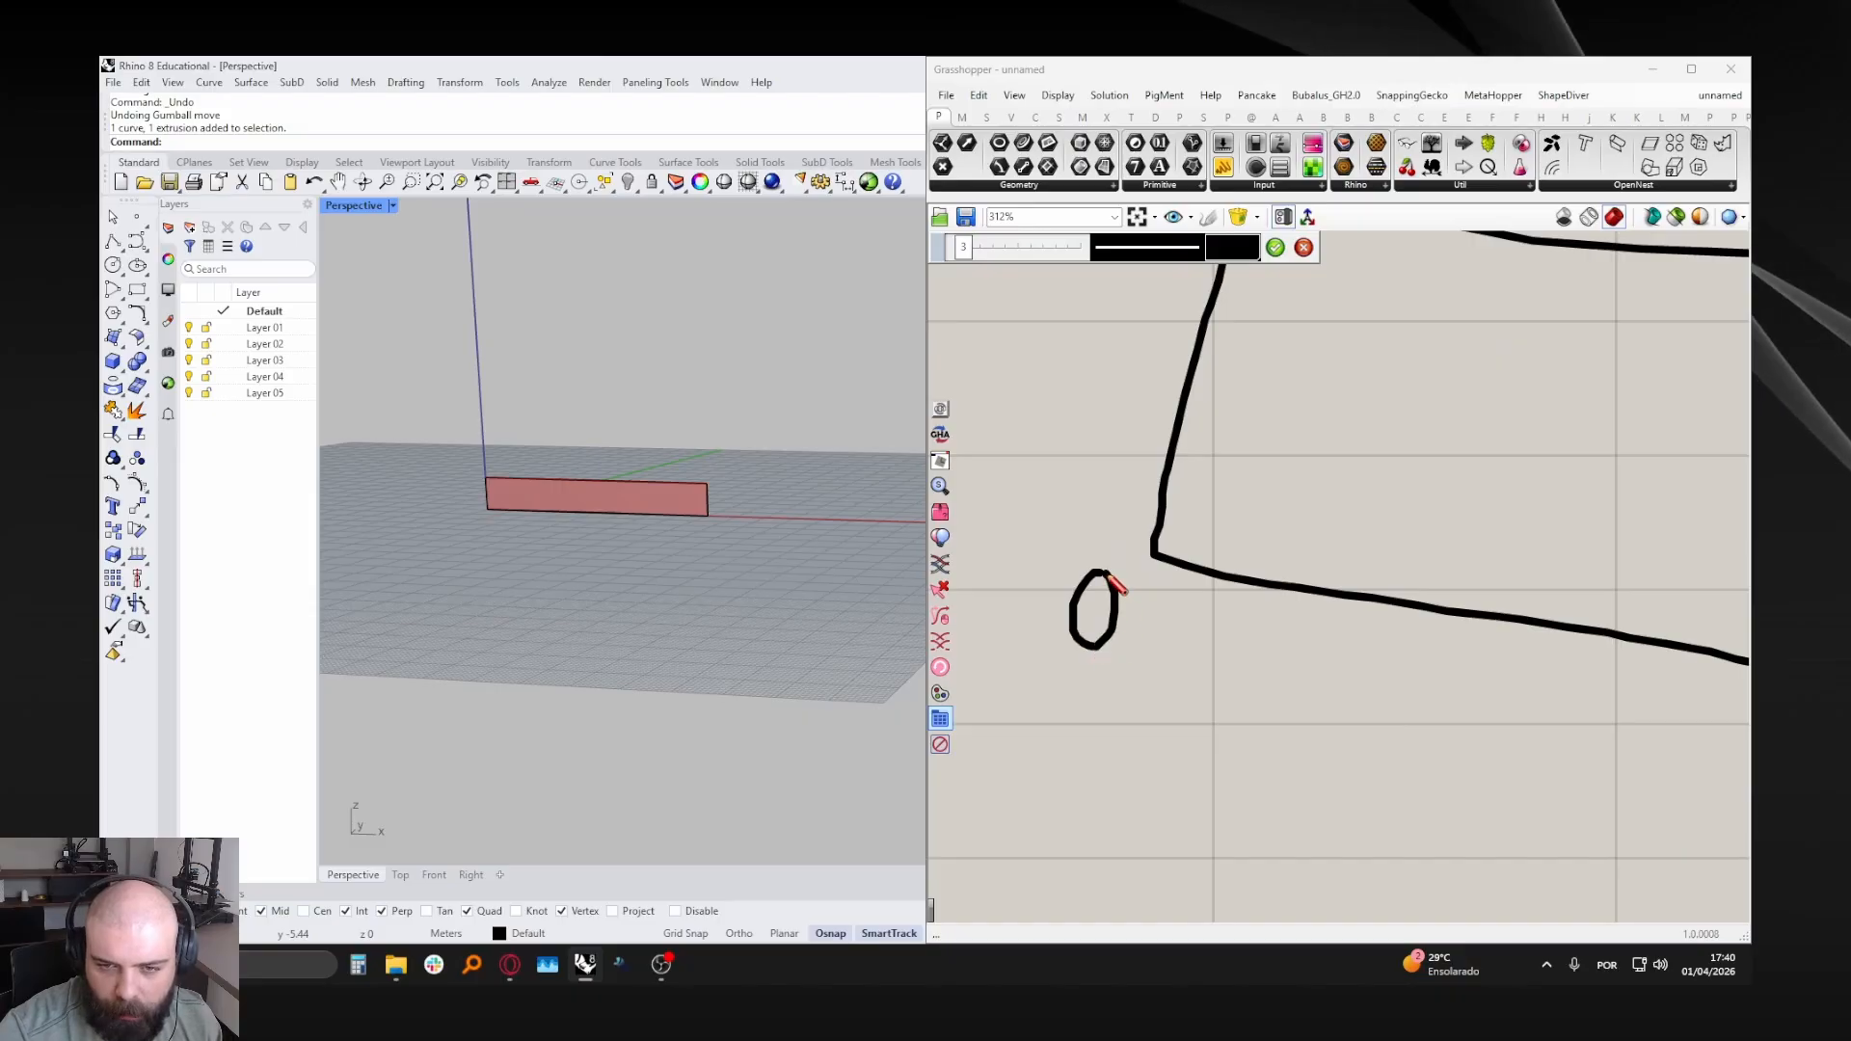
{"action": "scroll", "coordinate": [495, 521], "scroll_direction": "up", "scroll_amount": 8}
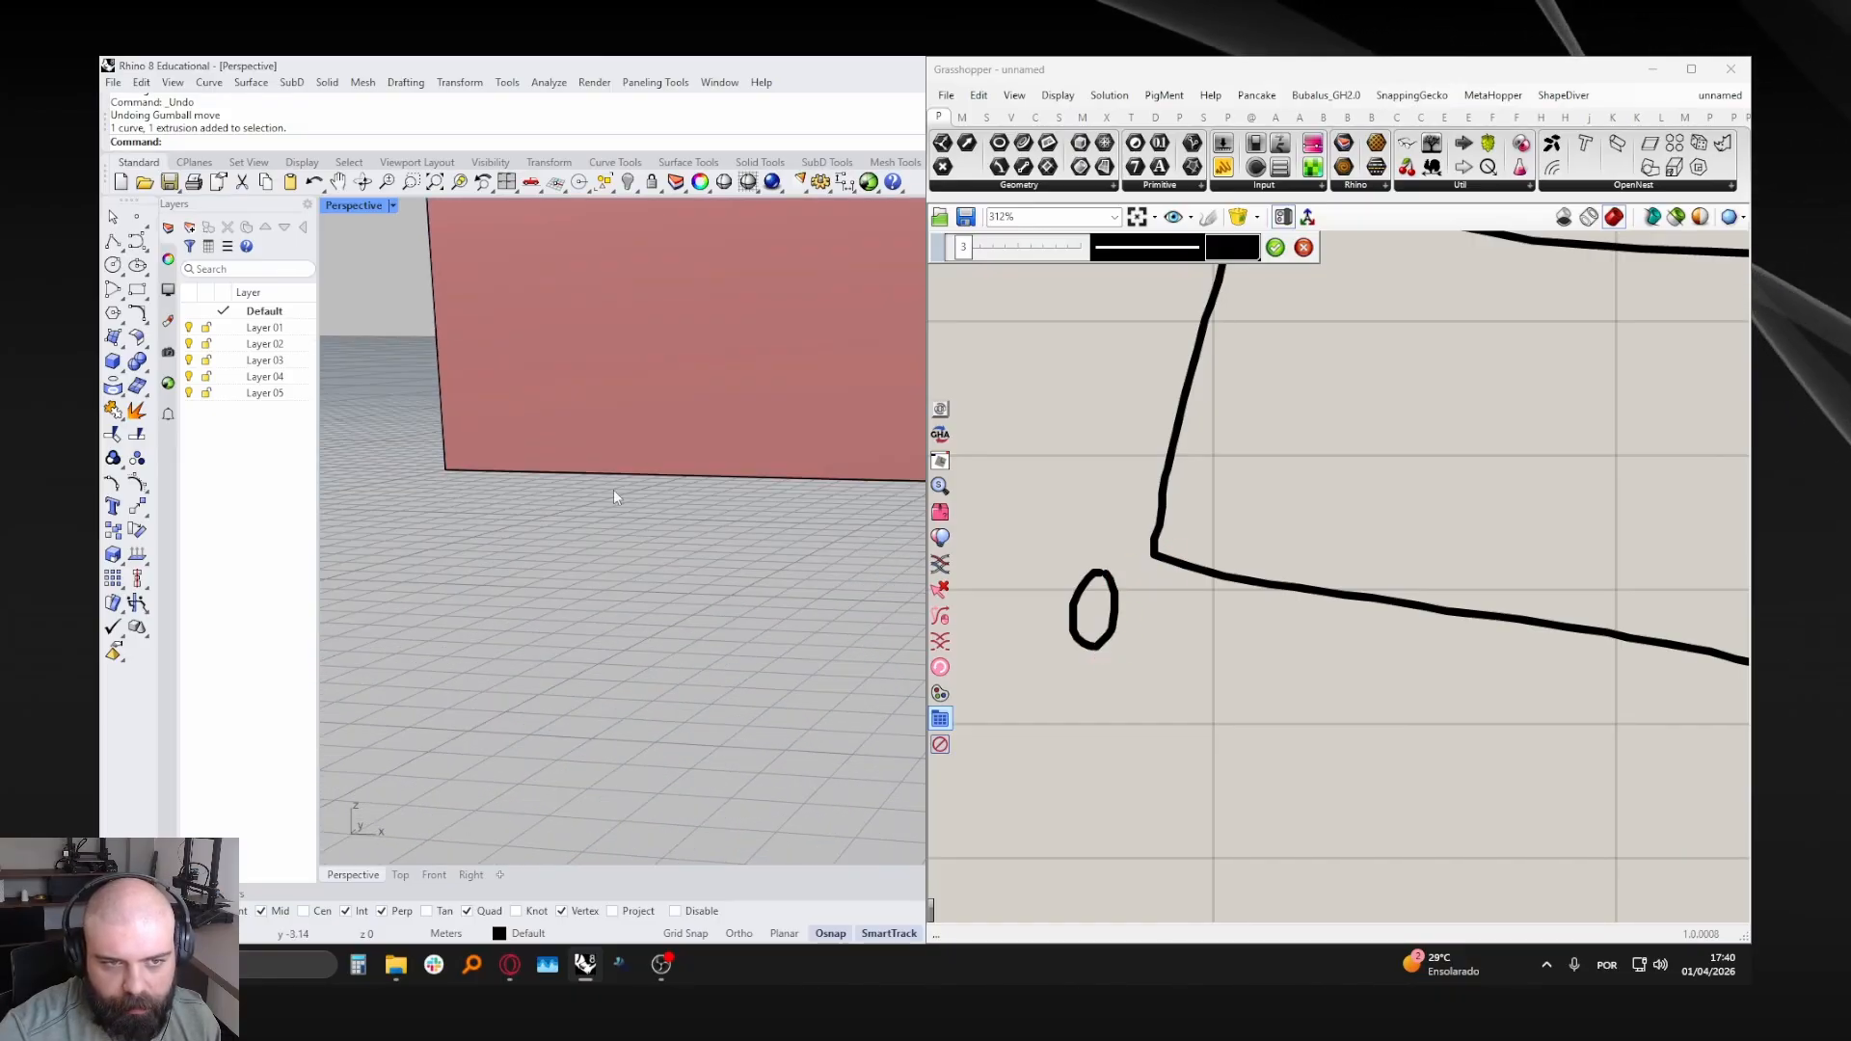
{"action": "scroll", "coordinate": [791, 499], "scroll_direction": "down", "scroll_amount": 4}
{"action": "scroll", "coordinate": [1011, 508], "scroll_direction": "down", "scroll_amount": 6}
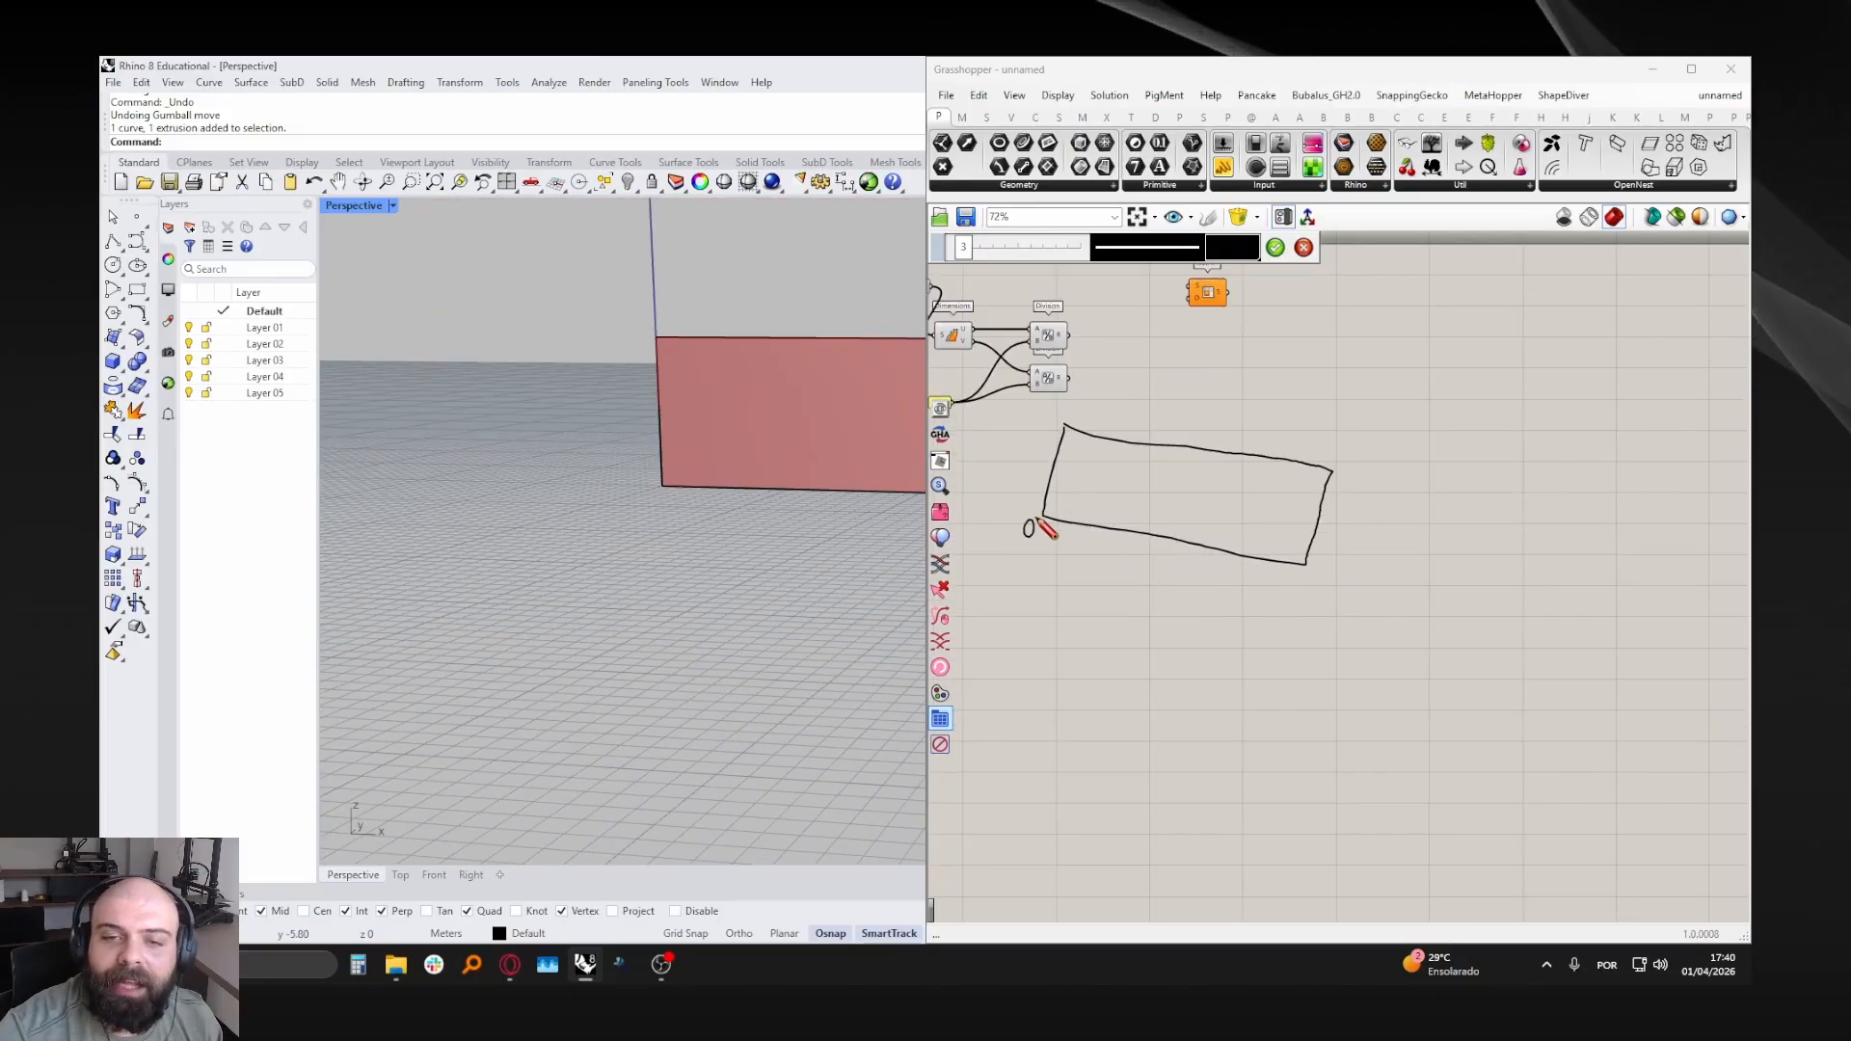
{"action": "scroll", "coordinate": [802, 518], "scroll_direction": "down", "scroll_amount": 6}
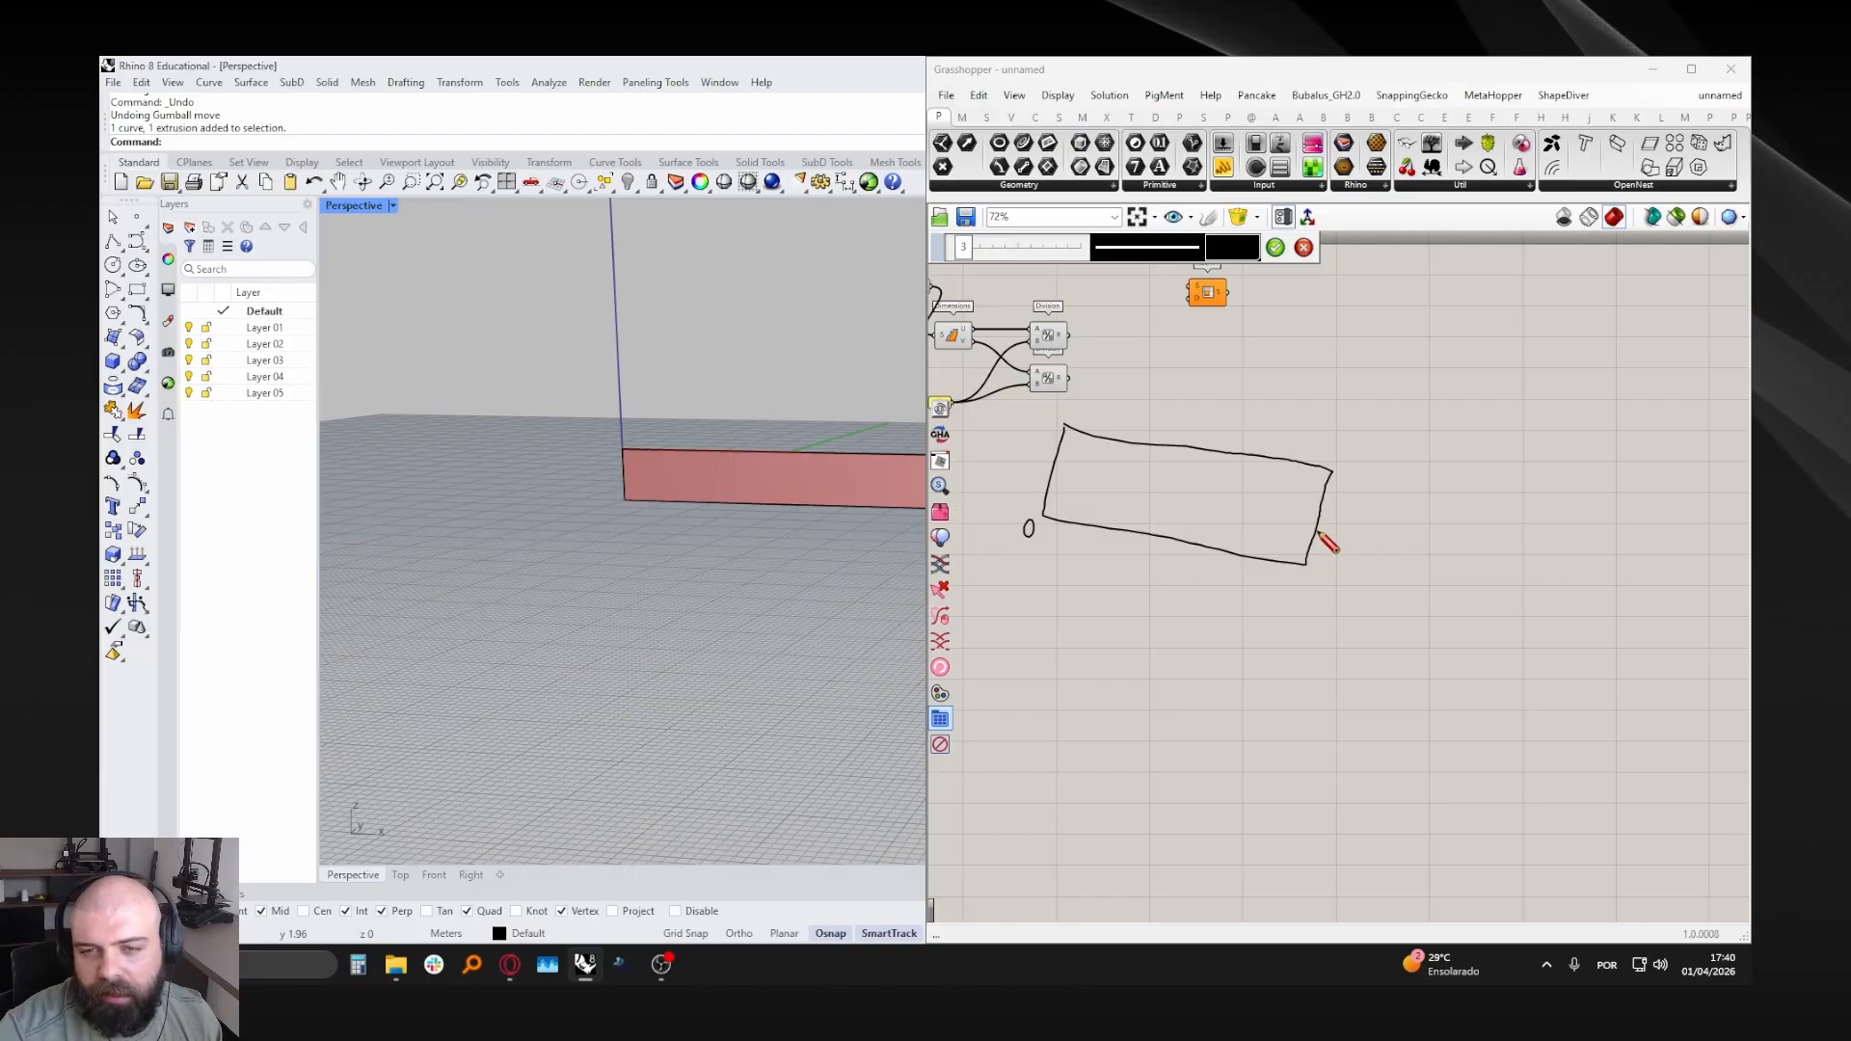
- Handwrite a 1 beside the rectangle's lower-right corner and another 1 beside its upper-left corner
{"action": "scroll", "coordinate": [1287, 571], "scroll_direction": "up", "scroll_amount": 5}
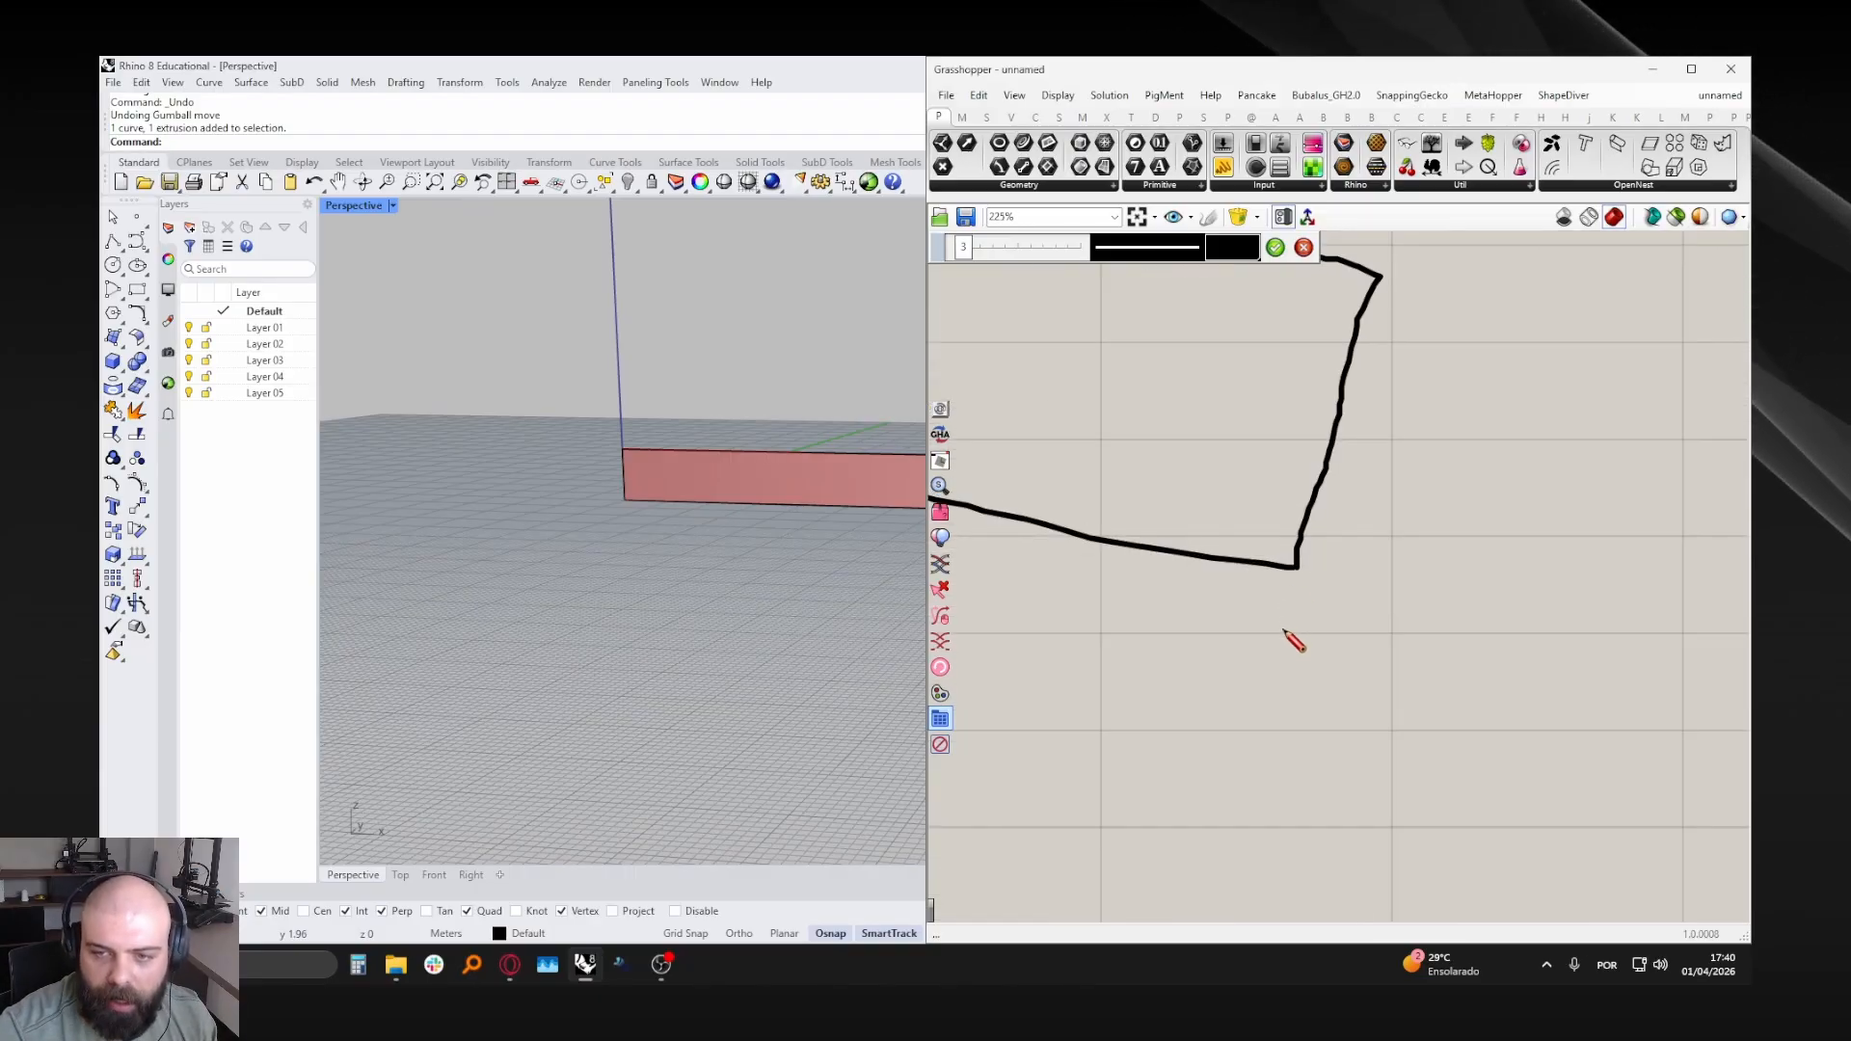
{"action": "scroll", "coordinate": [1293, 617], "scroll_direction": "down", "scroll_amount": 4}
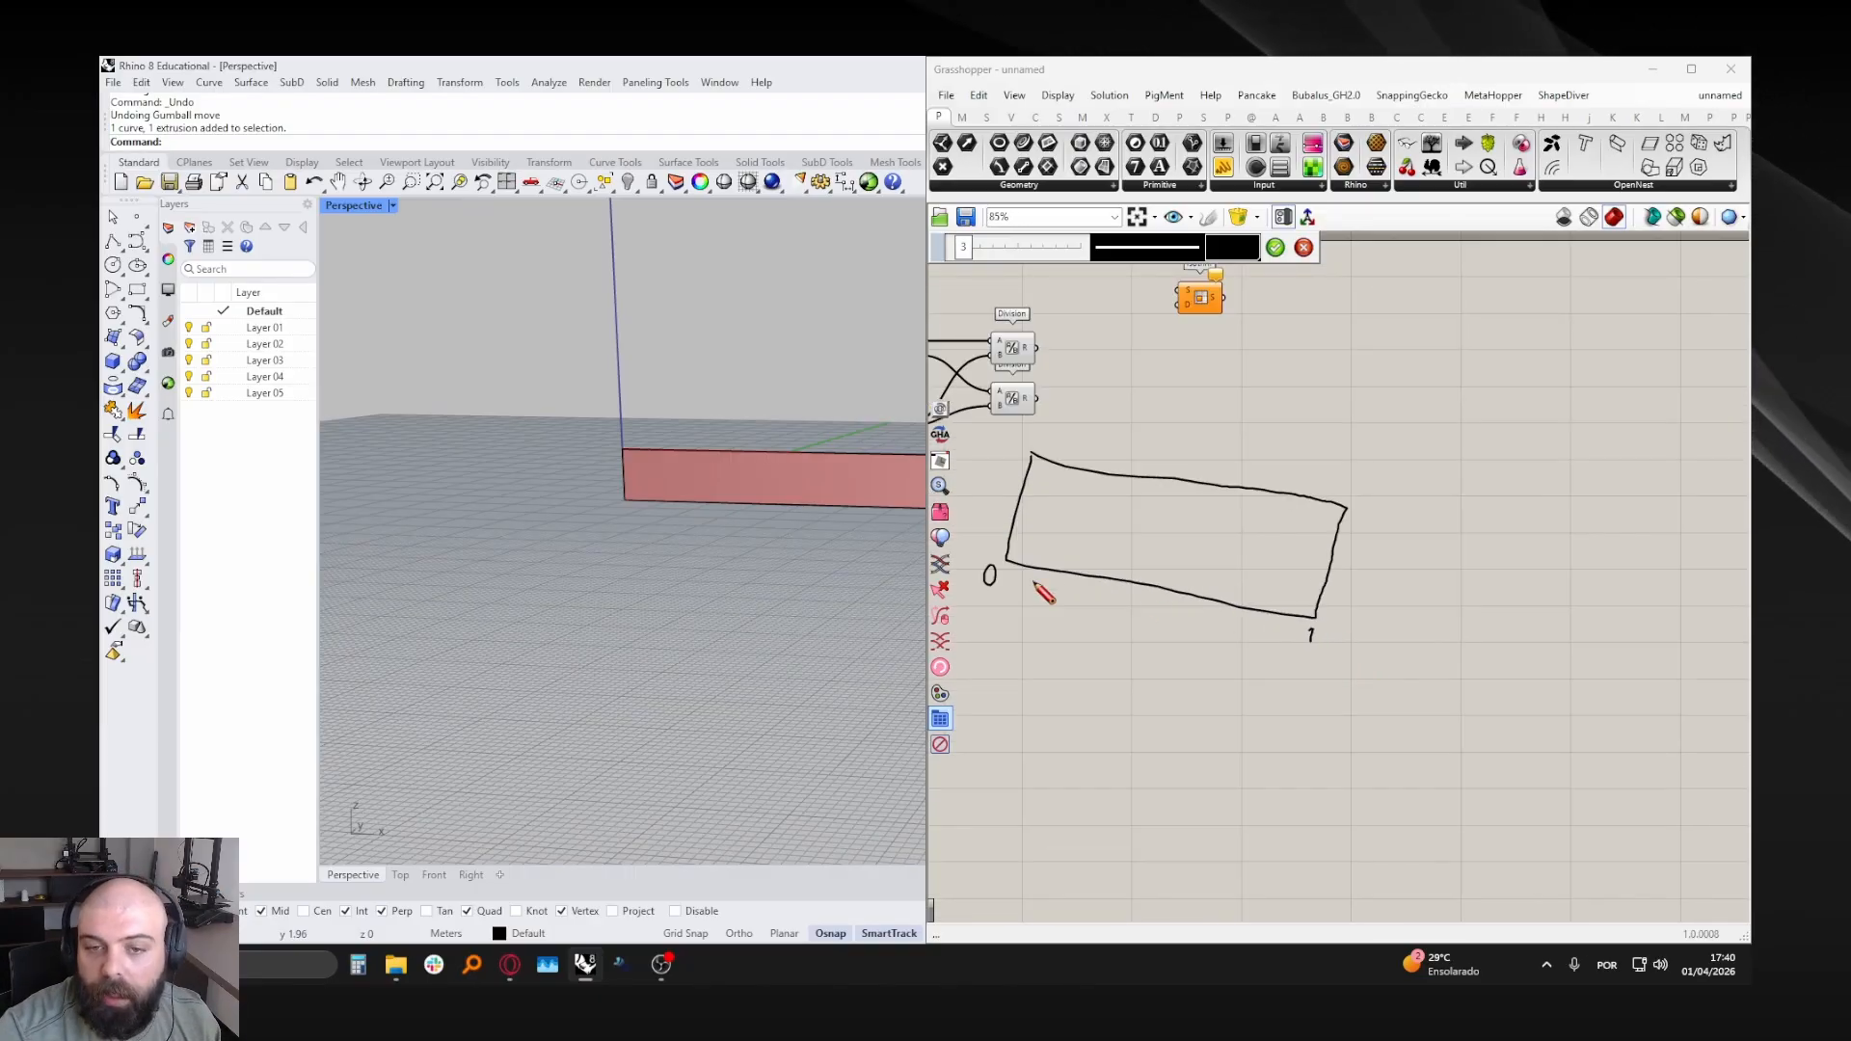
{"action": "scroll", "coordinate": [1195, 581], "scroll_direction": "up", "scroll_amount": 3}
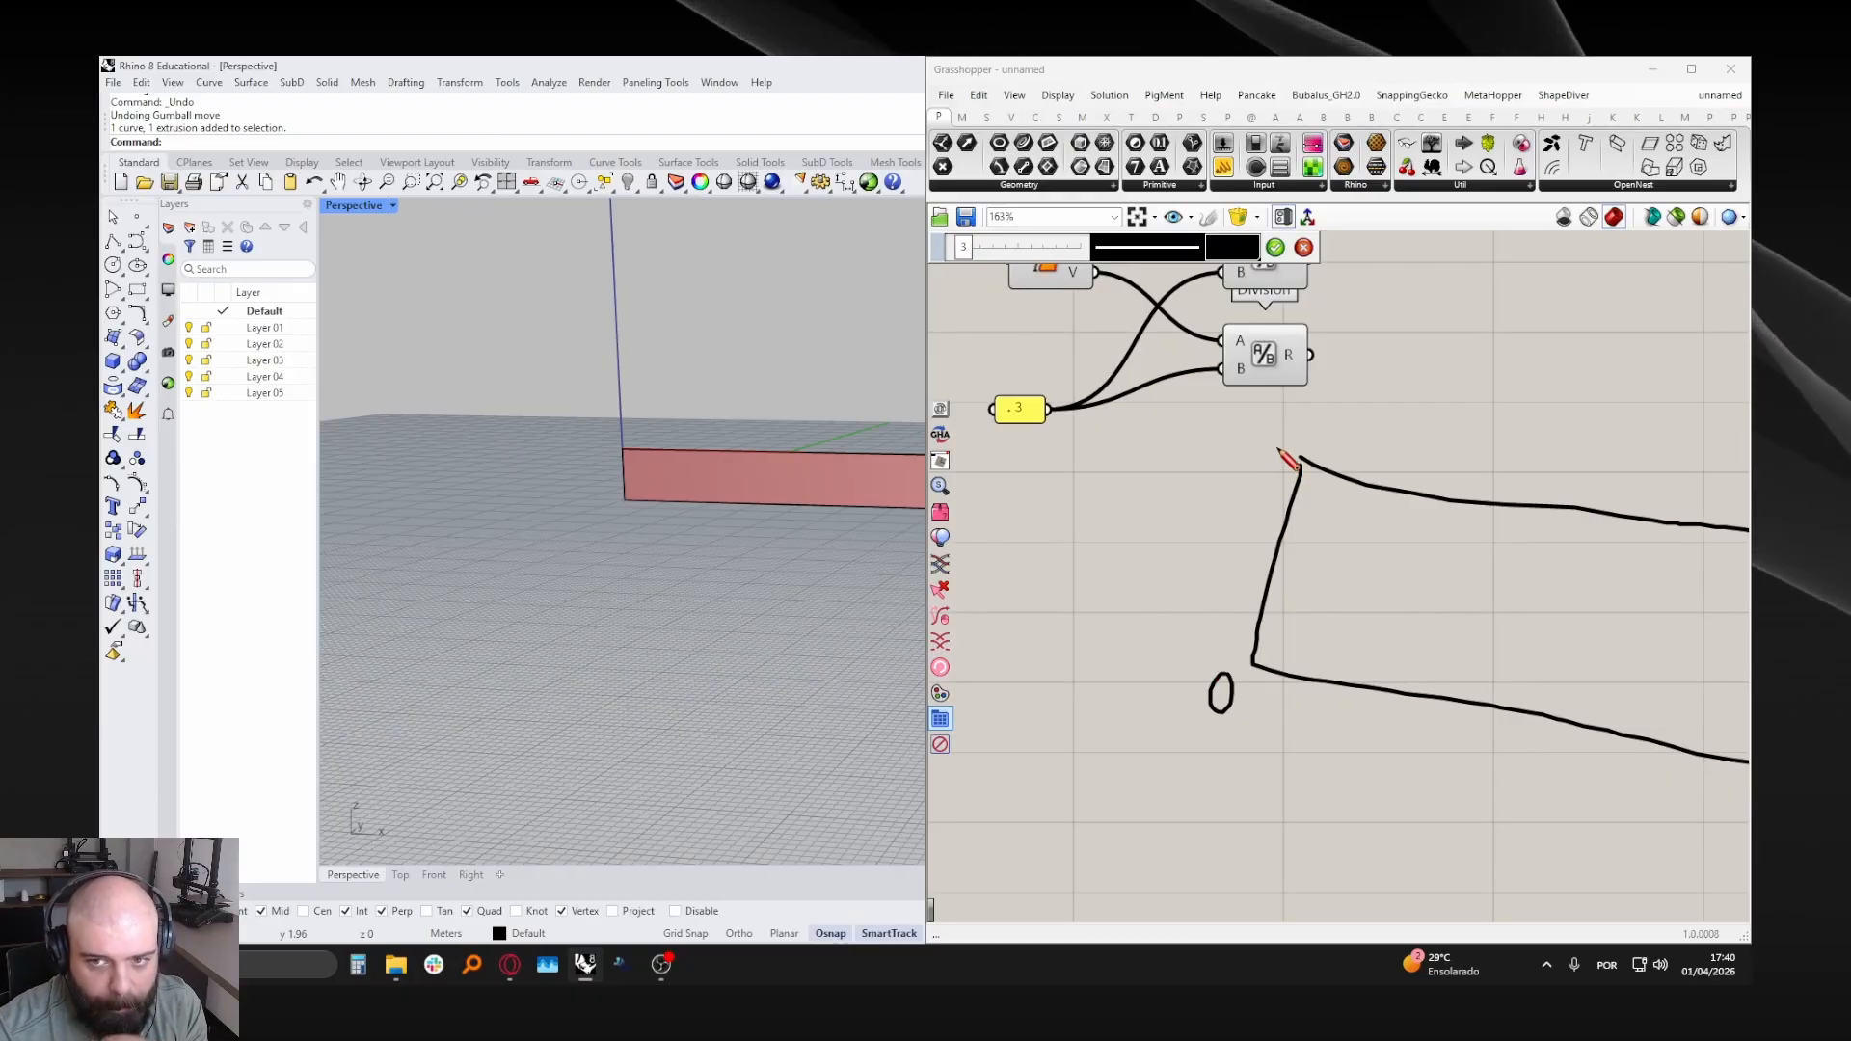
{"action": "scroll", "coordinate": [1167, 482], "scroll_direction": "down", "scroll_amount": 4}
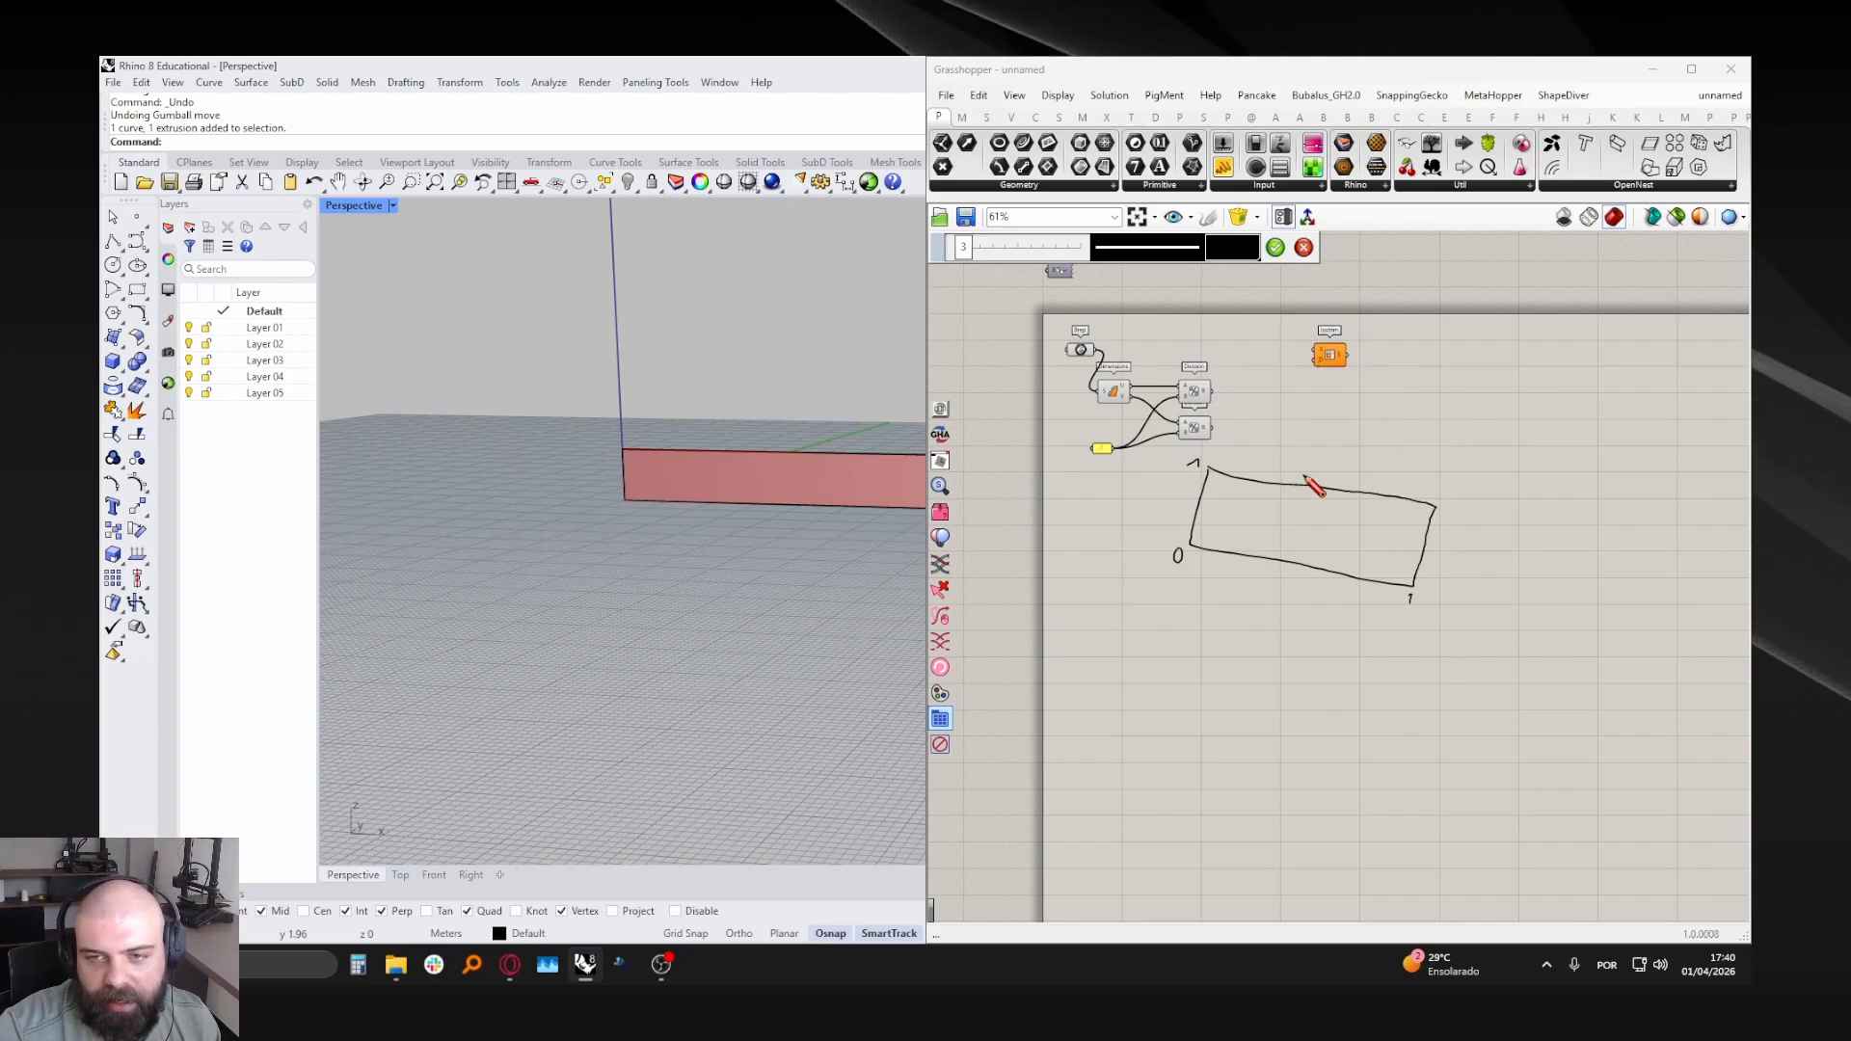
- Draw eight short division ticks along the bottom edge of the sketched rectangle
{"action": "scroll", "coordinate": [1292, 482], "scroll_direction": "up", "scroll_amount": 2}
{"action": "scroll", "coordinate": [1147, 608], "scroll_direction": "up", "scroll_amount": 2}
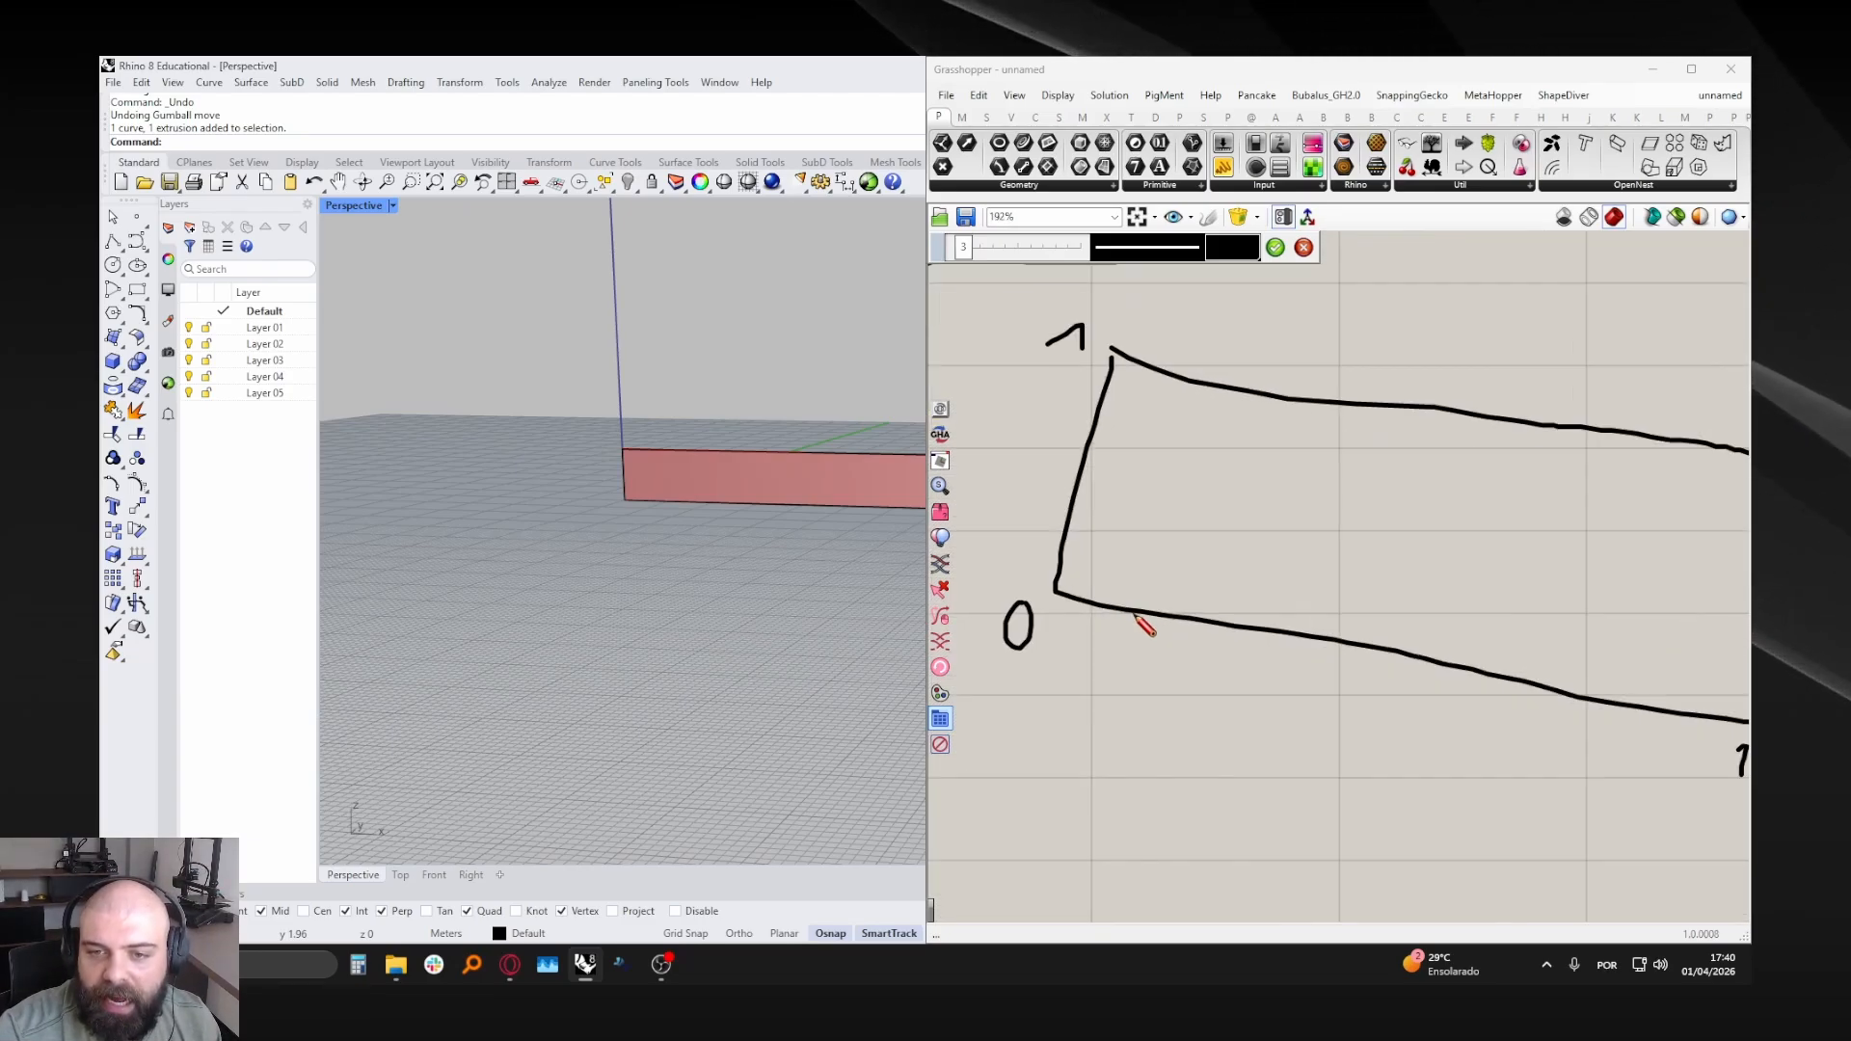
{"action": "mouse_move", "coordinate": [1141, 600]}
{"action": "left_mouse_down"}
{"action": "mouse_move", "coordinate": [1138, 622]}
{"action": "mouse_move", "coordinate": [1623, 707]}
{"action": "left_mouse_up"}
{"action": "scroll", "coordinate": [1167, 603], "scroll_direction": "down", "scroll_amount": 2}
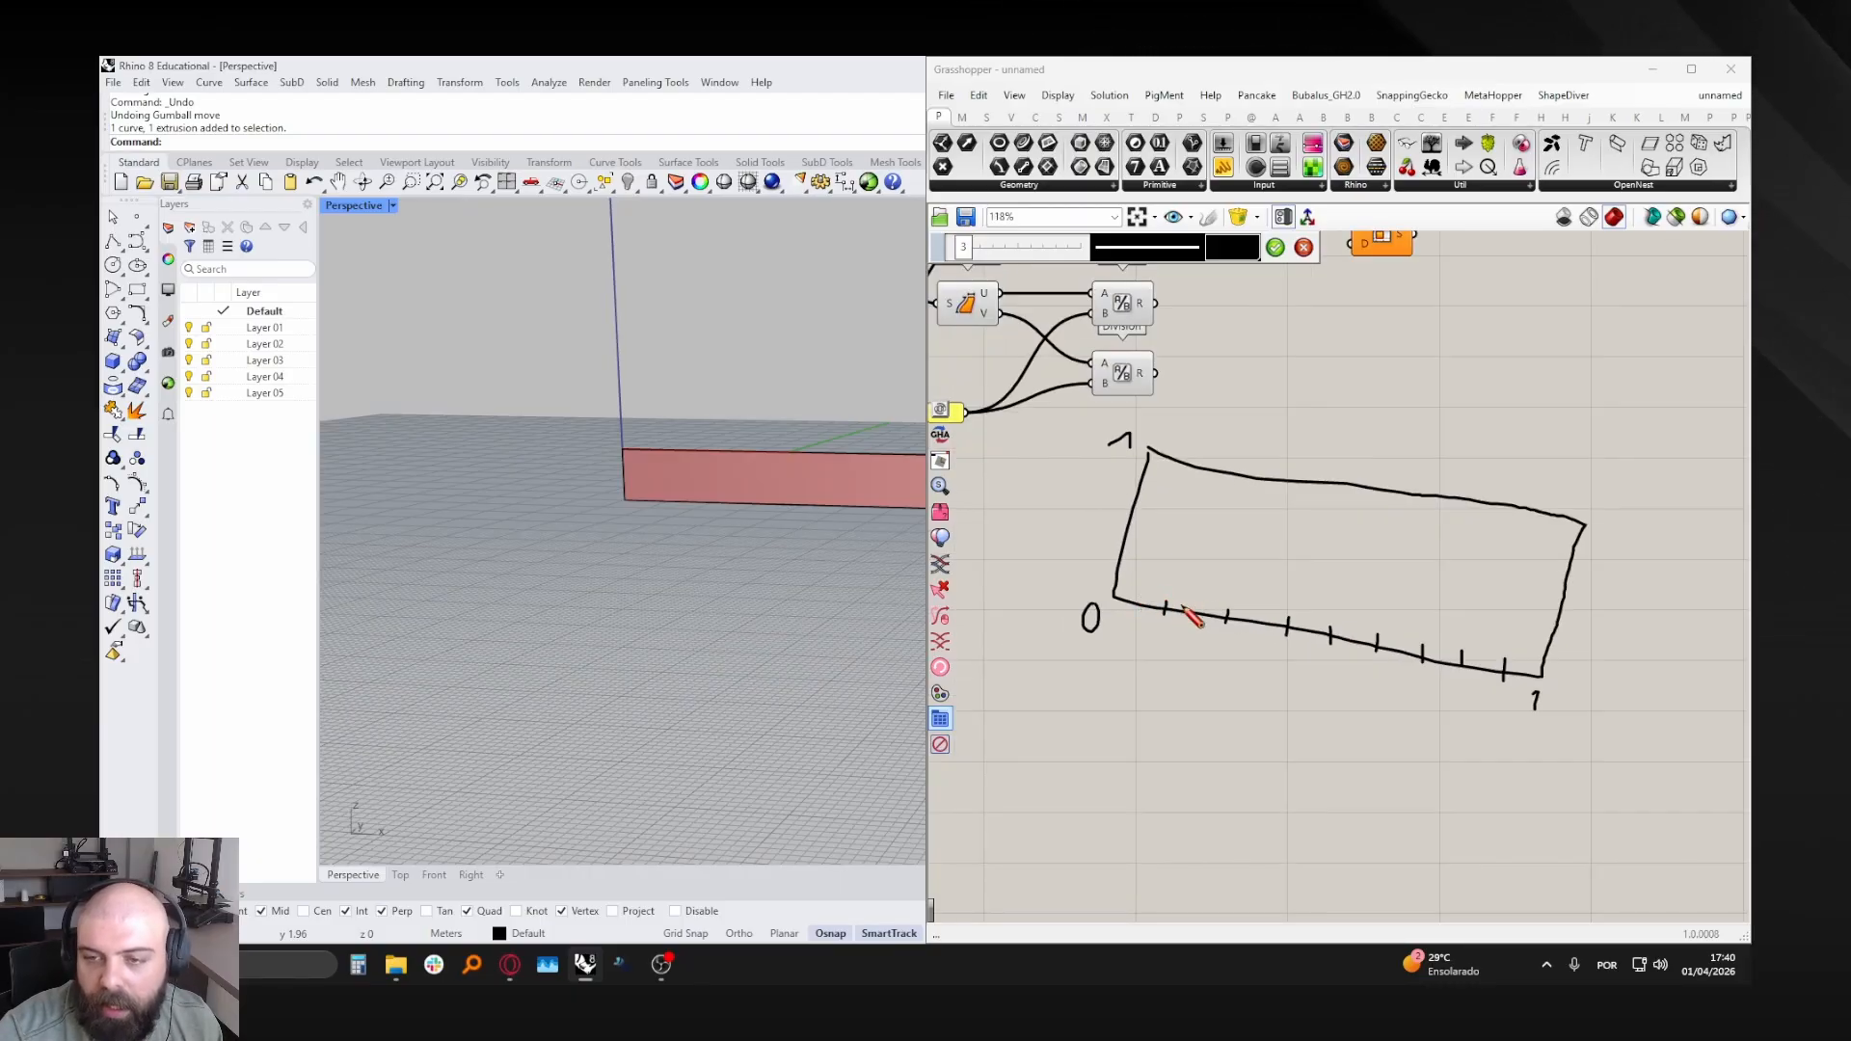
{"action": "scroll", "coordinate": [1466, 687], "scroll_direction": "up", "scroll_amount": 2}
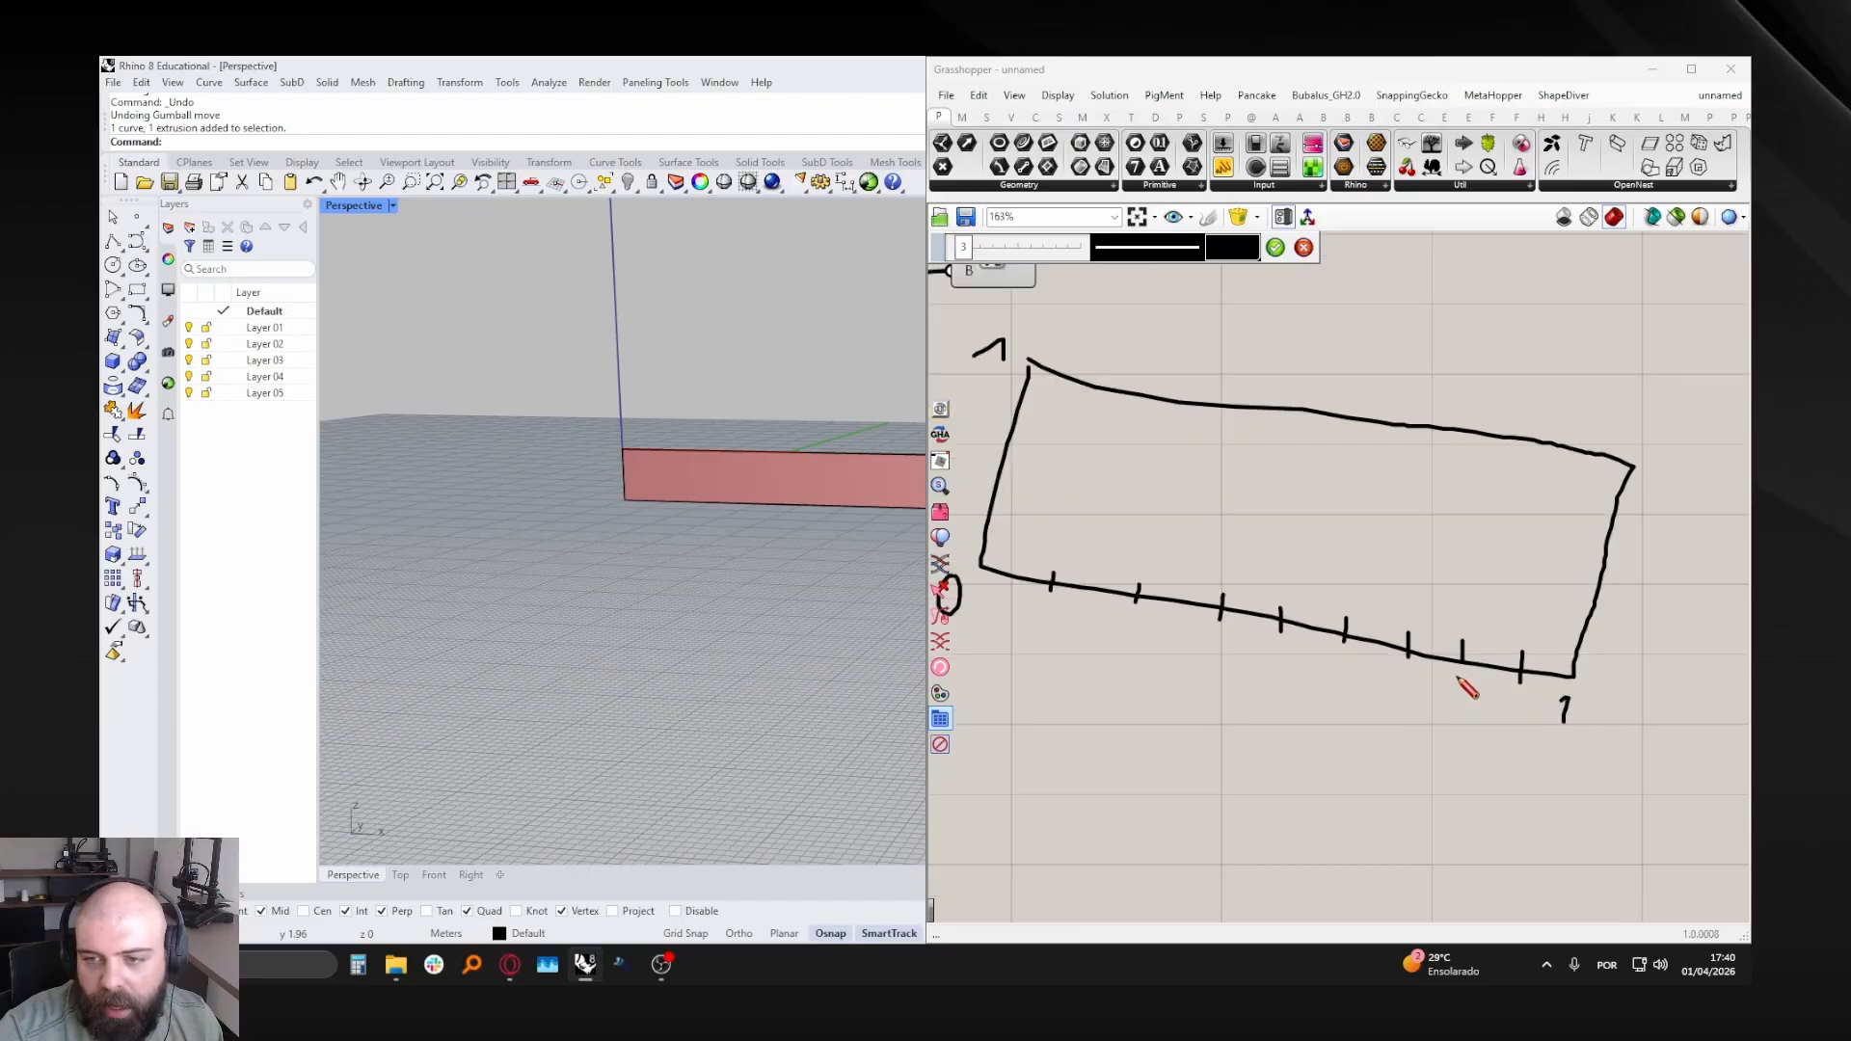
{"action": "scroll", "coordinate": [1460, 680], "scroll_direction": "down", "scroll_amount": 2}
- Sketch a line with end ticks parallel to and below the rectangle's bottom edge, and write /10 at its far end
{"action": "mouse_move", "coordinate": [1035, 622]}
{"action": "left_mouse_down"}
{"action": "mouse_move", "coordinate": [1028, 654]}
{"action": "mouse_move", "coordinate": [1433, 740]}
{"action": "left_mouse_up"}
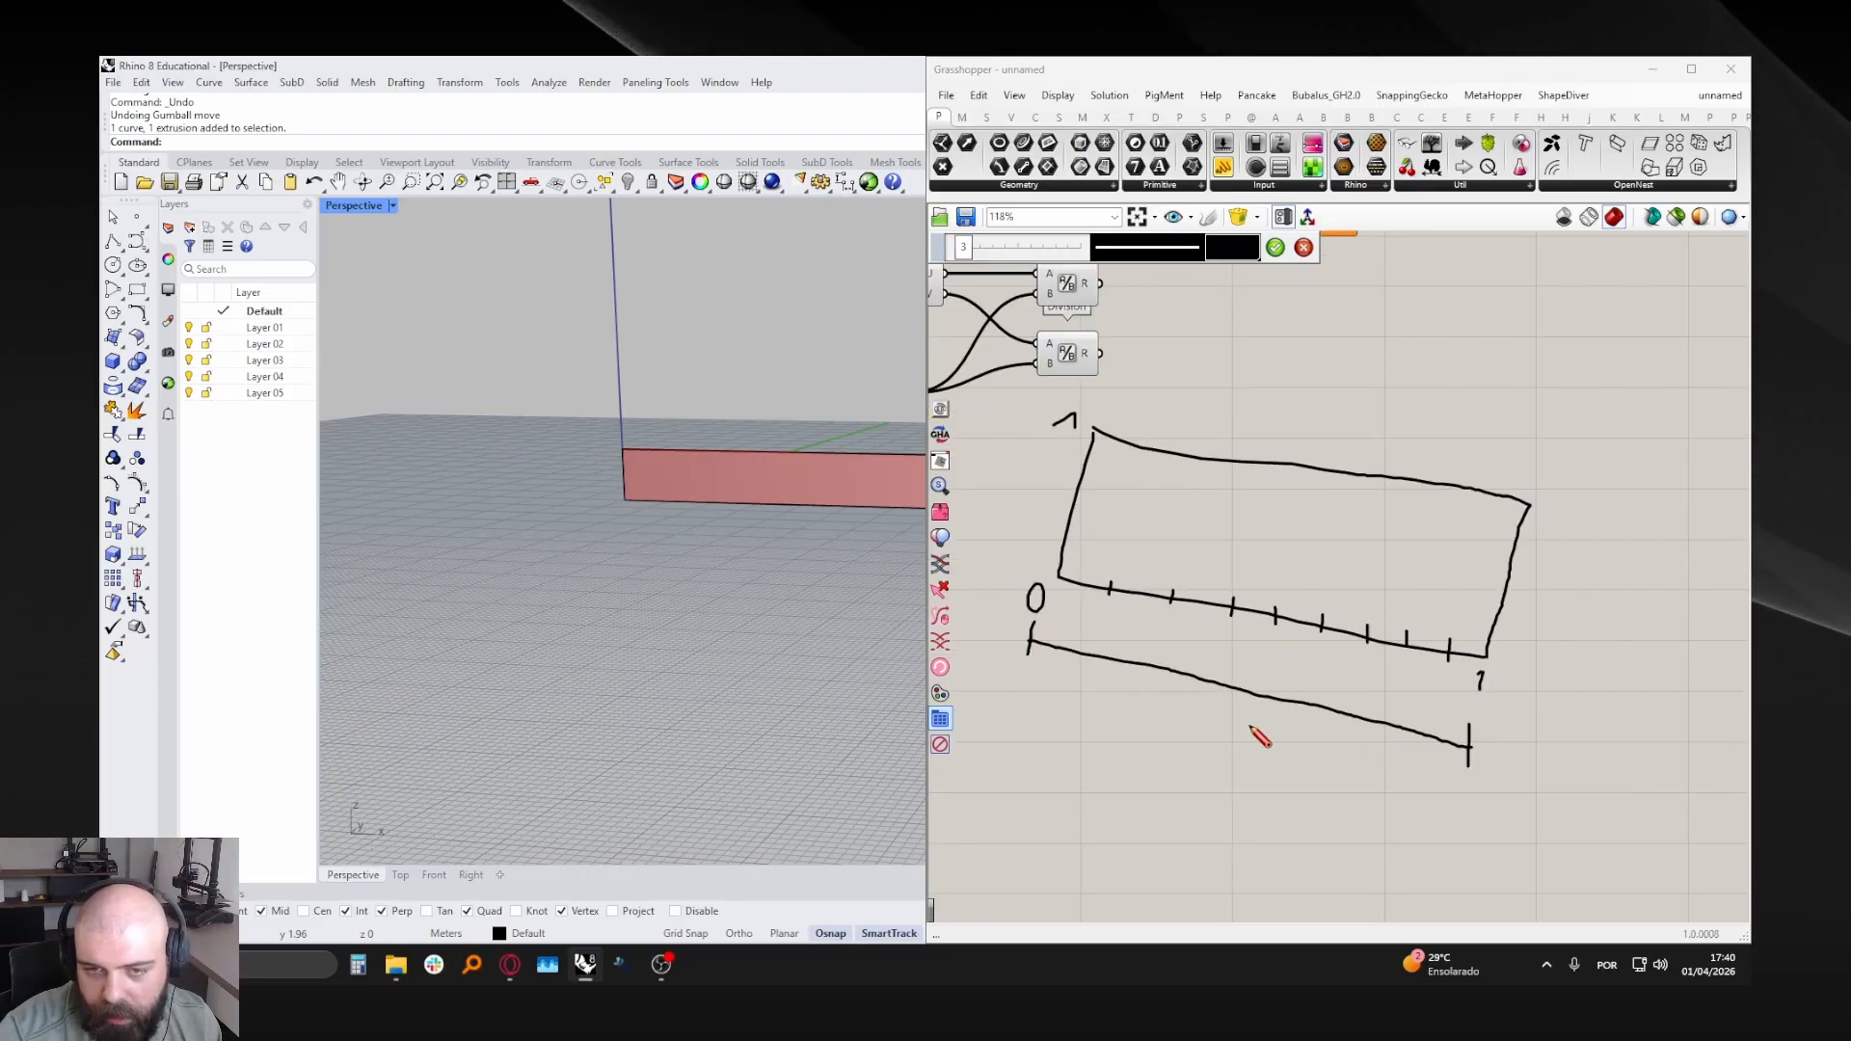
{"action": "scroll", "coordinate": [1080, 644], "scroll_direction": "up", "scroll_amount": 2}
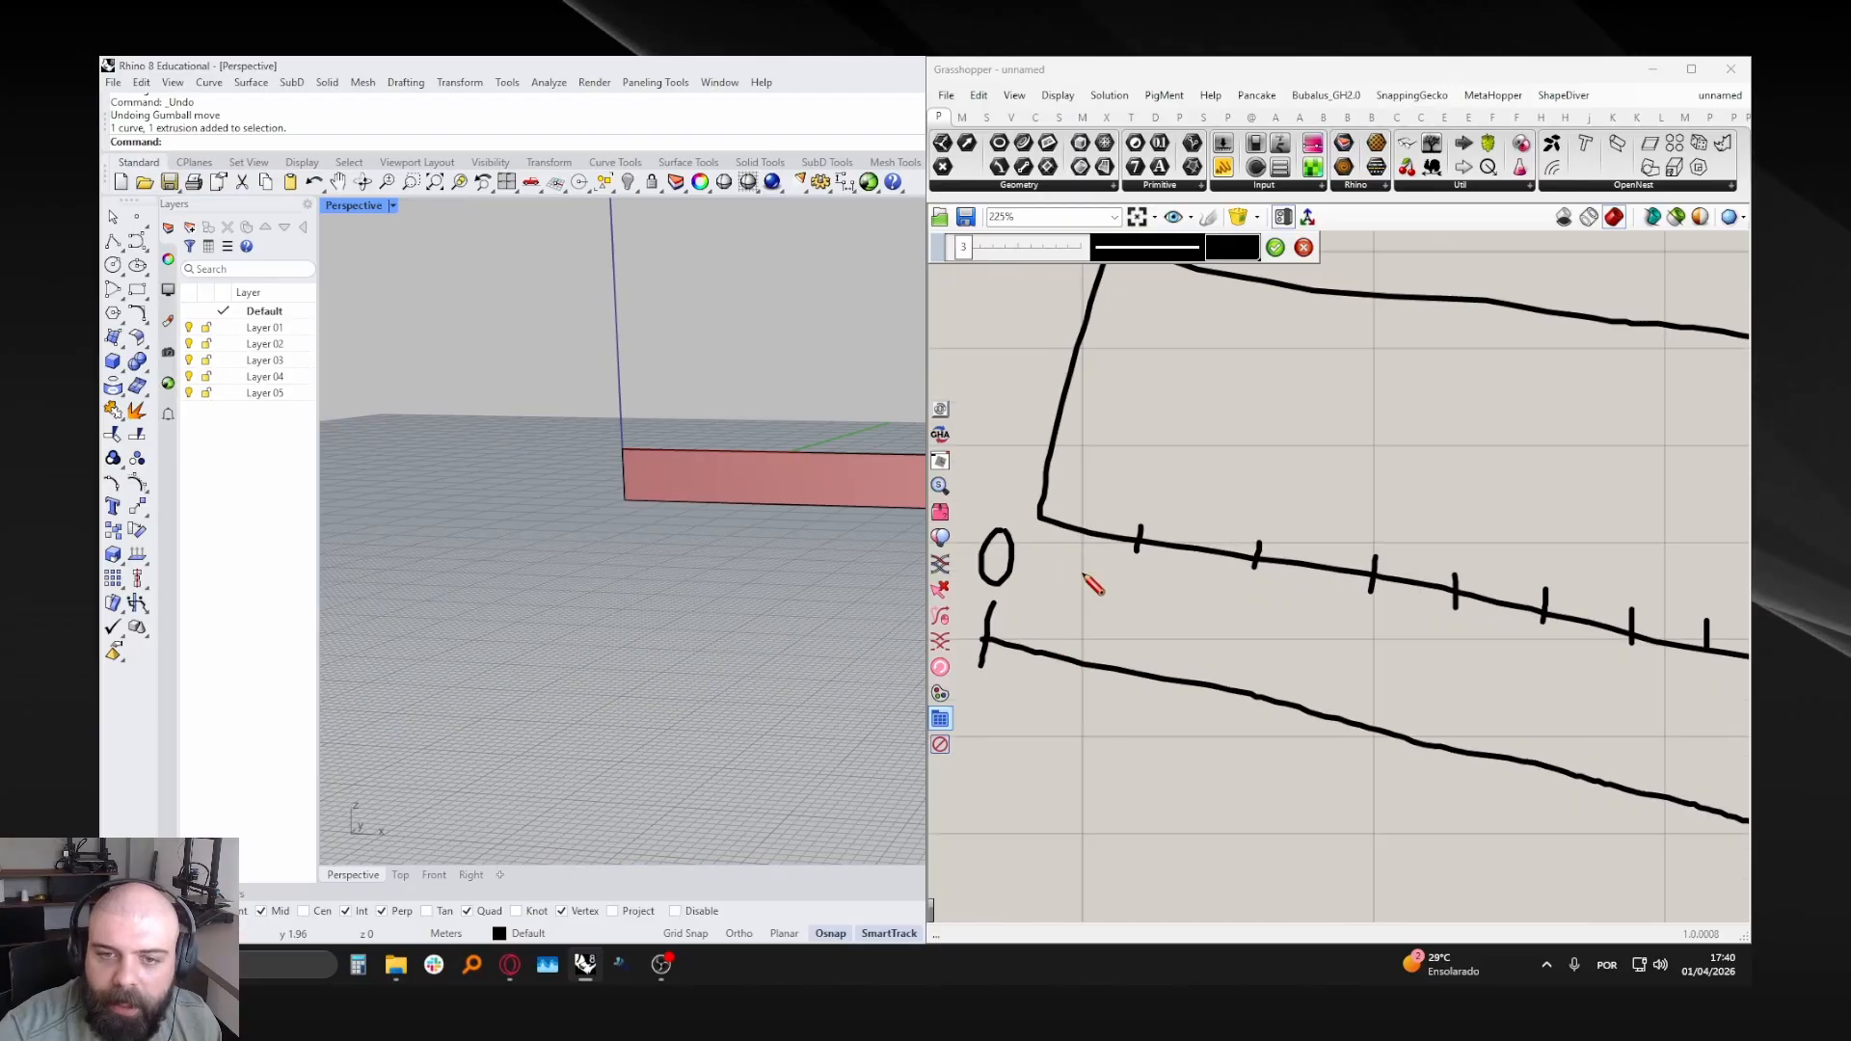
{"action": "scroll", "coordinate": [1037, 552], "scroll_direction": "down", "scroll_amount": 3}
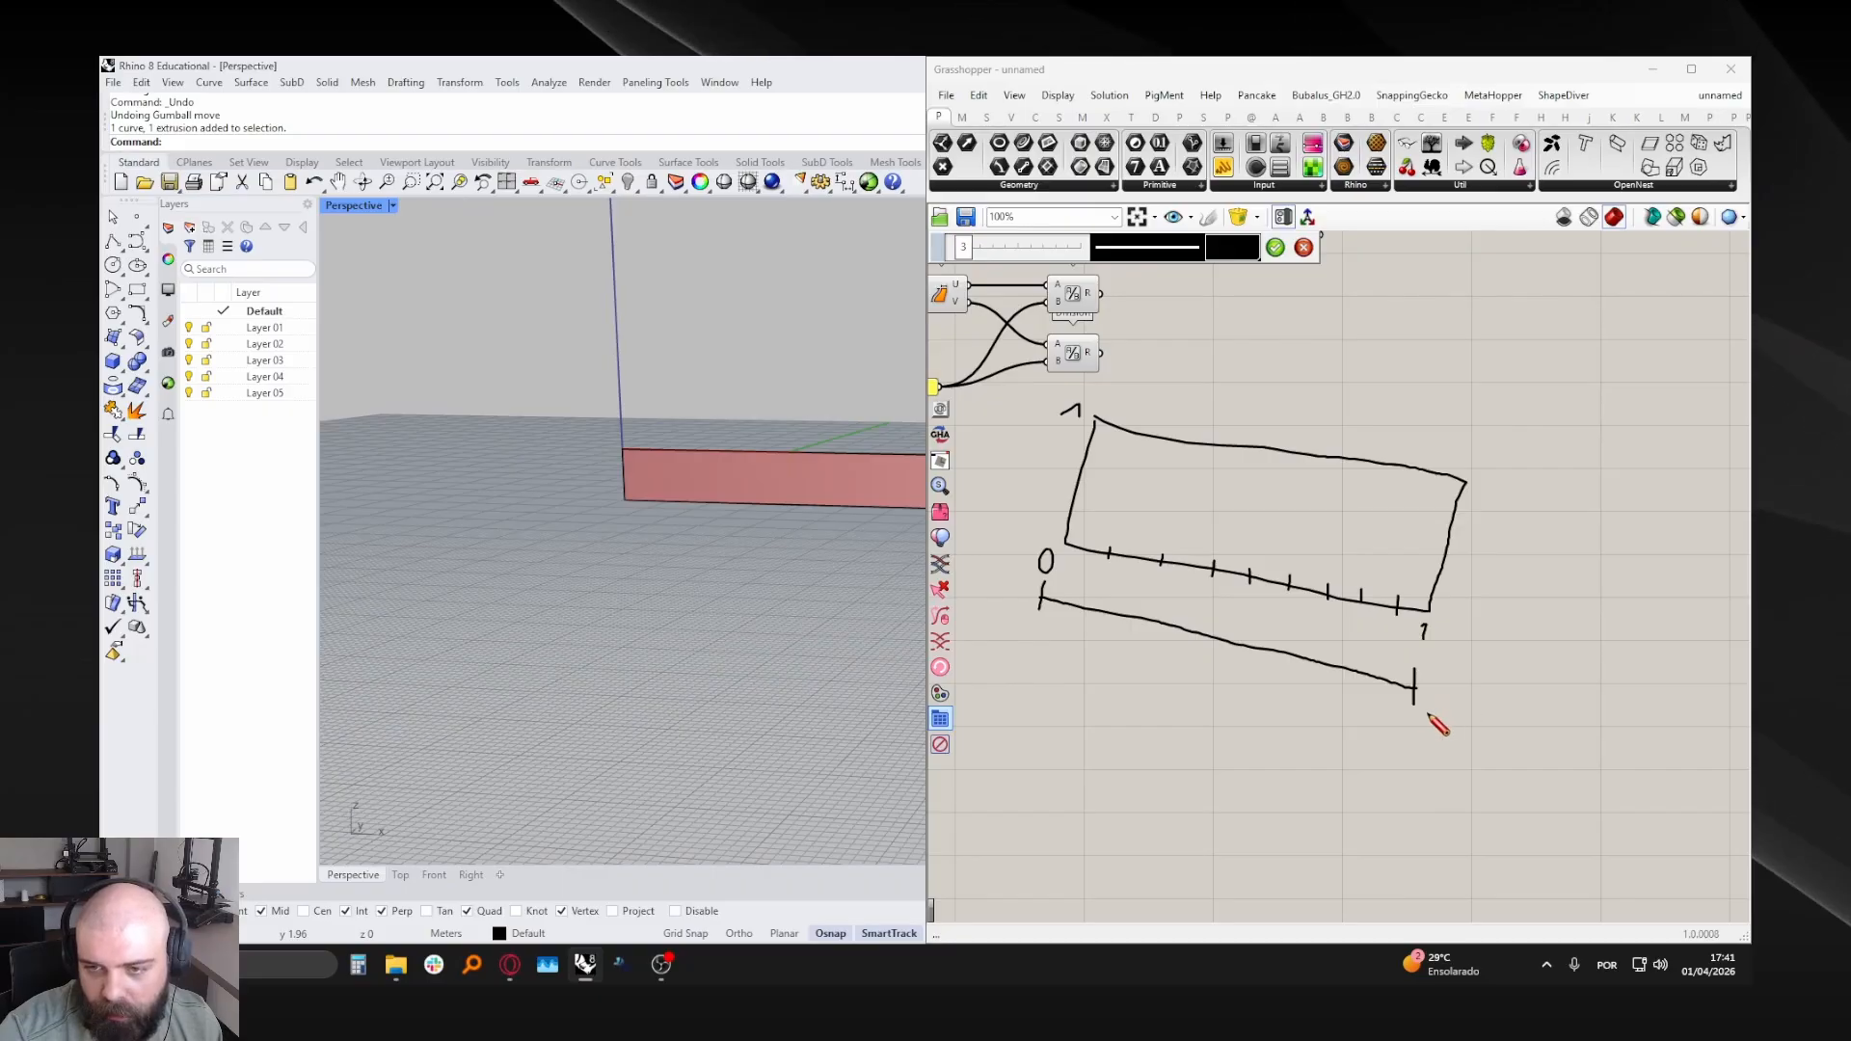
{"action": "mouse_move", "coordinate": [1440, 708]}
{"action": "left_mouse_down"}
{"action": "mouse_move", "coordinate": [1386, 758]}
{"action": "mouse_move", "coordinate": [1442, 775]}
{"action": "mouse_move", "coordinate": [1460, 746]}
{"action": "left_mouse_up"}
{"action": "scroll", "coordinate": [1045, 592], "scroll_direction": "up", "scroll_amount": 2}
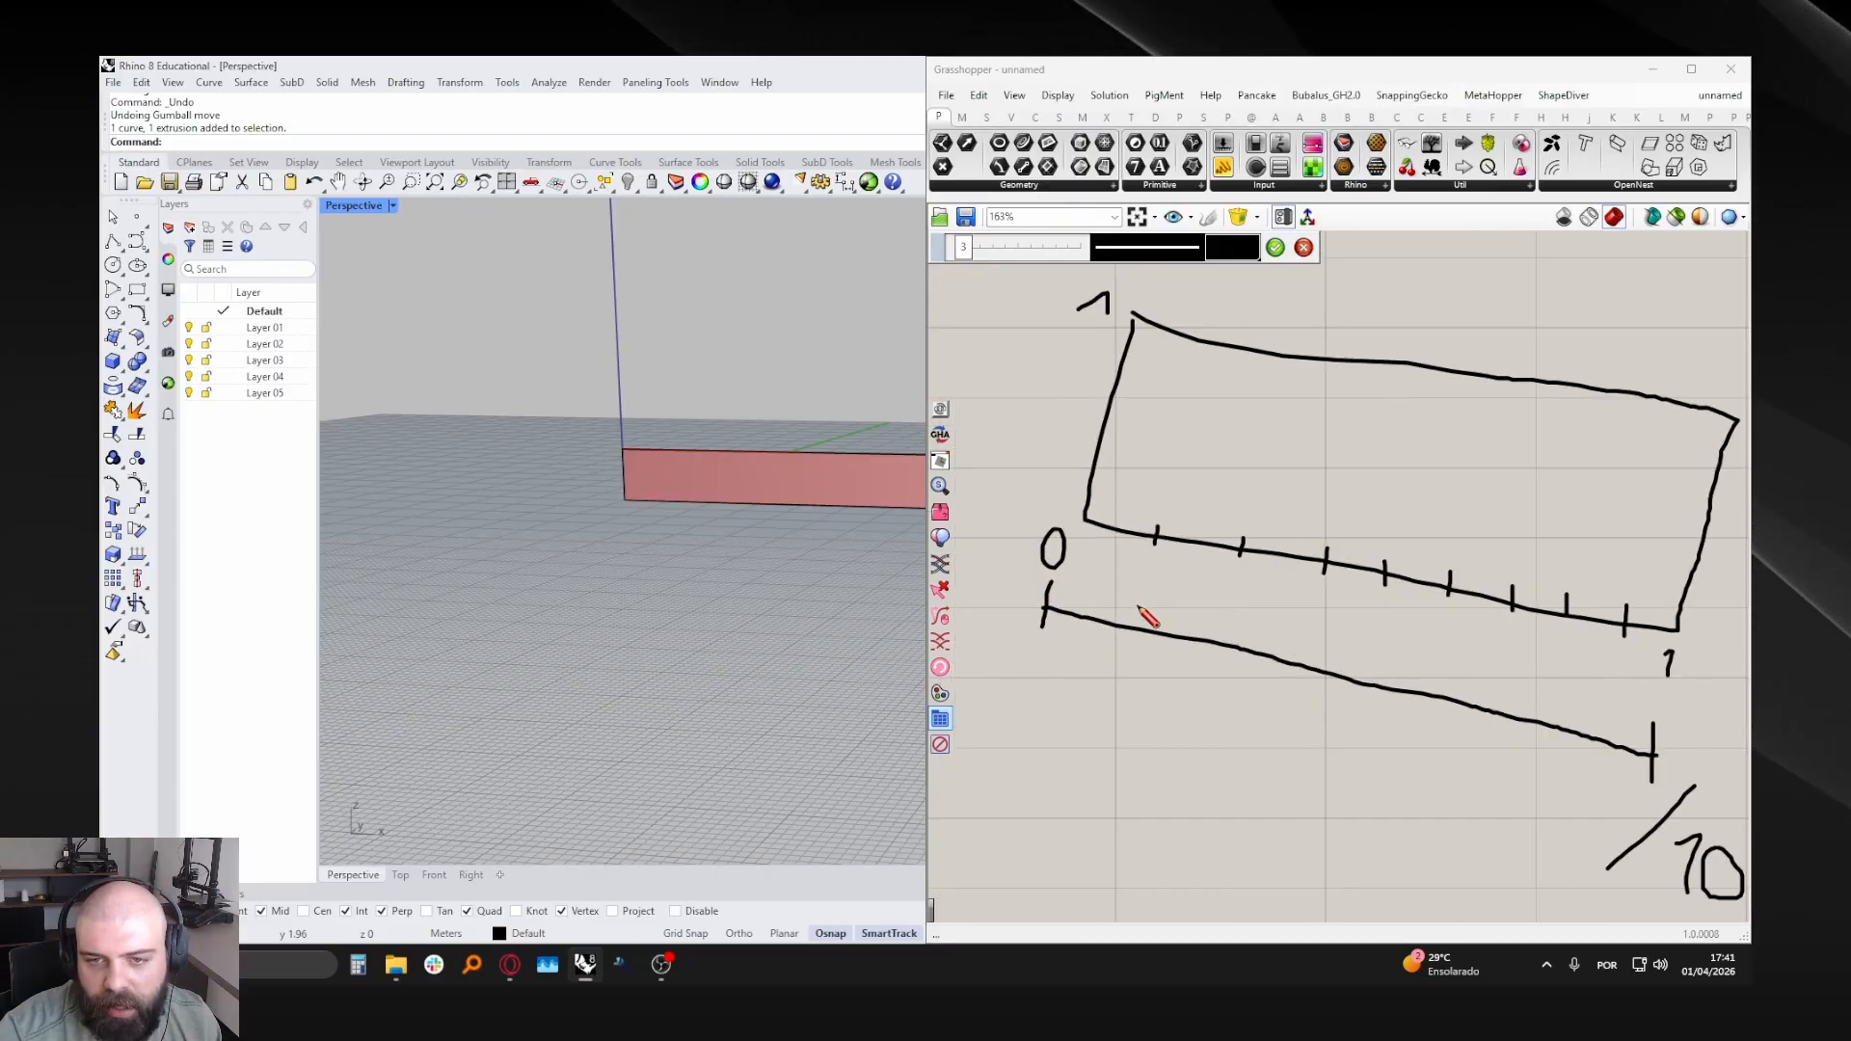
- Mark the first two divisions on the lower line, label them 0,1 and 0,2, and add two dots further along
{"action": "mouse_move", "coordinate": [1141, 603]}
{"action": "left_mouse_down"}
{"action": "mouse_move", "coordinate": [1109, 644]}
{"action": "mouse_move", "coordinate": [1141, 682]}
{"action": "left_mouse_up"}
{"action": "mouse_move", "coordinate": [1226, 610]}
{"action": "left_mouse_down"}
{"action": "mouse_move", "coordinate": [1193, 665]}
{"action": "mouse_move", "coordinate": [1202, 704]}
{"action": "mouse_move", "coordinate": [1231, 692]}
{"action": "left_mouse_up"}
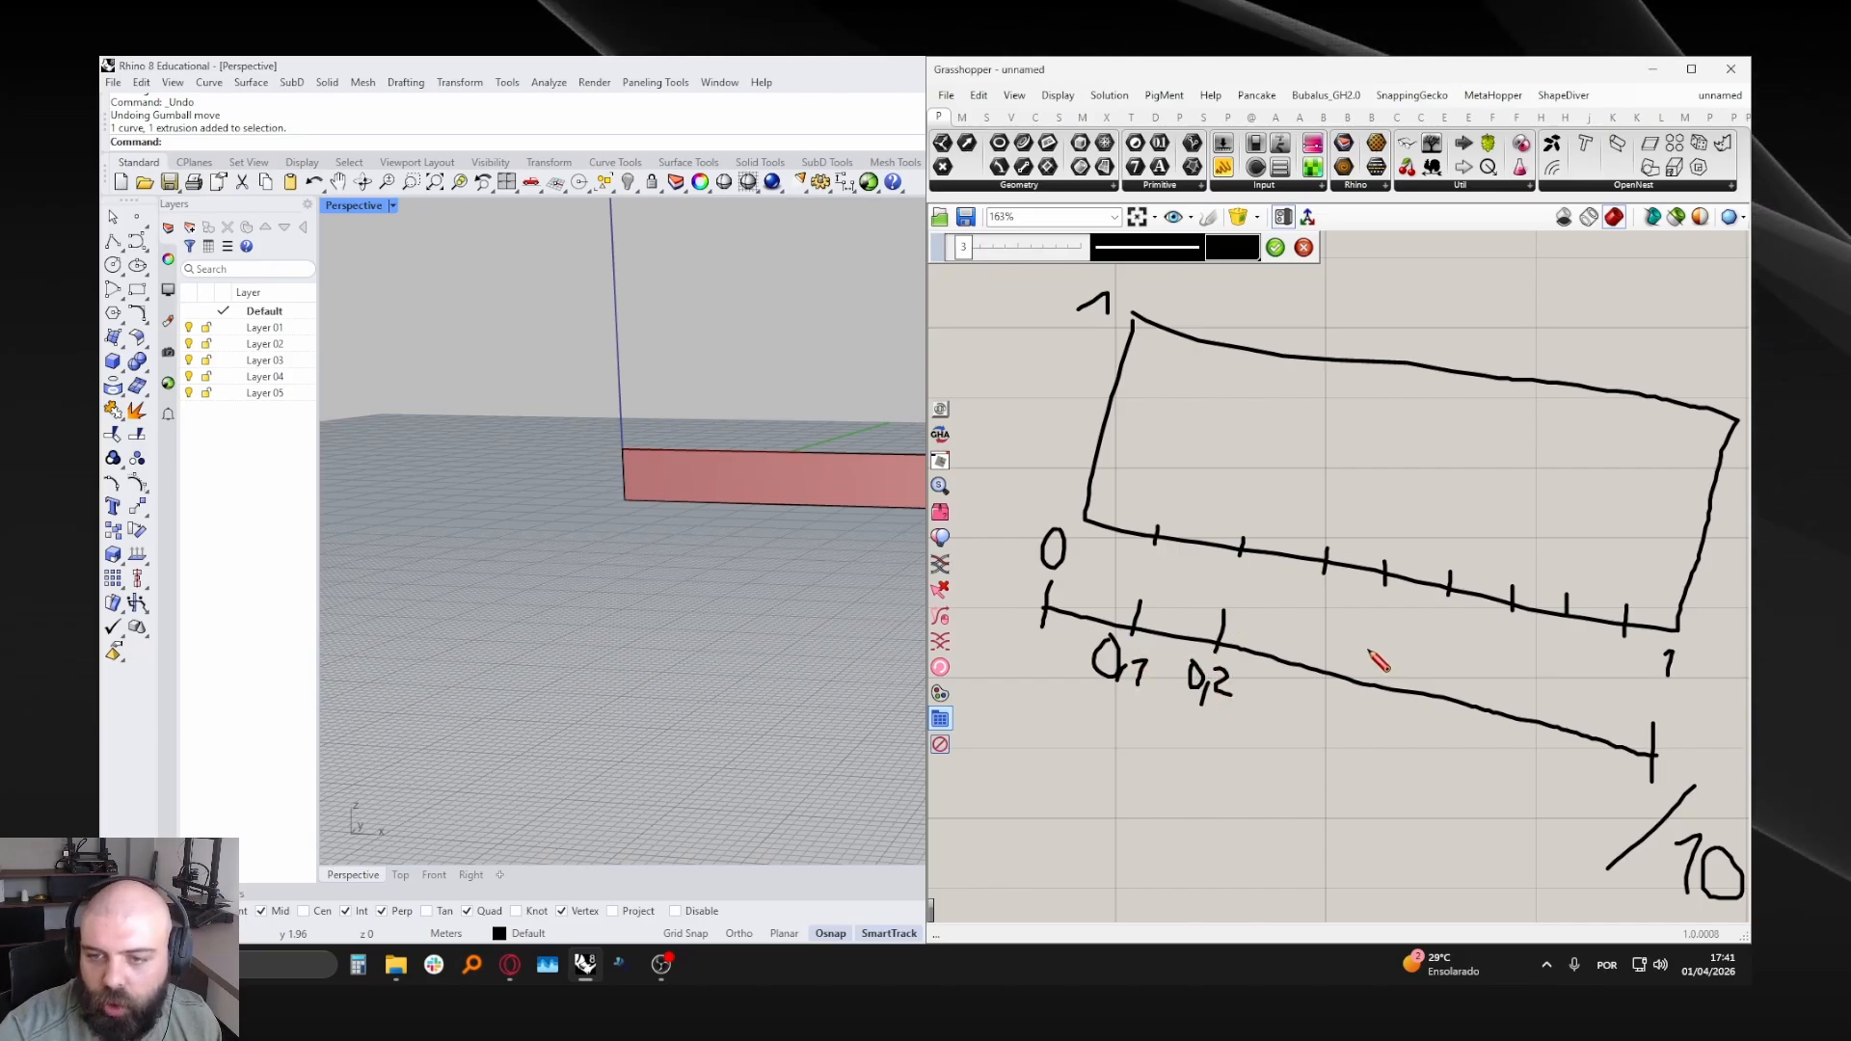
{"action": "left_click", "coordinate": [1454, 677]}
{"action": "left_click", "coordinate": [1281, 635]}
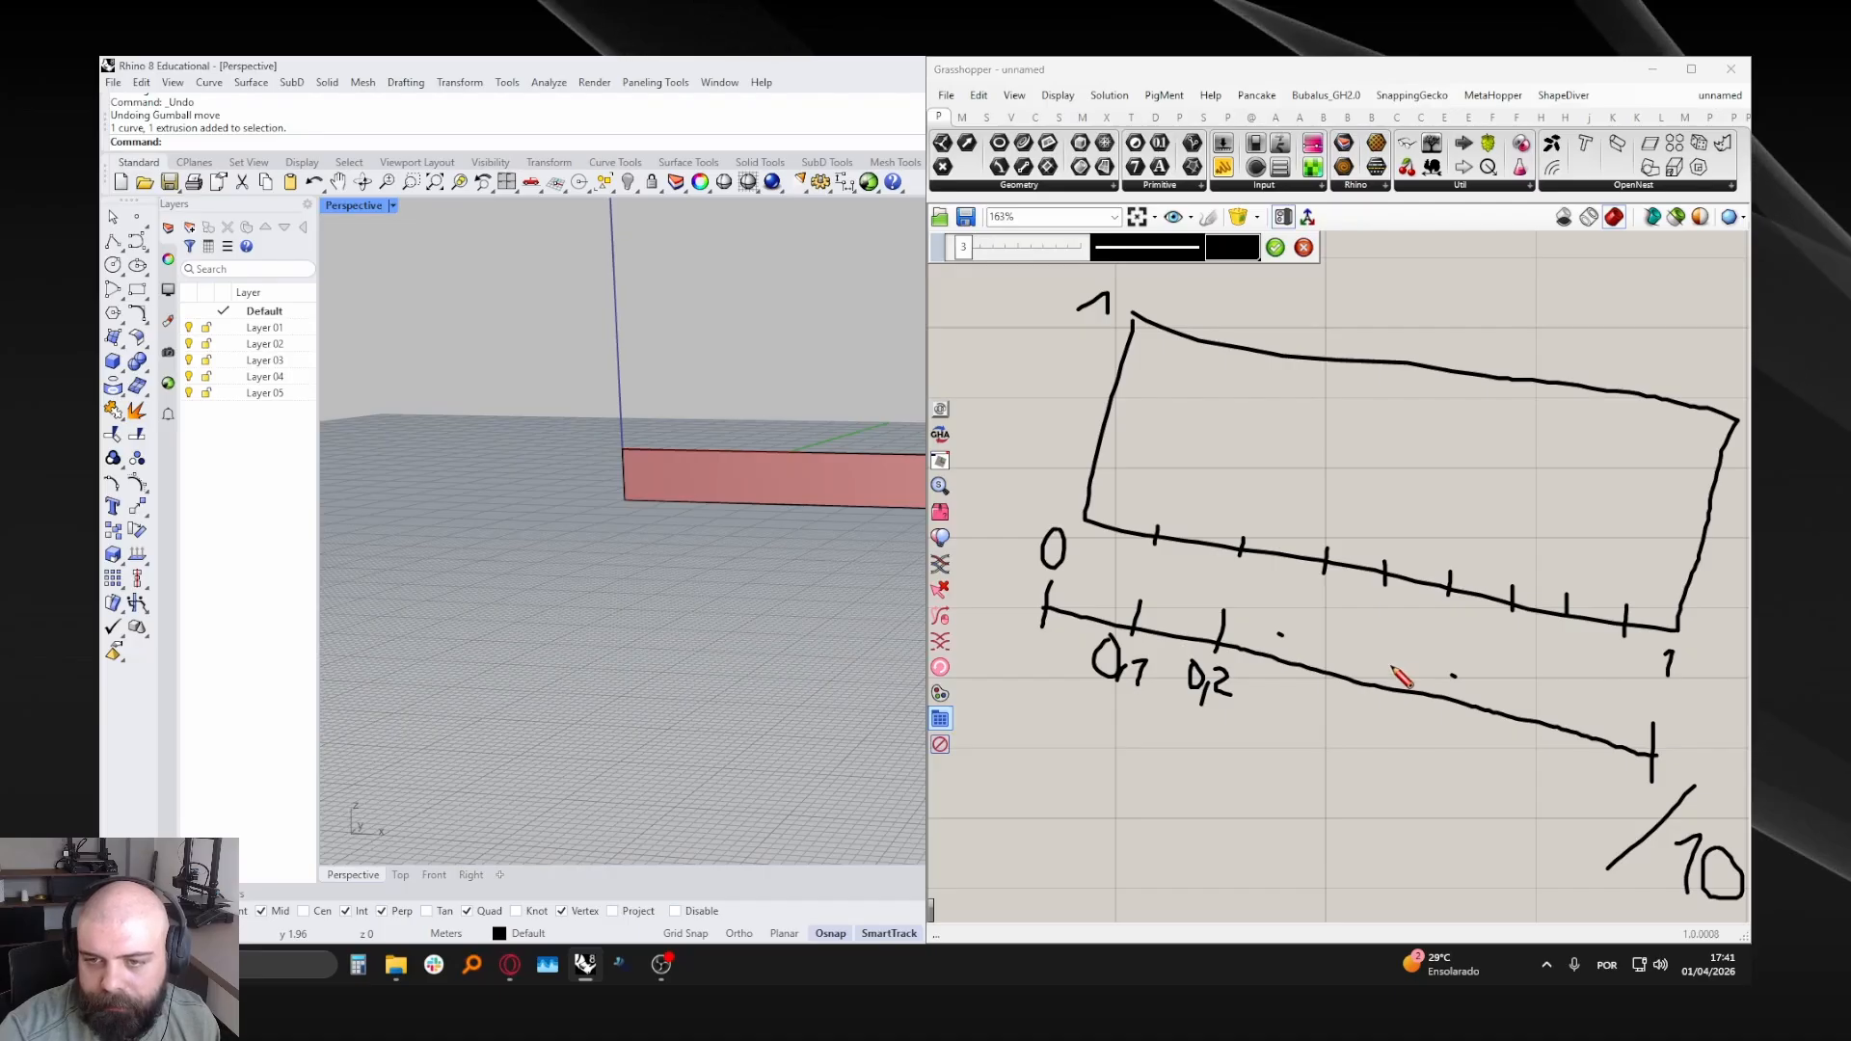
- Sketch a second divided line alongside the rectangle's left edge, with ticks and a /10 label at its lower end
{"action": "scroll", "coordinate": [1400, 678], "scroll_direction": "down", "scroll_amount": 2}
{"action": "left_click_drag", "start_coordinate": [1073, 554], "coordinate": [1127, 414]}
{"action": "scroll", "coordinate": [1134, 420], "scroll_direction": "up", "scroll_amount": 2}
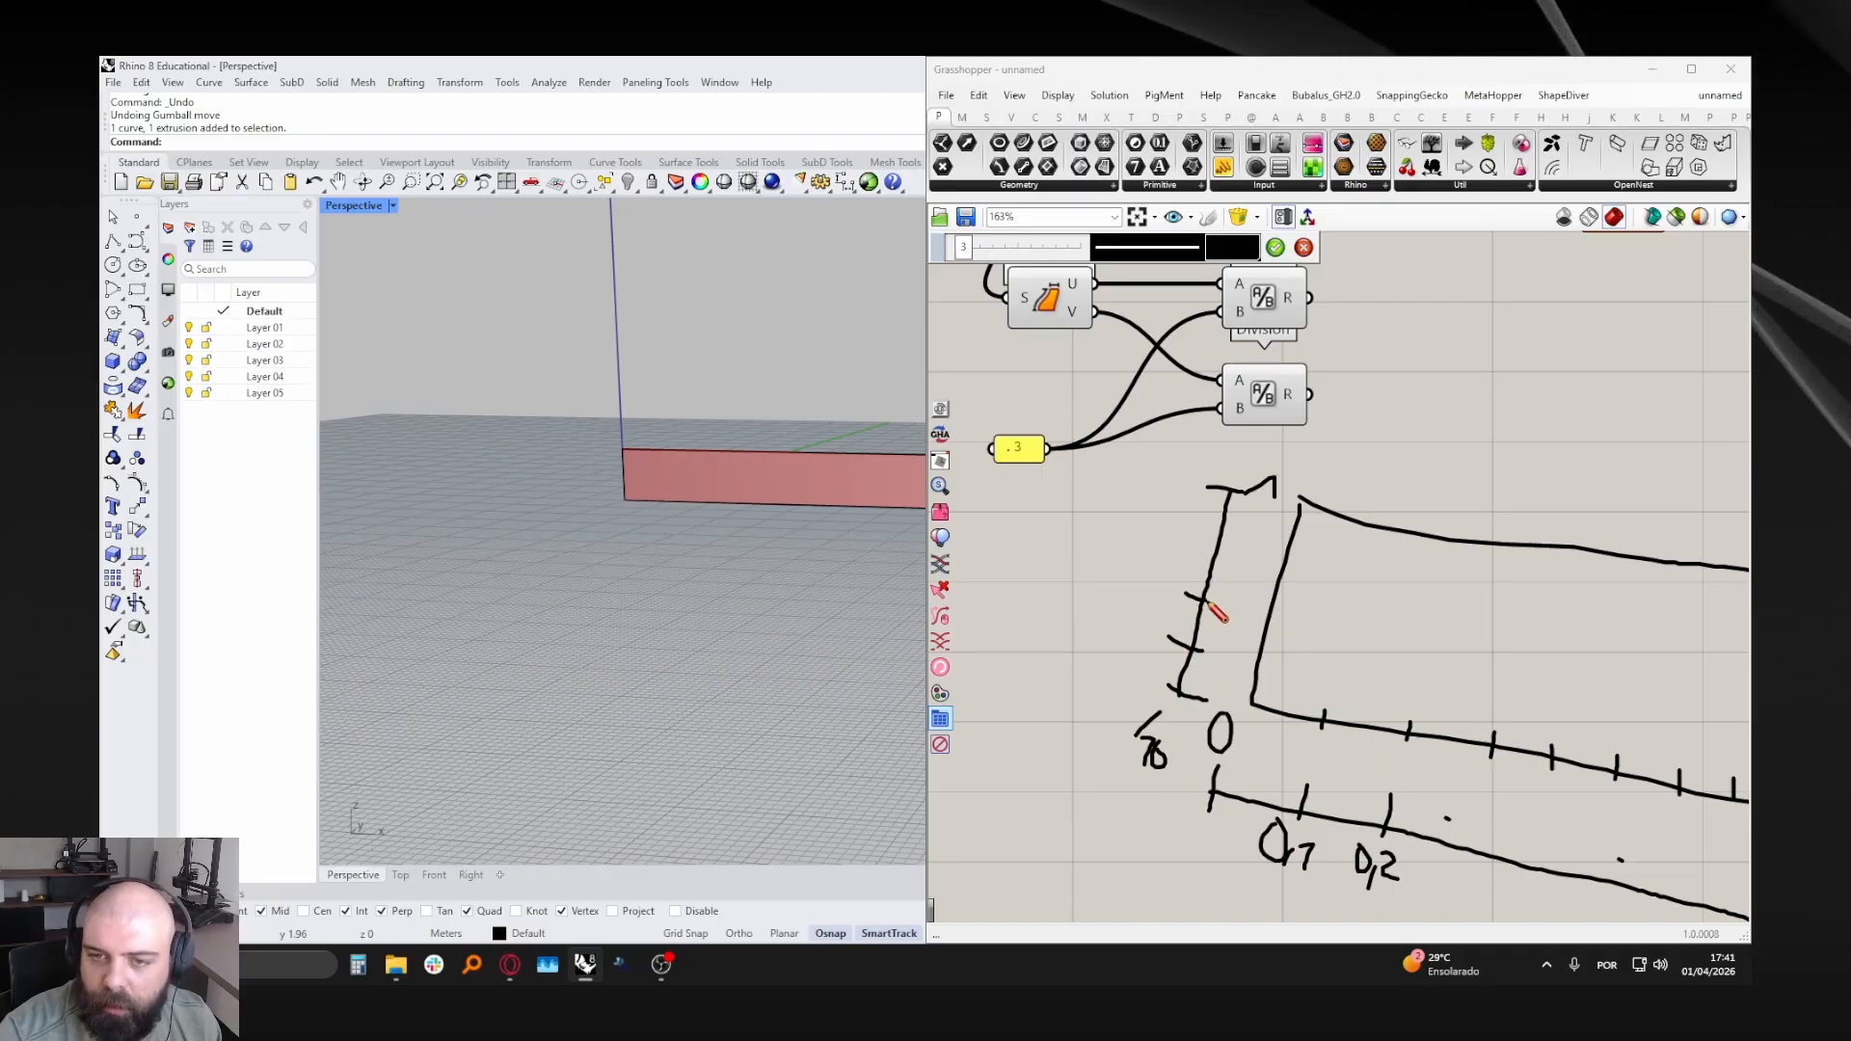
{"action": "scroll", "coordinate": [1159, 554], "scroll_direction": "down", "scroll_amount": 4}
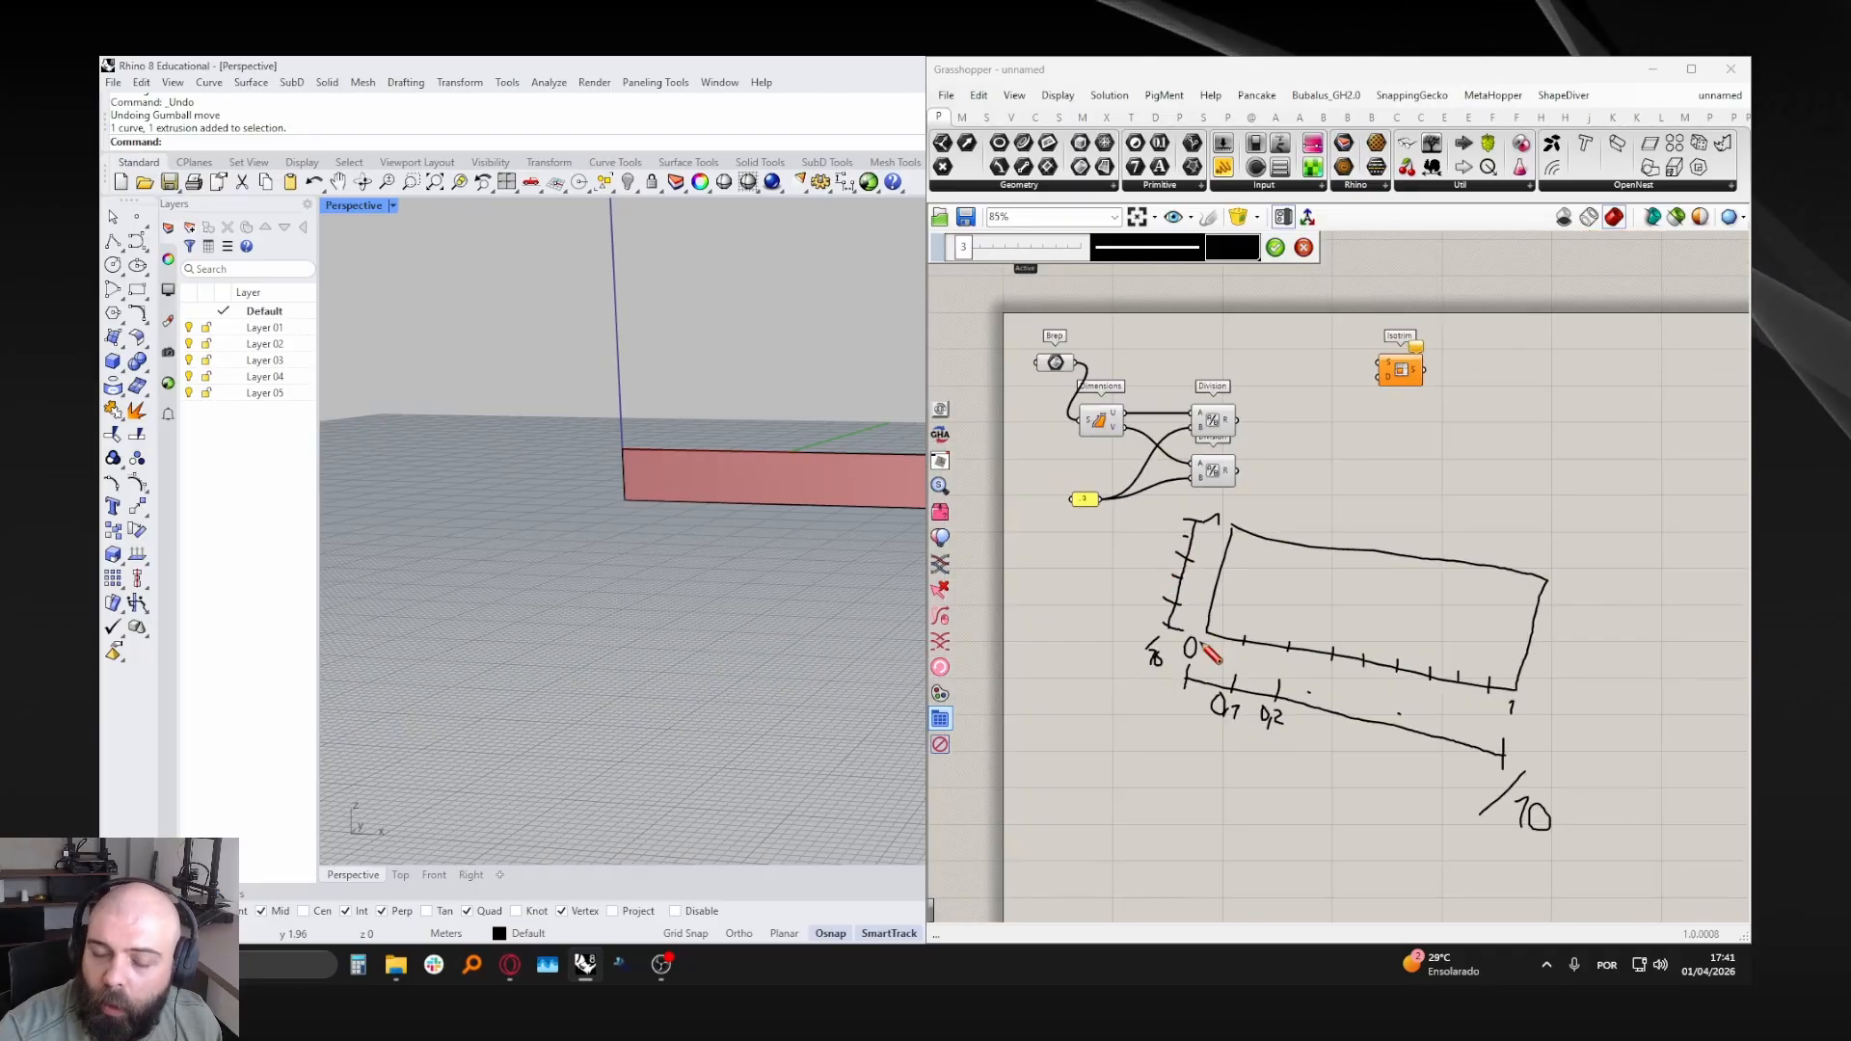
{"action": "scroll", "coordinate": [1554, 682], "scroll_direction": "up", "scroll_amount": 1}
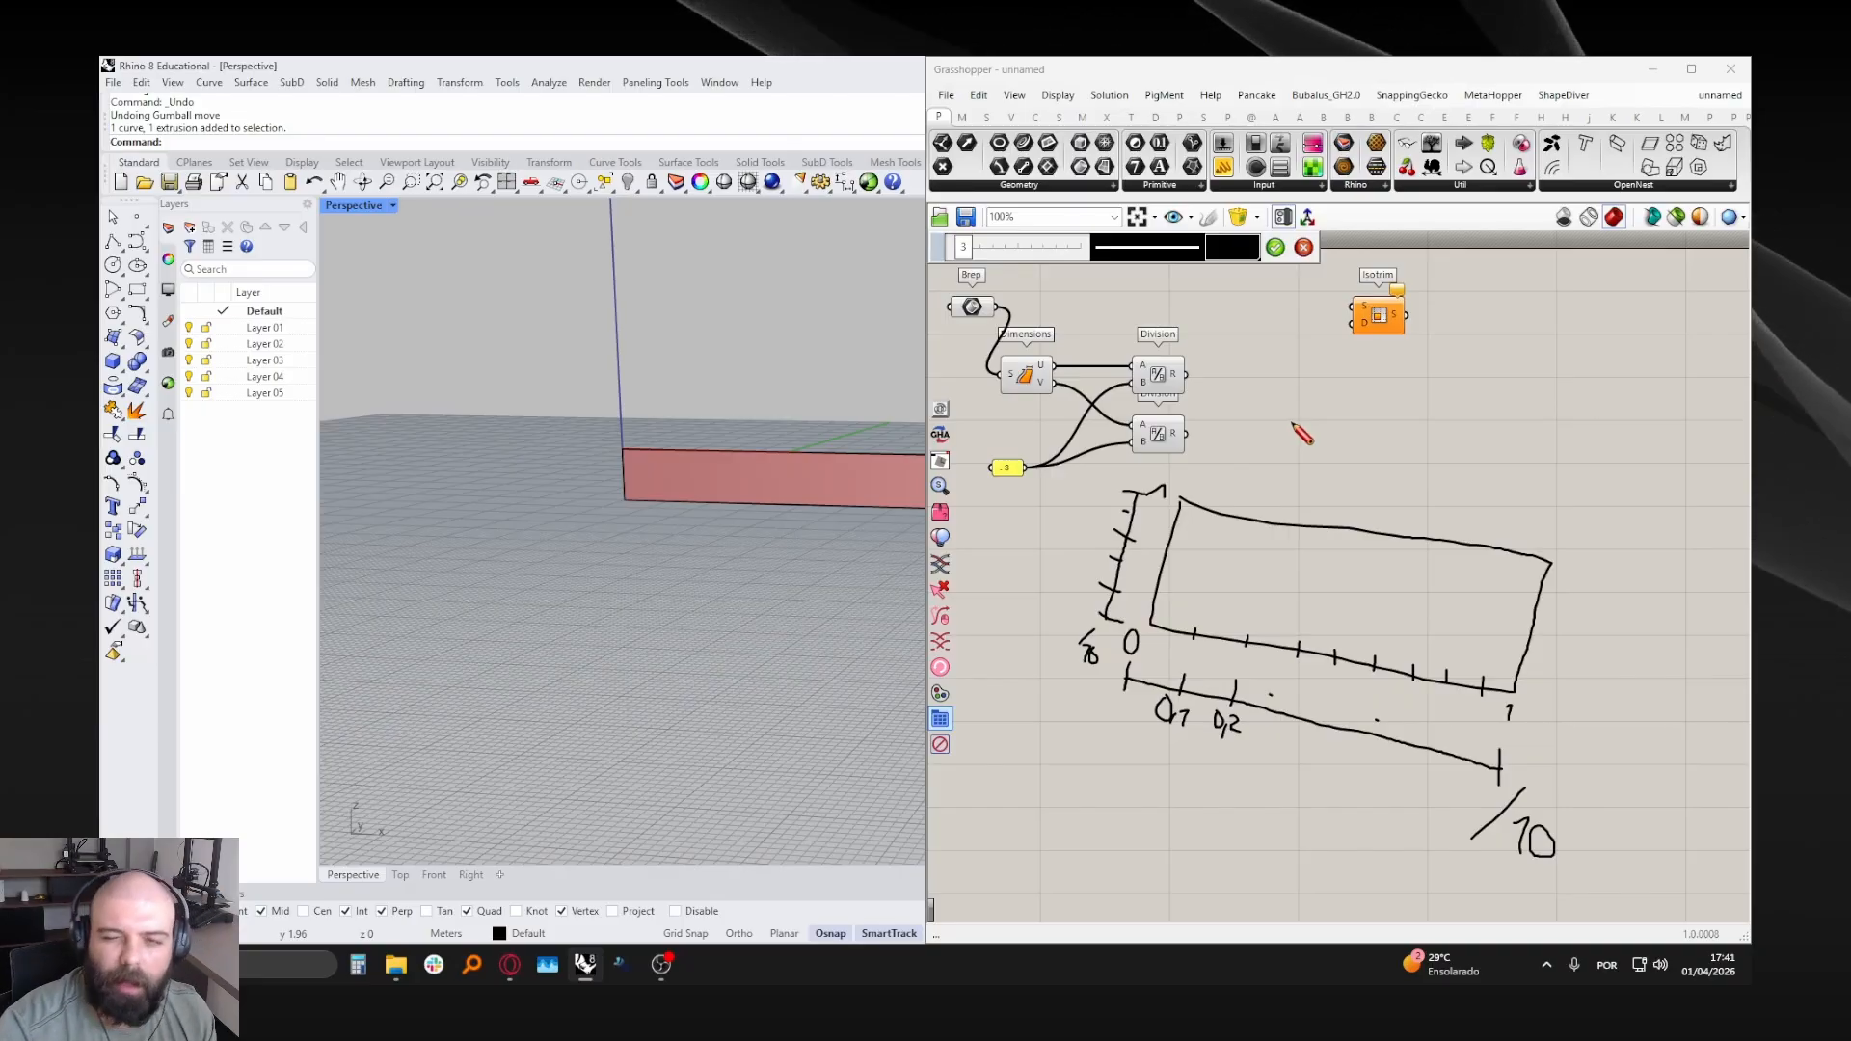
- Finish the sketch and place a Divide Domain² component between the two Division components and Isotrim
{"action": "left_click", "coordinate": [1270, 250]}
{"action": "right_click_drag", "start_coordinate": [1248, 324], "coordinate": [1267, 440]}
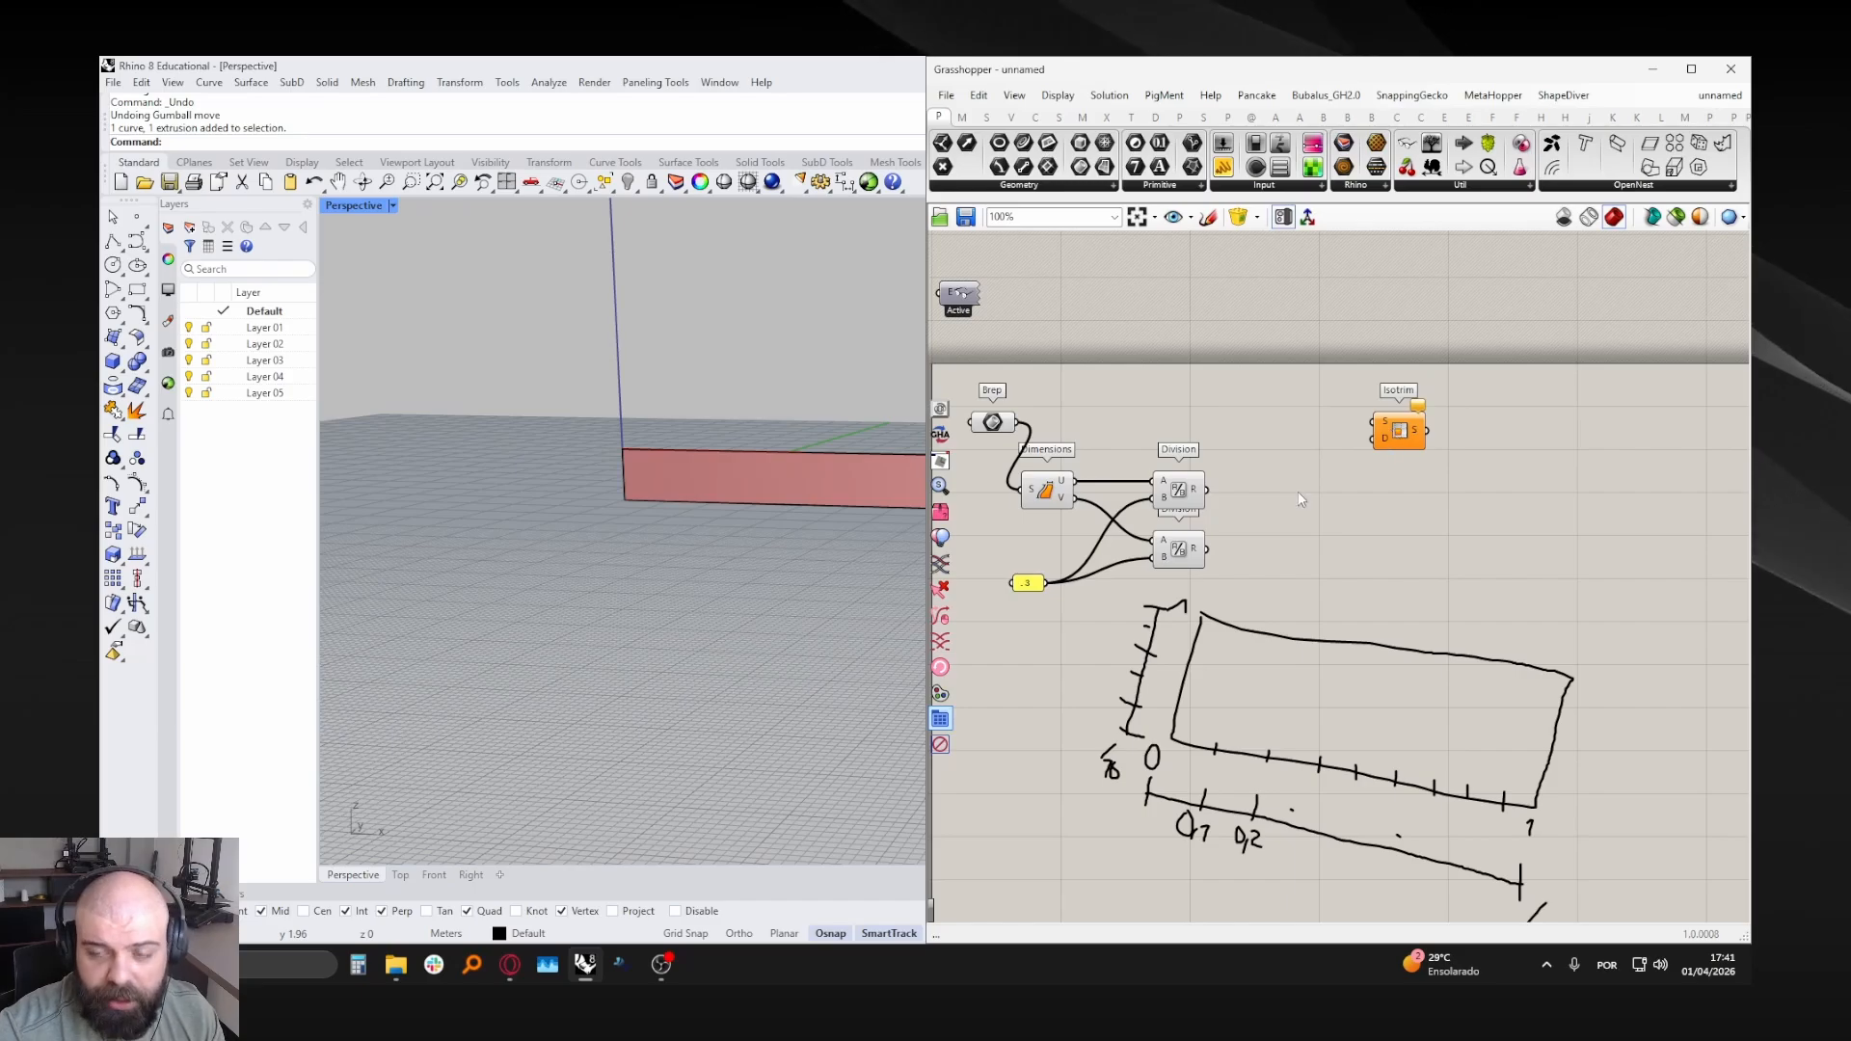
{"action": "scroll", "coordinate": [1182, 304], "scroll_direction": "down", "scroll_amount": 2}
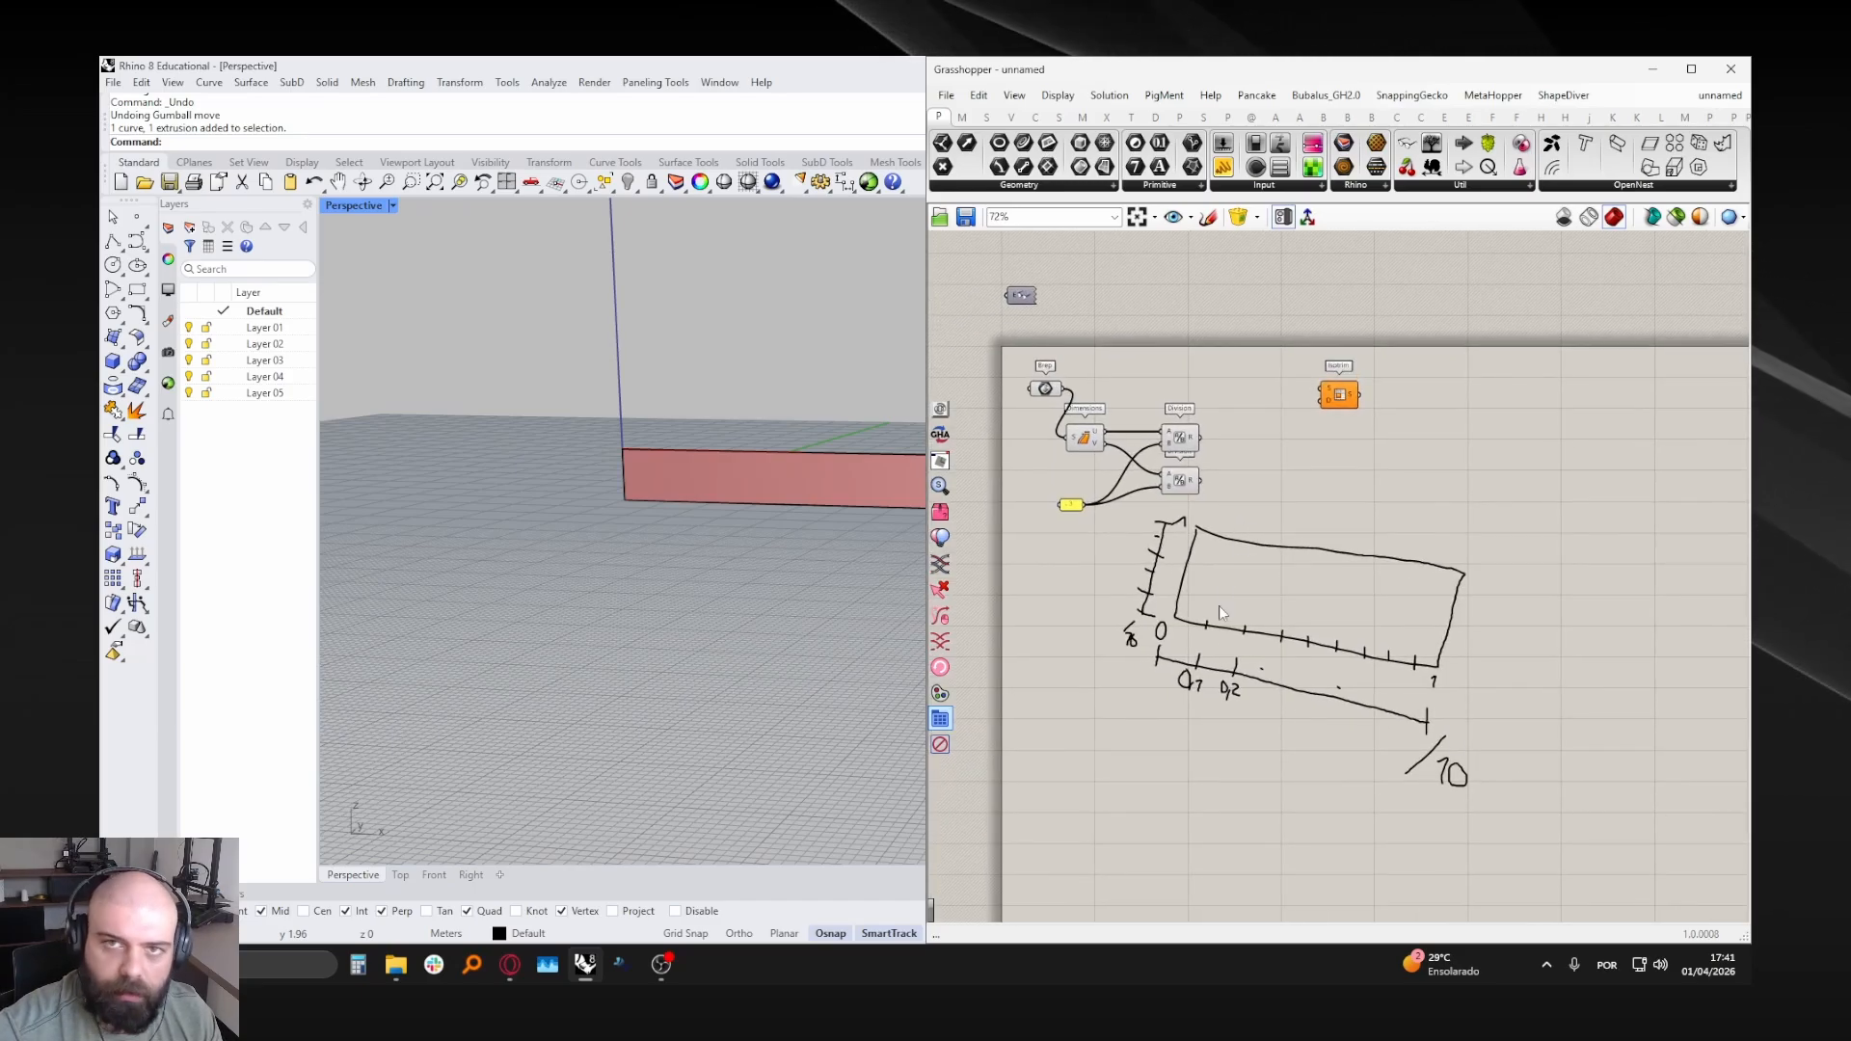
{"action": "scroll", "coordinate": [1254, 491], "scroll_direction": "up", "scroll_amount": 3}
{"action": "double_click", "coordinate": [1247, 477]}
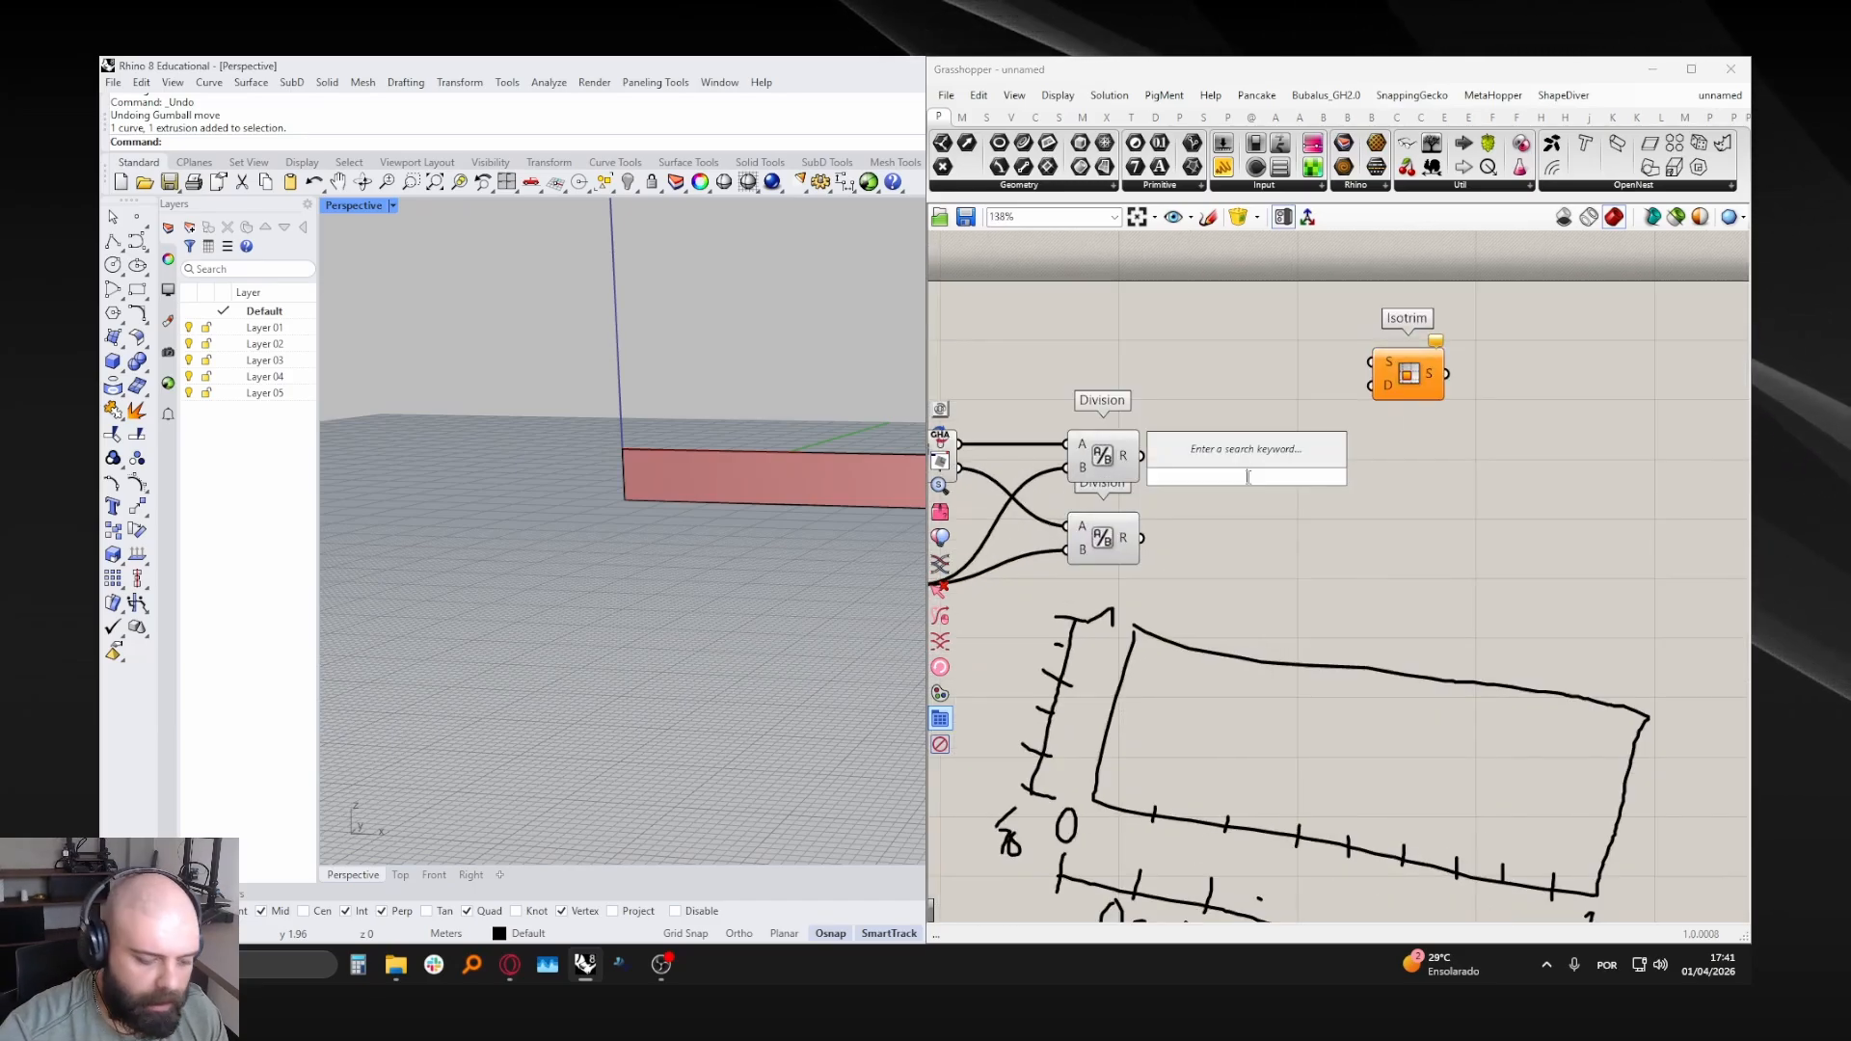
{"action": "type", "text": "DIVID DOMAIN"}
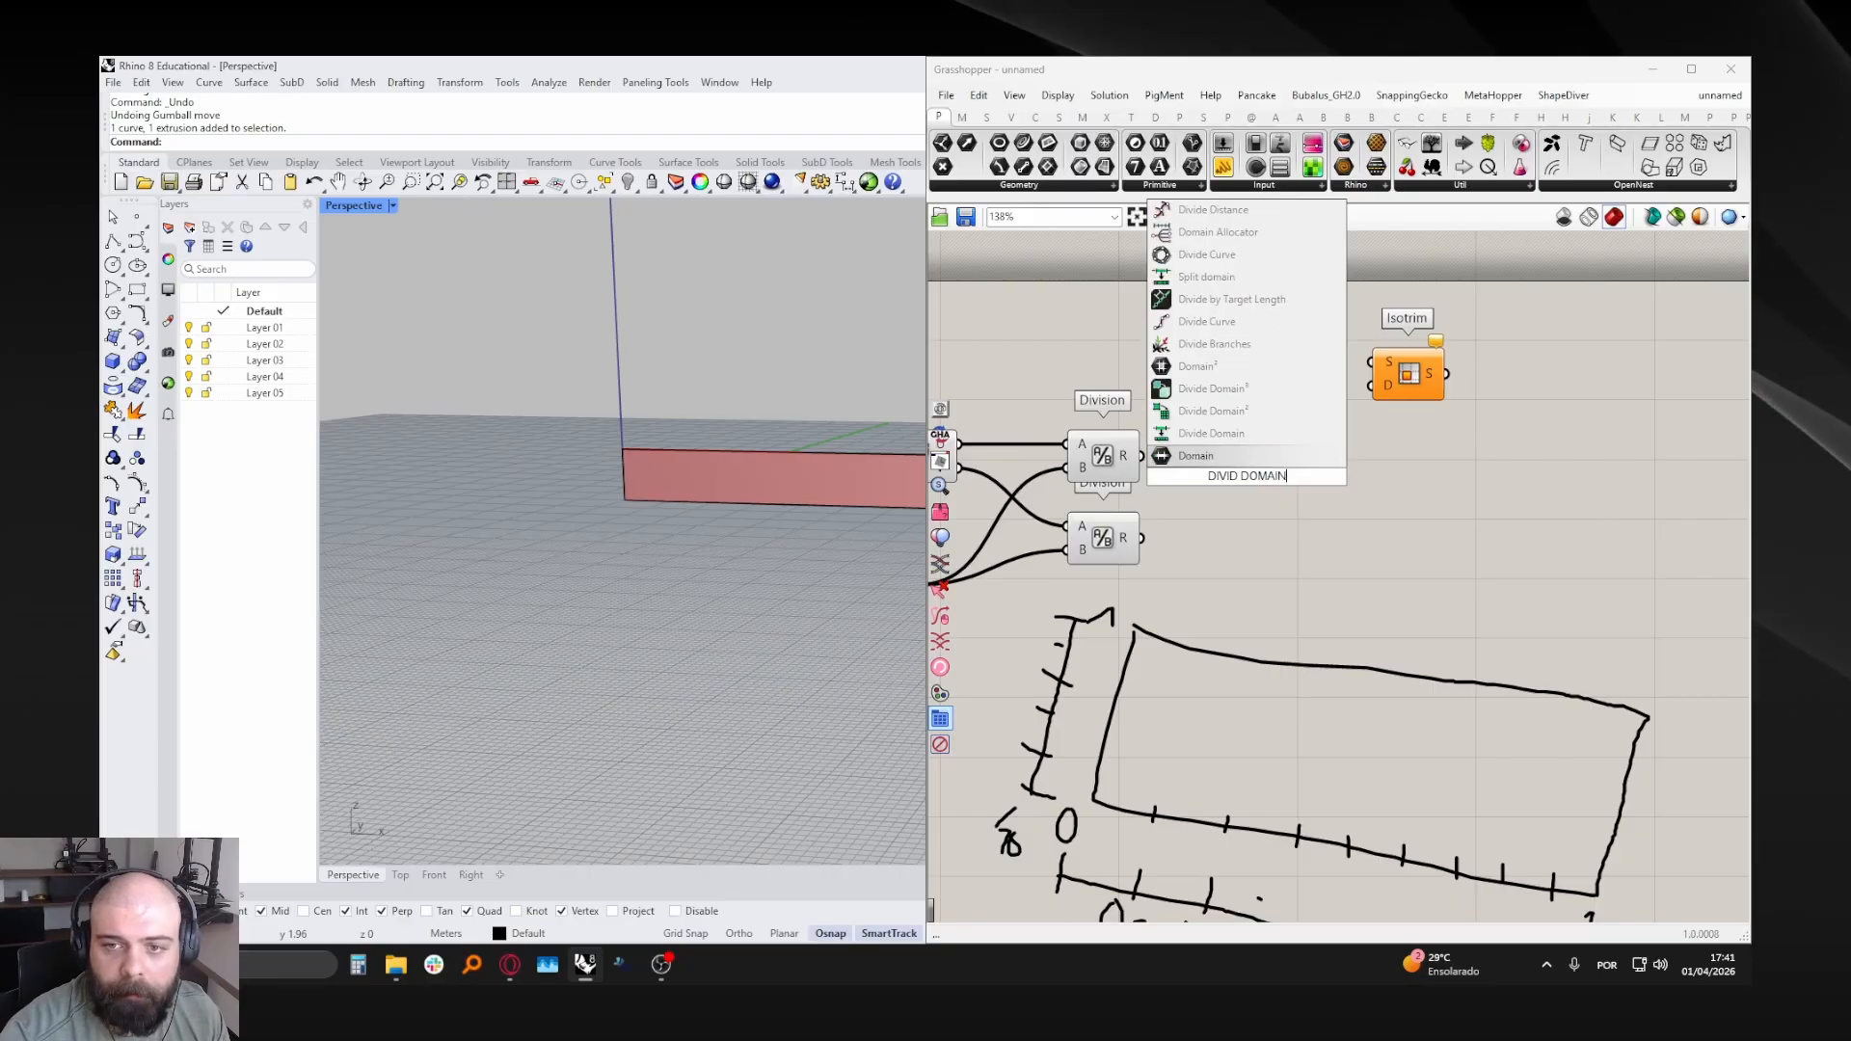
{"action": "left_click", "coordinate": [1246, 412]}
{"action": "left_click_drag", "start_coordinate": [1239, 487], "coordinate": [1301, 501]}
{"action": "scroll", "coordinate": [1369, 473], "scroll_direction": "down", "scroll_amount": 2}
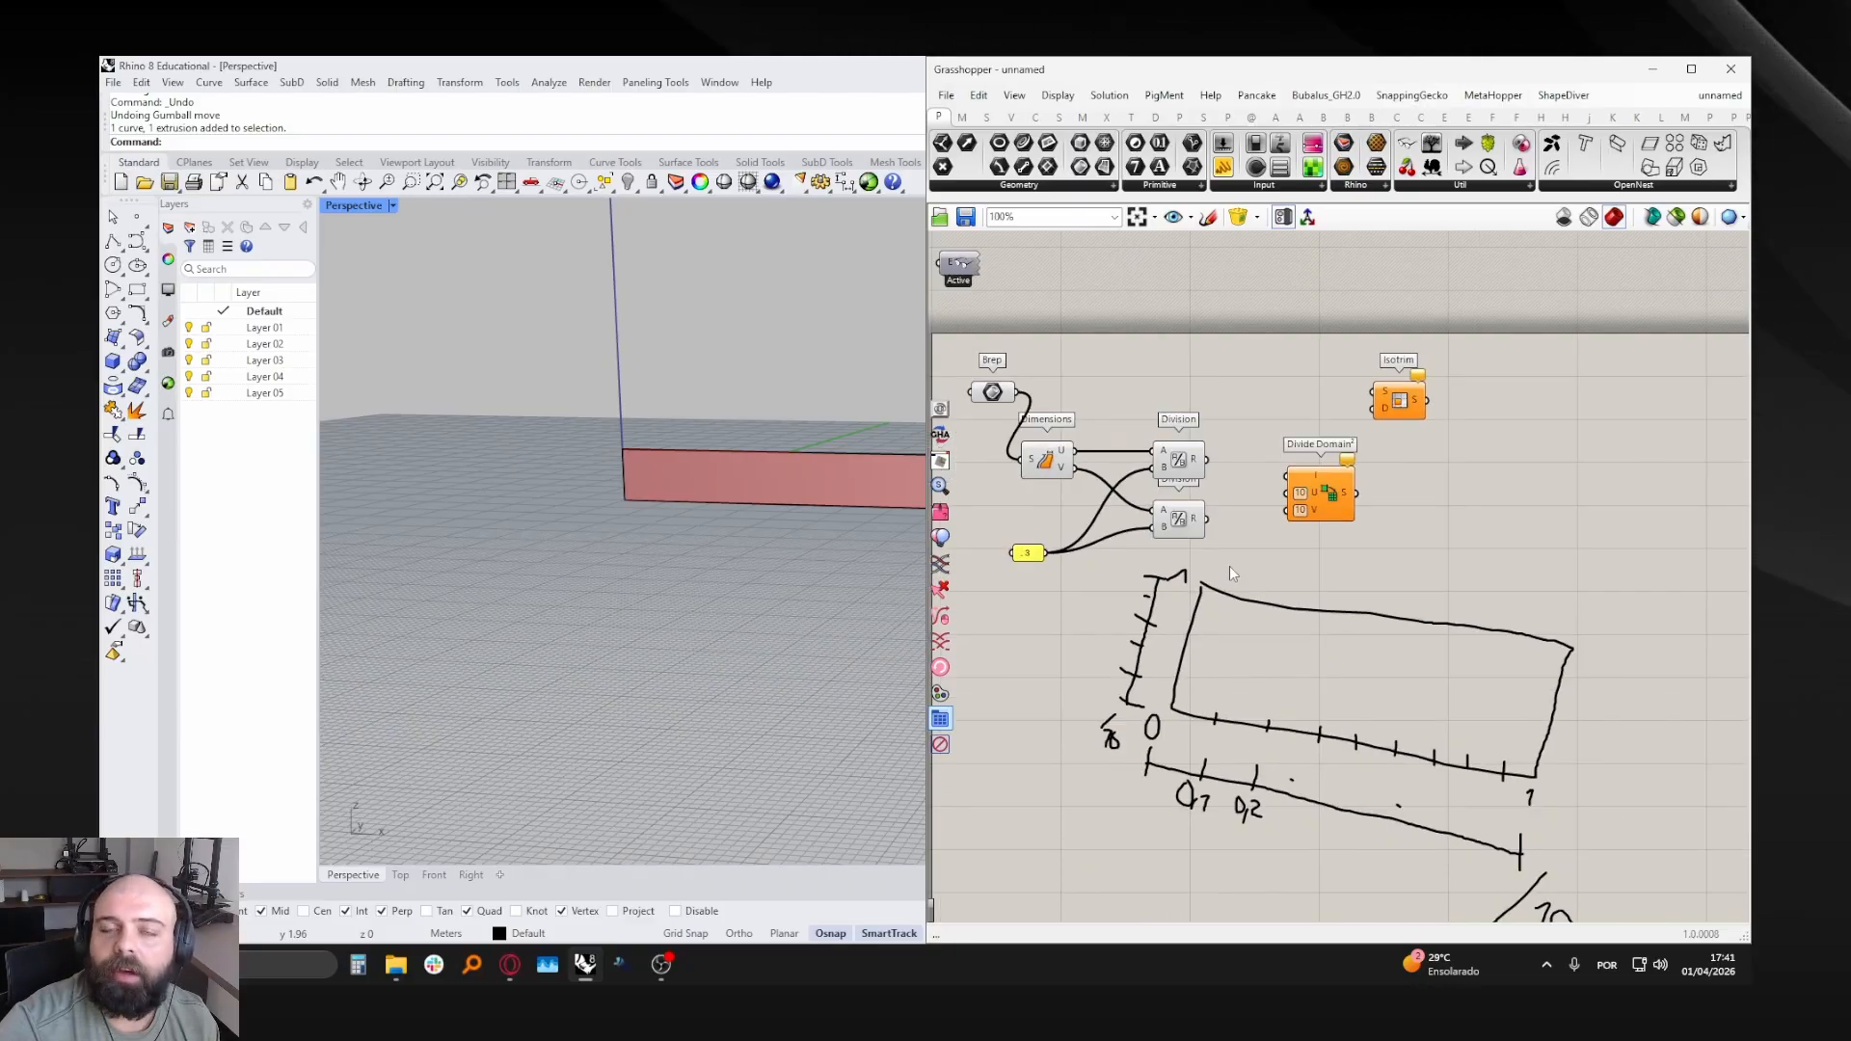
{"action": "scroll", "coordinate": [1235, 363], "scroll_direction": "up", "scroll_amount": 3}
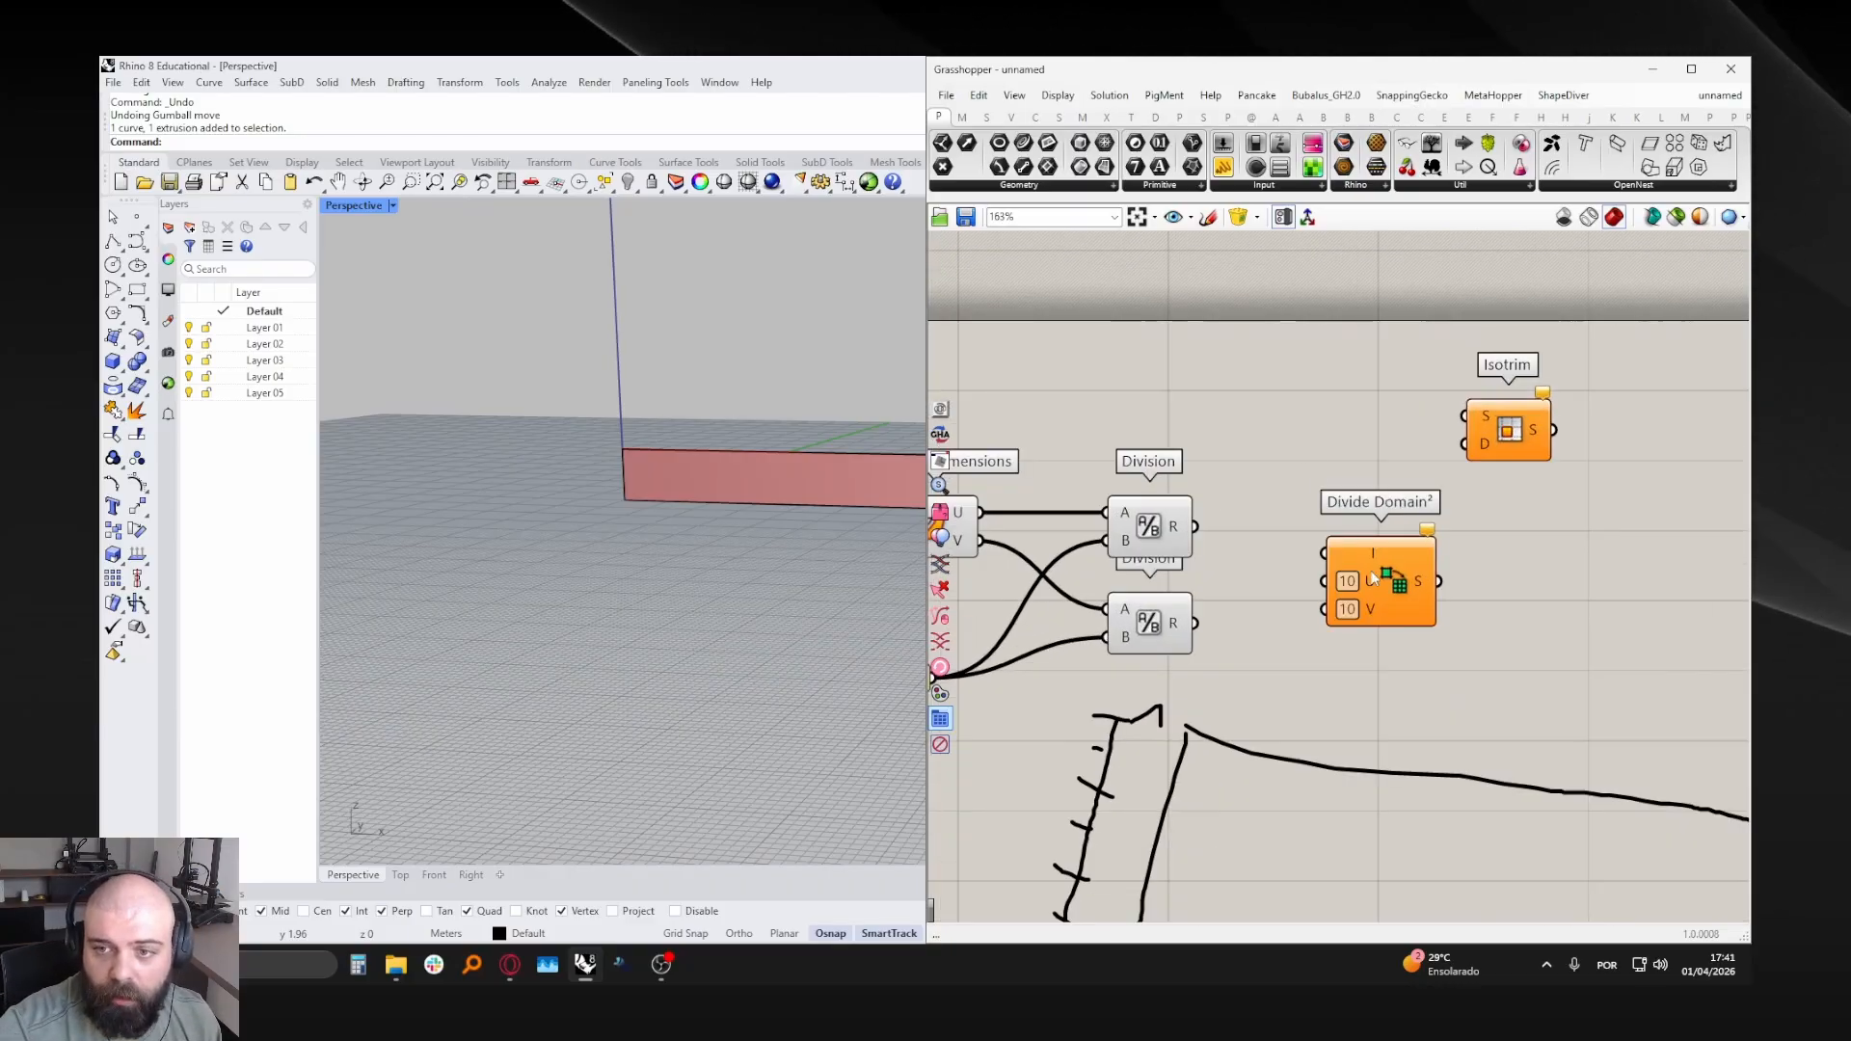
{"action": "left_click_drag", "start_coordinate": [1374, 578], "coordinate": [1324, 482]}
{"action": "scroll", "coordinate": [1362, 525], "scroll_direction": "down", "scroll_amount": 3}
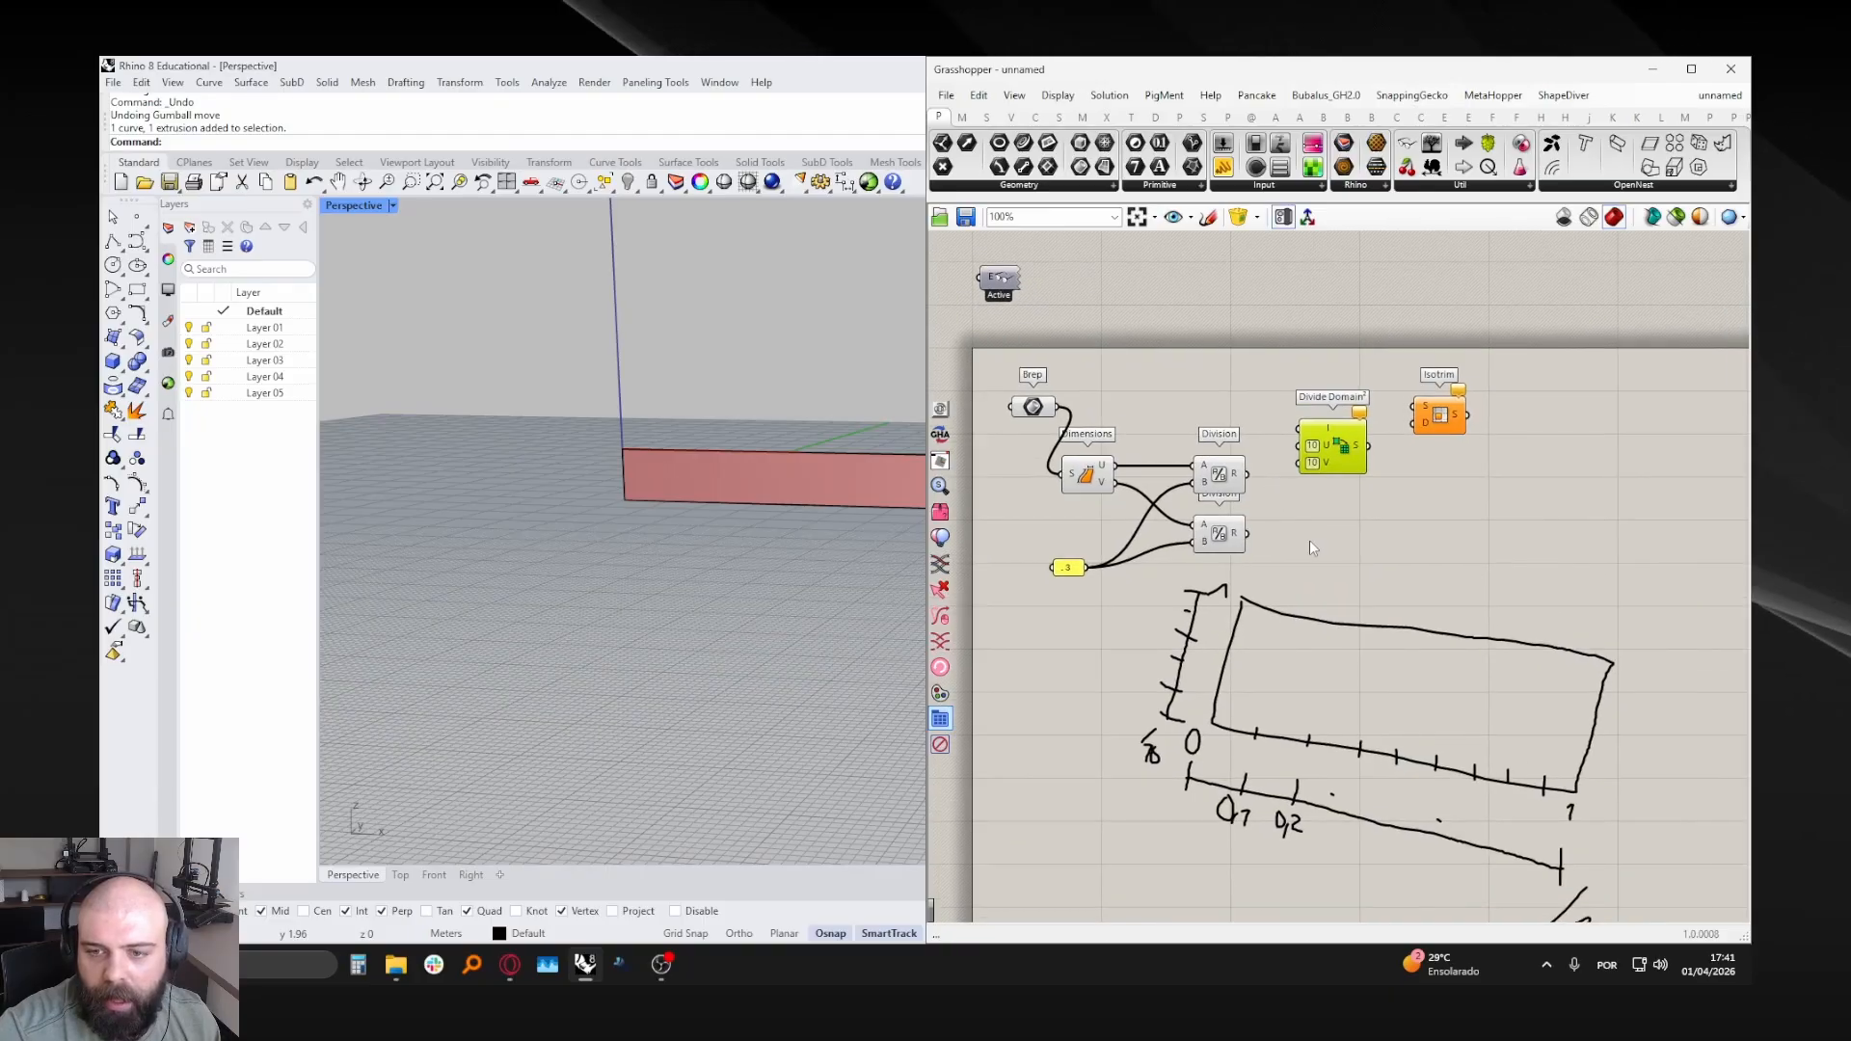
- Move the .3 panel up beneath Dimensions and connect the Brep to the base domain input of Divide Domain²
{"action": "mouse_move", "coordinate": [1154, 584]}
{"action": "left_mouse_down"}
{"action": "mouse_move", "coordinate": [1639, 921]}
{"action": "mouse_move", "coordinate": [1635, 904]}
{"action": "left_mouse_up"}
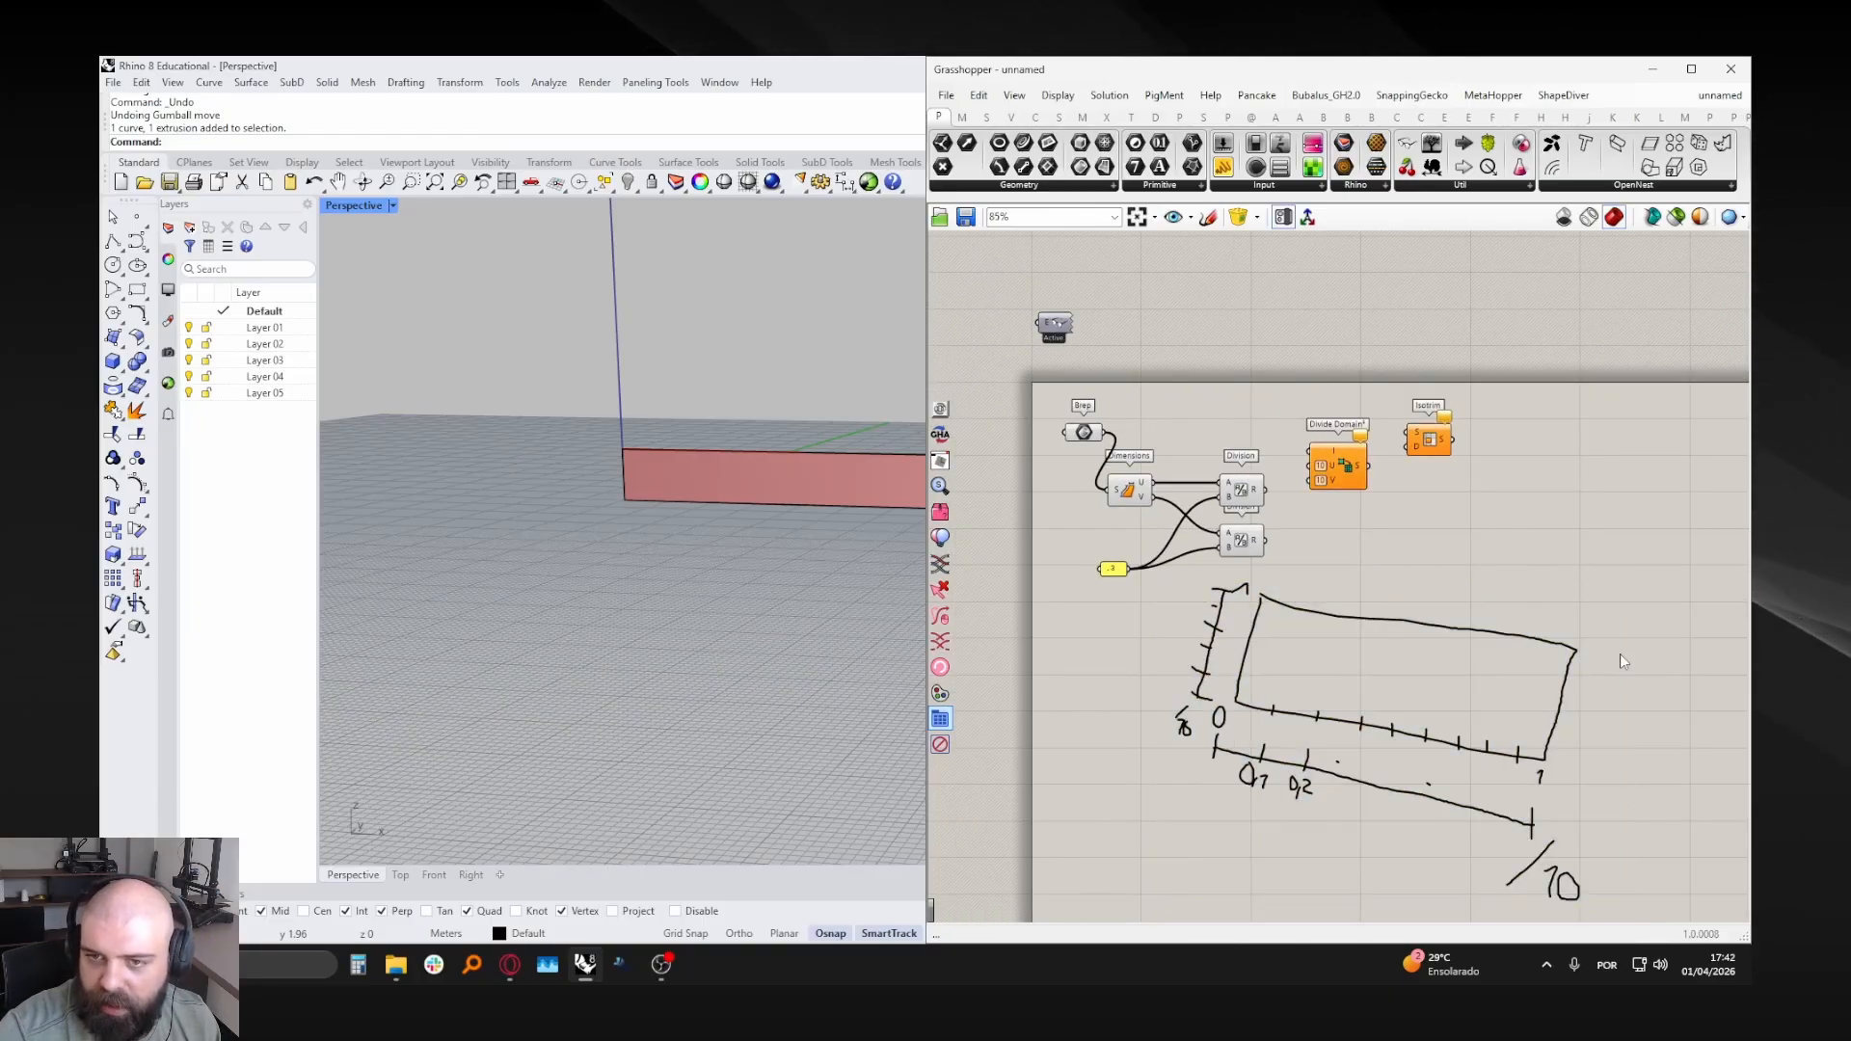
{"action": "scroll", "coordinate": [1304, 446], "scroll_direction": "up", "scroll_amount": 5}
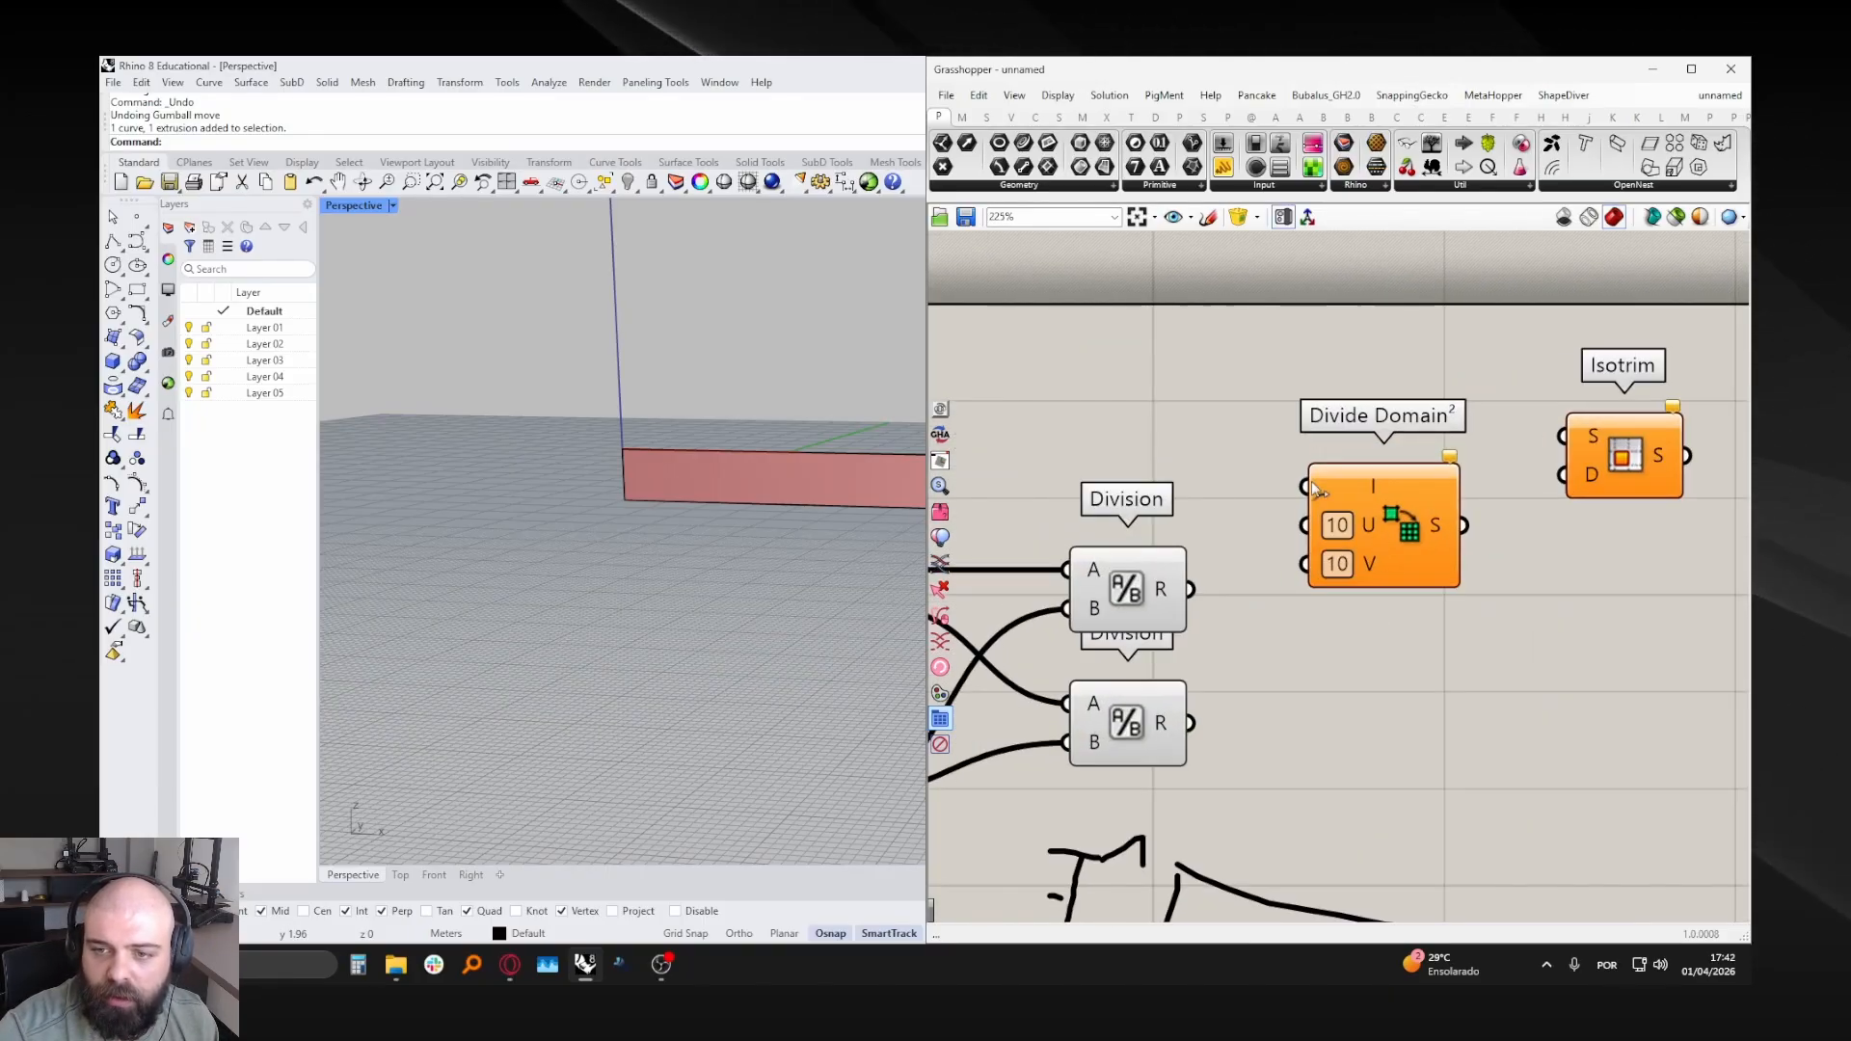
{"action": "scroll", "coordinate": [1560, 553], "scroll_direction": "down", "scroll_amount": 4}
{"action": "scroll", "coordinate": [1467, 517], "scroll_direction": "up", "scroll_amount": 2}
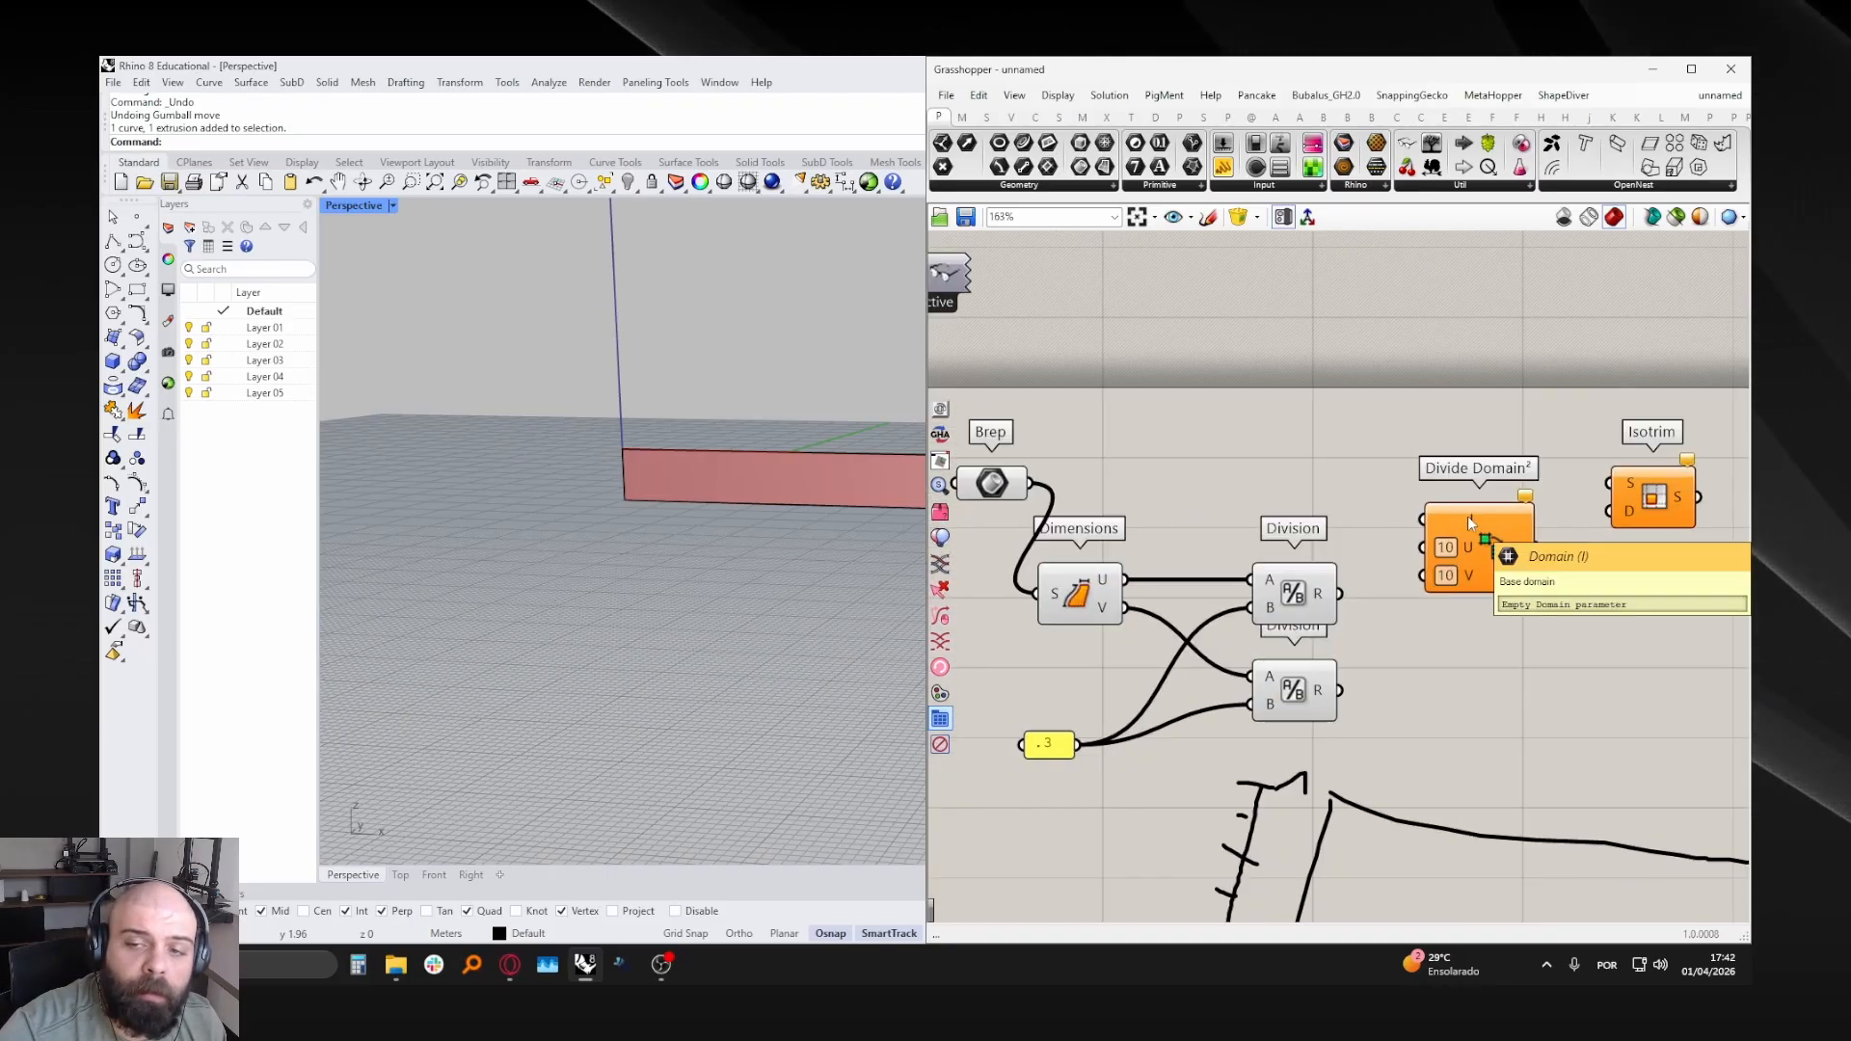
{"action": "left_click_drag", "start_coordinate": [1058, 735], "coordinate": [1060, 664]}
{"action": "left_click", "coordinate": [998, 483]}
{"action": "left_click_drag", "start_coordinate": [1037, 492], "coordinate": [1424, 519]}
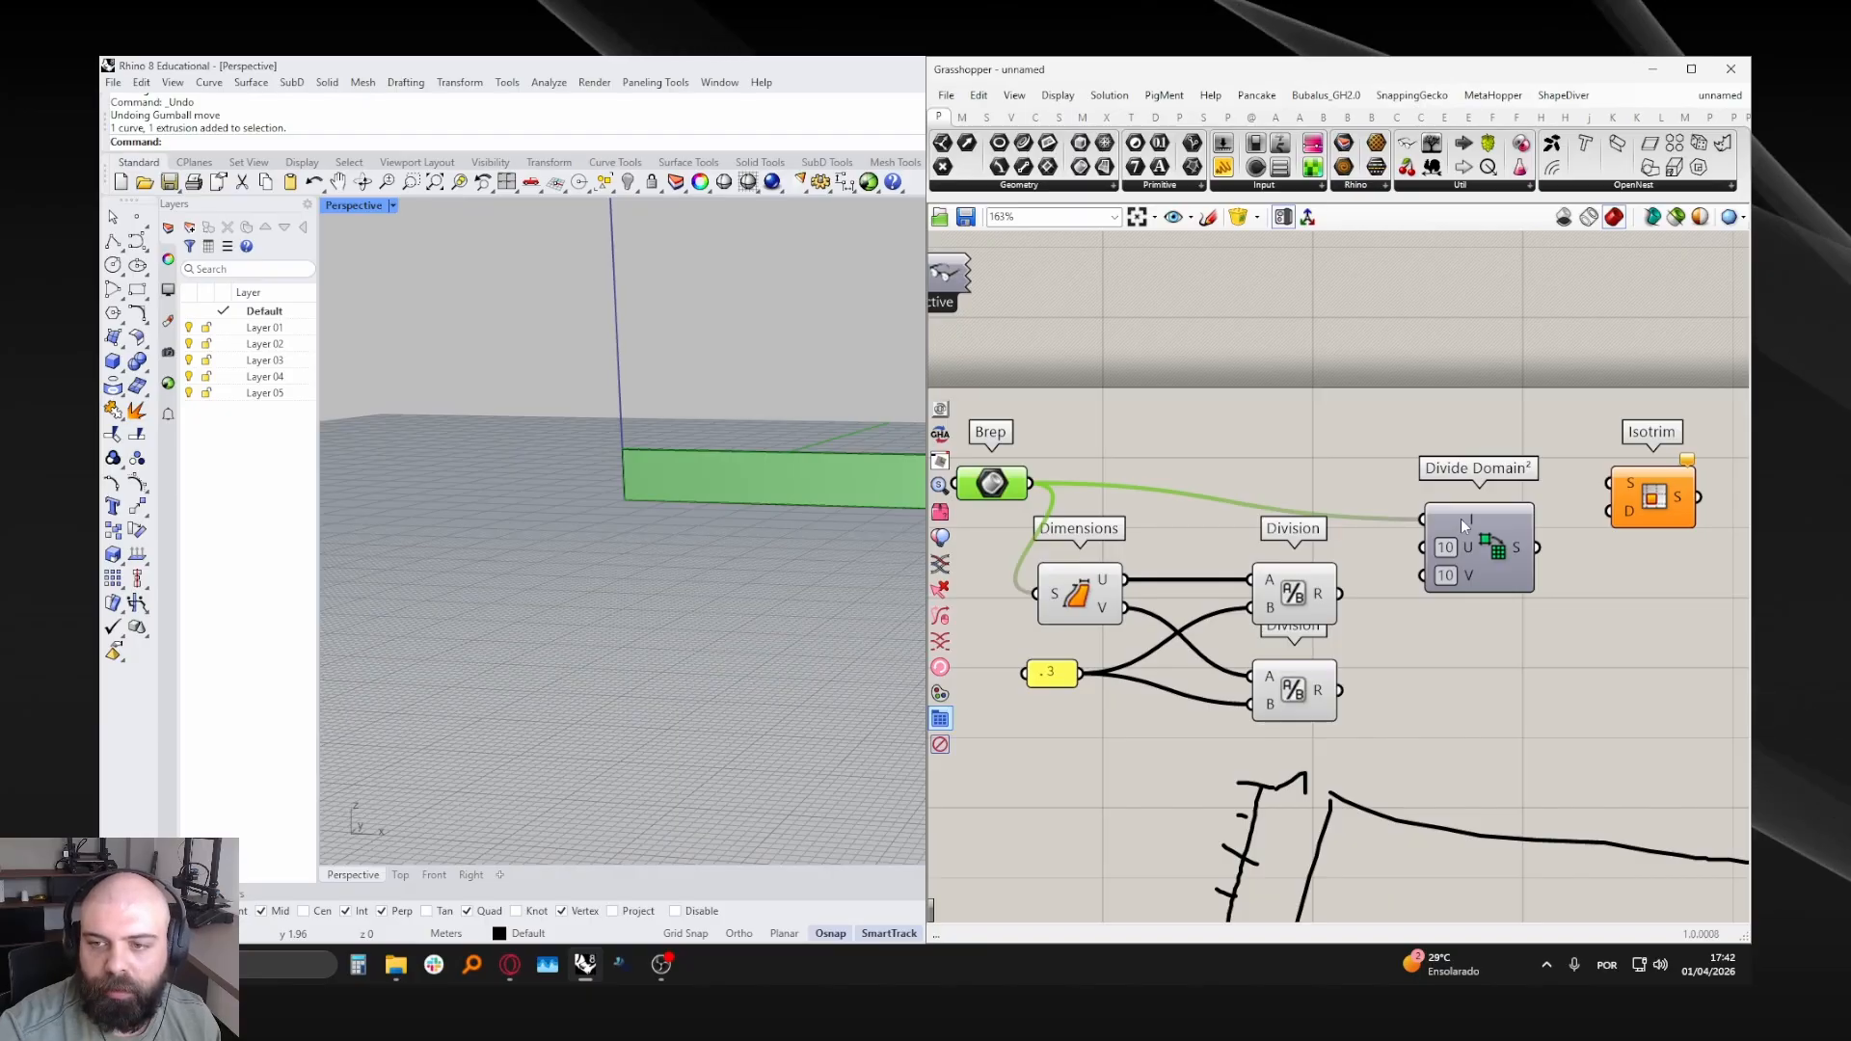
{"action": "mouse_move", "coordinate": [1471, 521]}
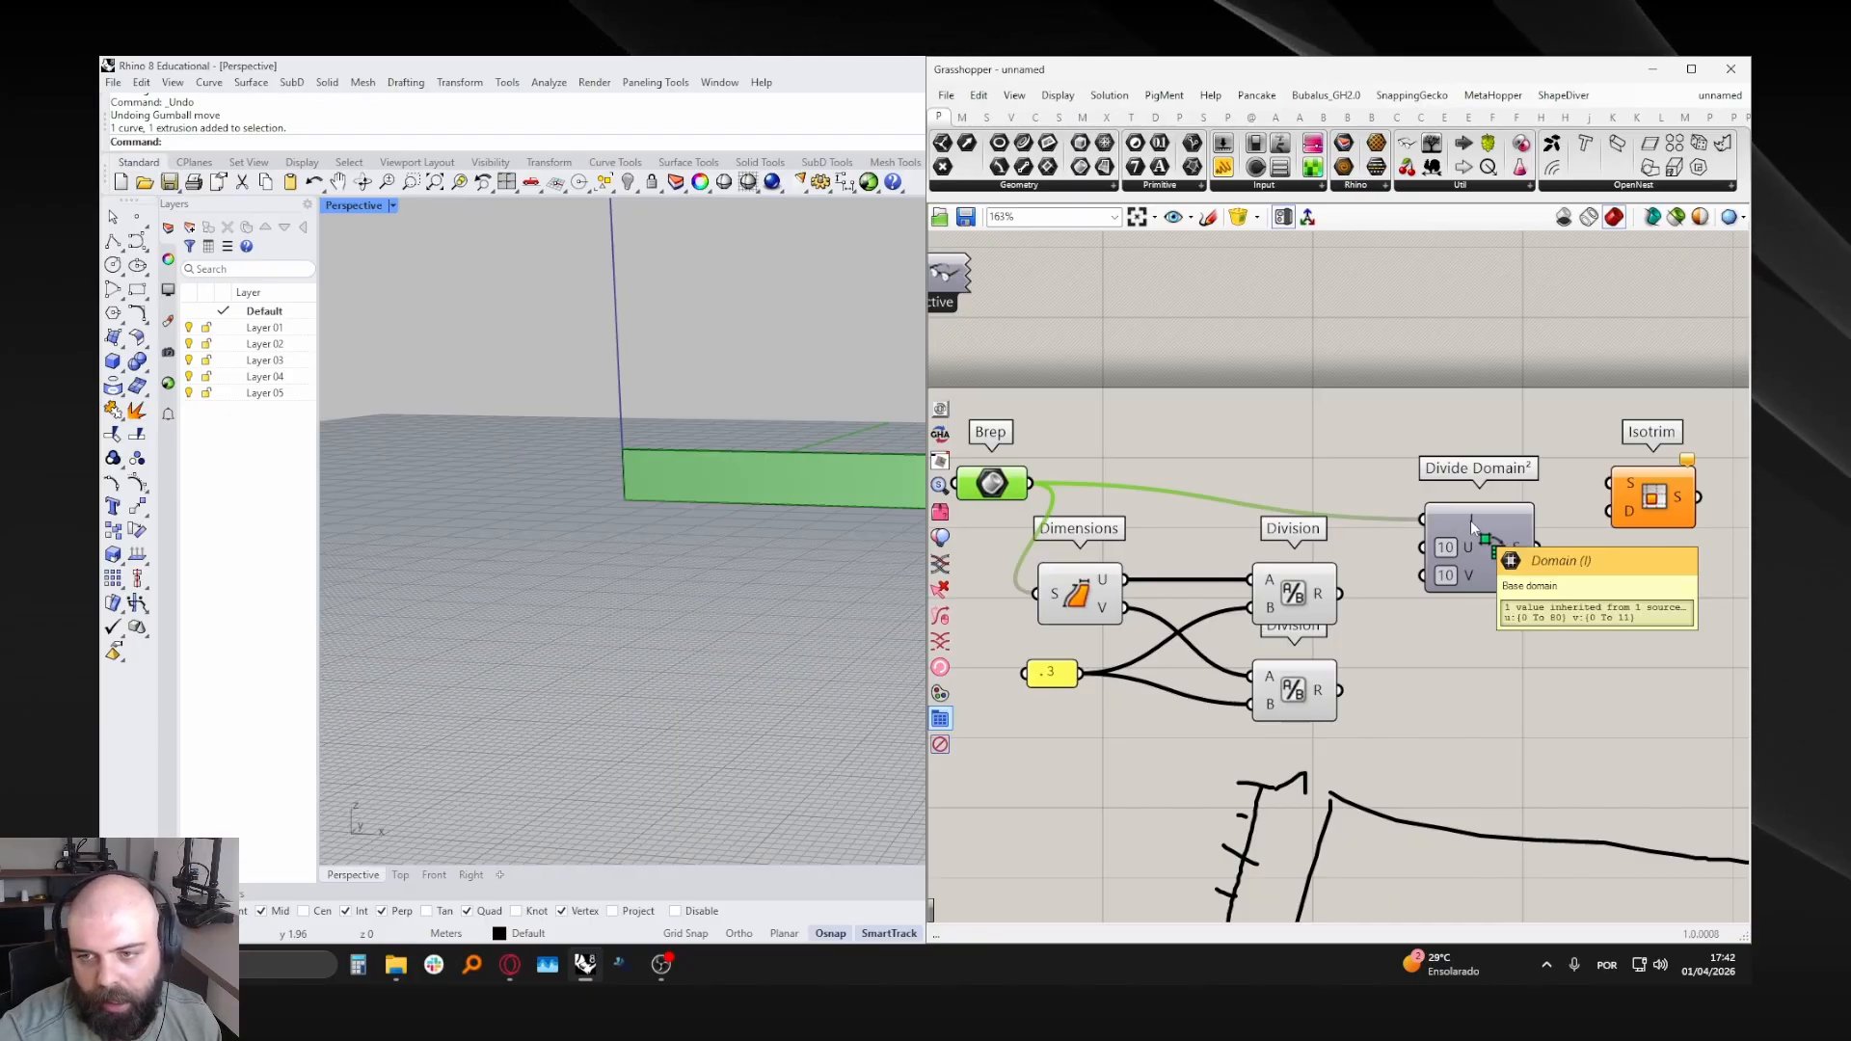
{"action": "mouse_move", "coordinate": [1014, 489]}
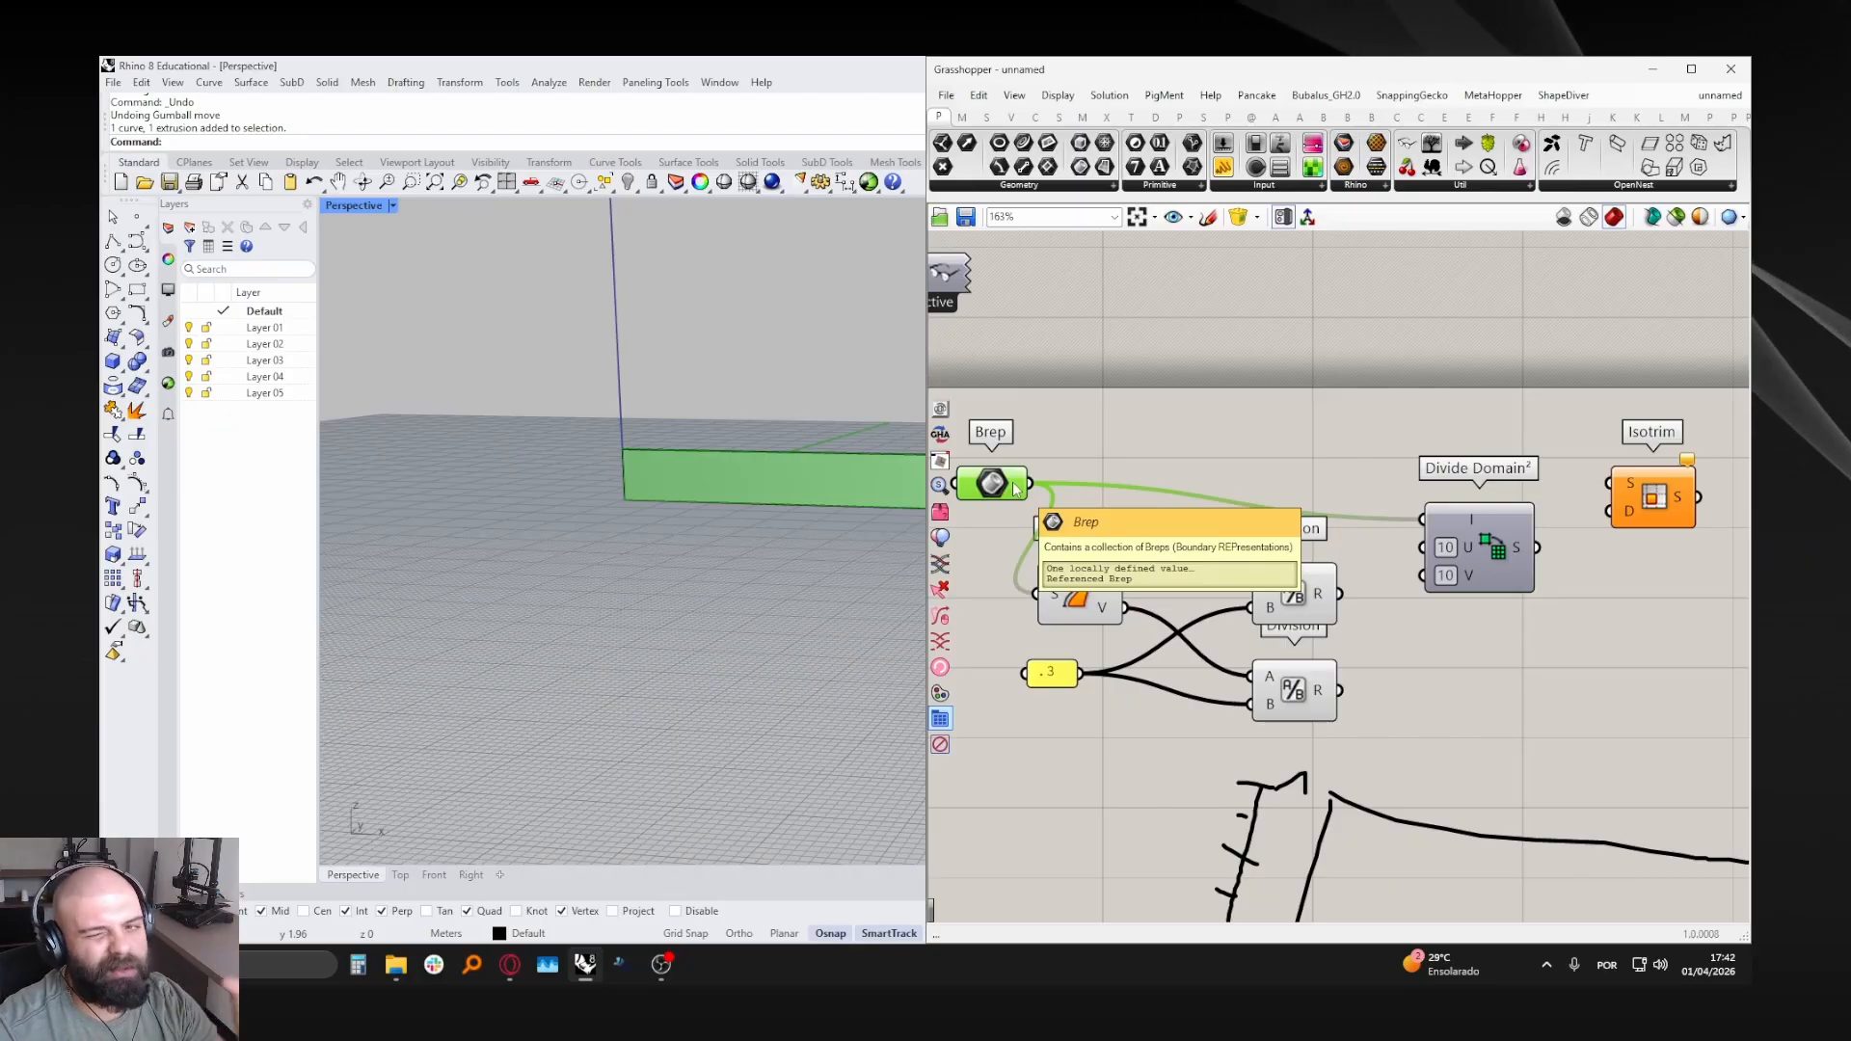
- Connect the upper Division result to the U count of Divide Domain² and the lower Division result to its V count
{"action": "right_click_drag", "start_coordinate": [1361, 468], "coordinate": [1258, 444]}
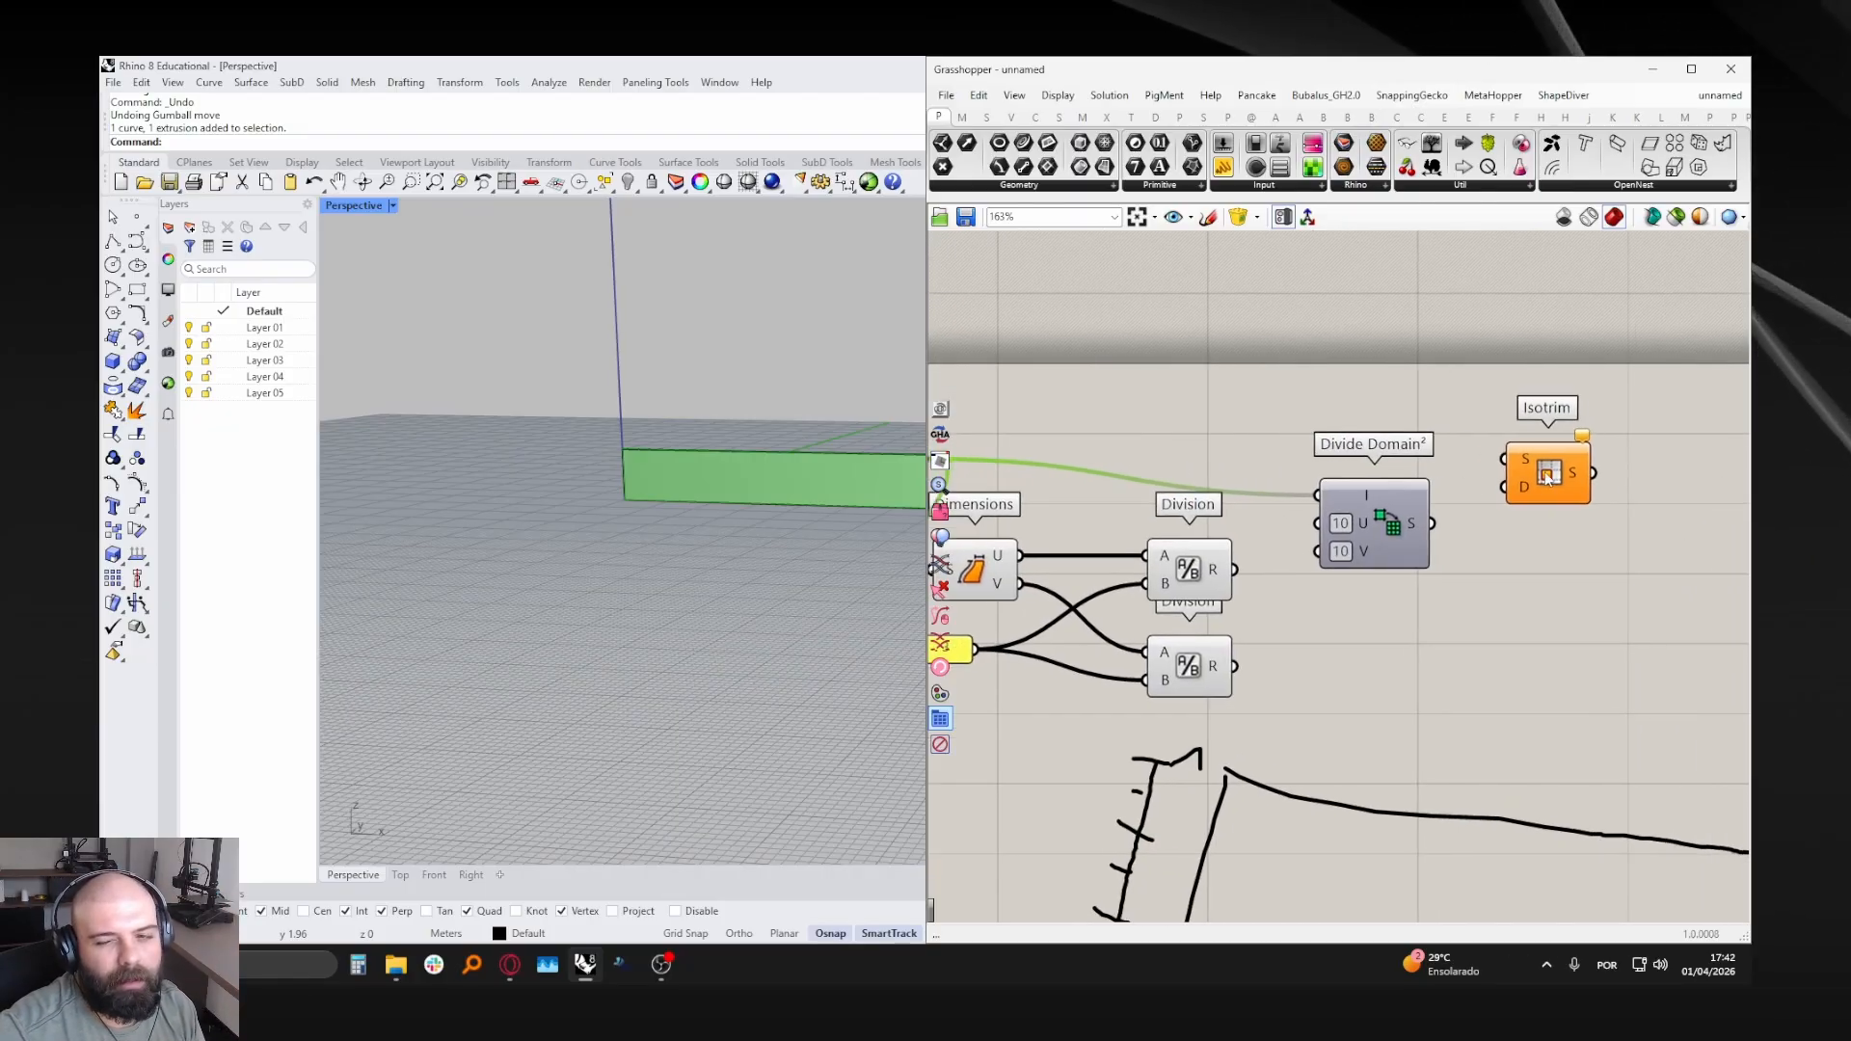
{"action": "left_click_drag", "start_coordinate": [1546, 478], "coordinate": [1555, 440]}
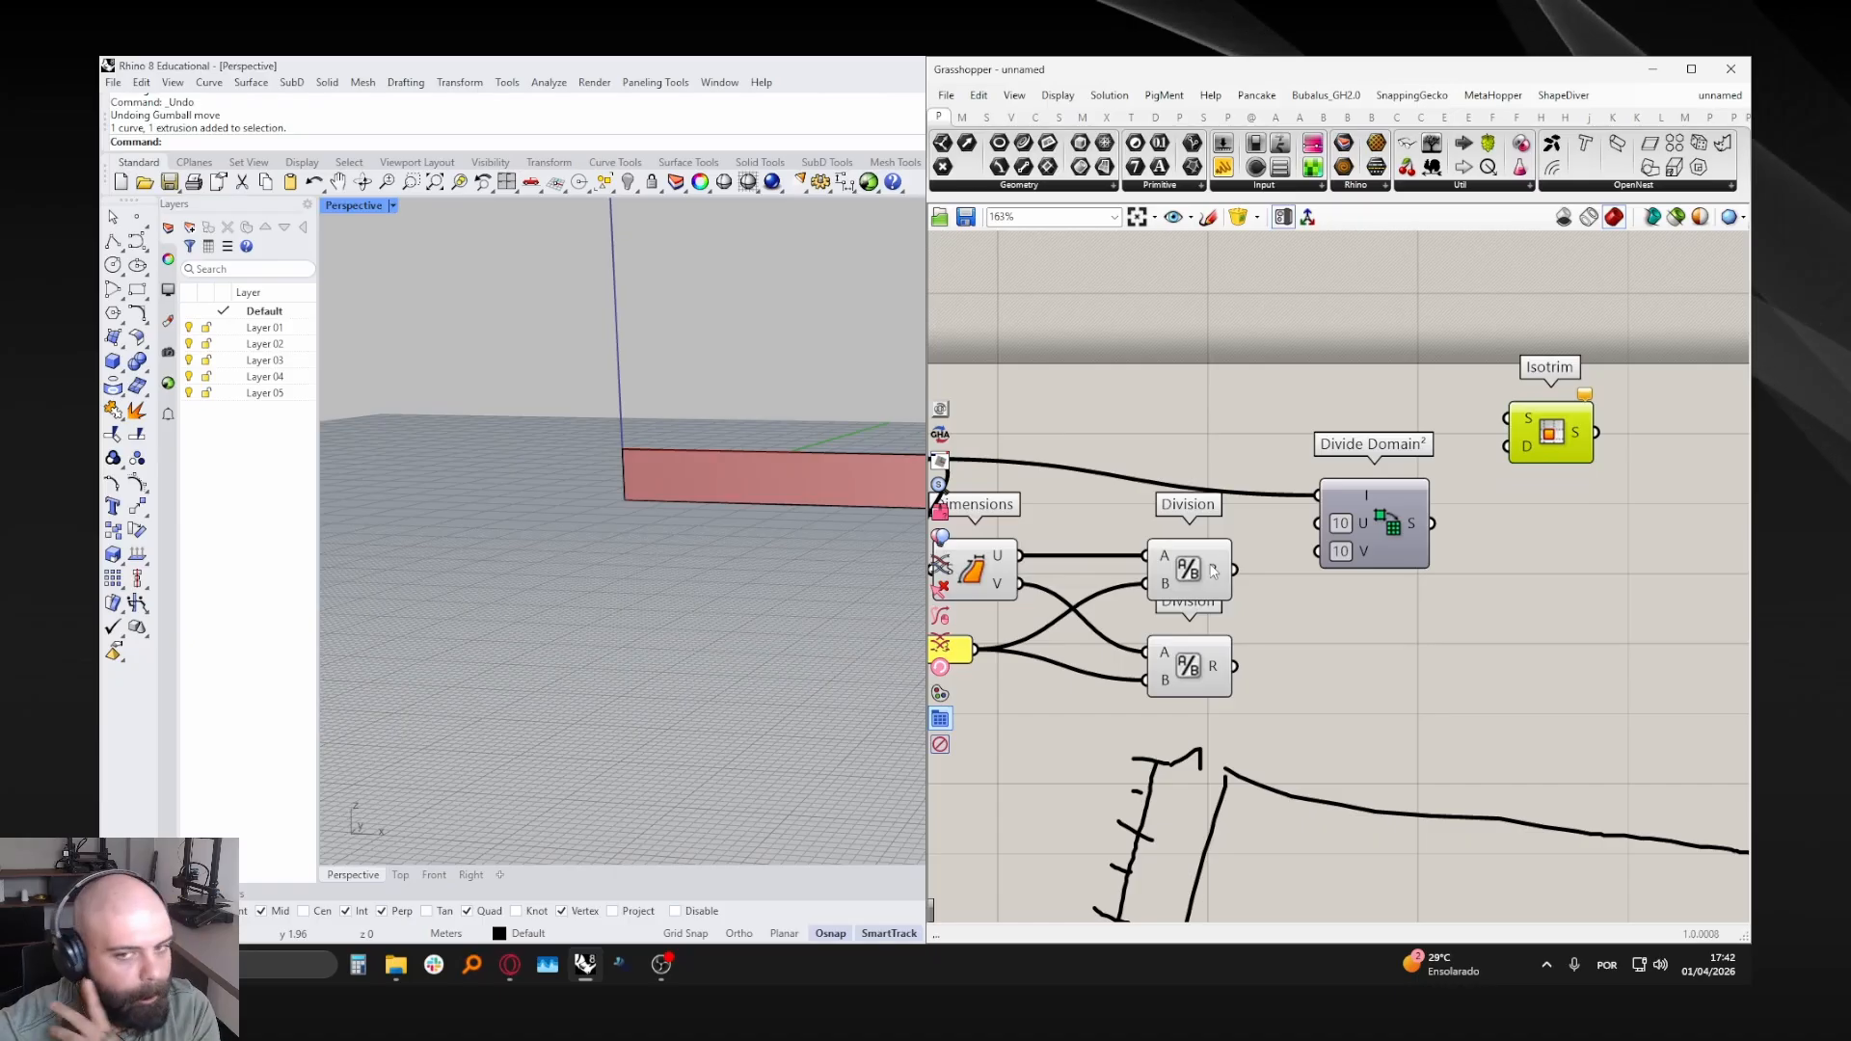
{"action": "scroll", "coordinate": [1410, 569], "scroll_direction": "down", "scroll_amount": 3}
{"action": "scroll", "coordinate": [1383, 545], "scroll_direction": "up", "scroll_amount": 3}
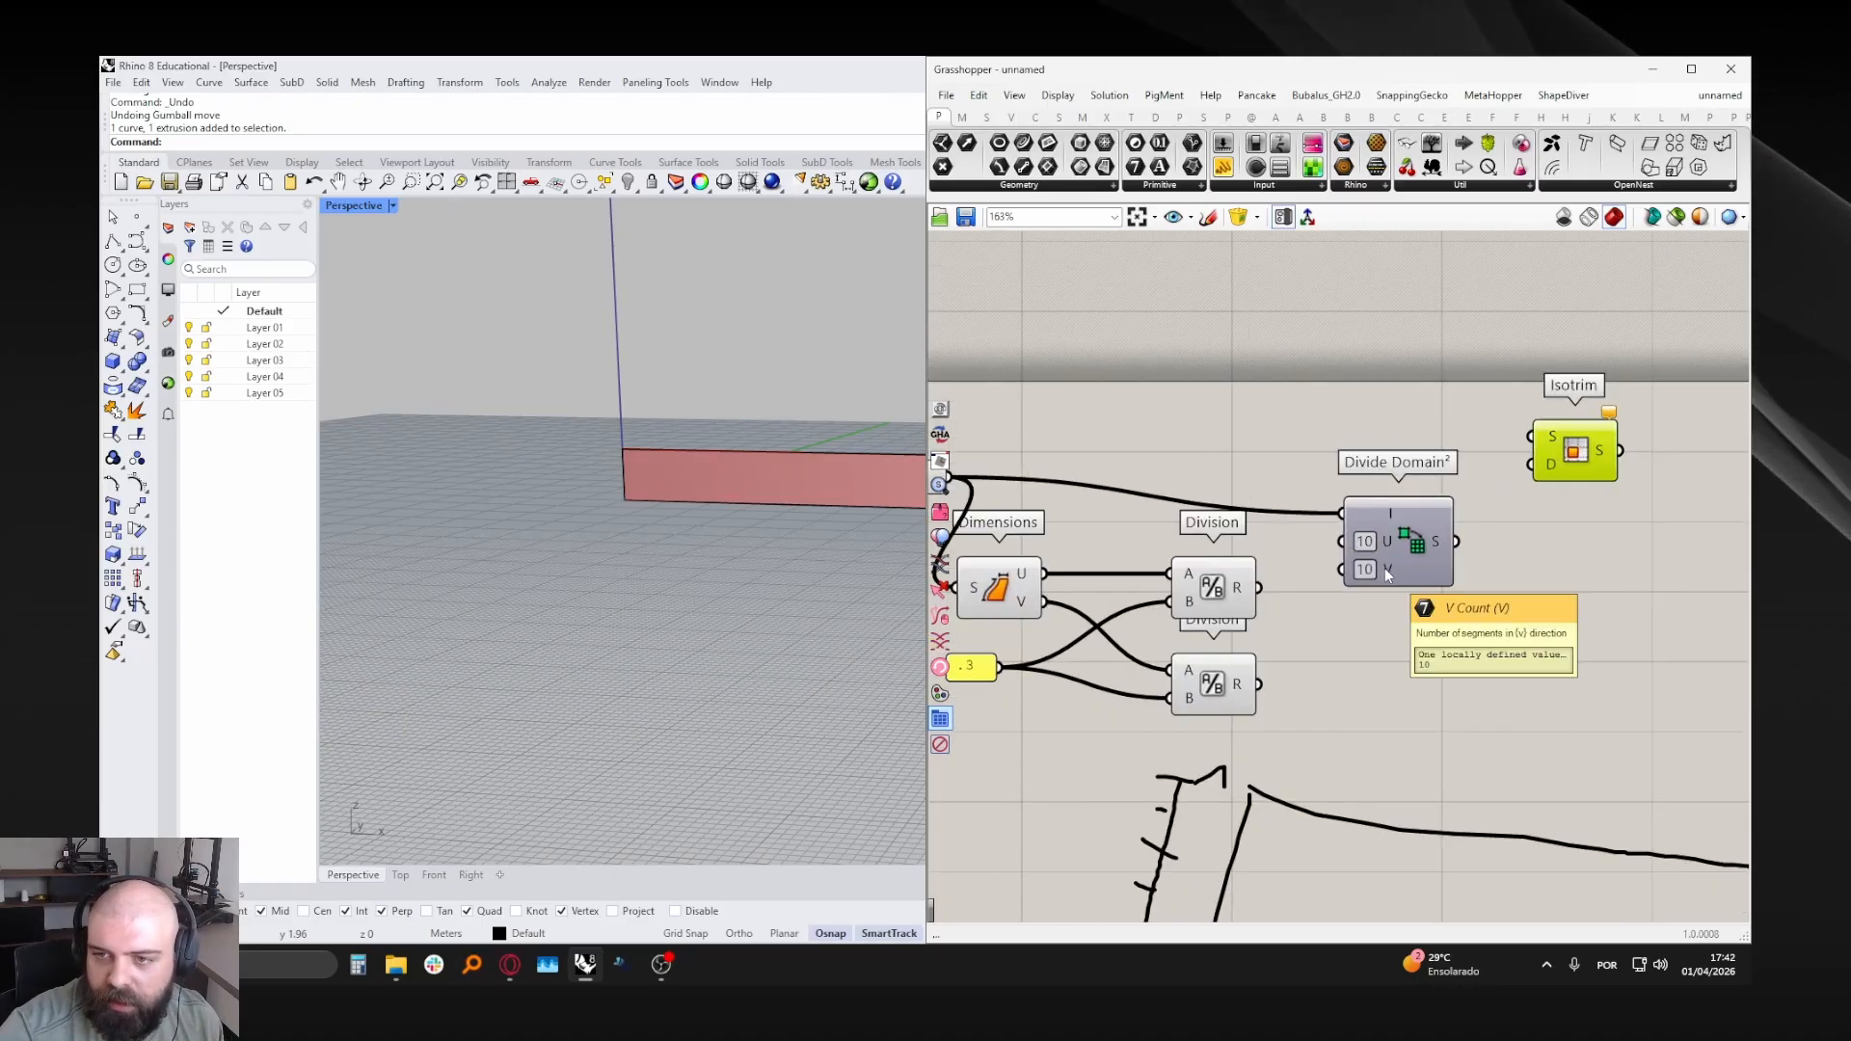
{"action": "right_click_drag", "start_coordinate": [1264, 569], "coordinate": [1383, 545]}
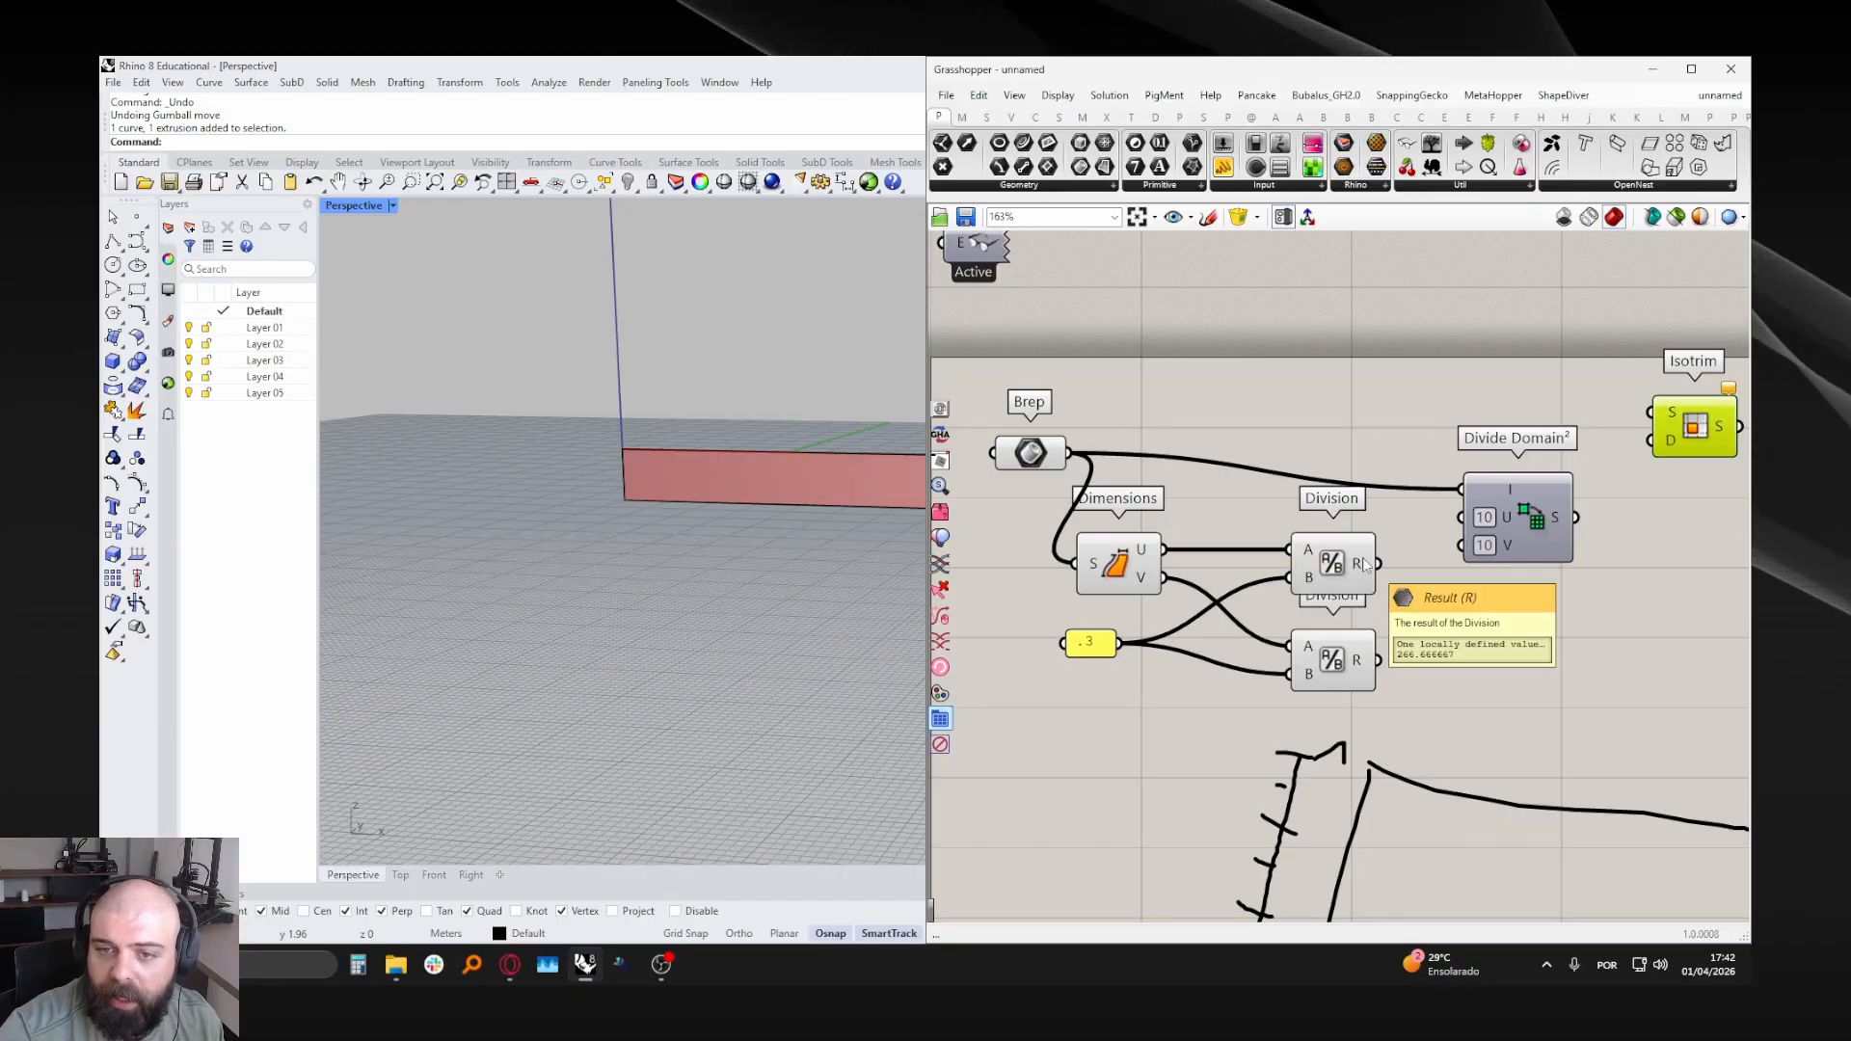
{"action": "left_click_drag", "start_coordinate": [1377, 564], "coordinate": [1462, 519]}
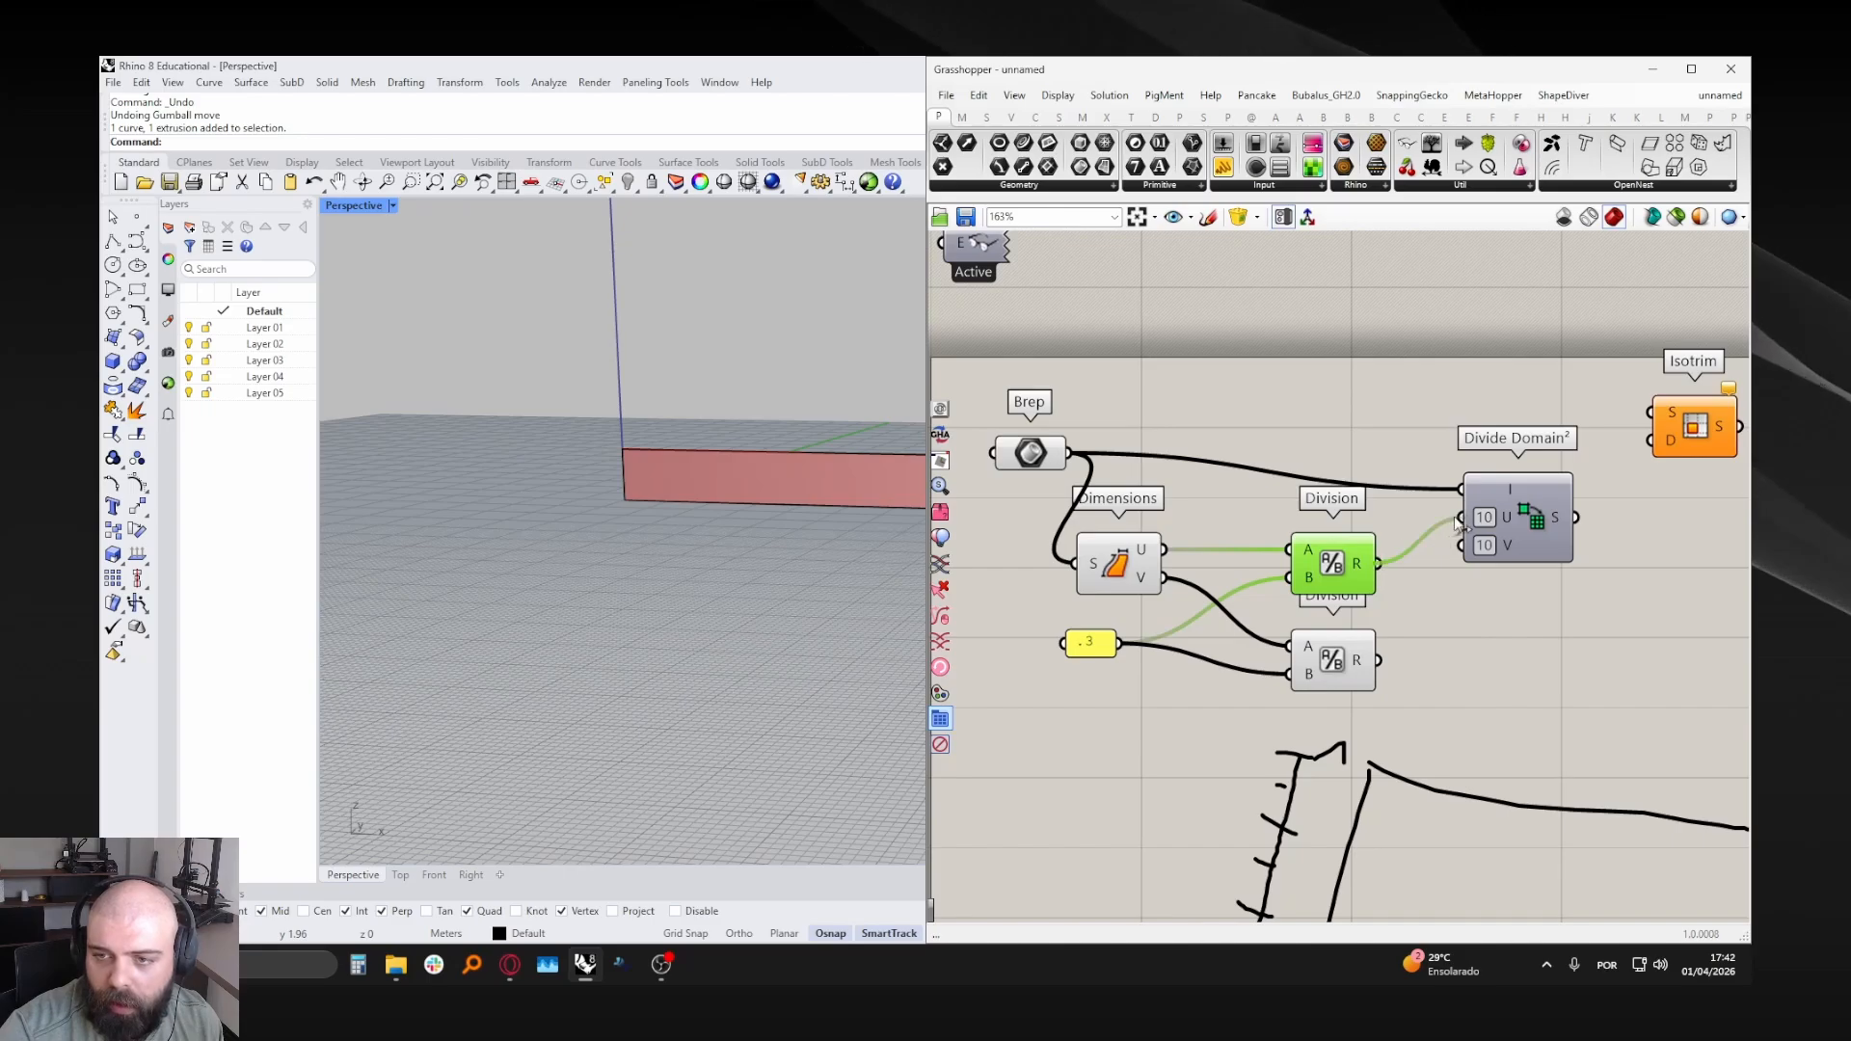
{"action": "left_click", "coordinate": [1496, 557]}
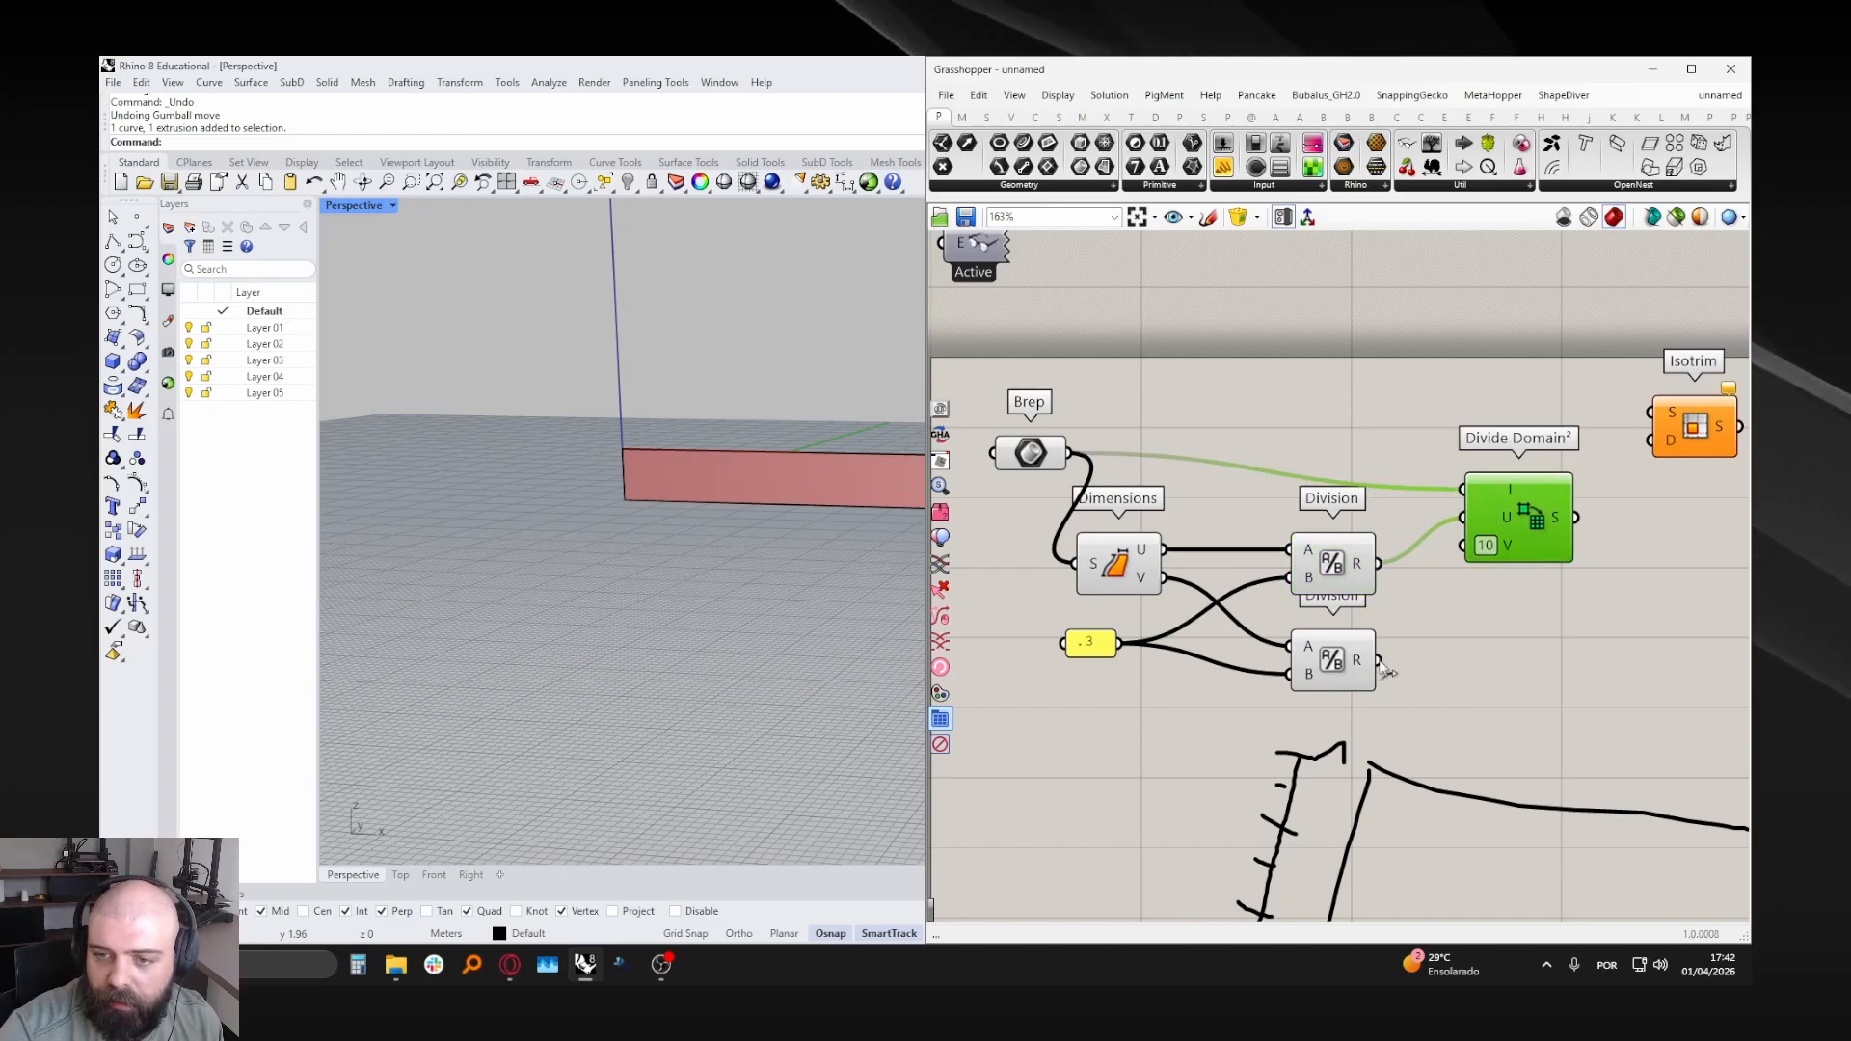
{"action": "left_click_drag", "start_coordinate": [1379, 661], "coordinate": [1464, 546]}
{"action": "right_click_drag", "start_coordinate": [1493, 603], "coordinate": [1430, 627]}
{"action": "left_click_drag", "start_coordinate": [1478, 565], "coordinate": [1478, 578]}
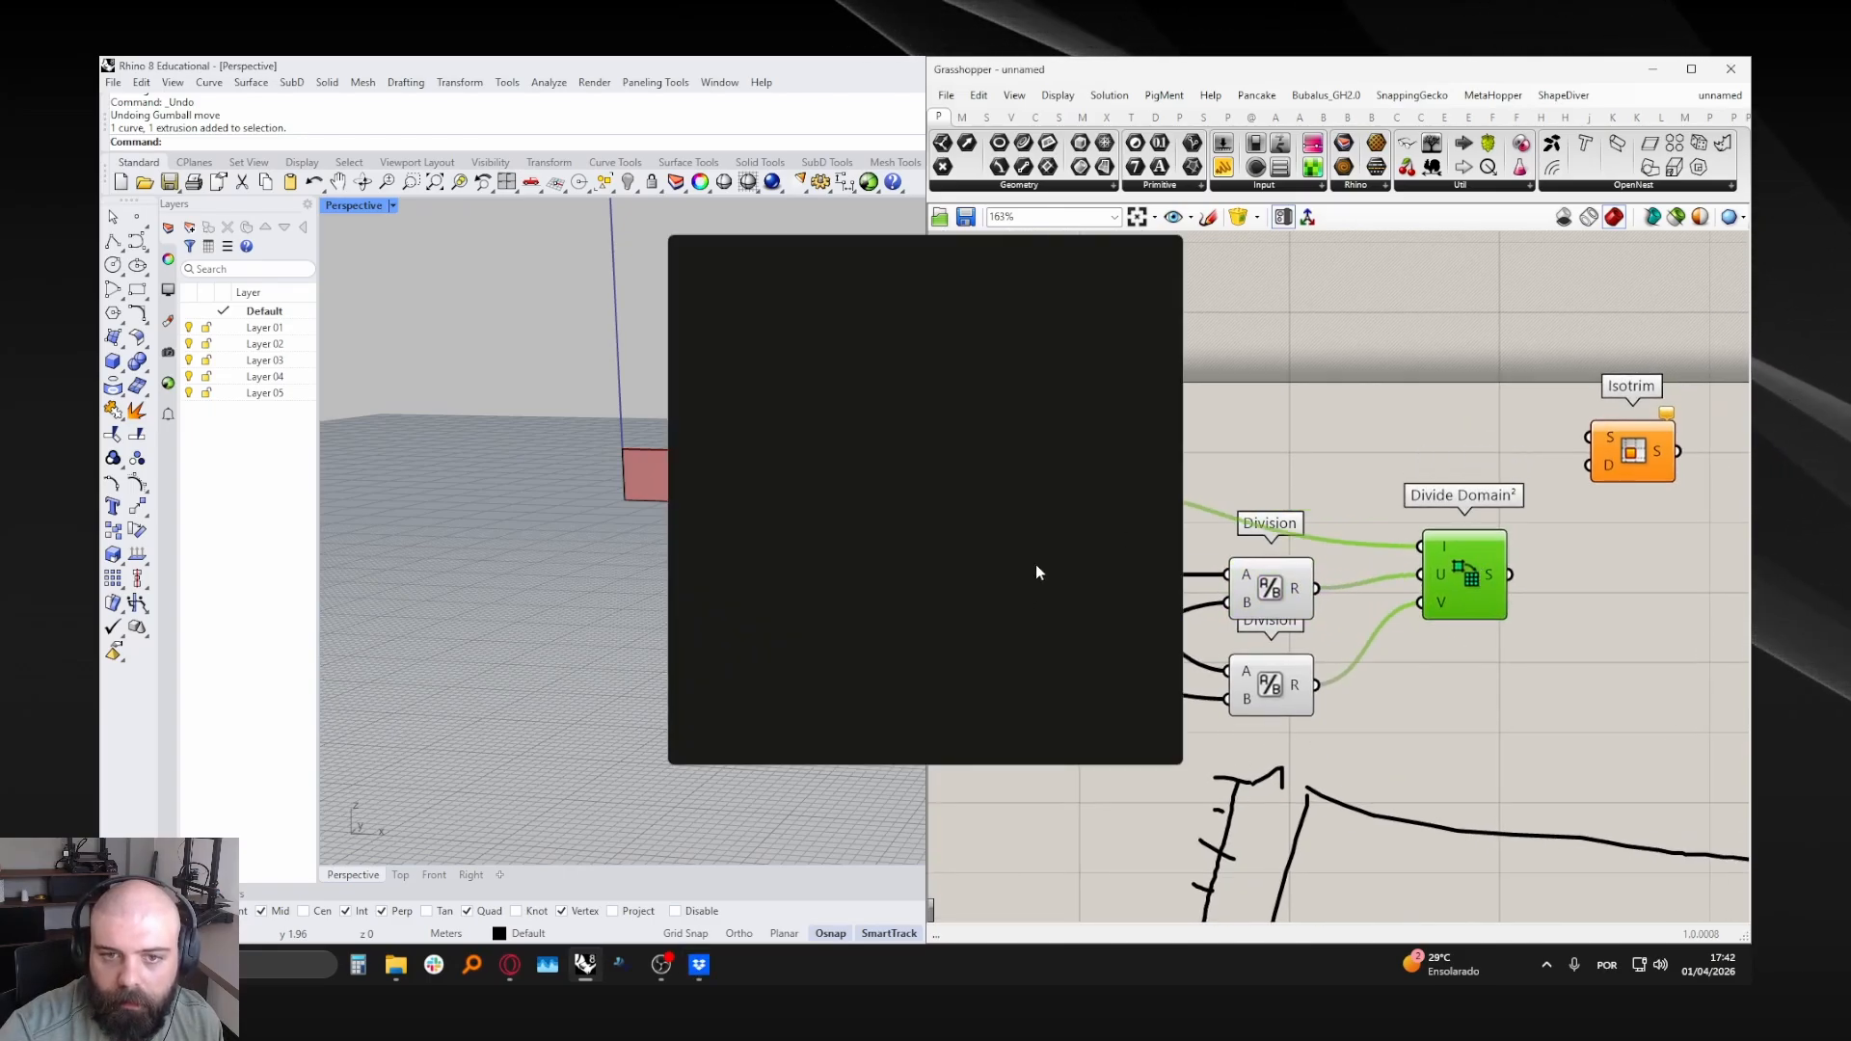
{"action": "left_click", "coordinate": [1197, 425]}
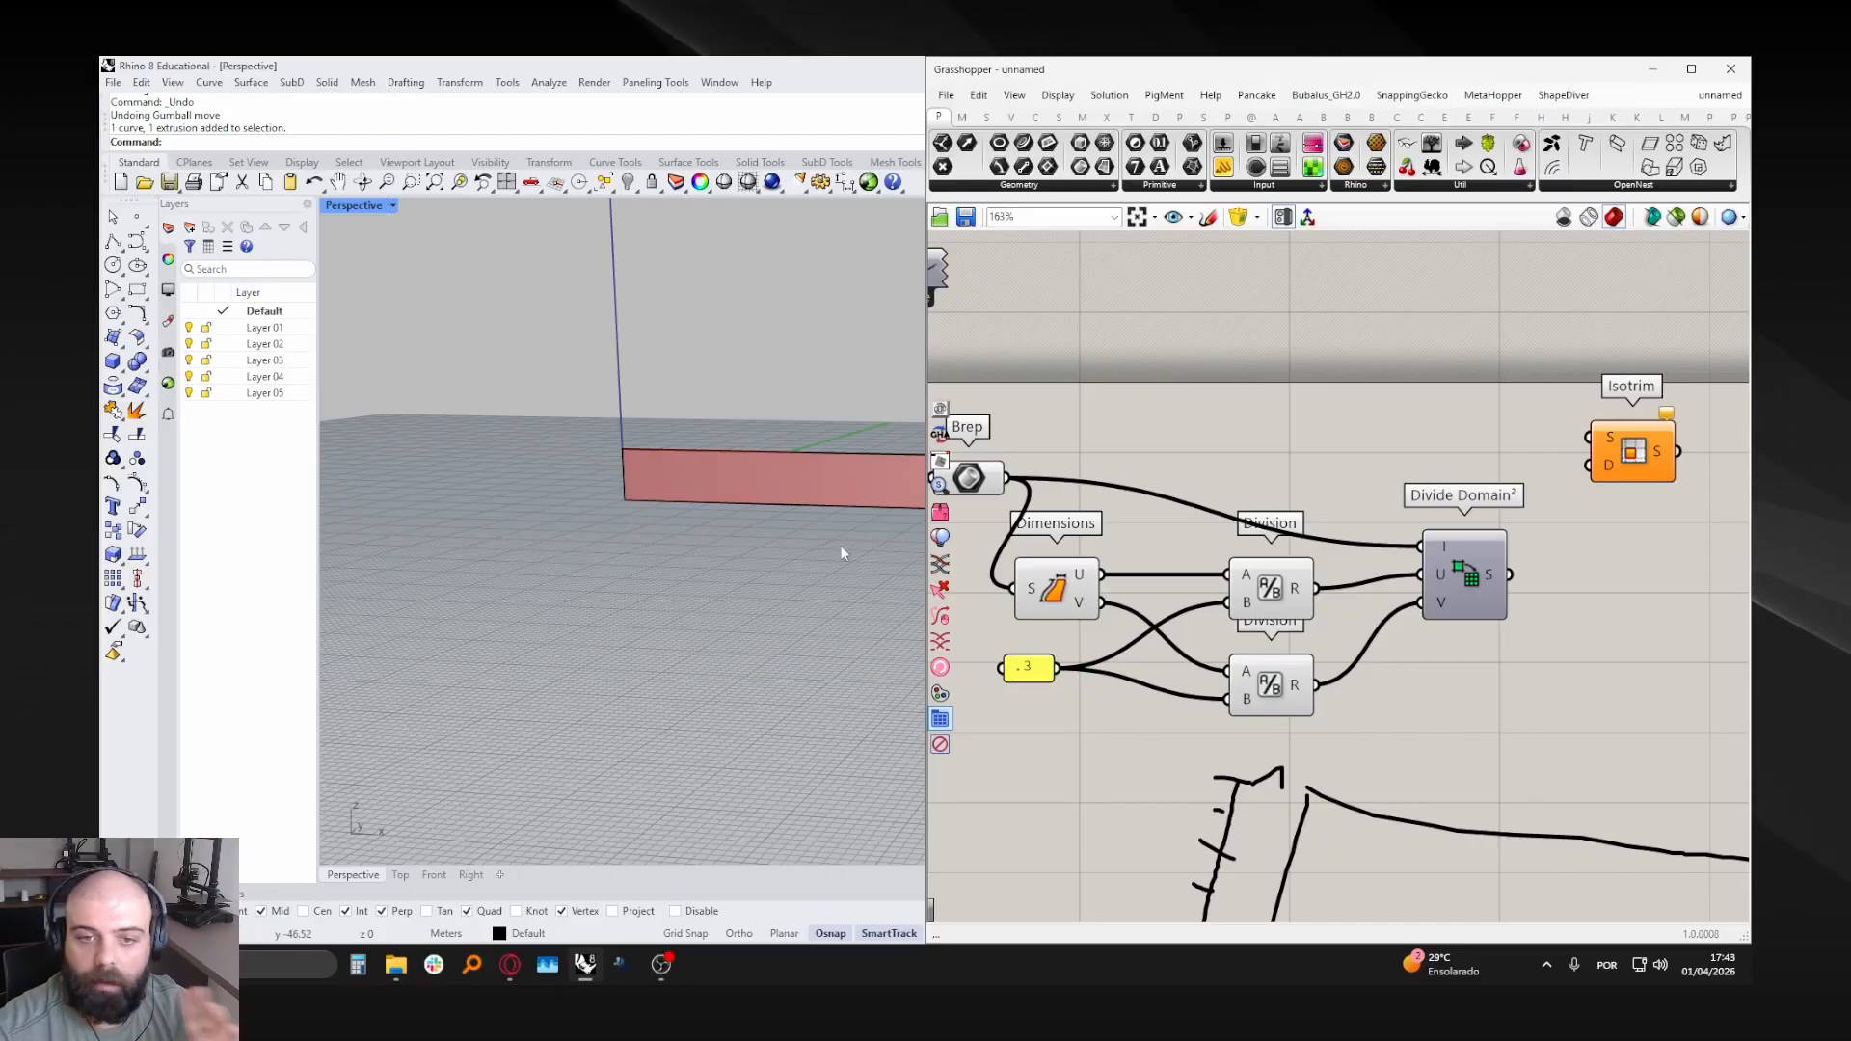
- Shift Divide Domain² slightly up beside the Division components and check the division outputs and Isotrim's surface and domain inputs
{"action": "scroll", "coordinate": [1142, 457], "scroll_direction": "down", "scroll_amount": 2}
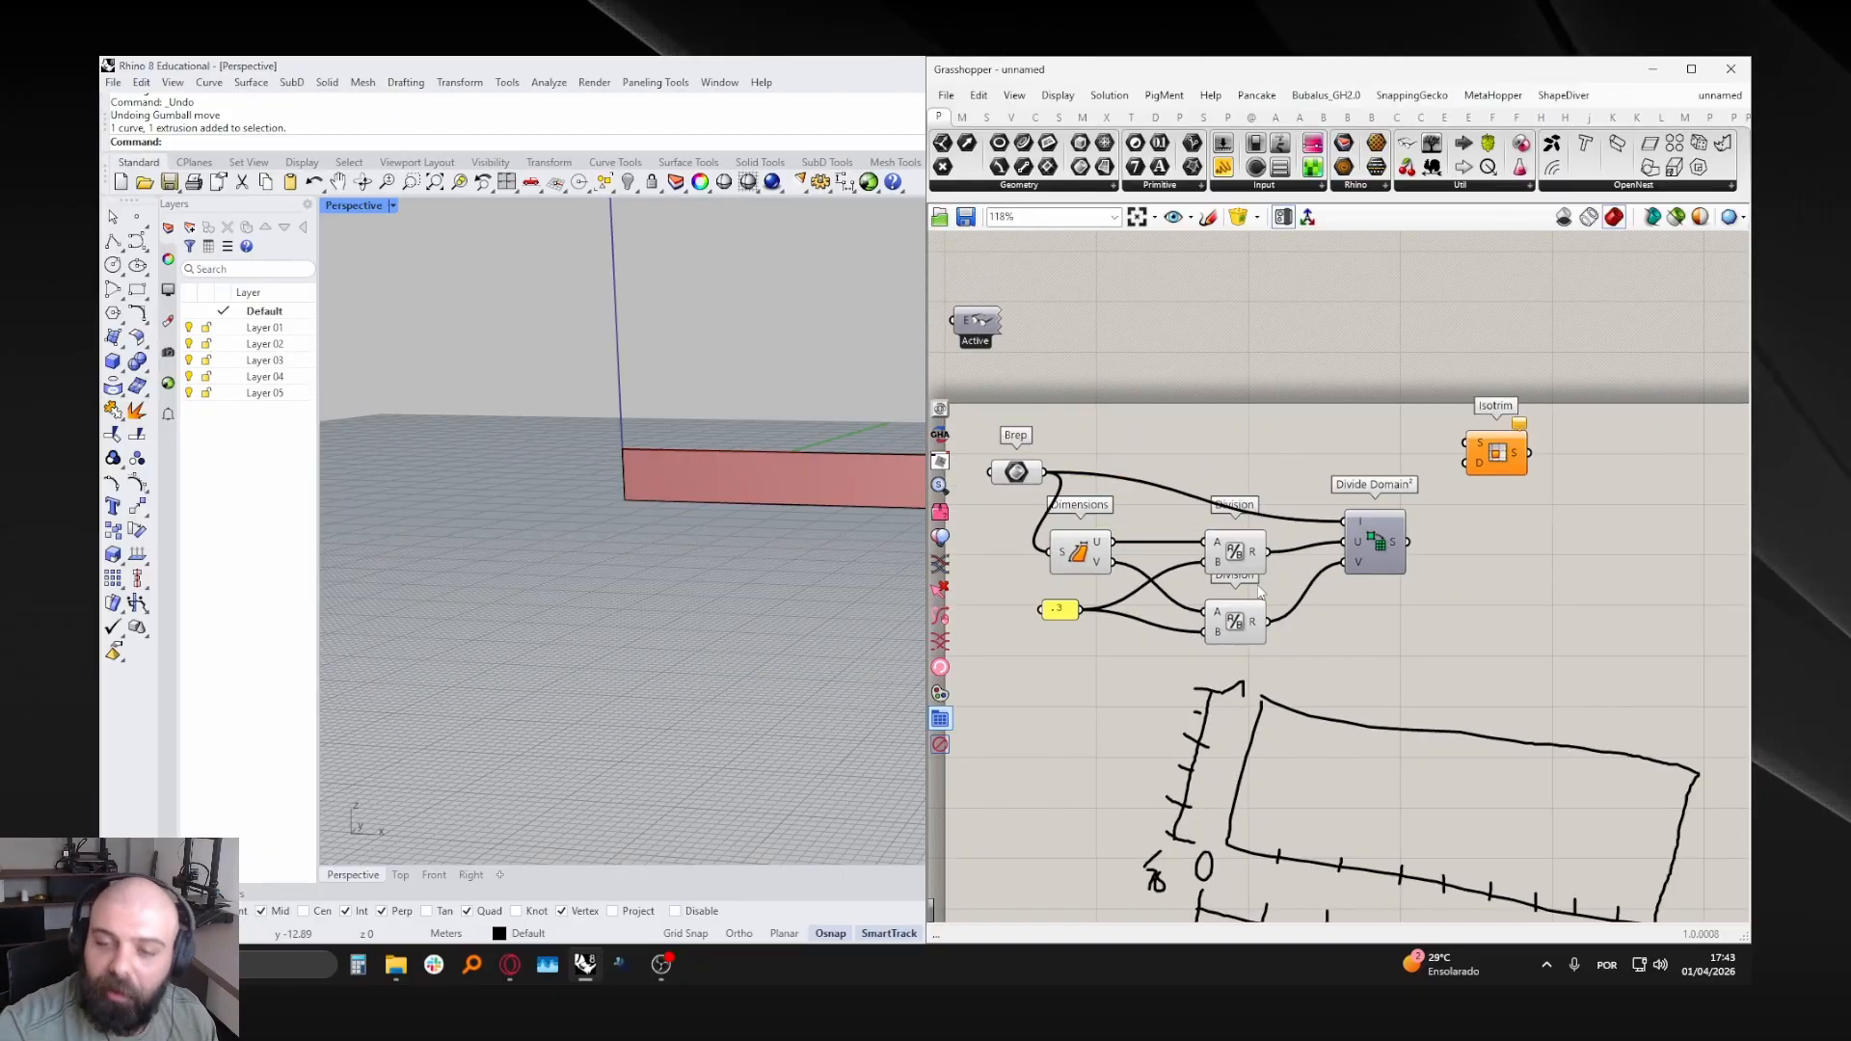
{"action": "scroll", "coordinate": [1341, 487], "scroll_direction": "up", "scroll_amount": 1}
{"action": "left_click_drag", "start_coordinate": [1380, 553], "coordinate": [1385, 525]}
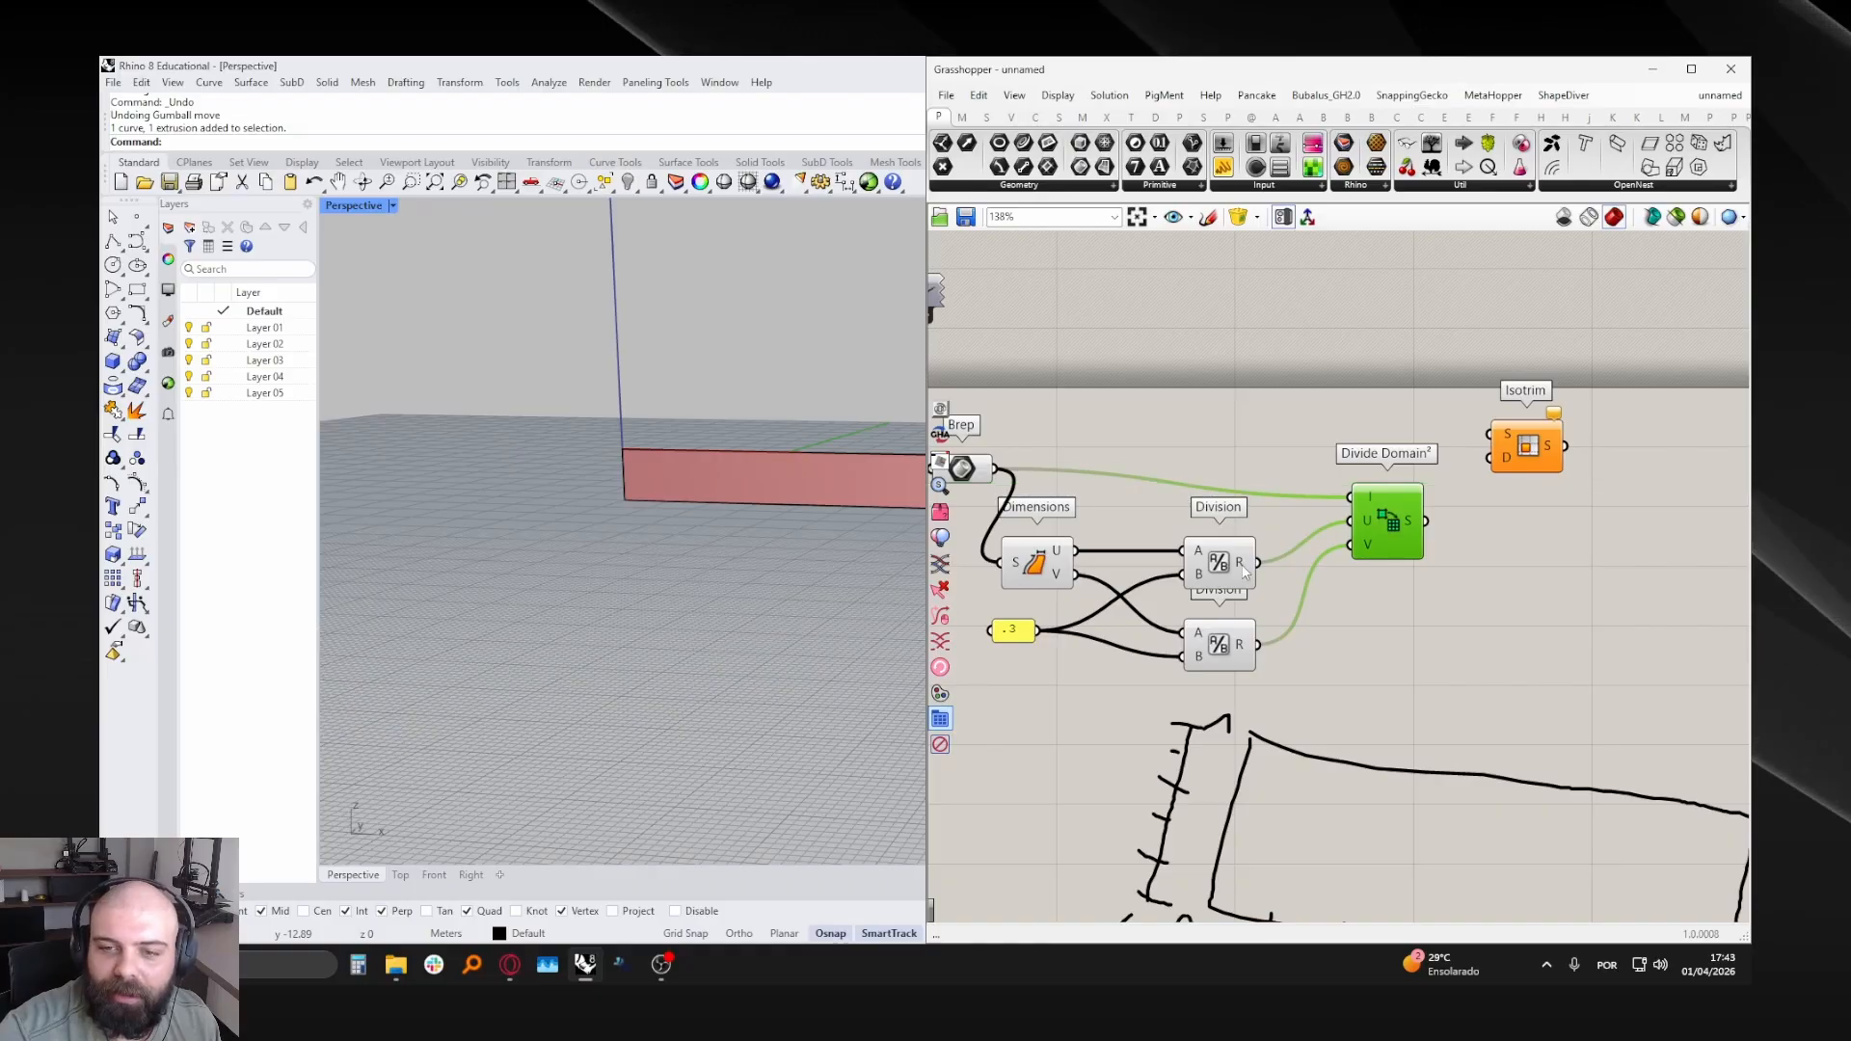
{"action": "mouse_move", "coordinate": [1244, 571]}
{"action": "mouse_move", "coordinate": [1241, 652]}
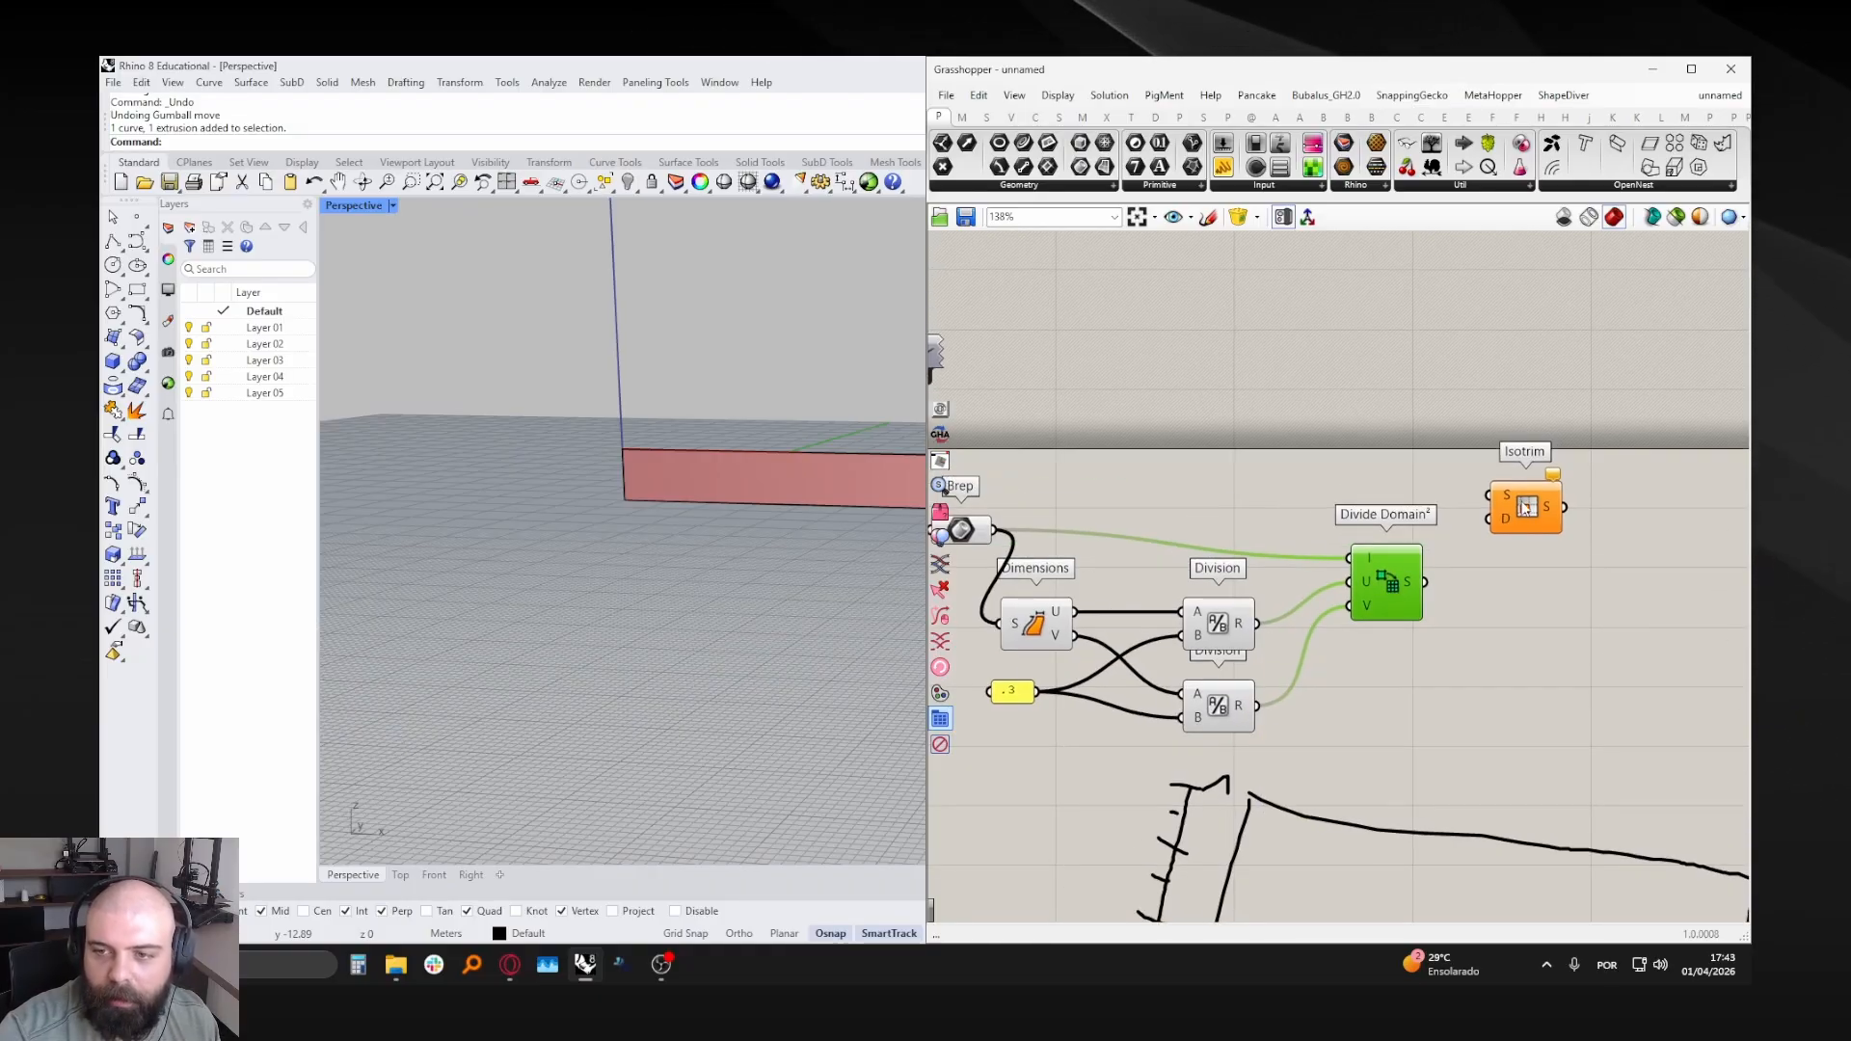
{"action": "left_click", "coordinate": [1519, 521]}
{"action": "scroll", "coordinate": [1502, 530], "scroll_direction": "up", "scroll_amount": 1}
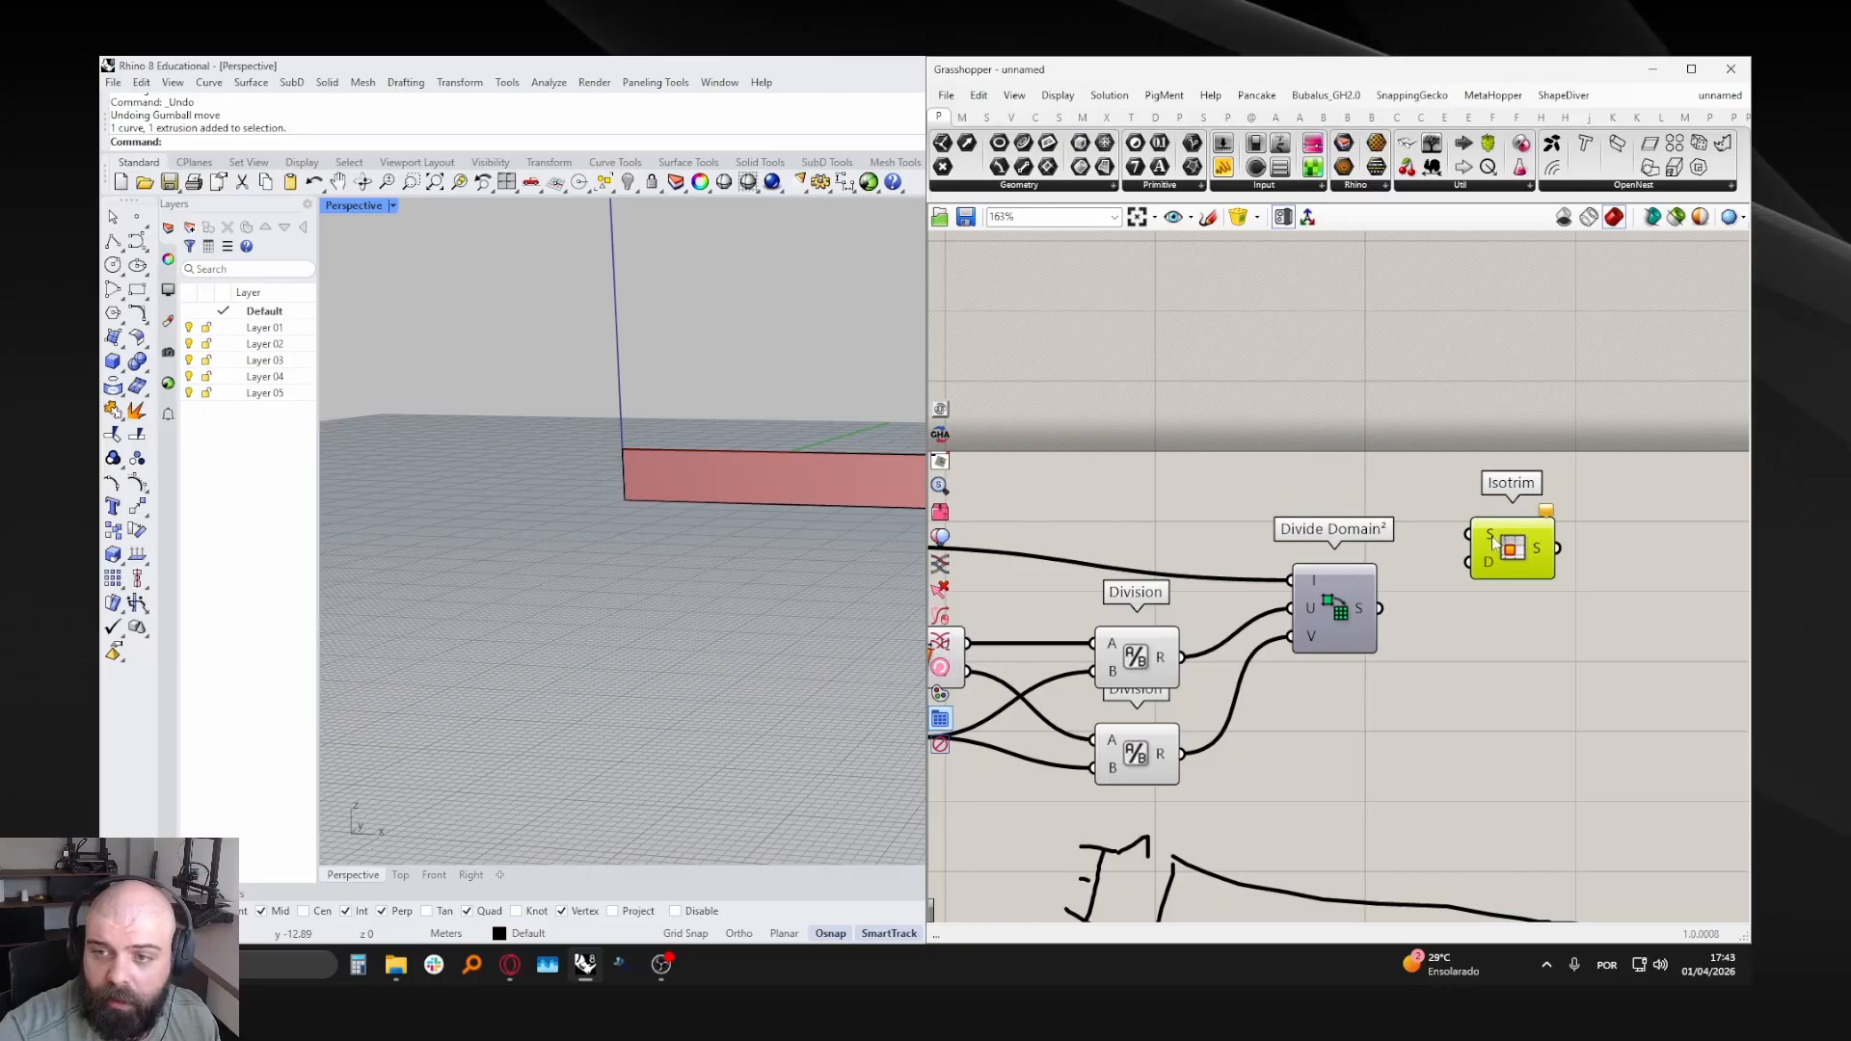
{"action": "mouse_move", "coordinate": [1494, 542]}
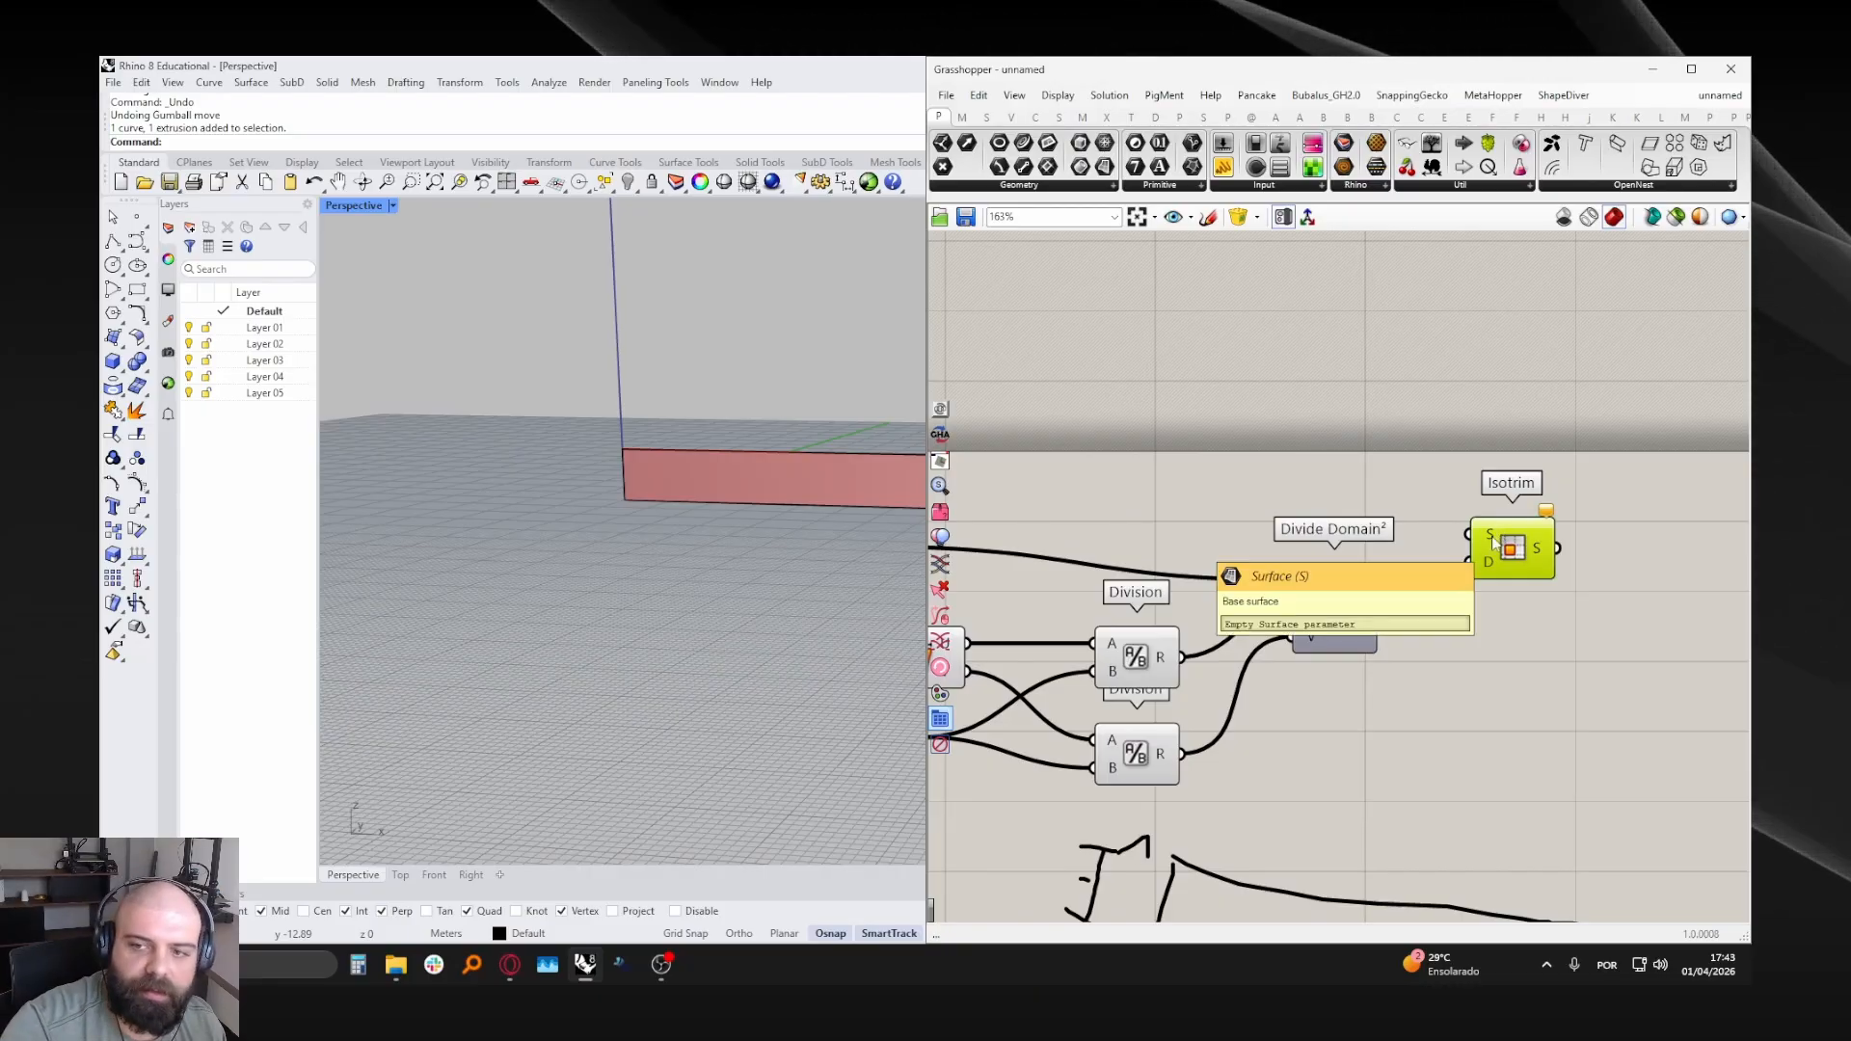
{"action": "mouse_move", "coordinate": [1493, 576]}
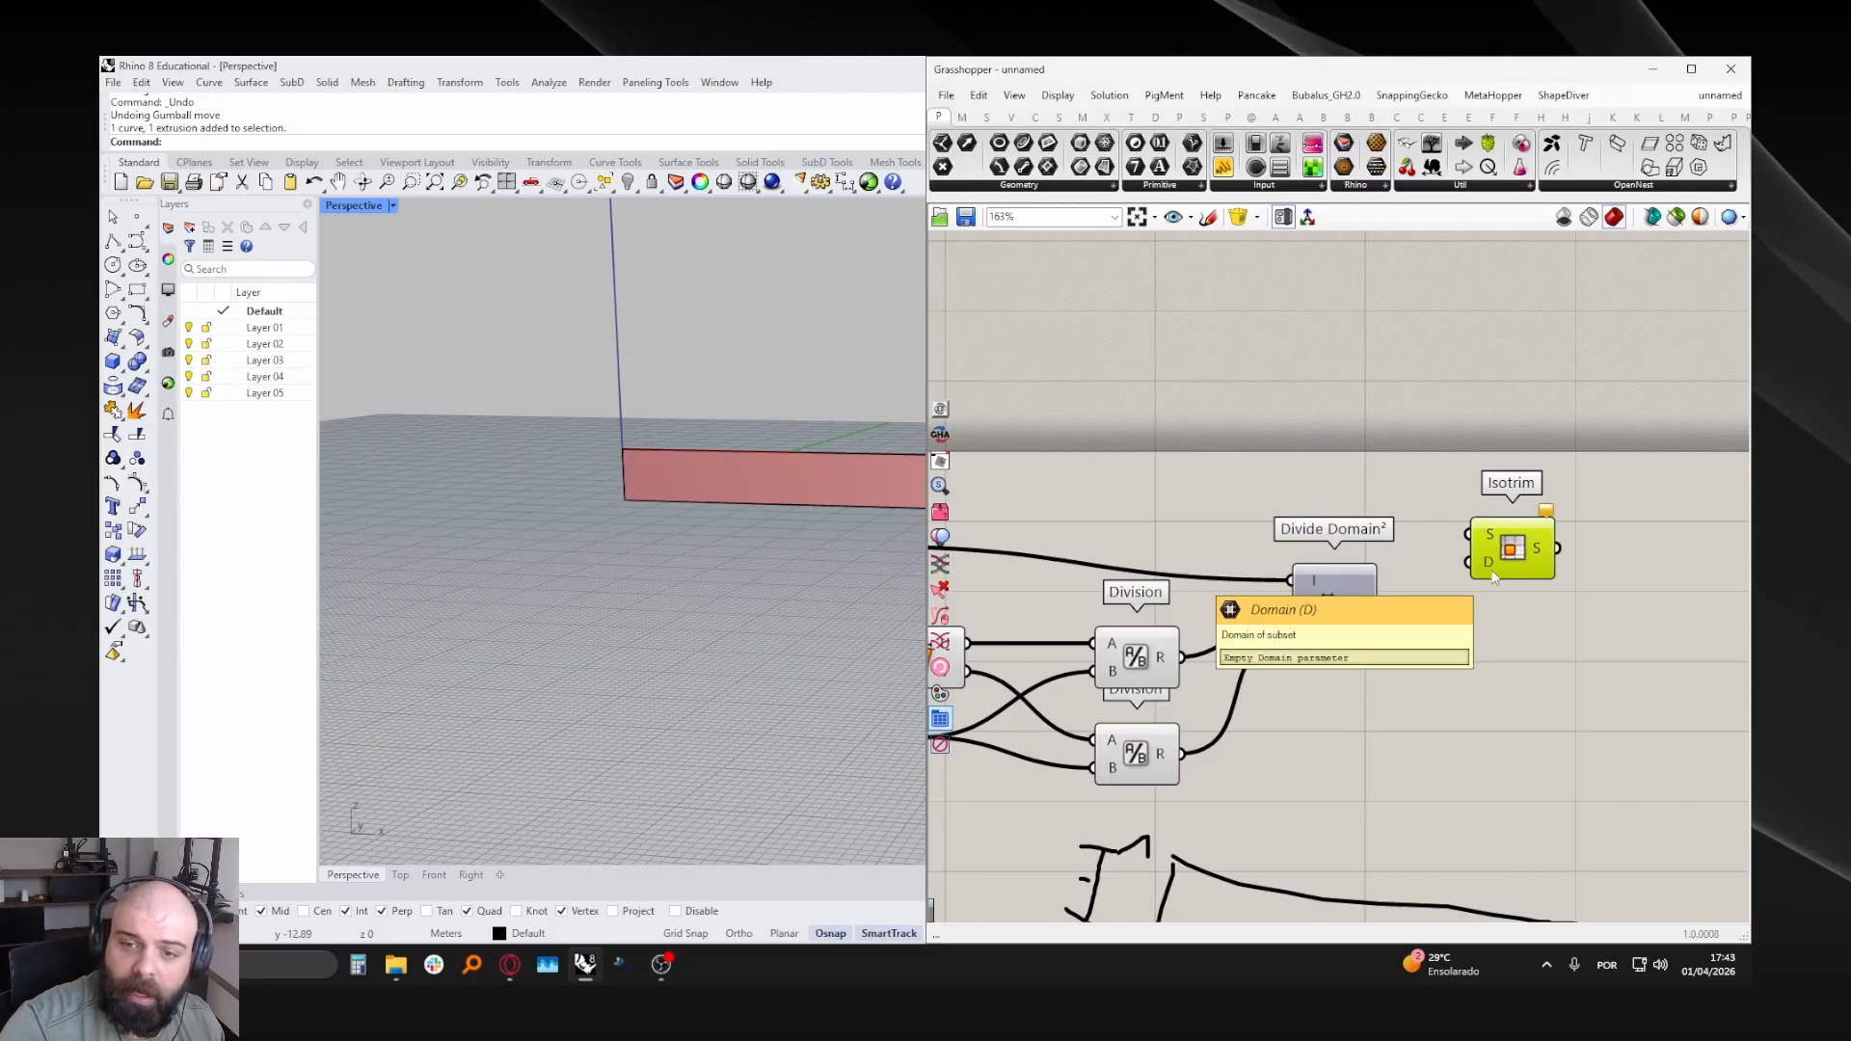
- Connect the Brep to Isotrim's surface input and the Divide Domain² segments to its domain input, aligning both components above the chain
{"action": "scroll", "coordinate": [1493, 575], "scroll_direction": "down", "scroll_amount": 4}
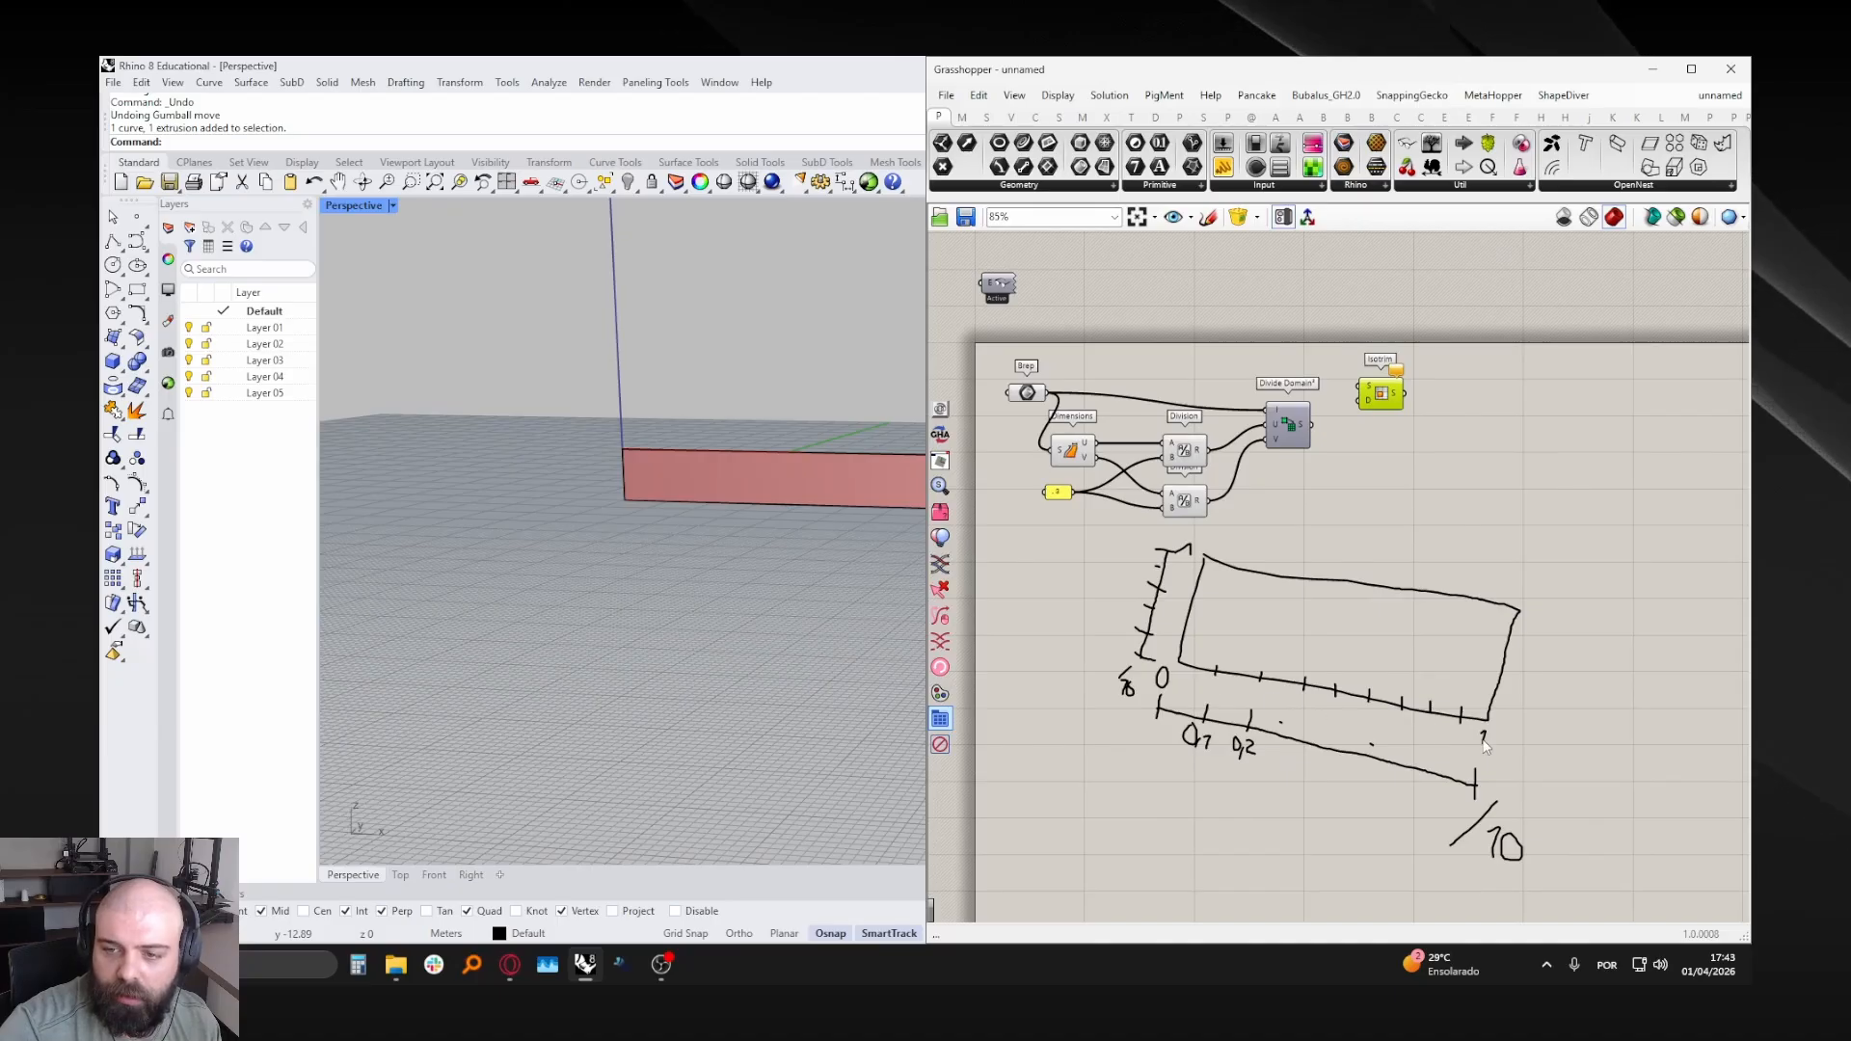
{"action": "right_click_drag", "start_coordinate": [1257, 453], "coordinate": [1269, 556]}
{"action": "scroll", "coordinate": [1046, 472], "scroll_direction": "up", "scroll_amount": 2}
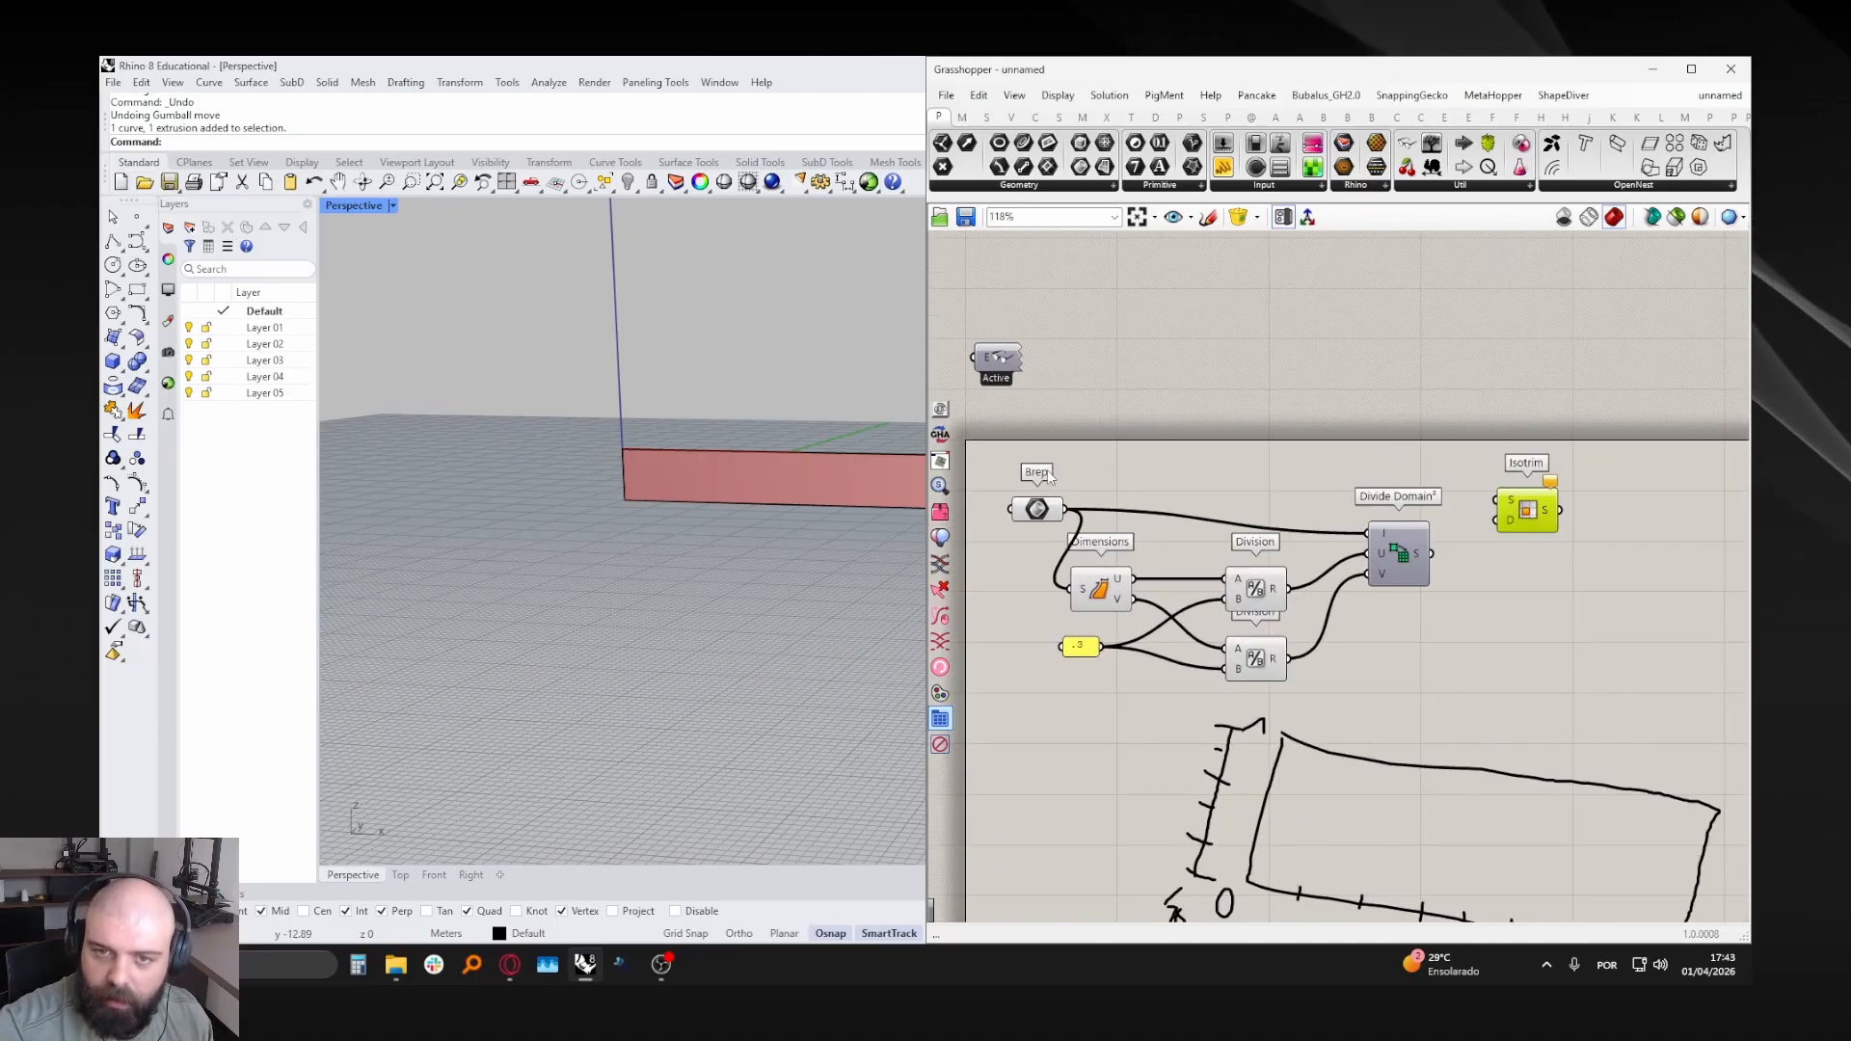
{"action": "left_click_drag", "start_coordinate": [1051, 508], "coordinate": [1496, 499]}
{"action": "mouse_move", "coordinate": [1424, 557]}
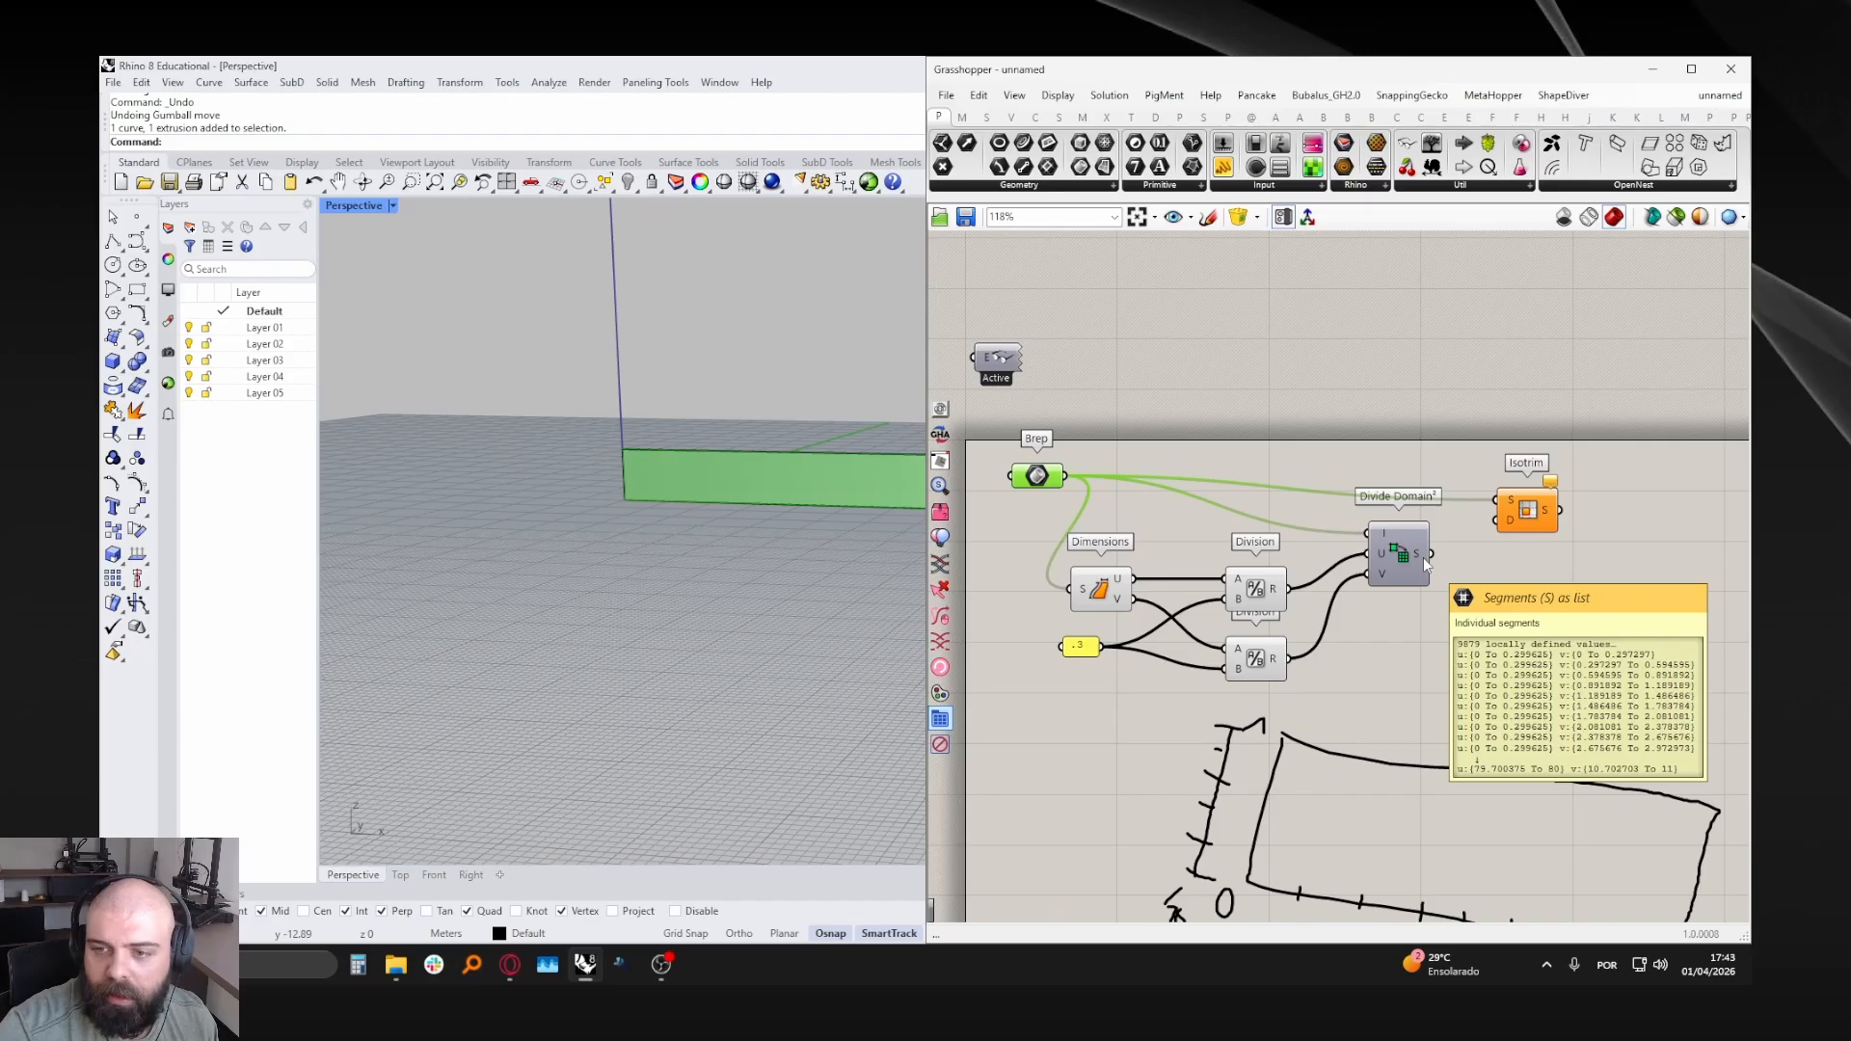
{"action": "left_click_drag", "start_coordinate": [1431, 554], "coordinate": [1527, 486]}
{"action": "left_click", "coordinate": [1521, 520]}
{"action": "left_click", "coordinate": [1344, 482]}
- Hide the Grasshopper window to examine the subdivided wall in the Rhino perspective view, and bring Grasshopper back
{"action": "scroll", "coordinate": [633, 477], "scroll_direction": "up", "scroll_amount": 5}
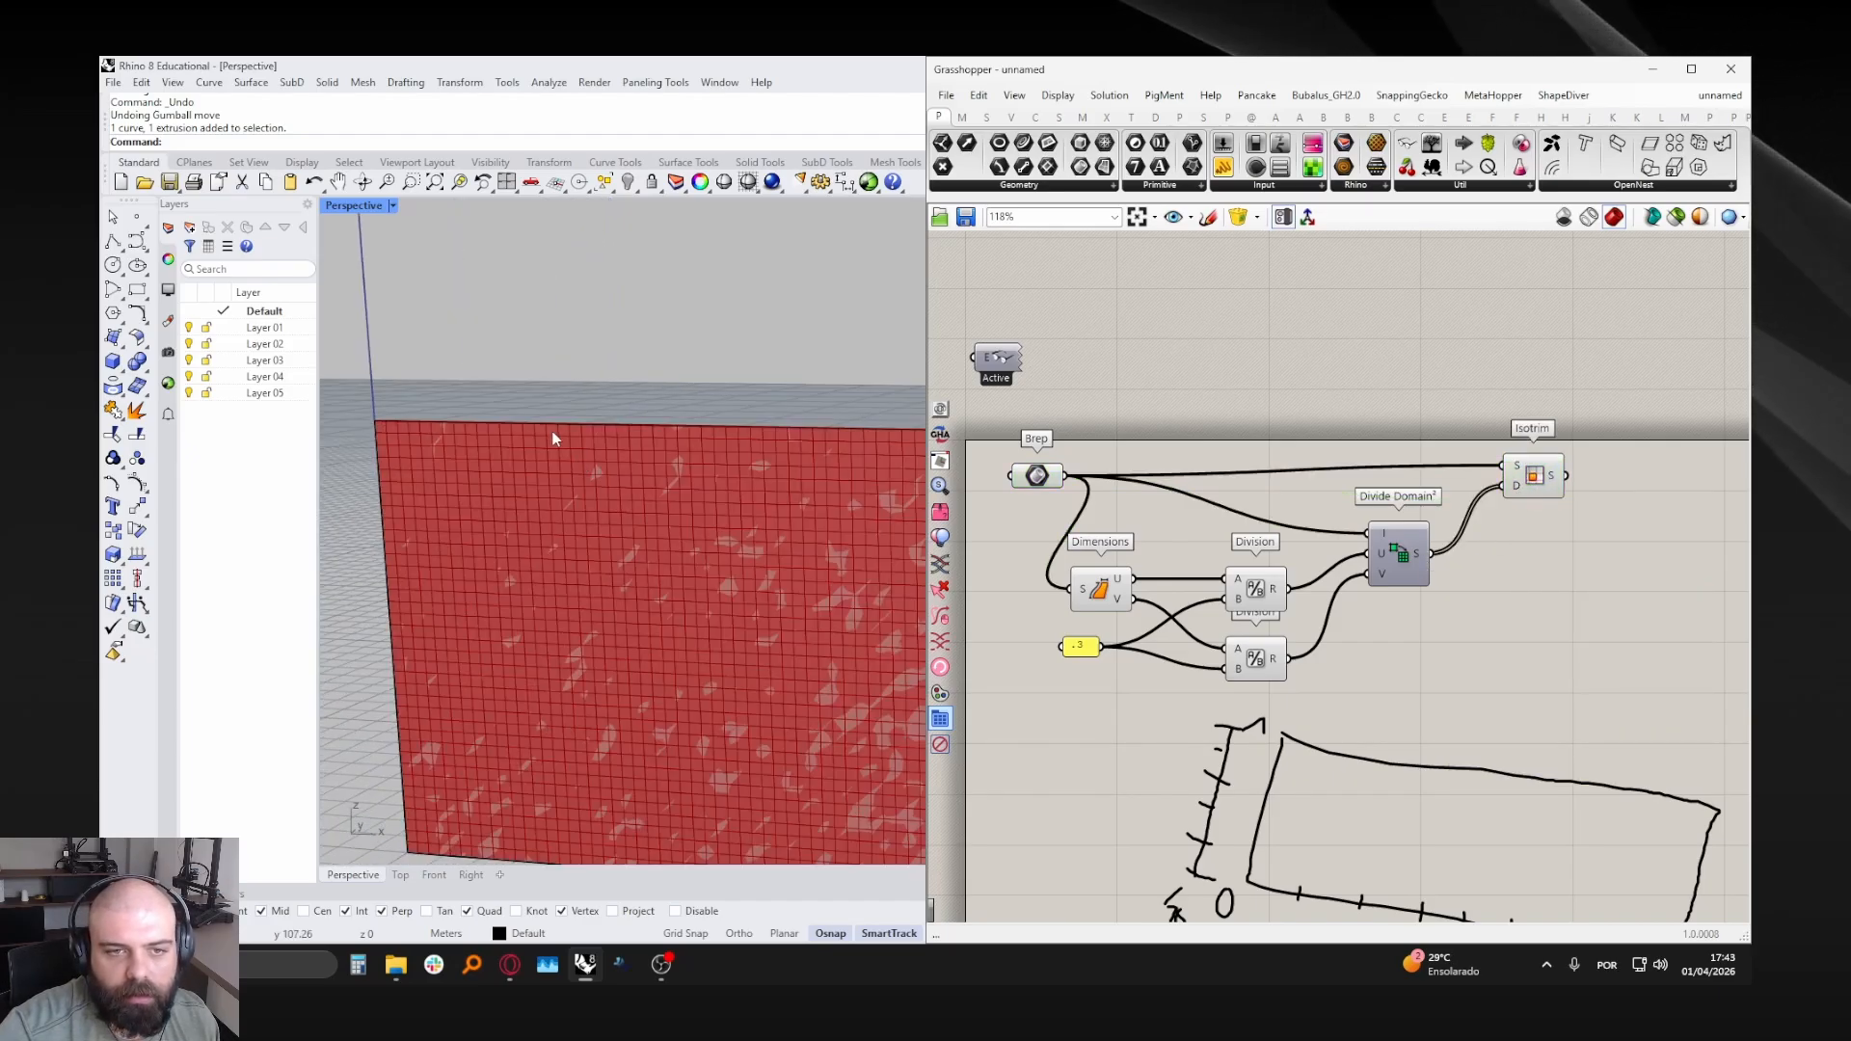
{"action": "scroll", "coordinate": [553, 439], "scroll_direction": "down", "scroll_amount": 4}
{"action": "scroll", "coordinate": [434, 439], "scroll_direction": "up", "scroll_amount": 4}
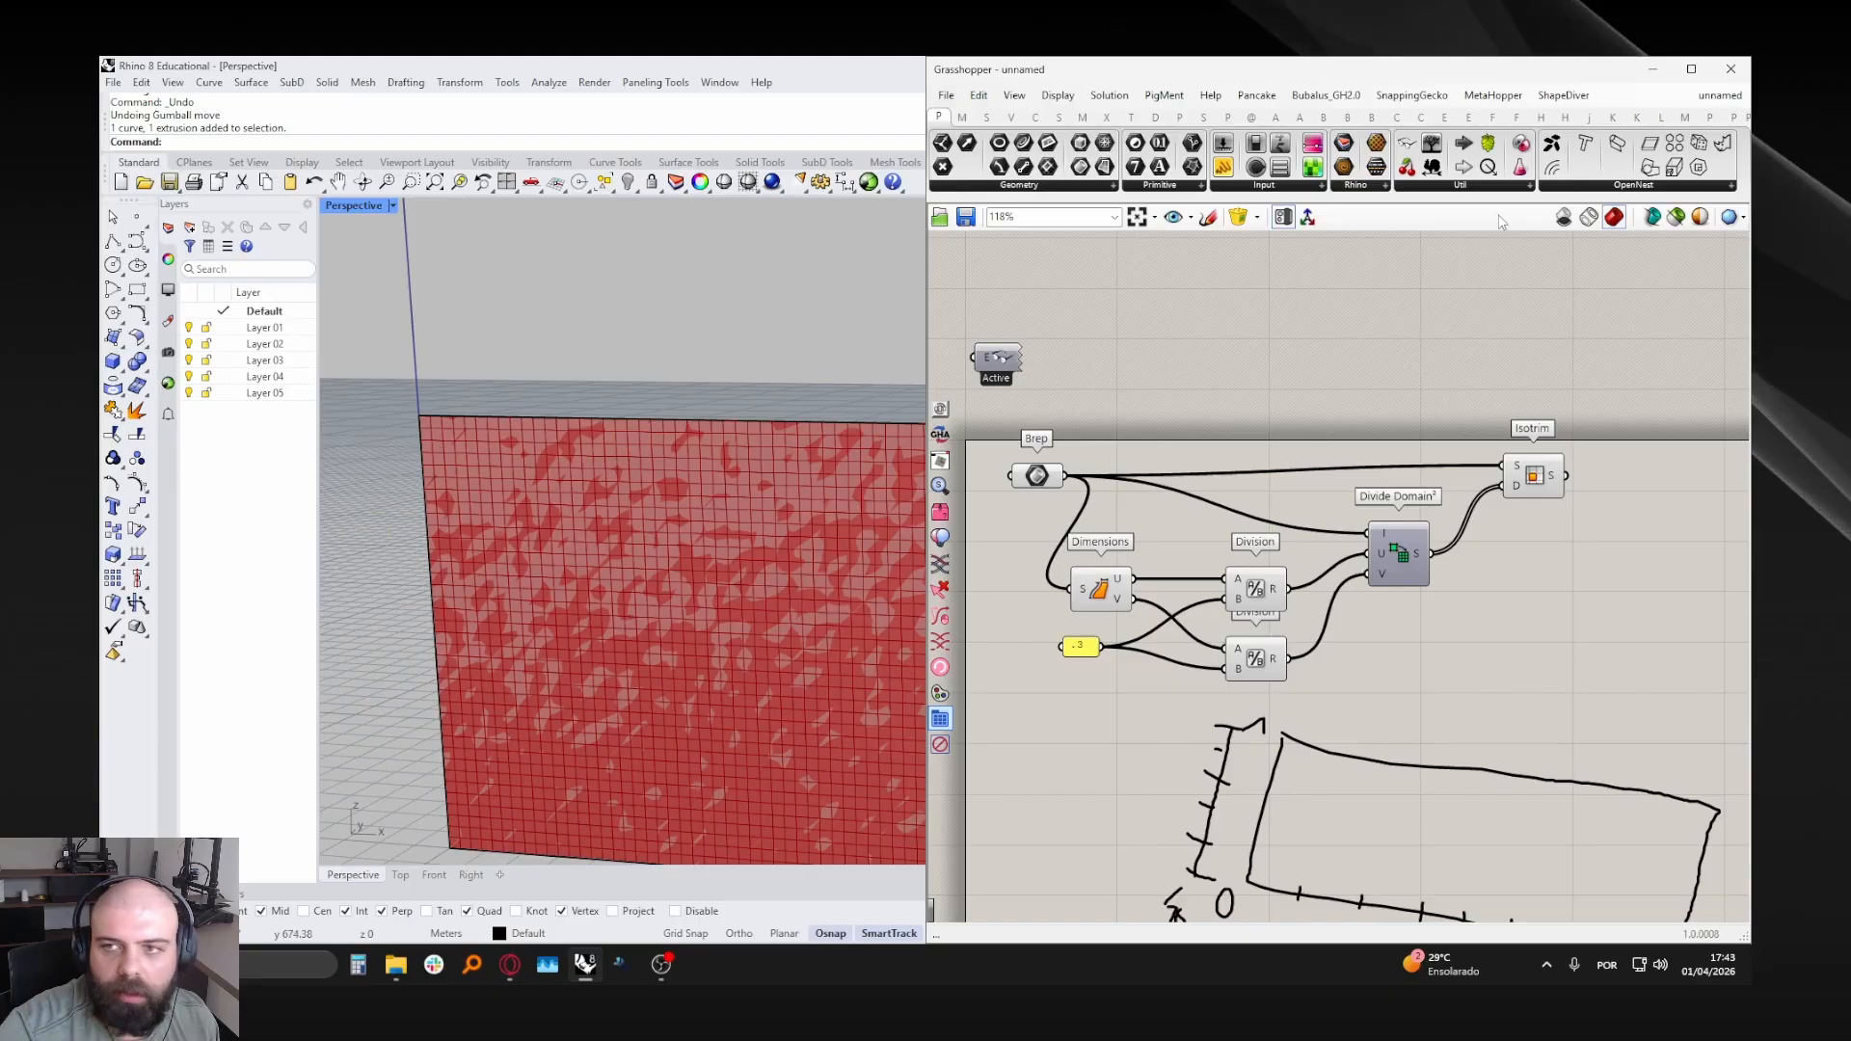
{"action": "left_click", "coordinate": [1654, 70]}
{"action": "scroll", "coordinate": [806, 390], "scroll_direction": "down", "scroll_amount": 4}
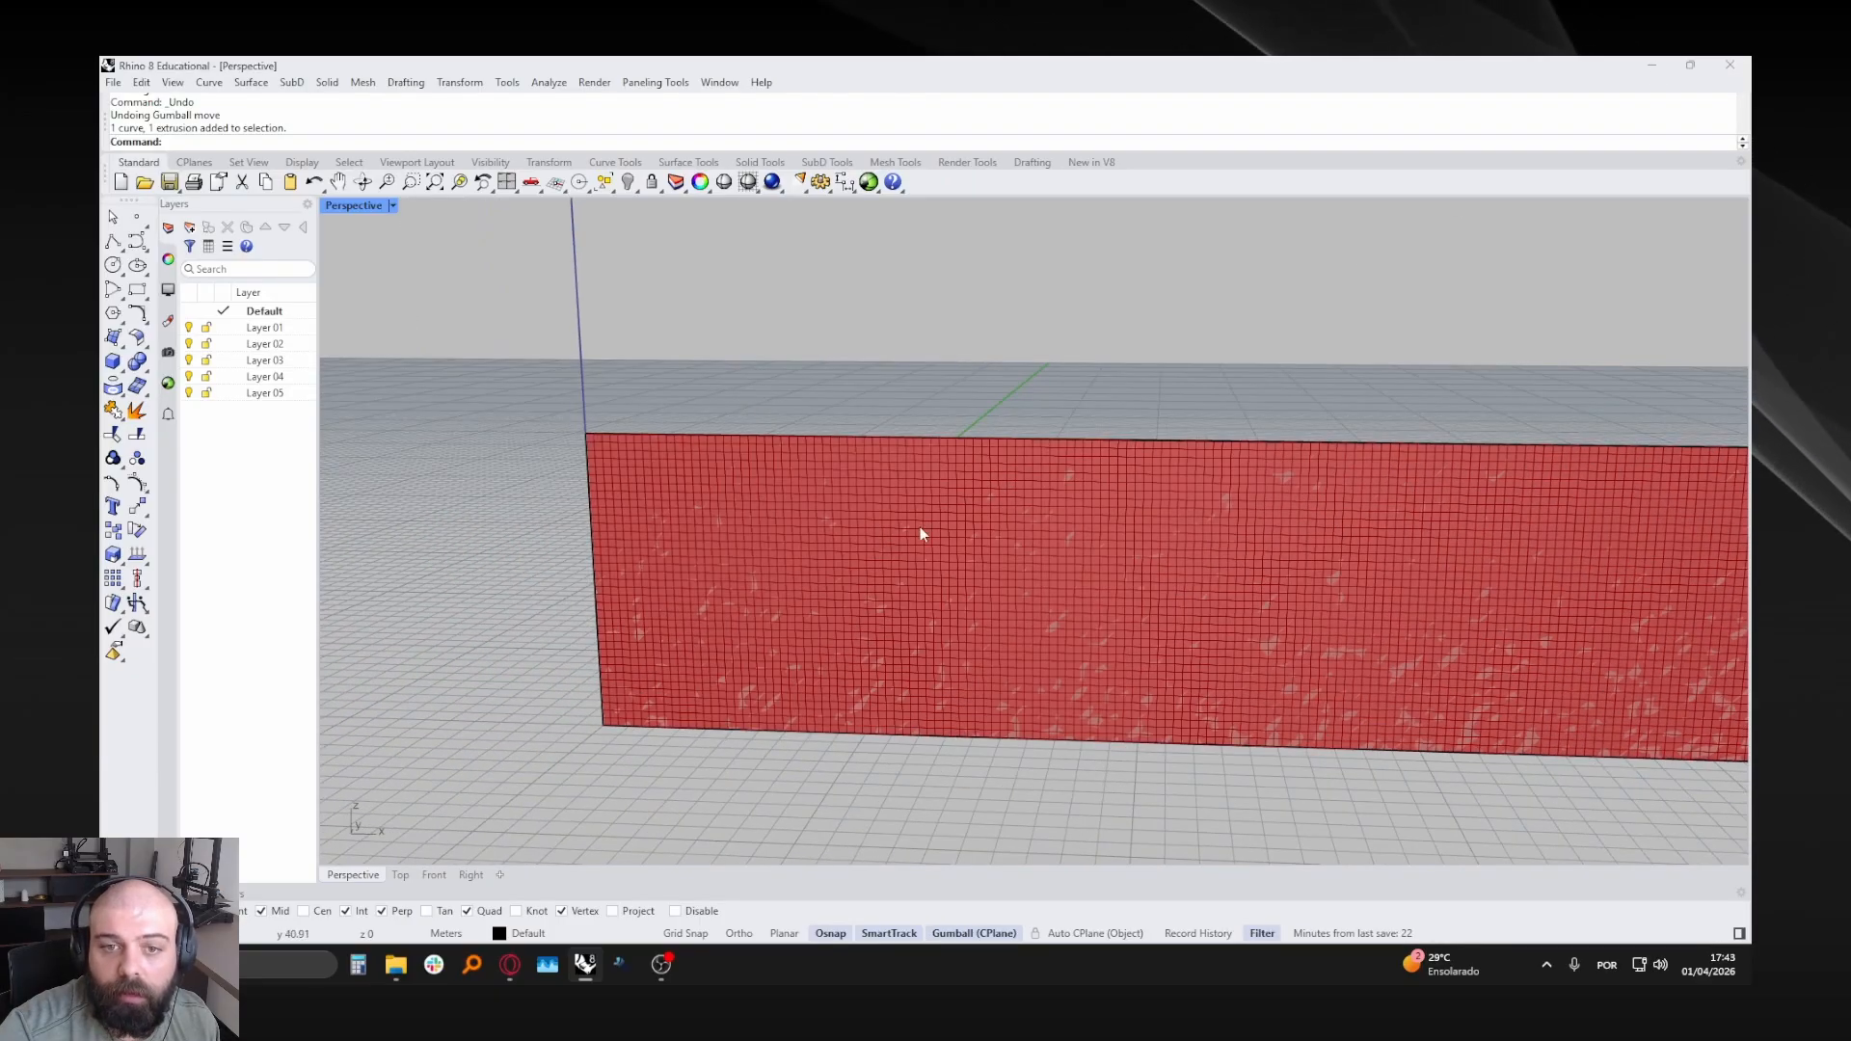
{"action": "scroll", "coordinate": [534, 570], "scroll_direction": "down", "scroll_amount": 3}
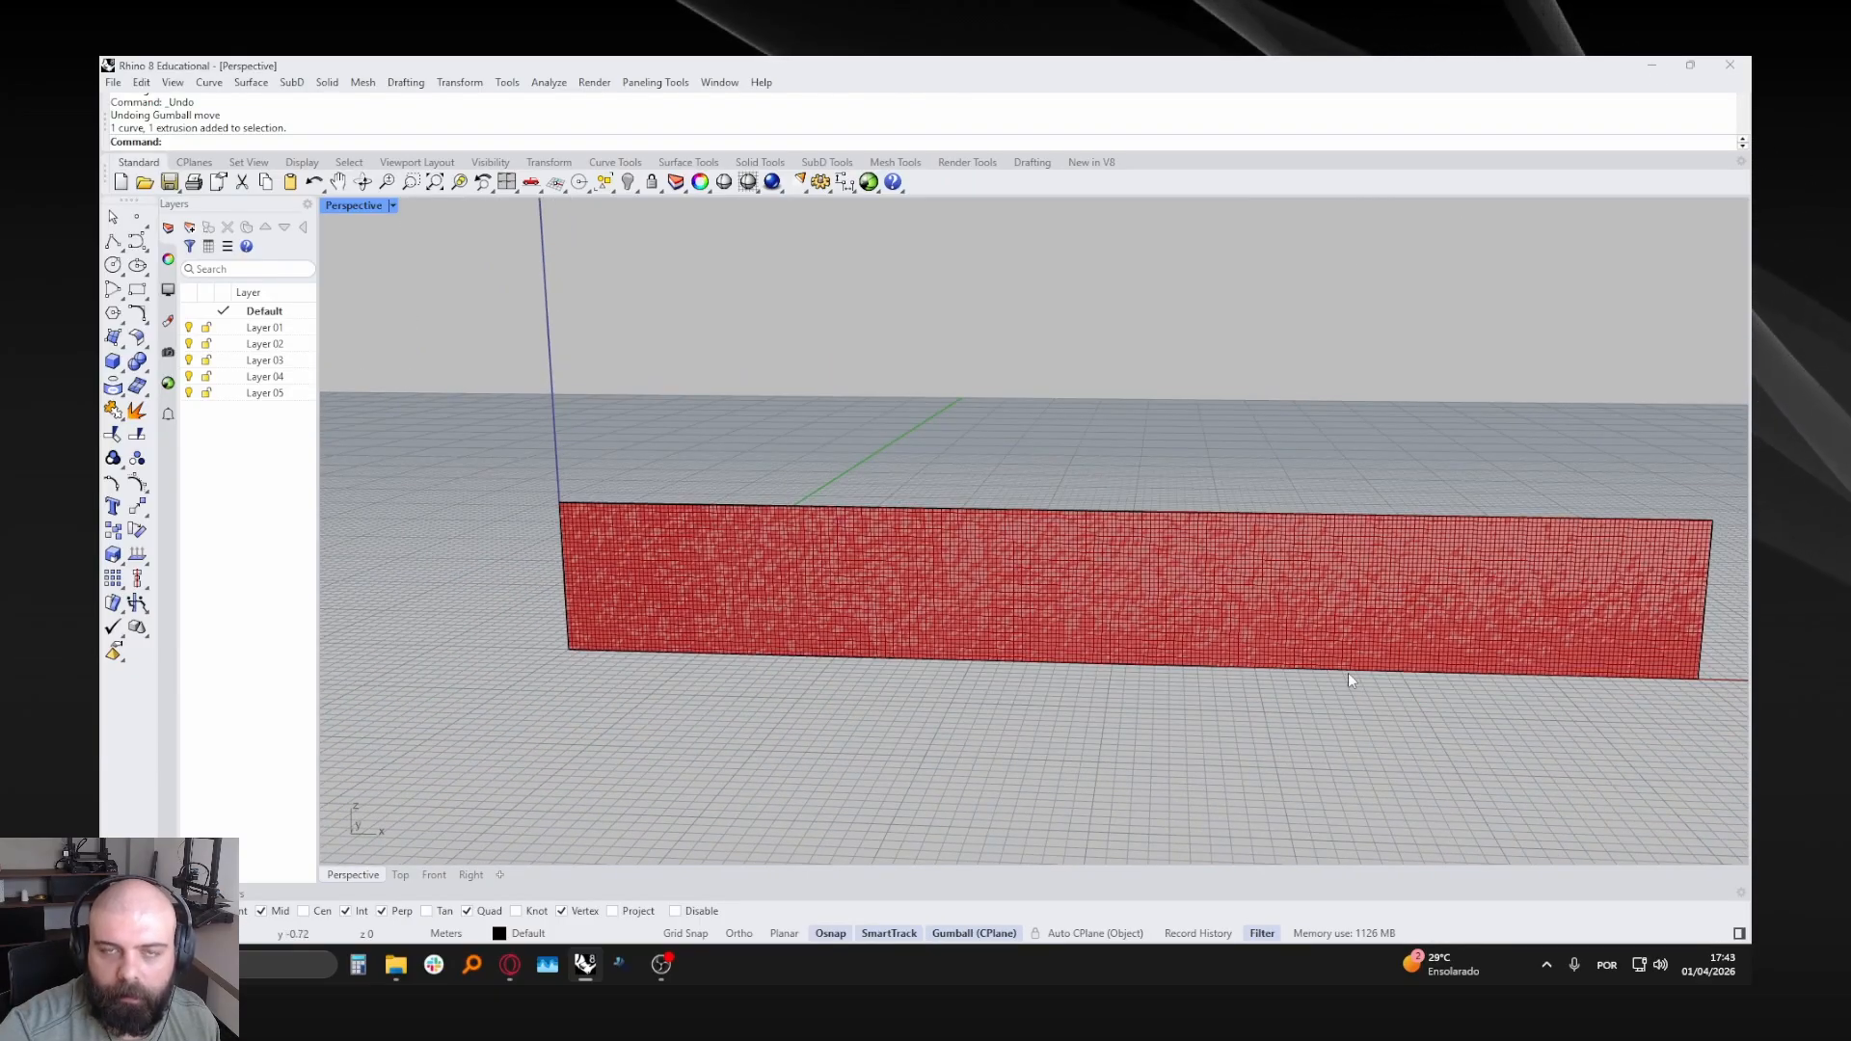
{"action": "left_click", "coordinate": [870, 183]}
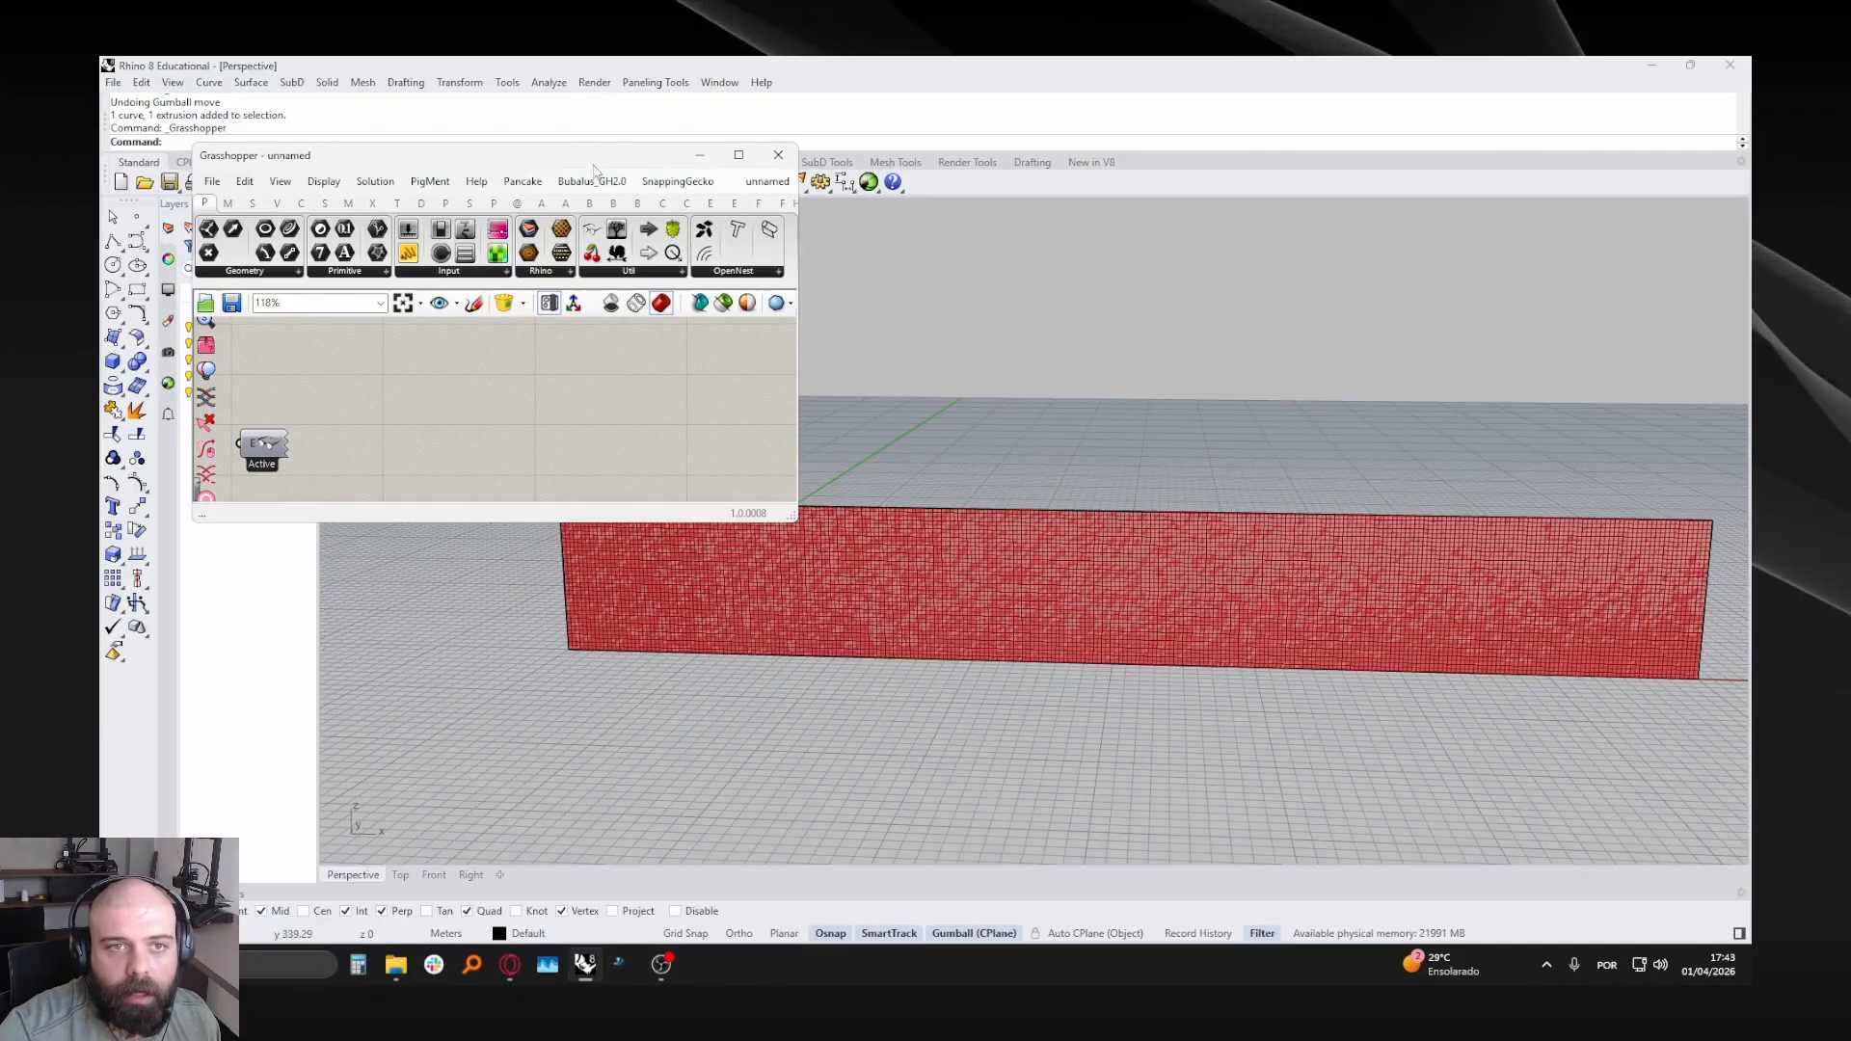
- Arrange the Grasshopper window side by side with the Rhino viewport, keeping the component chain in view
{"action": "left_click_drag", "start_coordinate": [595, 162], "coordinate": [1747, 289]}
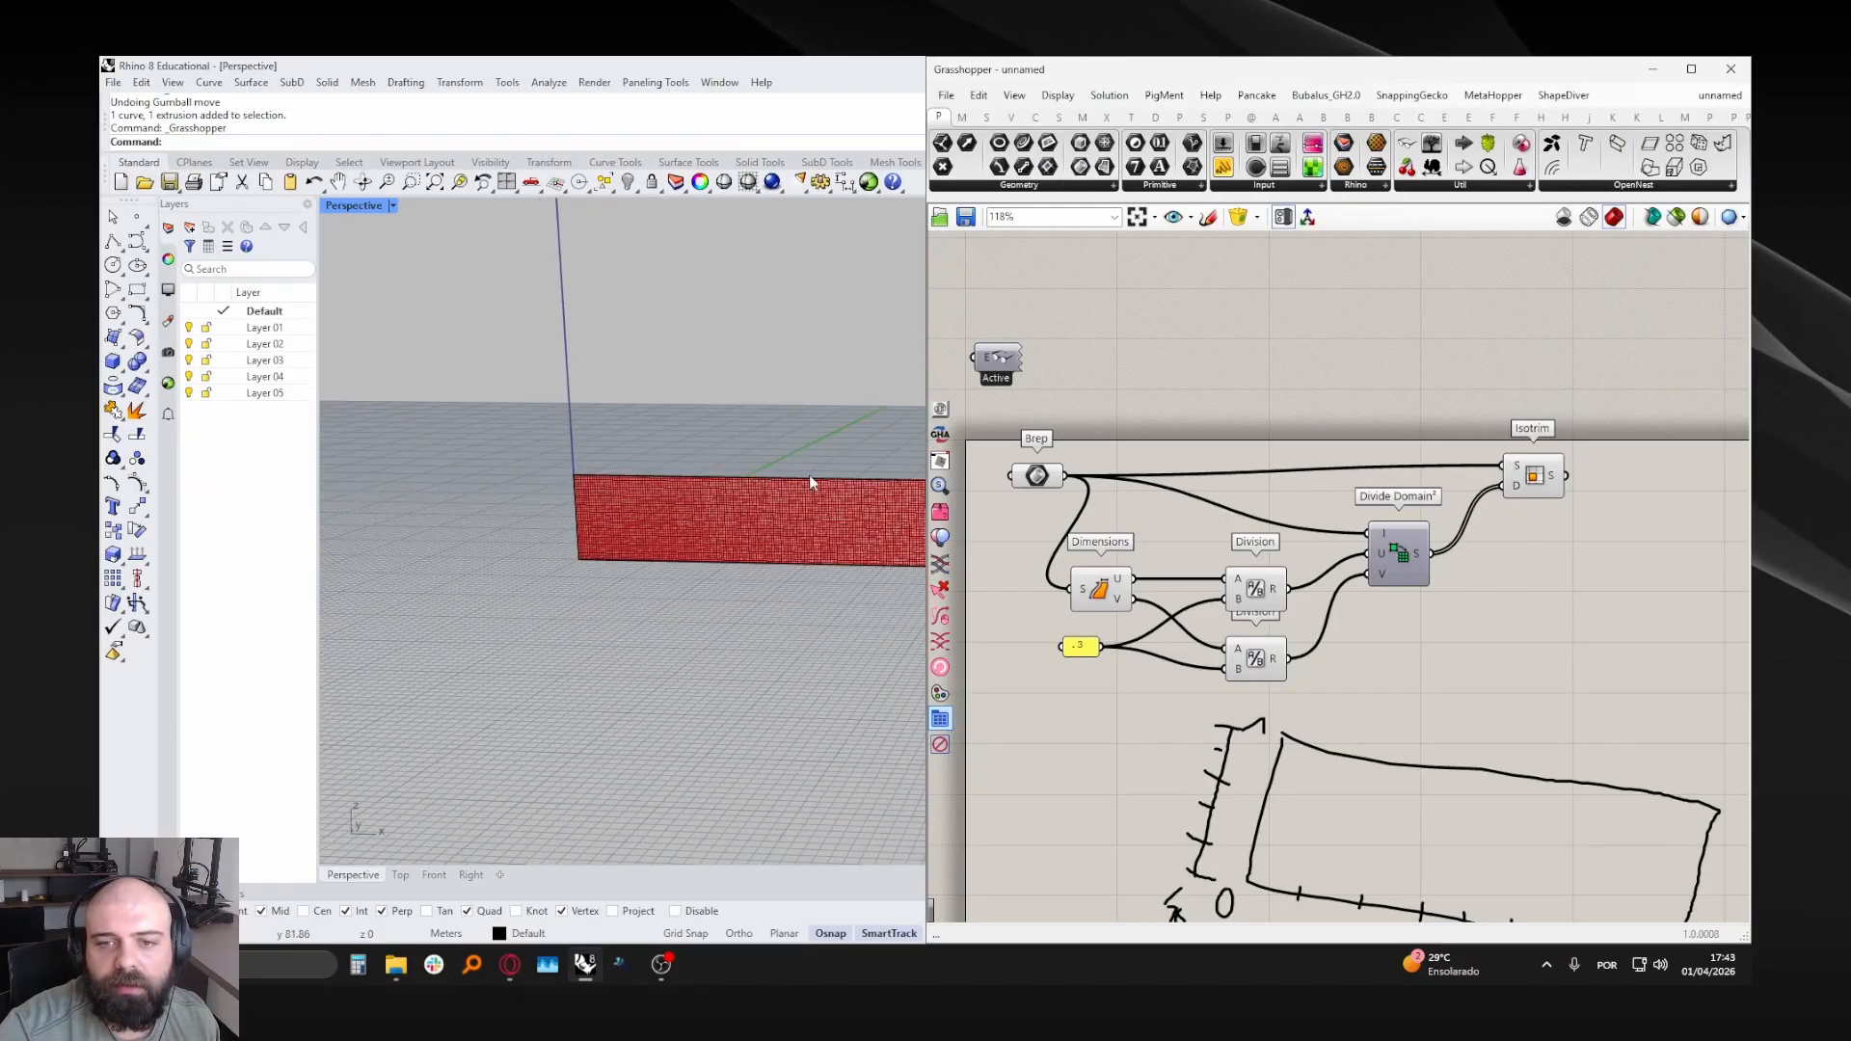
{"action": "scroll", "coordinate": [1123, 624], "scroll_direction": "up", "scroll_amount": 1}
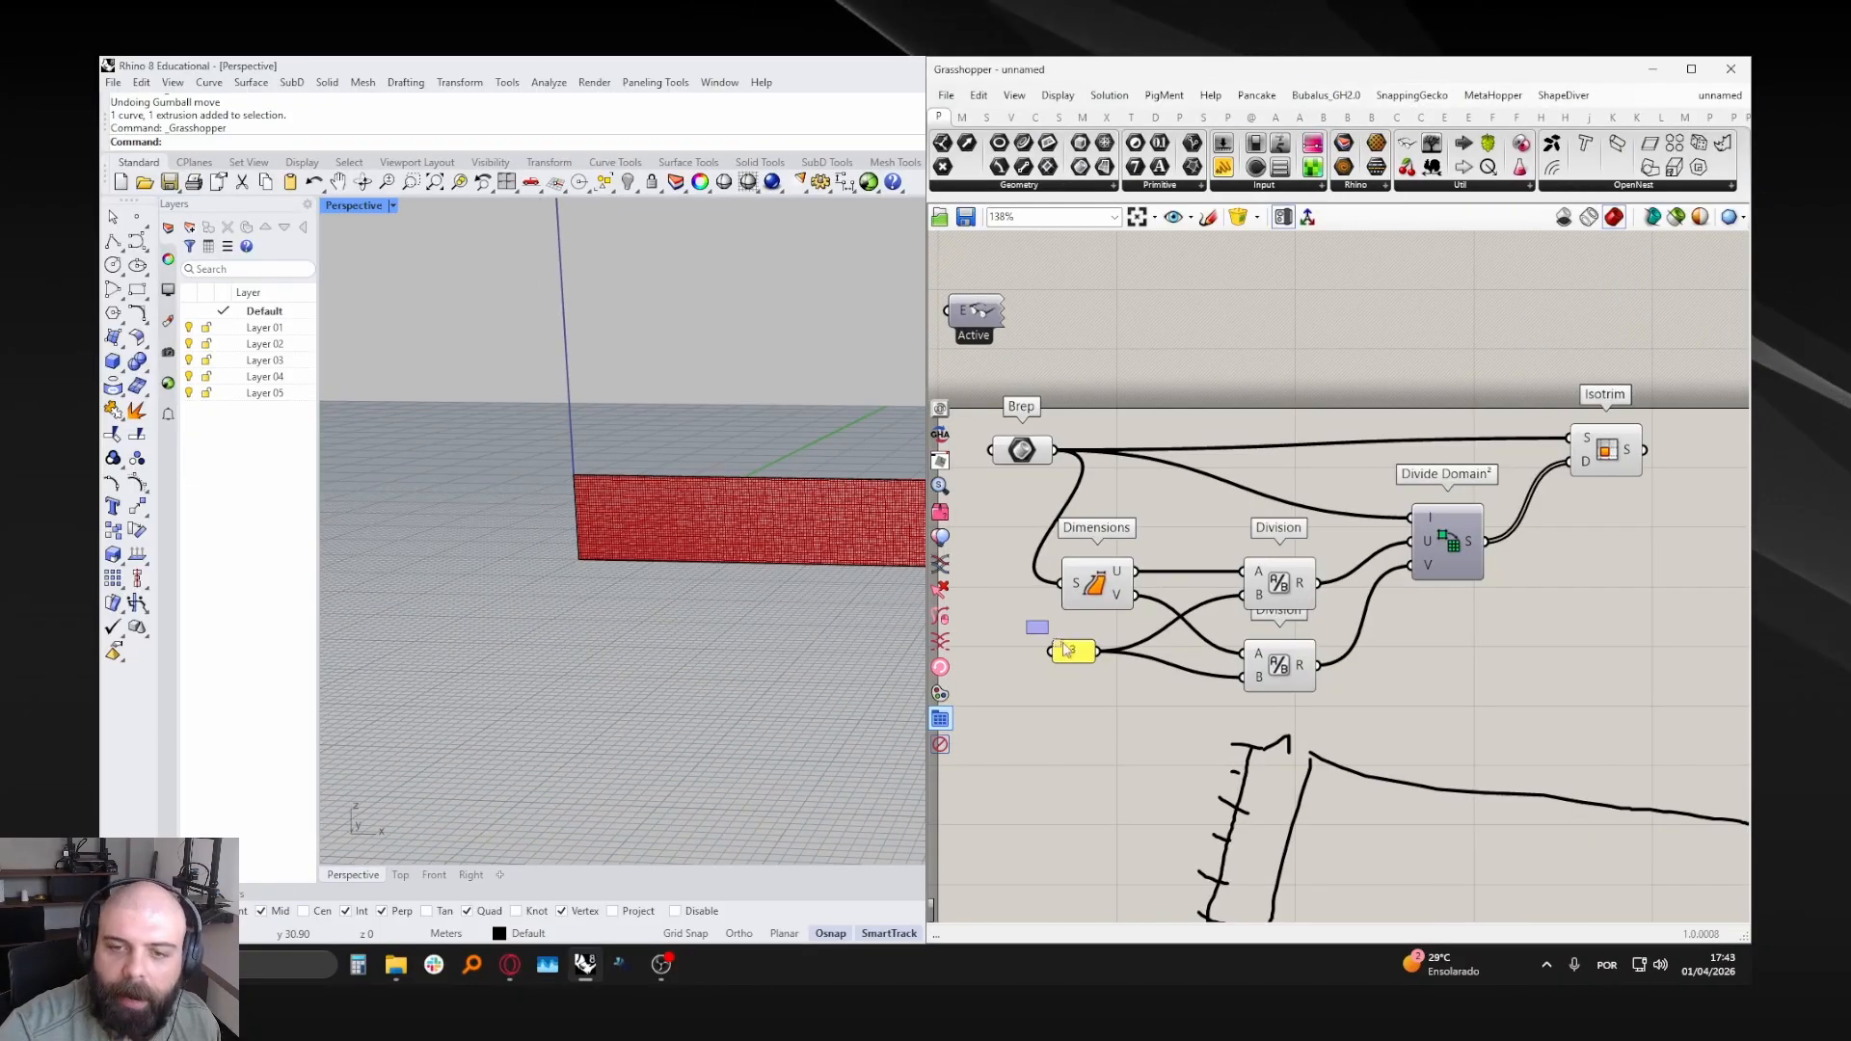
{"action": "left_click_drag", "start_coordinate": [1027, 622], "coordinate": [1127, 685]}
{"action": "left_click", "coordinate": [1138, 714]}
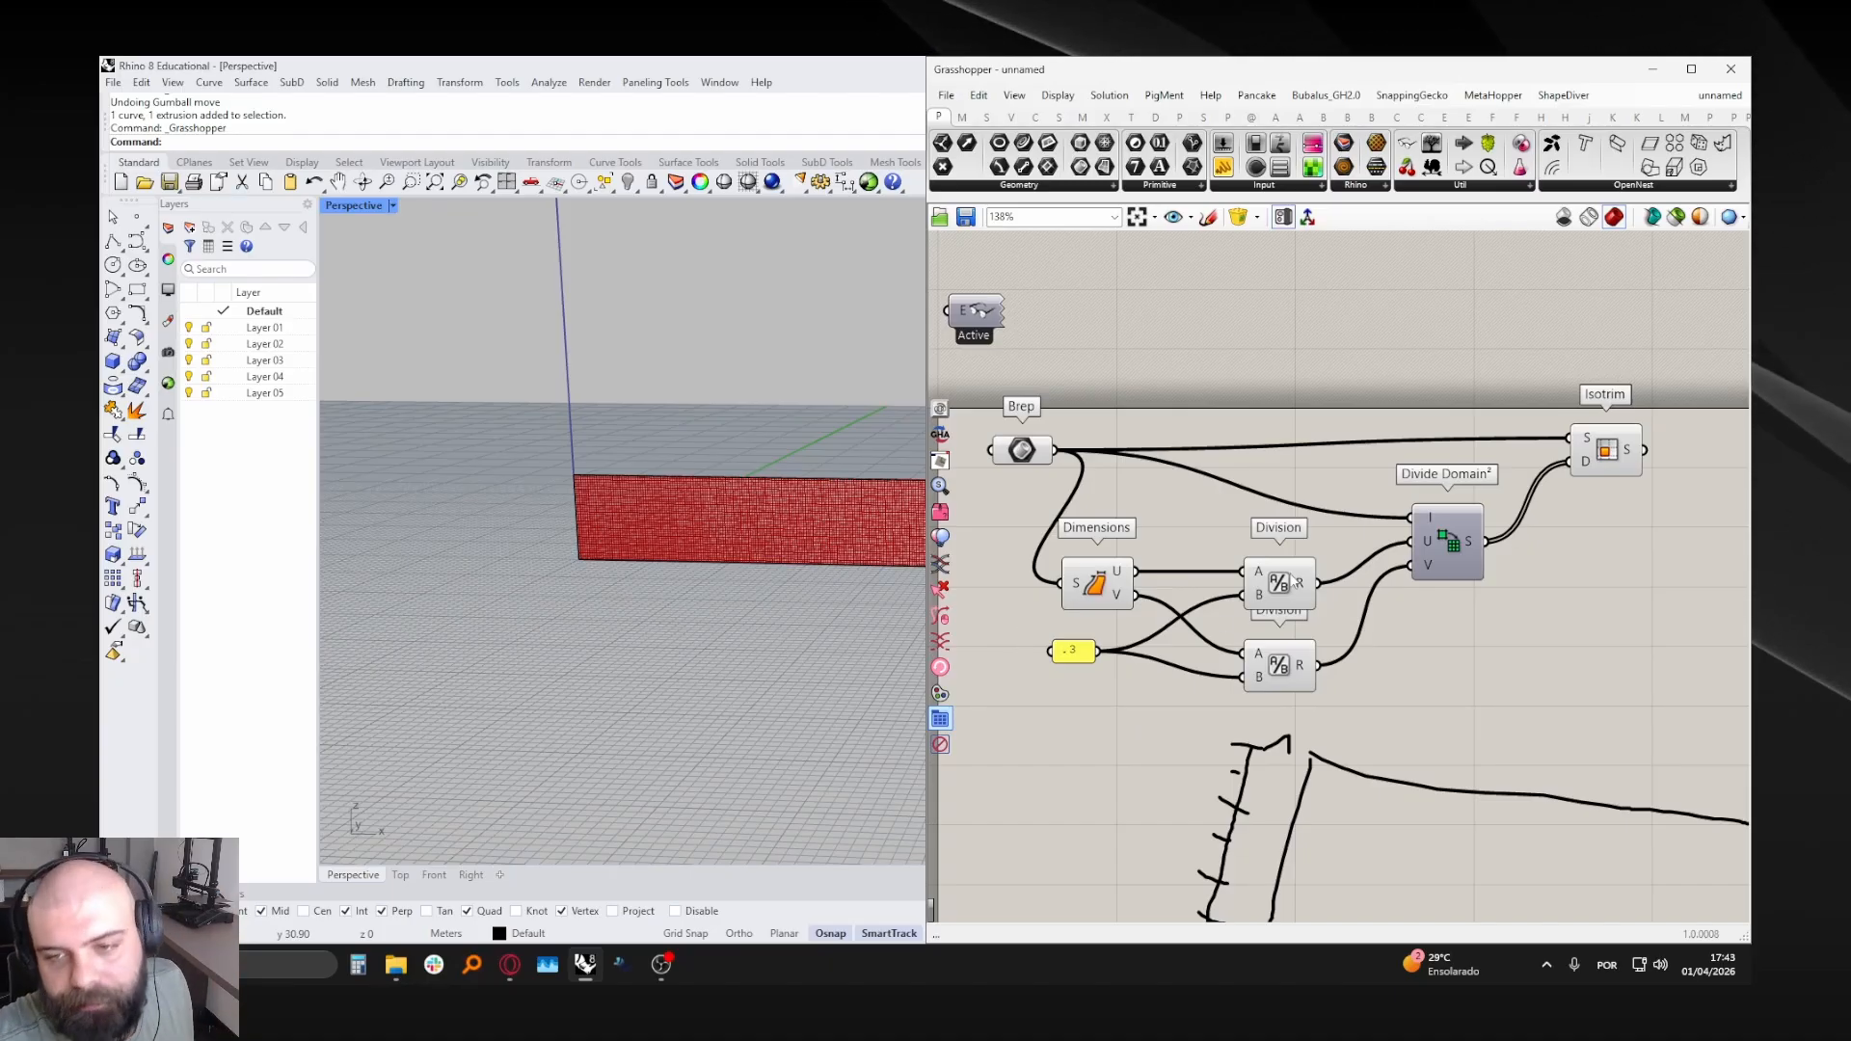
- Check the division results that feed the U and V counts of Divide Domain²
{"action": "mouse_move", "coordinate": [1304, 588]}
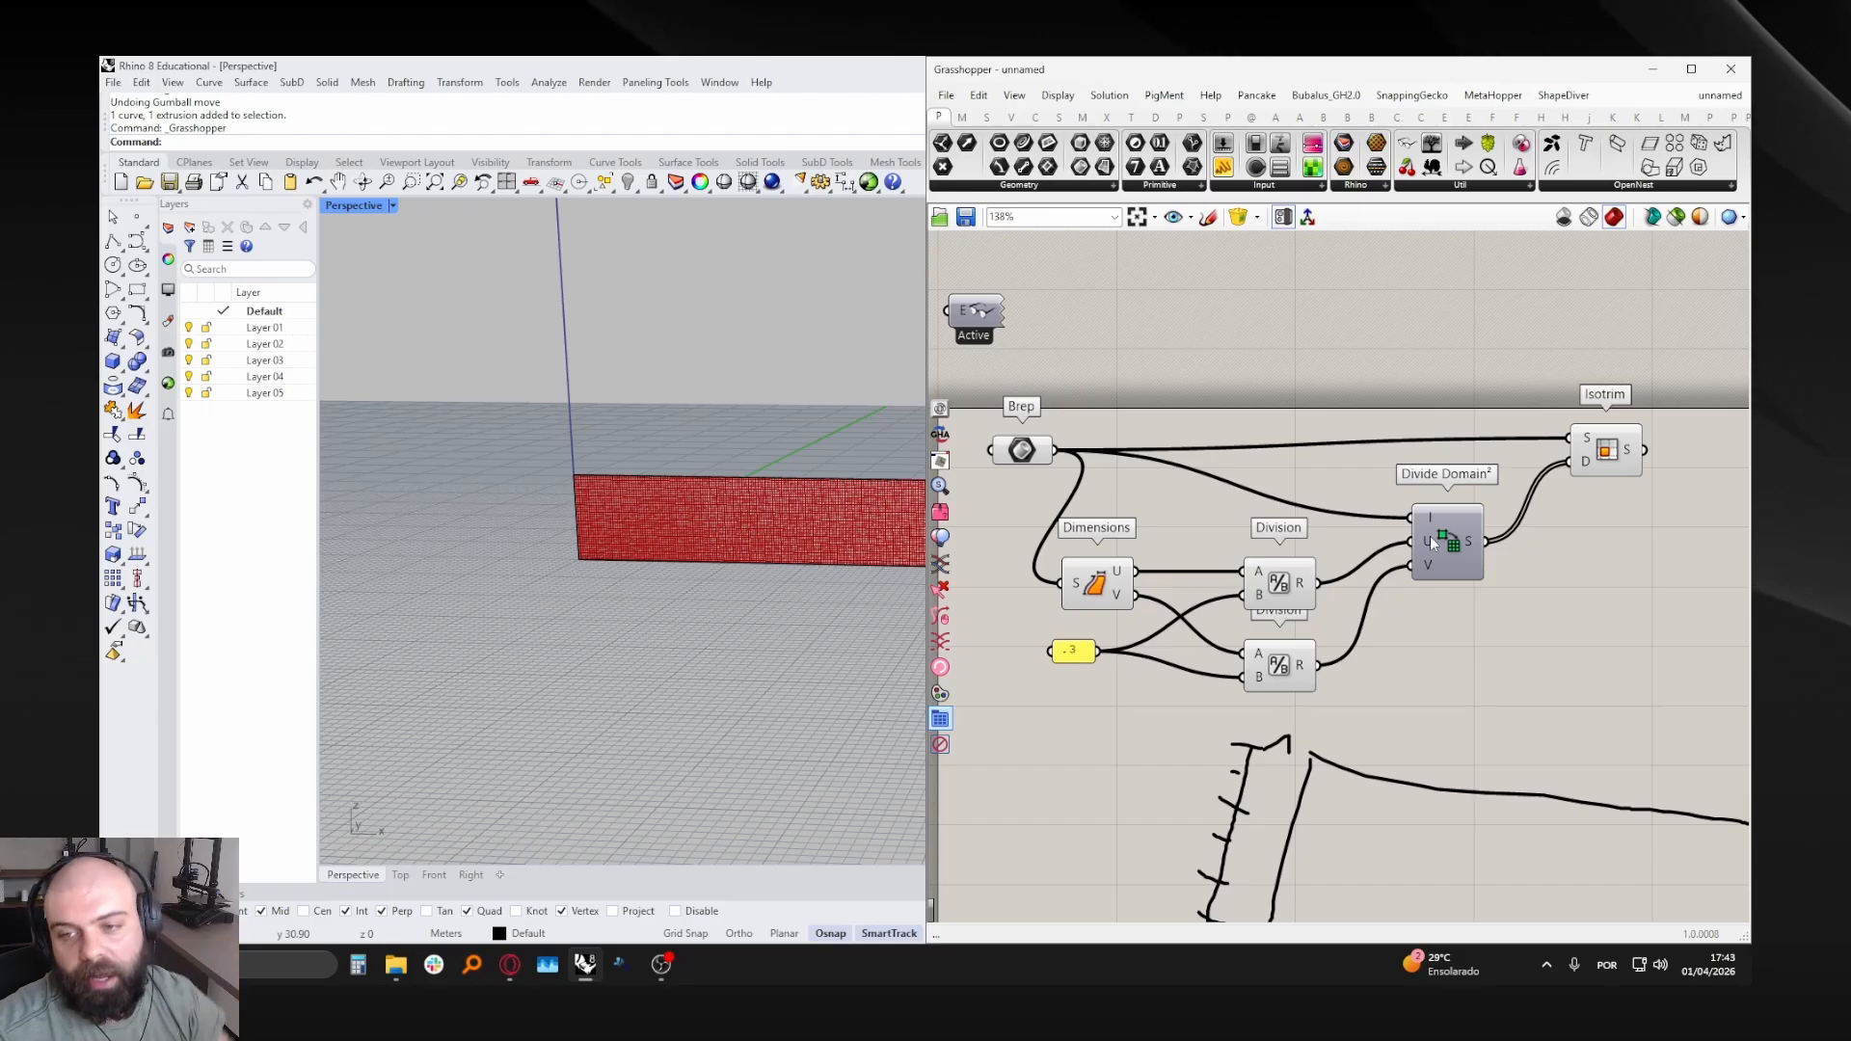
{"action": "mouse_move", "coordinate": [1431, 539]}
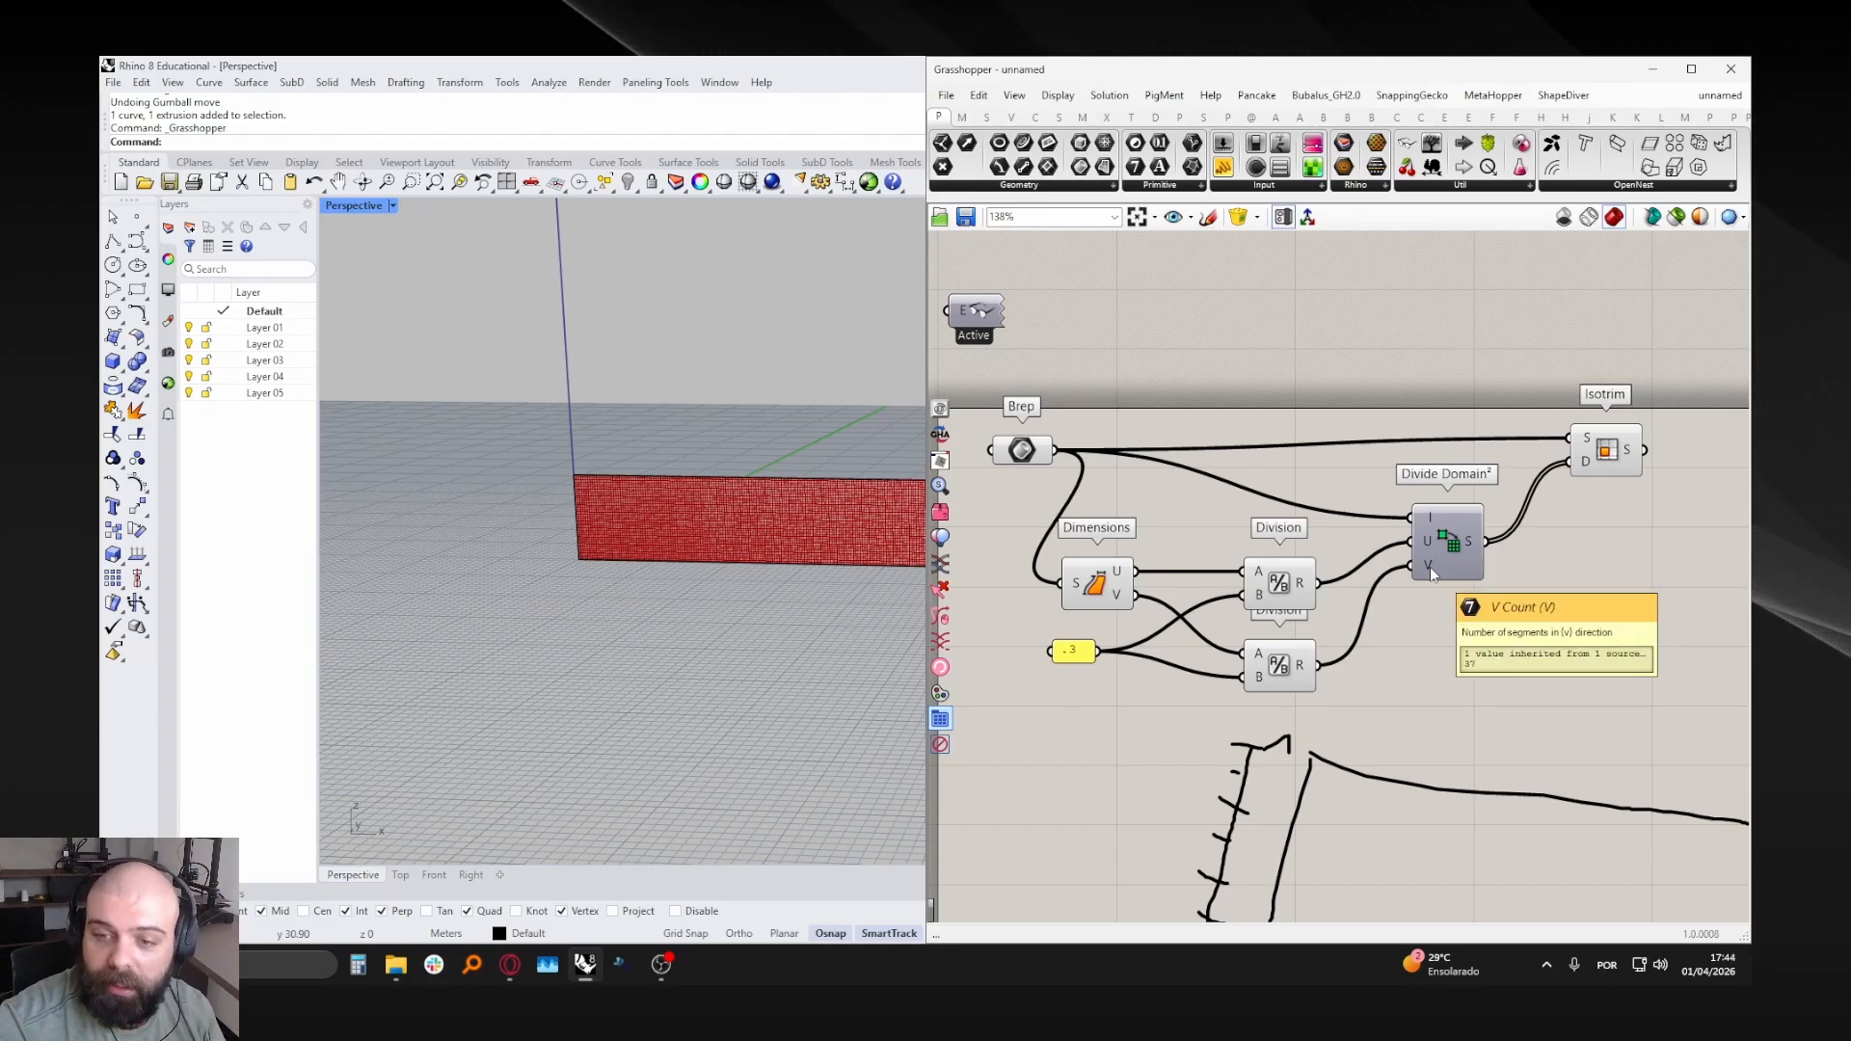
{"action": "mouse_move", "coordinate": [1302, 671]}
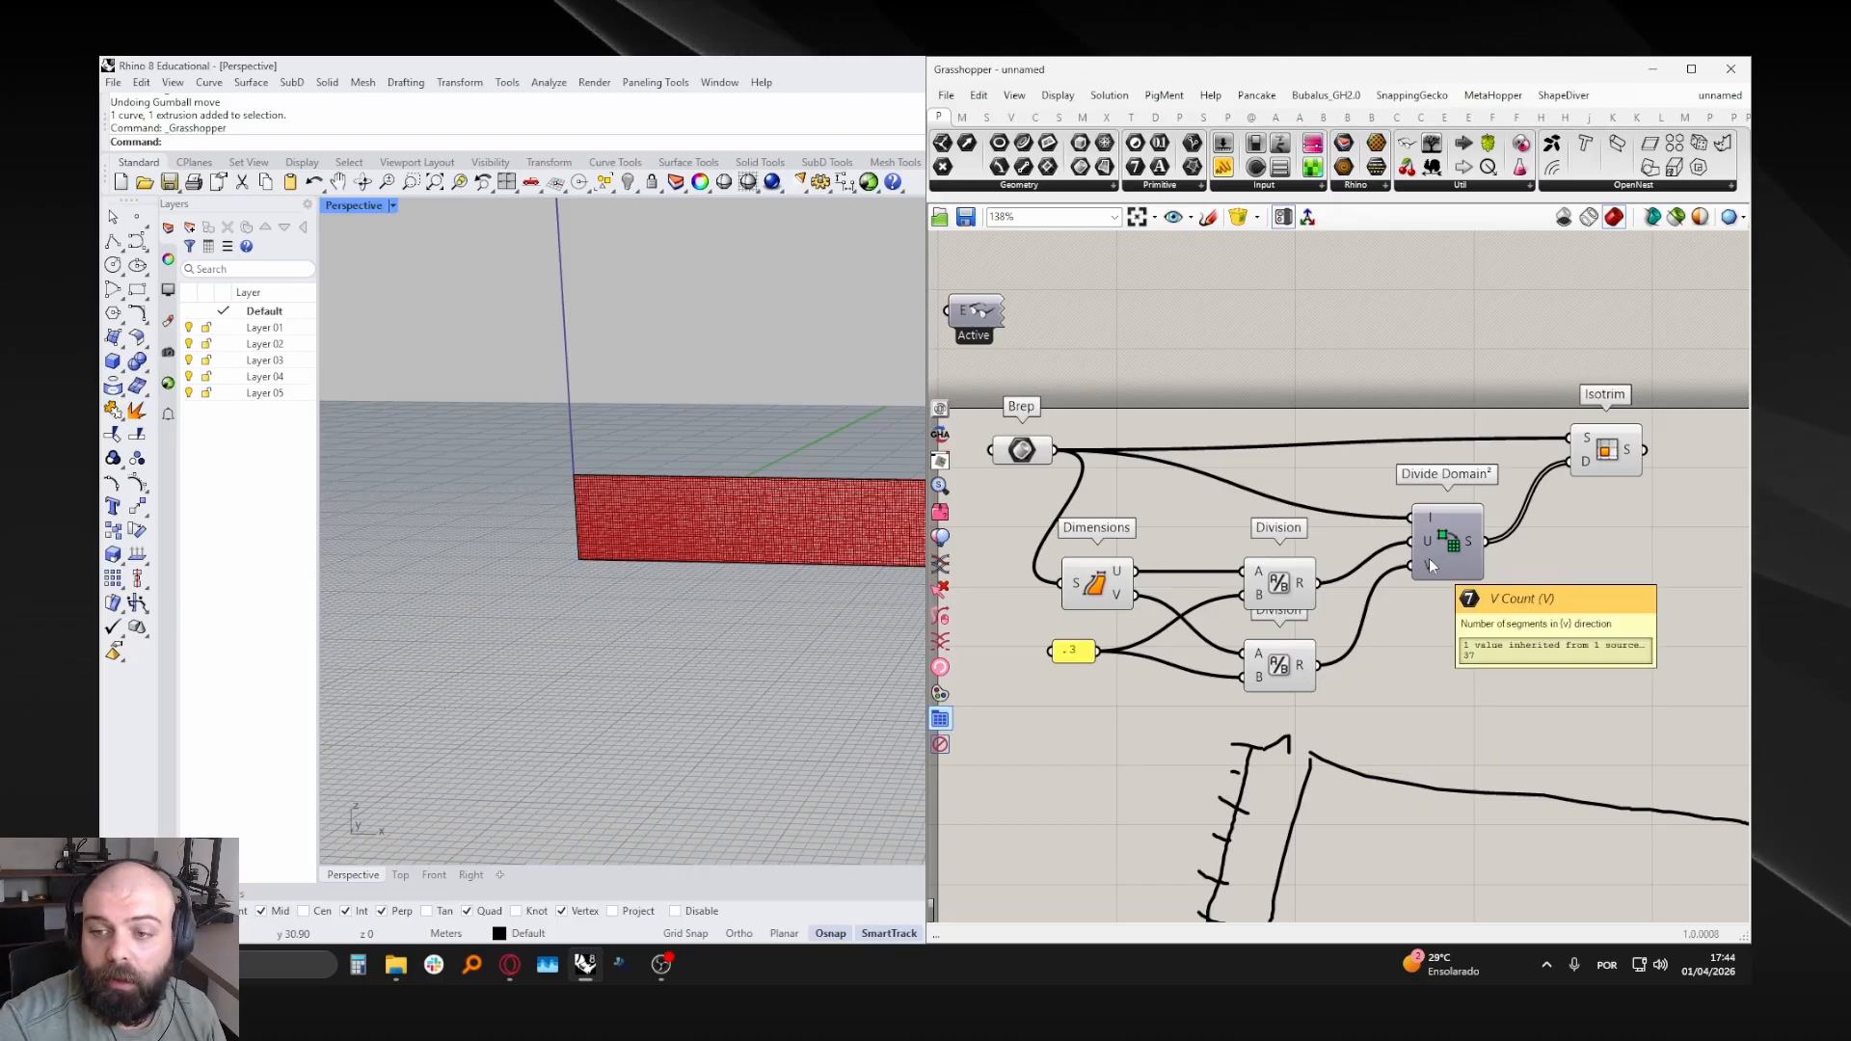
- Bake the Isotrim surfaces into Rhino
{"action": "right_click_drag", "start_coordinate": [1365, 397], "coordinate": [1147, 386]}
{"action": "left_click", "coordinate": [1386, 439]}
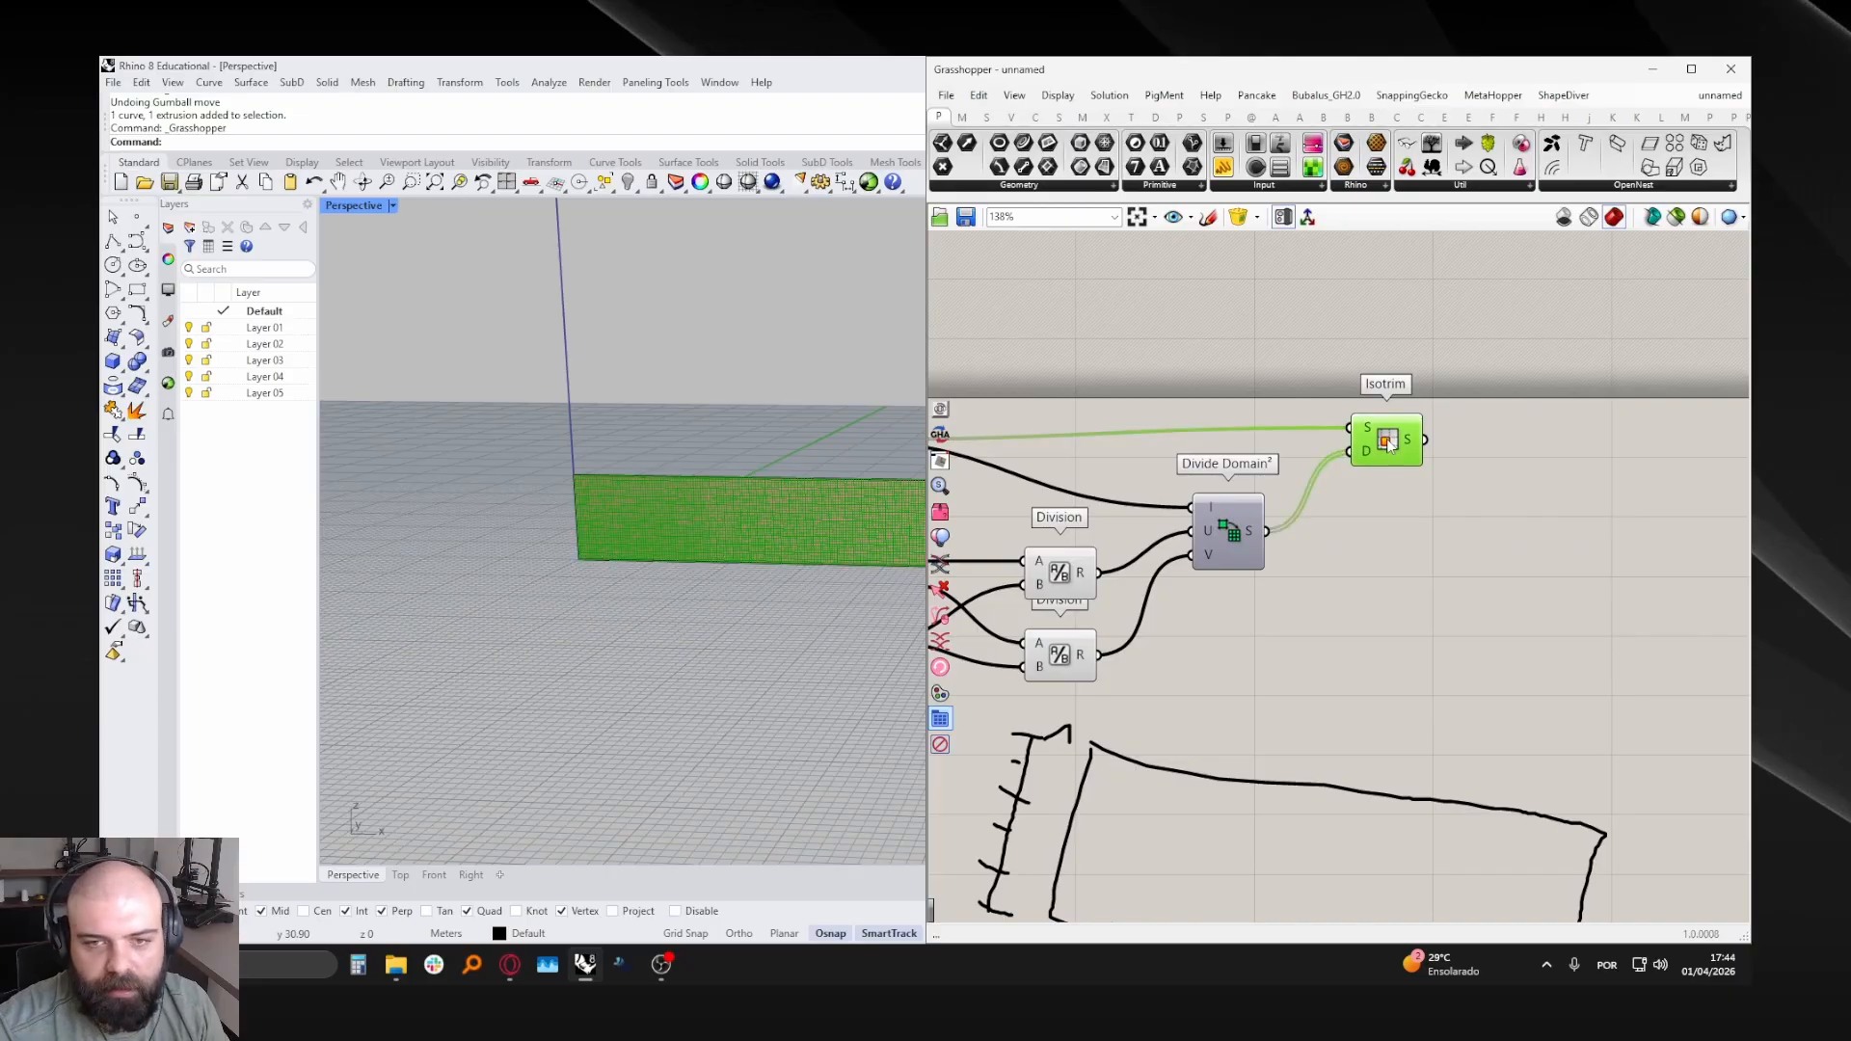
{"action": "middle_click", "coordinate": [1386, 439]}
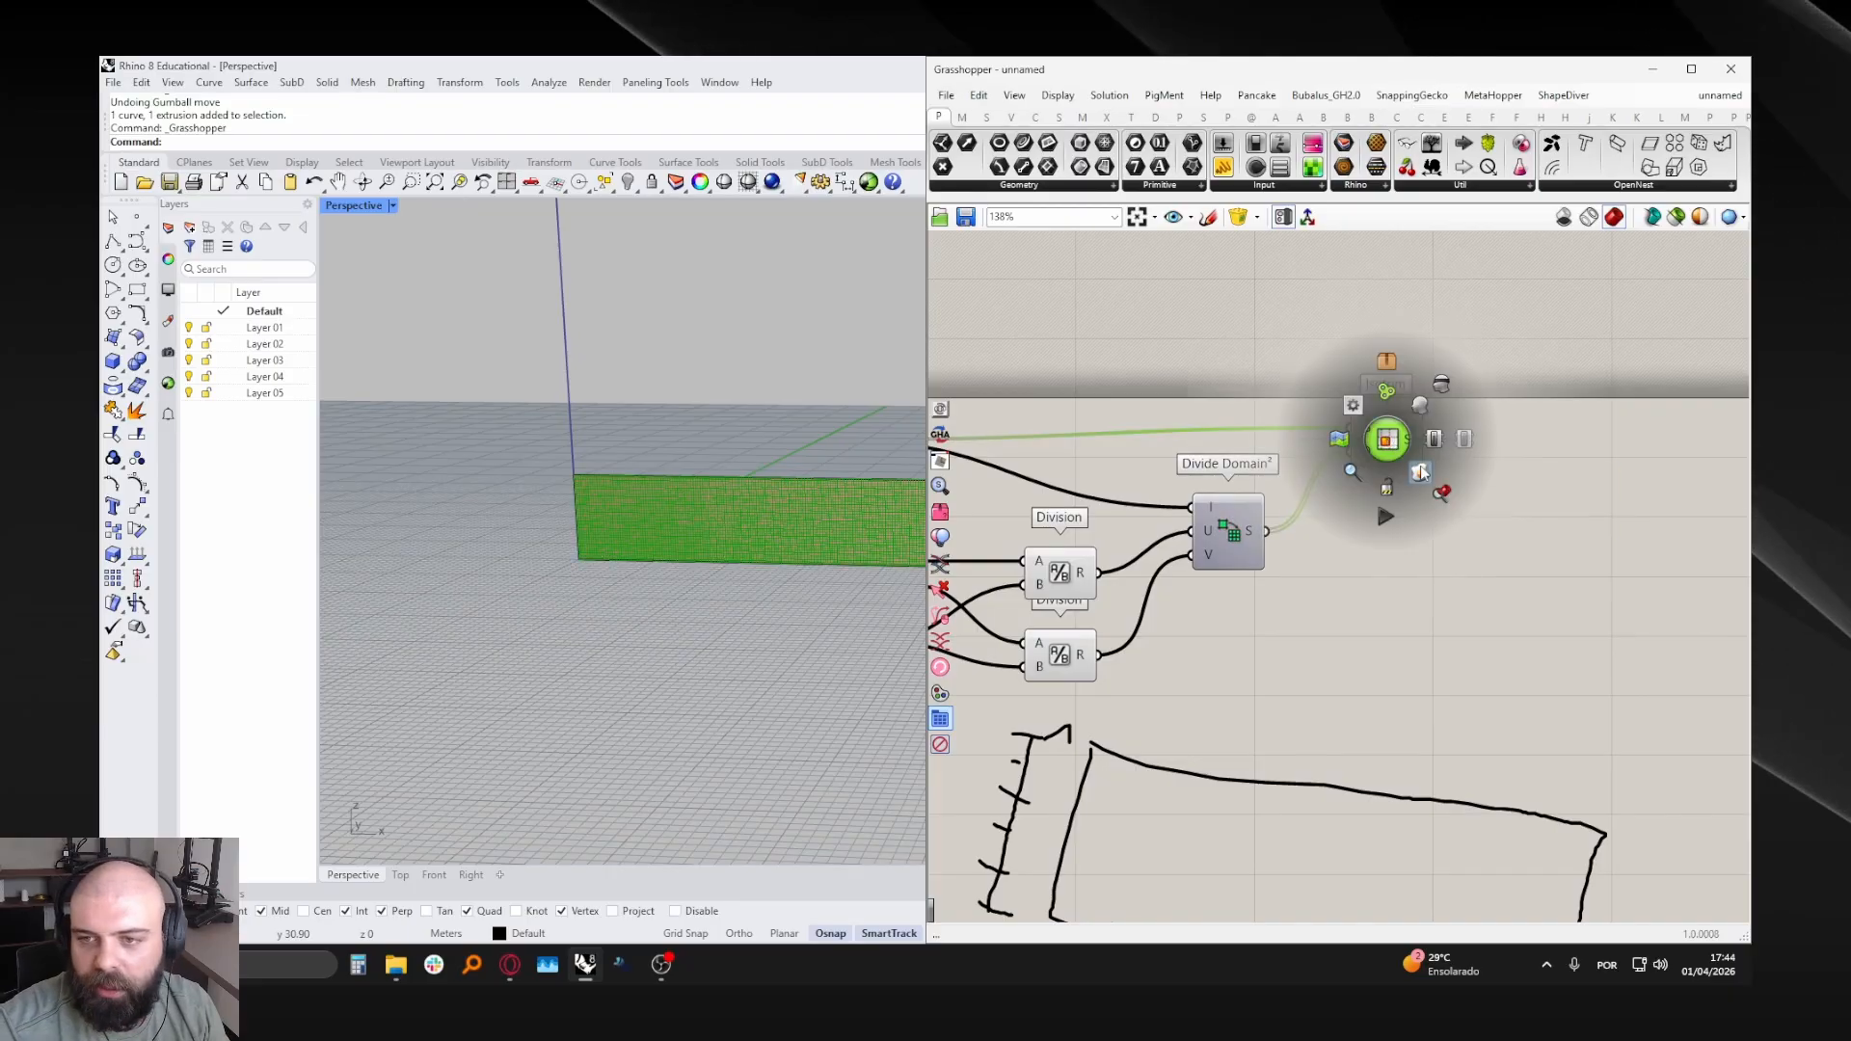
{"action": "left_click", "coordinate": [1481, 334]}
- Pick a baked panel on the wall's upper edge and measure its top and side edges with Polyline
{"action": "scroll", "coordinate": [540, 487], "scroll_direction": "up", "scroll_amount": 5}
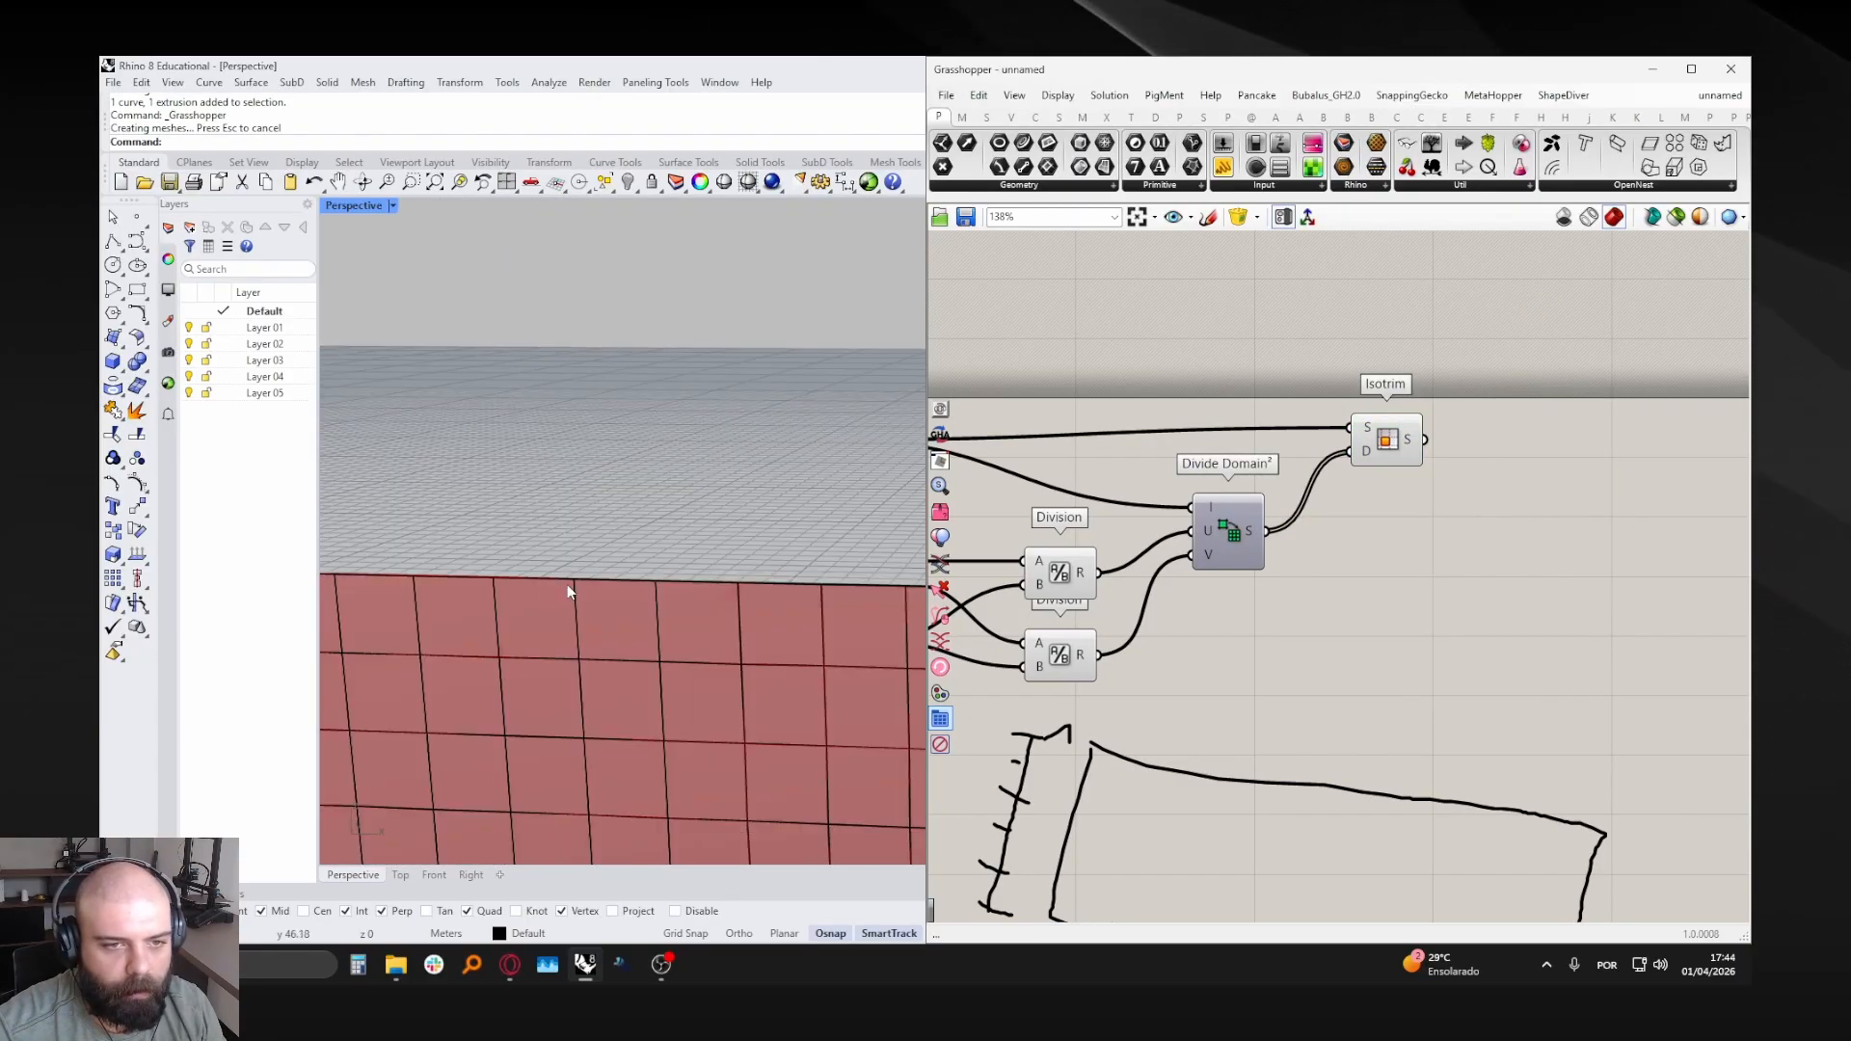
{"action": "left_click", "coordinate": [536, 593]}
{"action": "left_click", "coordinate": [593, 636]}
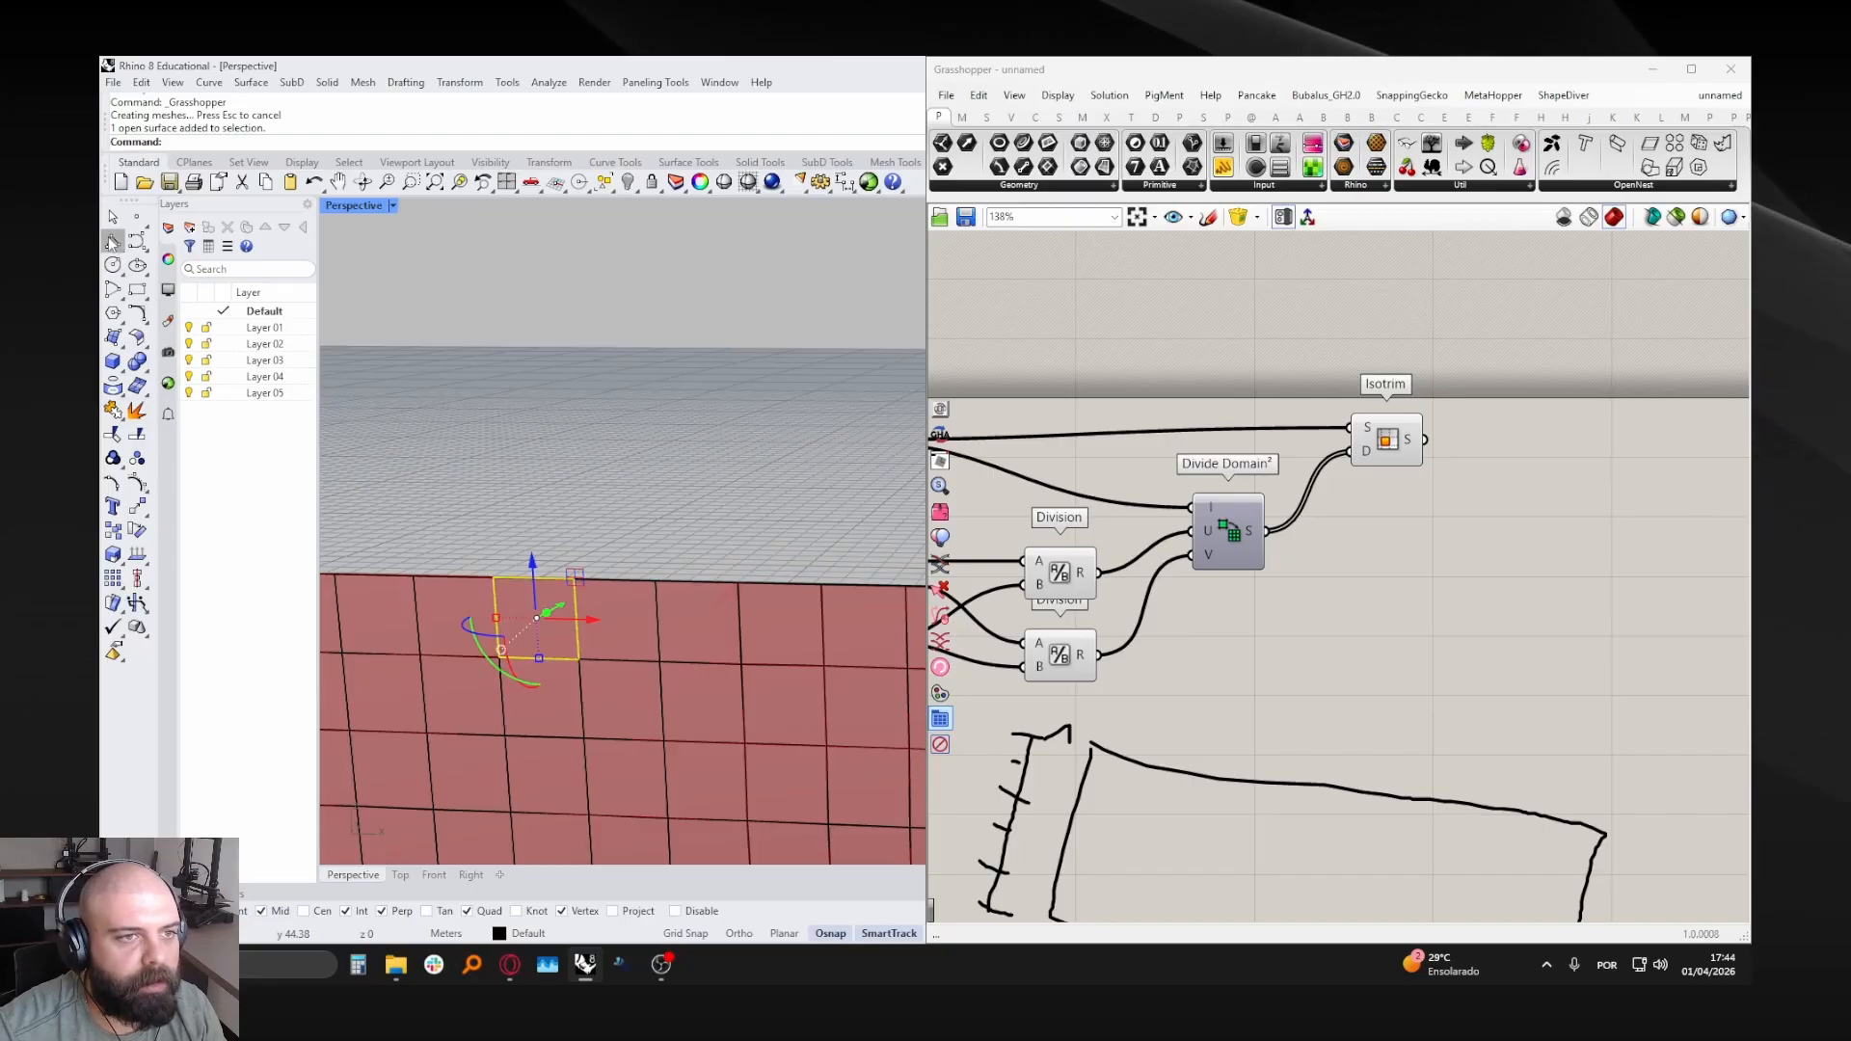
{"action": "left_click", "coordinate": [113, 241]}
{"action": "left_click", "coordinate": [494, 576]}
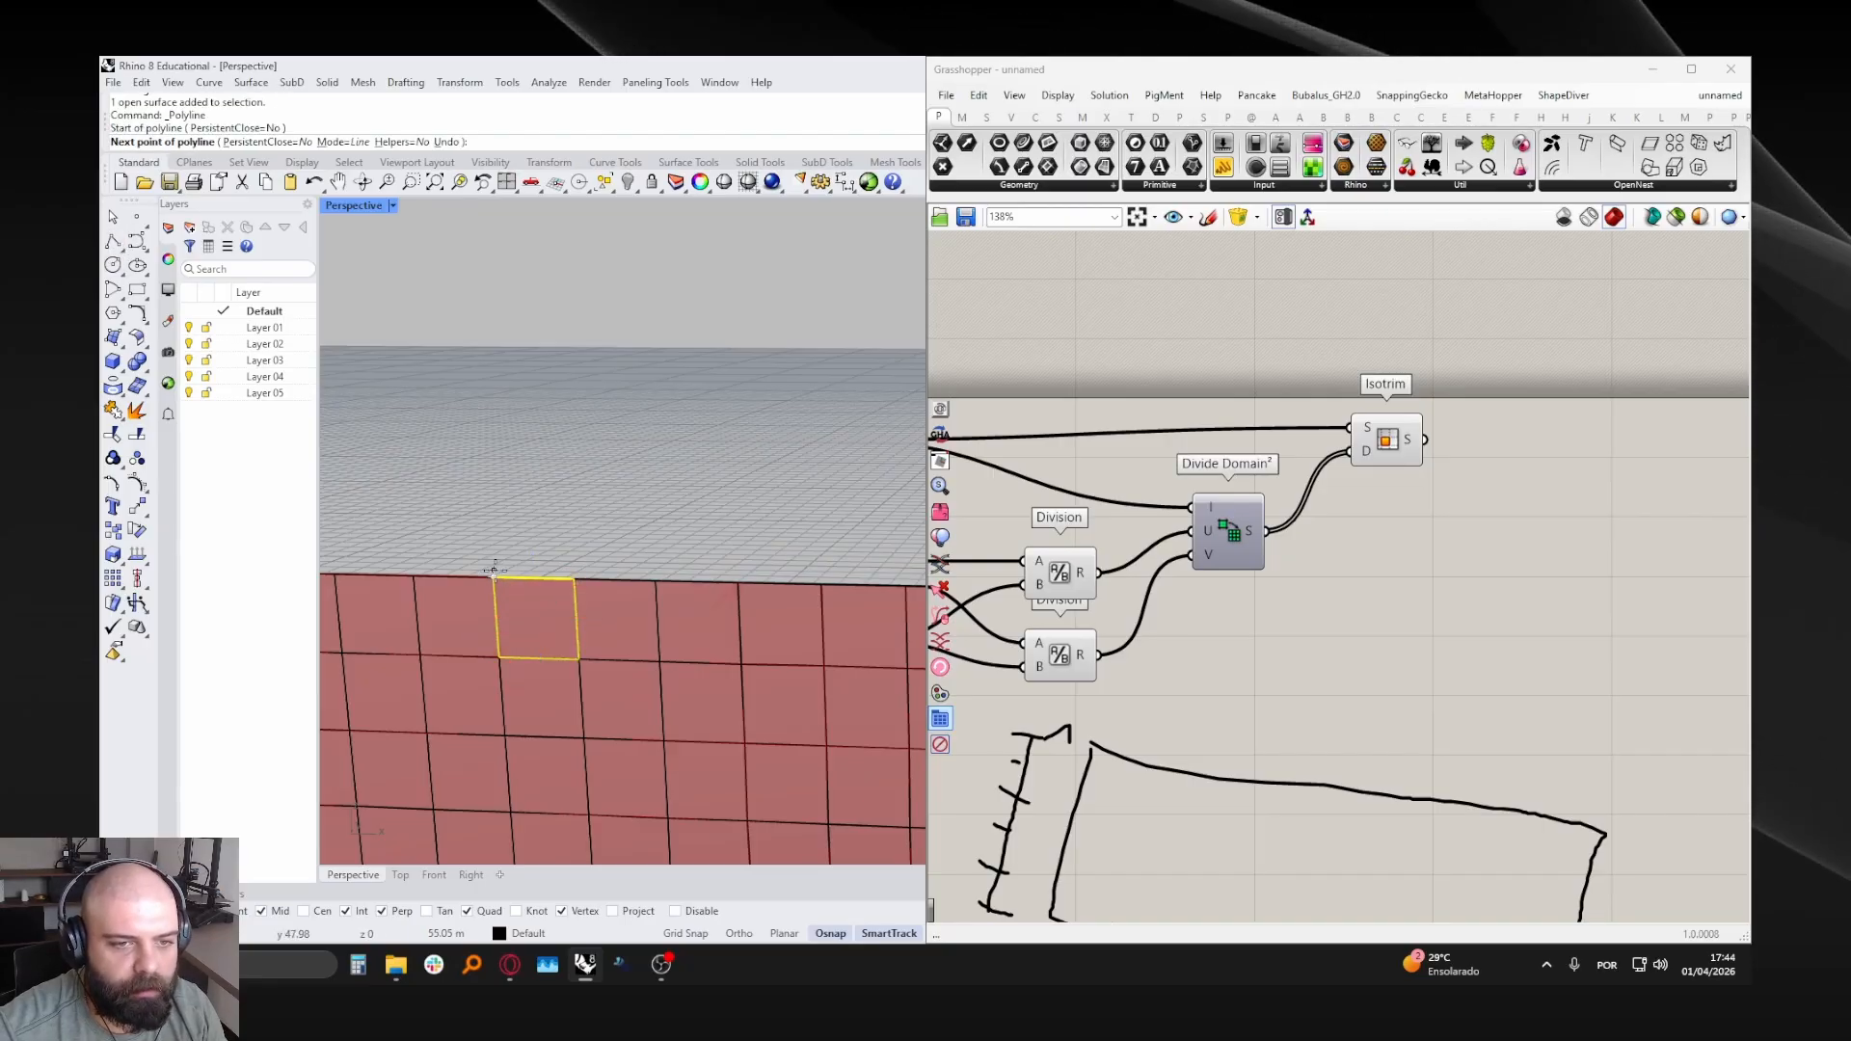
{"action": "left_click", "coordinate": [576, 576]}
{"action": "left_click", "coordinate": [499, 656]}
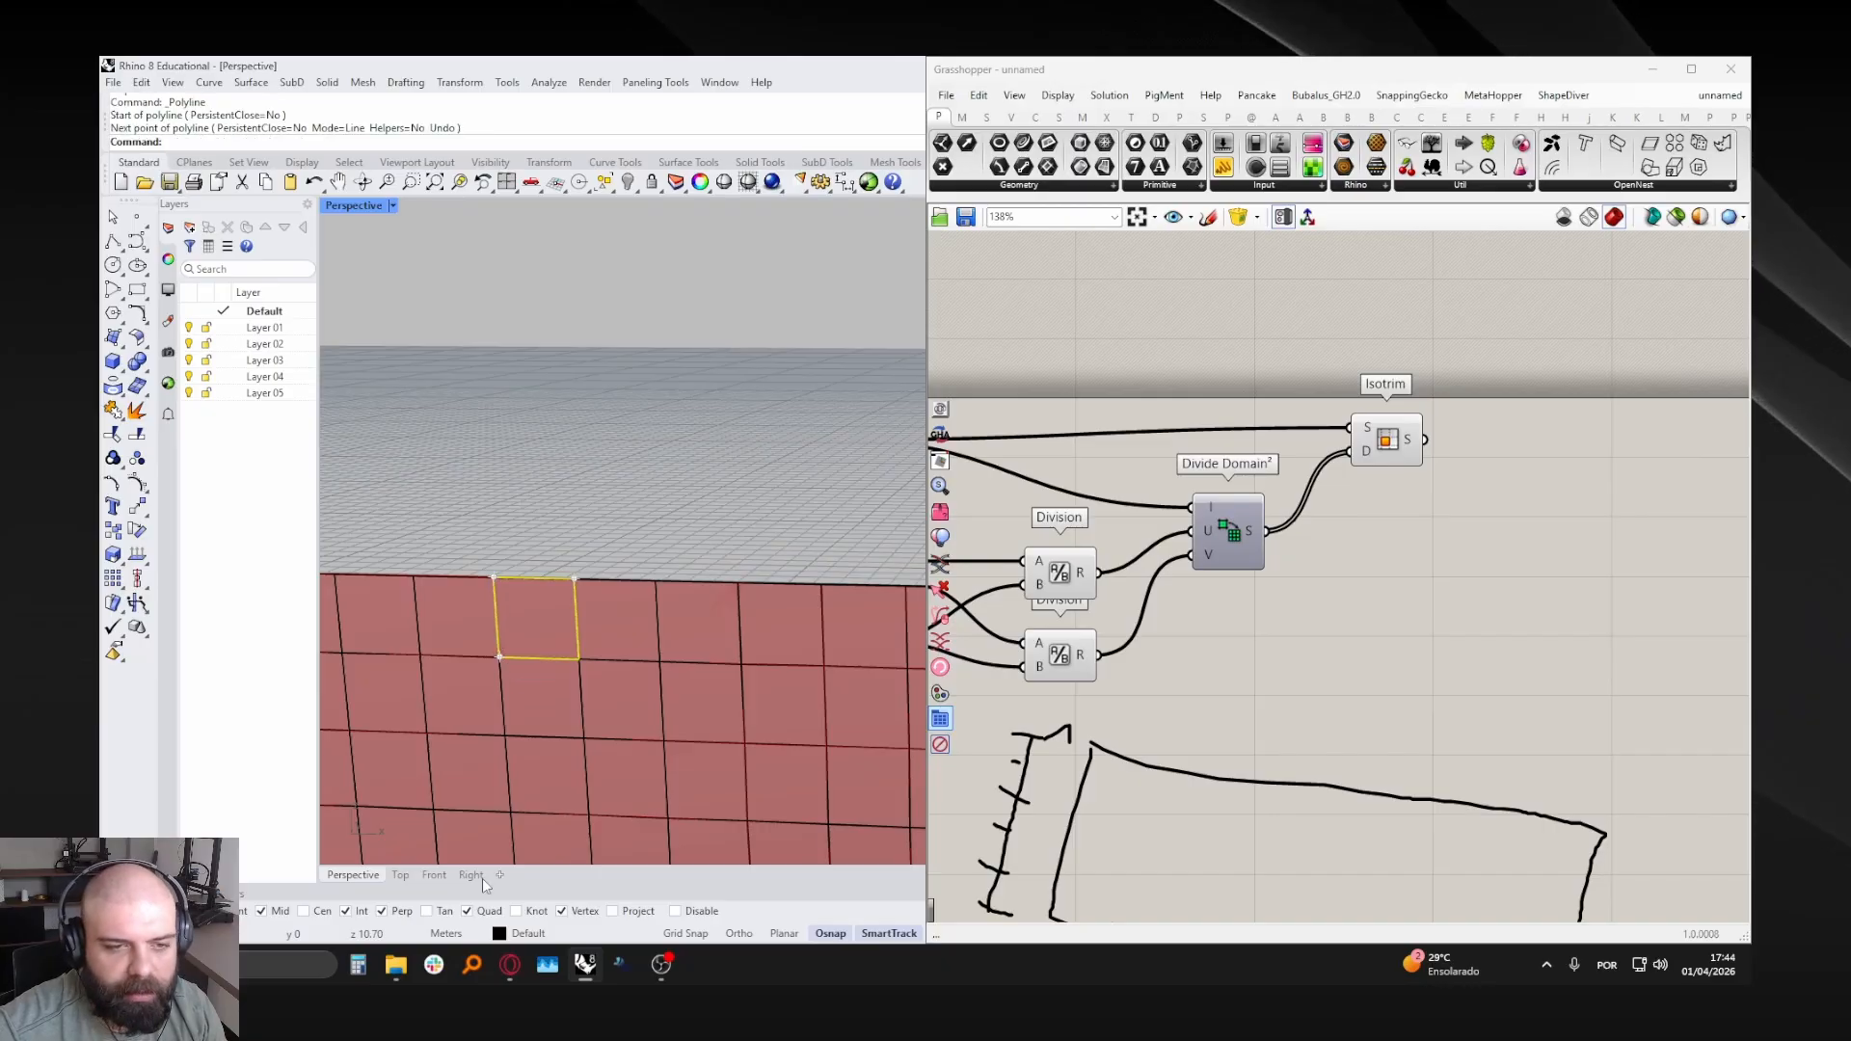
- Set the document's absolute tolerance to 0.01 units and its distance display precision to 0.0001
{"action": "left_click", "coordinate": [447, 933]}
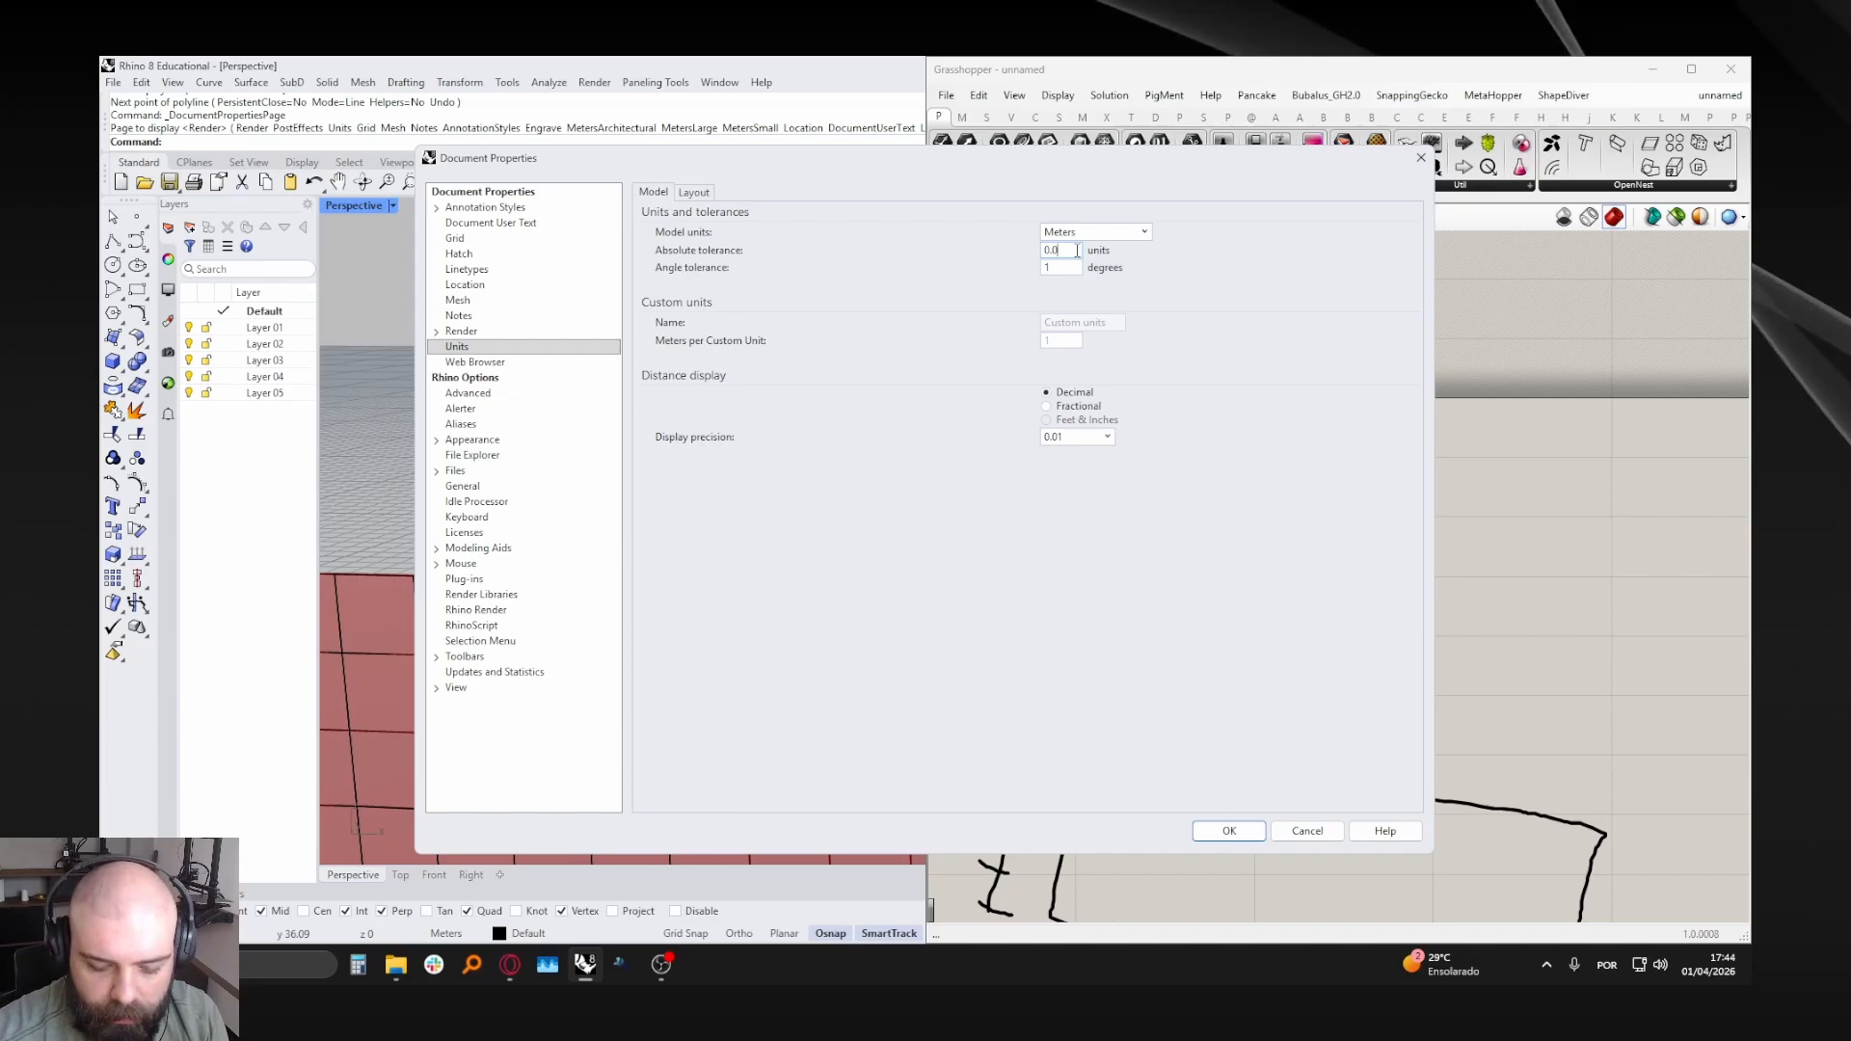
{"action": "left_click", "coordinate": [1228, 832]}
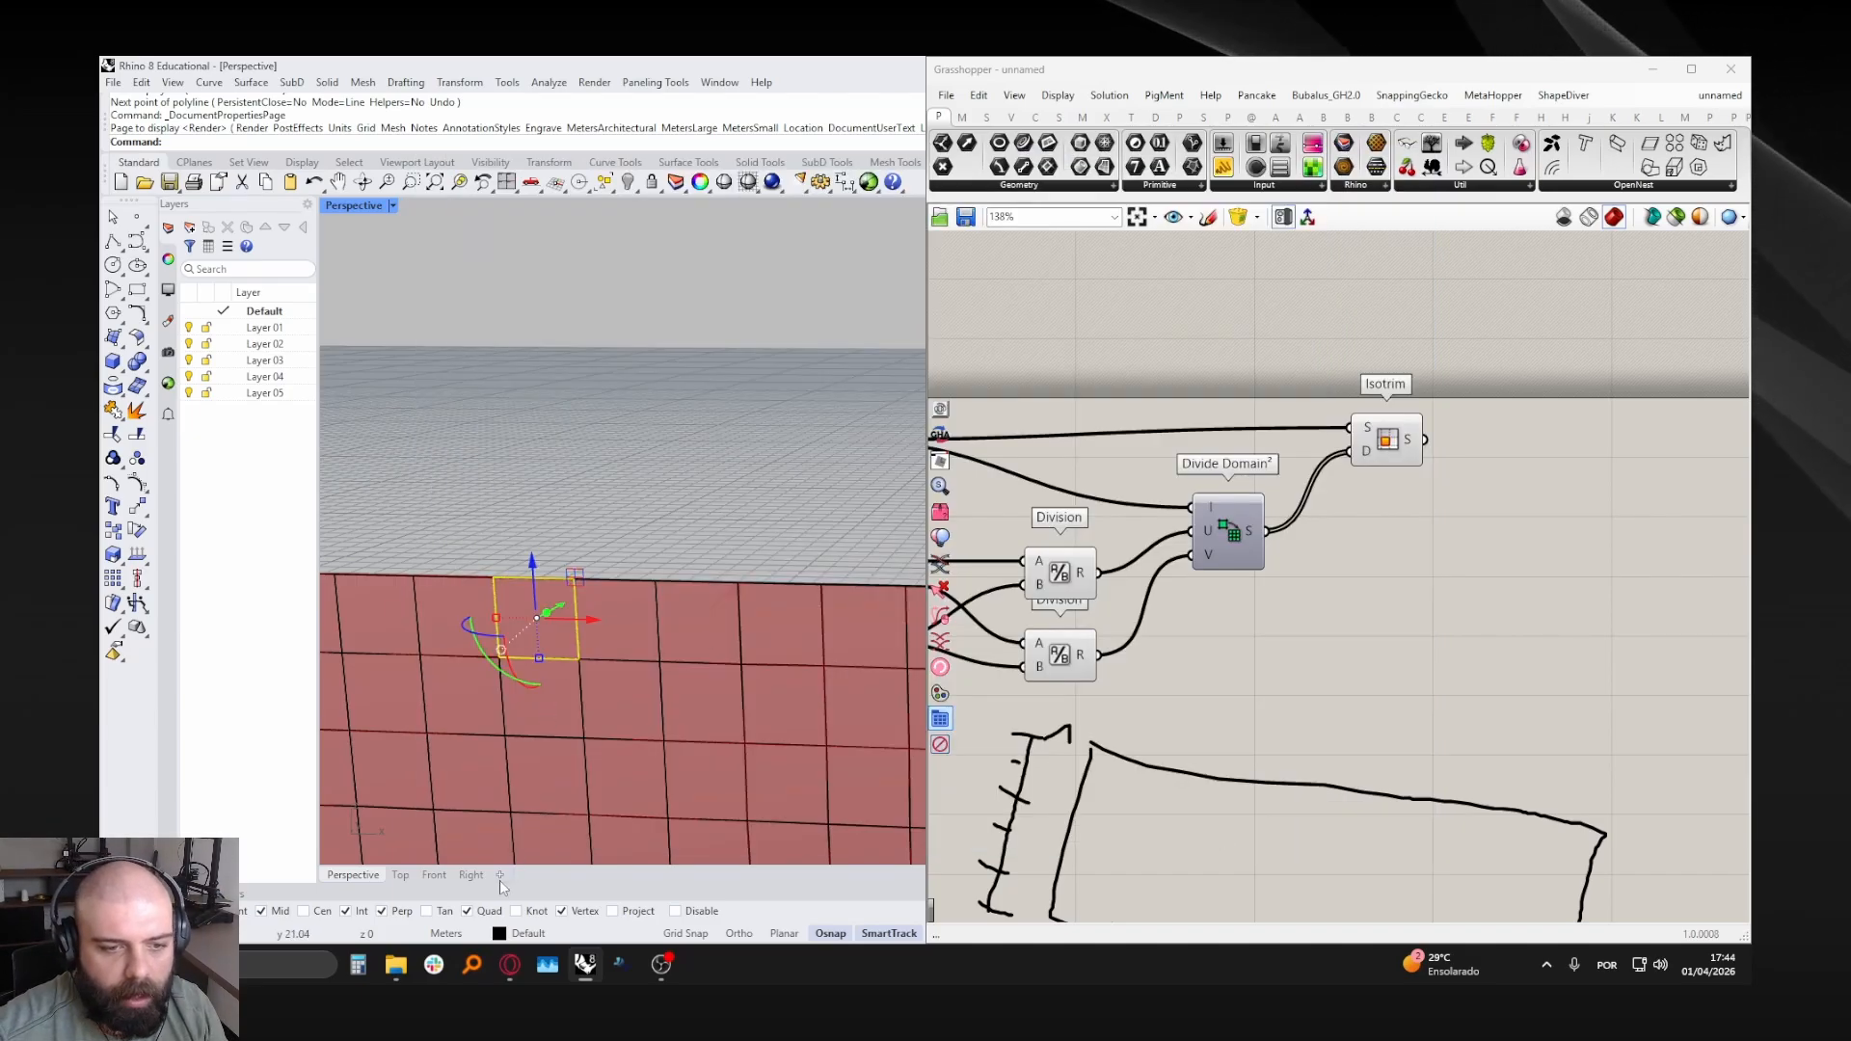
{"action": "left_click", "coordinate": [448, 933]}
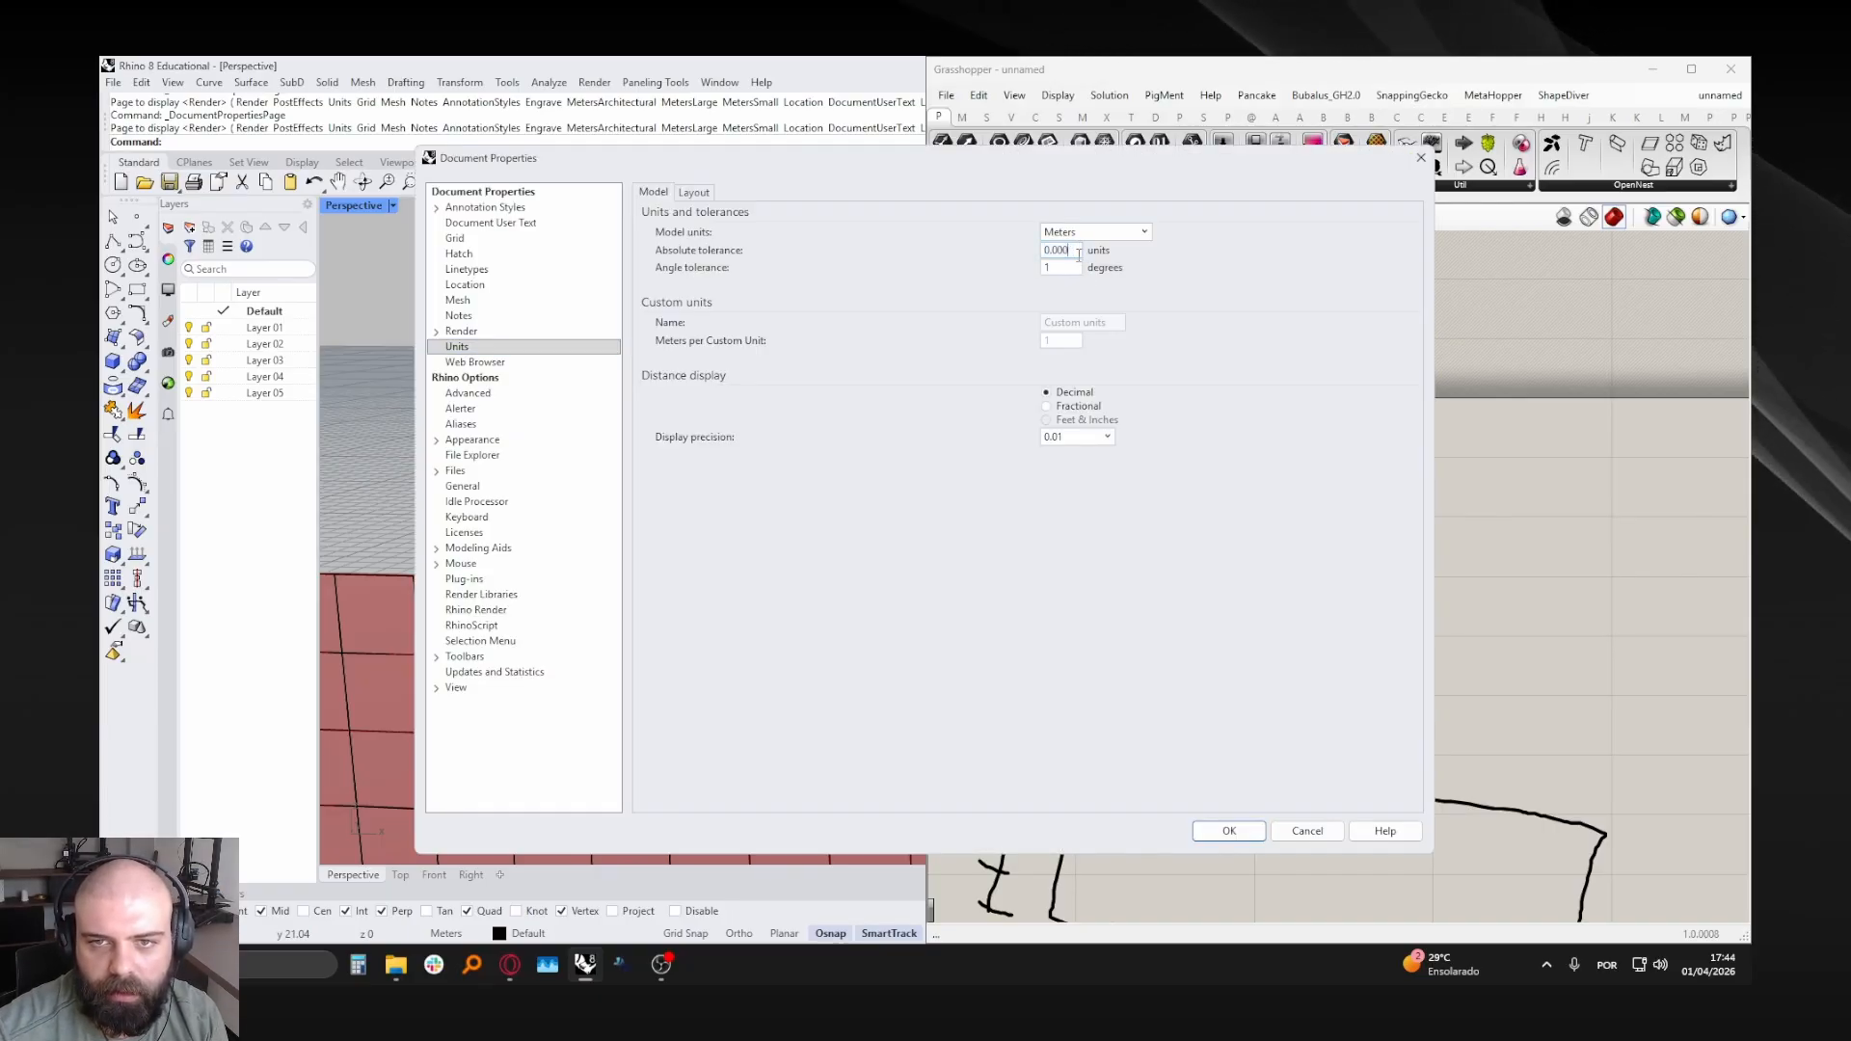
{"action": "key", "text": "BackSpace"}
{"action": "type", "text": "1"}
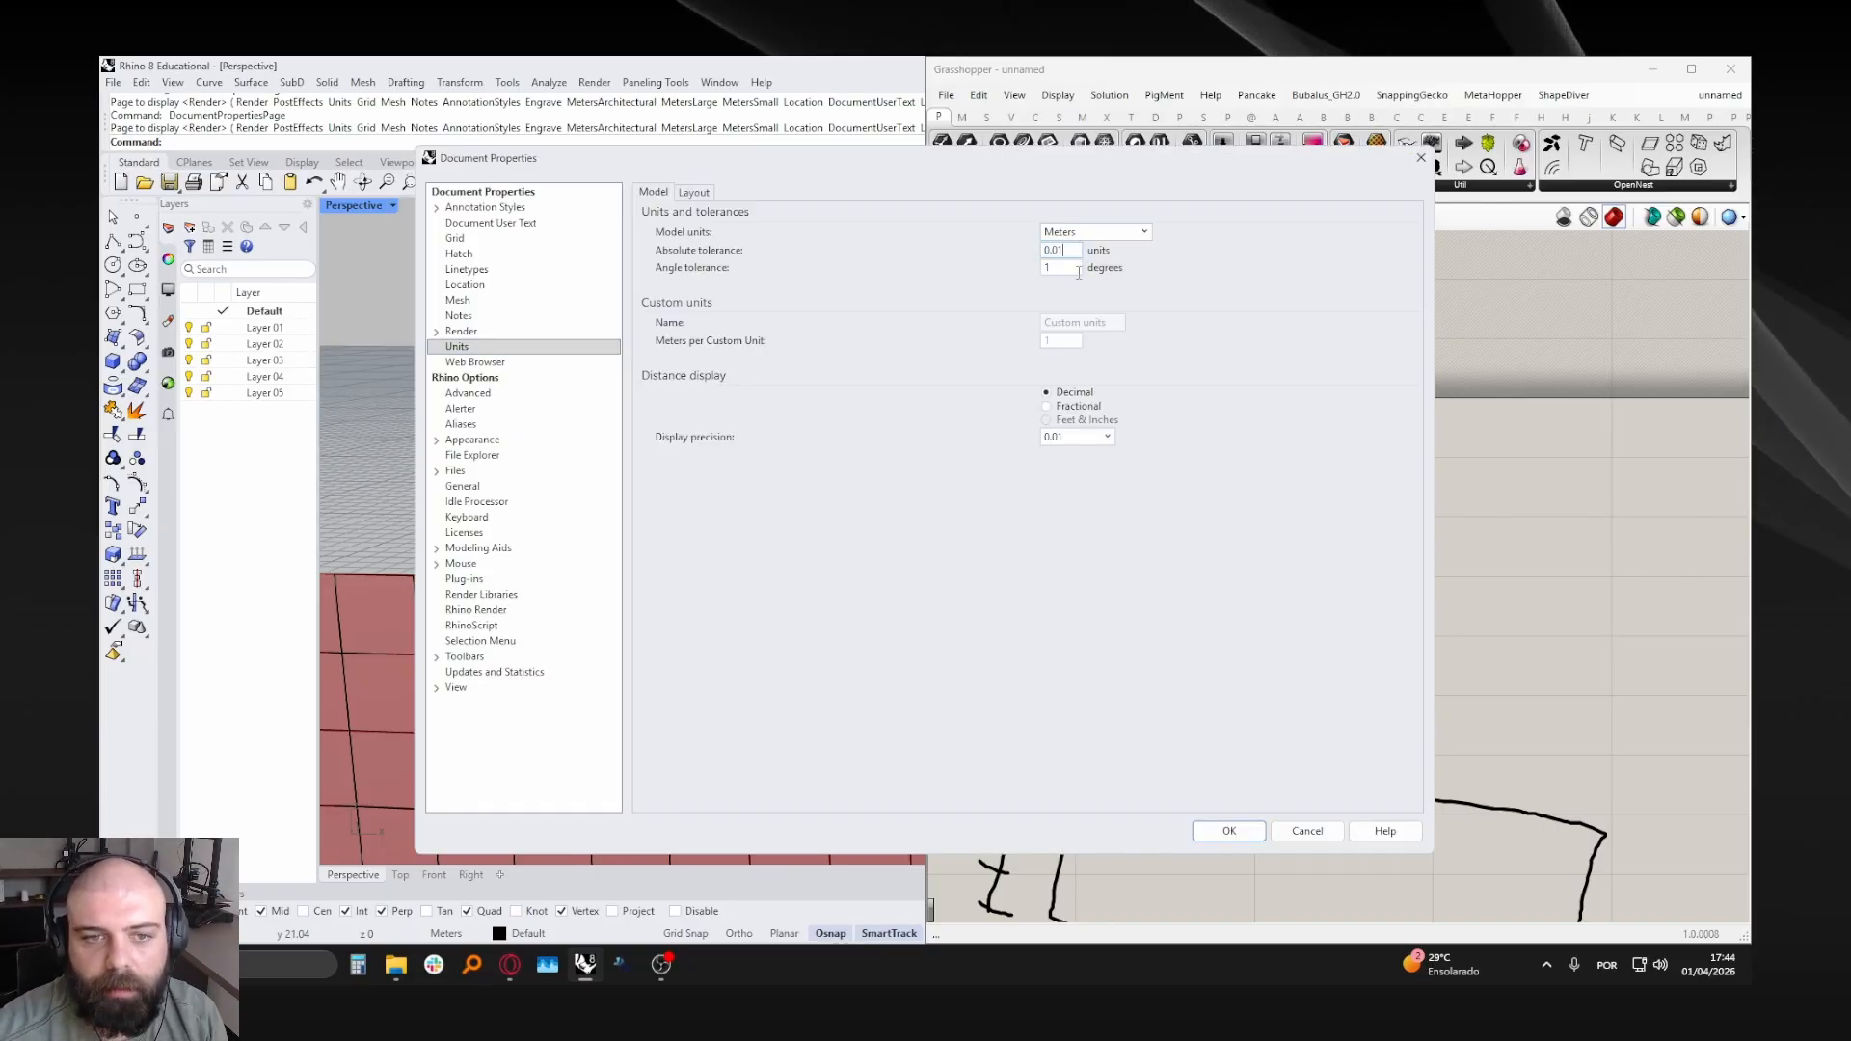
{"action": "left_click", "coordinate": [1105, 438]}
{"action": "left_click", "coordinate": [1099, 516]}
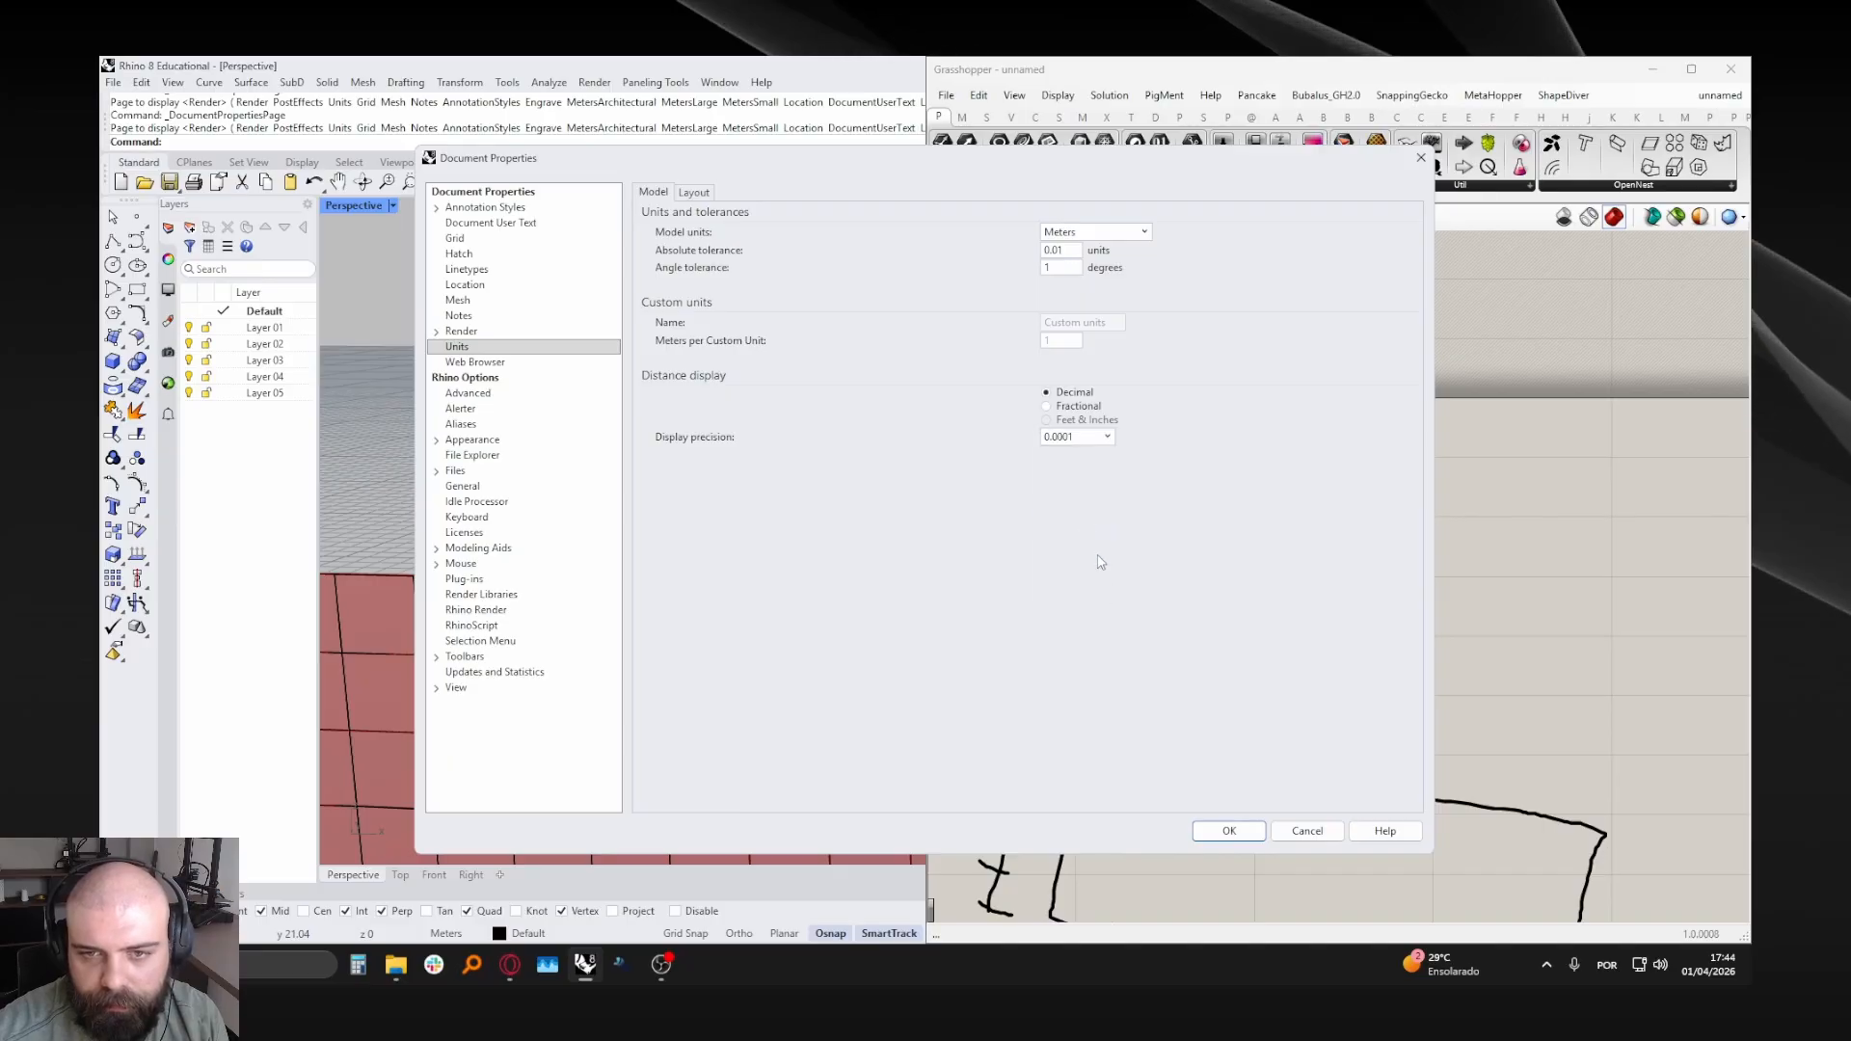
{"action": "left_click", "coordinate": [1226, 830]}
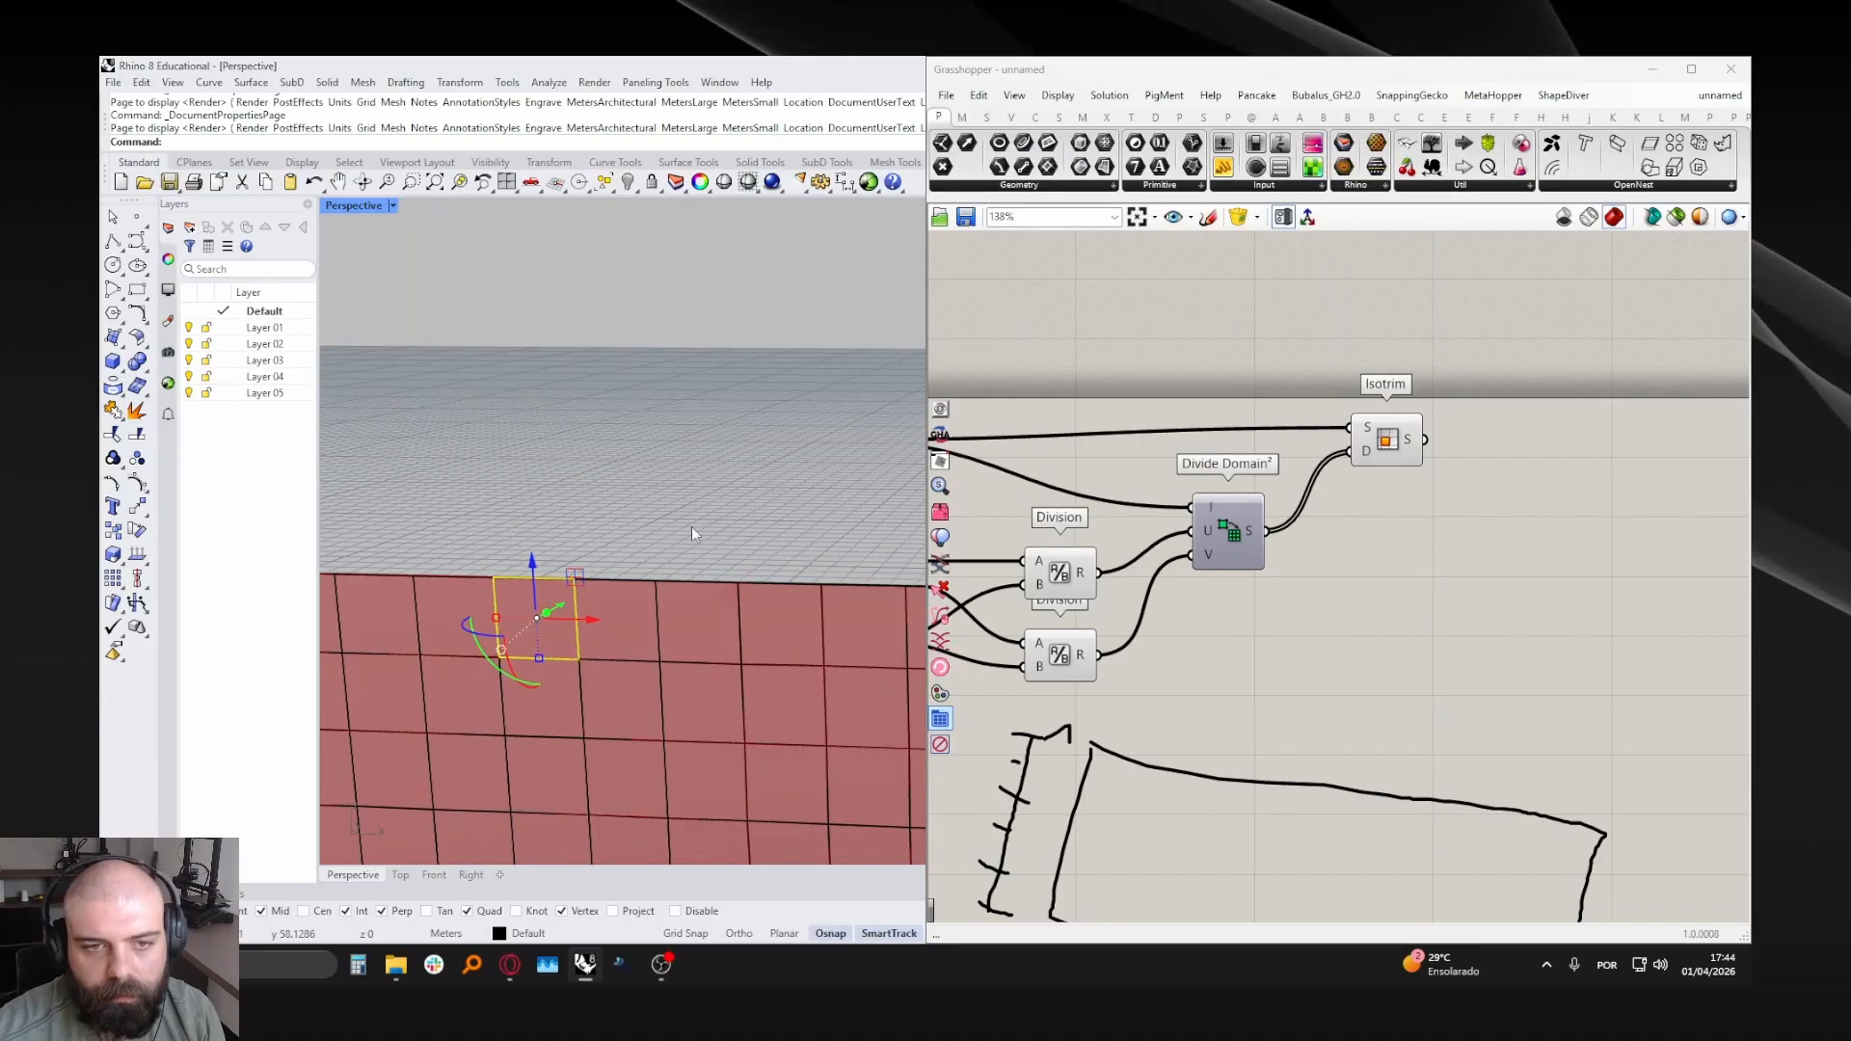
- Measure the same panel's top and side edges again with Polyline, and undo the Grasshopper bake
{"action": "left_click", "coordinate": [113, 240]}
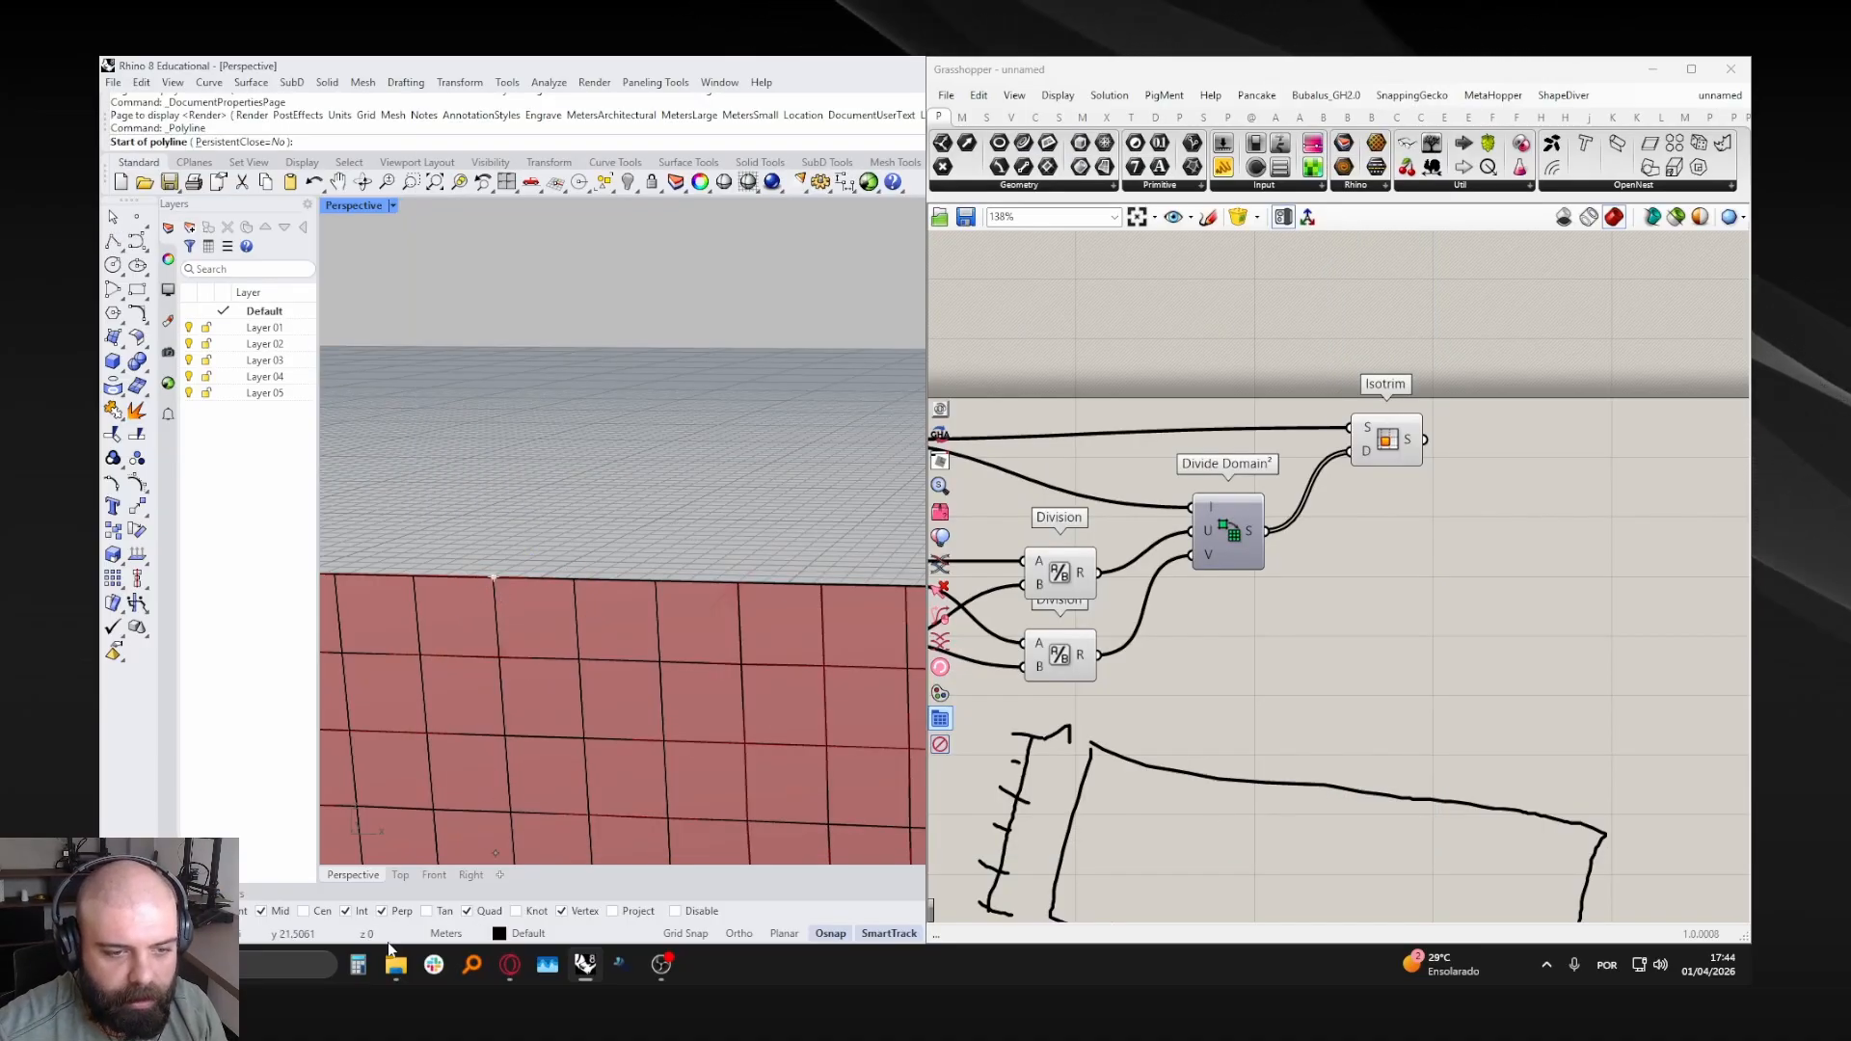
{"action": "left_click", "coordinate": [493, 577]}
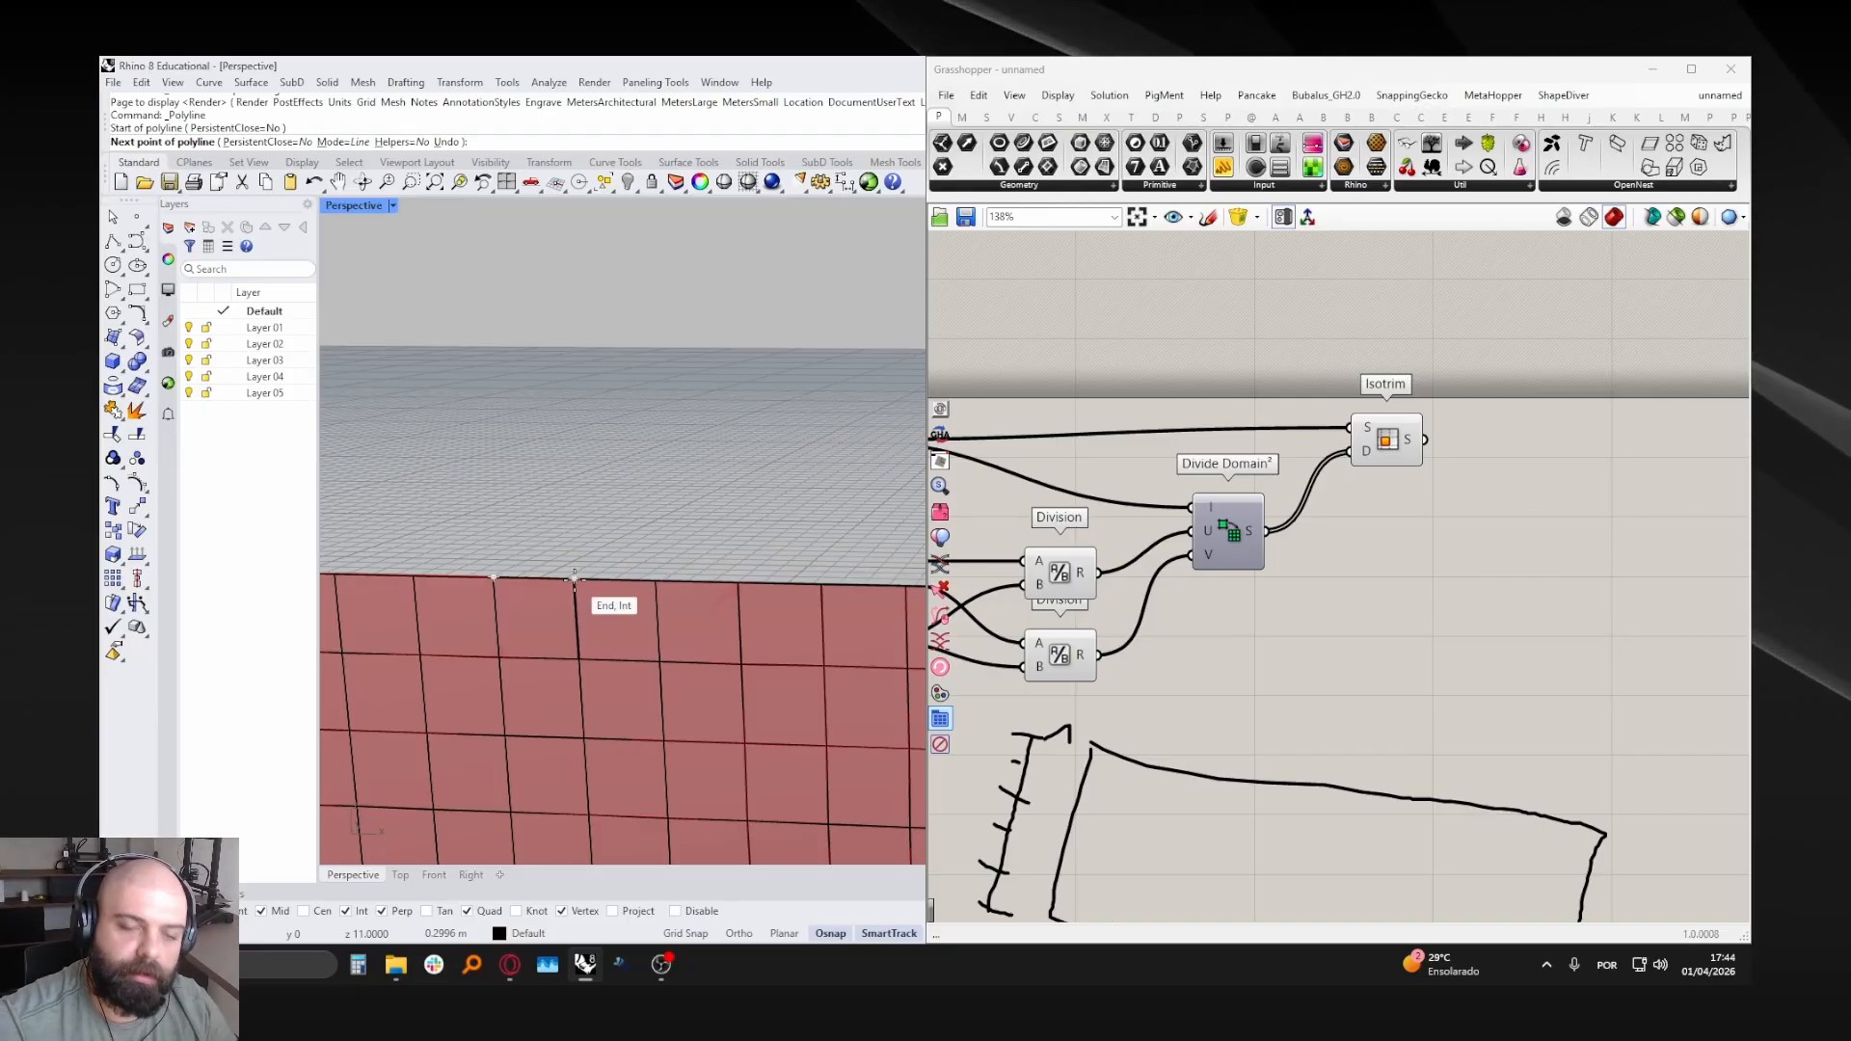
{"action": "left_click", "coordinate": [574, 578]}
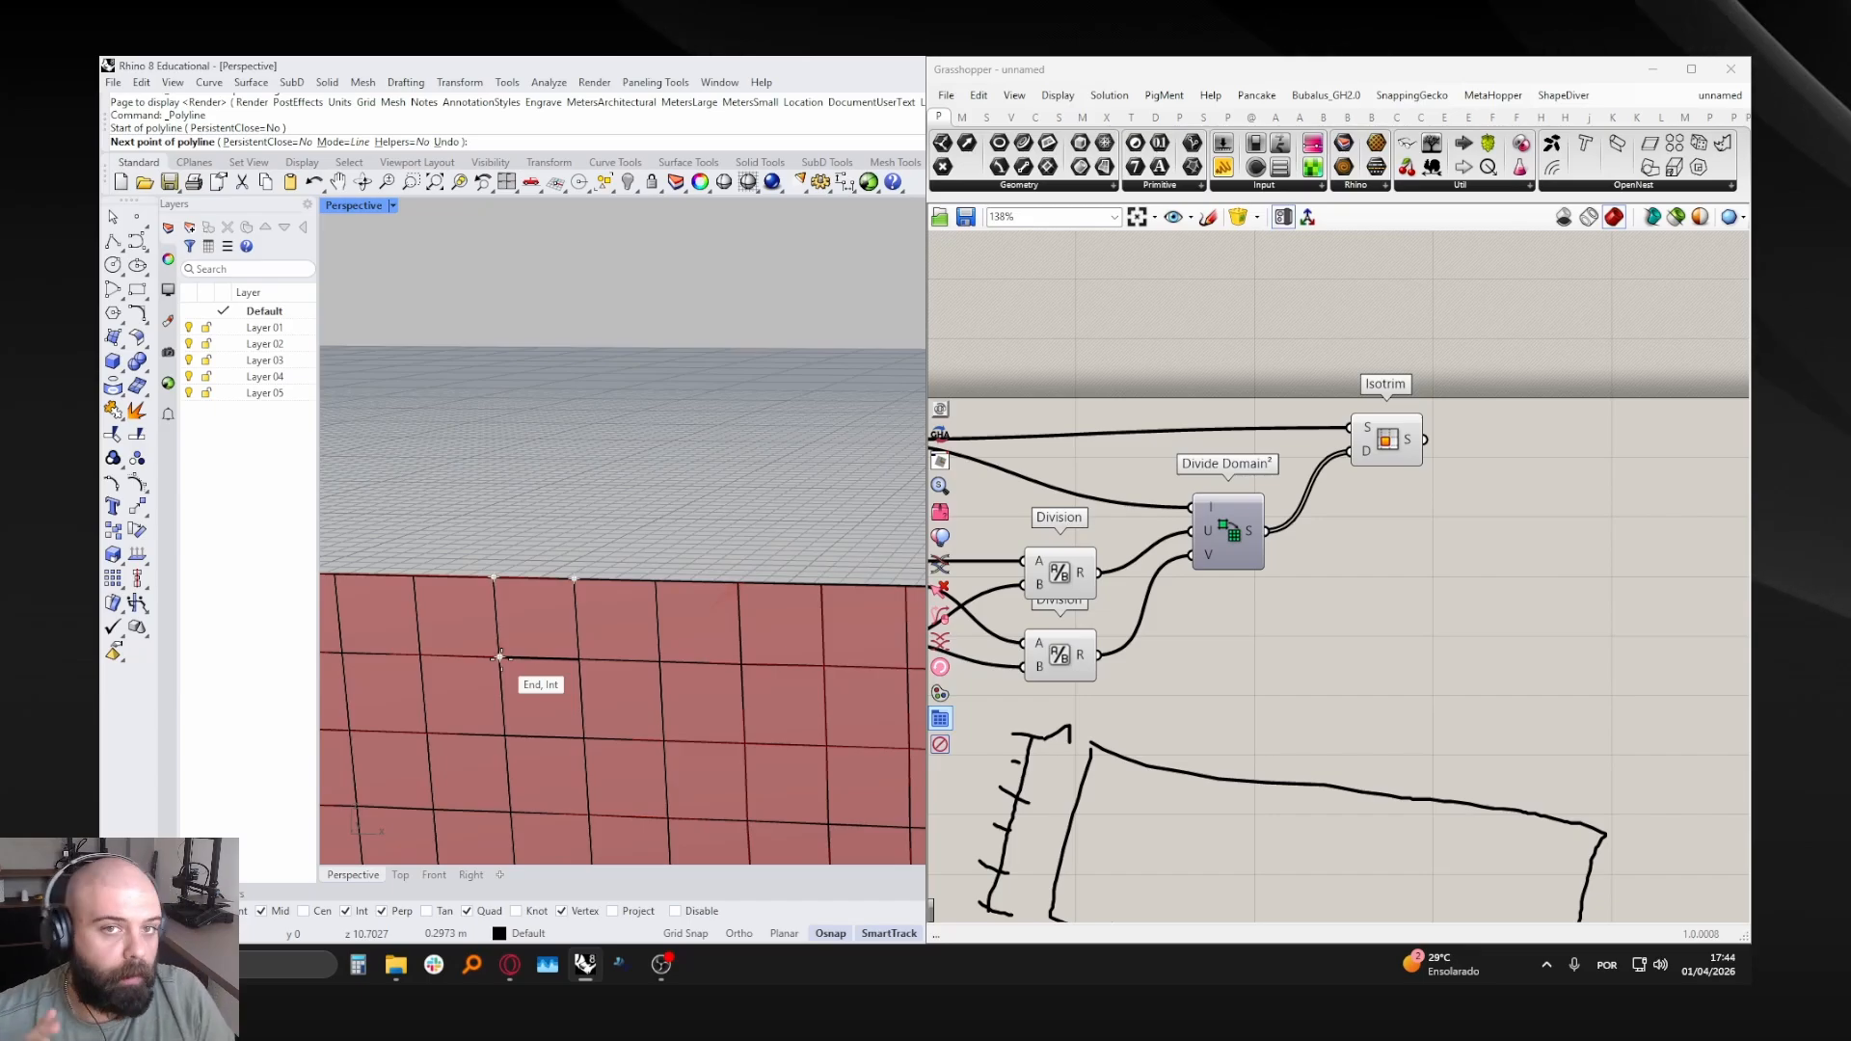
{"action": "key", "text": "Escape"}
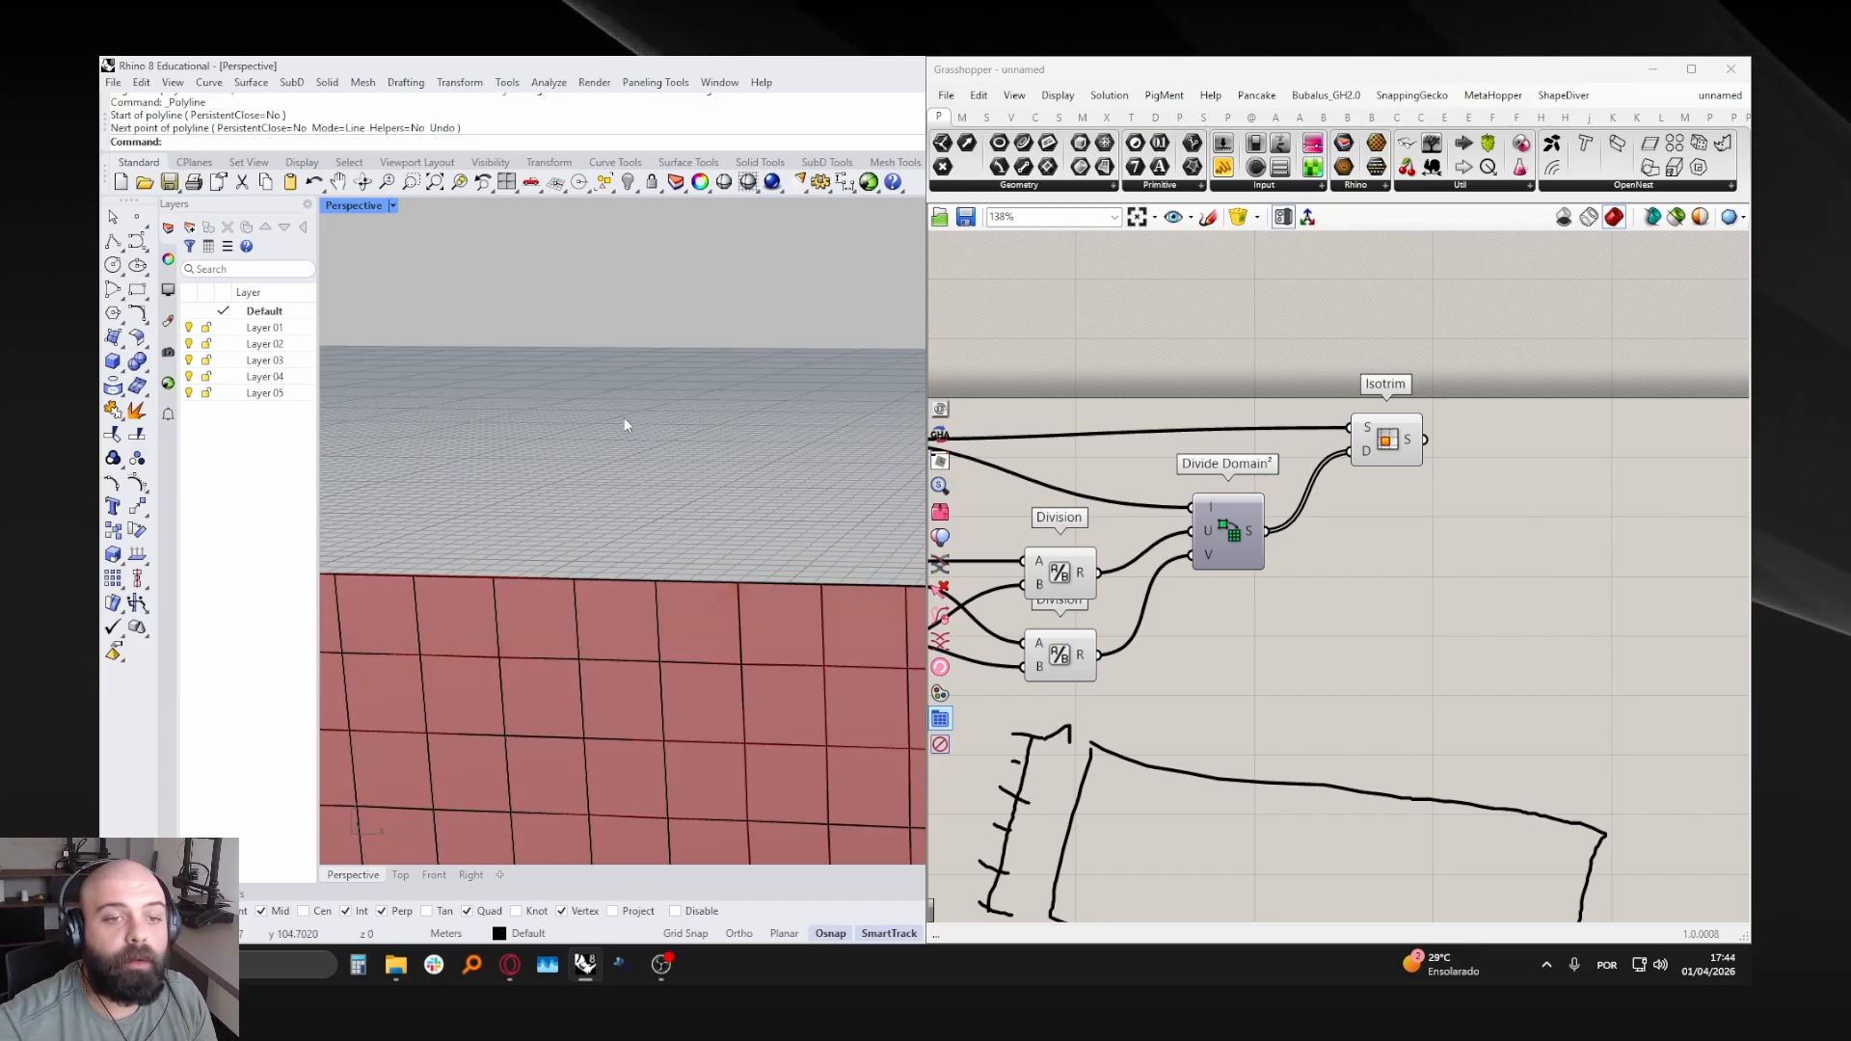
{"action": "key", "text": "ctrl+z"}
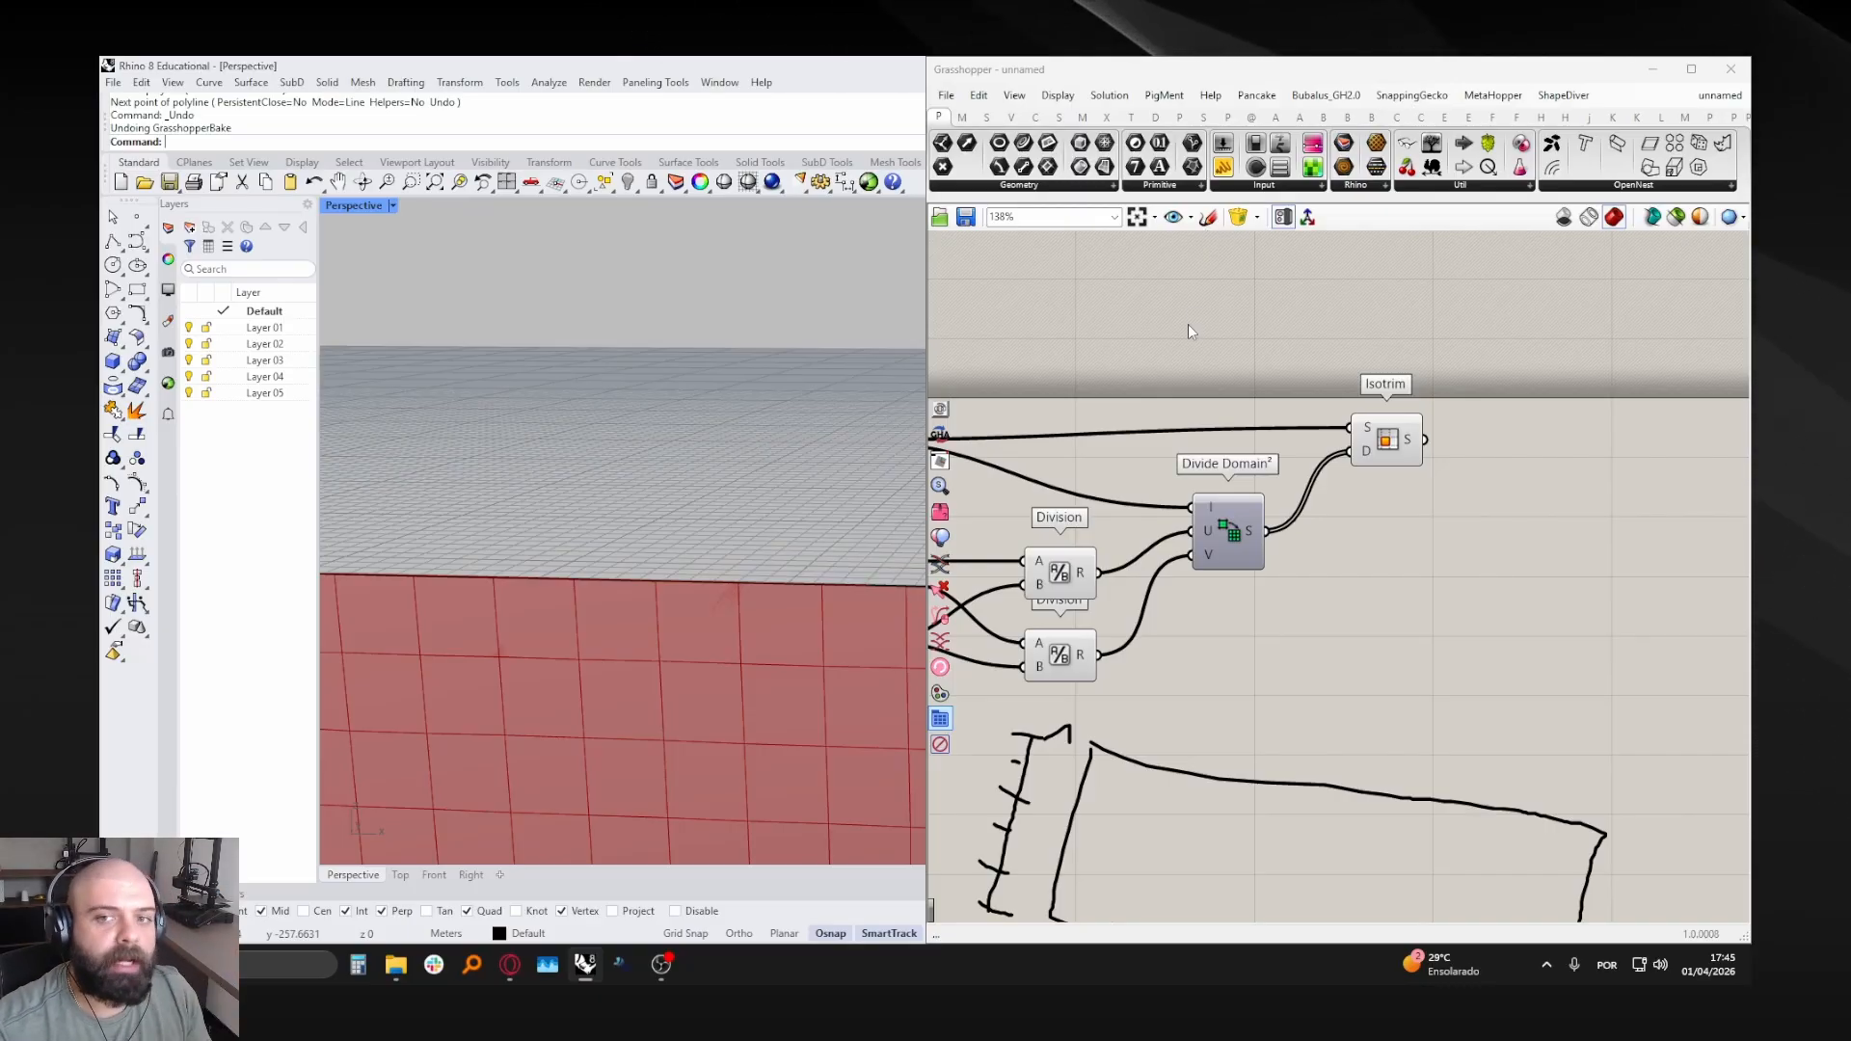
- Set the panel value that feeds both Division components to .31
{"action": "scroll", "coordinate": [1188, 324], "scroll_direction": "down", "scroll_amount": 3}
{"action": "scroll", "coordinate": [1210, 448], "scroll_direction": "up", "scroll_amount": 4}
{"action": "left_click_drag", "start_coordinate": [1068, 500], "coordinate": [1239, 610]}
{"action": "left_click", "coordinate": [1097, 565]}
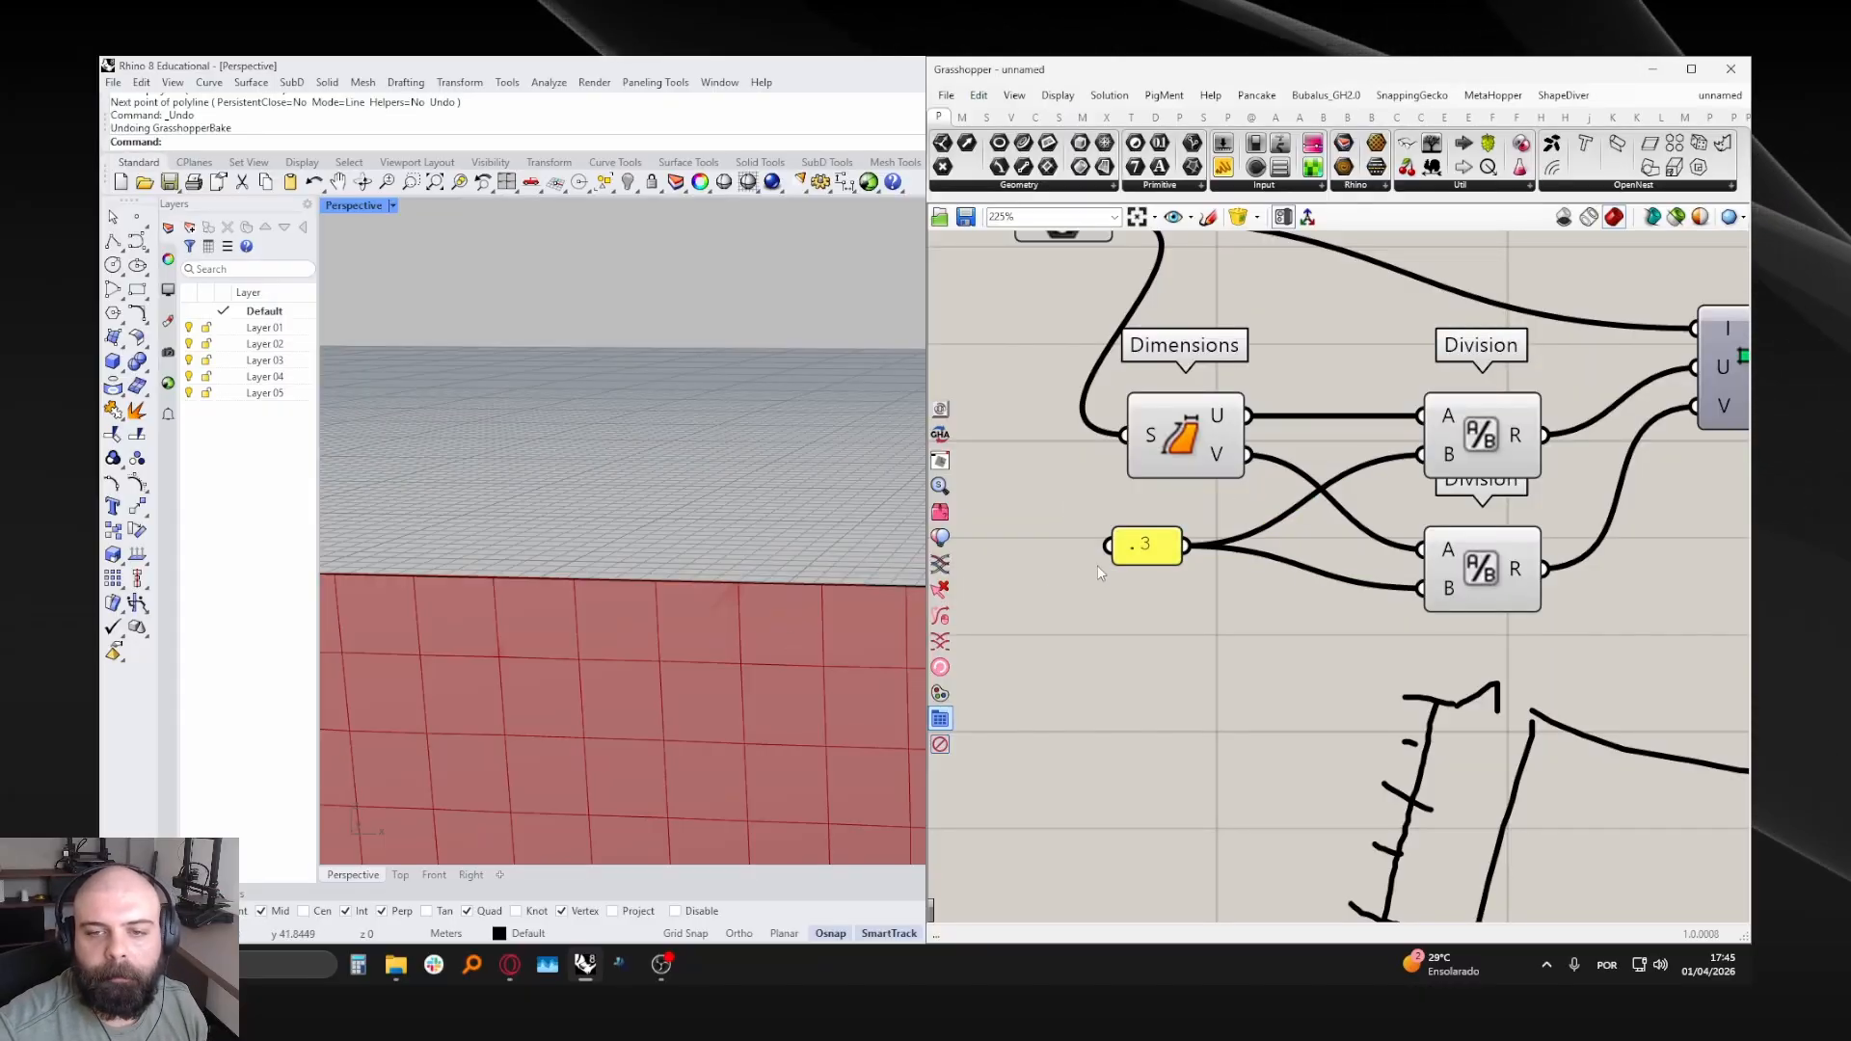
{"action": "double_click", "coordinate": [1156, 543]}
{"action": "type", "text": "1"}
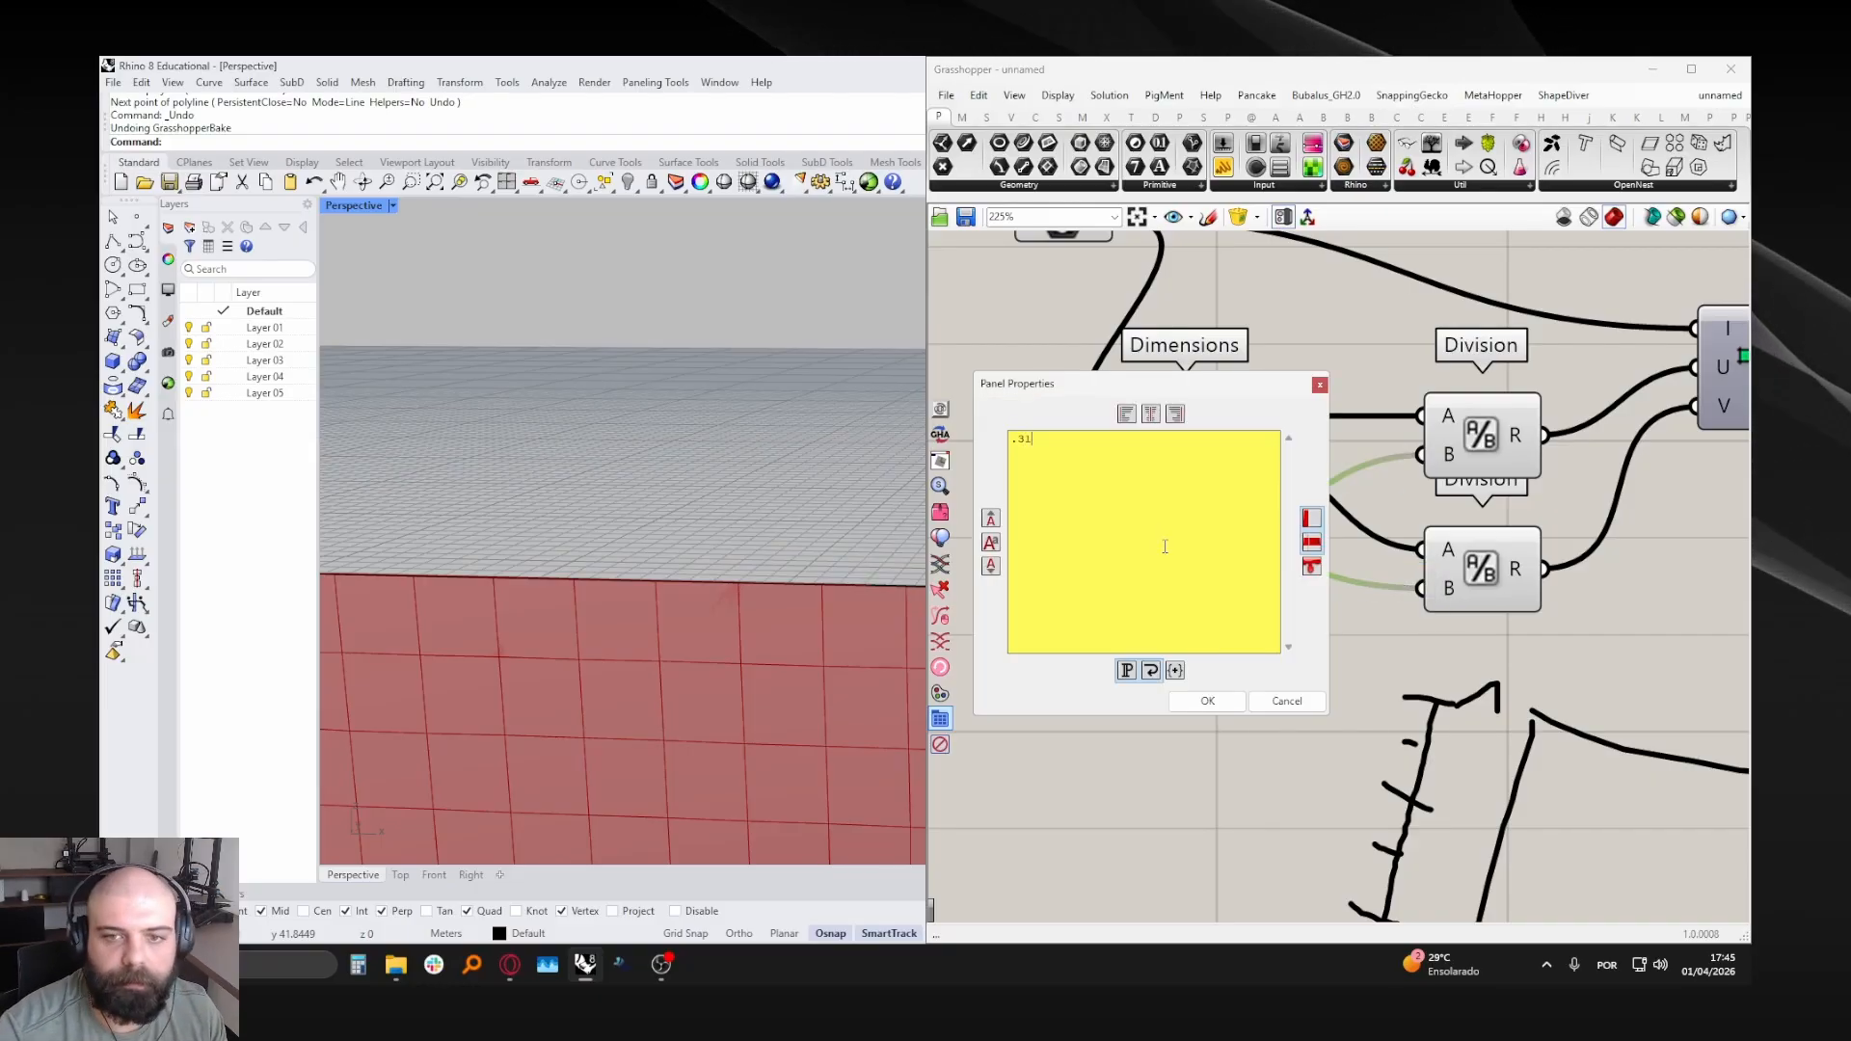
{"action": "left_click", "coordinate": [1205, 701]}
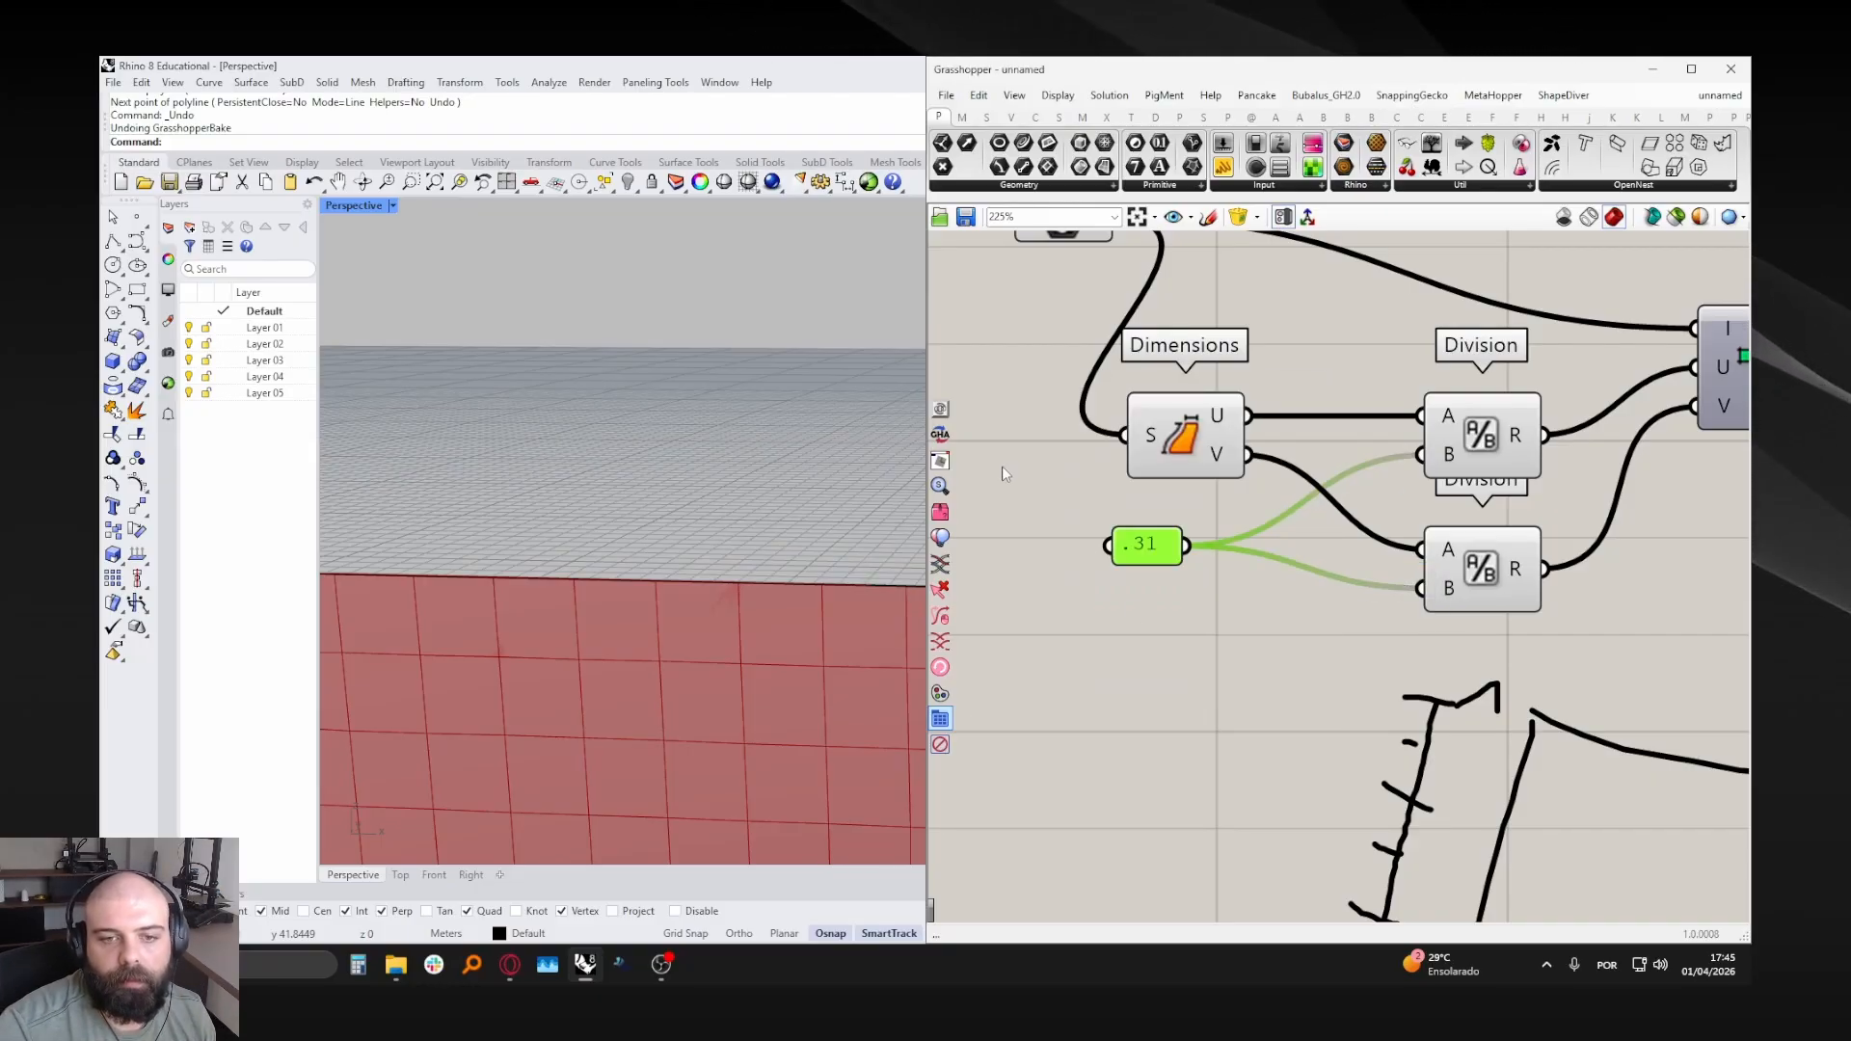
- Bake the Isotrim surfaces of the .31 subdivision into Rhino
{"action": "scroll", "coordinate": [1005, 460], "scroll_direction": "down", "scroll_amount": 4}
{"action": "right_click_drag", "start_coordinate": [1388, 501], "coordinate": [1284, 542]}
{"action": "left_click", "coordinate": [1354, 388]}
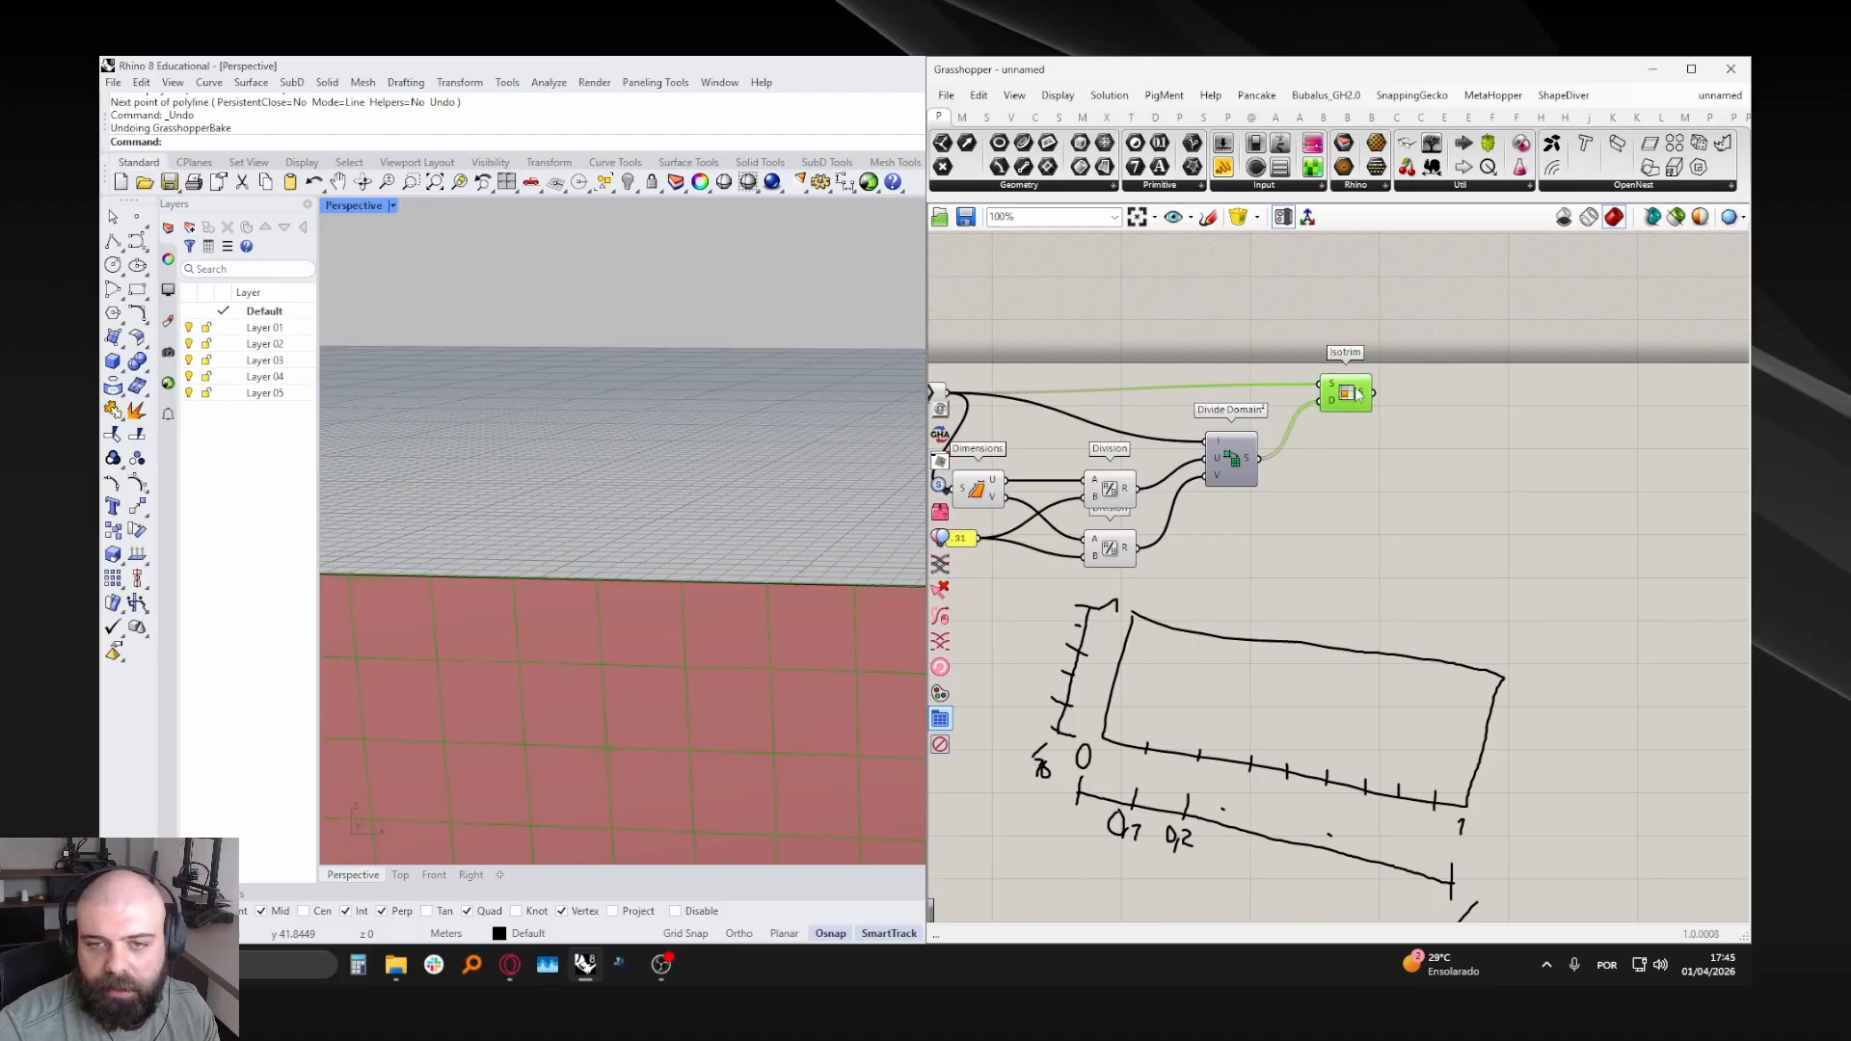
{"action": "middle_click", "coordinate": [1354, 388]}
{"action": "left_click", "coordinate": [1388, 422]}
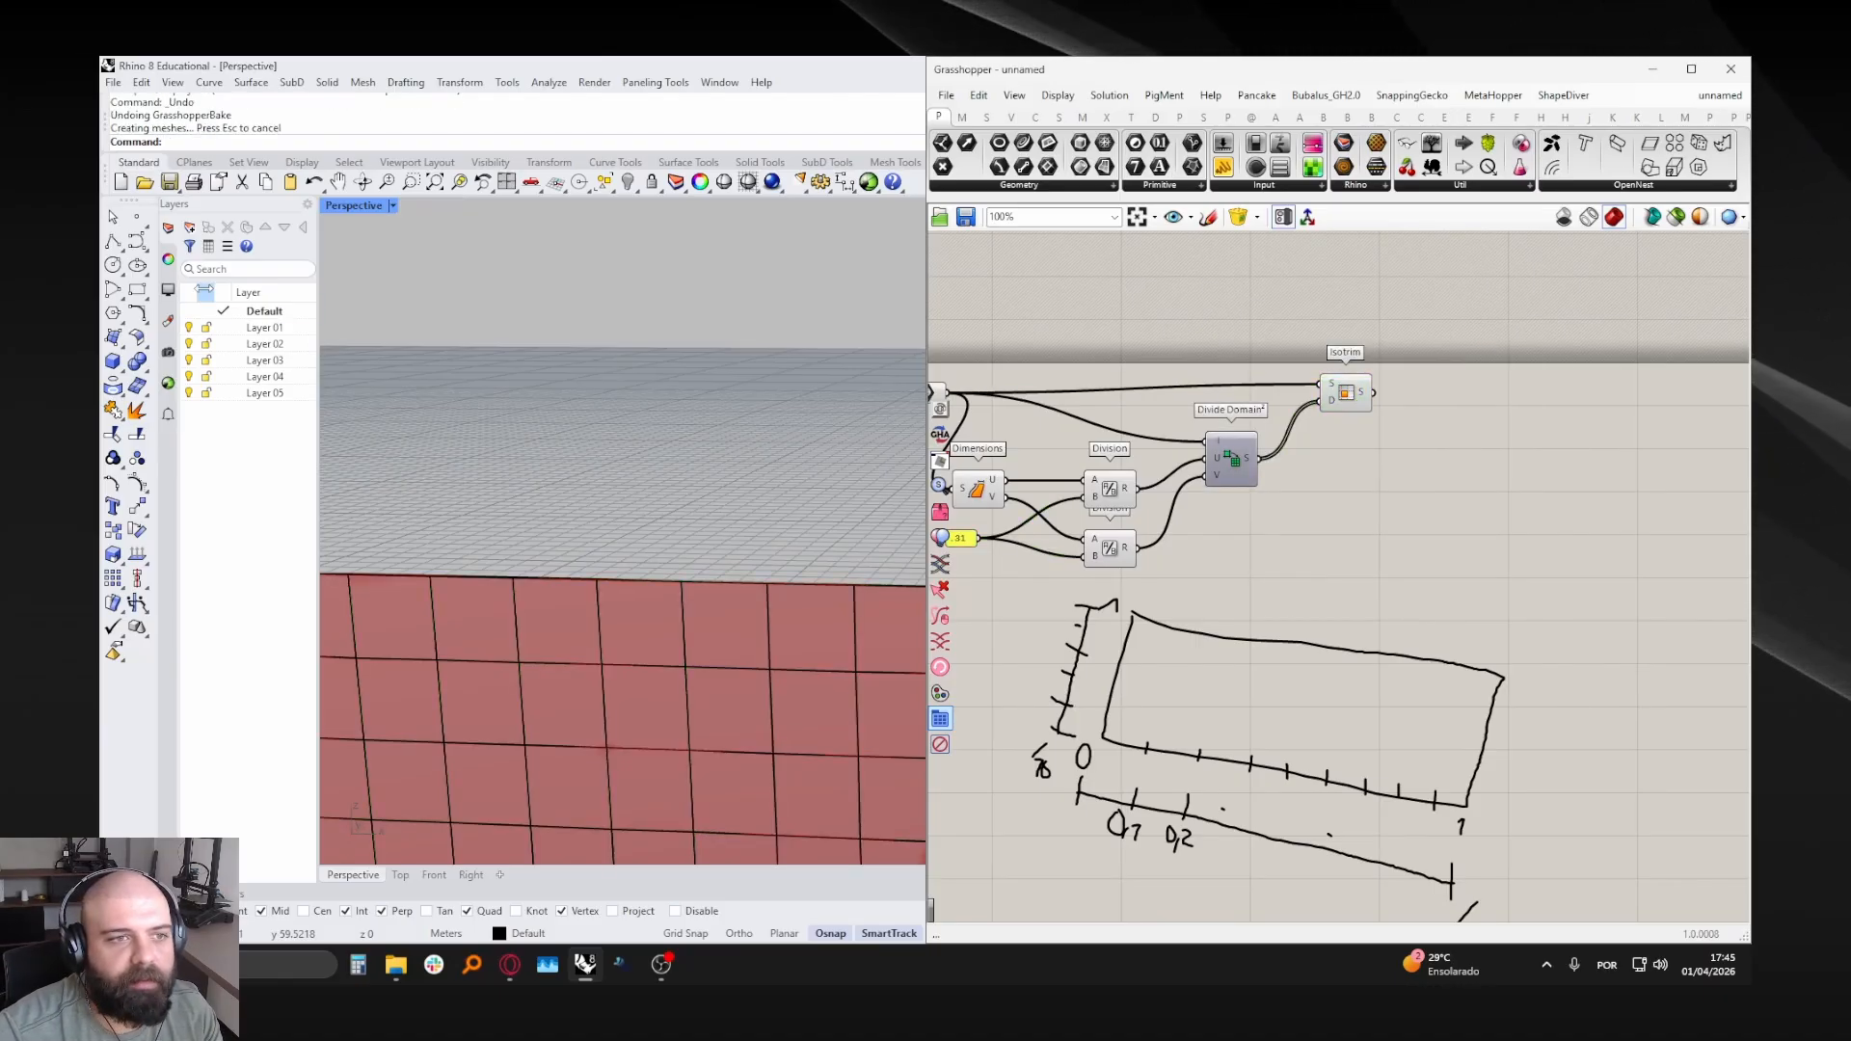
- Measure the width and height of one newly baked panel with Polyline, and undo this bake
{"action": "left_click", "coordinate": [113, 241]}
{"action": "left_click", "coordinate": [514, 578]}
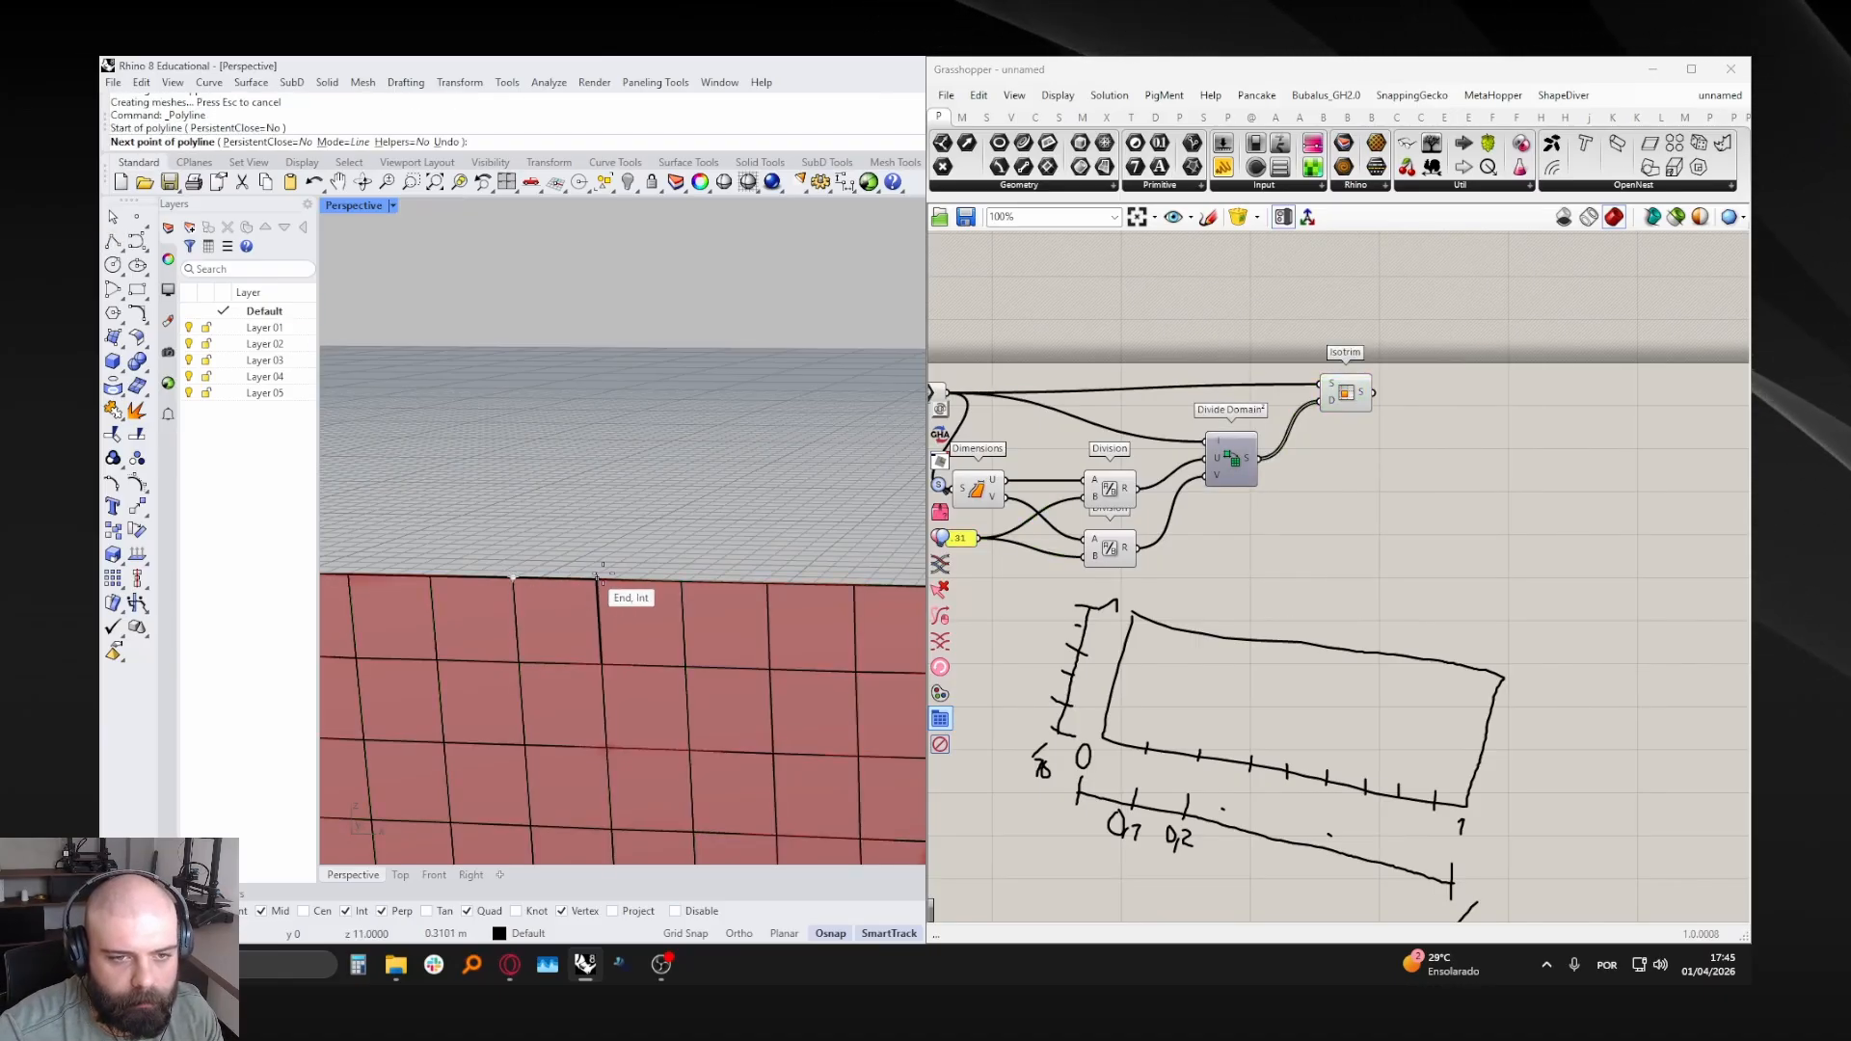
{"action": "left_click", "coordinate": [598, 577]}
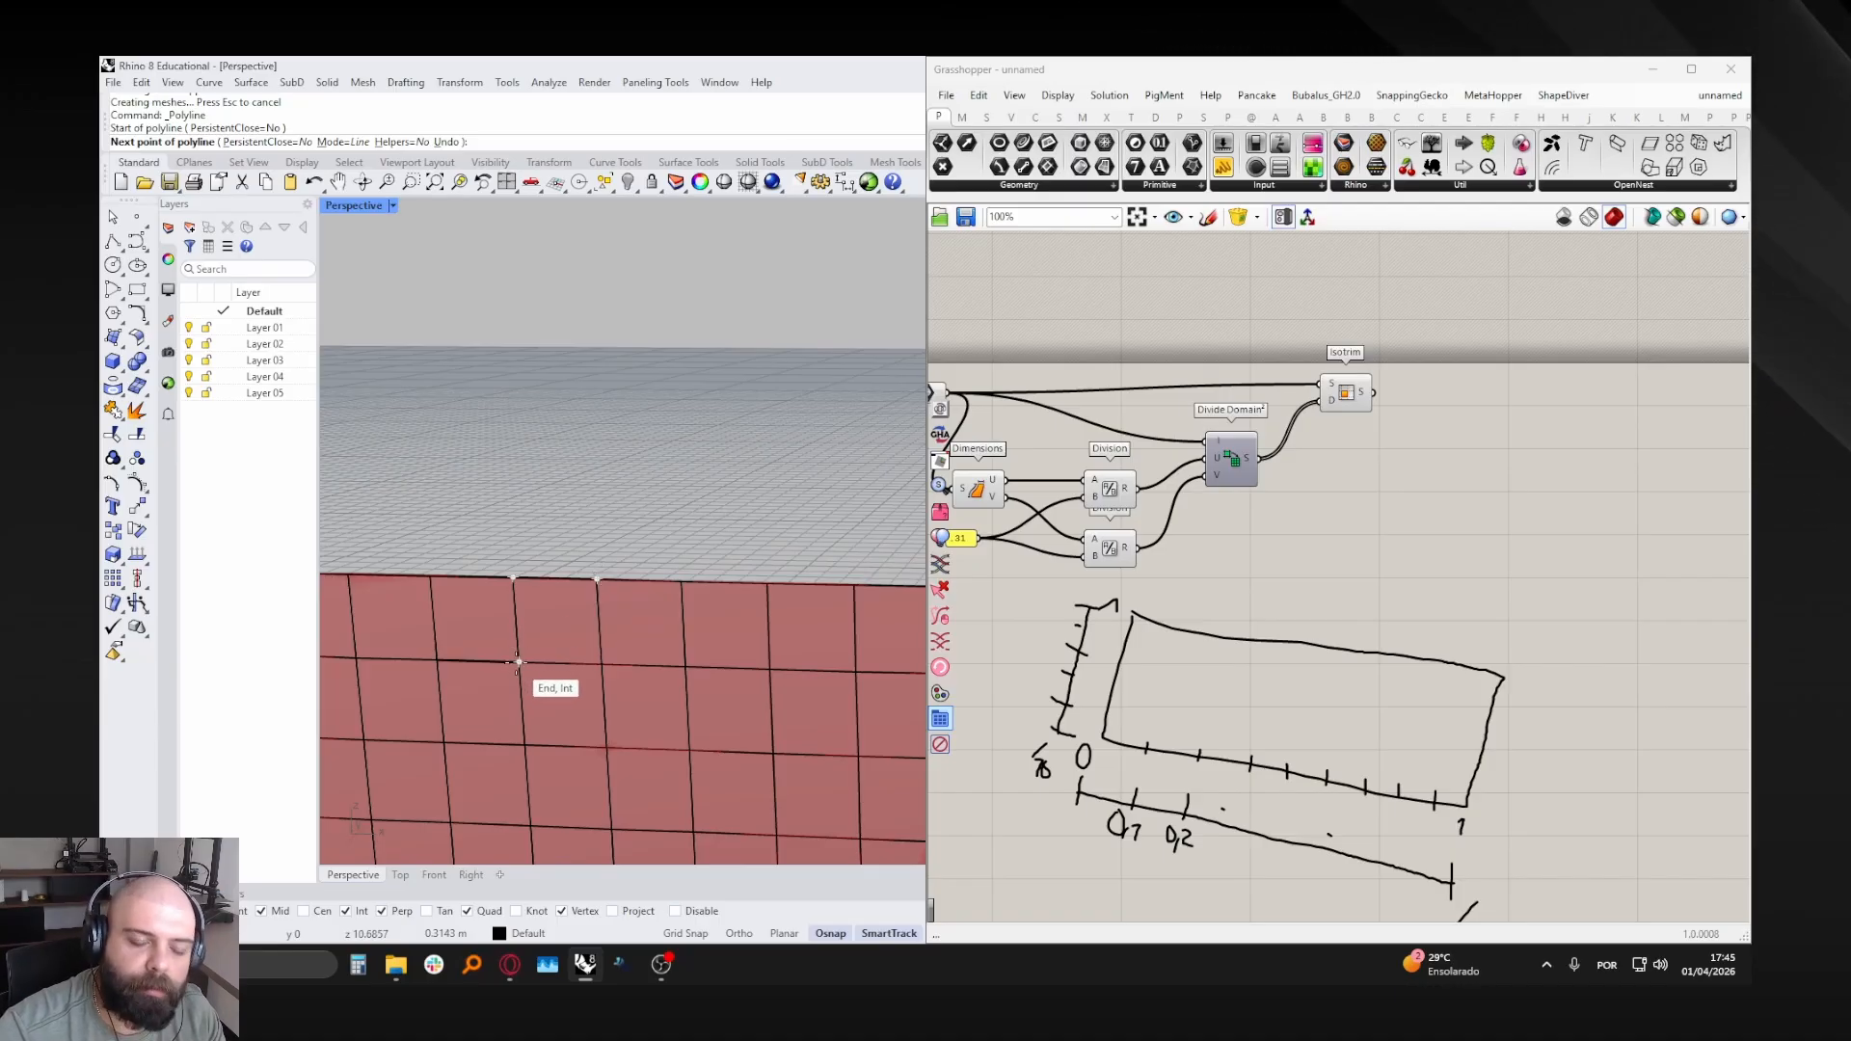
{"action": "key", "text": "Escape"}
{"action": "key", "text": "ctrl+z"}
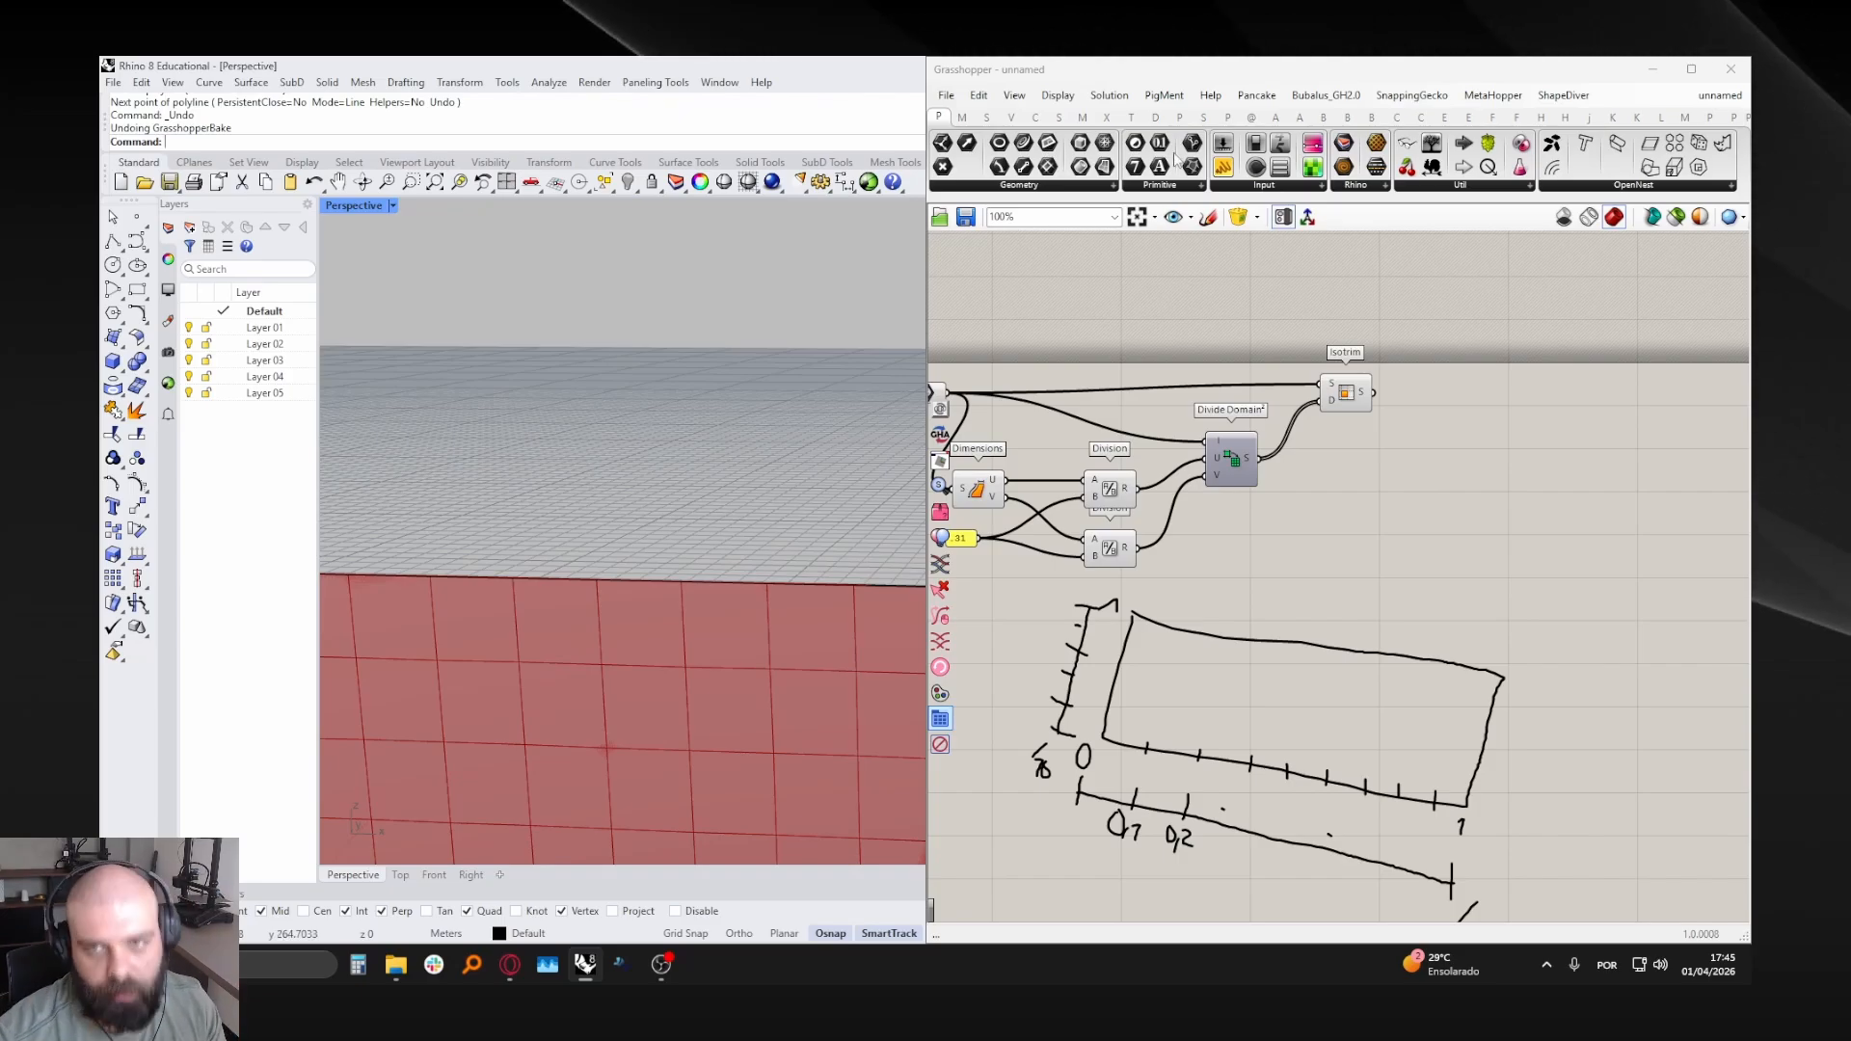
- Sketch a square module on the empty canvas beside the domain drawing, with two vertical grid lines and a horizontal one around it
{"action": "left_click", "coordinate": [1208, 216]}
{"action": "scroll", "coordinate": [1094, 364], "scroll_direction": "down", "scroll_amount": 2}
{"action": "scroll", "coordinate": [1322, 509], "scroll_direction": "up", "scroll_amount": 2}
{"action": "left_click_drag", "start_coordinate": [1259, 374], "coordinate": [1248, 503]}
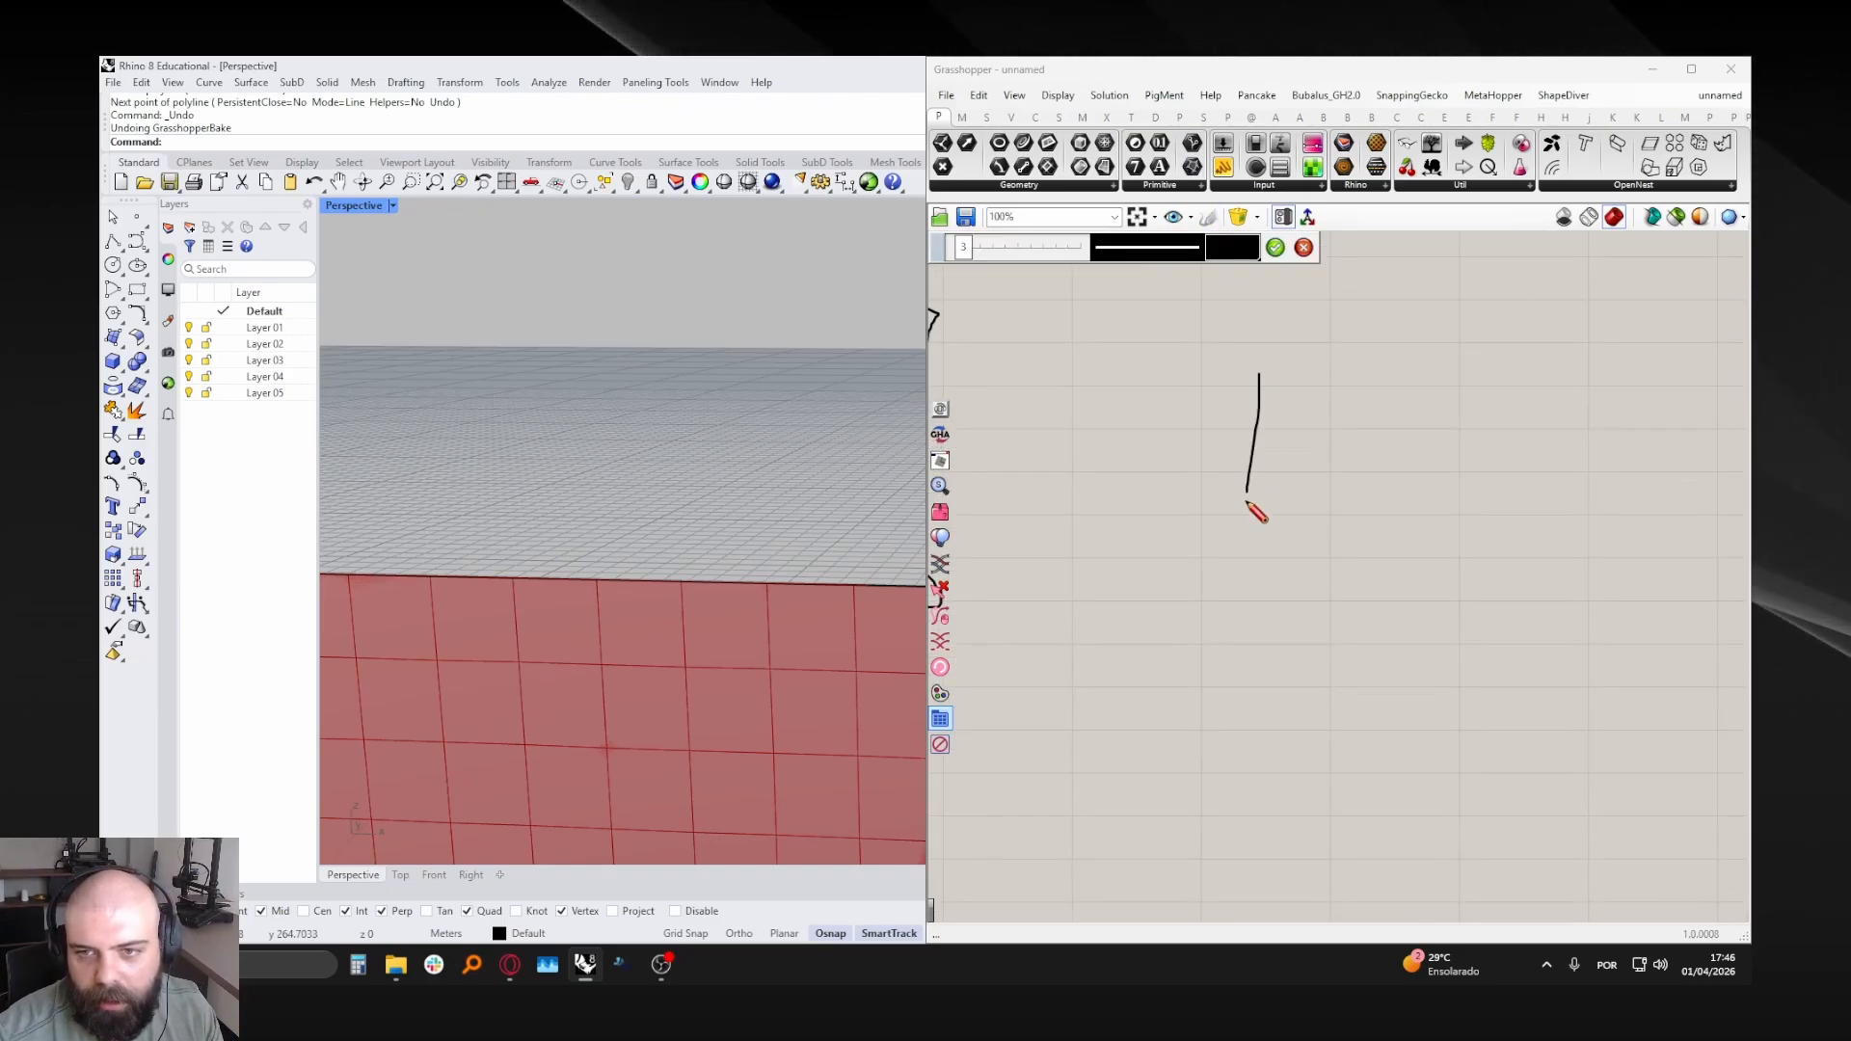
{"action": "scroll", "coordinate": [1239, 470], "scroll_direction": "down", "scroll_amount": 2}
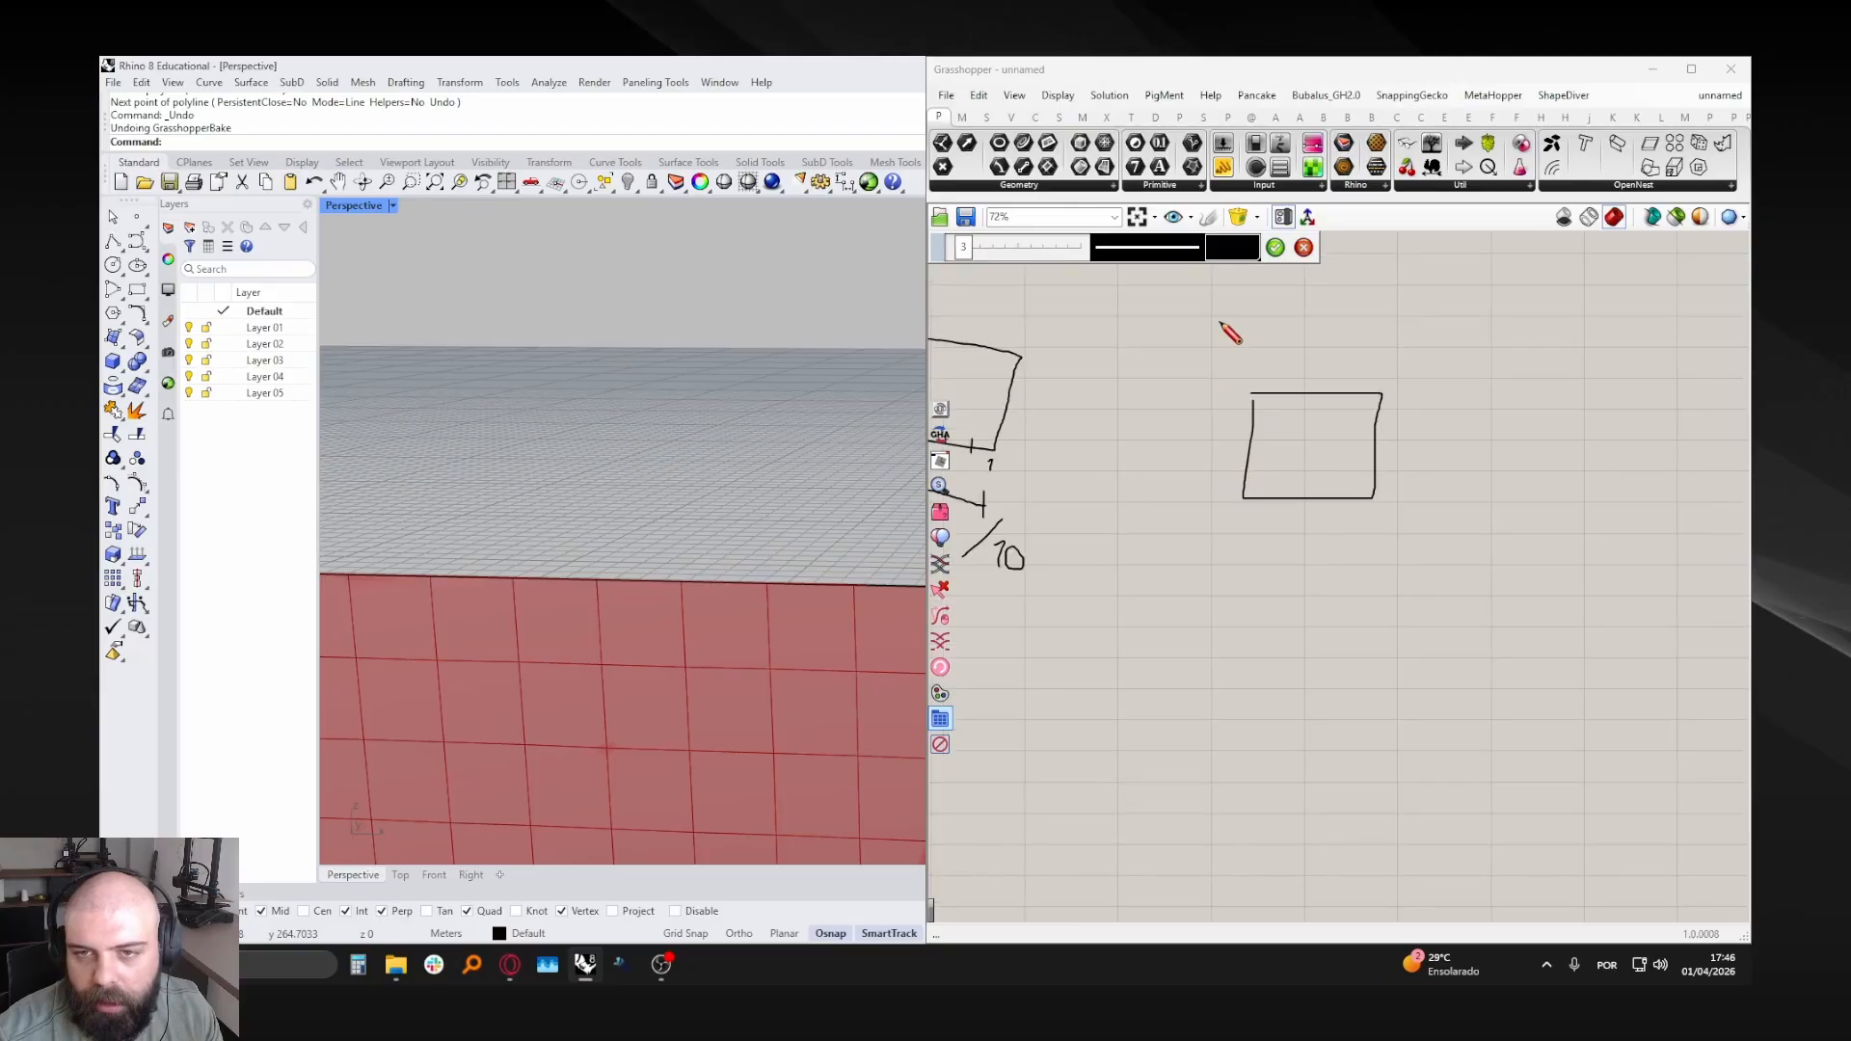
{"action": "left_click_drag", "start_coordinate": [1179, 549], "coordinate": [1511, 546]}
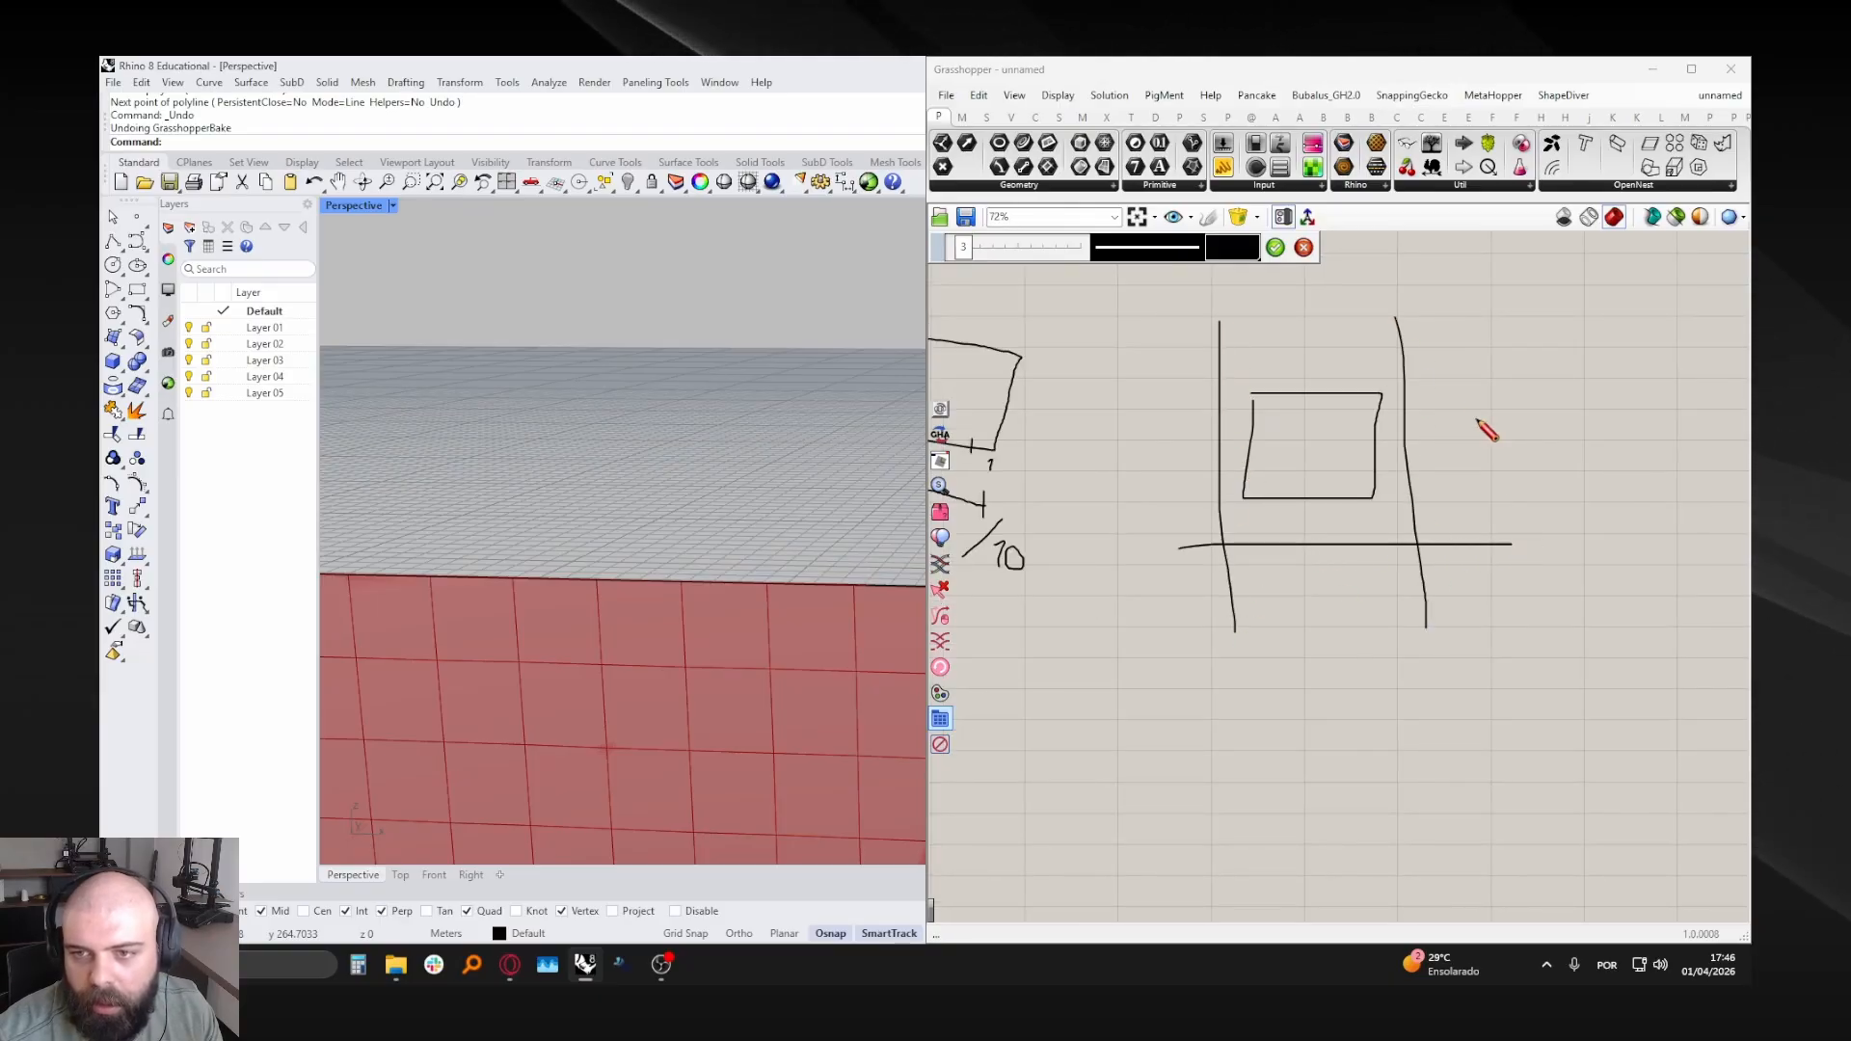
- Sketch a second module beside the first and mark the gap between them with two dimension lines
{"action": "scroll", "coordinate": [1466, 394], "scroll_direction": "up", "scroll_amount": 2}
{"action": "mouse_move", "coordinate": [1415, 397]}
{"action": "left_mouse_down"}
{"action": "mouse_move", "coordinate": [1417, 518]}
{"action": "mouse_move", "coordinate": [1604, 426]}
{"action": "mouse_move", "coordinate": [1418, 395]}
{"action": "mouse_move", "coordinate": [1271, 431]}
{"action": "mouse_move", "coordinate": [1275, 453]}
{"action": "mouse_move", "coordinate": [1386, 442]}
{"action": "left_mouse_up"}
{"action": "scroll", "coordinate": [1408, 397], "scroll_direction": "down", "scroll_amount": 2}
{"action": "scroll", "coordinate": [1389, 392], "scroll_direction": "up", "scroll_amount": 5}
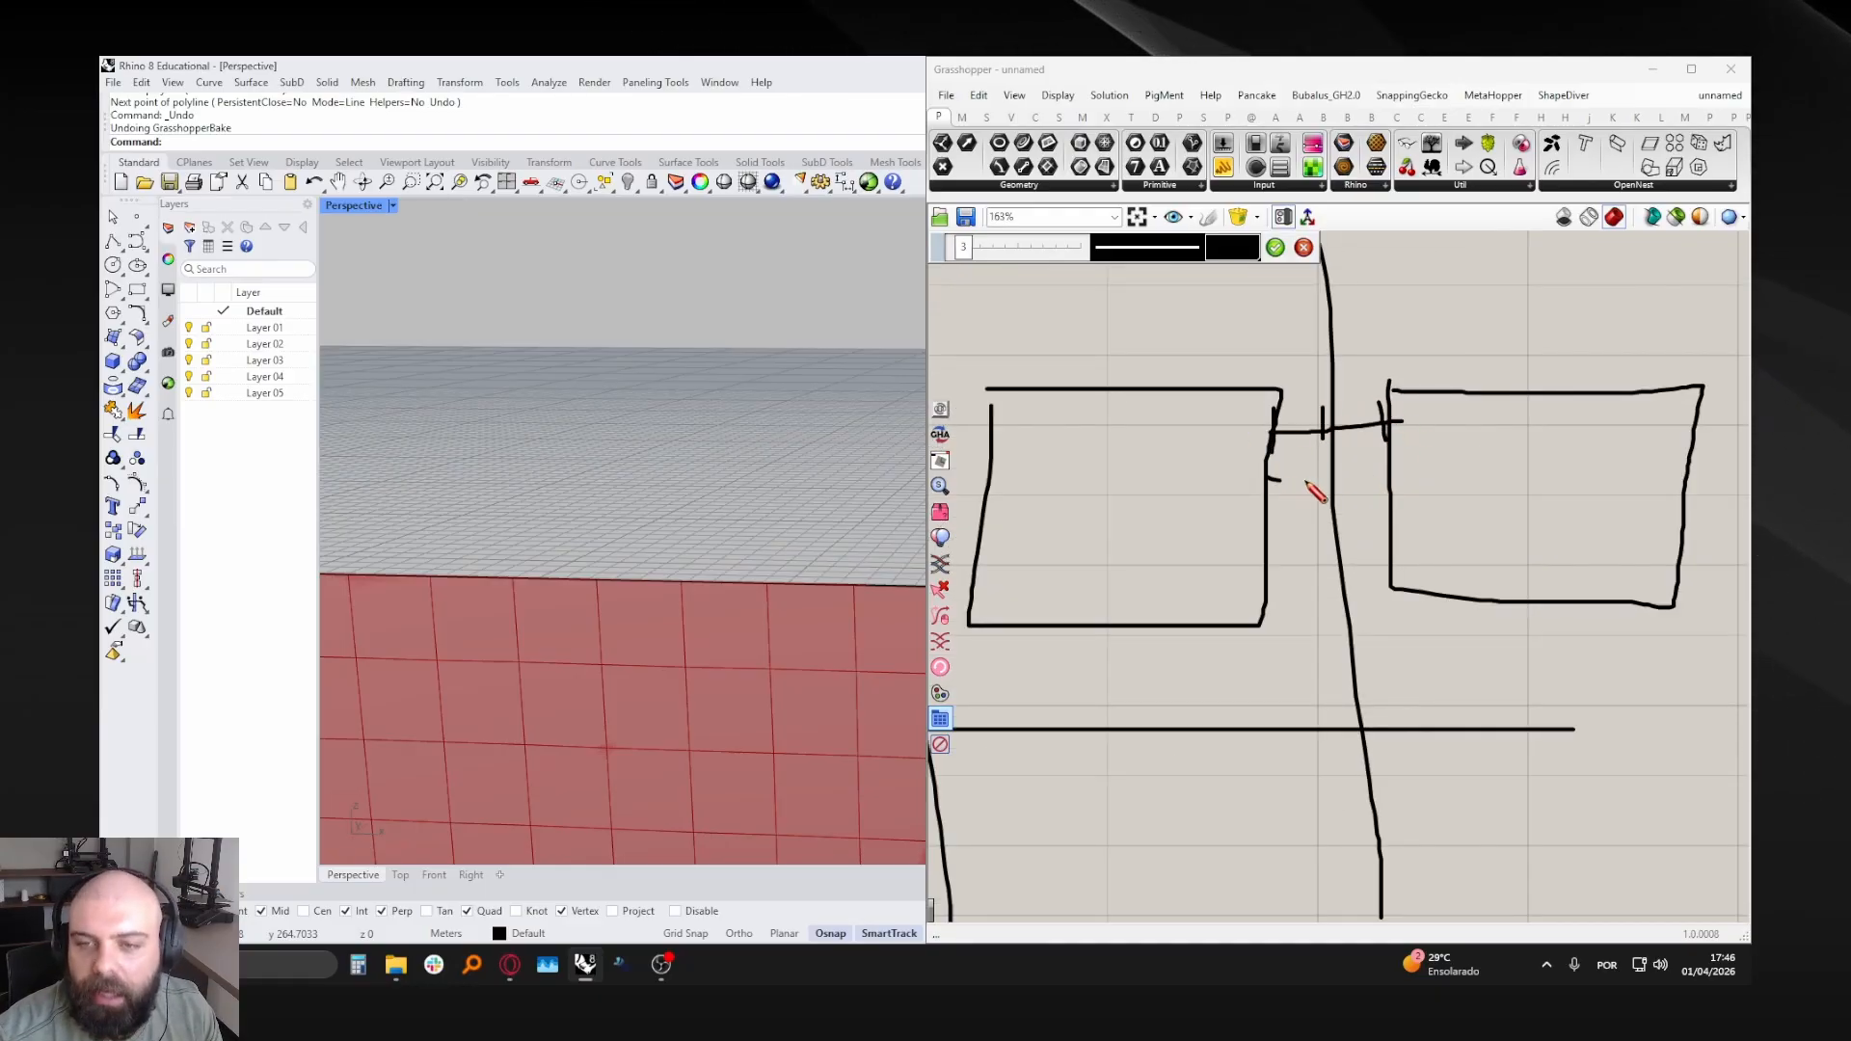
{"action": "mouse_move", "coordinate": [1271, 468]}
{"action": "left_mouse_down"}
{"action": "mouse_move", "coordinate": [1271, 494]}
{"action": "mouse_move", "coordinate": [1398, 478]}
{"action": "mouse_move", "coordinate": [1346, 505]}
{"action": "left_mouse_up"}
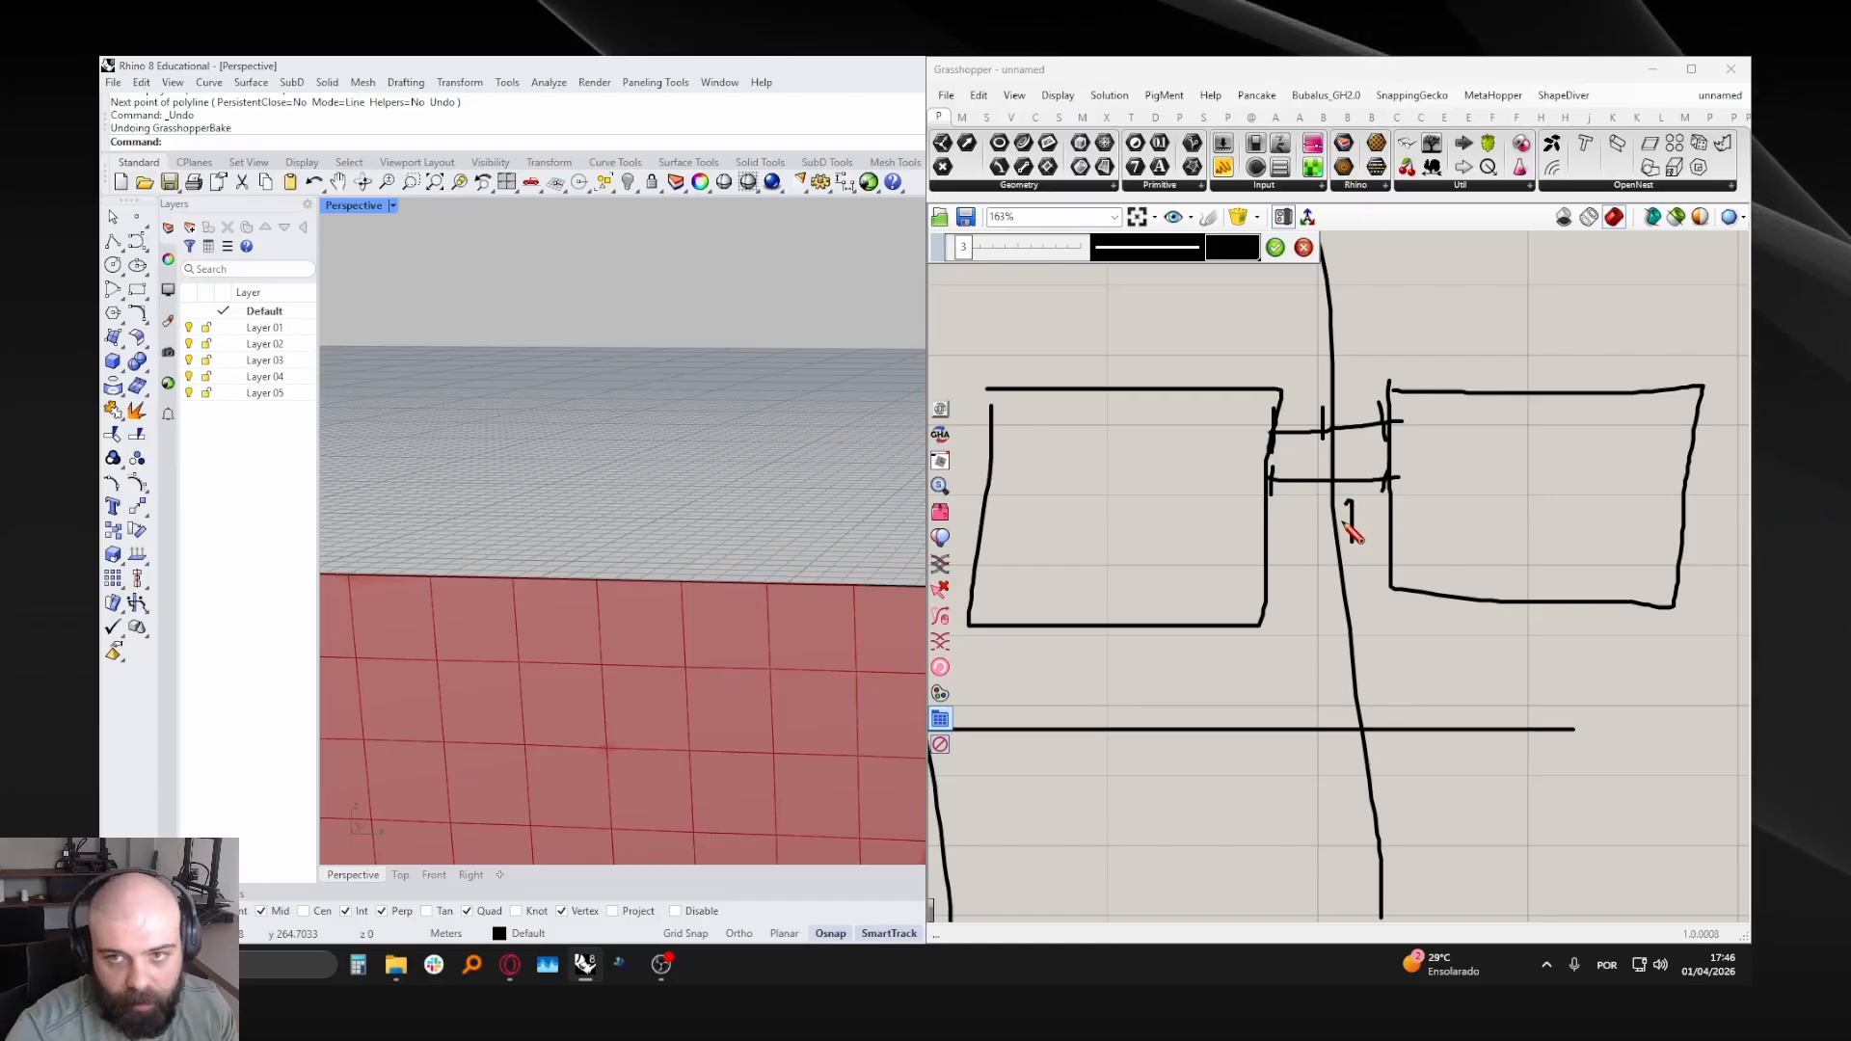
{"action": "key", "text": "Escape"}
- Move Divide Domain² and Isotrim further away from the two Division components
{"action": "scroll", "coordinate": [1363, 526], "scroll_direction": "down", "scroll_amount": 13}
{"action": "scroll", "coordinate": [1340, 450], "scroll_direction": "up", "scroll_amount": 11}
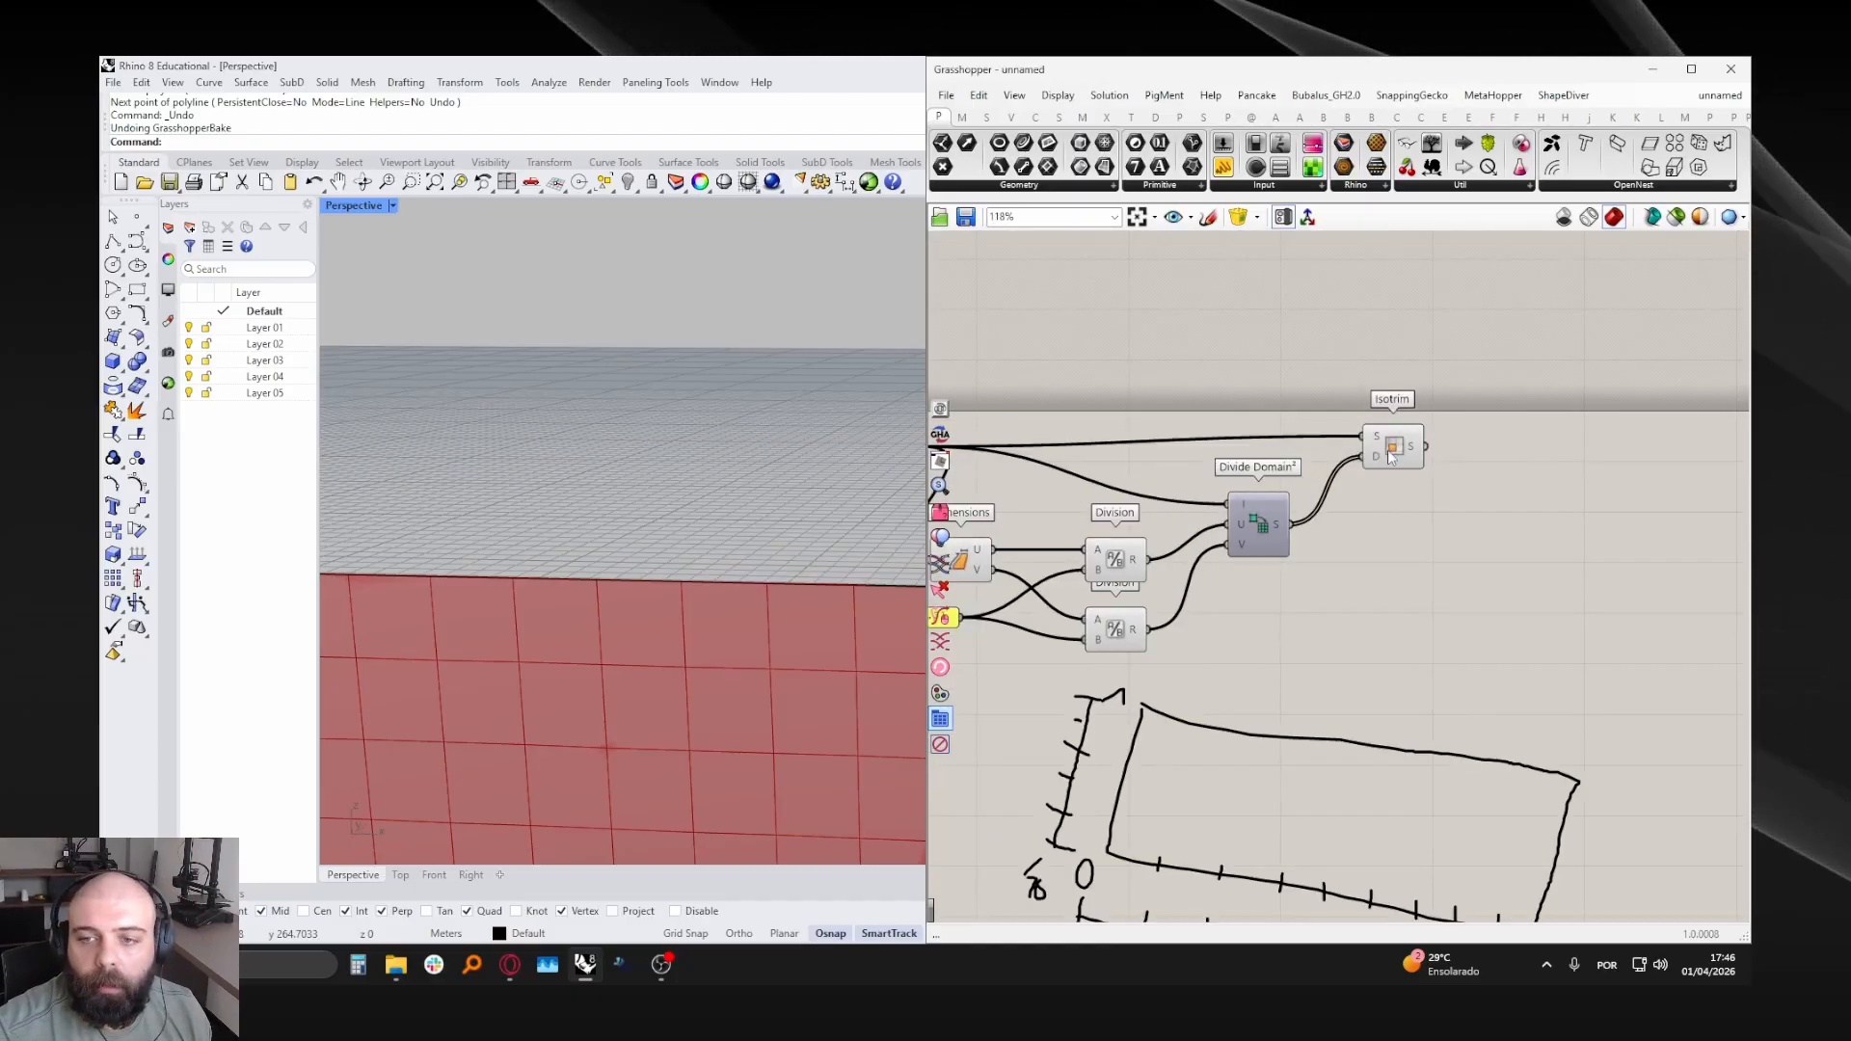
{"action": "left_click", "coordinate": [1391, 457]}
{"action": "scroll", "coordinate": [722, 489], "scroll_direction": "down", "scroll_amount": 4}
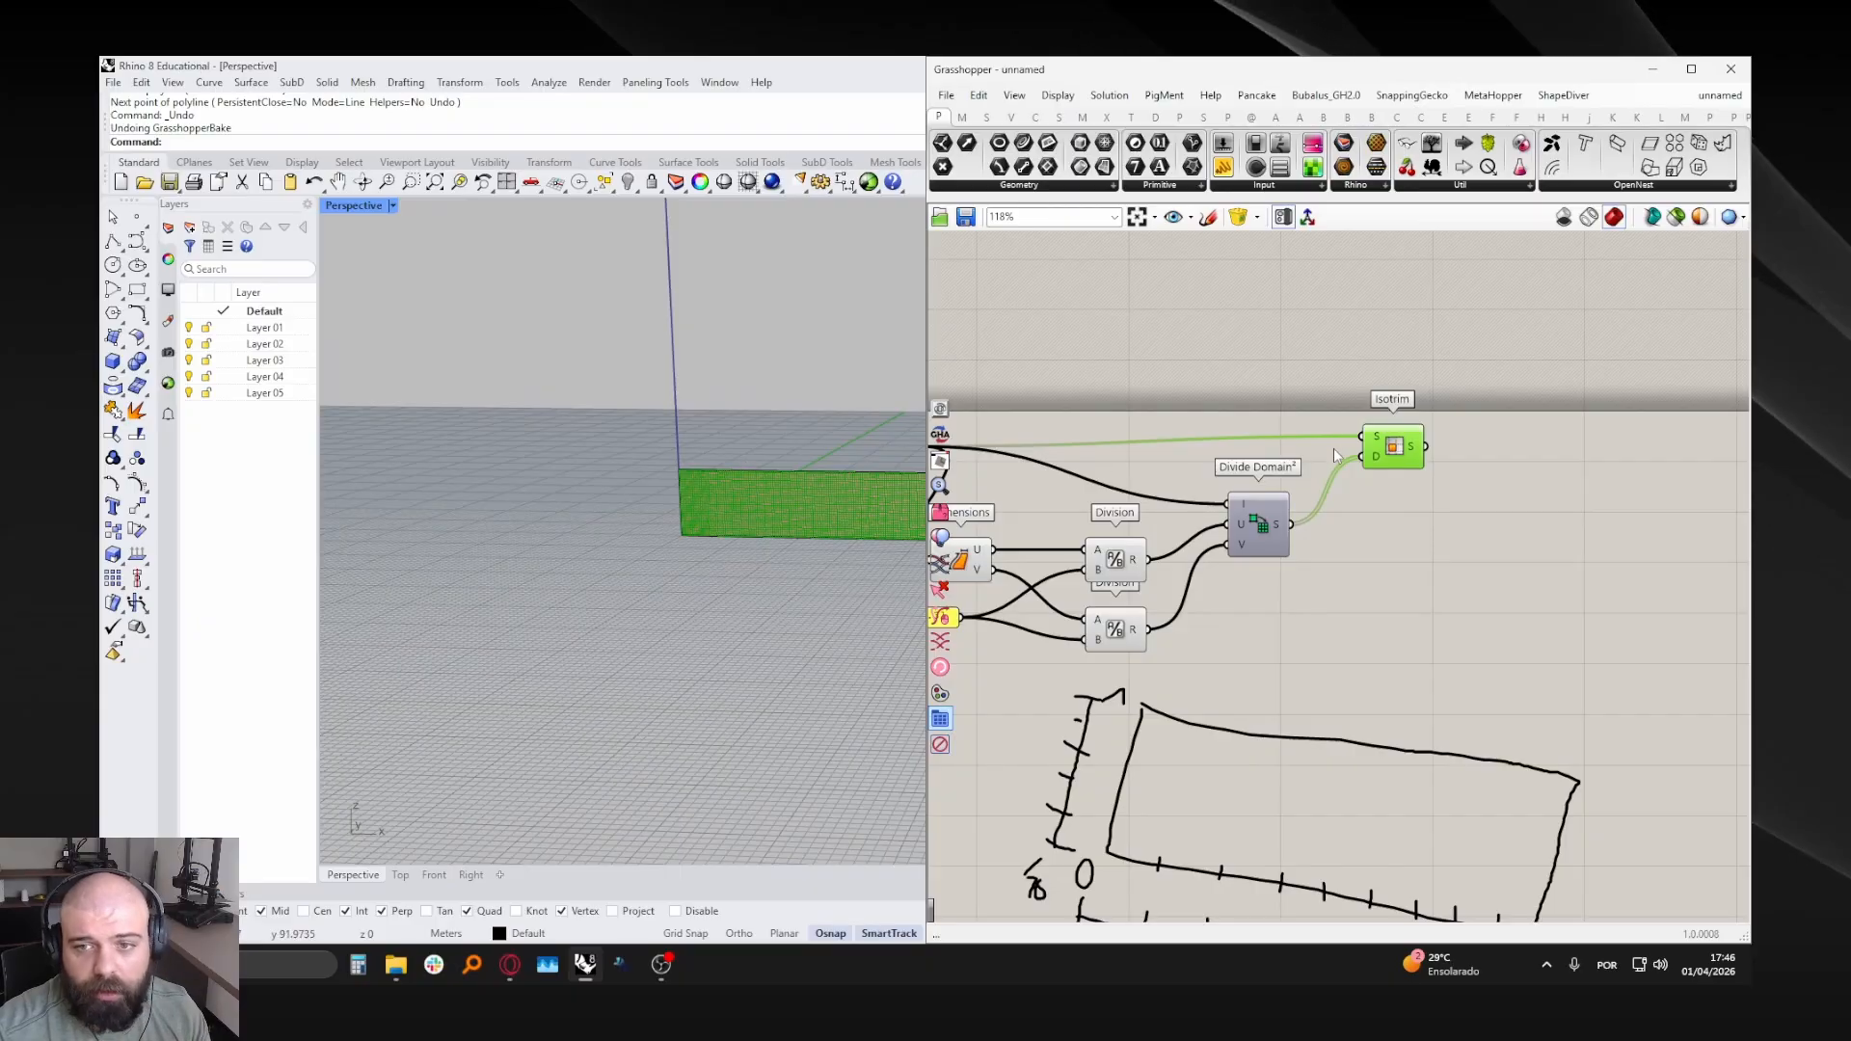
{"action": "scroll", "coordinate": [1335, 455], "scroll_direction": "down", "scroll_amount": 3}
{"action": "scroll", "coordinate": [1253, 525], "scroll_direction": "up", "scroll_amount": 3}
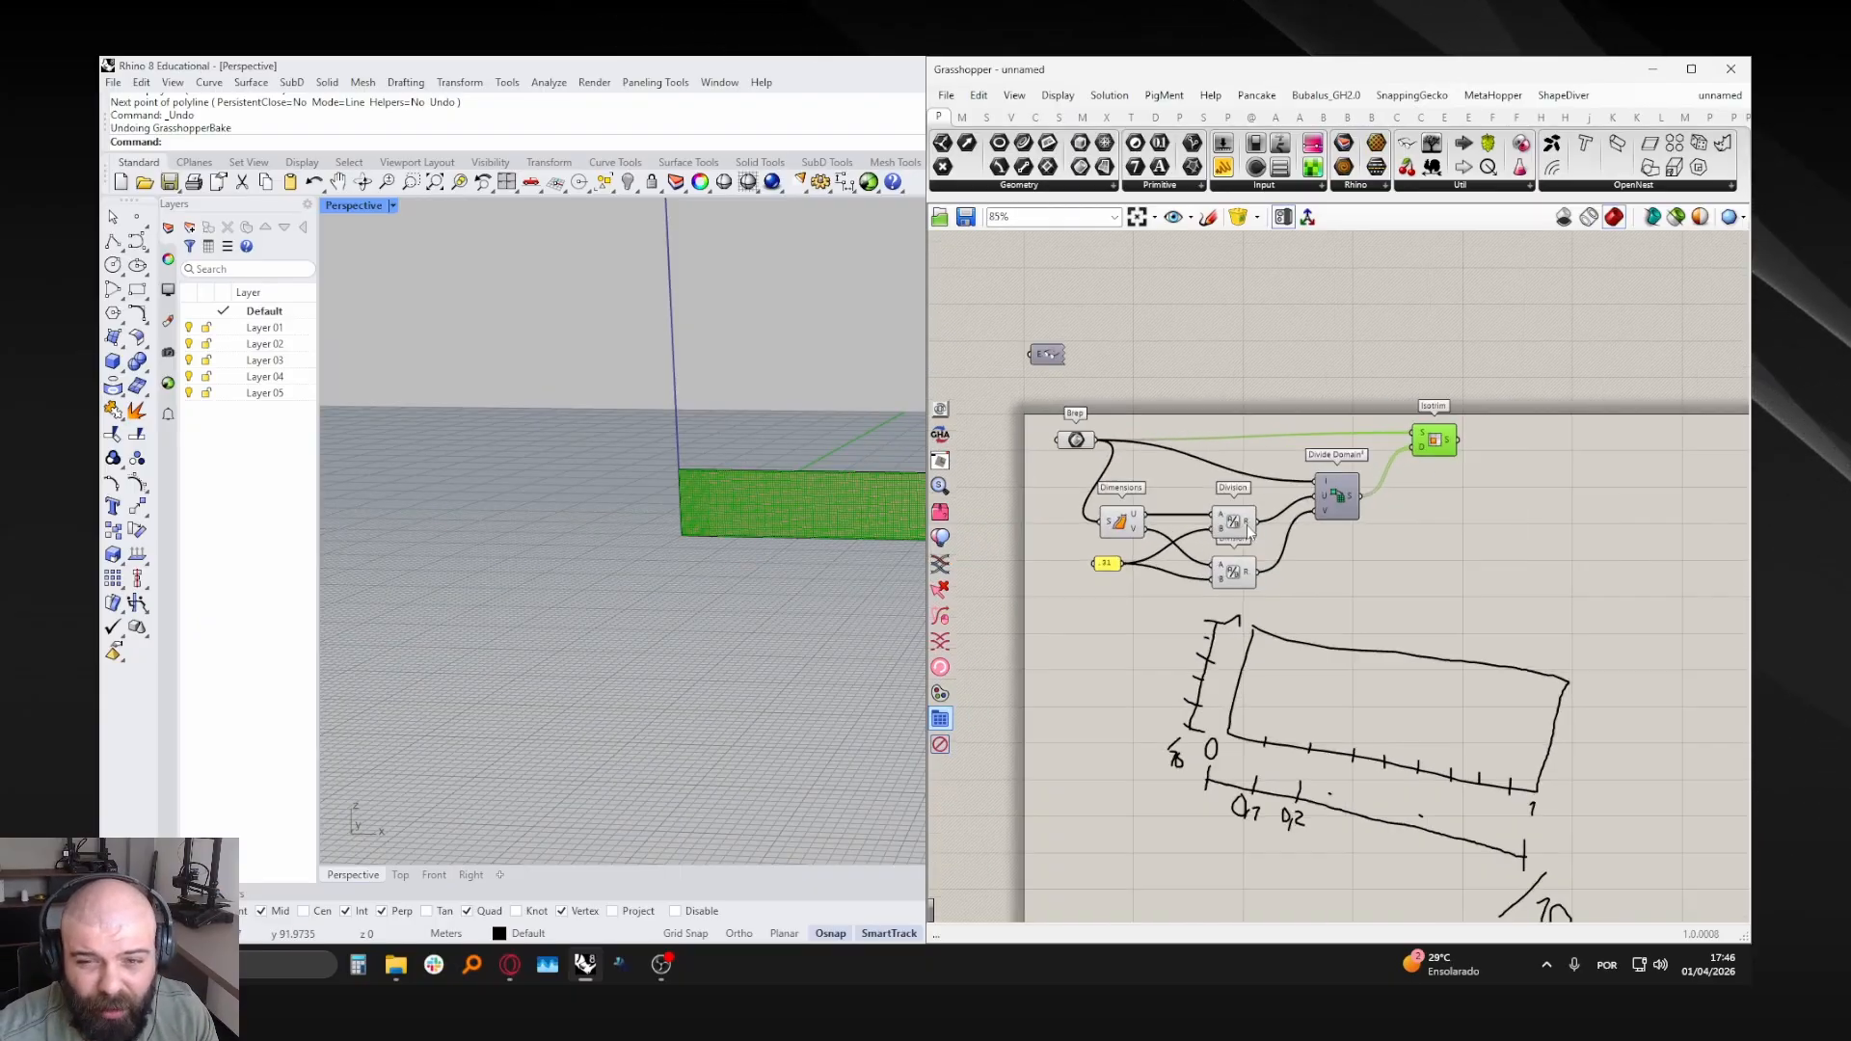
{"action": "left_click", "coordinate": [1343, 563]}
{"action": "right_click_drag", "start_coordinate": [1343, 563], "coordinate": [1236, 585]}
{"action": "left_click_drag", "start_coordinate": [1444, 566], "coordinate": [1246, 402]}
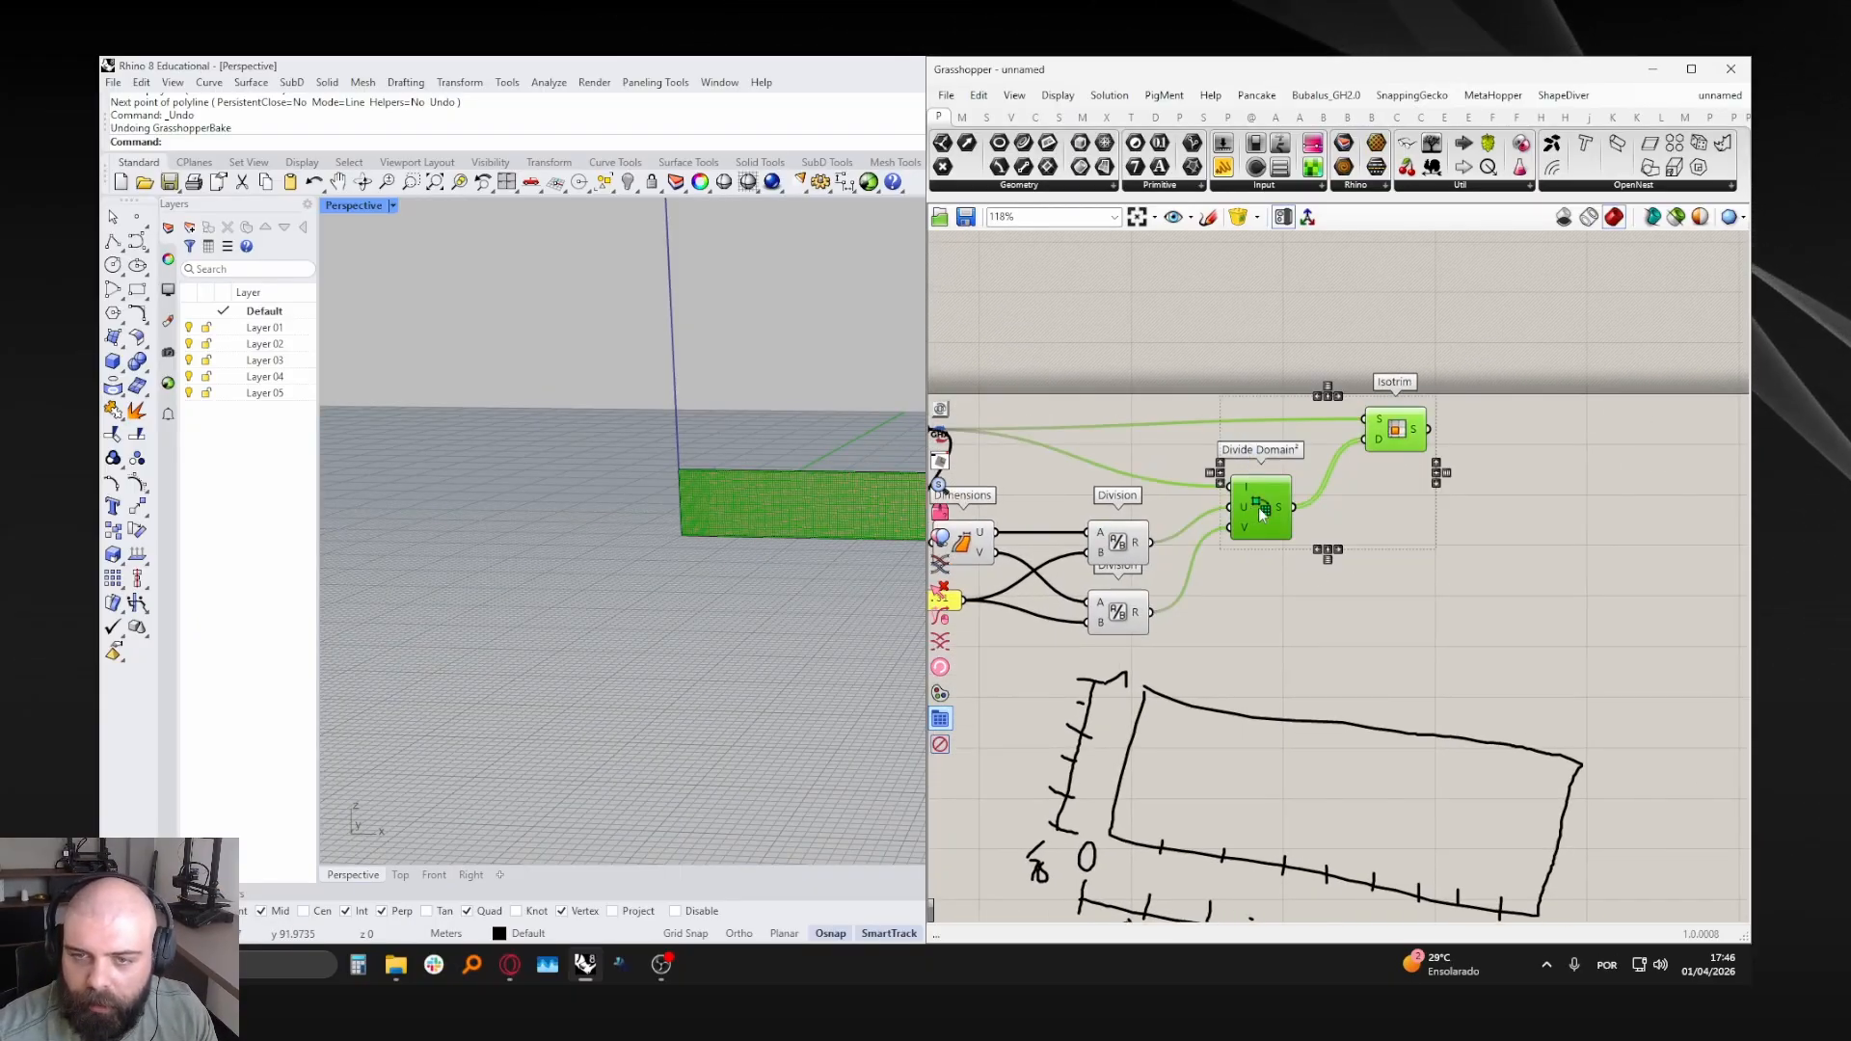
{"action": "left_click_drag", "start_coordinate": [1261, 516], "coordinate": [1364, 517]}
{"action": "left_click", "coordinate": [1328, 559]}
- Disconnect both Division outputs from the U and V inputs of Divide Domain²
{"action": "right_click", "coordinate": [1140, 546]}
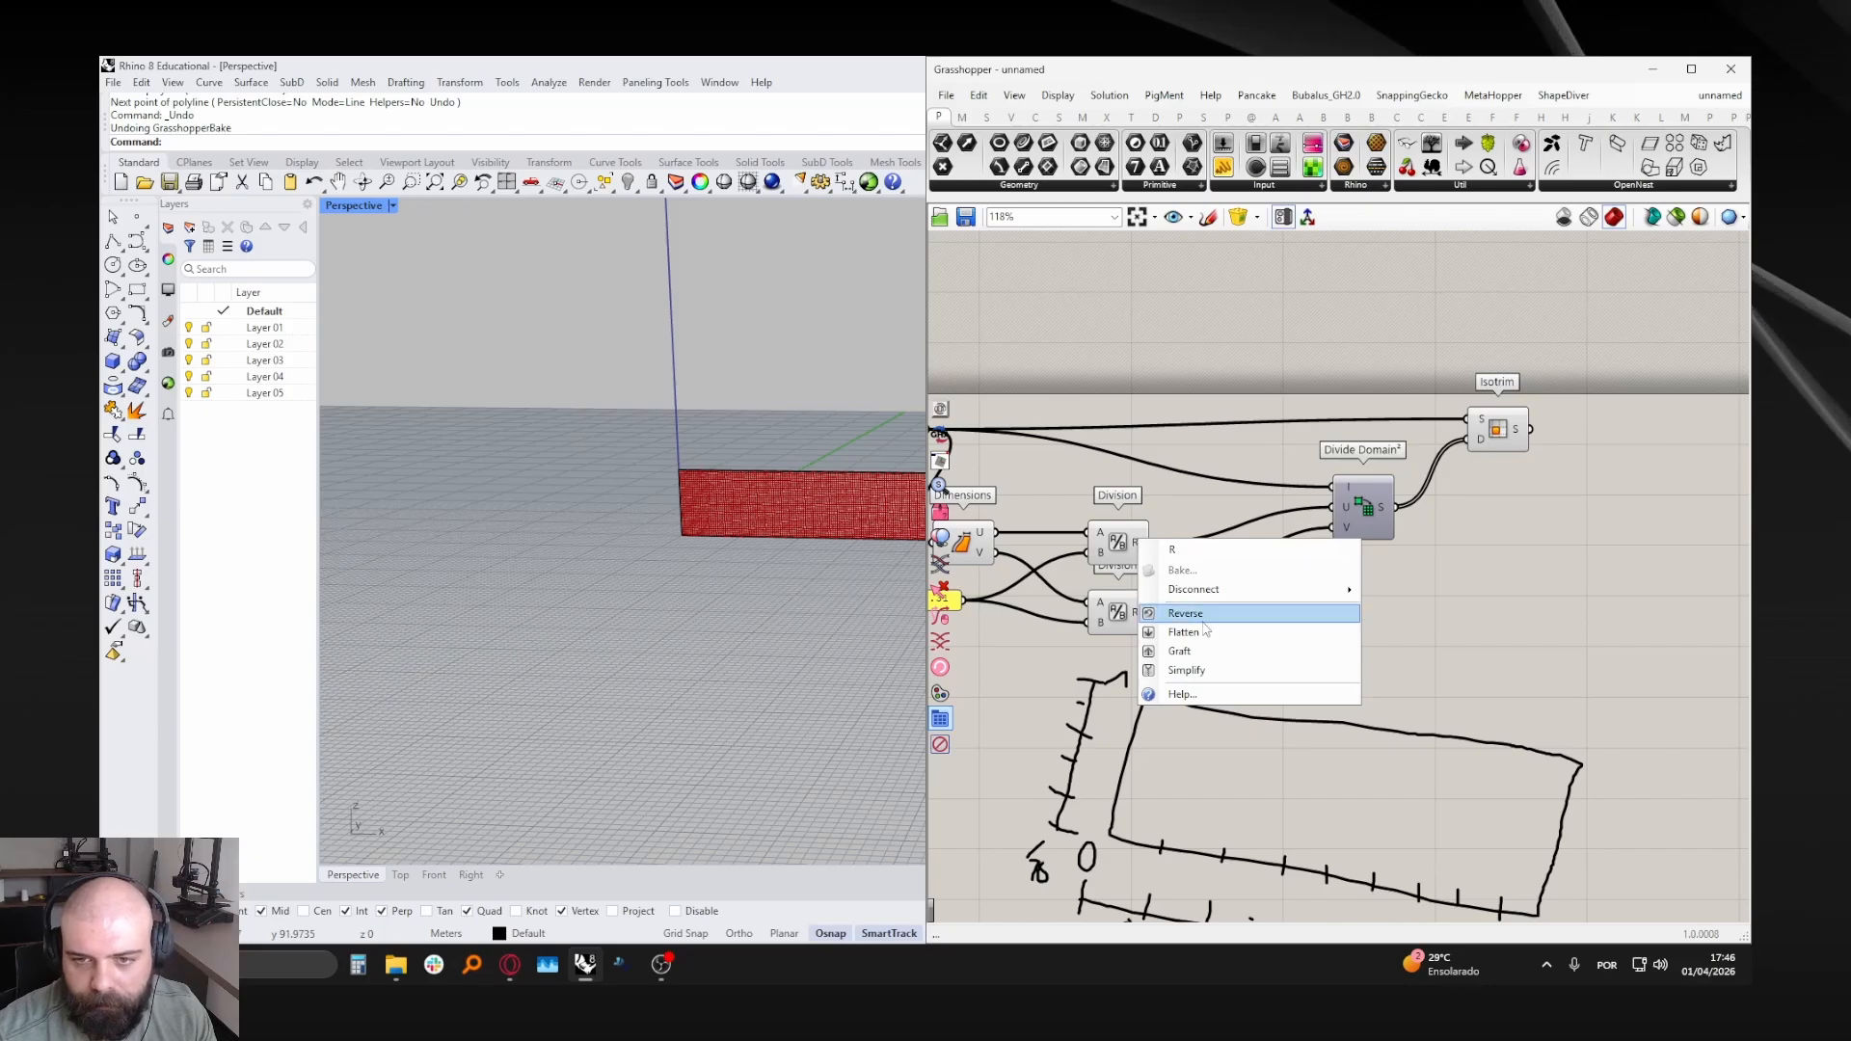
{"action": "mouse_move", "coordinate": [1282, 589]}
{"action": "left_click", "coordinate": [1414, 591]}
{"action": "right_click", "coordinate": [1149, 612]}
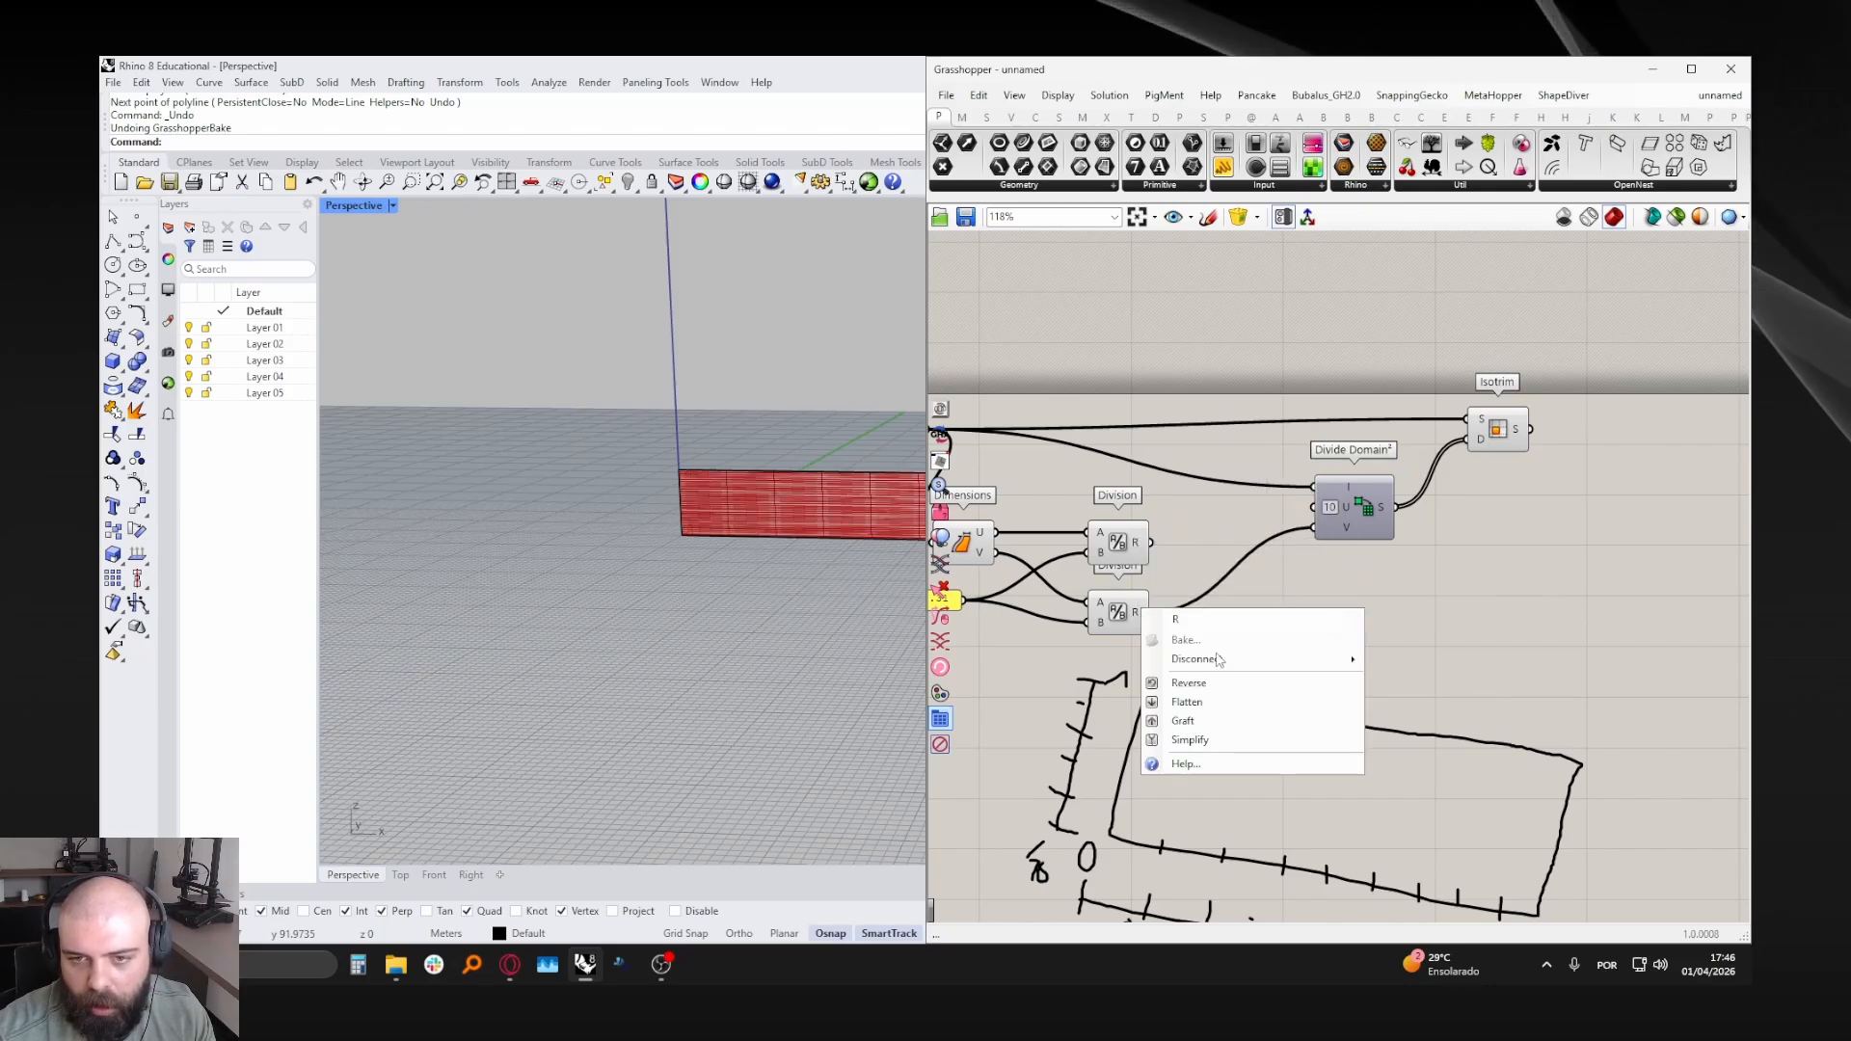
{"action": "mouse_move", "coordinate": [1283, 655]}
{"action": "left_click", "coordinate": [1408, 656]}
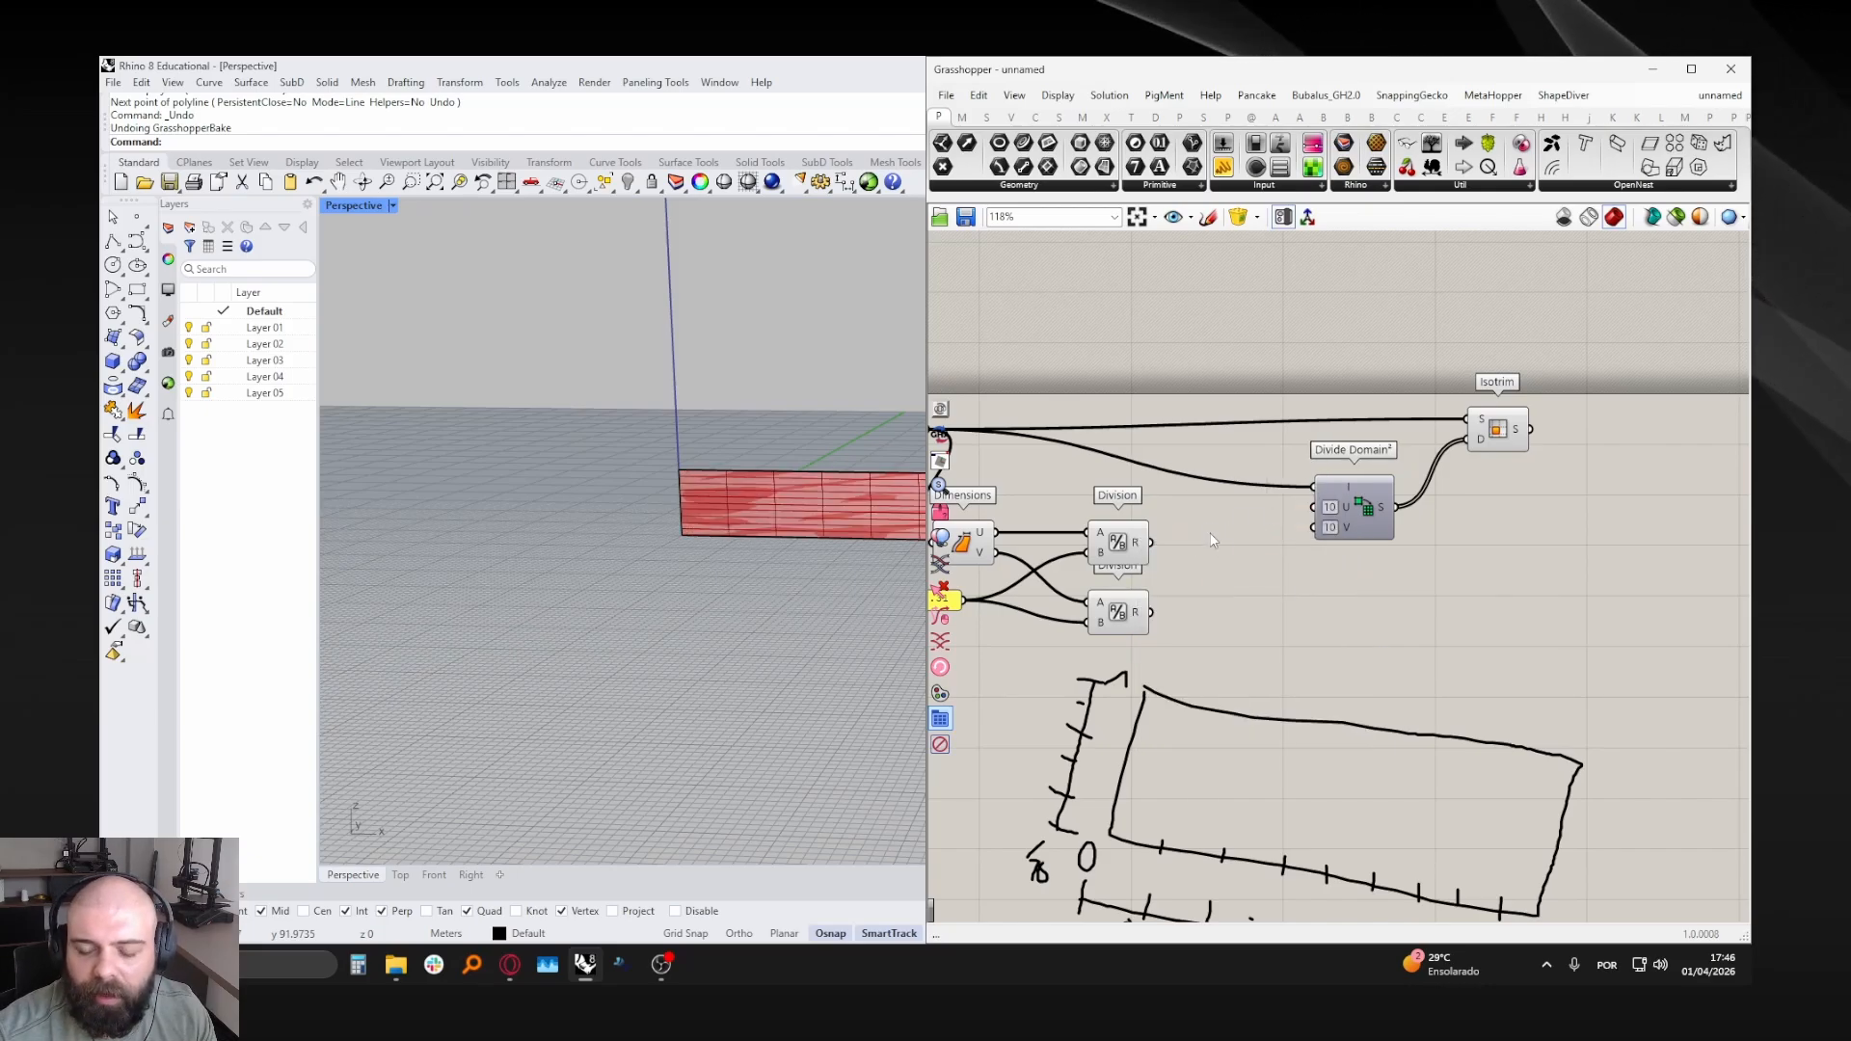
- Add a panel with the value 50 and connect it to the U input of Divide Domain²
{"action": "double_click", "coordinate": [1212, 540]}
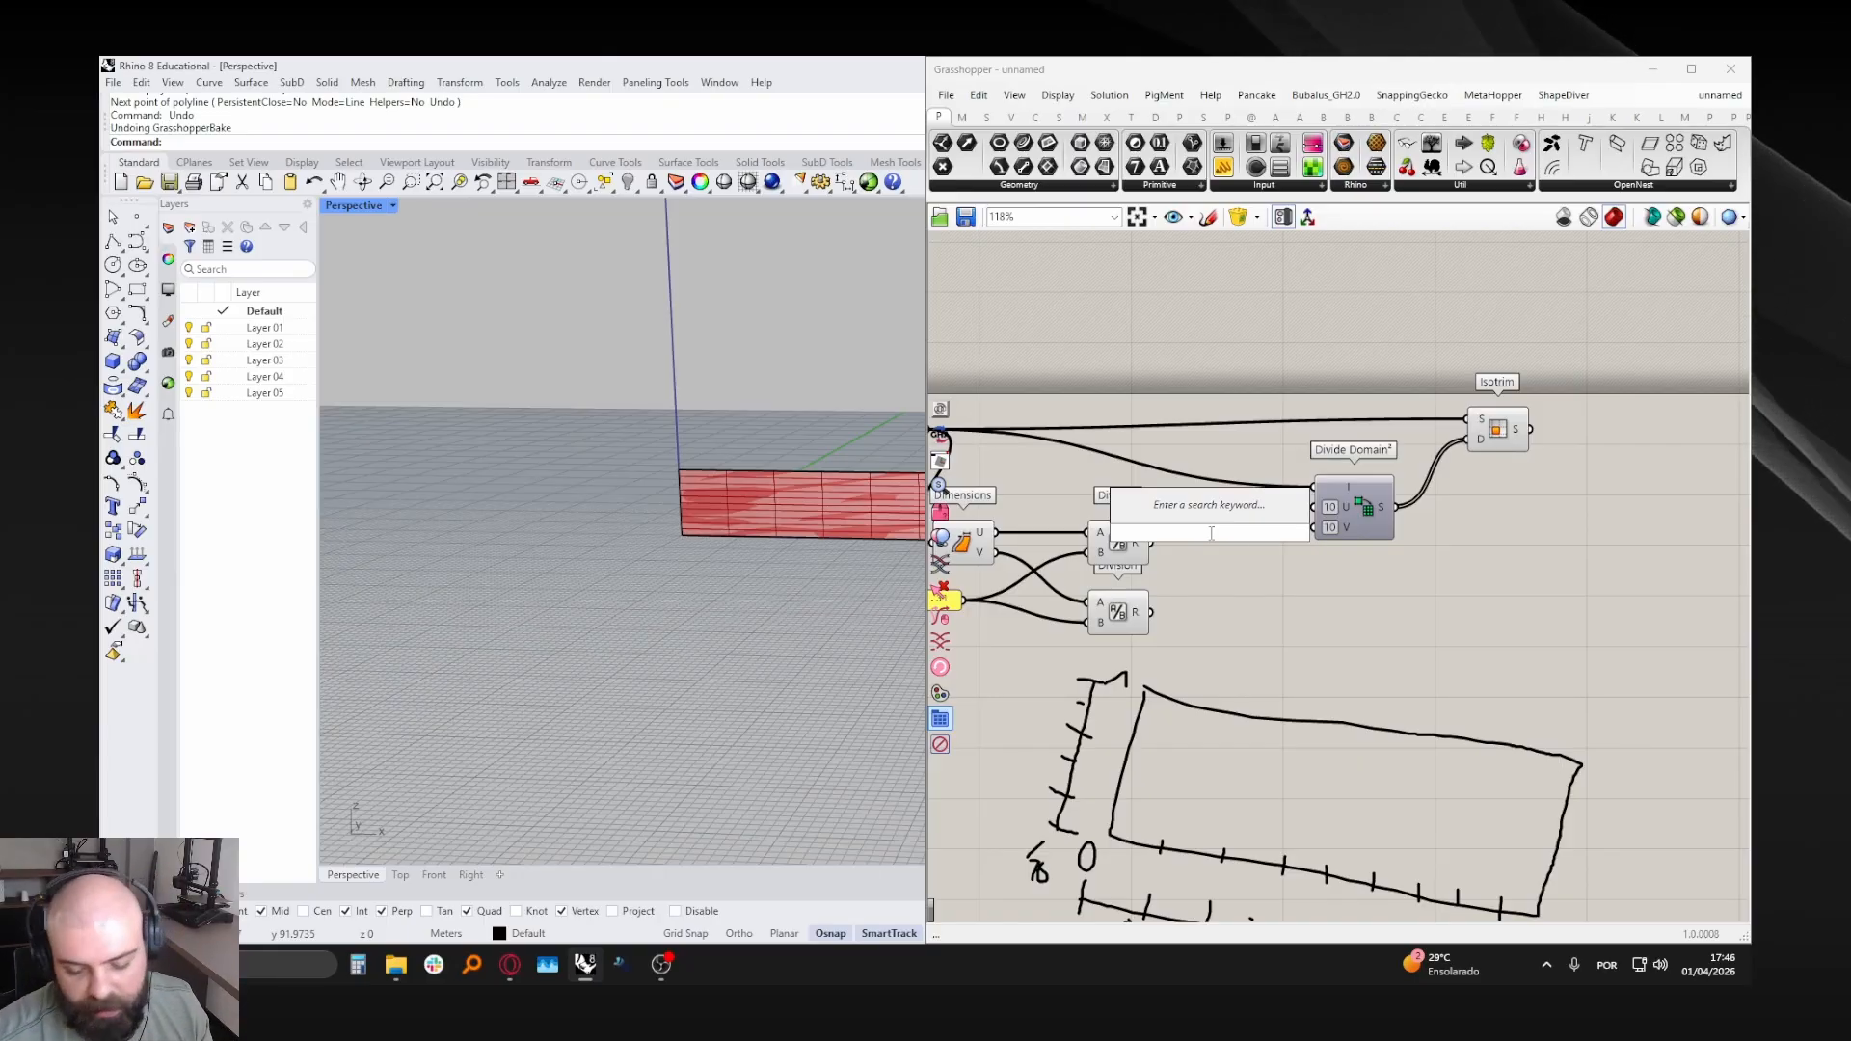
{"action": "type", "text": "//50"}
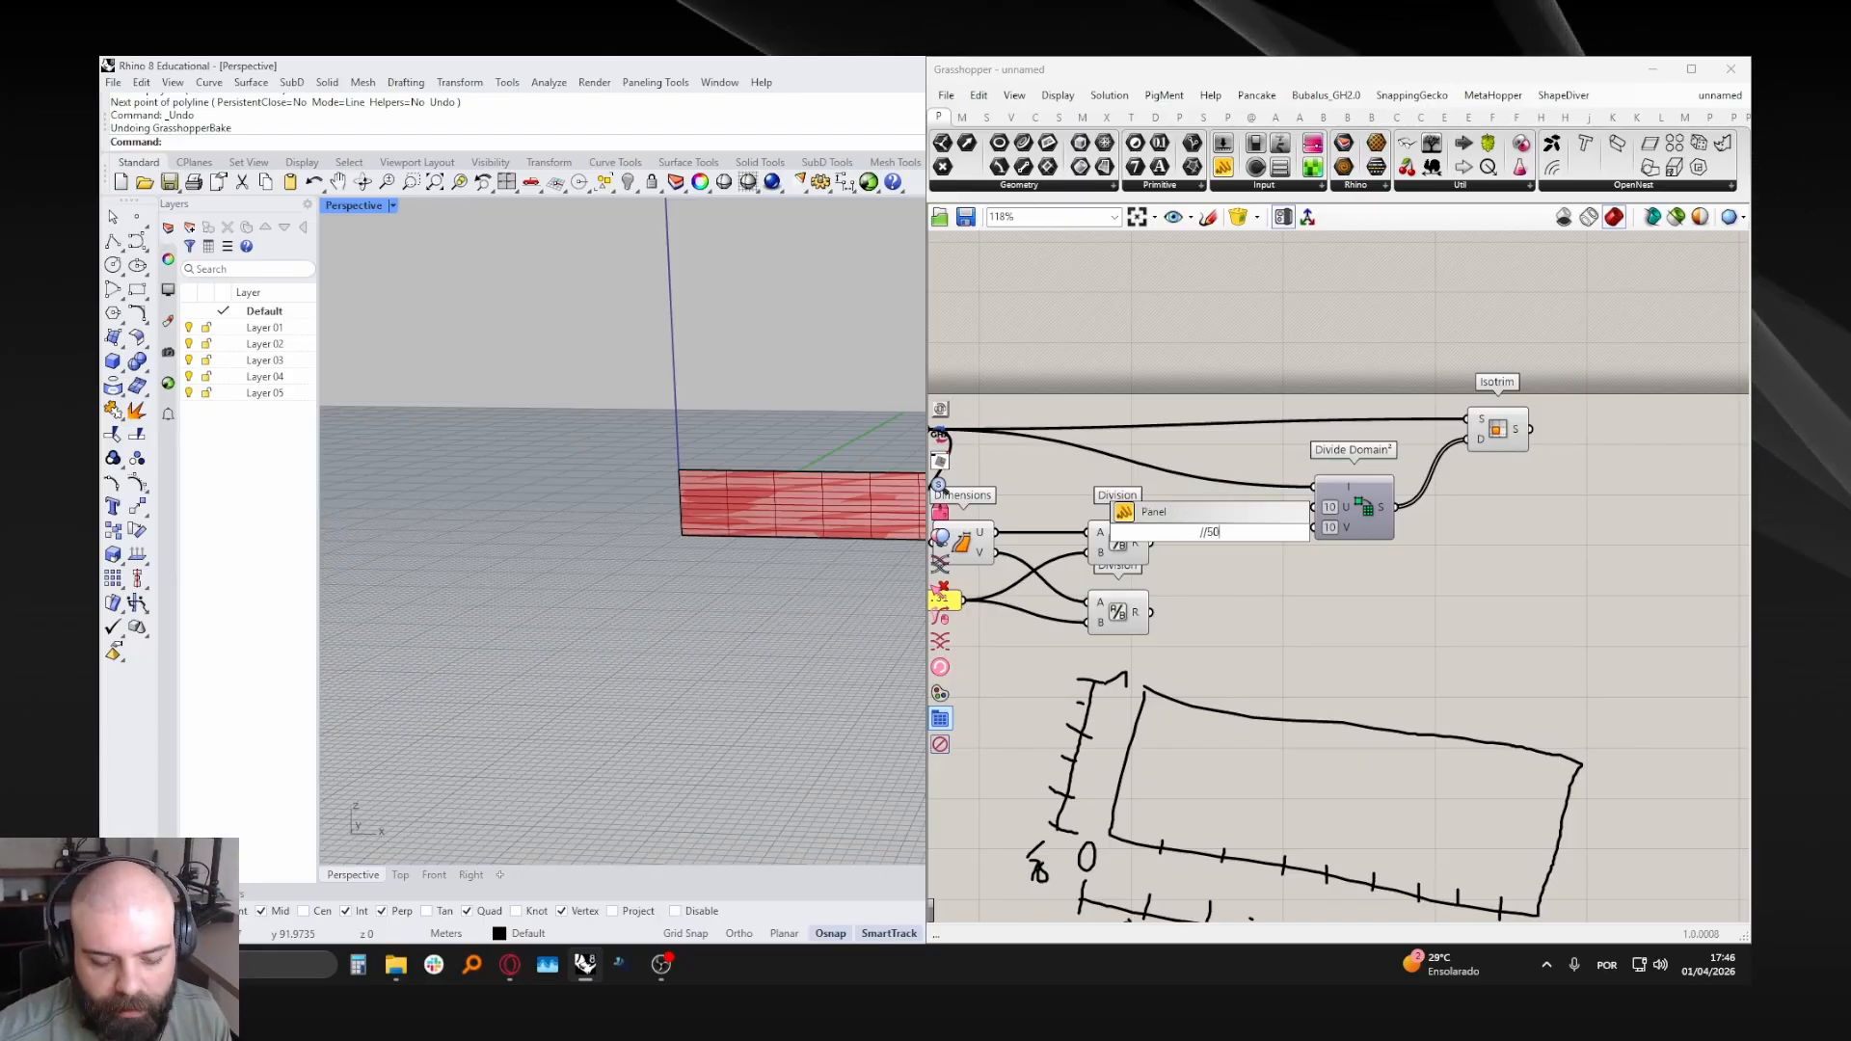
{"action": "key", "text": "Return"}
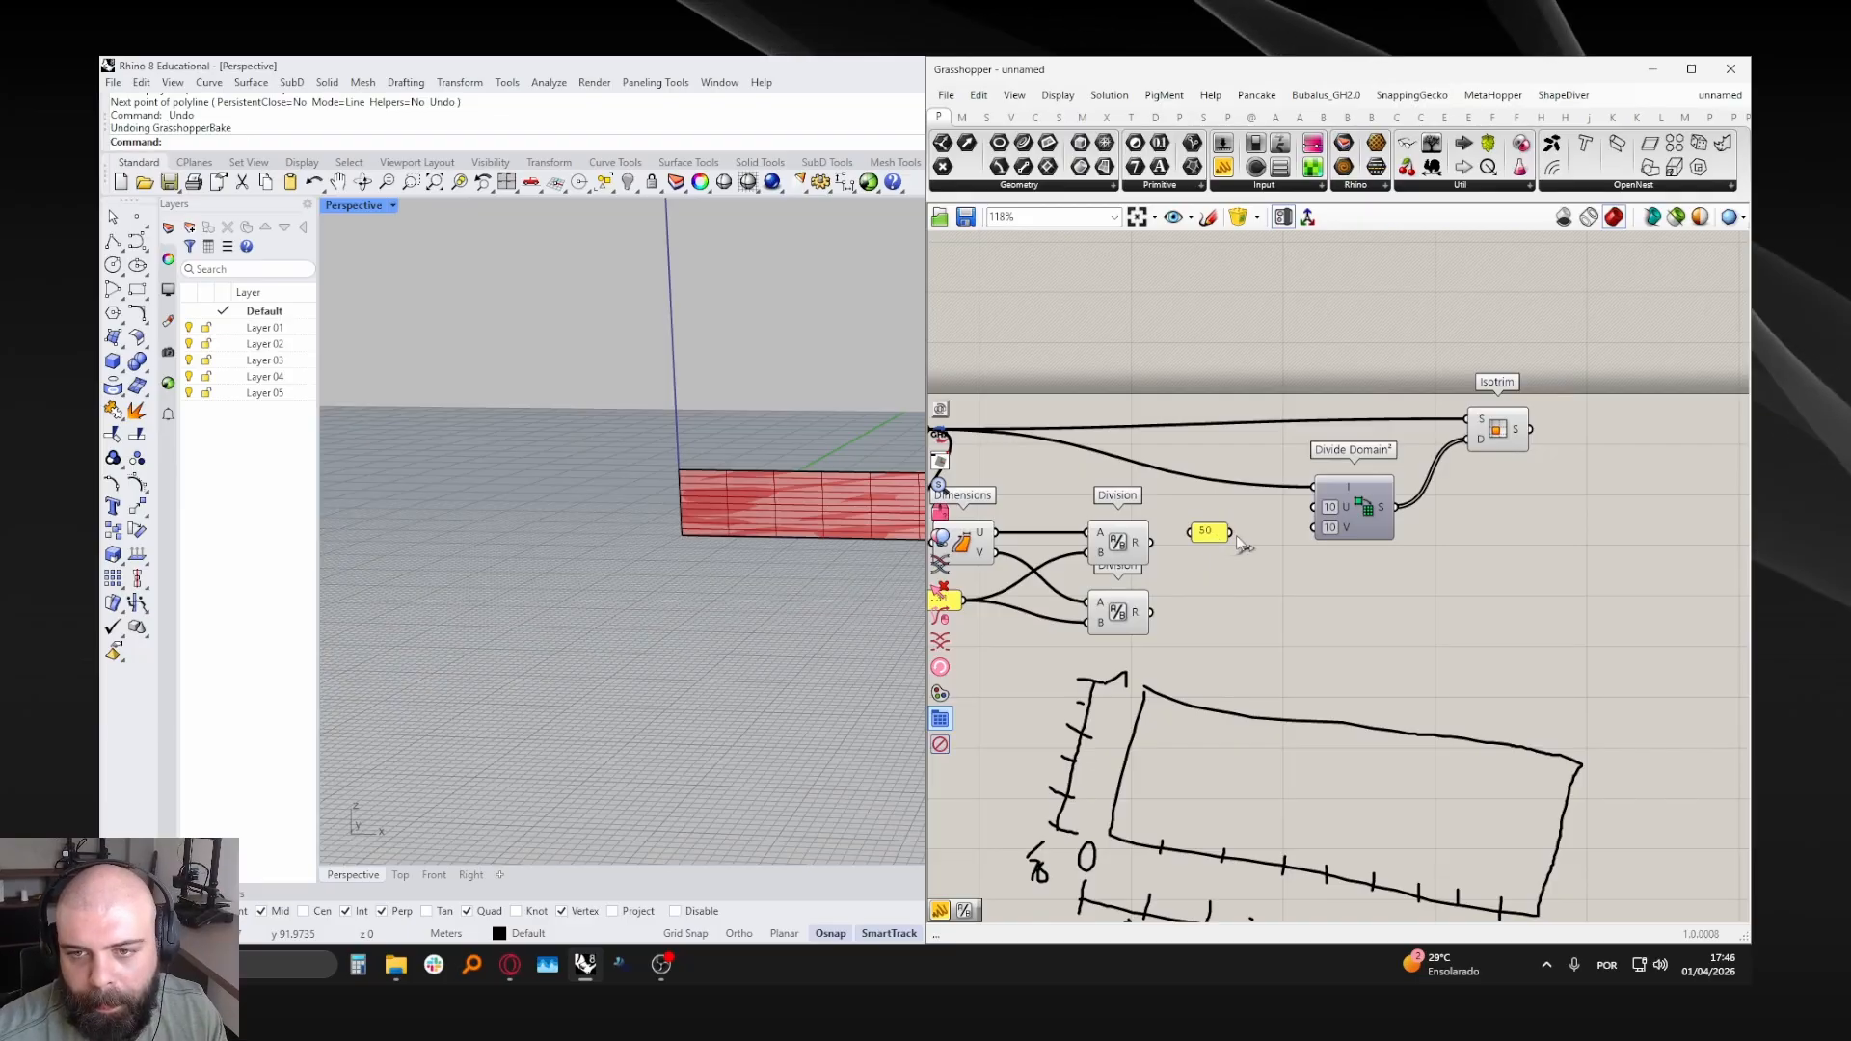
{"action": "left_click_drag", "start_coordinate": [1231, 533], "coordinate": [1314, 507]}
{"action": "left_click", "coordinate": [1497, 430]}
{"action": "scroll", "coordinate": [547, 527], "scroll_direction": "down", "scroll_amount": 3}
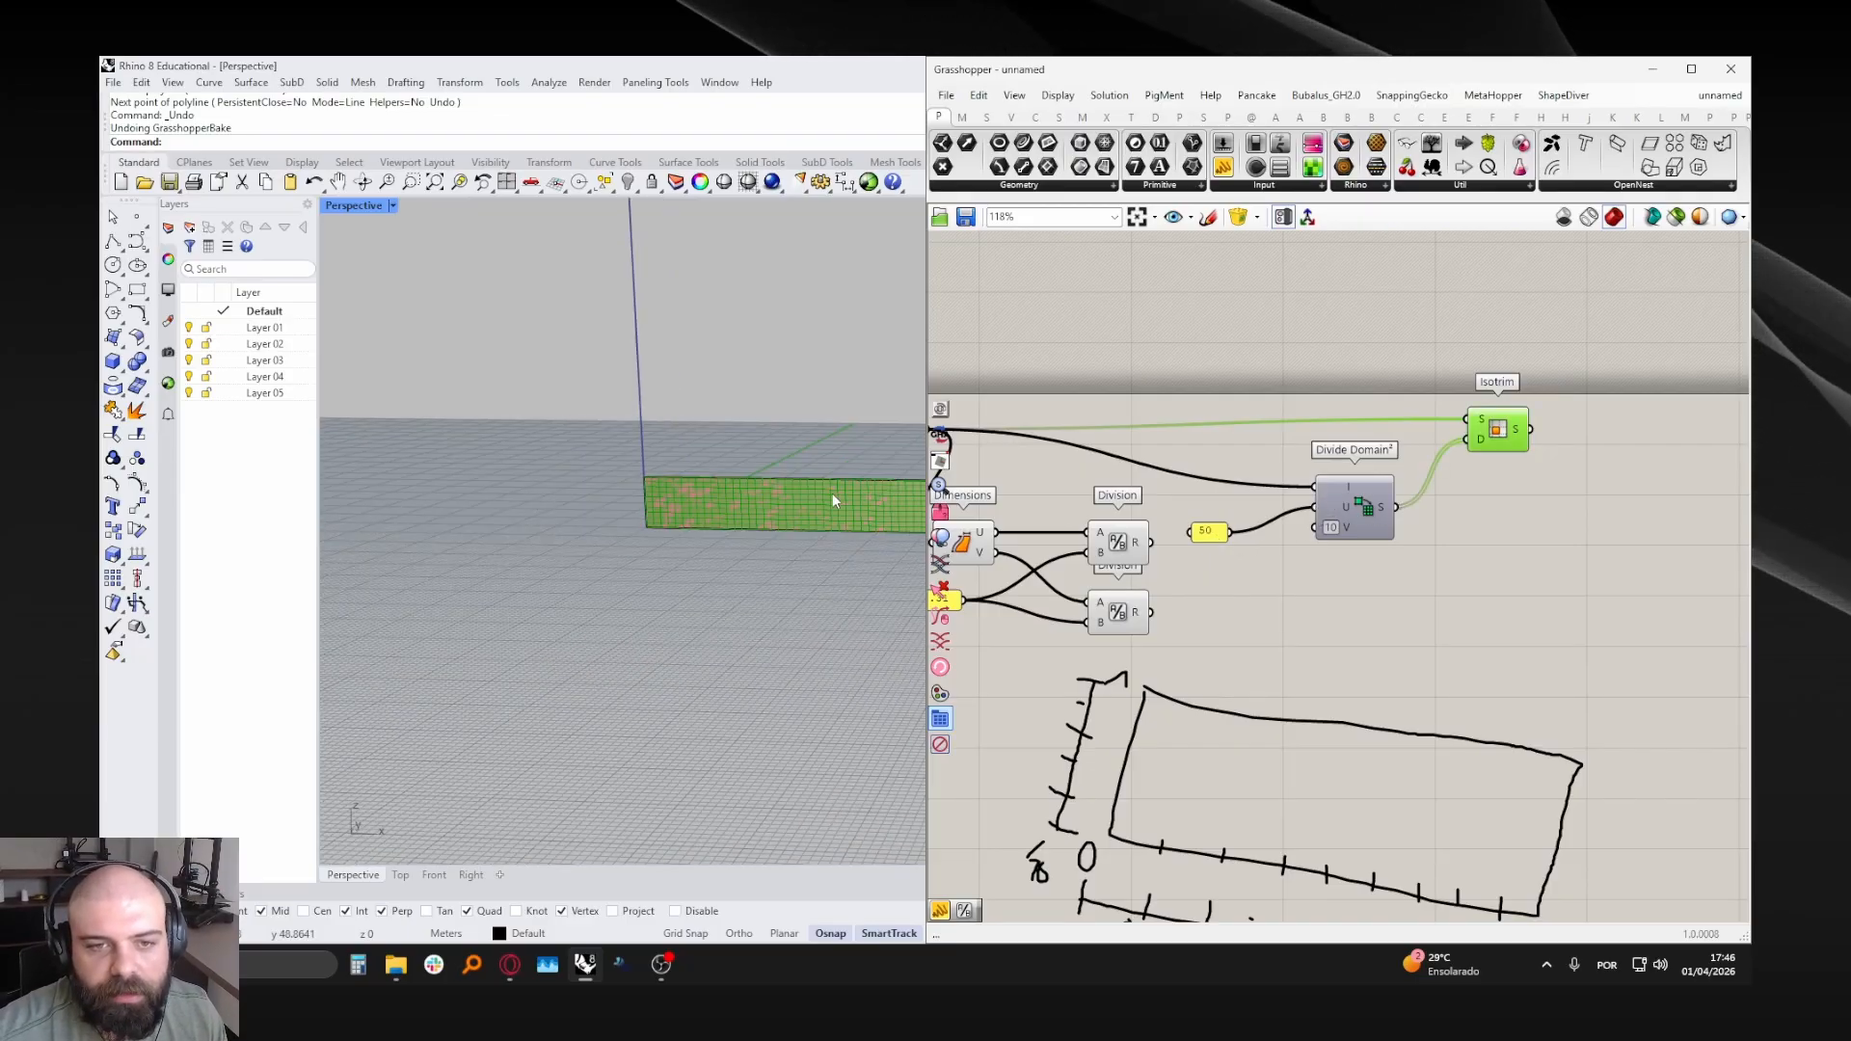
{"action": "scroll", "coordinate": [834, 501], "scroll_direction": "up", "scroll_amount": 5}
{"action": "scroll", "coordinate": [761, 454], "scroll_direction": "down", "scroll_amount": 4}
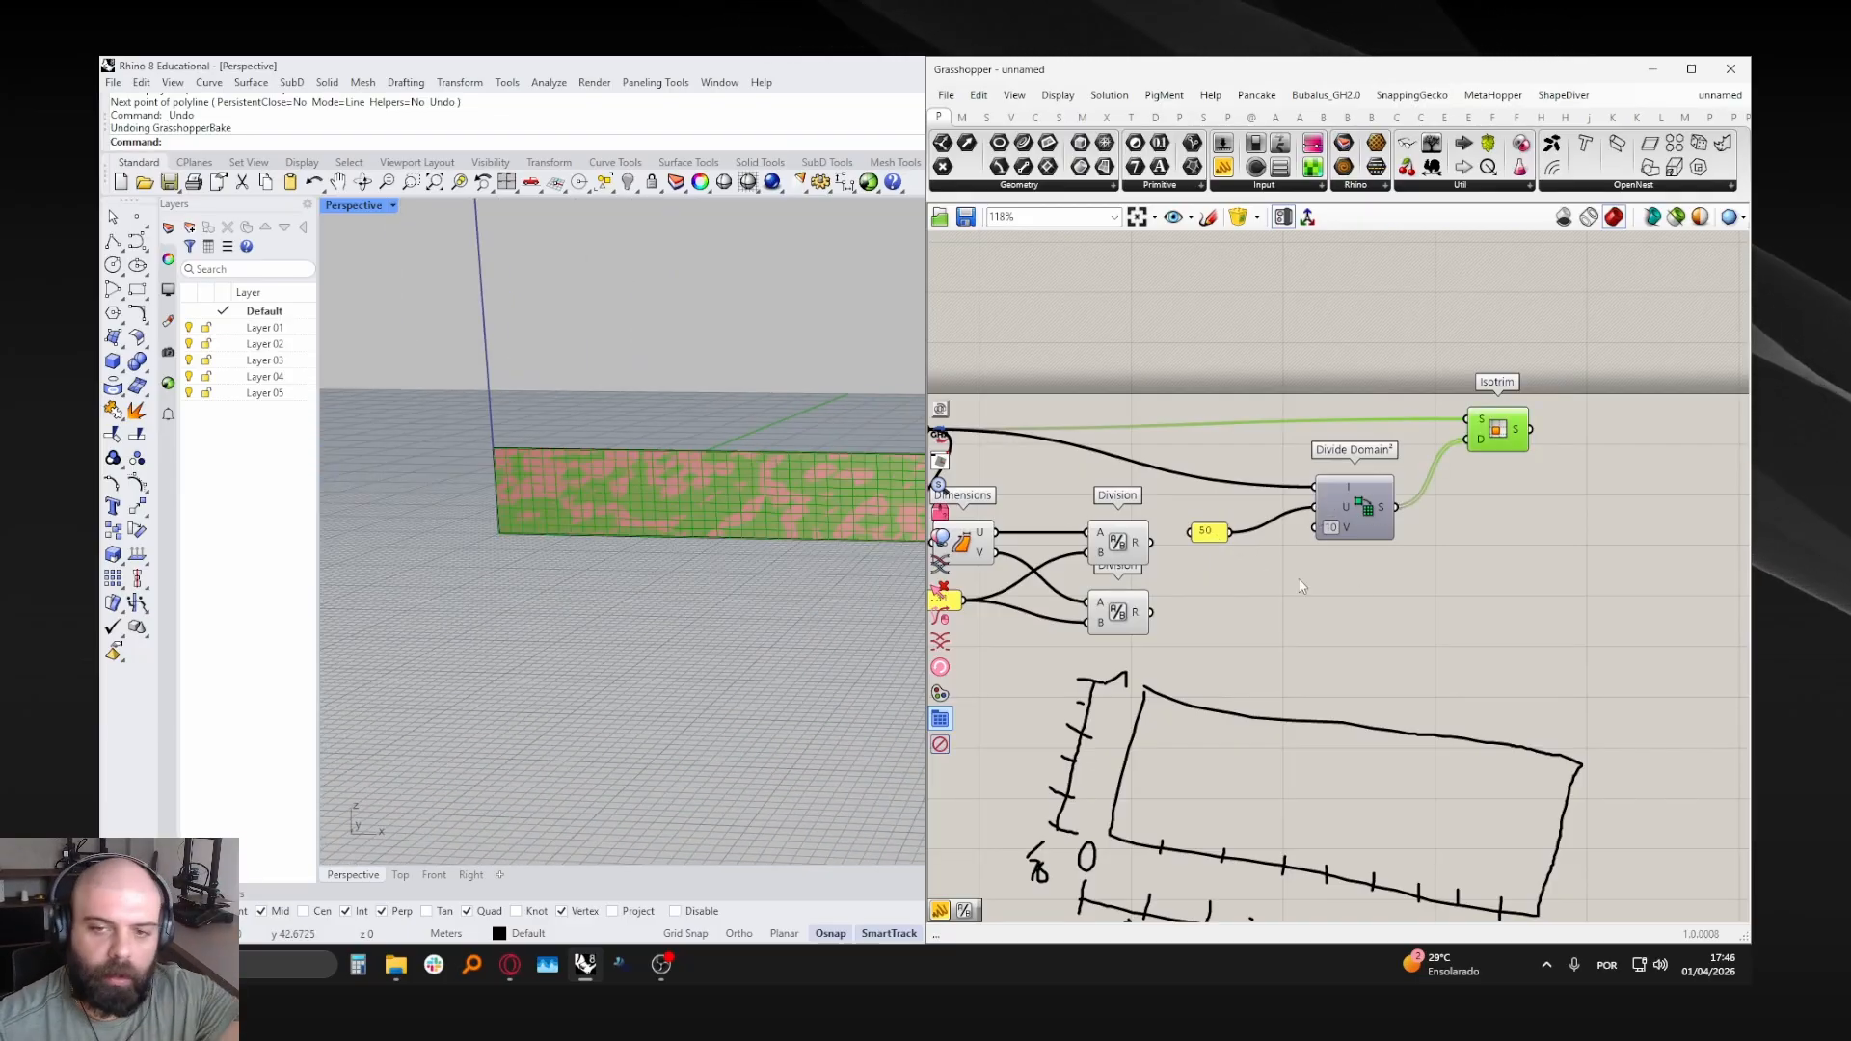
- Hide the original wall extrusion in Rhino, leaving only the subdivided preview
{"action": "scroll", "coordinate": [1369, 512], "scroll_direction": "down", "scroll_amount": 2}
{"action": "left_click_drag", "start_coordinate": [1019, 502], "coordinate": [1188, 626]}
{"action": "left_click", "coordinate": [1030, 454]}
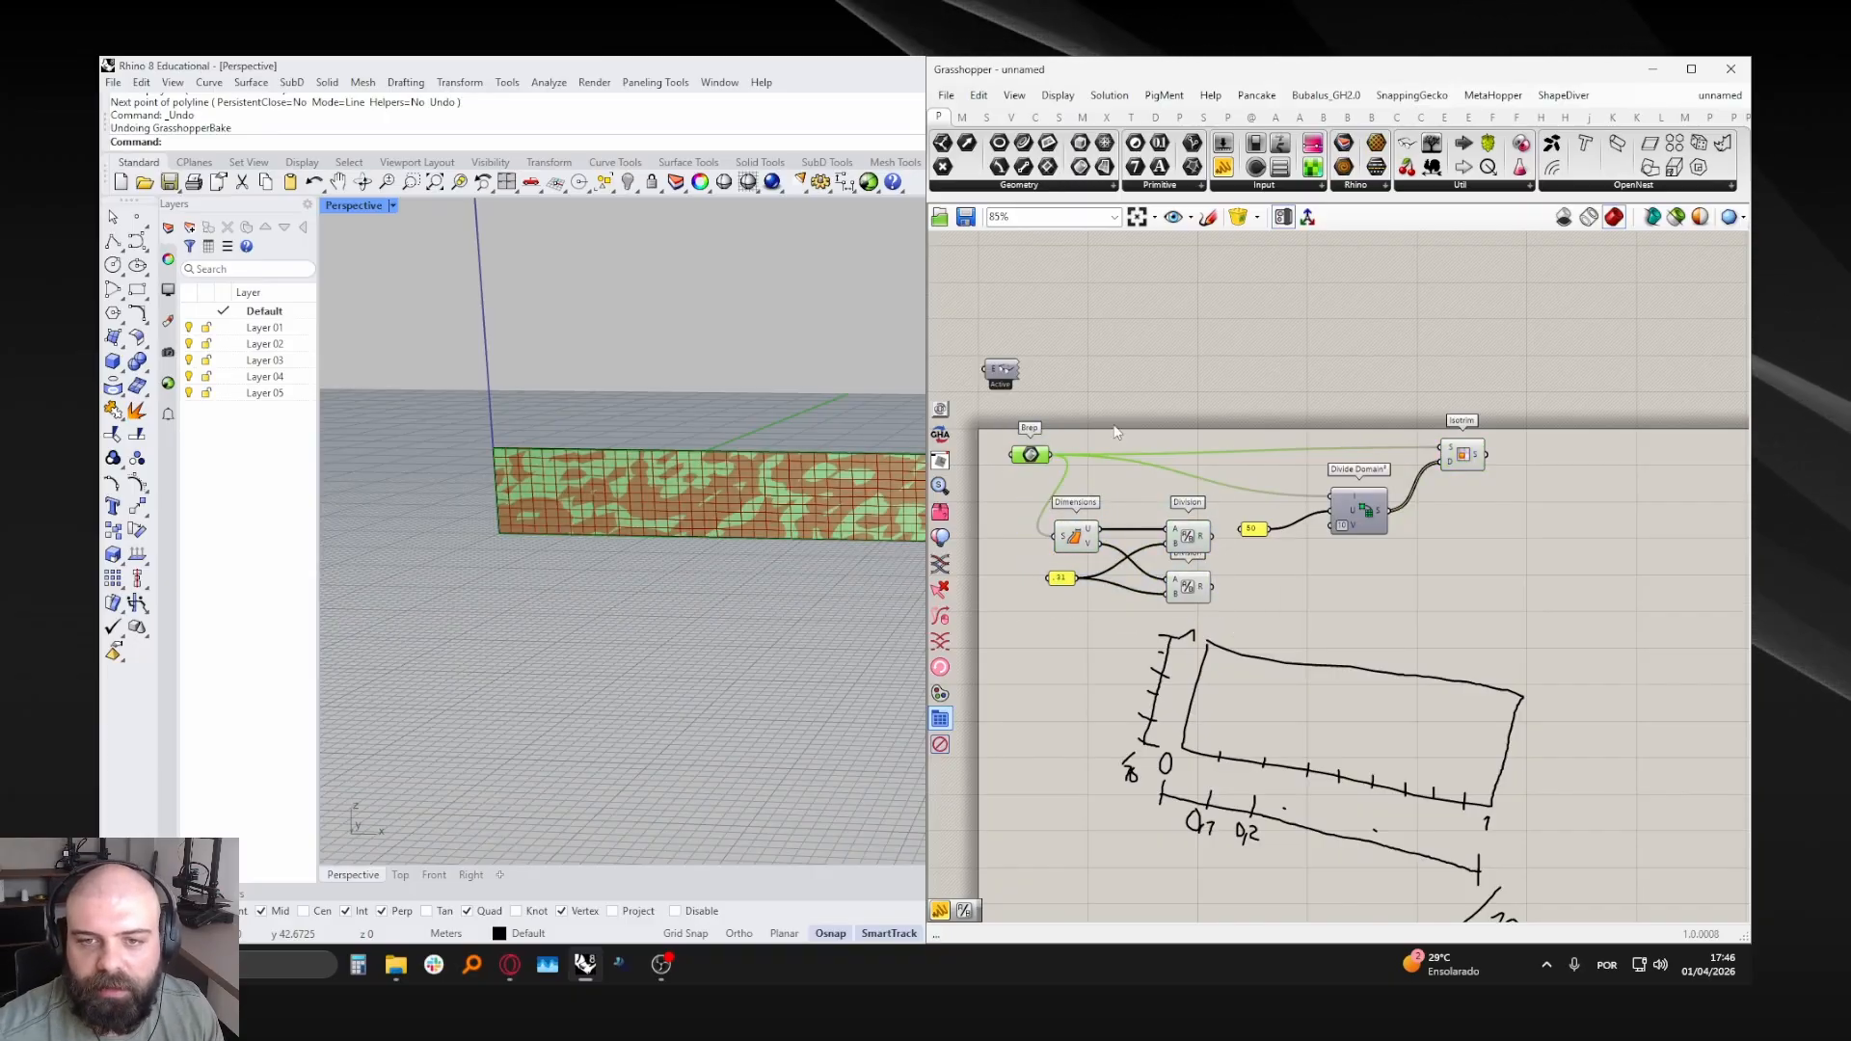
{"action": "left_click", "coordinate": [1164, 383]}
{"action": "scroll", "coordinate": [517, 478], "scroll_direction": "down", "scroll_amount": 3}
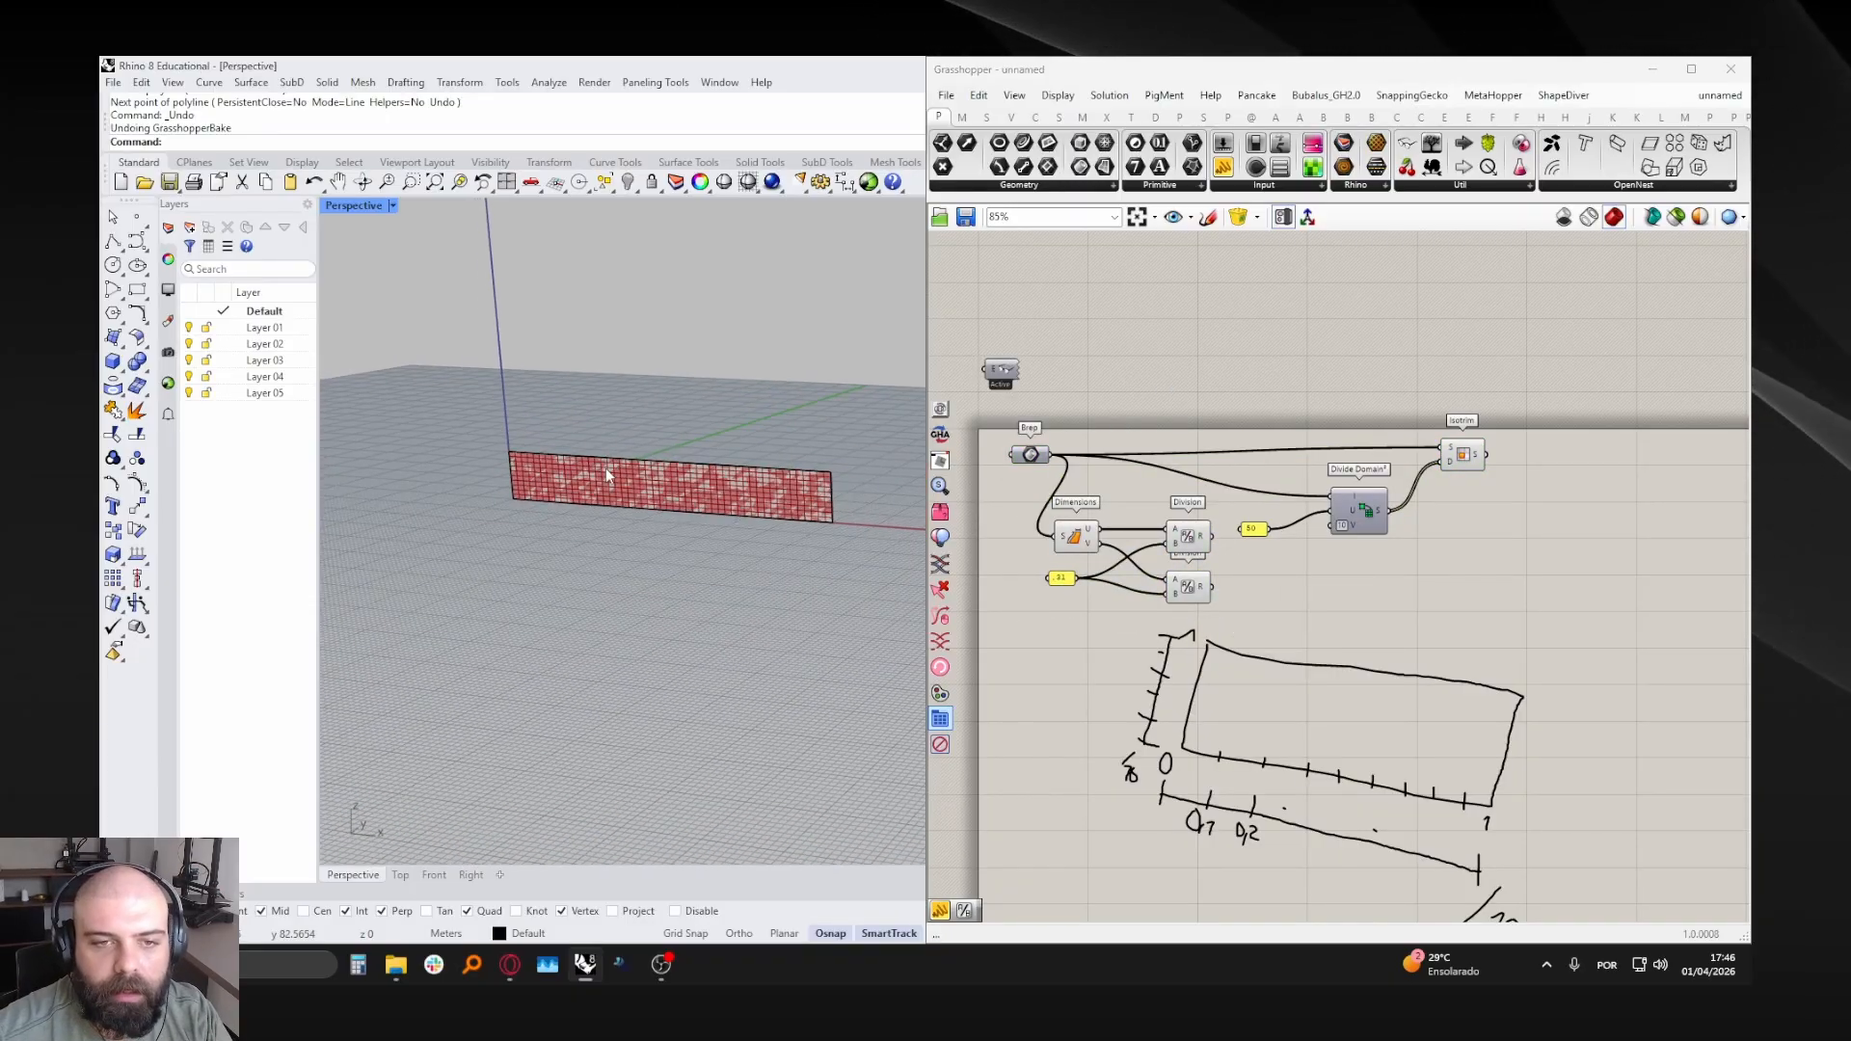
{"action": "scroll", "coordinate": [608, 462], "scroll_direction": "up", "scroll_amount": 2}
{"action": "left_click", "coordinate": [661, 482]}
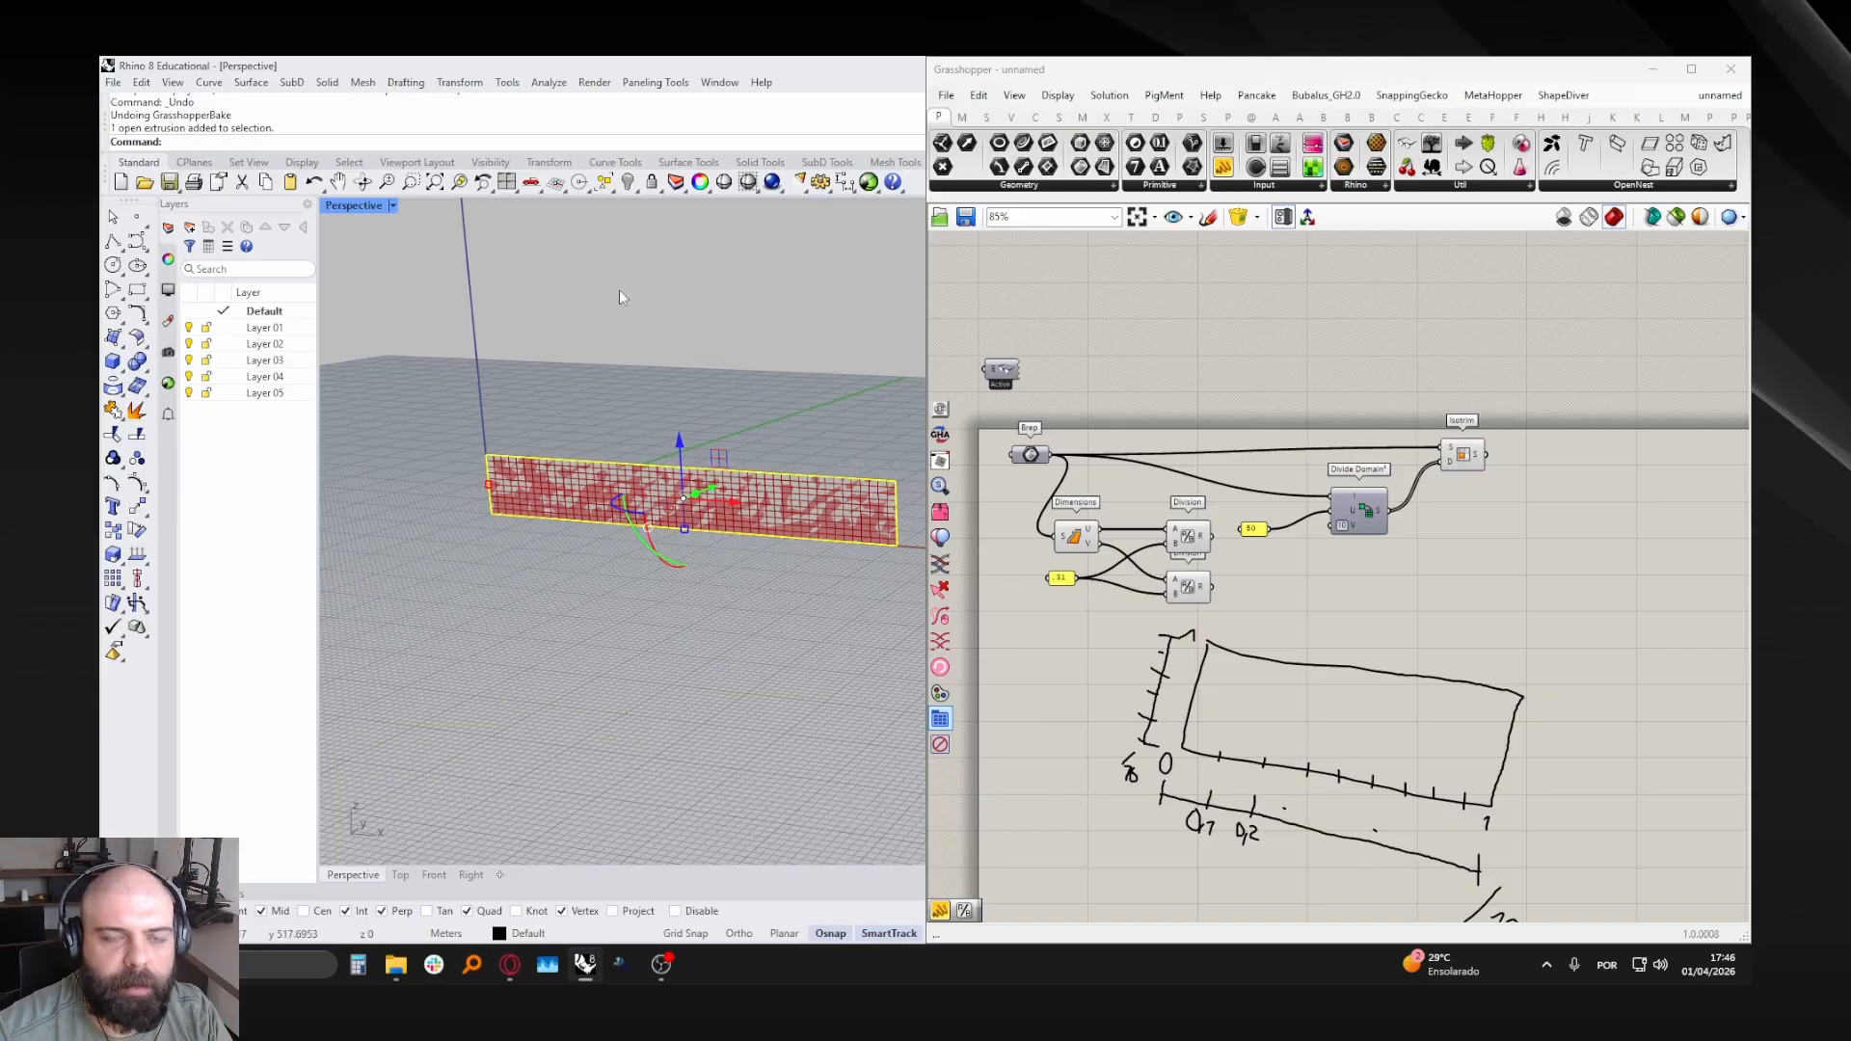
{"action": "key", "text": "ctrl+h"}
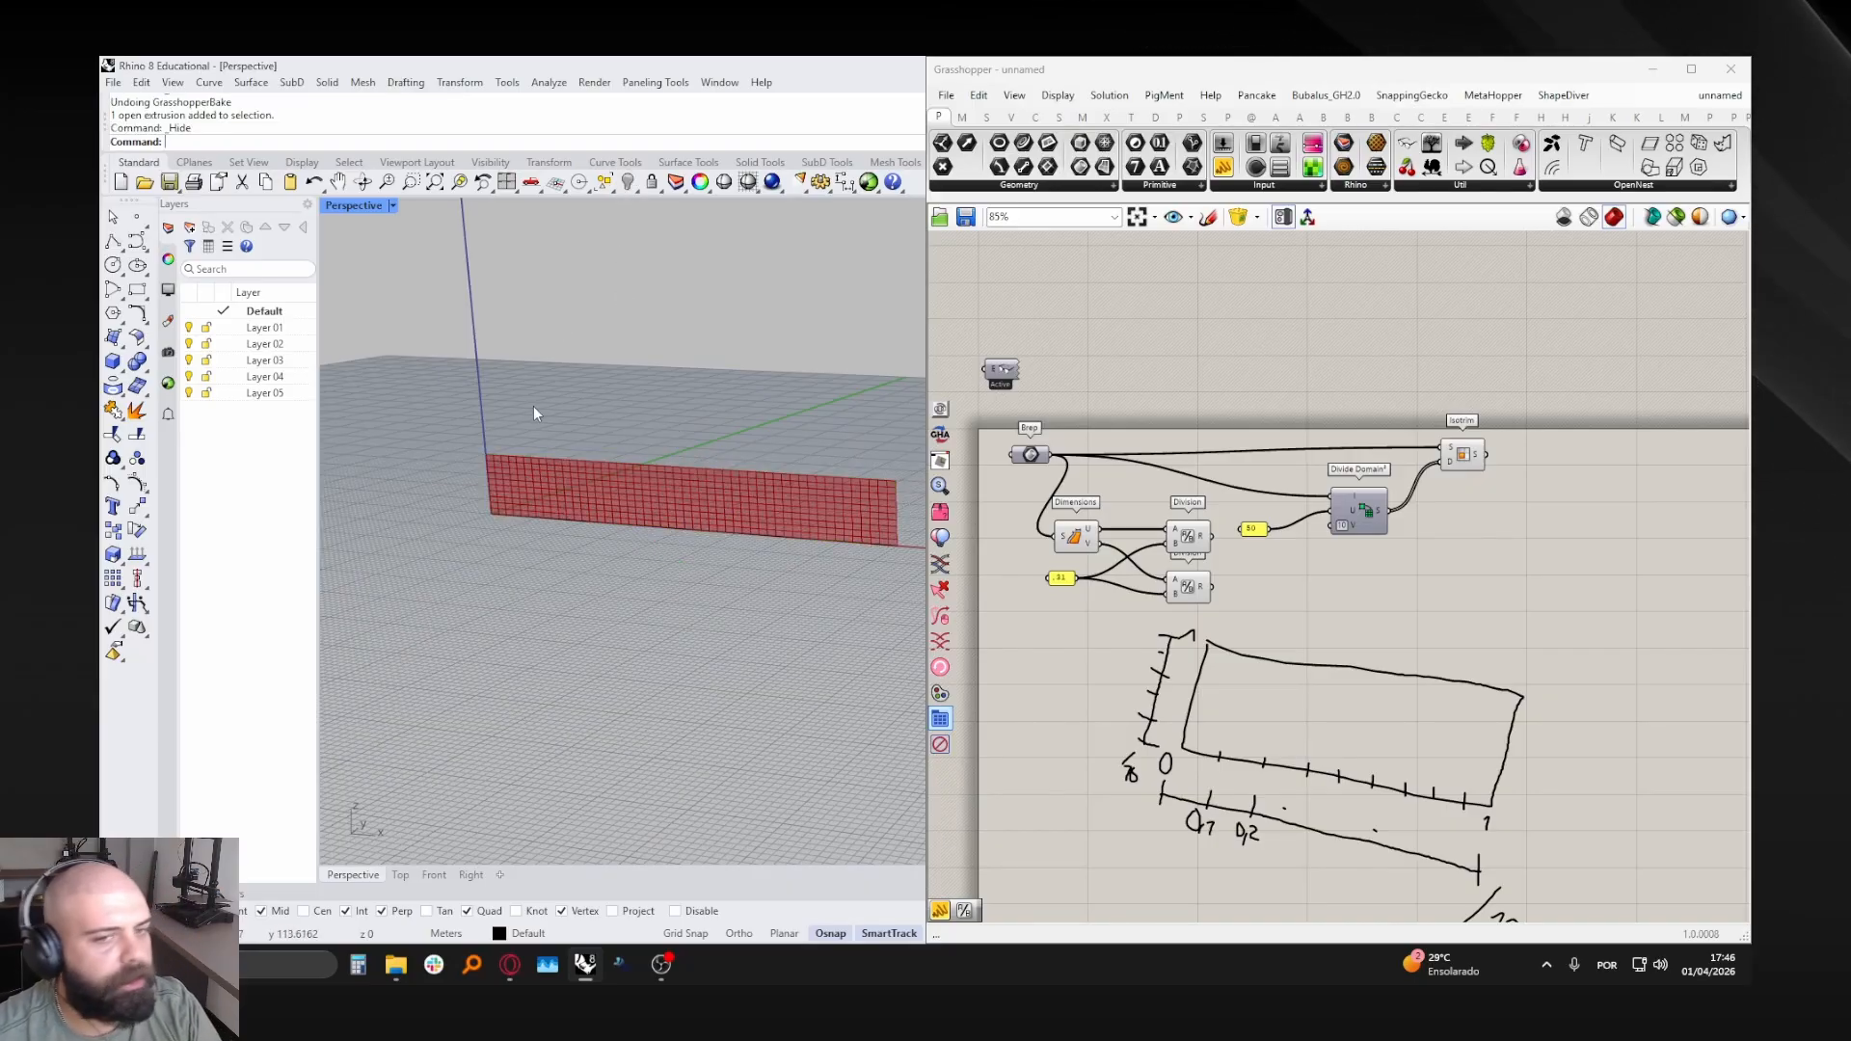
- Widen the layer list and narrow its name column so the layer colours and Material column fit
{"action": "right_click_drag", "start_coordinate": [535, 407], "coordinate": [646, 453]}
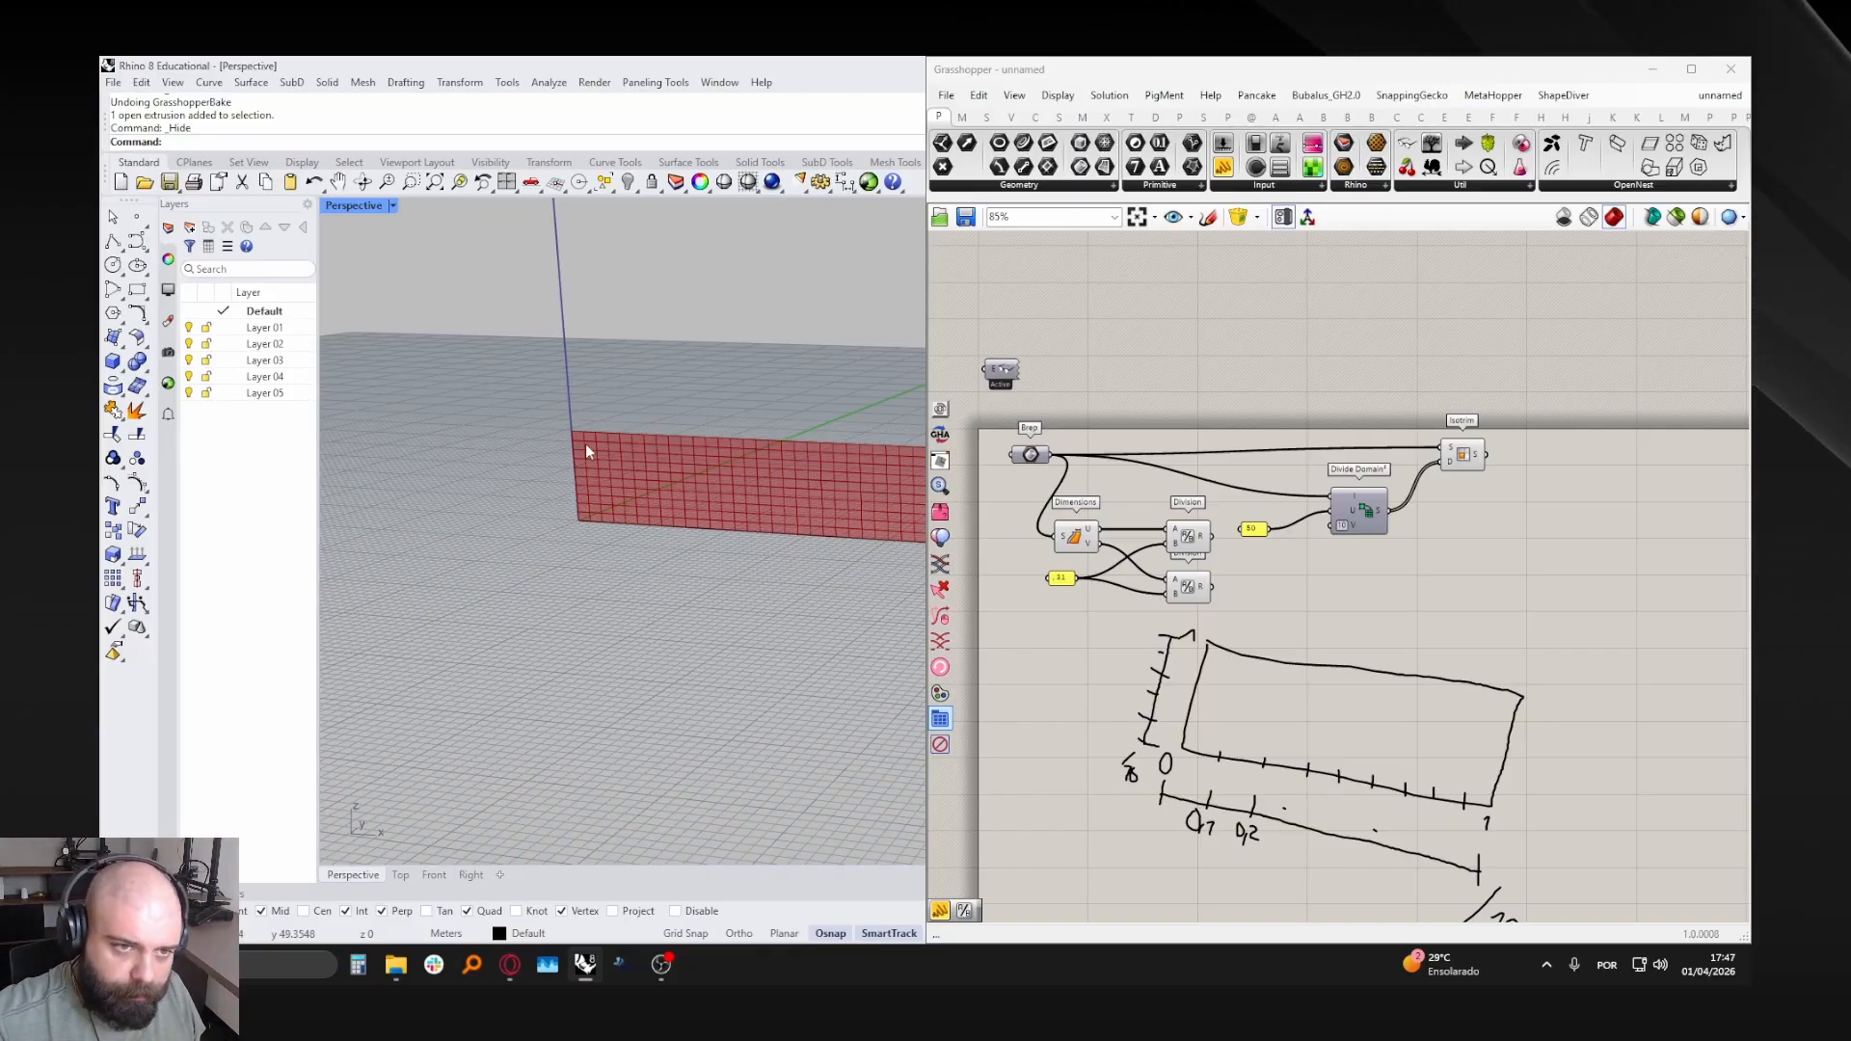
{"action": "right_click_drag", "start_coordinate": [586, 450], "coordinate": [357, 364]}
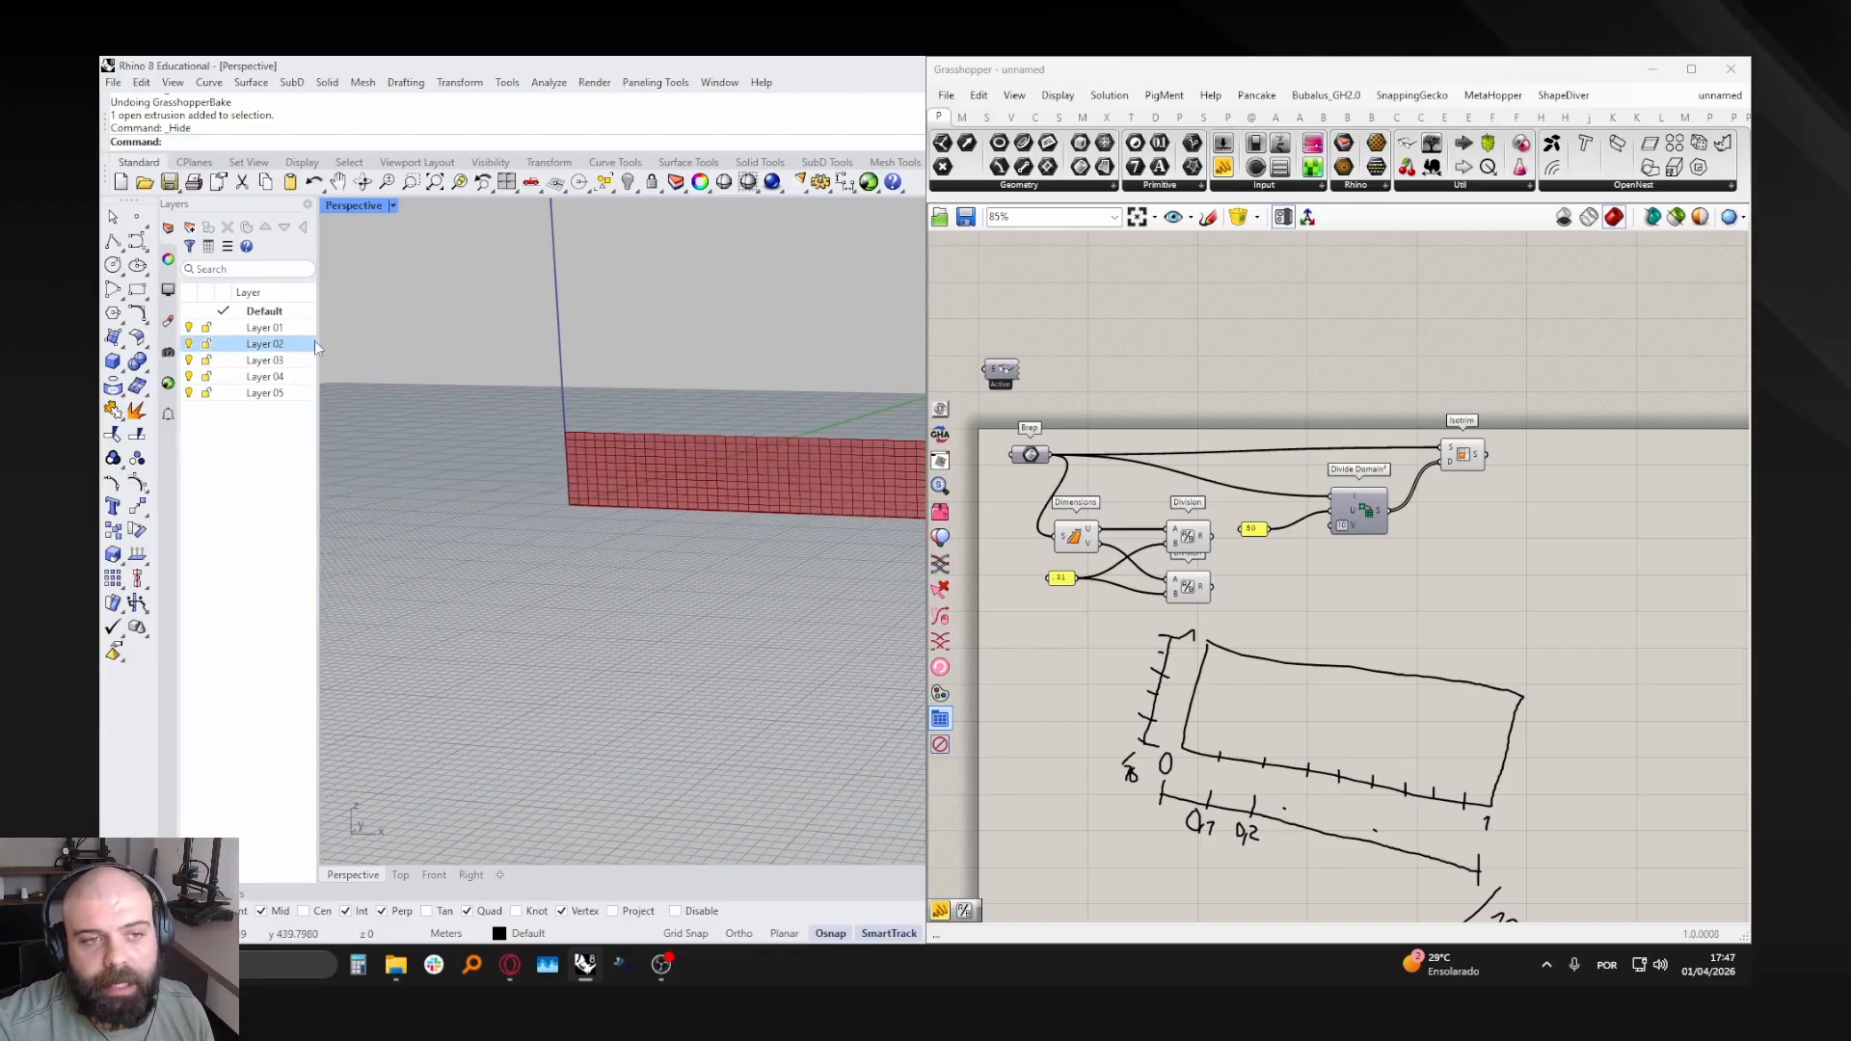
{"action": "left_click_drag", "start_coordinate": [318, 339], "coordinate": [392, 337]}
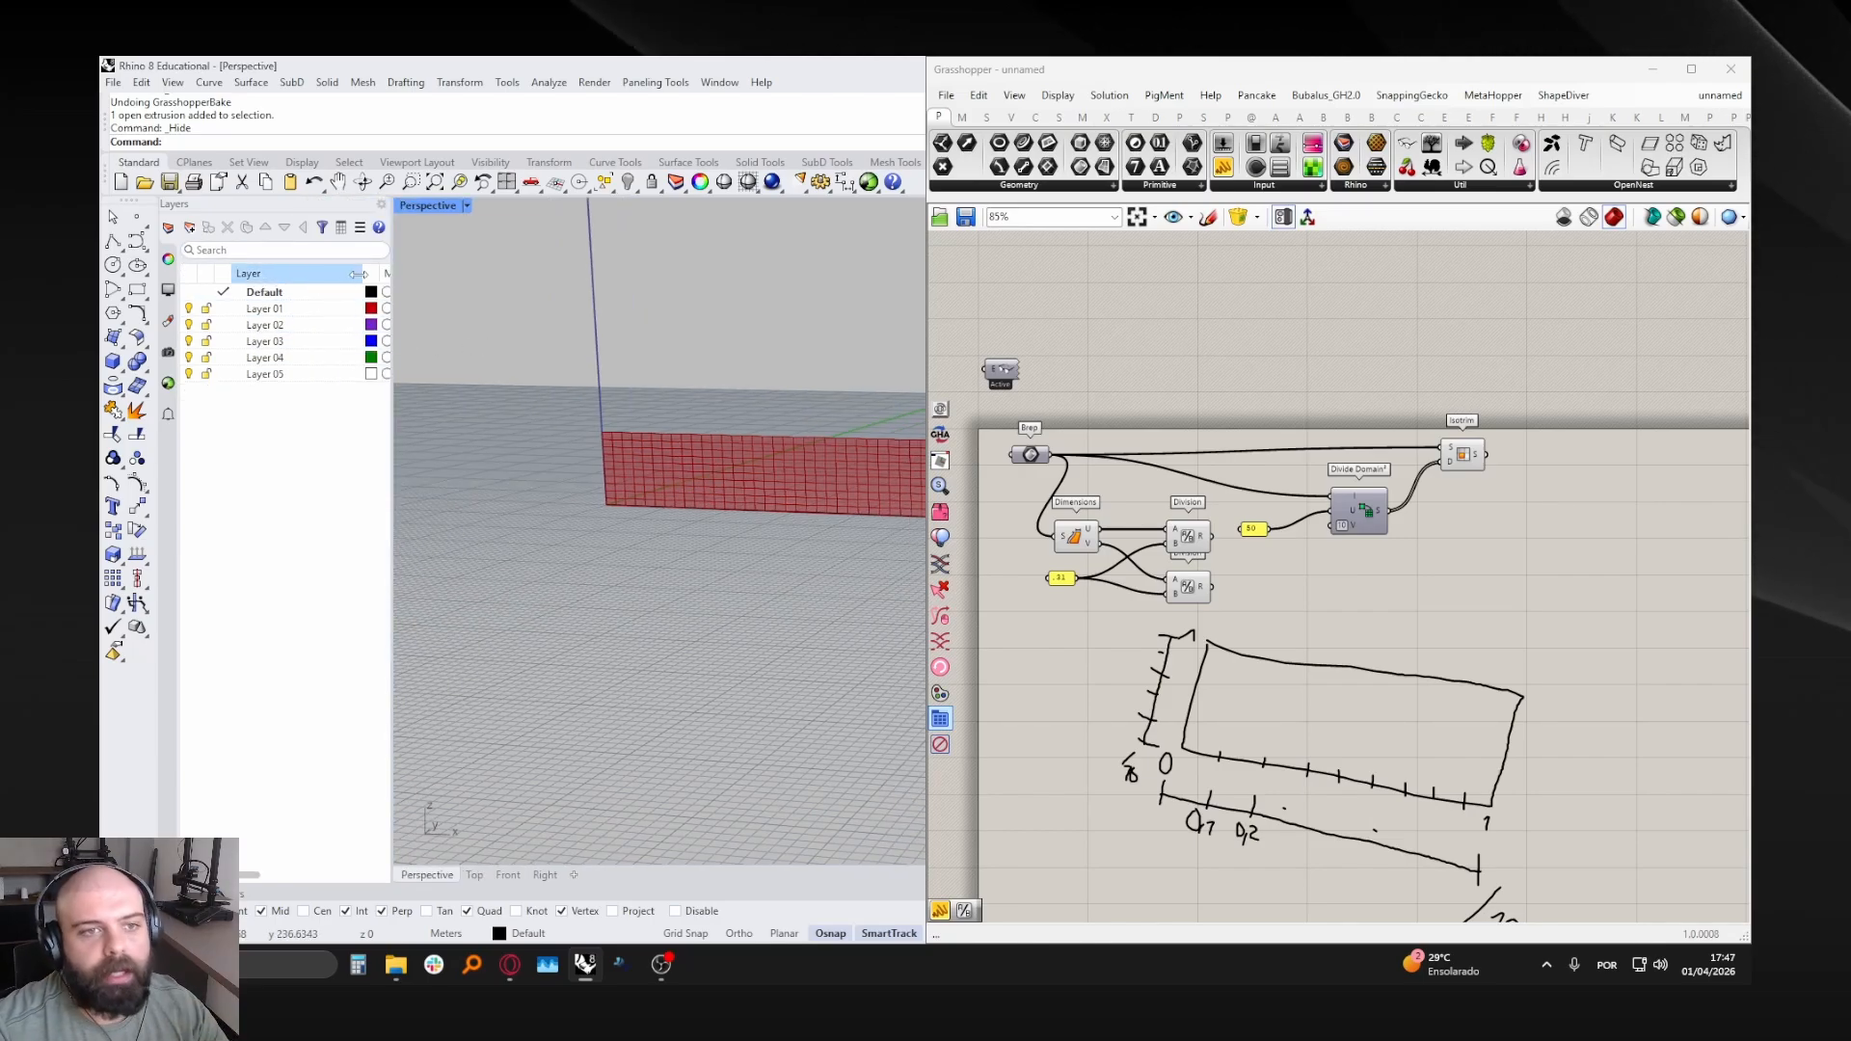
{"action": "left_click_drag", "start_coordinate": [363, 273], "coordinate": [304, 279]}
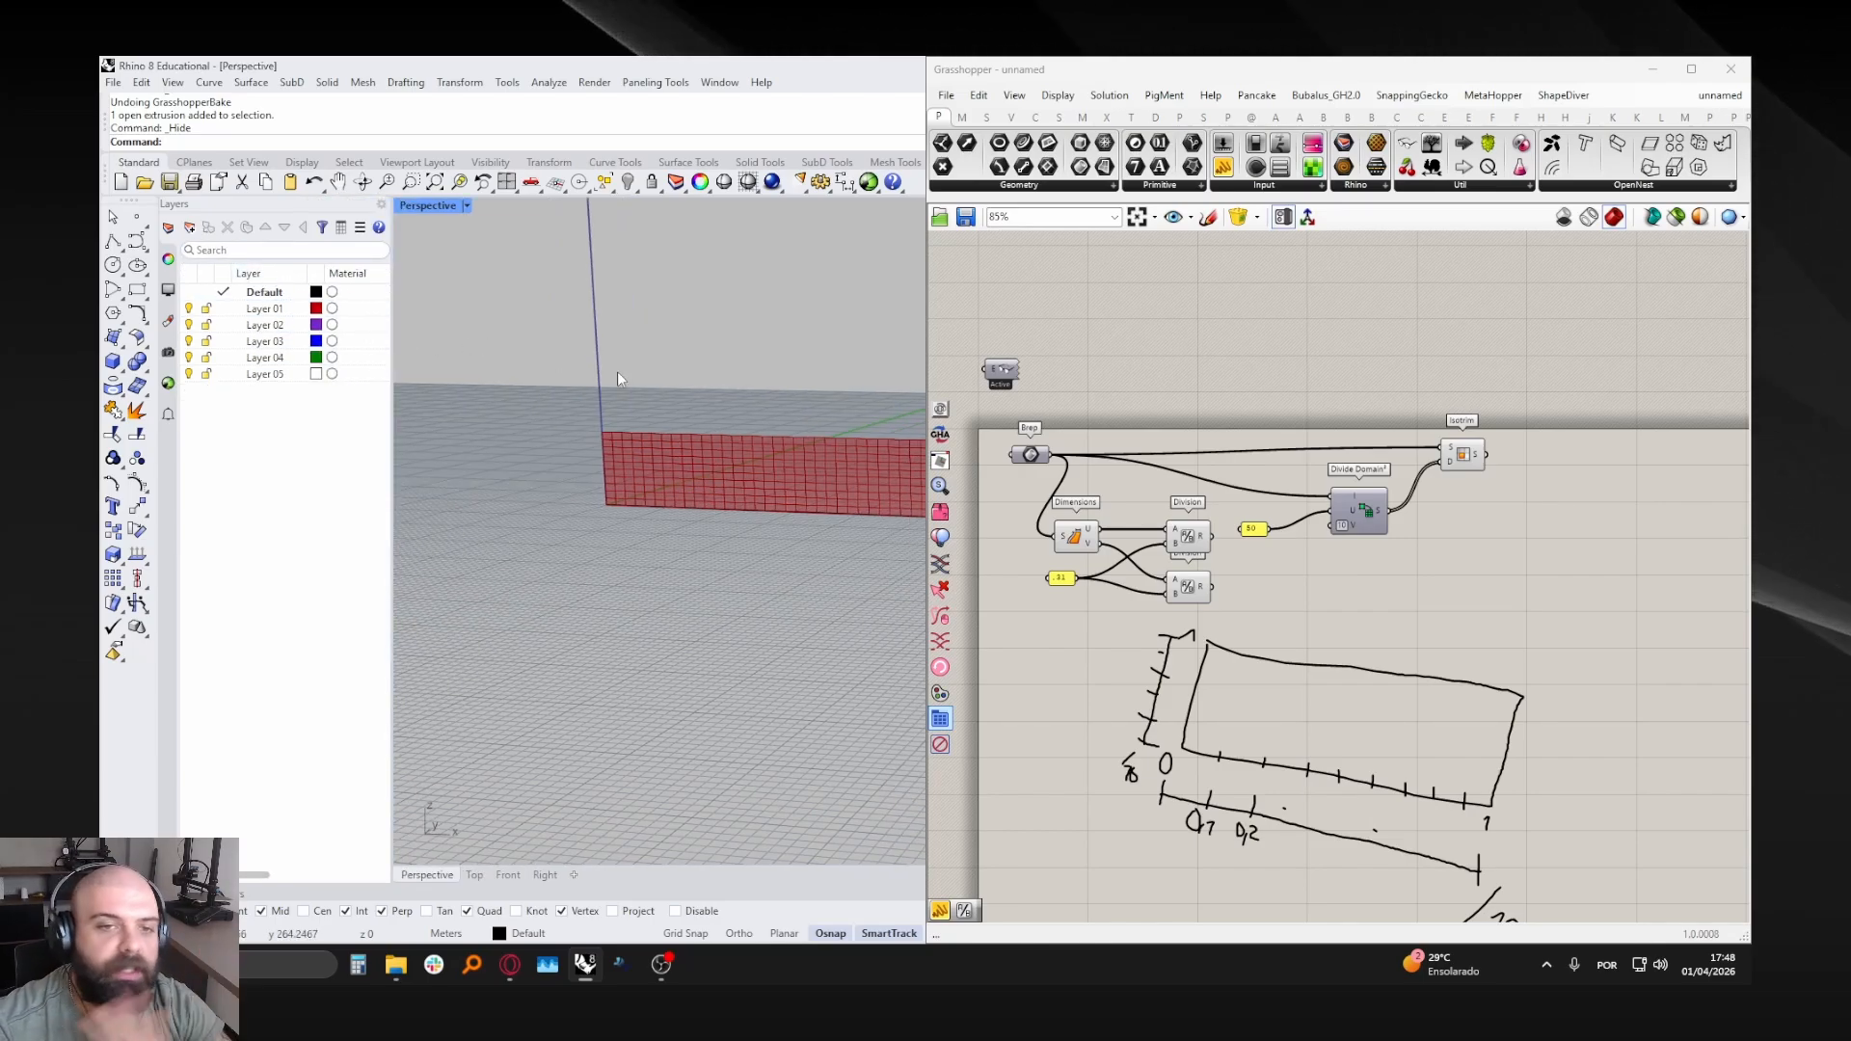
{"action": "scroll", "coordinate": [619, 376], "scroll_direction": "down", "scroll_amount": 3}
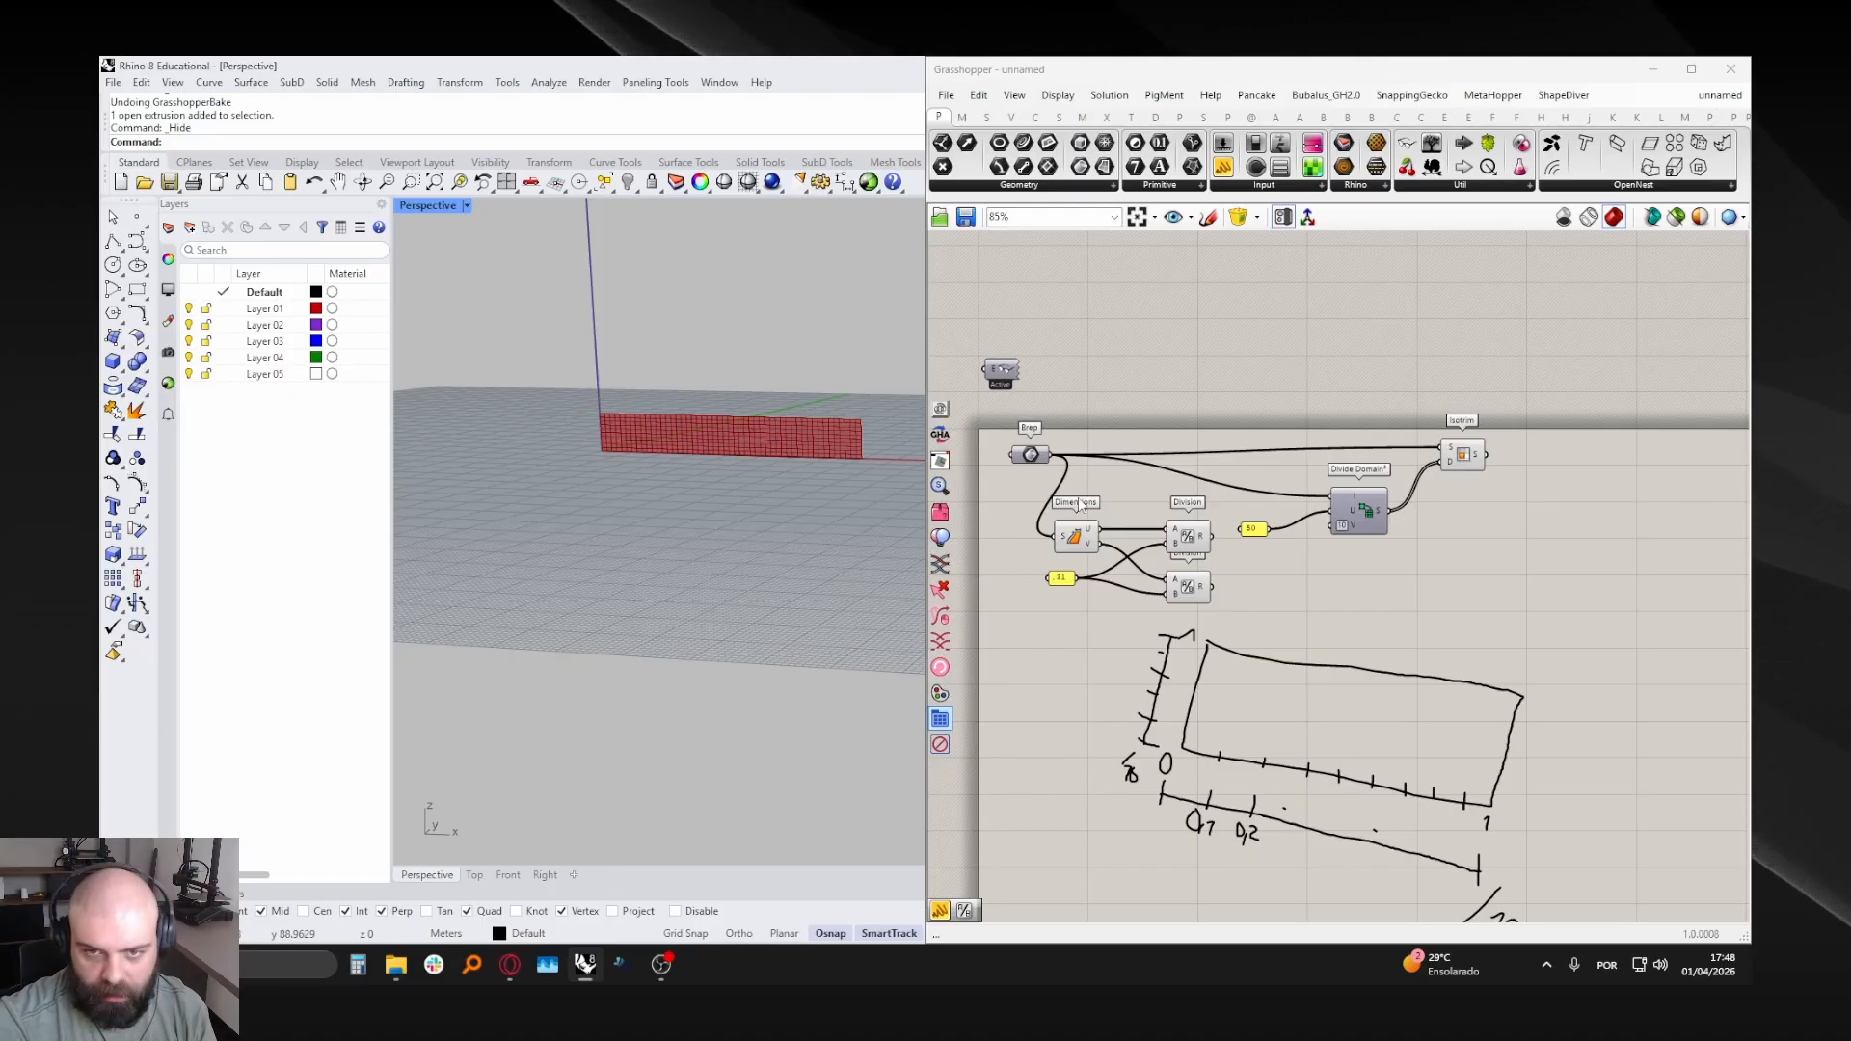
- Delete the hand-drawn domain sketch below the Grasshopper components
{"action": "scroll", "coordinate": [1080, 504], "scroll_direction": "down", "scroll_amount": 2}
{"action": "left_click_drag", "start_coordinate": [1427, 826], "coordinate": [1095, 586]}
{"action": "key", "text": "Delete"}
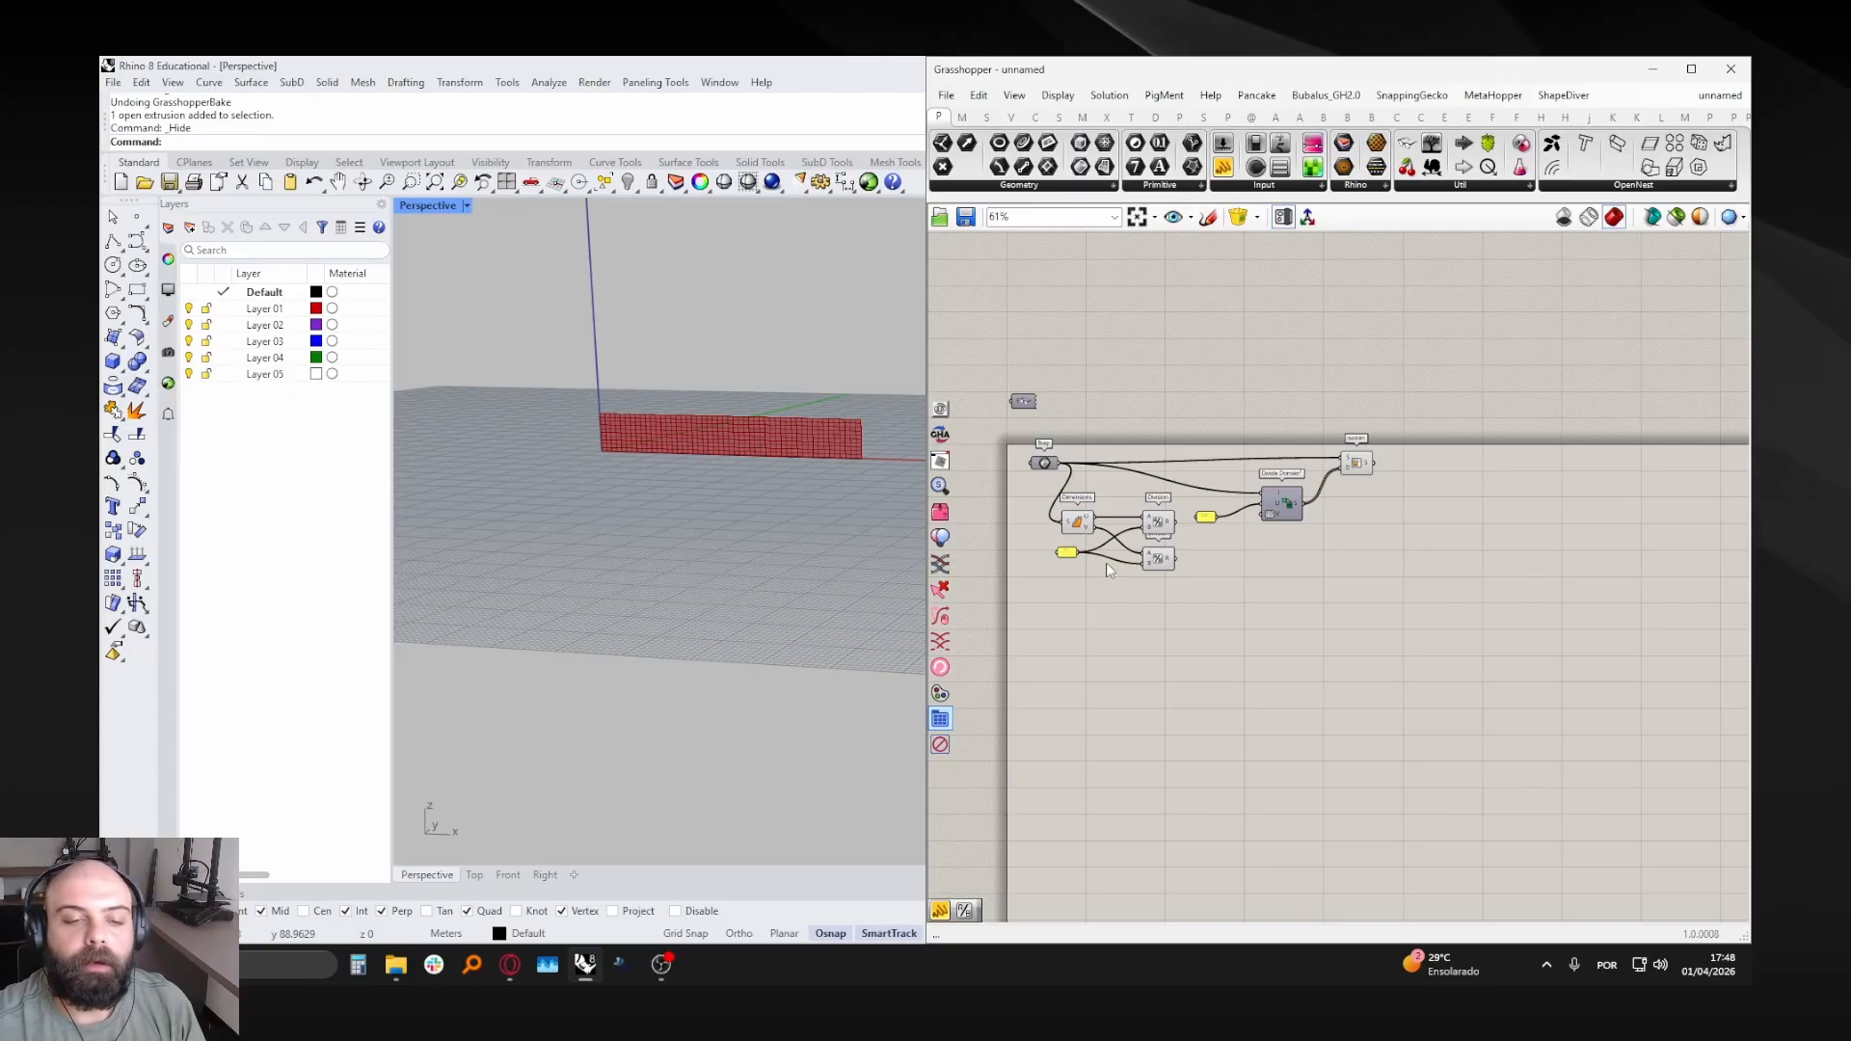
- Minimize the Grasshopper window and show the whole wall in Rhino's Front view
{"action": "left_click", "coordinate": [1653, 70]}
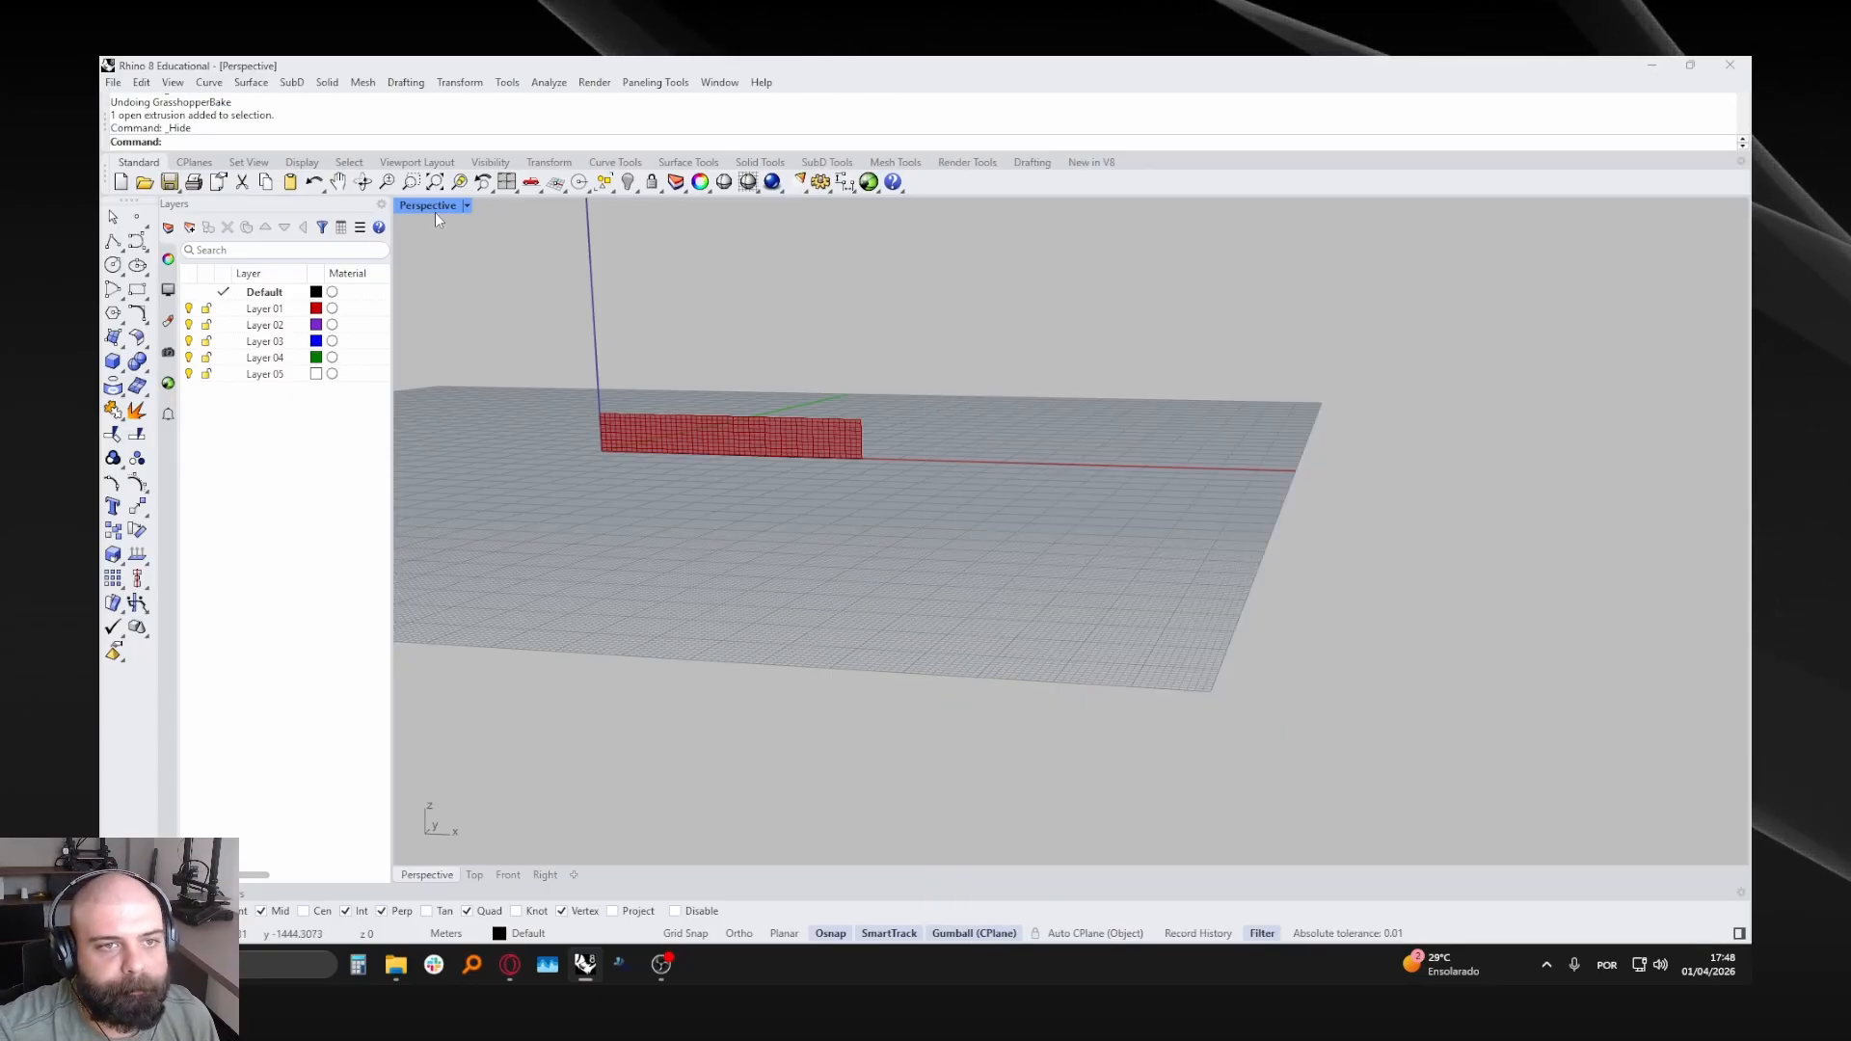
{"action": "double_click", "coordinate": [436, 207]}
{"action": "double_click", "coordinate": [413, 542]}
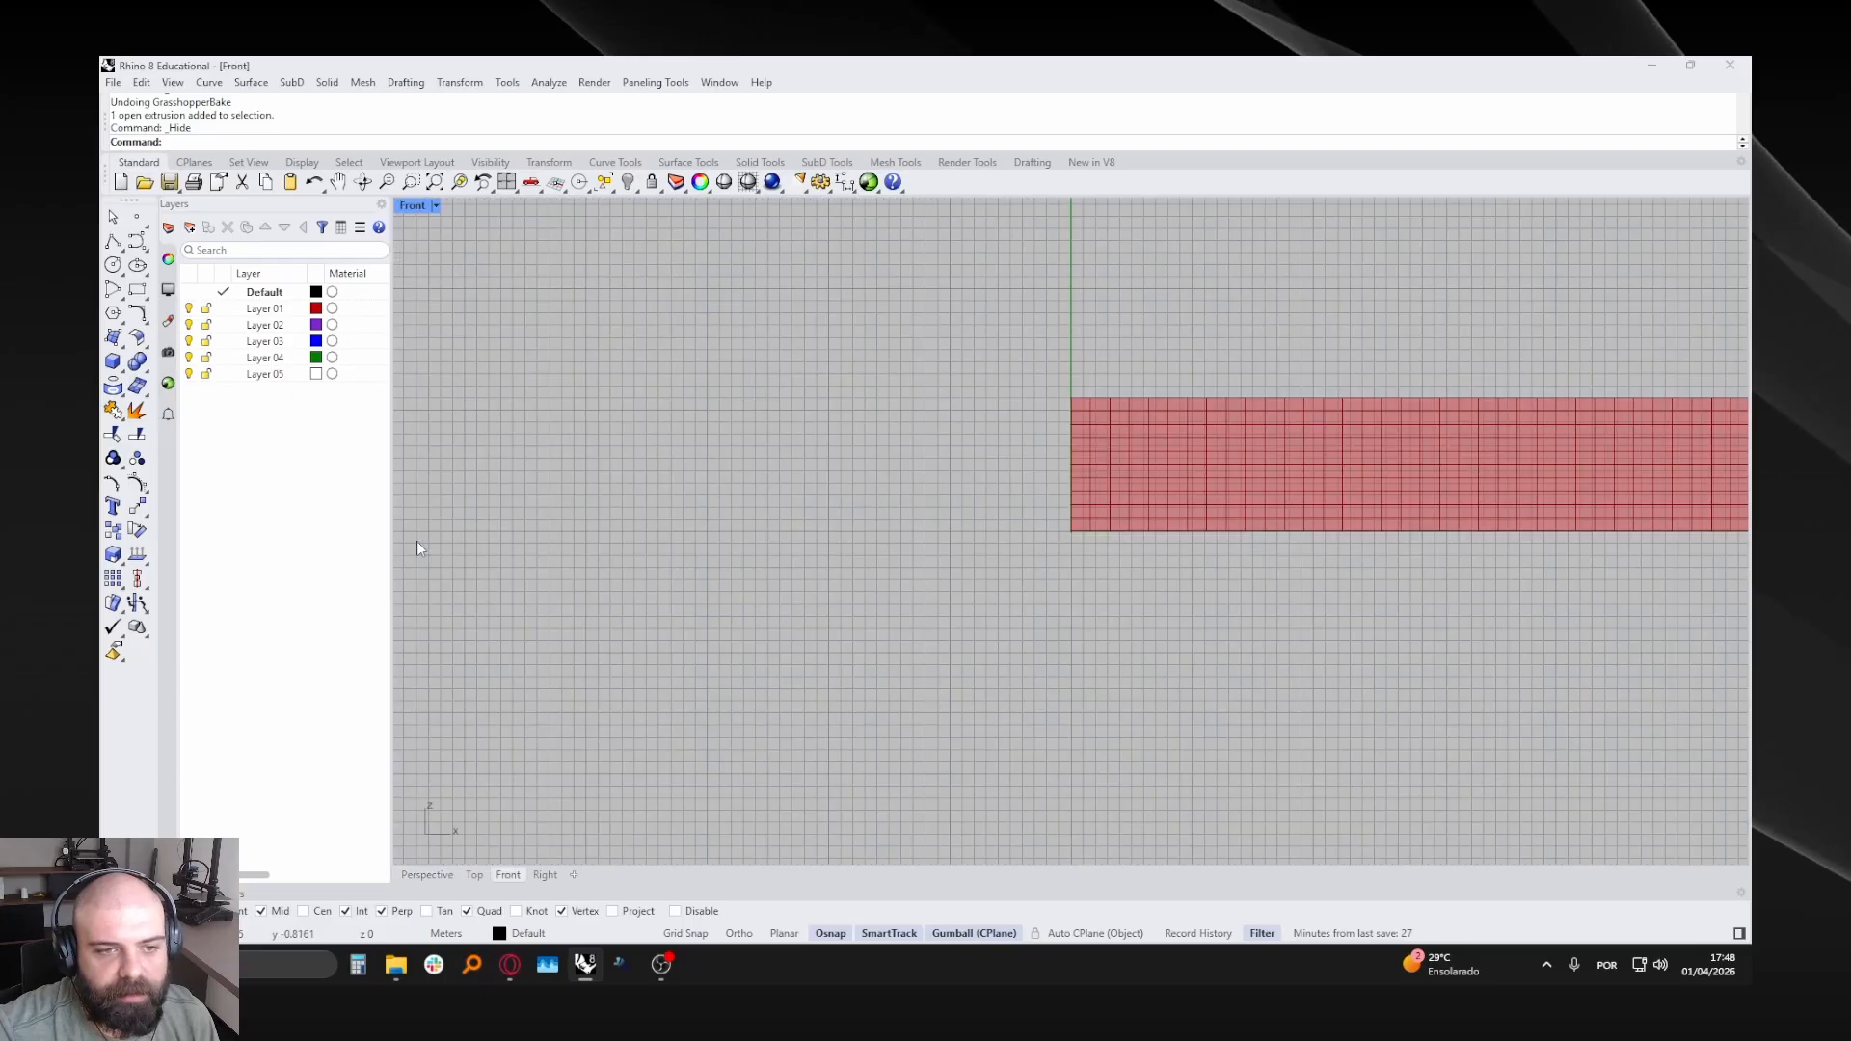
{"action": "scroll", "coordinate": [802, 465], "scroll_direction": "down", "scroll_amount": 3}
{"action": "scroll", "coordinate": [756, 490], "scroll_direction": "up", "scroll_amount": 2}
{"action": "left_click_drag", "start_coordinate": [559, 467], "coordinate": [1467, 682]}
{"action": "left_click", "coordinate": [638, 339]}
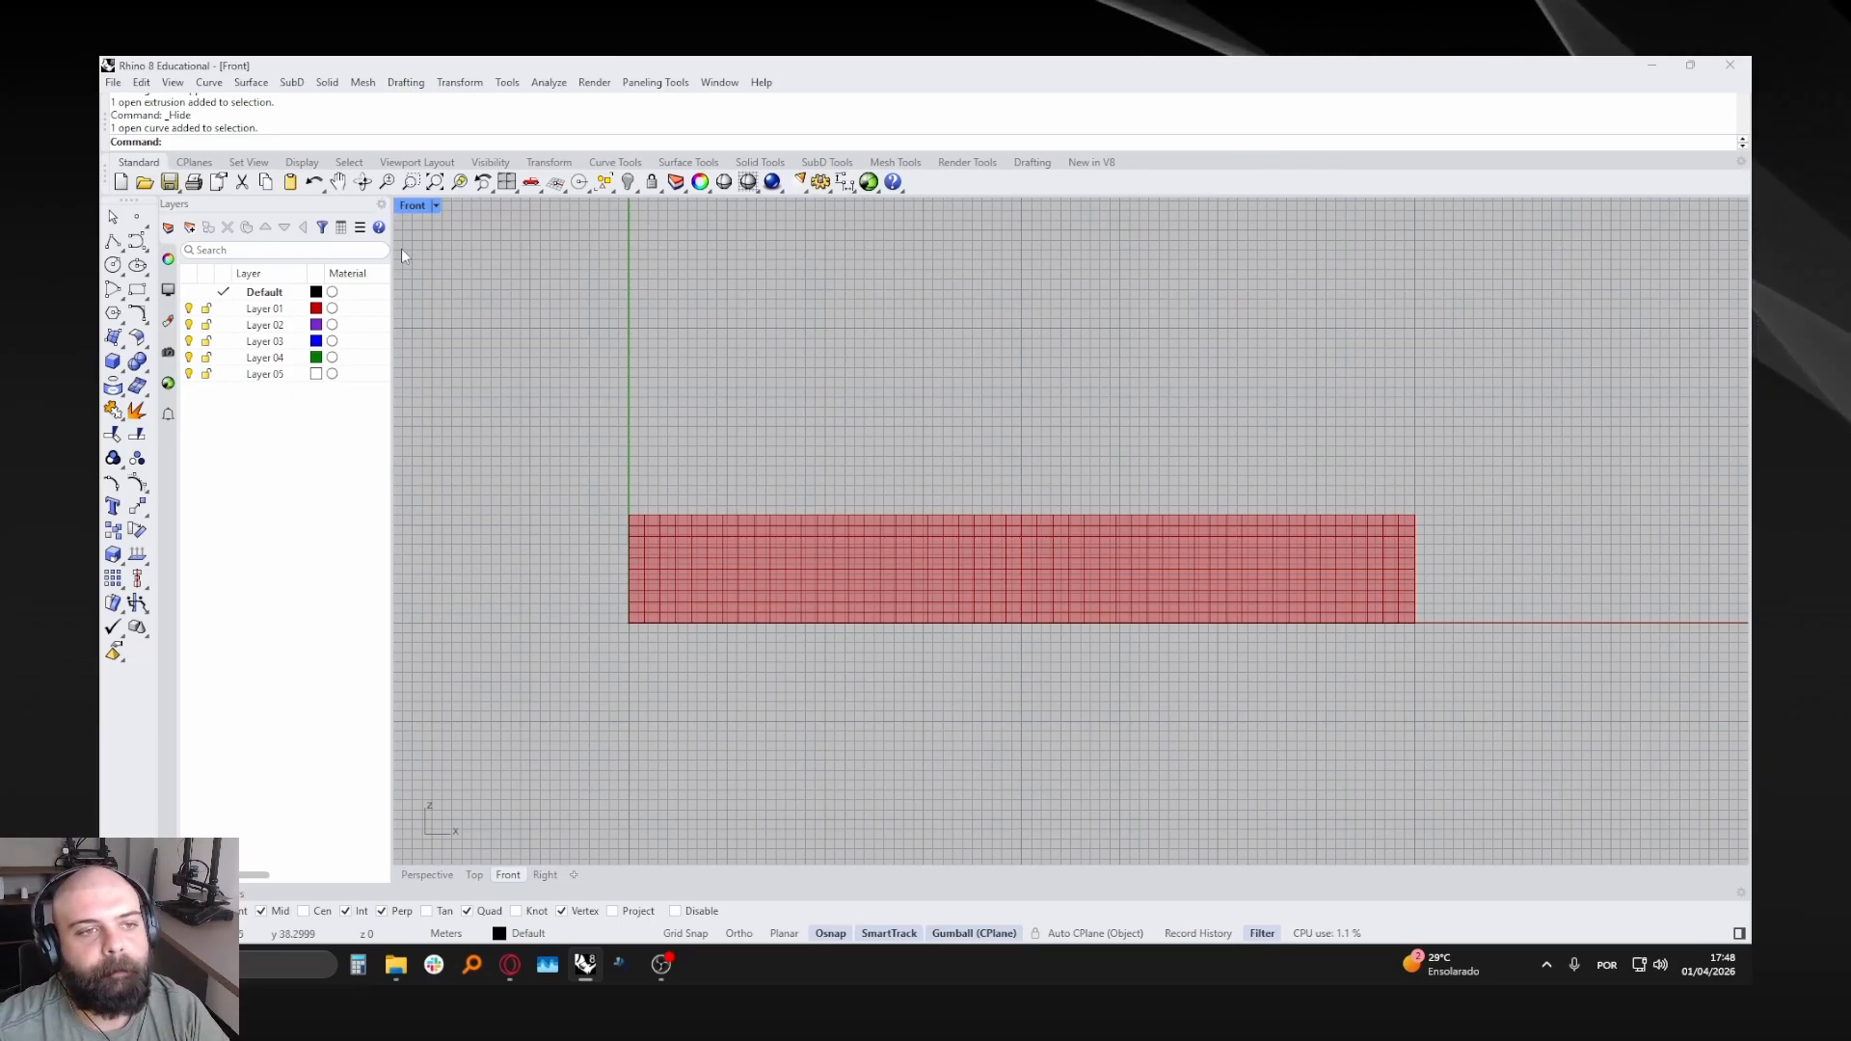
- Make Layer 01 current and draw a wavy control-point curve across the full wall, starting and ending beyond its two ends
{"action": "left_click", "coordinate": [278, 311]}
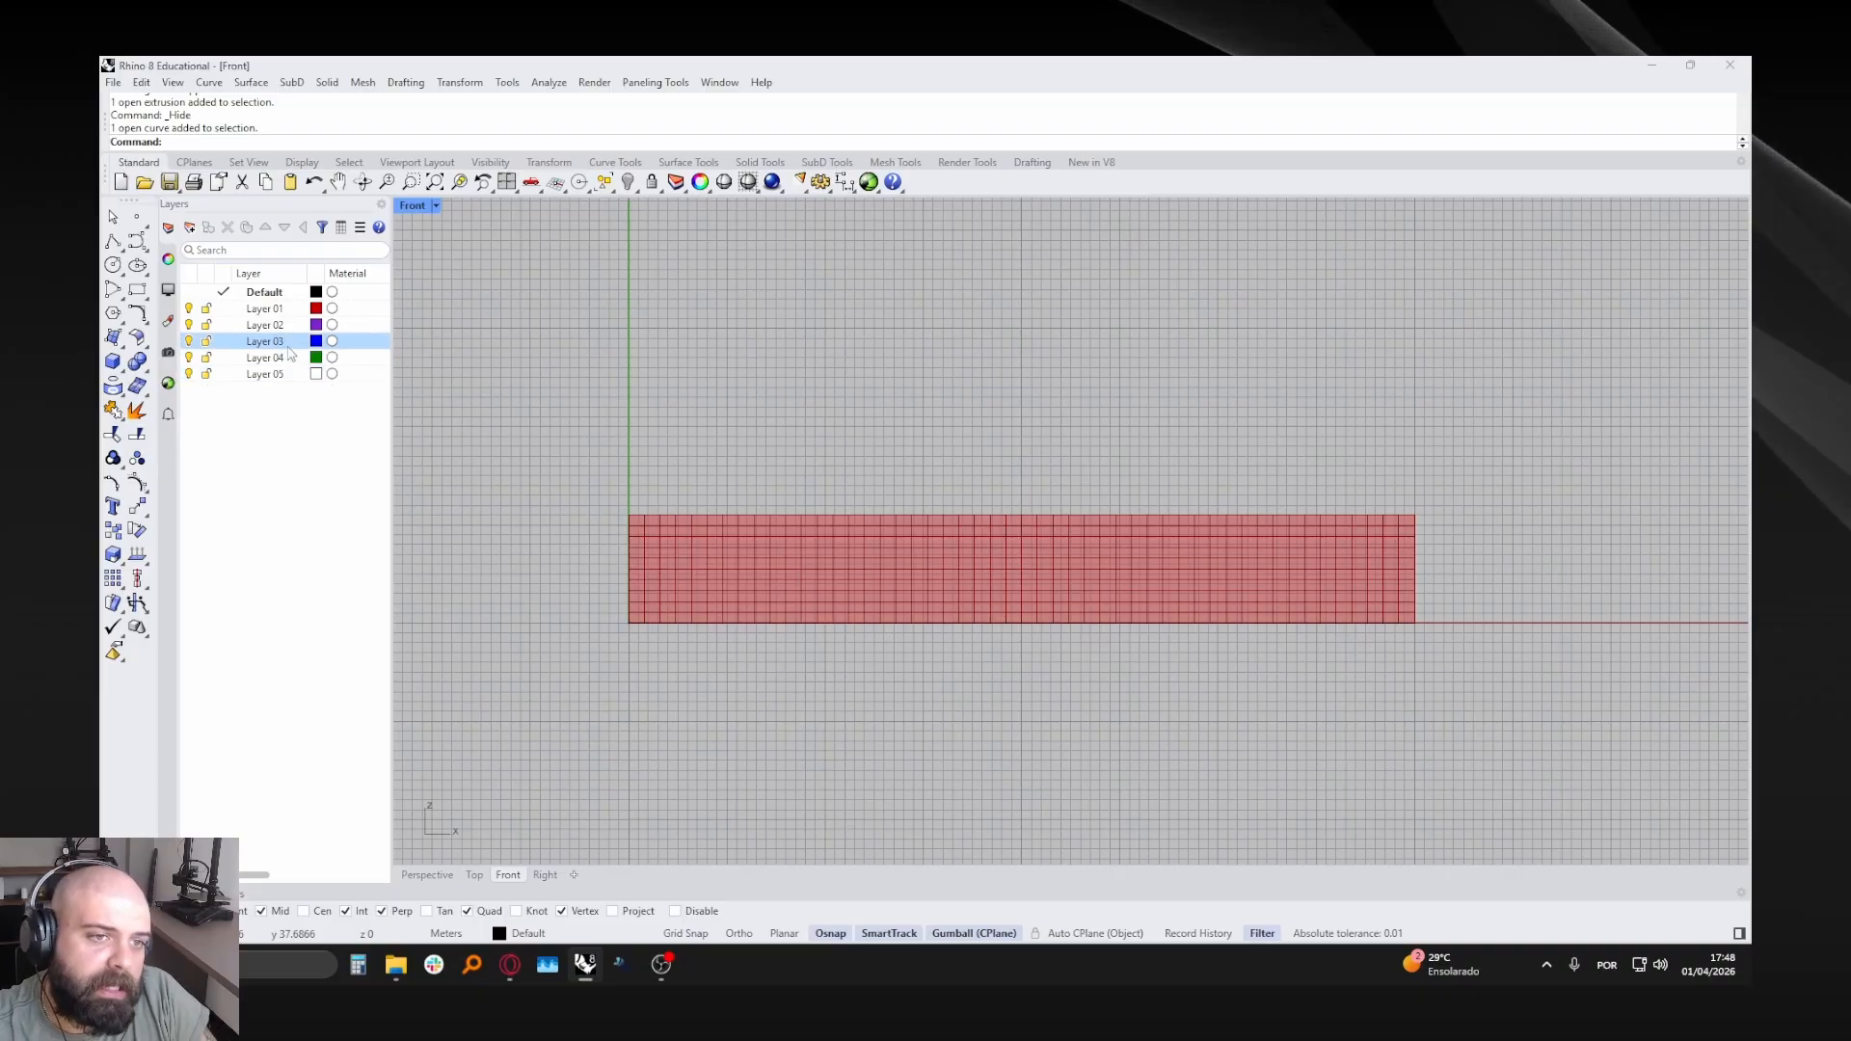
{"action": "double_click", "coordinate": [263, 313]}
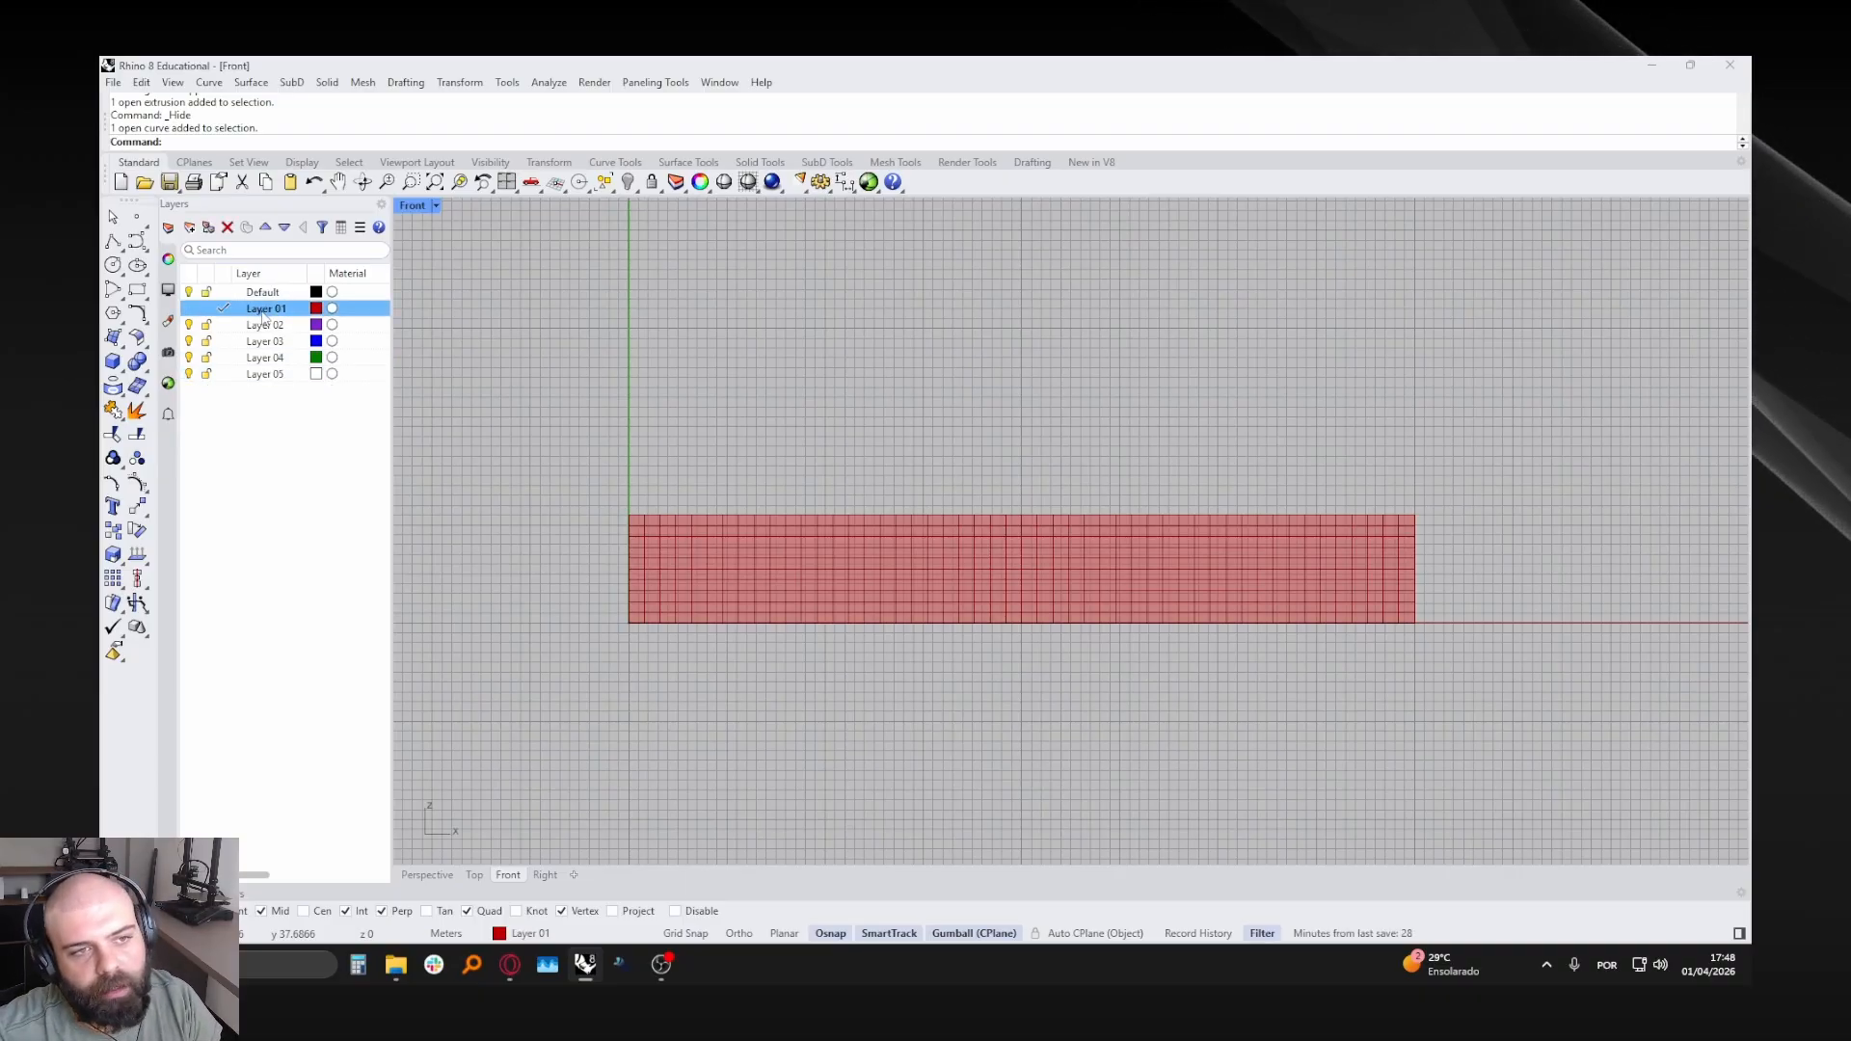
{"action": "left_click", "coordinate": [137, 241]}
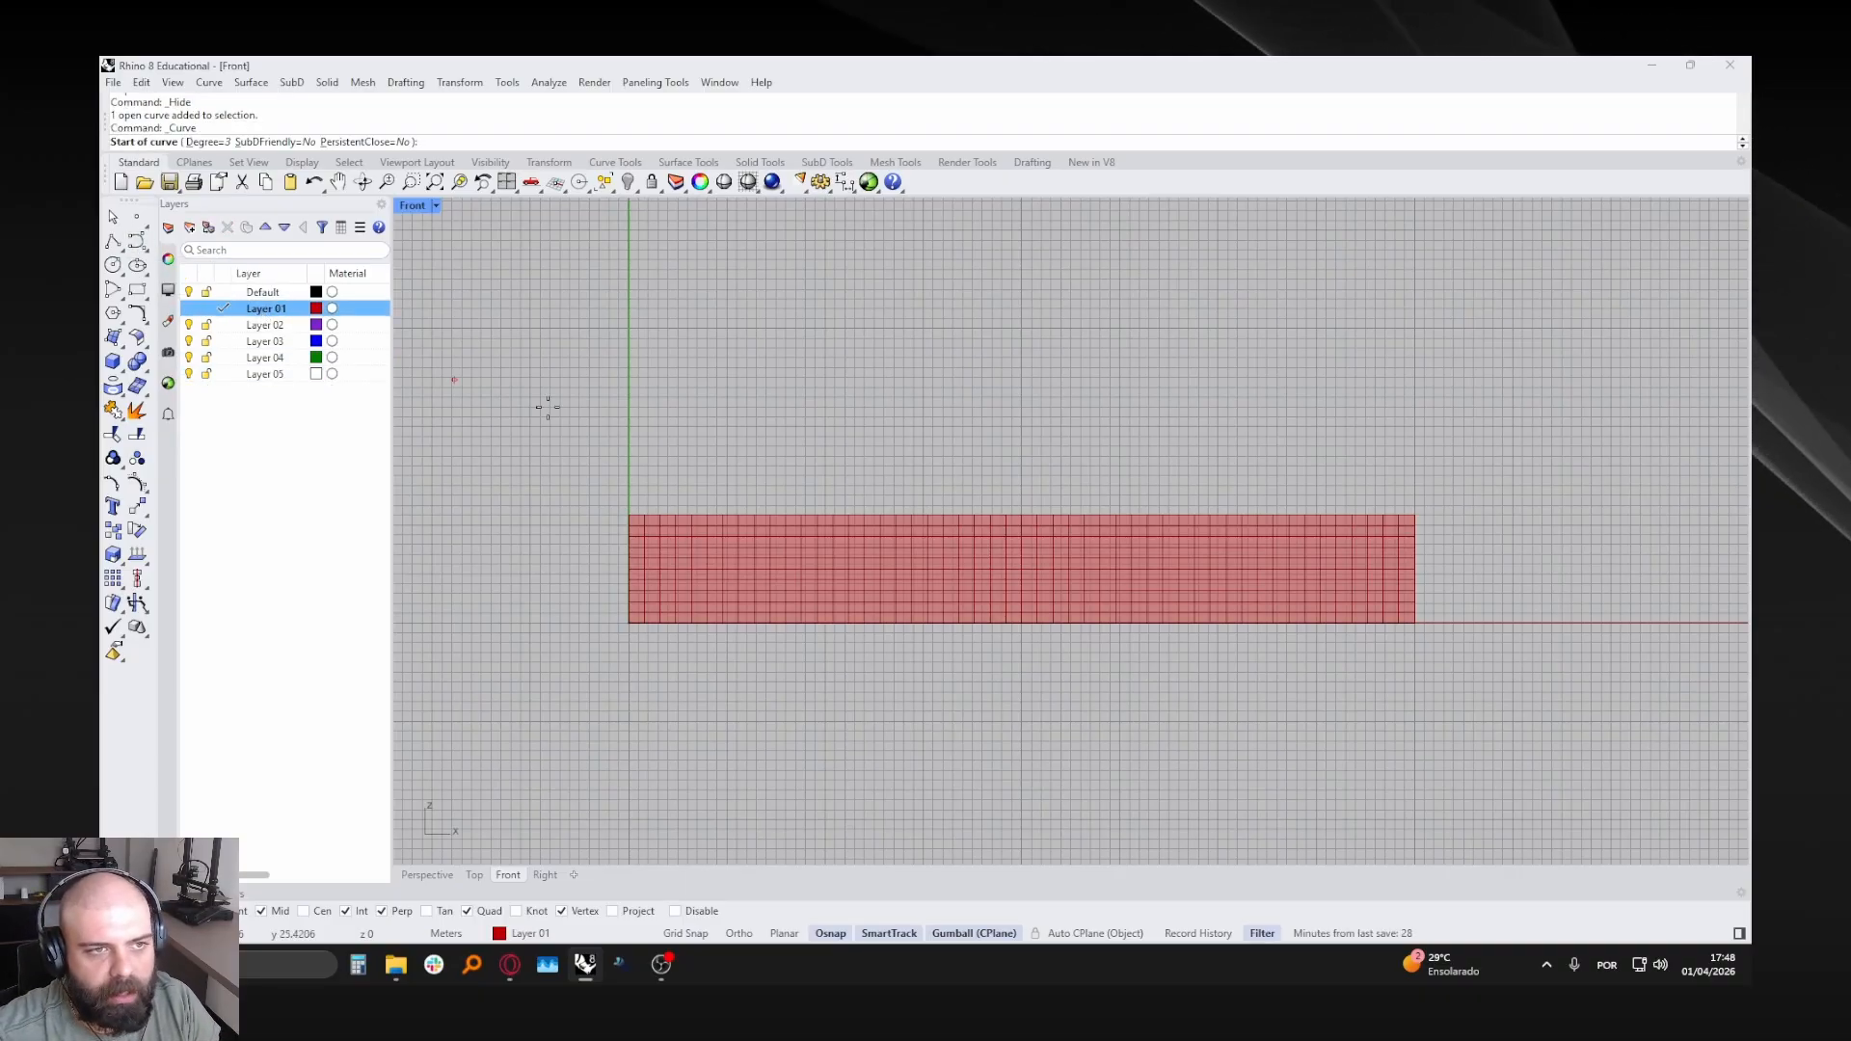
{"action": "left_click", "coordinate": [518, 465]}
{"action": "left_click", "coordinate": [604, 546]}
{"action": "left_click", "coordinate": [772, 592]}
{"action": "left_click", "coordinate": [893, 570]}
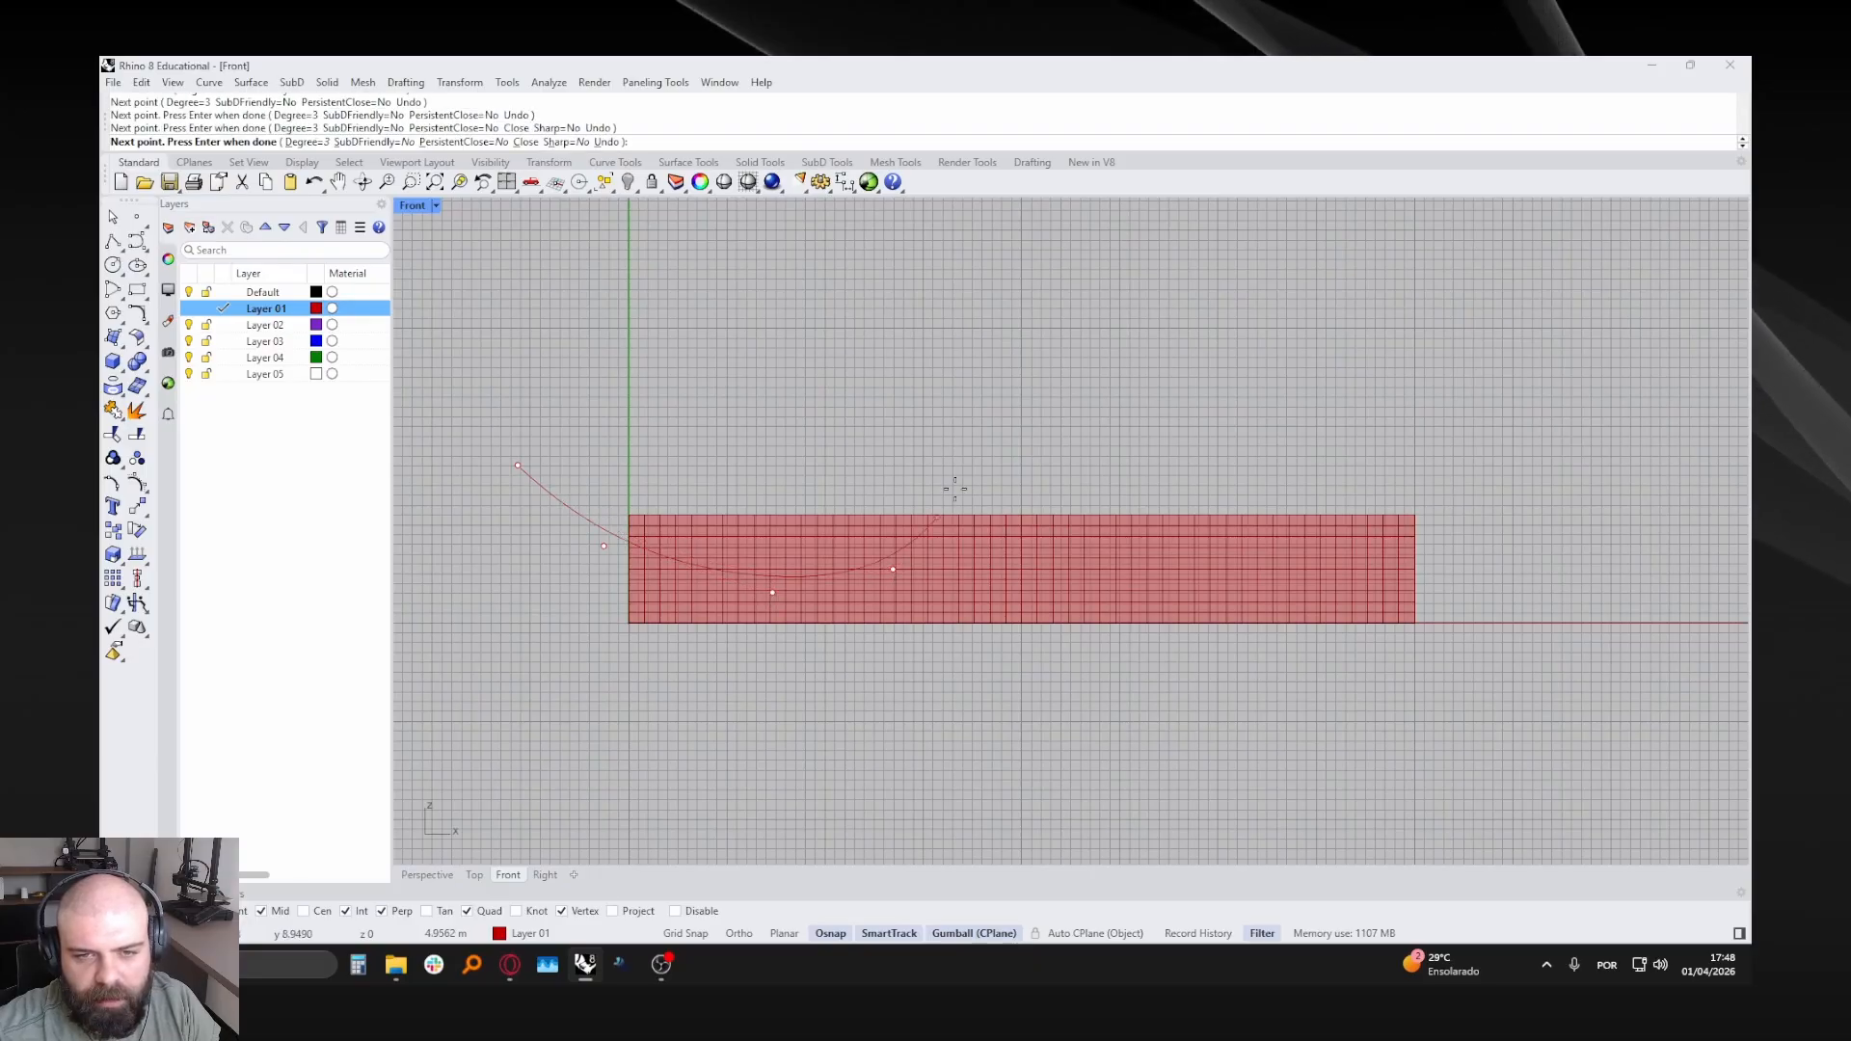
{"action": "left_click", "coordinate": [978, 444]}
{"action": "left_click", "coordinate": [1142, 462]}
{"action": "left_click", "coordinate": [1231, 539]}
{"action": "left_click", "coordinate": [1490, 594]}
{"action": "key", "text": "Return"}
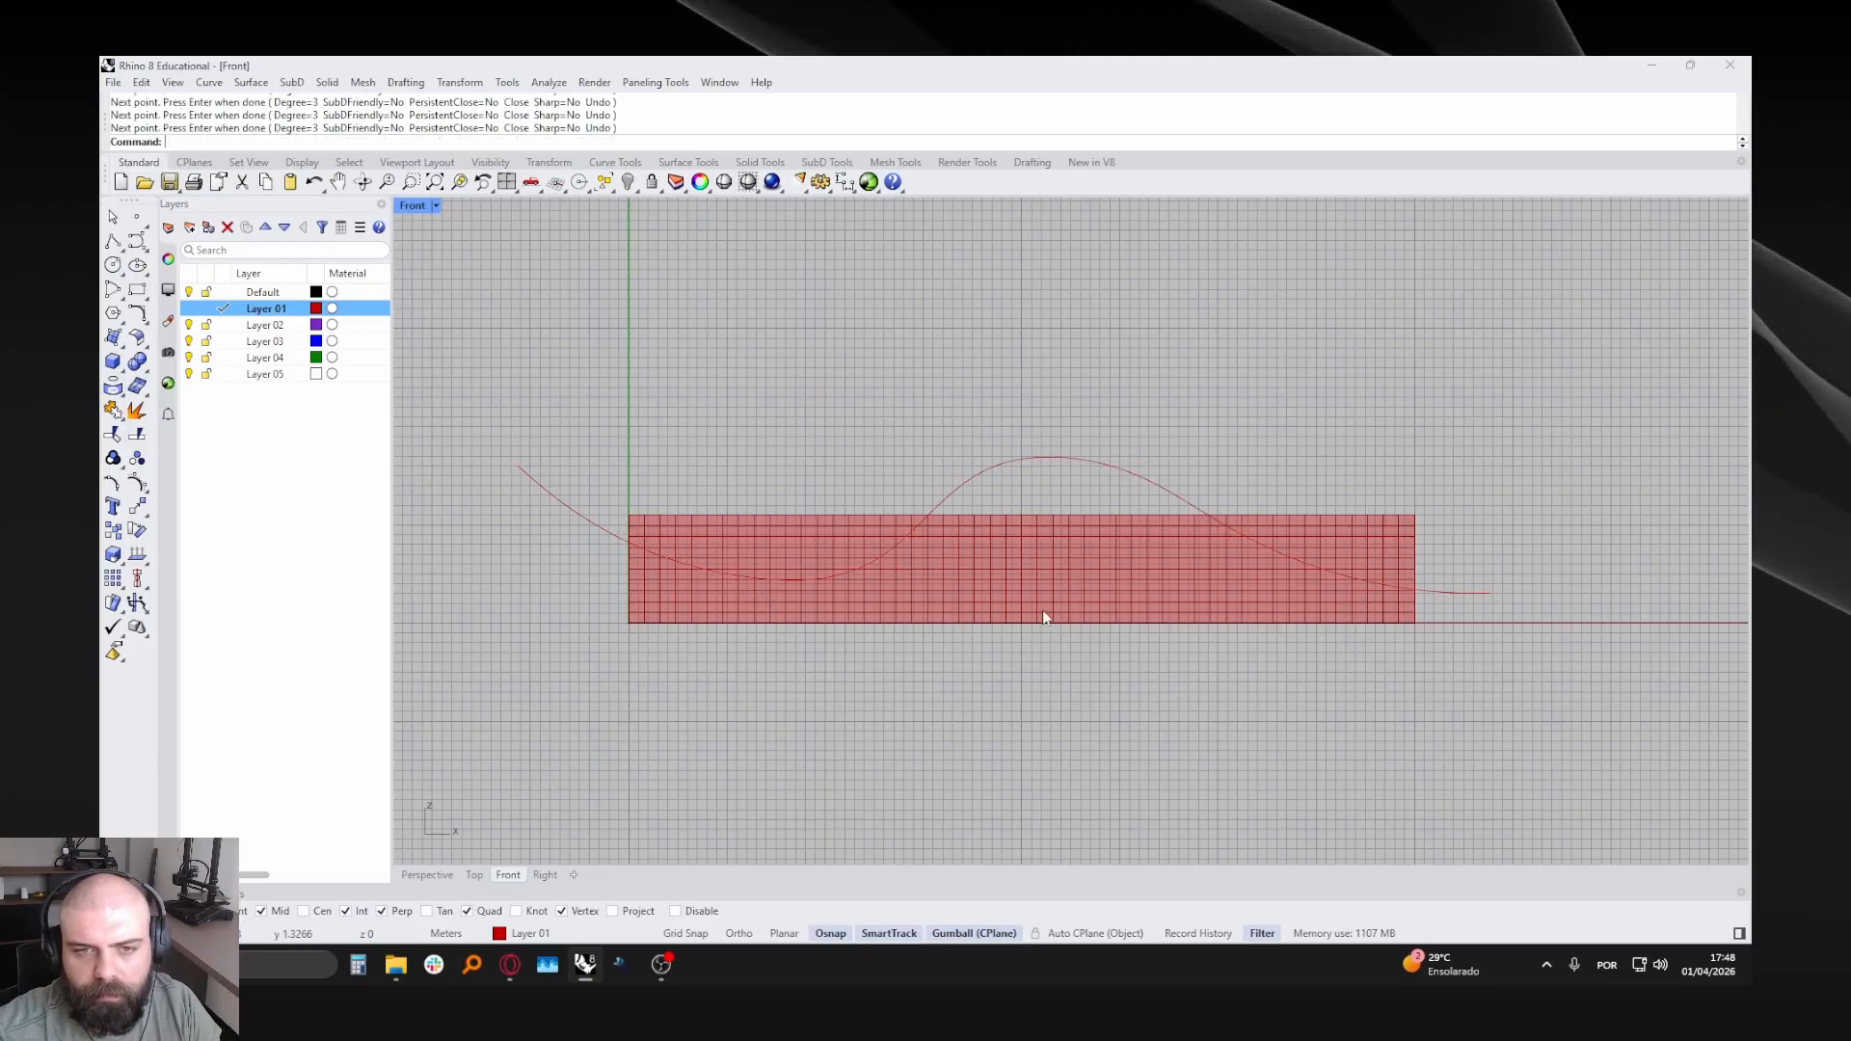
{"action": "left_click", "coordinate": [997, 471]}
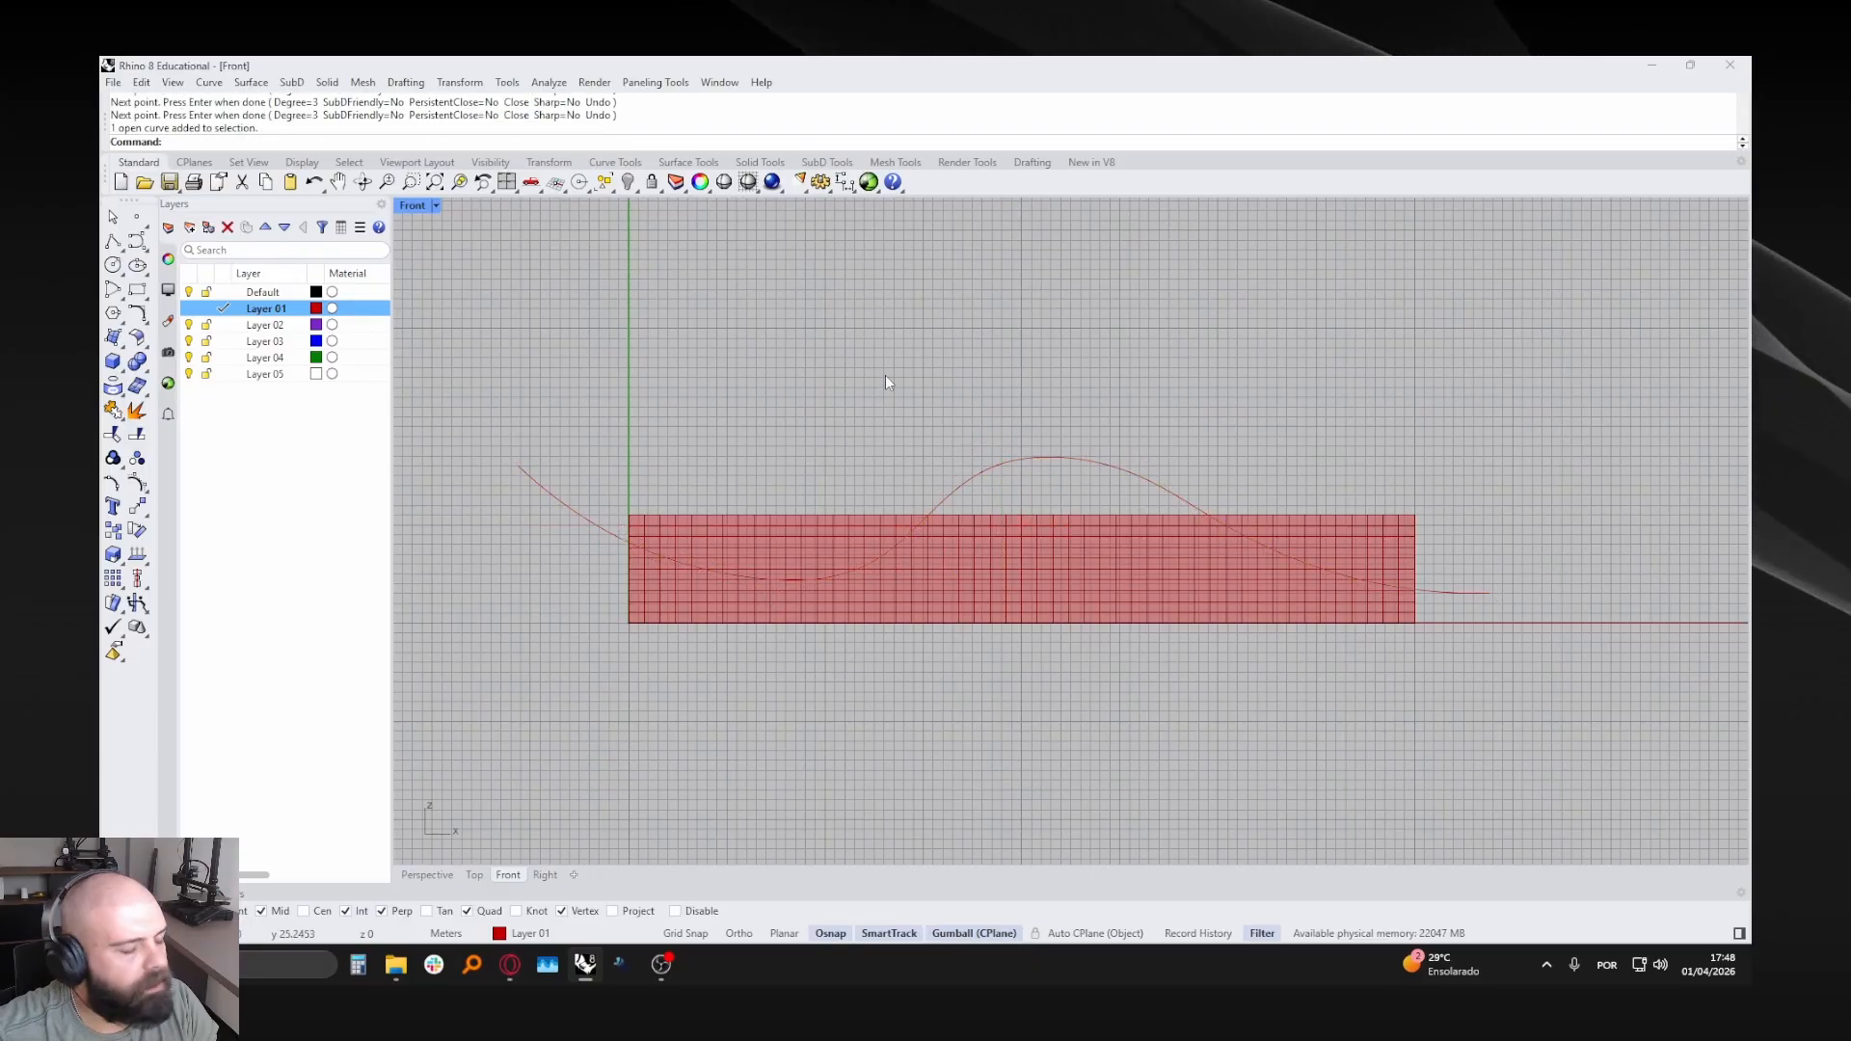
- Make Layer 02 current and draw an arched control-point curve over the wall's middle, with both ends below the wall
{"action": "double_click", "coordinate": [259, 332]}
{"action": "scroll", "coordinate": [1022, 557], "scroll_direction": "up", "scroll_amount": 2}
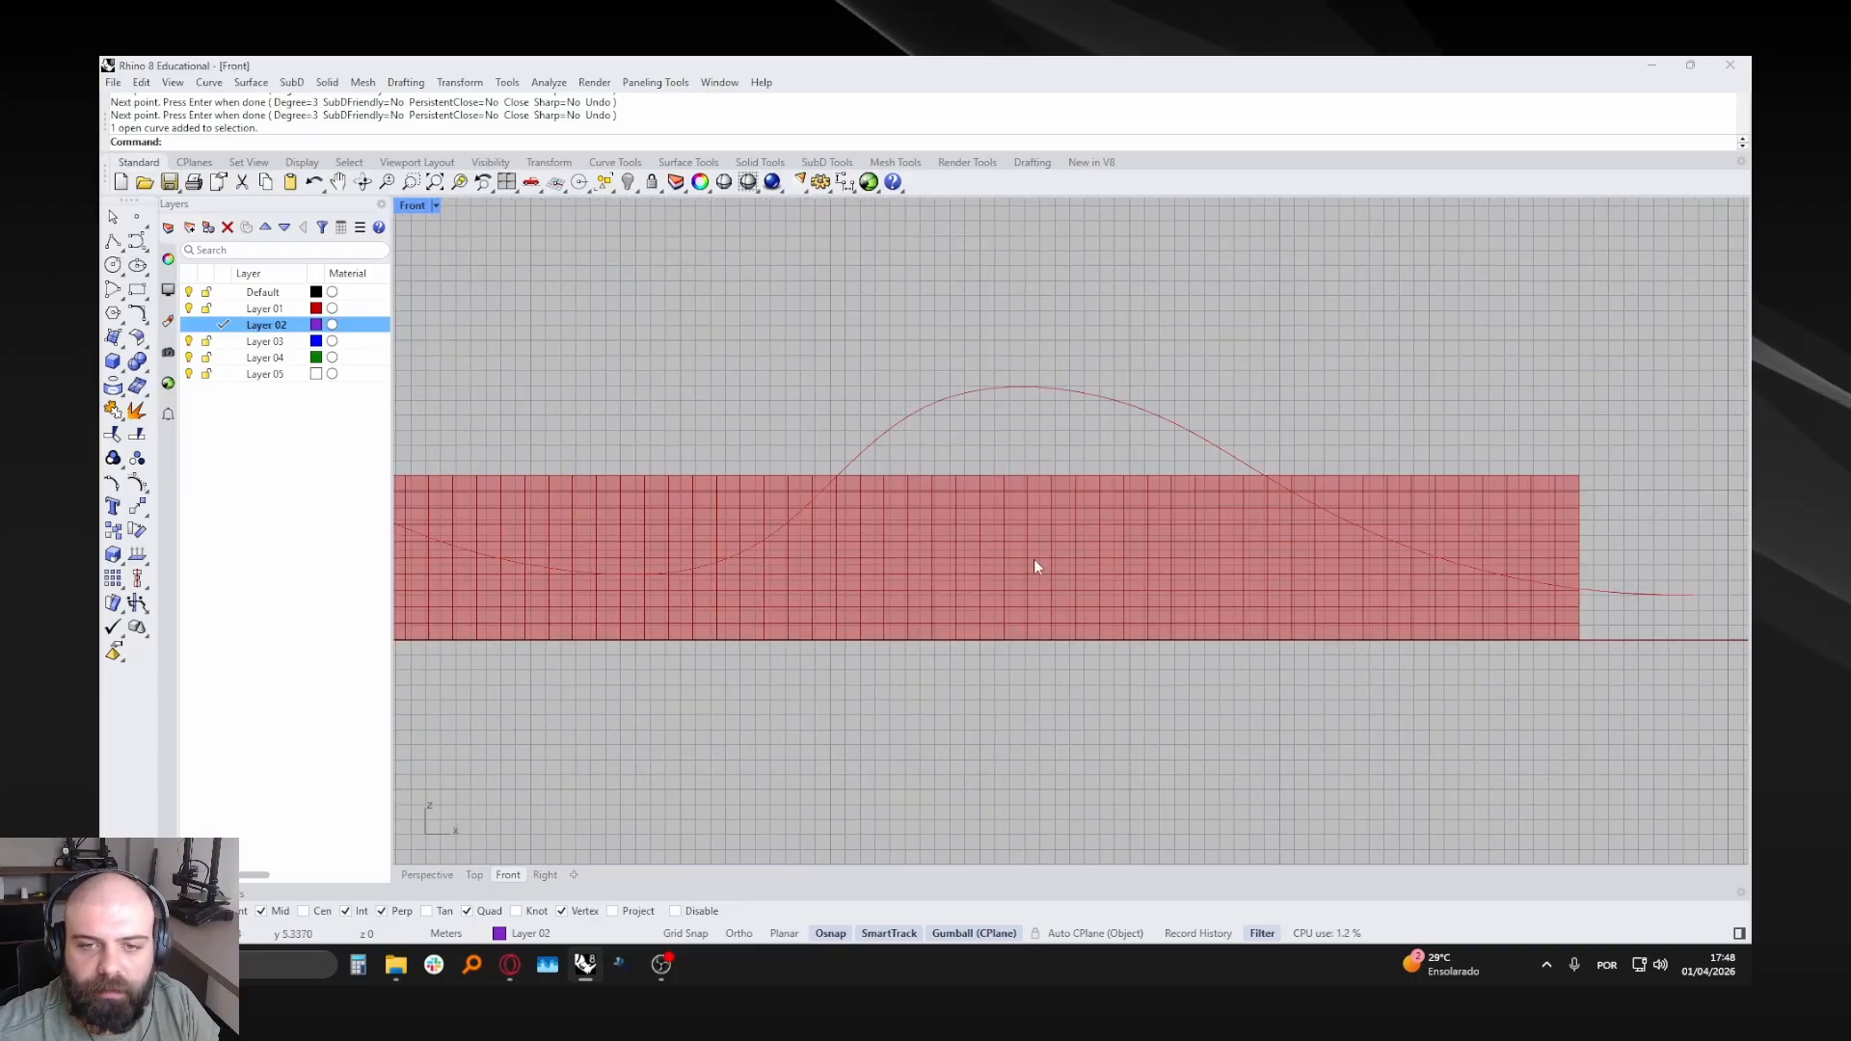
{"action": "key", "text": "Return"}
{"action": "left_click", "coordinate": [800, 701]}
{"action": "left_click", "coordinate": [949, 511]}
{"action": "left_click", "coordinate": [1067, 524]}
{"action": "left_click", "coordinate": [1176, 598]}
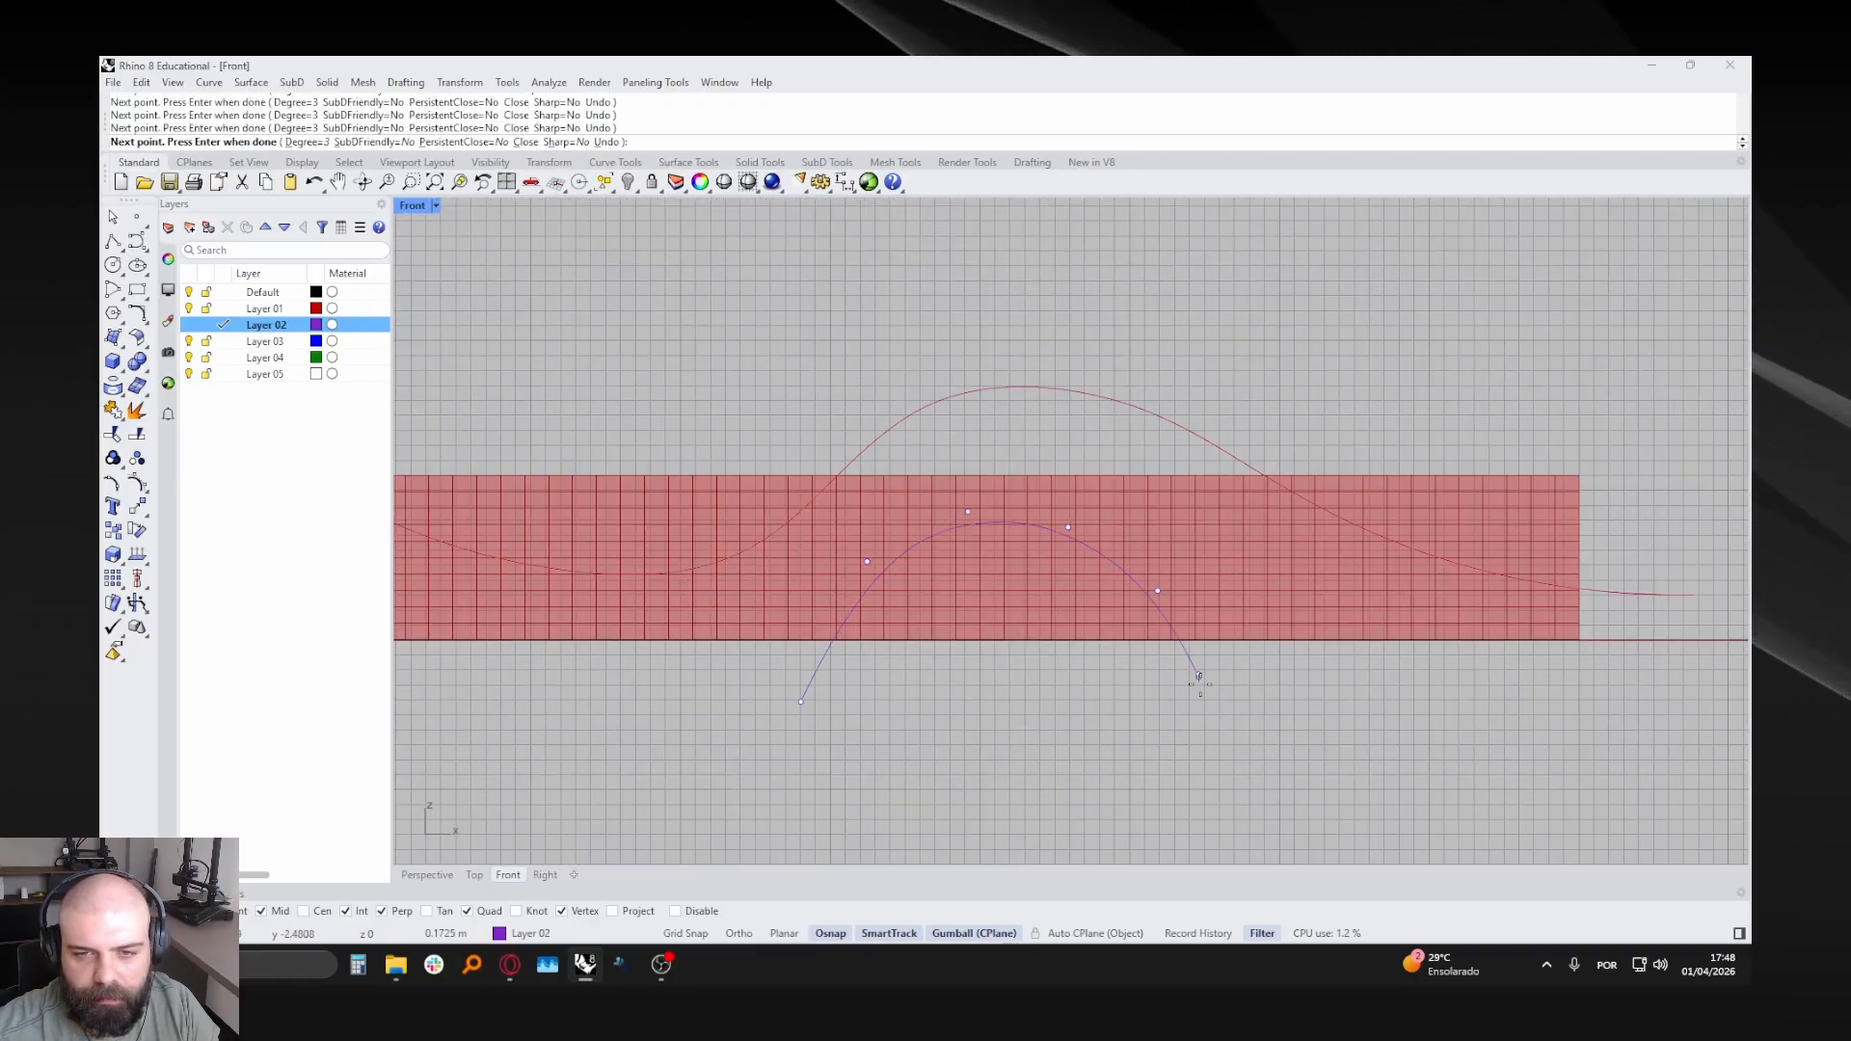
{"action": "left_click", "coordinate": [1226, 762]}
{"action": "key", "text": "Return"}
{"action": "scroll", "coordinate": [1061, 553], "scroll_direction": "down", "scroll_amount": 4}
- Make Layer 03 current and draw a U-shaped control-point curve dipping into the wall's upper edge near its starting end
{"action": "double_click", "coordinate": [265, 341]}
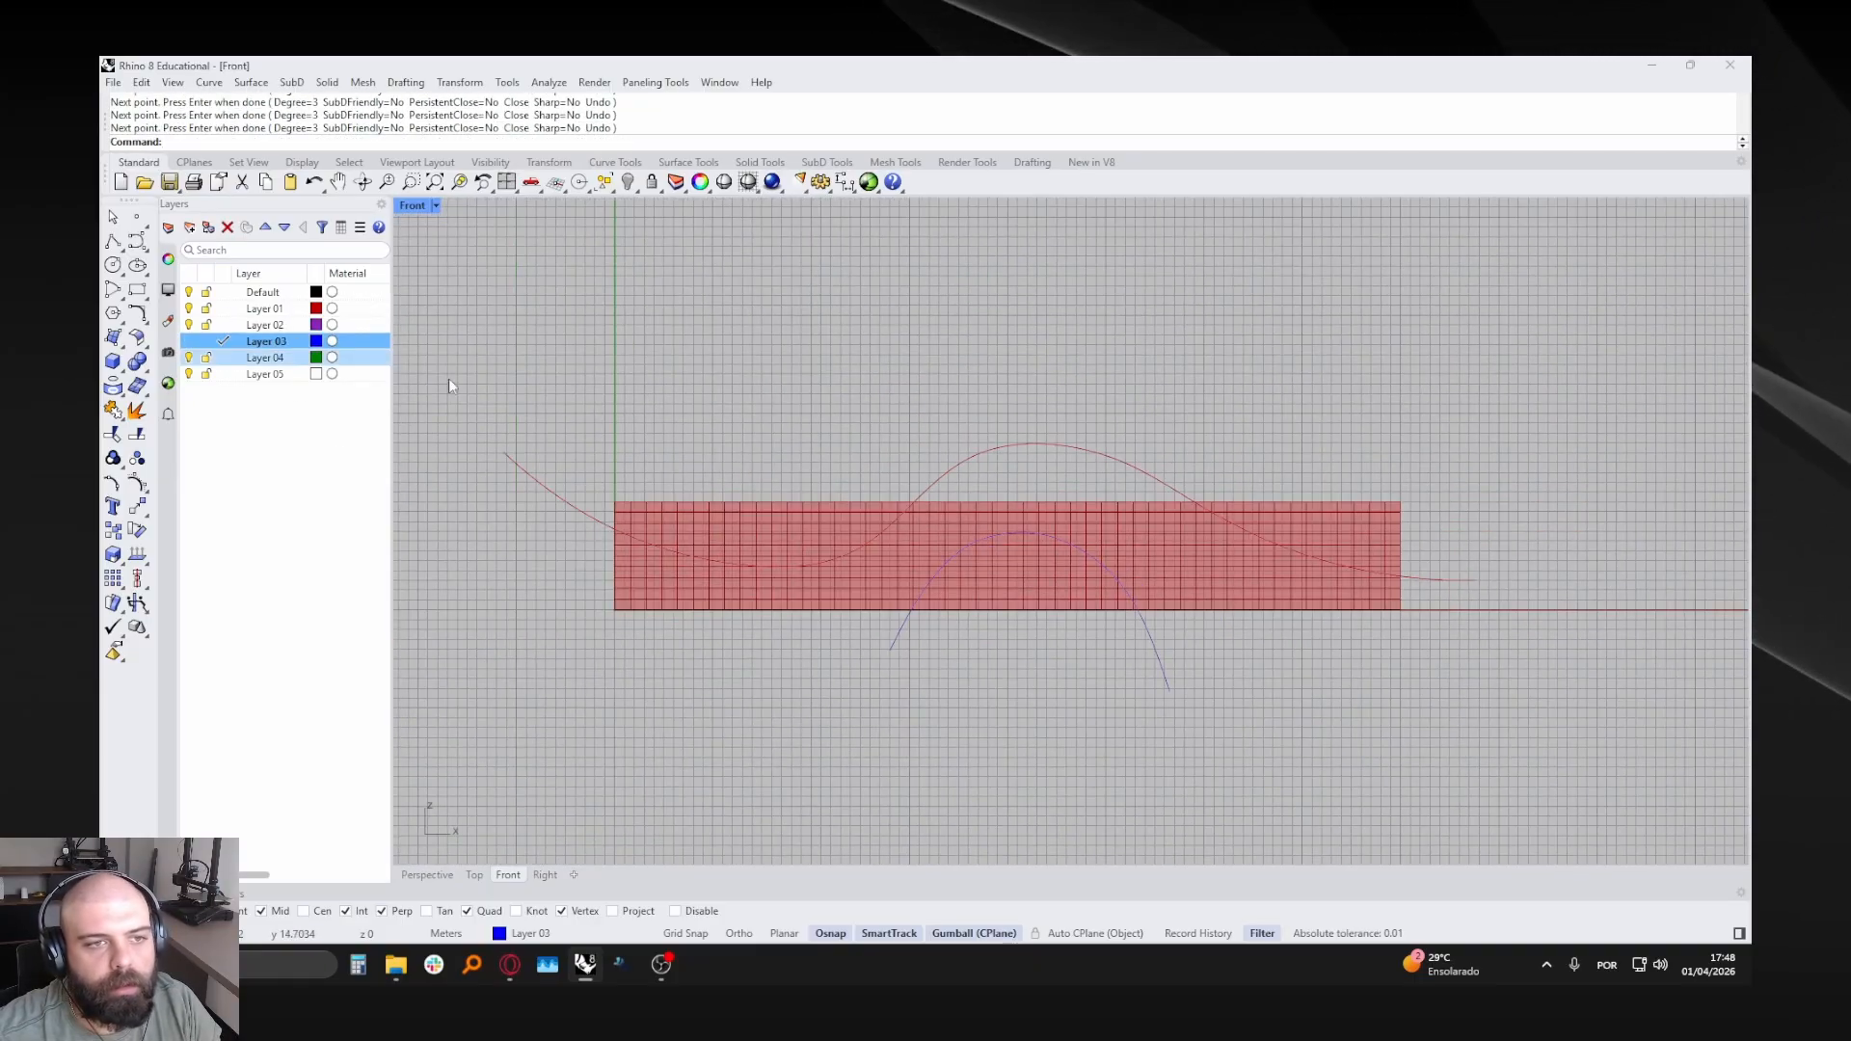
{"action": "key", "text": "Return"}
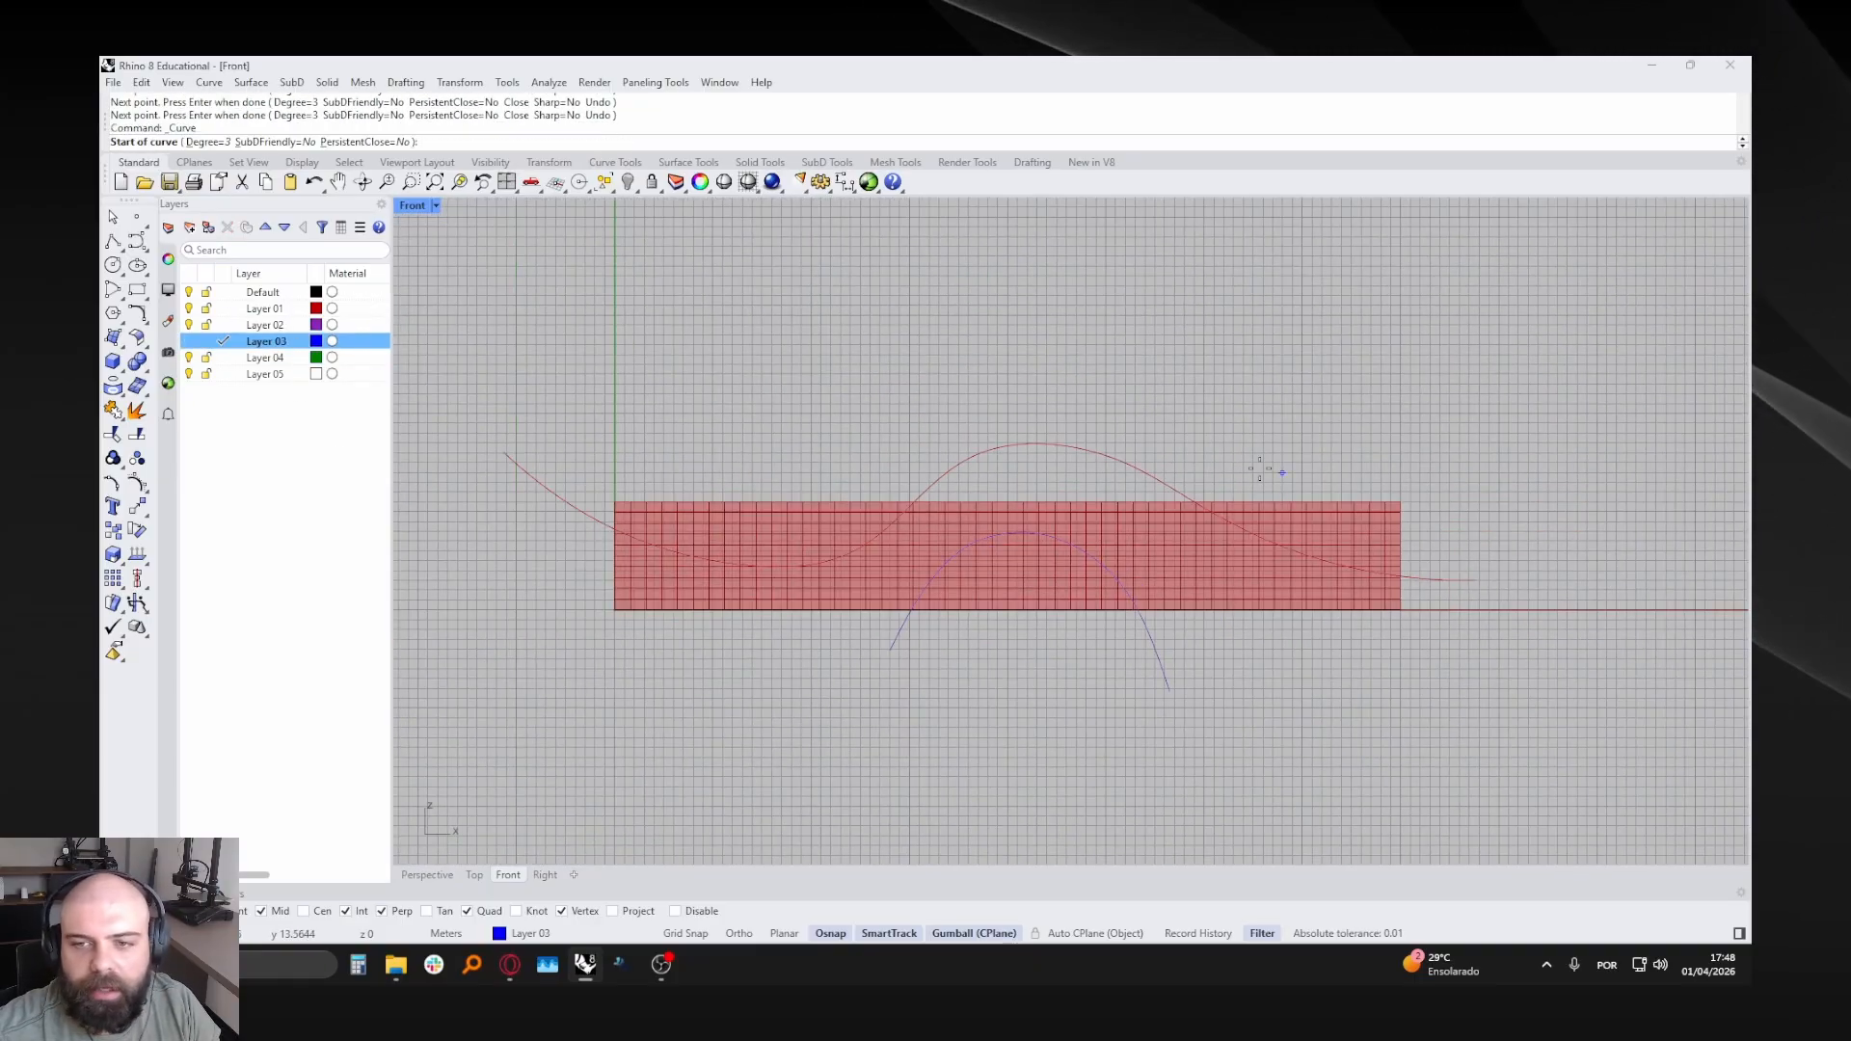
{"action": "left_click", "coordinate": [637, 445]}
{"action": "left_click", "coordinate": [690, 521]}
{"action": "left_click", "coordinate": [778, 531]}
{"action": "left_click", "coordinate": [837, 520]}
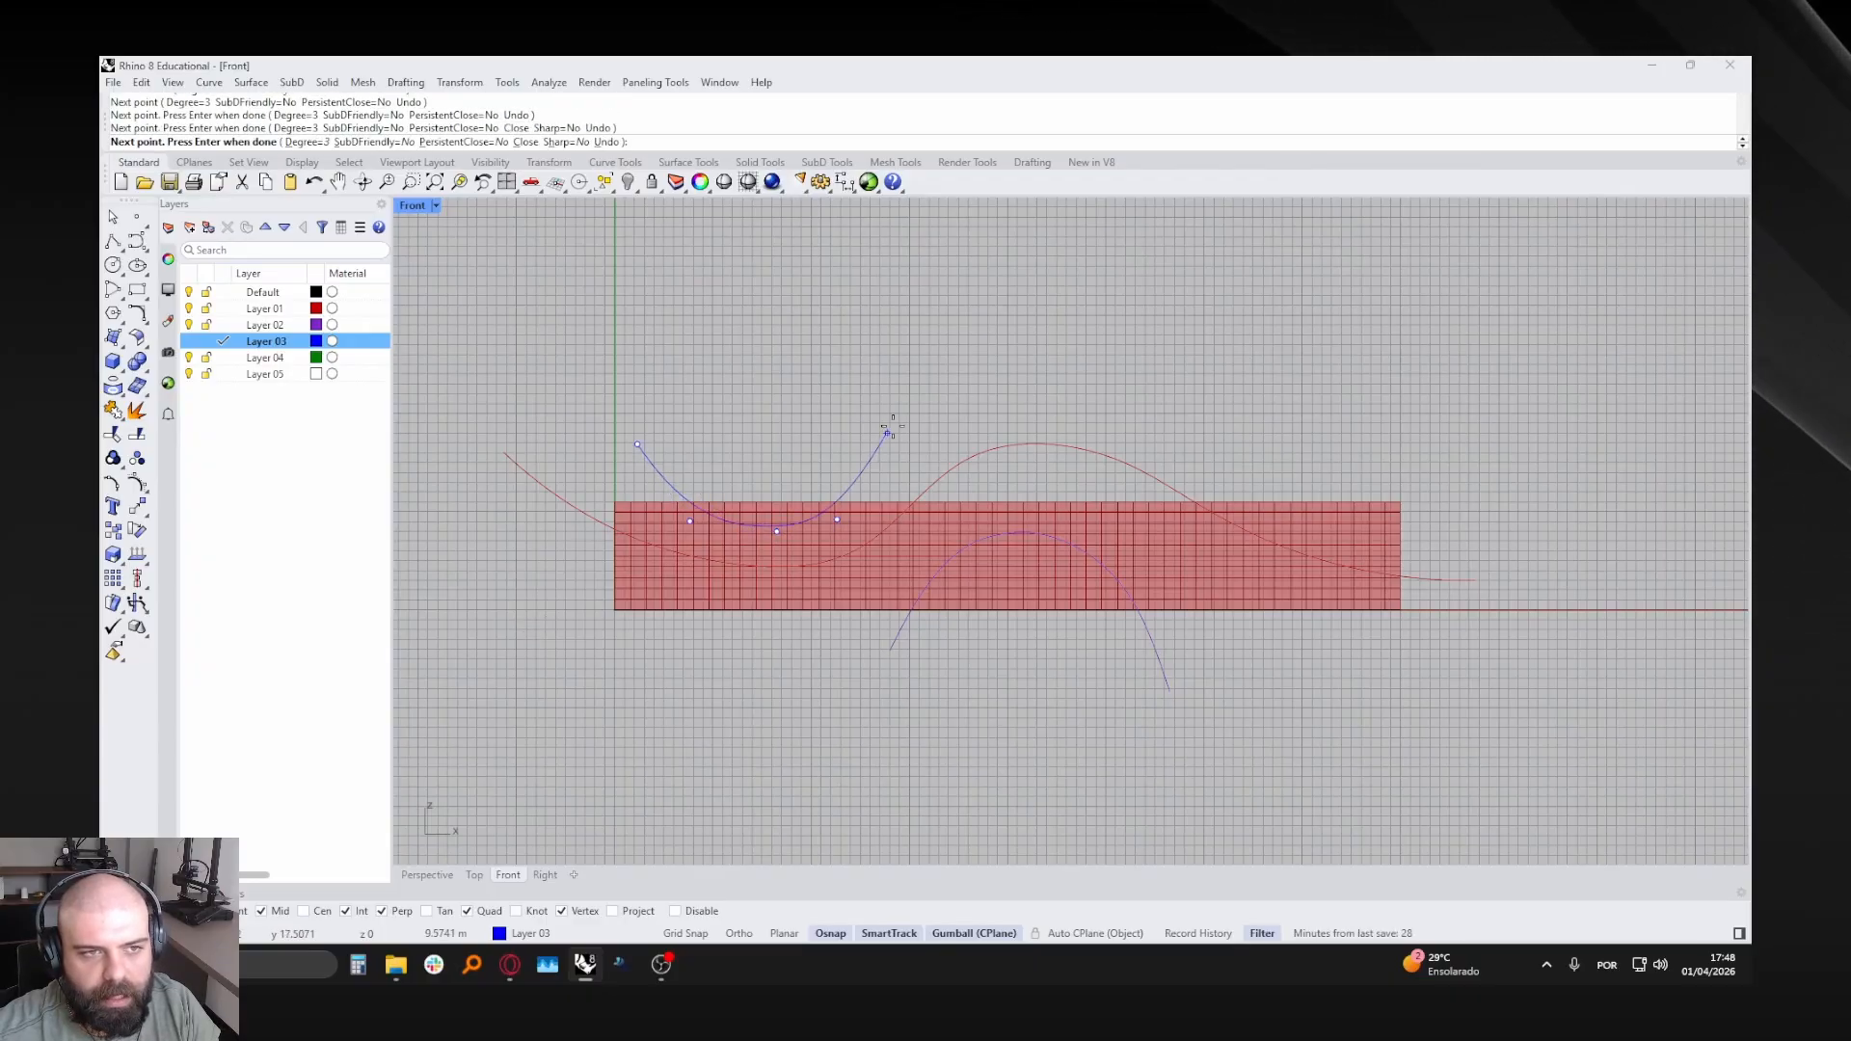
{"action": "left_click", "coordinate": [906, 405]}
{"action": "key", "text": "Return"}
{"action": "scroll", "coordinate": [904, 615], "scroll_direction": "up", "scroll_amount": 5}
{"action": "left_click", "coordinate": [906, 620]}
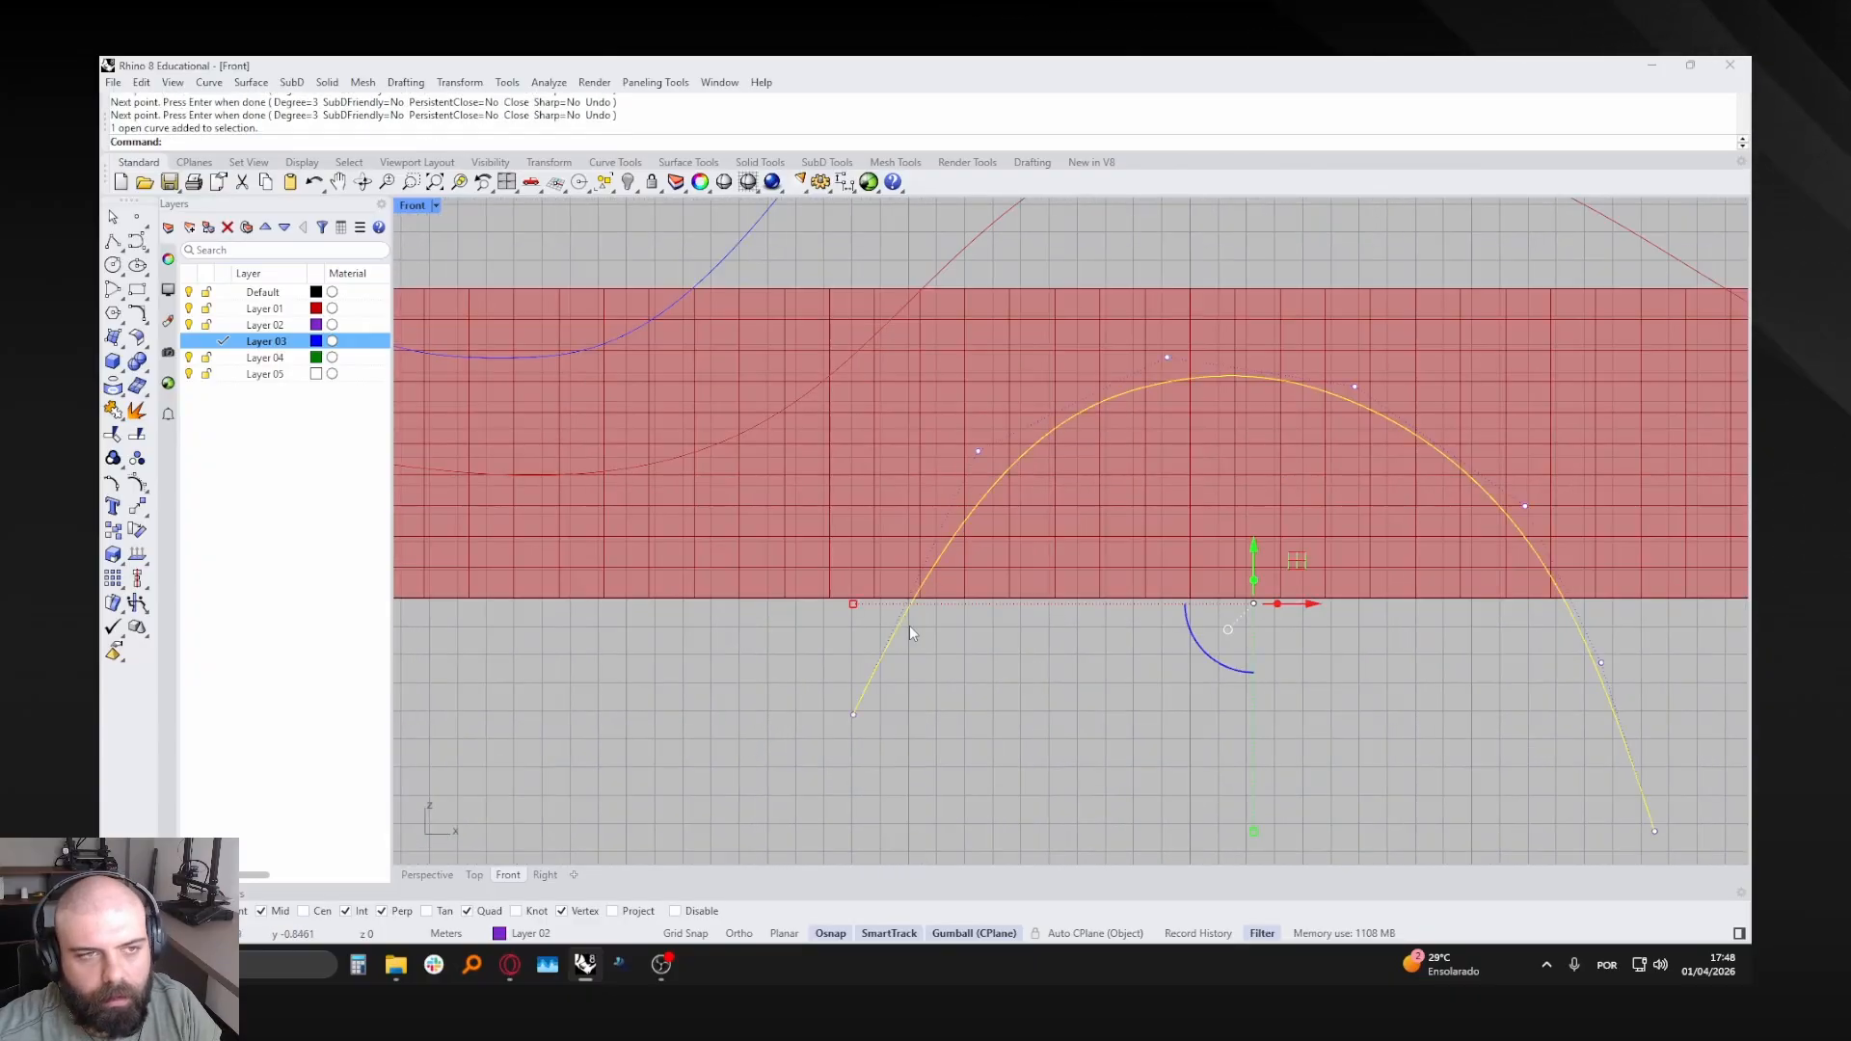
{"action": "key", "text": "Escape"}
{"action": "scroll", "coordinate": [910, 633], "scroll_direction": "down", "scroll_amount": 4}
- Make Layer 04 current and draw a control-point curve descending through the wall's far end, from above it to below it
{"action": "left_click", "coordinate": [274, 358]}
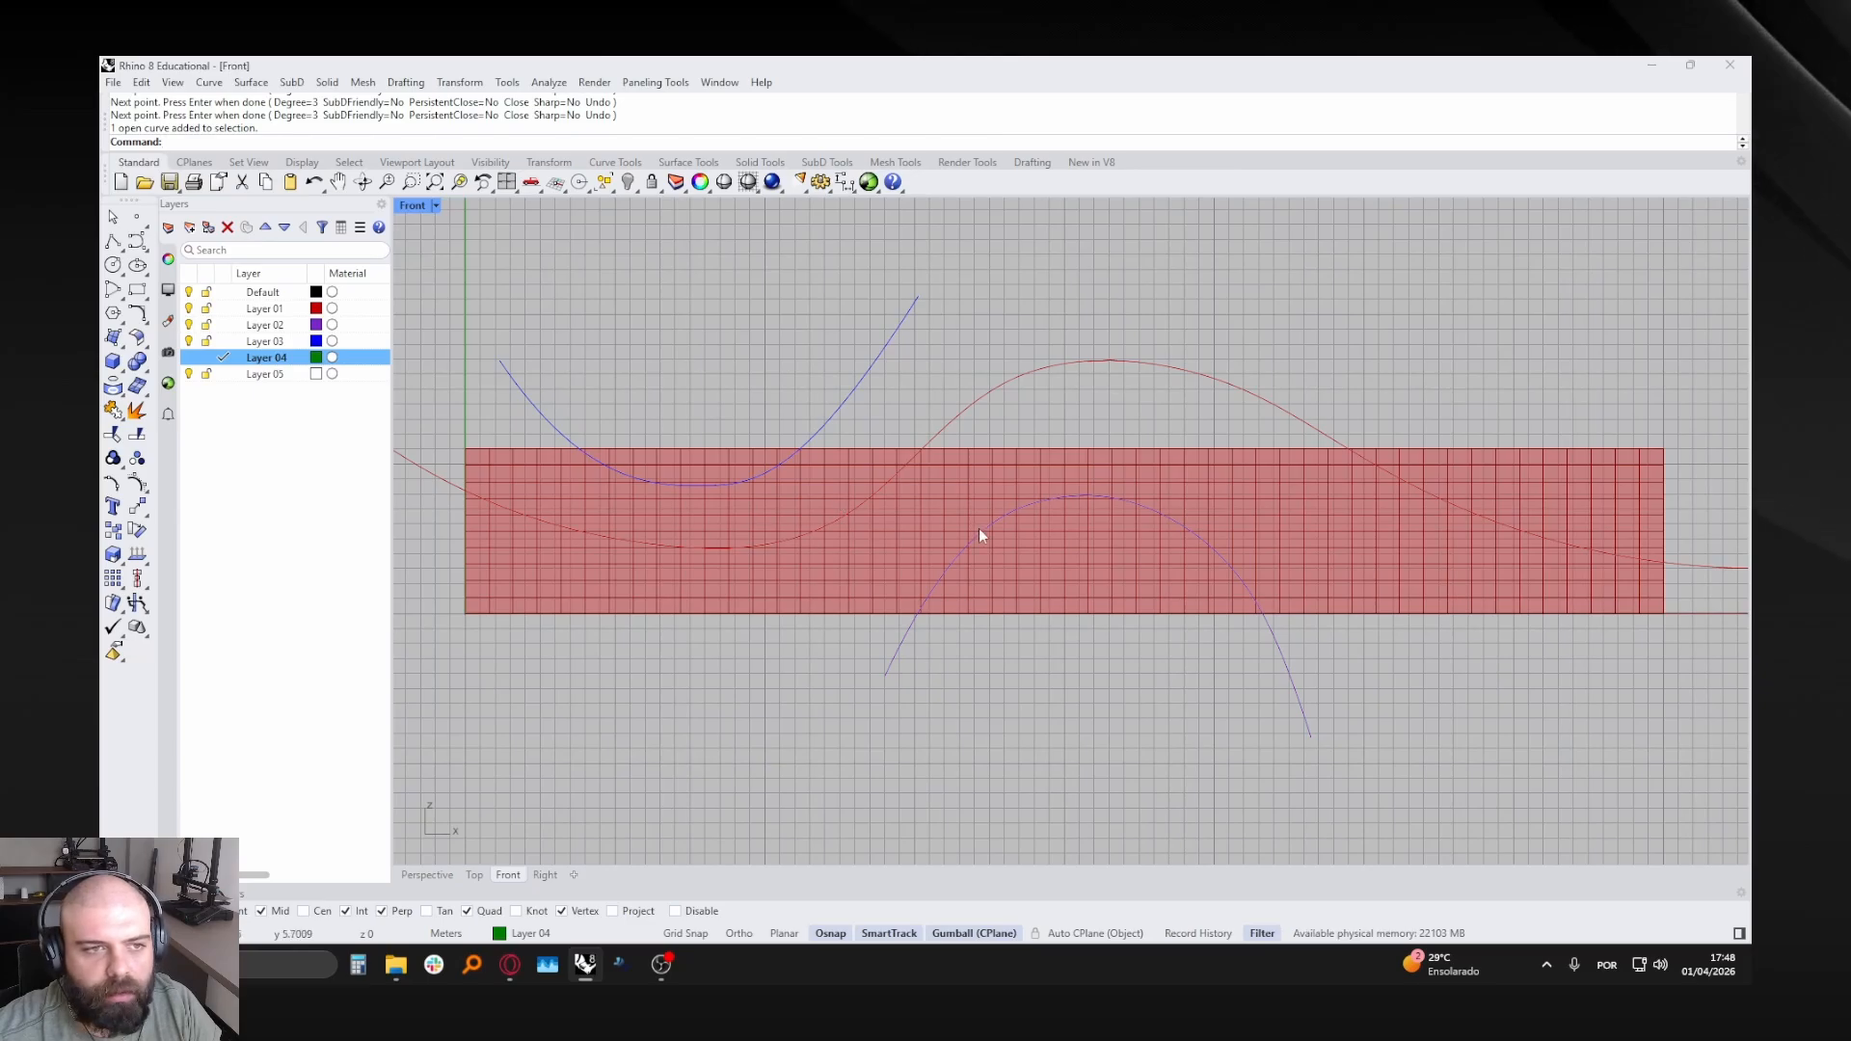
{"action": "scroll", "coordinate": [979, 529], "scroll_direction": "down", "scroll_amount": 6}
{"action": "scroll", "coordinate": [1195, 515], "scroll_direction": "up", "scroll_amount": 8}
{"action": "right_click", "coordinate": [1195, 514]}
{"action": "scroll", "coordinate": [1085, 484], "scroll_direction": "down", "scroll_amount": 4}
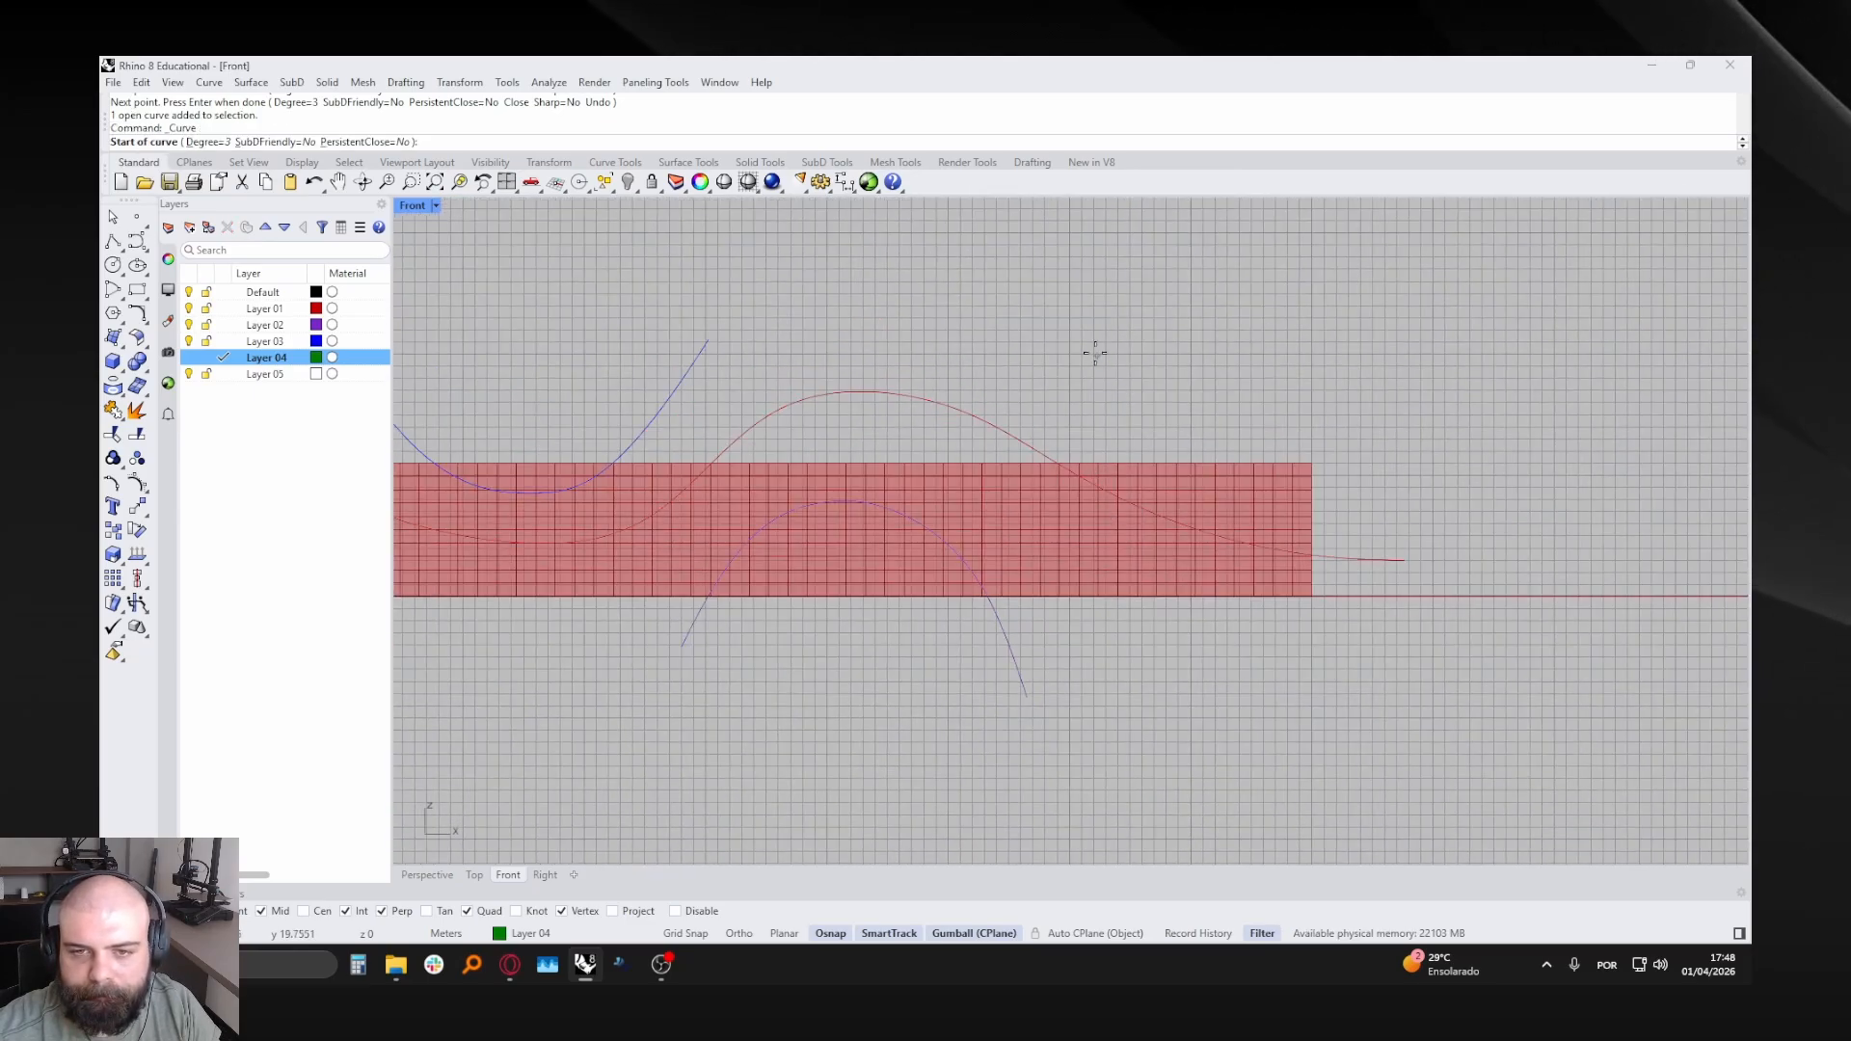
{"action": "left_click", "coordinate": [1087, 344]}
{"action": "left_click", "coordinate": [1094, 525]}
{"action": "left_click", "coordinate": [1140, 573]}
{"action": "left_click", "coordinate": [1326, 679]}
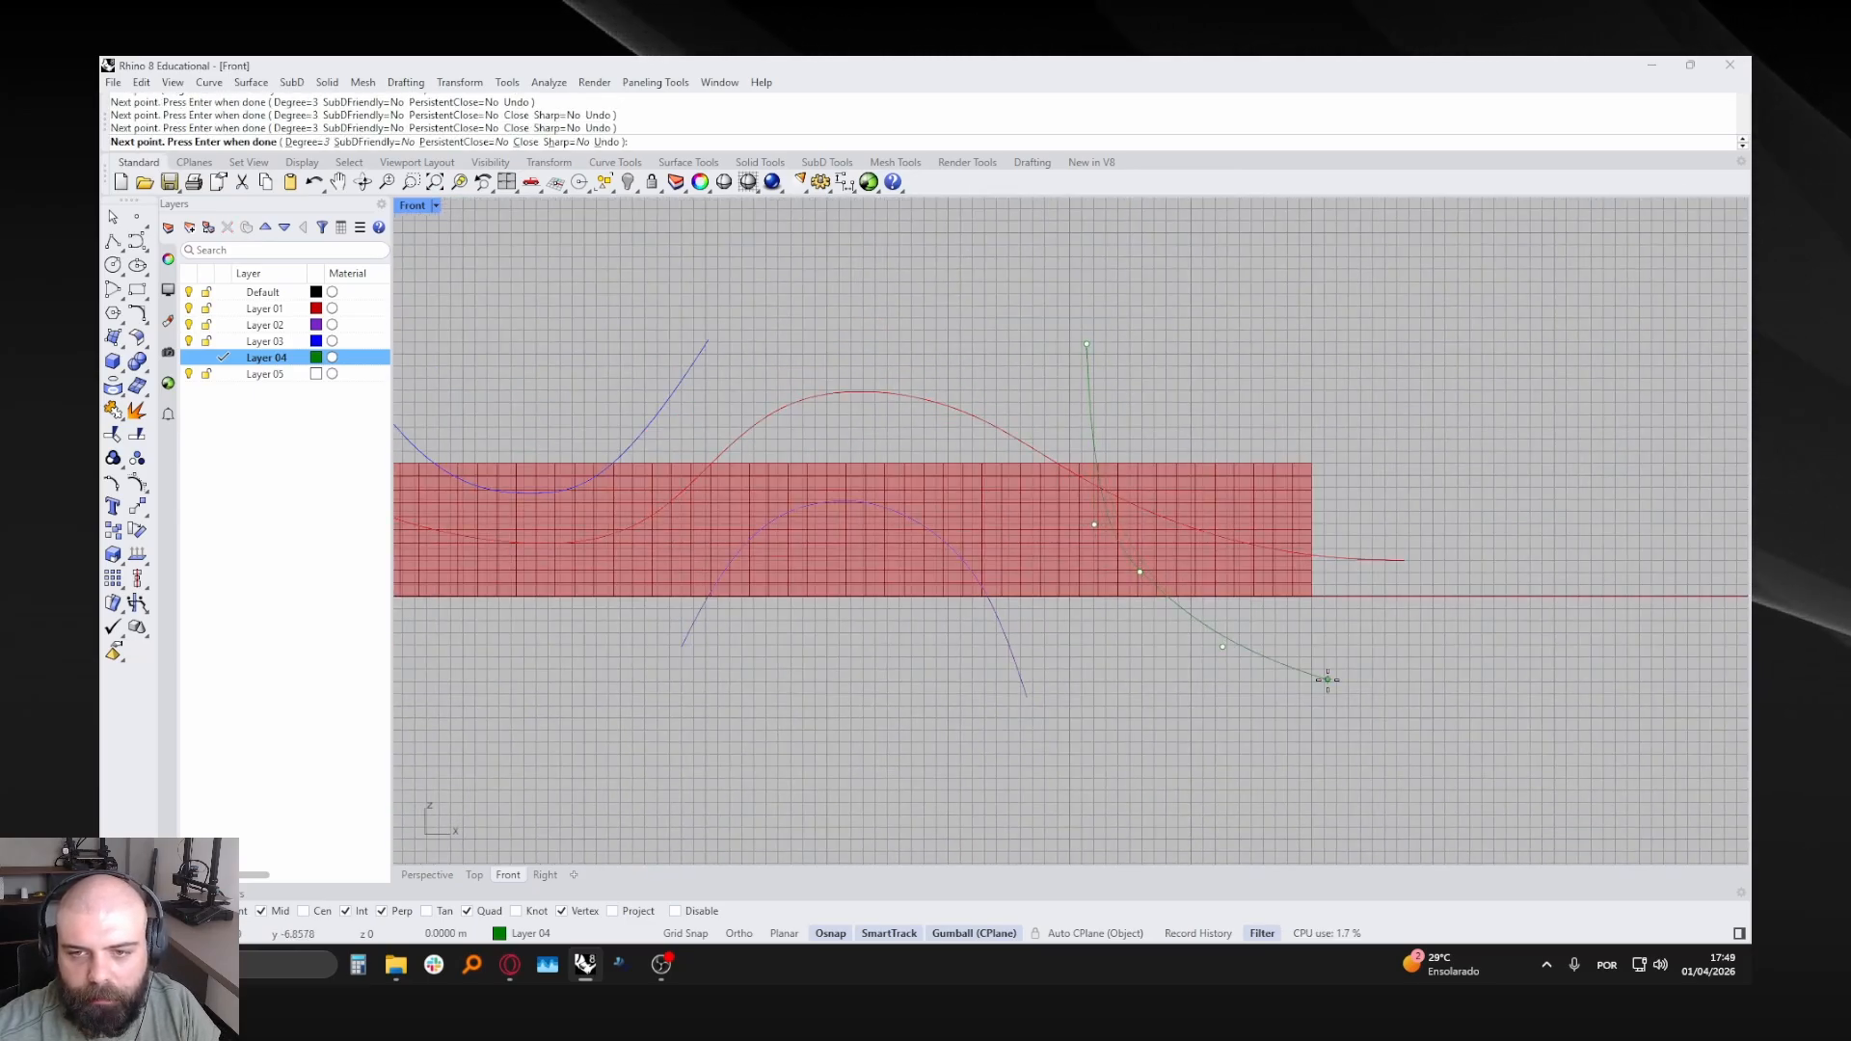
{"action": "right_click", "coordinate": [1323, 675]}
- Delete the wavy Layer 01 curve that spans the full wall
{"action": "left_click", "coordinate": [1356, 560]}
{"action": "scroll", "coordinate": [1051, 442], "scroll_direction": "down", "scroll_amount": 1}
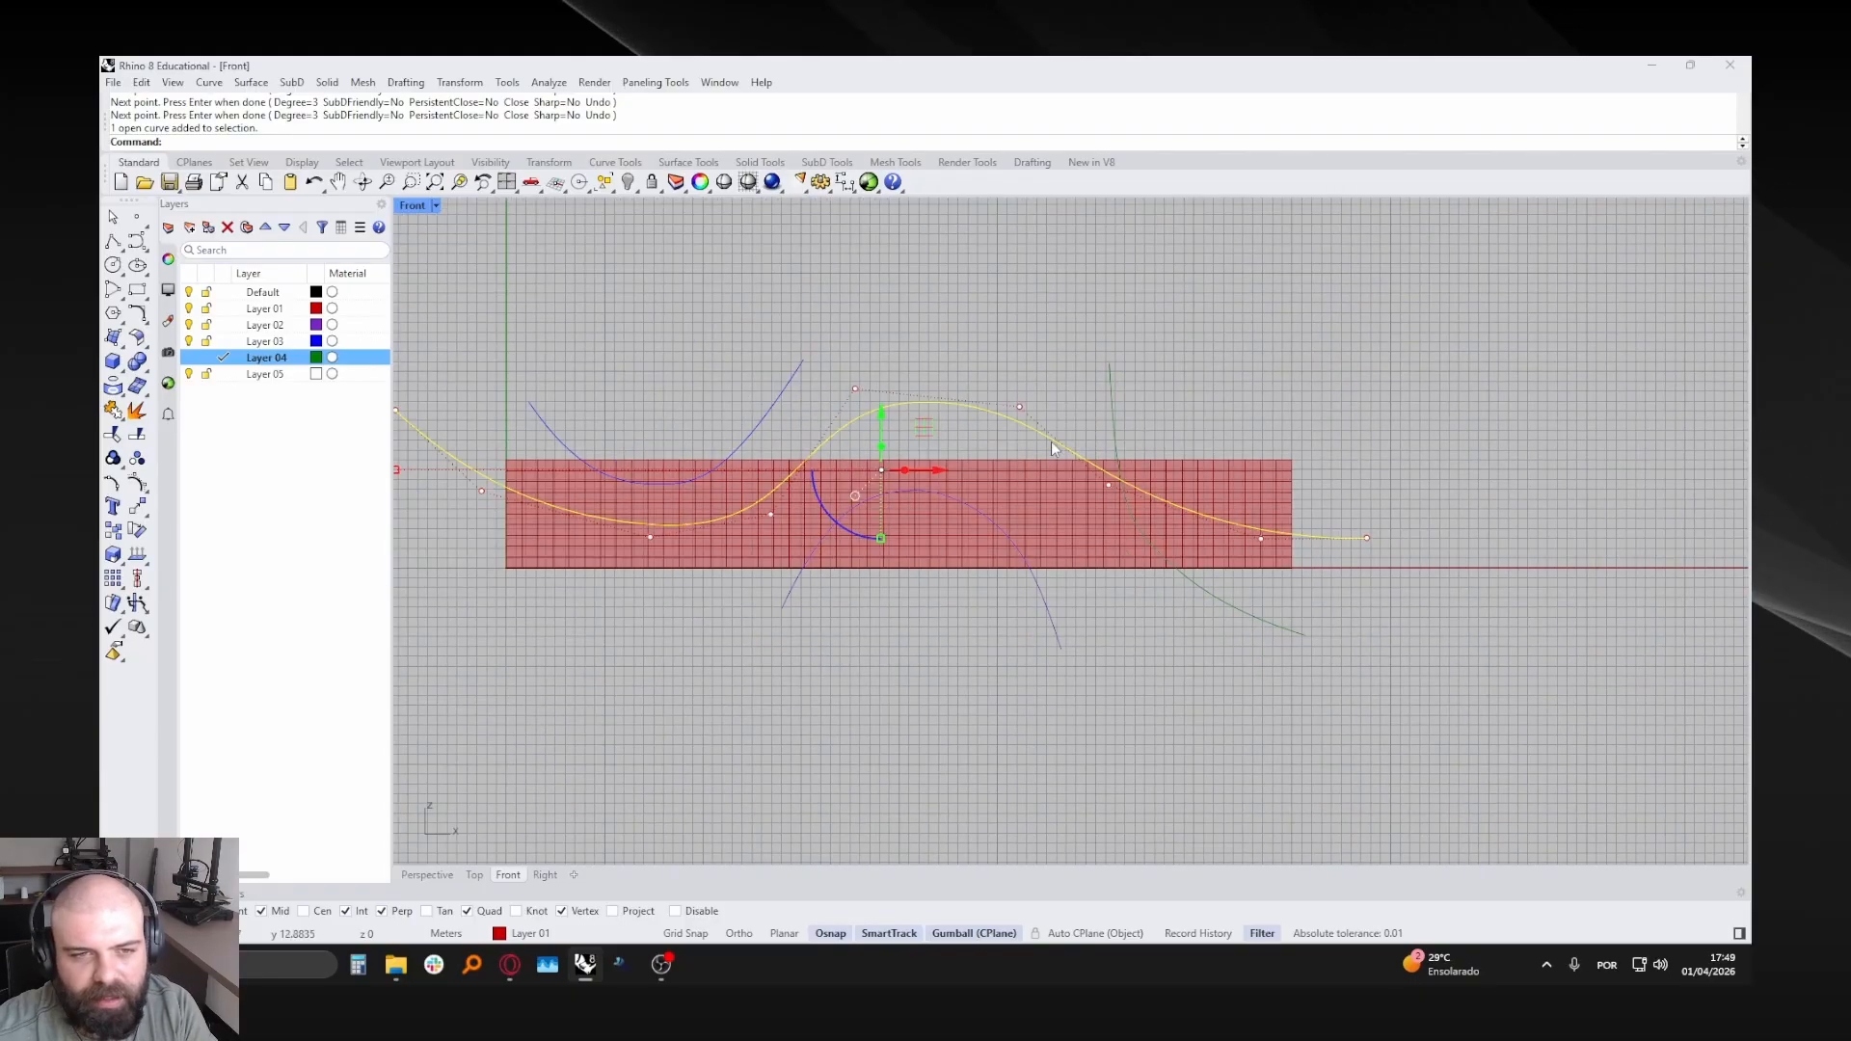
{"action": "key", "text": "Delete"}
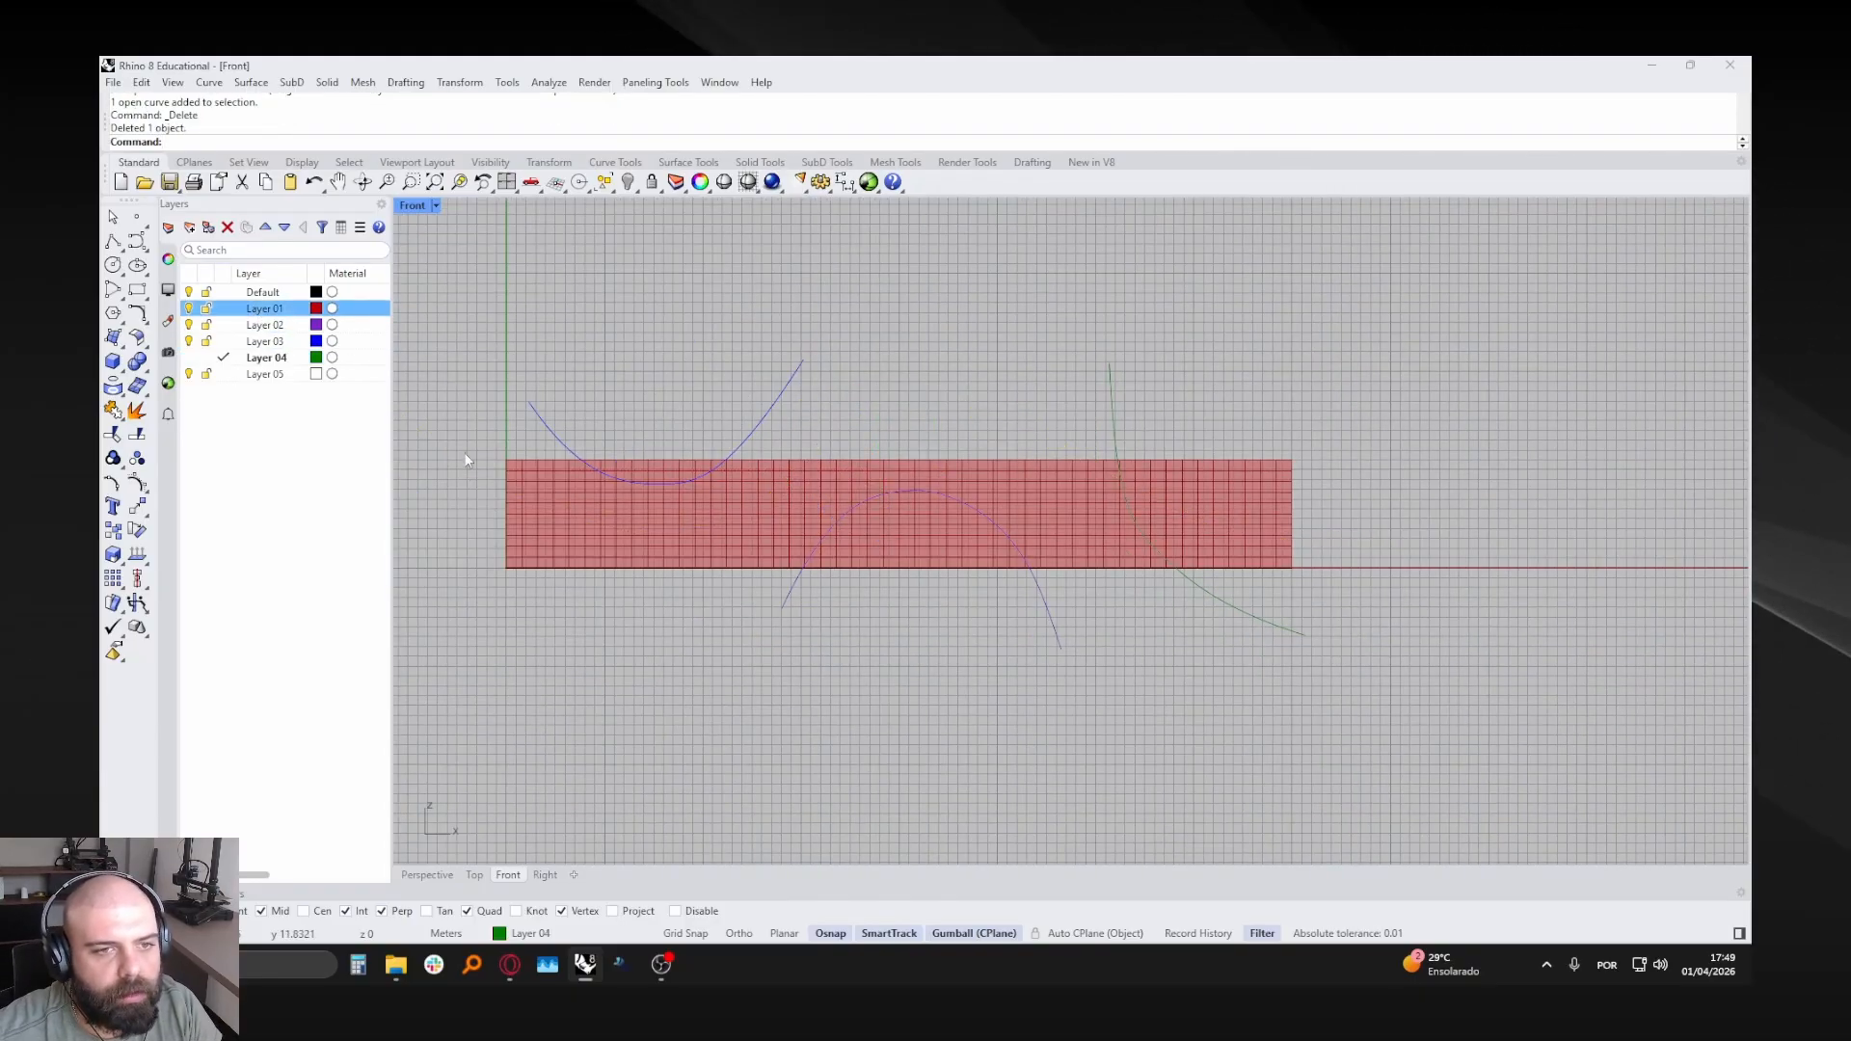
- Make Layer 01 current and draw a wavy control-point curve from before the wall's start, over the arch, ending below the wall before the Layer 04 curve
{"action": "left_click", "coordinate": [224, 310]}
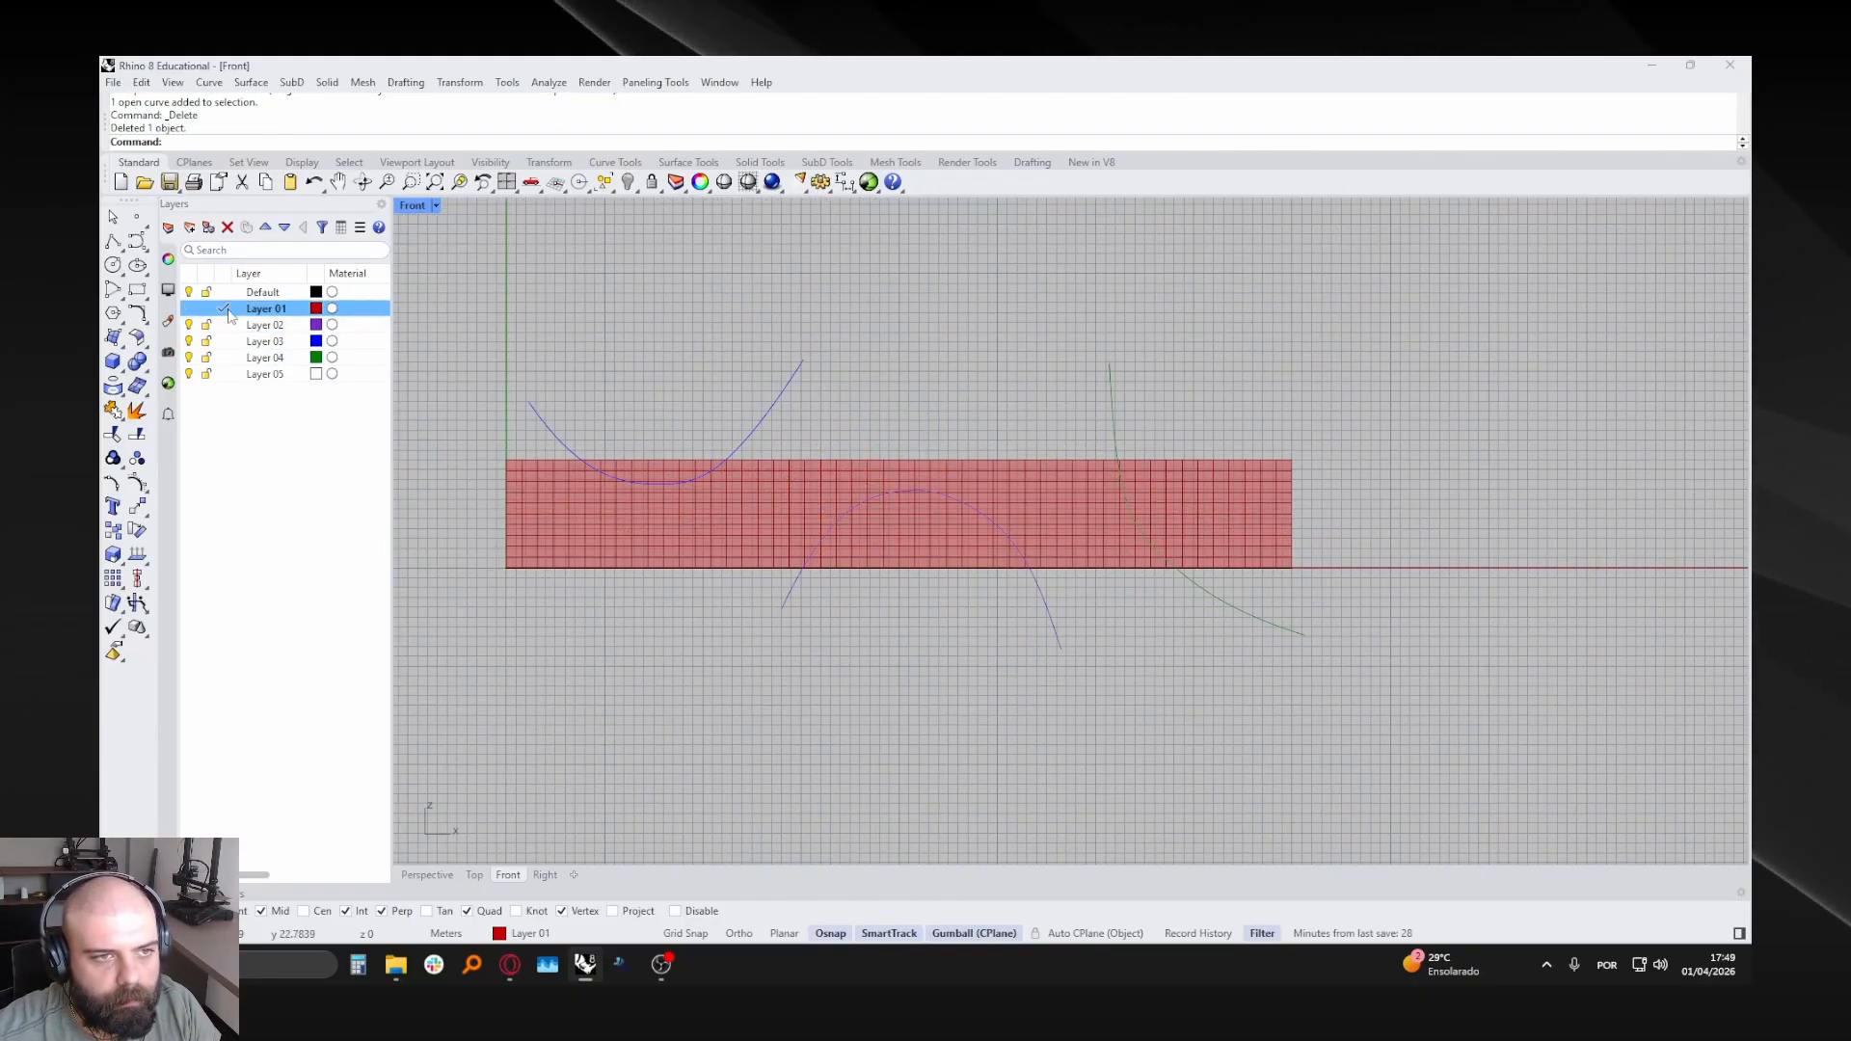
{"action": "left_click", "coordinate": [113, 241]}
{"action": "left_click", "coordinate": [434, 440]}
{"action": "left_click", "coordinate": [558, 528]}
{"action": "left_click", "coordinate": [642, 552]}
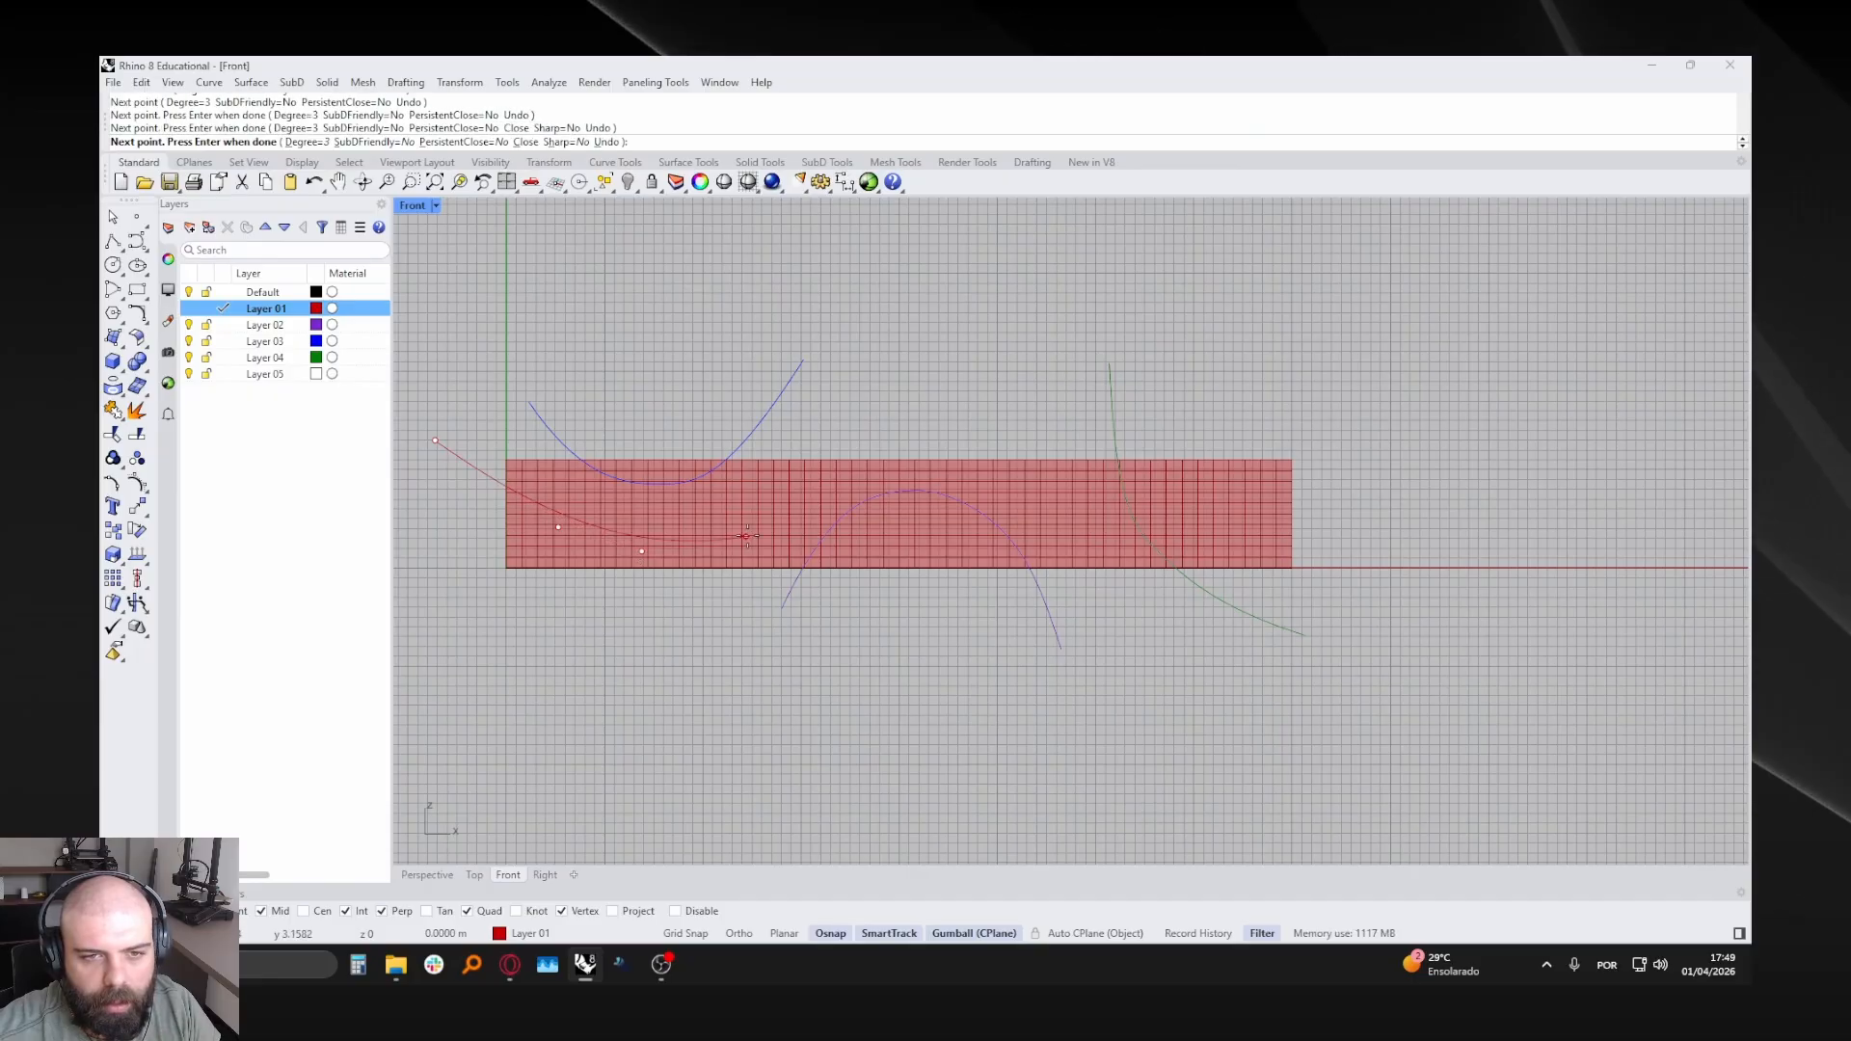
{"action": "left_click", "coordinate": [746, 536]}
{"action": "left_click", "coordinate": [804, 463]}
{"action": "left_click", "coordinate": [902, 414]}
{"action": "left_click", "coordinate": [983, 409]}
{"action": "left_click", "coordinate": [1025, 449]}
{"action": "left_click", "coordinate": [1074, 529]}
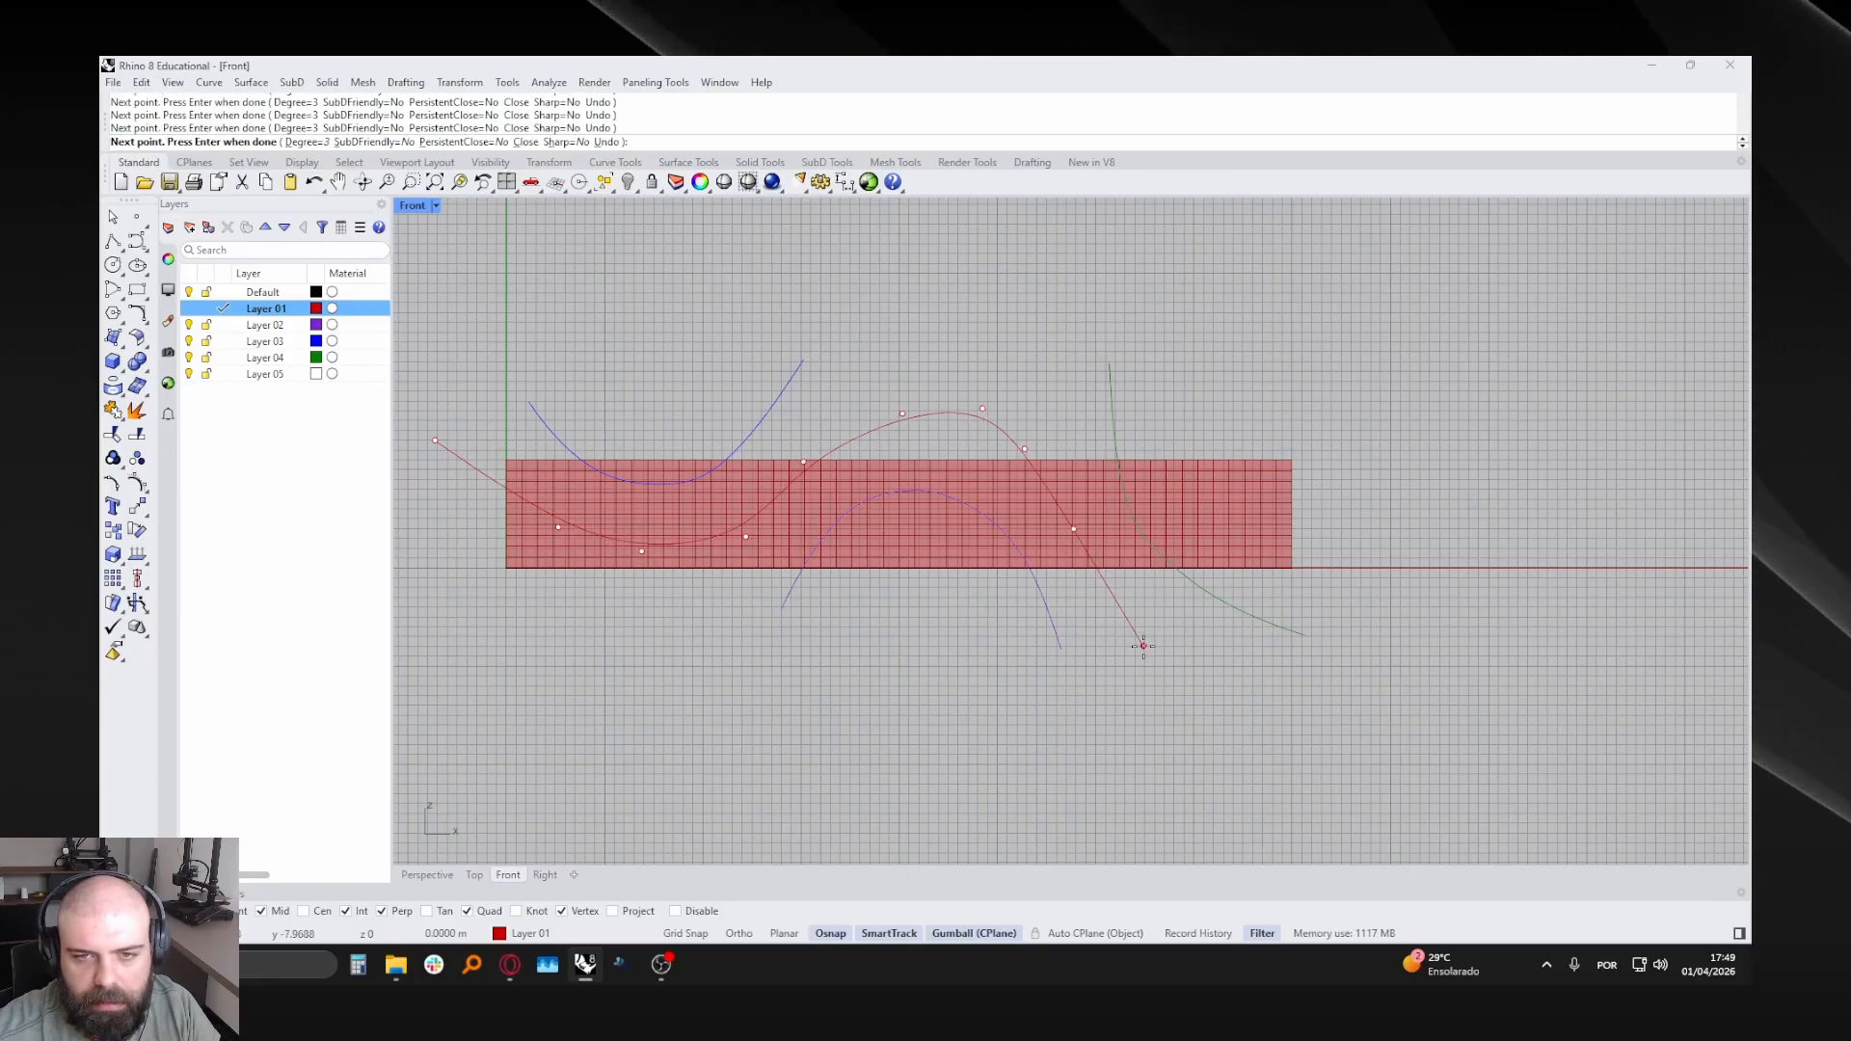
{"action": "left_click", "coordinate": [1144, 646]}
{"action": "key", "text": "Return"}
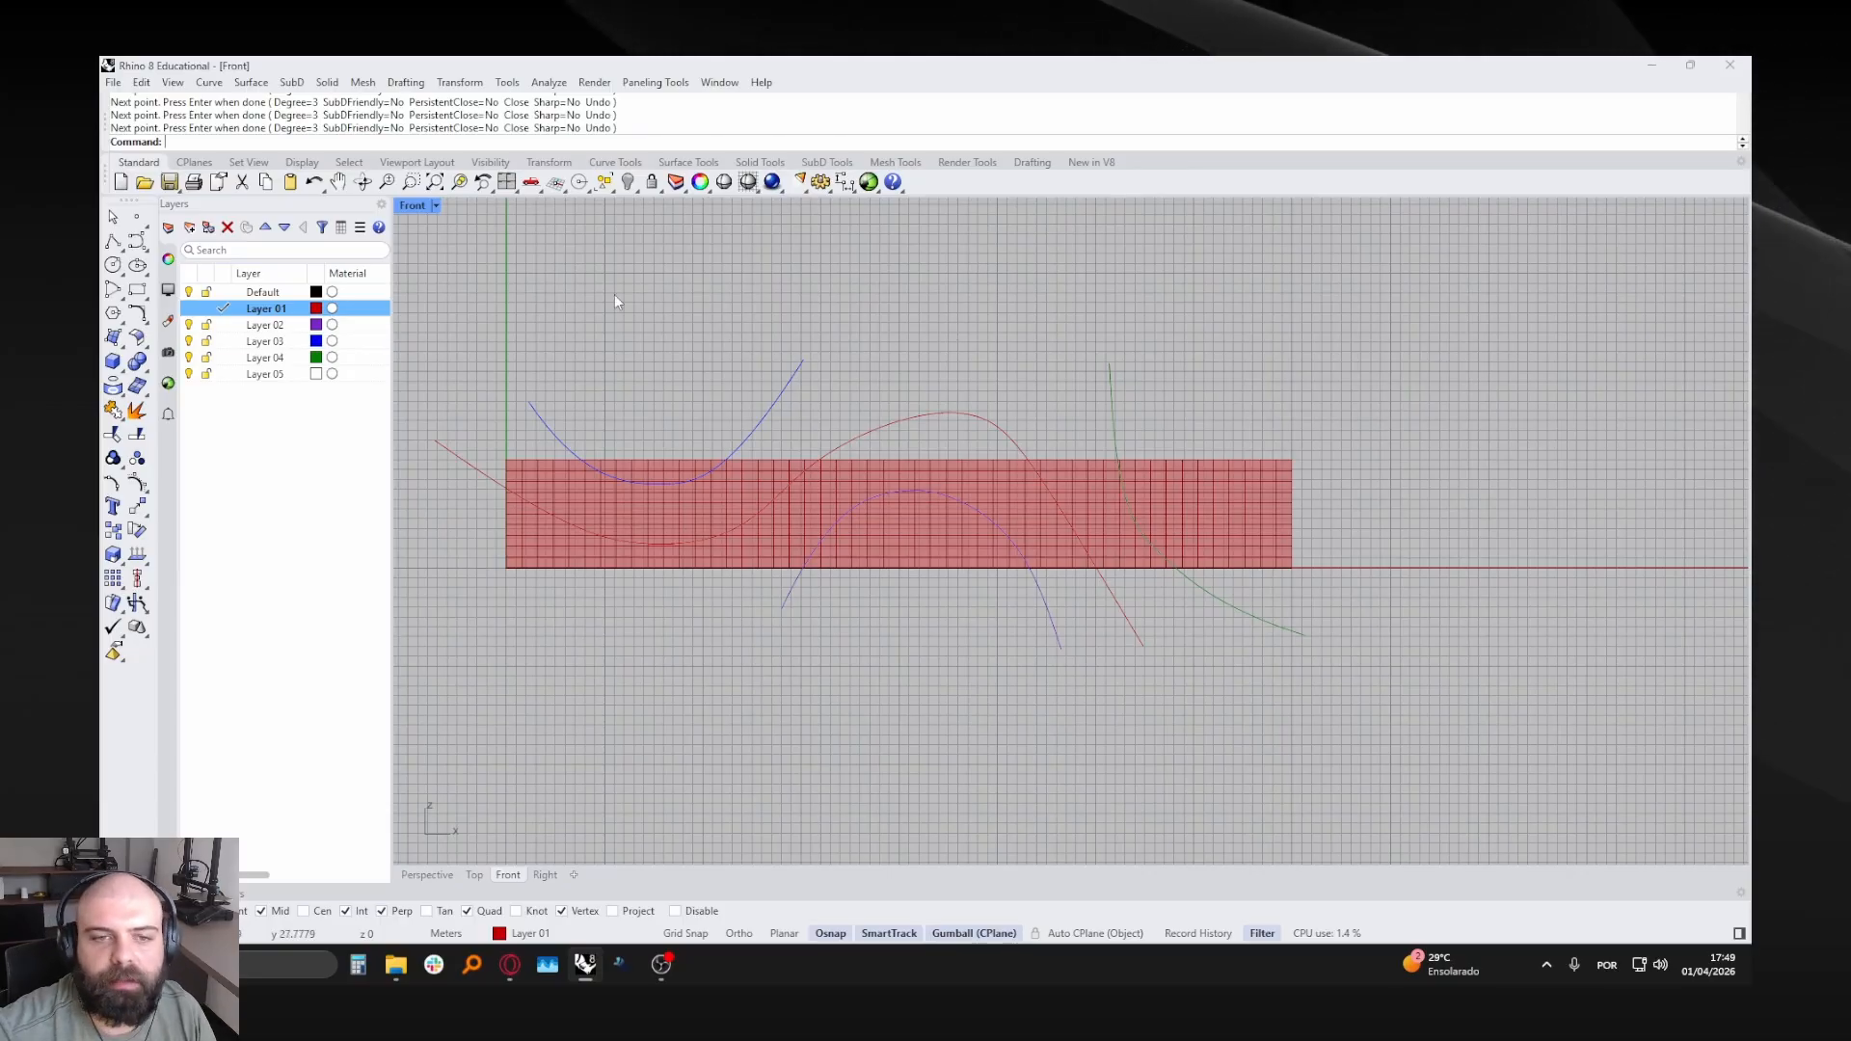
- Select all the curves together and move them slightly along the positive X direction
{"action": "scroll", "coordinate": [466, 299], "scroll_direction": "down", "scroll_amount": 2}
{"action": "left_click_drag", "start_coordinate": [427, 280], "coordinate": [1157, 632]}
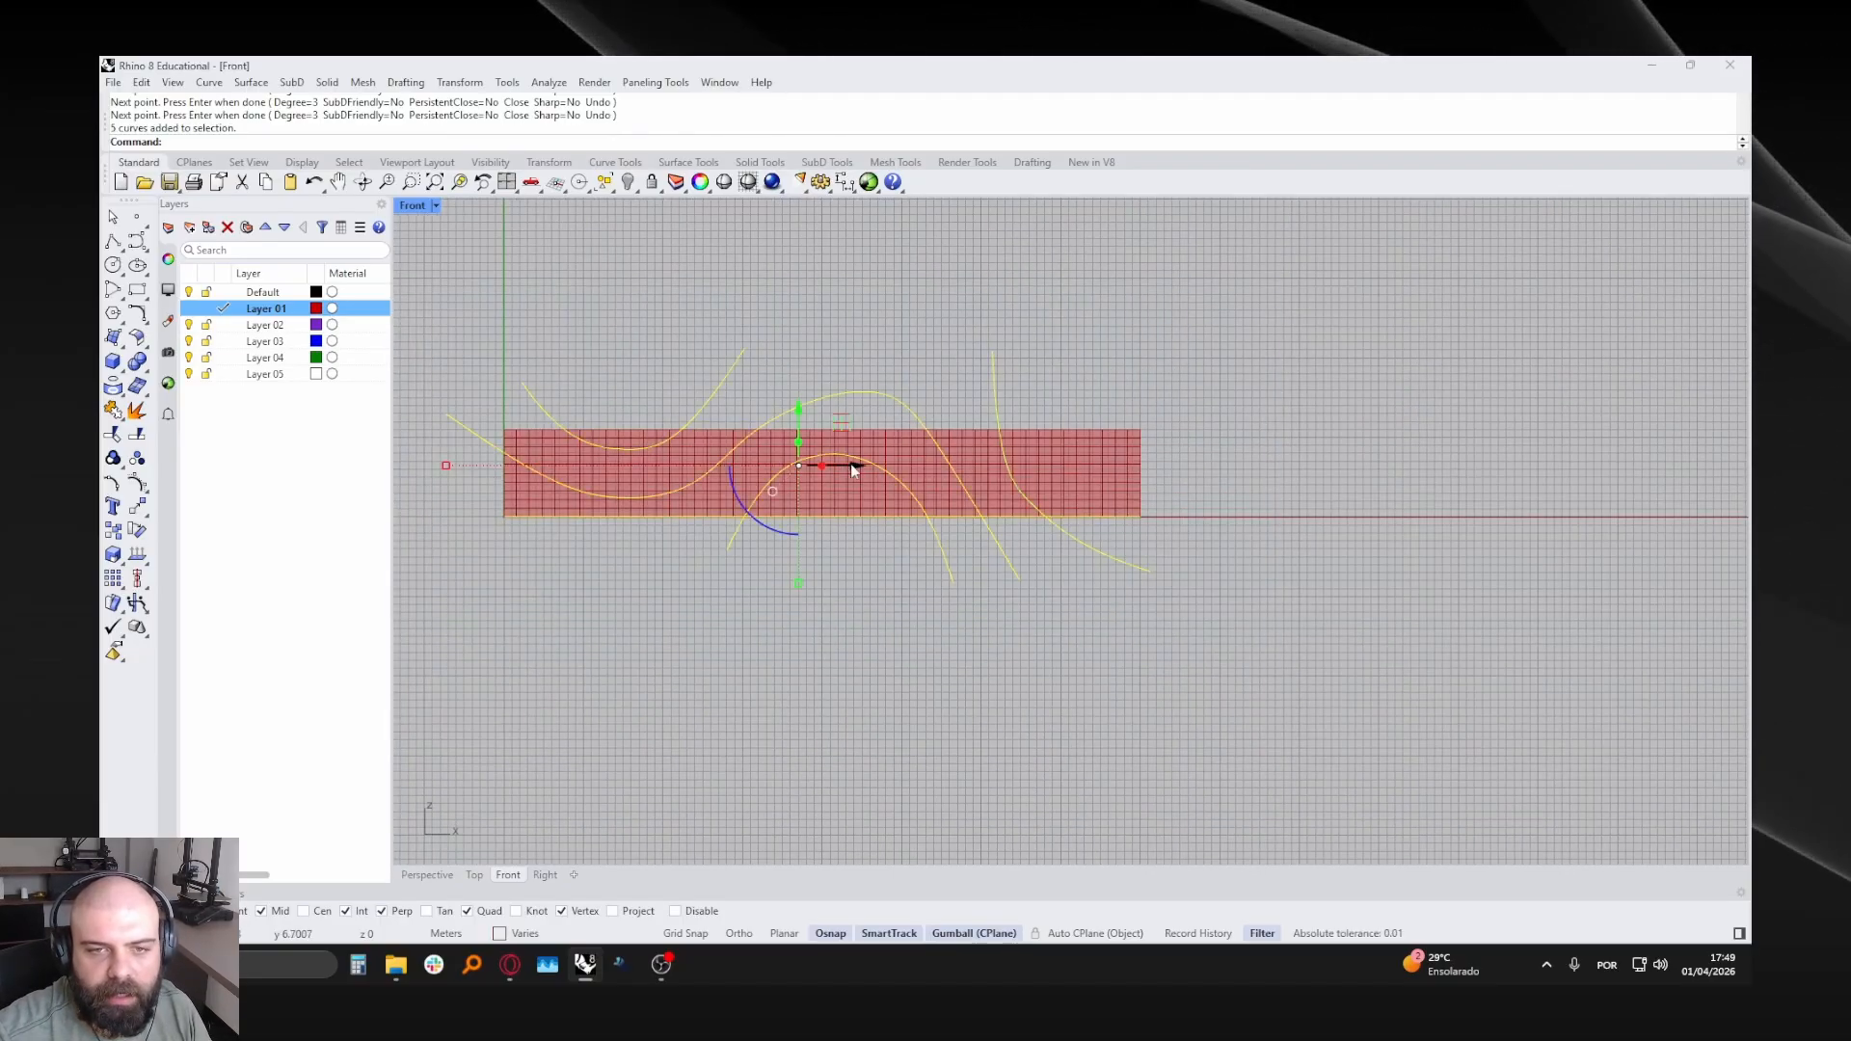
{"action": "left_click_drag", "start_coordinate": [851, 464], "coordinate": [870, 463]}
{"action": "left_click", "coordinate": [639, 551]}
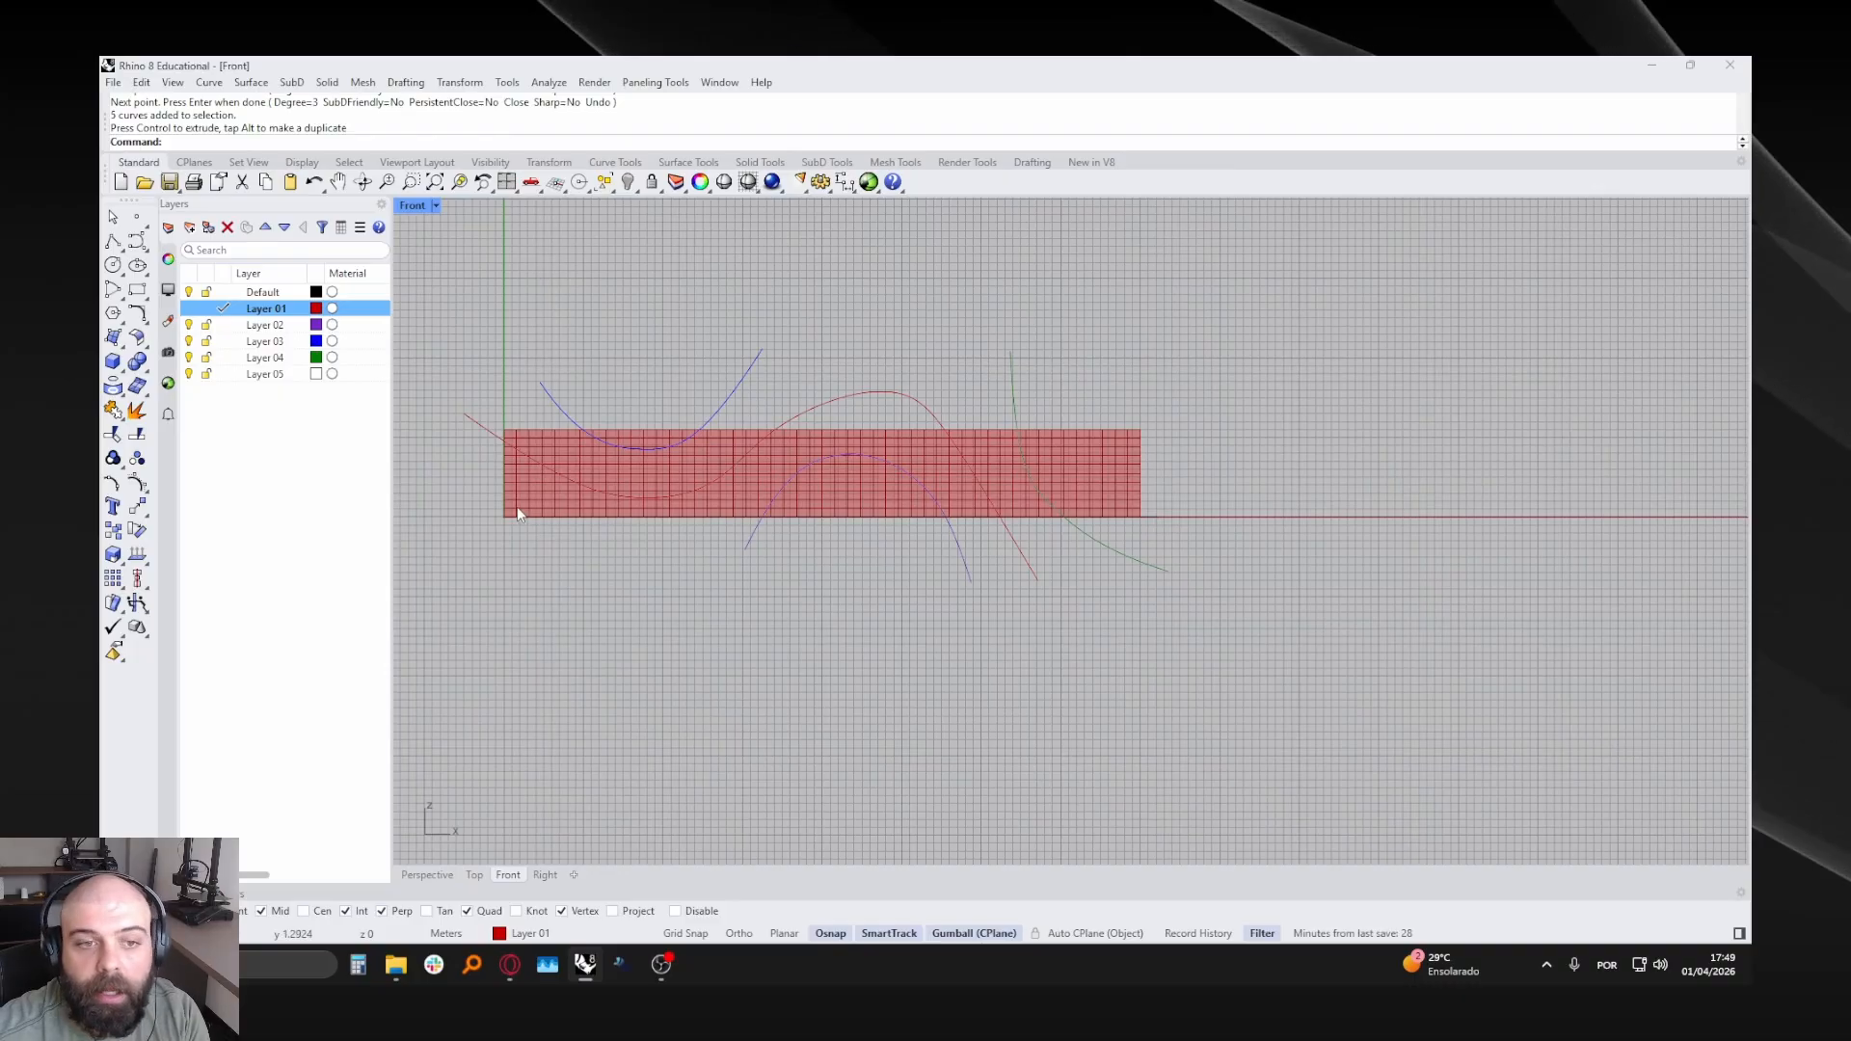
- Select the straight Default-layer line along the wall's base and delete it, checking it in the Perspective view
{"action": "left_click_drag", "start_coordinate": [864, 533], "coordinate": [1186, 528]}
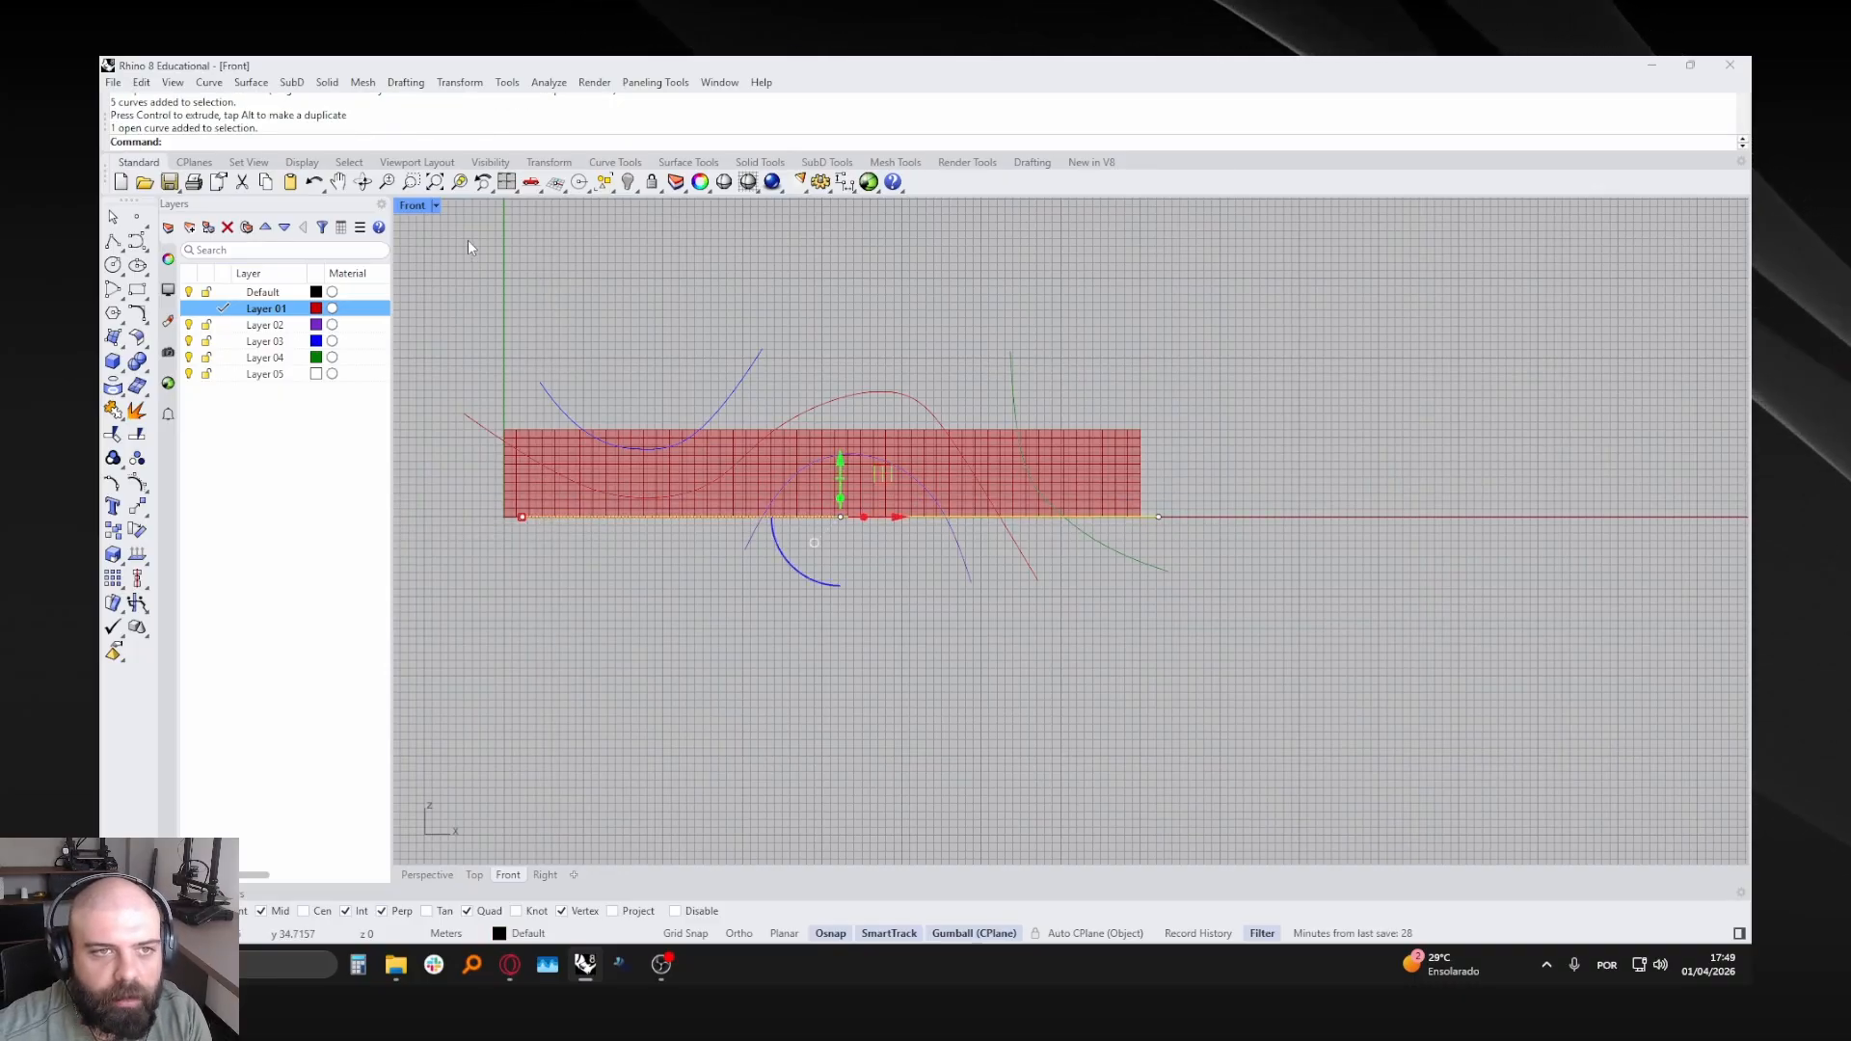
{"action": "double_click", "coordinate": [433, 208]}
{"action": "double_click", "coordinate": [1095, 215]}
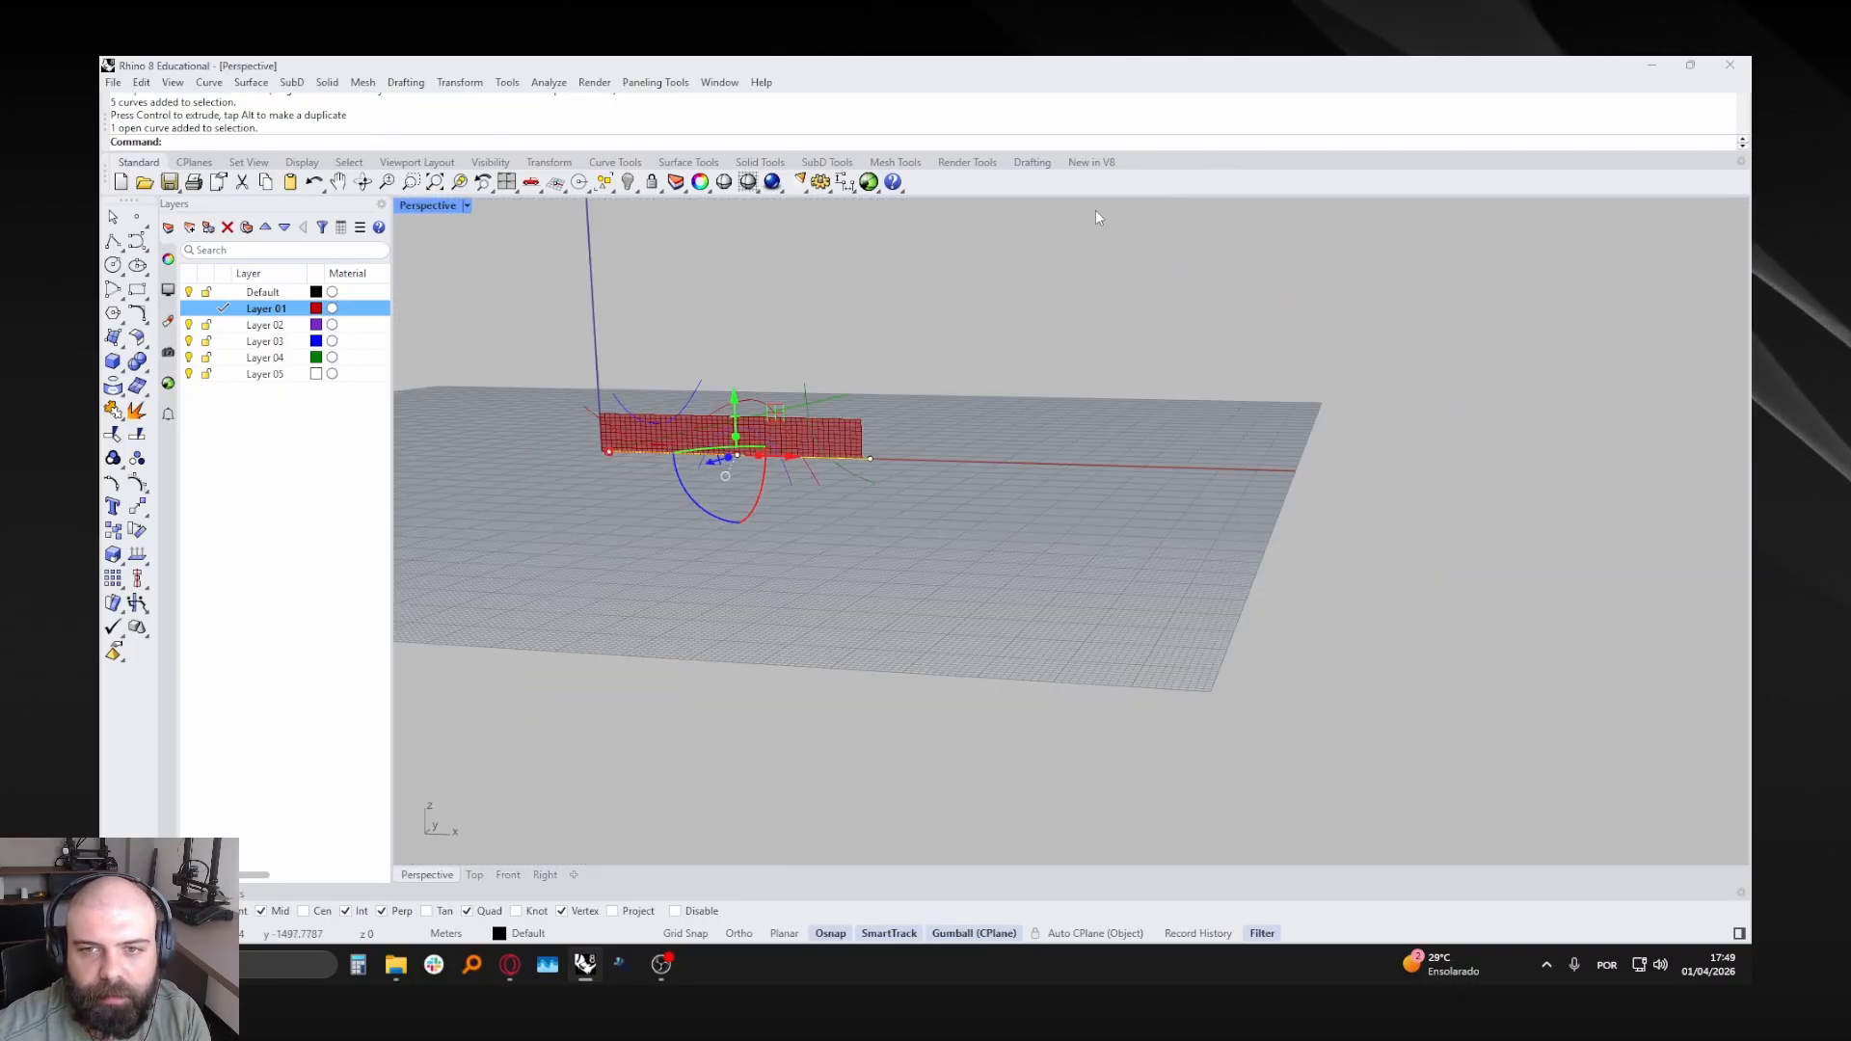
{"action": "scroll", "coordinate": [767, 361], "scroll_direction": "up", "scroll_amount": 10}
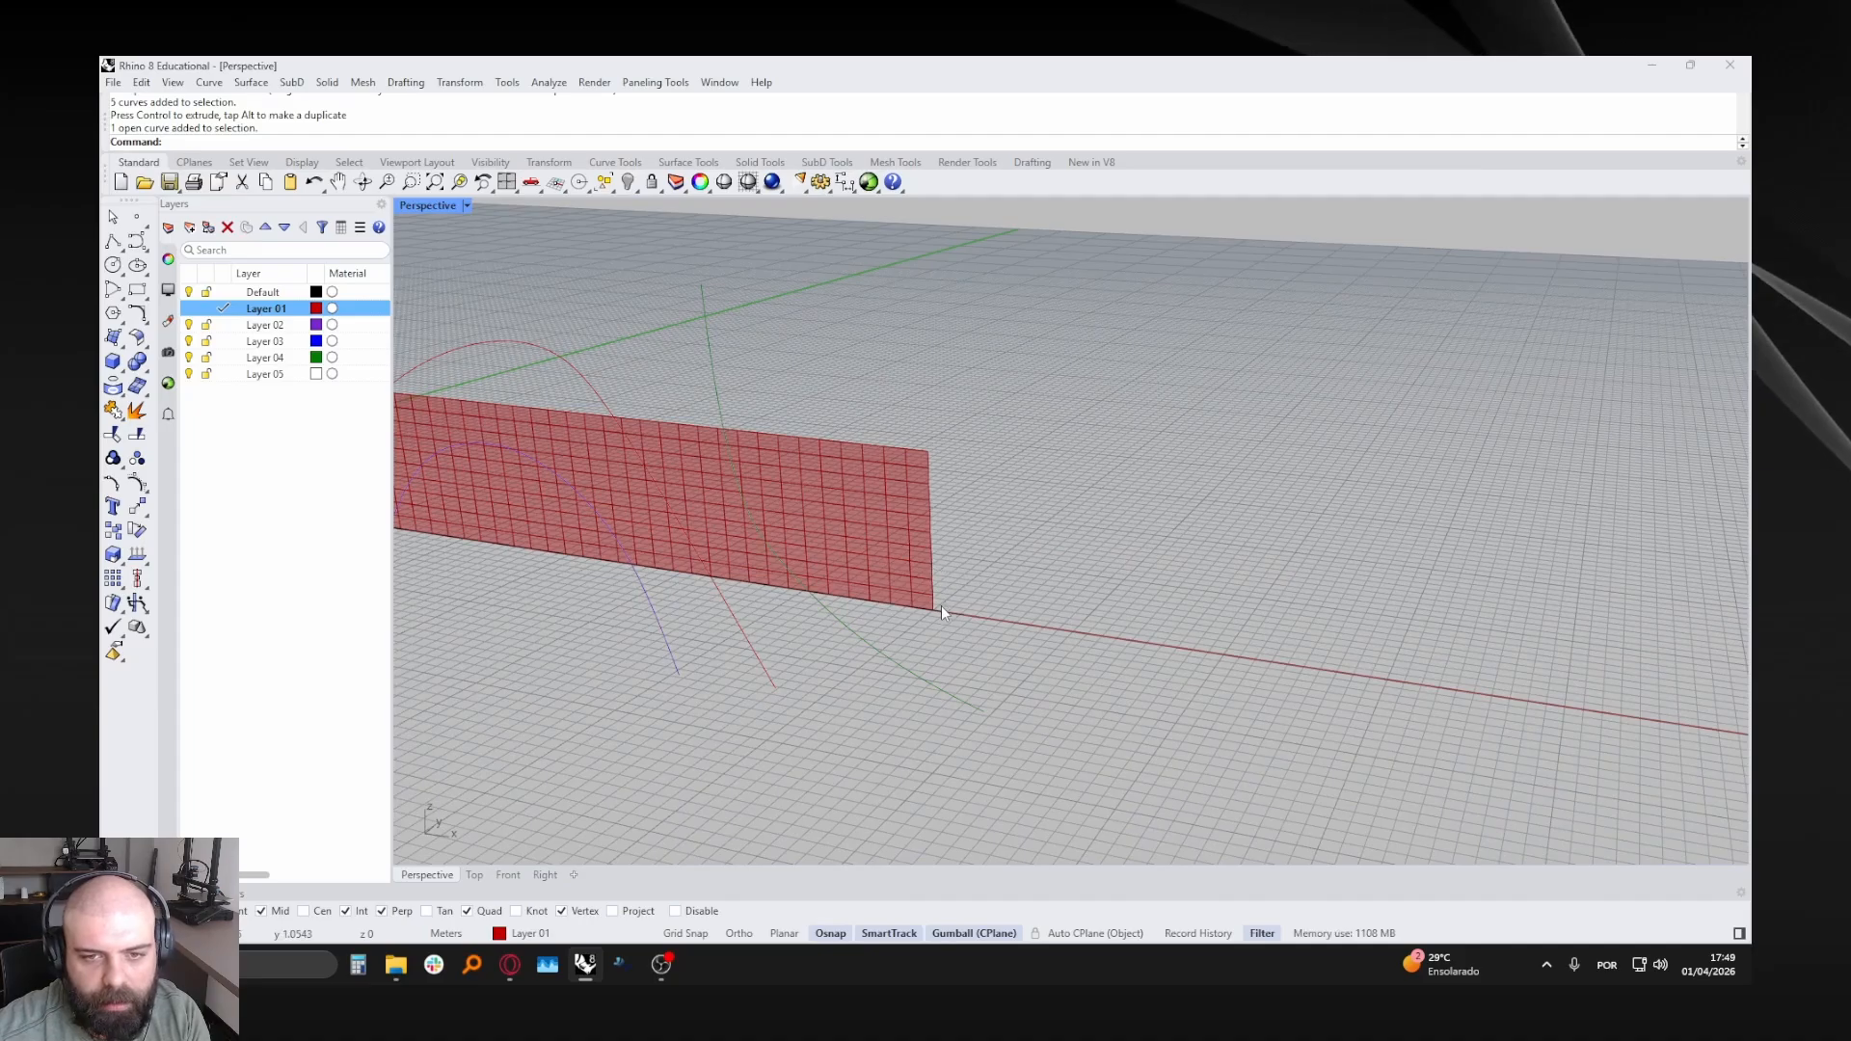
{"action": "key", "text": "Delete"}
- Inspect the wall and curves in Perspective and return to a maximized Front view
{"action": "right_click_drag", "start_coordinate": [1020, 571], "coordinate": [1155, 421]}
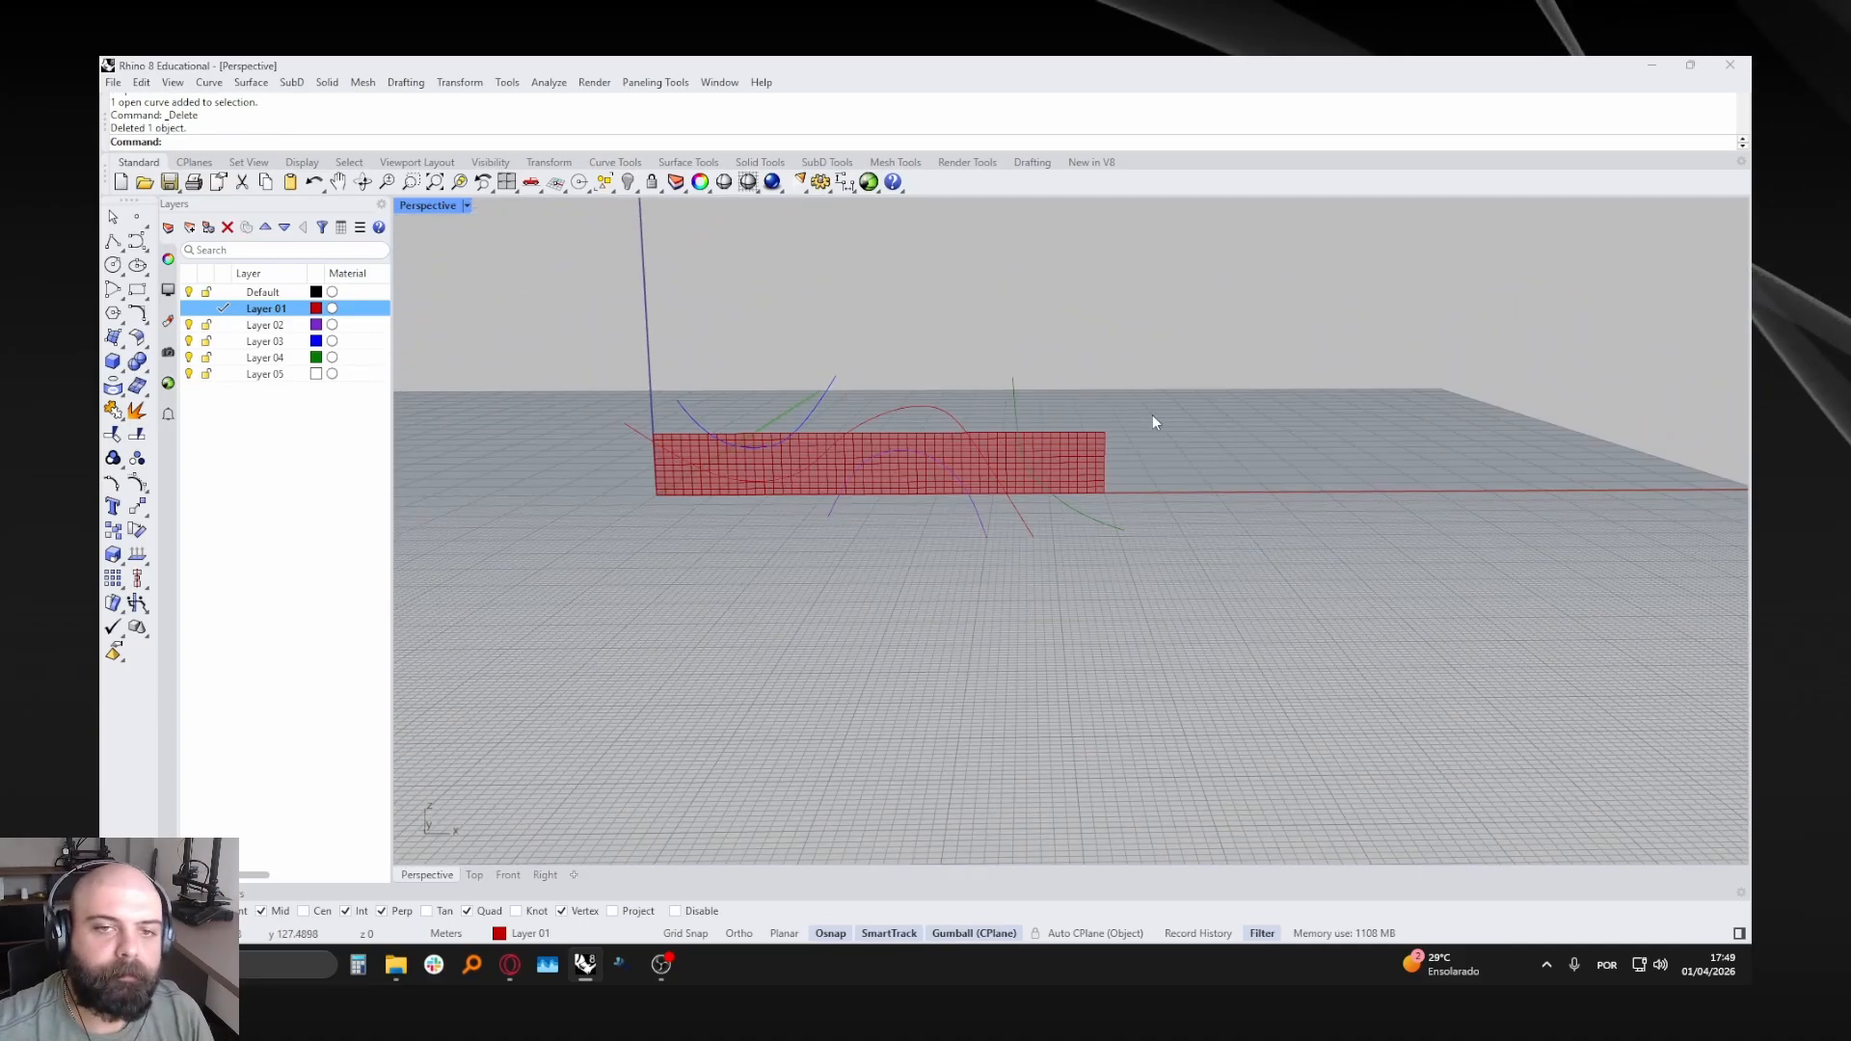
{"action": "right_click_drag", "start_coordinate": [1038, 371], "coordinate": [963, 340]}
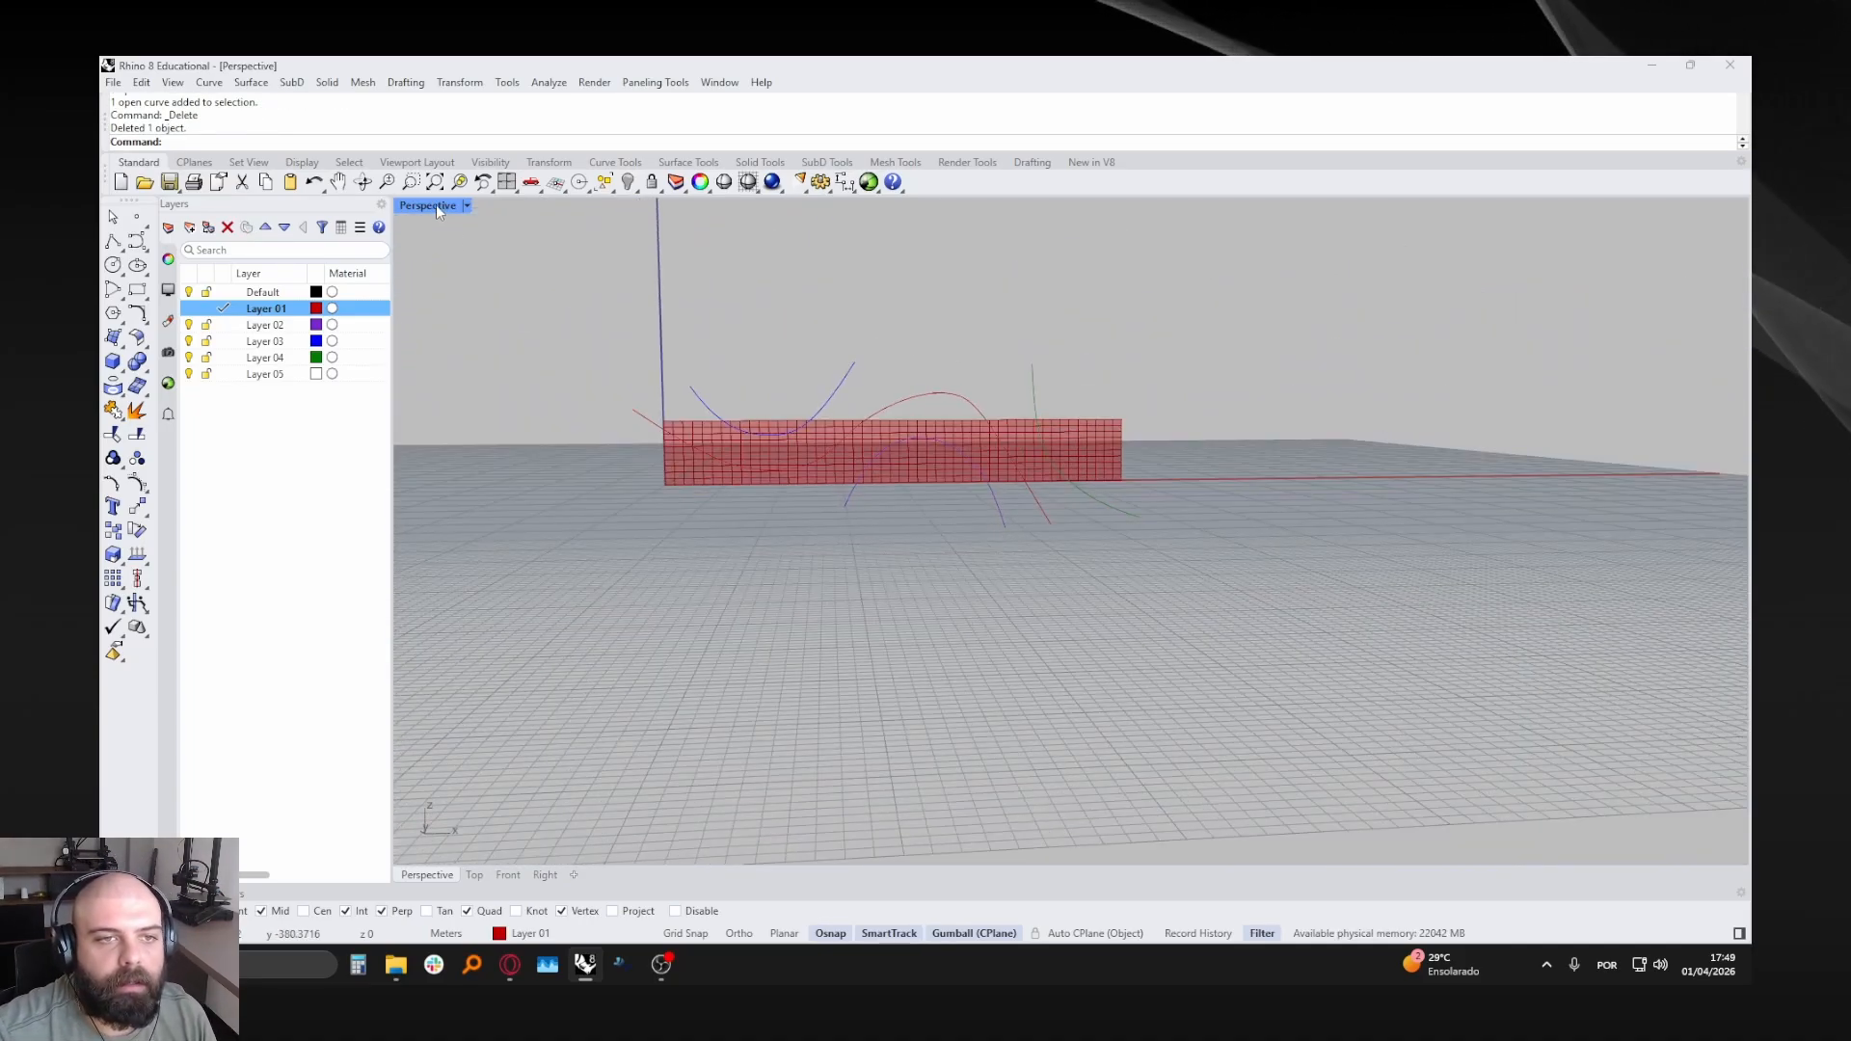
{"action": "double_click", "coordinate": [436, 205]}
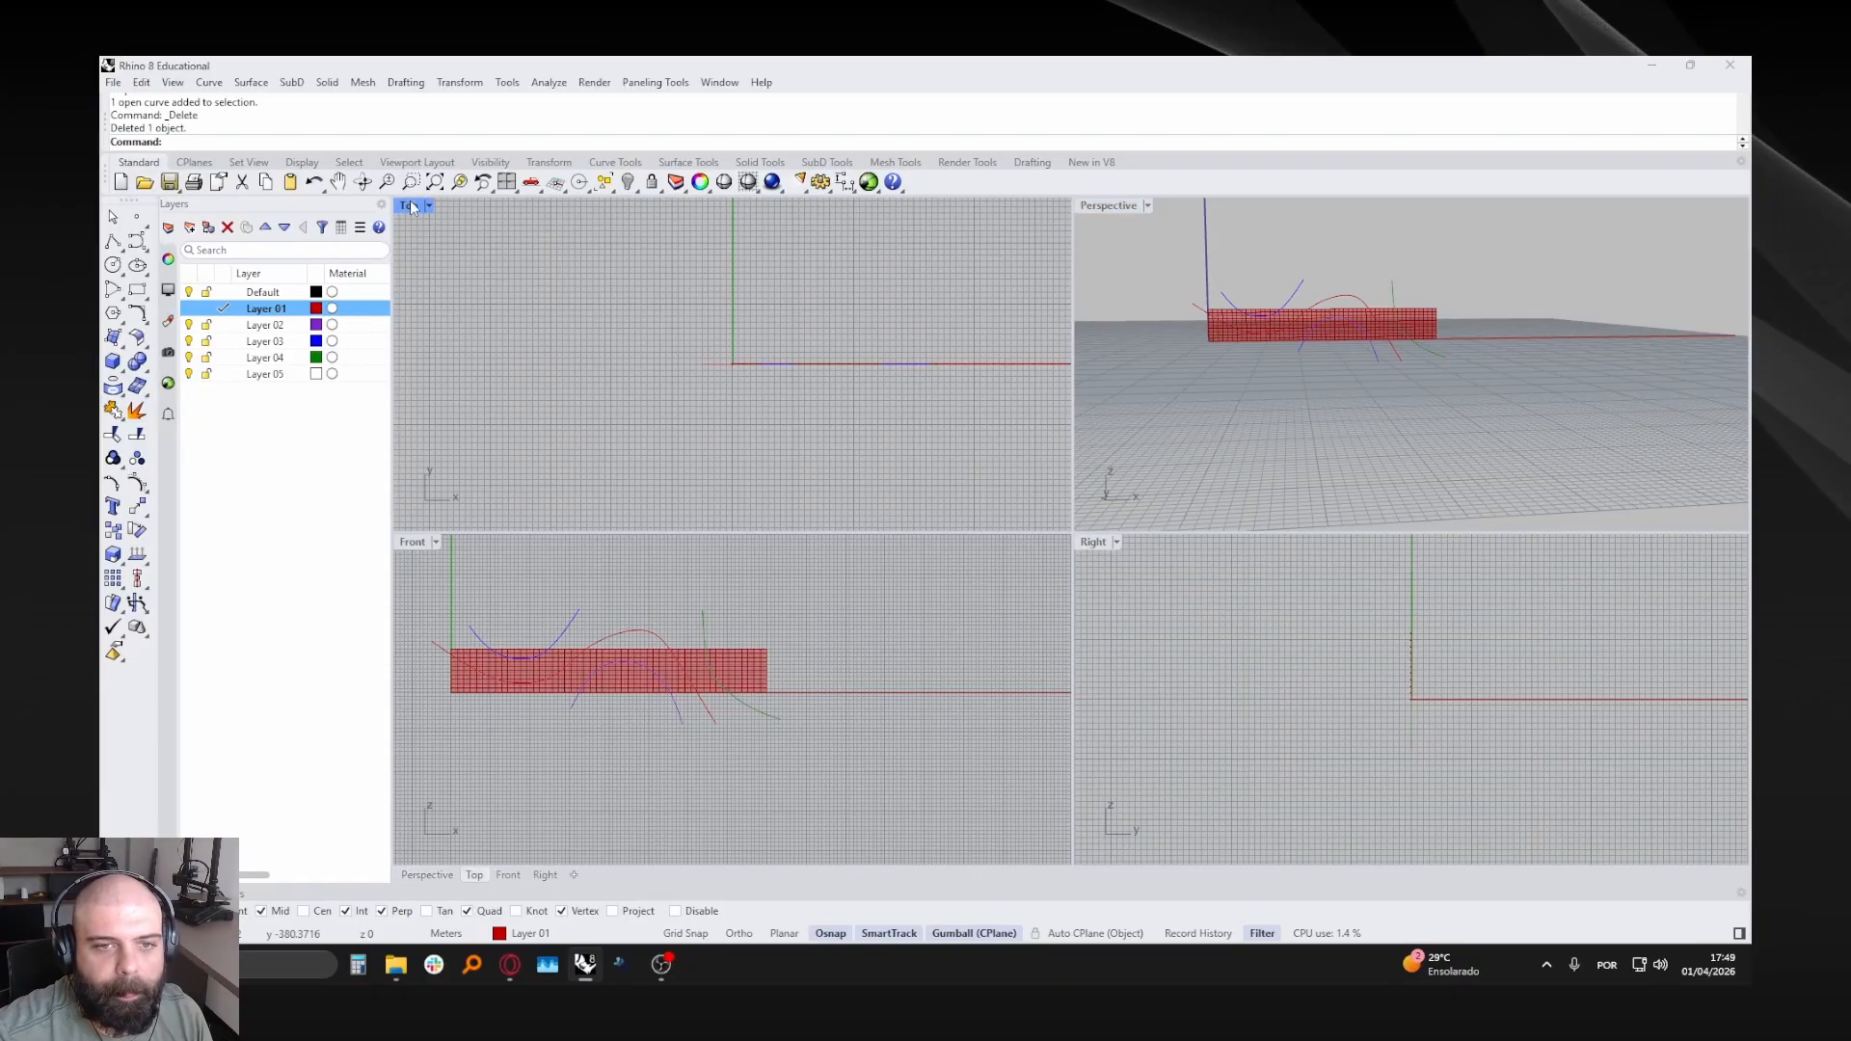
{"action": "double_click", "coordinate": [410, 206]}
{"action": "double_click", "coordinate": [410, 206]}
{"action": "double_click", "coordinate": [411, 542]}
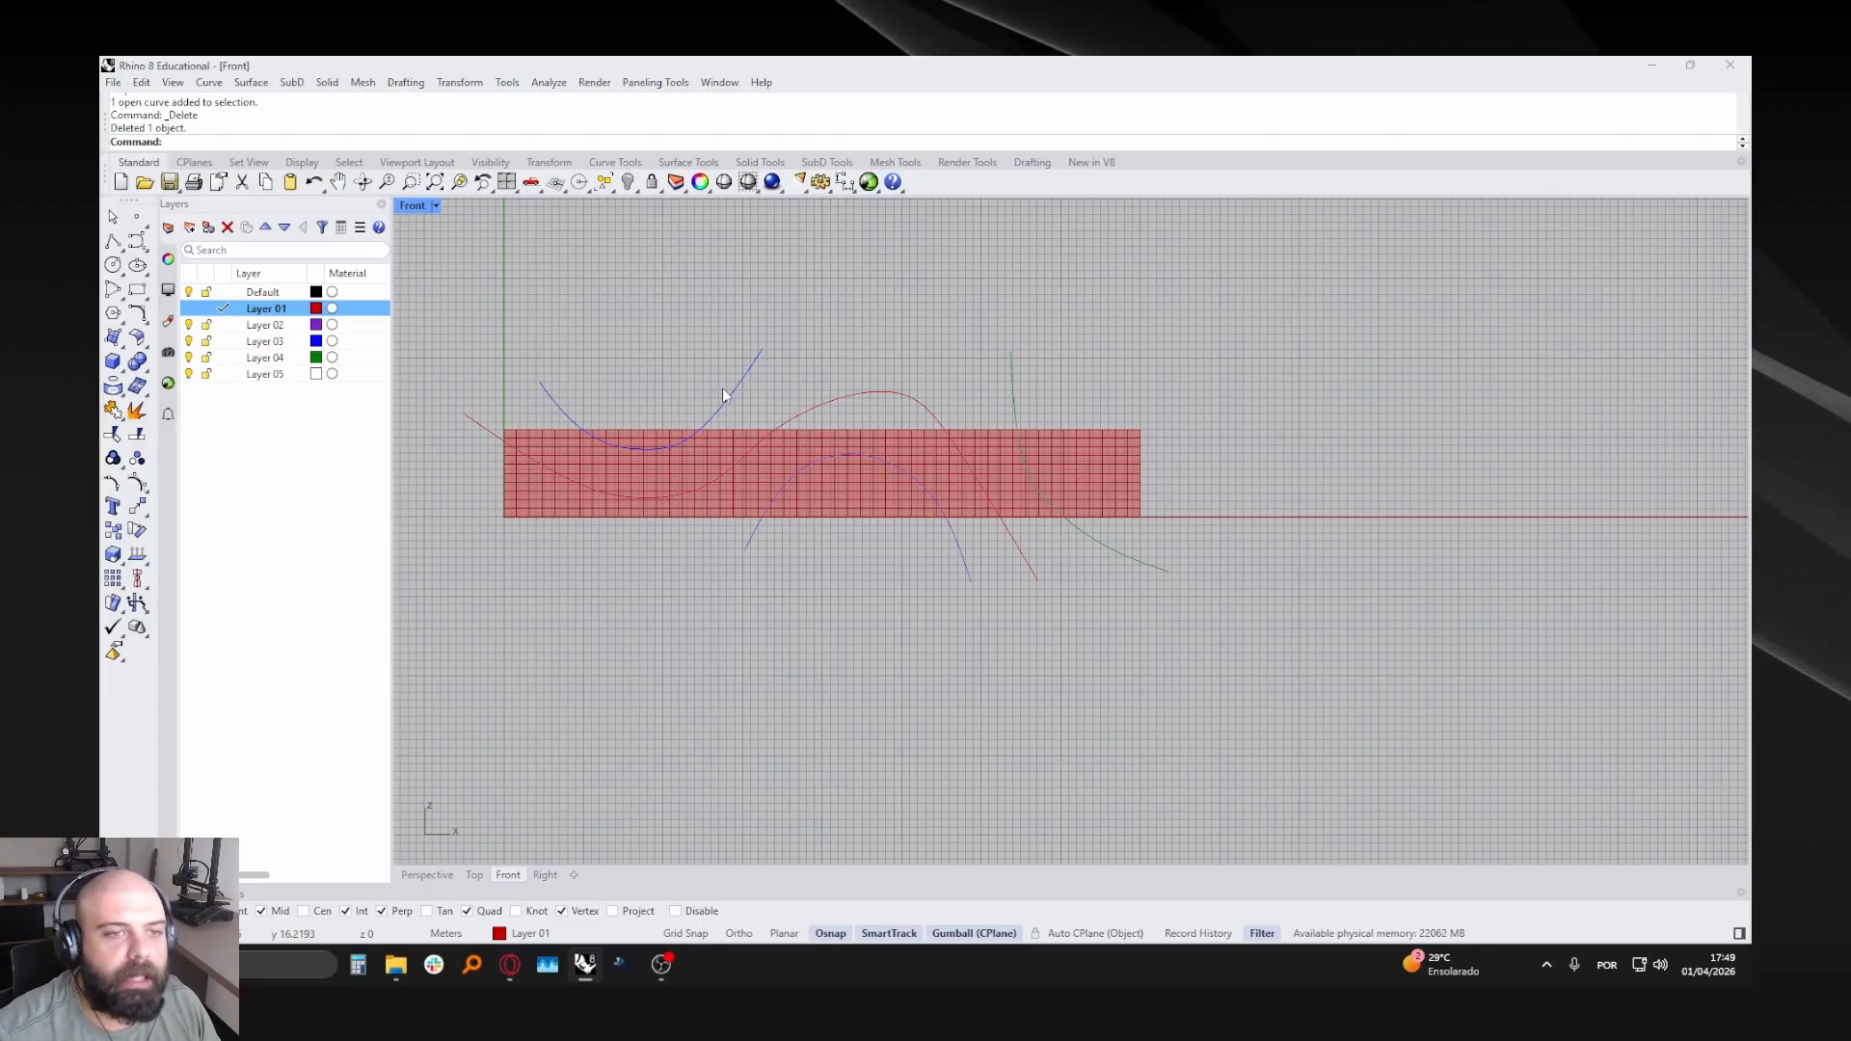
- Set Layer 01's colour to Cyan so its wavy curve contrasts with the red wall preview
{"action": "left_click", "coordinate": [790, 415]}
{"action": "key", "text": "Escape"}
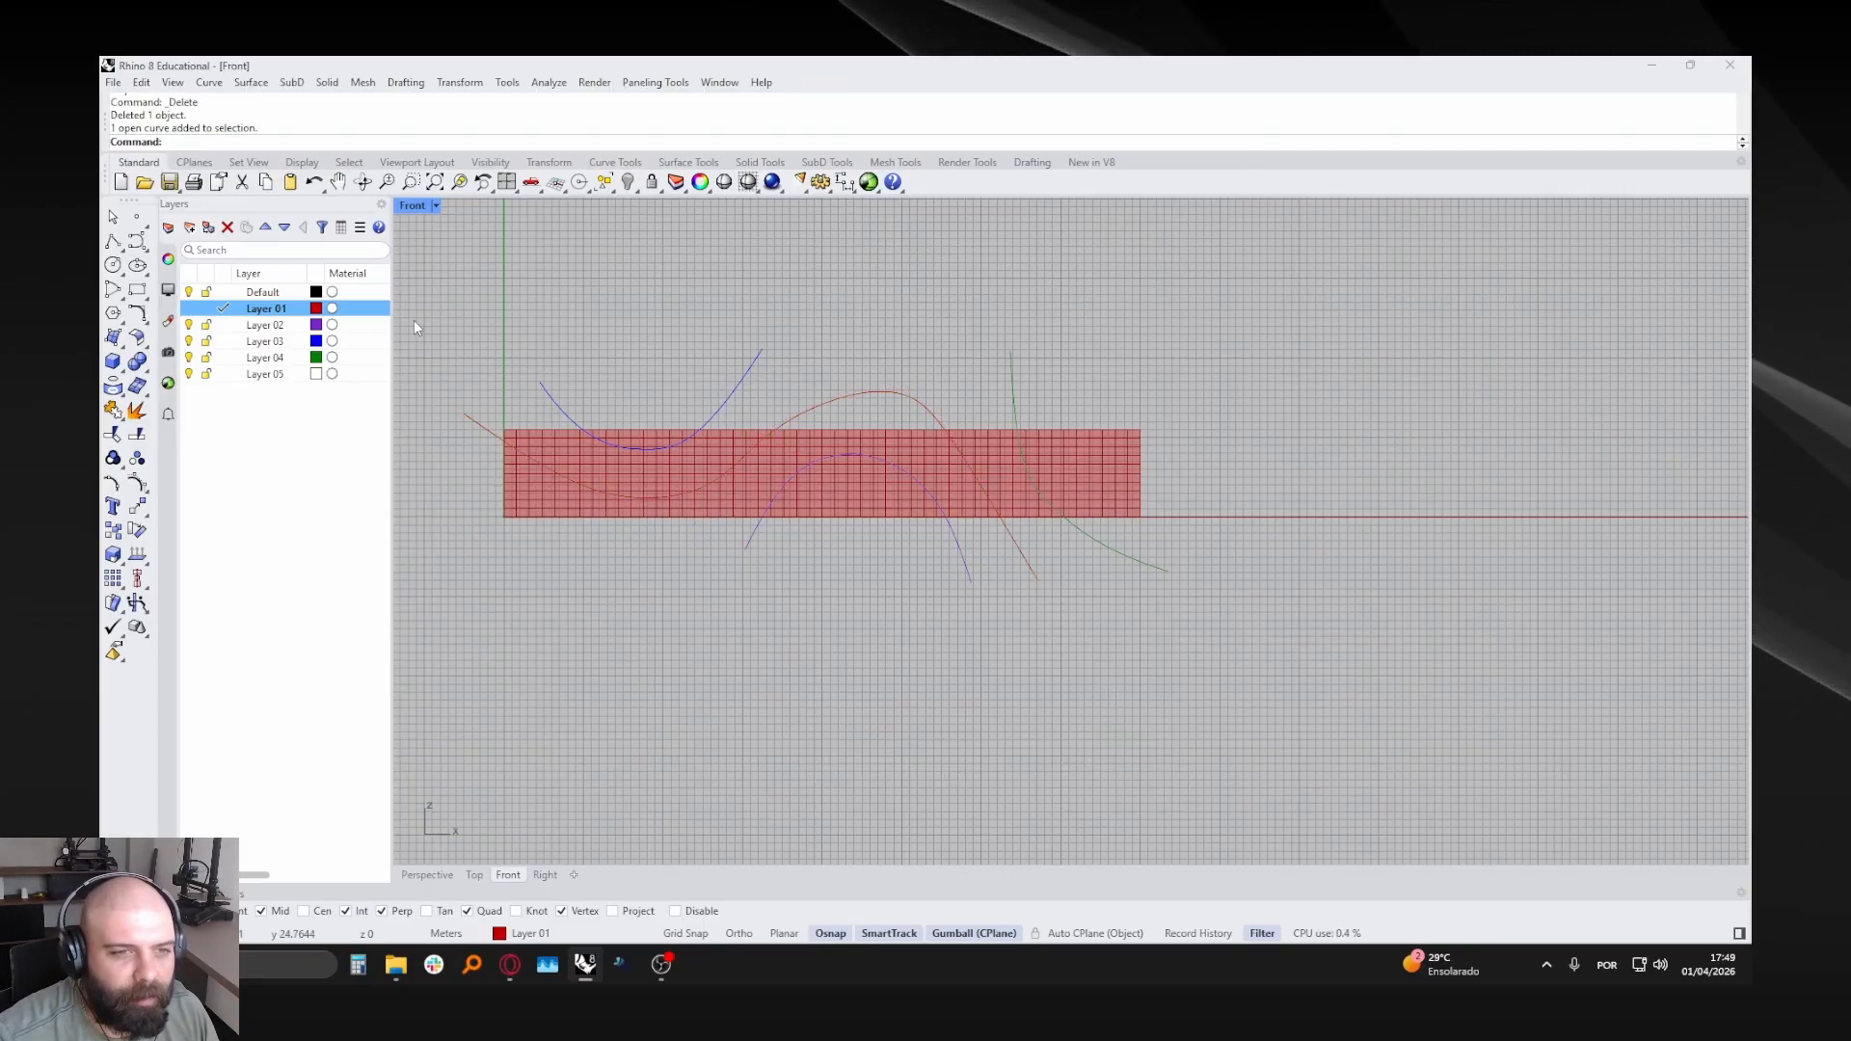
{"action": "left_click", "coordinate": [316, 308]}
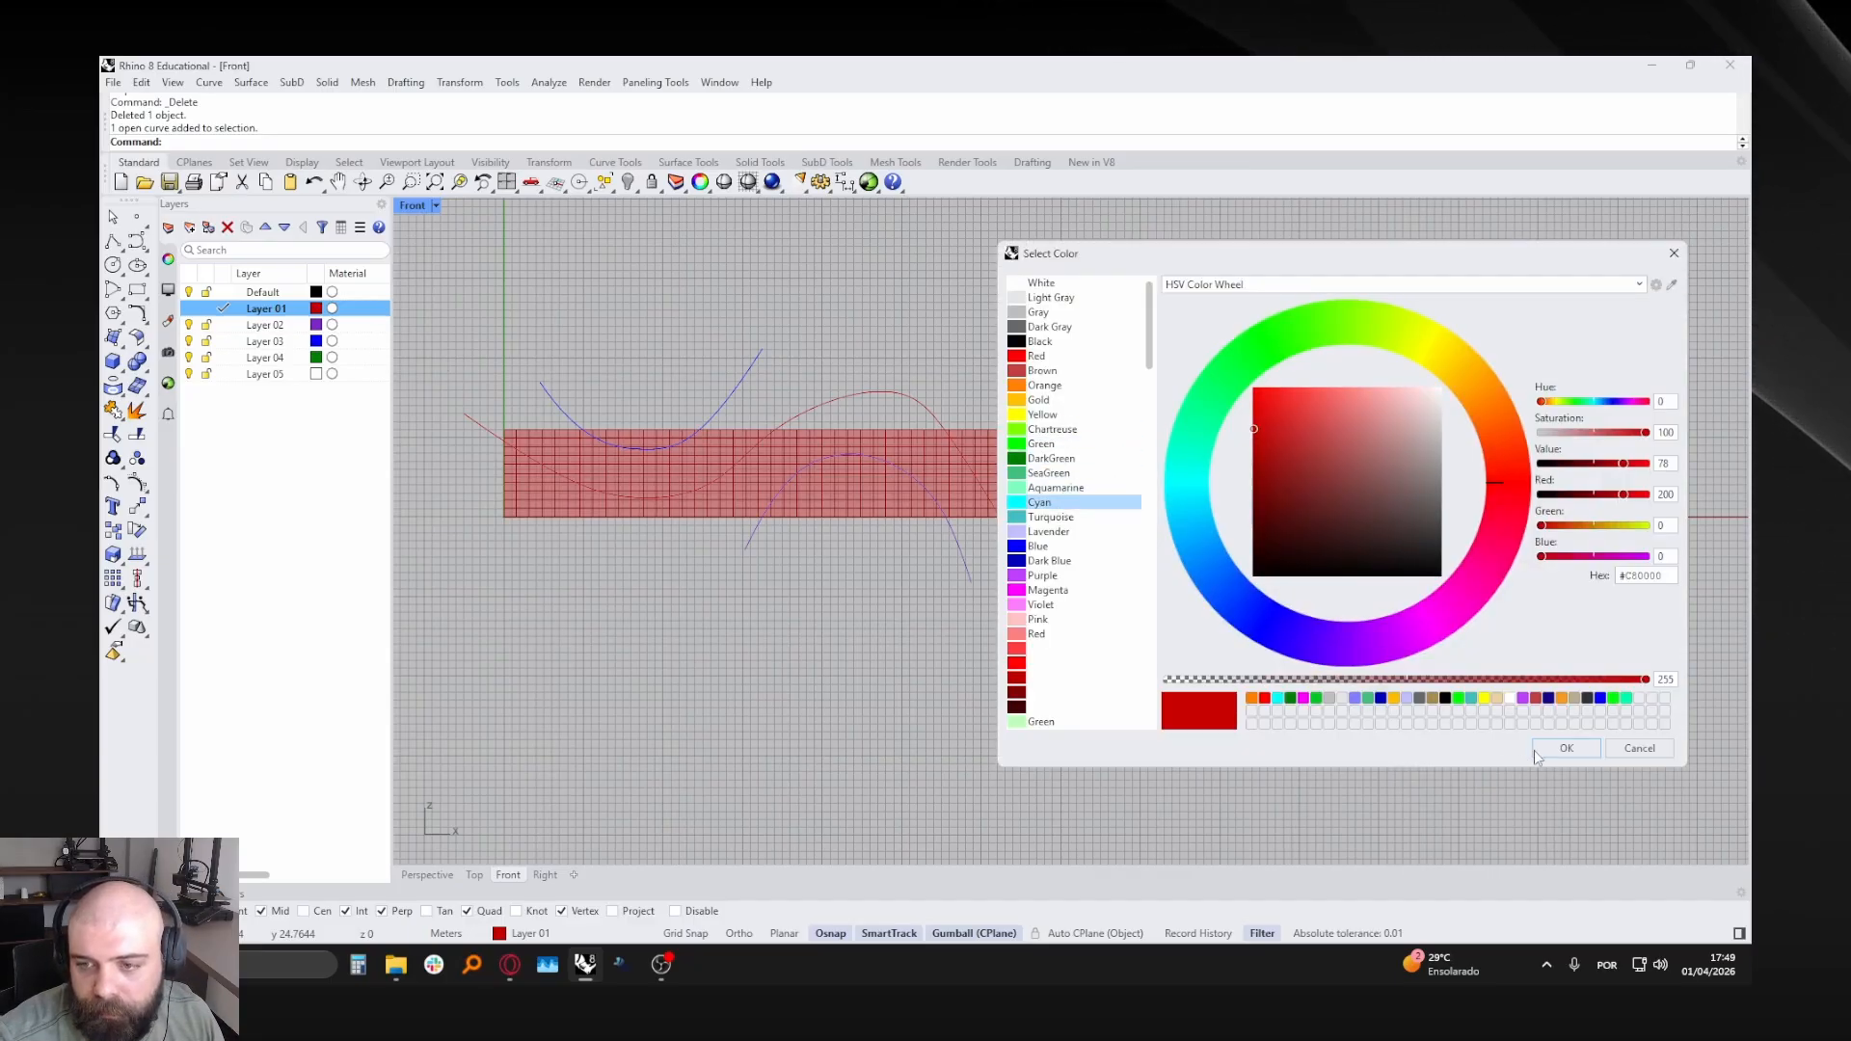
{"action": "double_click", "coordinate": [1039, 502]}
- Set Layer 02's colour to Magenta and clear the selection of its arched curve
{"action": "left_click", "coordinate": [748, 548]}
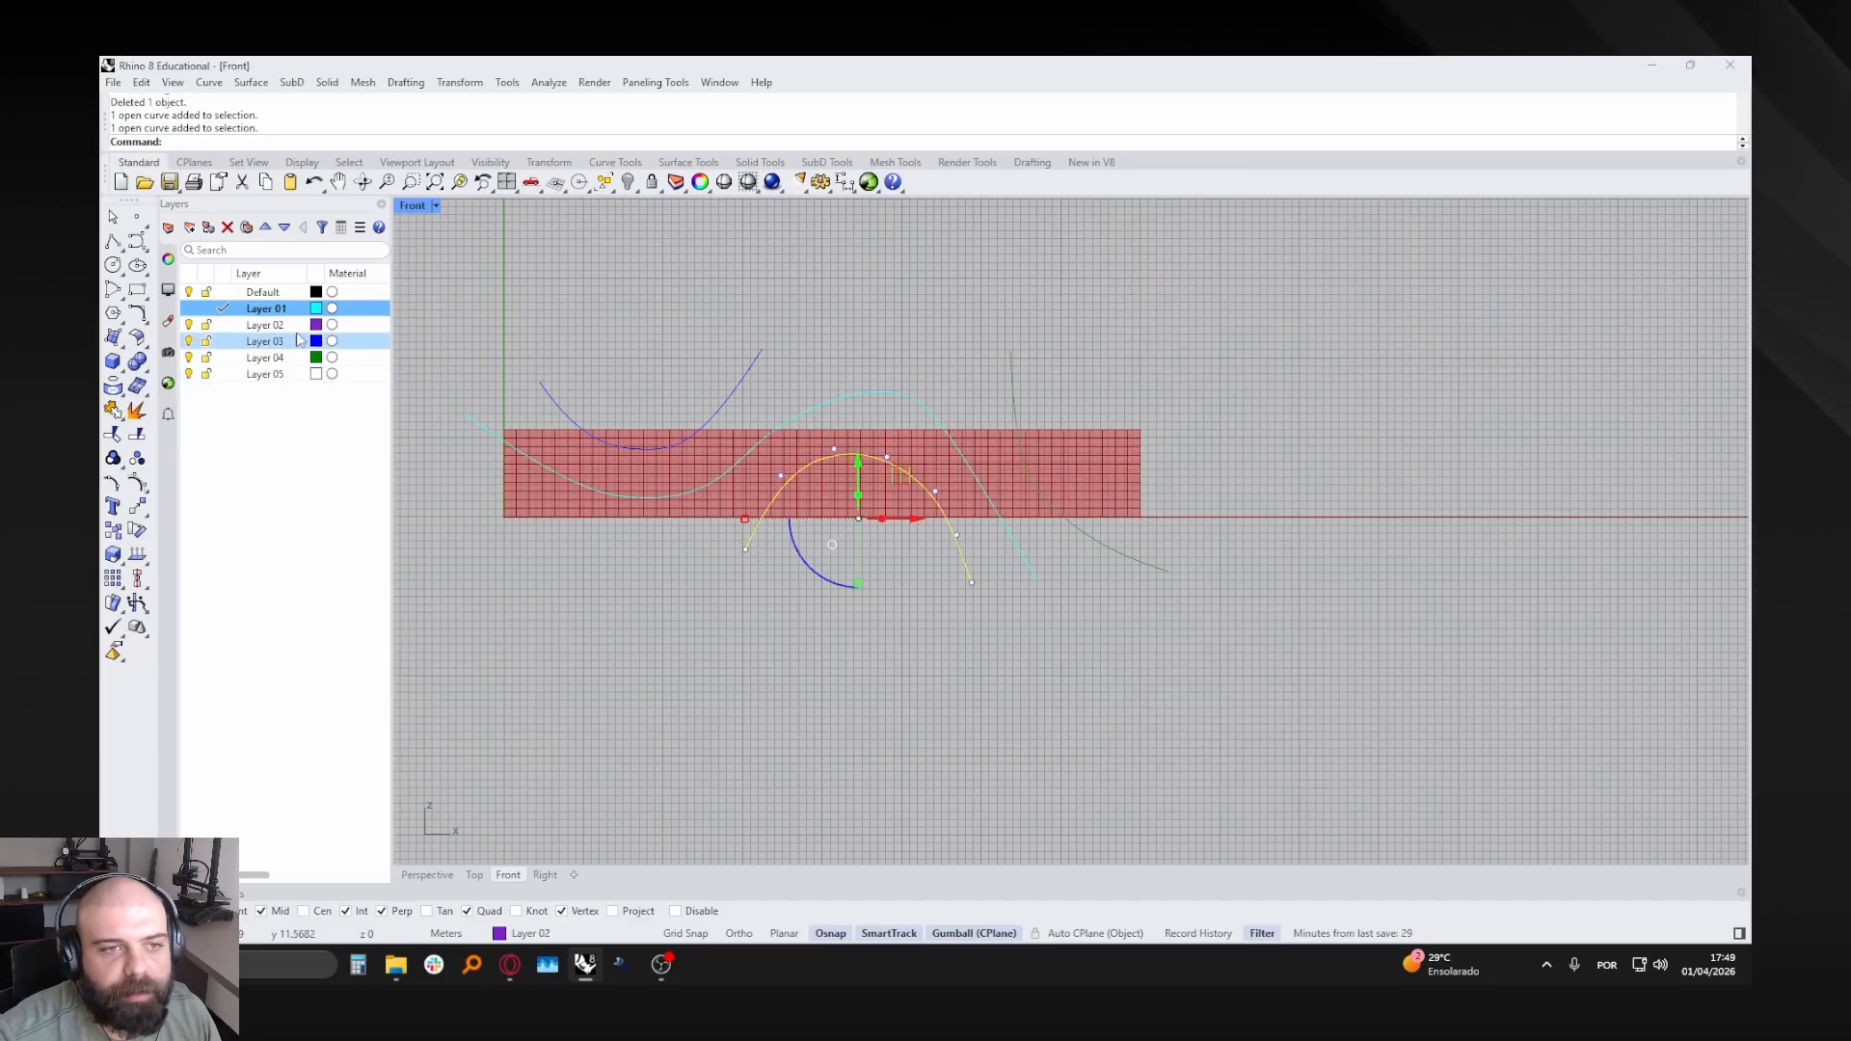
{"action": "left_click", "coordinate": [582, 575]}
{"action": "left_click", "coordinate": [744, 541]}
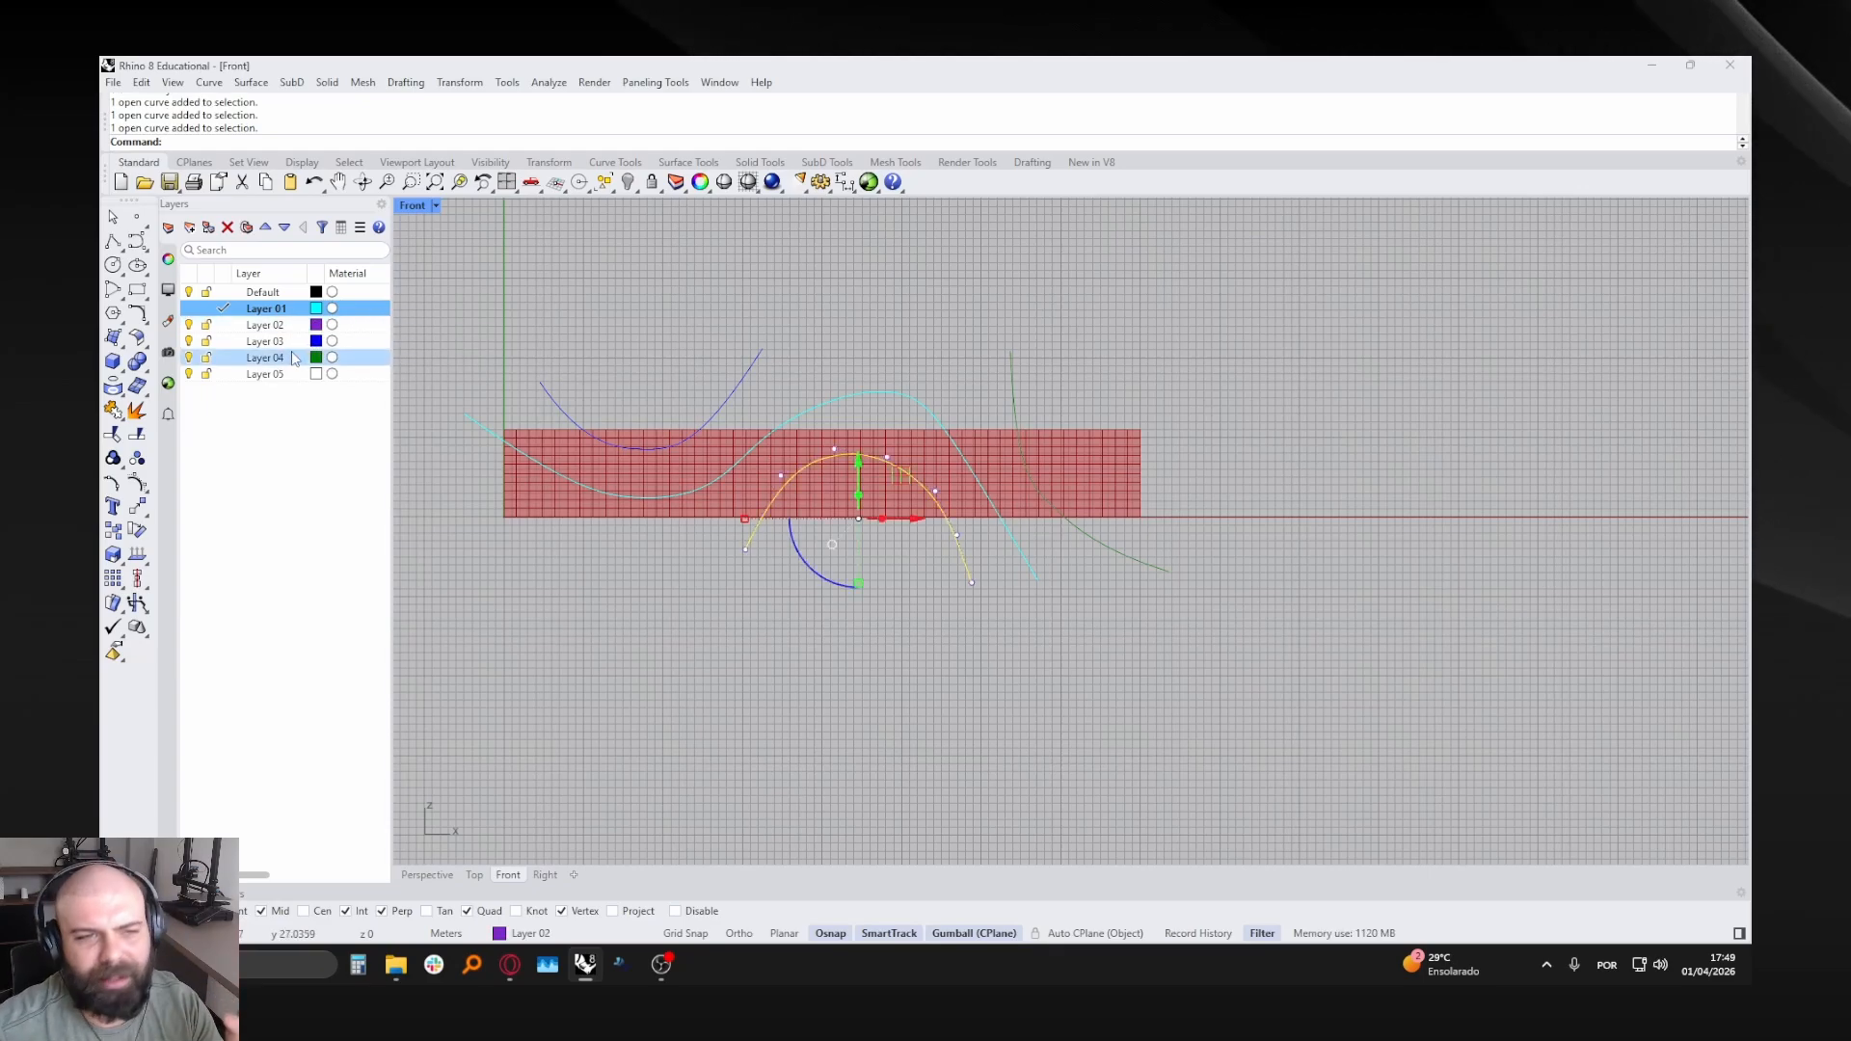
{"action": "left_click", "coordinate": [316, 325]}
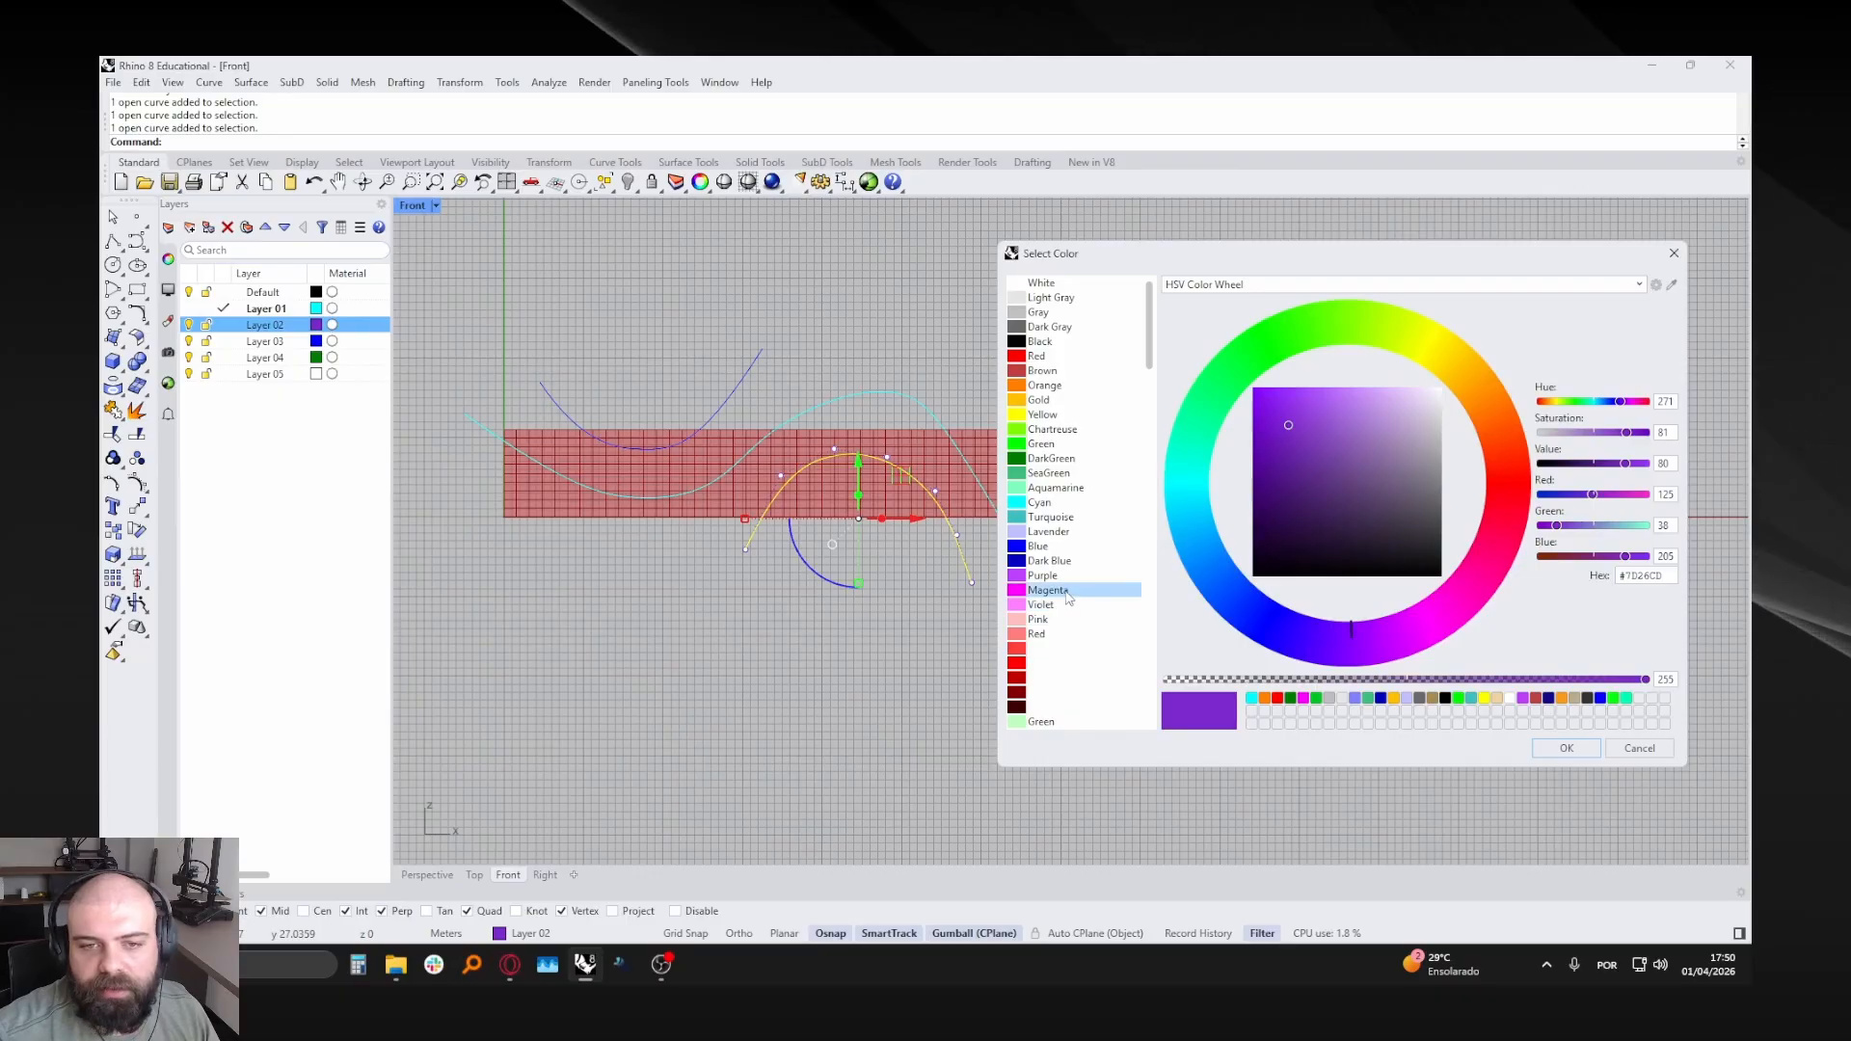
{"action": "left_click", "coordinate": [1540, 749]}
{"action": "scroll", "coordinate": [744, 526], "scroll_direction": "up", "scroll_amount": 3}
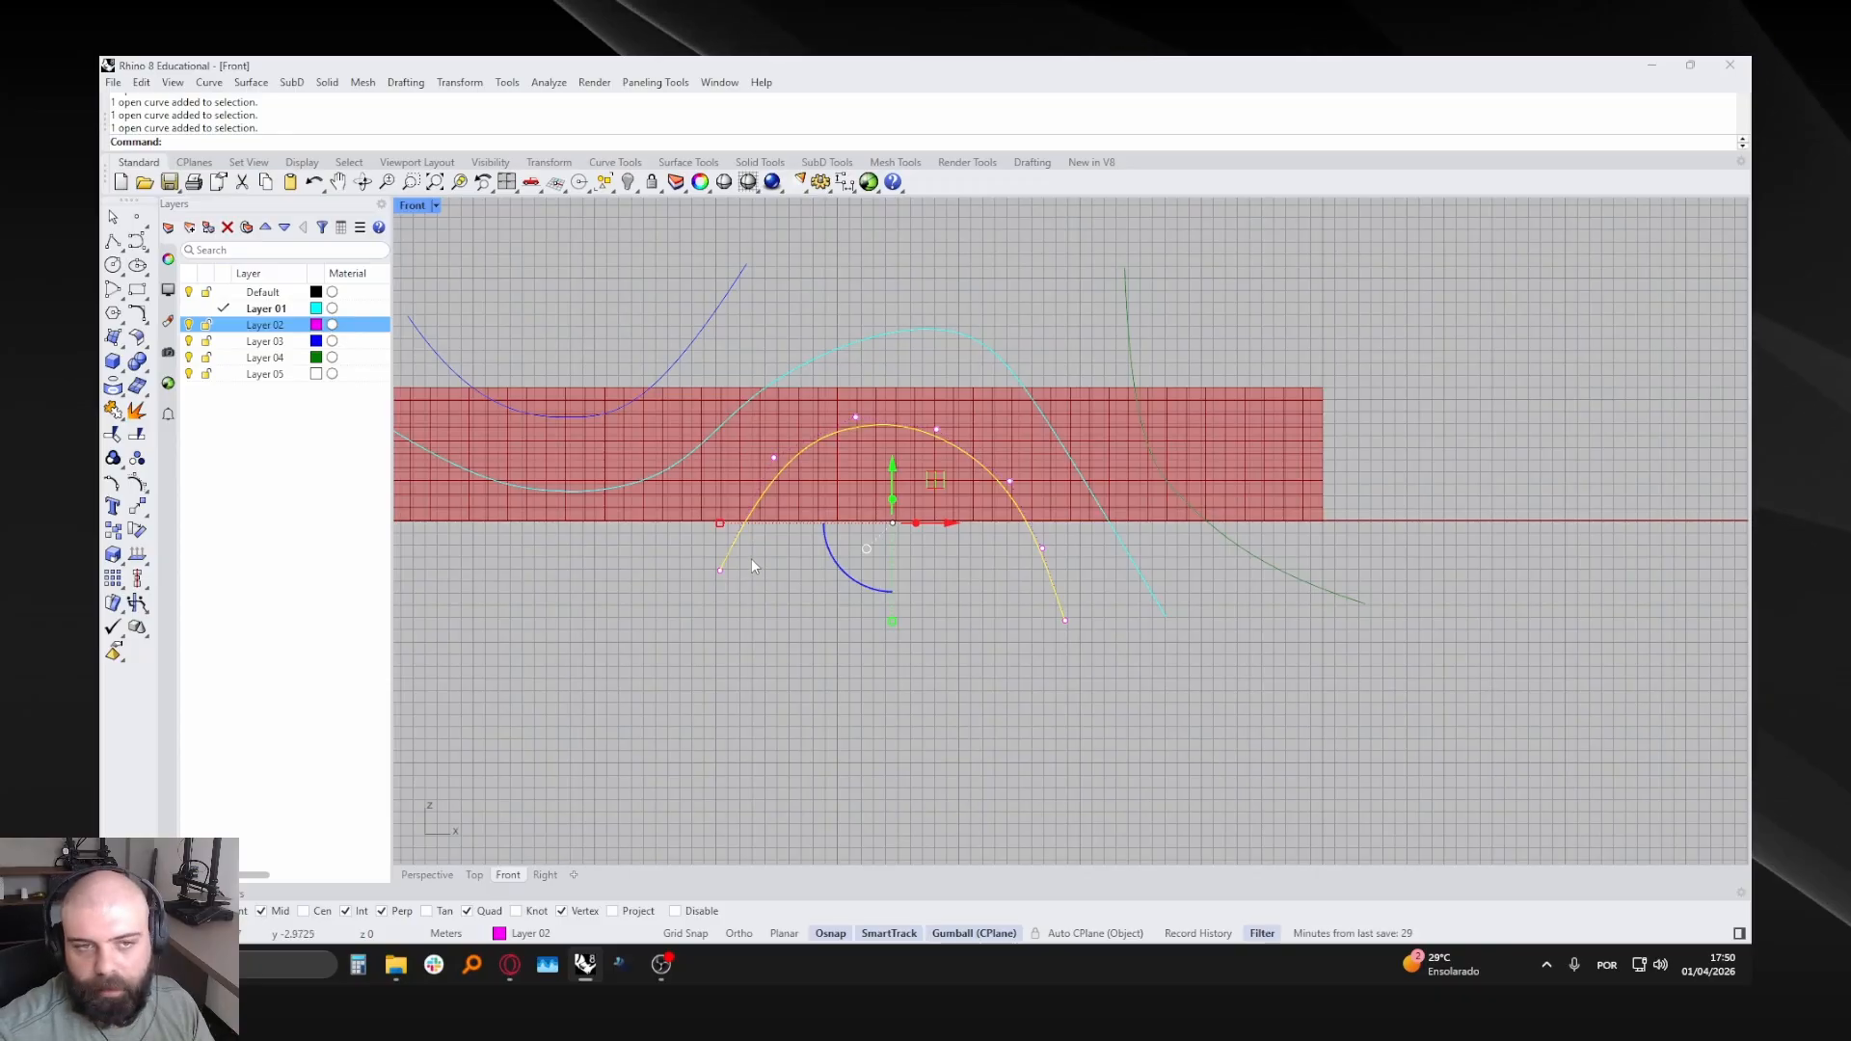
{"action": "key", "text": "Escape"}
{"action": "left_click", "coordinate": [709, 325]}
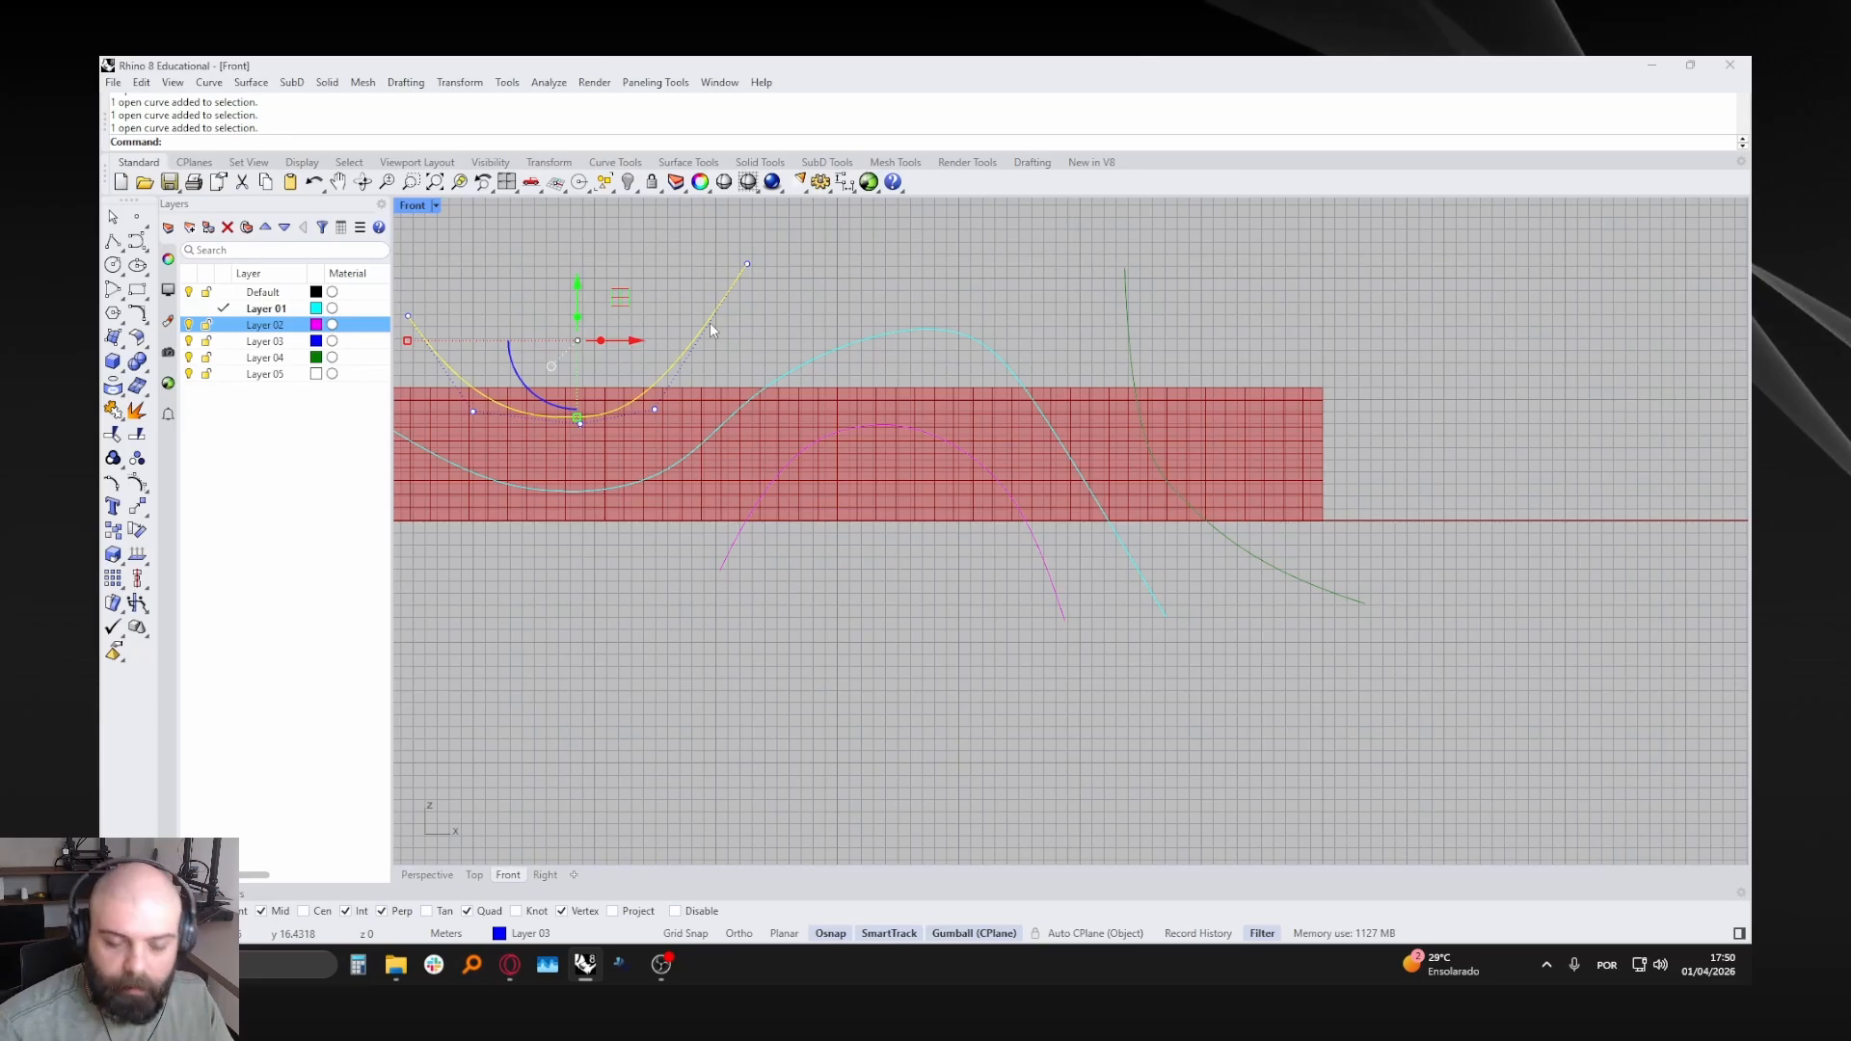
{"action": "left_click", "coordinate": [748, 303]}
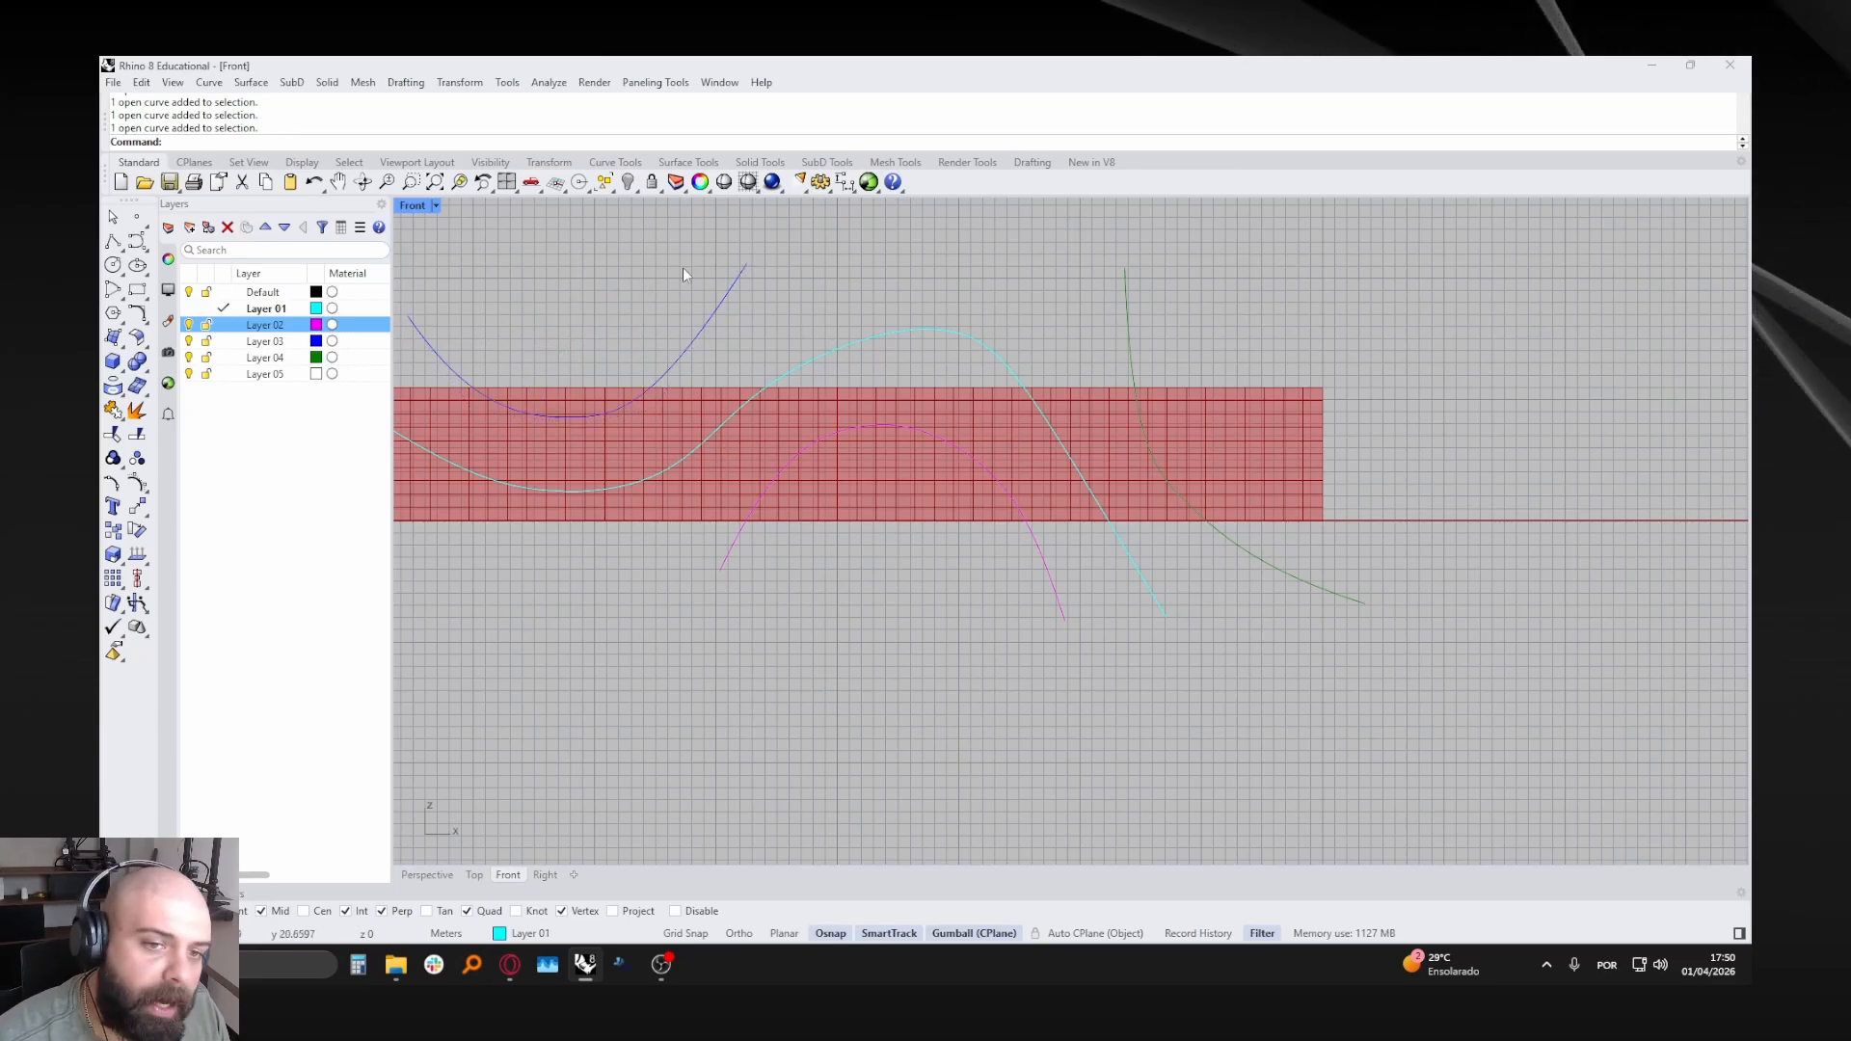
{"action": "scroll", "coordinate": [907, 332], "scroll_direction": "down", "scroll_amount": 3}
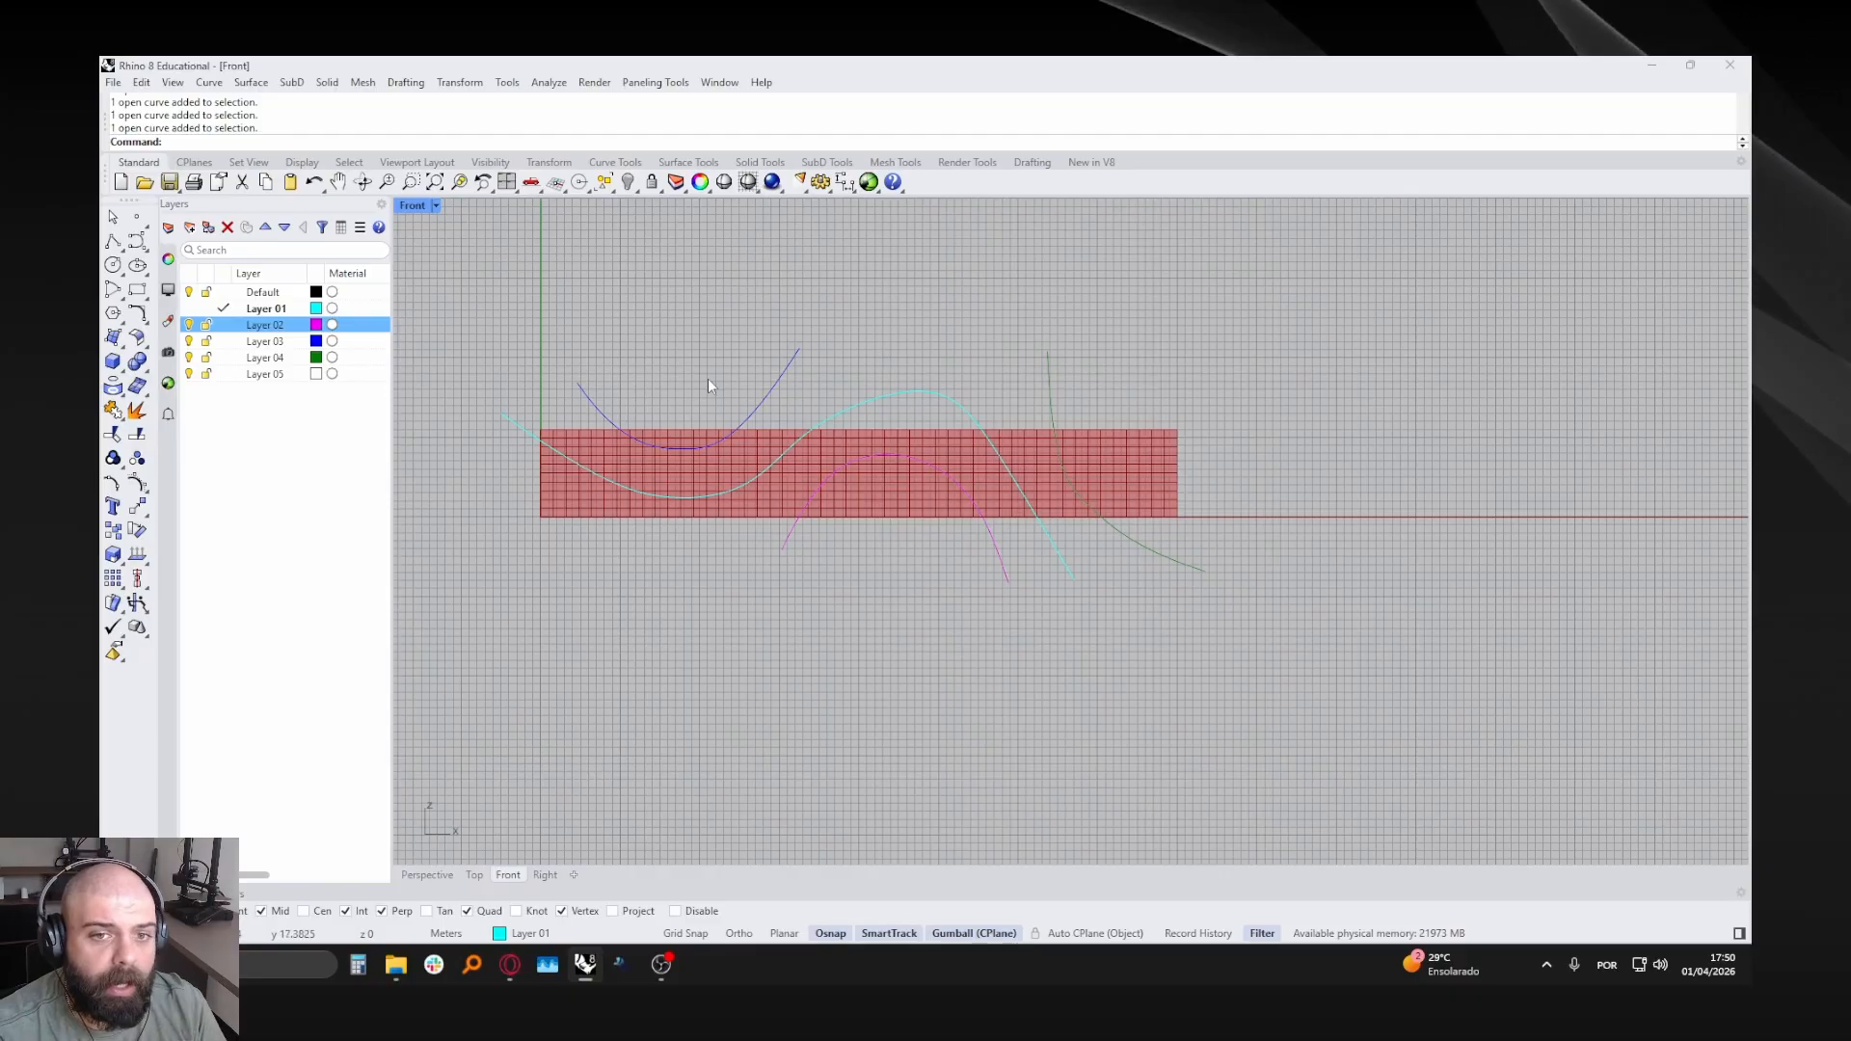
{"action": "scroll", "coordinate": [569, 381], "scroll_direction": "up", "scroll_amount": 3}
{"action": "left_click_drag", "start_coordinate": [574, 338], "coordinate": [1032, 518]}
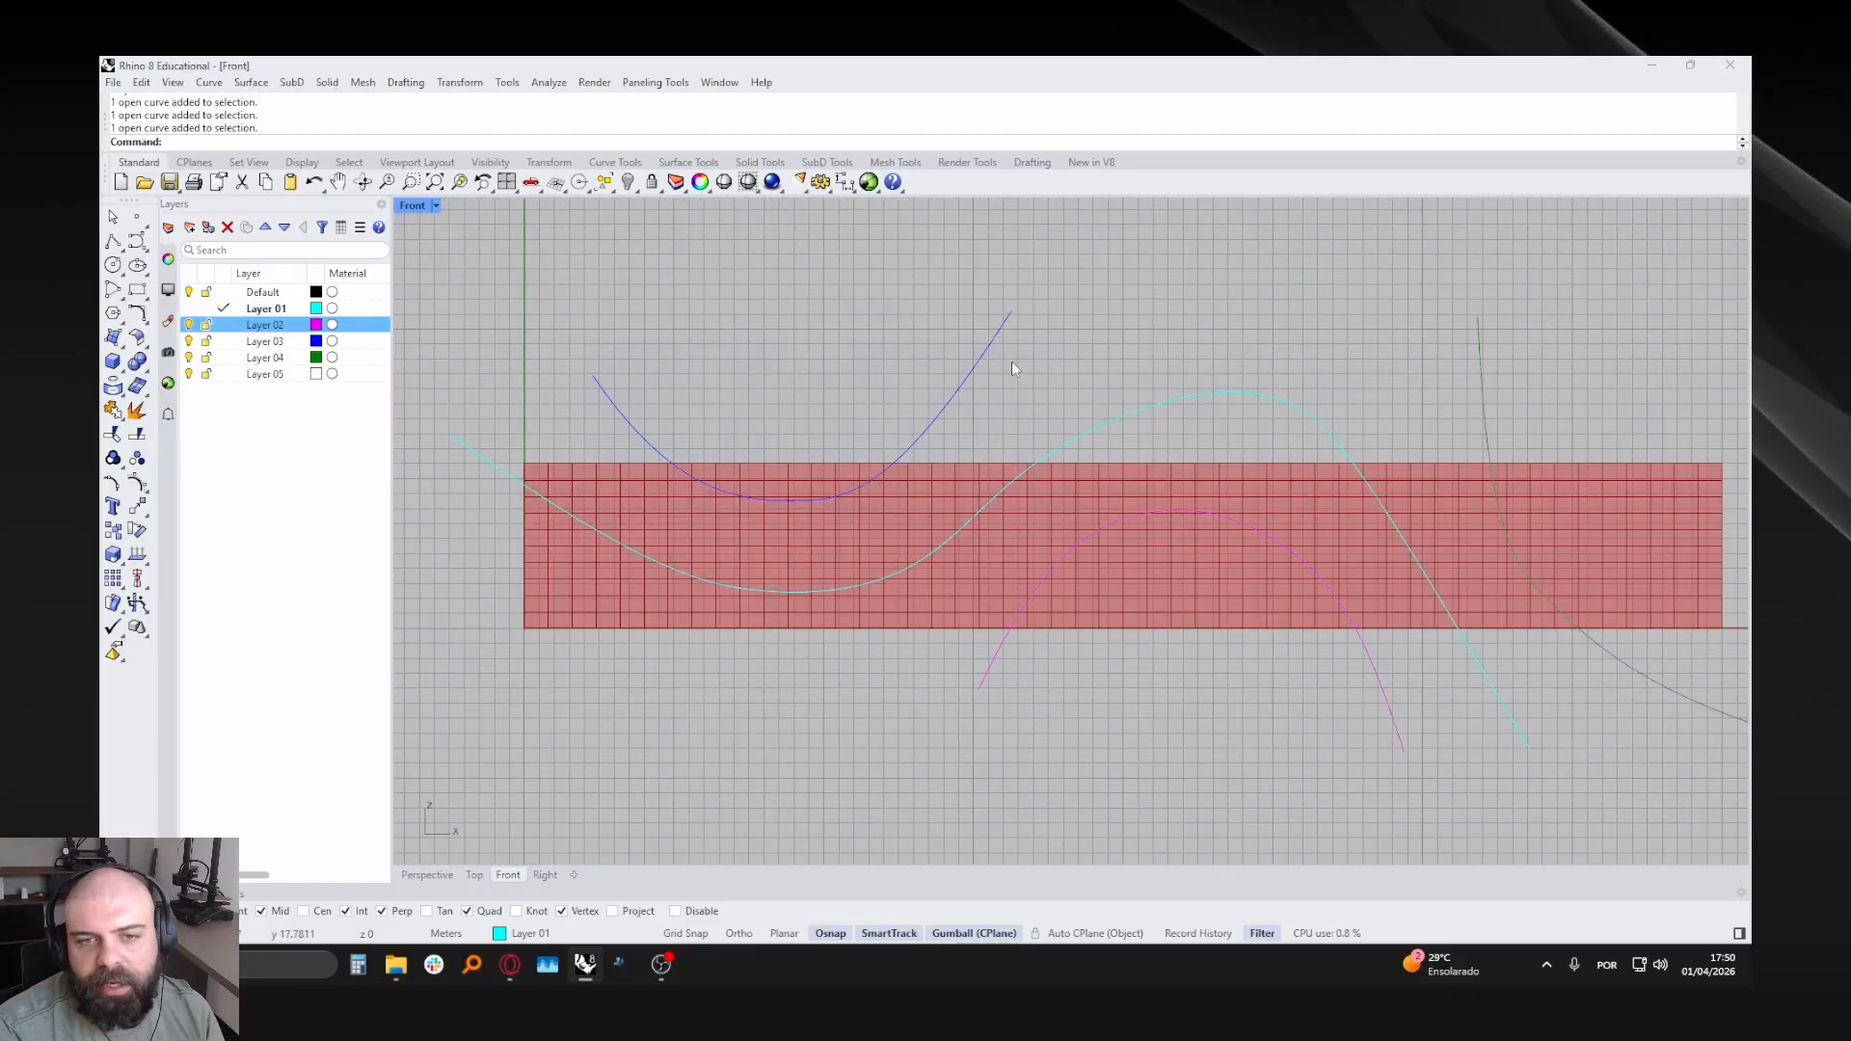
{"action": "left_click", "coordinate": [950, 391]}
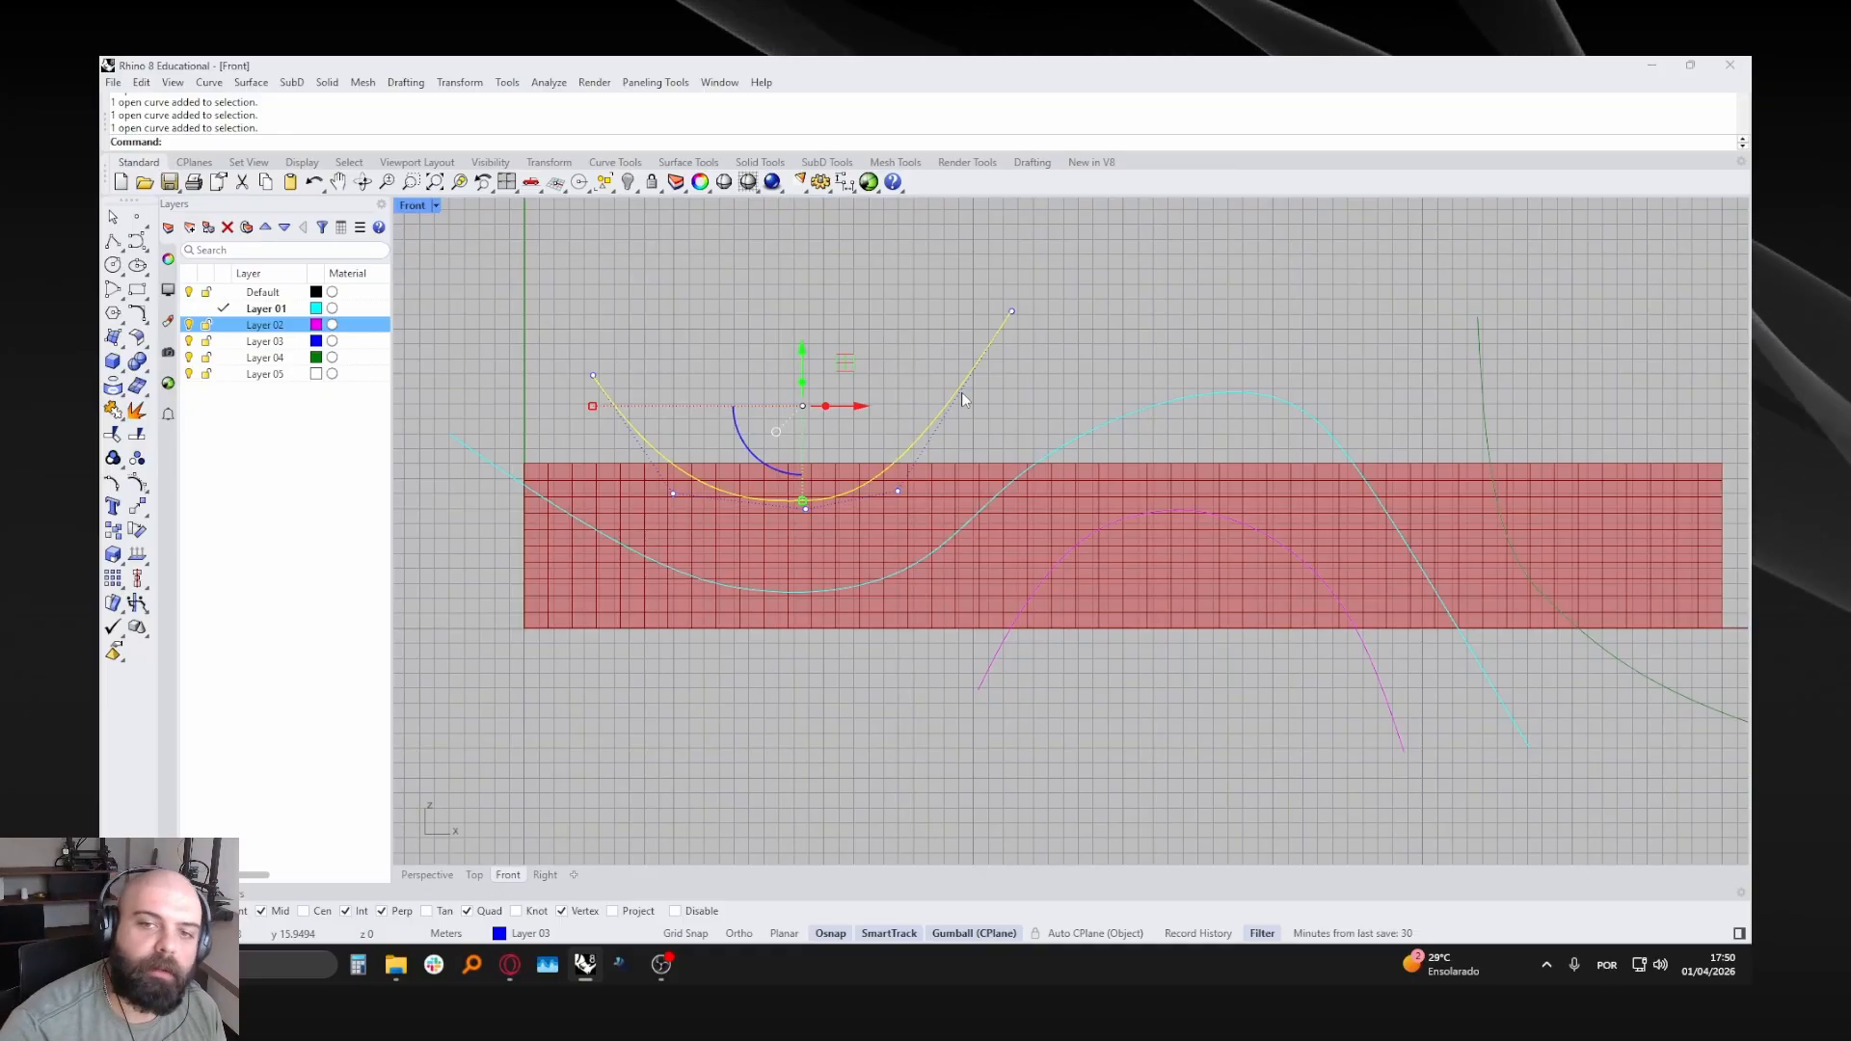
- Offset the cyan Layer 01 curve about 3.97 m to both sides through a picked point, with flat caps
{"action": "left_click", "coordinate": [1069, 381]}
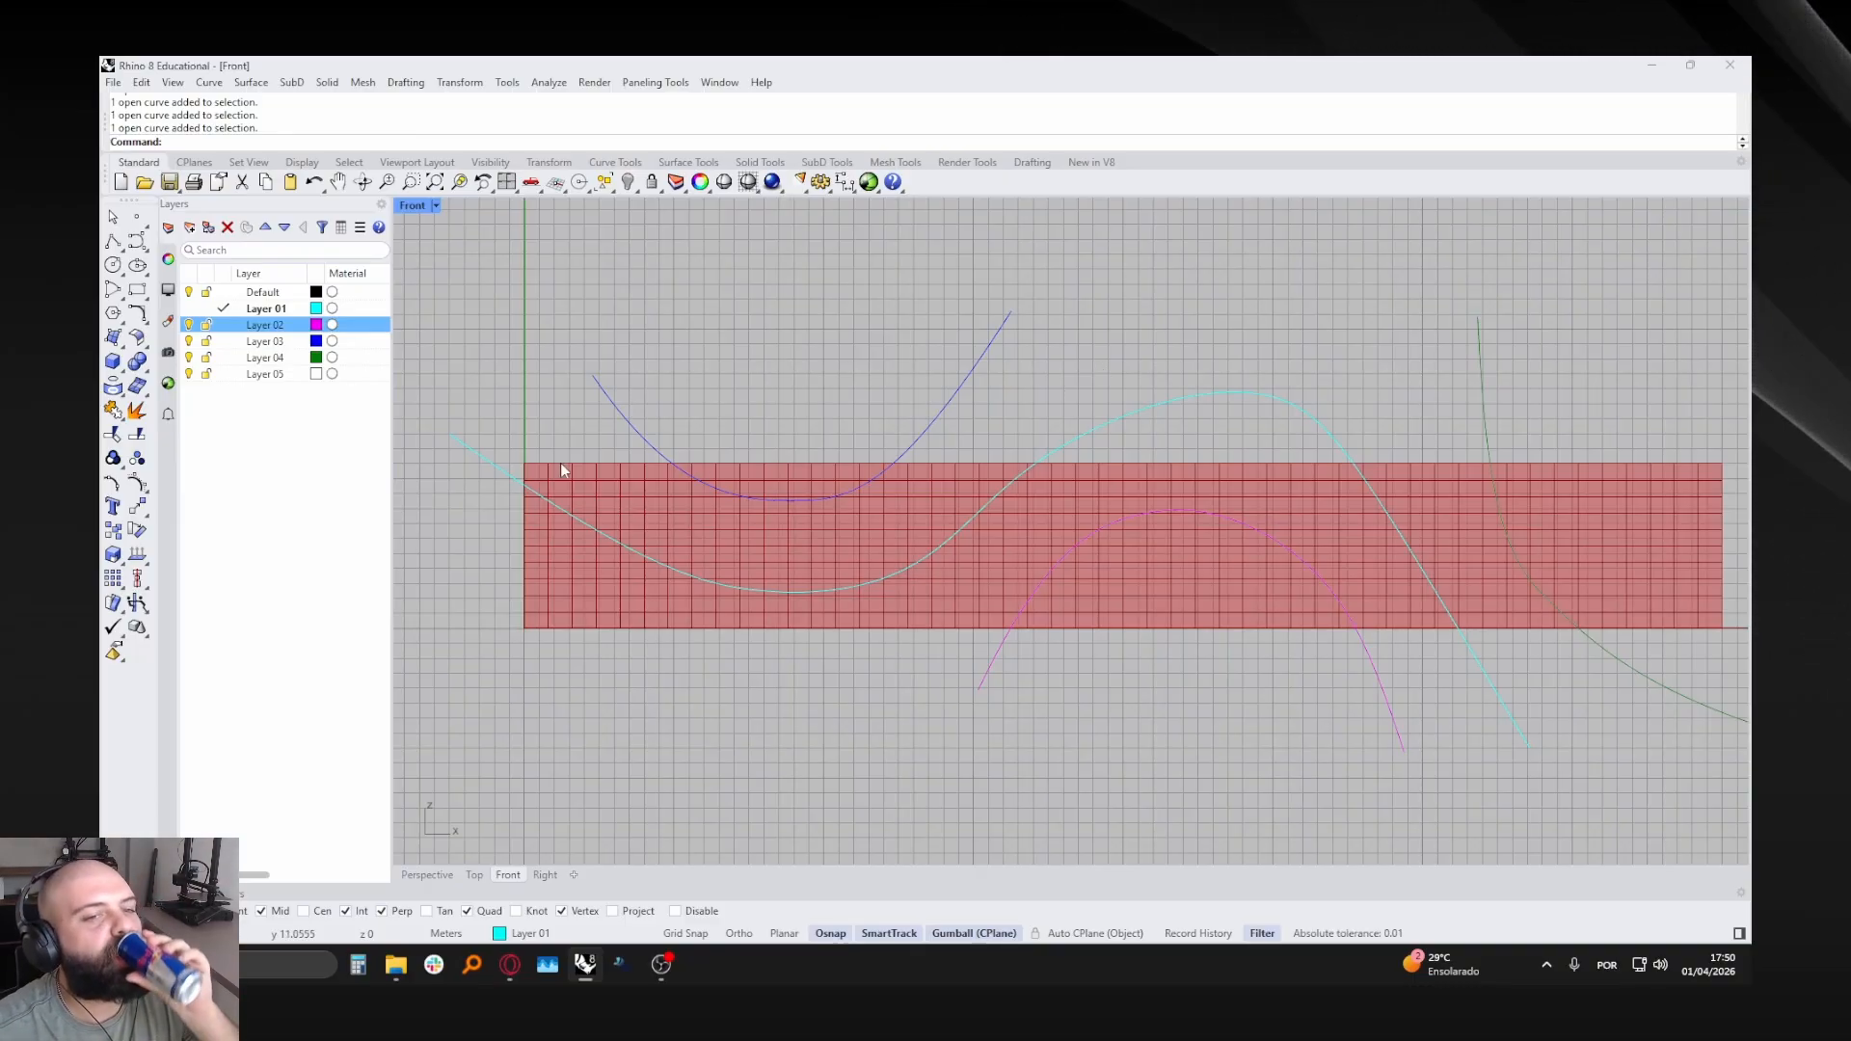
{"action": "left_click", "coordinate": [505, 468]}
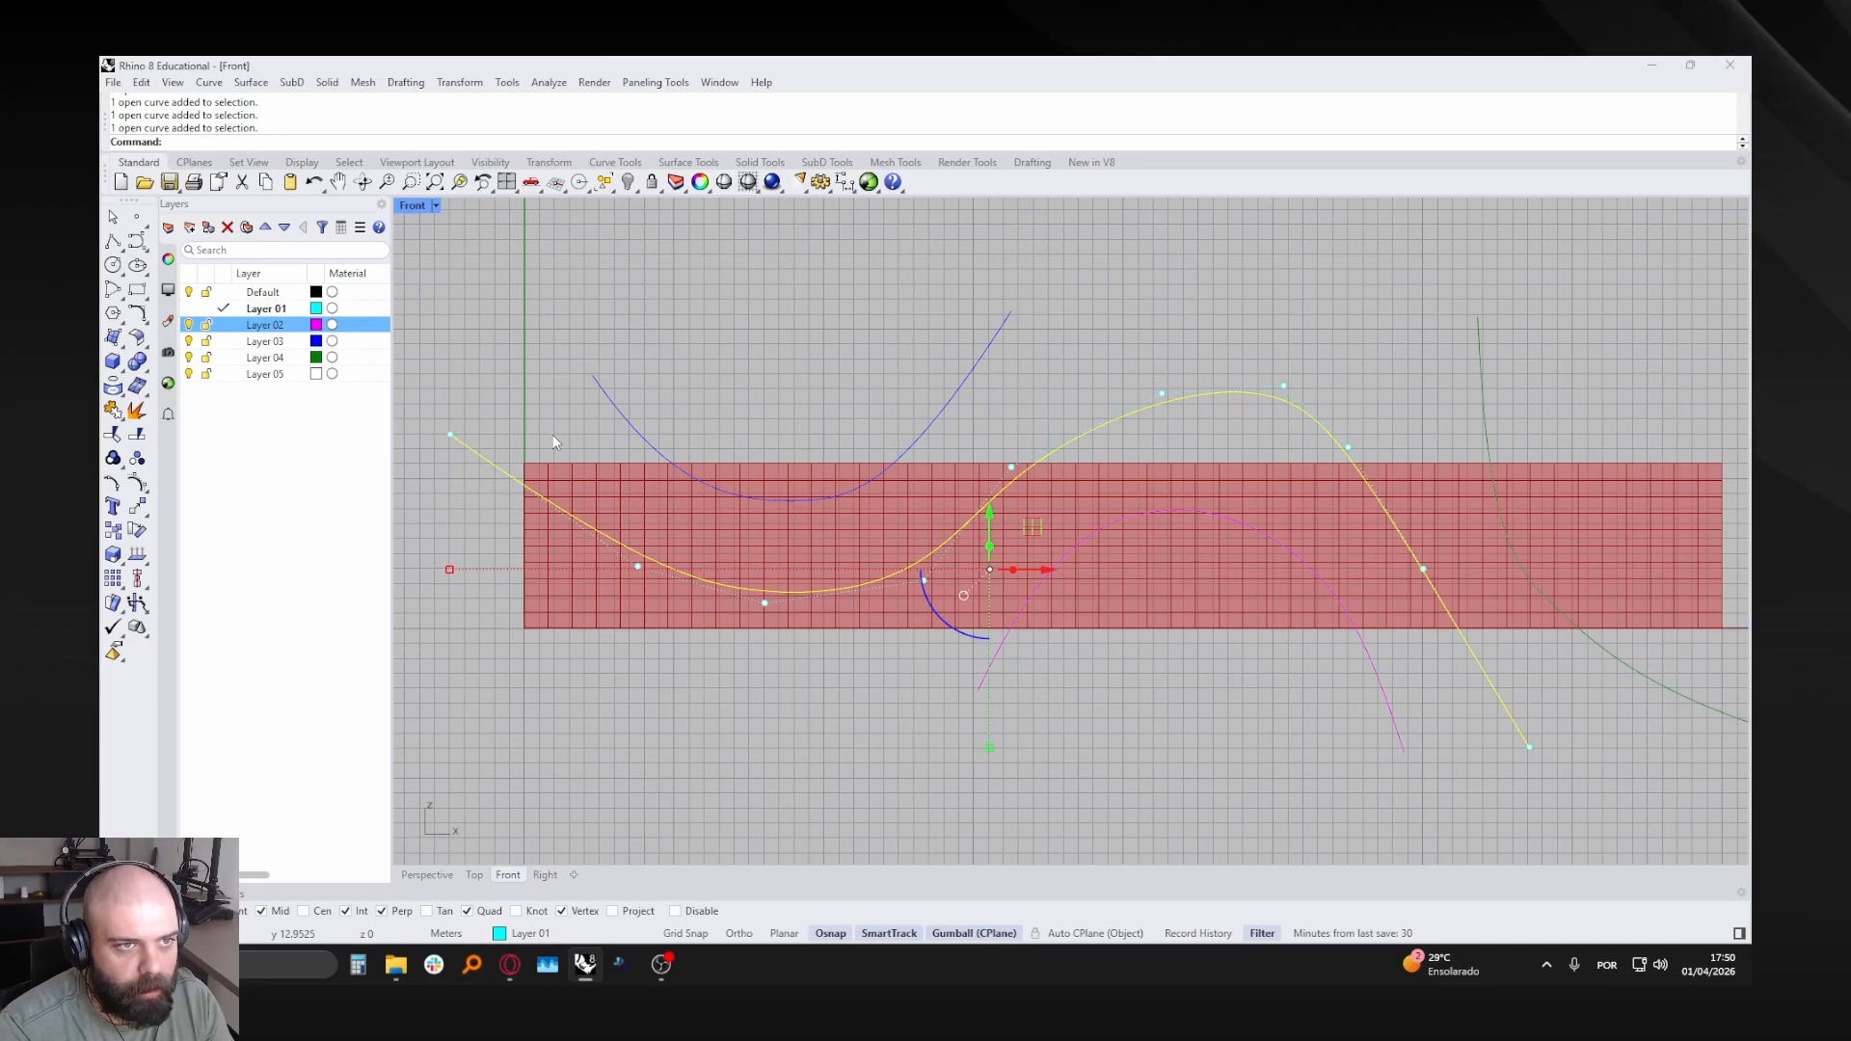
{"action": "key", "text": "Return"}
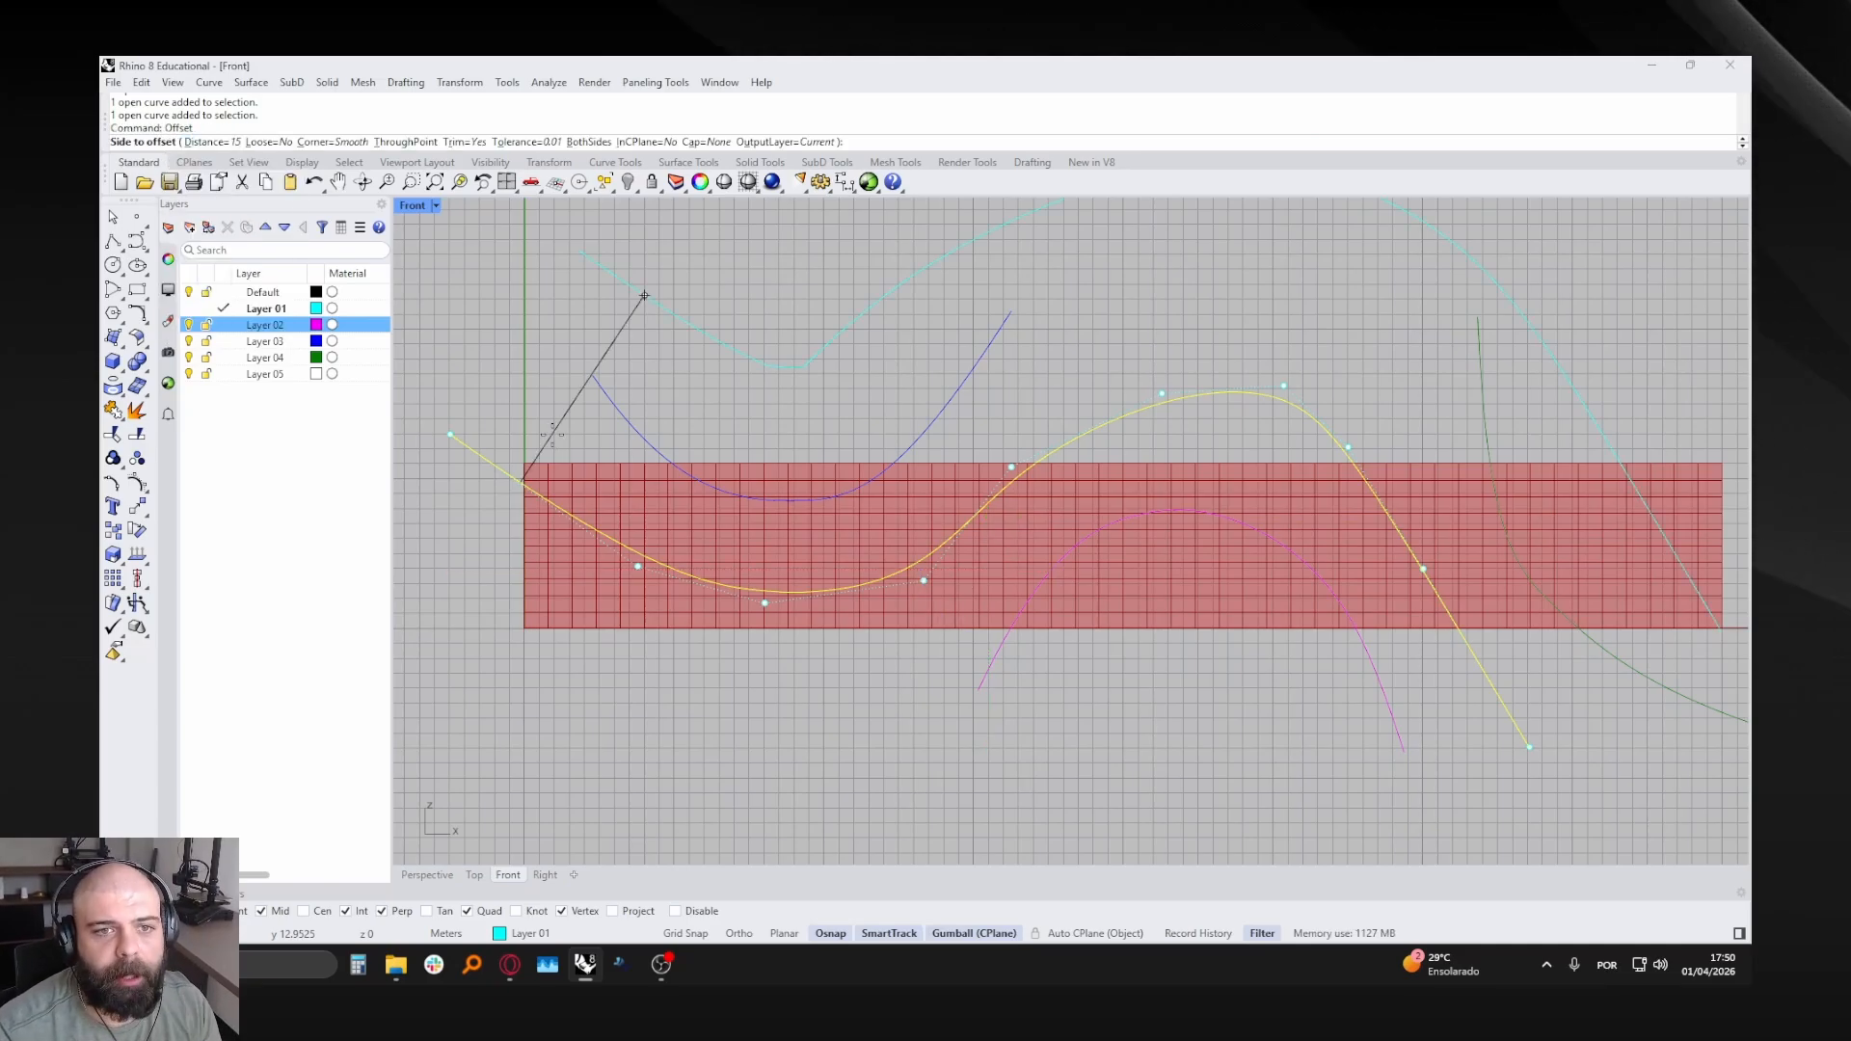
{"action": "left_click", "coordinate": [403, 141]}
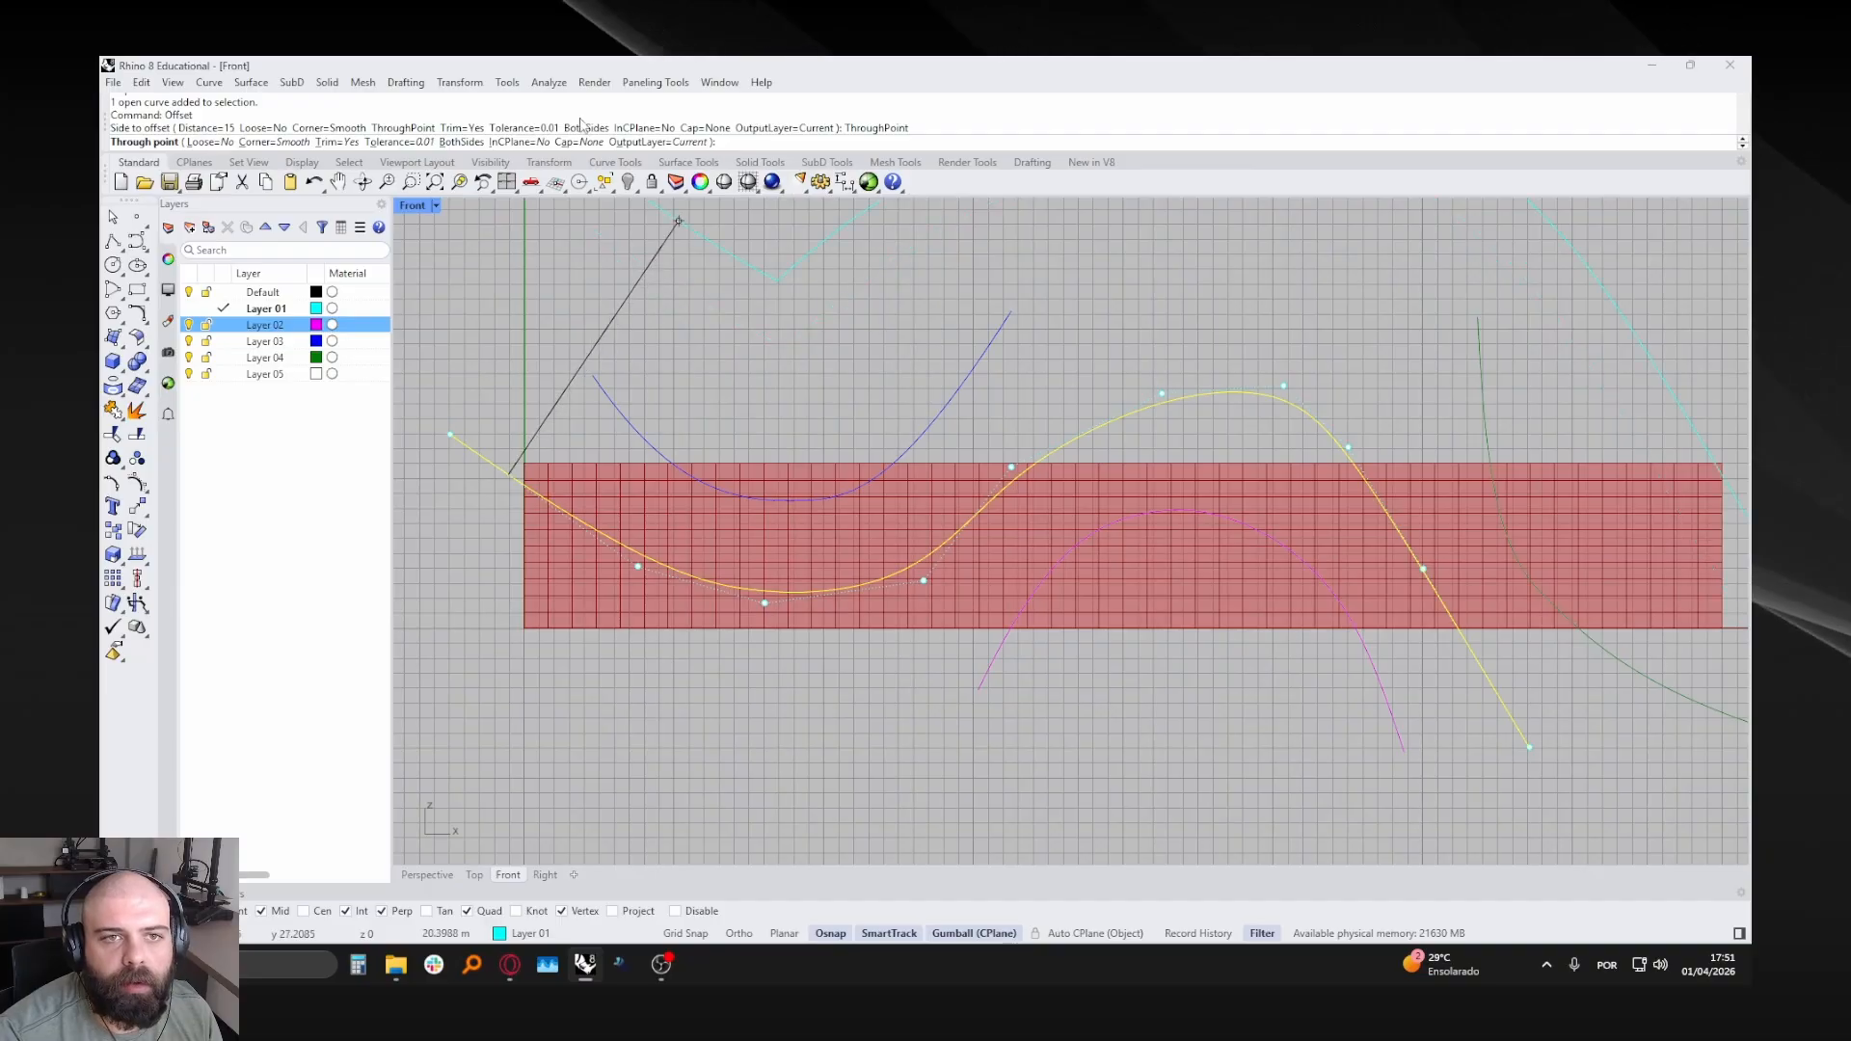
{"action": "left_click", "coordinate": [461, 141]}
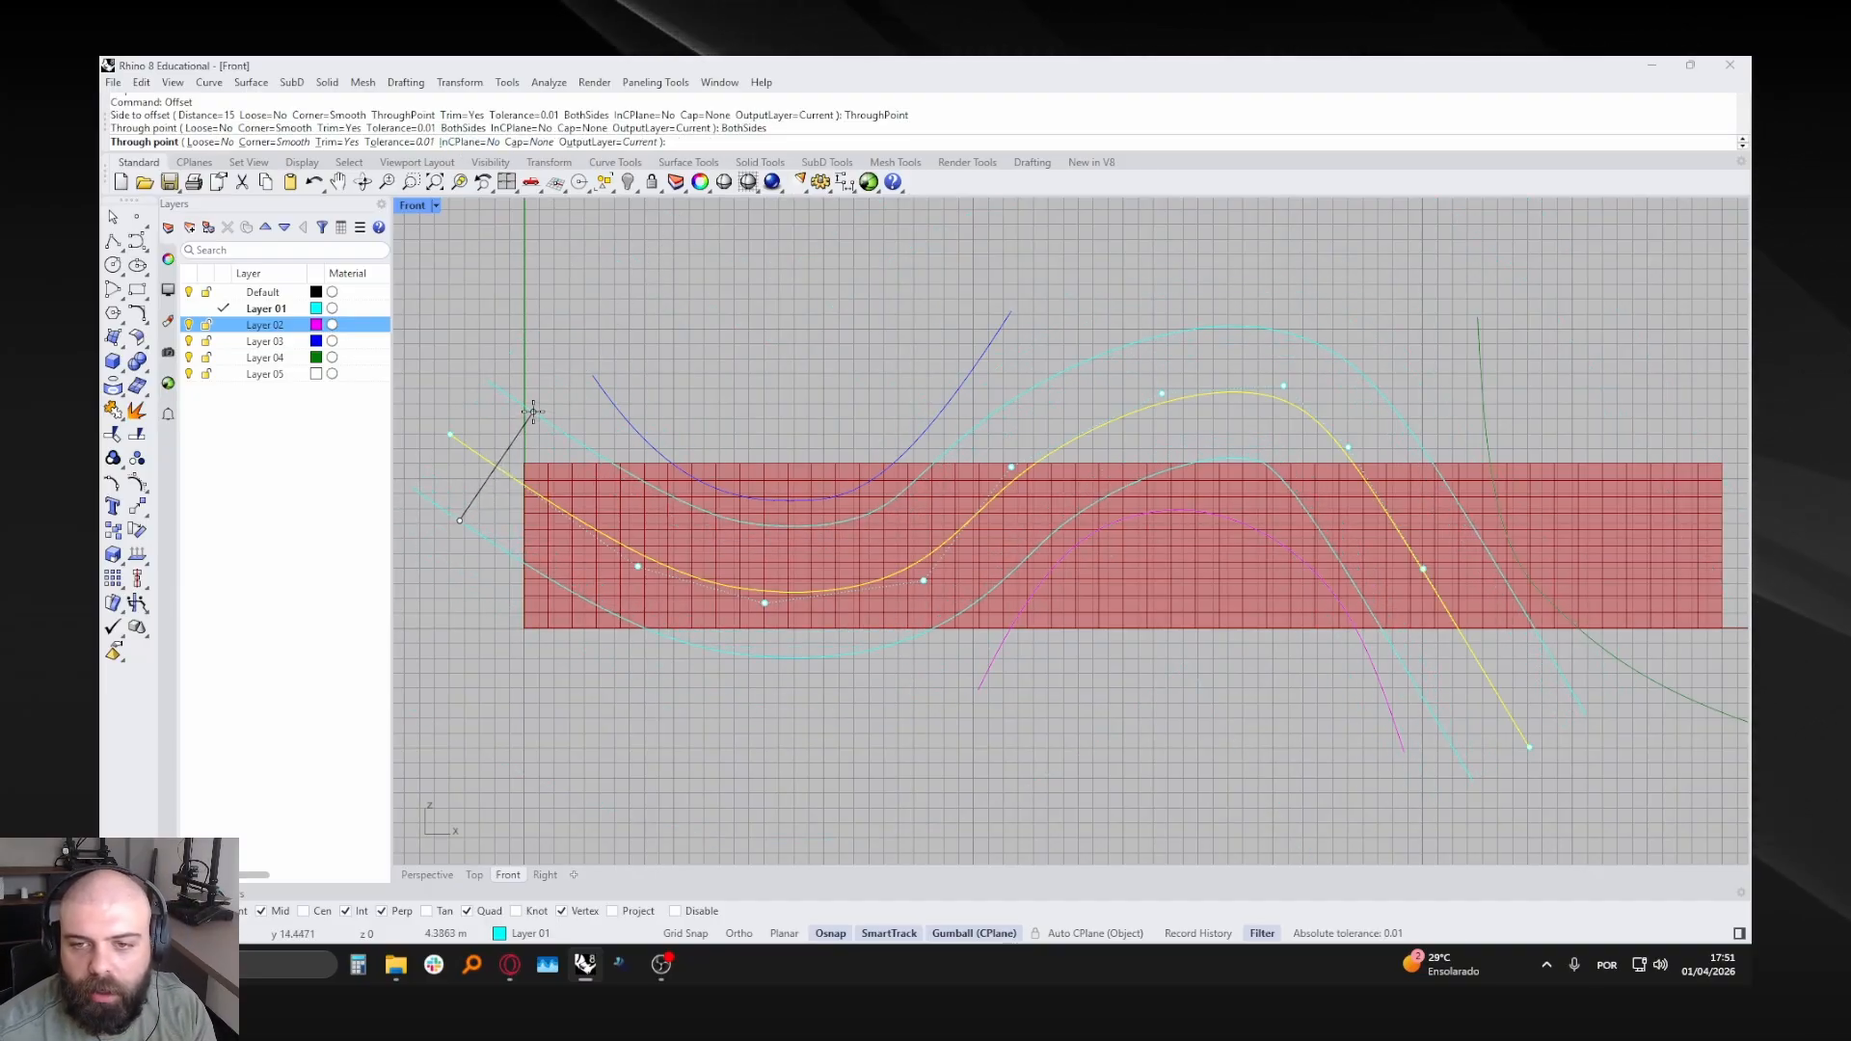
{"action": "left_click", "coordinate": [519, 142]}
{"action": "left_click", "coordinate": [216, 142]}
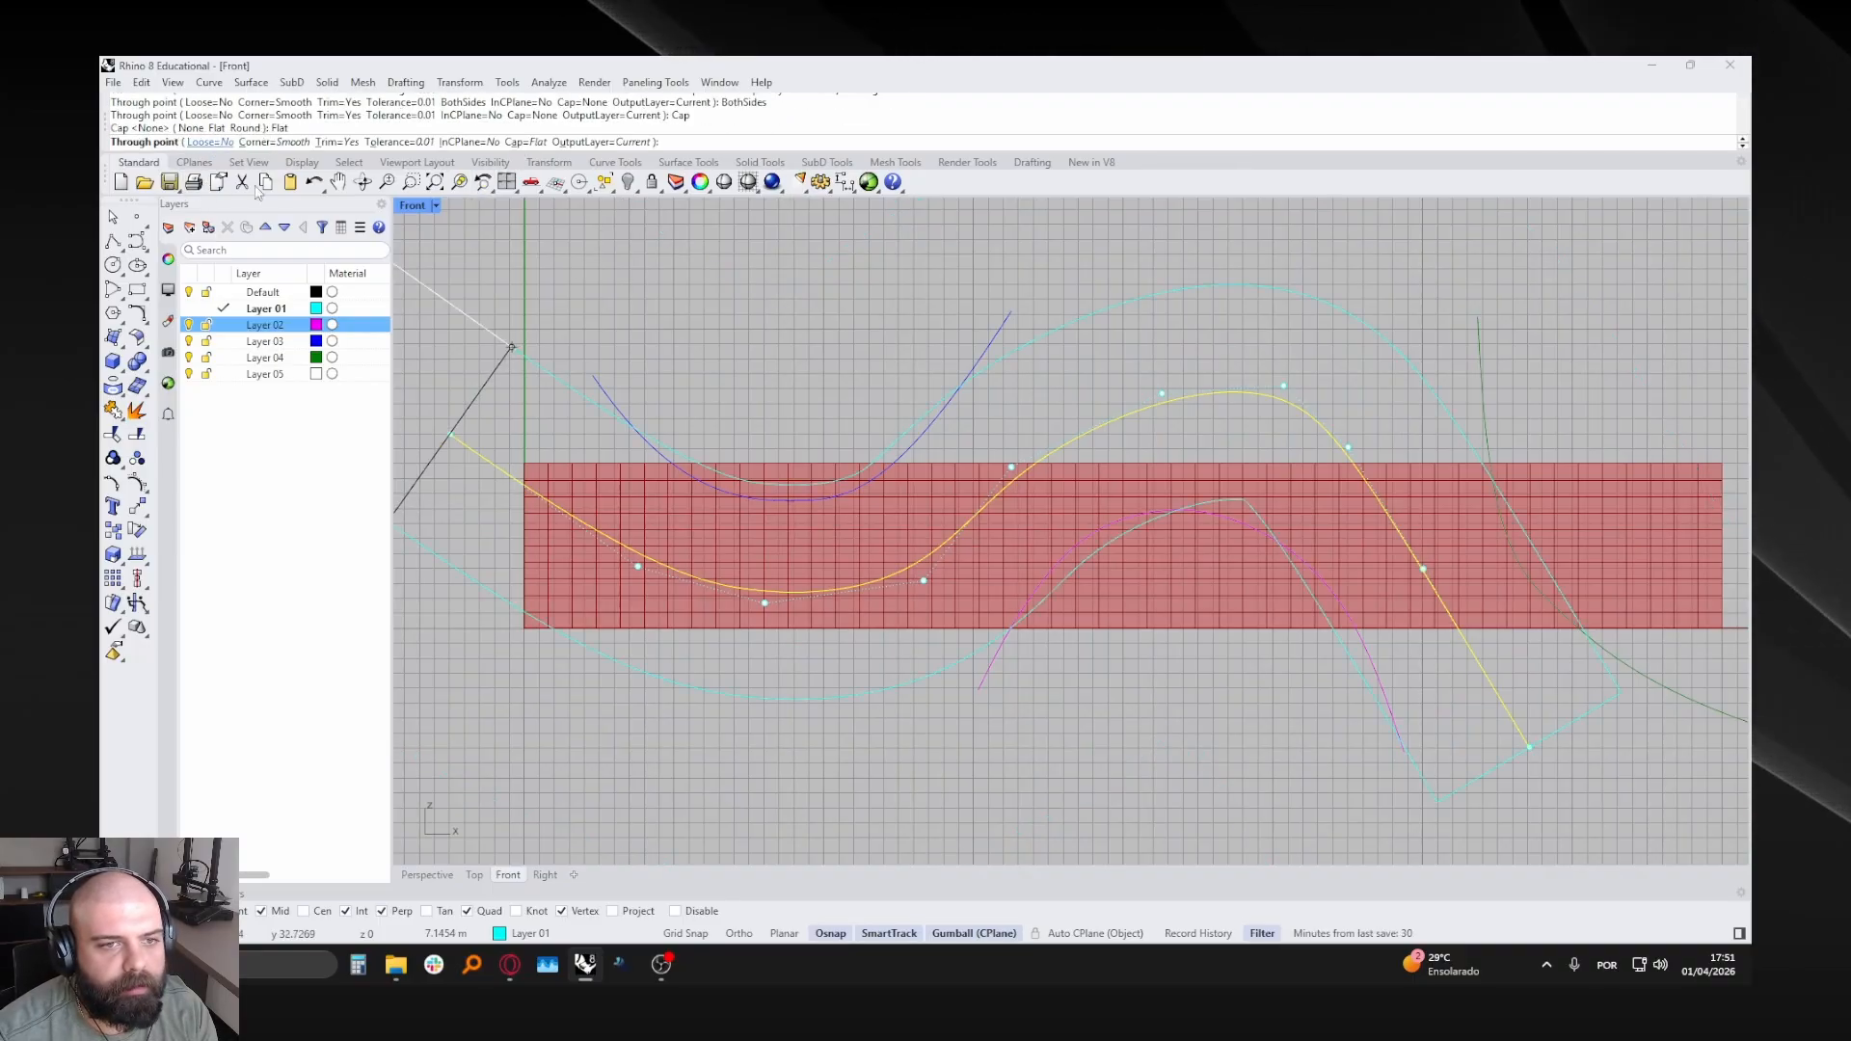
{"action": "left_click", "coordinate": [487, 389]}
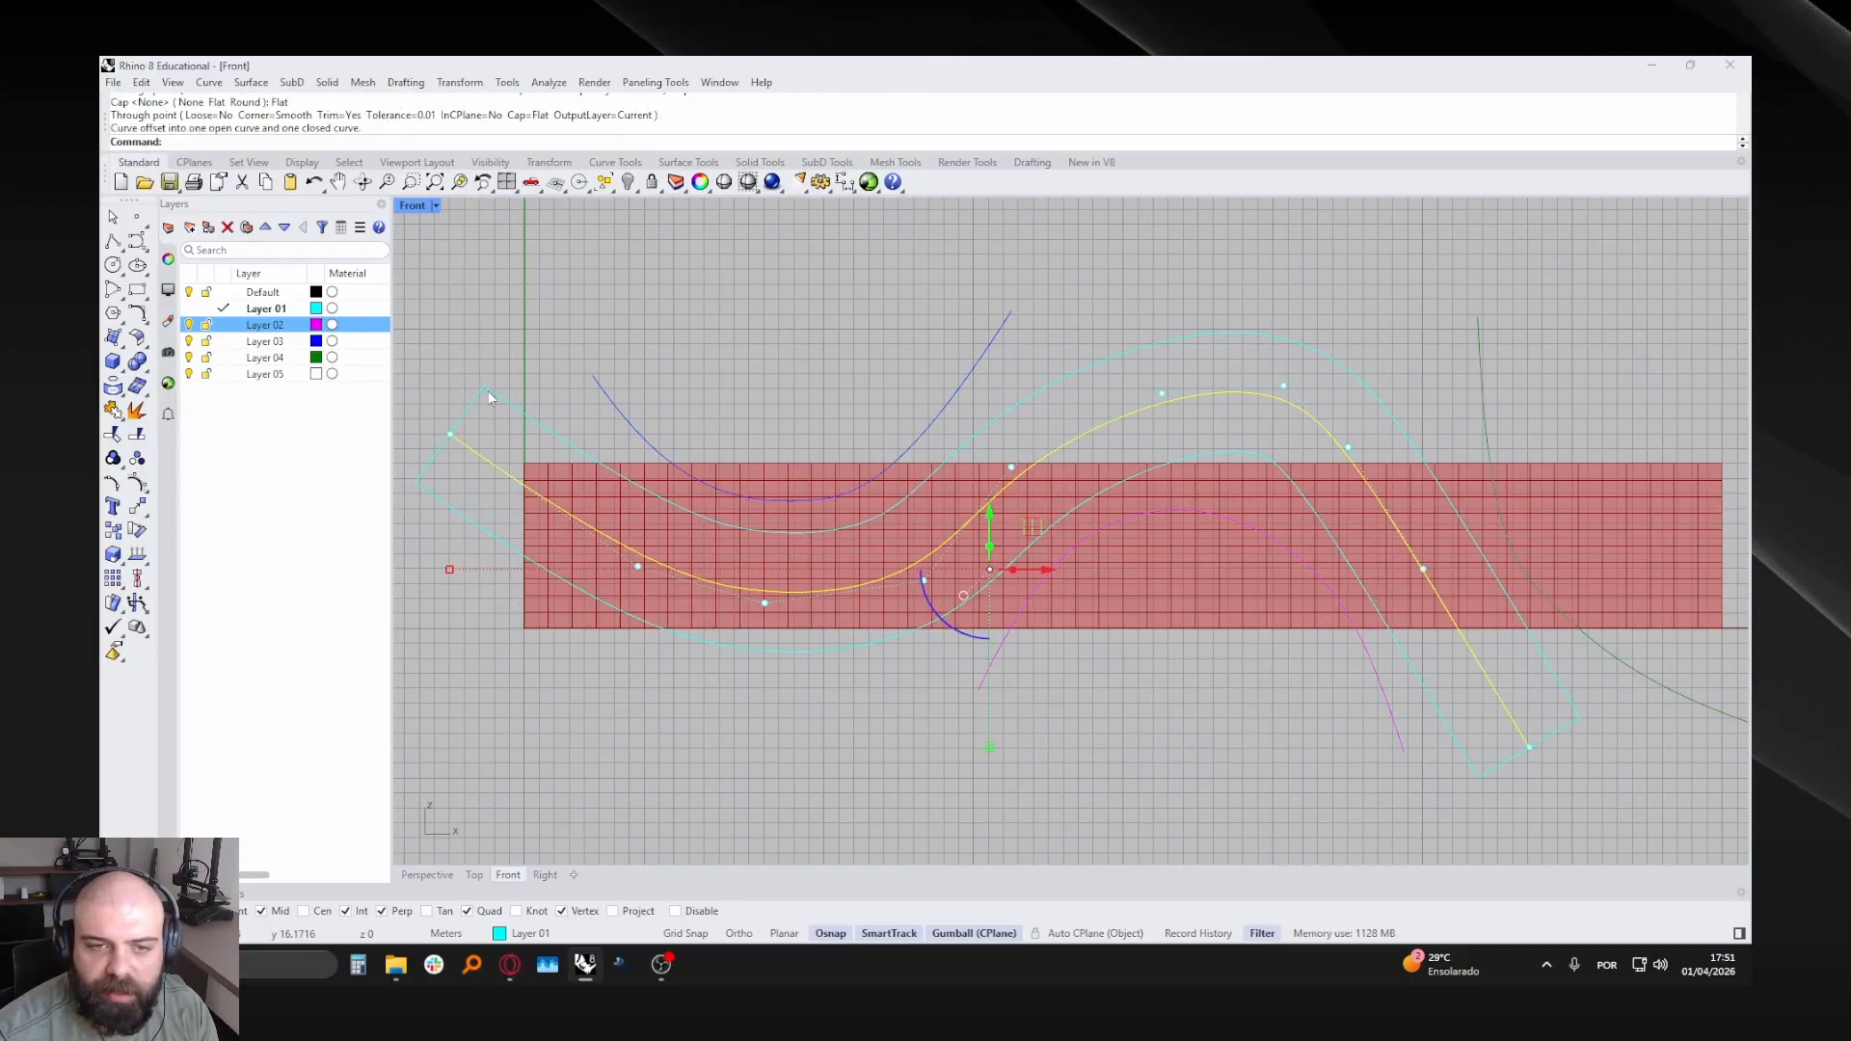
- Inspect the closed flat-capped outline around the cyan curve and its coverage of the wall
{"action": "scroll", "coordinate": [644, 483], "scroll_direction": "down", "scroll_amount": 3}
{"action": "scroll", "coordinate": [636, 482], "scroll_direction": "up", "scroll_amount": 5}
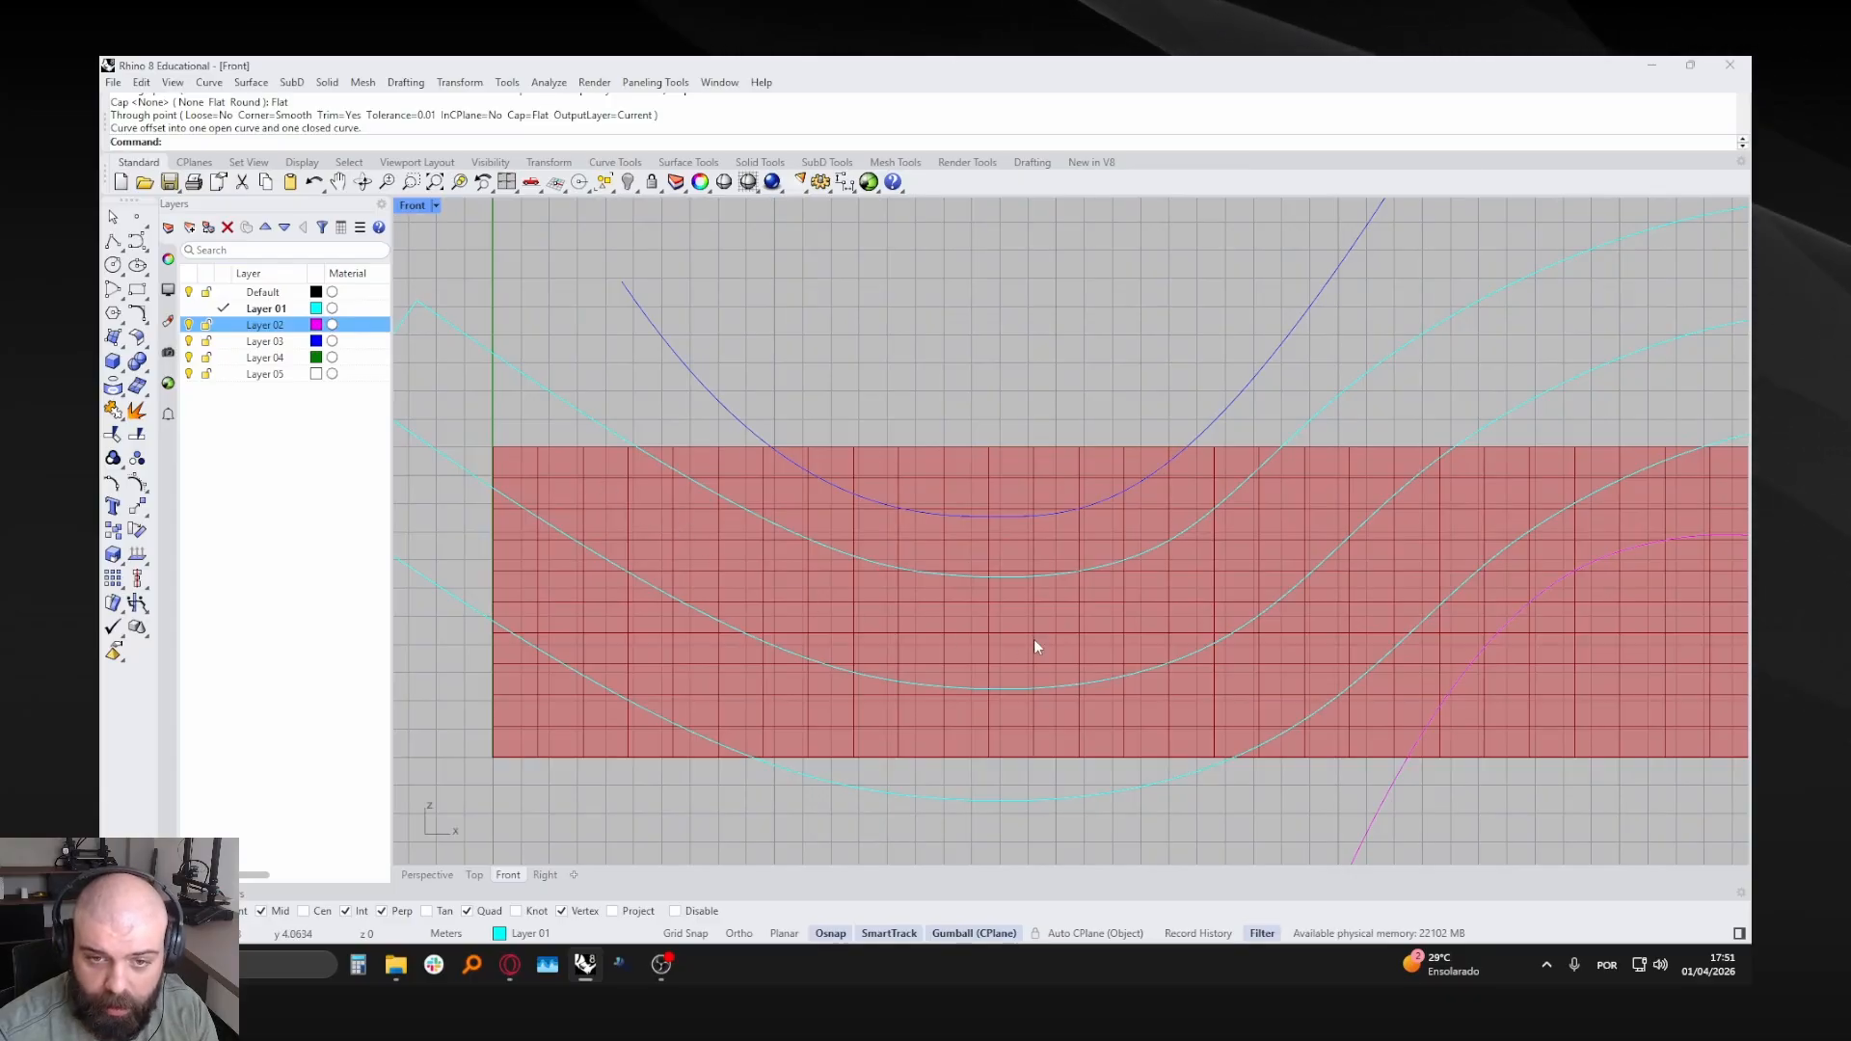
{"action": "scroll", "coordinate": [885, 606], "scroll_direction": "down", "scroll_amount": 2}
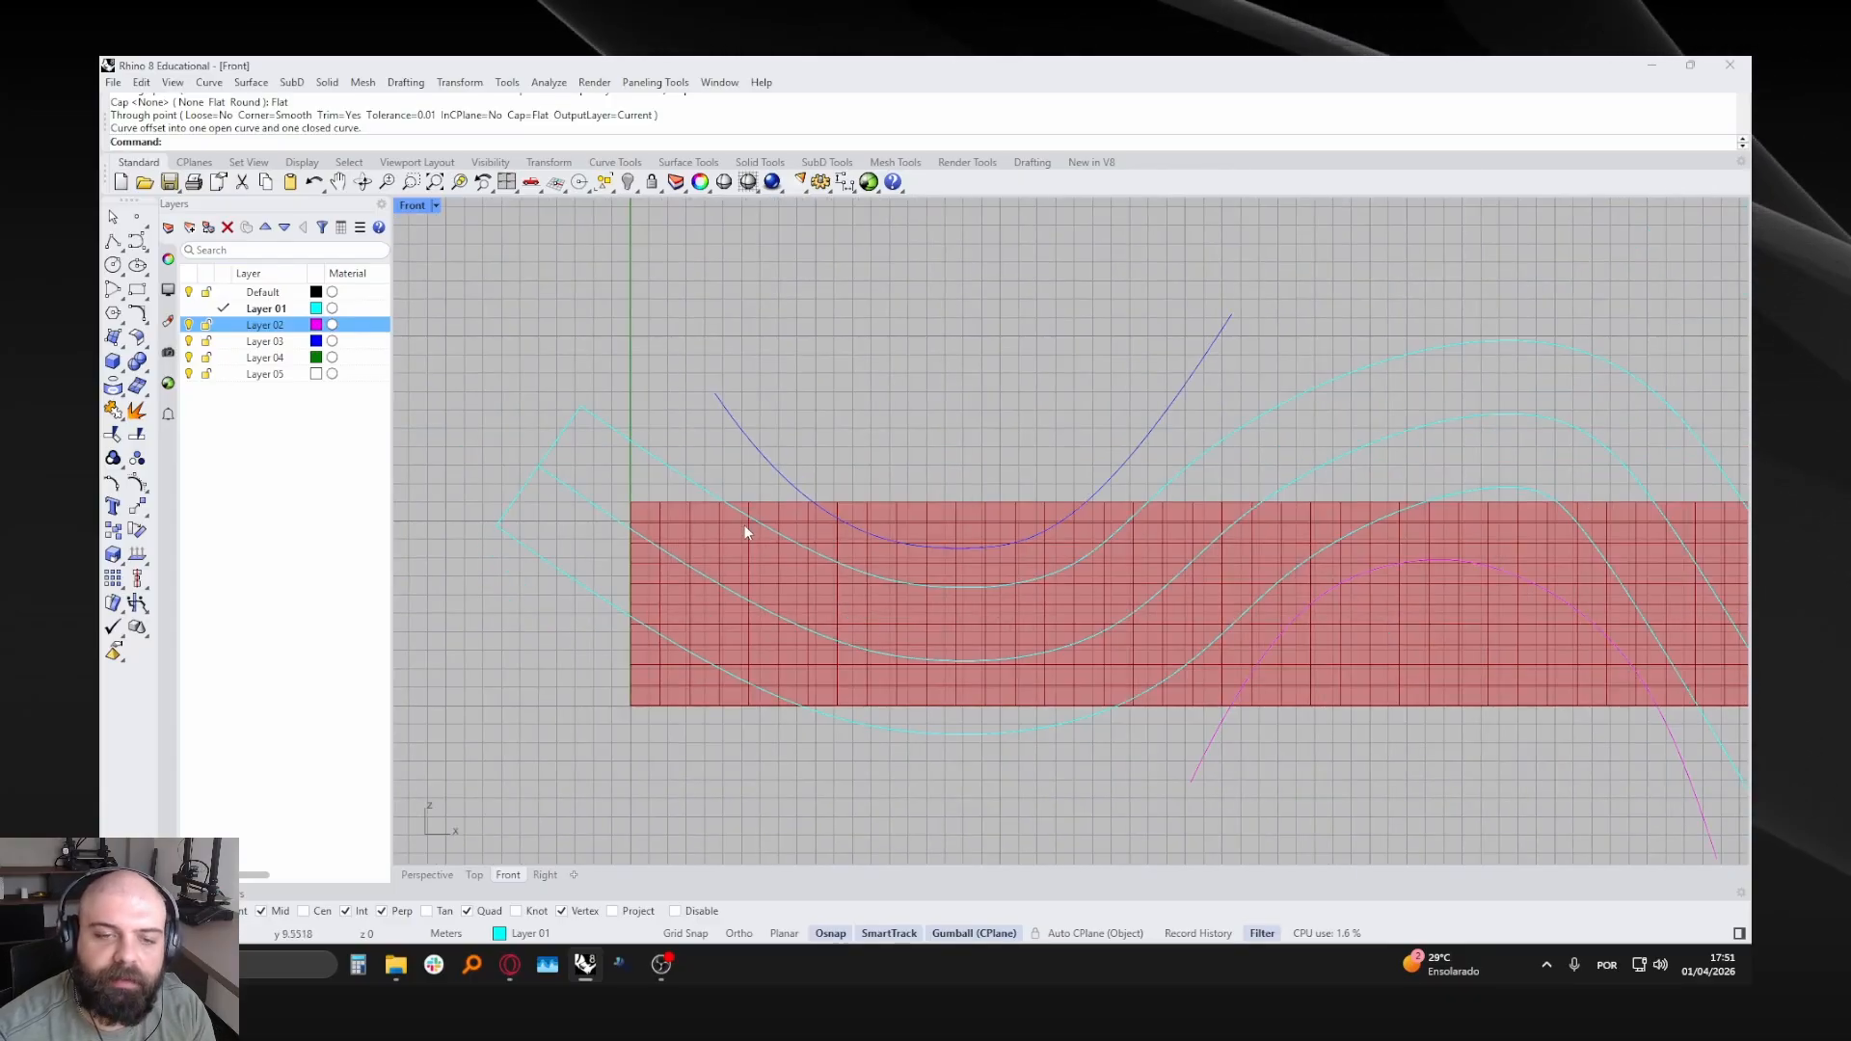
{"action": "left_click", "coordinate": [738, 509]}
{"action": "scroll", "coordinate": [517, 410], "scroll_direction": "down", "scroll_amount": 3}
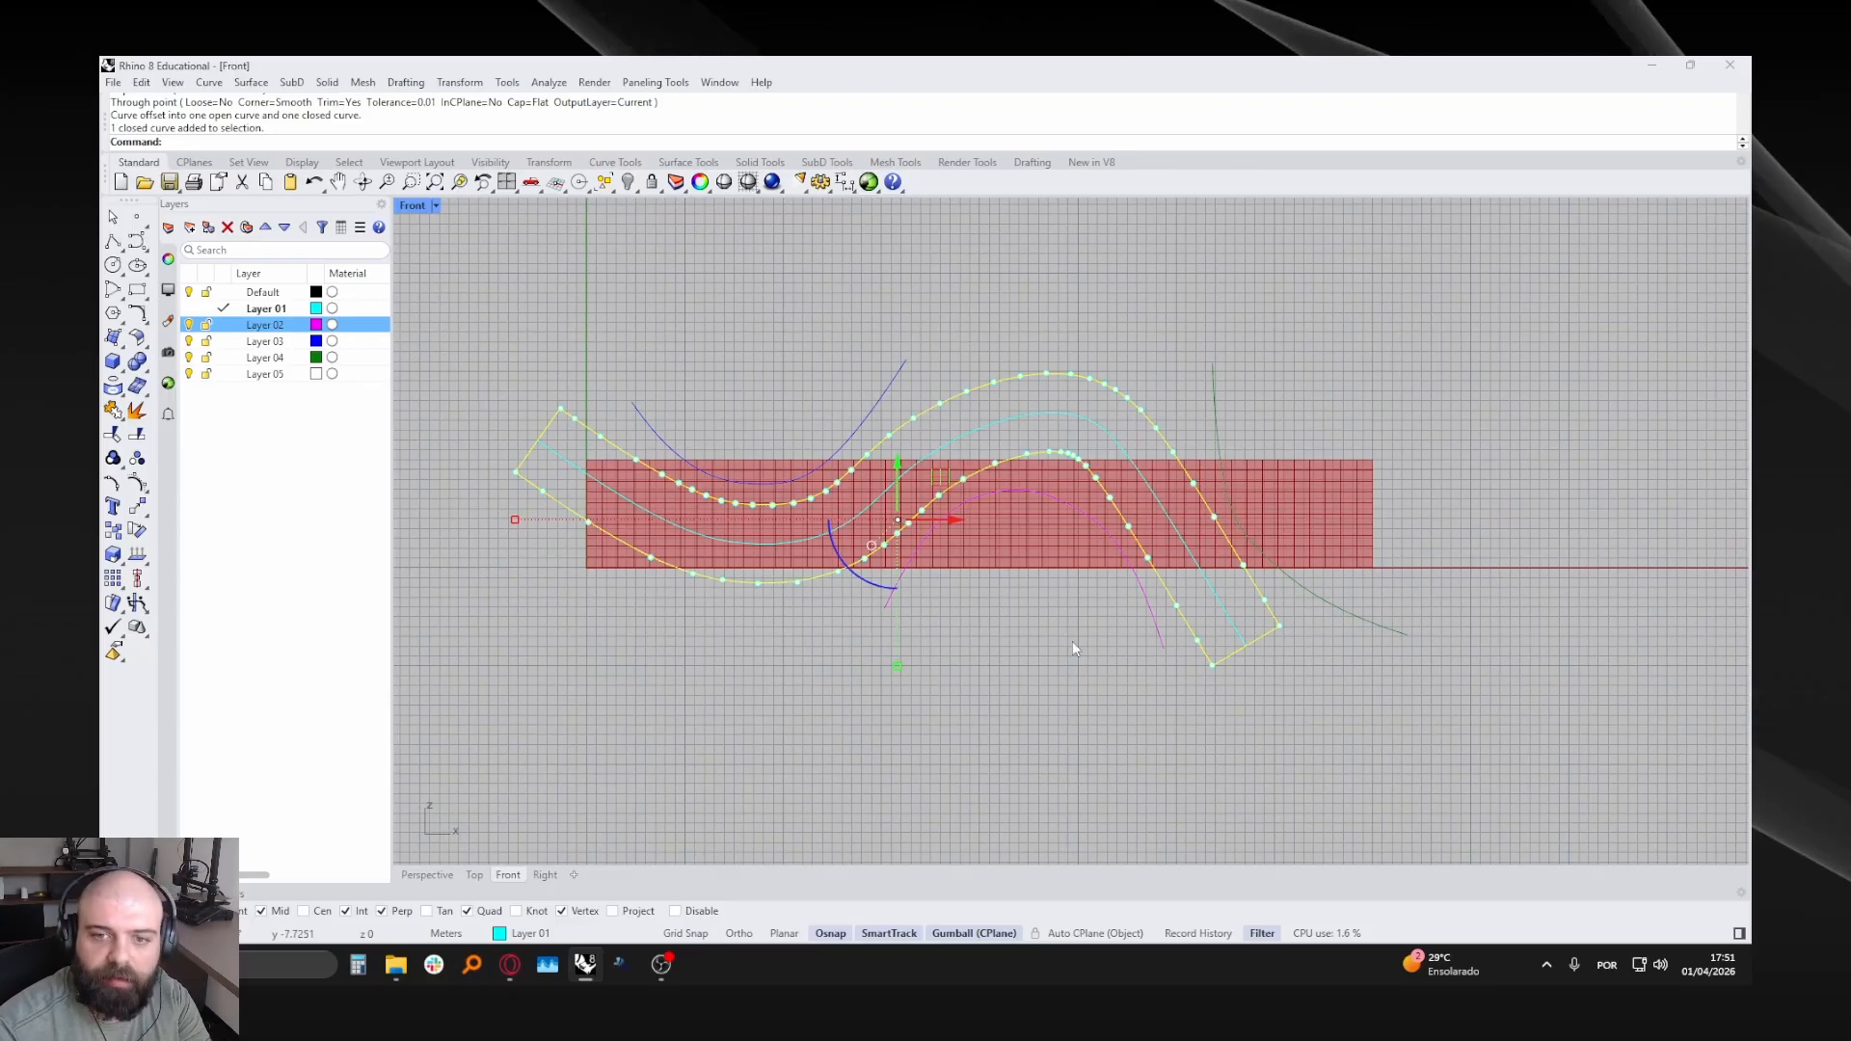
{"action": "key", "text": "Escape"}
- Make Layer 03 current and offset its blue curve about 2.06 m to both sides through a picked point, with flat caps
{"action": "scroll", "coordinate": [636, 415], "scroll_direction": "up", "scroll_amount": 3}
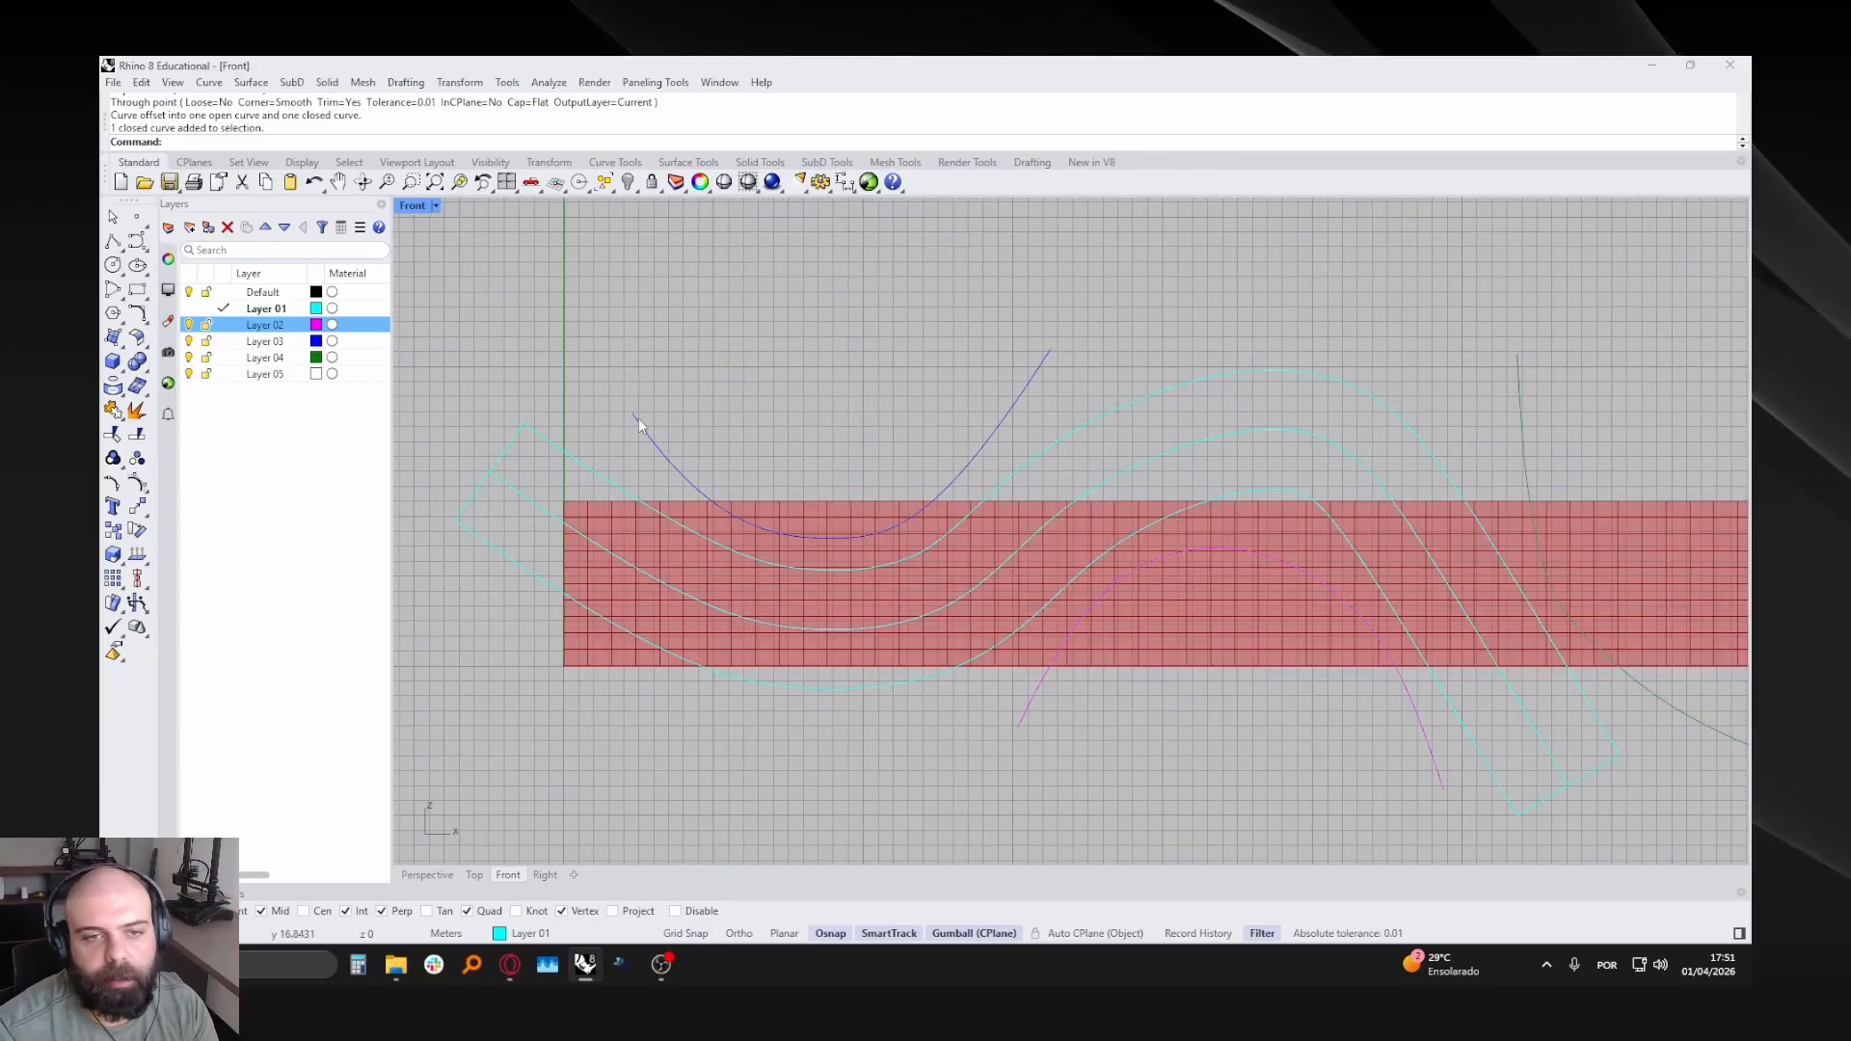
{"action": "left_click", "coordinate": [644, 436]}
{"action": "key", "text": "Return"}
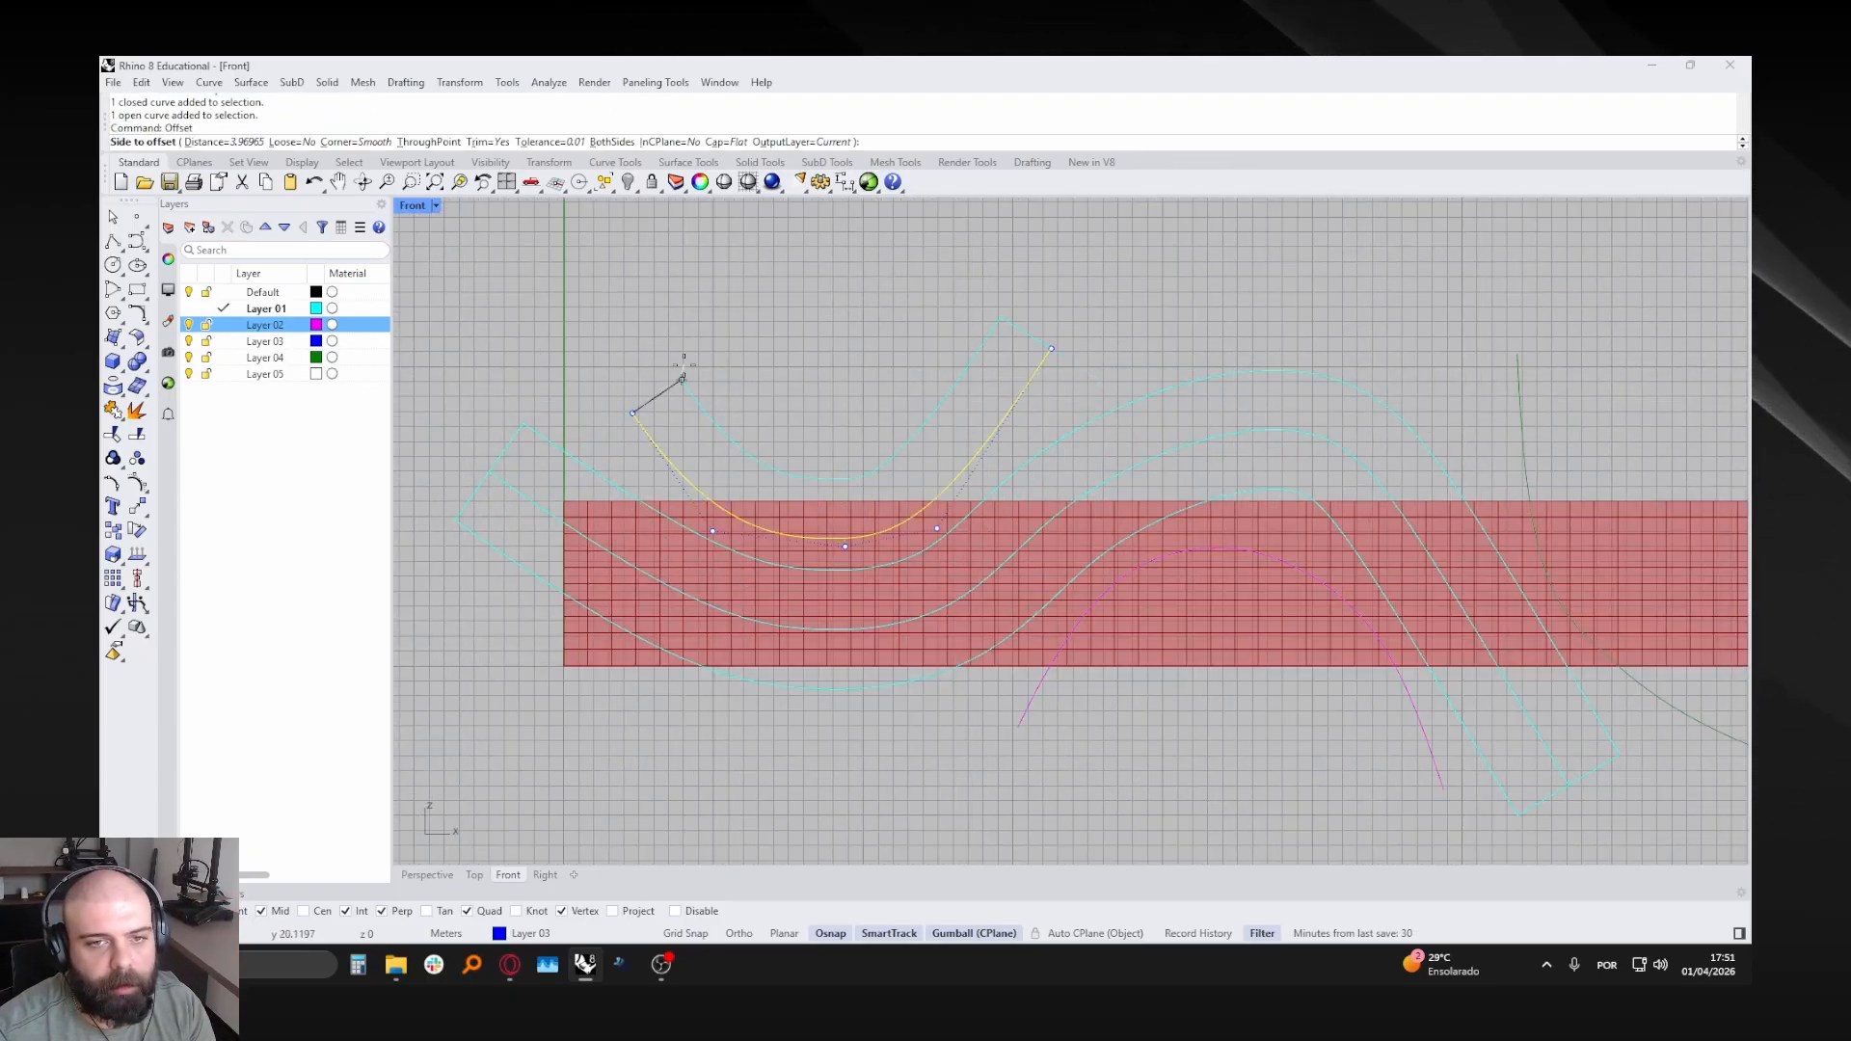
{"action": "key", "text": "Escape"}
{"action": "double_click", "coordinate": [265, 341]}
{"action": "key", "text": "Return"}
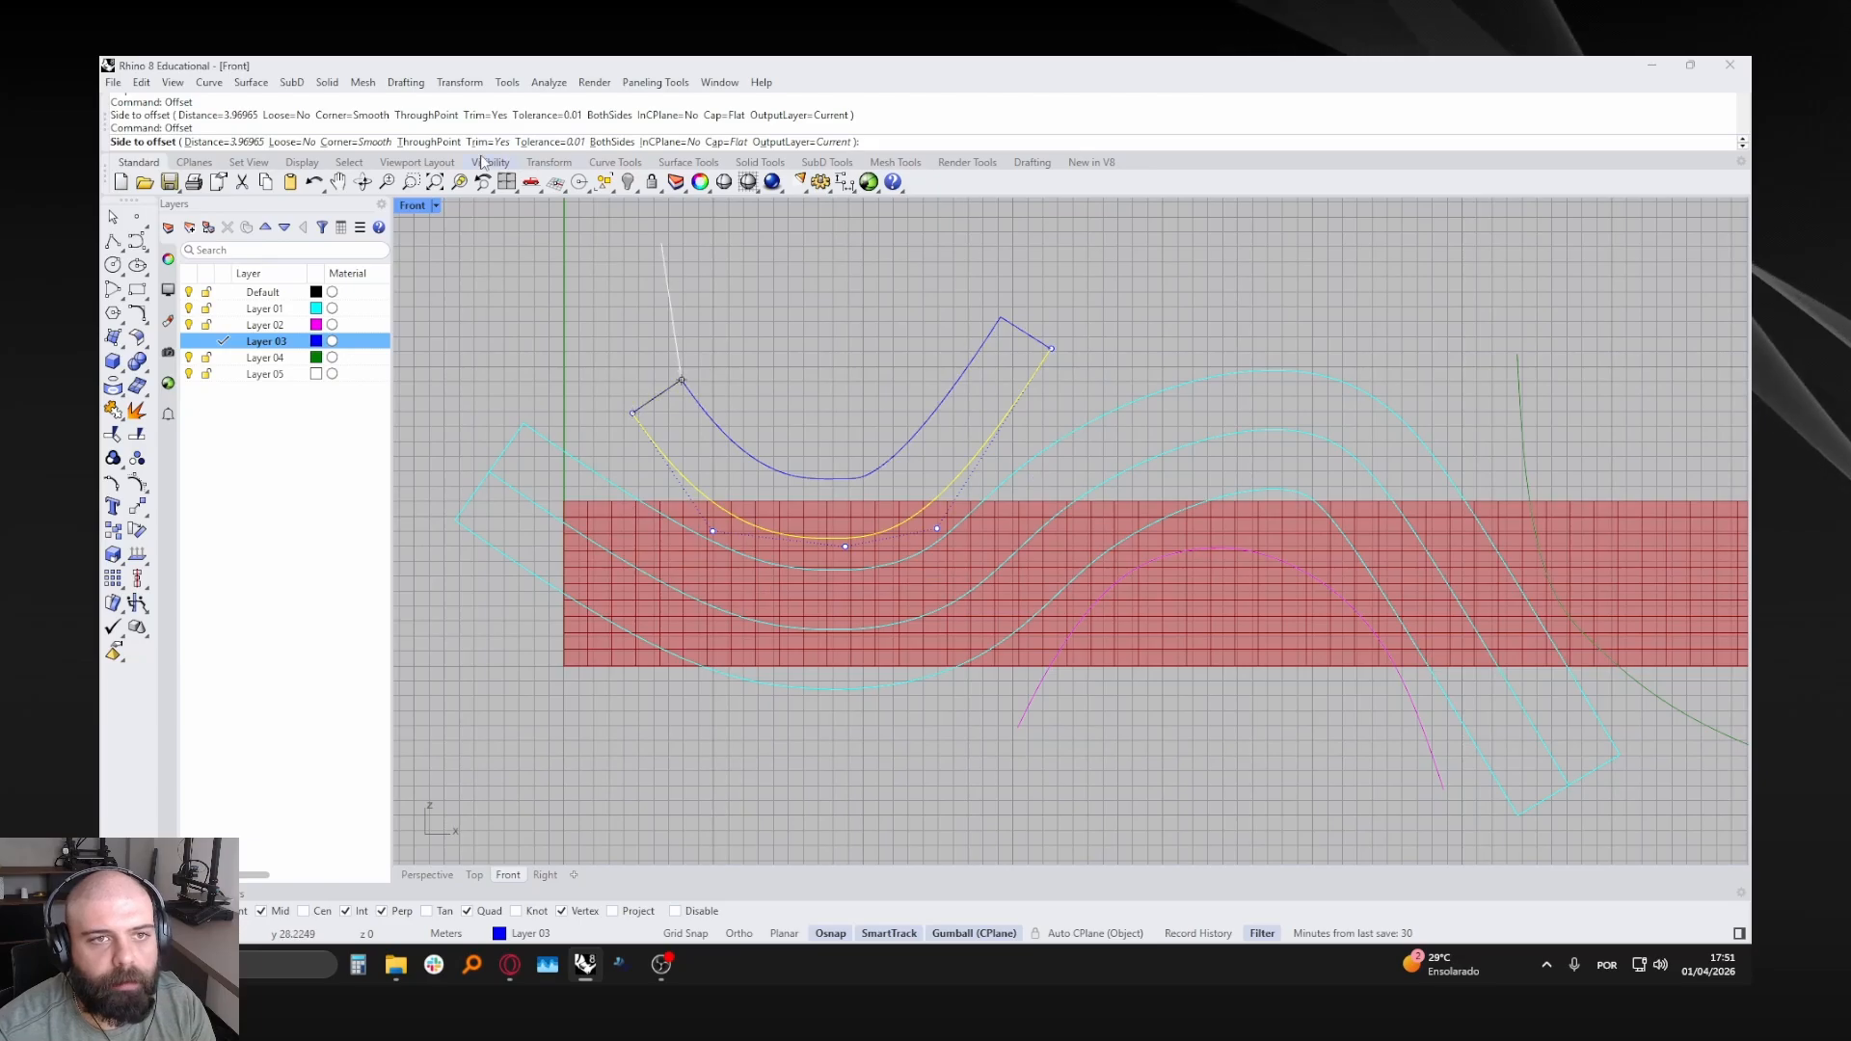
{"action": "left_click", "coordinate": [613, 143]}
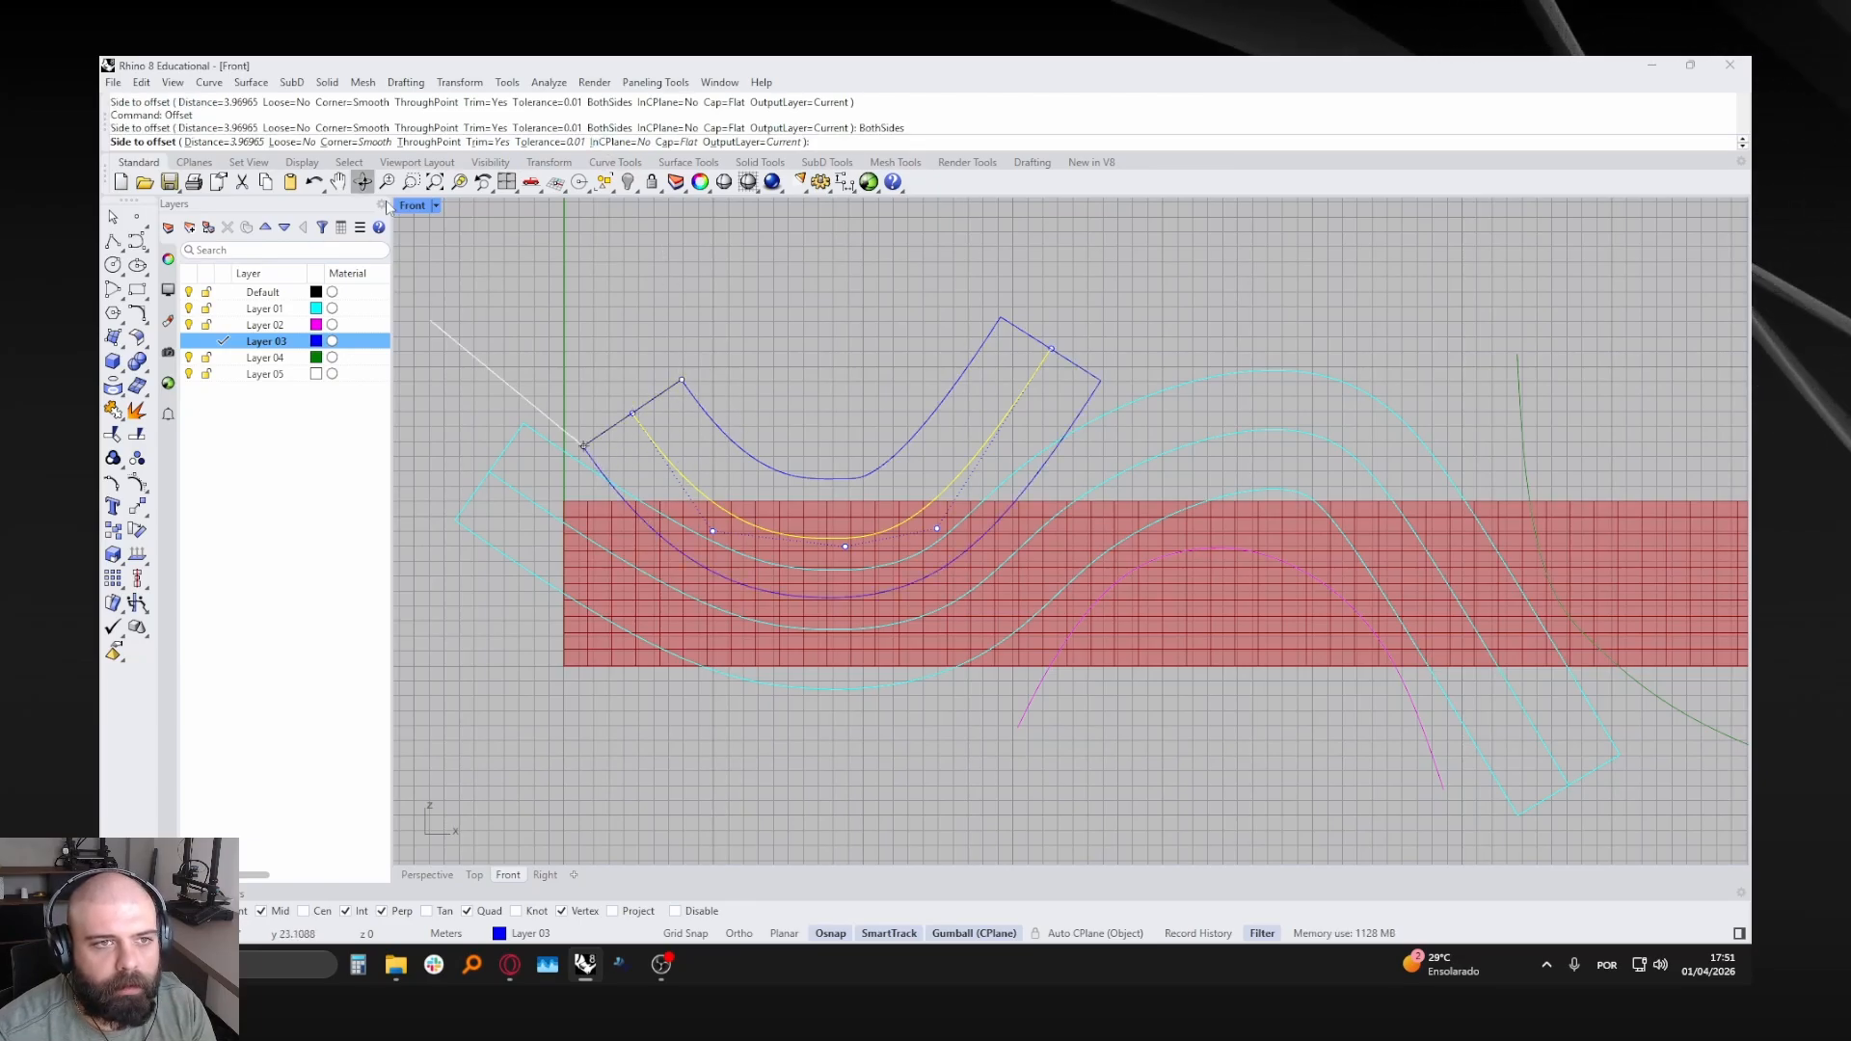
{"action": "type", "text": "t"}
{"action": "key", "text": "Return"}
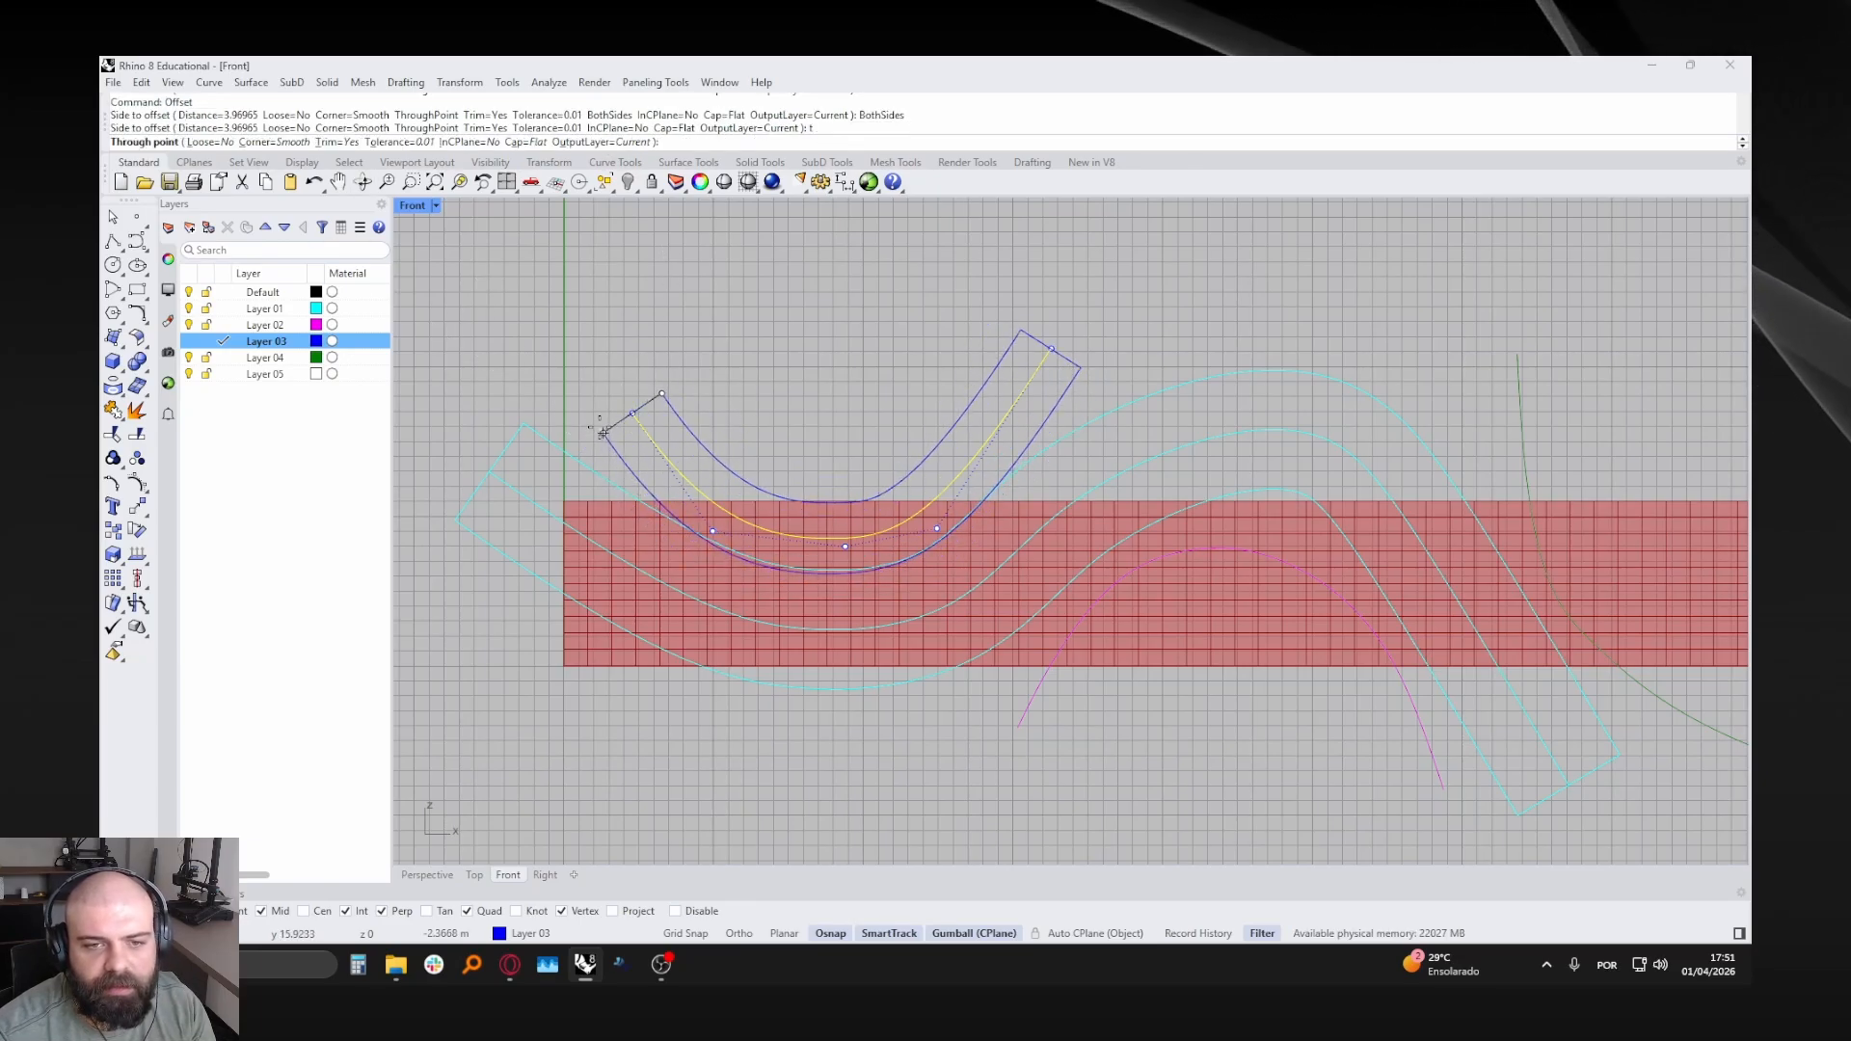
{"action": "left_click", "coordinate": [603, 432]}
{"action": "scroll", "coordinate": [558, 512], "scroll_direction": "down", "scroll_amount": 3}
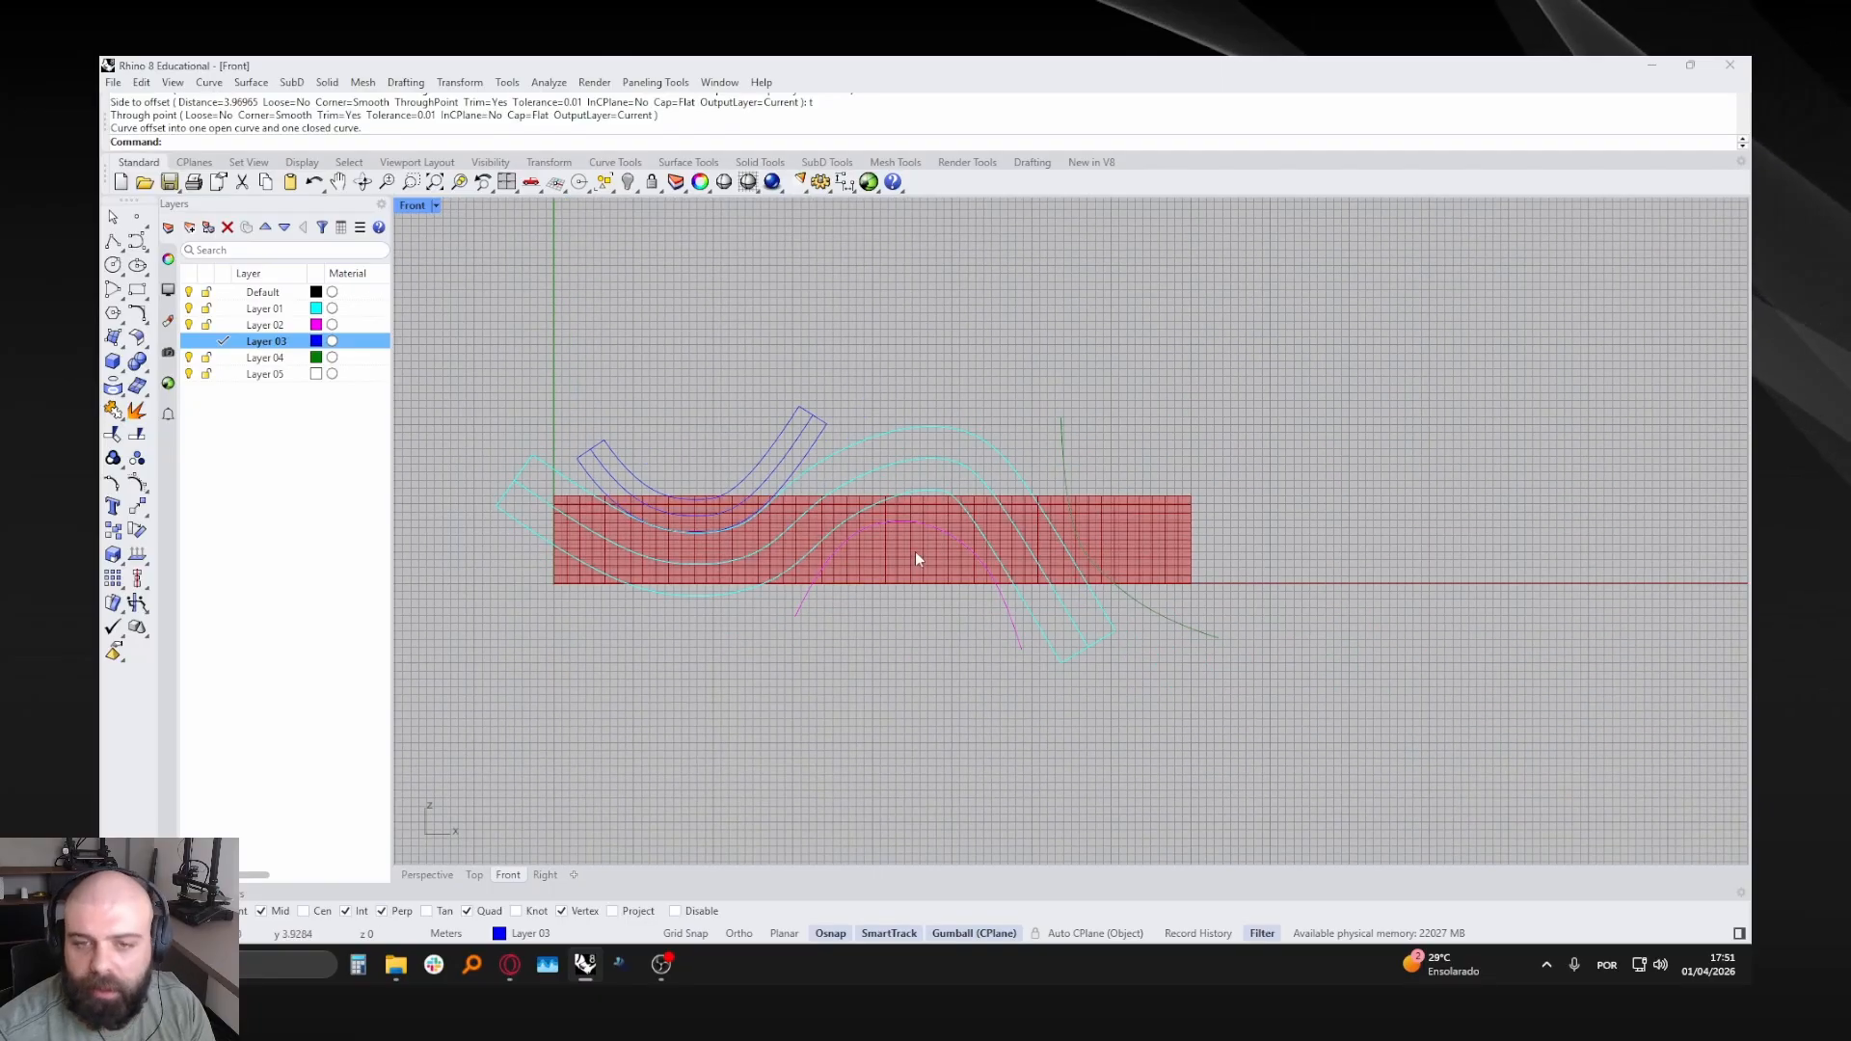
{"action": "scroll", "coordinate": [916, 559], "scroll_direction": "up", "scroll_amount": 3}
{"action": "left_click", "coordinate": [906, 515]}
{"action": "key", "text": "Return"}
{"action": "key", "text": "Escape"}
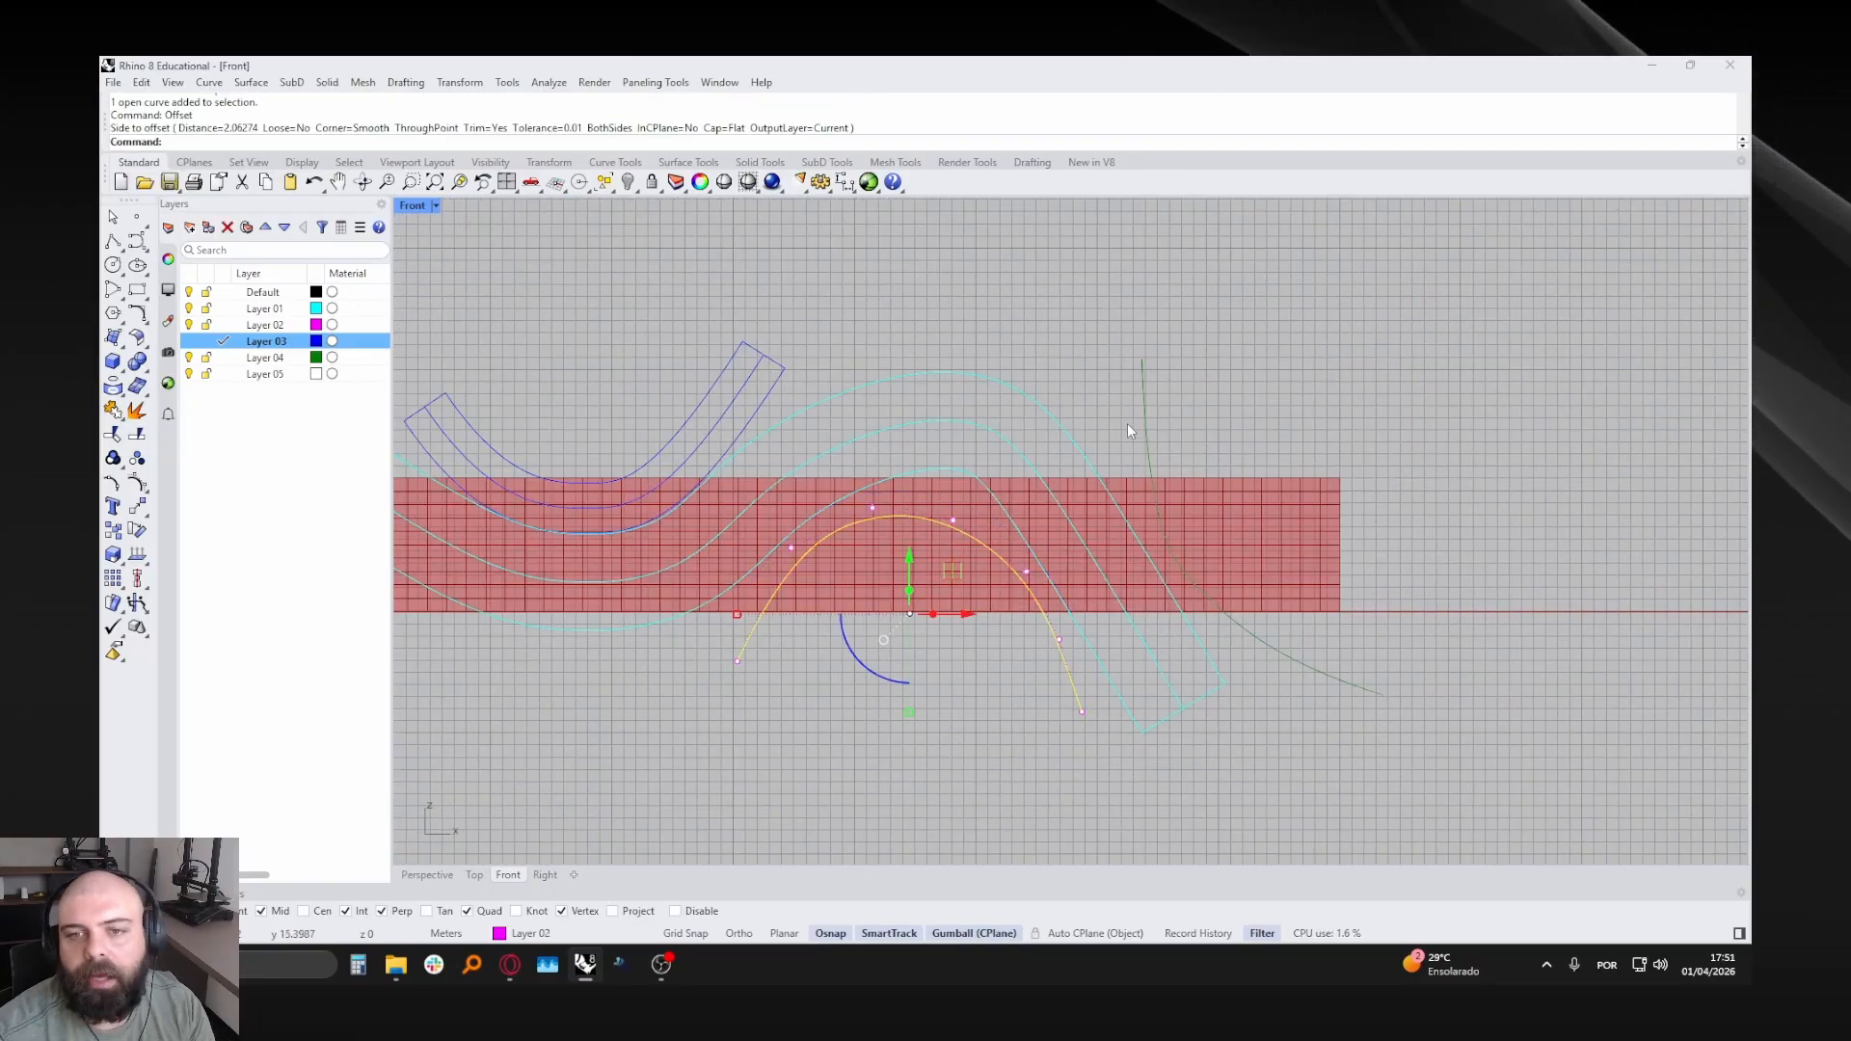
{"action": "key", "text": "Escape"}
- Undo the offsets of the blue and cyan curves
{"action": "scroll", "coordinate": [908, 429], "scroll_direction": "down", "scroll_amount": 6}
{"action": "scroll", "coordinate": [711, 419], "scroll_direction": "up", "scroll_amount": 4}
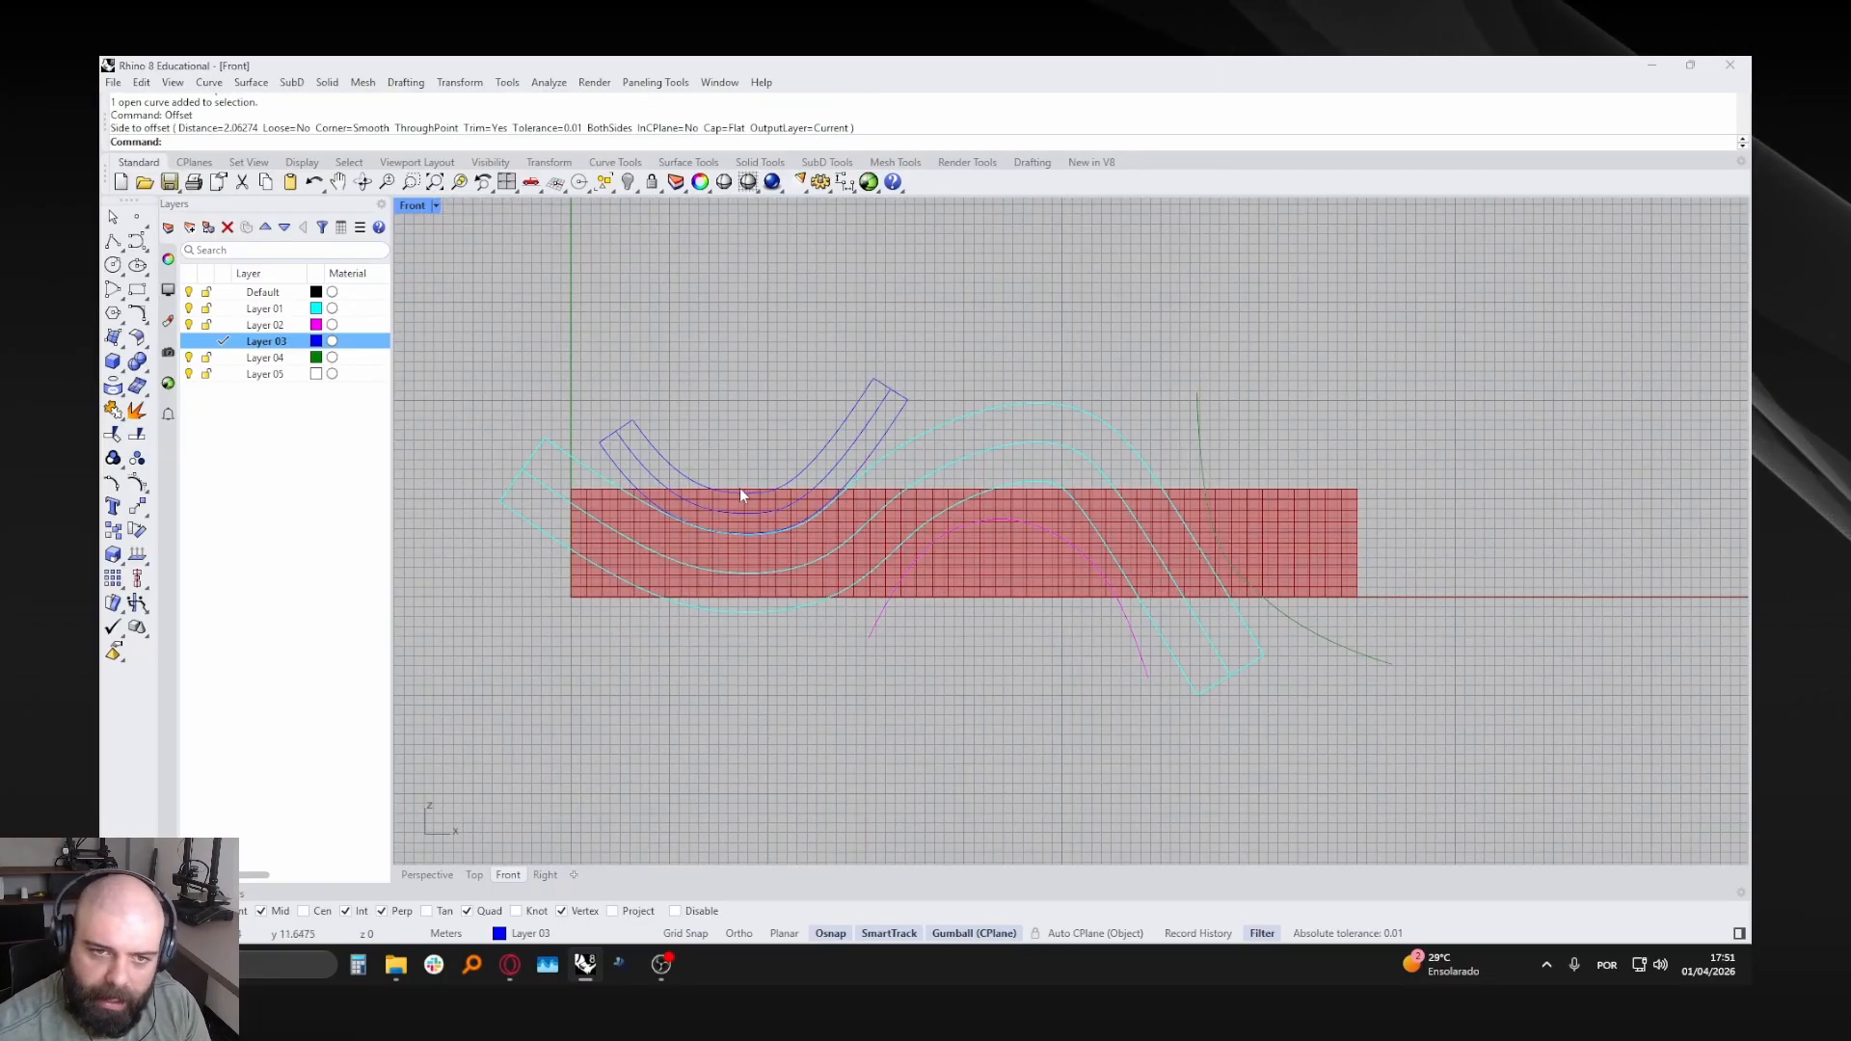
{"action": "key", "text": "ctrl+z"}
{"action": "key", "text": "ctrl+z"}
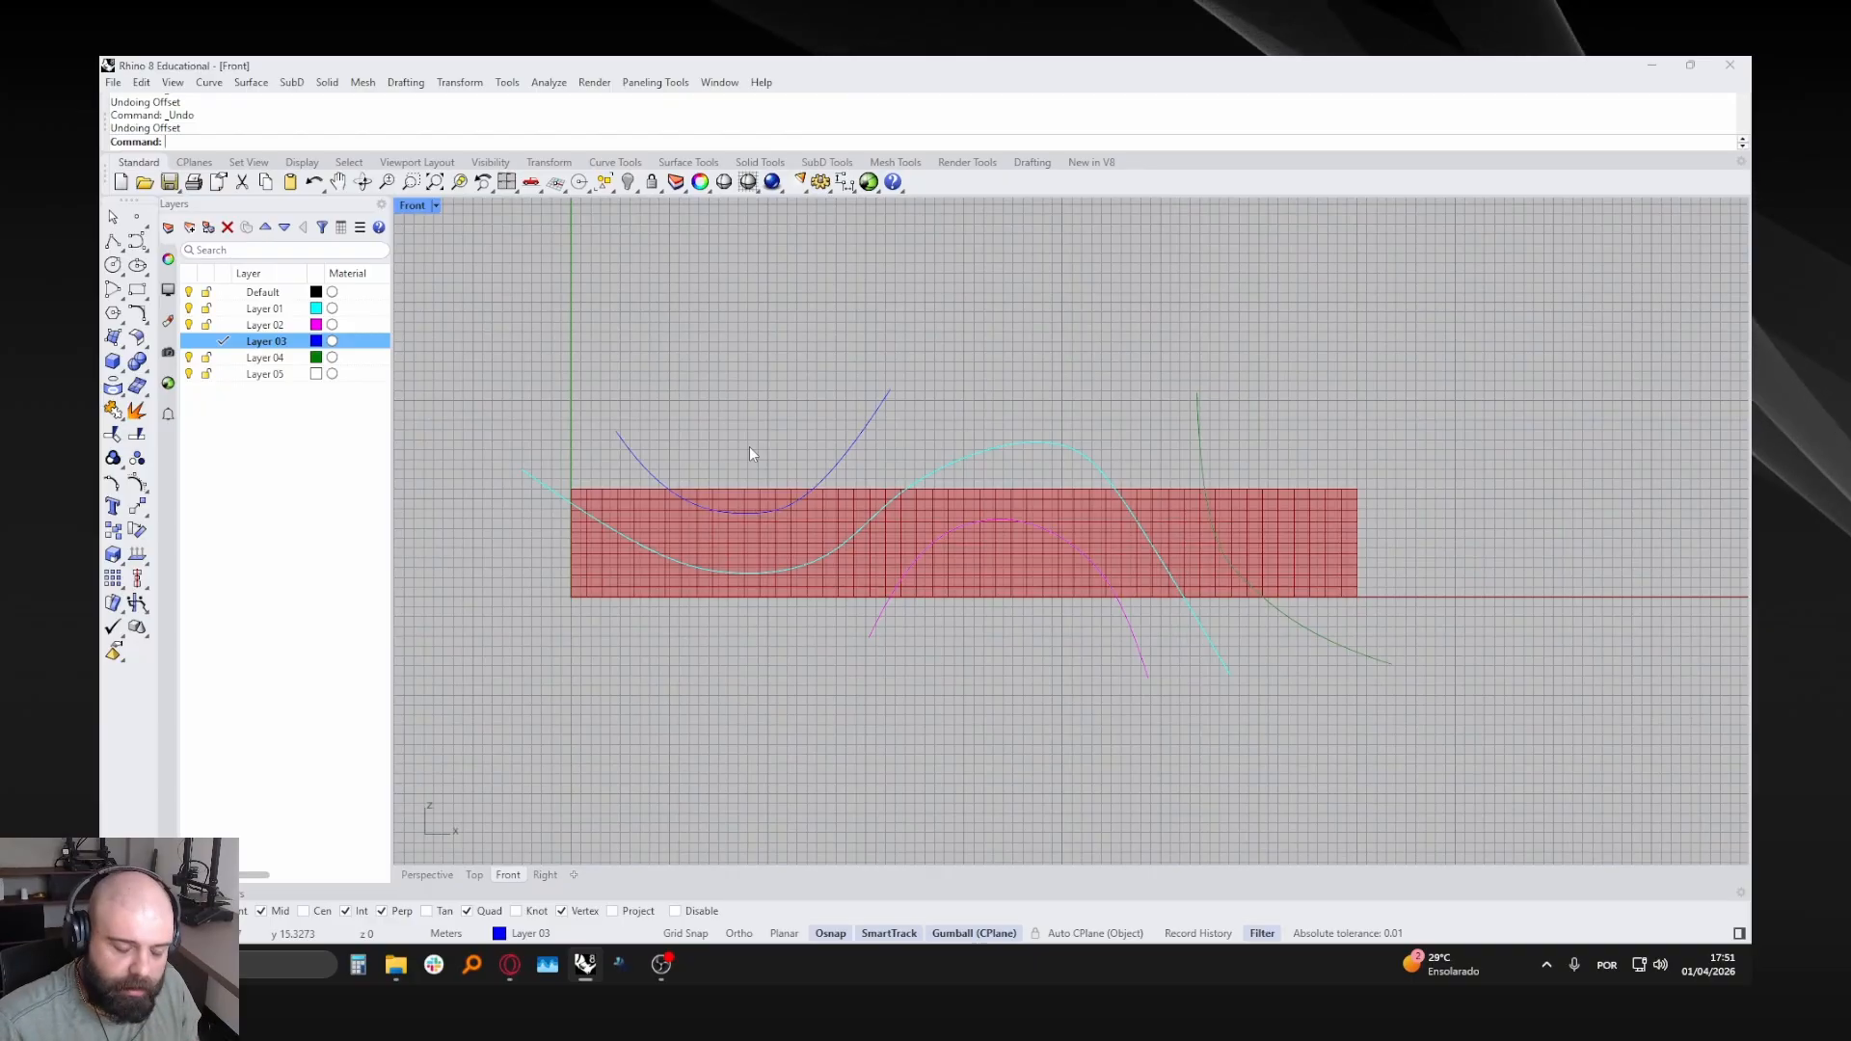
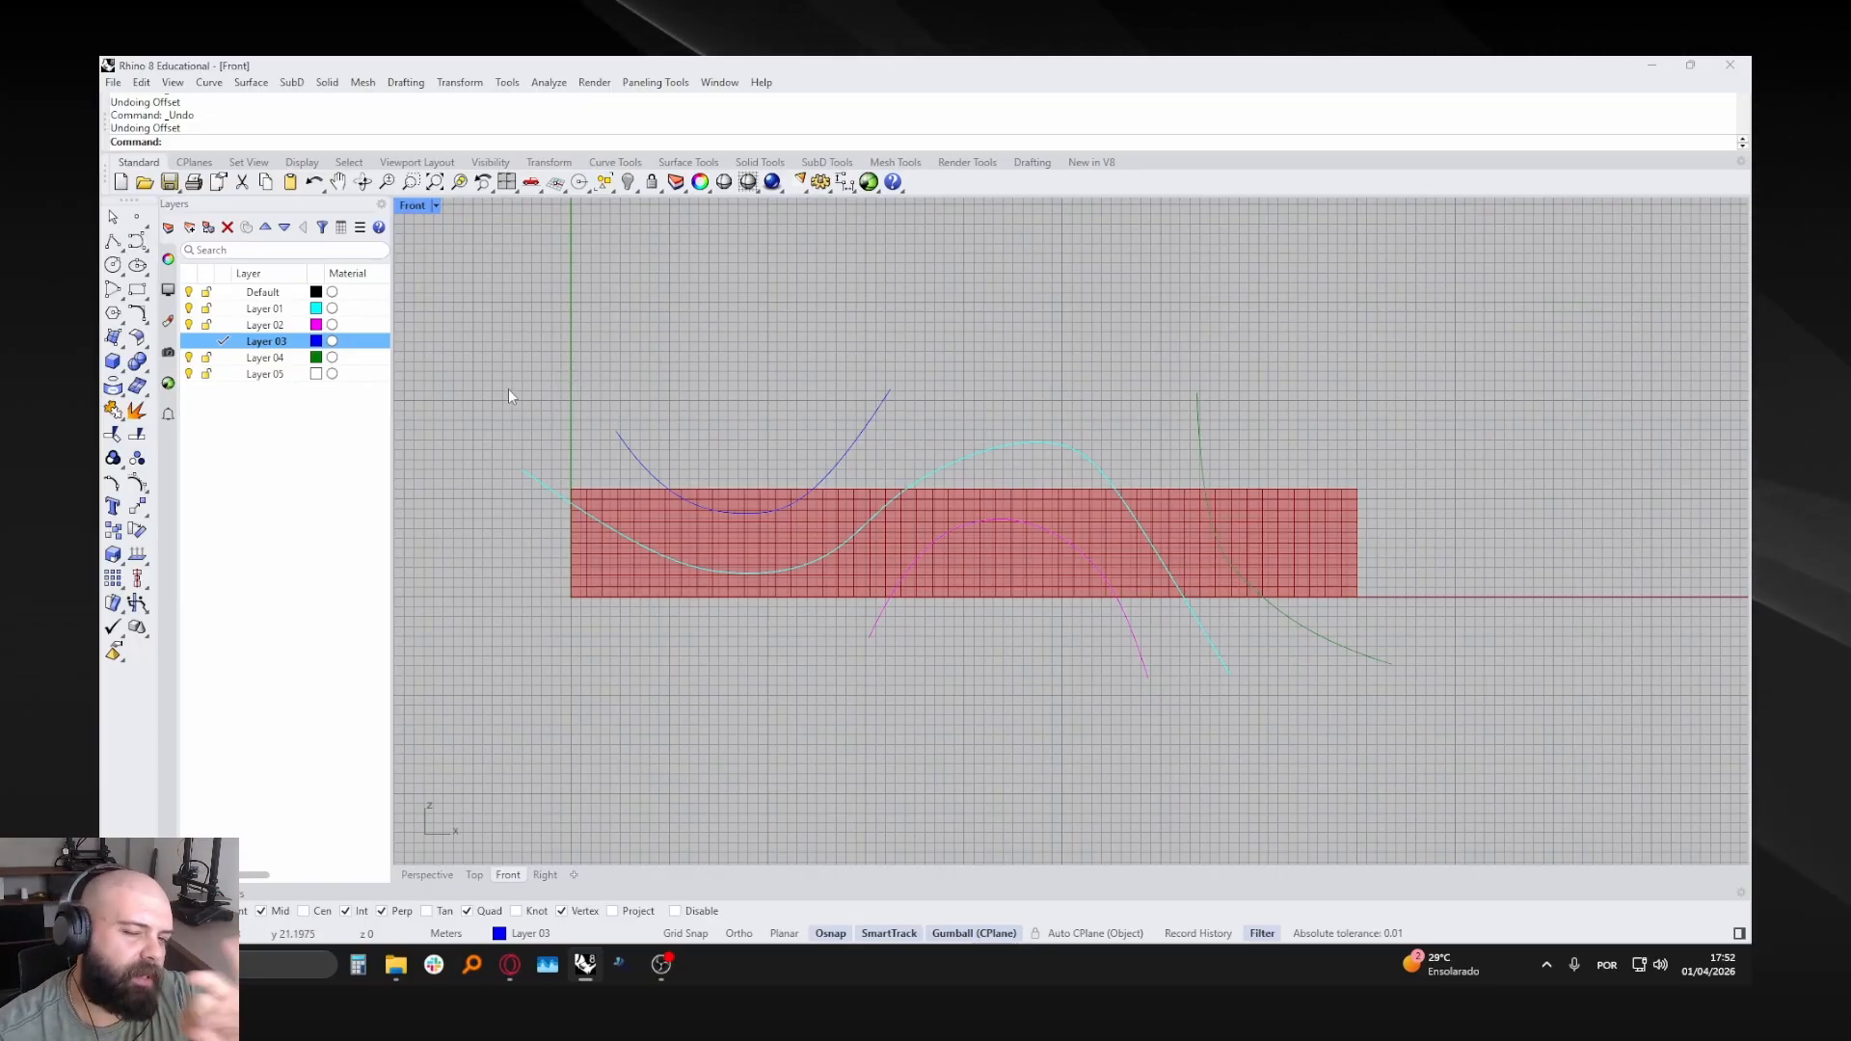
- Select the cyan Layer 01 curve and set its object name to "off"
{"action": "left_click", "coordinate": [542, 482]}
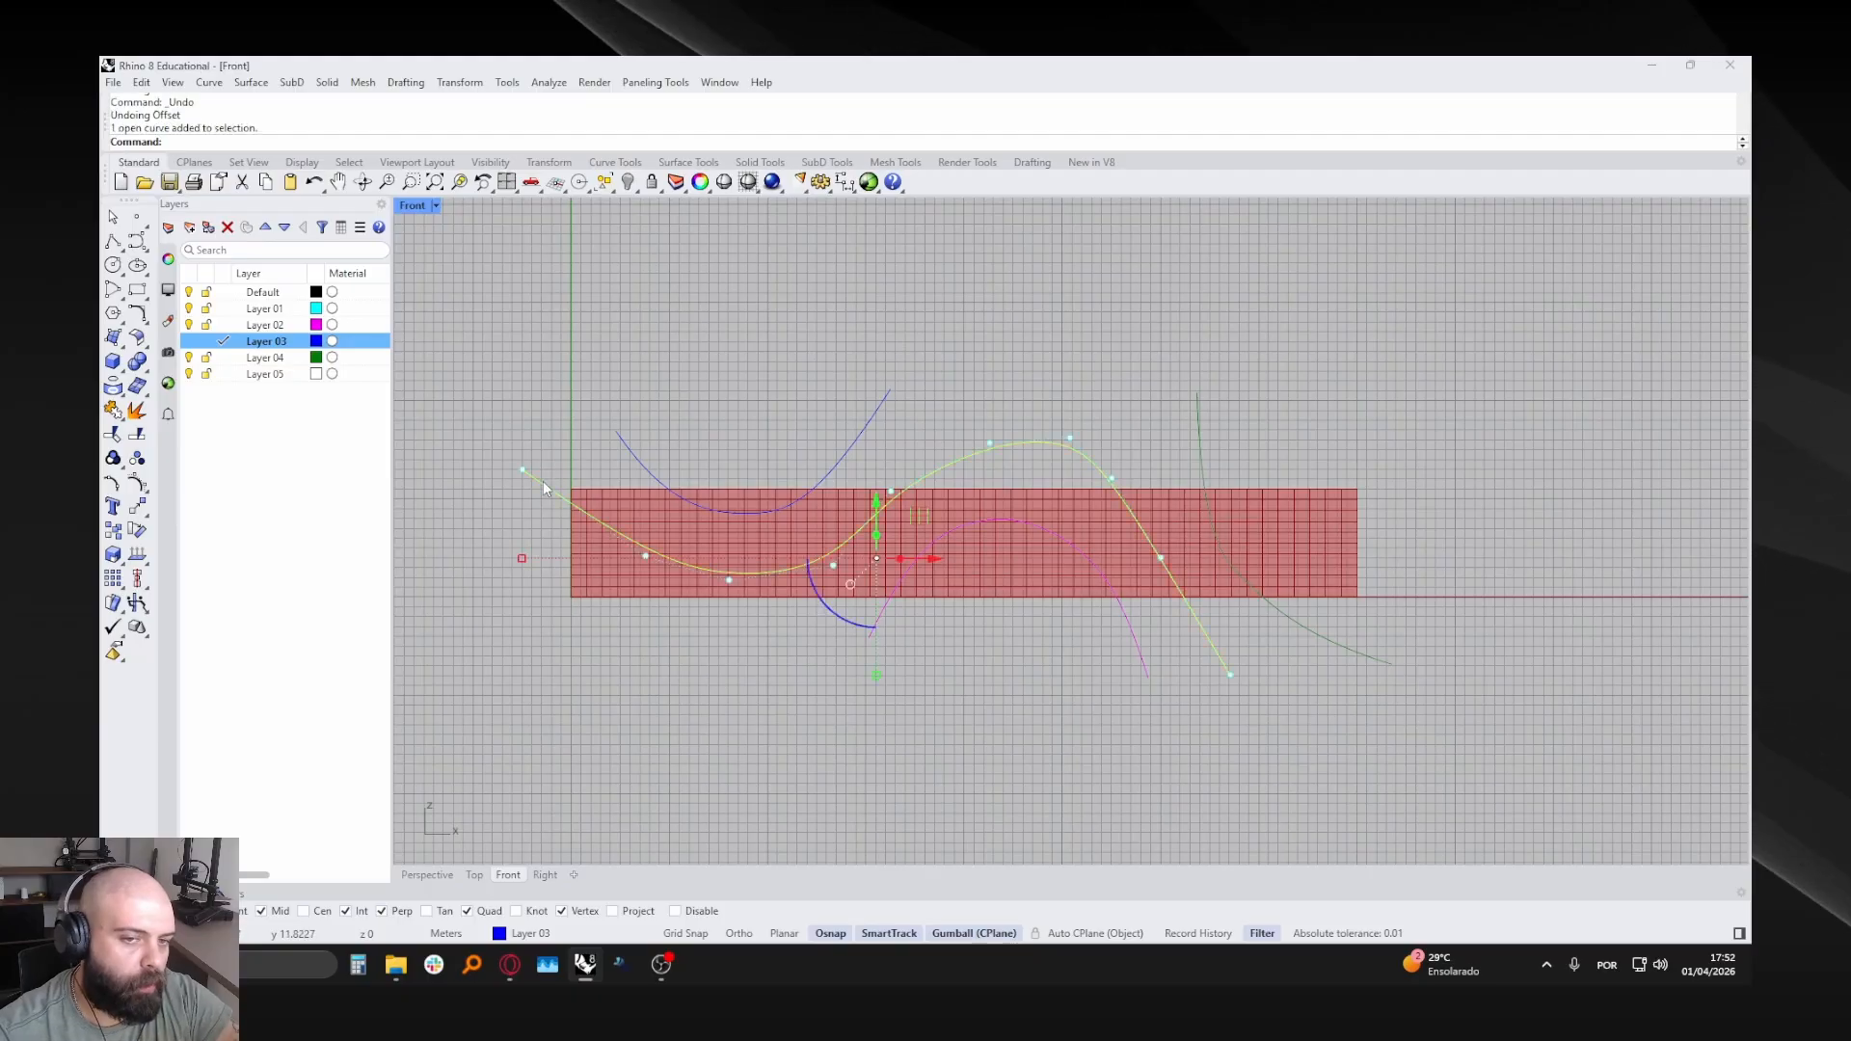
{"action": "key", "text": "Escape"}
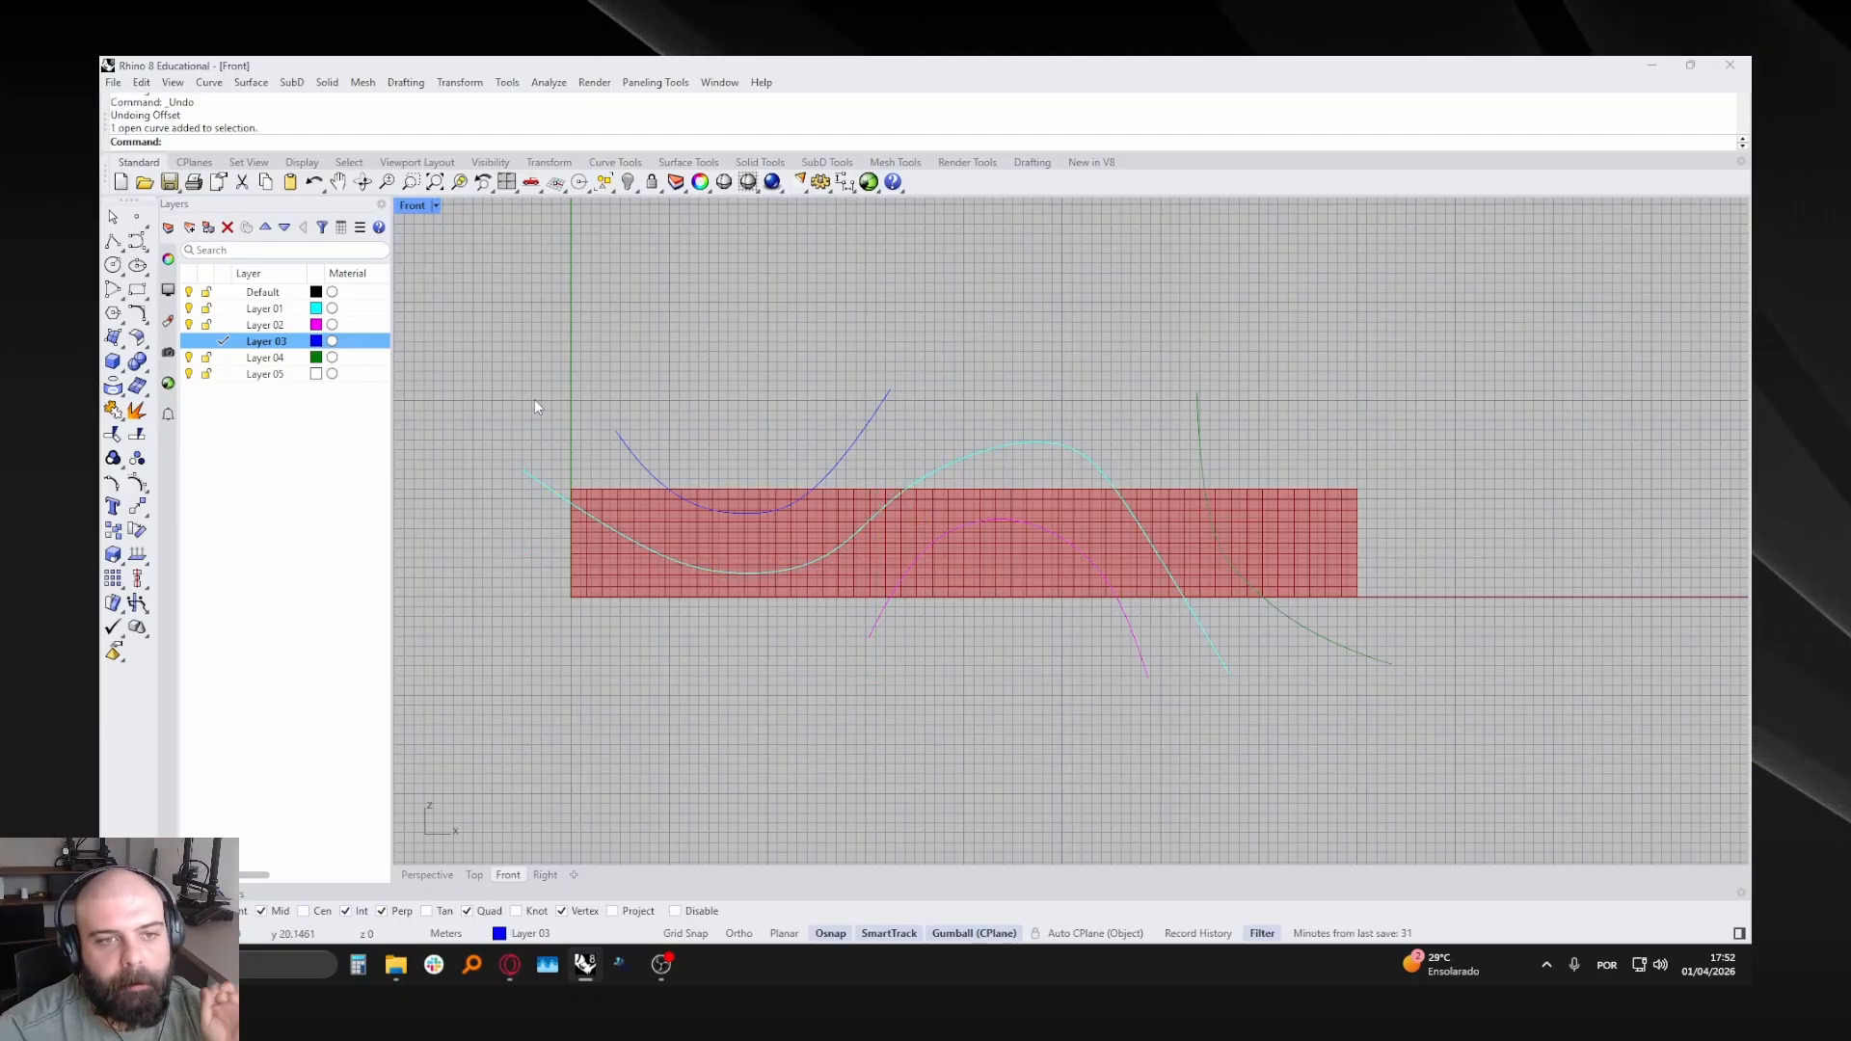
{"action": "left_click", "coordinate": [536, 483]}
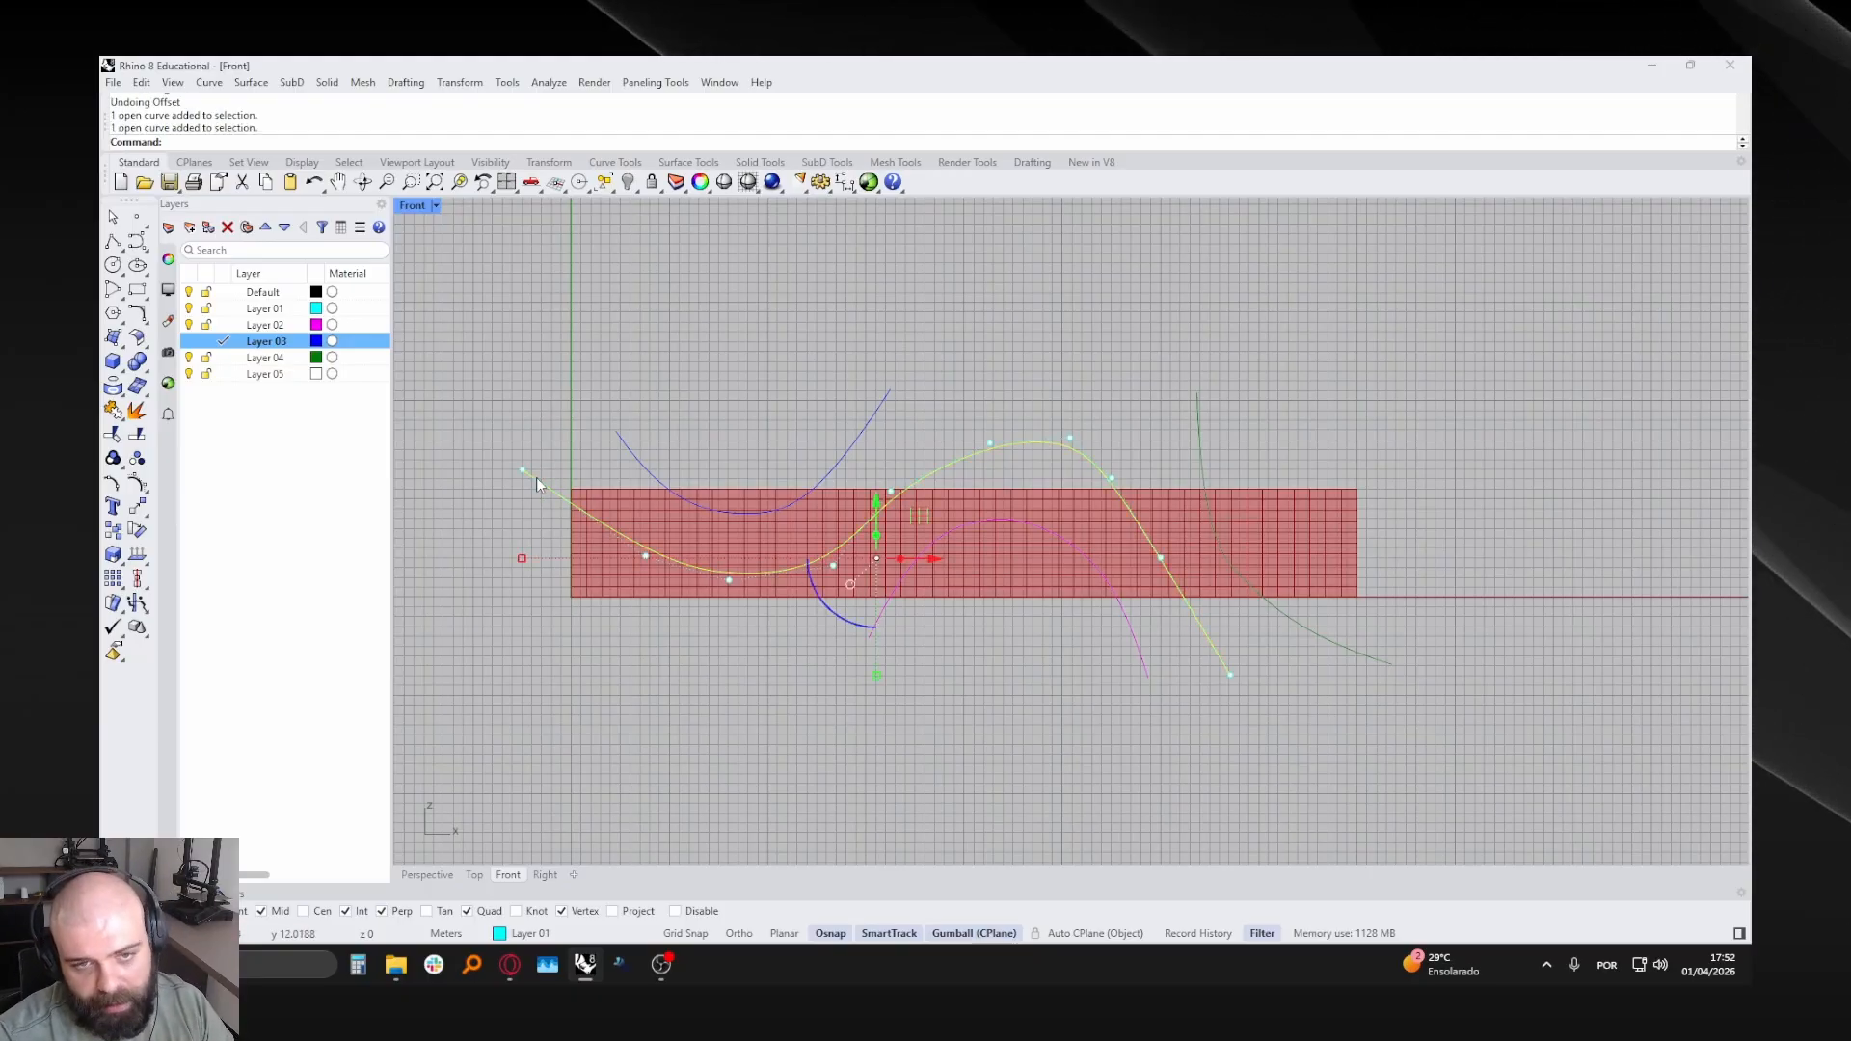
{"action": "left_click", "coordinate": [169, 260]}
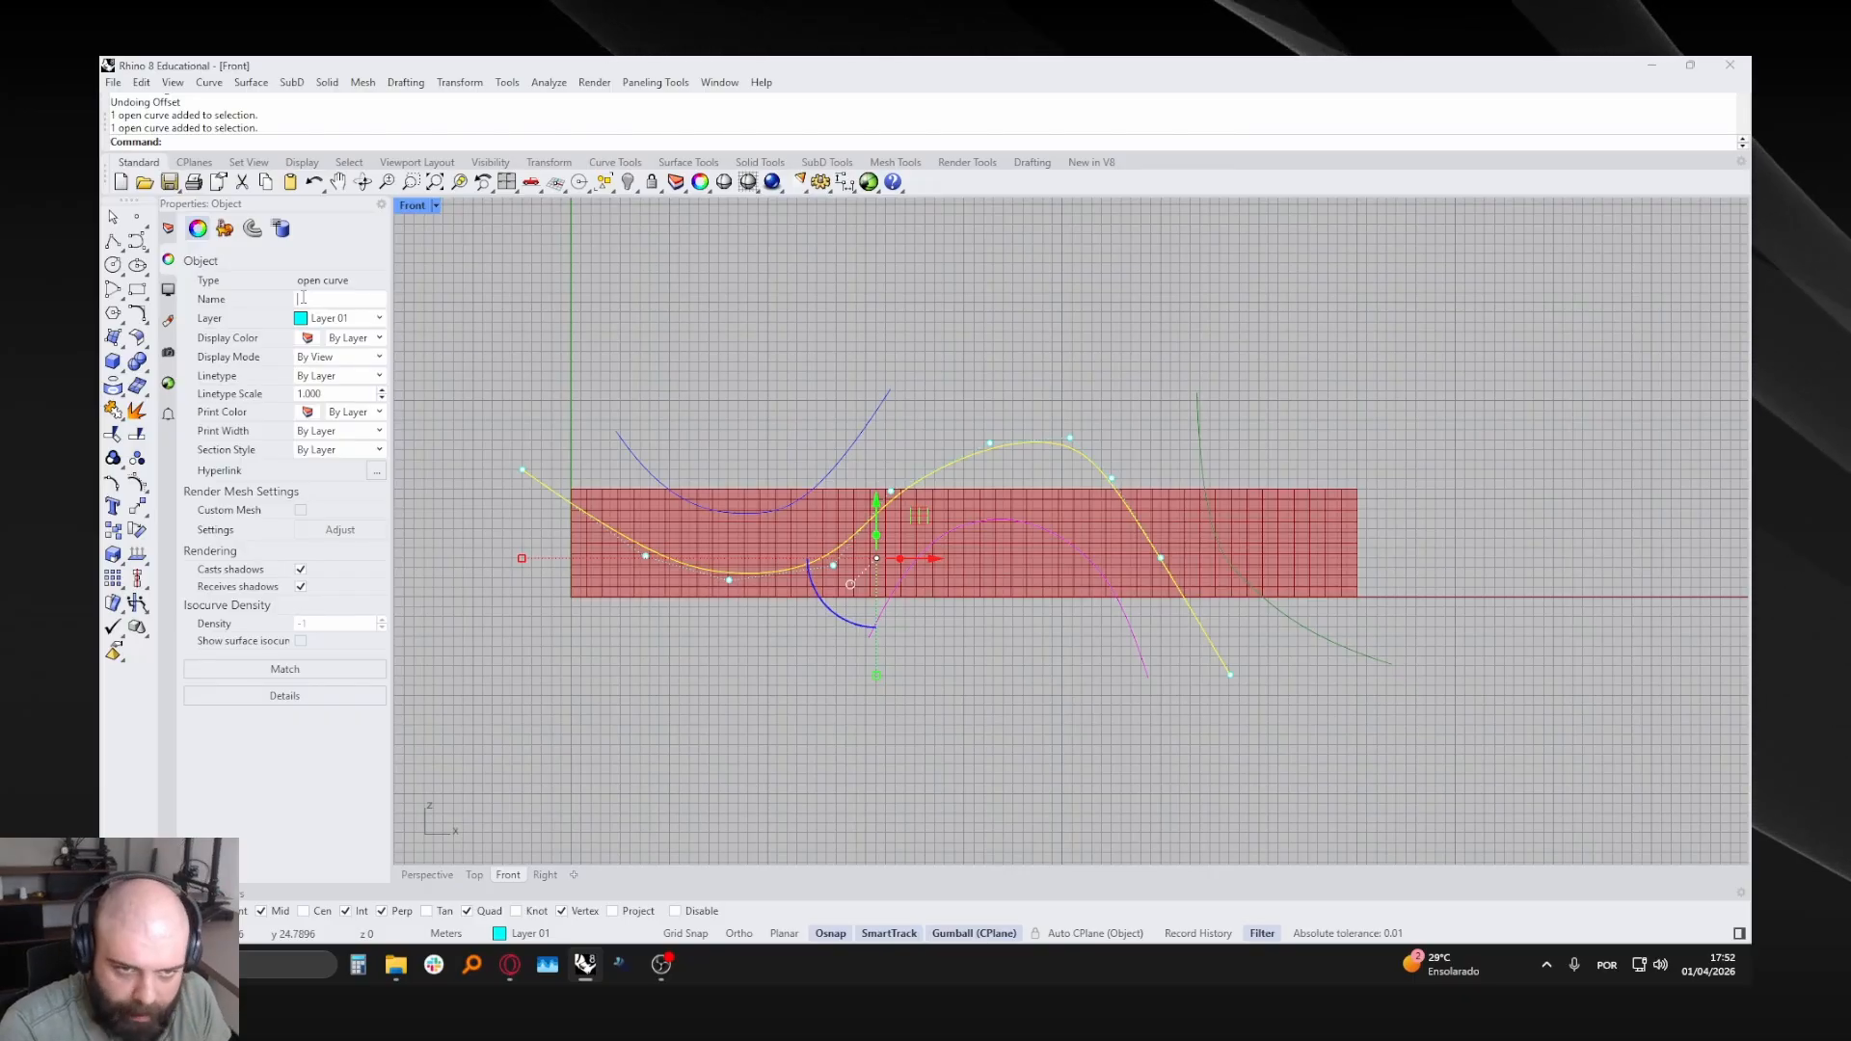
{"action": "left_click", "coordinate": [301, 298]}
{"action": "type", "text": "off"}
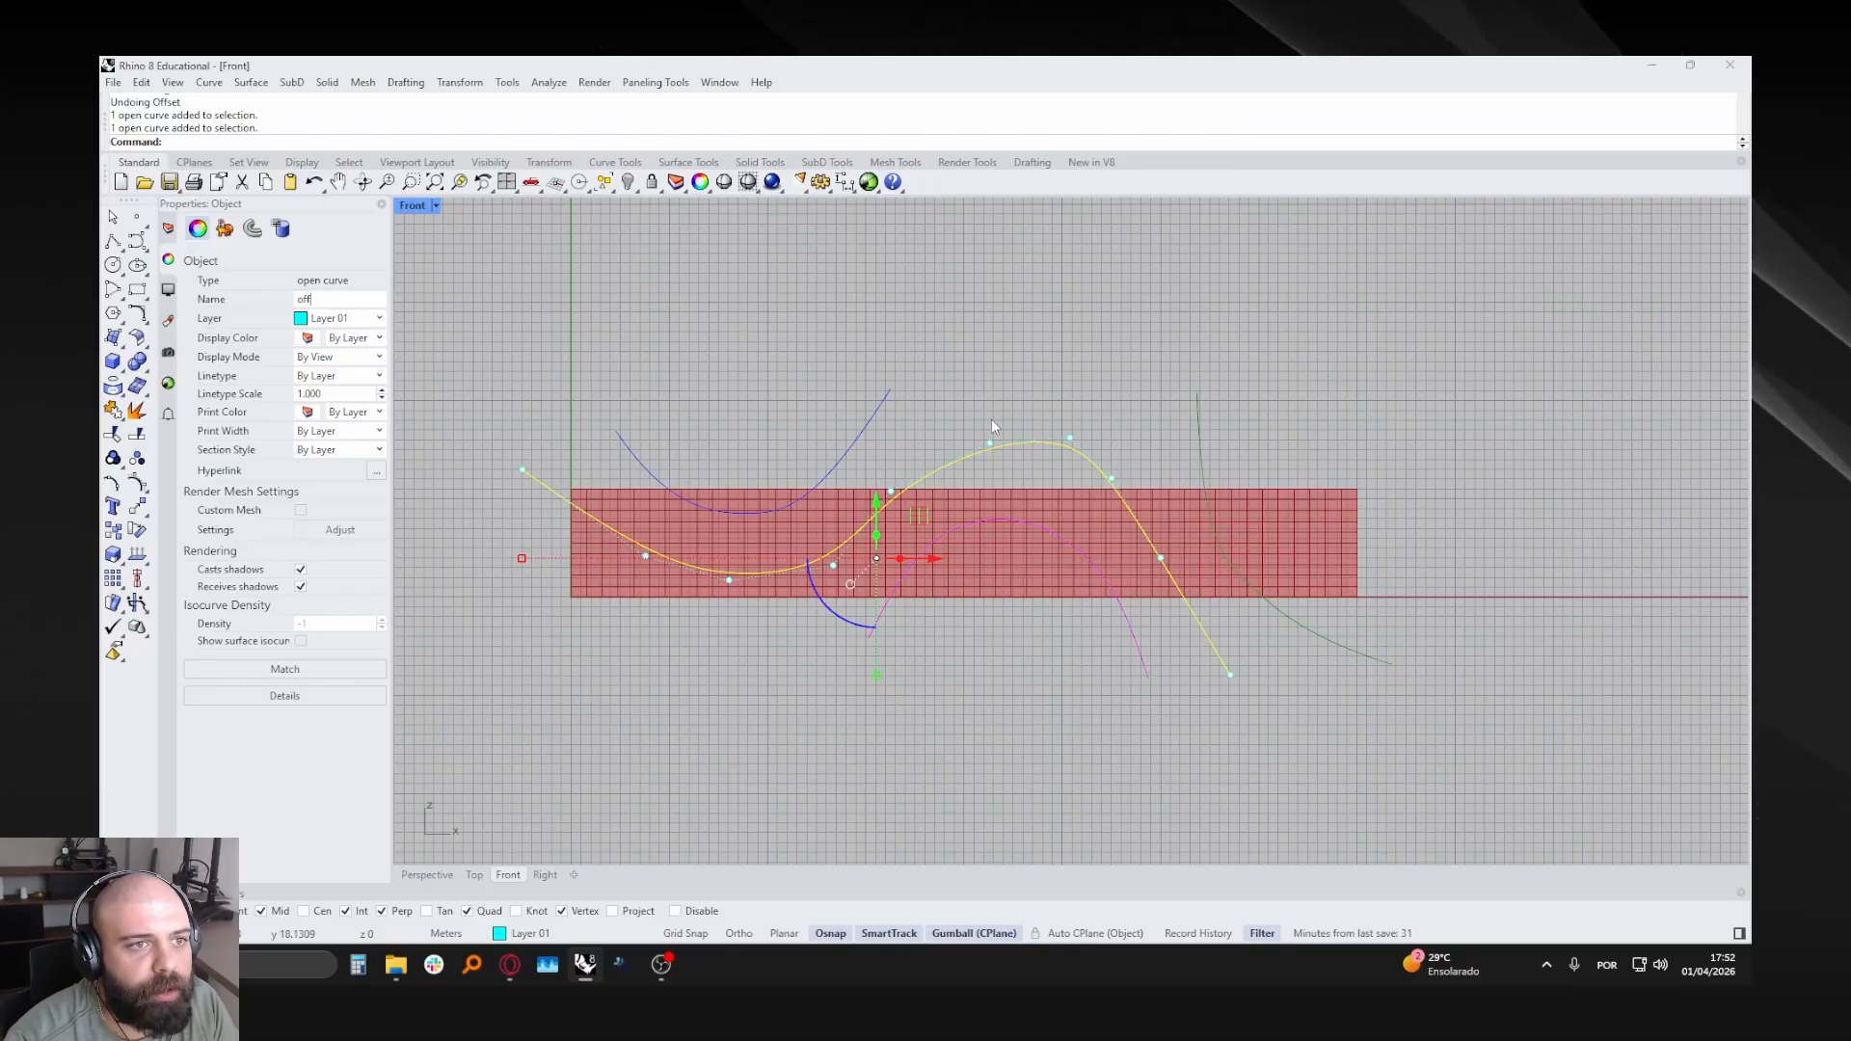
{"action": "left_click", "coordinate": [991, 419]}
- Preview a through-point offset of the cyan Layer 01 curve to gauge a suitable distance, then cancel the command
{"action": "left_click", "coordinate": [588, 519]}
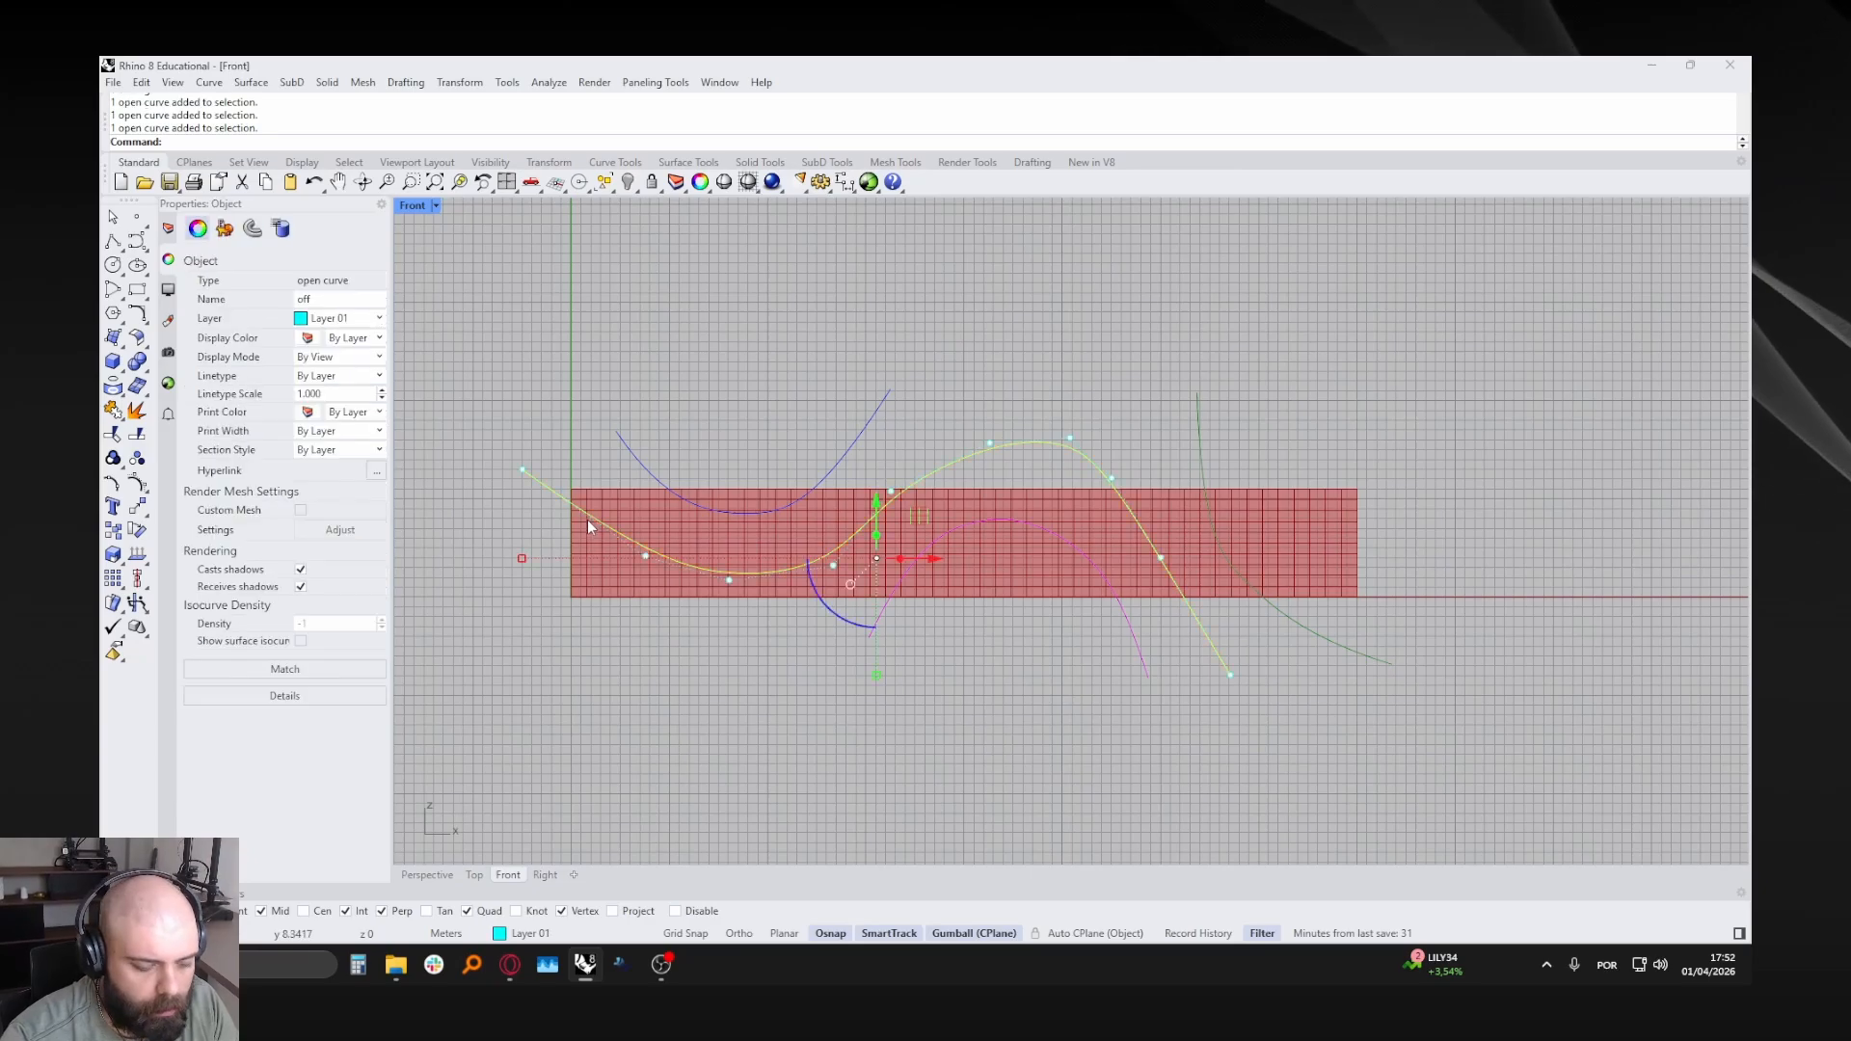
{"action": "type", "text": "Offt"}
{"action": "key", "text": "Return"}
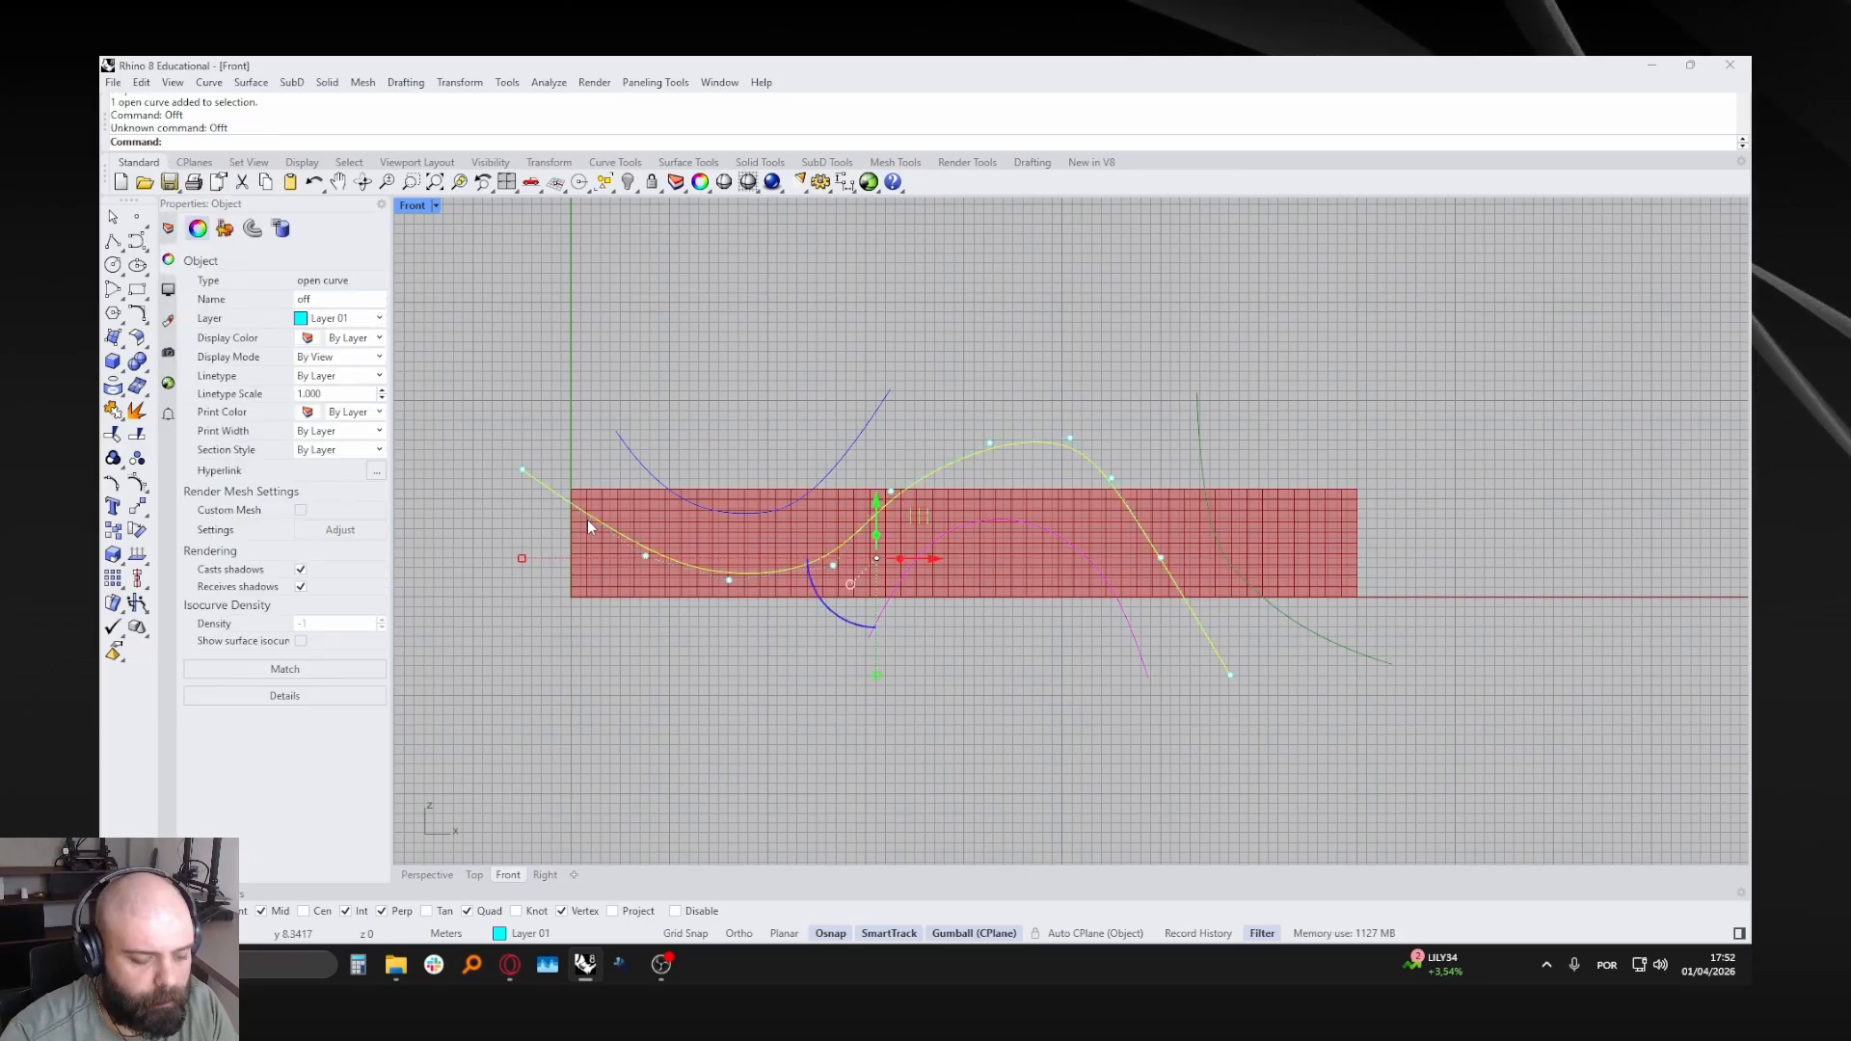
{"action": "type", "text": "Off"}
{"action": "key", "text": "Return"}
{"action": "type", "text": "t"}
{"action": "key", "text": "Return"}
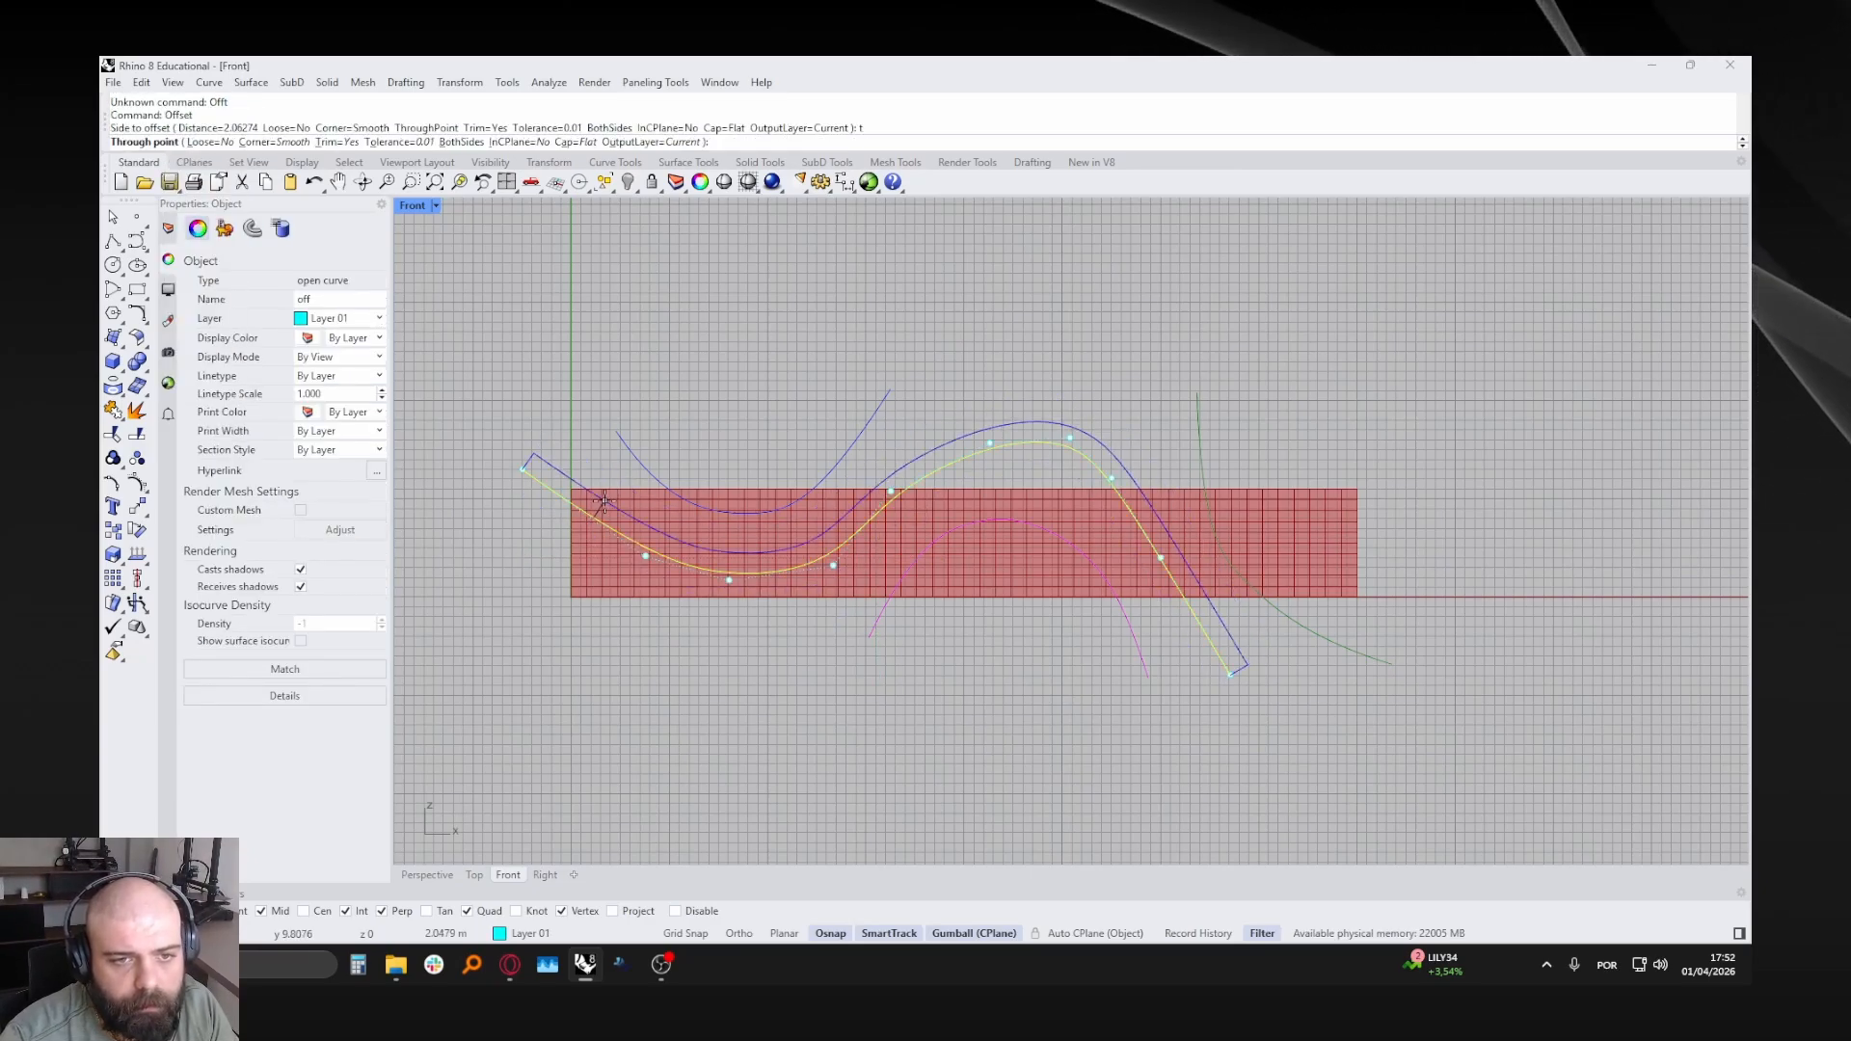
{"action": "scroll", "coordinate": [615, 473], "scroll_direction": "up", "scroll_amount": 1}
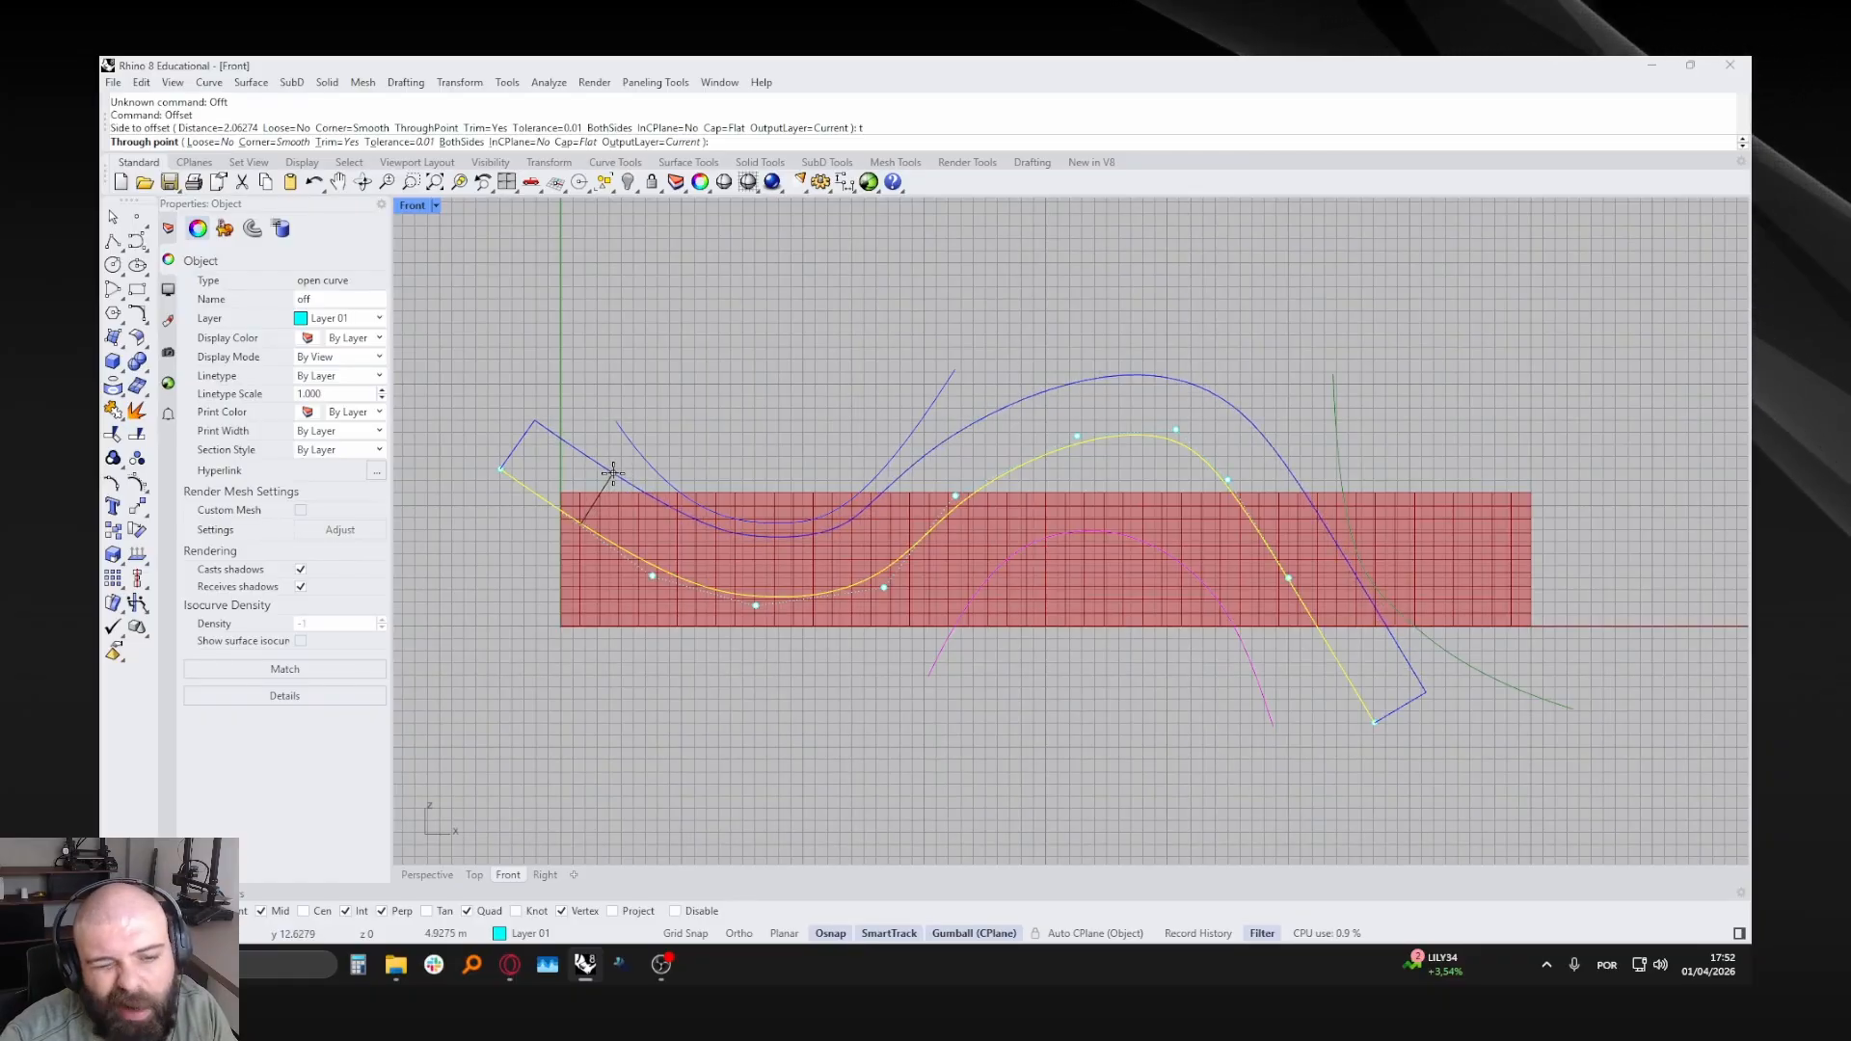
{"action": "key", "text": "Escape"}
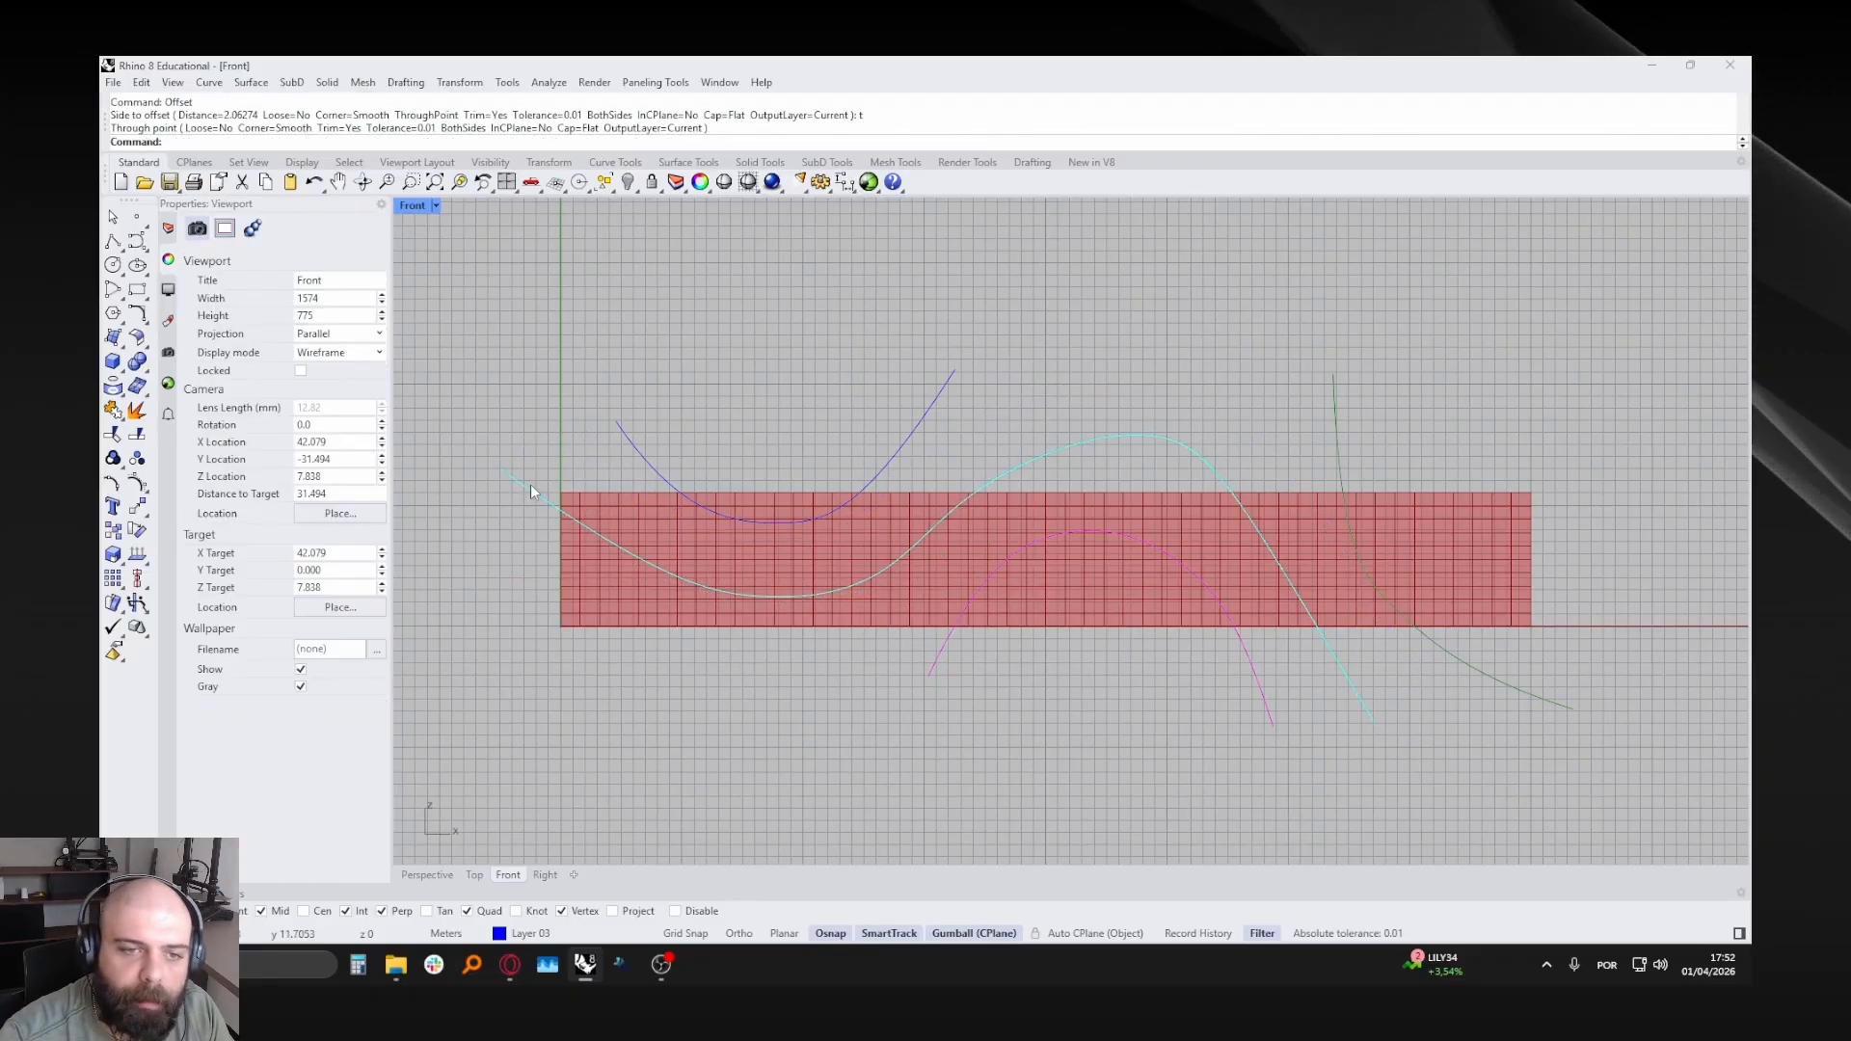
- Set the cyan Layer 01 curve's object name to 5
{"action": "left_click", "coordinate": [531, 484]}
{"action": "left_click", "coordinate": [202, 302]}
{"action": "type", "text": "5"}
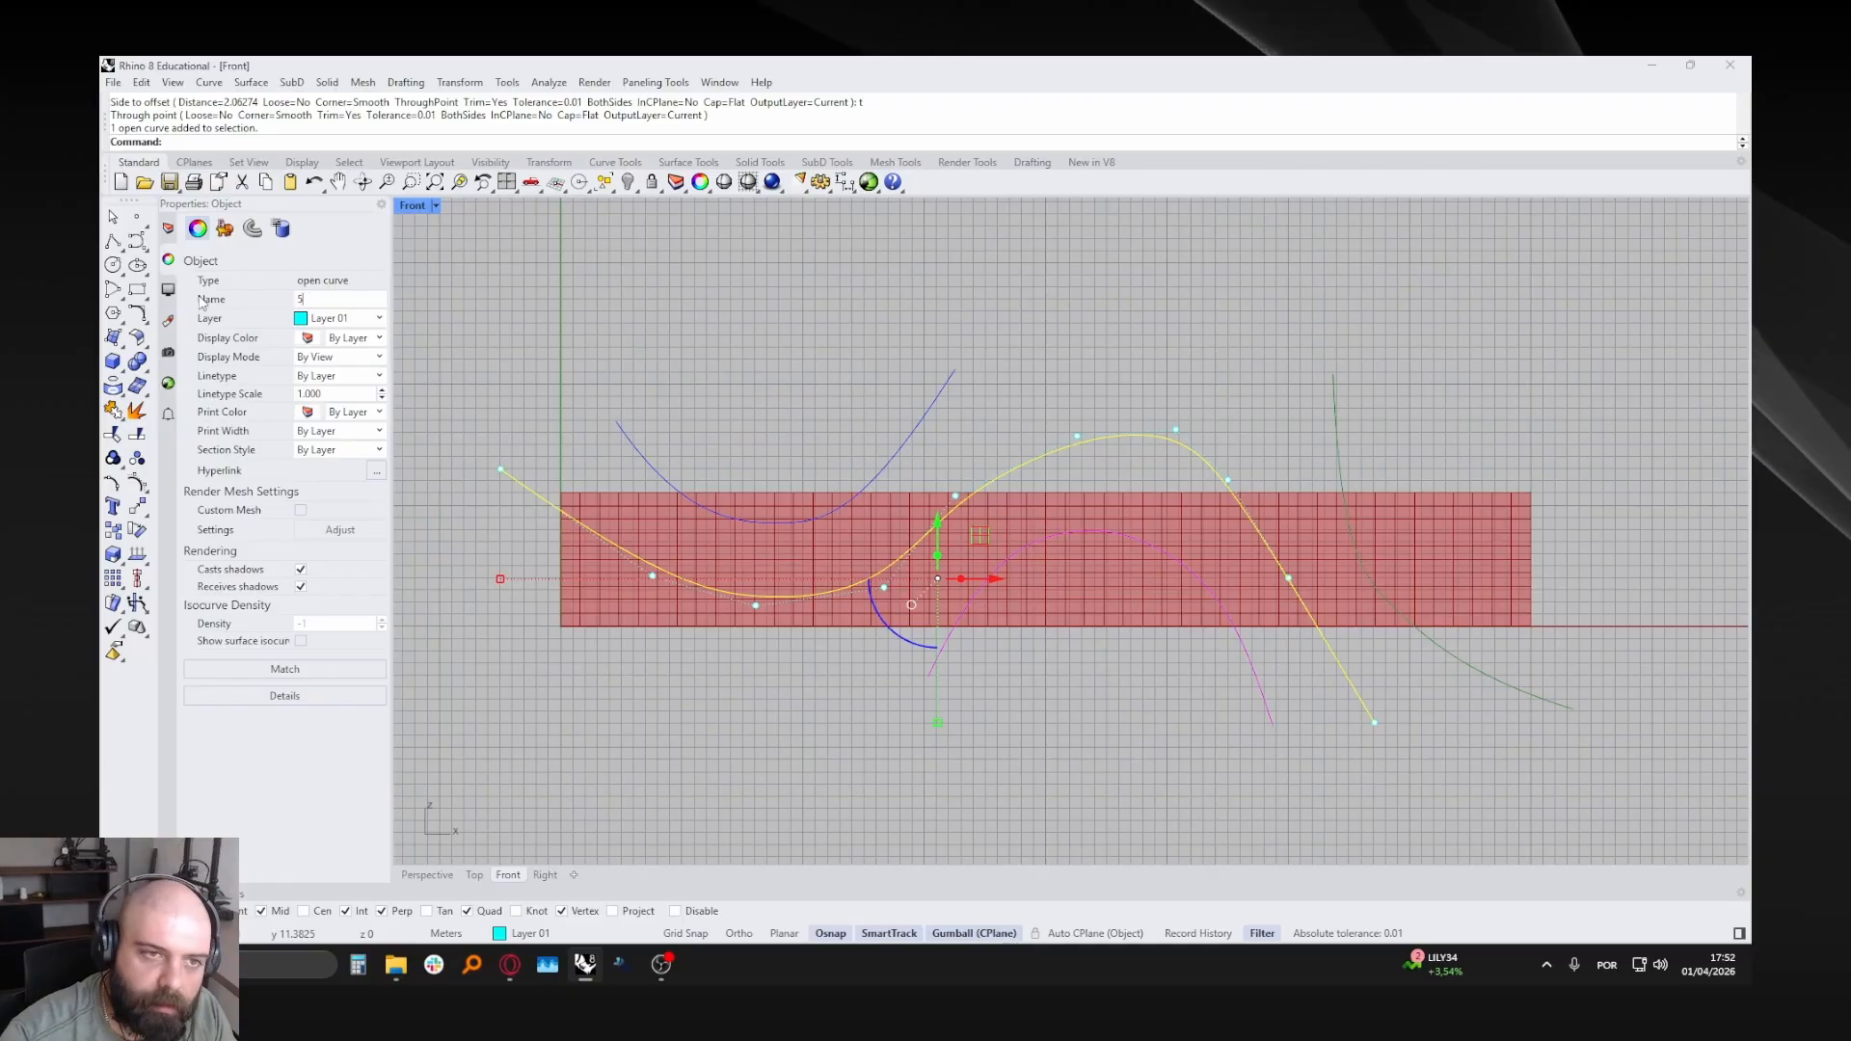
{"action": "left_click", "coordinate": [605, 343]}
- Give the blue Layer 03 curve an object name and set the magenta Layer 02 curve's name to 4
{"action": "left_click", "coordinate": [644, 461]}
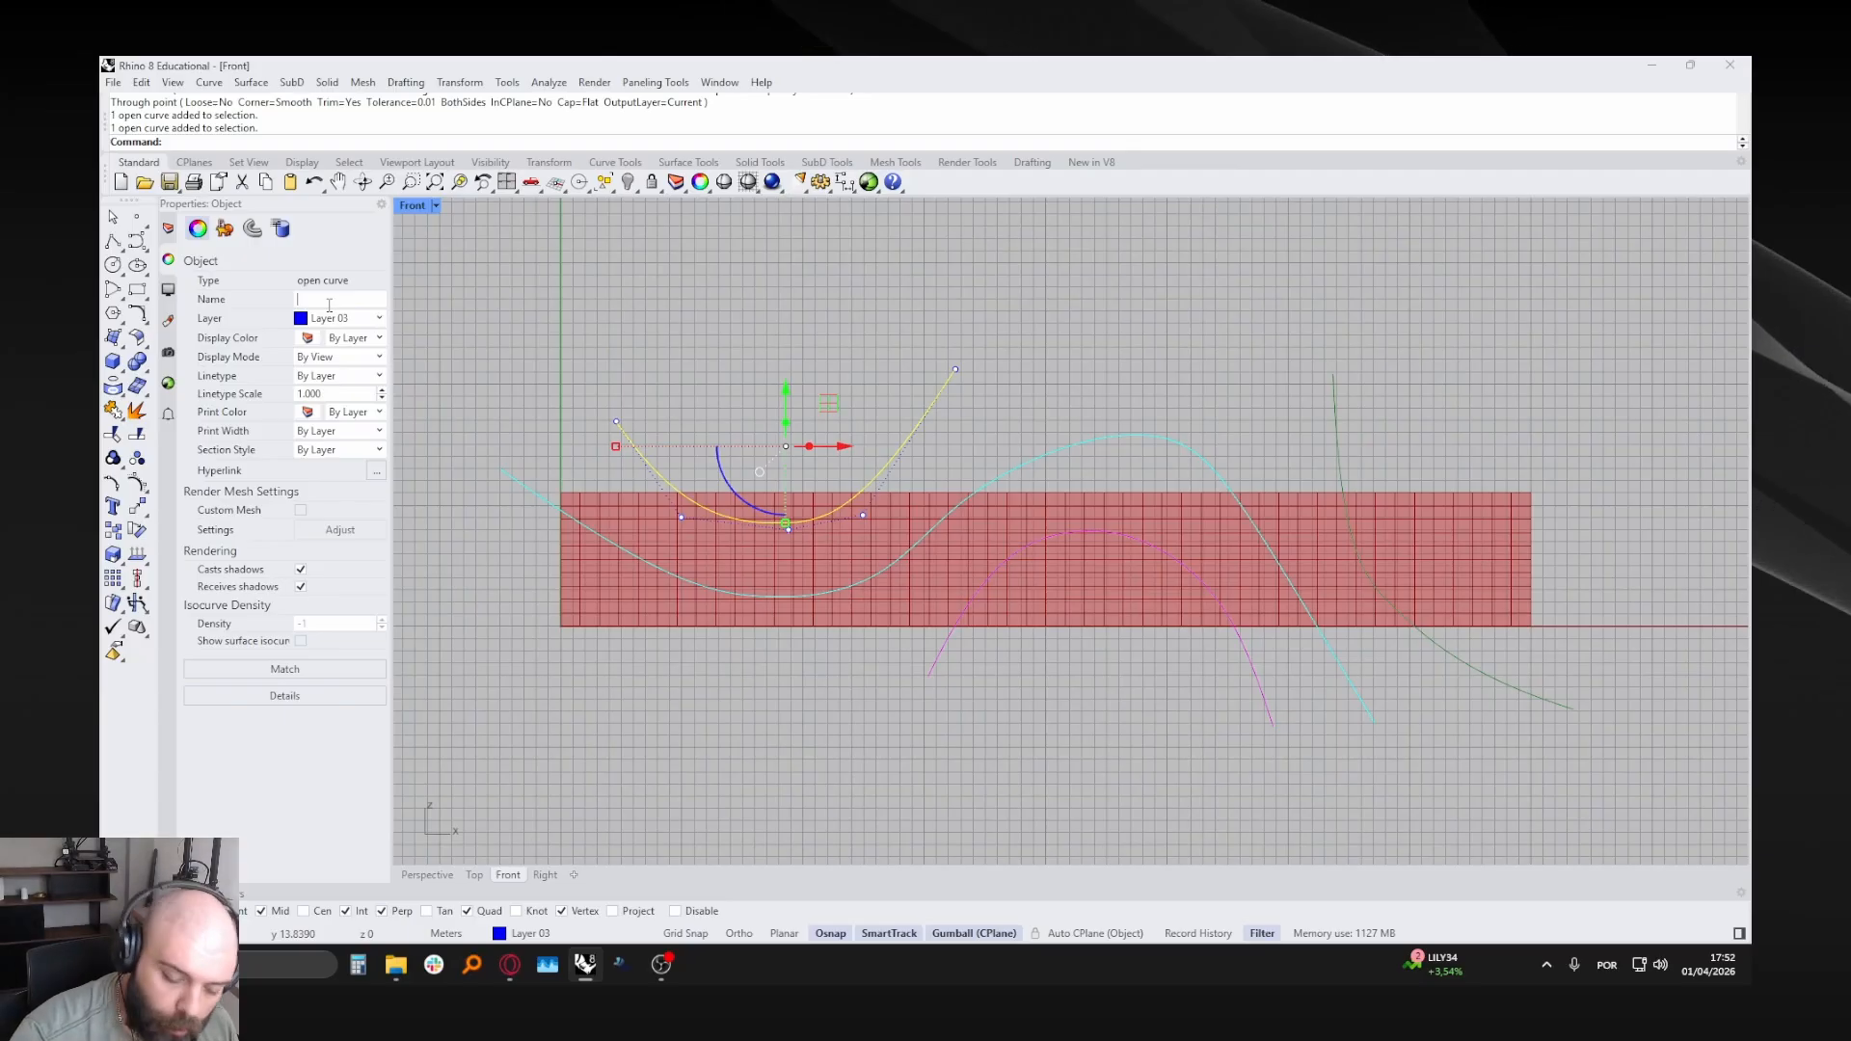
{"action": "left_click", "coordinate": [753, 325]}
{"action": "right_click_drag", "start_coordinate": [1084, 535], "coordinate": [944, 494]}
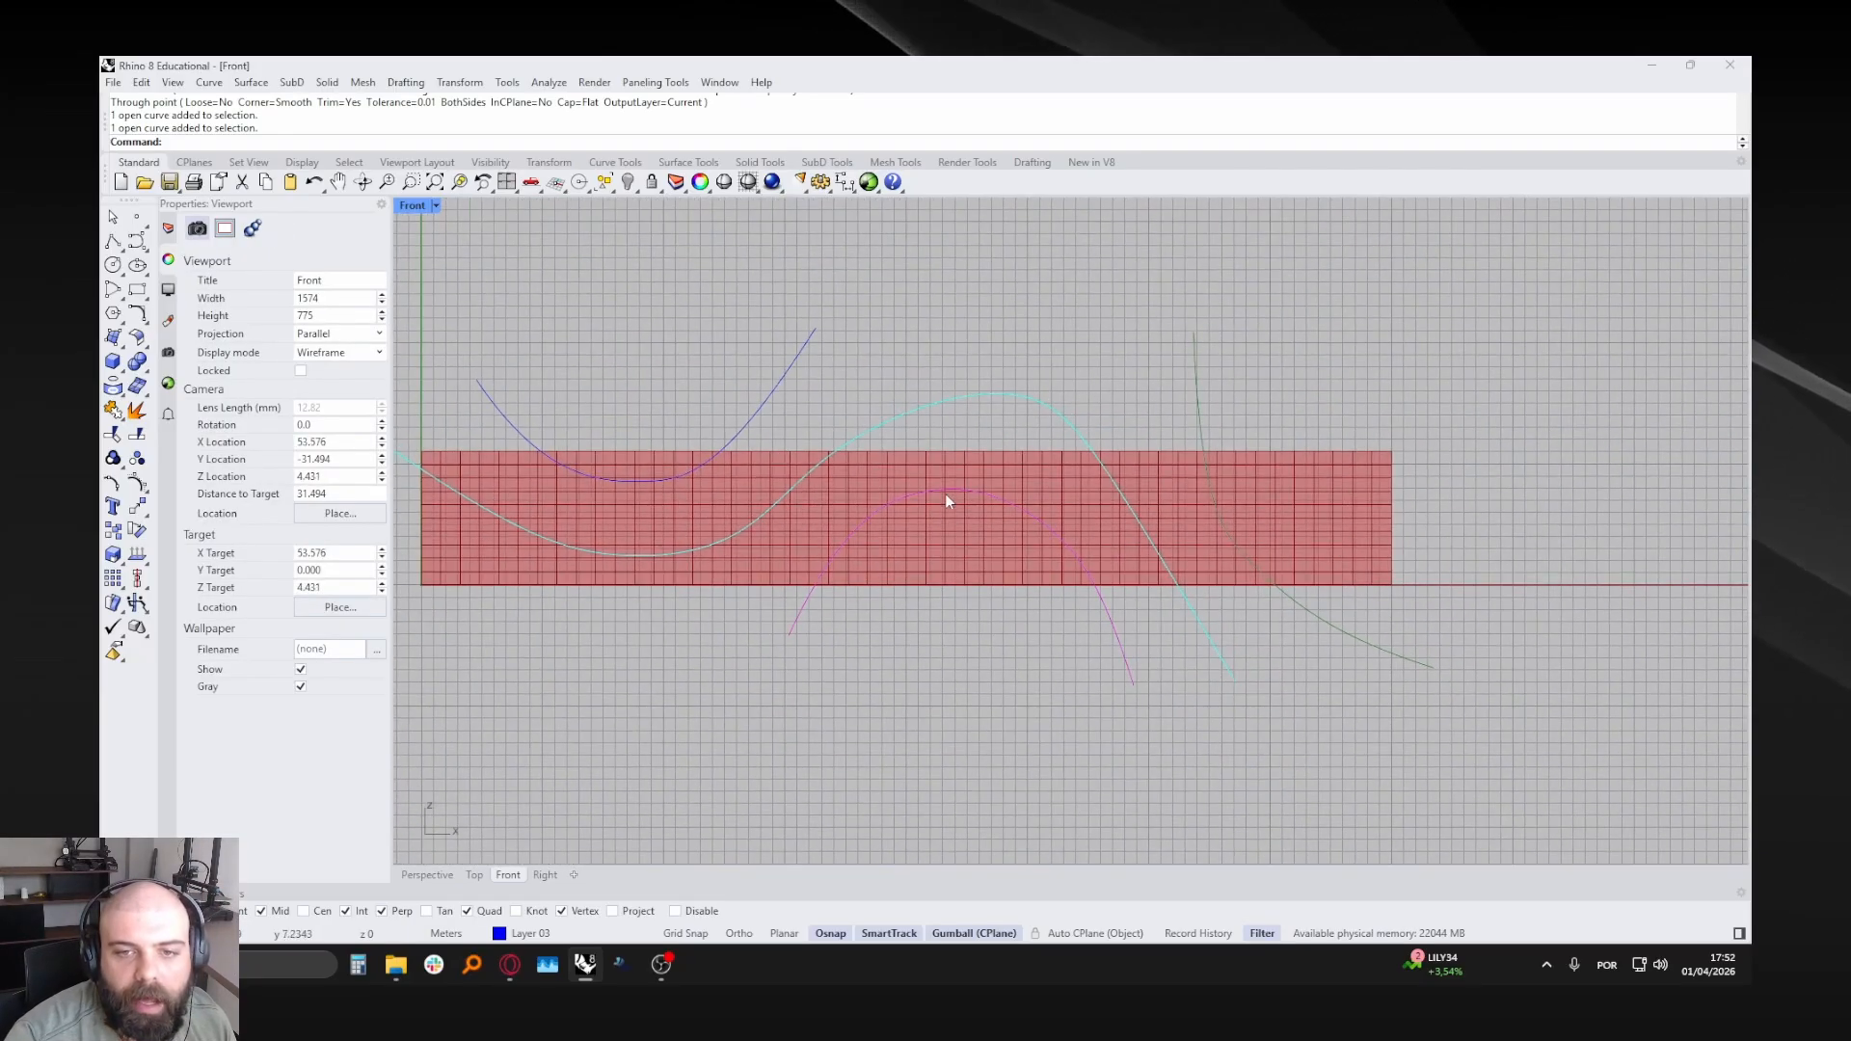
{"action": "left_click", "coordinate": [947, 493]}
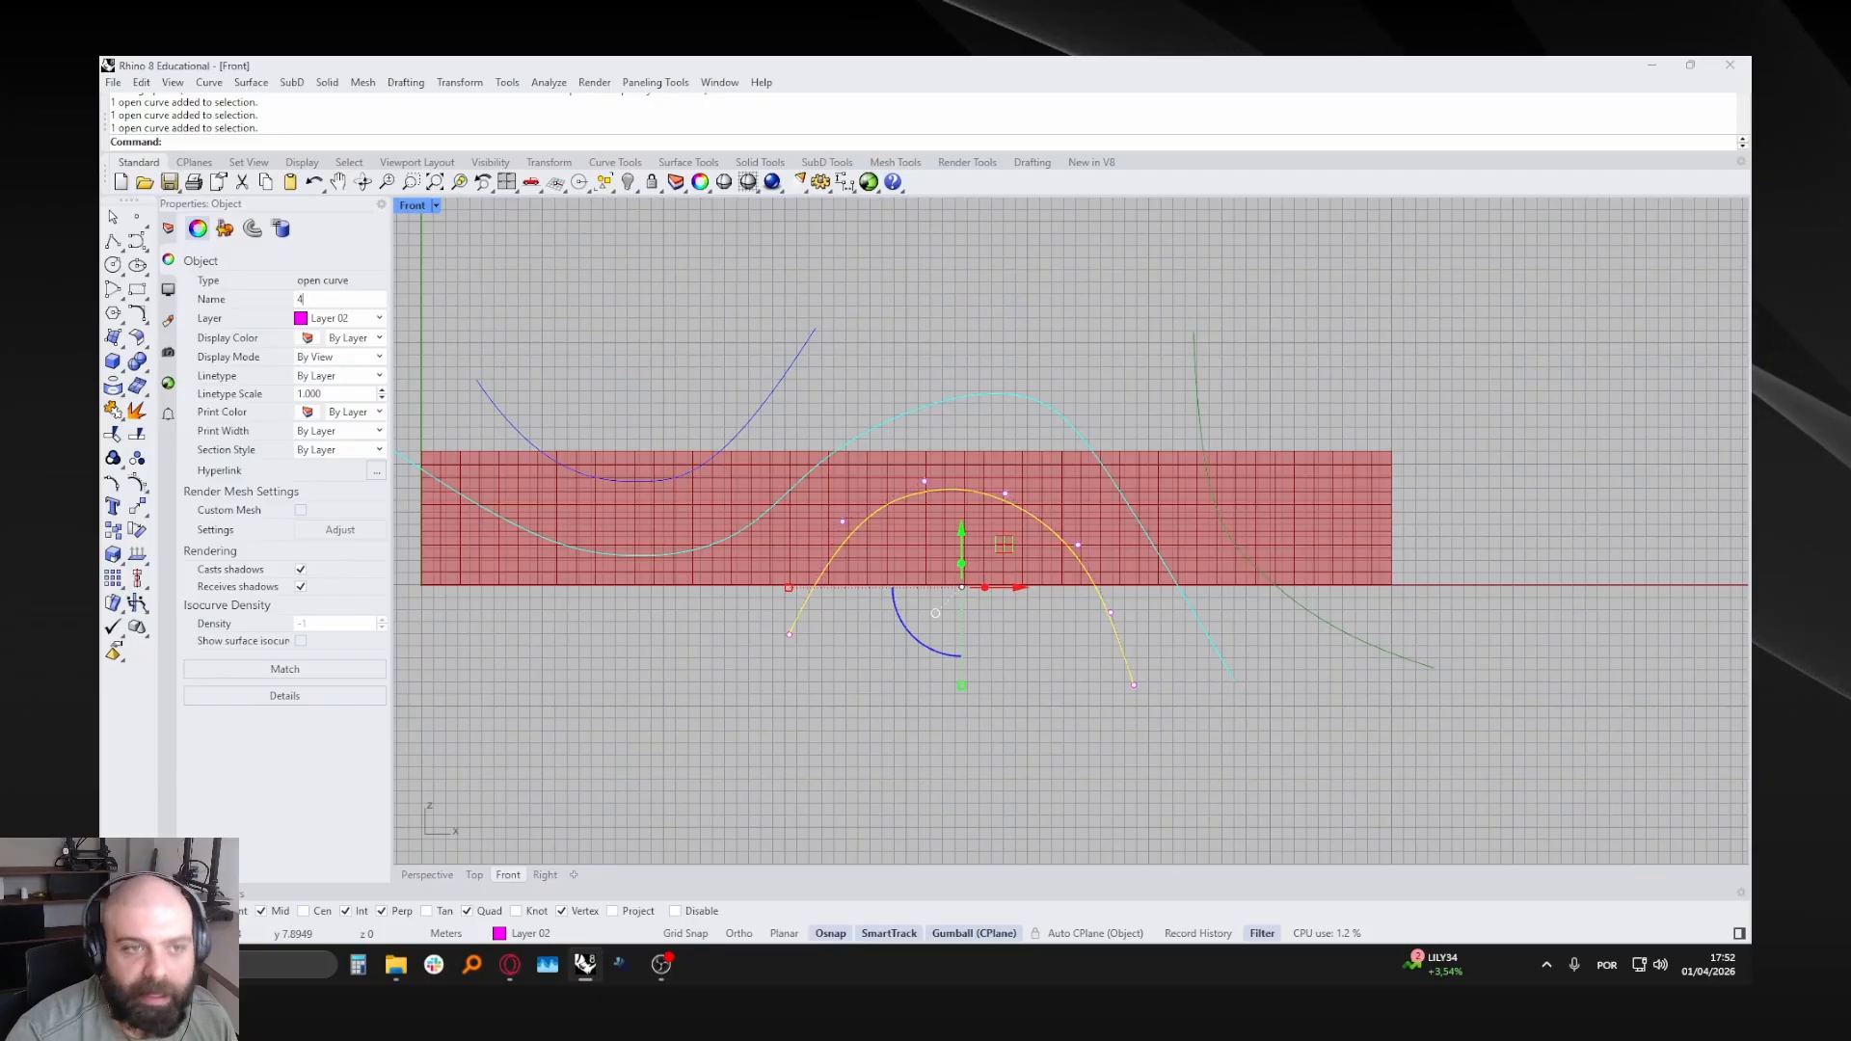
{"action": "left_click", "coordinate": [862, 233]}
- Give the green Layer 04 curve an object name
{"action": "right_click_drag", "start_coordinate": [1007, 304], "coordinate": [897, 307]}
{"action": "left_click", "coordinate": [1089, 380]}
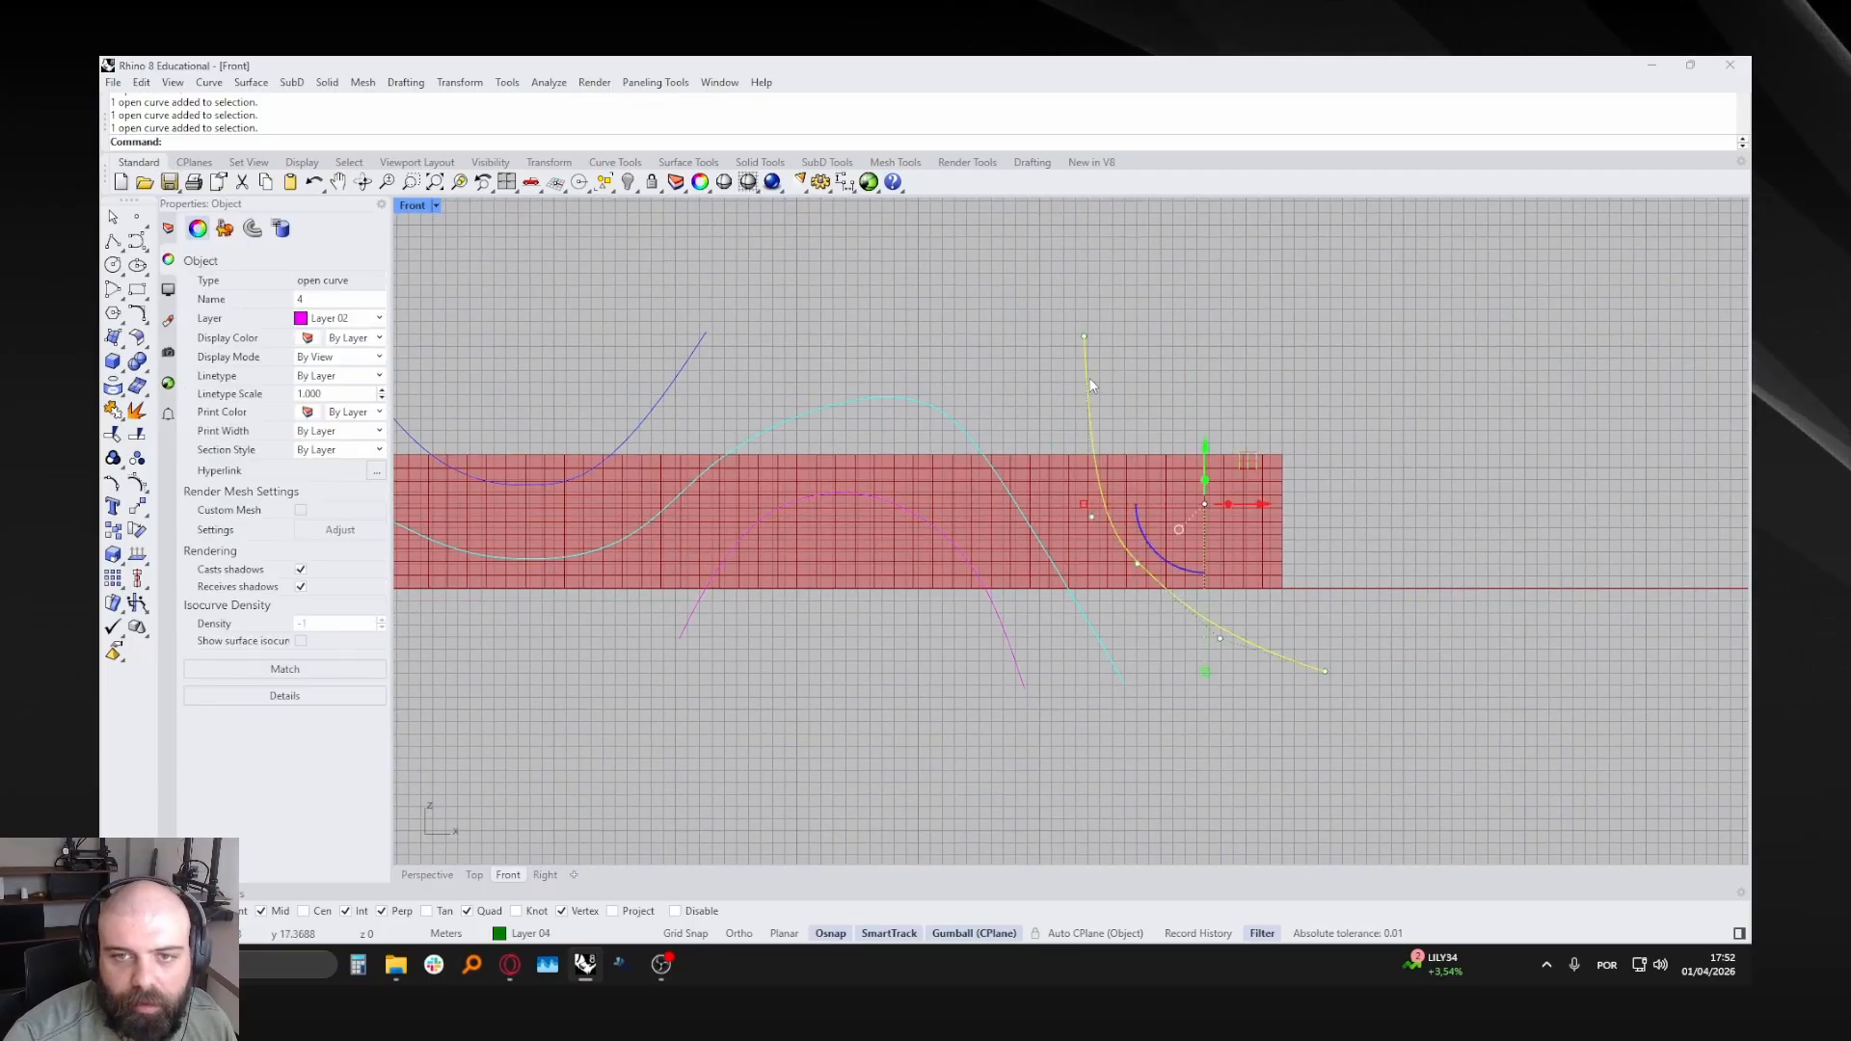
{"action": "left_click", "coordinate": [345, 302]}
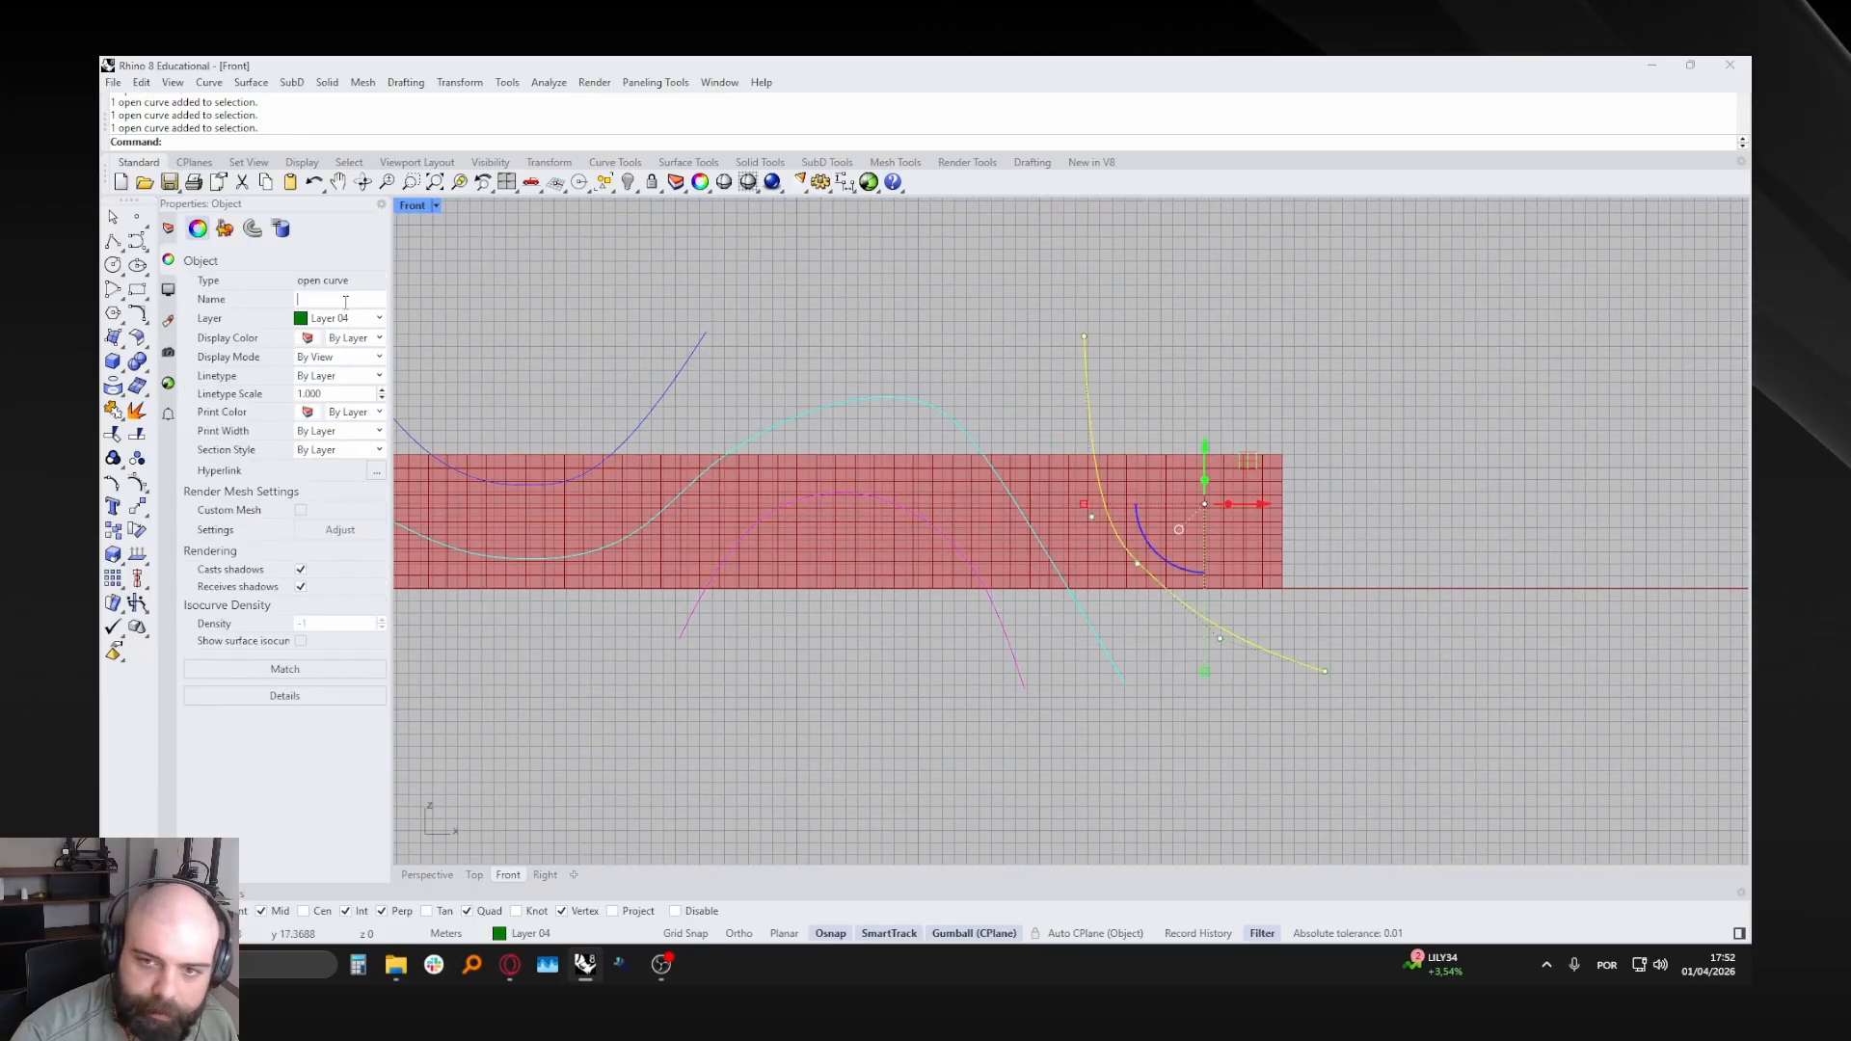
{"action": "left_click", "coordinate": [837, 302]}
{"action": "scroll", "coordinate": [837, 302], "scroll_direction": "down", "scroll_amount": 5}
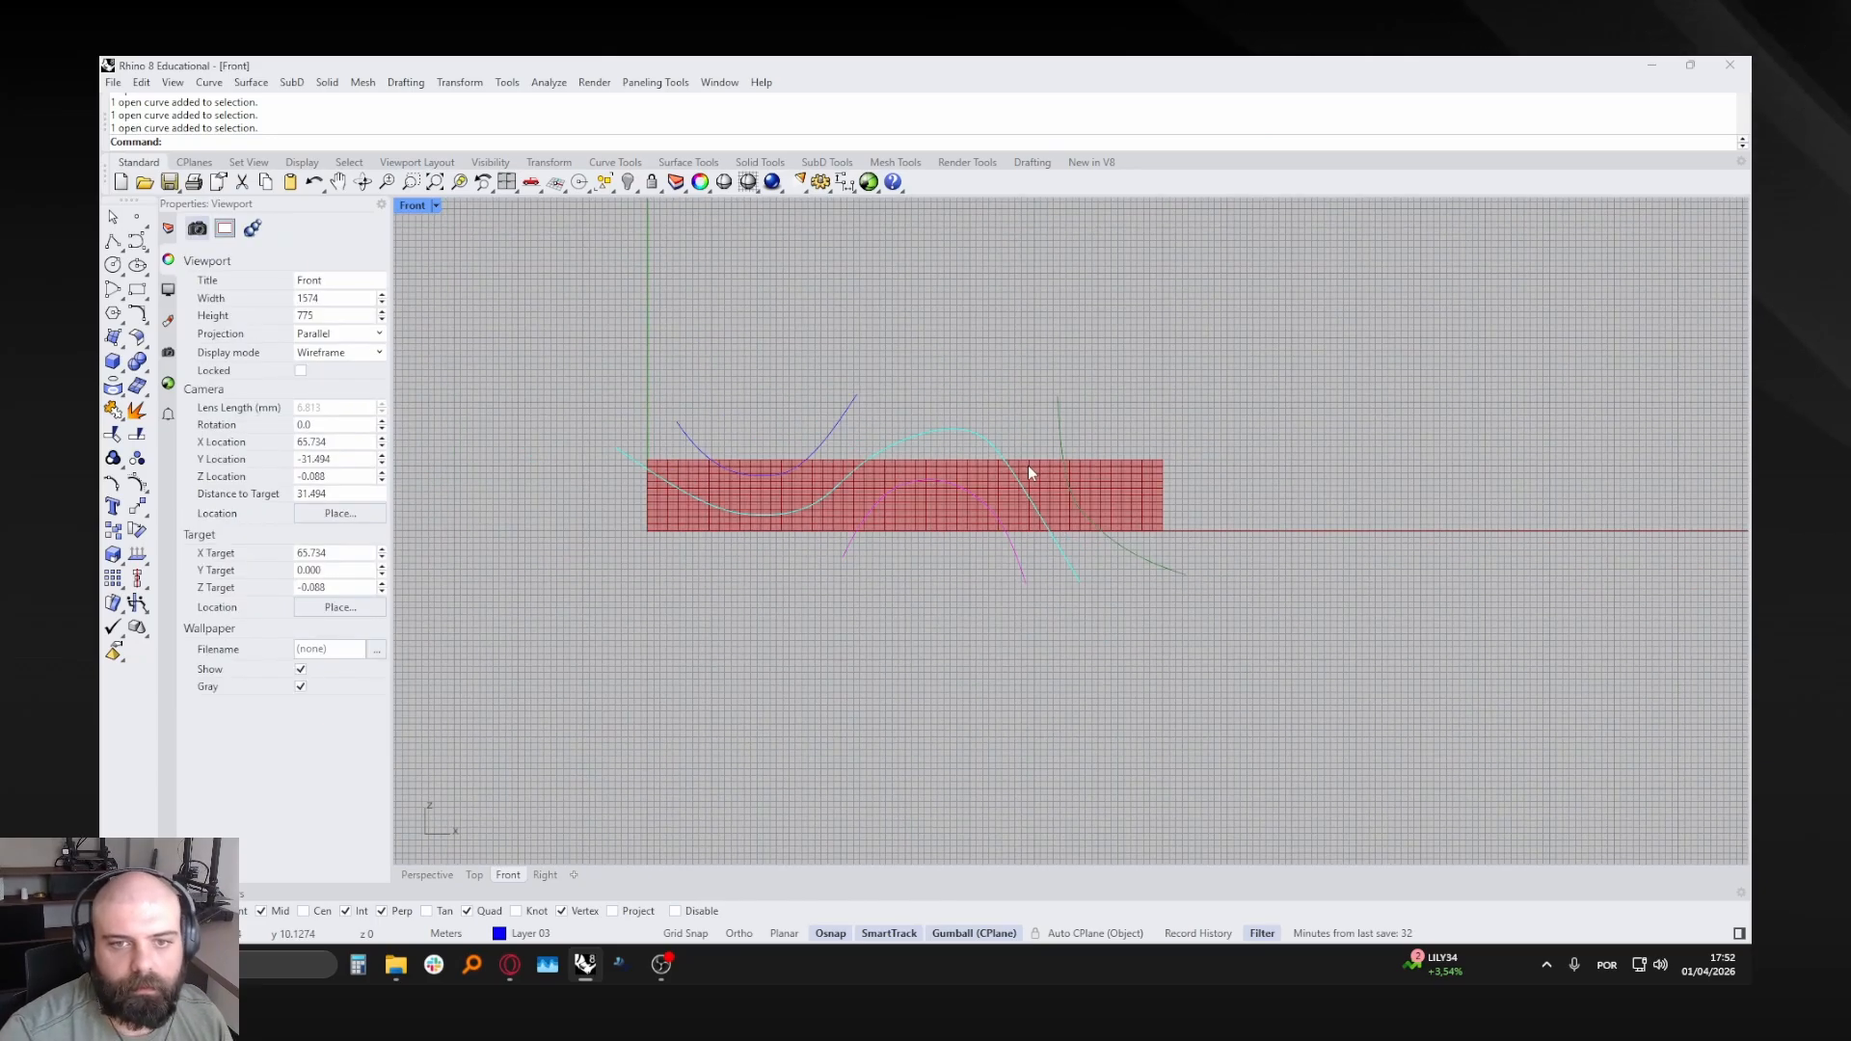
- Check the names of the individual pattern curves, and shift all four curves together slightly along positive X in the front view
{"action": "left_click", "coordinate": [916, 432]}
{"action": "left_click", "coordinate": [942, 478]}
{"action": "left_click", "coordinate": [1061, 414]}
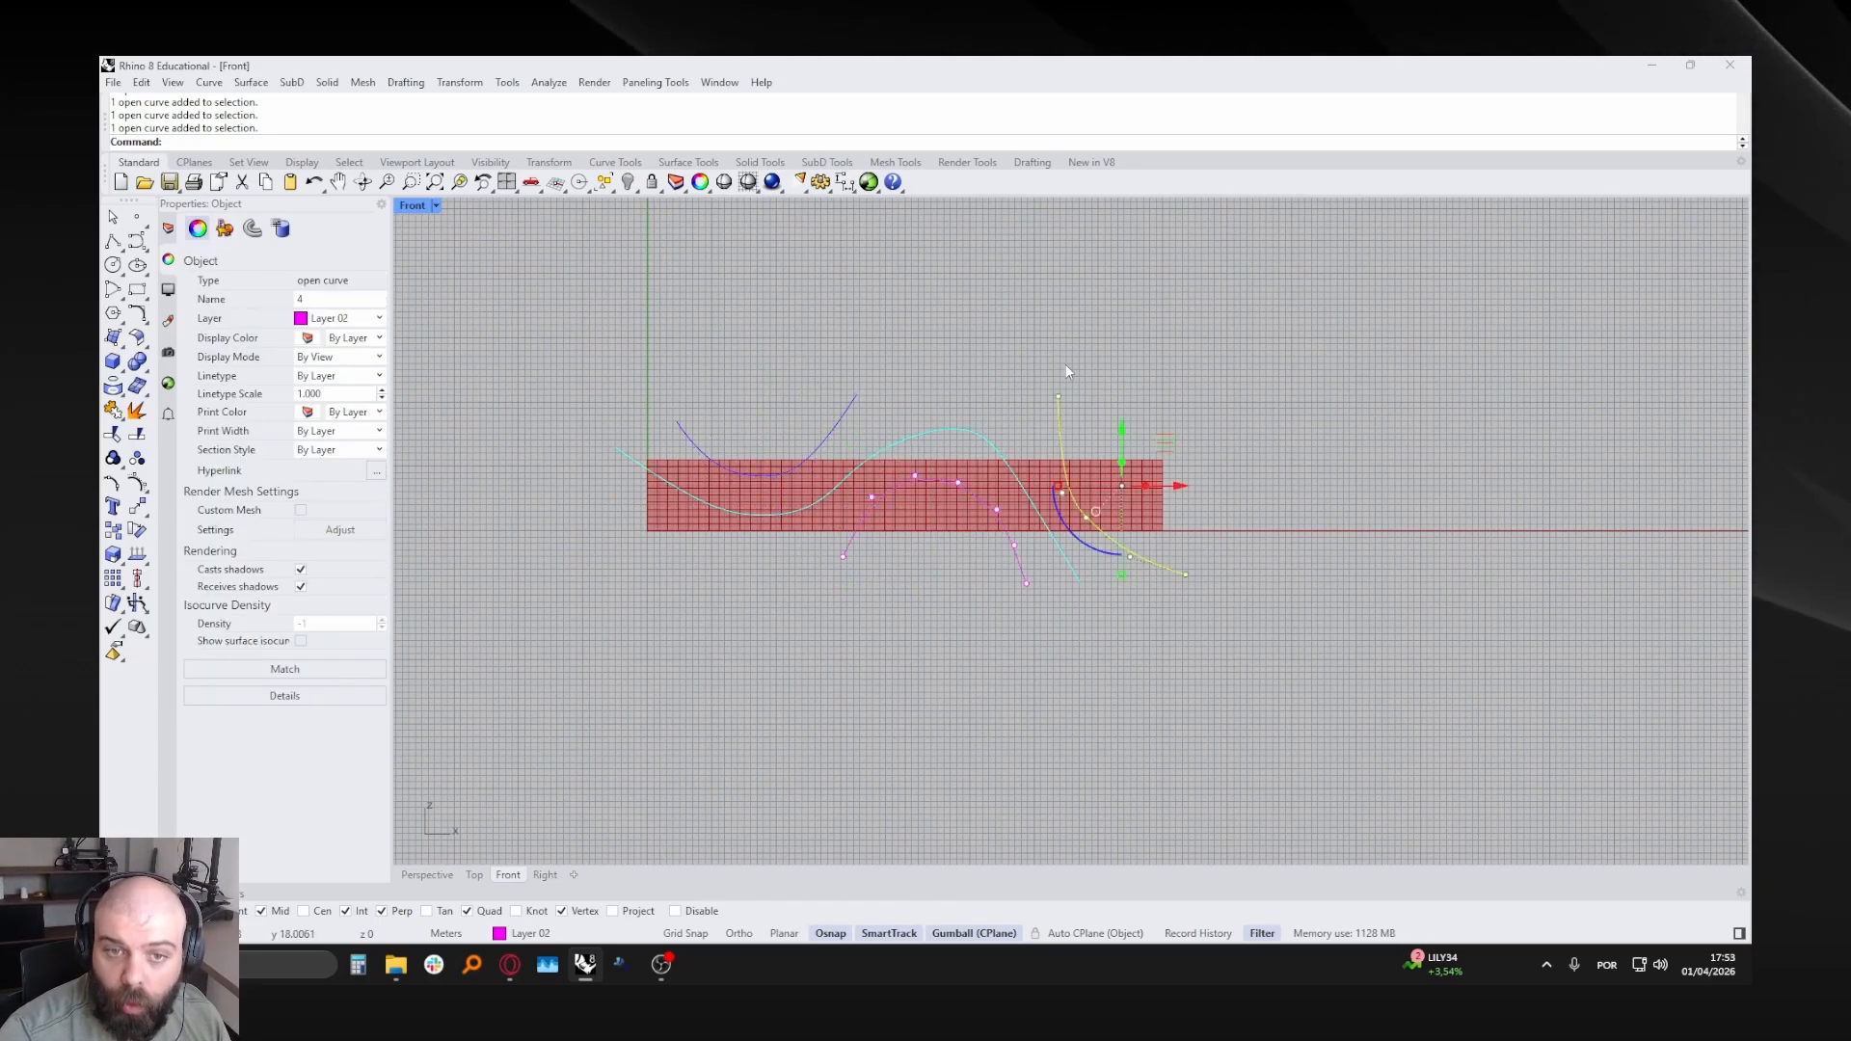
{"action": "left_click_drag", "start_coordinate": [597, 324], "coordinate": [1341, 710]}
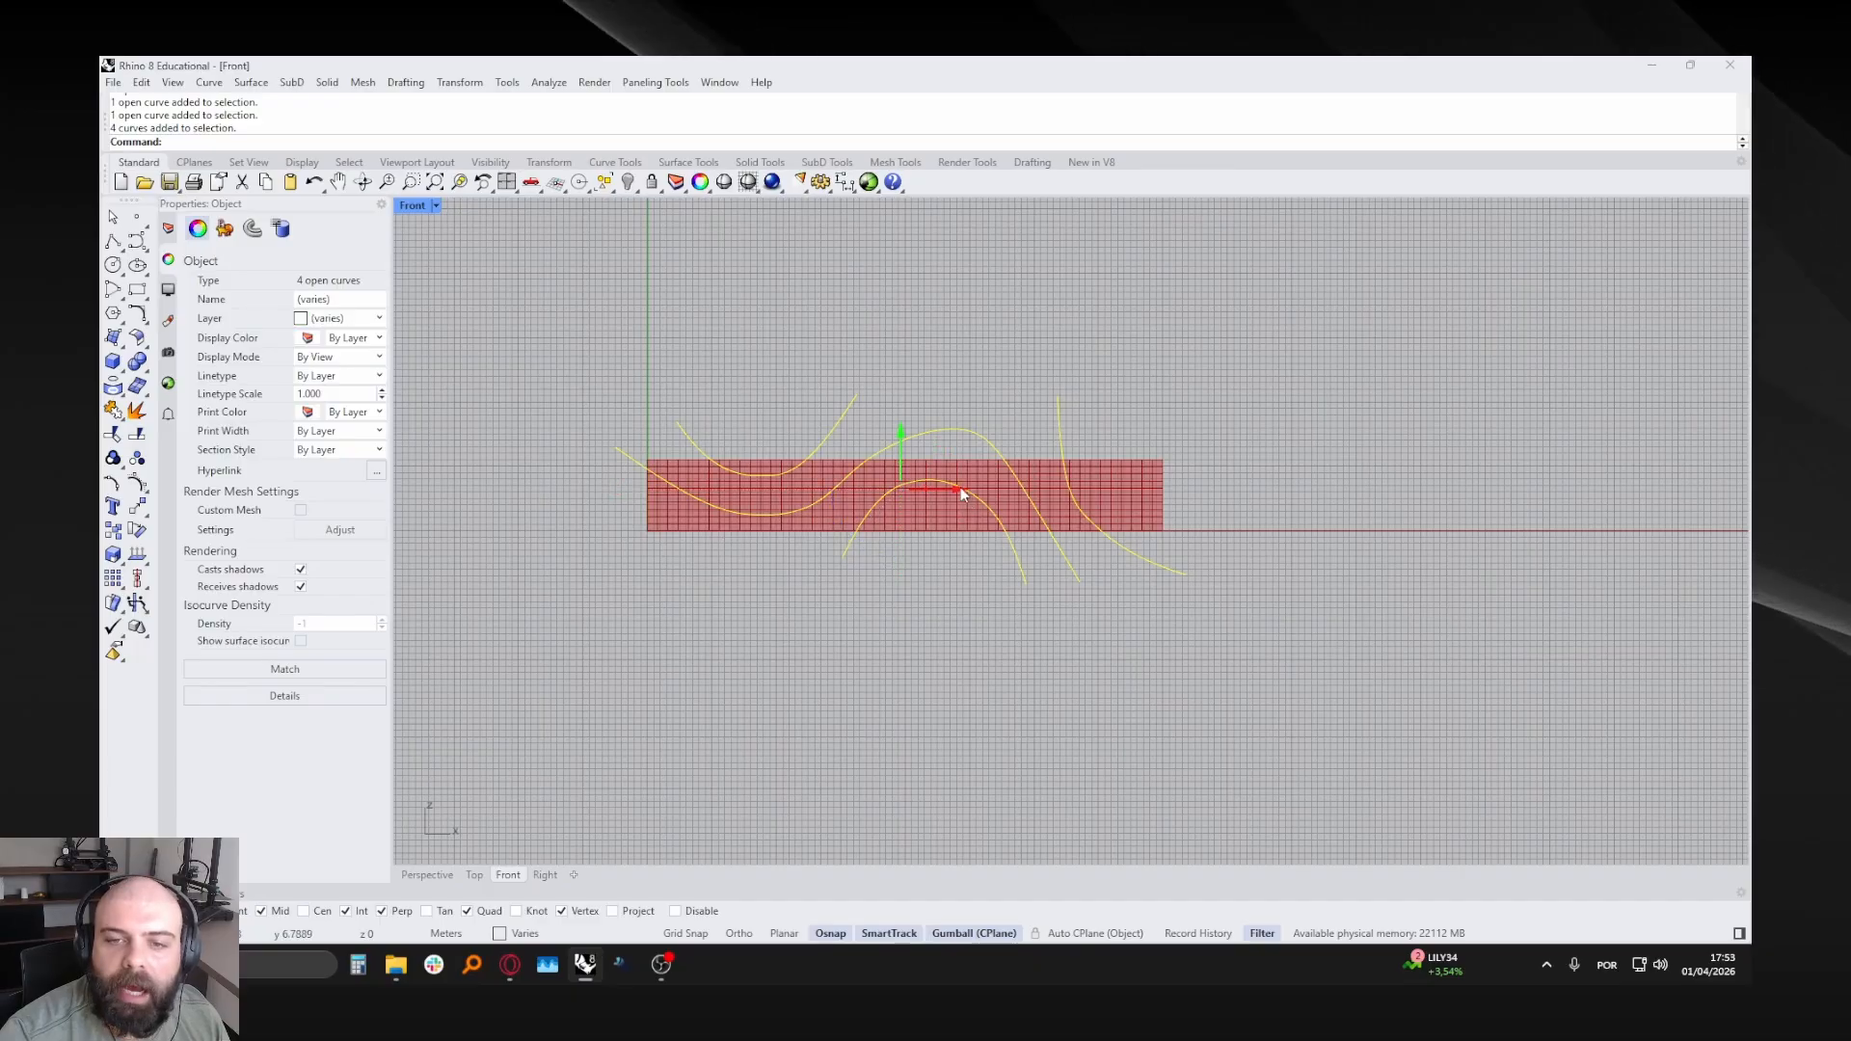
{"action": "left_click_drag", "start_coordinate": [960, 487], "coordinate": [985, 488]}
{"action": "left_click", "coordinate": [1024, 333]}
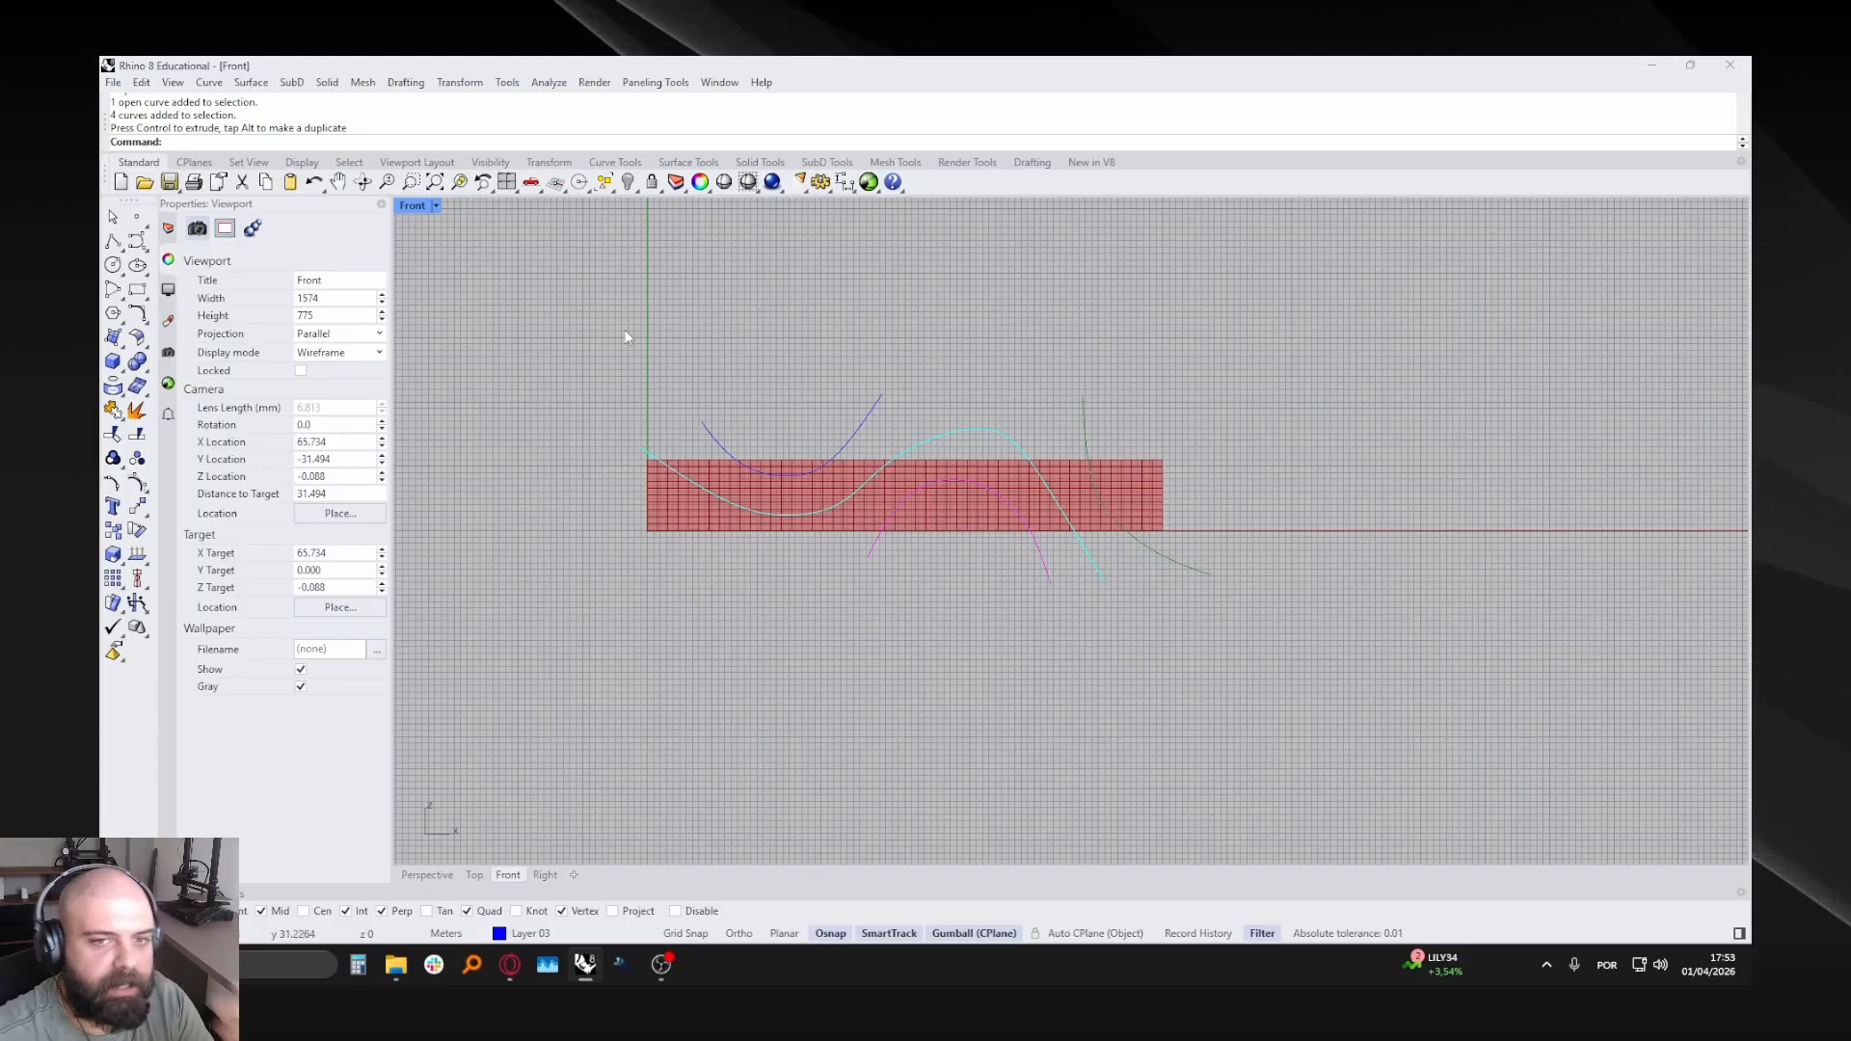
- Switch to Grasshopper, place its window beside the Rhino viewport, and narrow Rhino's object properties area to enlarge the viewport
{"action": "left_click", "coordinate": [869, 182]}
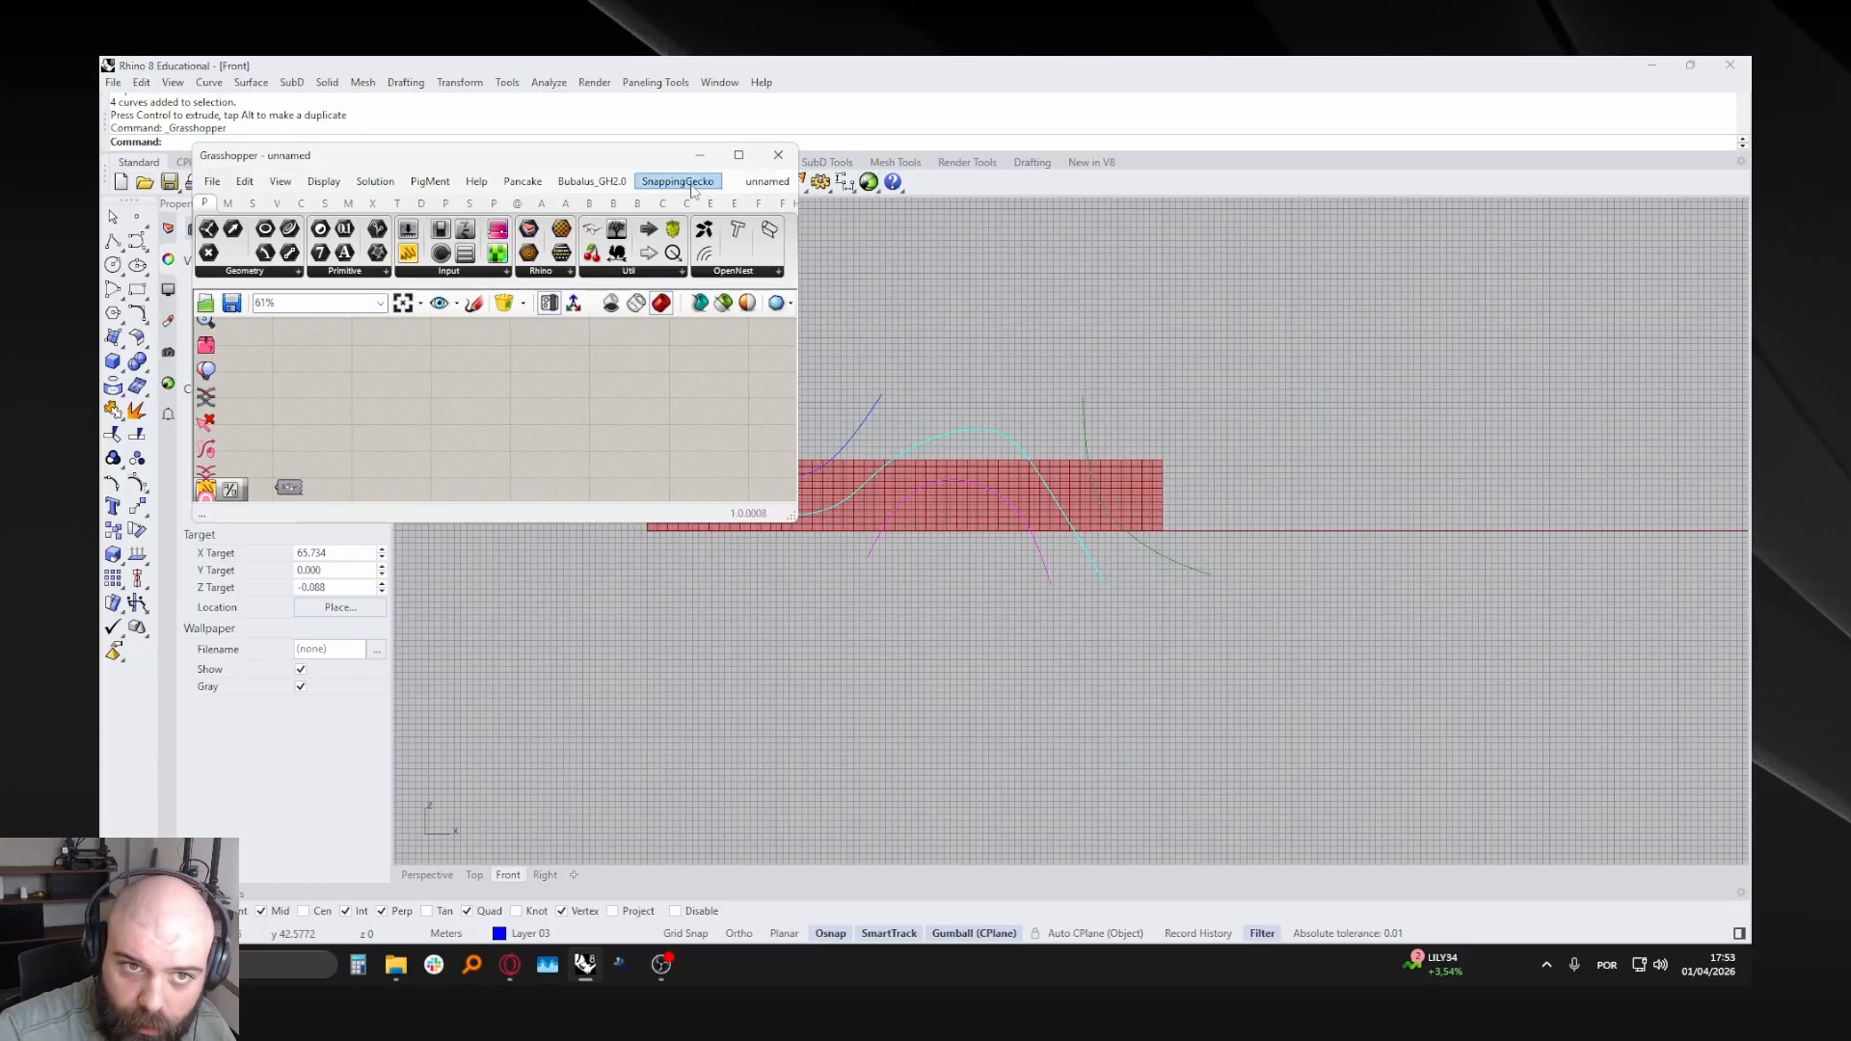
{"action": "left_click_drag", "start_coordinate": [620, 159], "coordinate": [1751, 303]}
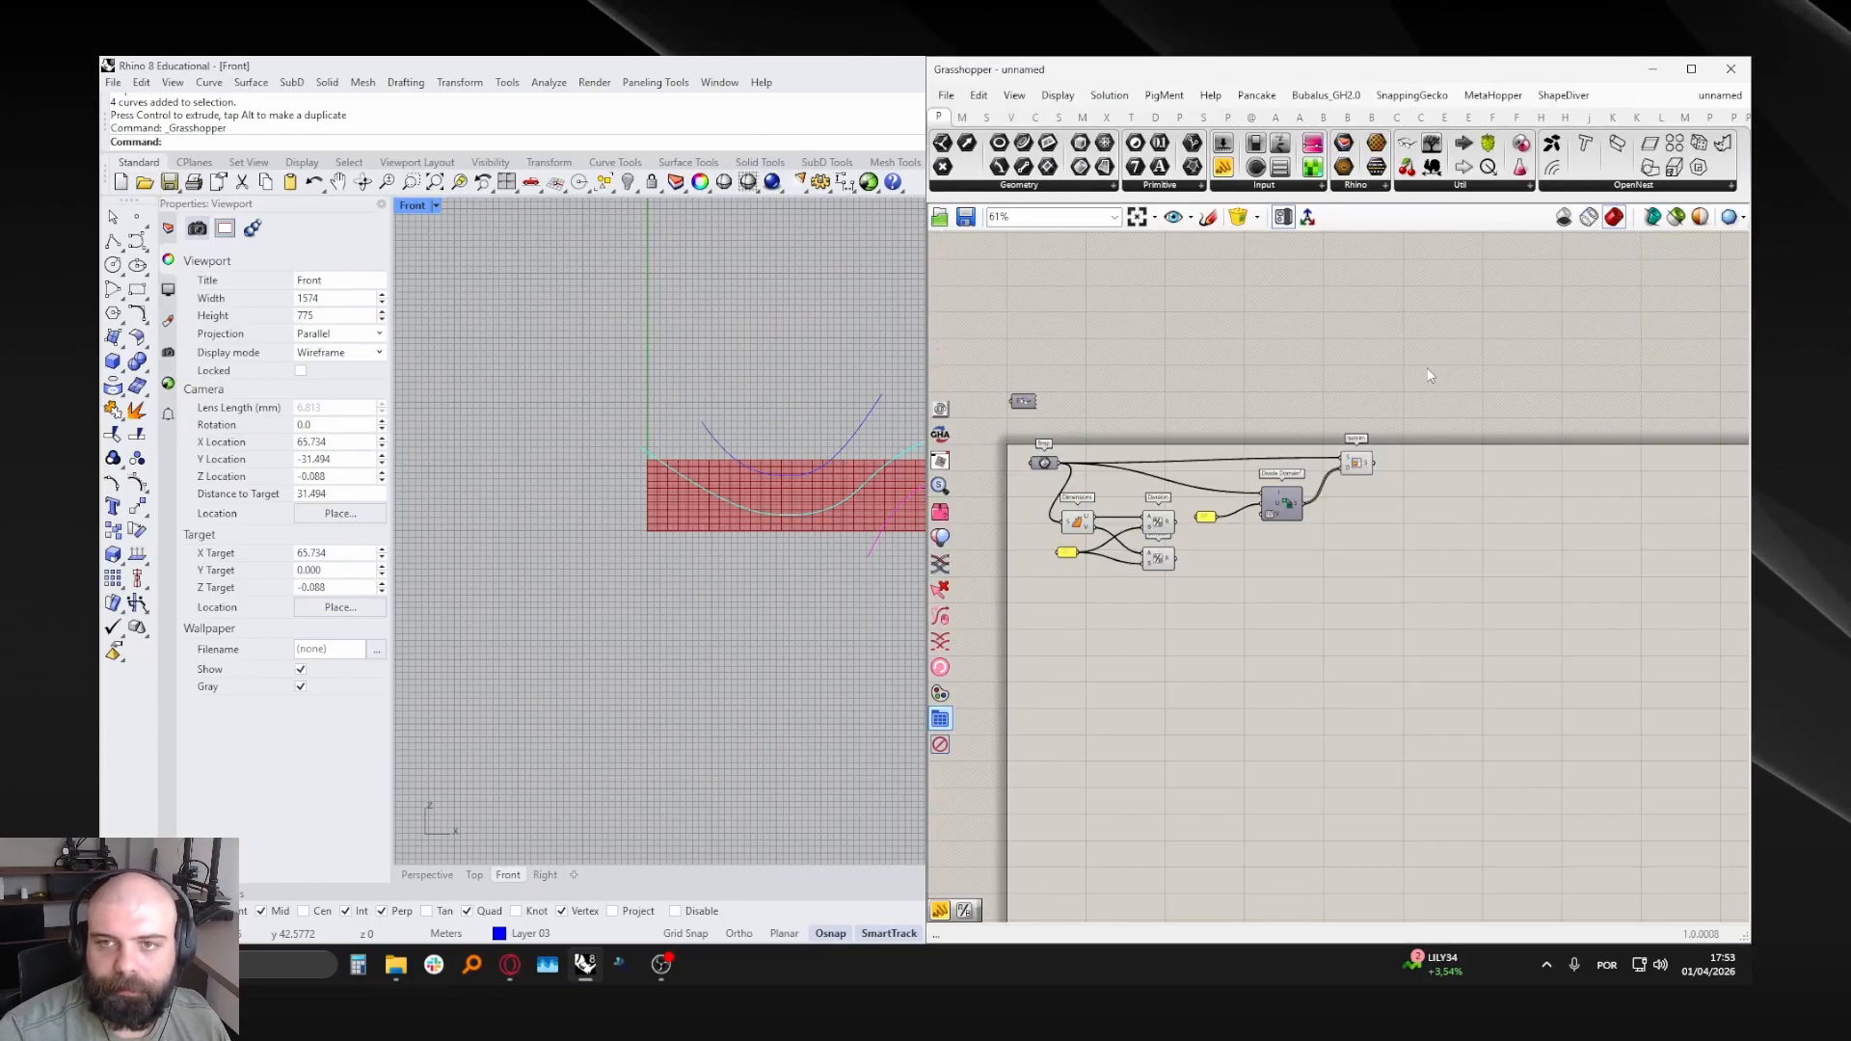
{"action": "scroll", "coordinate": [596, 431], "scroll_direction": "down", "scroll_amount": 4}
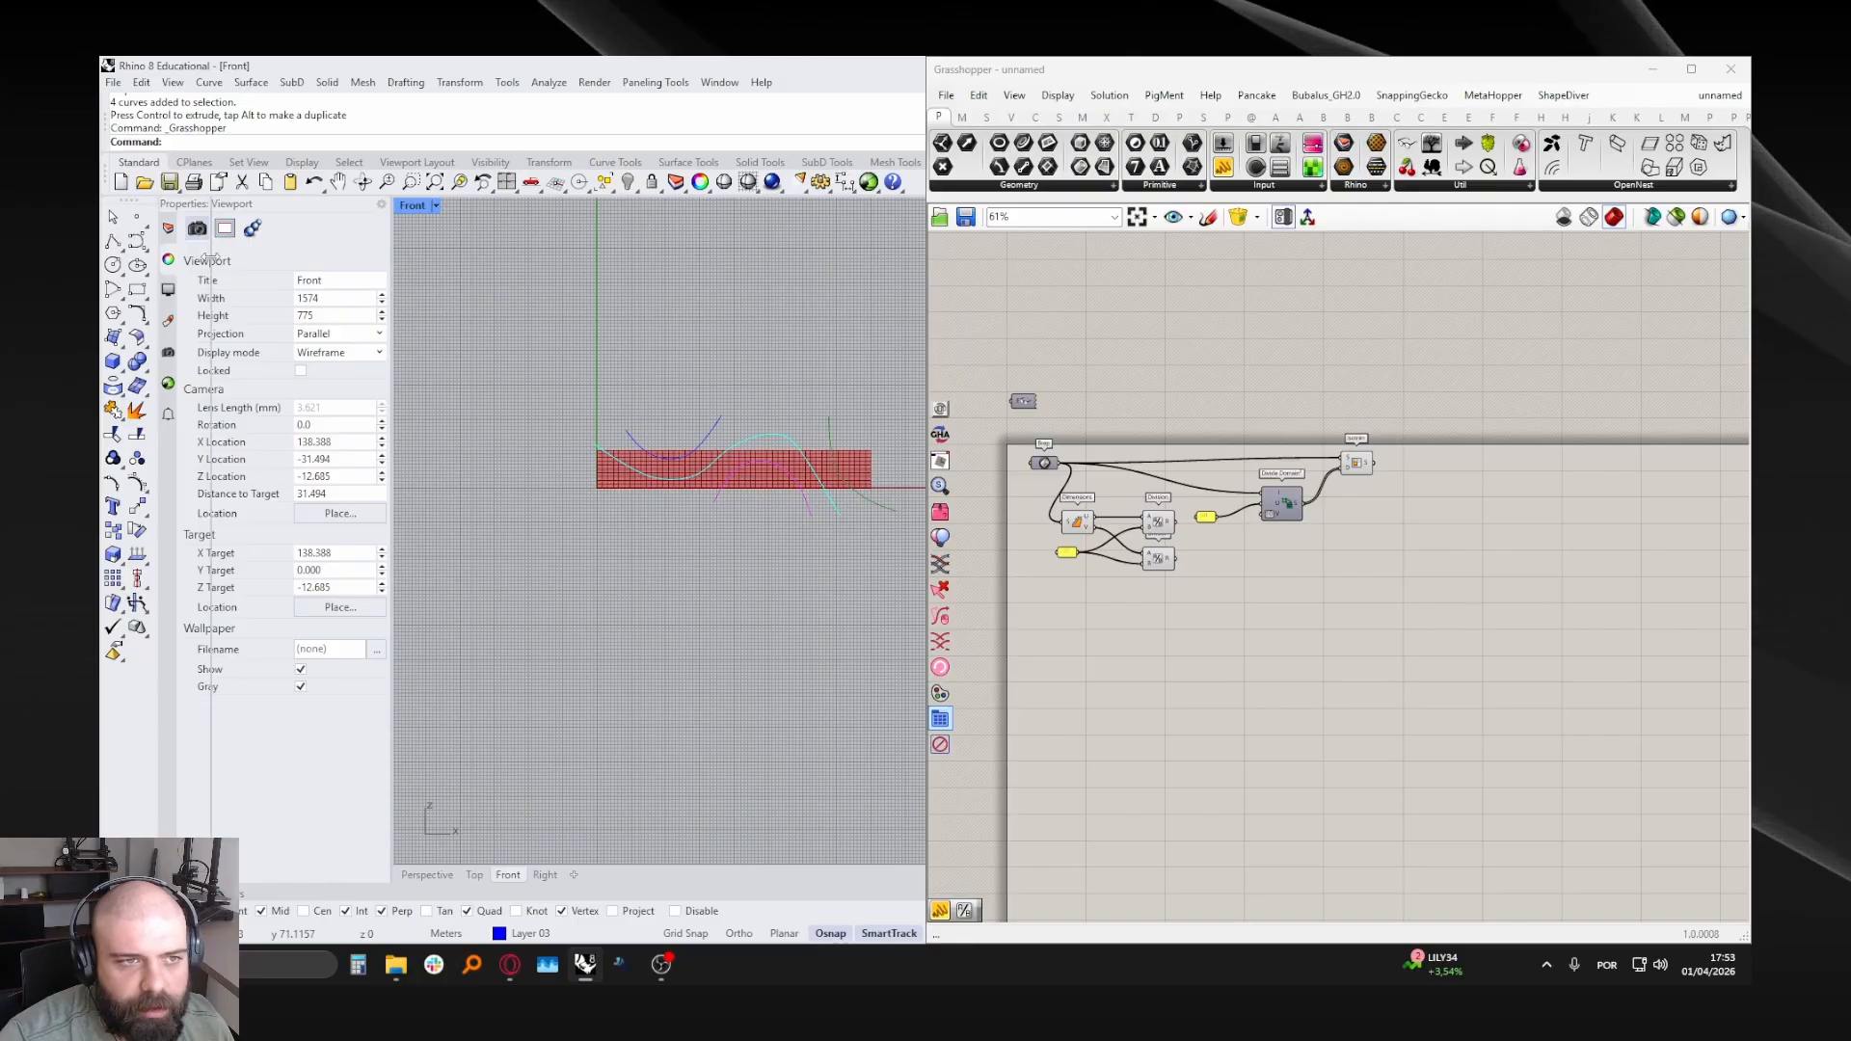
{"action": "left_click_drag", "start_coordinate": [391, 241], "coordinate": [213, 241]}
- Add a Geometry Pipeline component to the canvas below the Dimensions and Division components
{"action": "right_click_drag", "start_coordinate": [1085, 601], "coordinate": [1106, 530]}
{"action": "double_click", "coordinate": [1107, 531]}
{"action": "type", "text": "geometr"}
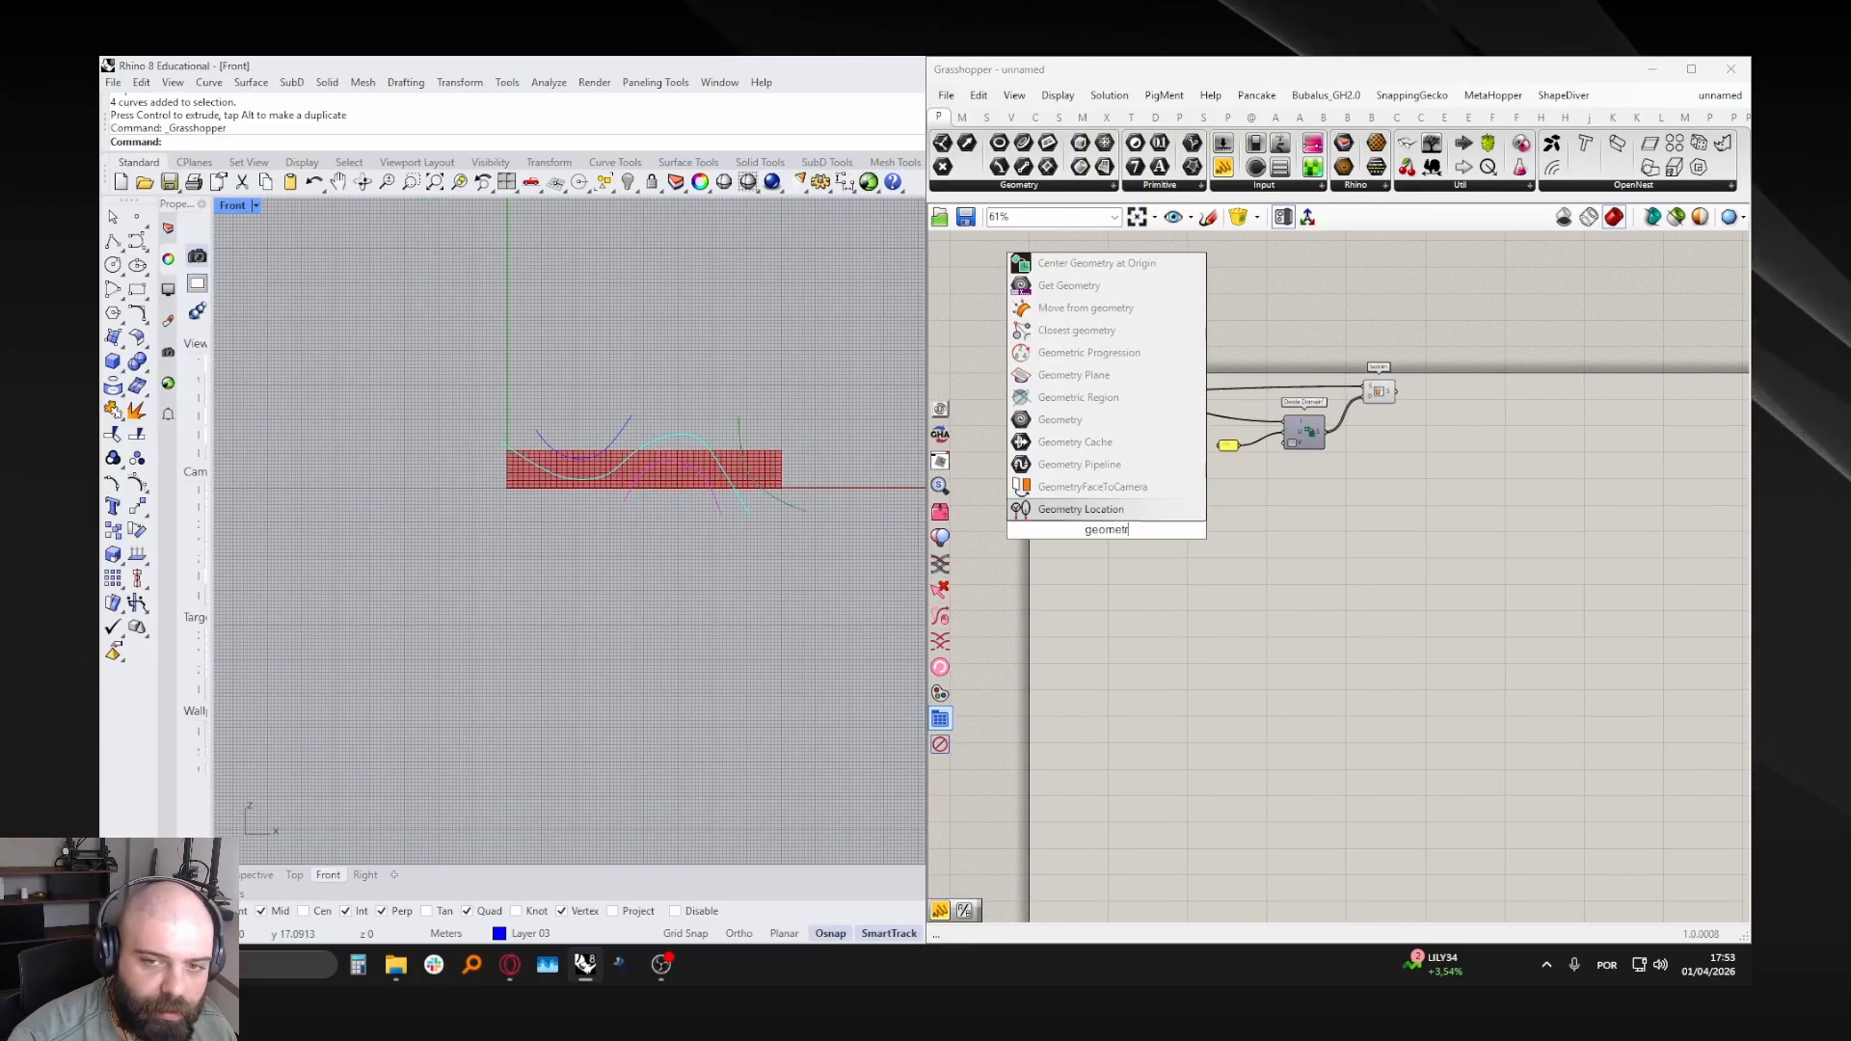
{"action": "type", "text": "y pip"}
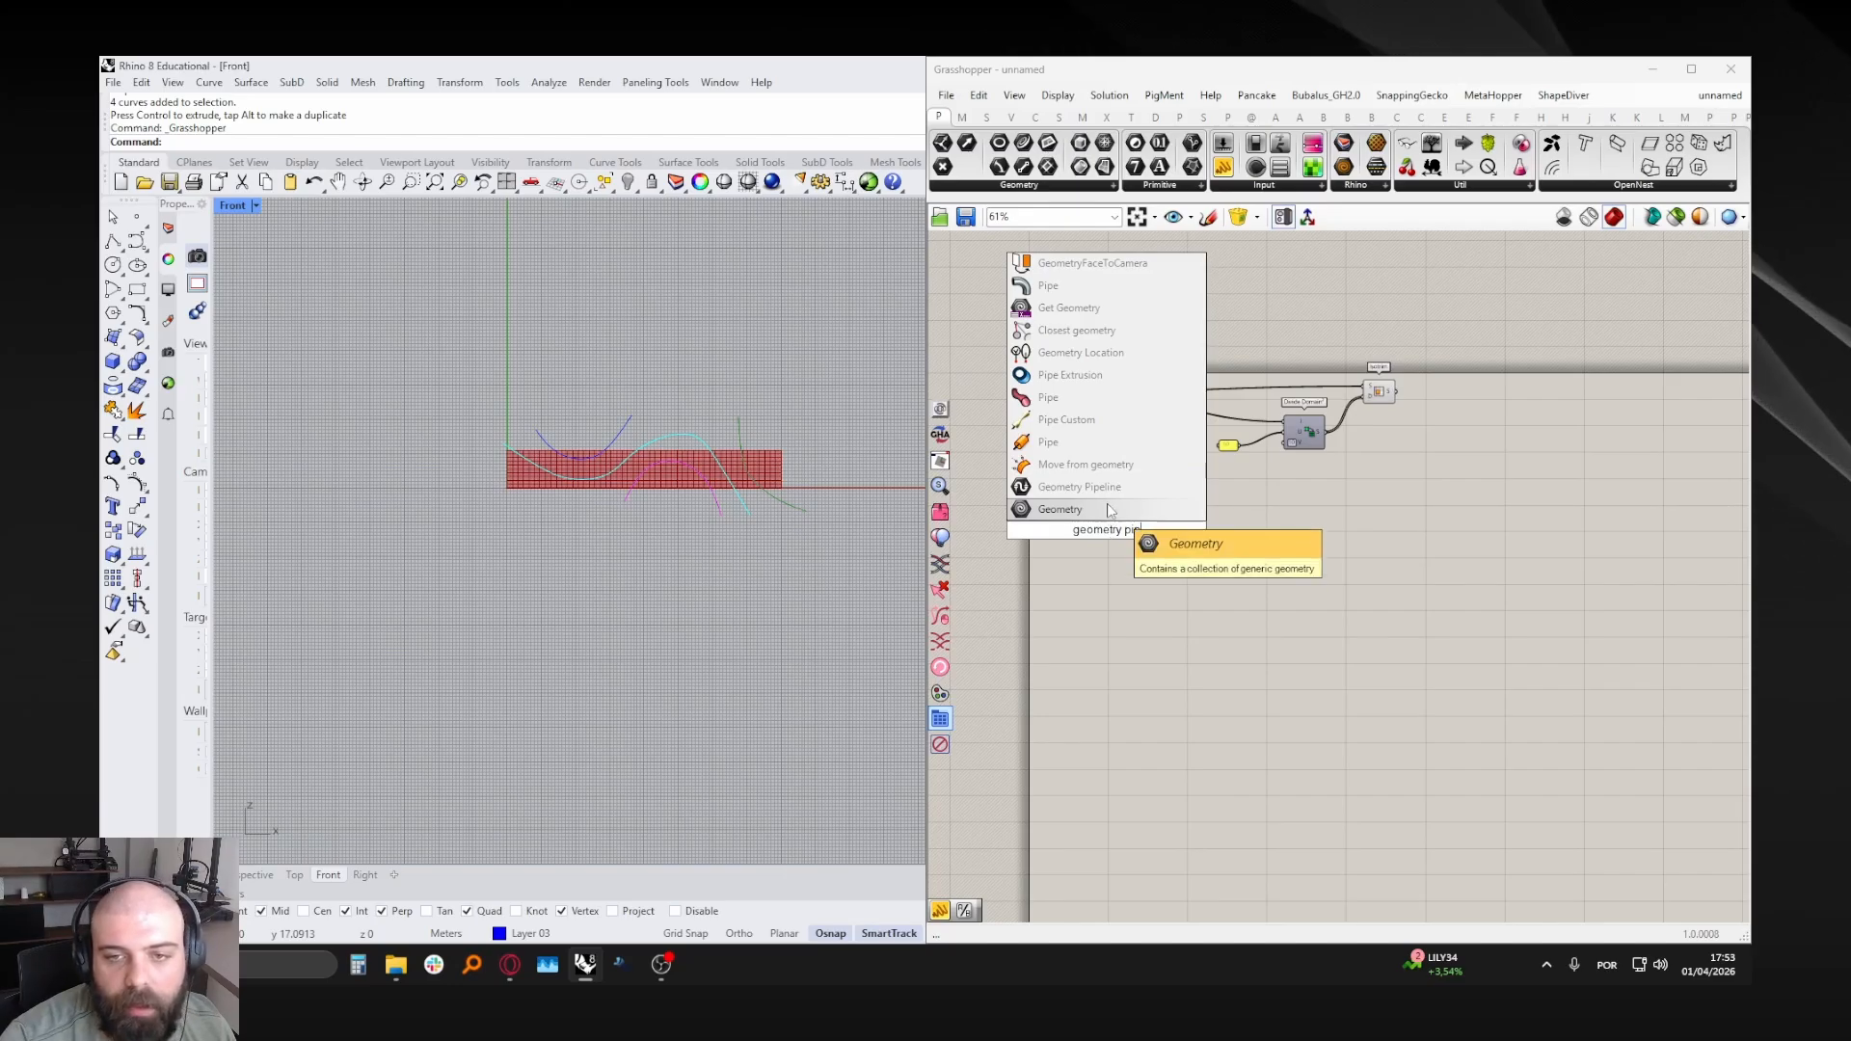
{"action": "key", "text": "Up"}
{"action": "key", "text": "Return"}
{"action": "scroll", "coordinate": [1041, 511], "scroll_direction": "up", "scroll_amount": 4}
{"action": "left_click_drag", "start_coordinate": [1169, 581], "coordinate": [1157, 605]}
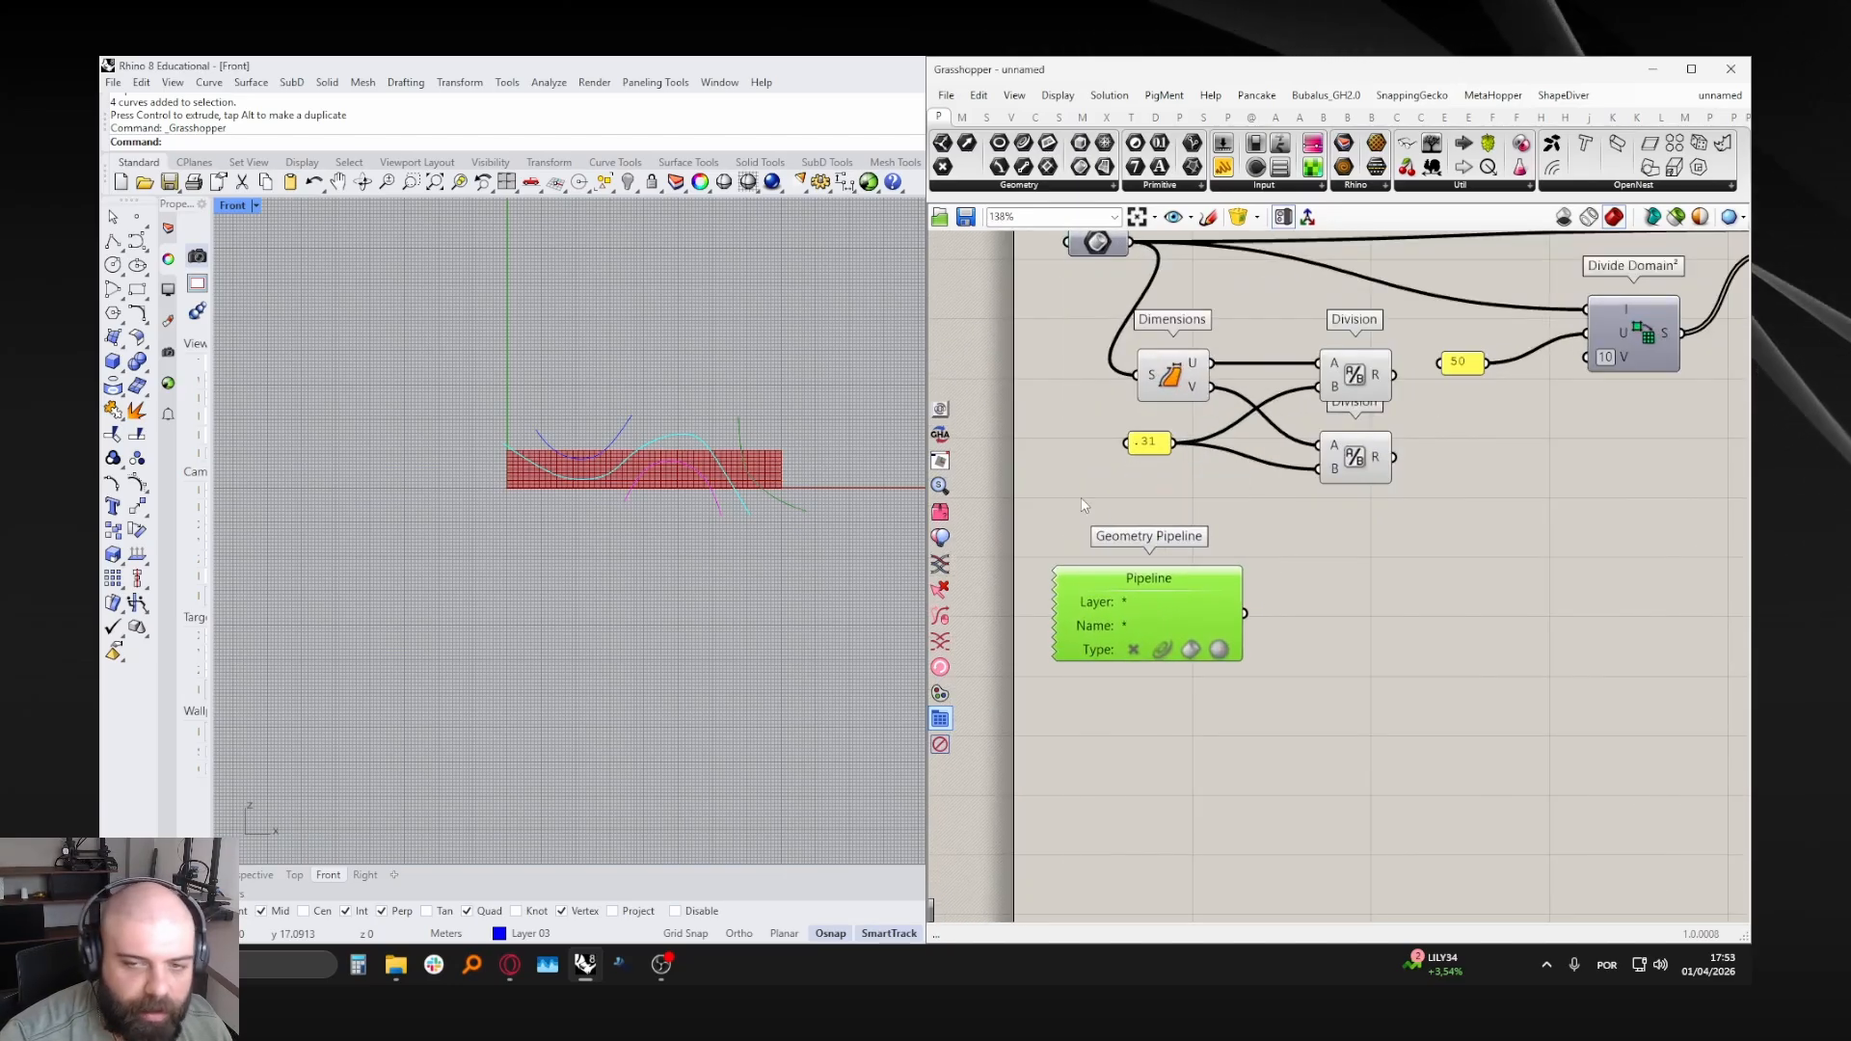
{"action": "left_click", "coordinate": [1080, 498]}
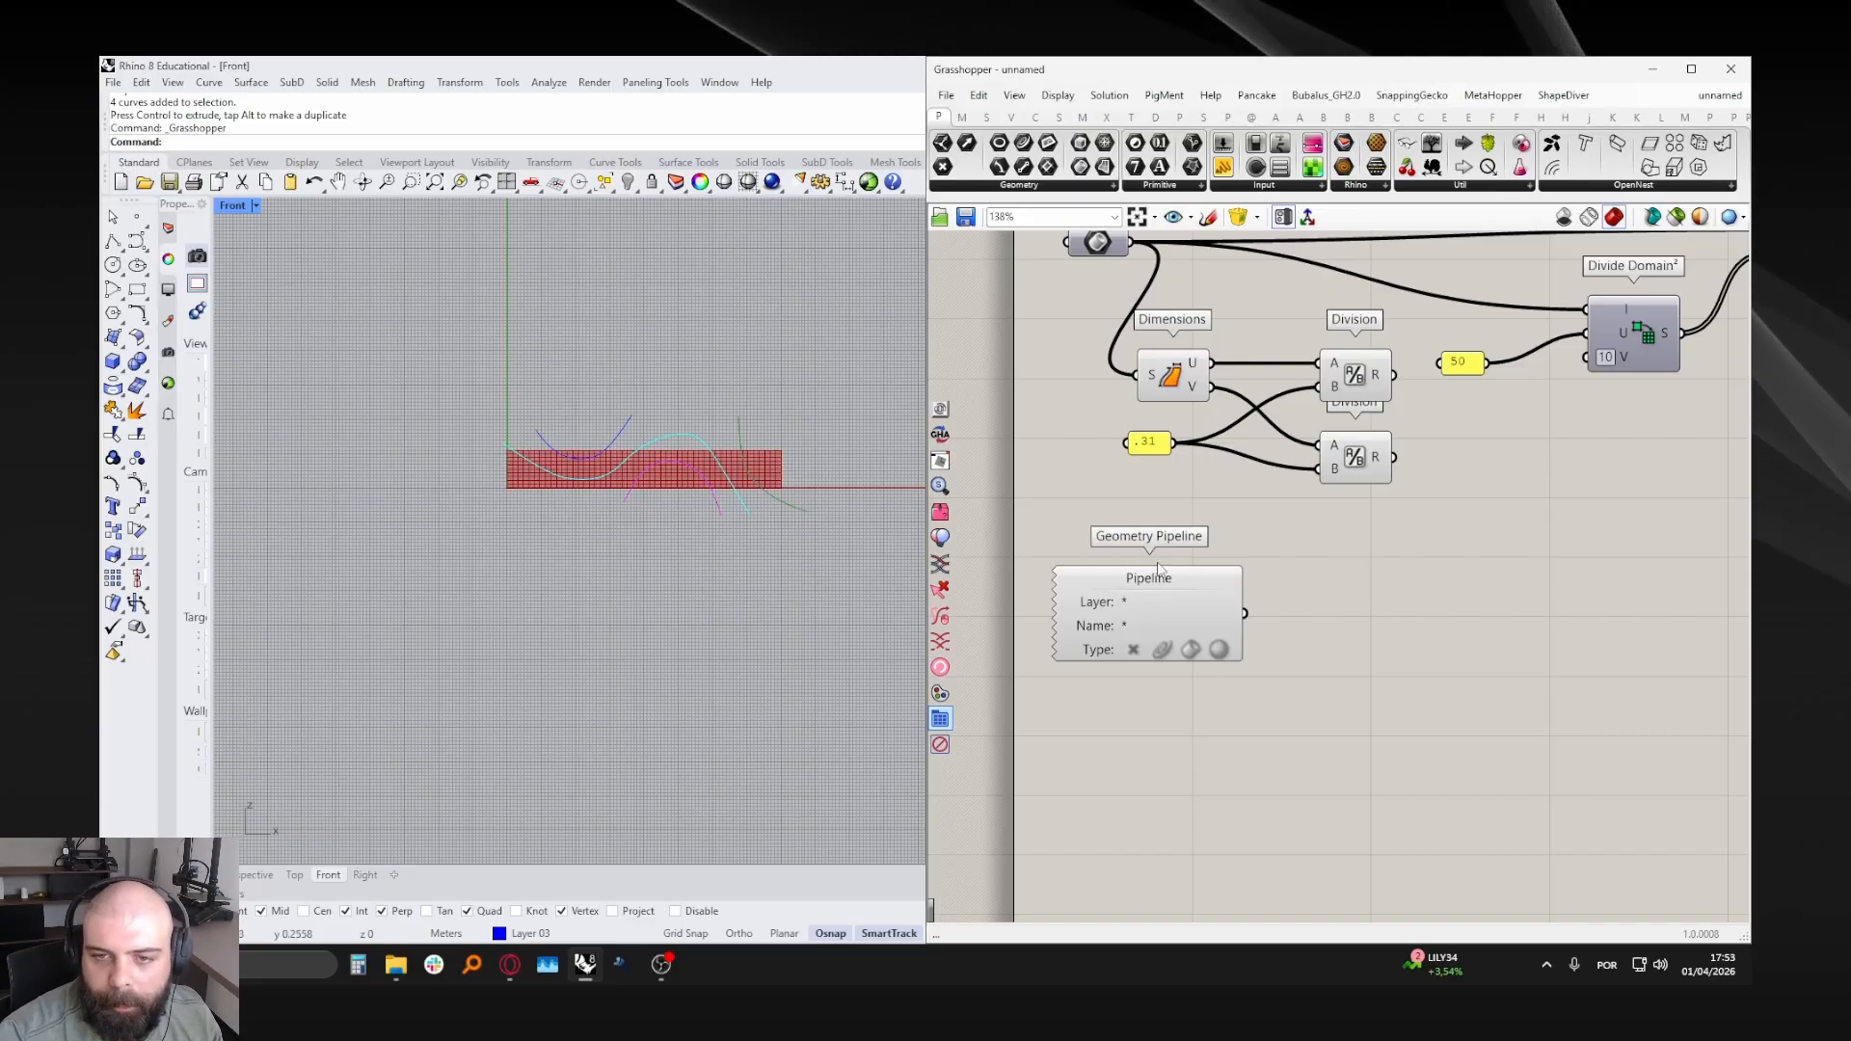
- Enable the curve type filter on the Geometry Pipeline so it references the pattern curves
{"action": "scroll", "coordinate": [1104, 603], "scroll_direction": "up", "scroll_amount": 1}
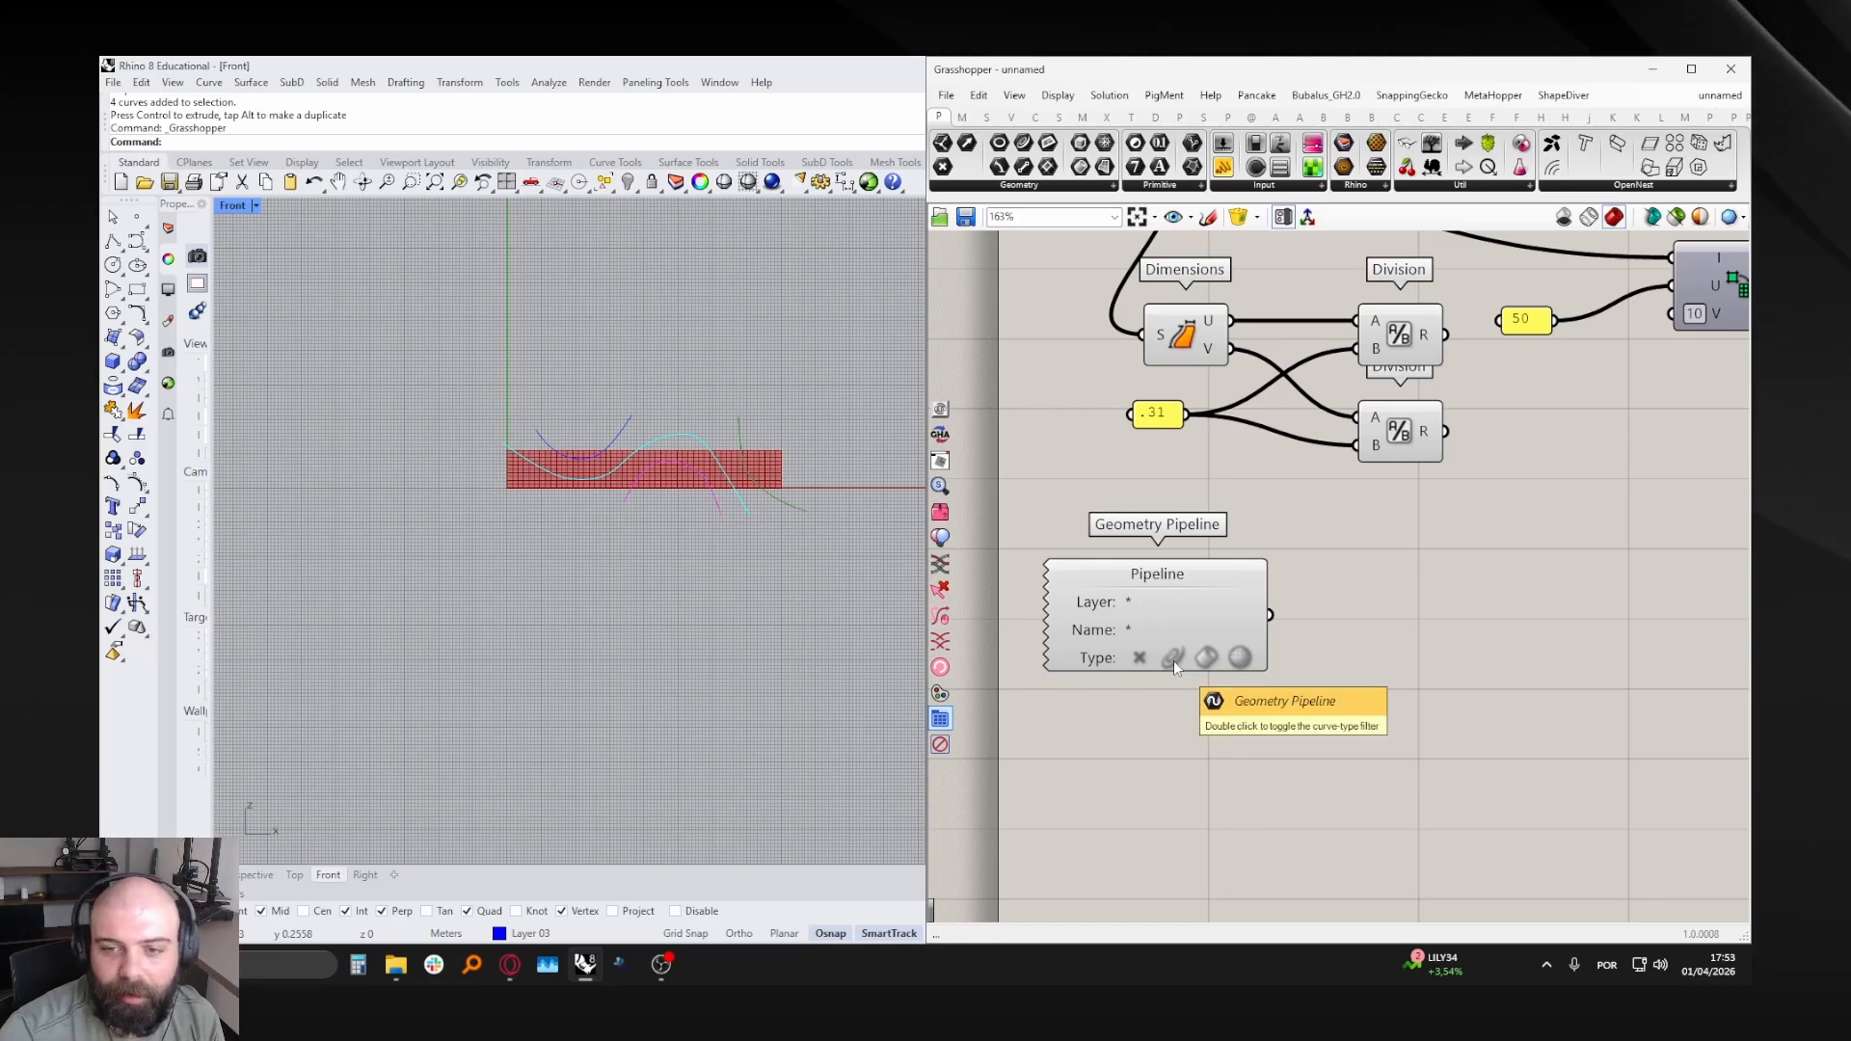
{"action": "double_click", "coordinate": [1172, 661]}
{"action": "scroll", "coordinate": [669, 453], "scroll_direction": "up", "scroll_amount": 2}
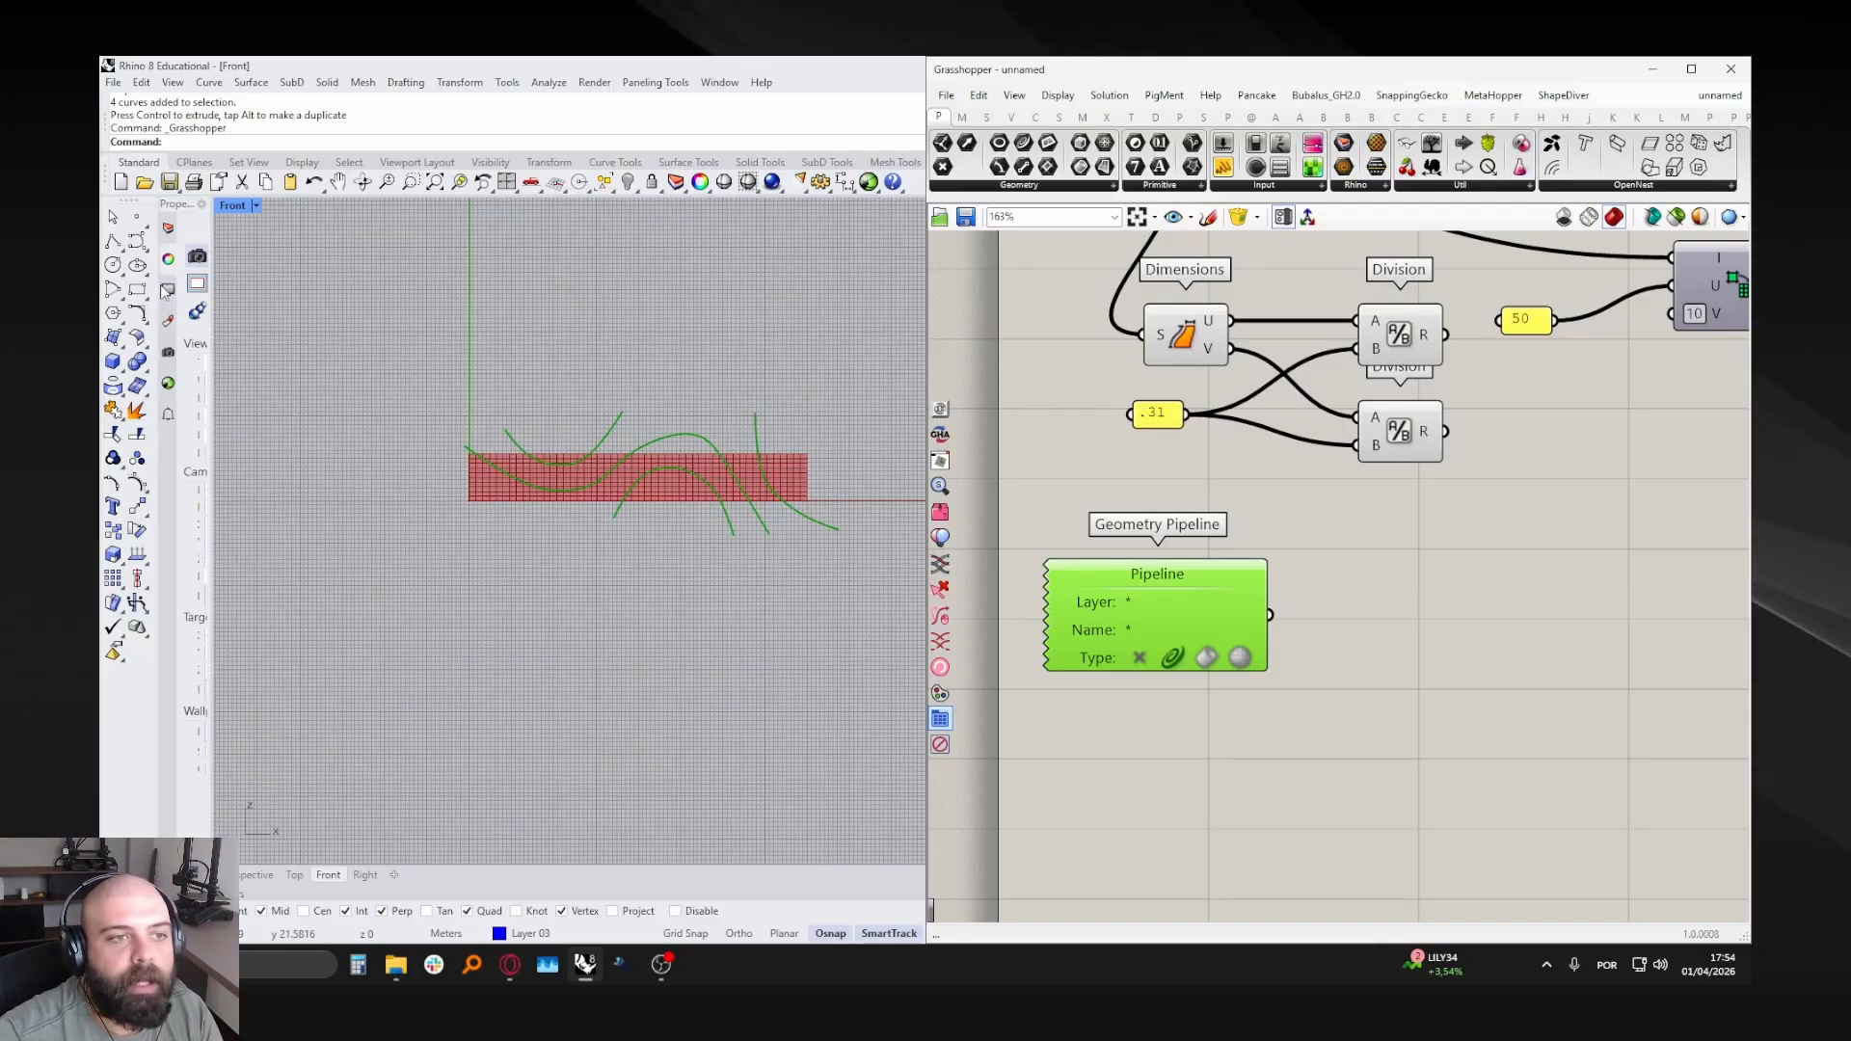
- Draw two straight test curves beside and below the facade to try the pipeline's automatic referencing
{"action": "left_click", "coordinate": [137, 241]}
{"action": "left_click", "coordinate": [280, 419]}
{"action": "left_click", "coordinate": [373, 556]}
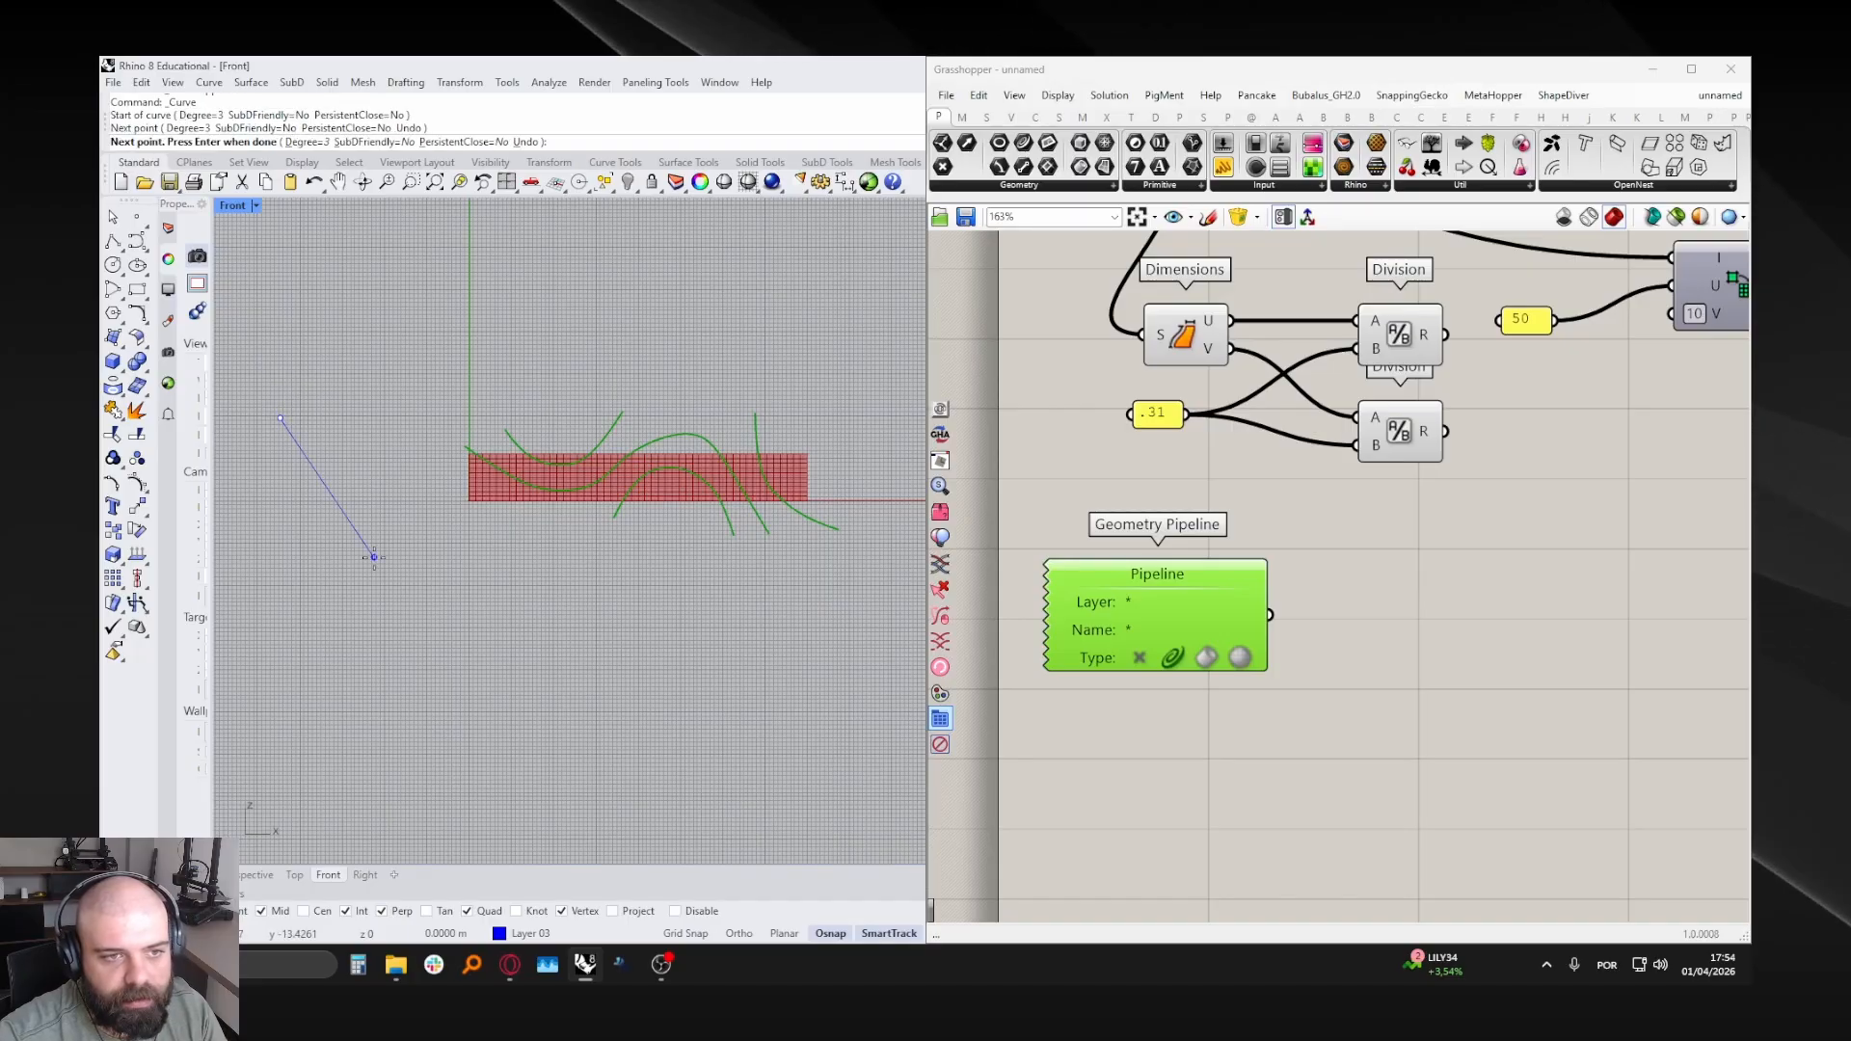
{"action": "right_click", "coordinate": [374, 557]}
{"action": "right_click", "coordinate": [461, 627]}
{"action": "left_click", "coordinate": [432, 650]}
{"action": "left_click", "coordinate": [577, 620]}
{"action": "right_click", "coordinate": [576, 620]}
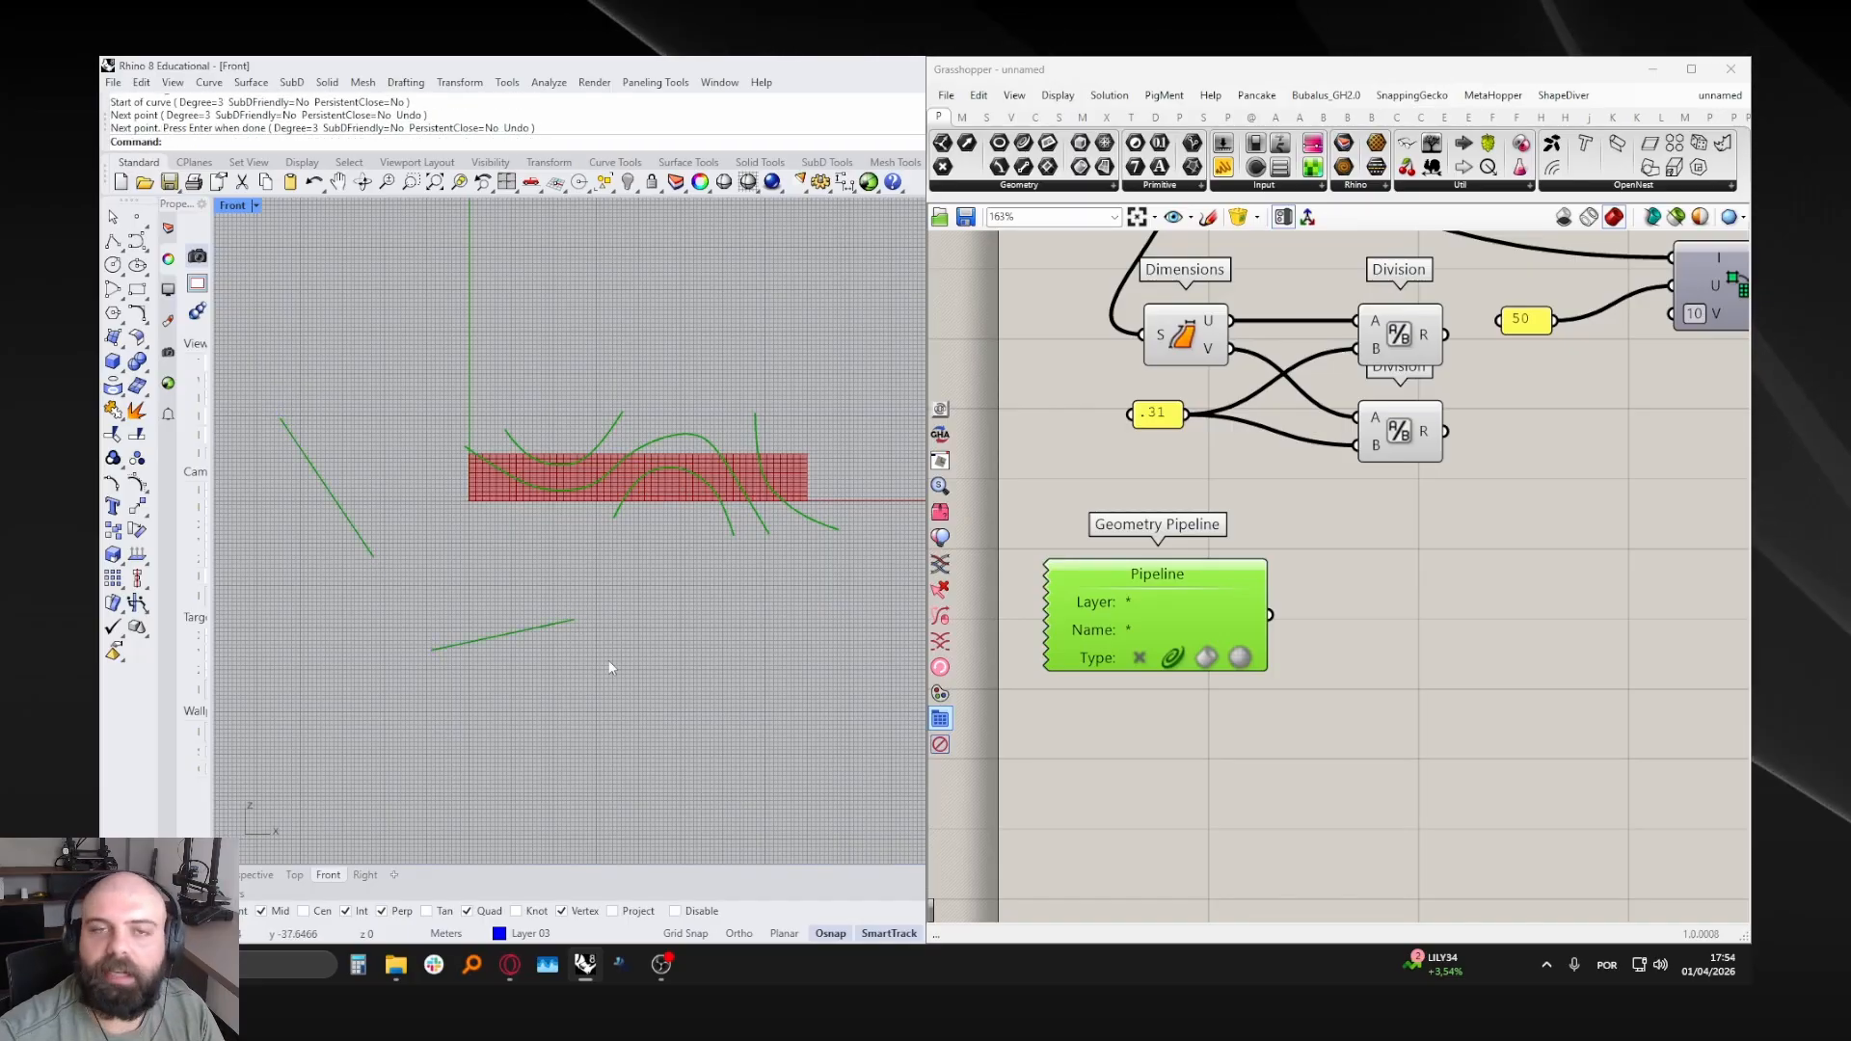
- Delete the two test curves from the front view
{"action": "left_click_drag", "start_coordinate": [533, 709], "coordinate": [473, 627]}
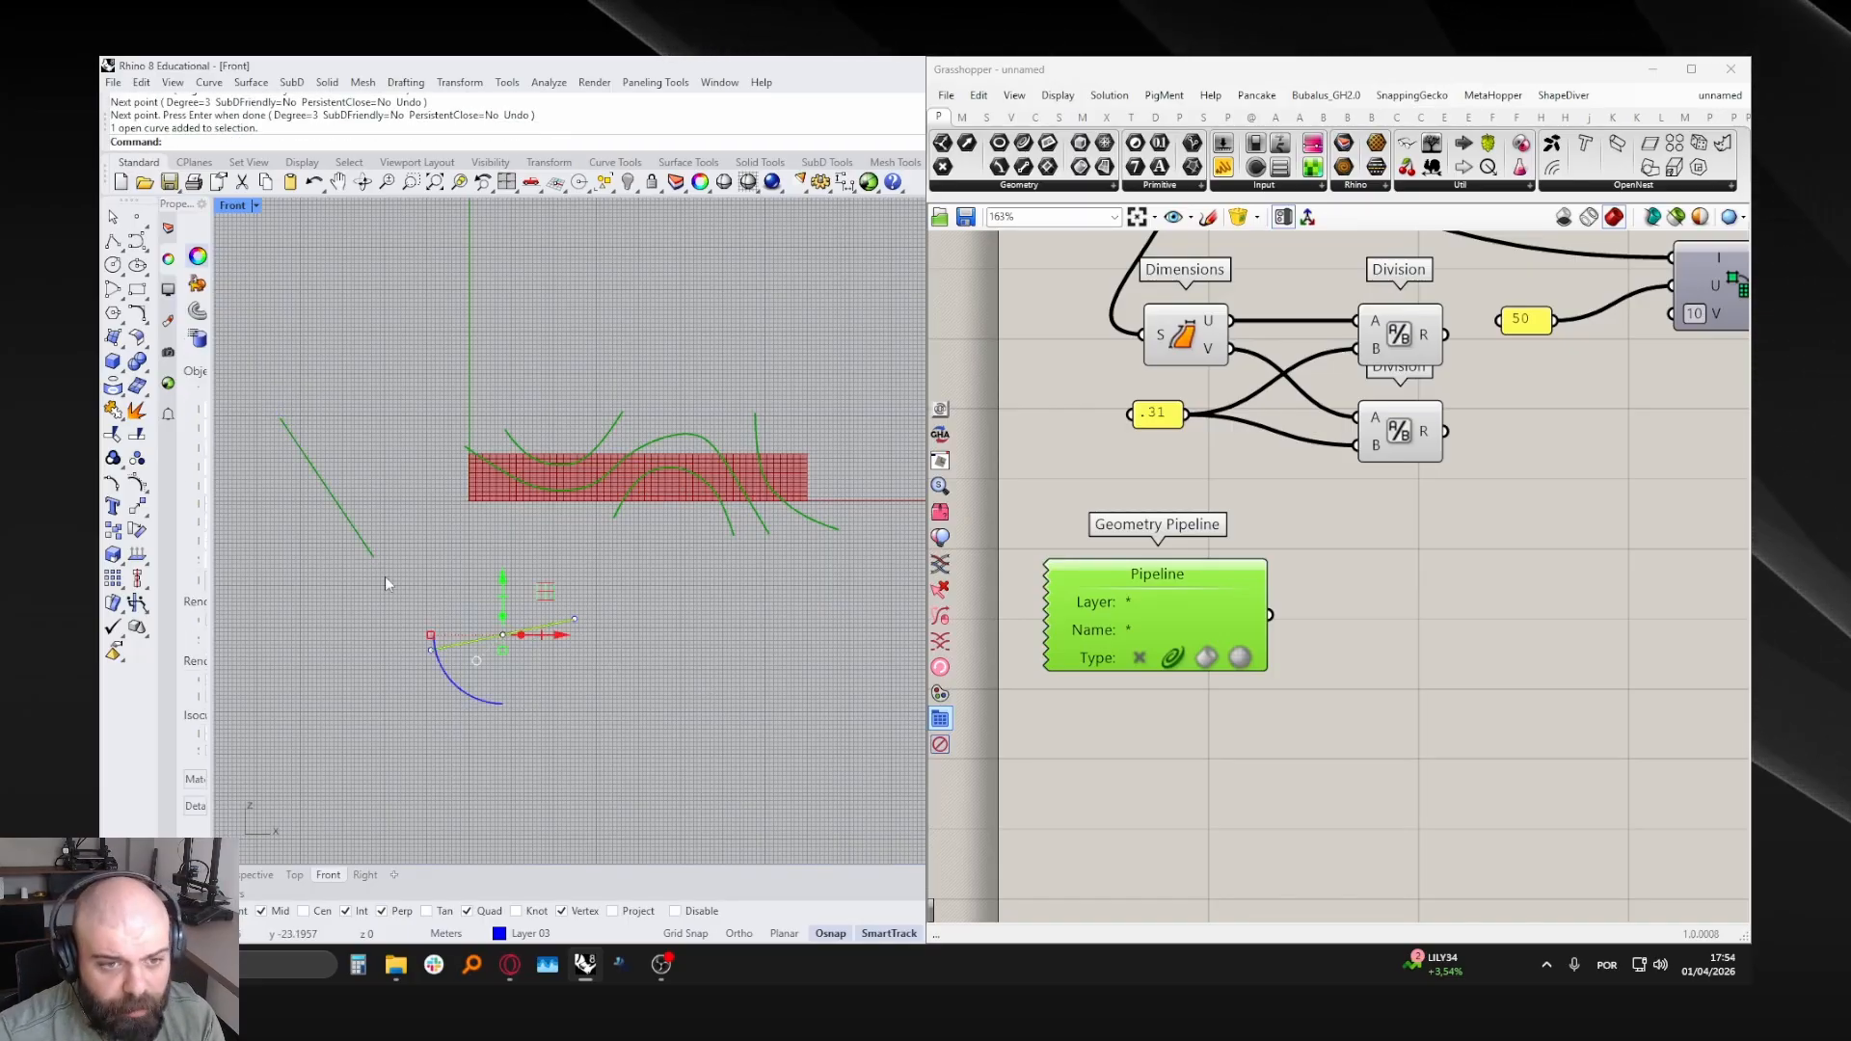
{"action": "key", "text": "Delete"}
{"action": "left_click_drag", "start_coordinate": [320, 410], "coordinate": [297, 459]}
{"action": "key", "text": "Delete"}
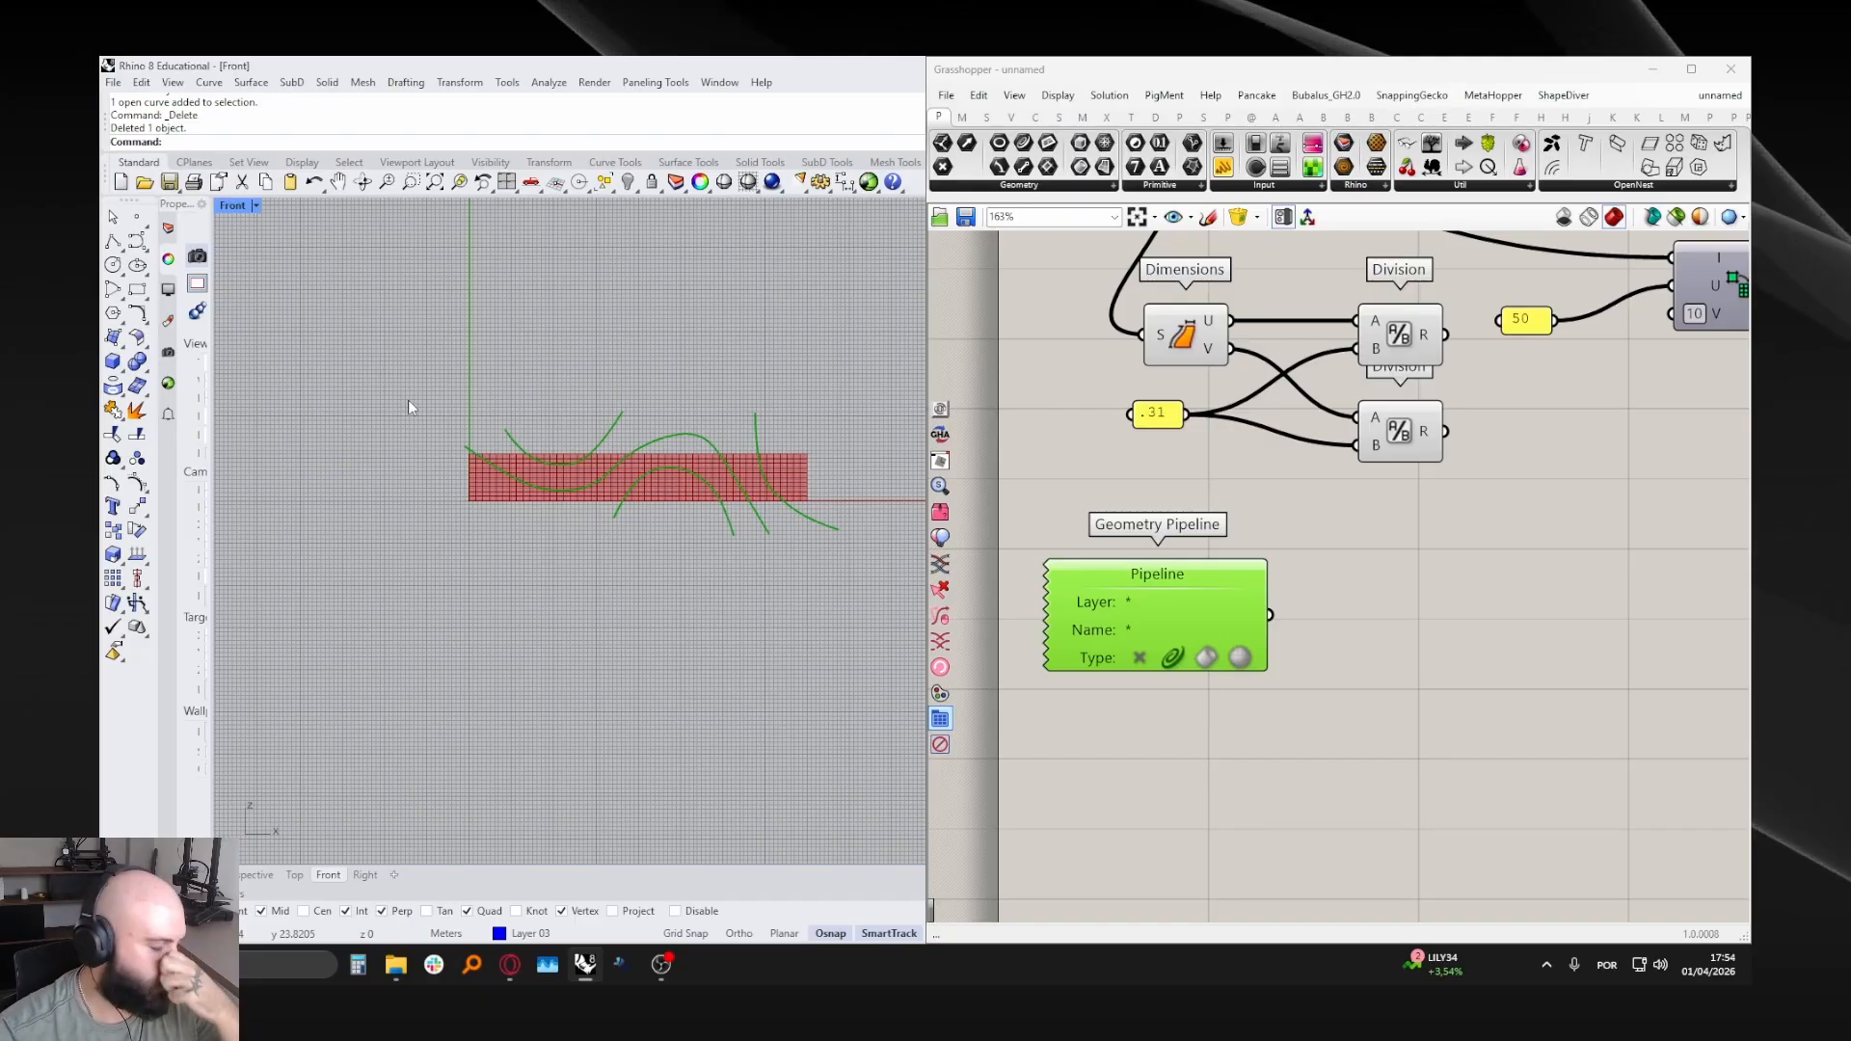
- Reposition the Geometry Pipeline and connect a widened panel to its output to list the referenced curves
{"action": "scroll", "coordinate": [1069, 444], "scroll_direction": "down", "scroll_amount": 3}
{"action": "left_click", "coordinate": [1216, 482]}
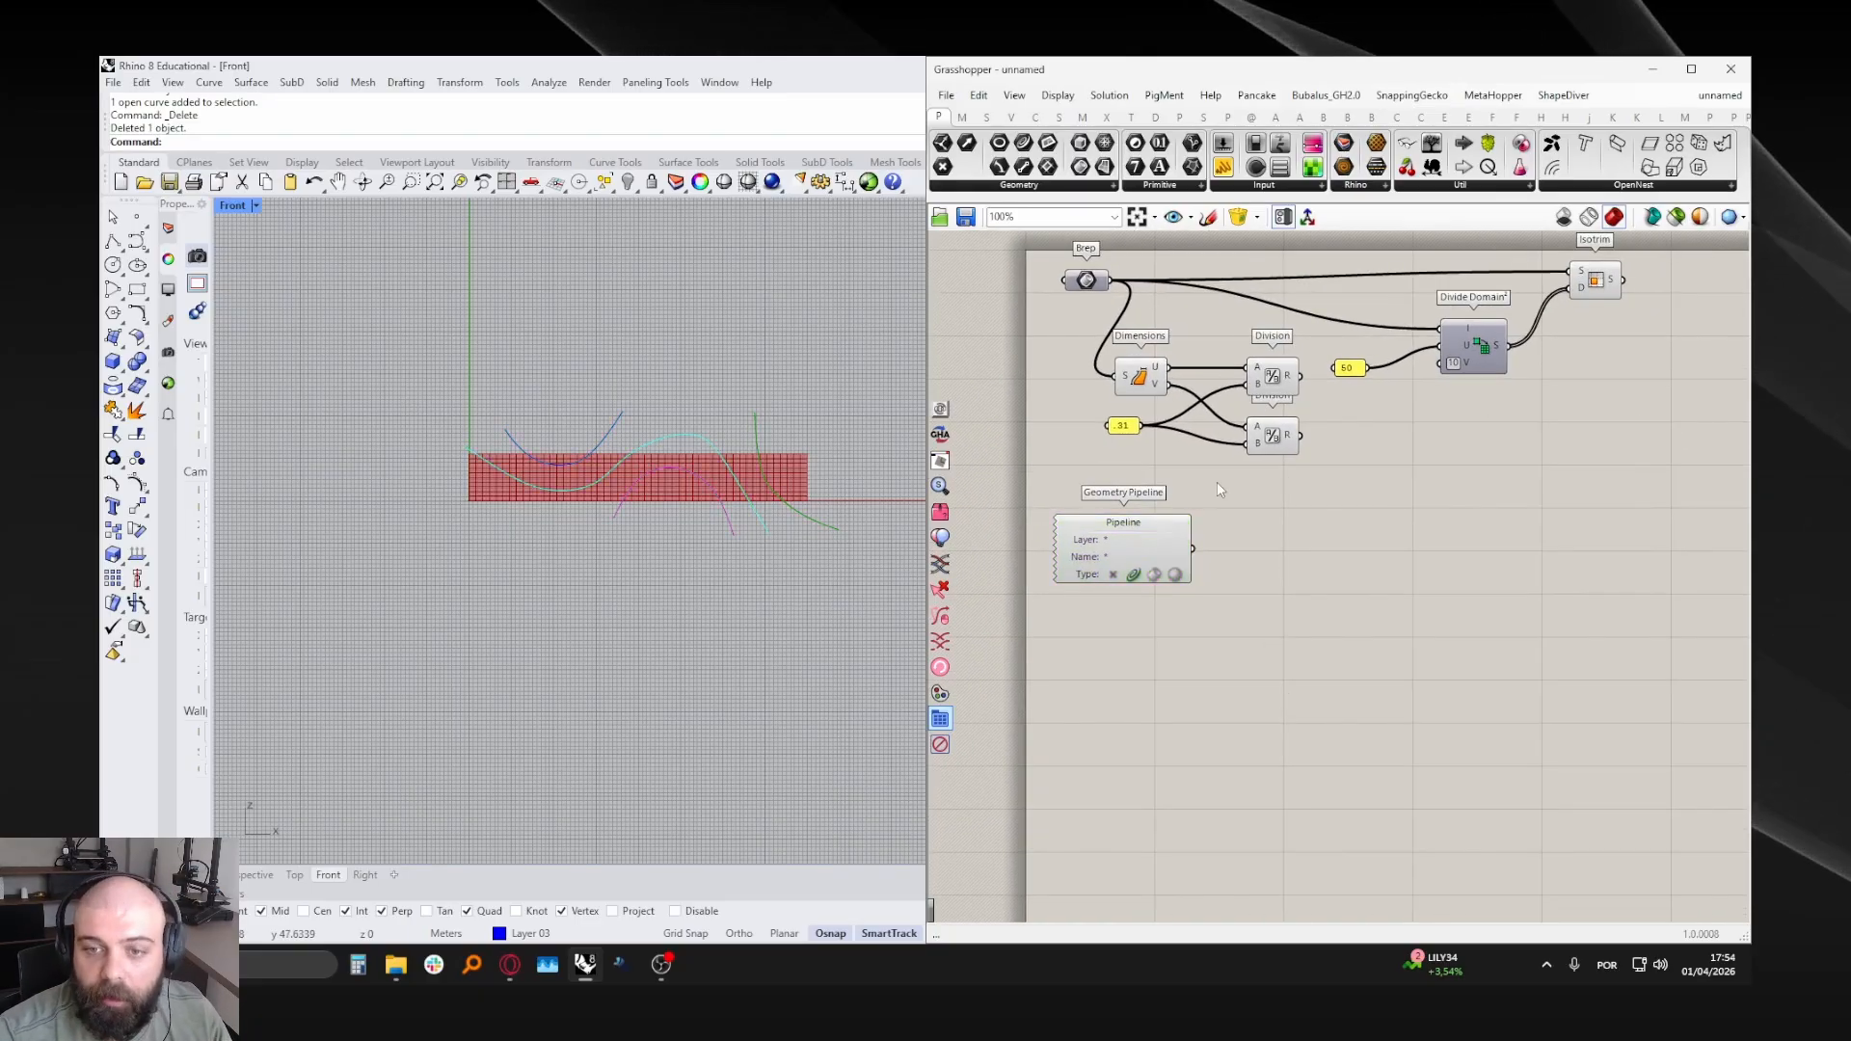
{"action": "left_click_drag", "start_coordinate": [1187, 553], "coordinate": [1195, 569]}
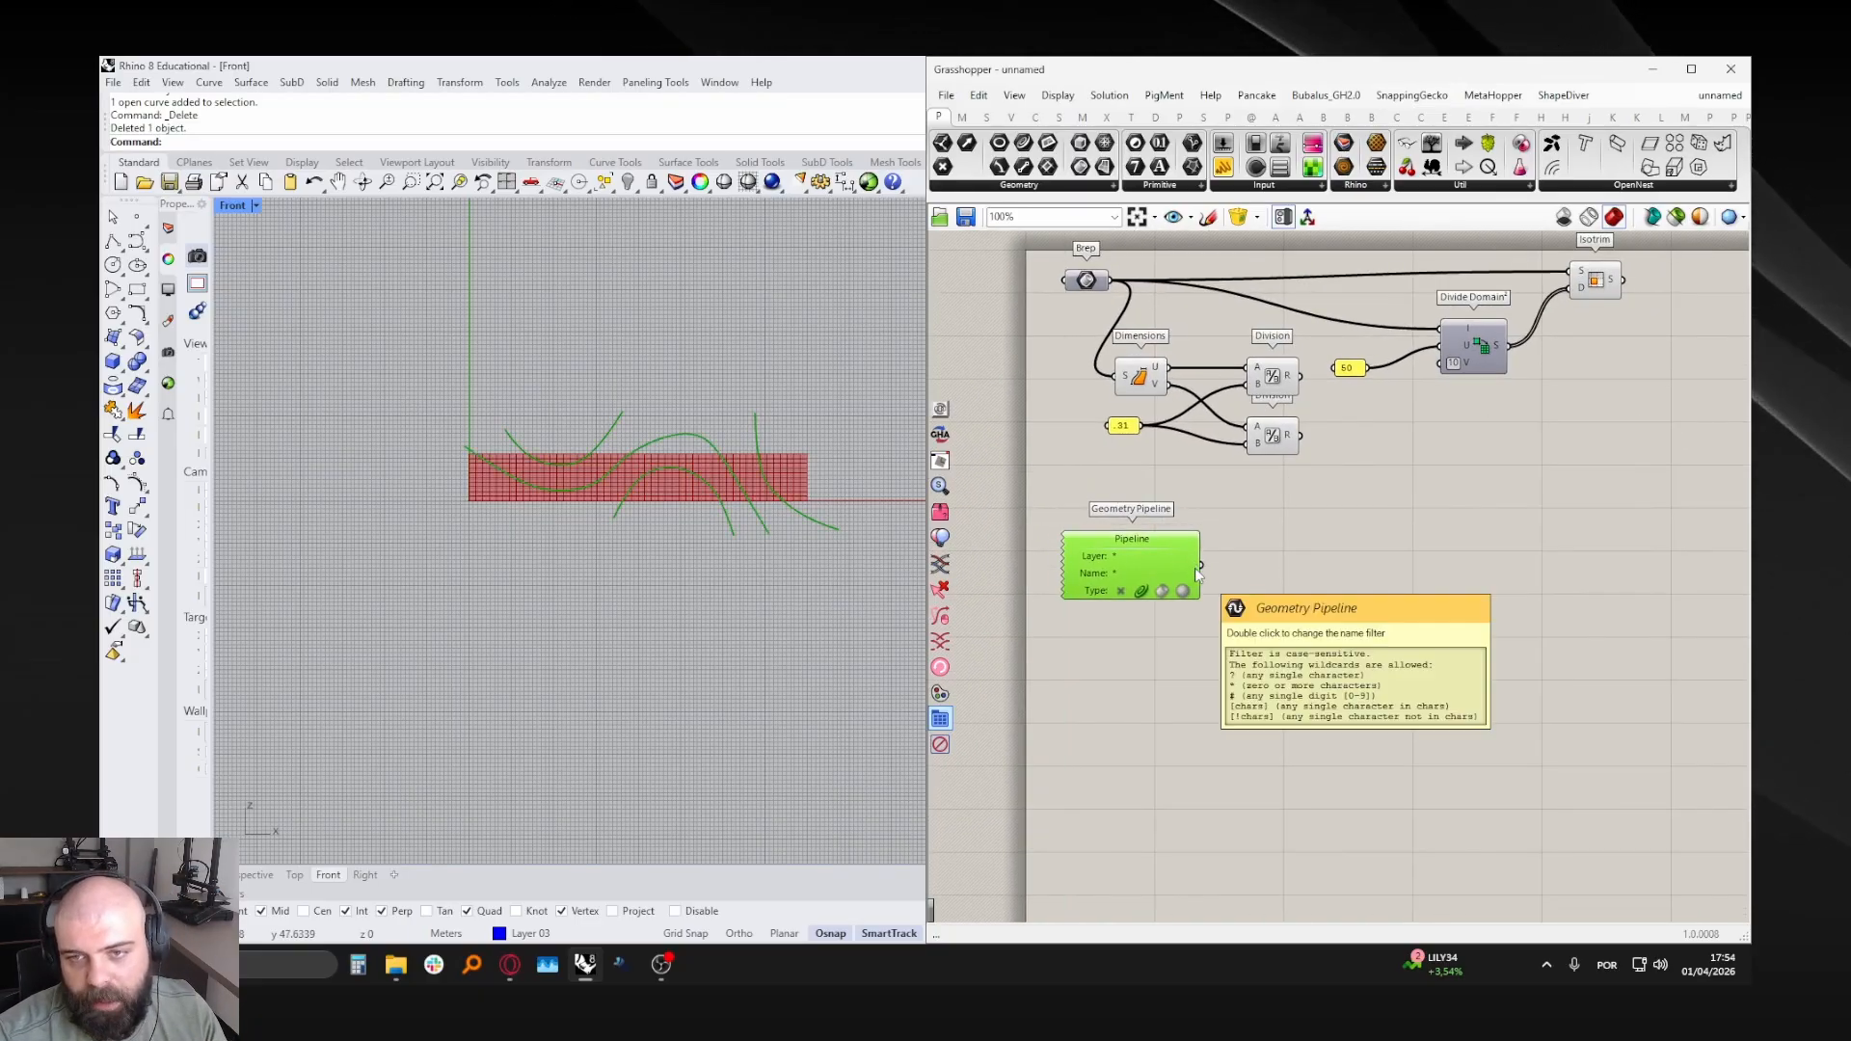
{"action": "left_click_drag", "start_coordinate": [1258, 451], "coordinate": [1239, 579]}
{"action": "left_click_drag", "start_coordinate": [1303, 580], "coordinate": [1665, 600]}
{"action": "left_click_drag", "start_coordinate": [1520, 571], "coordinate": [1529, 577]}
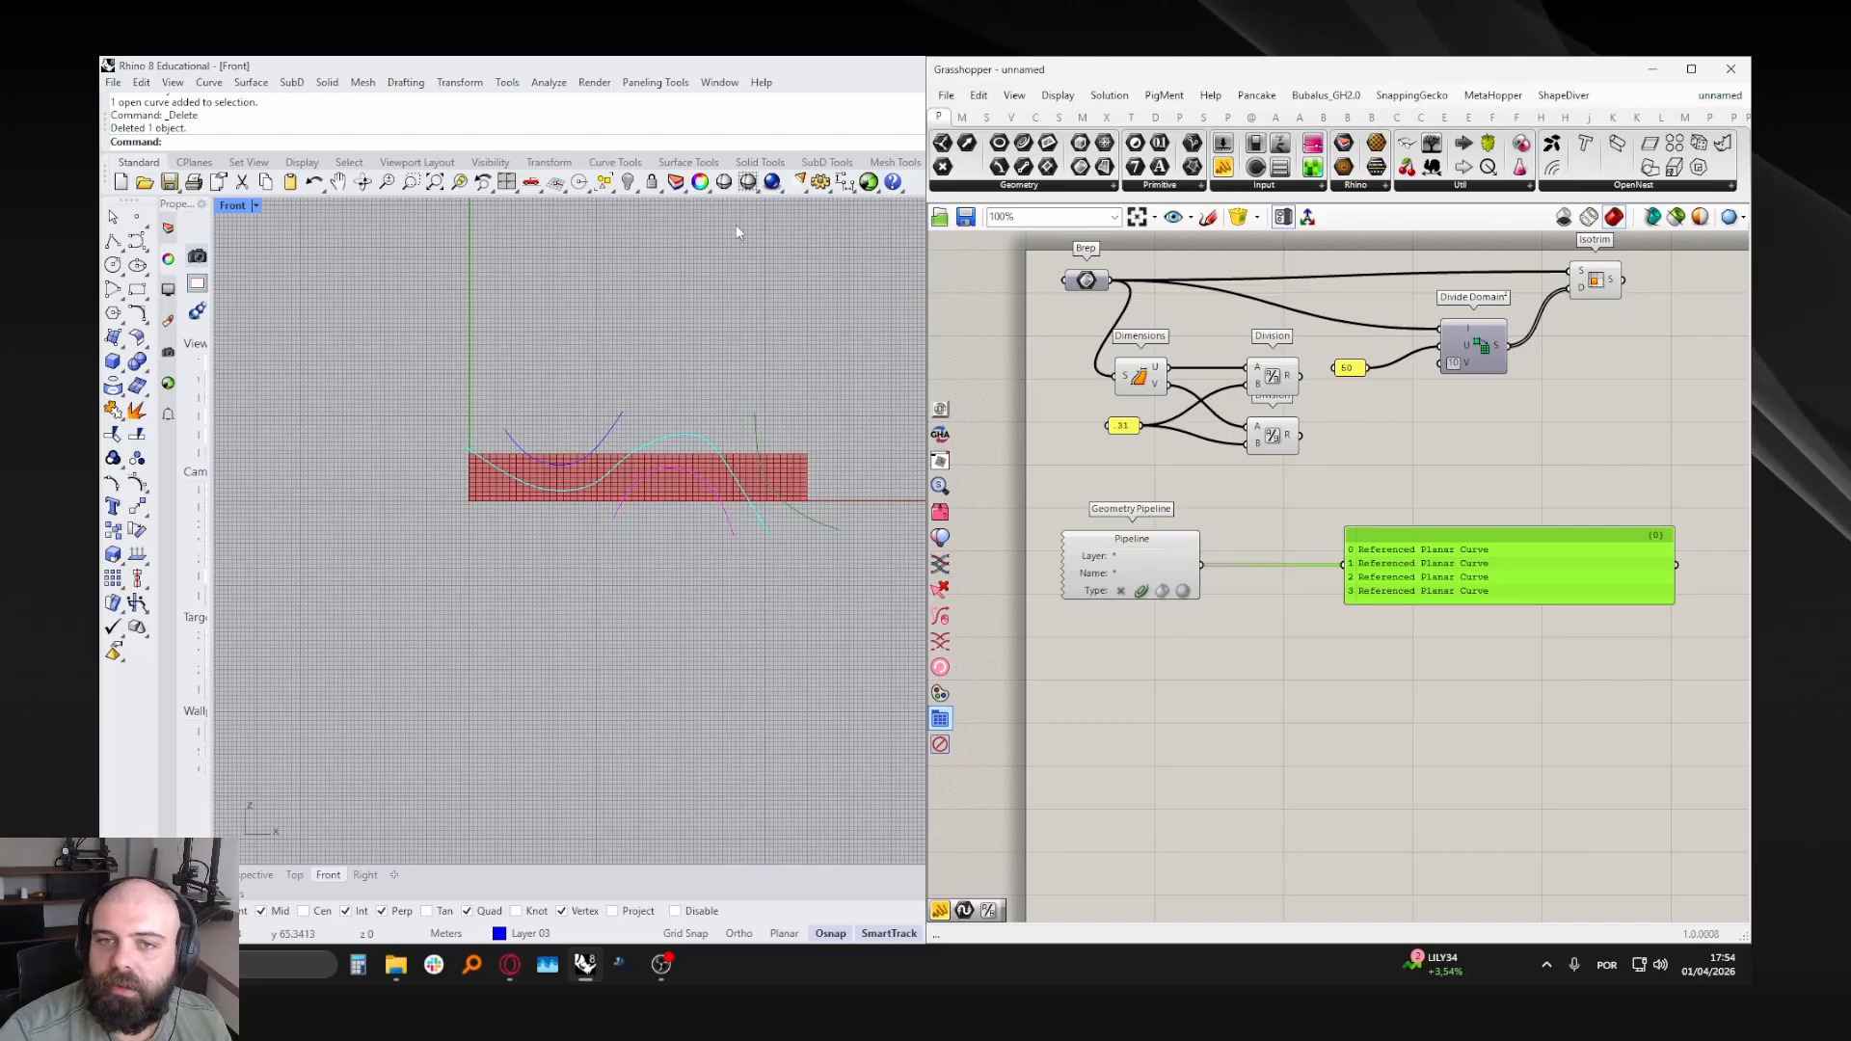
- Widen the Grasshopper window and show the Rhino component category
{"action": "left_click_drag", "start_coordinate": [927, 234], "coordinate": [668, 241]}
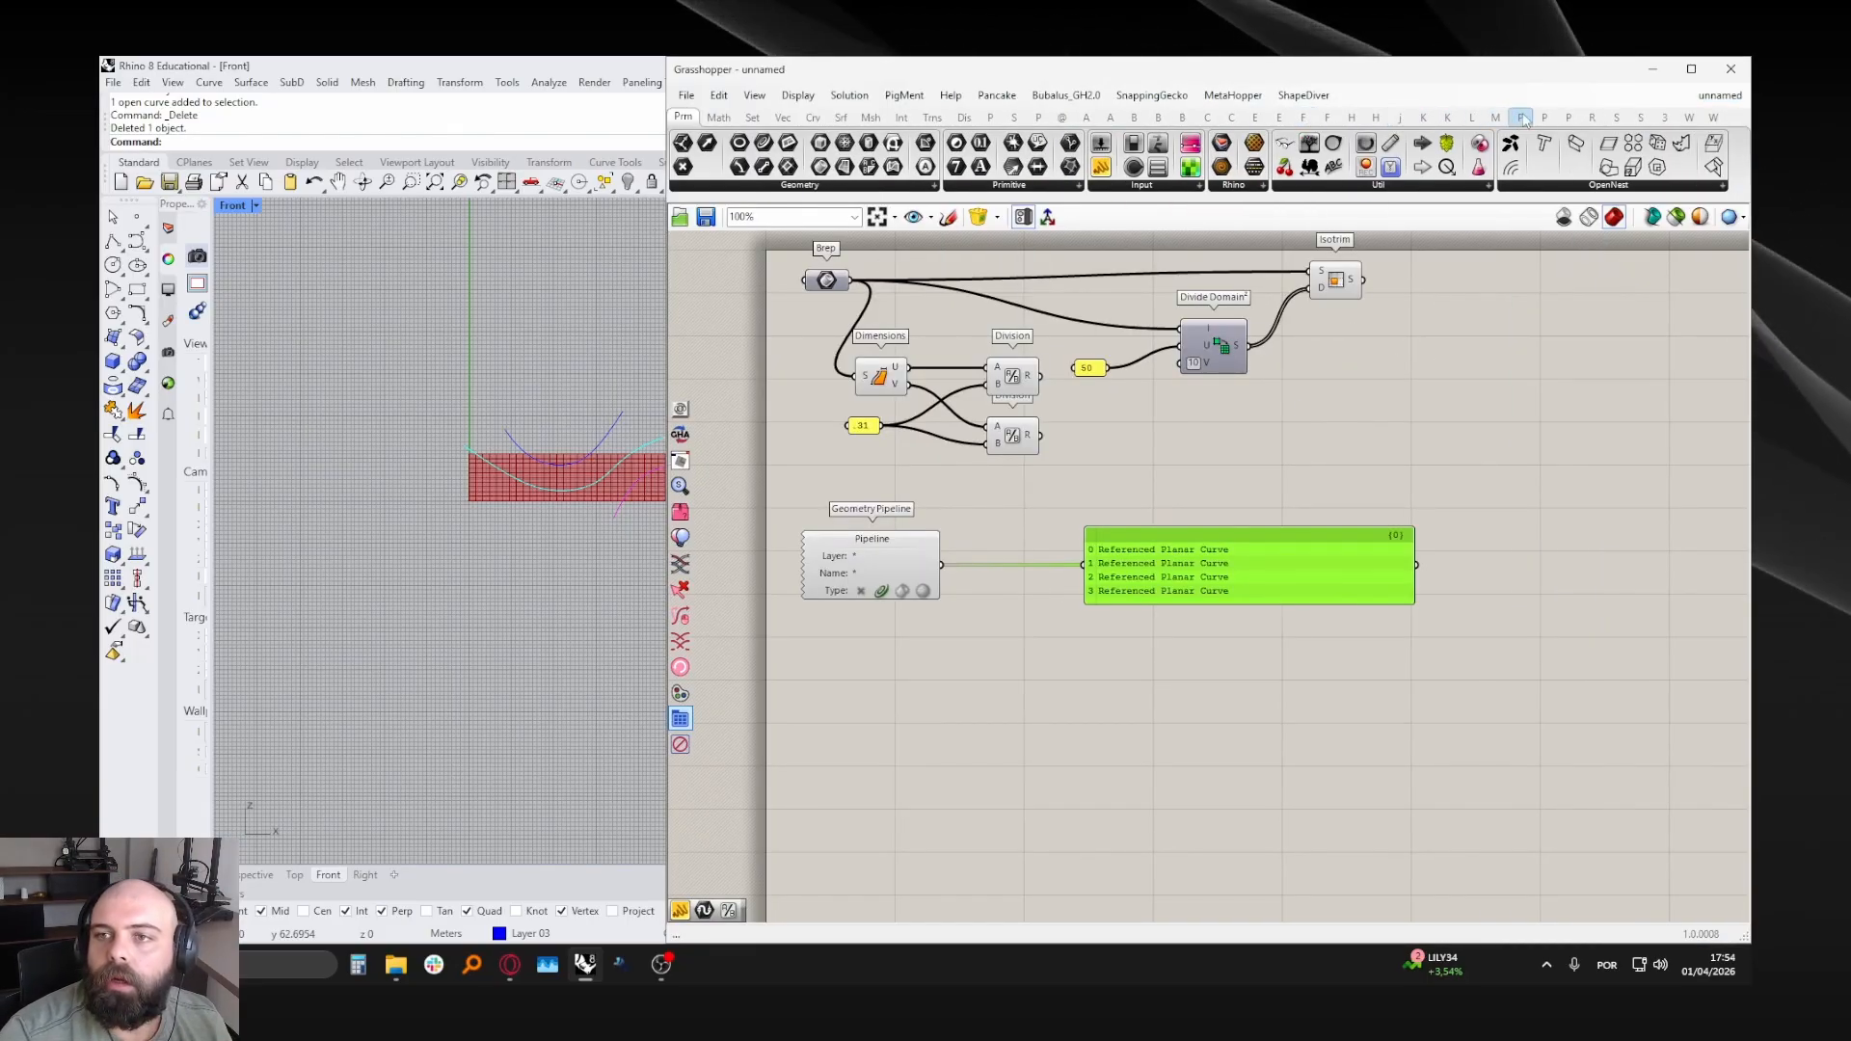
{"action": "left_click", "coordinate": [1592, 117]}
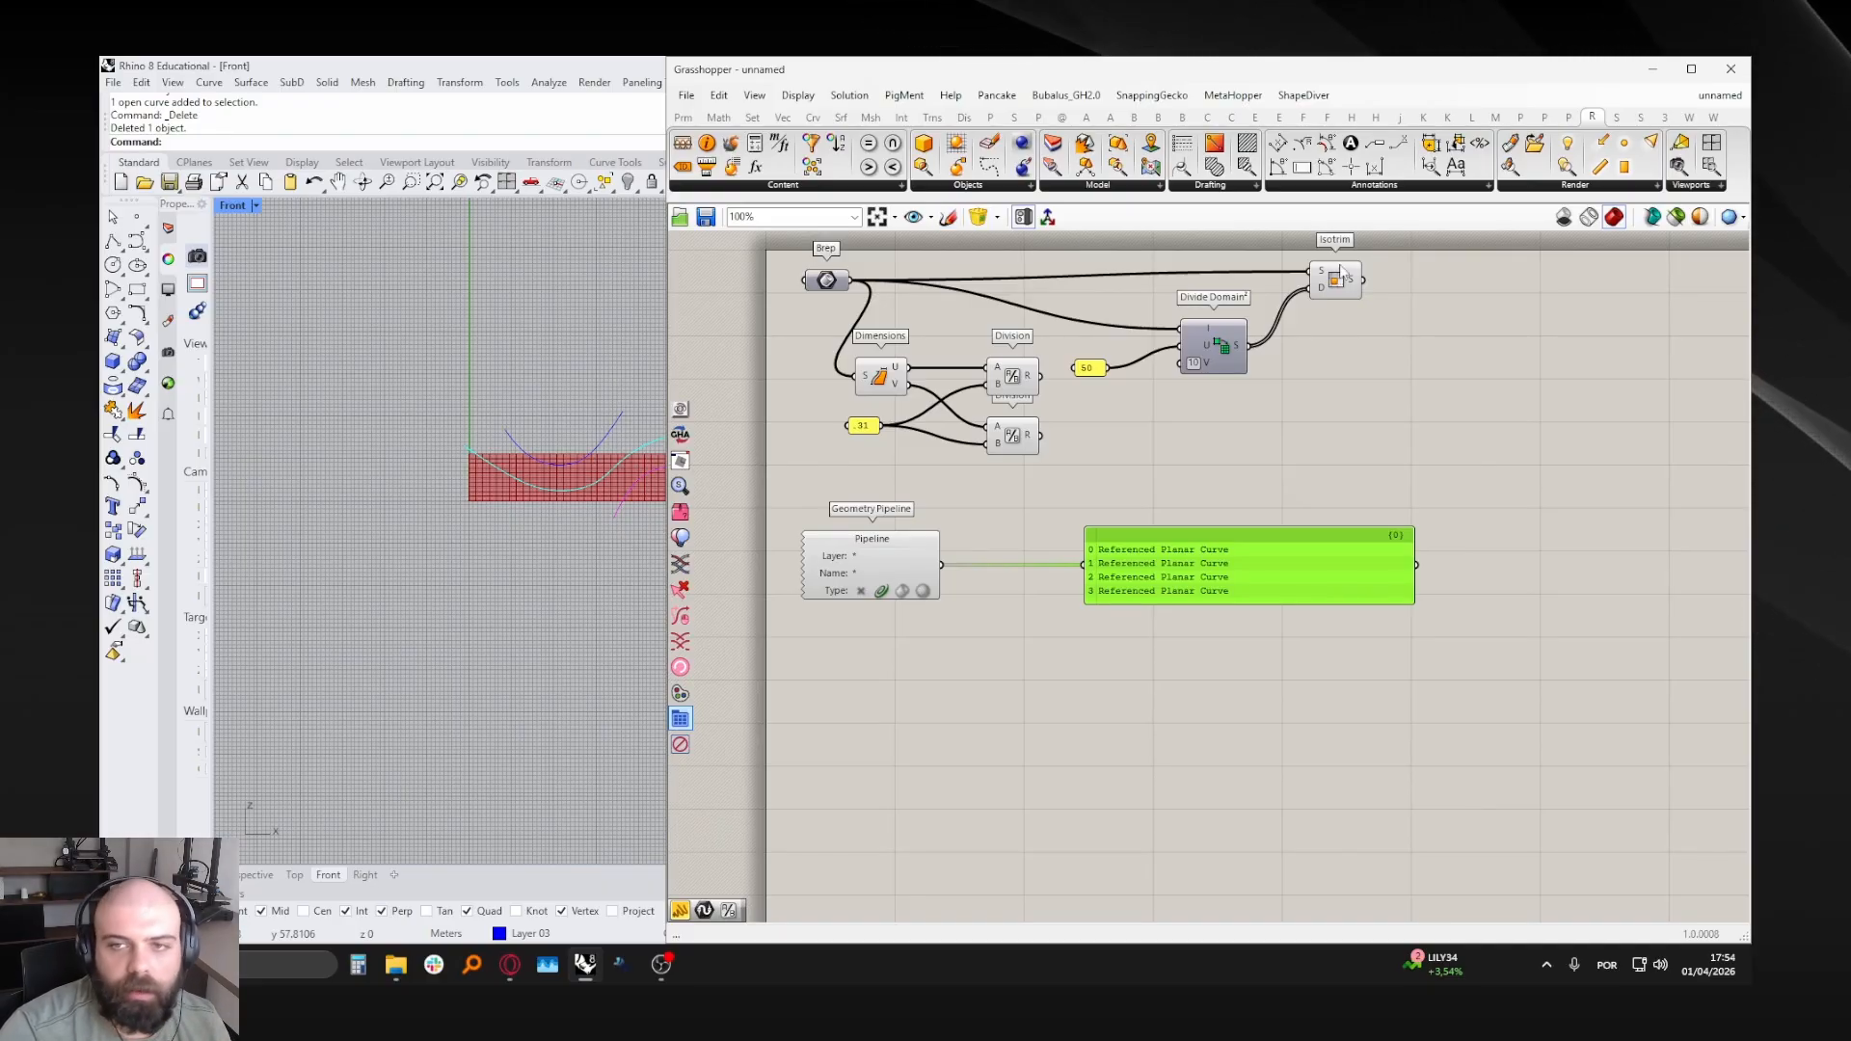
- Add a Model Object component to the canvas below the Geometry Pipeline
{"action": "left_click", "coordinate": [1369, 185]}
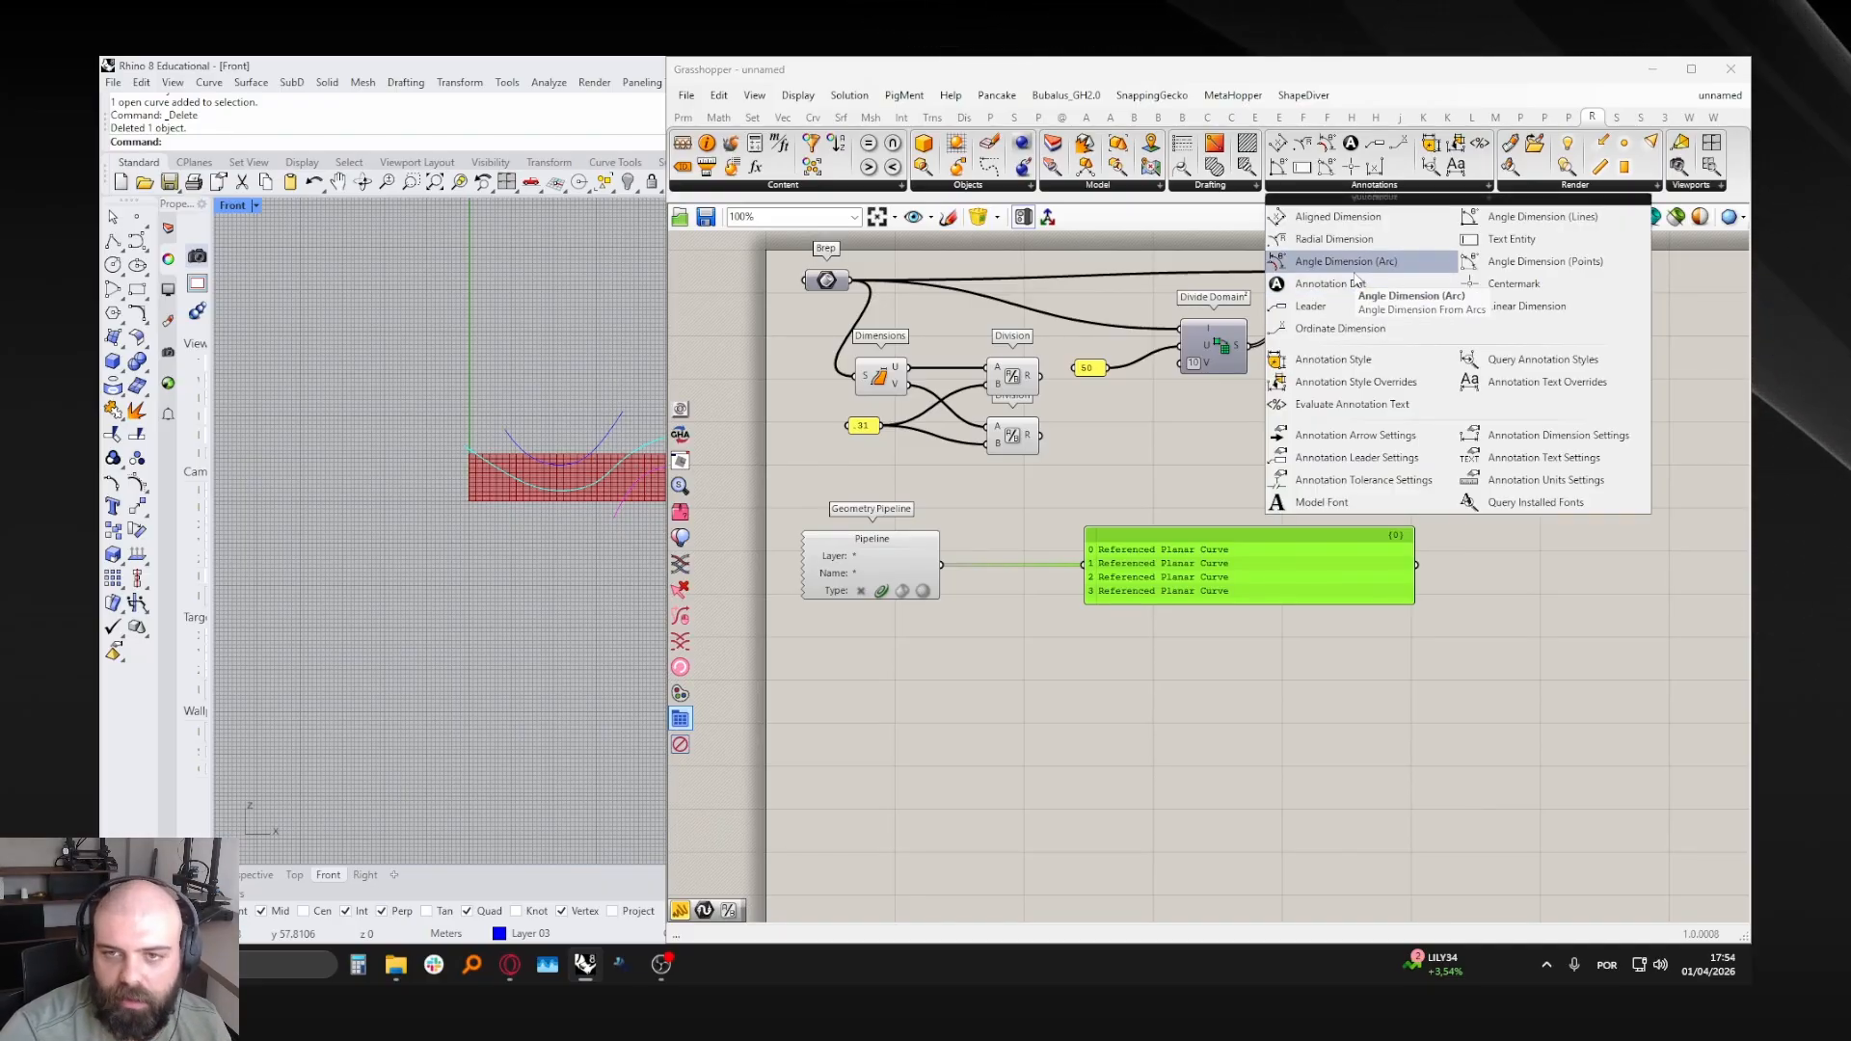
{"action": "left_click", "coordinate": [1092, 467]}
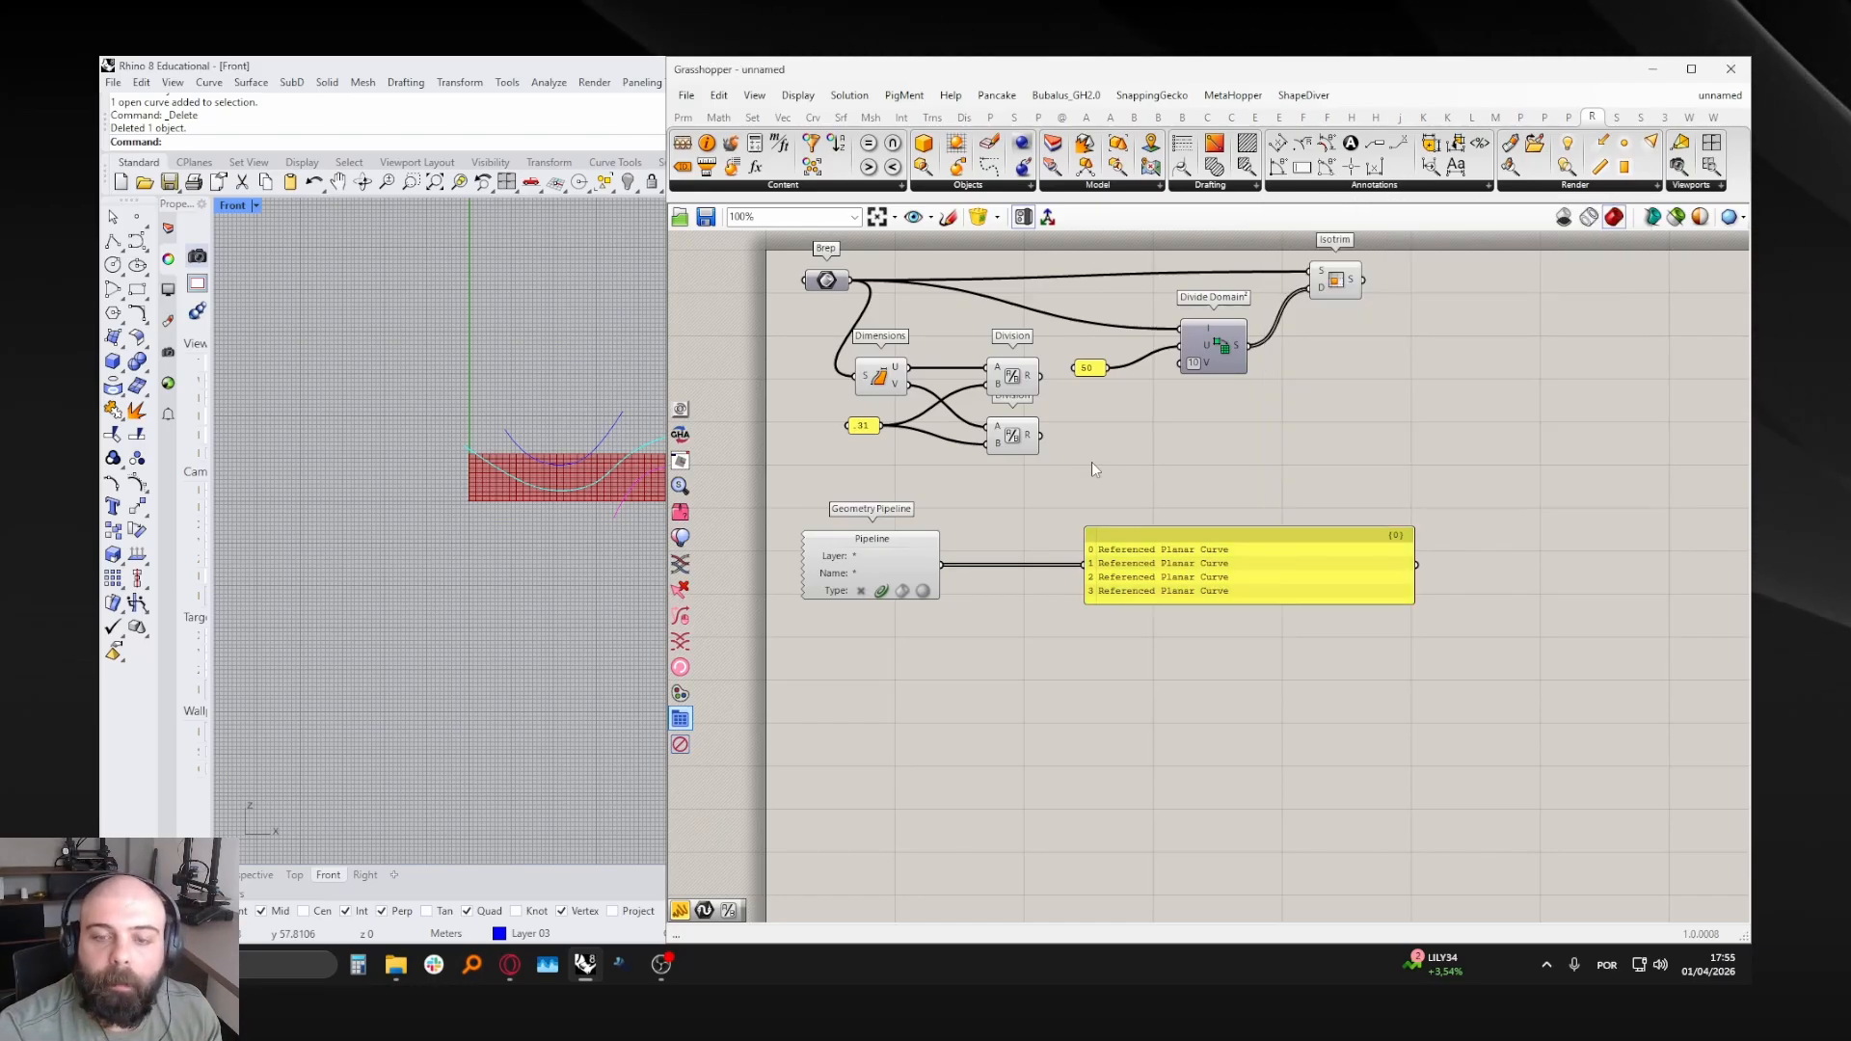
{"action": "left_click", "coordinate": [959, 185]}
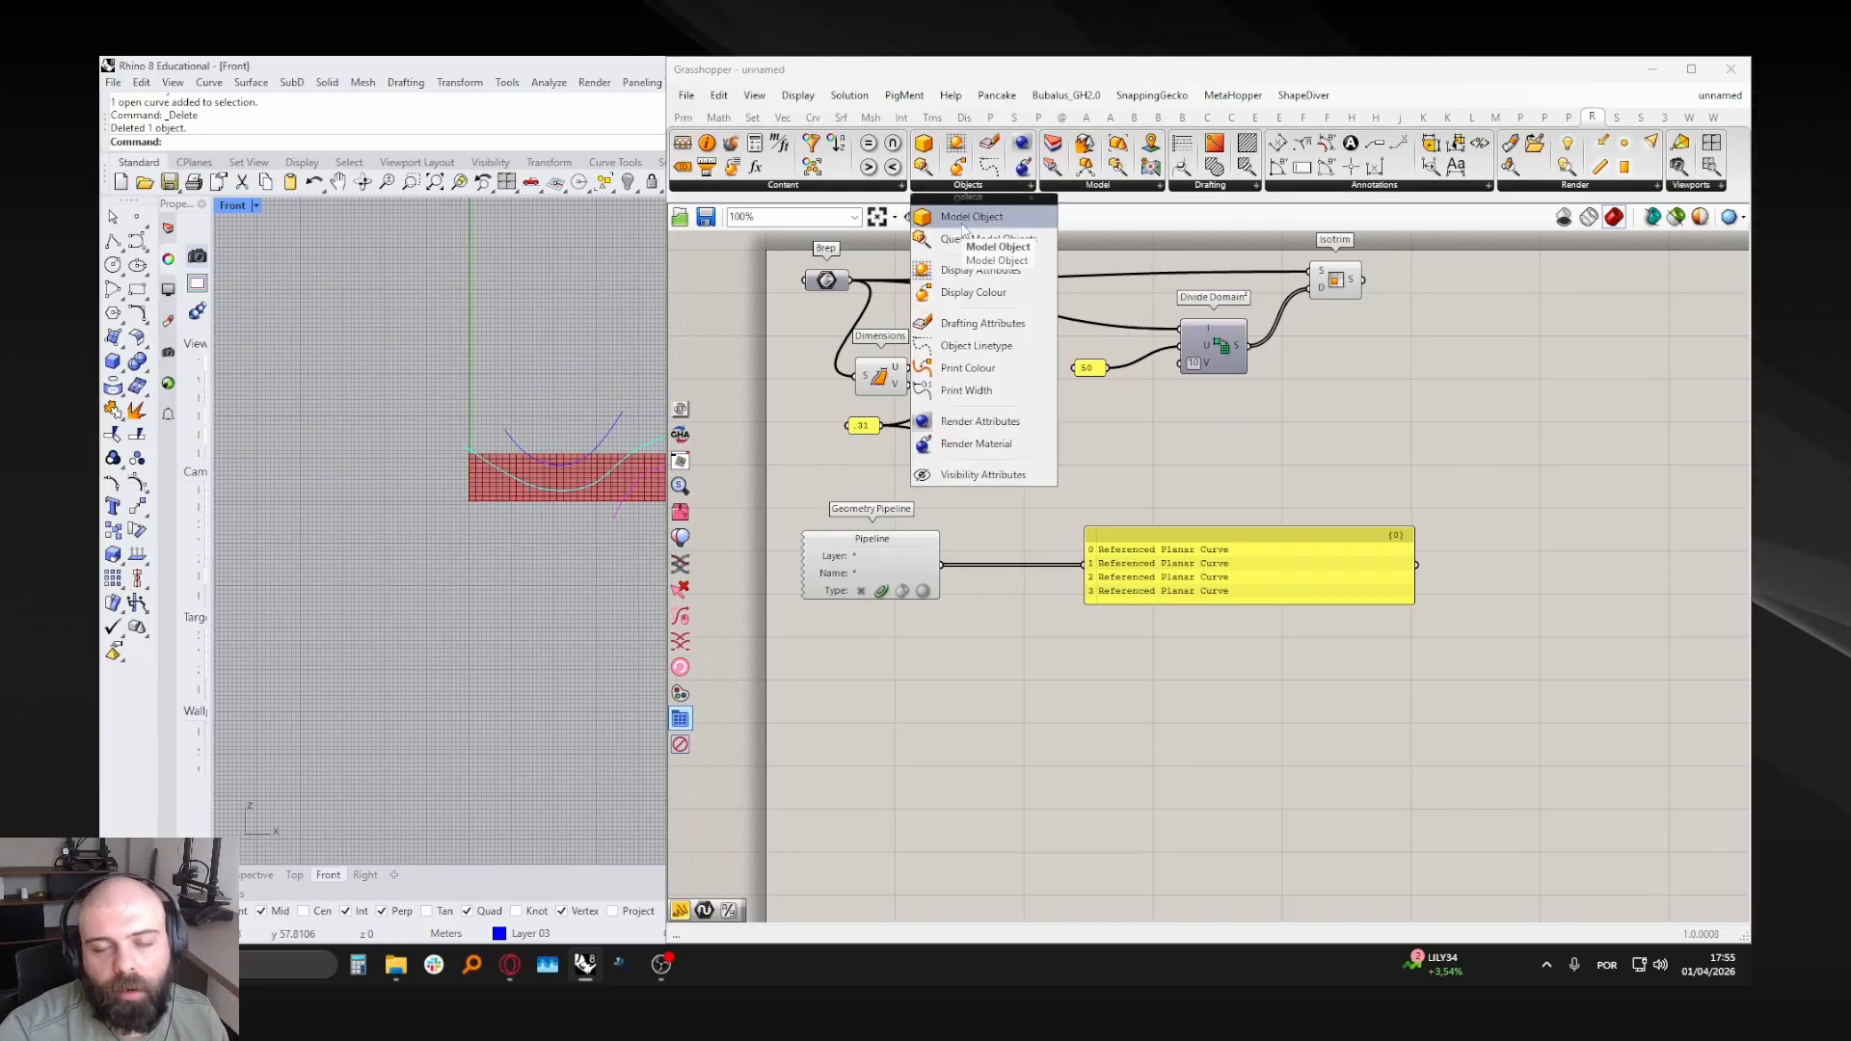
{"action": "left_click", "coordinate": [962, 222]}
{"action": "left_click", "coordinate": [1027, 711]}
{"action": "right_click_drag", "start_coordinate": [1008, 702], "coordinate": [1014, 650]}
{"action": "left_click", "coordinate": [964, 590]}
{"action": "scroll", "coordinate": [965, 598], "scroll_direction": "up", "scroll_amount": 3}
{"action": "left_click_drag", "start_coordinate": [960, 543], "coordinate": [1175, 866]}
{"action": "left_click", "coordinate": [1137, 689]}
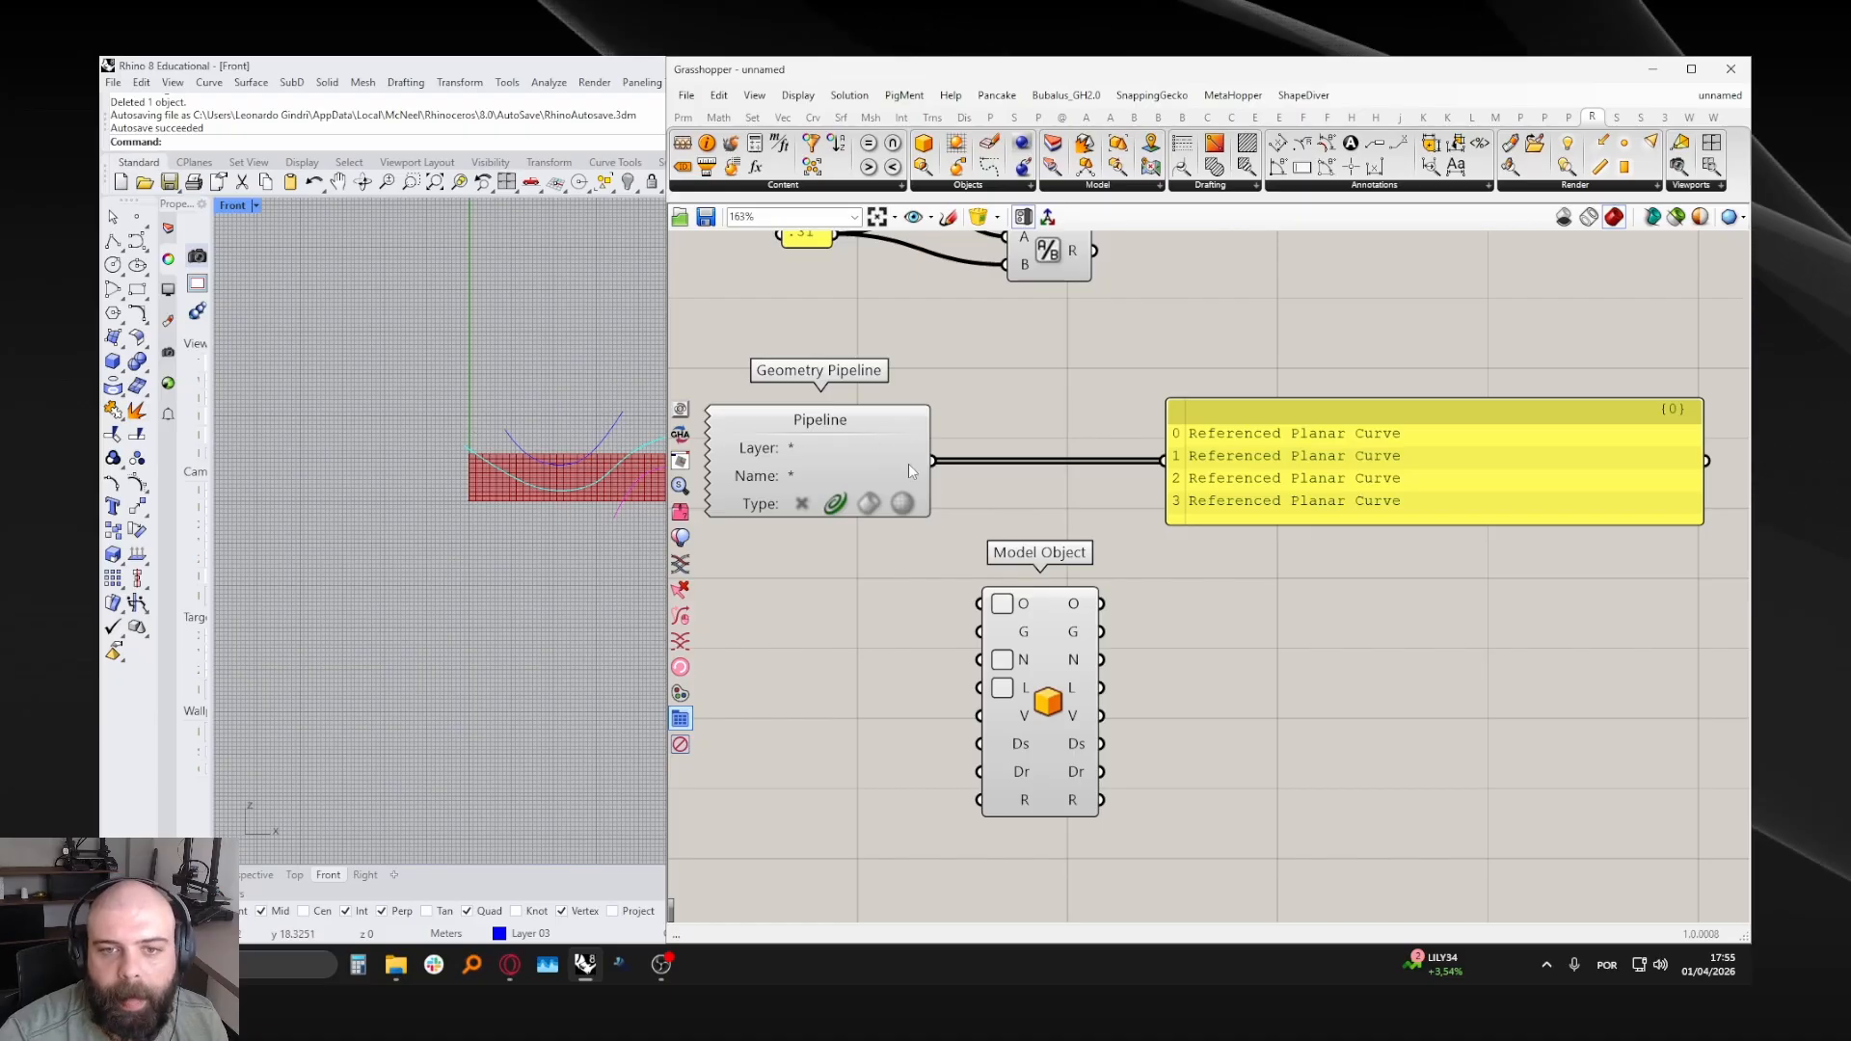
- Wire the Geometry Pipeline output into the Model Object's O input and feed its O output to the yellow panel
{"action": "left_click_drag", "start_coordinate": [932, 461], "coordinate": [979, 604]}
{"action": "right_click_drag", "start_coordinate": [1161, 575], "coordinate": [1033, 531]}
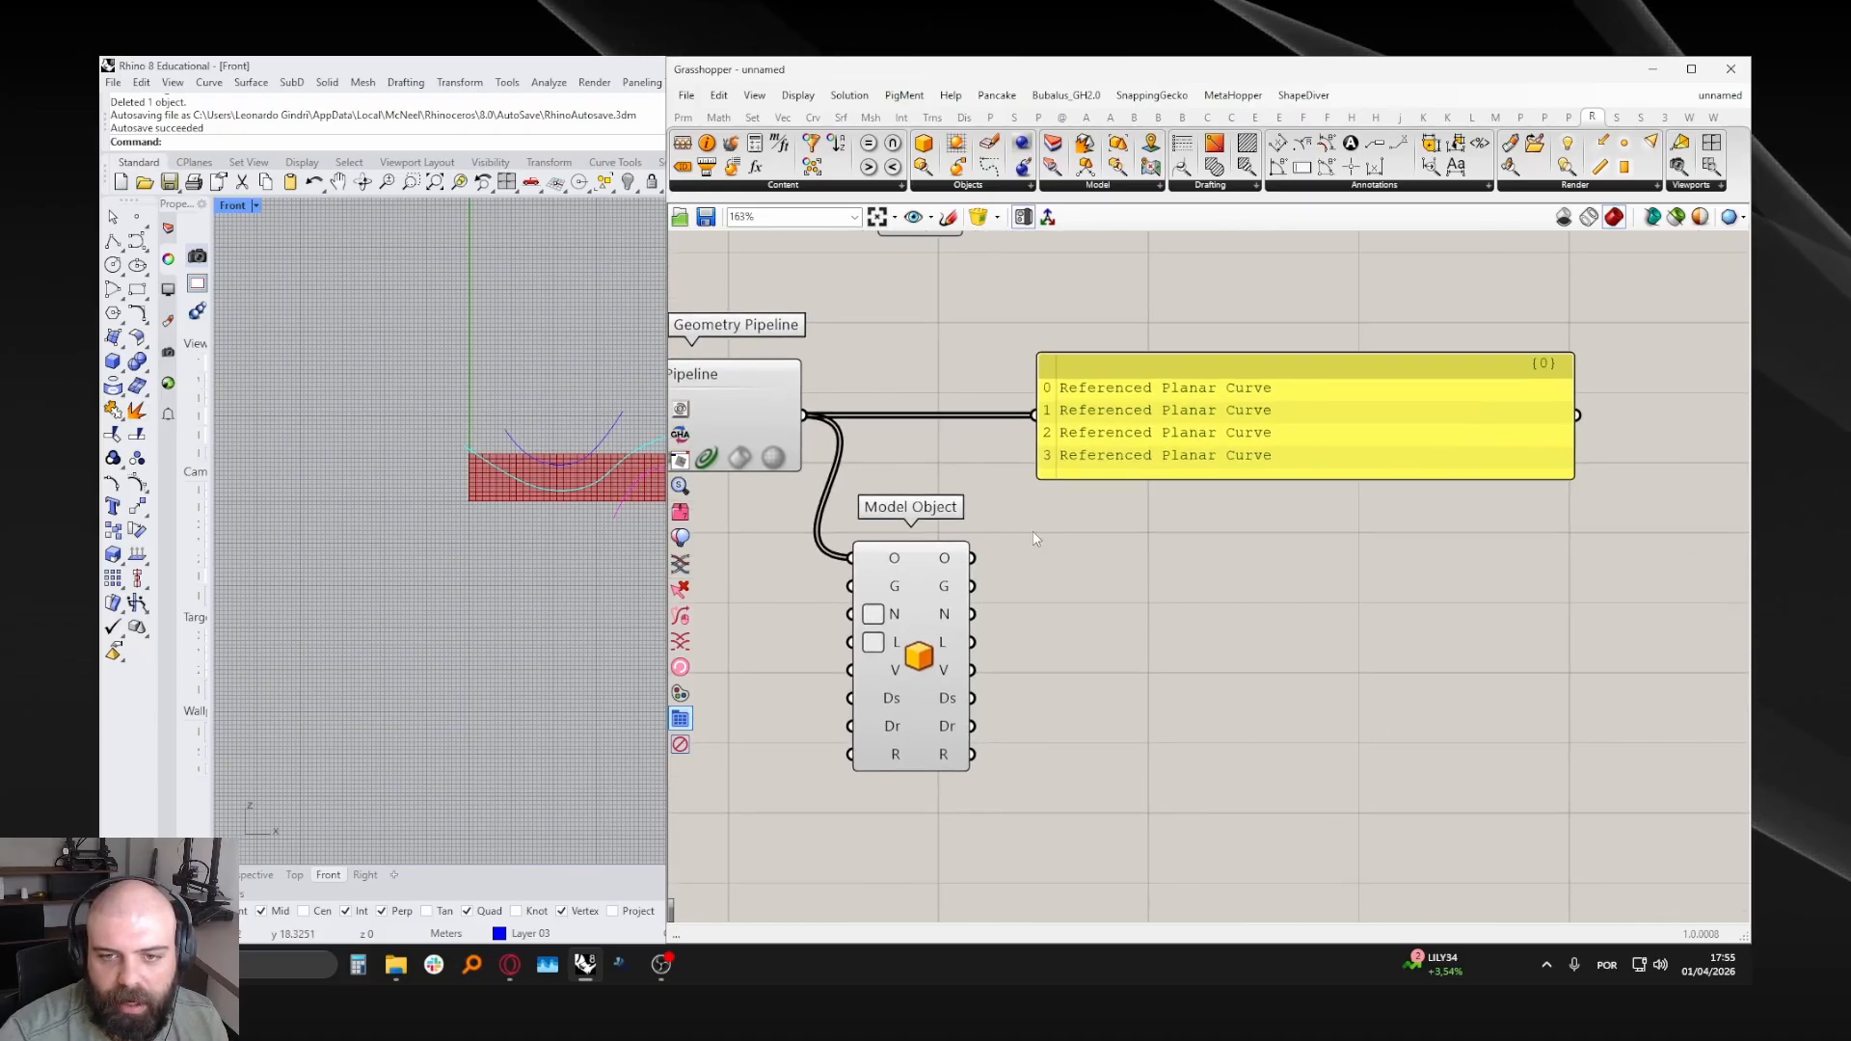
{"action": "left_click_drag", "start_coordinate": [1109, 463], "coordinate": [1186, 602]}
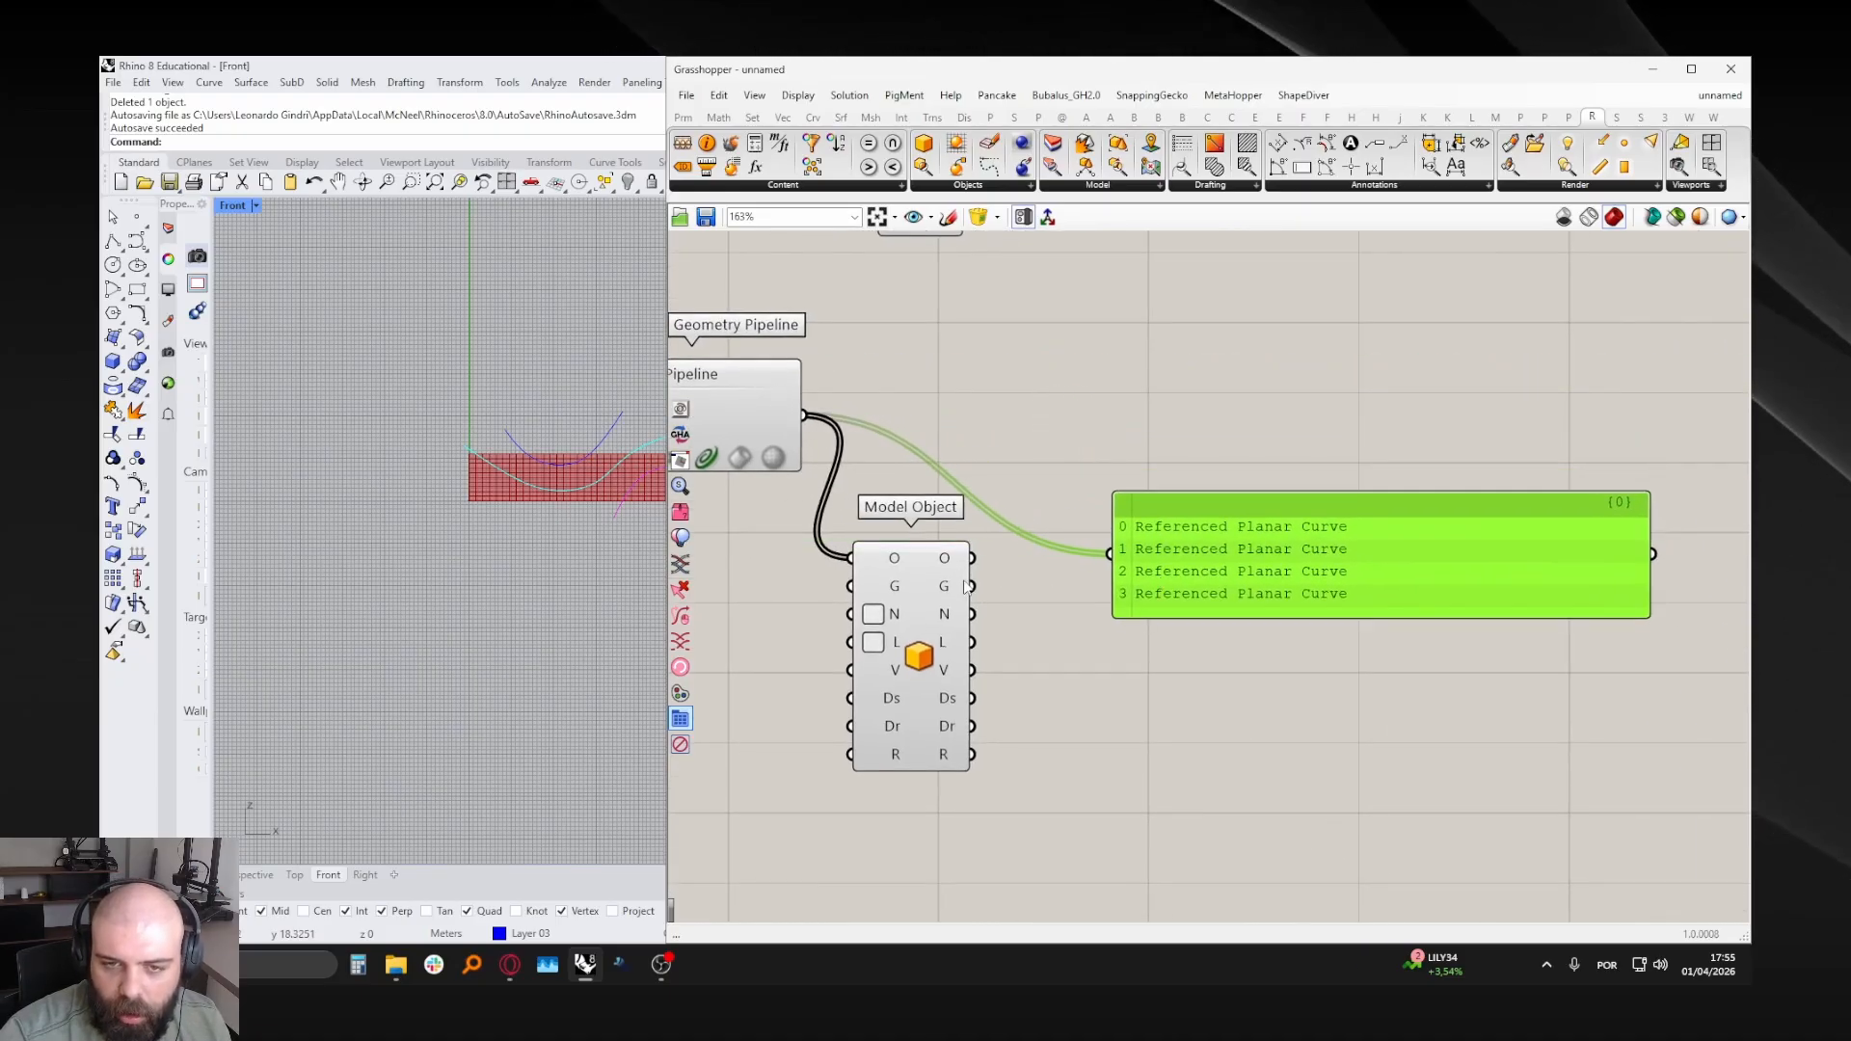
{"action": "left_click_drag", "start_coordinate": [973, 559], "coordinate": [1155, 567]}
{"action": "left_click_drag", "start_coordinate": [1041, 458], "coordinate": [1484, 662]}
{"action": "left_click_drag", "start_coordinate": [1215, 430], "coordinate": [1278, 646]}
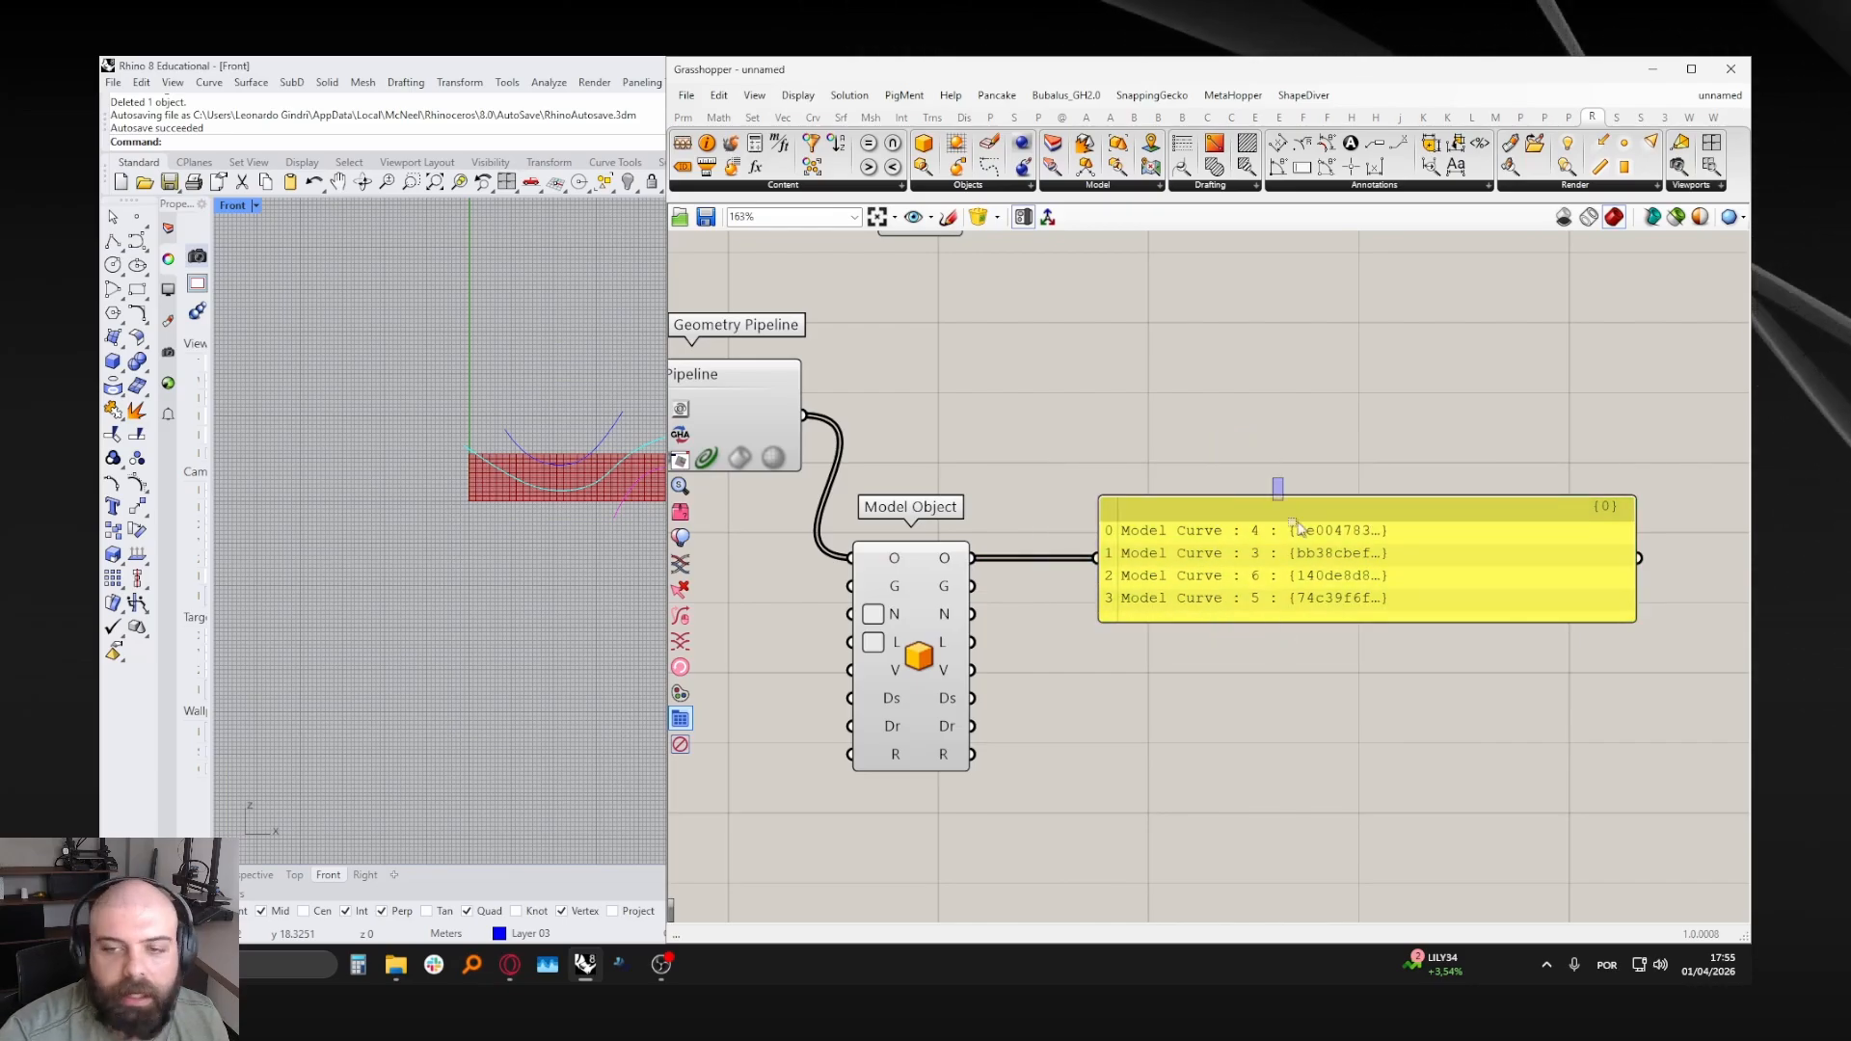
{"action": "left_click_drag", "start_coordinate": [1297, 525], "coordinate": [1409, 661]}
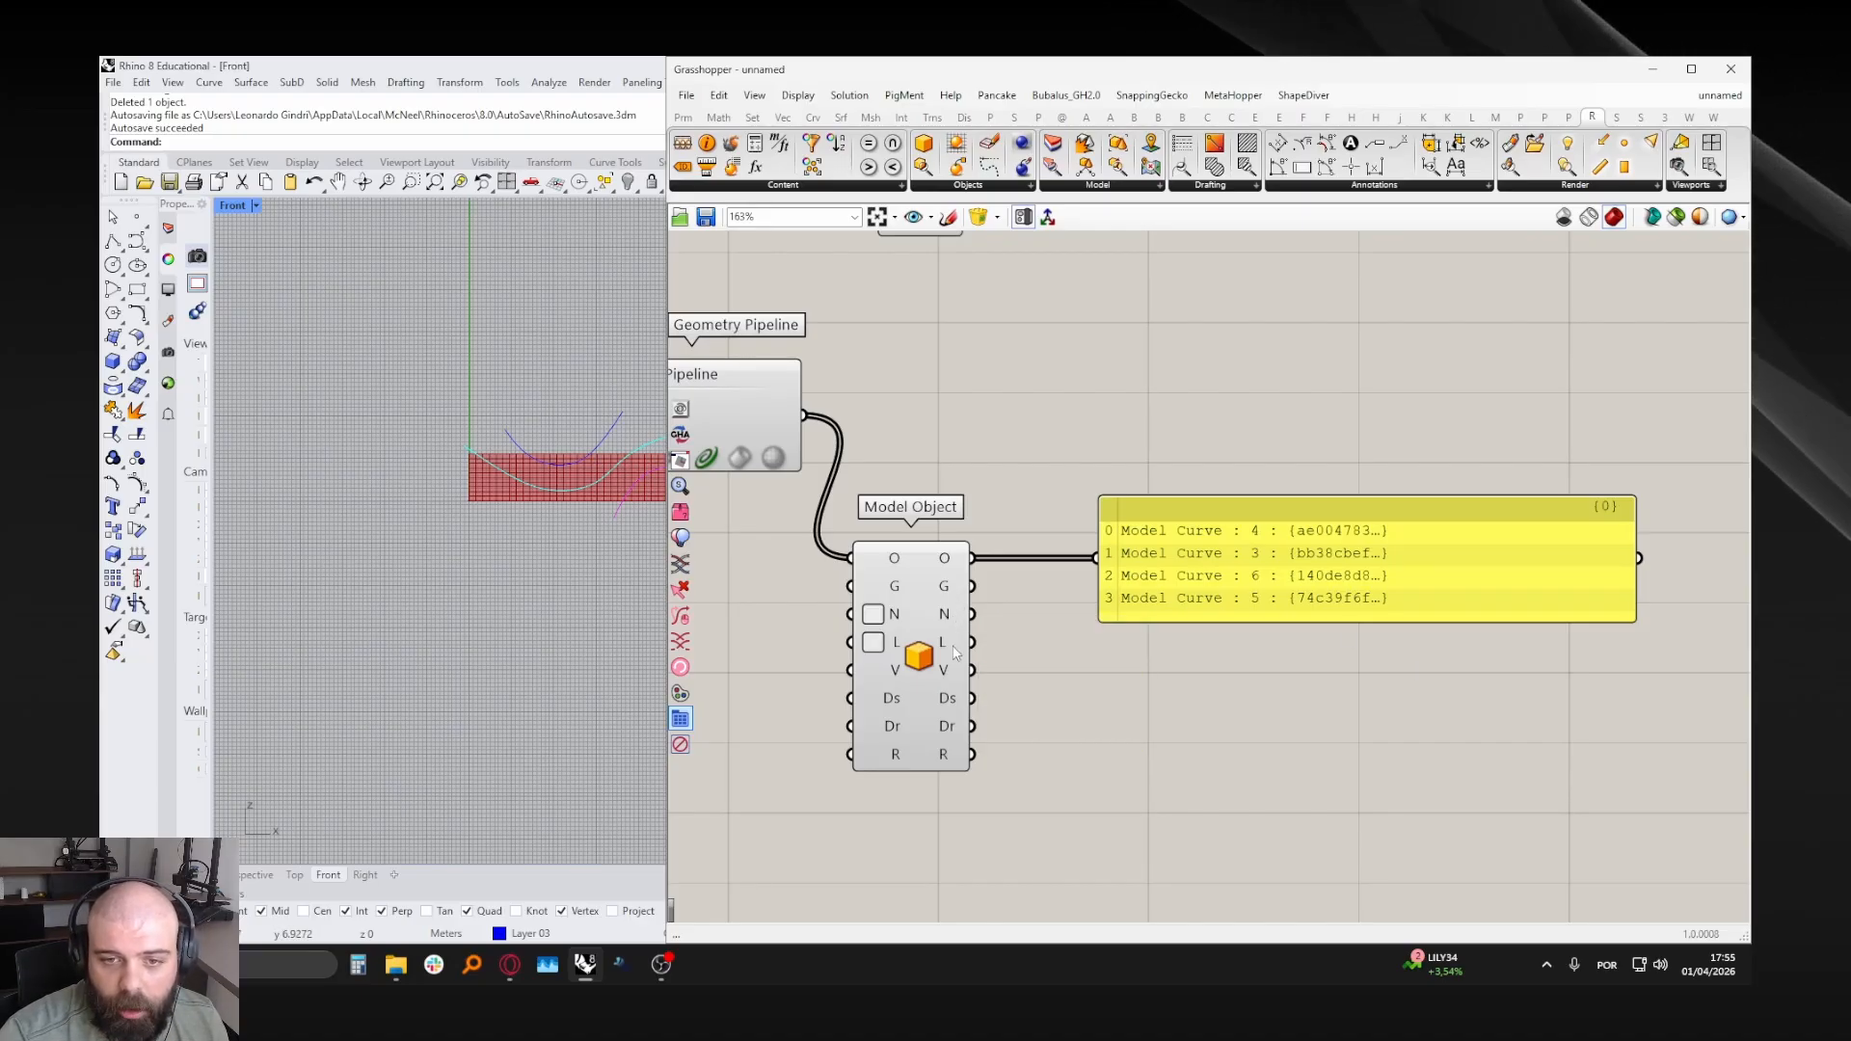
- Feed the Model Object's L output to the panel to inspect the layers, then replace it with the V output
{"action": "left_click_drag", "start_coordinate": [1092, 554], "coordinate": [1093, 556]}
{"action": "left_click_drag", "start_coordinate": [1195, 553], "coordinate": [1263, 637]}
{"action": "left_click", "coordinate": [1130, 587]}
{"action": "right_click_drag", "start_coordinate": [1130, 586], "coordinate": [1142, 515]}
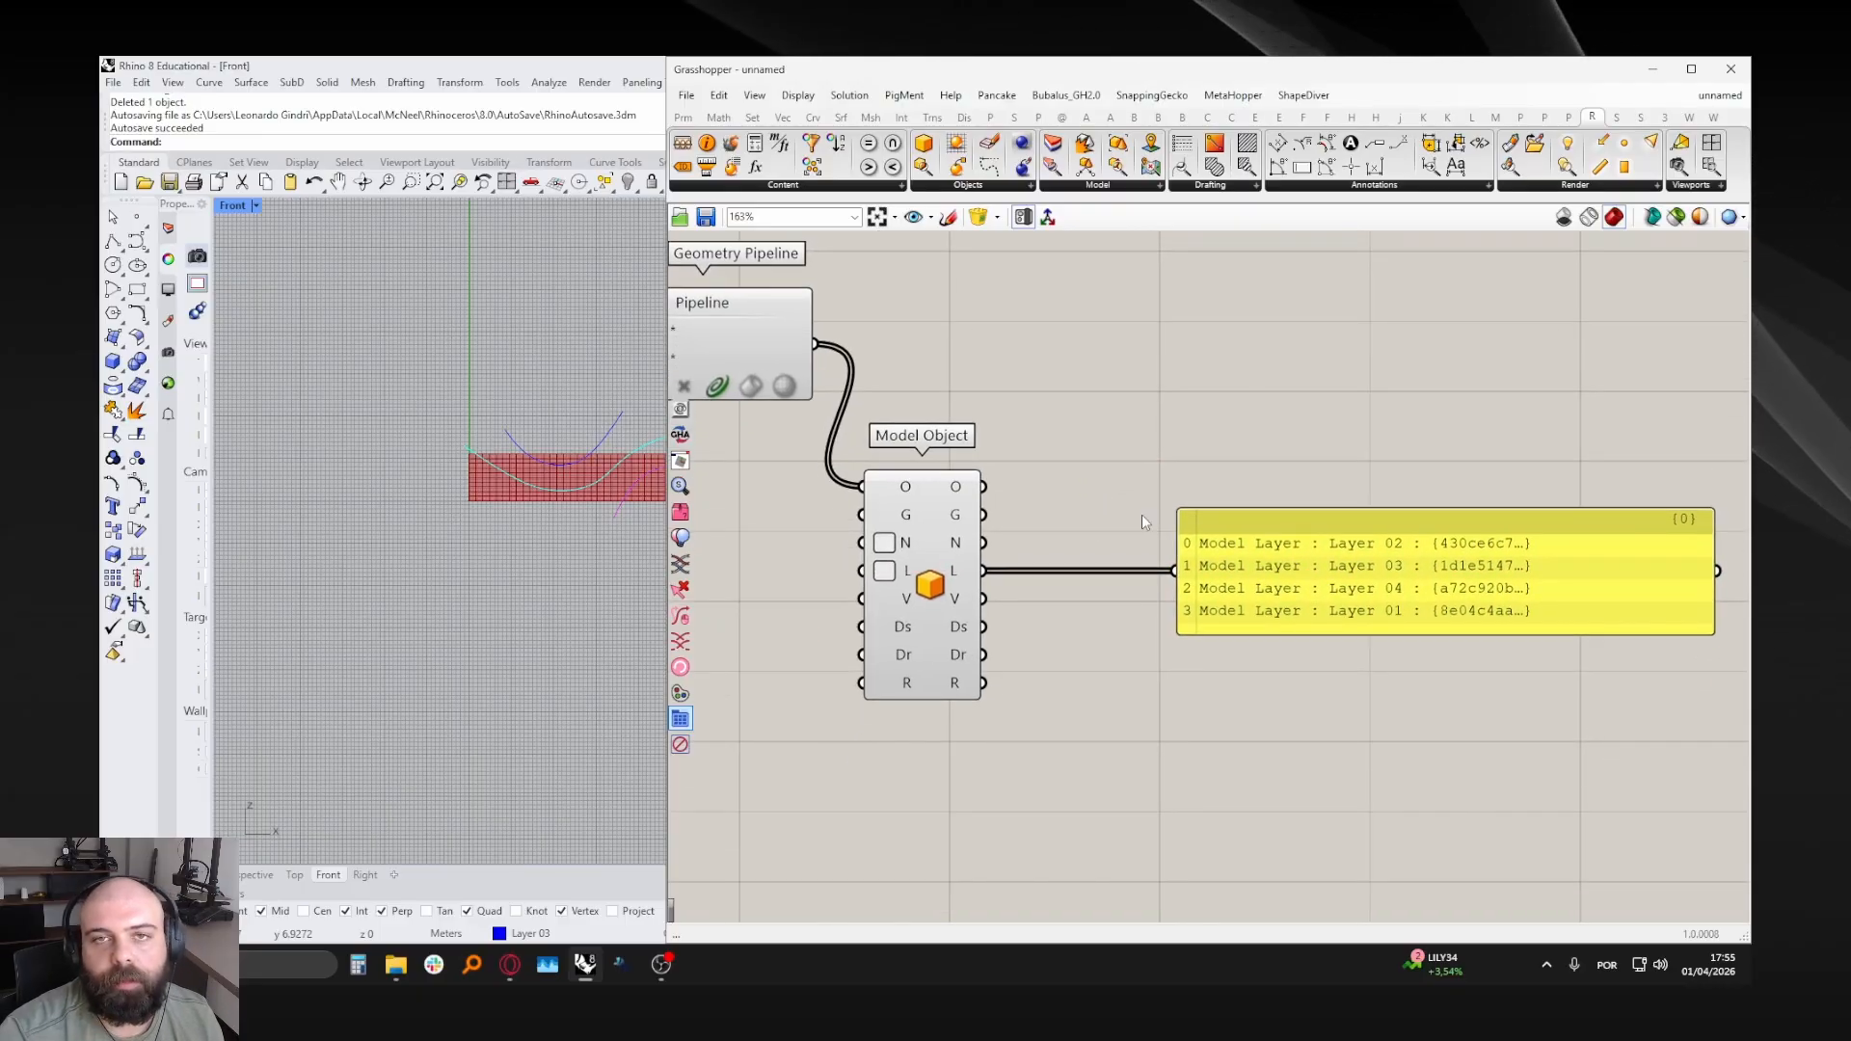
{"action": "mouse_move", "coordinate": [971, 608]}
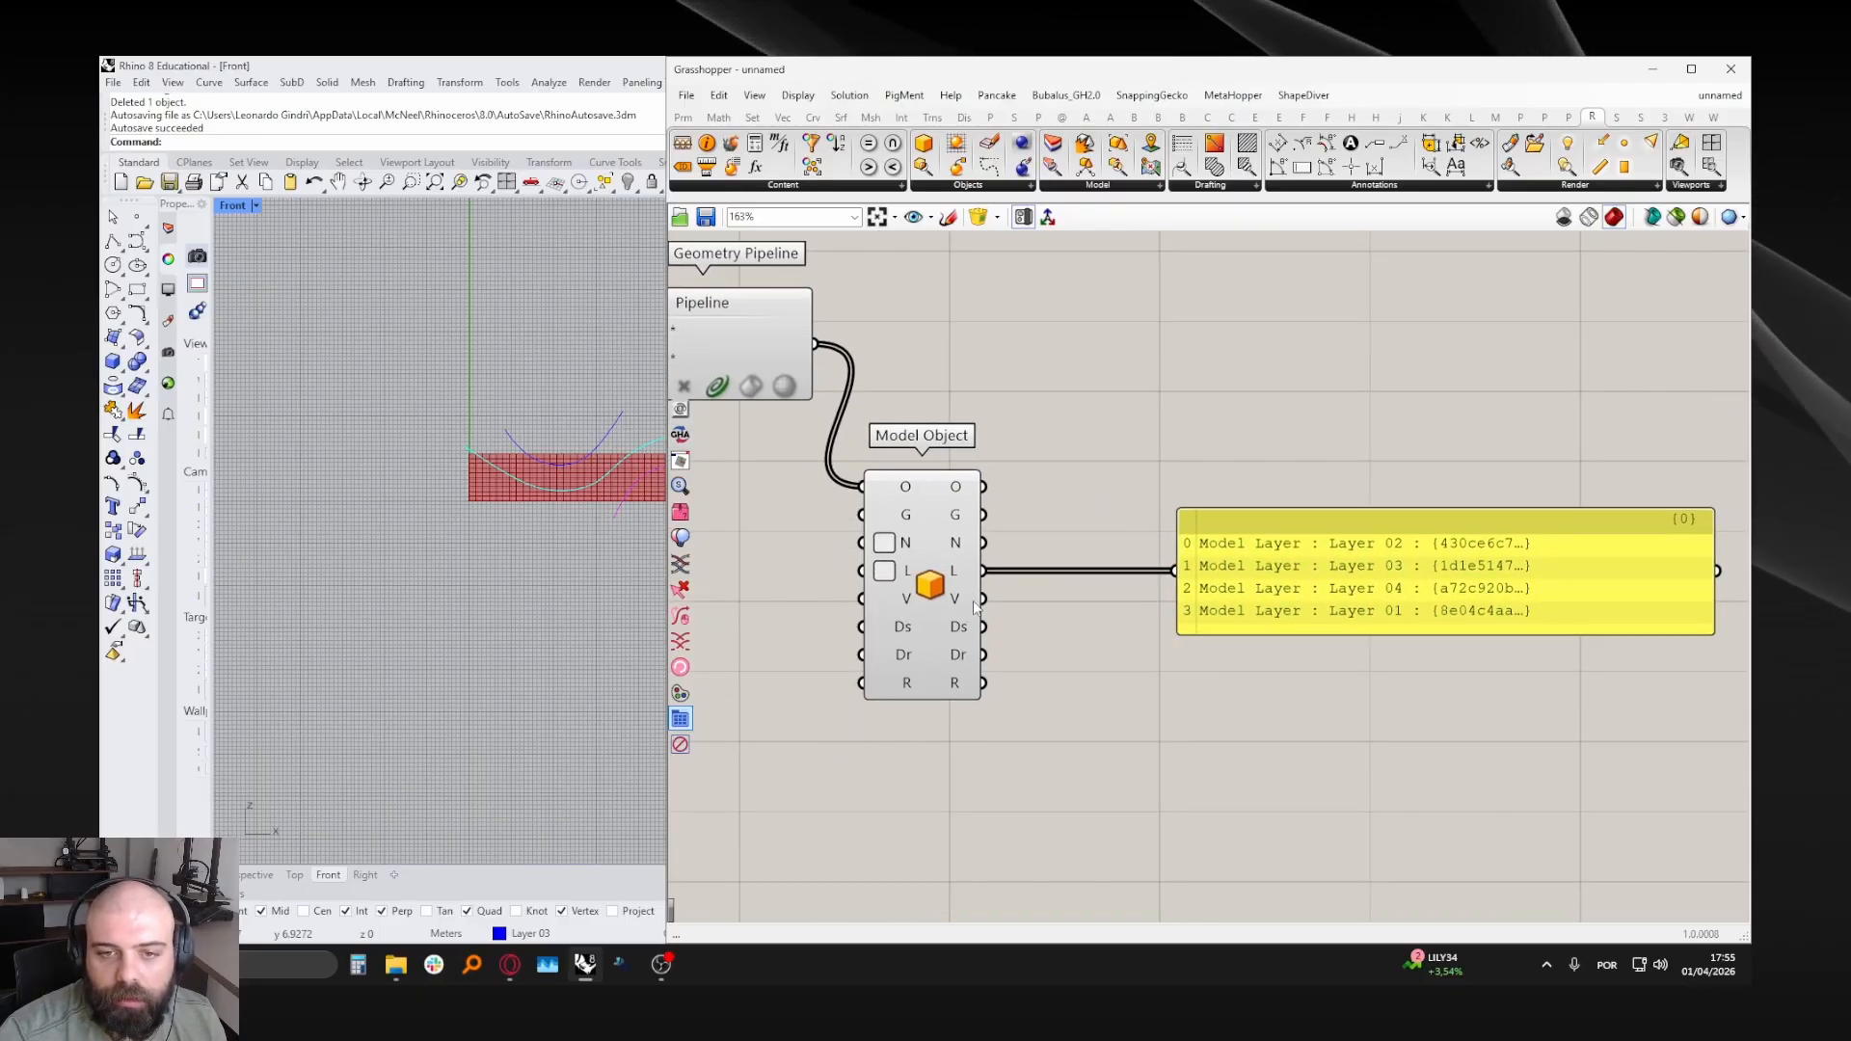
{"action": "left_click_drag", "start_coordinate": [983, 598], "coordinate": [1175, 570]}
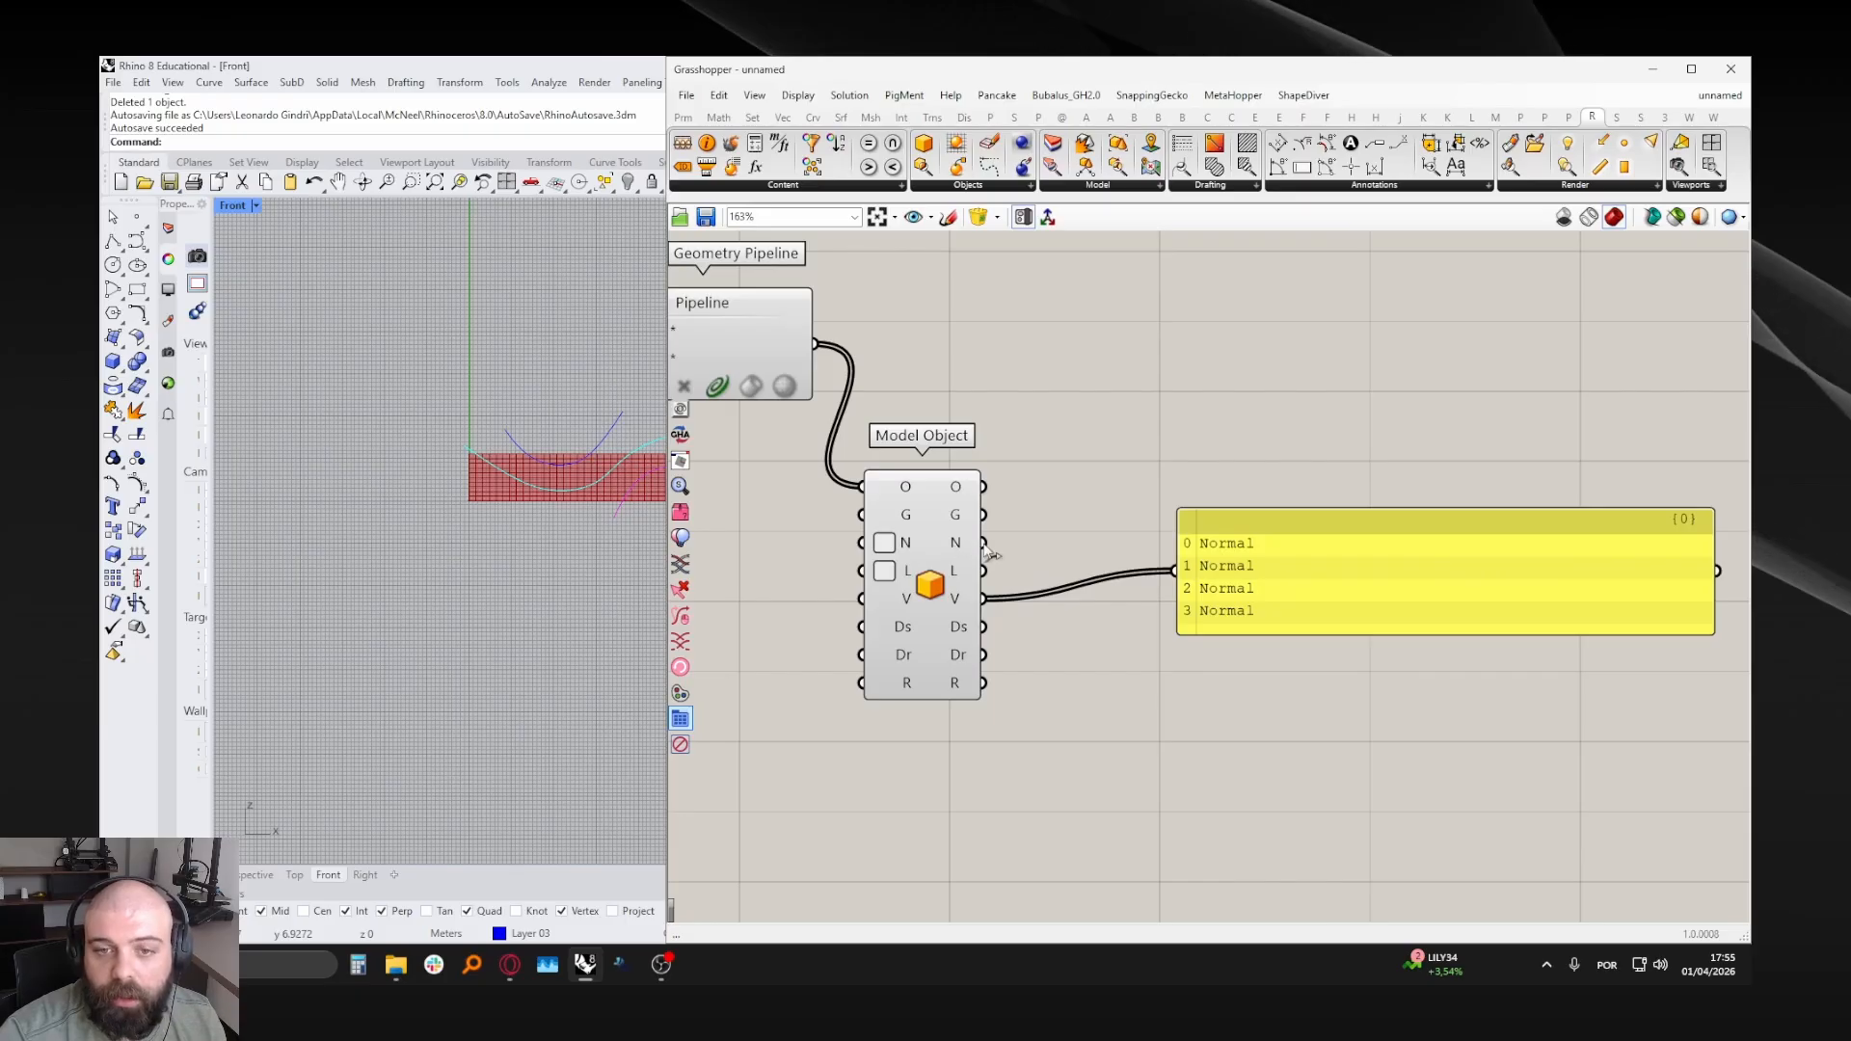
- Connect the Model Object's N output to the panel and shift the panel farther away from the component
{"action": "left_click_drag", "start_coordinate": [984, 543], "coordinate": [1174, 570]}
{"action": "left_click_drag", "start_coordinate": [1096, 464], "coordinate": [1288, 686]}
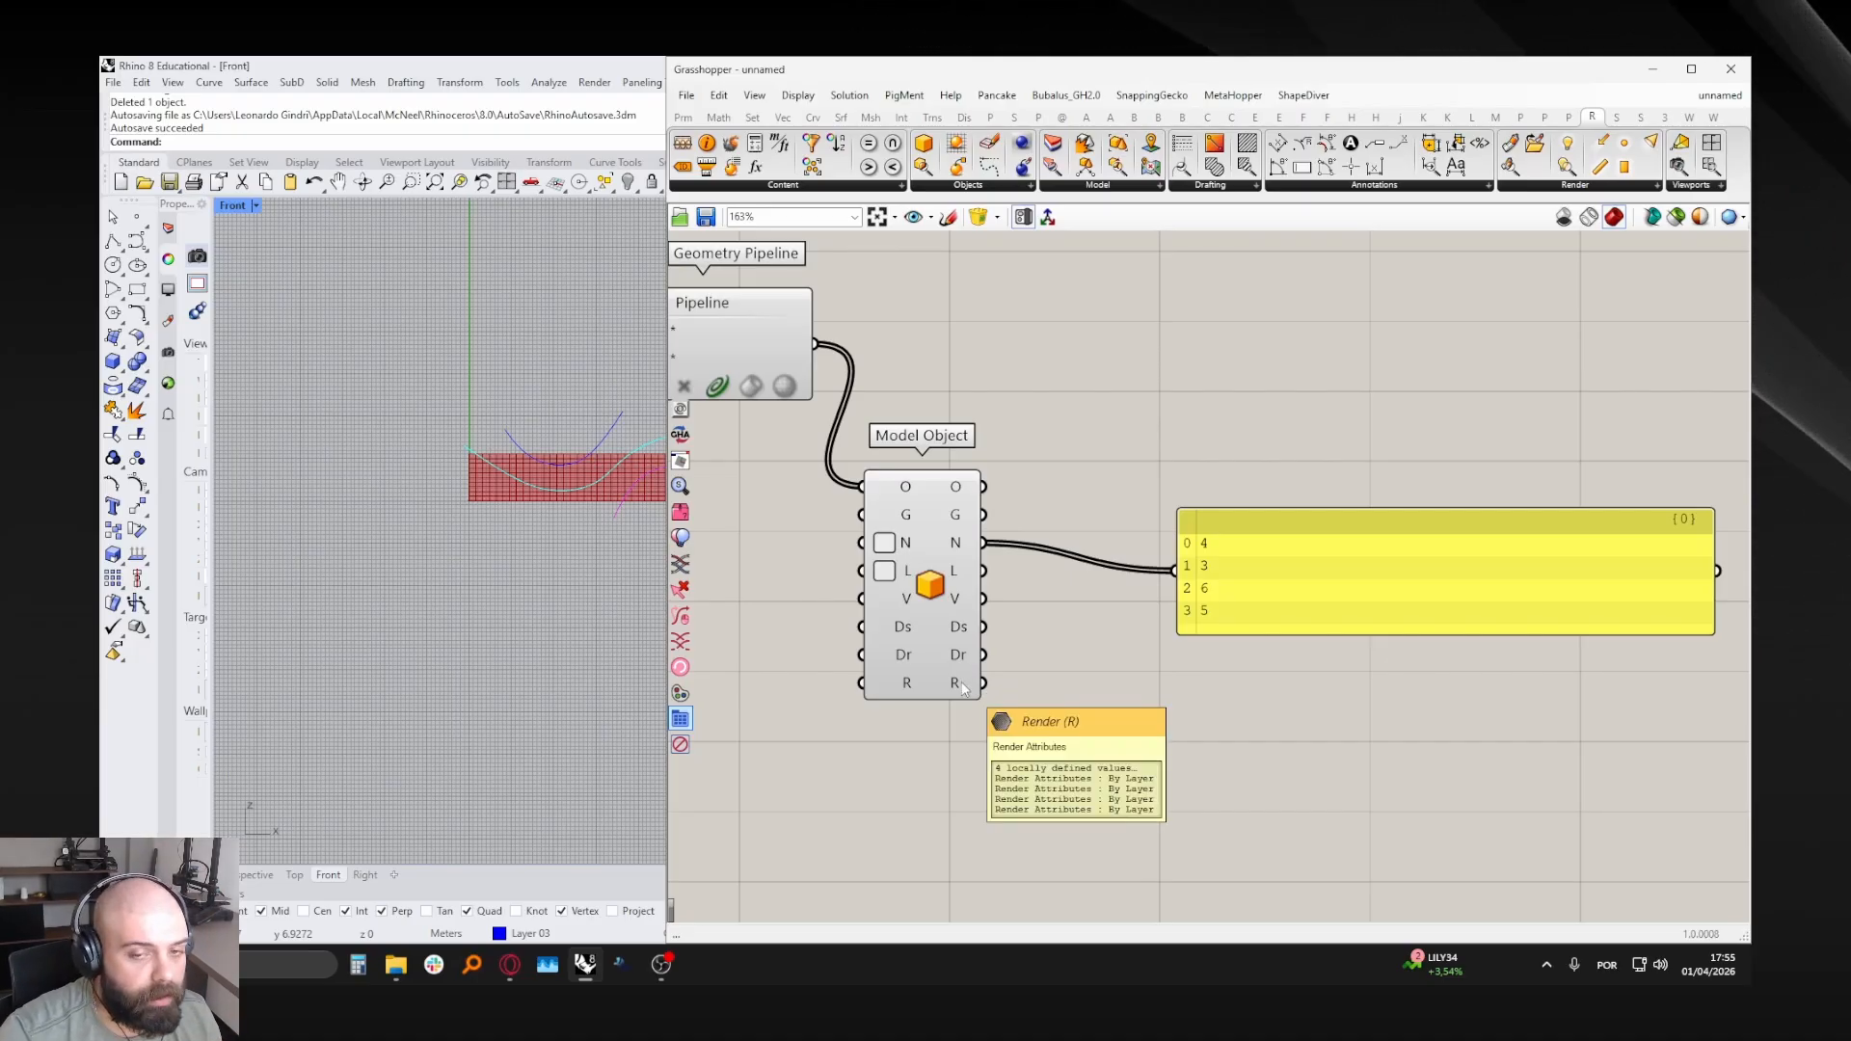
{"action": "left_click_drag", "start_coordinate": [1239, 545], "coordinate": [1255, 513]}
{"action": "left_click", "coordinate": [1161, 444]}
{"action": "scroll", "coordinate": [1056, 457], "scroll_direction": "down", "scroll_amount": 3}
{"action": "right_click_drag", "start_coordinate": [1056, 457], "coordinate": [1078, 502]}
{"action": "left_click", "coordinate": [994, 546]}
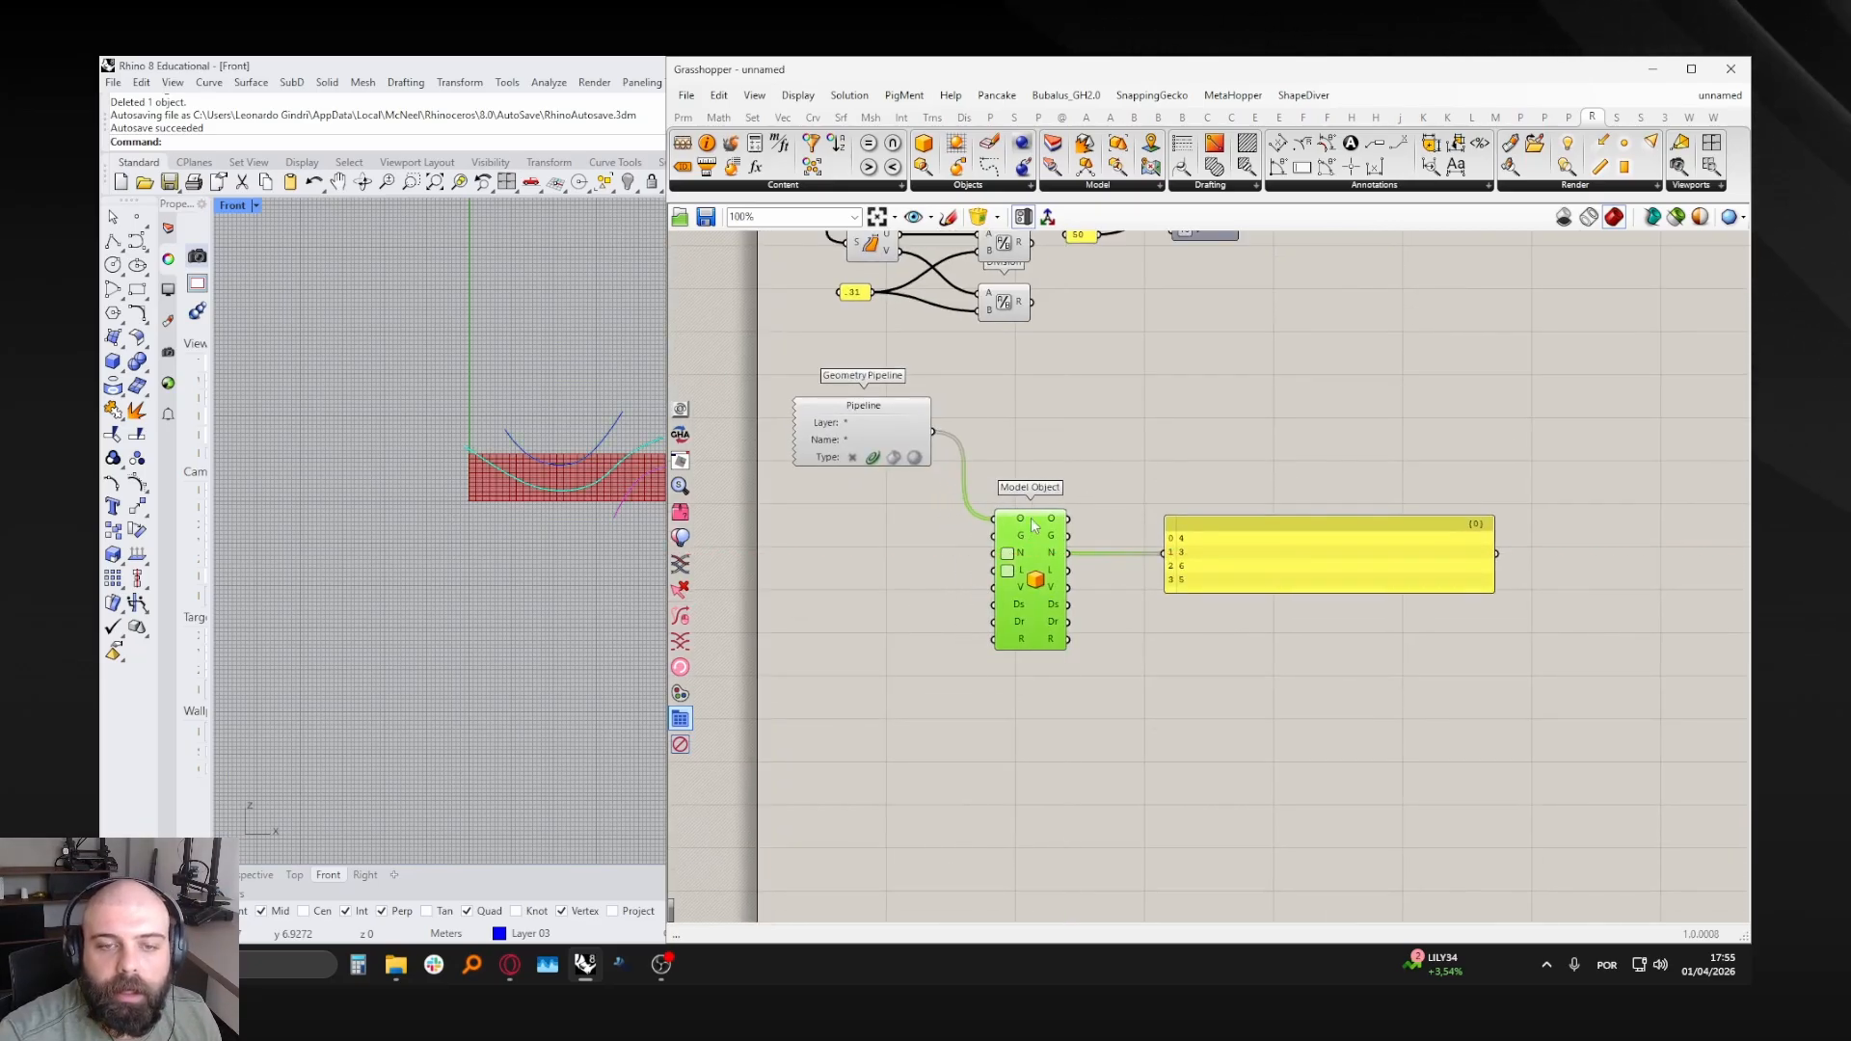
{"action": "left_click", "coordinate": [1099, 588]}
{"action": "scroll", "coordinate": [1273, 556], "scroll_direction": "up", "scroll_amount": 2}
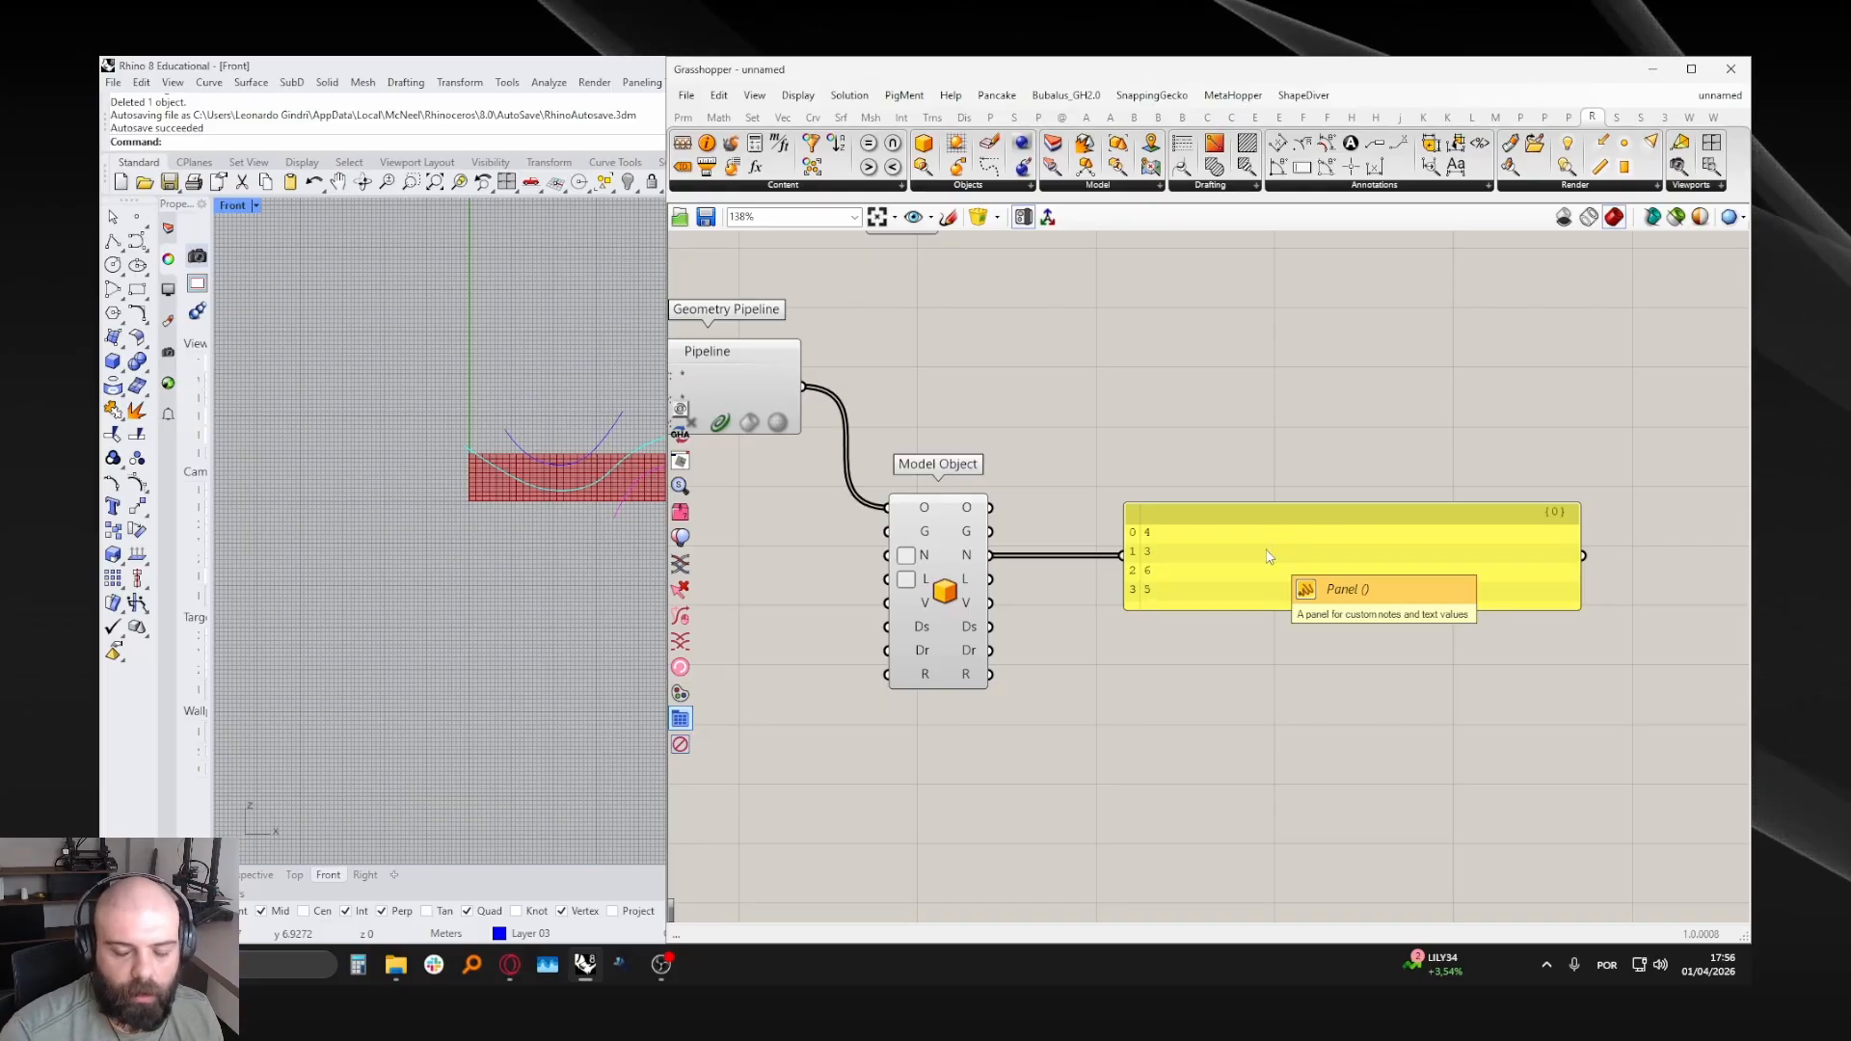
{"action": "left_click", "coordinate": [1212, 562]}
{"action": "left_click", "coordinate": [1278, 434]}
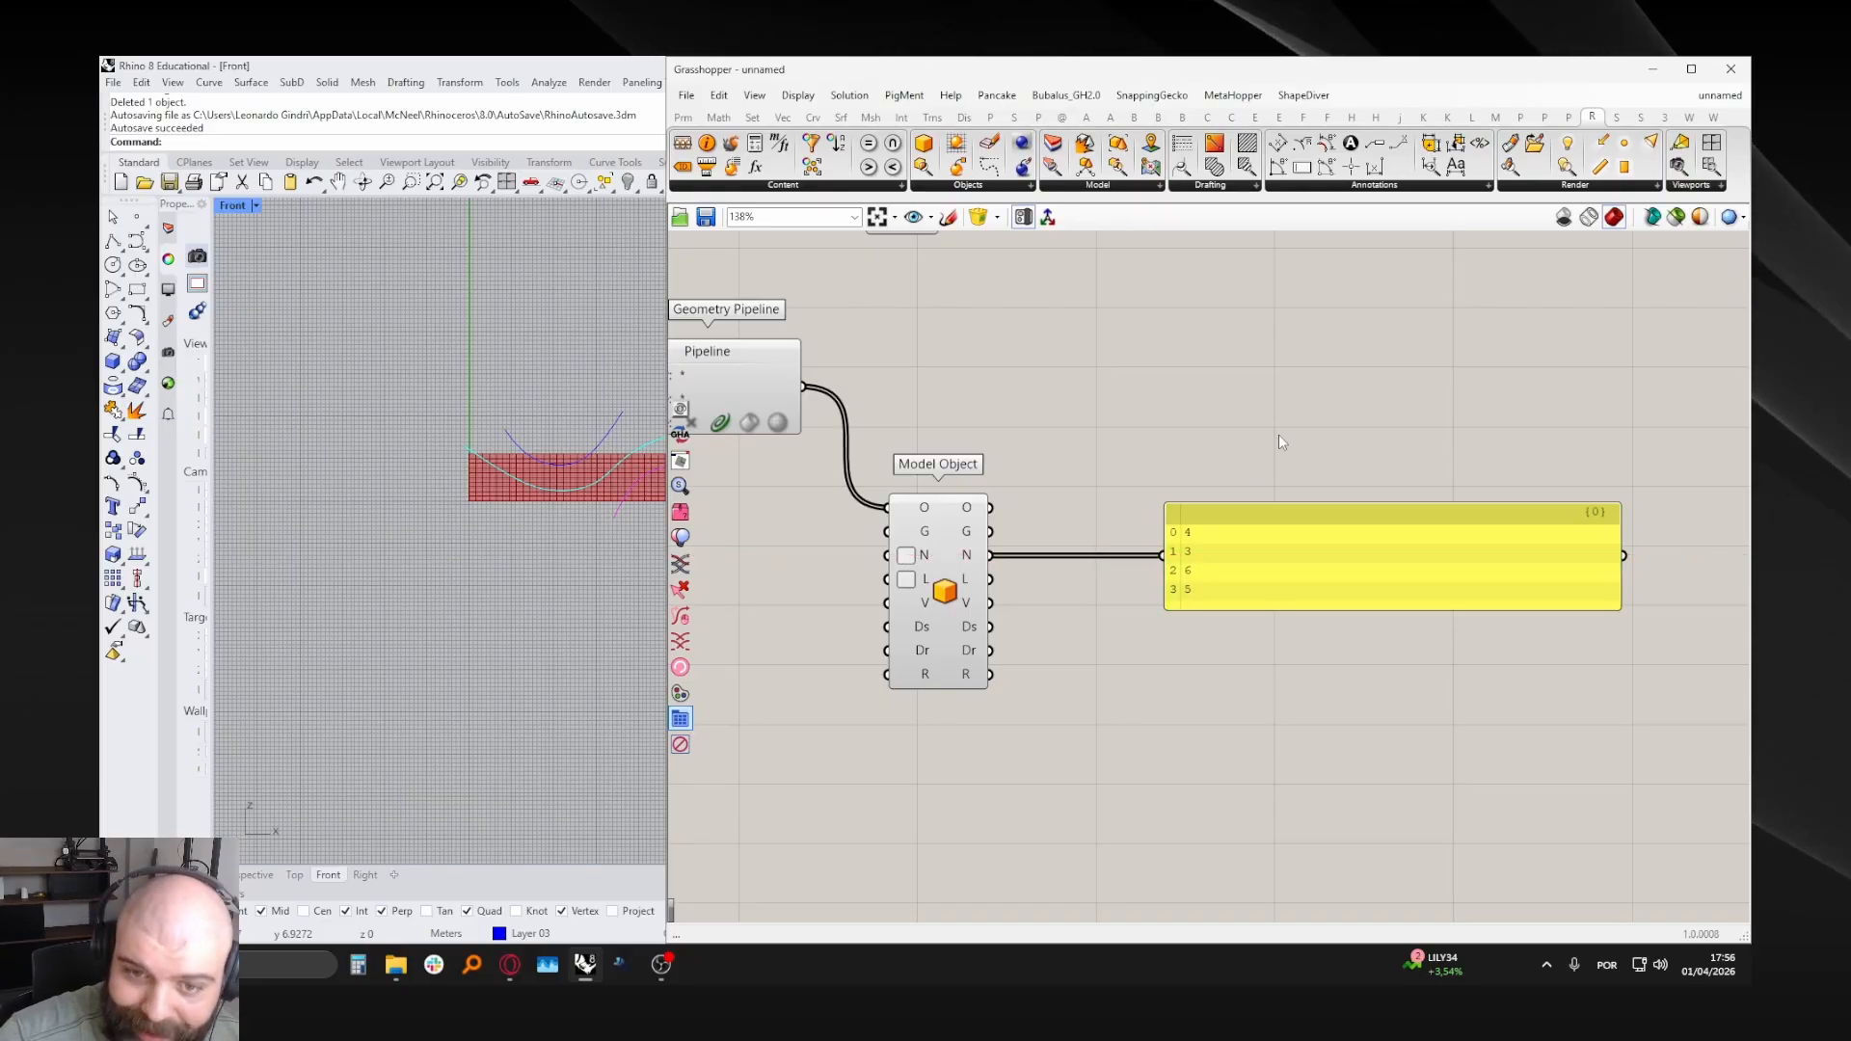
{"action": "scroll", "coordinate": [1302, 432], "scroll_direction": "down", "scroll_amount": 2}
{"action": "scroll", "coordinate": [1050, 510], "scroll_direction": "up", "scroll_amount": 2}
{"action": "mouse_move", "coordinate": [1017, 552]}
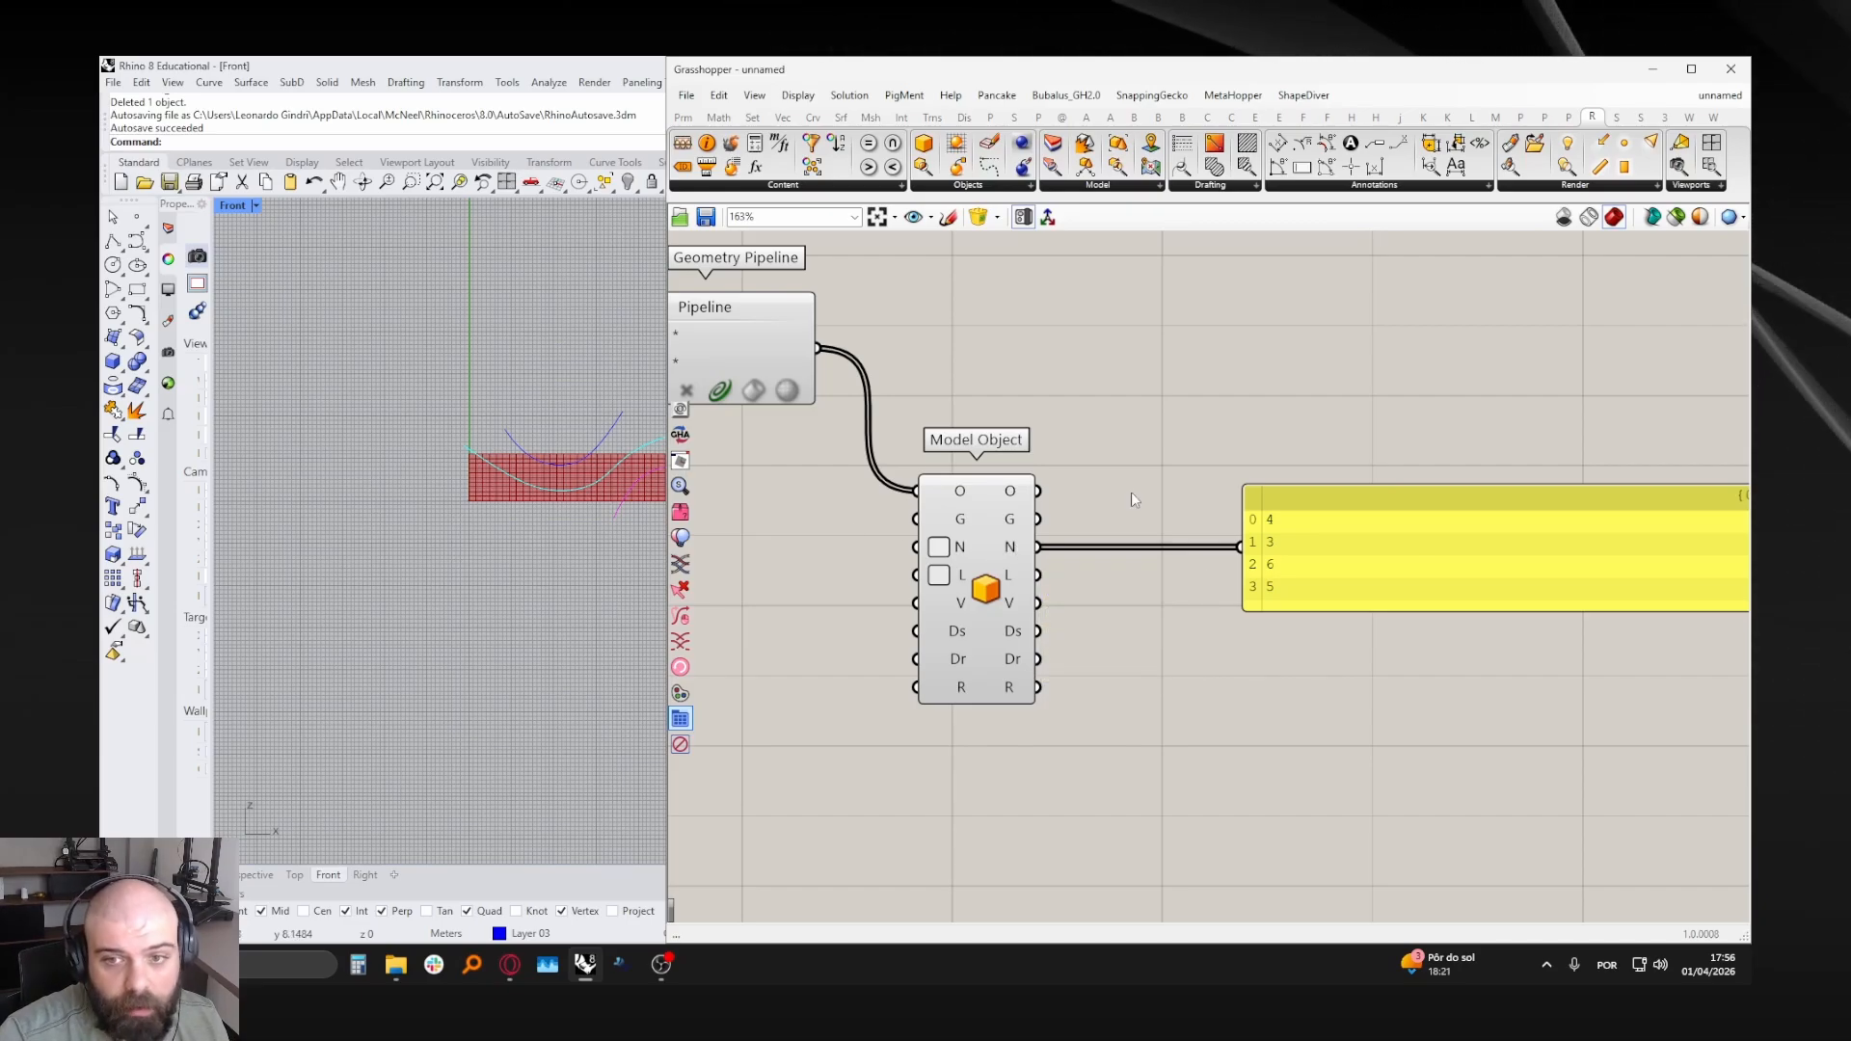
{"action": "left_click_drag", "start_coordinate": [1171, 455], "coordinate": [1333, 650]}
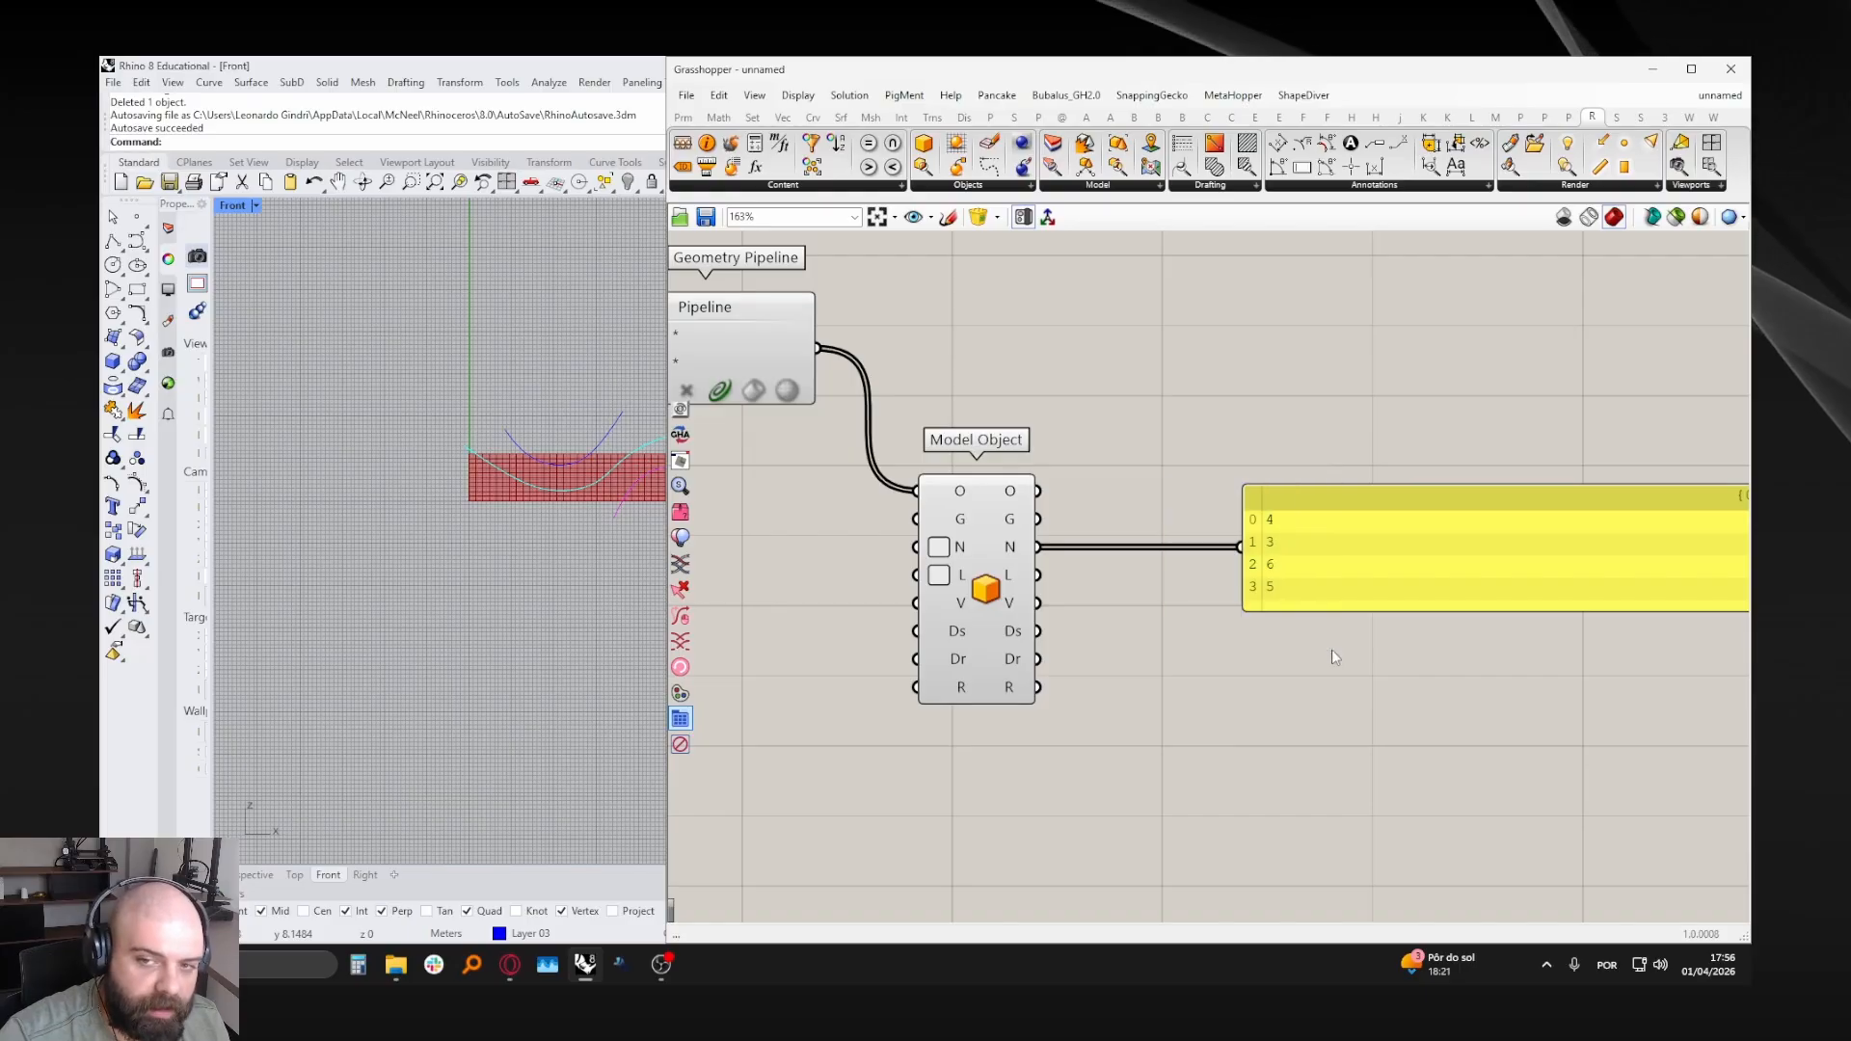
- Add the Offset Curve component that supports both-side offsets and capped ends, and wire the Geometry Pipeline into its C input
{"action": "right_click_drag", "start_coordinate": [1161, 436], "coordinate": [1109, 542]}
{"action": "scroll", "coordinate": [1091, 528], "scroll_direction": "down", "scroll_amount": 2}
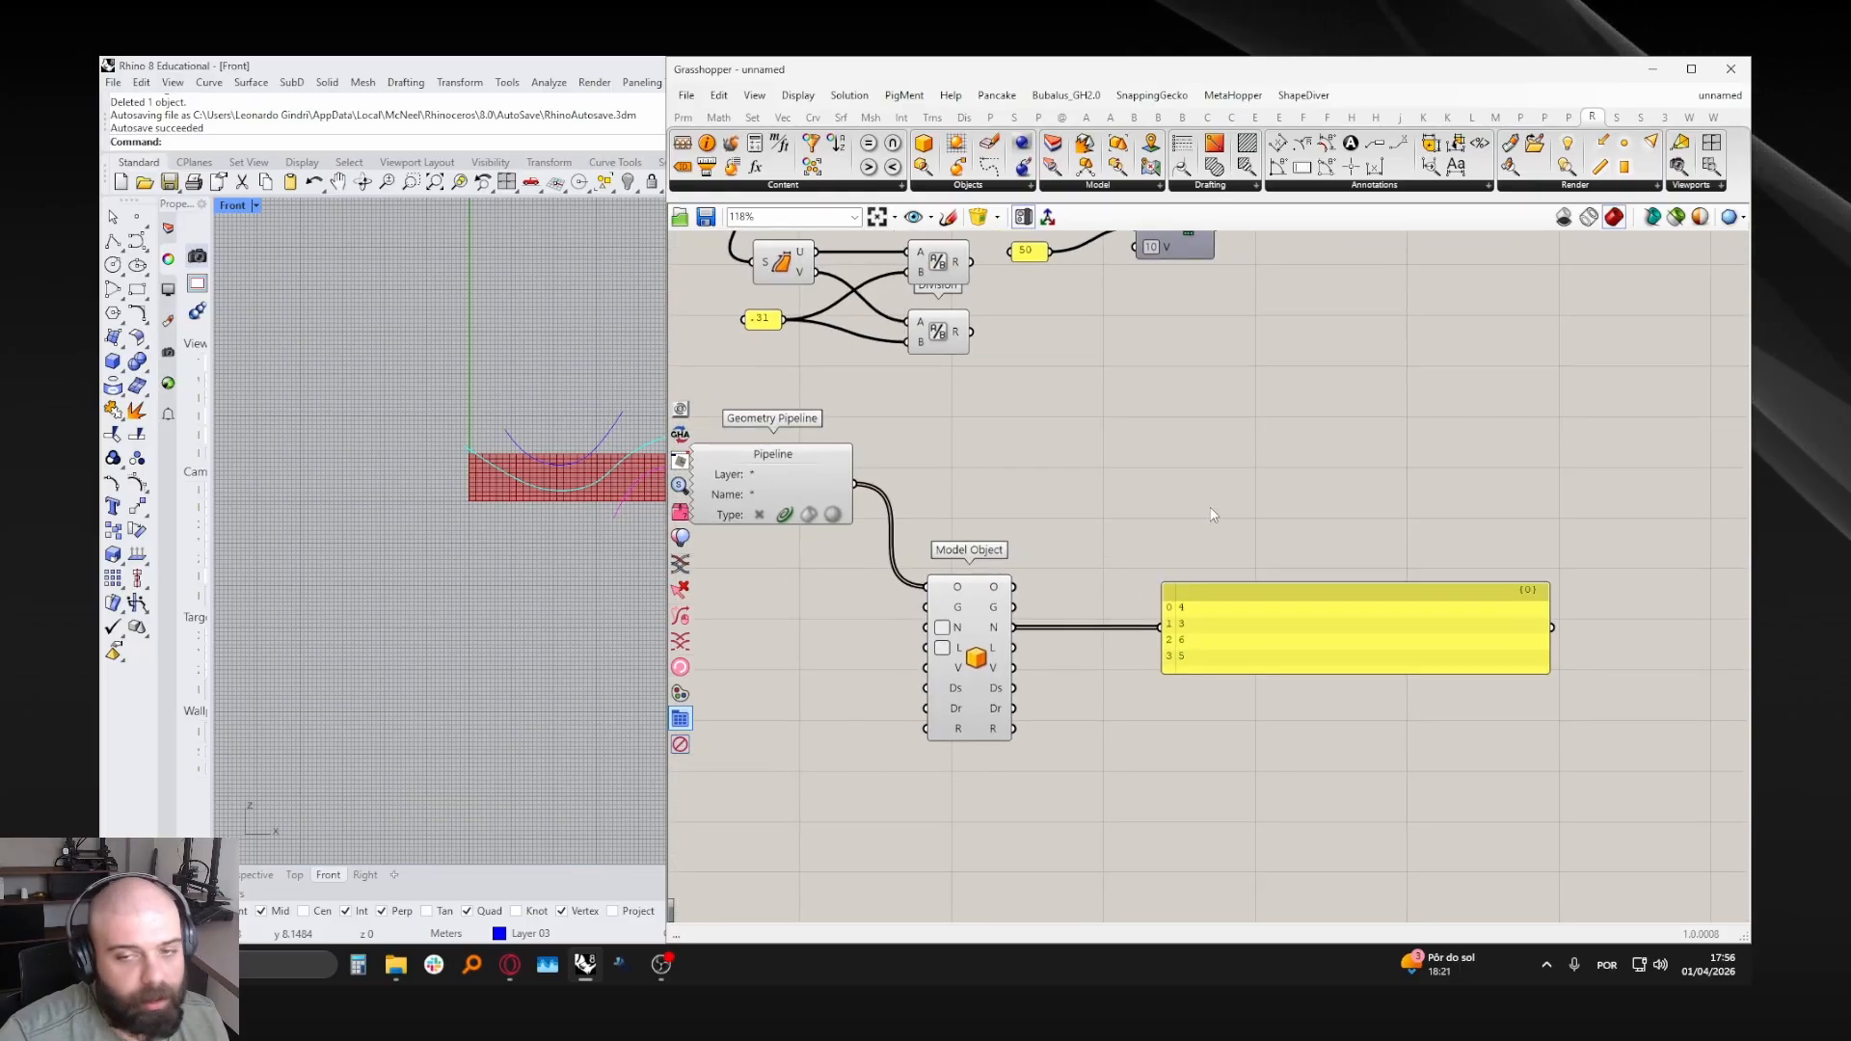
{"action": "right_click_drag", "start_coordinate": [1213, 514], "coordinate": [1215, 546]}
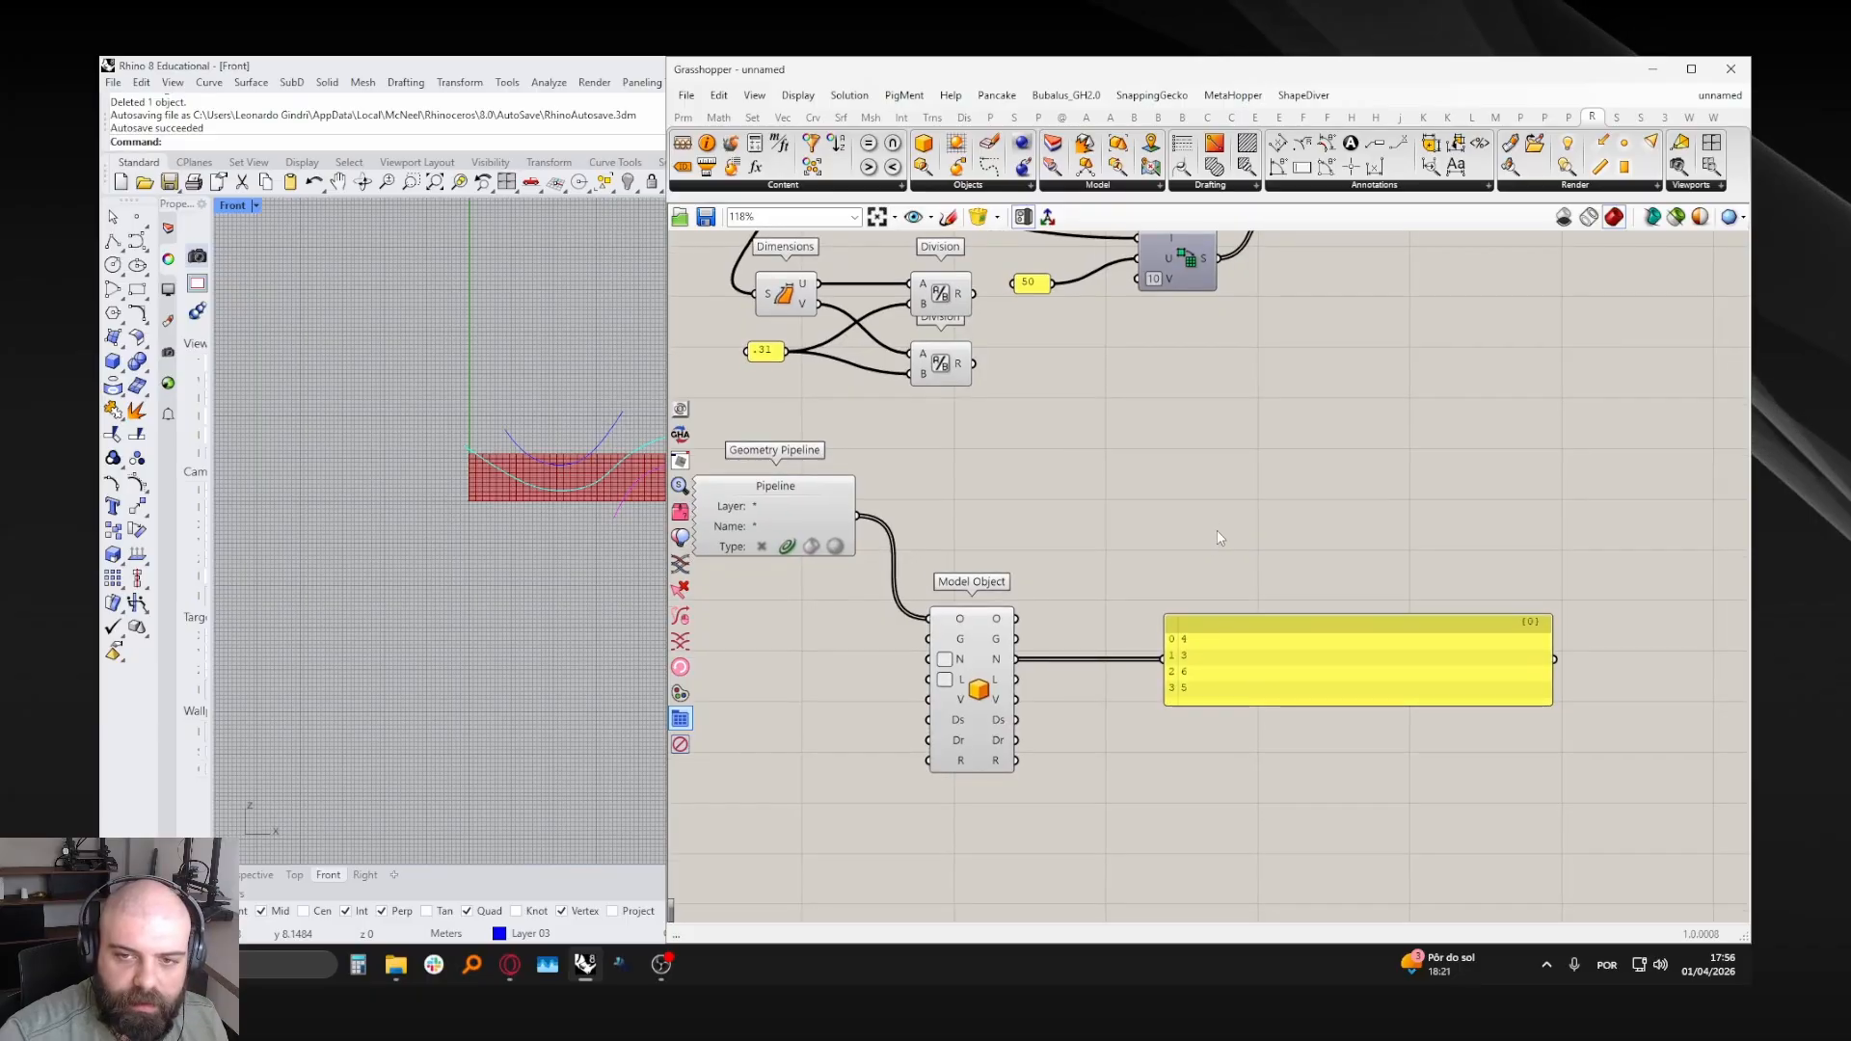
{"action": "double_click", "coordinate": [1217, 530]}
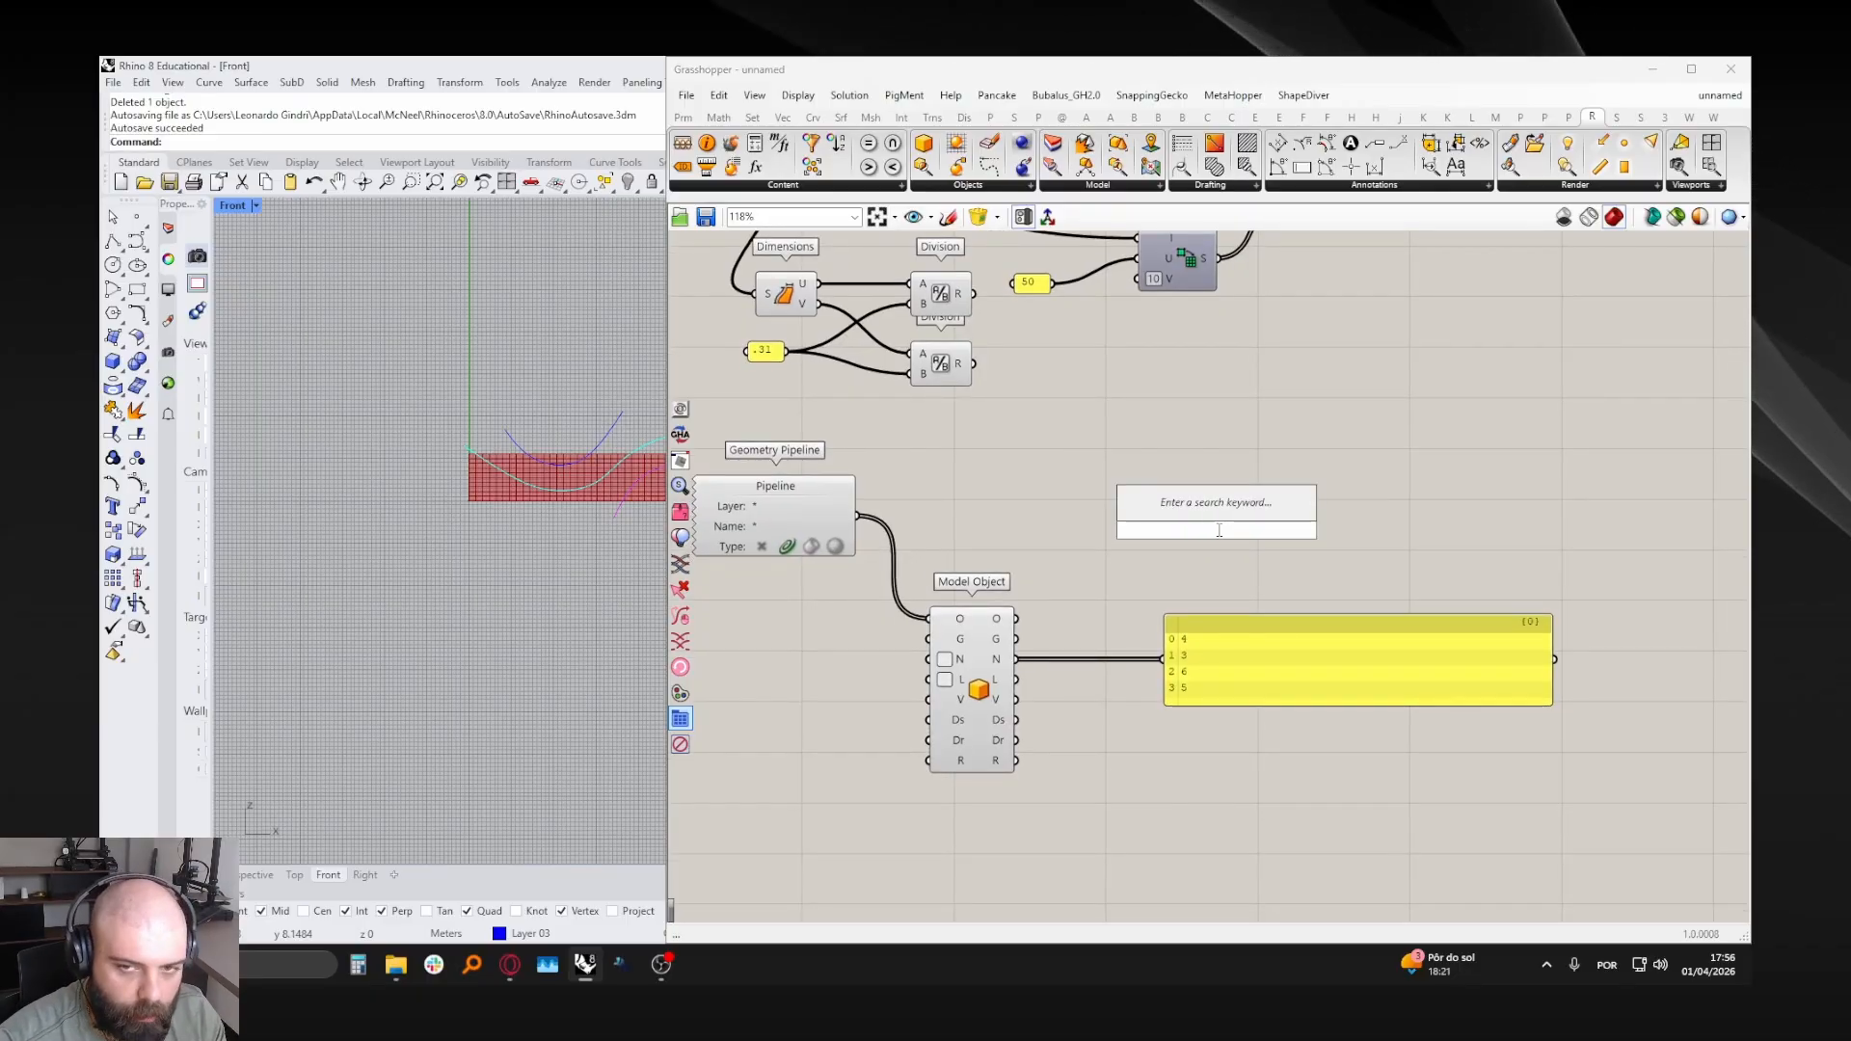
{"action": "type", "text": "offset curve"}
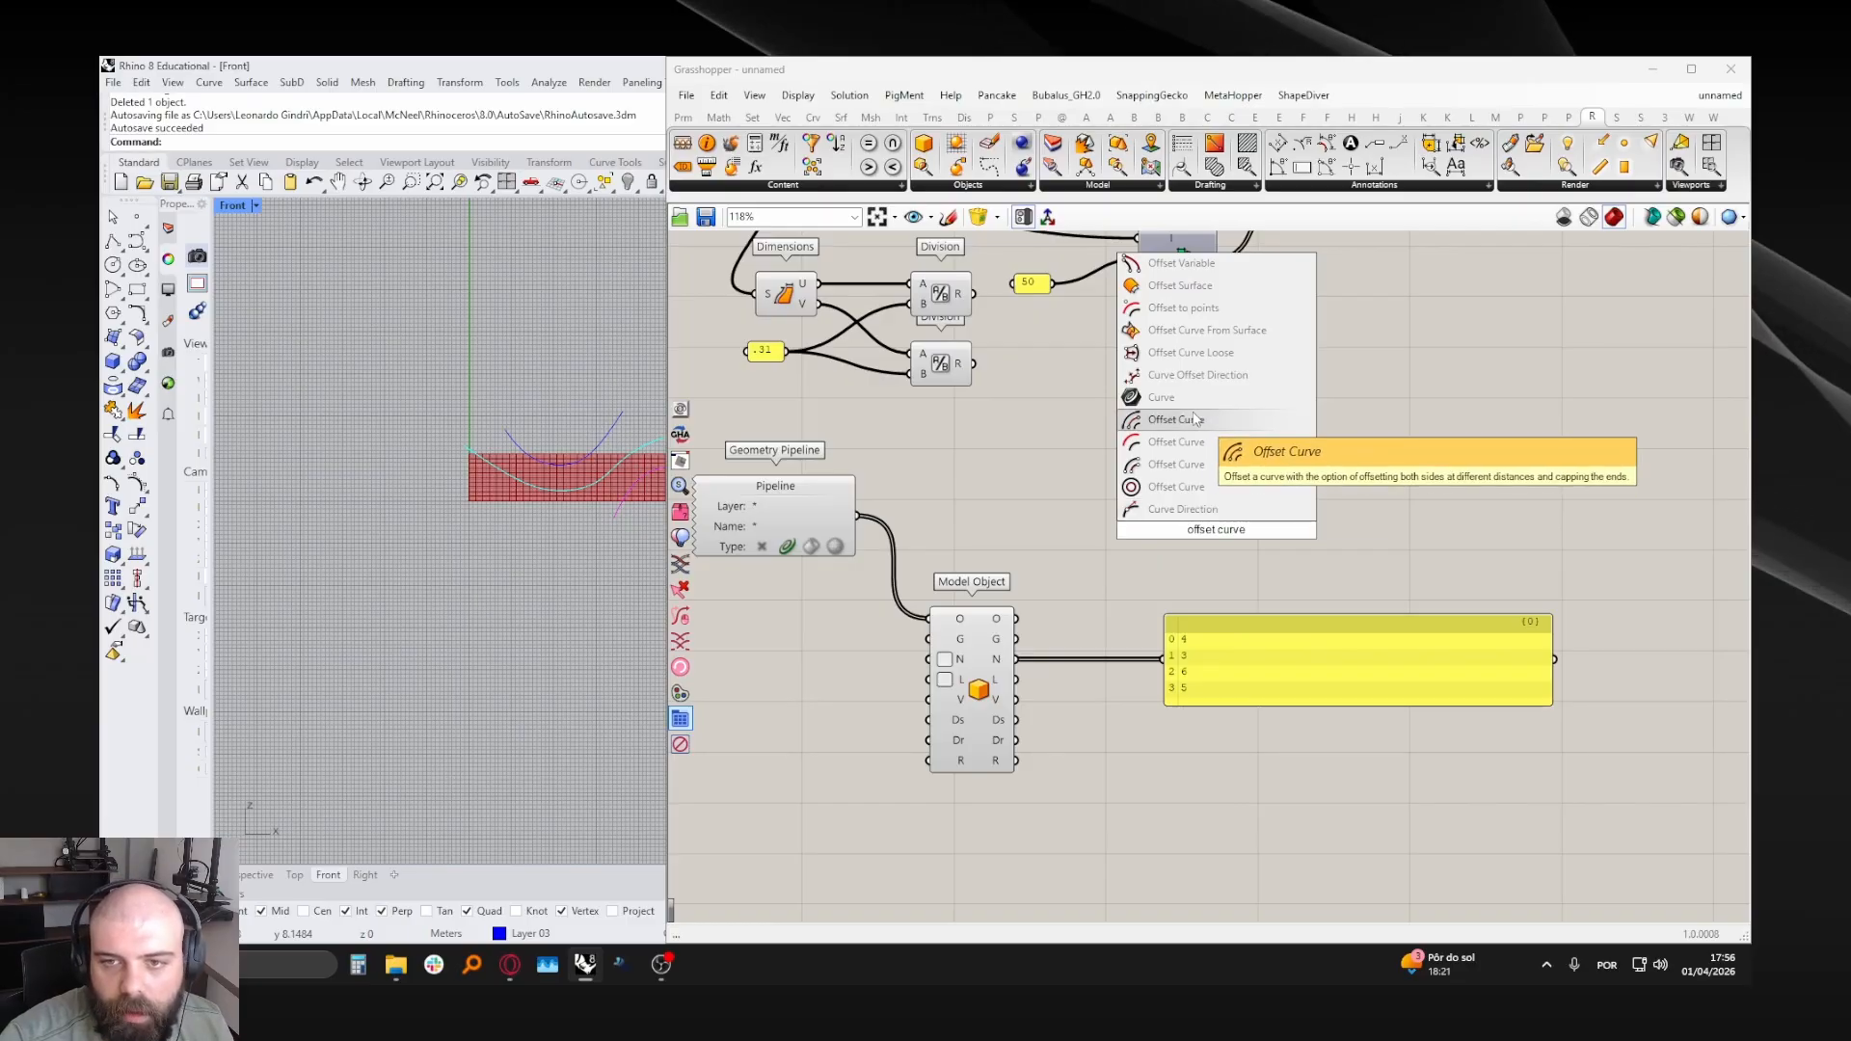
{"action": "left_click", "coordinate": [1195, 420]}
{"action": "left_click_drag", "start_coordinate": [1213, 506], "coordinate": [1289, 518]}
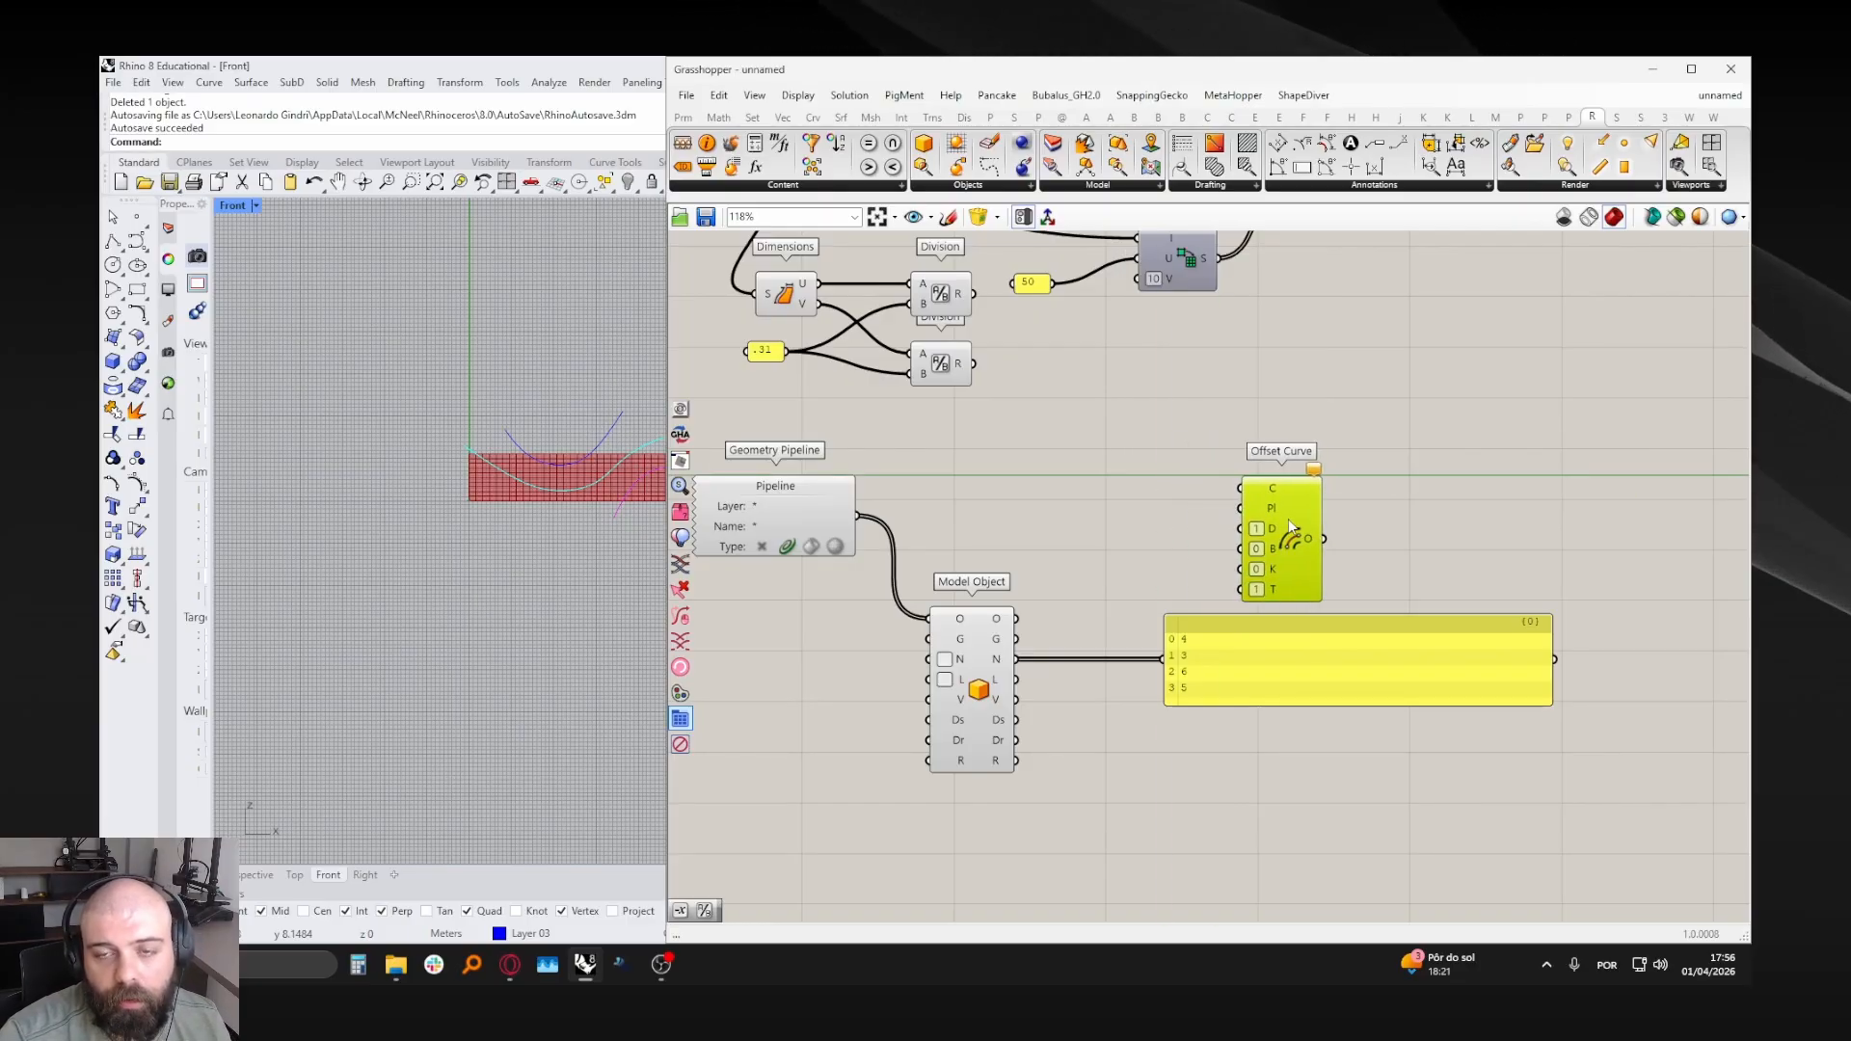
{"action": "left_click", "coordinate": [838, 508]}
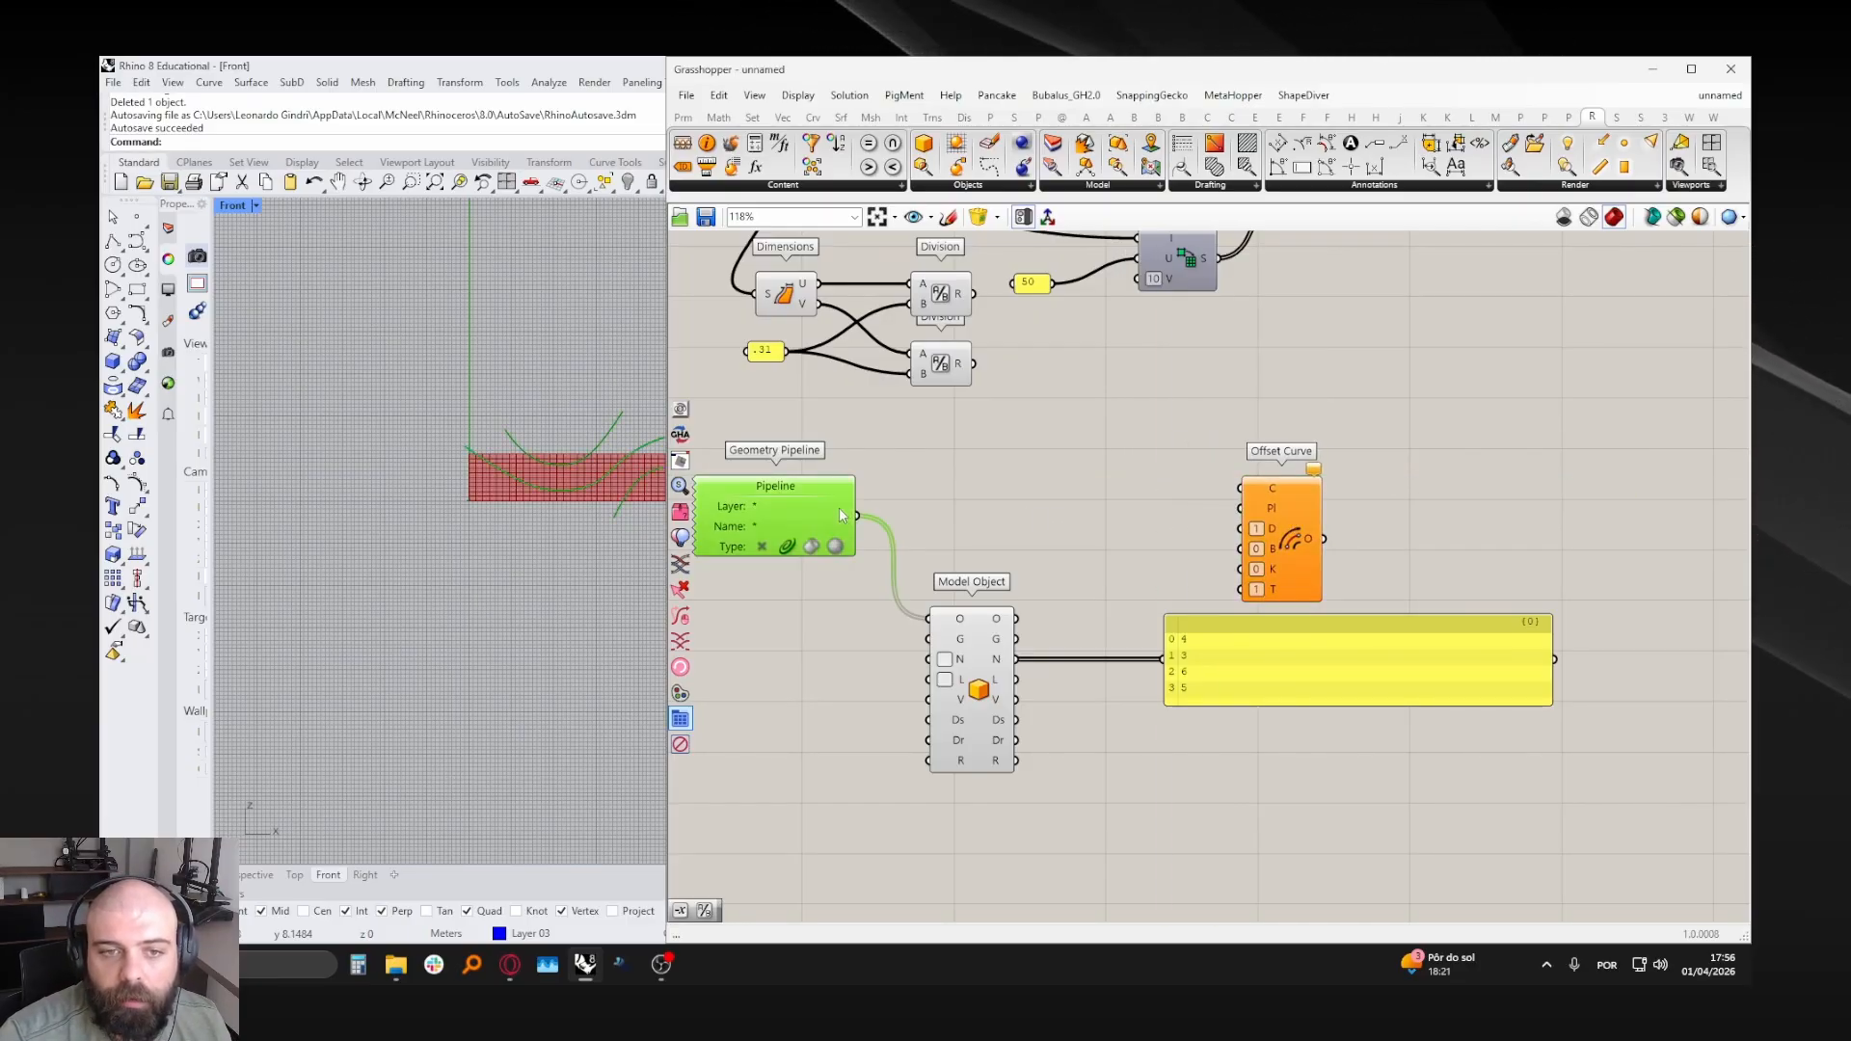
{"action": "left_click_drag", "start_coordinate": [856, 516], "coordinate": [1271, 528]}
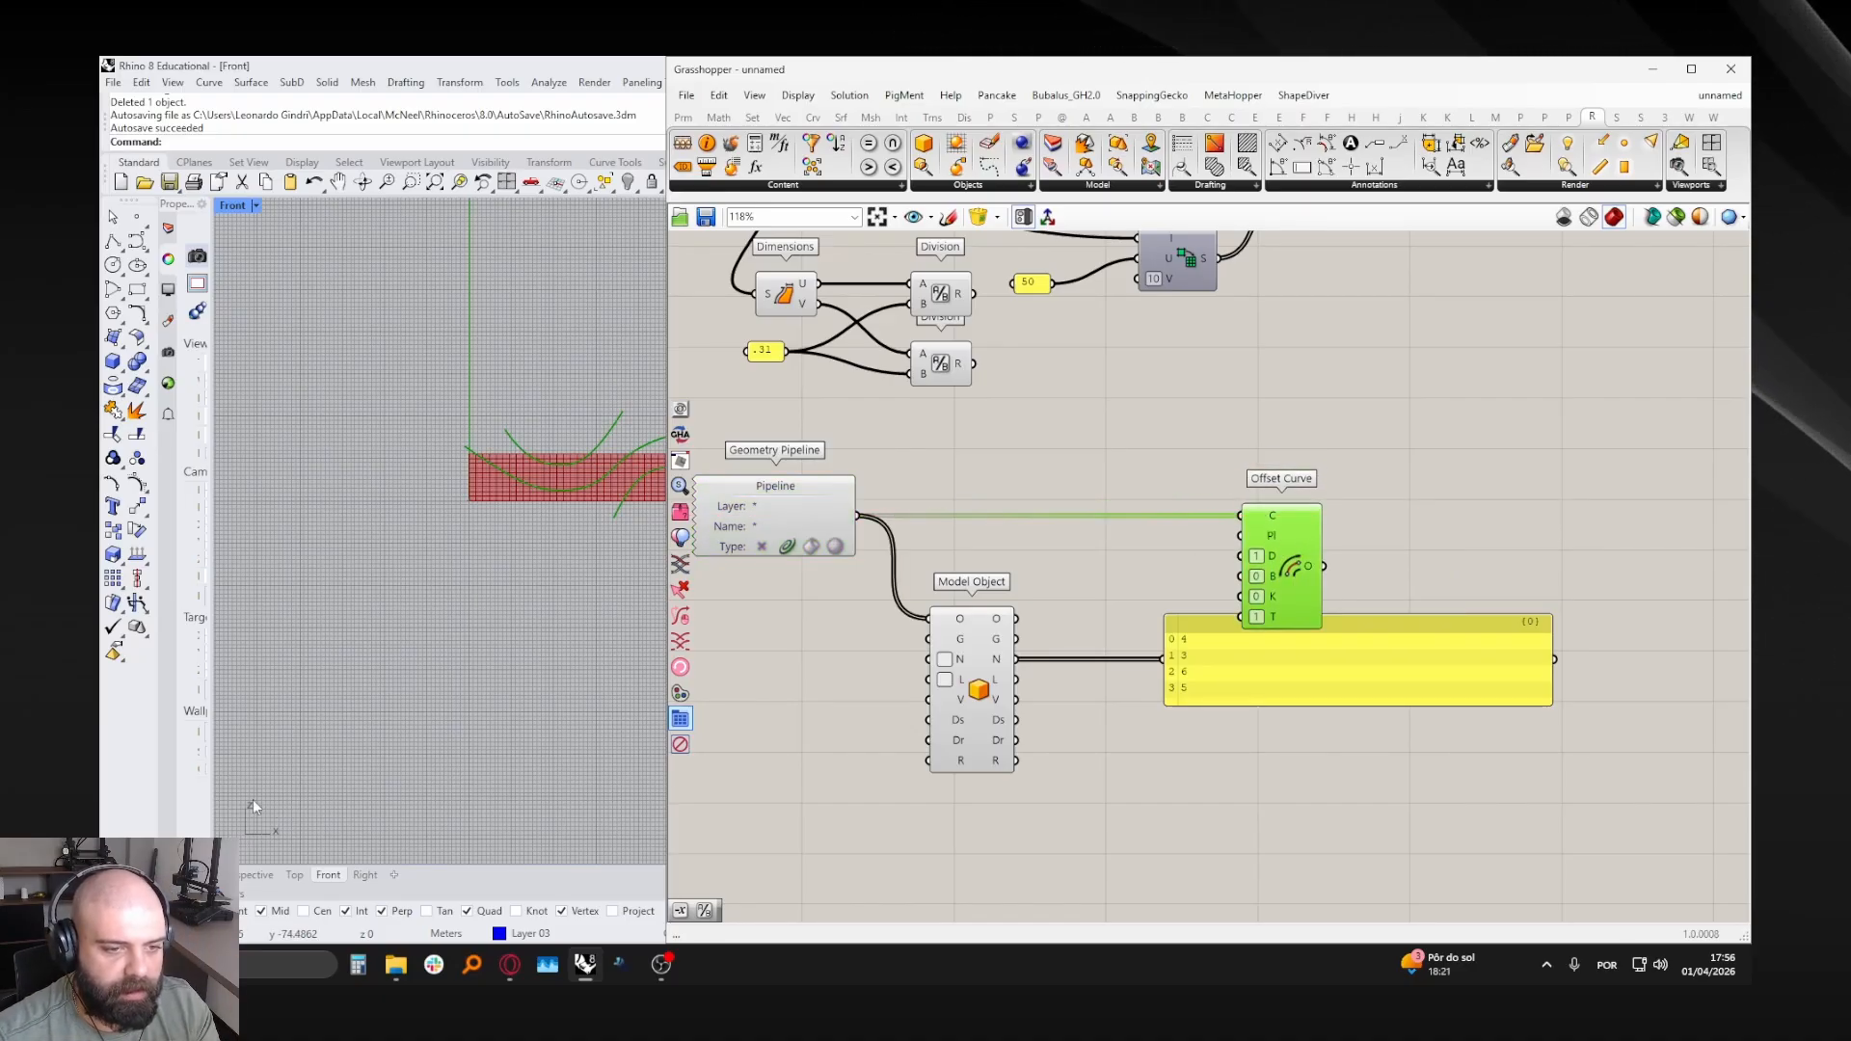
- Widen the Rhino window area, maximize the Perspective viewport and inspect the offset curves in 3D
{"action": "double_click", "coordinate": [232, 205]}
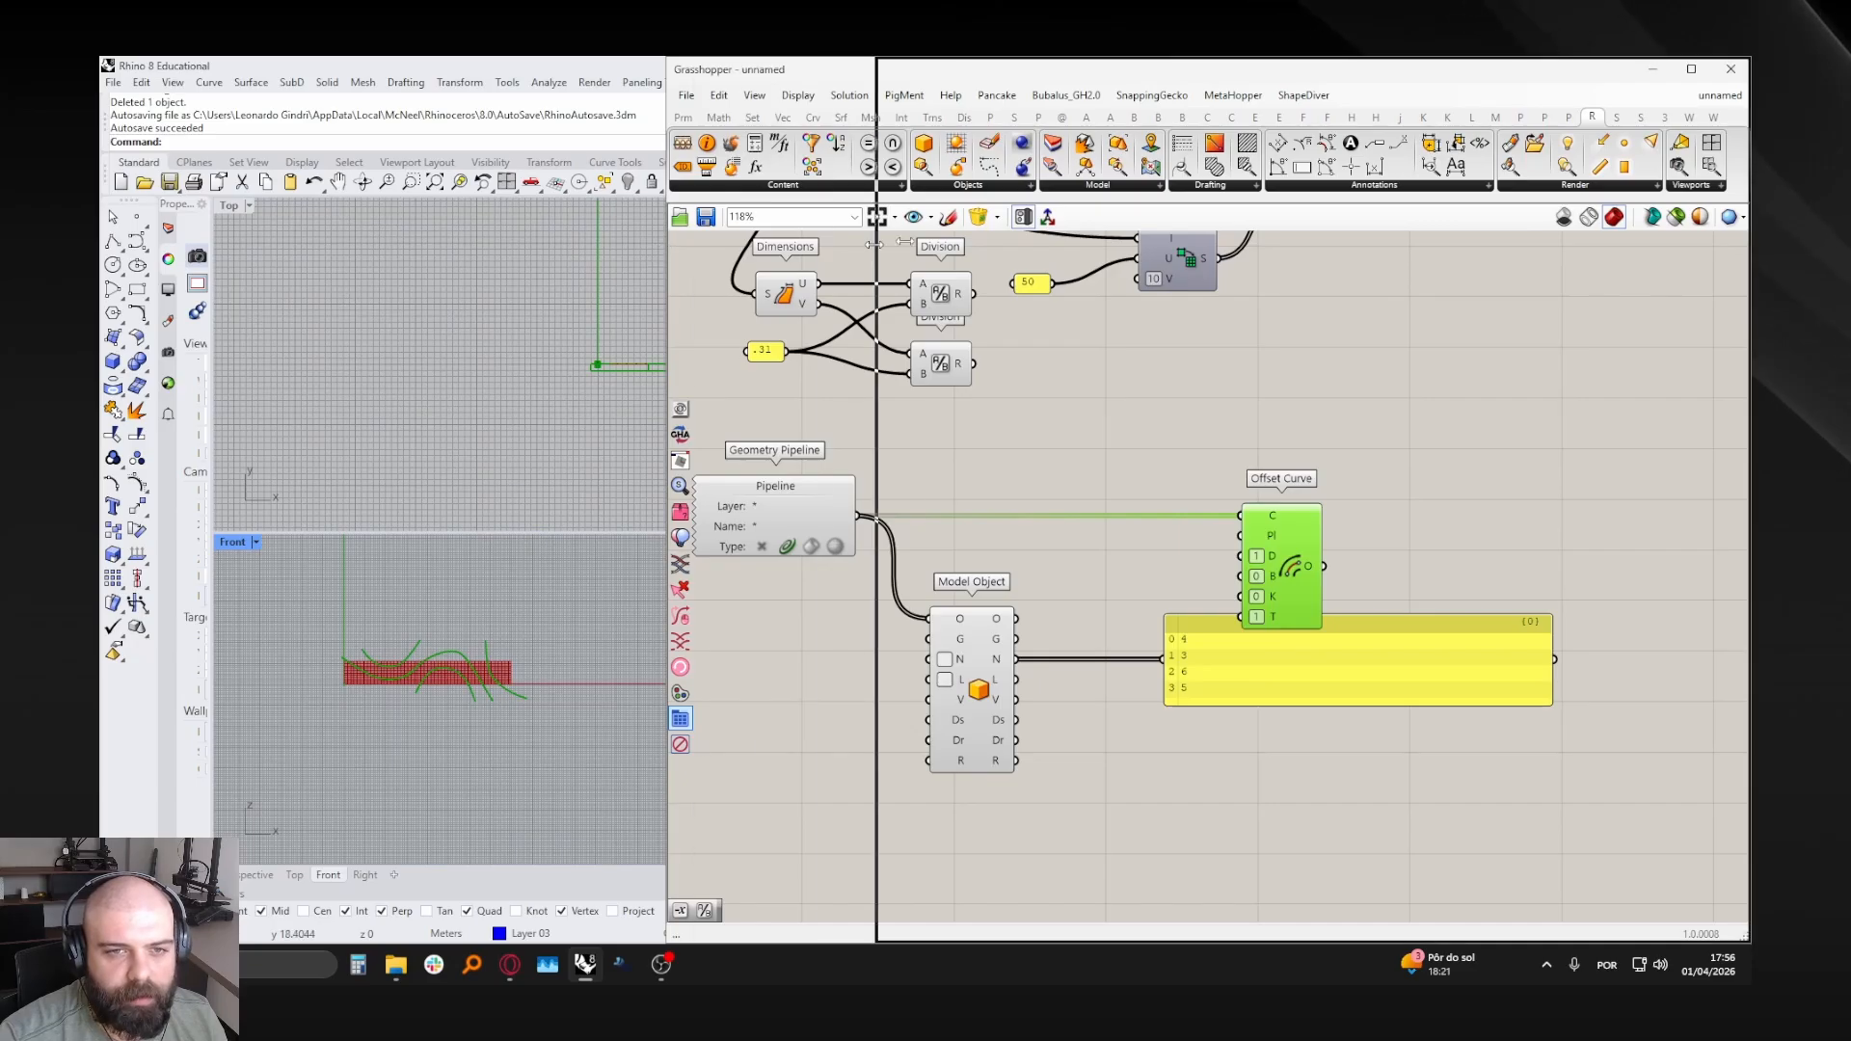
{"action": "left_click_drag", "start_coordinate": [667, 256], "coordinate": [1132, 231]}
{"action": "double_click", "coordinate": [1033, 204]}
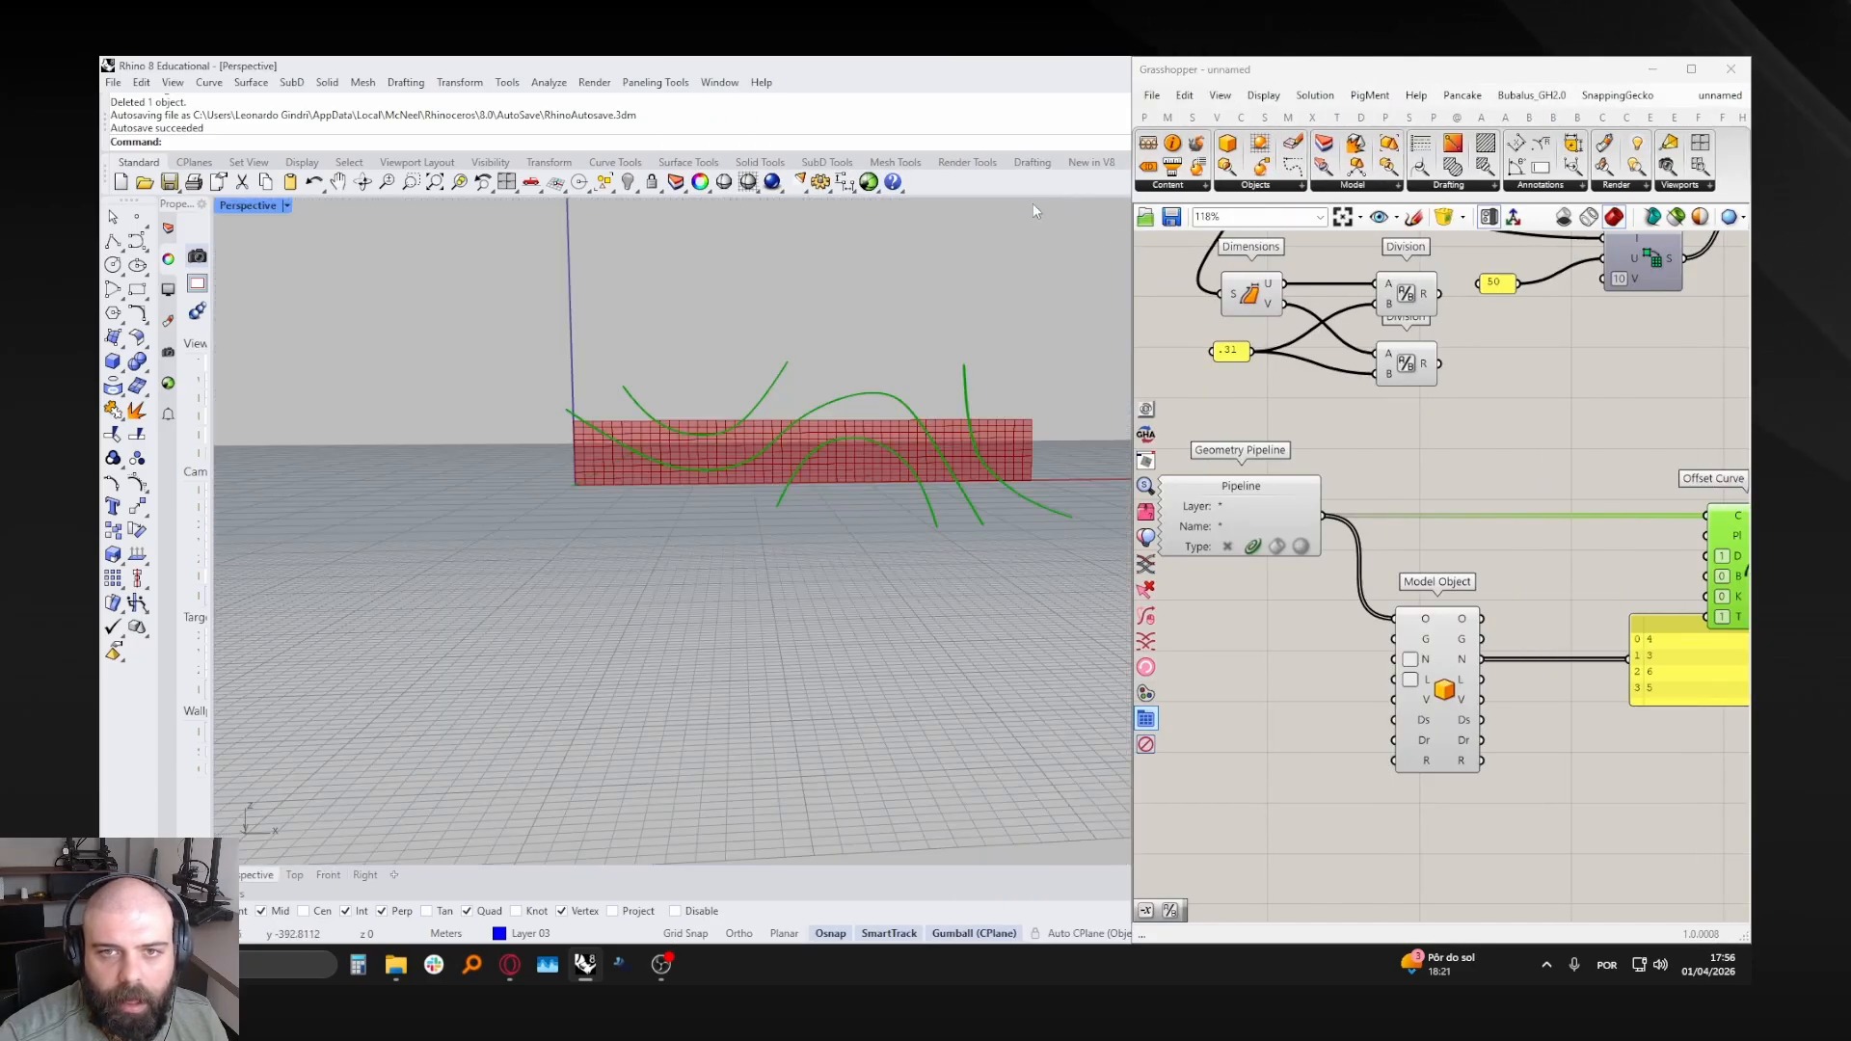
{"action": "right_click_drag", "start_coordinate": [964, 289], "coordinate": [691, 369]}
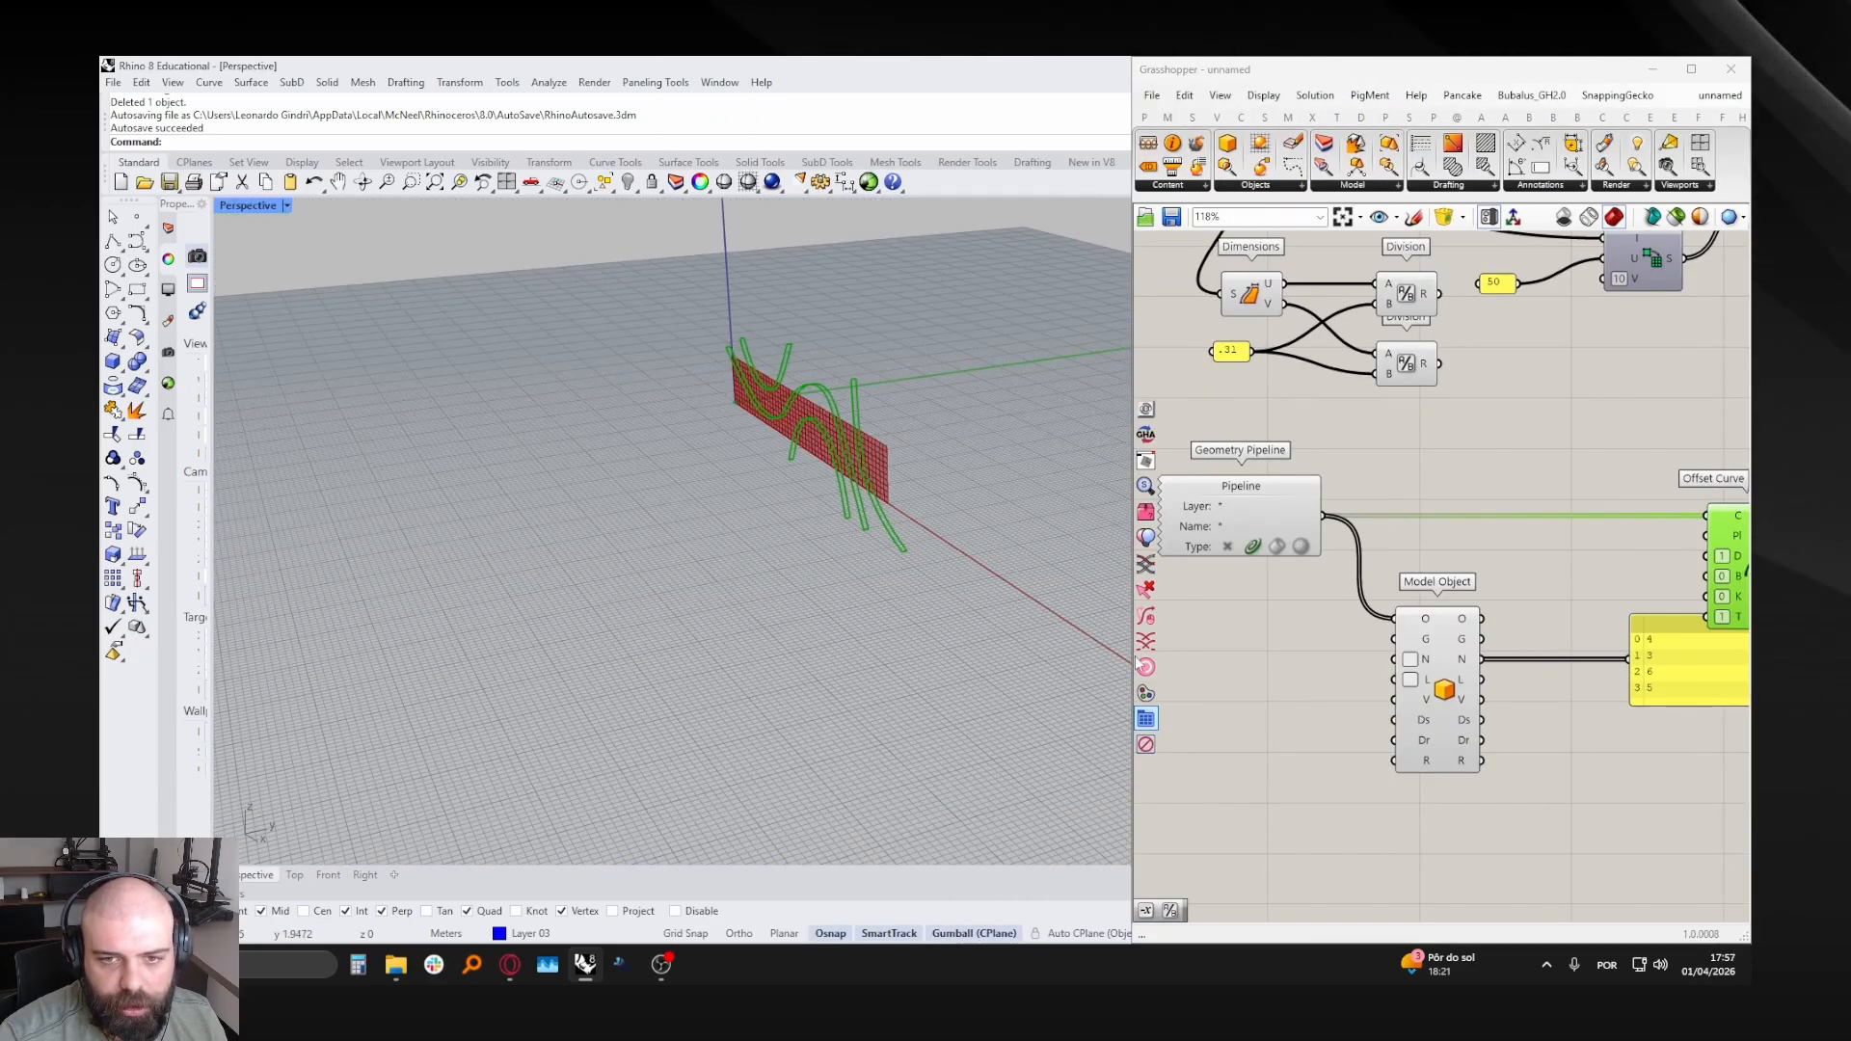
{"action": "right_click_drag", "start_coordinate": [856, 484], "coordinate": [867, 425]}
- Add an XZ Plane component and connect it to the Offset Curve's Pl input, then check the offsets against the surface
{"action": "right_click_drag", "start_coordinate": [1516, 553], "coordinate": [1287, 529]}
{"action": "double_click", "coordinate": [1356, 524]}
{"action": "type", "text": "xz"}
{"action": "left_click", "coordinate": [1345, 504]}
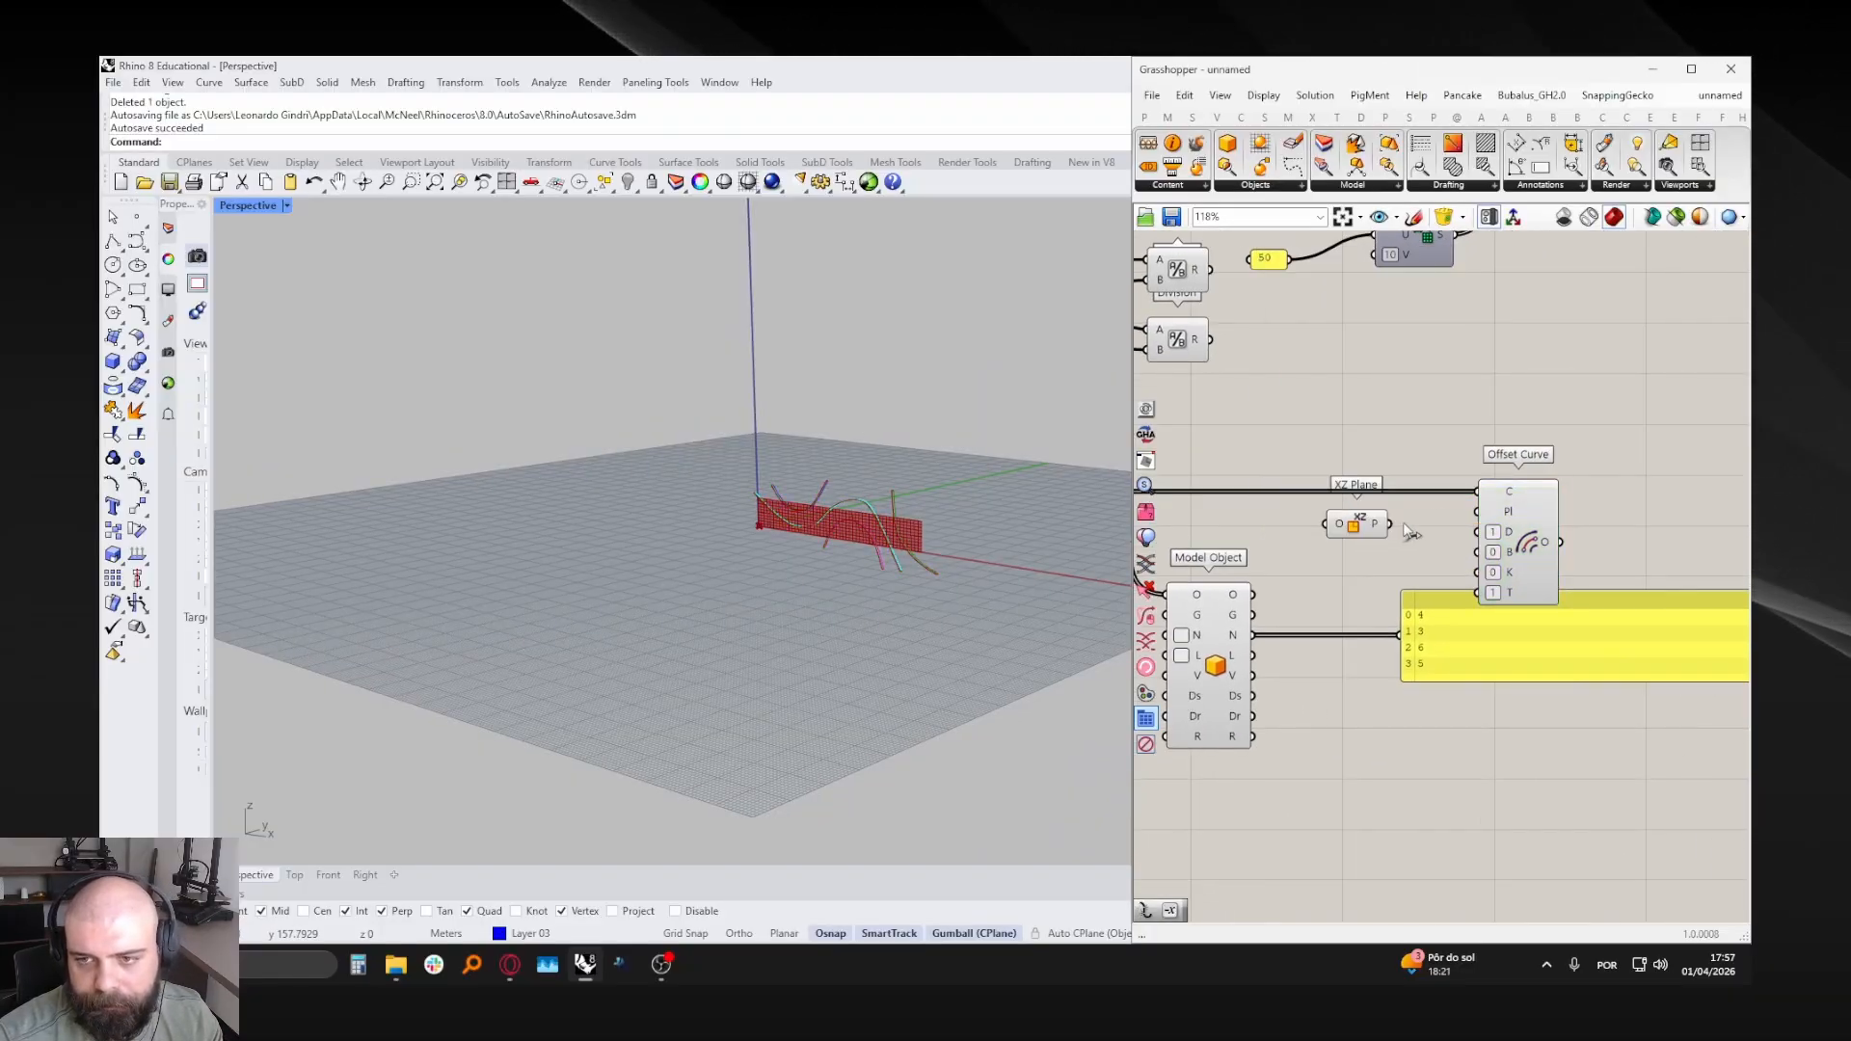
{"action": "left_click_drag", "start_coordinate": [1390, 524], "coordinate": [1478, 512]}
{"action": "scroll", "coordinate": [839, 501], "scroll_direction": "up", "scroll_amount": 2}
{"action": "scroll", "coordinate": [838, 503], "scroll_direction": "up", "scroll_amount": 6}
{"action": "right_click_drag", "start_coordinate": [839, 504], "coordinate": [931, 459]}
{"action": "left_click", "coordinate": [1418, 565]}
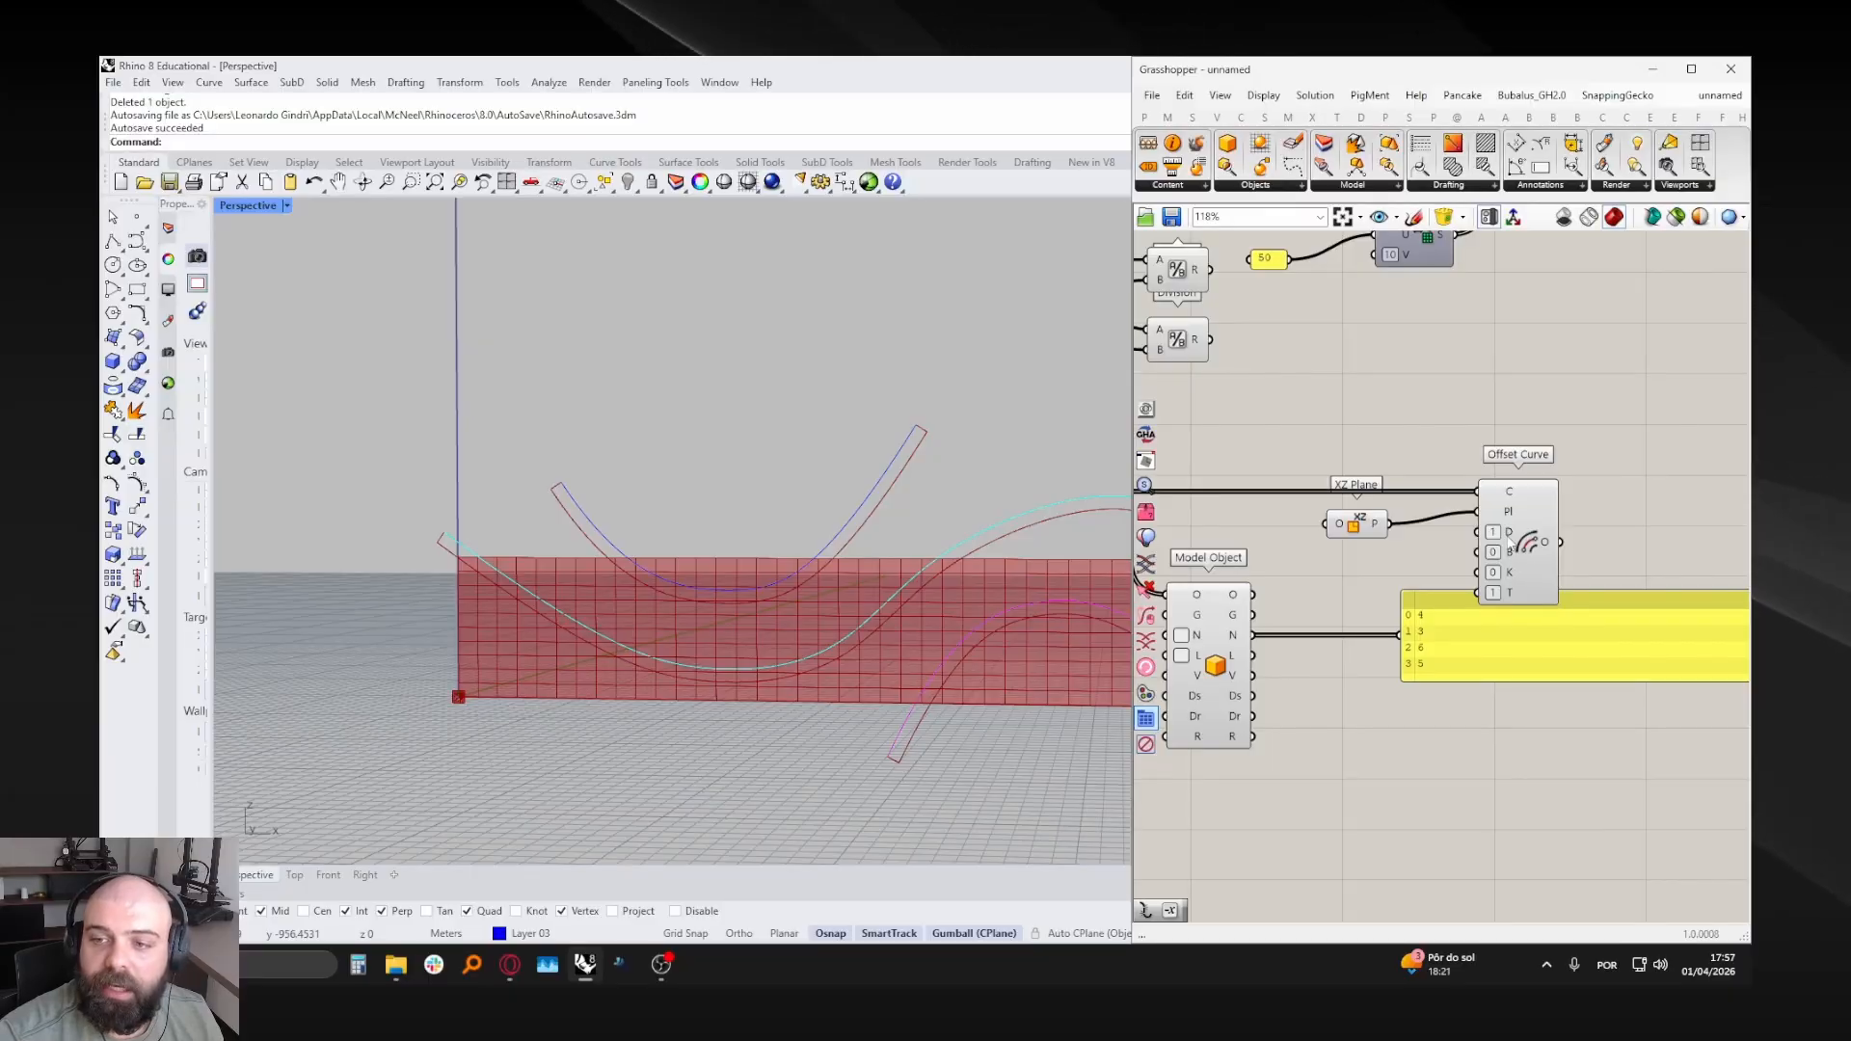
- Move the panel below the Offset Curve component and wire the Model Object's N output into the D input as the offset distance
{"action": "right_click_drag", "start_coordinate": [1351, 636], "coordinate": [1344, 578]}
{"action": "left_click_drag", "start_coordinate": [1431, 580], "coordinate": [1507, 621]}
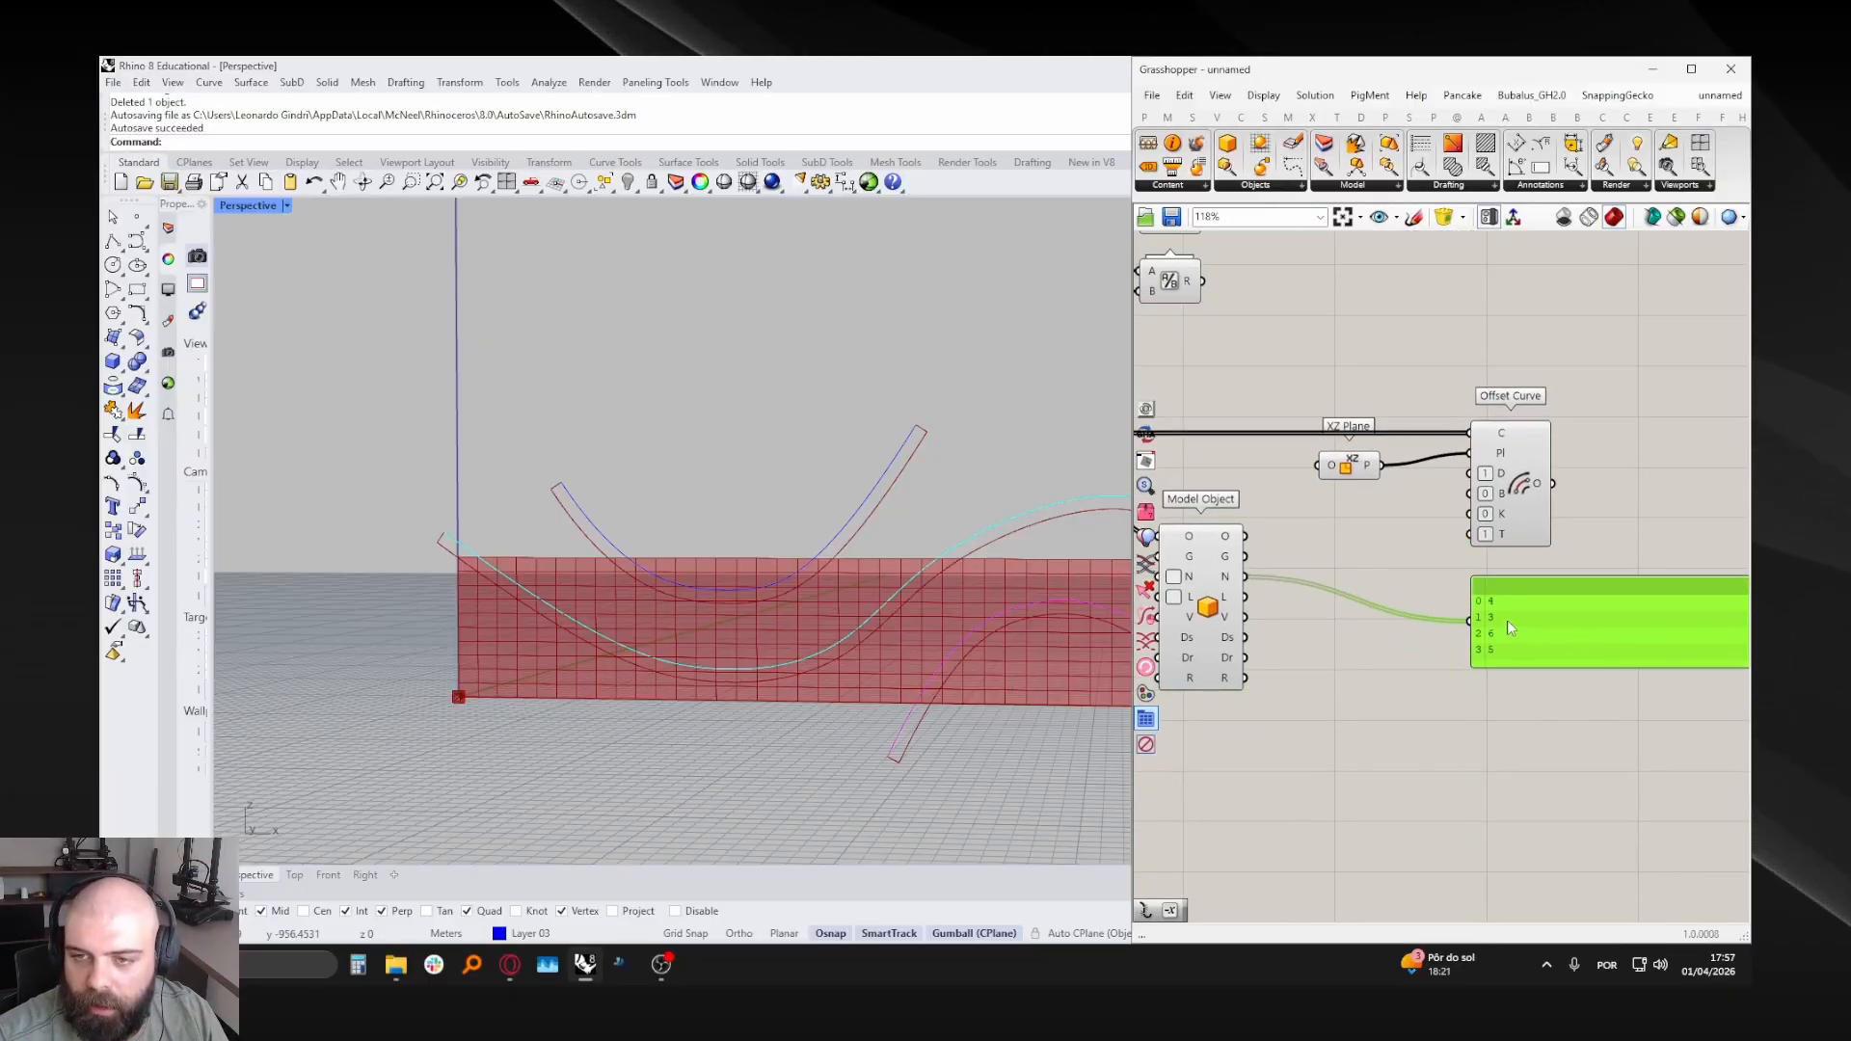
{"action": "left_click", "coordinate": [1423, 648]}
{"action": "left_click_drag", "start_coordinate": [1245, 577], "coordinate": [1473, 473]}
{"action": "left_click", "coordinate": [1524, 466]}
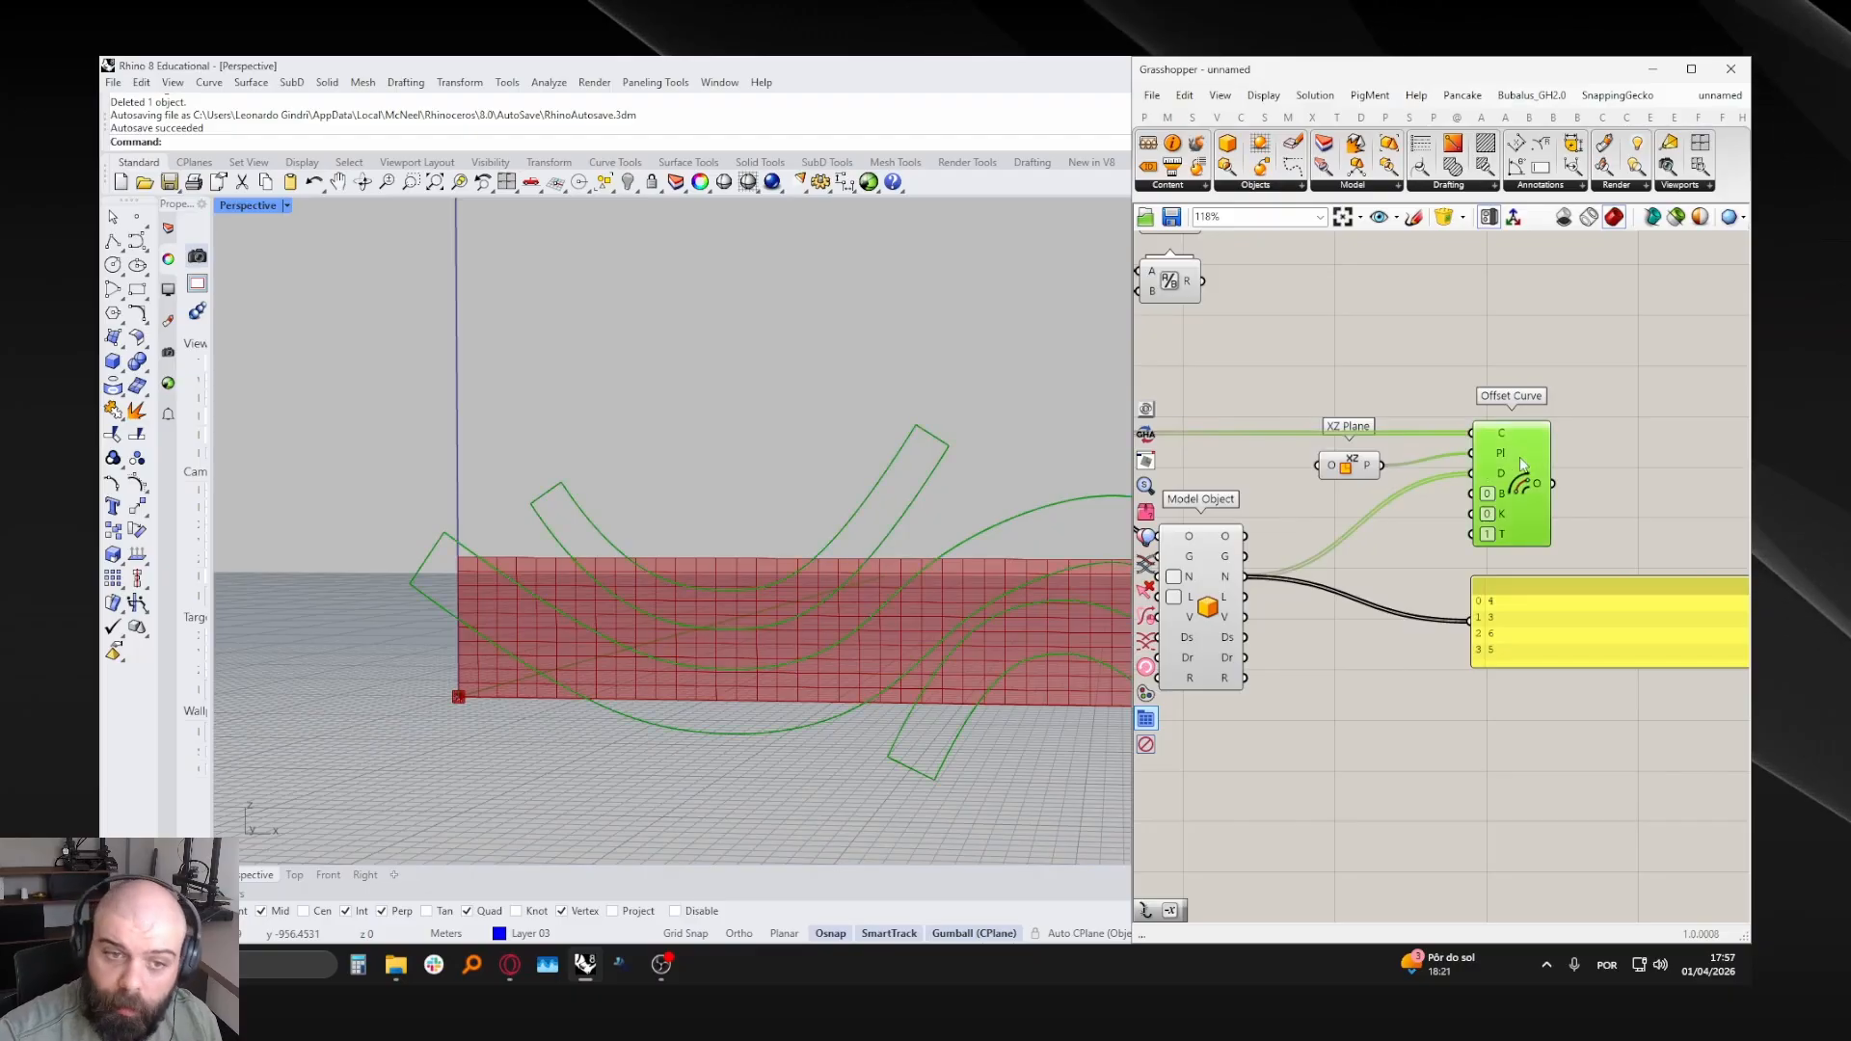
{"action": "left_click", "coordinate": [1403, 509]}
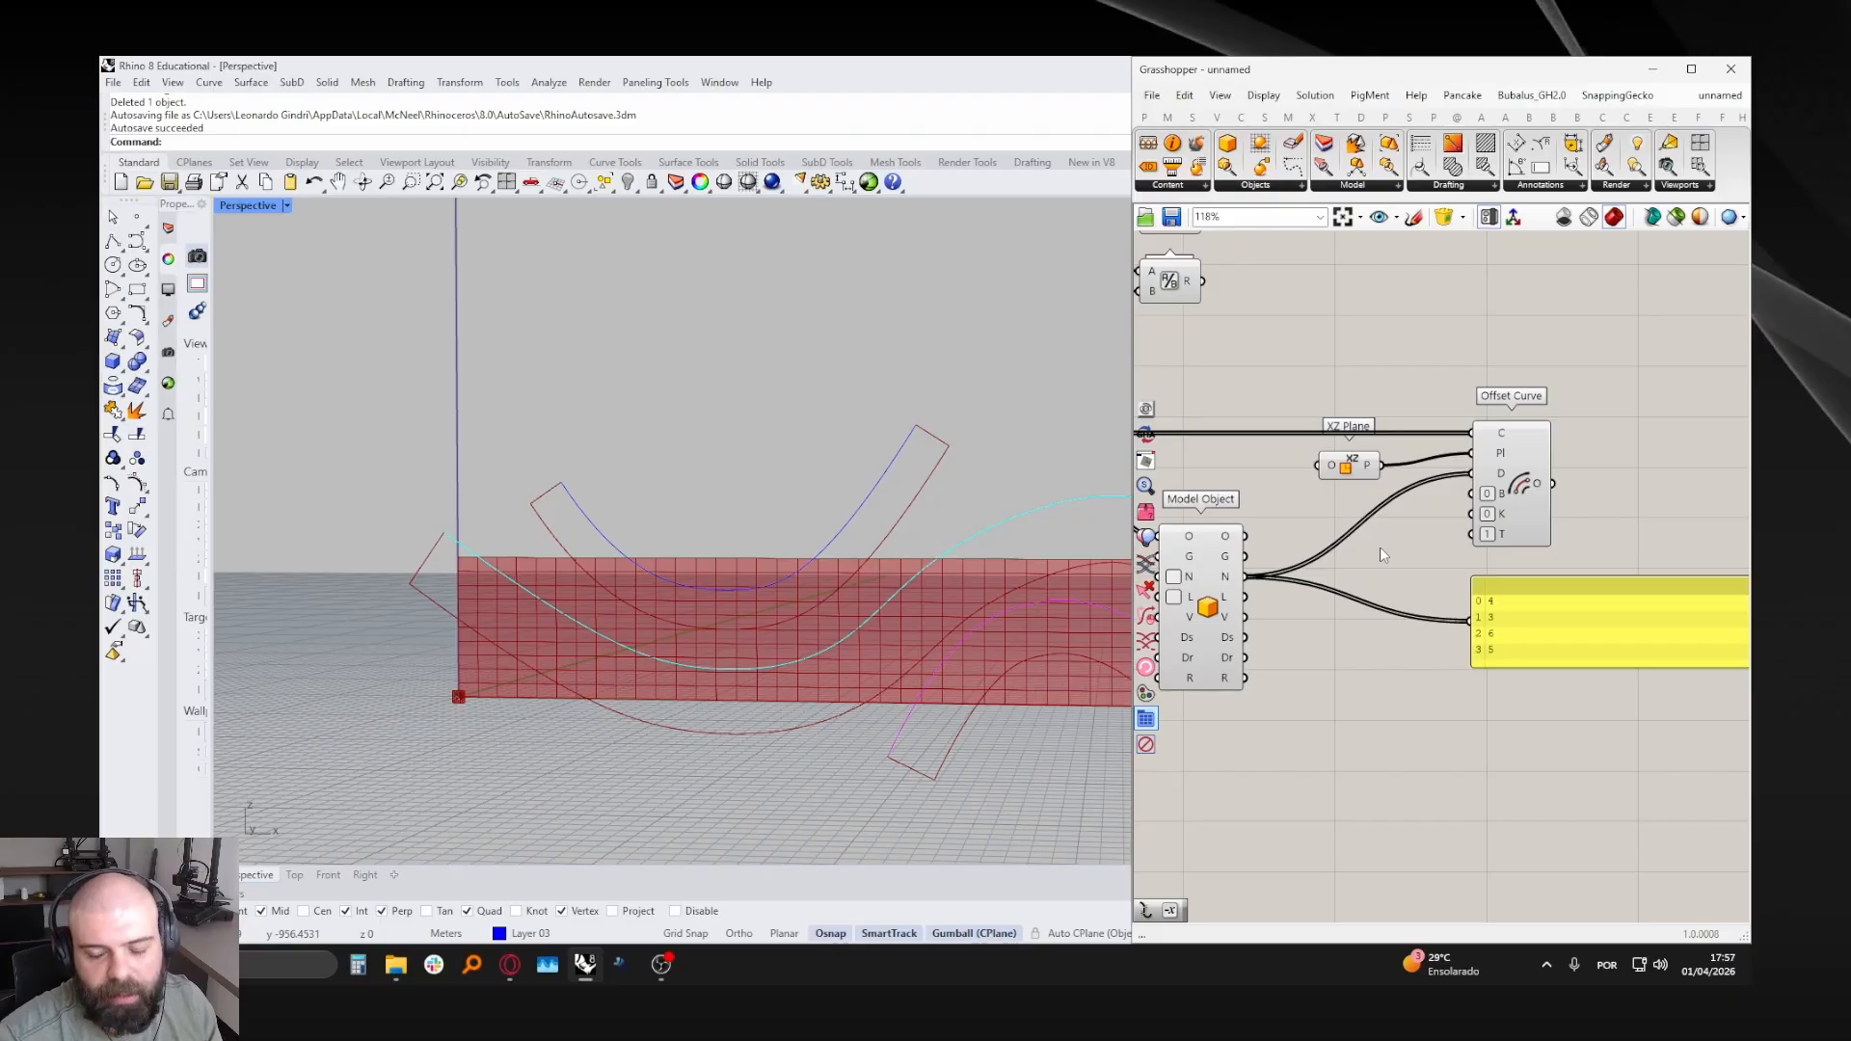
- Add a Division component with a divisor of 2 and wire the Model Object's N output into its A input
{"action": "double_click", "coordinate": [1379, 547]}
{"action": "type", "text": "/2"}
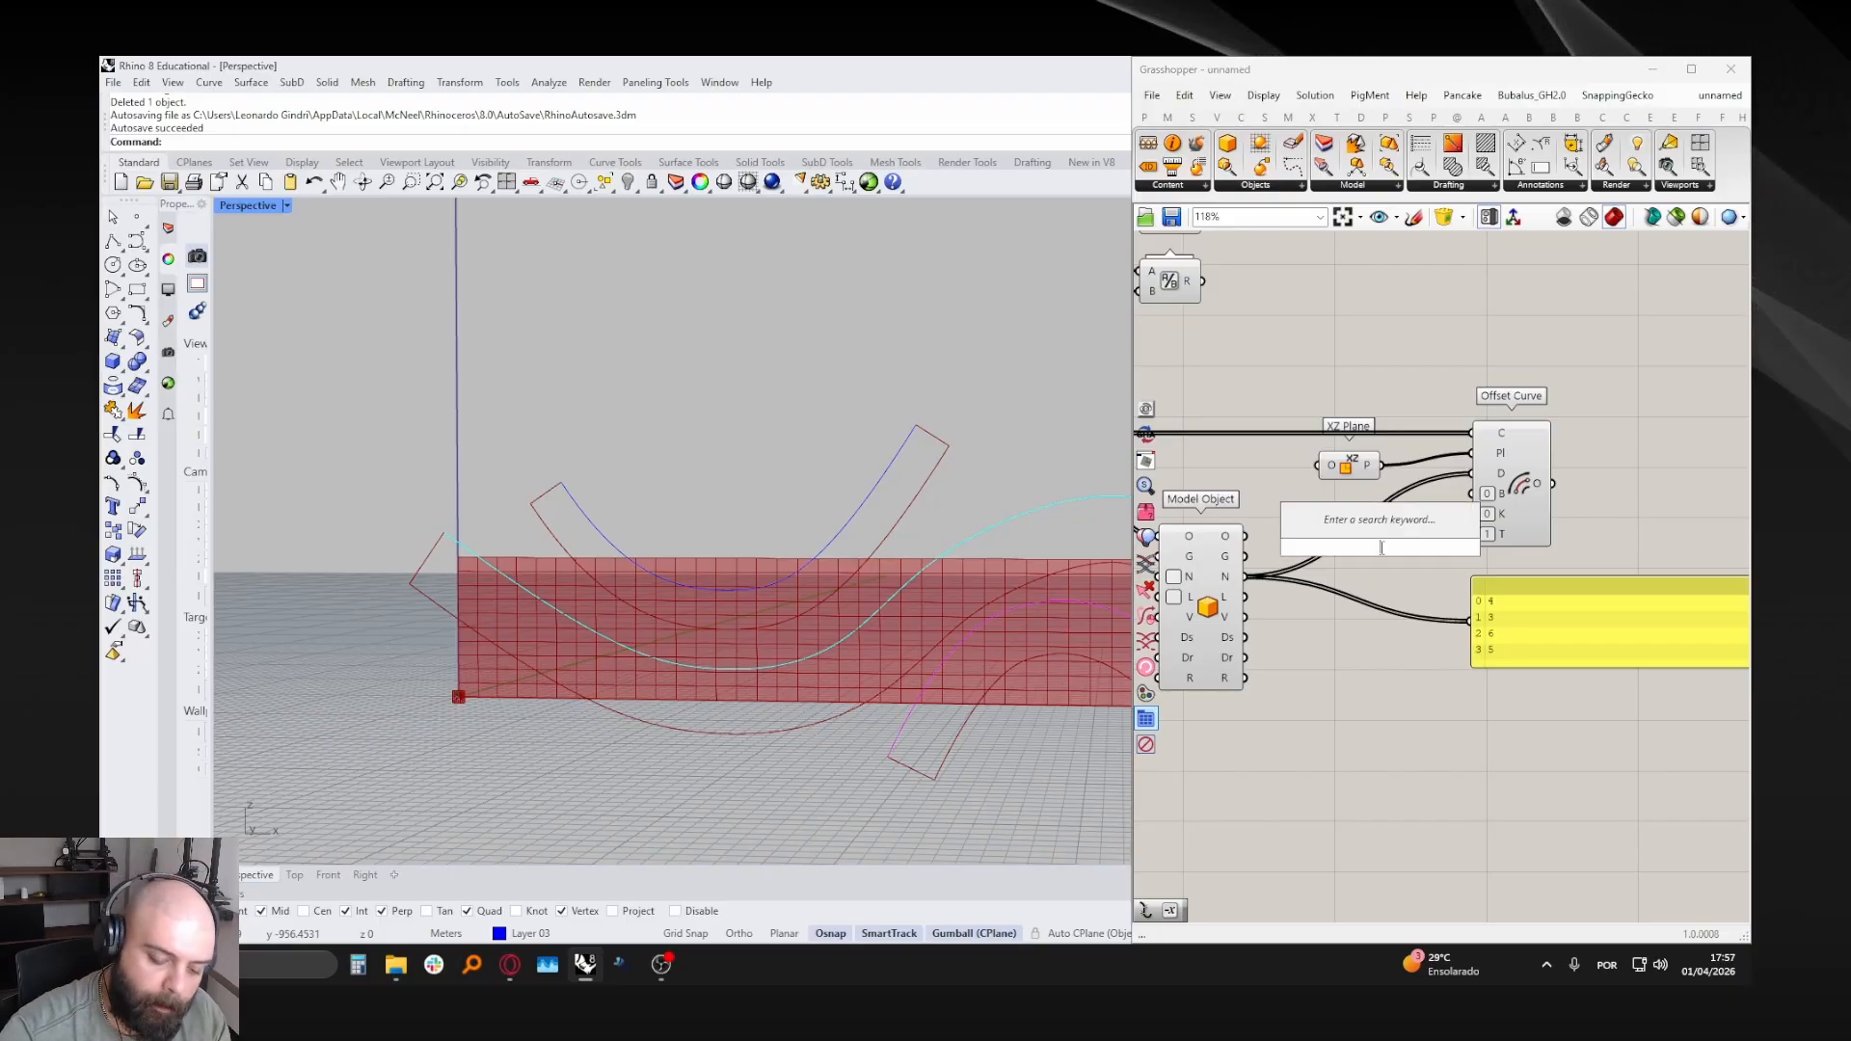
{"action": "key", "text": "Return"}
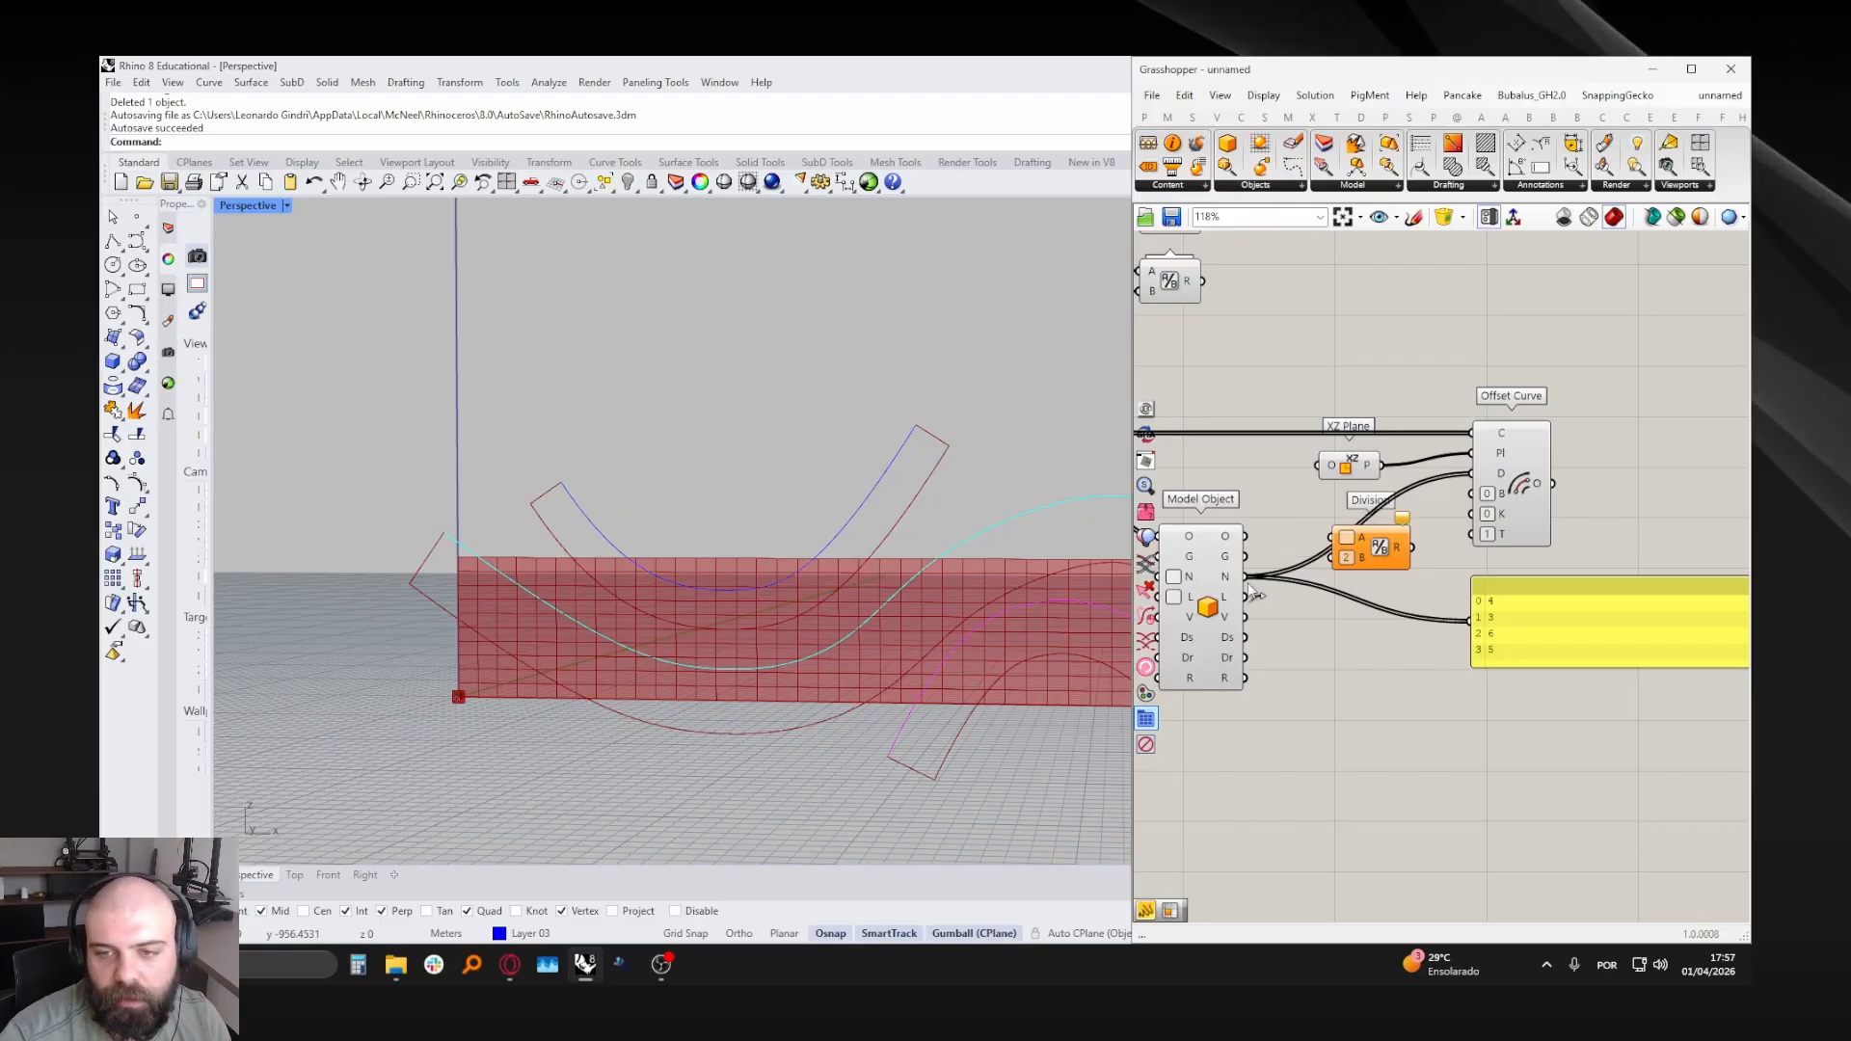
{"action": "left_click_drag", "start_coordinate": [1245, 576], "coordinate": [1333, 529]}
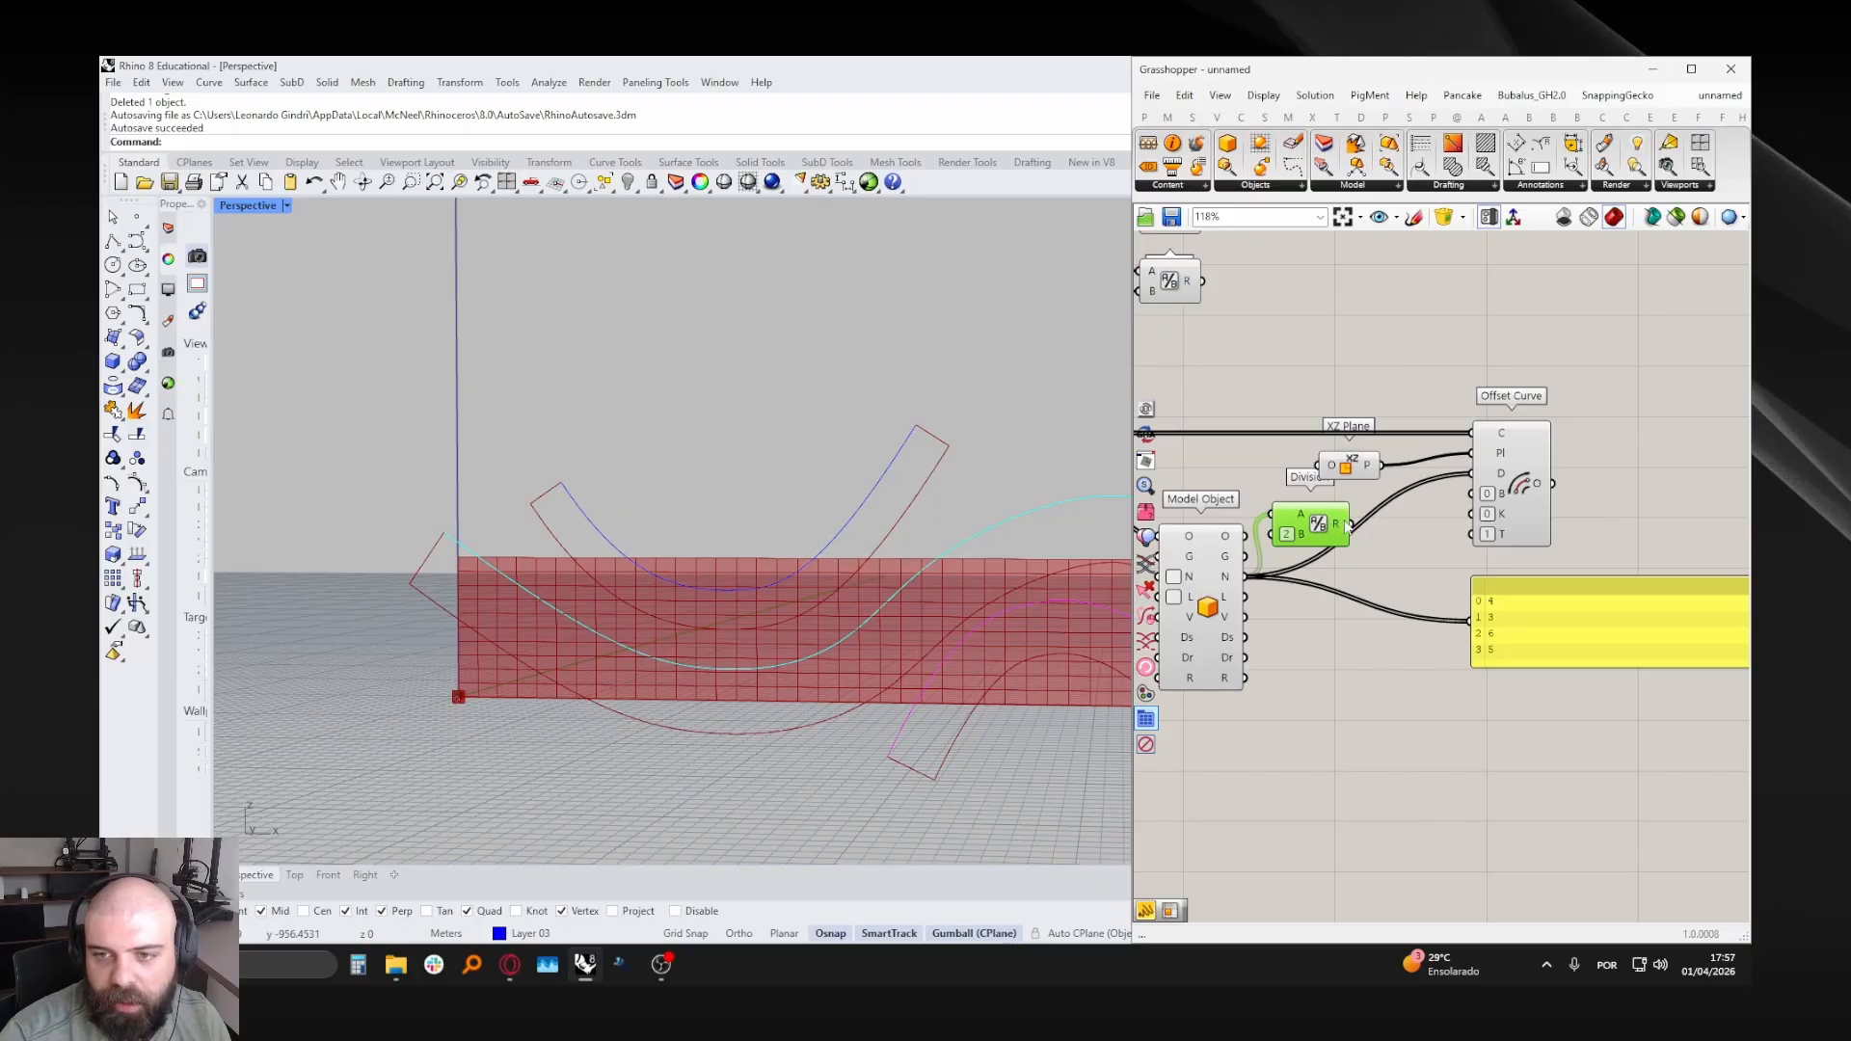
- Wire the Division result into the Offset Curve's D input, and add a Negative component feeding that result into its B input
{"action": "left_click_drag", "start_coordinate": [1465, 484], "coordinate": [1471, 474]}
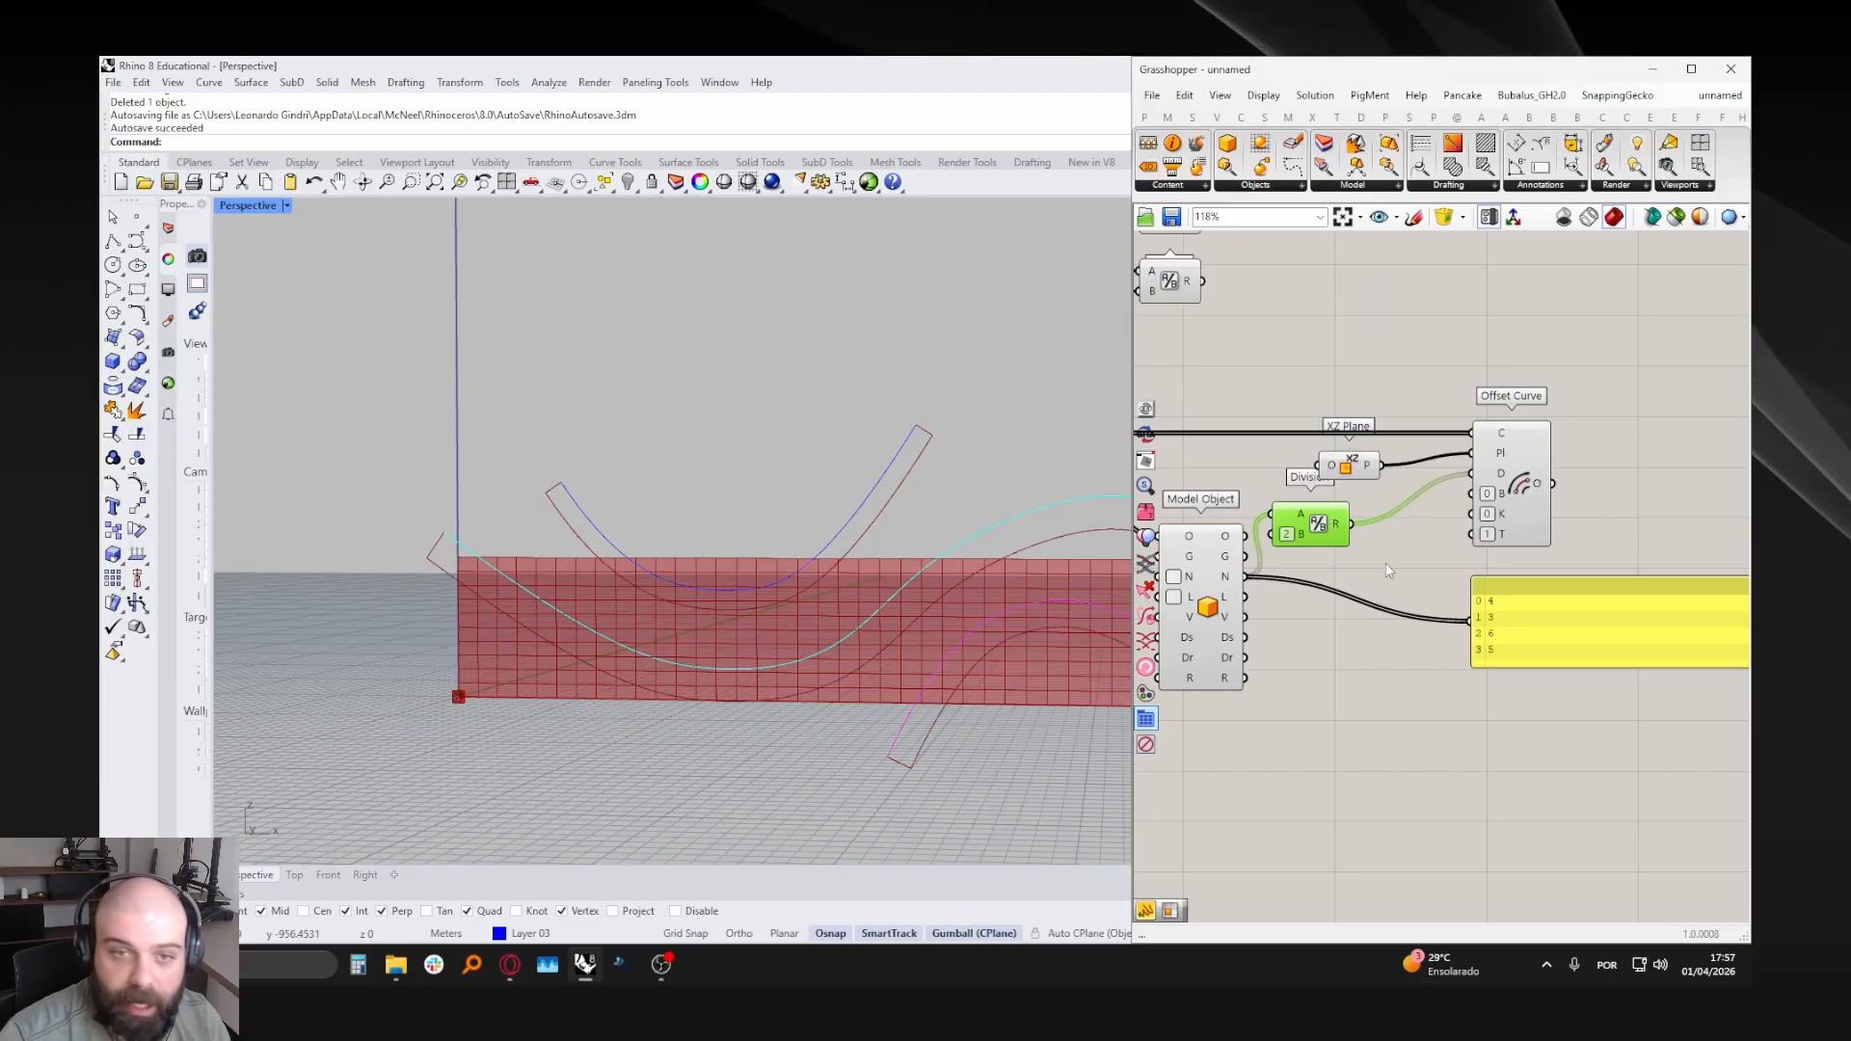
{"action": "left_click", "coordinate": [1387, 564]}
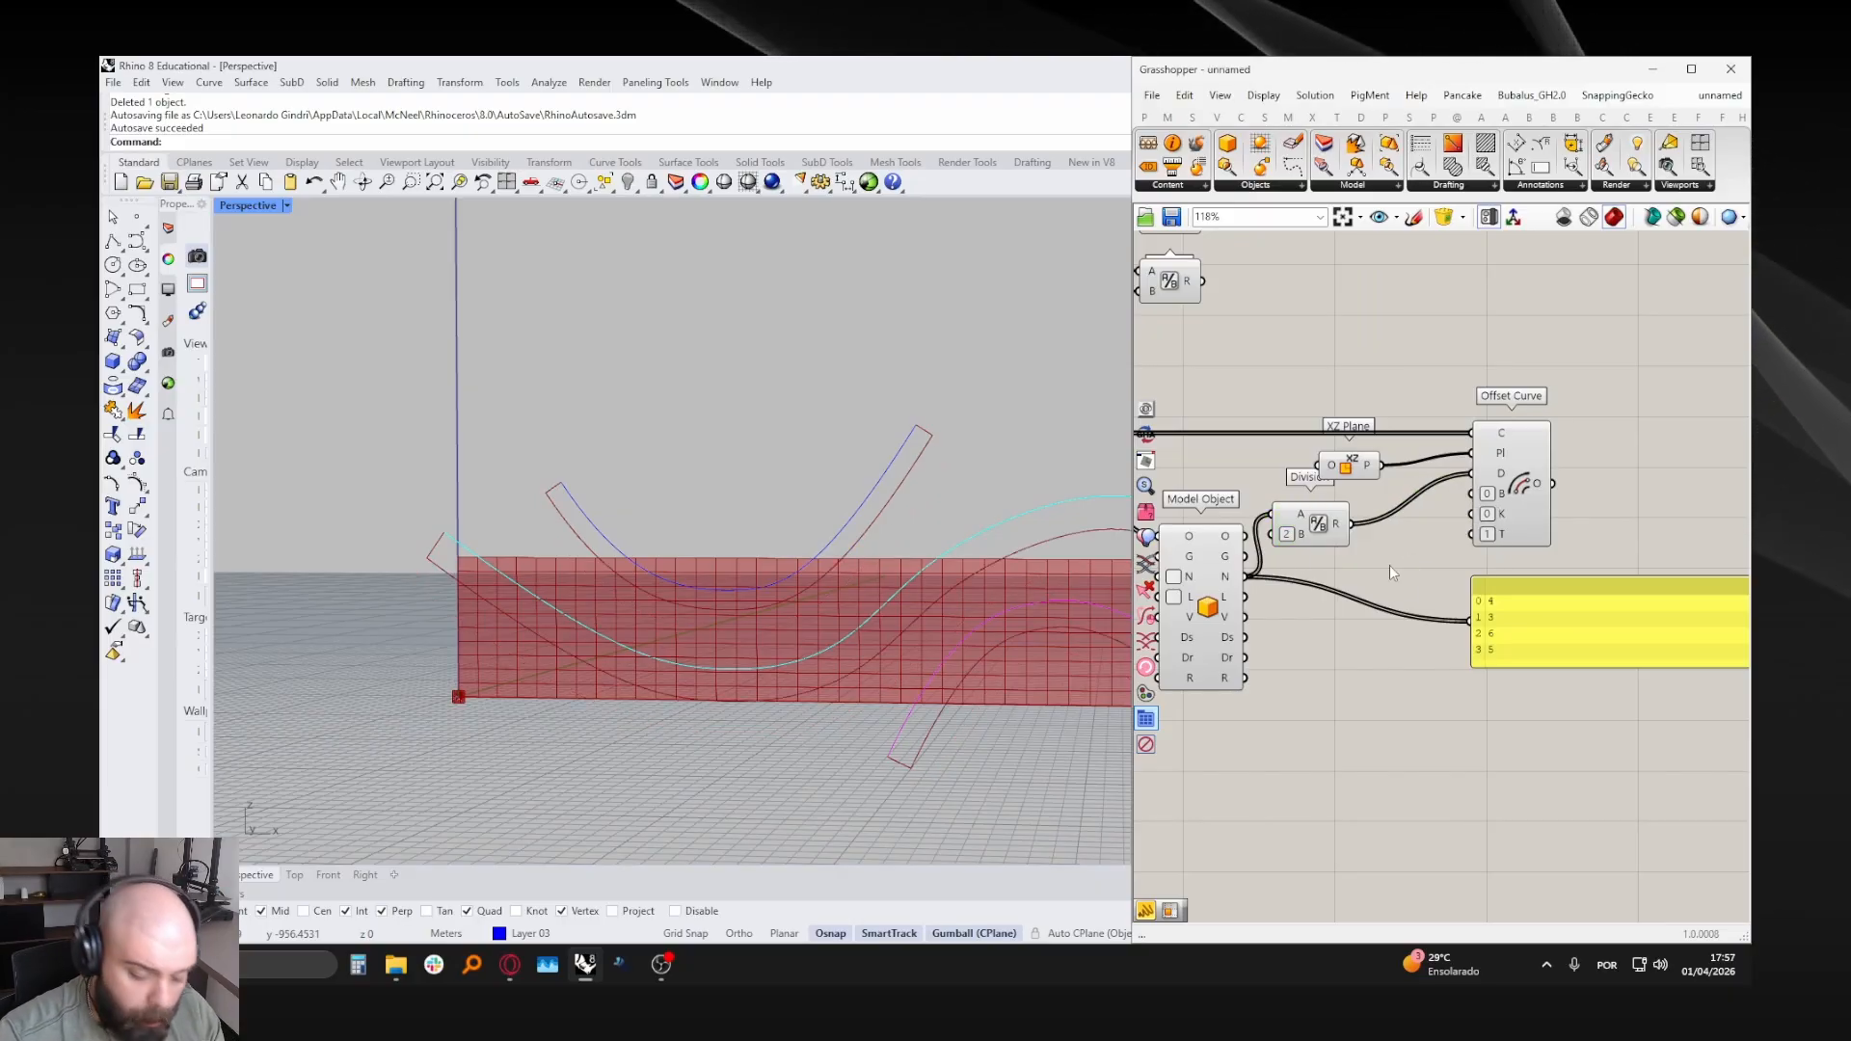
{"action": "double_click", "coordinate": [1390, 566]}
{"action": "type", "text": "neg"}
{"action": "left_click", "coordinate": [1382, 546]}
{"action": "left_click_drag", "start_coordinate": [1352, 524], "coordinate": [1471, 493]}
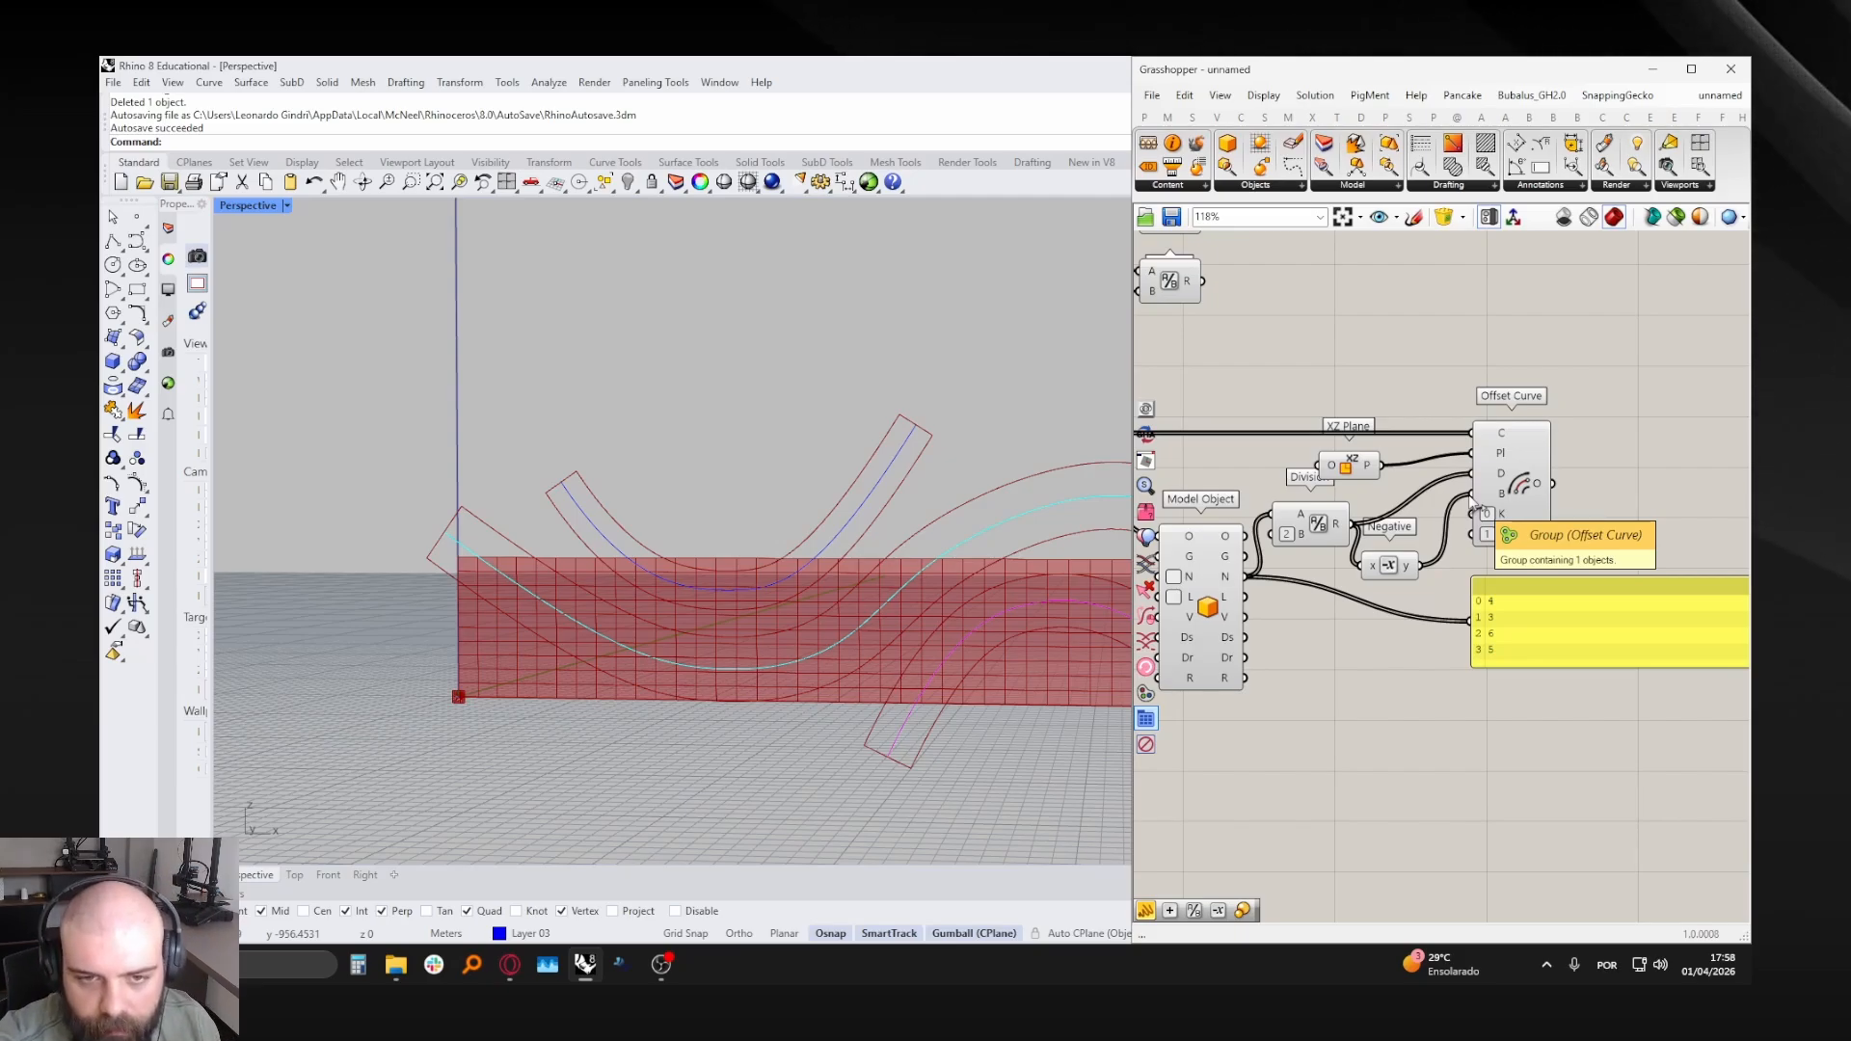
- Delete the panel that lists the object names below the Offset Curve component
{"action": "right_click_drag", "start_coordinate": [882, 425], "coordinate": [737, 453]}
{"action": "left_click", "coordinate": [1519, 456]}
{"action": "right_click_drag", "start_coordinate": [1519, 458], "coordinate": [1355, 461]}
{"action": "left_click_drag", "start_coordinate": [1402, 617], "coordinate": [1529, 590]}
{"action": "key", "text": "Delete"}
- Distribute the XZ Plane, Division, Negative and Offset Curve components evenly, then adjust the Offset Curve's placement
{"action": "scroll", "coordinate": [1570, 552], "scroll_direction": "down", "scroll_amount": 4}
{"action": "scroll", "coordinate": [1314, 510], "scroll_direction": "up", "scroll_amount": 3}
{"action": "left_click_drag", "start_coordinate": [1270, 431], "coordinate": [1646, 718]}
{"action": "left_click", "coordinate": [1583, 655]}
{"action": "right_click_drag", "start_coordinate": [1583, 655], "coordinate": [1458, 646]}
{"action": "left_click_drag", "start_coordinate": [1231, 416], "coordinate": [1573, 621]}
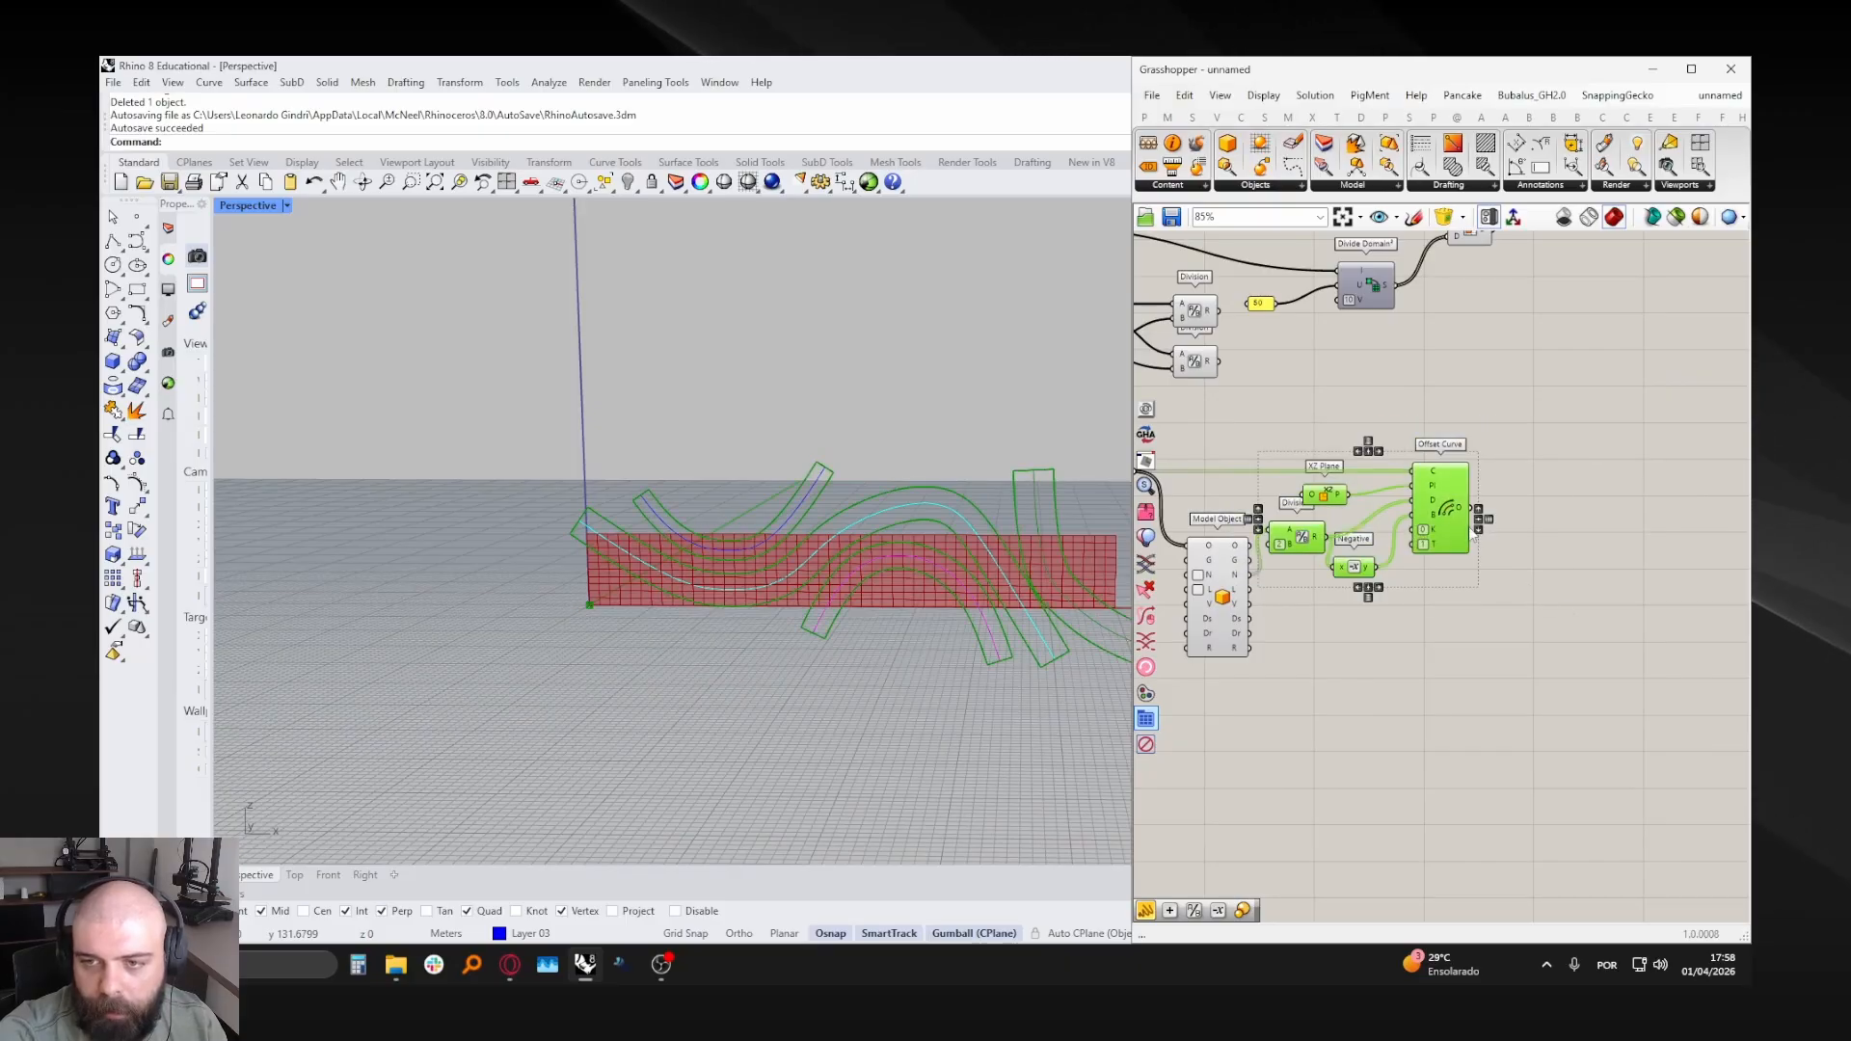
{"action": "left_click", "coordinate": [1369, 590]}
{"action": "left_click", "coordinate": [1429, 613]}
{"action": "left_click_drag", "start_coordinate": [1433, 511], "coordinate": [1467, 528]}
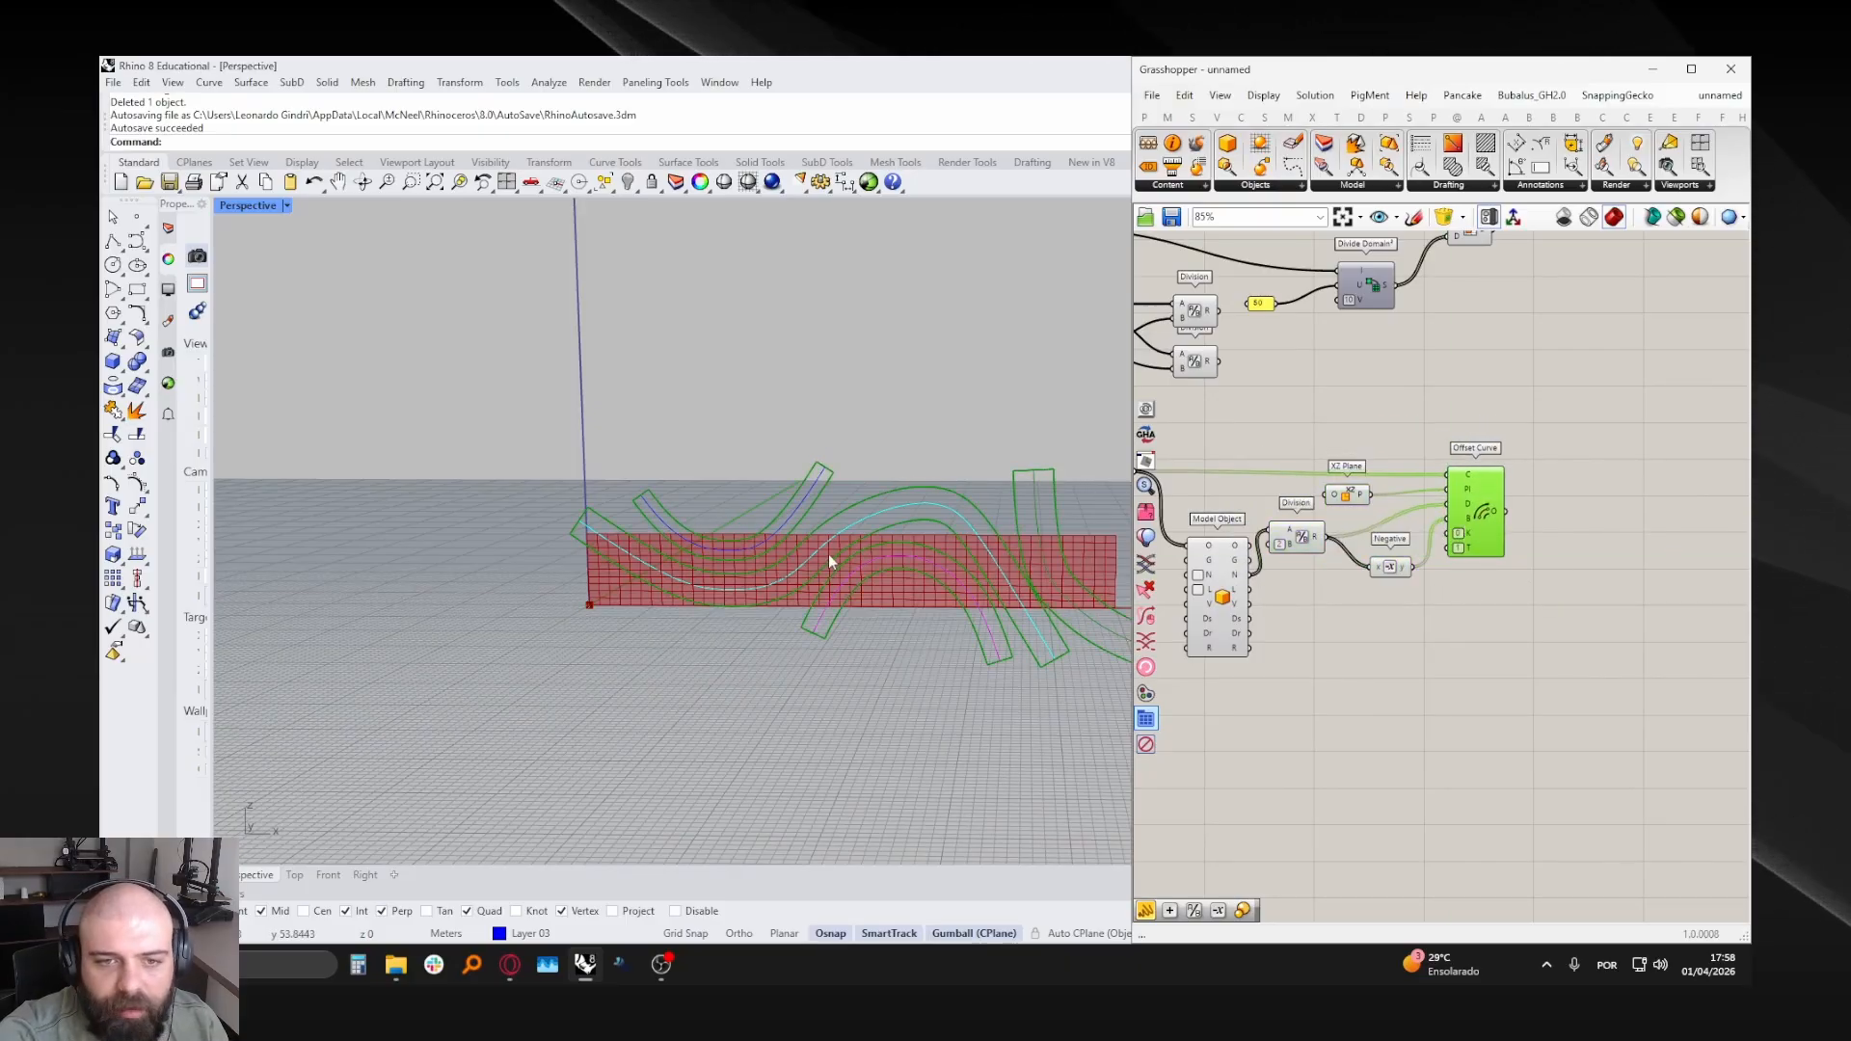
- Replace the maximized Perspective view with the Front view and widen Rhino's Properties panel to make its fields readable
{"action": "left_click", "coordinate": [800, 509]}
{"action": "left_click", "coordinate": [904, 447]}
{"action": "mouse_move", "coordinate": [930, 523]}
{"action": "right_mouse_down"}
{"action": "mouse_move", "coordinate": [912, 482]}
{"action": "mouse_move", "coordinate": [897, 509]}
{"action": "right_mouse_up"}
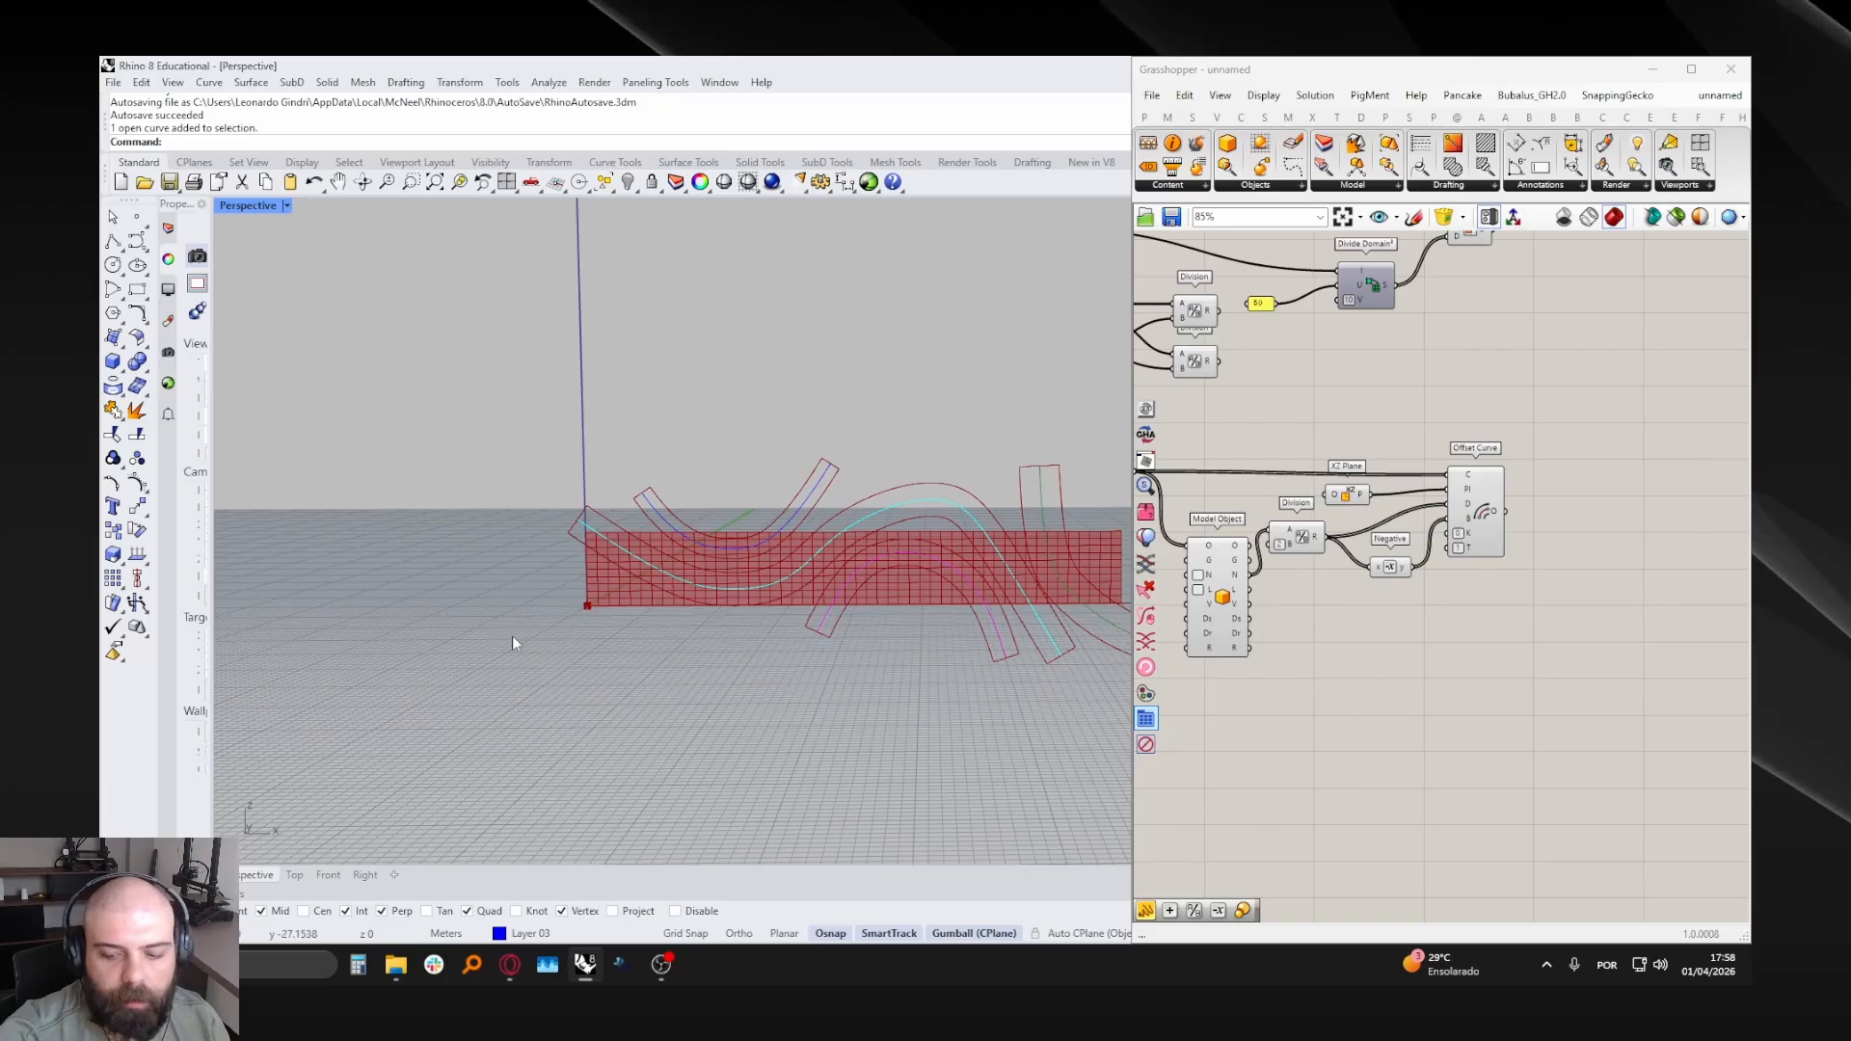
{"action": "double_click", "coordinate": [249, 205]}
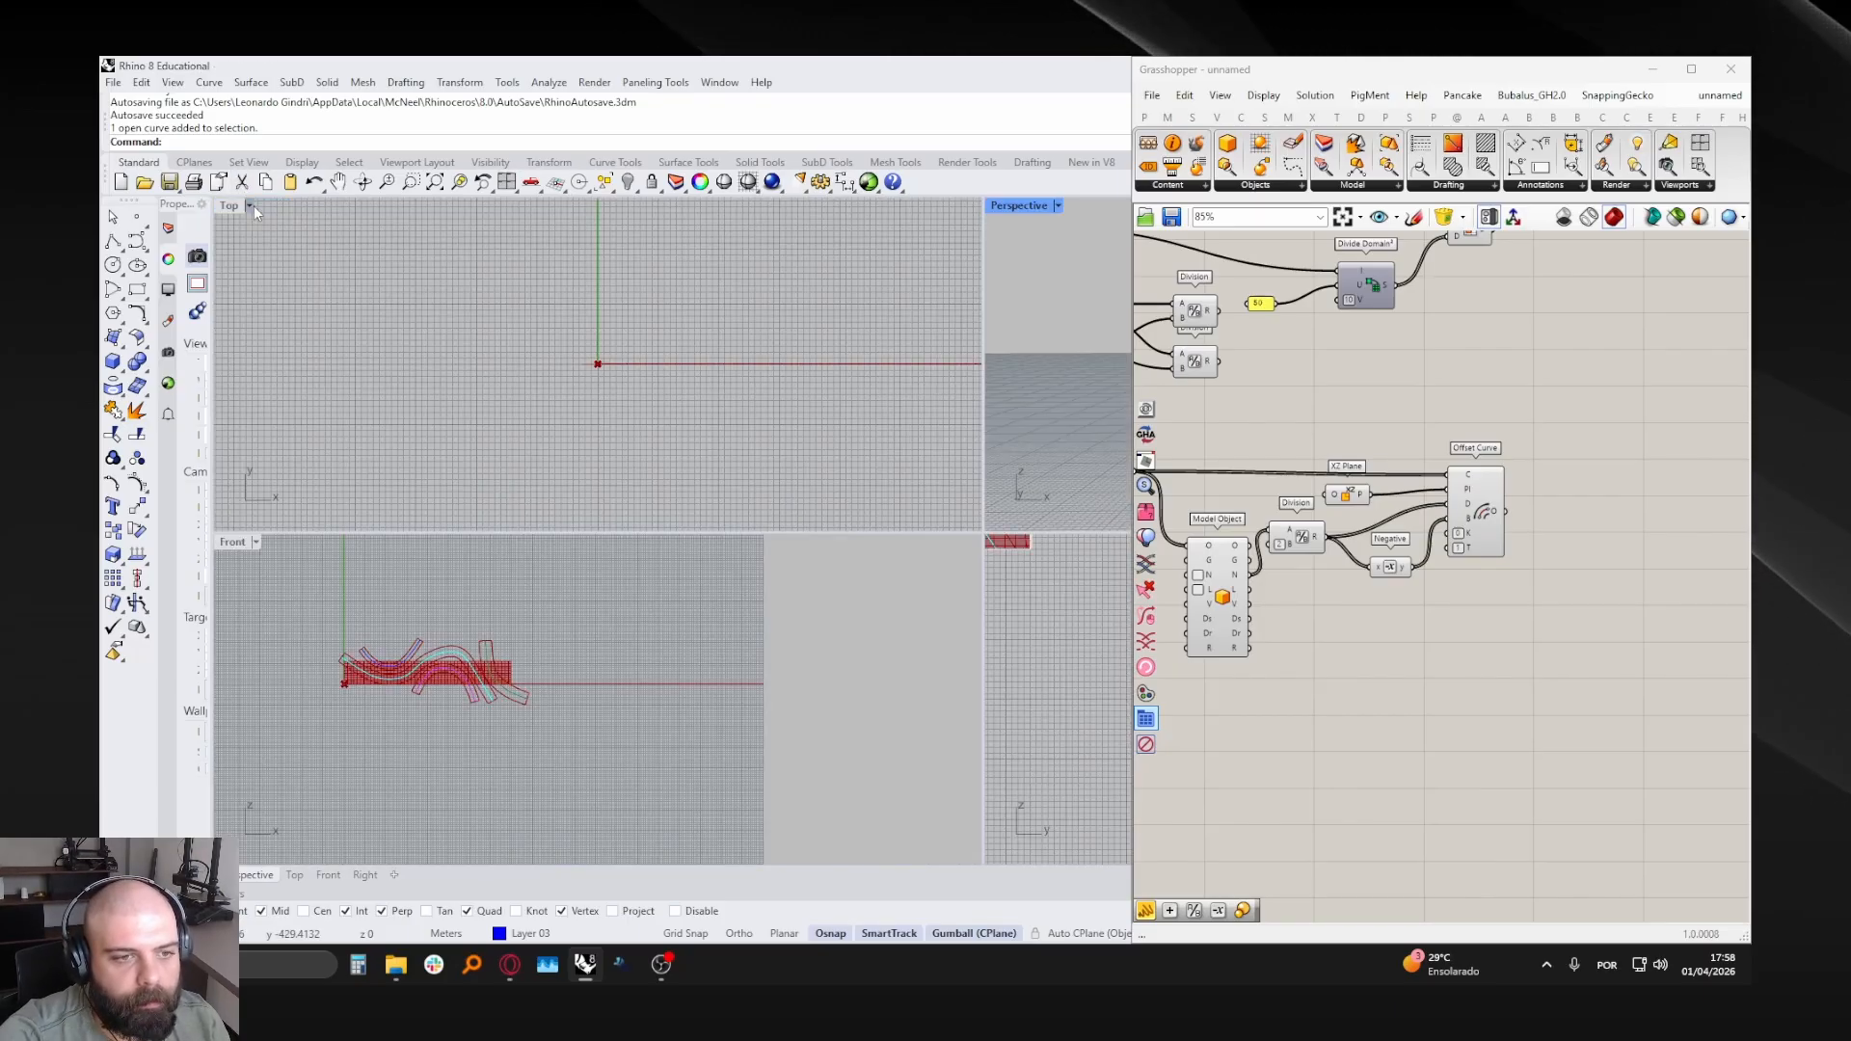
{"action": "double_click", "coordinate": [239, 538]}
{"action": "scroll", "coordinate": [545, 448], "scroll_direction": "up", "scroll_amount": 5}
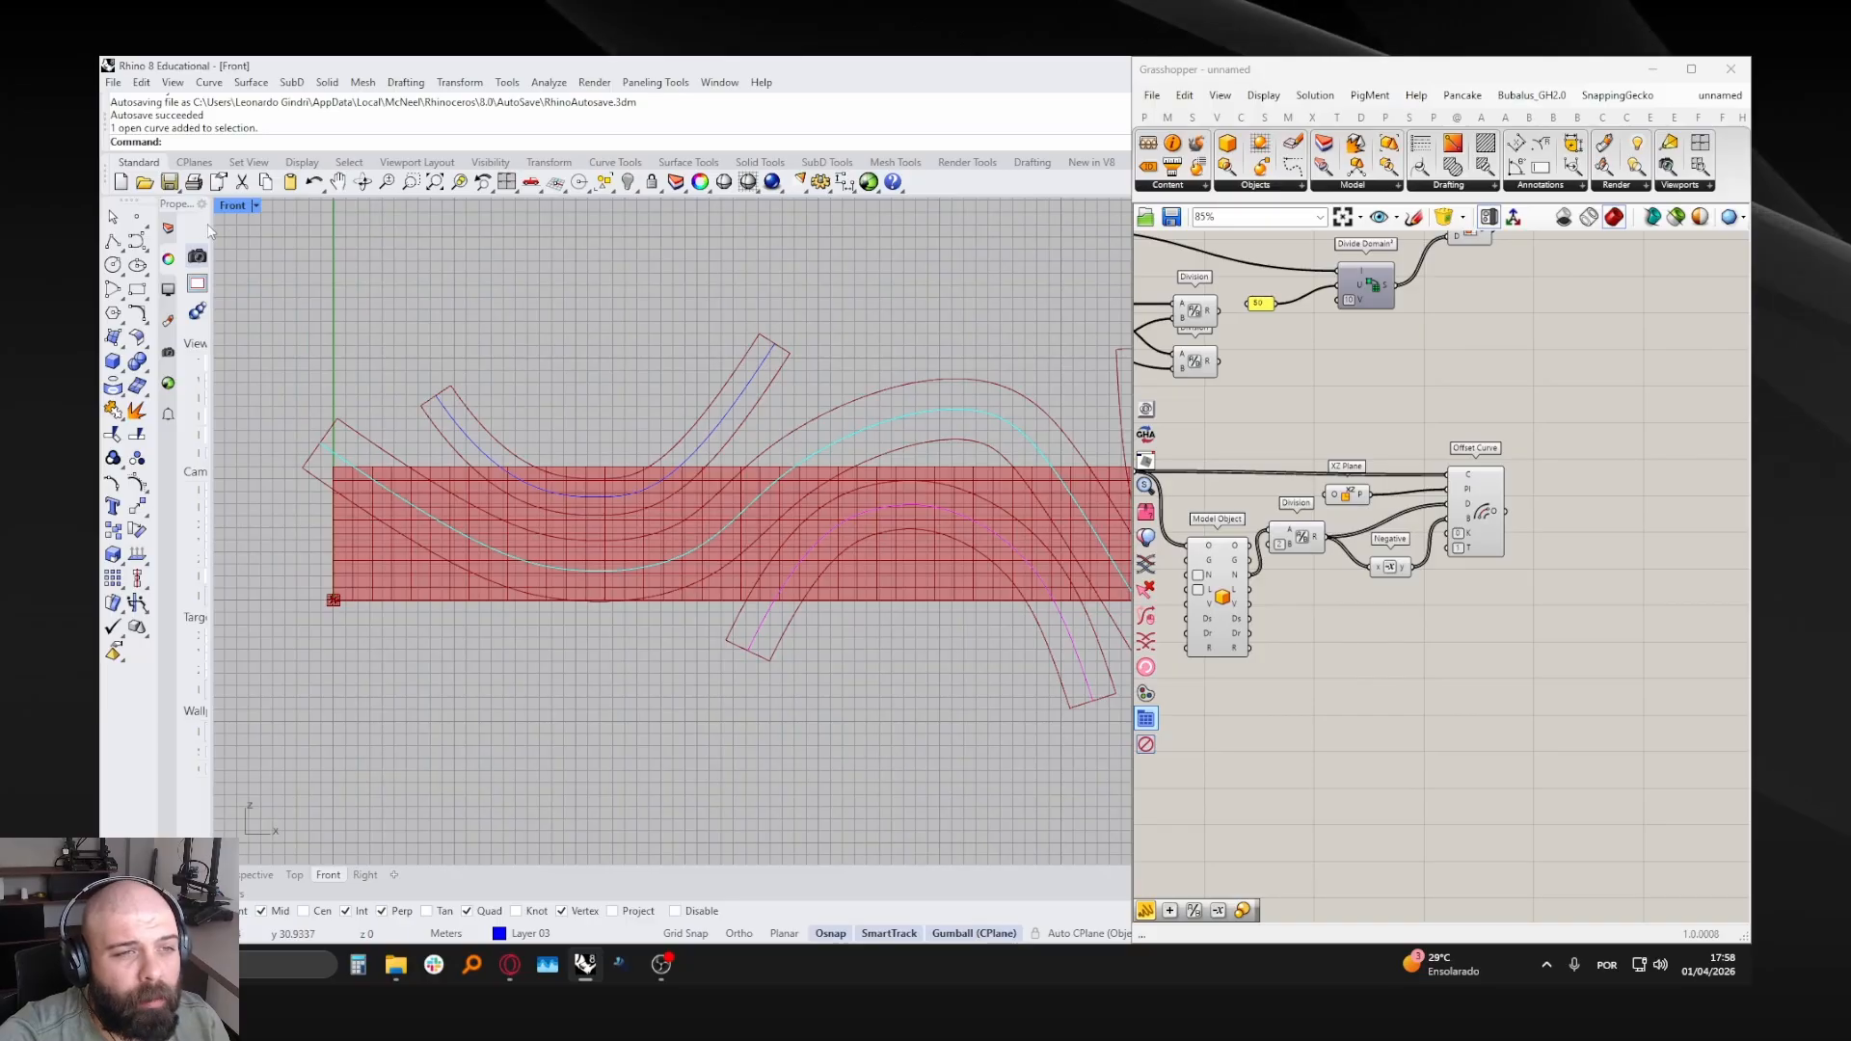
{"action": "left_click_drag", "start_coordinate": [211, 240], "coordinate": [313, 243]}
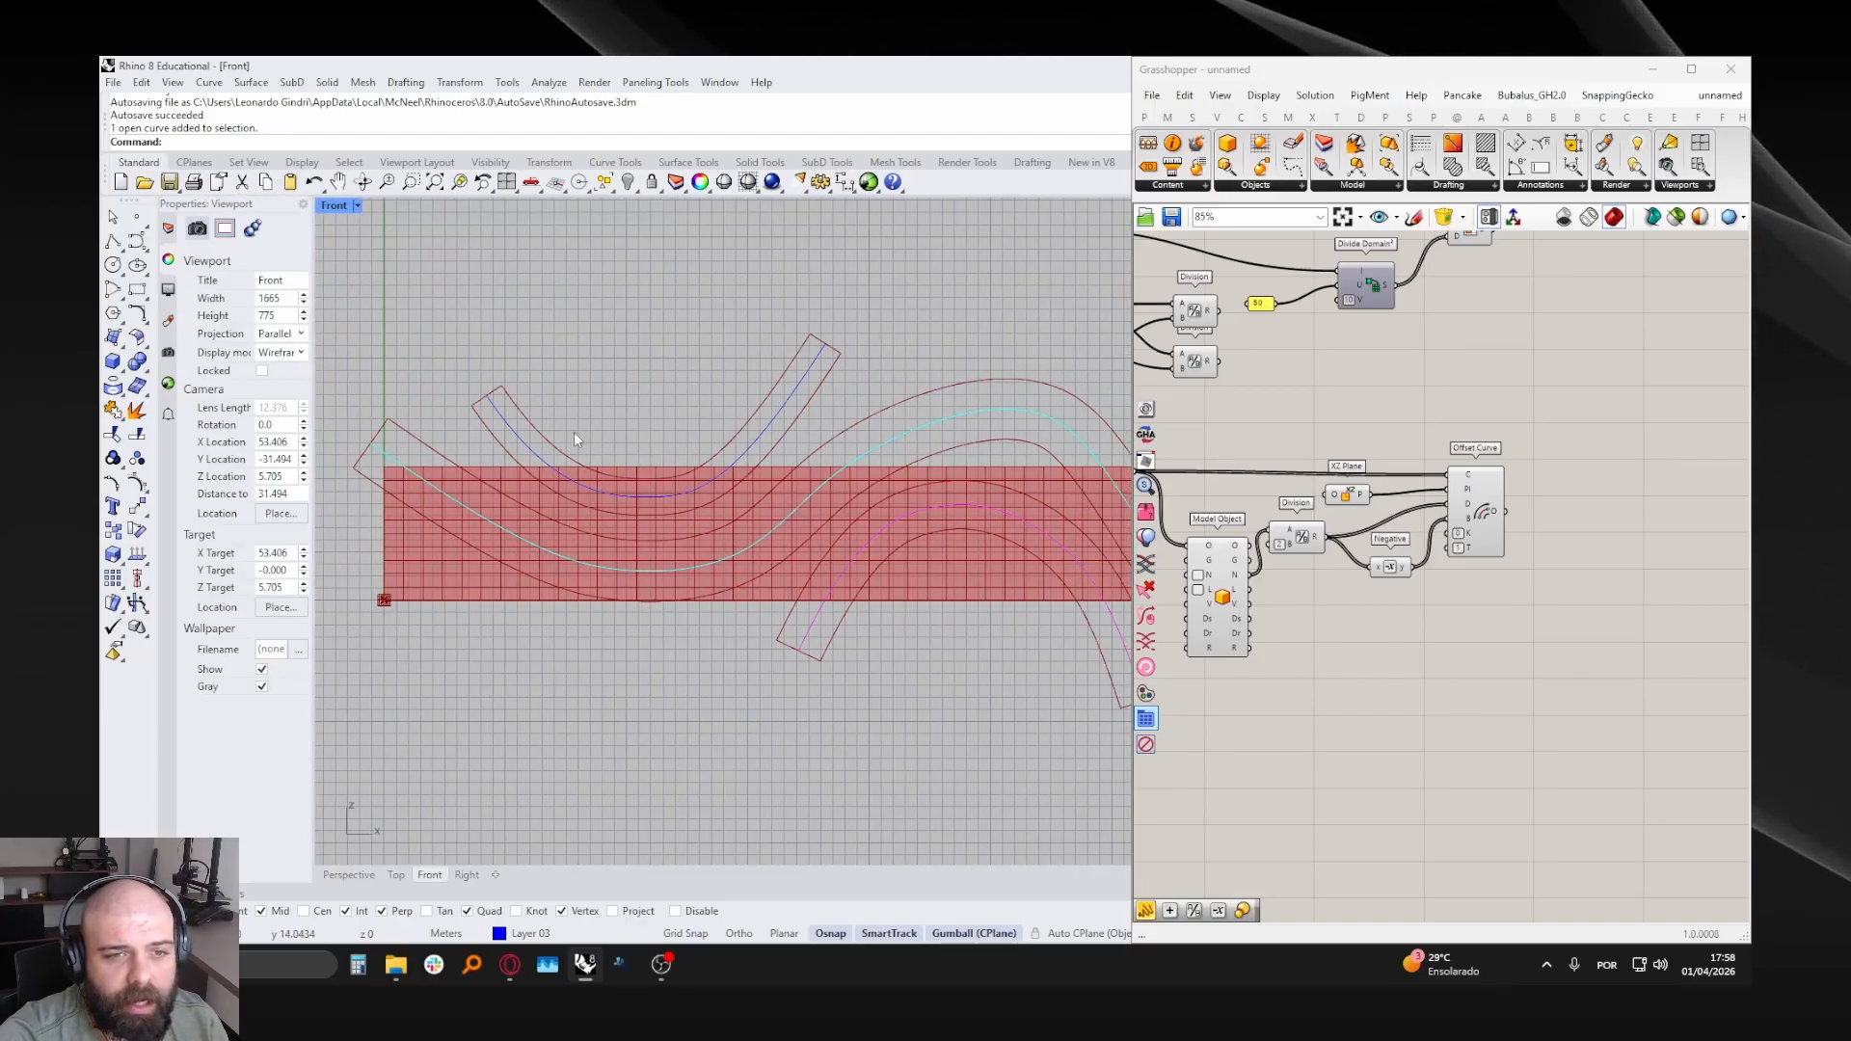
- Set the cyan curve's object name to 8
{"action": "left_click", "coordinate": [426, 482]}
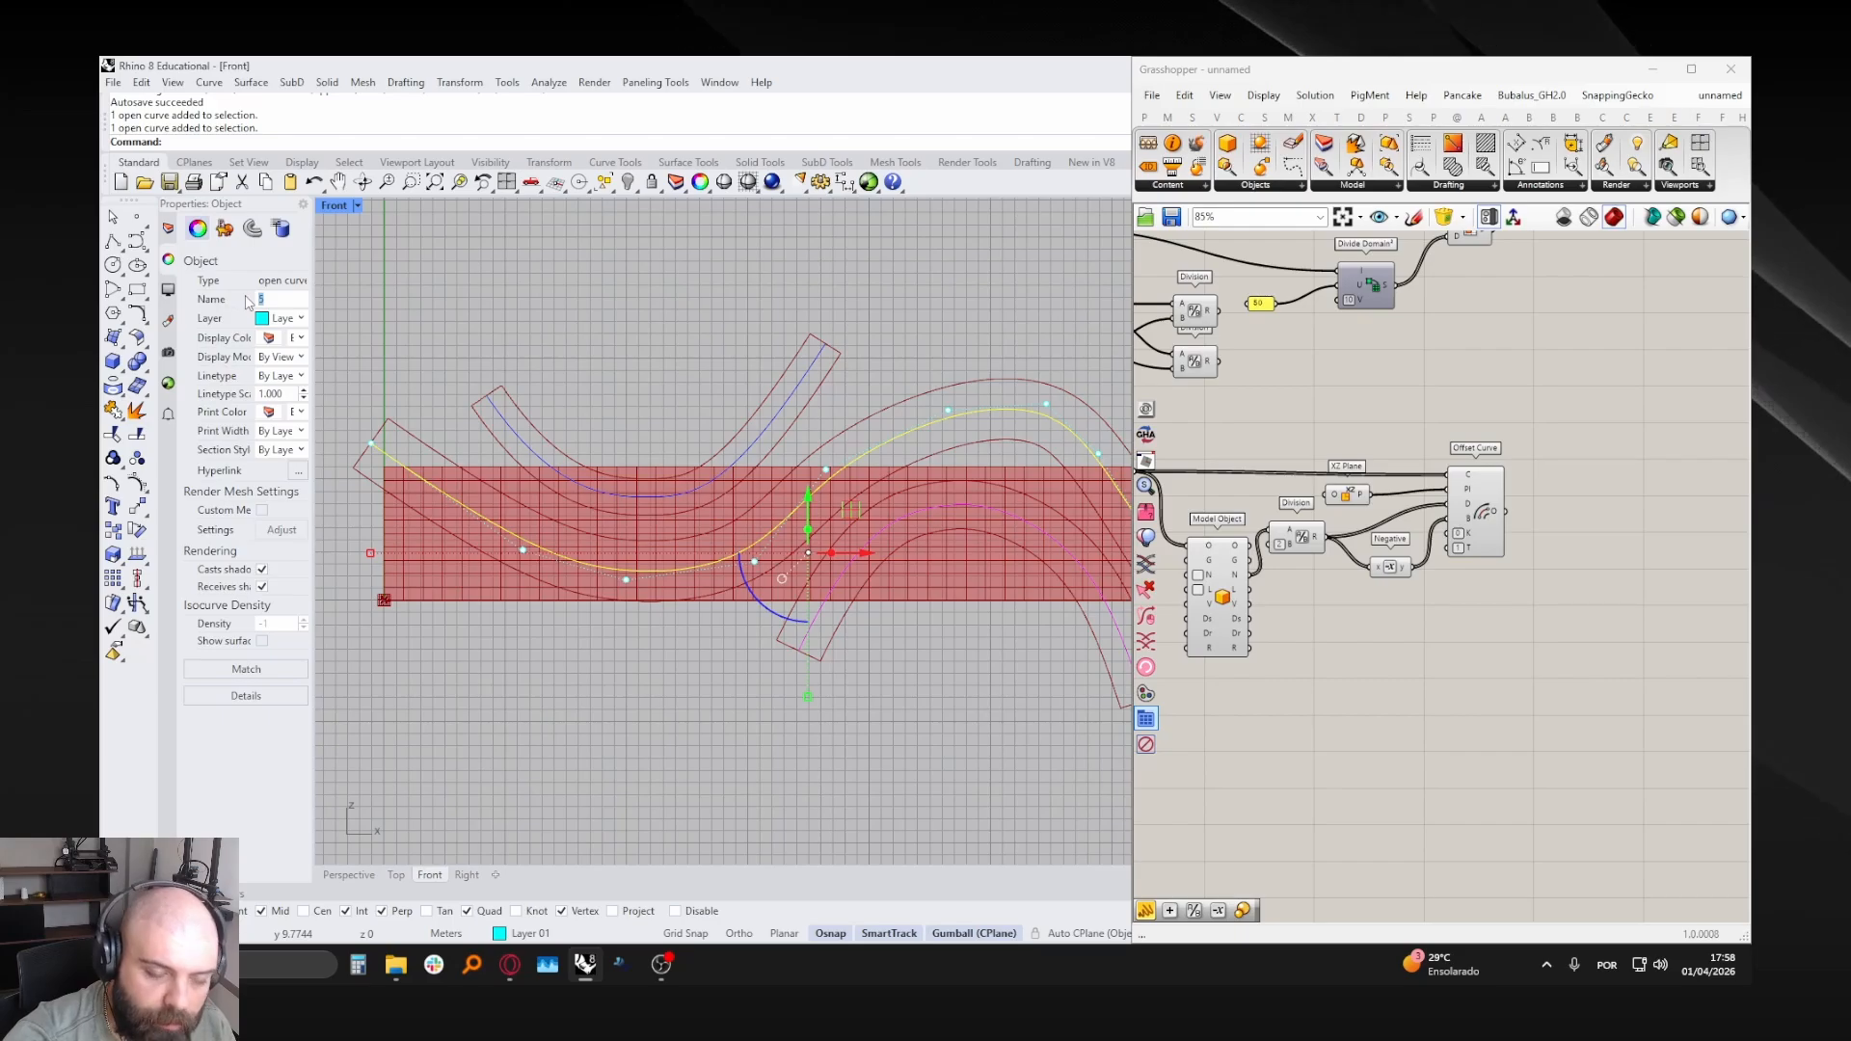
{"action": "key", "text": "Return"}
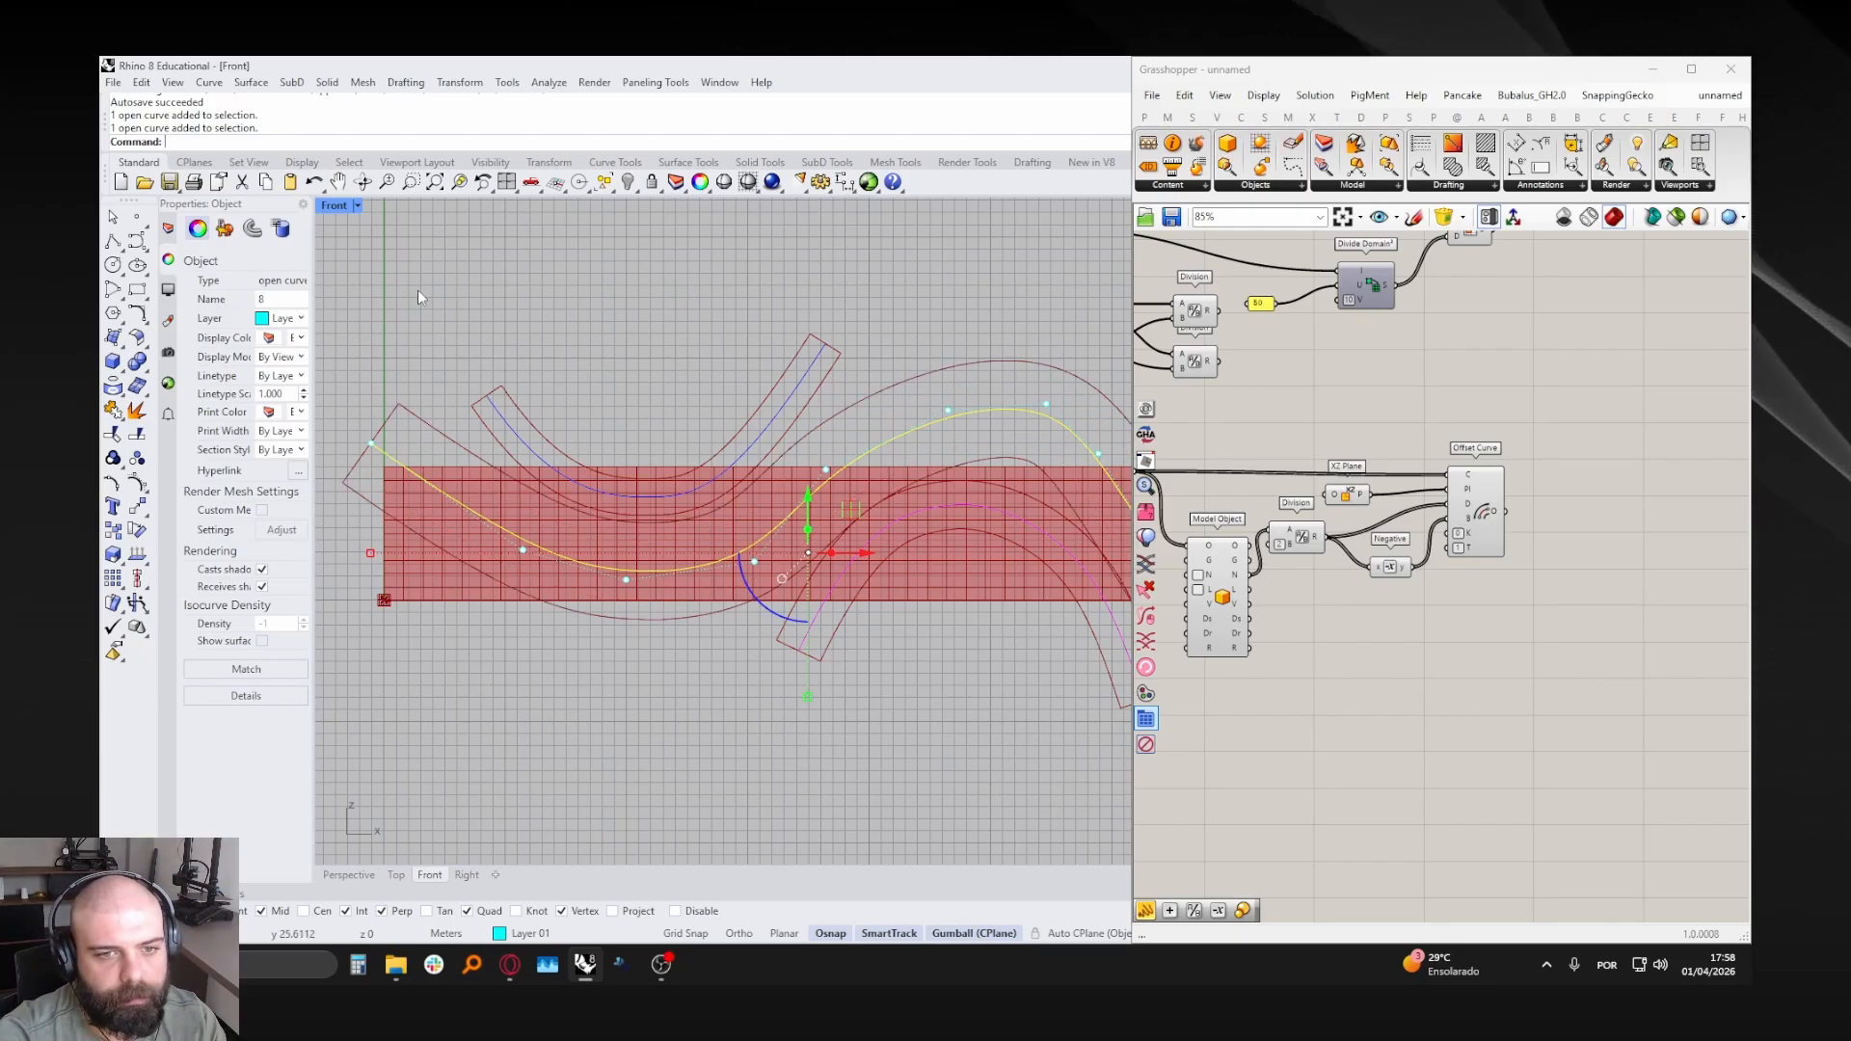
{"action": "left_click", "coordinate": [558, 289]}
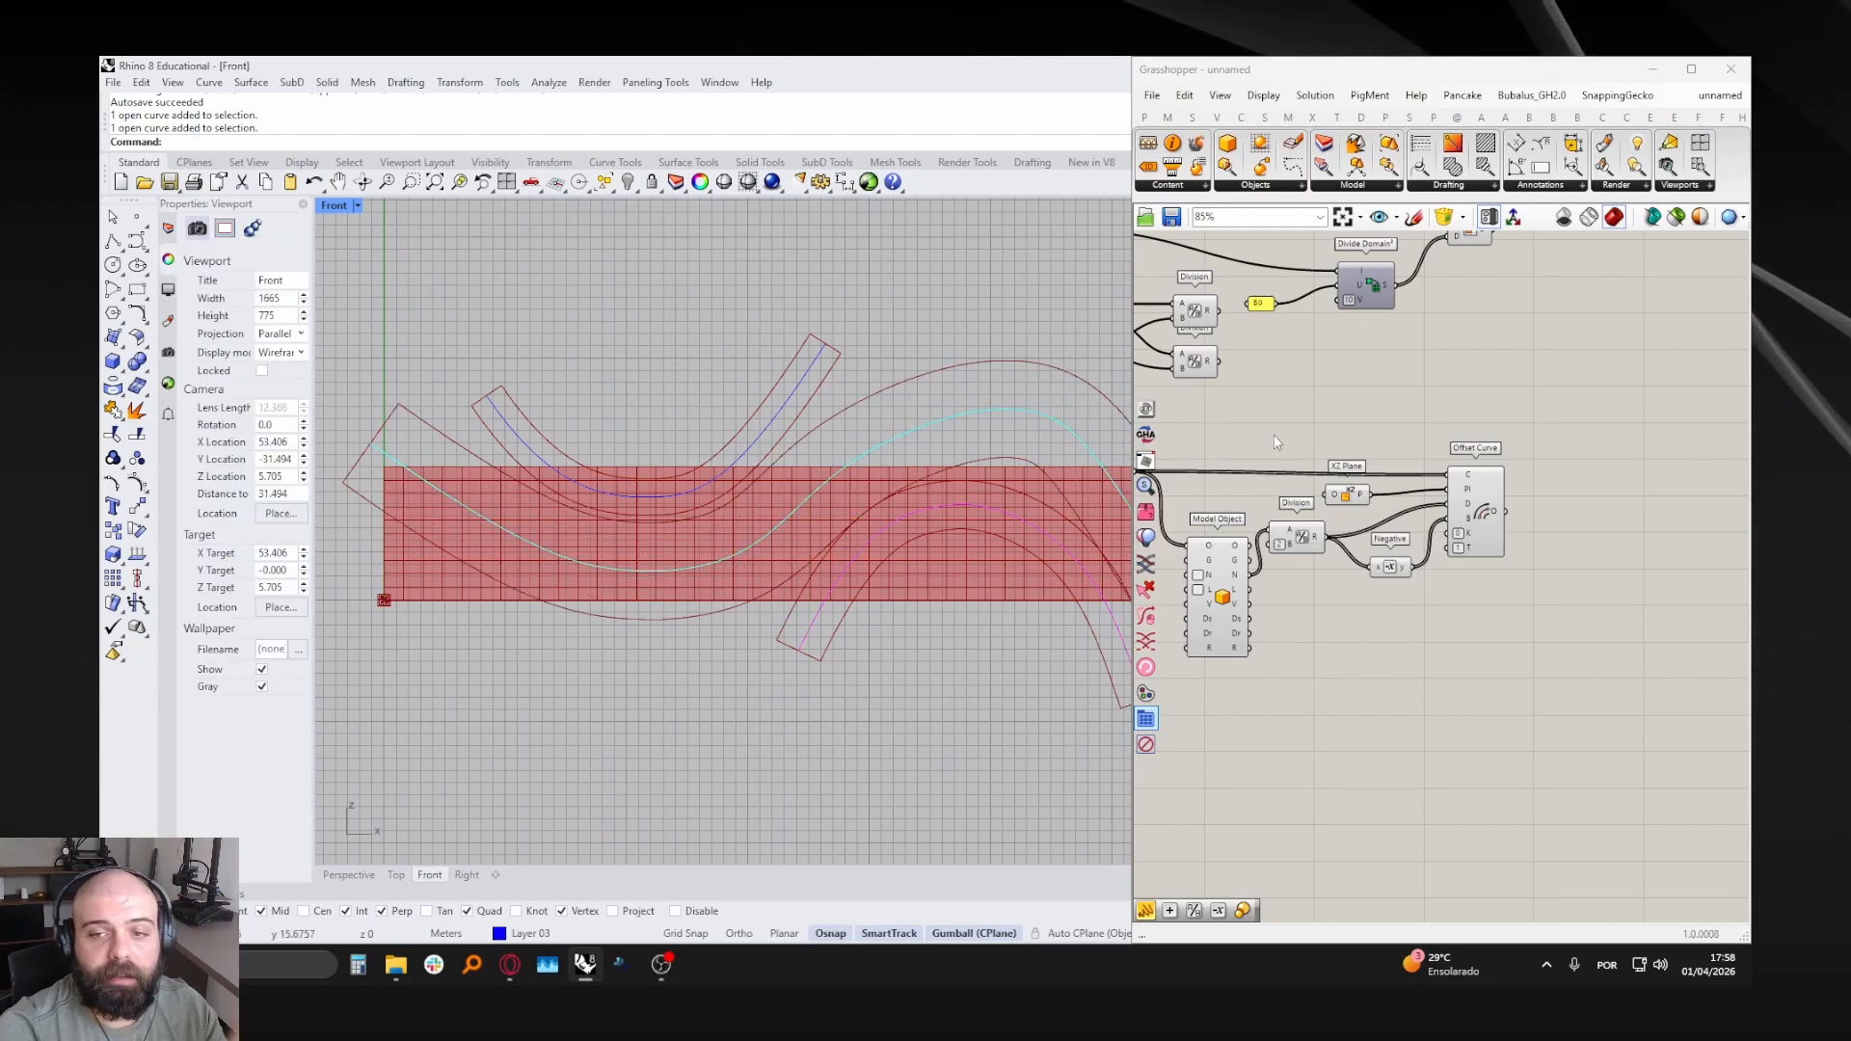
- Set the blue curve's object name to 5 and enter a larger number as the magenta curve's name
{"action": "left_click", "coordinate": [569, 482]}
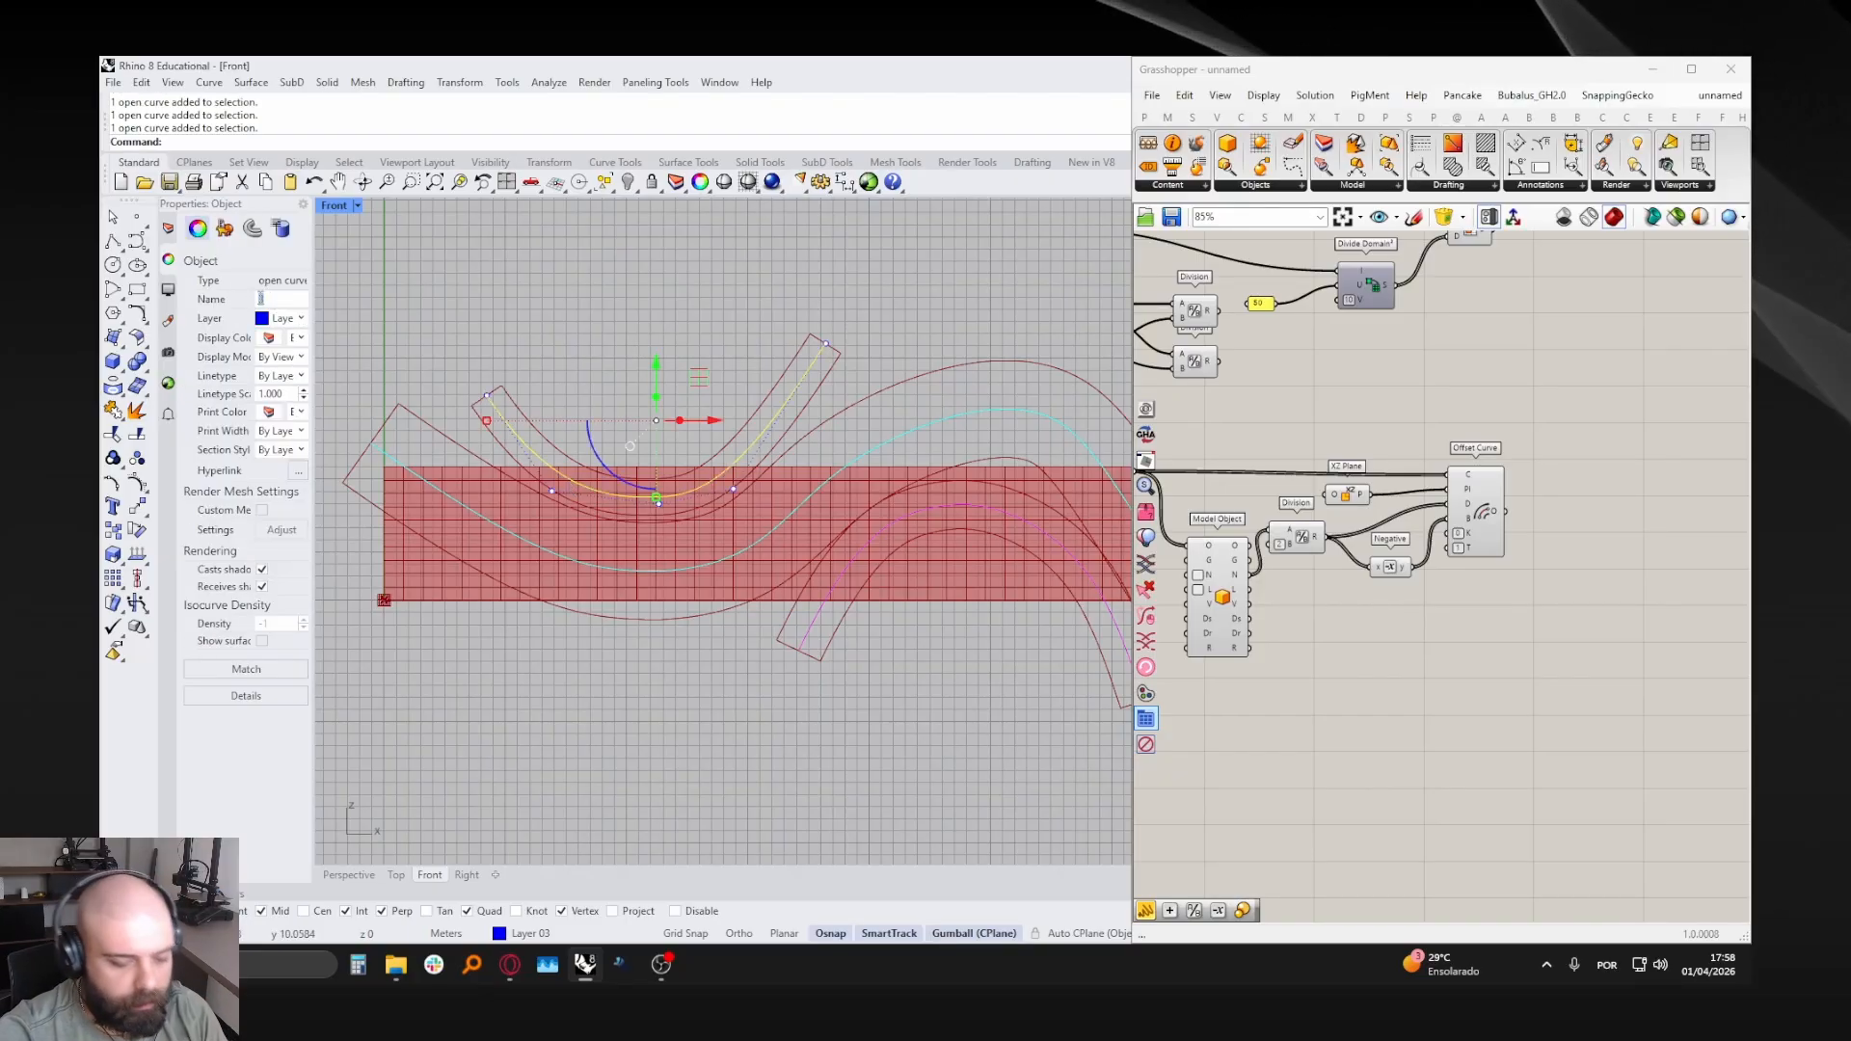
{"action": "key", "text": "Return"}
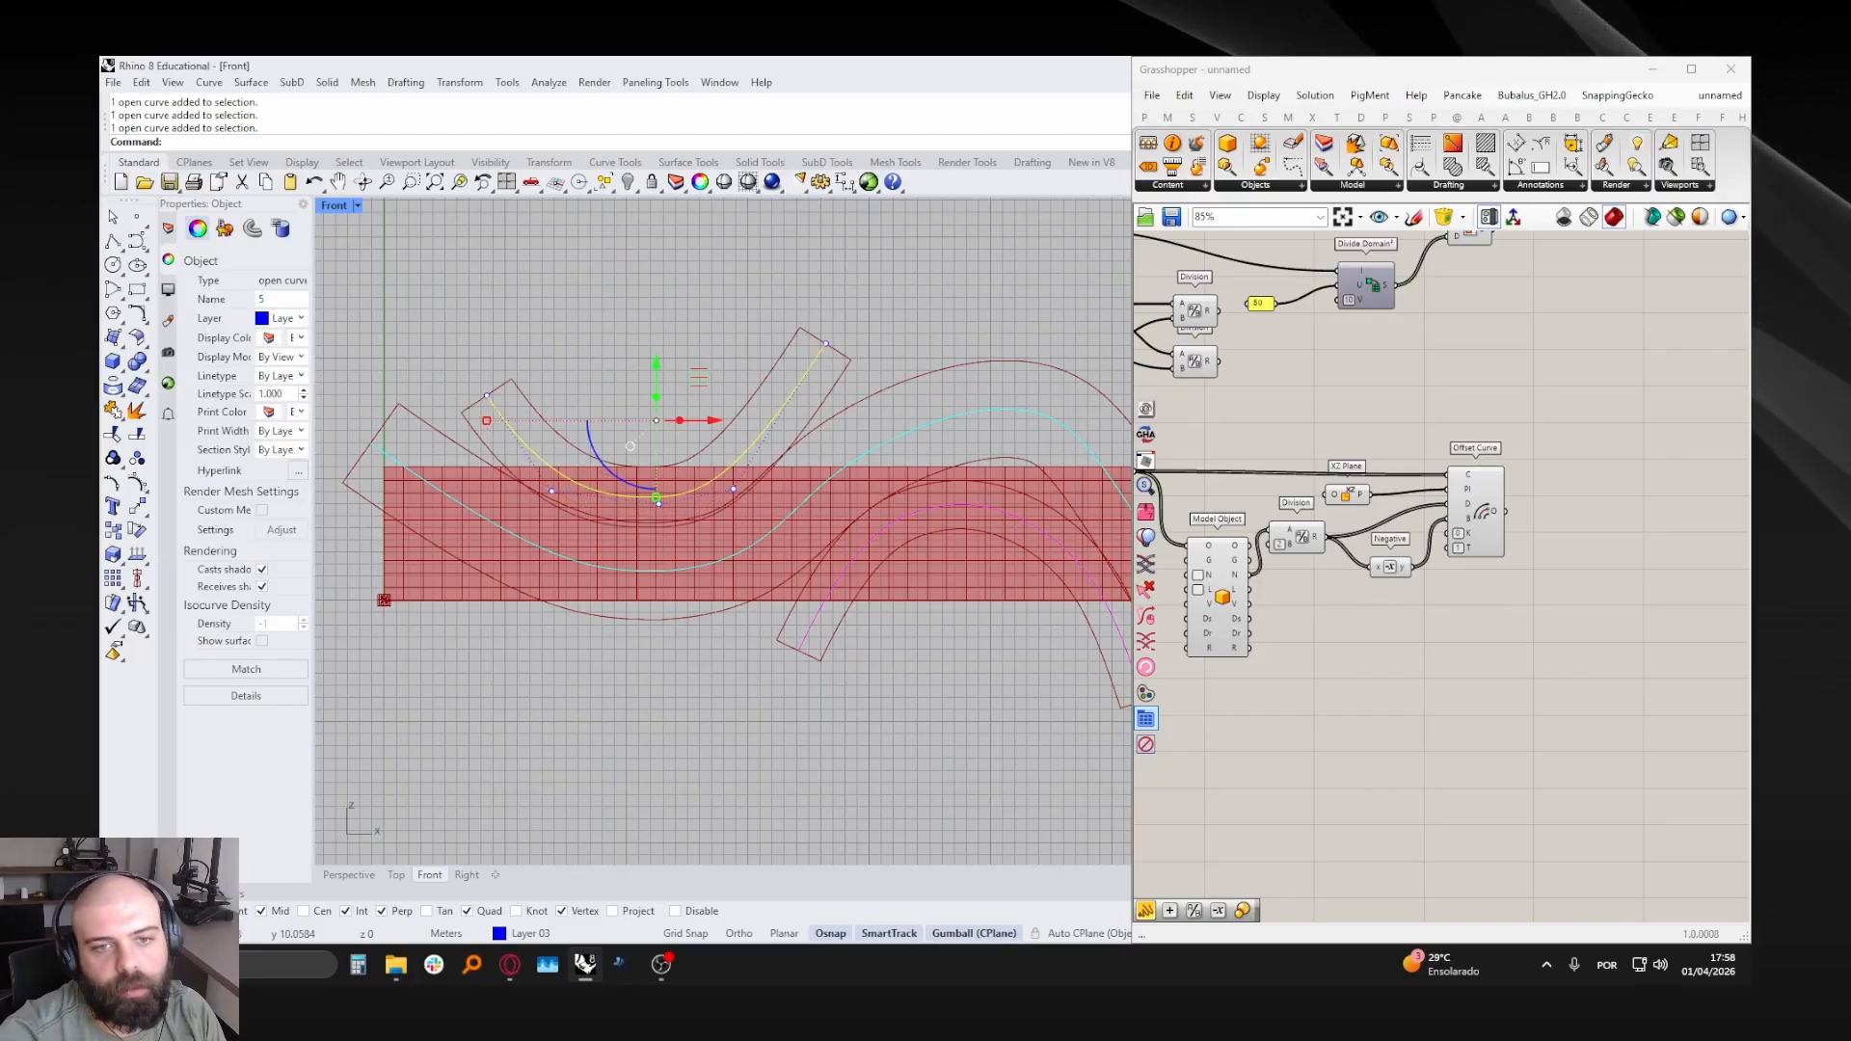
{"action": "left_click", "coordinate": [547, 349]}
{"action": "right_click_drag", "start_coordinate": [954, 496], "coordinate": [762, 496]}
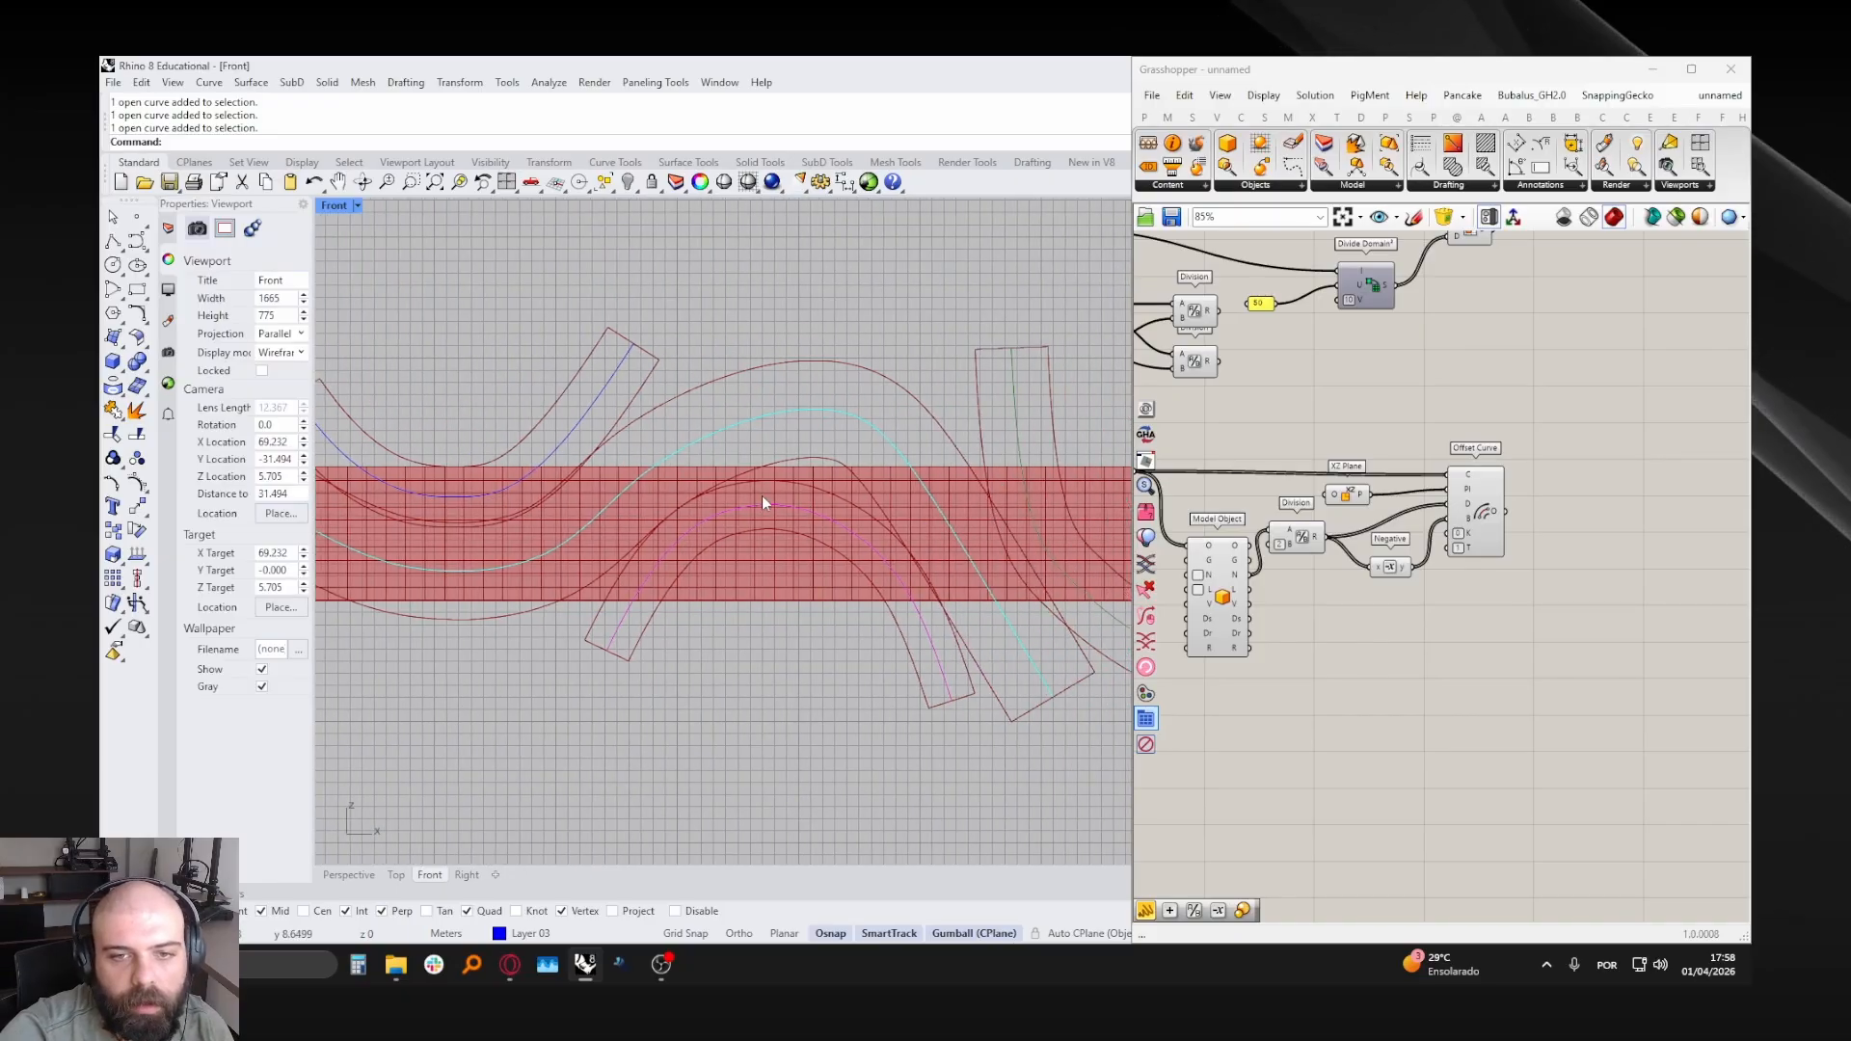
{"action": "left_click", "coordinate": [807, 511]}
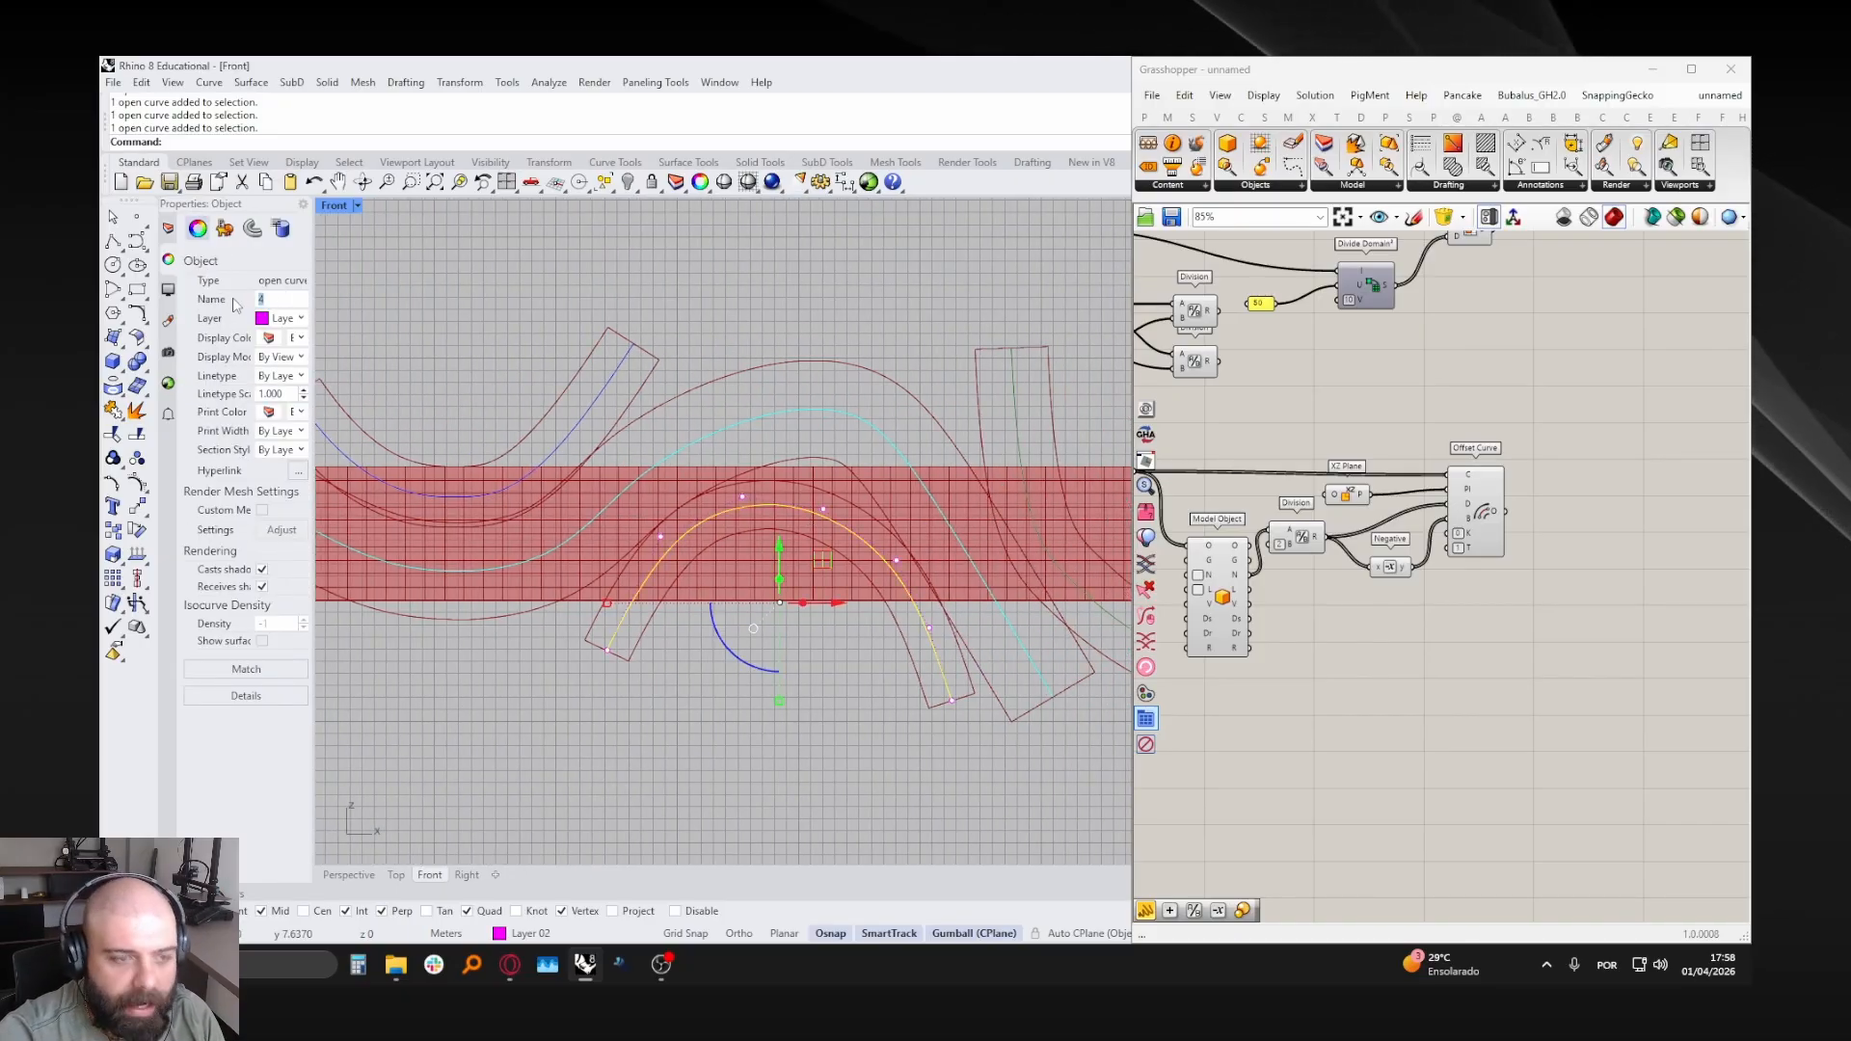
{"action": "left_click", "coordinate": [958, 393]}
- Move the green curve farther along positive X near the far end of the surface and set its object name to 8
{"action": "right_click_drag", "start_coordinate": [1004, 367], "coordinate": [728, 370]}
{"action": "left_click", "coordinate": [762, 563]}
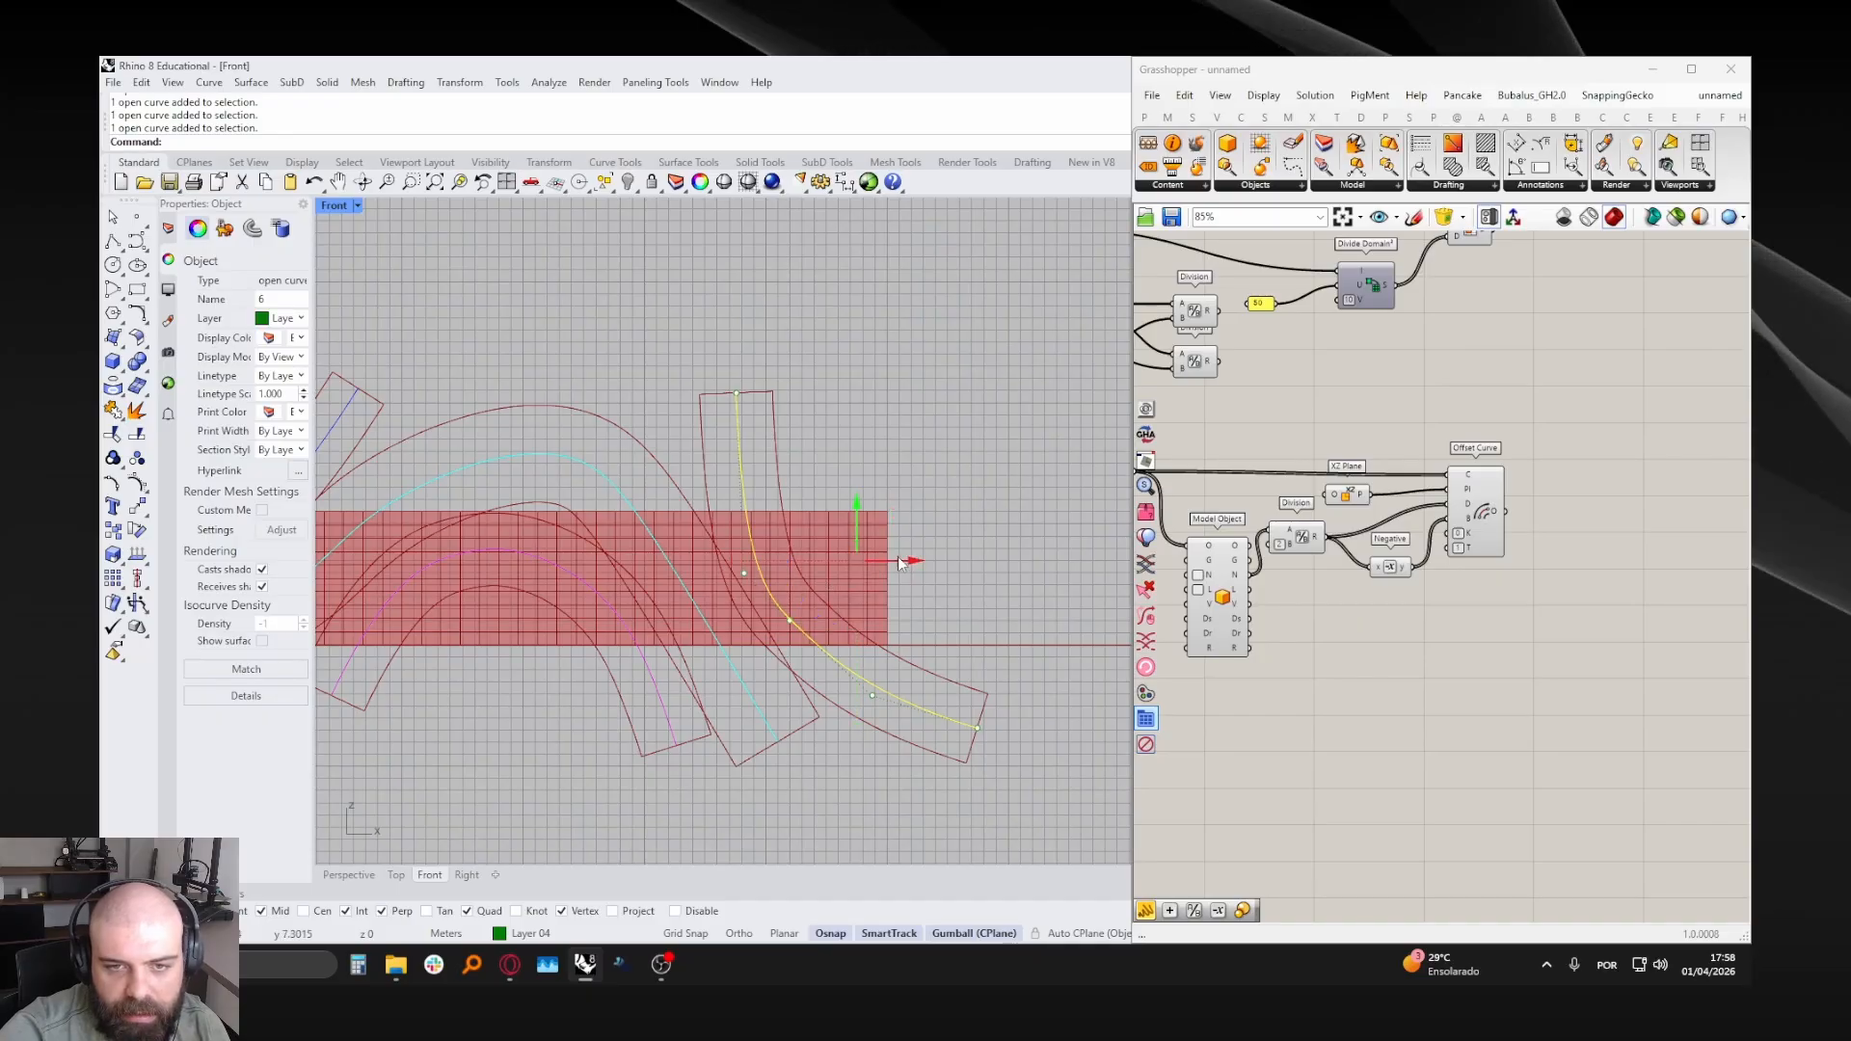
{"action": "left_click_drag", "start_coordinate": [900, 564], "coordinate": [928, 521]}
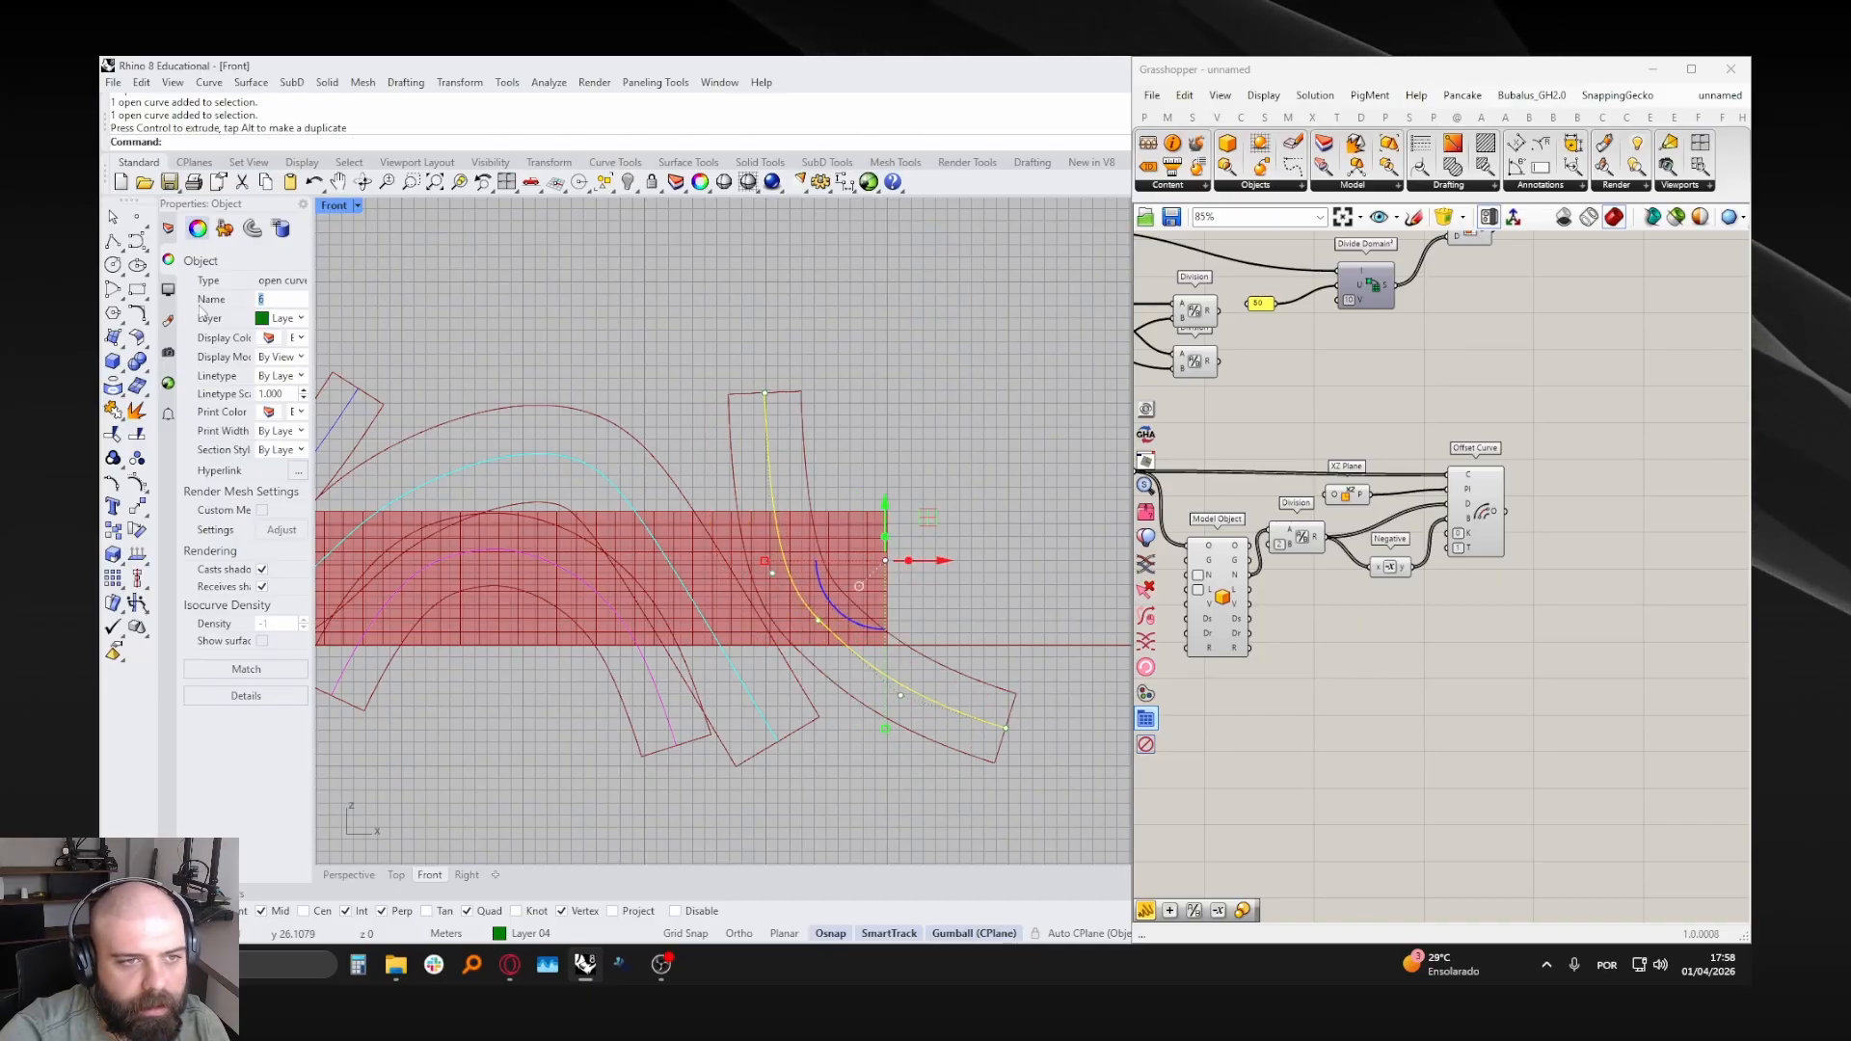
{"action": "type", "text": "8"}
{"action": "key", "text": "Return"}
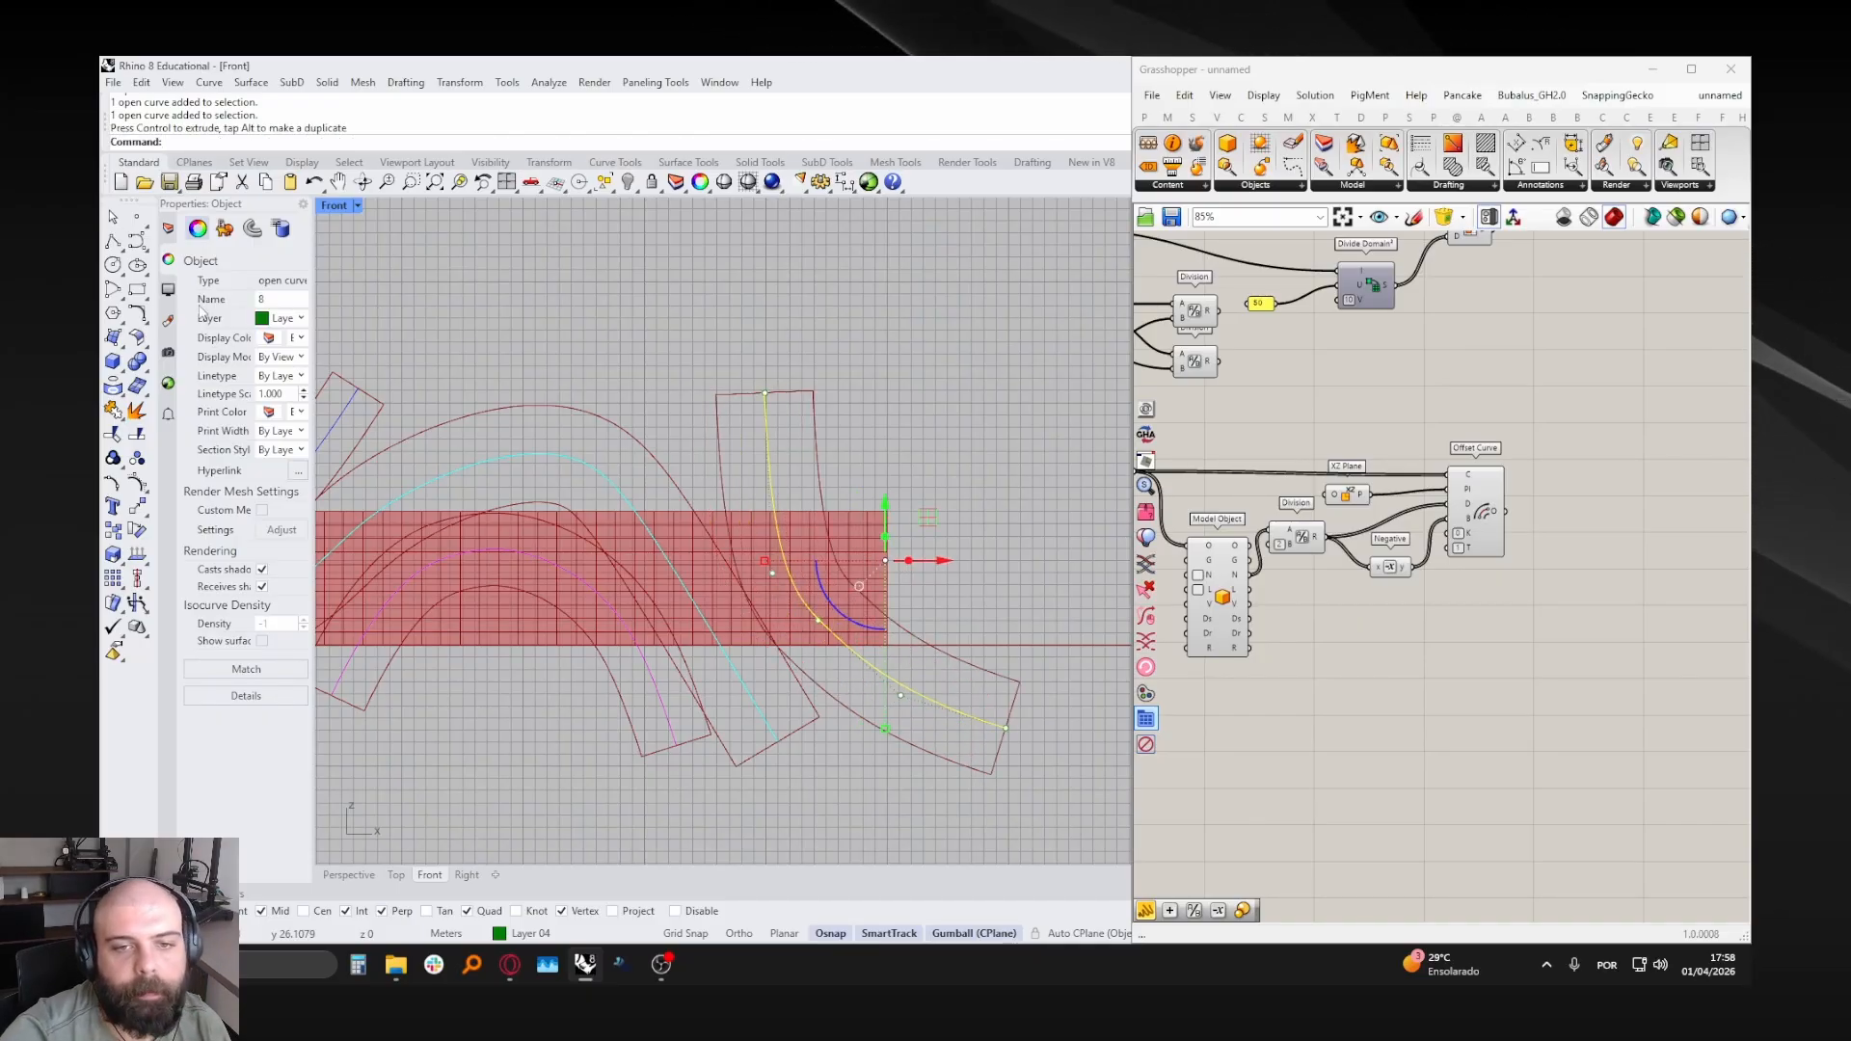
{"action": "left_click", "coordinate": [848, 320]}
{"action": "left_click", "coordinate": [781, 555]}
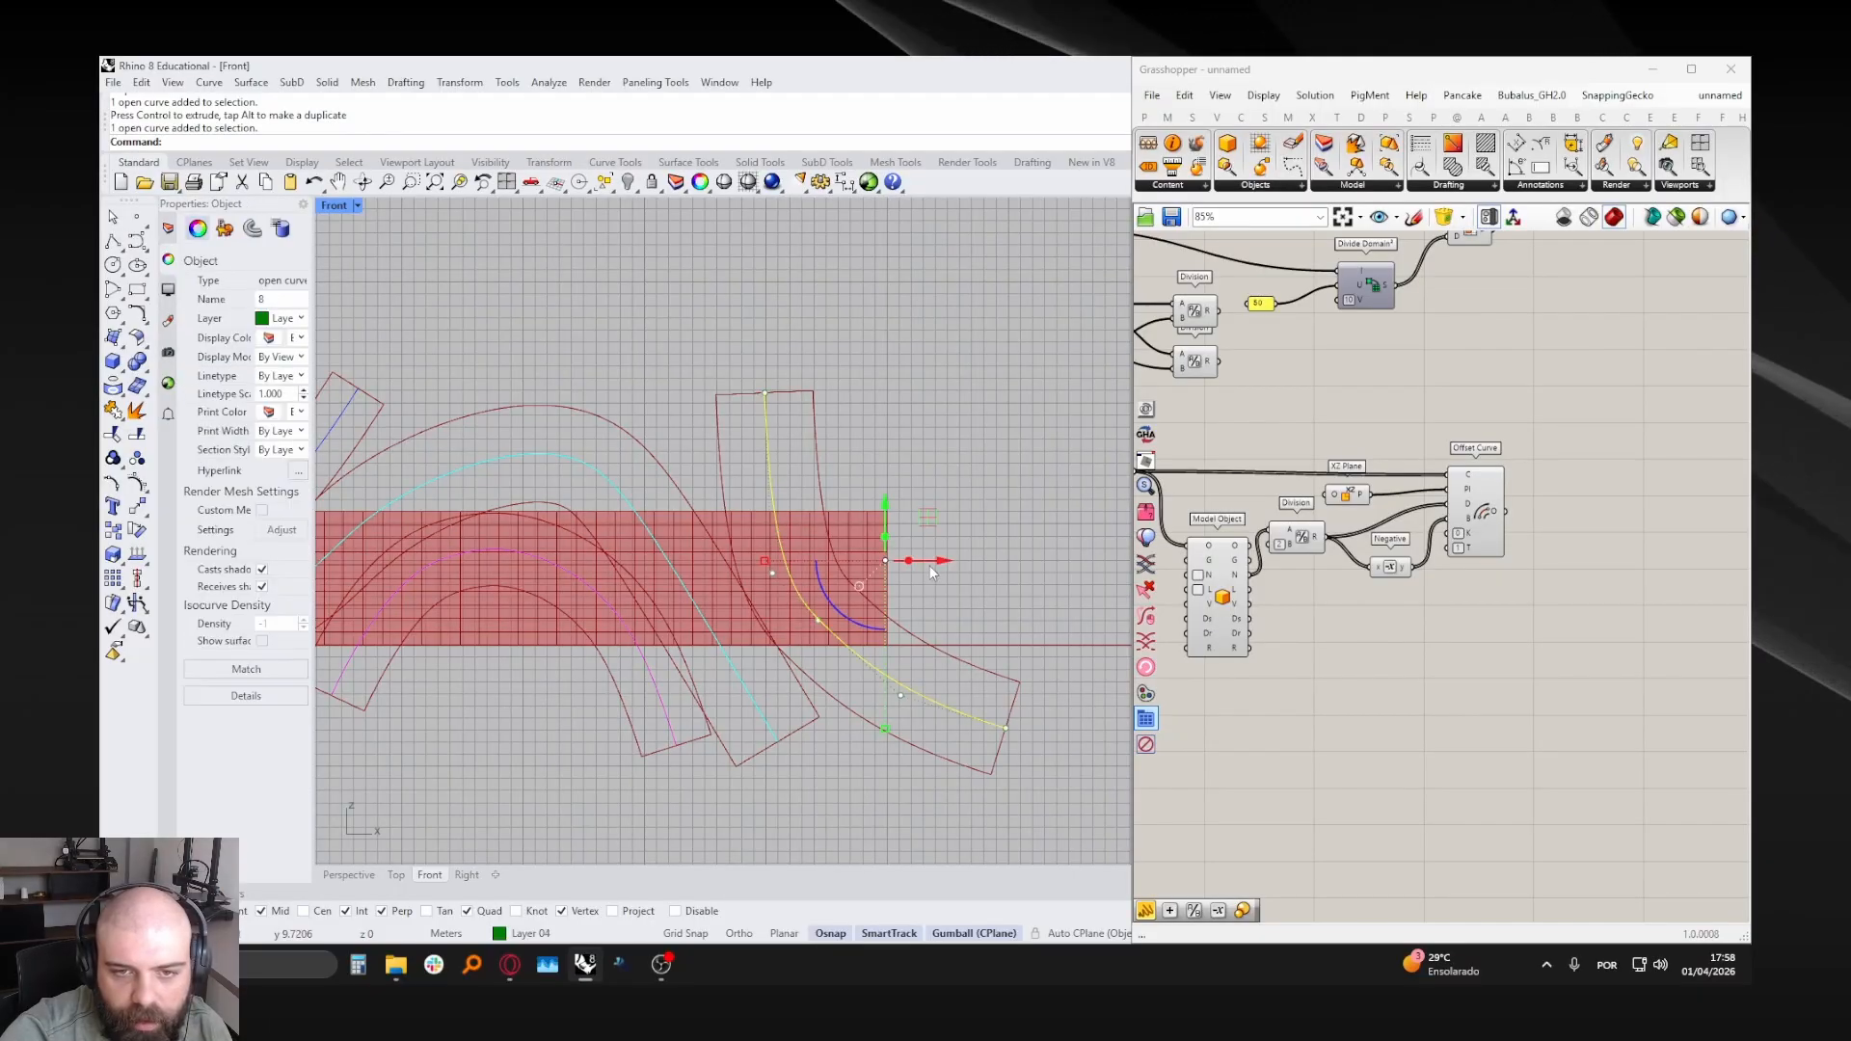
{"action": "left_click_drag", "start_coordinate": [930, 562], "coordinate": [985, 562]}
- Reshape the cyan curve by shifting its control points near the descending end along positive X
{"action": "left_click", "coordinate": [739, 675]}
{"action": "left_click_drag", "start_coordinate": [520, 586], "coordinate": [835, 771]}
{"action": "left_click_drag", "start_coordinate": [786, 667], "coordinate": [853, 667]}
{"action": "left_click", "coordinate": [708, 412]}
{"action": "left_click", "coordinate": [631, 503]}
{"action": "left_click", "coordinate": [669, 503]}
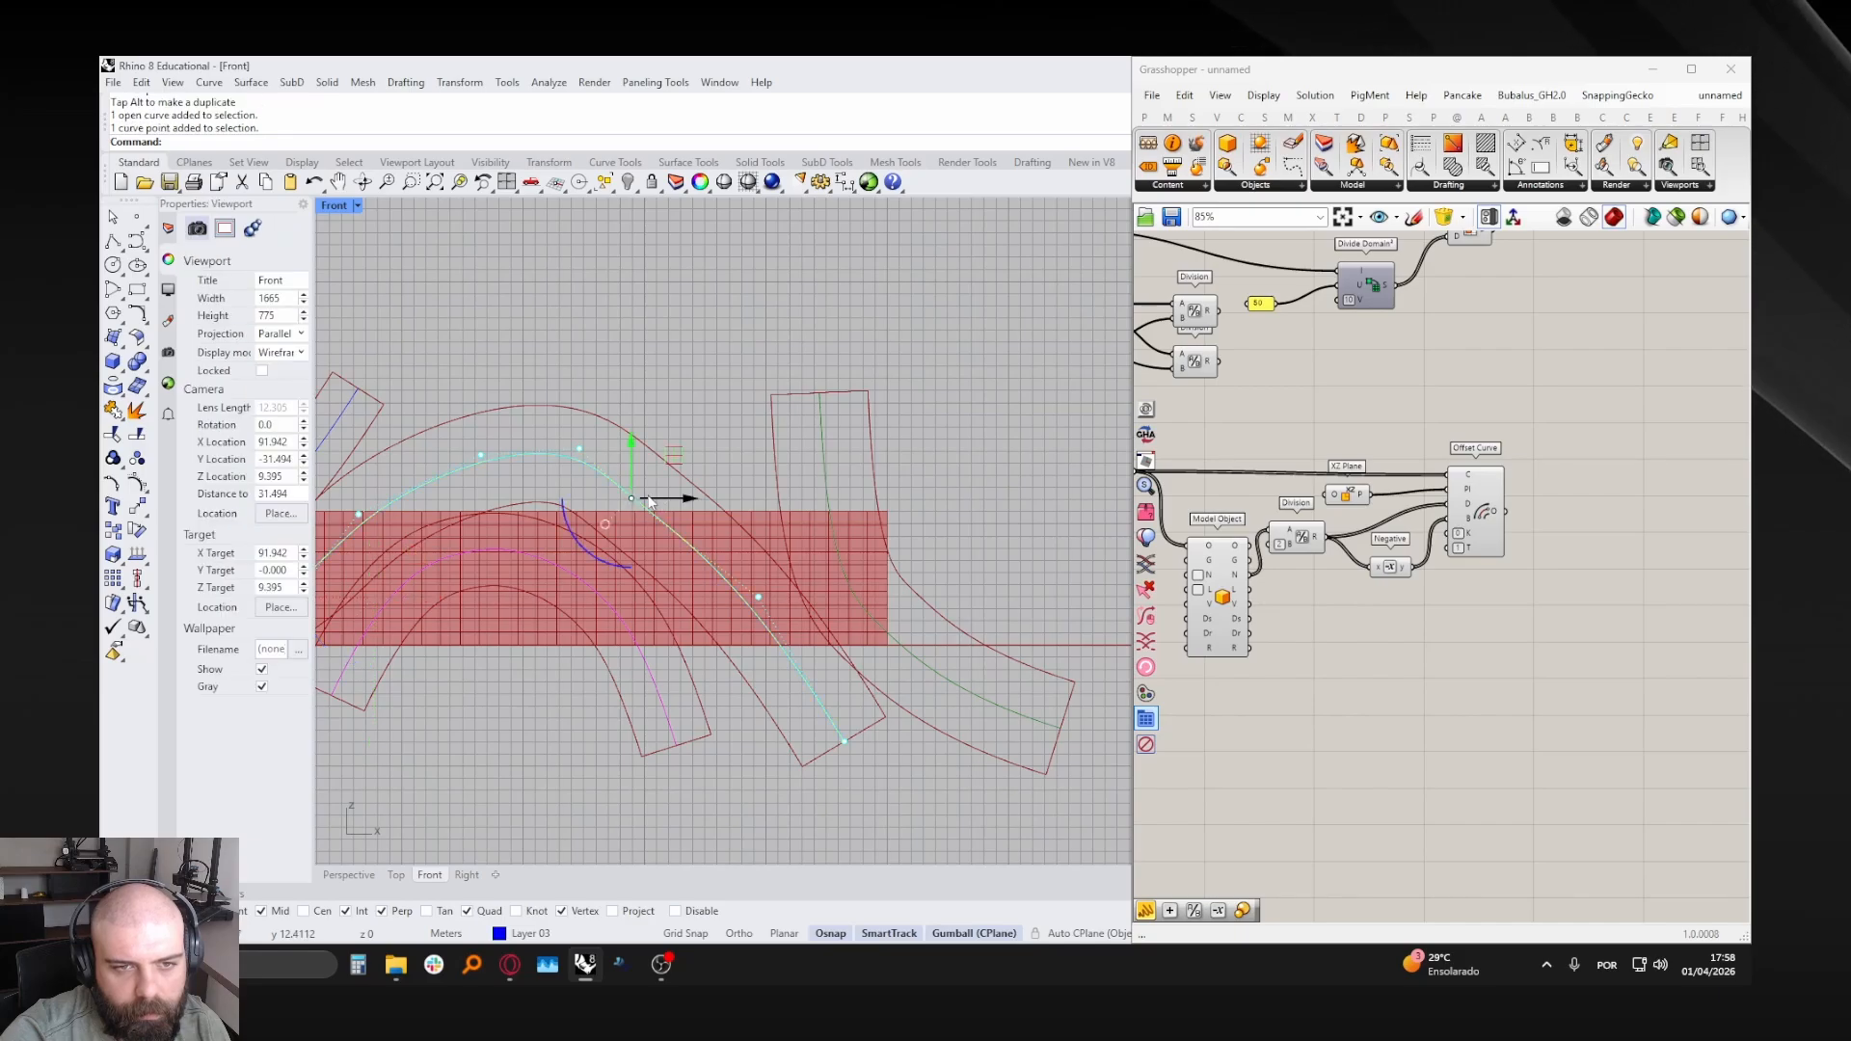
{"action": "scroll", "coordinate": [725, 417], "scroll_direction": "down", "scroll_amount": 4}
{"action": "scroll", "coordinate": [711, 459], "scroll_direction": "up", "scroll_amount": 4}
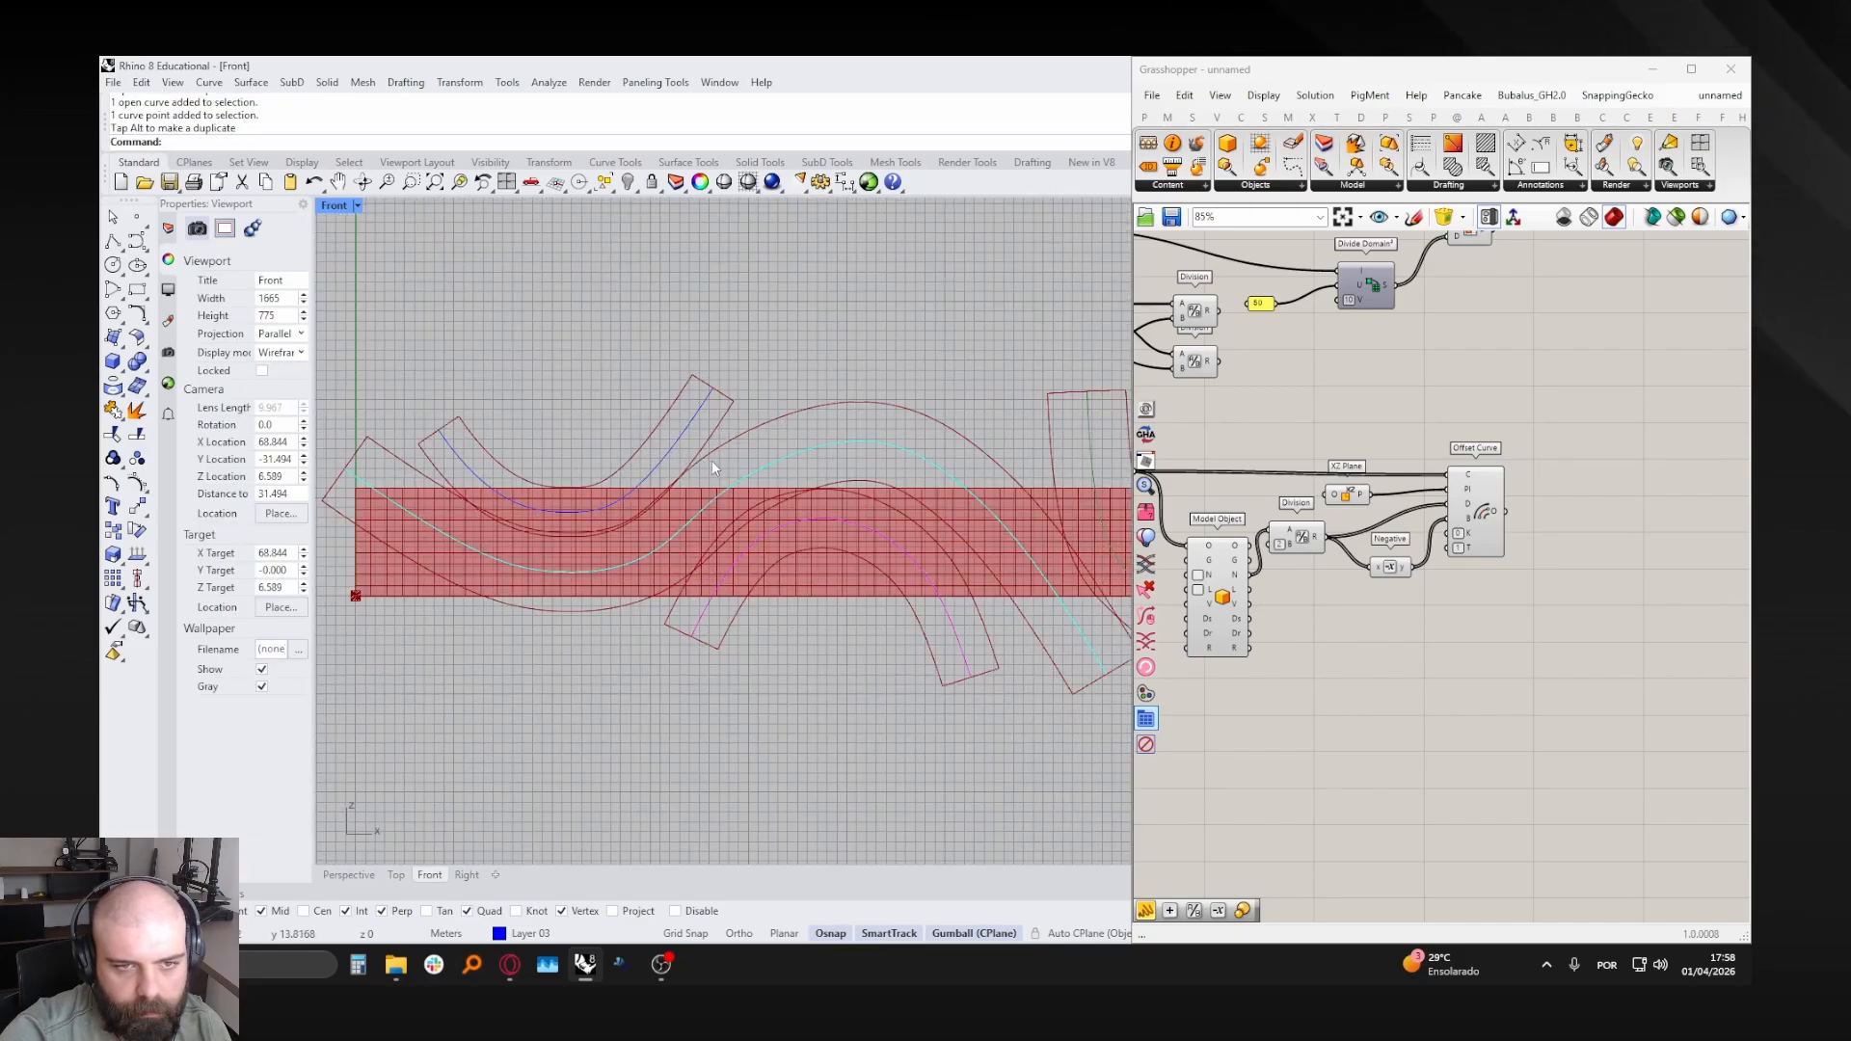
- Set the cyan curve's object name to 10
{"action": "left_click", "coordinate": [744, 472]}
{"action": "key", "text": "BackSpace"}
{"action": "type", "text": "10"}
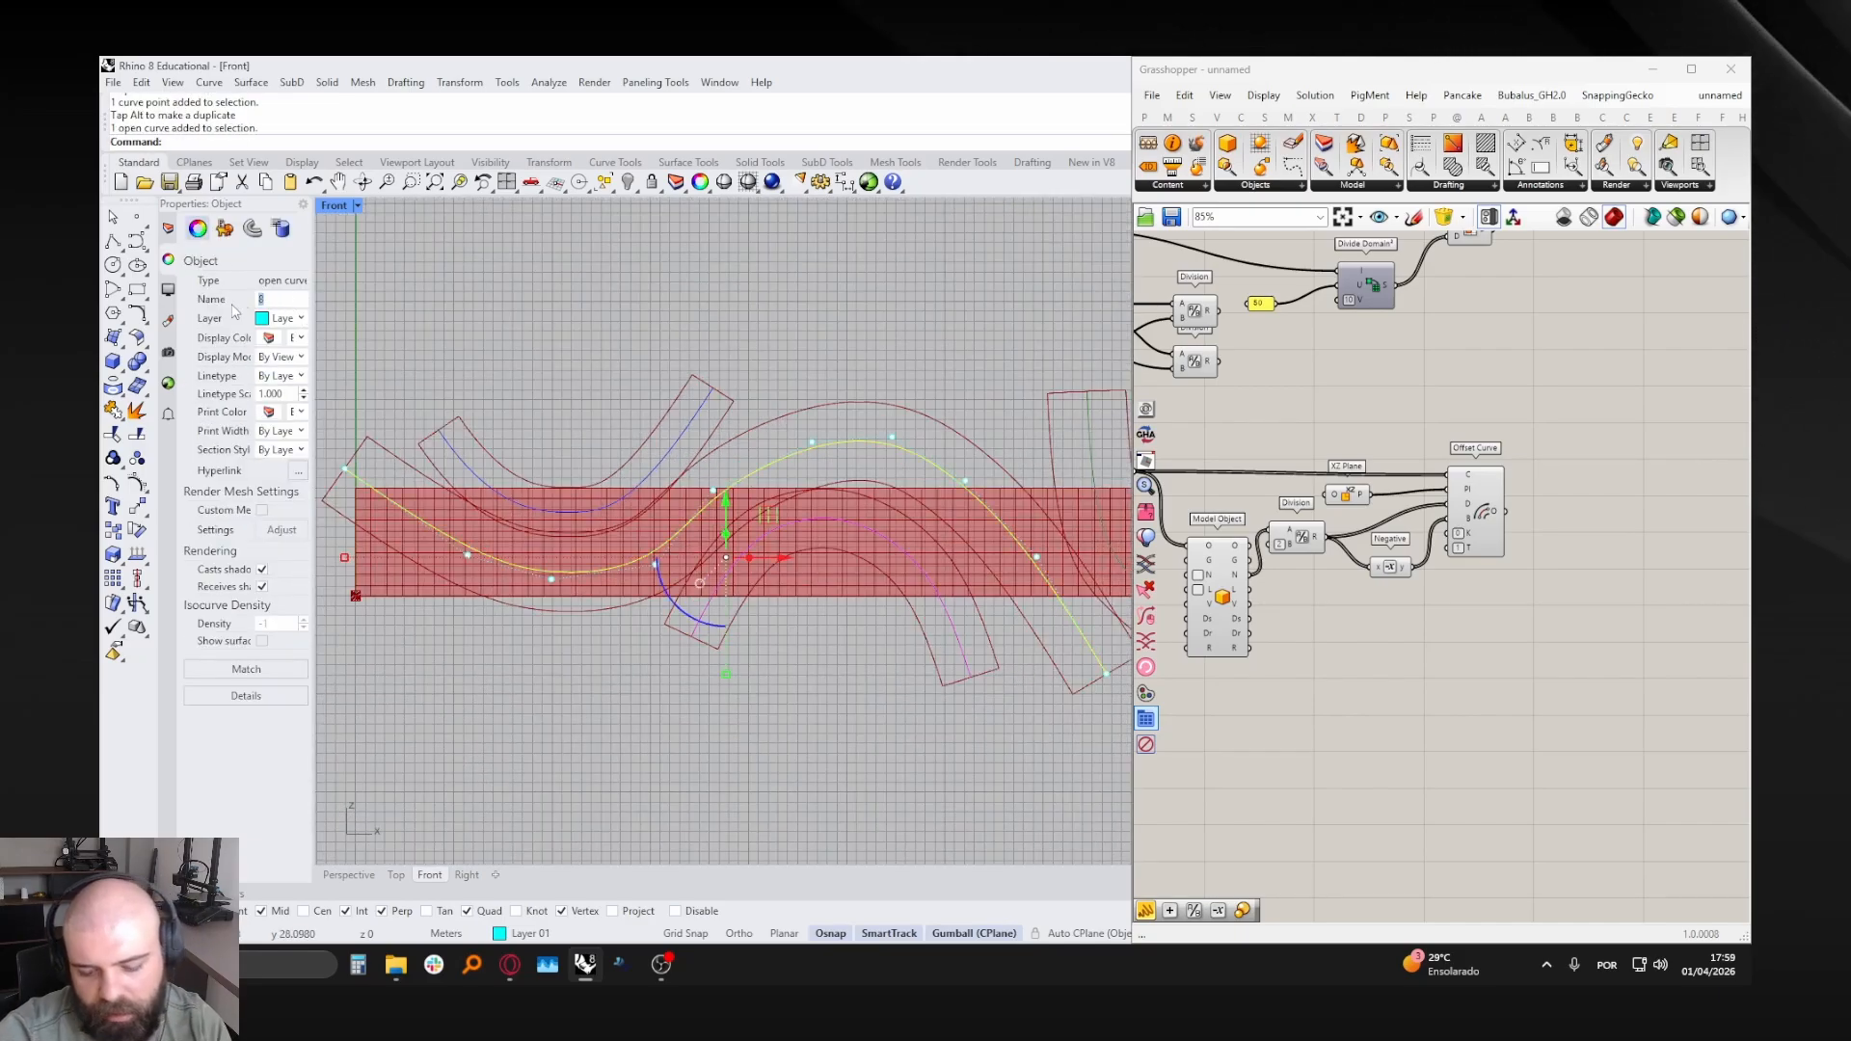
{"action": "key", "text": "Return"}
{"action": "left_click", "coordinate": [725, 304]}
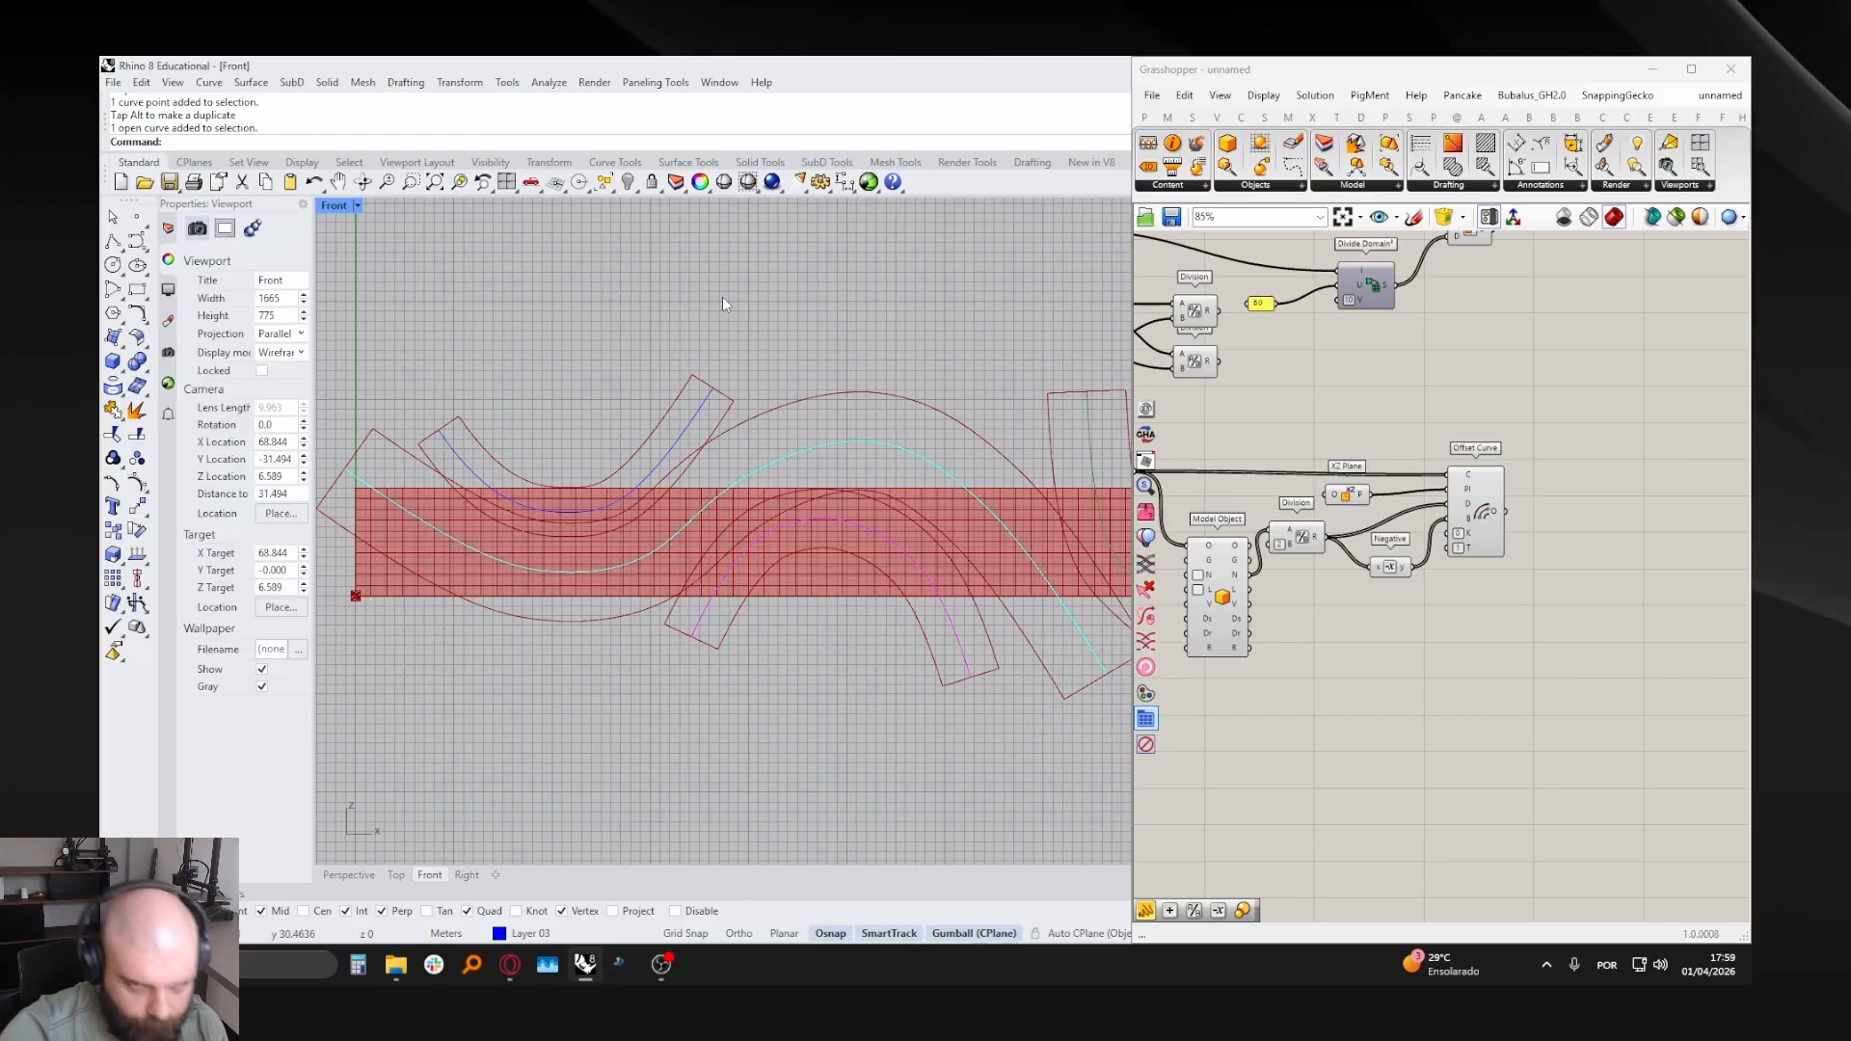
- Set the magenta curve's object name to 8 and move the curve slightly down
{"action": "scroll", "coordinate": [770, 382], "scroll_direction": "up", "scroll_amount": 4}
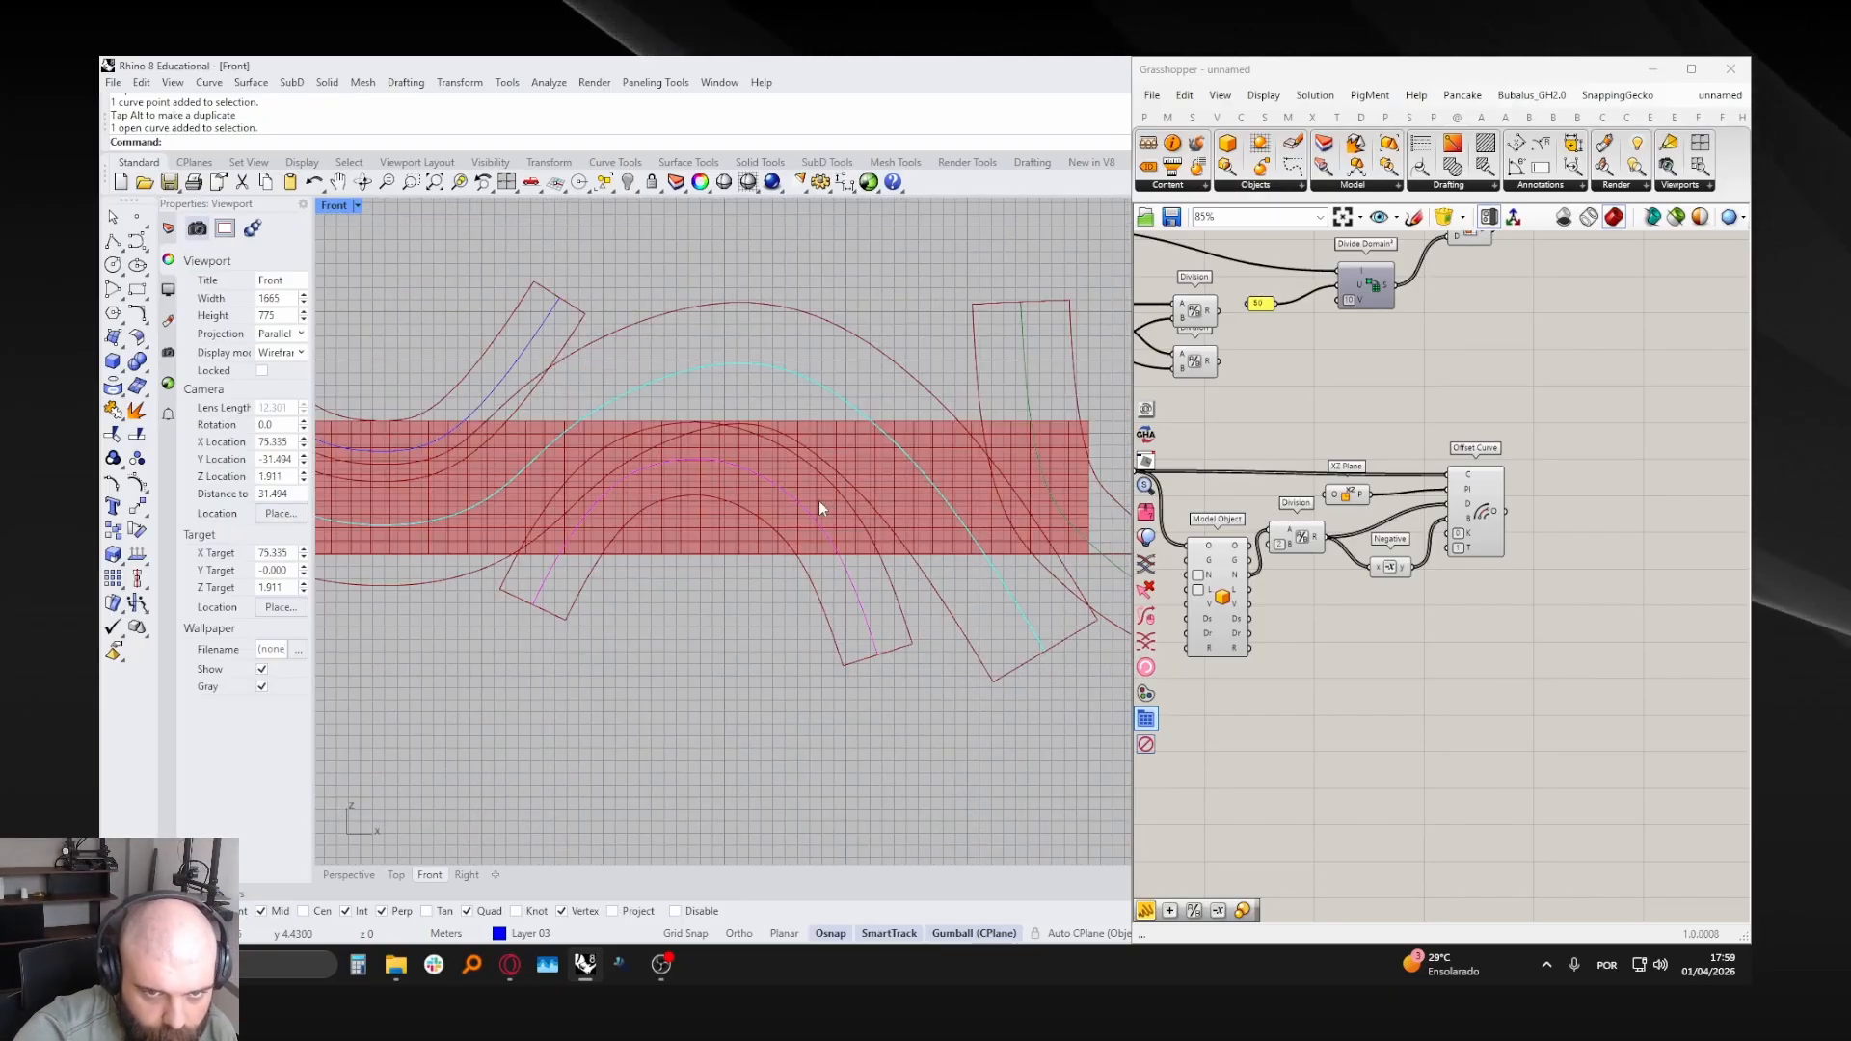
{"action": "left_click", "coordinate": [818, 508]}
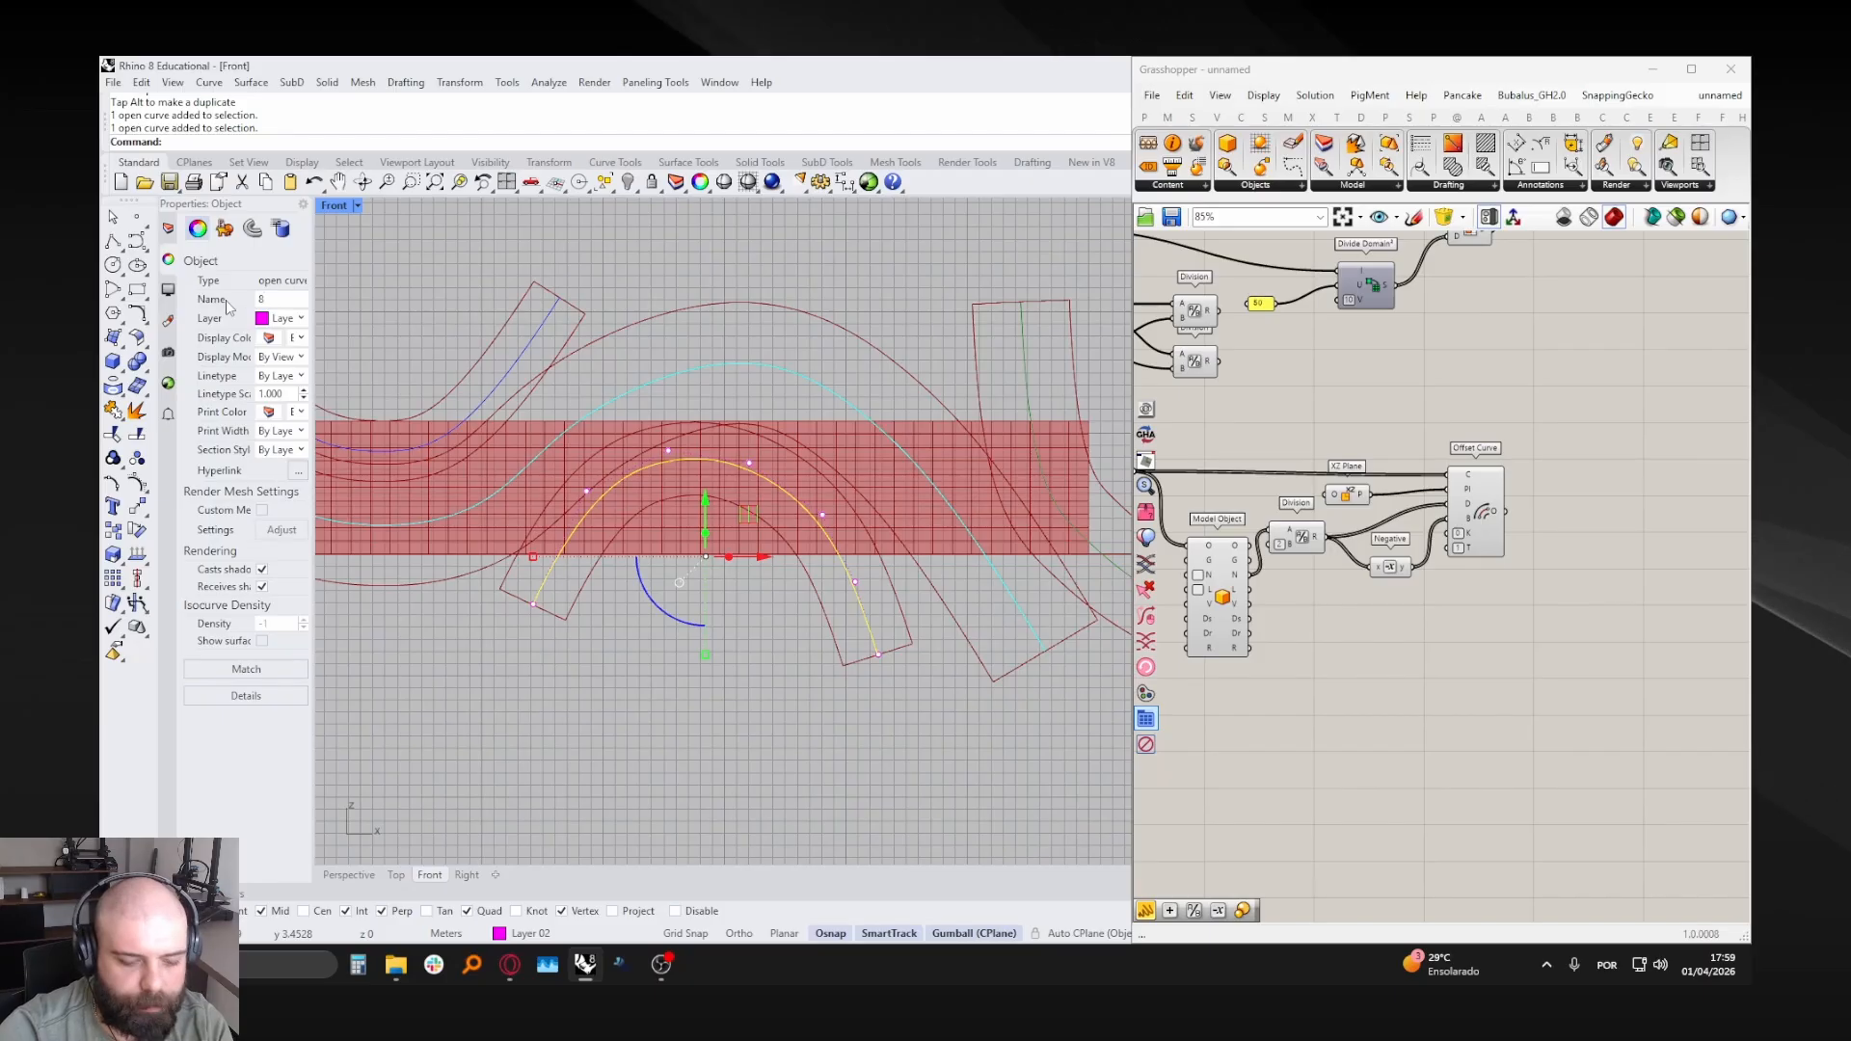
{"action": "key", "text": "Return"}
{"action": "left_click_drag", "start_coordinate": [712, 496], "coordinate": [726, 503]}
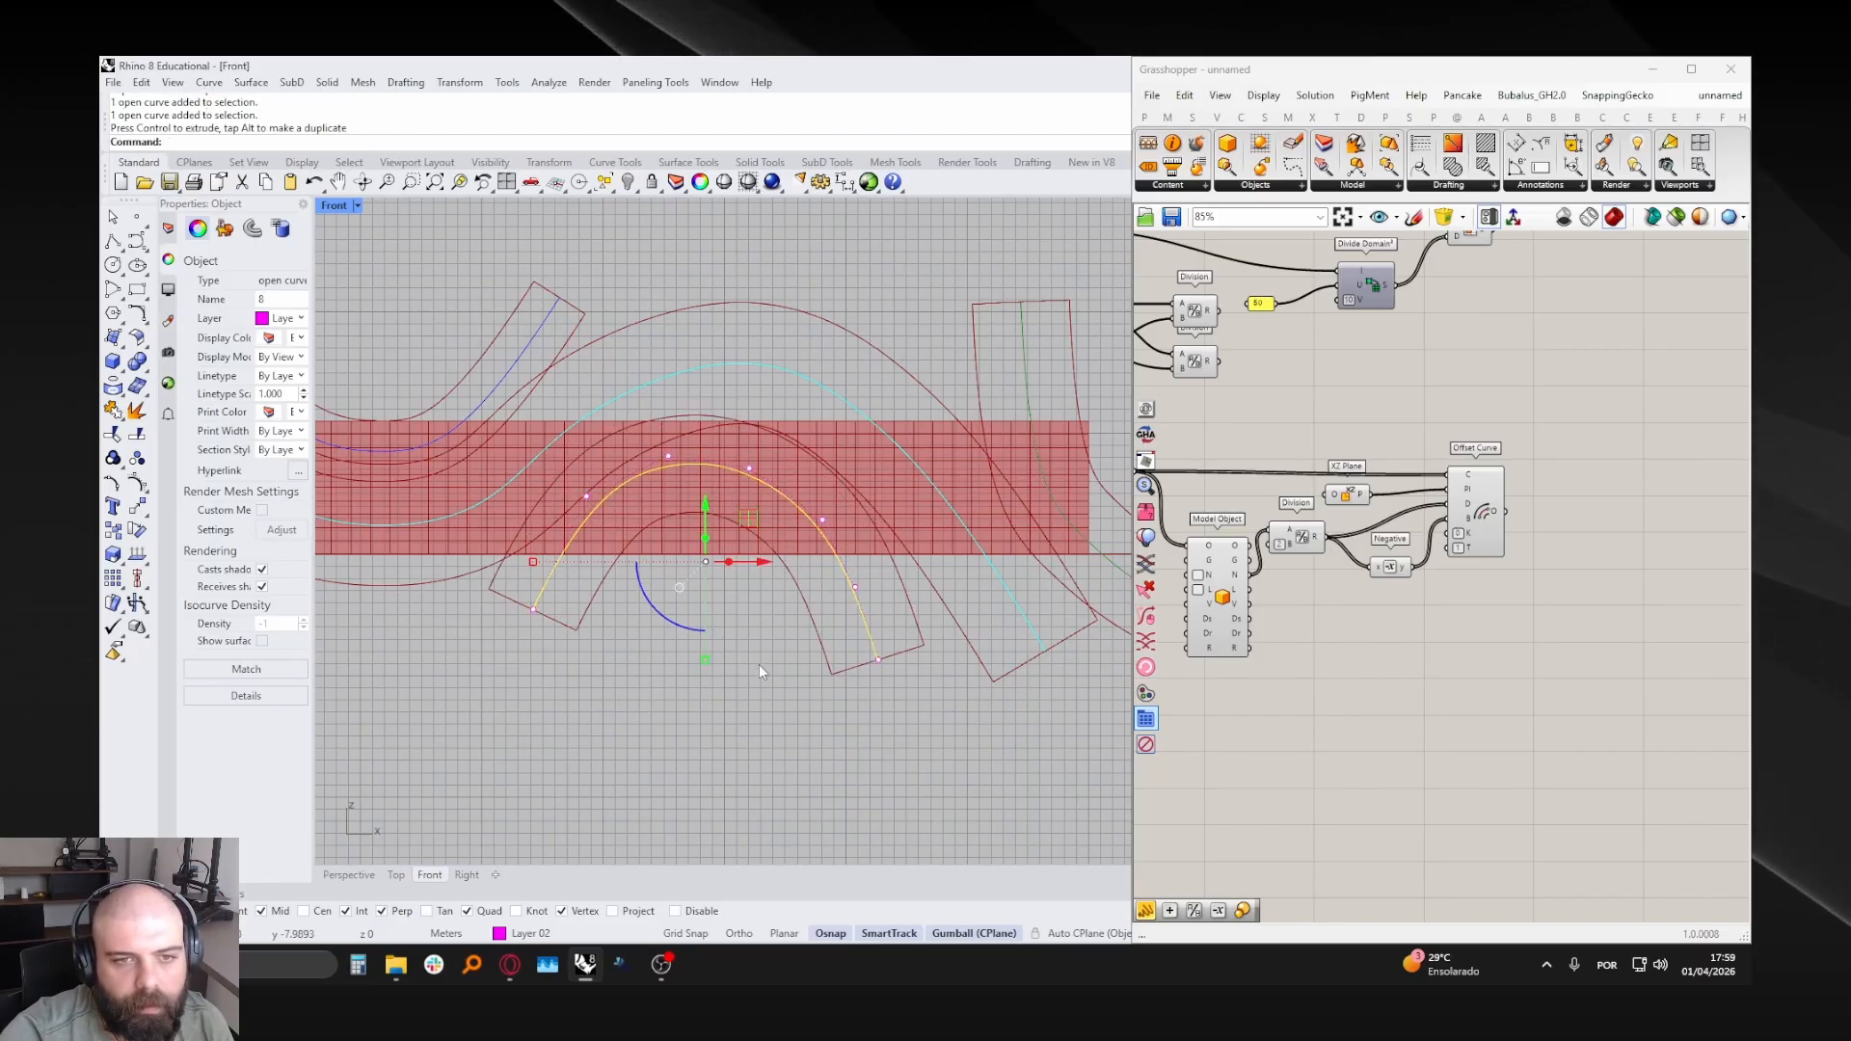
{"action": "left_click", "coordinate": [760, 663]}
- Switch back to the maximized Perspective viewport and view the updated offset bands in 3D
{"action": "scroll", "coordinate": [771, 525], "scroll_direction": "down", "scroll_amount": 8}
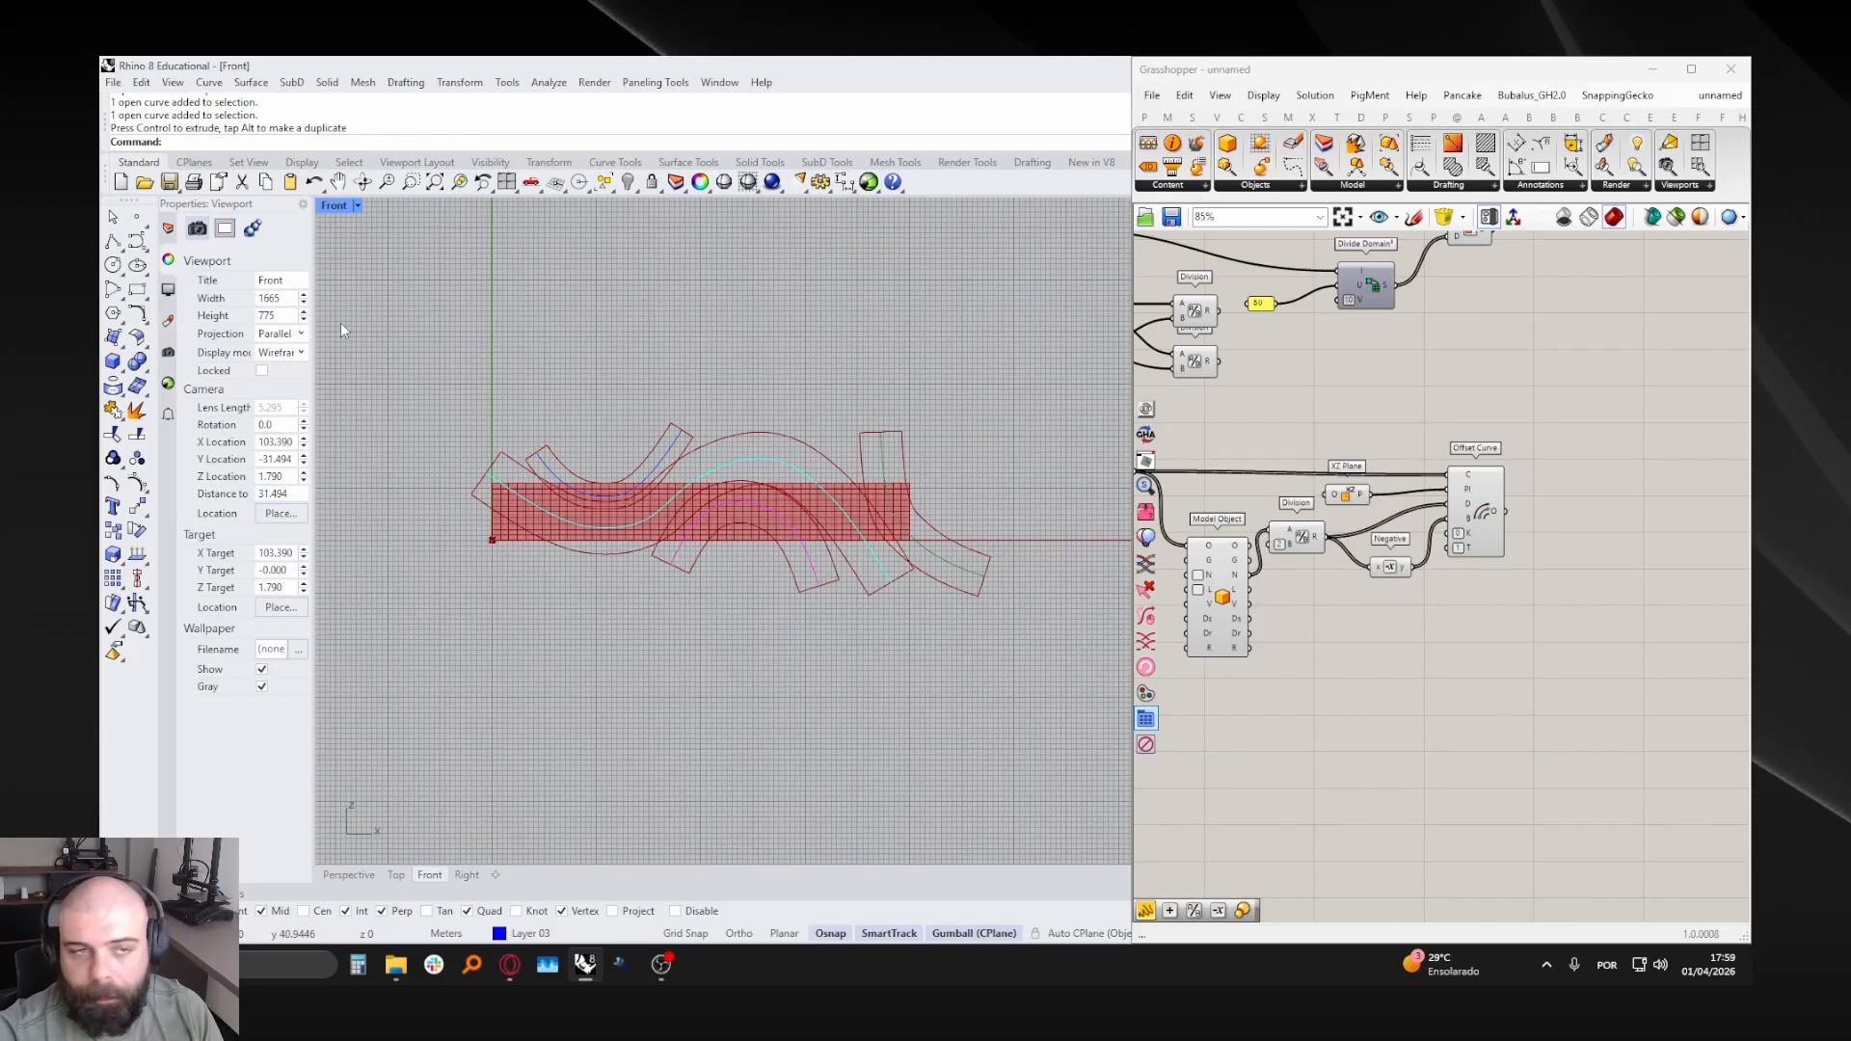
{"action": "double_click", "coordinate": [338, 207]}
{"action": "double_click", "coordinate": [1072, 207]}
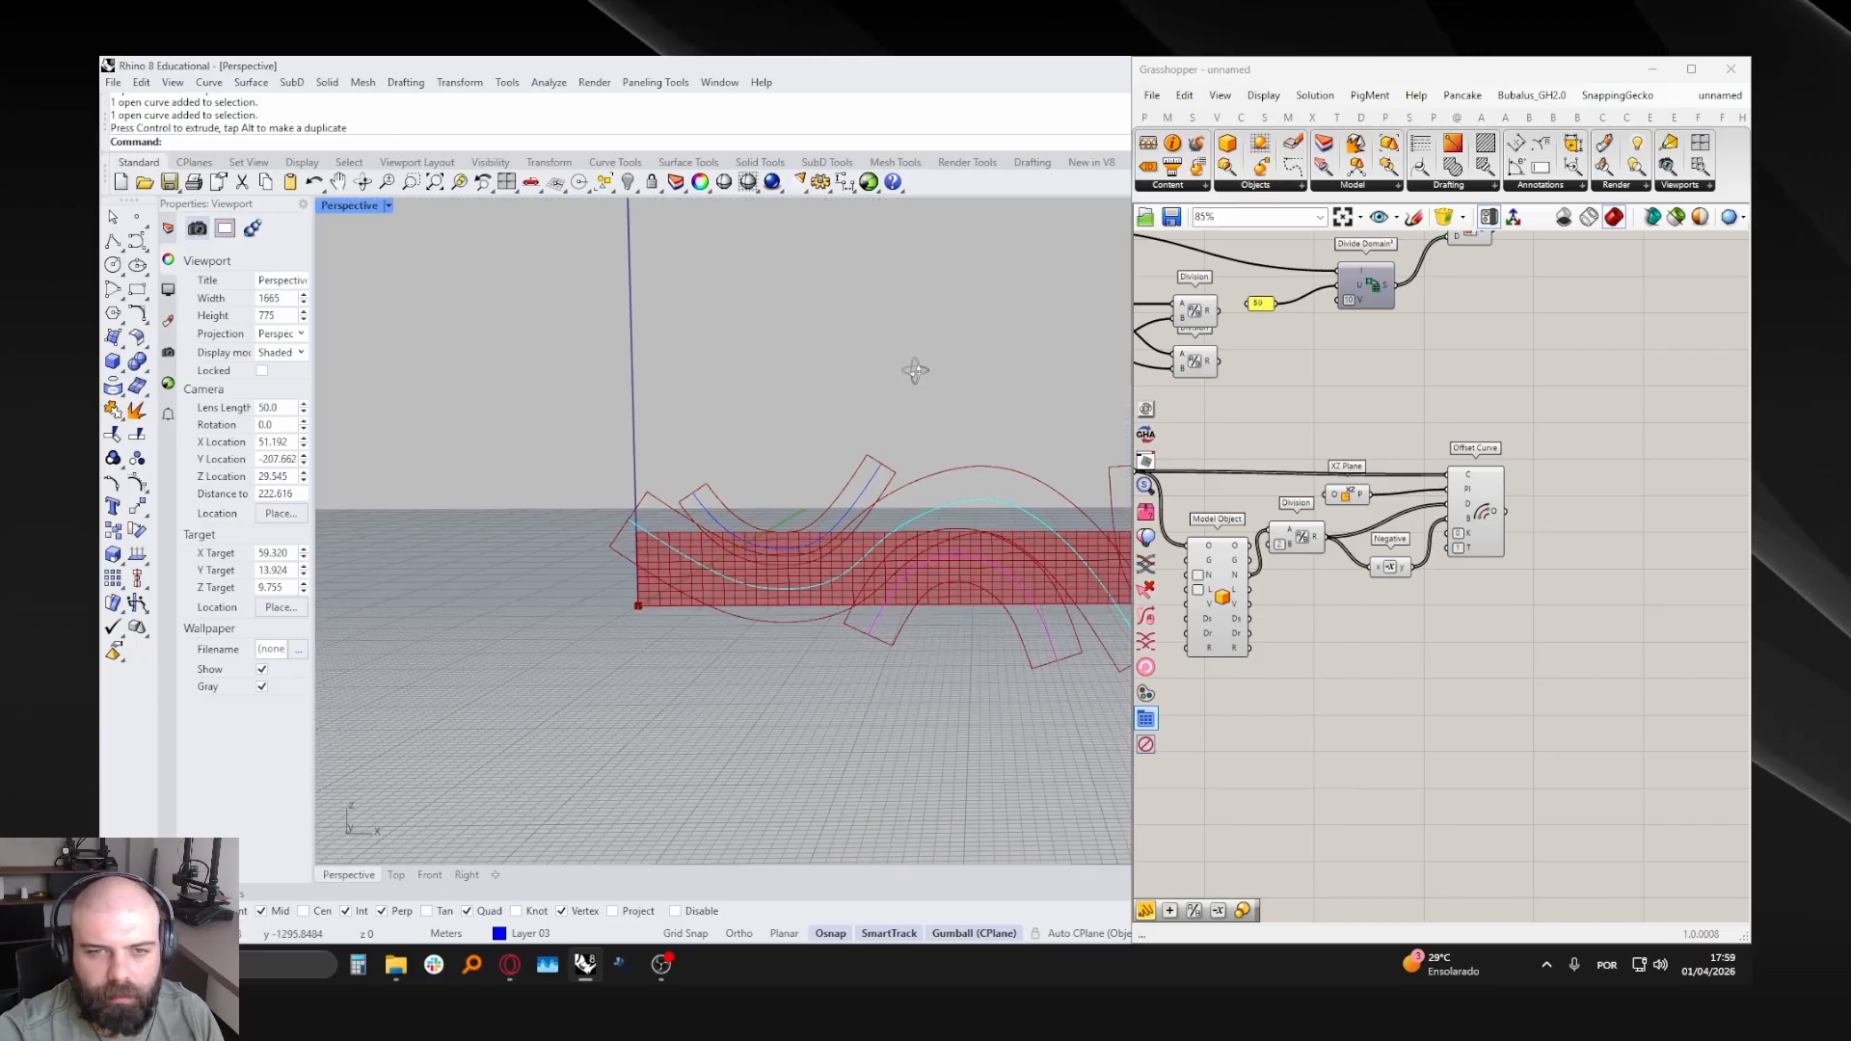
{"action": "mouse_move", "coordinate": [913, 363]}
{"action": "right_mouse_down"}
{"action": "mouse_move", "coordinate": [707, 376]}
{"action": "mouse_move", "coordinate": [897, 395]}
{"action": "right_mouse_up"}
- Highlight the Offset Curve output and examine how the offset bands overlap each other and the surface grid
{"action": "right_click_drag", "start_coordinate": [1533, 568], "coordinate": [1373, 593]}
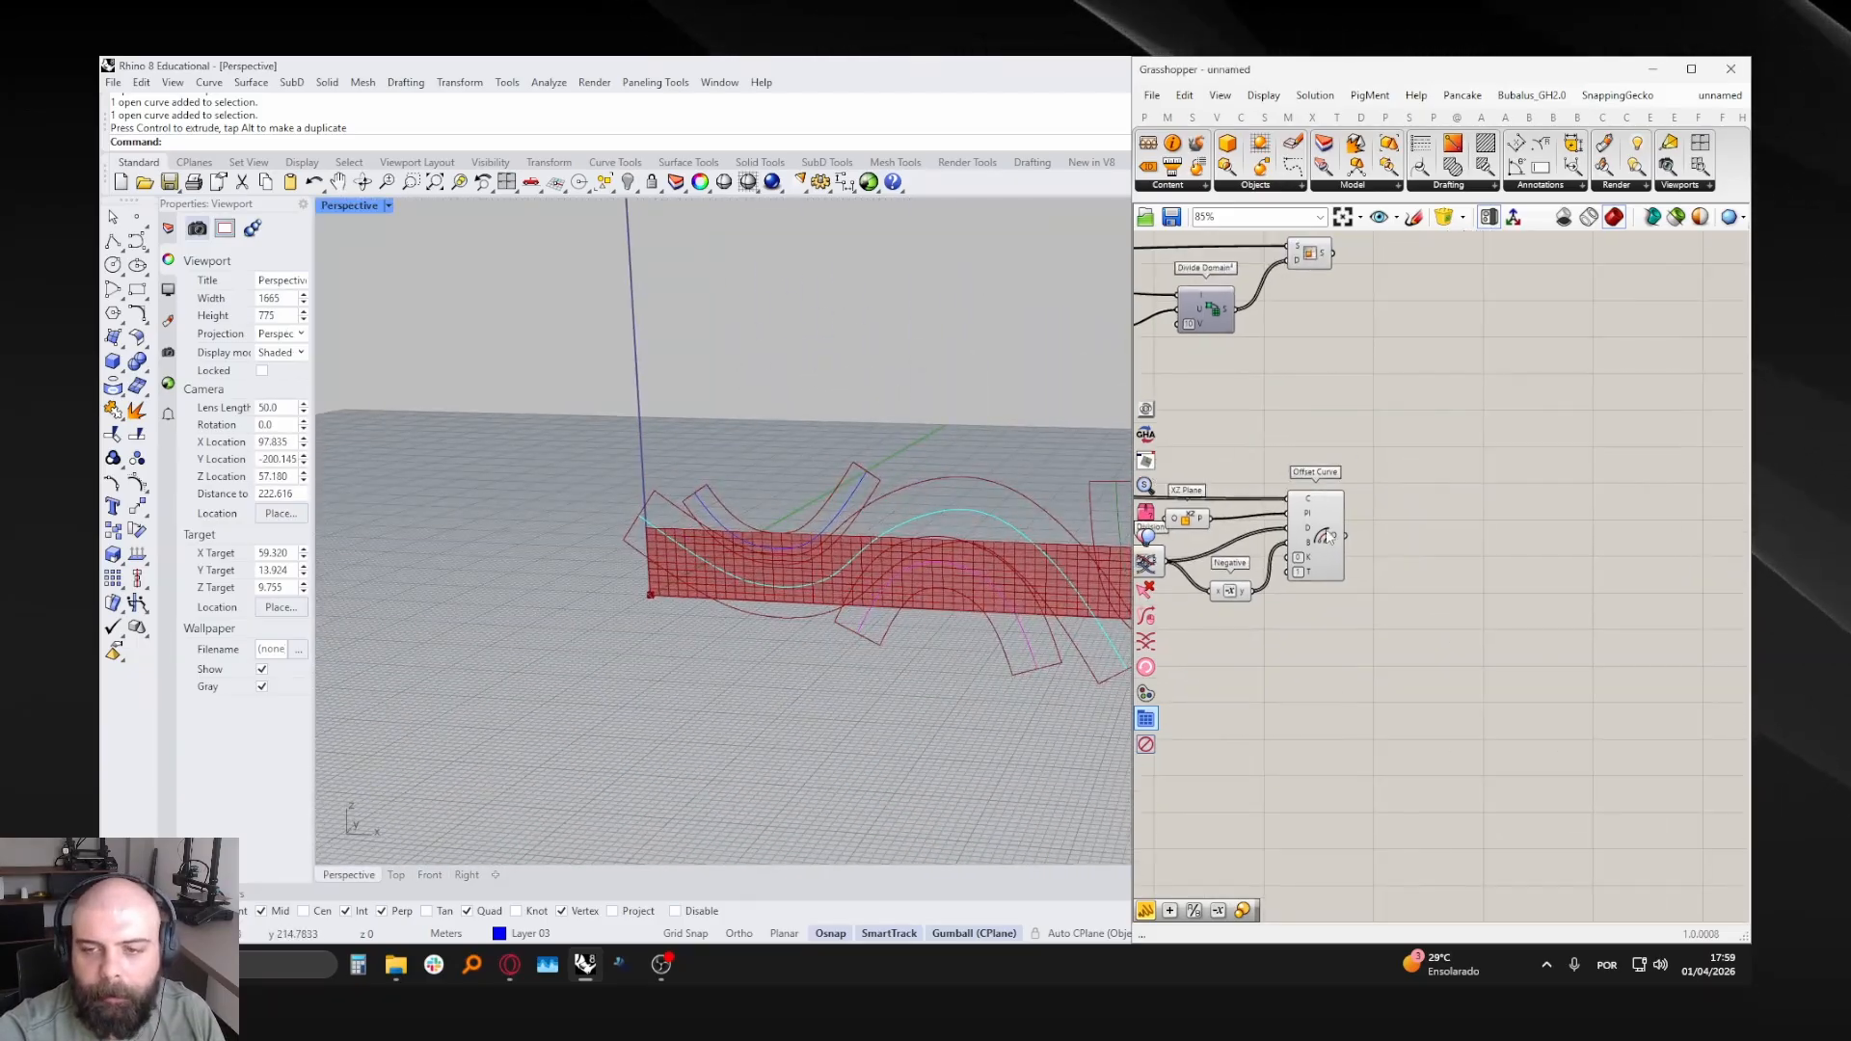
{"action": "left_click", "coordinate": [1319, 537]}
{"action": "scroll", "coordinate": [782, 542], "scroll_direction": "down", "scroll_amount": 4}
{"action": "right_click_drag", "start_coordinate": [771, 521], "coordinate": [815, 521]}
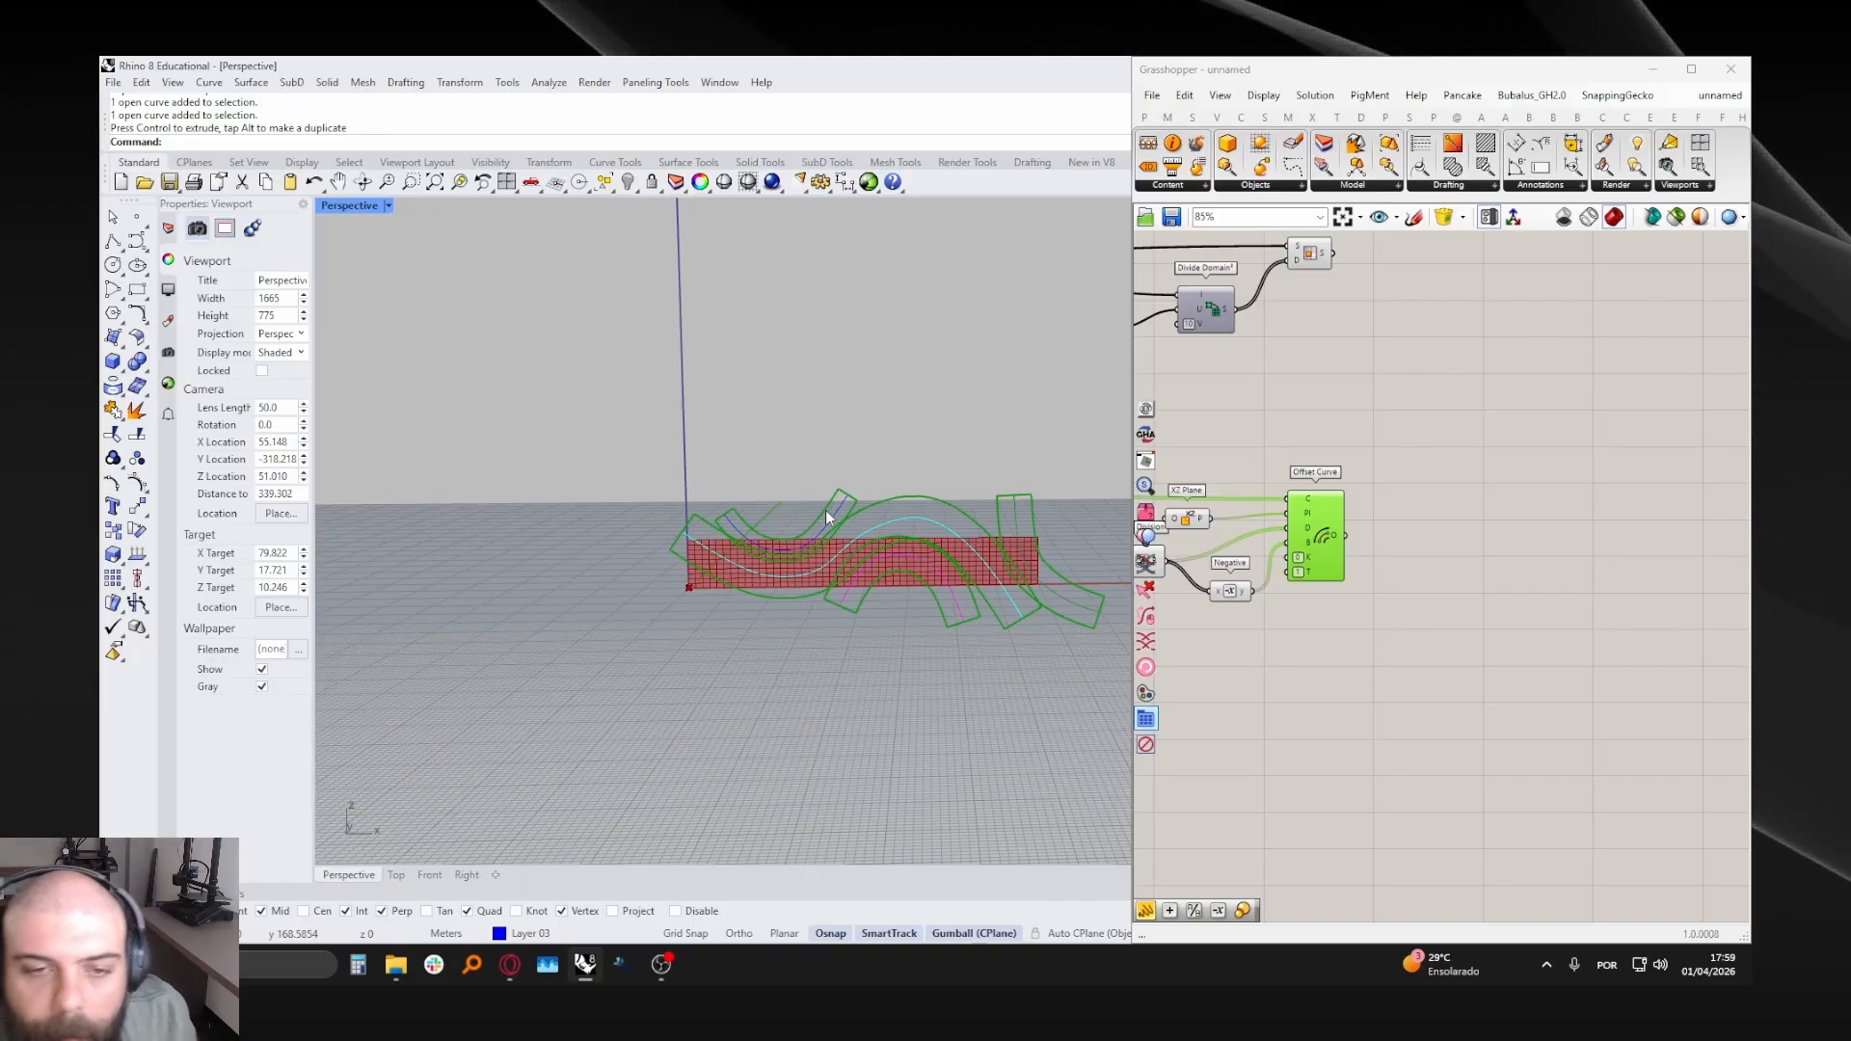
{"action": "left_click", "coordinate": [1218, 425]}
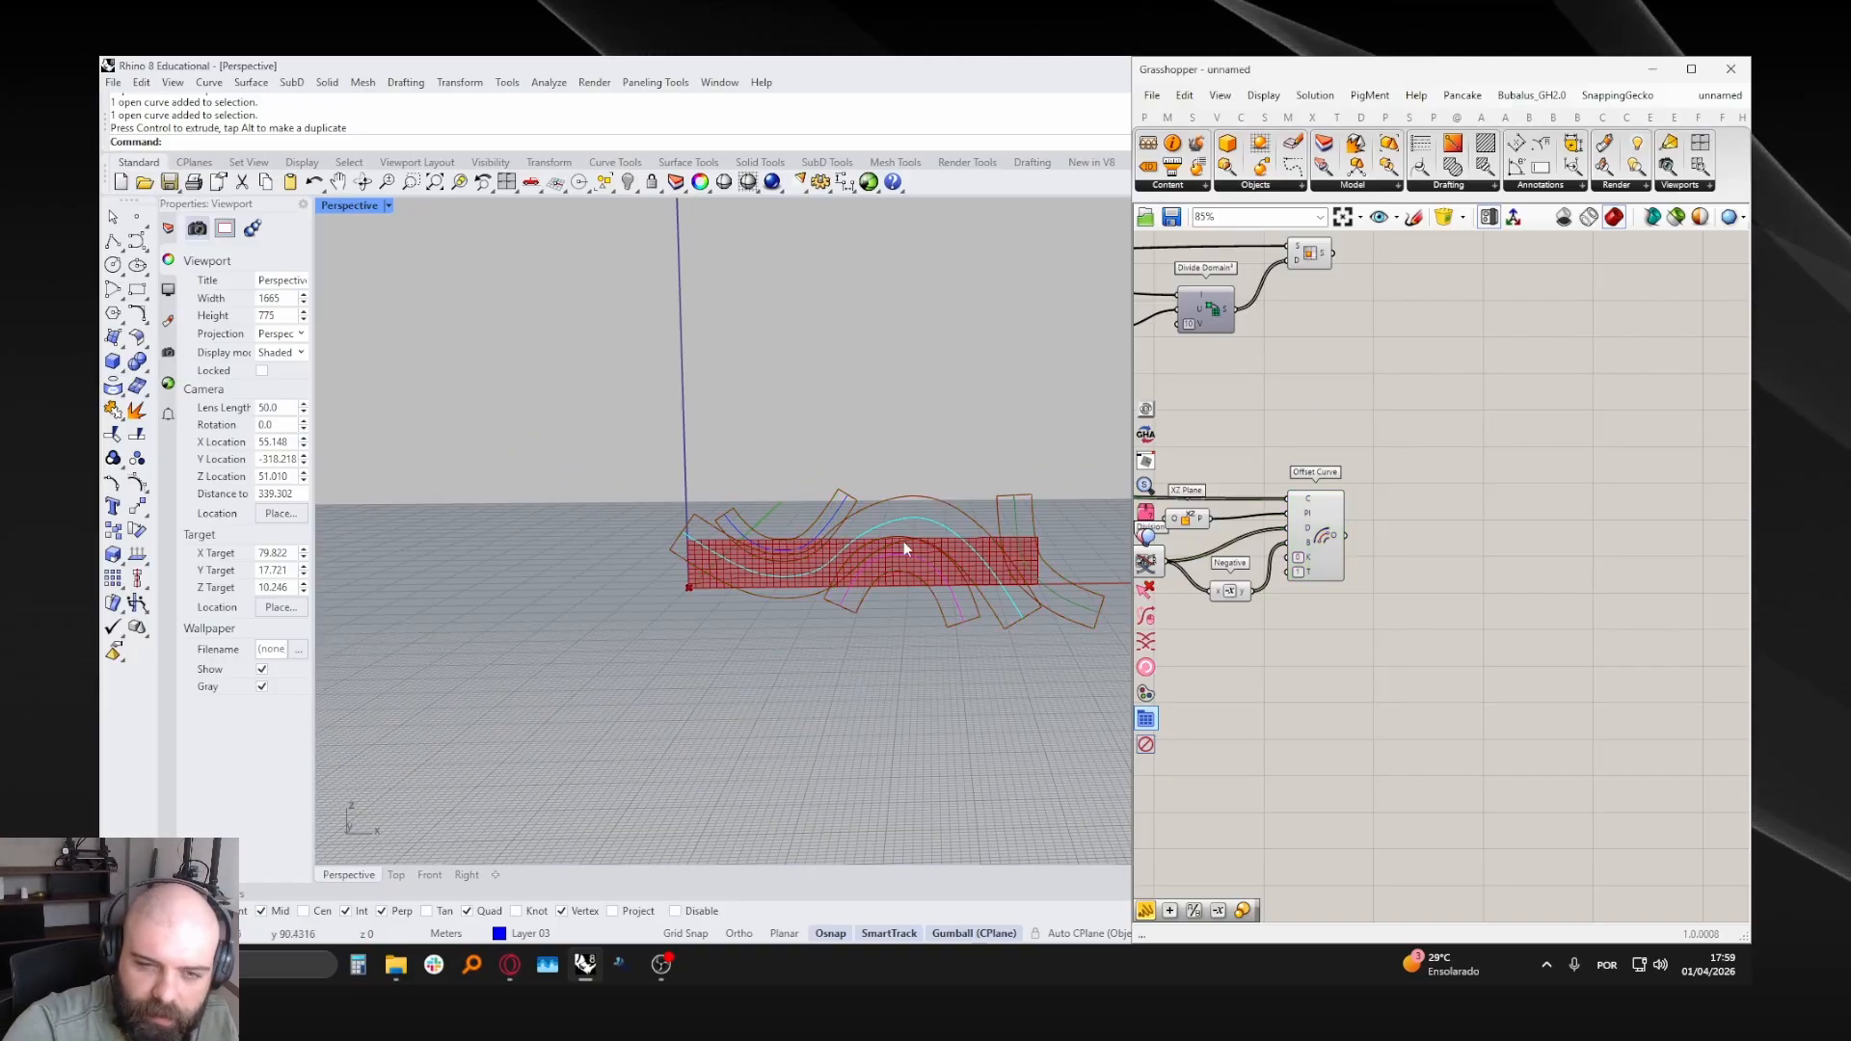
{"action": "scroll", "coordinate": [830, 530], "scroll_direction": "up", "scroll_amount": 10}
{"action": "scroll", "coordinate": [827, 533], "scroll_direction": "down", "scroll_amount": 5}
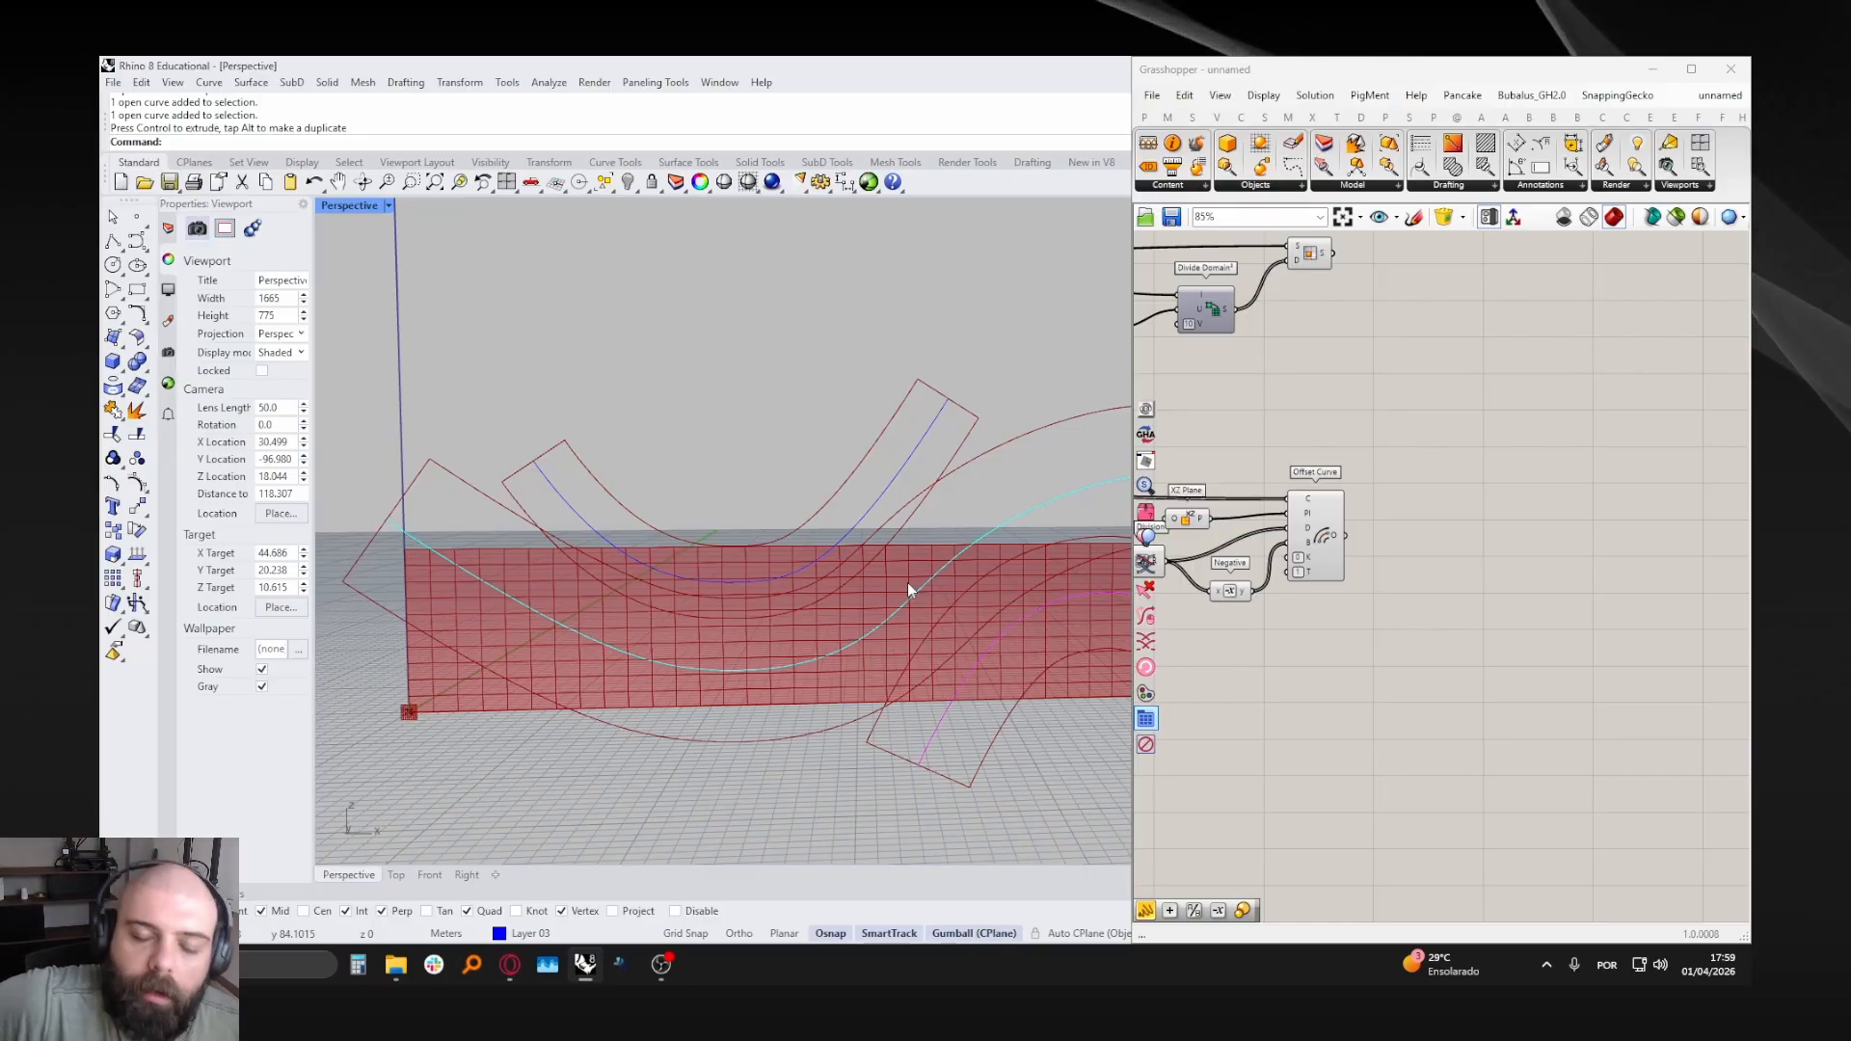
{"action": "scroll", "coordinate": [826, 544], "scroll_direction": "down", "scroll_amount": 1}
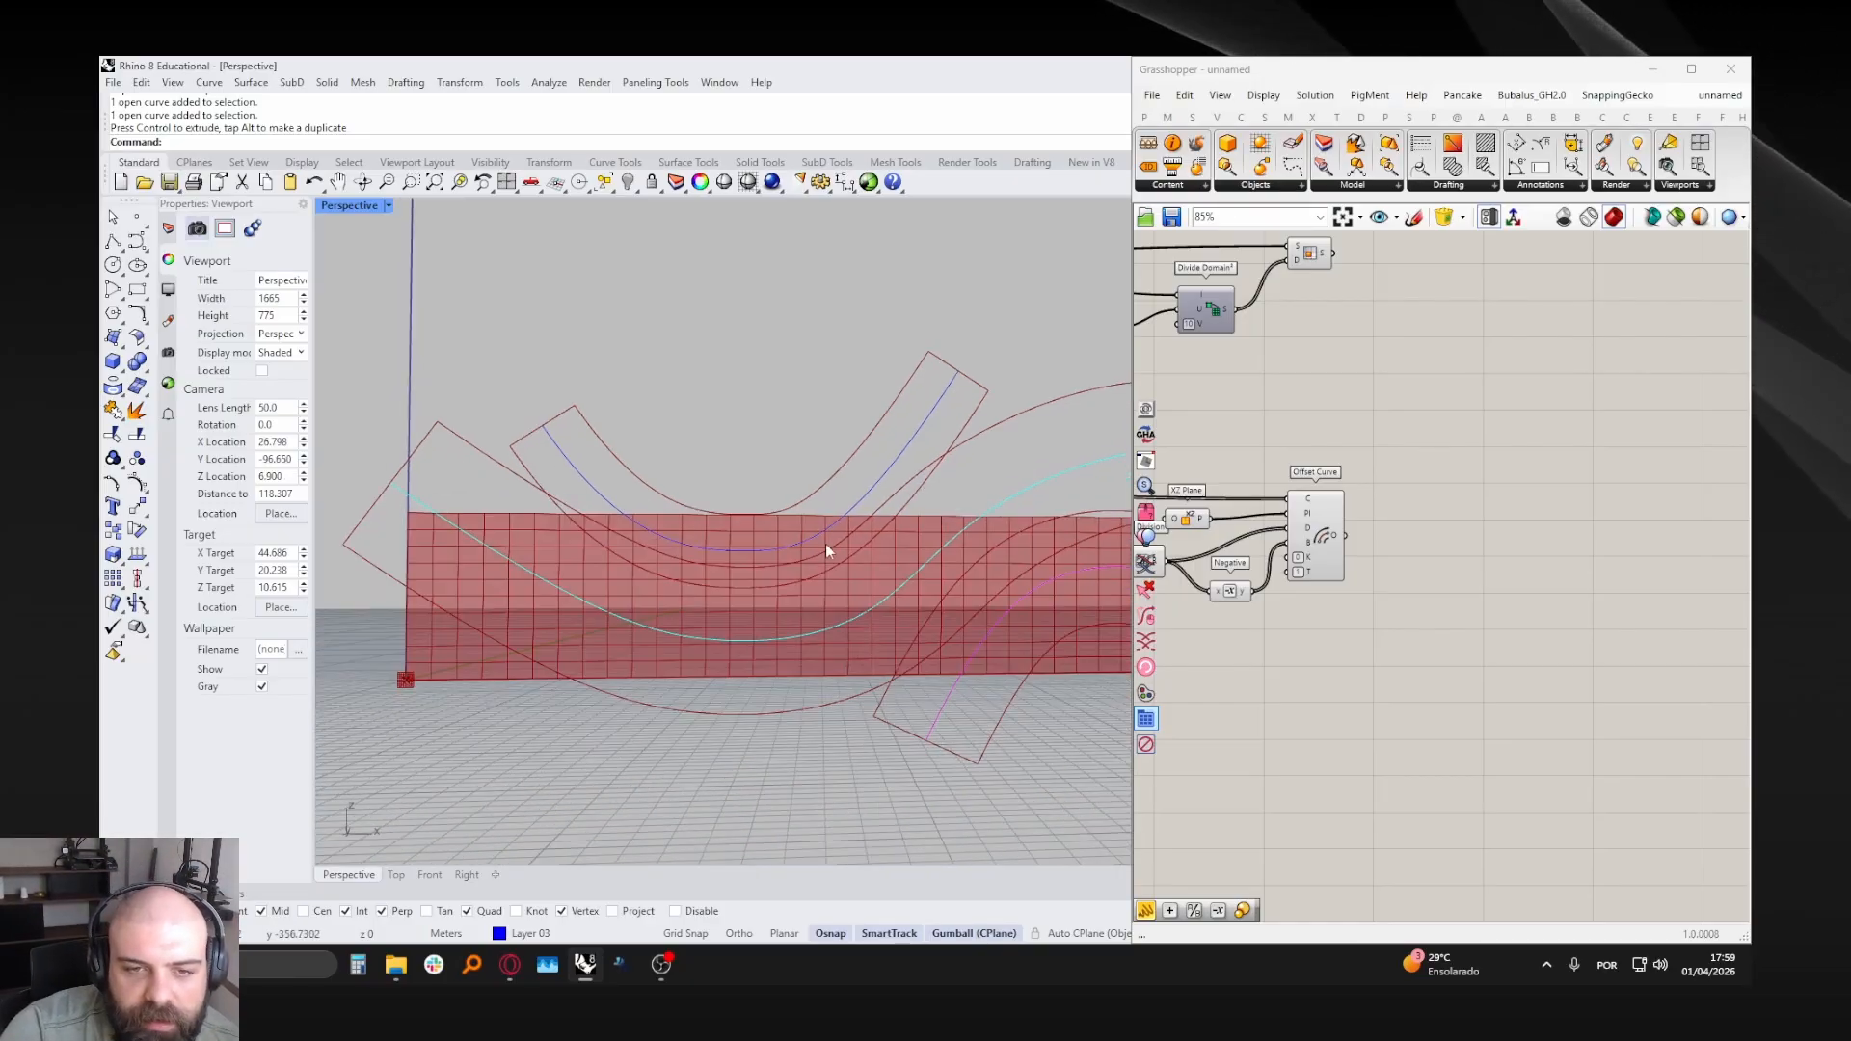
{"action": "scroll", "coordinate": [868, 535], "scroll_direction": "down", "scroll_amount": 1}
{"action": "left_click", "coordinate": [935, 517]}
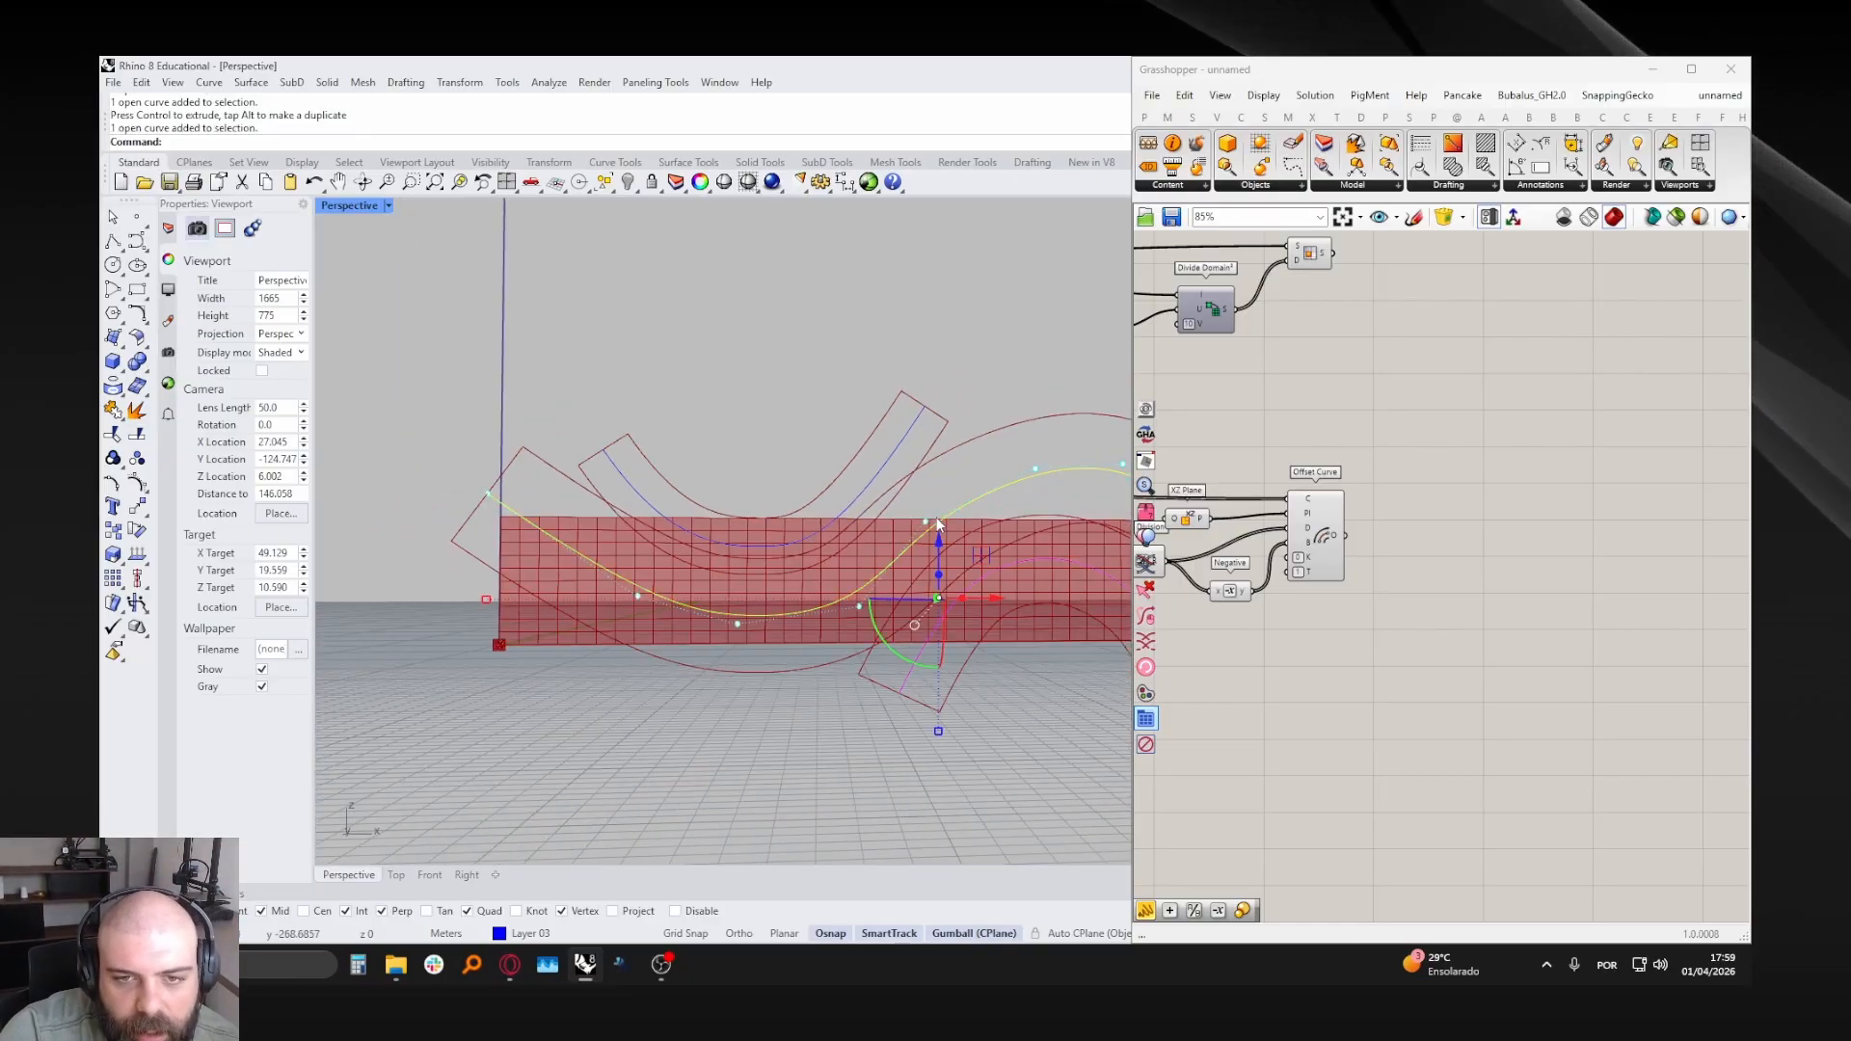
- Examine where the blue, cyan and magenta curves' offset bands overlap each other on the surface grid in the Perspective view
{"action": "scroll", "coordinate": [759, 540], "scroll_direction": "up", "scroll_amount": 2}
{"action": "left_click", "coordinate": [756, 546]}
{"action": "left_click", "coordinate": [720, 361]}
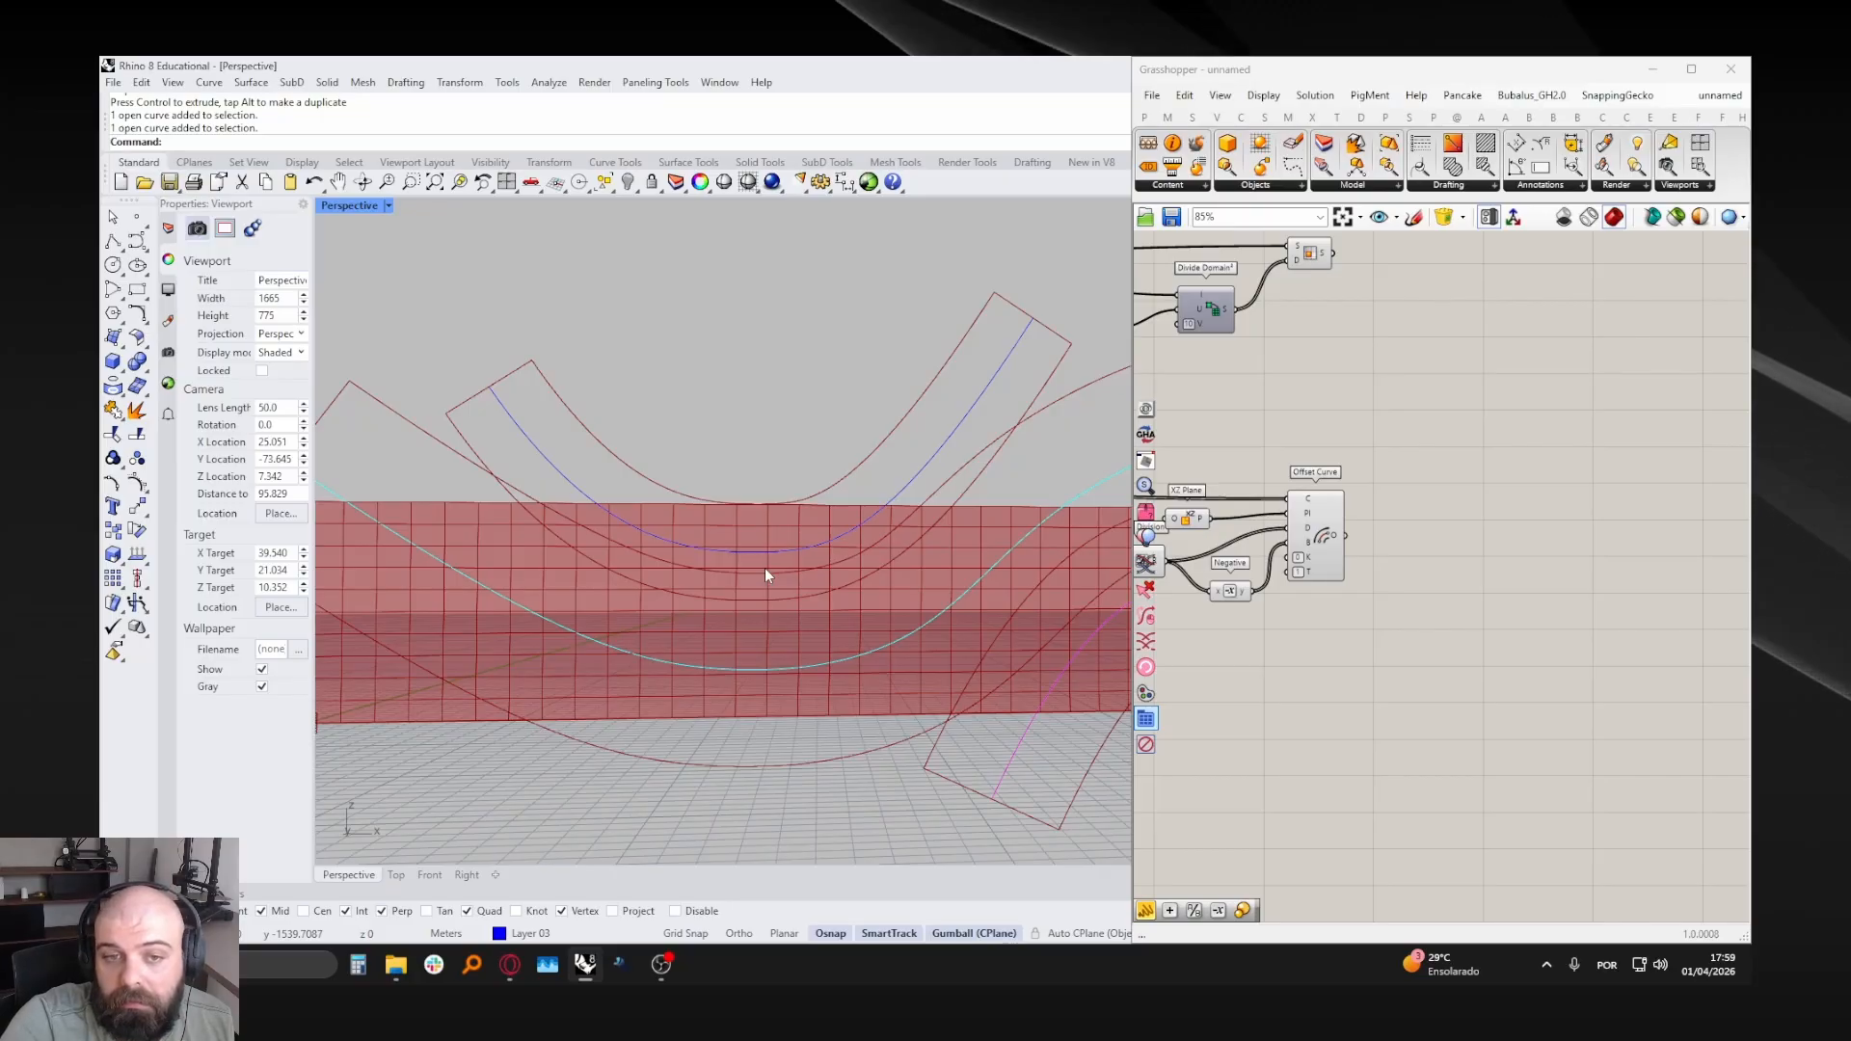
{"action": "scroll", "coordinate": [767, 555], "scroll_direction": "up", "scroll_amount": 5}
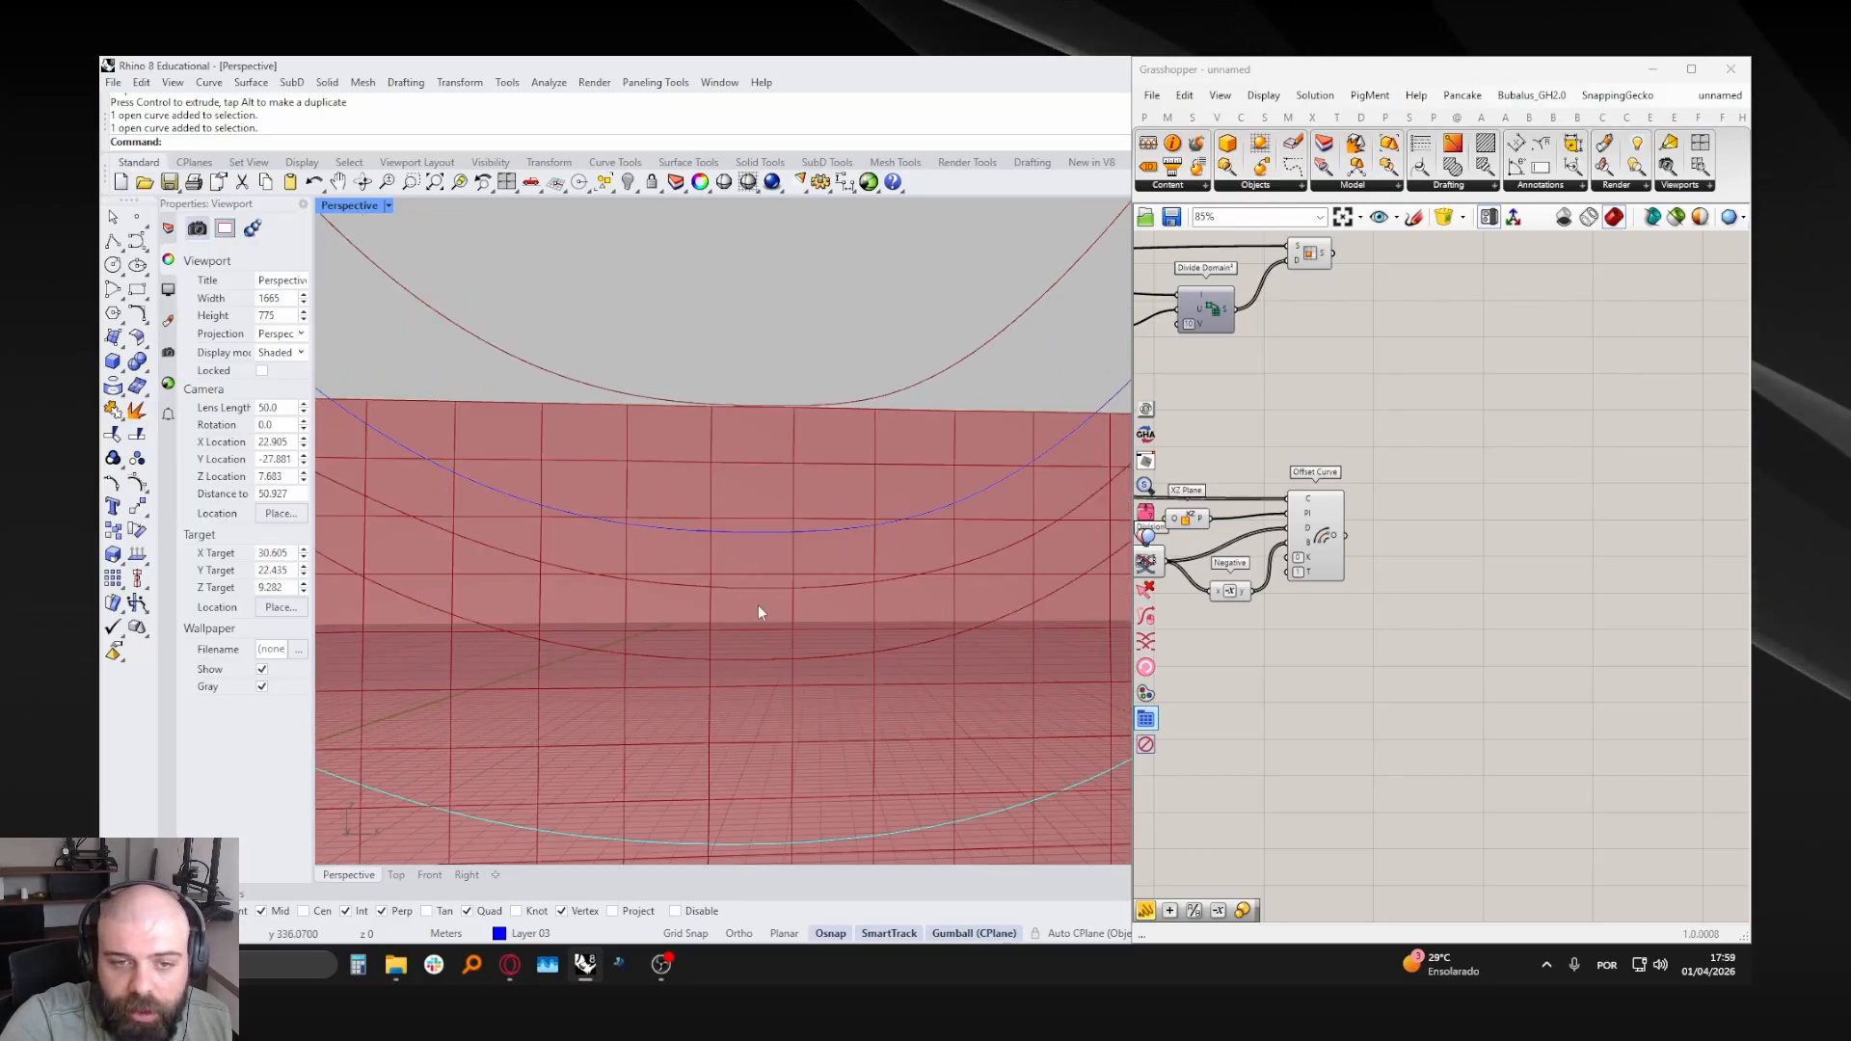
{"action": "scroll", "coordinate": [758, 612], "scroll_direction": "down", "scroll_amount": 6}
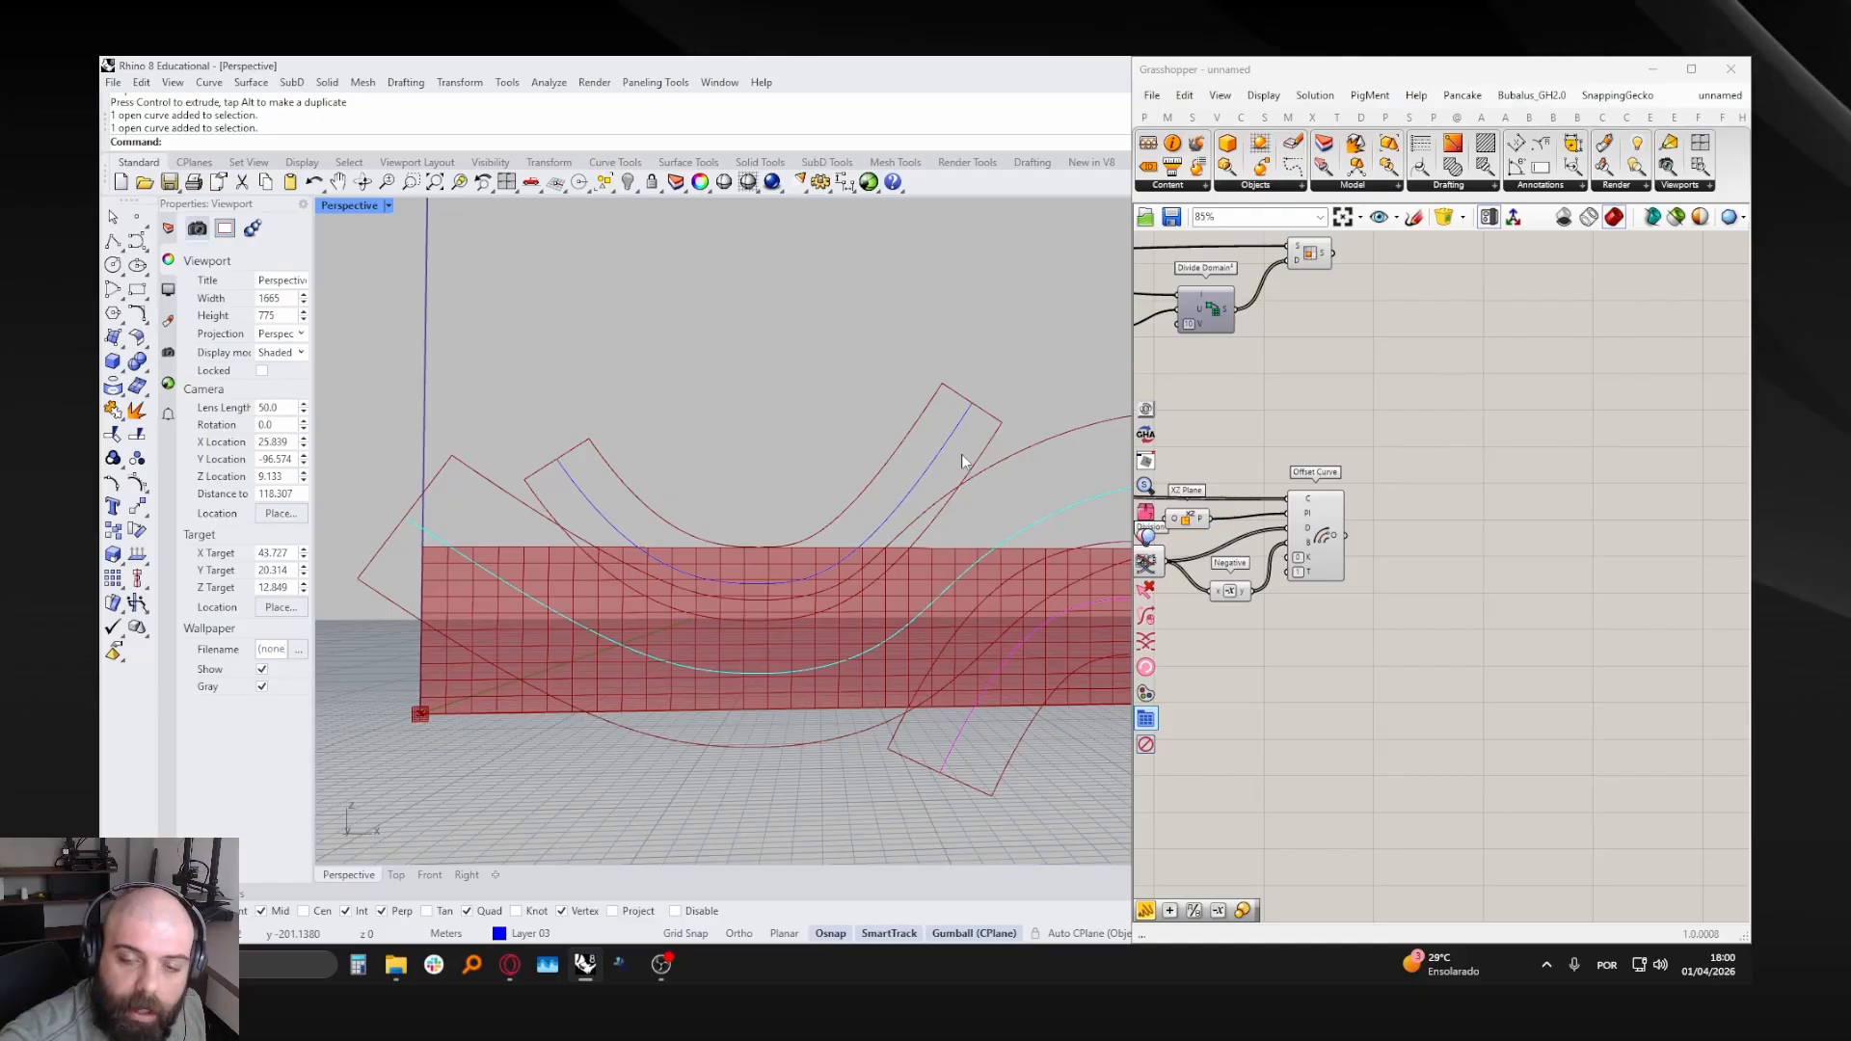
{"action": "scroll", "coordinate": [707, 465], "scroll_direction": "down", "scroll_amount": 2}
{"action": "right_click_drag", "start_coordinate": [708, 466], "coordinate": [674, 470]}
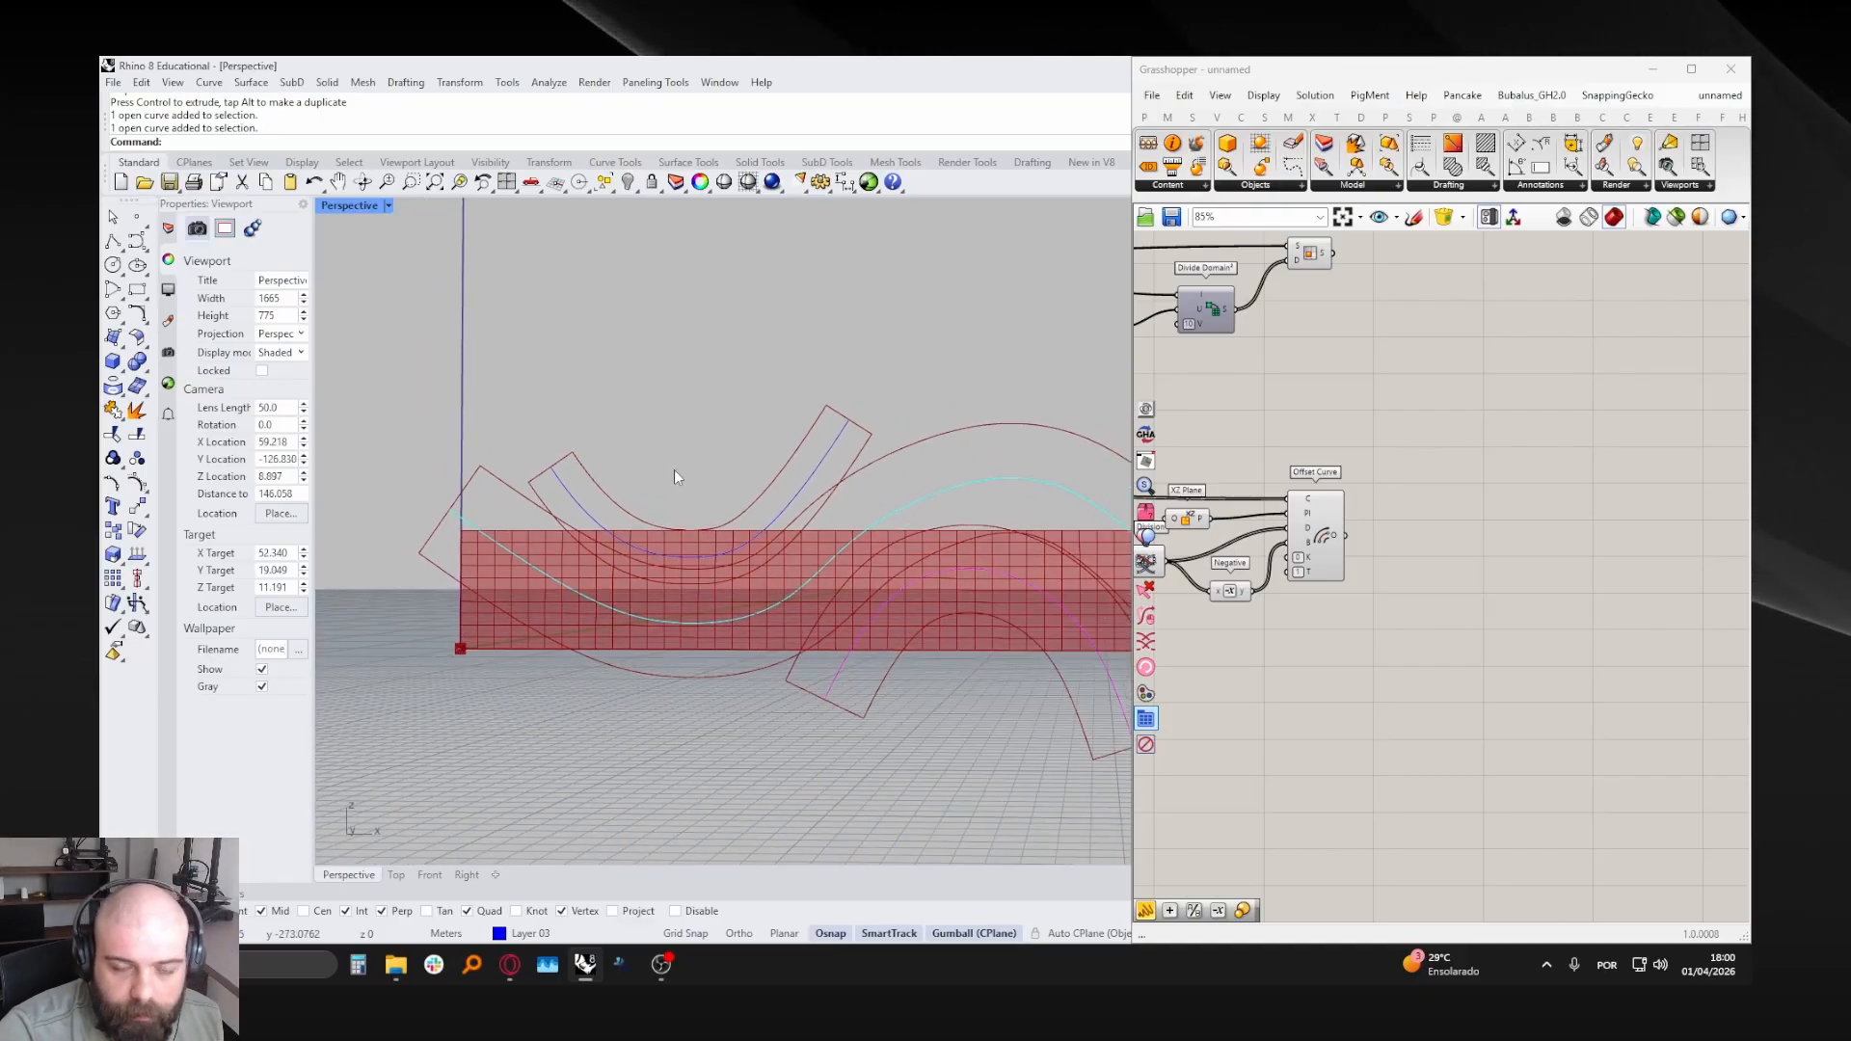
{"action": "scroll", "coordinate": [534, 482], "scroll_direction": "down", "scroll_amount": 6}
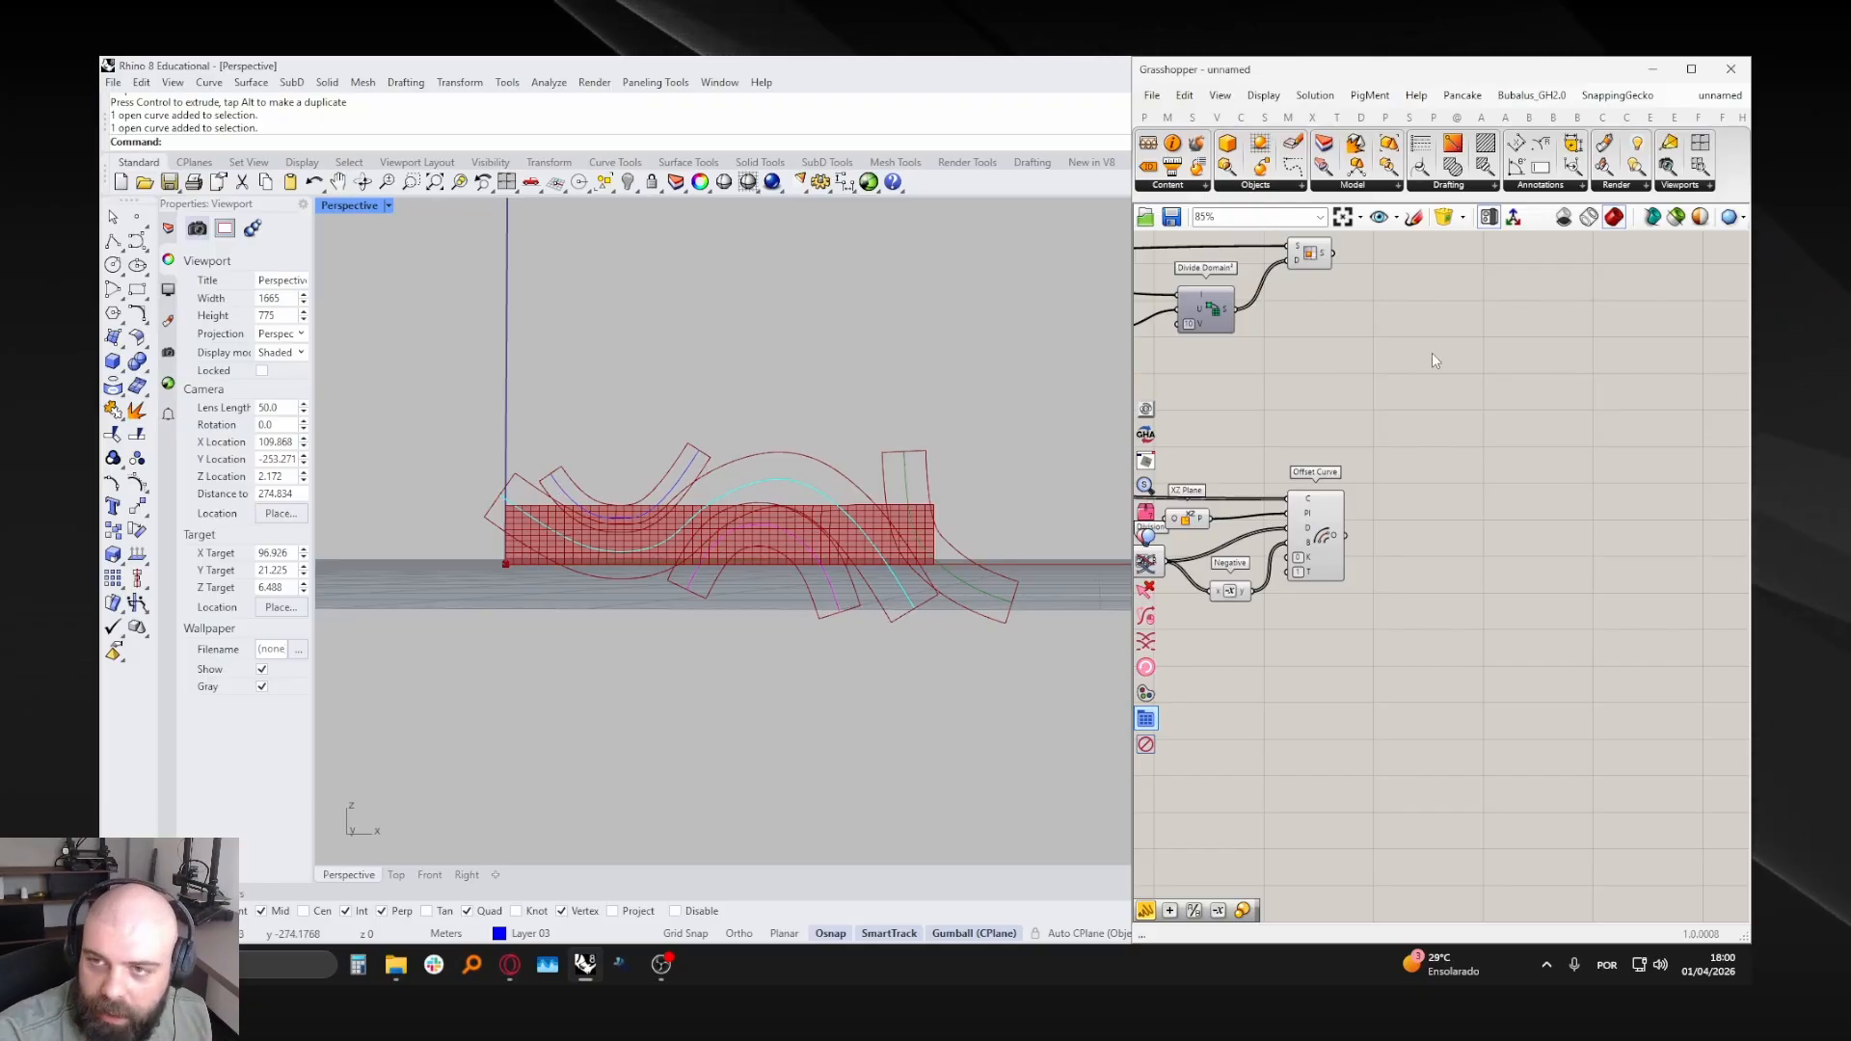
- Start a freehand sketch on an empty area of the Grasshopper canvas and draw a slanted rectangular band
{"action": "right_click_drag", "start_coordinate": [1432, 353], "coordinate": [1274, 344]}
{"action": "left_click", "coordinate": [1414, 221]}
{"action": "scroll", "coordinate": [1290, 341], "scroll_direction": "down", "scroll_amount": 8}
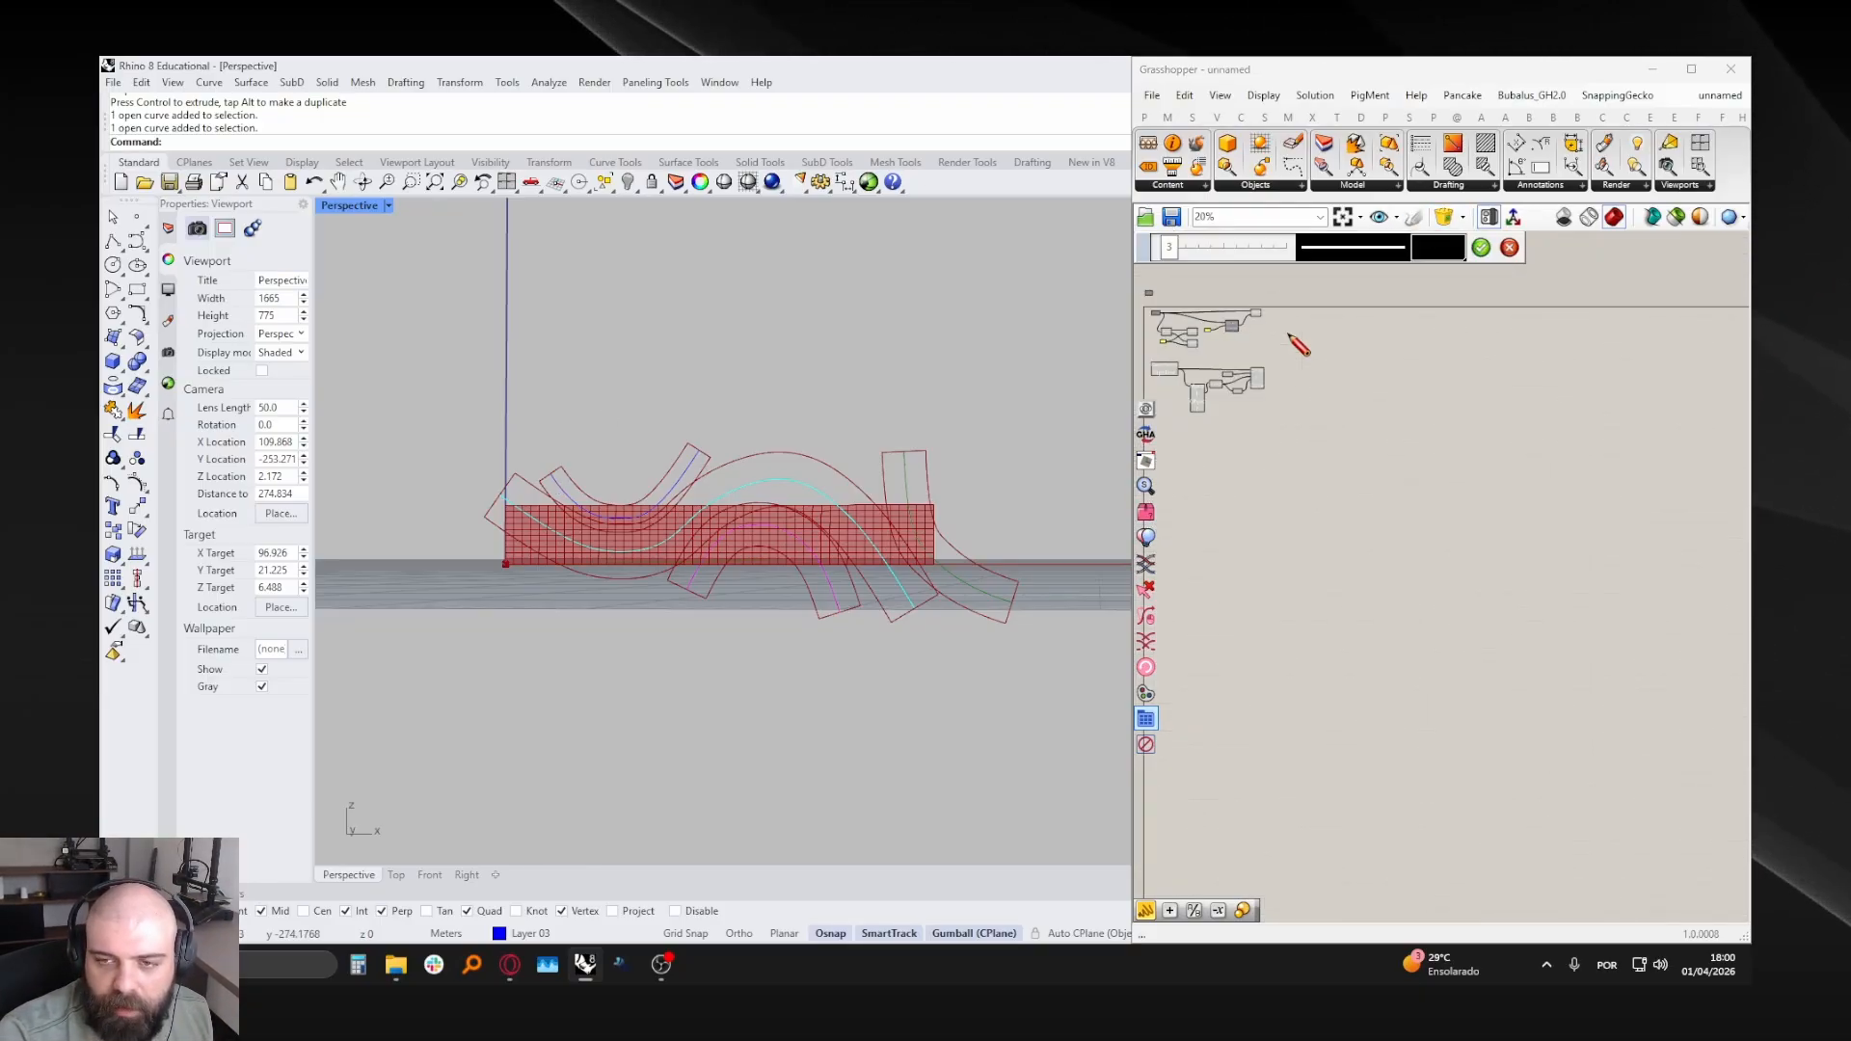
{"action": "scroll", "coordinate": [1340, 400], "scroll_direction": "up", "scroll_amount": 9}
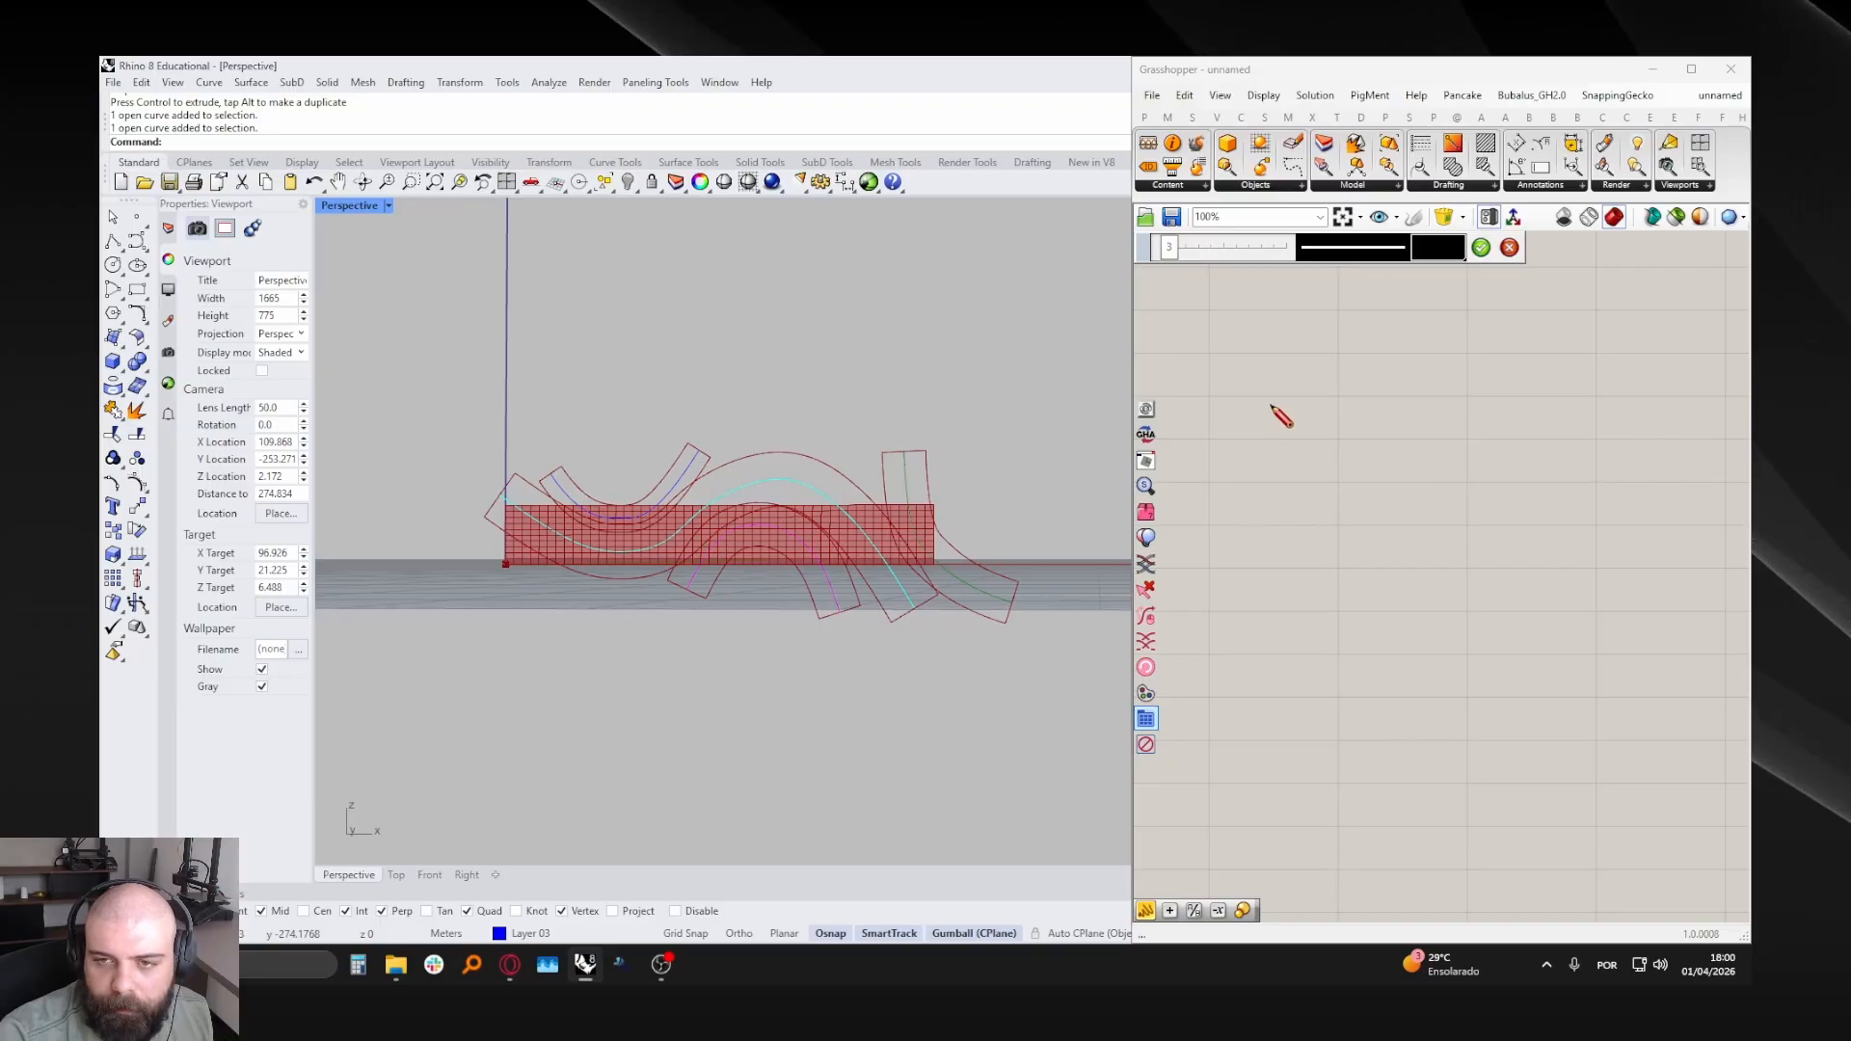
{"action": "mouse_move", "coordinate": [1270, 405]}
{"action": "left_mouse_down"}
{"action": "mouse_move", "coordinate": [1238, 507]}
{"action": "mouse_move", "coordinate": [1562, 598]}
{"action": "left_mouse_up"}
{"action": "mouse_move", "coordinate": [1270, 404]}
{"action": "left_mouse_down"}
{"action": "mouse_move", "coordinate": [1490, 464]}
{"action": "mouse_move", "coordinate": [1623, 545]}
{"action": "mouse_move", "coordinate": [1606, 607]}
{"action": "left_mouse_up"}
{"action": "scroll", "coordinate": [1392, 620], "scroll_direction": "down", "scroll_amount": 2}
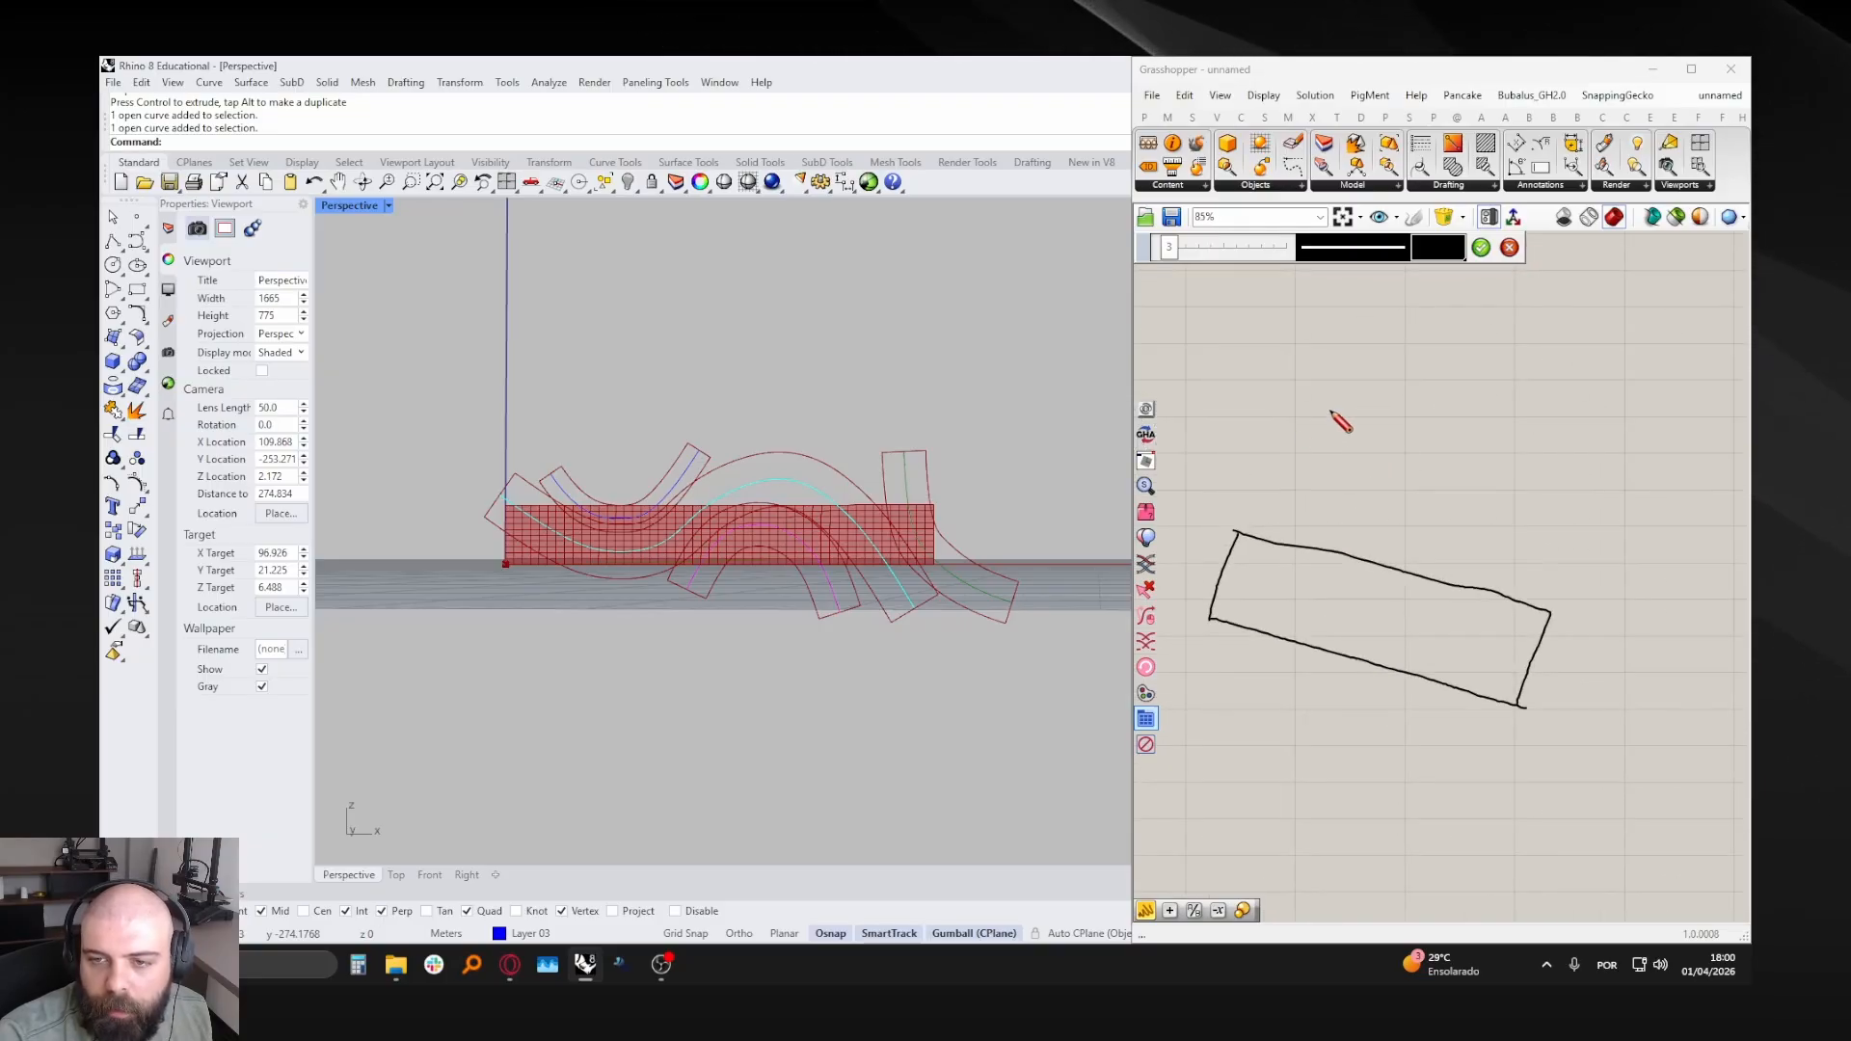
- Draw a closed curved band overlapping the slanted band's upper edge and commit the sketch to the canvas
{"action": "mouse_move", "coordinate": [1331, 482]}
{"action": "left_mouse_down"}
{"action": "mouse_move", "coordinate": [1350, 589]}
{"action": "mouse_move", "coordinate": [1452, 610]}
{"action": "mouse_move", "coordinate": [1586, 593]}
{"action": "mouse_move", "coordinate": [1584, 558]}
{"action": "mouse_move", "coordinate": [1370, 473]}
{"action": "mouse_move", "coordinate": [1336, 403]}
{"action": "mouse_move", "coordinate": [1311, 405]}
{"action": "left_mouse_up"}
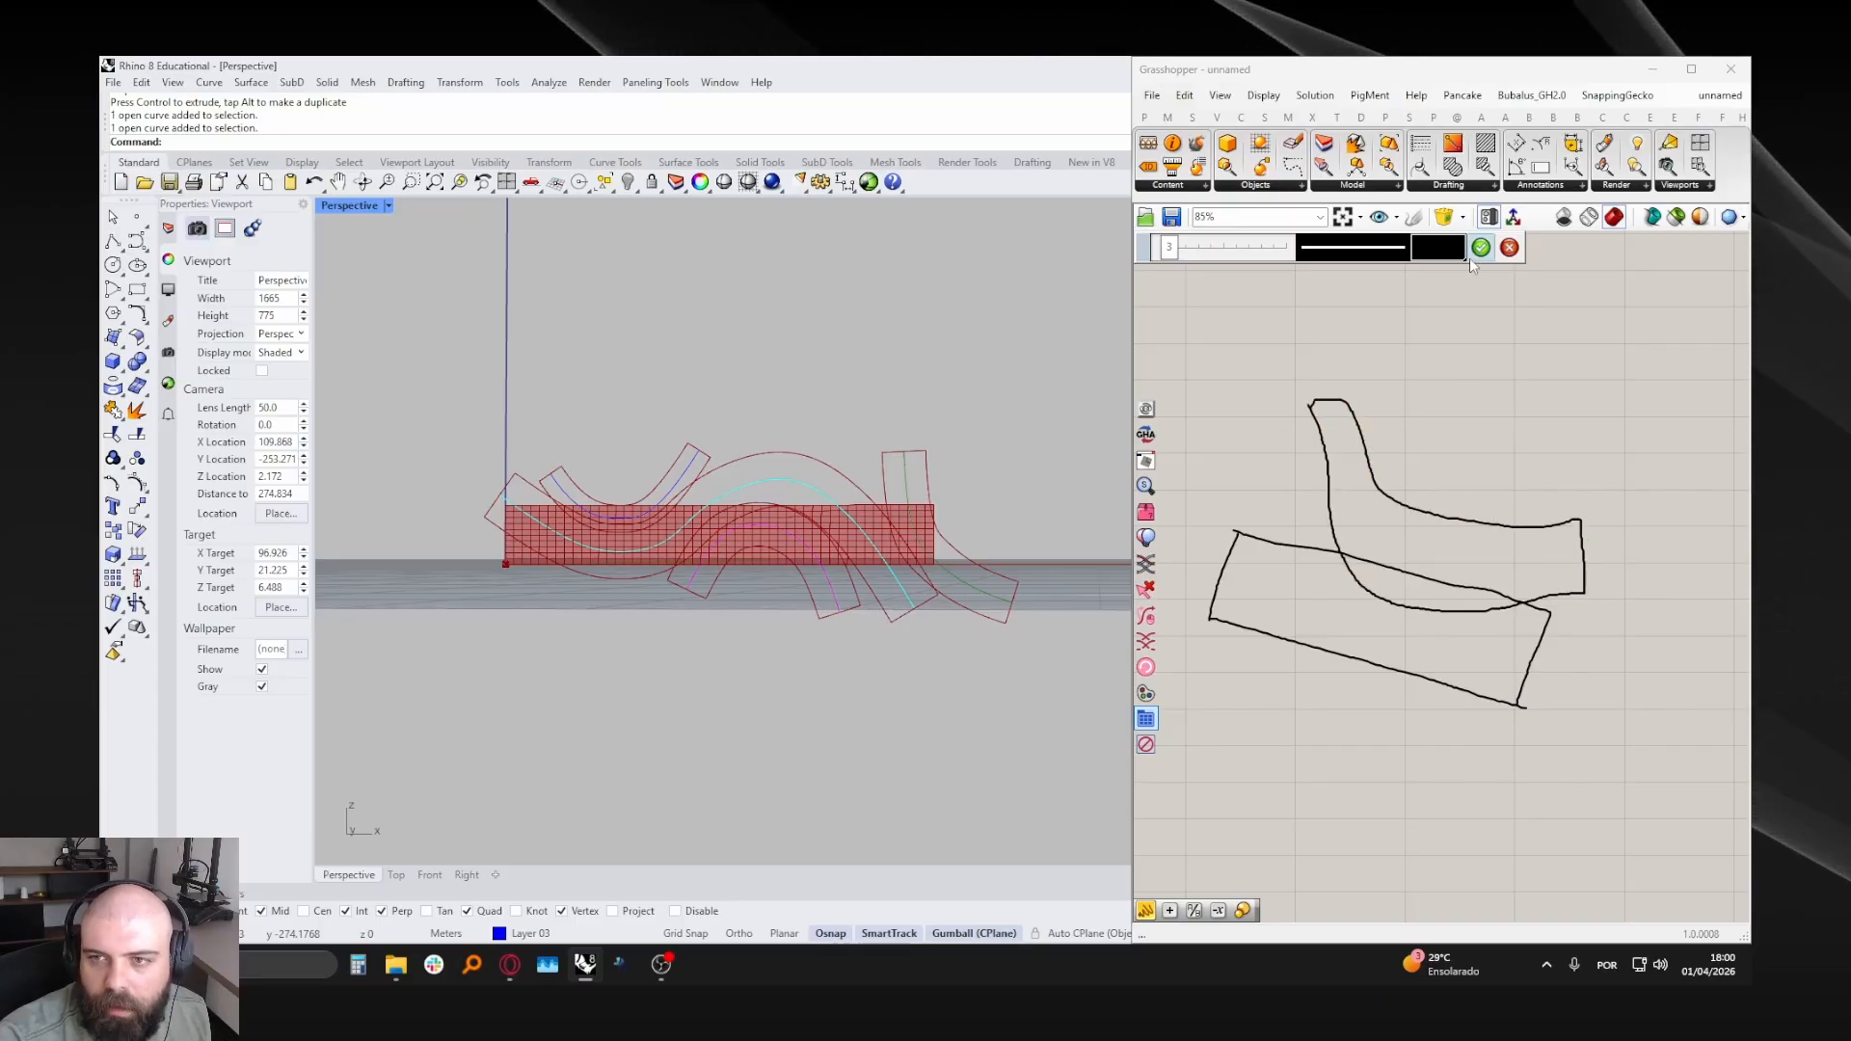
{"action": "left_click", "coordinate": [1481, 247]}
{"action": "scroll", "coordinate": [1408, 484], "scroll_direction": "down", "scroll_amount": 1}
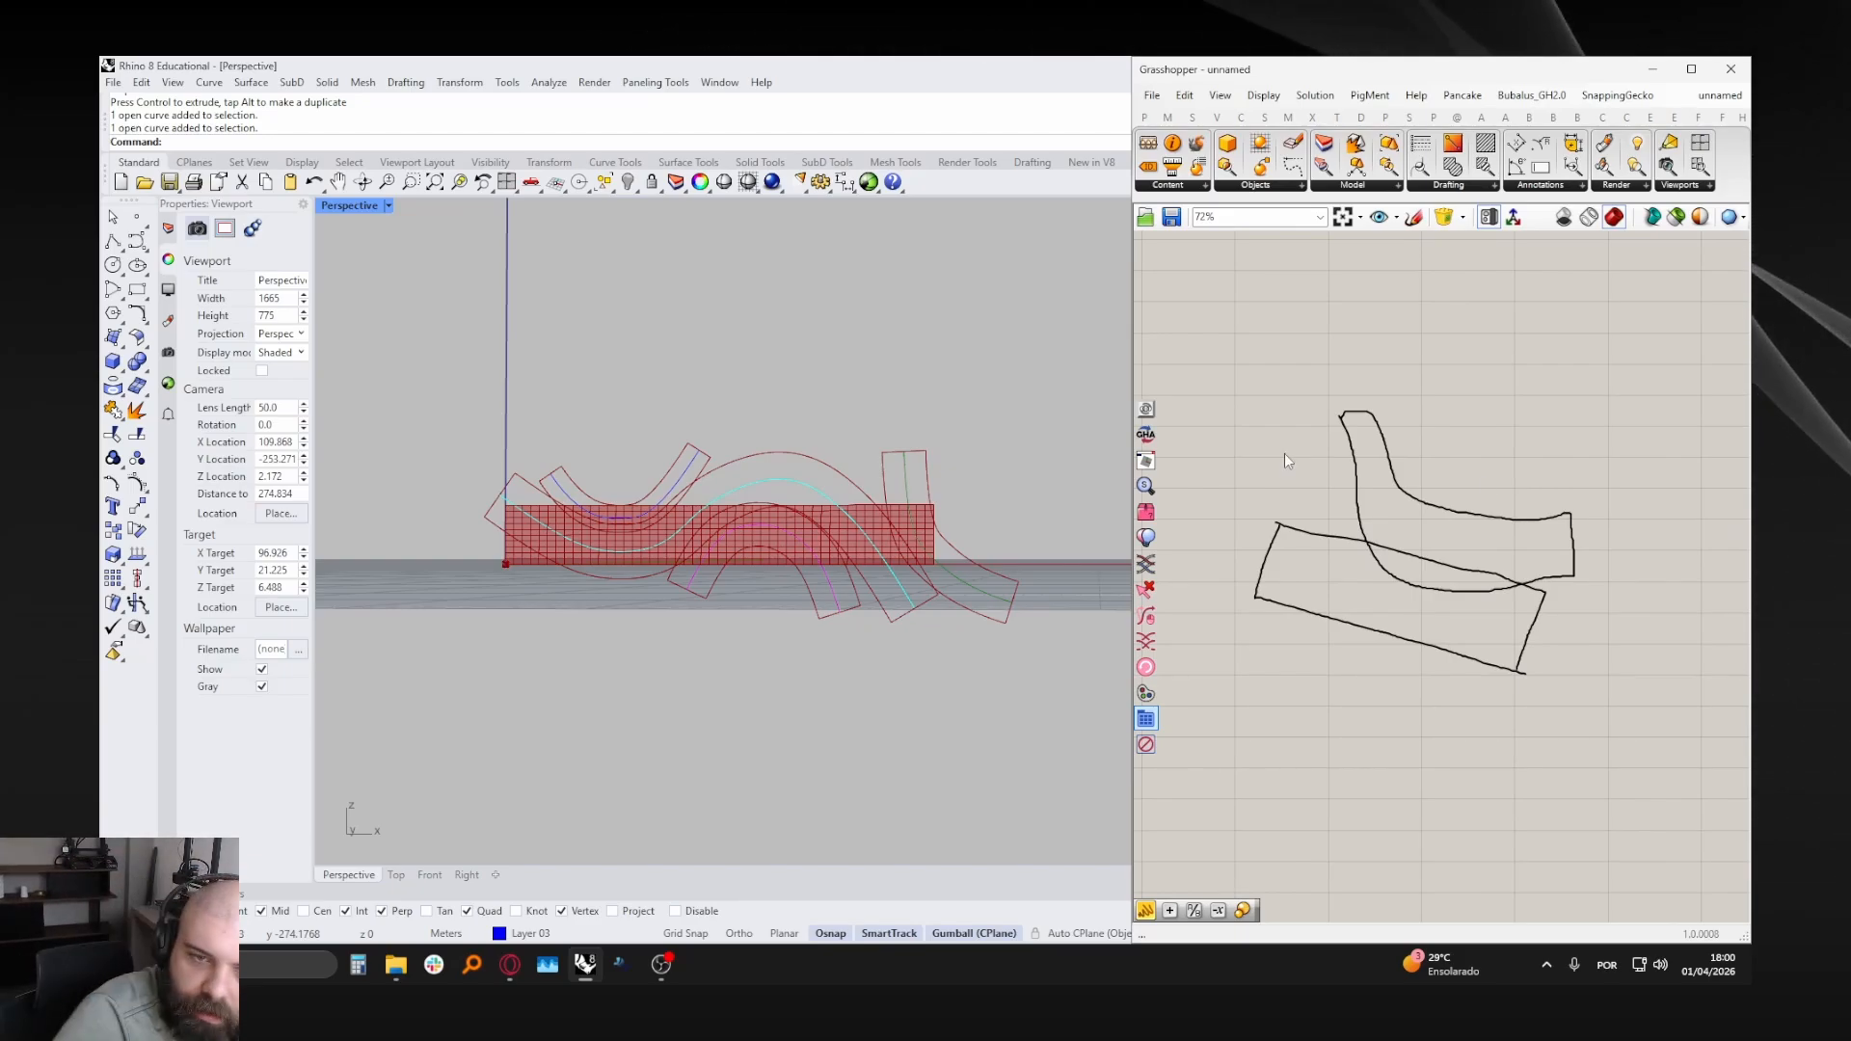
{"action": "left_click", "coordinate": [1318, 536]}
{"action": "left_click", "coordinate": [1323, 512]}
{"action": "left_click", "coordinate": [1321, 538]}
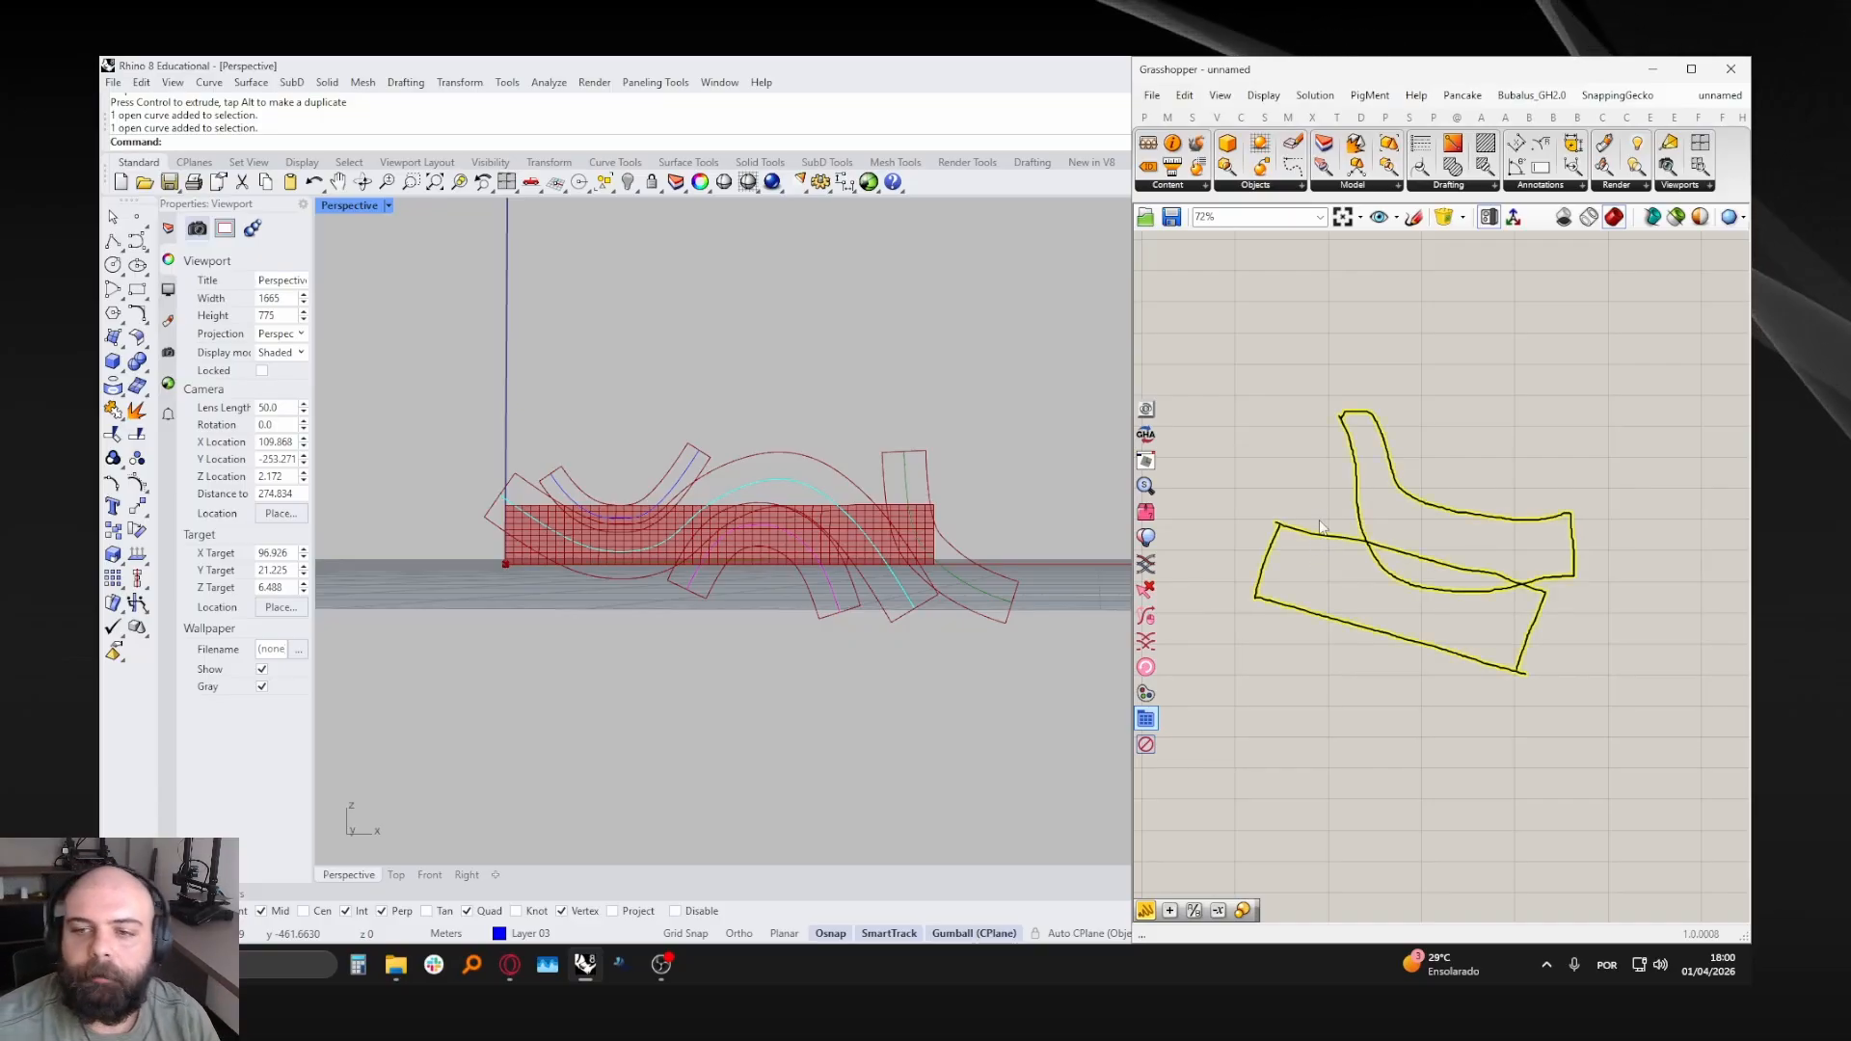
{"action": "left_click", "coordinate": [1309, 468]}
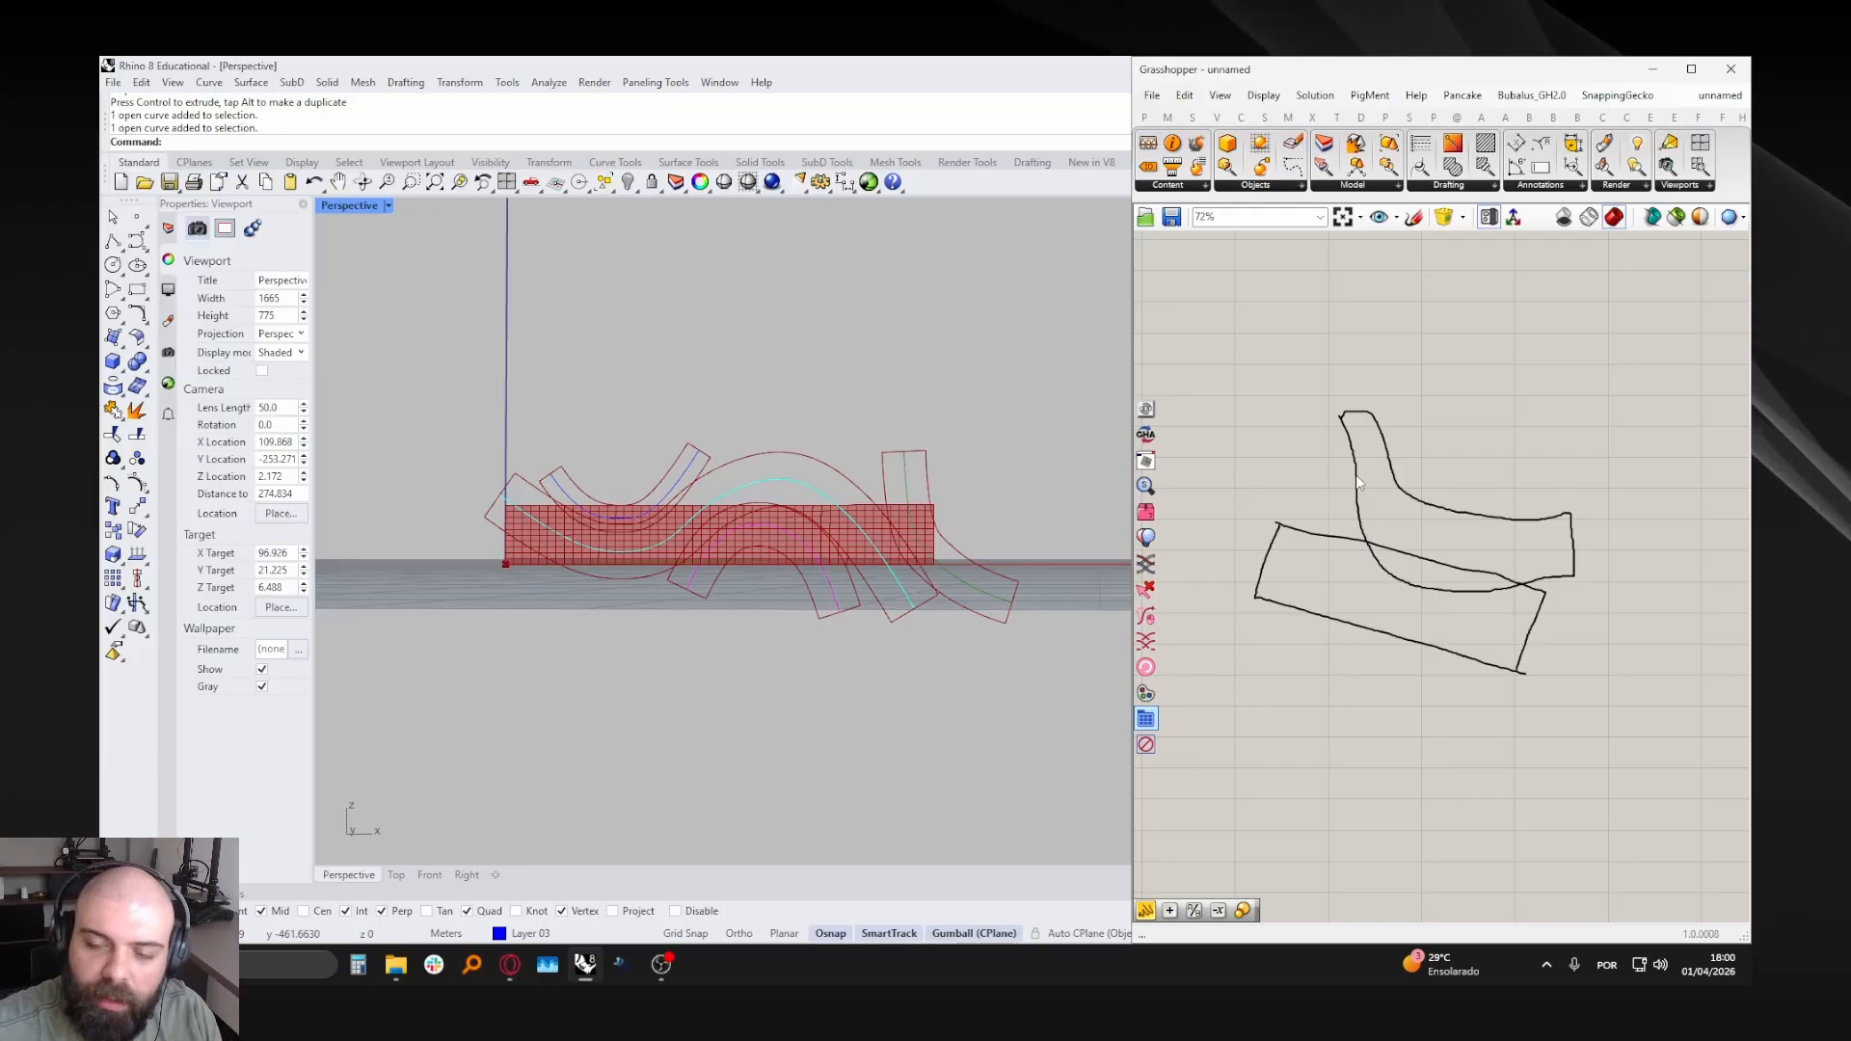
- Add a second sketch with four X marks spread along the upper part of the slanted band, including the overlap area
{"action": "scroll", "coordinate": [1408, 555], "scroll_direction": "up", "scroll_amount": 3}
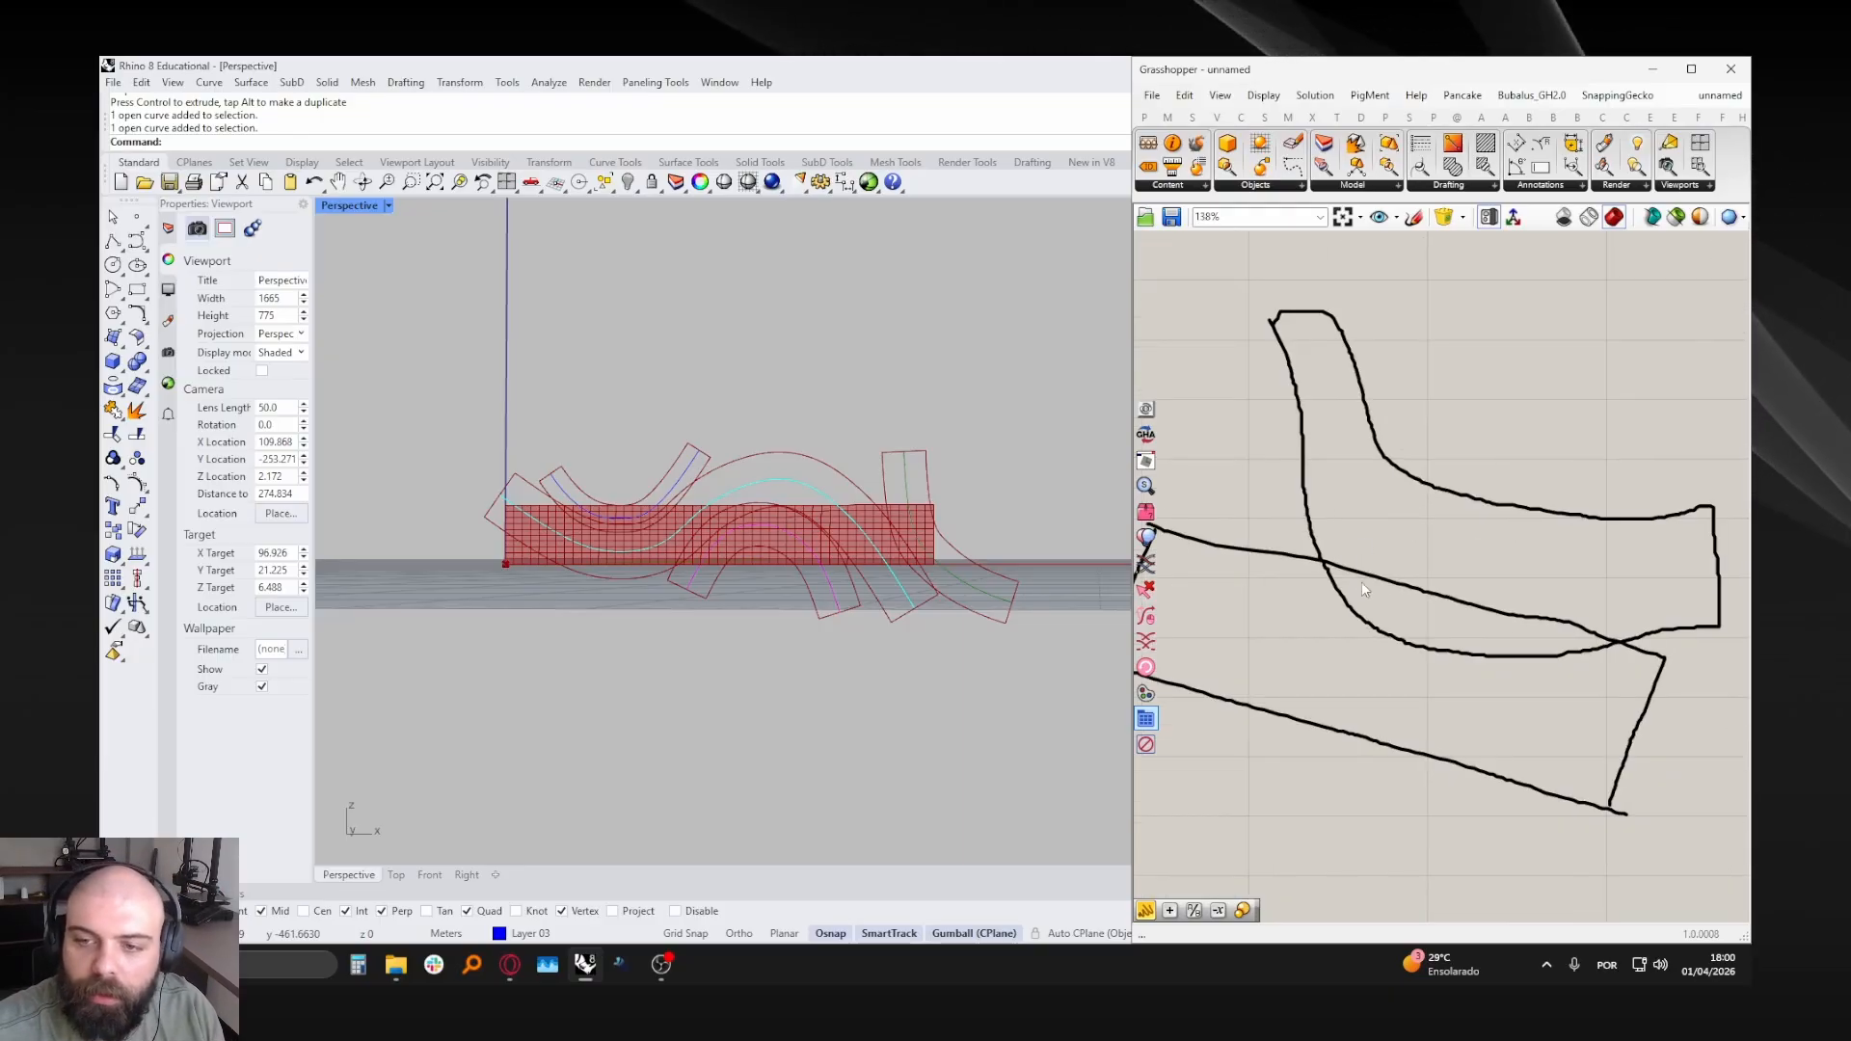
{"action": "left_click", "coordinate": [1414, 216]}
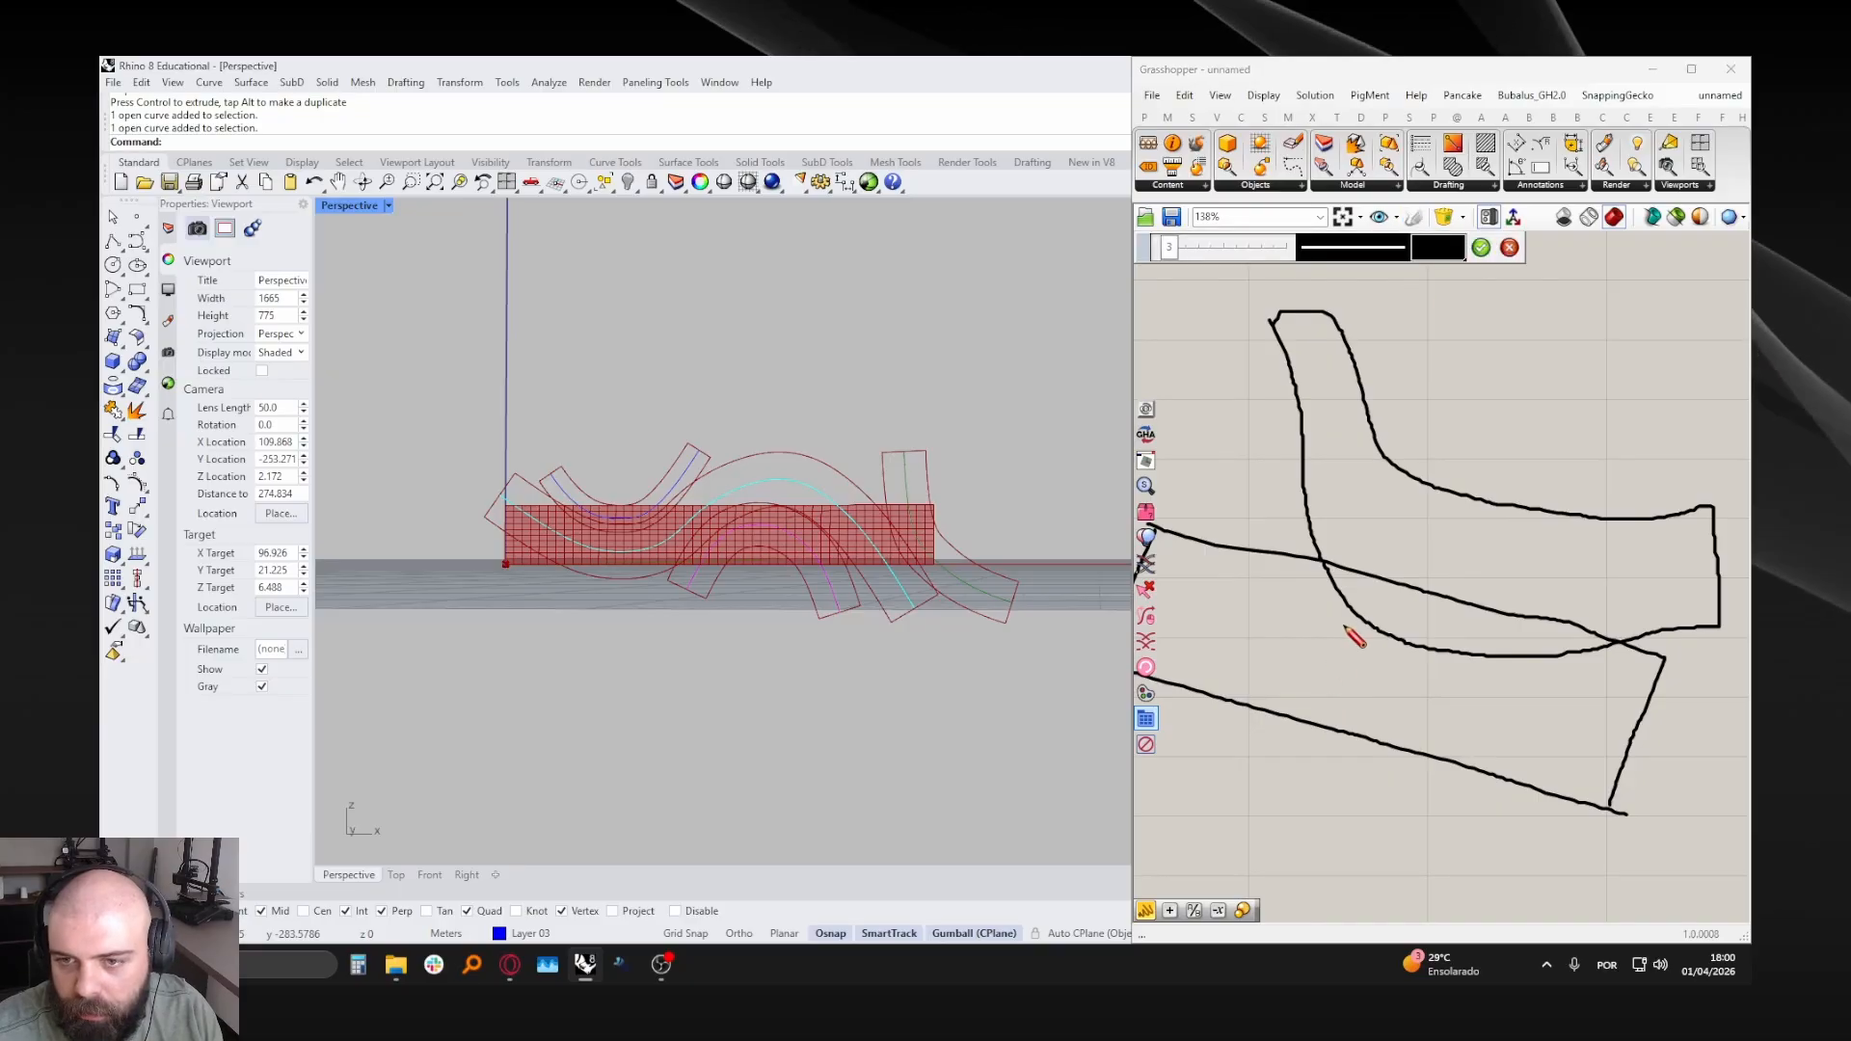
{"action": "scroll", "coordinate": [1348, 637], "scroll_direction": "up", "scroll_amount": 2}
{"action": "left_click_drag", "start_coordinate": [1237, 562], "coordinate": [1271, 590]}
{"action": "left_click_drag", "start_coordinate": [1271, 562], "coordinate": [1237, 590]}
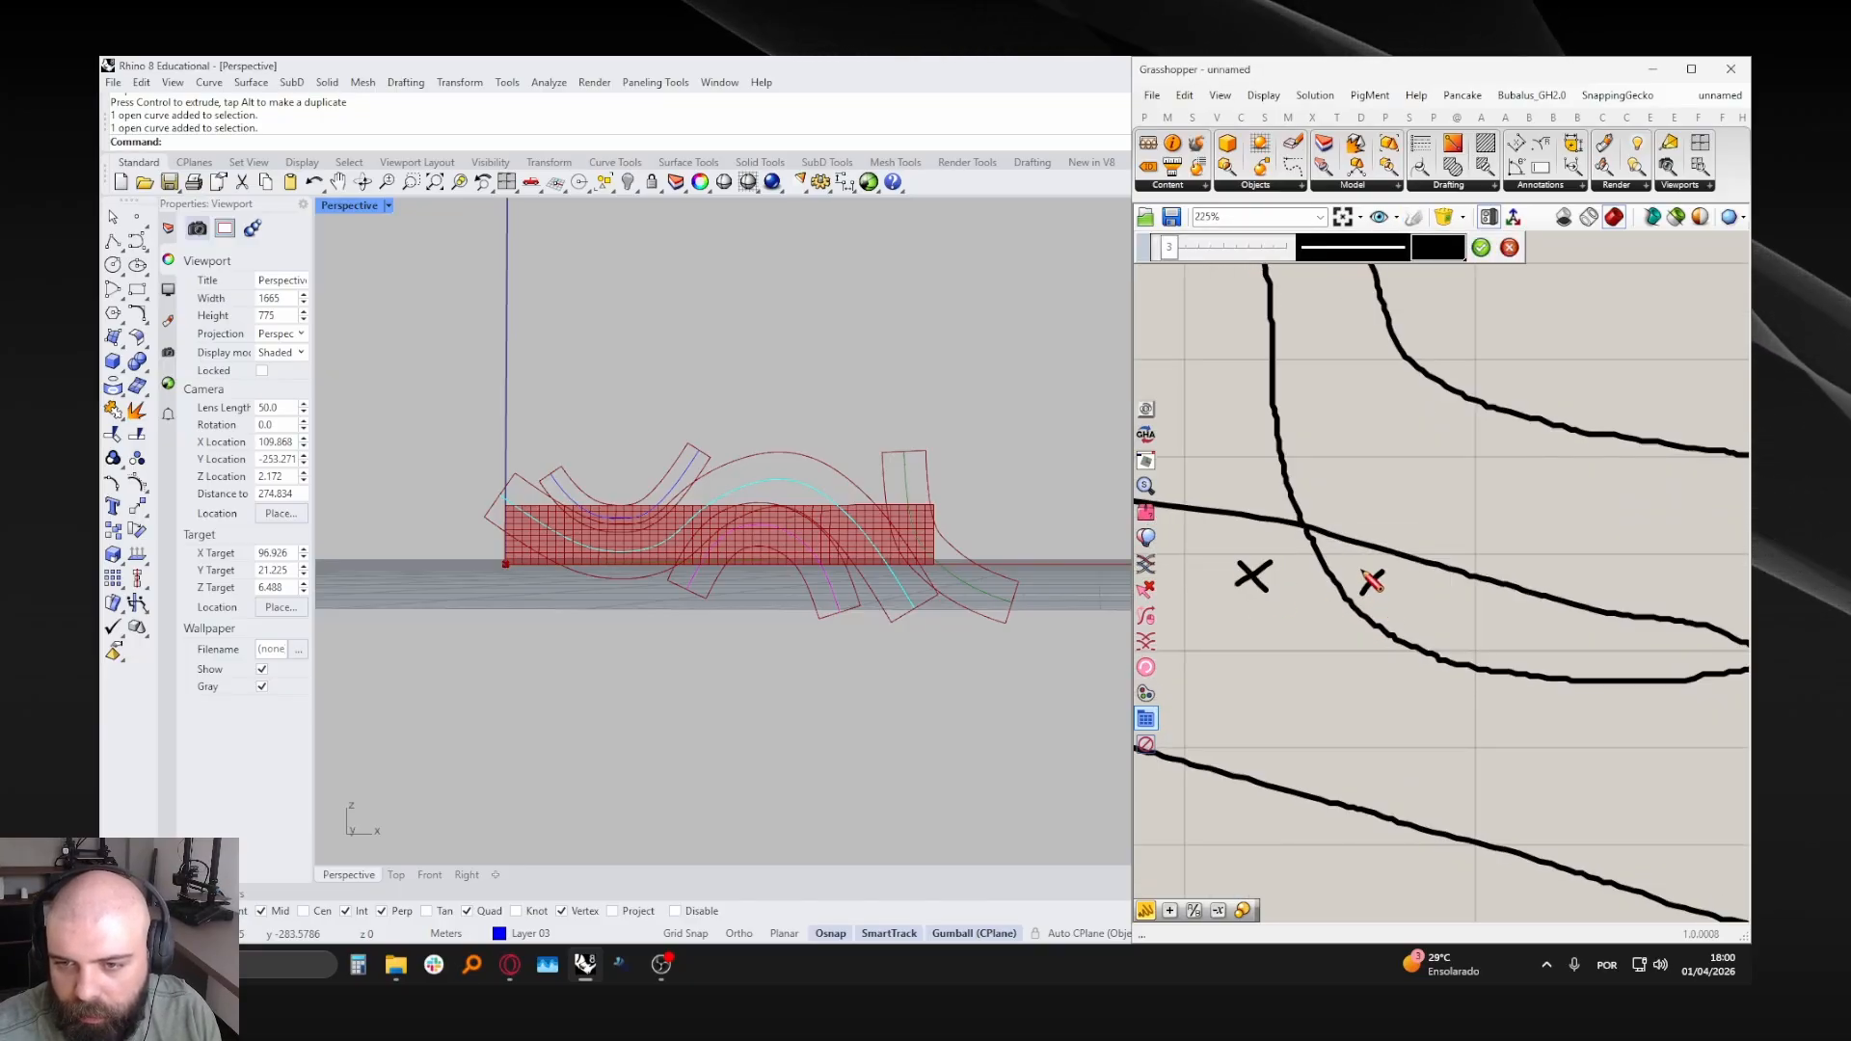
{"action": "left_click_drag", "start_coordinate": [1359, 570], "coordinate": [1390, 590]}
{"action": "left_click_drag", "start_coordinate": [1388, 569], "coordinate": [1361, 592]}
{"action": "left_click_drag", "start_coordinate": [1491, 604], "coordinate": [1528, 632]}
{"action": "mouse_move", "coordinate": [1521, 600]}
{"action": "left_mouse_down"}
{"action": "mouse_move", "coordinate": [1493, 627]}
{"action": "mouse_move", "coordinate": [1529, 694]}
{"action": "left_mouse_up"}
{"action": "scroll", "coordinate": [1368, 594], "scroll_direction": "down", "scroll_amount": 2}
{"action": "left_click_drag", "start_coordinate": [1535, 669], "coordinate": [1563, 693]}
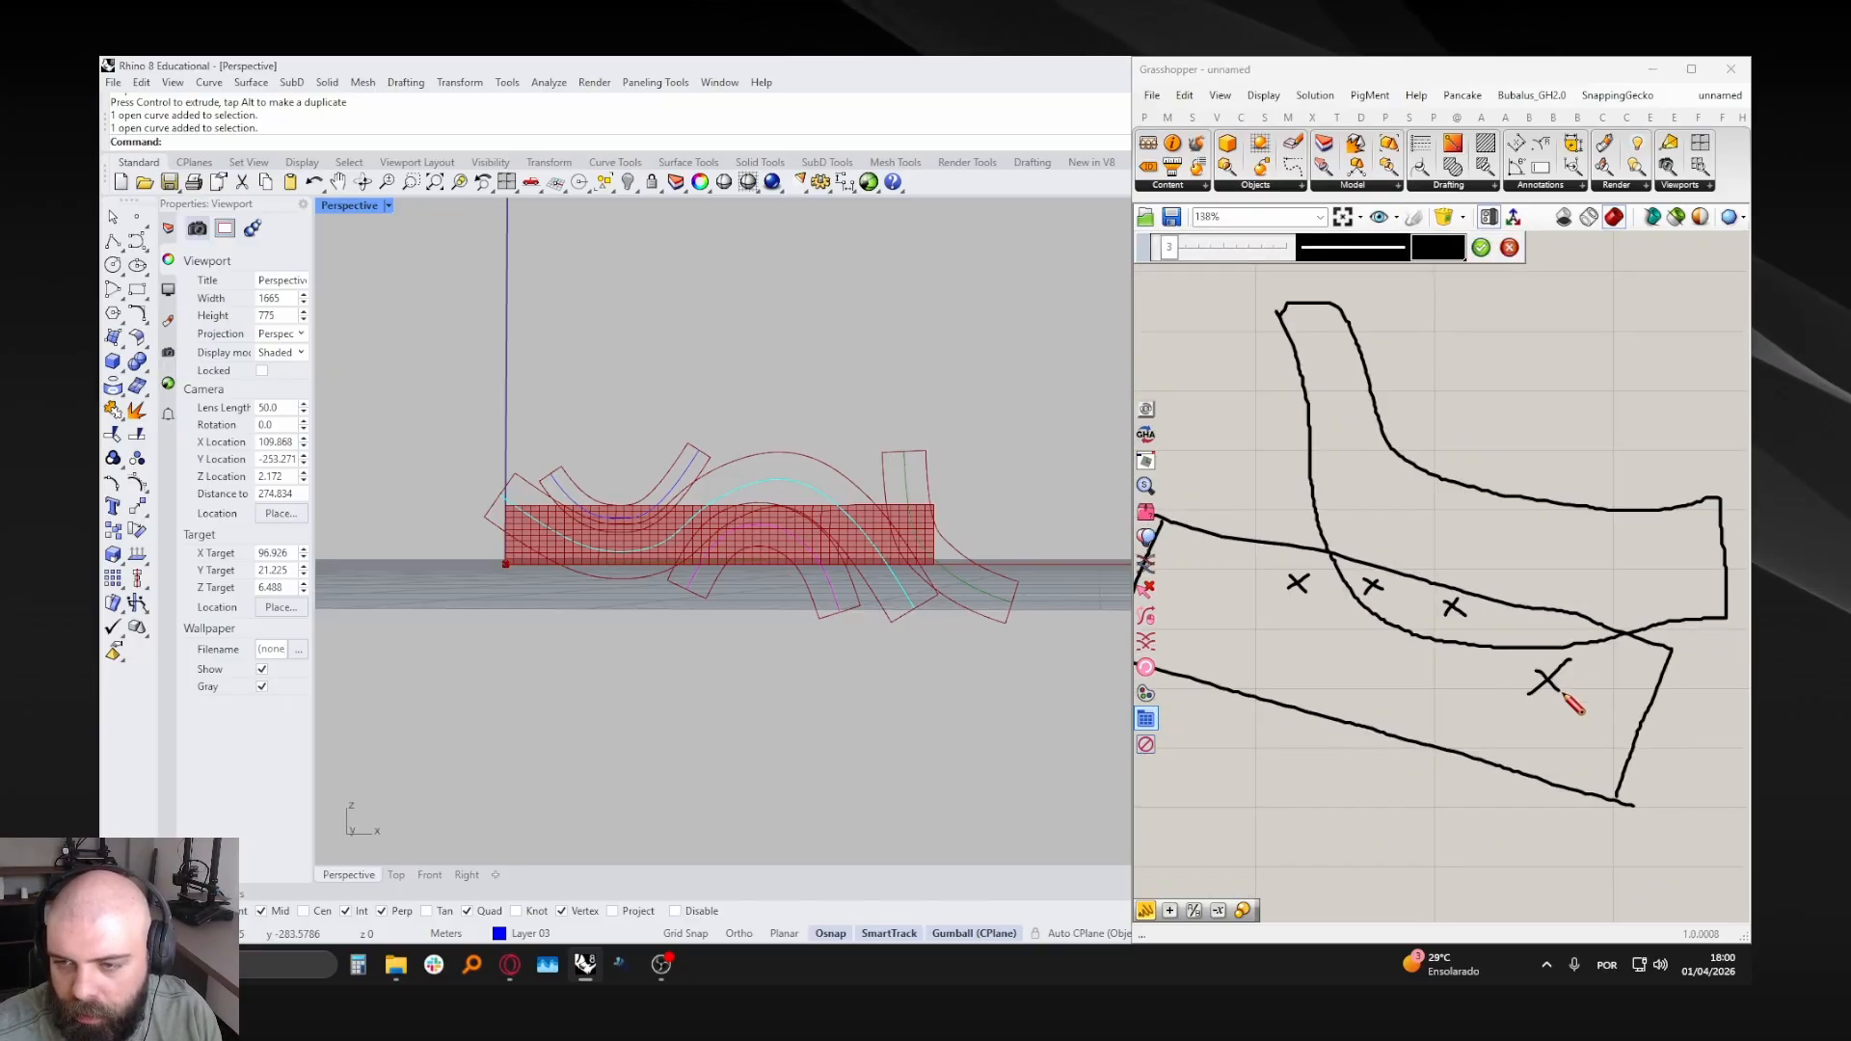
{"action": "left_click", "coordinate": [1481, 248]}
{"action": "scroll", "coordinate": [1355, 668], "scroll_direction": "down", "scroll_amount": 1}
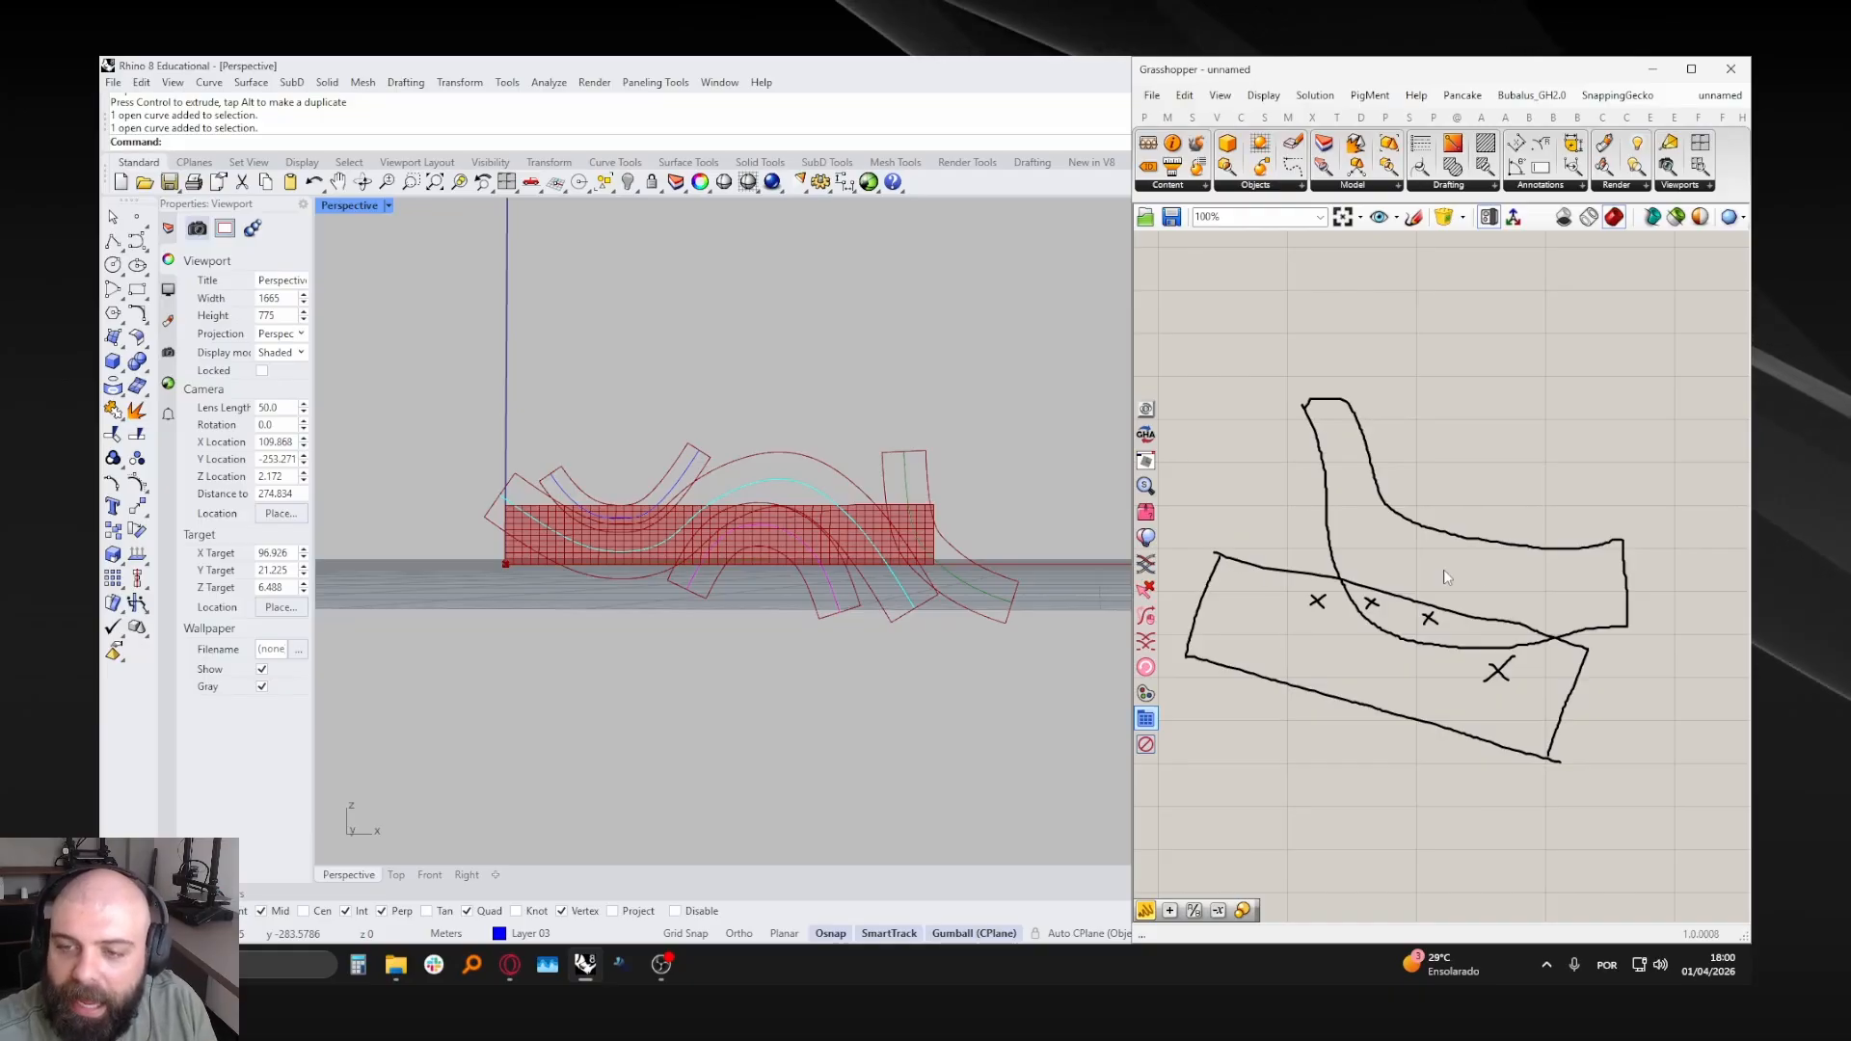
- Start another sketch, draw a loop around the four X marks and add a downward arrow below the slanted band
{"action": "left_click", "coordinate": [1443, 219]}
{"action": "scroll", "coordinate": [1367, 583], "scroll_direction": "up", "scroll_amount": 2}
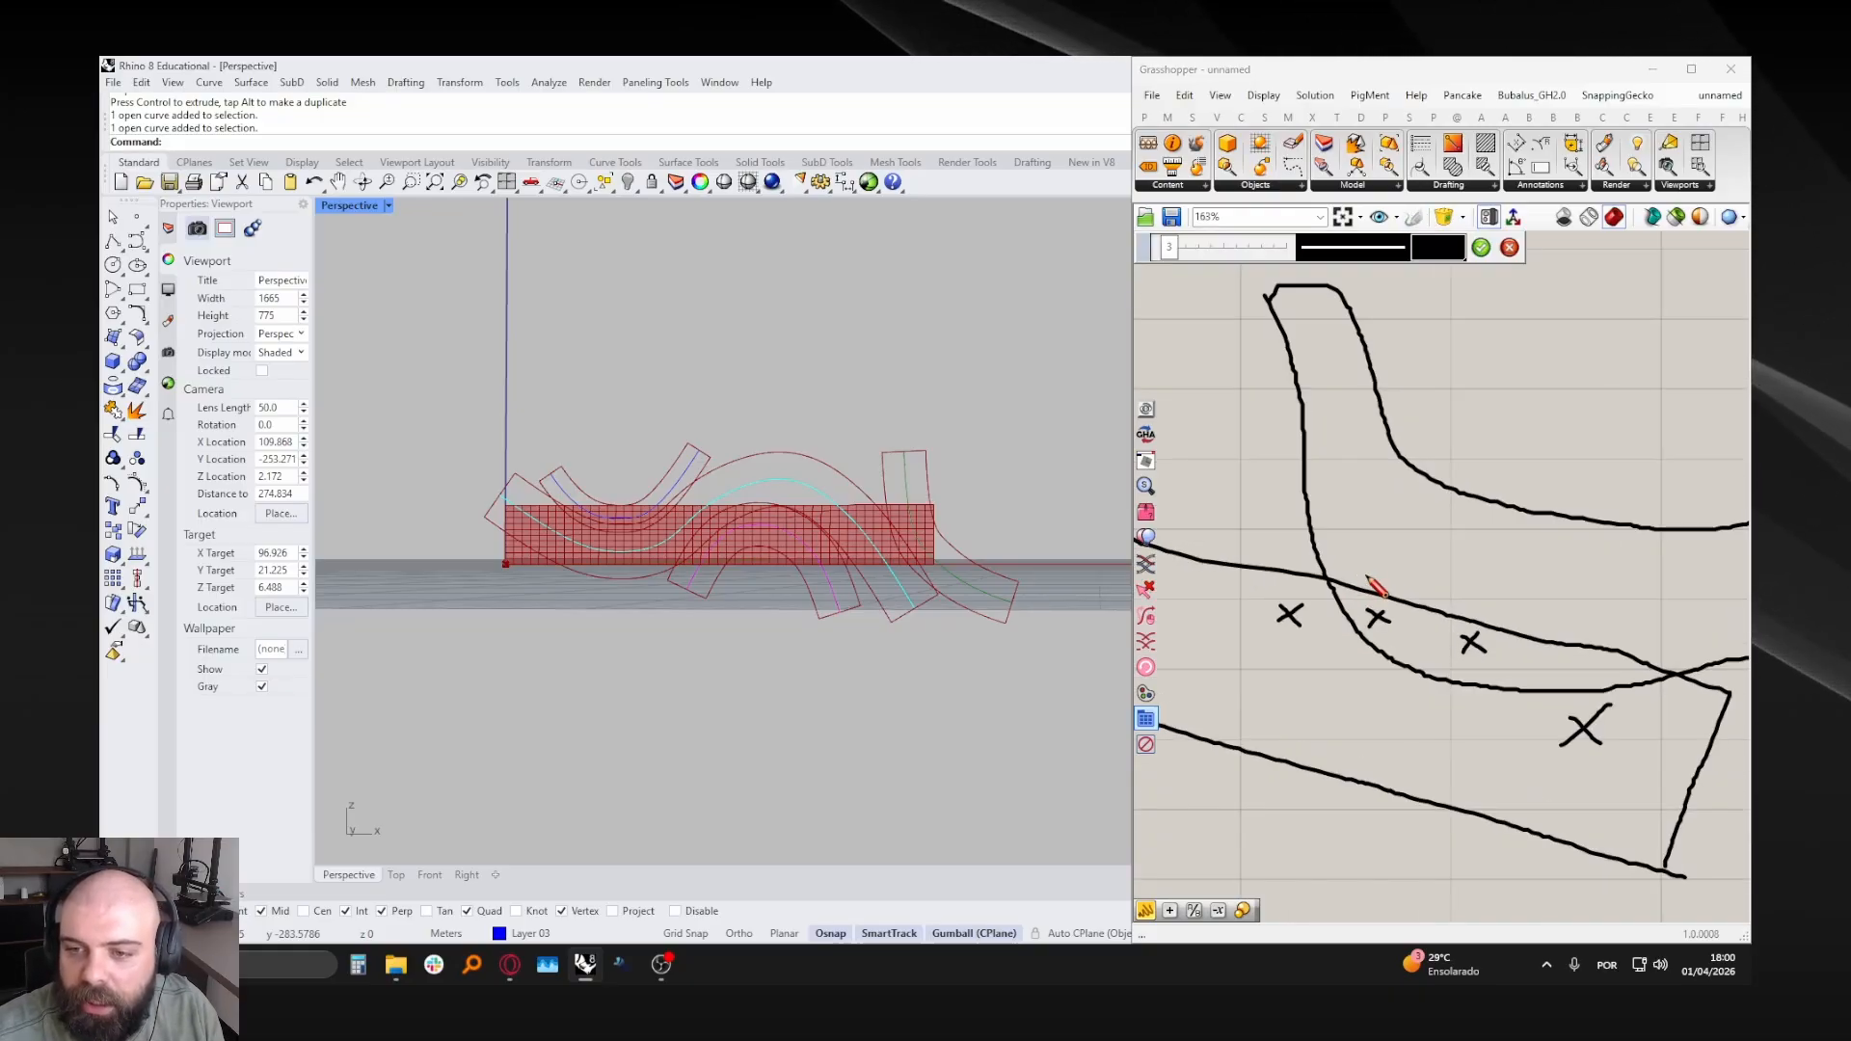
{"action": "mouse_move", "coordinate": [1395, 605]}
{"action": "left_mouse_down"}
{"action": "mouse_move", "coordinate": [1282, 611]}
{"action": "mouse_move", "coordinate": [1604, 744]}
{"action": "mouse_move", "coordinate": [1508, 649]}
{"action": "mouse_move", "coordinate": [1355, 600]}
{"action": "left_mouse_up"}
{"action": "scroll", "coordinate": [1335, 585], "scroll_direction": "down", "scroll_amount": 4}
{"action": "mouse_move", "coordinate": [1469, 726]}
{"action": "left_mouse_down"}
{"action": "mouse_move", "coordinate": [1468, 789]}
{"action": "mouse_move", "coordinate": [1493, 770]}
{"action": "left_mouse_up"}
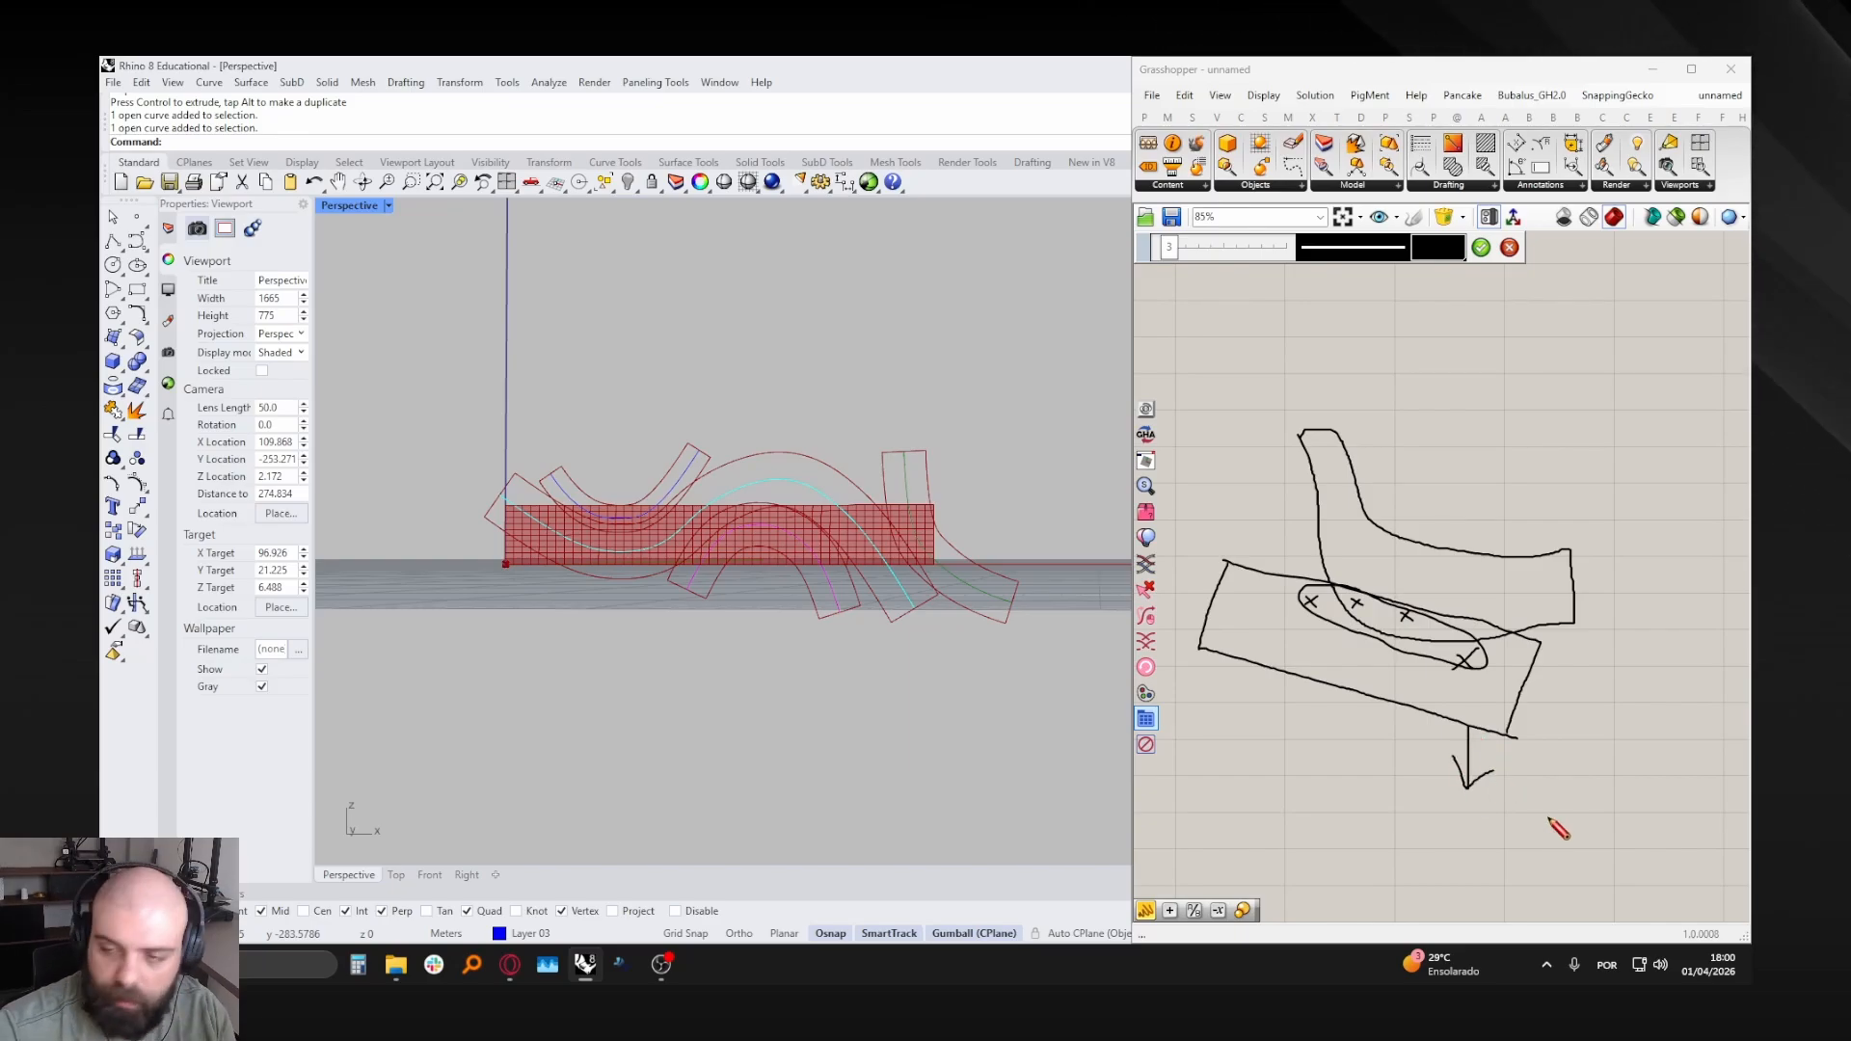
{"action": "scroll", "coordinate": [1406, 554], "scroll_direction": "up", "scroll_amount": 3}
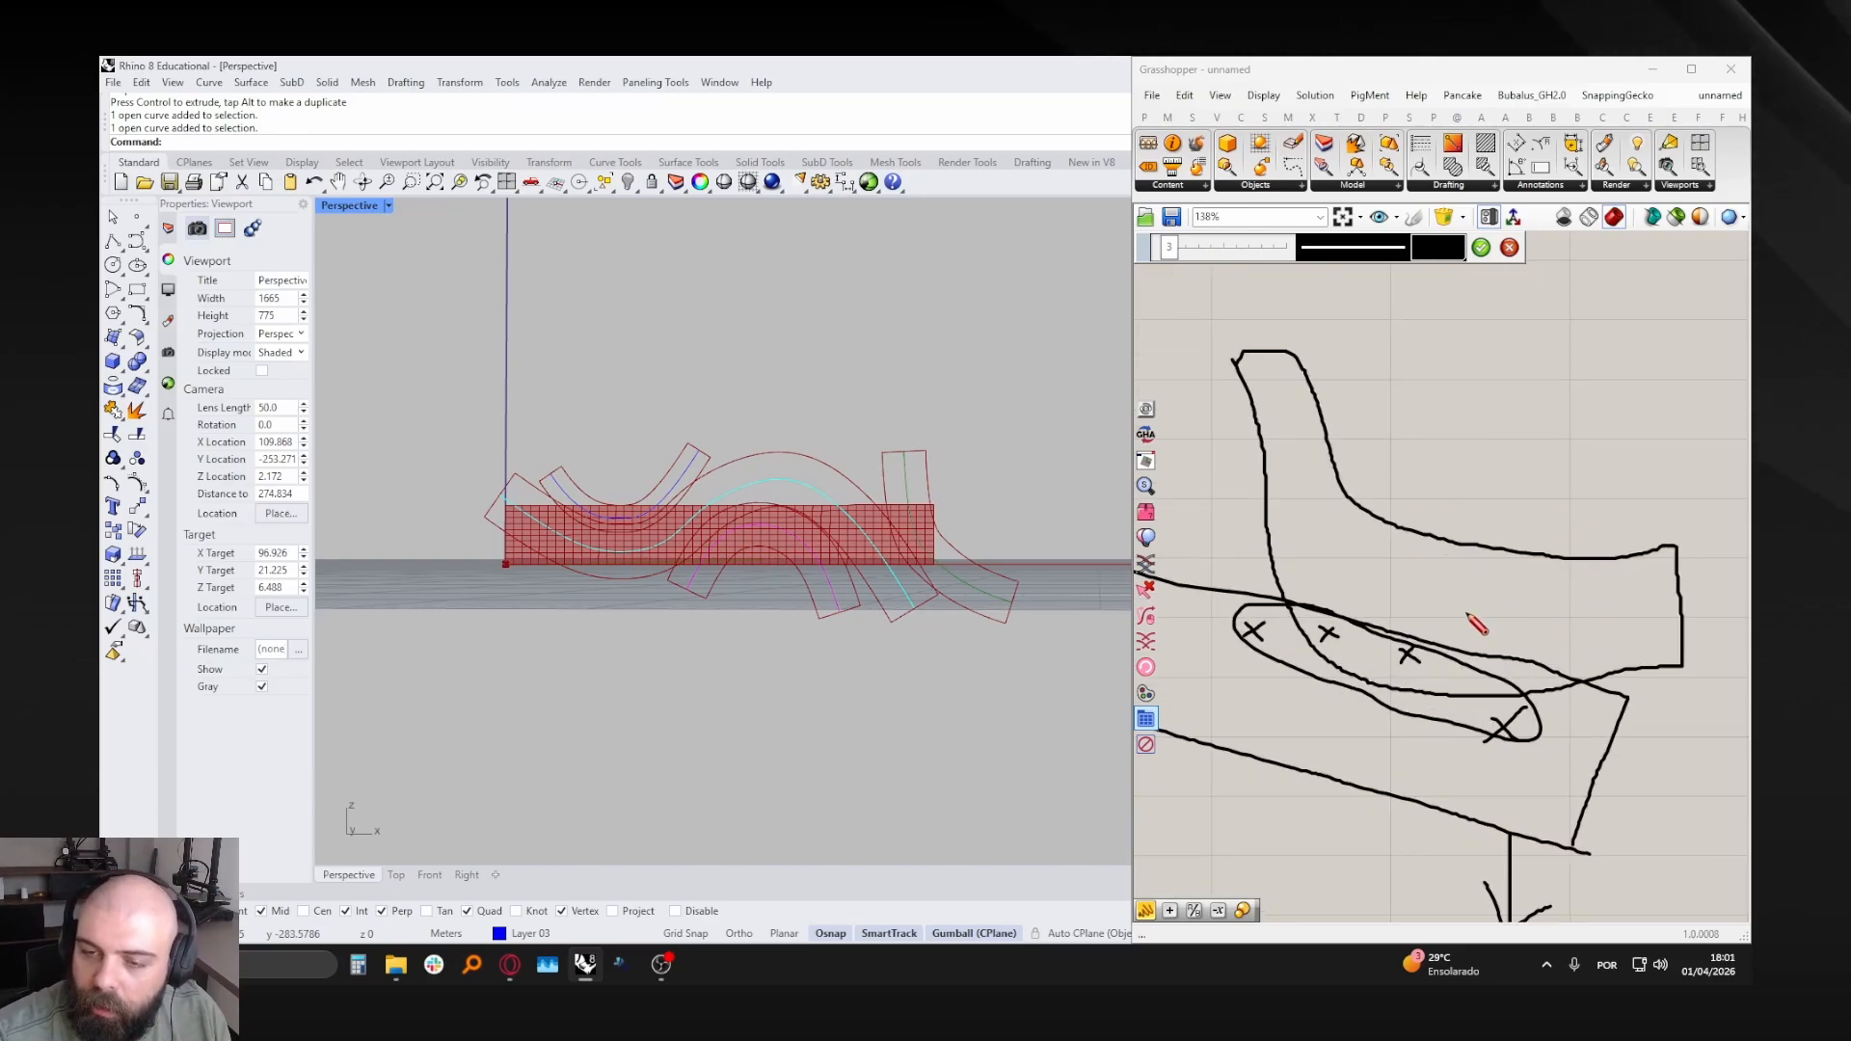
{"action": "scroll", "coordinate": [1485, 609], "scroll_direction": "down", "scroll_amount": 1}
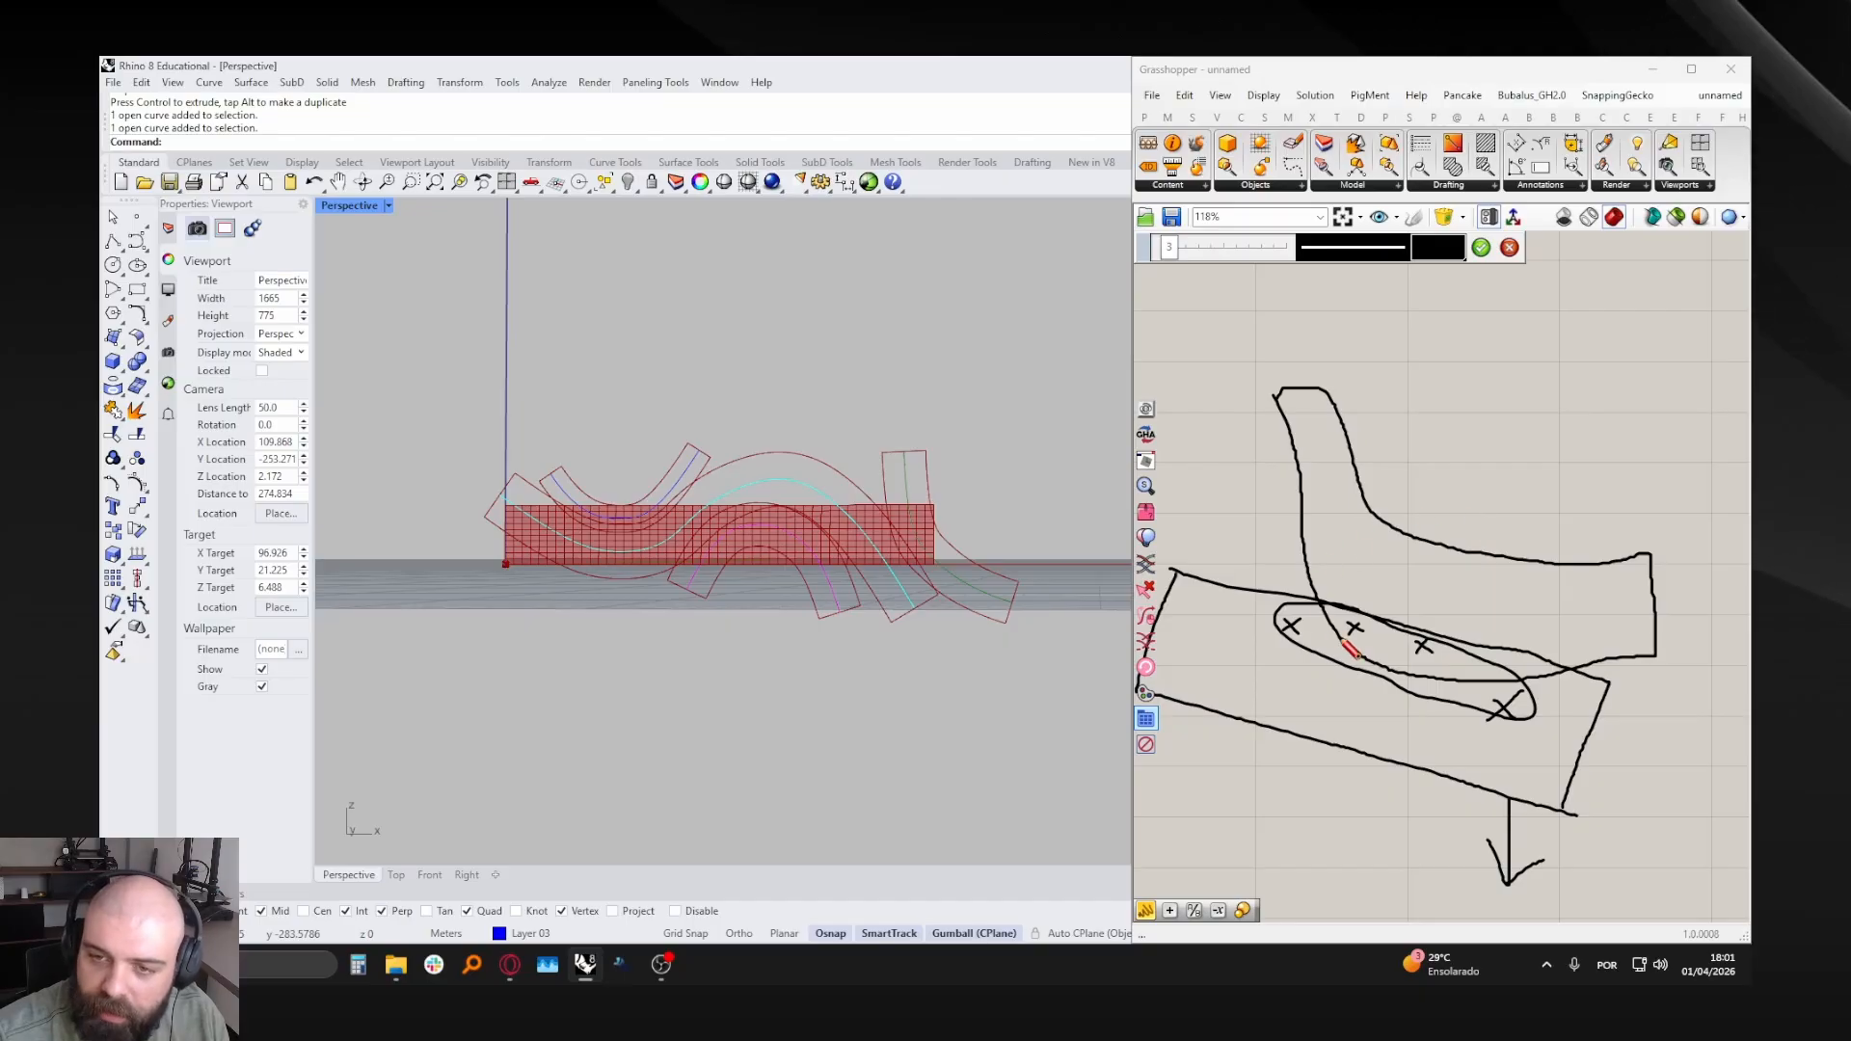
- Draw a row of six X marks above the slanted band's upper edge, running across the curved band
{"action": "mouse_move", "coordinate": [1286, 555]}
{"action": "left_mouse_down"}
{"action": "mouse_move", "coordinate": [1271, 580]}
{"action": "mouse_move", "coordinate": [1342, 601]}
{"action": "left_mouse_up"}
{"action": "left_click_drag", "start_coordinate": [1337, 583], "coordinate": [1486, 619]}
{"action": "mouse_move", "coordinate": [1533, 606]}
{"action": "left_mouse_down"}
{"action": "mouse_move", "coordinate": [1512, 631]}
{"action": "mouse_move", "coordinate": [1534, 629]}
{"action": "left_mouse_up"}
{"action": "left_click_drag", "start_coordinate": [1581, 616], "coordinate": [1561, 642]}
{"action": "left_click_drag", "start_coordinate": [1559, 620], "coordinate": [1583, 640]}
{"action": "scroll", "coordinate": [1371, 648], "scroll_direction": "up", "scroll_amount": 2}
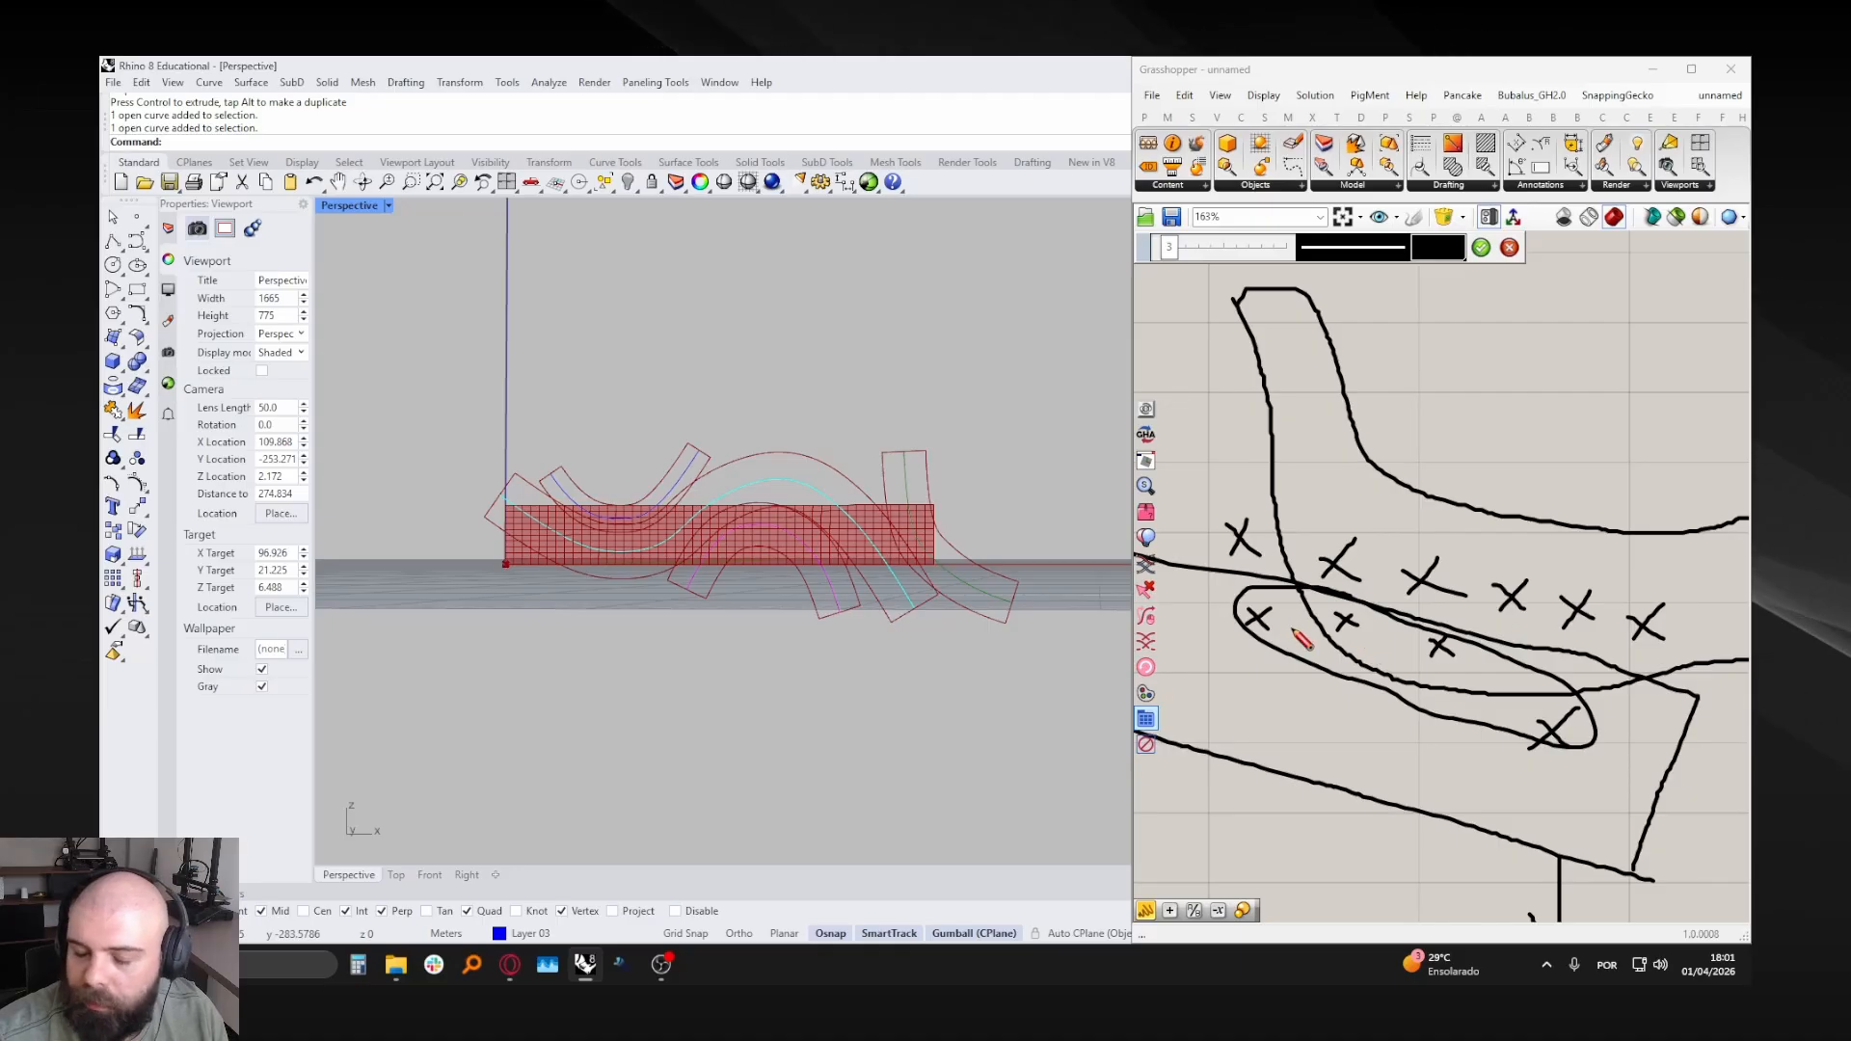
{"action": "scroll", "coordinate": [1311, 627], "scroll_direction": "down", "scroll_amount": 1}
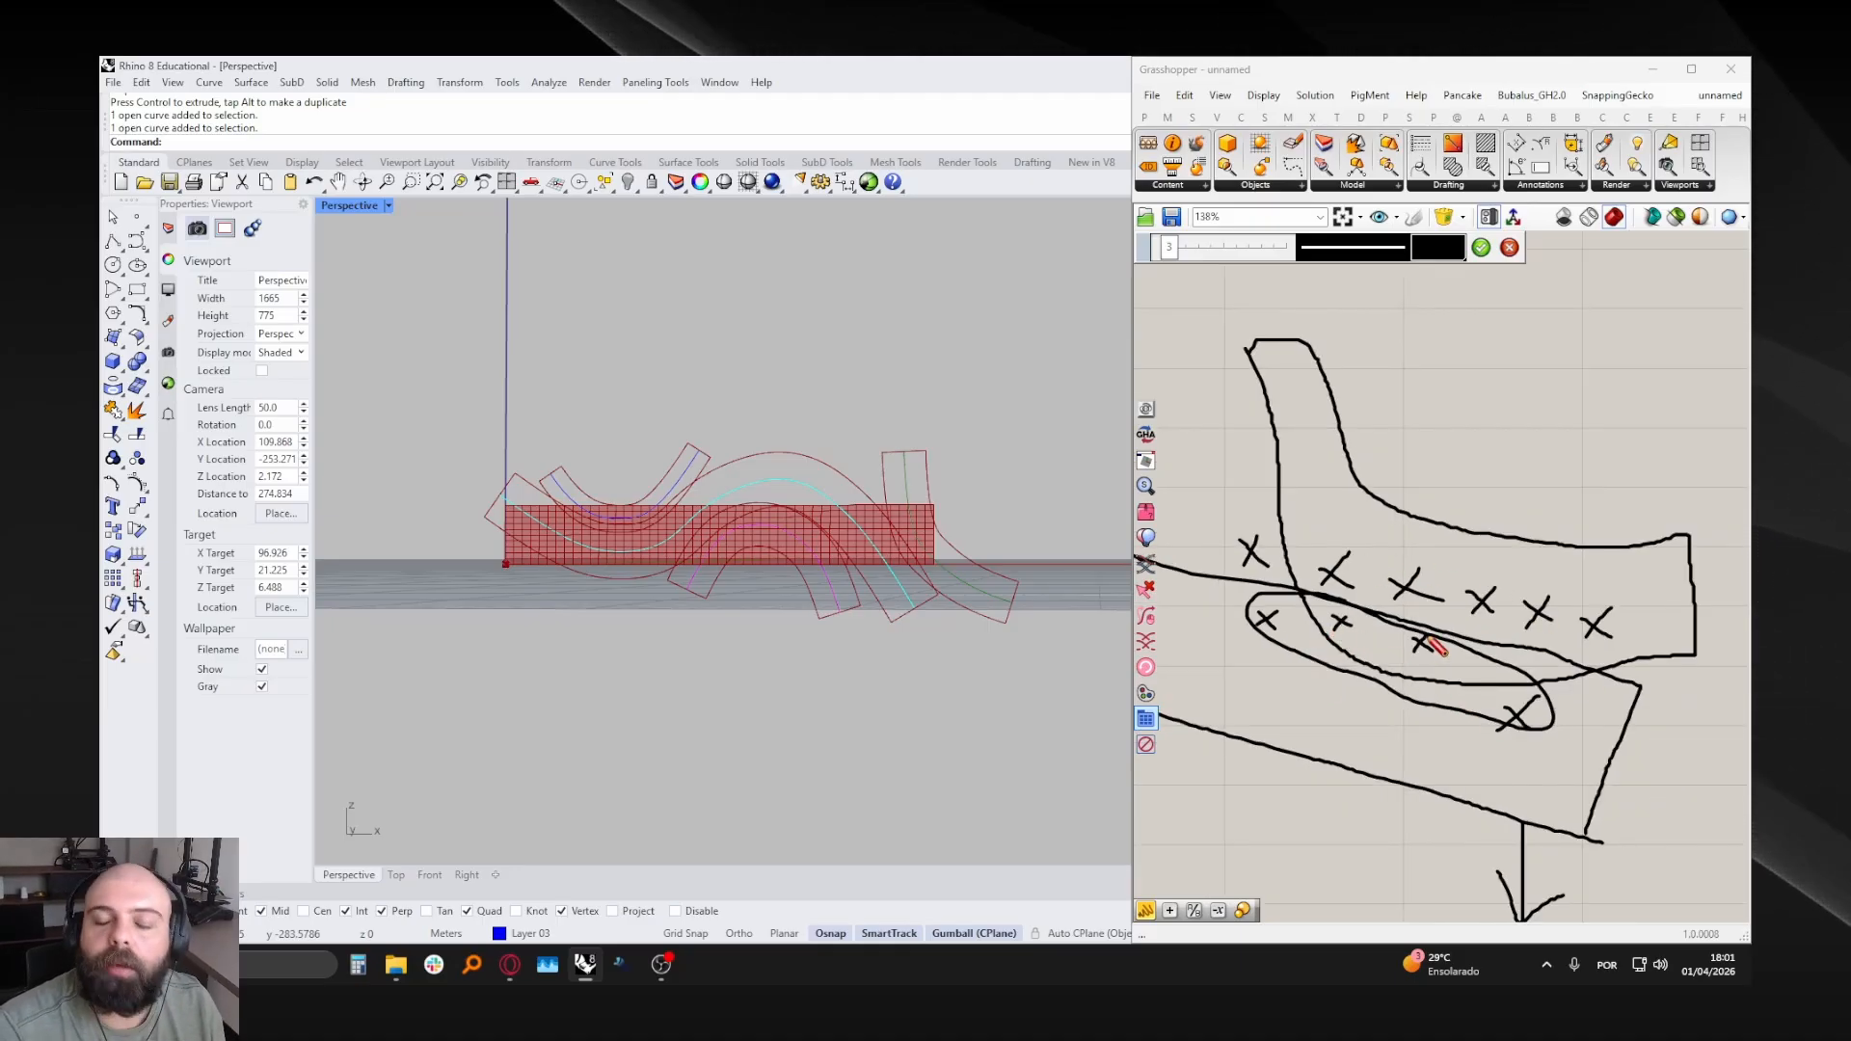
- Change the current sketch's line colour to red and commit the loop, arrow and six X marks
{"action": "scroll", "coordinate": [1436, 648], "scroll_direction": "down", "scroll_amount": 3}
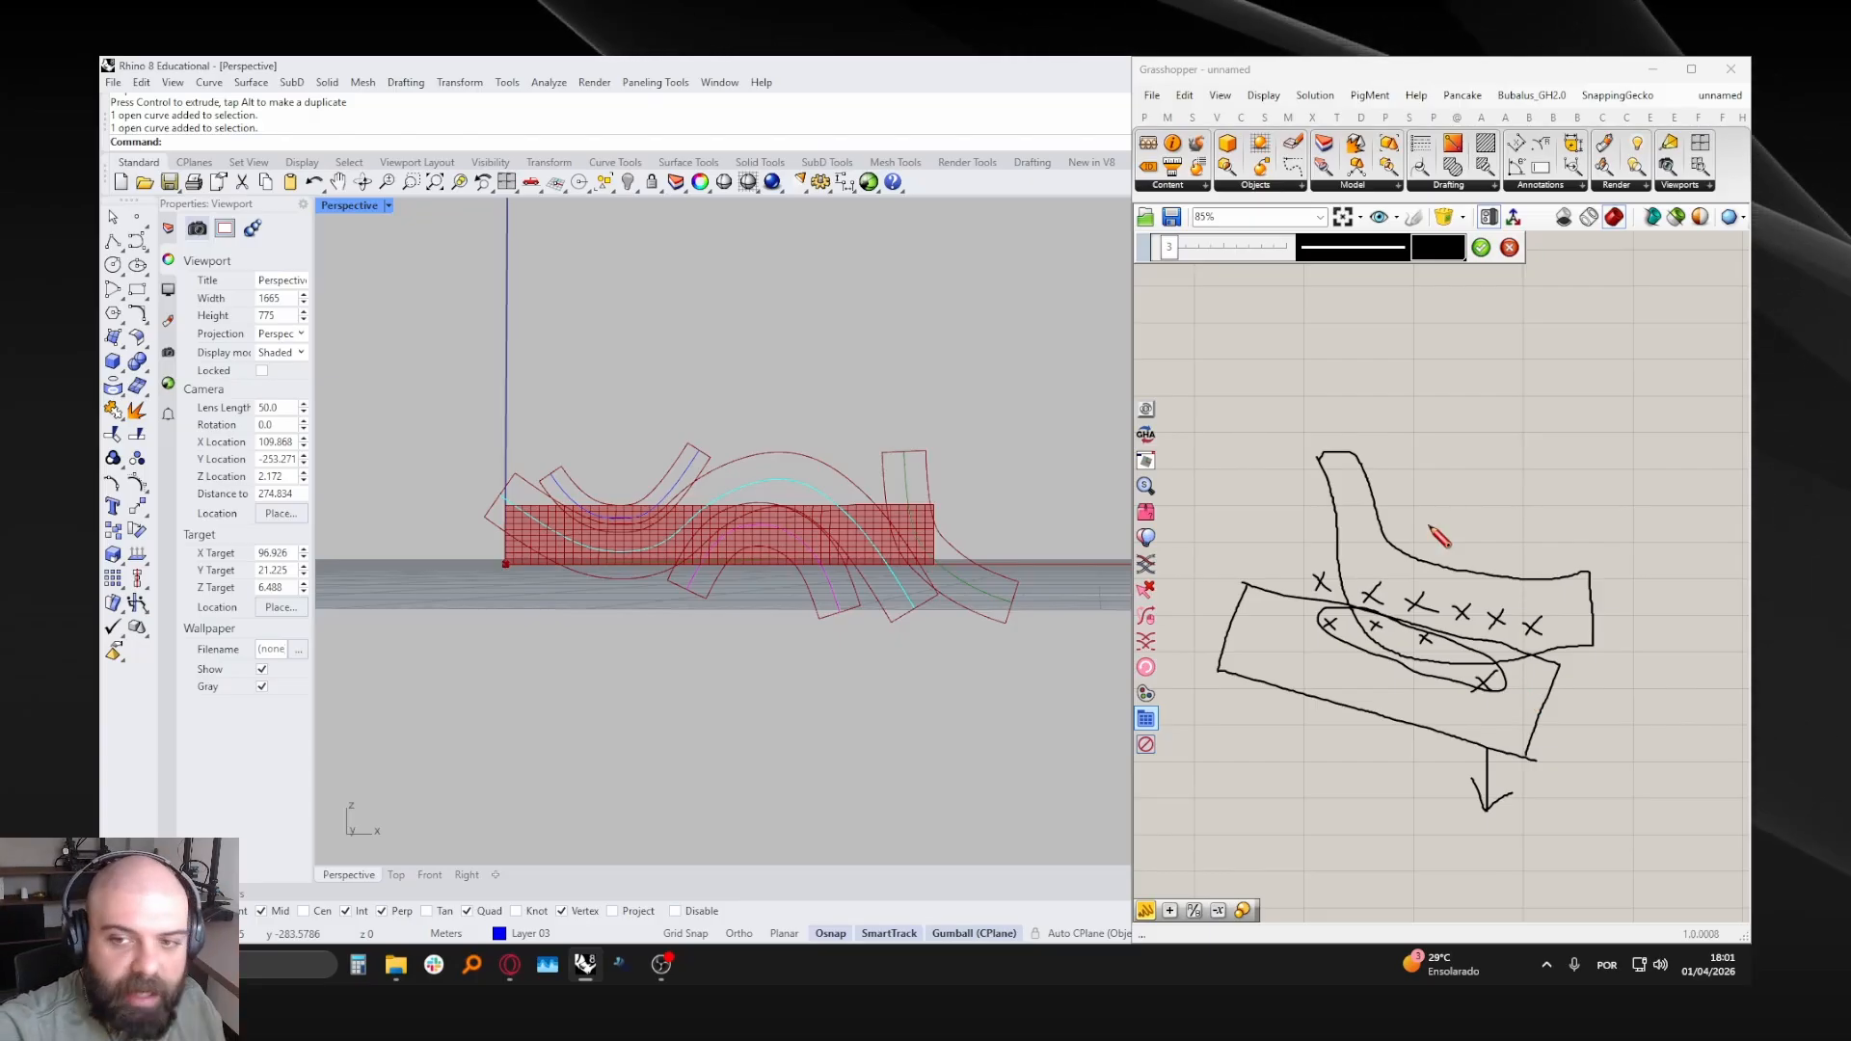
{"action": "scroll", "coordinate": [1293, 579], "scroll_direction": "up", "scroll_amount": 3}
{"action": "scroll", "coordinate": [1413, 537], "scroll_direction": "down", "scroll_amount": 2}
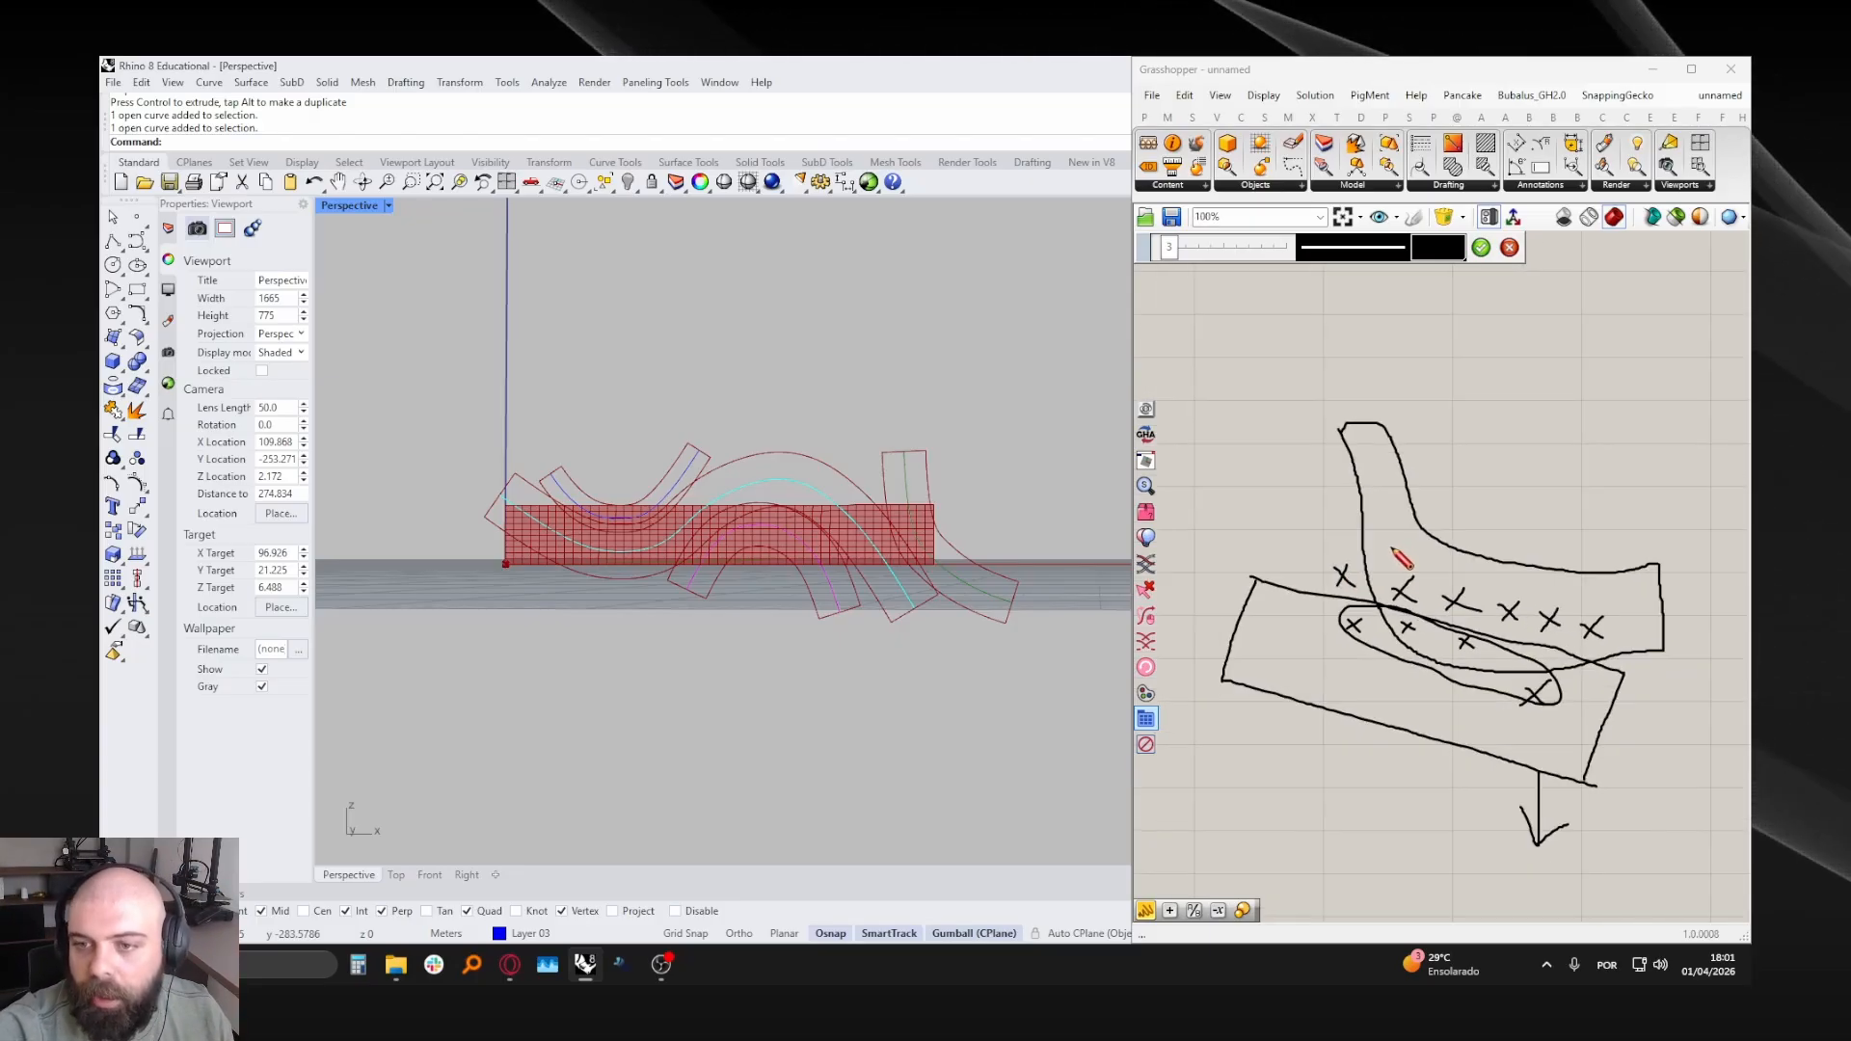
{"action": "scroll", "coordinate": [1605, 610], "scroll_direction": "up", "scroll_amount": 1}
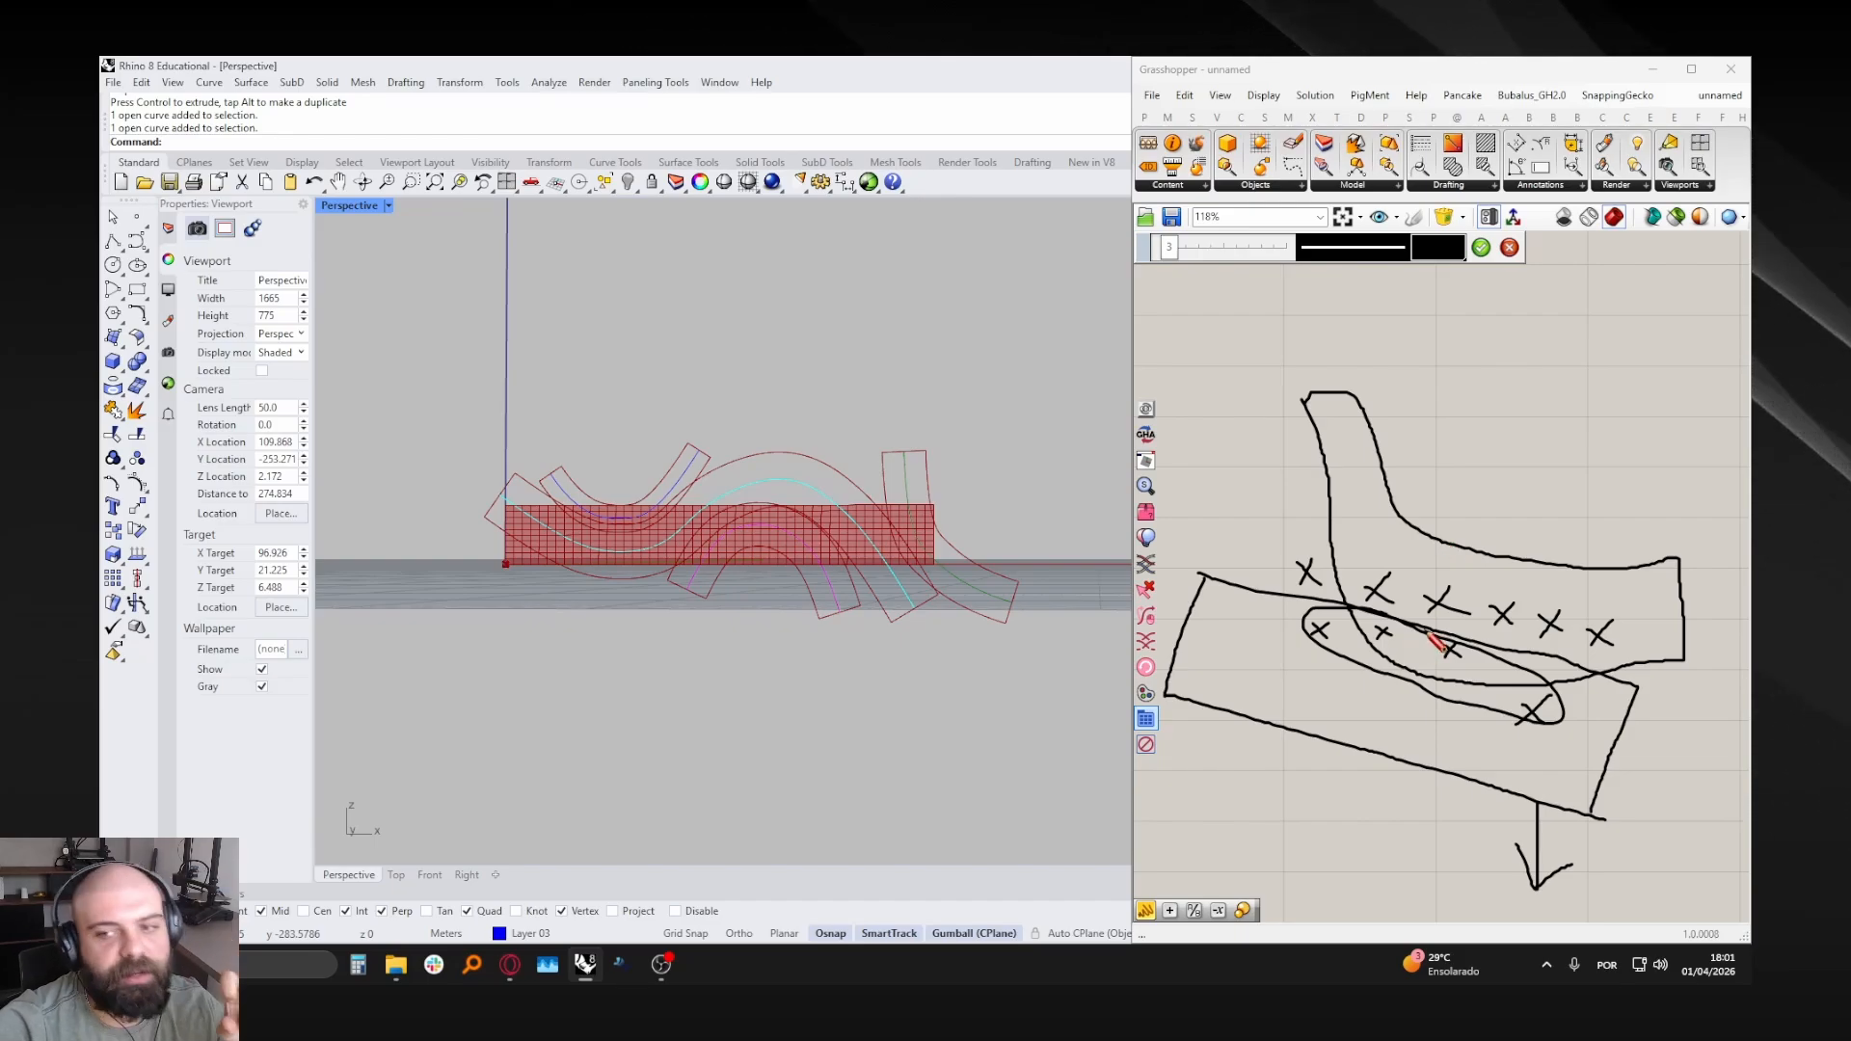
{"action": "left_click", "coordinate": [1438, 249]}
{"action": "left_click_drag", "start_coordinate": [1454, 323], "coordinate": [1425, 301]}
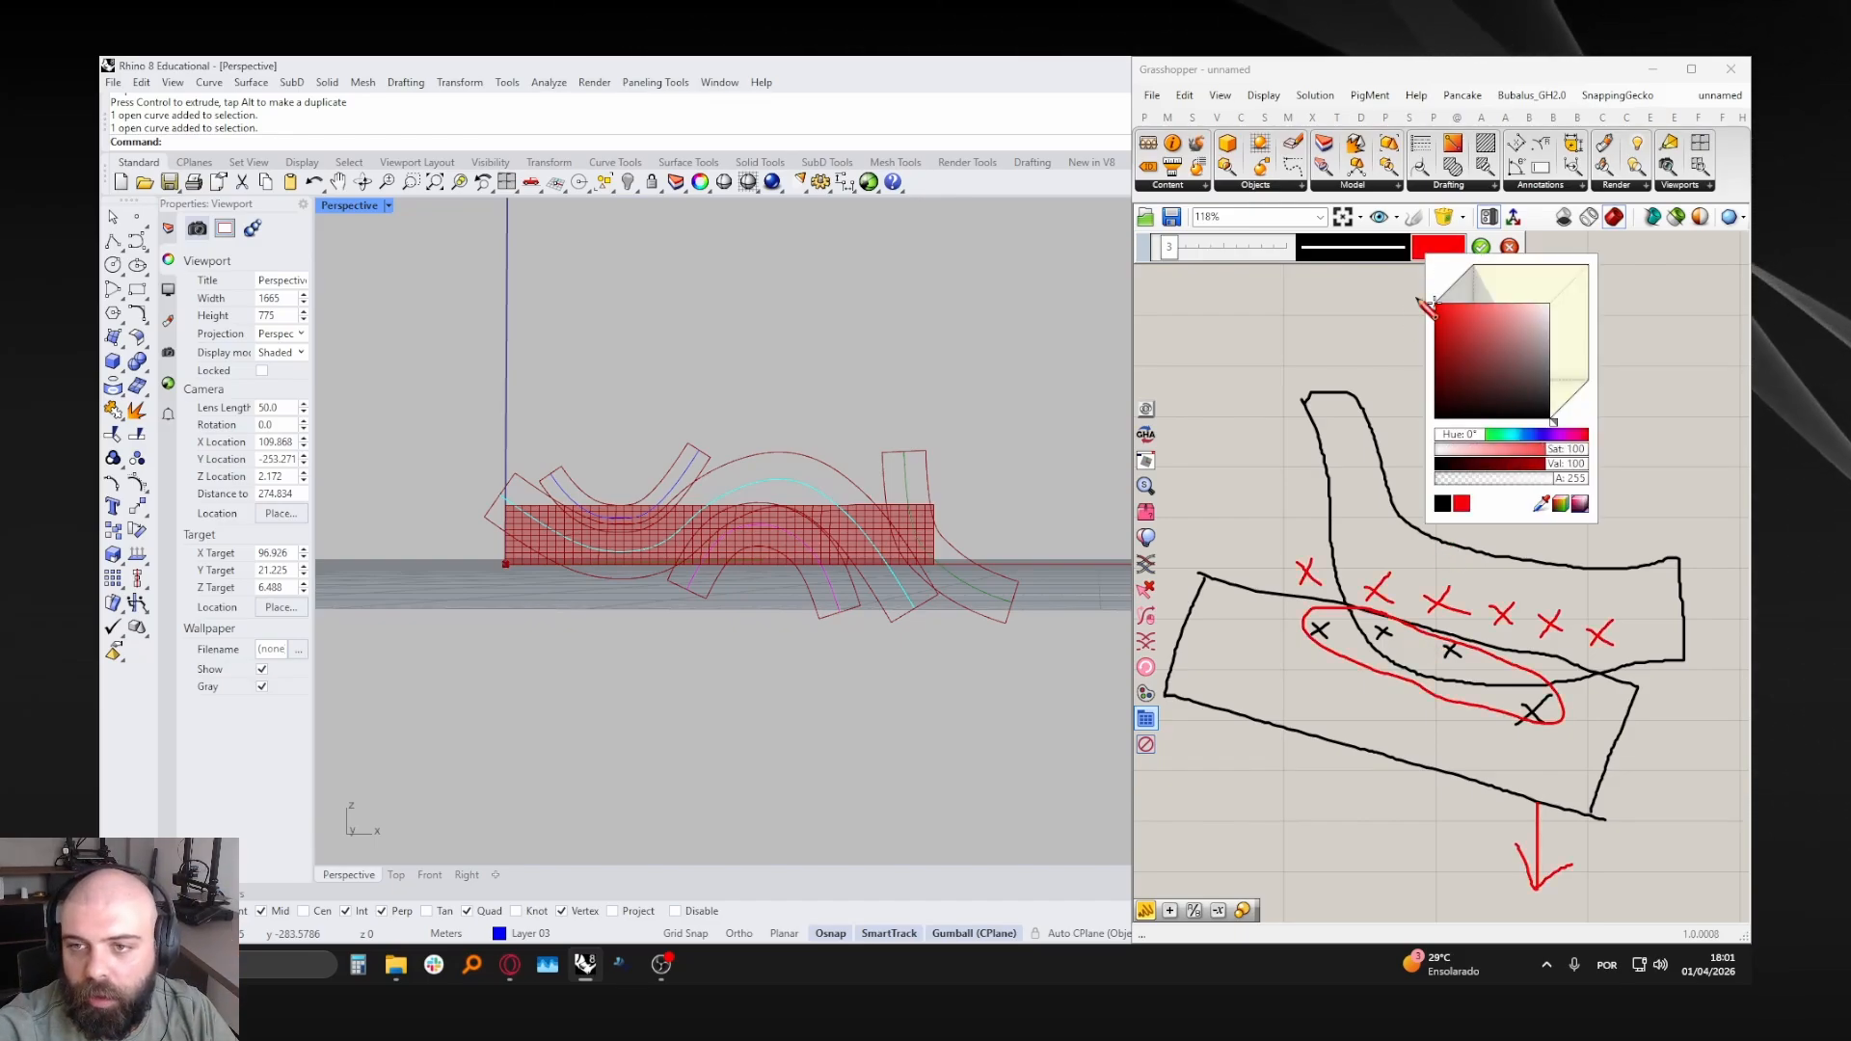
{"action": "left_click", "coordinate": [1481, 247]}
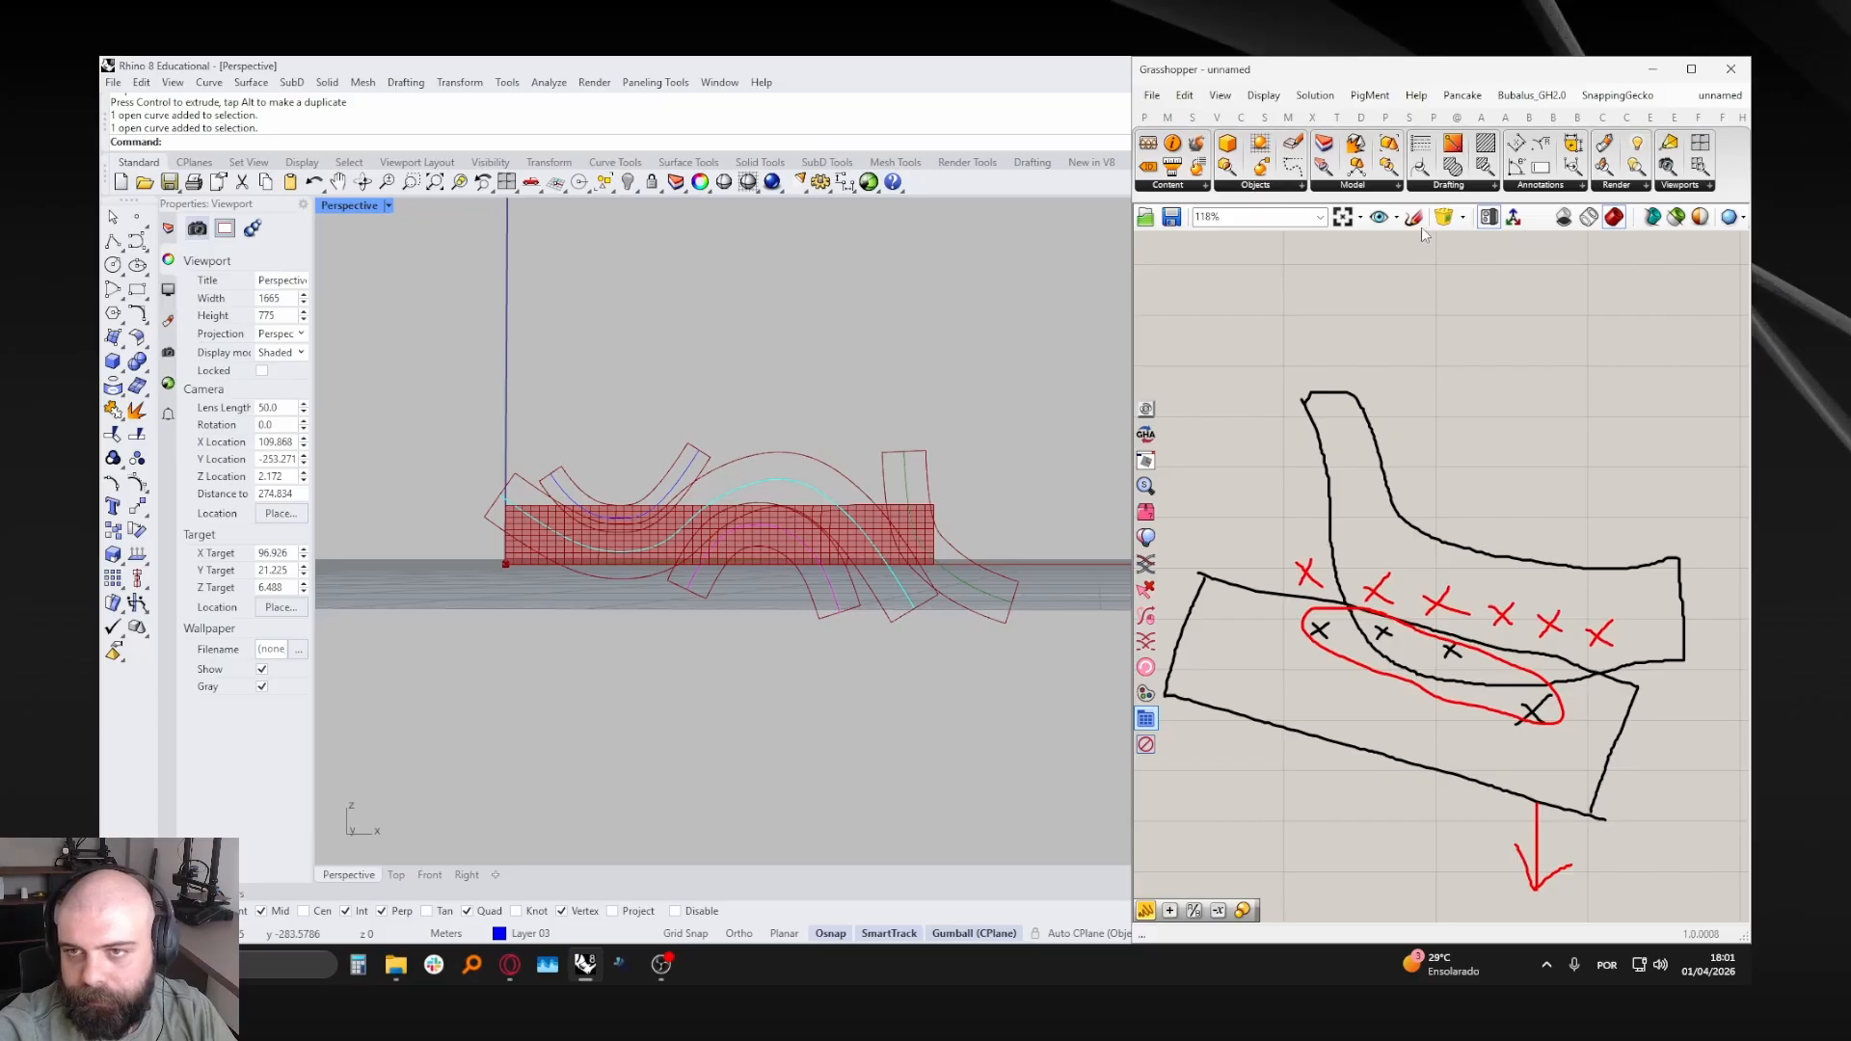
- Trace the curved band's outline in a new cyan sketch, following the slanted band's upper edge through the overlap, and commit it
{"action": "left_click", "coordinate": [1415, 219]}
{"action": "left_click", "coordinate": [1439, 248]}
{"action": "left_click_drag", "start_coordinate": [1454, 330], "coordinate": [1445, 279]}
{"action": "left_click_drag", "start_coordinate": [1487, 429], "coordinate": [1535, 430]}
{"action": "left_click_drag", "start_coordinate": [1304, 395], "coordinate": [1320, 434]}
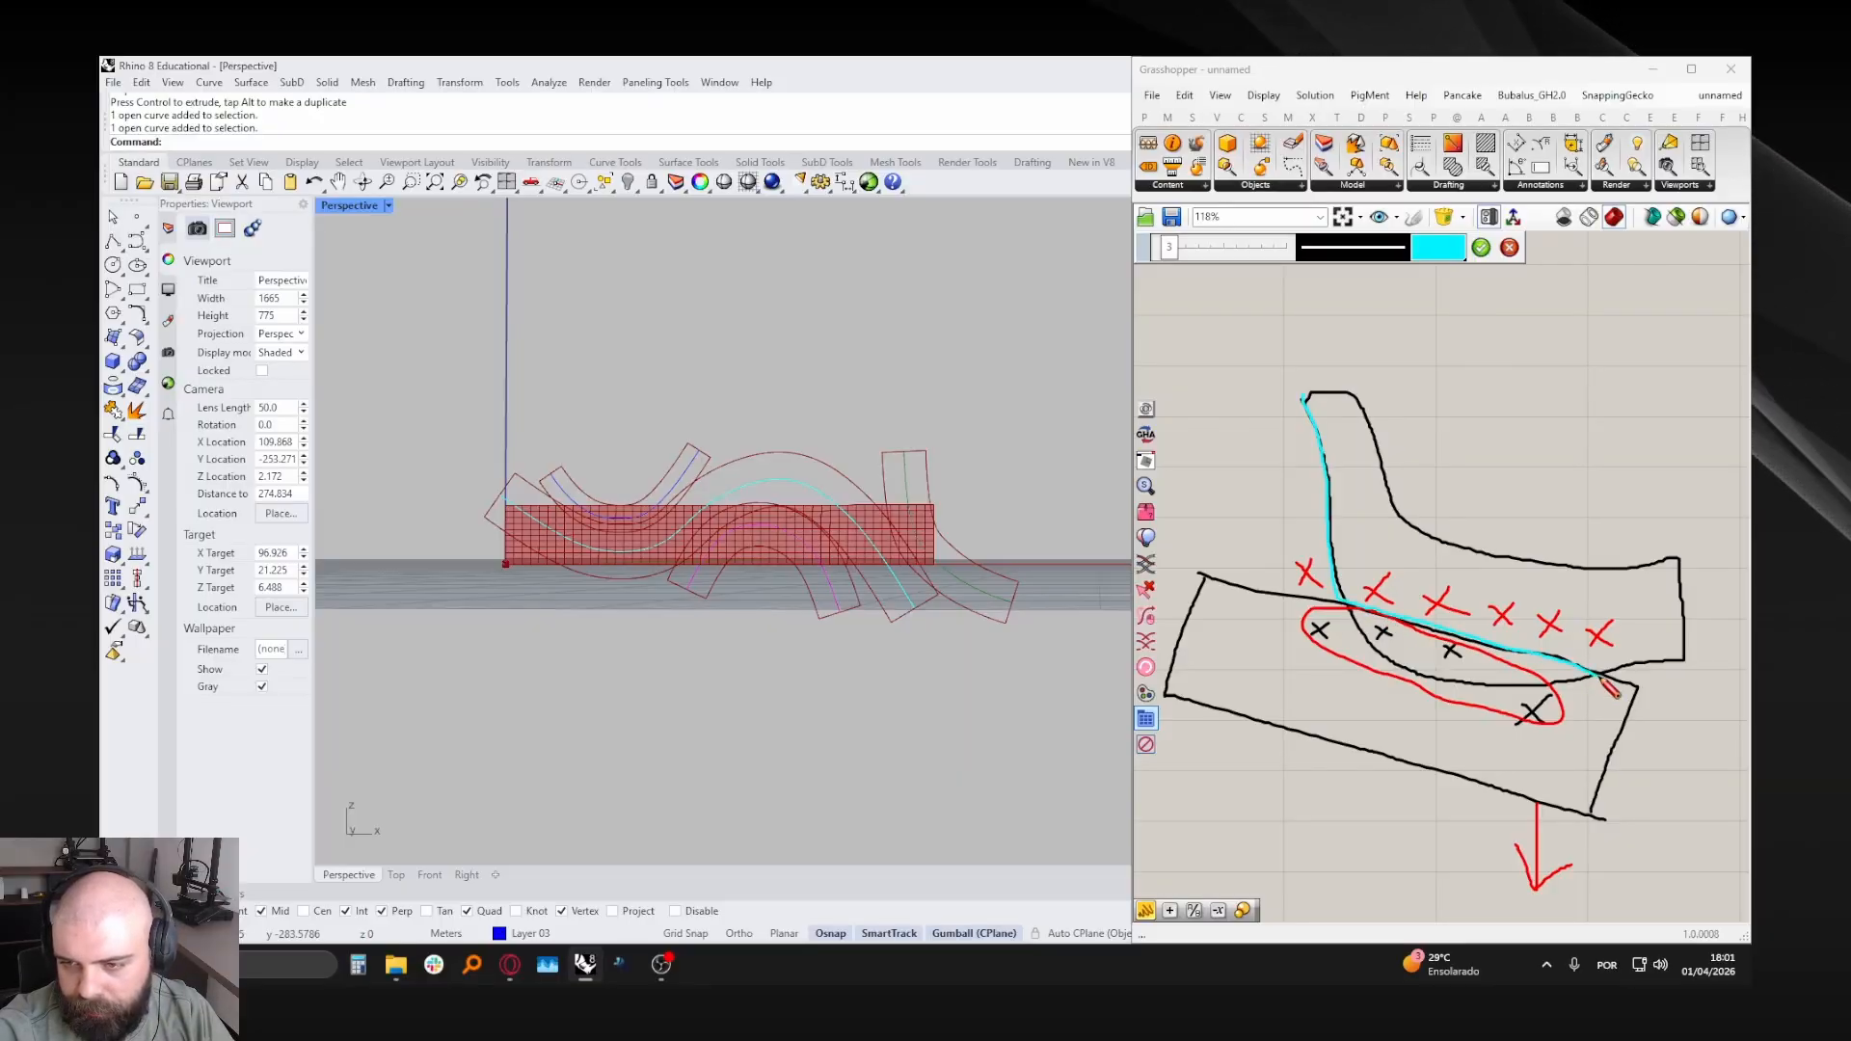
{"action": "mouse_move", "coordinate": [1697, 672]}
{"action": "left_mouse_down"}
{"action": "mouse_move", "coordinate": [1639, 564]}
{"action": "mouse_move", "coordinate": [1476, 550]}
{"action": "mouse_move", "coordinate": [1388, 467]}
{"action": "left_mouse_up"}
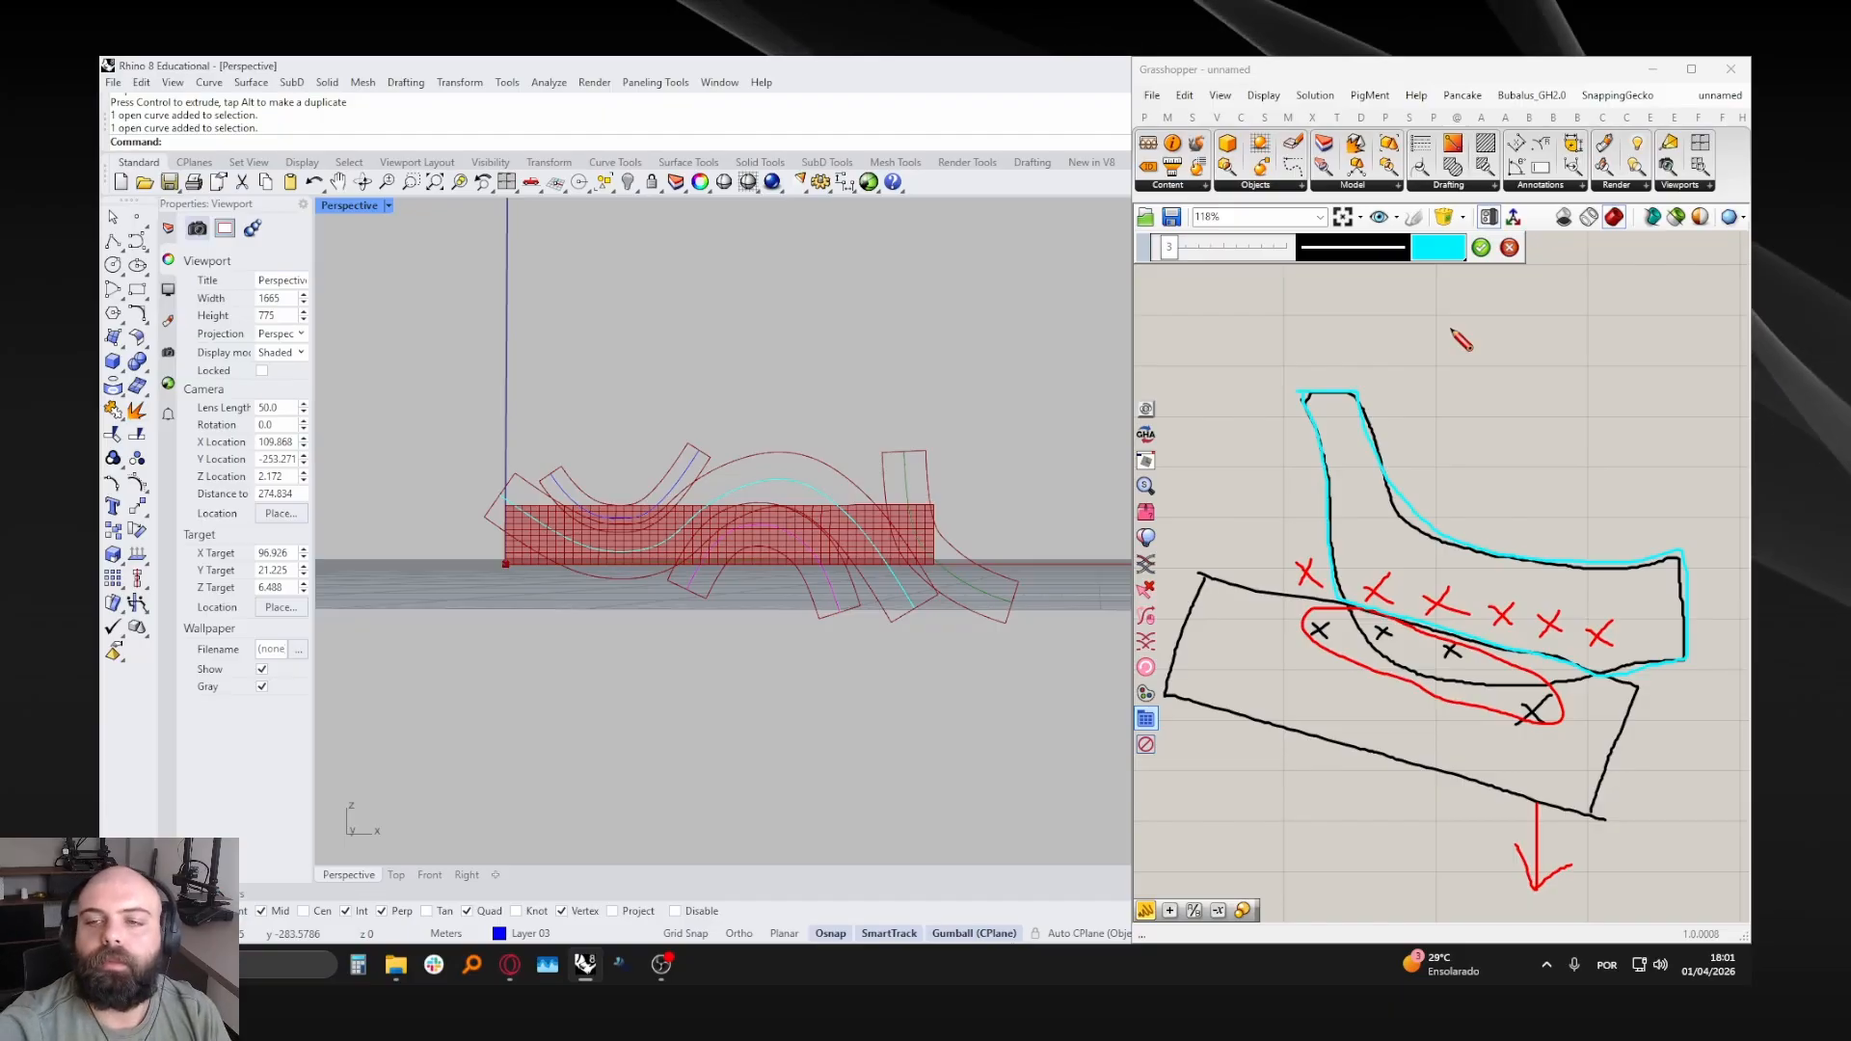
{"action": "left_click", "coordinate": [1482, 247]}
{"action": "scroll", "coordinate": [1427, 501], "scroll_direction": "down", "scroll_amount": 2}
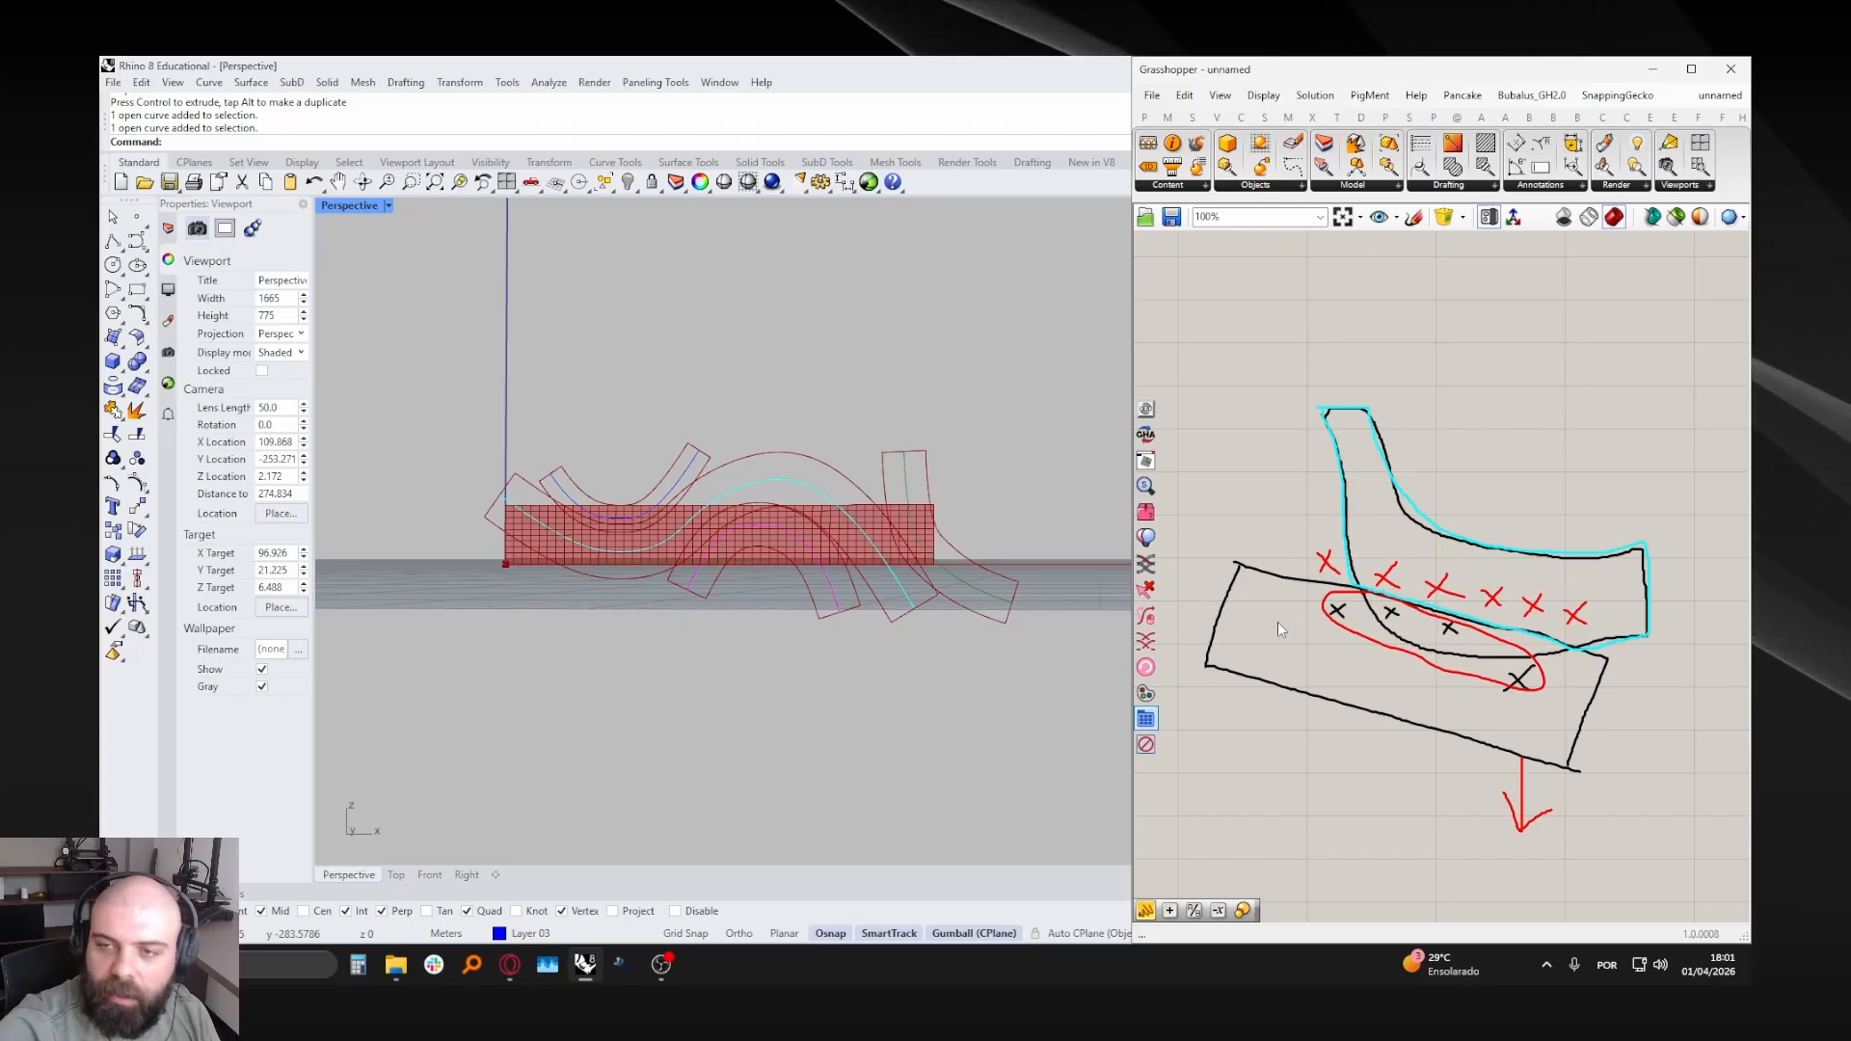
- Start a new sketch and draw a black rectangle crossing the curved band's wide end and the end of the slanted band
{"action": "left_click", "coordinate": [1413, 218]}
{"action": "scroll", "coordinate": [1275, 502], "scroll_direction": "down", "scroll_amount": 2}
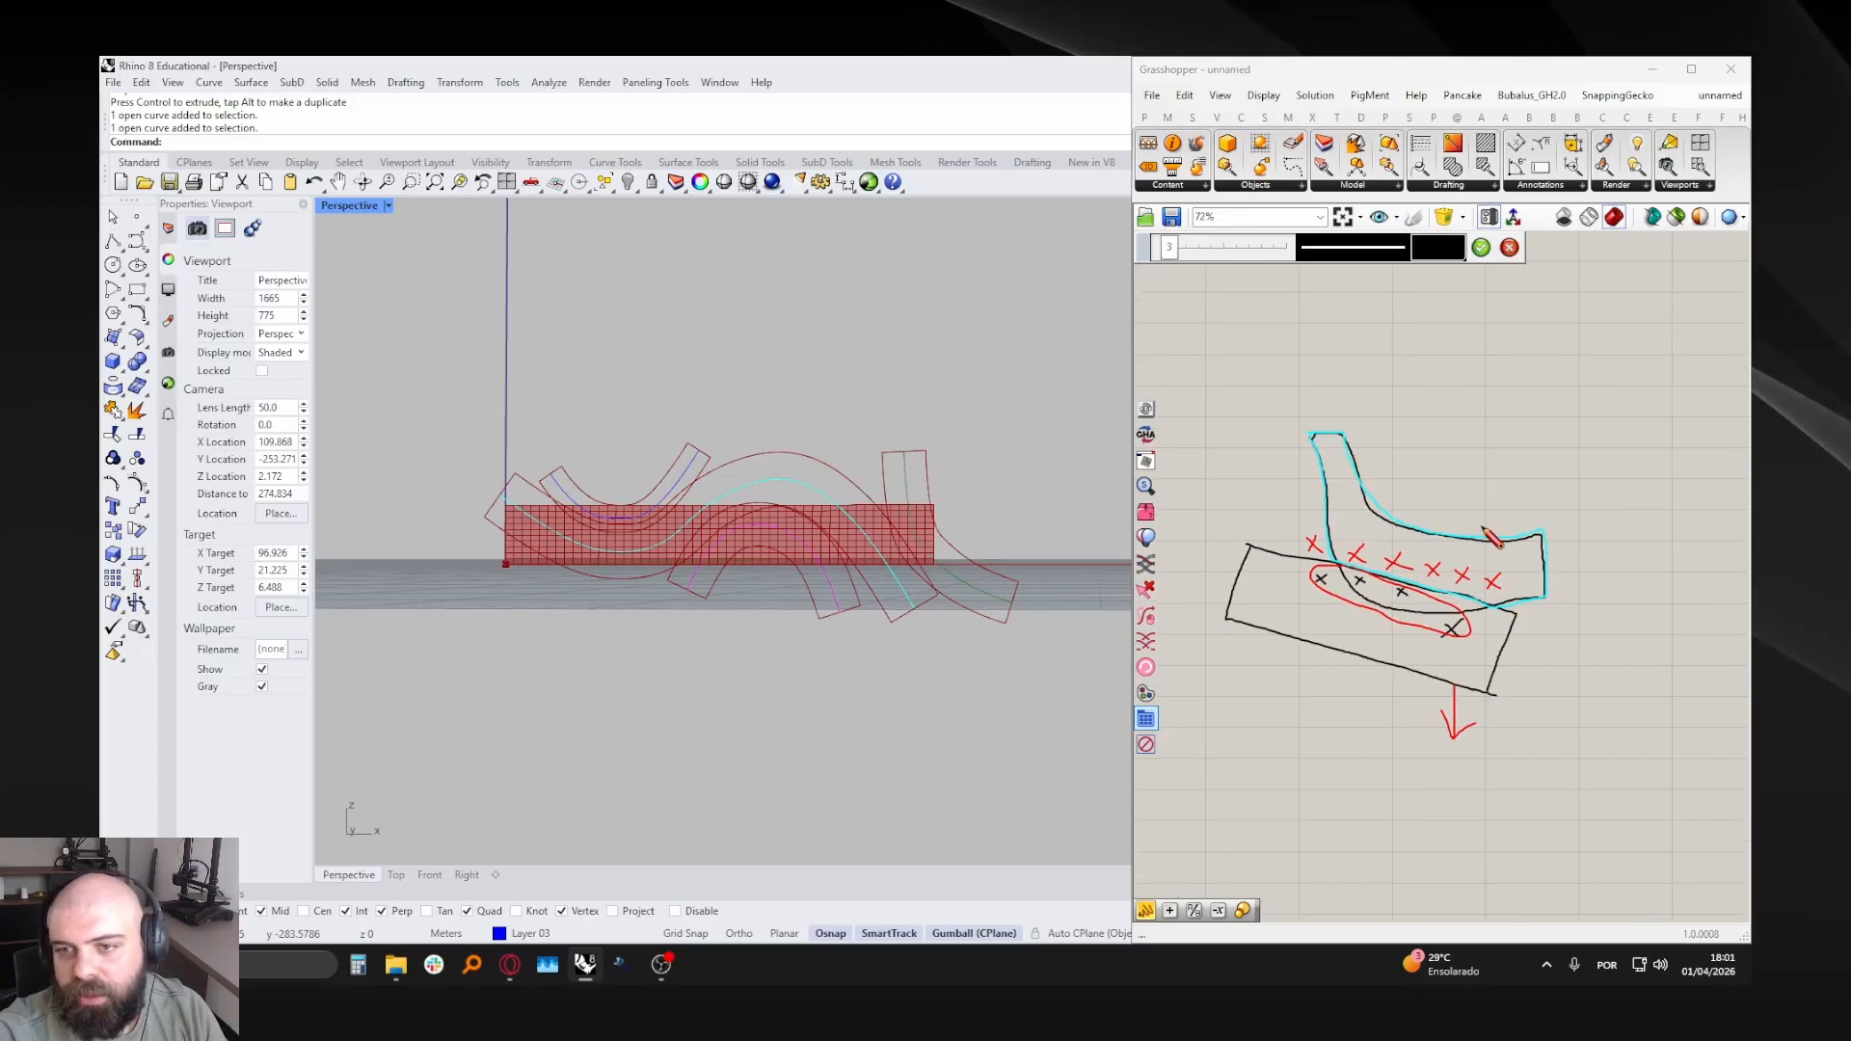
{"action": "scroll", "coordinate": [1483, 523], "scroll_direction": "up", "scroll_amount": 3}
{"action": "left_click", "coordinate": [1439, 247]}
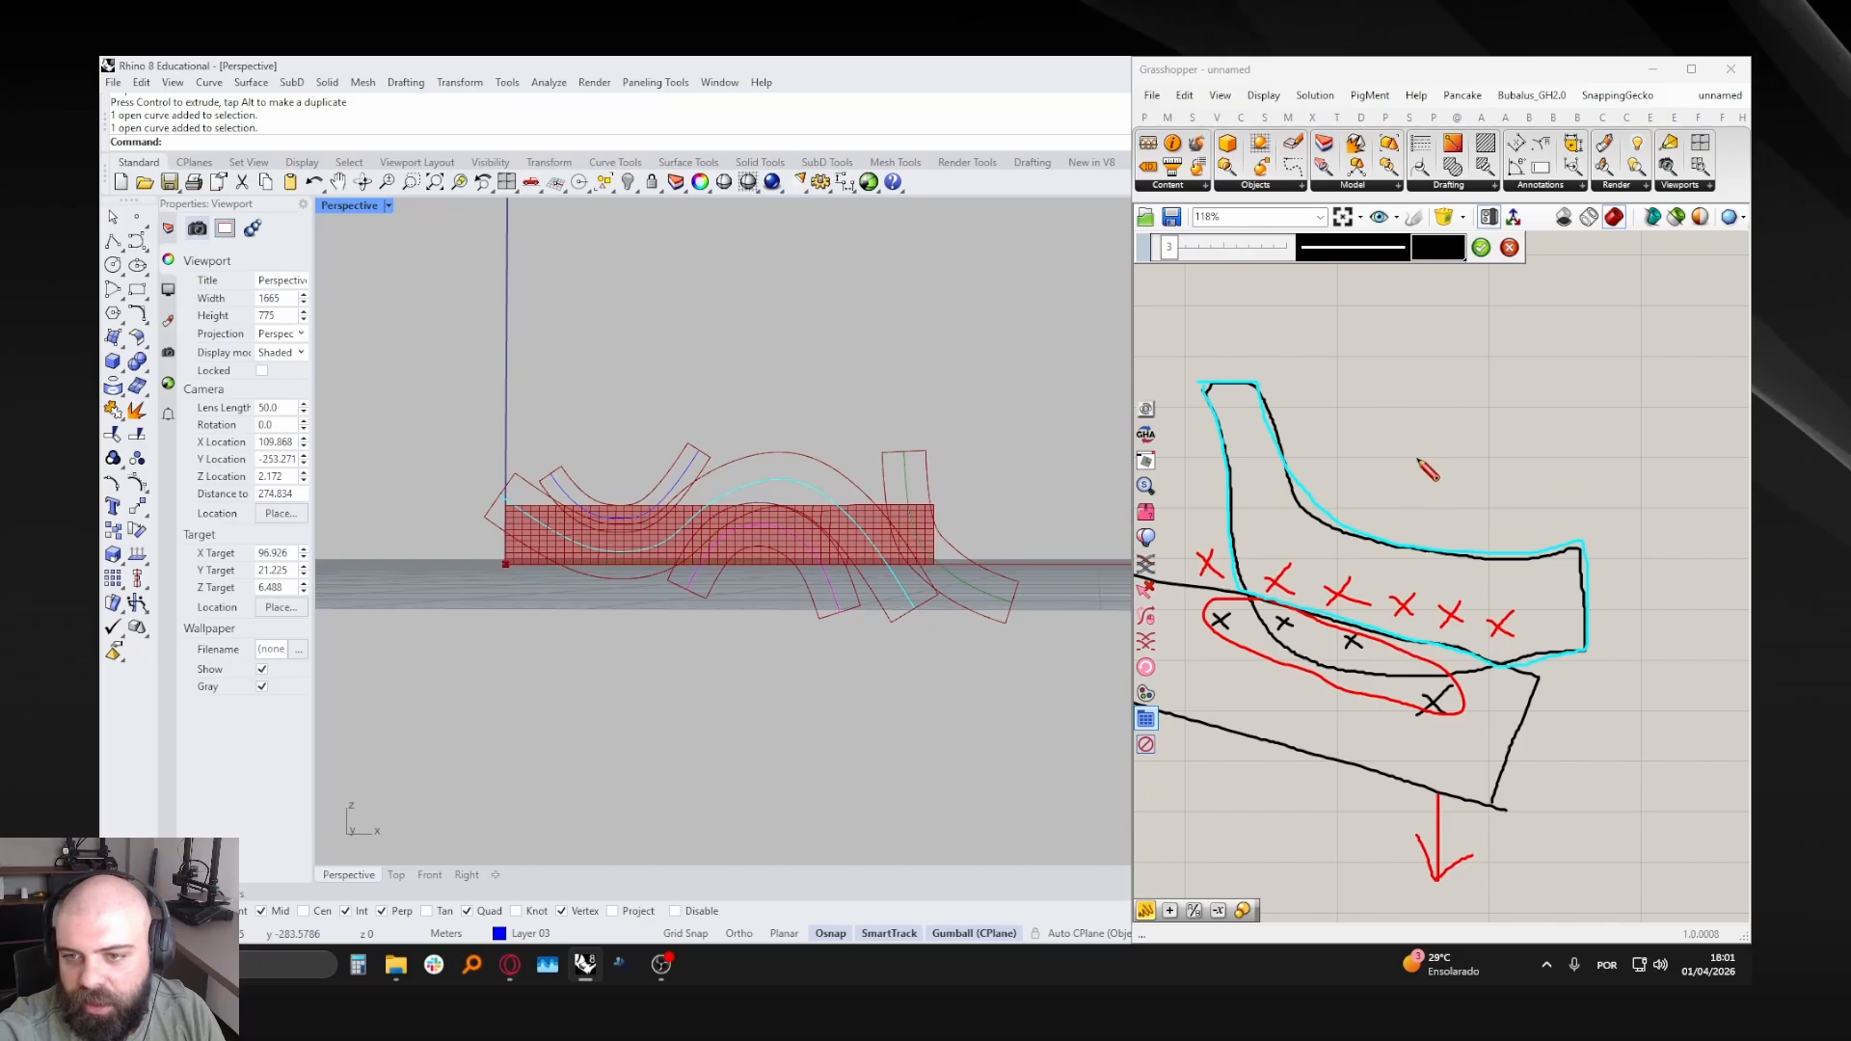
{"action": "mouse_move", "coordinate": [1417, 445]}
{"action": "left_mouse_down"}
{"action": "mouse_move", "coordinate": [1432, 642]}
{"action": "mouse_move", "coordinate": [1542, 741]}
{"action": "mouse_move", "coordinate": [1572, 536]}
{"action": "mouse_move", "coordinate": [1421, 477]}
{"action": "left_mouse_up"}
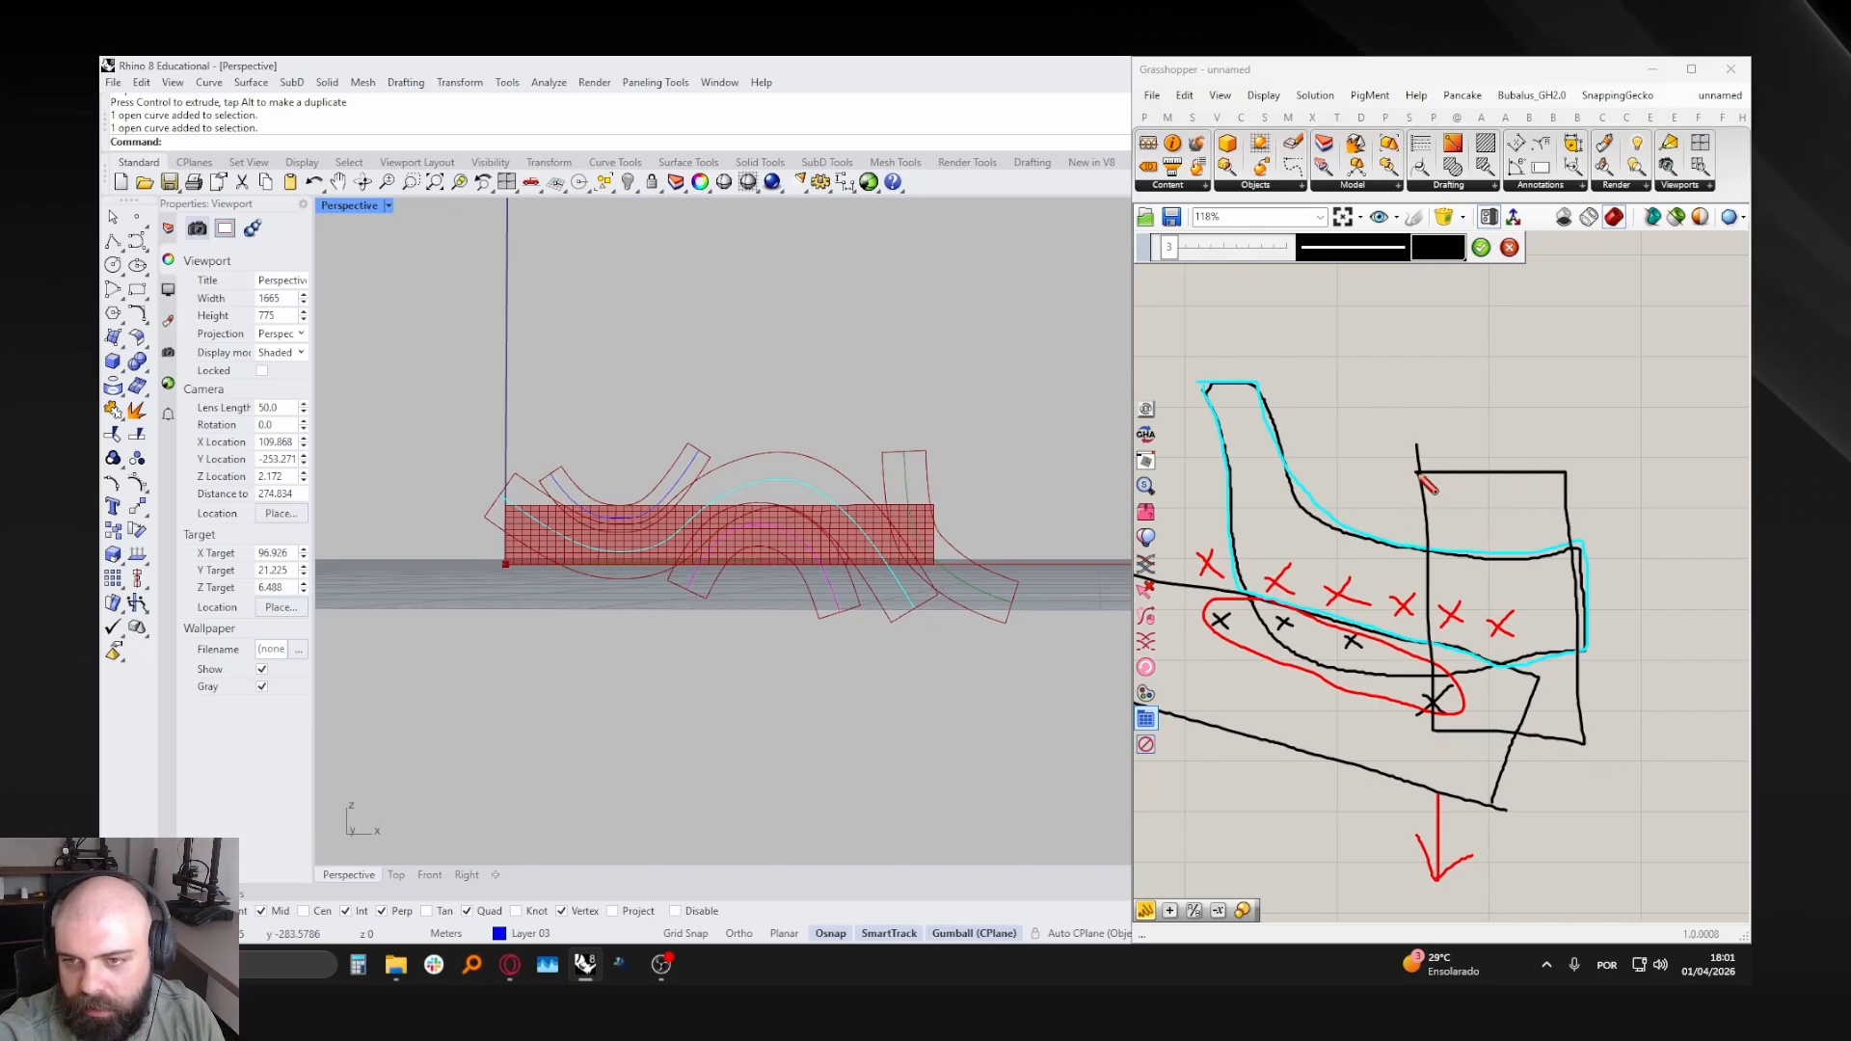
- Set the sketch line colour to red, mark an X in the slanted band and trace the rectangle's lower part outside both bands
{"action": "left_click", "coordinate": [1439, 247]}
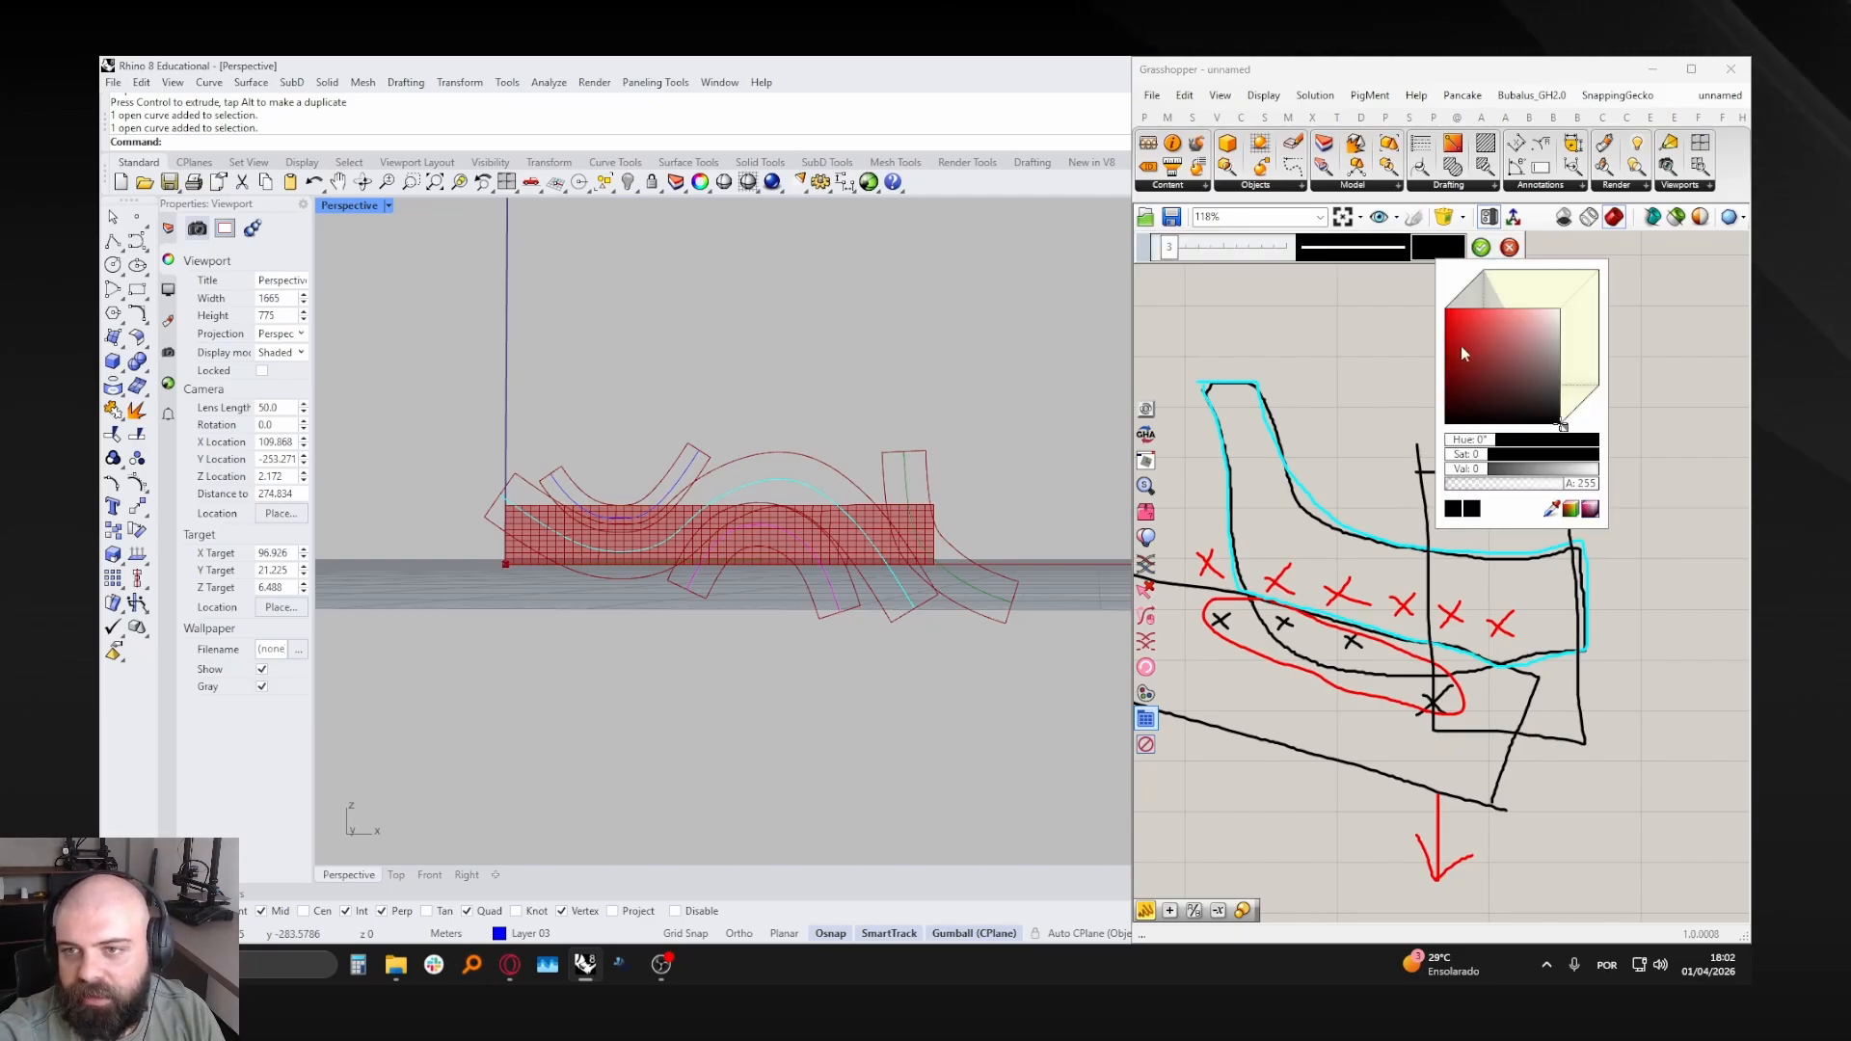
{"action": "left_click_drag", "start_coordinate": [1462, 354], "coordinate": [1446, 309]}
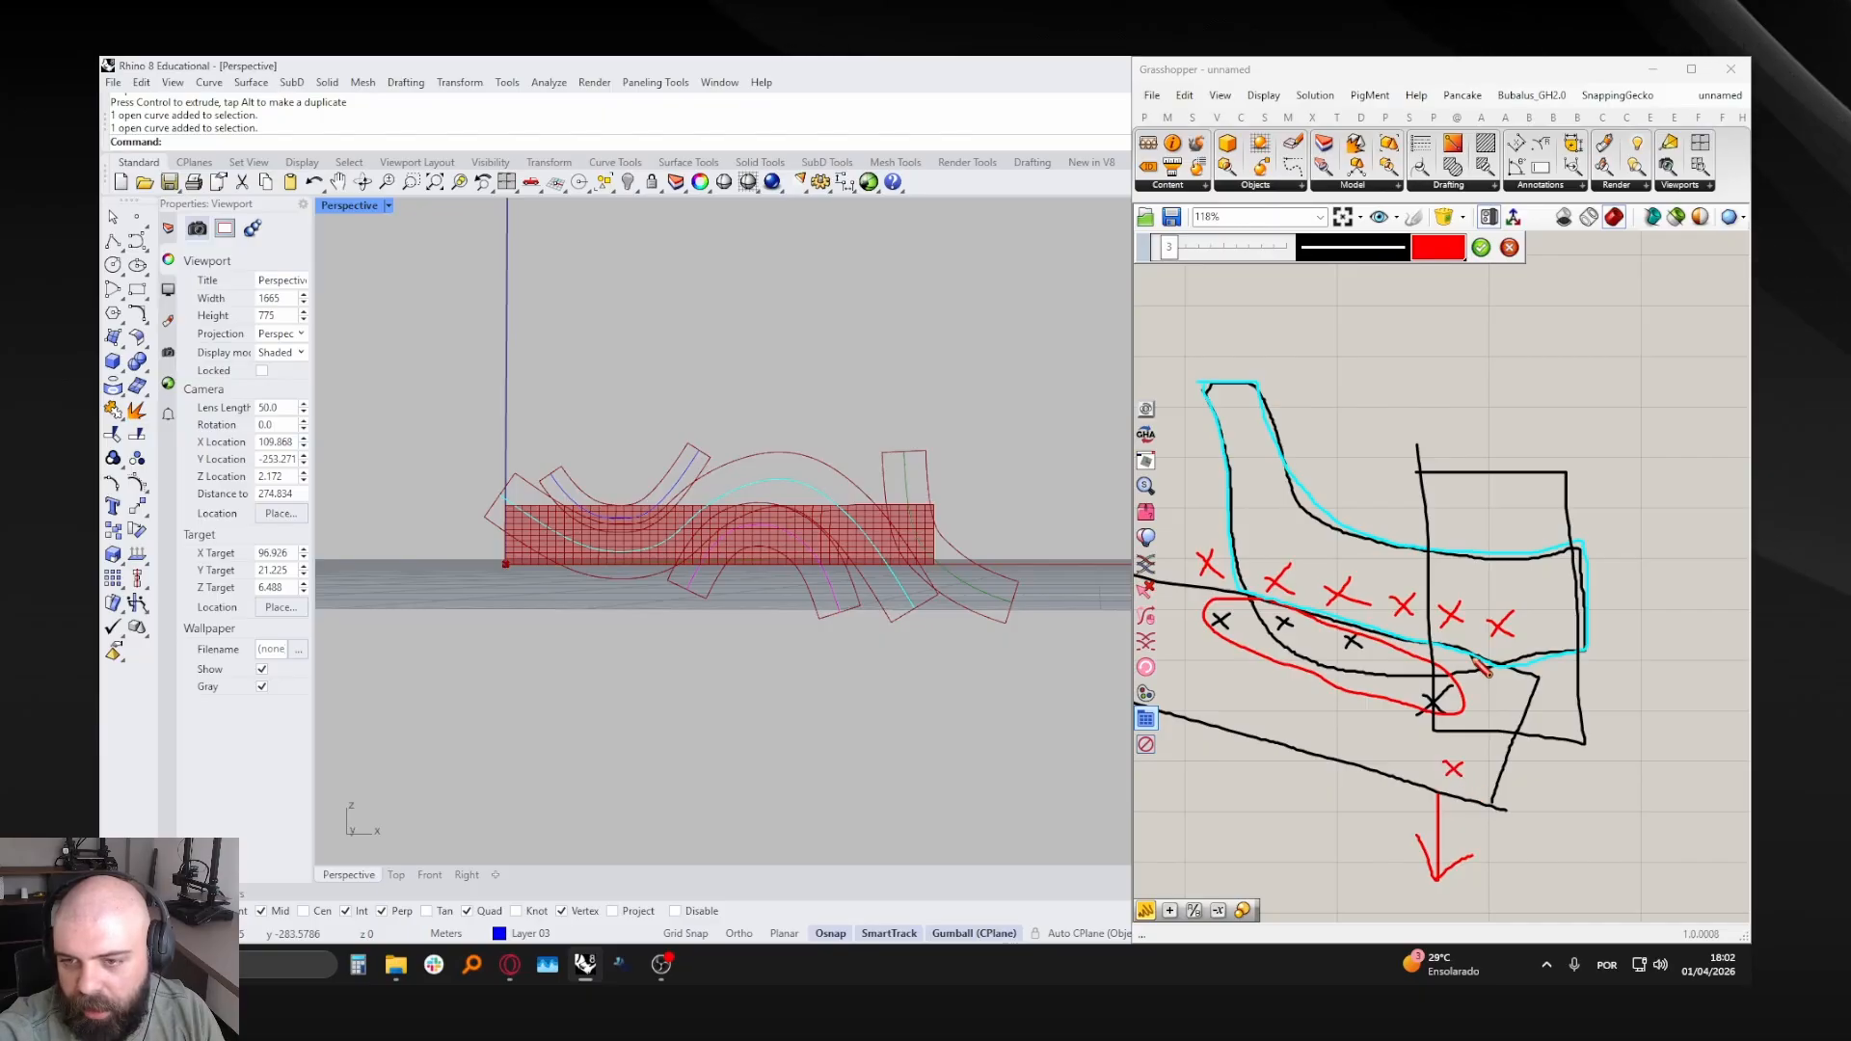
{"action": "scroll", "coordinate": [1543, 704], "scroll_direction": "up", "scroll_amount": 3}
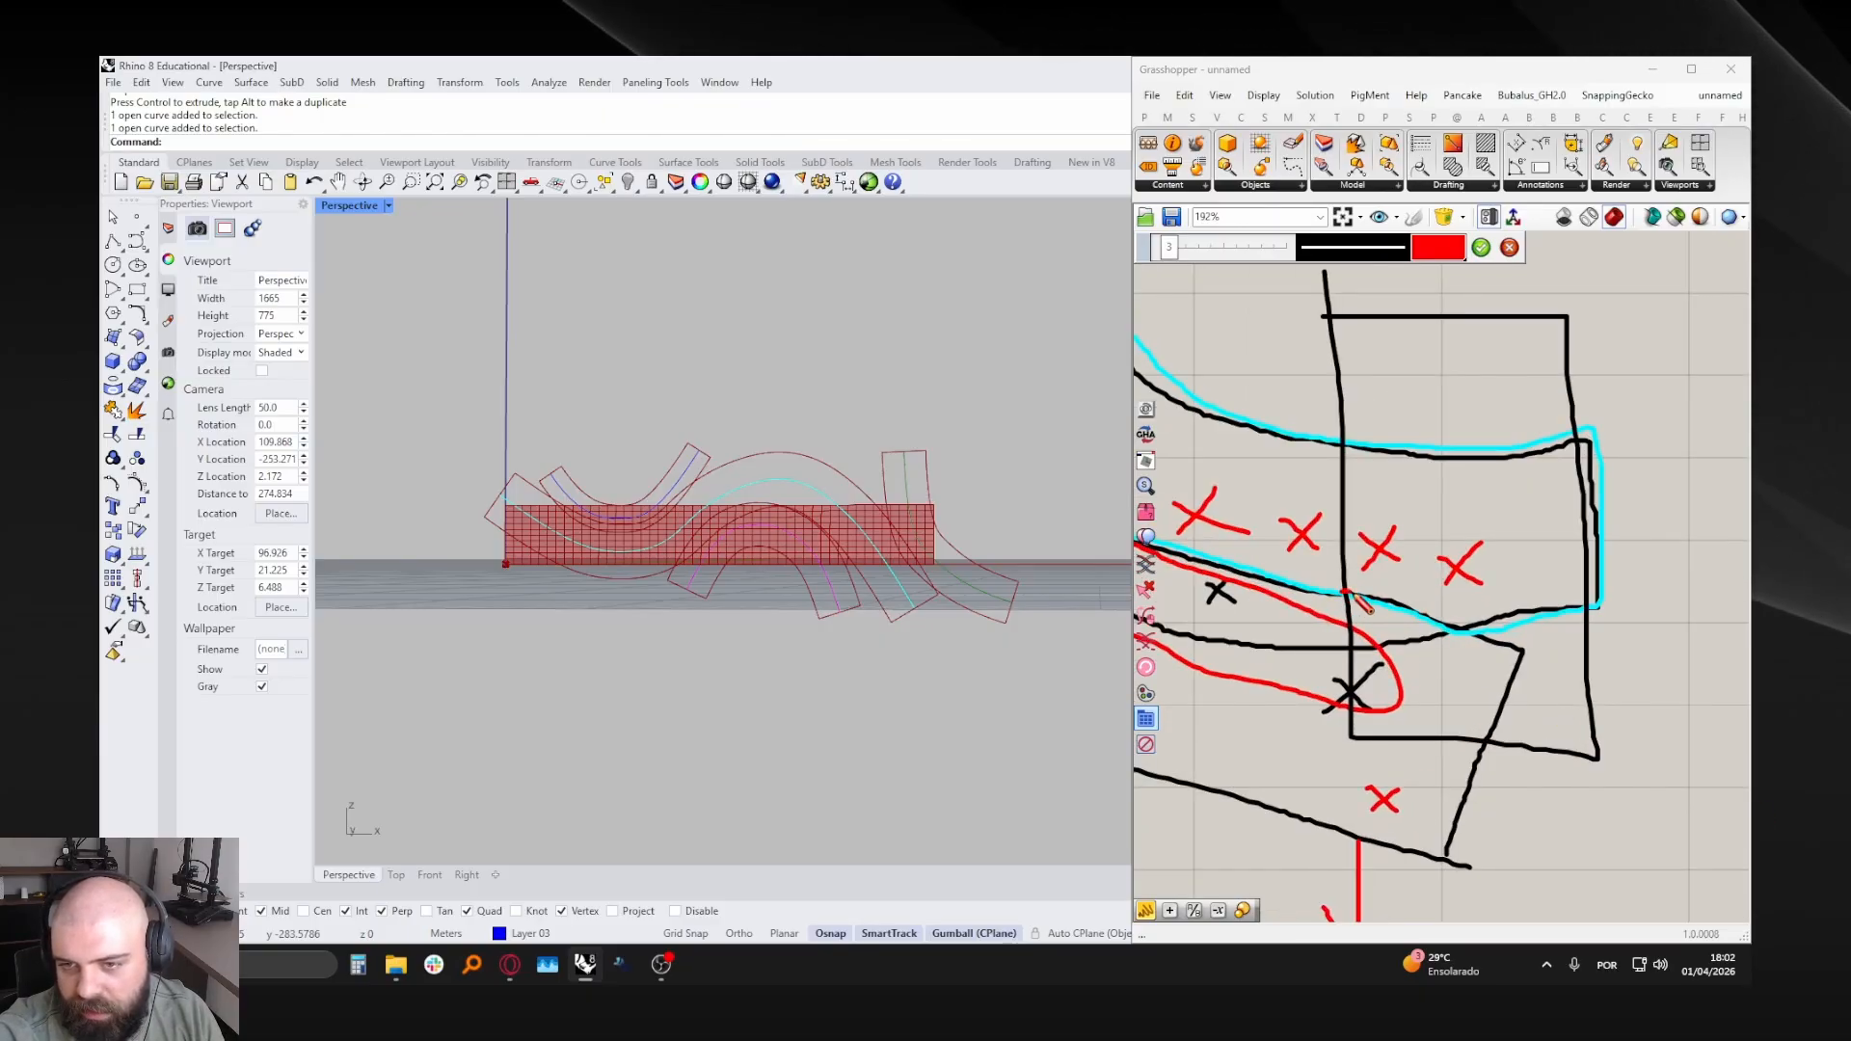
{"action": "scroll", "coordinate": [1481, 711], "scroll_direction": "down", "scroll_amount": 2}
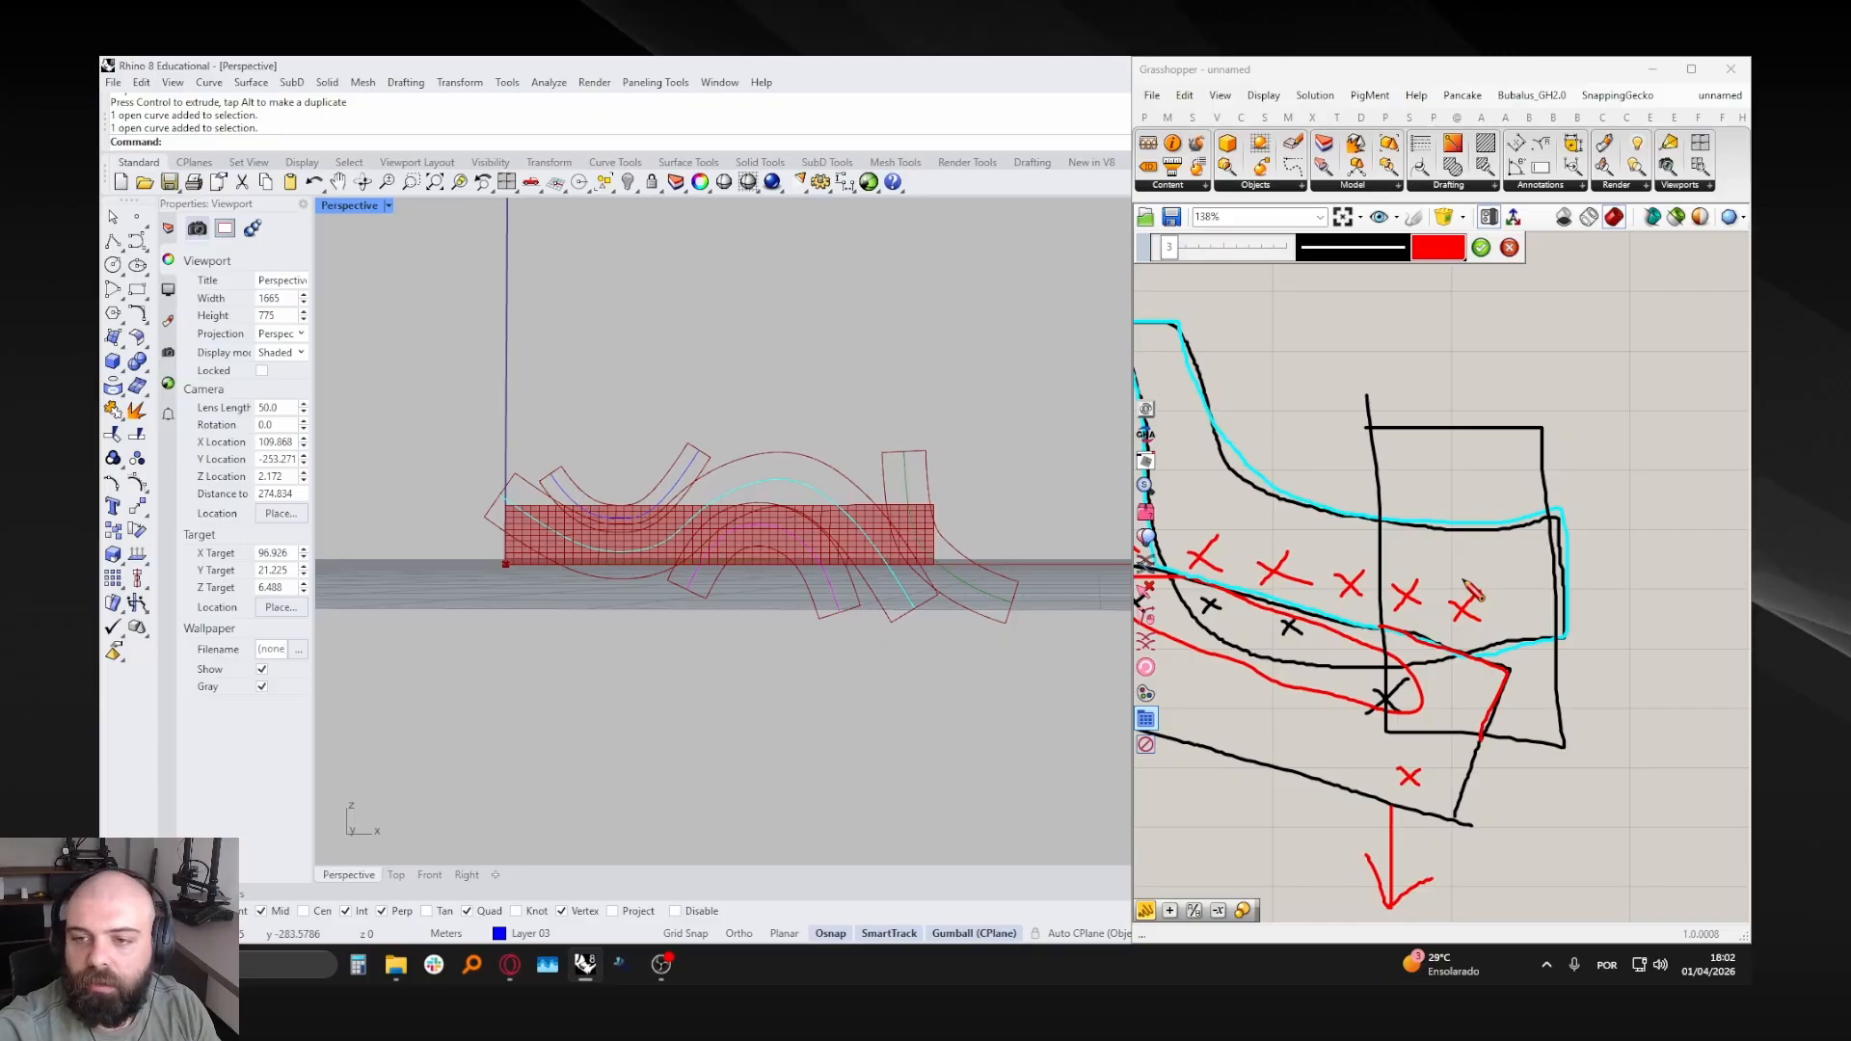
{"action": "scroll", "coordinate": [1464, 583], "scroll_direction": "up", "scroll_amount": 4}
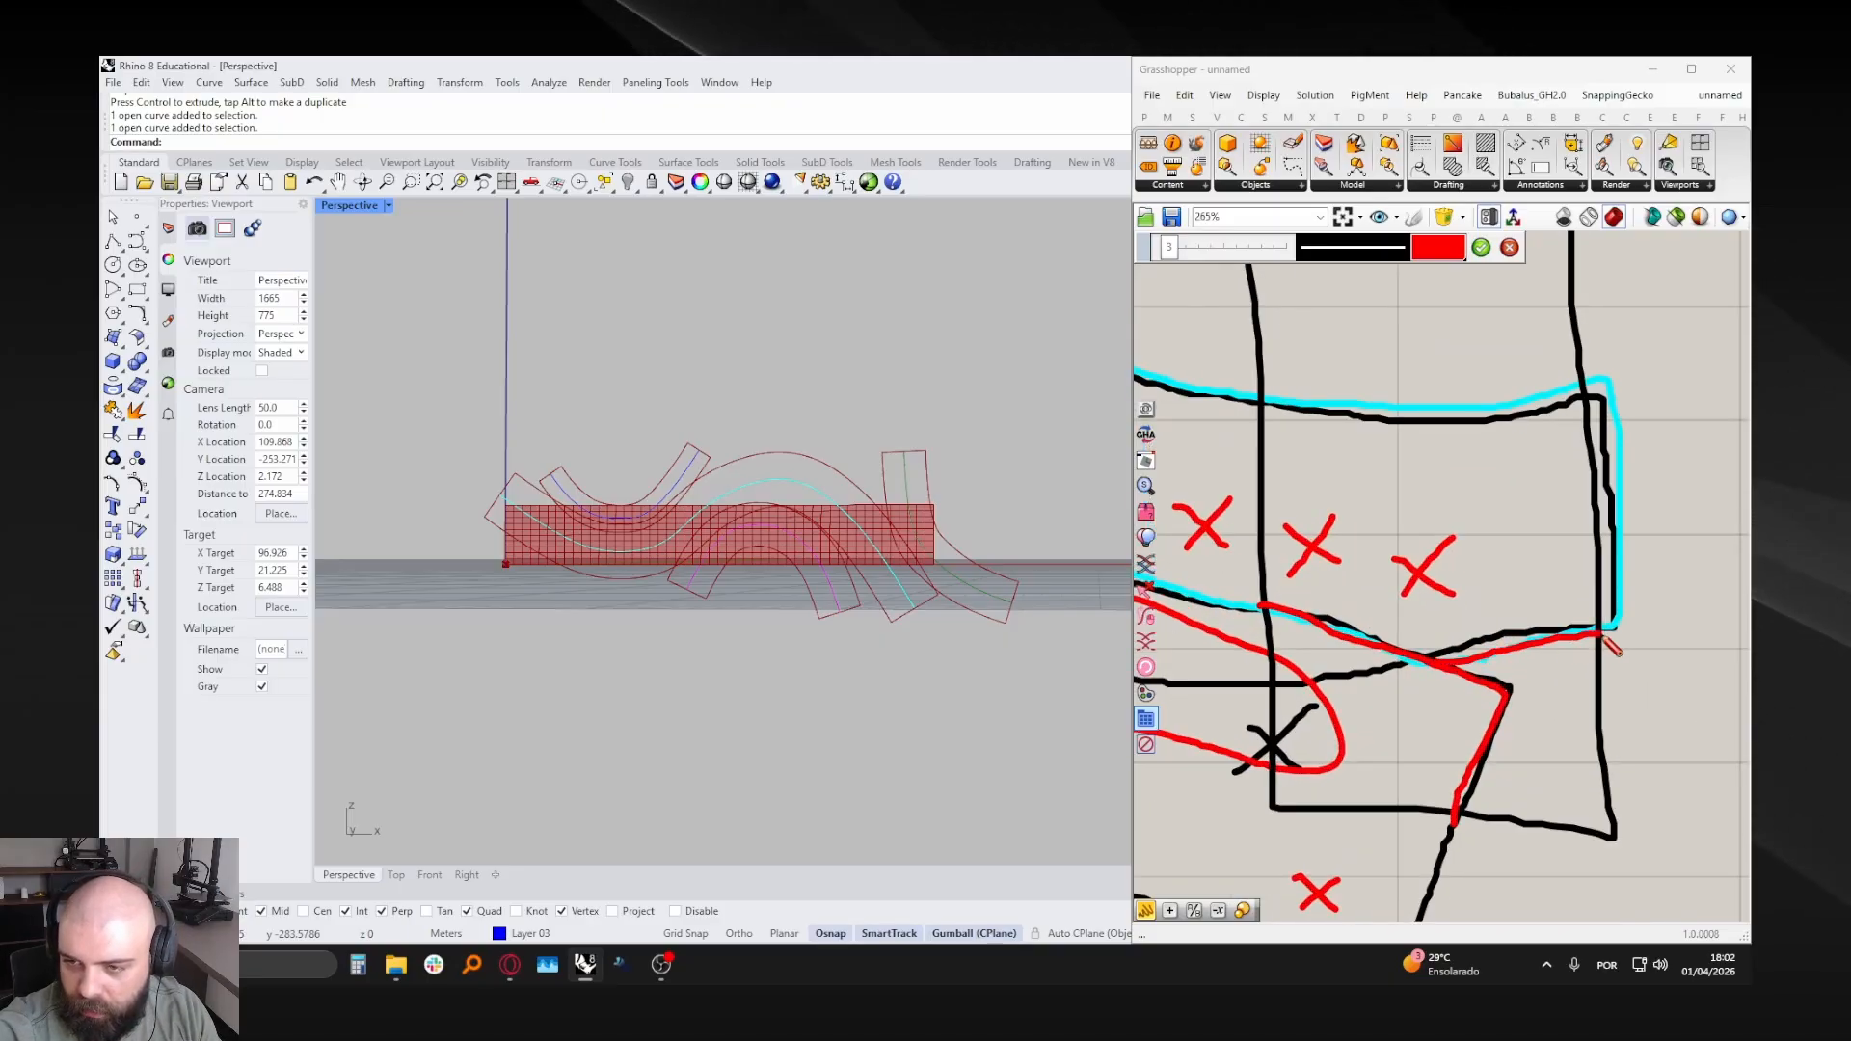
{"action": "mouse_move", "coordinate": [1607, 642]}
{"action": "left_mouse_down"}
{"action": "mouse_move", "coordinate": [1605, 786]}
{"action": "mouse_move", "coordinate": [1524, 827]}
{"action": "mouse_move", "coordinate": [1452, 820]}
{"action": "left_mouse_up"}
- Trace the rectangle's part above the curved band in red and commit the sketch
{"action": "scroll", "coordinate": [1456, 821], "scroll_direction": "down", "scroll_amount": 2}
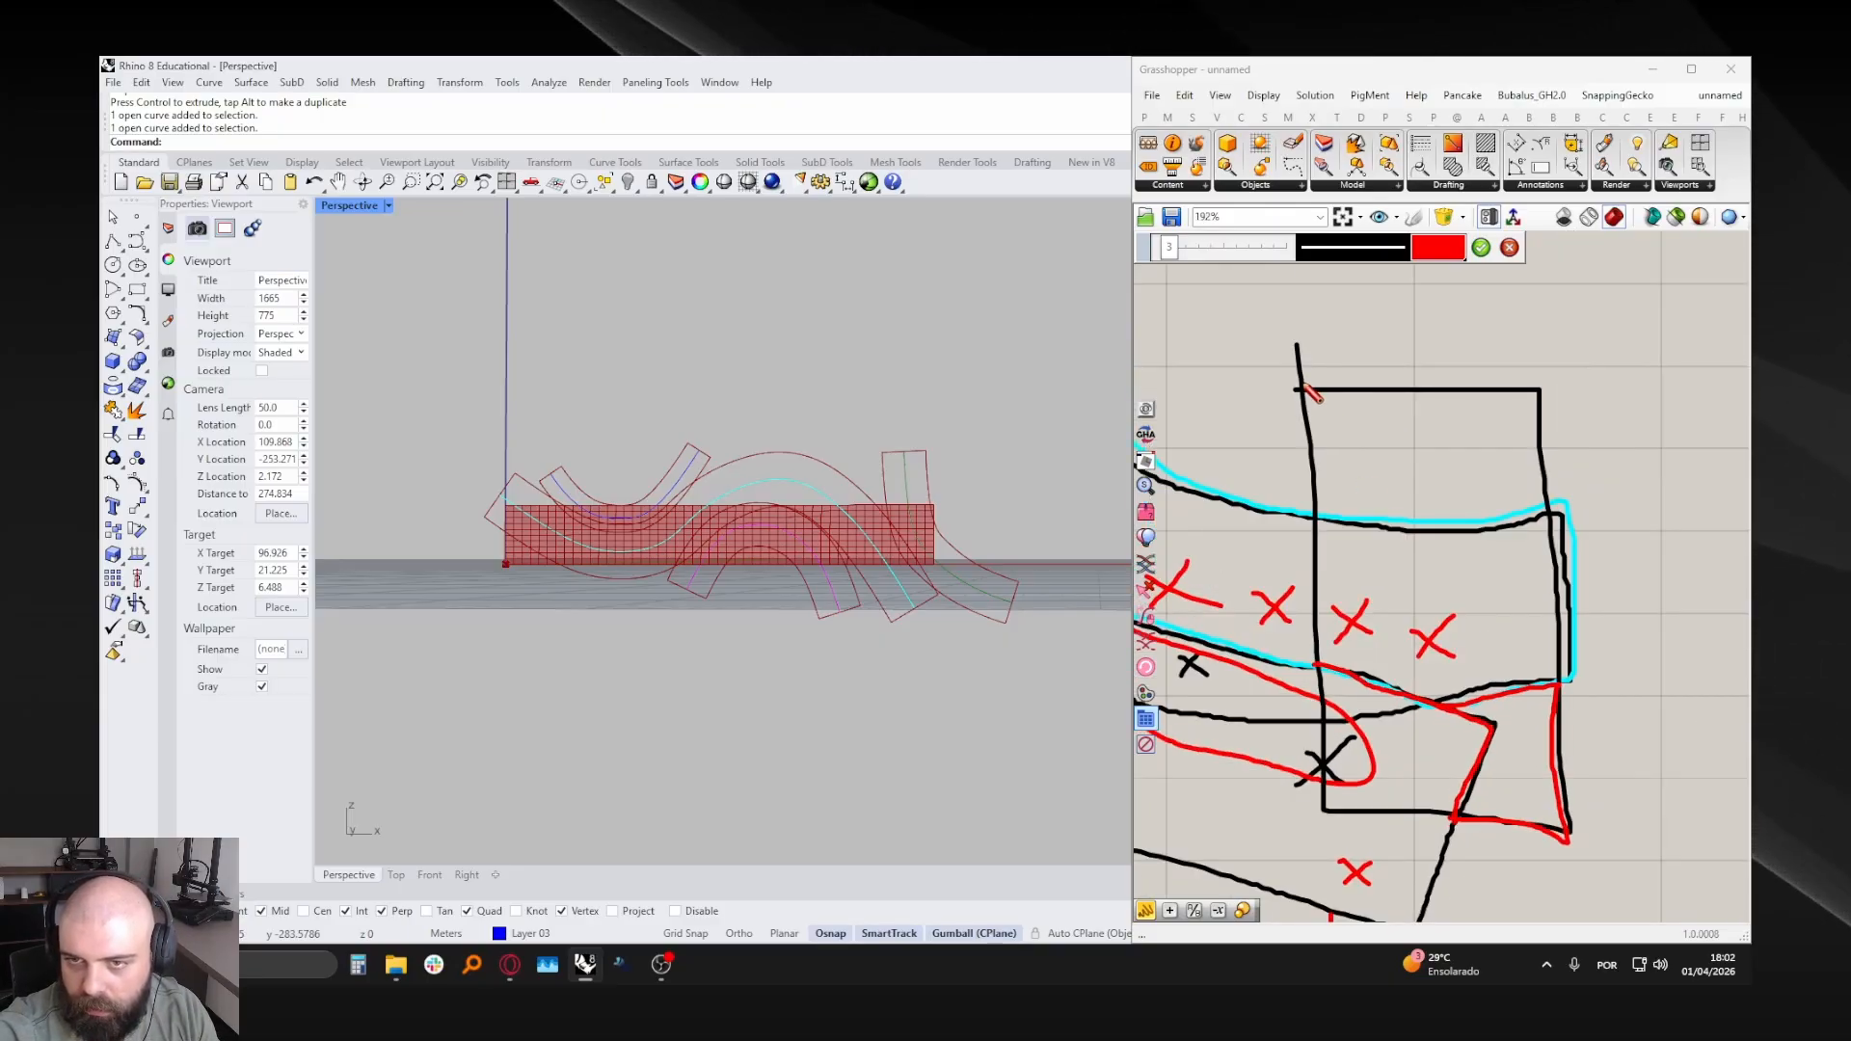
{"action": "mouse_move", "coordinate": [1306, 390]}
{"action": "left_mouse_down"}
{"action": "mouse_move", "coordinate": [1313, 526]}
{"action": "mouse_move", "coordinate": [1543, 521]}
{"action": "mouse_move", "coordinate": [1550, 397]}
{"action": "mouse_move", "coordinate": [1317, 405]}
{"action": "left_mouse_up"}
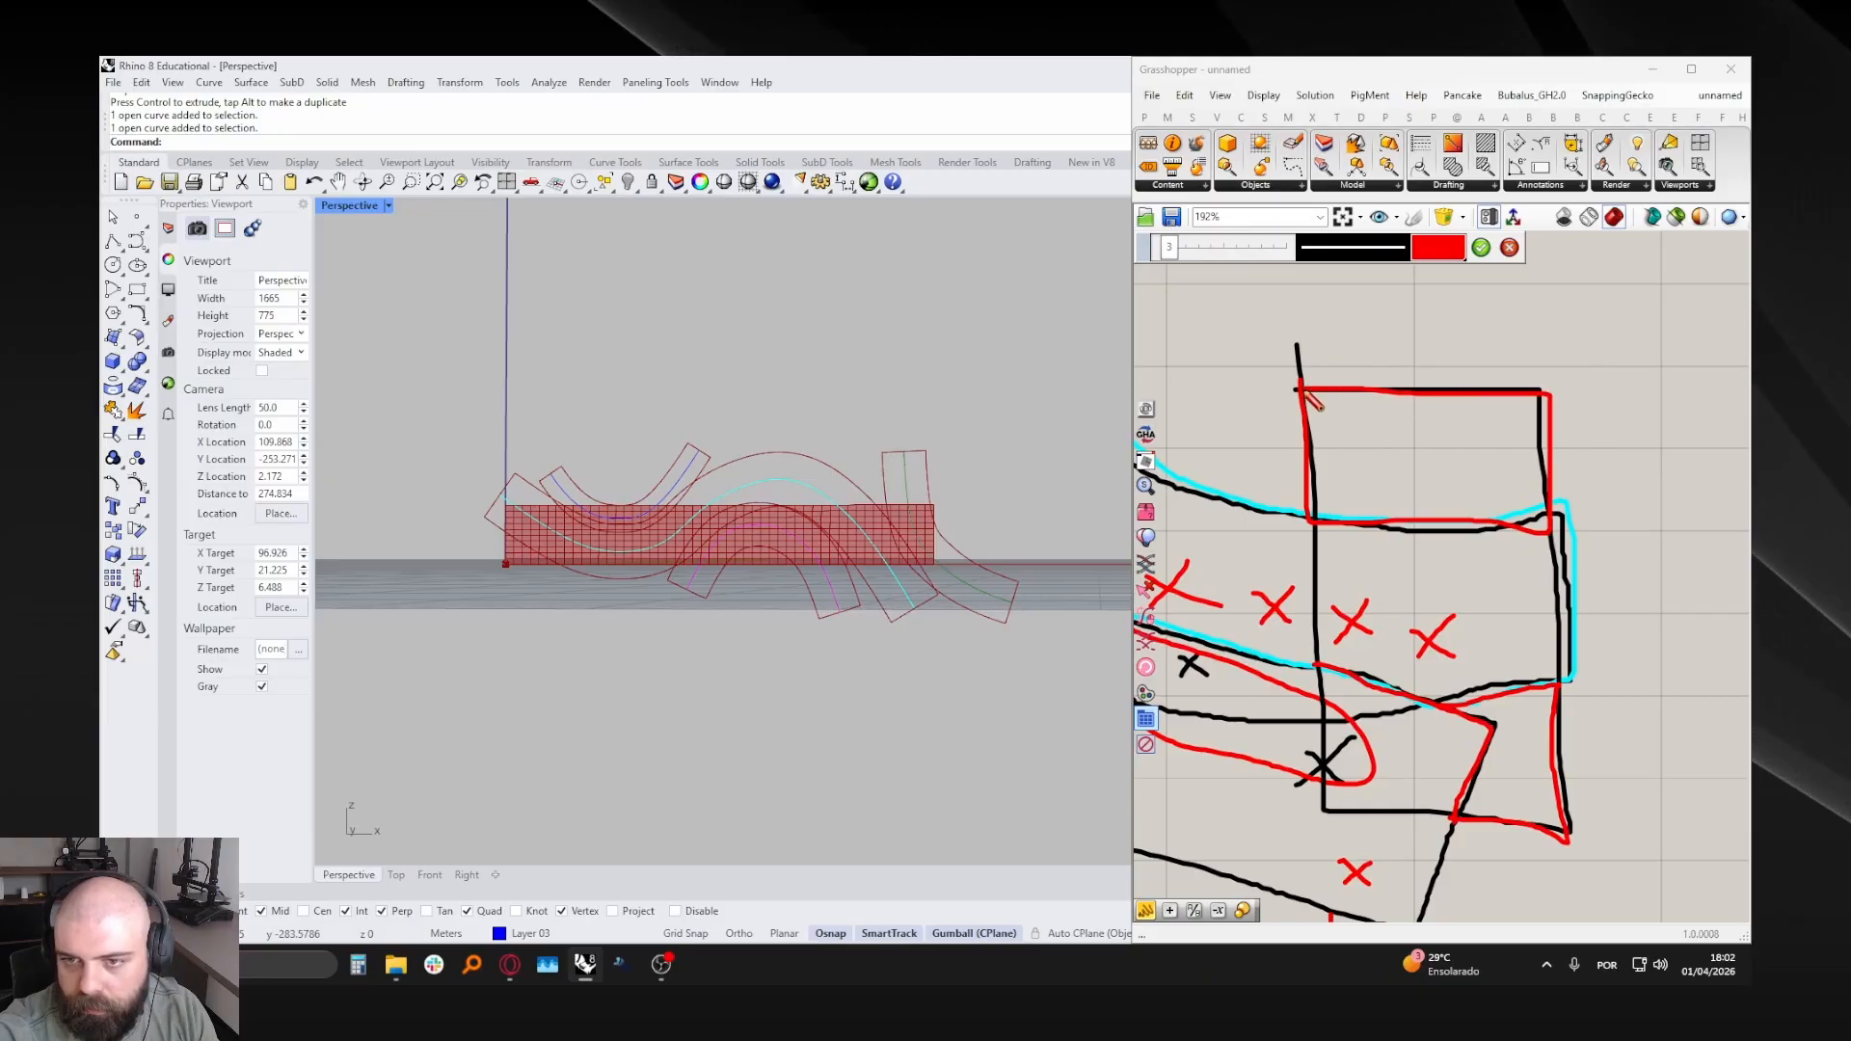
{"action": "scroll", "coordinate": [1670, 578], "scroll_direction": "down", "scroll_amount": 4}
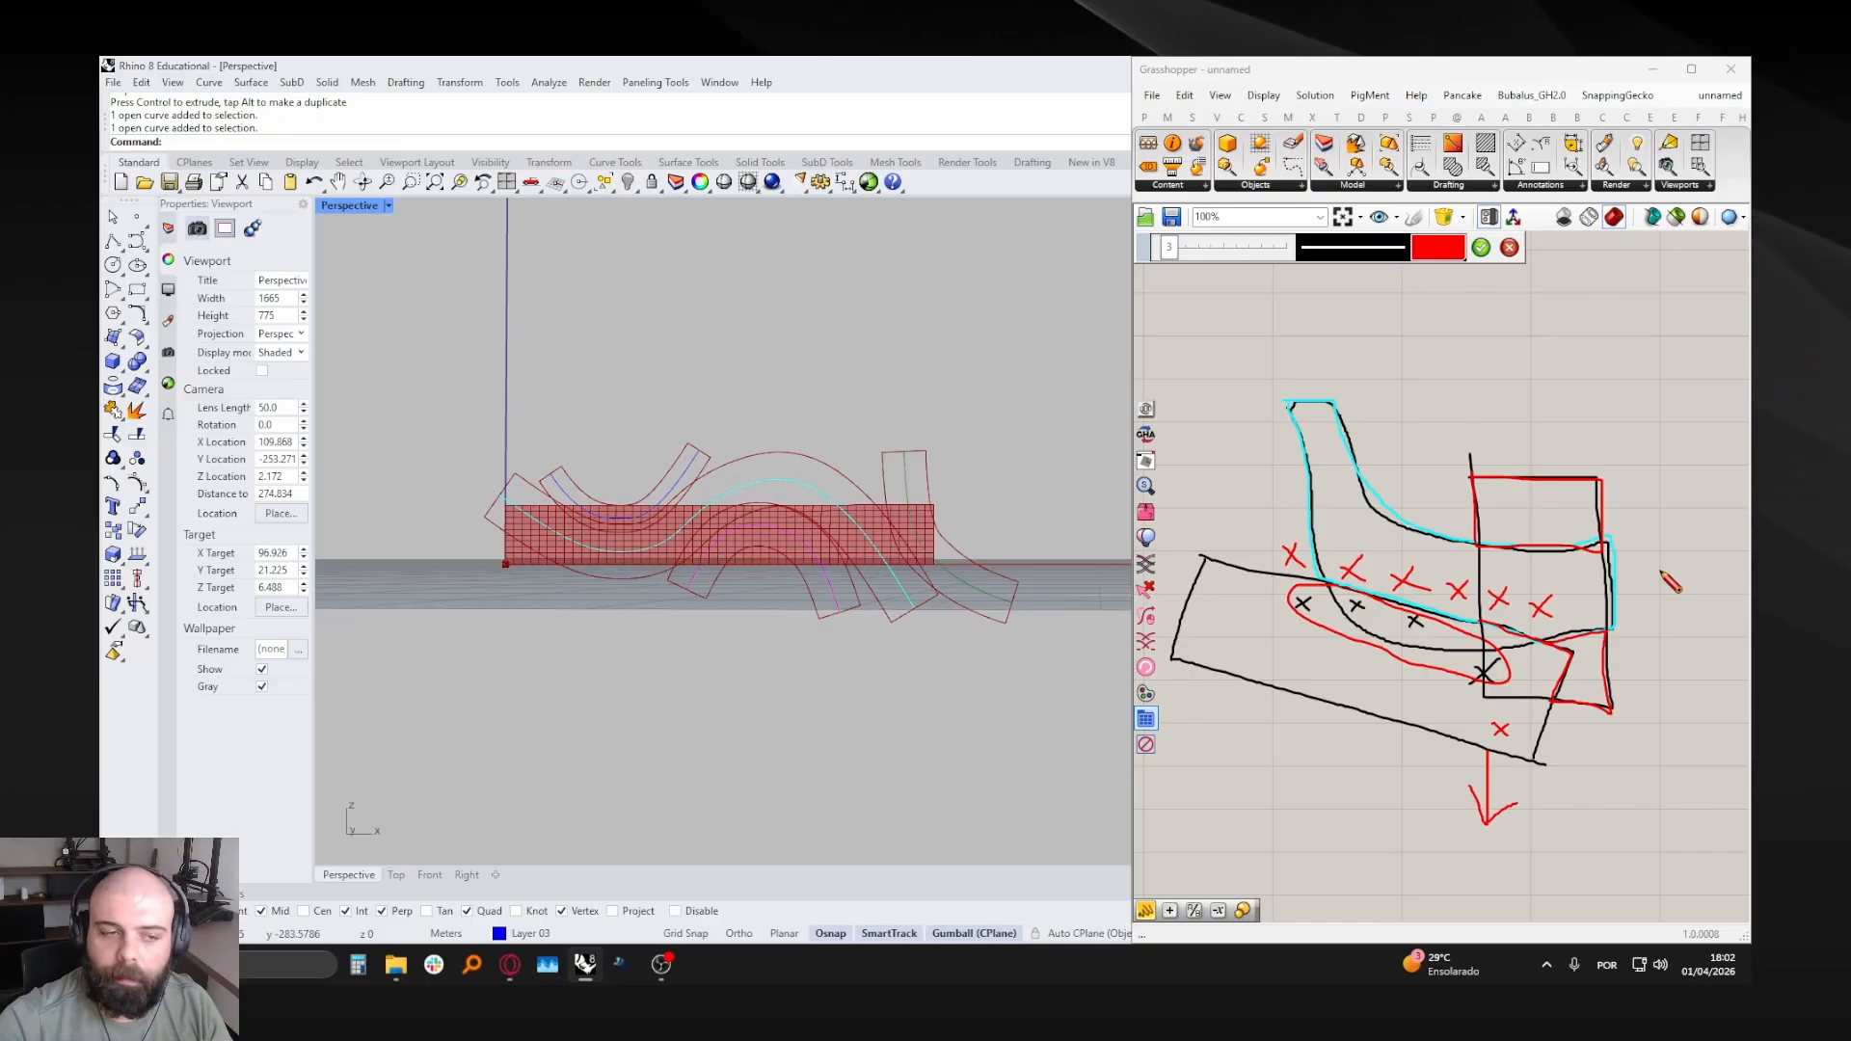
{"action": "left_click", "coordinate": [1481, 248]}
- Delete all the band, rectangle, arrow and X mark sketches from the canvas
{"action": "scroll", "coordinate": [1527, 546], "scroll_direction": "down", "scroll_amount": 3}
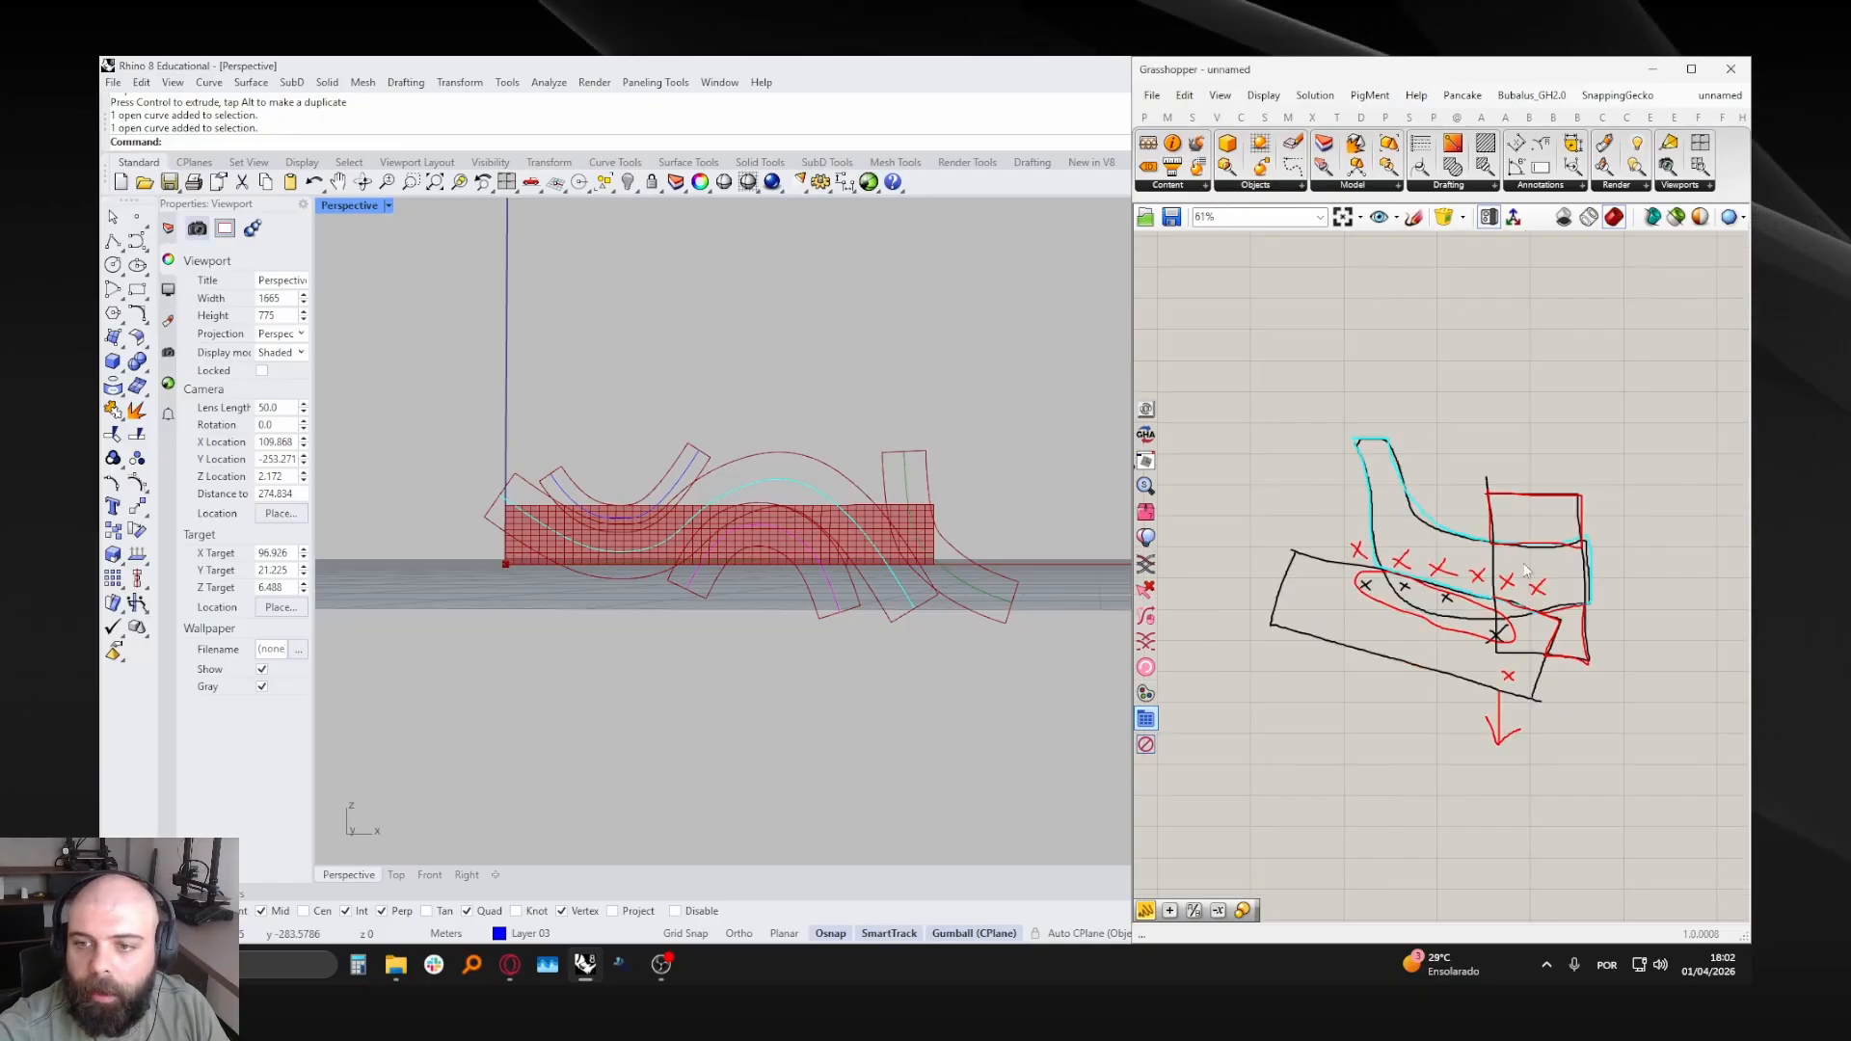
{"action": "left_click_drag", "start_coordinate": [1263, 388], "coordinate": [1703, 784]}
{"action": "key", "text": "Delete"}
- Open the Cluster beside Offset Curve to examine its internal components, and save and close it
{"action": "scroll", "coordinate": [1542, 480], "scroll_direction": "down", "scroll_amount": 5}
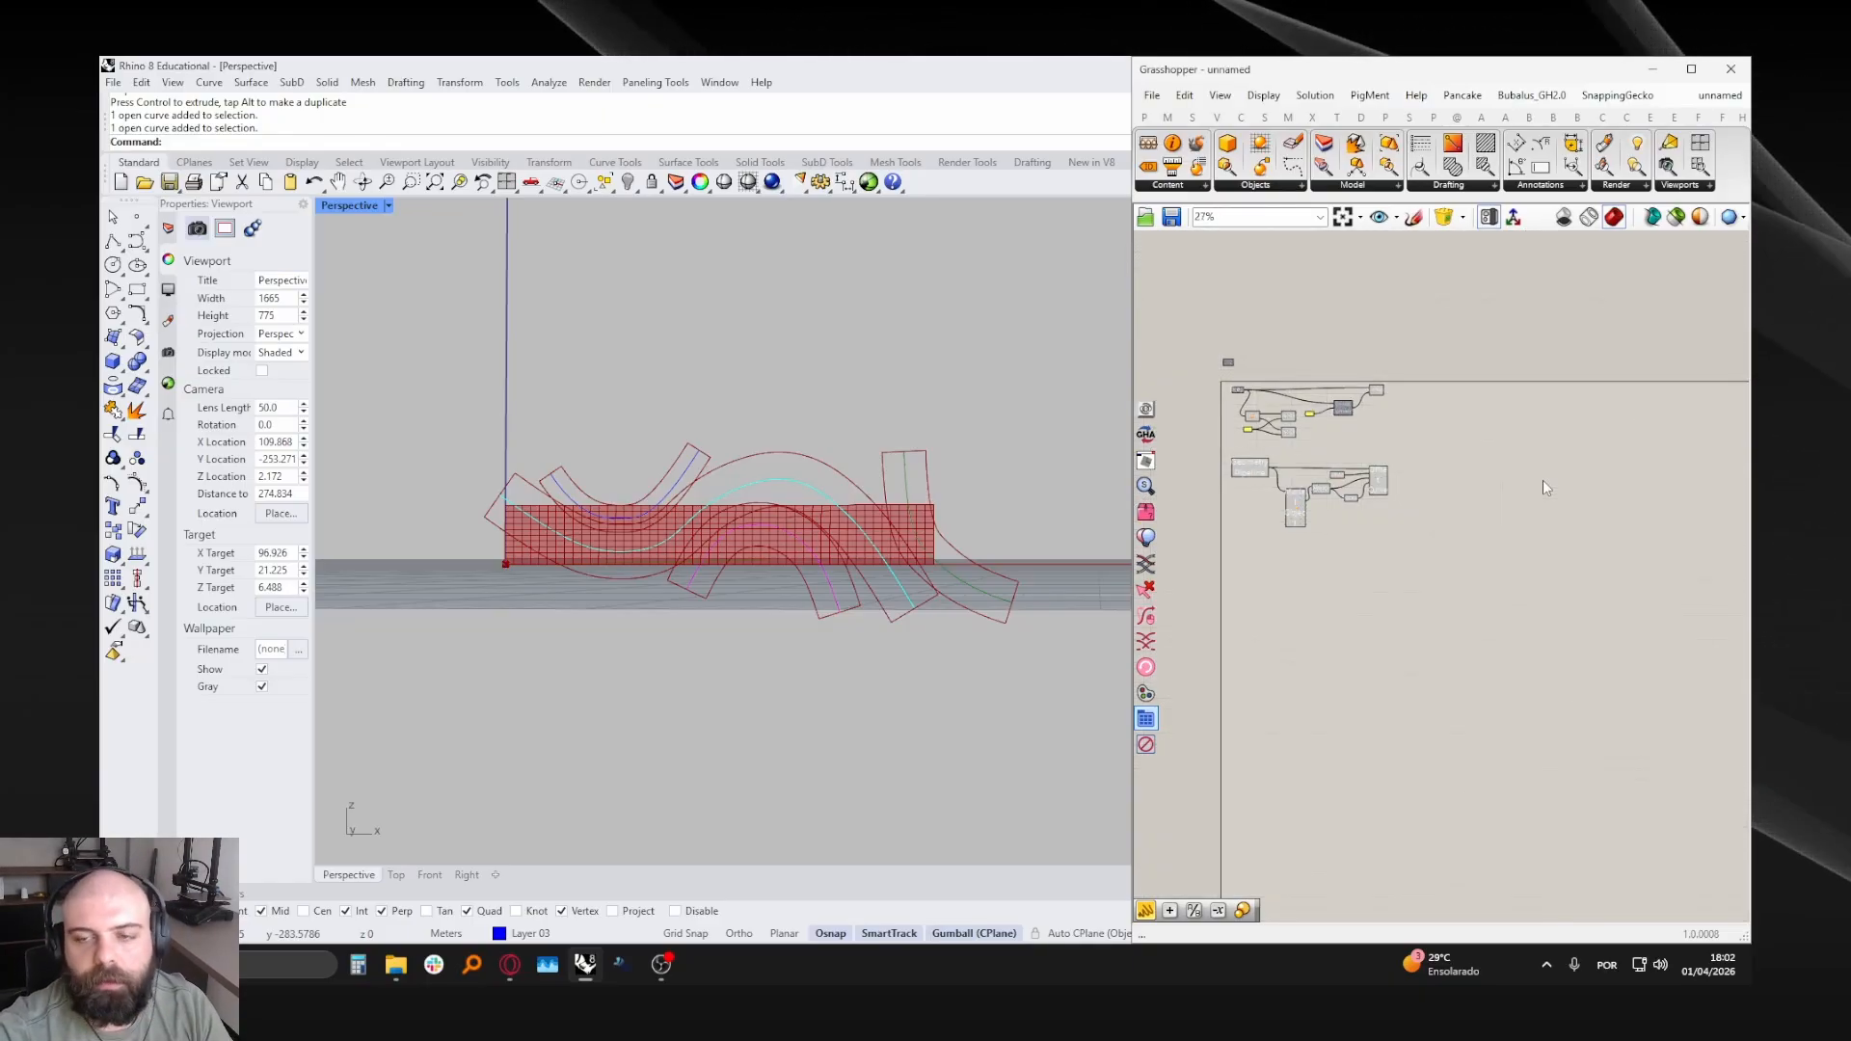
{"action": "scroll", "coordinate": [1420, 461], "scroll_direction": "up", "scroll_amount": 6}
{"action": "scroll", "coordinate": [1423, 467], "scroll_direction": "up", "scroll_amount": 3}
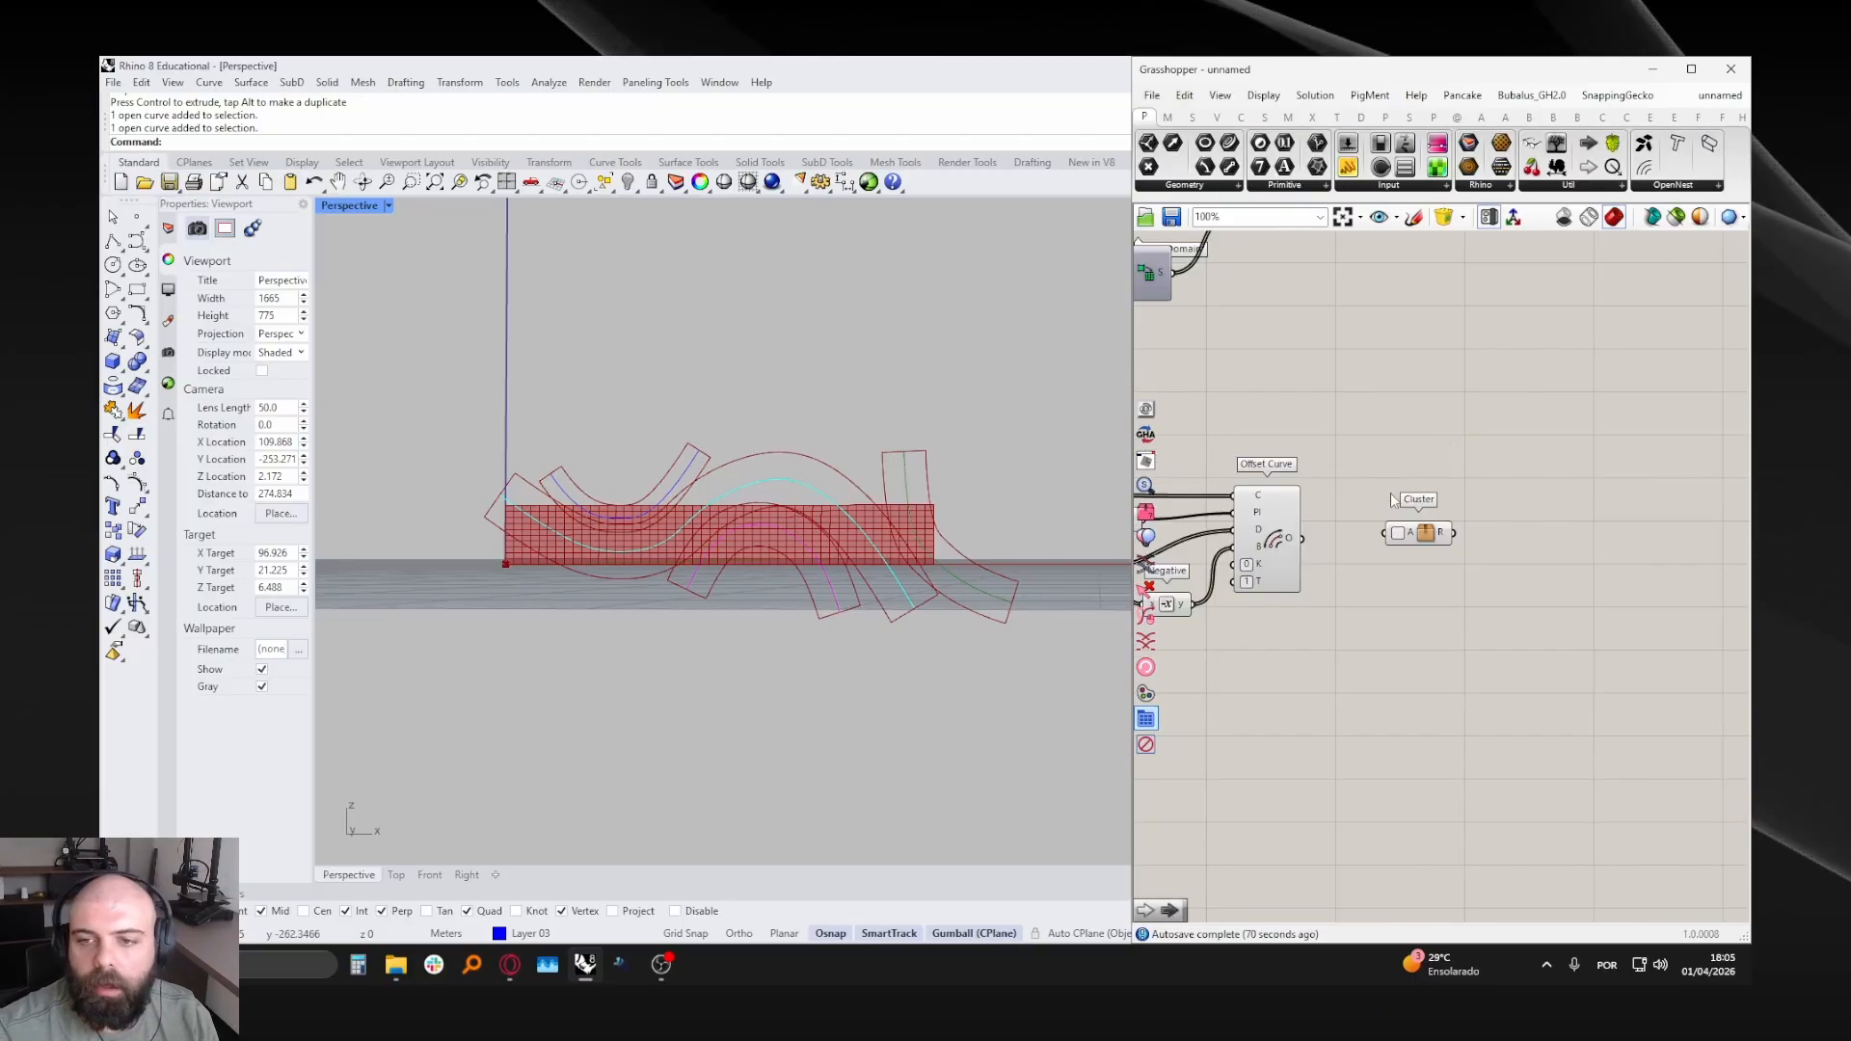
{"action": "scroll", "coordinate": [1393, 499], "scroll_direction": "up", "scroll_amount": 3}
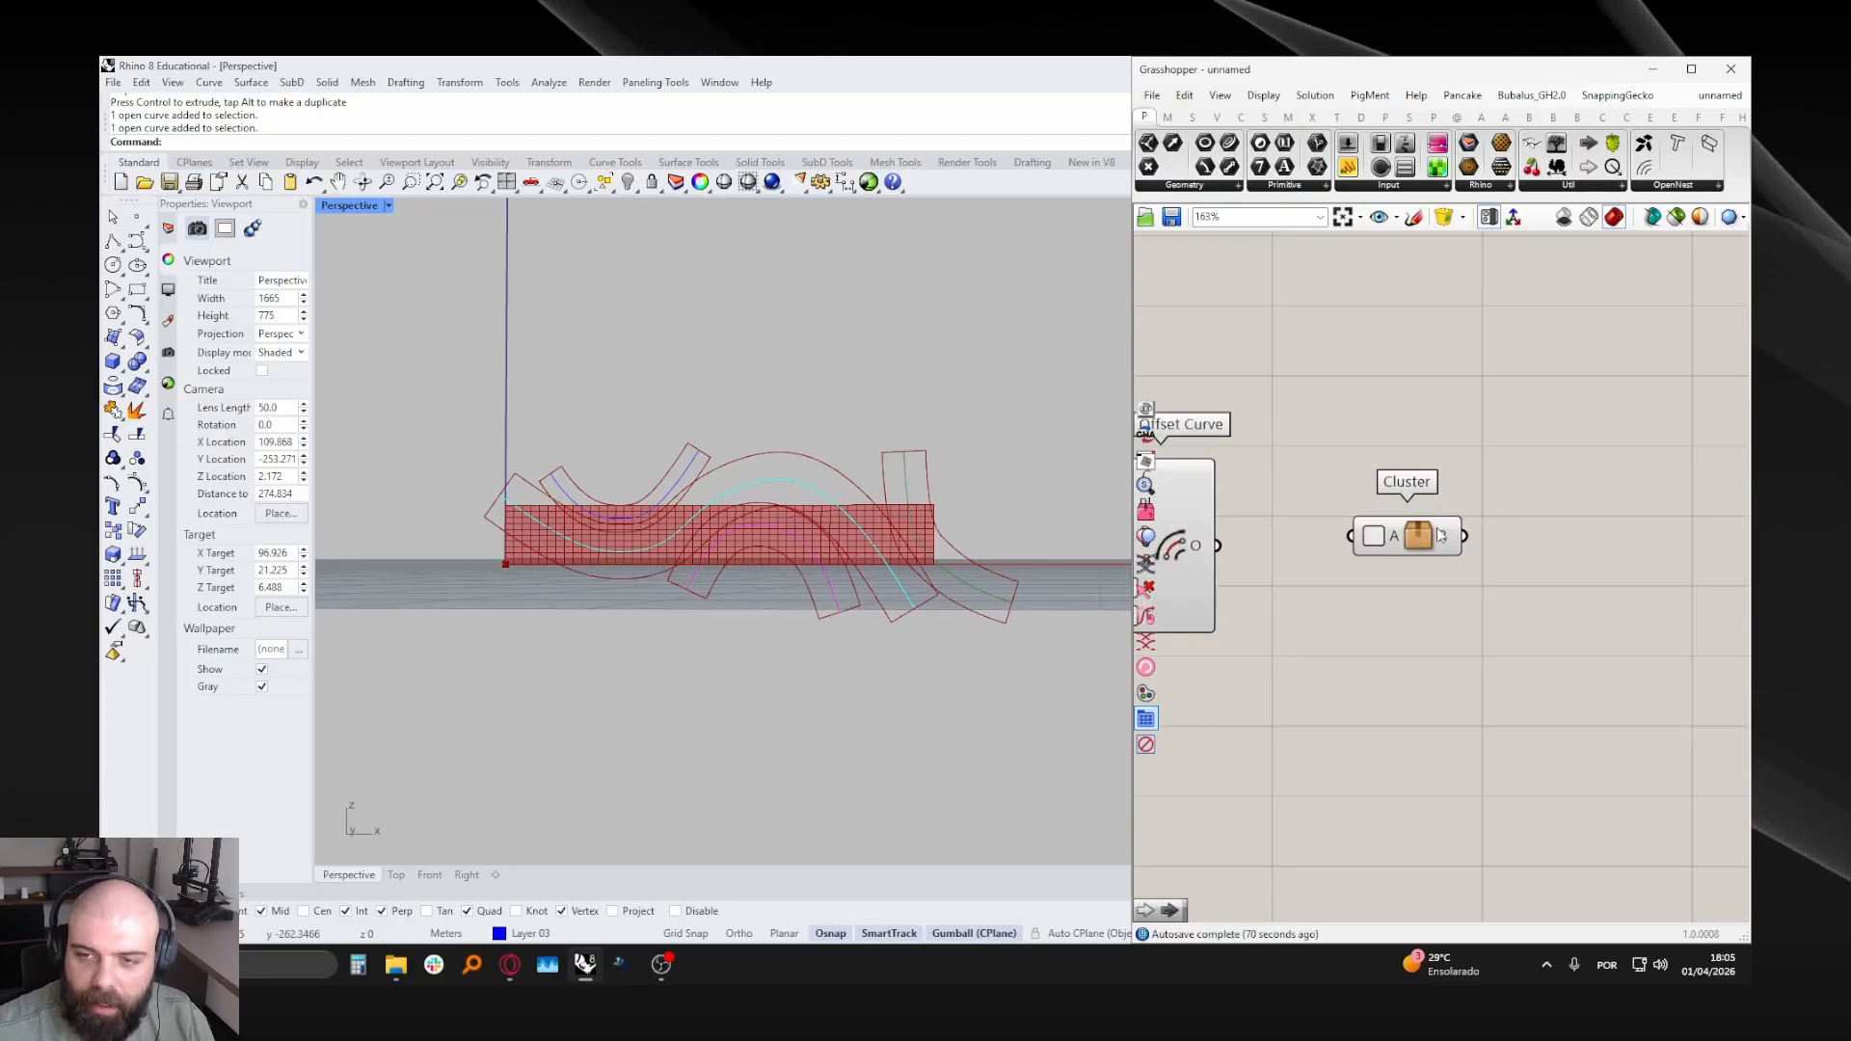
{"action": "mouse_move", "coordinate": [1437, 552]}
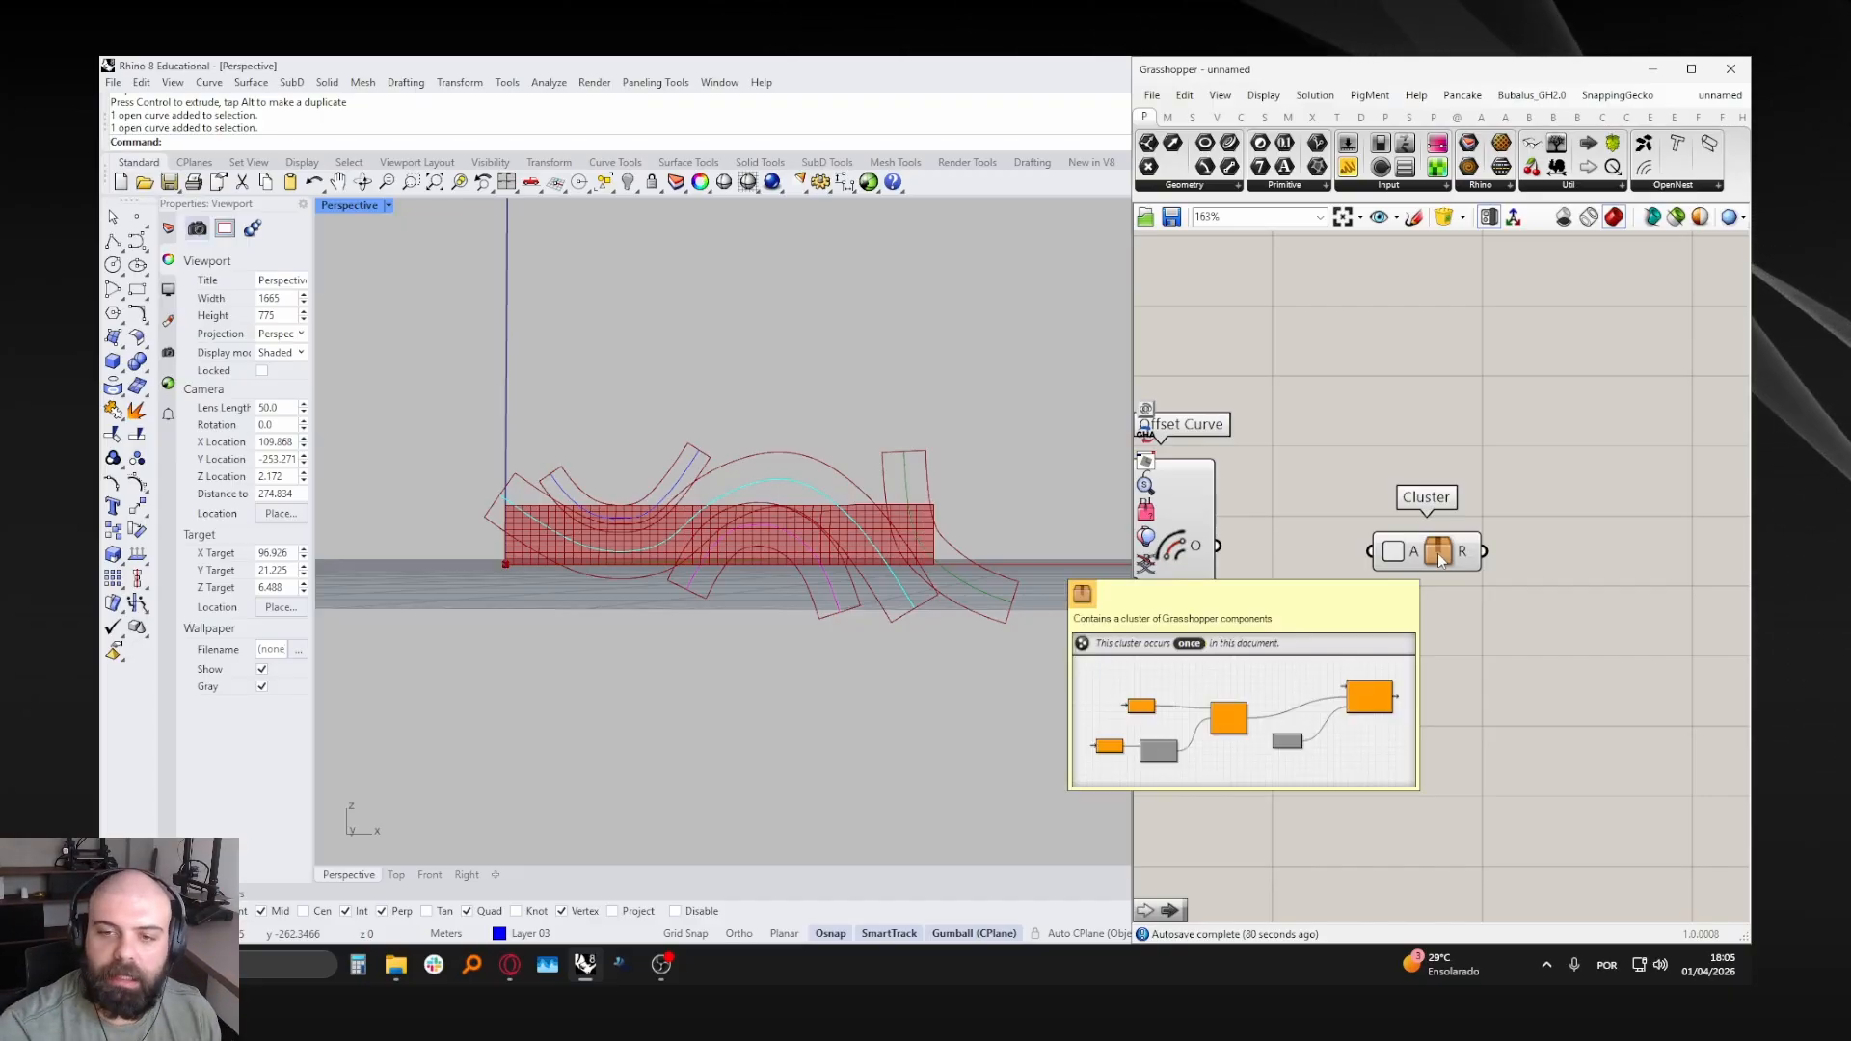
{"action": "double_click", "coordinate": [1438, 552]}
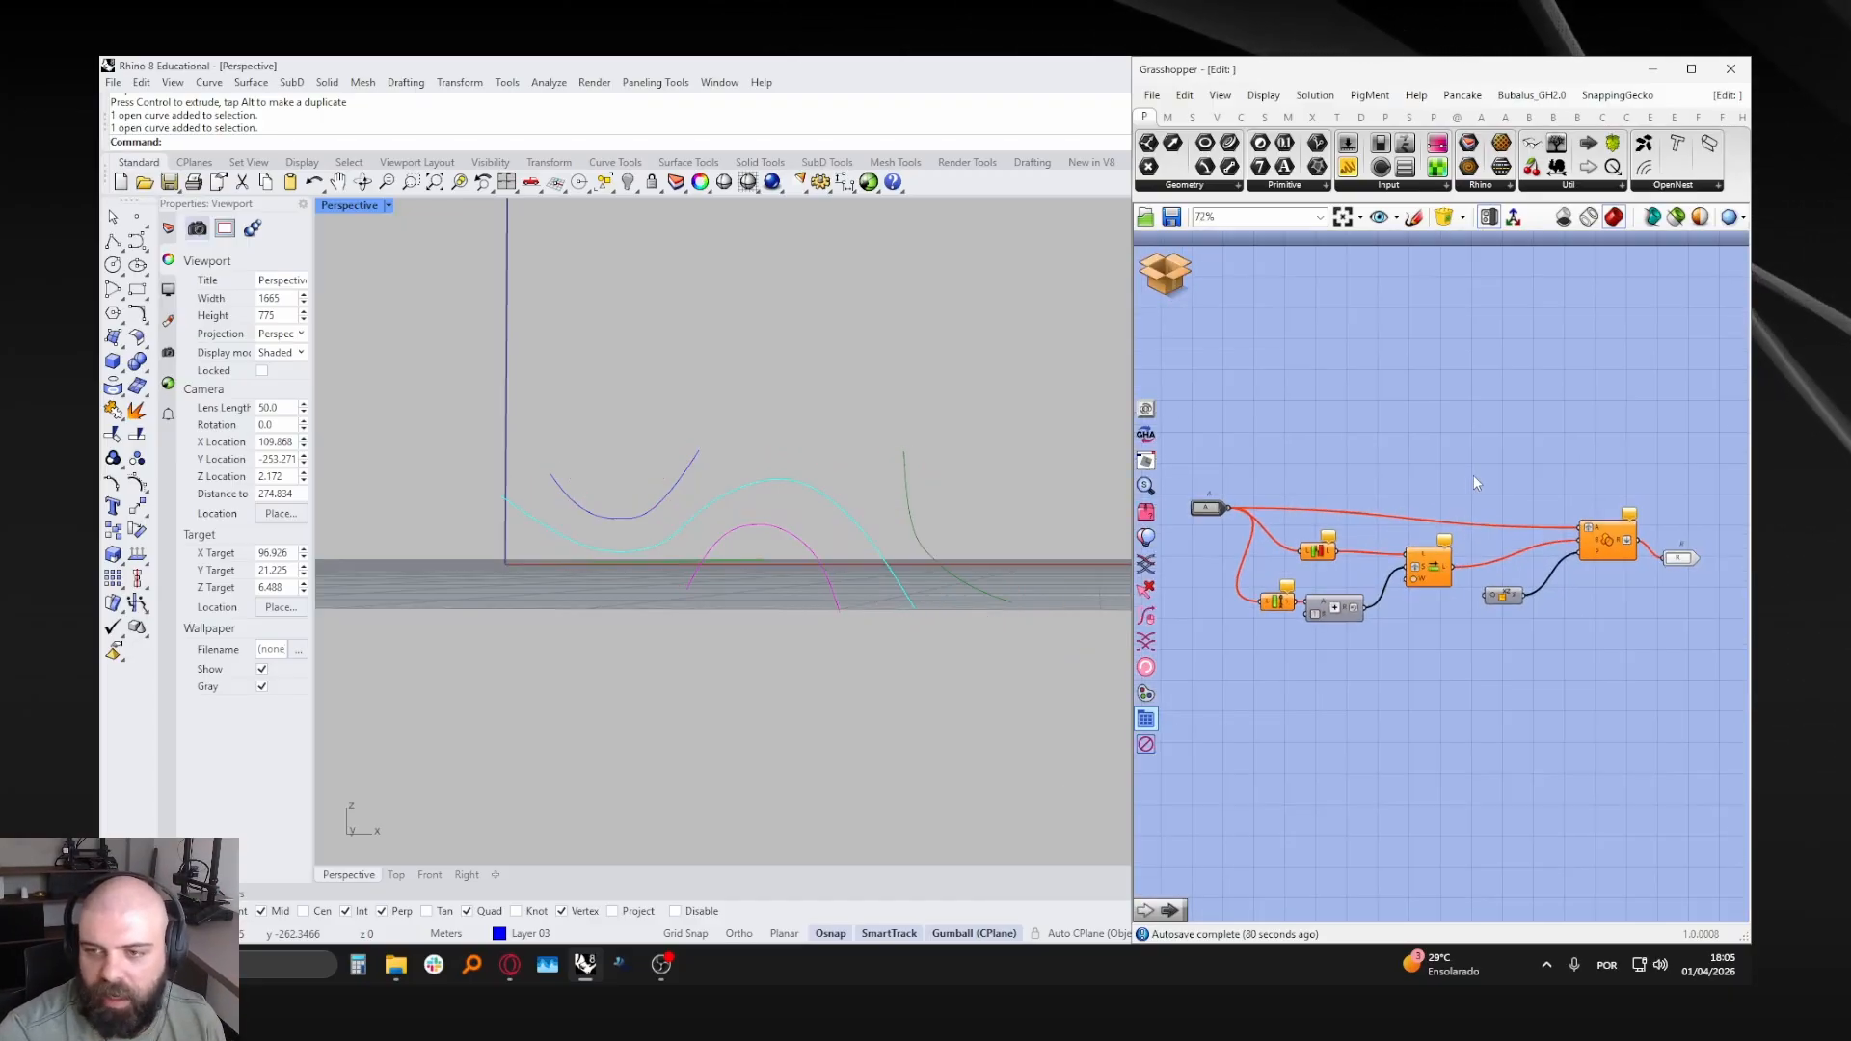
{"action": "left_click", "coordinate": [1178, 277]}
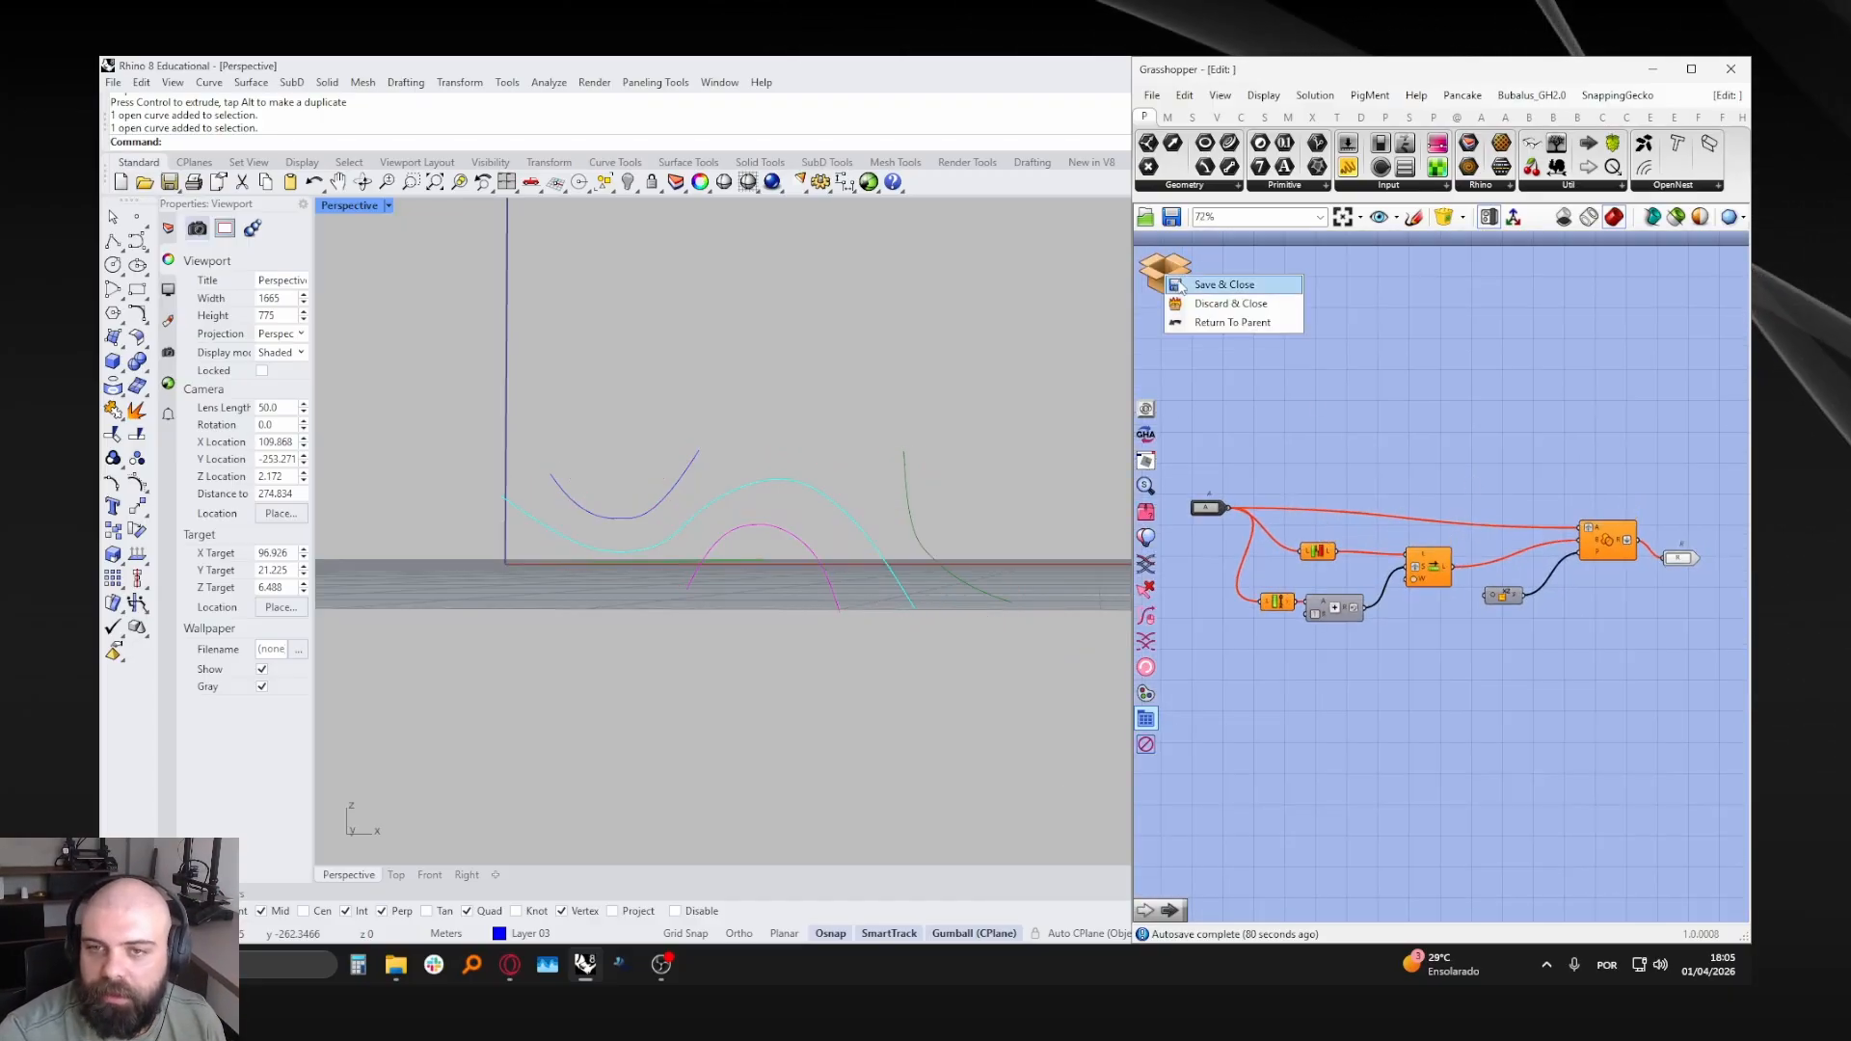
{"action": "left_click", "coordinate": [1266, 285]}
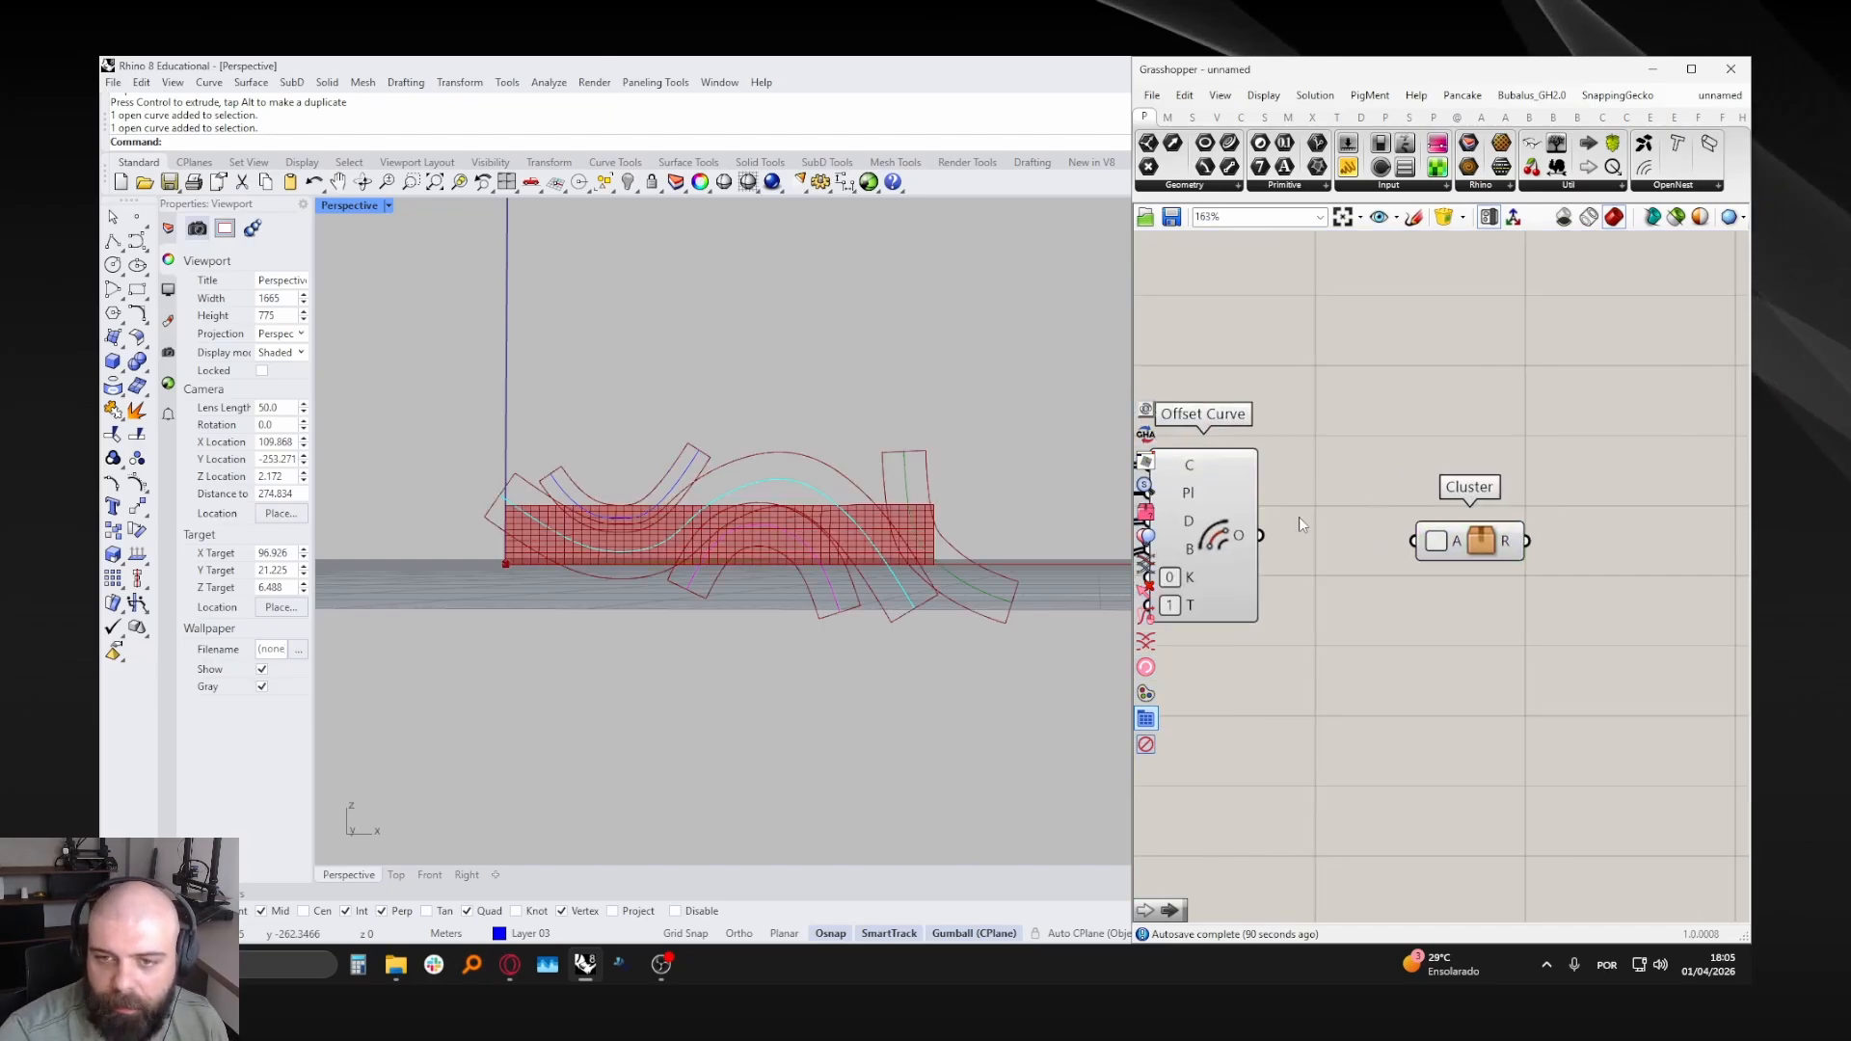
- Connect the Offset Curve output to the Cluster's A input, flatten that input and move the Cluster closer to Offset Curve
{"action": "left_click_drag", "start_coordinate": [1261, 535], "coordinate": [1425, 537]}
{"action": "right_click", "coordinate": [1405, 546]}
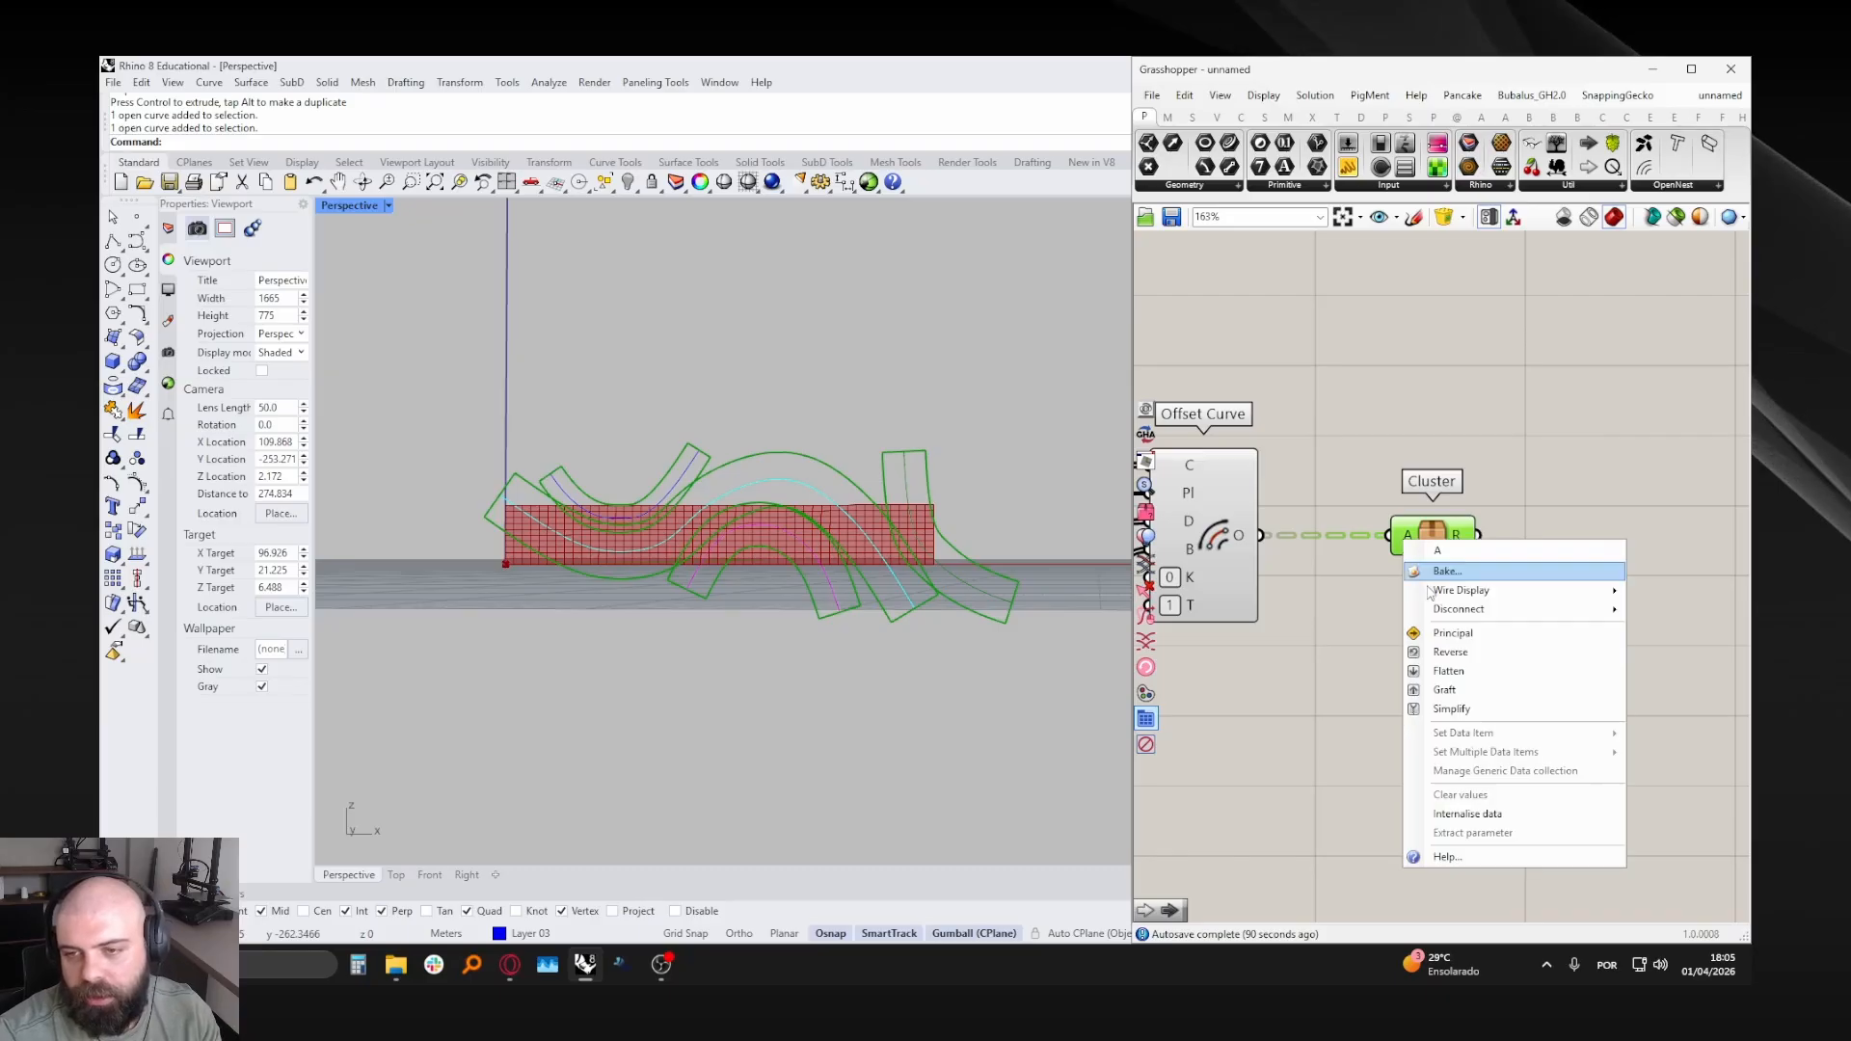
{"action": "left_click", "coordinate": [1466, 669]}
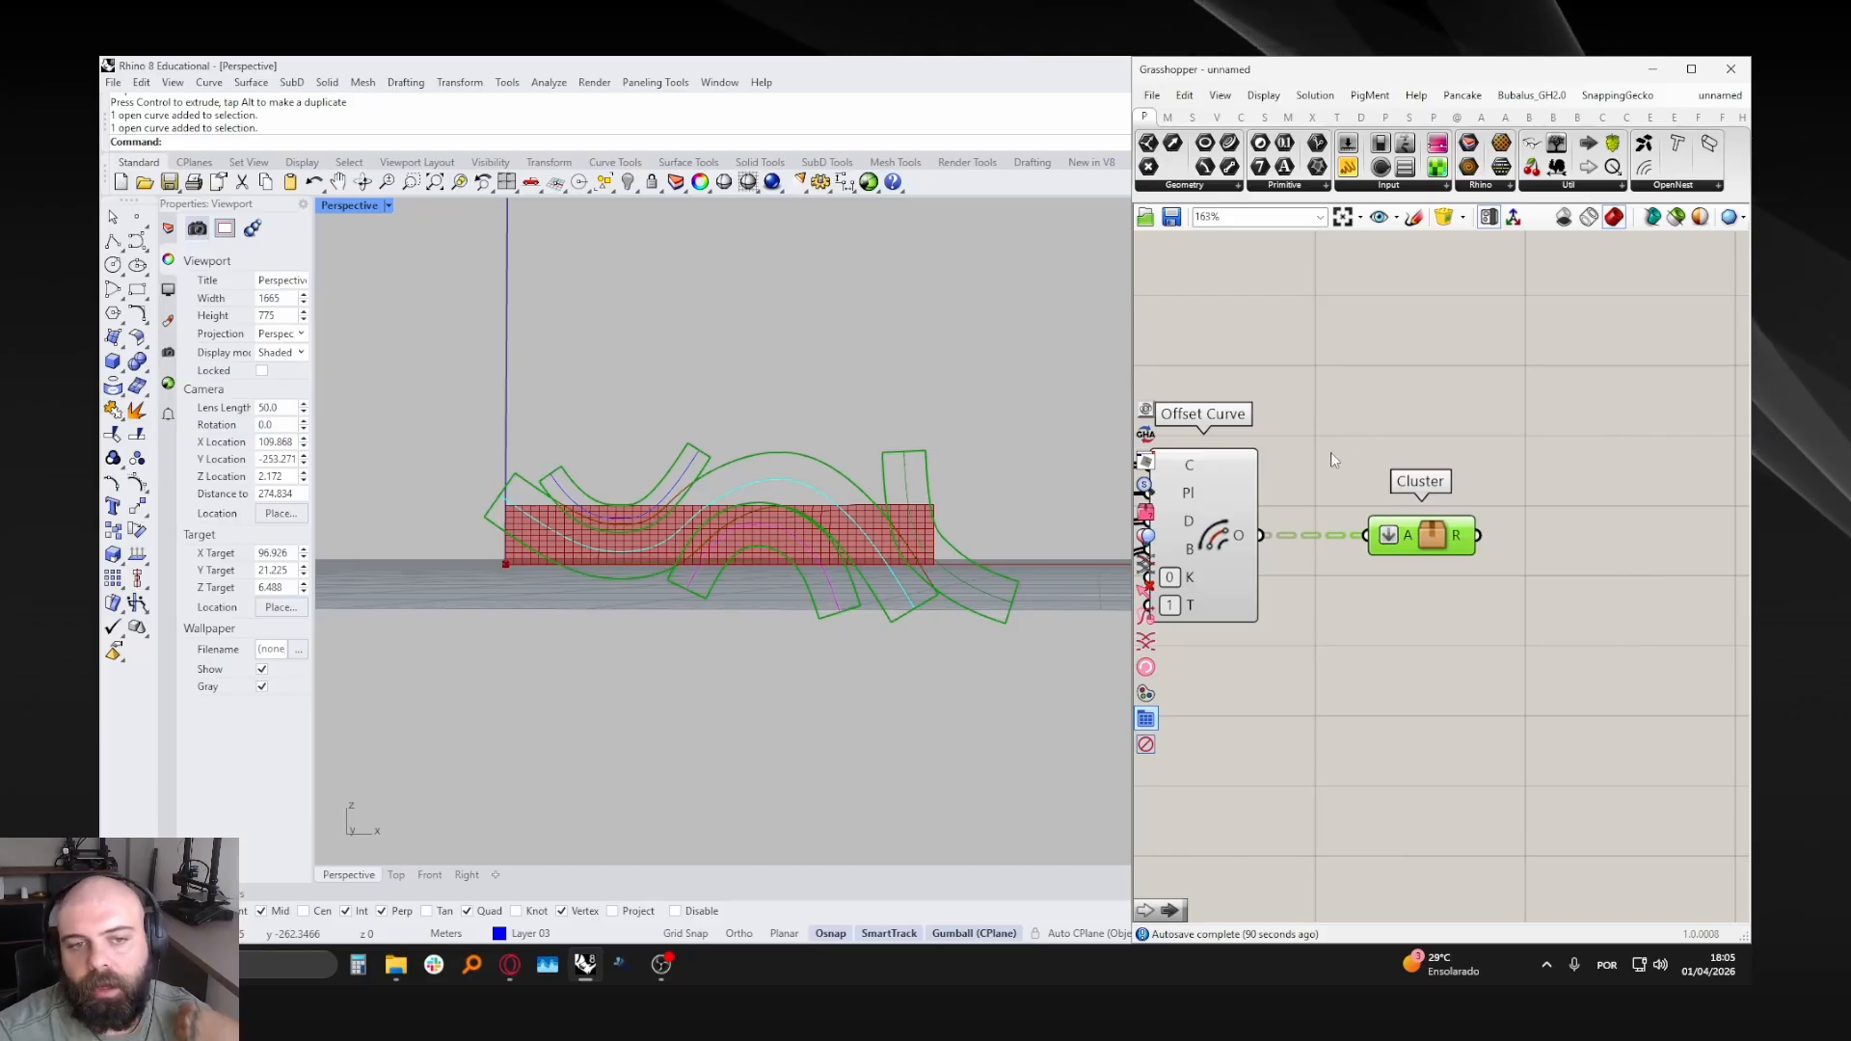
{"action": "left_click_drag", "start_coordinate": [1430, 543], "coordinate": [1410, 542]}
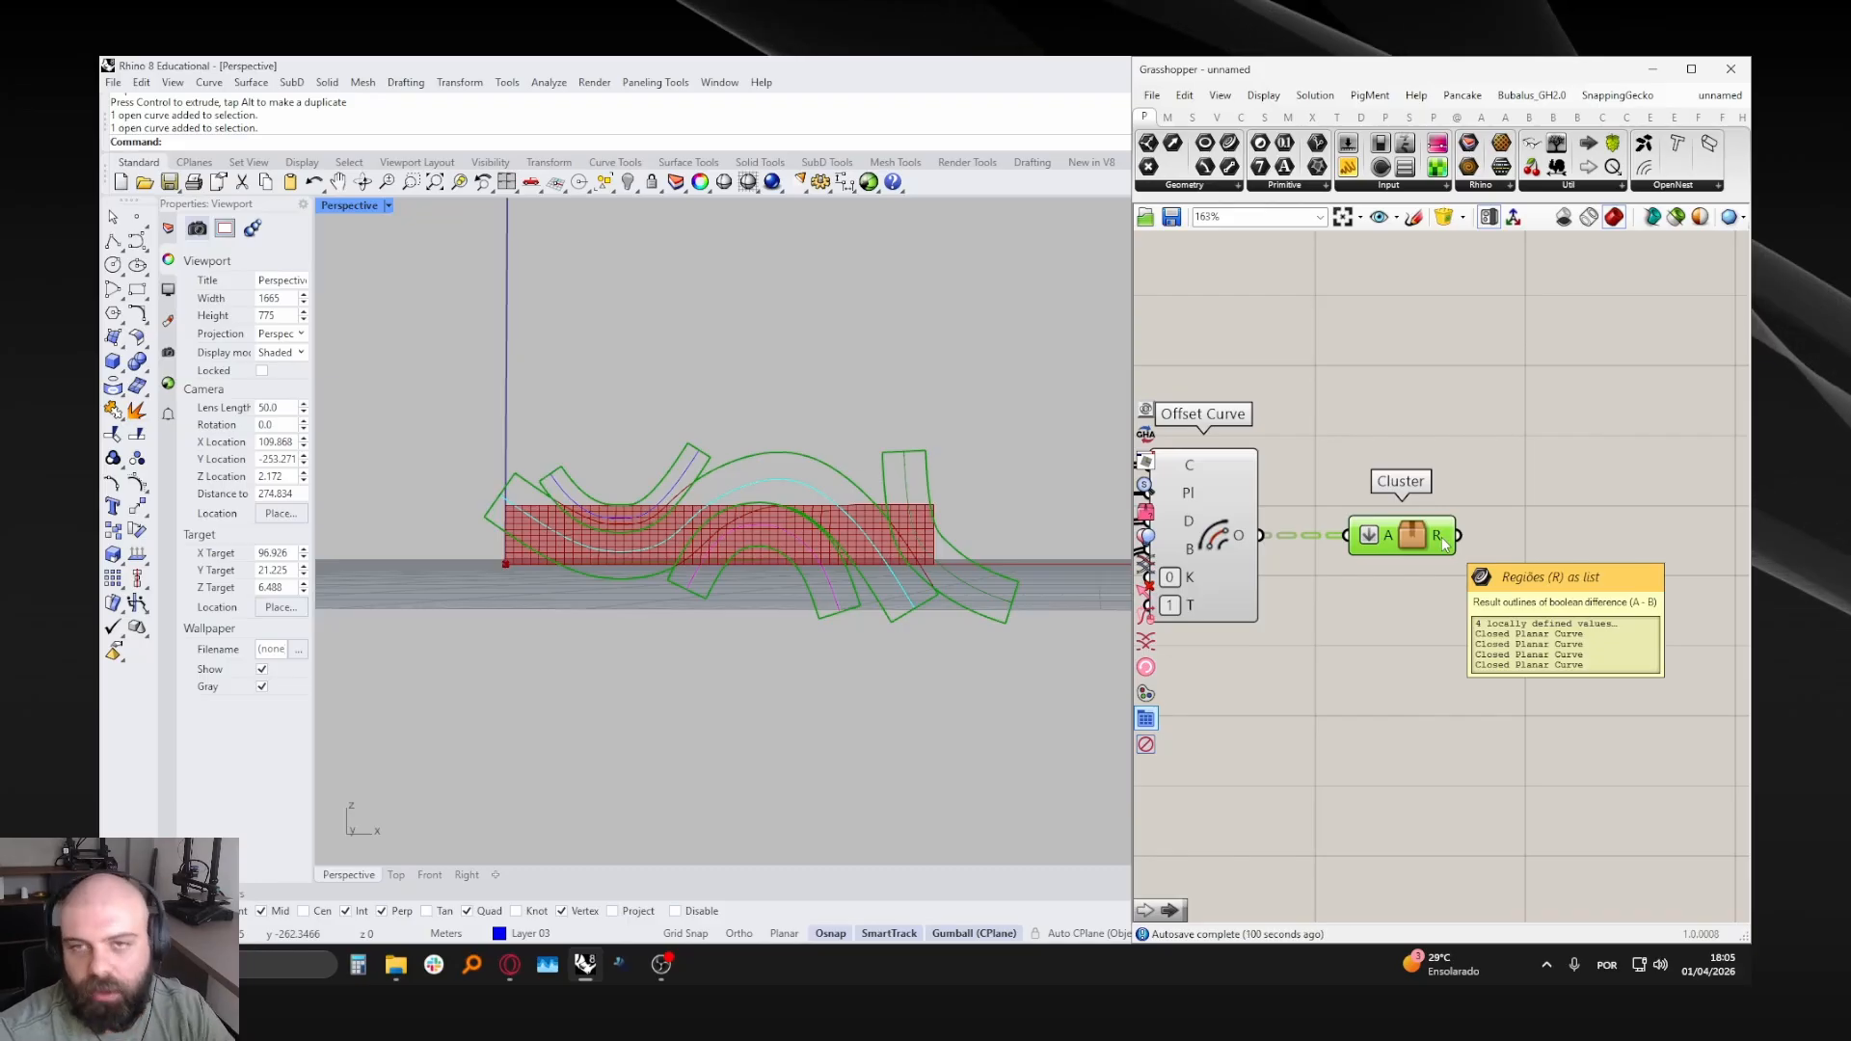
- Add a List Item component after the Cluster and connect the Cluster's R output to its L input
{"action": "scroll", "coordinate": [1443, 536], "scroll_direction": "down", "scroll_amount": 3}
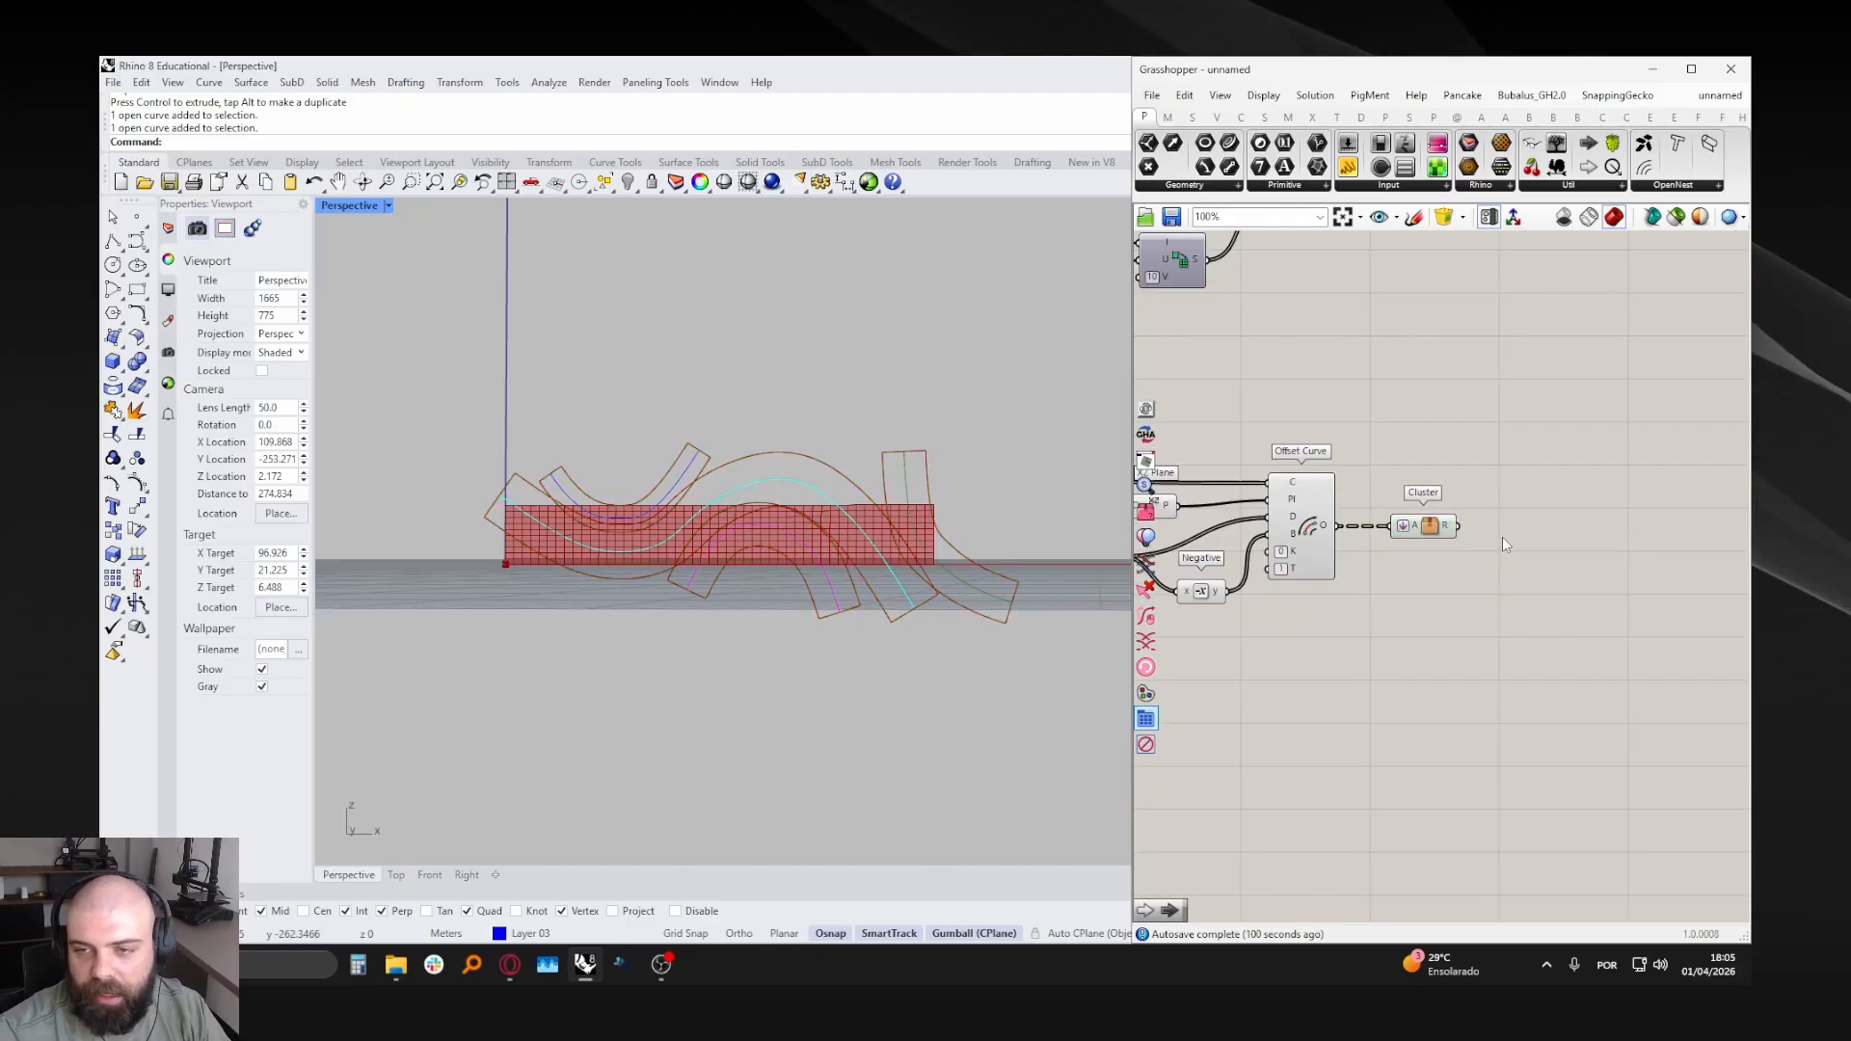
{"action": "double_click", "coordinate": [1502, 536]}
{"action": "type", "text": "list item"}
{"action": "key", "text": "Return"}
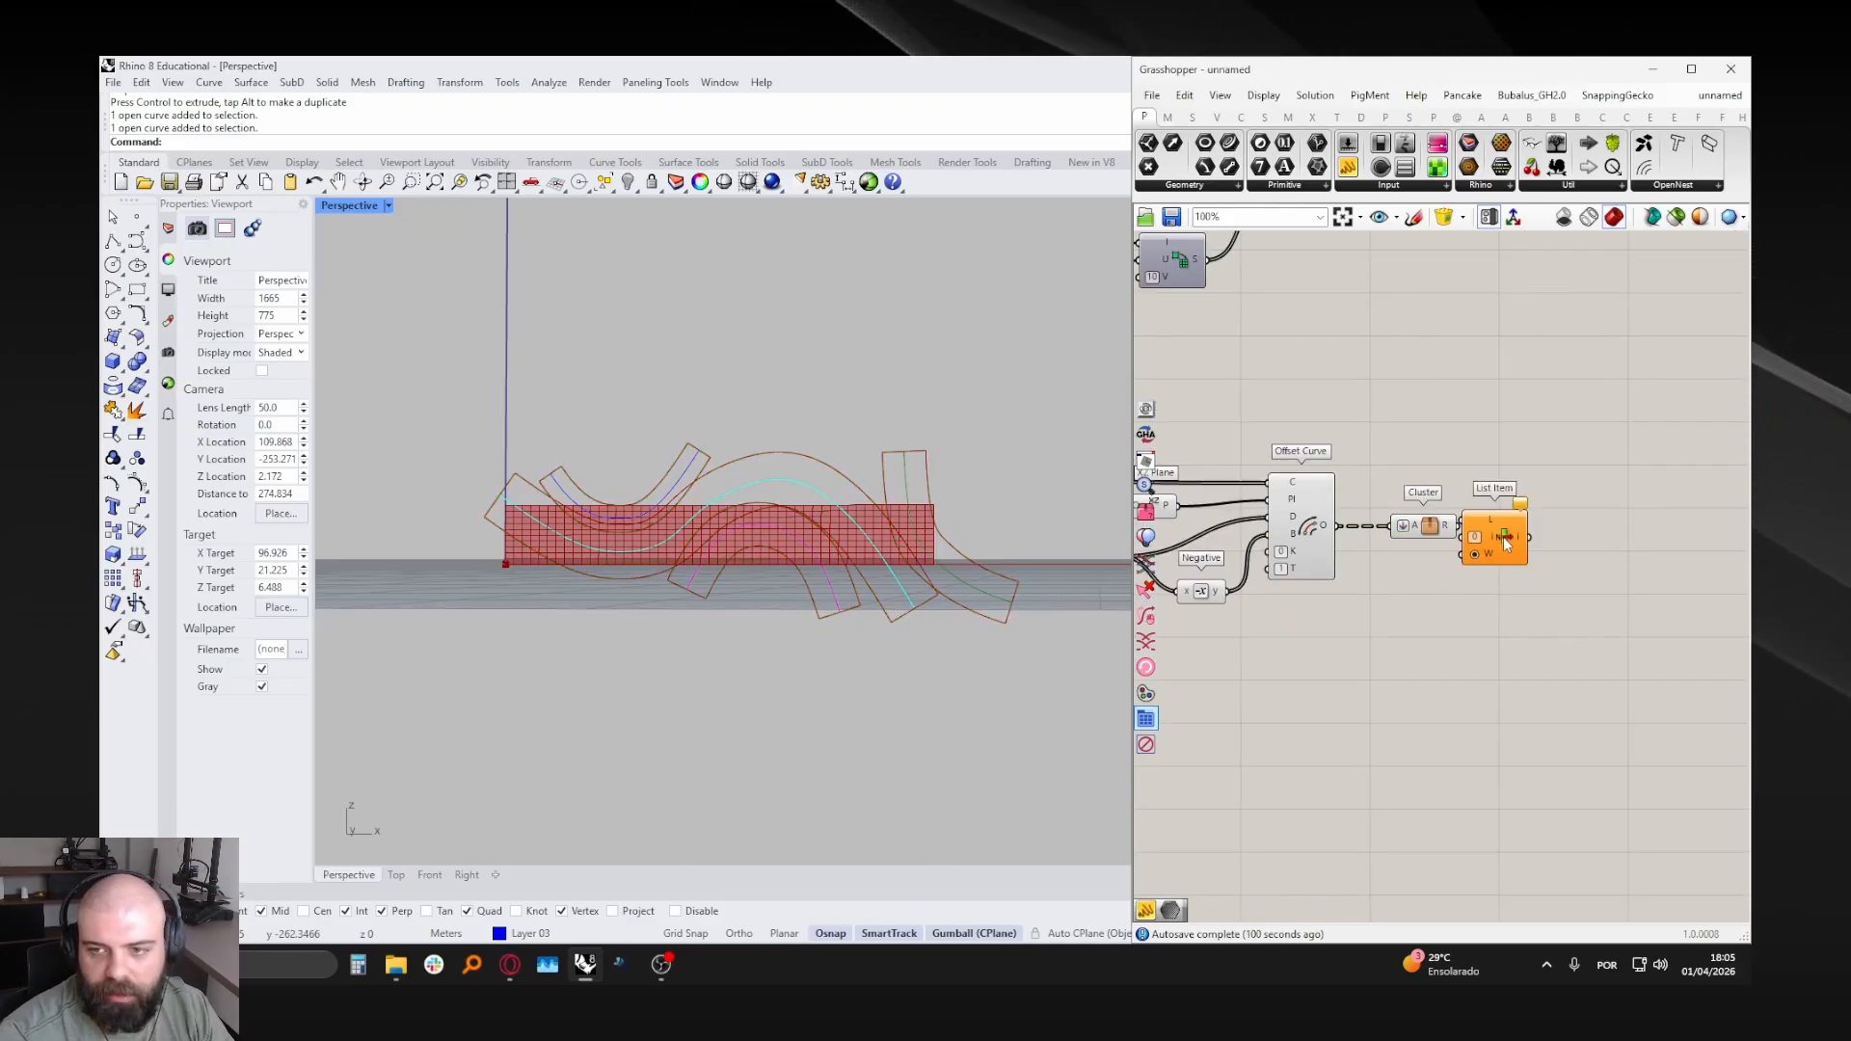
{"action": "scroll", "coordinate": [1502, 536], "scroll_direction": "up", "scroll_amount": 2}
{"action": "left_click_drag", "start_coordinate": [1442, 522], "coordinate": [1531, 517]}
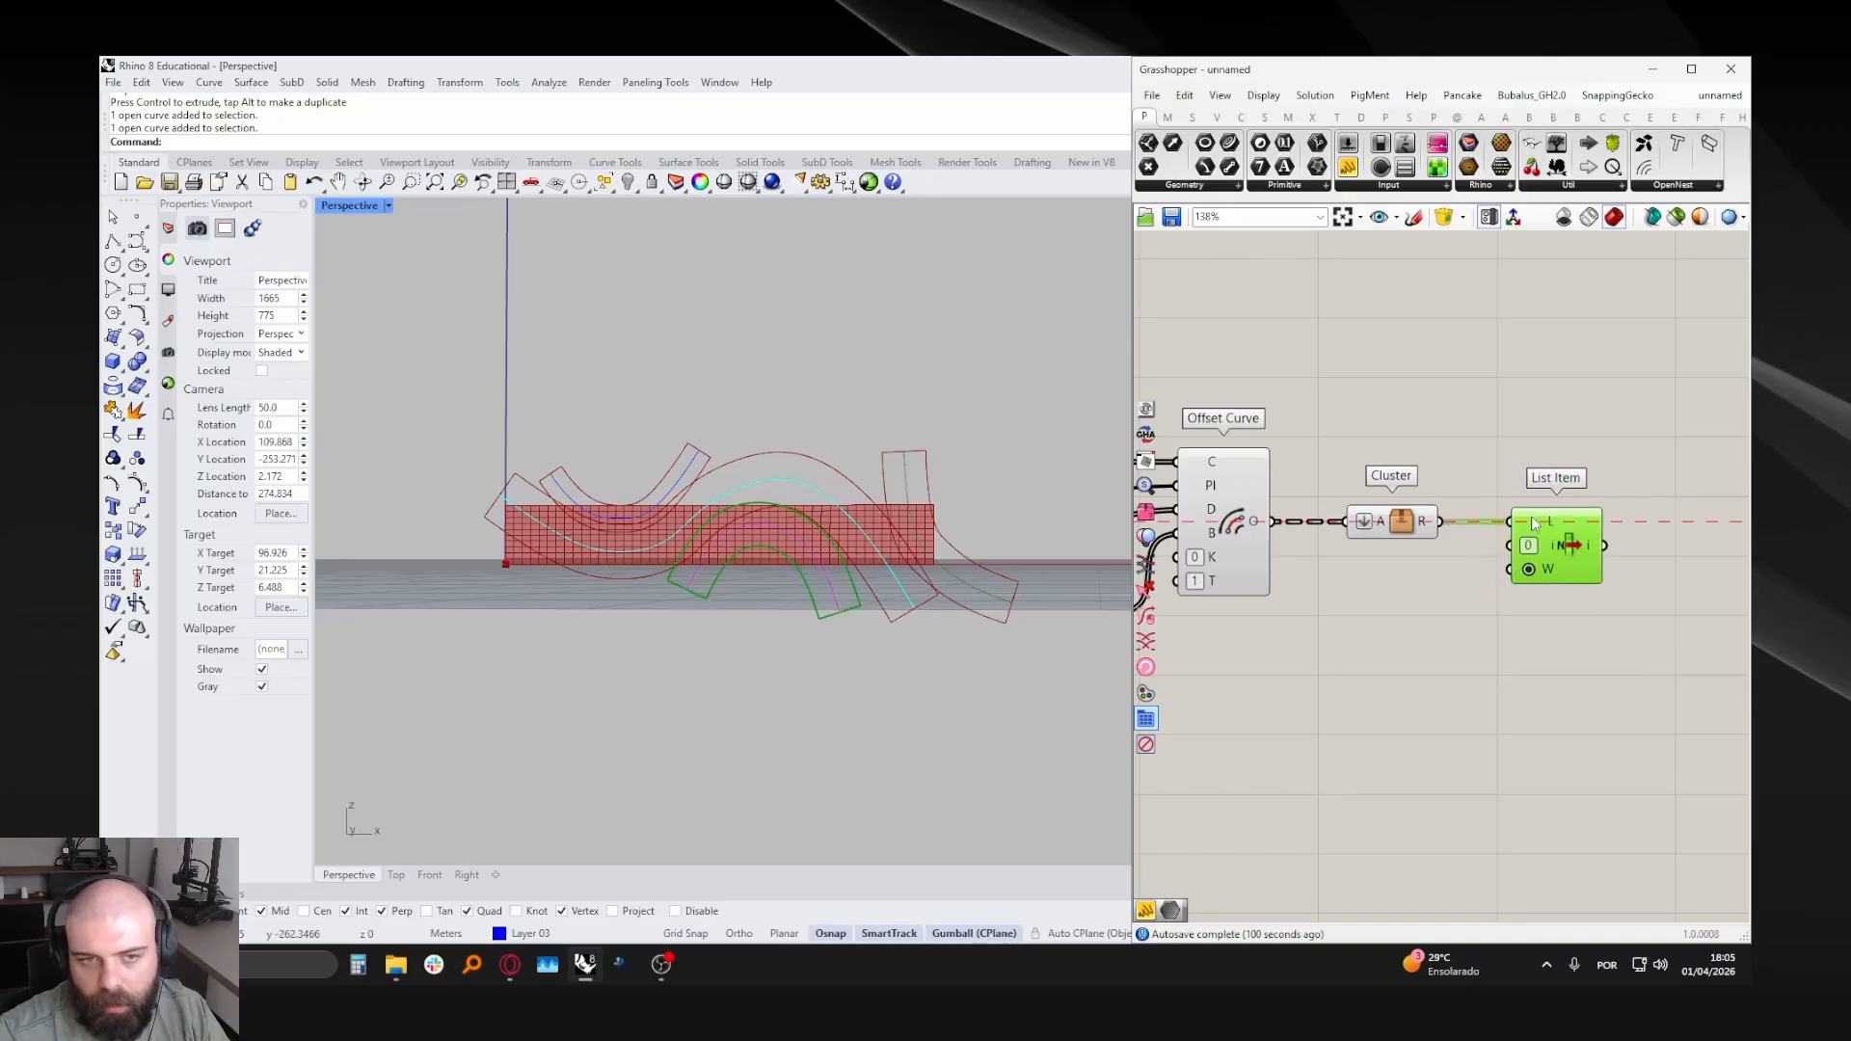
- Set the List Item index to 1 to preview that region in the viewport
{"action": "mouse_move", "coordinate": [908, 471]}
{"action": "right_mouse_down"}
{"action": "mouse_move", "coordinate": [895, 508]}
{"action": "mouse_move", "coordinate": [923, 487]}
{"action": "right_mouse_up"}
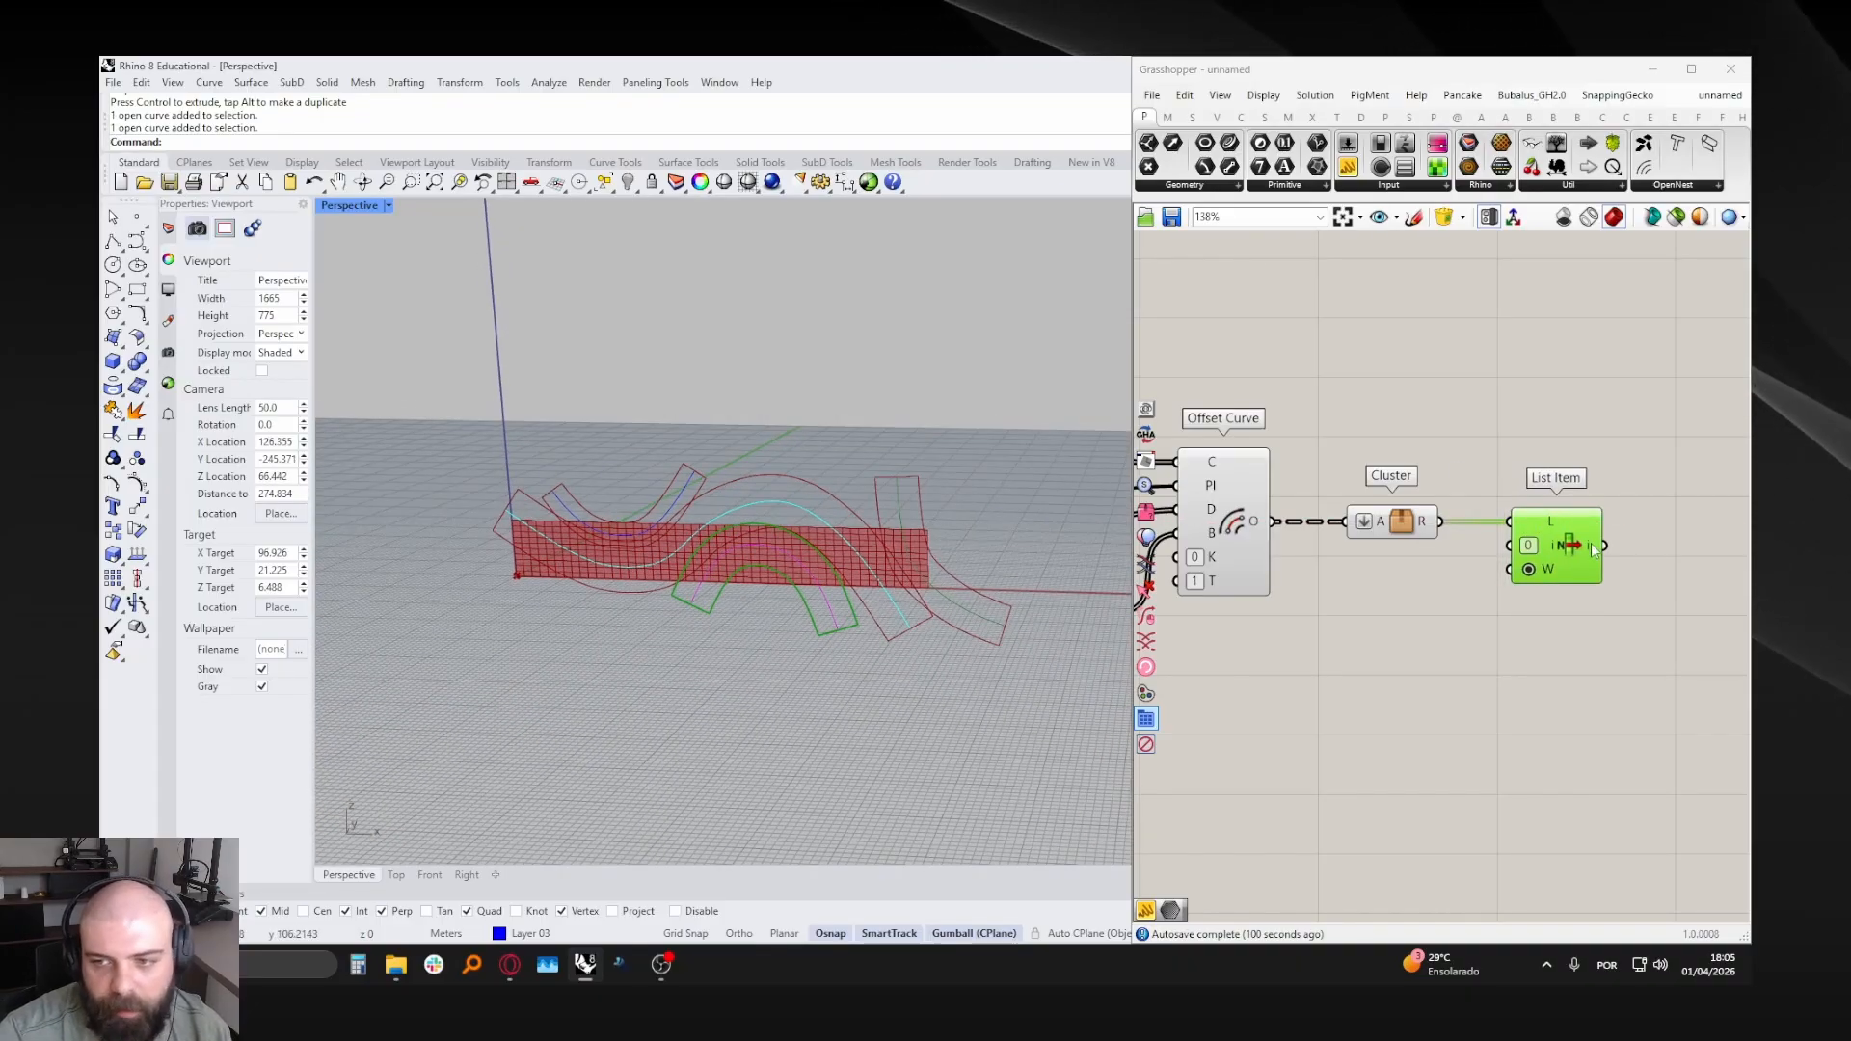
{"action": "scroll", "coordinate": [1591, 542], "scroll_direction": "up", "scroll_amount": 3}
{"action": "double_click", "coordinate": [1546, 558]}
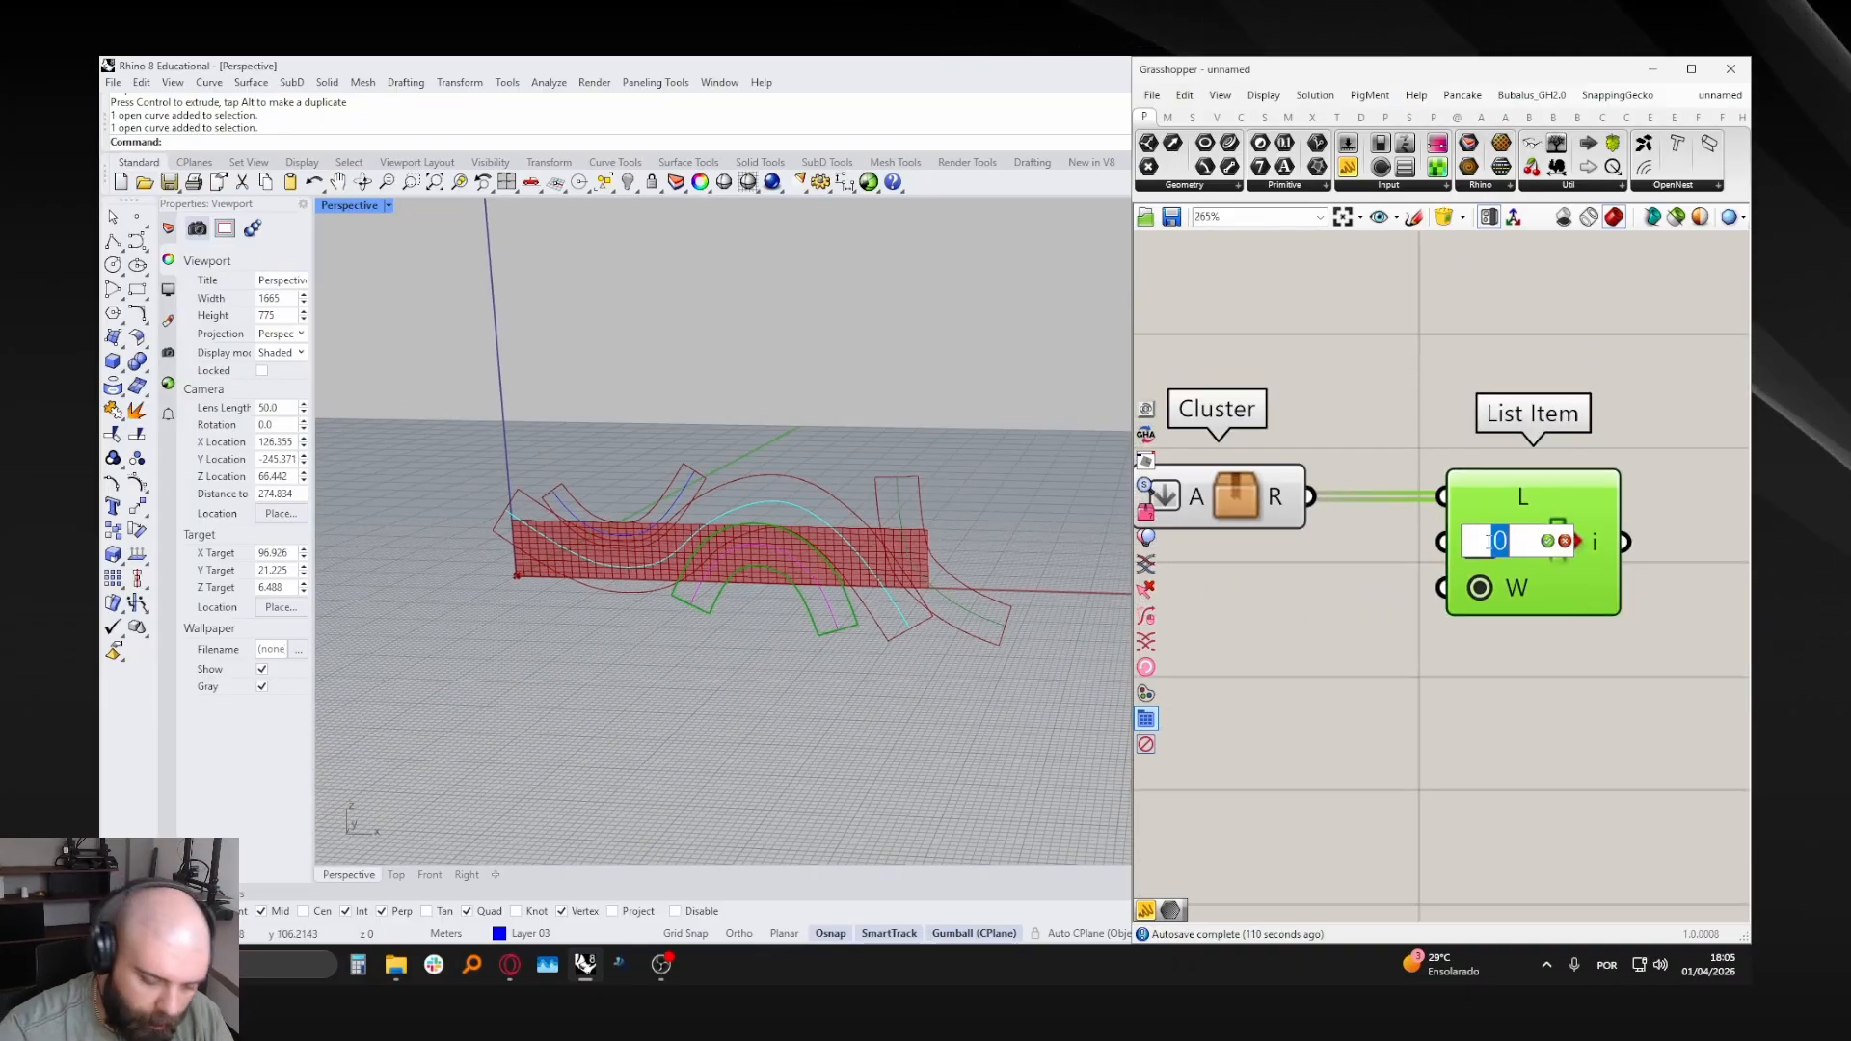
{"action": "type", "text": "1"}
{"action": "key", "text": "Return"}
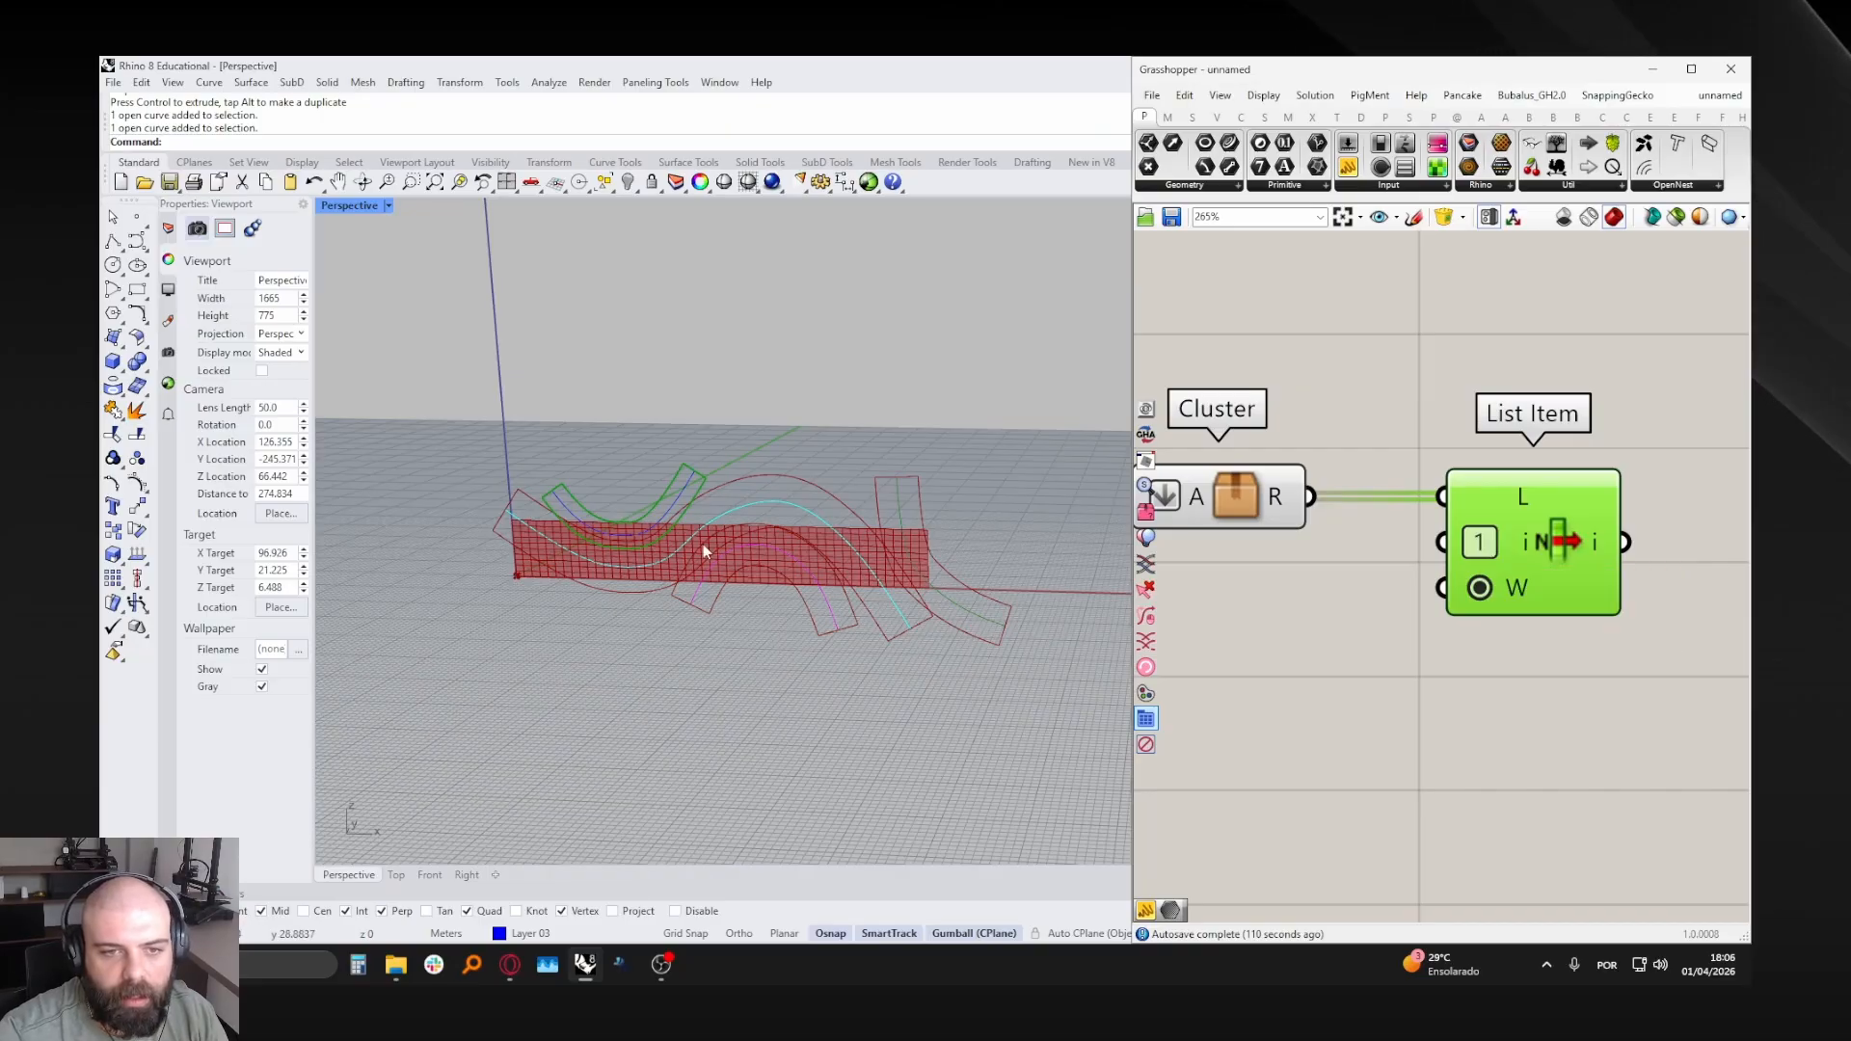
- Set the List Item index to 2 and examine the matching region among the offset bands in the viewport
{"action": "scroll", "coordinate": [705, 546], "scroll_direction": "up", "scroll_amount": 5}
{"action": "right_click_drag", "start_coordinate": [620, 398], "coordinate": [674, 454]}
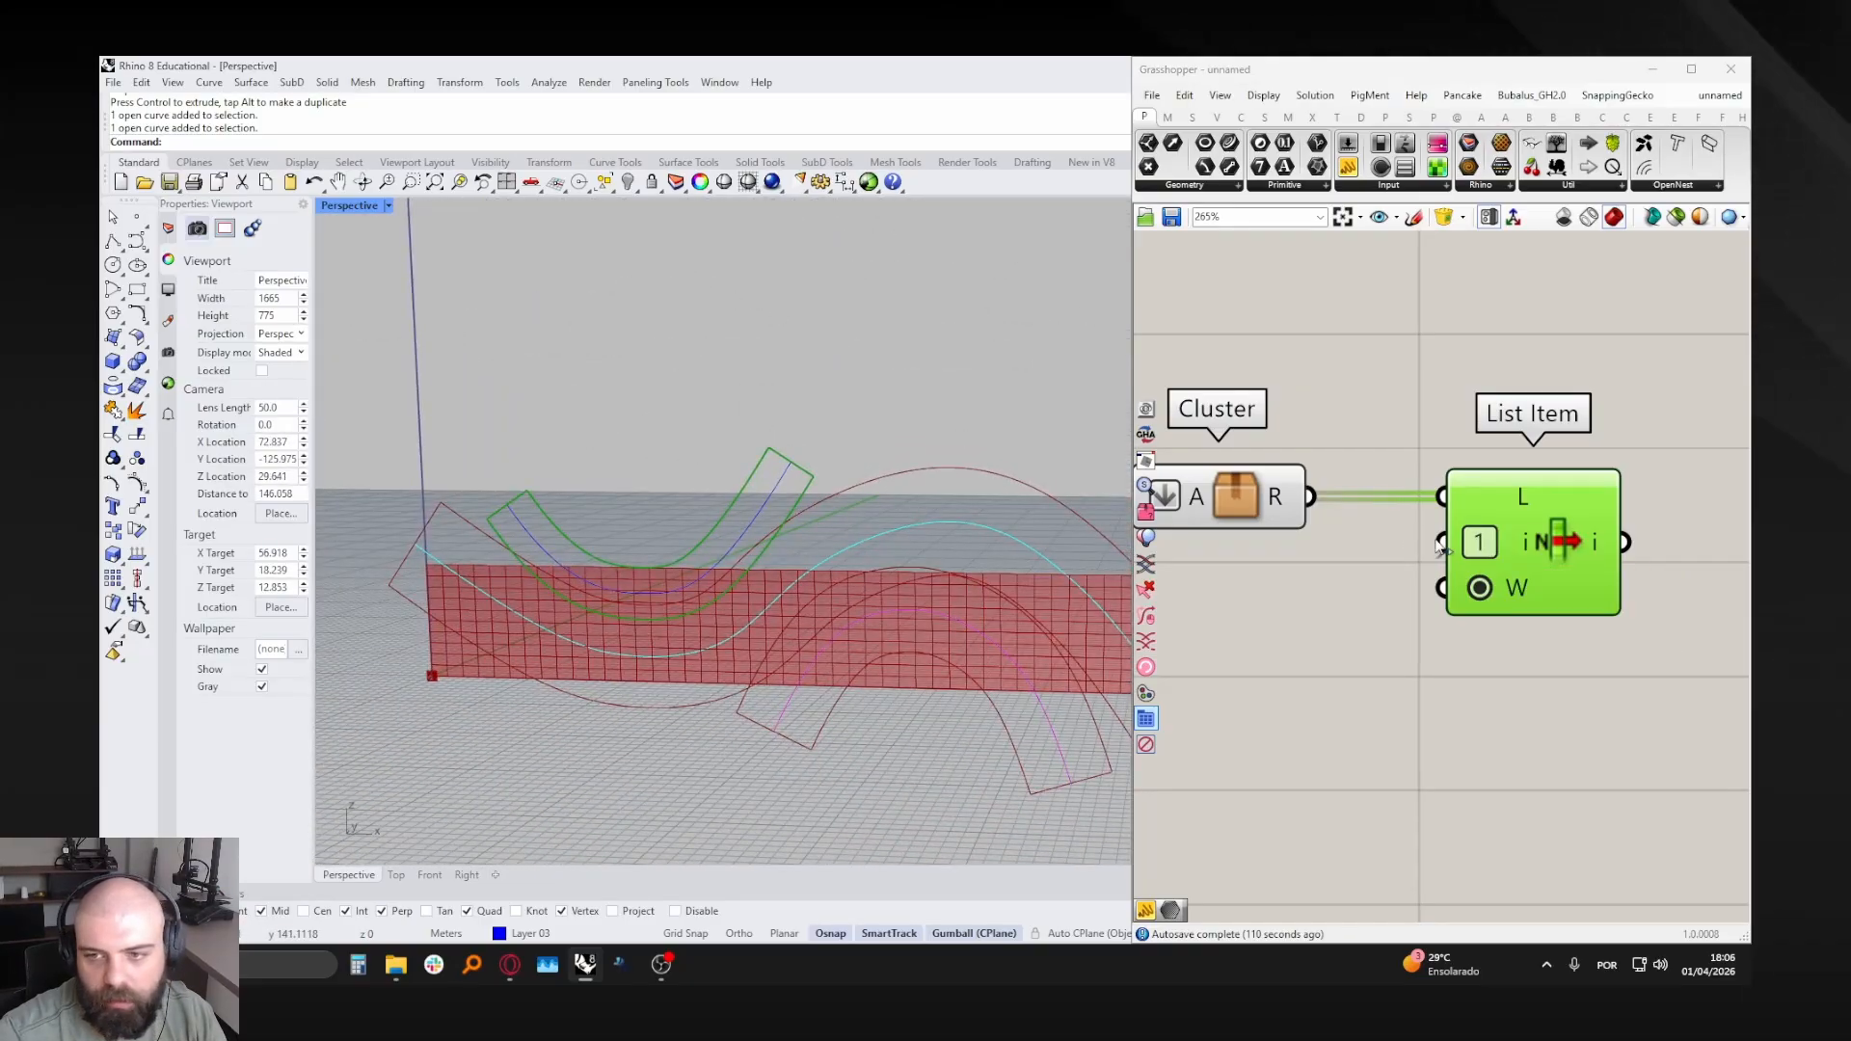
{"action": "double_click", "coordinate": [1472, 539]}
{"action": "type", "text": "2"}
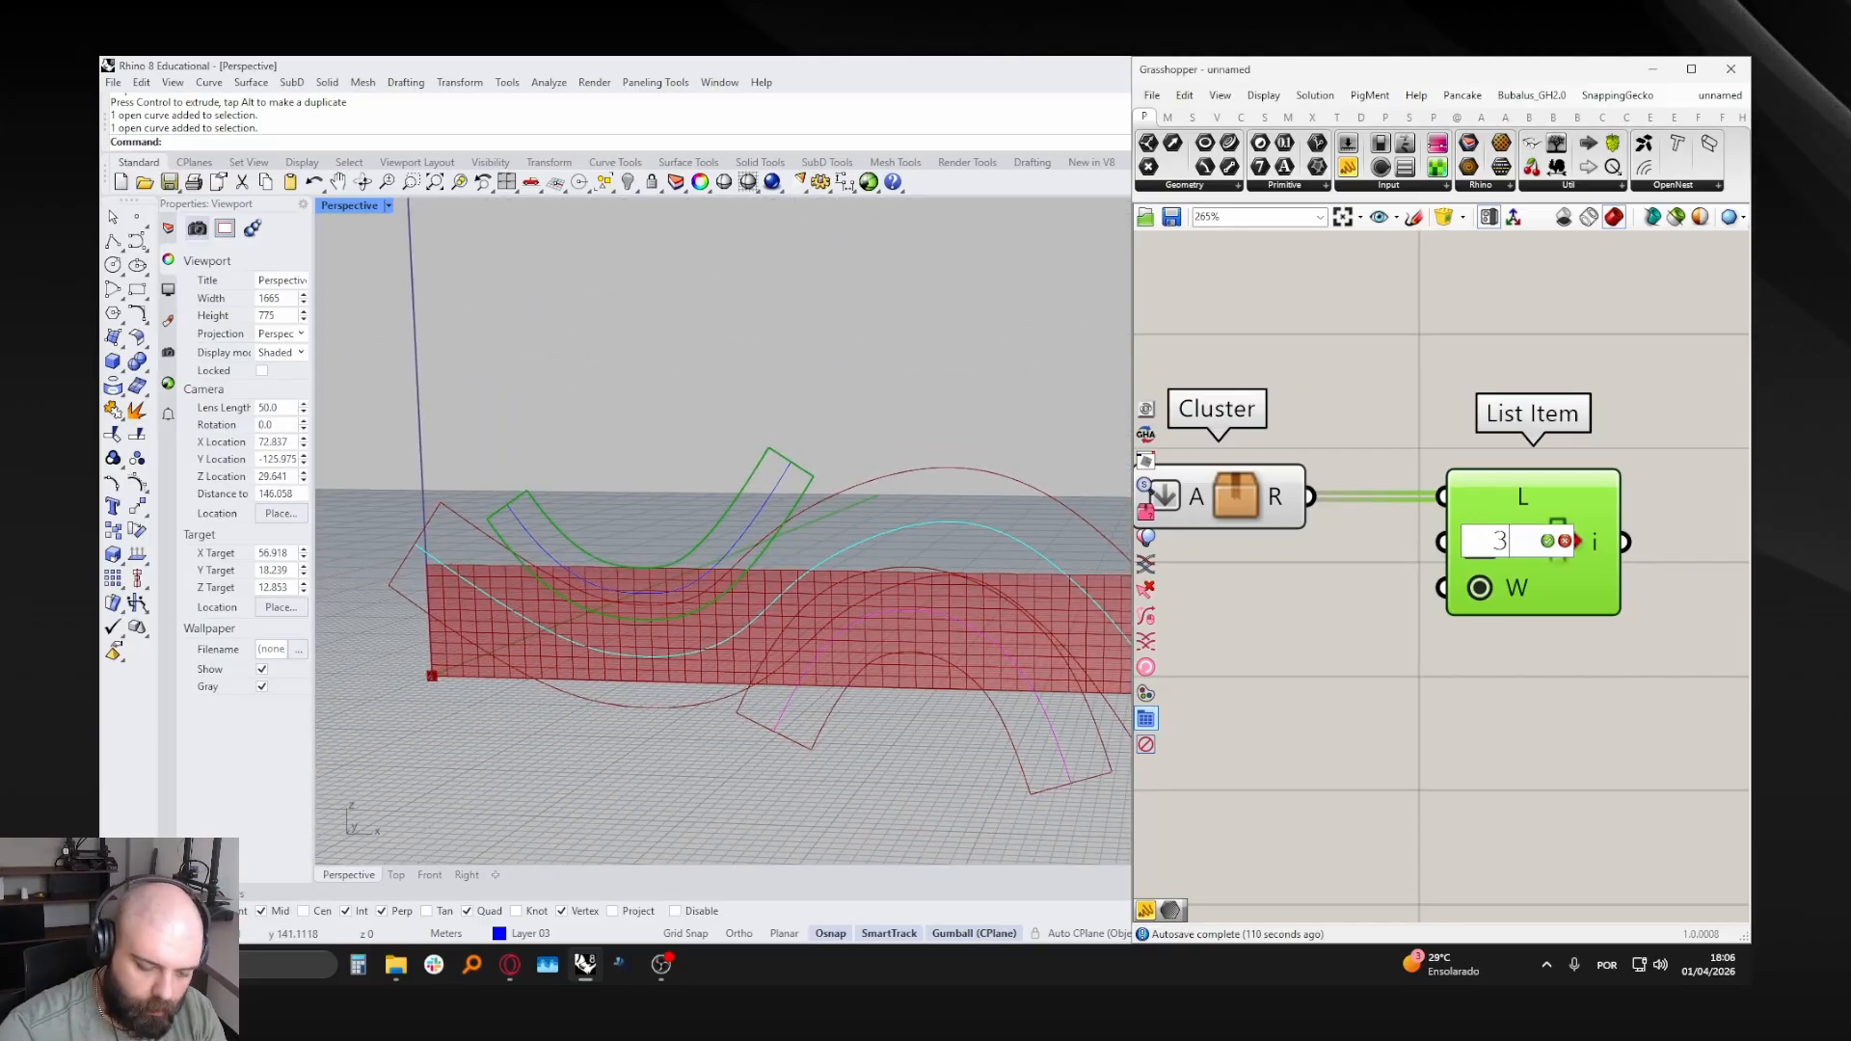
{"action": "key", "text": "Return"}
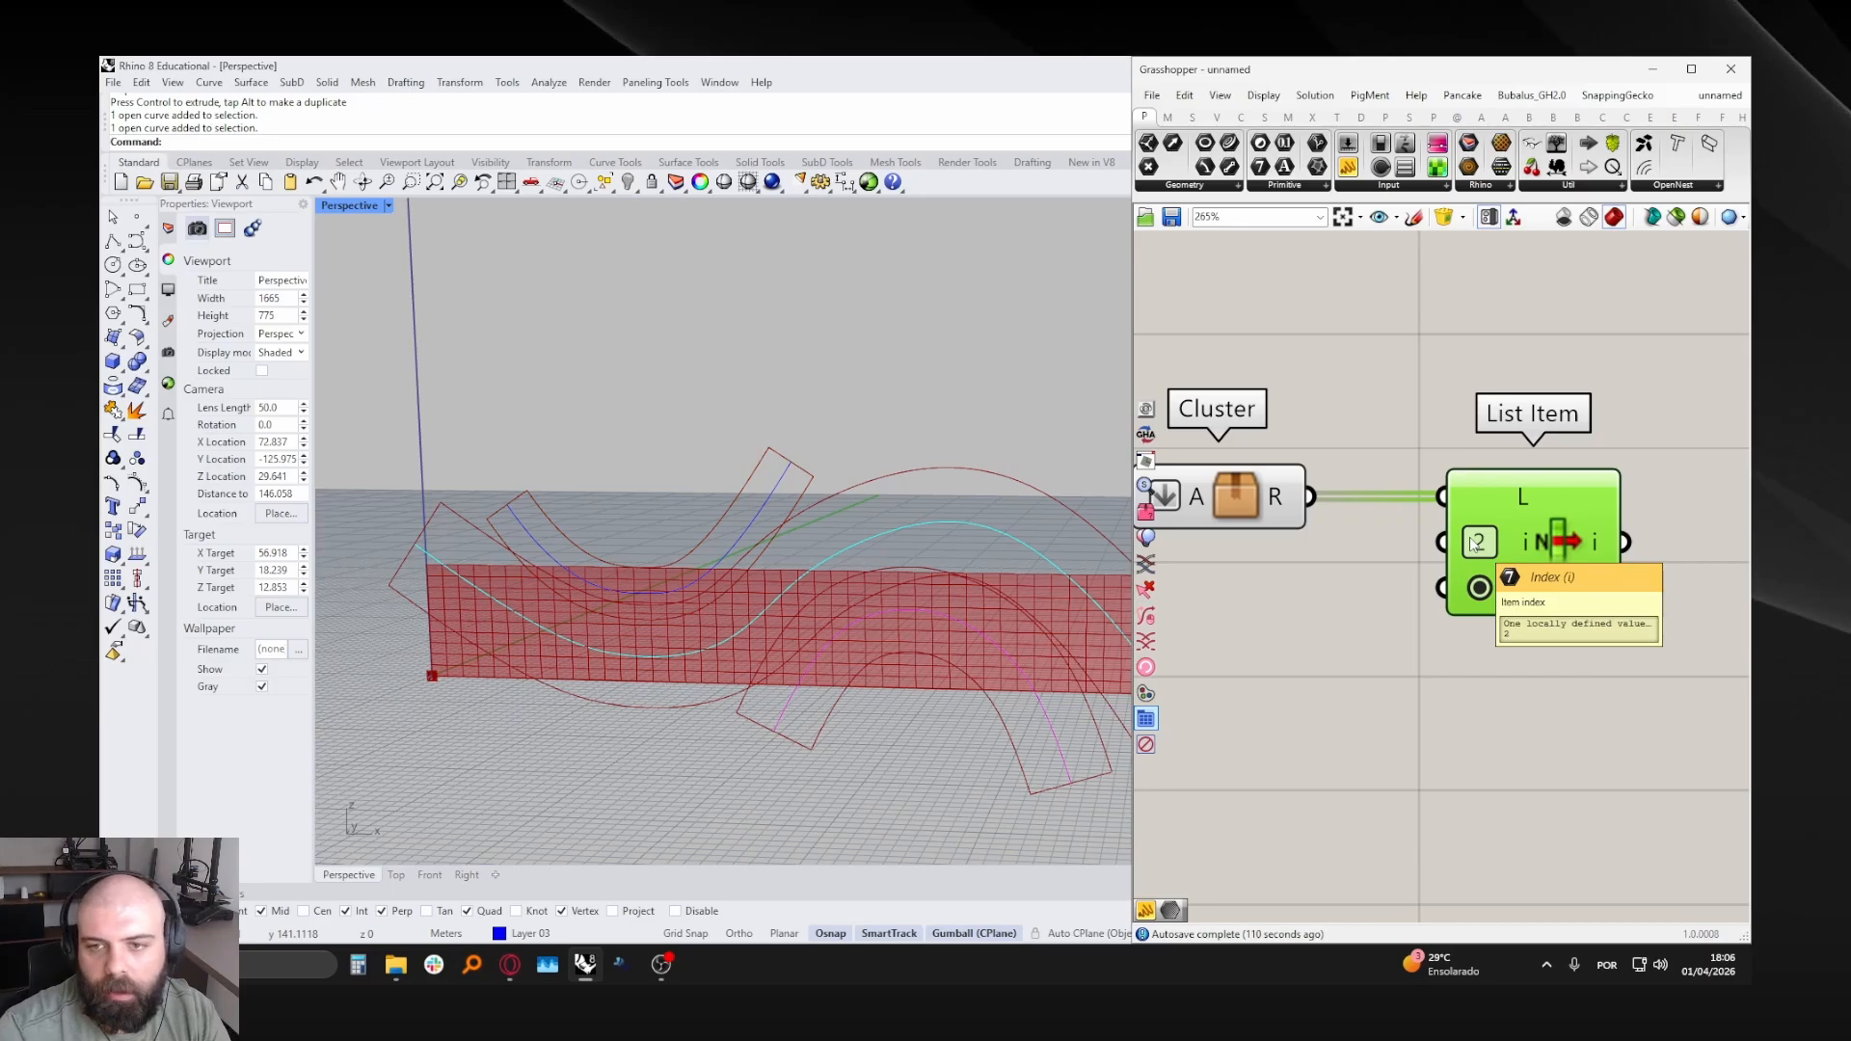
{"action": "scroll", "coordinate": [720, 550], "scroll_direction": "down", "scroll_amount": 4}
{"action": "double_click", "coordinate": [1481, 543]}
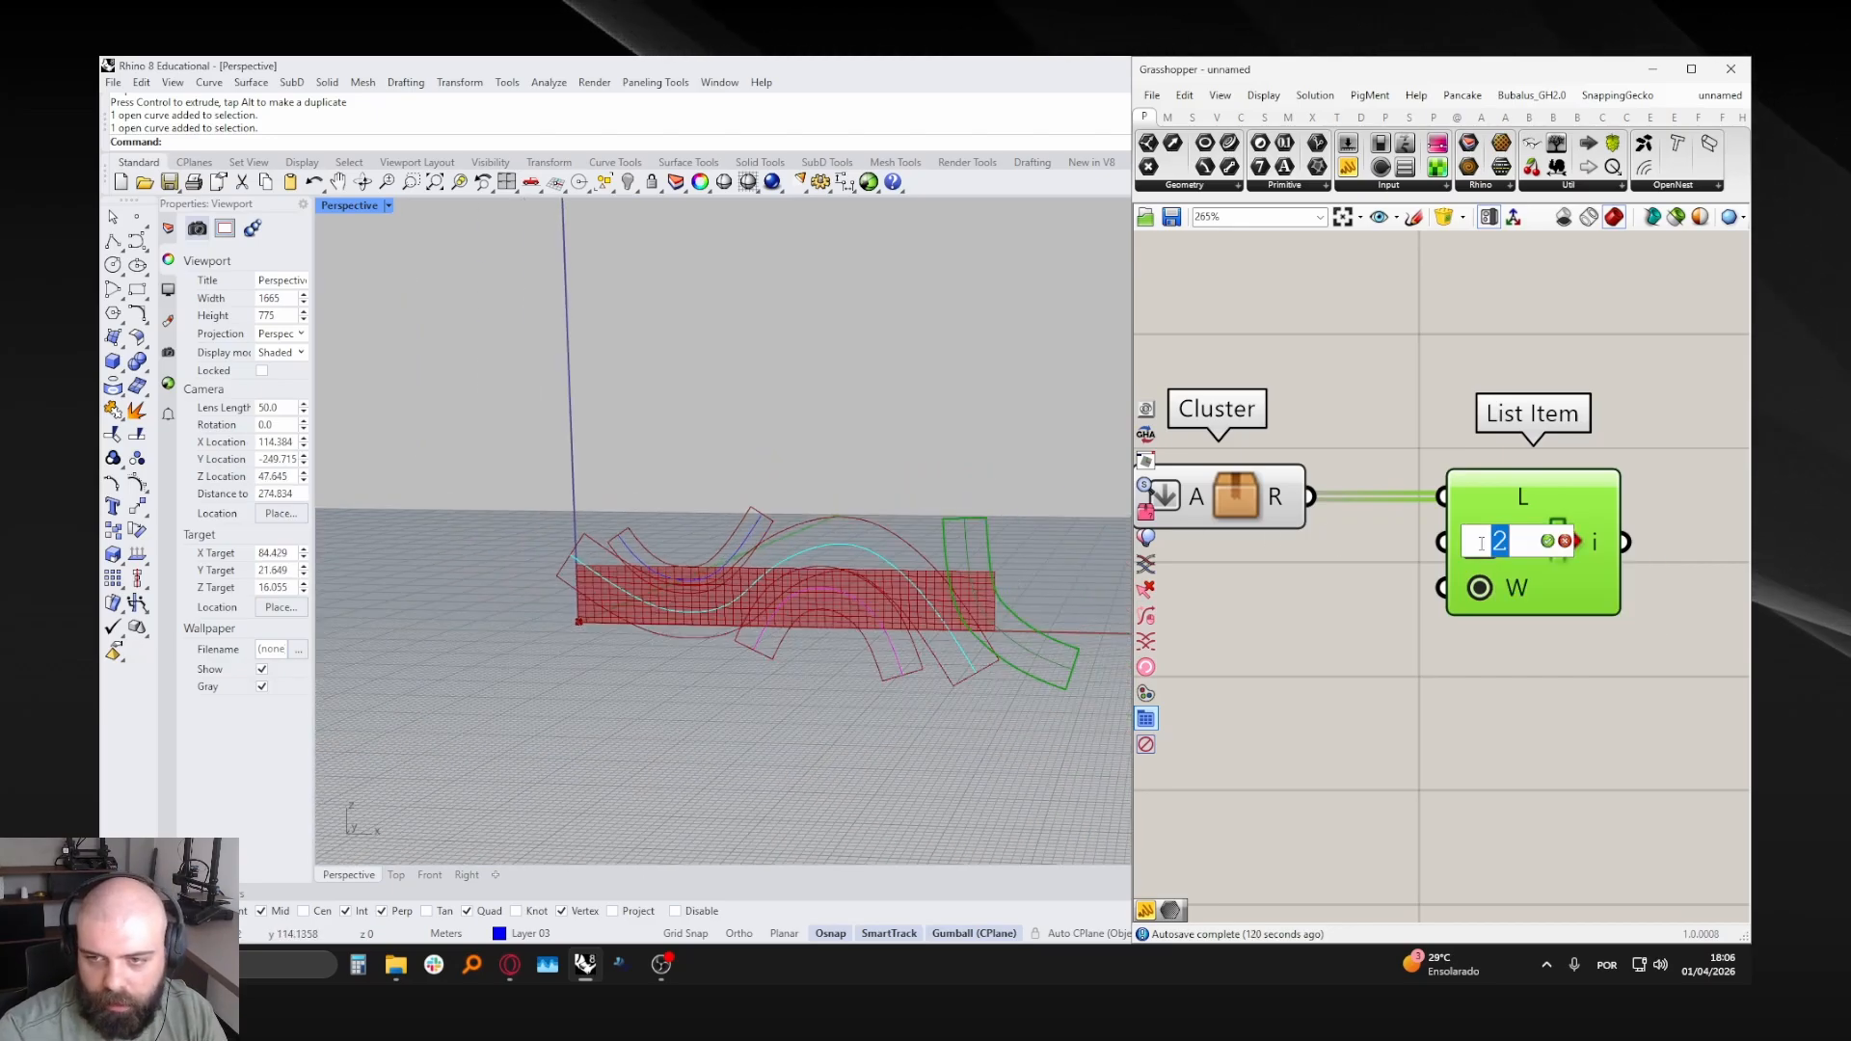
{"action": "key", "text": "Return"}
{"action": "mouse_move", "coordinate": [981, 558]}
{"action": "right_mouse_down"}
{"action": "mouse_move", "coordinate": [756, 537]}
{"action": "mouse_move", "coordinate": [972, 563]}
{"action": "right_mouse_up"}
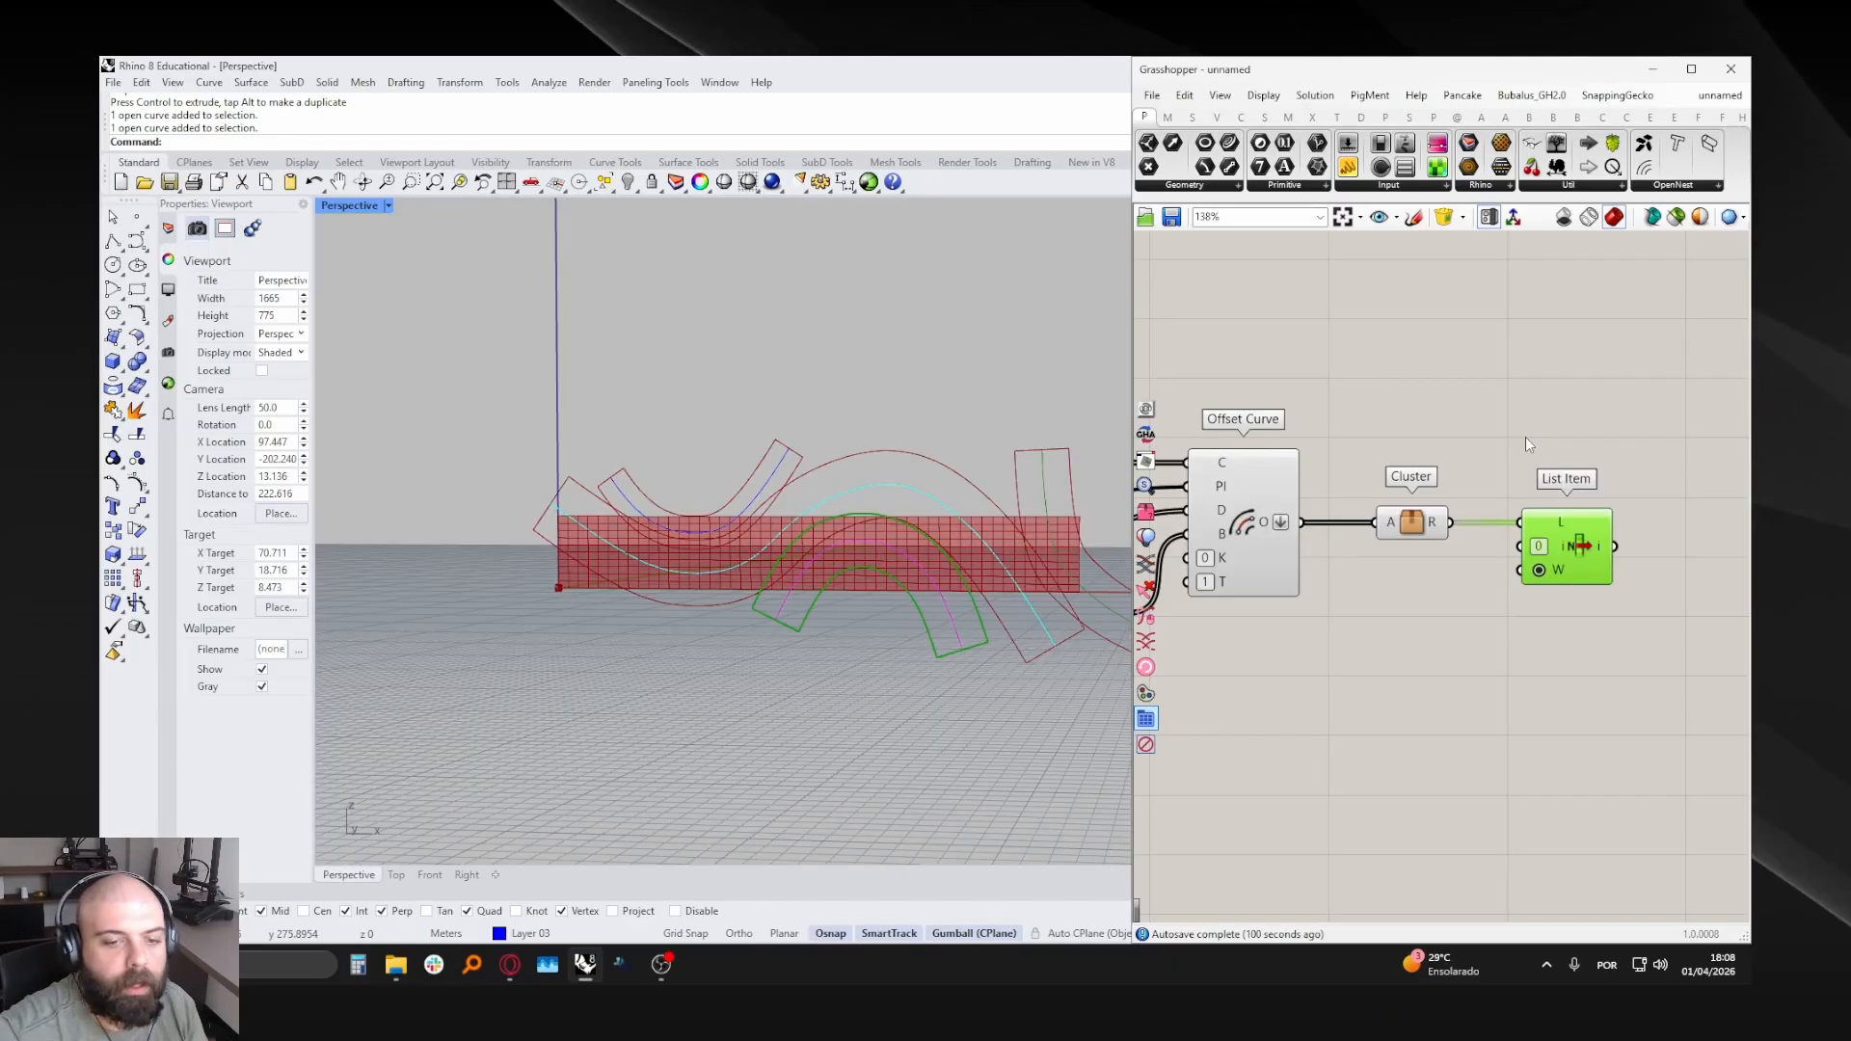
{"action": "scroll", "coordinate": [1525, 441], "scroll_direction": "down", "scroll_amount": 3}
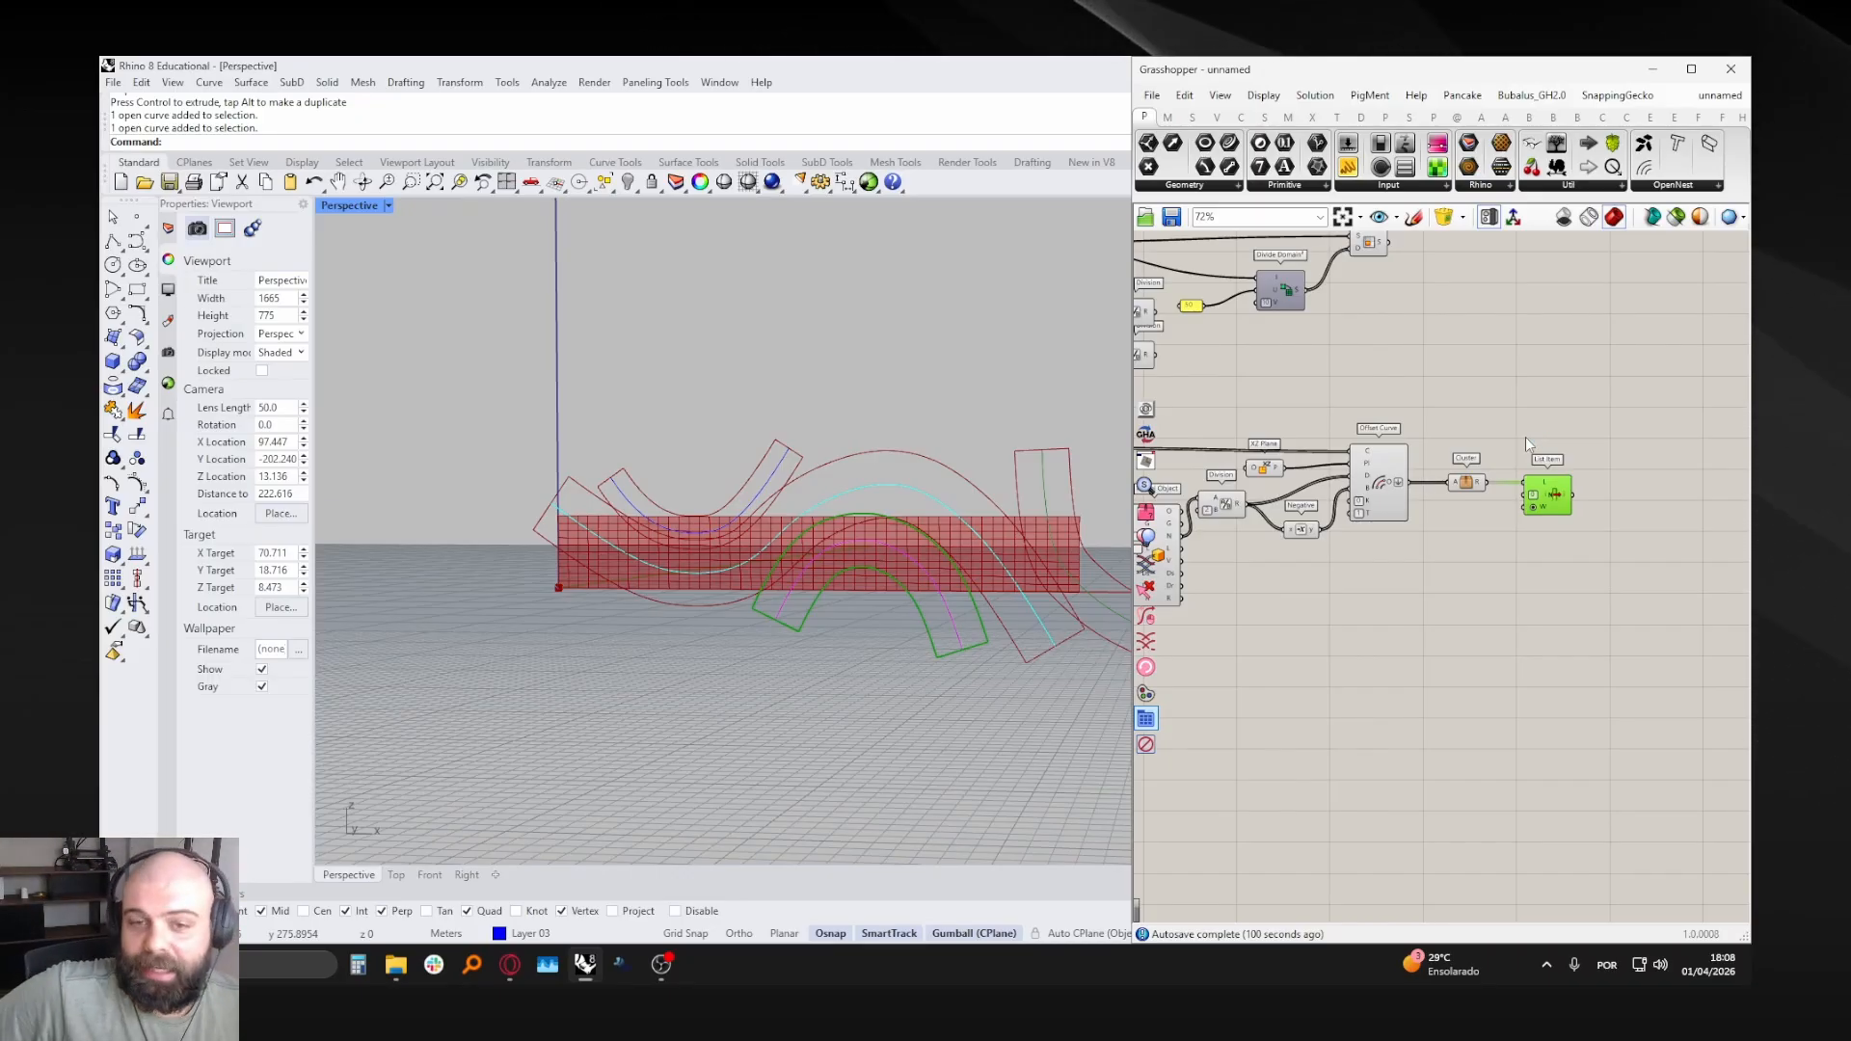
{"action": "scroll", "coordinate": [1588, 441], "scroll_direction": "down", "scroll_amount": 2}
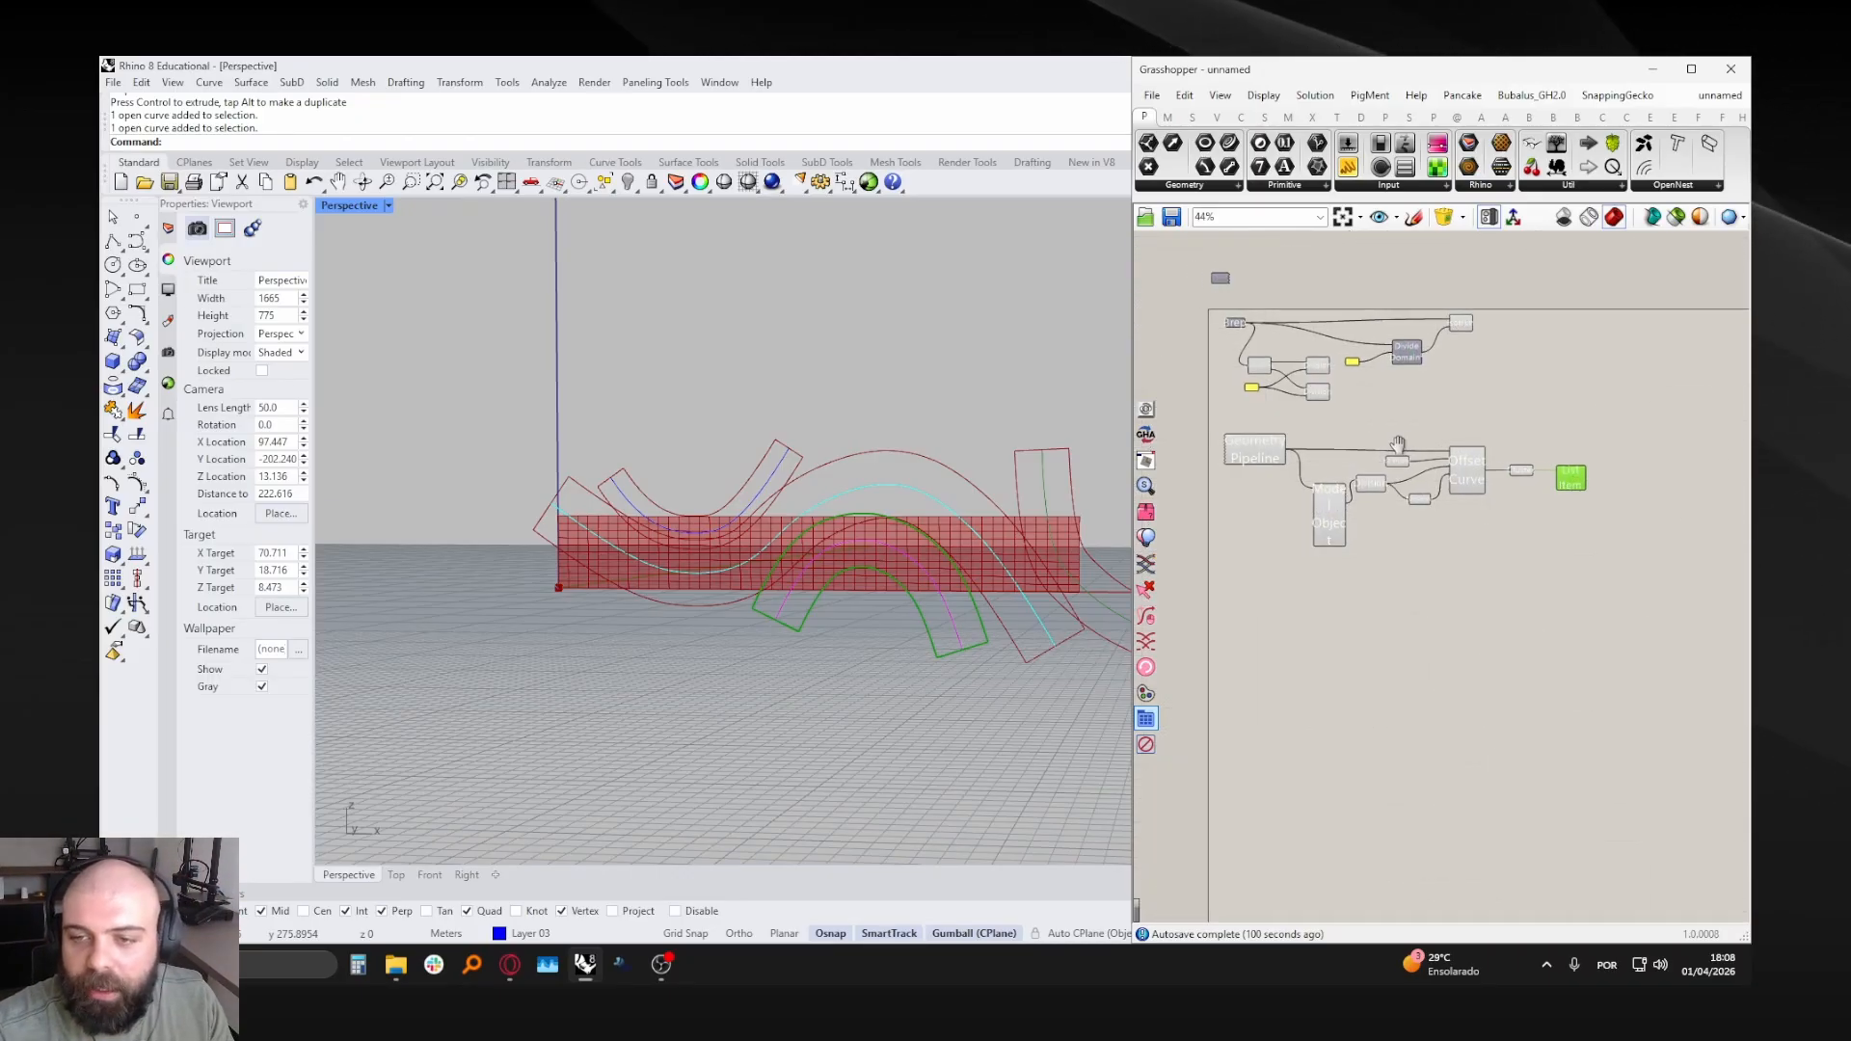
- Move the Division, XZ Plane, Negative, Offset Curve, Cluster and List Item components away from Model Object to free up space
{"action": "right_click_drag", "start_coordinate": [1396, 442], "coordinate": [1376, 442]}
{"action": "scroll", "coordinate": [1423, 424], "scroll_direction": "up", "scroll_amount": 2}
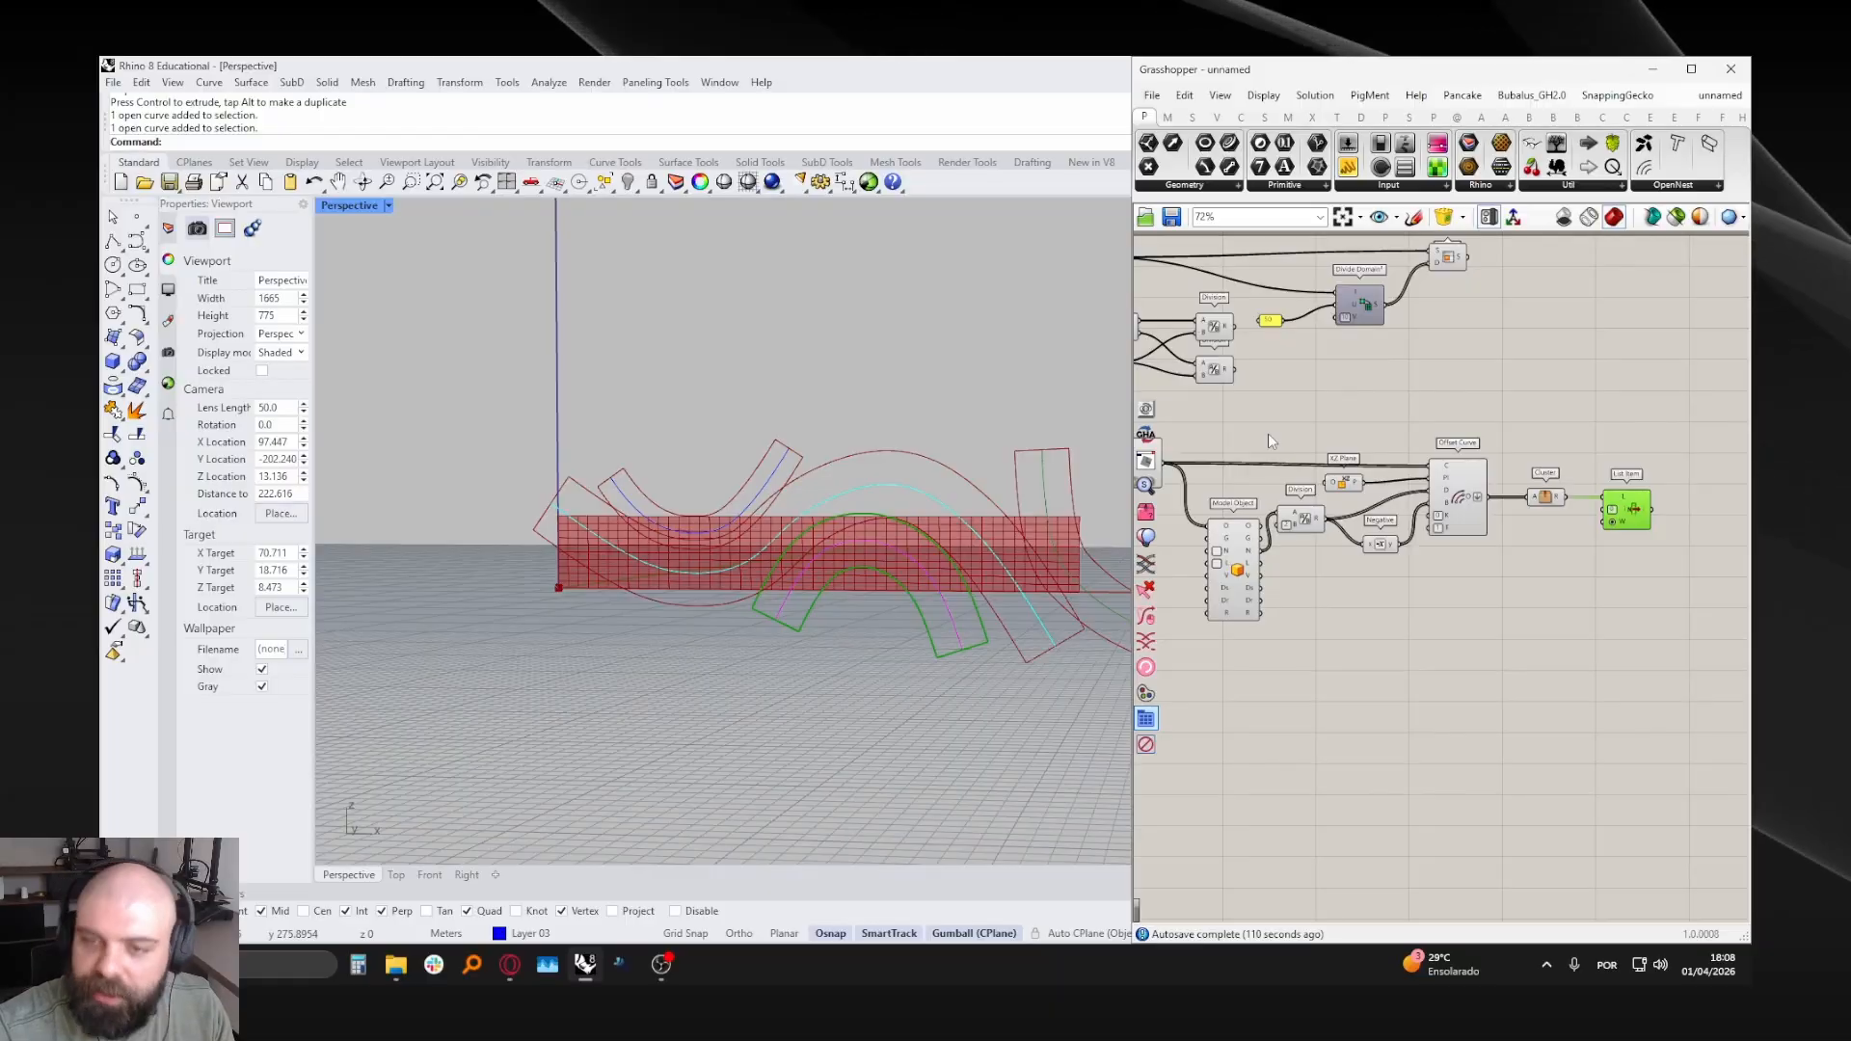
{"action": "left_click_drag", "start_coordinate": [1269, 432], "coordinate": [1658, 582]}
{"action": "left_click_drag", "start_coordinate": [1464, 503], "coordinate": [1523, 503]}
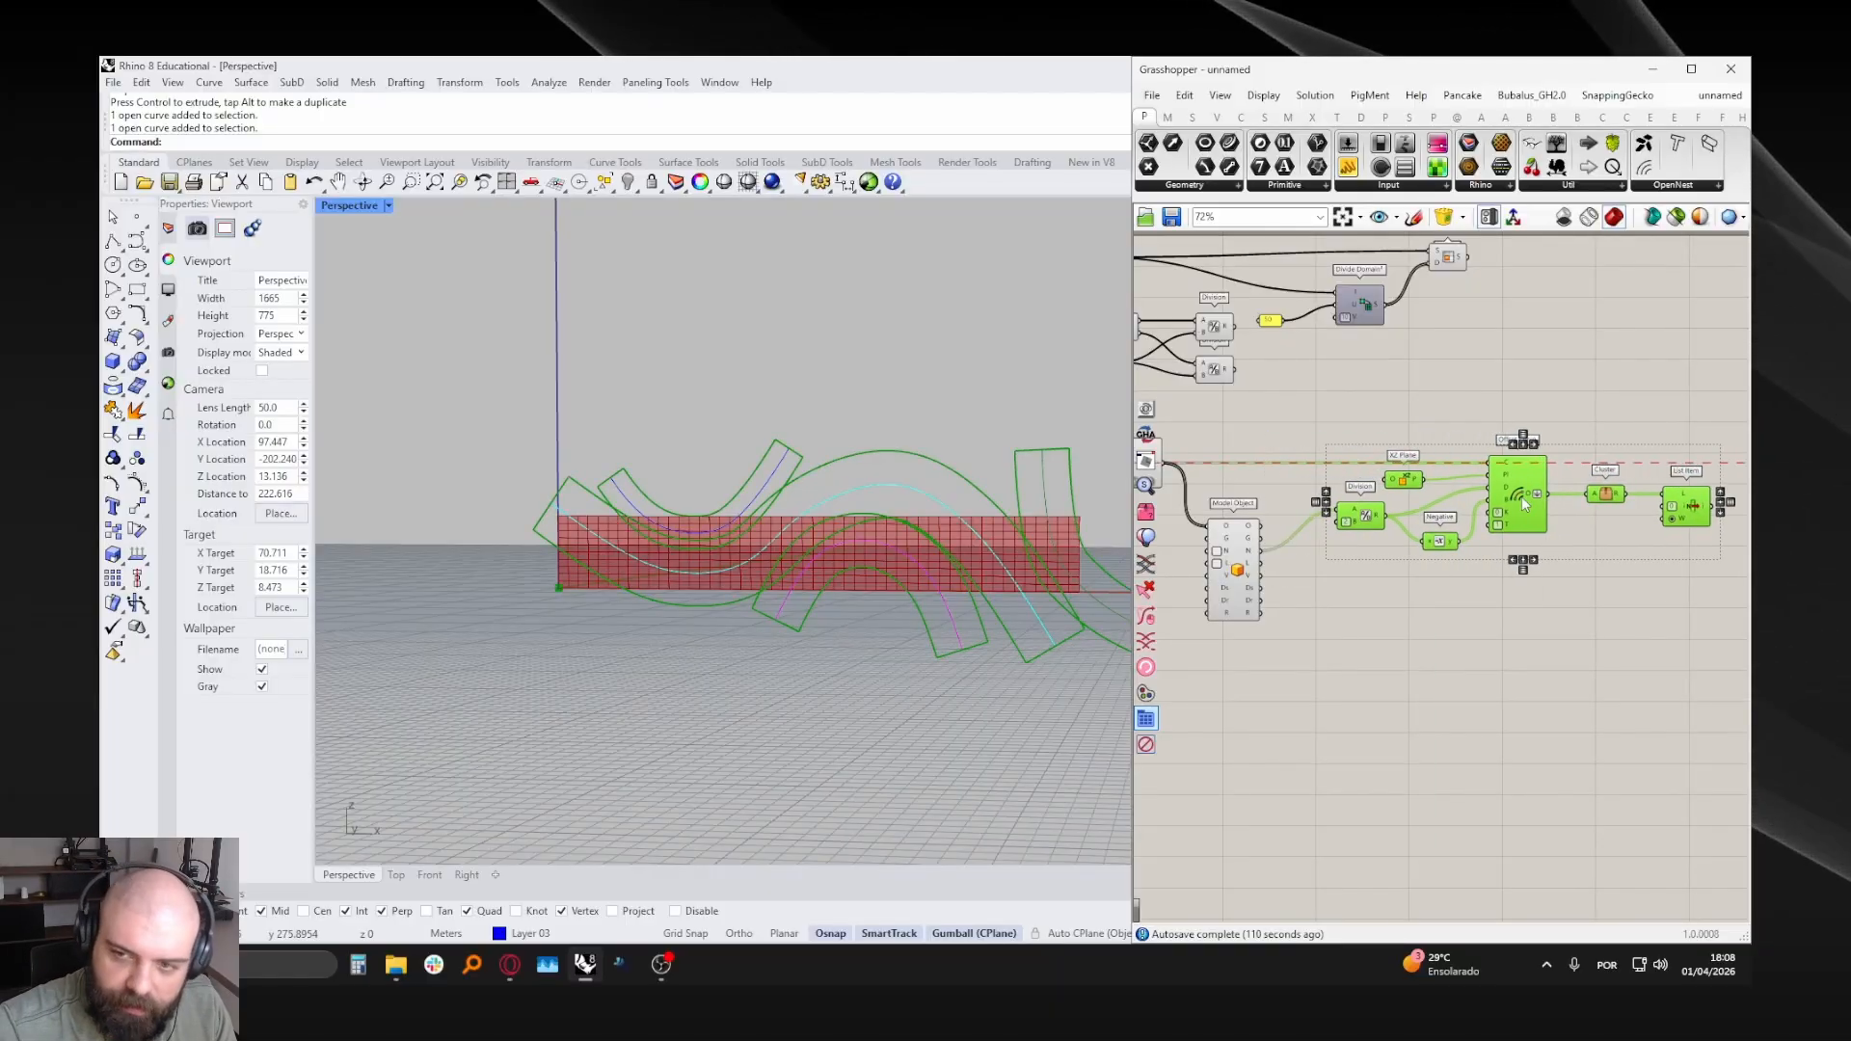
{"action": "left_click", "coordinate": [1329, 597]}
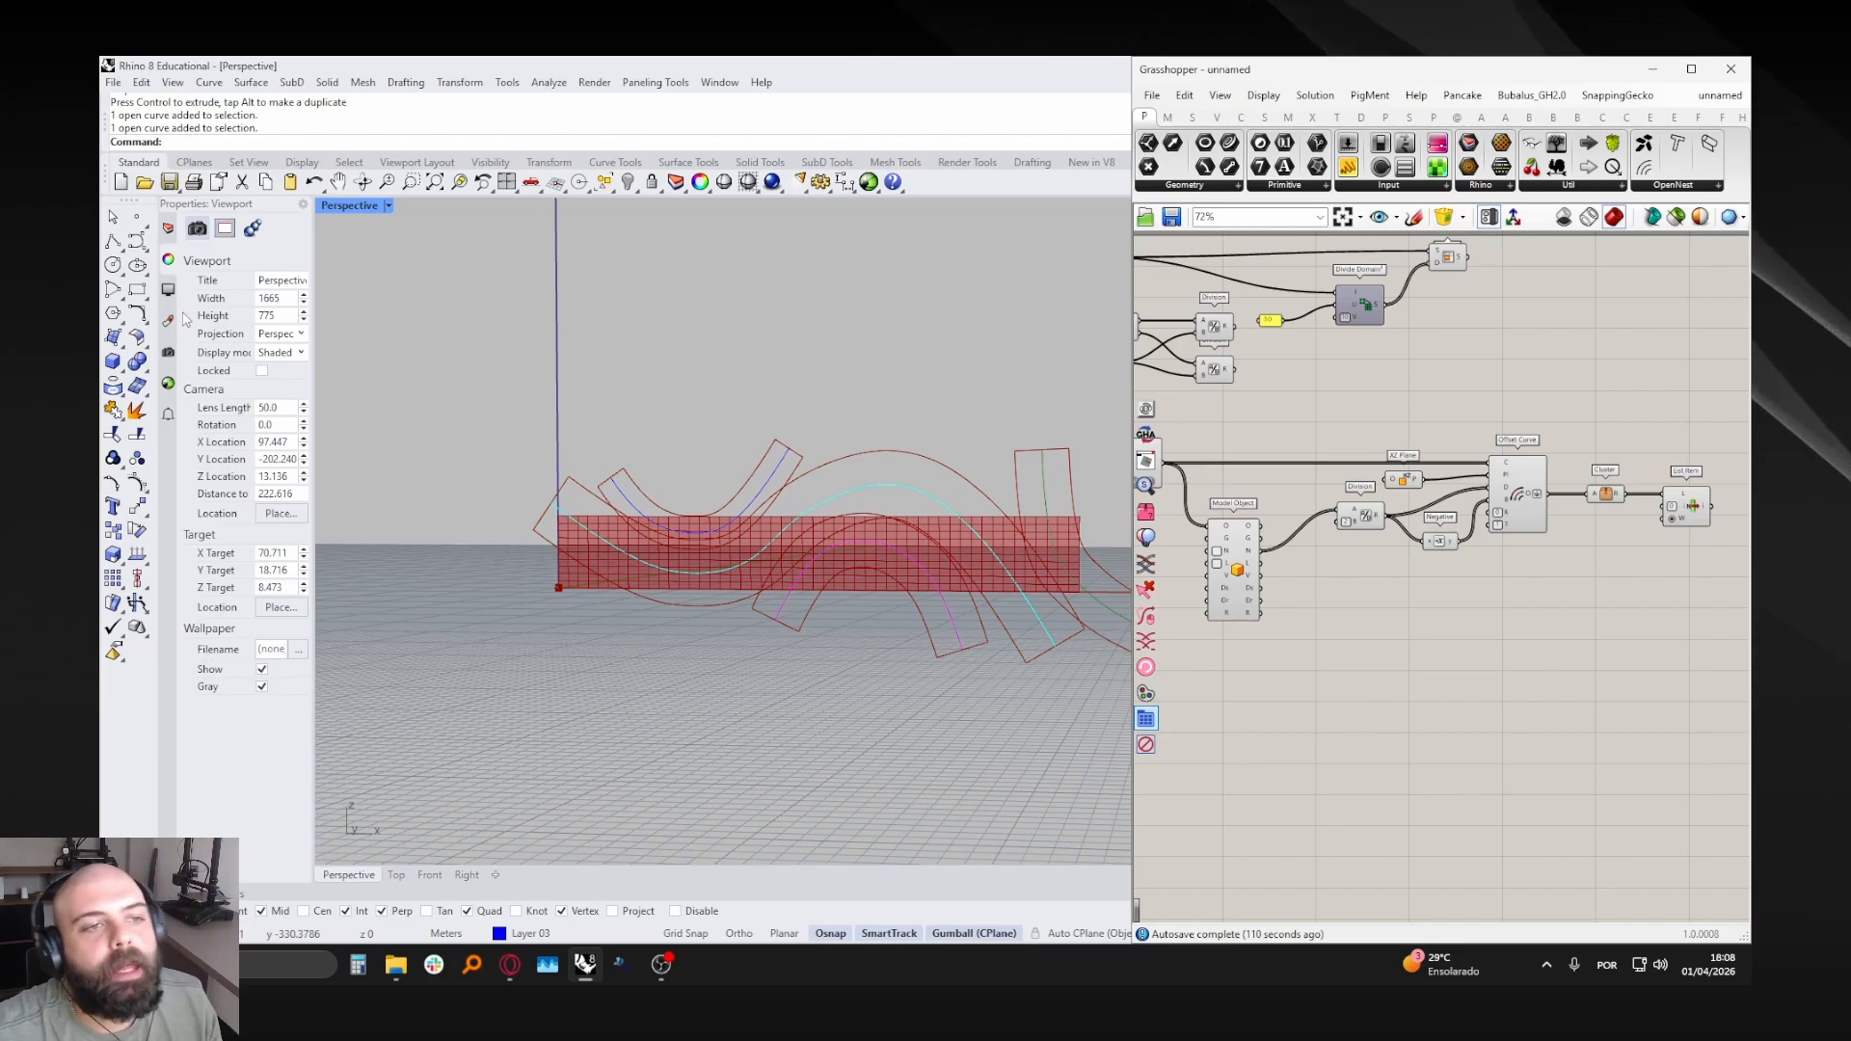
- Show the Rhino layer list and widen it to reveal the layer colors, Material and Linetype columns
{"action": "left_click", "coordinate": [170, 233]}
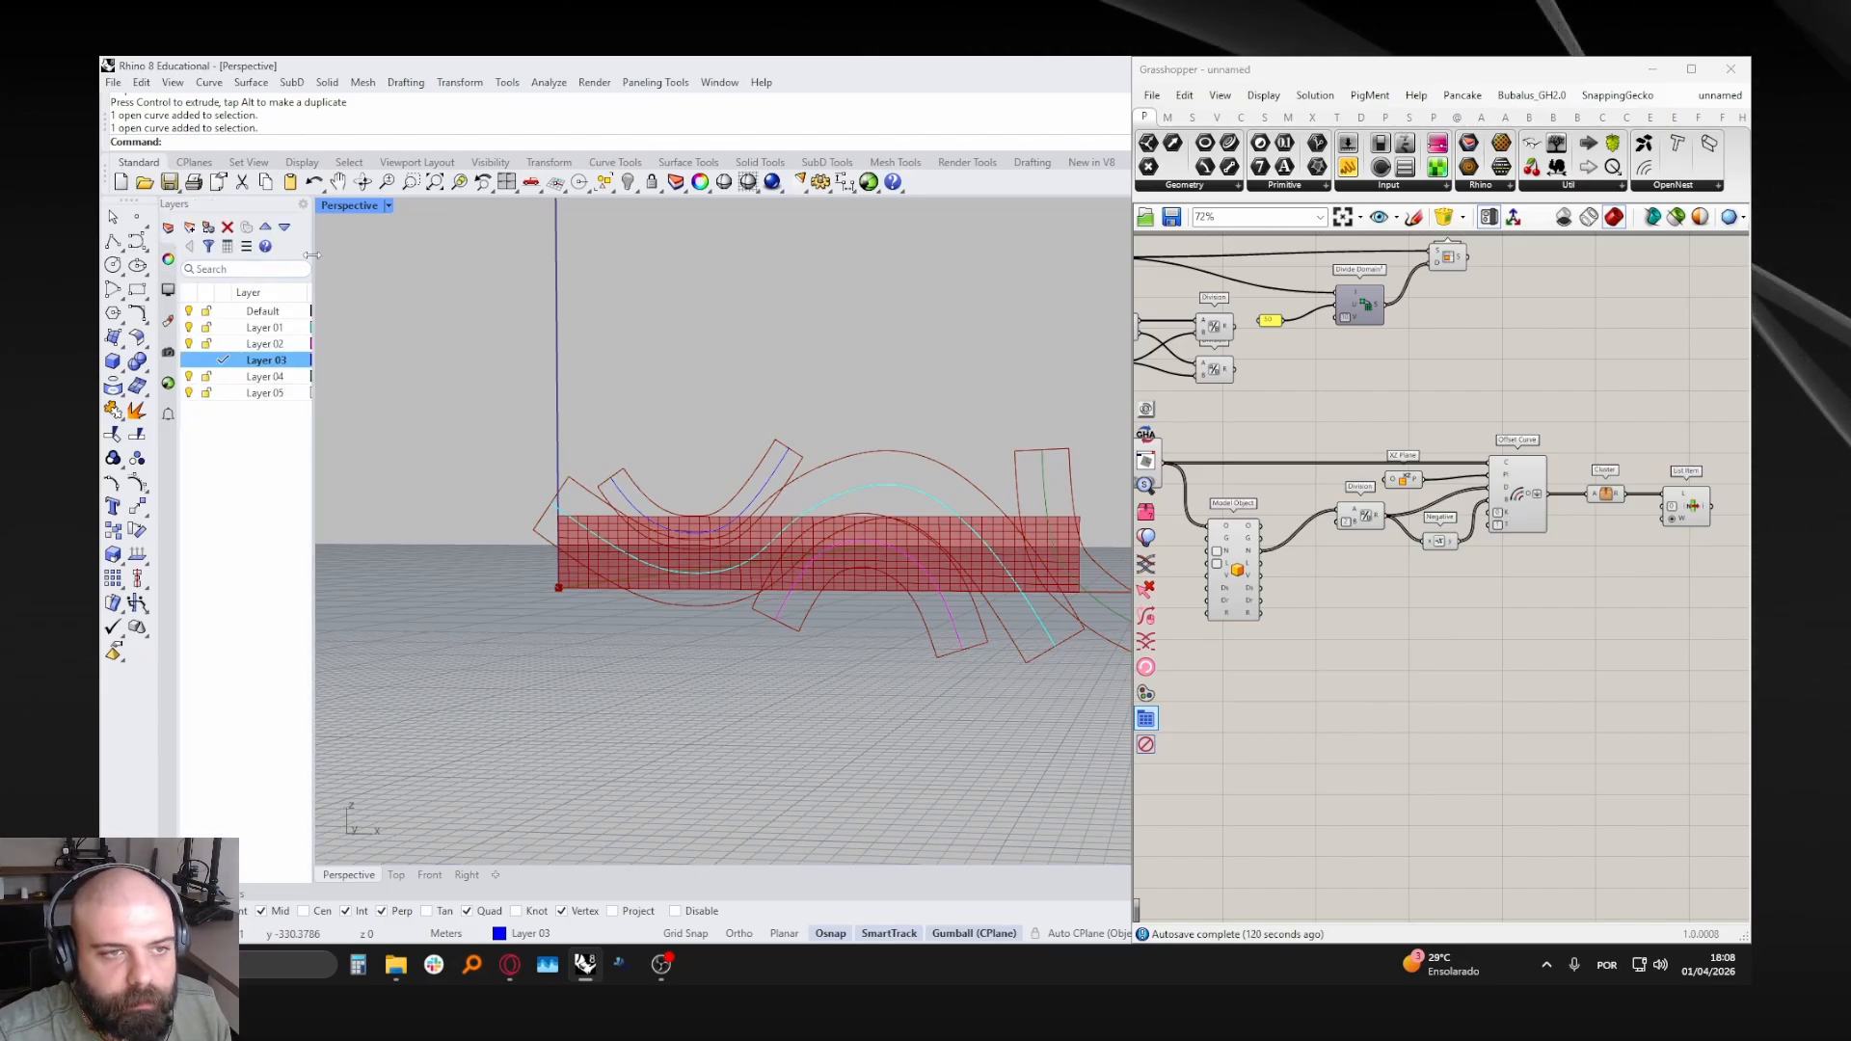
{"action": "left_click_drag", "start_coordinate": [461, 250], "coordinate": [463, 249]}
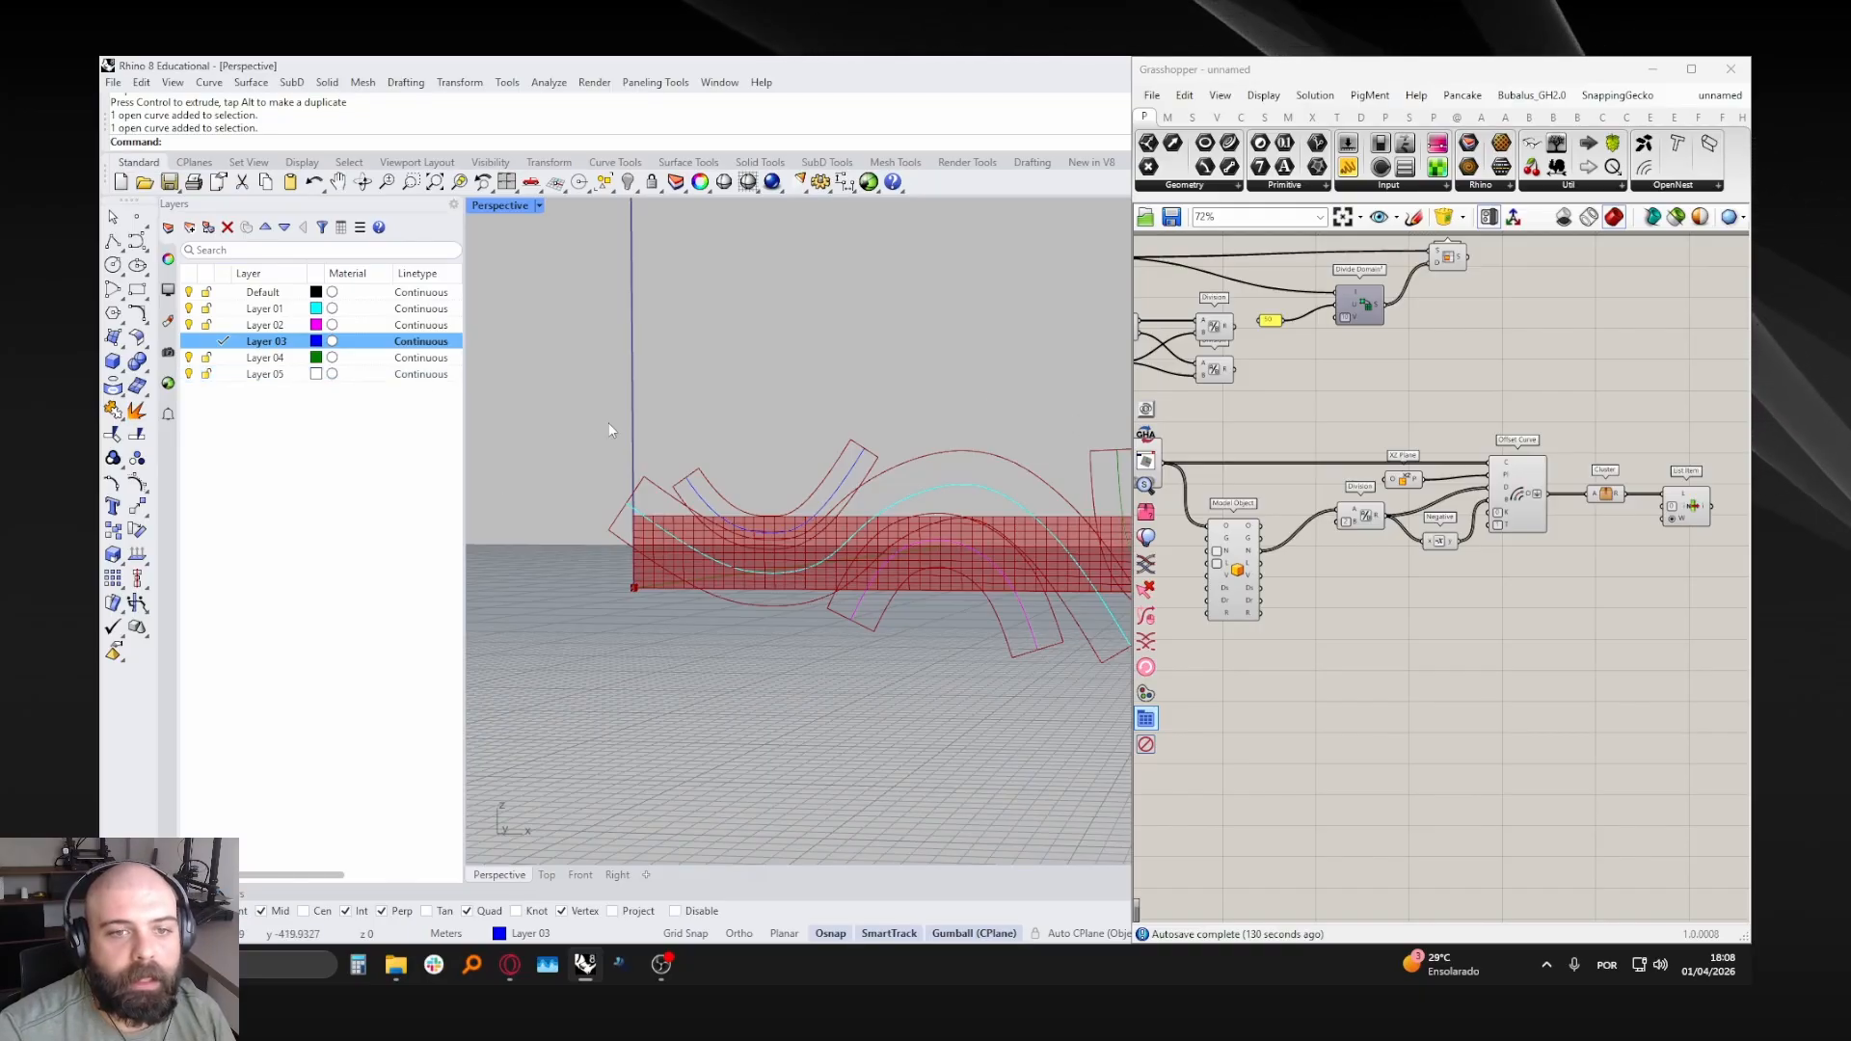
{"action": "right_click_drag", "start_coordinate": [609, 430], "coordinate": [678, 410]}
- Locate the component group that contains Model Object and place a Model Layer component from its Model group beside it
{"action": "right_click_drag", "start_coordinate": [1251, 535], "coordinate": [1284, 476]}
{"action": "left_click_drag", "start_coordinate": [1274, 466], "coordinate": [1373, 590]}
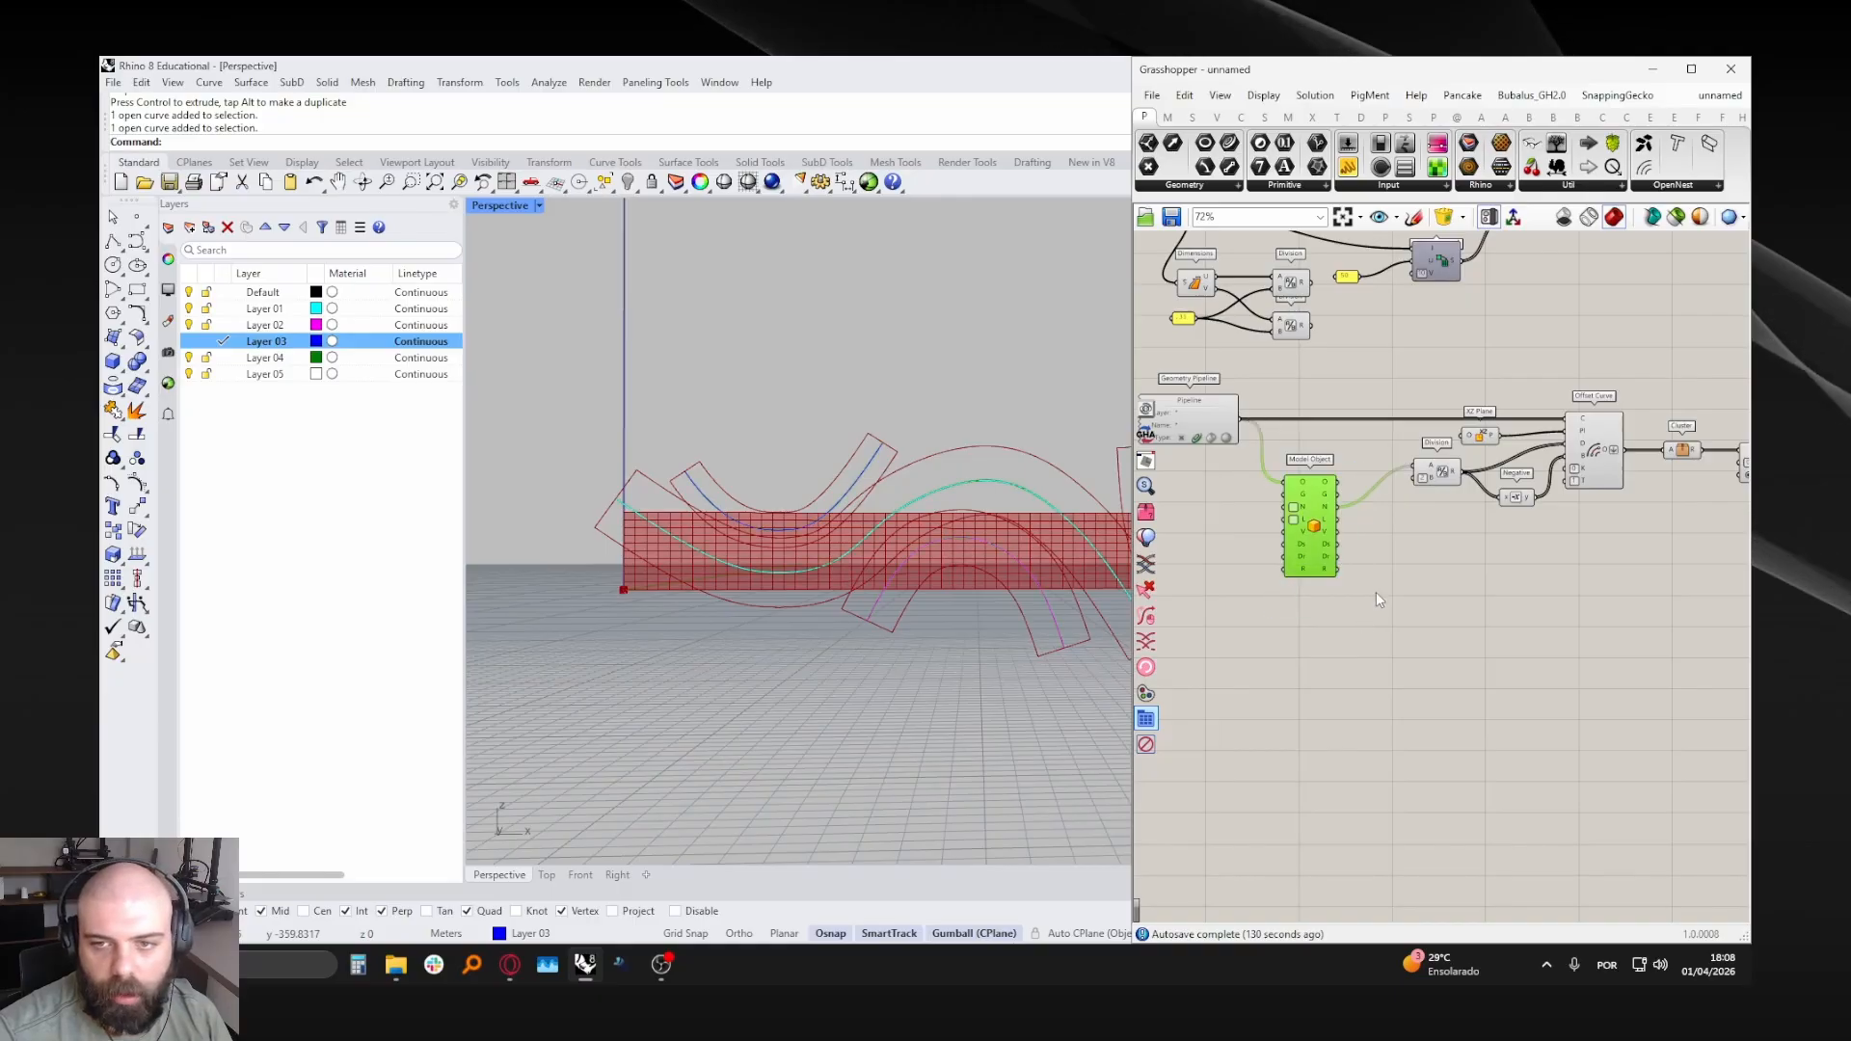
{"action": "left_click", "coordinate": [1377, 586]}
{"action": "scroll", "coordinate": [1386, 490], "scroll_direction": "up", "scroll_amount": 3}
{"action": "mouse_move", "coordinate": [1269, 552]}
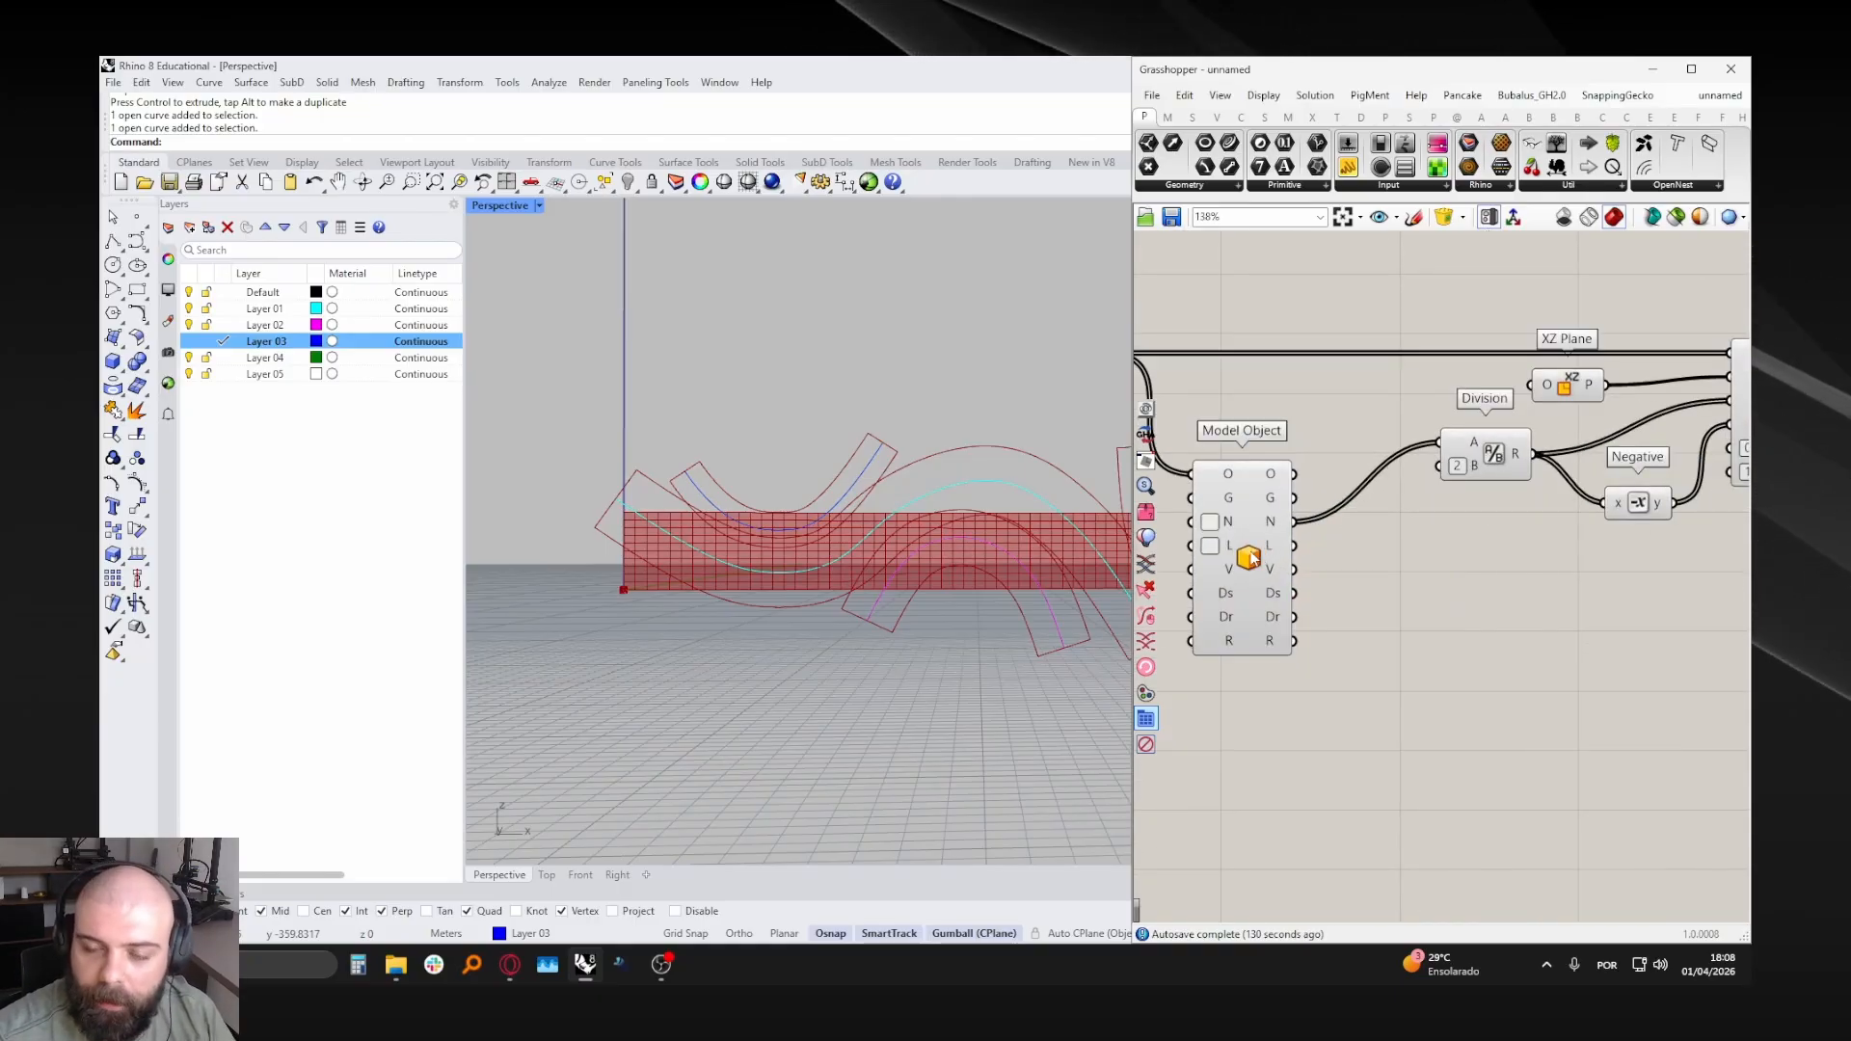
{"action": "left_click", "coordinate": [1255, 560], "text": "ctrl+alt"}
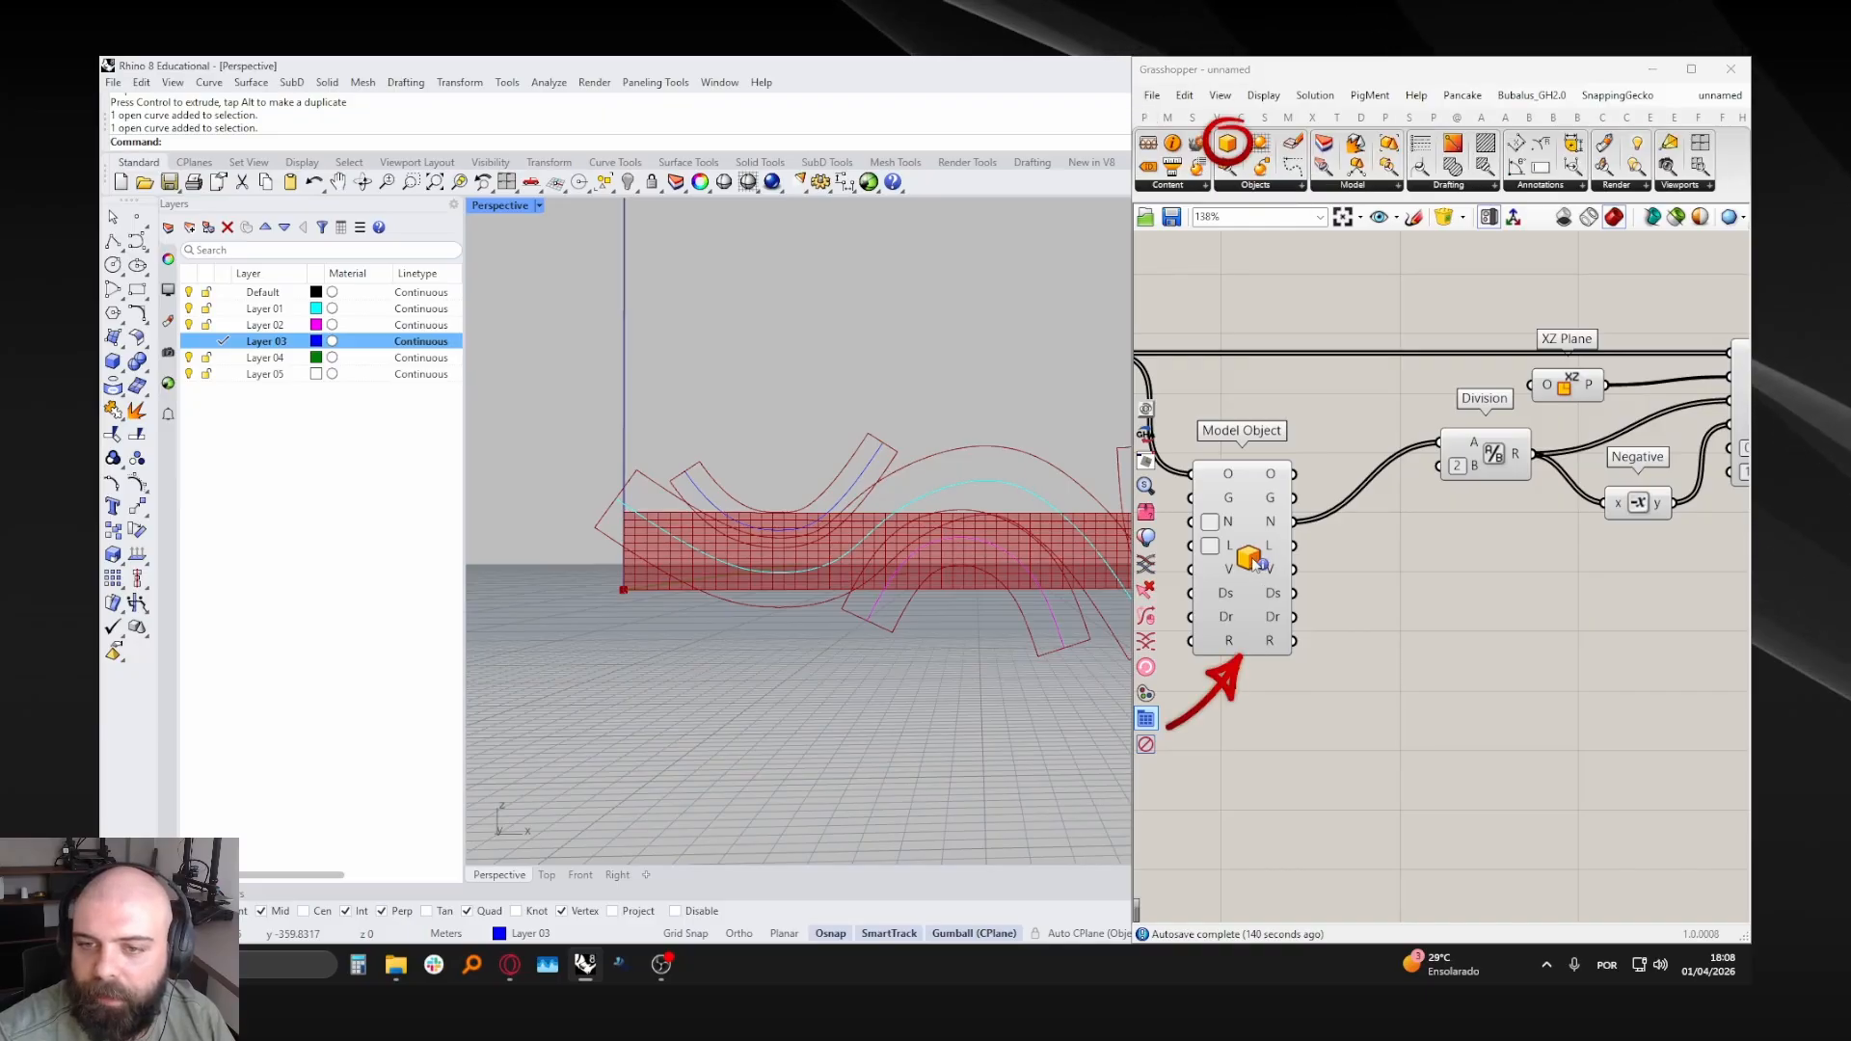
{"action": "left_click", "coordinate": [1354, 186]}
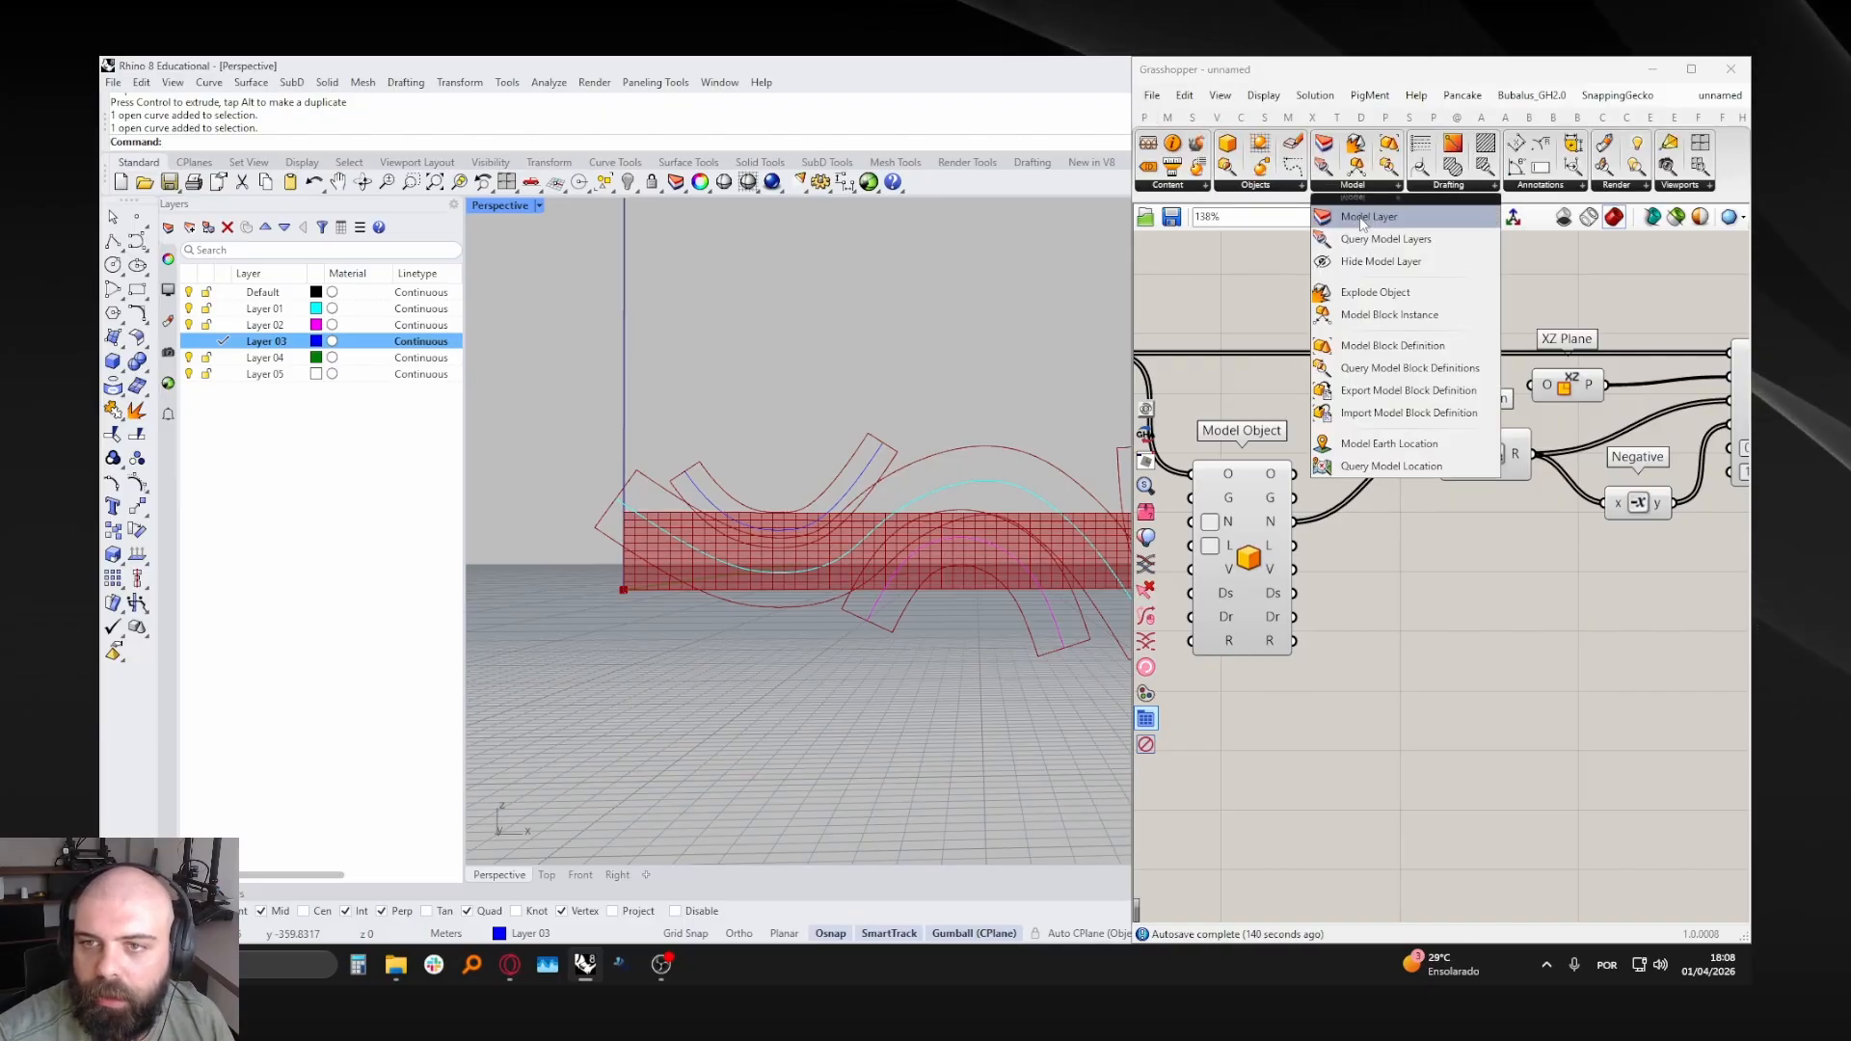
{"action": "left_click", "coordinate": [1388, 247]}
{"action": "left_click", "coordinate": [1407, 559]}
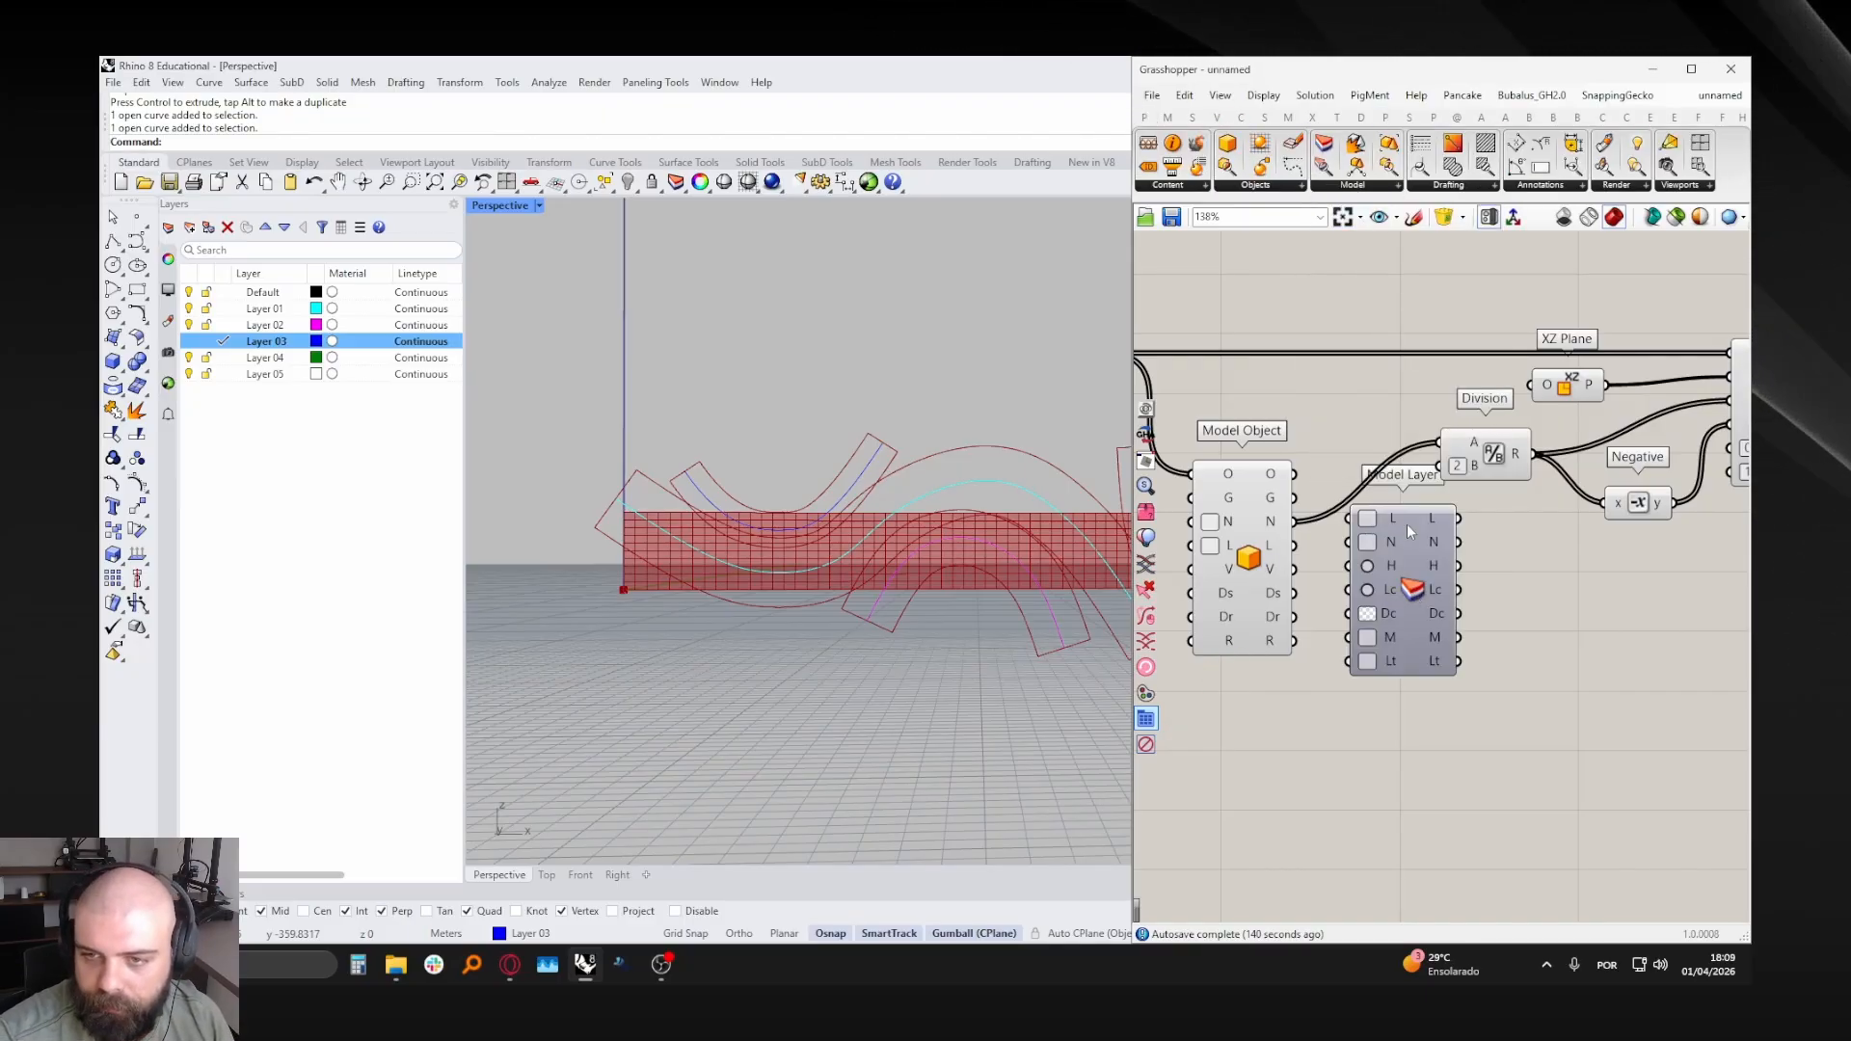
- Connect Model Object's L output to Model Layer's L input and check the layer names on the N output
{"action": "left_click_drag", "start_coordinate": [1298, 547], "coordinate": [1344, 579]}
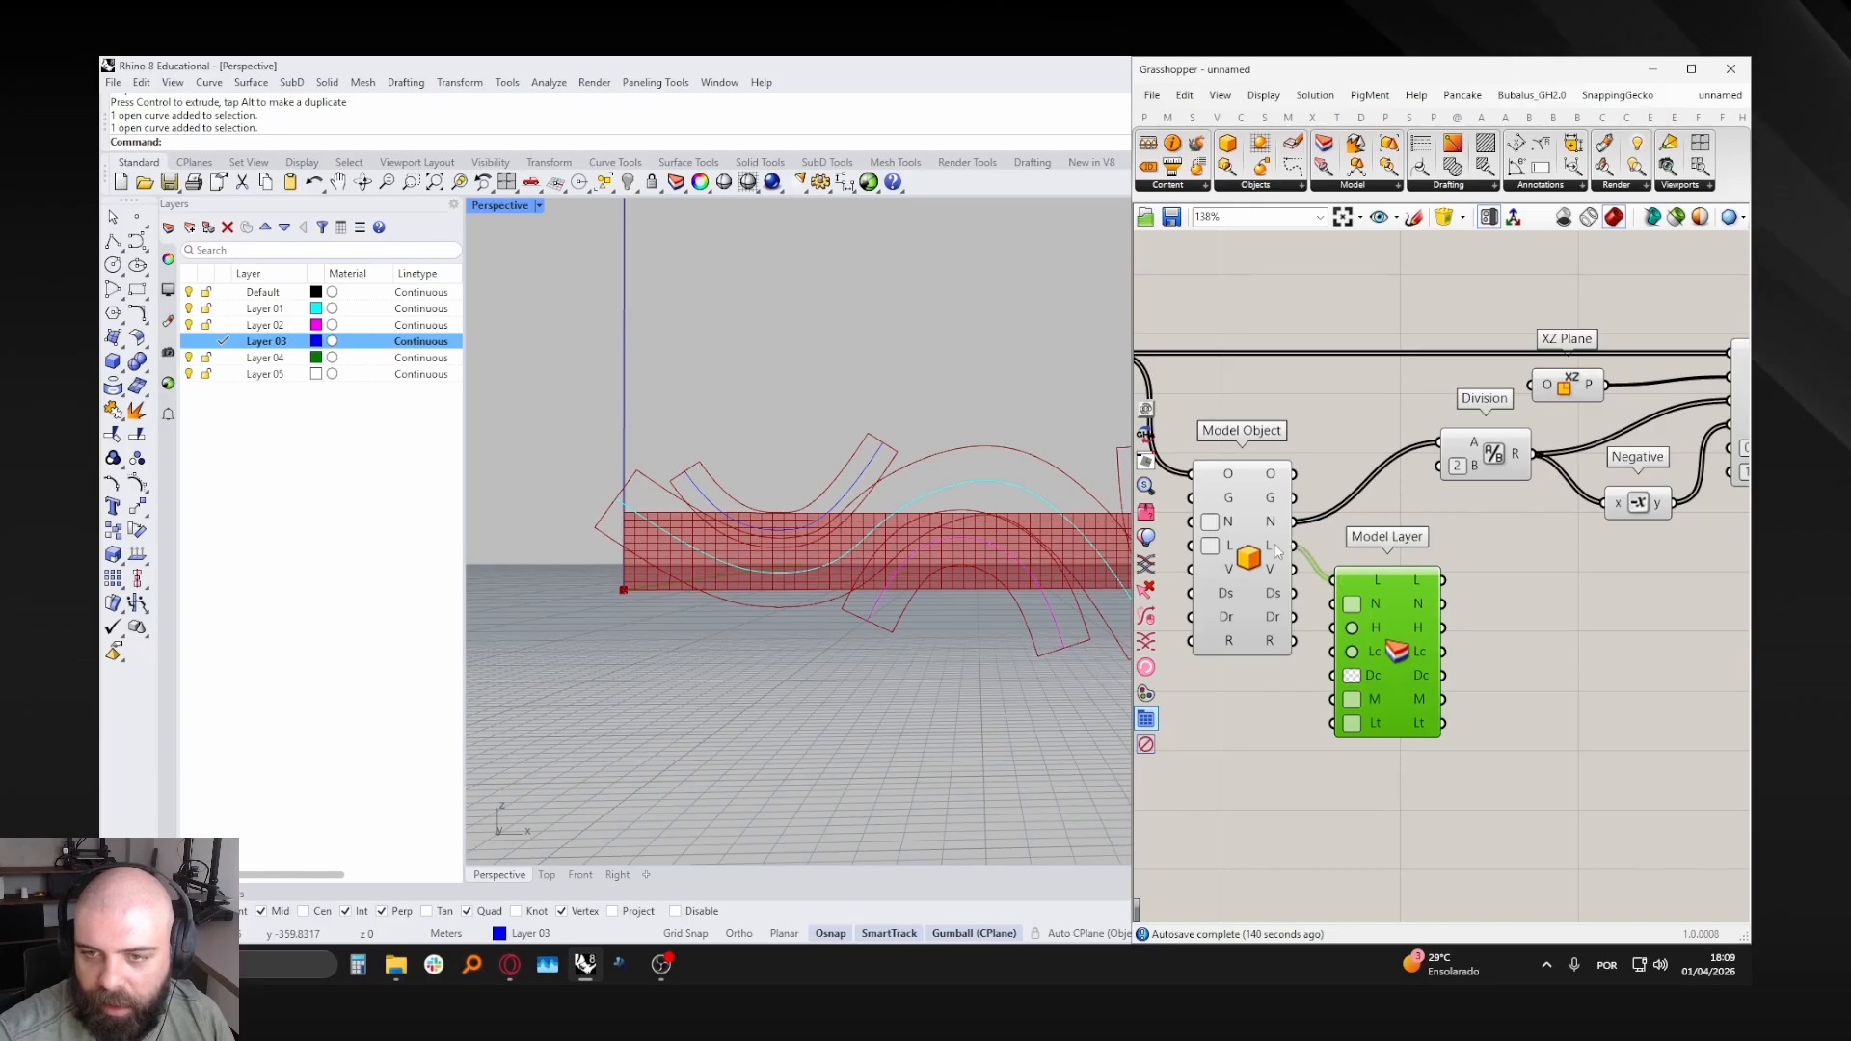
{"action": "right_click_drag", "start_coordinate": [1428, 598], "coordinate": [1309, 553]}
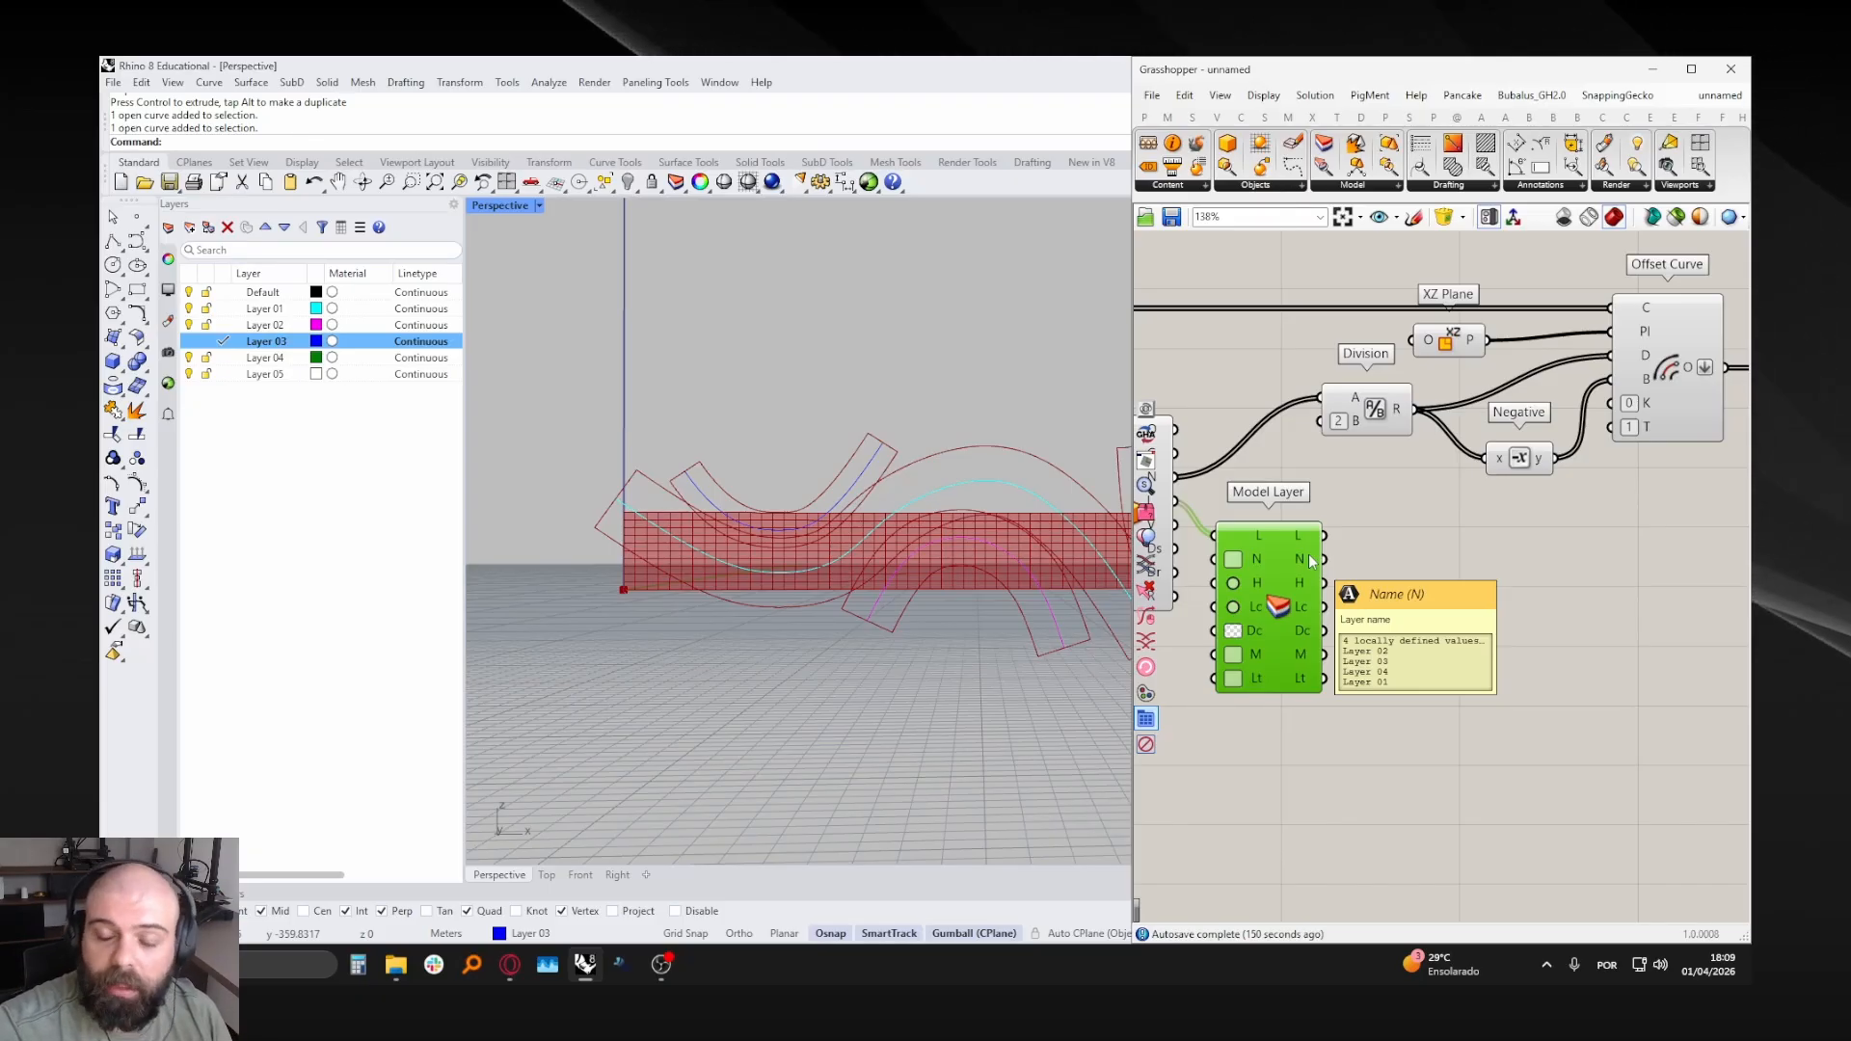
- Shift the components from Division through List Item farther along to open a gap after Model Layer
{"action": "scroll", "coordinate": [1157, 517], "scroll_direction": "down", "scroll_amount": 4}
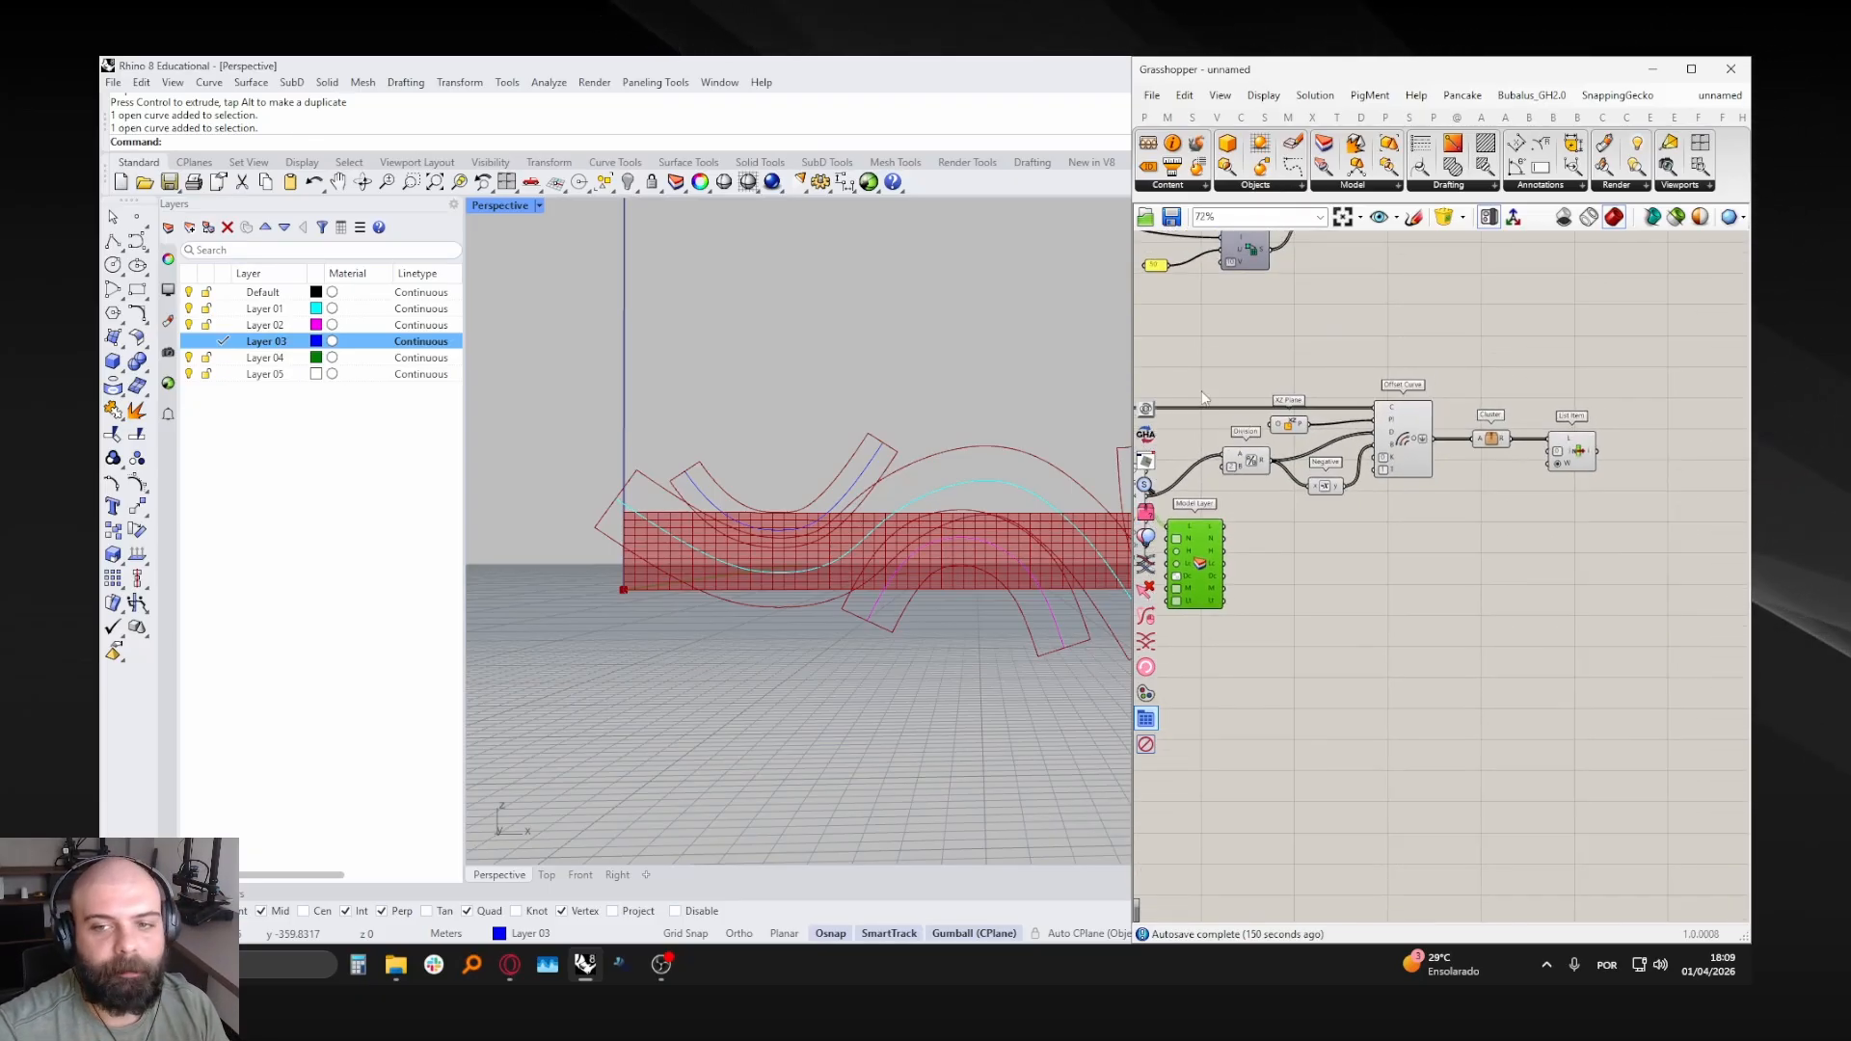
{"action": "left_click_drag", "start_coordinate": [1196, 371], "coordinate": [1653, 513]}
{"action": "right_click_drag", "start_coordinate": [1174, 499], "coordinate": [1465, 511]}
{"action": "scroll", "coordinate": [1446, 557], "scroll_direction": "up", "scroll_amount": 3}
- Add a Sort Text component to the canvas next to Model Layer
{"action": "double_click", "coordinate": [1403, 552]}
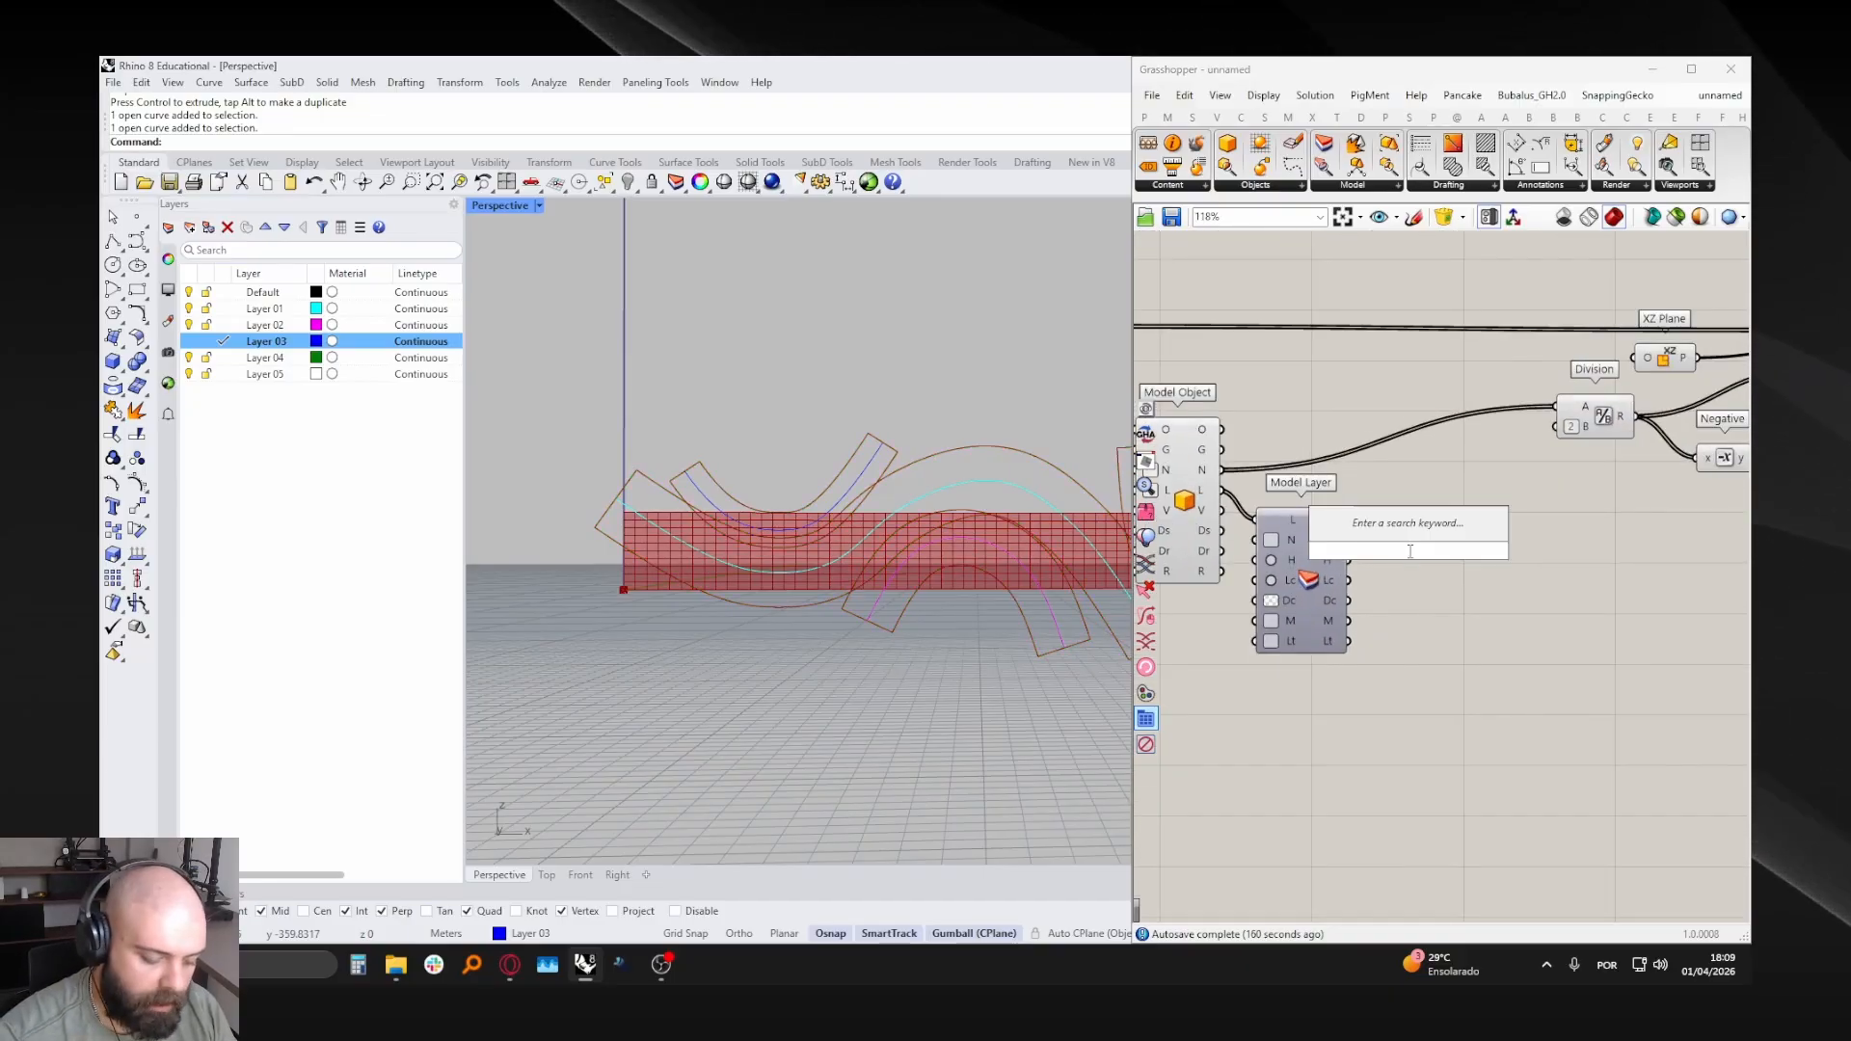
{"action": "type", "text": "SORT TEXT"}
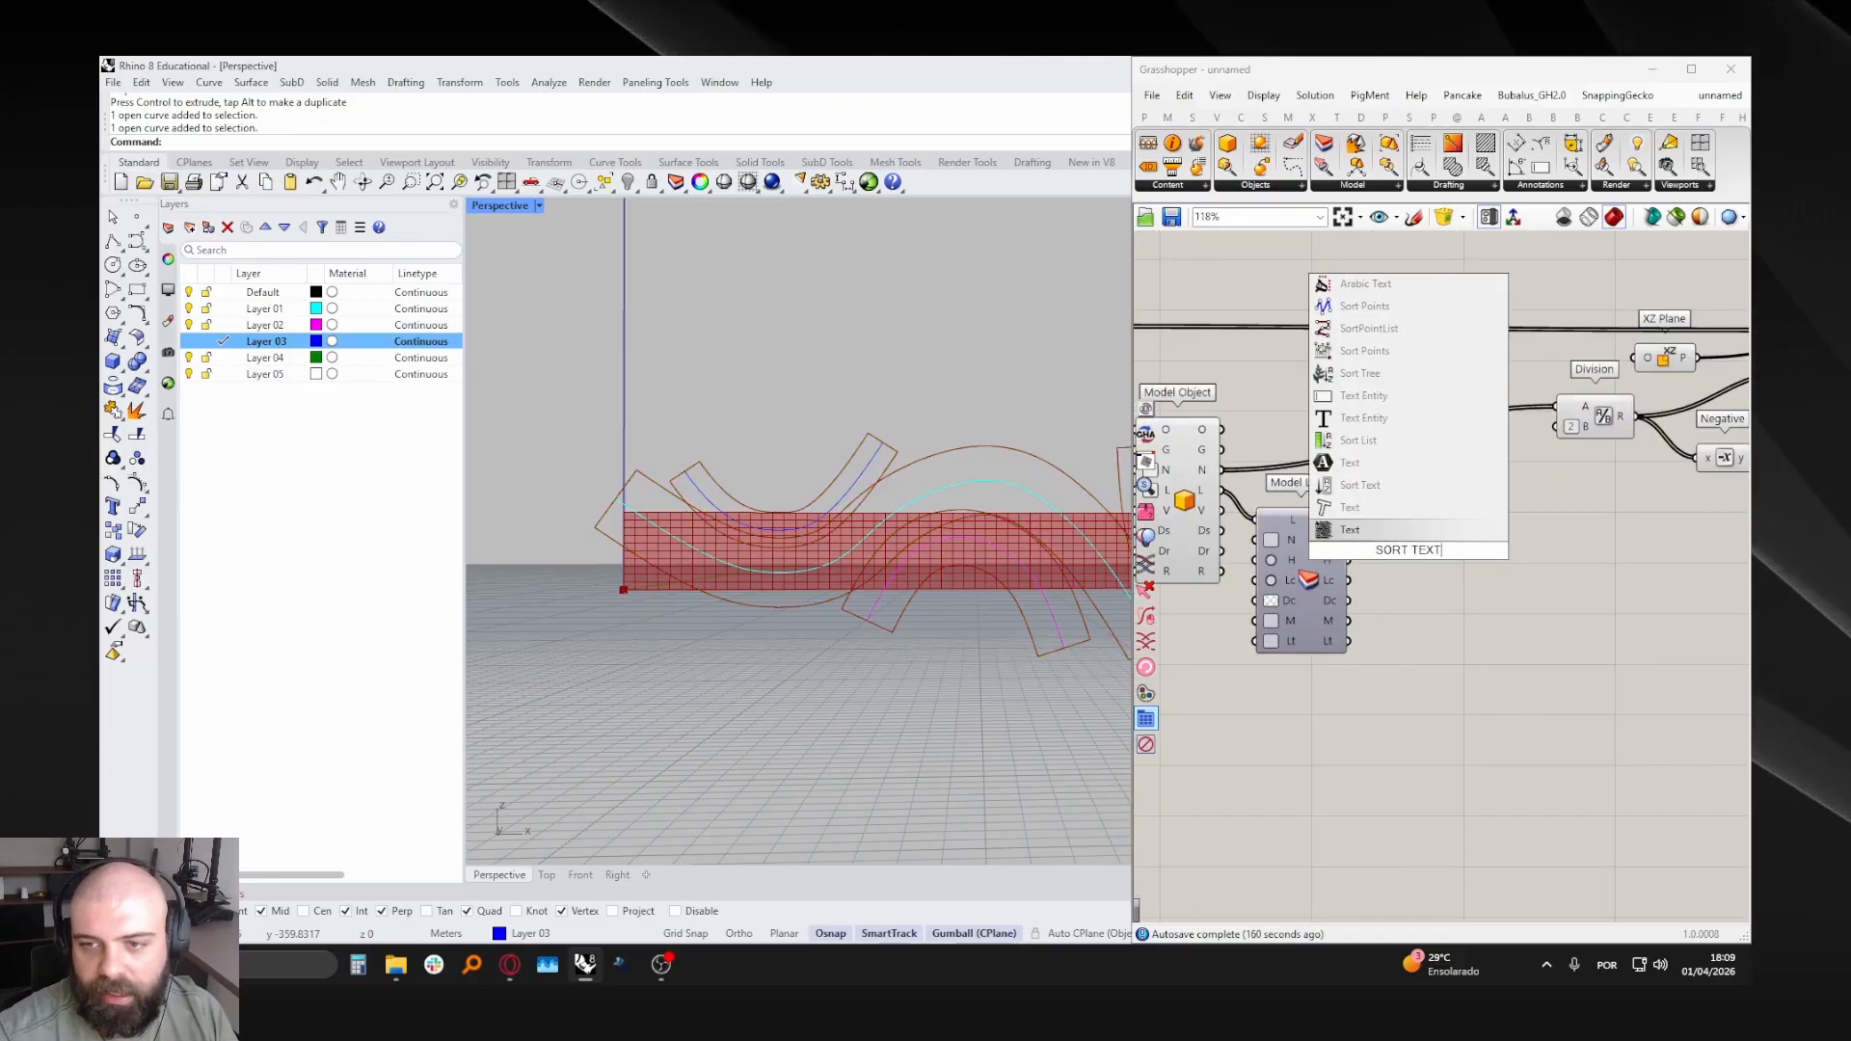
{"action": "left_click", "coordinate": [1404, 484]}
{"action": "left_click_drag", "start_coordinate": [1397, 543], "coordinate": [1482, 575]}
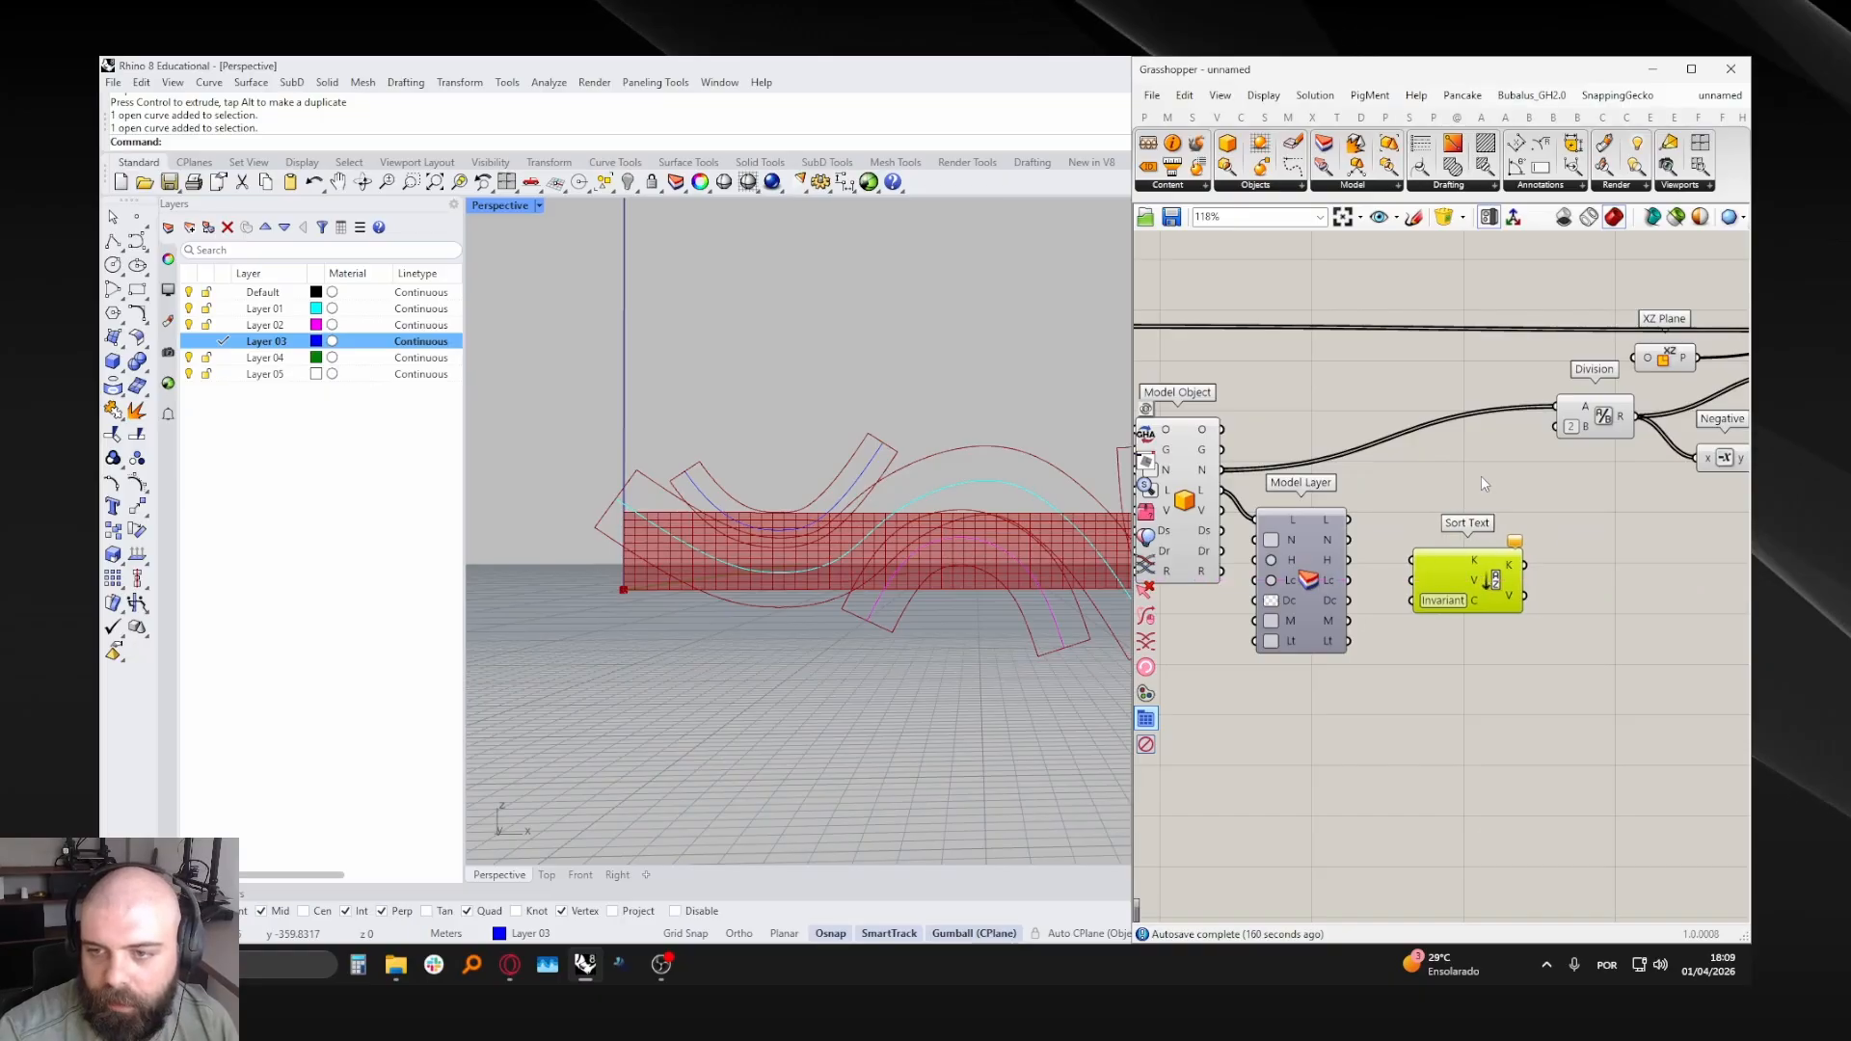
{"action": "left_click", "coordinate": [1481, 477]}
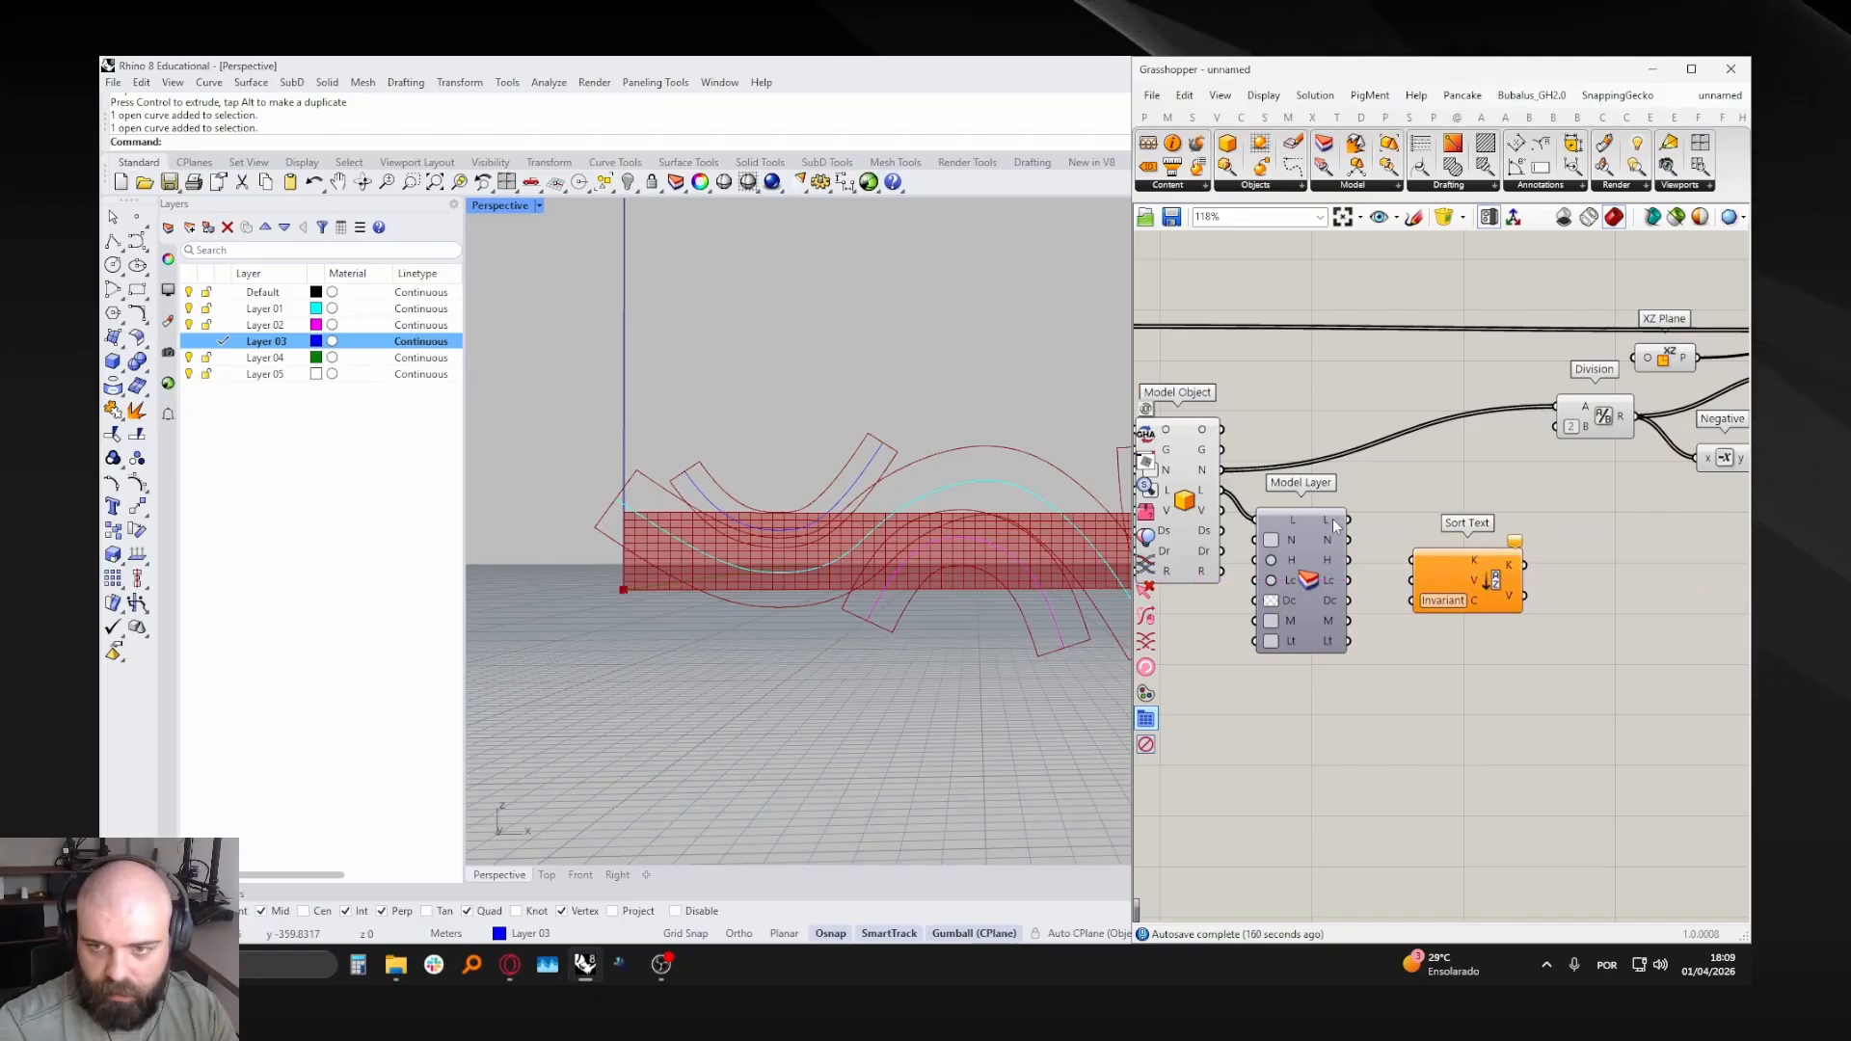
- Connect Model Layer's N output to Sort Text's K input and align Sort Text with that output
{"action": "mouse_move", "coordinate": [1333, 519]}
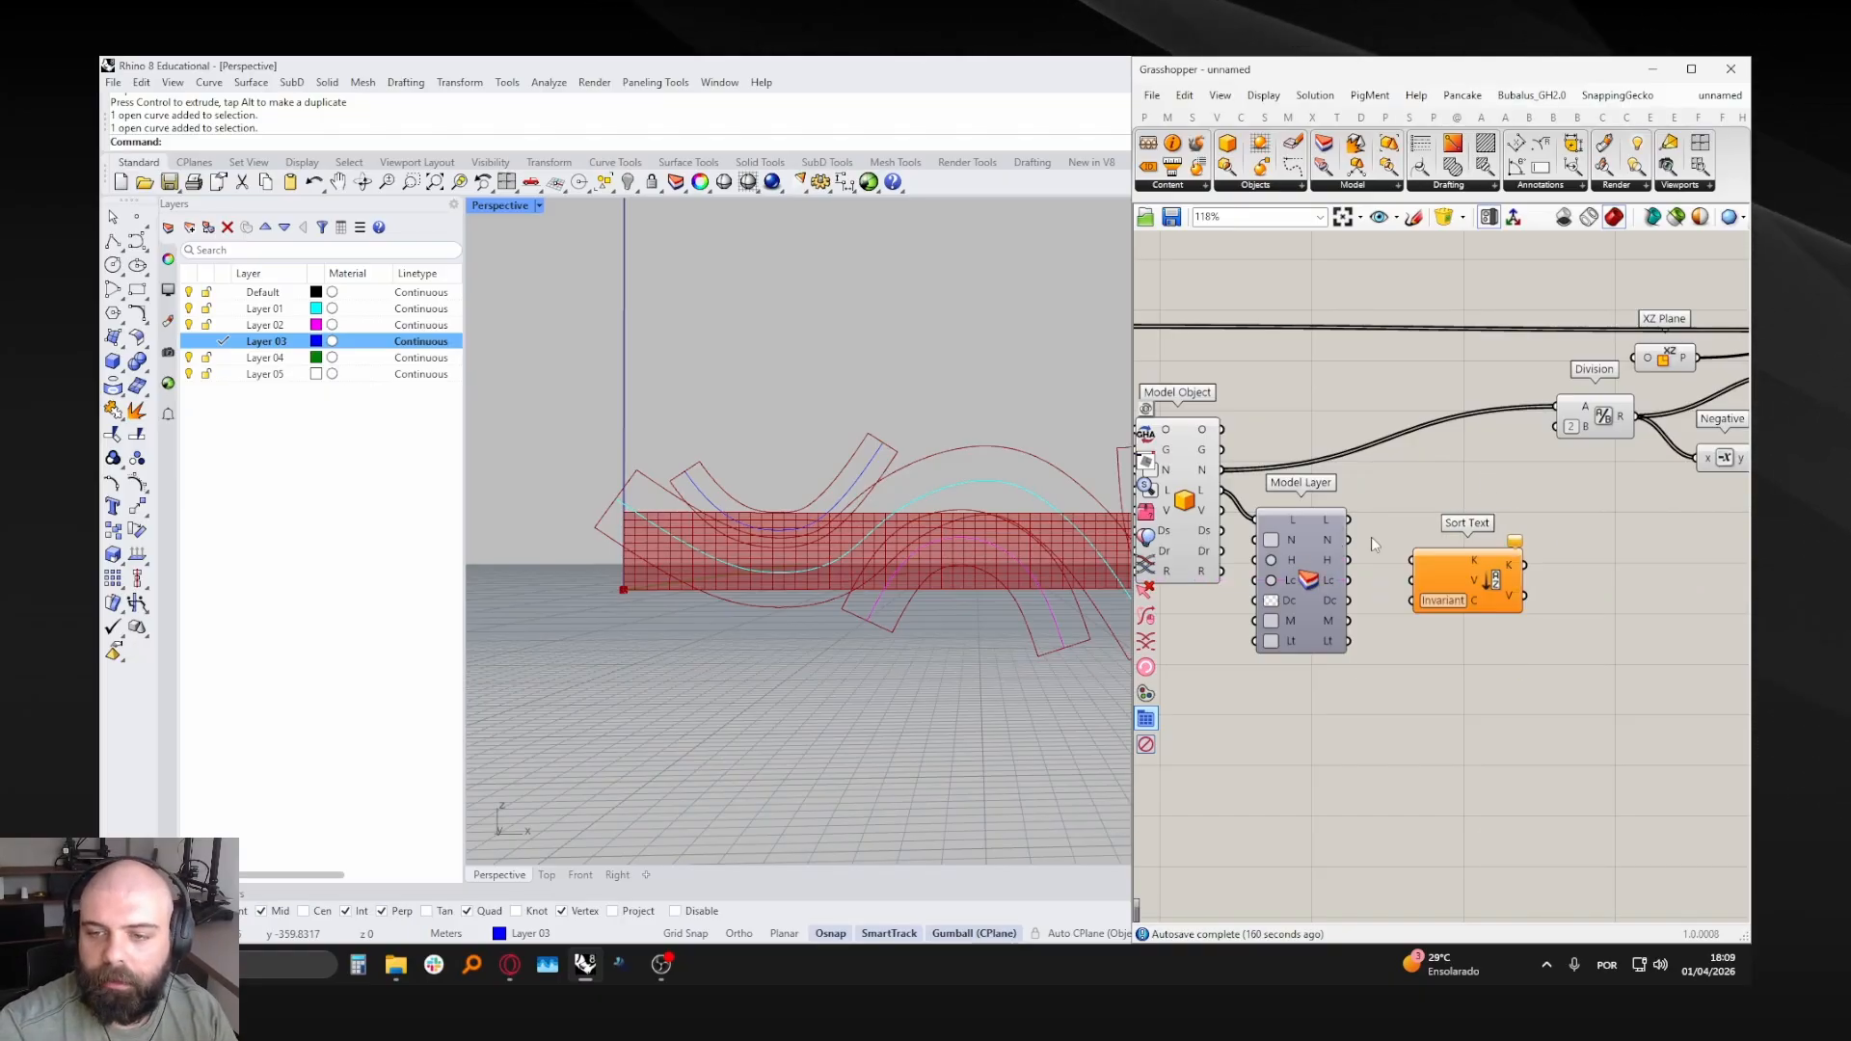
{"action": "scroll", "coordinate": [1340, 533], "scroll_direction": "up", "scroll_amount": 2}
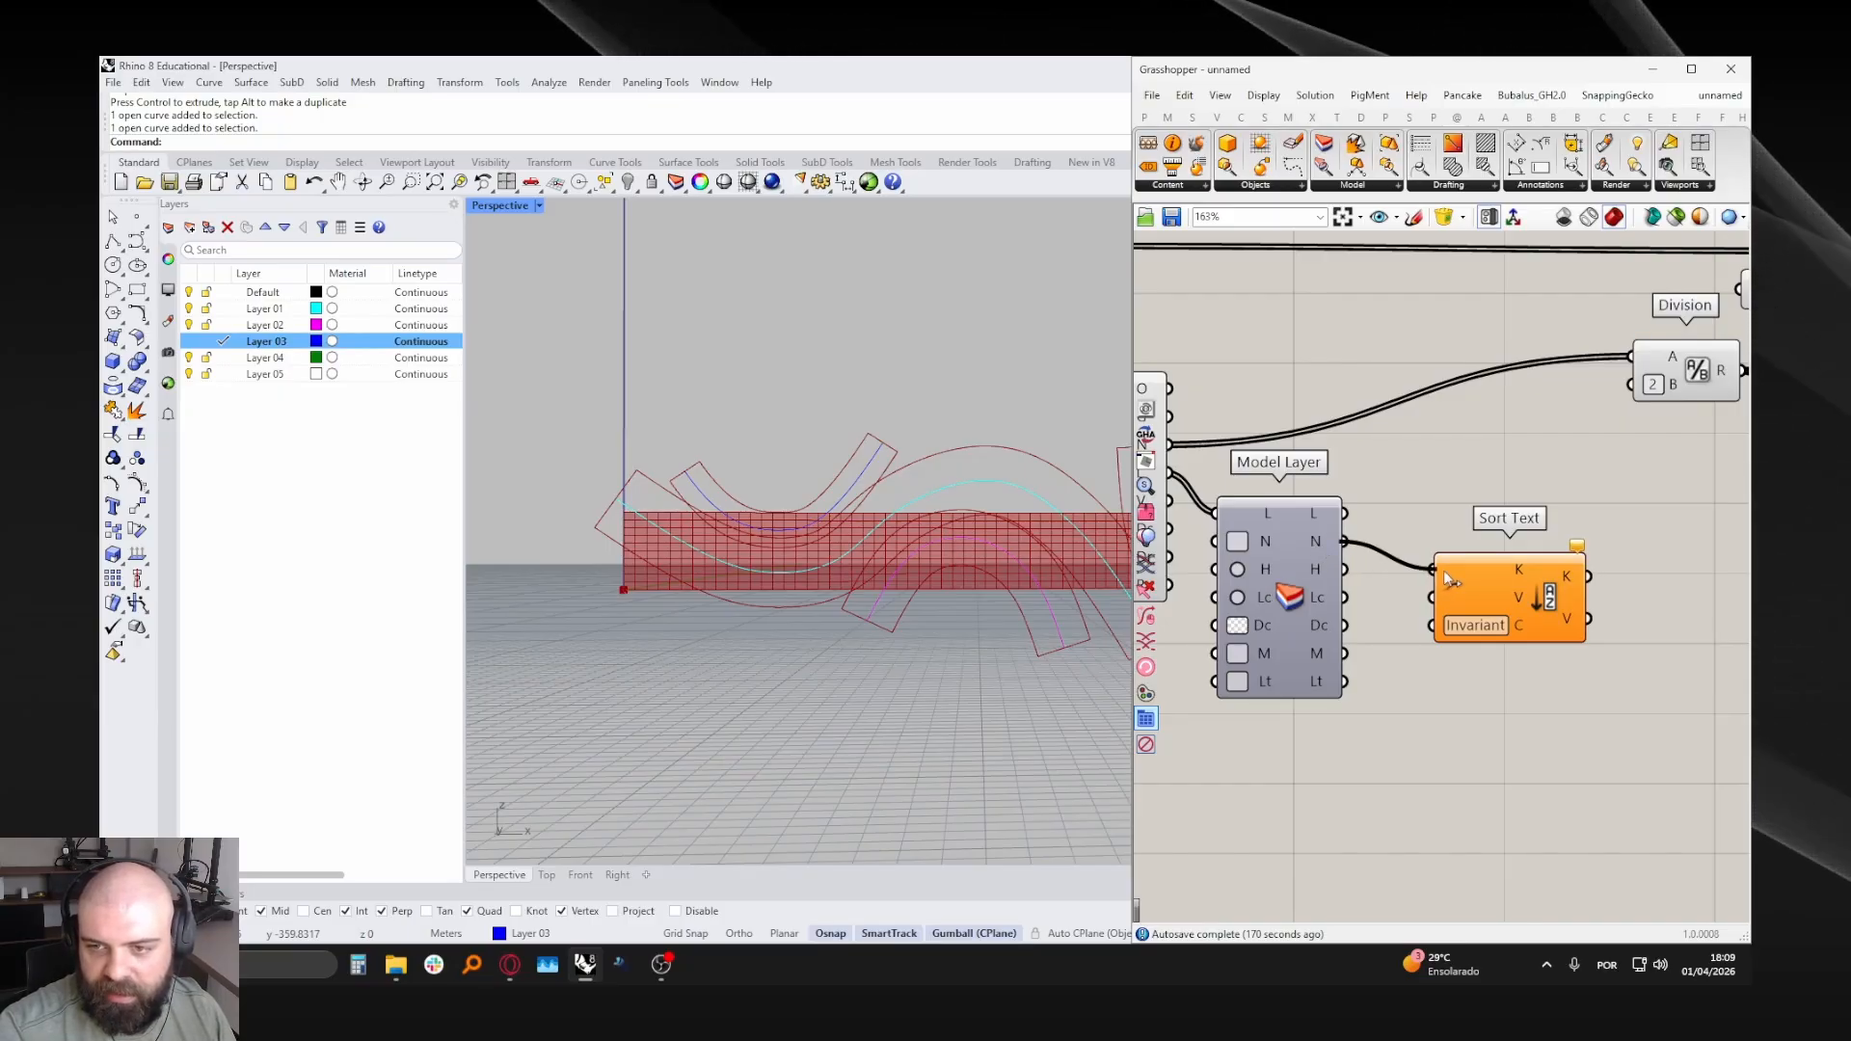
{"action": "left_click_drag", "start_coordinate": [1530, 598], "coordinate": [1493, 571]}
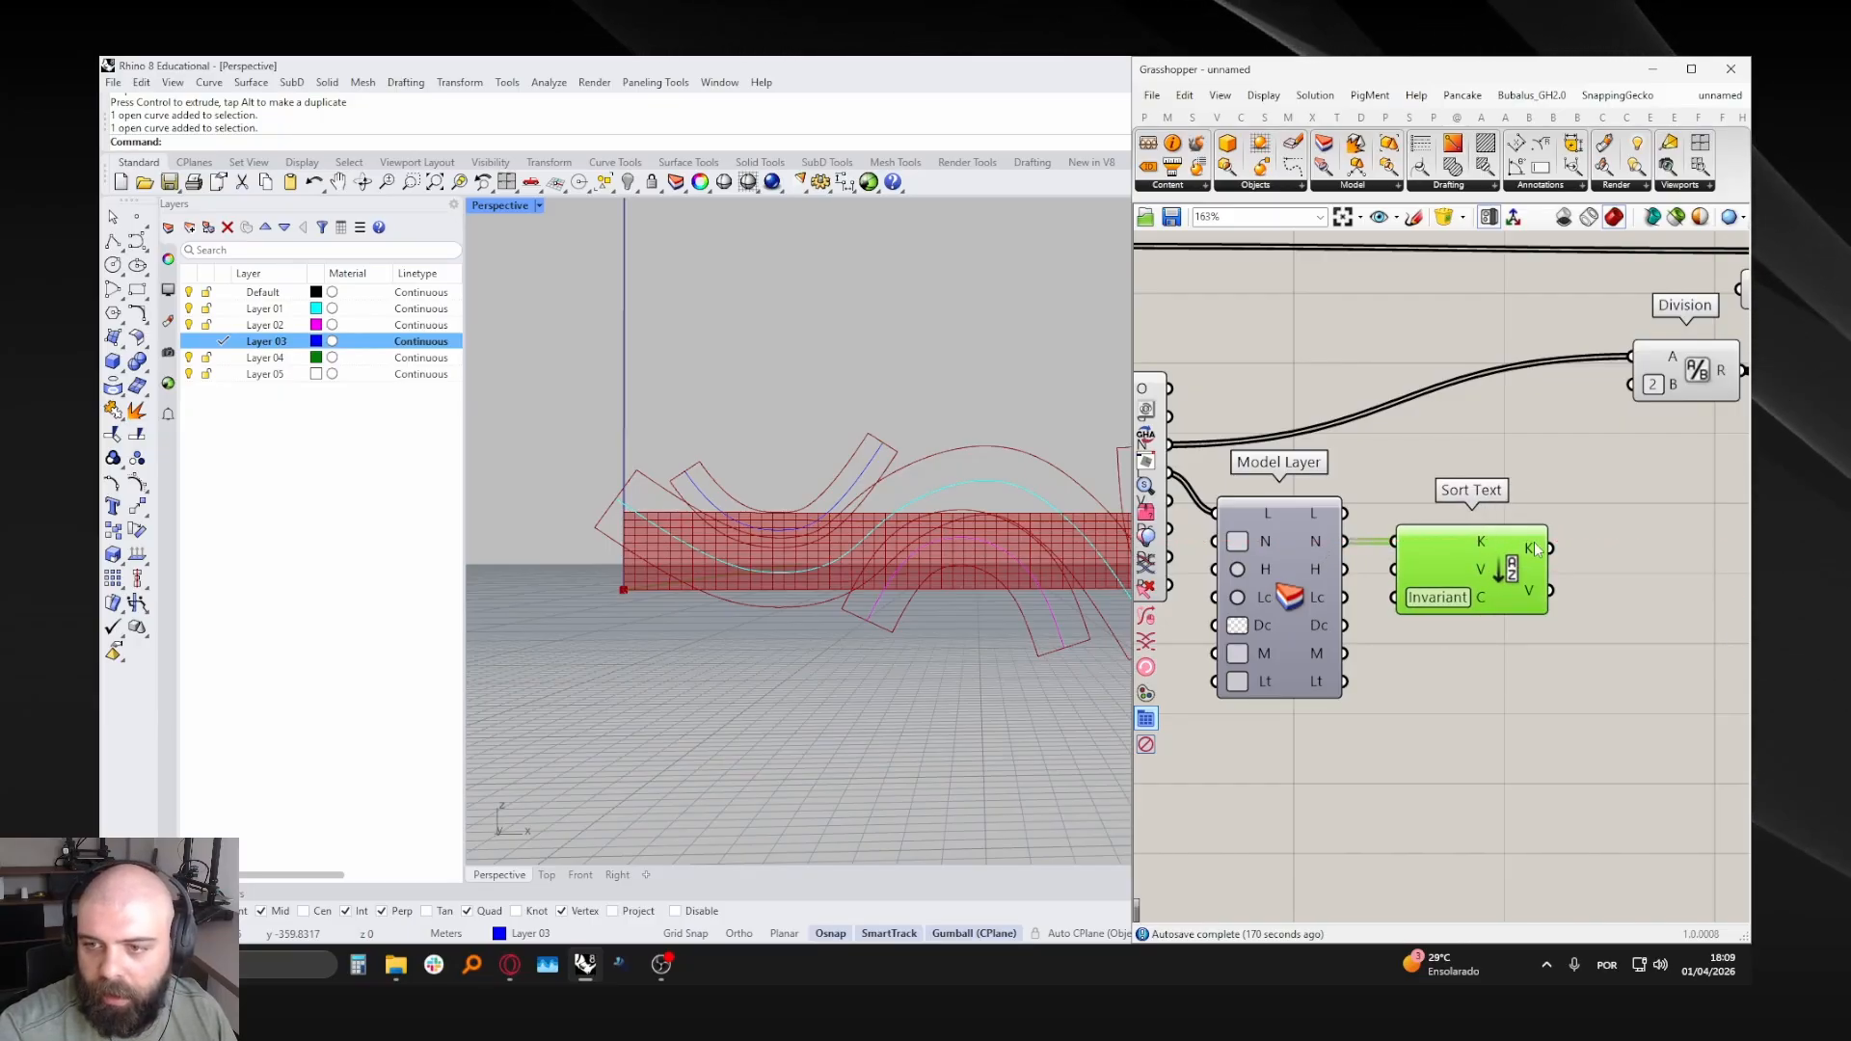
{"action": "mouse_move", "coordinate": [1537, 549]}
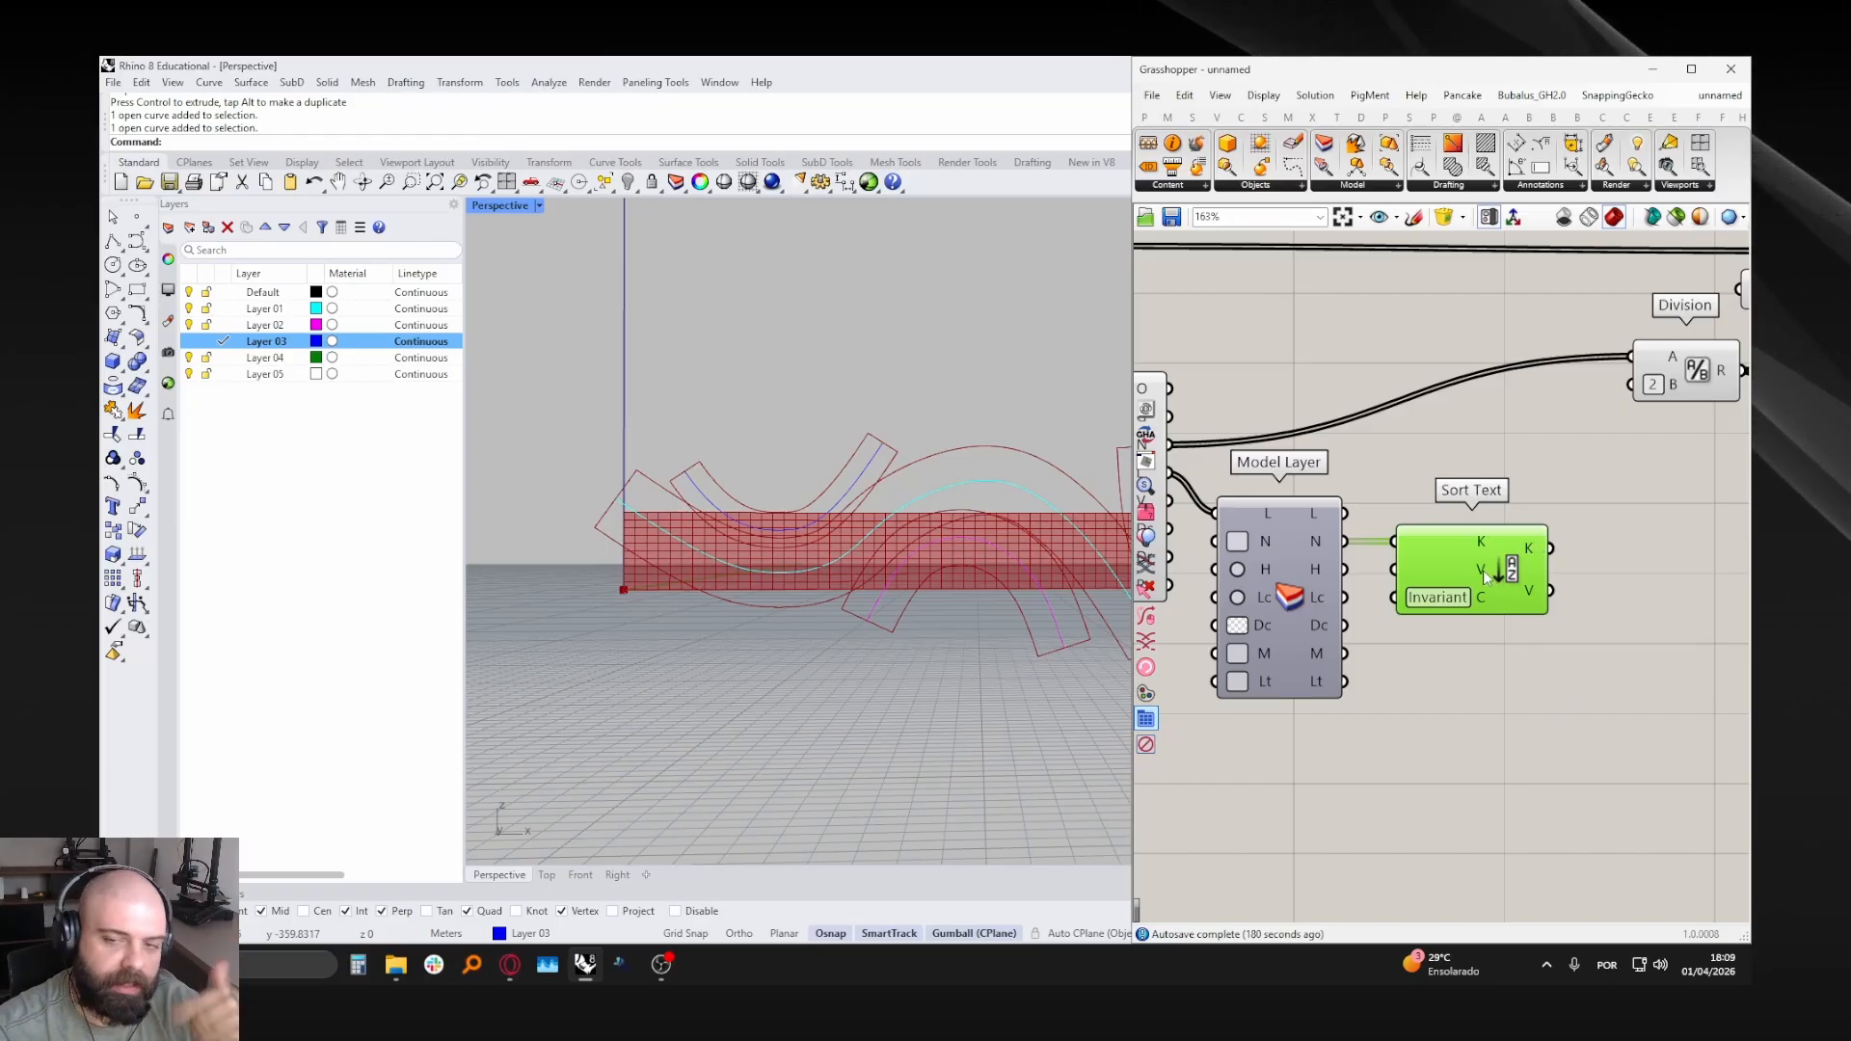
- Check the Model Object names and the Geometry Pipeline curves, and move Model Object and Model Layer away from Sort Text
{"action": "scroll", "coordinate": [1483, 570], "scroll_direction": "down", "scroll_amount": 3}
{"action": "left_click", "coordinate": [1269, 479]}
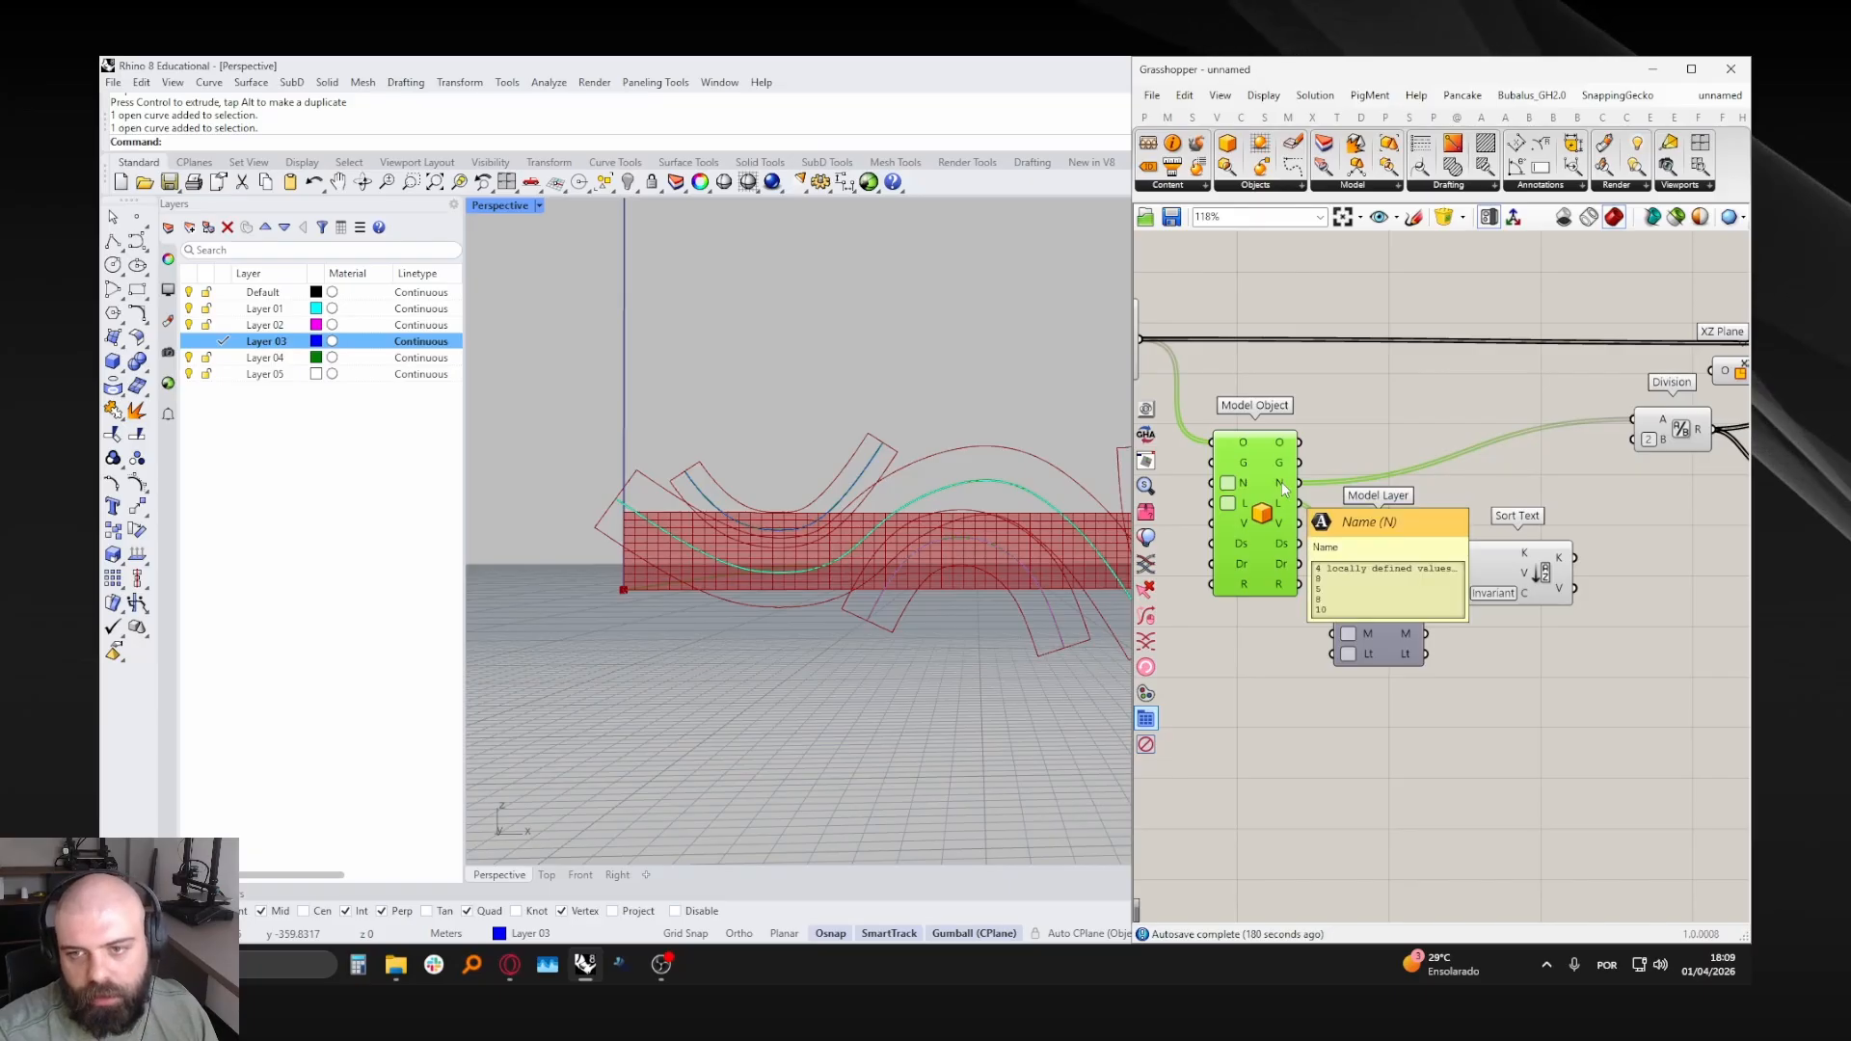
{"action": "right_click_drag", "start_coordinate": [1282, 482], "coordinate": [1369, 523]}
{"action": "left_click", "coordinate": [1205, 378]}
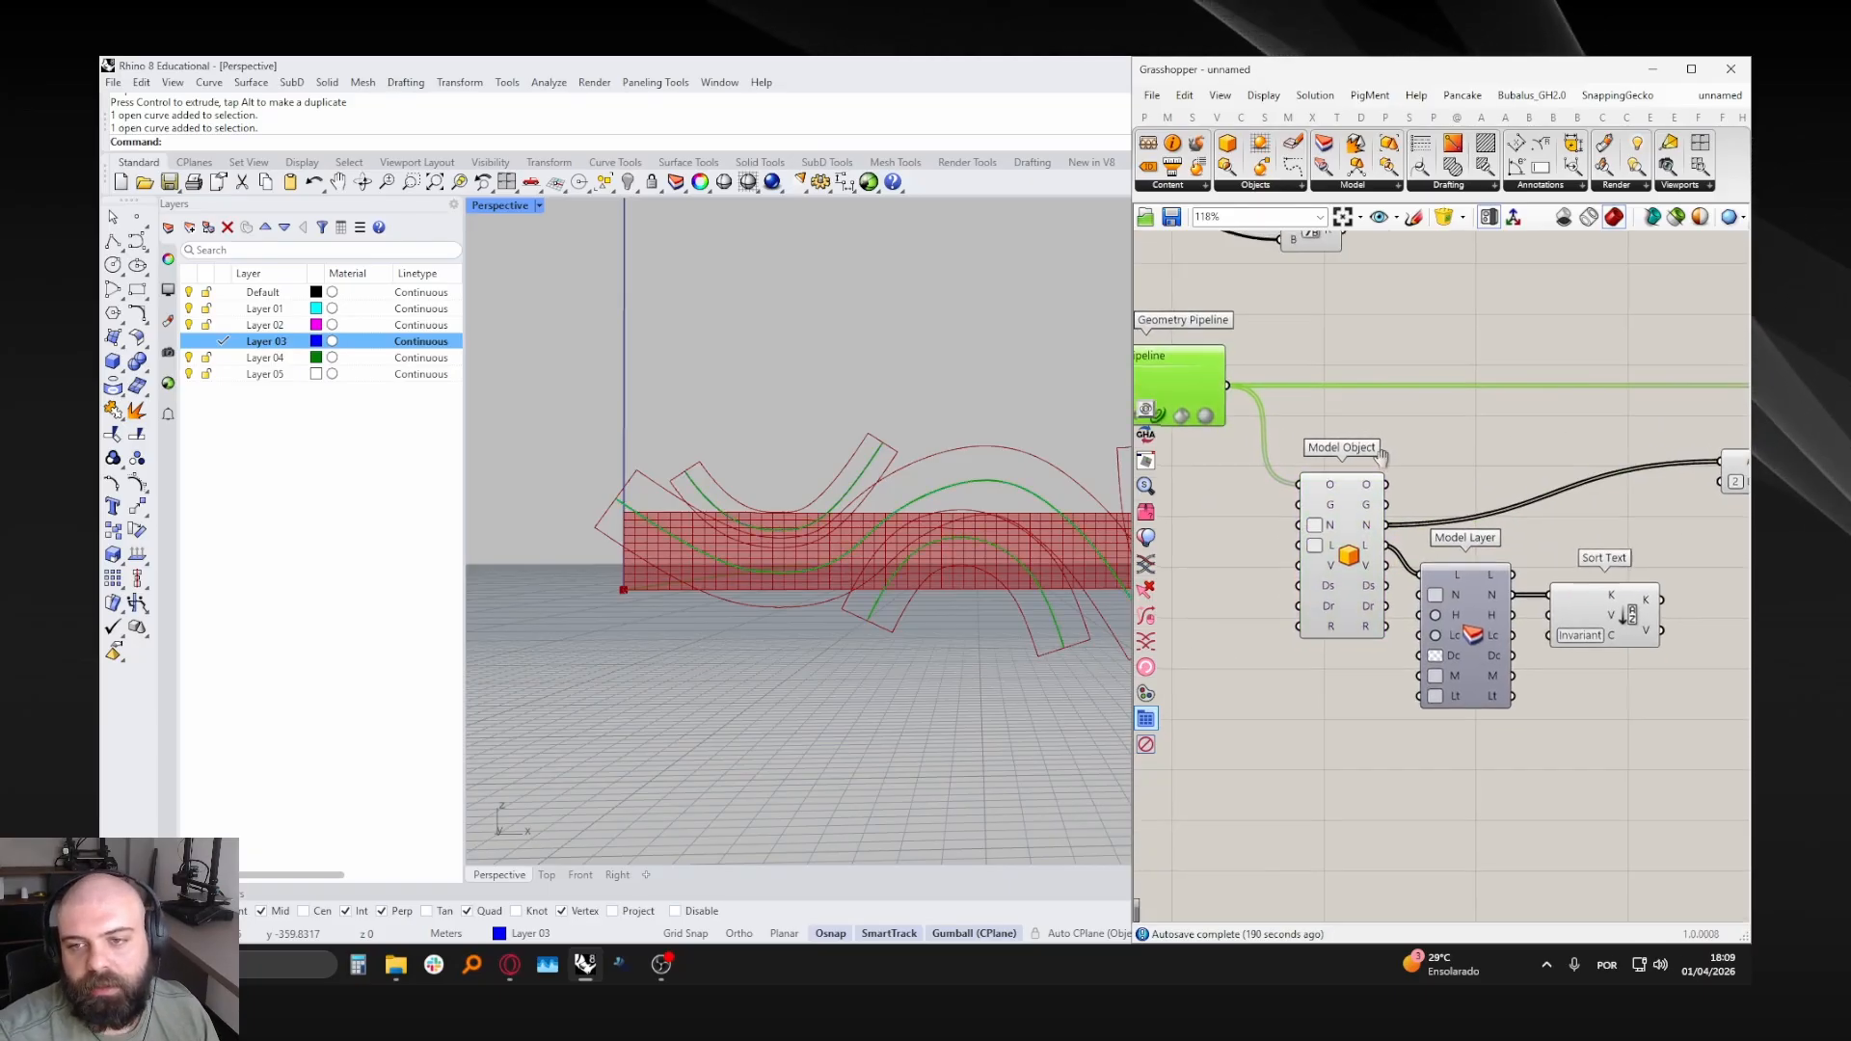
{"action": "right_click_drag", "start_coordinate": [1382, 458], "coordinate": [1283, 460]}
{"action": "scroll", "coordinate": [1493, 562], "scroll_direction": "down", "scroll_amount": 2}
{"action": "left_click_drag", "start_coordinate": [1444, 725], "coordinate": [1307, 521]}
{"action": "left_click_drag", "start_coordinate": [1413, 598], "coordinate": [1371, 598]}
{"action": "left_click", "coordinate": [1441, 632]}
- Connect Model Object's N output to Sort Text's V input and raise Sort Text above its Model Layer source
{"action": "scroll", "coordinate": [1520, 598], "scroll_direction": "up", "scroll_amount": 4}
{"action": "mouse_move", "coordinate": [1501, 584]}
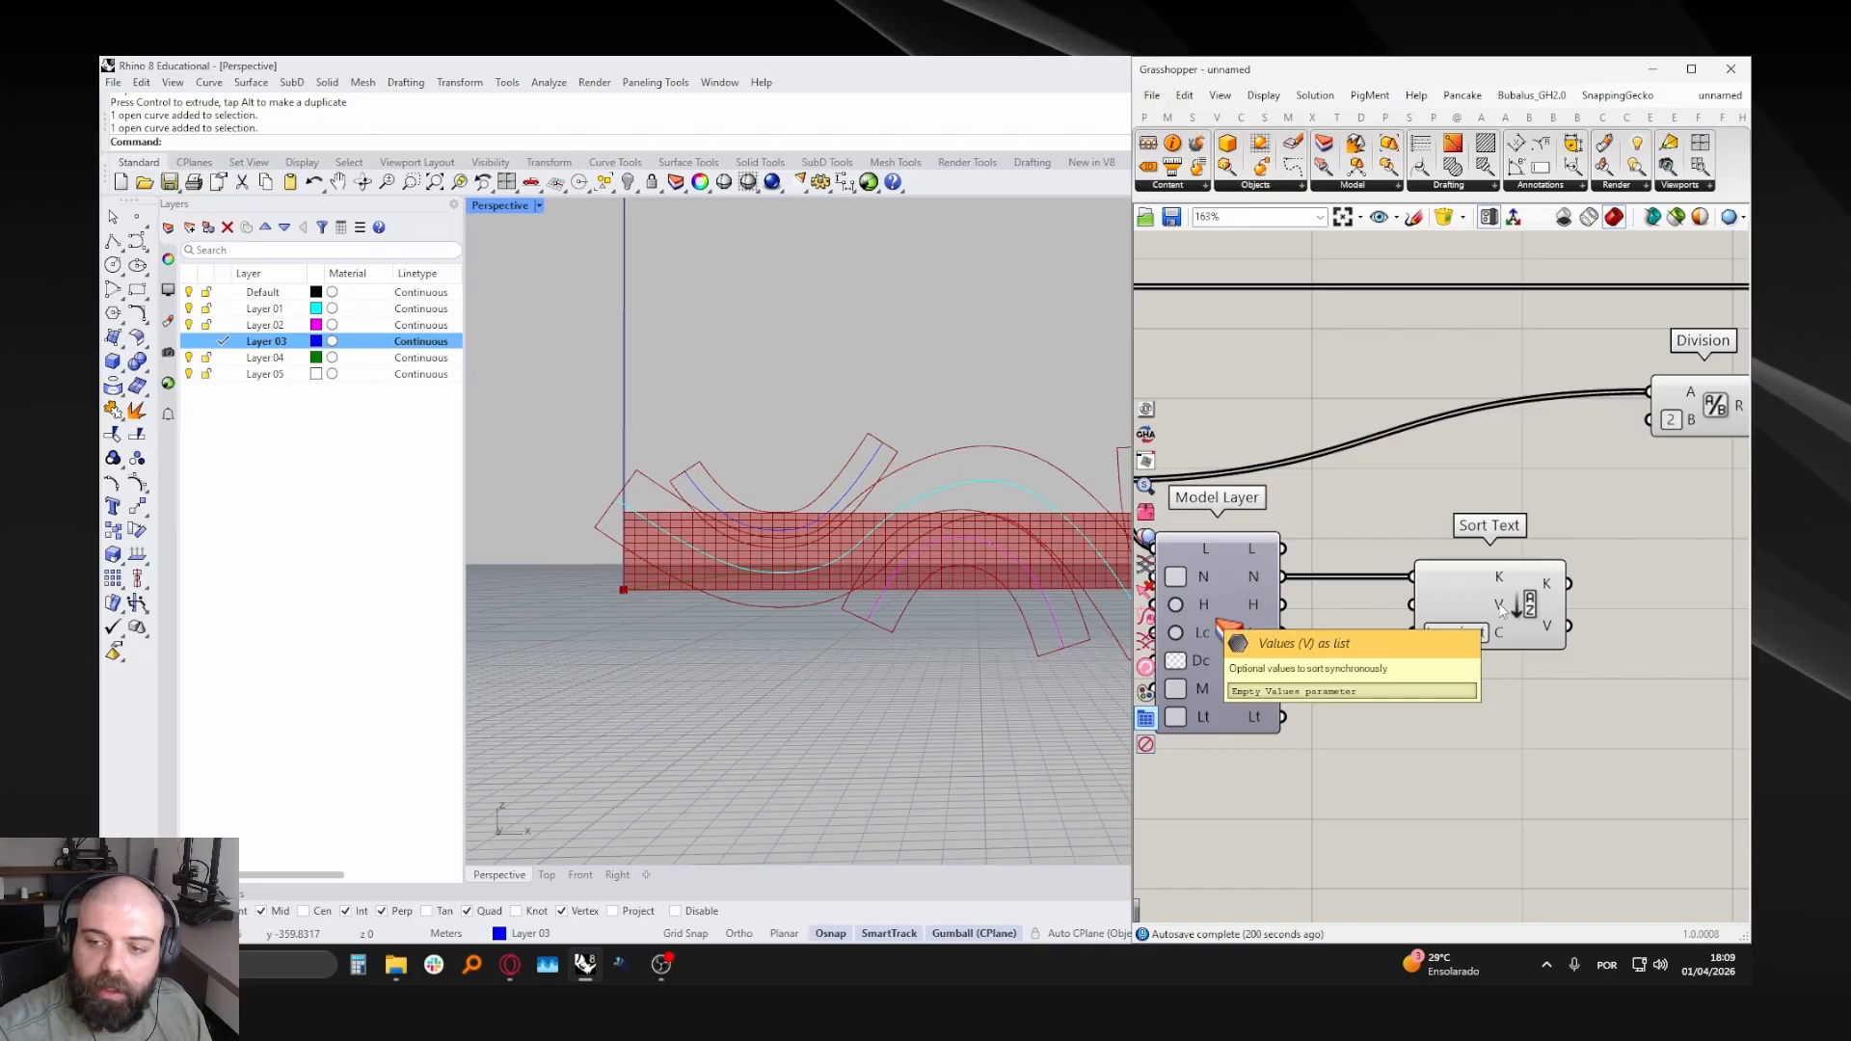
{"action": "scroll", "coordinate": [1501, 605], "scroll_direction": "up", "scroll_amount": 5}
{"action": "scroll", "coordinate": [1501, 606], "scroll_direction": "down", "scroll_amount": 5}
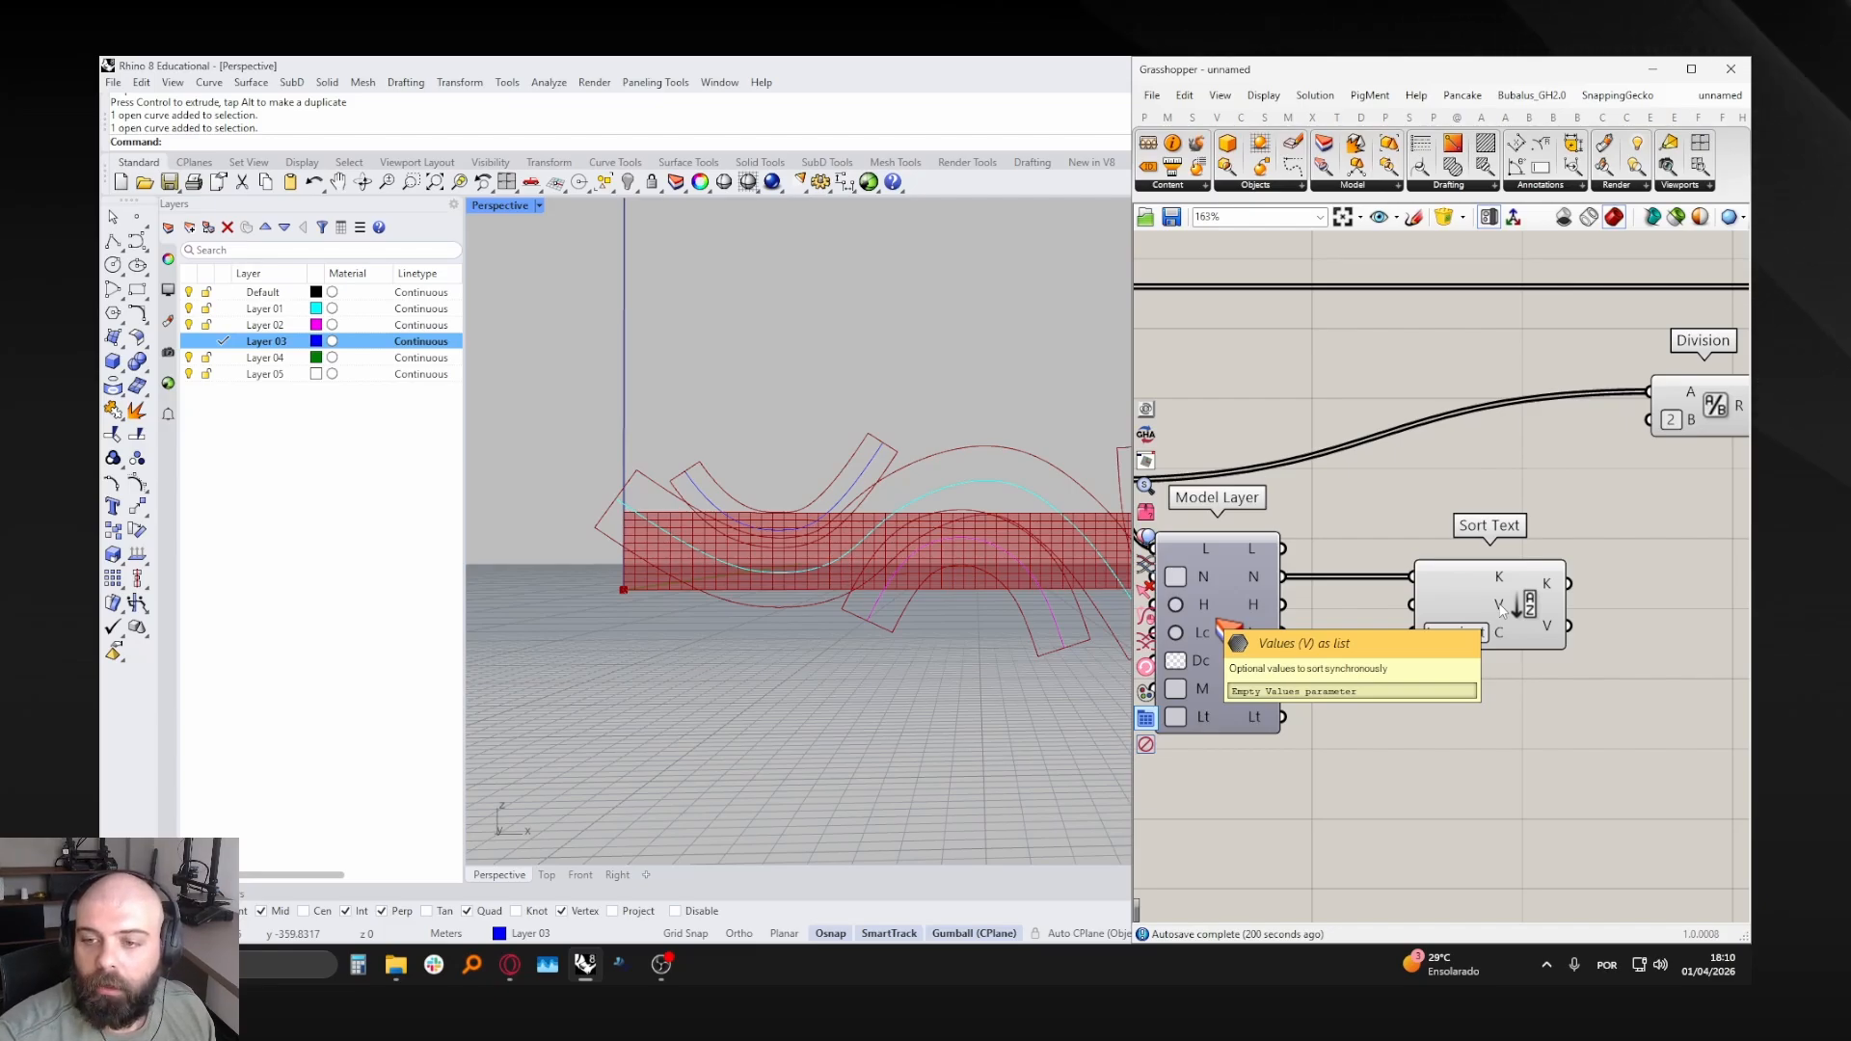
{"action": "scroll", "coordinate": [1501, 611], "scroll_direction": "down", "scroll_amount": 1}
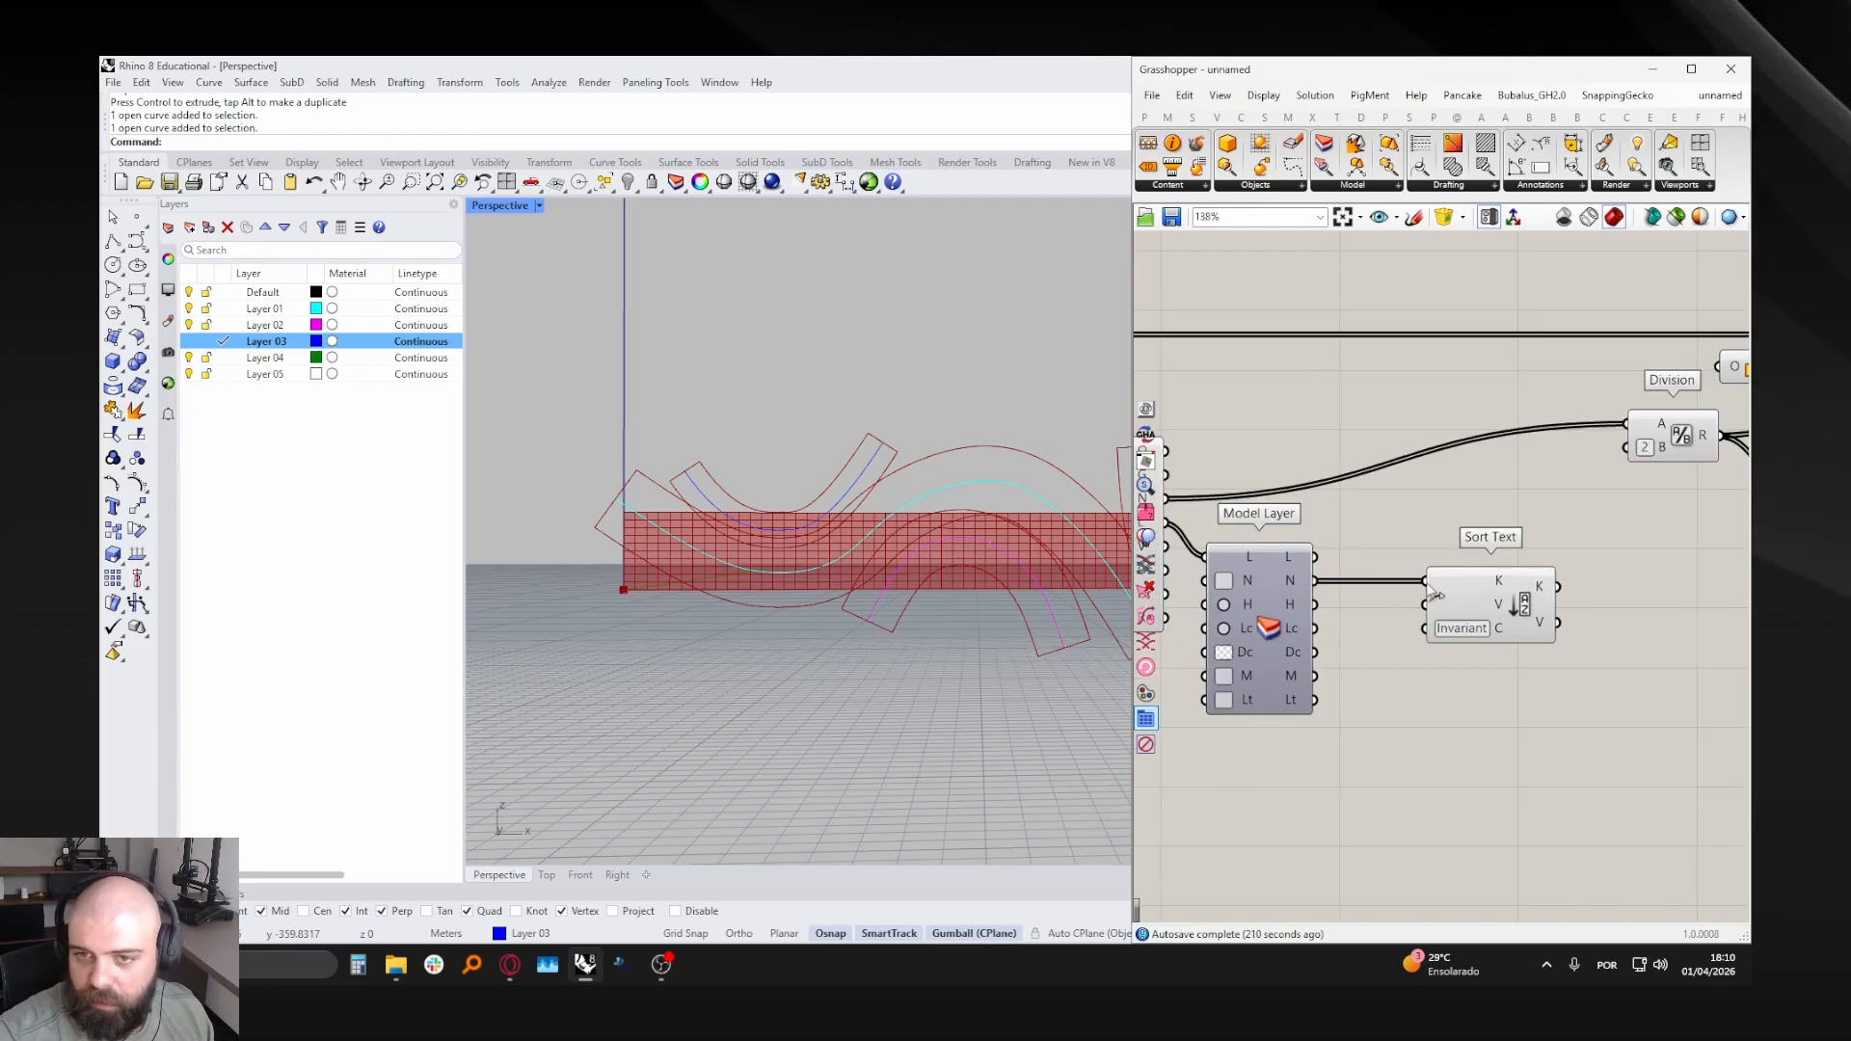
{"action": "right_click_drag", "start_coordinate": [1501, 610], "coordinate": [1584, 655]}
{"action": "mouse_move", "coordinate": [1242, 549]}
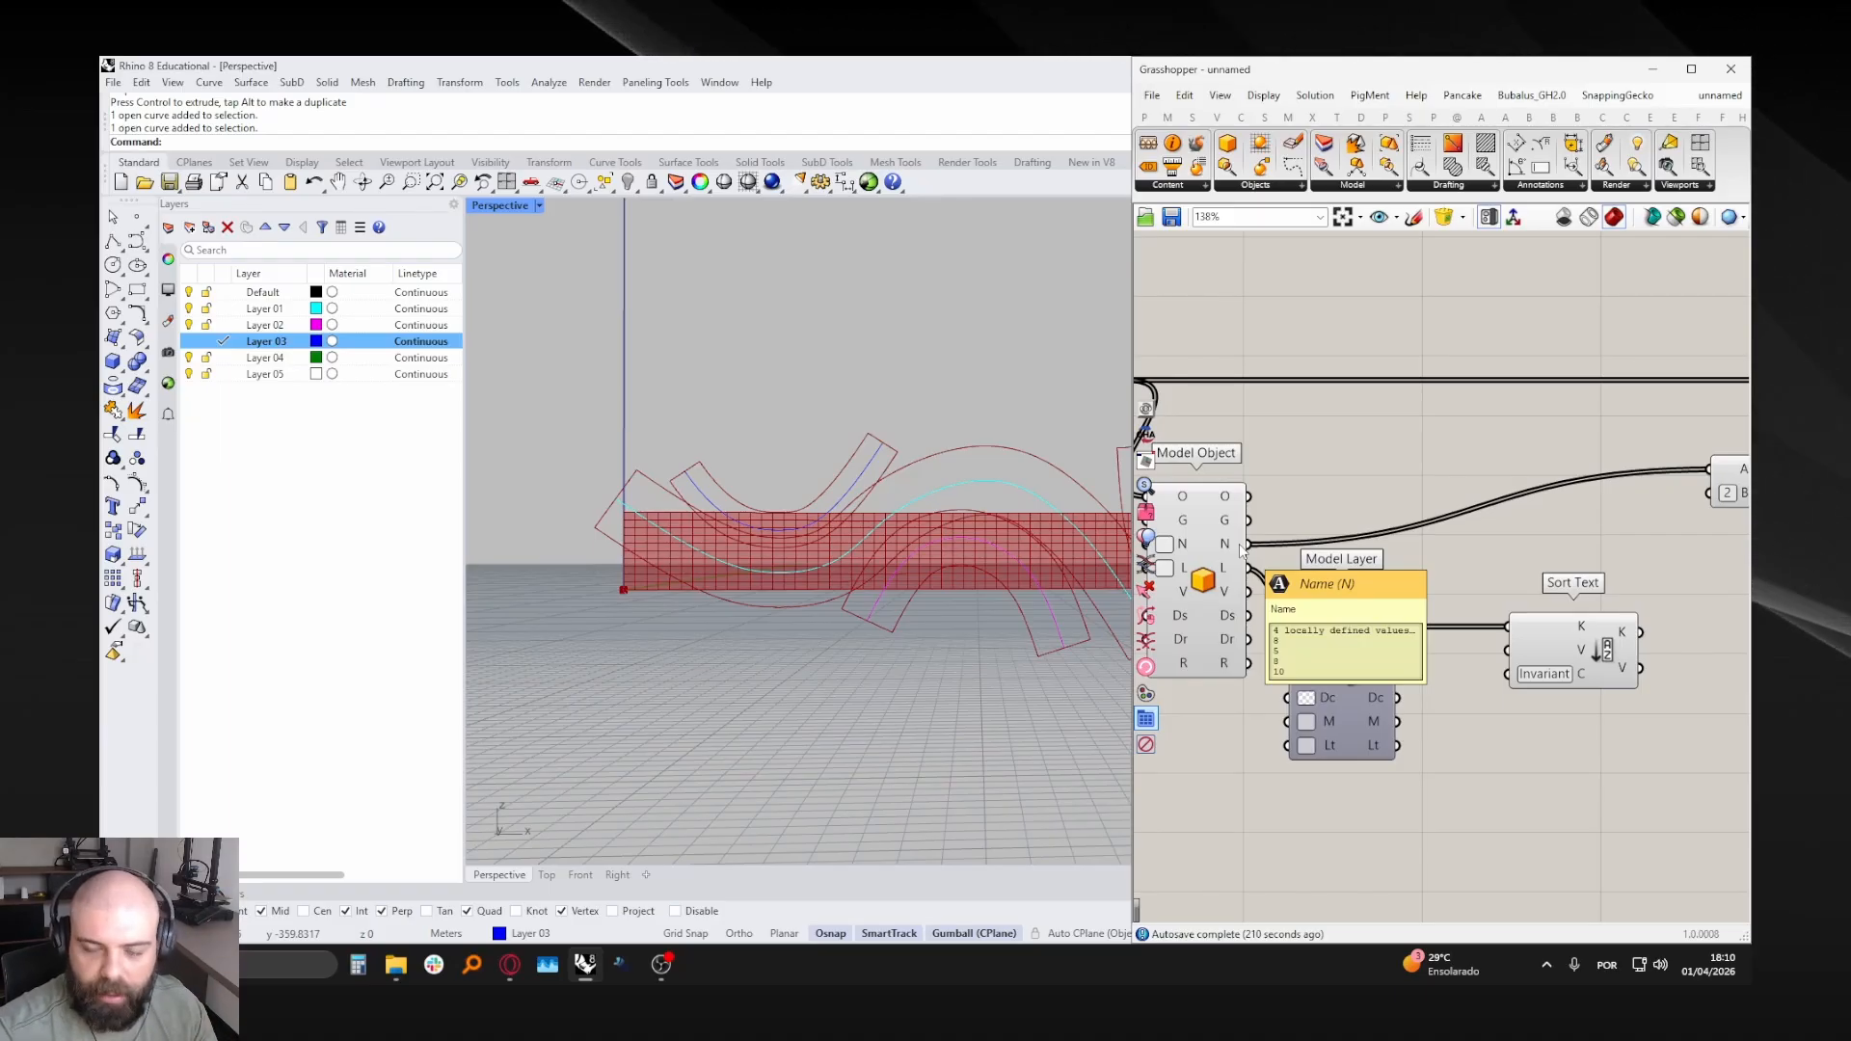
{"action": "left_click_drag", "start_coordinate": [1252, 546], "coordinate": [1507, 550]}
{"action": "right_click_drag", "start_coordinate": [1507, 550], "coordinate": [1413, 548]}
{"action": "mouse_move", "coordinate": [1439, 532]}
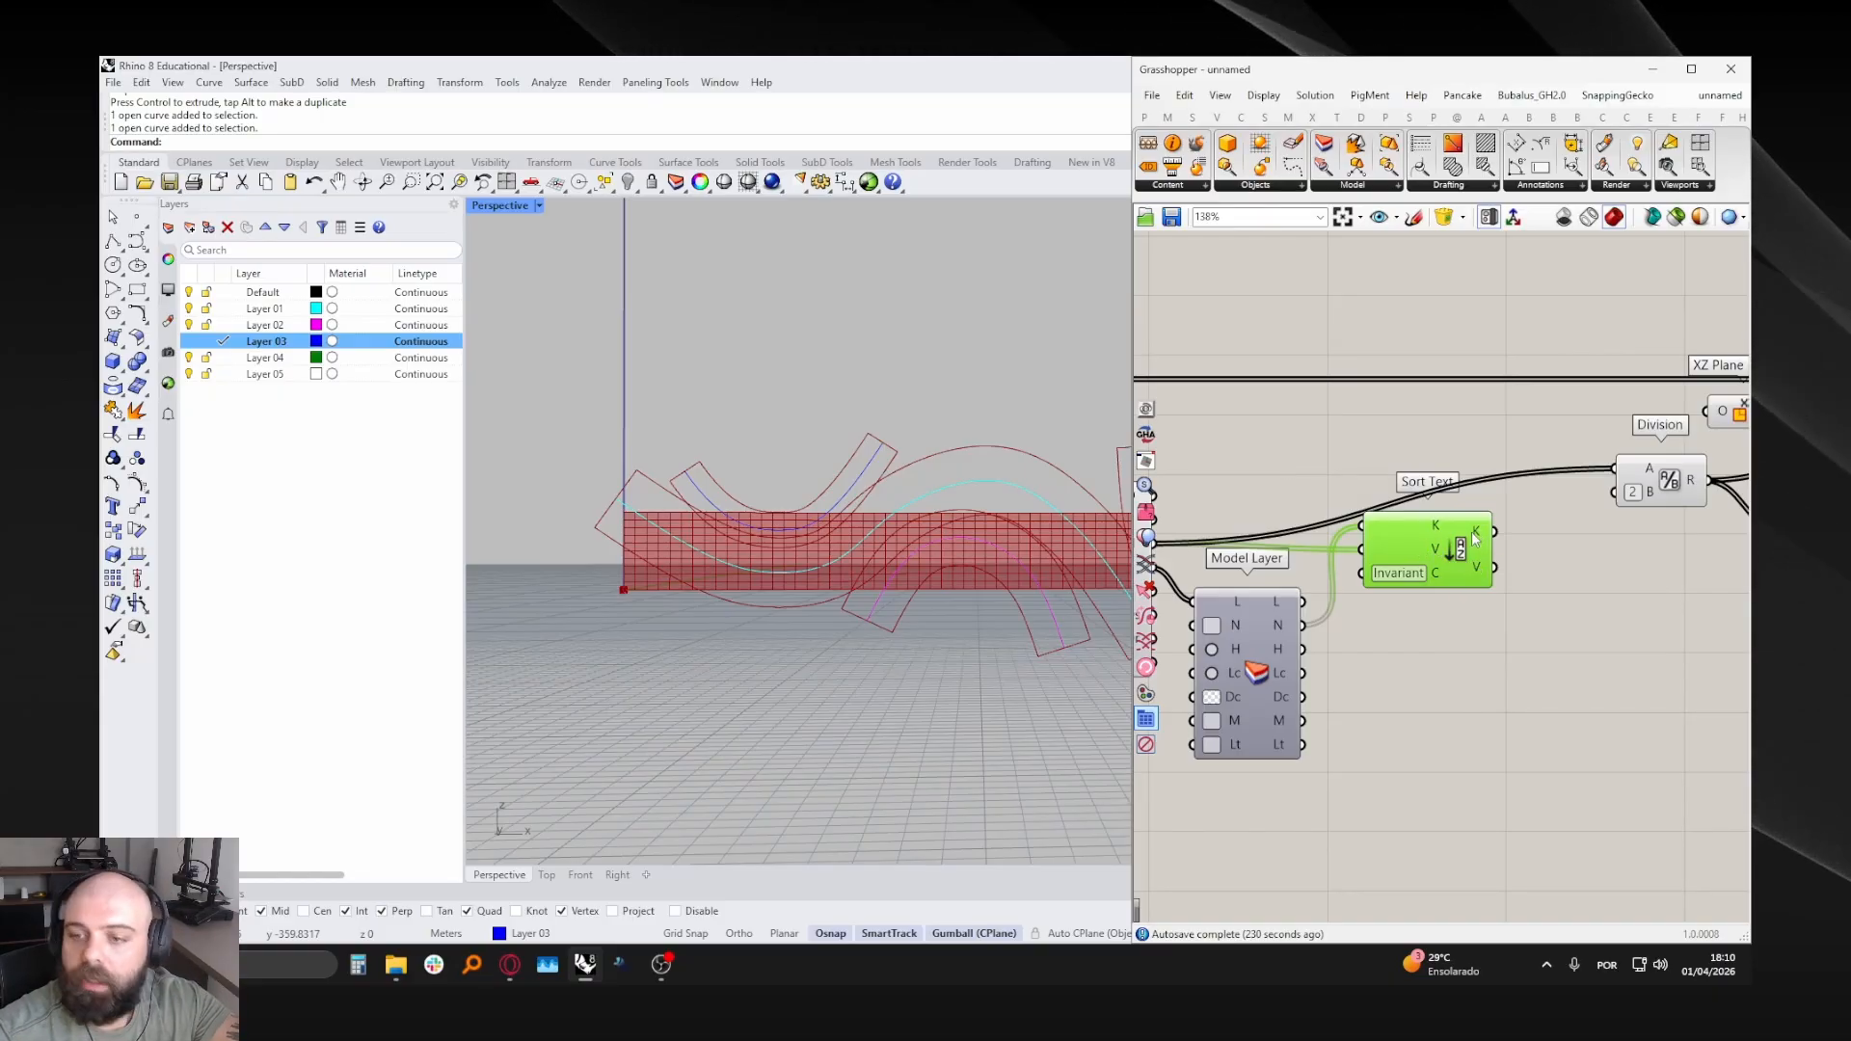
- Move Model Object, Model Layer and Sort Text slightly down together and inspect Sort Text's V input
{"action": "right_click_drag", "start_coordinate": [1533, 540], "coordinate": [1593, 603]}
{"action": "scroll", "coordinate": [1475, 578], "scroll_direction": "down", "scroll_amount": 2}
{"action": "left_click_drag", "start_coordinate": [1519, 713], "coordinate": [1308, 596]}
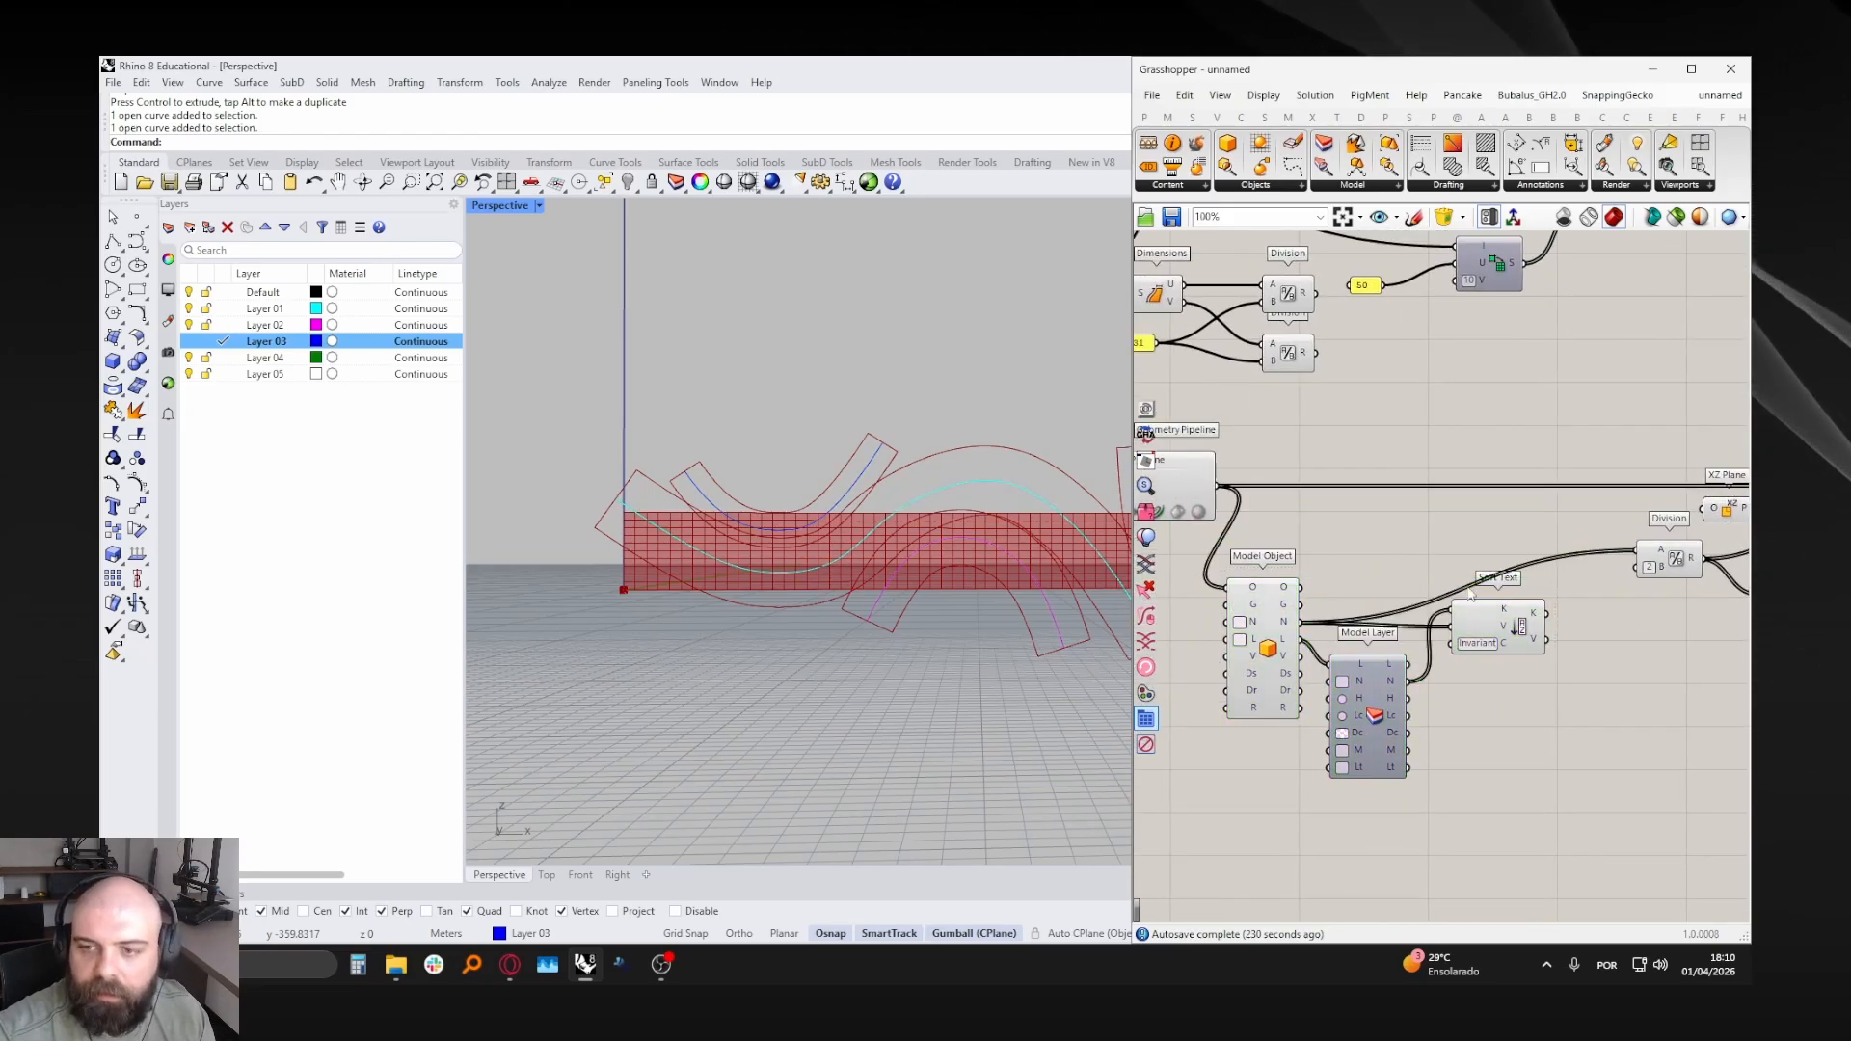
{"action": "scroll", "coordinate": [1504, 609], "scroll_direction": "up", "scroll_amount": 8}
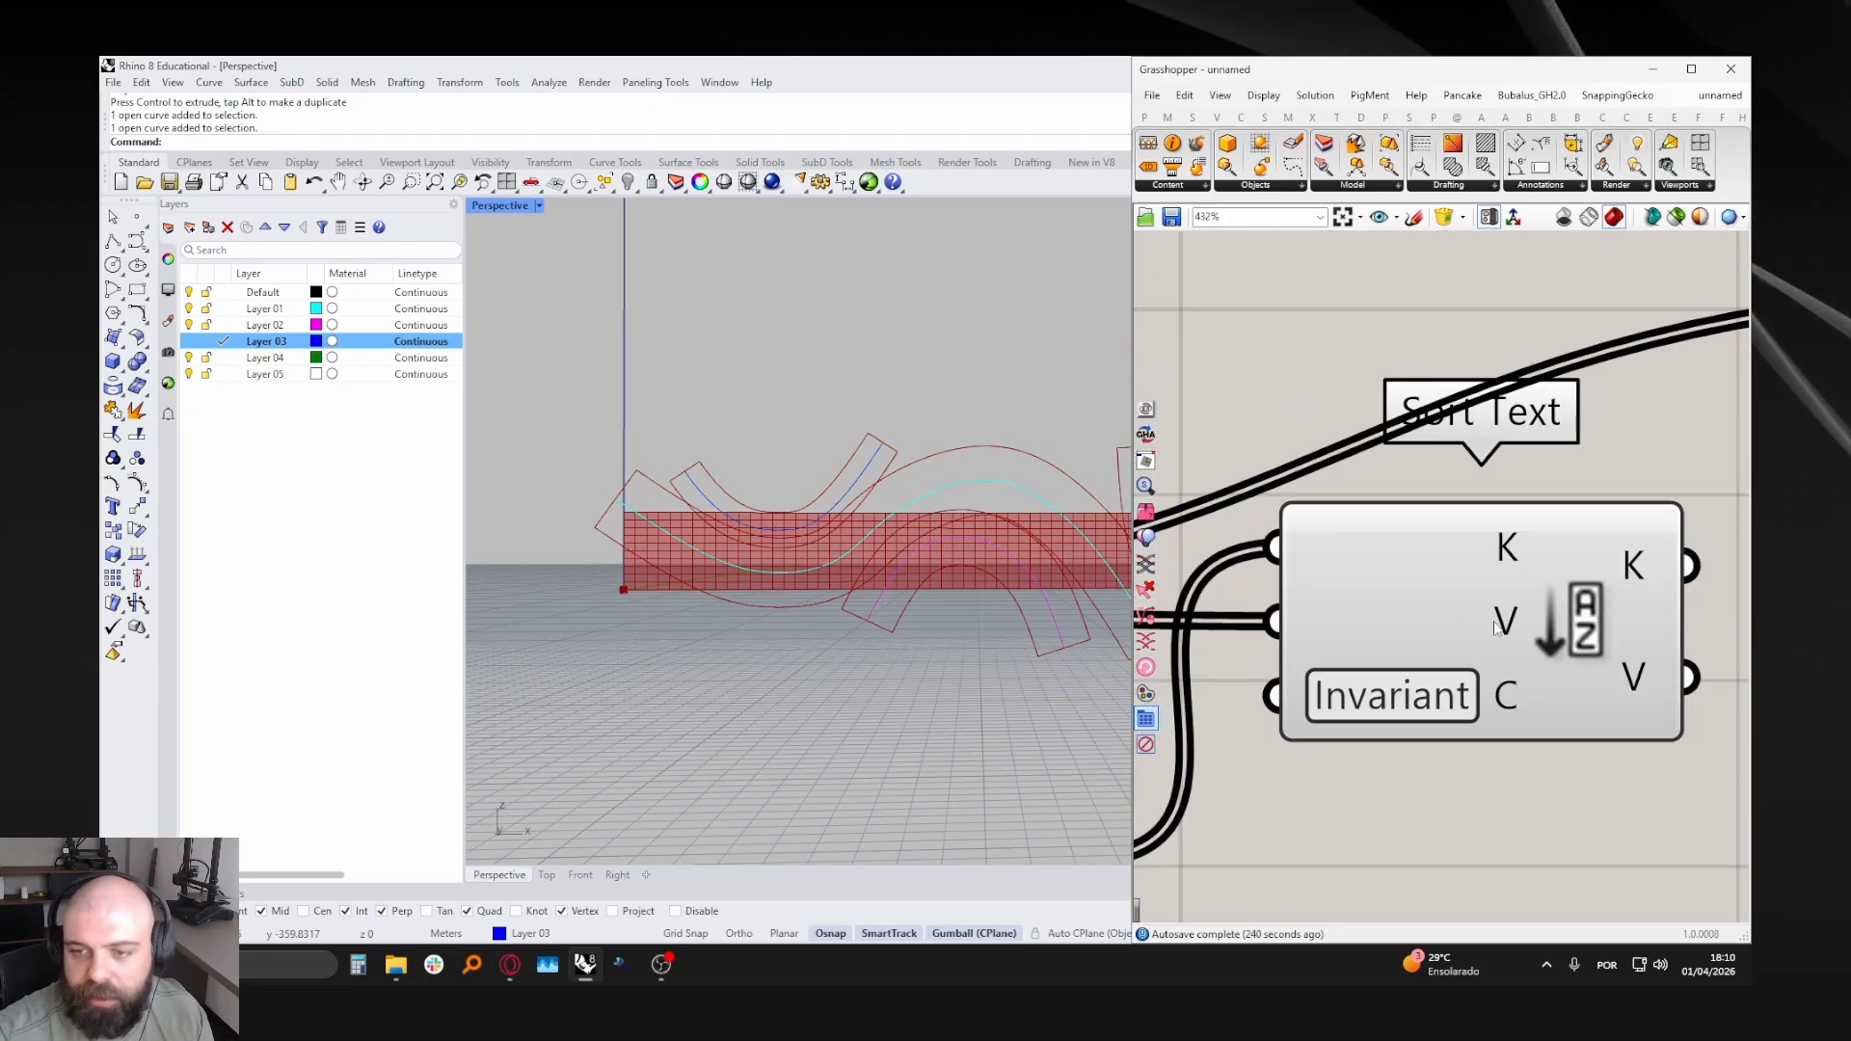
{"action": "mouse_move", "coordinate": [1497, 627]}
{"action": "scroll", "coordinate": [1495, 626], "scroll_direction": "down", "scroll_amount": 5}
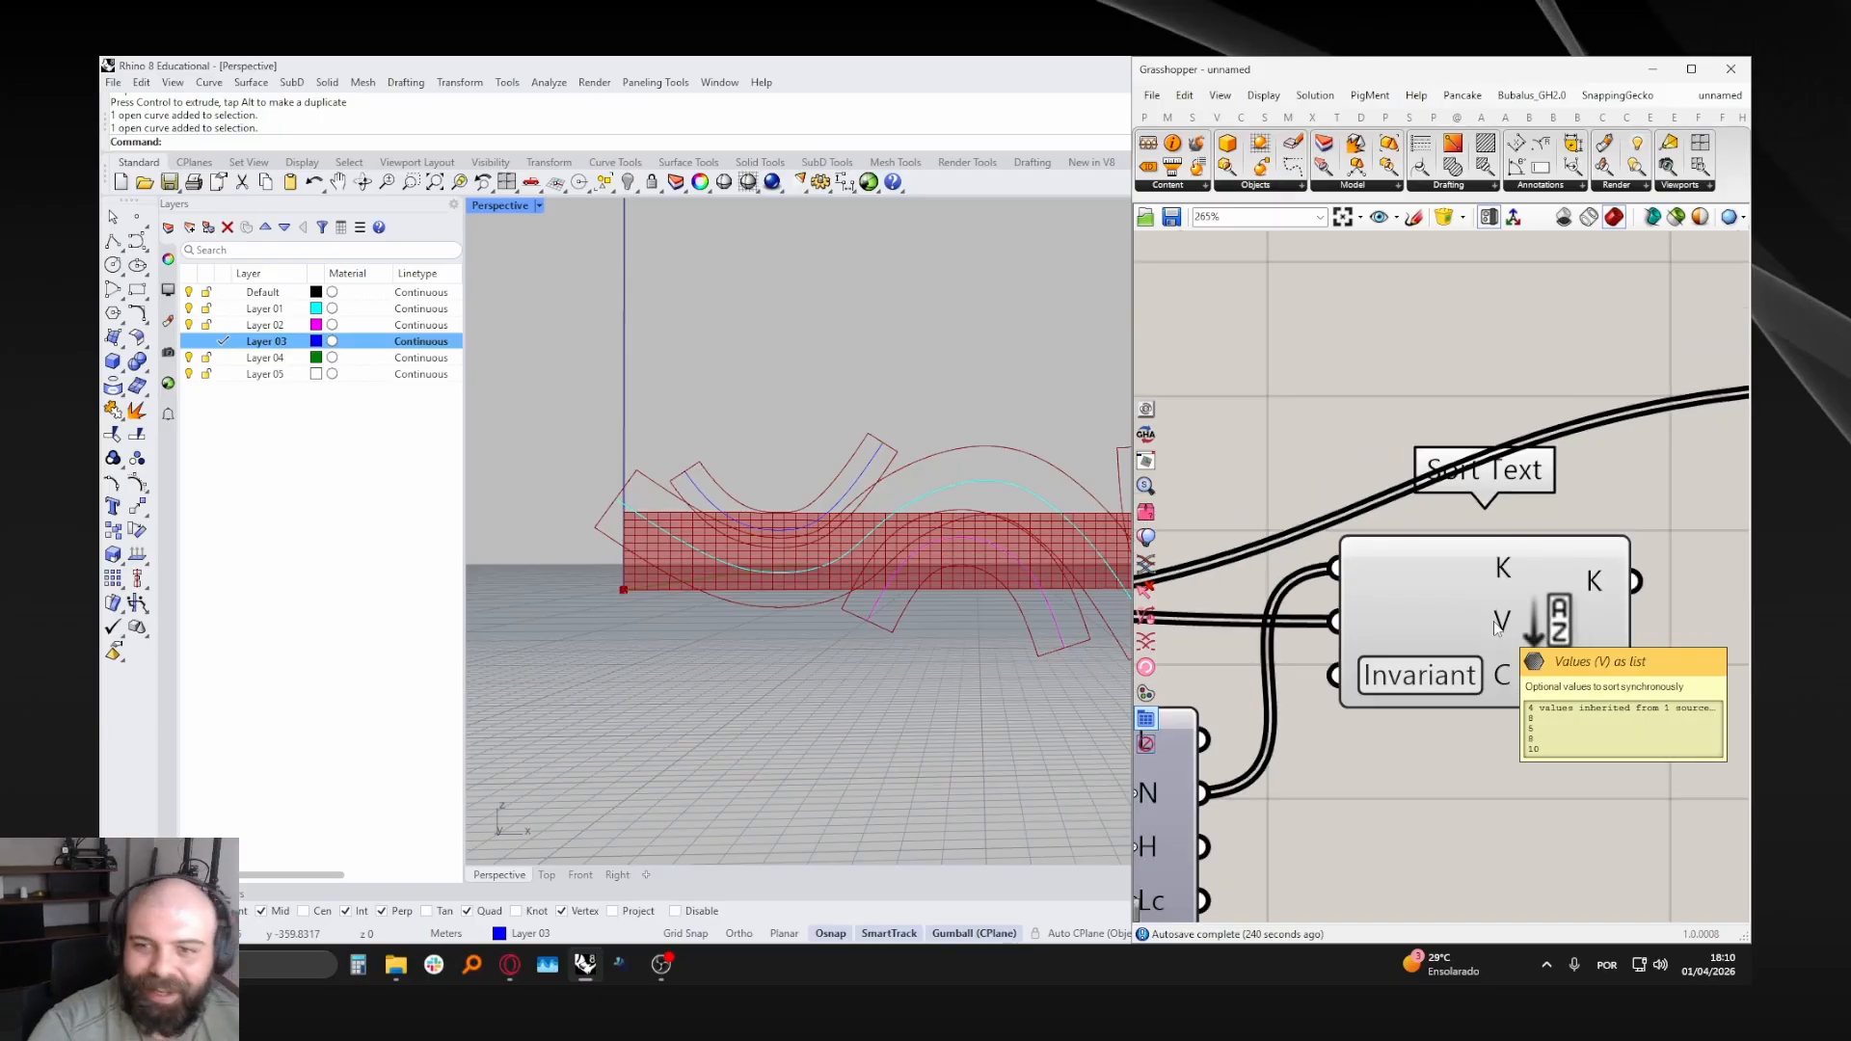
- Add a Sort List component below Sort Text and bring its expandable inputs into close view
{"action": "double_click", "coordinate": [1502, 737]}
{"action": "type", "text": "SORT"}
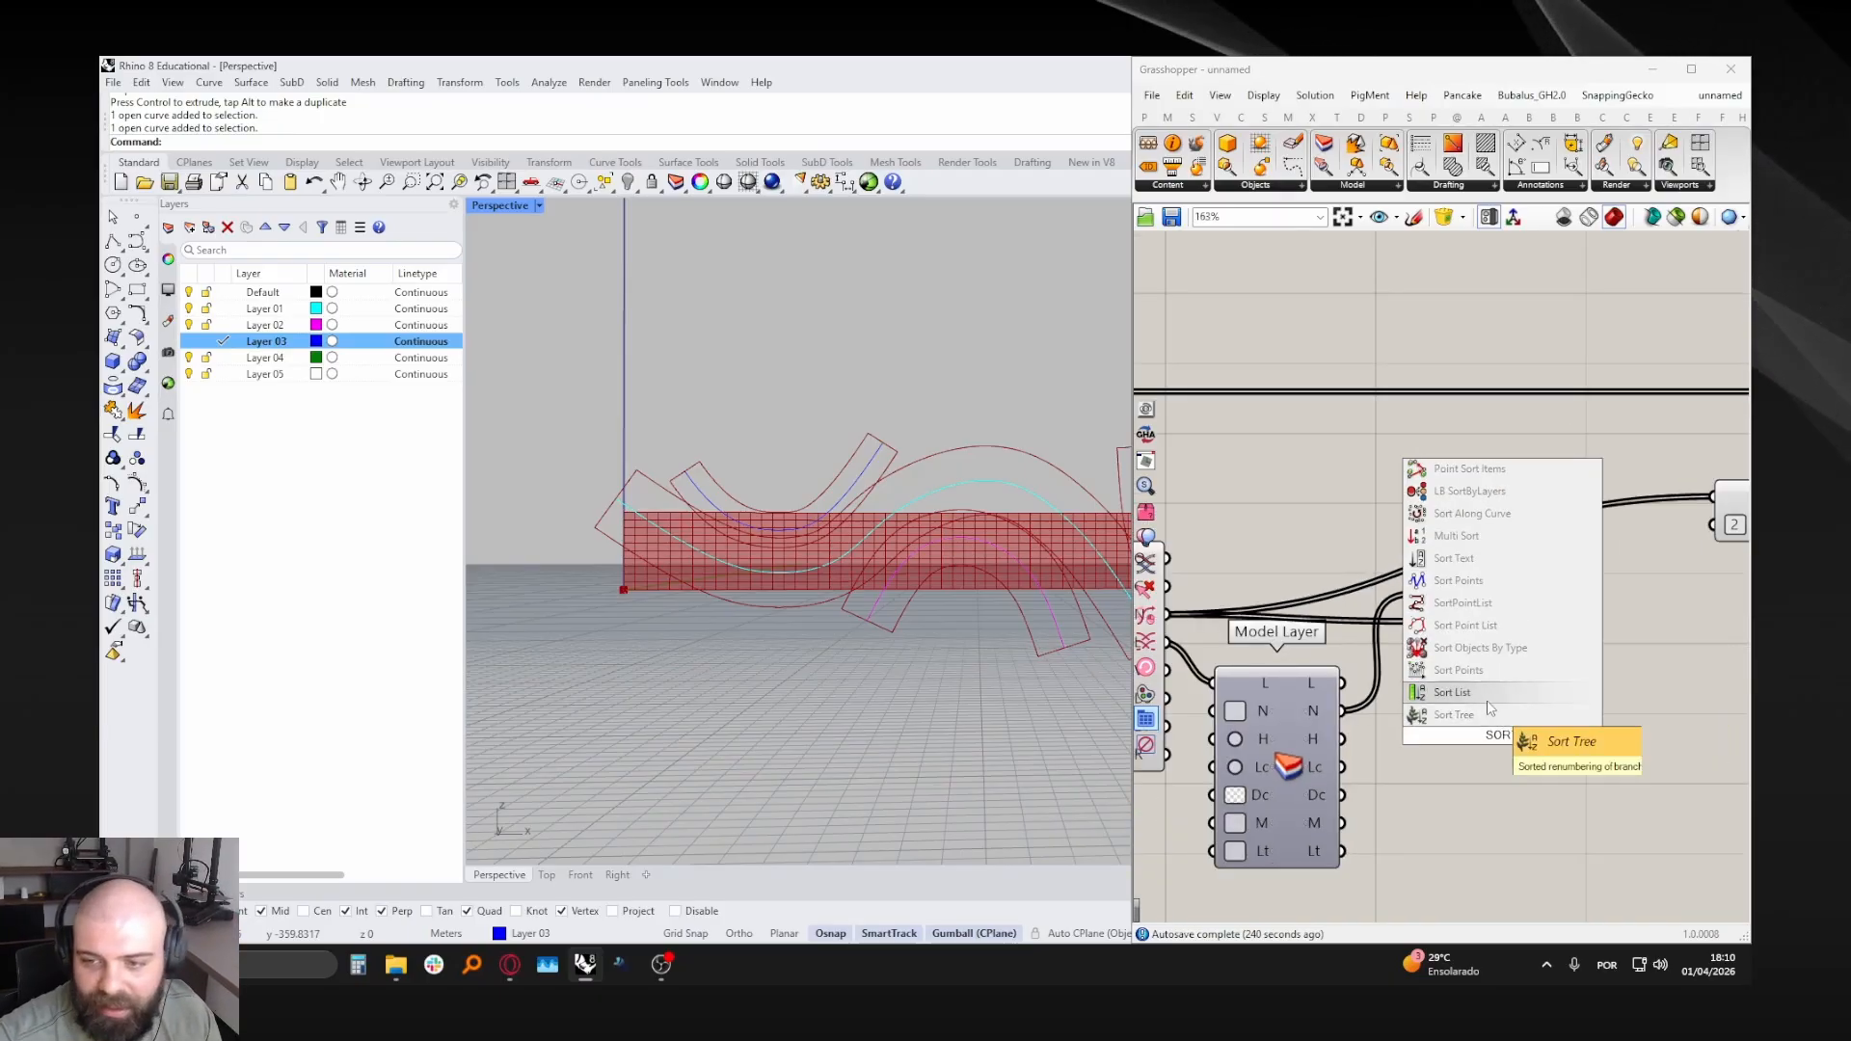
{"action": "left_click", "coordinate": [1454, 693]}
{"action": "scroll", "coordinate": [1480, 728], "scroll_direction": "up", "scroll_amount": 8}
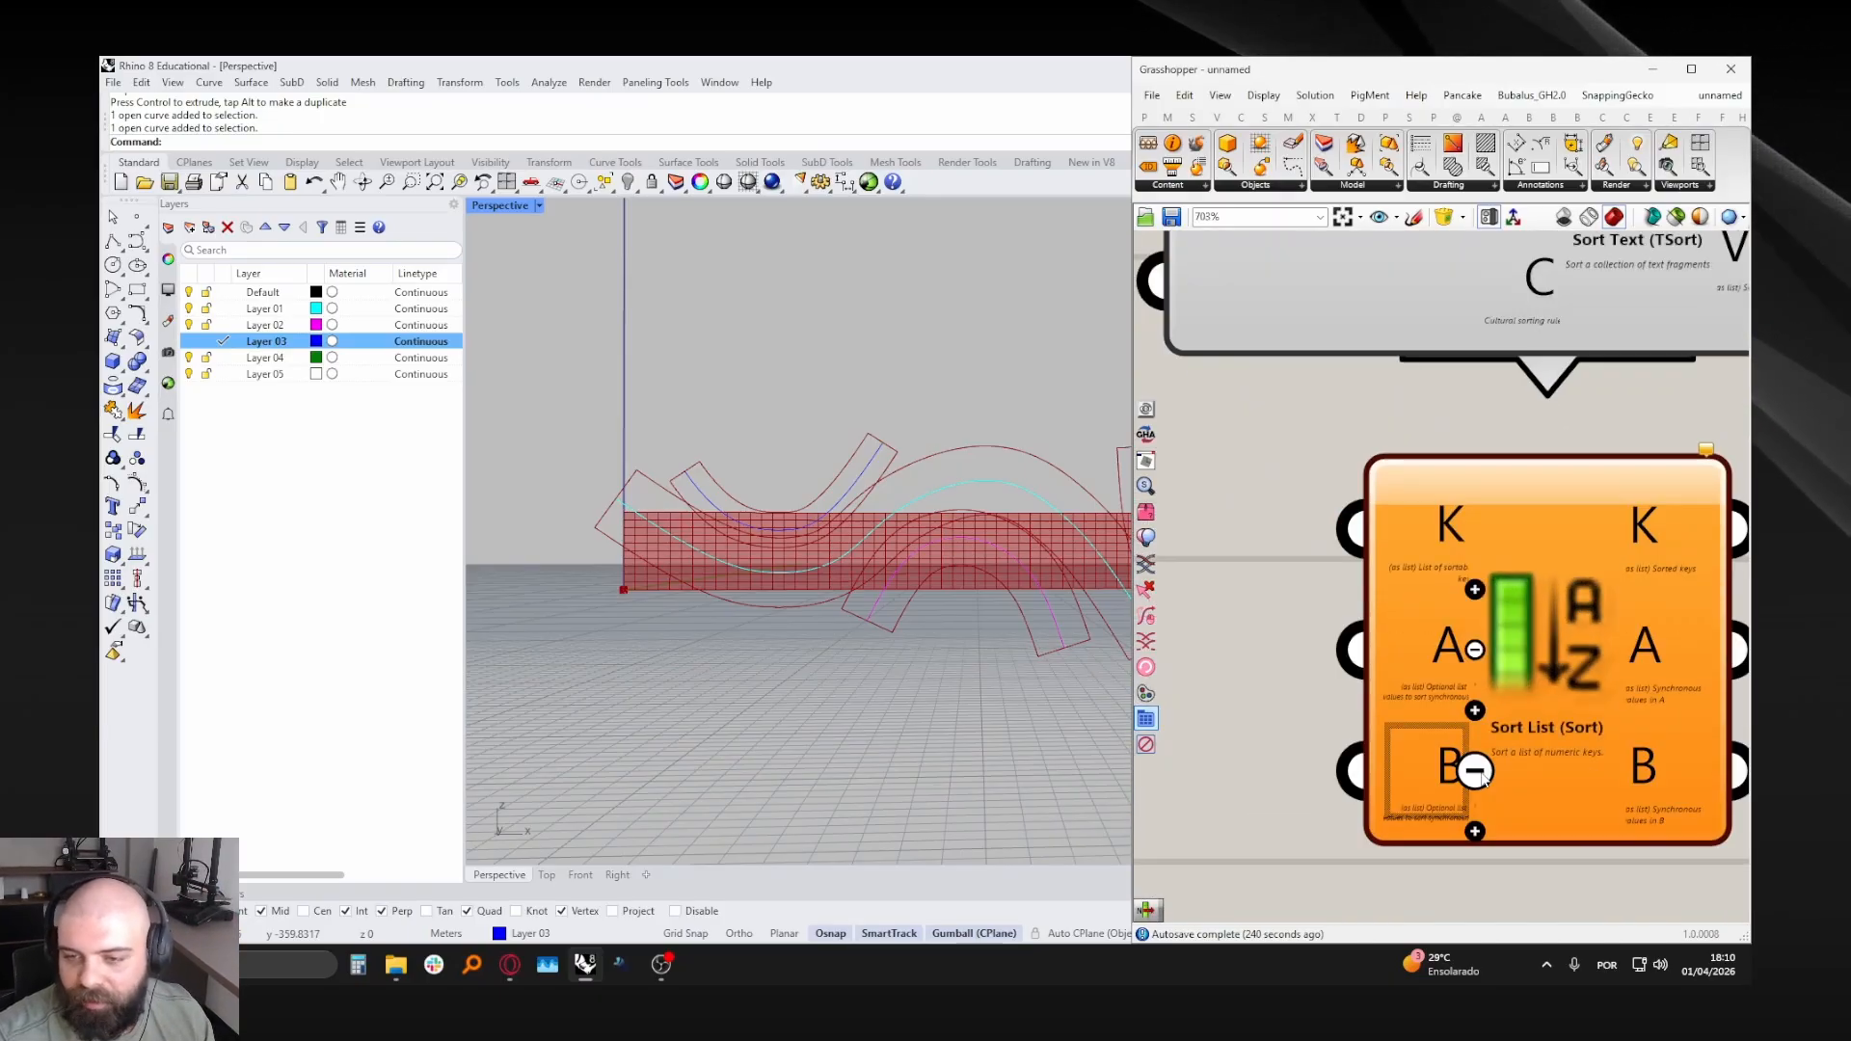
- Add a C input to Sort List, and remove both its C and B inputs to keep only K and A
{"action": "left_click", "coordinate": [1476, 839]}
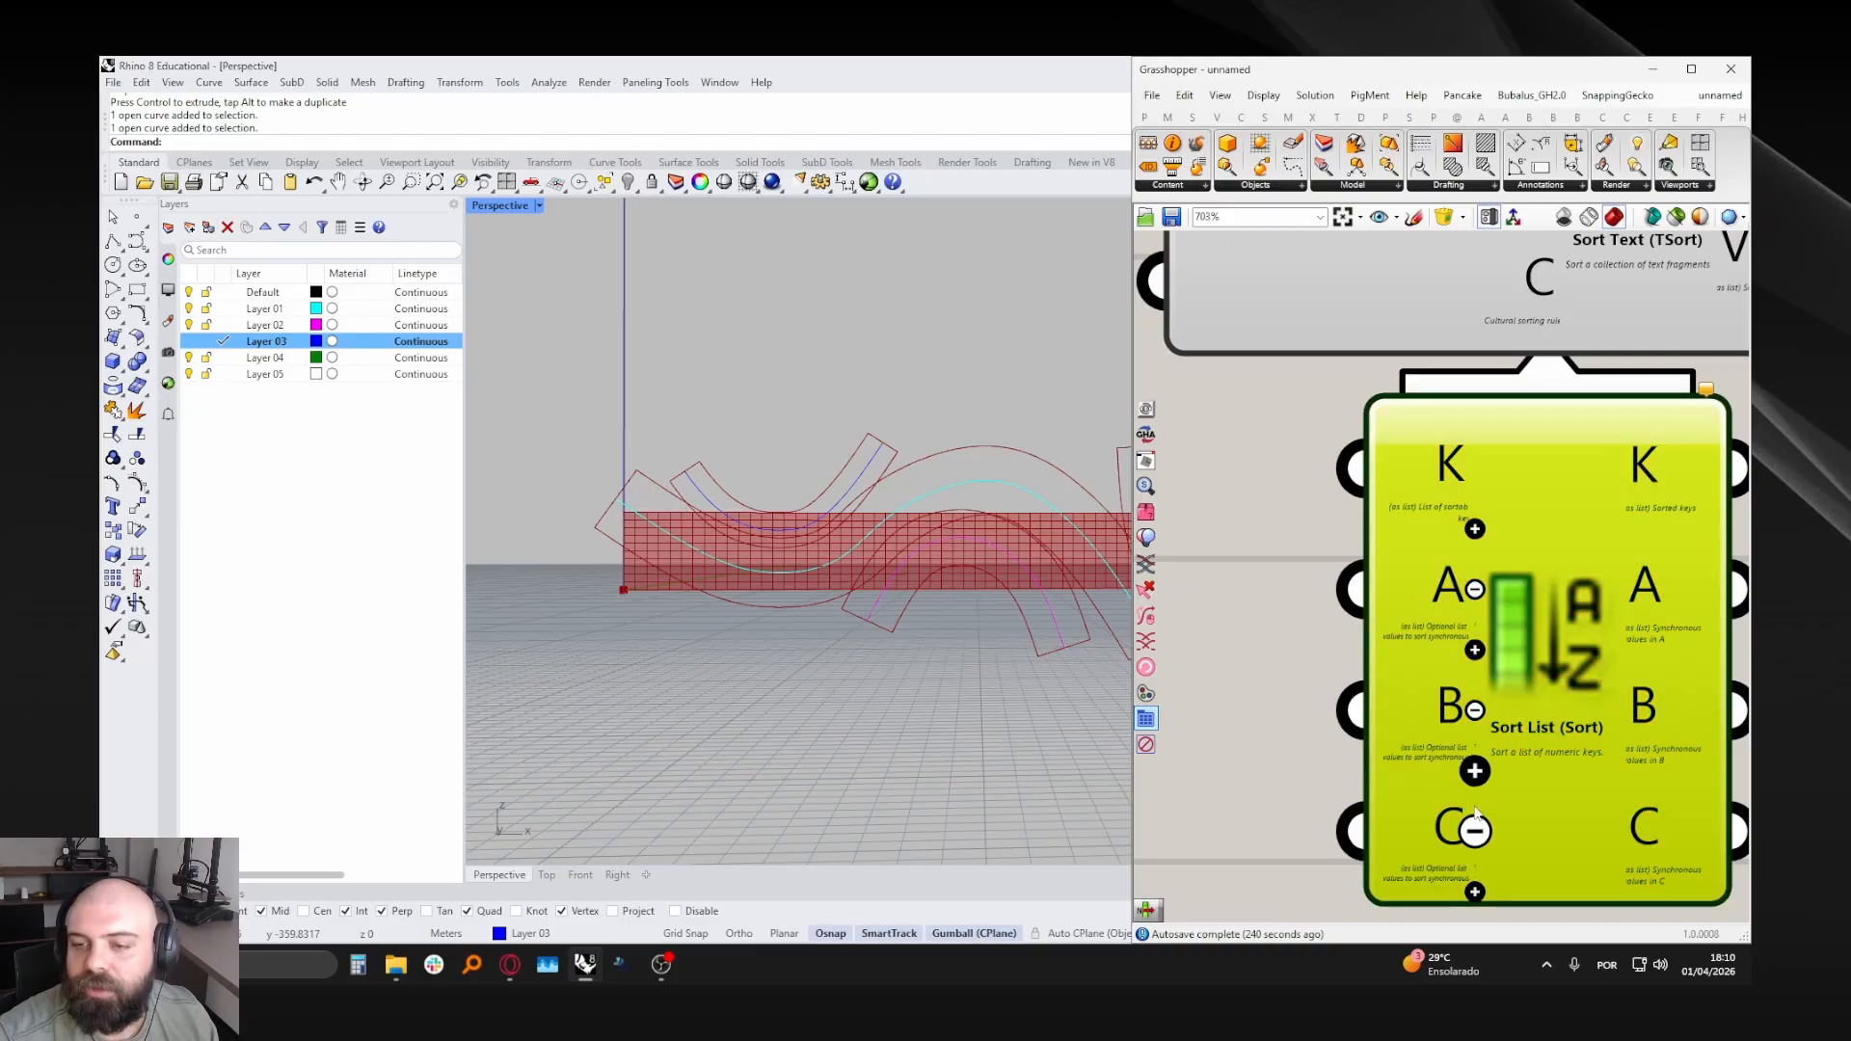
{"action": "left_click", "coordinate": [1475, 830]}
{"action": "left_click", "coordinate": [1476, 769]}
{"action": "scroll", "coordinate": [1475, 769], "scroll_direction": "down", "scroll_amount": 5}
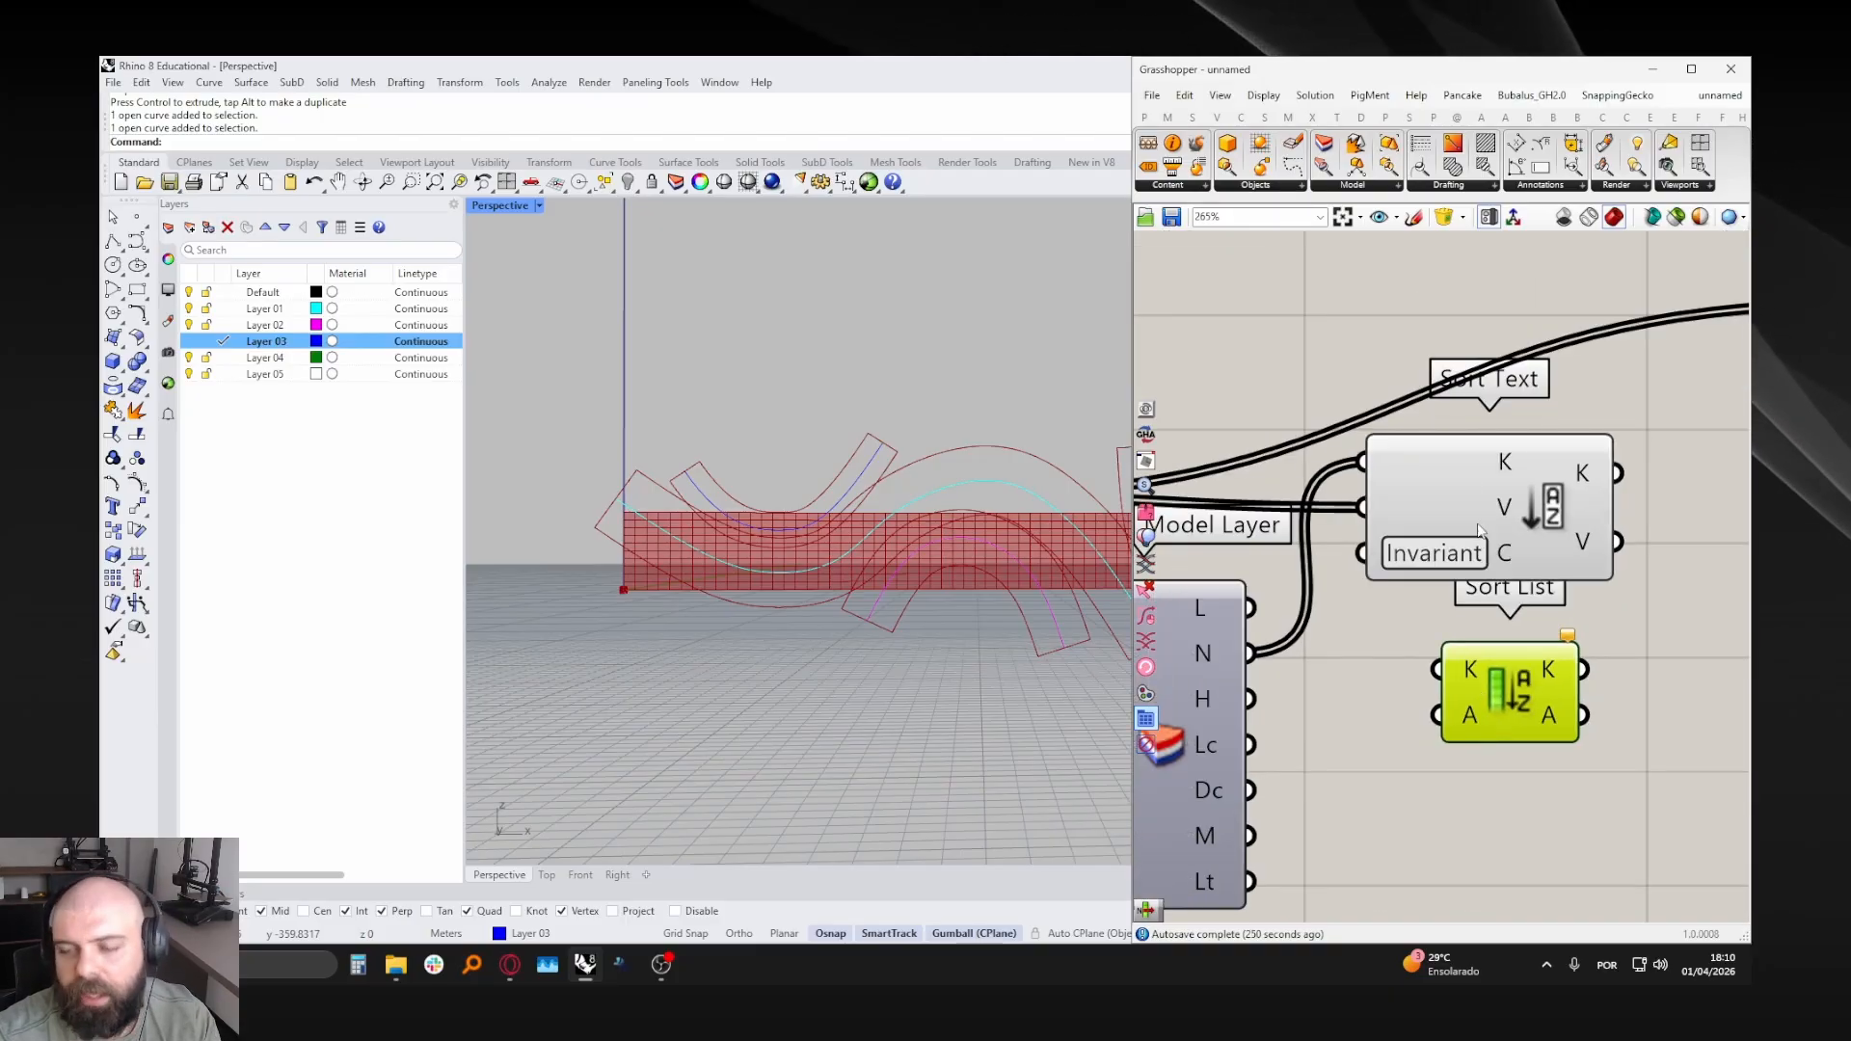
- Delete the Sort List component and duplicate Sort Text above the original
{"action": "key", "text": "Delete"}
{"action": "mouse_move", "coordinate": [1514, 469]}
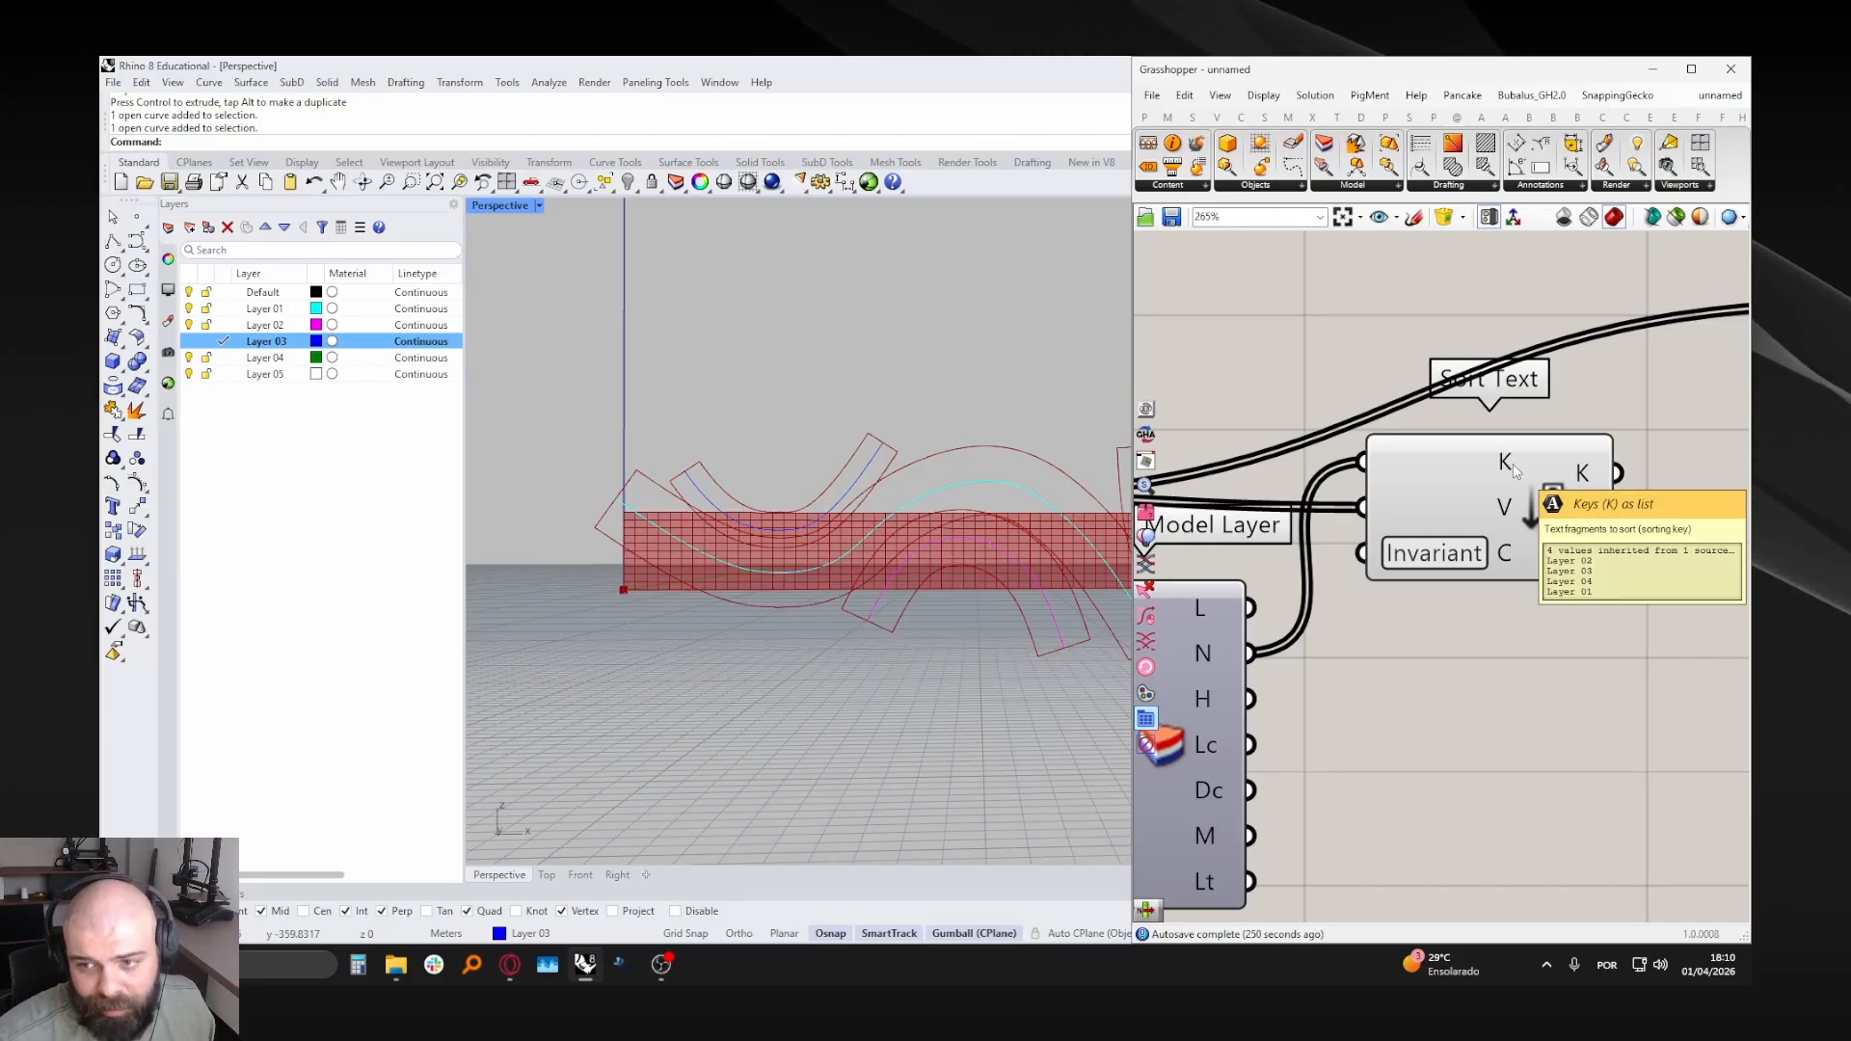
{"action": "scroll", "coordinate": [1513, 467], "scroll_direction": "down", "scroll_amount": 4}
{"action": "left_click", "coordinate": [1511, 543]}
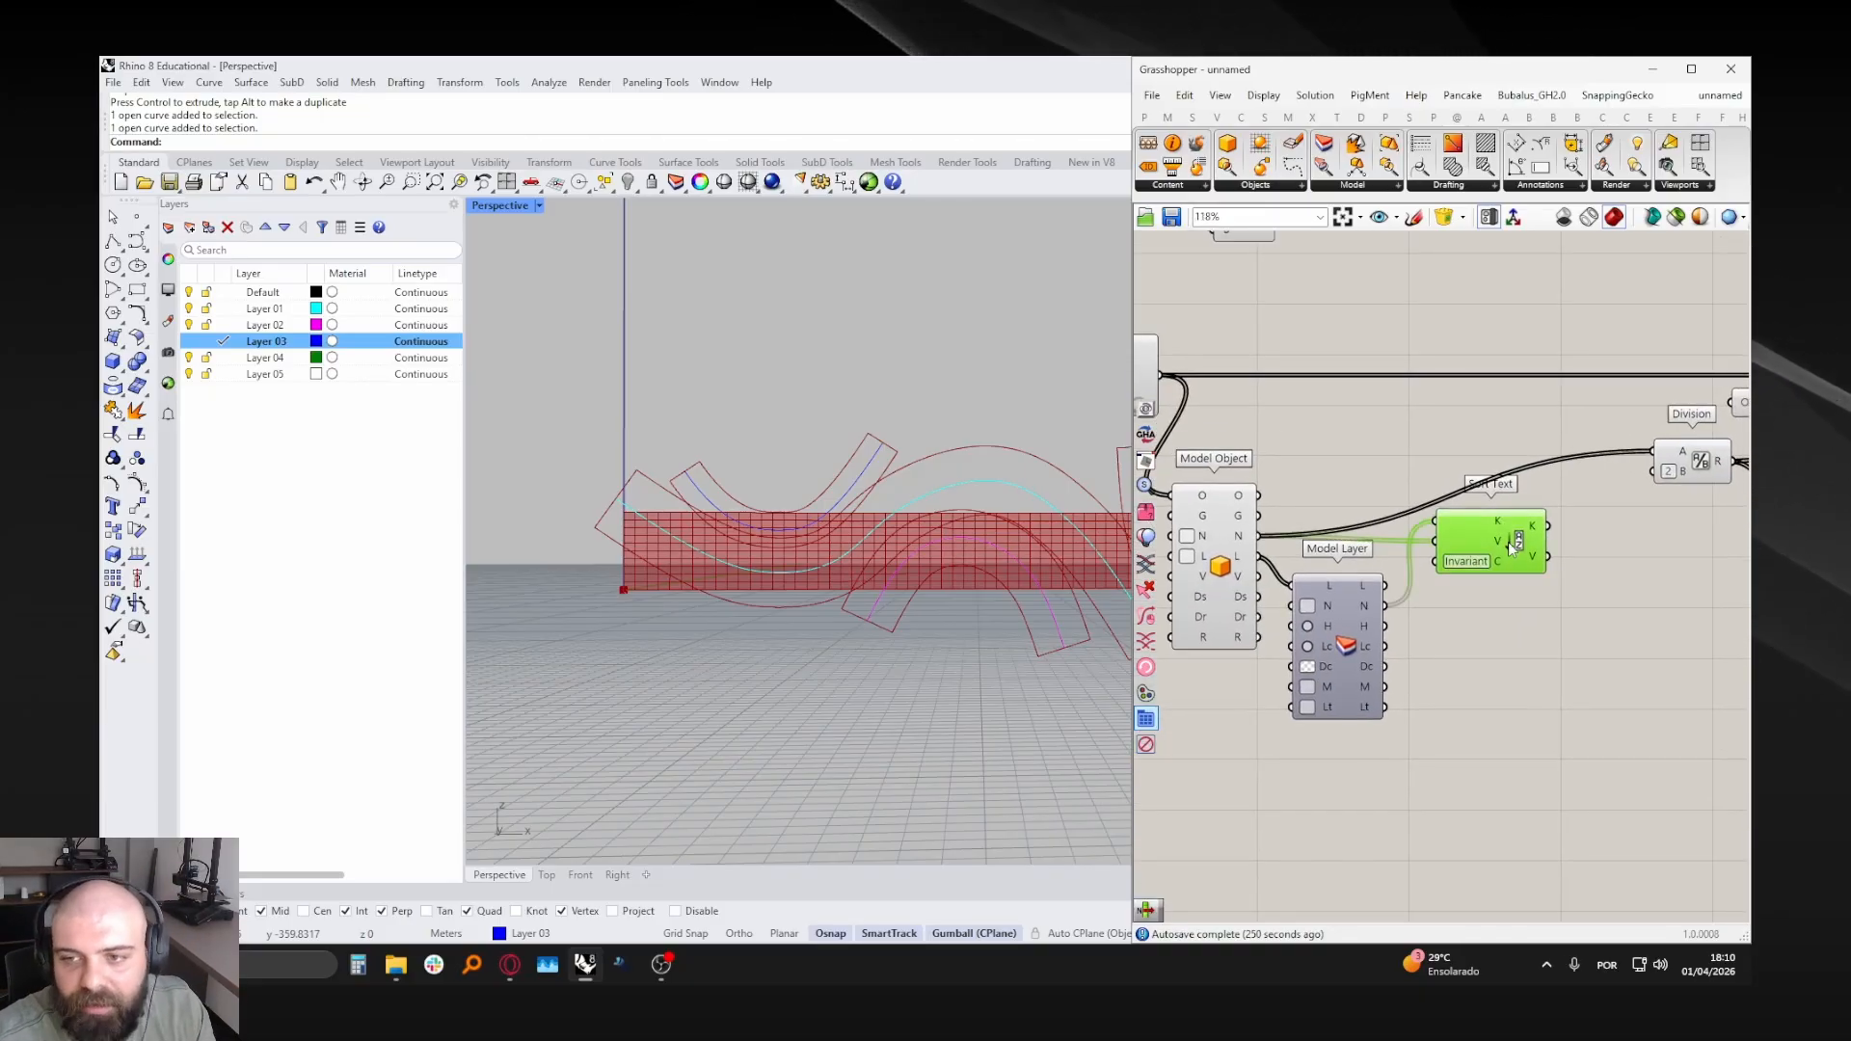
{"action": "left_click", "coordinate": [1490, 612]}
{"action": "left_click_drag", "start_coordinate": [1485, 533], "coordinate": [1470, 442], "text": "alt"}
- Connect the curve output that feeds Model Object to the copied Sort Text's V input and raise the copy slightly
{"action": "left_click", "coordinate": [1307, 386]}
{"action": "right_click_drag", "start_coordinate": [1172, 389], "coordinate": [1223, 441]}
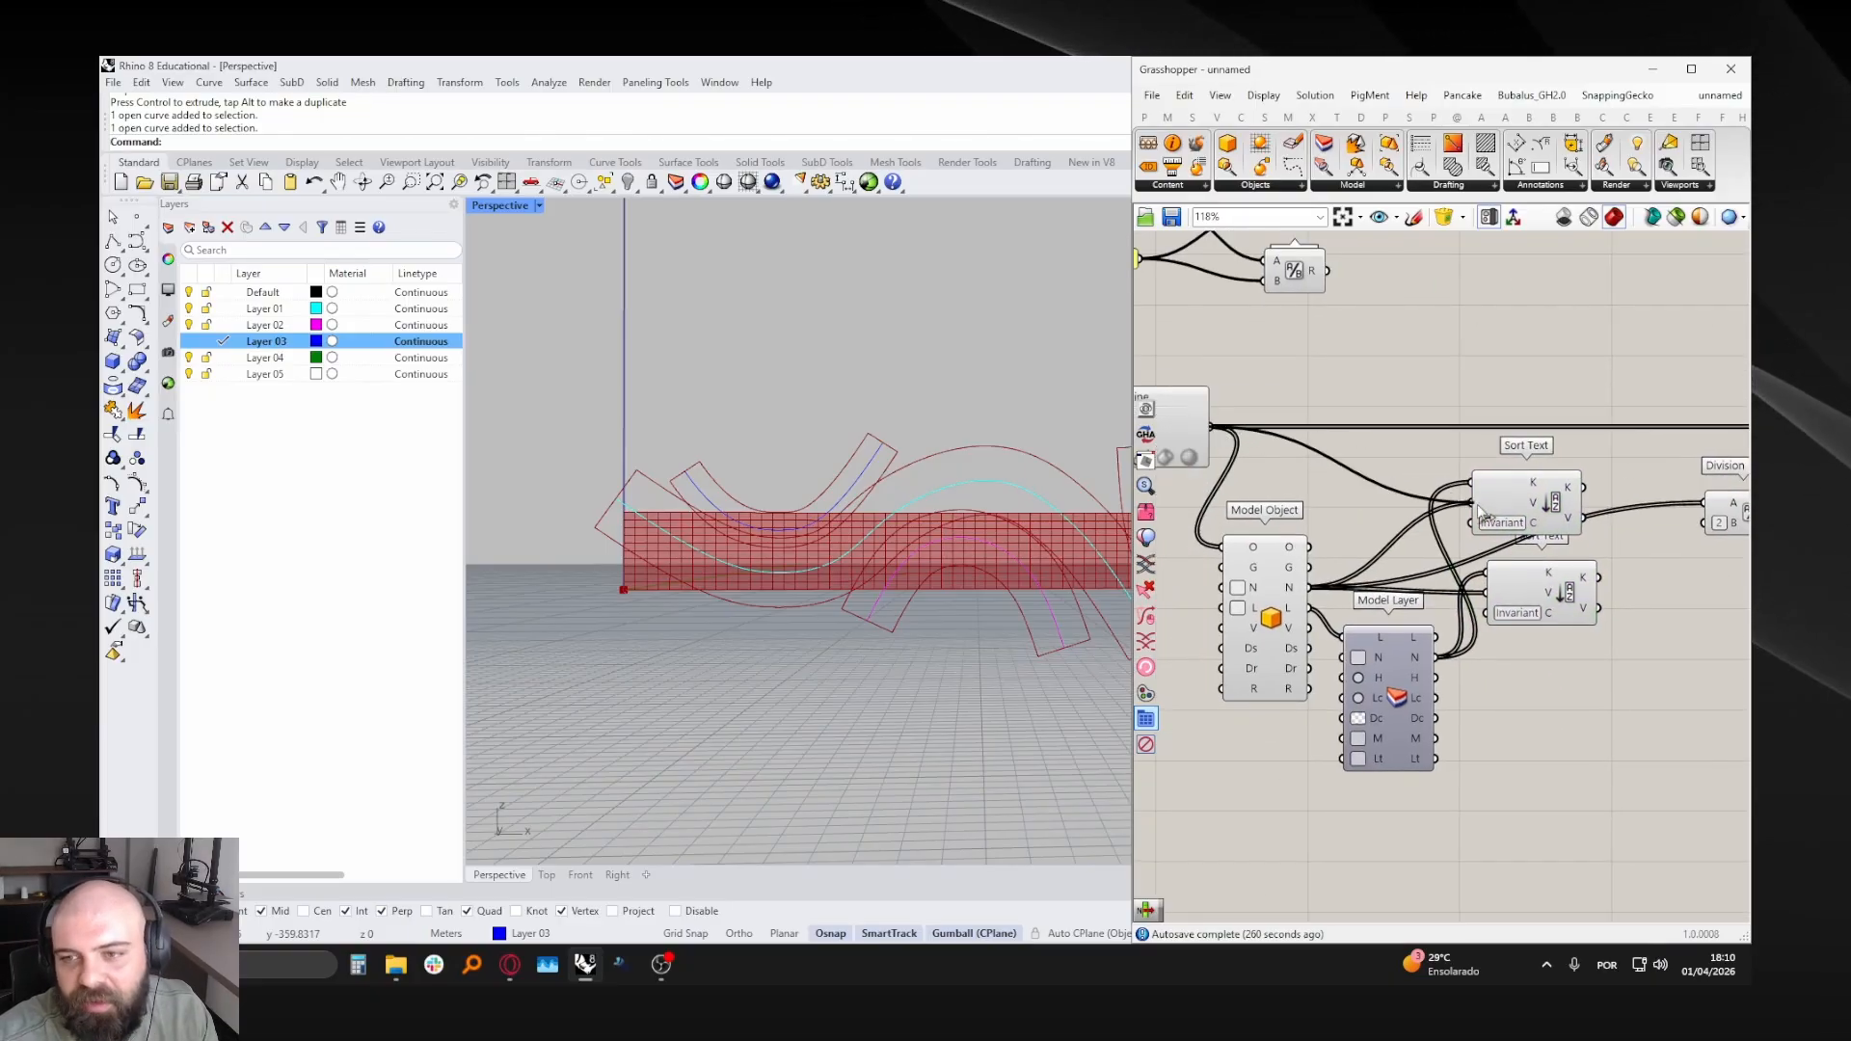
{"action": "right_click_drag", "start_coordinate": [1522, 491], "coordinate": [1345, 492]}
{"action": "left_click_drag", "start_coordinate": [1364, 485], "coordinate": [1370, 454]}
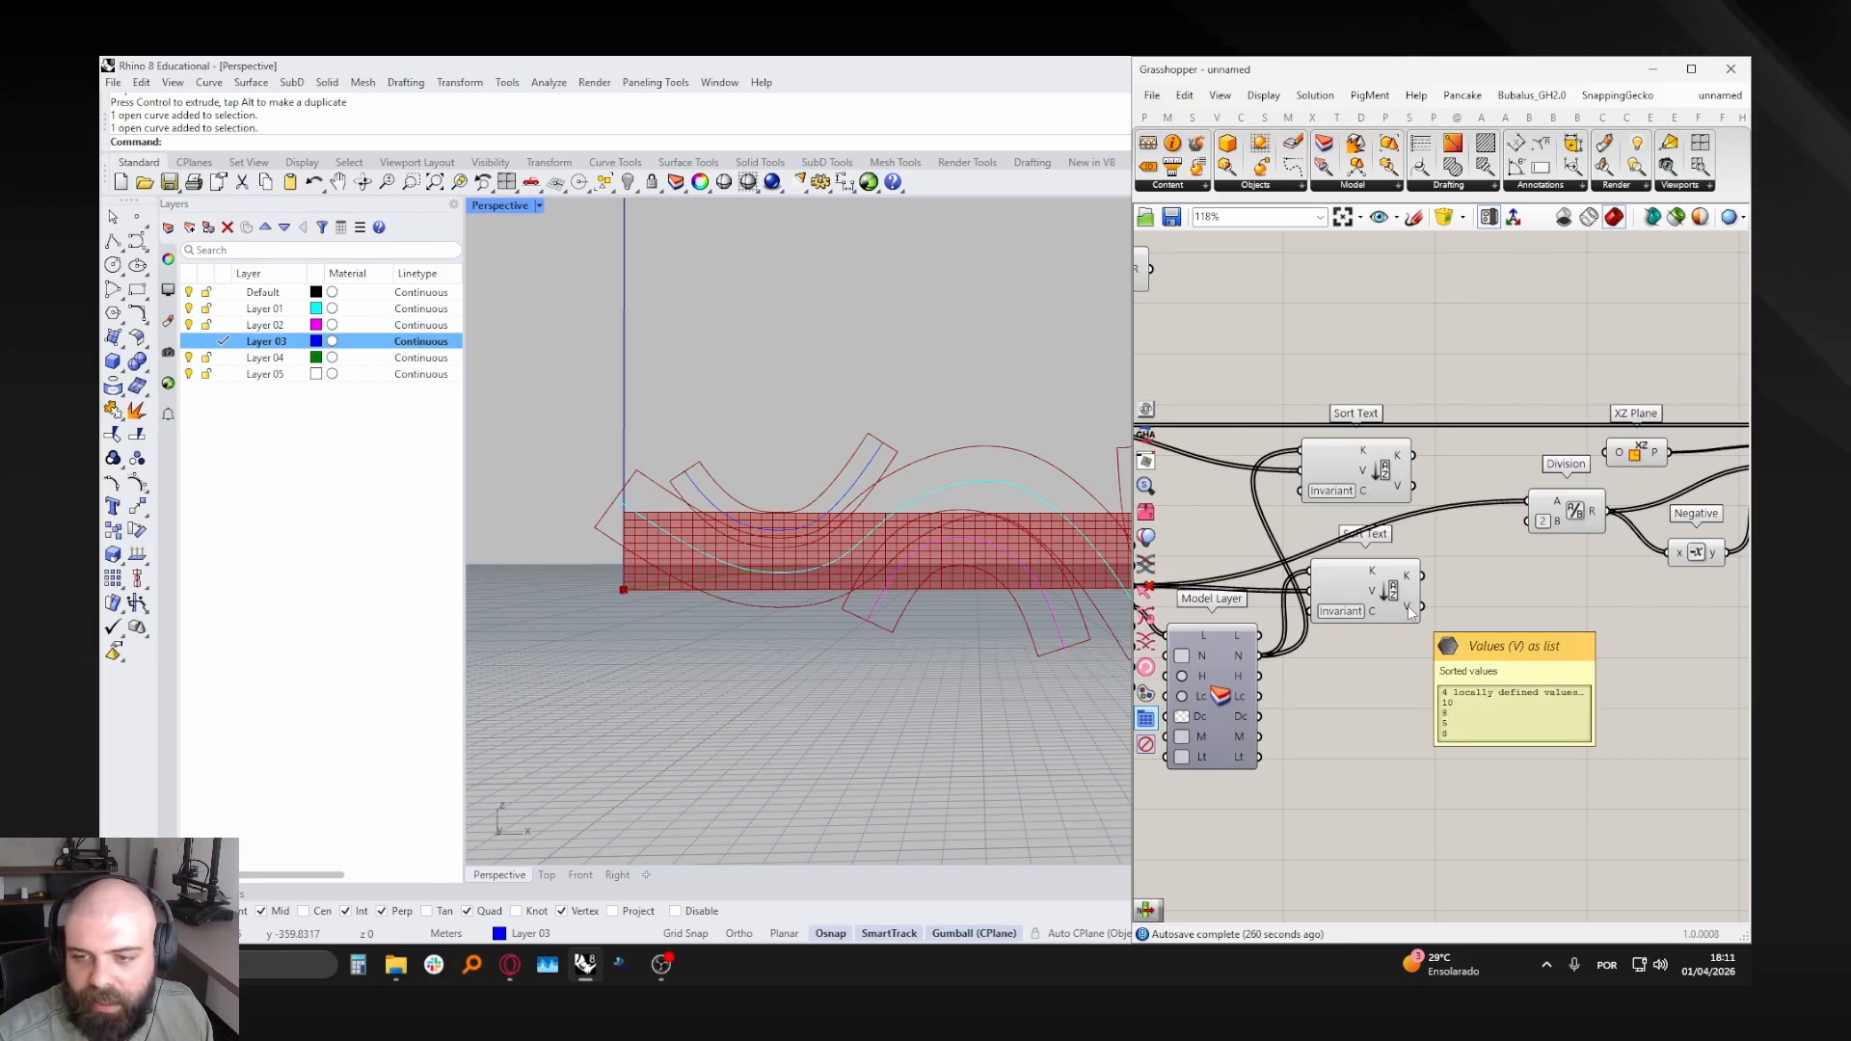
- Connect the lower Sort Text's V output to Division's A input and the upper one's V output to Offset Curve's C input
{"action": "left_click_drag", "start_coordinate": [1409, 606], "coordinate": [1535, 503]}
{"action": "right_click_drag", "start_coordinate": [1539, 506], "coordinate": [1391, 576]}
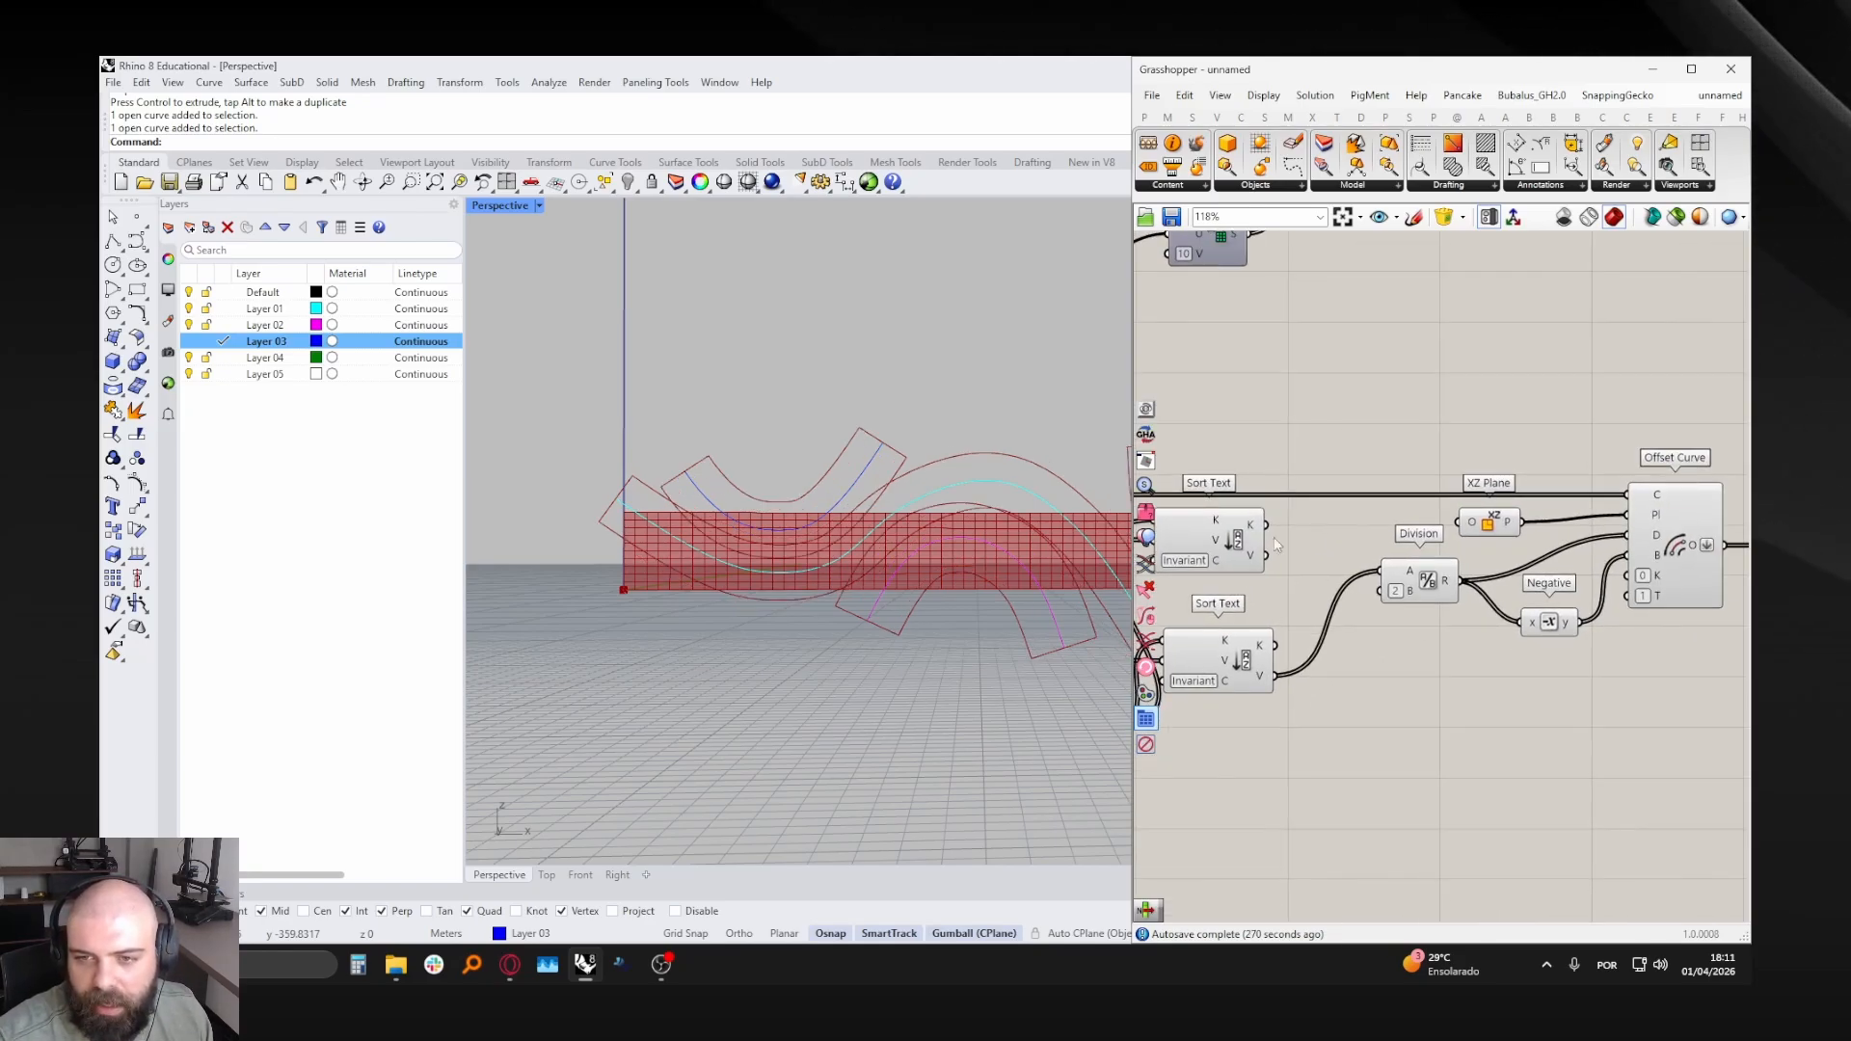
{"action": "left_click_drag", "start_coordinate": [1272, 564], "coordinate": [1627, 494]}
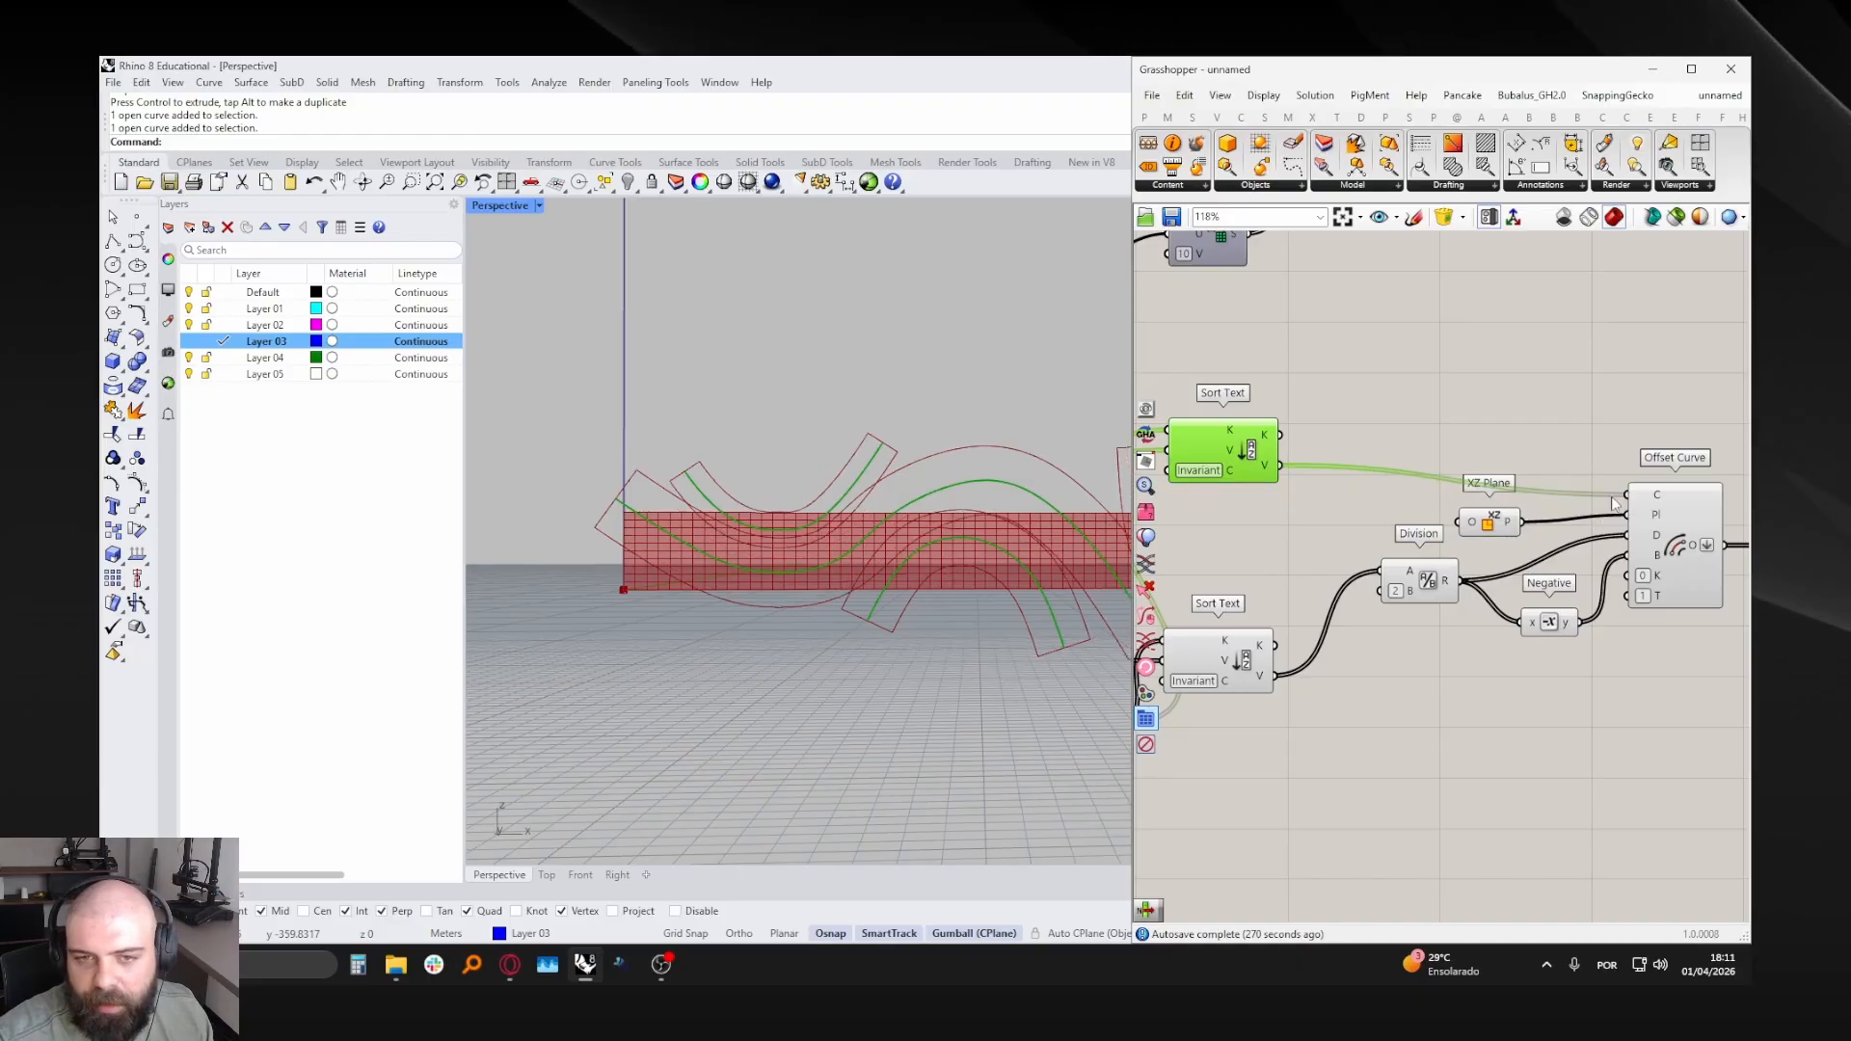
{"action": "left_click", "coordinate": [1437, 455]}
- Turn off the preview of the curve source, Model Object, Model Layer, both Sort Text, Division and XZ Plane components
{"action": "scroll", "coordinate": [1482, 513], "scroll_direction": "down", "scroll_amount": 4}
{"action": "left_click_drag", "start_coordinate": [1477, 654], "coordinate": [1195, 473]}
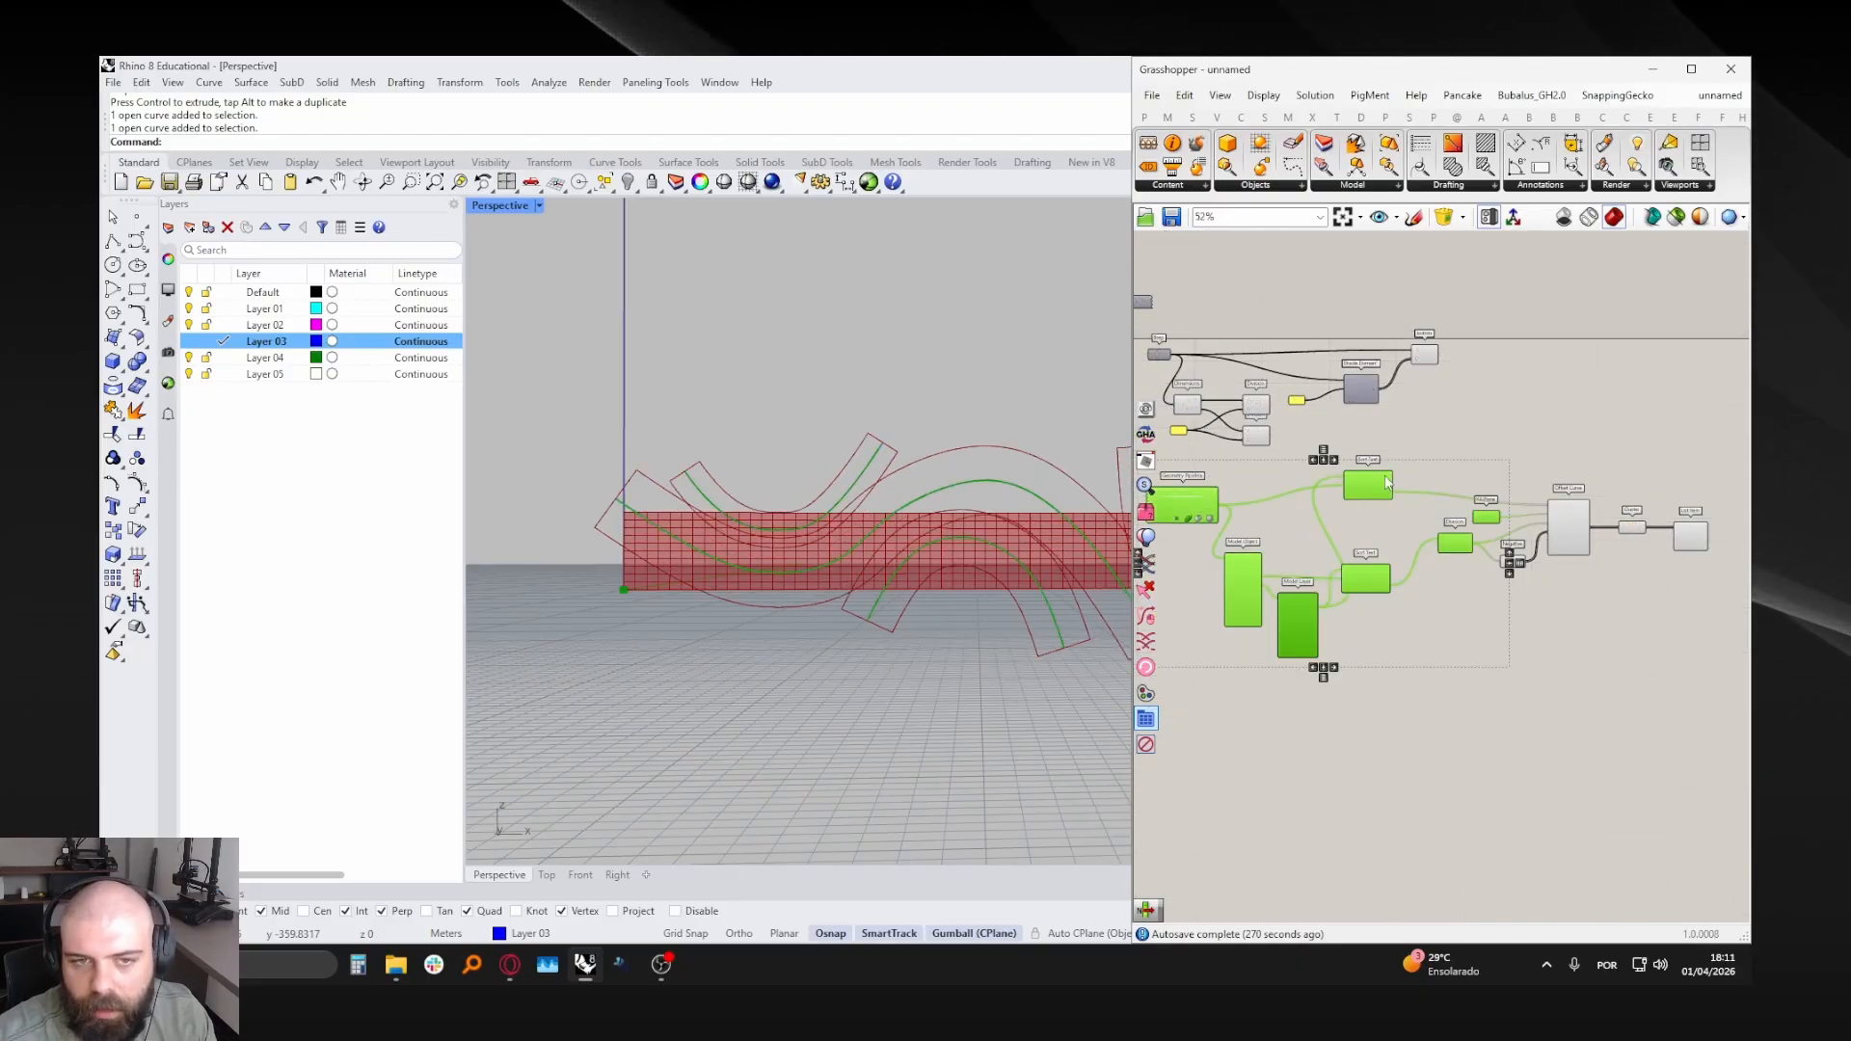
{"action": "middle_click", "coordinate": [1413, 452]}
{"action": "left_click", "coordinate": [1477, 434]}
{"action": "left_click", "coordinate": [1565, 427]}
- Highlight List Item's output band in the viewport and set its index to 1
{"action": "right_click_drag", "start_coordinate": [1711, 500], "coordinate": [1500, 488]}
{"action": "scroll", "coordinate": [1492, 511], "scroll_direction": "up", "scroll_amount": 4}
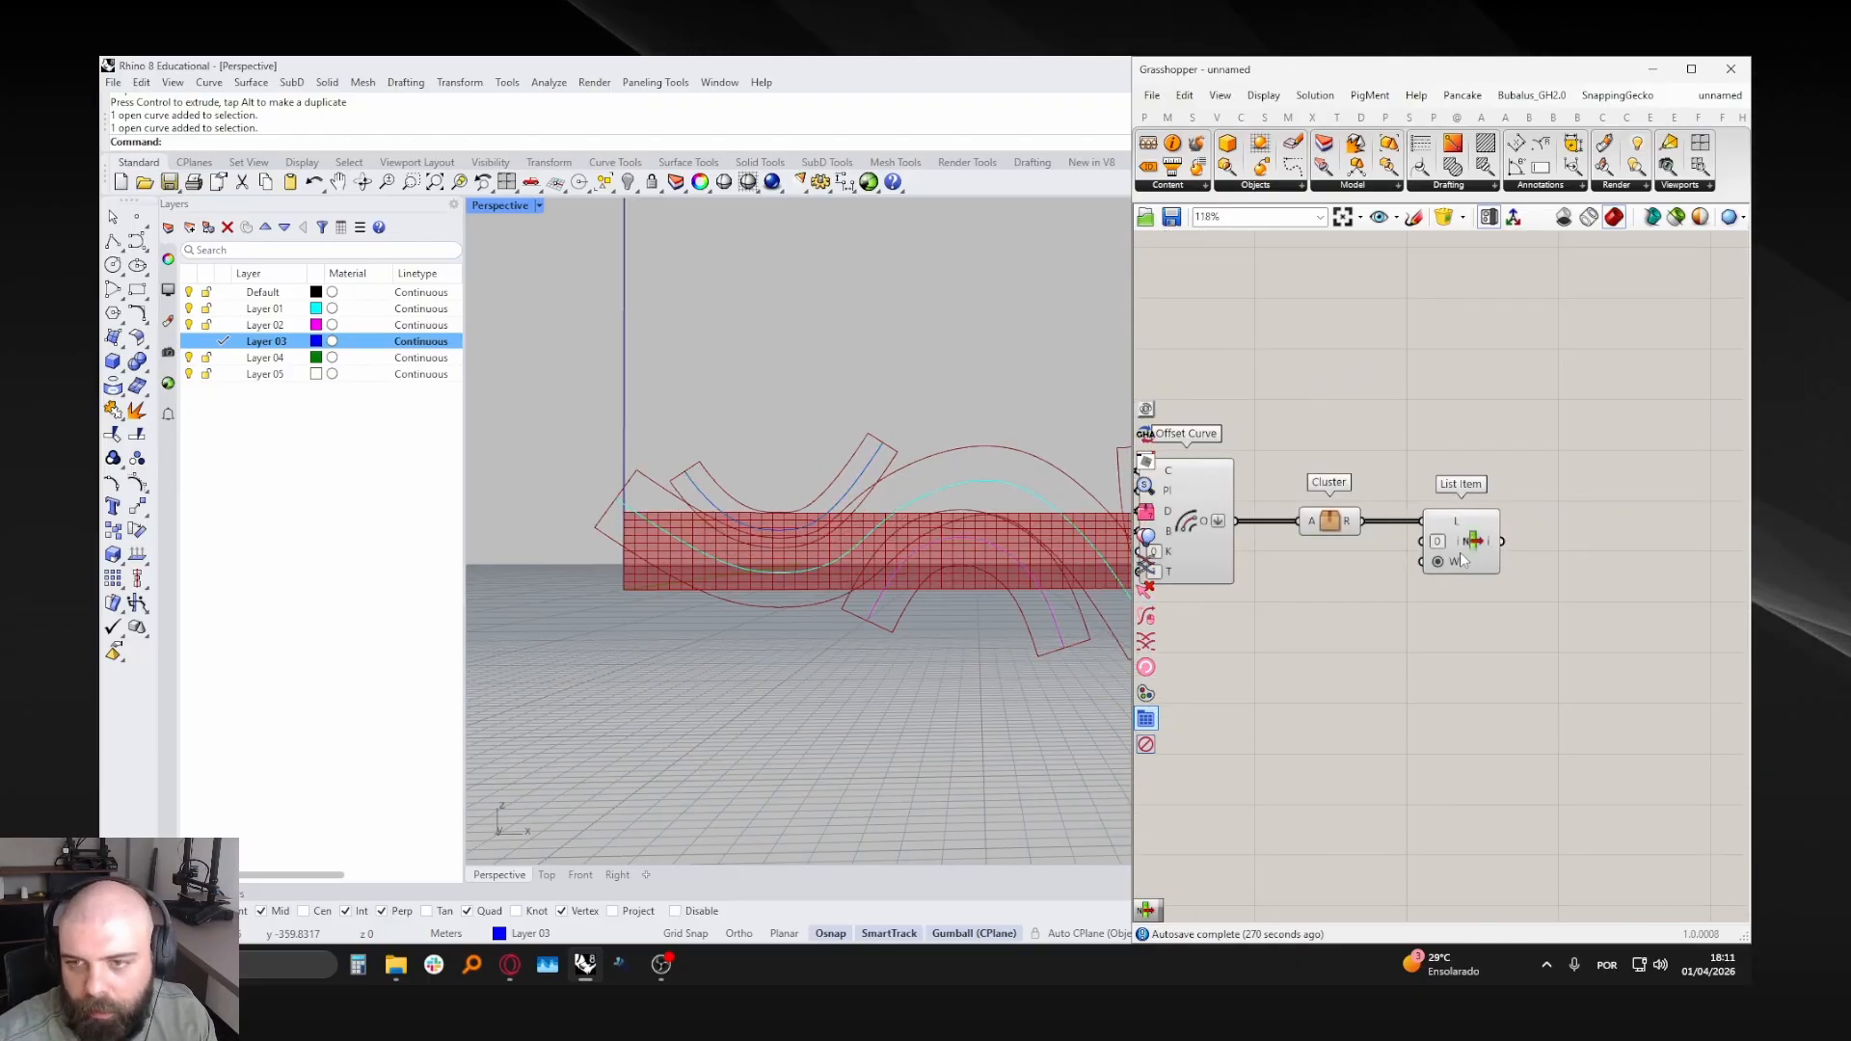
{"action": "left_click", "coordinate": [1461, 554]}
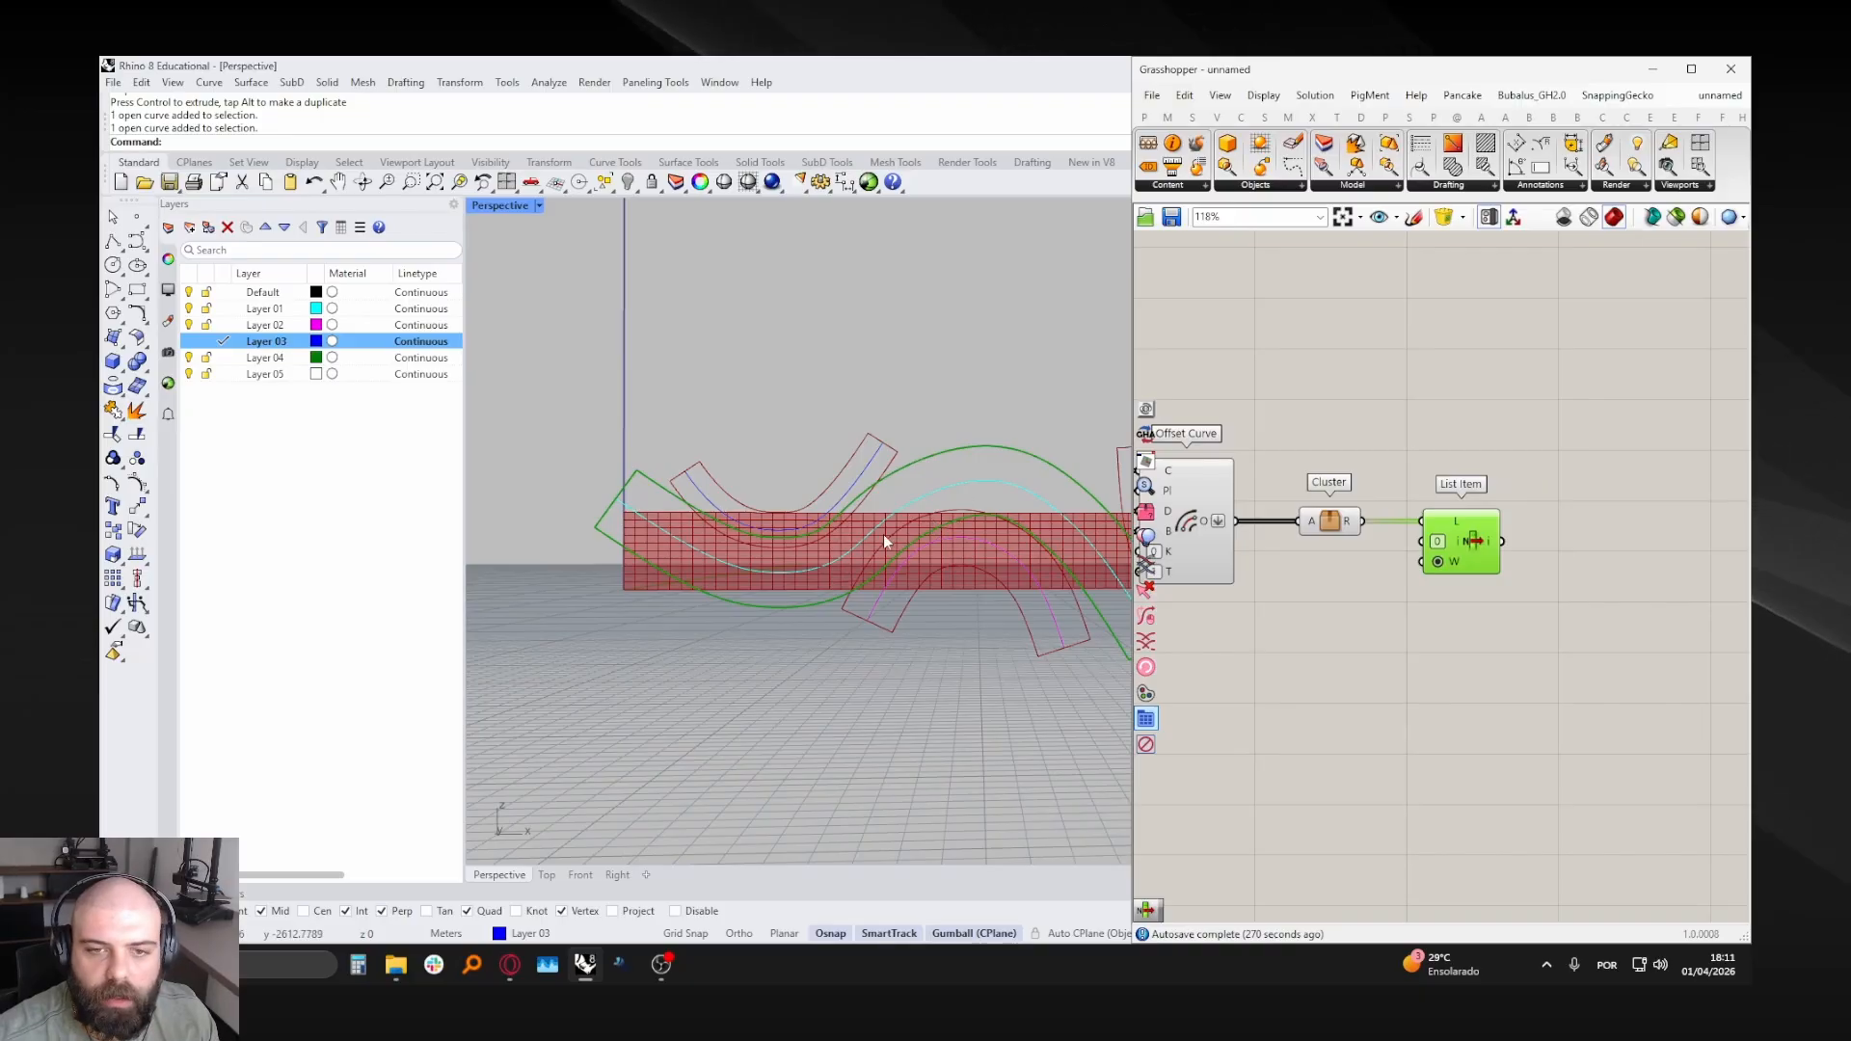
{"action": "right_click_drag", "start_coordinate": [885, 542], "coordinate": [787, 548]}
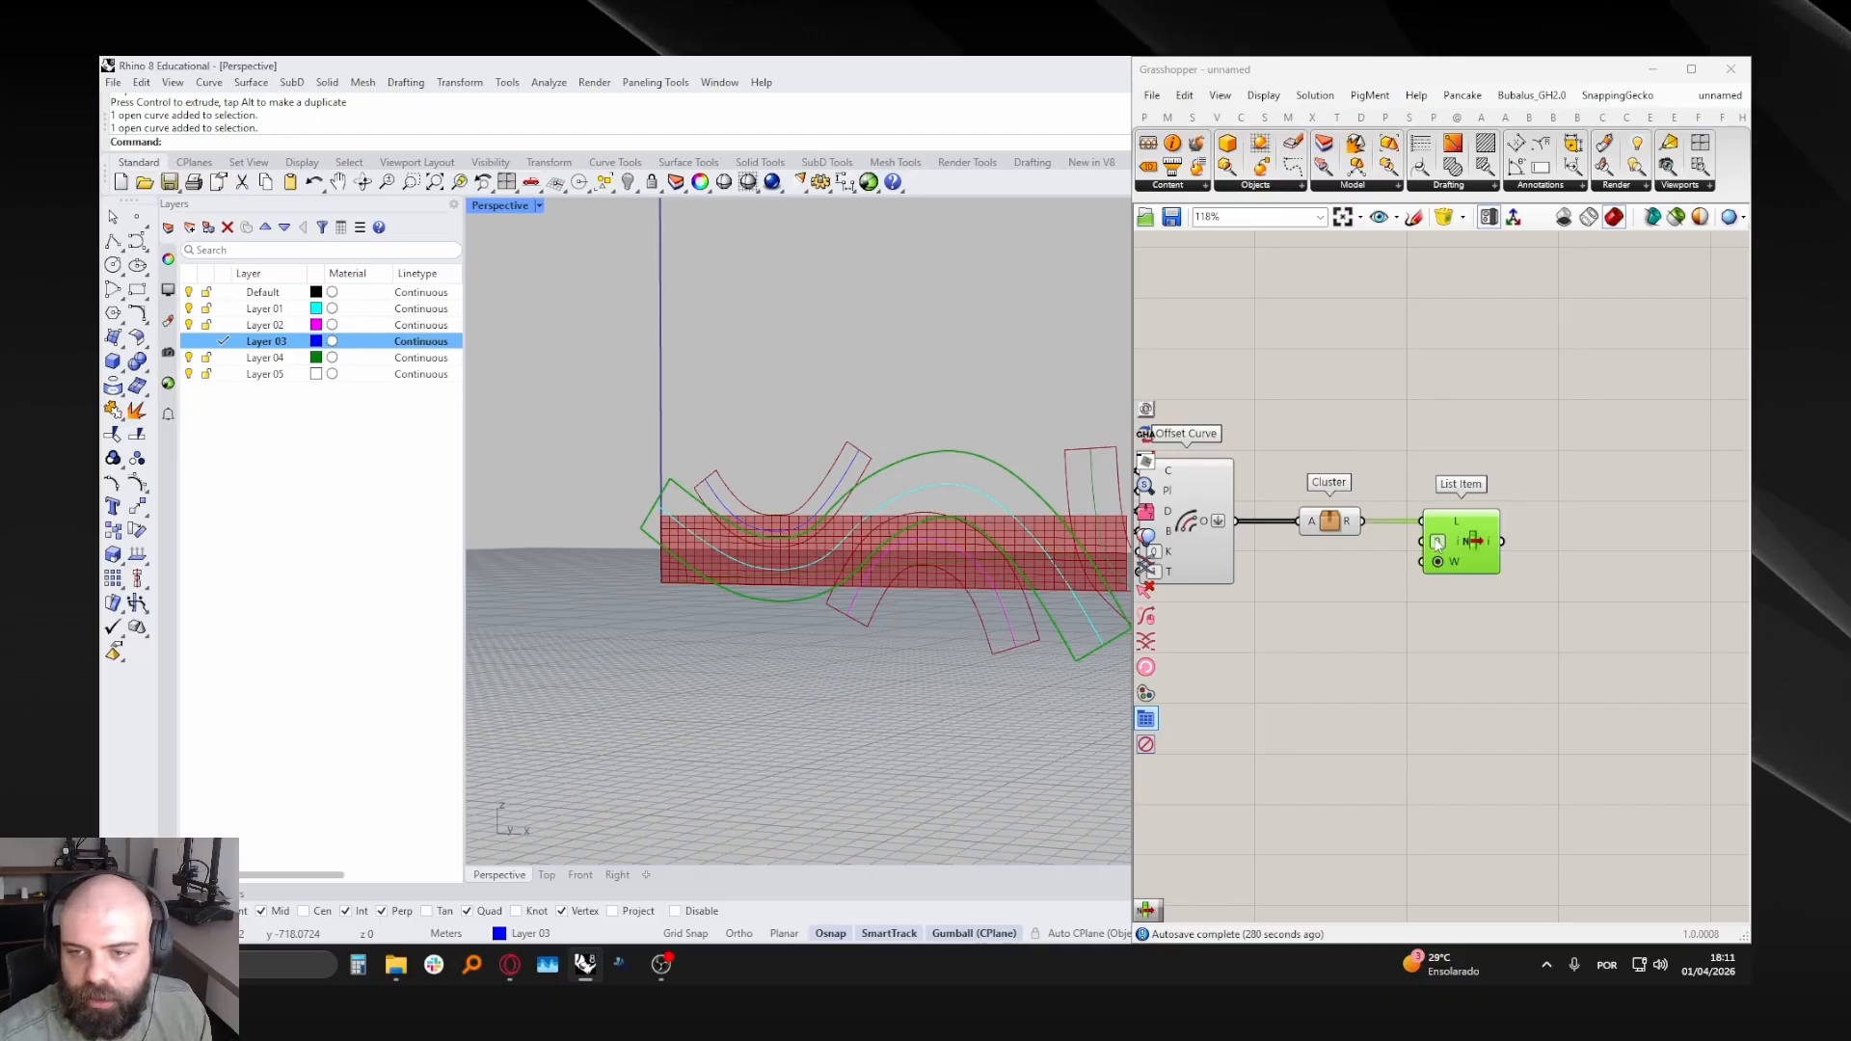
{"action": "mouse_move", "coordinate": [1437, 542]}
{"action": "key", "text": "Return"}
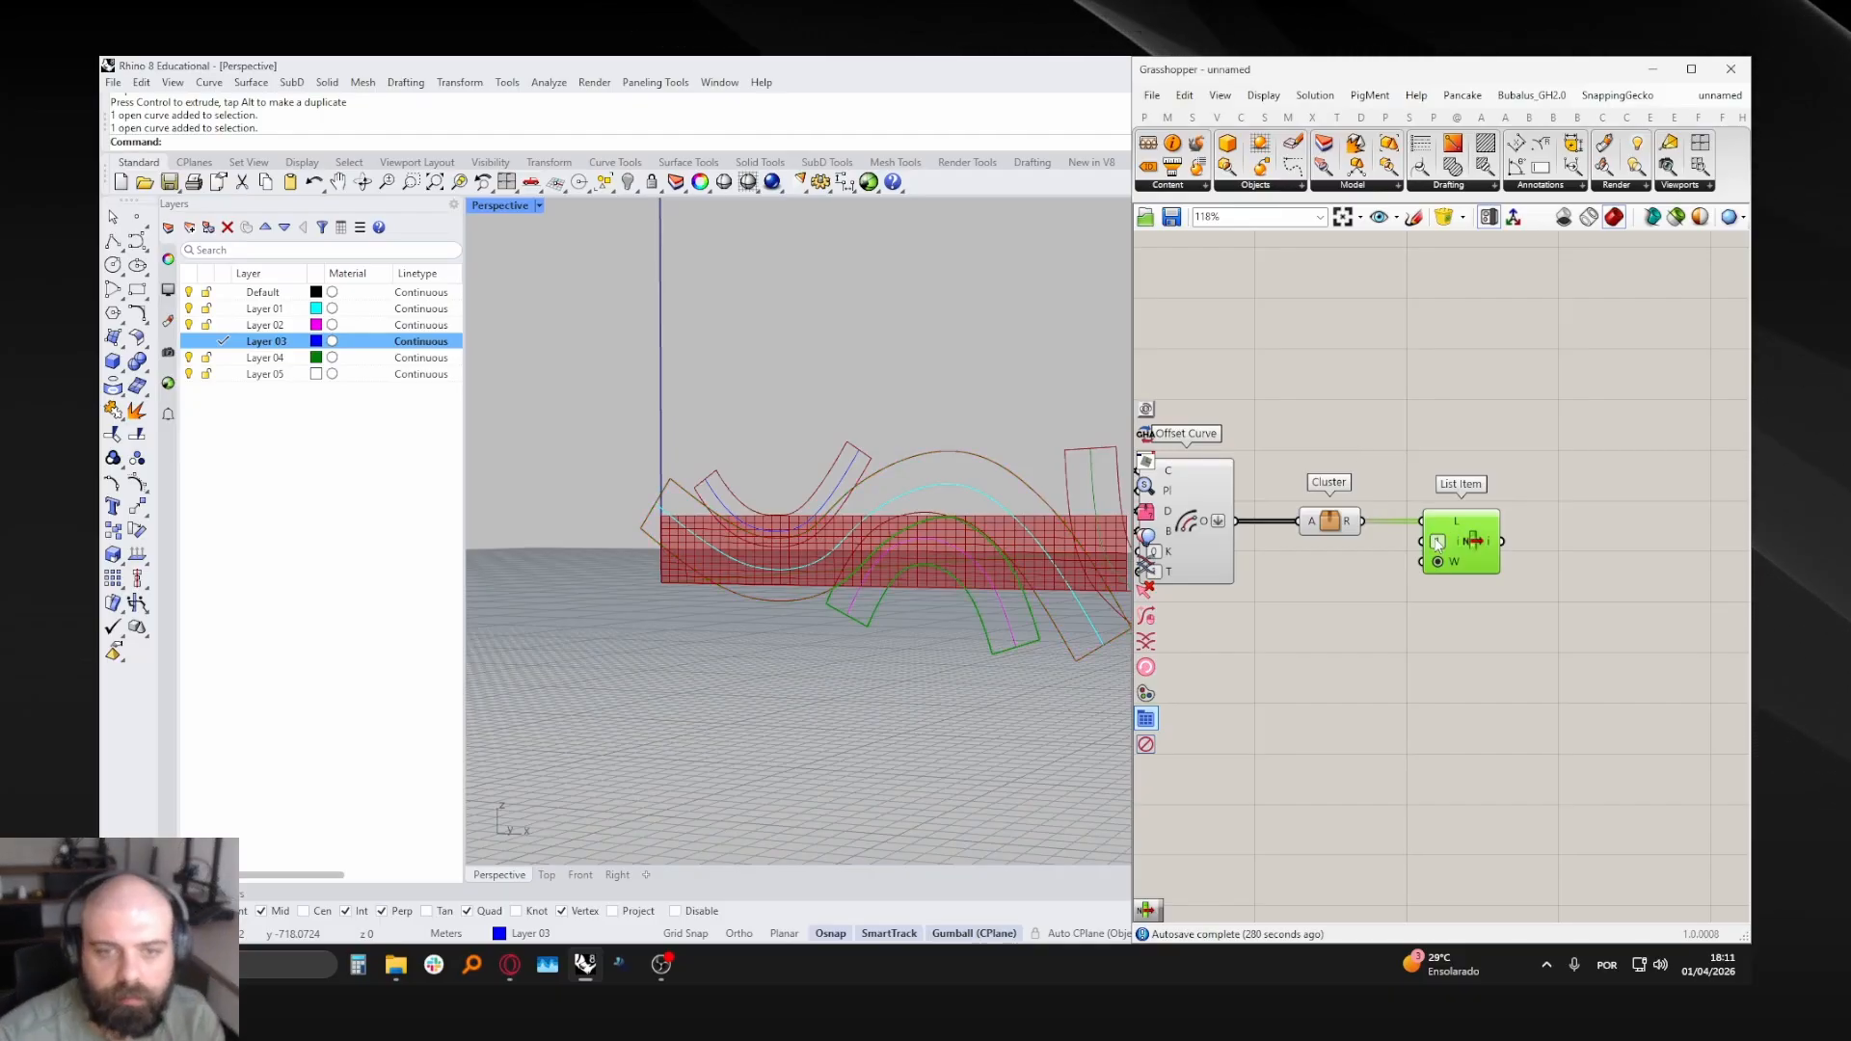
- Compare the Cluster and Offset Curve outlines in the viewport and set List Item's index to 2
{"action": "scroll", "coordinate": [1010, 548], "scroll_direction": "up", "scroll_amount": 5}
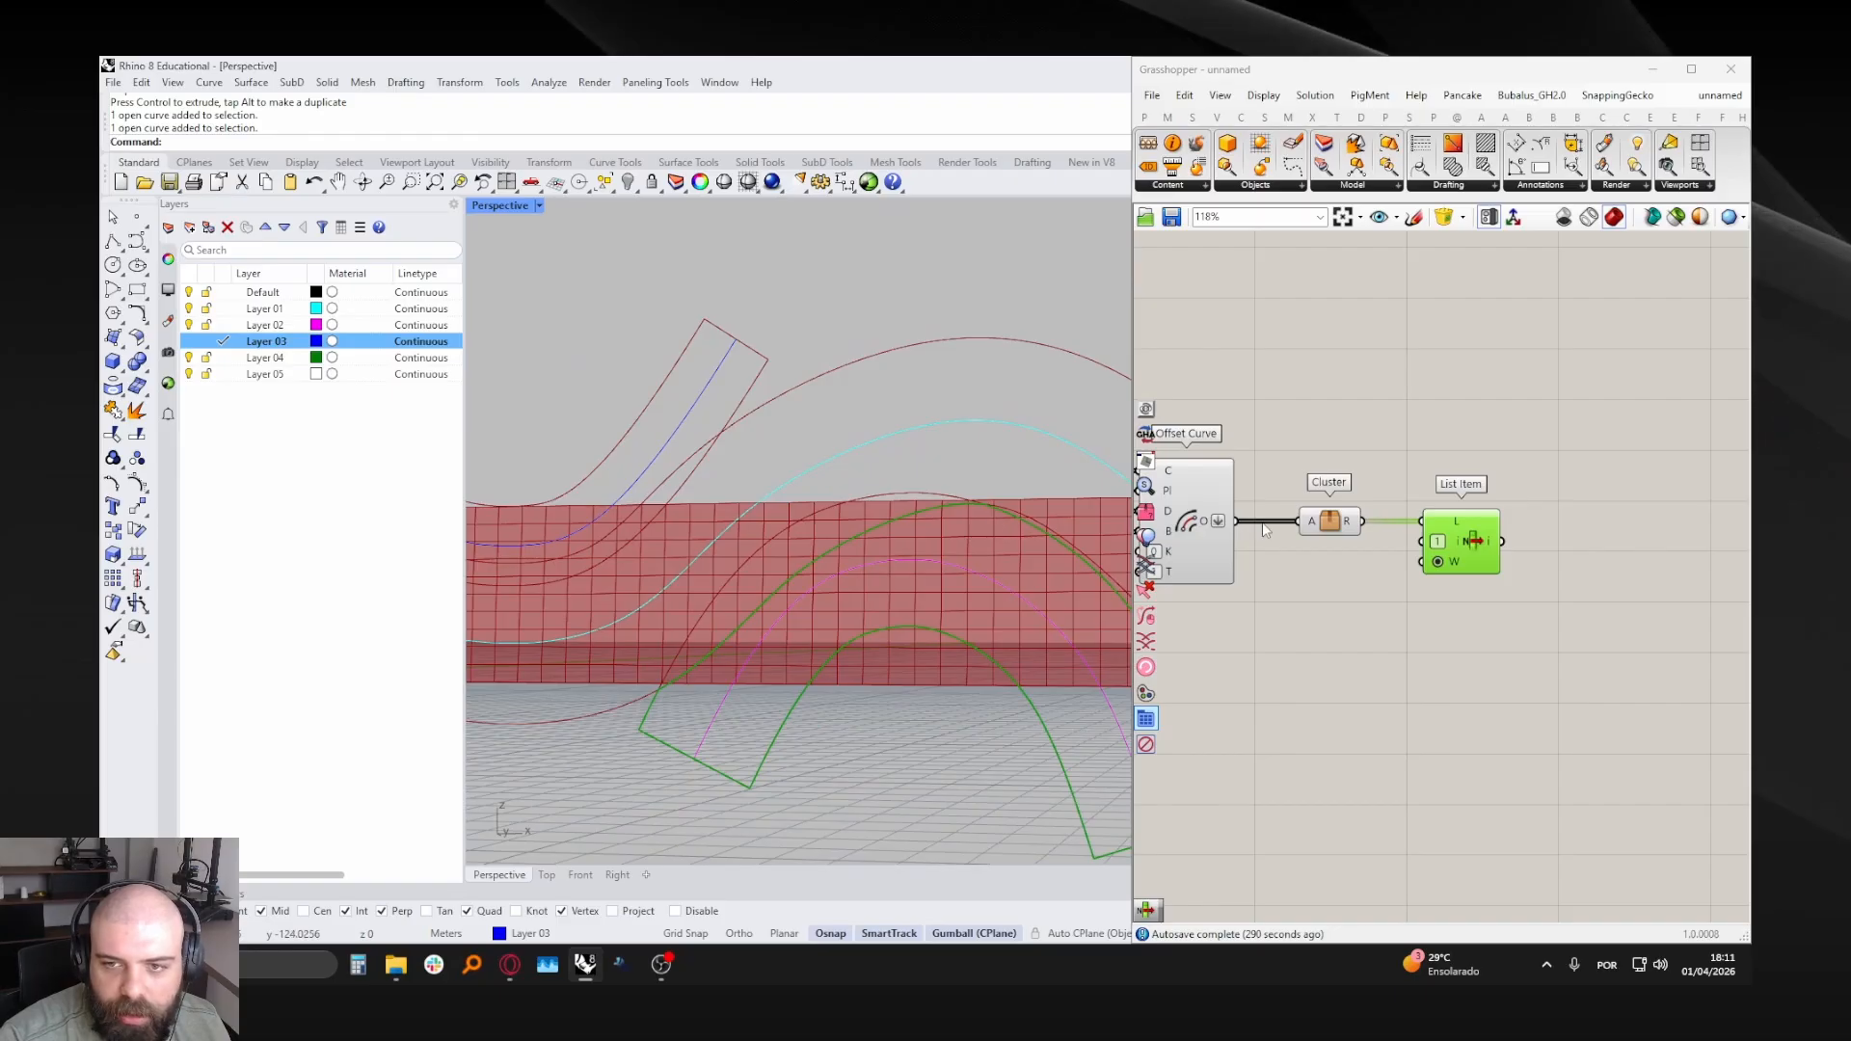
{"action": "left_click", "coordinate": [1330, 521]}
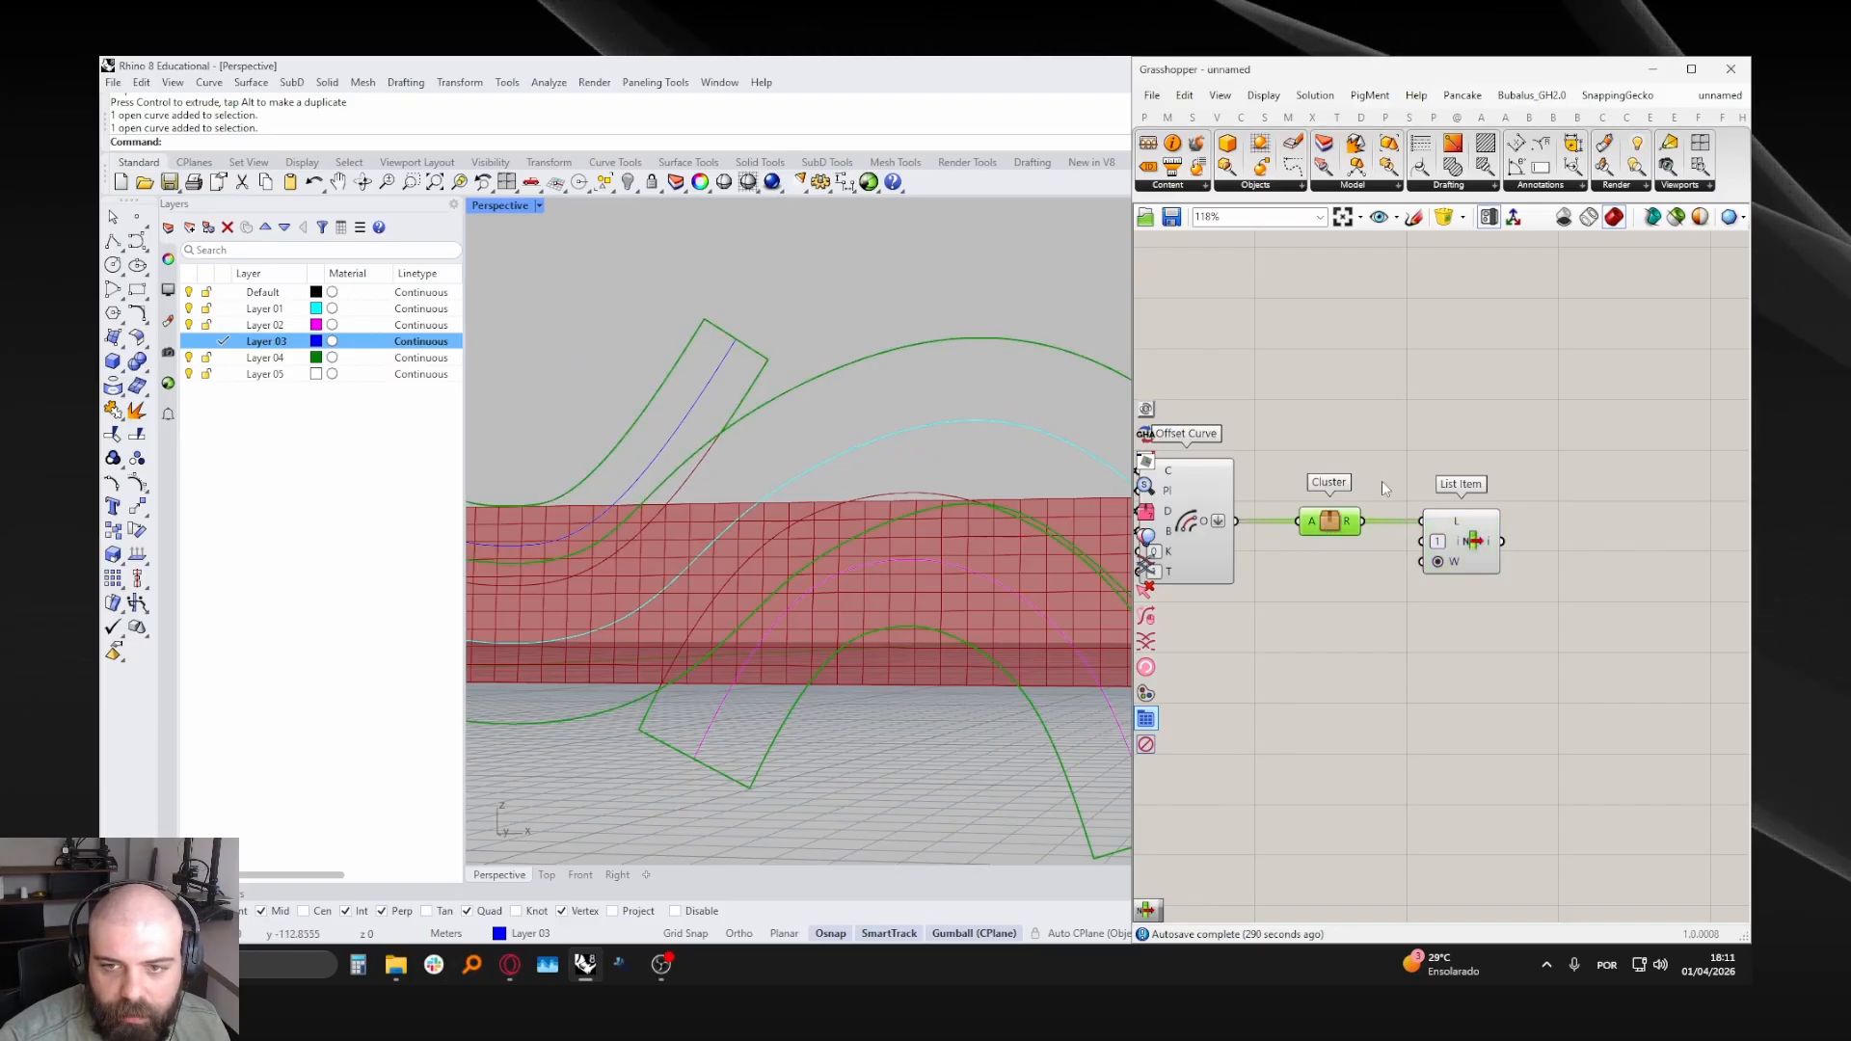
{"action": "left_click", "coordinate": [1205, 554]}
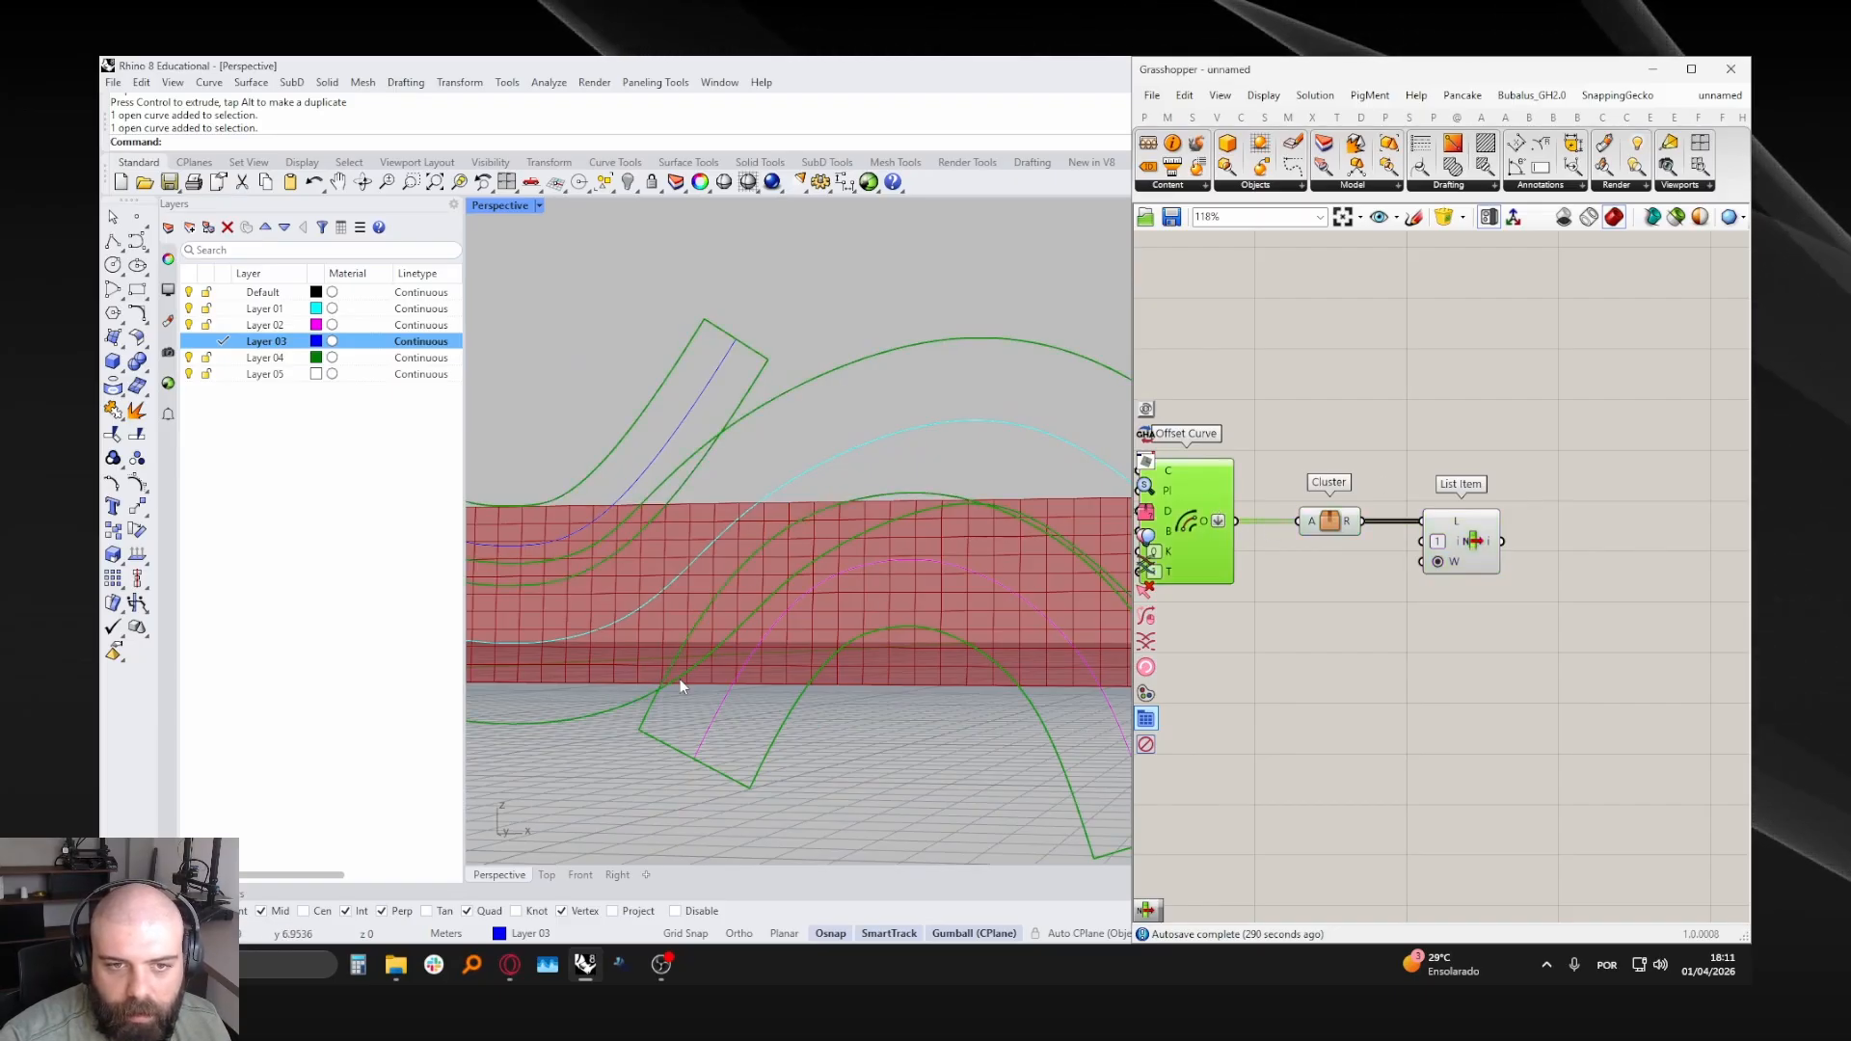
{"action": "left_click", "coordinate": [1436, 543]}
{"action": "scroll", "coordinate": [1053, 530], "scroll_direction": "down", "scroll_amount": 6}
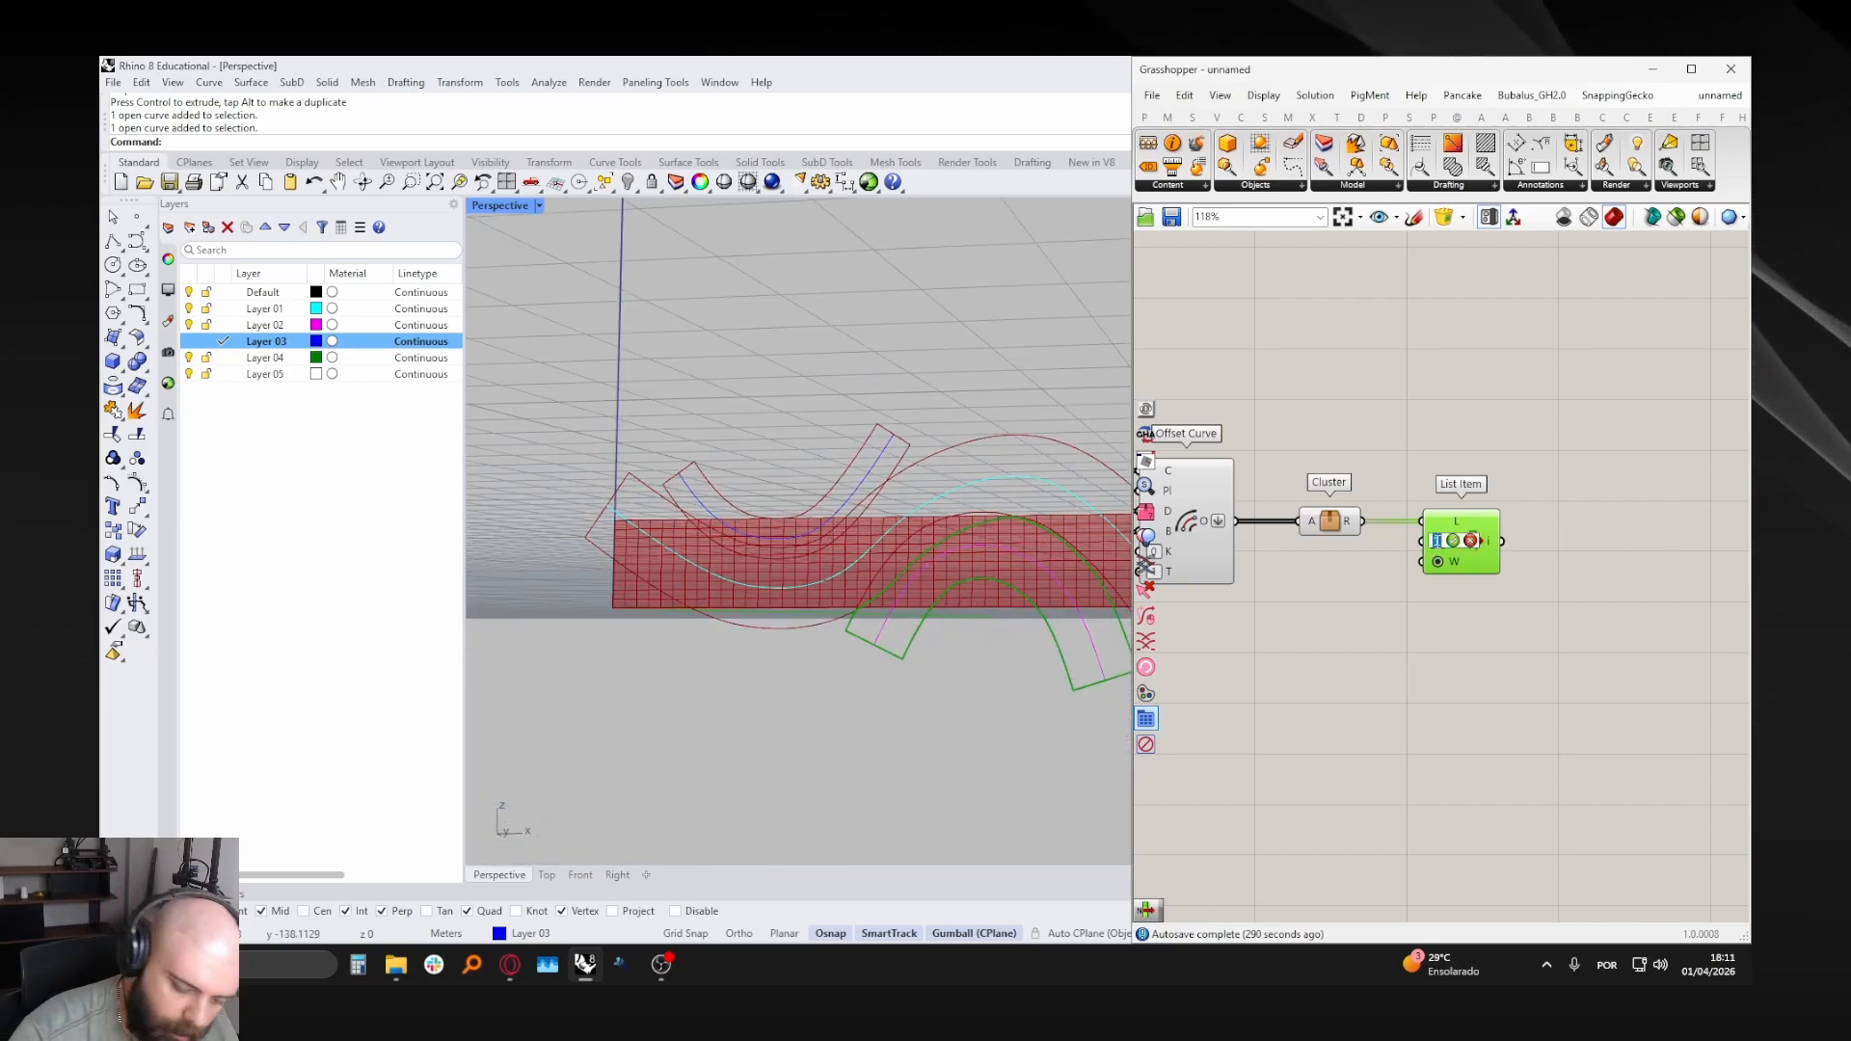
{"action": "key", "text": "Return"}
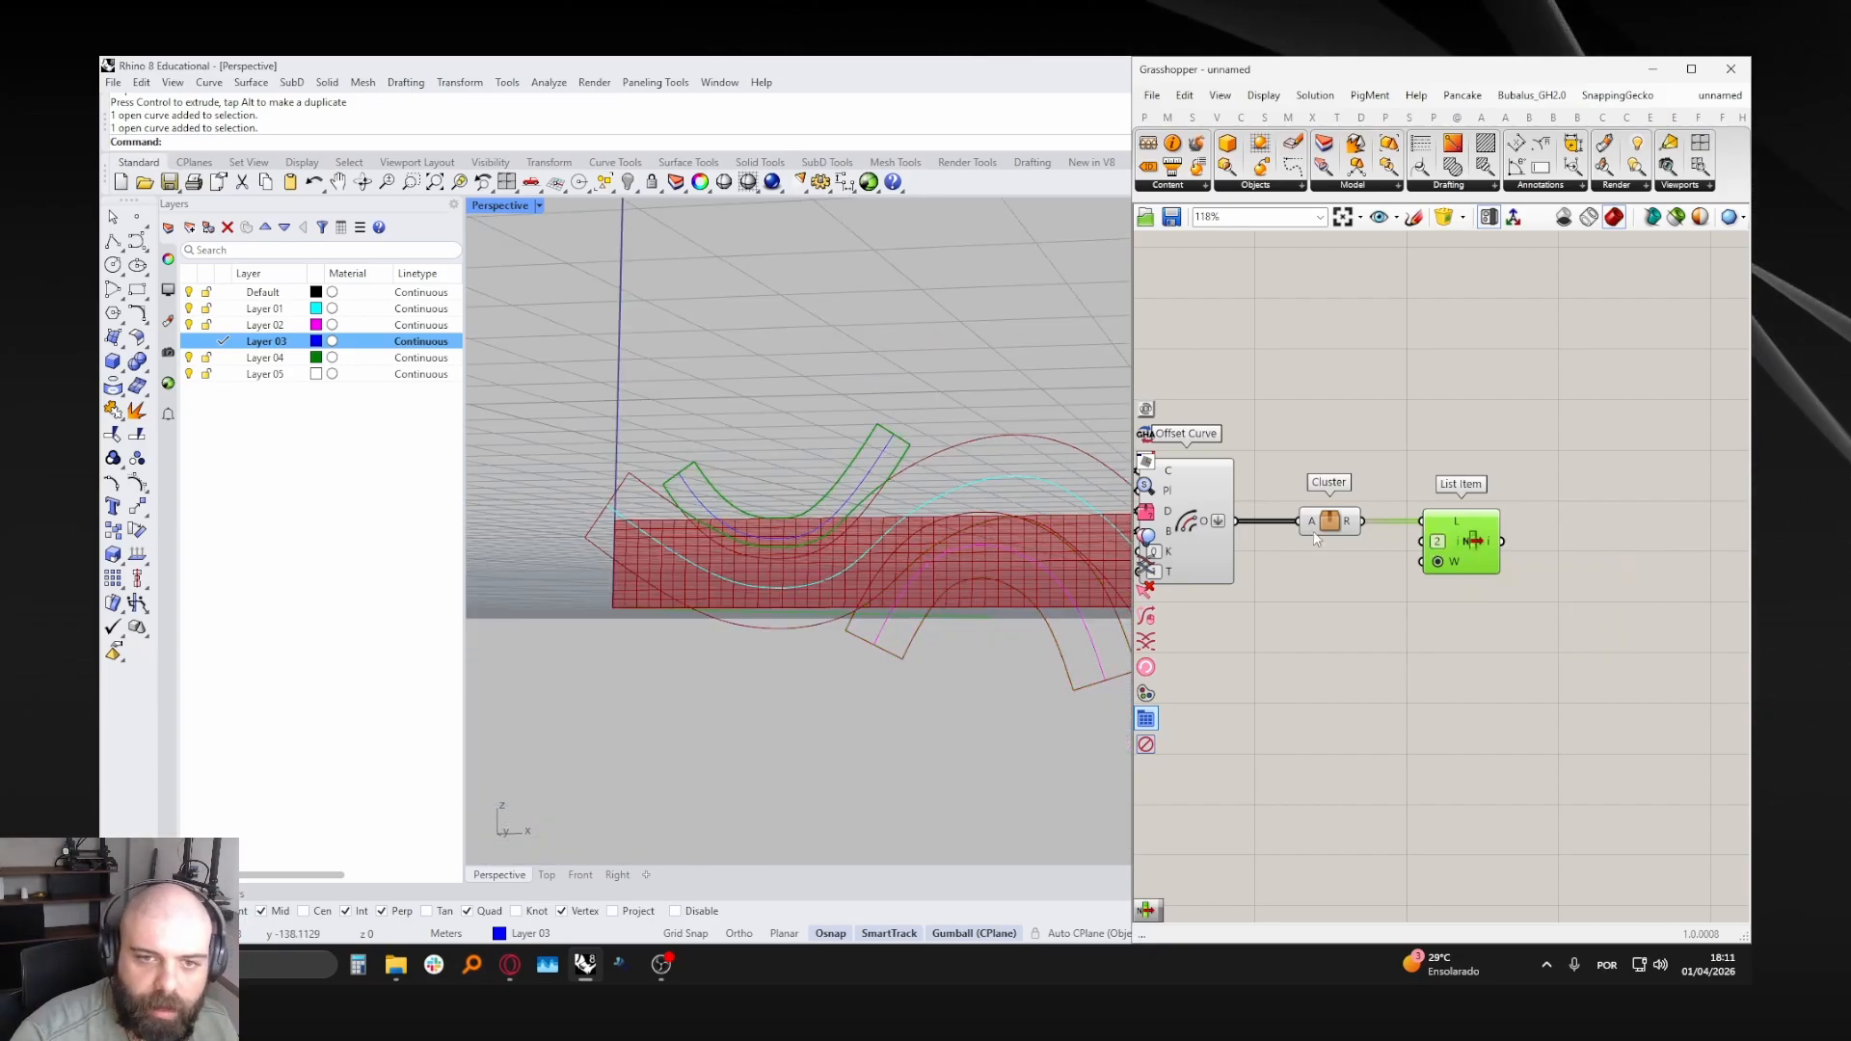
- Set List Item's index to 3 and examine where the offset bands overlap along the grid
{"action": "right_click_drag", "start_coordinate": [761, 501], "coordinate": [700, 498]}
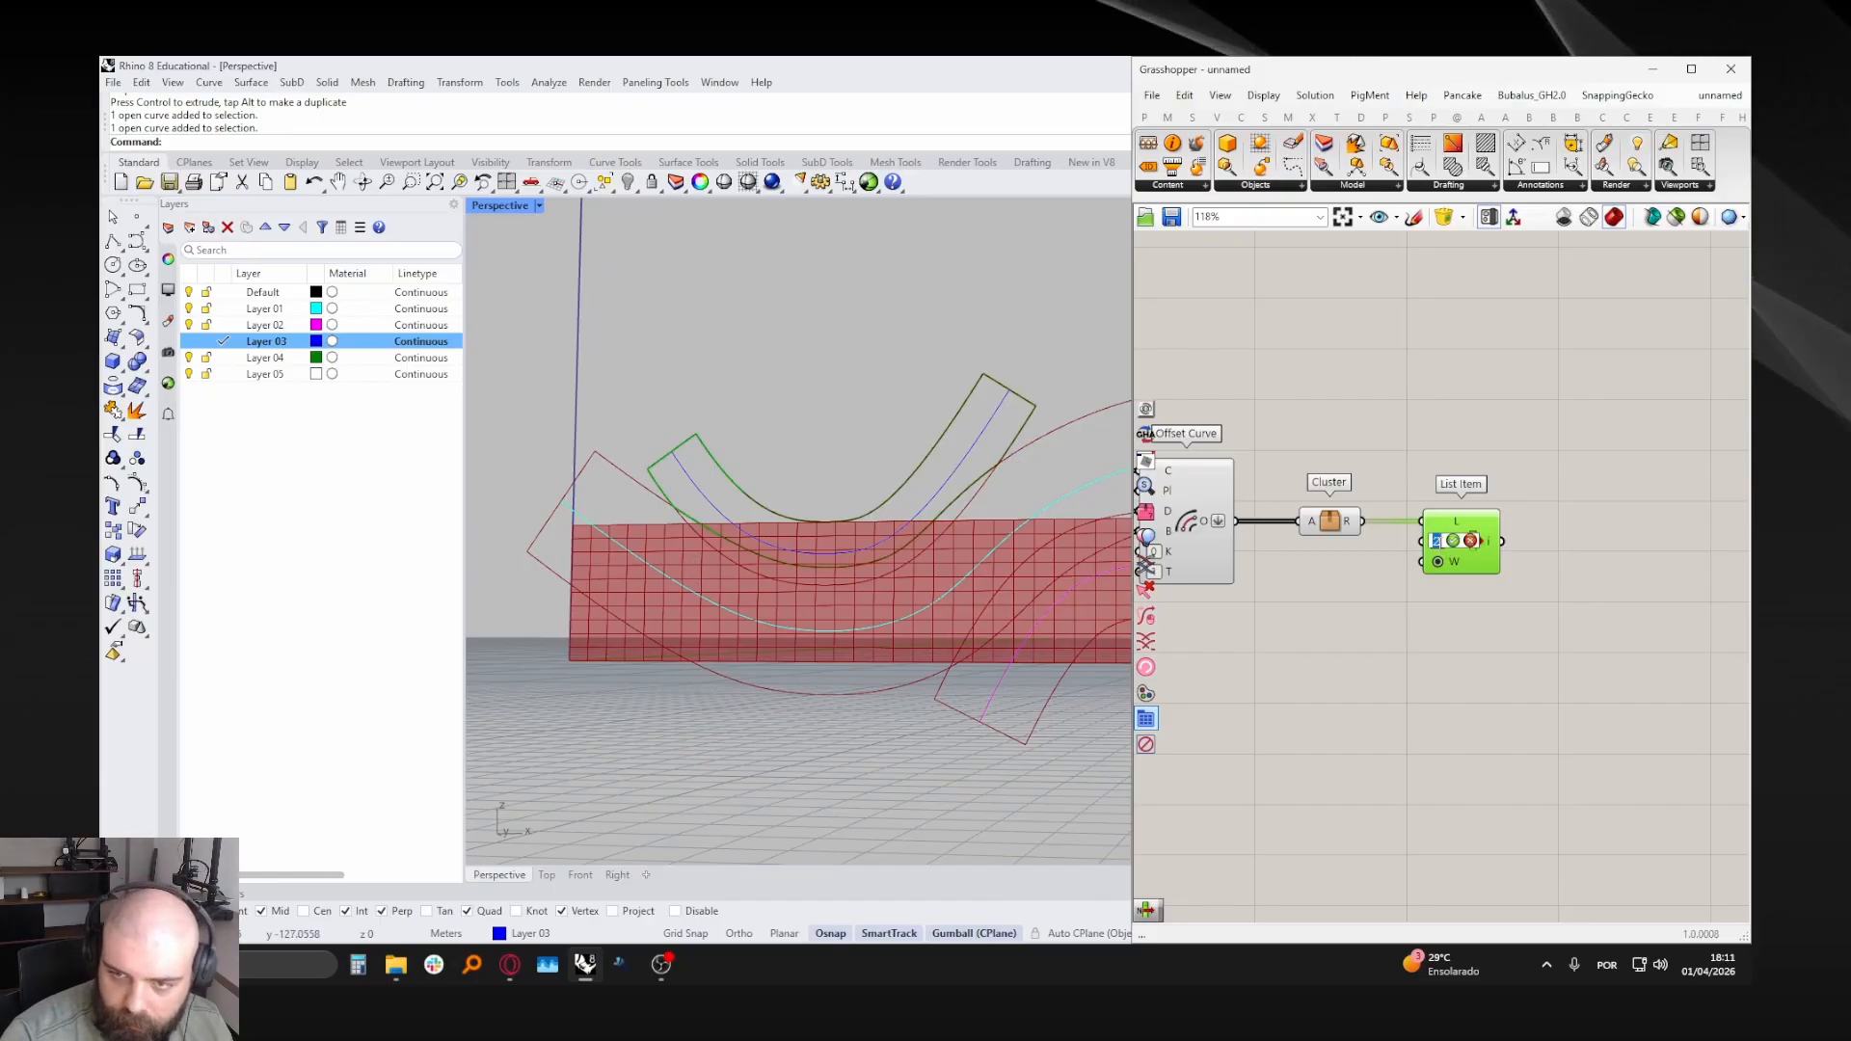
{"action": "key", "text": "Return"}
{"action": "scroll", "coordinate": [645, 501], "scroll_direction": "down", "scroll_amount": 9}
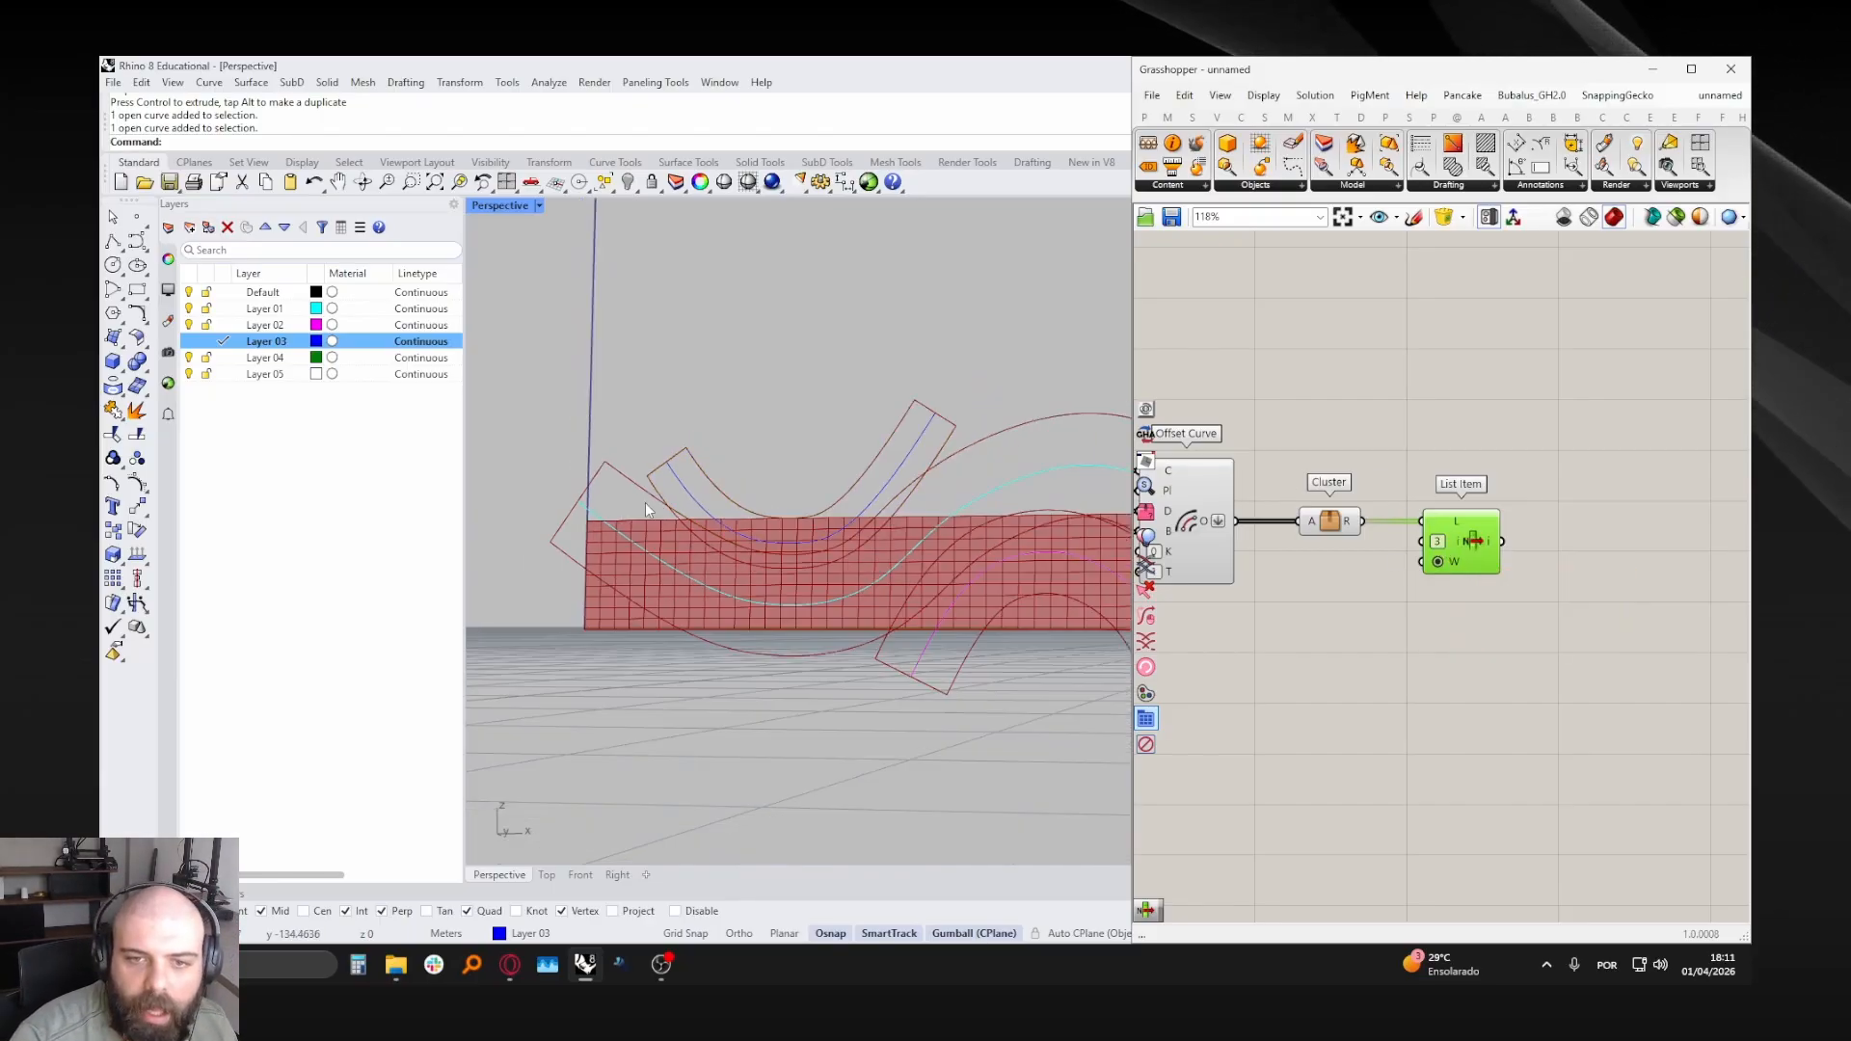
{"action": "scroll", "coordinate": [922, 519], "scroll_direction": "up", "scroll_amount": 6}
{"action": "scroll", "coordinate": [922, 521], "scroll_direction": "up", "scroll_amount": 4}
{"action": "scroll", "coordinate": [954, 532], "scroll_direction": "down", "scroll_amount": 9}
{"action": "mouse_move", "coordinate": [868, 505]}
{"action": "right_mouse_down"}
{"action": "mouse_move", "coordinate": [856, 534]}
{"action": "mouse_move", "coordinate": [847, 521]}
{"action": "right_mouse_up"}
{"action": "scroll", "coordinate": [707, 492], "scroll_direction": "up", "scroll_amount": 6}
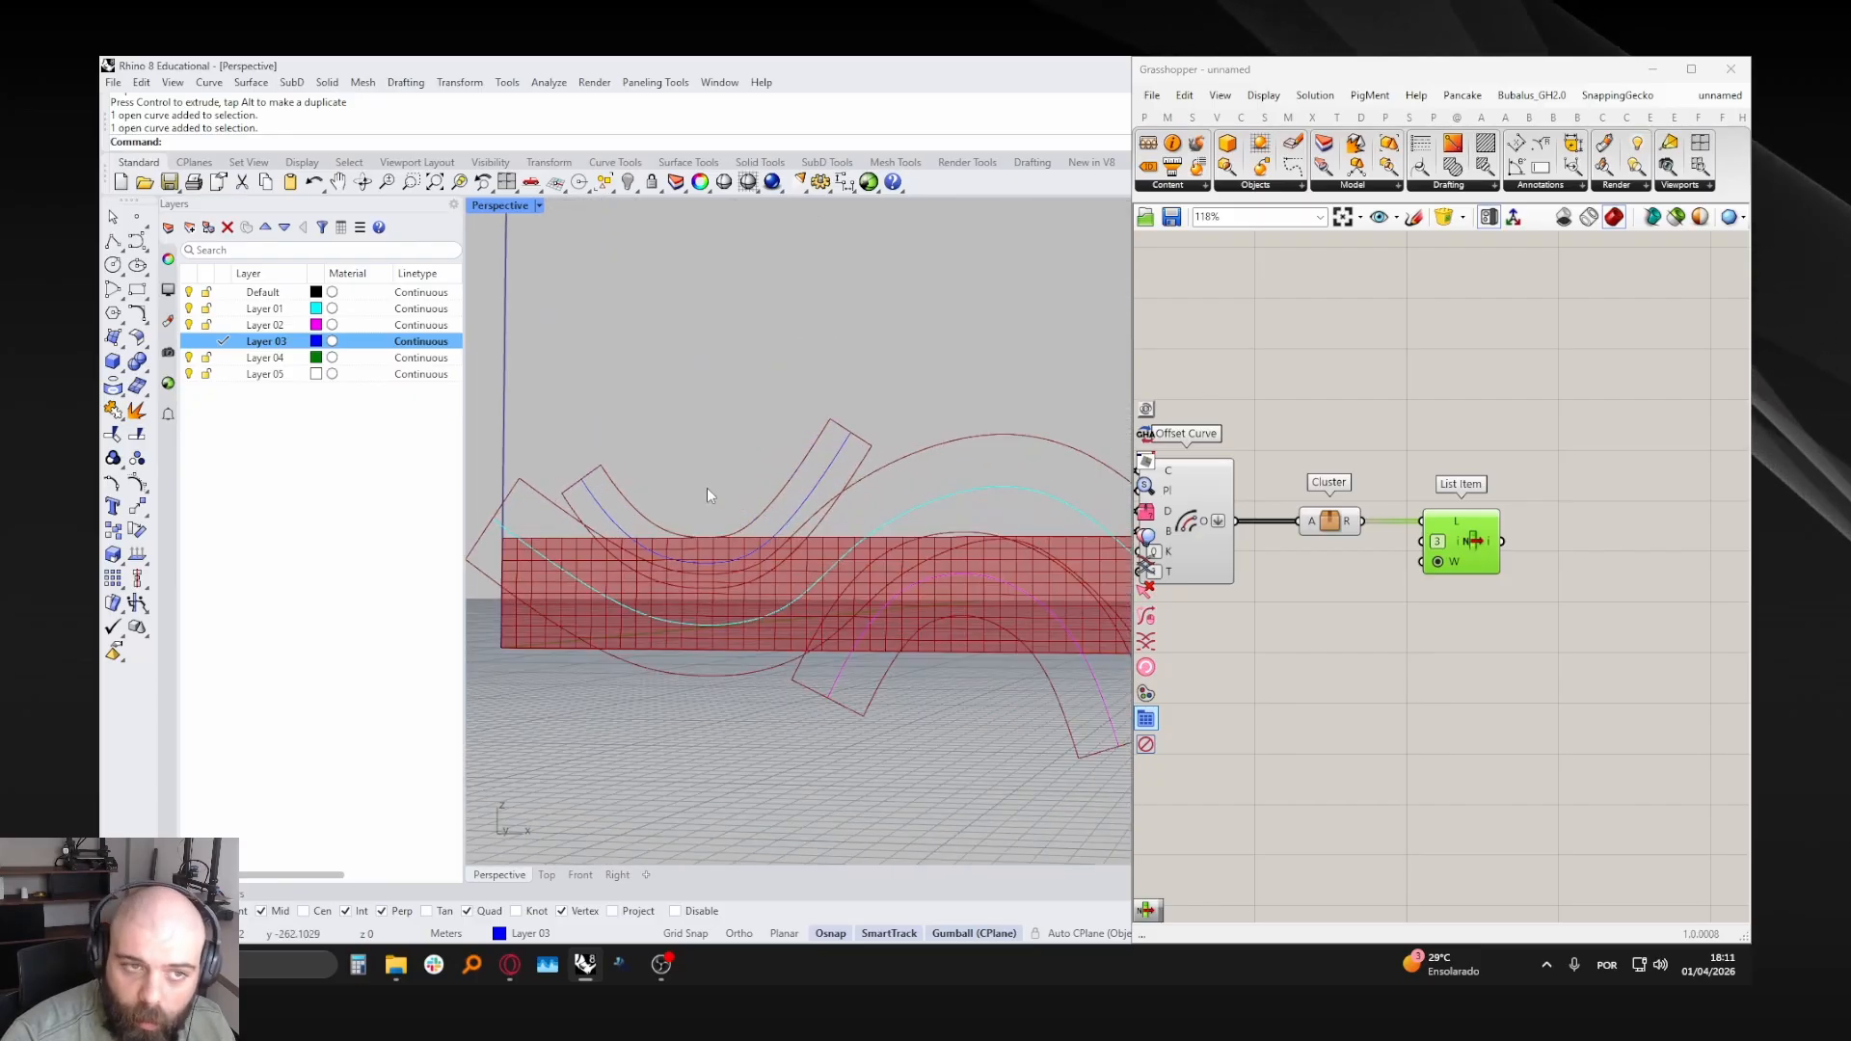
- Drag the two right-end control points of the blue Layer 03 curve down across the Layer 02 band
{"action": "left_click", "coordinate": [922, 587]}
{"action": "left_click", "coordinate": [812, 475]}
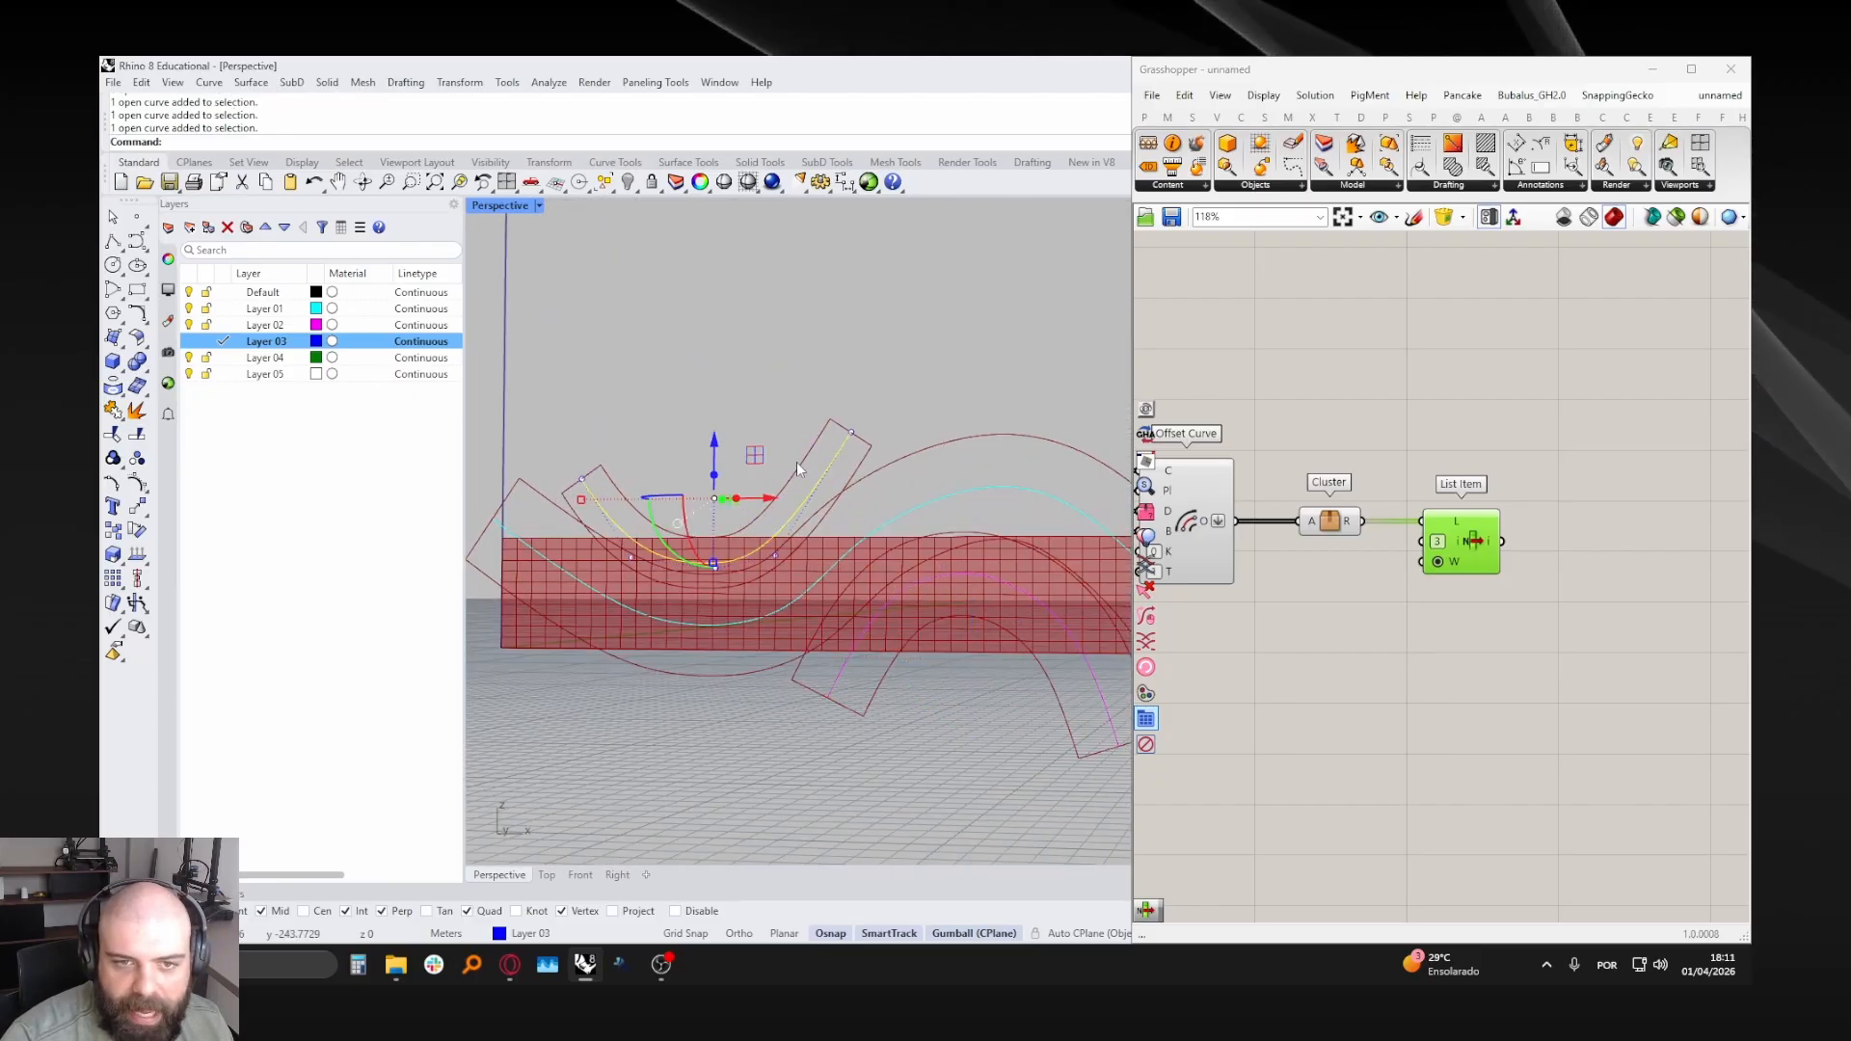
{"action": "left_click", "coordinate": [851, 432]}
{"action": "left_click_drag", "start_coordinate": [949, 635], "coordinate": [950, 635]}
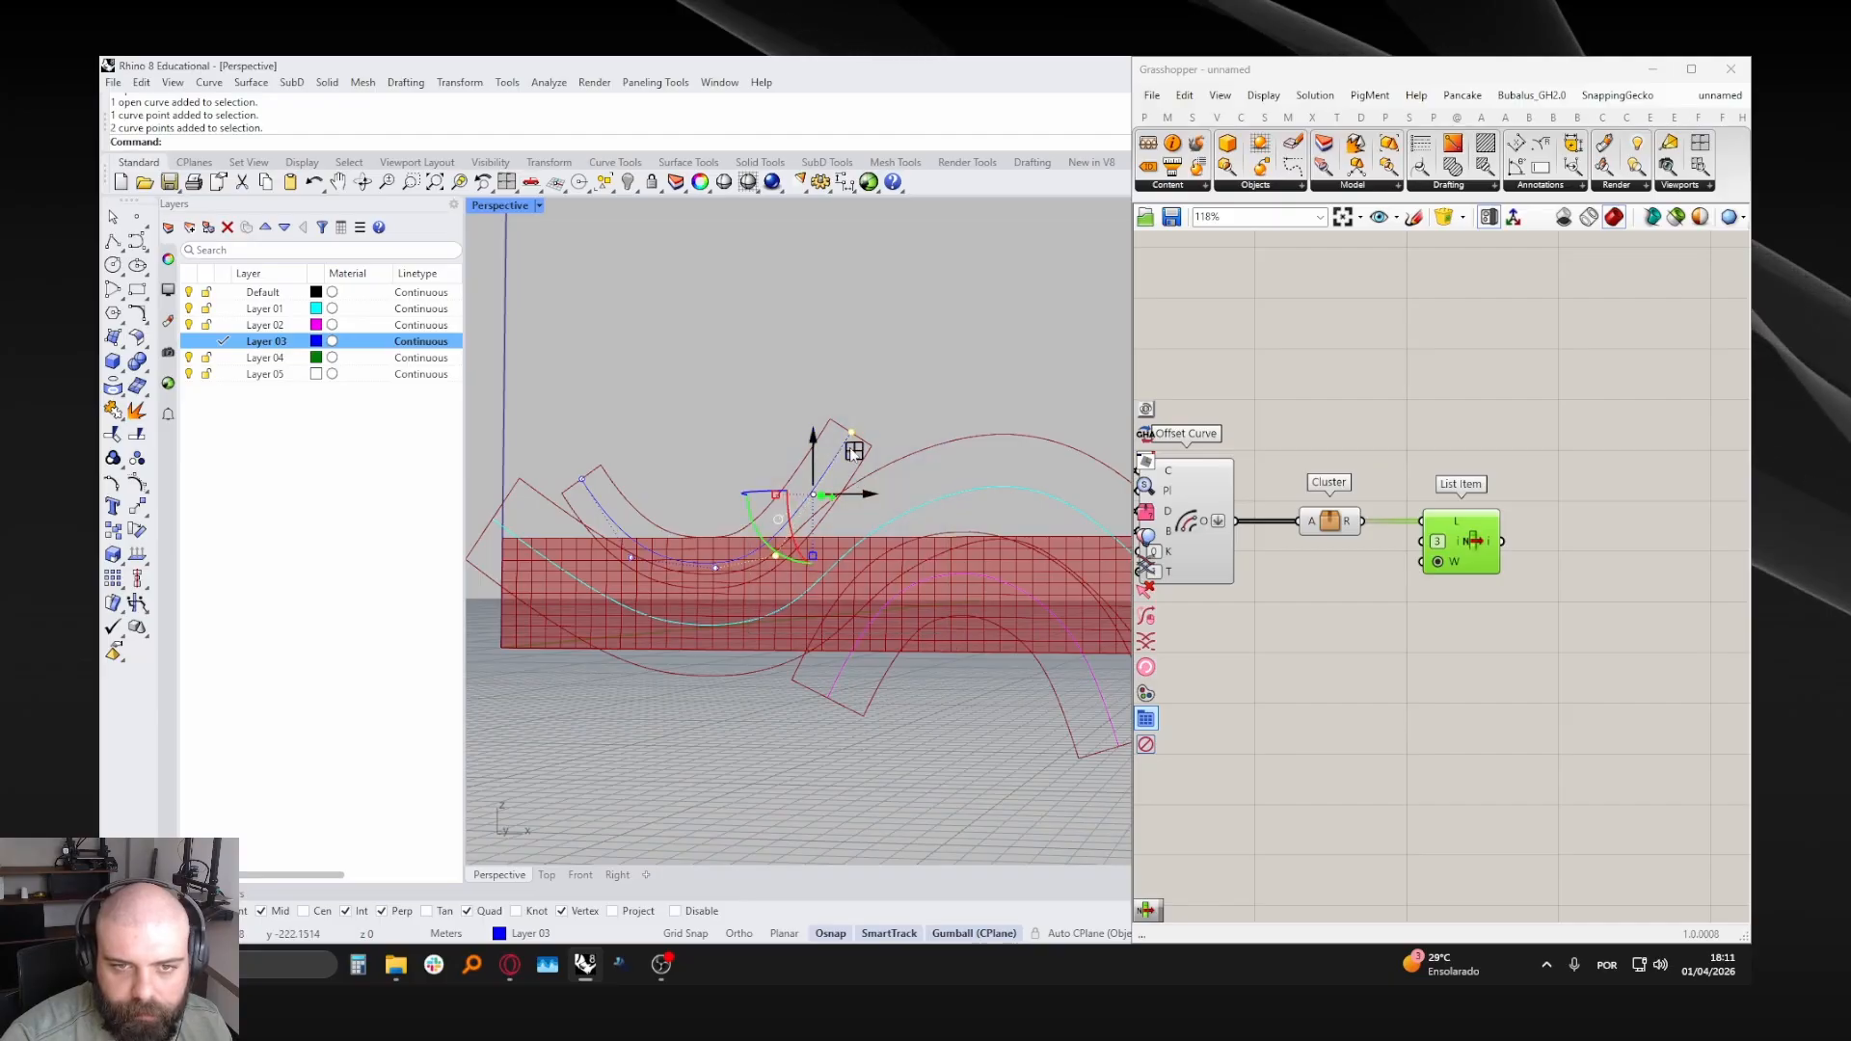
{"action": "scroll", "coordinate": [850, 445], "scroll_direction": "down", "scroll_amount": 4}
{"action": "left_click_drag", "start_coordinate": [850, 446], "coordinate": [1019, 557]}
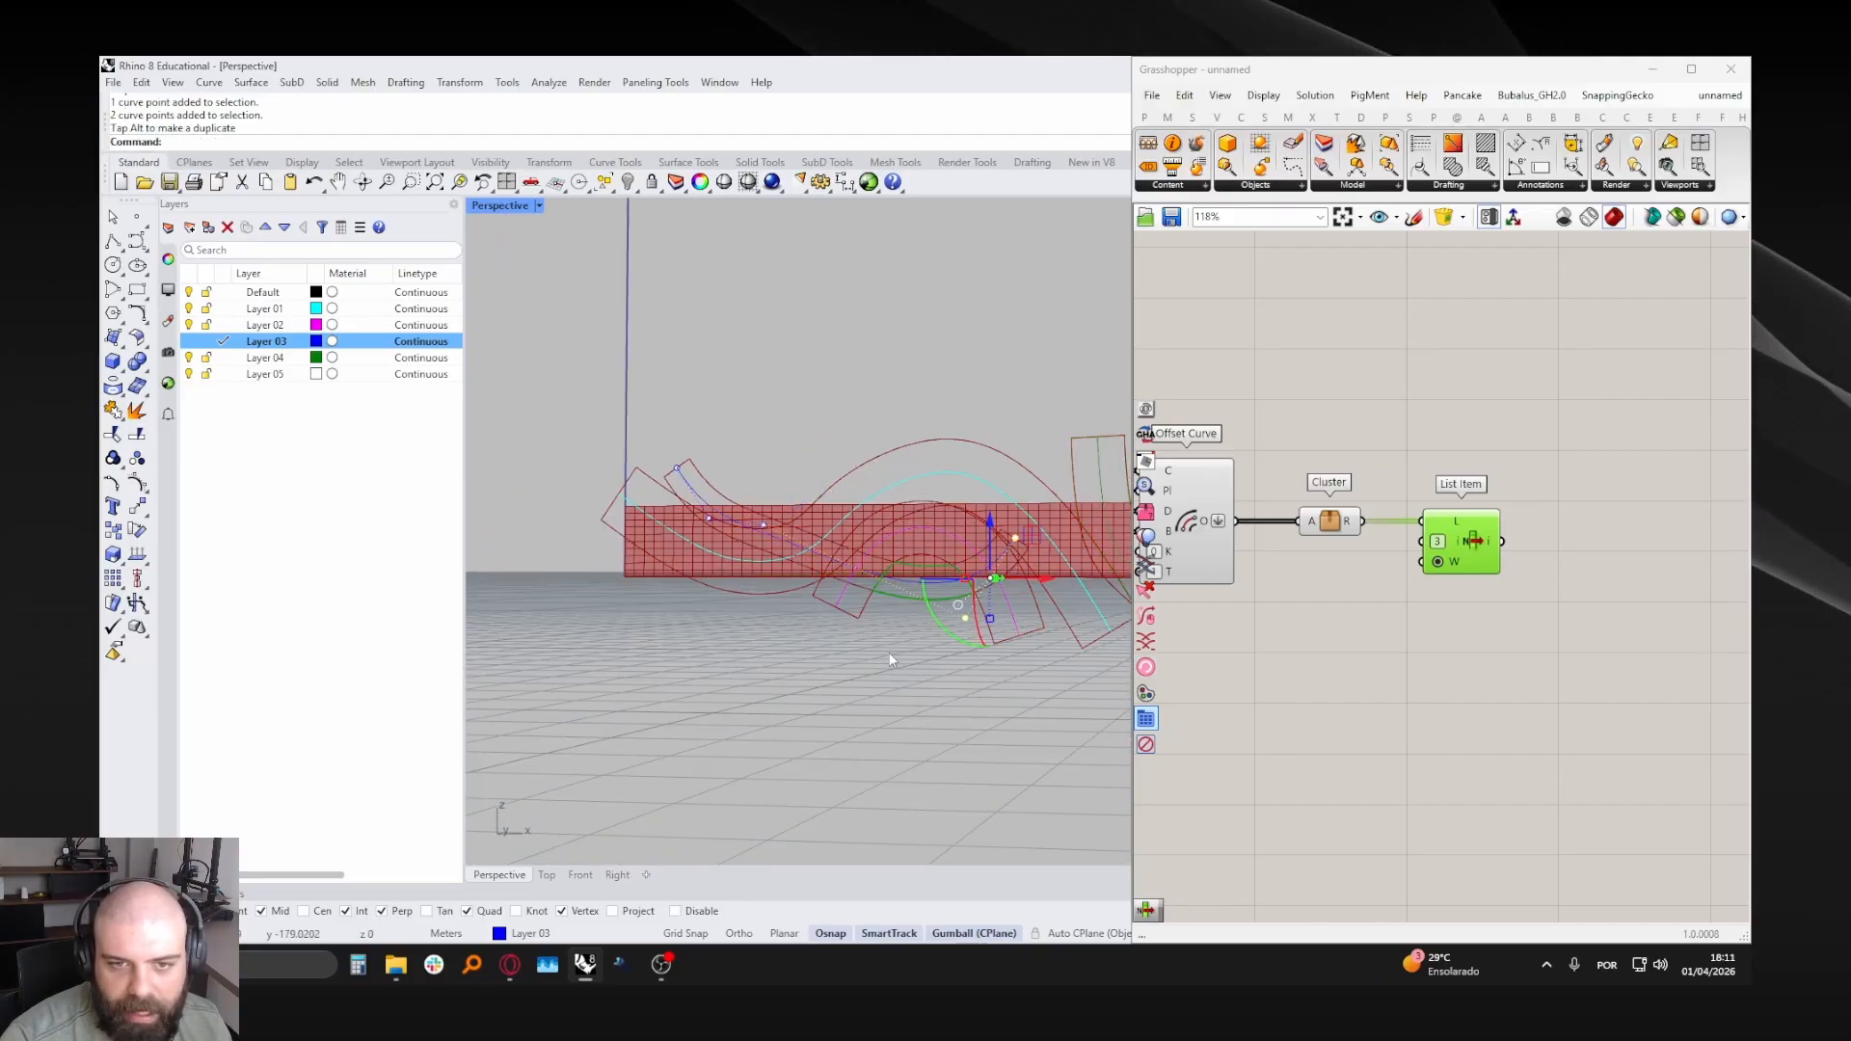
{"action": "scroll", "coordinate": [912, 519], "scroll_direction": "up", "scroll_amount": 4}
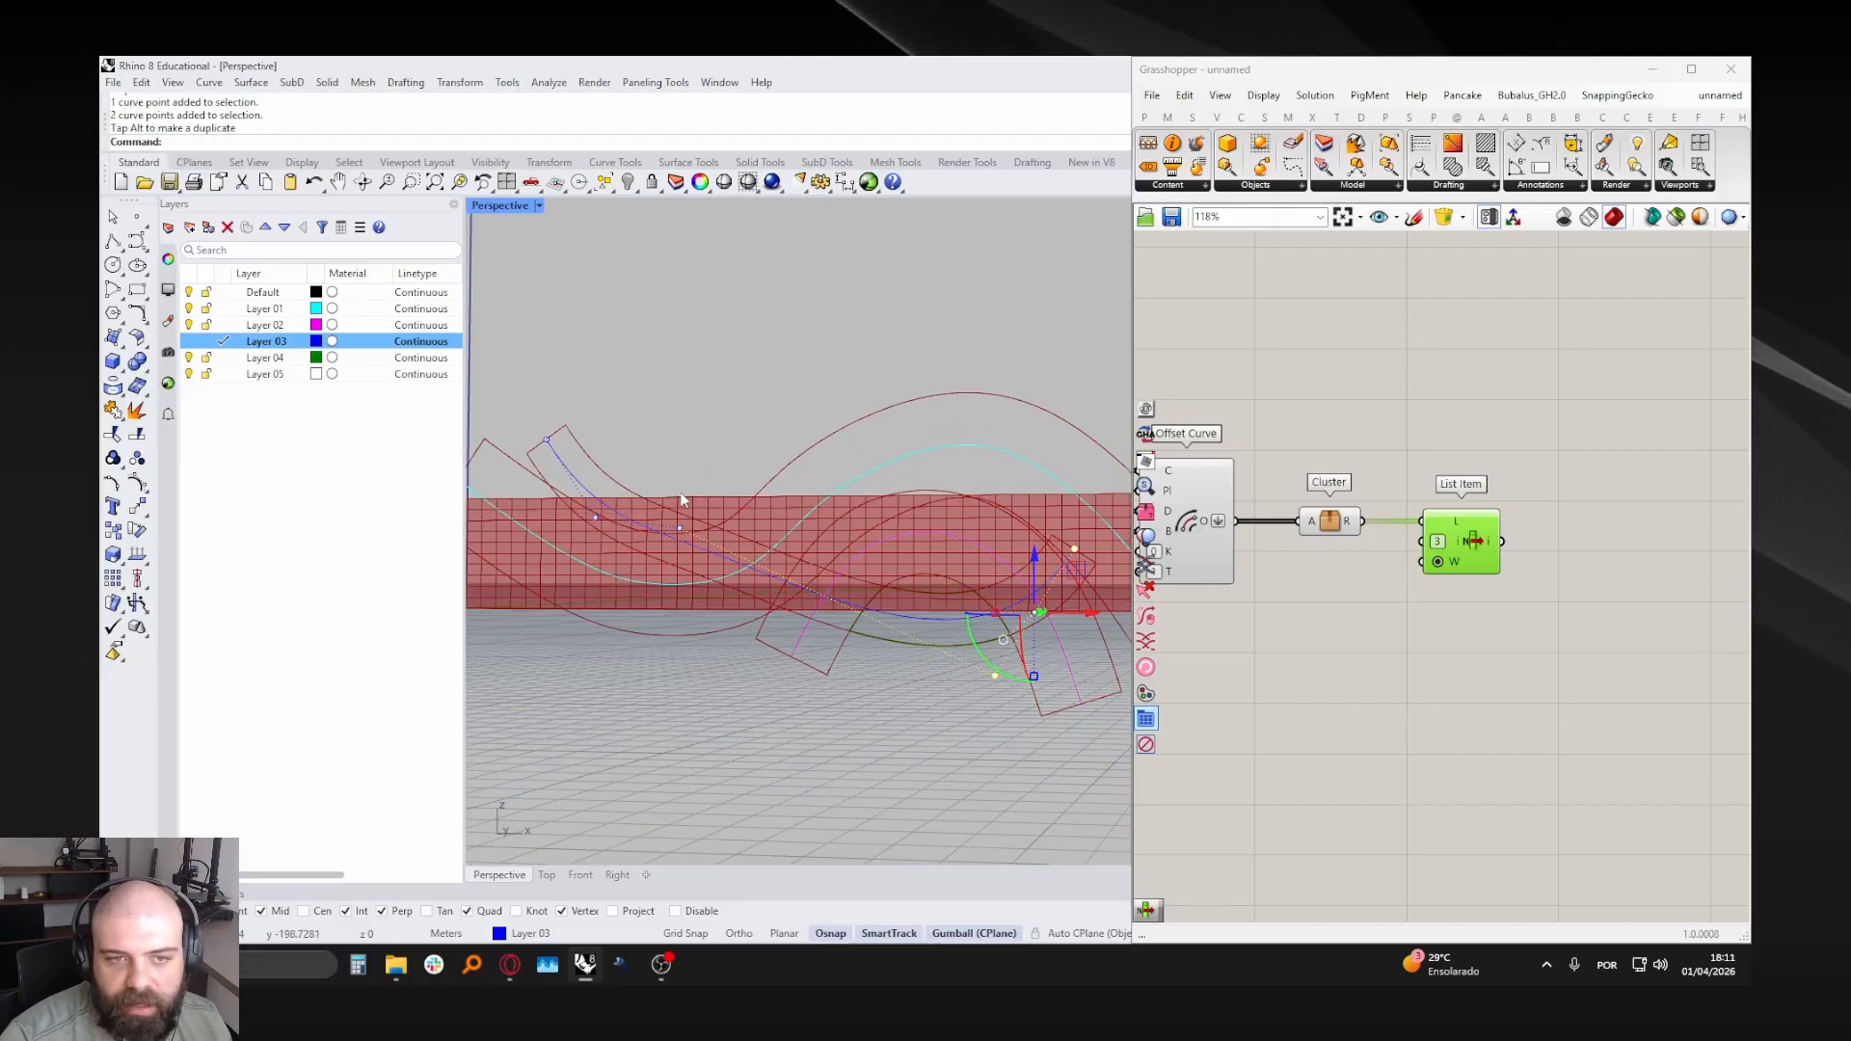
- Raise the three left control points of the Layer 03 curve slightly and clear the selection
{"action": "left_click", "coordinate": [535, 374]}
{"action": "left_click", "coordinate": [559, 463]}
{"action": "left_click_drag", "start_coordinate": [518, 374], "coordinate": [697, 577]}
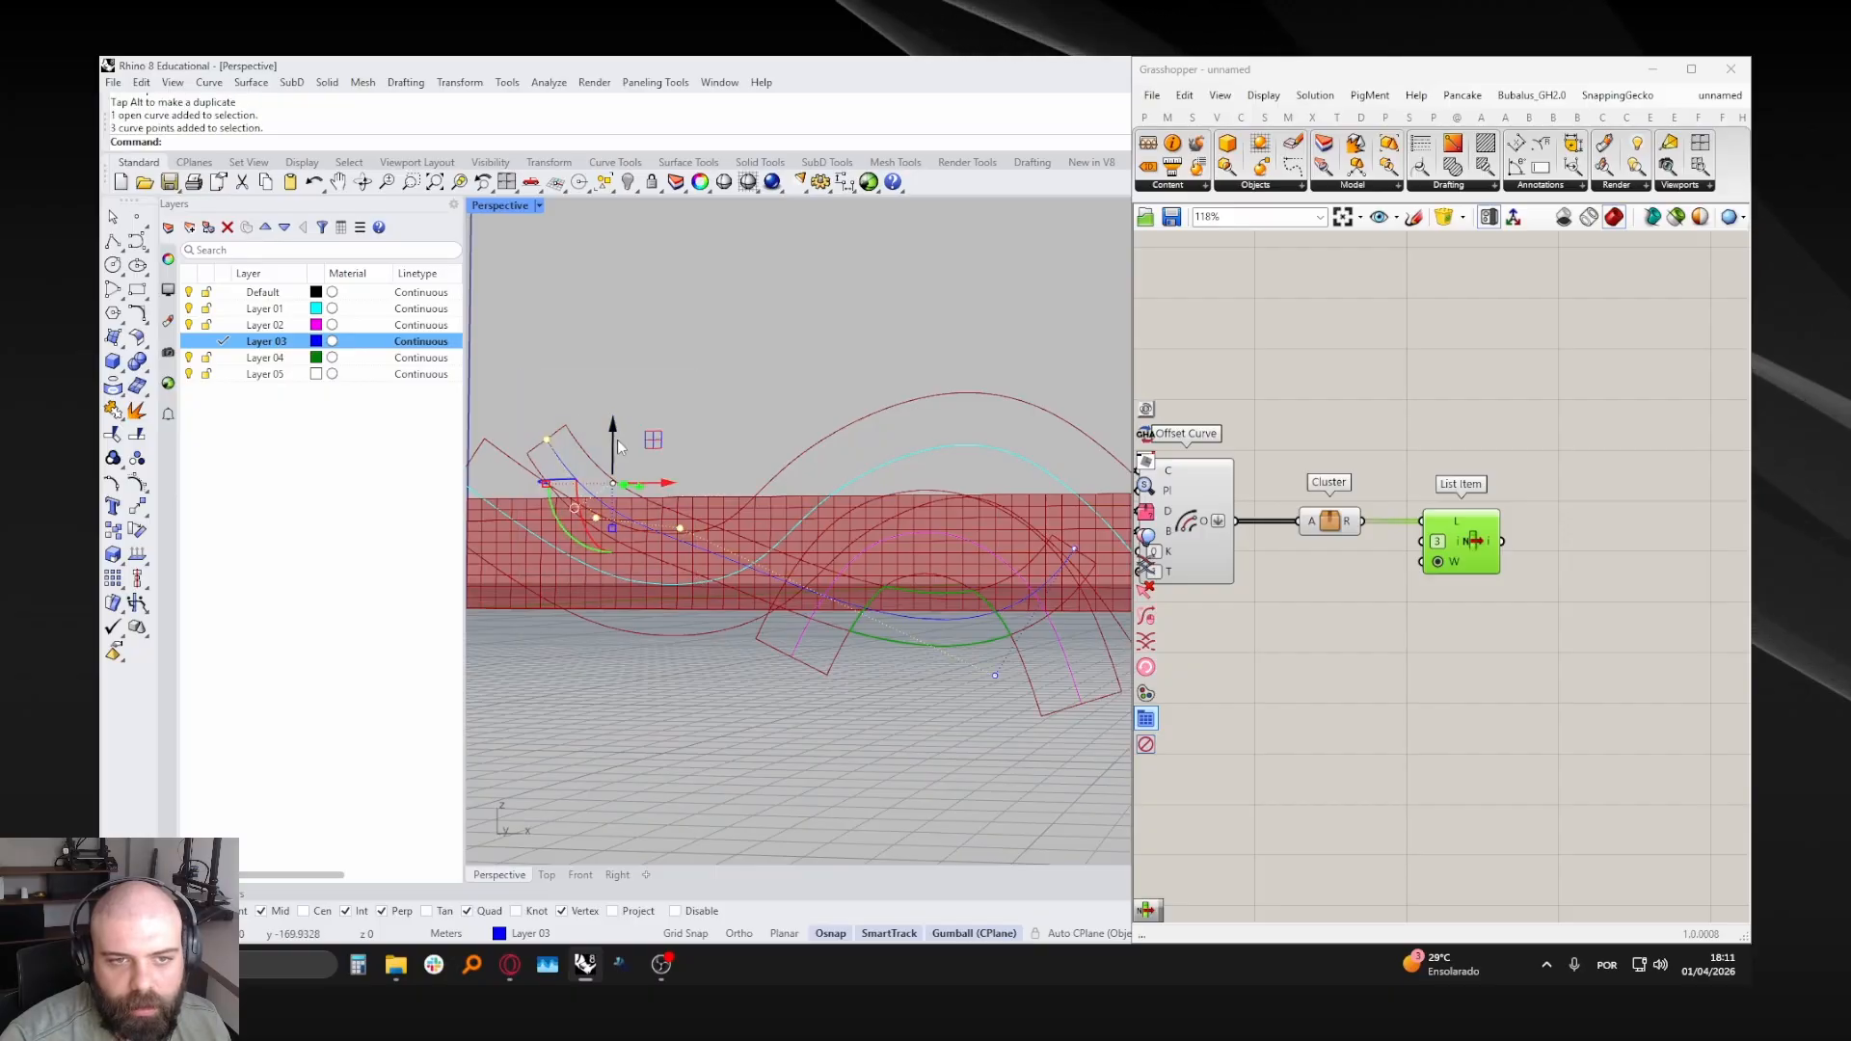
{"action": "left_click_drag", "start_coordinate": [613, 427], "coordinate": [613, 387]}
{"action": "left_click", "coordinate": [709, 334]}
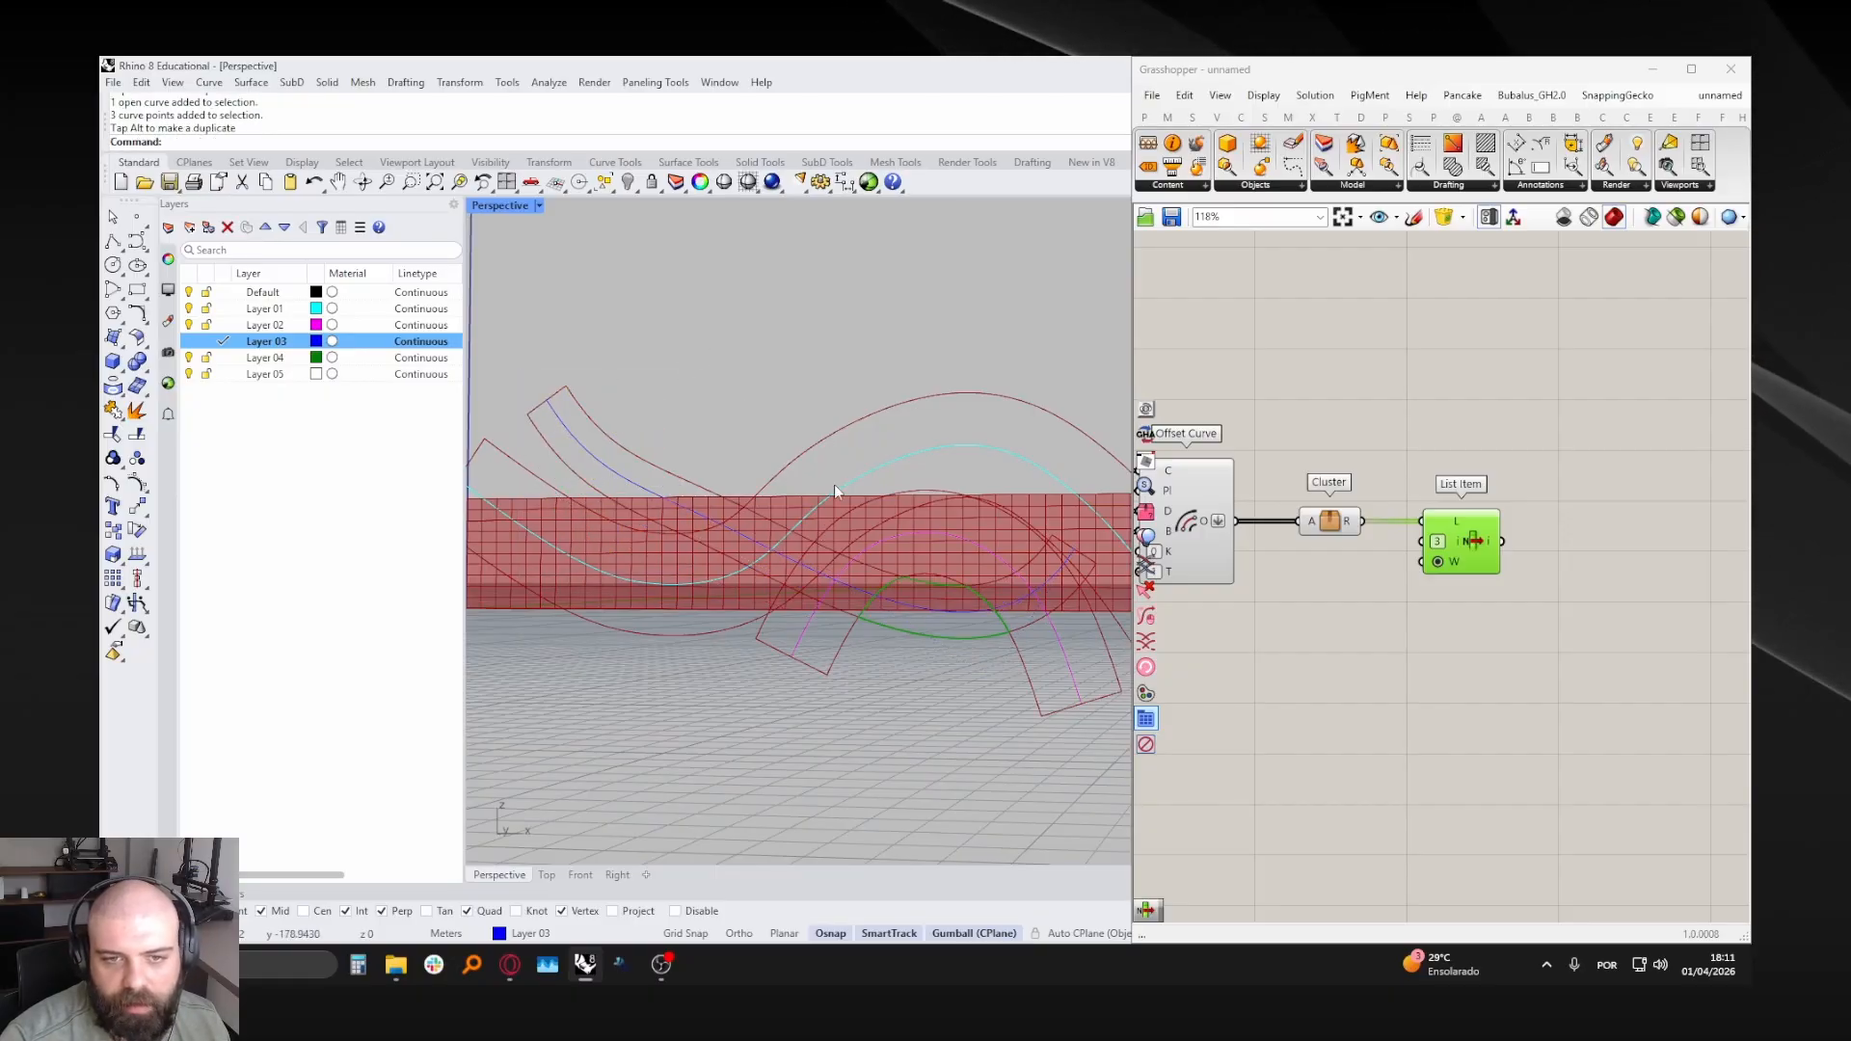
- Raise the two right-end control points of the Layer 03 curve so its end lies above the grid
{"action": "left_click", "coordinate": [922, 613]}
{"action": "left_click_drag", "start_coordinate": [761, 365], "coordinate": [1087, 709]}
{"action": "key", "text": "Escape"}
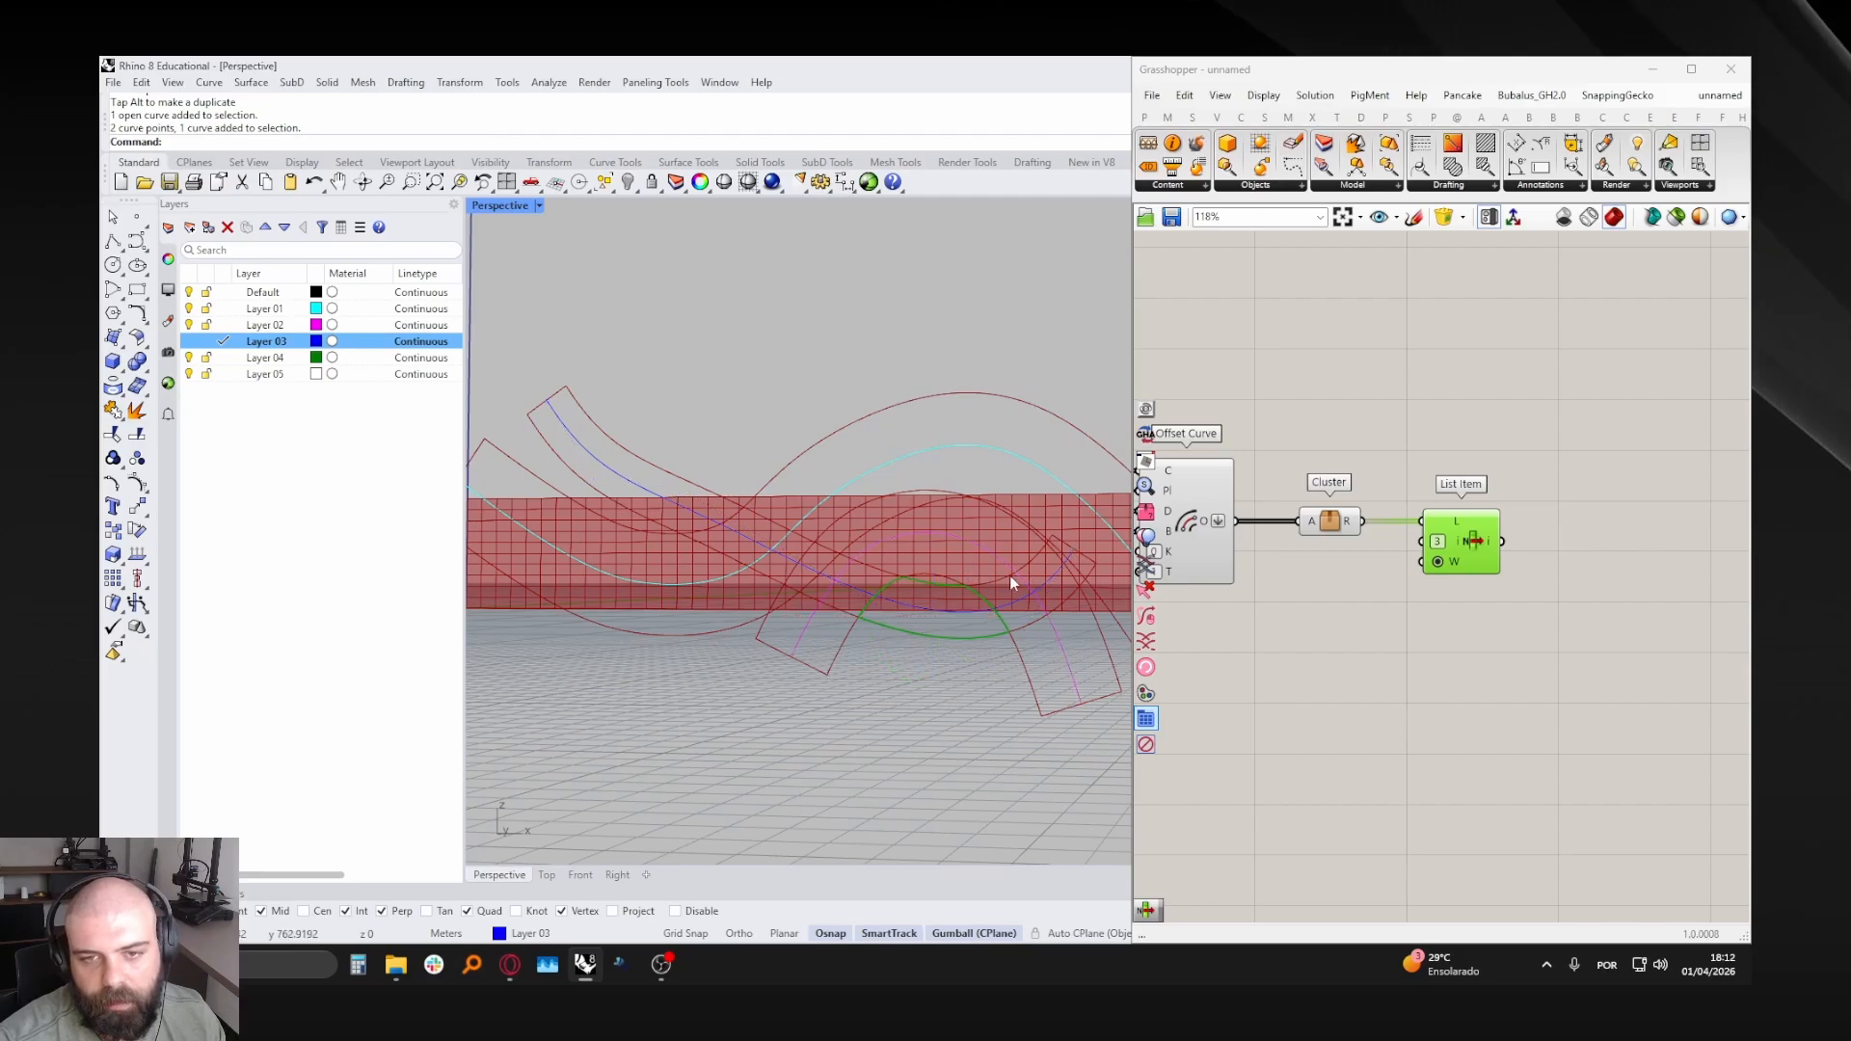
{"action": "left_click", "coordinate": [1003, 606]}
{"action": "key", "text": "Escape"}
{"action": "left_click_drag", "start_coordinate": [1017, 593], "coordinate": [1080, 725]}
{"action": "left_click_drag", "start_coordinate": [1034, 558], "coordinate": [835, 361]}
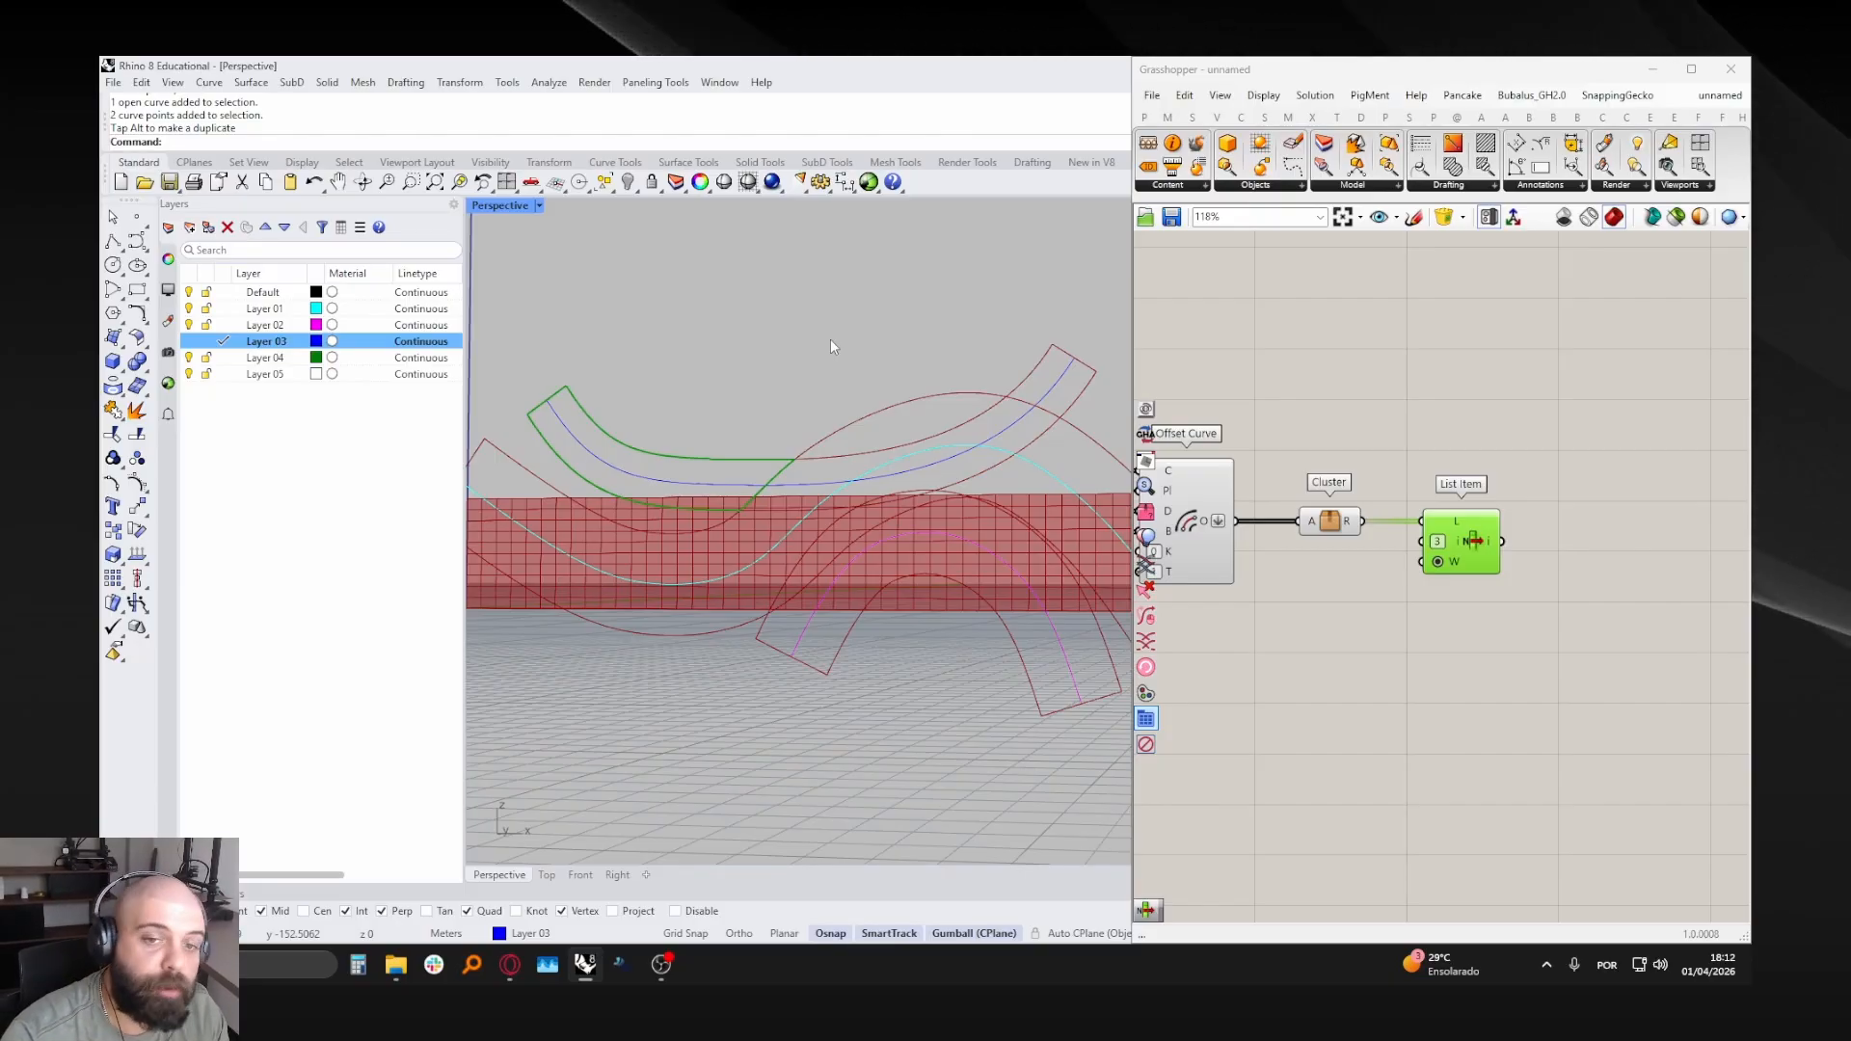
- Undo the control point moves on the Layer 03 curve and clear the selection
{"action": "key", "text": "ctrl+z"}
{"action": "key", "text": "ctrl+z"}
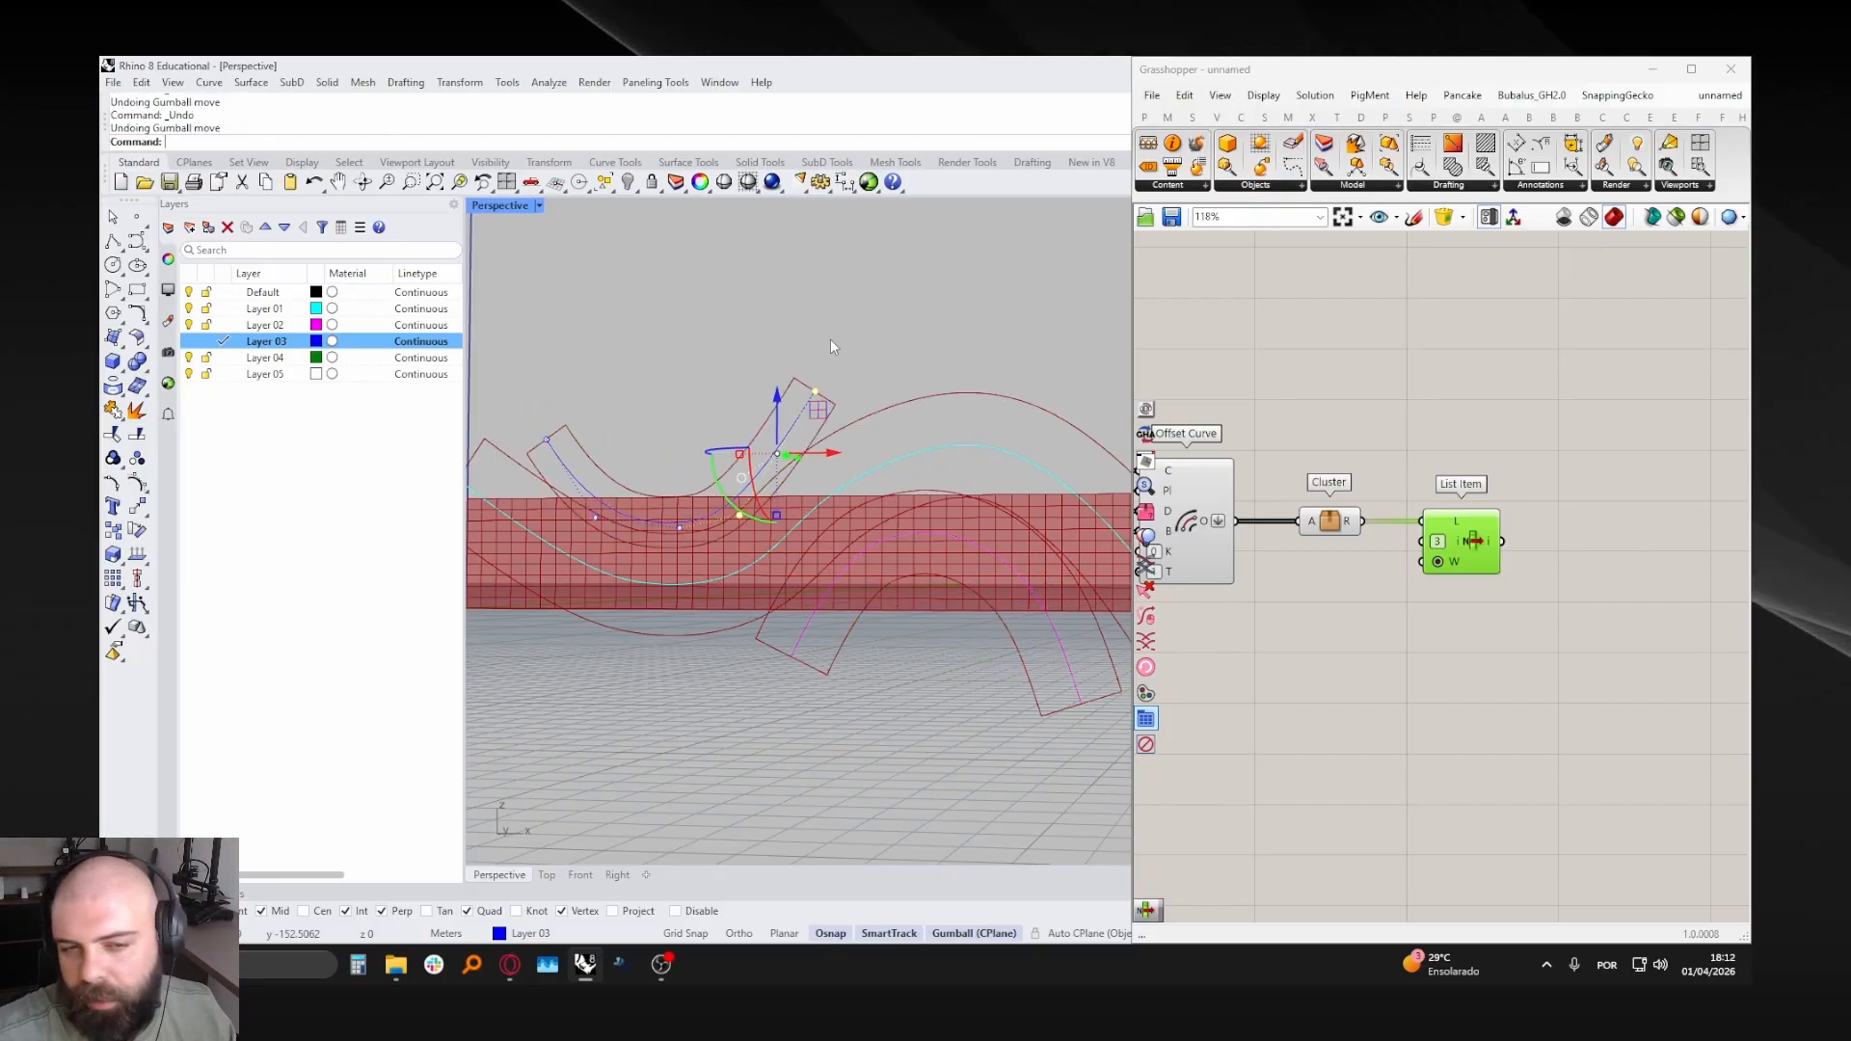
{"action": "key", "text": "Escape"}
{"action": "scroll", "coordinate": [694, 439], "scroll_direction": "down", "scroll_amount": 4}
{"action": "mouse_move", "coordinate": [692, 438]}
{"action": "right_mouse_down"}
{"action": "mouse_move", "coordinate": [689, 481]}
{"action": "mouse_move", "coordinate": [686, 447]}
{"action": "right_mouse_up"}
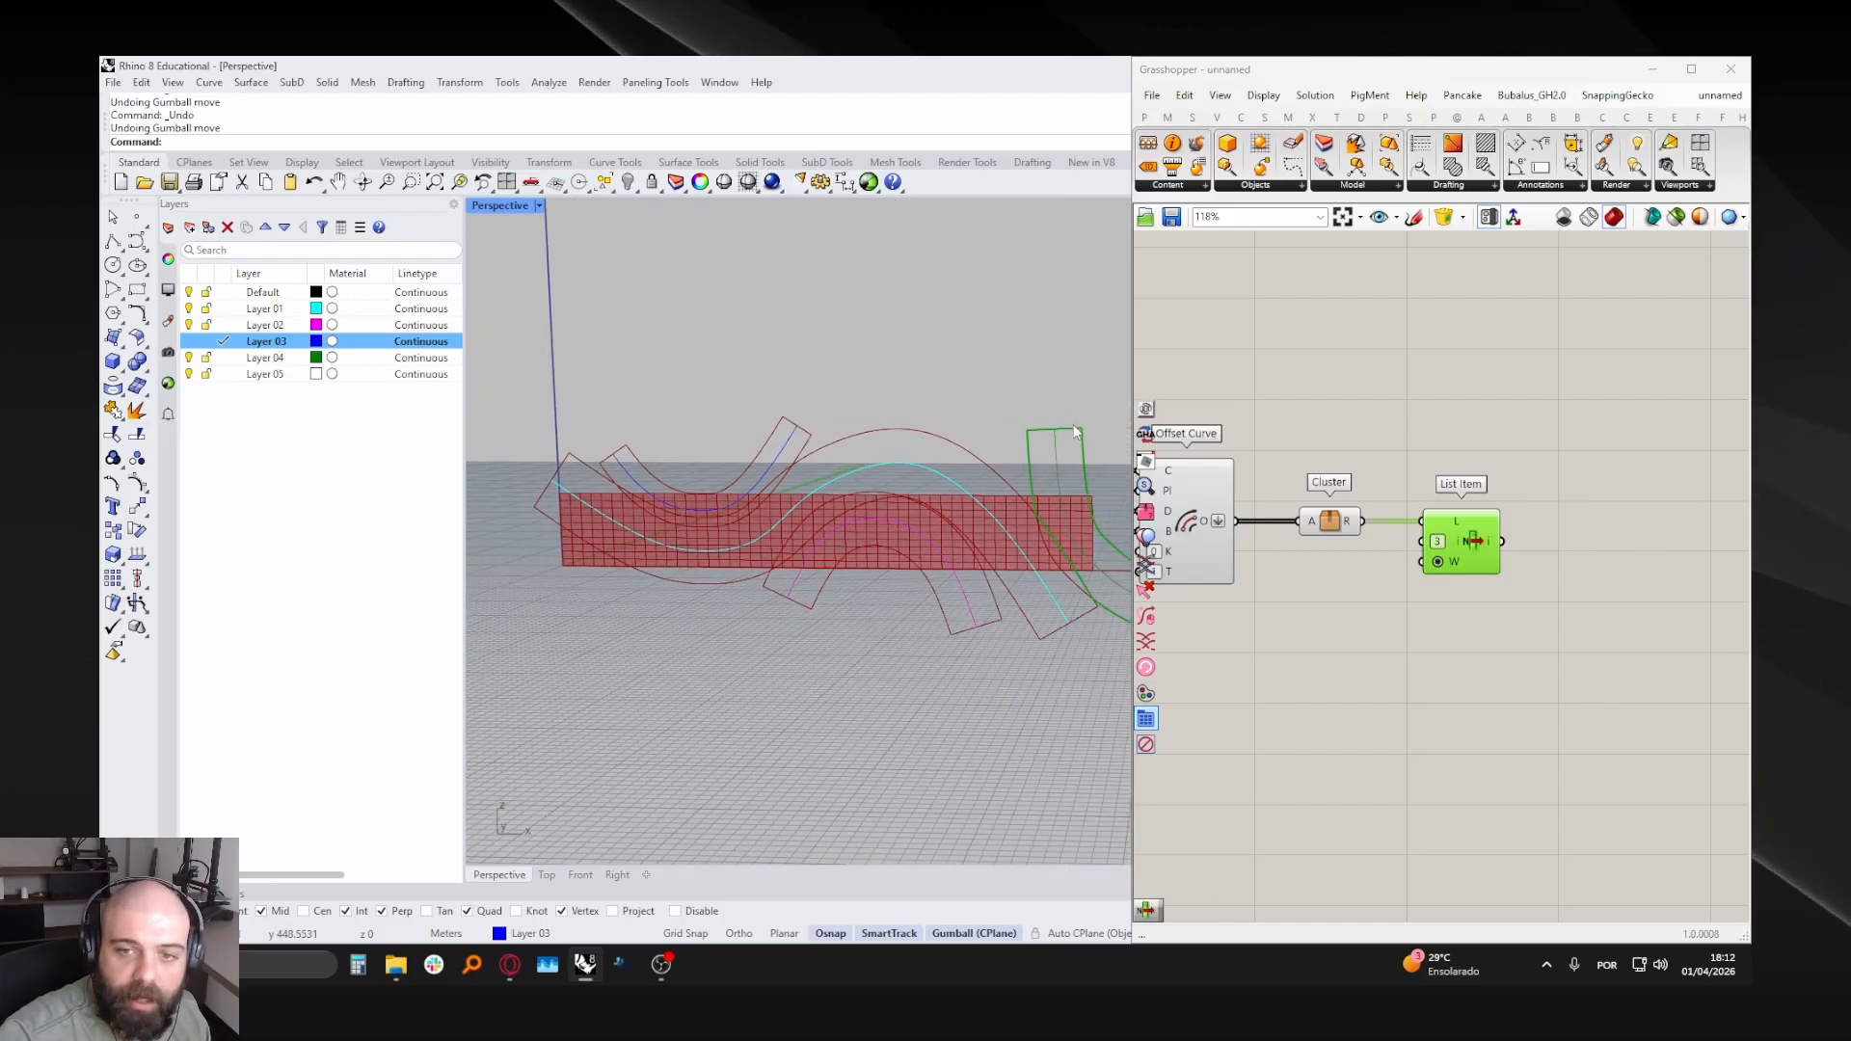
{"action": "left_click", "coordinate": [772, 463]}
{"action": "scroll", "coordinate": [777, 454], "scroll_direction": "up", "scroll_amount": 3}
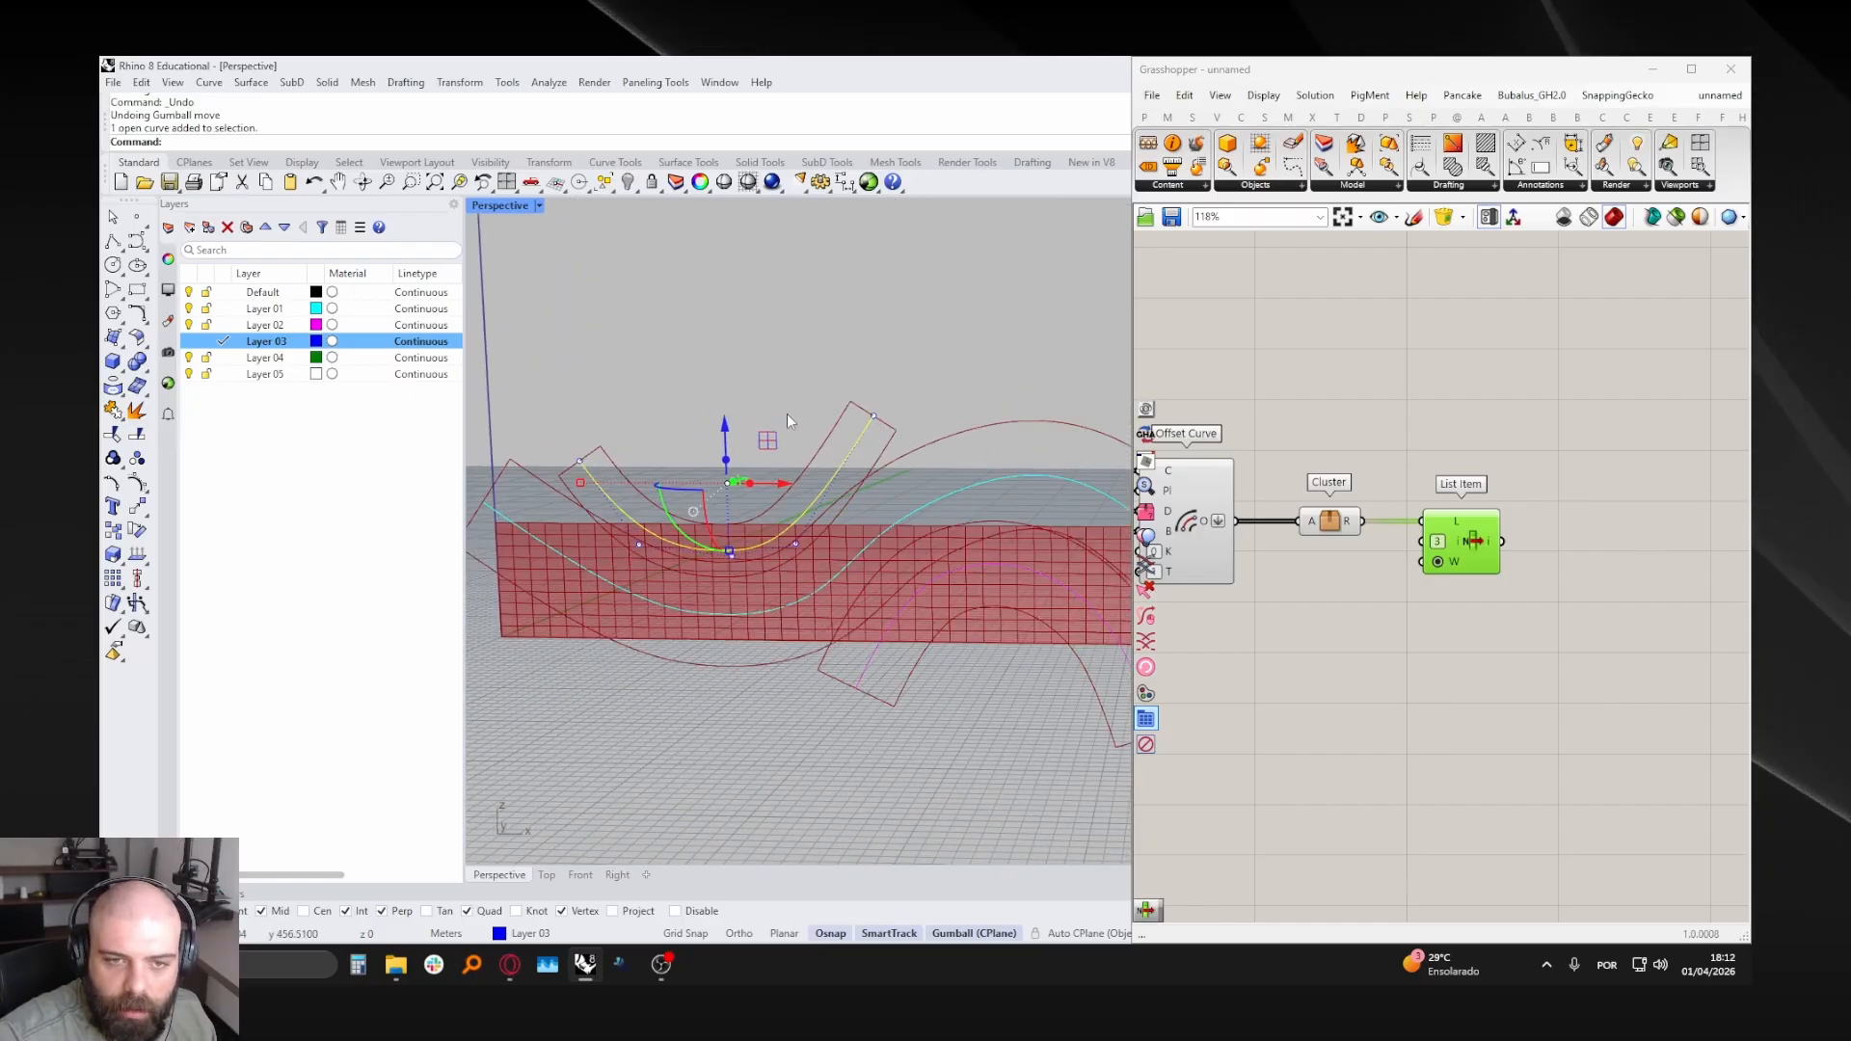
{"action": "key", "text": "Escape"}
{"action": "left_click_drag", "start_coordinate": [697, 363], "coordinate": [899, 617]}
{"action": "left_click", "coordinate": [826, 481]}
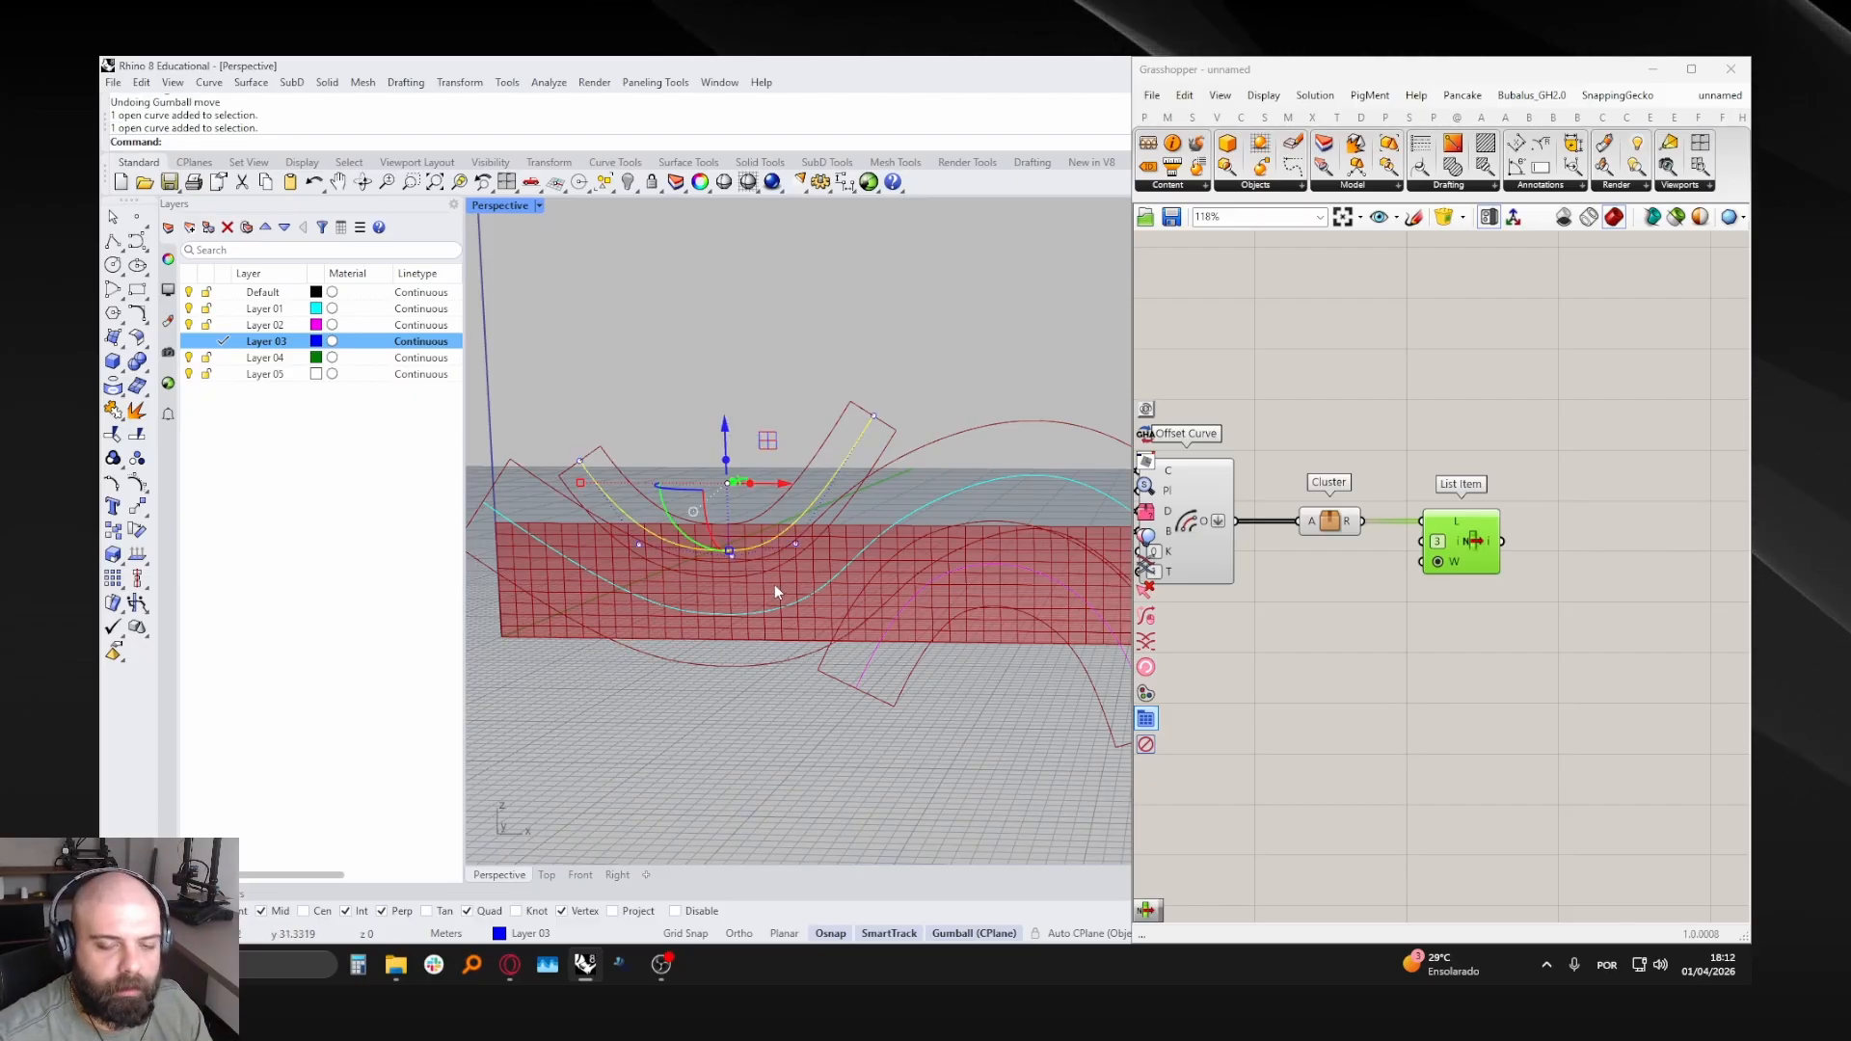
- Move the magenta Layer 02 curve along X until it sits beneath the Layer 03 curve, and set List Item's index to 2
{"action": "left_click", "coordinate": [969, 569]}
{"action": "left_click_drag", "start_coordinate": [1041, 609], "coordinate": [848, 615]}
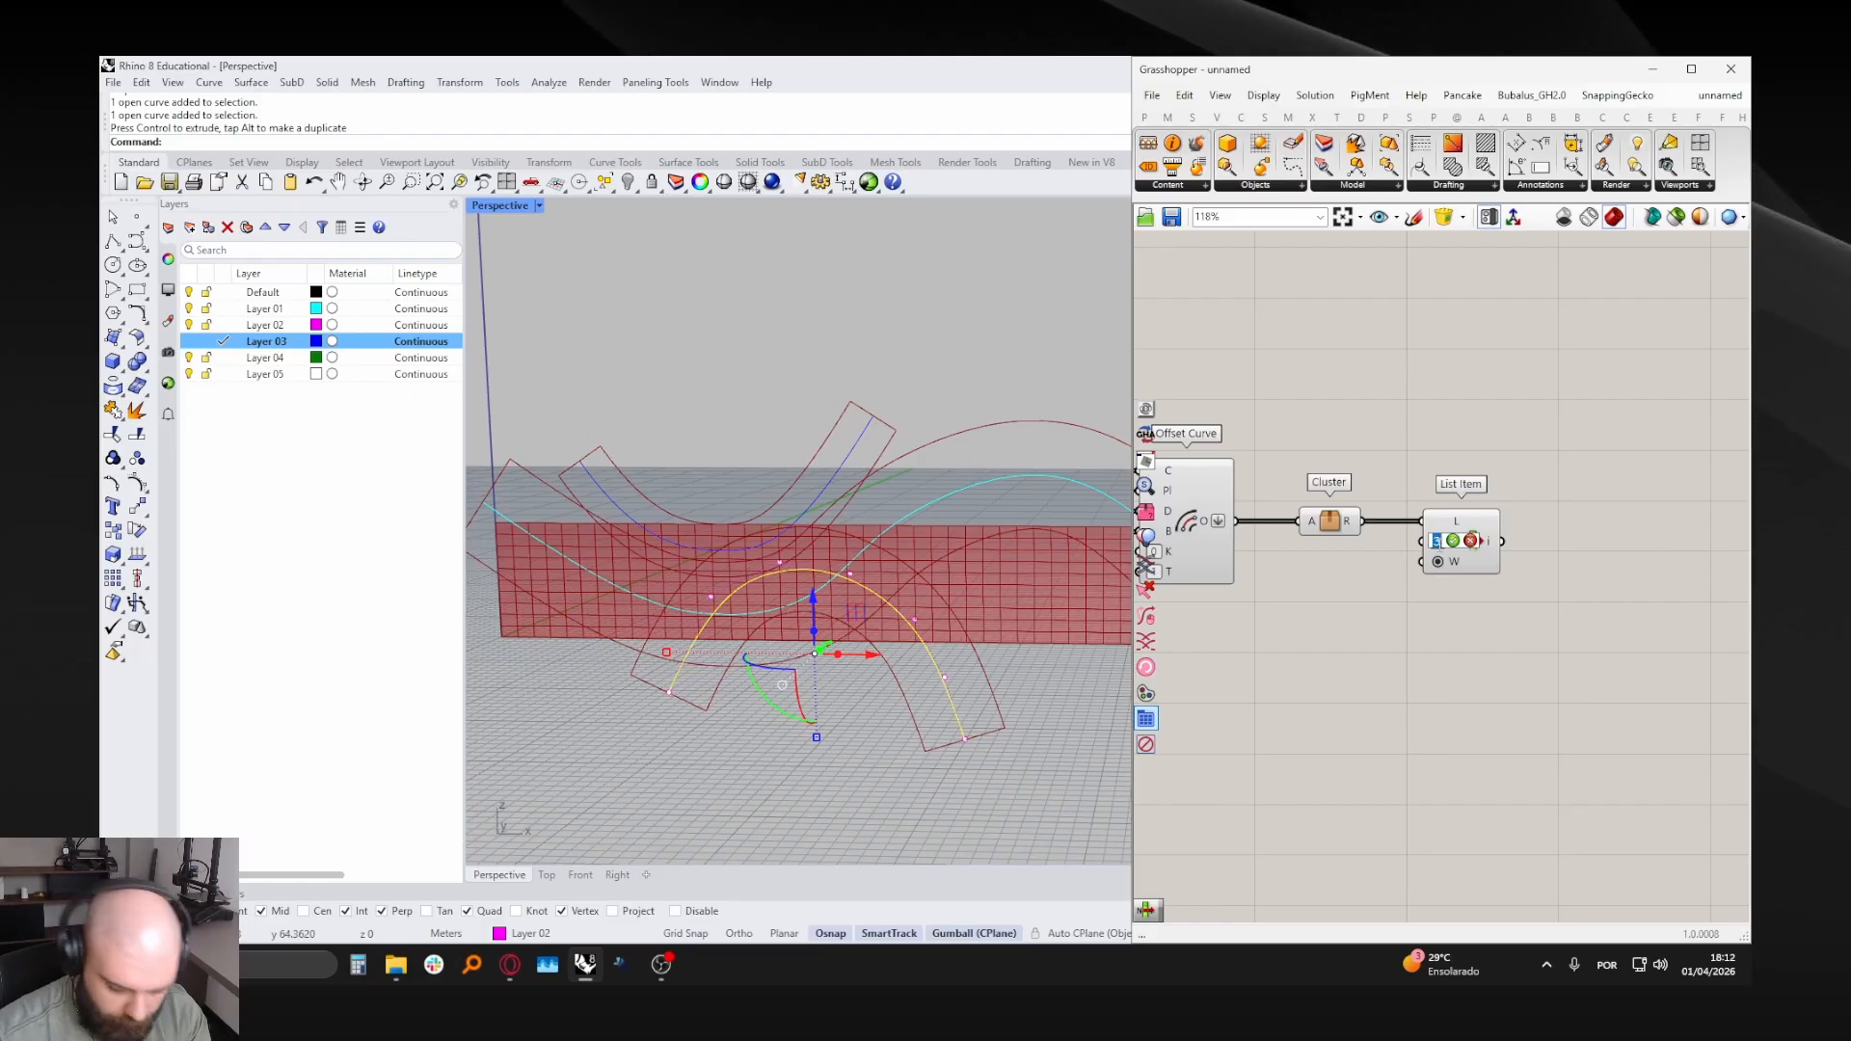
{"action": "left_click", "coordinate": [1472, 547]}
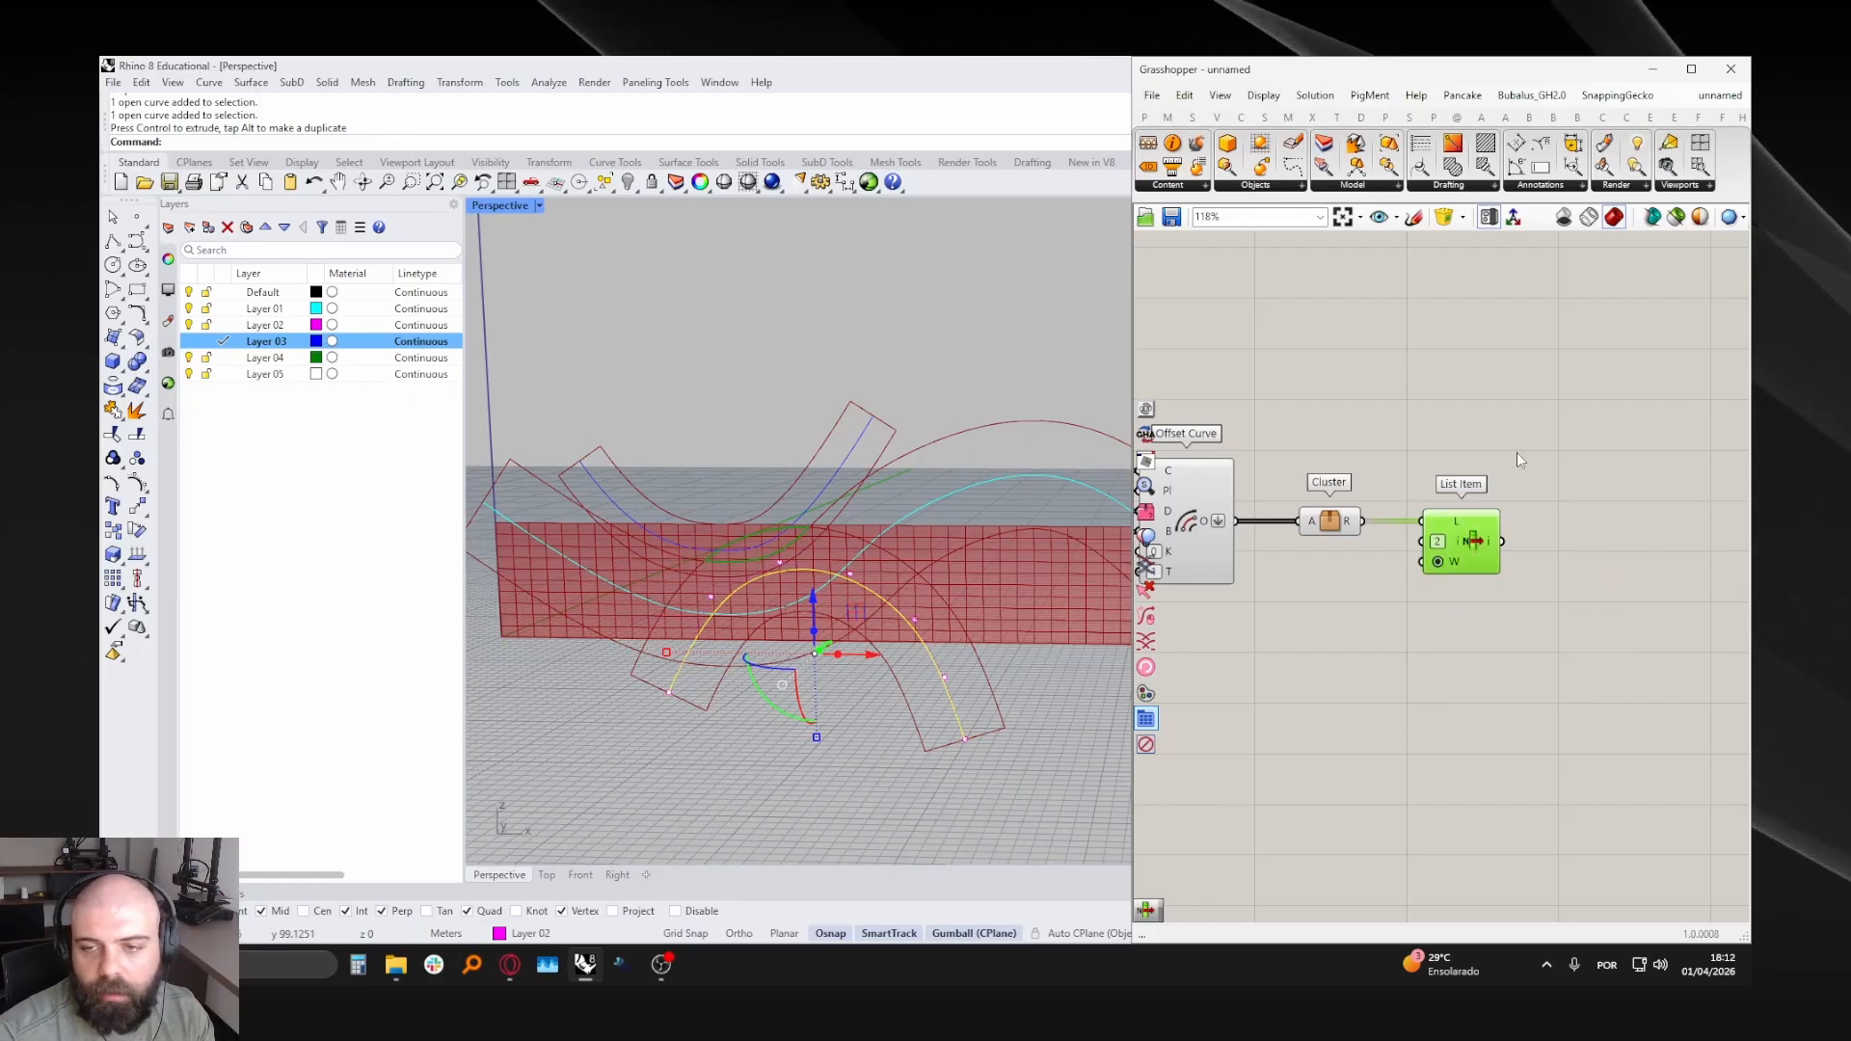
- Set List Item's index to 1 and deselect the Layer 02 curve
{"action": "left_click", "coordinate": [1437, 542]}
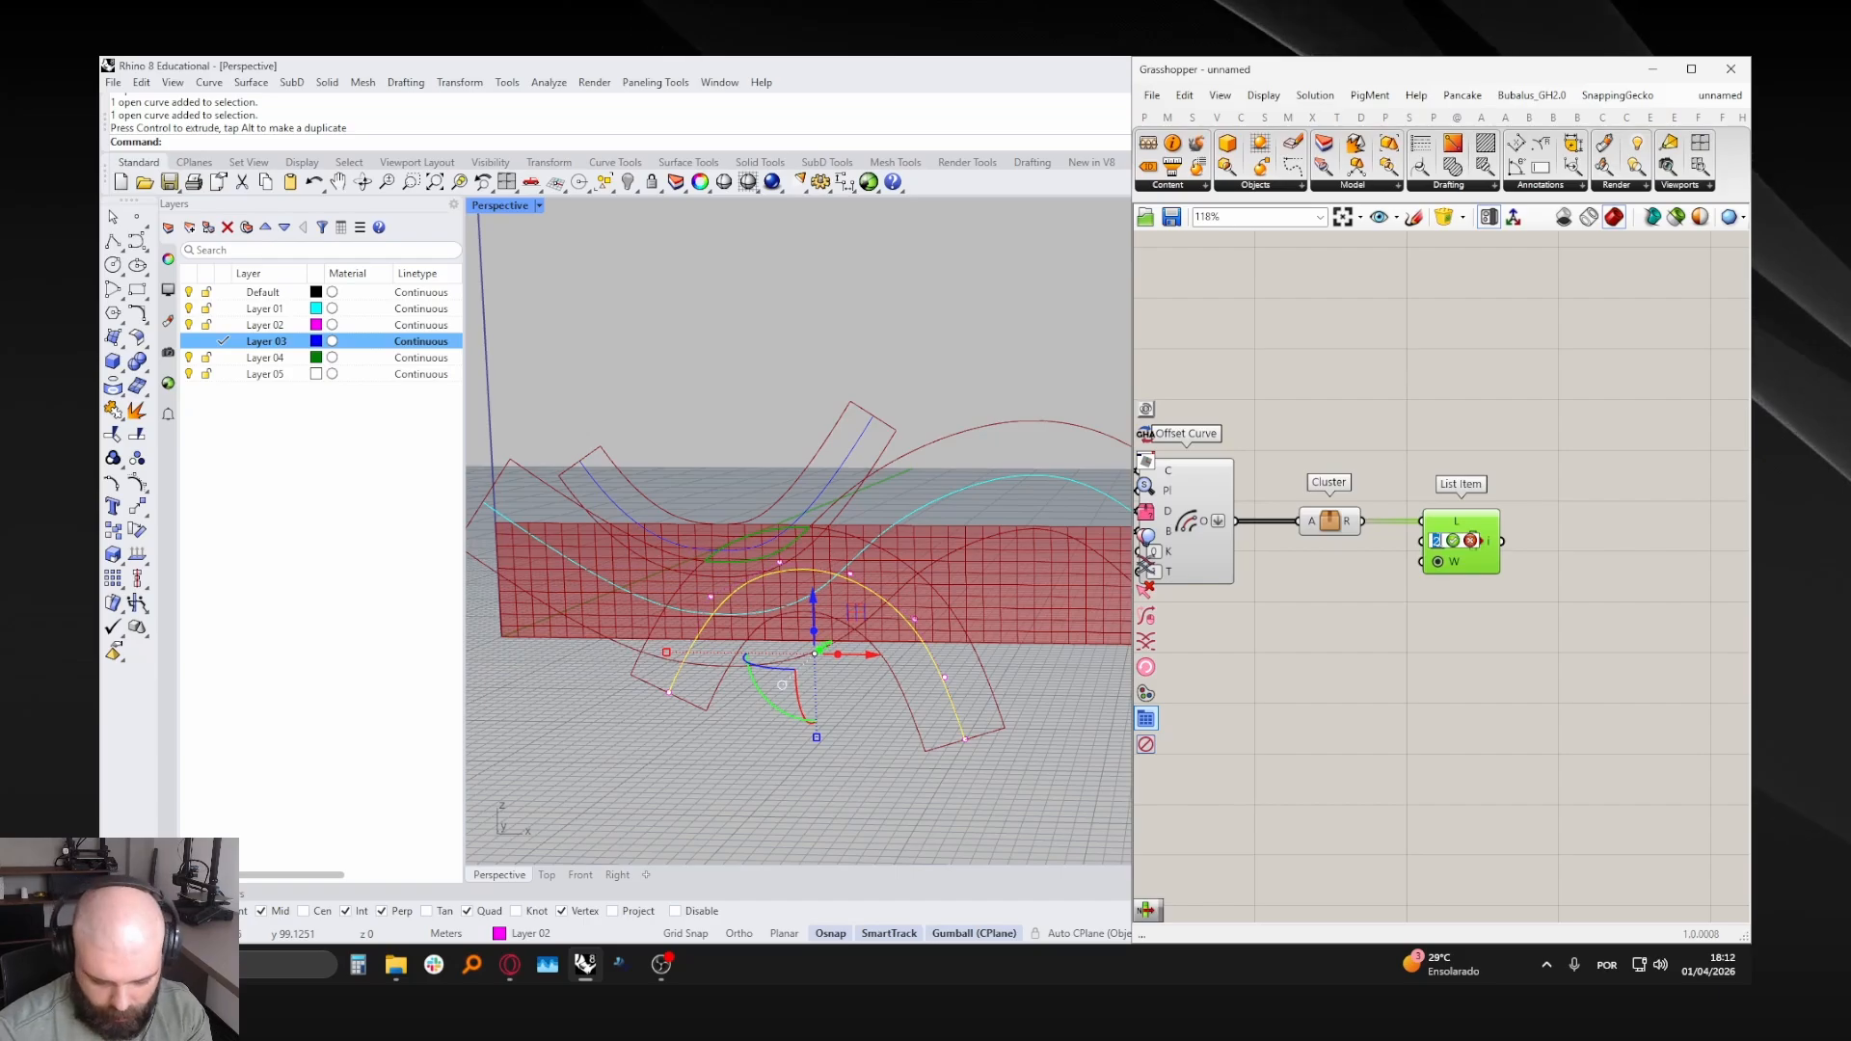
{"action": "type", "text": "1"}
{"action": "key", "text": "Return"}
{"action": "left_click", "coordinate": [906, 652]}
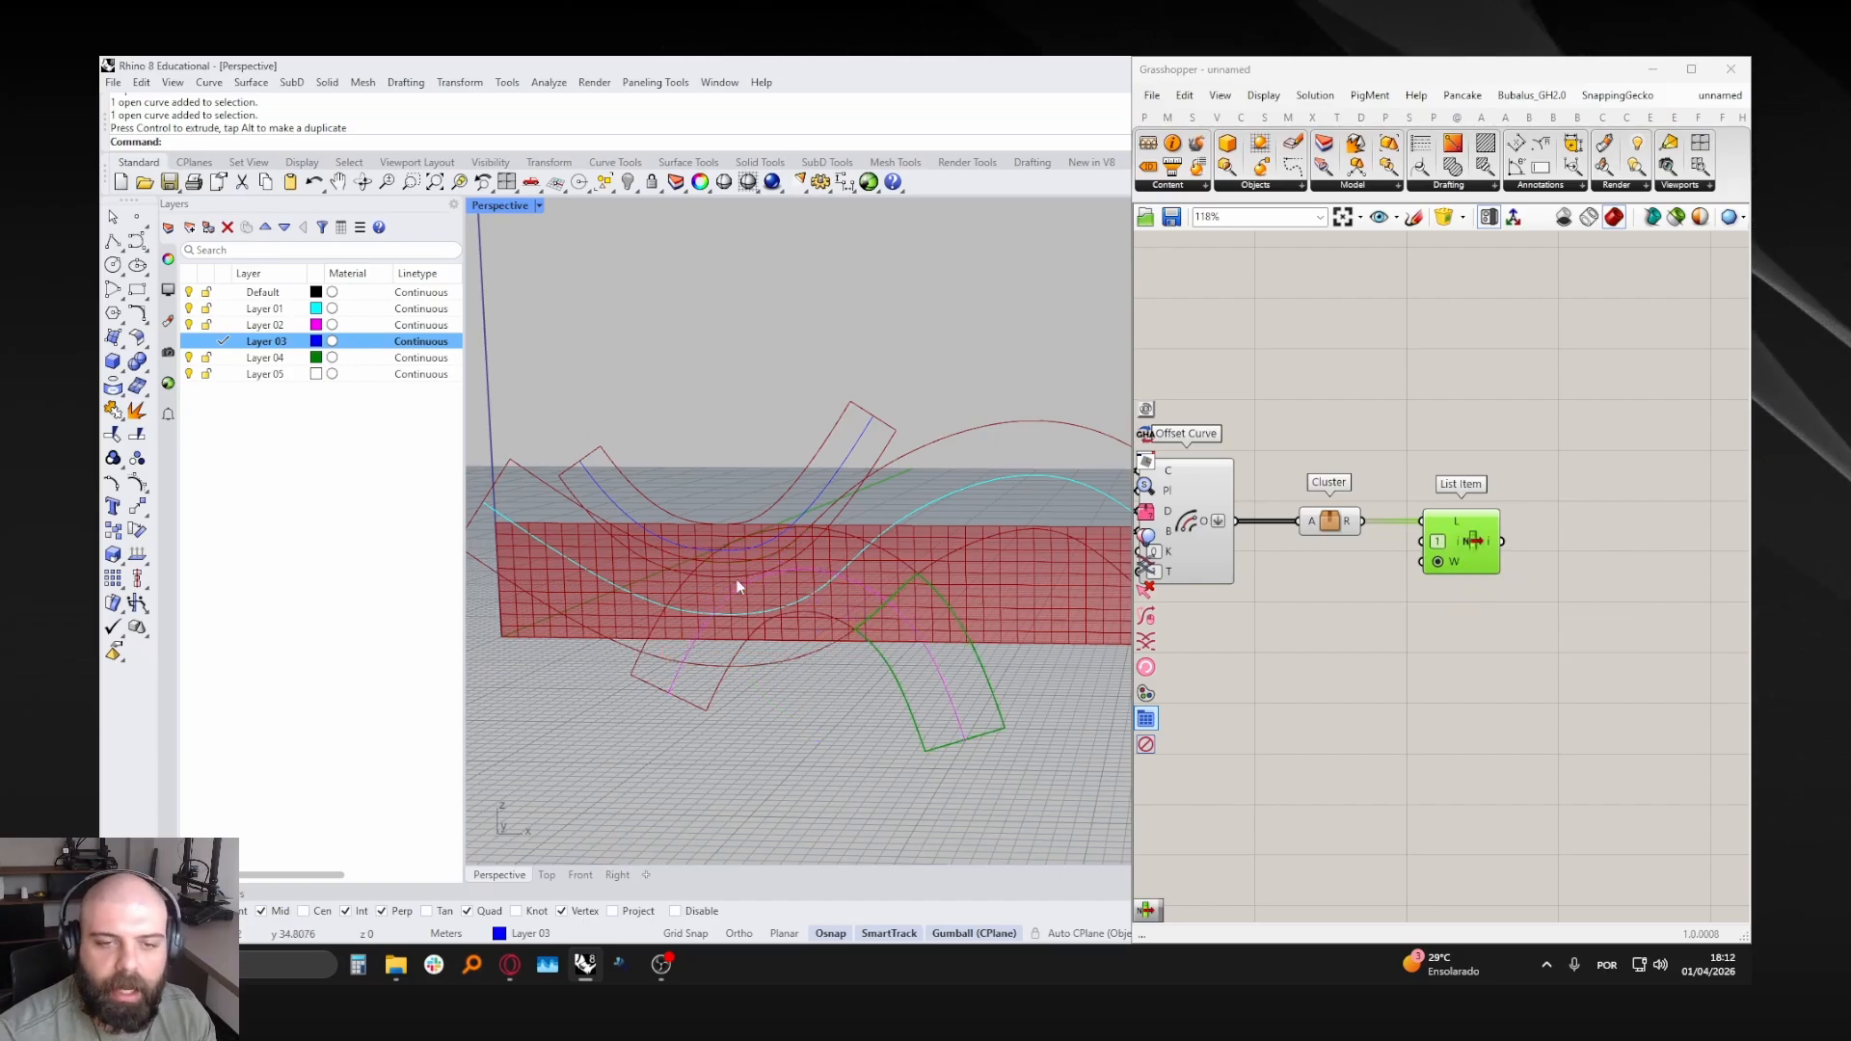
- Move the magenta Layer 02 curve along X toward the middle of the grid and clear the selection
{"action": "scroll", "coordinate": [740, 586], "scroll_direction": "down", "scroll_amount": 2}
{"action": "left_click", "coordinate": [784, 581]}
{"action": "scroll", "coordinate": [743, 597], "scroll_direction": "up", "scroll_amount": 3}
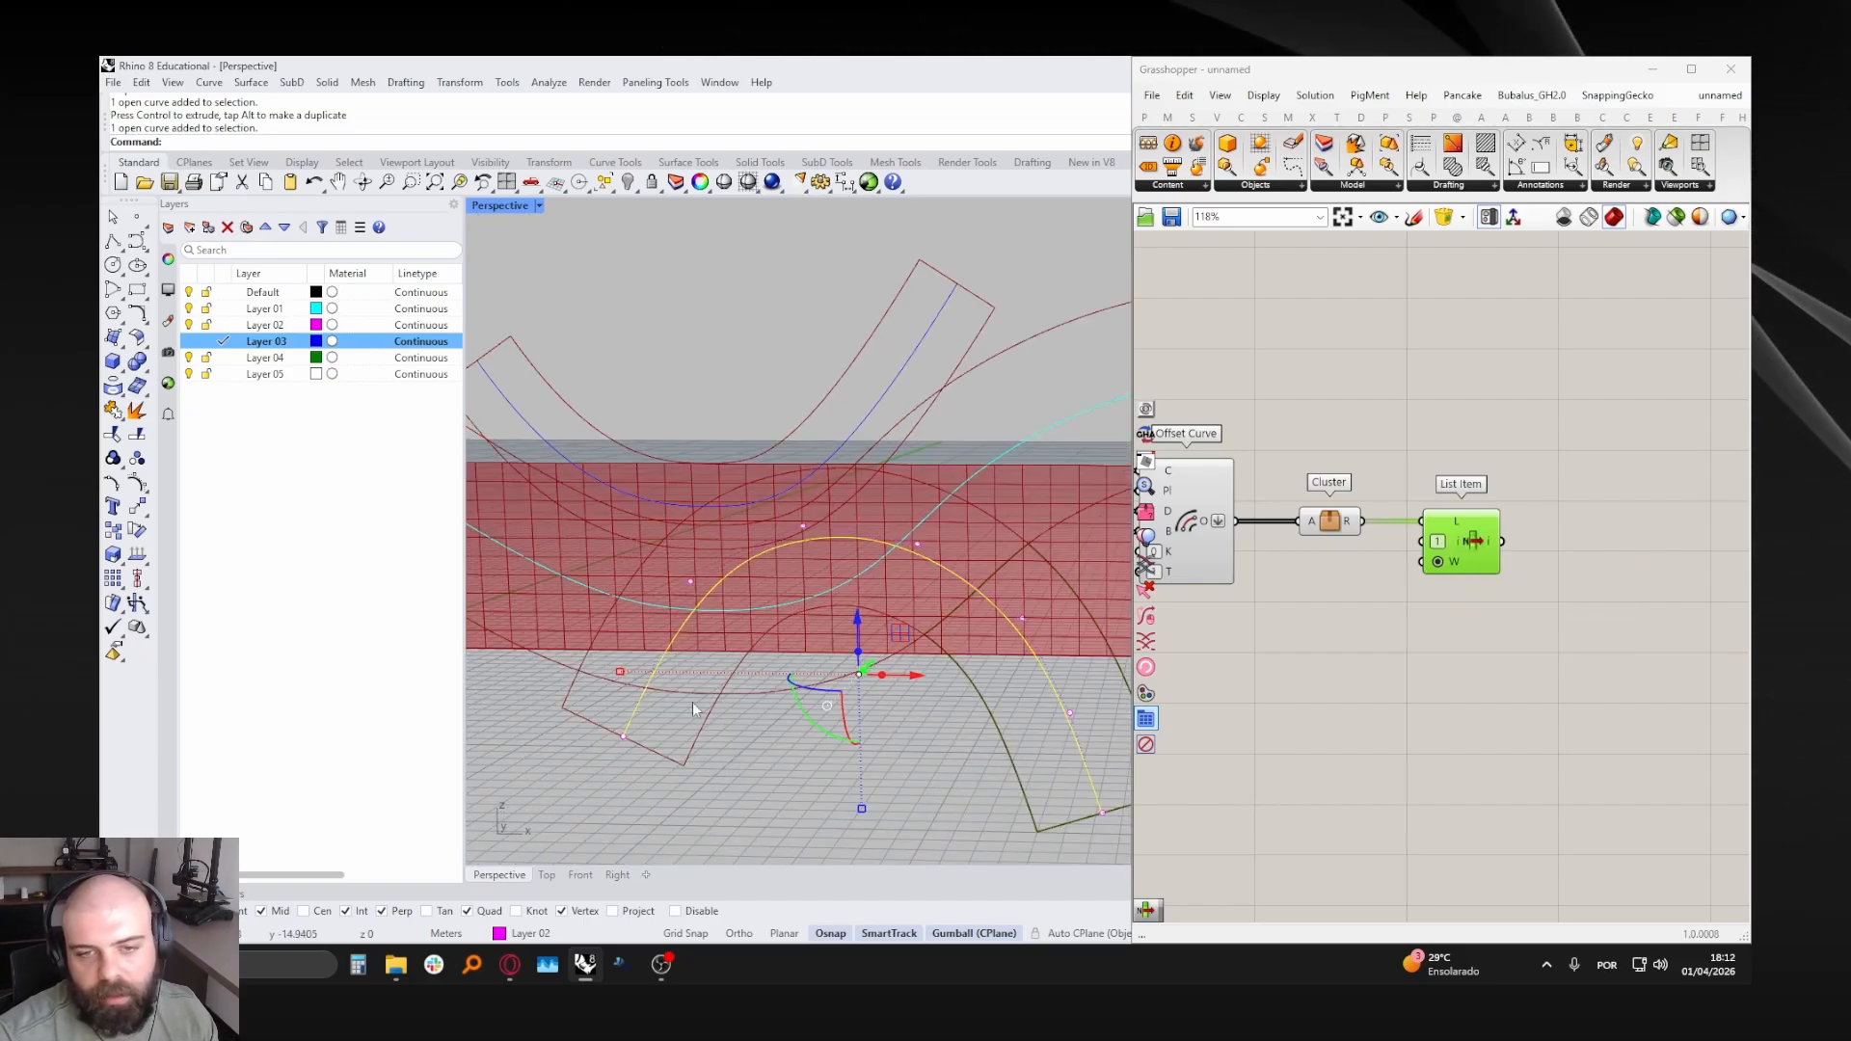
{"action": "scroll", "coordinate": [669, 541], "scroll_direction": "down", "scroll_amount": 8}
{"action": "left_click_drag", "start_coordinate": [790, 598], "coordinate": [911, 603]}
{"action": "left_click", "coordinate": [928, 708]}
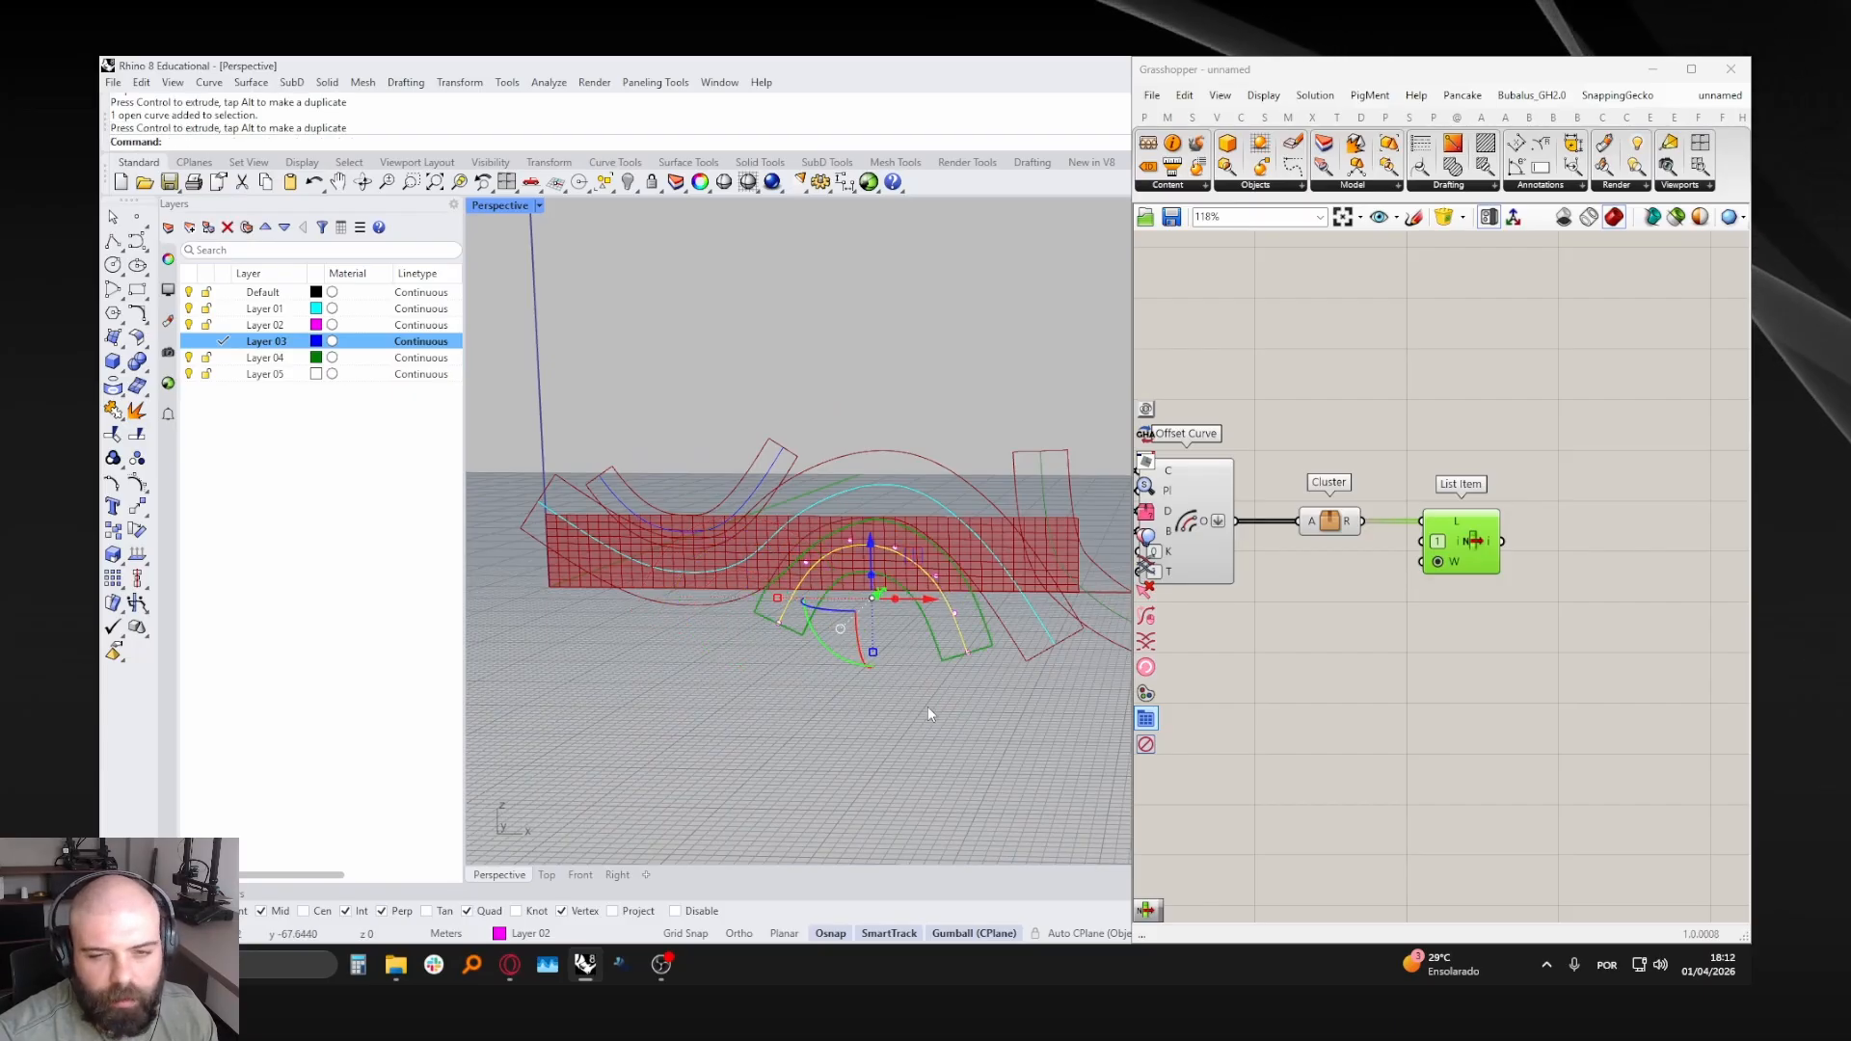
{"action": "left_click", "coordinate": [747, 512]}
{"action": "left_click_drag", "start_coordinate": [692, 440], "coordinate": [693, 434]}
{"action": "left_click", "coordinate": [744, 355]}
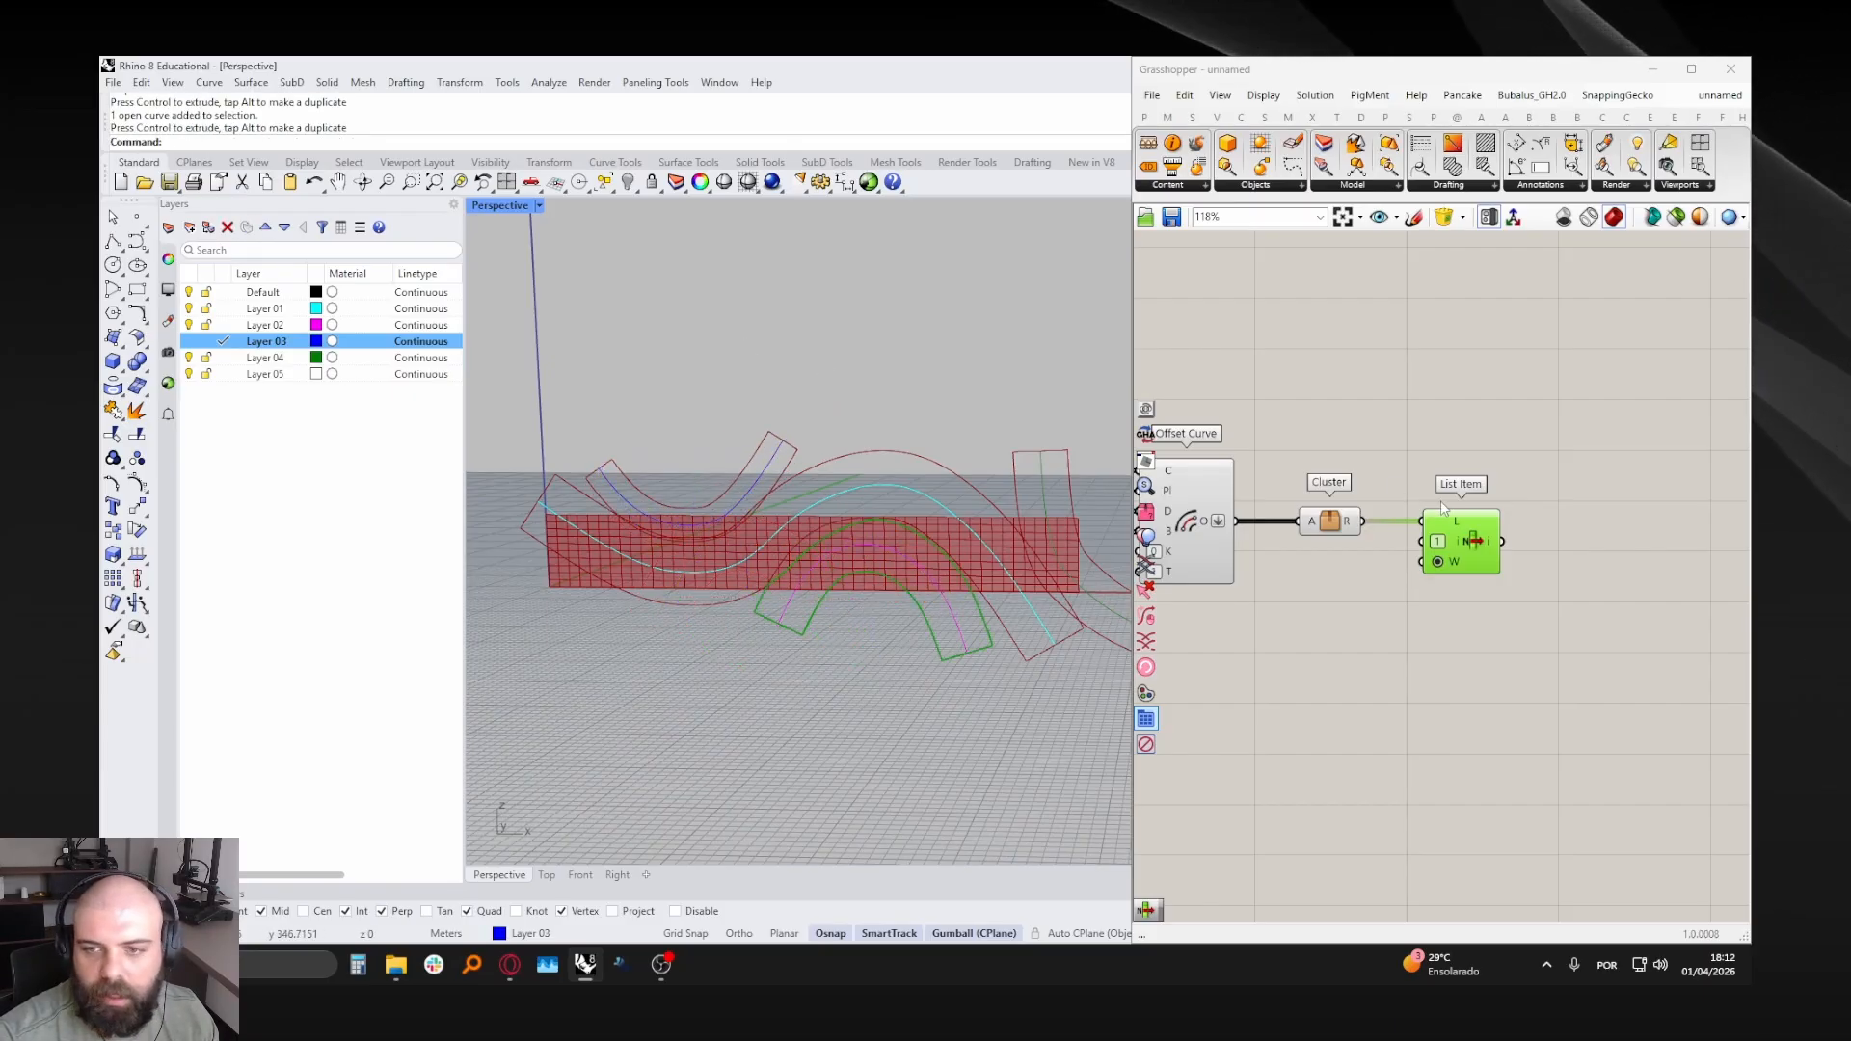
- Delete the List Item component and turn off the preview of the components feeding the cluster
{"action": "key", "text": "Delete"}
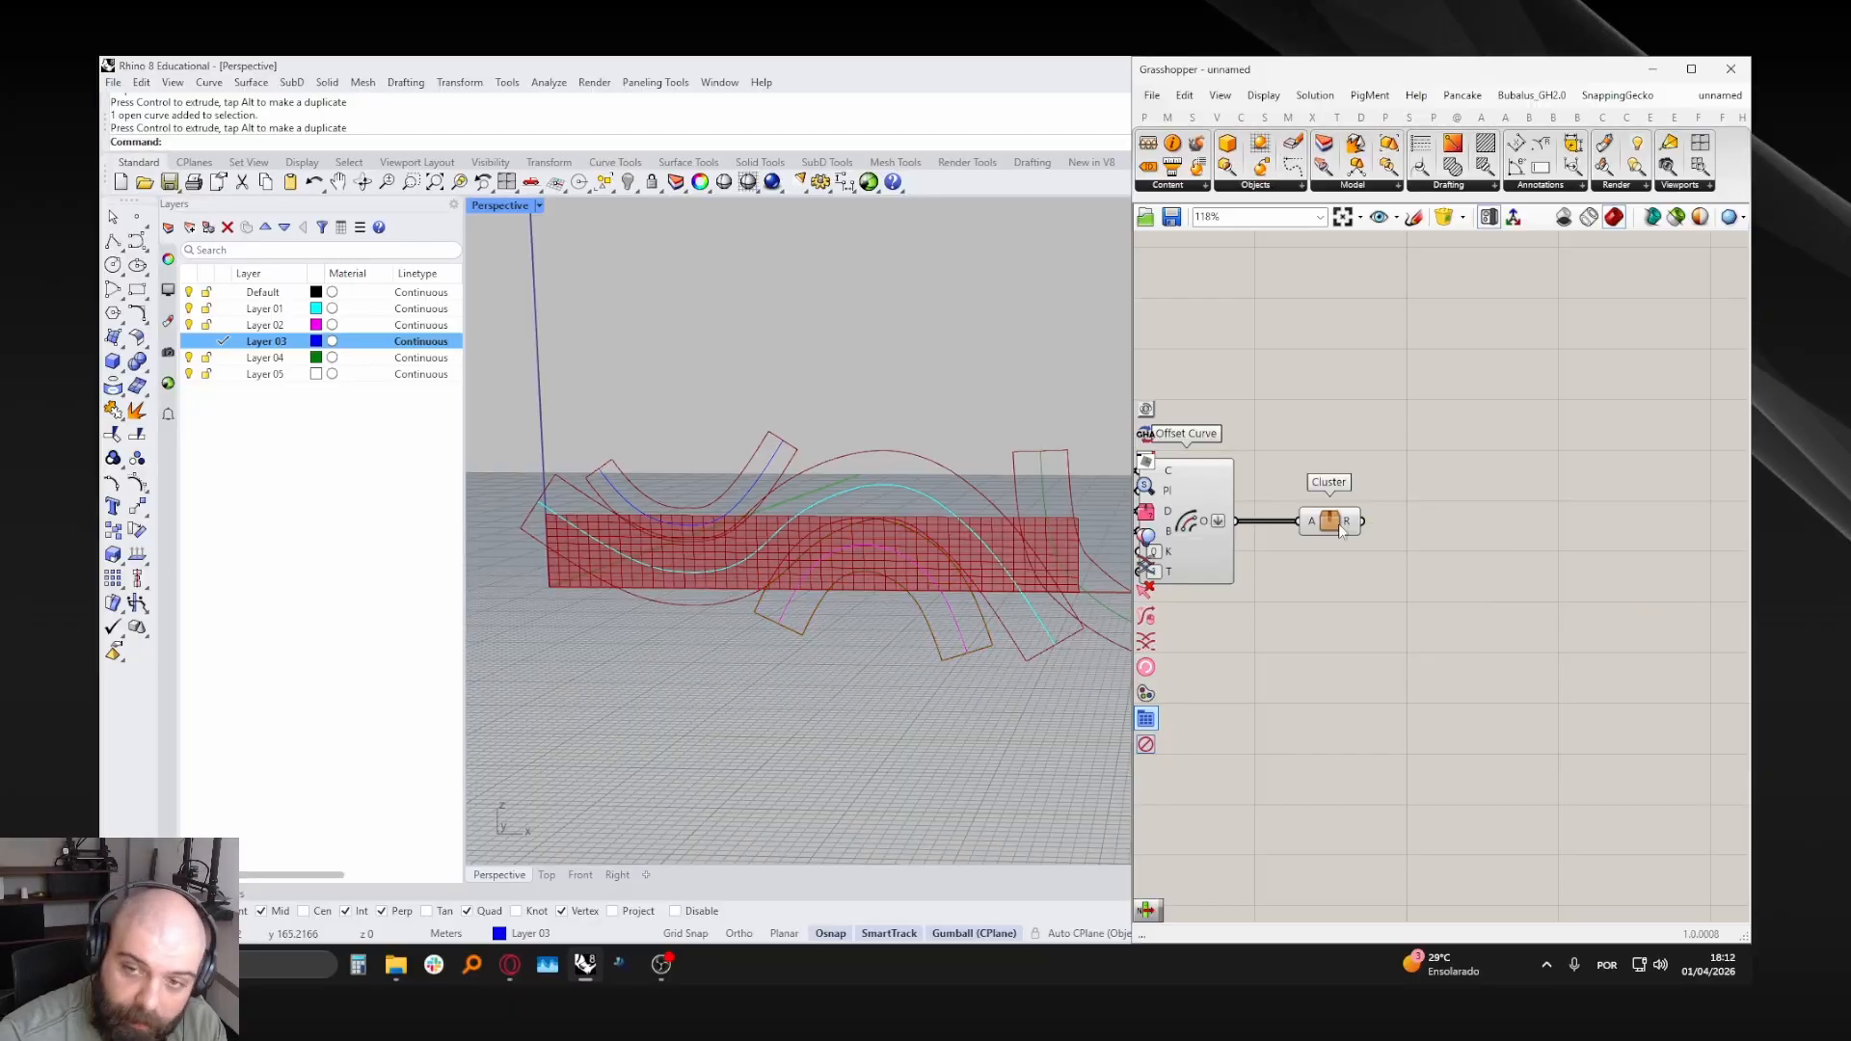
{"action": "left_click", "coordinate": [1338, 523]}
{"action": "double_click", "coordinate": [1338, 523]}
{"action": "scroll", "coordinate": [1478, 582], "scroll_direction": "down", "scroll_amount": 4}
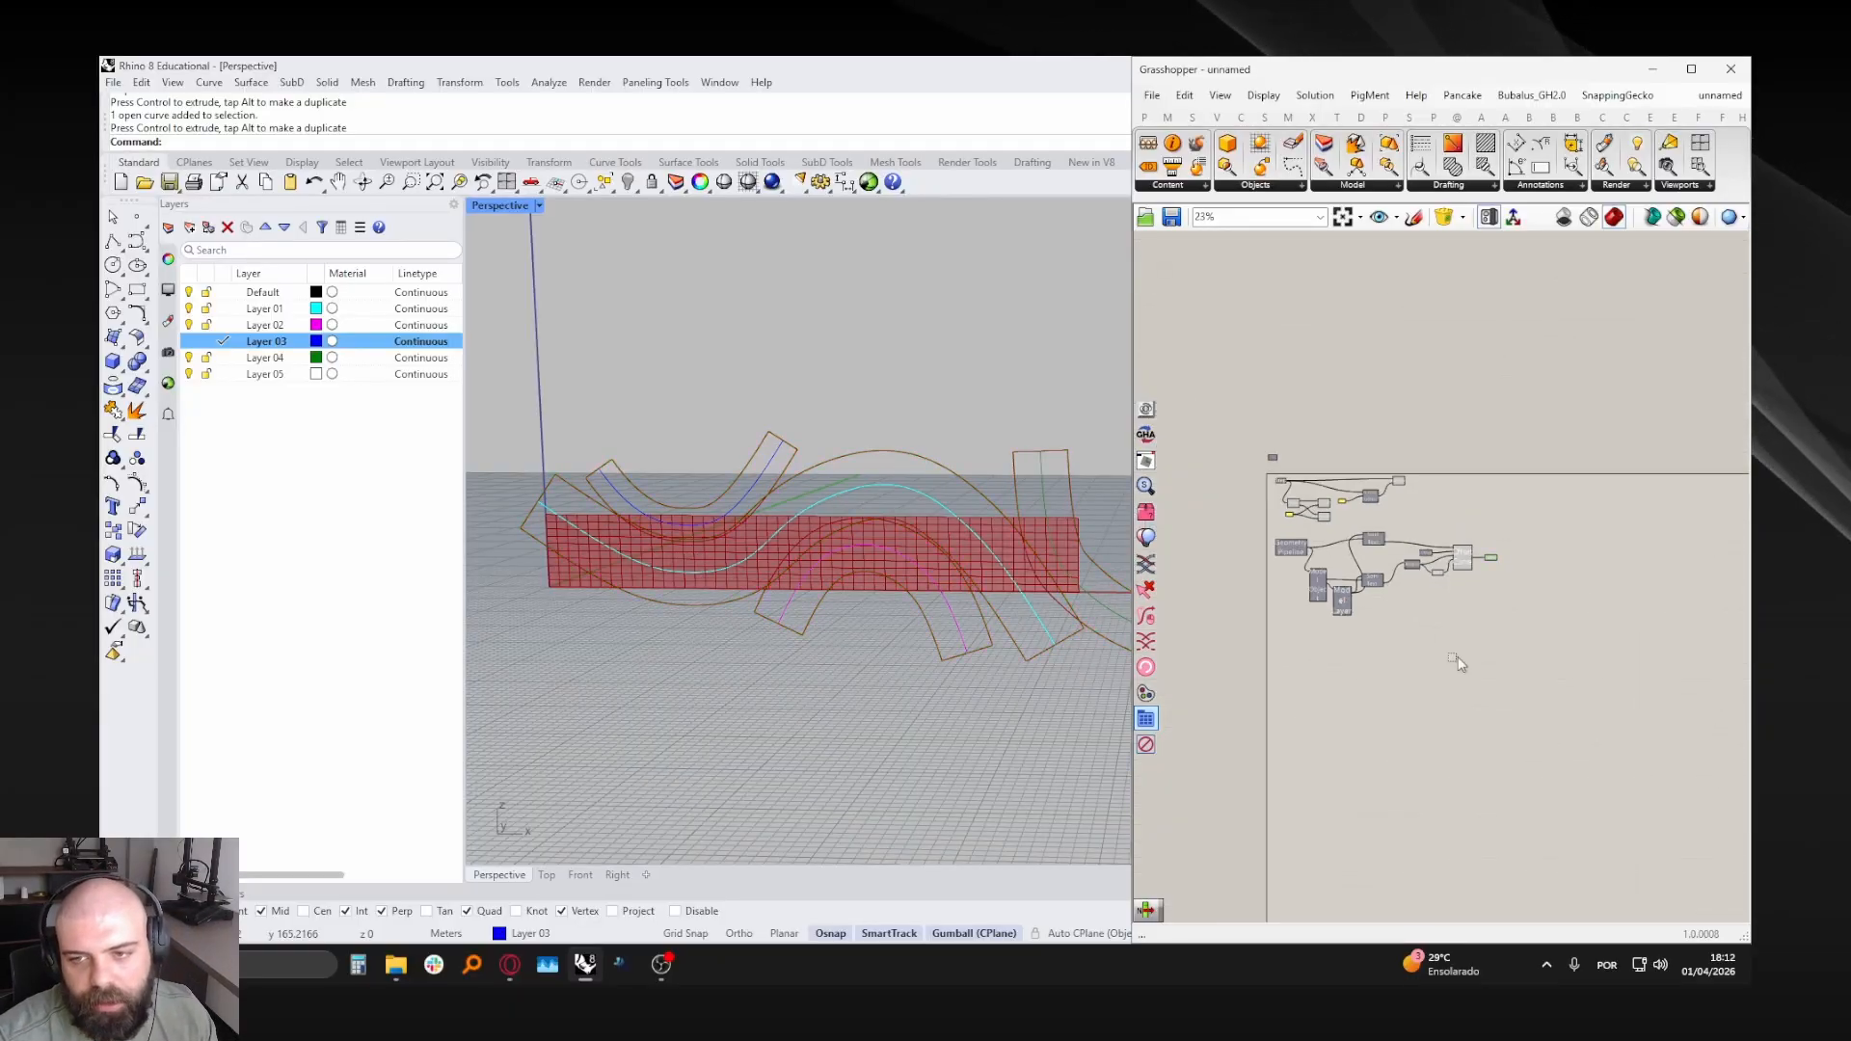
{"action": "middle_click", "coordinate": [1278, 548]}
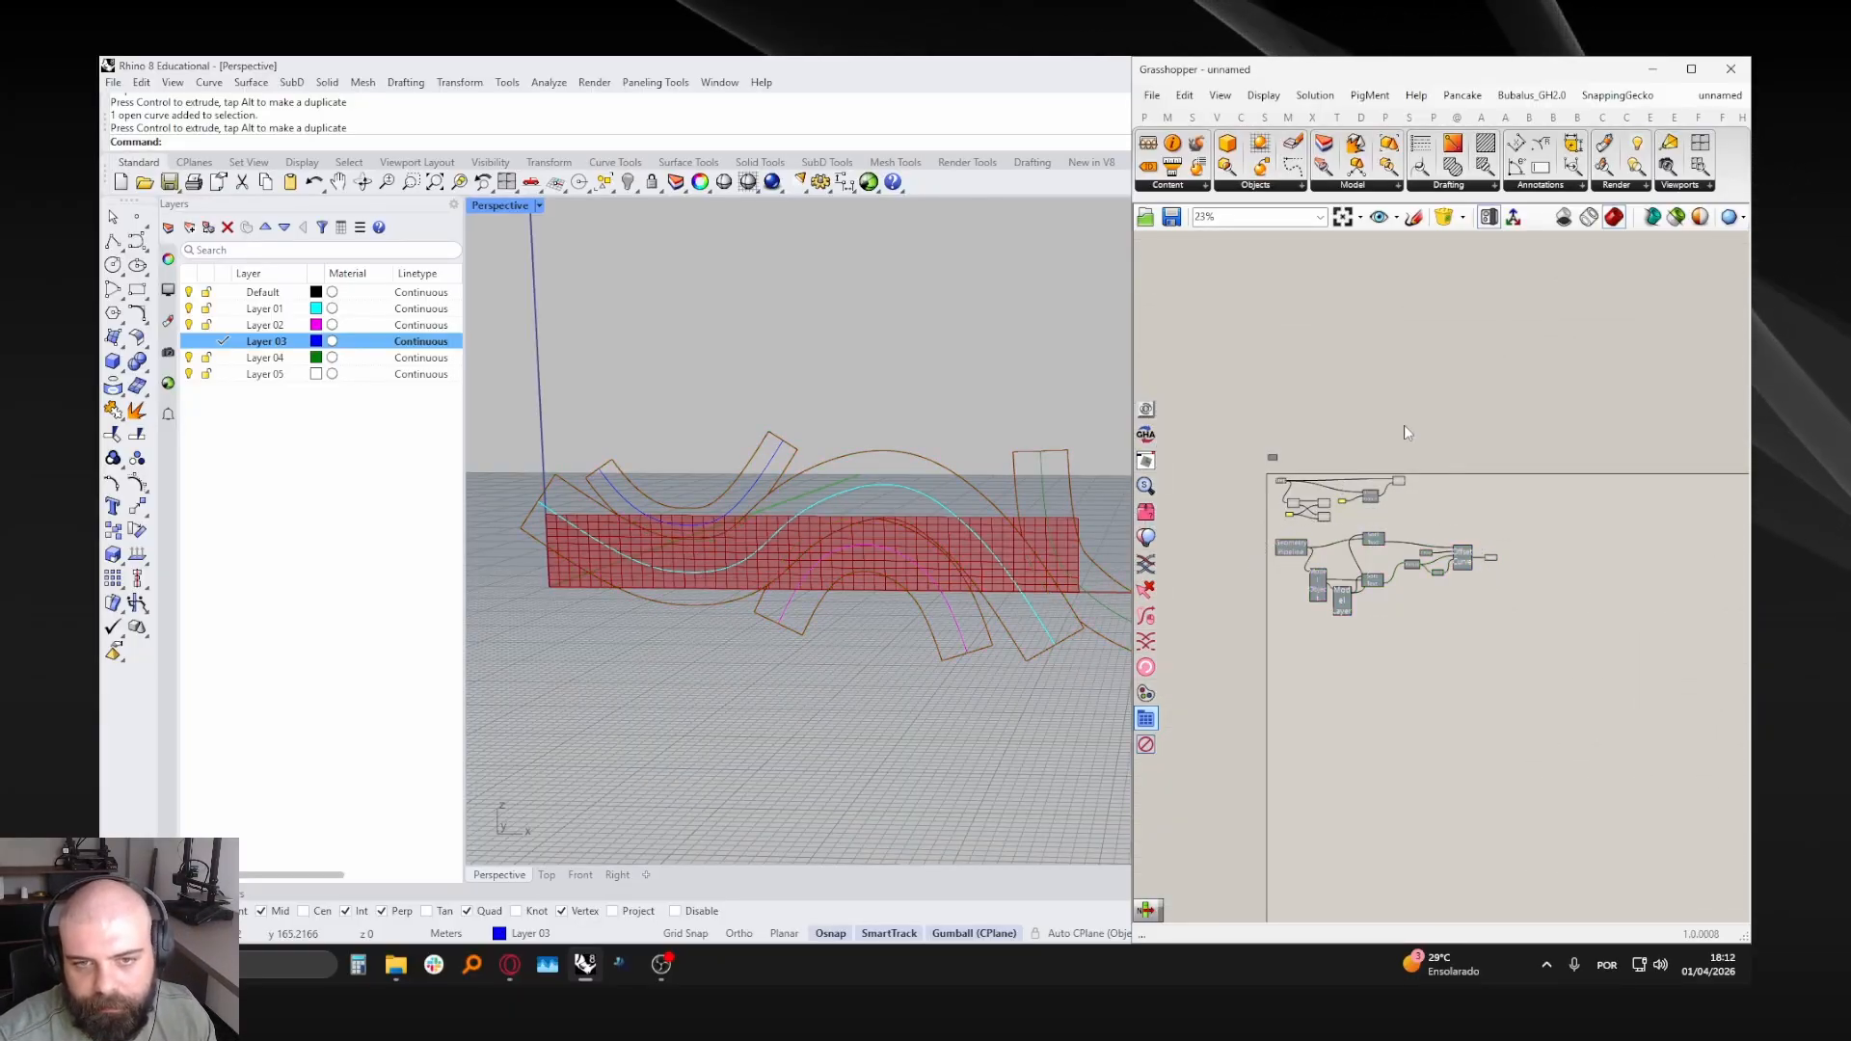
{"action": "scroll", "coordinate": [1473, 594], "scroll_direction": "up", "scroll_amount": 5}
{"action": "scroll", "coordinate": [1473, 594], "scroll_direction": "up", "scroll_amount": 4}
{"action": "left_click", "coordinate": [1547, 606]}
{"action": "mouse_move", "coordinate": [973, 588]}
{"action": "right_mouse_down"}
{"action": "mouse_move", "coordinate": [969, 559]}
{"action": "mouse_move", "coordinate": [973, 574]}
{"action": "right_mouse_up"}
{"action": "left_click", "coordinate": [1370, 337]}
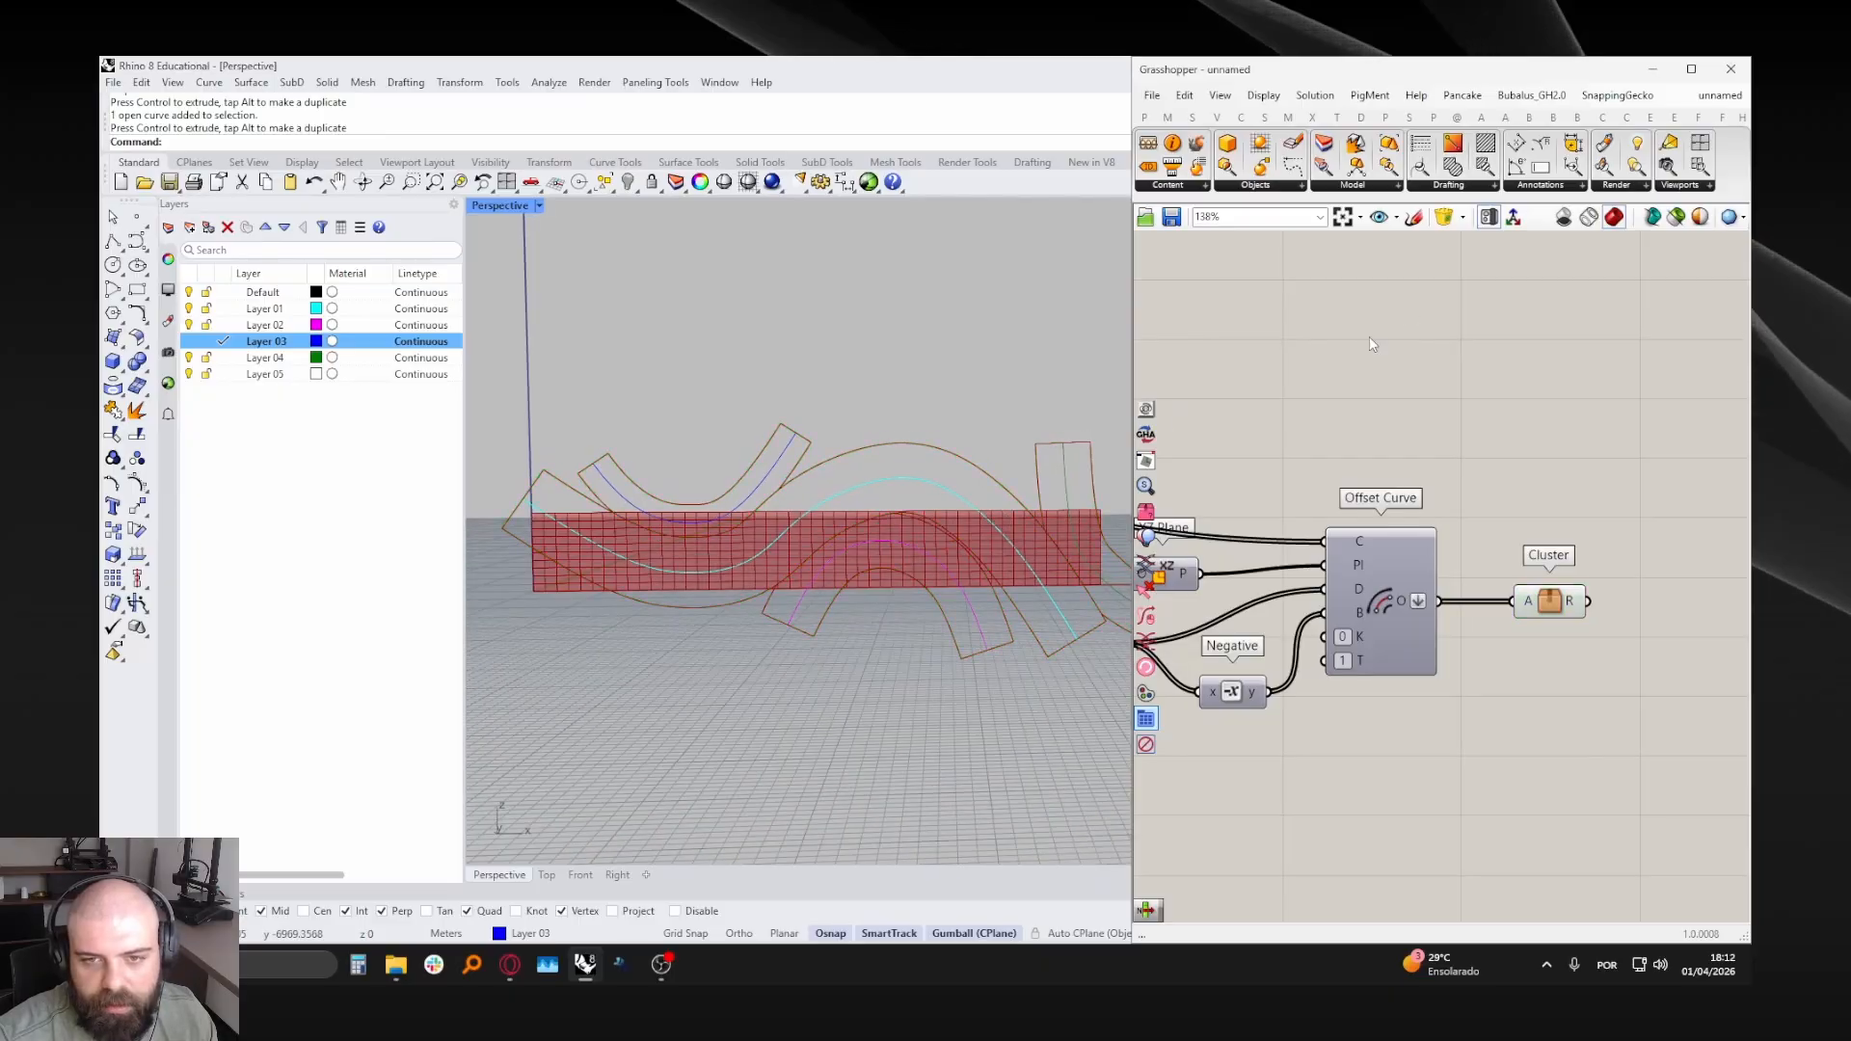
- Shift the magenta Layer 02 curve slightly upward and along X with the gumball, and deselect it
{"action": "scroll", "coordinate": [1079, 593], "scroll_direction": "up", "scroll_amount": 2}
{"action": "scroll", "coordinate": [1079, 600], "scroll_direction": "up", "scroll_amount": 2}
{"action": "left_click", "coordinate": [733, 485]}
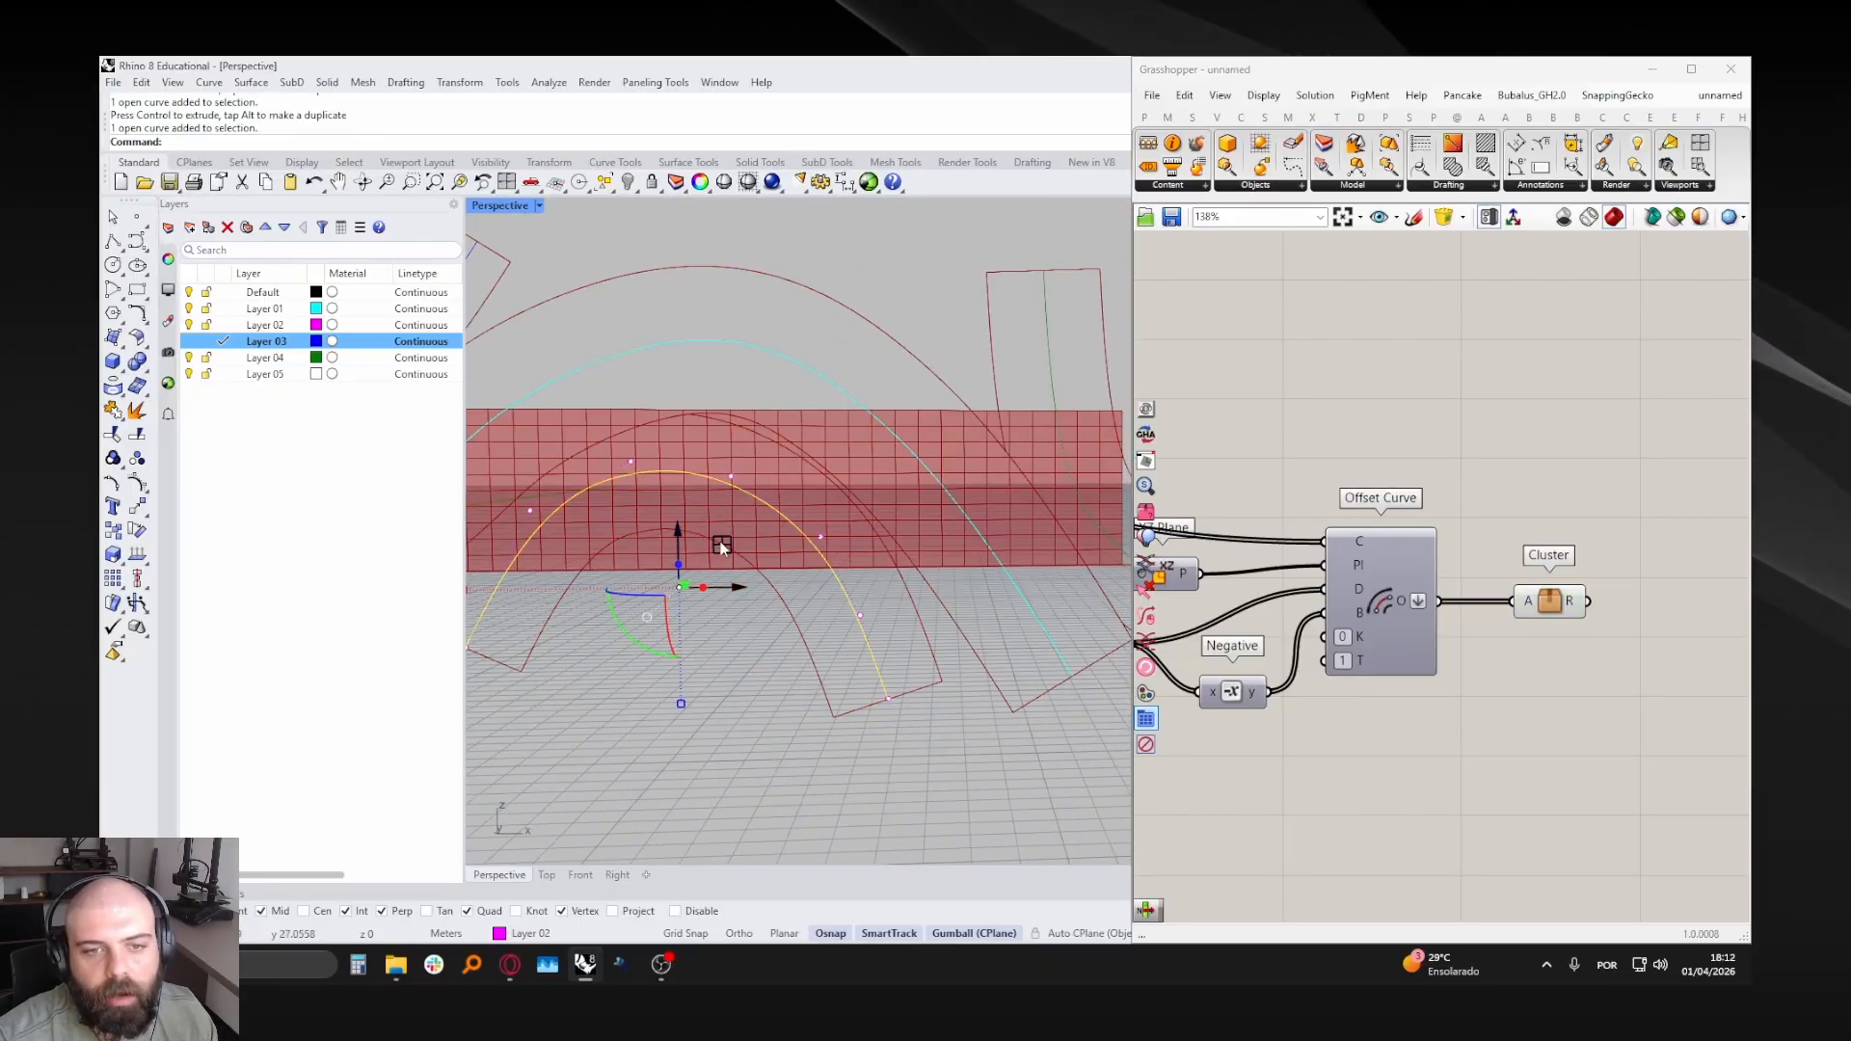
{"action": "left_click_drag", "start_coordinate": [722, 541], "coordinate": [749, 519]}
{"action": "left_click", "coordinate": [942, 572]}
{"action": "scroll", "coordinate": [997, 552], "scroll_direction": "down", "scroll_amount": 6}
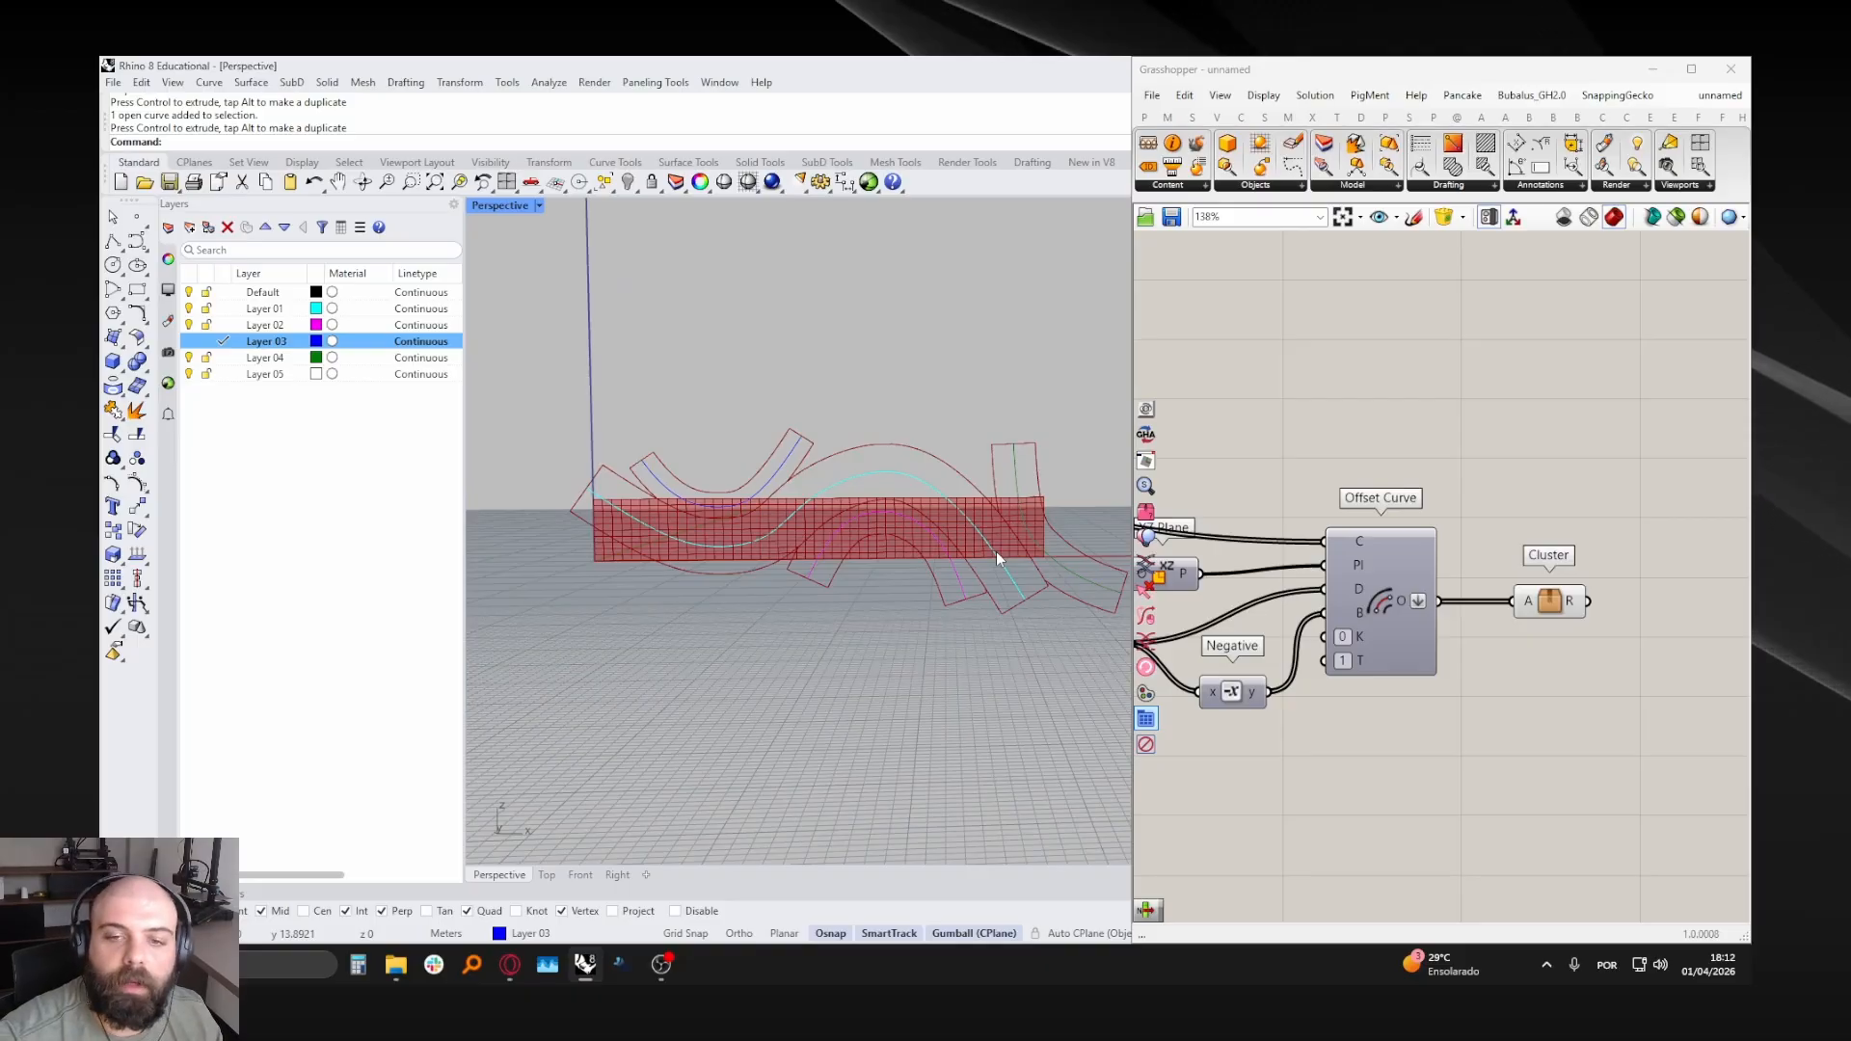
{"action": "scroll", "coordinate": [1664, 490], "scroll_direction": "down", "scroll_amount": 5}
- Move the Isotrim component farther from Divide Domain and highlight its grid panels in the viewport
{"action": "left_click", "coordinate": [1428, 339]}
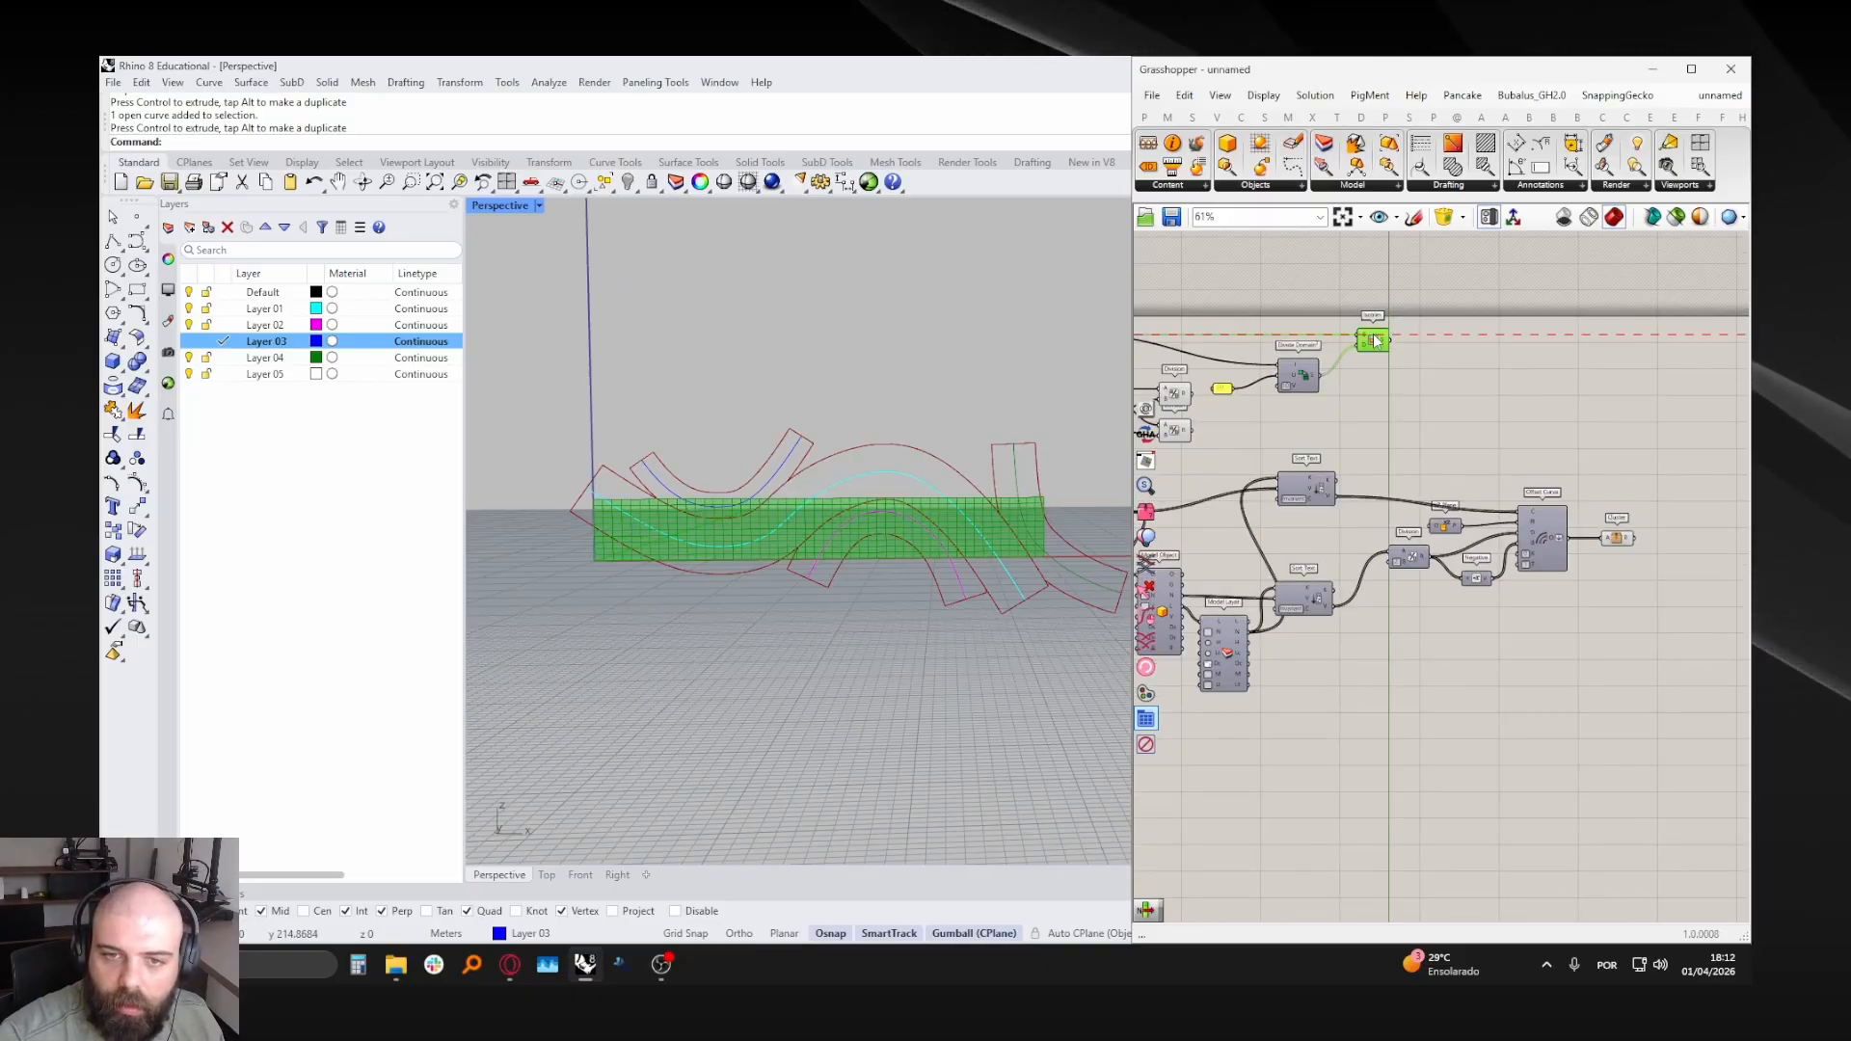
{"action": "left_click", "coordinate": [1484, 386]}
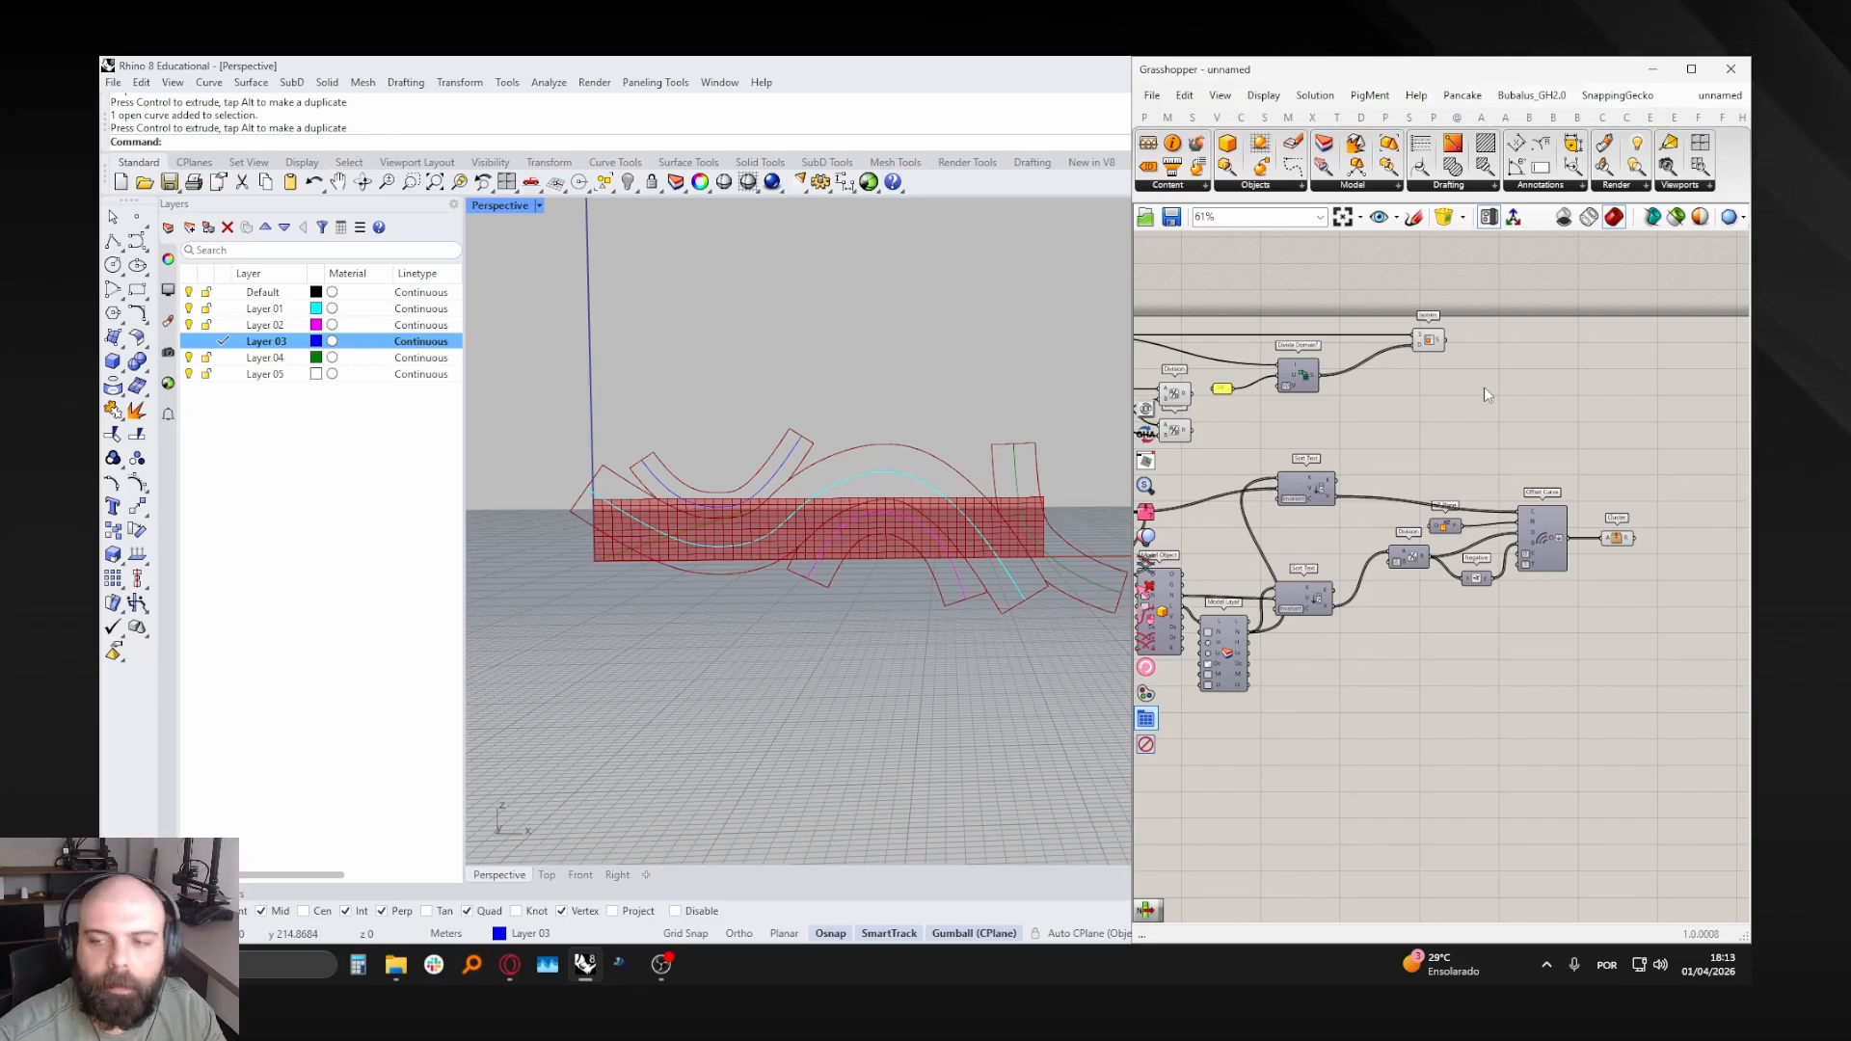
{"action": "right_click_drag", "start_coordinate": [1484, 389], "coordinate": [1325, 440]}
{"action": "scroll", "coordinate": [1508, 453], "scroll_direction": "up", "scroll_amount": 2}
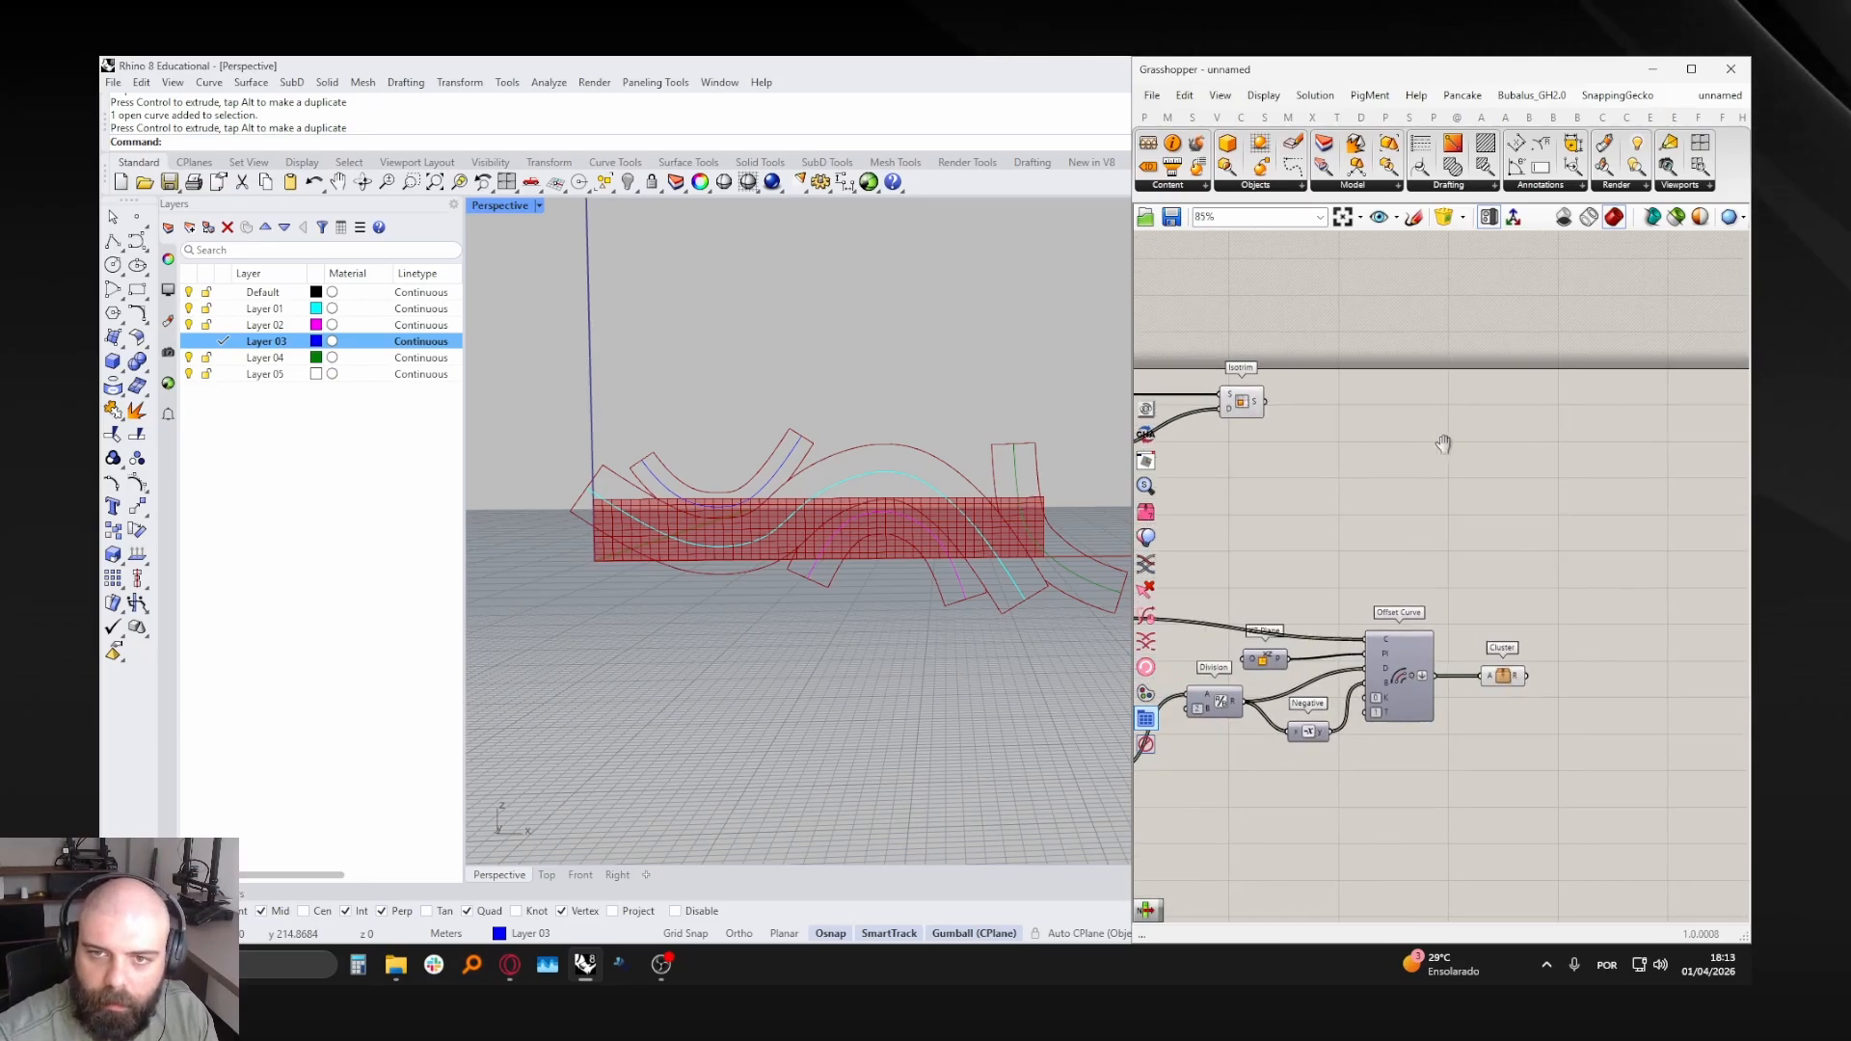
{"action": "left_click", "coordinate": [1244, 401]}
{"action": "scroll", "coordinate": [586, 503], "scroll_direction": "up", "scroll_amount": 3}
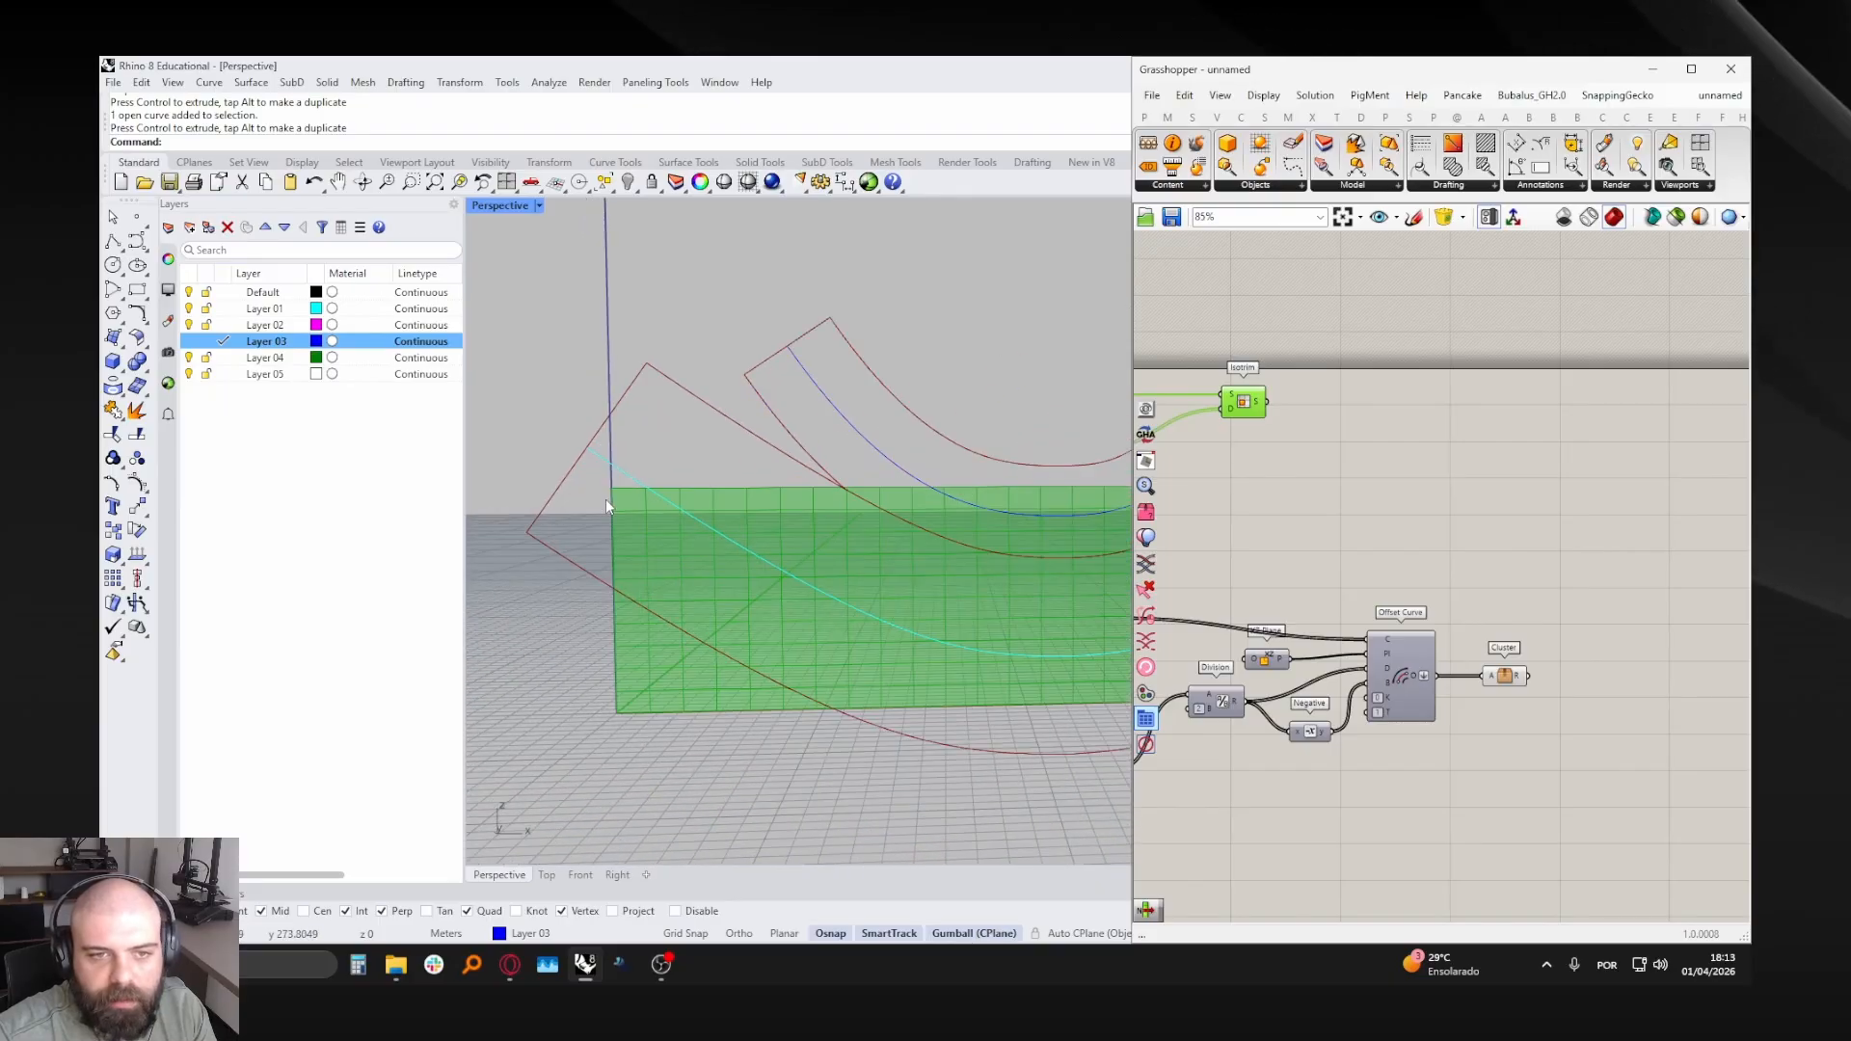
- Add a Polygon Center component fed by Isotrim's output and inspect the center points on the grid panels
{"action": "double_click", "coordinate": [1376, 461]}
{"action": "type", "text": "POLYGON CEN"}
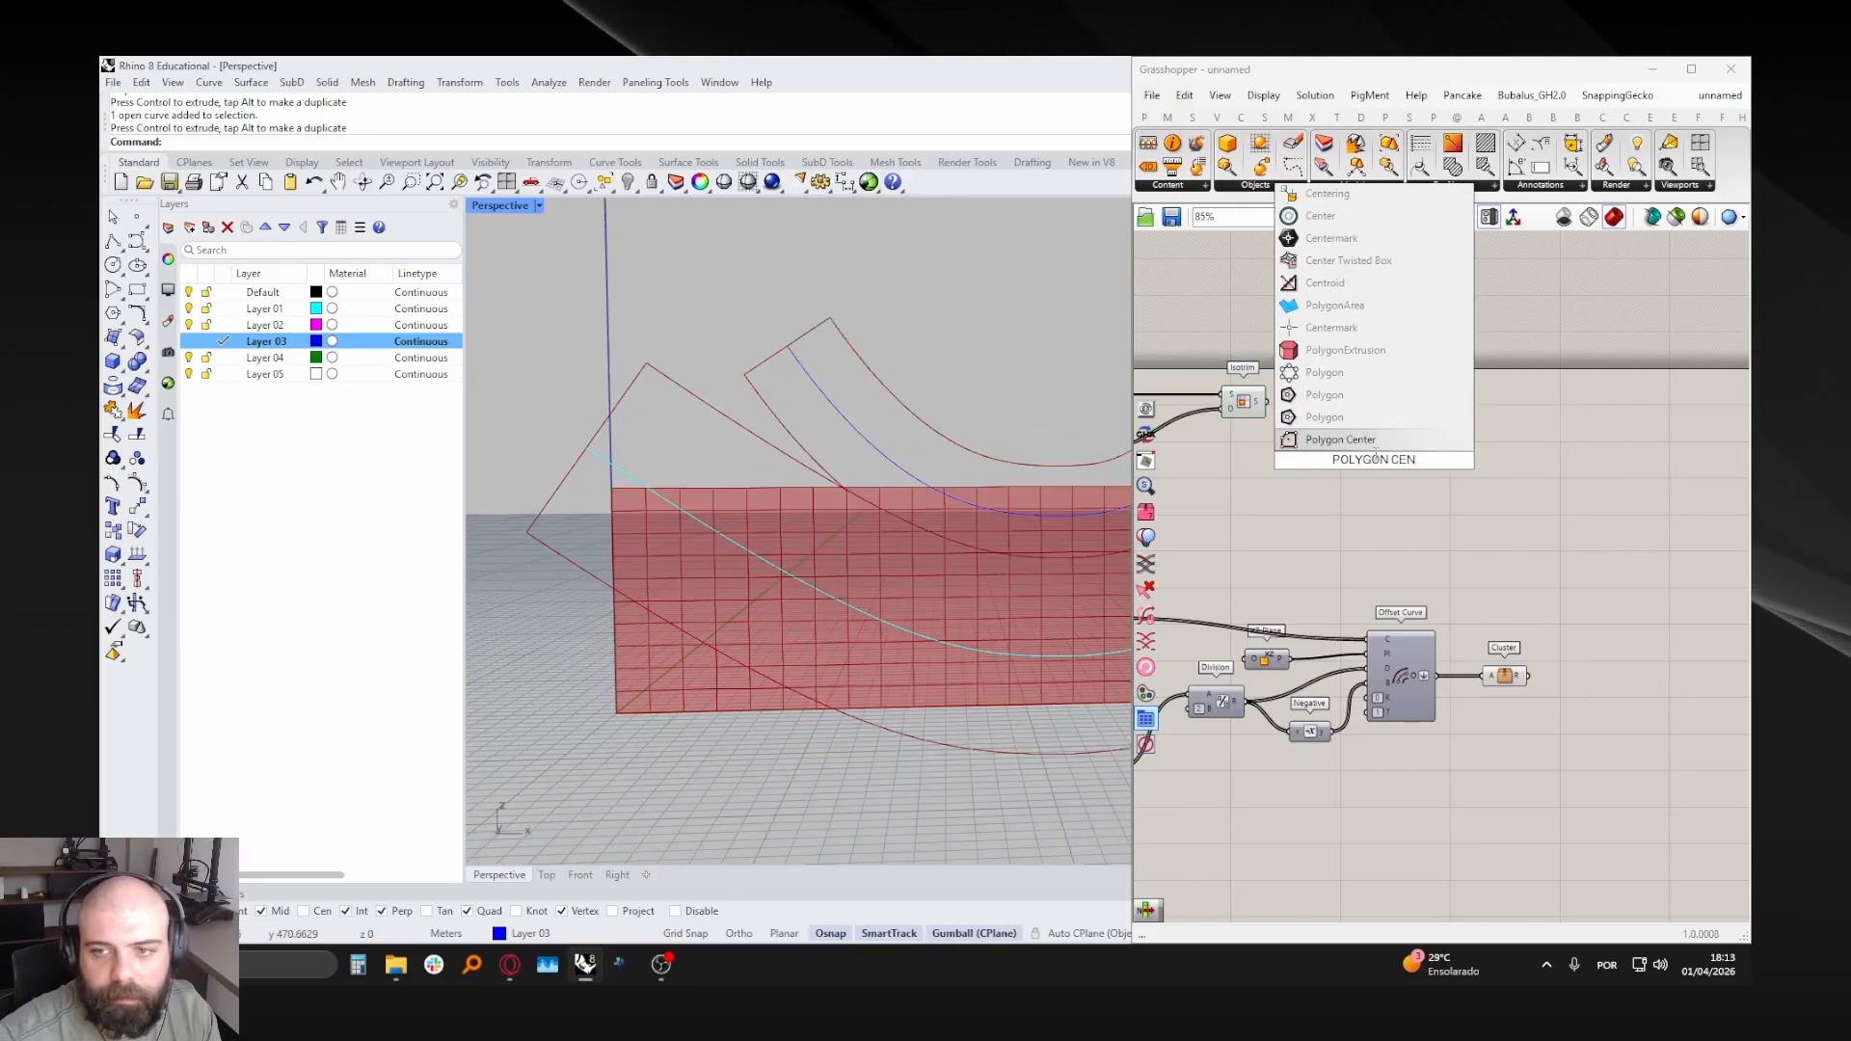
{"action": "left_click", "coordinate": [1313, 437]}
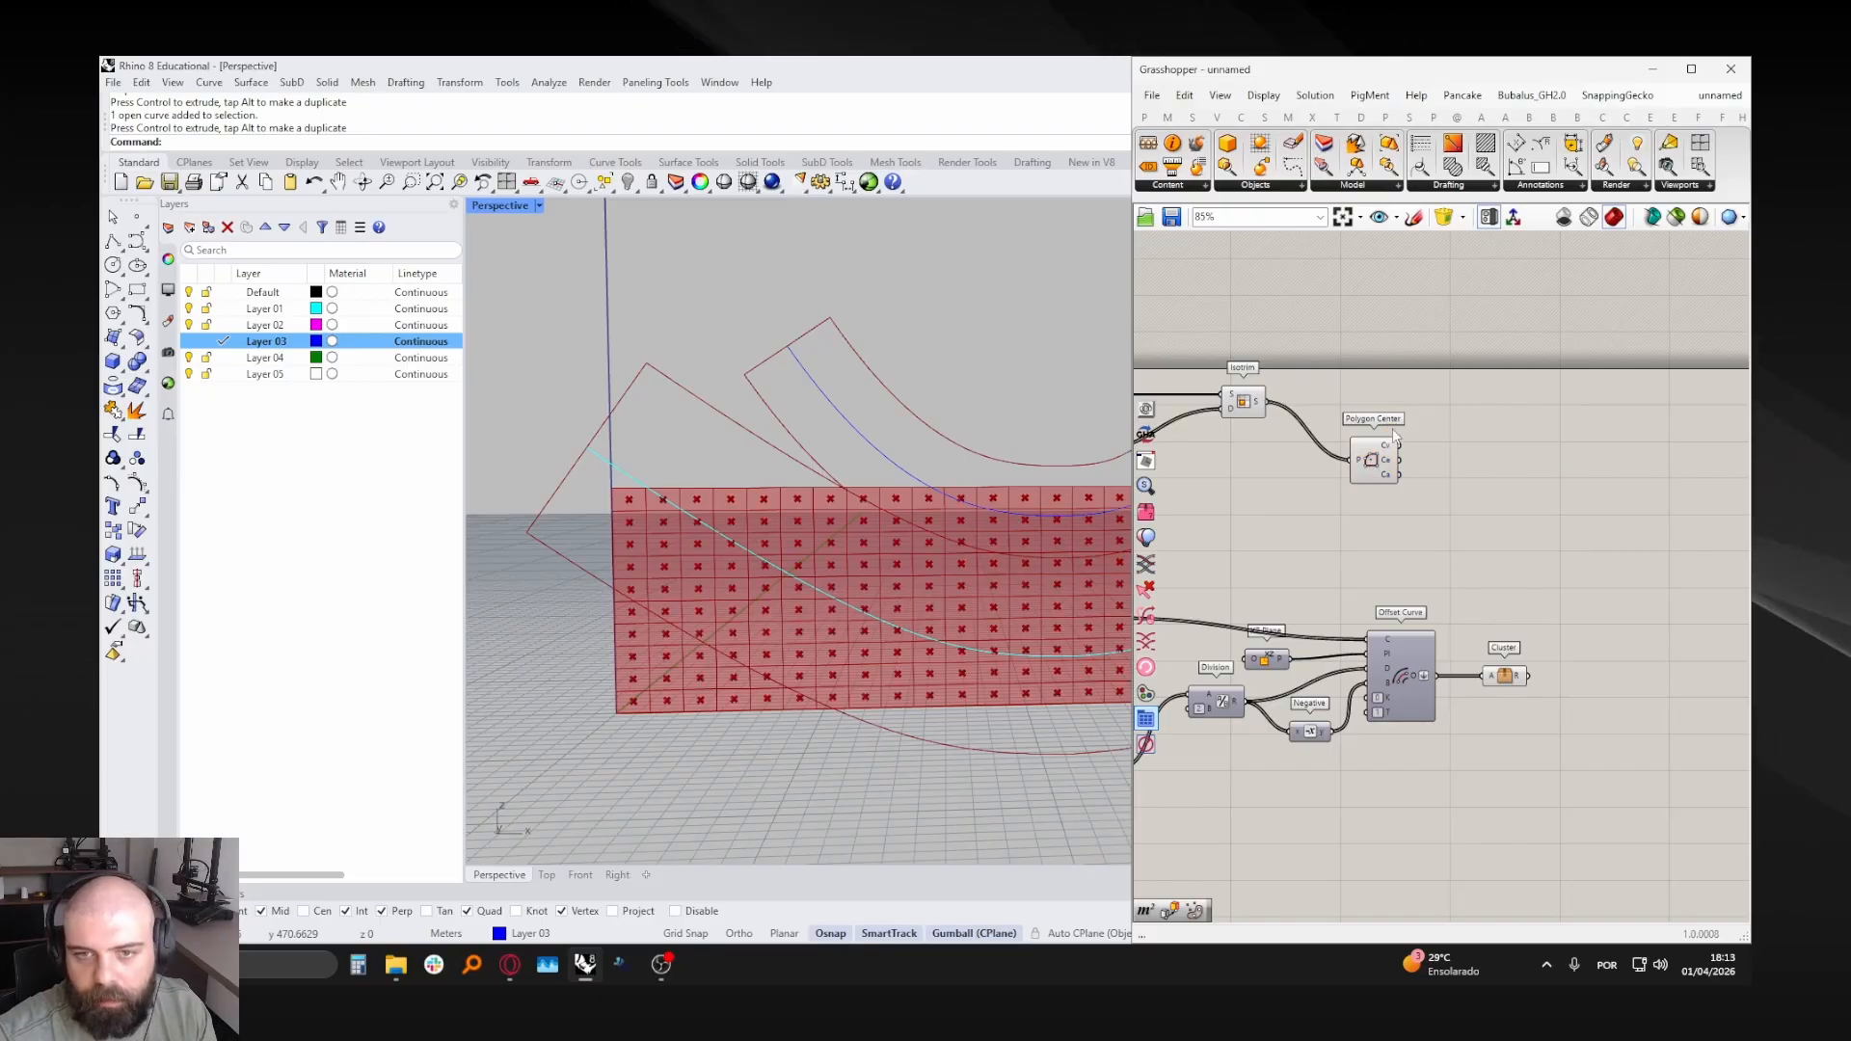
{"action": "left_click", "coordinate": [1374, 461]}
{"action": "scroll", "coordinate": [859, 537], "scroll_direction": "up", "scroll_amount": 8}
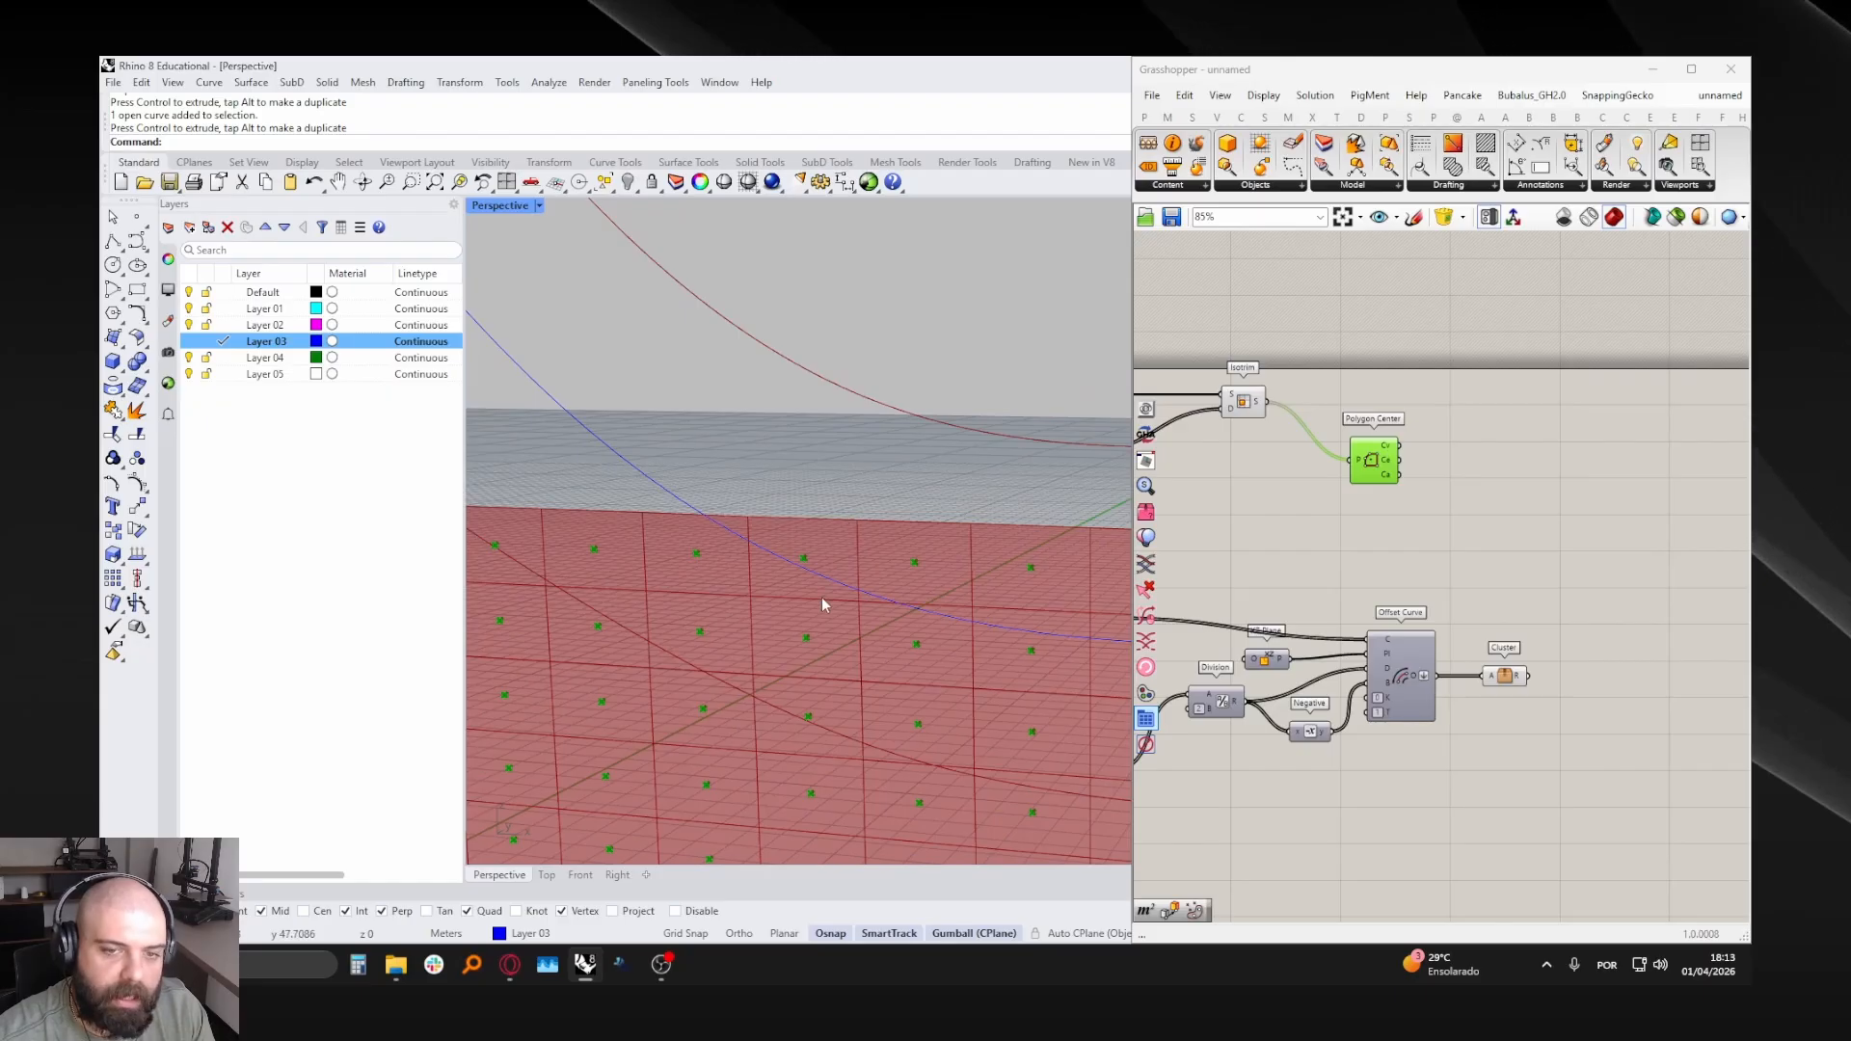
{"action": "scroll", "coordinate": [797, 439], "scroll_direction": "down", "scroll_amount": 10}
{"action": "right_click_drag", "start_coordinate": [1442, 487], "coordinate": [1377, 521]}
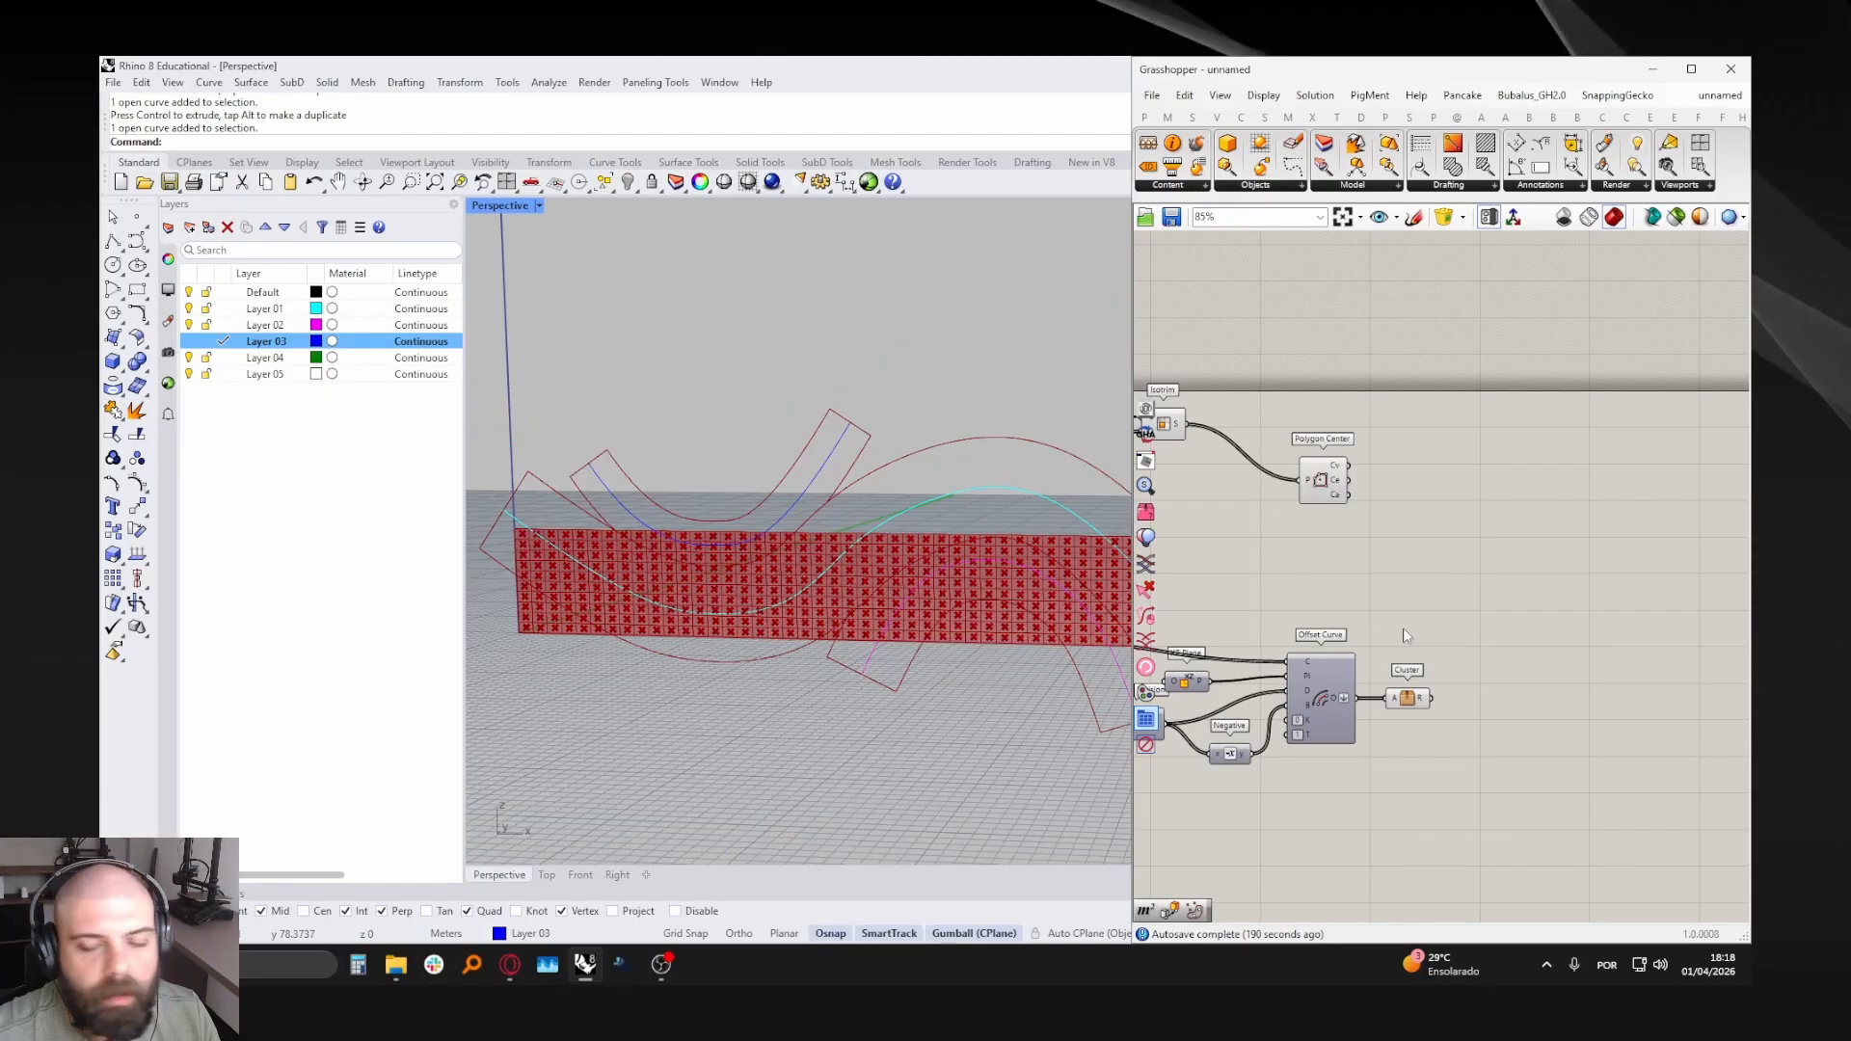
- Add a Point in Curves component between the Polygon Center and the cluster
{"action": "double_click", "coordinate": [1445, 563]}
{"action": "type", "text": "PO"}
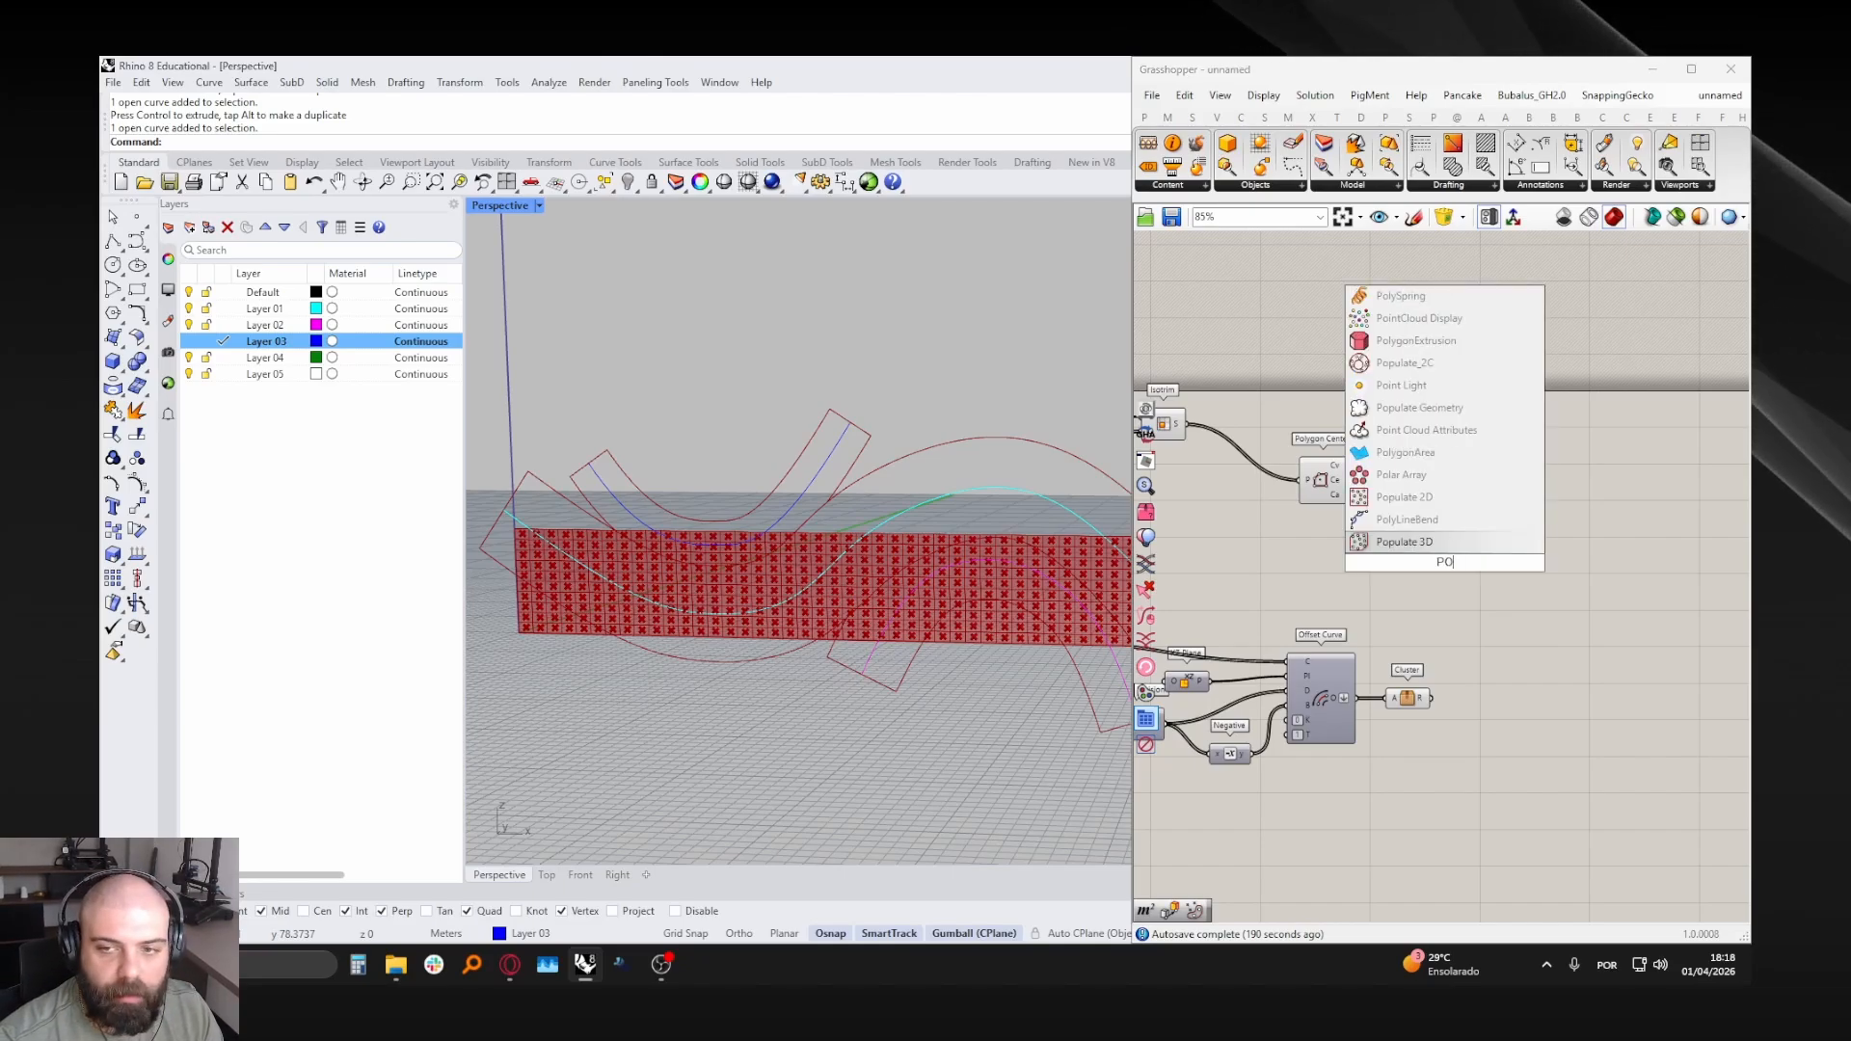
{"action": "type", "text": "INT IN CURVES"}
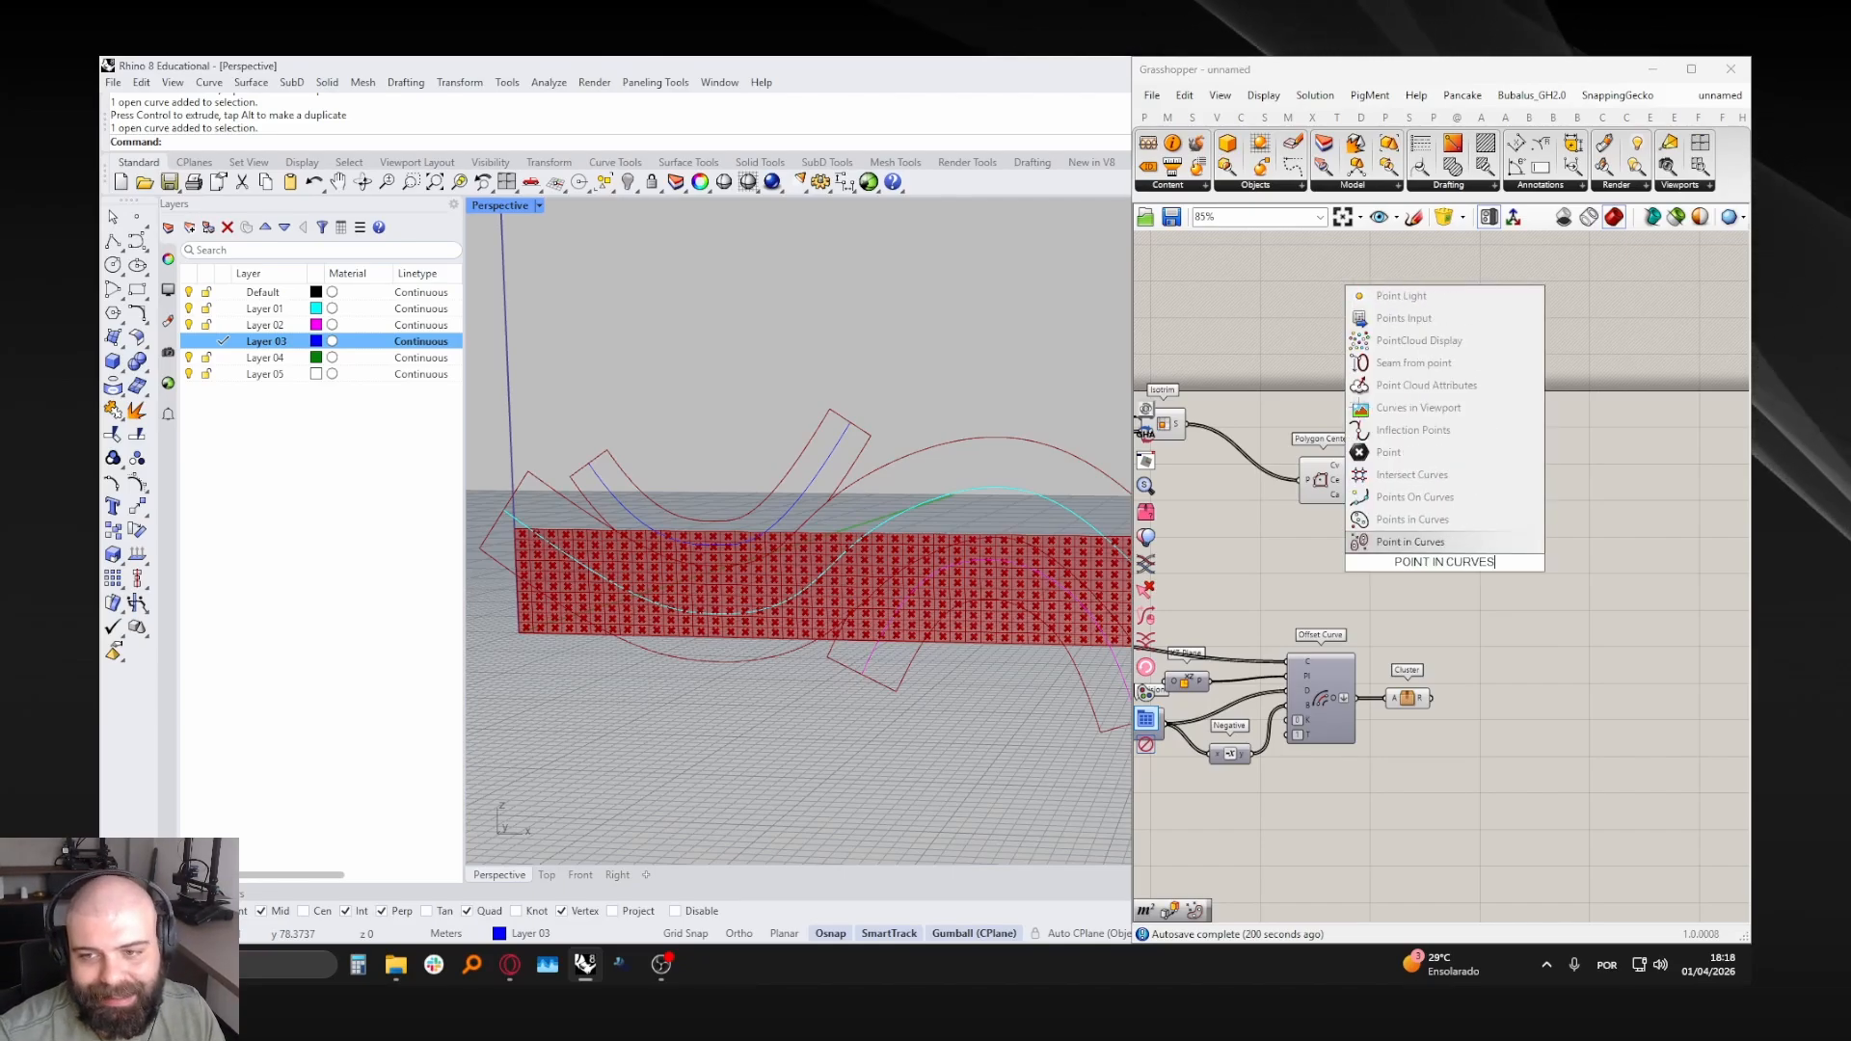
{"action": "left_click", "coordinate": [1390, 545]}
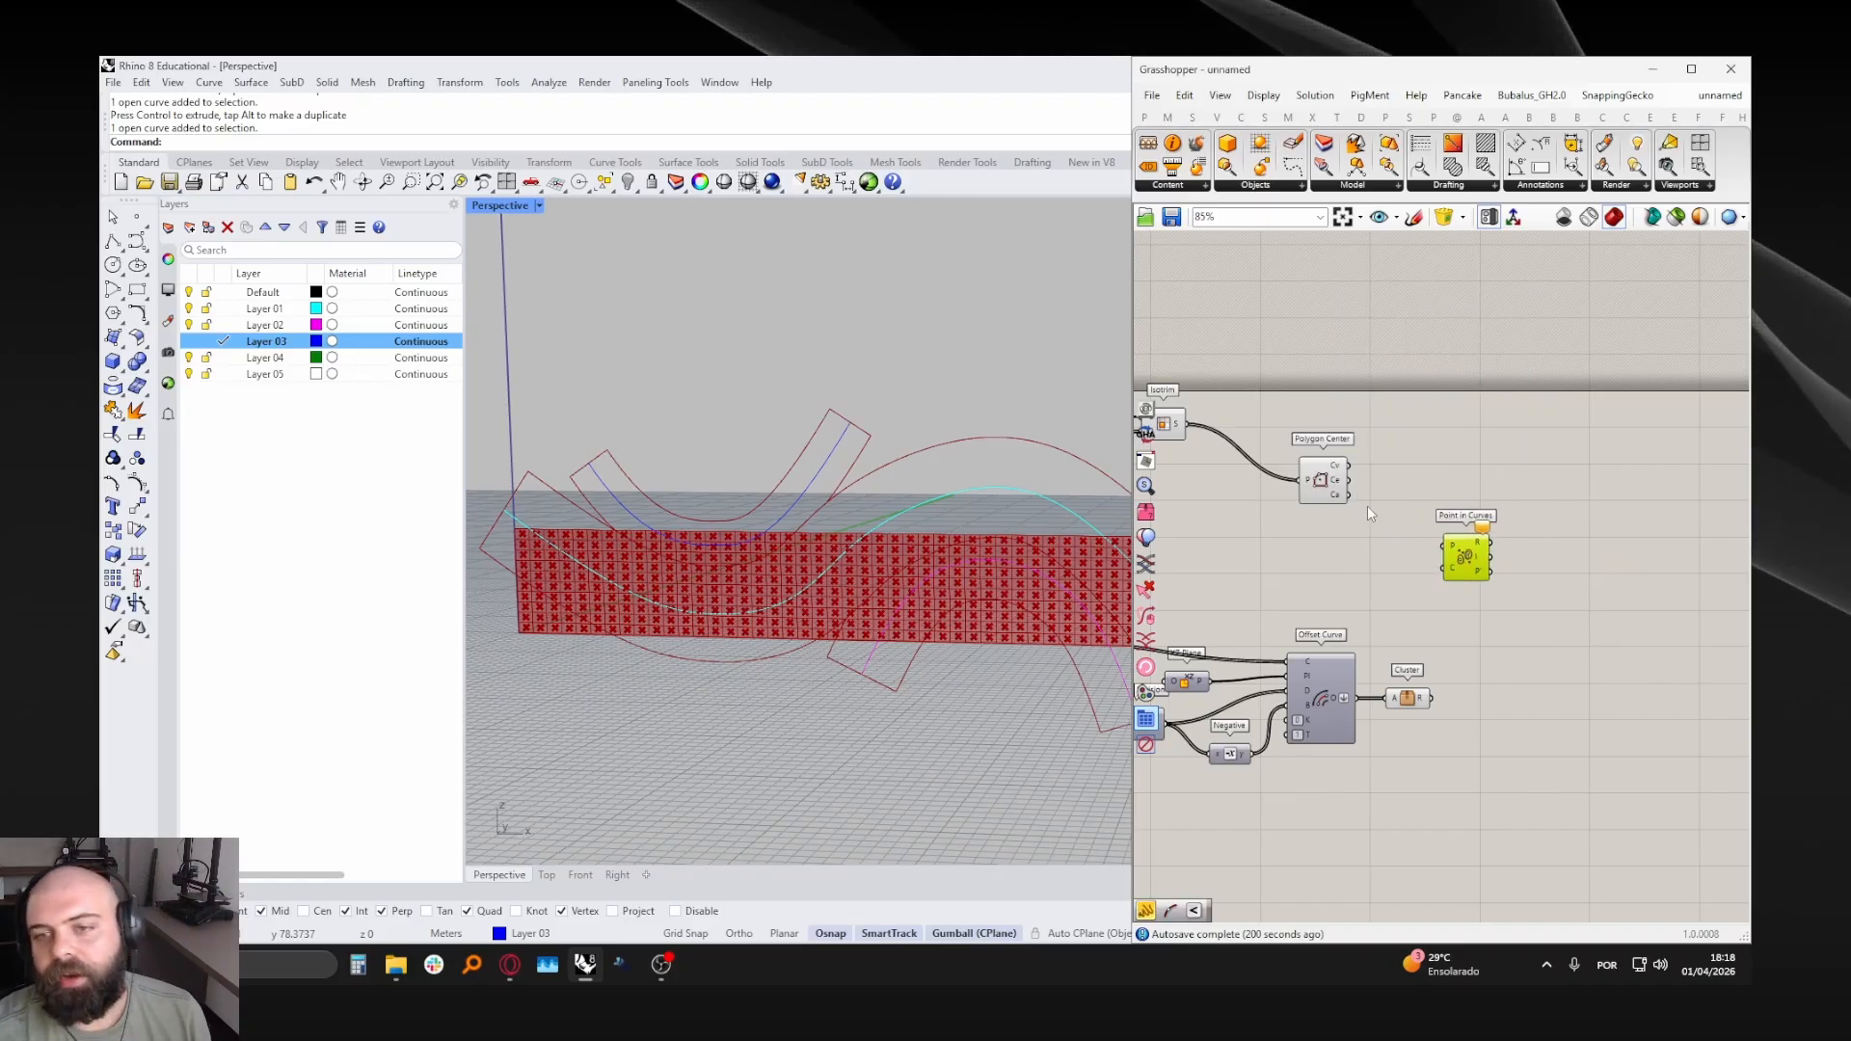
- Examine the panel centers, the cluster's band outlines and the Index output of Point in Curves
{"action": "left_click", "coordinate": [1321, 482]}
{"action": "left_click", "coordinate": [1408, 698]}
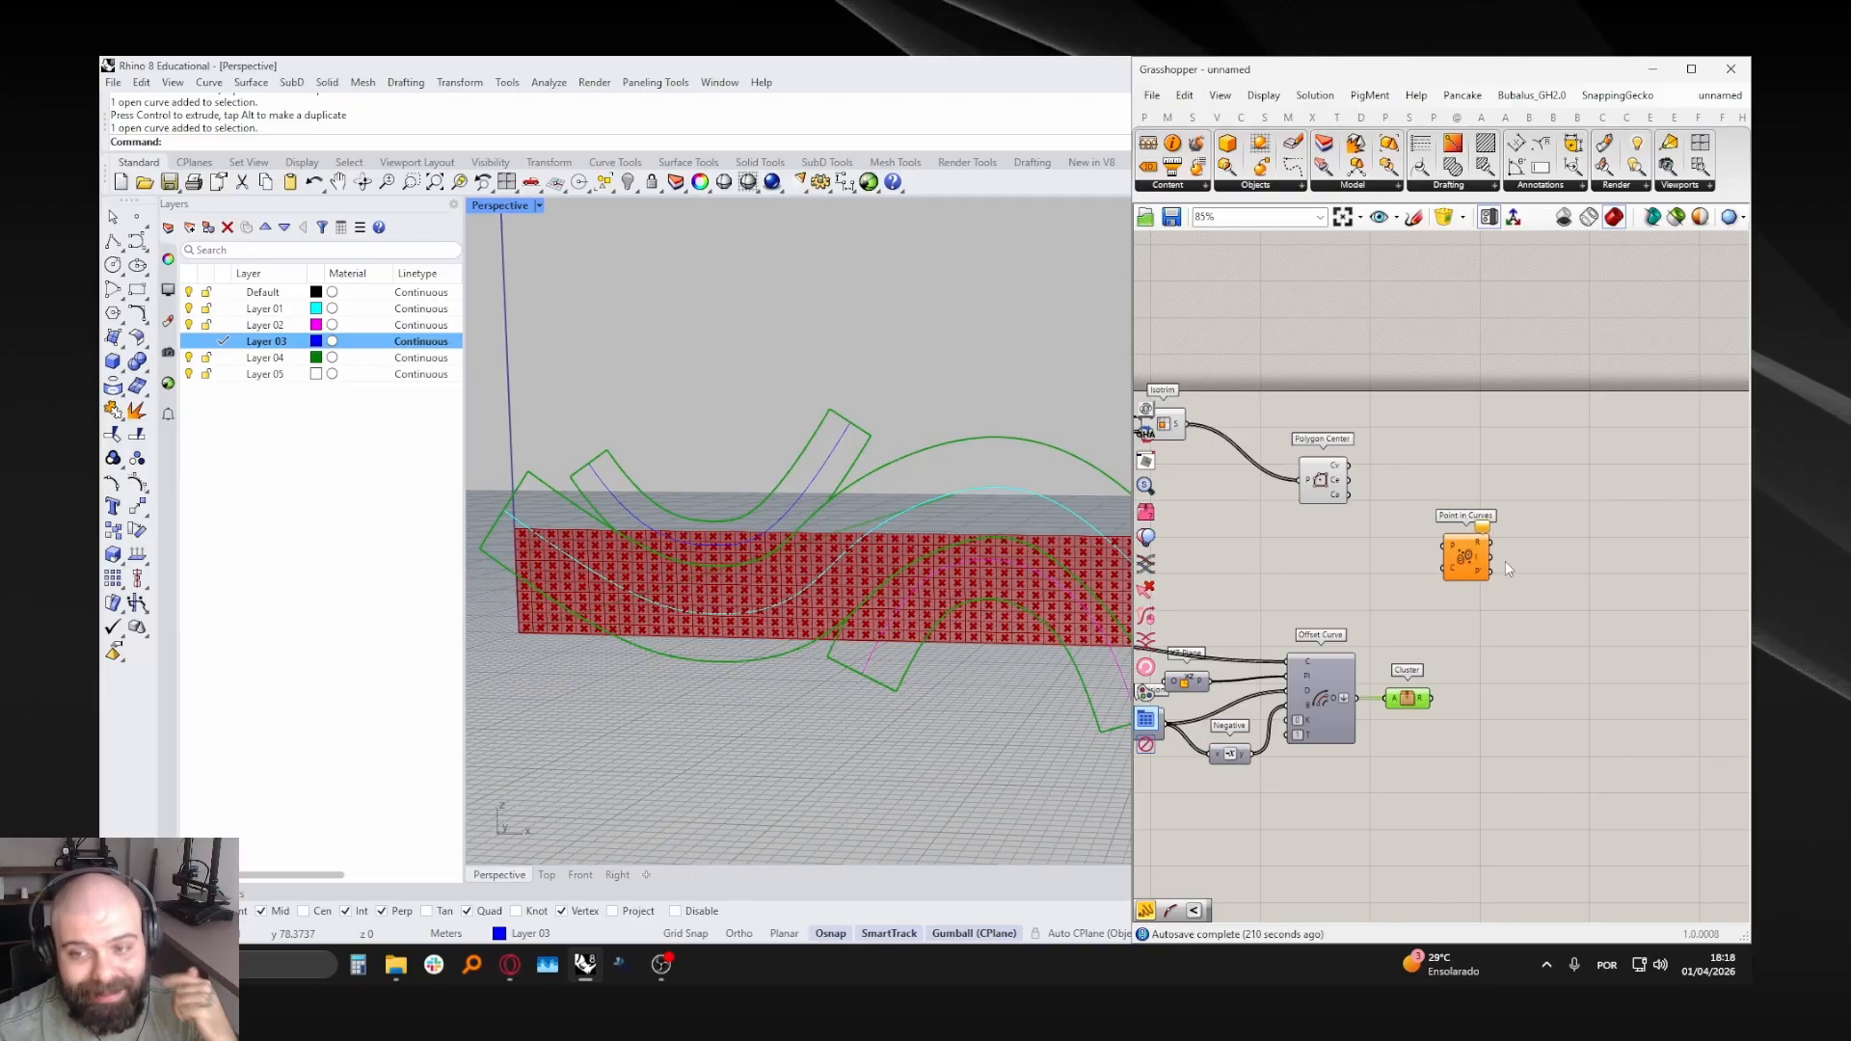
{"action": "scroll", "coordinate": [1508, 548], "scroll_direction": "up", "scroll_amount": 1}
{"action": "scroll", "coordinate": [1509, 545], "scroll_direction": "up", "scroll_amount": 2}
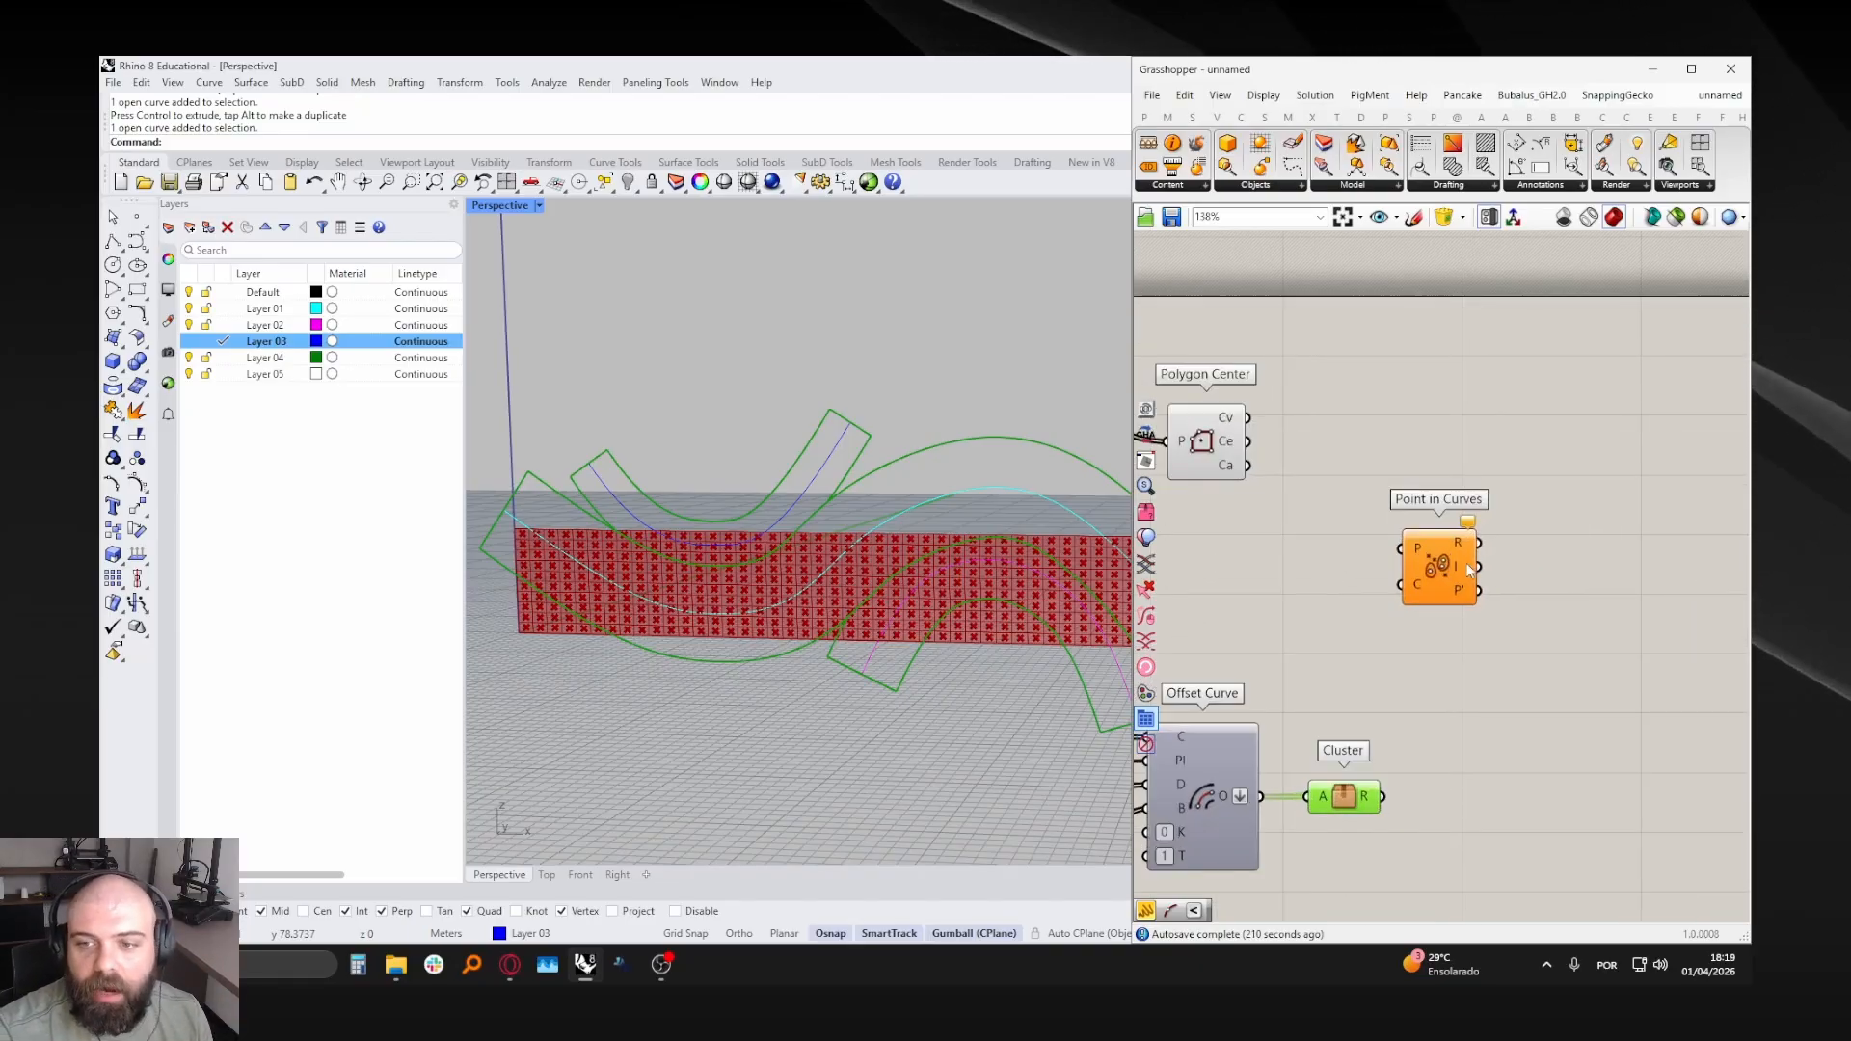
{"action": "mouse_move", "coordinate": [1460, 563]}
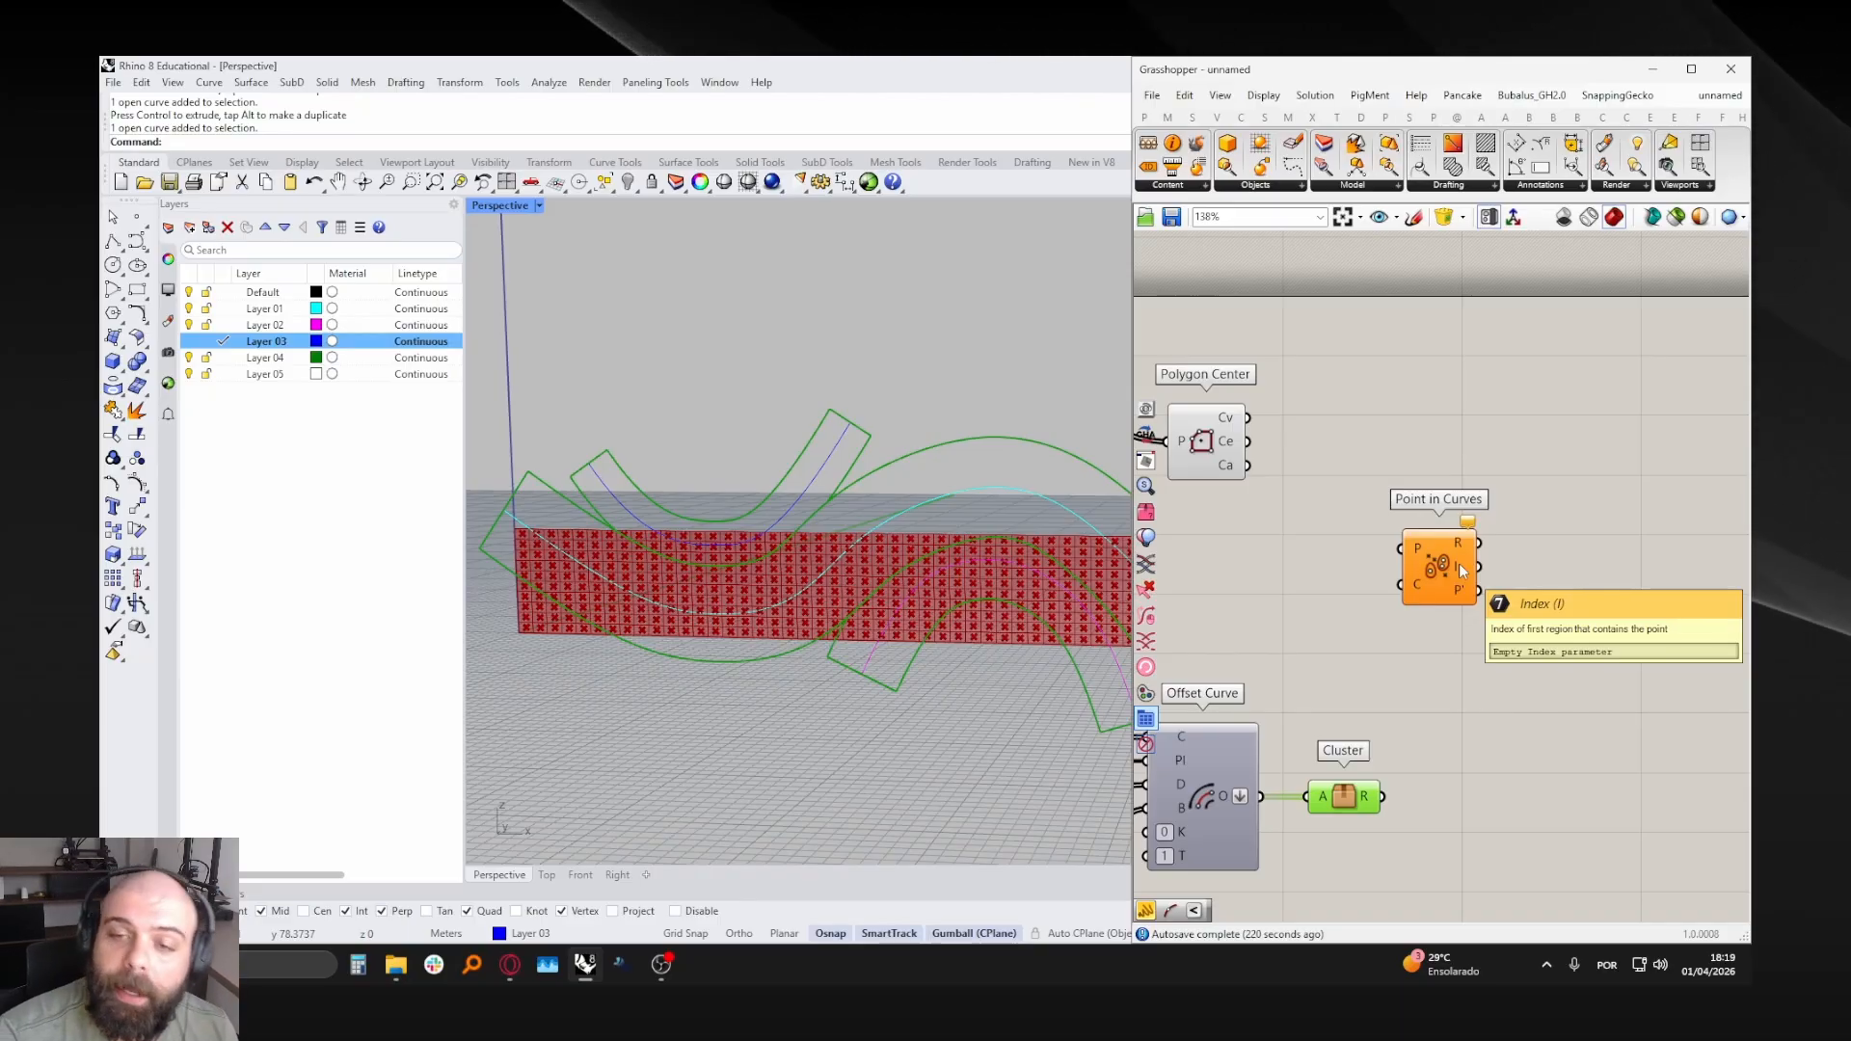
{"action": "scroll", "coordinate": [790, 475], "scroll_direction": "down", "scroll_amount": 2}
{"action": "right_click_drag", "start_coordinate": [787, 471], "coordinate": [812, 472]}
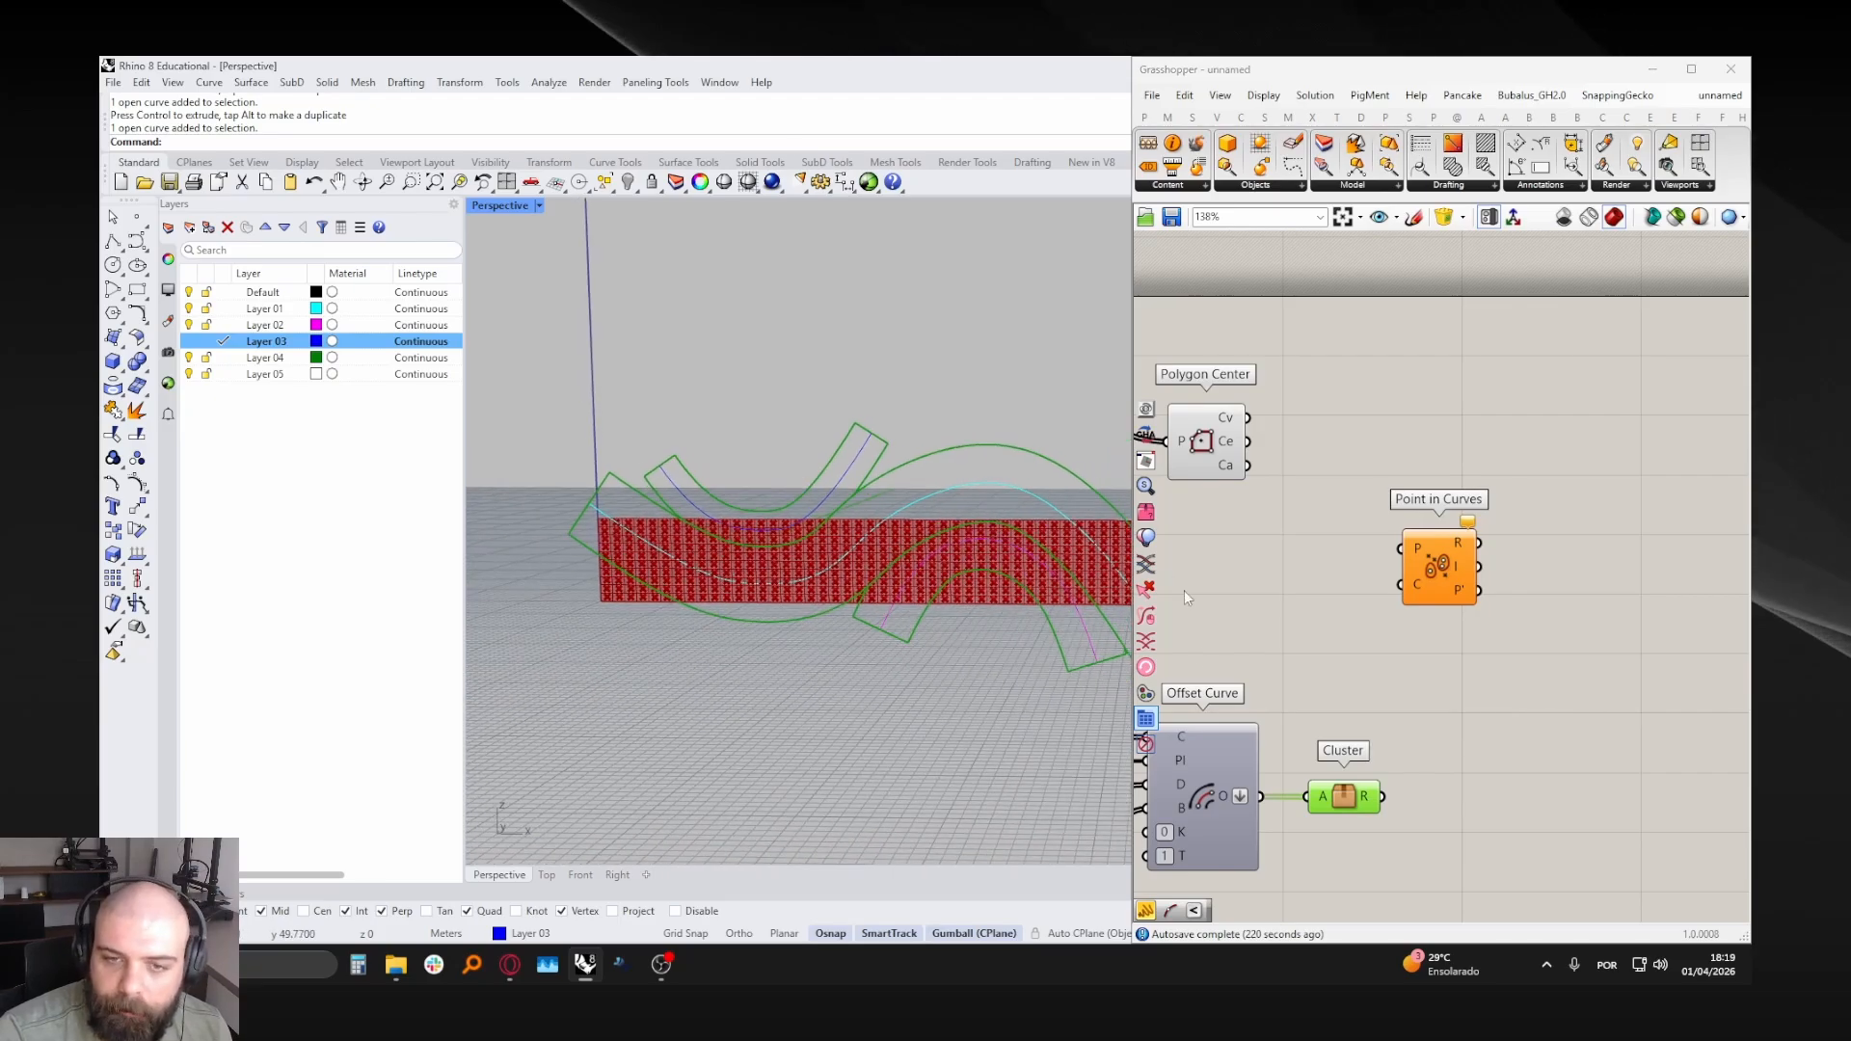
{"action": "left_click_drag", "start_coordinate": [1331, 792], "coordinate": [1341, 794]}
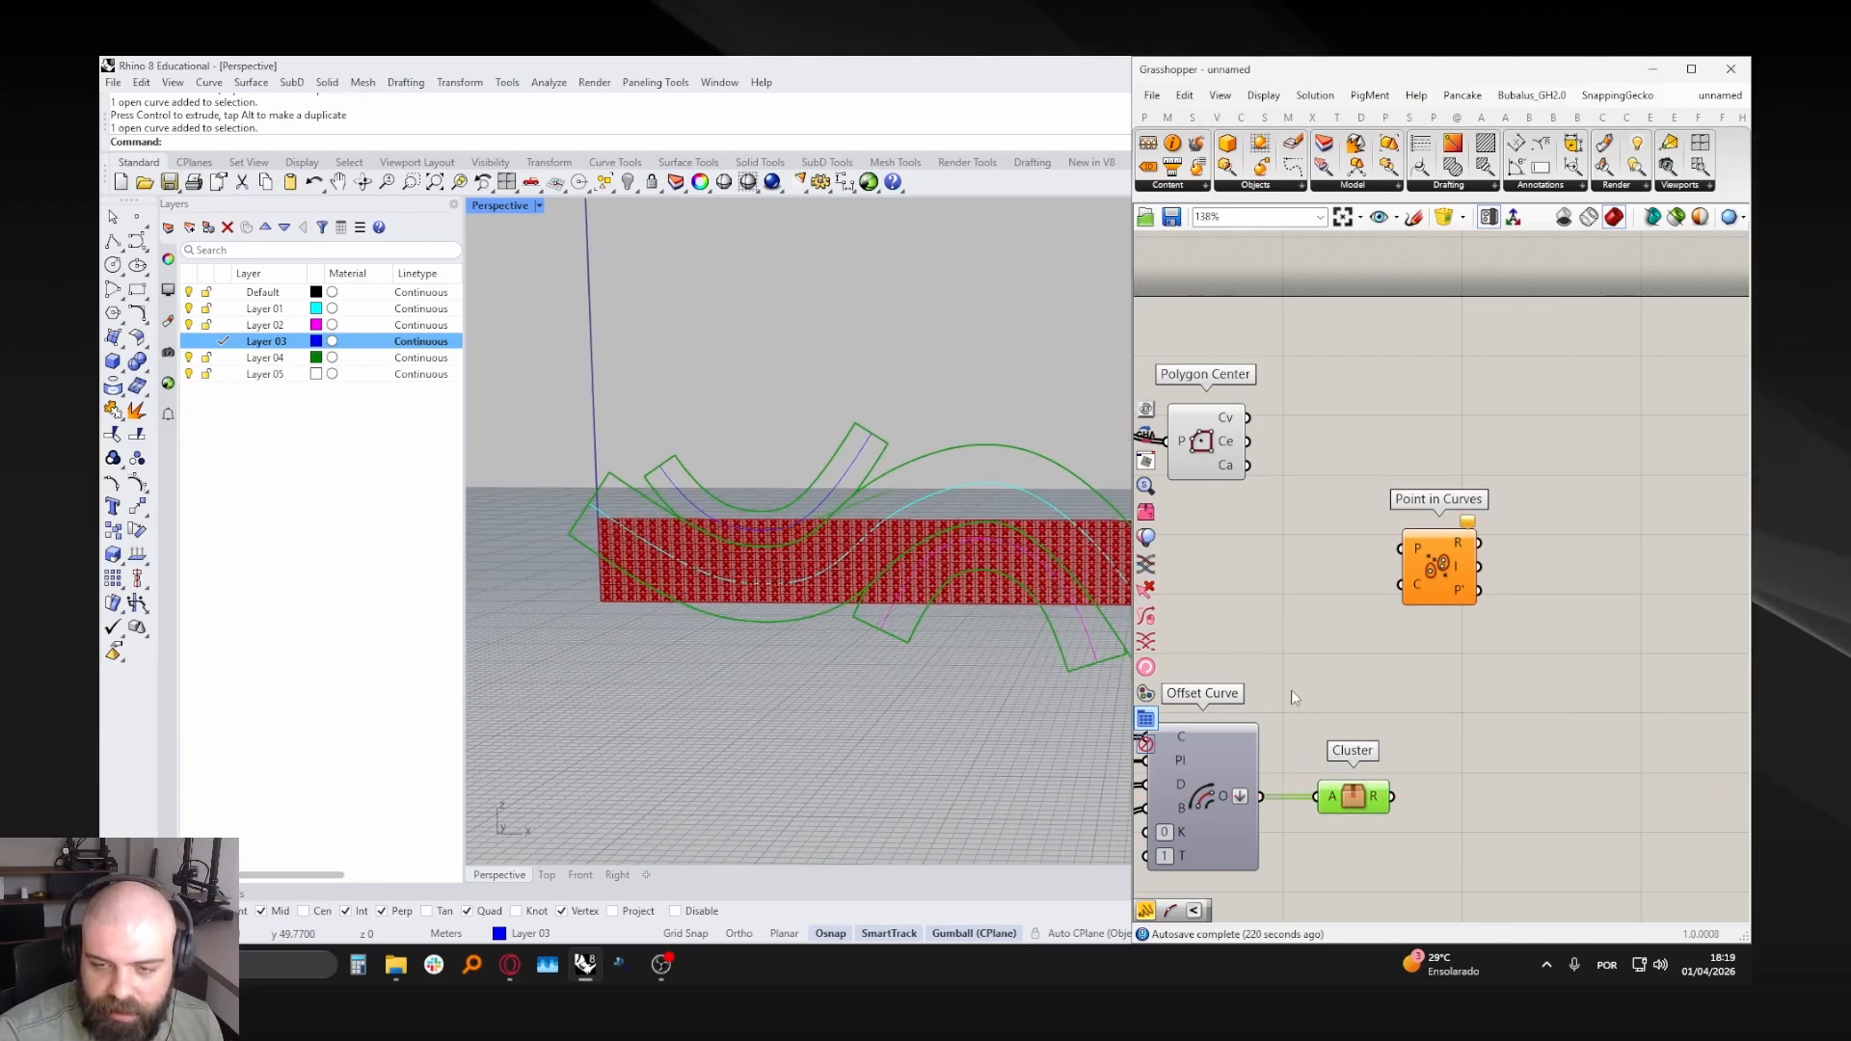
{"action": "left_click_drag", "start_coordinate": [1292, 690], "coordinate": [1405, 848]}
{"action": "left_click", "coordinate": [1432, 734]}
{"action": "scroll", "coordinate": [800, 536], "scroll_direction": "up", "scroll_amount": 5}
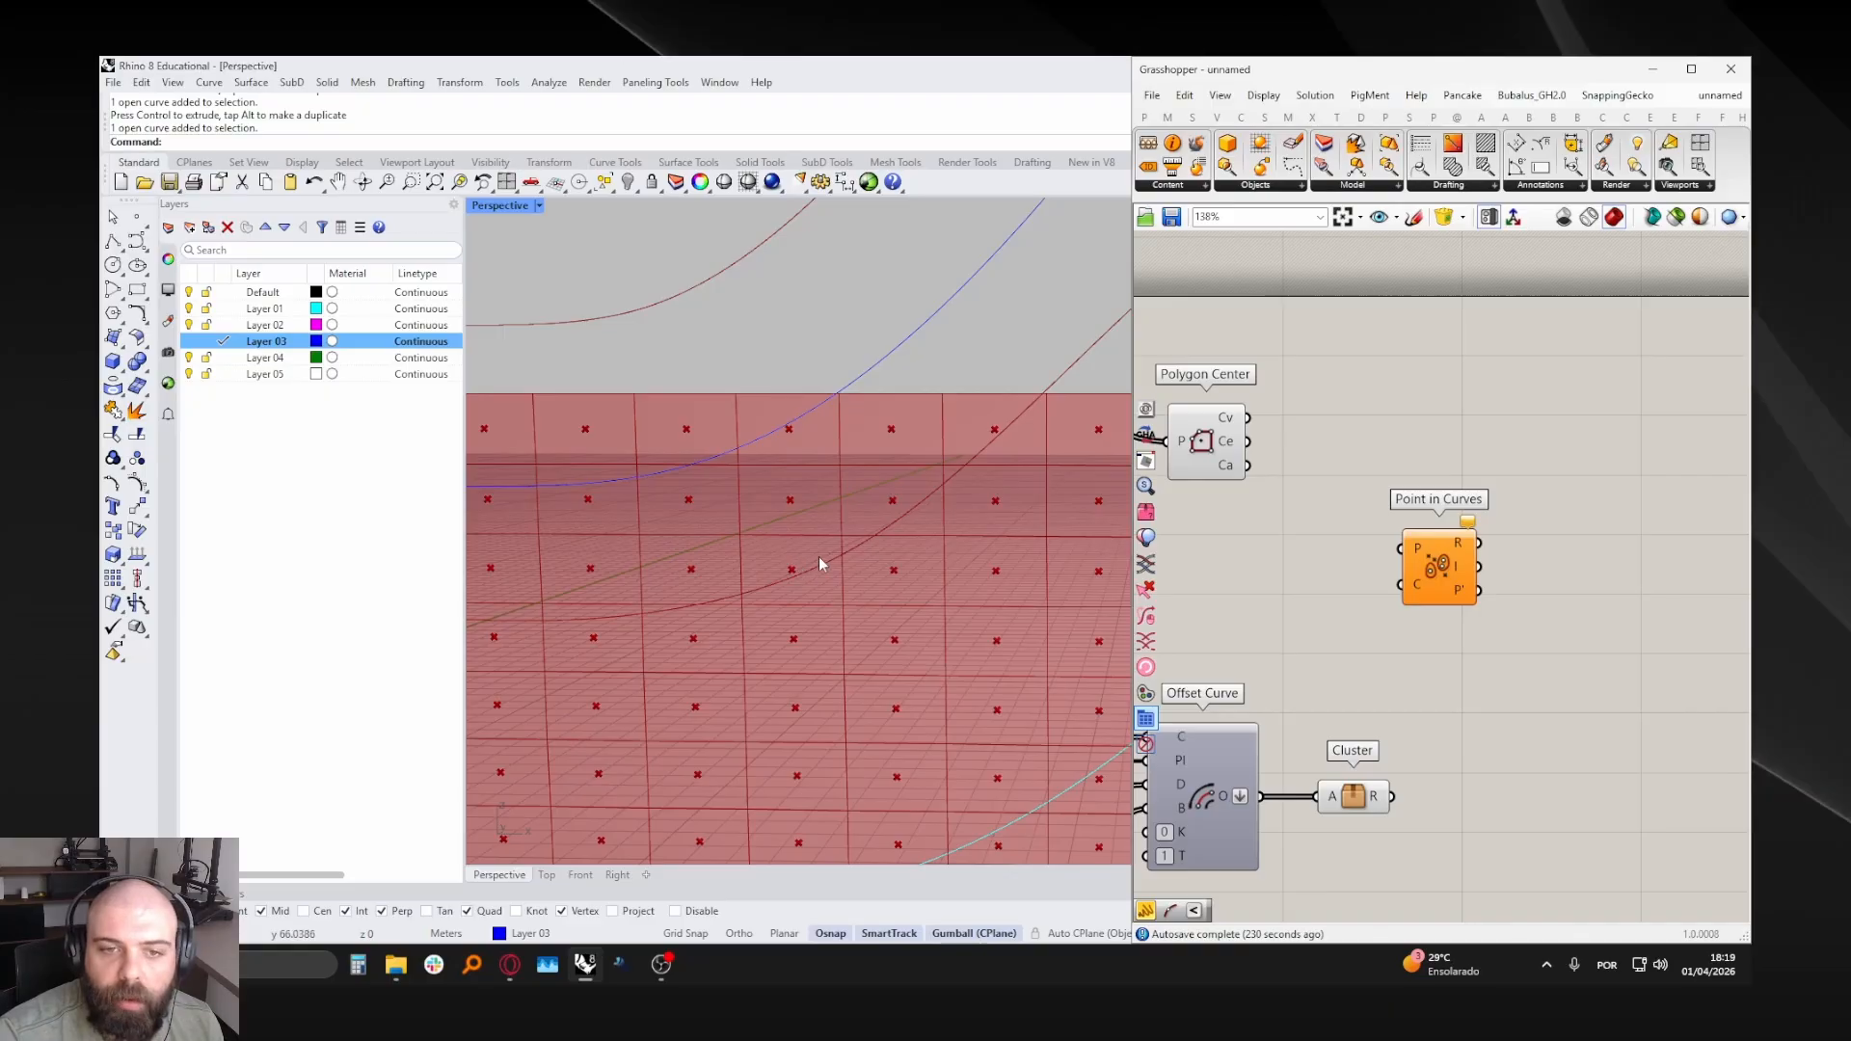
{"action": "scroll", "coordinate": [868, 569], "scroll_direction": "down", "scroll_amount": 2}
{"action": "left_click_drag", "start_coordinate": [1276, 358], "coordinate": [1558, 657]}
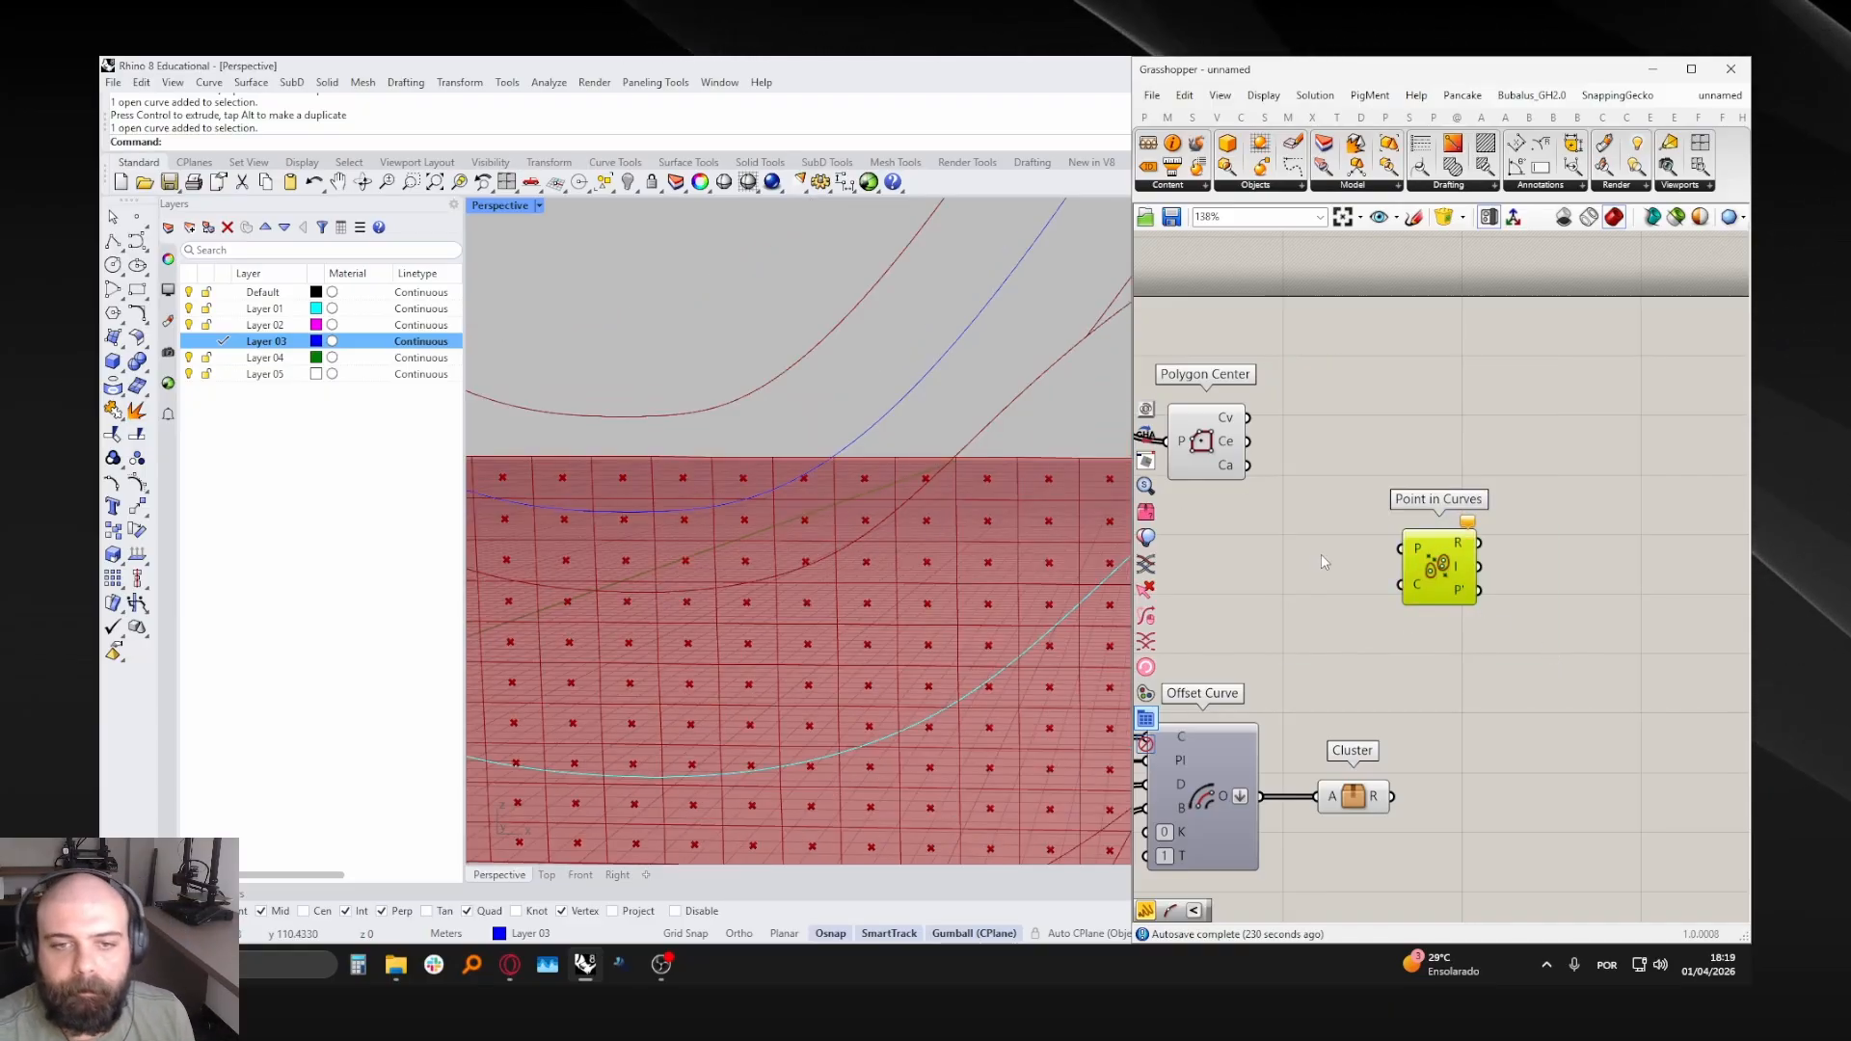
{"action": "left_click", "coordinate": [1320, 553]}
{"action": "scroll", "coordinate": [1413, 532], "scroll_direction": "down", "scroll_amount": 2}
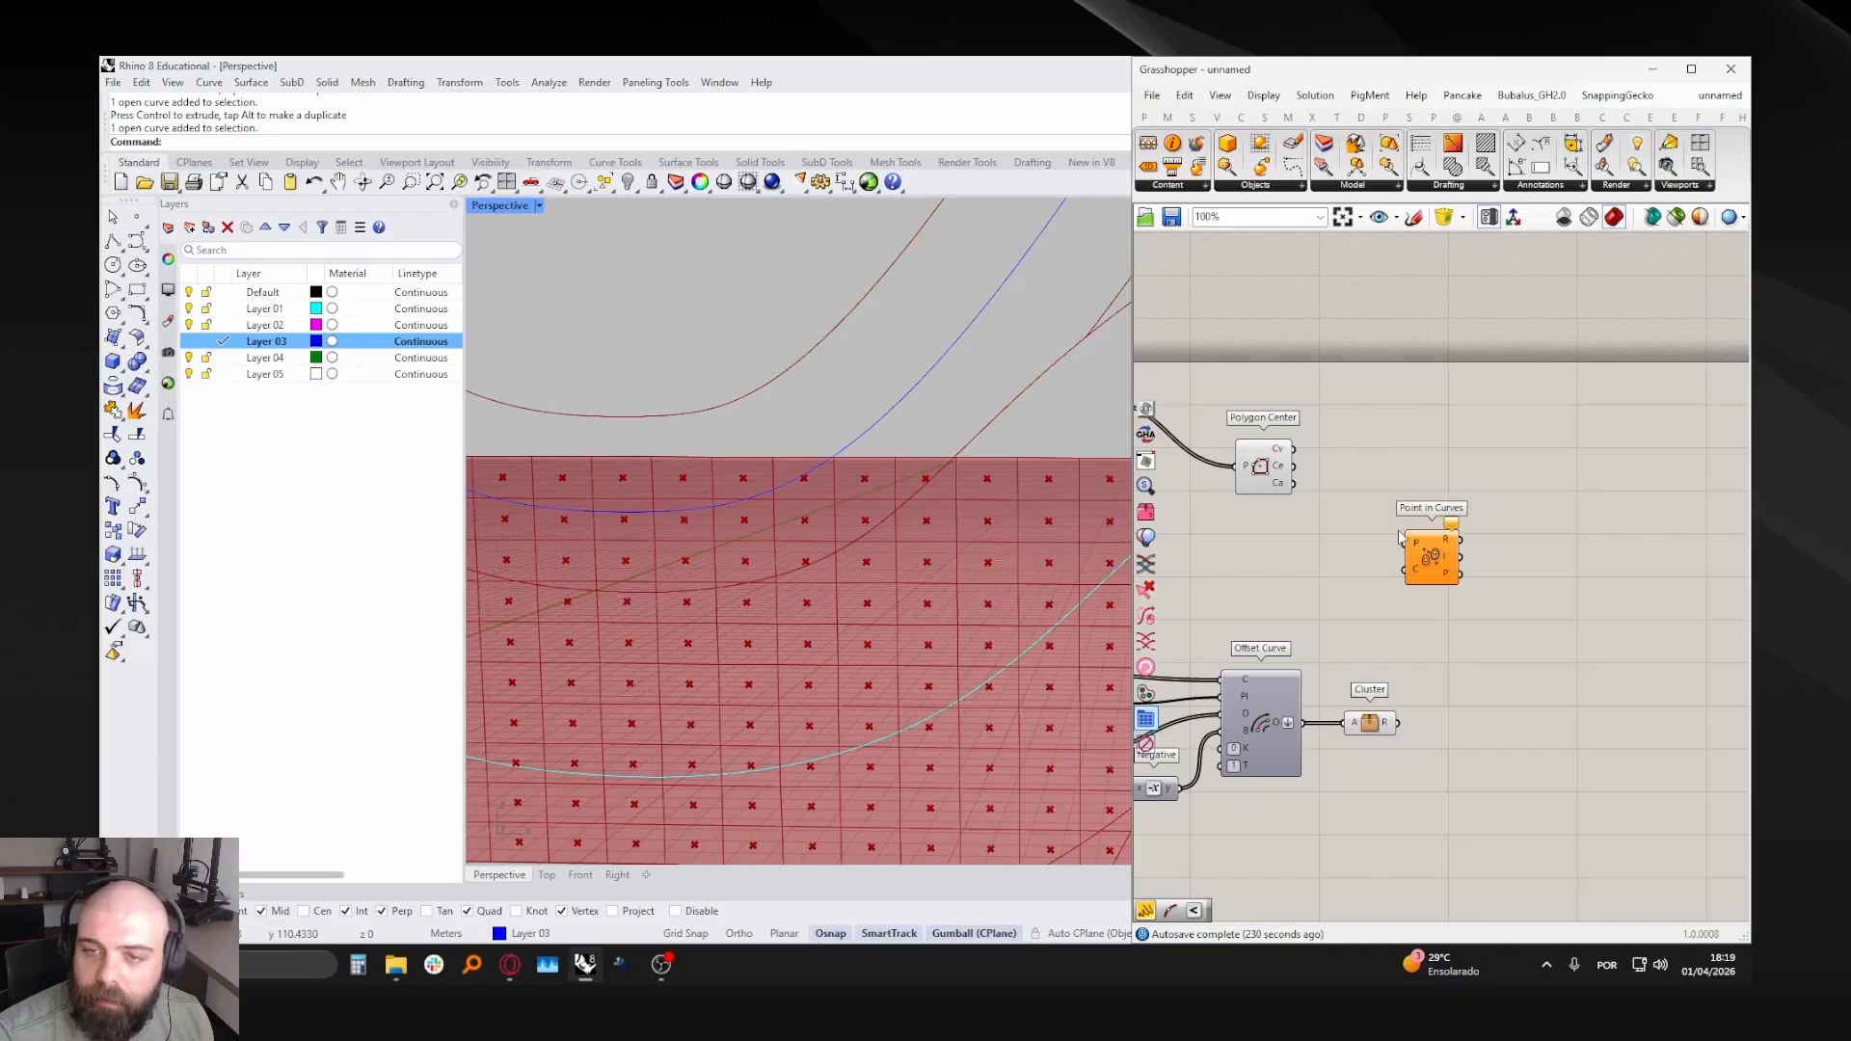
- Connect Polygon Center's Cv output to the P input of Point in Curves, and the cluster's R output to its C input
{"action": "left_click", "coordinate": [1269, 463]}
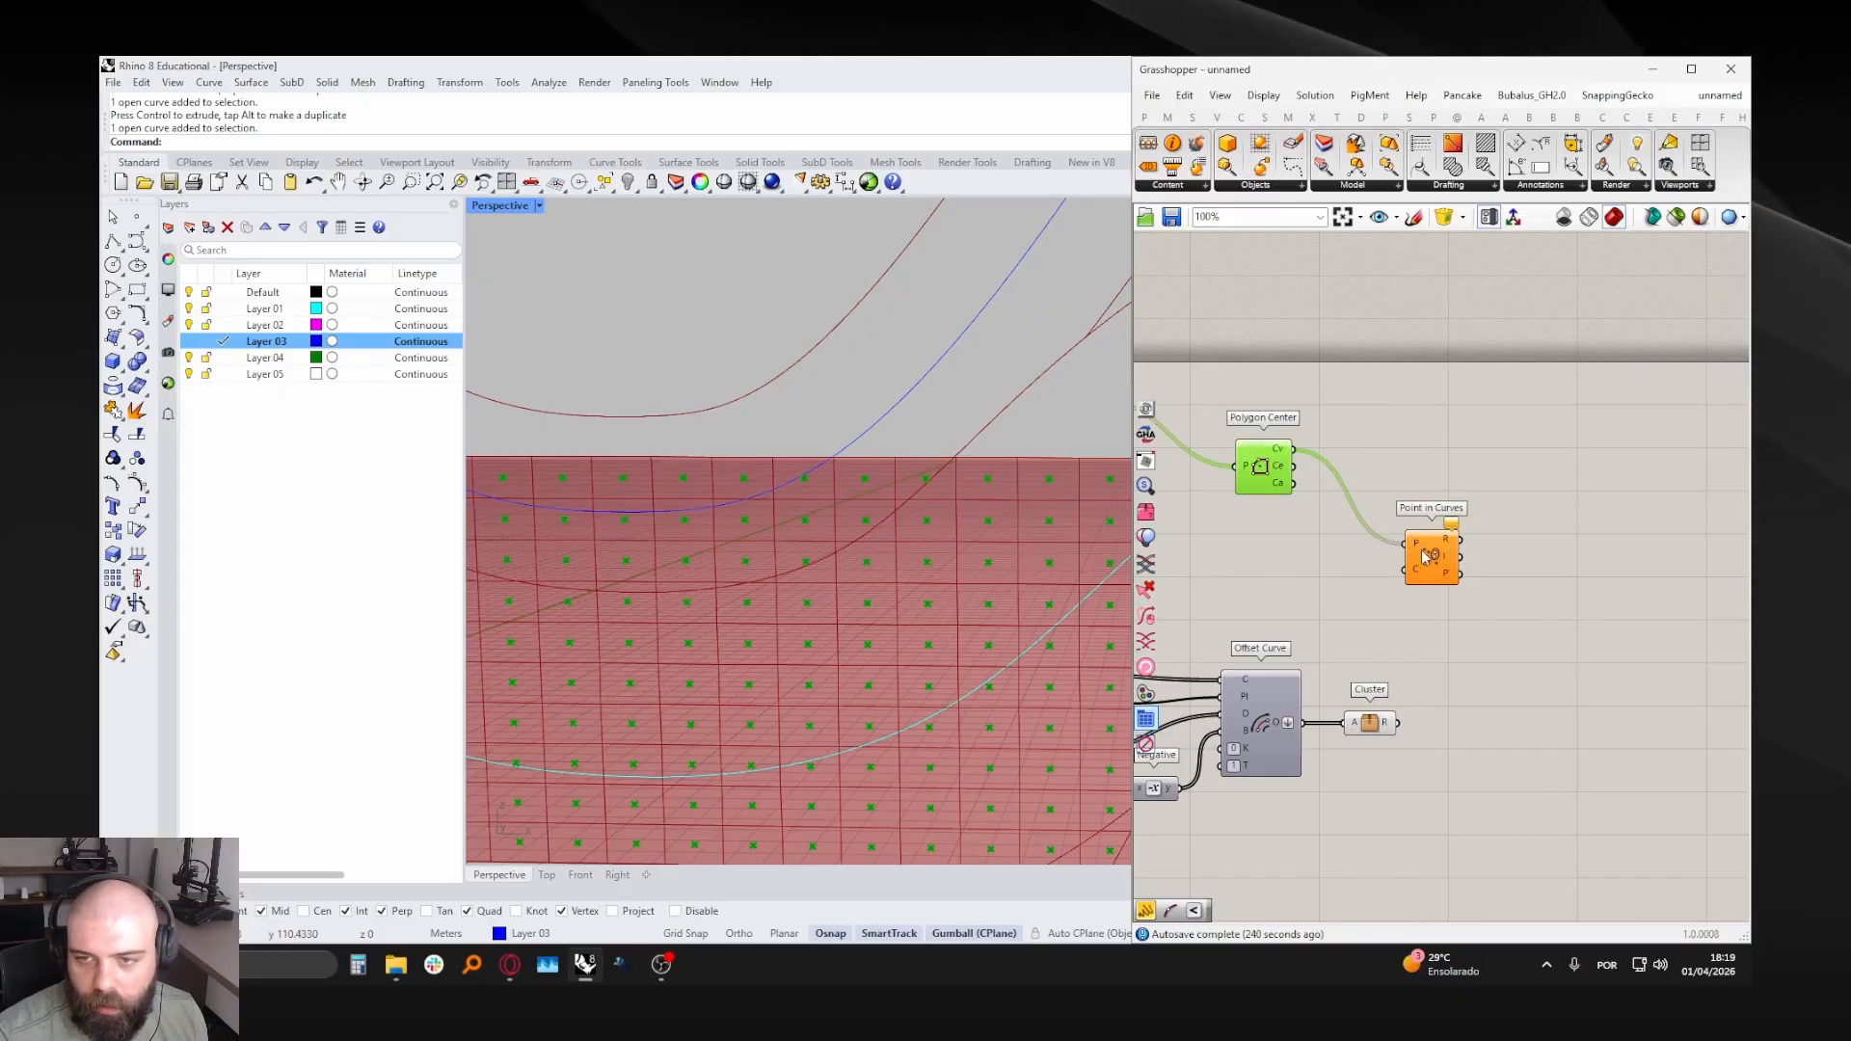
{"action": "left_click", "coordinate": [1379, 725]}
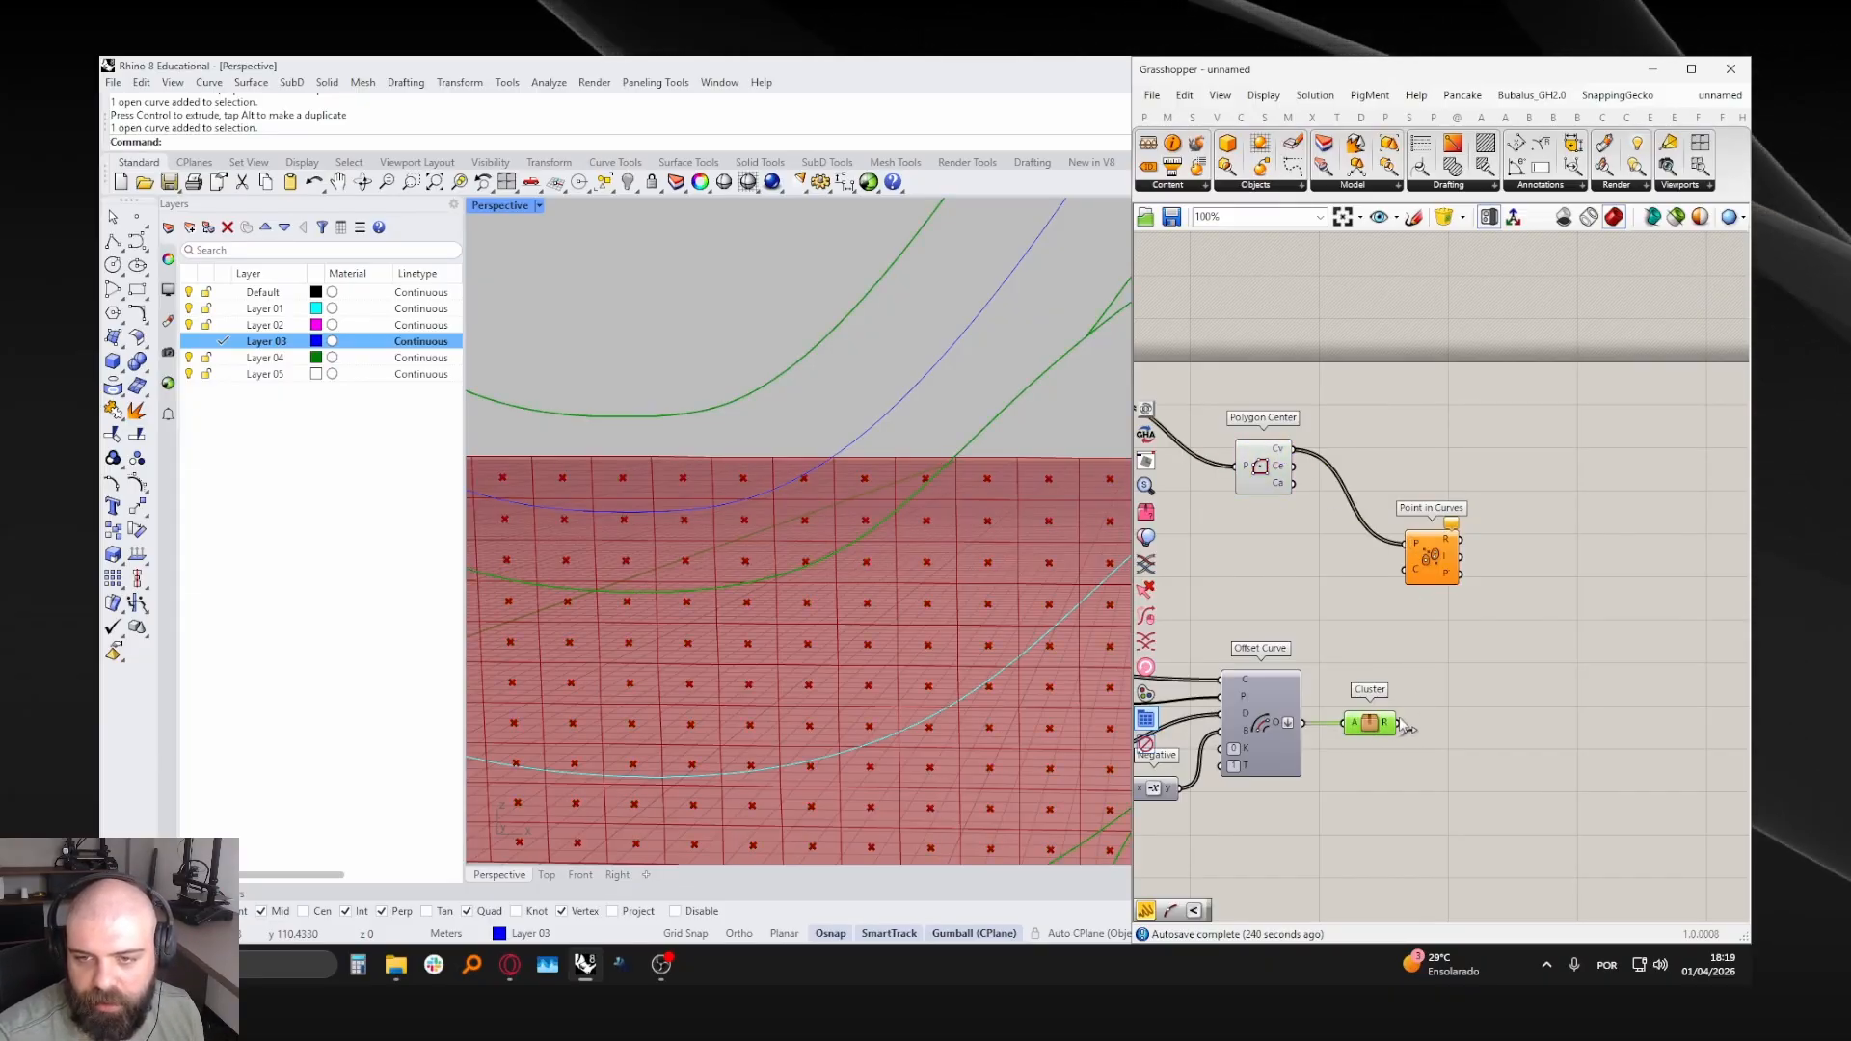
{"action": "left_click_drag", "start_coordinate": [1398, 723], "coordinate": [1449, 555]}
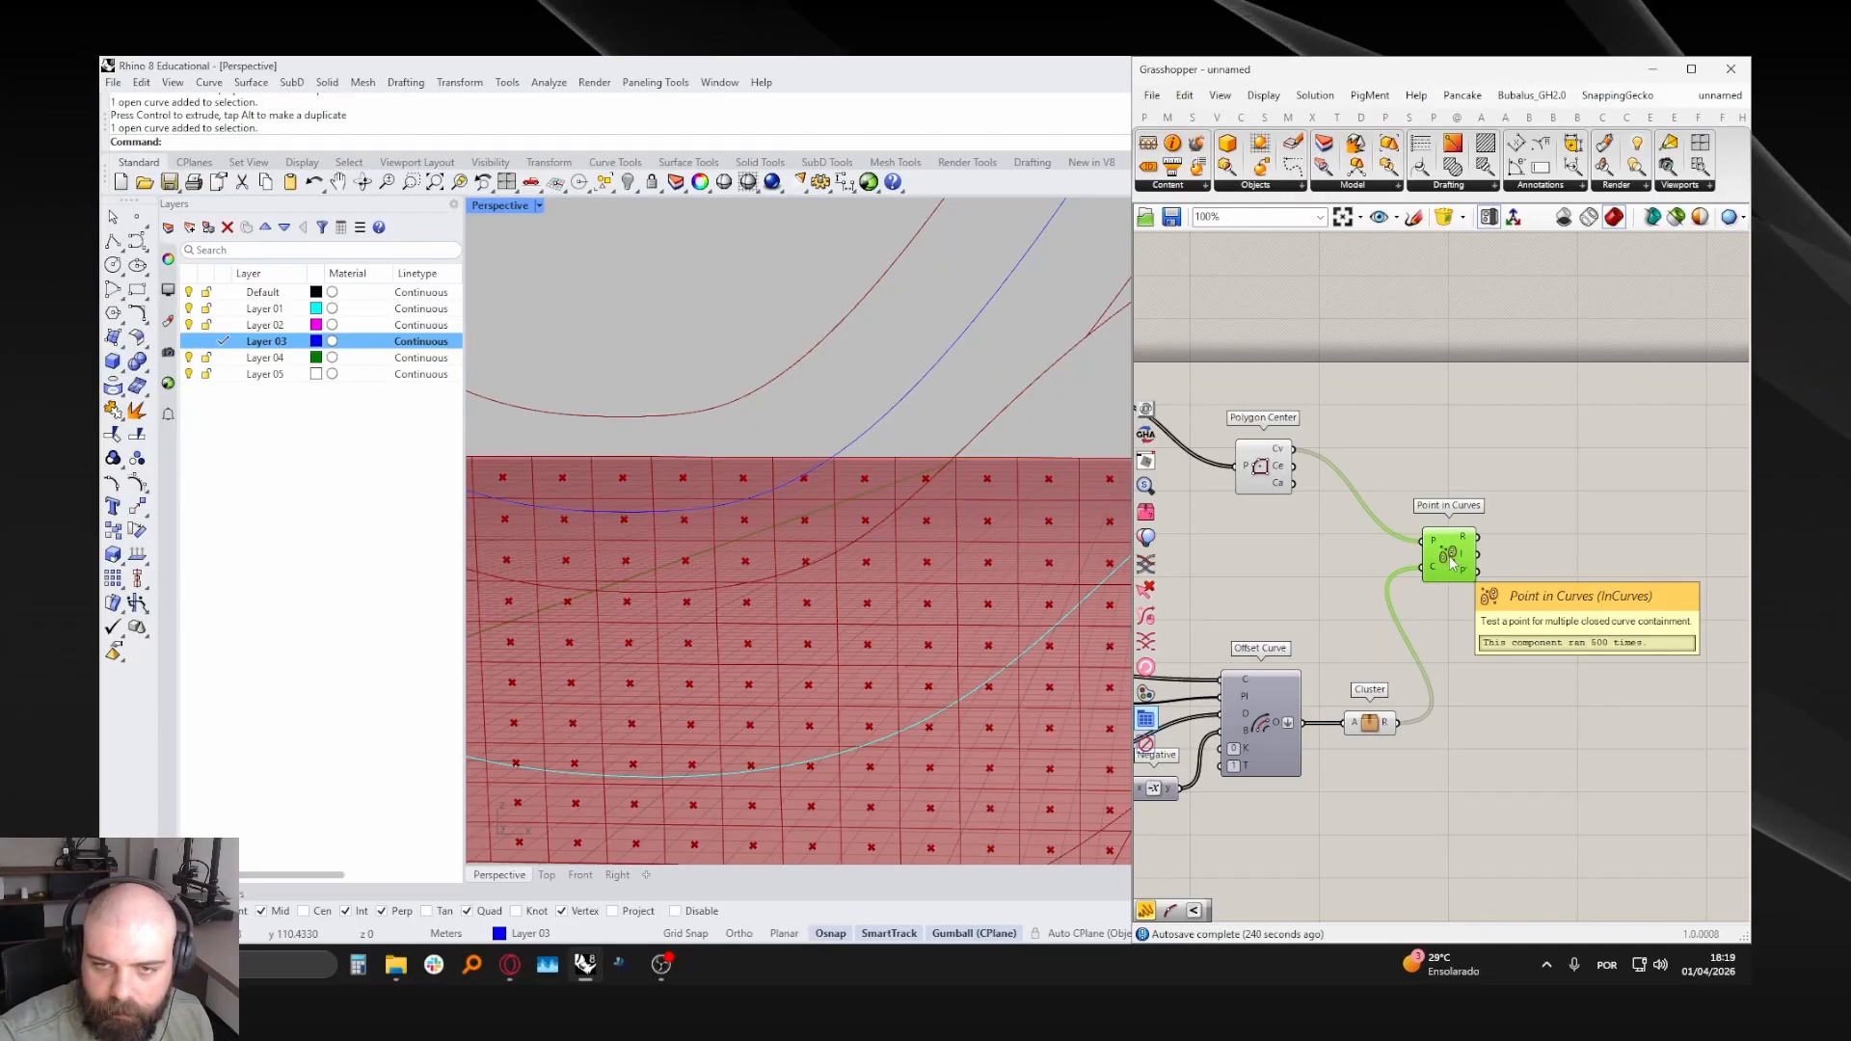
{"action": "scroll", "coordinate": [957, 508], "scroll_direction": "down", "scroll_amount": 5}
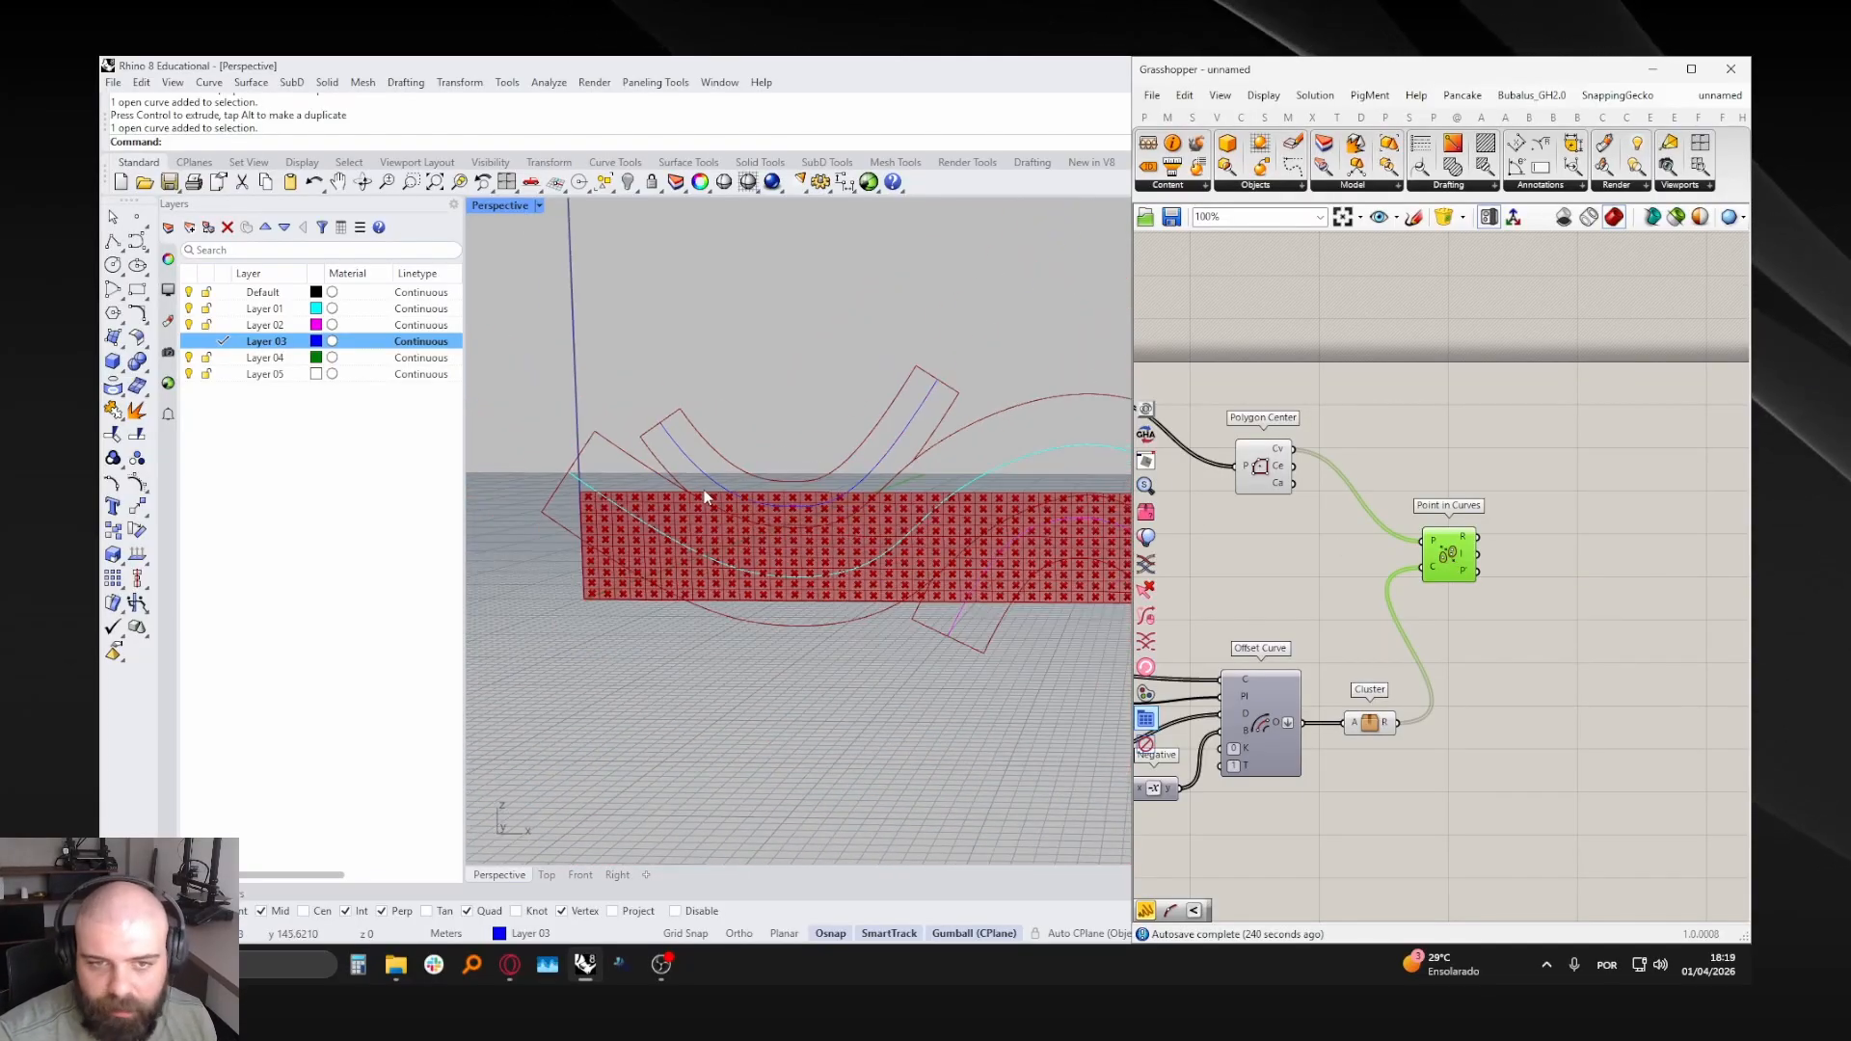
- Add a Panel wired only to the Index output of Point in Curves and enlarge it to show more values
{"action": "right_click_drag", "start_coordinate": [1459, 558], "coordinate": [1358, 531]}
{"action": "mouse_move", "coordinate": [1365, 532]}
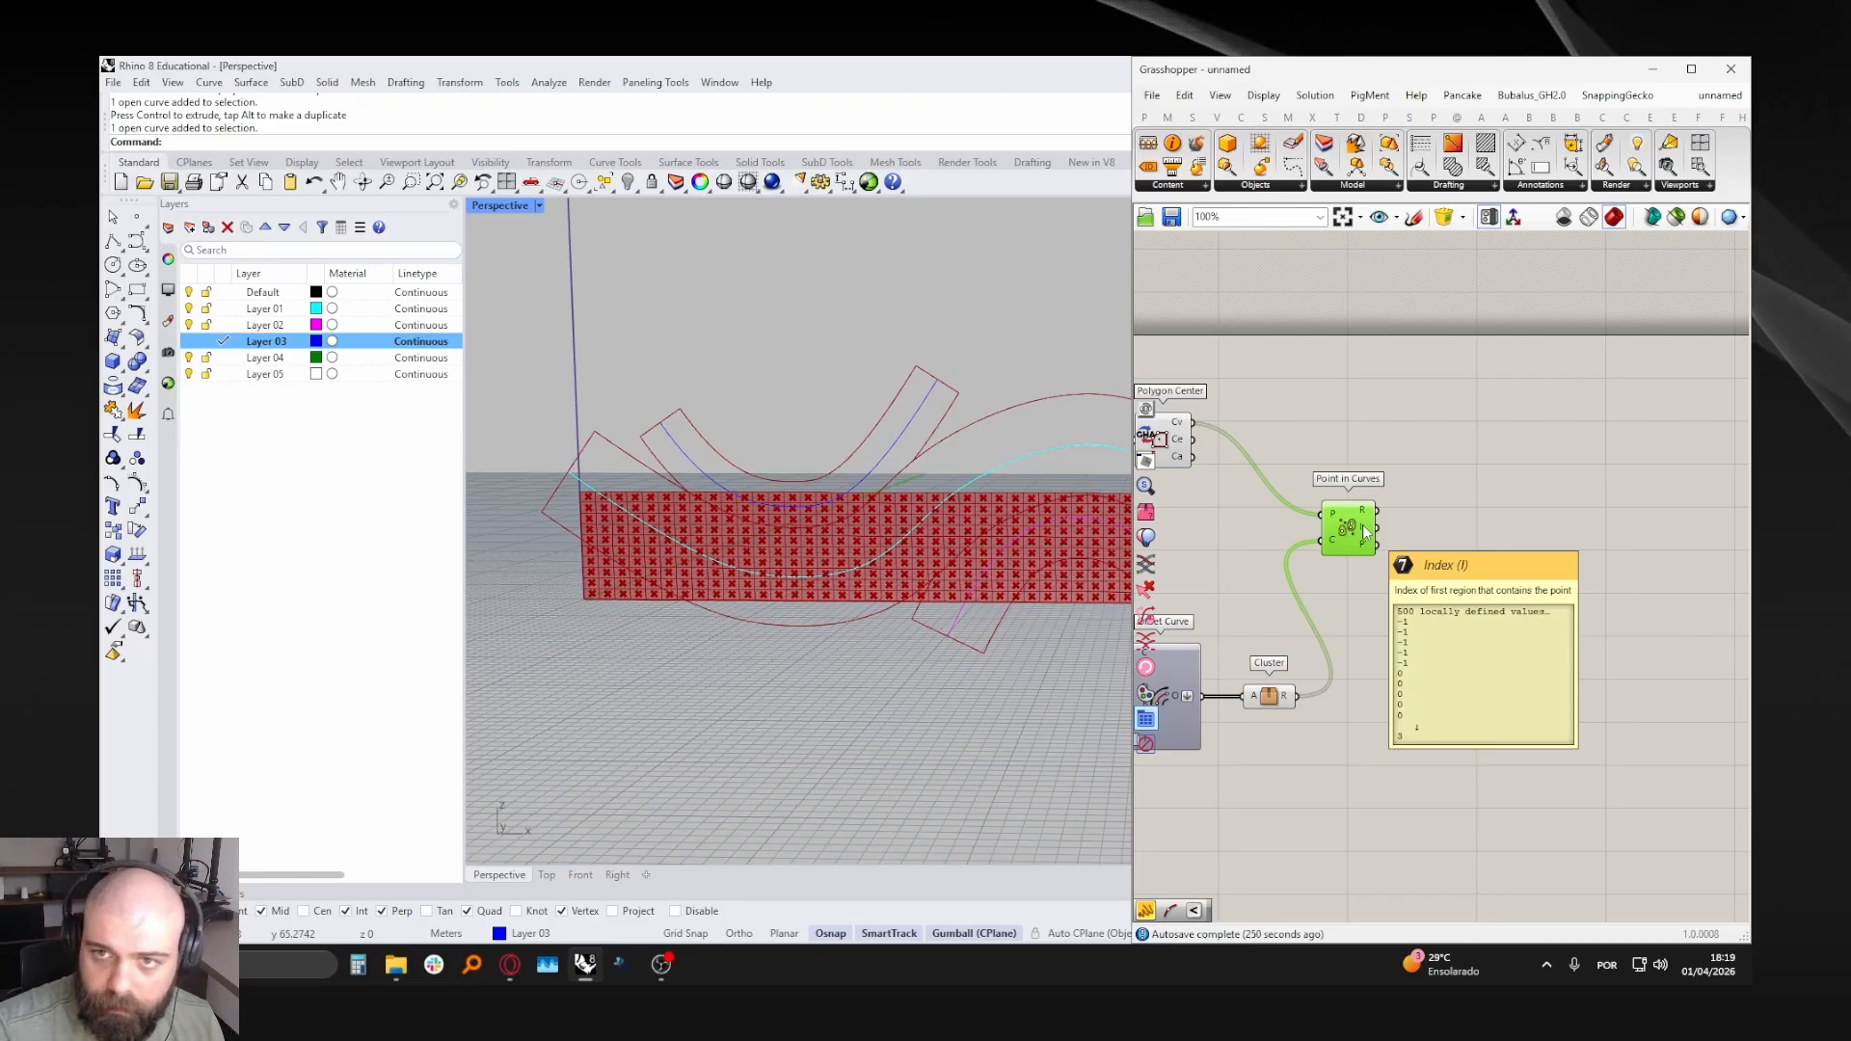
{"action": "left_click", "coordinate": [1144, 116]}
{"action": "left_click_drag", "start_coordinate": [1348, 167], "coordinate": [1422, 464]}
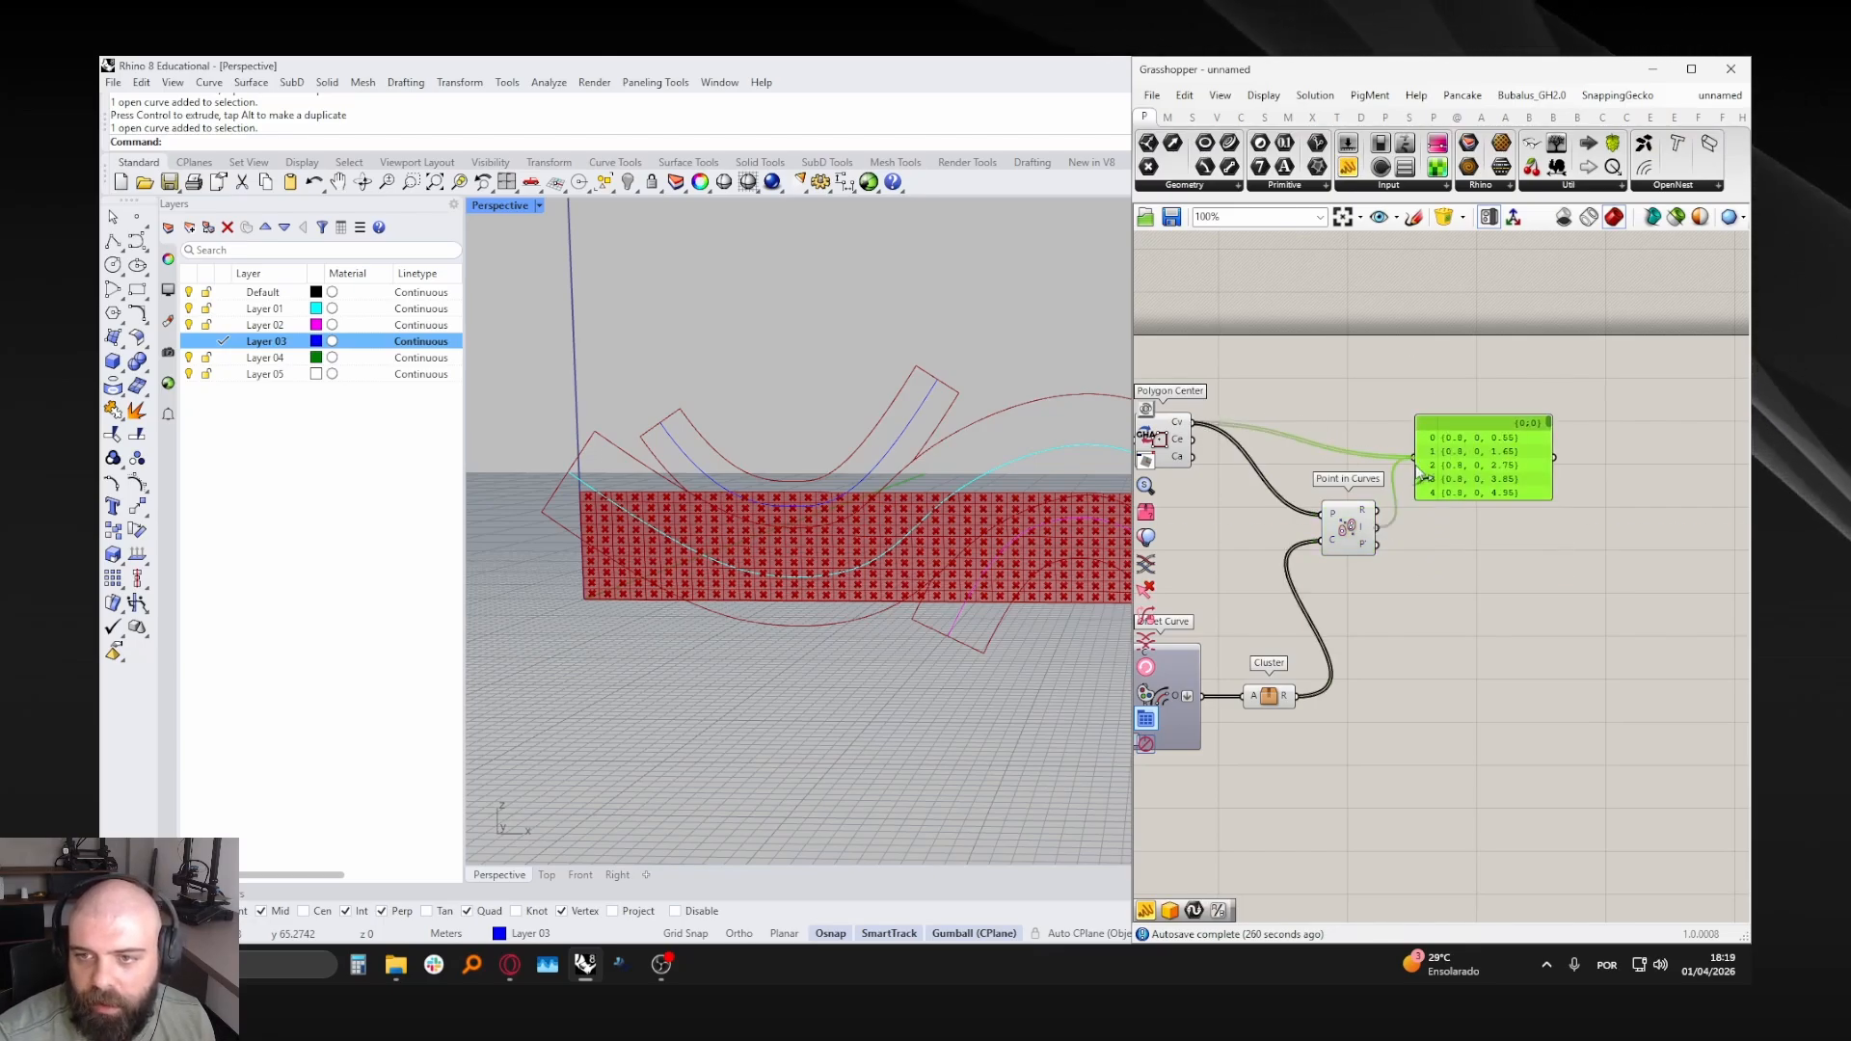
{"action": "left_click_drag", "start_coordinate": [1416, 468], "coordinate": [1476, 676]}
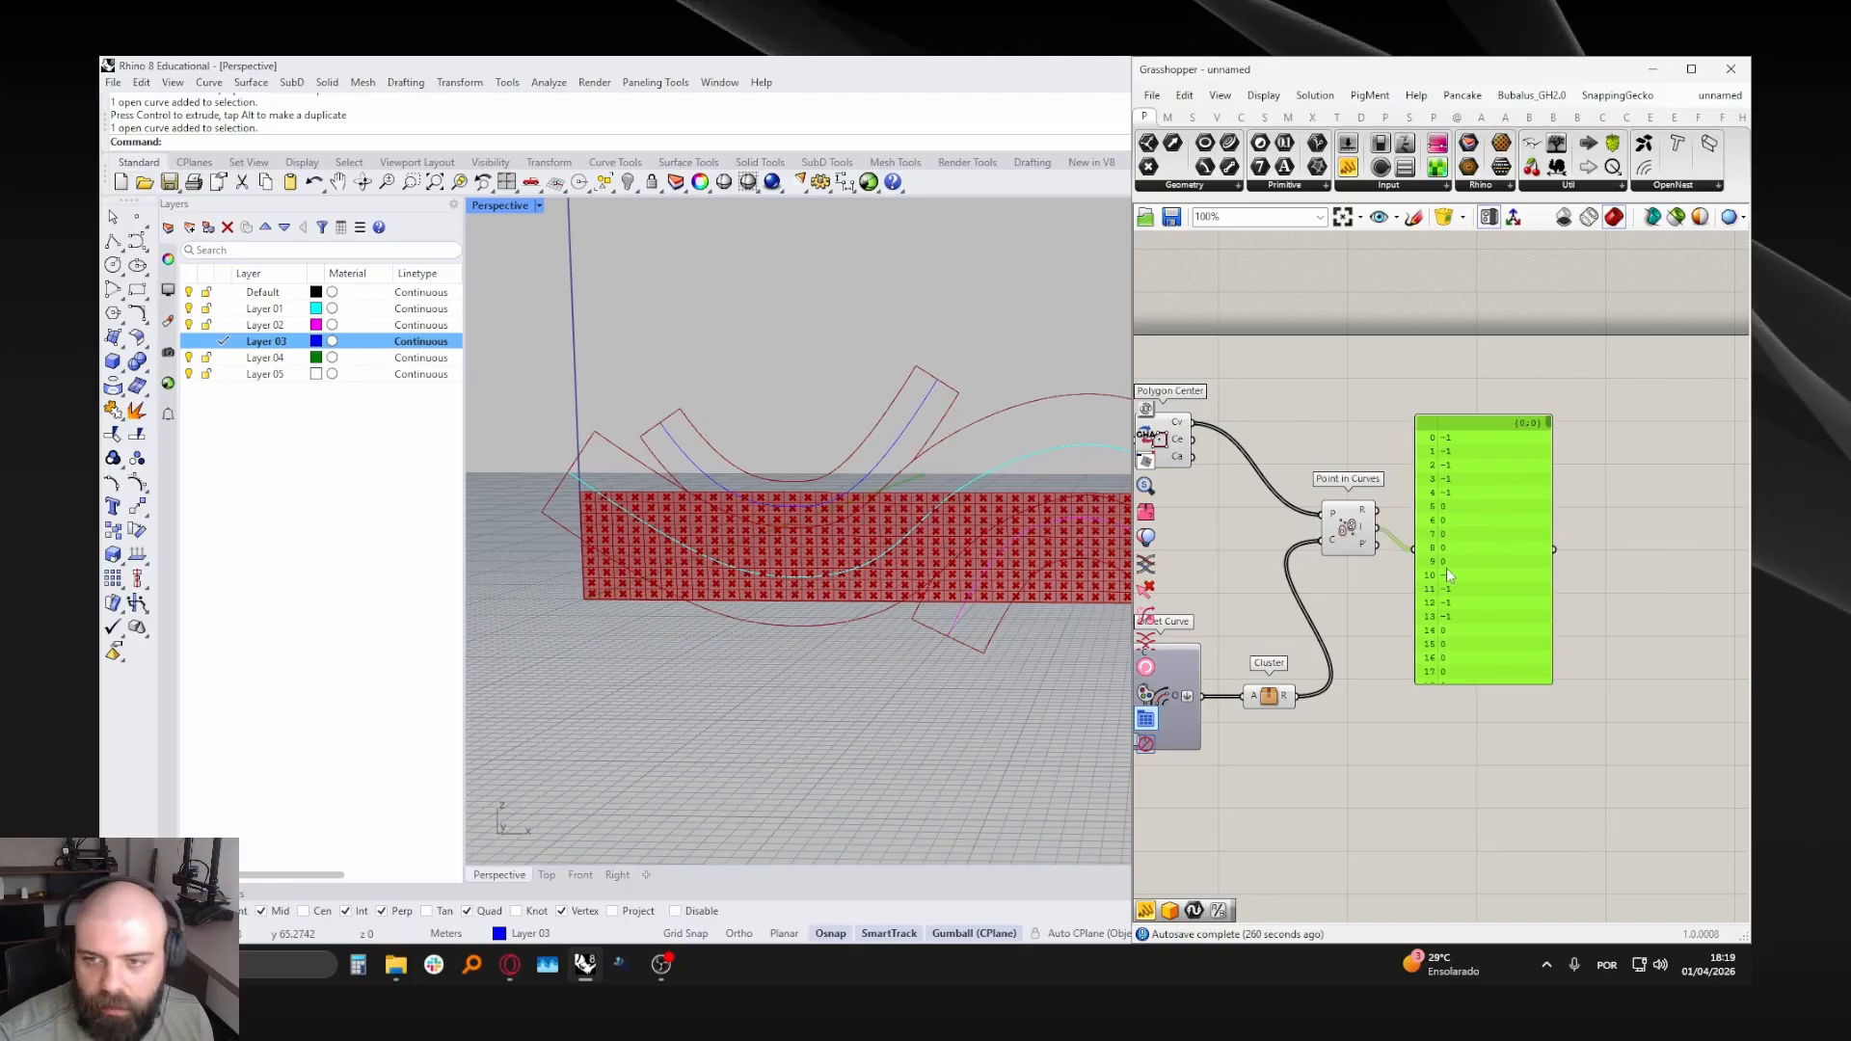
- Move the Index Panel farther from Point in Curves and compare its values with the band outlines over the panel grid
{"action": "mouse_move", "coordinate": [1548, 422]}
{"action": "left_mouse_down"}
{"action": "mouse_move", "coordinate": [1541, 683]}
{"action": "mouse_move", "coordinate": [1536, 398]}
{"action": "left_mouse_up"}
{"action": "left_click_drag", "start_coordinate": [1483, 495], "coordinate": [1532, 473]}
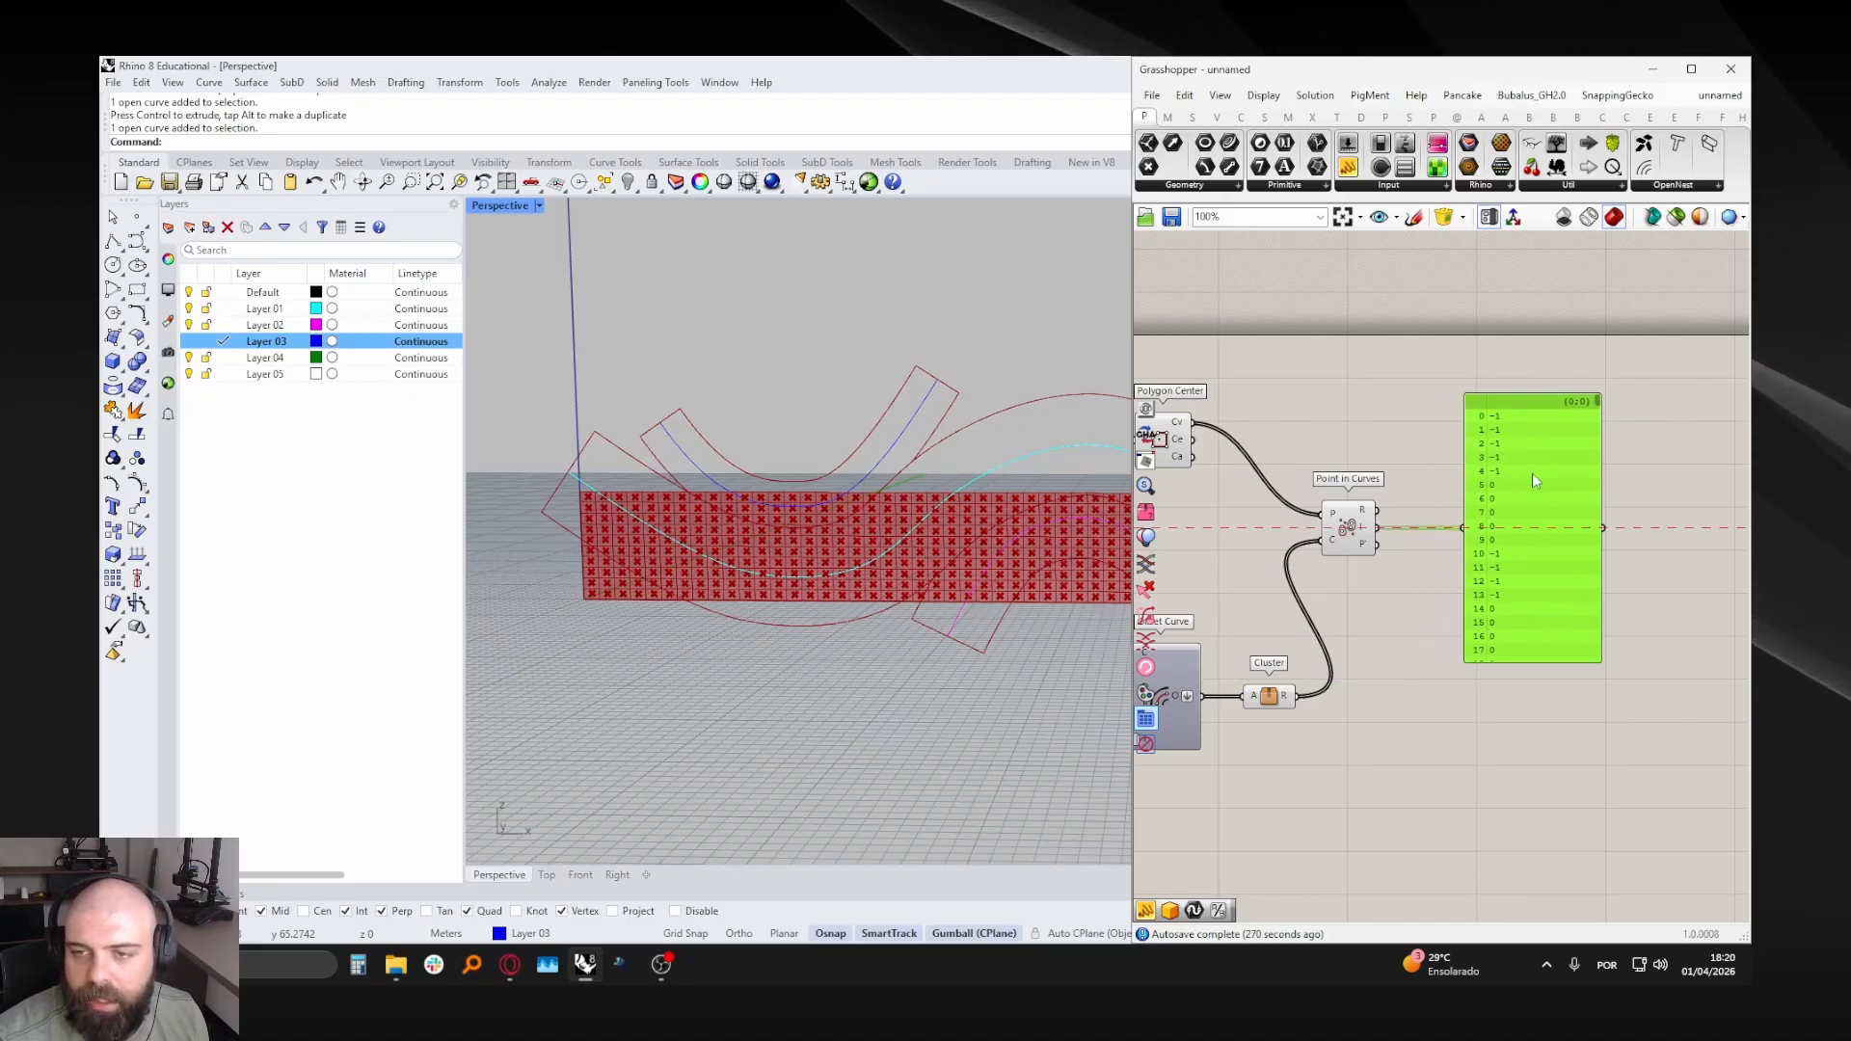
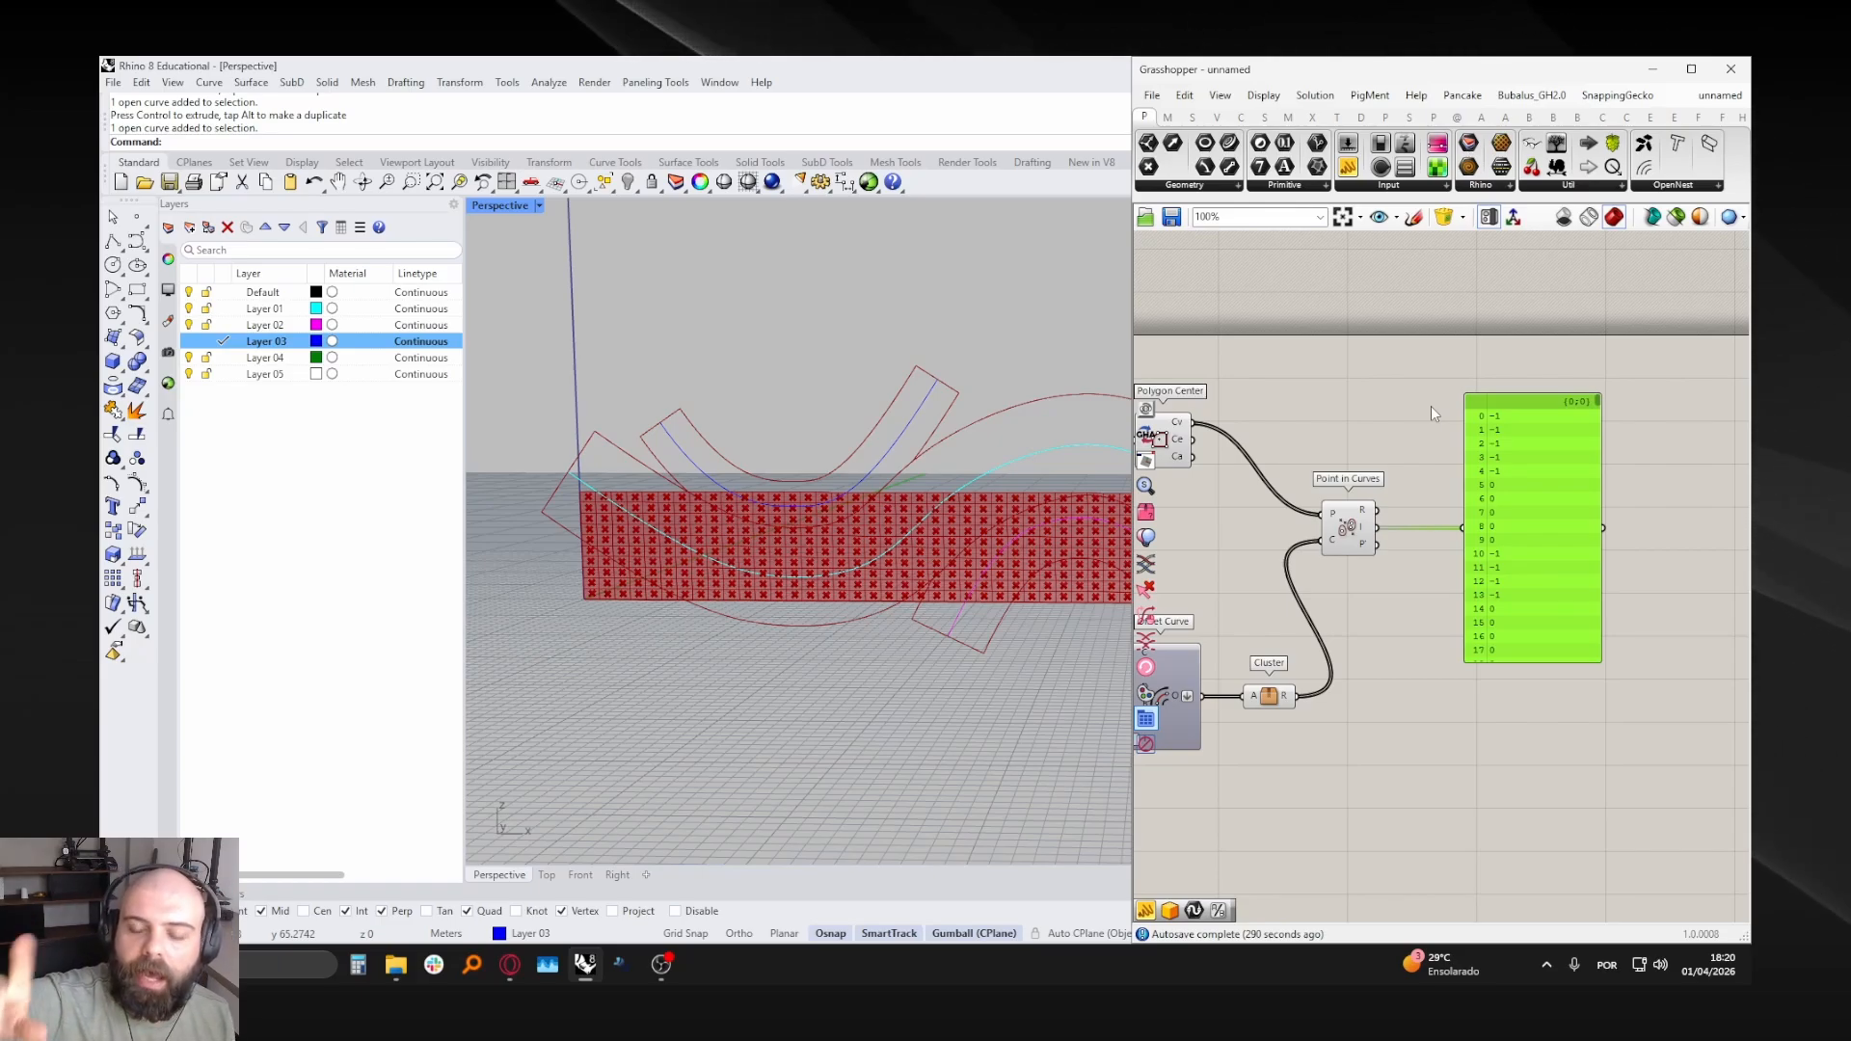
{"action": "scroll", "coordinate": [728, 513], "scroll_direction": "down", "scroll_amount": 3}
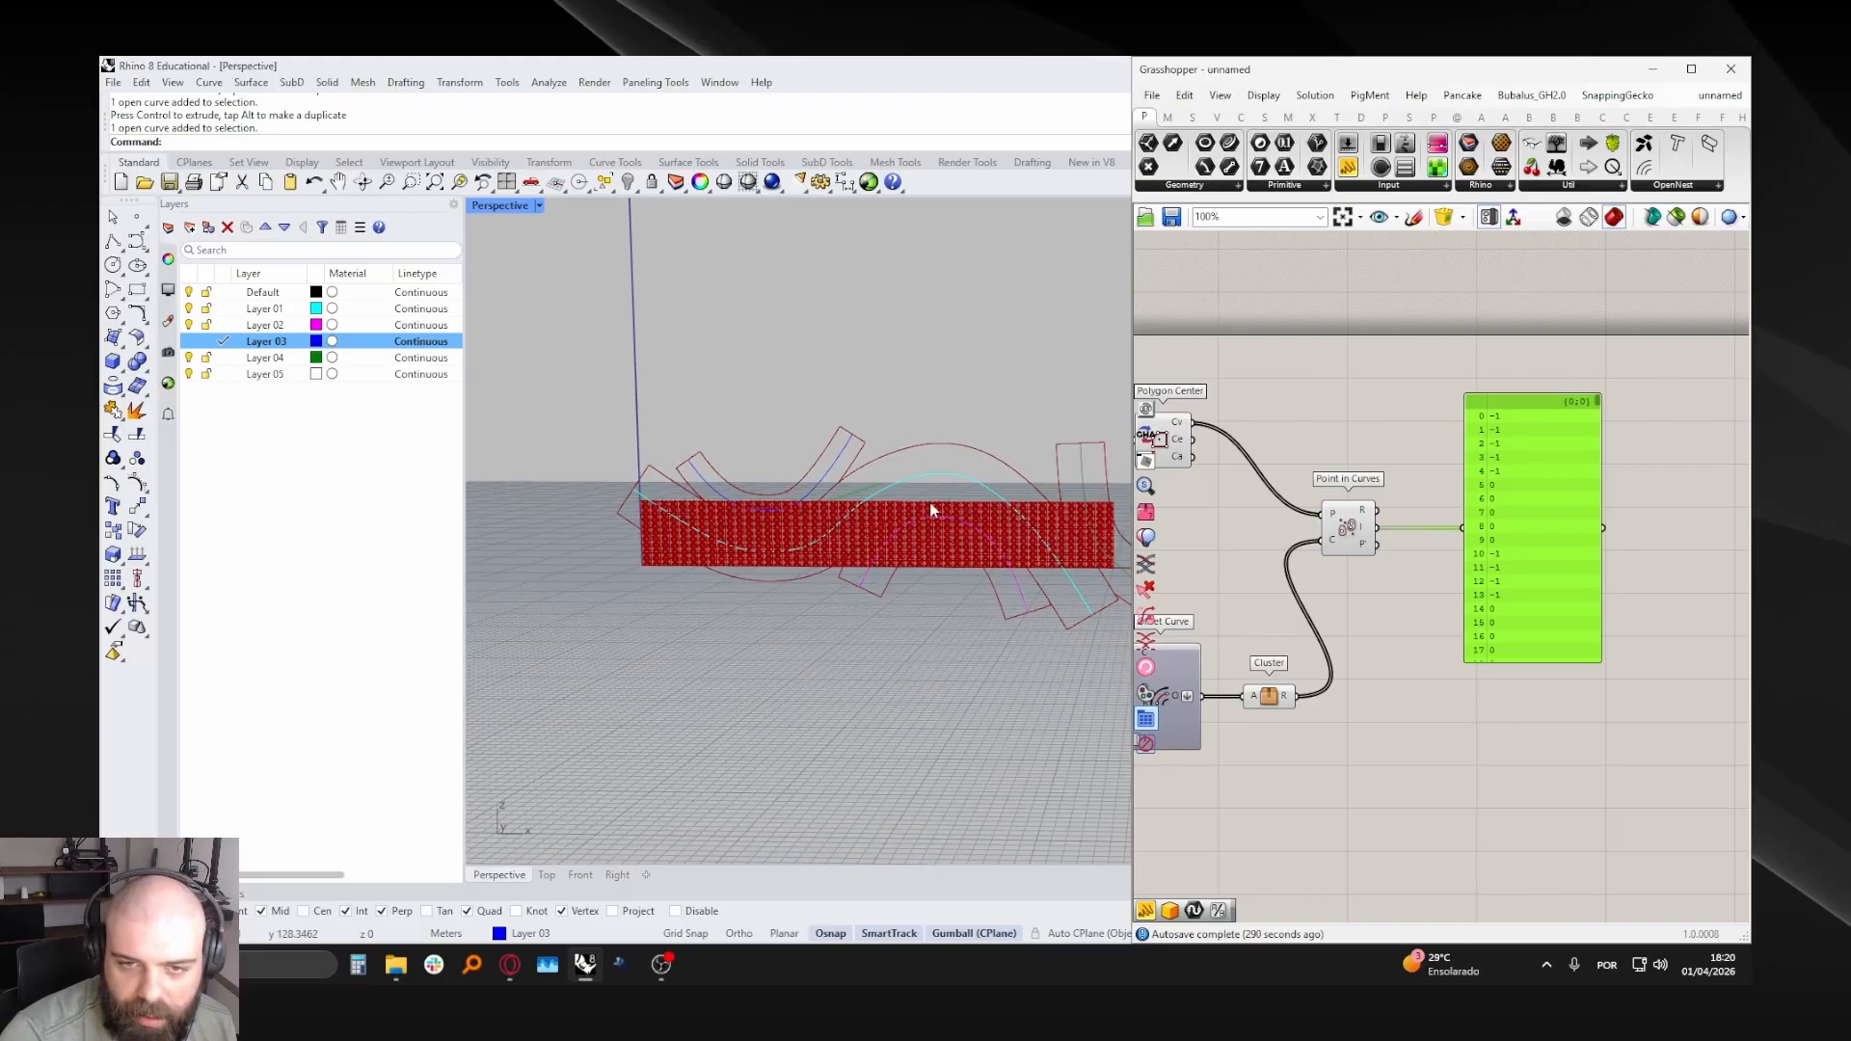
{"action": "left_click", "coordinate": [826, 471]}
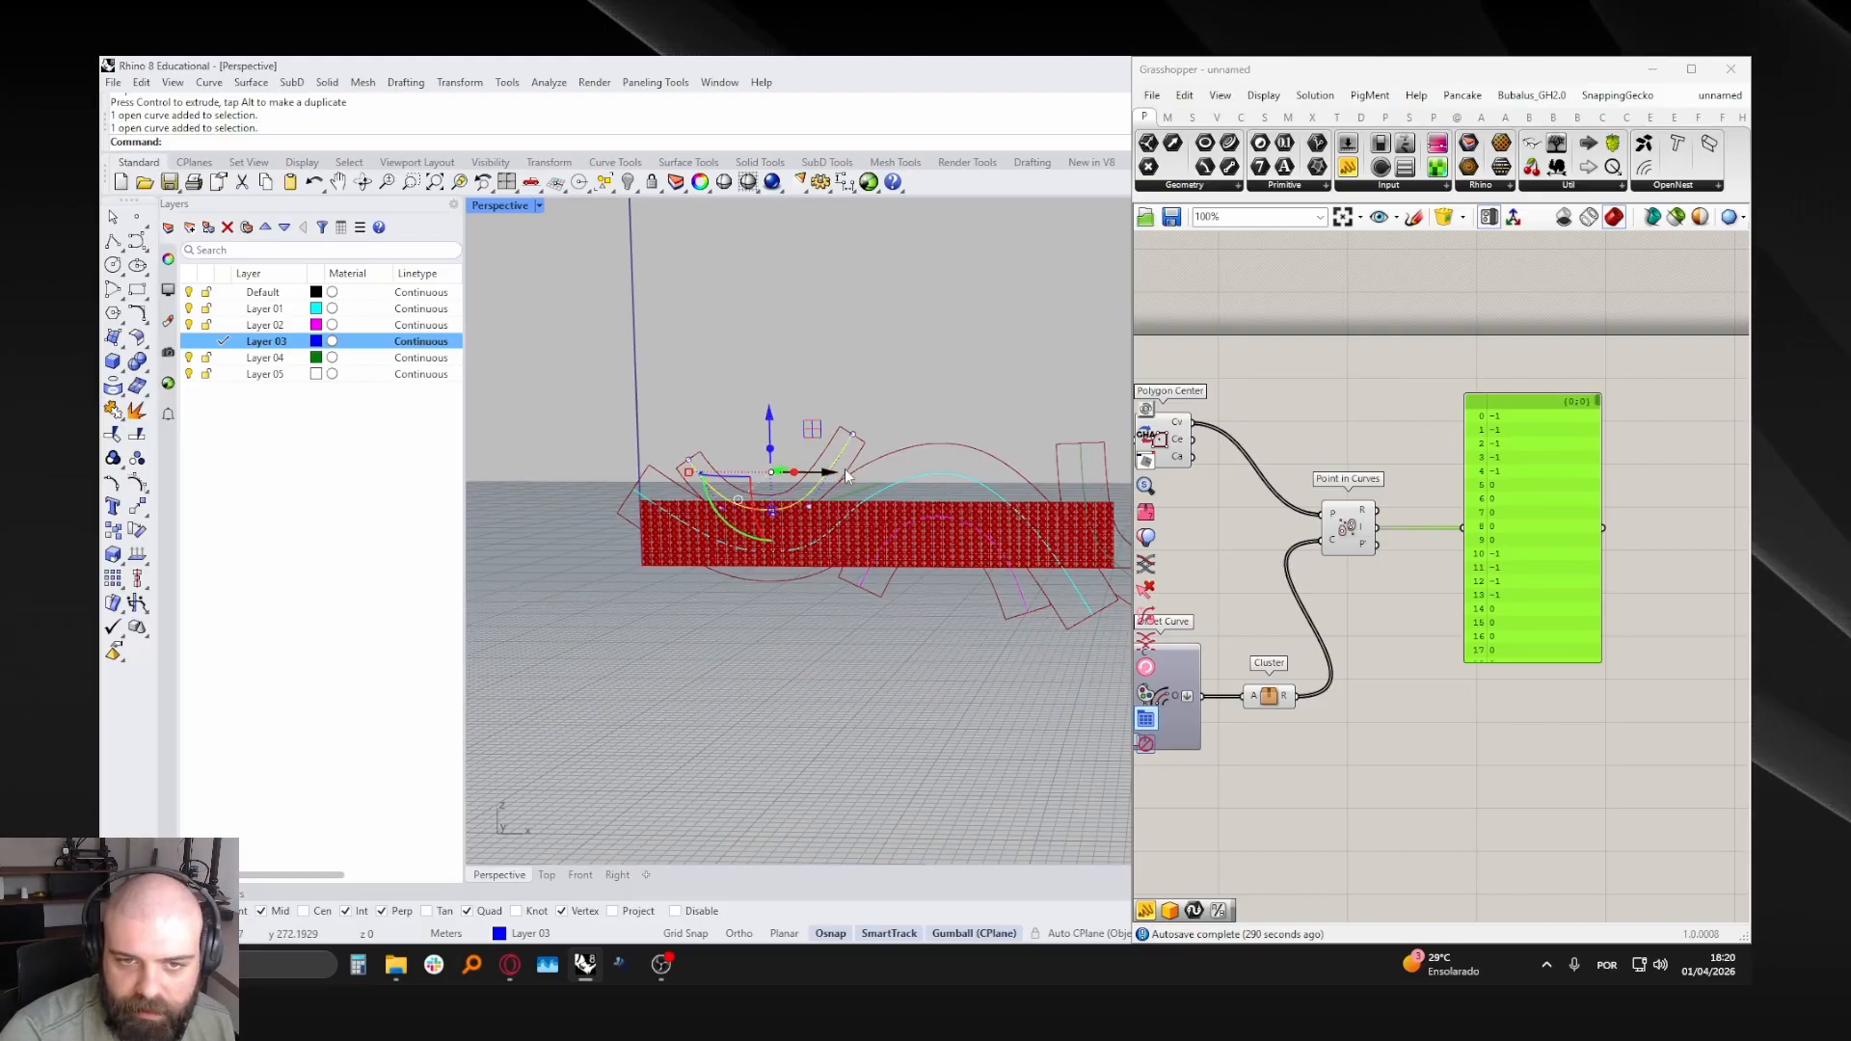
{"action": "left_click", "coordinate": [879, 482]}
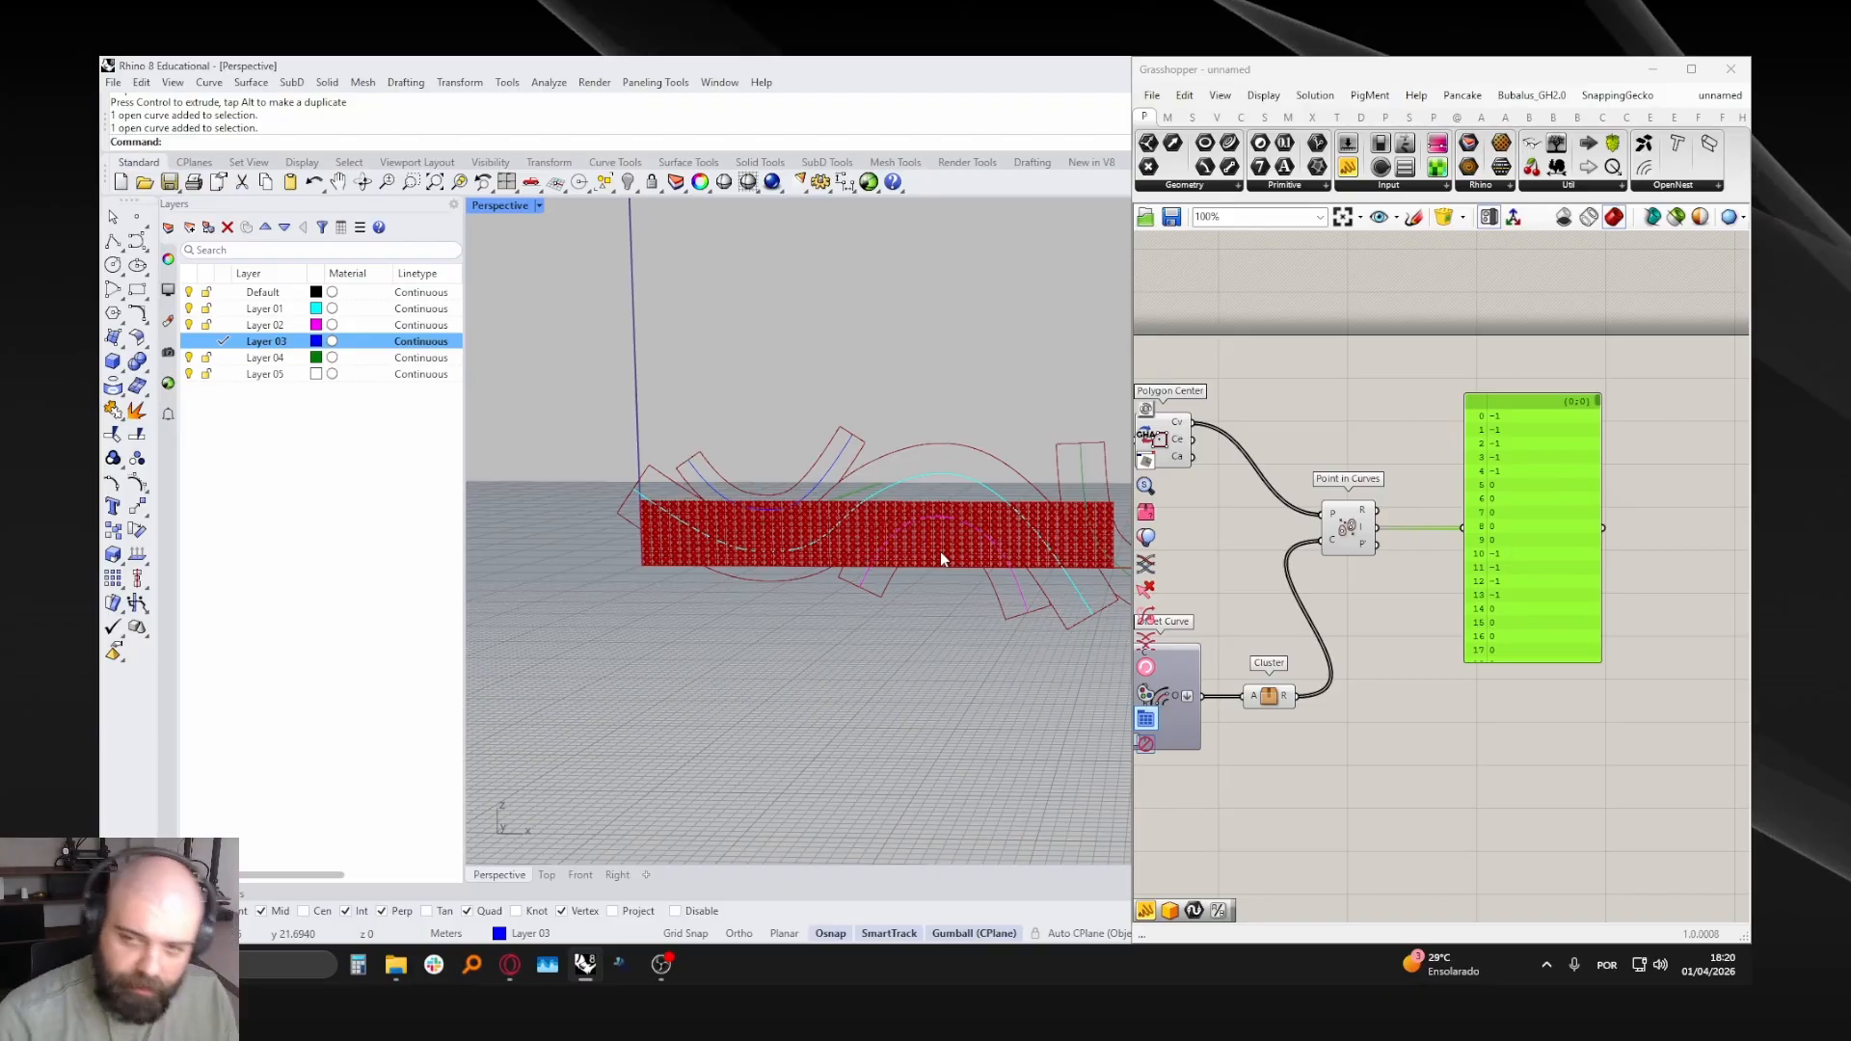
{"action": "scroll", "coordinate": [1577, 439], "scroll_direction": "up", "scroll_amount": 2}
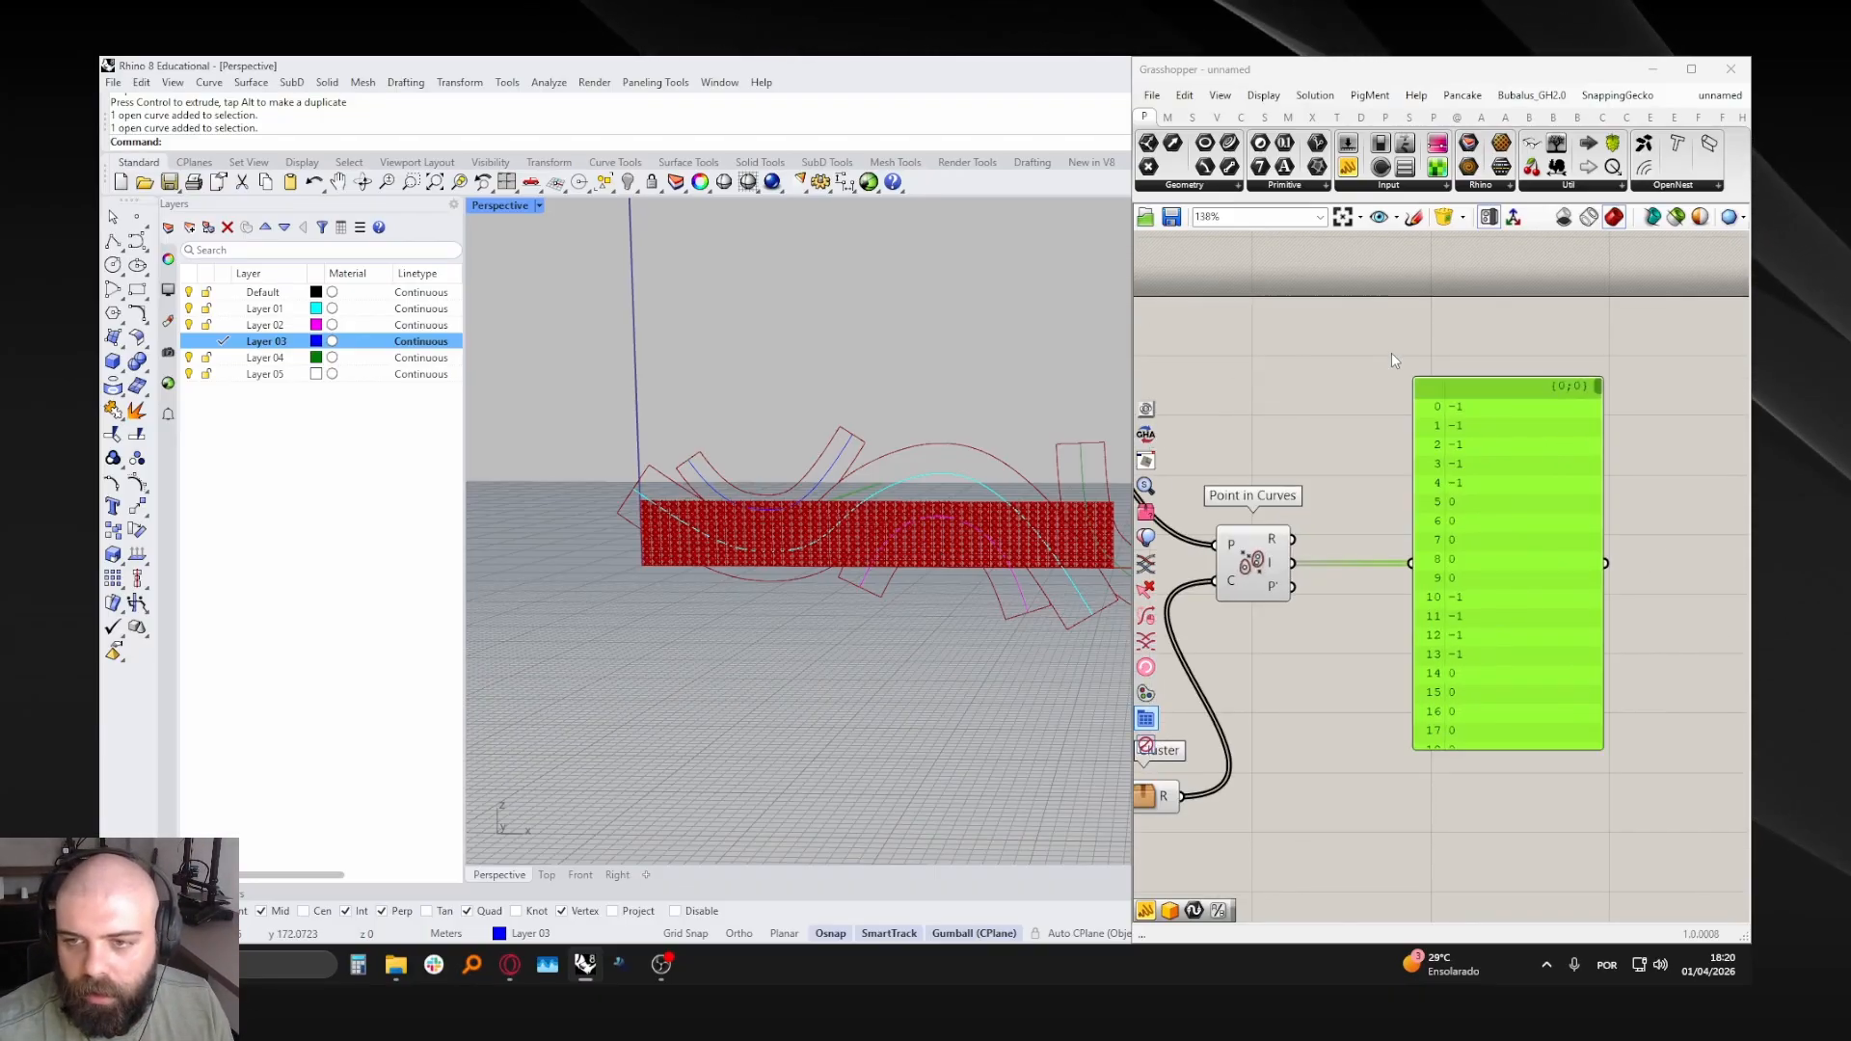
{"action": "left_click_drag", "start_coordinate": [1403, 356], "coordinate": [1637, 778]}
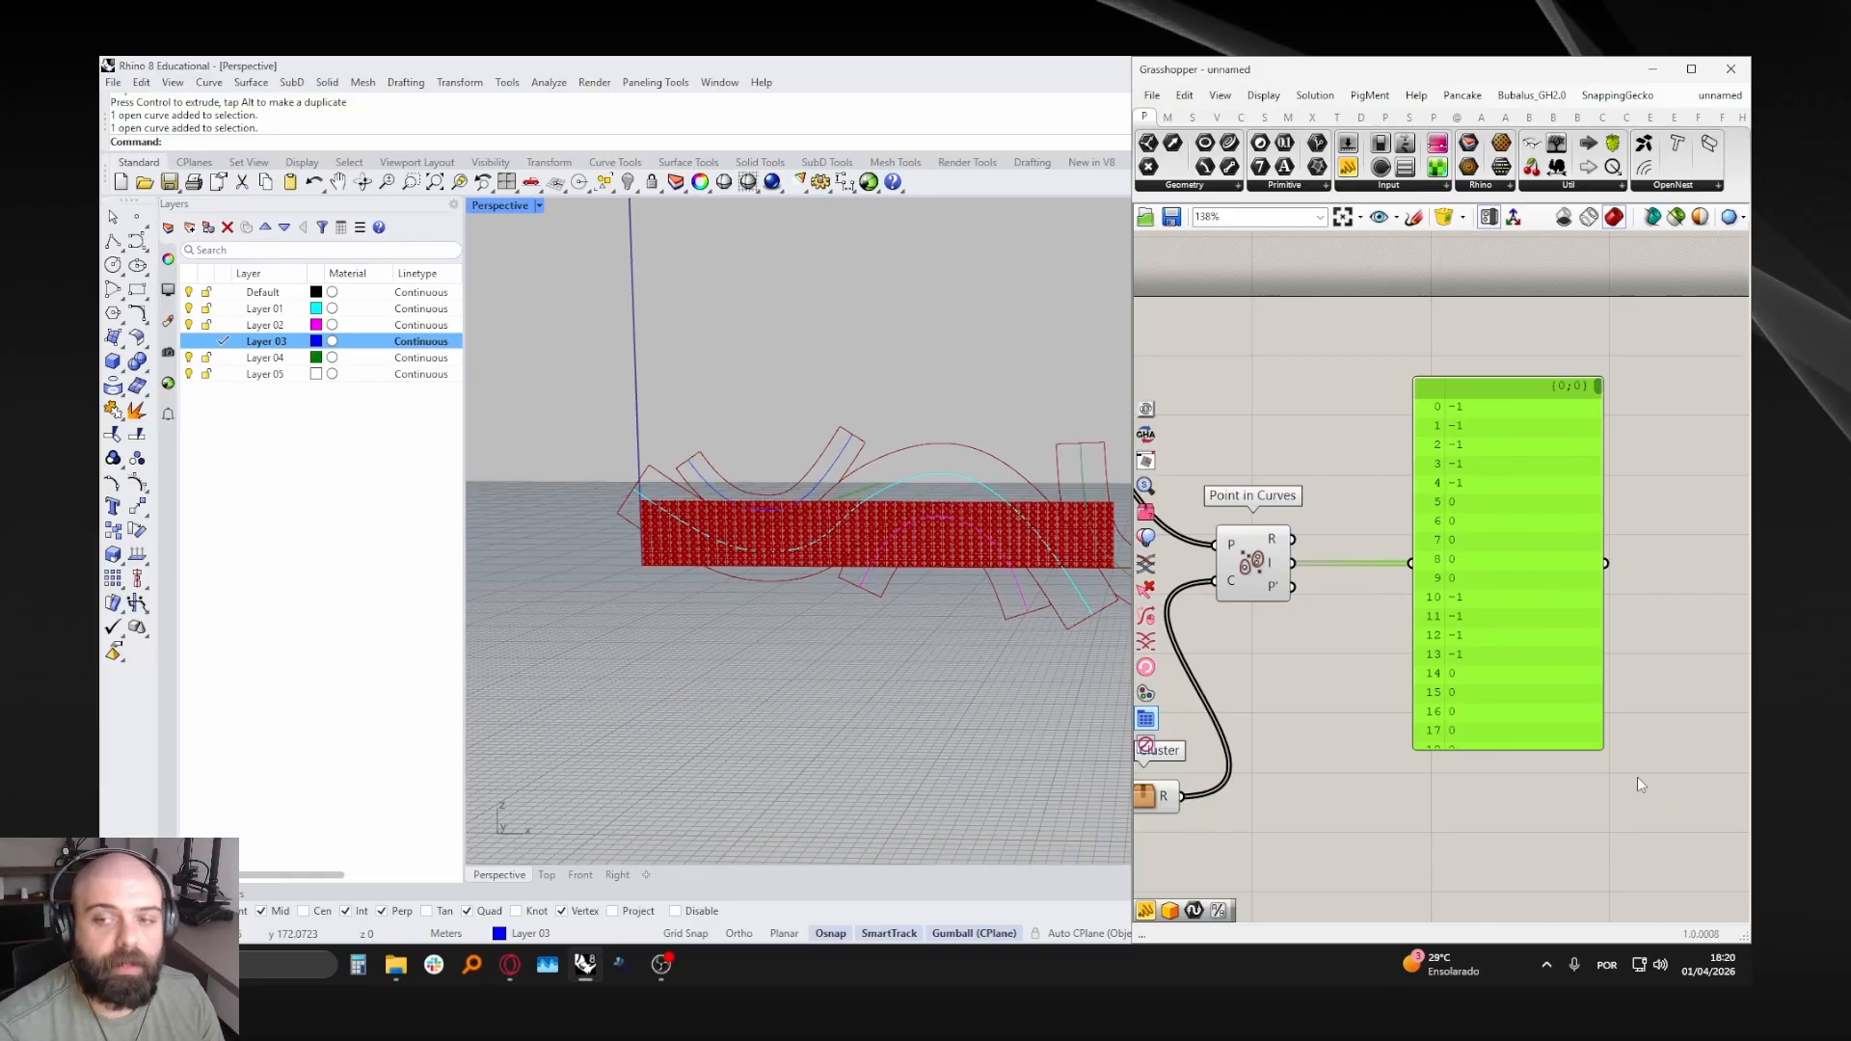
- Add a Create Set component between Point in Curves and the Panel, and feed its L input from the Index output
{"action": "left_click_drag", "start_coordinate": [1506, 567], "coordinate": [1641, 552]}
{"action": "double_click", "coordinate": [1468, 601]}
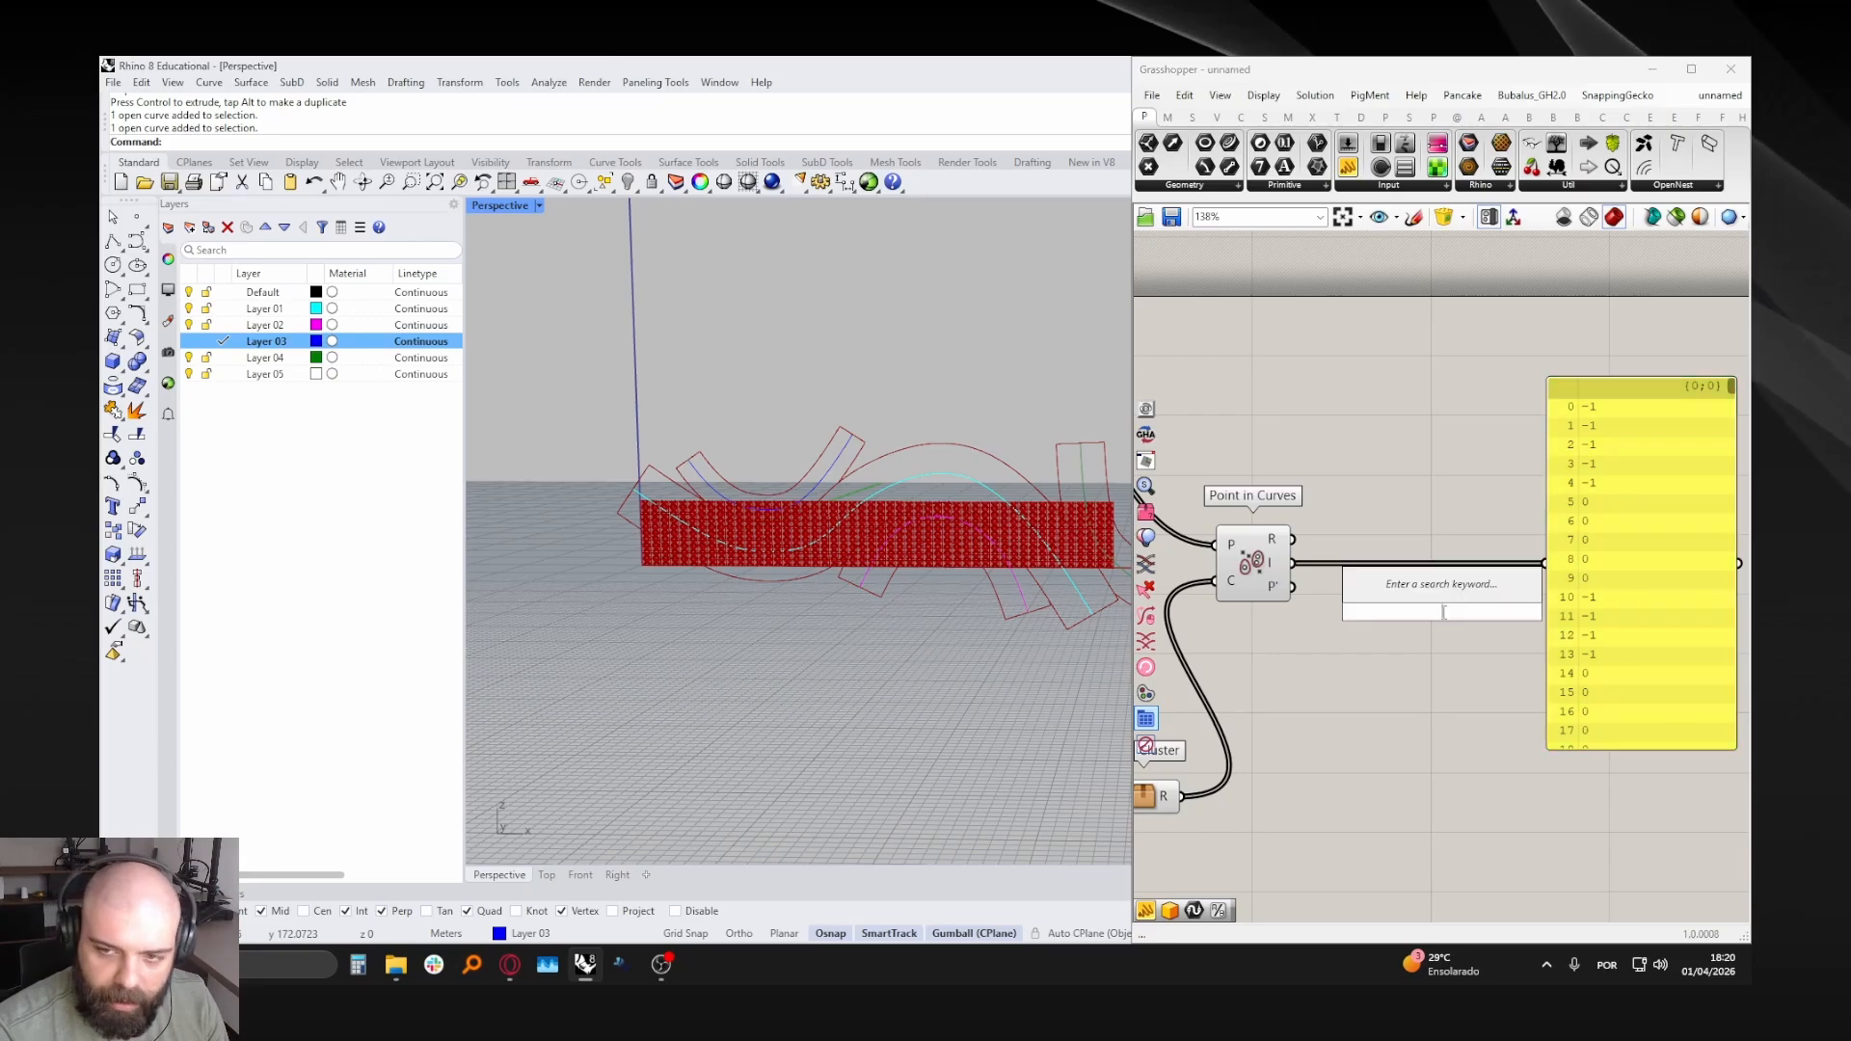
{"action": "type", "text": "CREATE SE"}
{"action": "left_click", "coordinate": [1389, 592]}
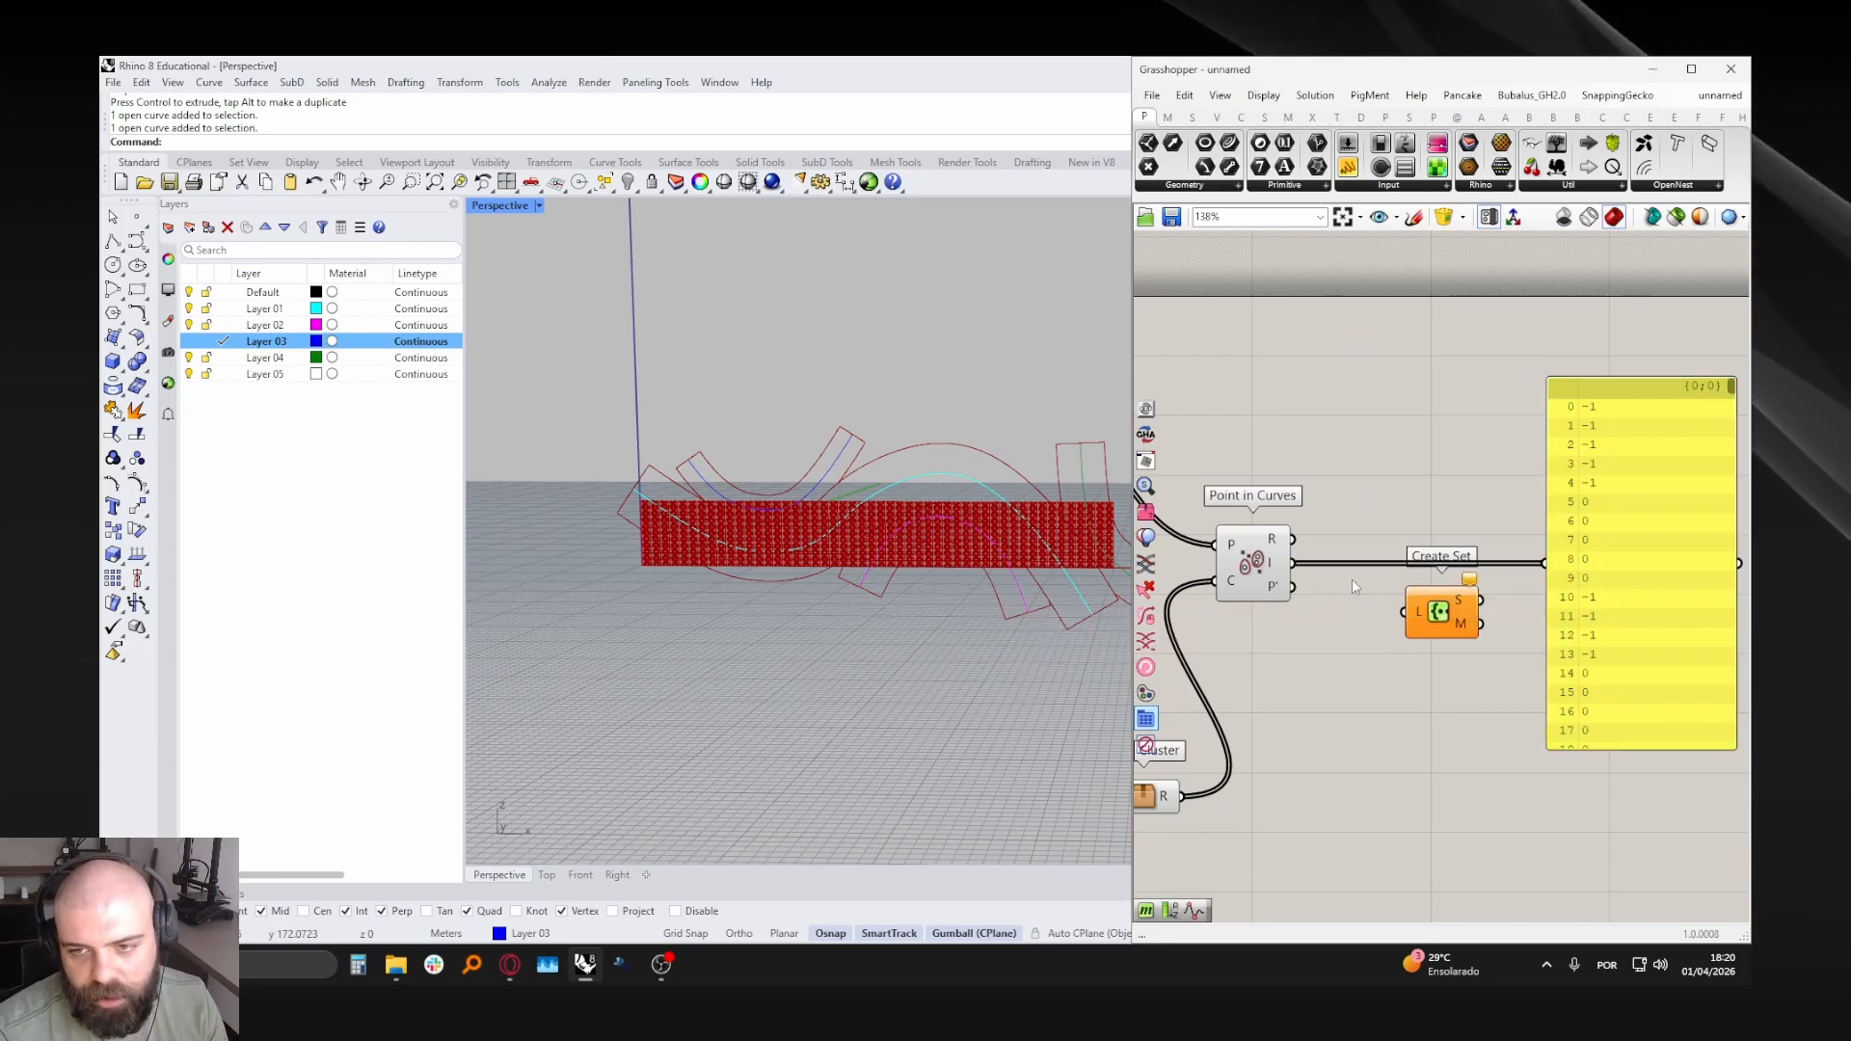
{"action": "left_click_drag", "start_coordinate": [1400, 615], "coordinate": [1404, 613]}
{"action": "left_click_drag", "start_coordinate": [1440, 614], "coordinate": [1384, 630]}
{"action": "left_click", "coordinate": [1423, 534]}
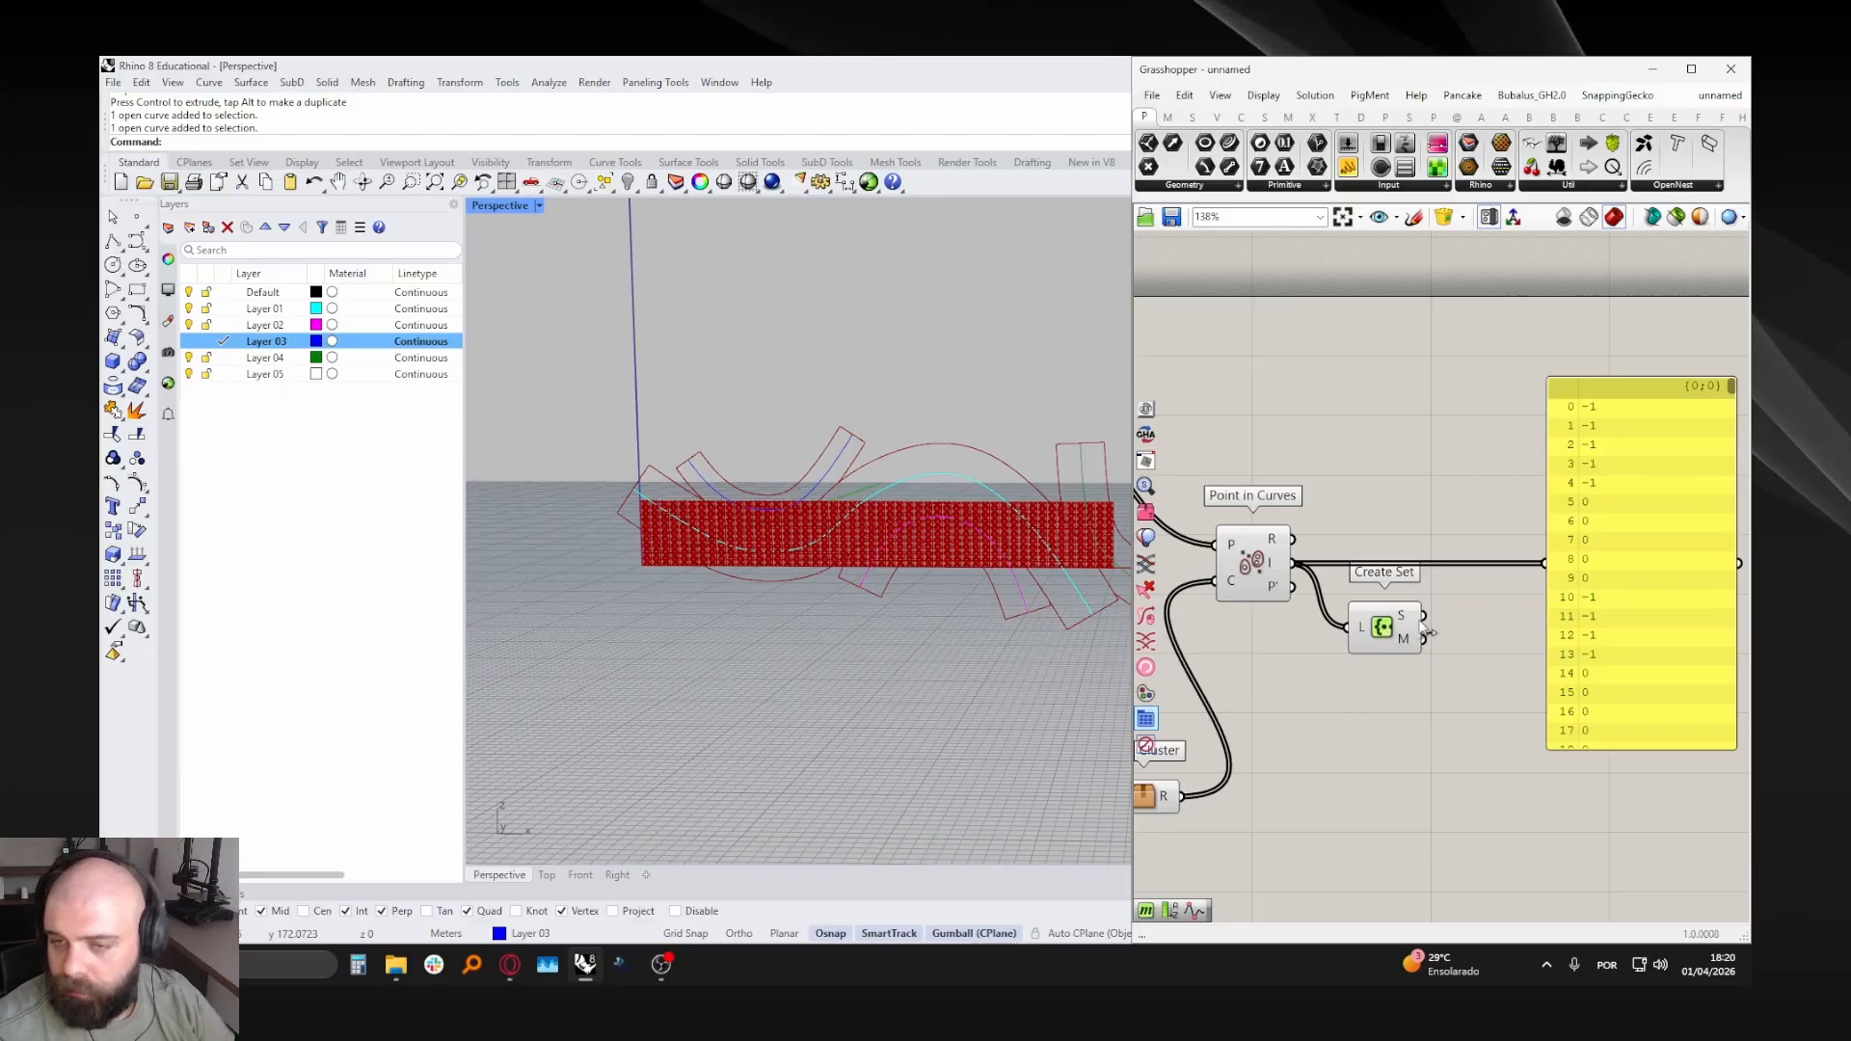
- Connect Create Set's S output to the Panel in place of the Index wire and read the unique index values
{"action": "mouse_move", "coordinate": [1406, 625]}
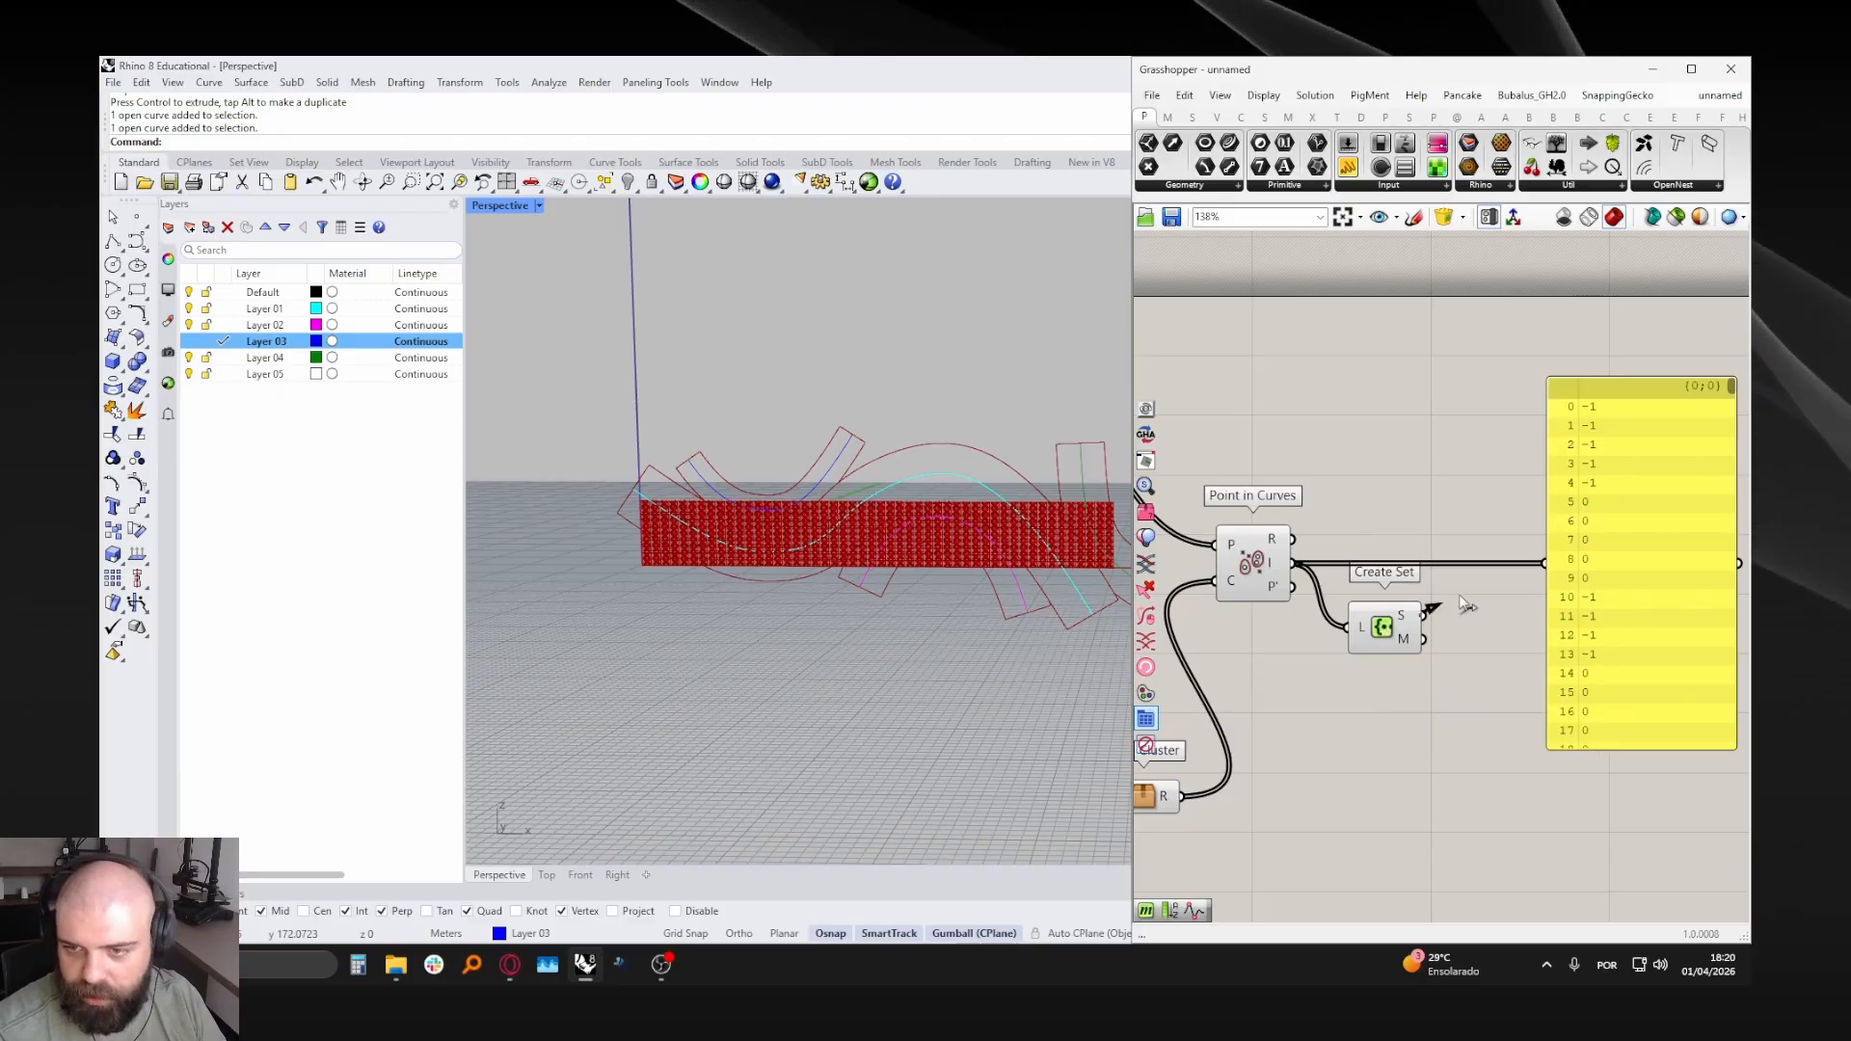
{"action": "left_click_drag", "start_coordinate": [1422, 615], "coordinate": [1611, 581]}
{"action": "left_click", "coordinate": [1357, 498]}
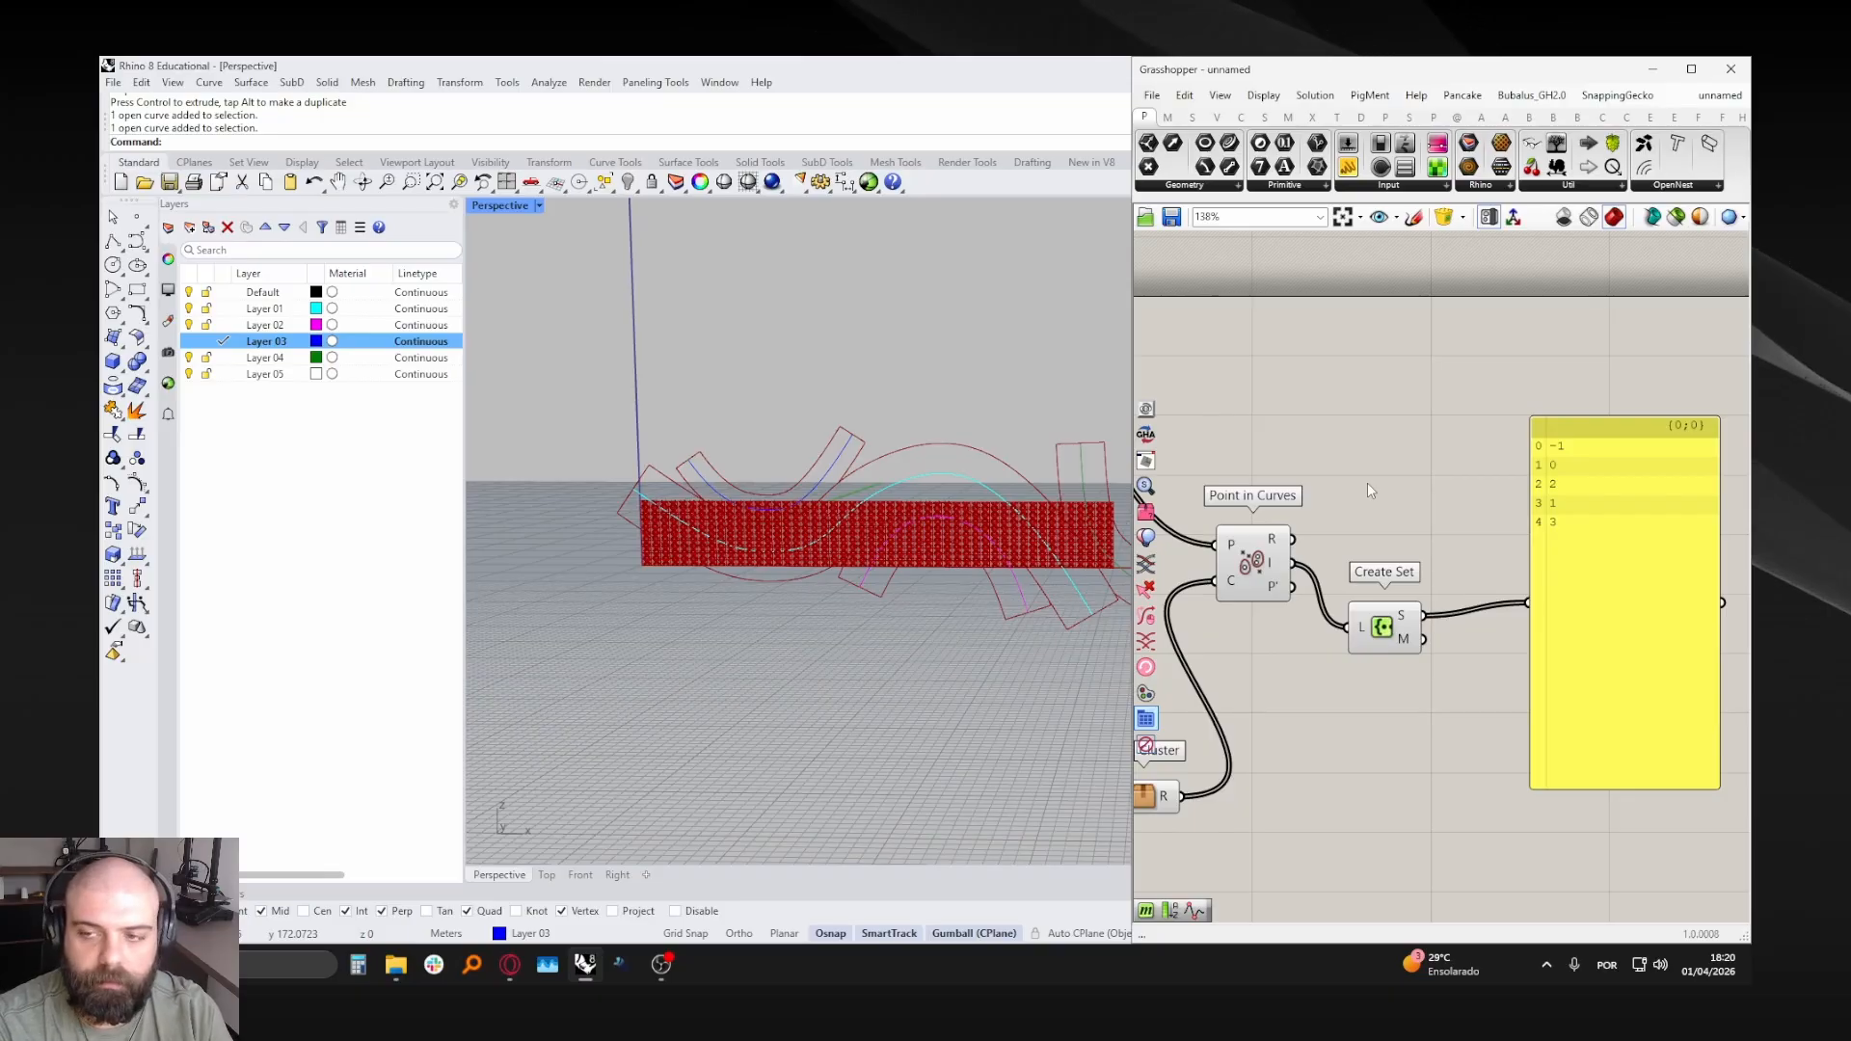
{"action": "right_click_drag", "start_coordinate": [1367, 482], "coordinate": [1305, 474]}
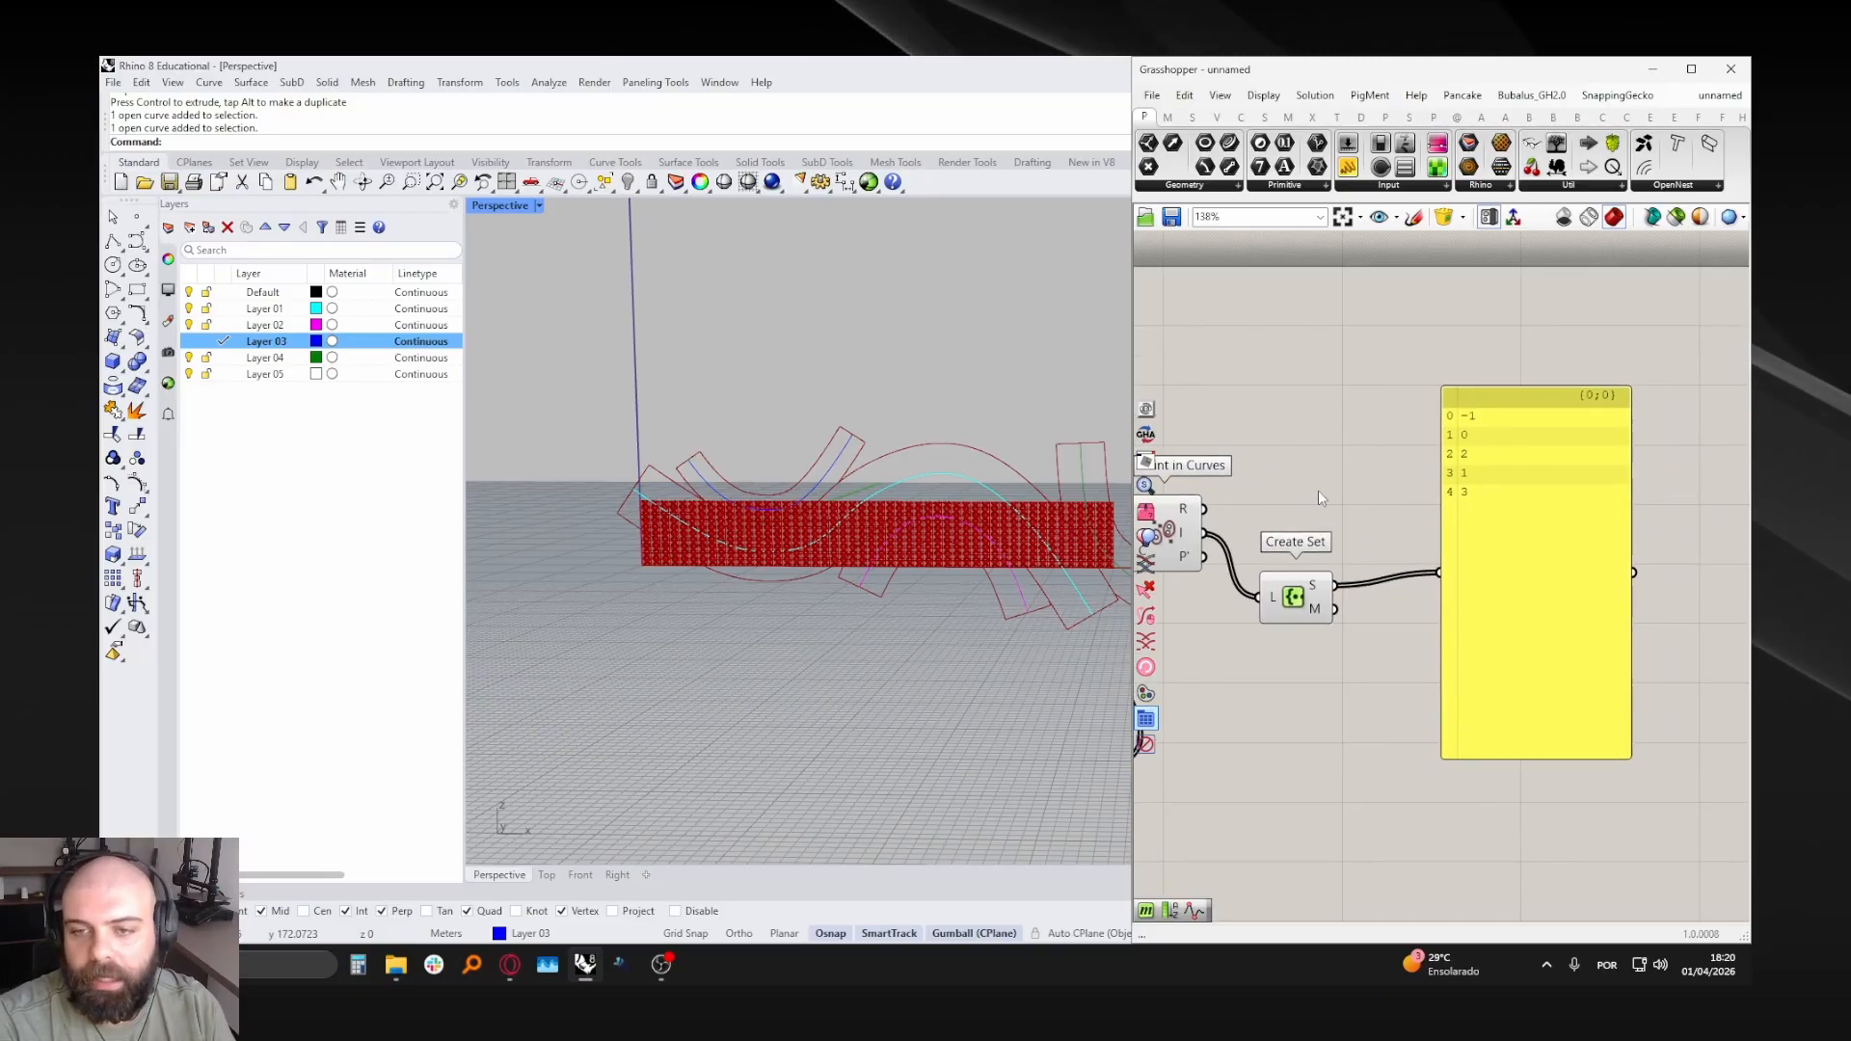
{"action": "scroll", "coordinate": [1479, 425], "scroll_direction": "up", "scroll_amount": 4}
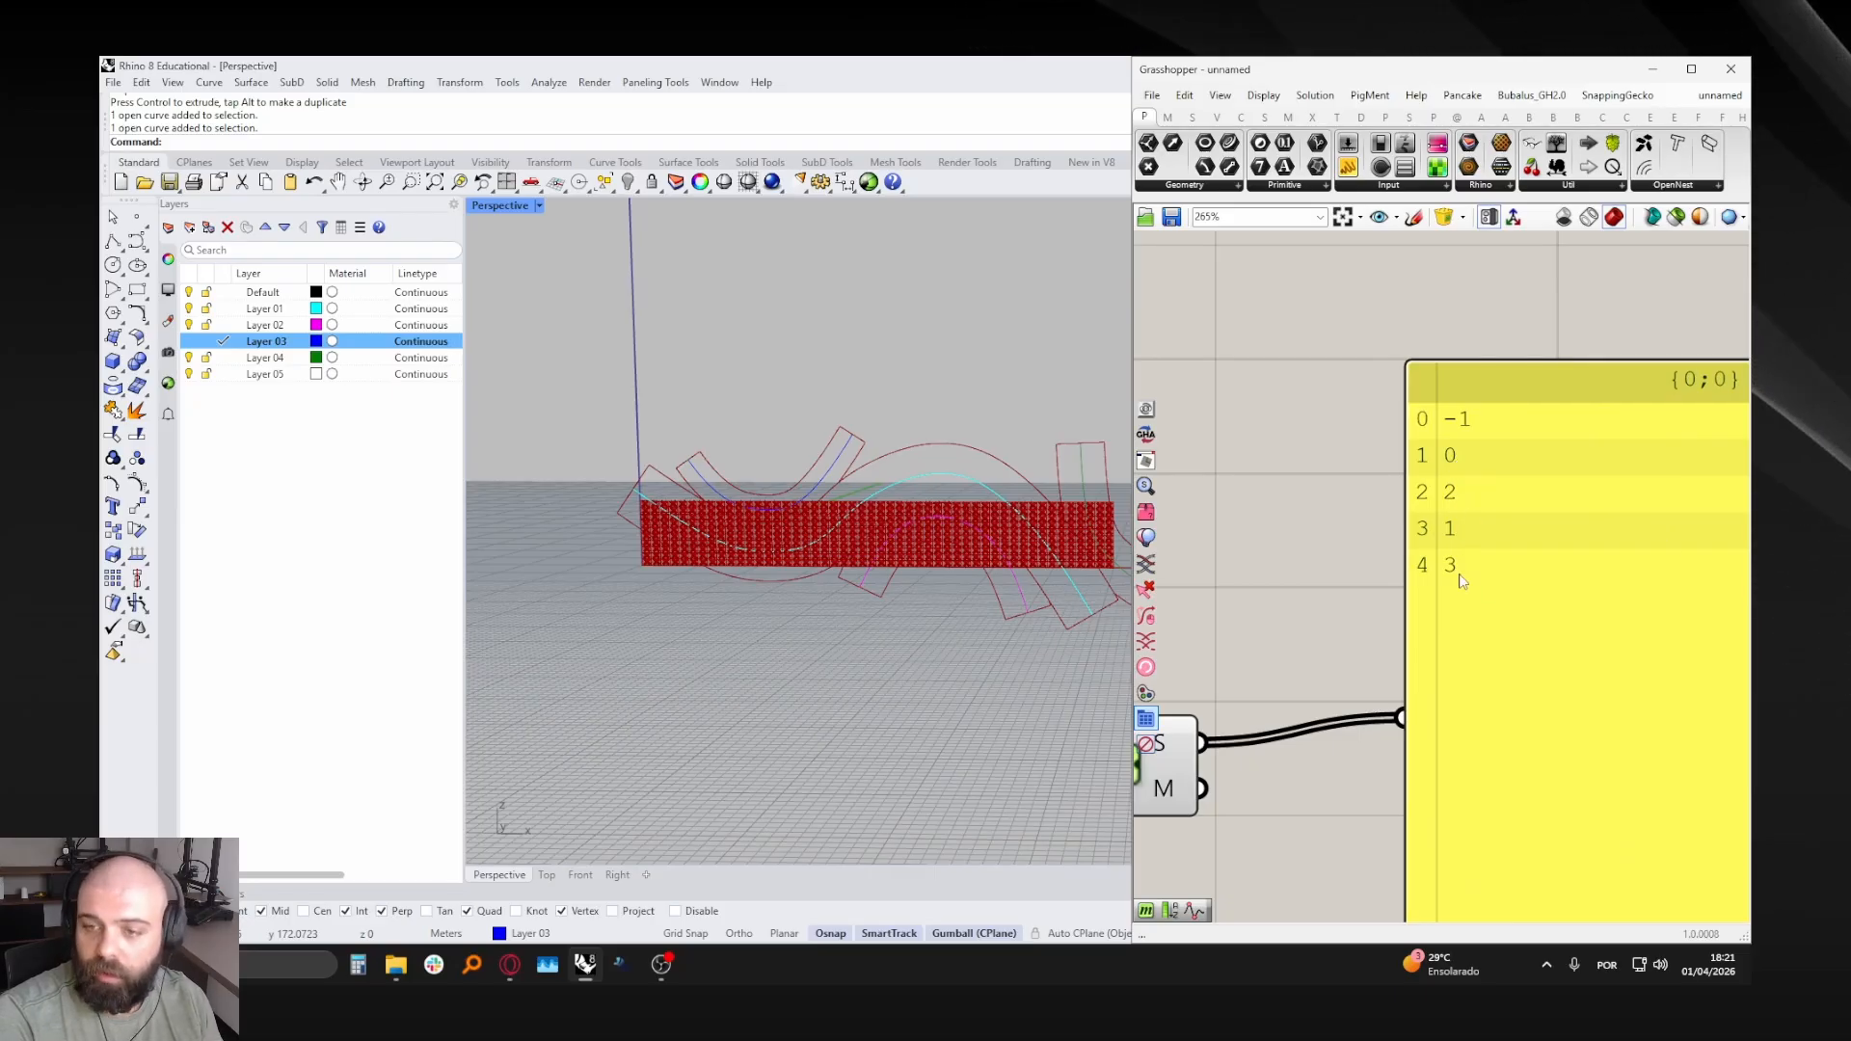
{"action": "scroll", "coordinate": [1537, 544], "scroll_direction": "down", "scroll_amount": 5}
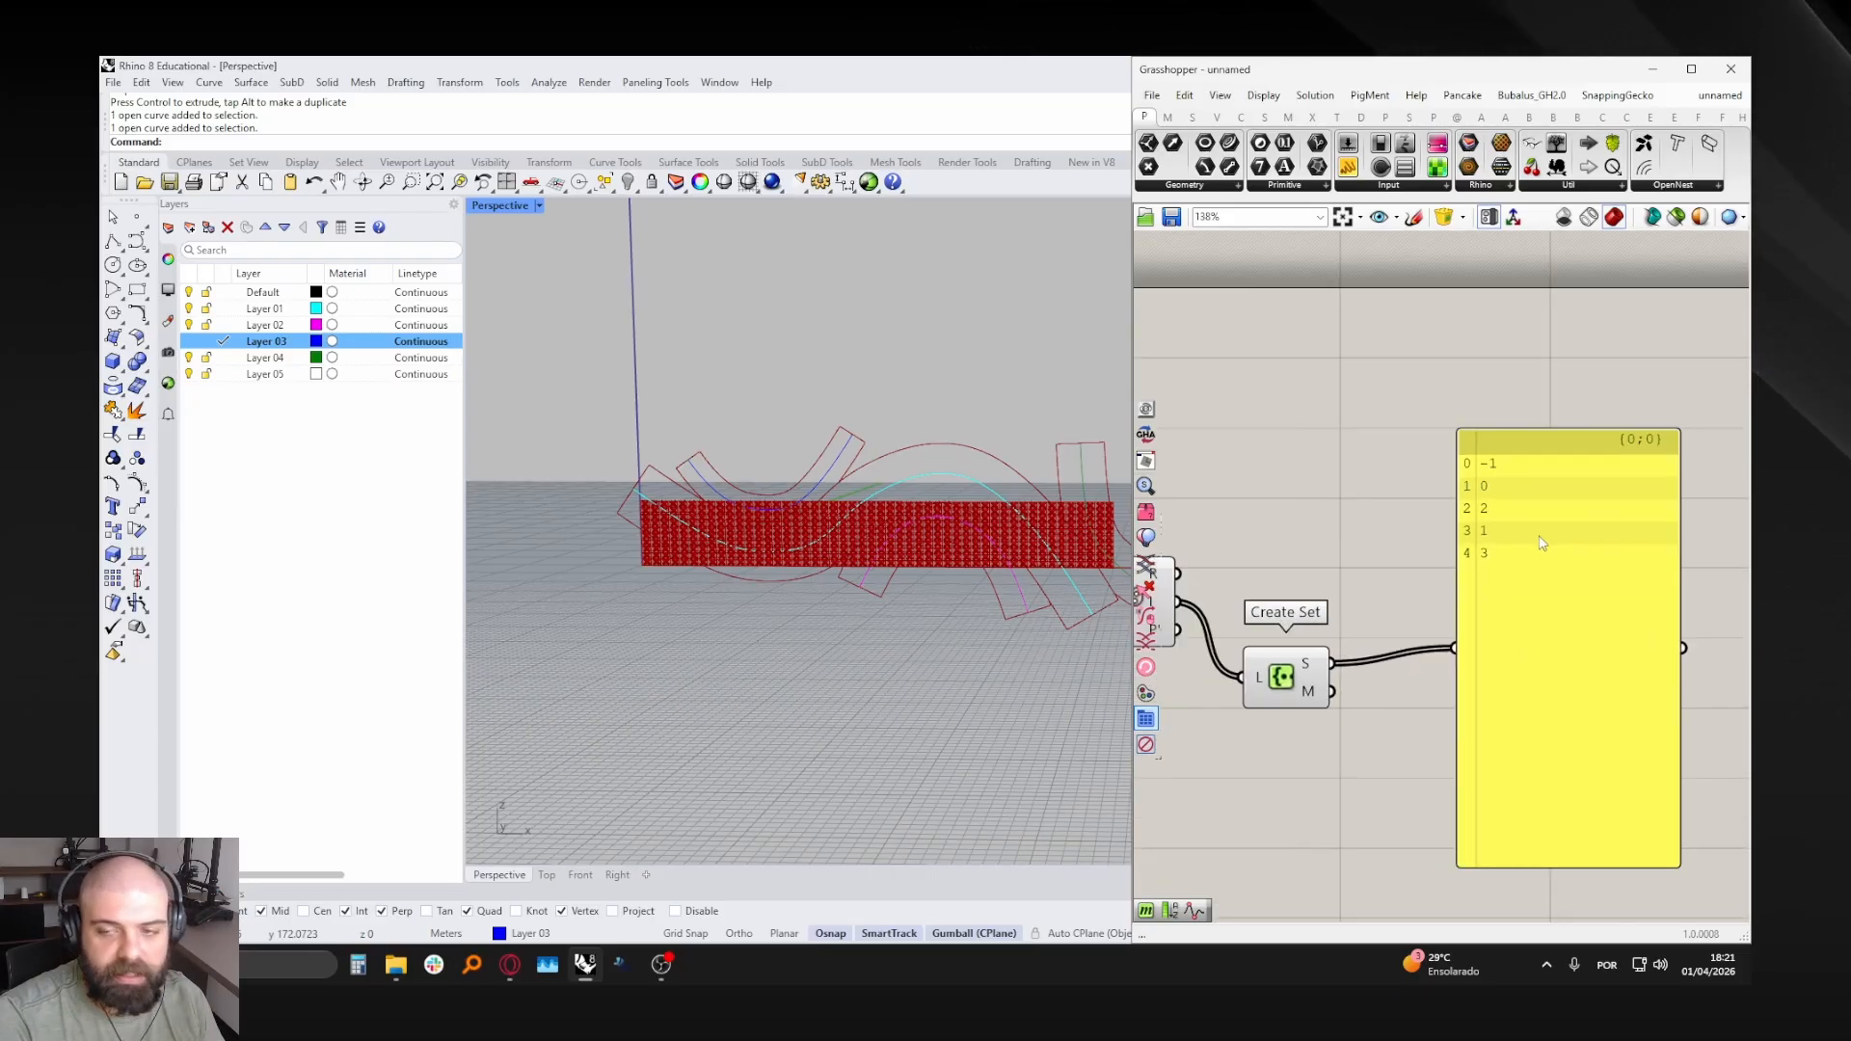
- Insert a Sort List after Create Set, wiring S into its K input and its K output into the Panel
{"action": "right_click_drag", "start_coordinate": [1400, 578], "coordinate": [1347, 502]}
{"action": "left_click_drag", "start_coordinate": [1464, 501], "coordinate": [1535, 513]}
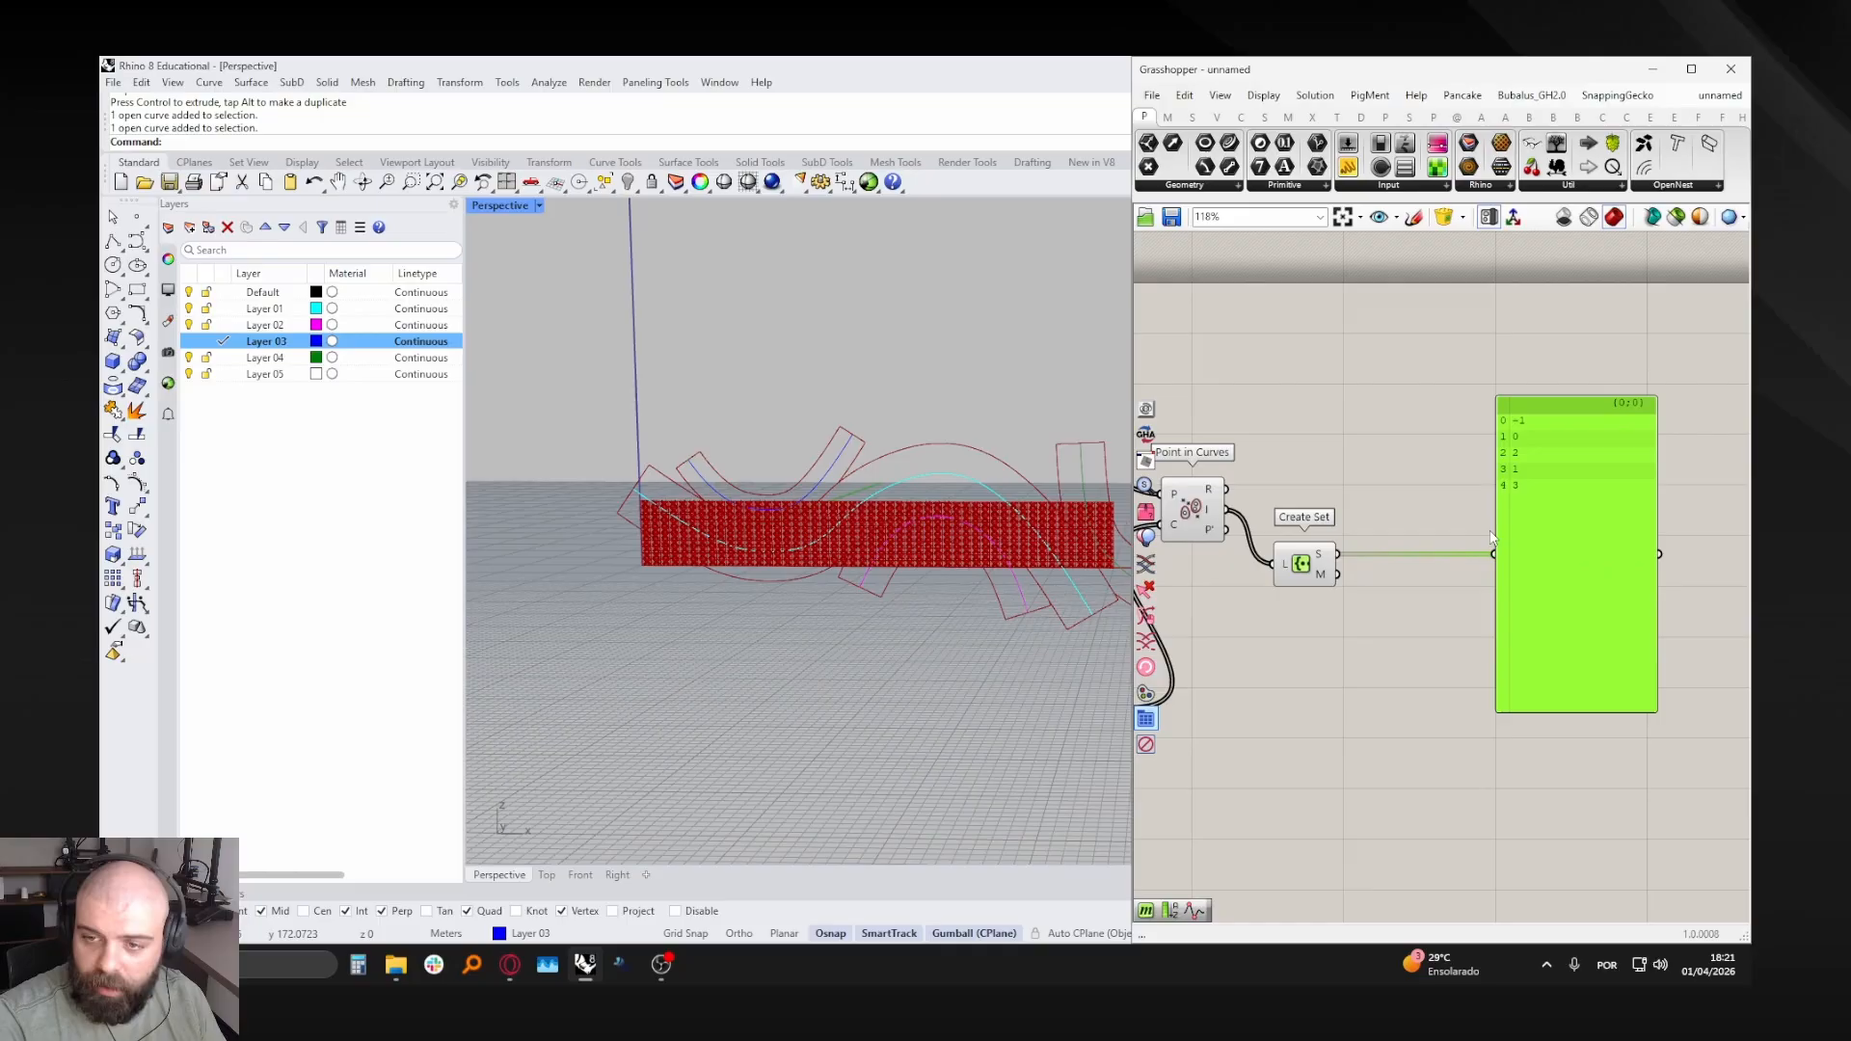
{"action": "double_click", "coordinate": [1436, 585]}
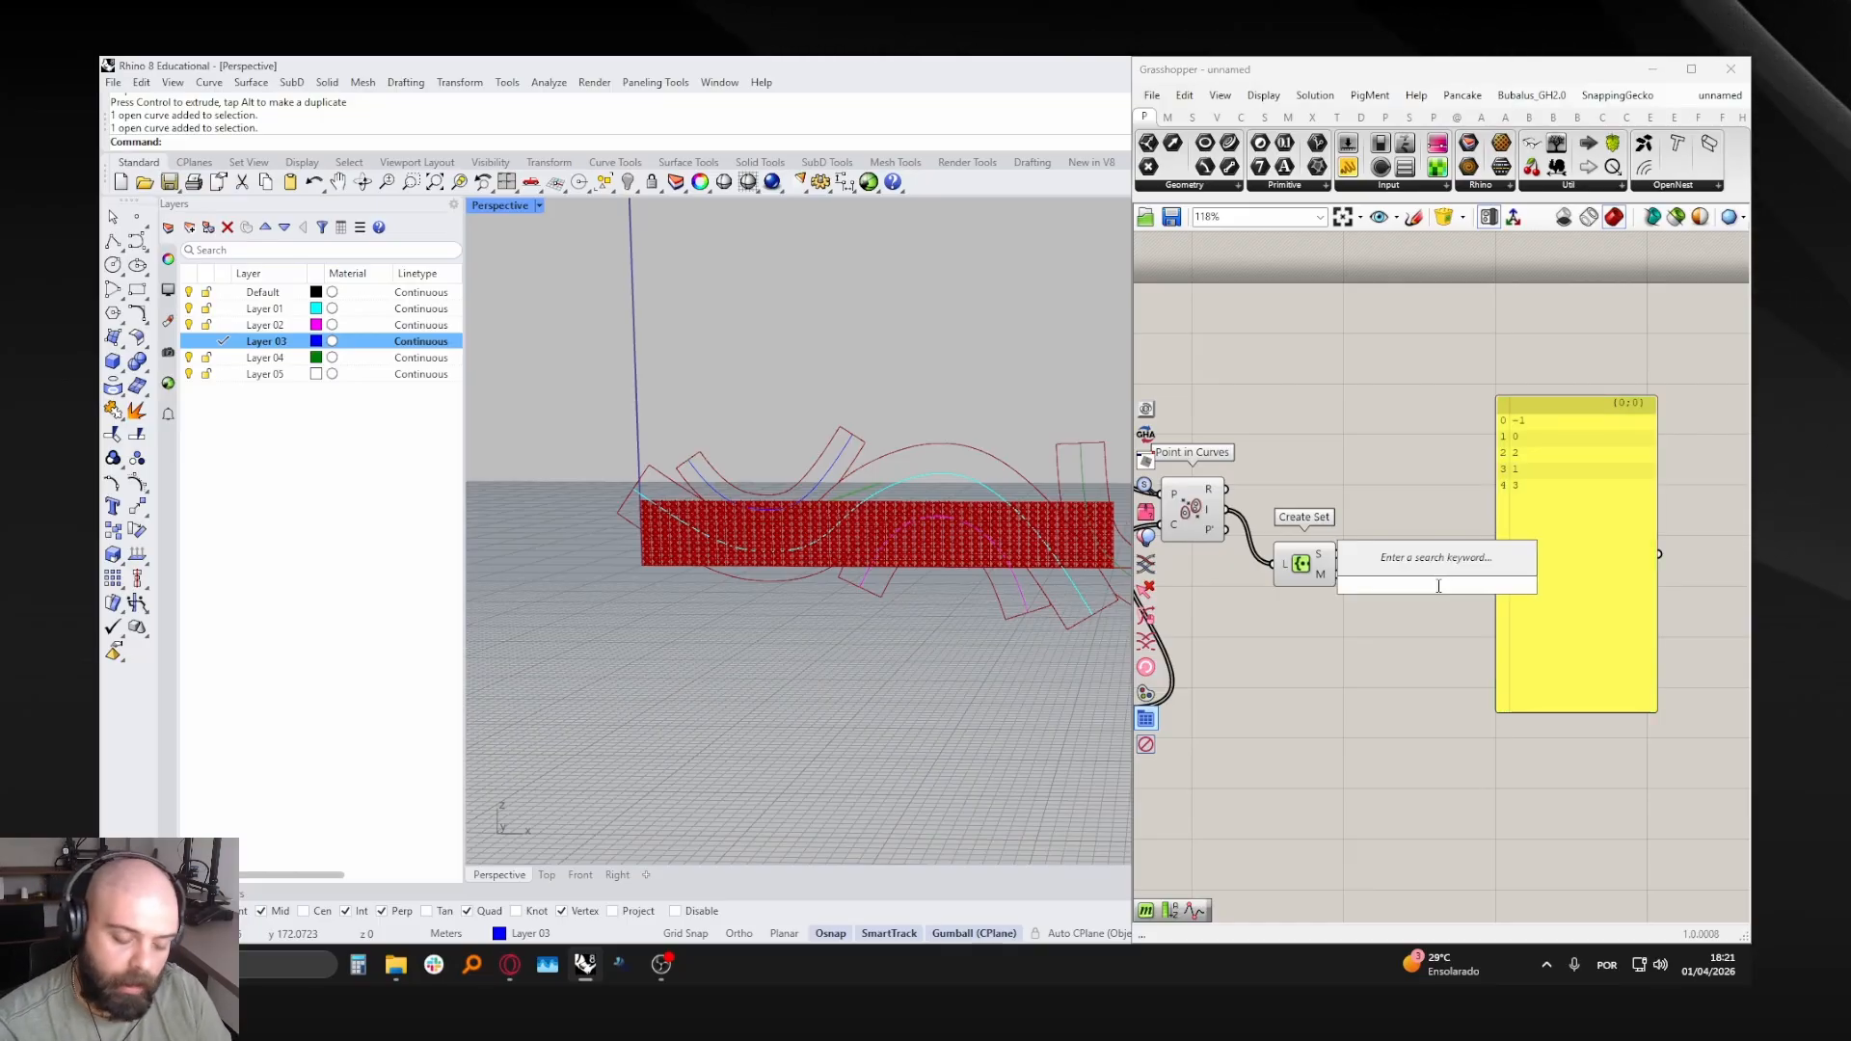
{"action": "type", "text": "SORT"}
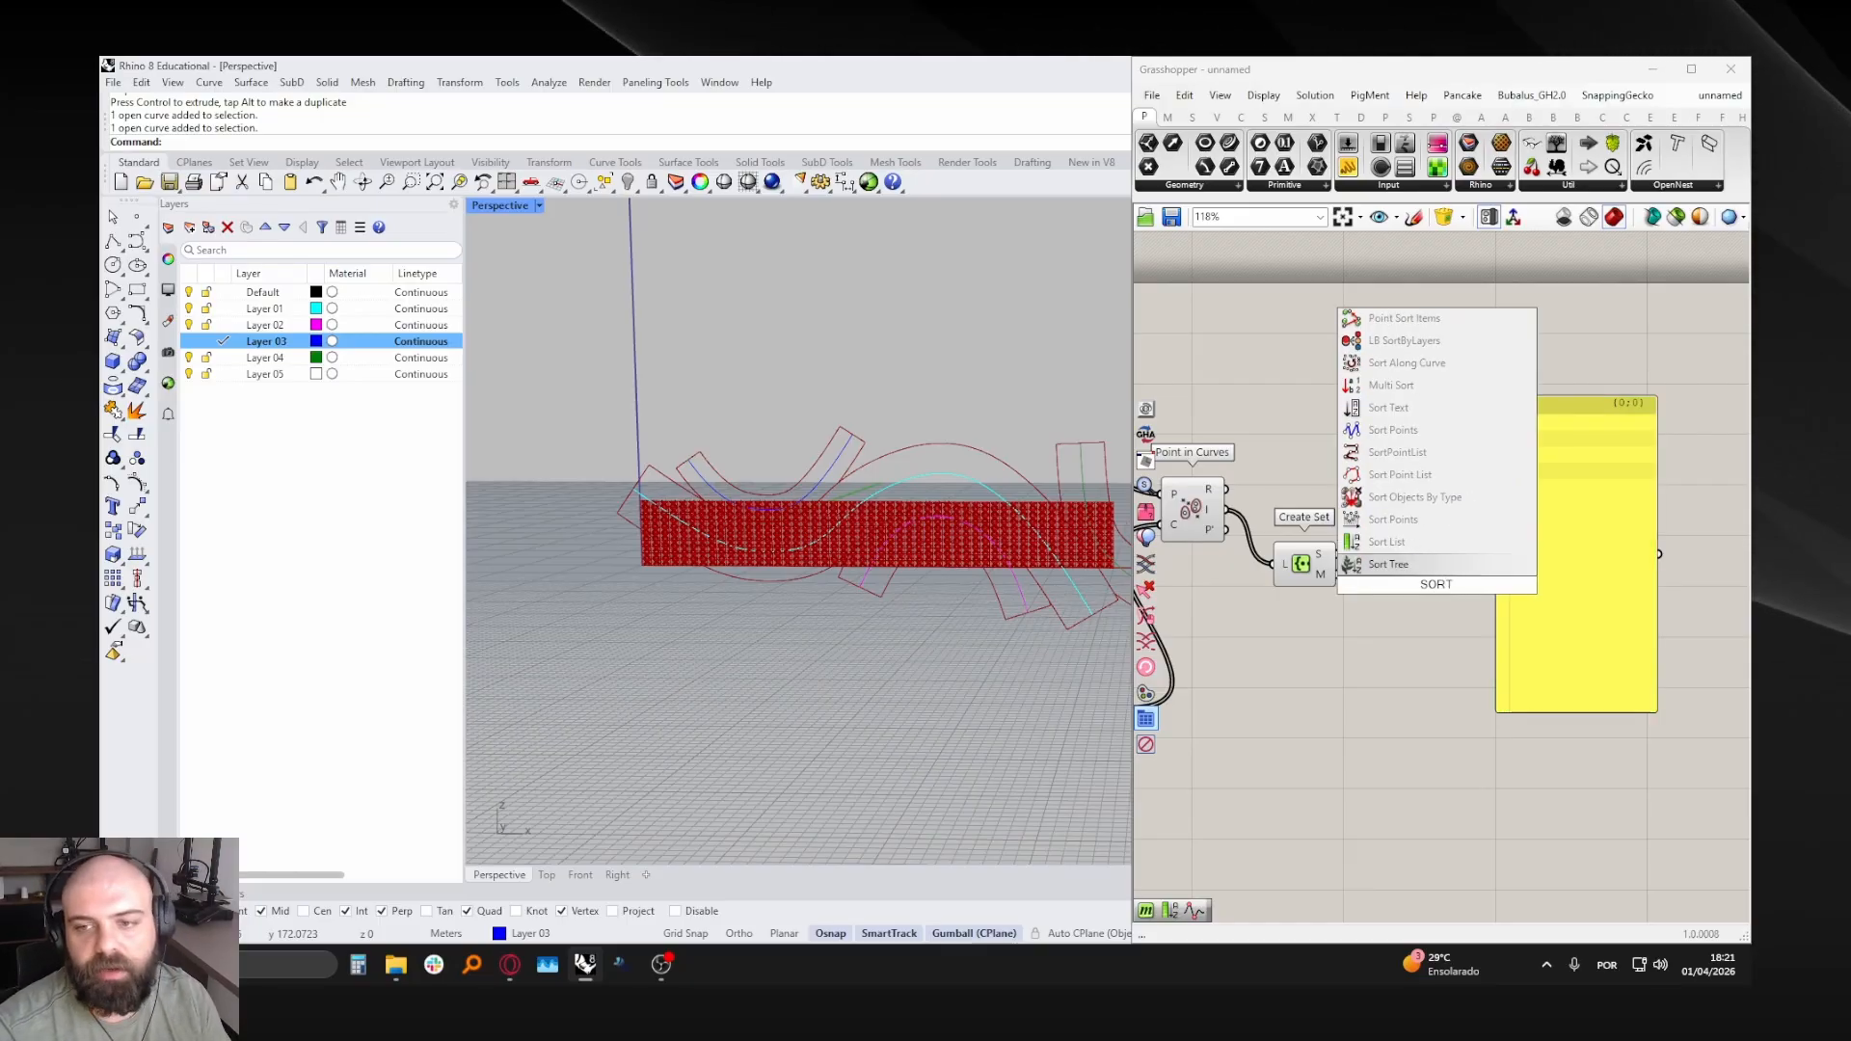
{"action": "left_click", "coordinate": [1388, 542]}
{"action": "scroll", "coordinate": [1473, 493], "scroll_direction": "up", "scroll_amount": 2}
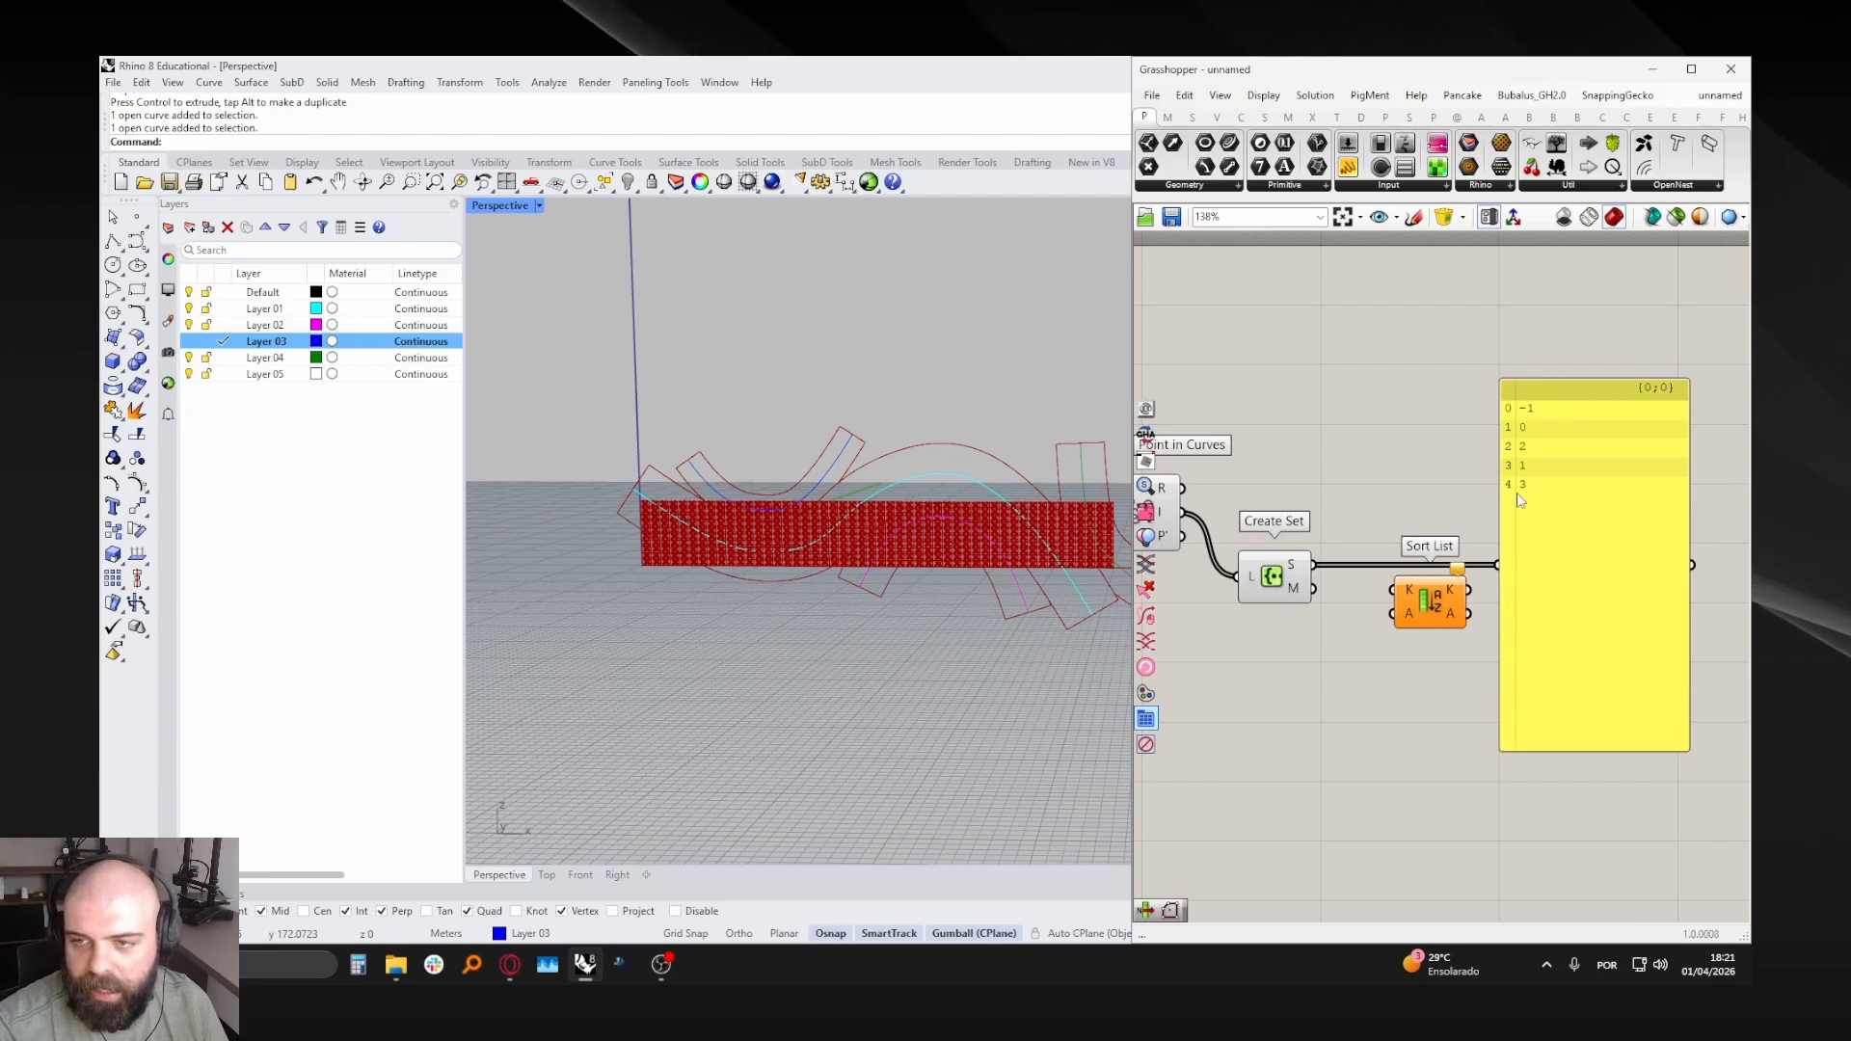
{"action": "left_click_drag", "start_coordinate": [1313, 565], "coordinate": [1393, 590]}
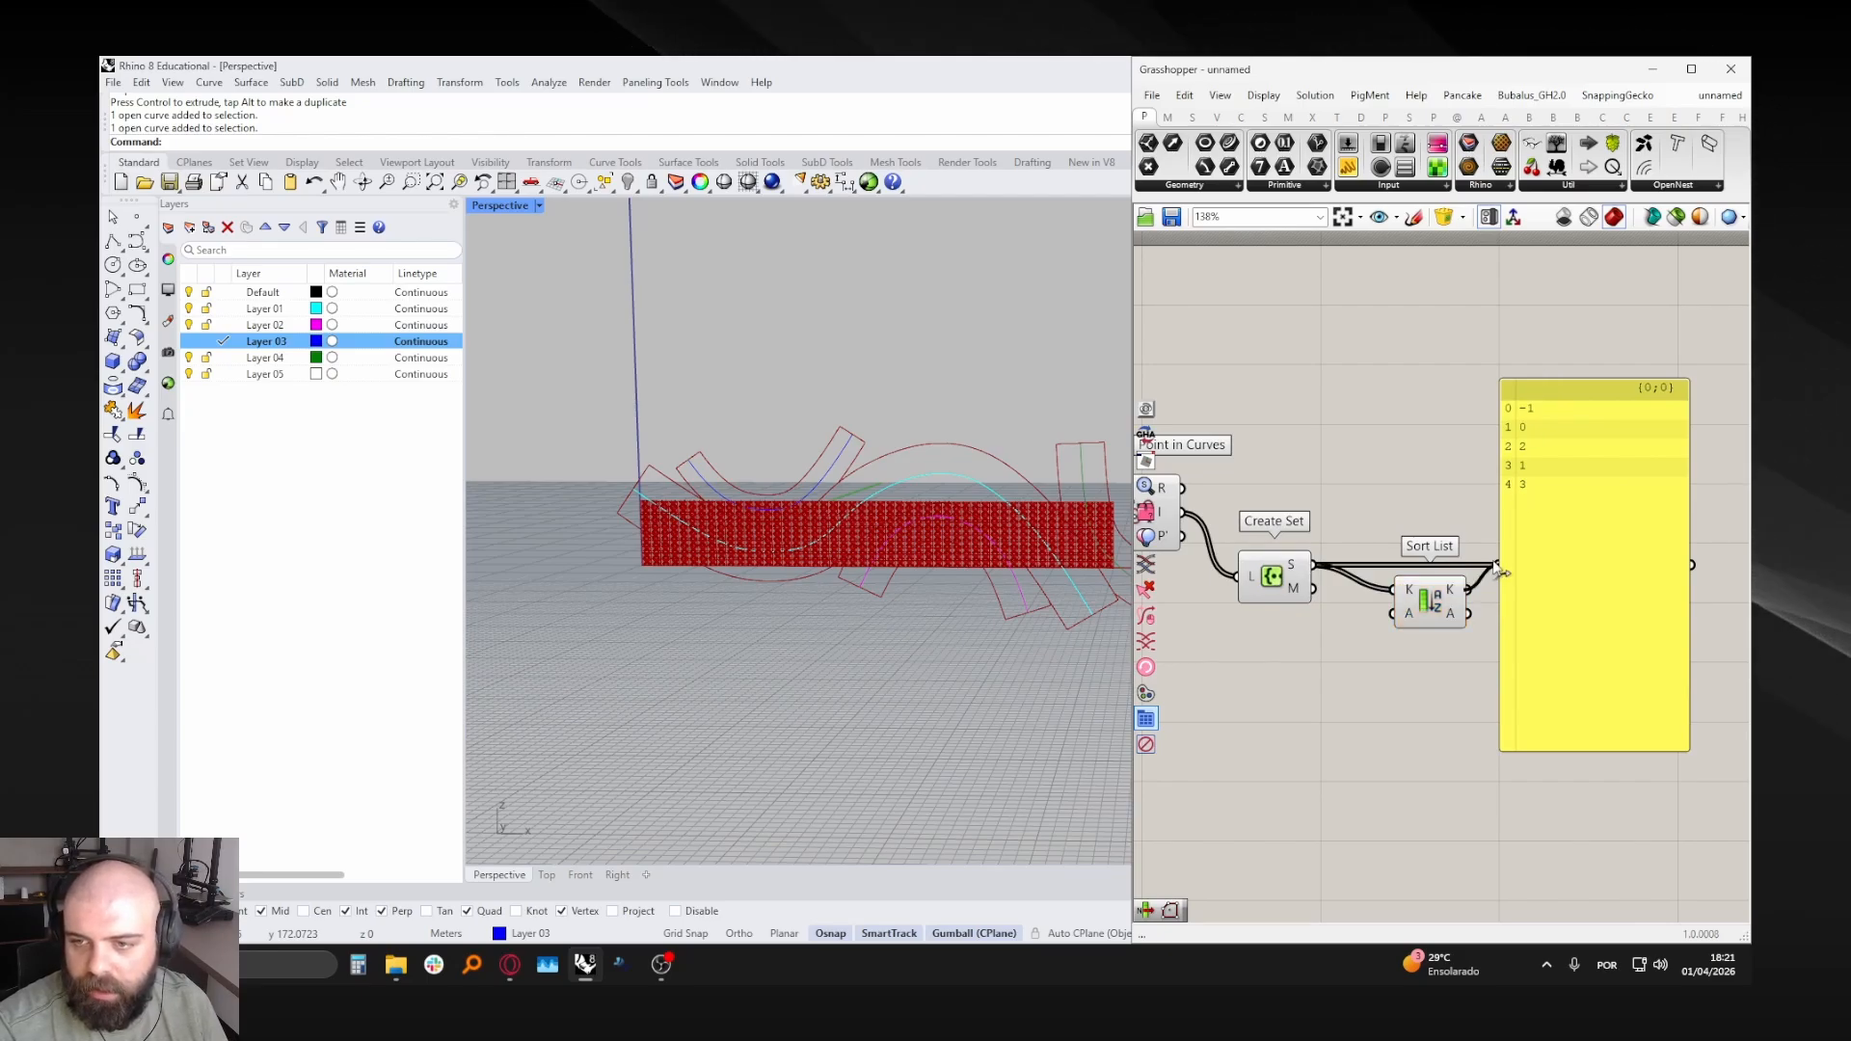
{"action": "left_click_drag", "start_coordinate": [1499, 571], "coordinate": [1372, 576]}
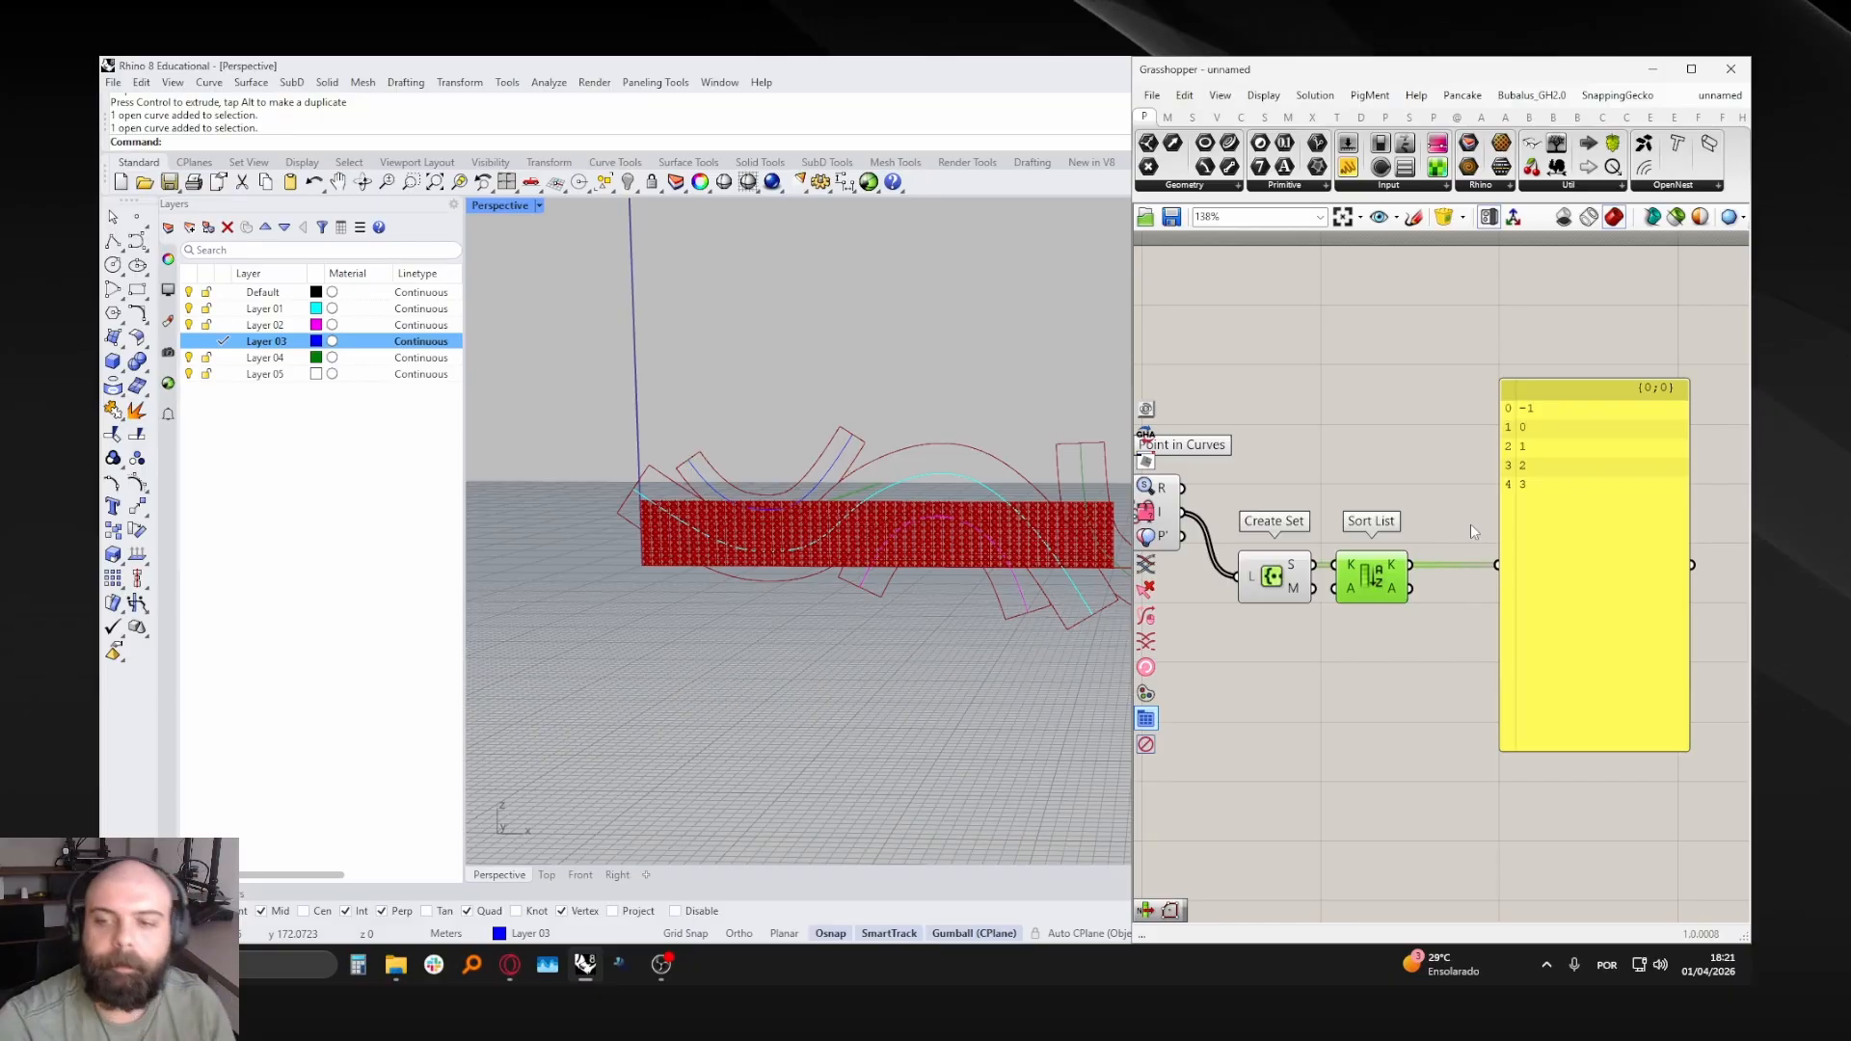
- Move the Panel of sorted values lower, clear of the Sort List component's row
{"action": "mouse_move", "coordinate": [1537, 523]}
{"action": "left_mouse_down"}
{"action": "mouse_move", "coordinate": [1593, 522]}
{"action": "mouse_move", "coordinate": [1558, 521]}
{"action": "left_mouse_up"}
{"action": "left_click_drag", "start_coordinate": [1496, 347], "coordinate": [1610, 640]}
{"action": "left_click_drag", "start_coordinate": [1603, 539], "coordinate": [1605, 698]}
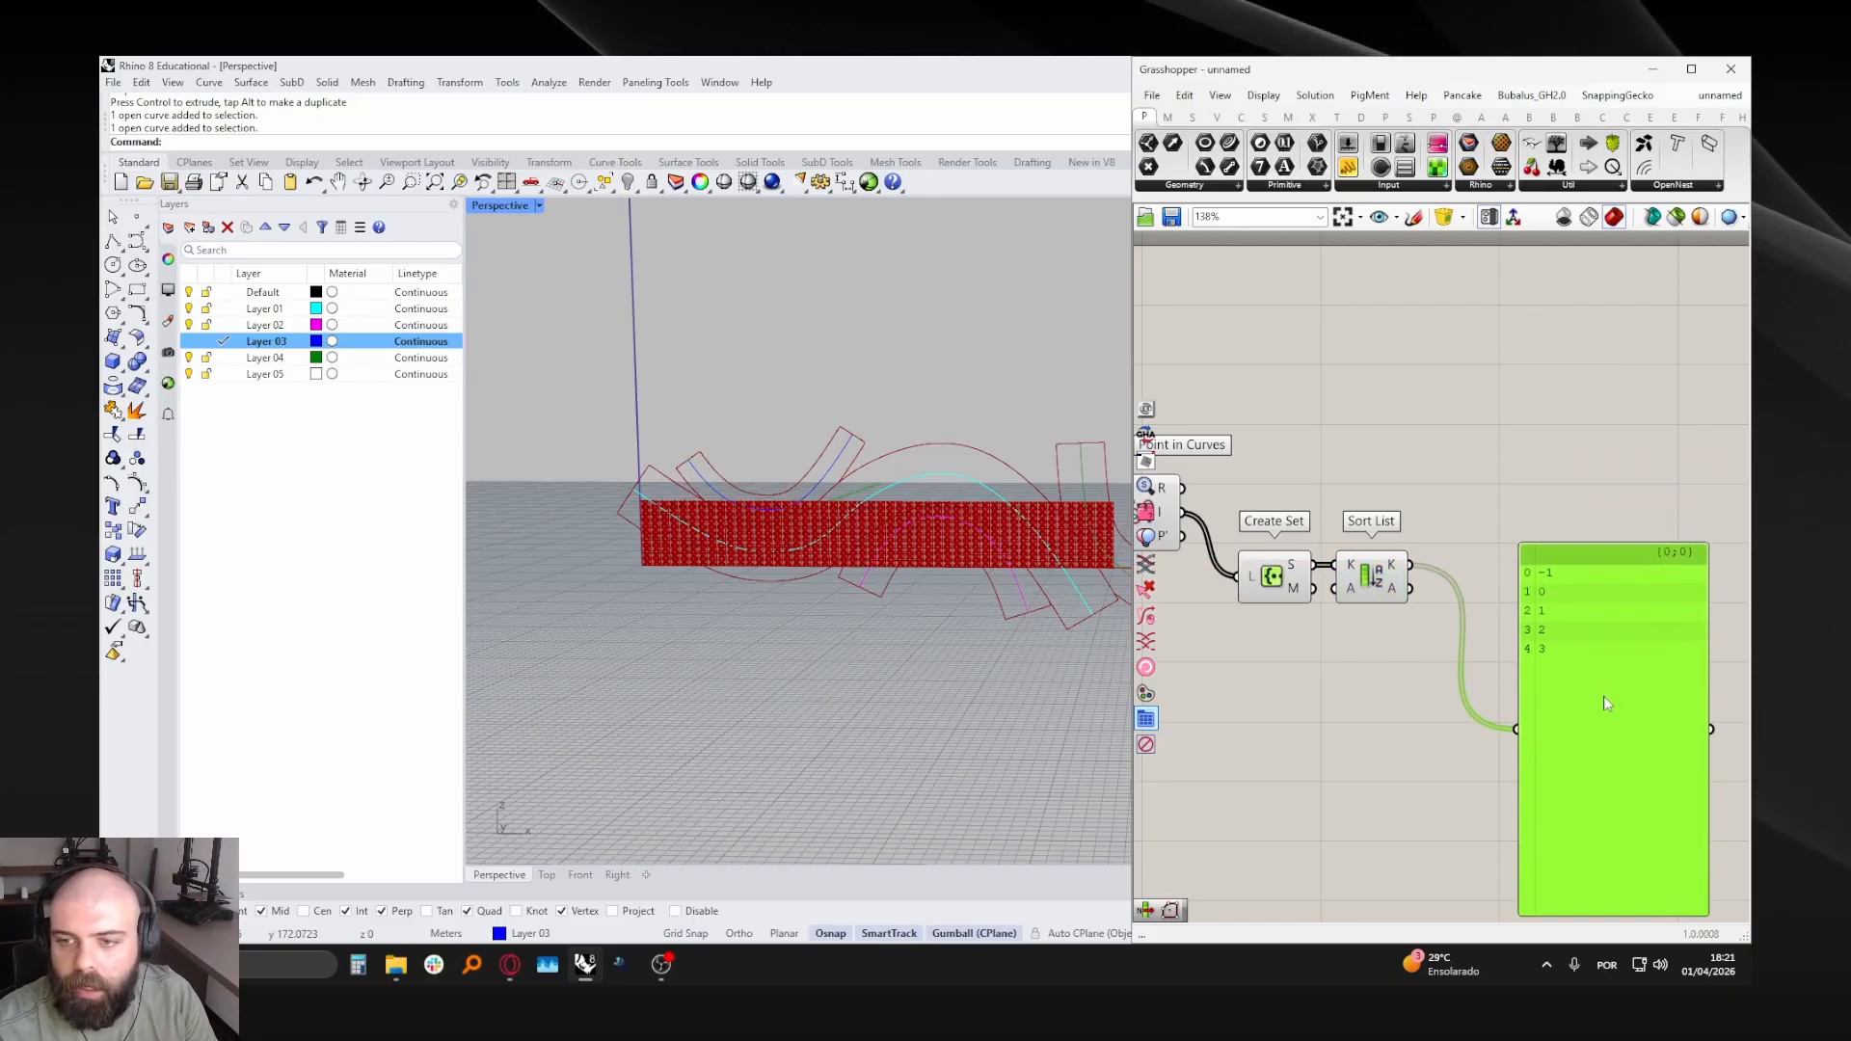
- Read the full Index list of Point in Curves in a temporary copy of the Panel, and delete that copy
{"action": "left_click_drag", "start_coordinate": [1604, 487], "coordinate": [1578, 521], "text": "alt"}
{"action": "left_click_drag", "start_coordinate": [1556, 624], "coordinate": [1441, 311], "text": "alt"}
{"action": "right_click_drag", "start_coordinate": [1438, 387], "coordinate": [1458, 455]}
{"action": "left_click_drag", "start_coordinate": [1477, 665], "coordinate": [1487, 443]}
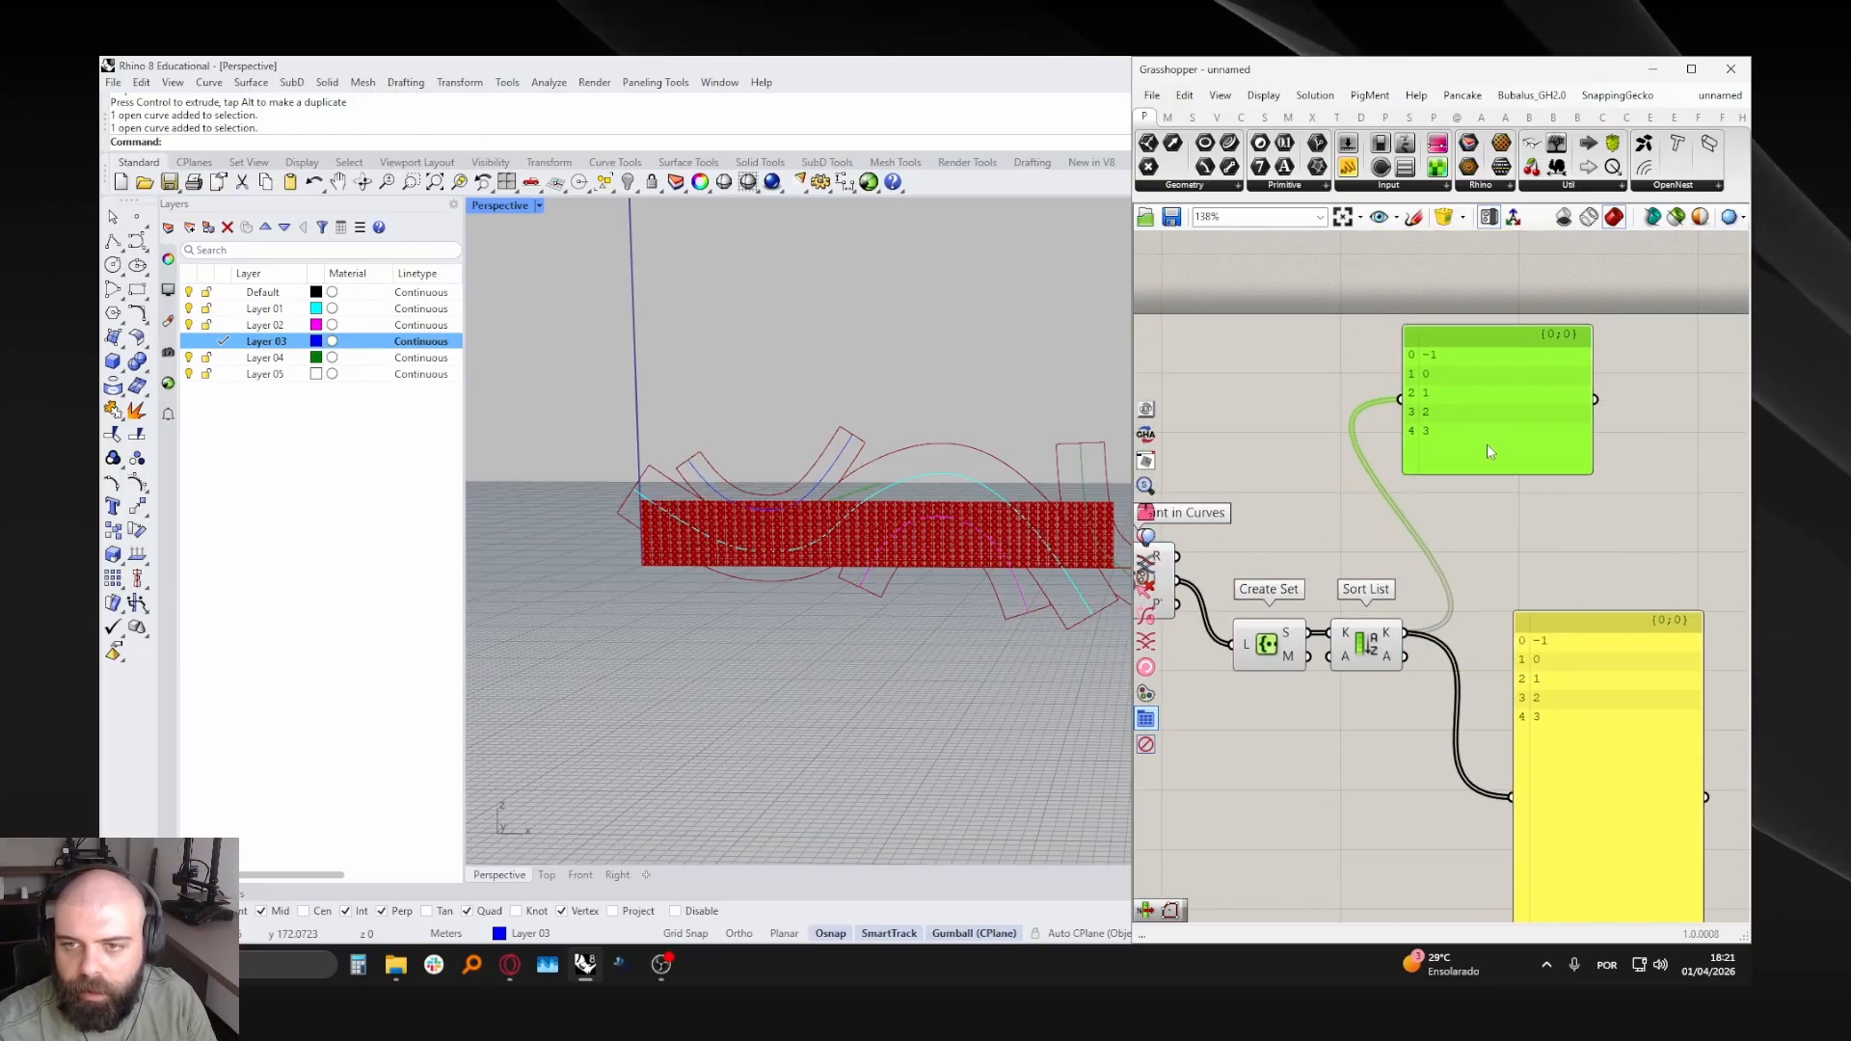
{"action": "left_click_drag", "start_coordinate": [1178, 580], "coordinate": [1555, 398]}
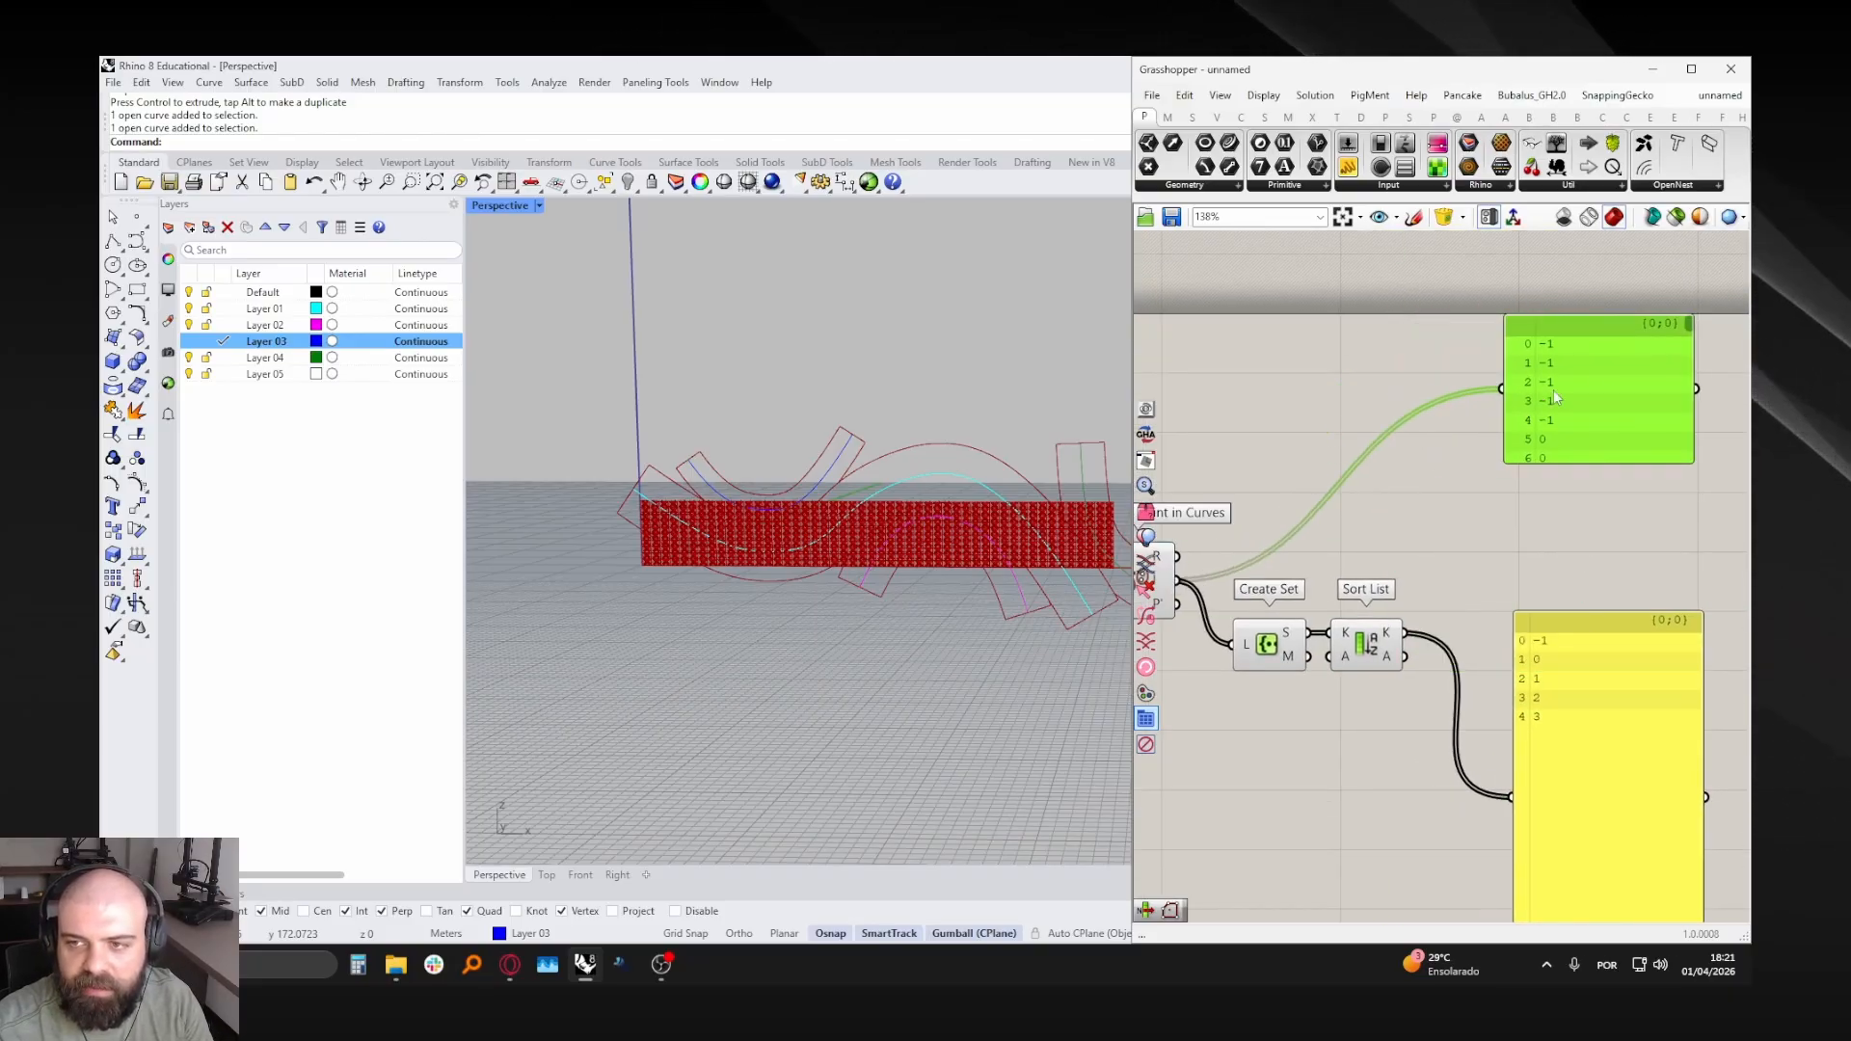
{"action": "left_click_drag", "start_coordinate": [1688, 330], "coordinate": [1685, 466]}
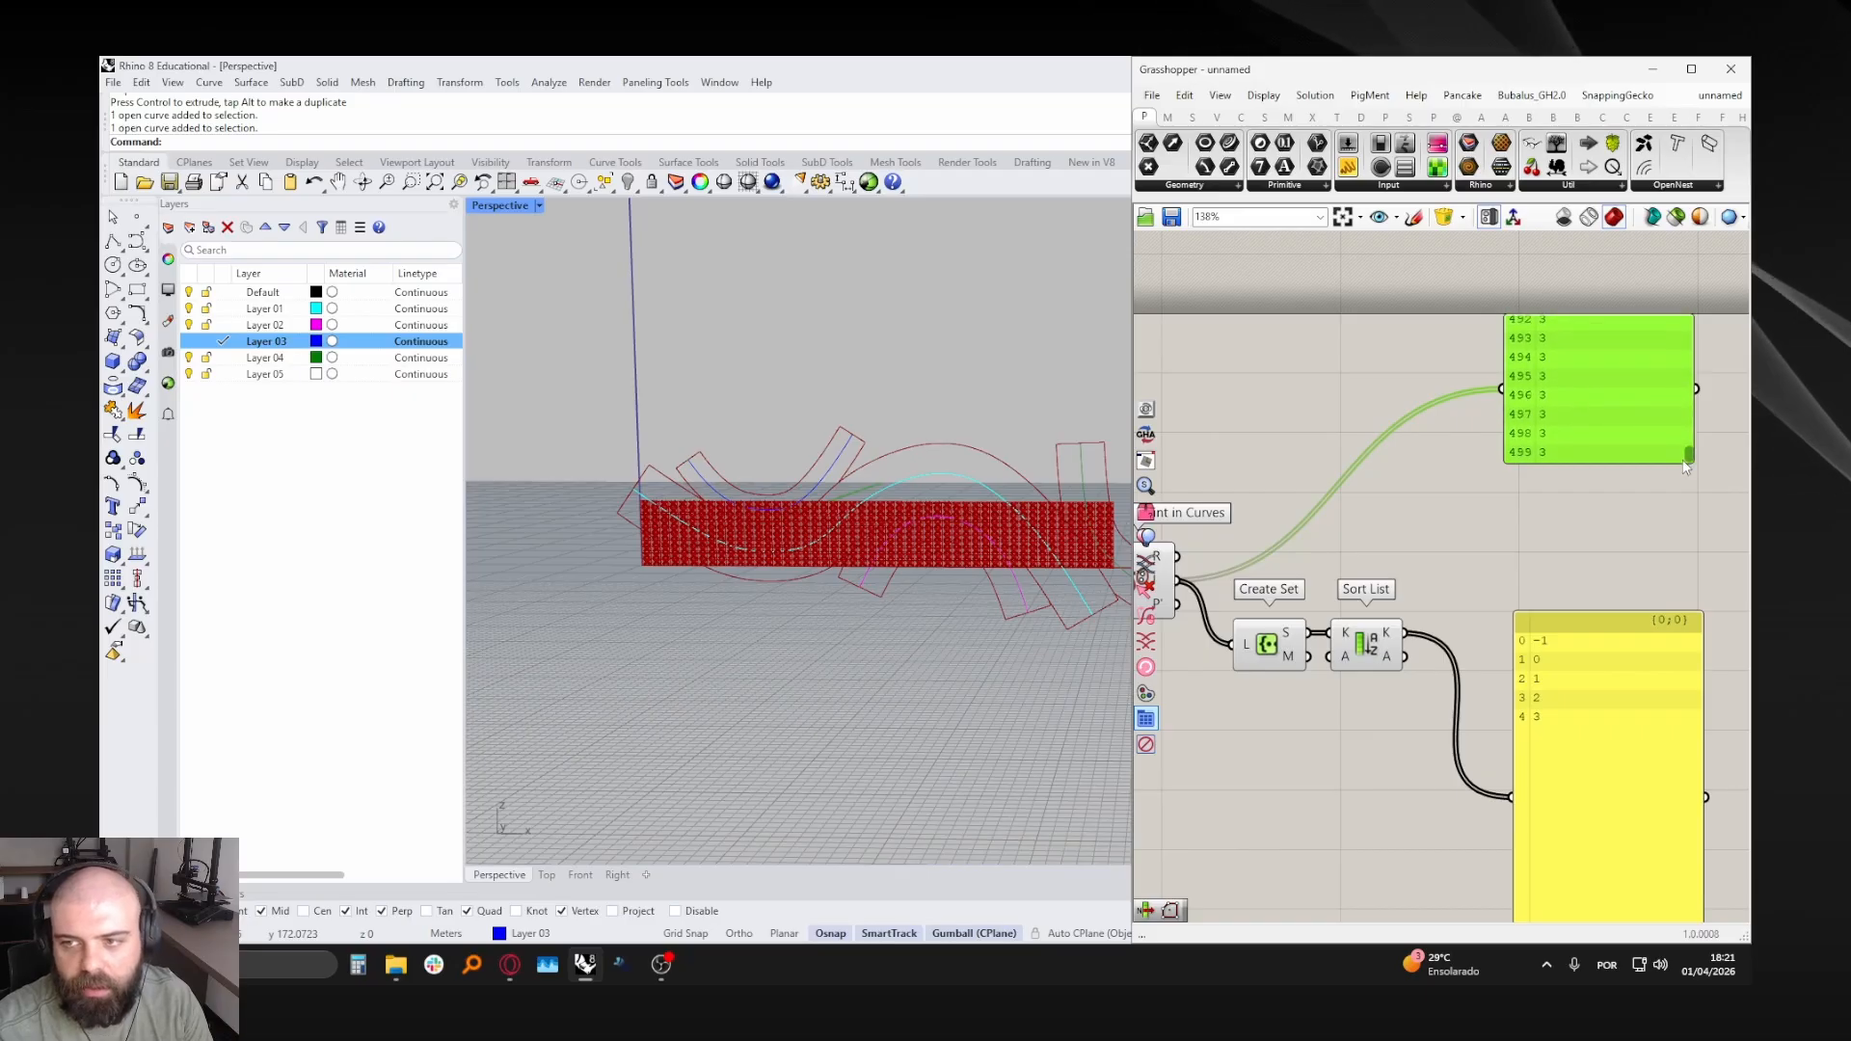
{"action": "key", "text": "Delete"}
- Add a Member Index component and place it beyond Sort List, just above the Panel of sorted values
{"action": "double_click", "coordinate": [1459, 564]}
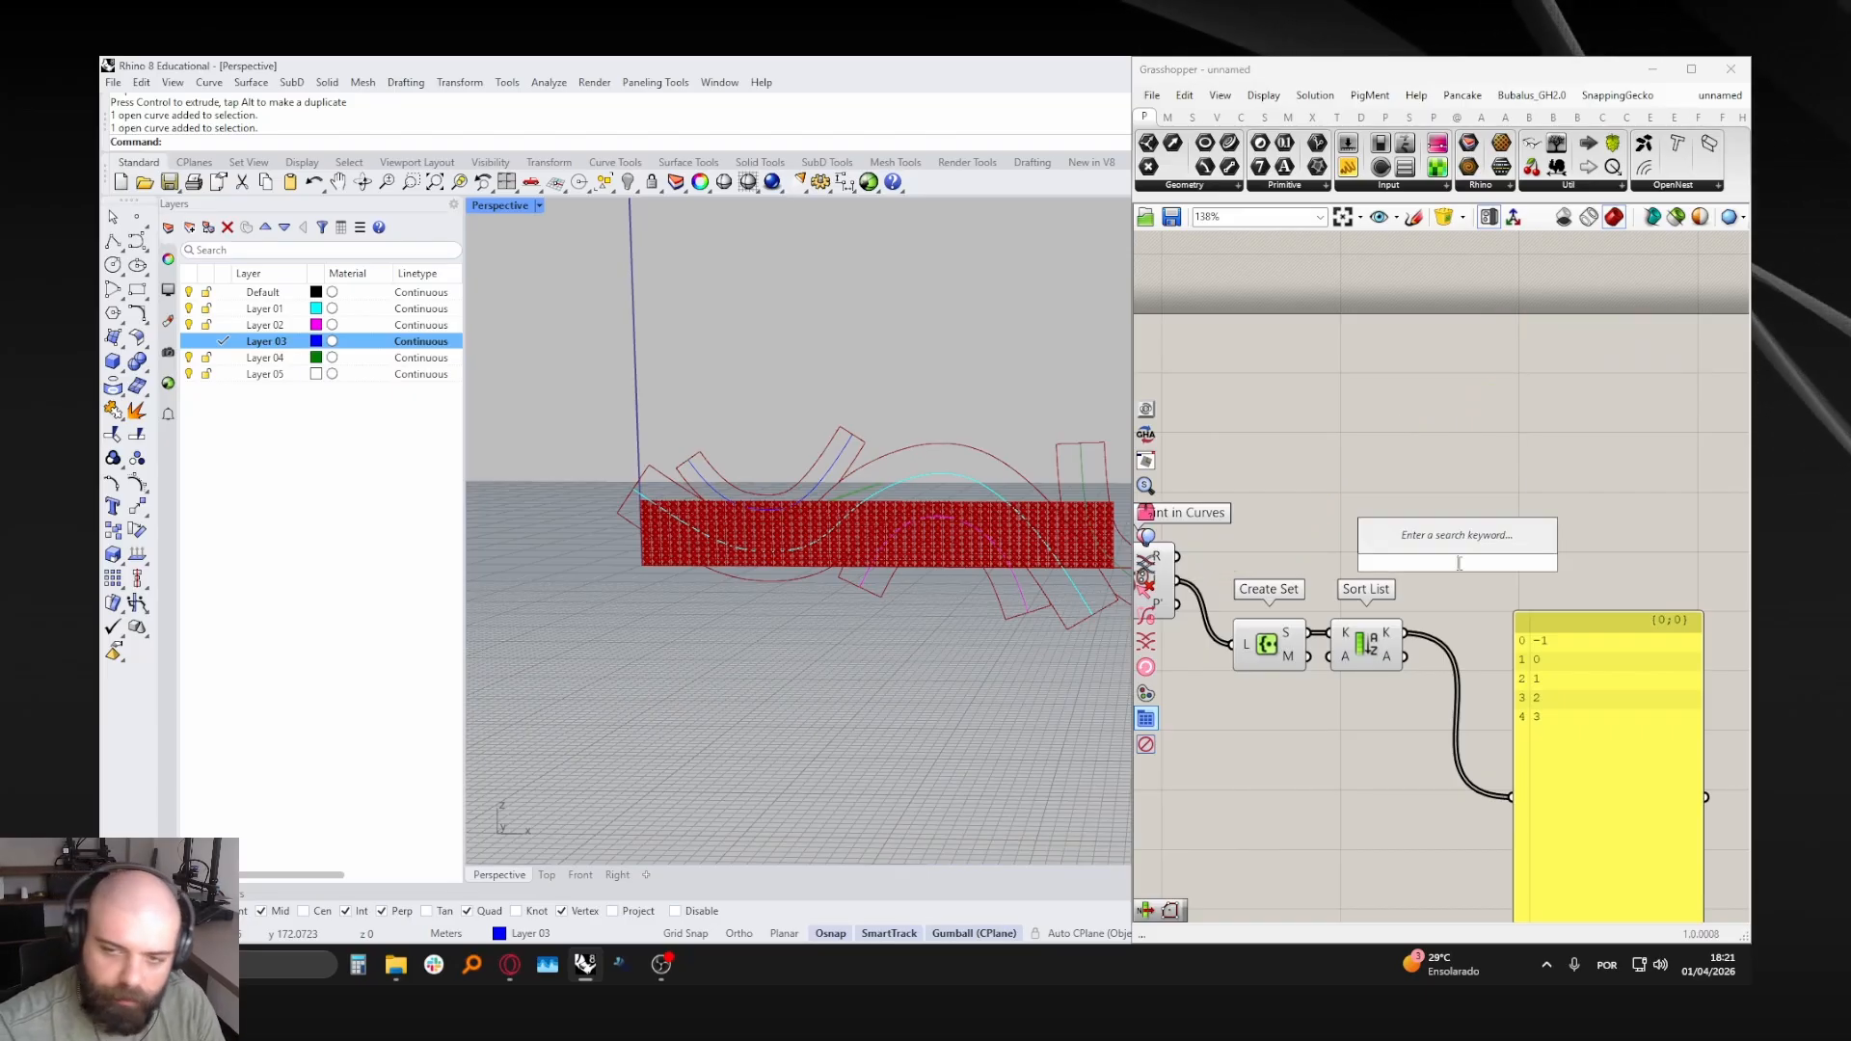
{"action": "type", "text": "member ind"}
{"action": "key", "text": "Return"}
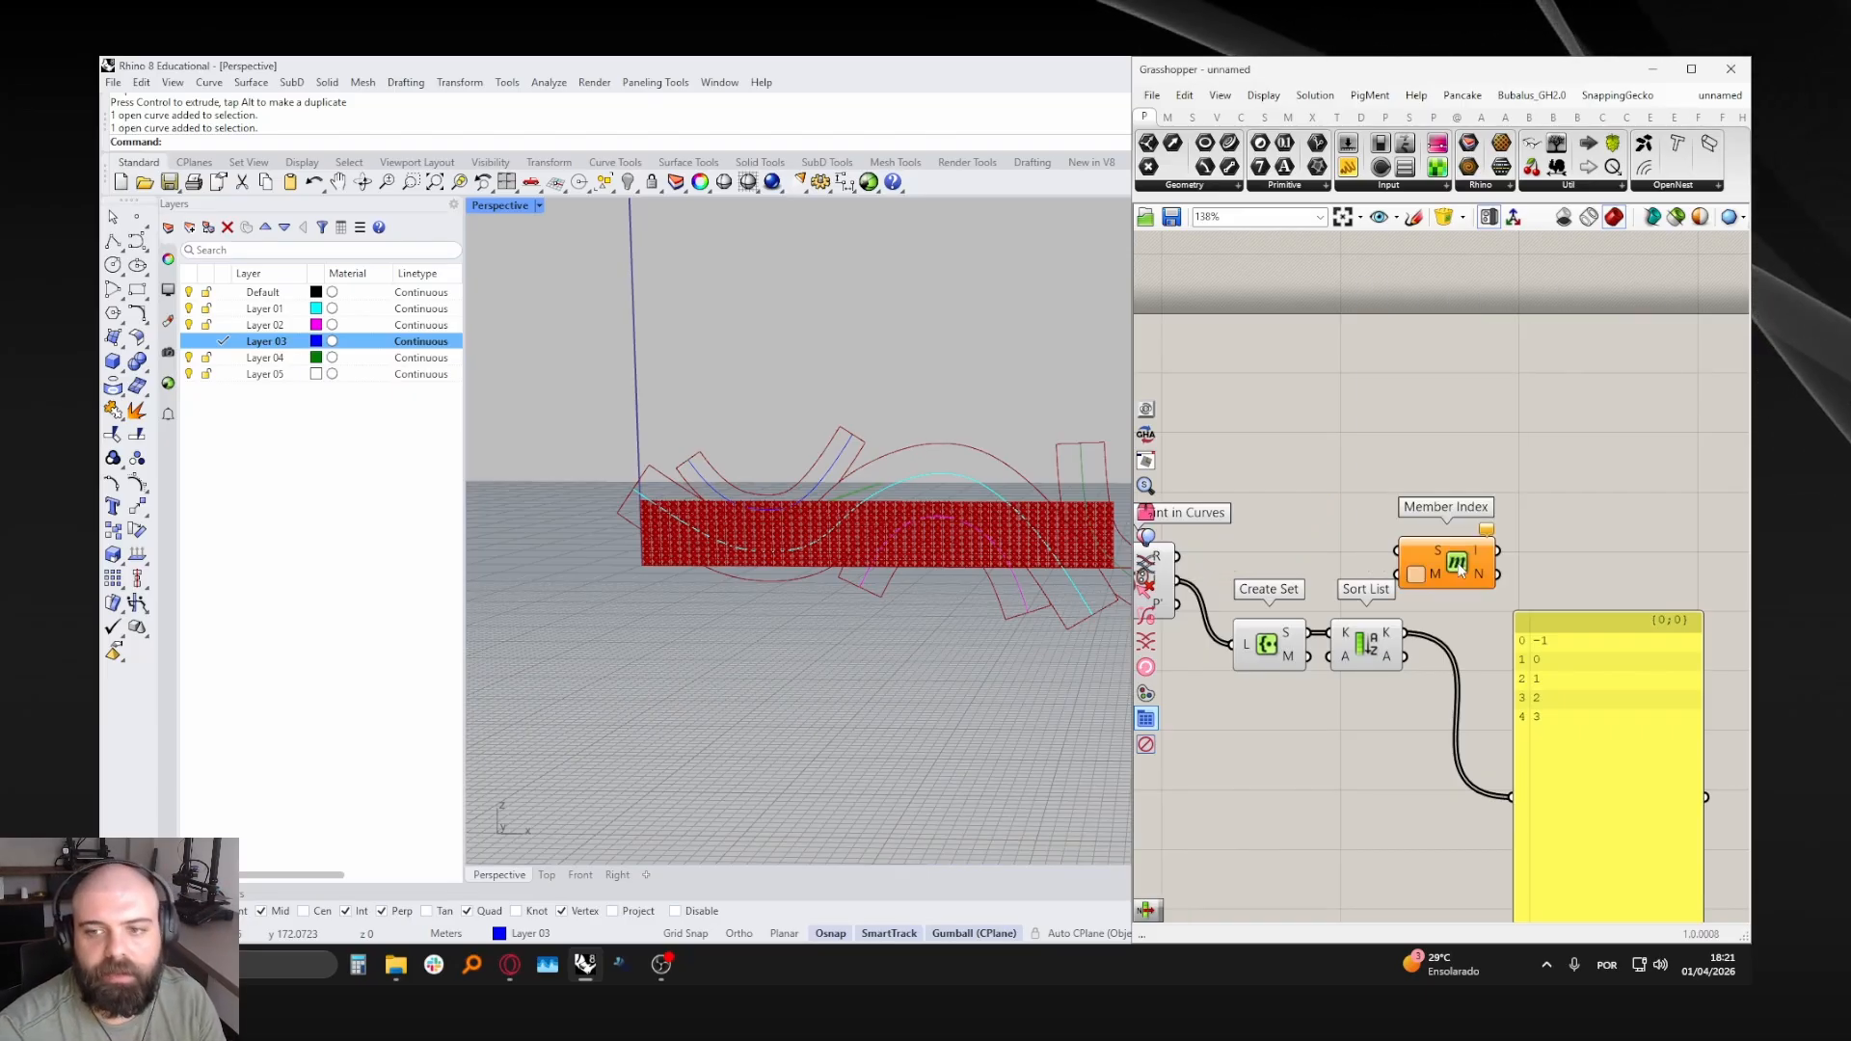
{"action": "left_click_drag", "start_coordinate": [1459, 569], "coordinate": [1551, 587]}
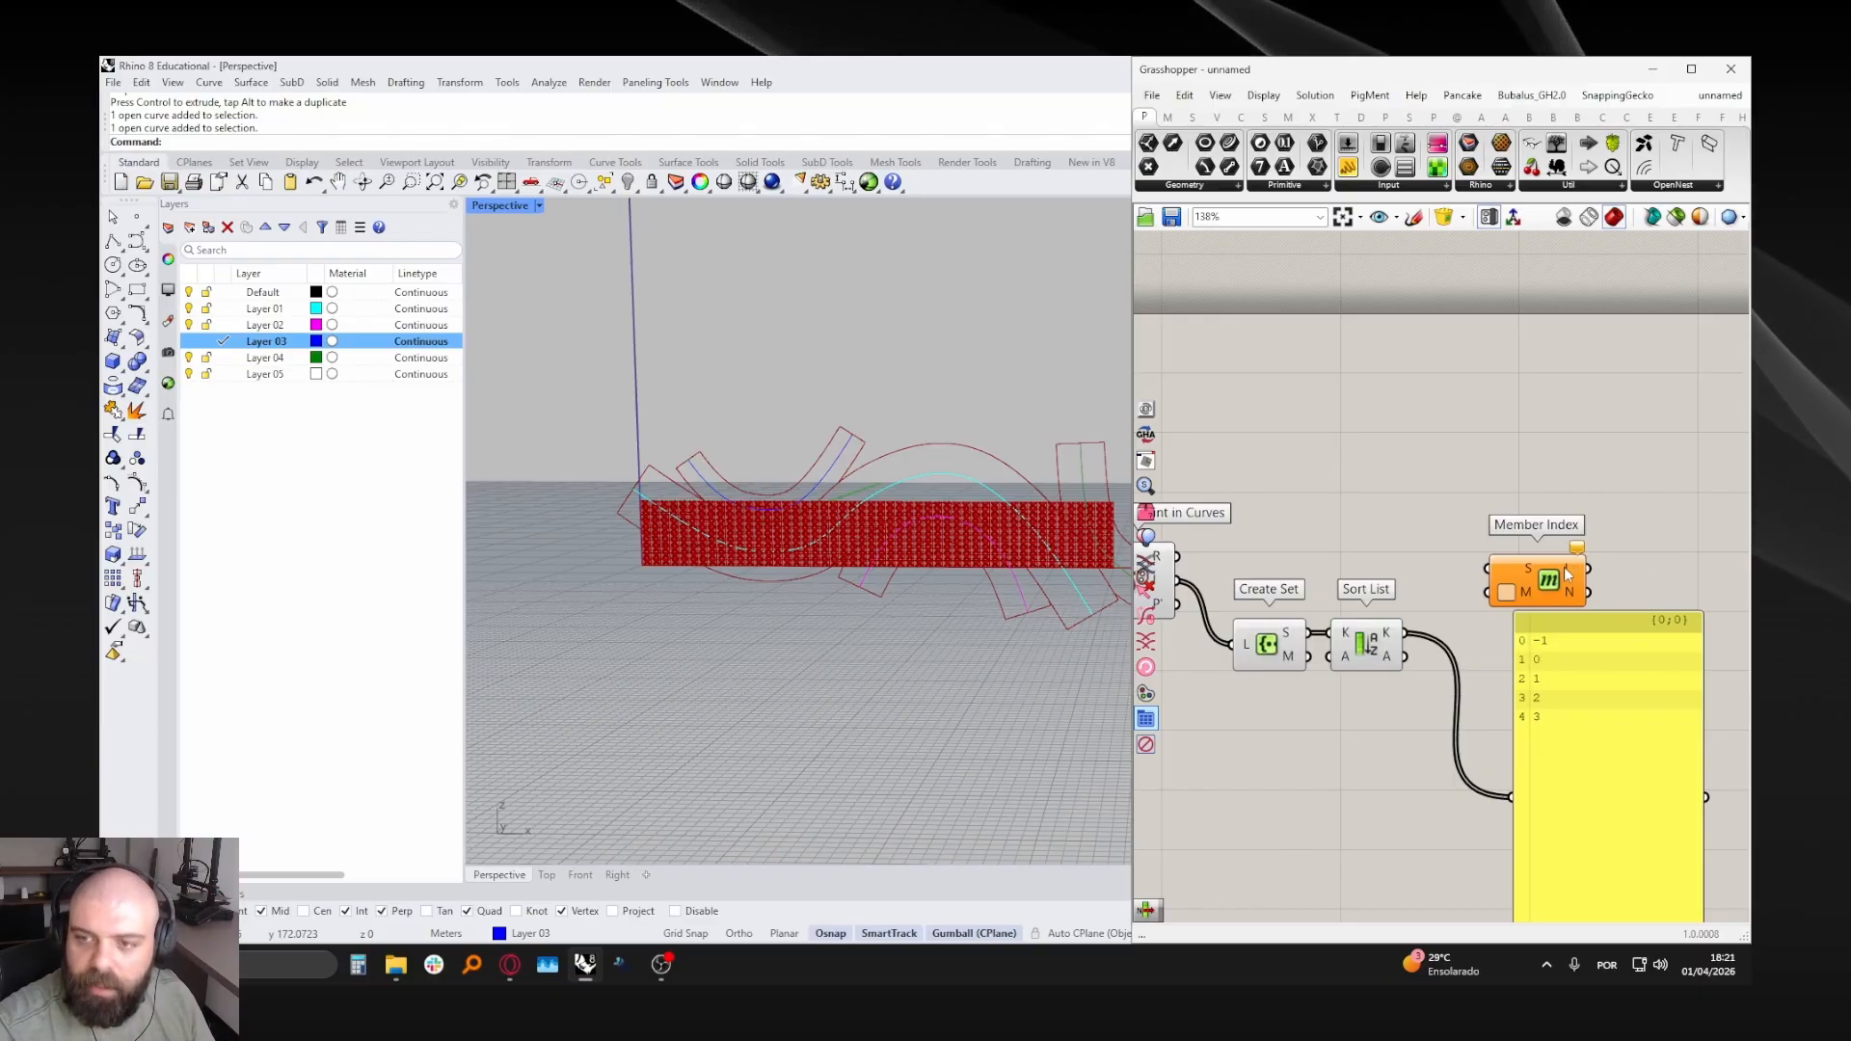
{"action": "scroll", "coordinate": [1566, 569], "scroll_direction": "down", "scroll_amount": 4}
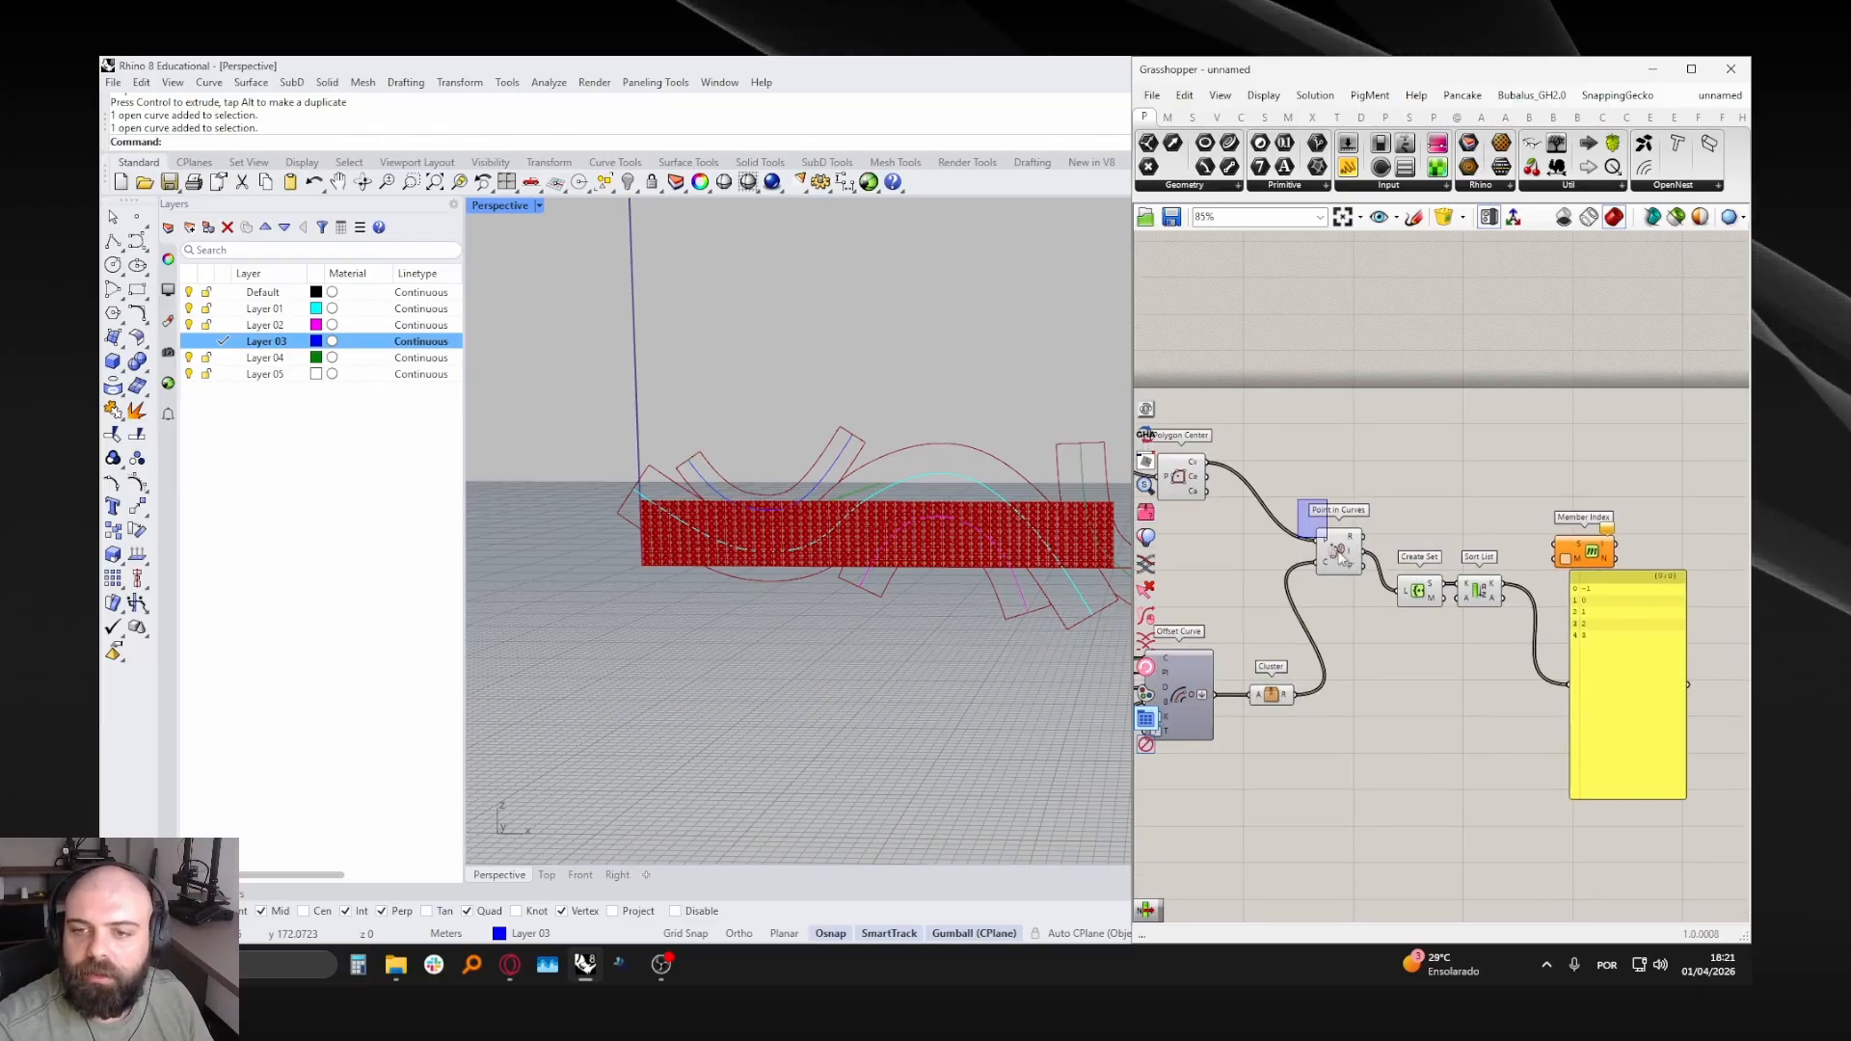
{"action": "scroll", "coordinate": [1355, 554], "scroll_direction": "up", "scroll_amount": 4}
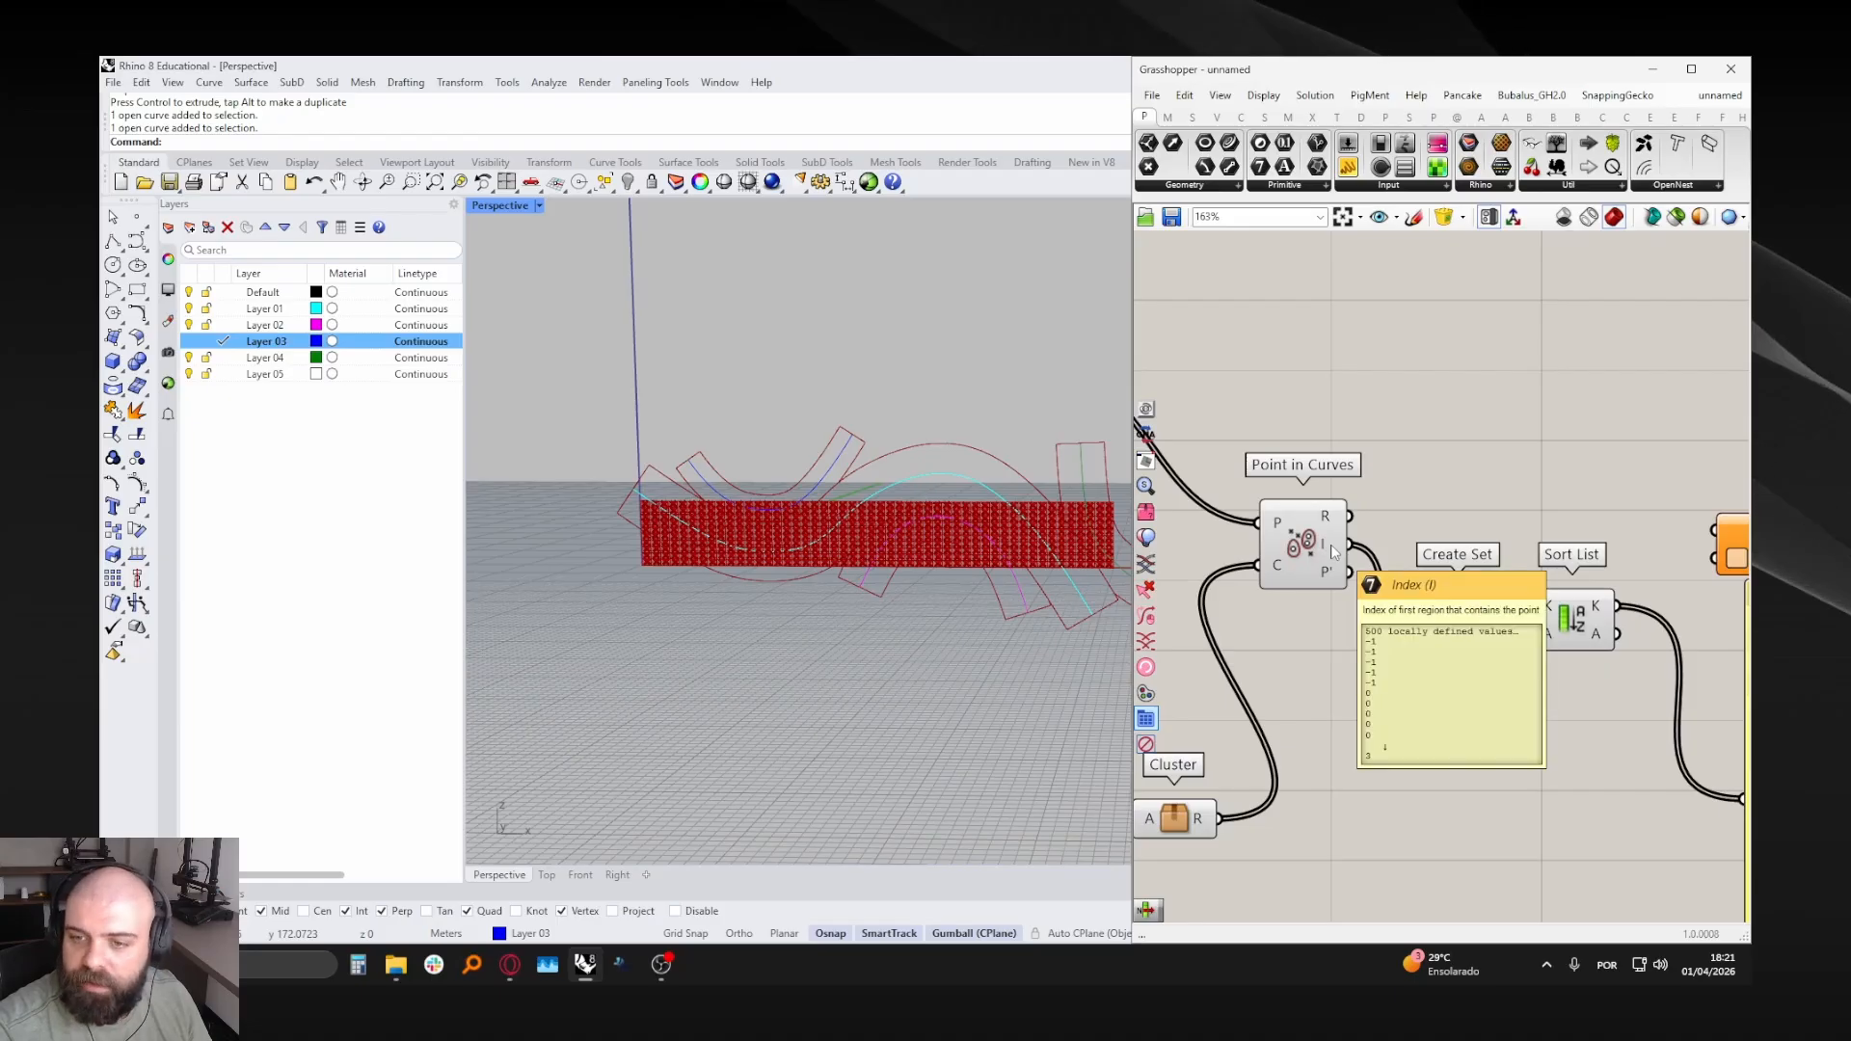
{"action": "scroll", "coordinate": [1332, 551], "scroll_direction": "down", "scroll_amount": 2}
{"action": "right_click_drag", "start_coordinate": [1454, 523], "coordinate": [1306, 517]}
{"action": "left_click_drag", "start_coordinate": [1494, 574], "coordinate": [1546, 612]}
{"action": "left_click_drag", "start_coordinate": [1509, 542], "coordinate": [1549, 561]}
- Route Point in Curves' Index output and Sort List's K output through separate Integer parameters into Member Index's S and M inputs respectively
{"action": "double_click", "coordinate": [1449, 525]}
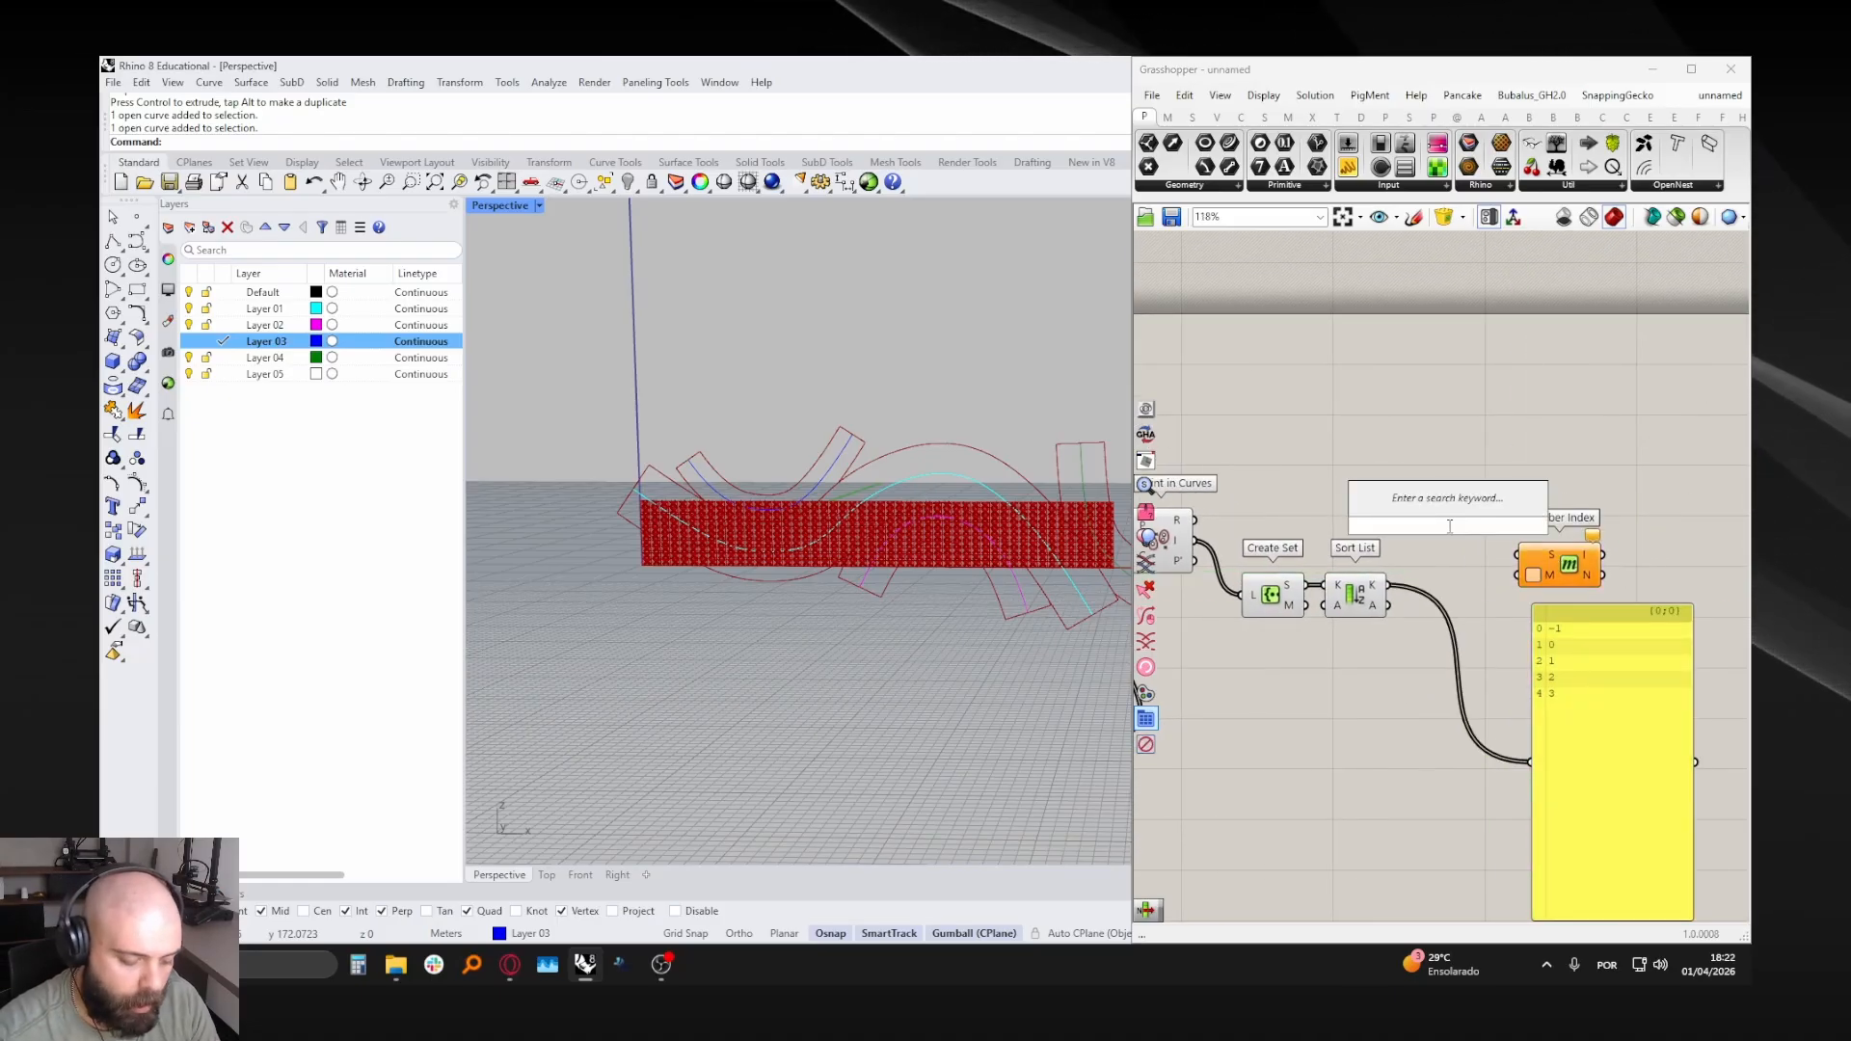
{"action": "type", "text": "INTEGER"}
{"action": "key", "text": "Return"}
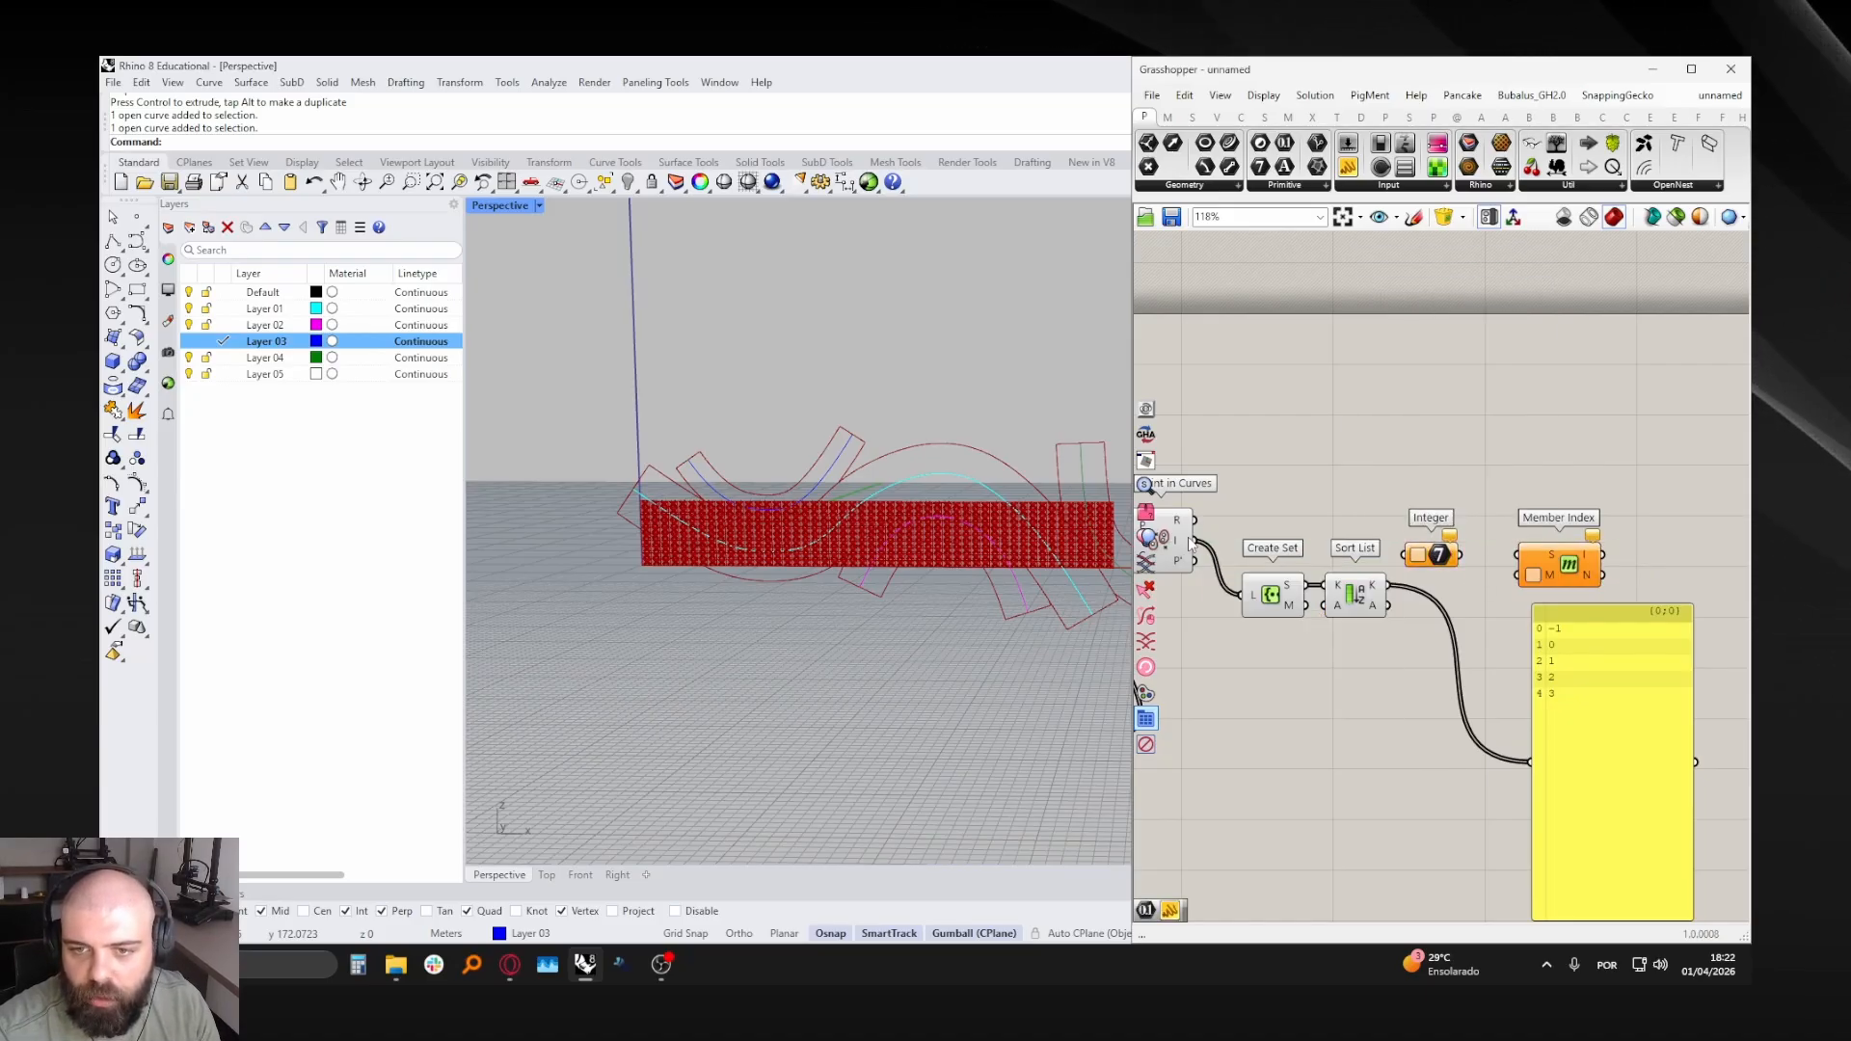
{"action": "left_click_drag", "start_coordinate": [1196, 541], "coordinate": [1430, 586]}
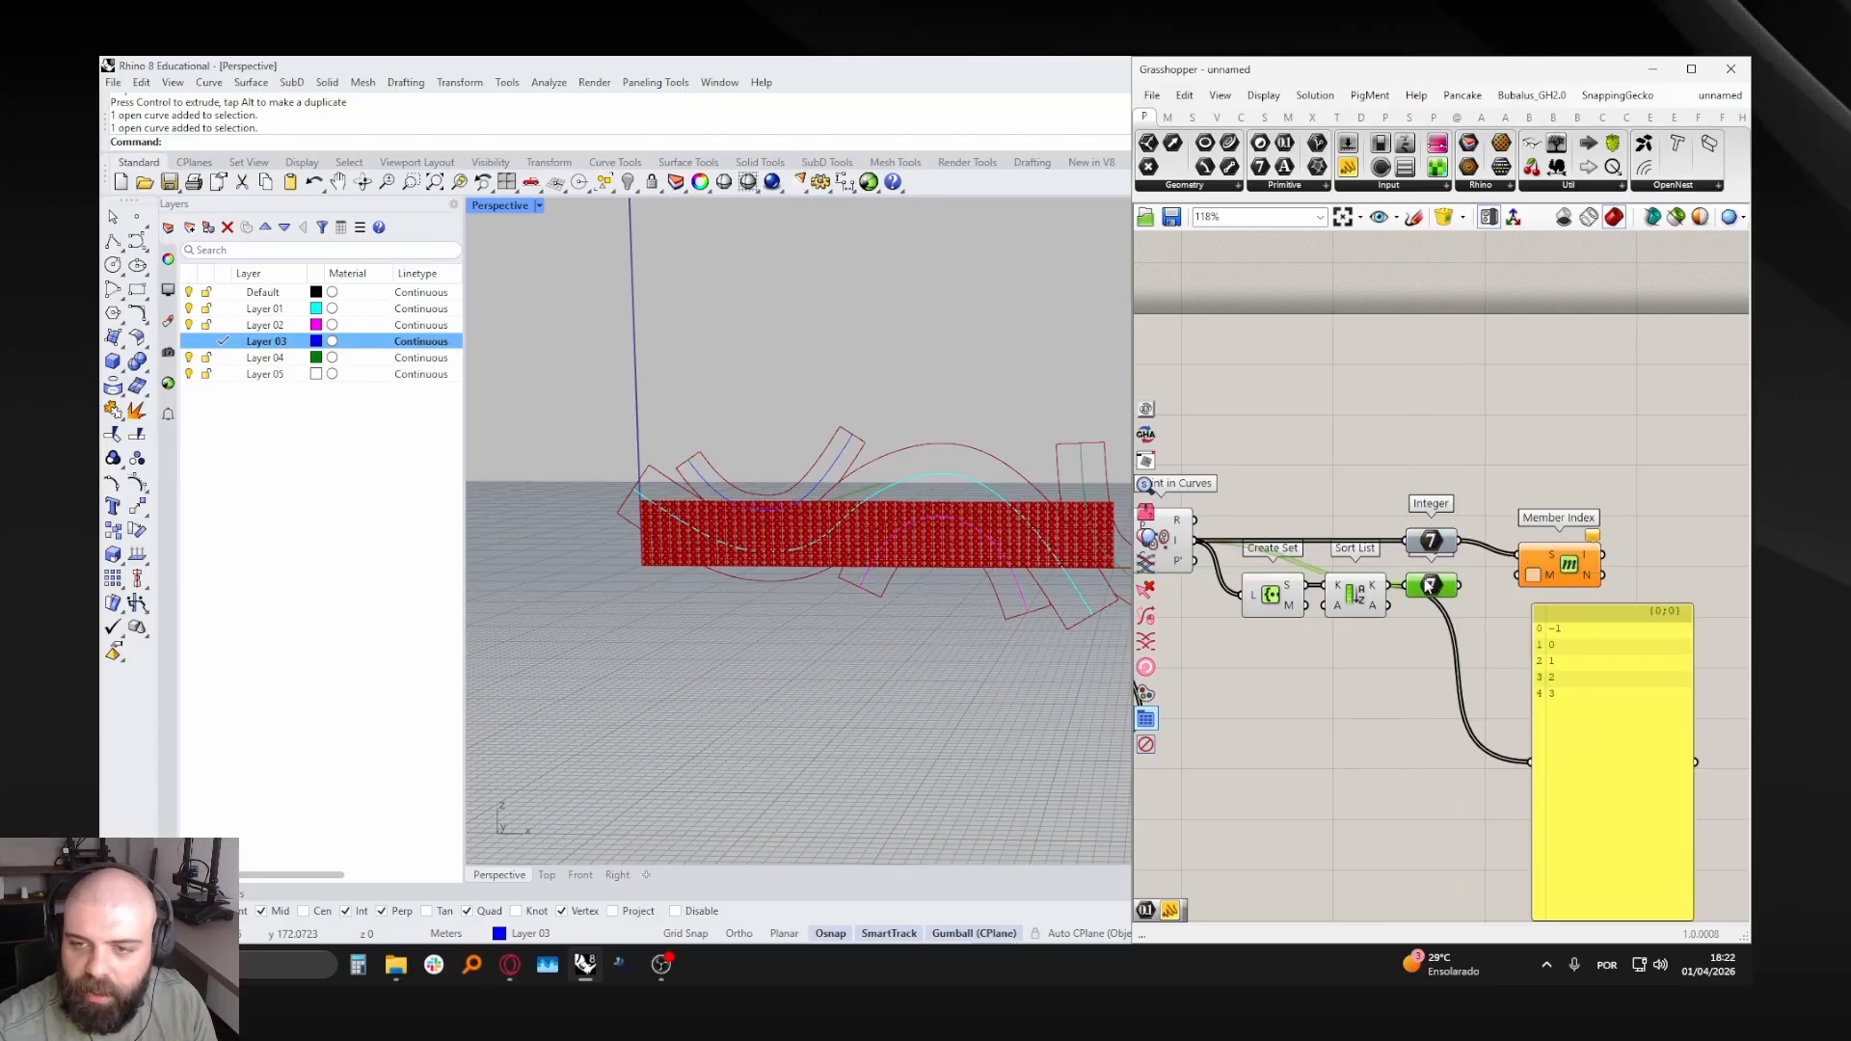
{"action": "left_click_drag", "start_coordinate": [1569, 682], "coordinate": [1510, 709]}
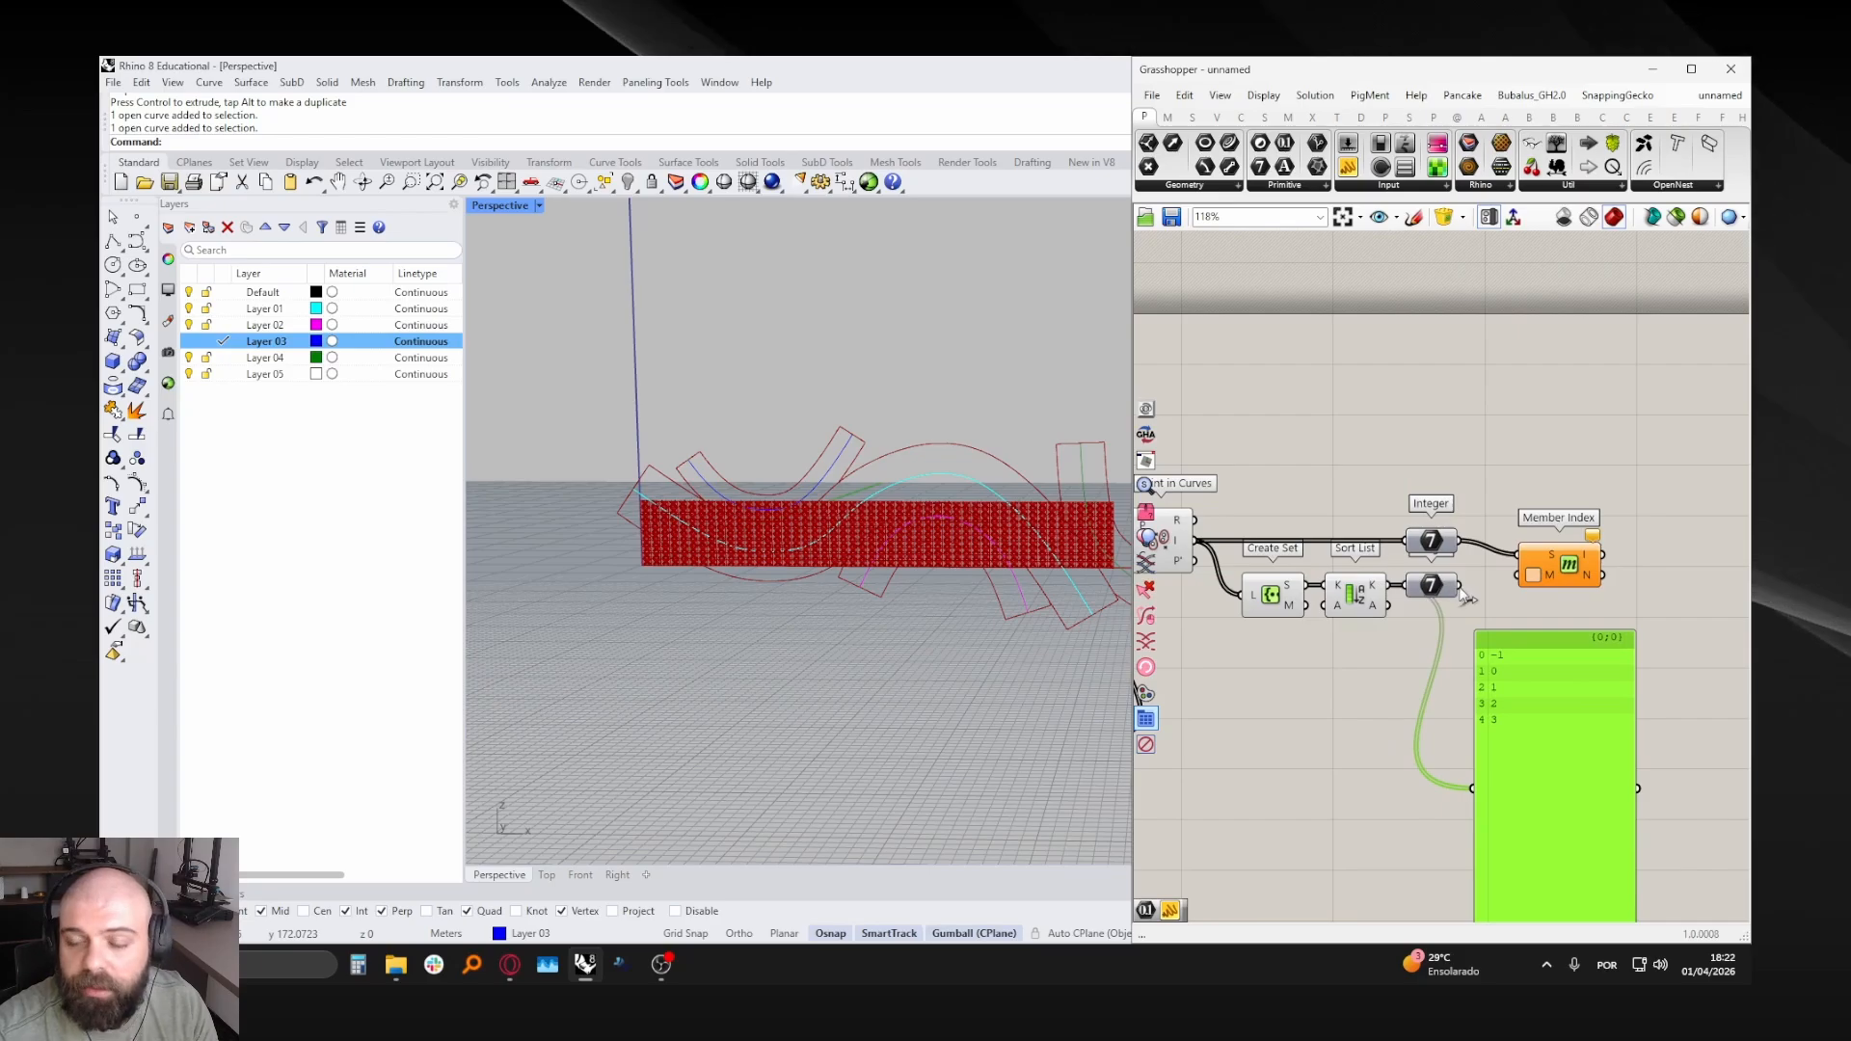
{"action": "left_click_drag", "start_coordinate": [1460, 586], "coordinate": [1521, 576]}
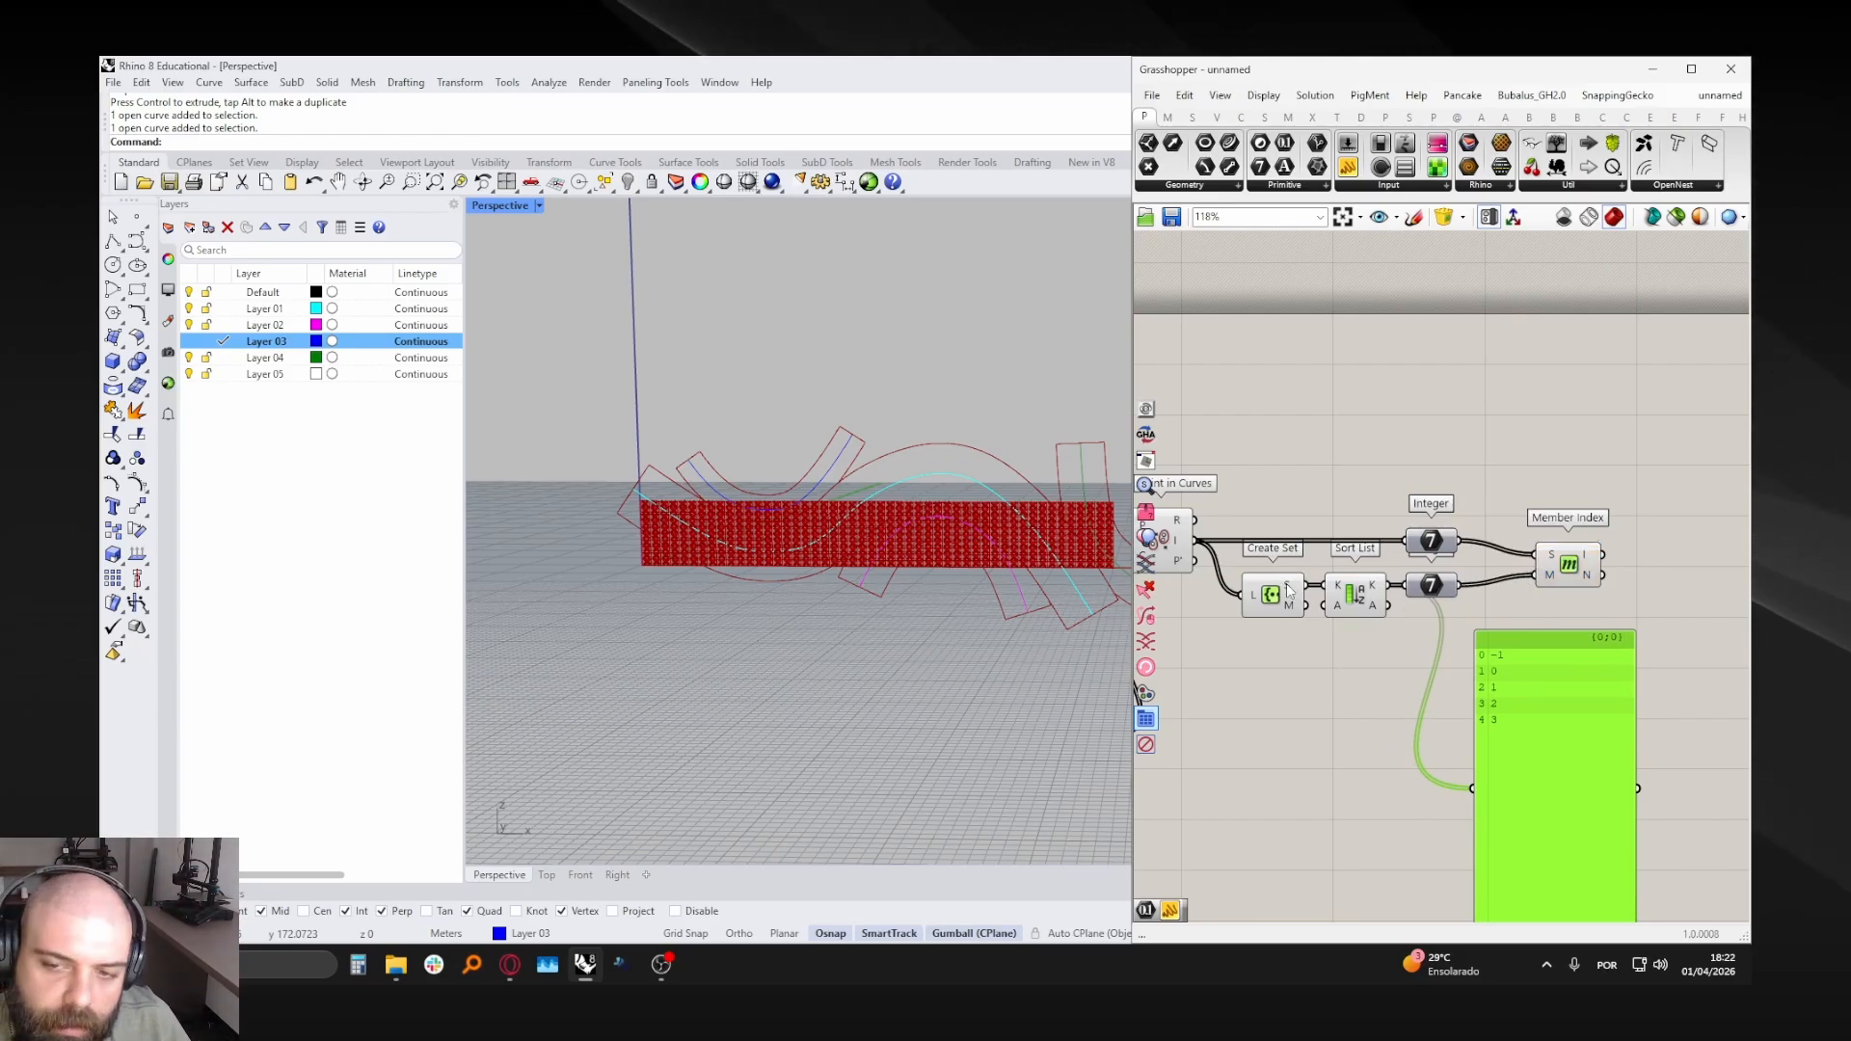
- Move the Member Index component closer to the two Integer parameters
{"action": "mouse_move", "coordinate": [1288, 591]}
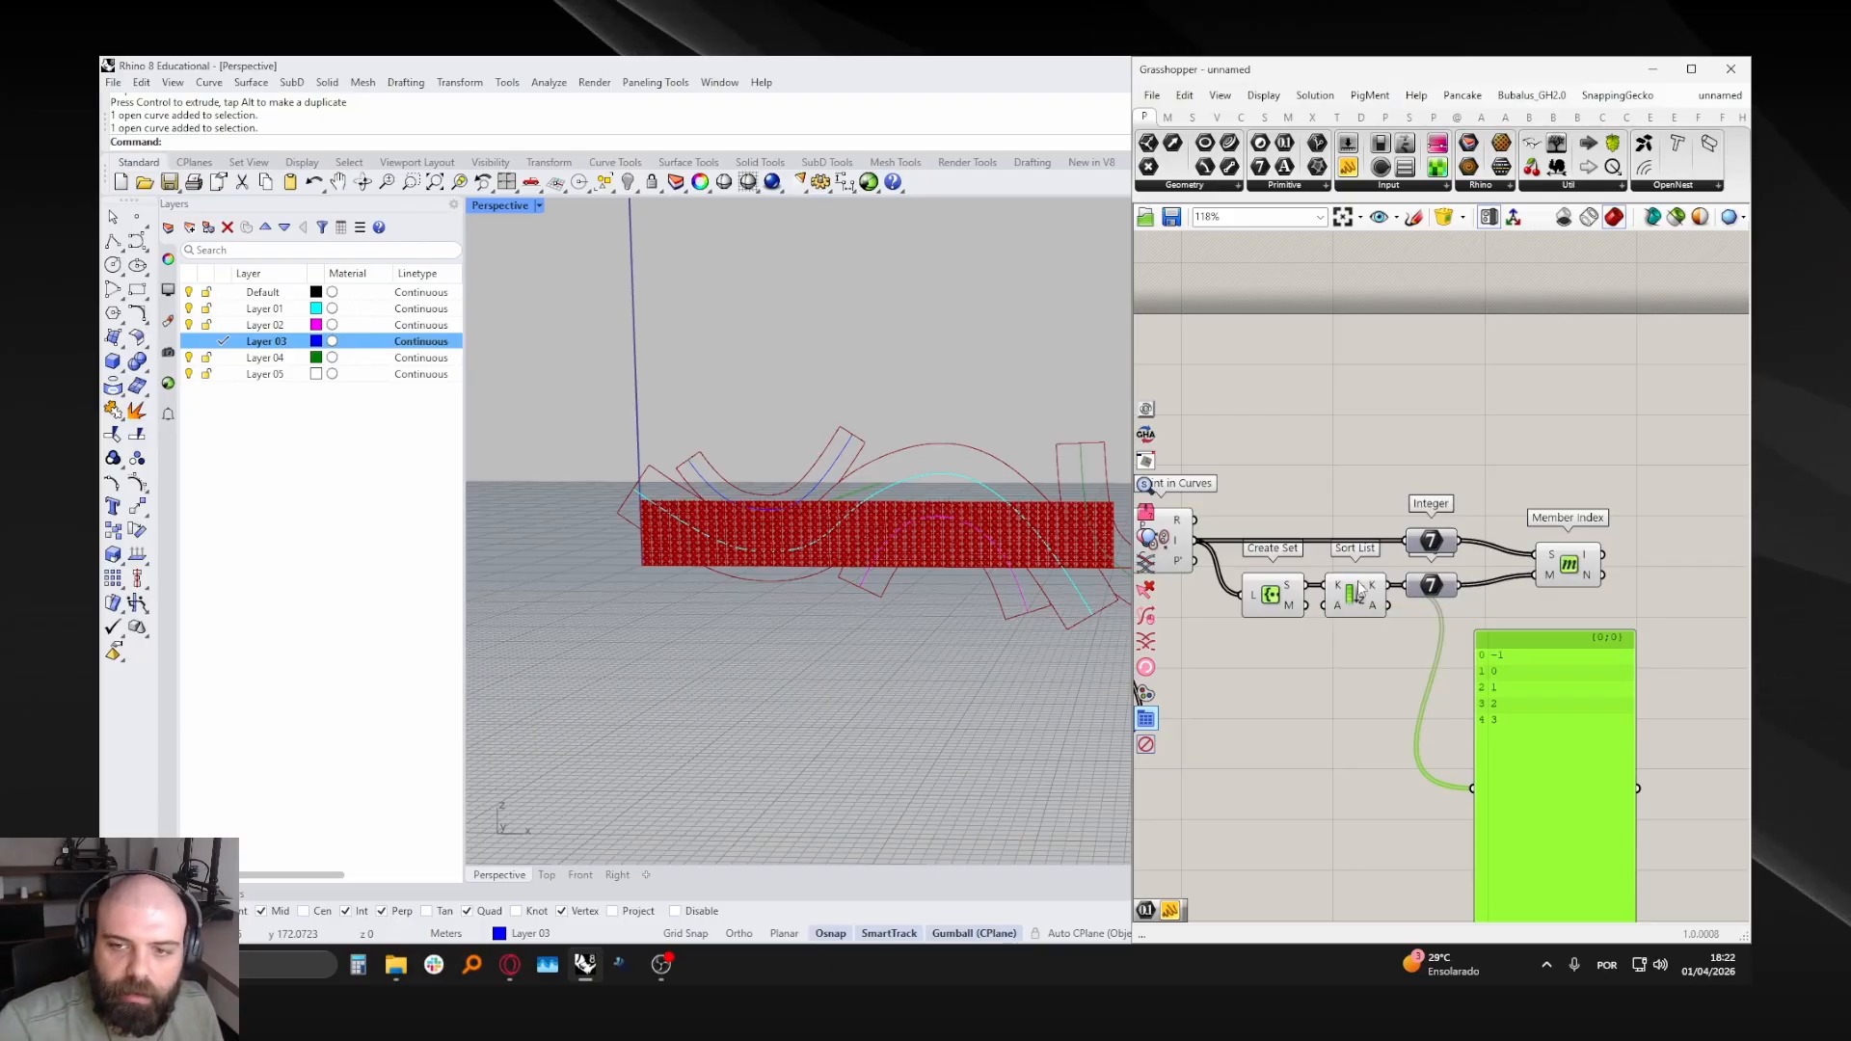
{"action": "mouse_move", "coordinate": [1376, 588]}
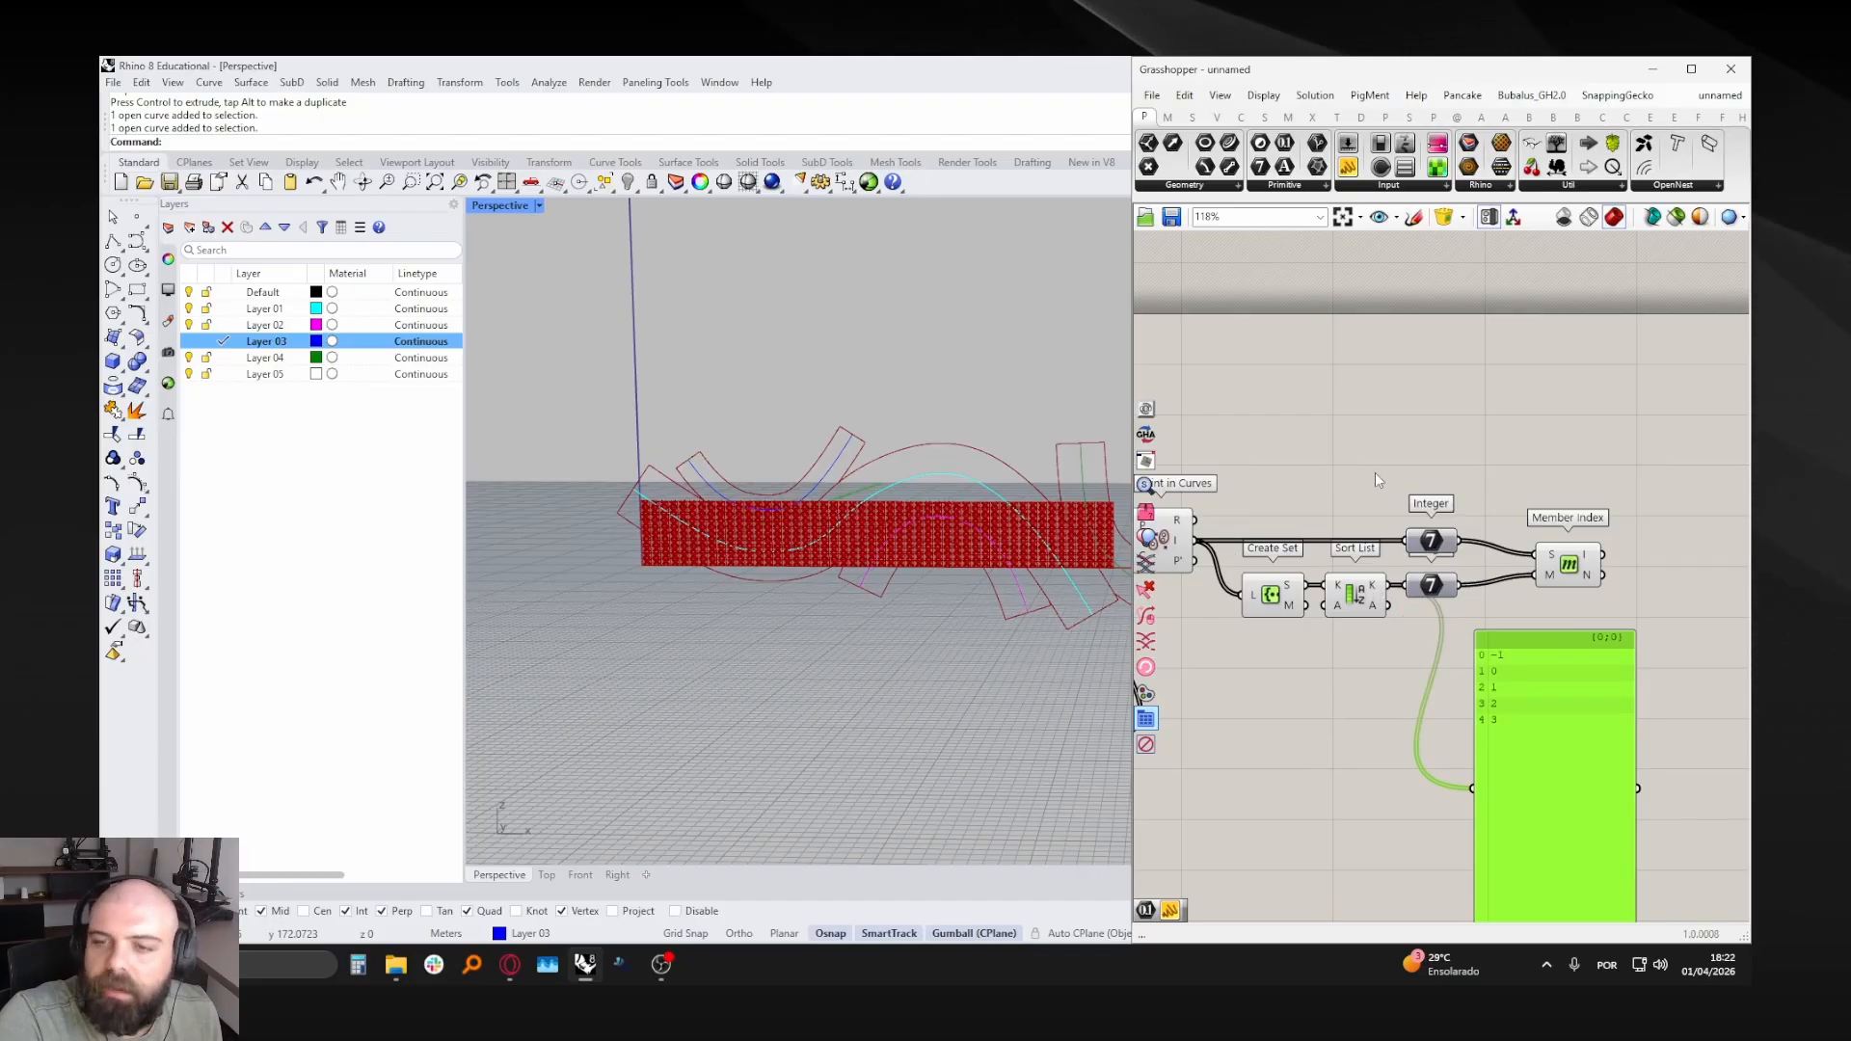
{"action": "left_click_drag", "start_coordinate": [1376, 480], "coordinate": [1489, 620]}
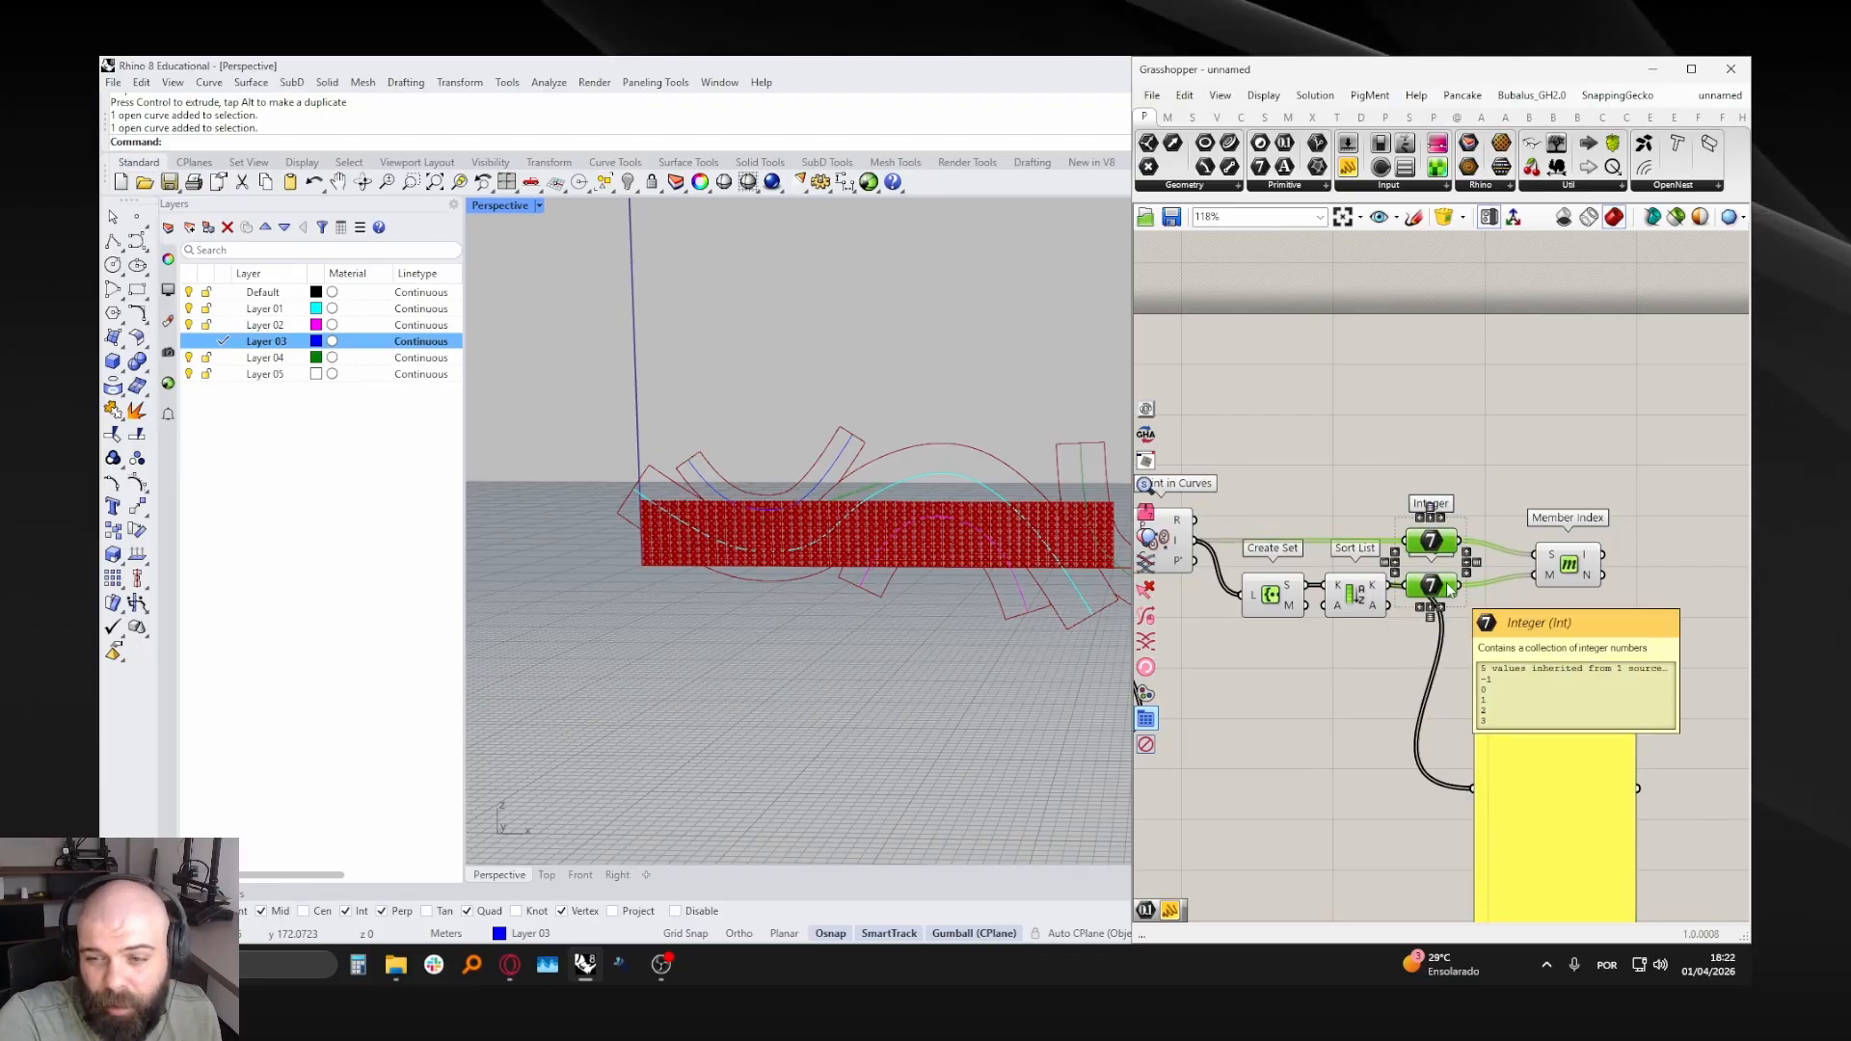
{"action": "left_click", "coordinate": [1510, 610]}
{"action": "left_click_drag", "start_coordinate": [1580, 558], "coordinate": [1557, 544]}
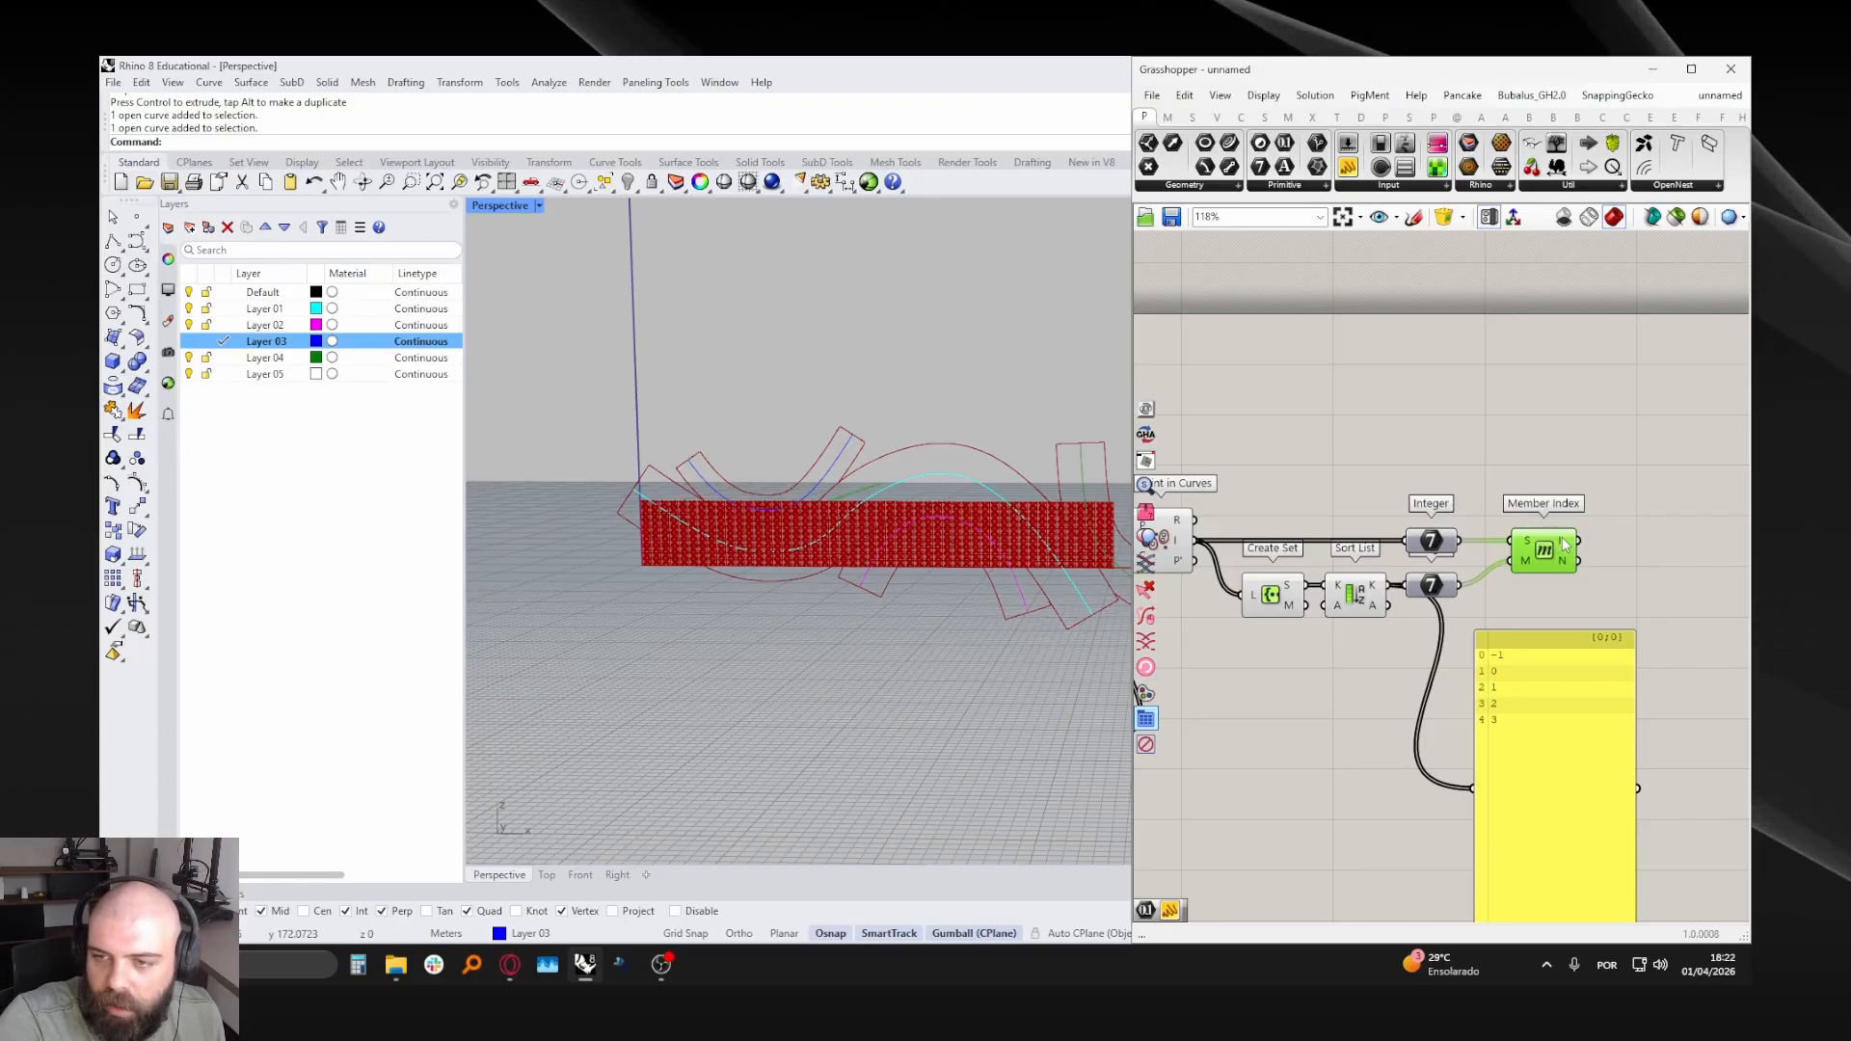
- Move the Panel of sorted values lower and slightly widen the gap between the Integer parameters and Member Index
{"action": "right_click_drag", "start_coordinate": [1564, 545], "coordinate": [1370, 513]}
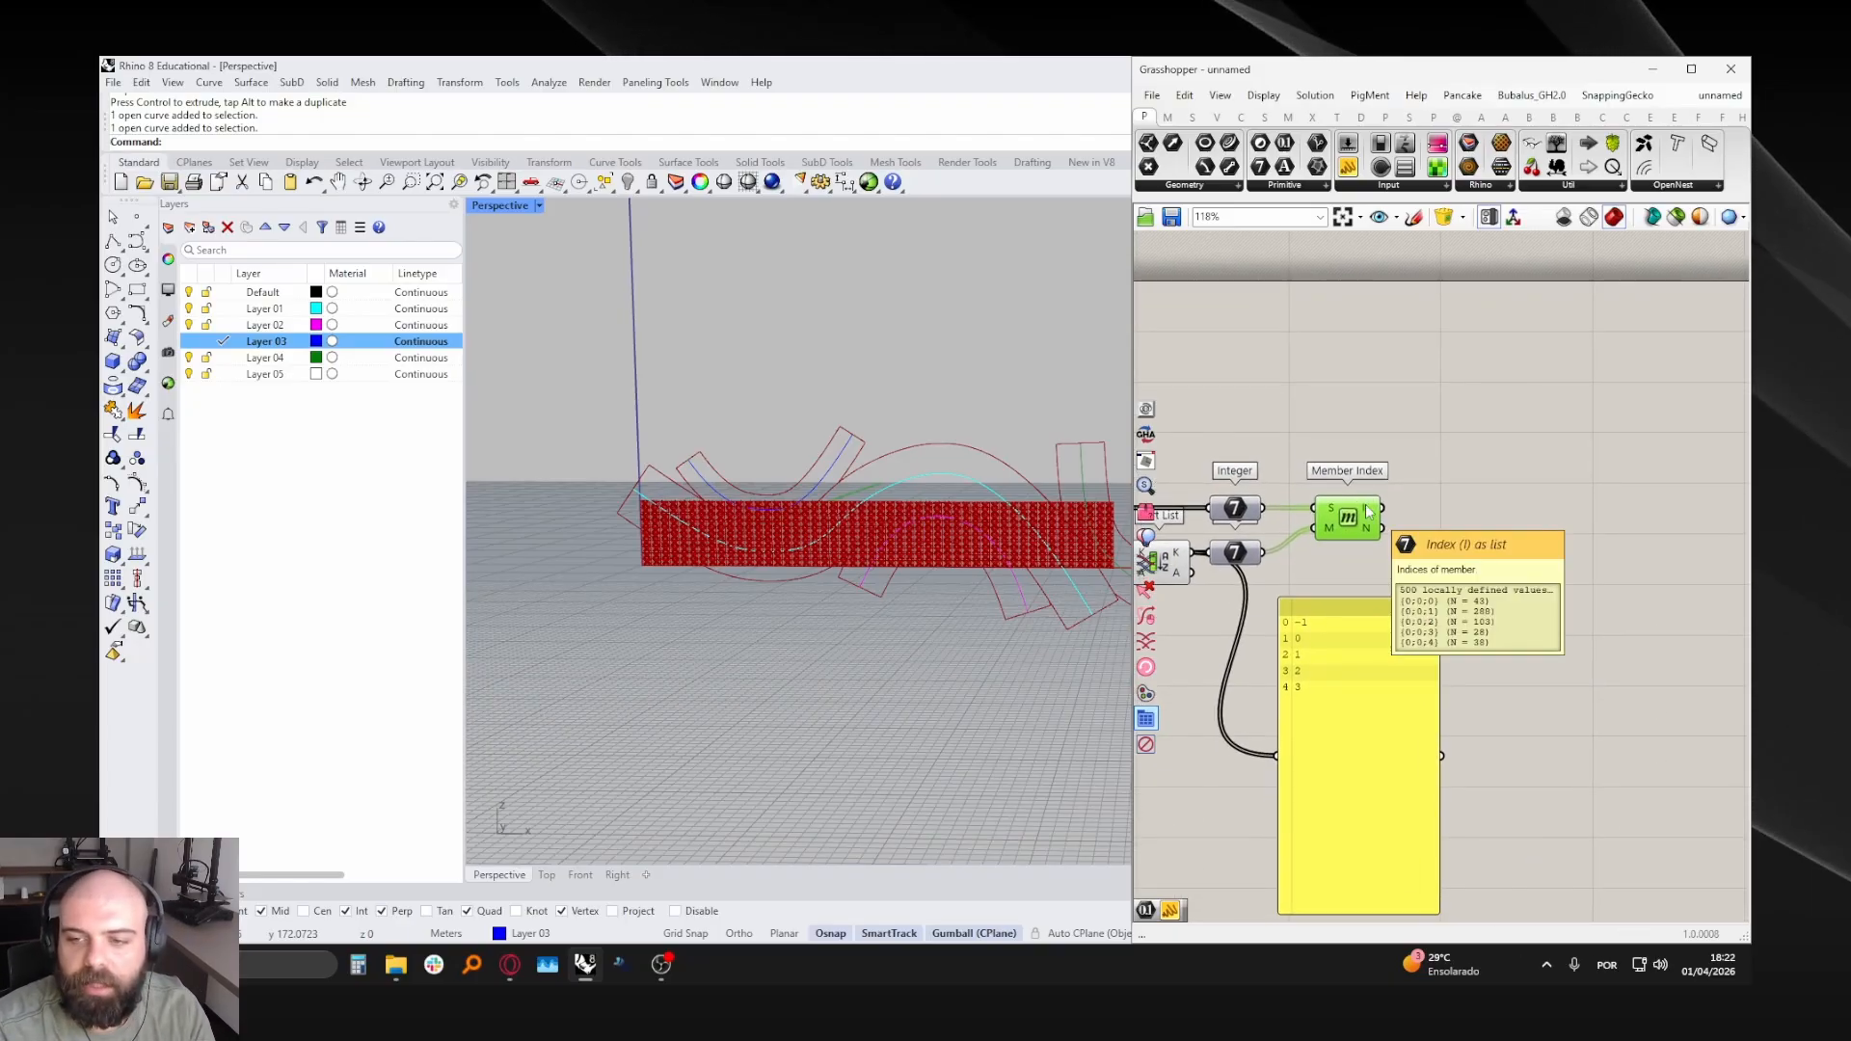
{"action": "left_click_drag", "start_coordinate": [1335, 676], "coordinate": [1333, 727]}
{"action": "mouse_move", "coordinate": [1324, 579]}
{"action": "left_mouse_down", "text": "alt"}
{"action": "mouse_move", "coordinate": [1617, 578]}
{"action": "mouse_move", "coordinate": [1346, 565]}
{"action": "left_mouse_up", "text": "alt"}
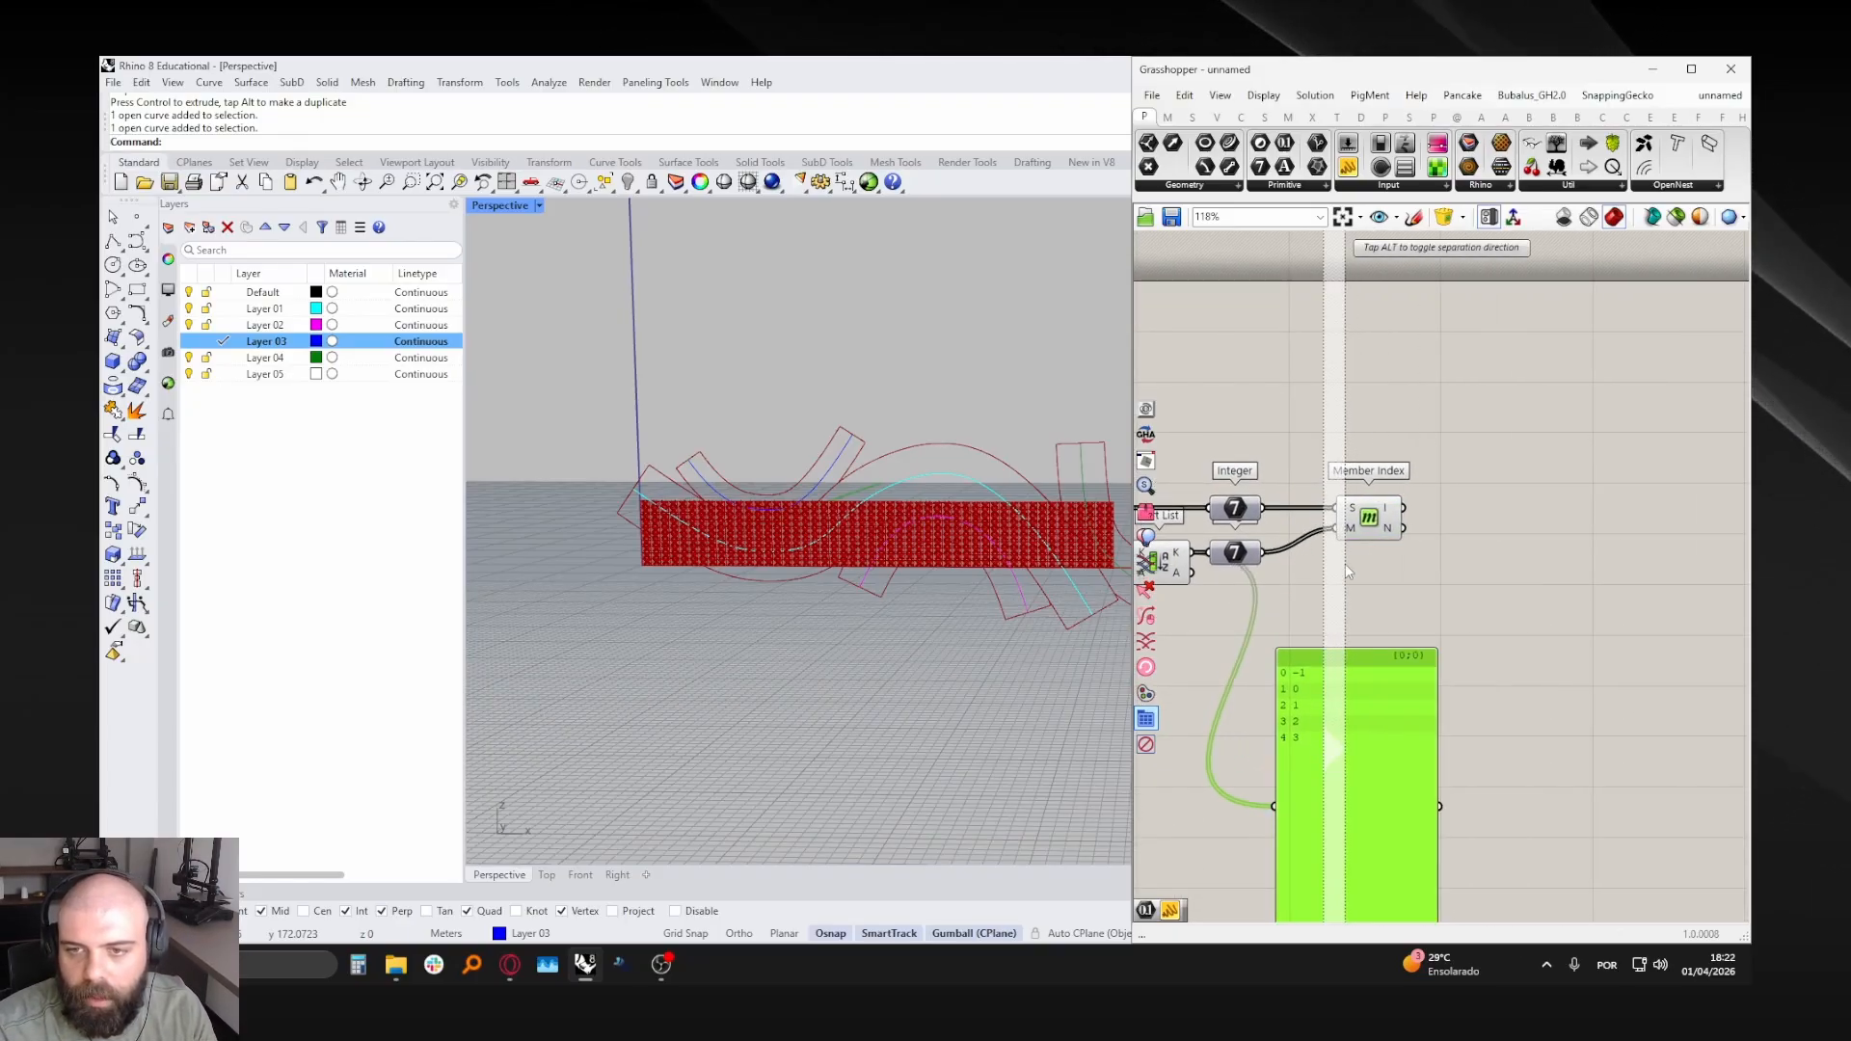
{"action": "left_click", "coordinate": [1348, 566]}
{"action": "scroll", "coordinate": [1392, 512], "scroll_direction": "up", "scroll_amount": 2}
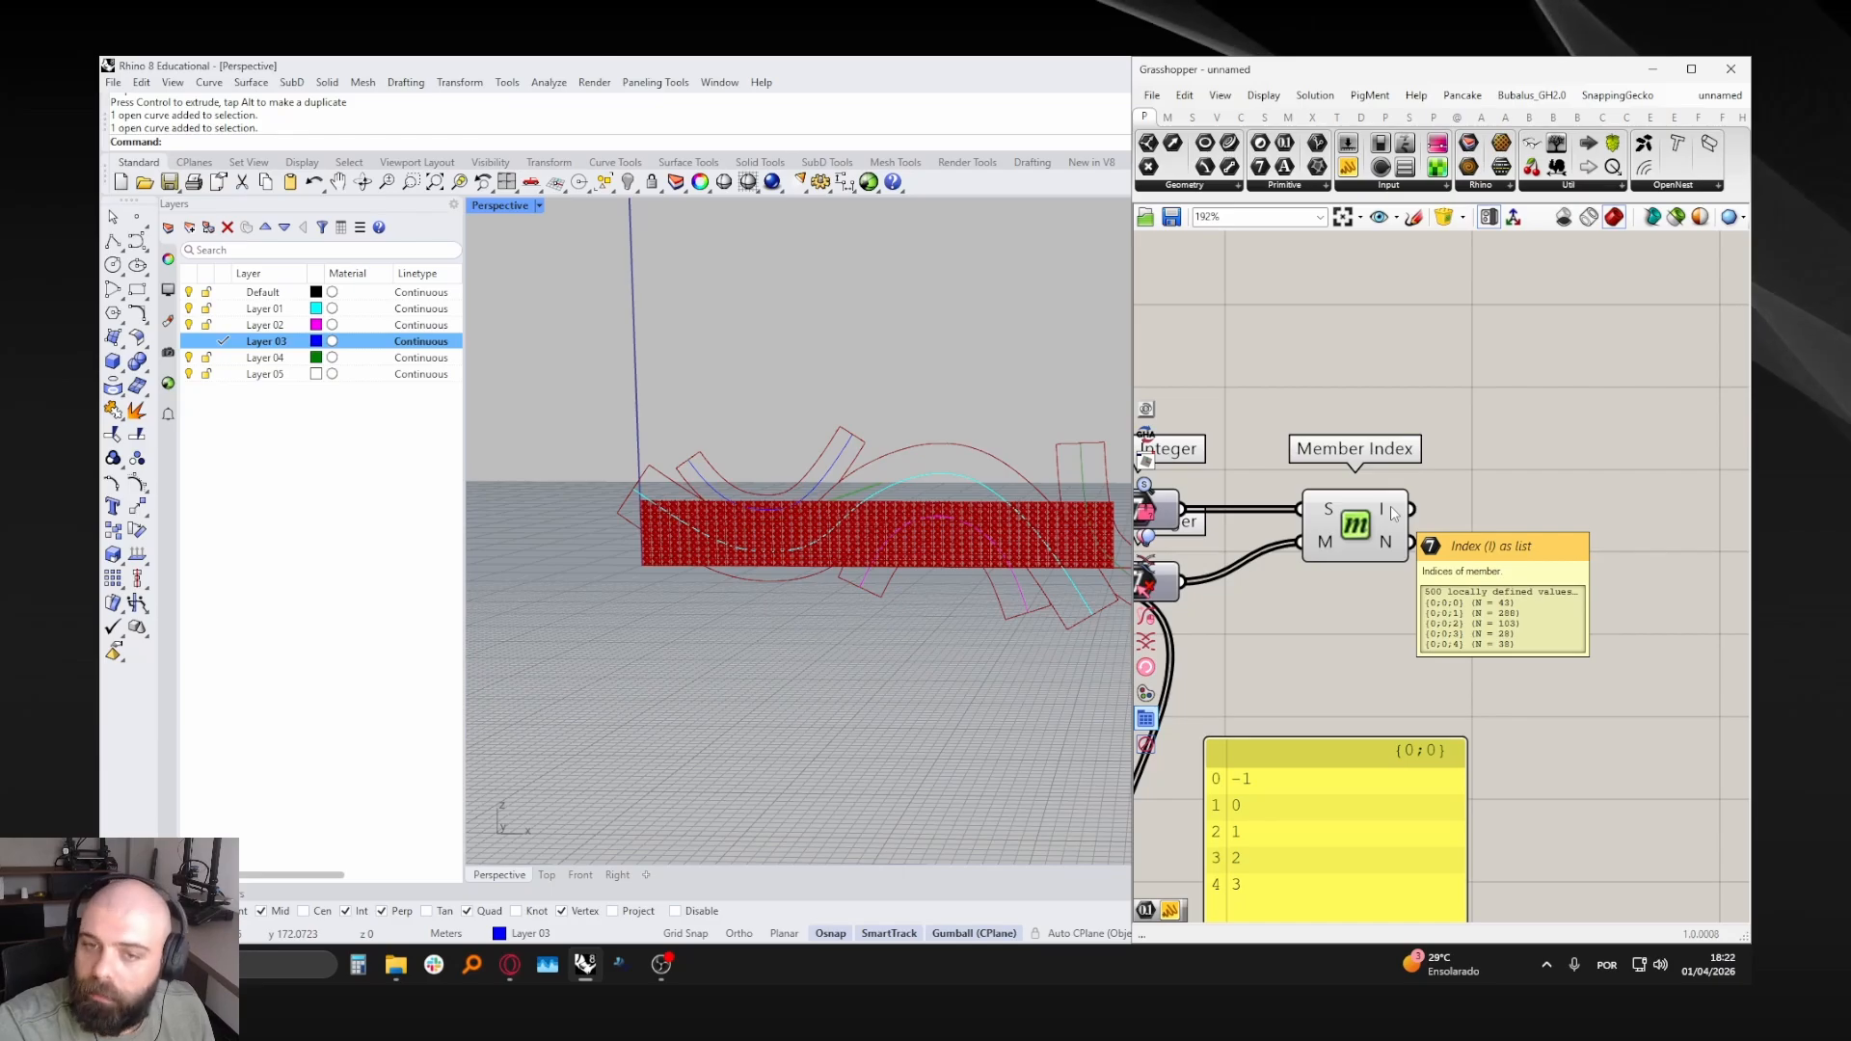
{"action": "scroll", "coordinate": [1392, 512], "scroll_direction": "down", "scroll_amount": 1}
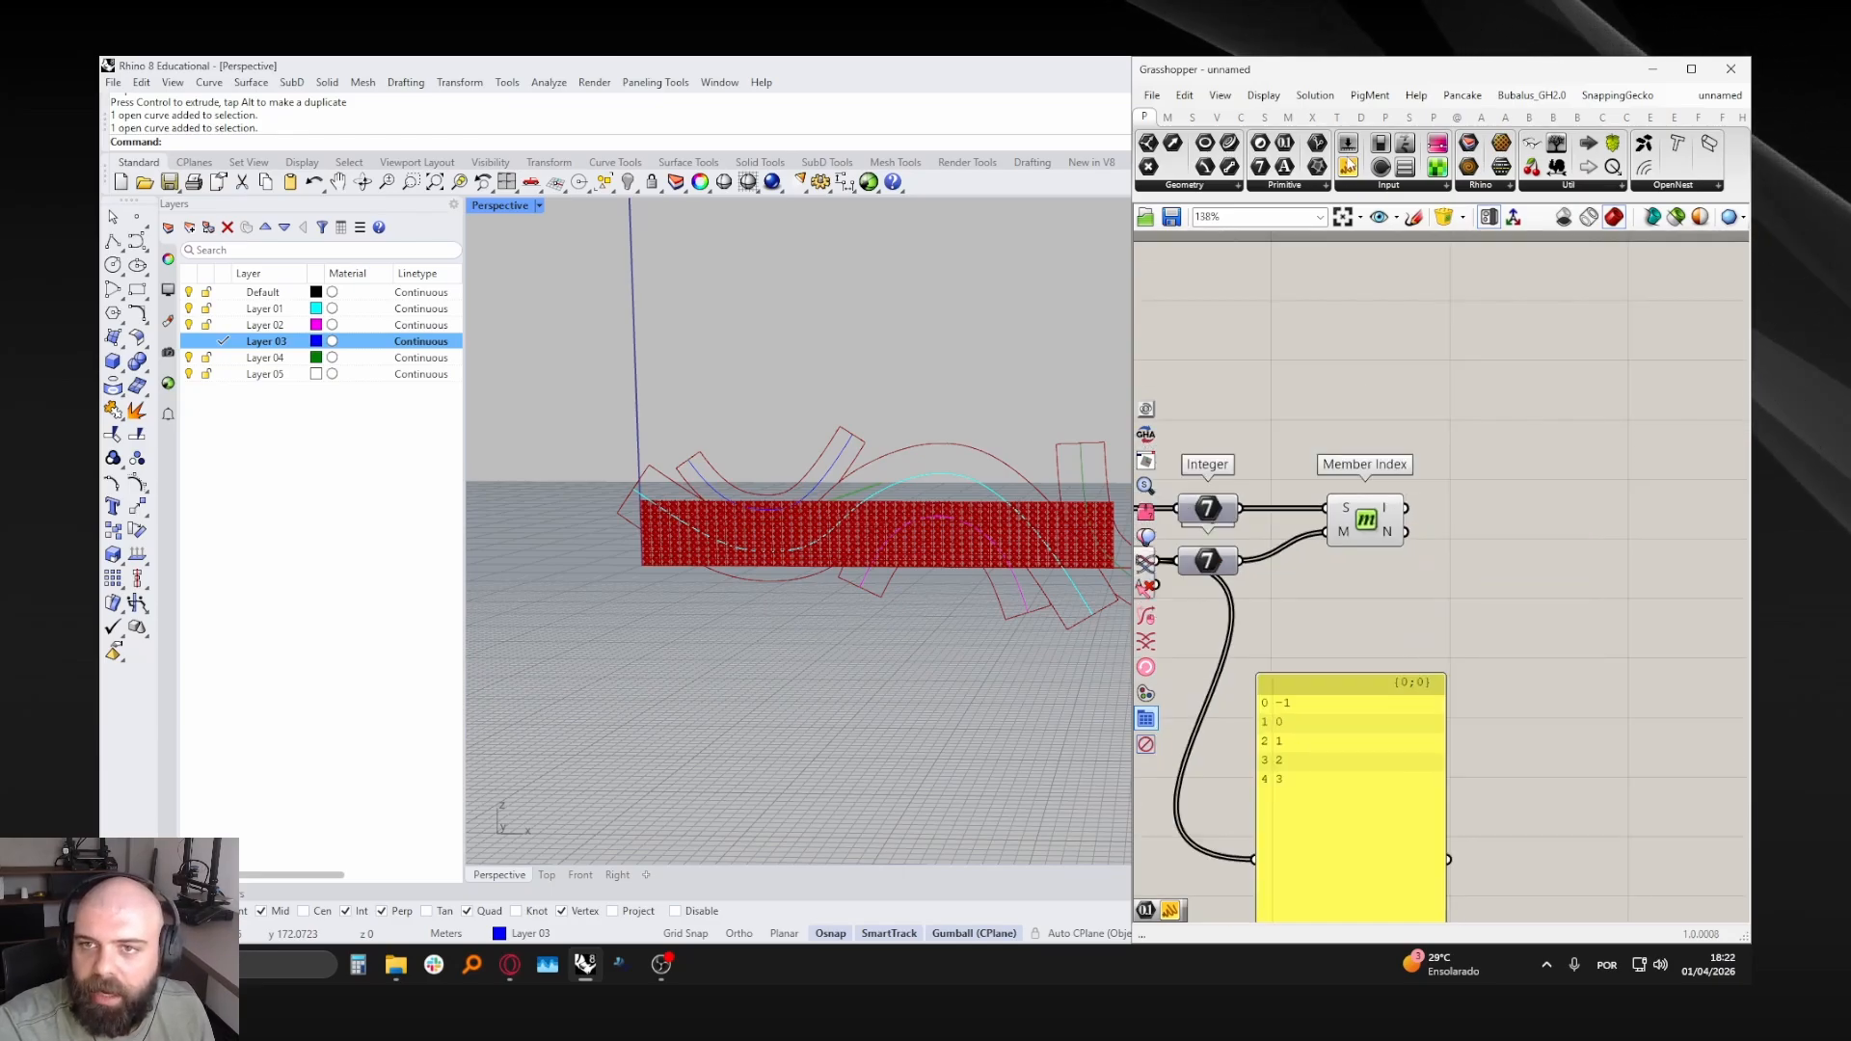
- Add a Panel beyond Member Index, feed it the I output, enlarge it vertically, and browse its list to branch {0;0;1}
{"action": "left_click_drag", "start_coordinate": [1347, 165], "coordinate": [1668, 540]}
{"action": "left_click_drag", "start_coordinate": [1408, 518], "coordinate": [1604, 543]}
{"action": "right_click_drag", "start_coordinate": [1603, 544], "coordinate": [1558, 476]}
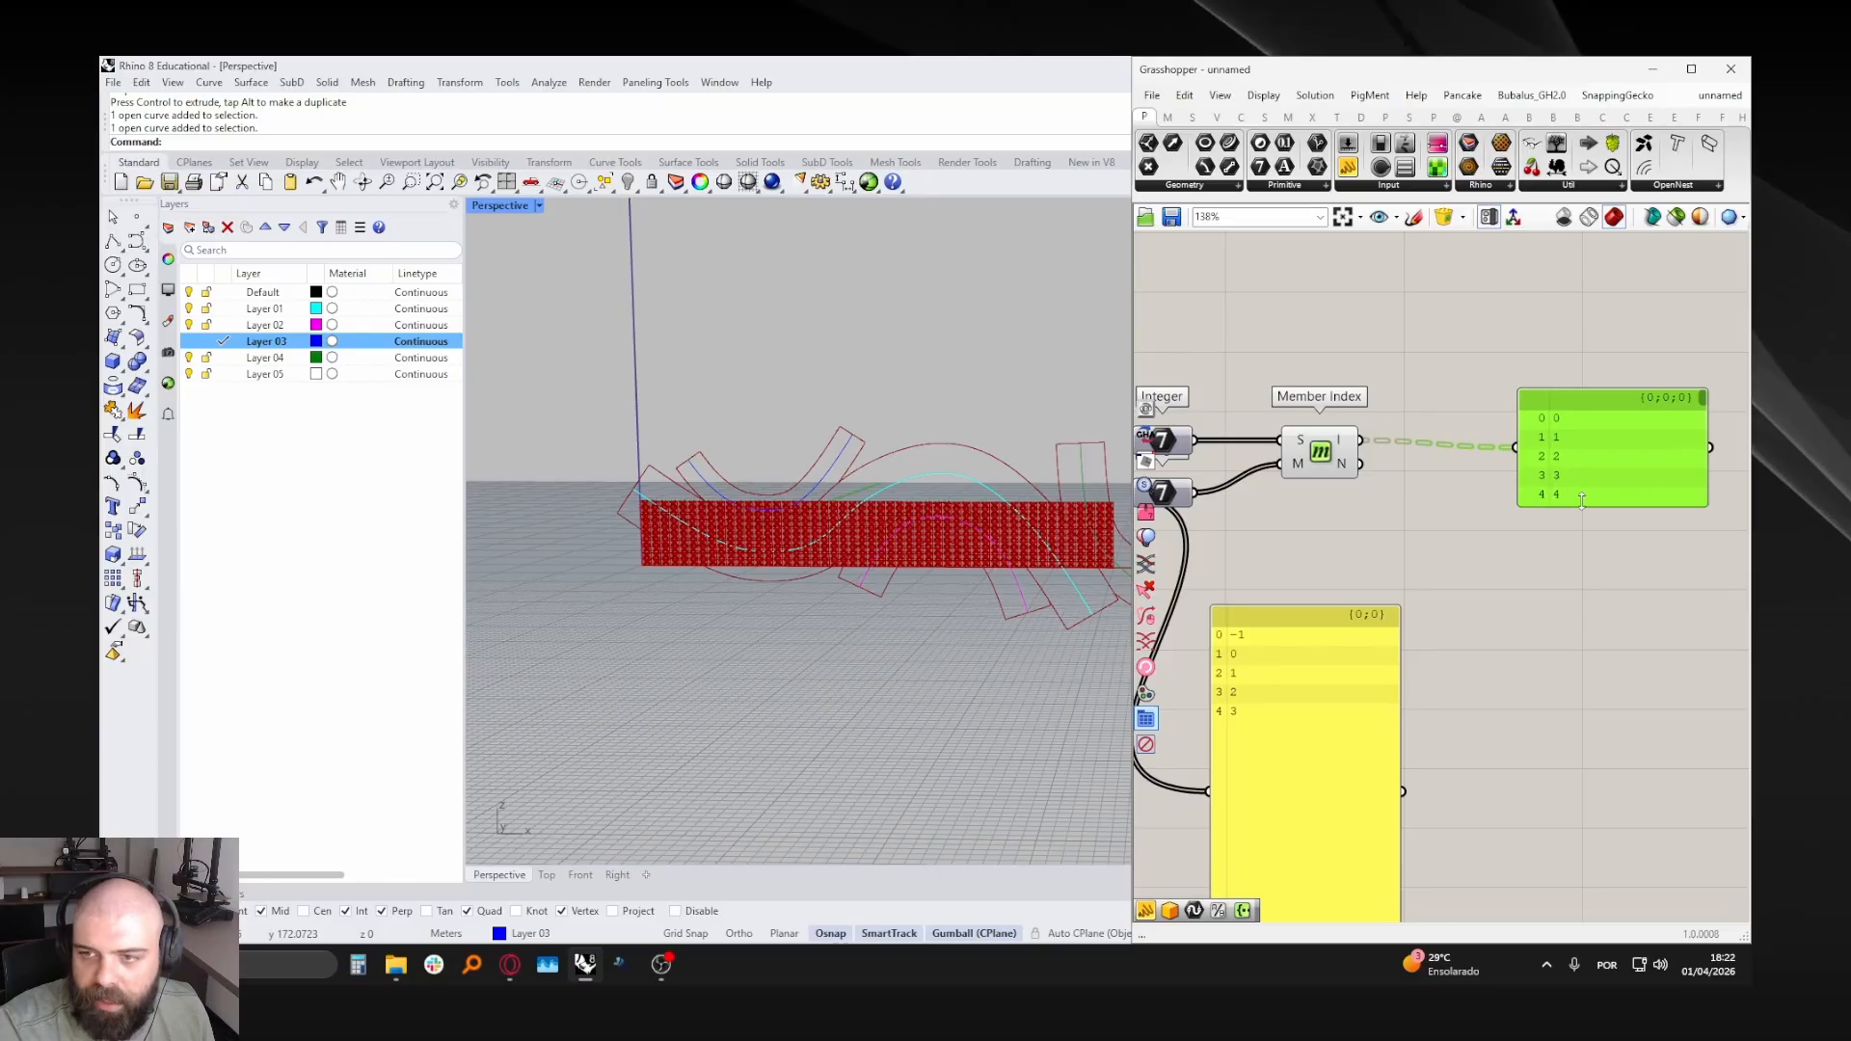
{"action": "left_click_drag", "start_coordinate": [1581, 505], "coordinate": [1581, 742]}
{"action": "scroll", "coordinate": [1572, 426], "scroll_direction": "down", "scroll_amount": 1}
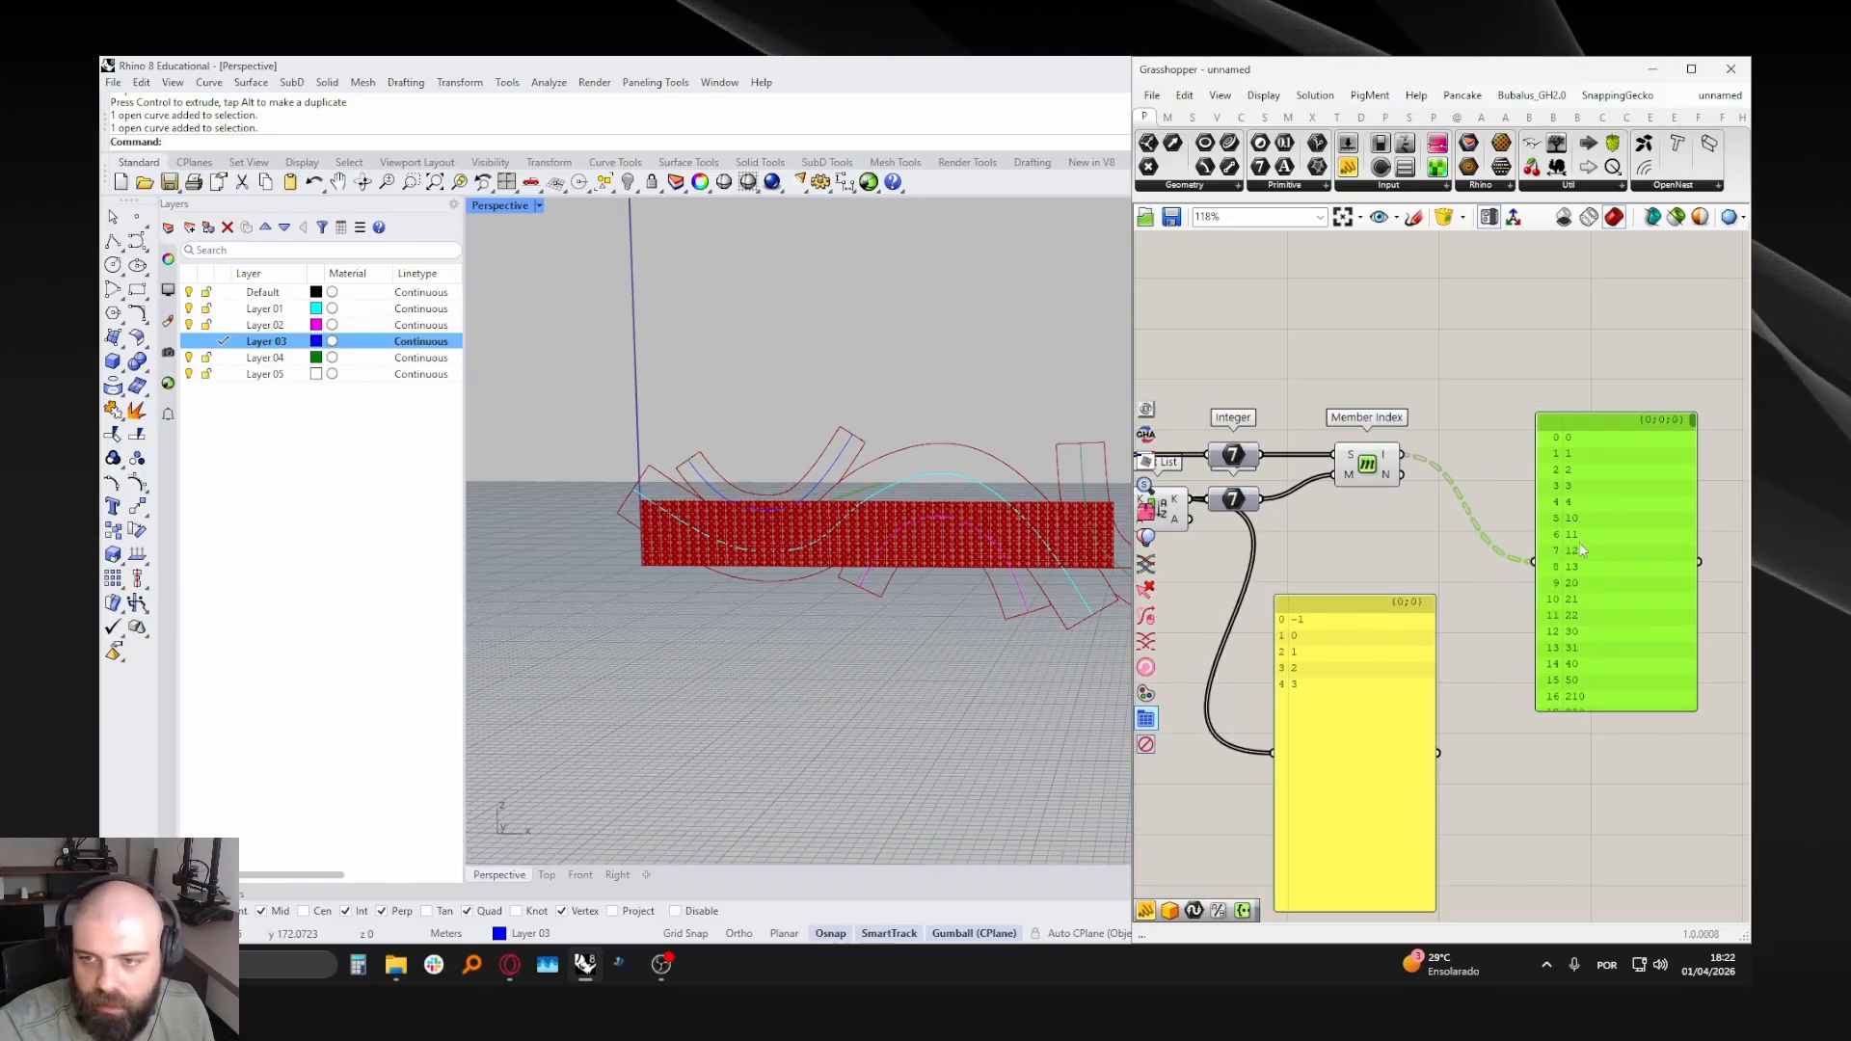
{"action": "left_click_drag", "start_coordinate": [1692, 422], "coordinate": [1695, 450]}
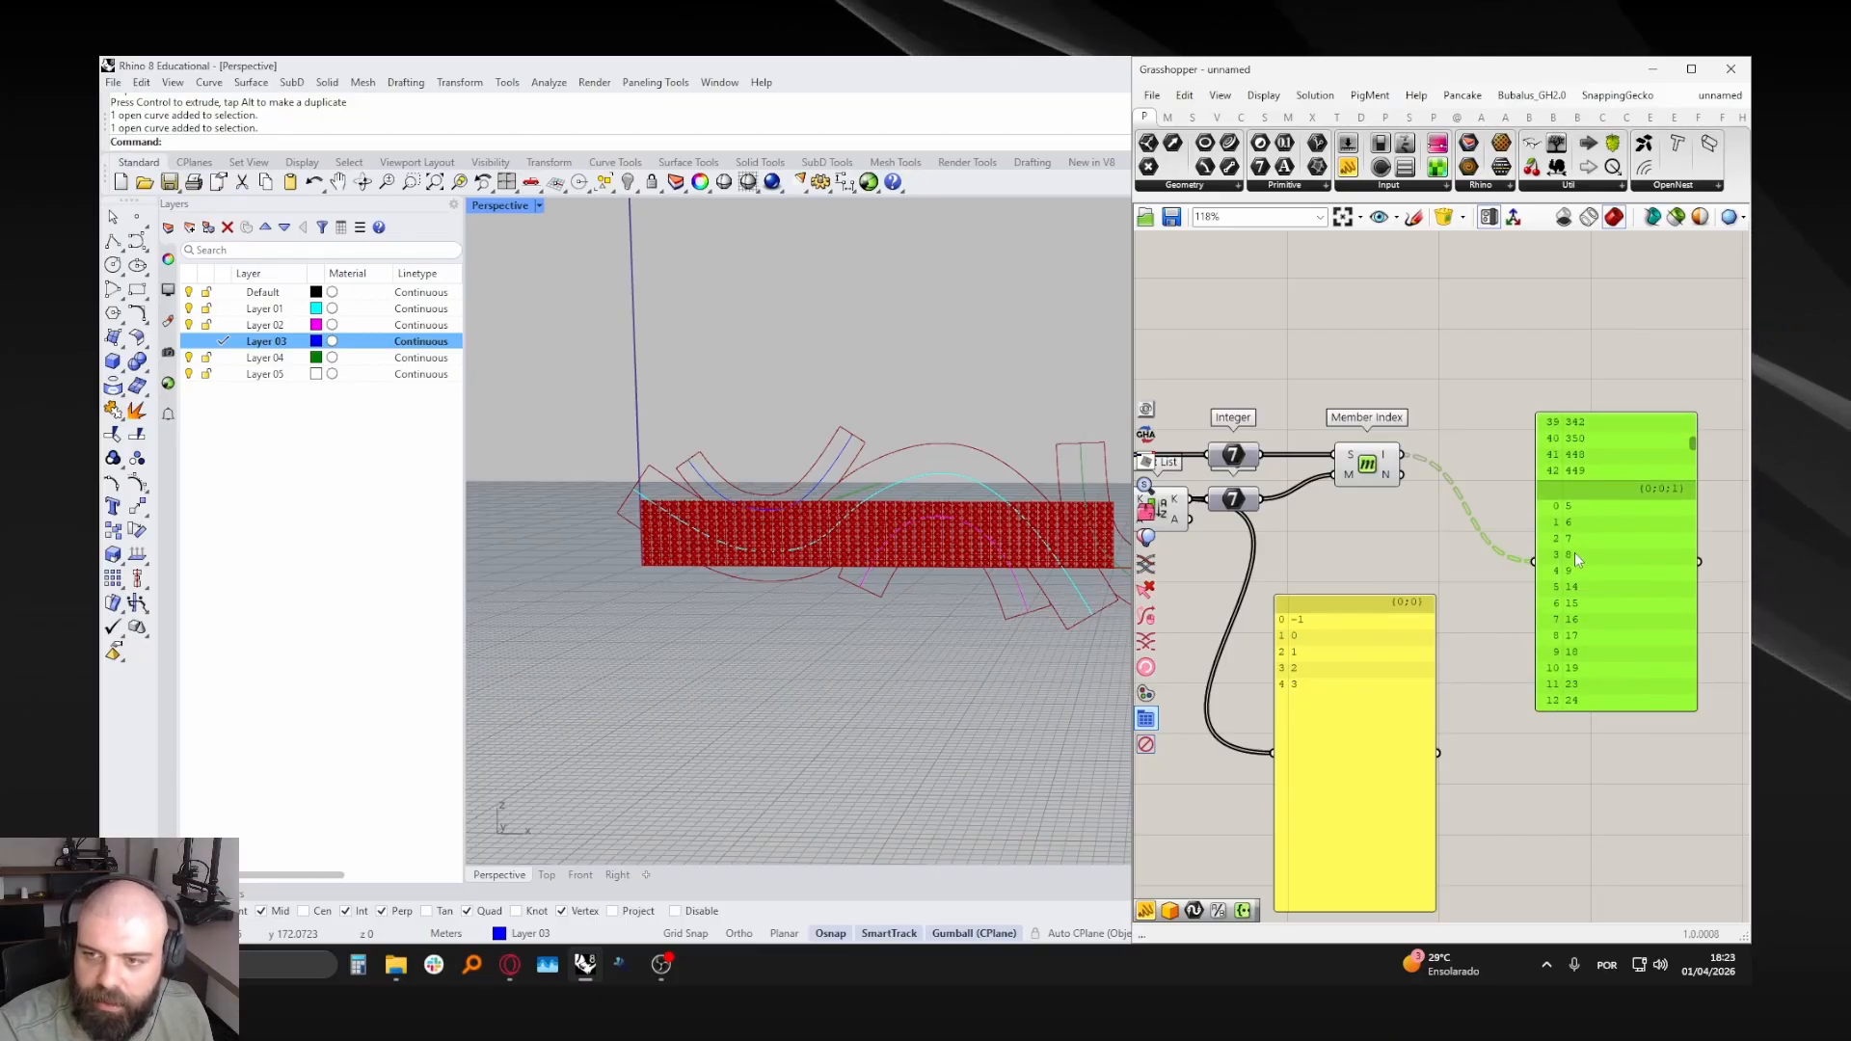
- Inspect Point in Curves' Index output, and return the Member Index Panel's list to its first branch
{"action": "scroll", "coordinate": [1612, 617], "scroll_direction": "down", "scroll_amount": 2}
{"action": "right_click_drag", "start_coordinate": [1413, 540], "coordinate": [1499, 589]}
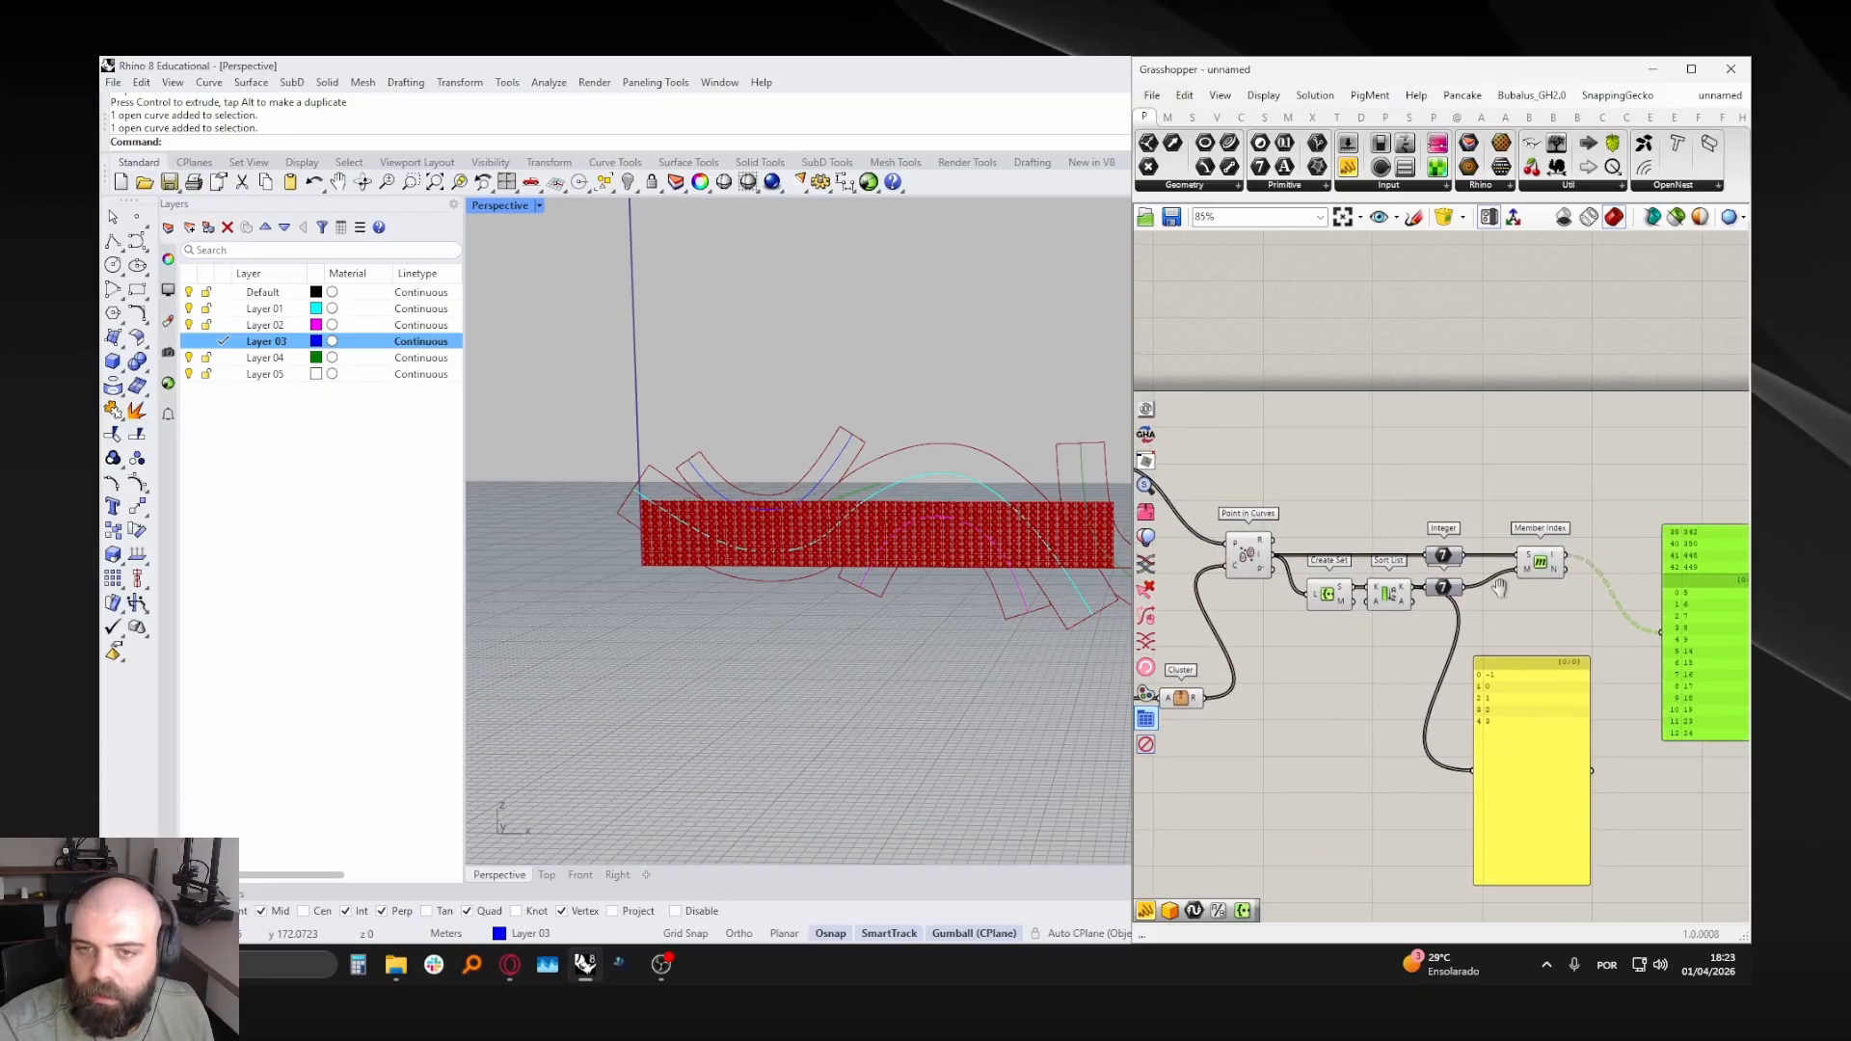
{"action": "left_click", "coordinate": [1248, 555]}
{"action": "scroll", "coordinate": [1258, 564], "scroll_direction": "up", "scroll_amount": 2}
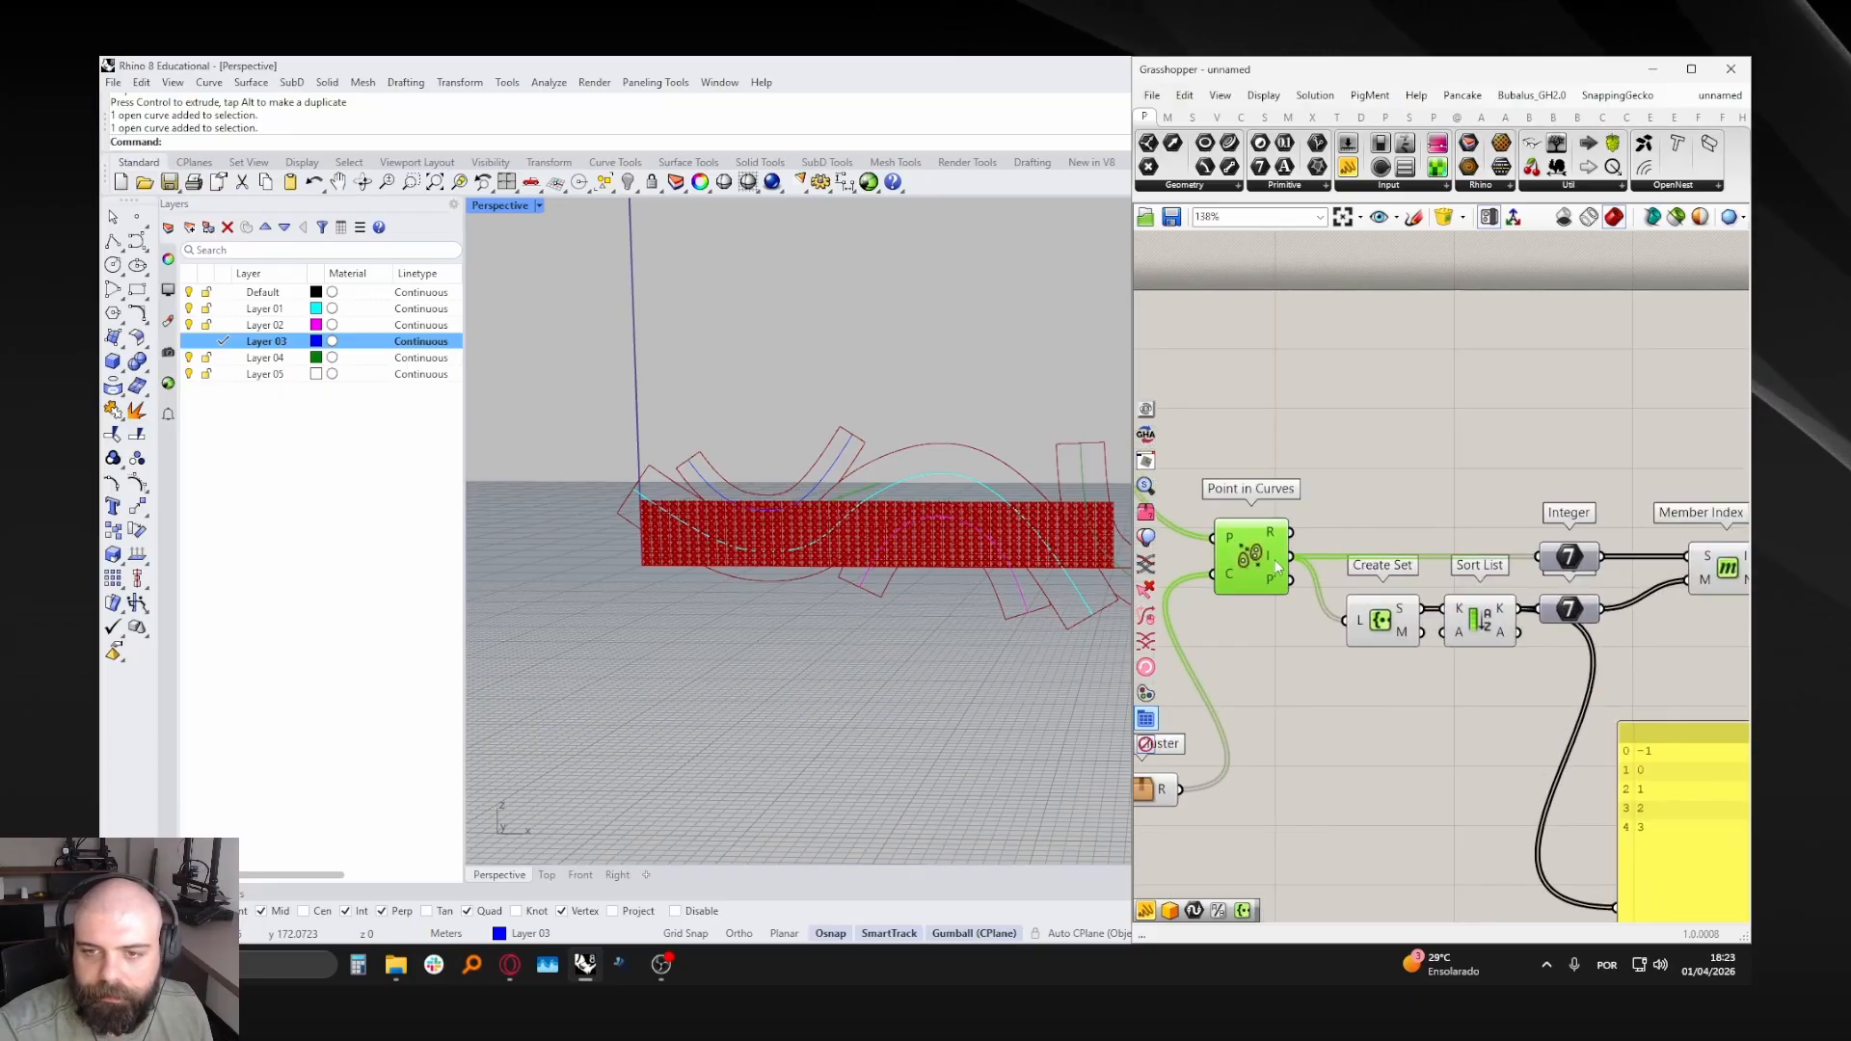
{"action": "mouse_move", "coordinate": [1271, 555]}
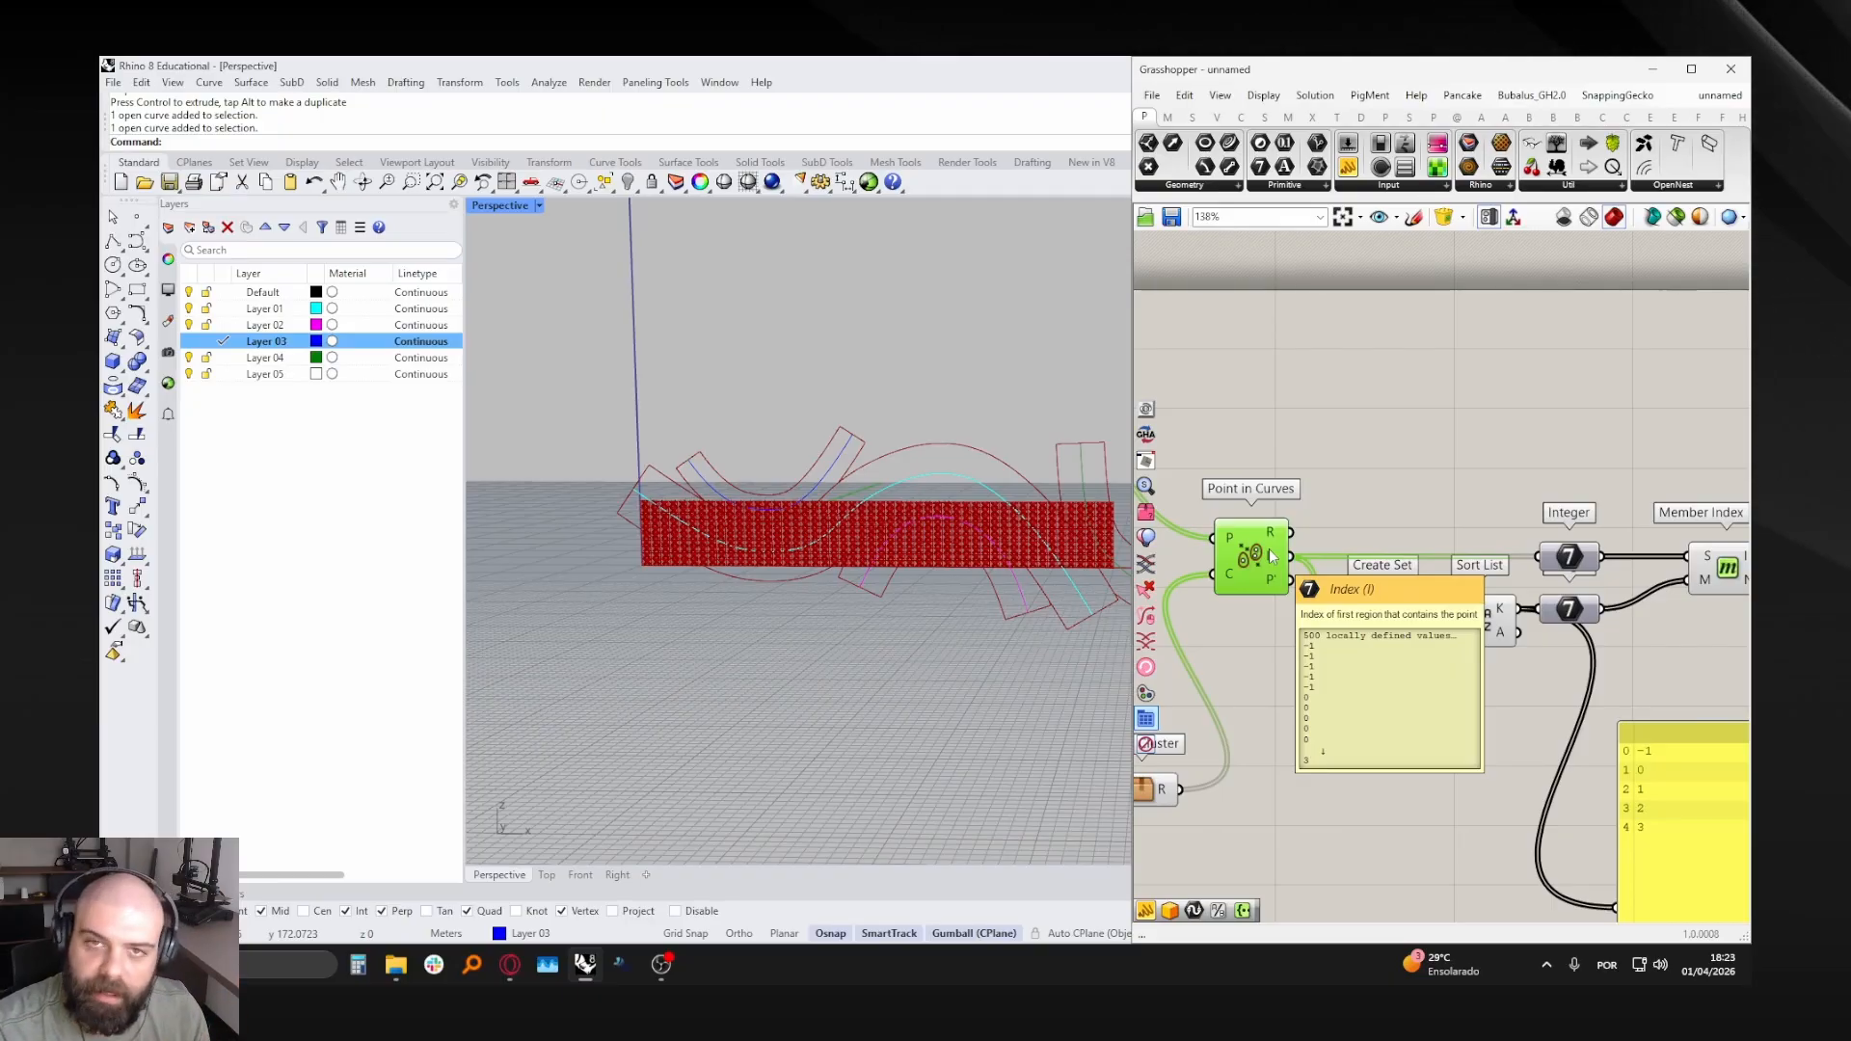
{"action": "scroll", "coordinate": [1271, 555], "scroll_direction": "down", "scroll_amount": 5}
{"action": "right_click_drag", "start_coordinate": [1533, 553], "coordinate": [1413, 549]}
{"action": "scroll", "coordinate": [1459, 555], "scroll_direction": "up", "scroll_amount": 4}
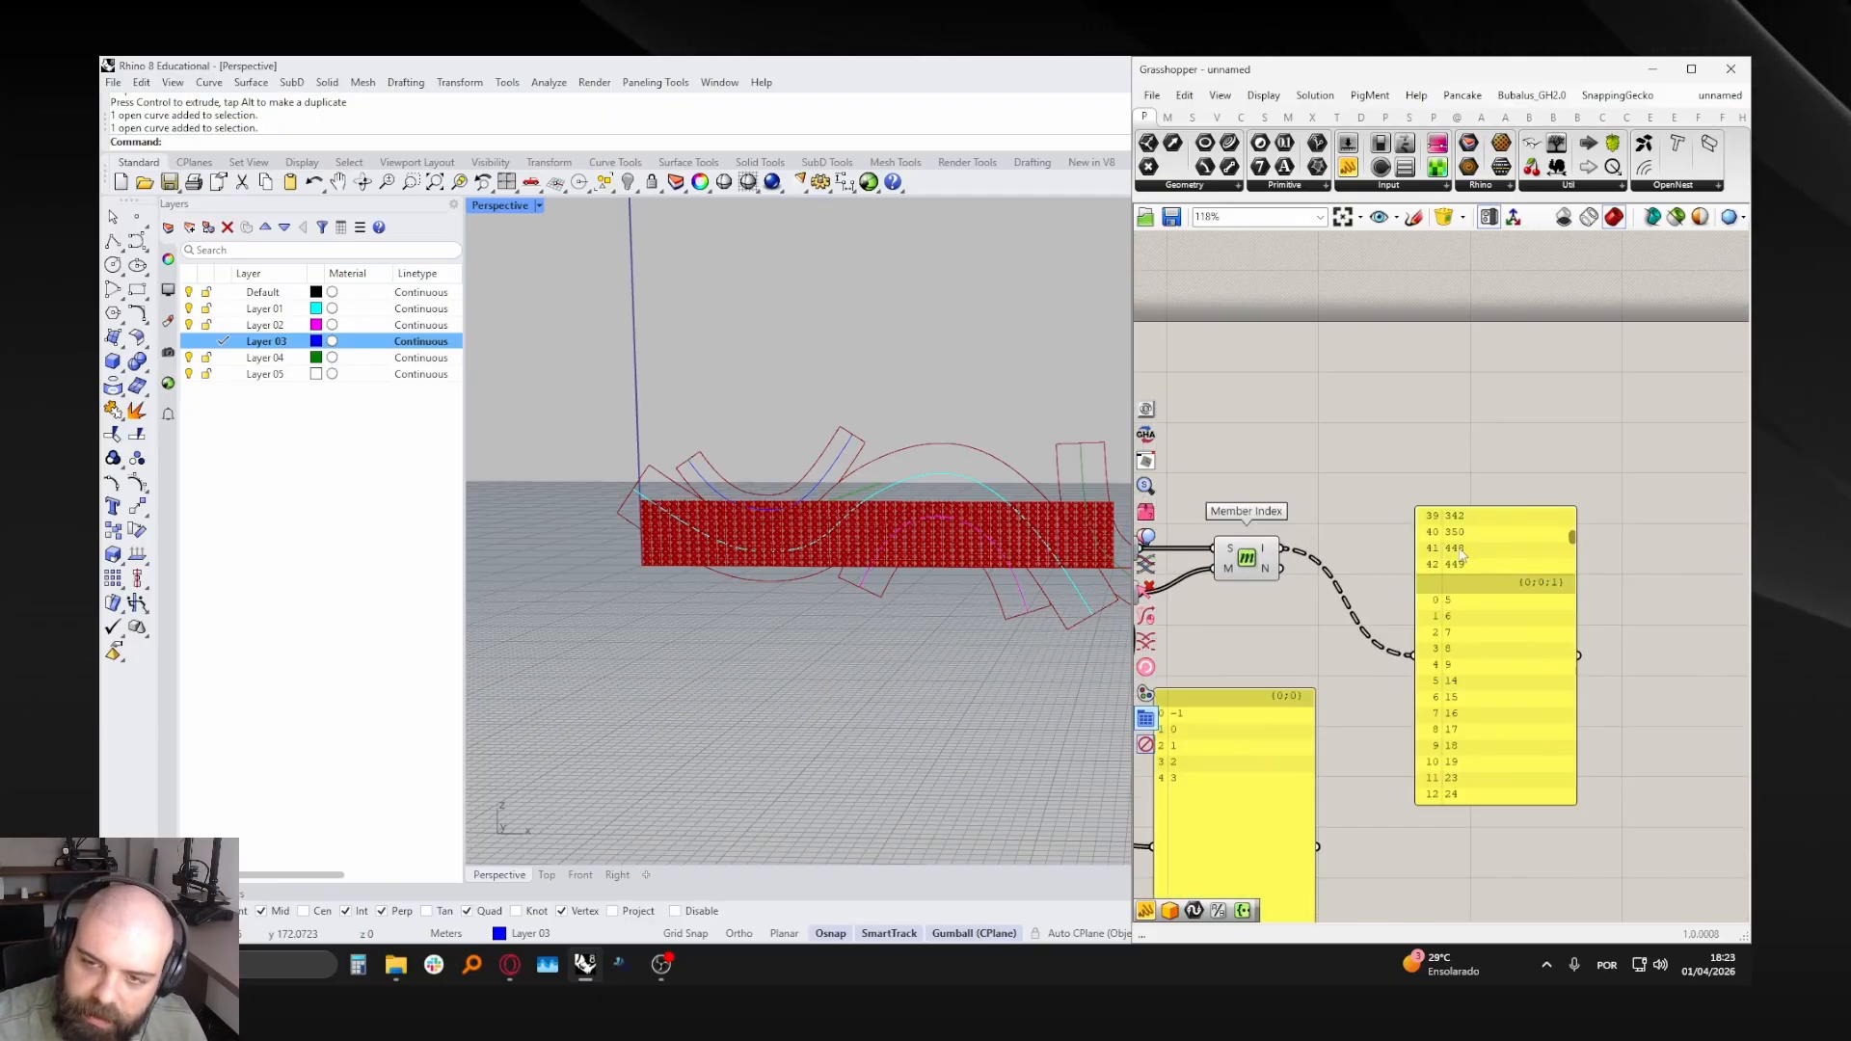
{"action": "left_click_drag", "start_coordinate": [1576, 543], "coordinate": [1576, 505]}
- Move the Polygon Center component closer to Point in Curves, placing it just above that component
{"action": "scroll", "coordinate": [1581, 507], "scroll_direction": "down", "scroll_amount": 5}
{"action": "right_click_drag", "start_coordinate": [1582, 507], "coordinate": [1671, 509]}
{"action": "scroll", "coordinate": [1243, 470], "scroll_direction": "up", "scroll_amount": 5}
{"action": "left_click_drag", "start_coordinate": [1238, 483], "coordinate": [1413, 452]}
{"action": "right_click_drag", "start_coordinate": [1533, 472], "coordinate": [1348, 509]}
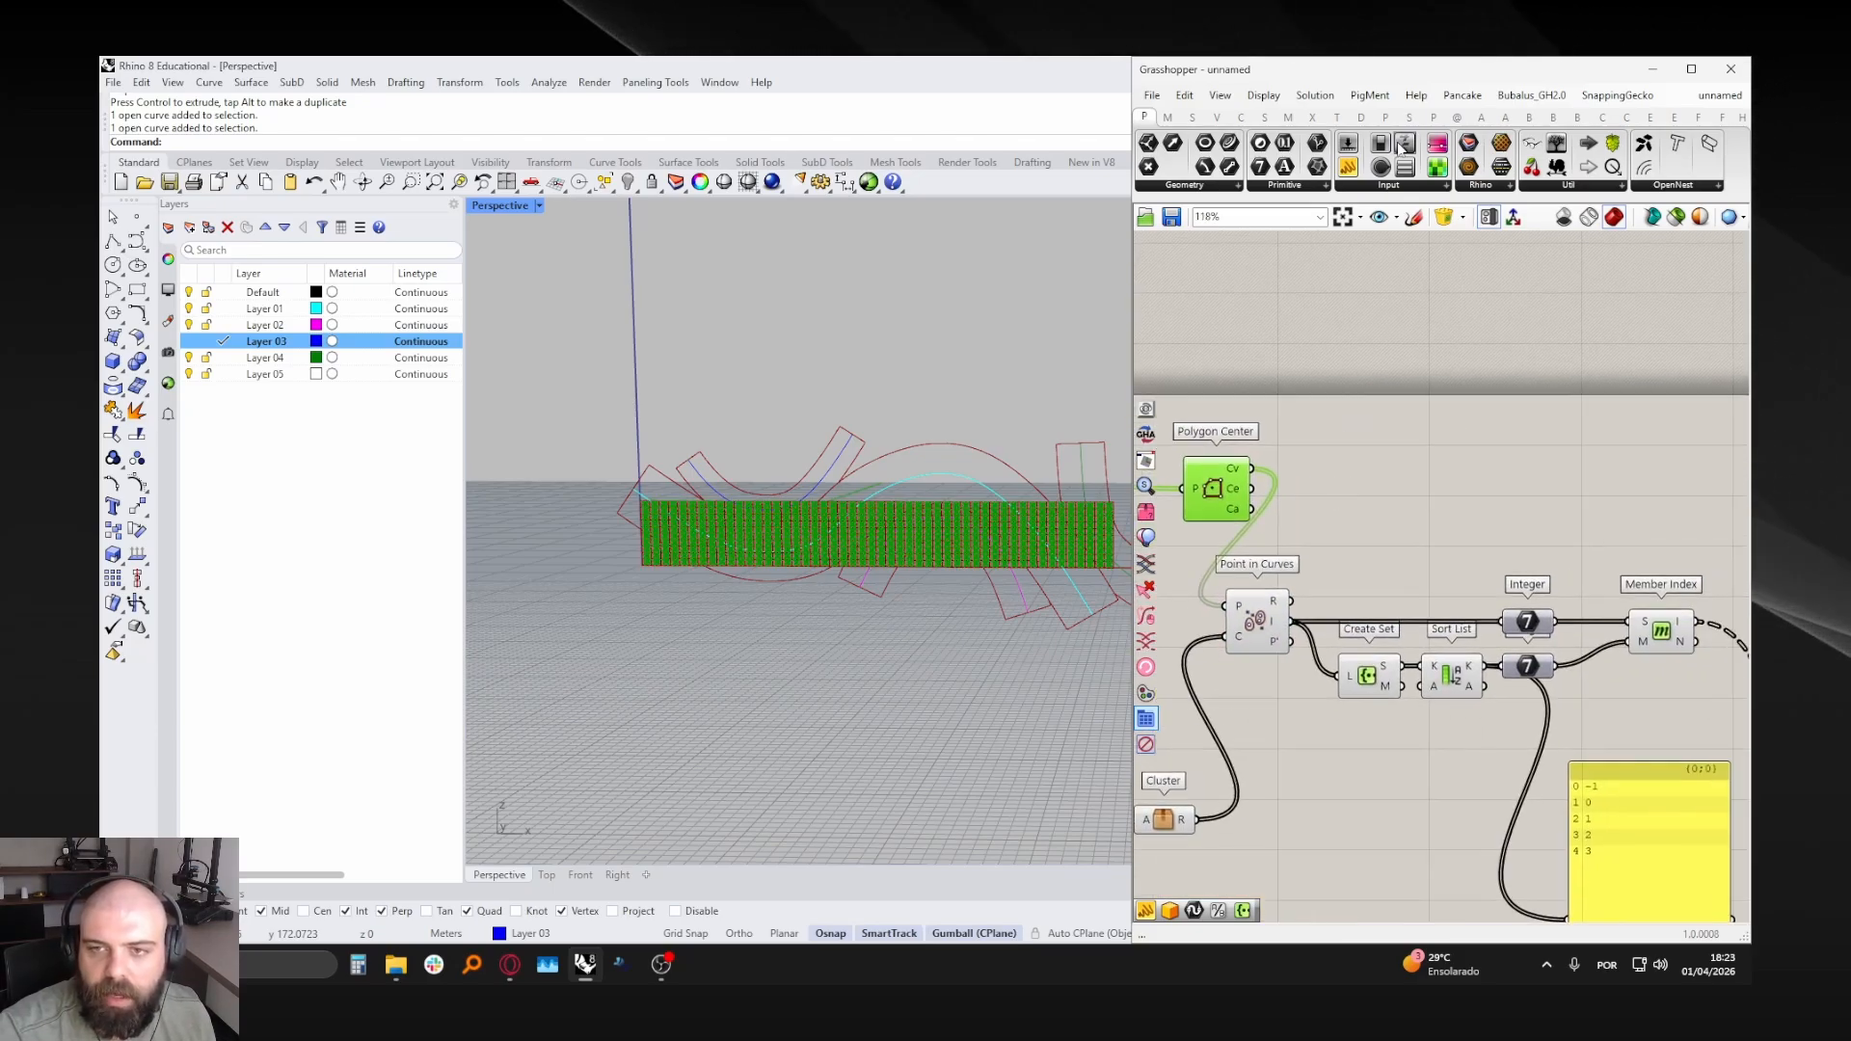
- Add a Panel showing Polygon Center's Cv output, stretch it into a tall list, and browse through its points
{"action": "left_click_drag", "start_coordinate": [1348, 170], "coordinate": [1520, 389]}
{"action": "left_click_drag", "start_coordinate": [1288, 452], "coordinate": [1438, 389]}
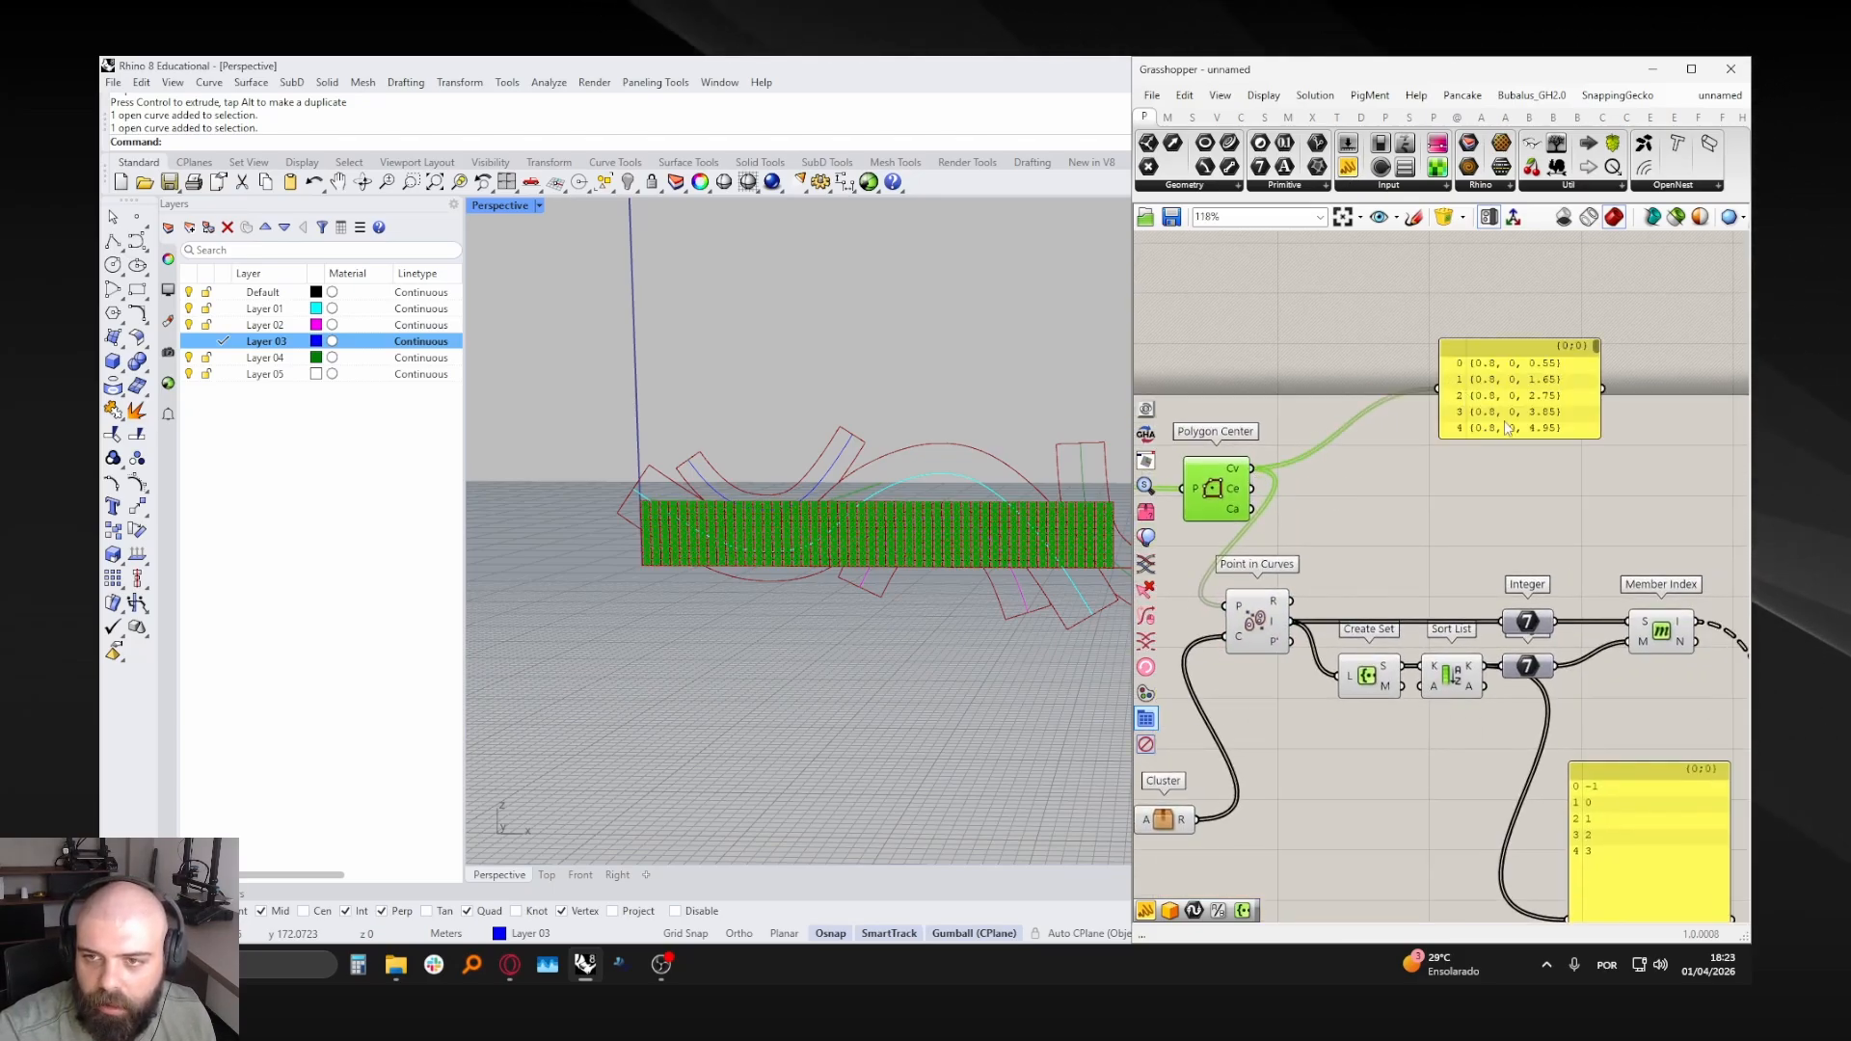
{"action": "left_click", "coordinate": [1516, 462]}
{"action": "left_click_drag", "start_coordinate": [1512, 439], "coordinate": [1514, 899]}
{"action": "right_click_drag", "start_coordinate": [1513, 724], "coordinate": [1487, 706]}
{"action": "left_click_drag", "start_coordinate": [1572, 349], "coordinate": [1575, 646]}
- Place the Panel of centre points beside the Member Index Panel, and shift the Member Index Panel slightly to separate them
{"action": "right_click_drag", "start_coordinate": [1501, 579], "coordinate": [1275, 523]}
{"action": "scroll", "coordinate": [1275, 524], "scroll_direction": "down", "scroll_amount": 2}
{"action": "left_click_drag", "start_coordinate": [1281, 528], "coordinate": [1702, 514]}
{"action": "right_click_drag", "start_coordinate": [1702, 514], "coordinate": [1622, 510]}
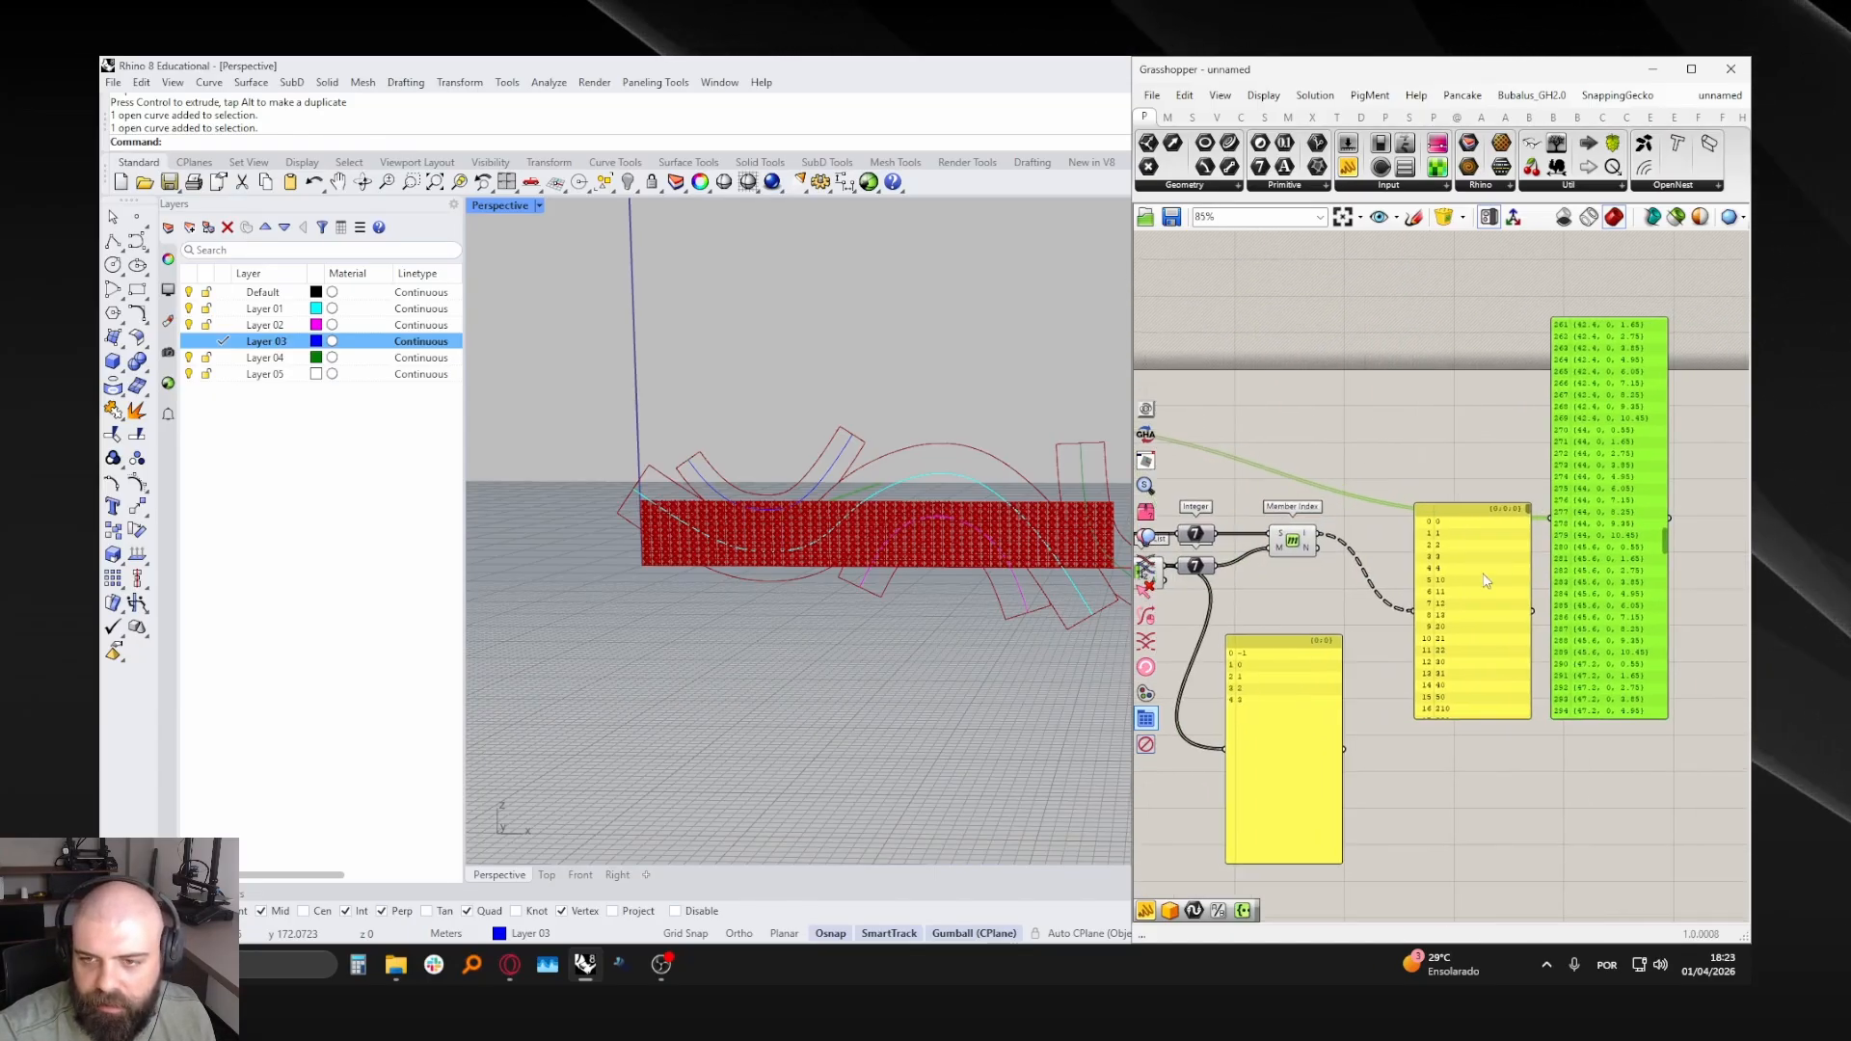
{"action": "left_click_drag", "start_coordinate": [1487, 582], "coordinate": [1470, 595]}
- Add a List Item component above Member Index, feeding Polygon Center's Cv output into L and Member Index's I output into i
{"action": "double_click", "coordinate": [1405, 451]}
{"action": "type", "text": "list it"}
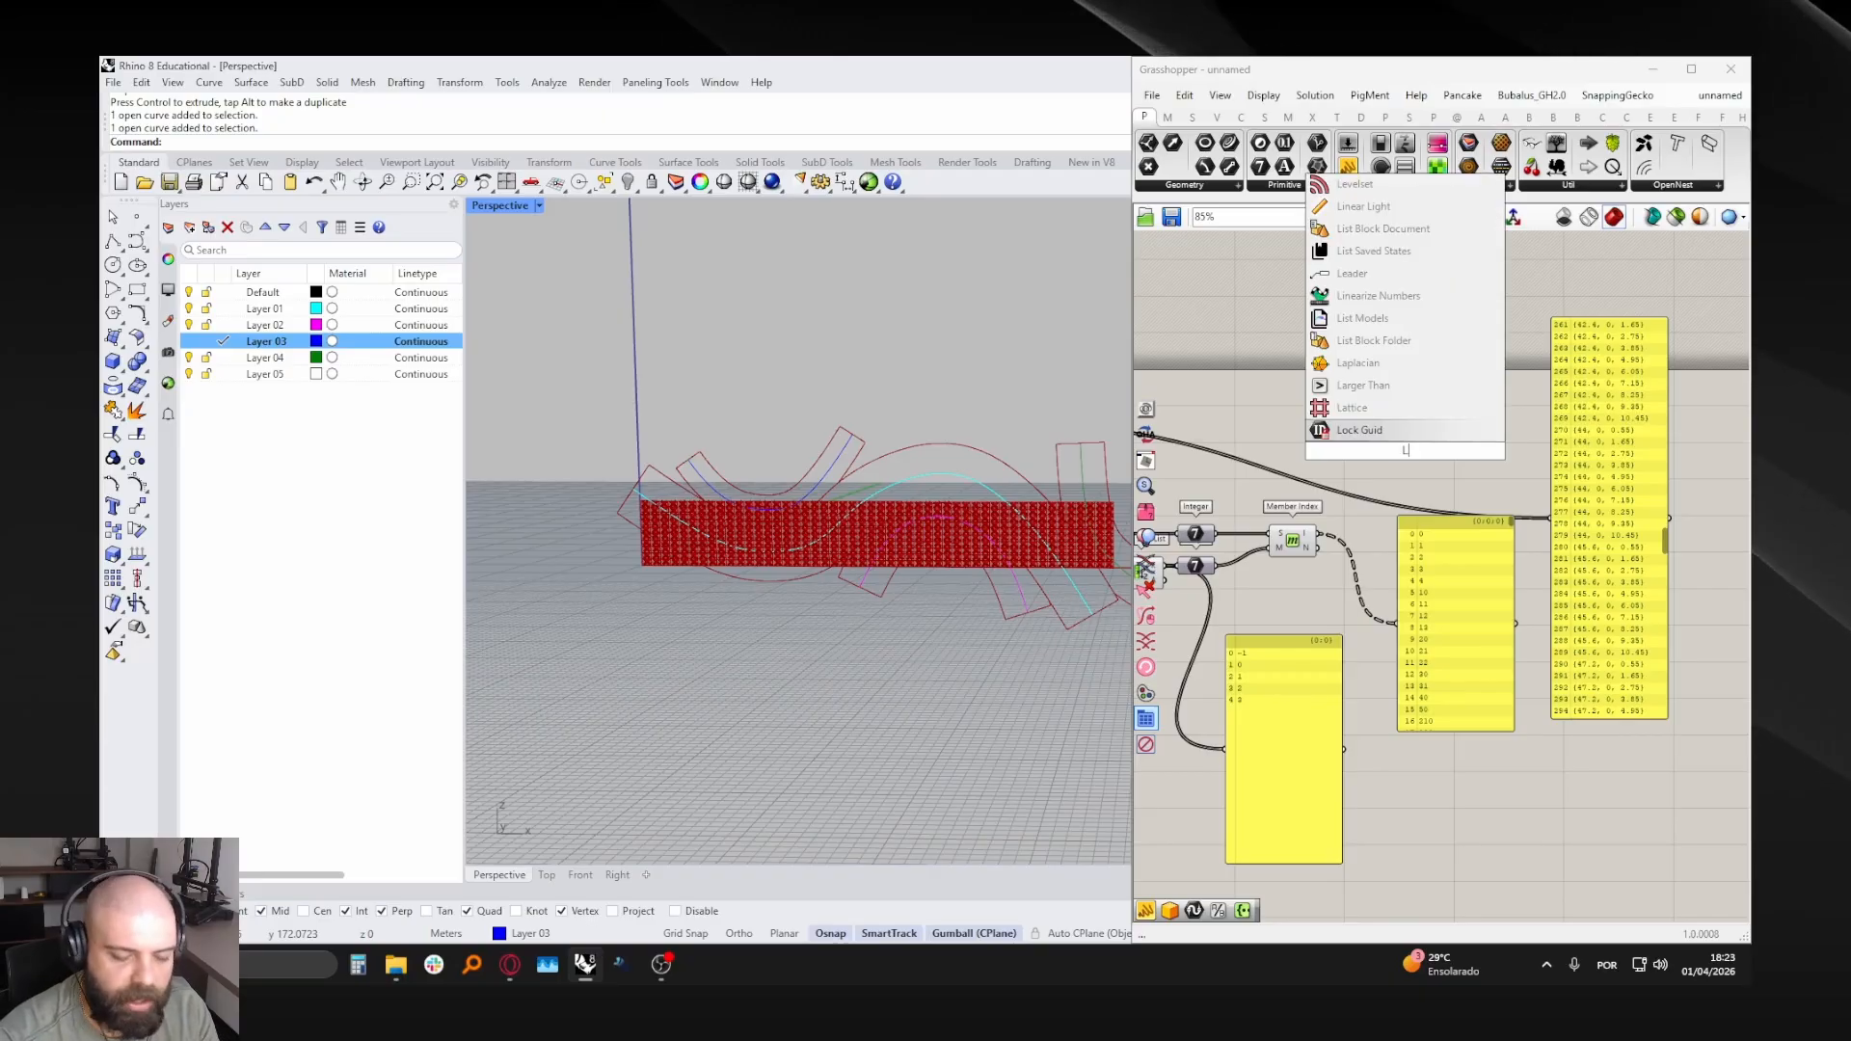
{"action": "key", "text": "Return"}
{"action": "scroll", "coordinate": [1306, 449], "scroll_direction": "up", "scroll_amount": 4}
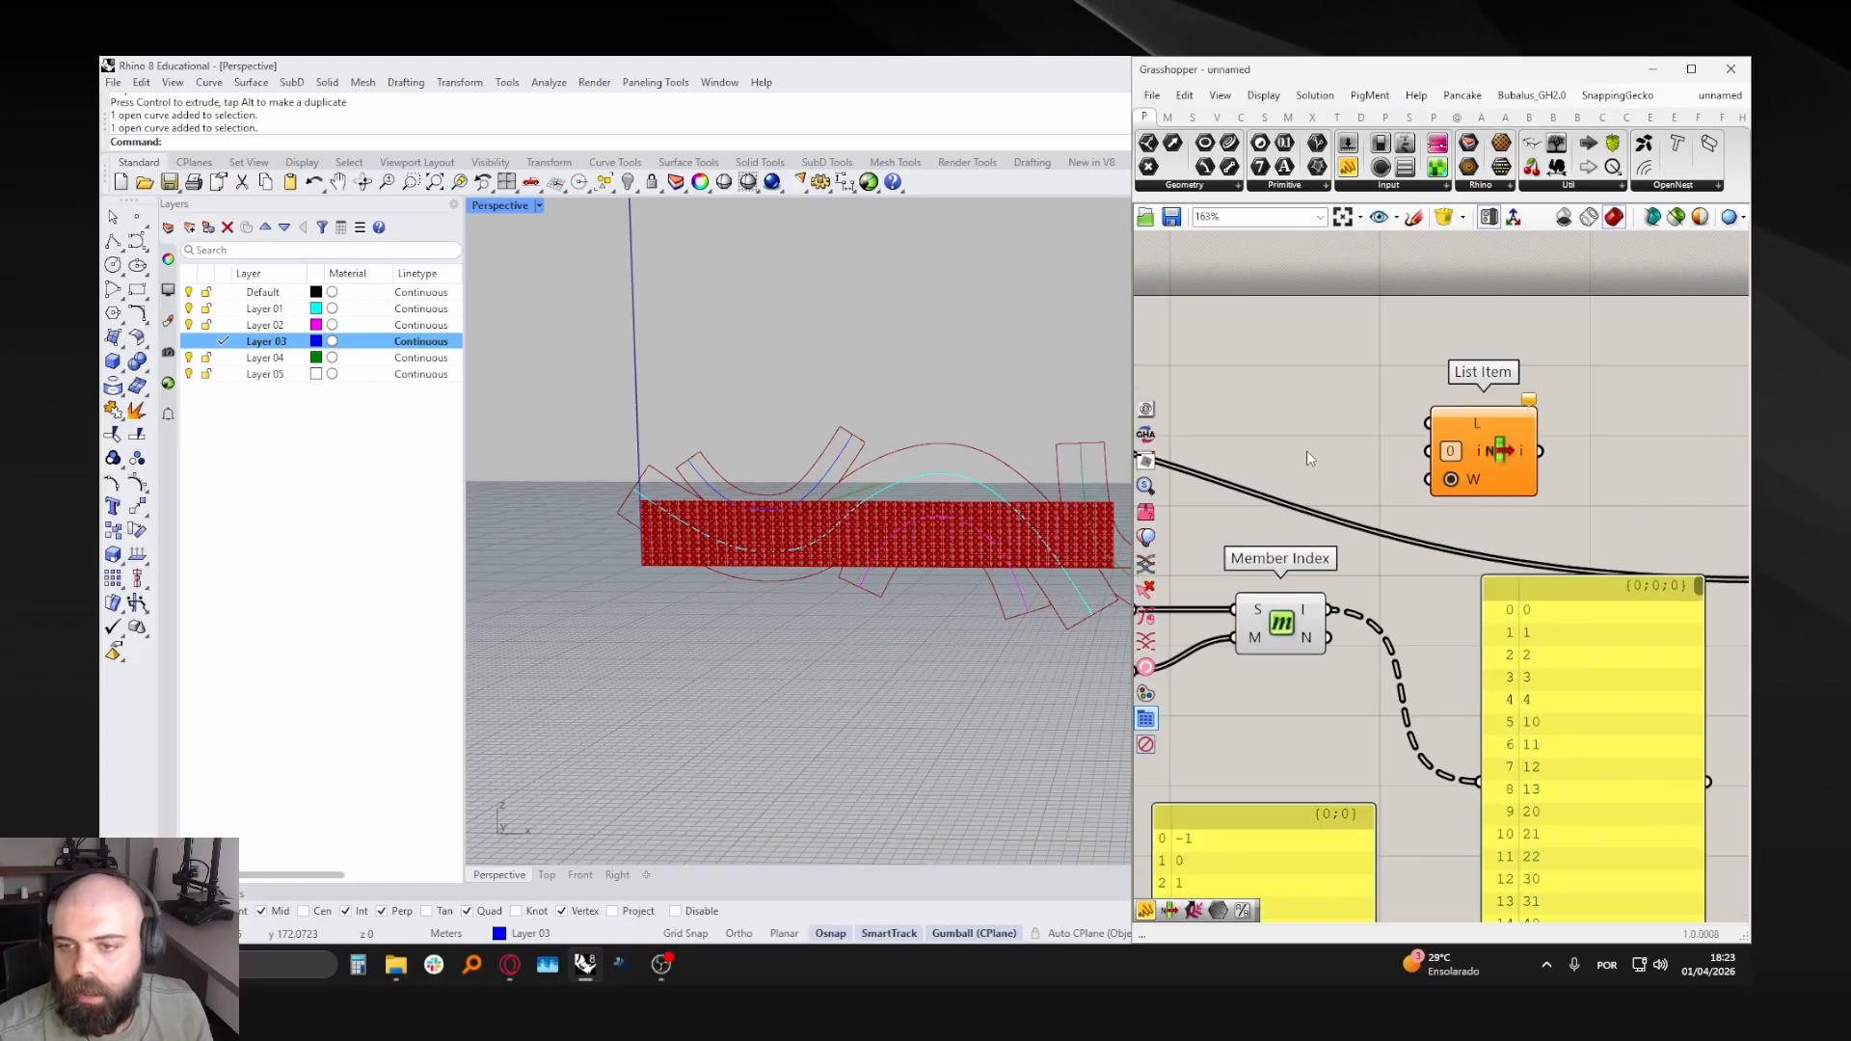
{"action": "scroll", "coordinate": [1718, 541], "scroll_direction": "down", "scroll_amount": 6}
{"action": "scroll", "coordinate": [1674, 523], "scroll_direction": "up", "scroll_amount": 4}
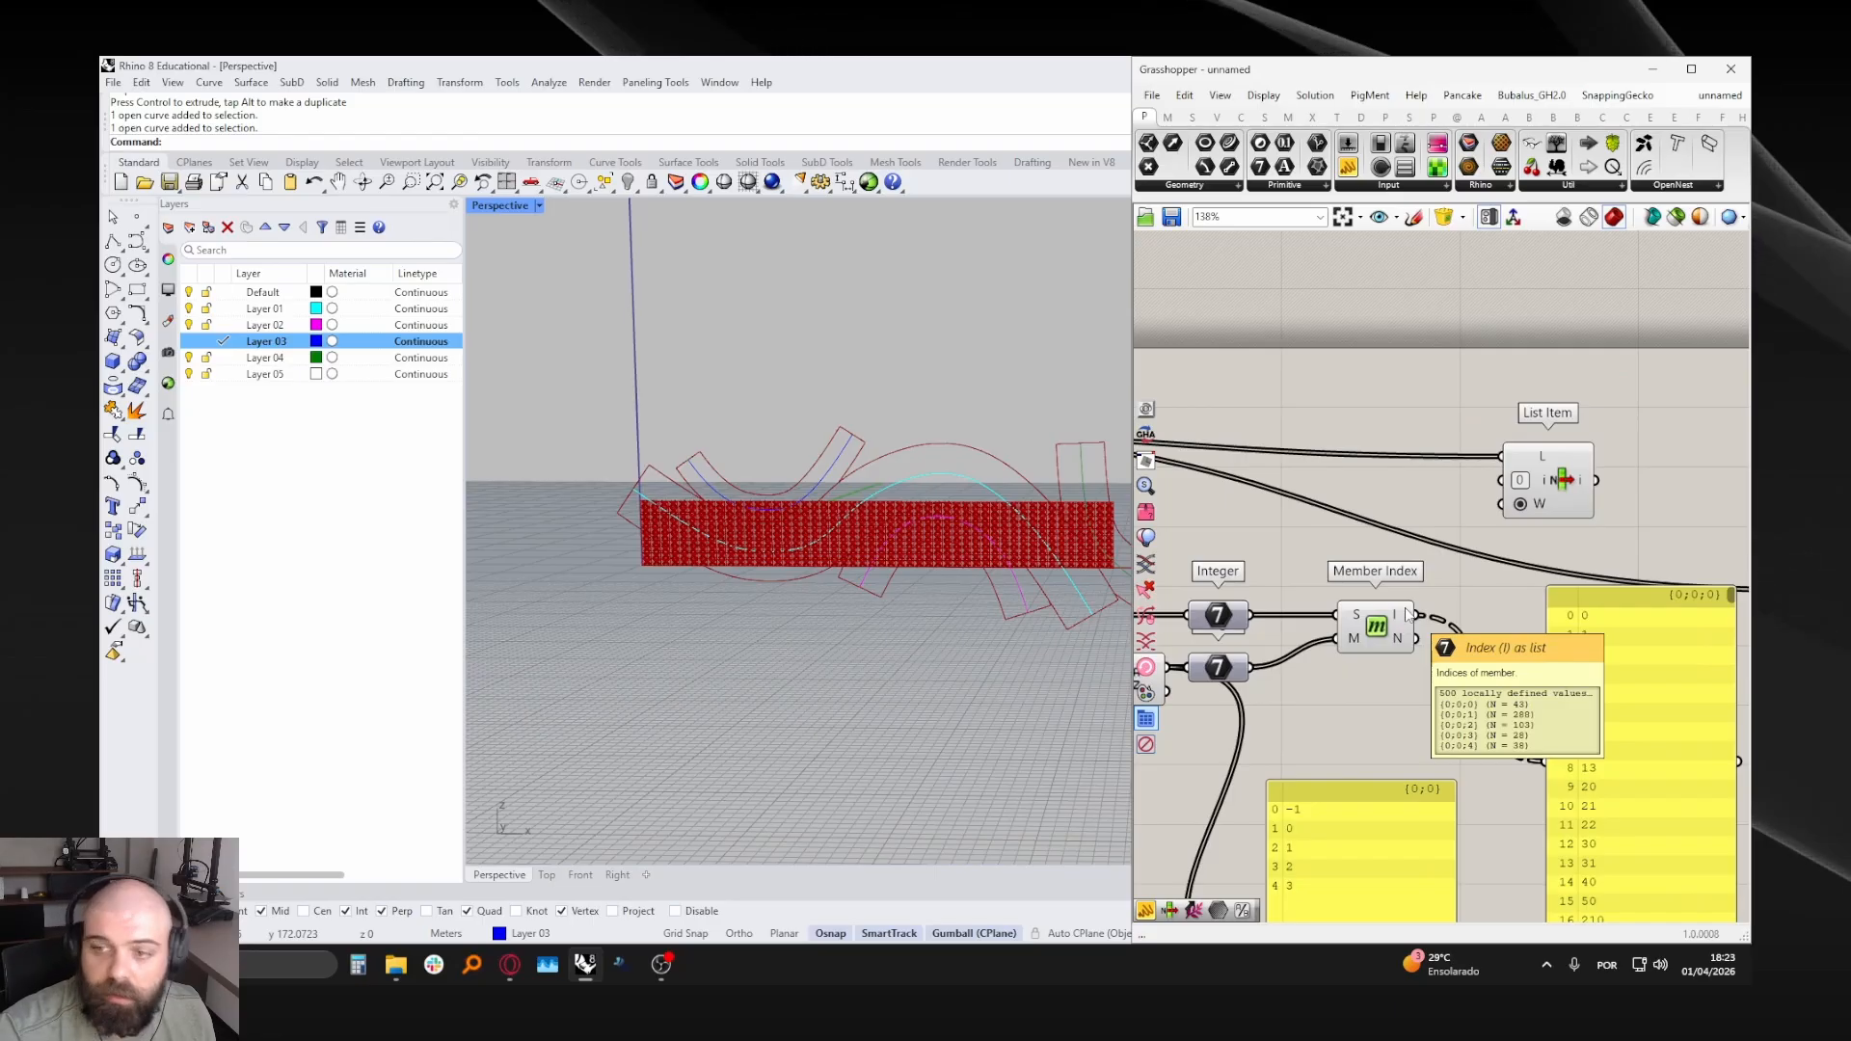
{"action": "left_click_drag", "start_coordinate": [1414, 614], "coordinate": [1502, 479]}
{"action": "right_click_drag", "start_coordinate": [1567, 559], "coordinate": [1302, 590]}
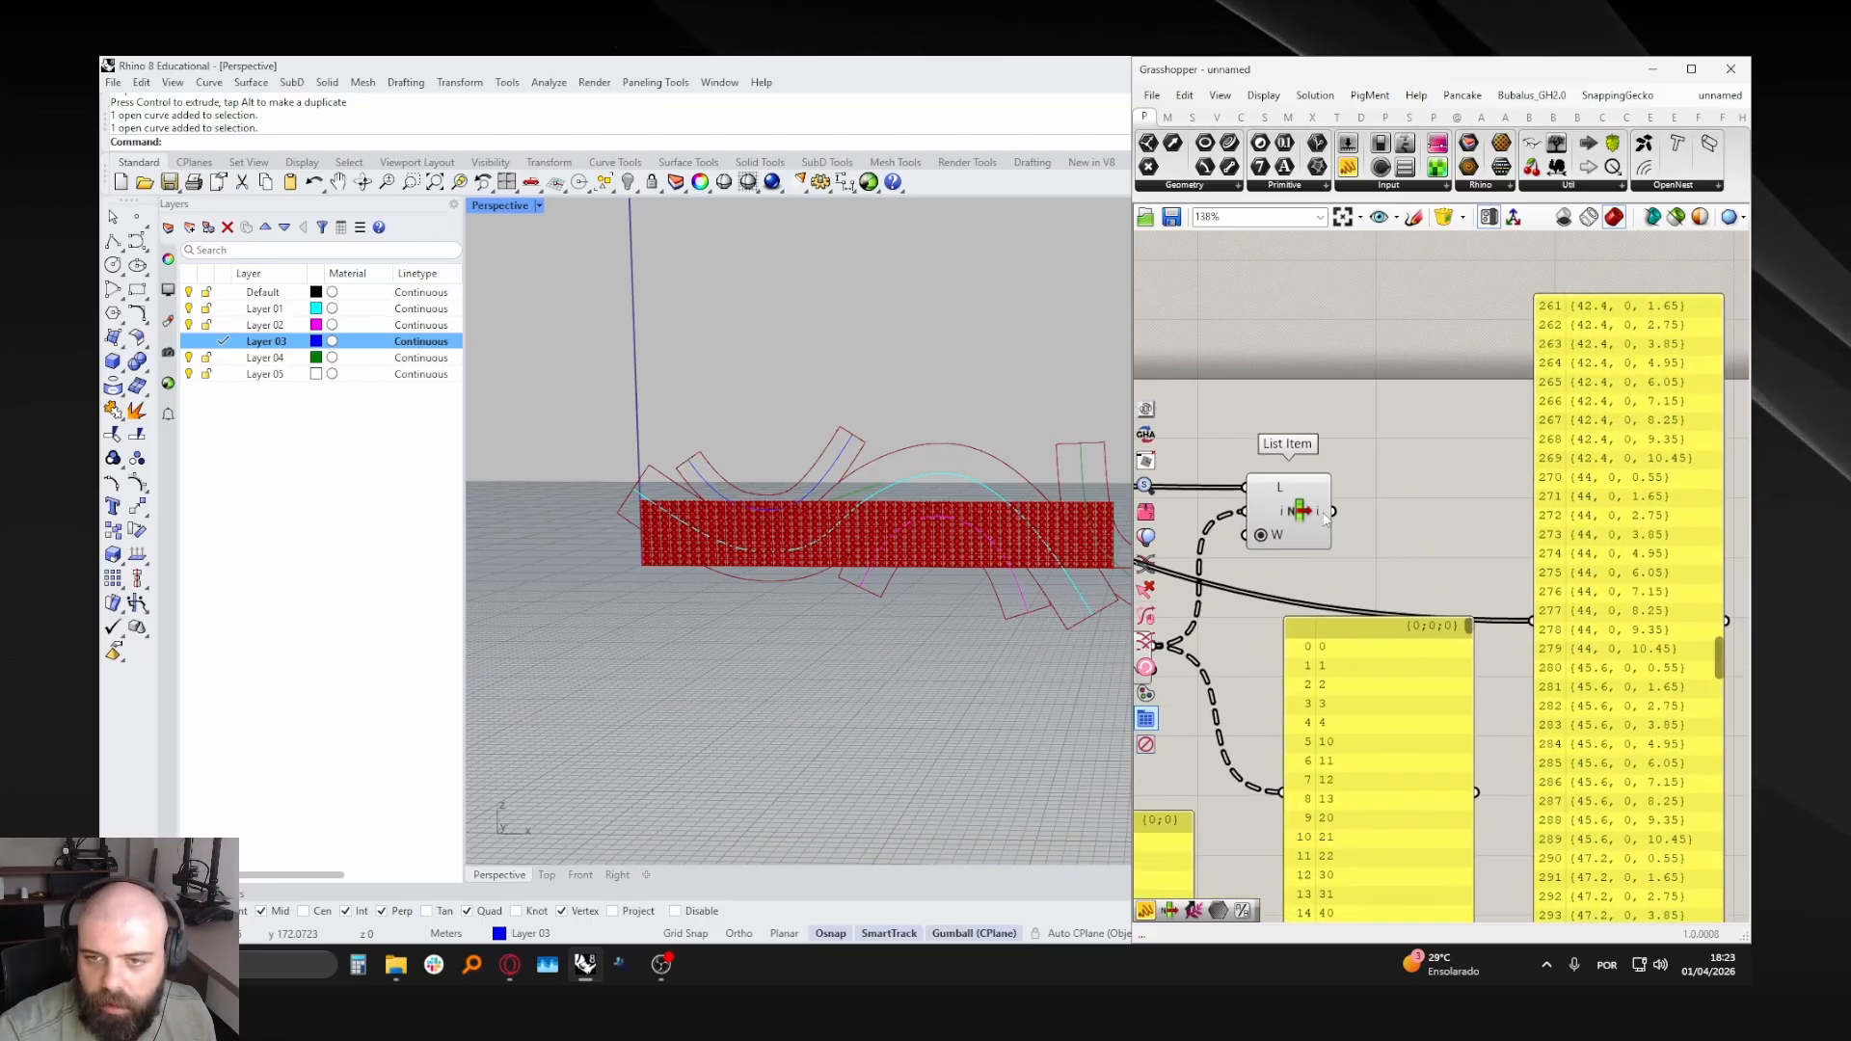
- Delete the two panels listing the member indices and the point coordinates
{"action": "mouse_move", "coordinate": [1326, 519]}
{"action": "left_click", "coordinate": [1403, 667]}
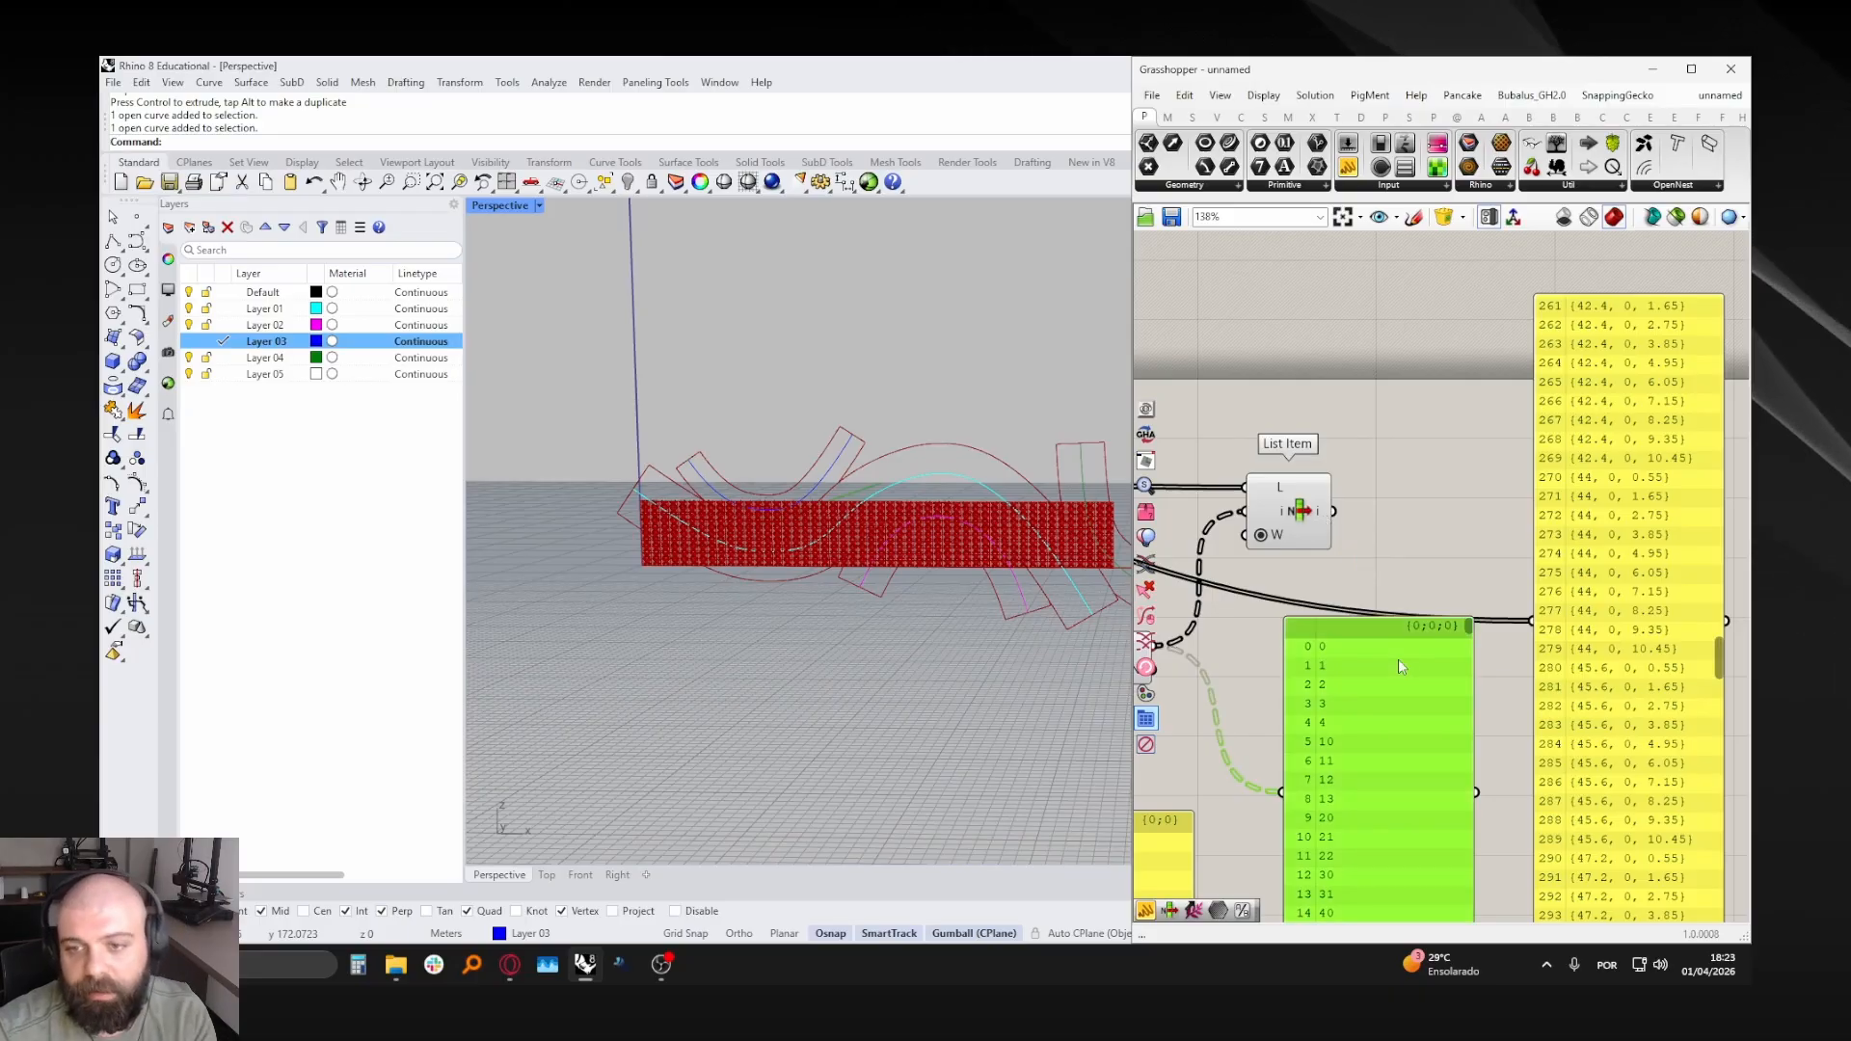
{"action": "key", "text": "Delete"}
{"action": "left_click", "coordinate": [1586, 588]}
{"action": "key", "text": "Delete"}
- Add an Explode Tree component and feed it the List Item output
{"action": "left_click", "coordinate": [1314, 529]}
{"action": "double_click", "coordinate": [1389, 522]}
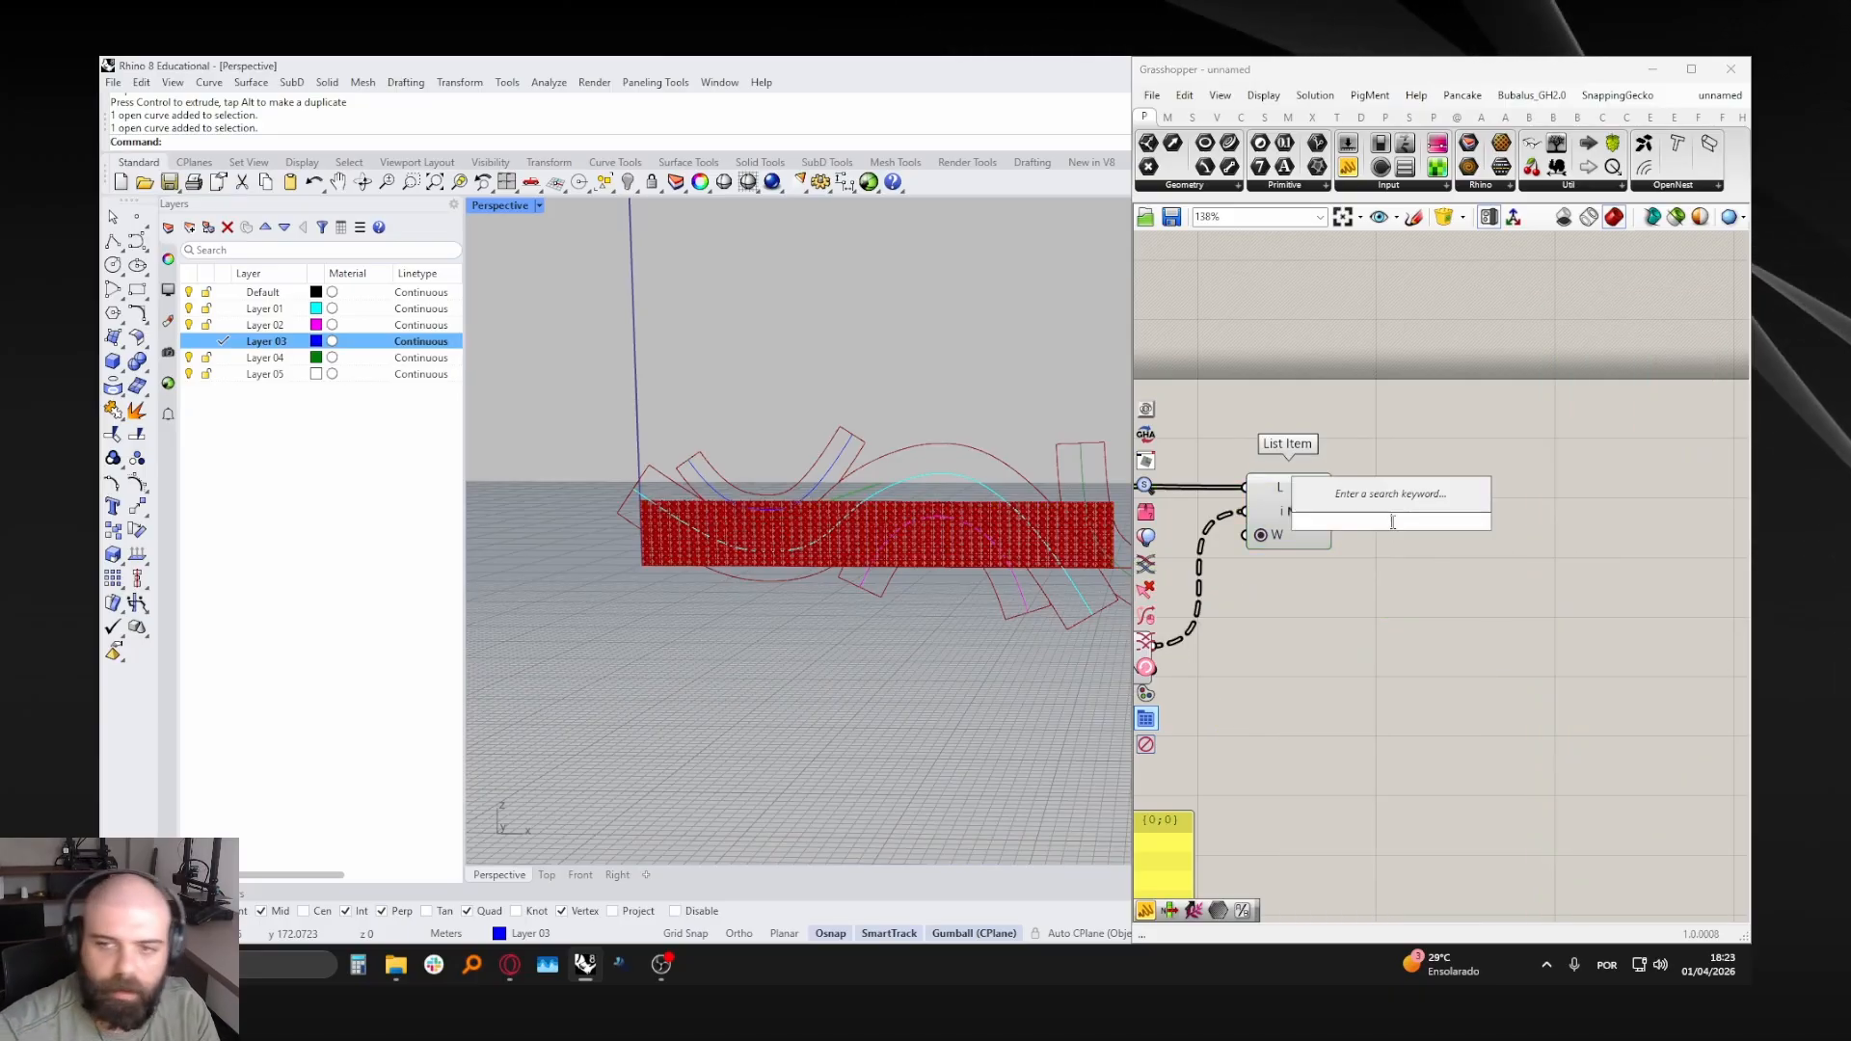
{"action": "type", "text": "EXPLODE TREE"}
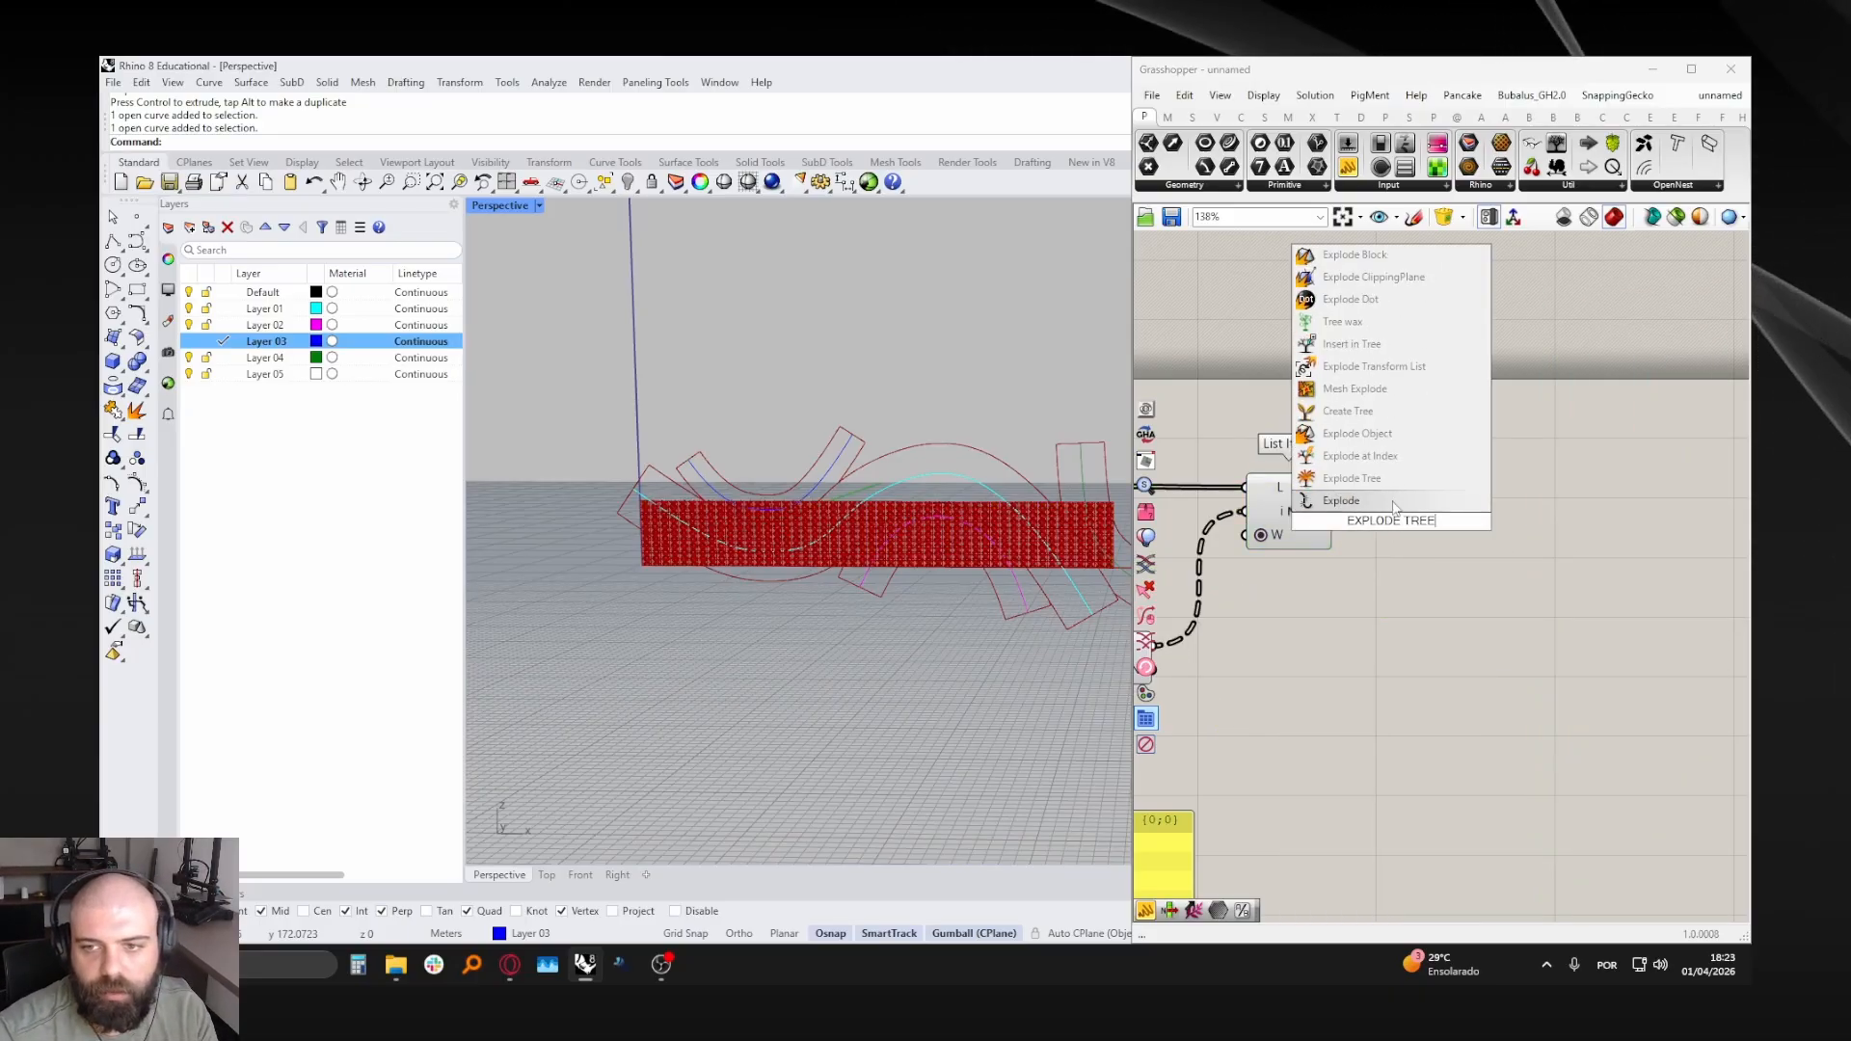
{"action": "key", "text": "Return"}
{"action": "left_click_drag", "start_coordinate": [1353, 524], "coordinate": [1361, 521]}
- Add a Data parameter and wire Explode Tree's first branch {0;0;0} into it to inspect that branch's points
{"action": "double_click", "coordinate": [1502, 489]}
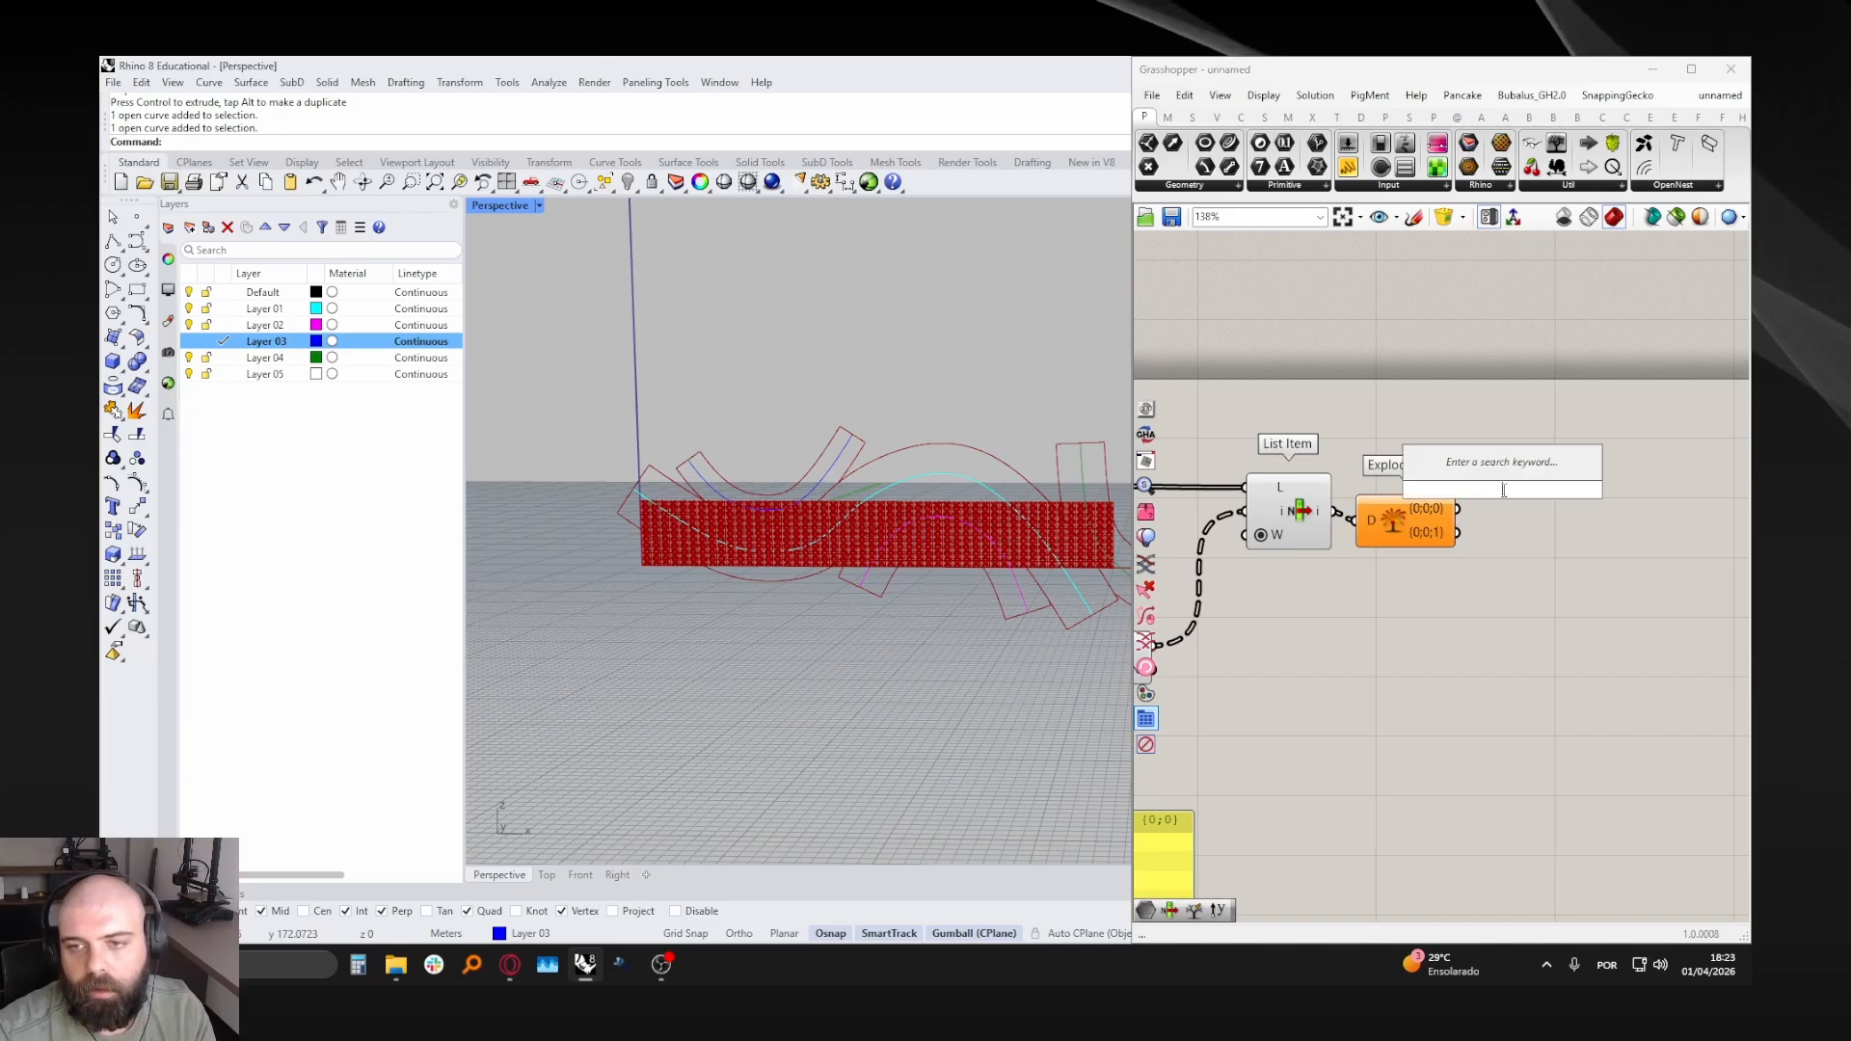
{"action": "type", "text": "DATA"}
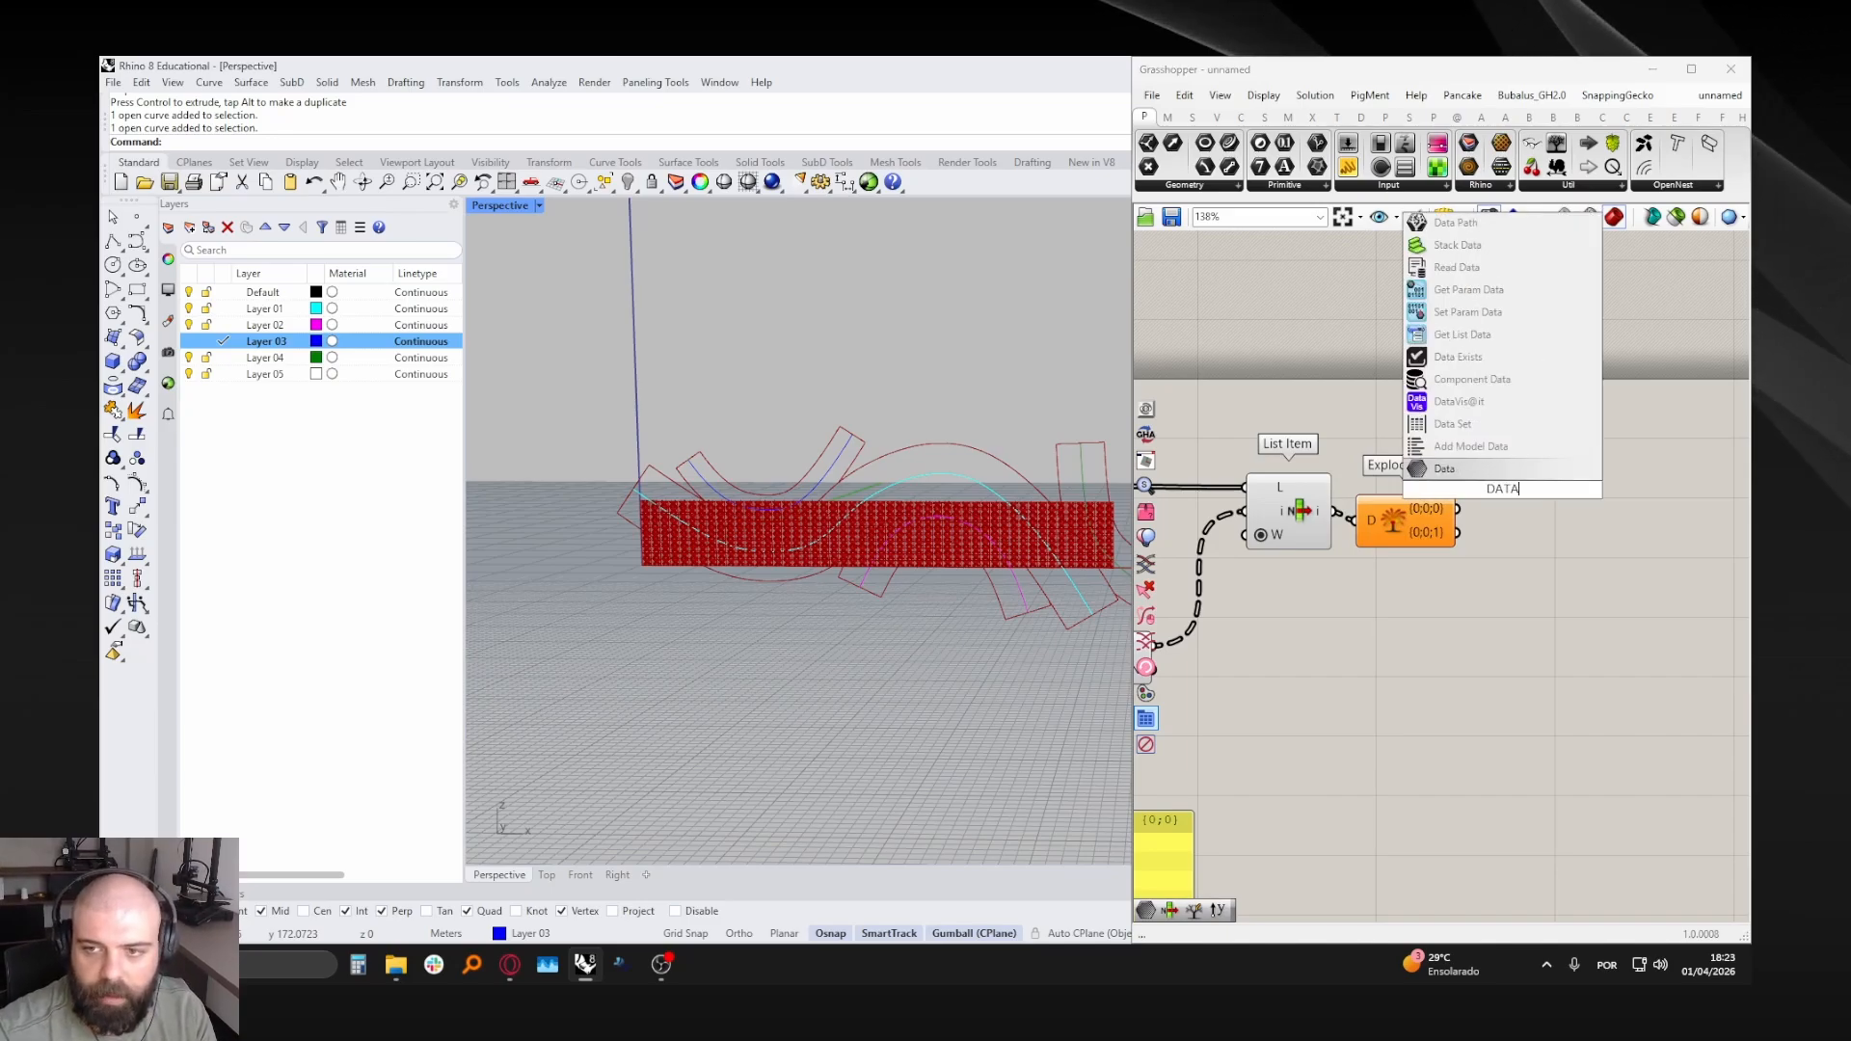
{"action": "left_click", "coordinate": [1493, 468]}
{"action": "left_click_drag", "start_coordinate": [1458, 508], "coordinate": [1576, 481]}
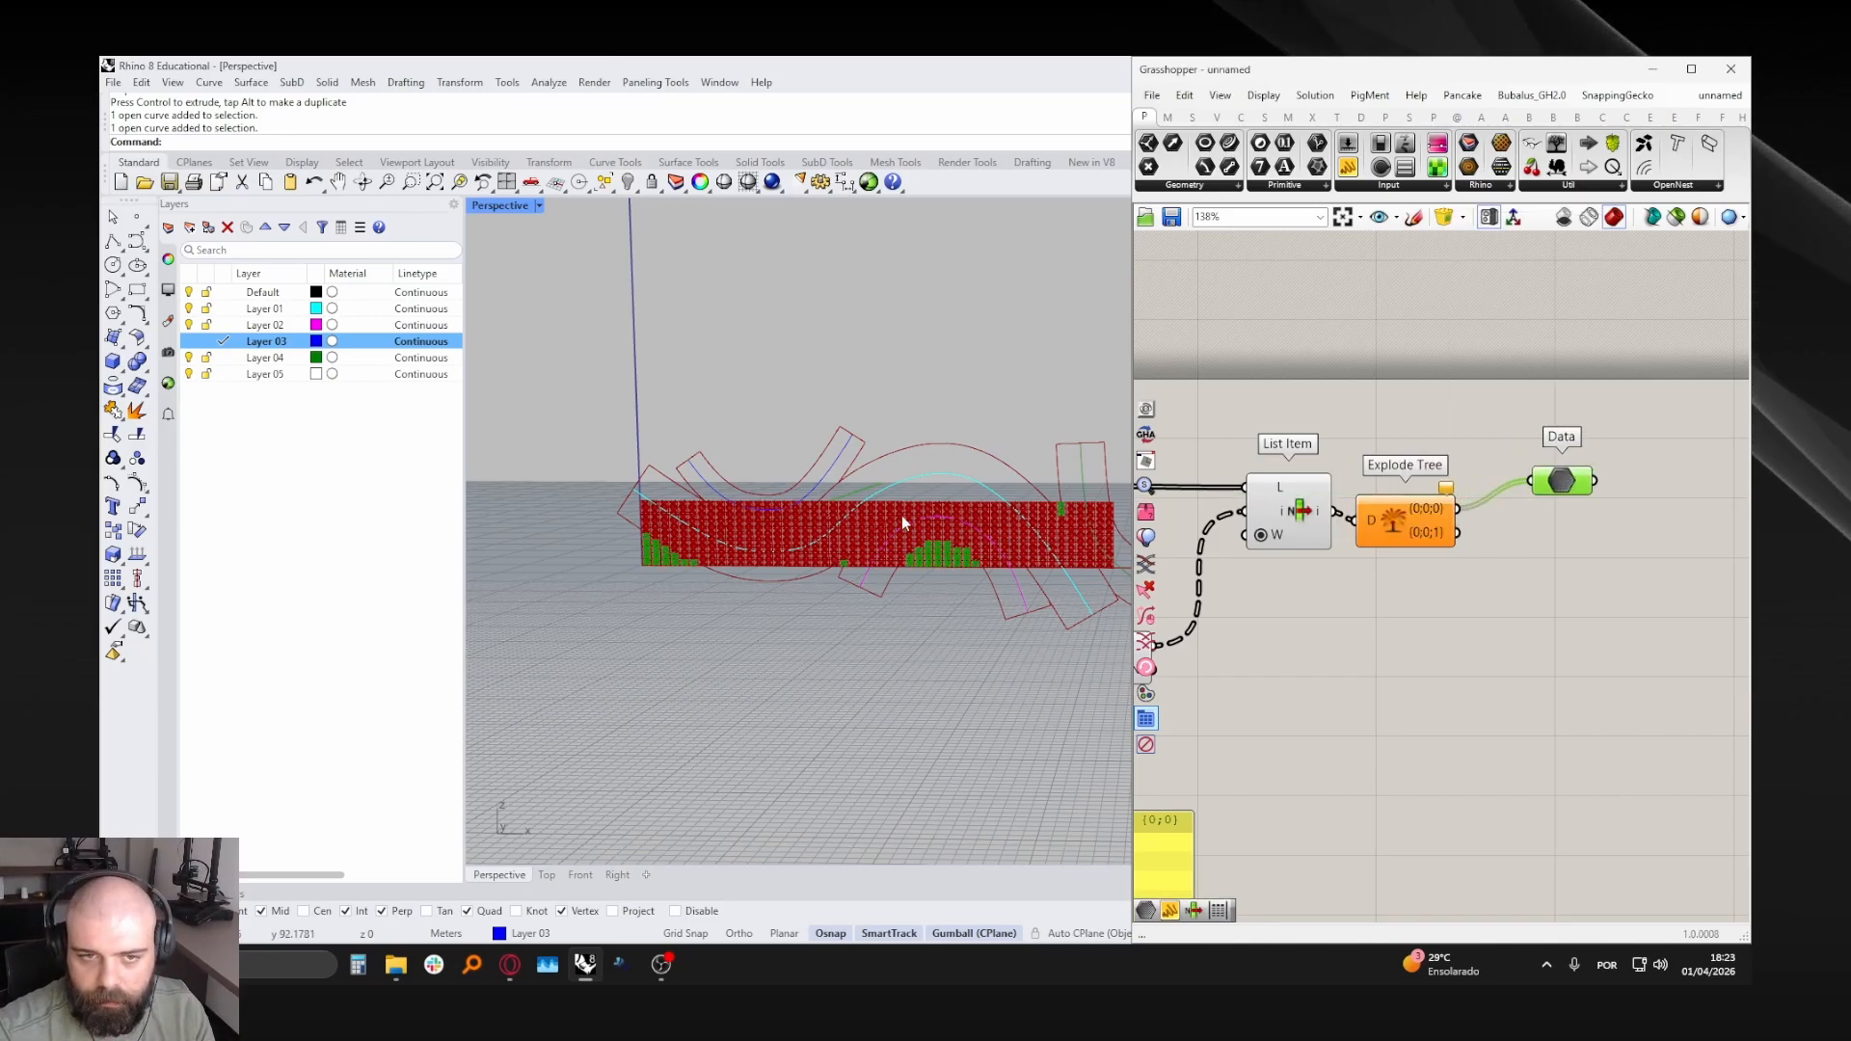
{"action": "scroll", "coordinate": [974, 502], "scroll_direction": "up", "scroll_amount": 5}
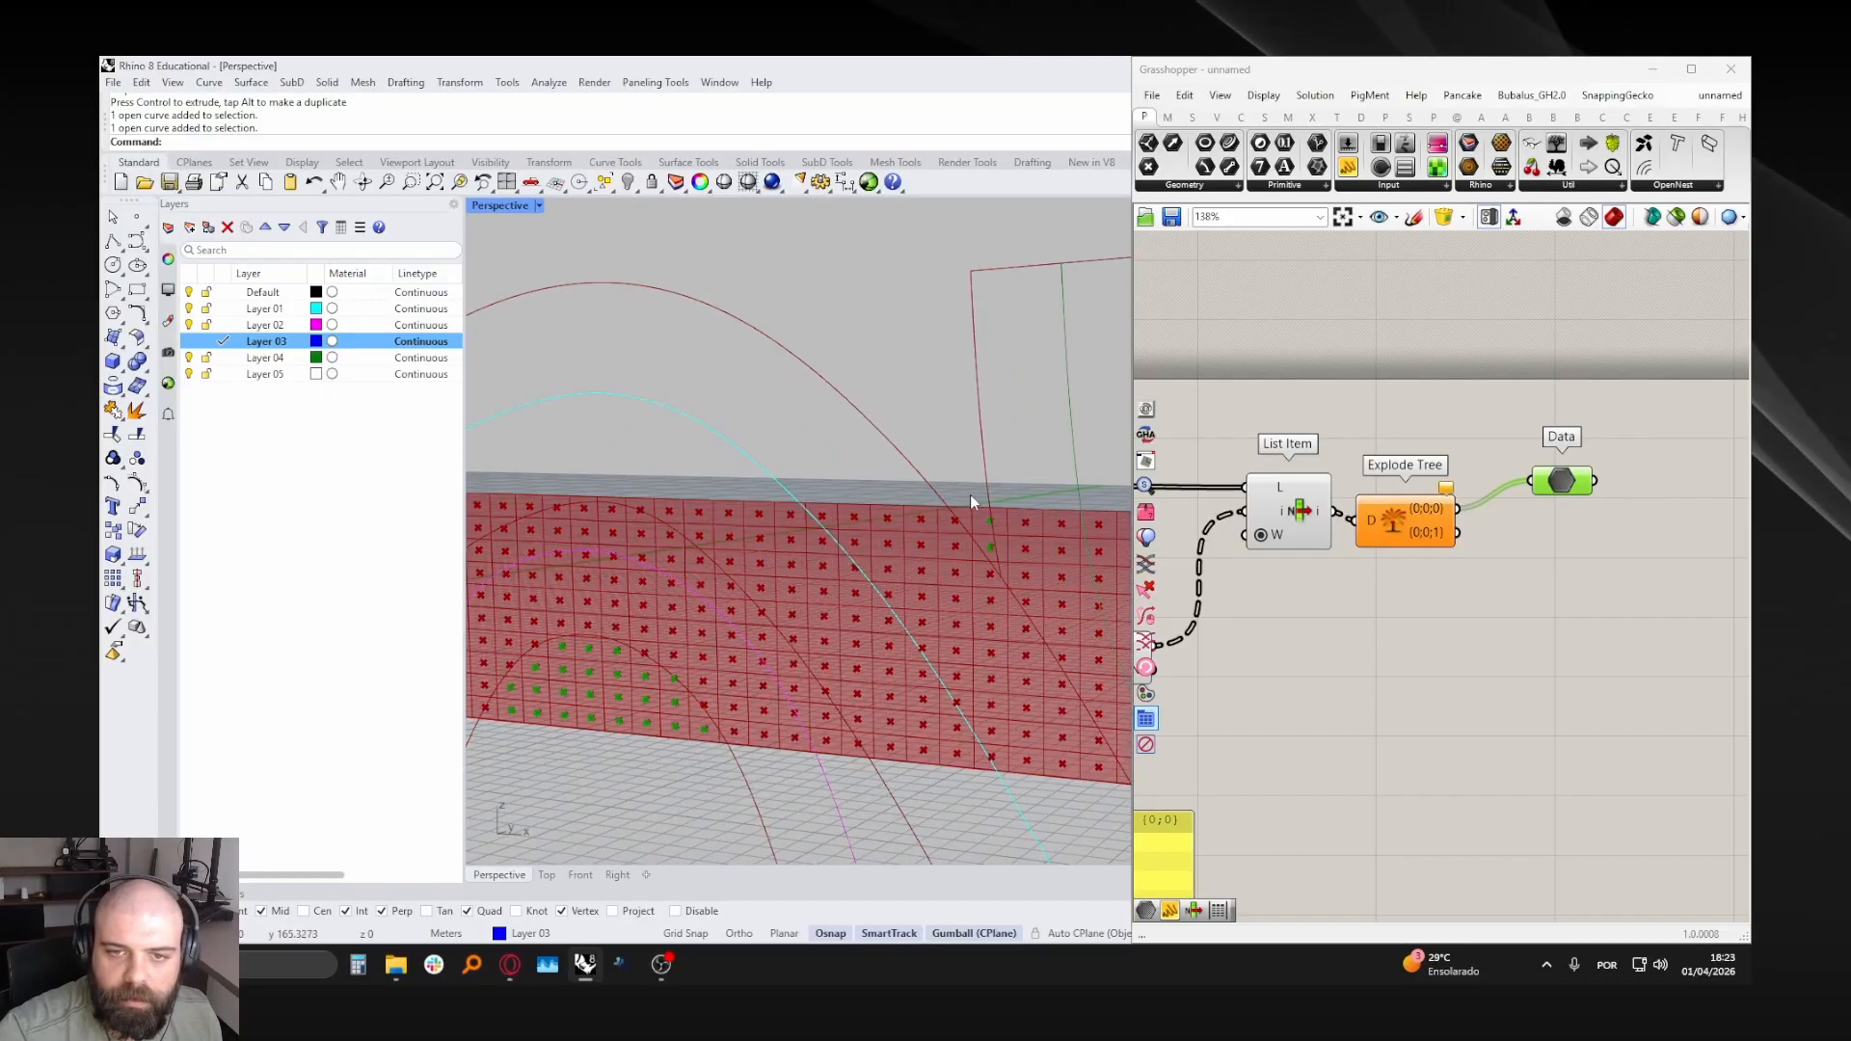
{"action": "scroll", "coordinate": [929, 454], "scroll_direction": "down", "scroll_amount": 5}
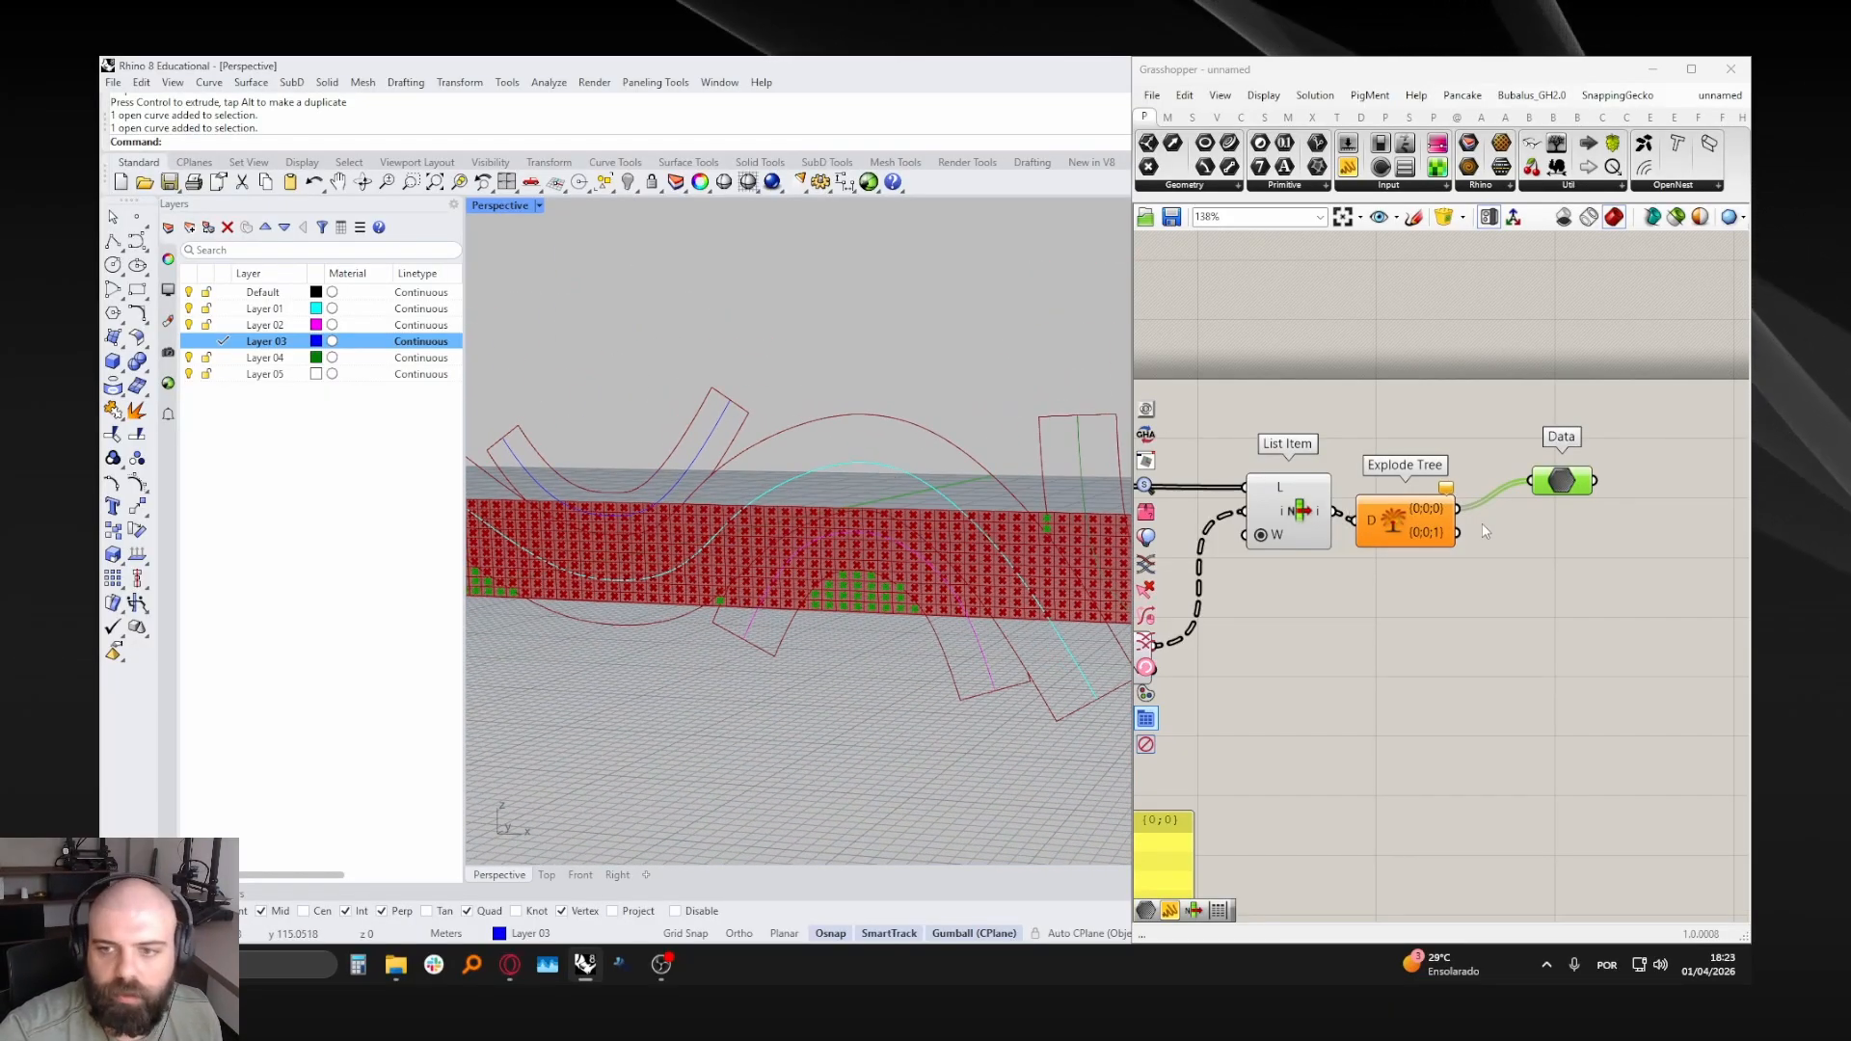
- Match Explode Tree's outputs to all incoming branches and wire them in turn into Data, ending with {0;0;4}
{"action": "left_click_drag", "start_coordinate": [1485, 528], "coordinate": [1564, 508]}
{"action": "right_click_drag", "start_coordinate": [984, 497], "coordinate": [845, 492]}
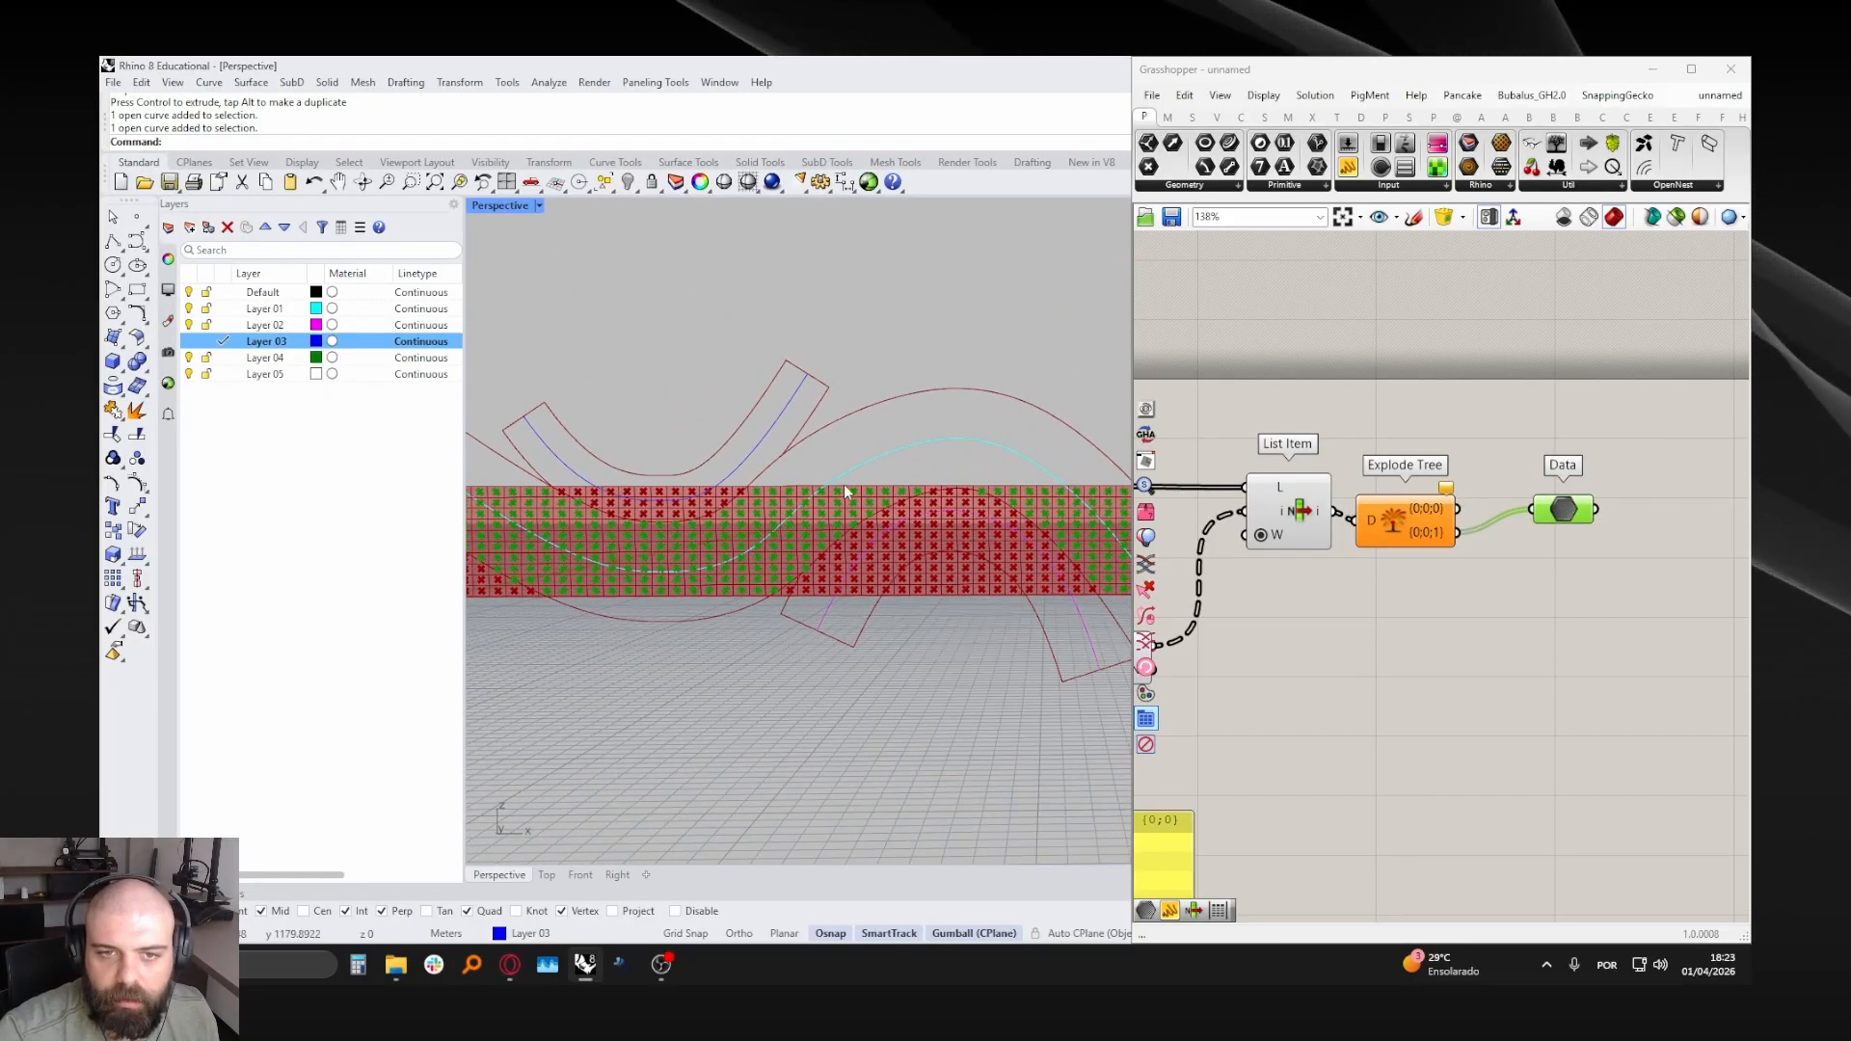
{"action": "double_click", "coordinate": [1394, 524]}
{"action": "left_click_drag", "start_coordinate": [1460, 522], "coordinate": [1563, 521]}
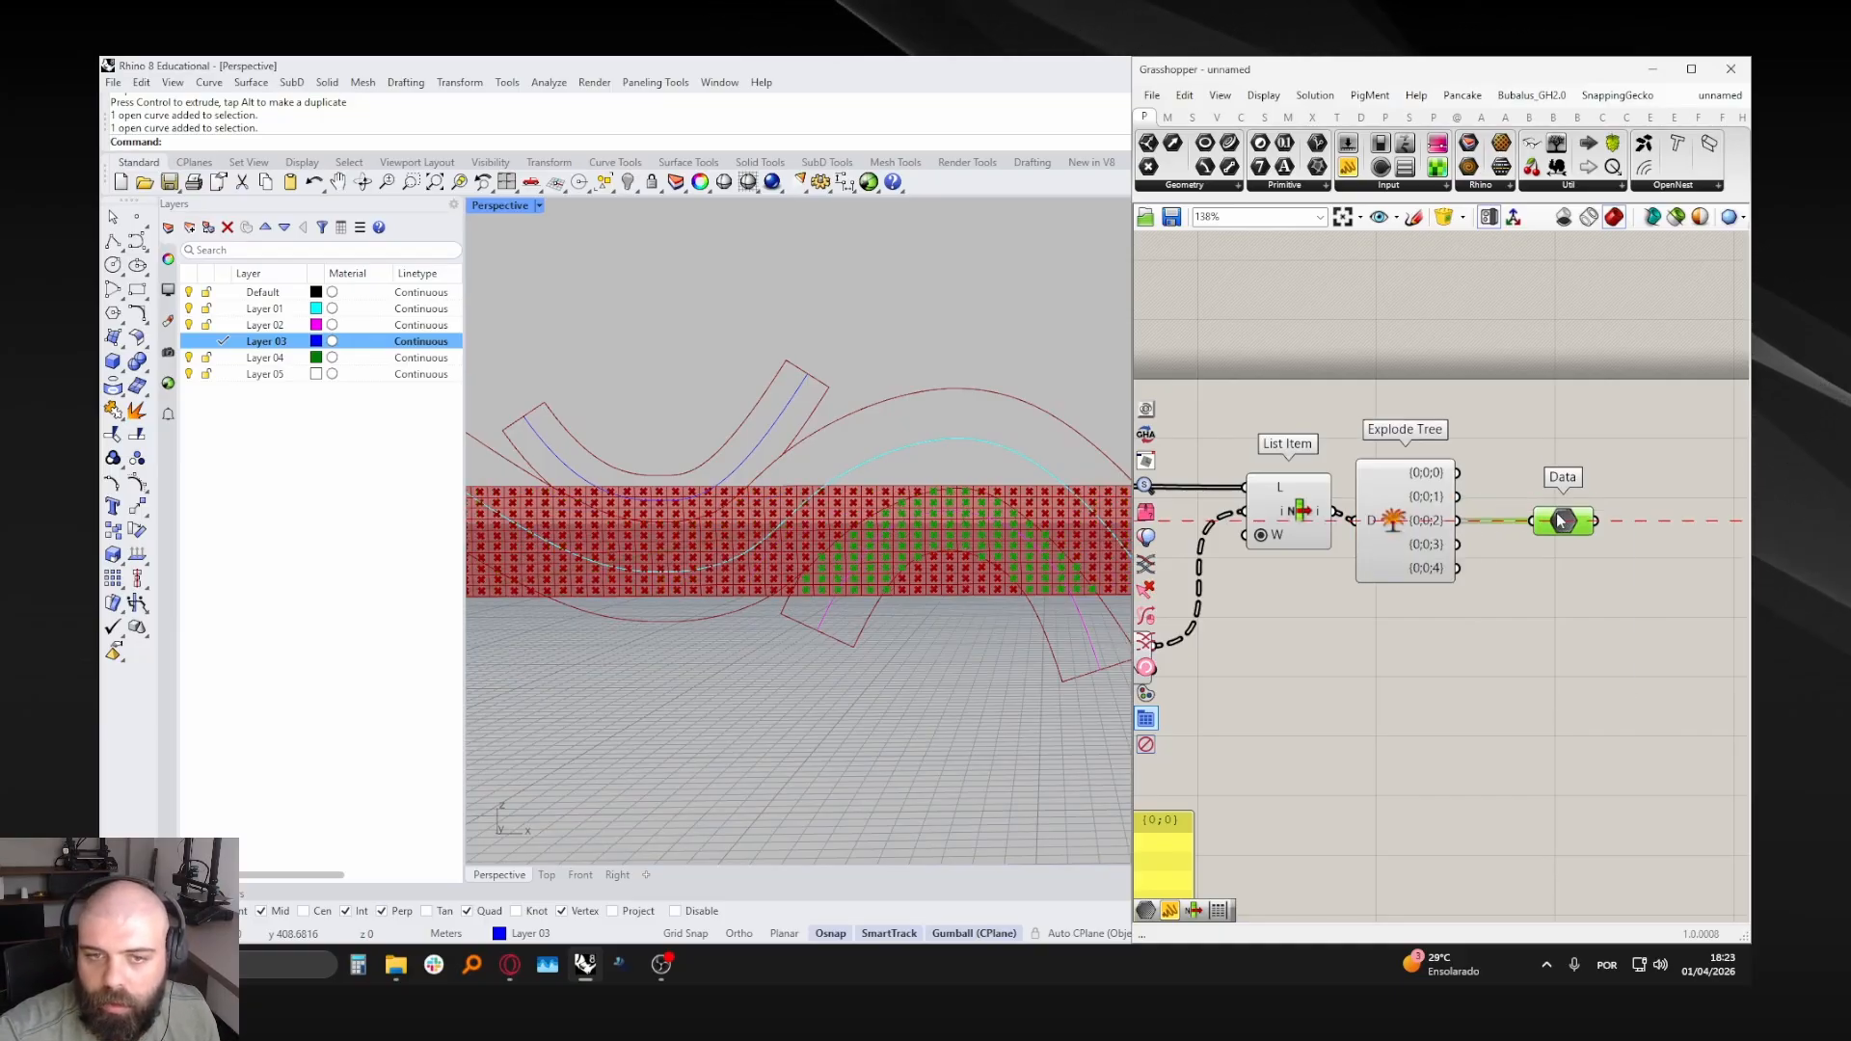
{"action": "left_click_drag", "start_coordinate": [1457, 545], "coordinate": [1532, 522]}
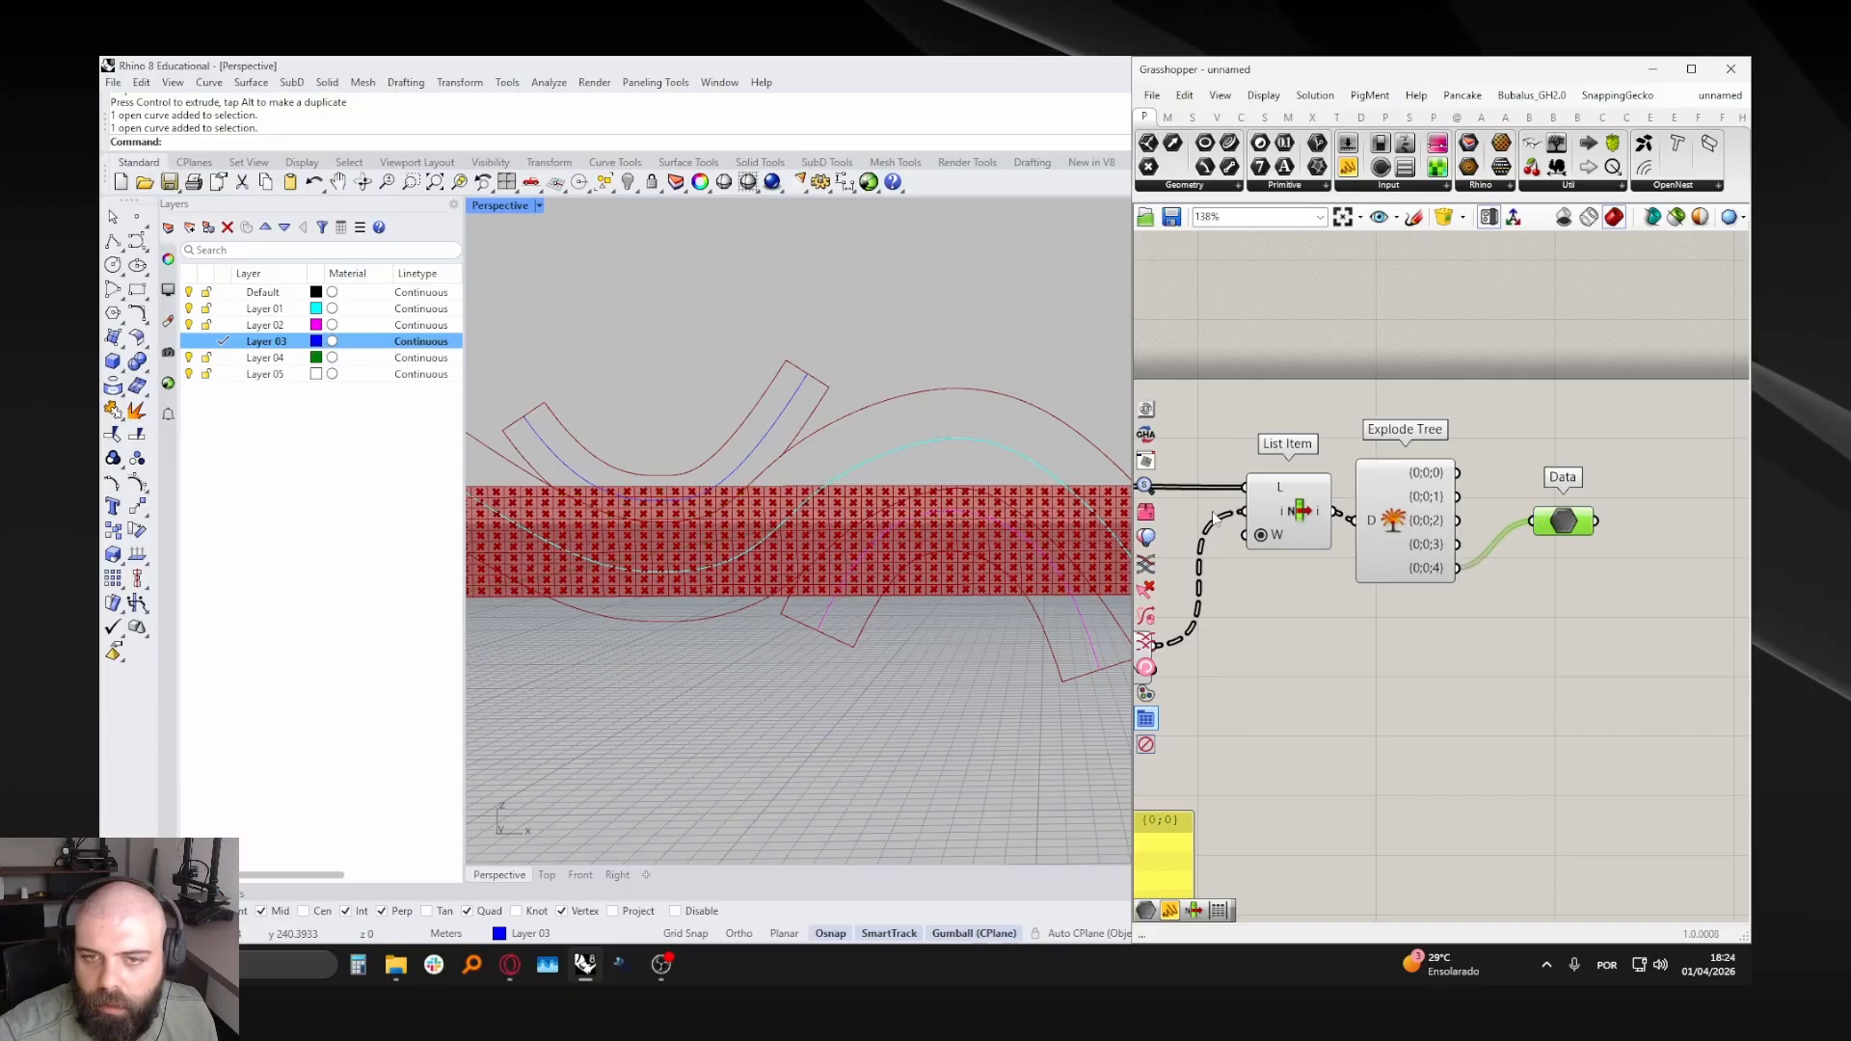
{"action": "left_click_drag", "start_coordinate": [1457, 568], "coordinate": [1533, 522]}
{"action": "scroll", "coordinate": [986, 496], "scroll_direction": "down", "scroll_amount": 3}
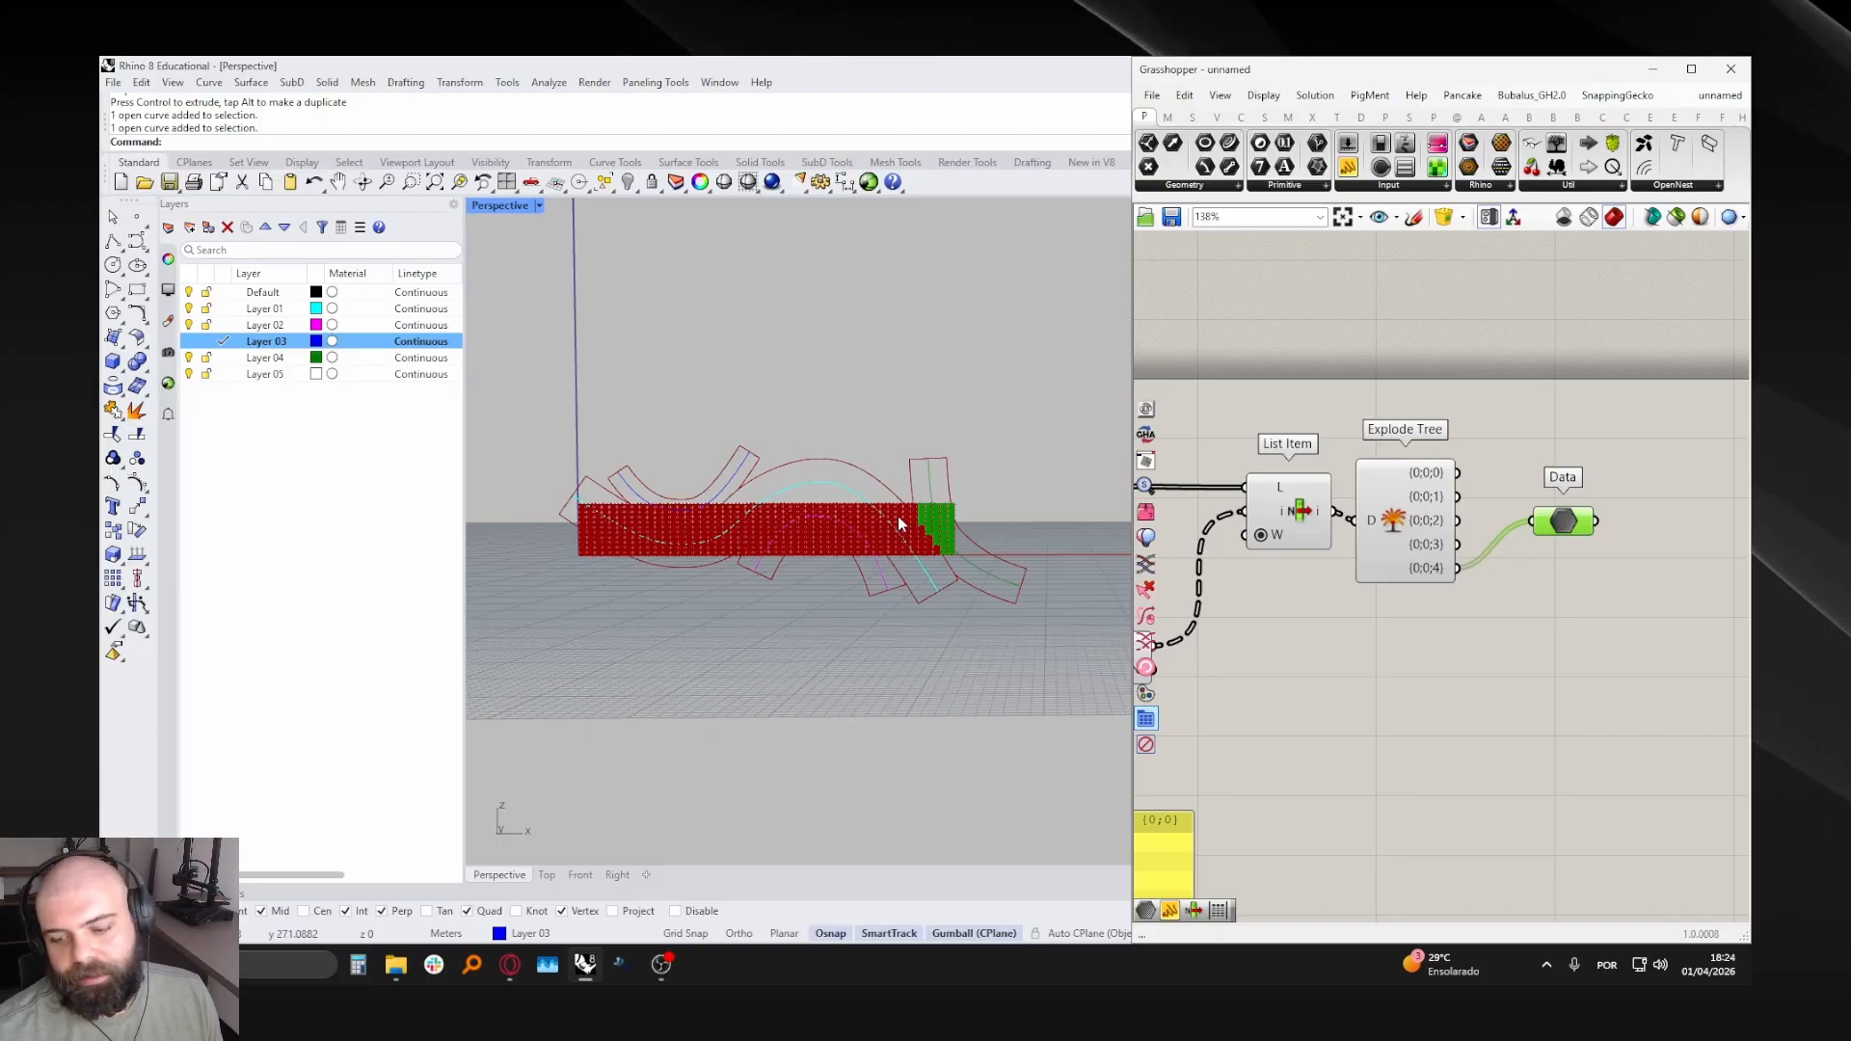
- Delete the Explode Tree component and the Data parameter
{"action": "left_click_drag", "start_coordinate": [1338, 410], "coordinate": [1661, 639]}
{"action": "left_click", "coordinate": [1481, 405]}
{"action": "left_click_drag", "start_coordinate": [1347, 430], "coordinate": [1647, 634]}
{"action": "key", "text": "Delete"}
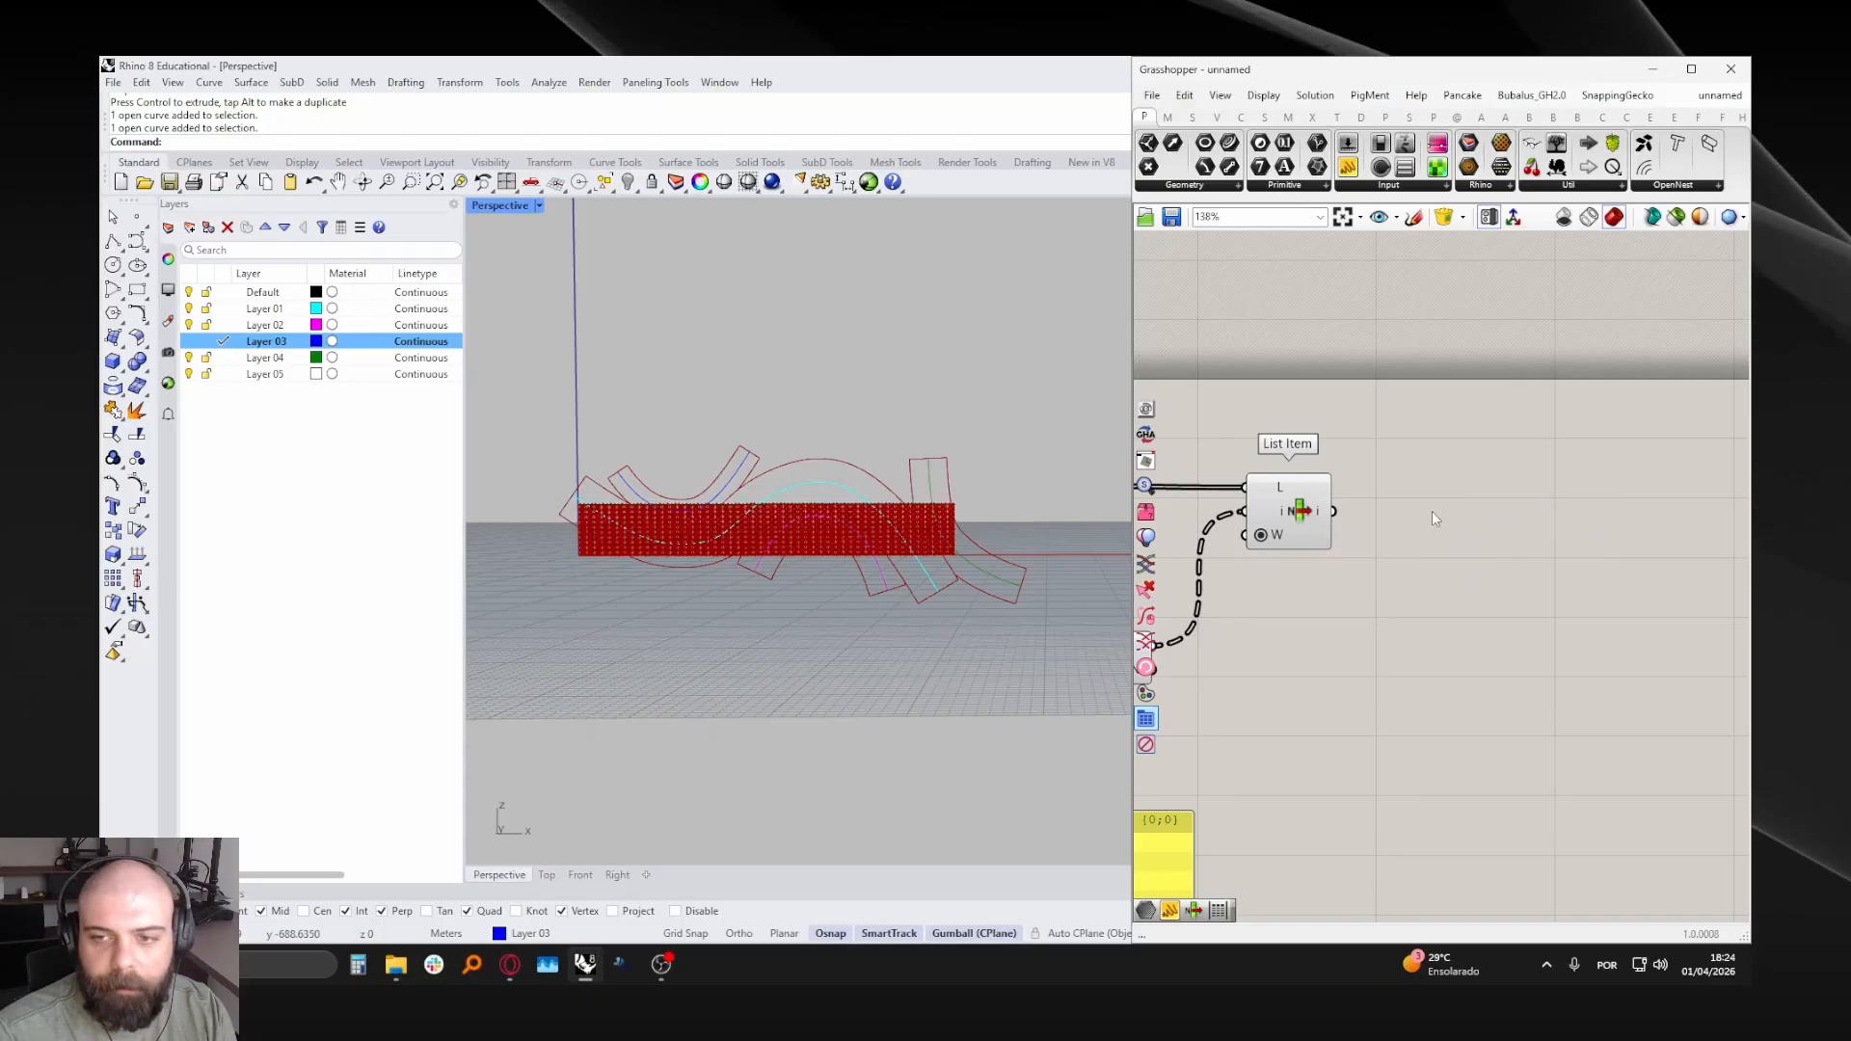
- Add a Custom Preview component and connect the List Item output to its geometry input
{"action": "scroll", "coordinate": [1432, 511], "scroll_direction": "down", "scroll_amount": 3}
{"action": "double_click", "coordinate": [1484, 605]}
{"action": "type", "text": "CUSTOM PREV"}
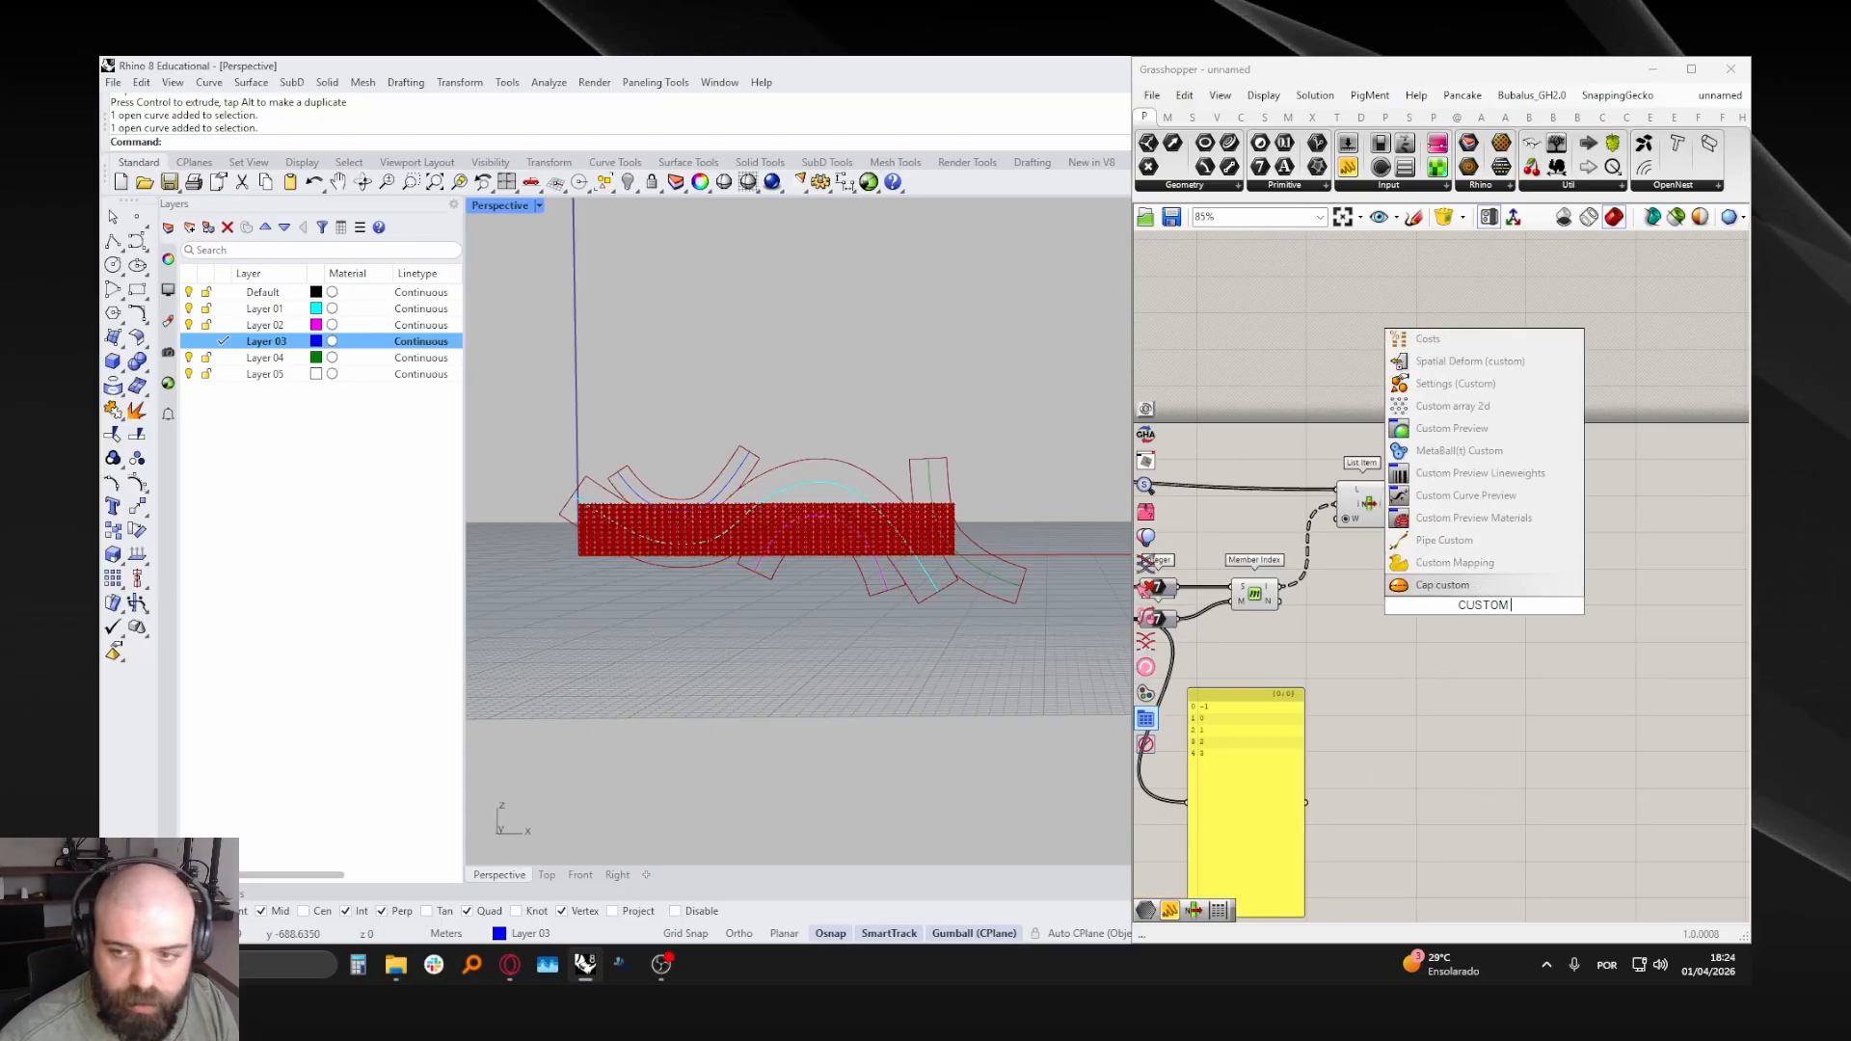
{"action": "left_click", "coordinate": [1537, 543]}
{"action": "scroll", "coordinate": [1543, 560], "scroll_direction": "up", "scroll_amount": 3}
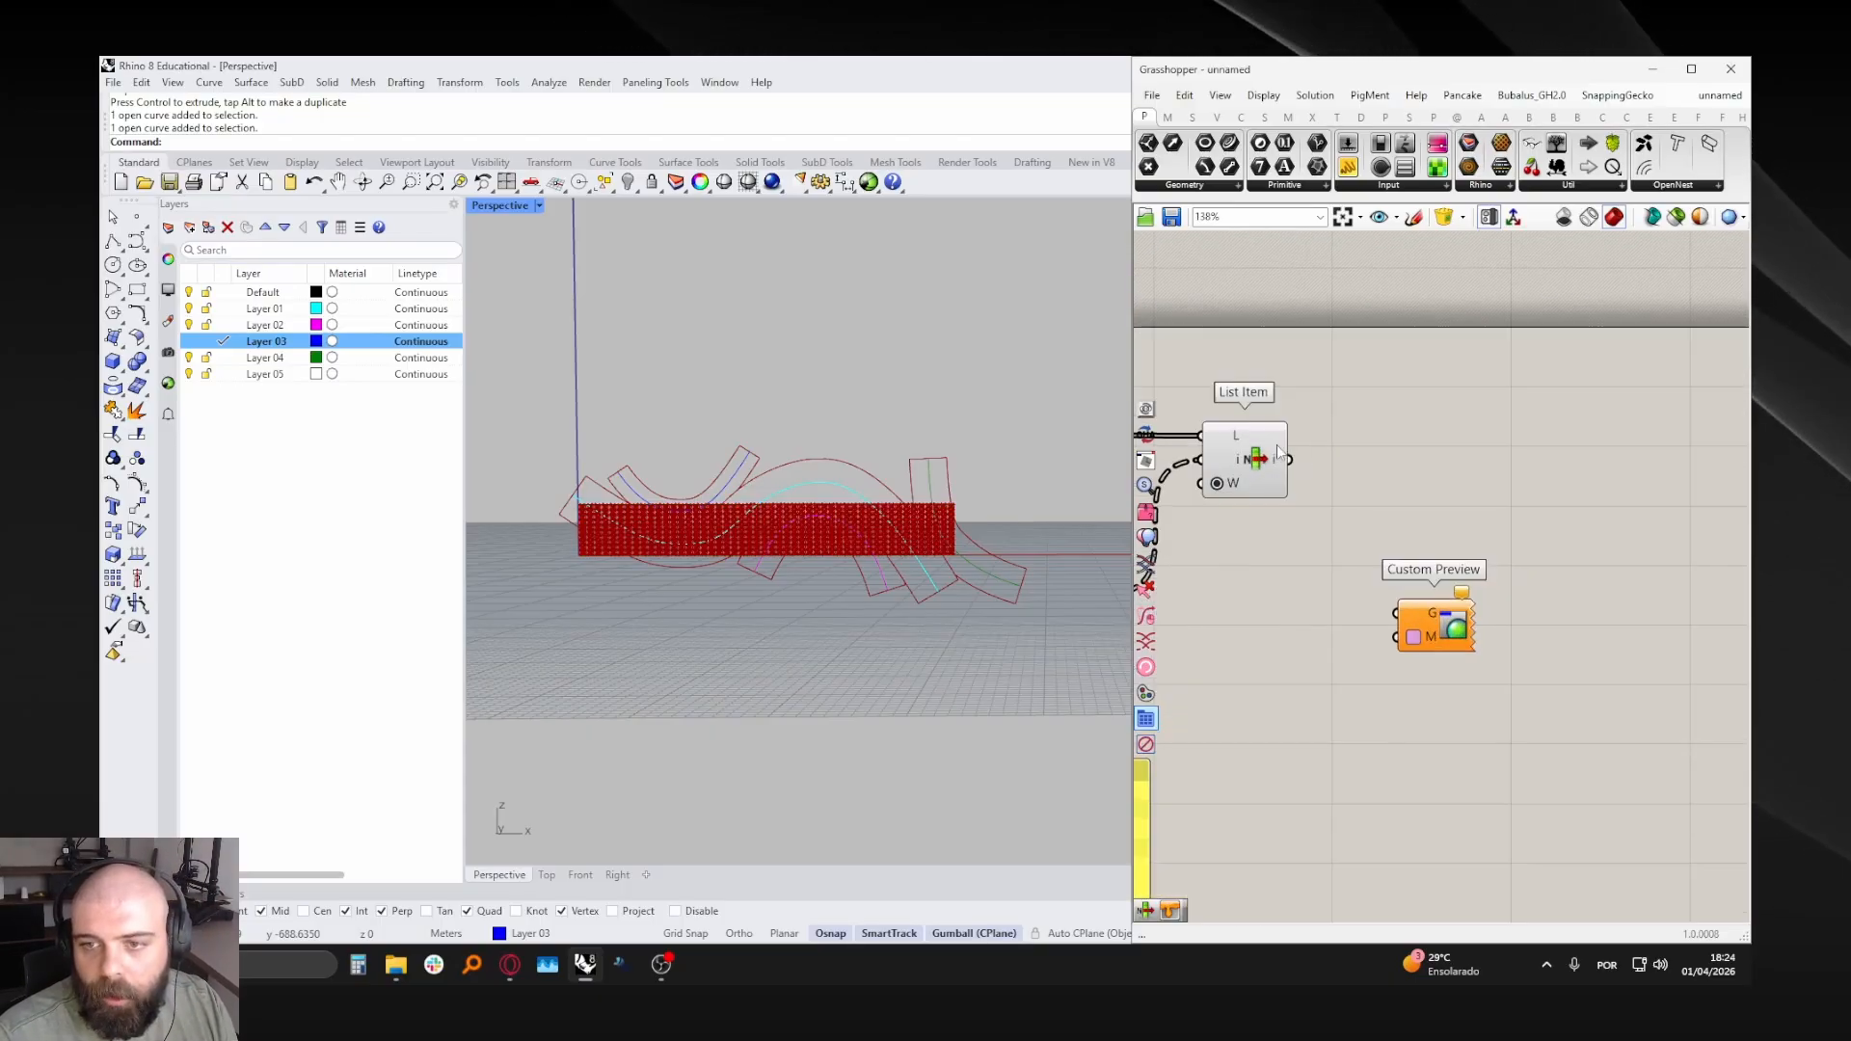
{"action": "left_click_drag", "start_coordinate": [1293, 460], "coordinate": [1399, 613]}
{"action": "scroll", "coordinate": [966, 466], "scroll_direction": "down", "scroll_amount": 4}
{"action": "right_click_drag", "start_coordinate": [966, 467], "coordinate": [845, 476]}
{"action": "scroll", "coordinate": [876, 487], "scroll_direction": "up", "scroll_amount": 8}
- Turn off the preview of every component in the definition except Custom Preview
{"action": "scroll", "coordinate": [1545, 578], "scroll_direction": "down", "scroll_amount": 12}
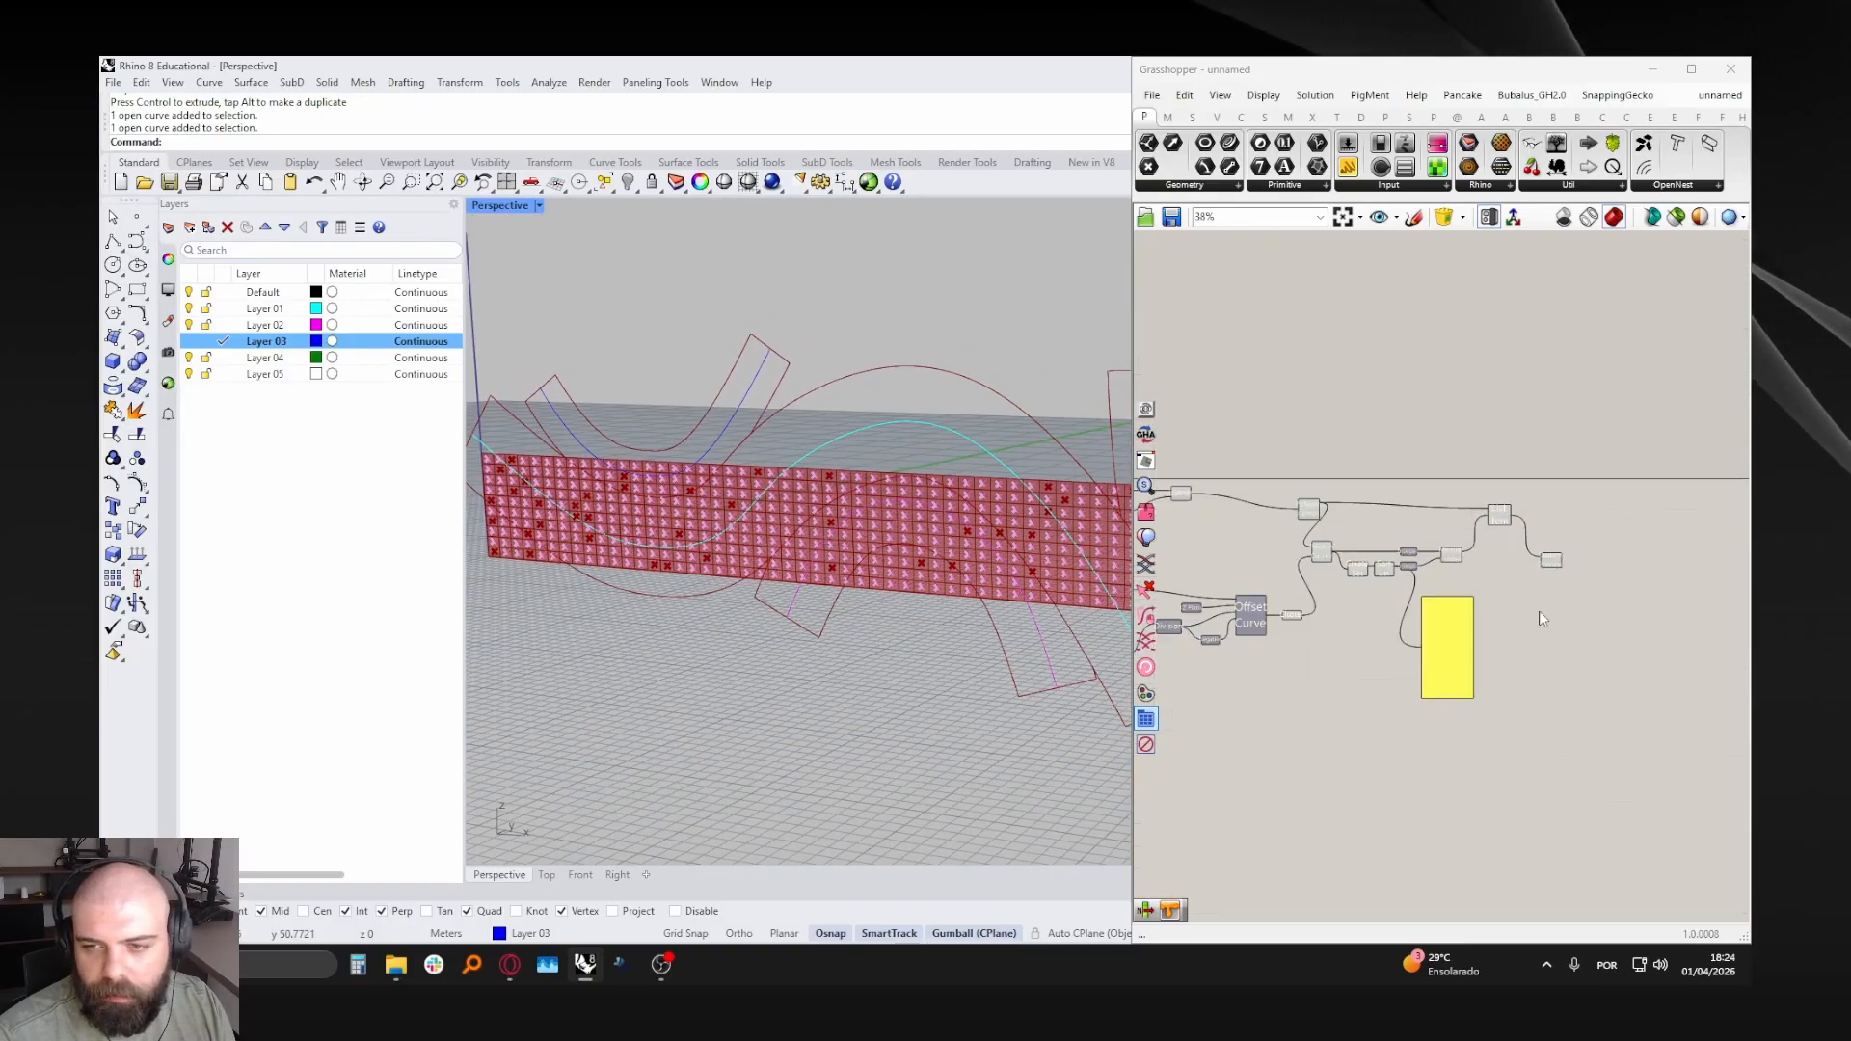
{"action": "left_click_drag", "start_coordinate": [1516, 734], "coordinate": [1283, 528]}
{"action": "middle_click", "coordinate": [1283, 527]}
{"action": "left_click", "coordinate": [1339, 473]}
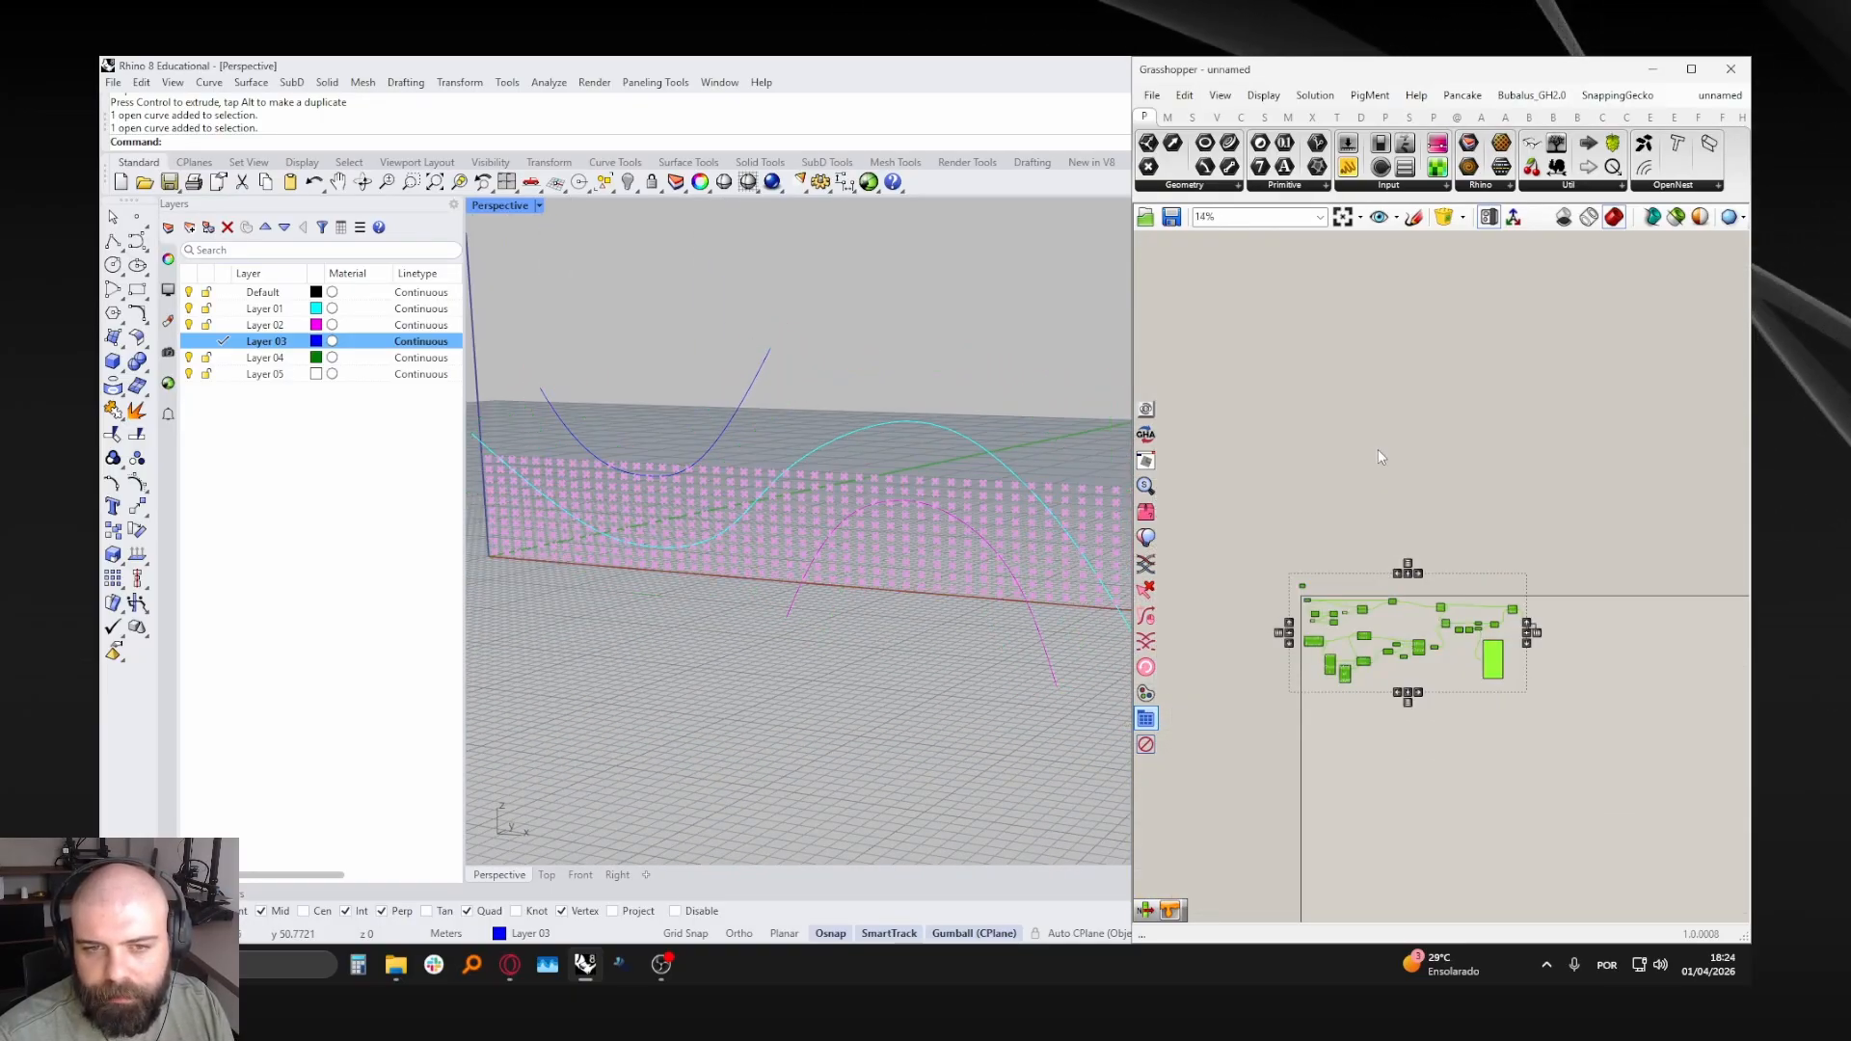
{"action": "scroll", "coordinate": [1564, 609], "scroll_direction": "up", "scroll_amount": 10}
{"action": "right_click_drag", "start_coordinate": [916, 467], "coordinate": [911, 477]}
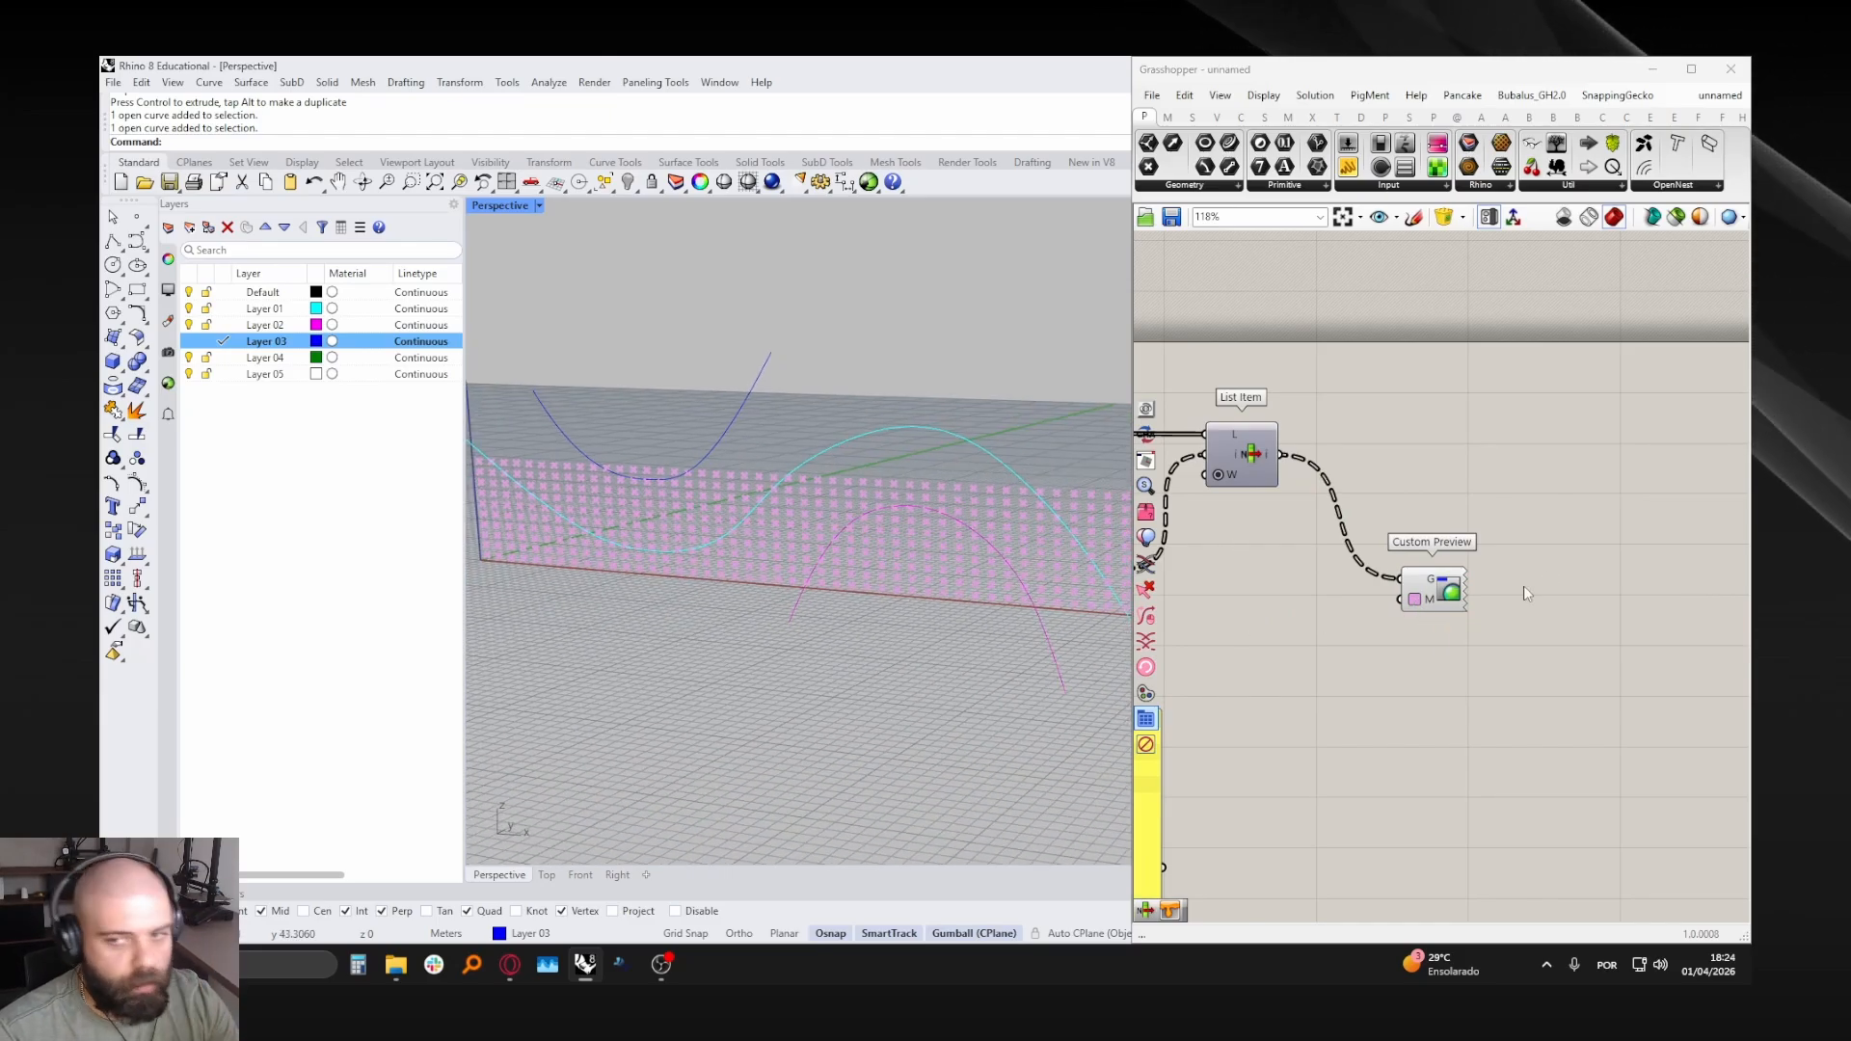
- Delete the remaining index panel fed by the lower Integer parameter
{"action": "scroll", "coordinate": [1577, 536], "scroll_direction": "down", "scroll_amount": 4}
{"action": "scroll", "coordinate": [1653, 542], "scroll_direction": "up", "scroll_amount": 3}
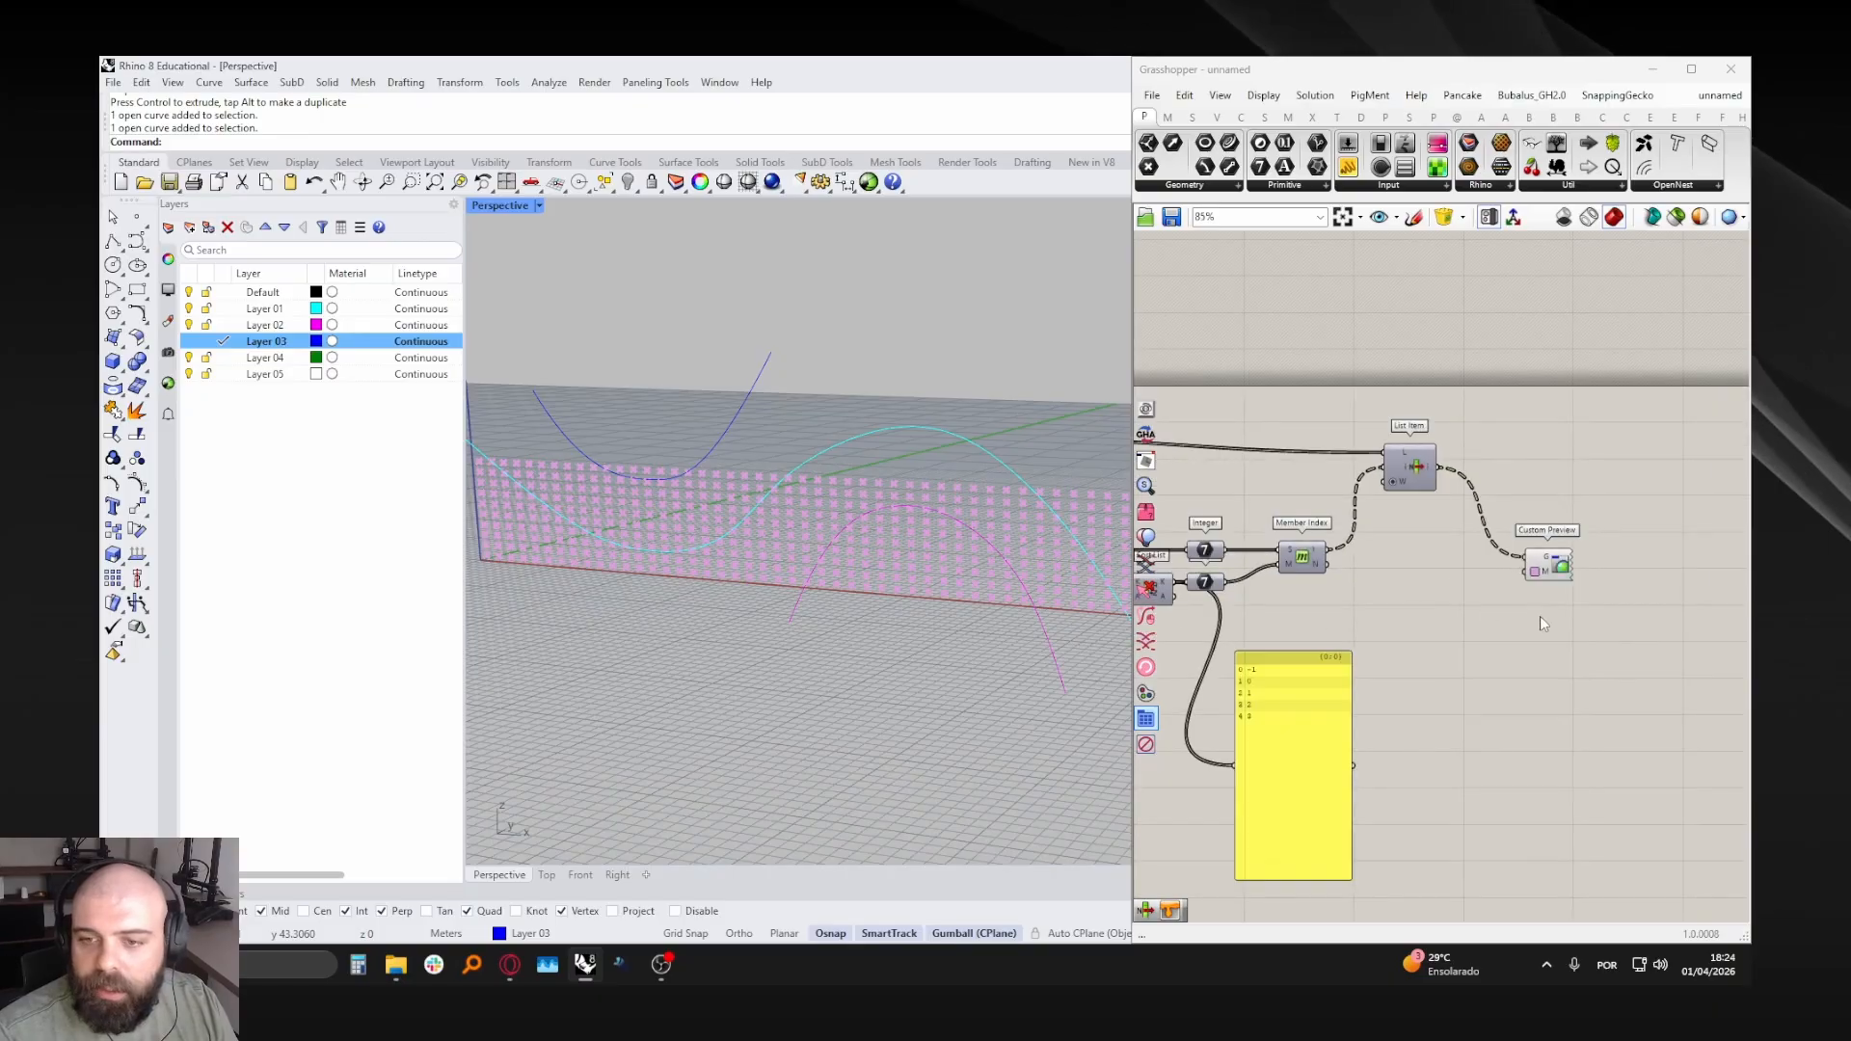
{"action": "left_click", "coordinate": [1315, 693]}
{"action": "key", "text": "Delete"}
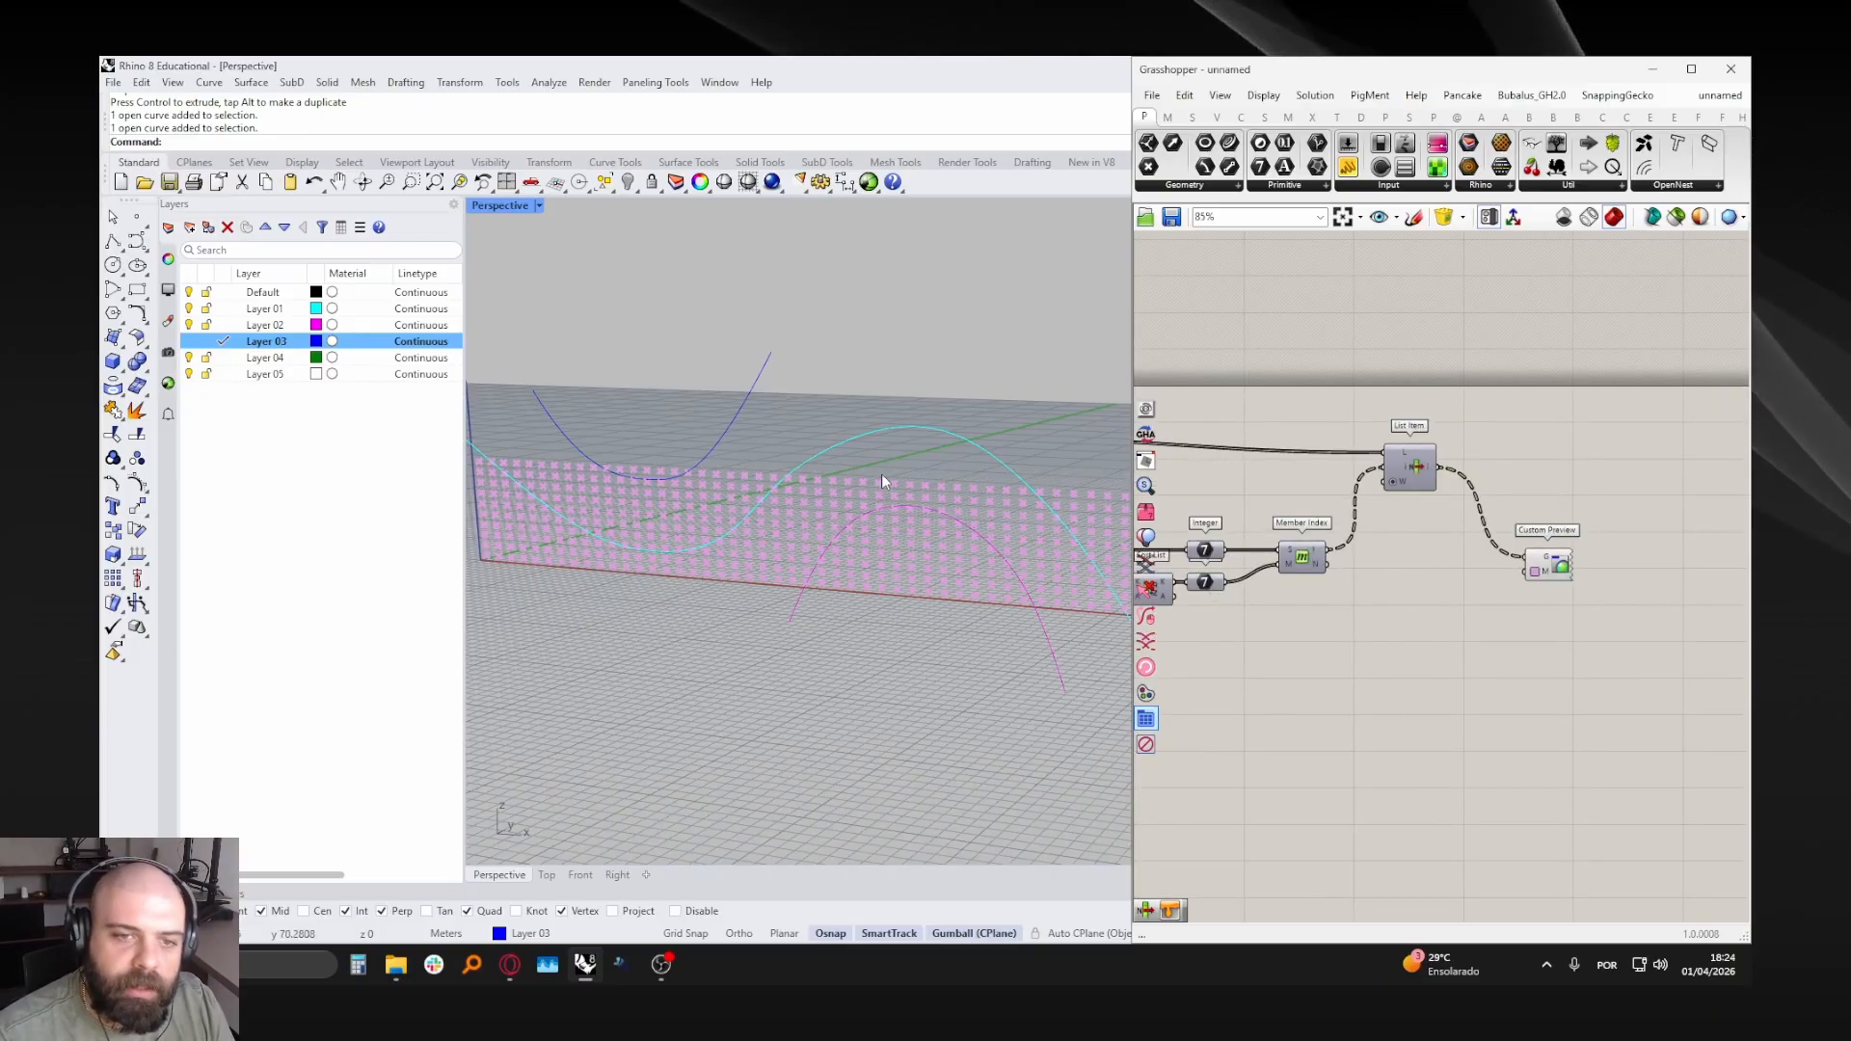
{"action": "right_click_drag", "start_coordinate": [1516, 511], "coordinate": [1472, 498]}
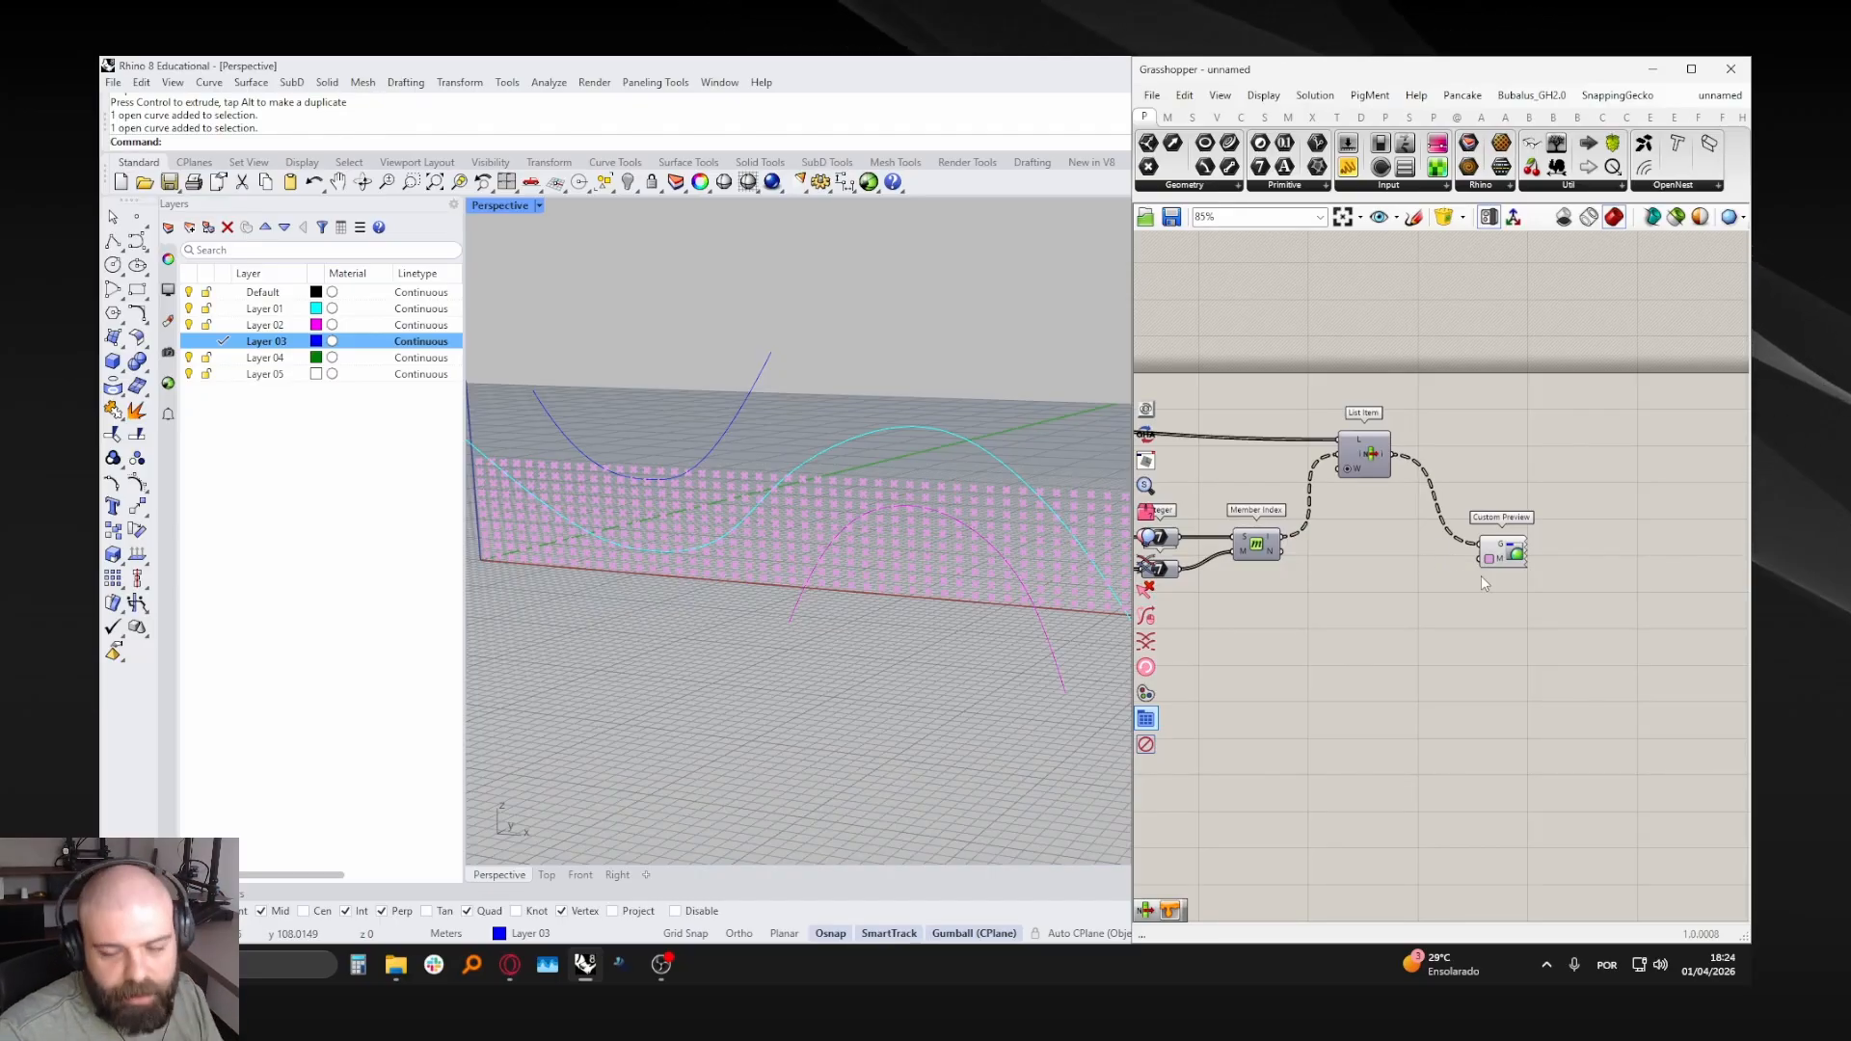
- Examine Model Layer's Display Colour output as a possible source for the Custom Preview material
{"action": "scroll", "coordinate": [1639, 461], "scroll_direction": "down", "scroll_amount": 6}
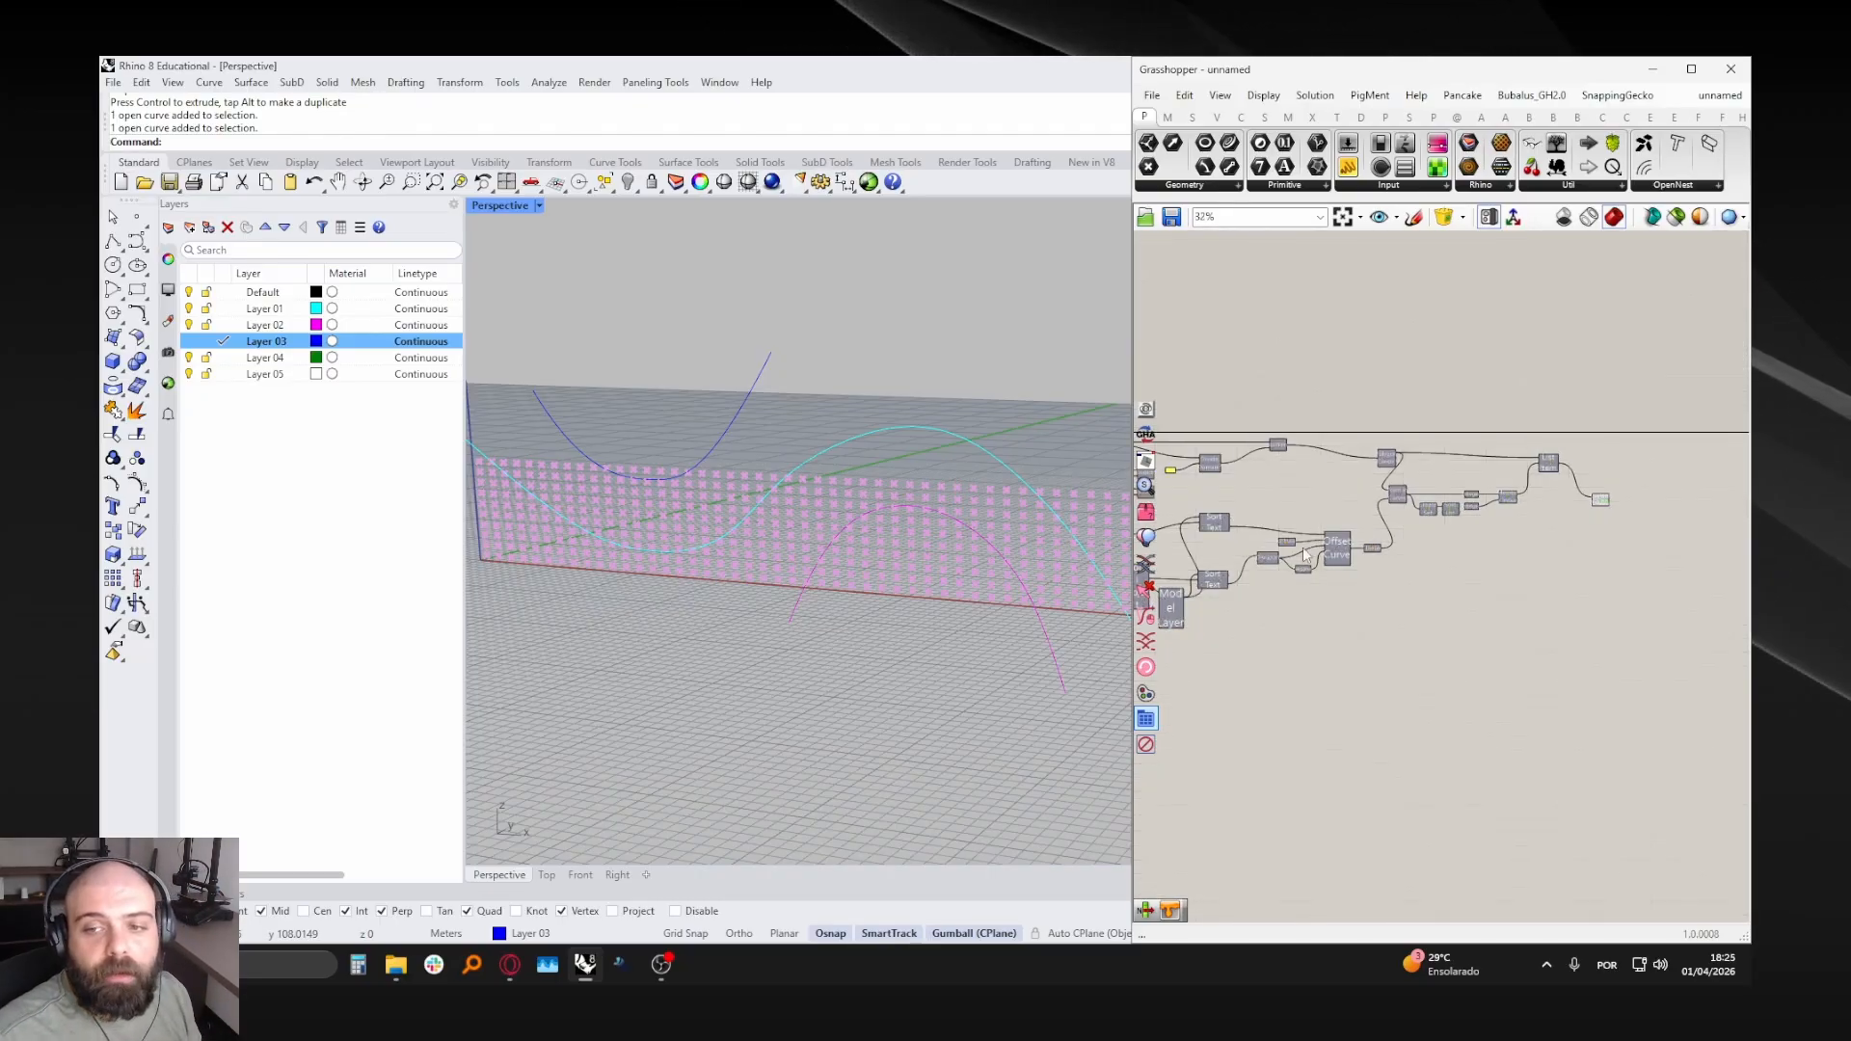
{"action": "right_click_drag", "start_coordinate": [1552, 506], "coordinate": [1681, 452]}
{"action": "scroll", "coordinate": [1271, 562], "scroll_direction": "up", "scroll_amount": 9}
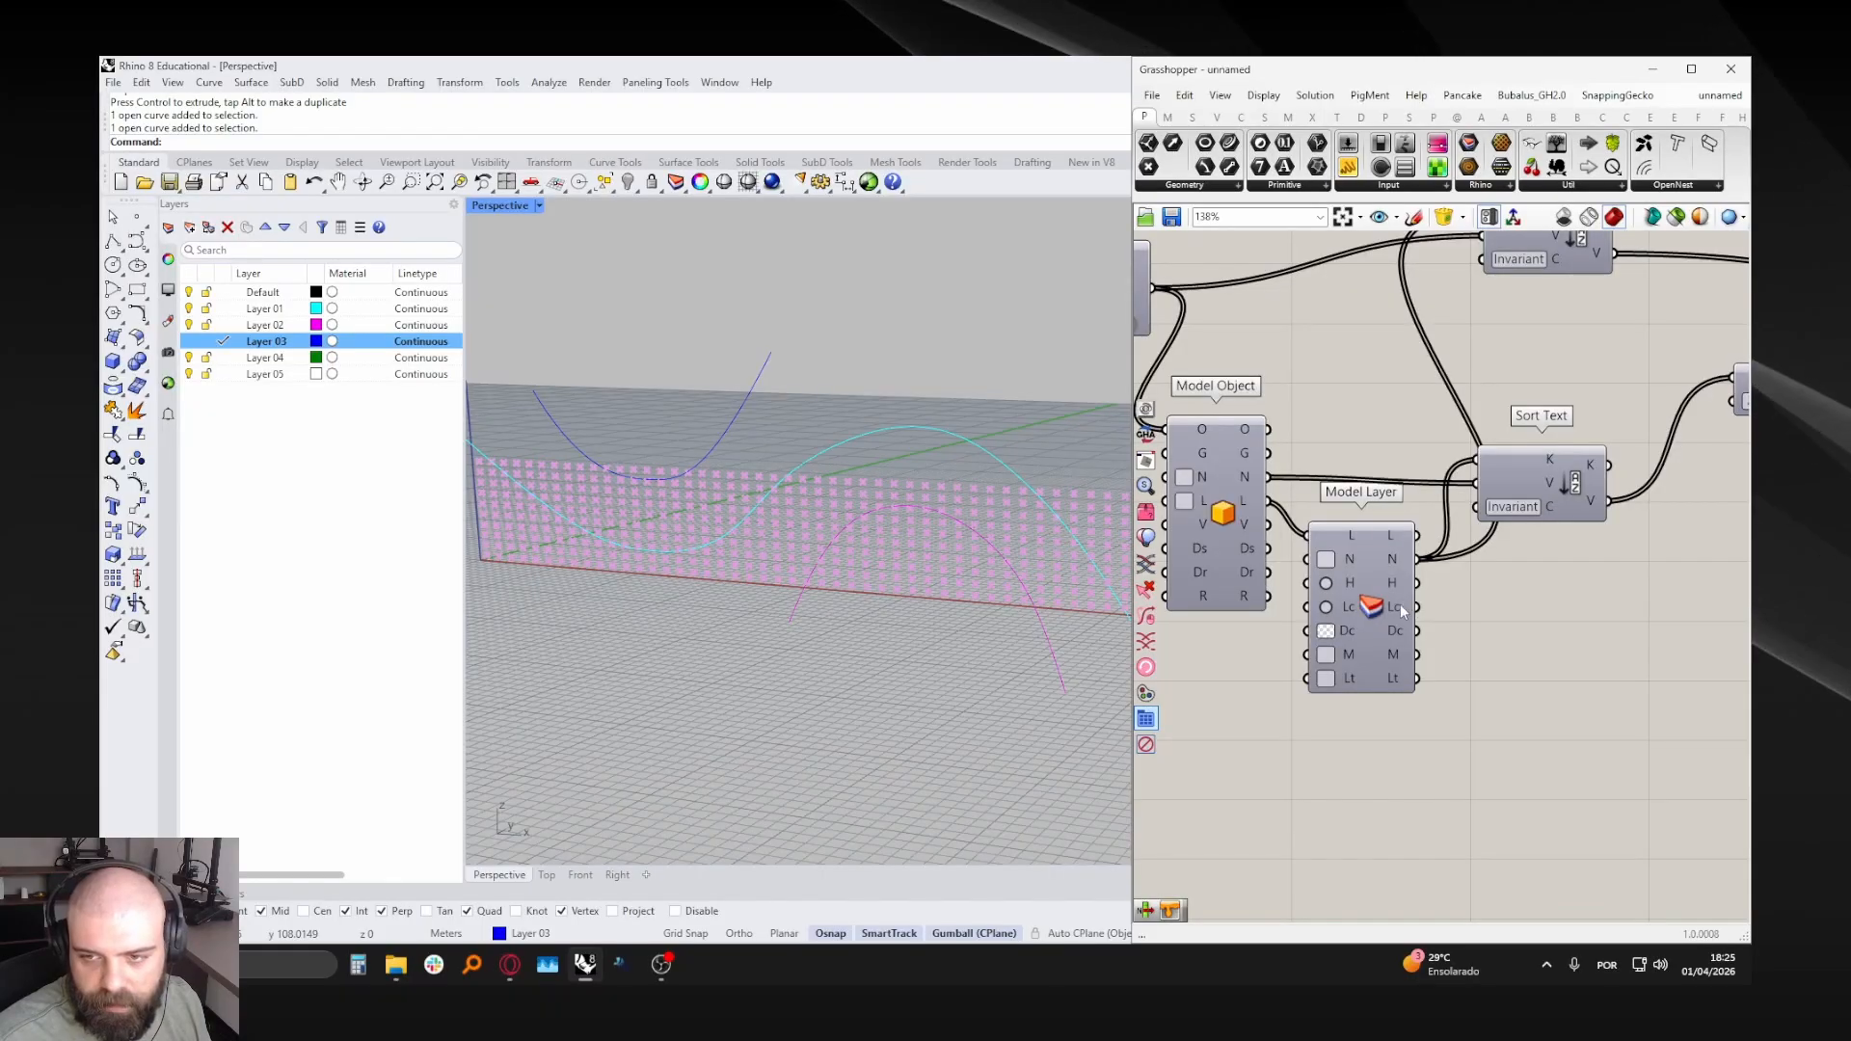
{"action": "mouse_move", "coordinate": [1400, 605]}
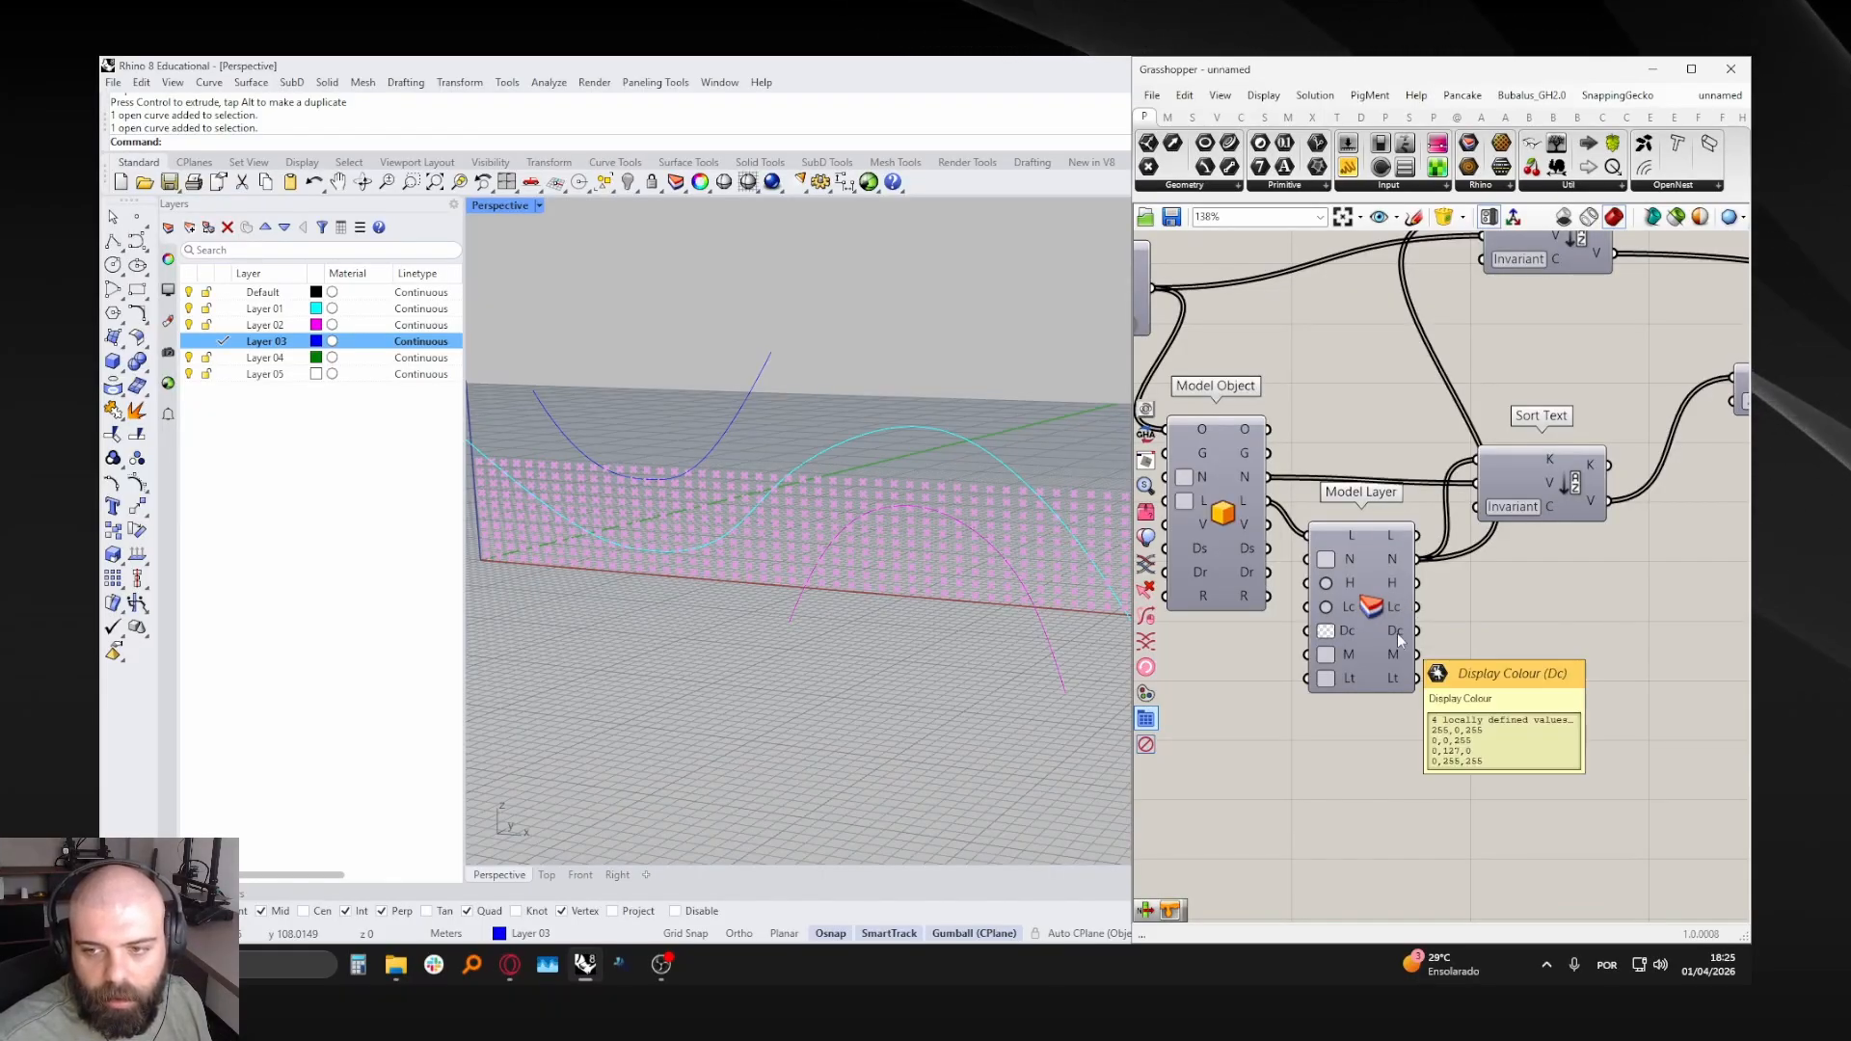
{"action": "scroll", "coordinate": [1397, 632], "scroll_direction": "down", "scroll_amount": 7}
{"action": "scroll", "coordinate": [1340, 602], "scroll_direction": "down", "scroll_amount": 3}
{"action": "right_click_drag", "start_coordinate": [1725, 493], "coordinate": [1422, 482]}
{"action": "scroll", "coordinate": [1427, 480], "scroll_direction": "up", "scroll_amount": 7}
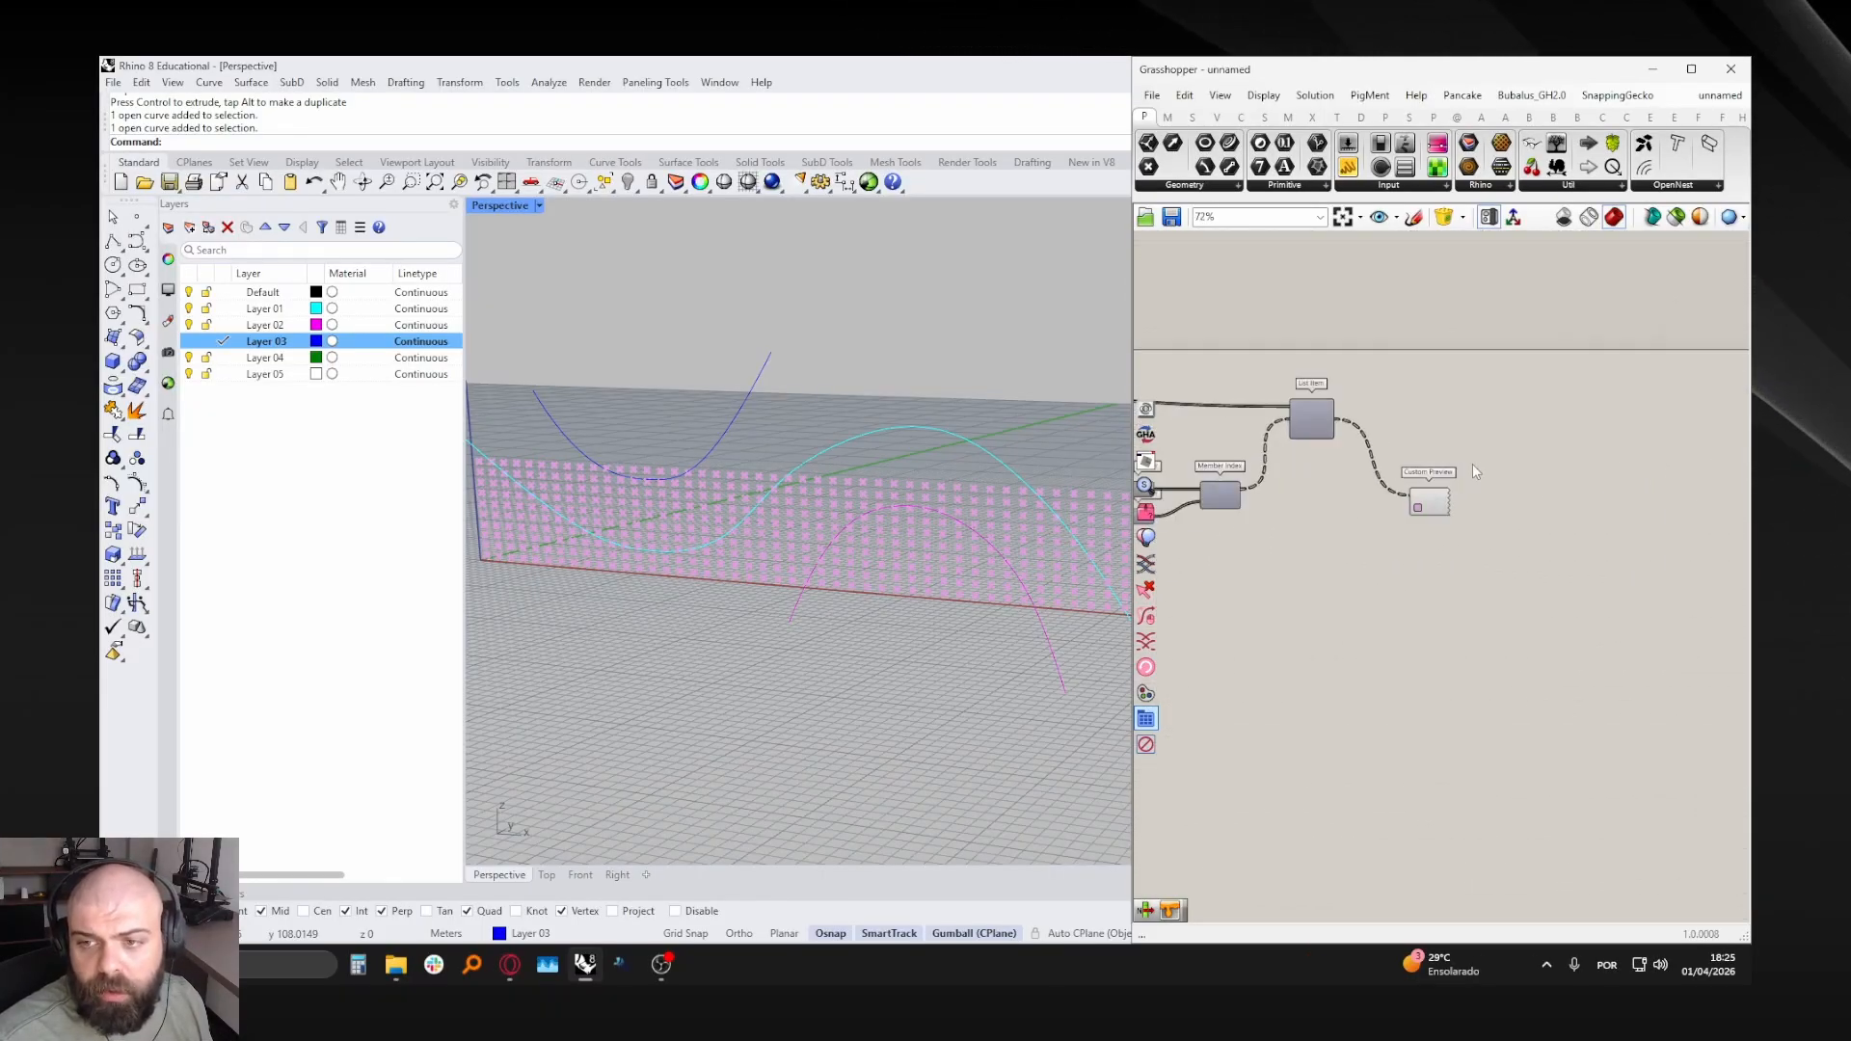
{"action": "left_click_drag", "start_coordinate": [1425, 524], "coordinate": [1438, 516]}
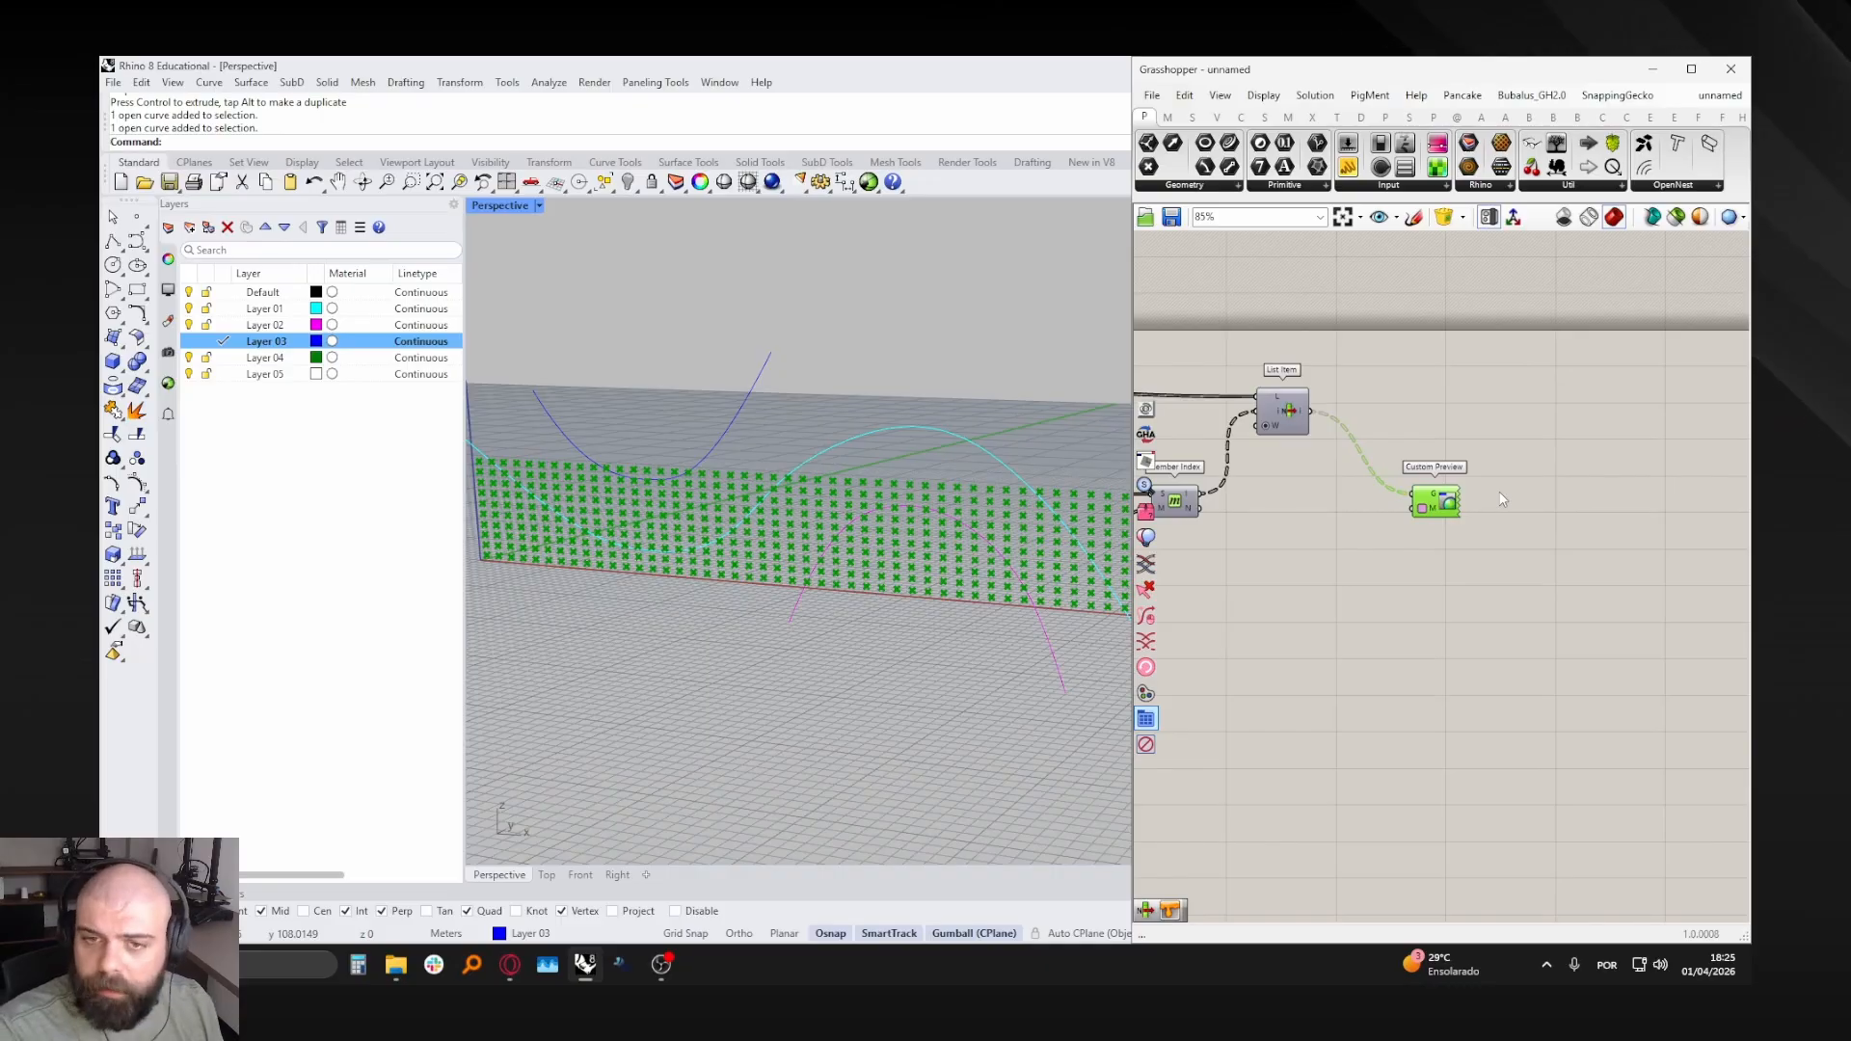
{"action": "left_click", "coordinate": [1589, 455]}
{"action": "scroll", "coordinate": [1674, 422], "scroll_direction": "down", "scroll_amount": 8}
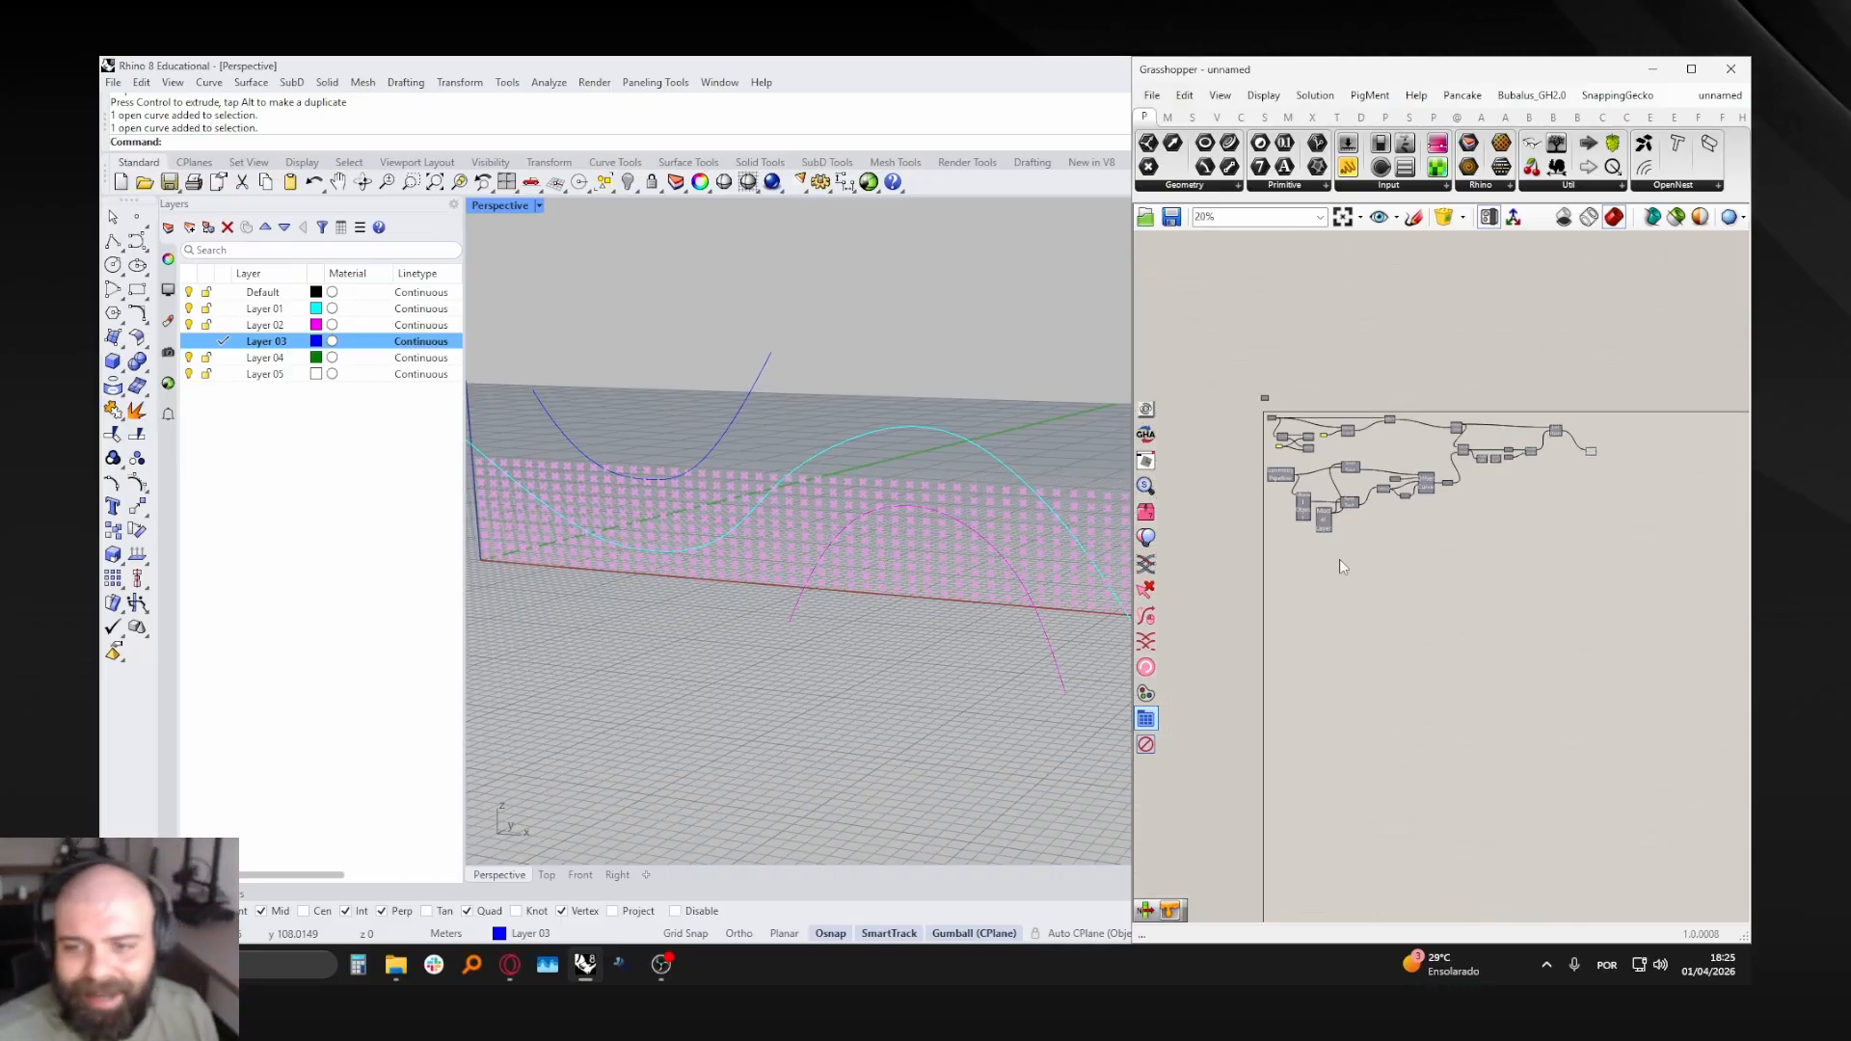
{"action": "scroll", "coordinate": [1326, 513], "scroll_direction": "up", "scroll_amount": 10}
{"action": "scroll", "coordinate": [1363, 526], "scroll_direction": "up", "scroll_amount": 1}
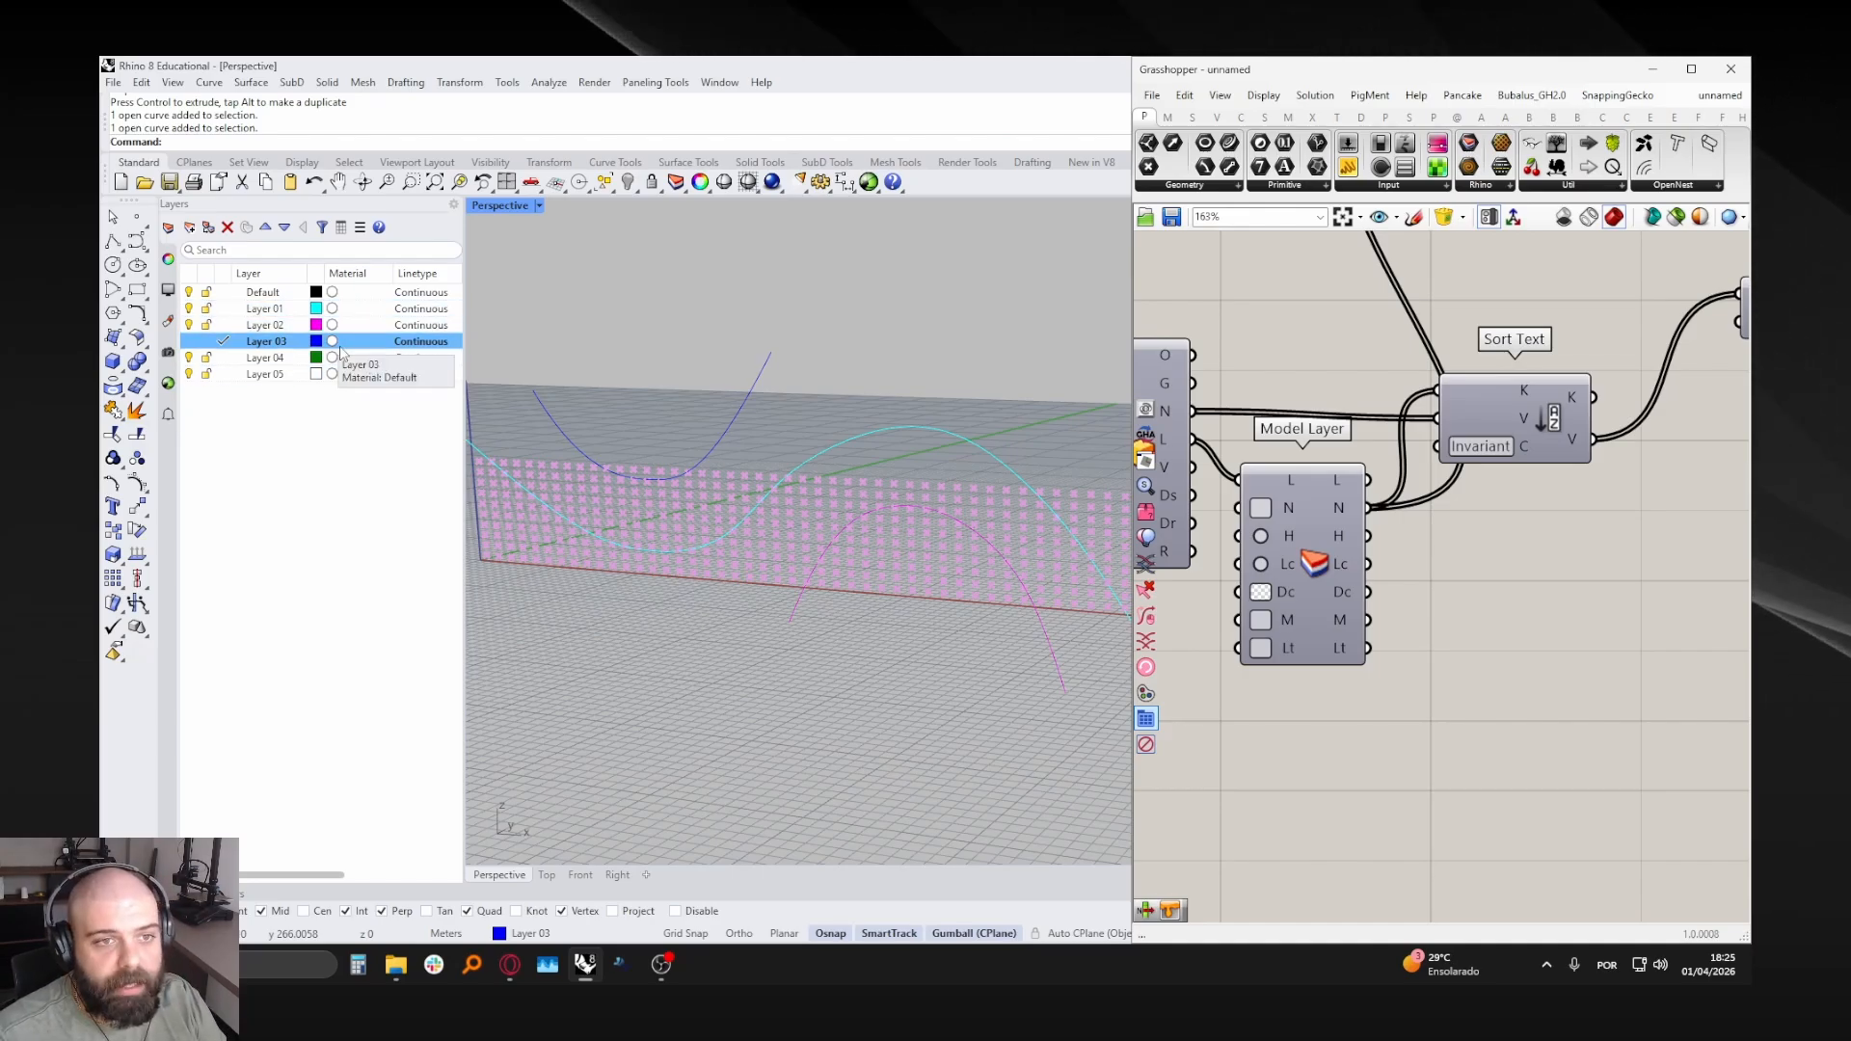
- Align the upper Sort Text with the one beneath it and duplicate the lower Sort Text just below
{"action": "scroll", "coordinate": [1378, 430], "scroll_direction": "down", "scroll_amount": 3}
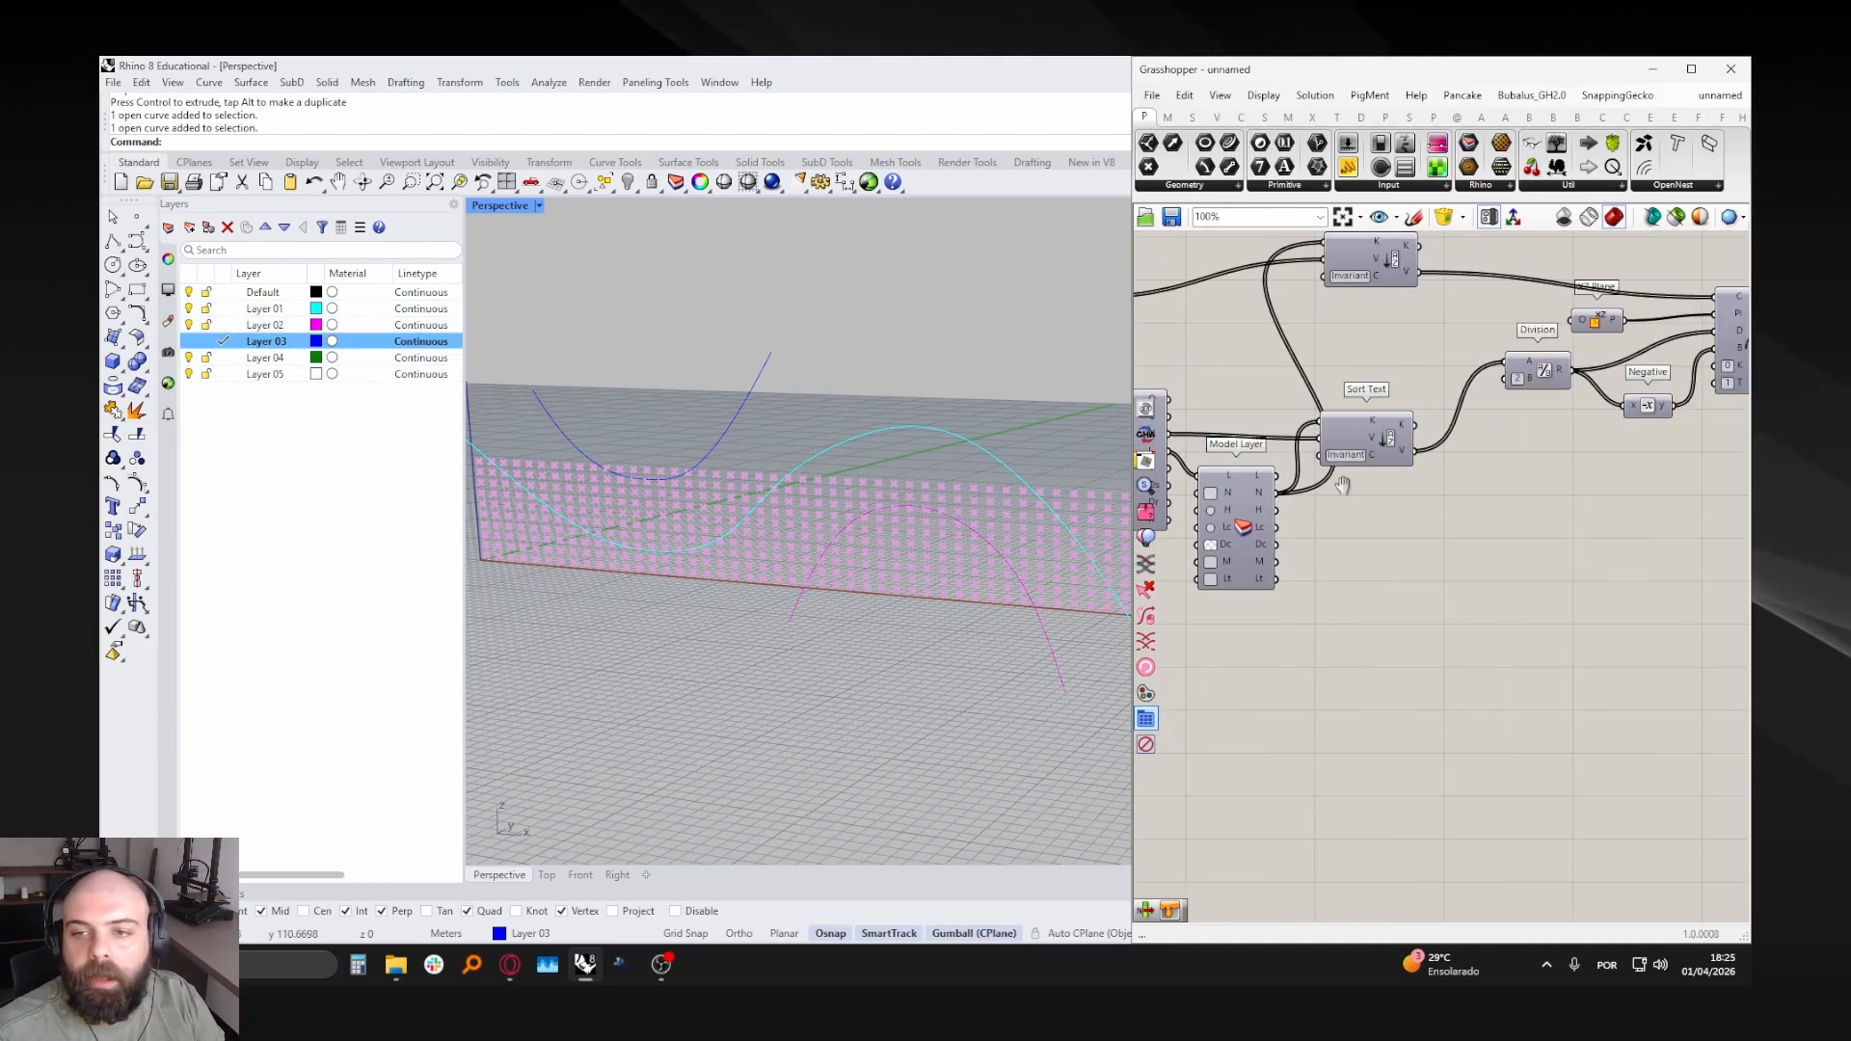
{"action": "right_click_drag", "start_coordinate": [1377, 430], "coordinate": [1455, 465]}
{"action": "left_click_drag", "start_coordinate": [1497, 319], "coordinate": [1491, 357]}
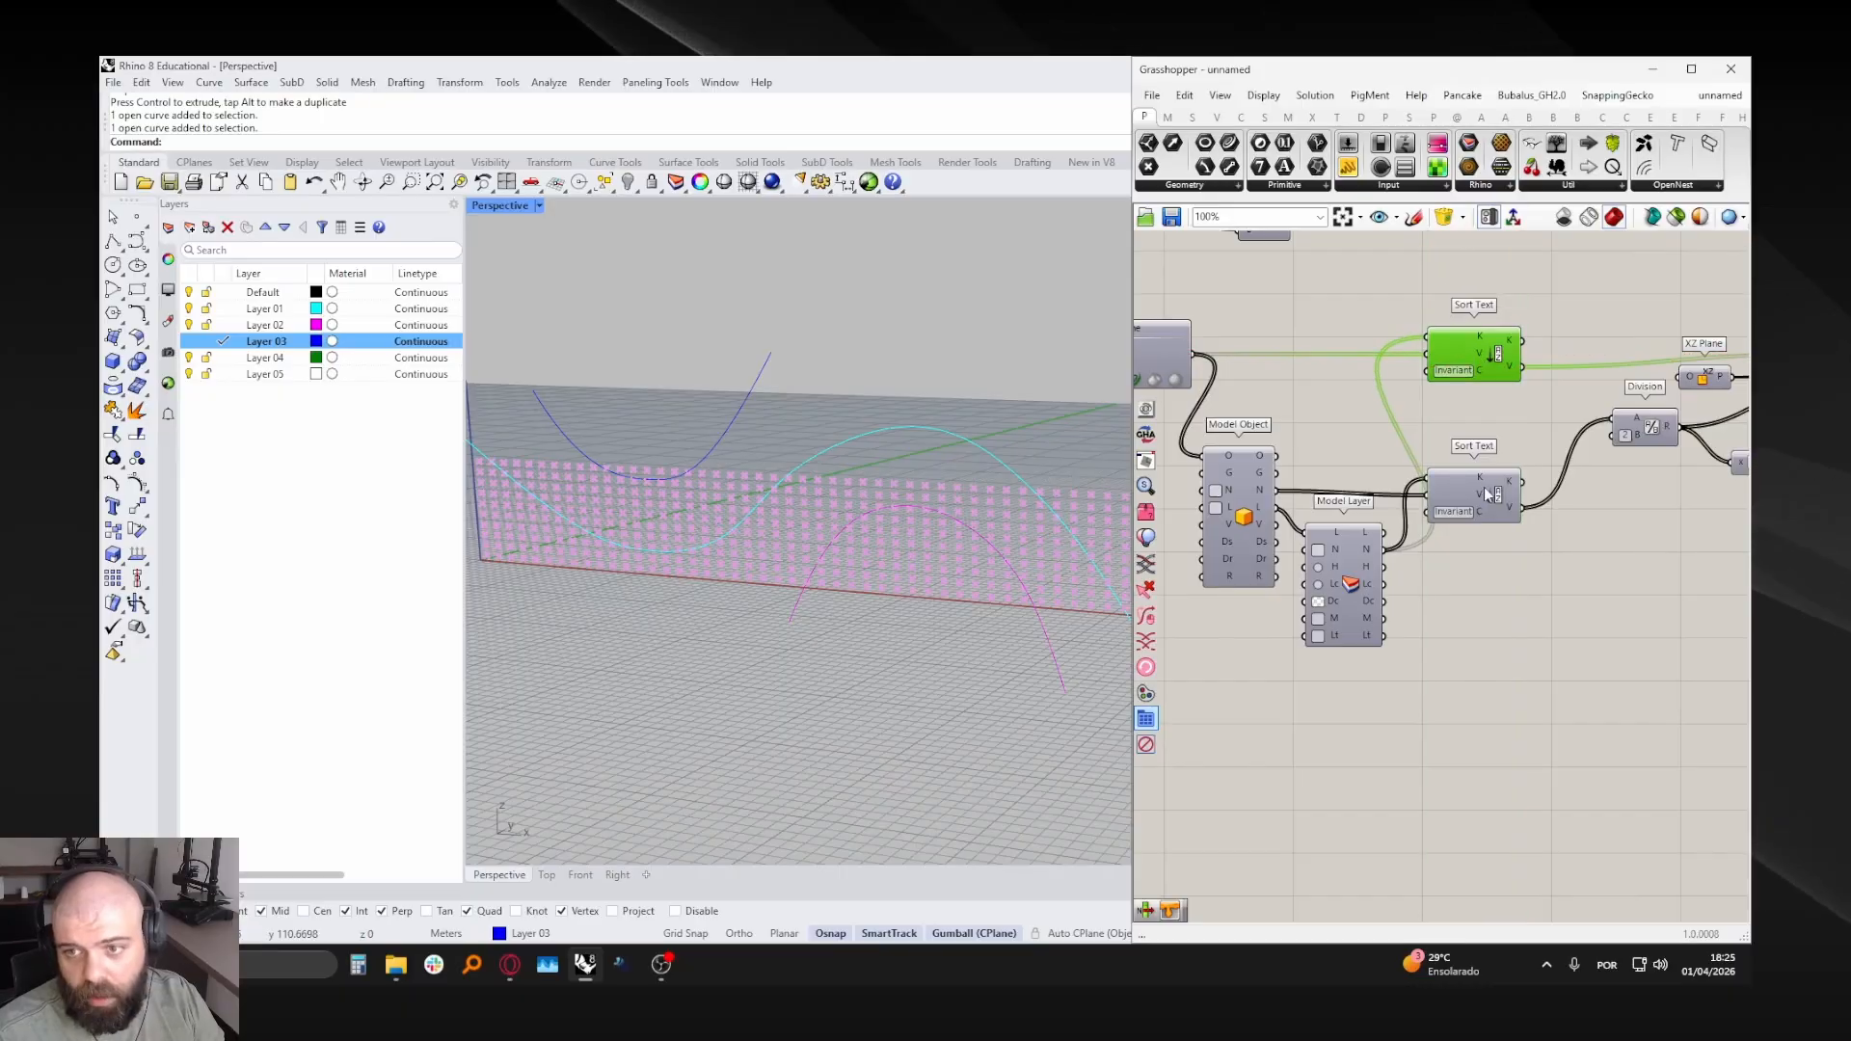
{"action": "left_click", "coordinate": [1484, 488]}
{"action": "left_click_drag", "start_coordinate": [1481, 490], "coordinate": [1519, 584], "text": "alt"}
{"action": "left_click", "coordinate": [1434, 648]}
- Connect Model Layer's Display Colour output to the duplicated Sort Text's values input, replacing its existing wire
{"action": "scroll", "coordinate": [1401, 610], "scroll_direction": "up", "scroll_amount": 4}
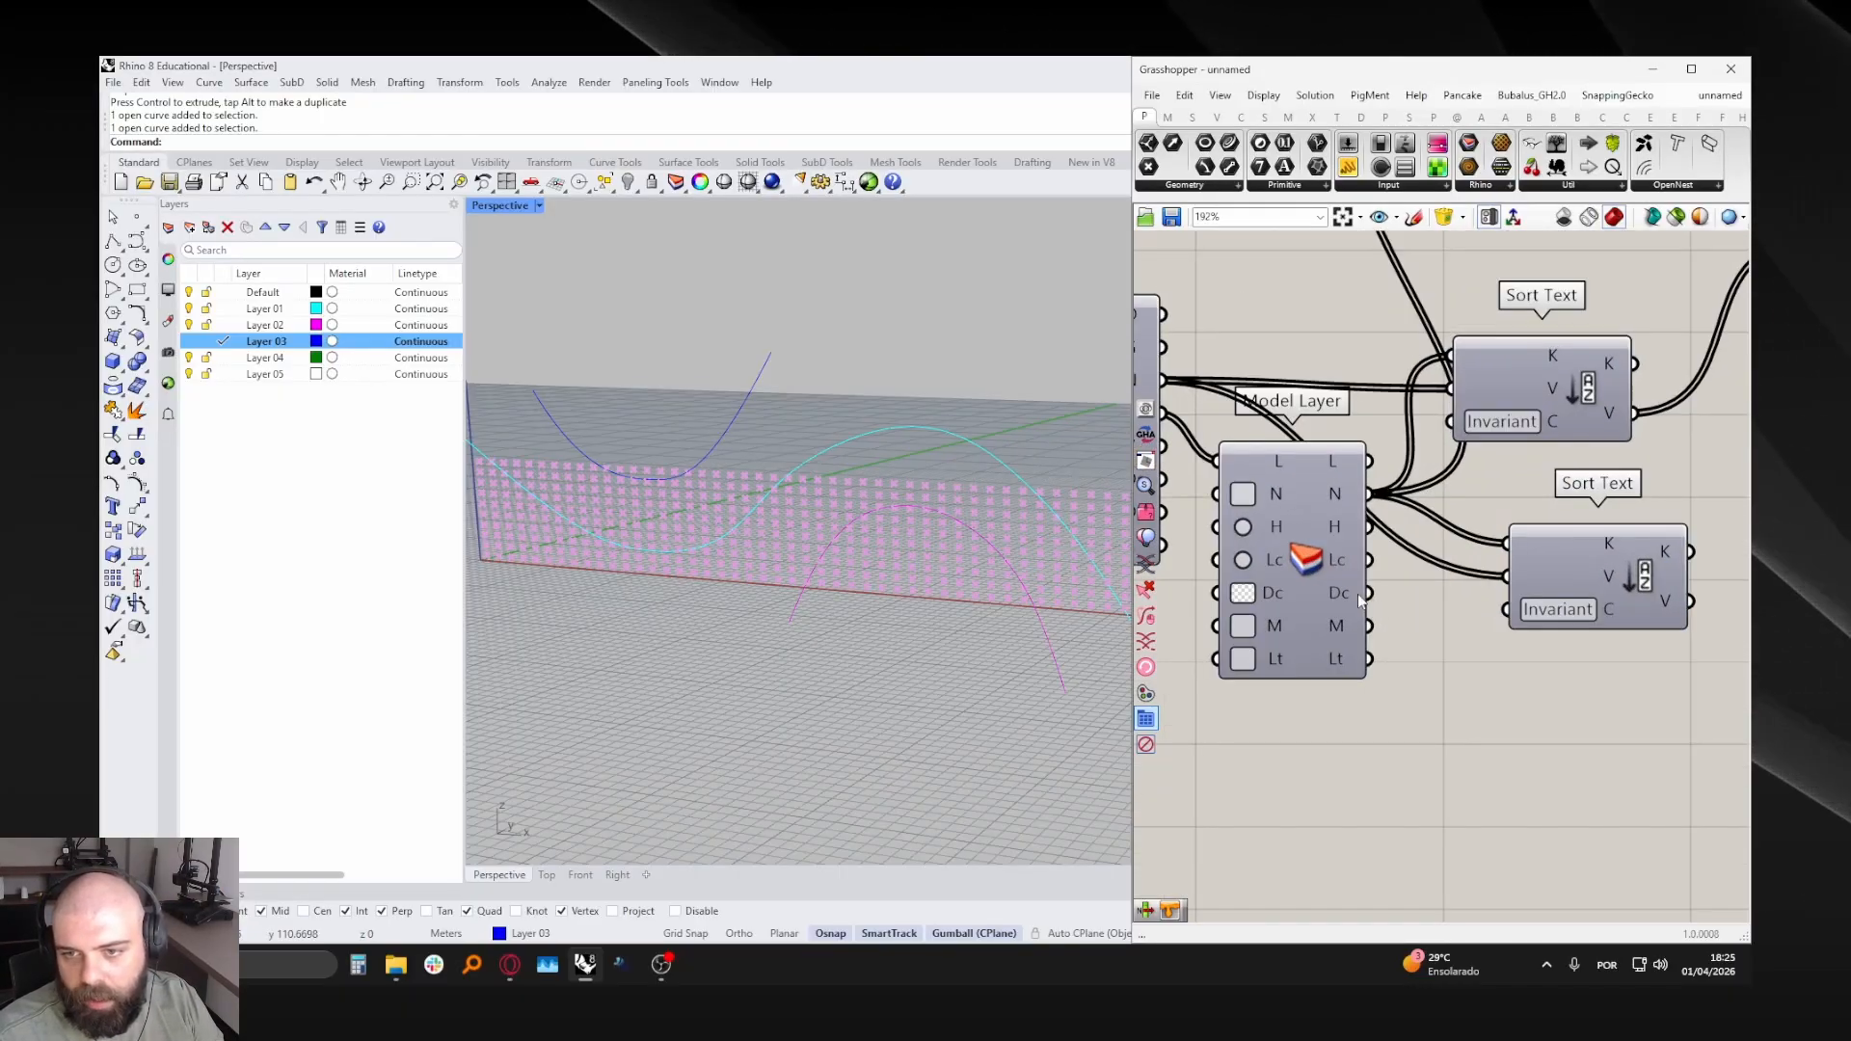
{"action": "left_click_drag", "start_coordinate": [1368, 593], "coordinate": [1542, 577]}
{"action": "scroll", "coordinate": [1618, 600], "scroll_direction": "down", "scroll_amount": 3}
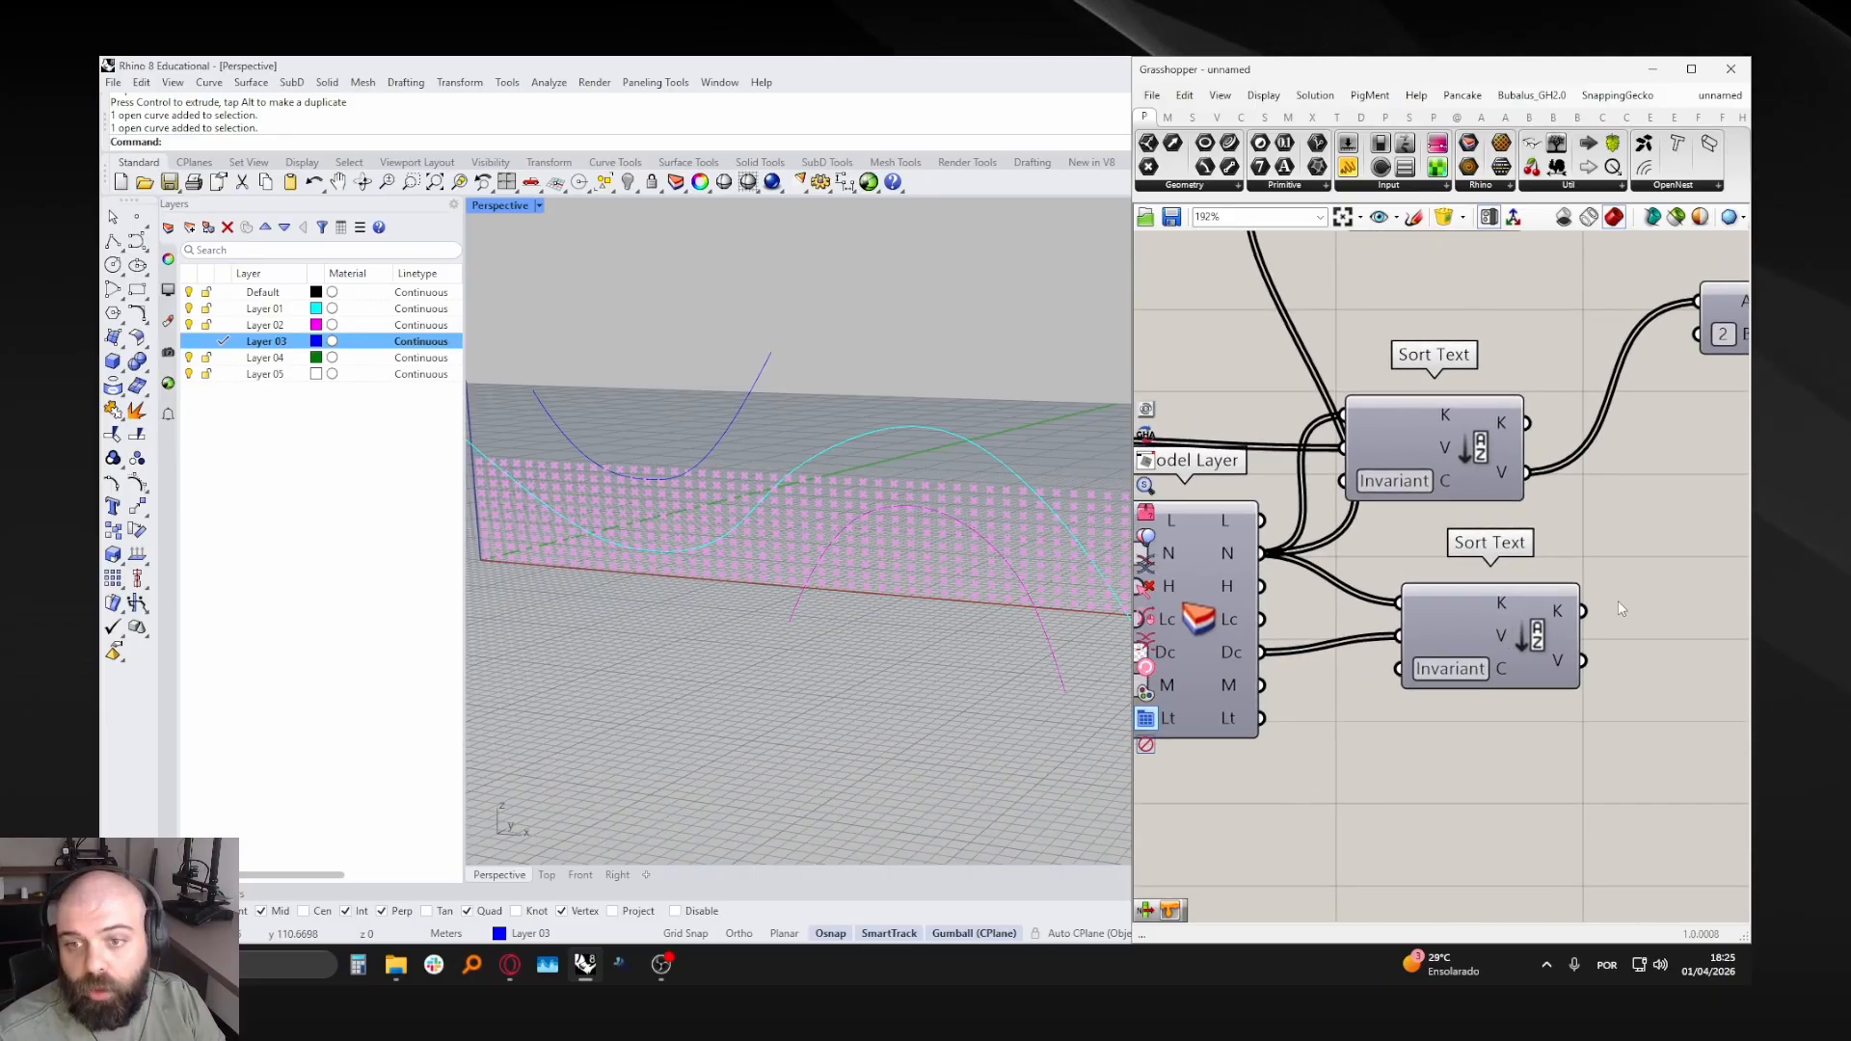
{"action": "scroll", "coordinate": [1497, 469], "scroll_direction": "down", "scroll_amount": 2}
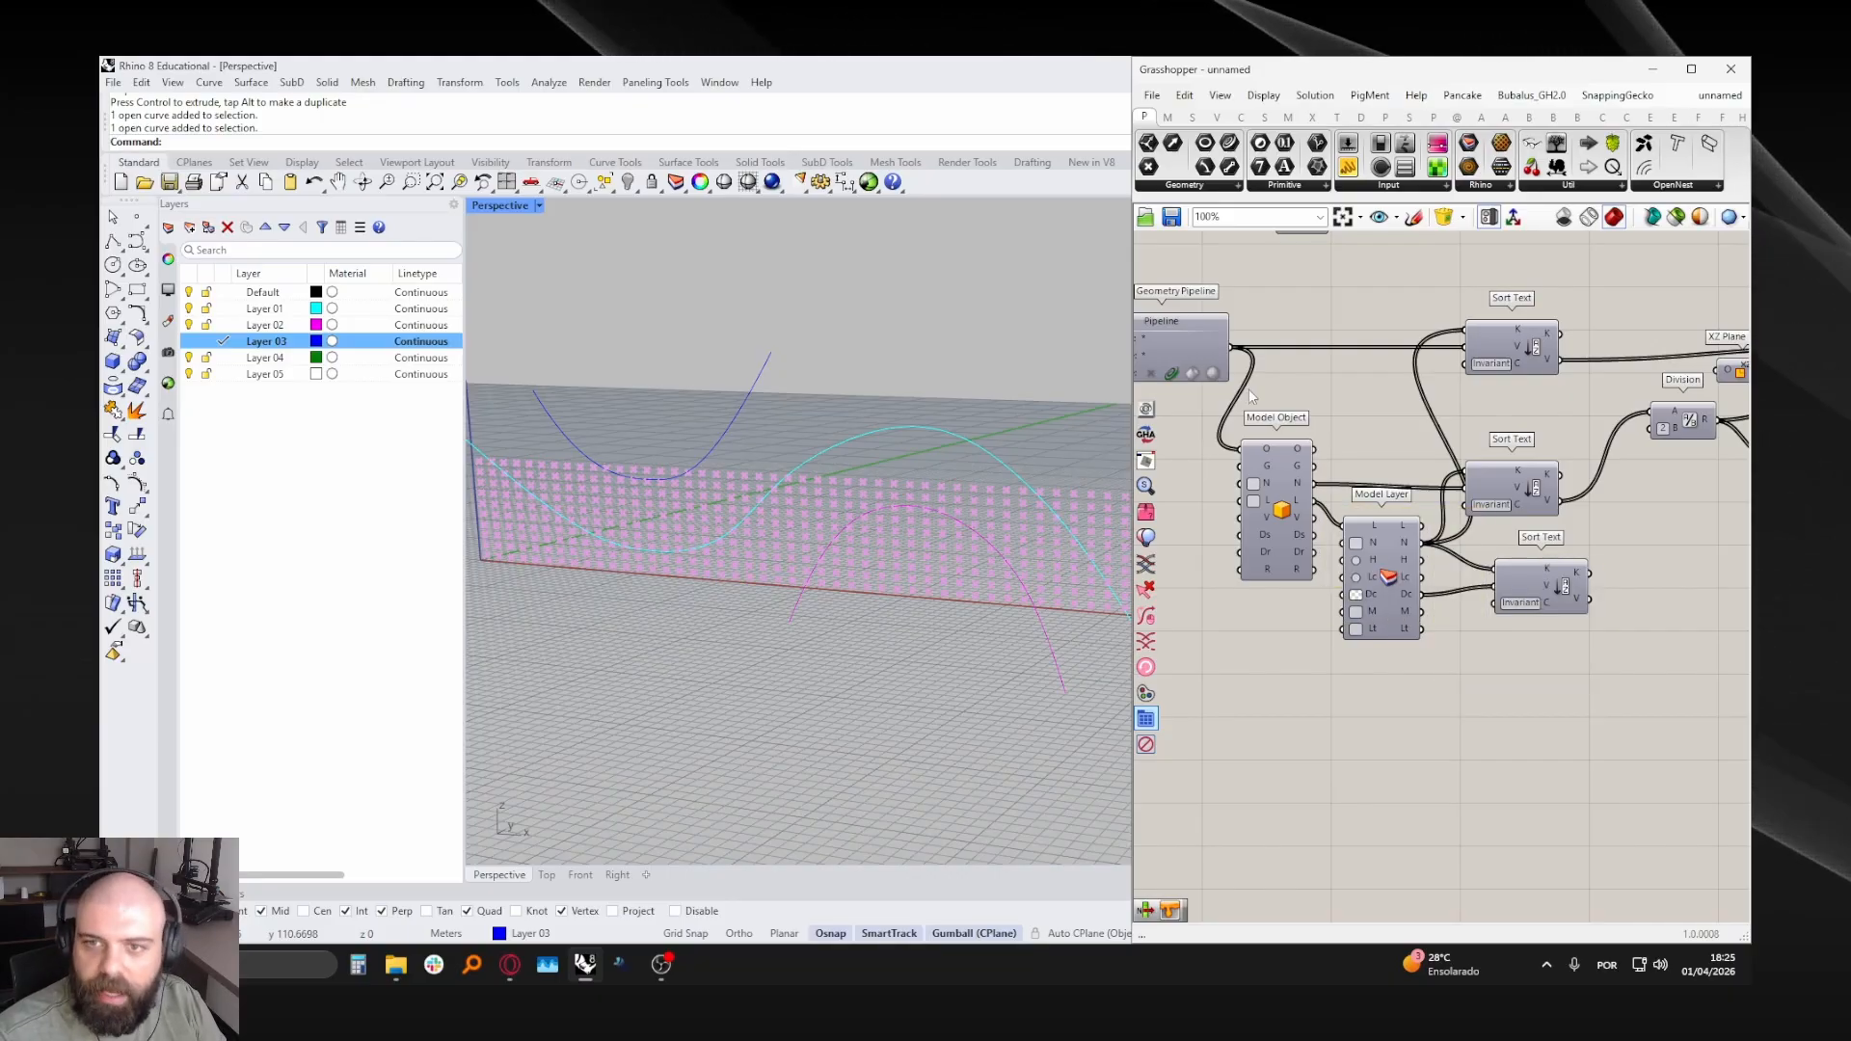
- Move Geometry Pipeline, Model Object and Model Layer together farther away from the Sort Text components
{"action": "scroll", "coordinate": [1461, 538], "scroll_direction": "down", "scroll_amount": 3}
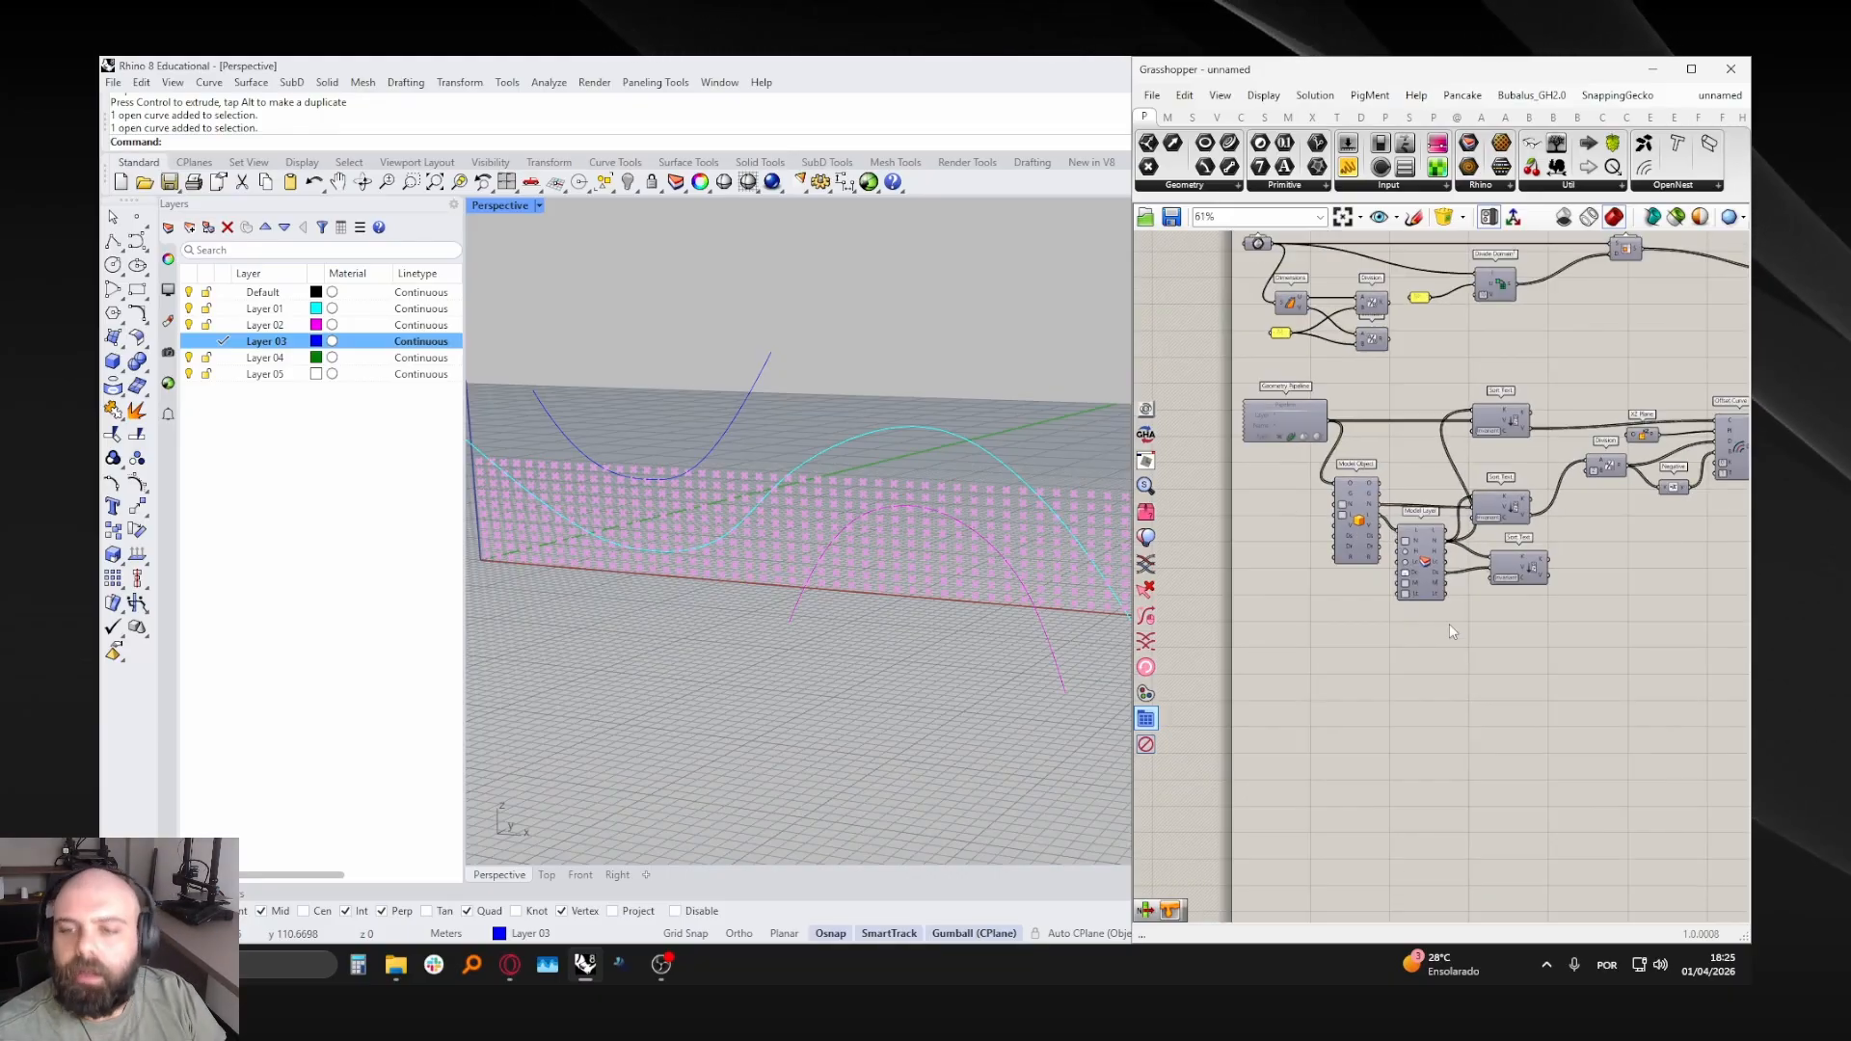
{"action": "left_click_drag", "start_coordinate": [1446, 676], "coordinate": [1284, 412]}
{"action": "scroll", "coordinate": [1420, 446], "scroll_direction": "up", "scroll_amount": 3}
{"action": "left_click_drag", "start_coordinate": [1420, 640], "coordinate": [1324, 630]}
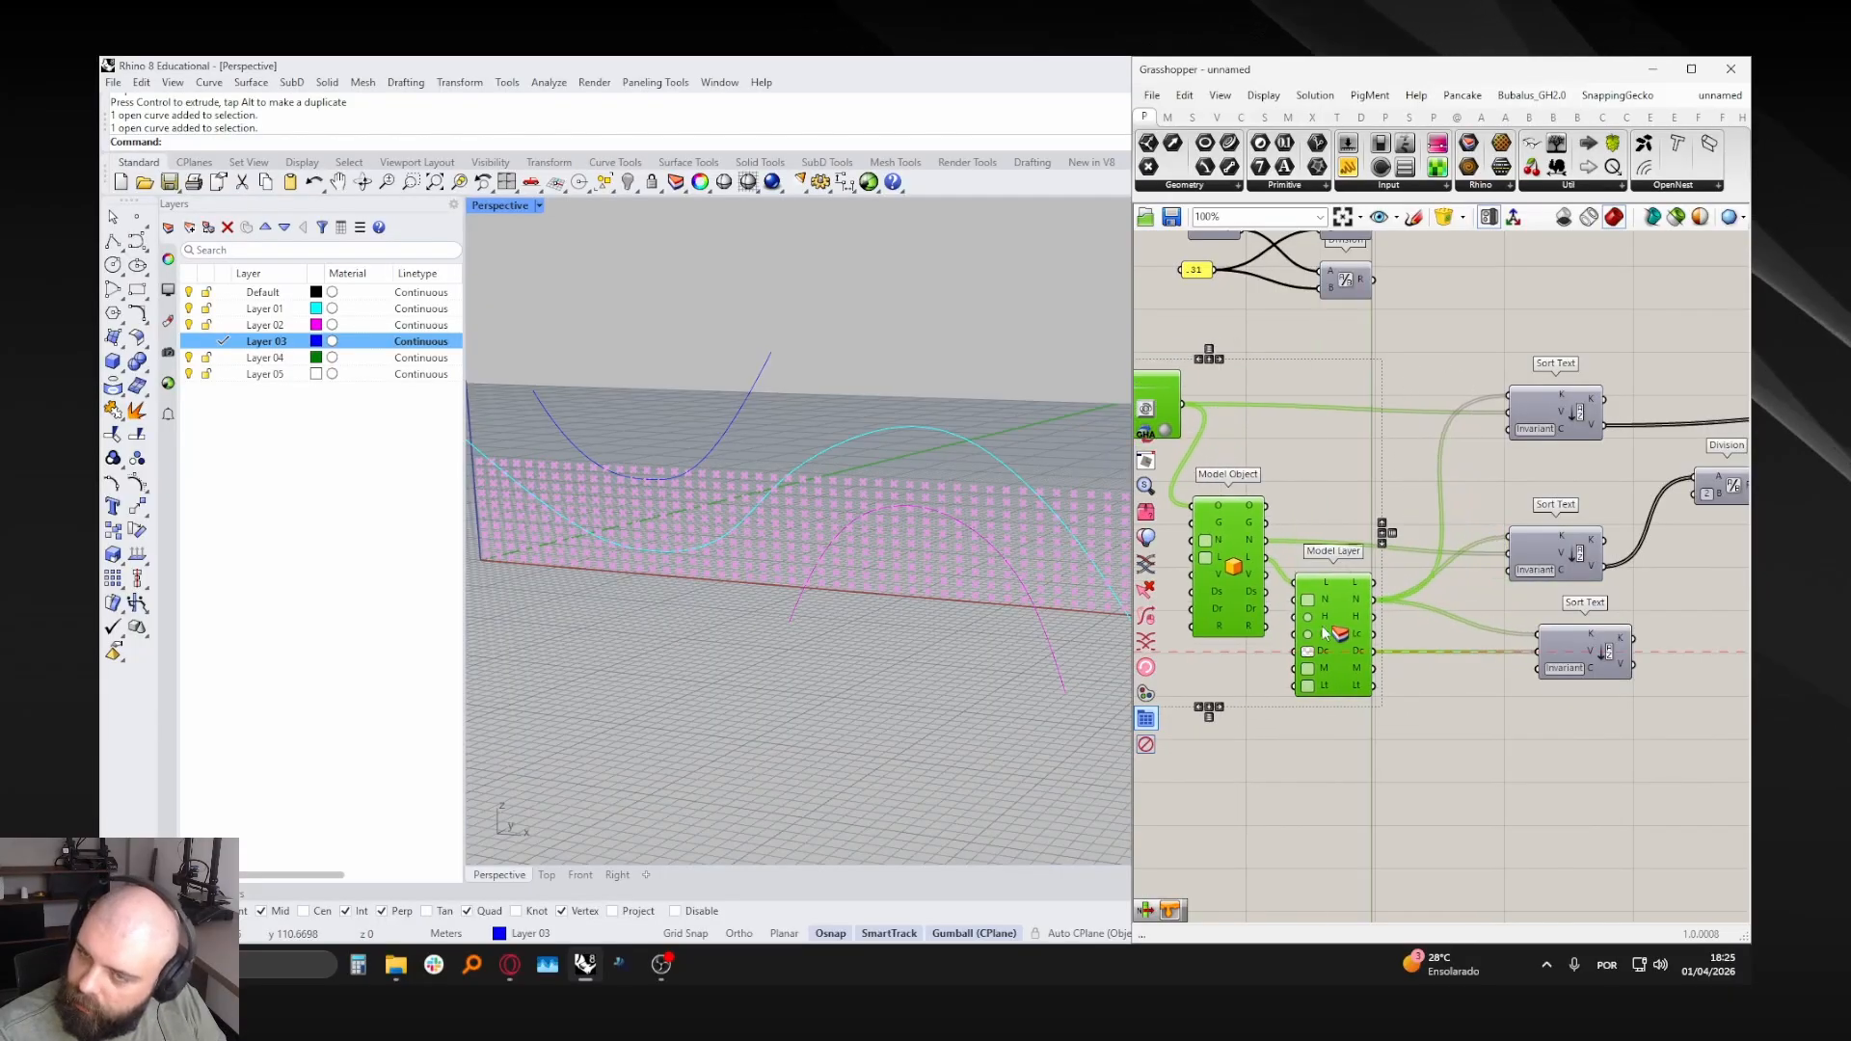
- Align the lowest Sort Text with the one above it and examine its sorted layer colour values
{"action": "left_click", "coordinate": [1363, 482]}
{"action": "mouse_move", "coordinate": [1567, 424]}
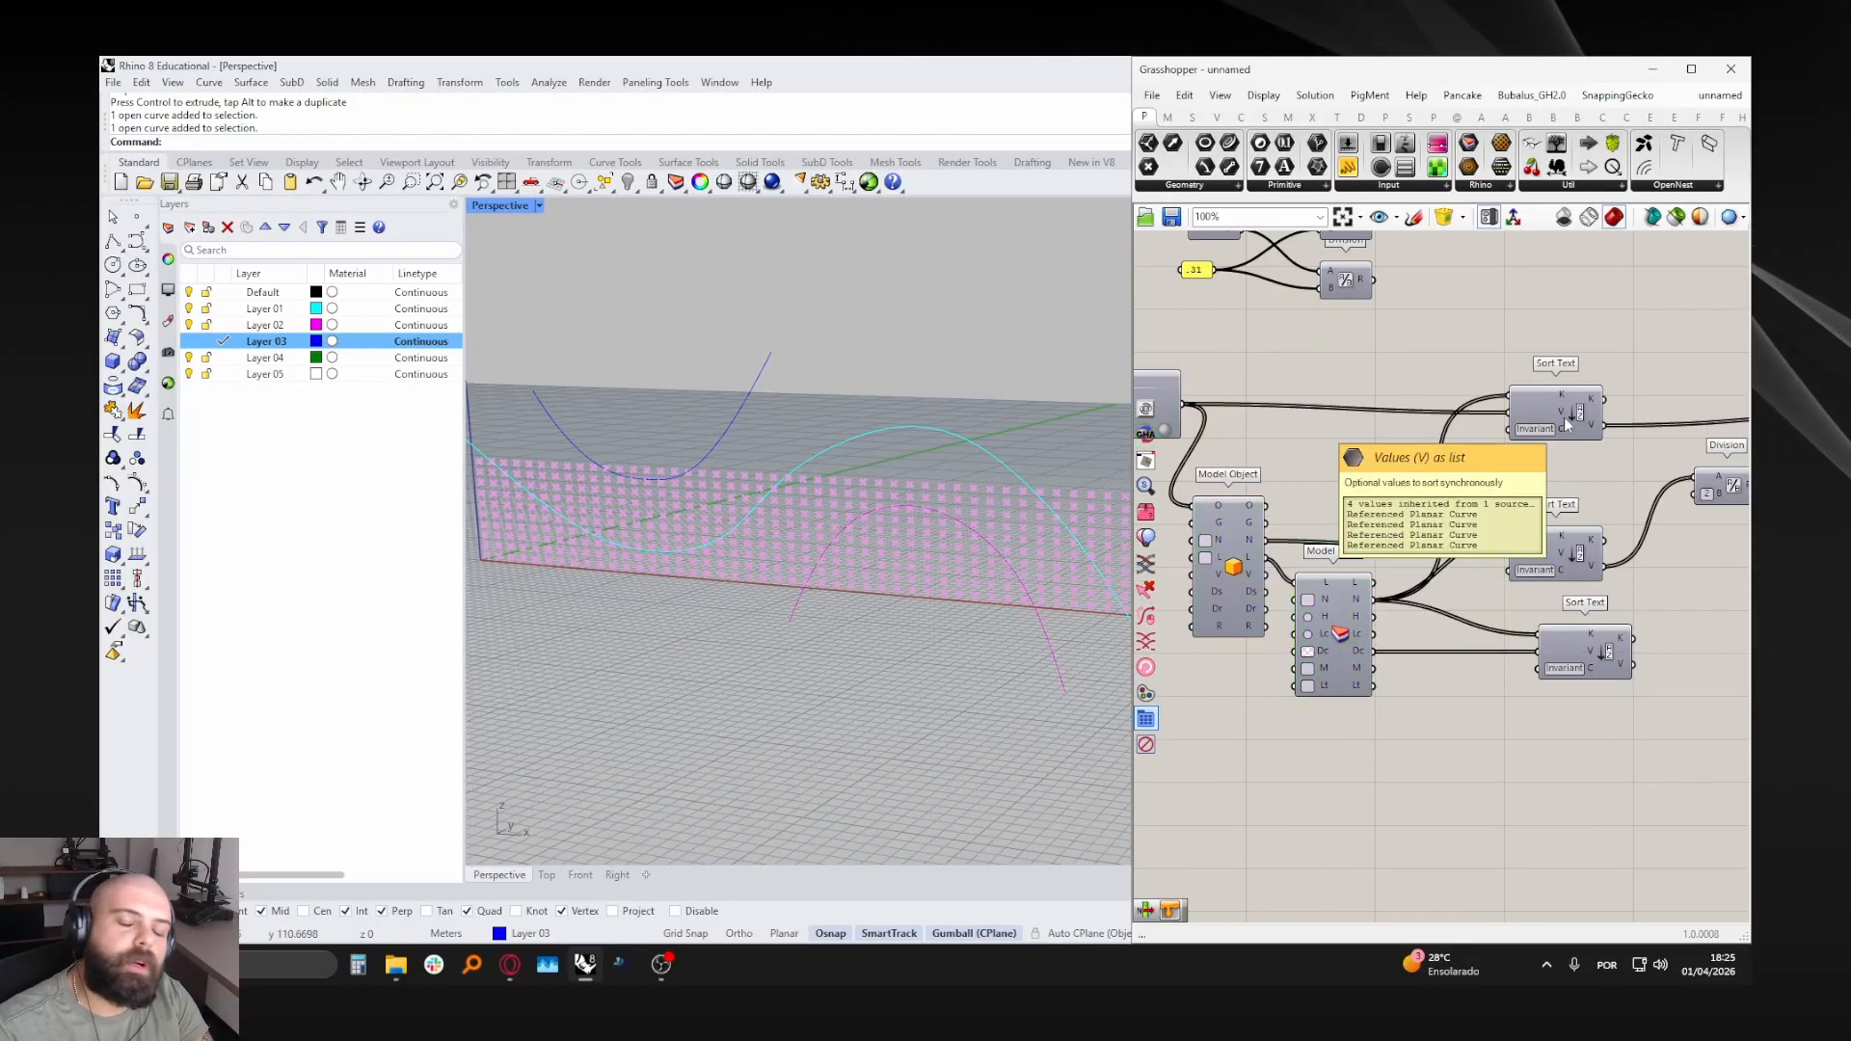
{"action": "mouse_move", "coordinate": [1357, 598]}
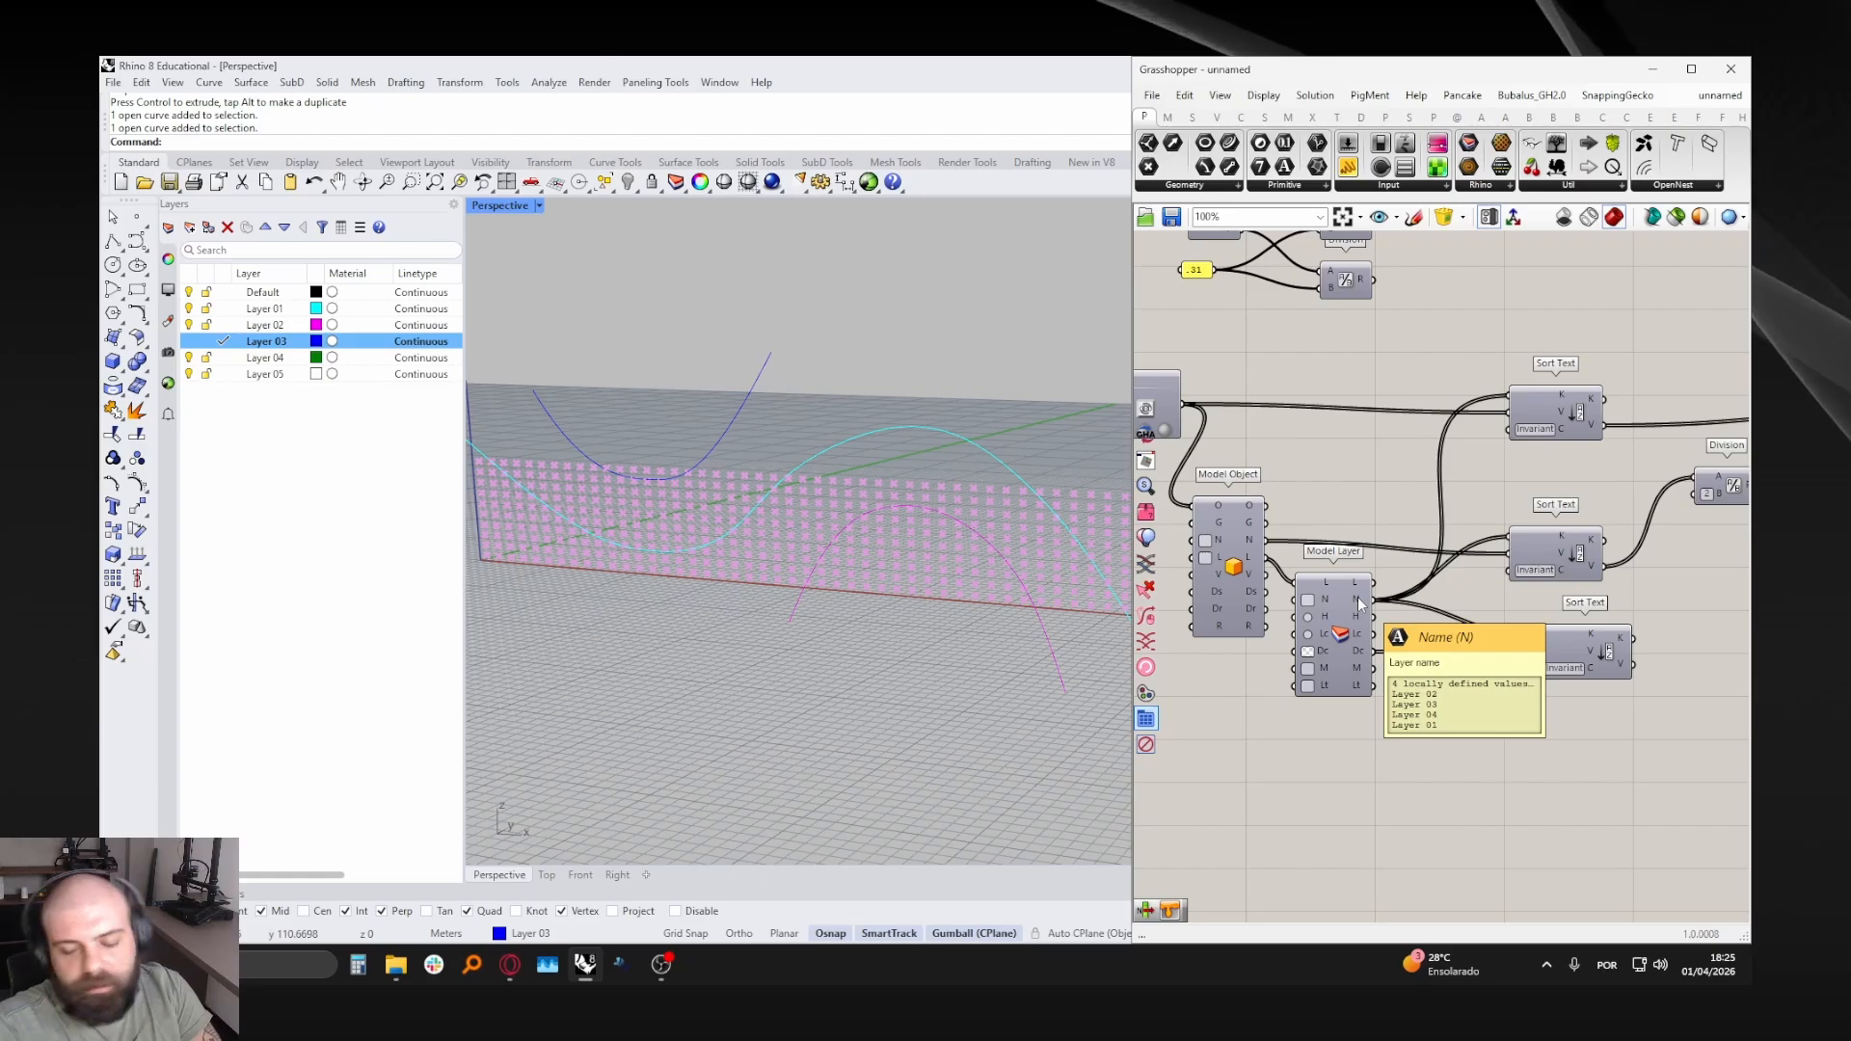
{"action": "left_click_drag", "start_coordinate": [1550, 442], "coordinate": [1551, 434]}
{"action": "scroll", "coordinate": [1615, 352], "scroll_direction": "up", "scroll_amount": 4}
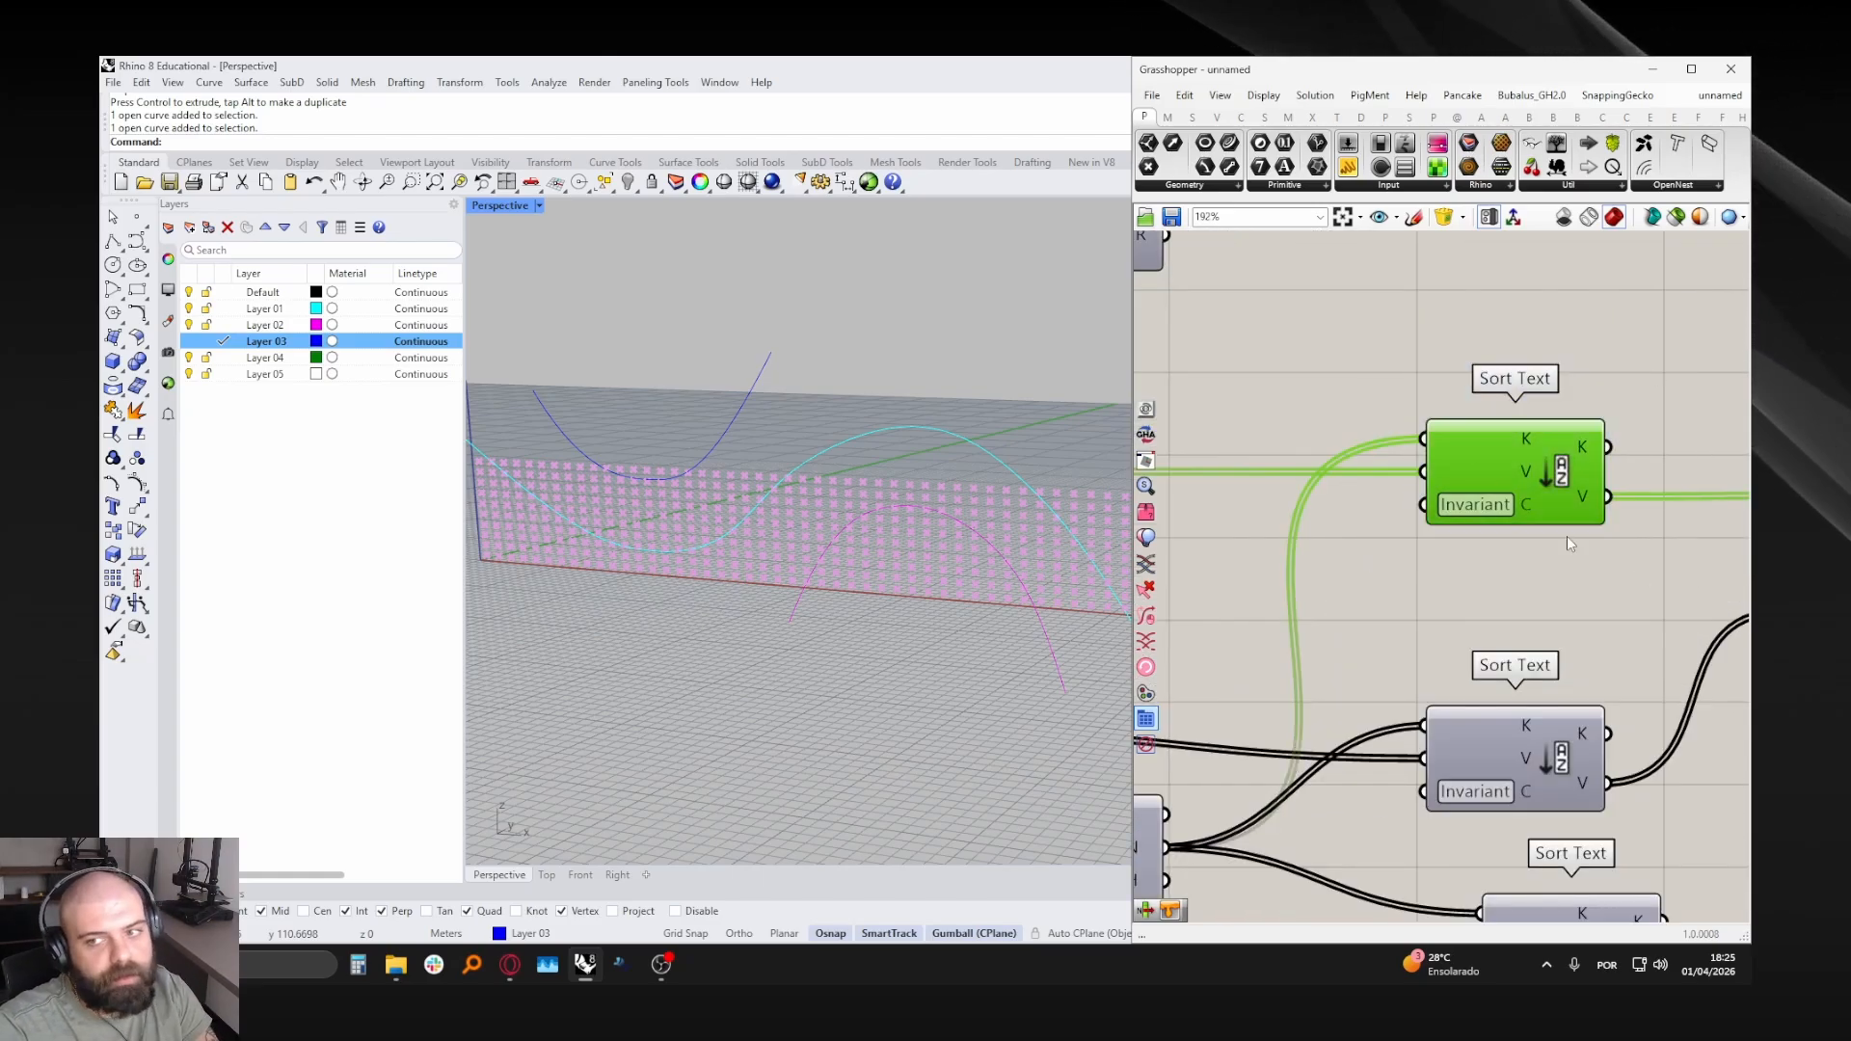
{"action": "scroll", "coordinate": [1298, 430], "scroll_direction": "down", "scroll_amount": 7}
{"action": "scroll", "coordinate": [1294, 549], "scroll_direction": "up", "scroll_amount": 6}
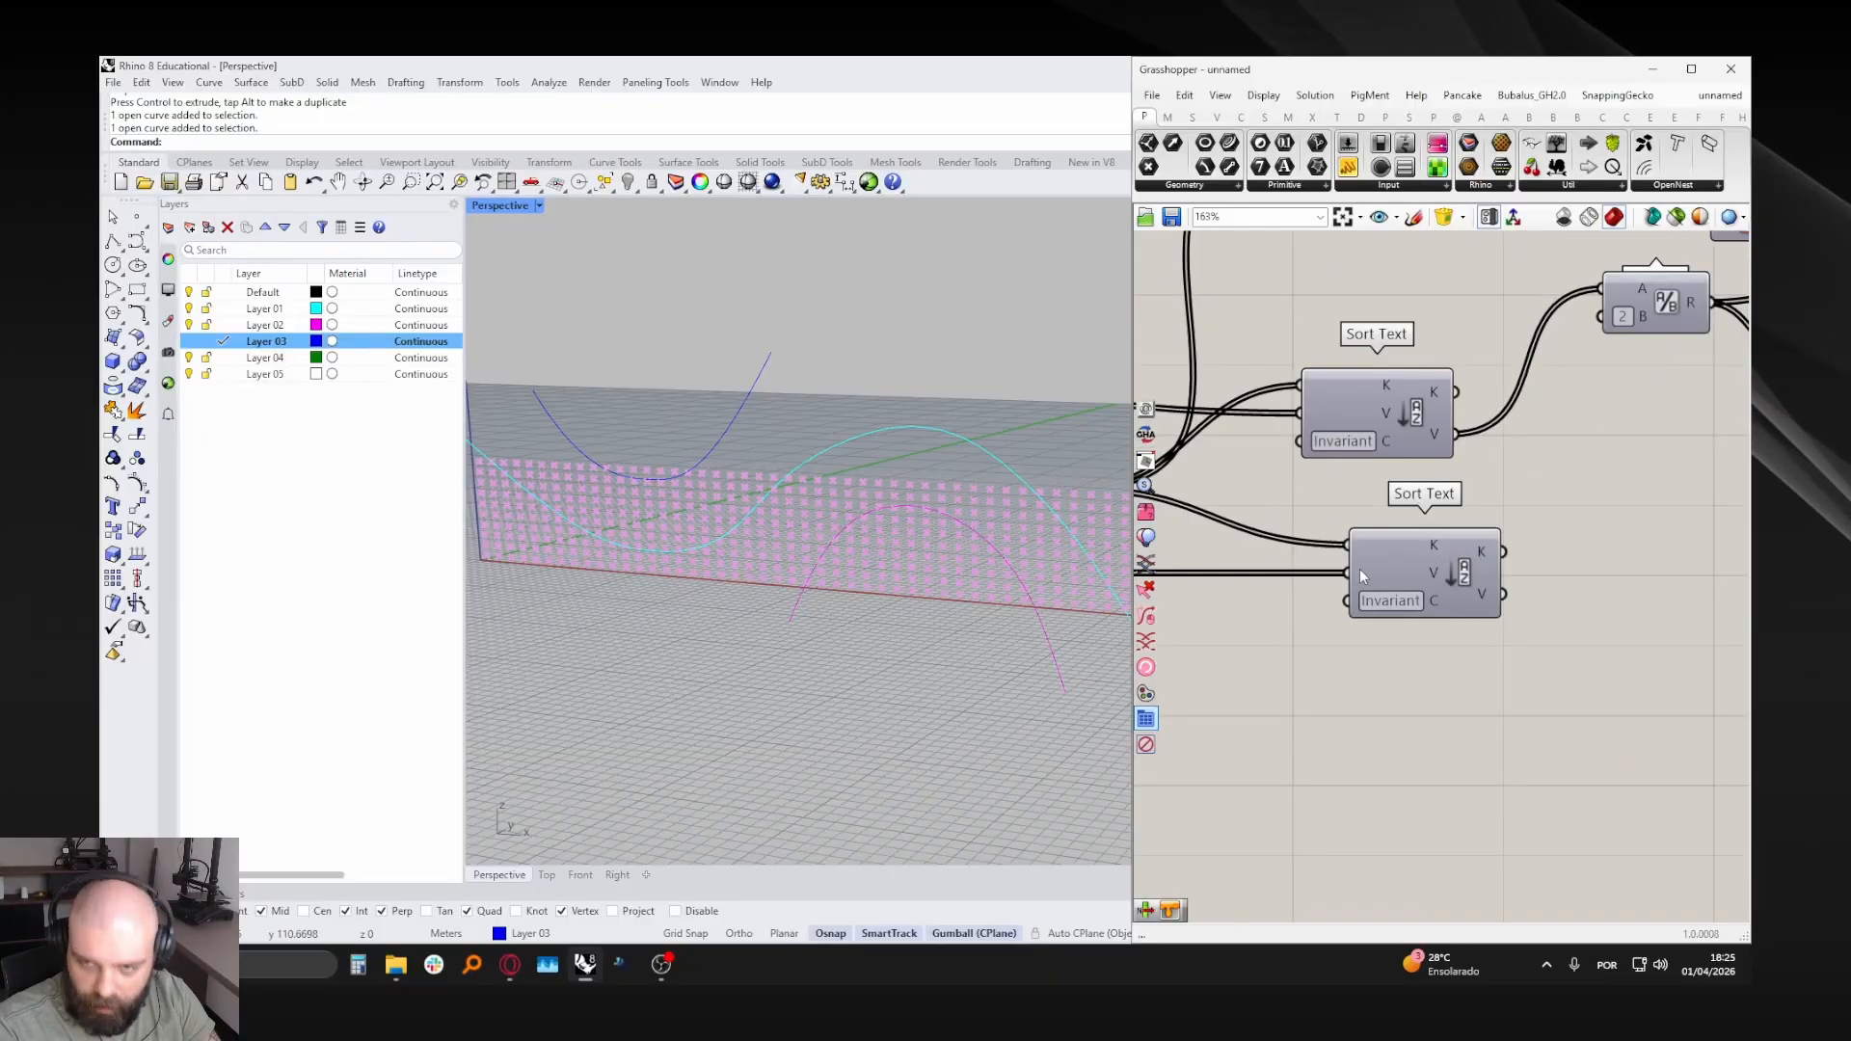
{"action": "left_click", "coordinate": [1385, 569]}
{"action": "mouse_move", "coordinate": [1440, 599]}
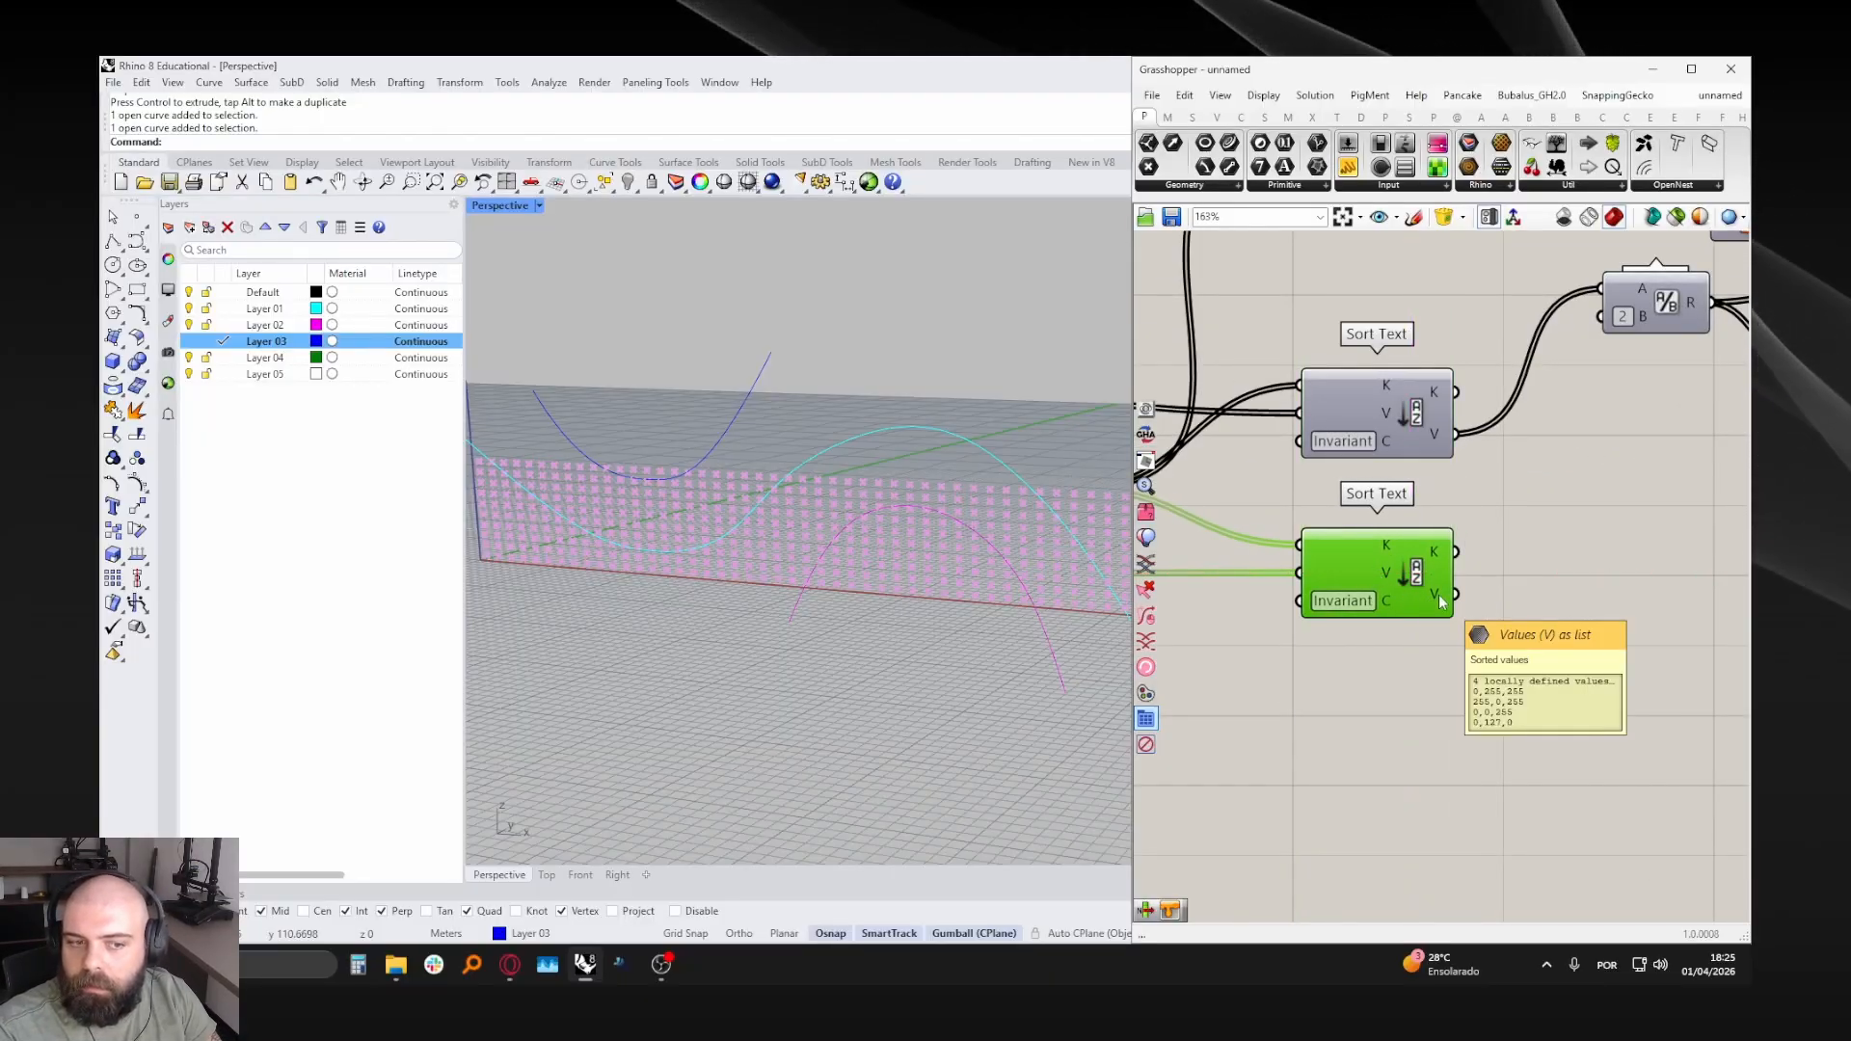
- Connect the lowest Sort Text's sorted values output to Custom Preview's Material input
{"action": "scroll", "coordinate": [1438, 594], "scroll_direction": "down", "scroll_amount": 5}
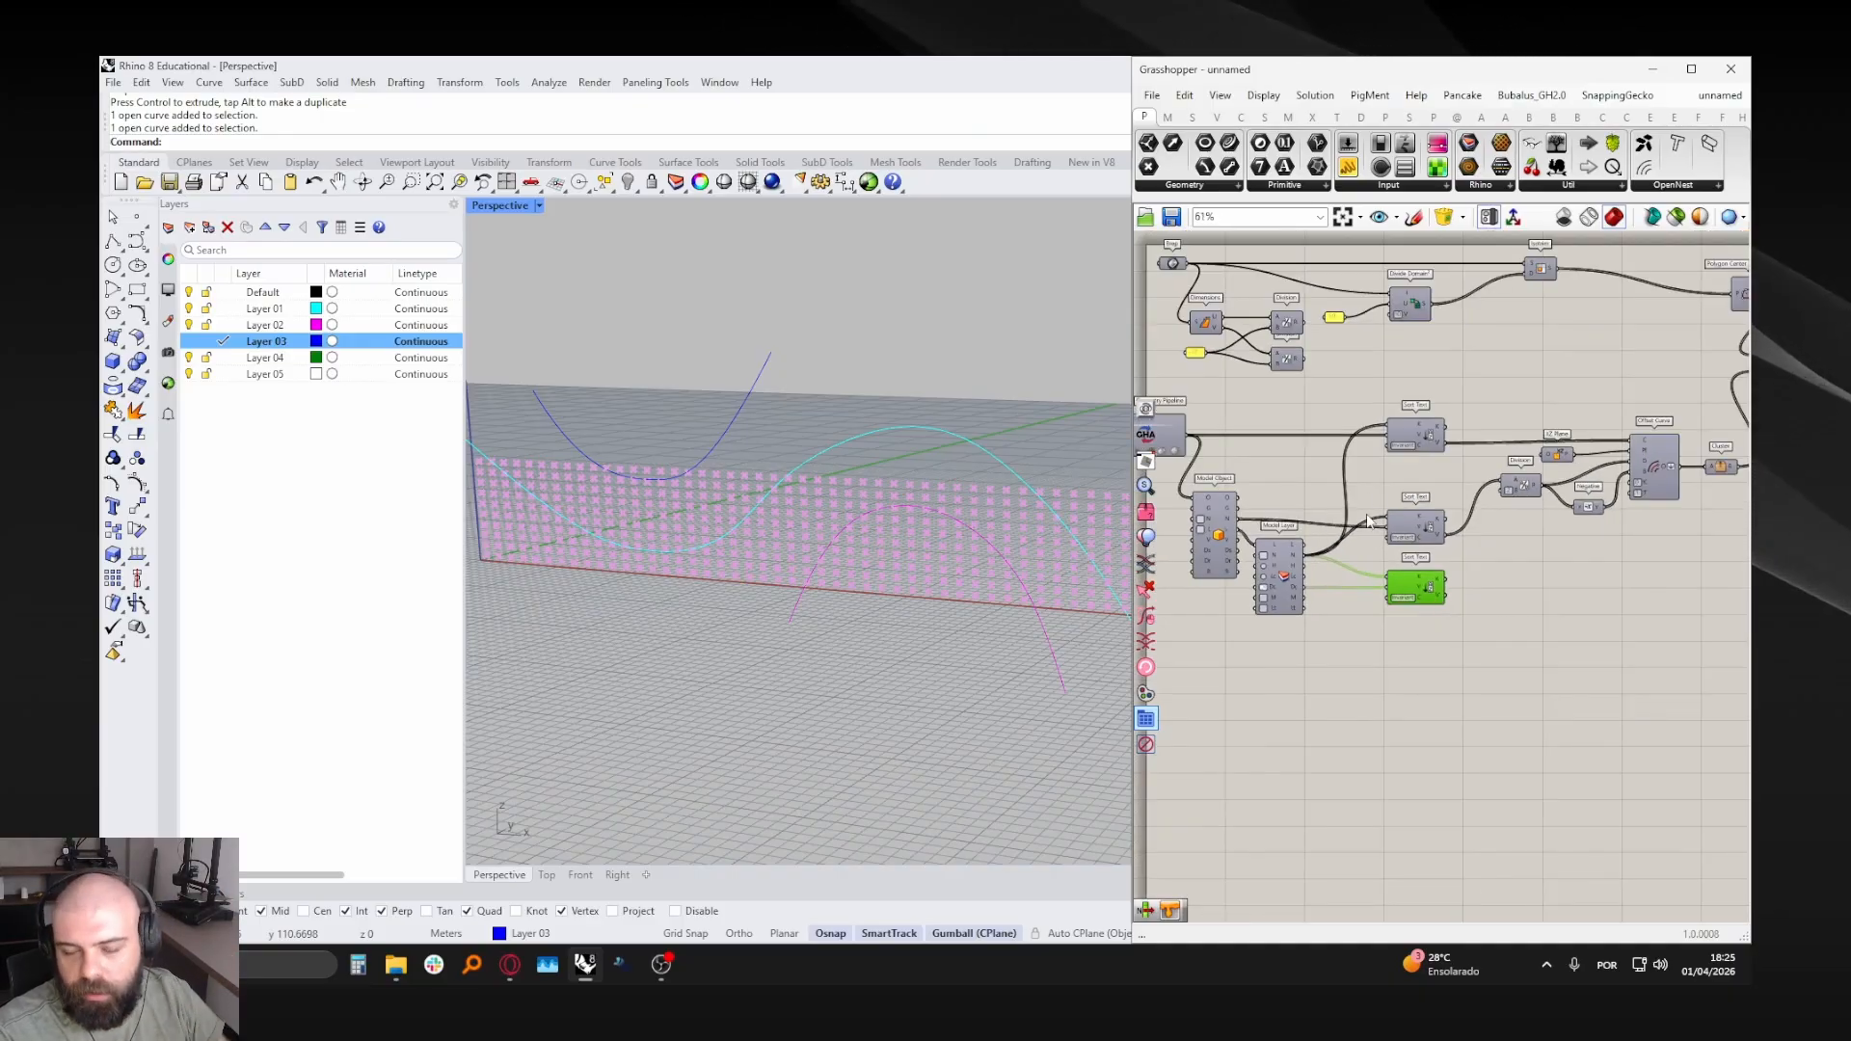
{"action": "right_click_drag", "start_coordinate": [1414, 550], "coordinate": [1315, 546]}
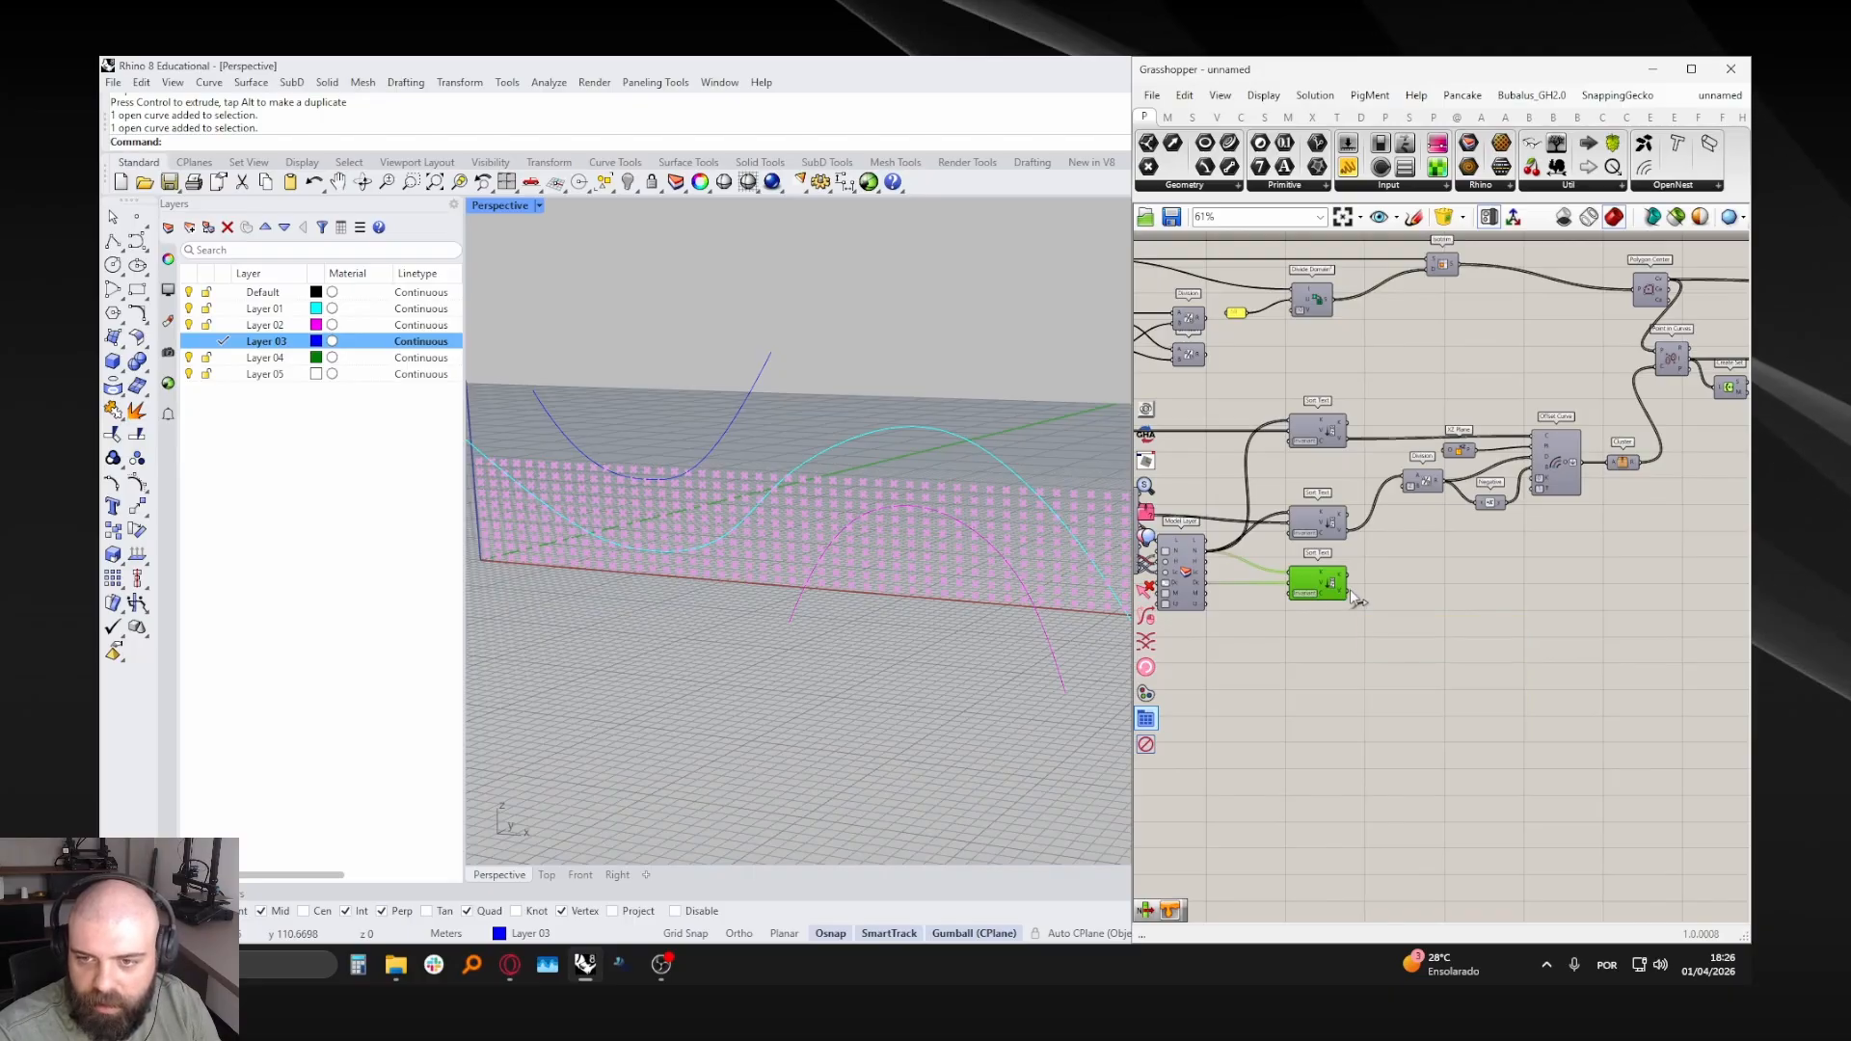
{"action": "scroll", "coordinate": [1306, 545], "scroll_direction": "down", "scroll_amount": 5}
{"action": "scroll", "coordinate": [1519, 476], "scroll_direction": "up", "scroll_amount": 8}
{"action": "left_click_drag", "start_coordinate": [1533, 472], "coordinate": [1437, 621]}
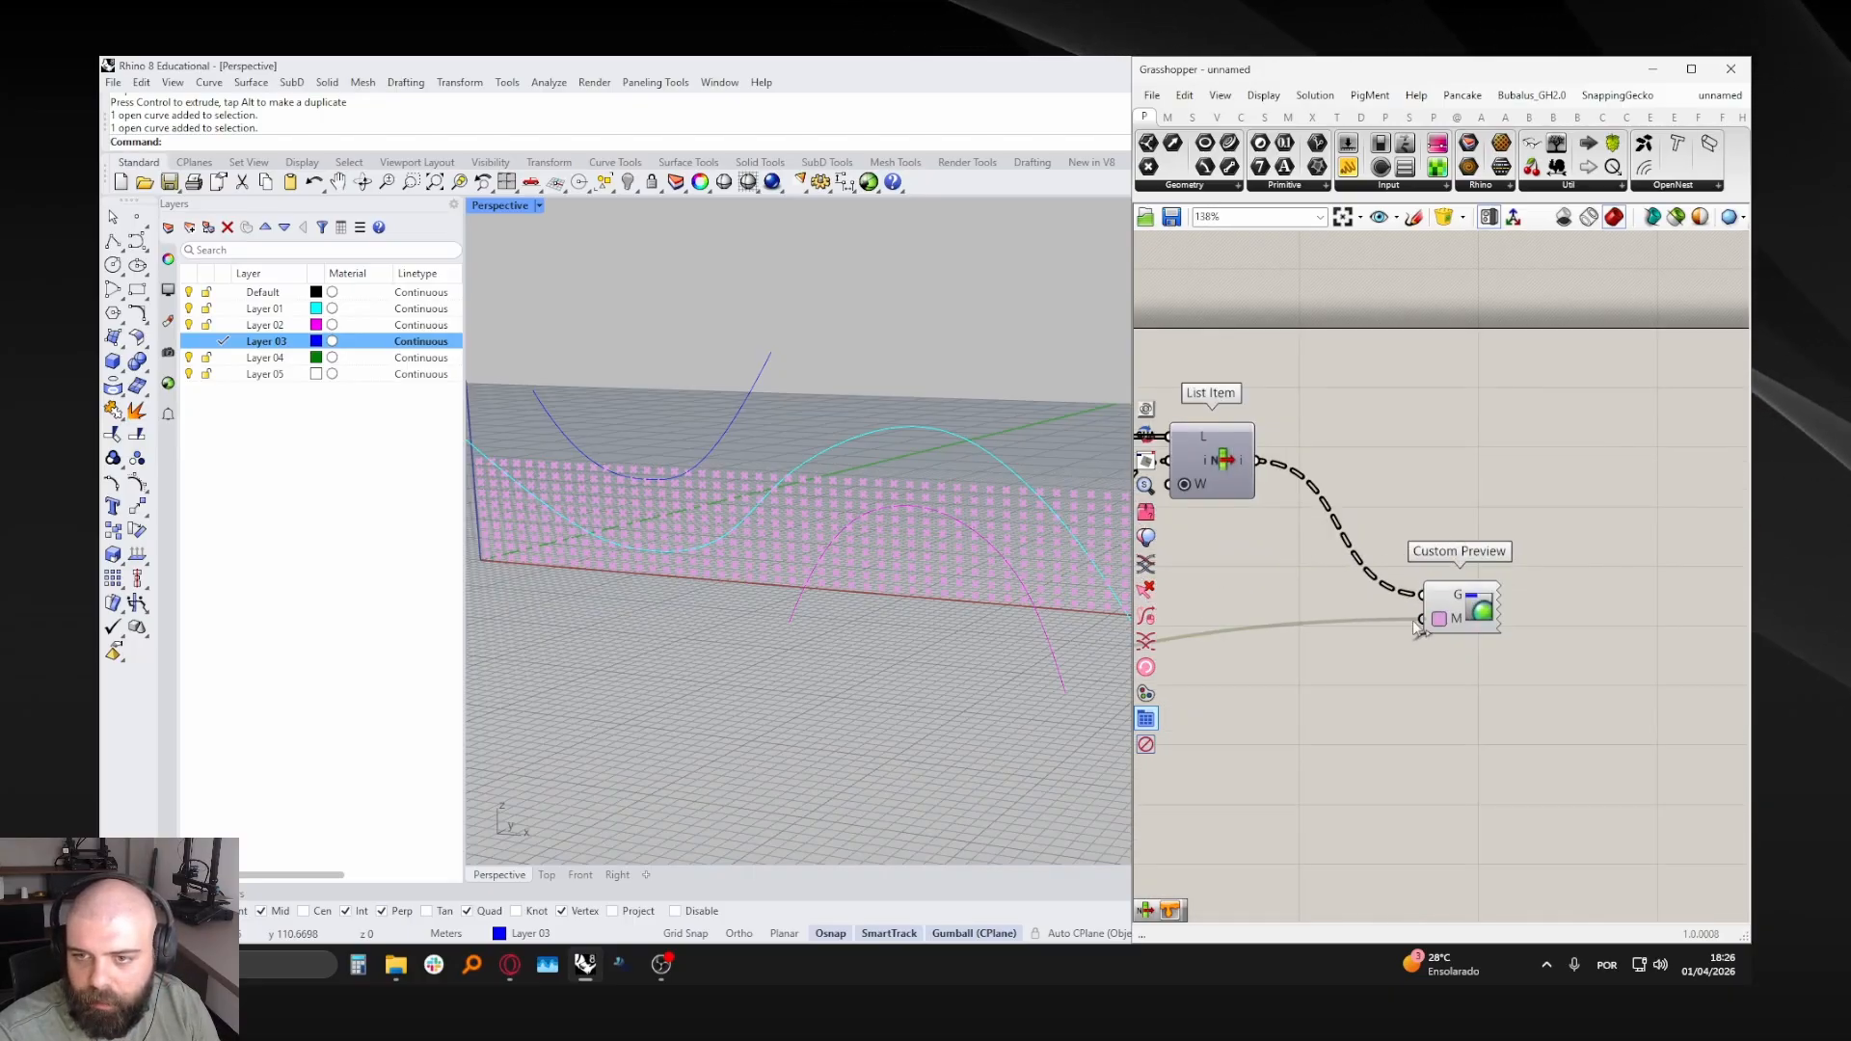
{"action": "left_click", "coordinate": [1404, 673]}
{"action": "left_click", "coordinate": [1481, 609]}
{"action": "left_click", "coordinate": [1564, 567]}
- Shift Custom Preview slightly farther from List Item and examine the values reaching its Material input
{"action": "scroll", "coordinate": [1616, 526], "scroll_direction": "down", "scroll_amount": 5}
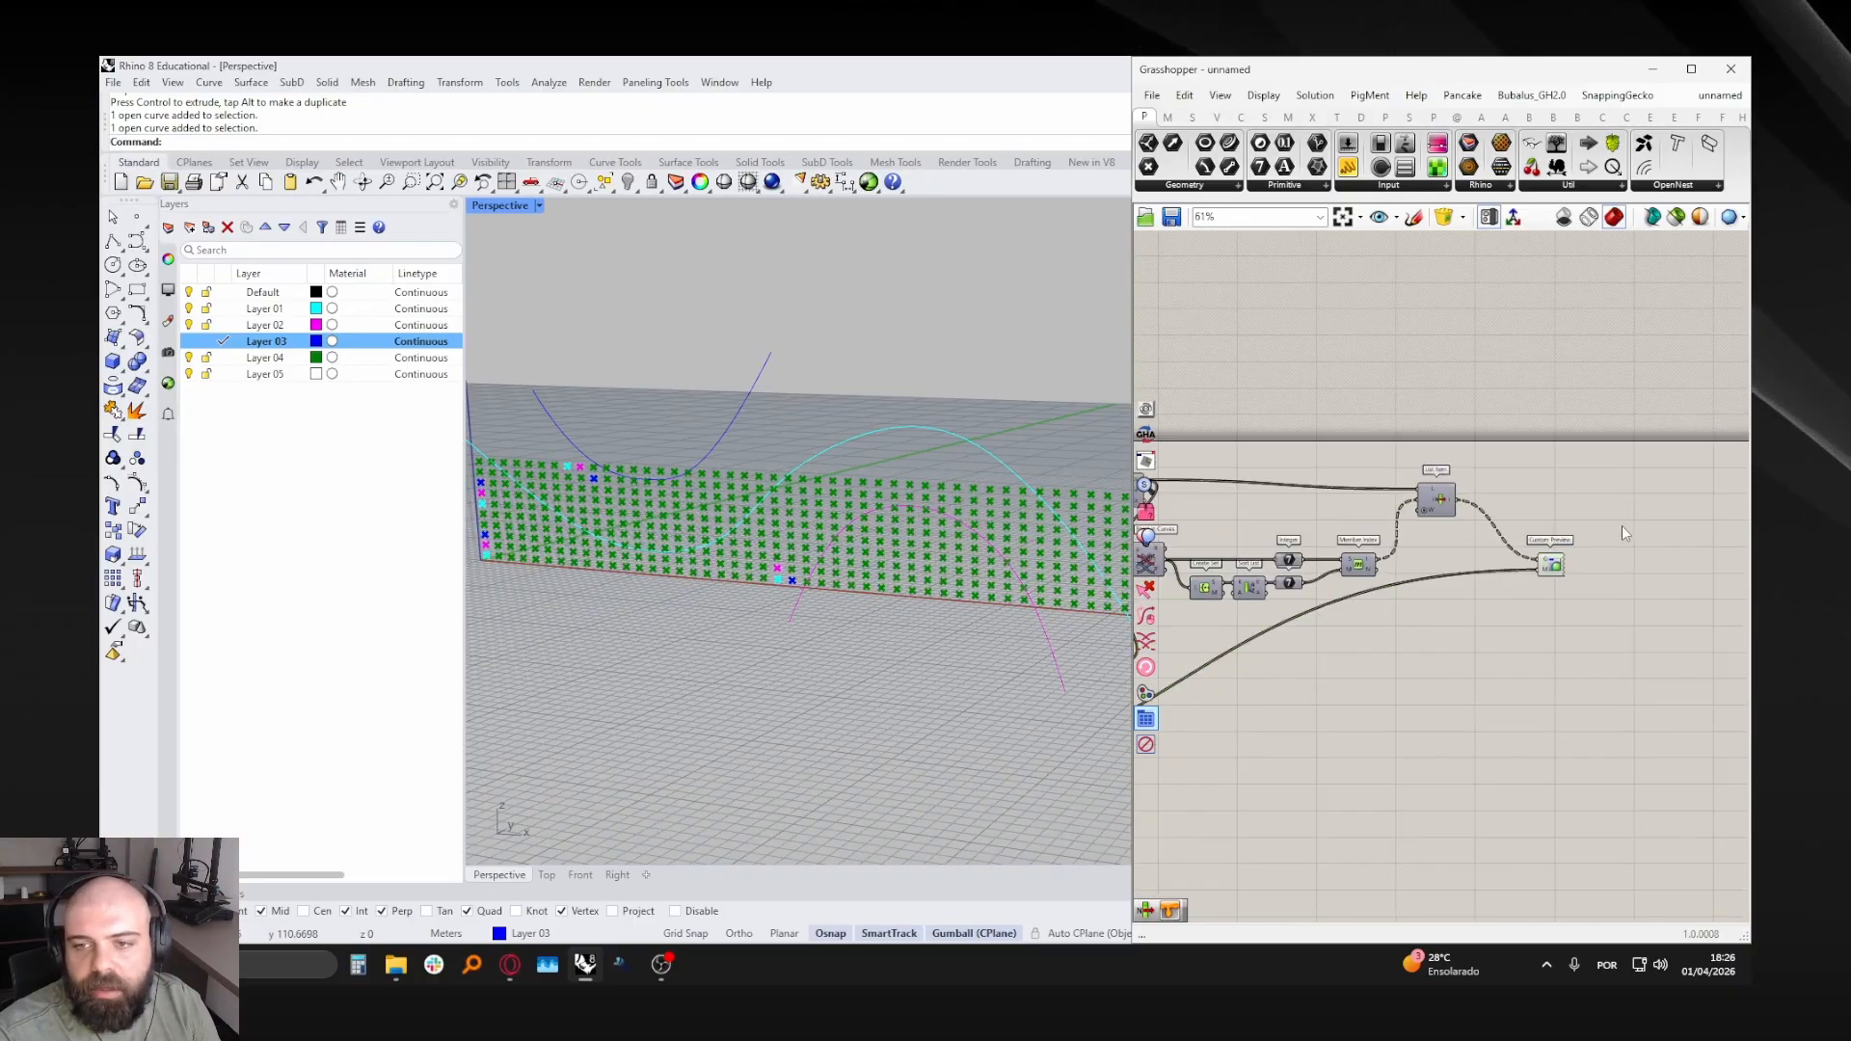
{"action": "scroll", "coordinate": [1586, 558], "scroll_direction": "up", "scroll_amount": 6}
{"action": "left_click", "coordinate": [1514, 557]}
{"action": "left_click_drag", "start_coordinate": [1514, 556], "coordinate": [1539, 557]}
{"action": "left_click", "coordinate": [1574, 569]}
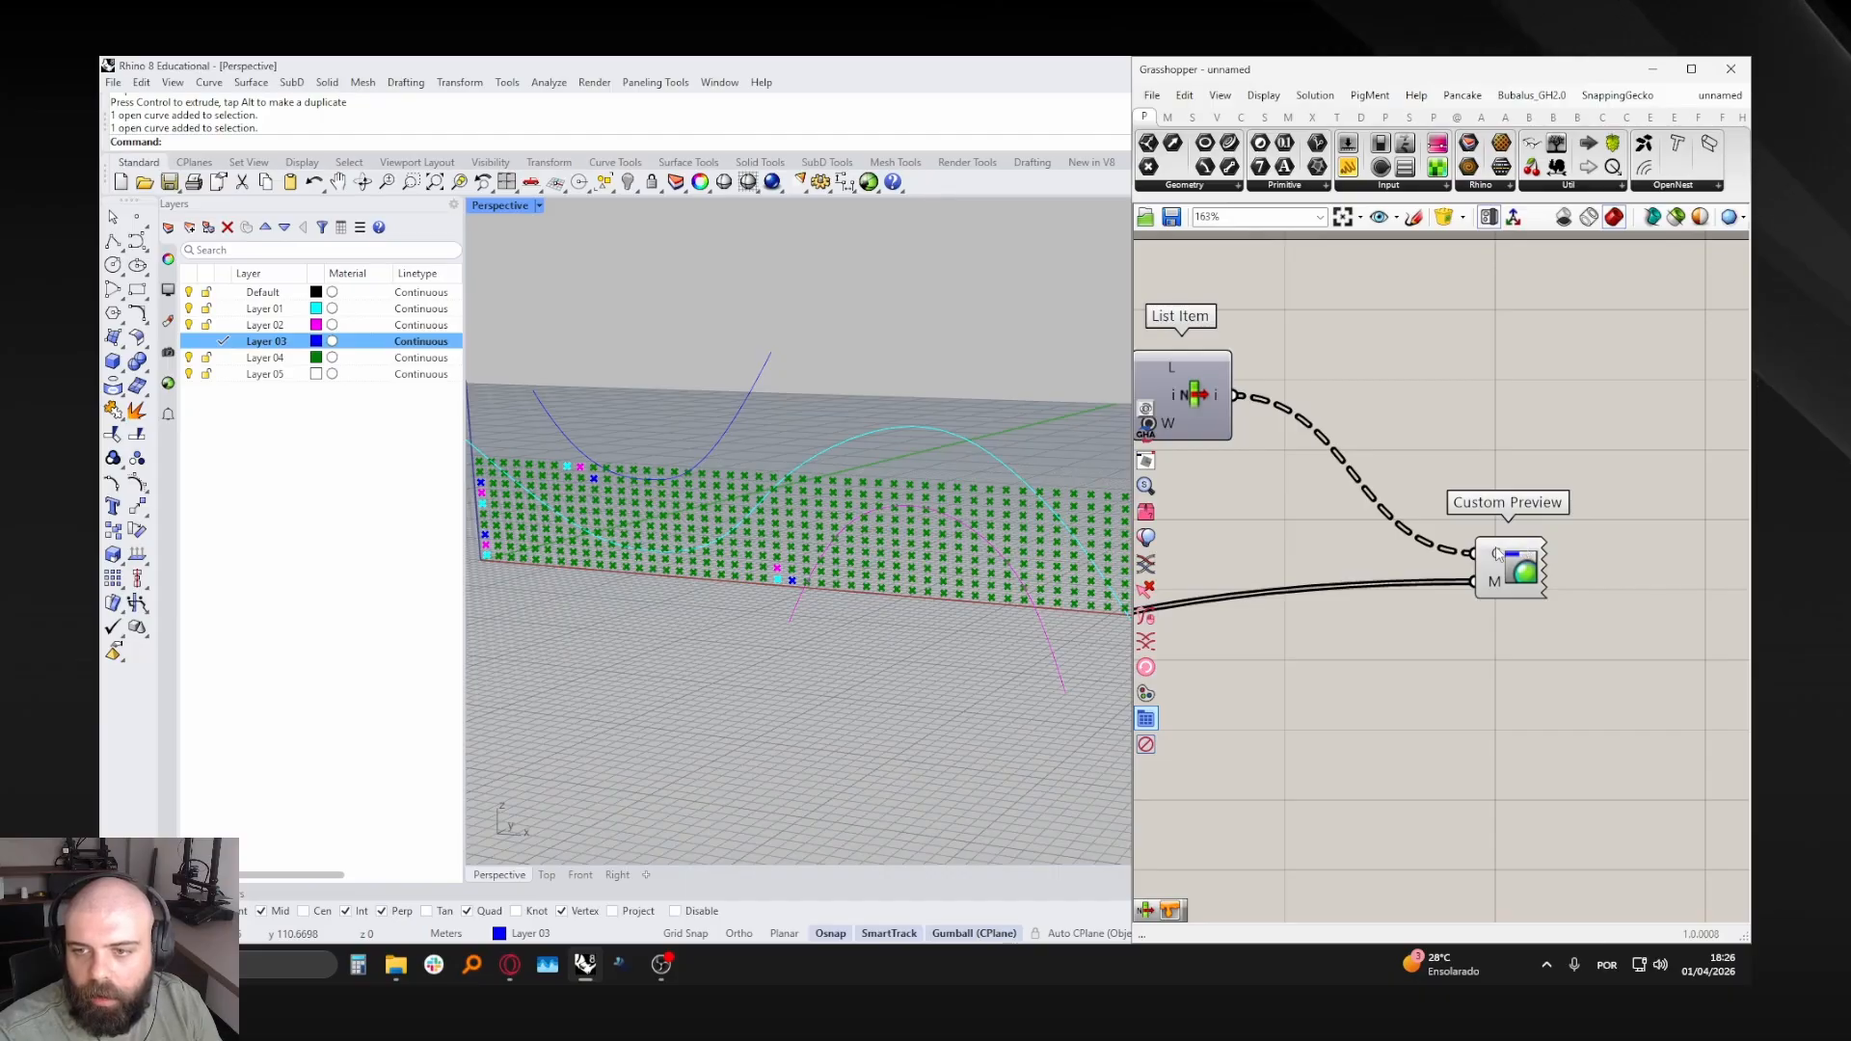
{"action": "mouse_move", "coordinate": [1495, 583]}
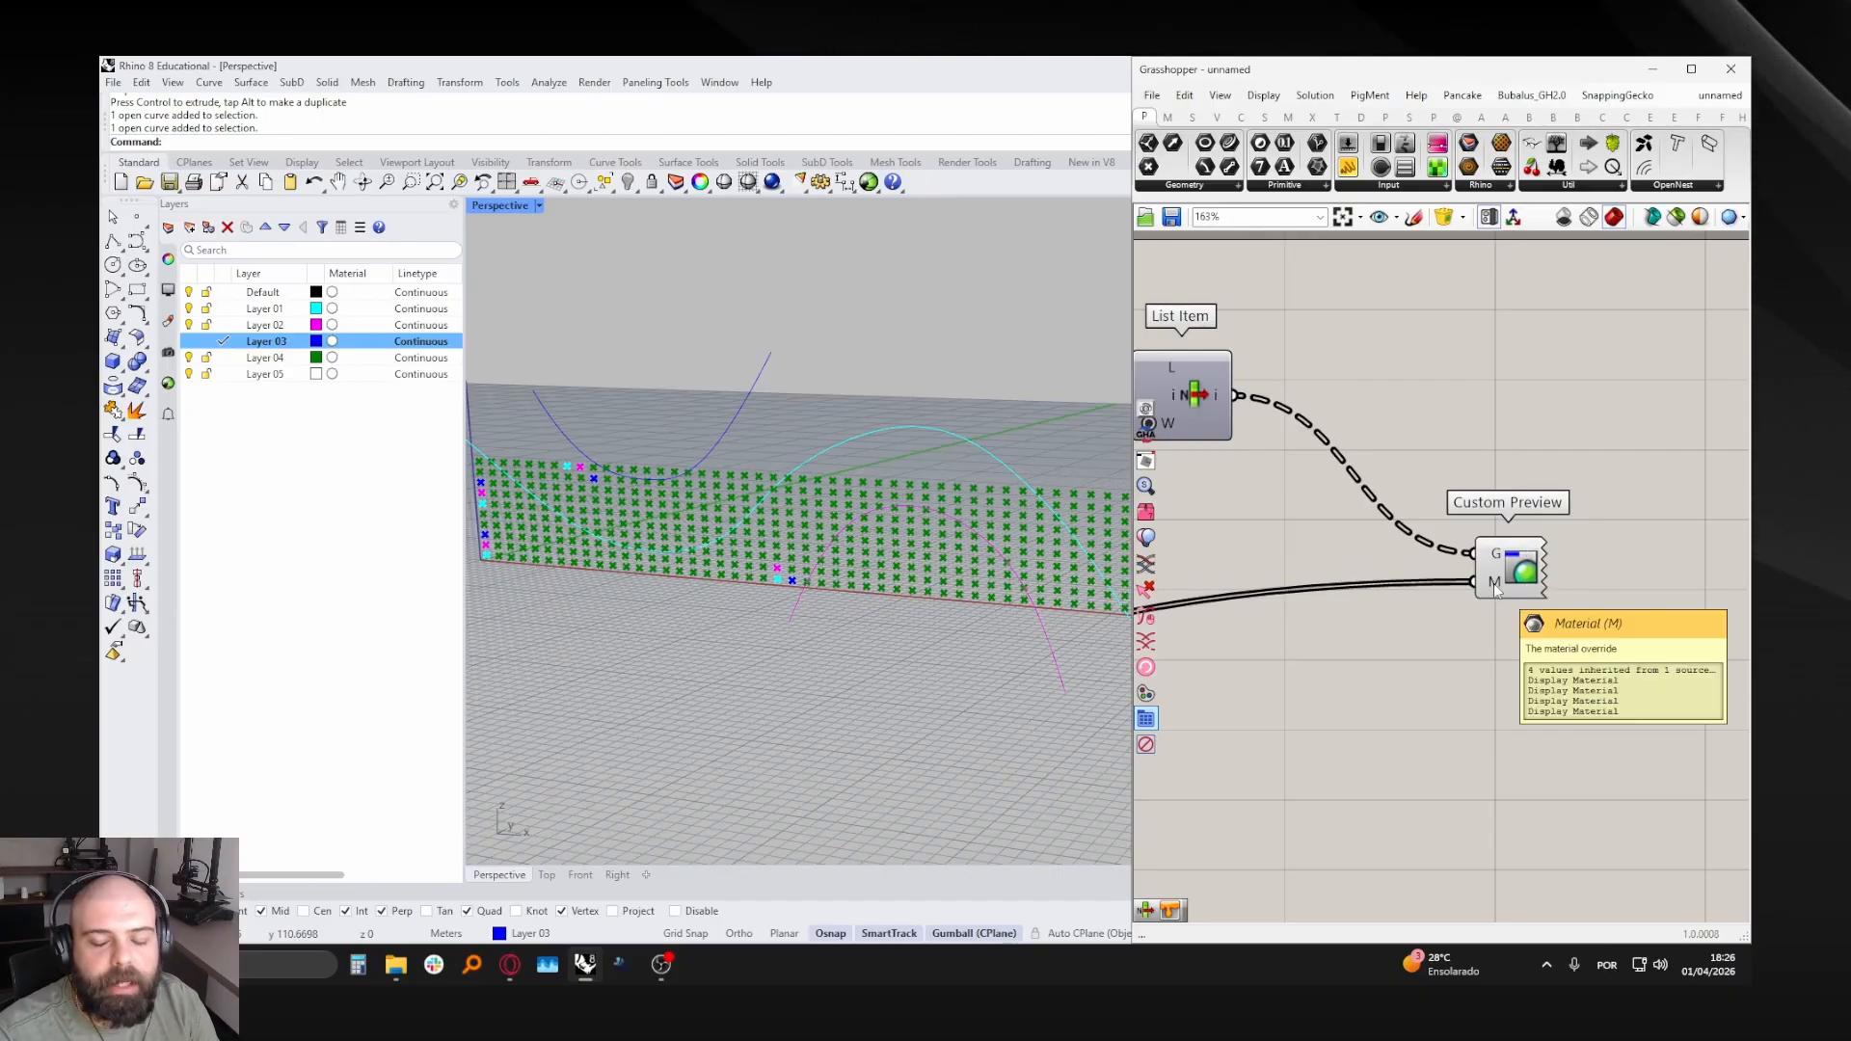
- Add a Merge component below Custom Preview and move the sorted colours wire from the Material input to Merge's D2
{"action": "scroll", "coordinate": [1496, 584], "scroll_direction": "down", "scroll_amount": 3}
{"action": "scroll", "coordinate": [1514, 579], "scroll_direction": "up", "scroll_amount": 3}
{"action": "double_click", "coordinate": [1422, 654]}
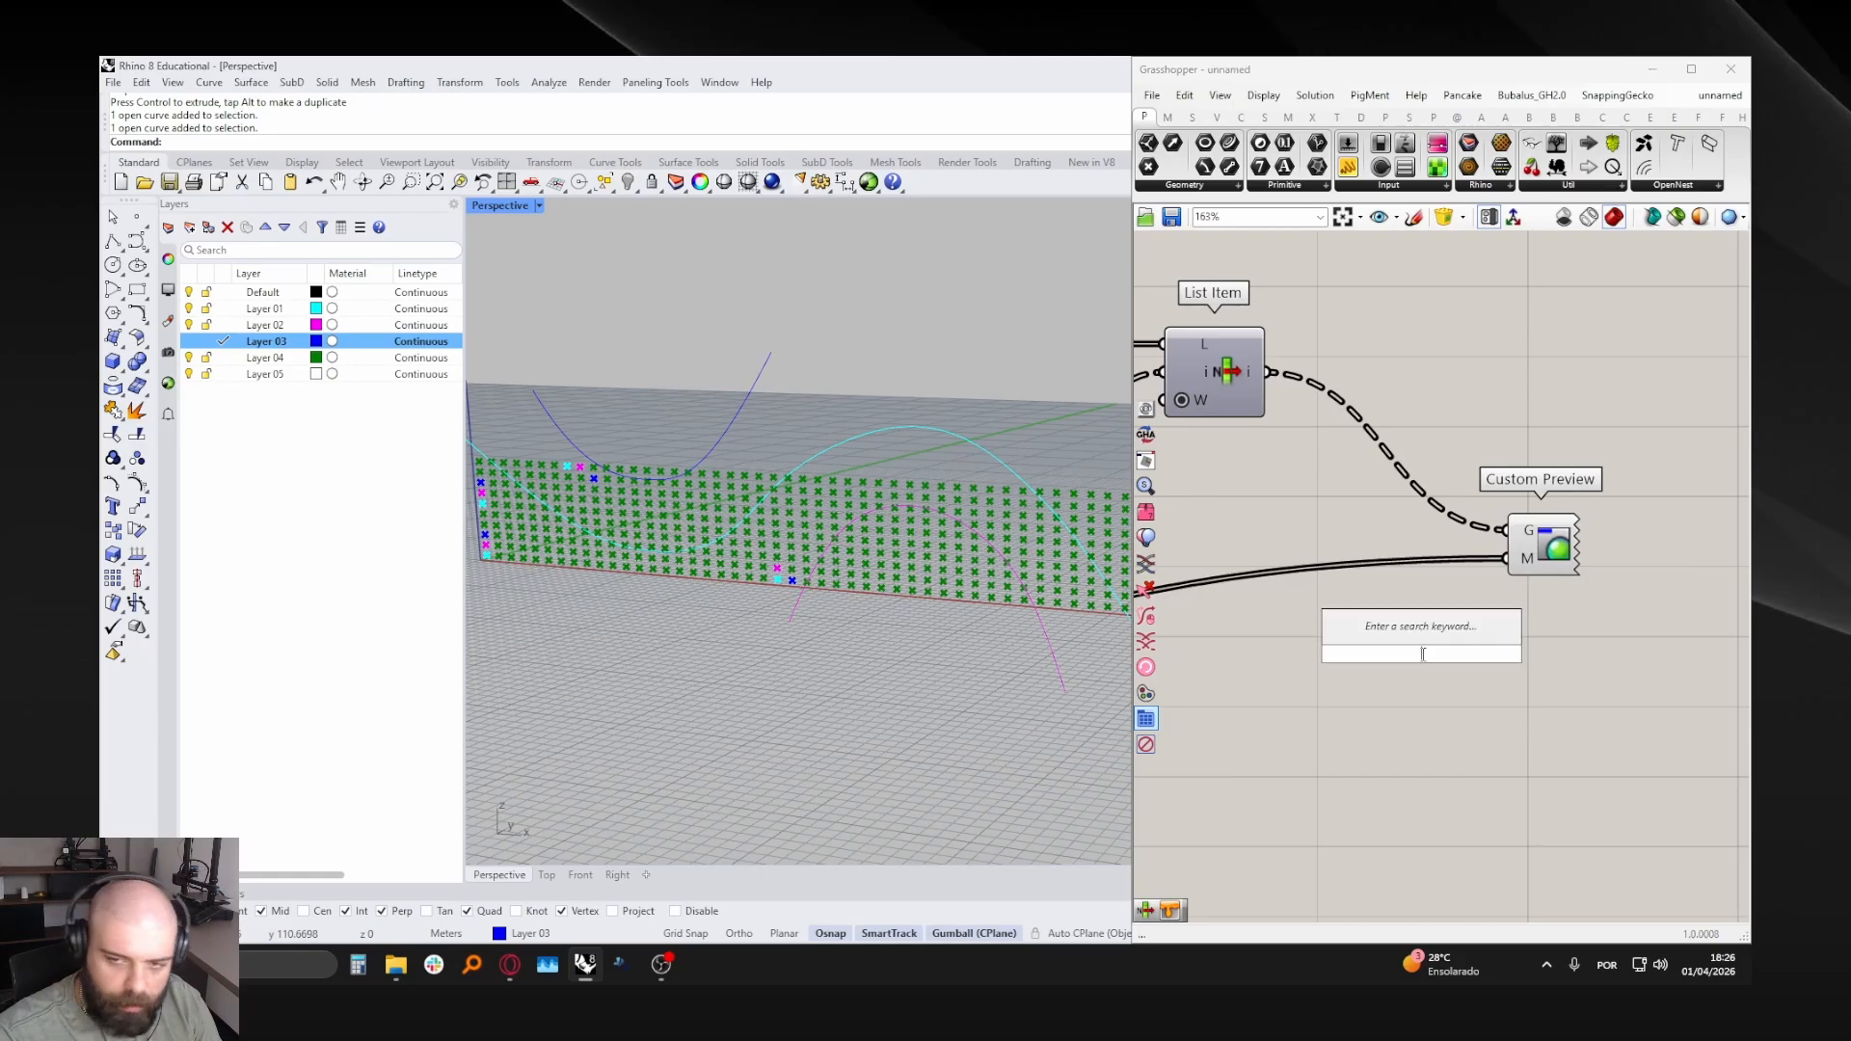
{"action": "type", "text": "M"}
{"action": "key", "text": "Return"}
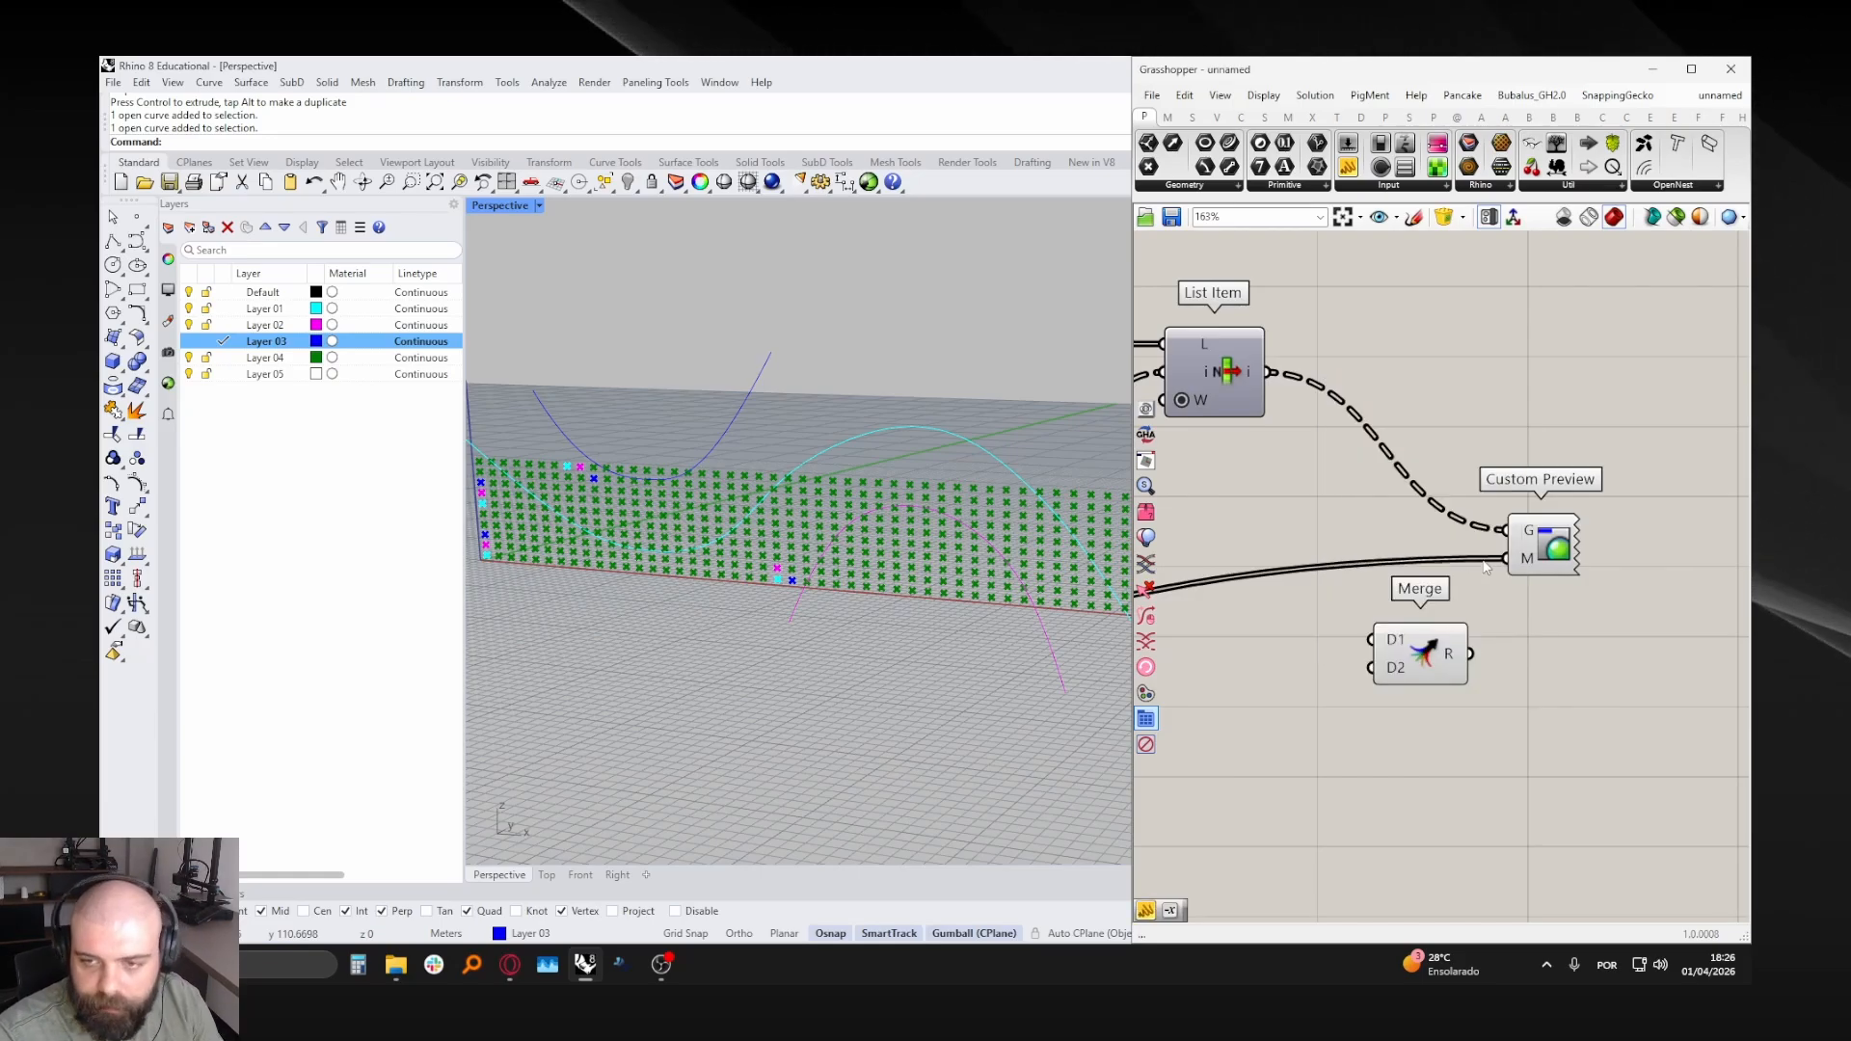
{"action": "left_click_drag", "start_coordinate": [1506, 568], "coordinate": [1446, 572]}
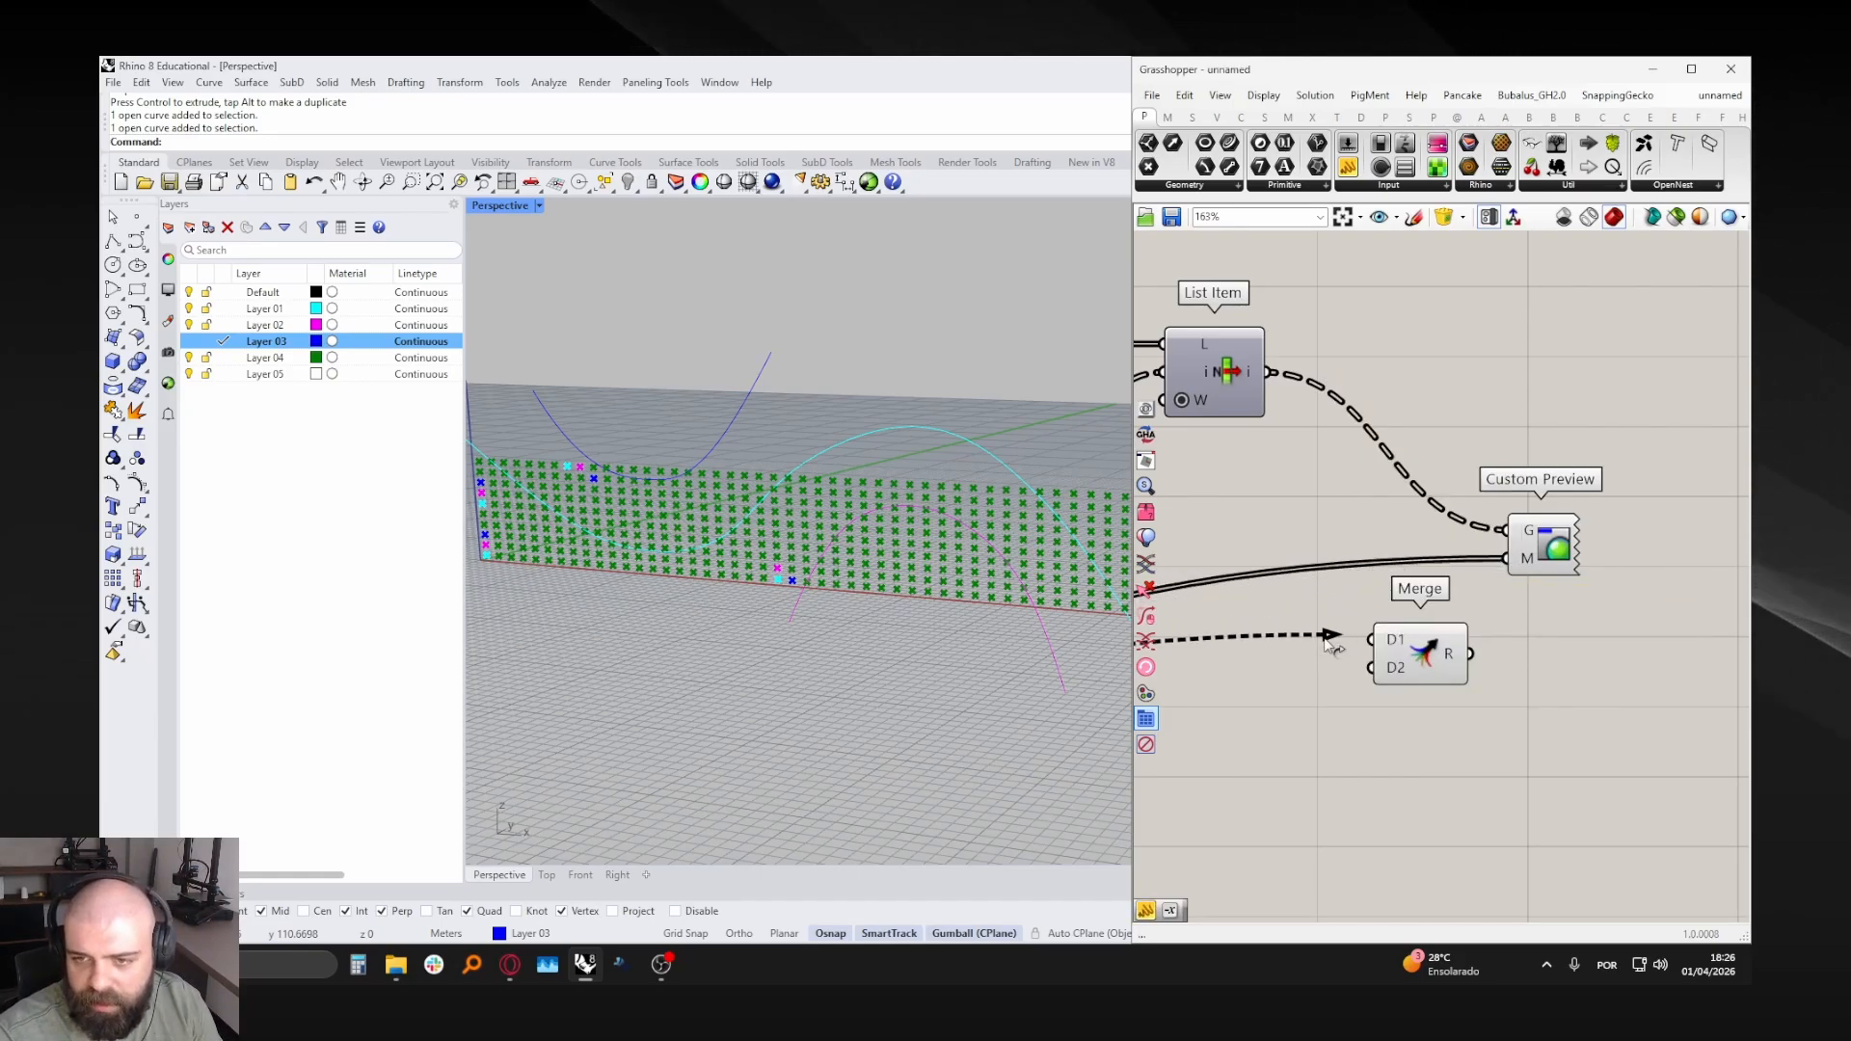
{"action": "left_click_drag", "start_coordinate": [1333, 645], "coordinate": [1371, 667]}
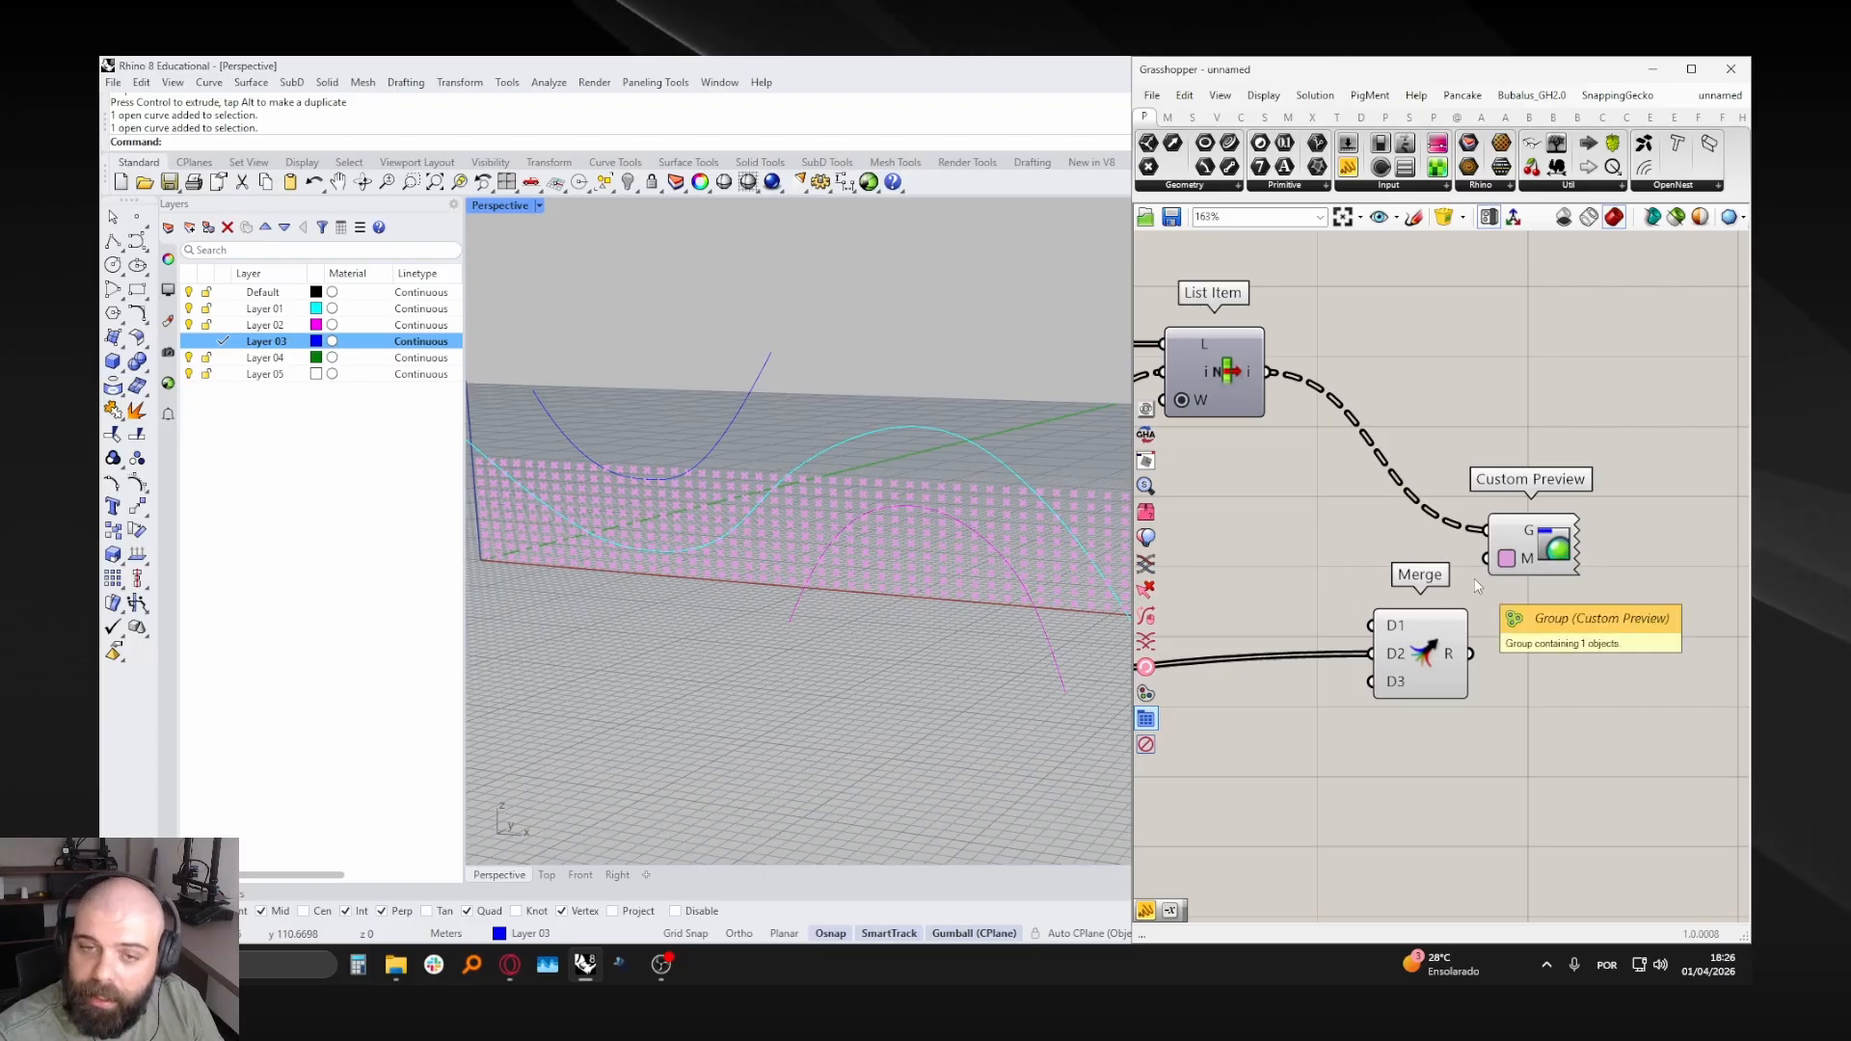
- Compare Model Layer's Display Colour values with Sort List's sorted keys, and view the whole grid with its curves in the perspective viewport
{"action": "scroll", "coordinate": [1645, 501], "scroll_direction": "down", "scroll_amount": 8}
{"action": "scroll", "coordinate": [1237, 618], "scroll_direction": "up", "scroll_amount": 7}
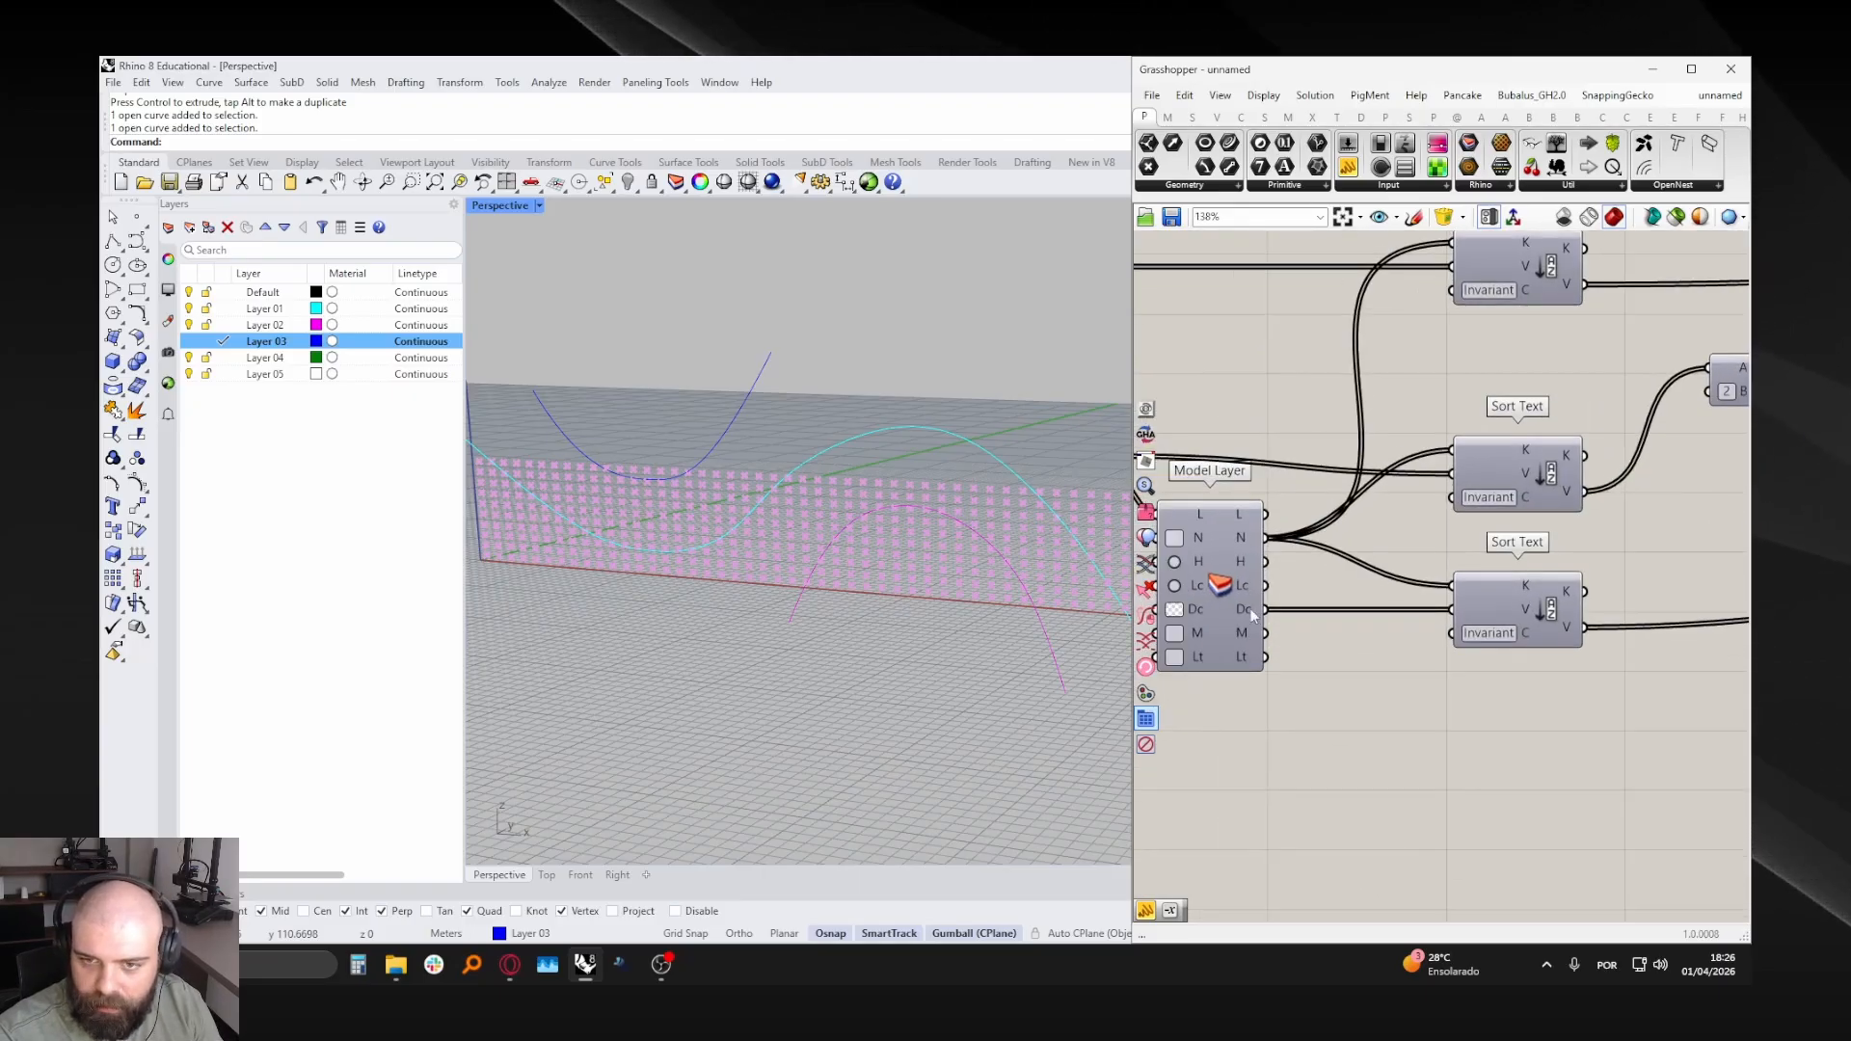
{"action": "mouse_move", "coordinate": [1247, 613]}
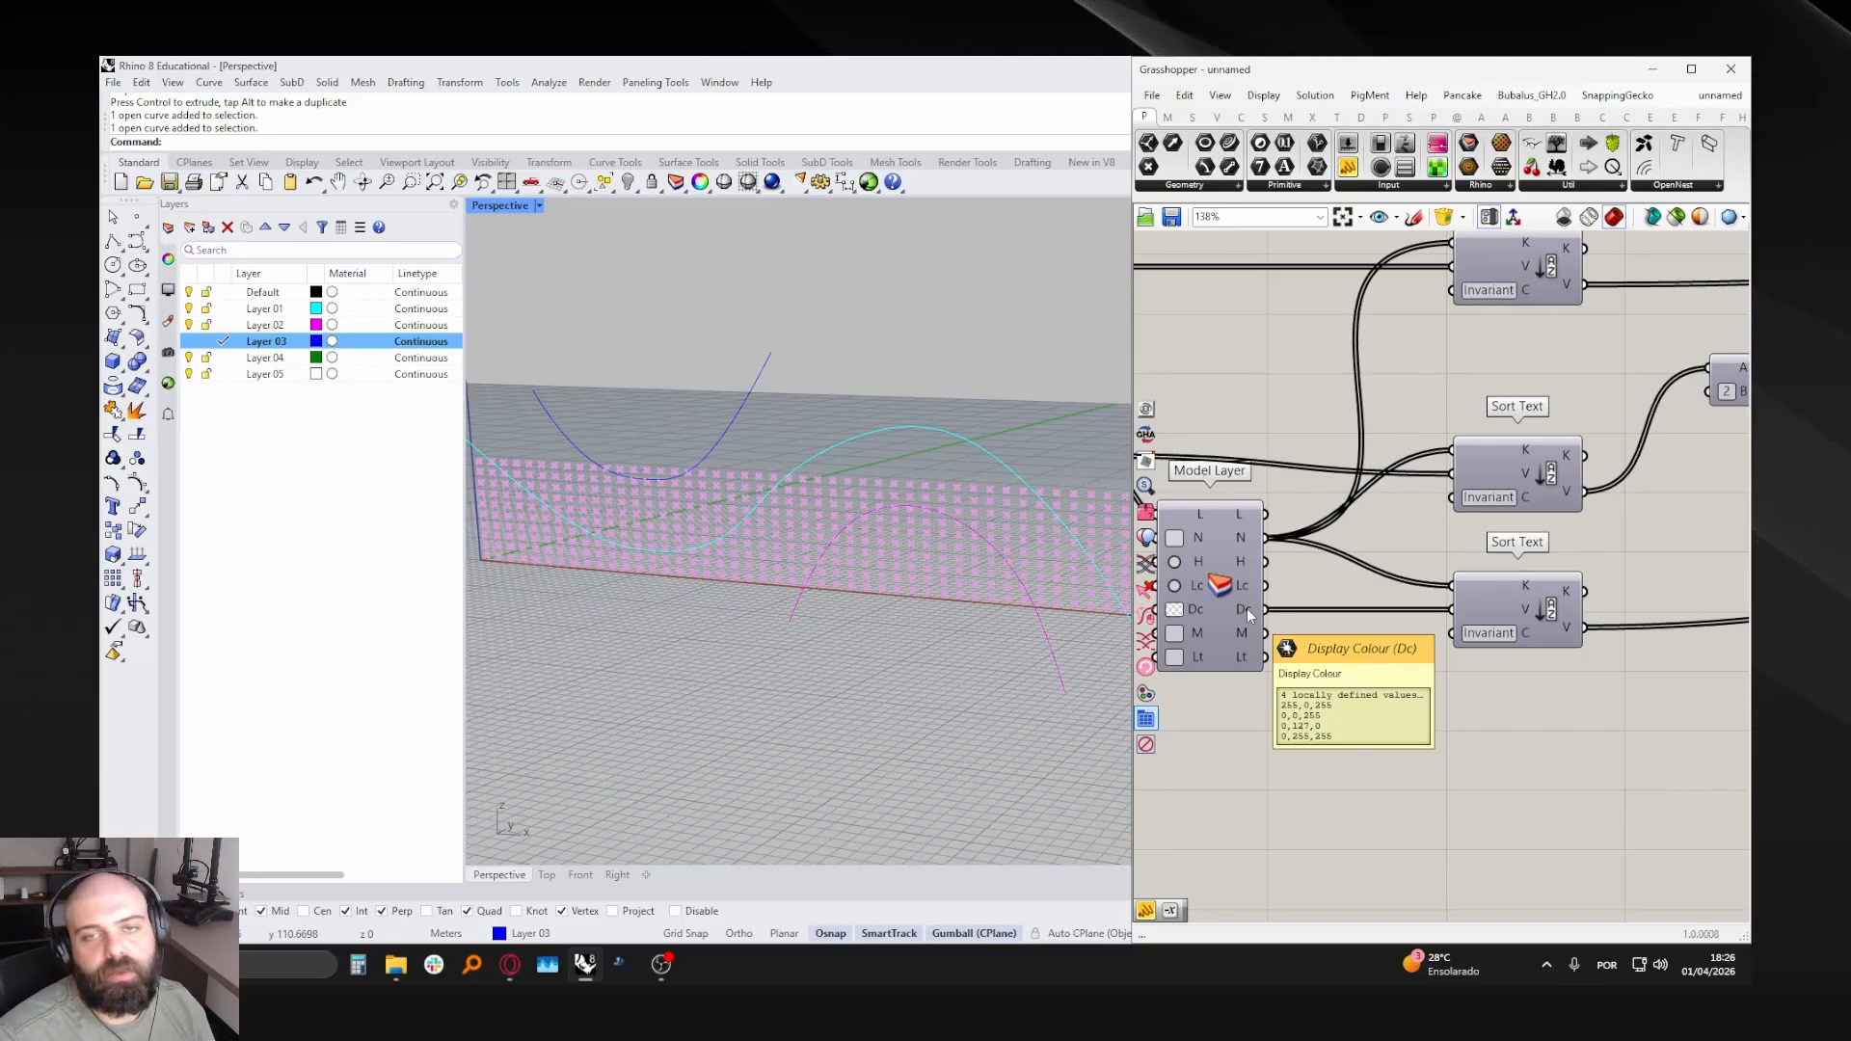
{"action": "scroll", "coordinate": [1246, 613], "scroll_direction": "down", "scroll_amount": 5}
{"action": "right_click_drag", "start_coordinate": [1688, 513], "coordinate": [1460, 546]}
{"action": "scroll", "coordinate": [1437, 453], "scroll_direction": "up", "scroll_amount": 4}
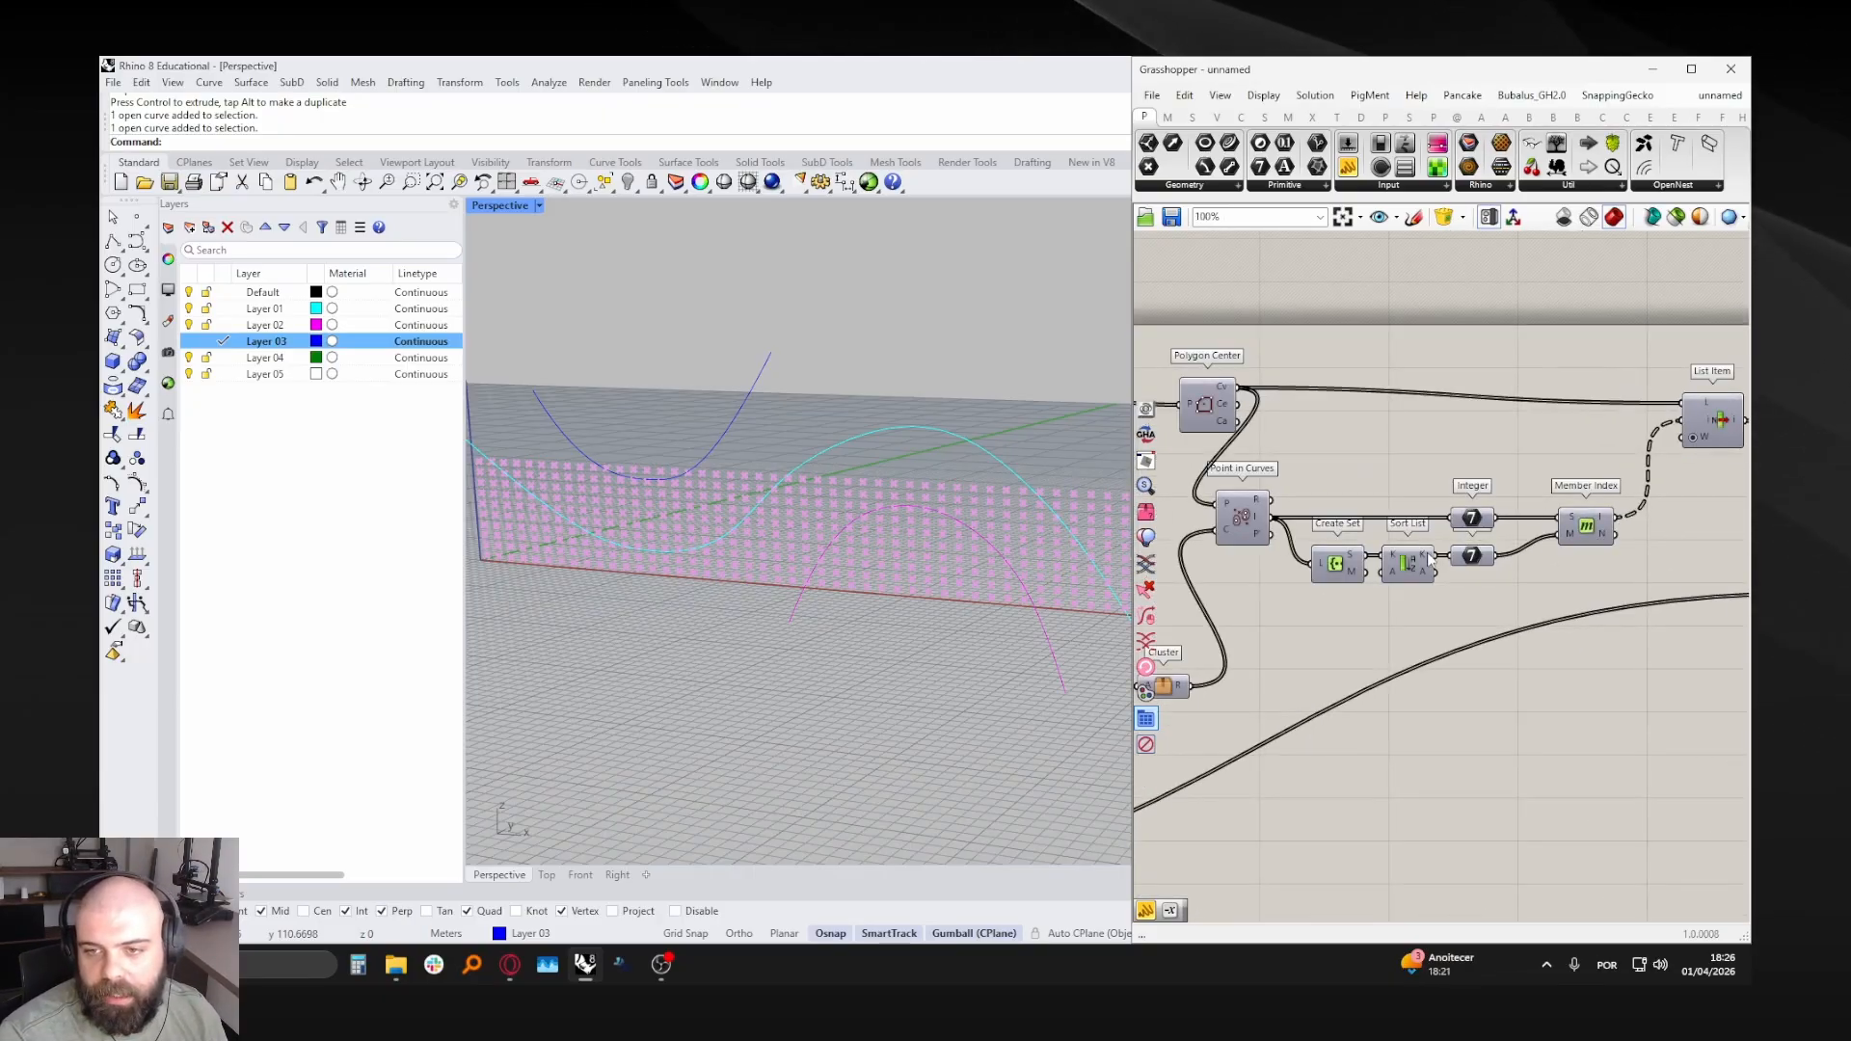
{"action": "scroll", "coordinate": [1428, 559], "scroll_direction": "up", "scroll_amount": 3}
{"action": "mouse_move", "coordinate": [1426, 561]}
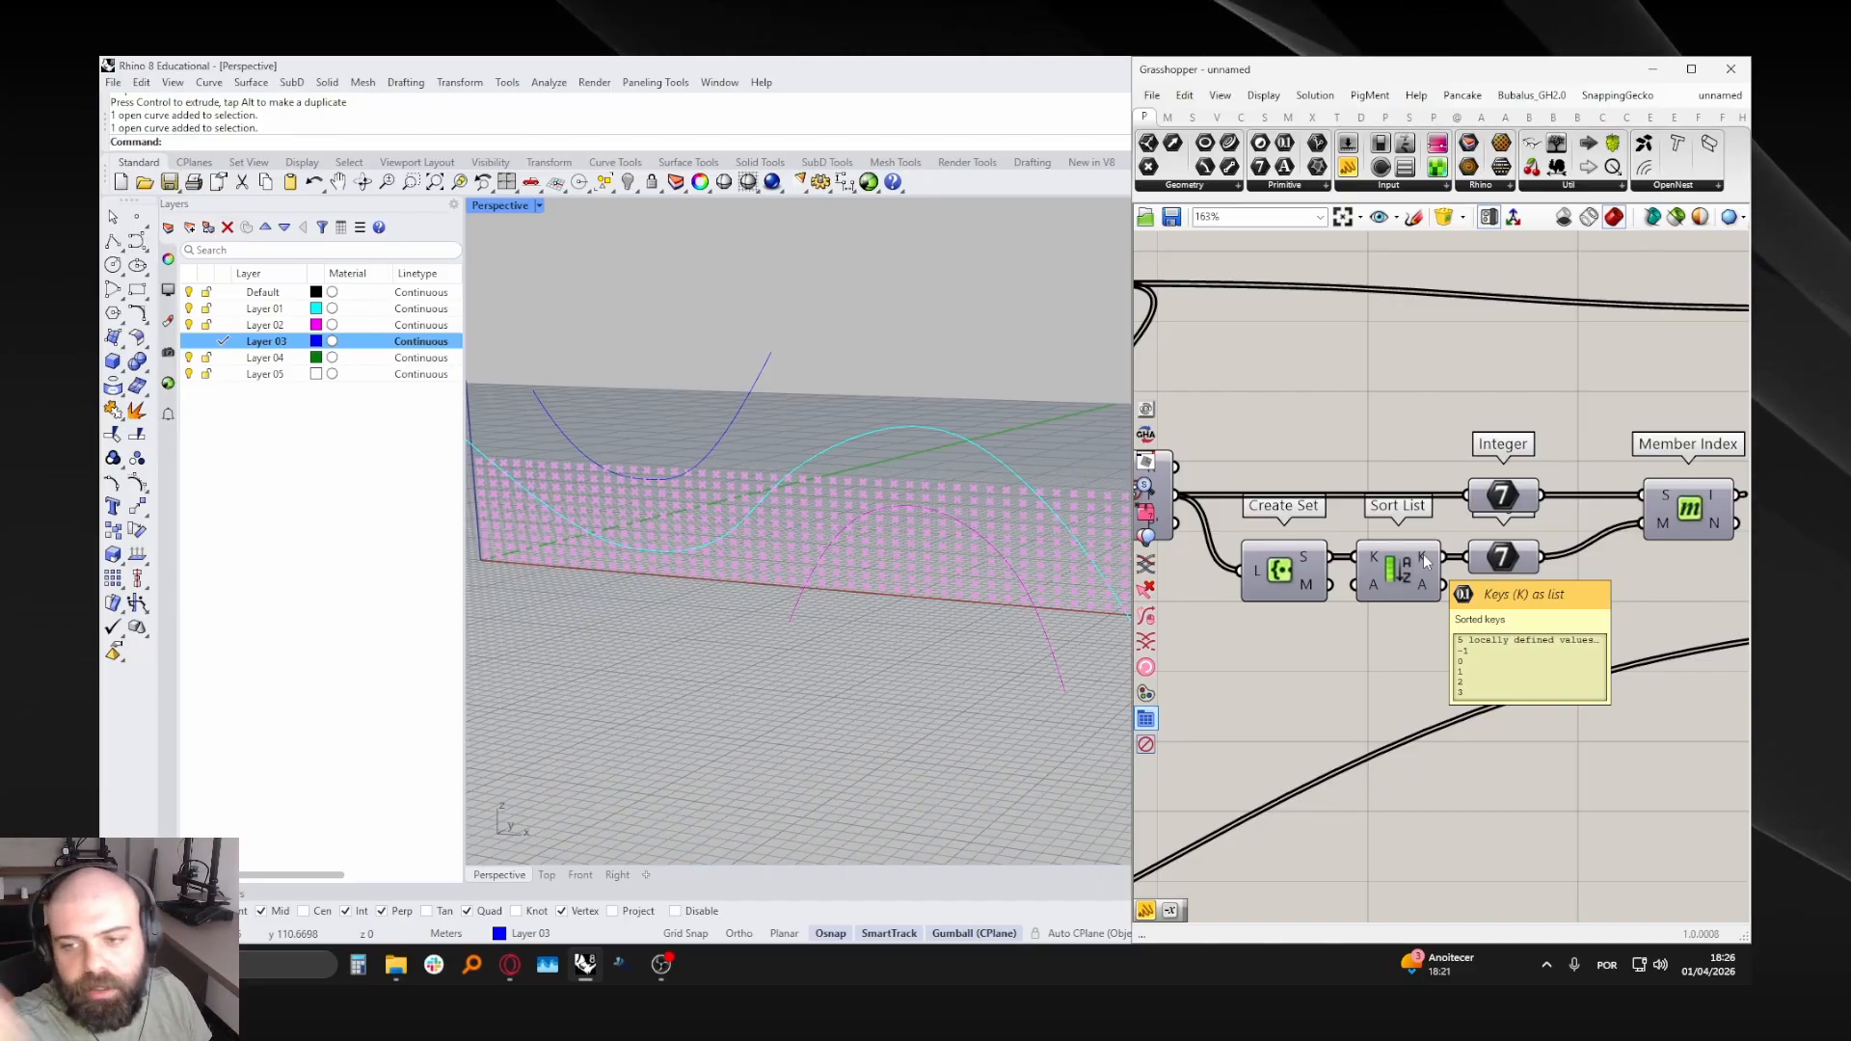
{"action": "scroll", "coordinate": [1406, 578], "scroll_direction": "down", "scroll_amount": 8}
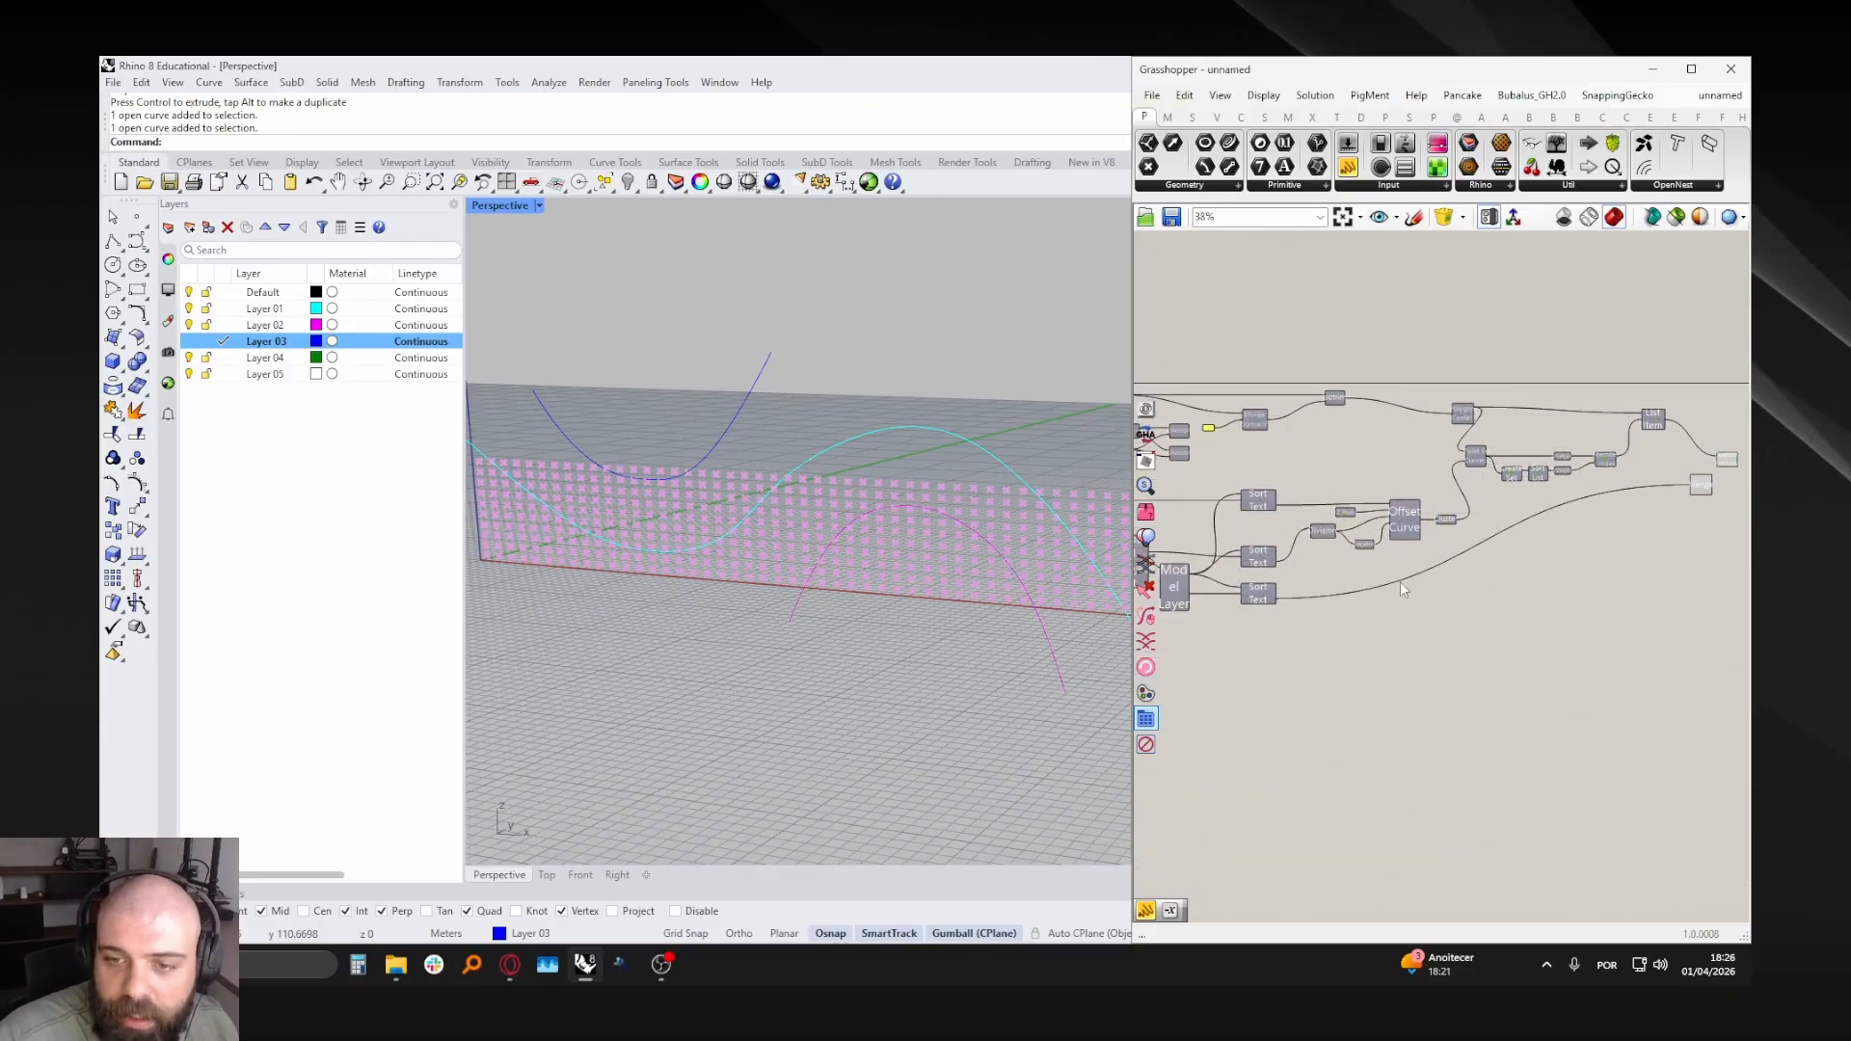
{"action": "scroll", "coordinate": [1243, 589], "scroll_direction": "up", "scroll_amount": 6}
{"action": "left_click", "coordinate": [731, 433]}
{"action": "left_click", "coordinate": [846, 482]}
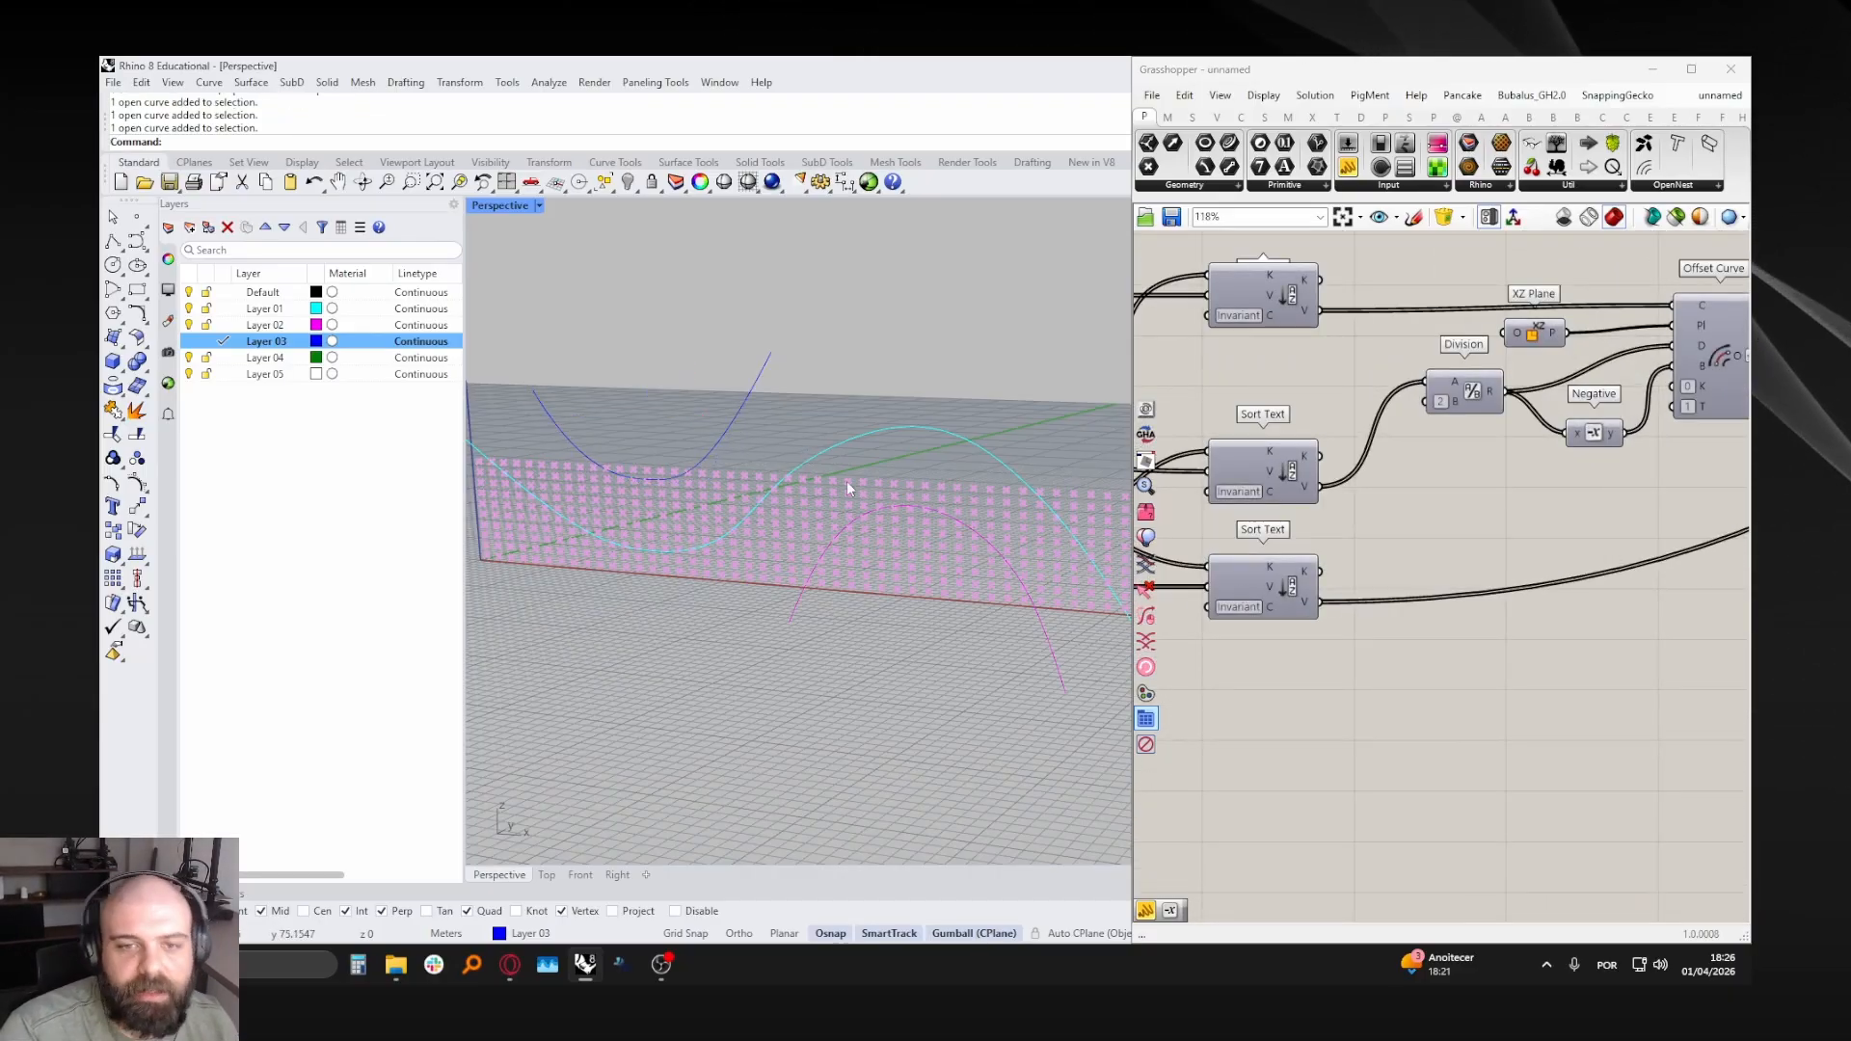
{"action": "scroll", "coordinate": [852, 434], "scroll_direction": "down", "scroll_amount": 4}
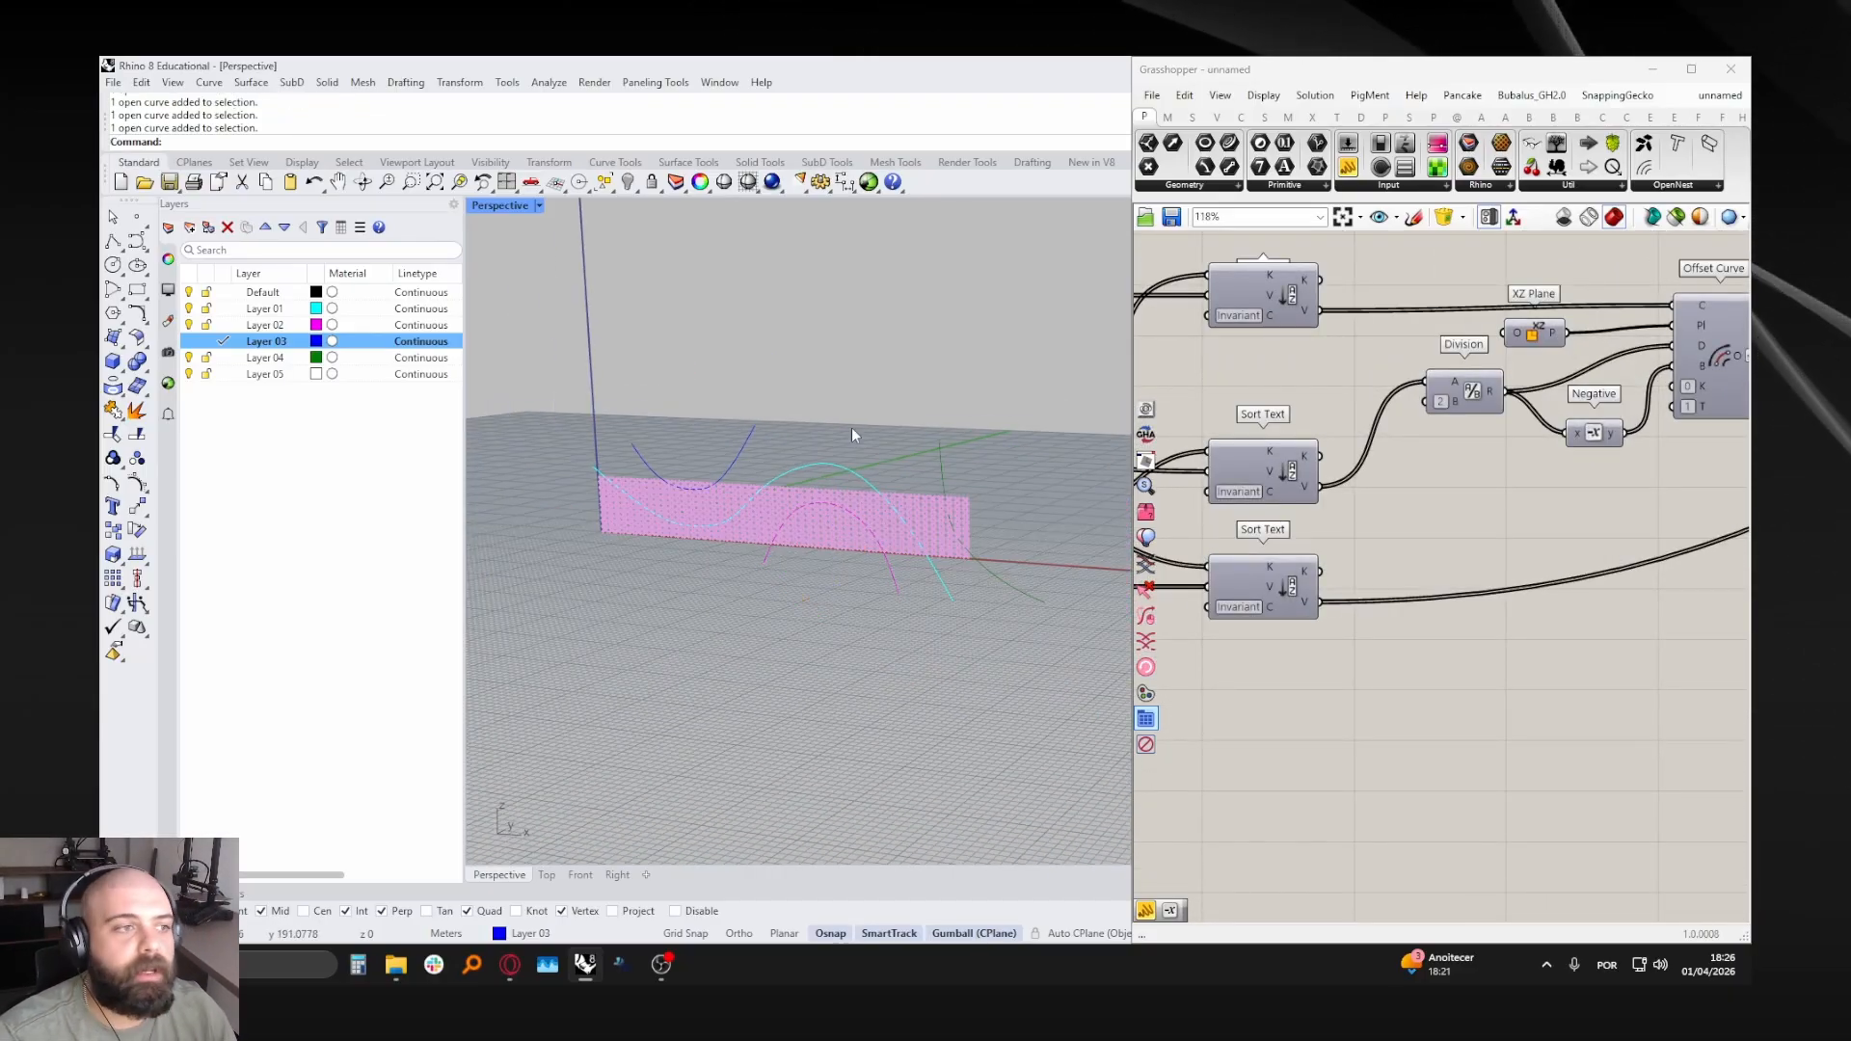
{"action": "scroll", "coordinate": [1321, 532], "scroll_direction": "down", "scroll_amount": 2}
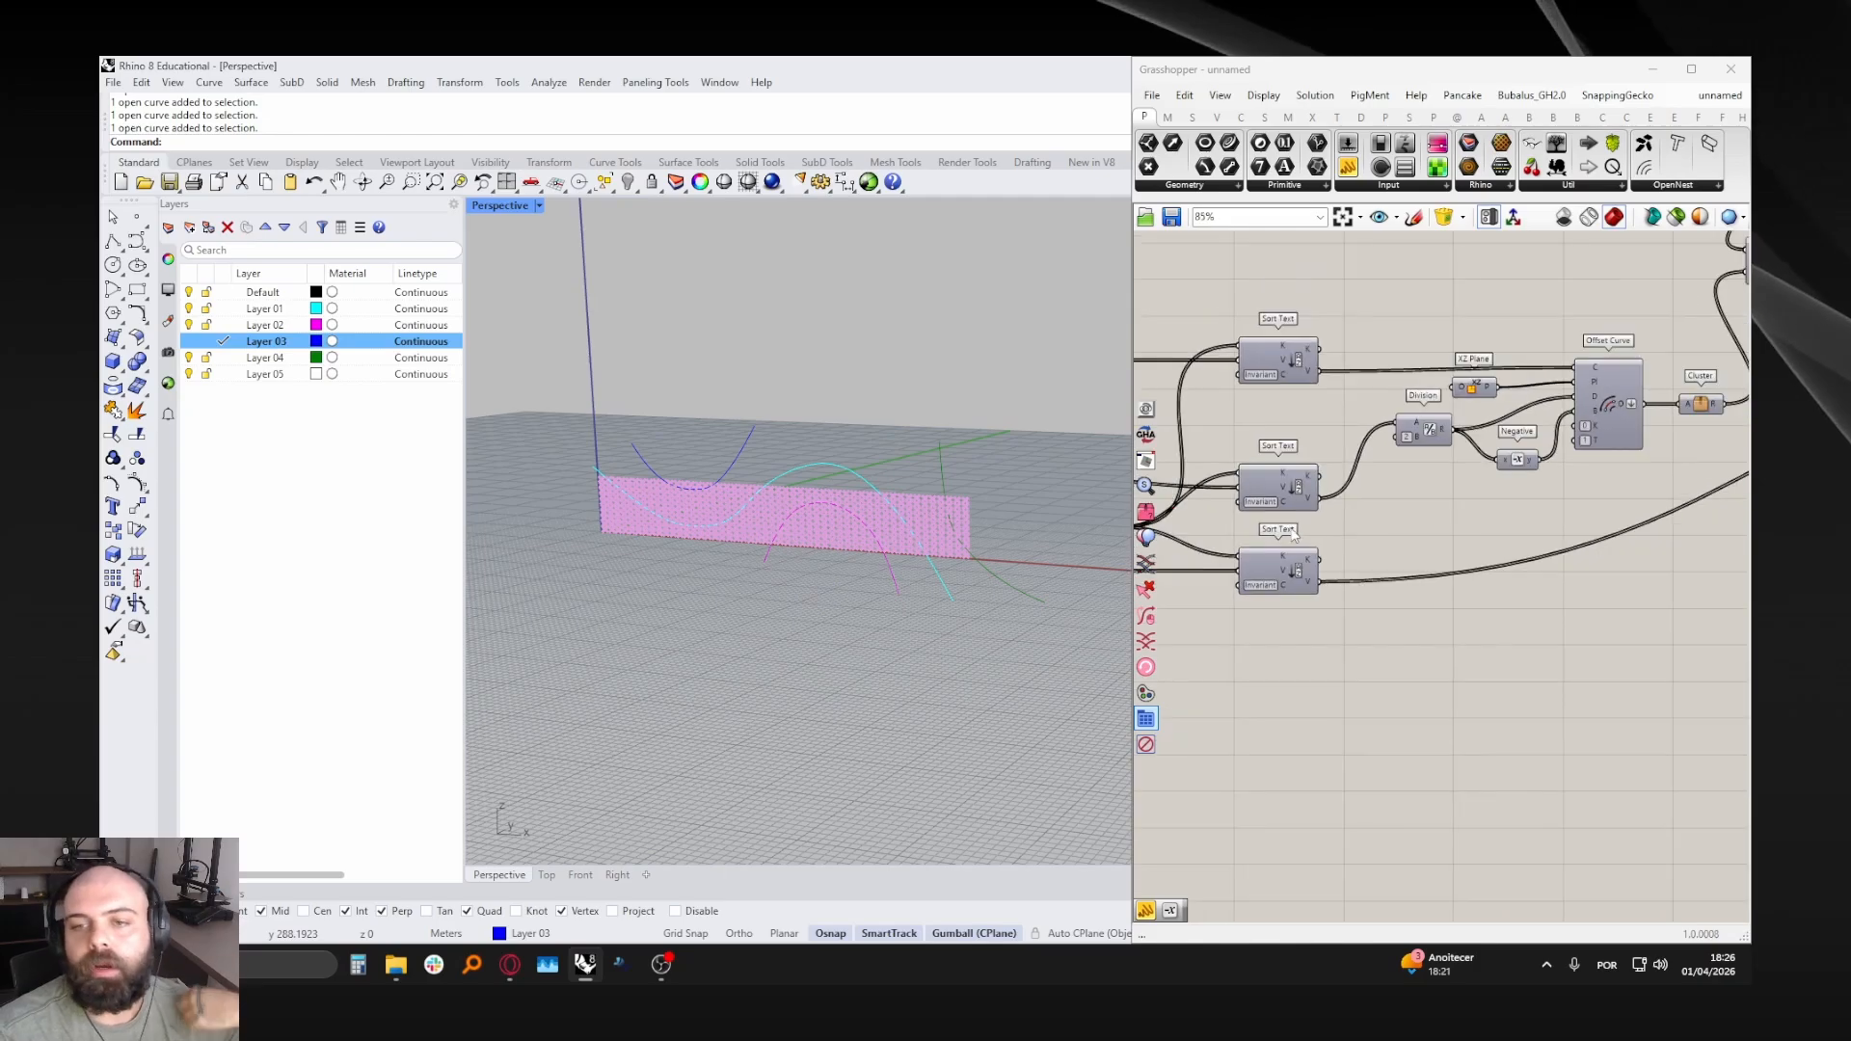
- Add a Colour Swatch next to Merge and set its colour to black
{"action": "scroll", "coordinate": [1288, 529], "scroll_direction": "down", "scroll_amount": 4}
{"action": "right_click_drag", "start_coordinate": [1466, 517], "coordinate": [1310, 528]}
{"action": "right_click_drag", "start_coordinate": [1574, 414], "coordinate": [1379, 478]}
{"action": "scroll", "coordinate": [1379, 478], "scroll_direction": "up", "scroll_amount": 6}
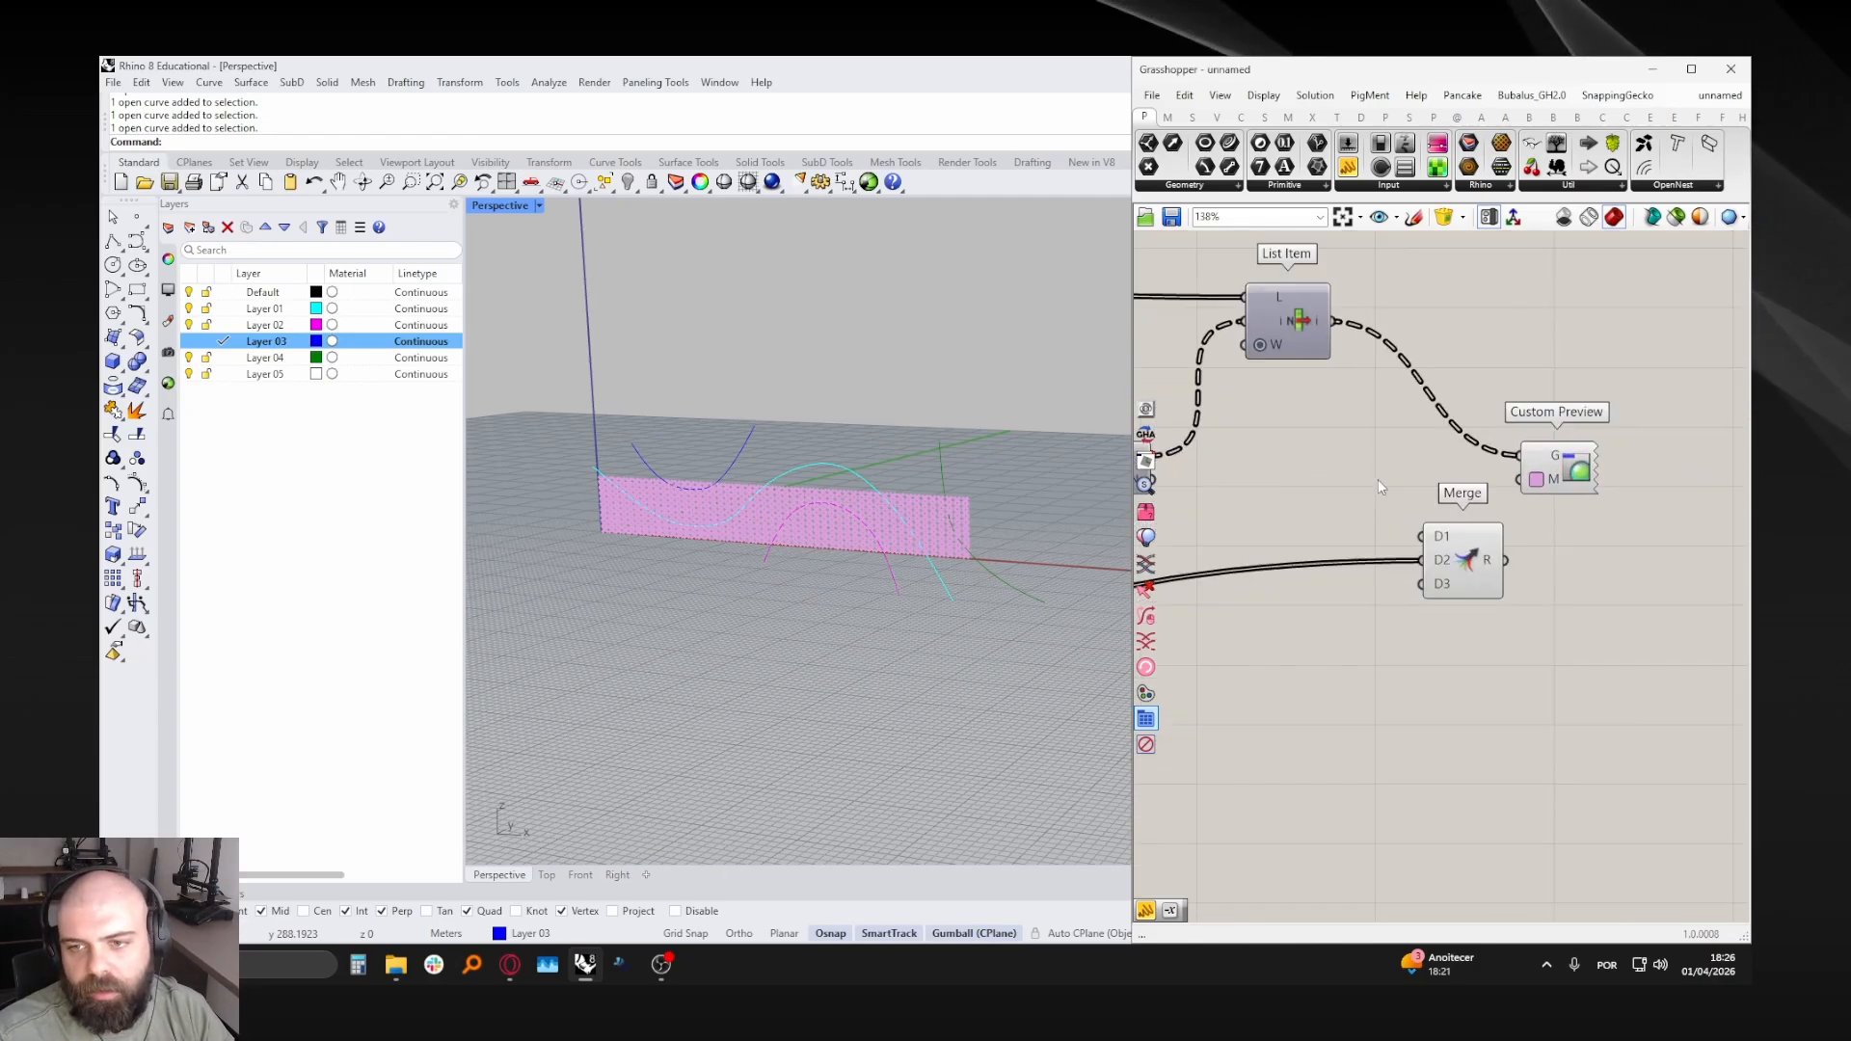
{"action": "double_click", "coordinate": [1328, 503]}
{"action": "type", "text": "swat"}
{"action": "left_click", "coordinate": [1326, 484]}
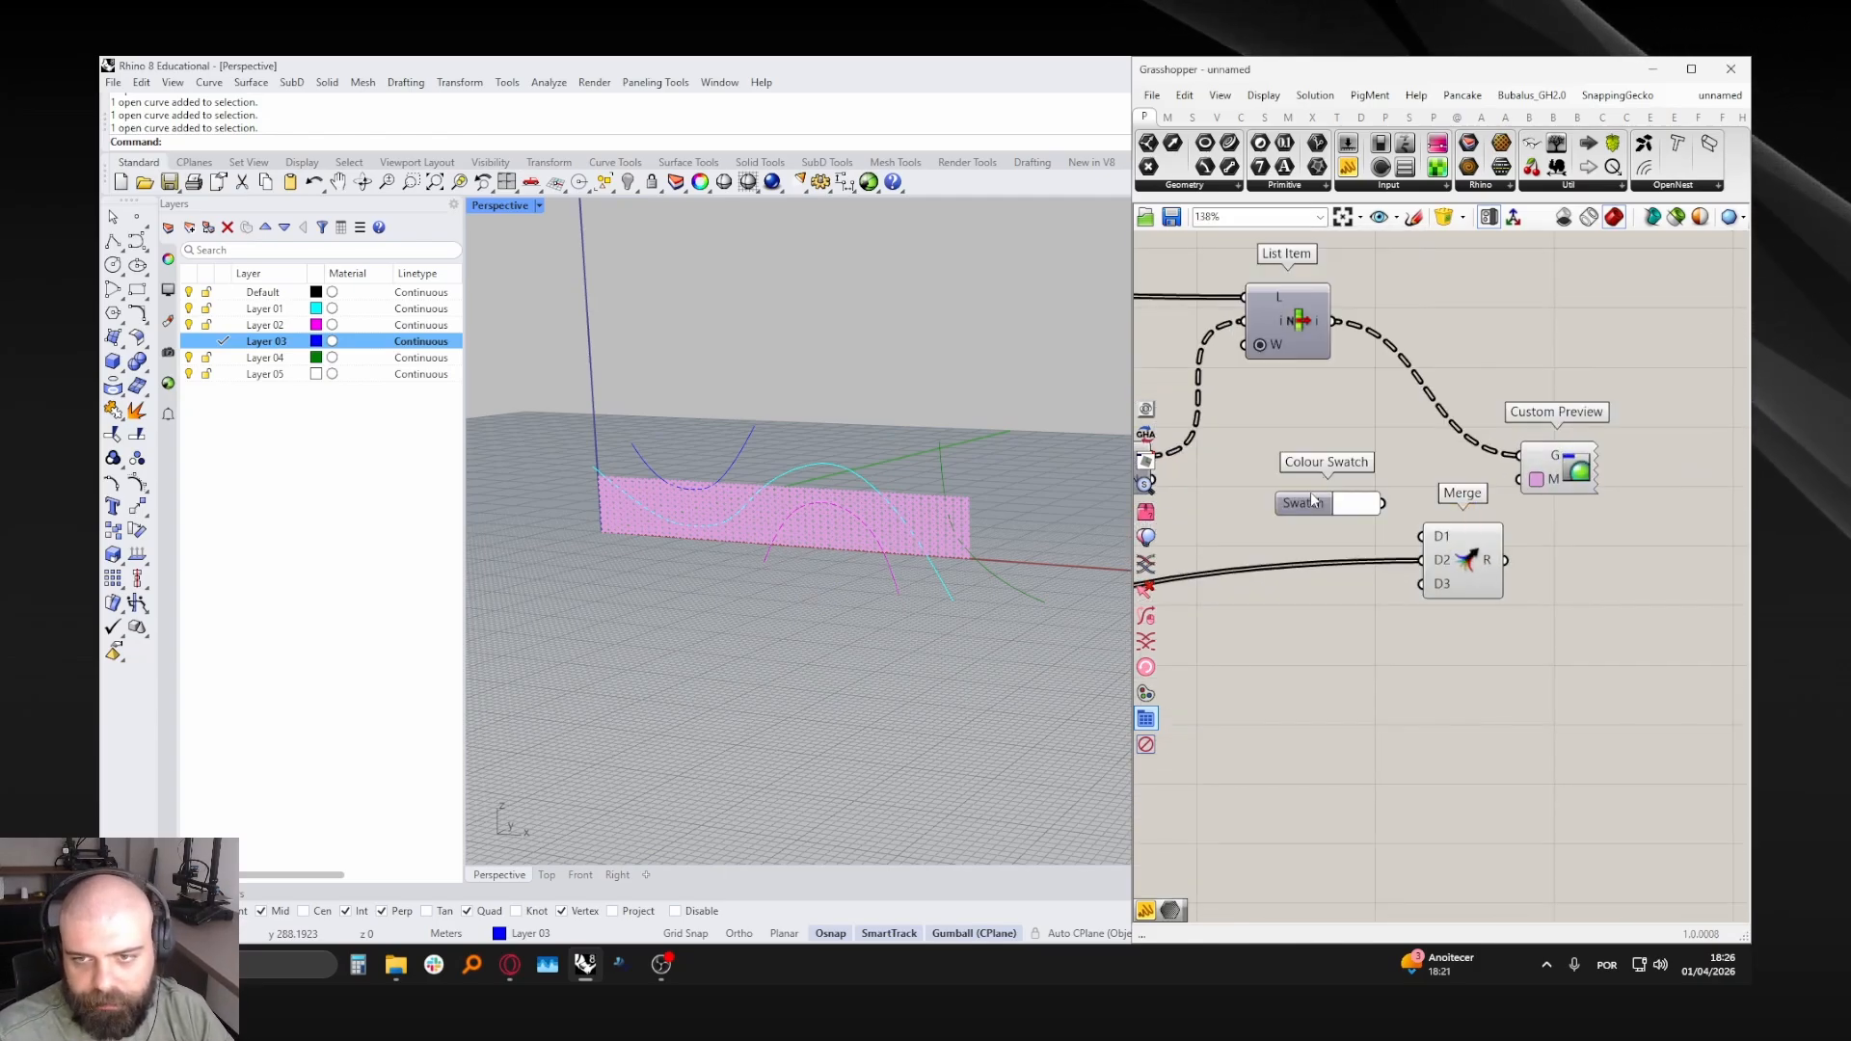
{"action": "left_click", "coordinate": [1333, 515]}
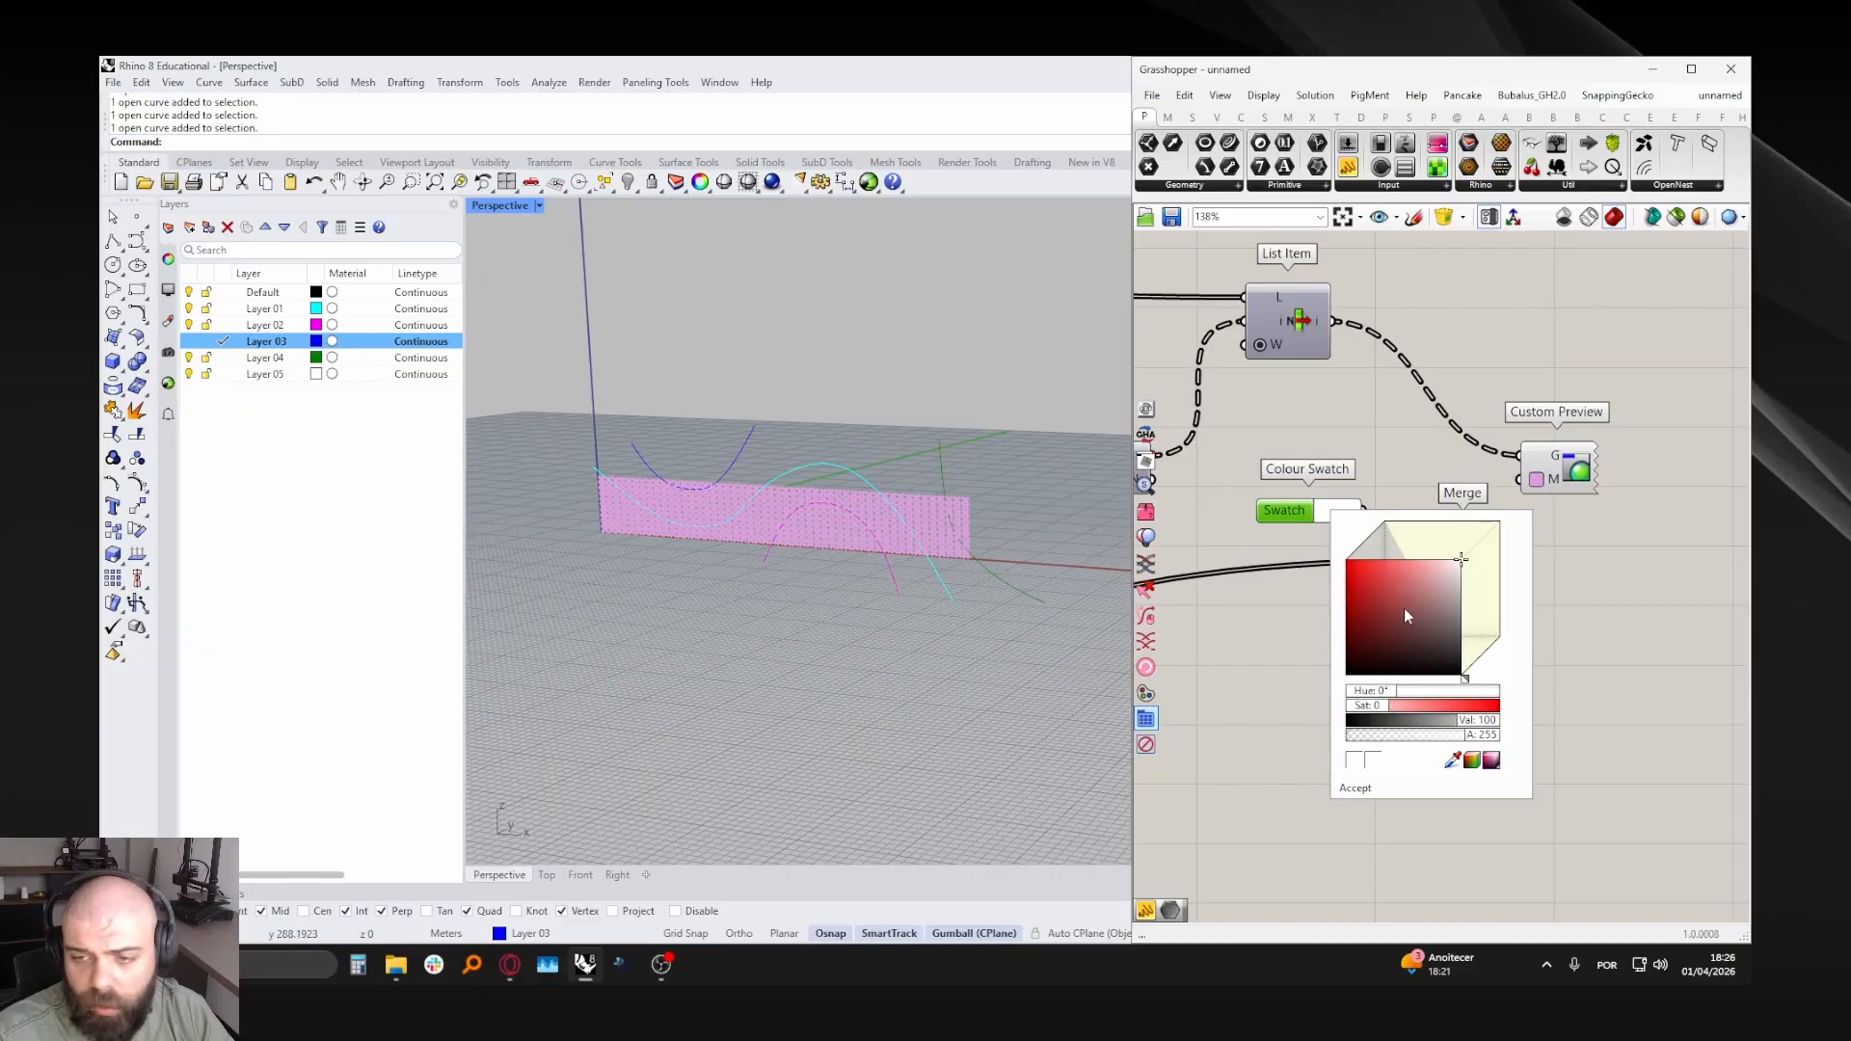
{"action": "left_click_drag", "start_coordinate": [1361, 660], "coordinate": [1342, 681]}
{"action": "left_click", "coordinate": [1313, 640]}
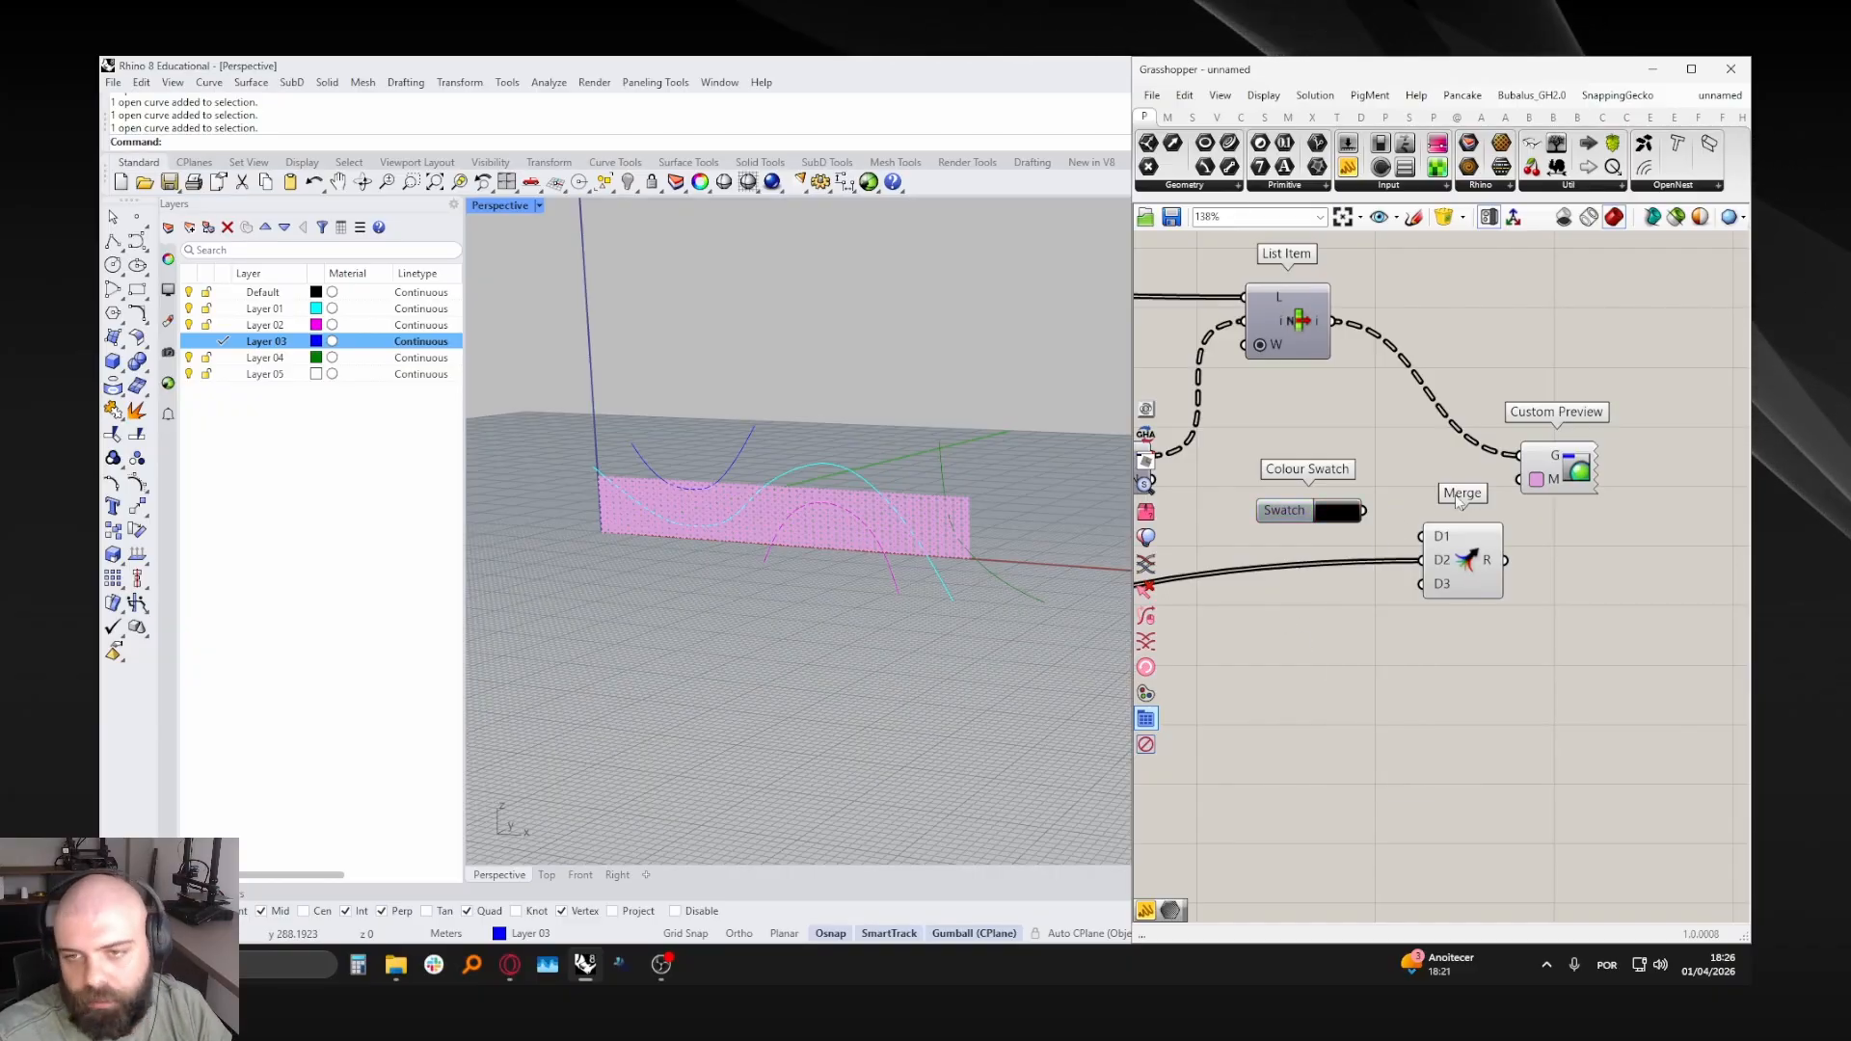
- Connect the black Colour Swatch to Merge's D1 input and flatten both D1 and D2
{"action": "scroll", "coordinate": [1393, 506], "scroll_direction": "up", "scroll_amount": 1}
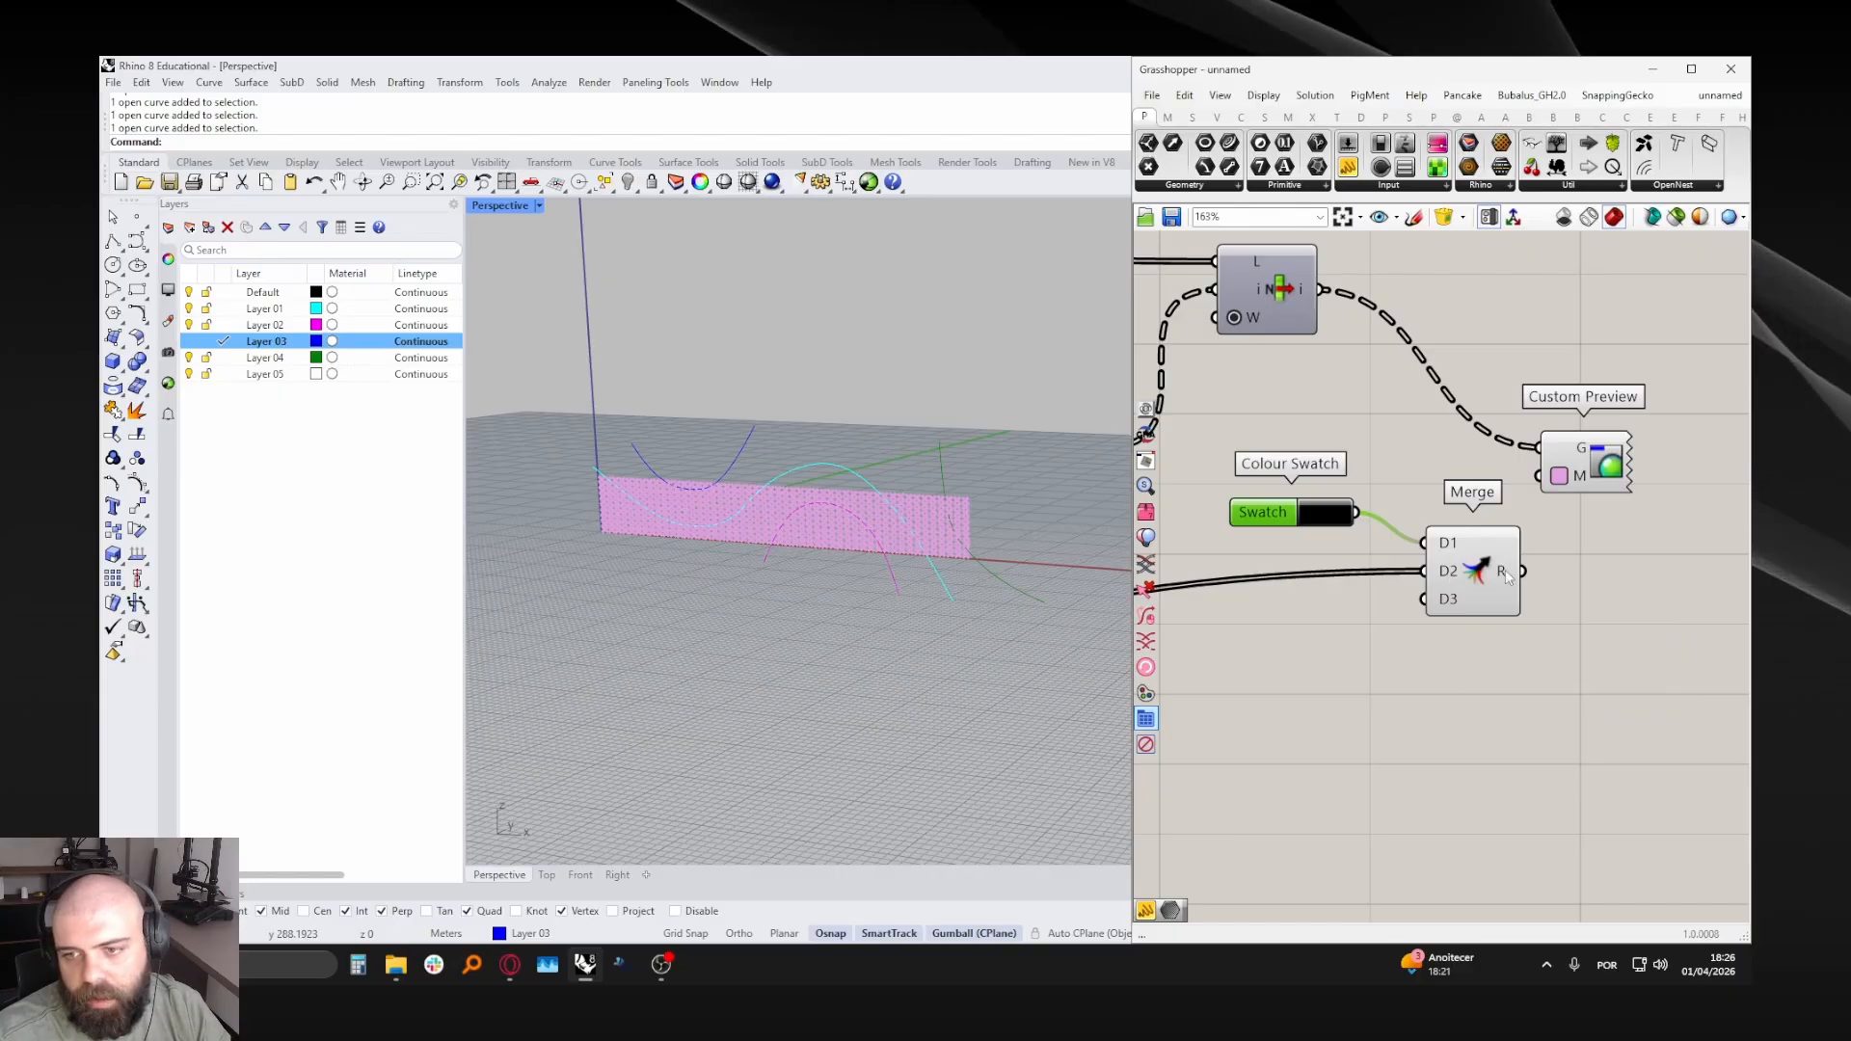
{"action": "mouse_move", "coordinate": [1510, 576]}
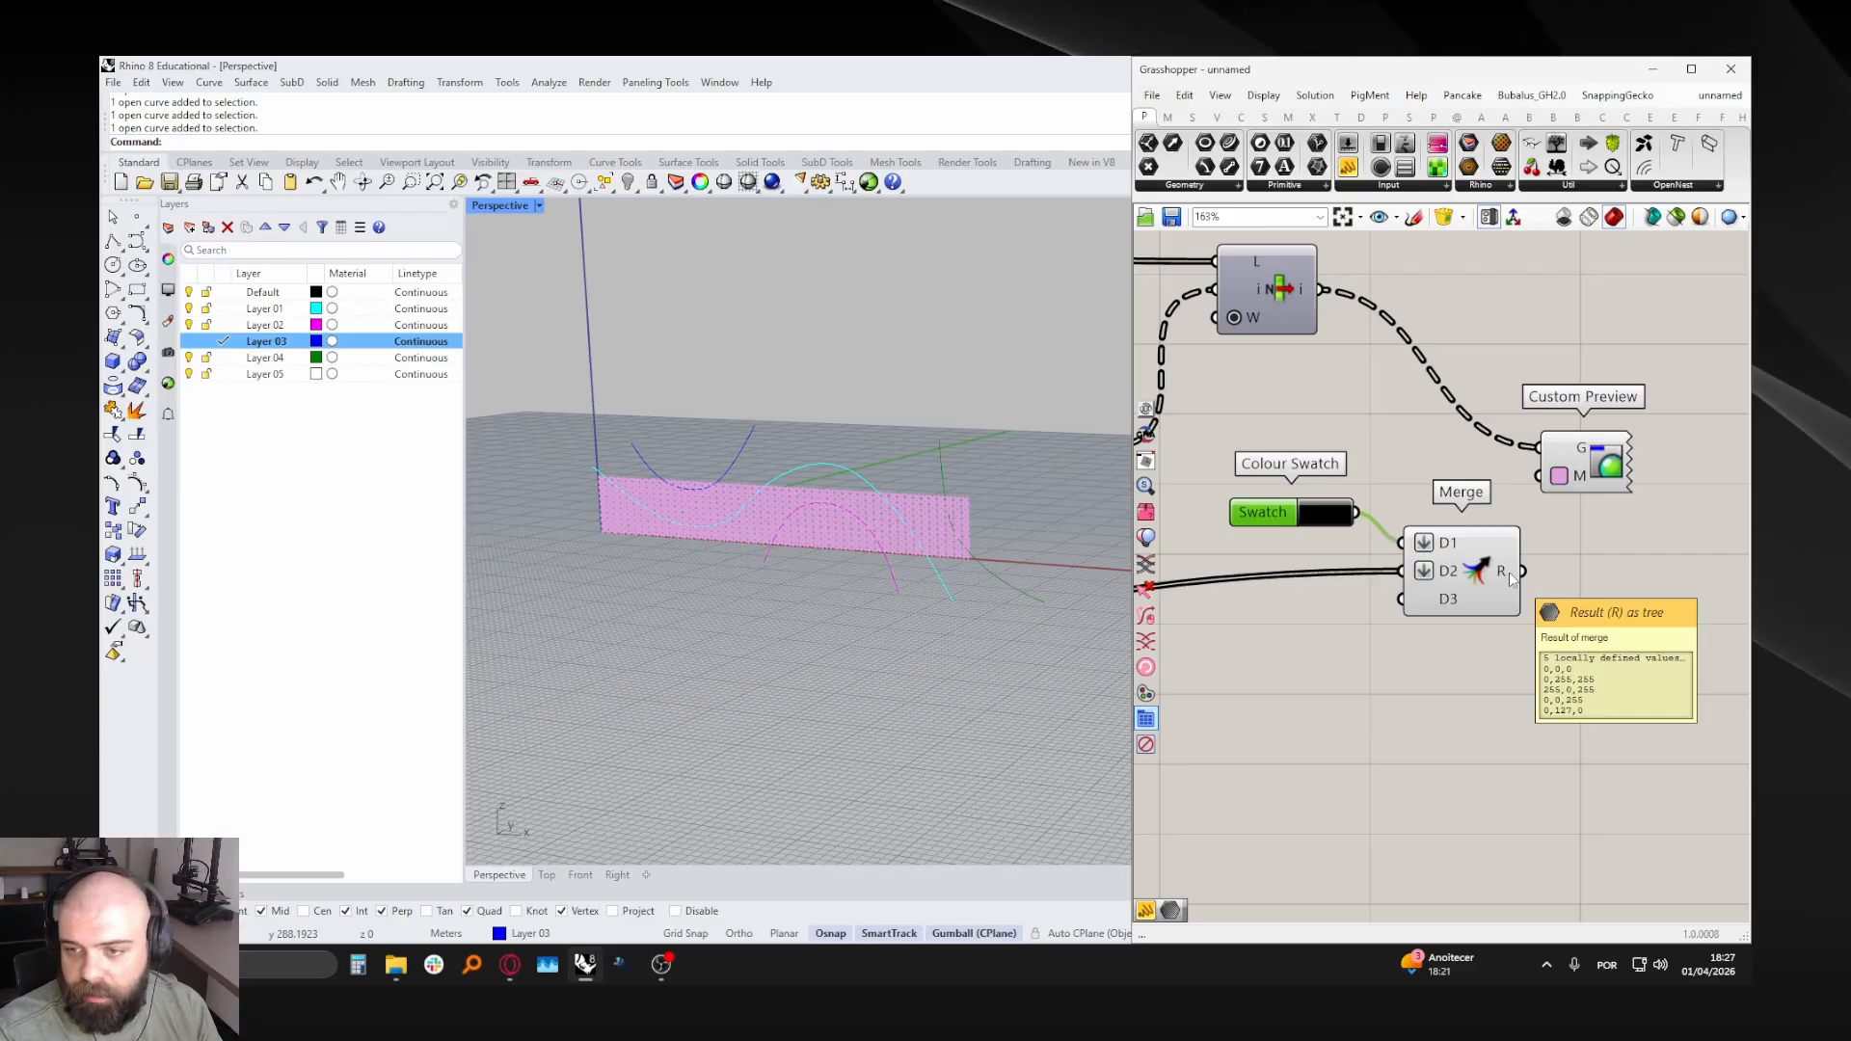
- Graft Merge's result output and connect it to Custom Preview's Material input, with Custom Preview moved farther from Merge
{"action": "right_click_drag", "start_coordinate": [1508, 571], "coordinate": [1367, 586]}
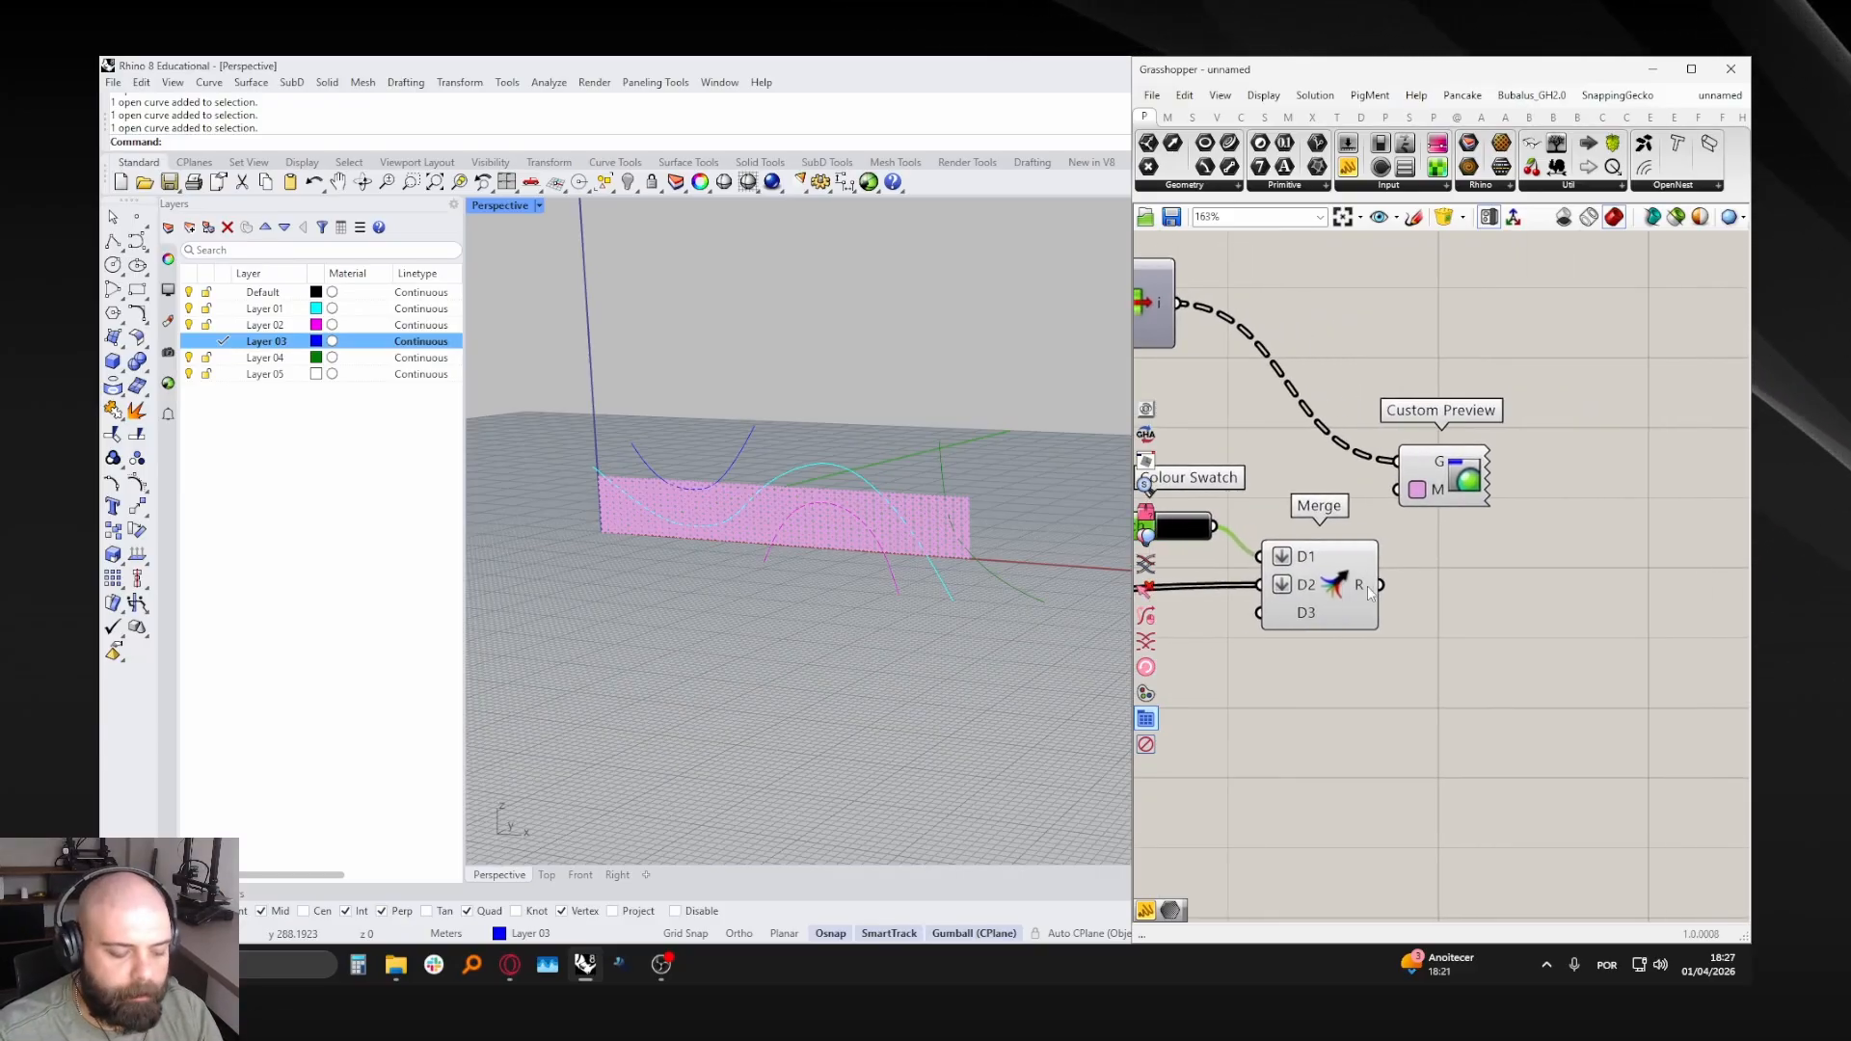
{"action": "left_click_drag", "start_coordinate": [1456, 493], "coordinate": [1539, 498]}
{"action": "right_click", "coordinate": [1381, 585]}
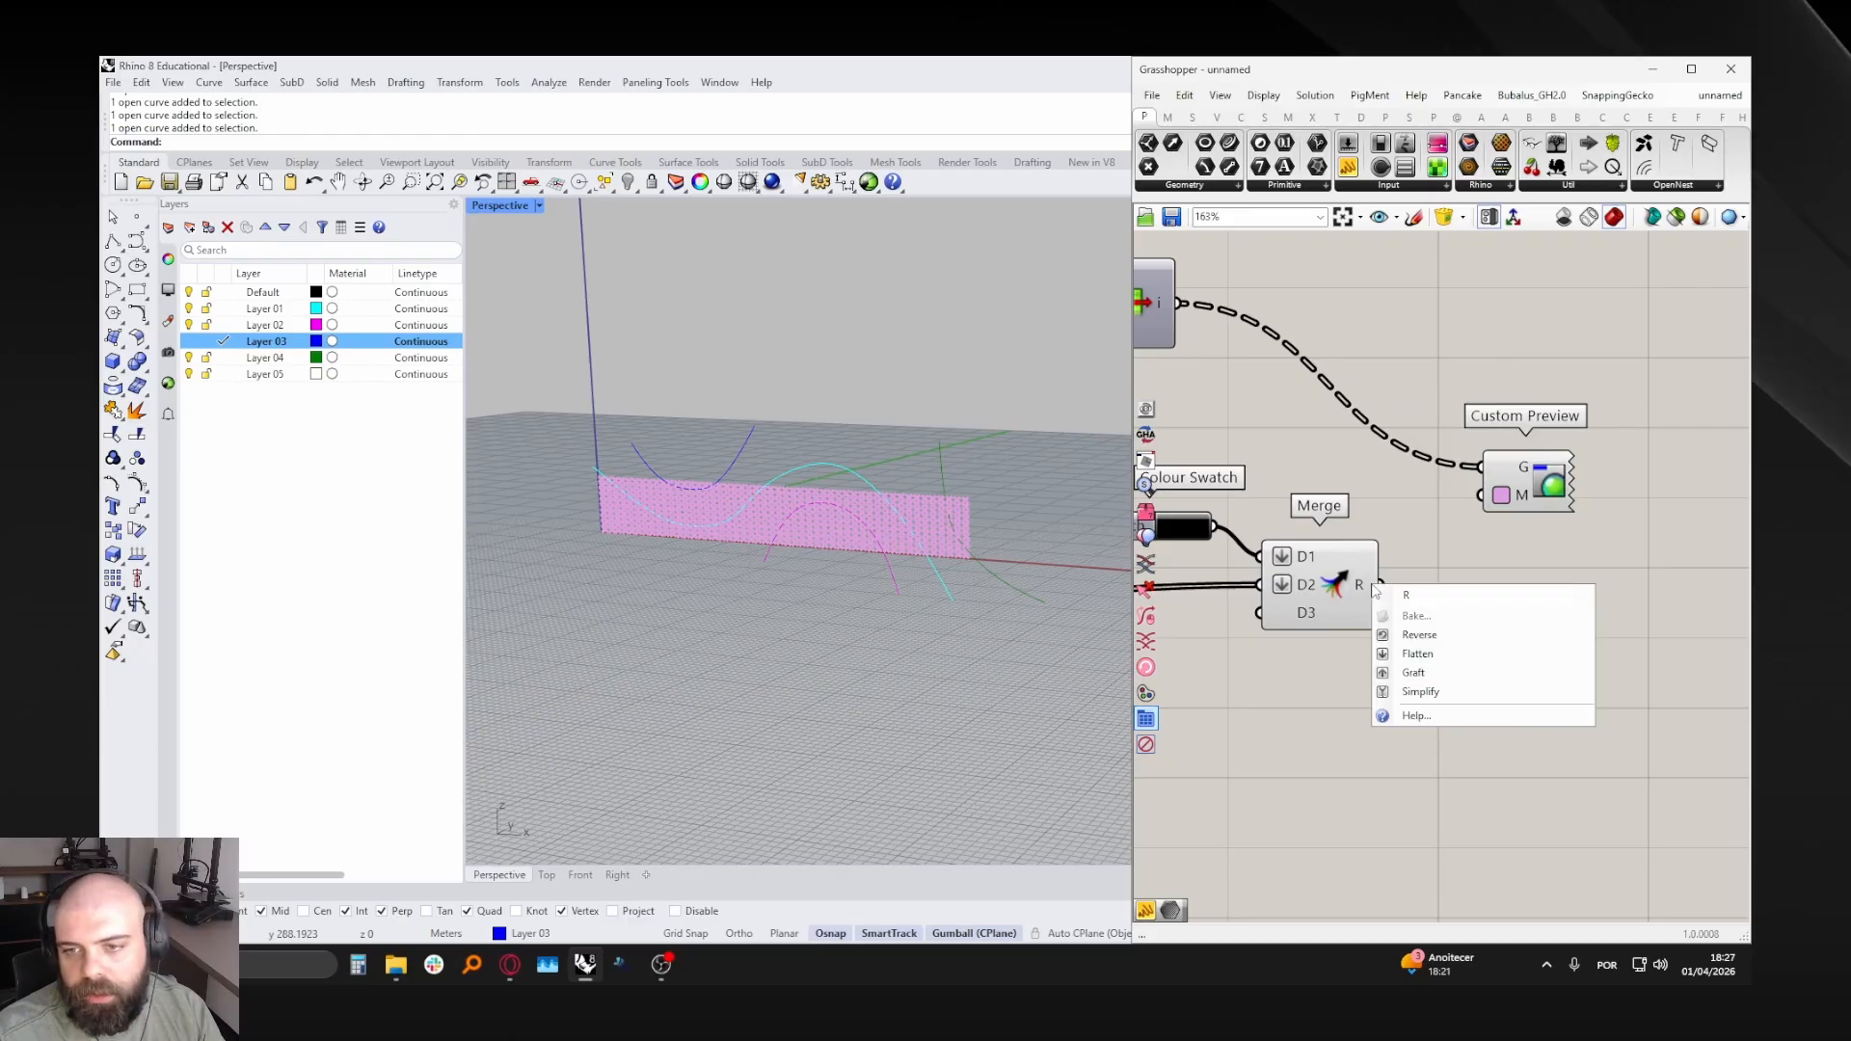
{"action": "left_click", "coordinate": [1413, 672]}
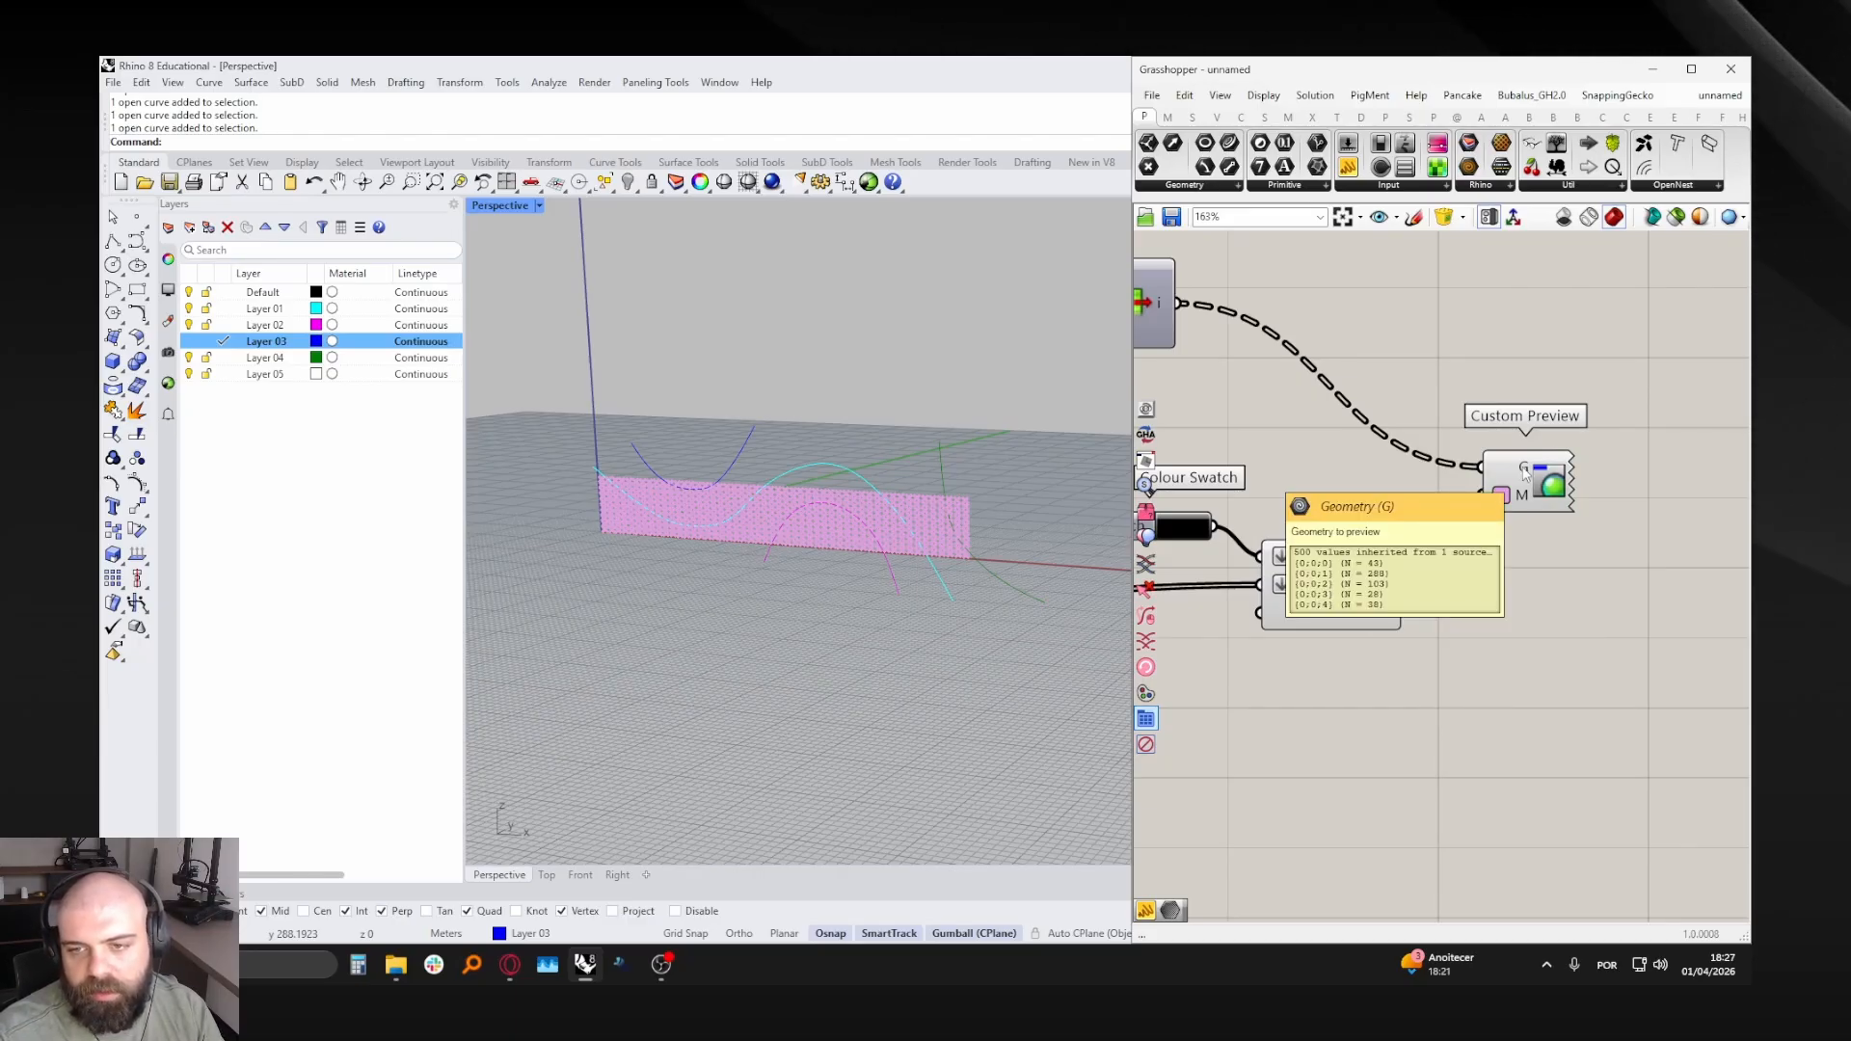
{"action": "mouse_move", "coordinate": [1364, 592]}
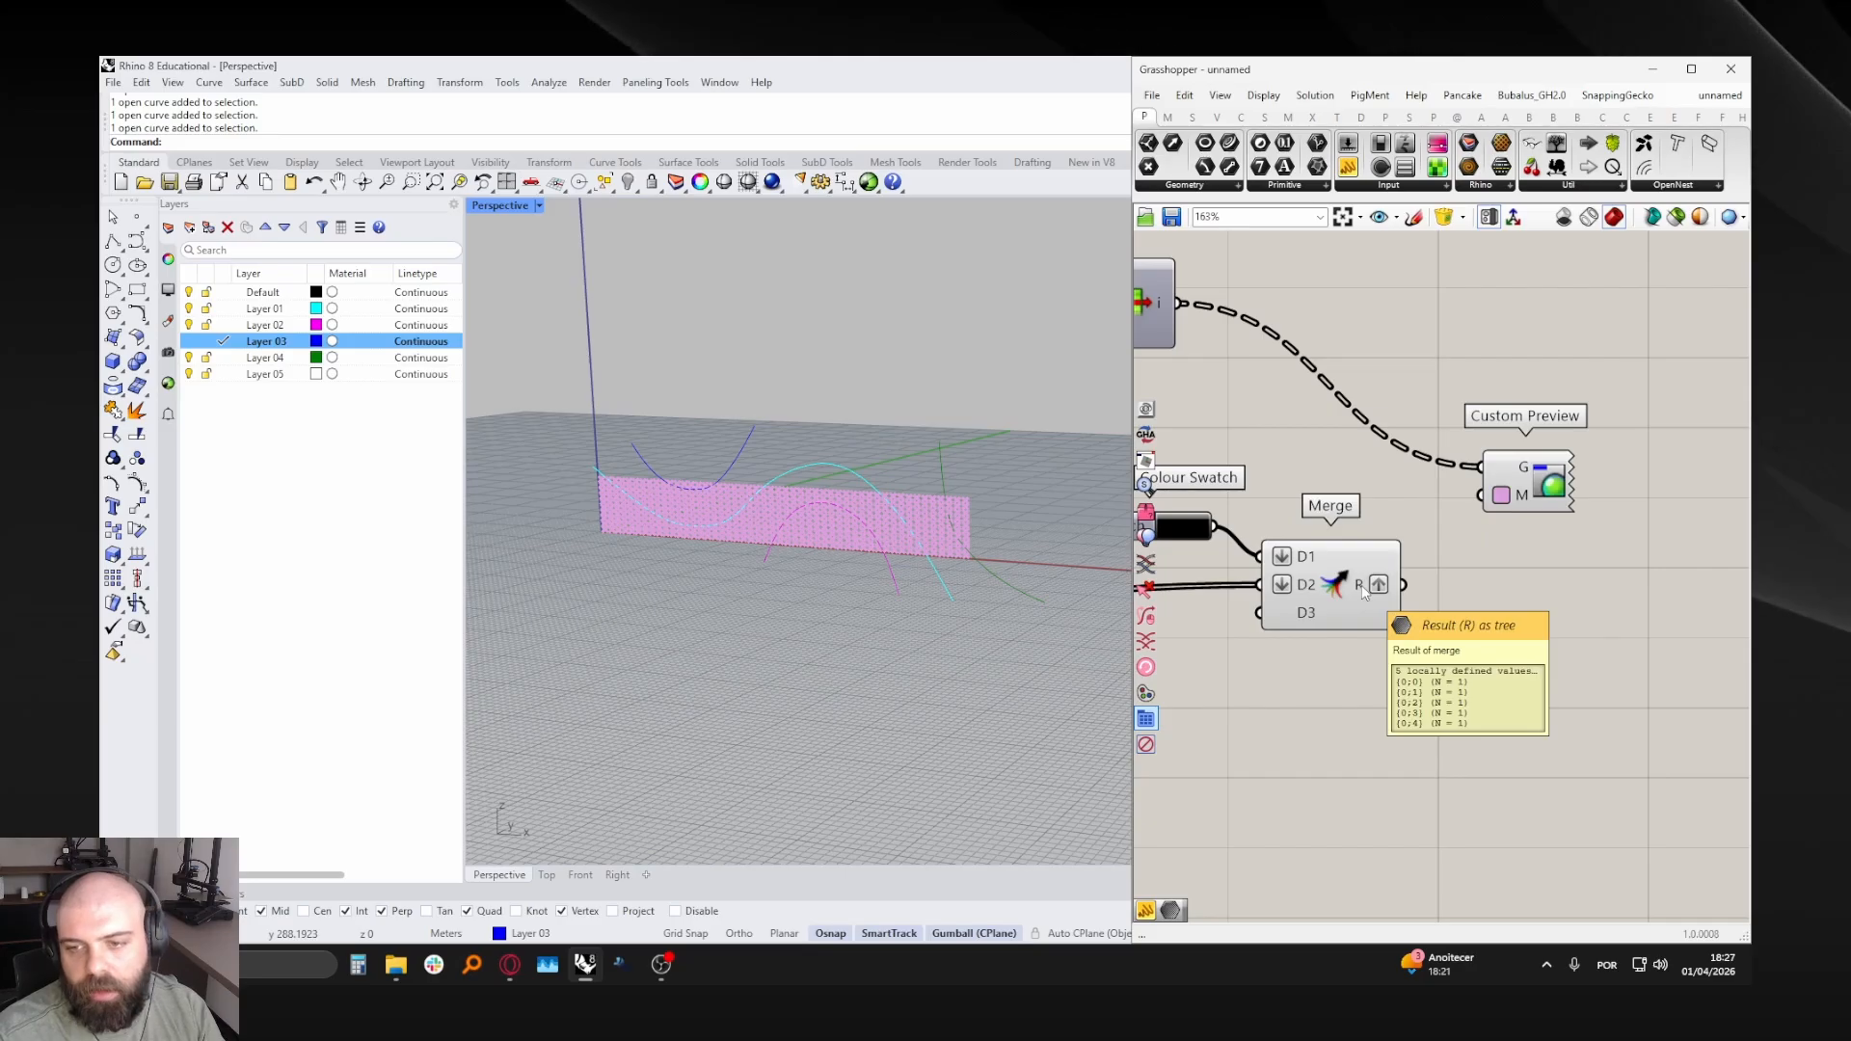
{"action": "left_click_drag", "start_coordinate": [1364, 592], "coordinate": [1485, 495]}
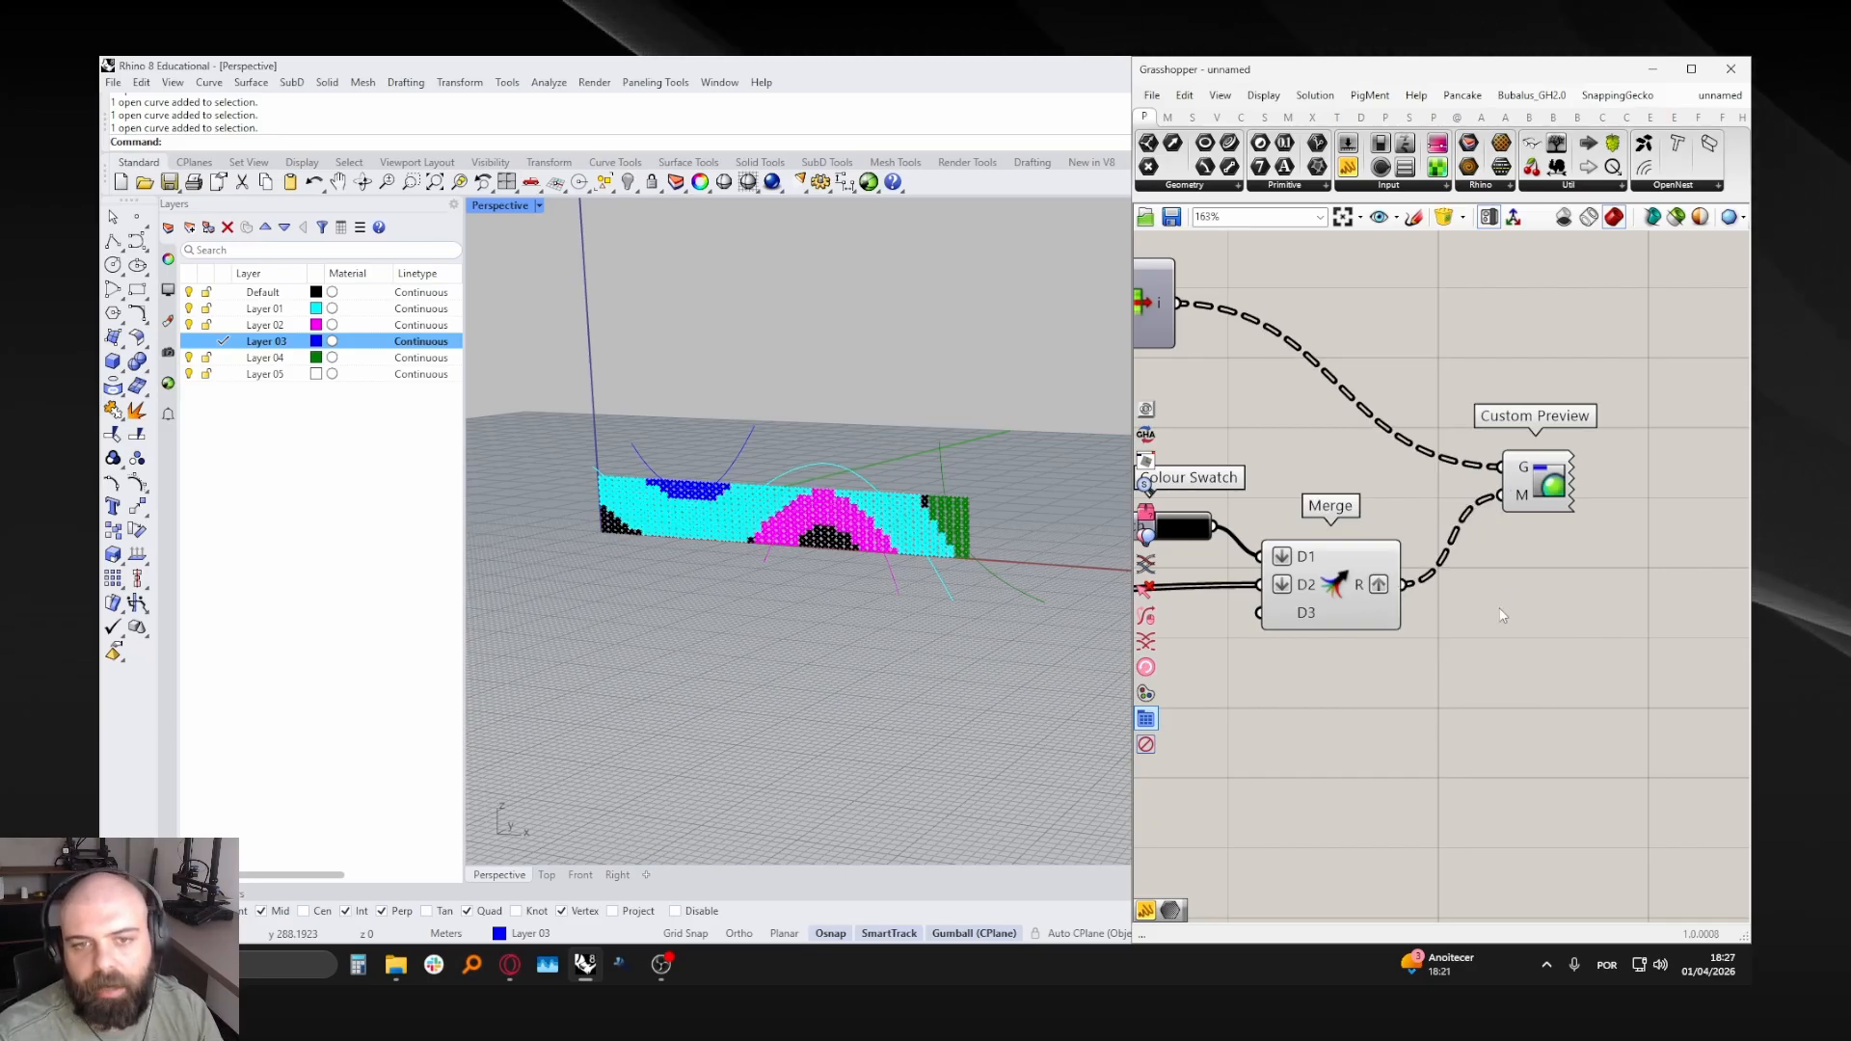
{"action": "mouse_move", "coordinate": [798, 527]}
{"action": "right_mouse_down"}
{"action": "mouse_move", "coordinate": [817, 612]}
{"action": "mouse_move", "coordinate": [822, 508]}
{"action": "mouse_move", "coordinate": [805, 521]}
{"action": "right_mouse_up"}
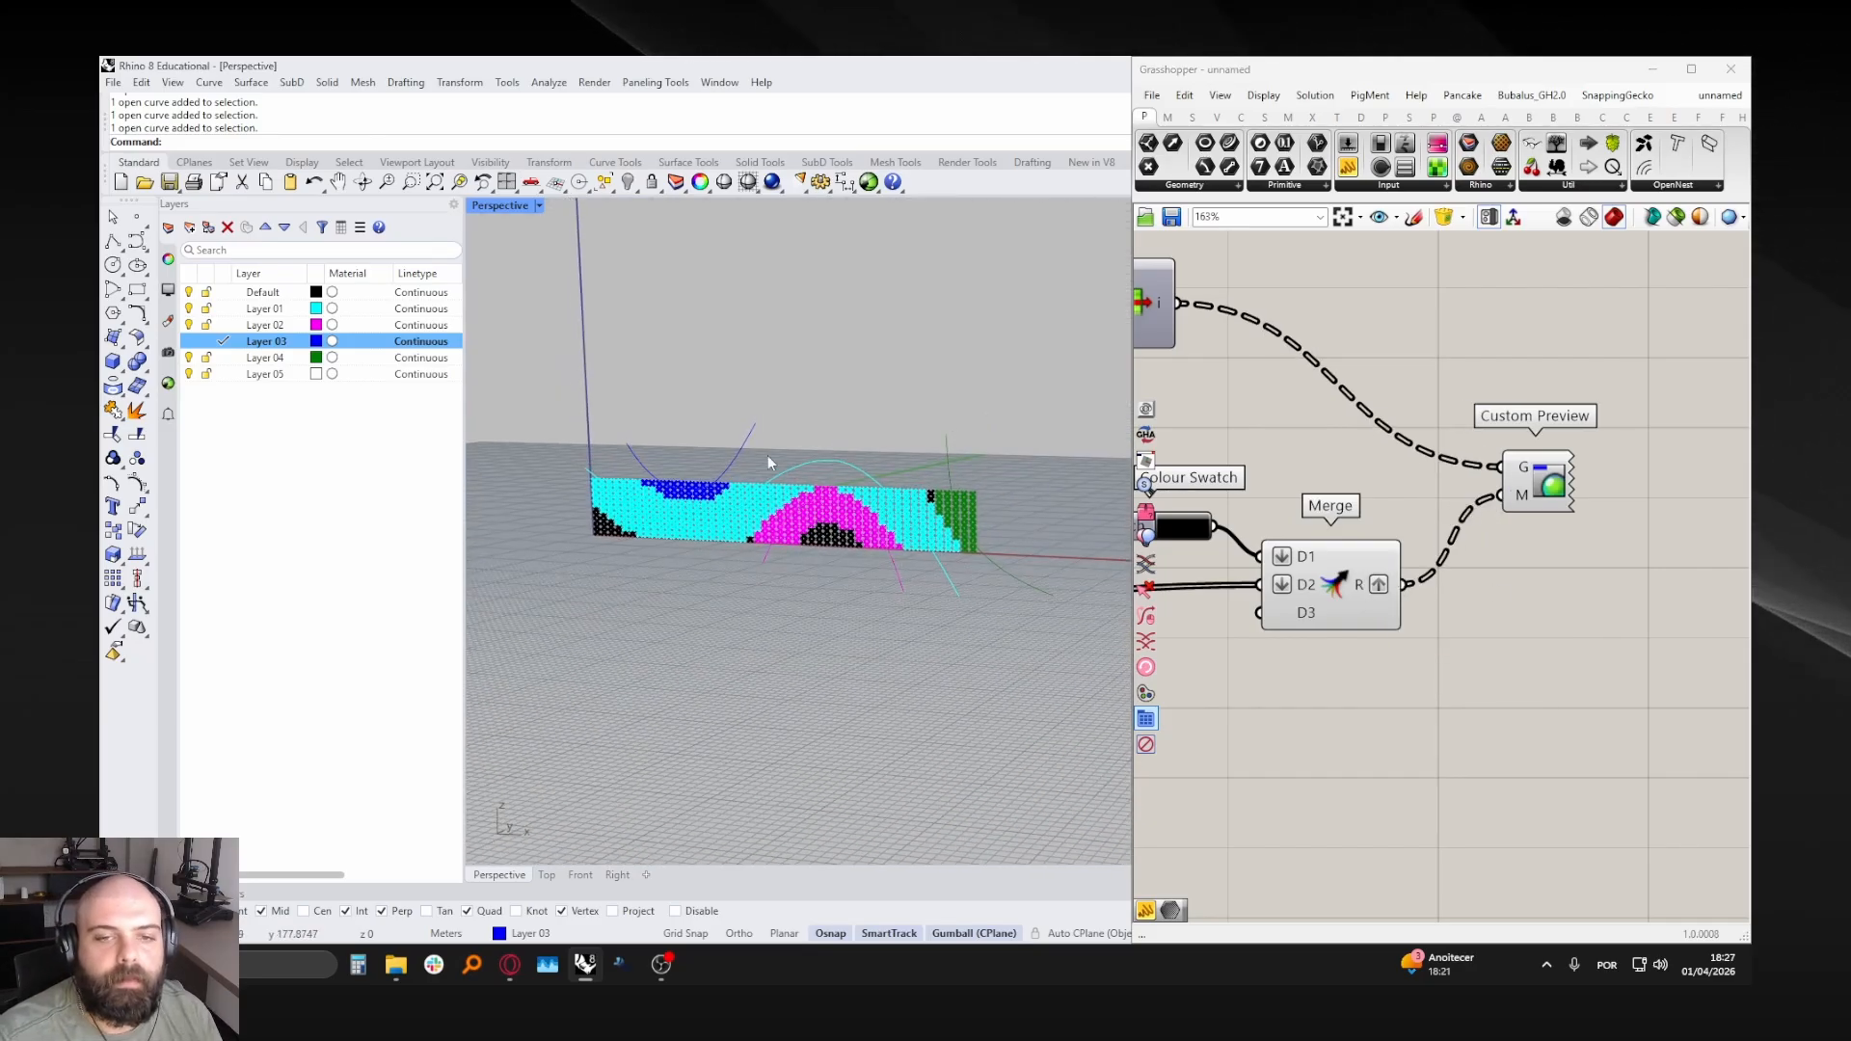
- Move the Colour Swatch, Merge and Custom Preview group farther down below List Item
{"action": "scroll", "coordinate": [786, 472], "scroll_direction": "up", "scroll_amount": 3}
{"action": "right_click_drag", "start_coordinate": [969, 477], "coordinate": [877, 469]}
{"action": "scroll", "coordinate": [876, 469], "scroll_direction": "down", "scroll_amount": 4}
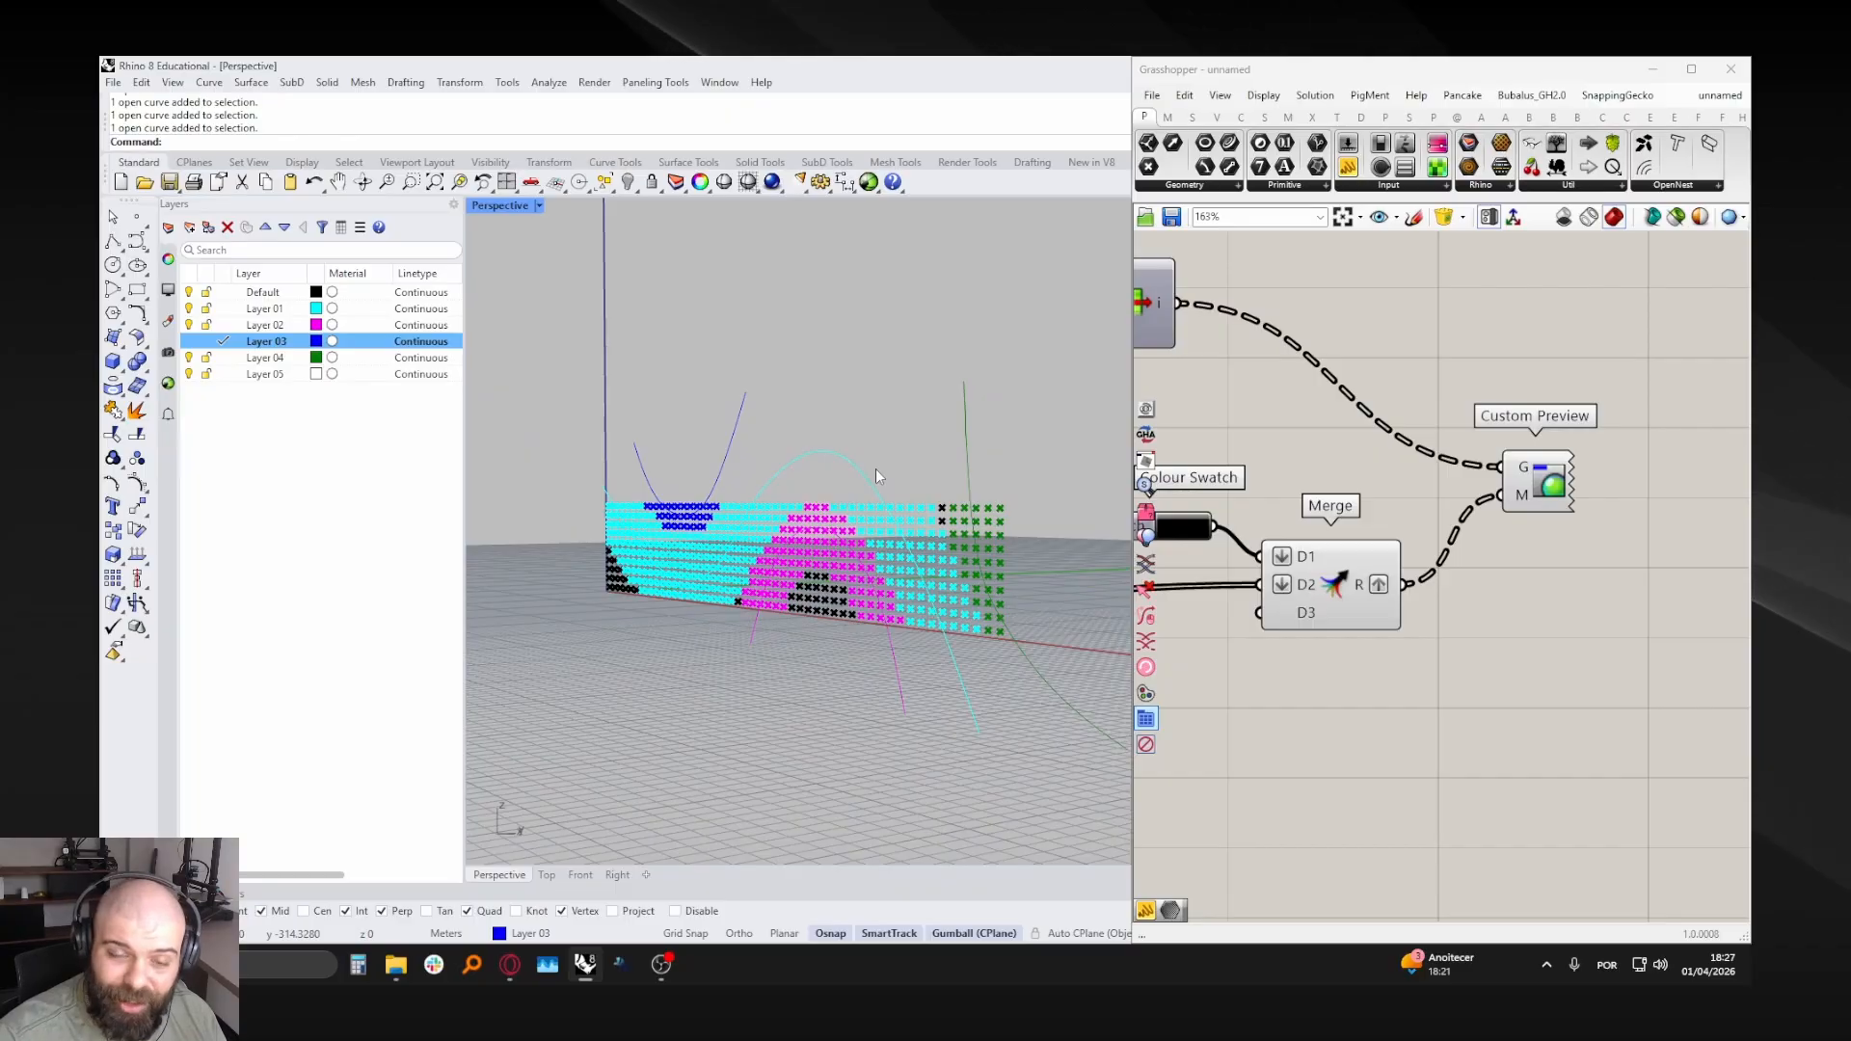
{"action": "scroll", "coordinate": [1534, 527], "scroll_direction": "down", "scroll_amount": 3}
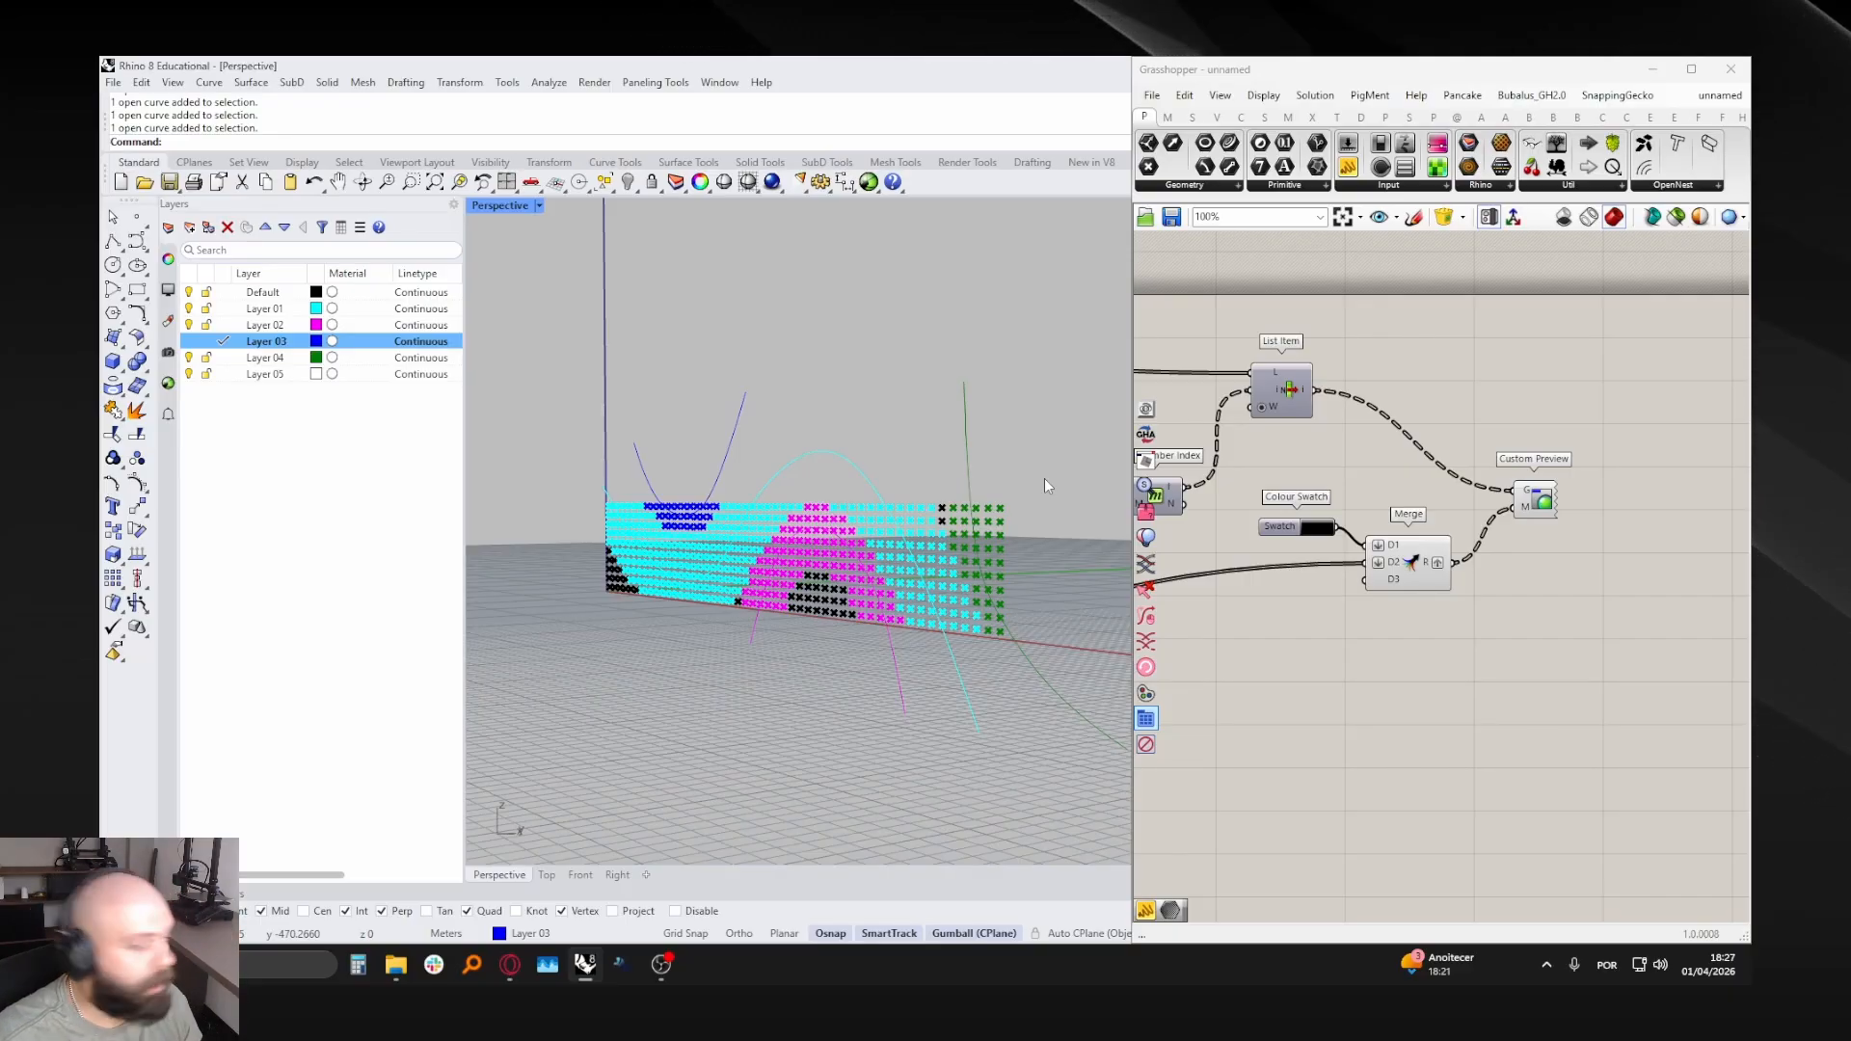
{"action": "right_click_drag", "start_coordinate": [805, 487], "coordinate": [858, 526]}
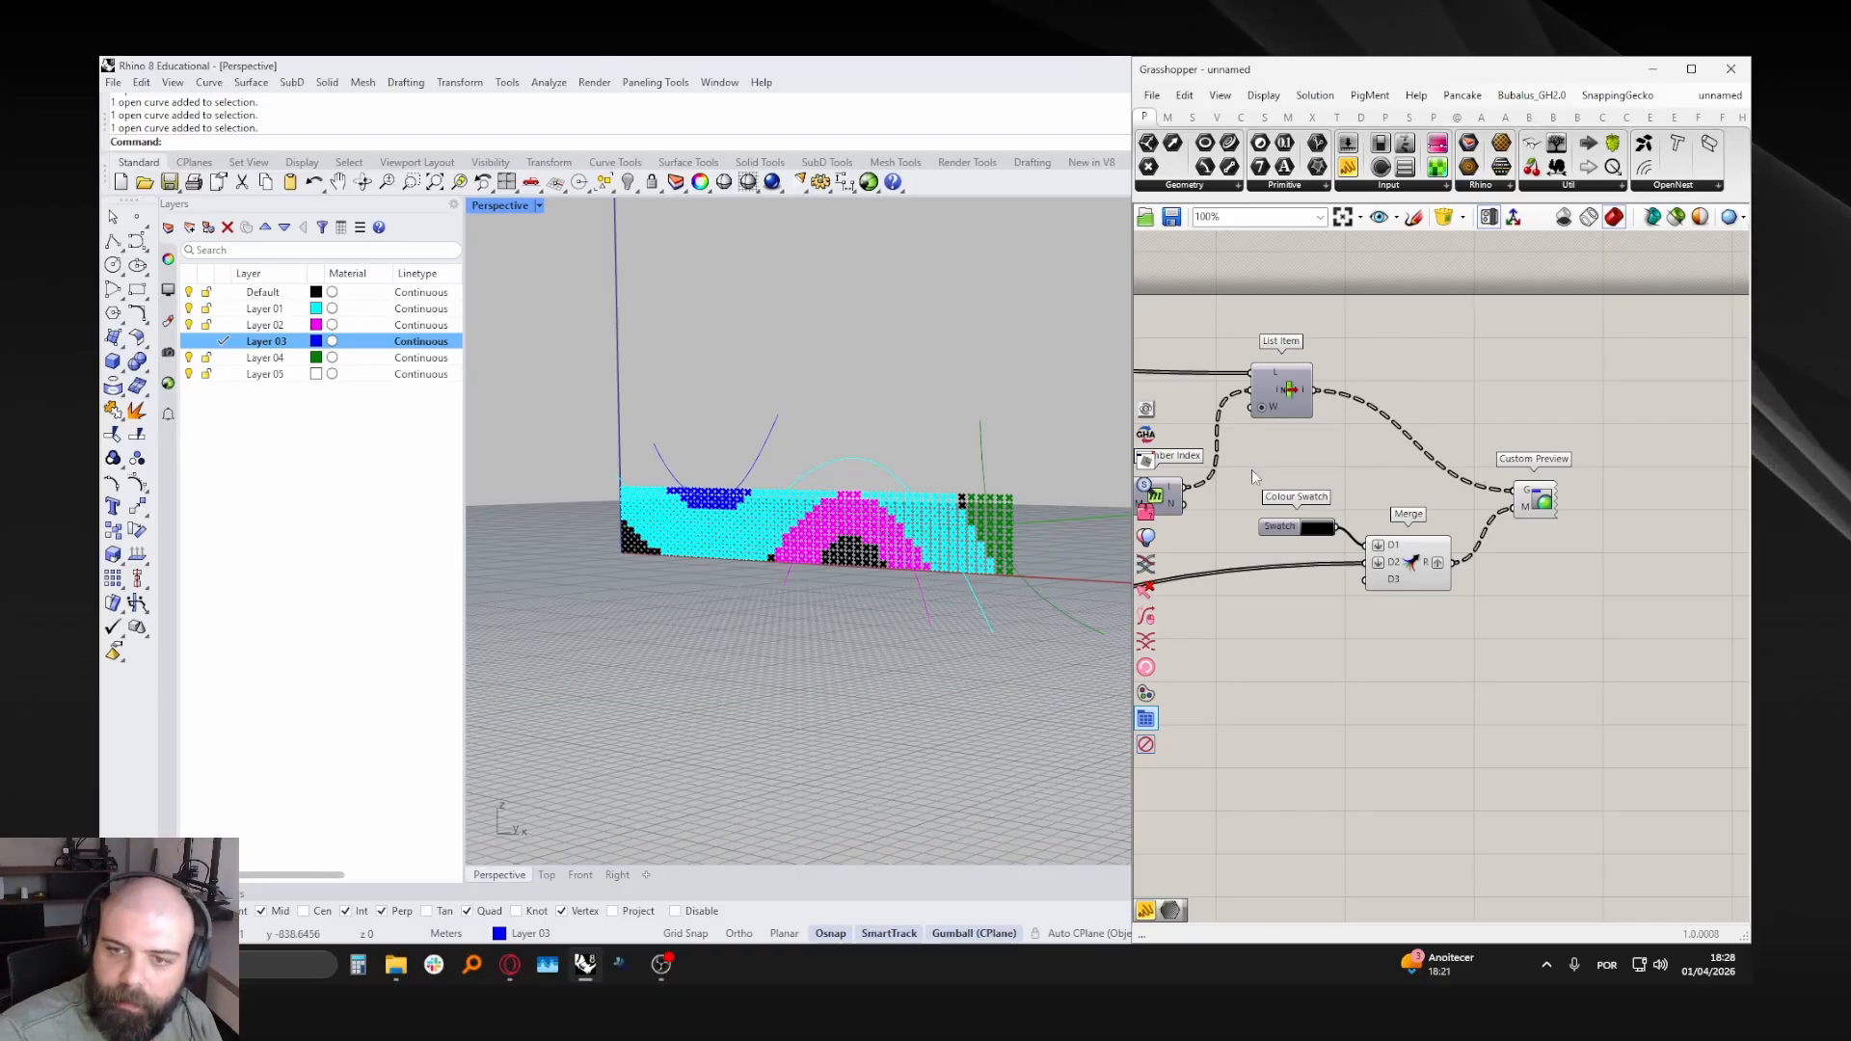
{"action": "left_click_drag", "start_coordinate": [1247, 430], "coordinate": [1668, 660]}
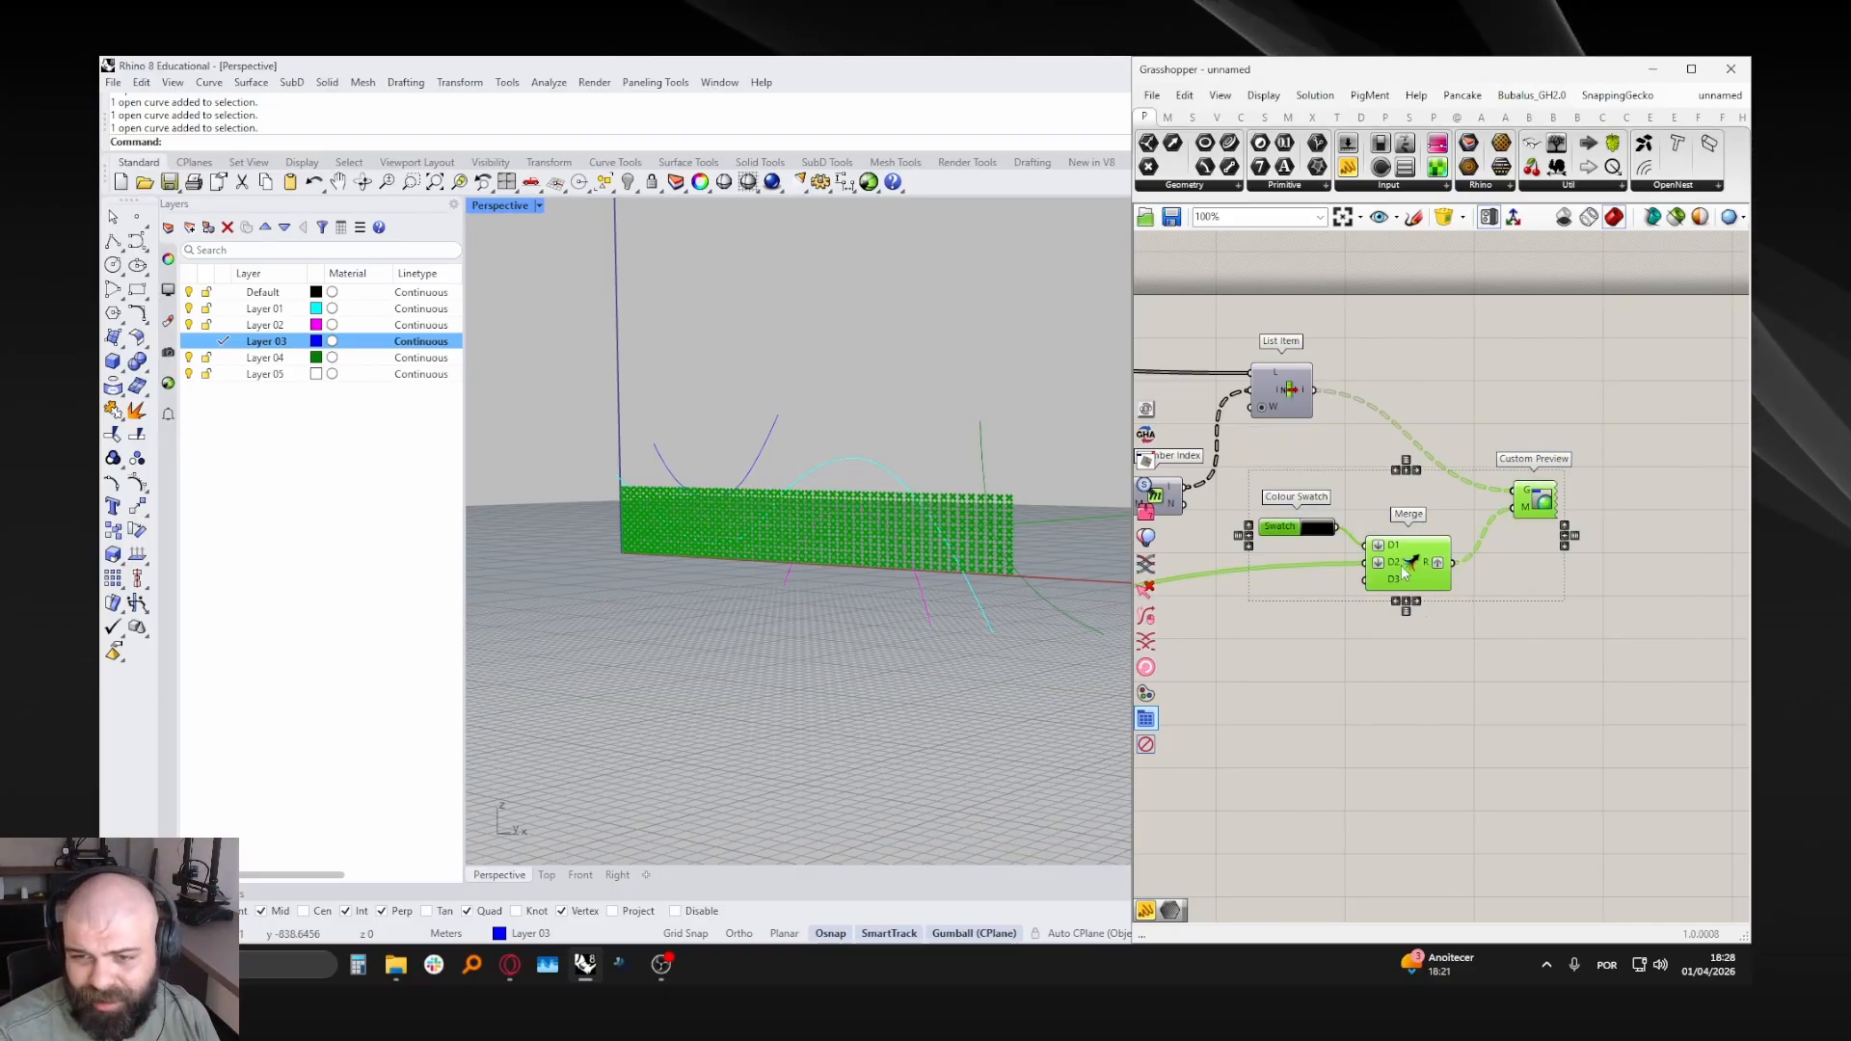
{"action": "left_click_drag", "start_coordinate": [1402, 565], "coordinate": [1397, 624]}
{"action": "left_click", "coordinate": [1347, 465]}
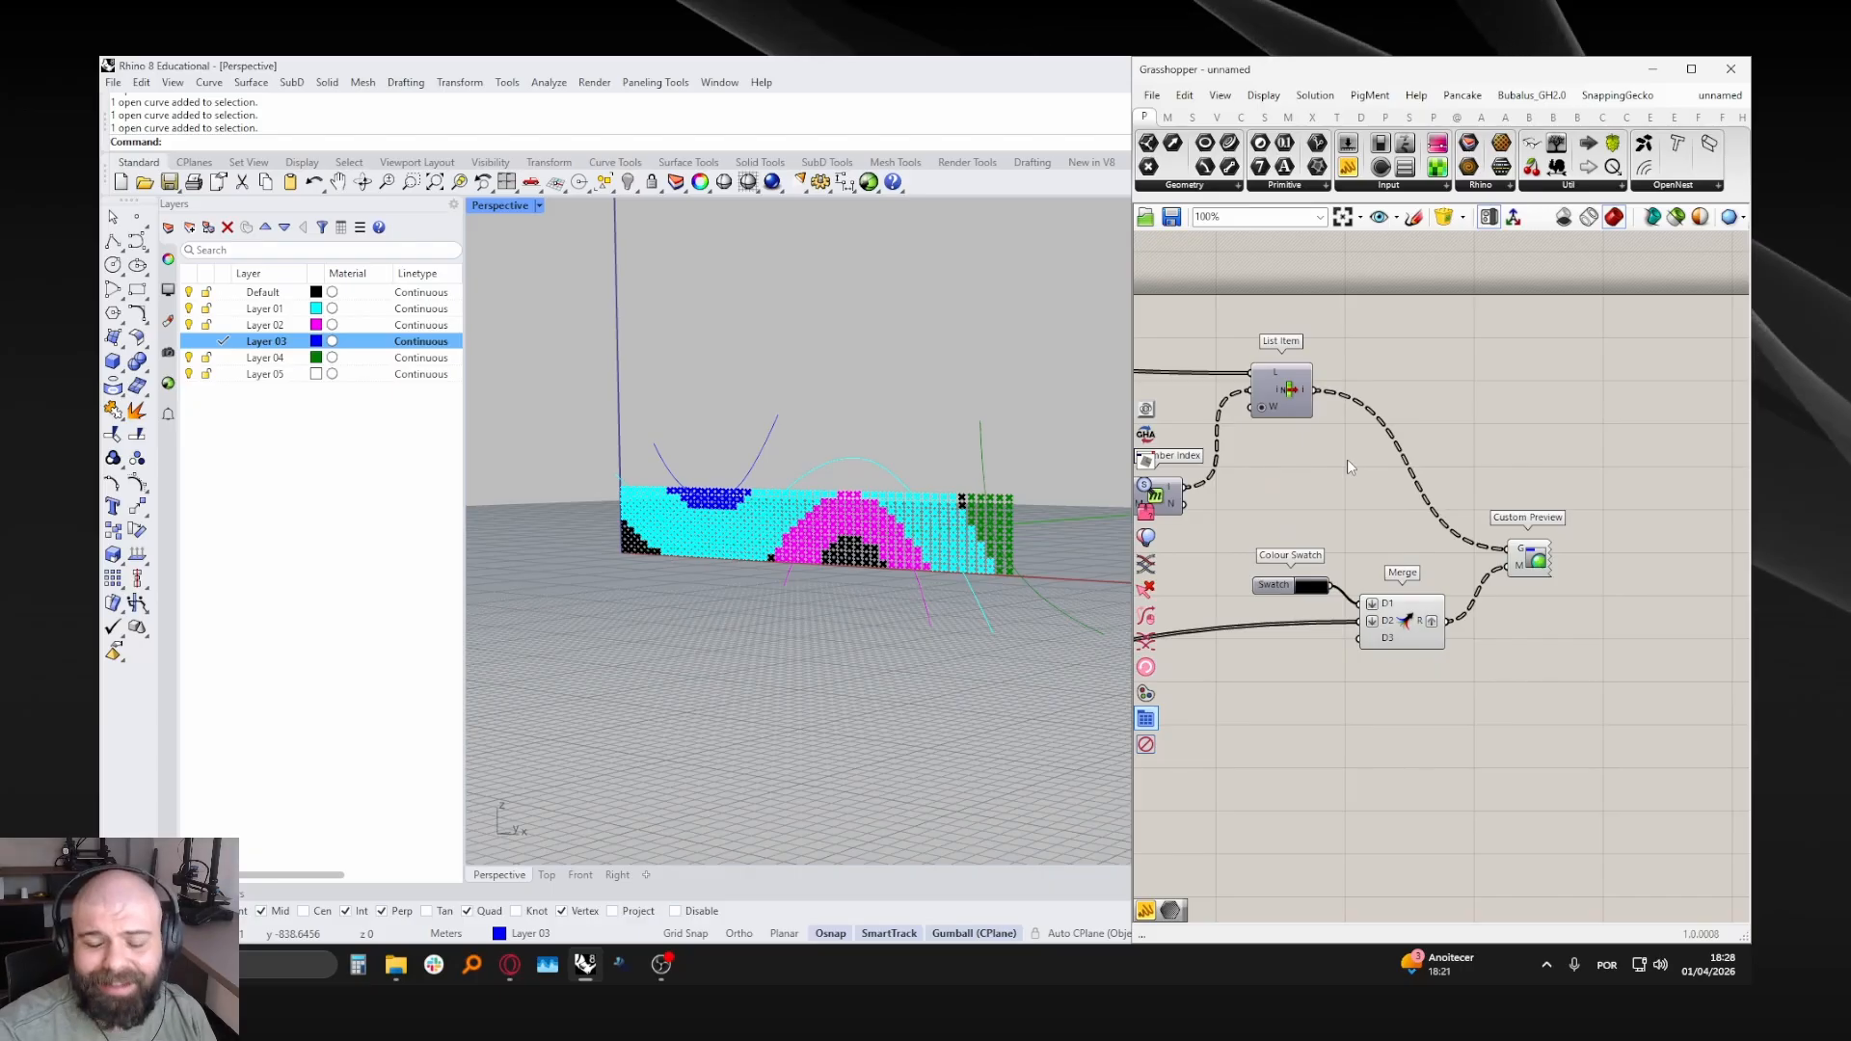
- Add a List Length component beside List Item and connect List Item's output to its input
{"action": "mouse_move", "coordinate": [1307, 395]}
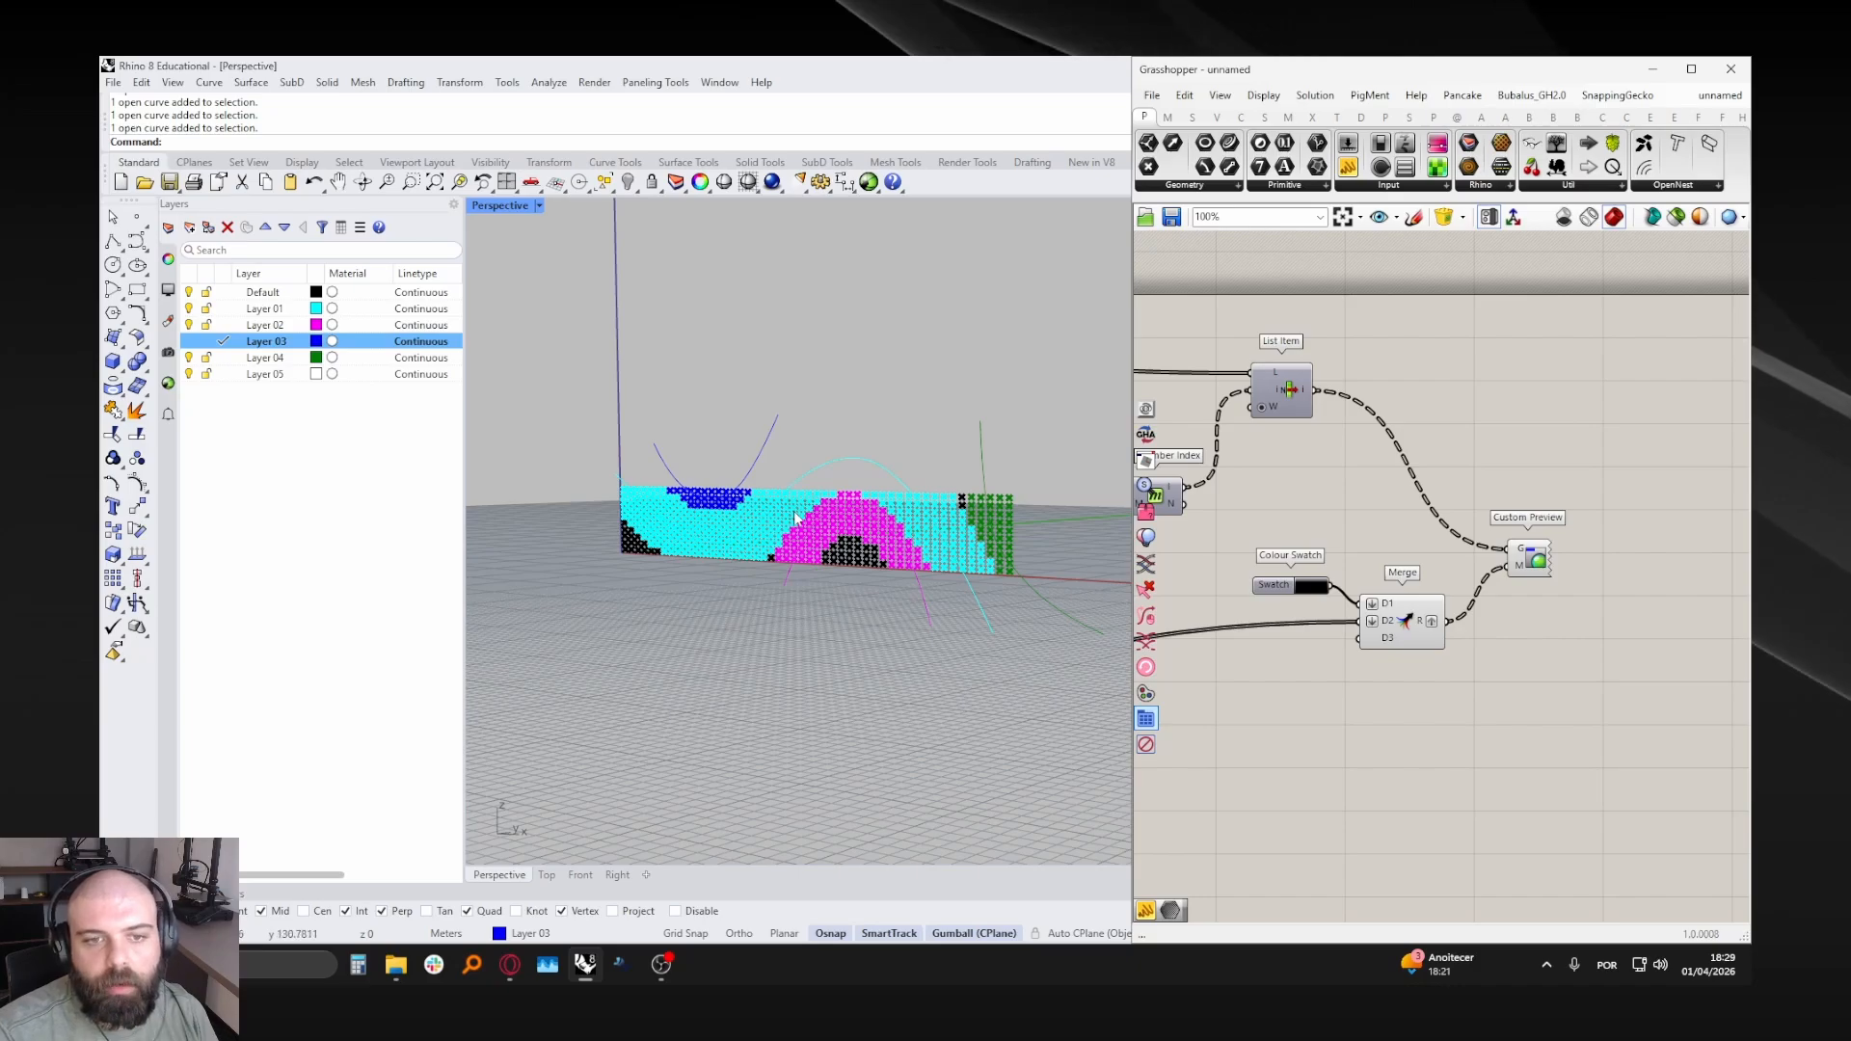
{"action": "right_click_drag", "start_coordinate": [796, 517], "coordinate": [730, 505]}
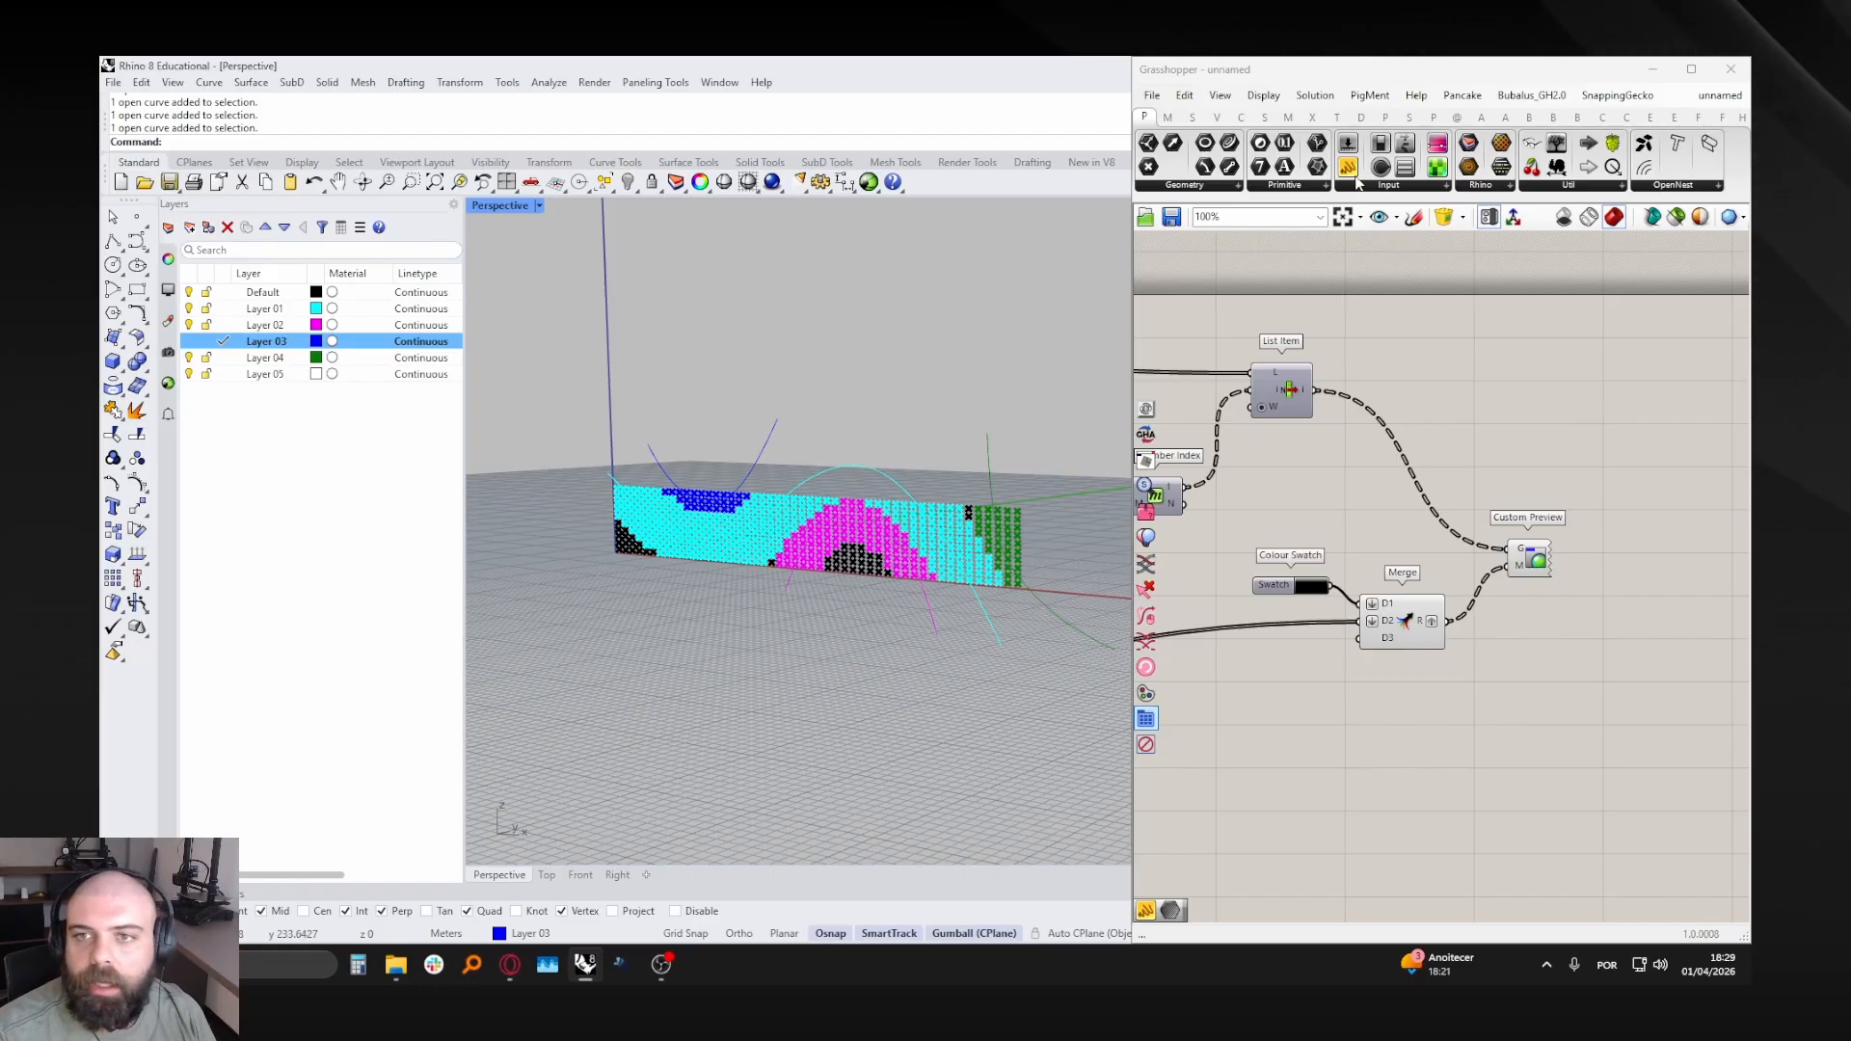
{"action": "mouse_move", "coordinate": [1304, 398]}
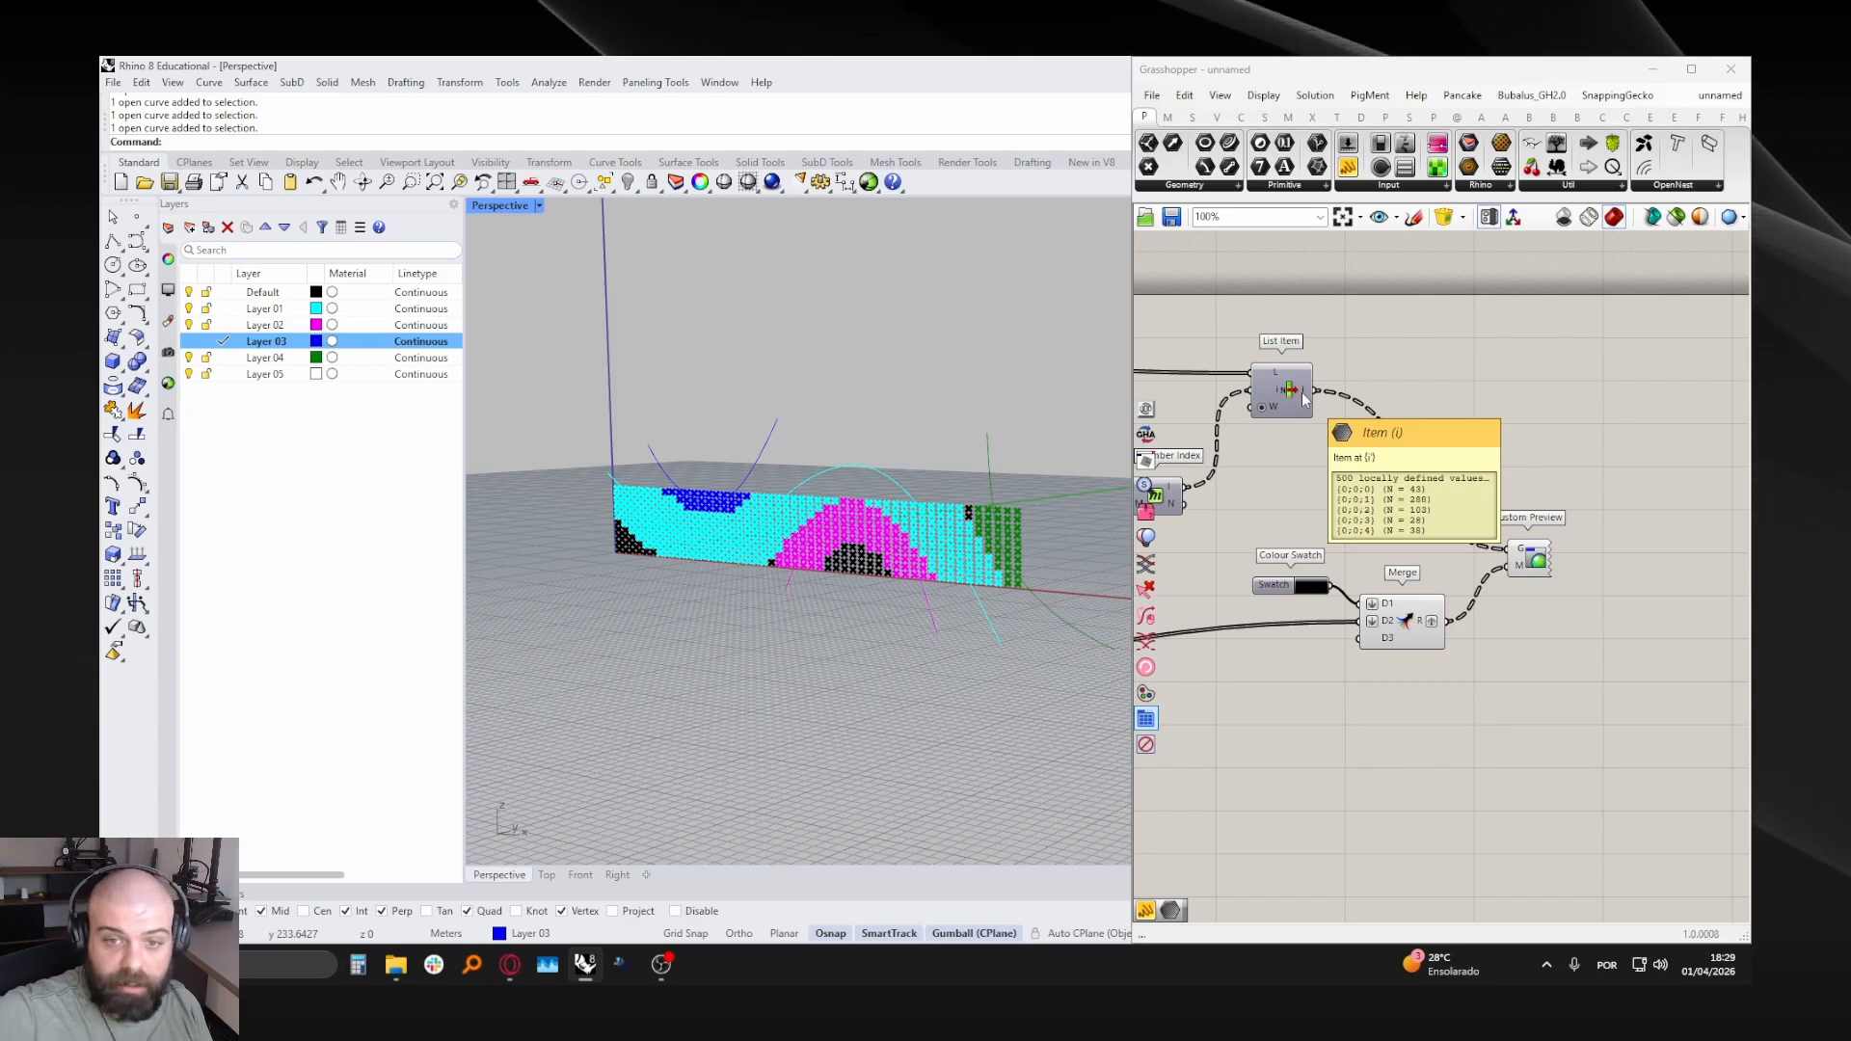
{"action": "double_click", "coordinate": [1451, 390]}
{"action": "type", "text": "LIST LE"}
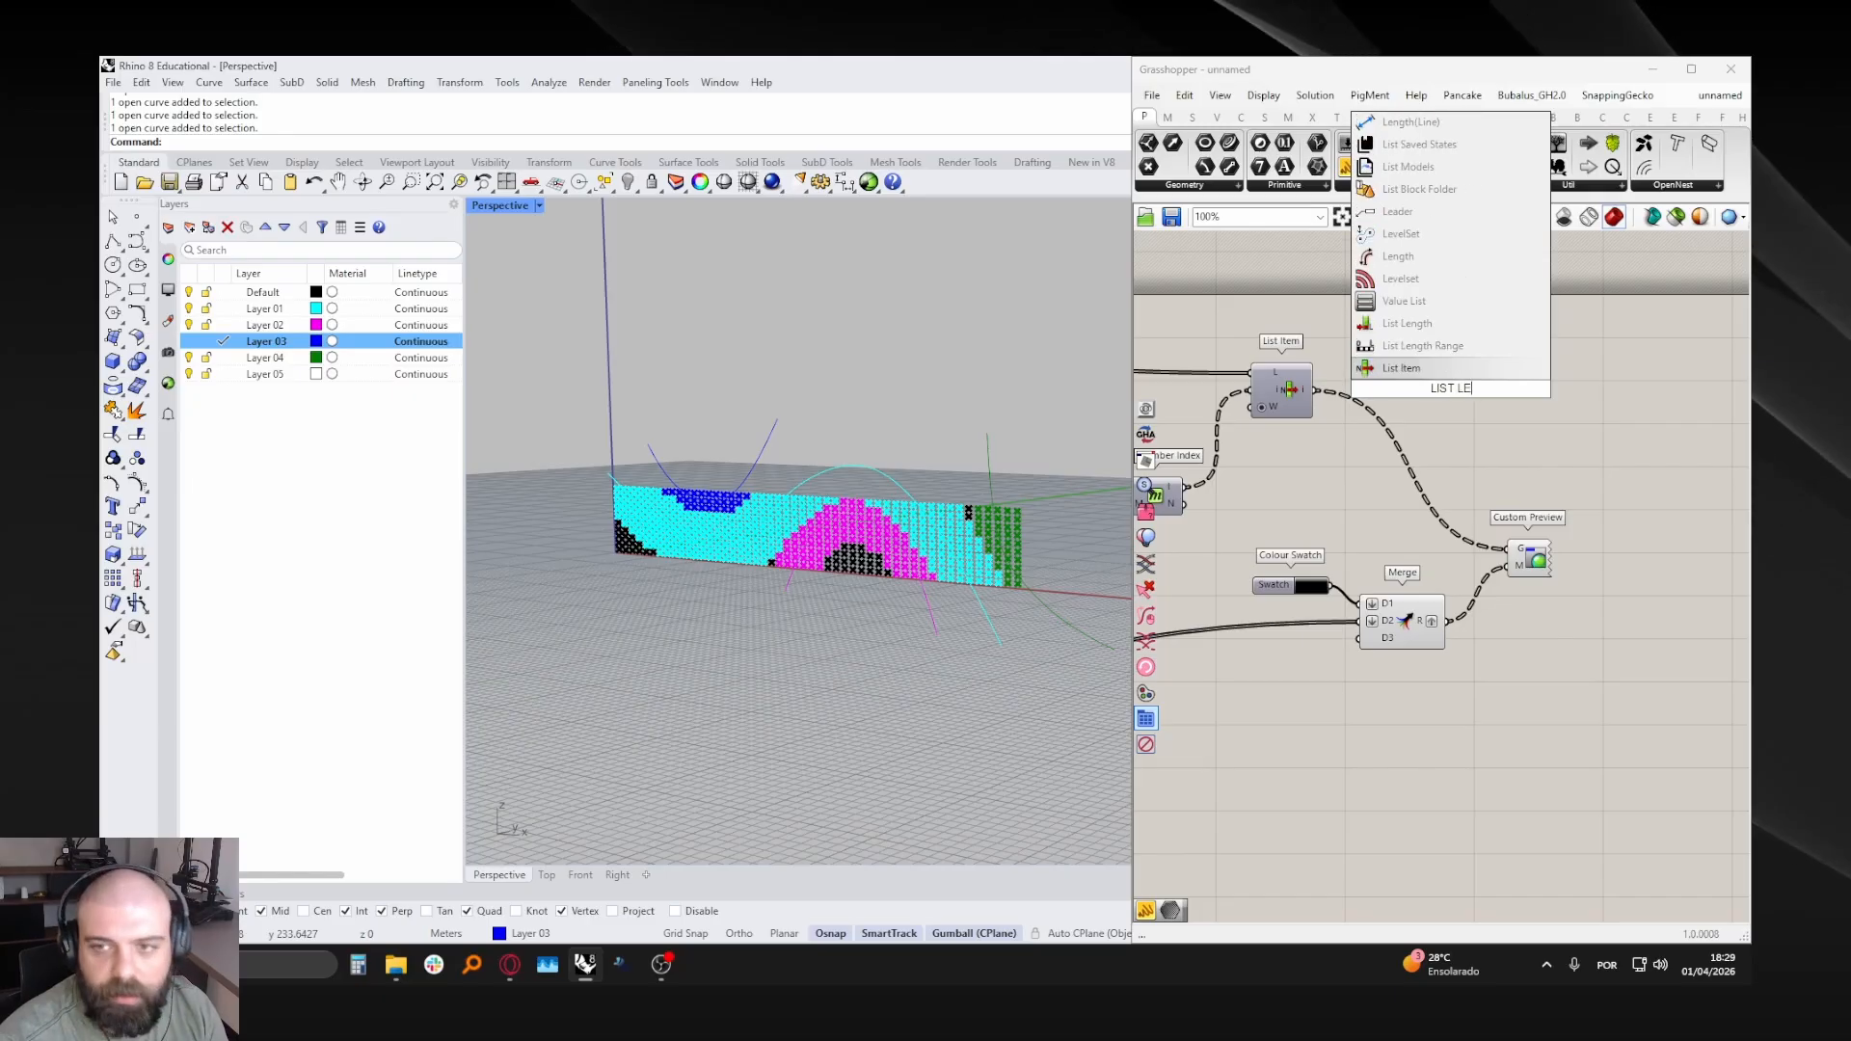
{"action": "left_click", "coordinate": [1455, 326]}
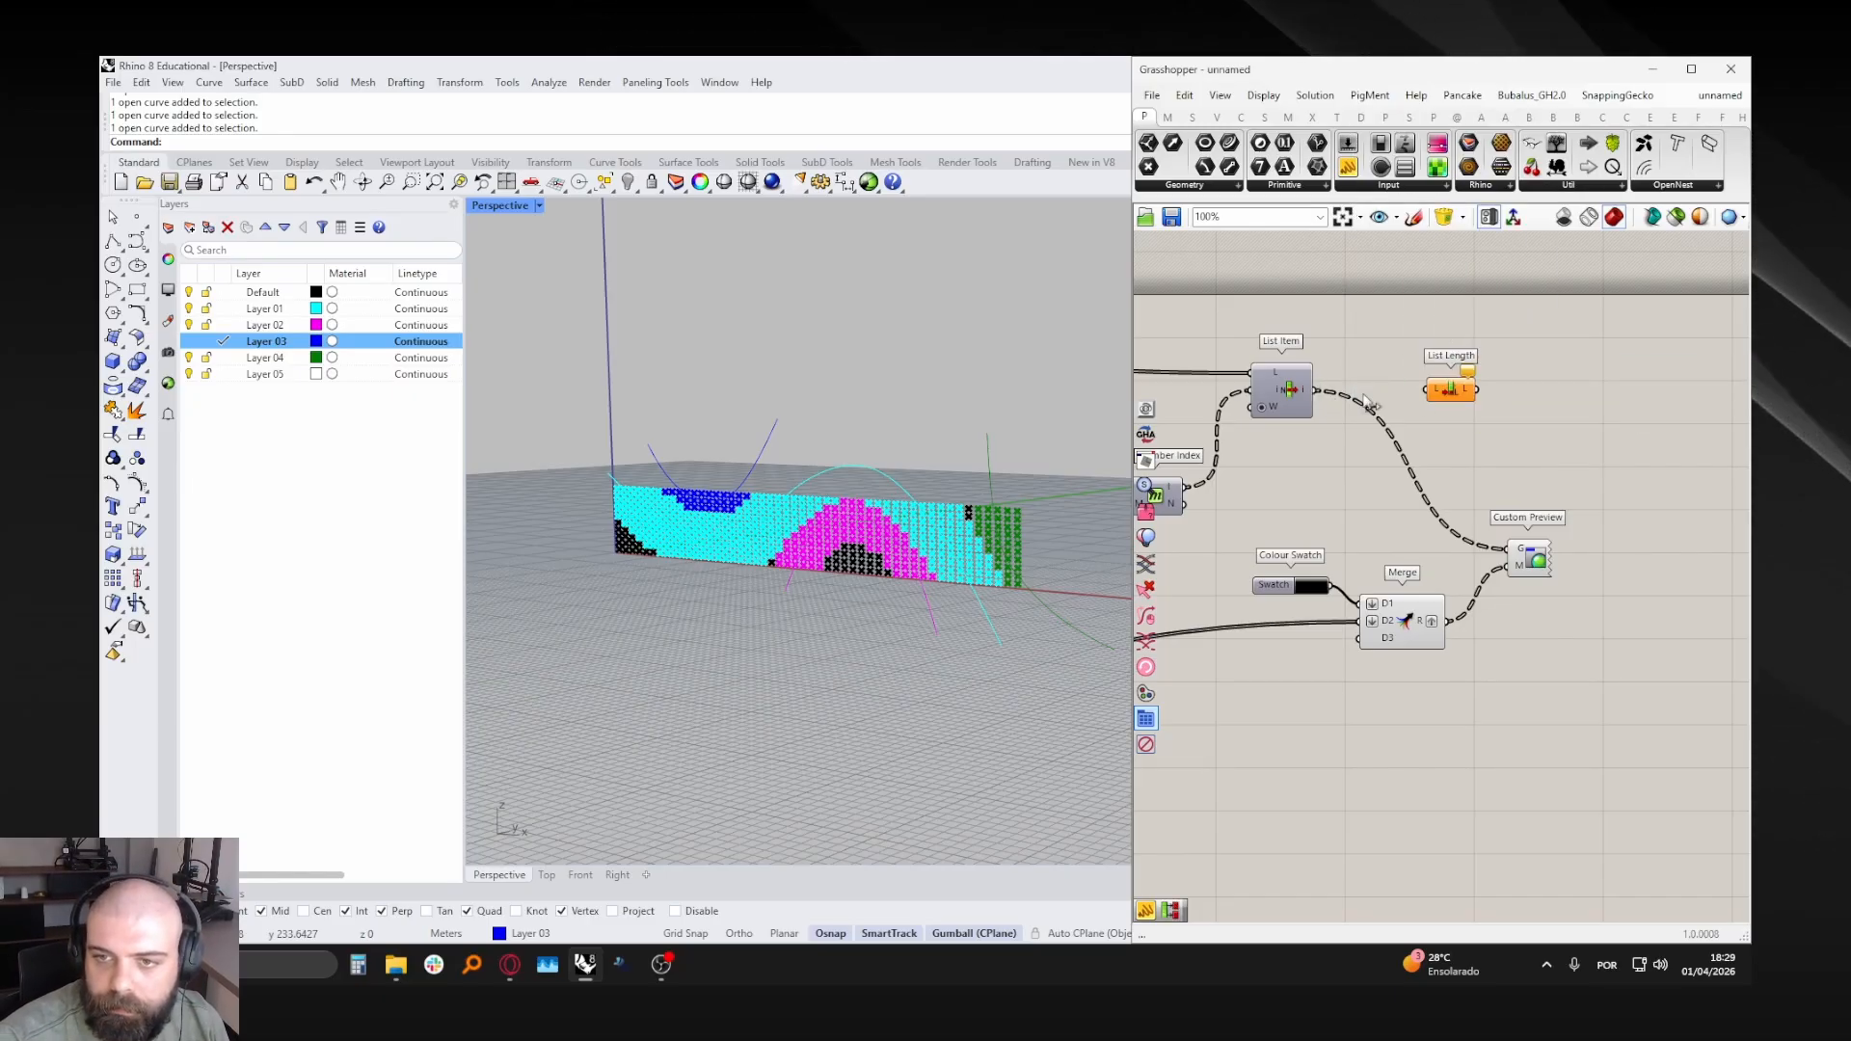
{"action": "right_click_drag", "start_coordinate": [1444, 403], "coordinate": [1375, 418]}
{"action": "scroll", "coordinate": [1375, 417], "scroll_direction": "up", "scroll_amount": 1}
{"action": "left_click_drag", "start_coordinate": [1375, 417], "coordinate": [1394, 413]}
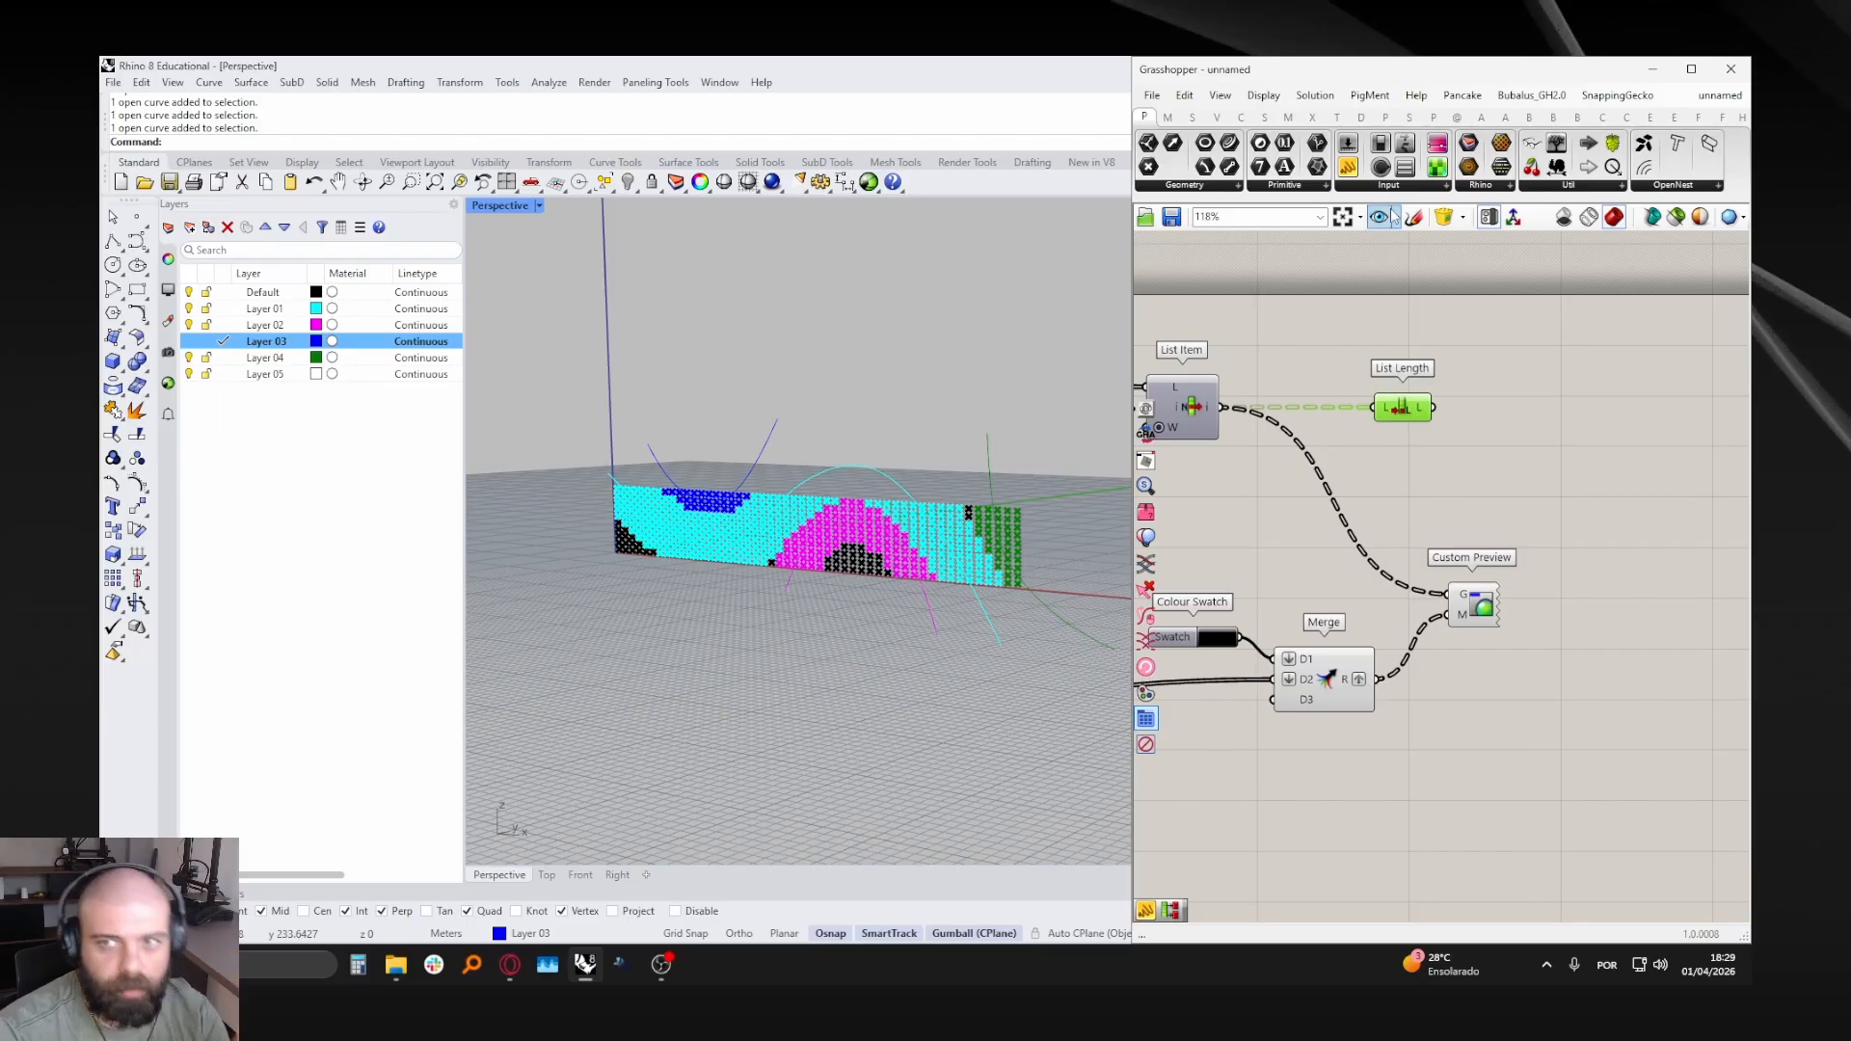
- Add a Panel connected to List Length's output and enlarge it to fit all branches
{"action": "left_click", "coordinate": [1348, 169]}
{"action": "left_click", "coordinate": [1586, 403]}
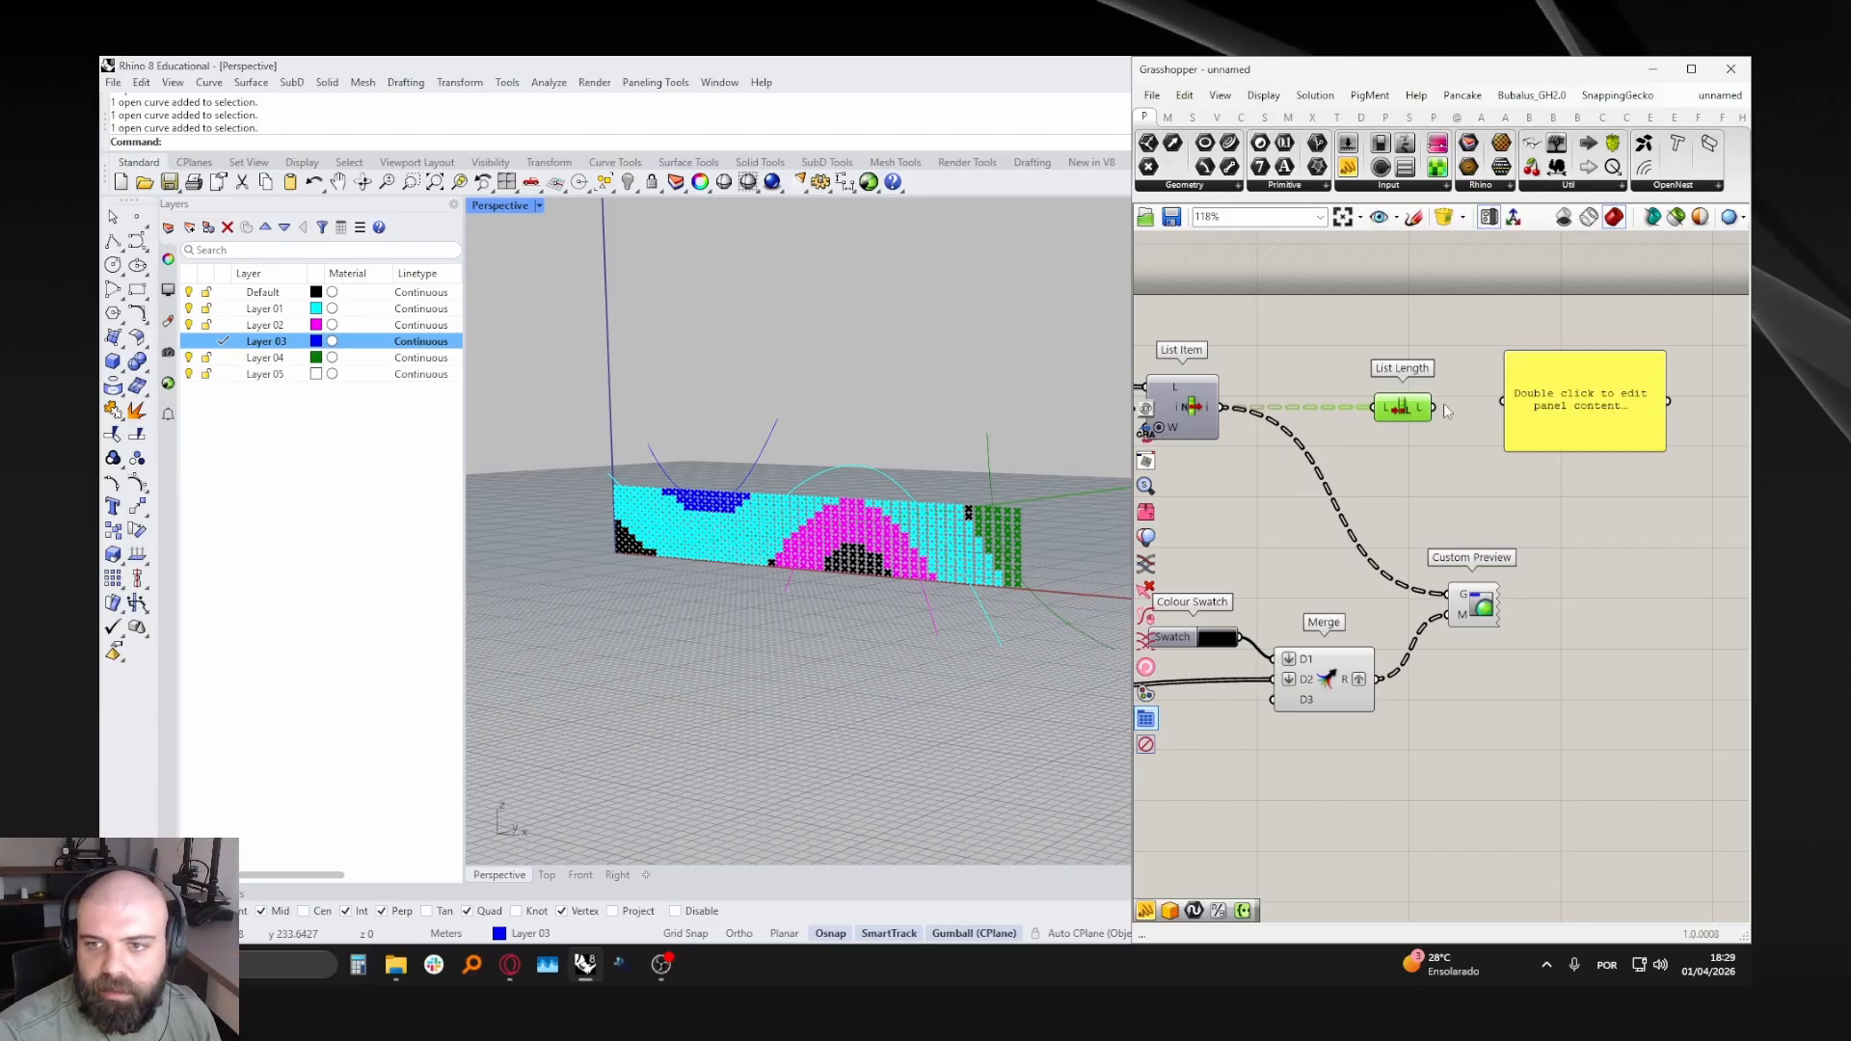
{"action": "left_click_drag", "start_coordinate": [1493, 409], "coordinate": [1509, 403]}
{"action": "right_click_drag", "start_coordinate": [1618, 408], "coordinate": [1519, 417]}
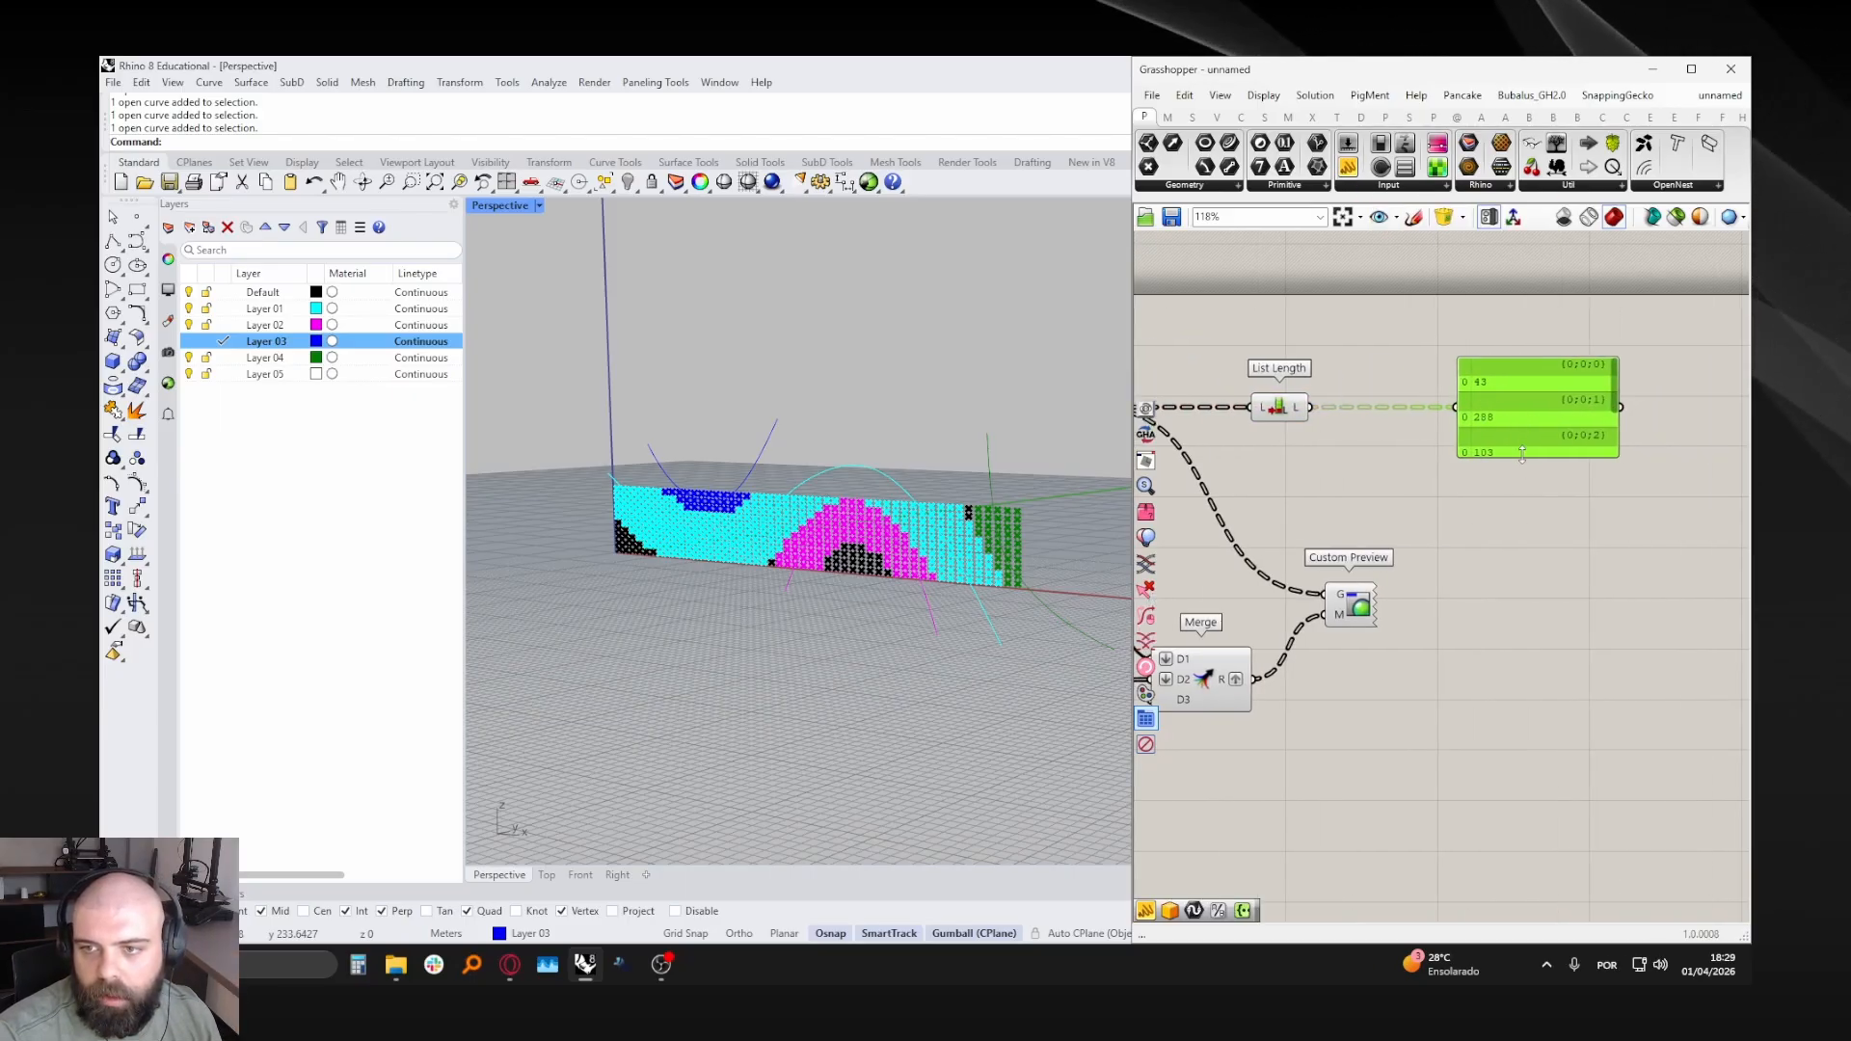
{"action": "left_click_drag", "start_coordinate": [1522, 455], "coordinate": [1591, 484]}
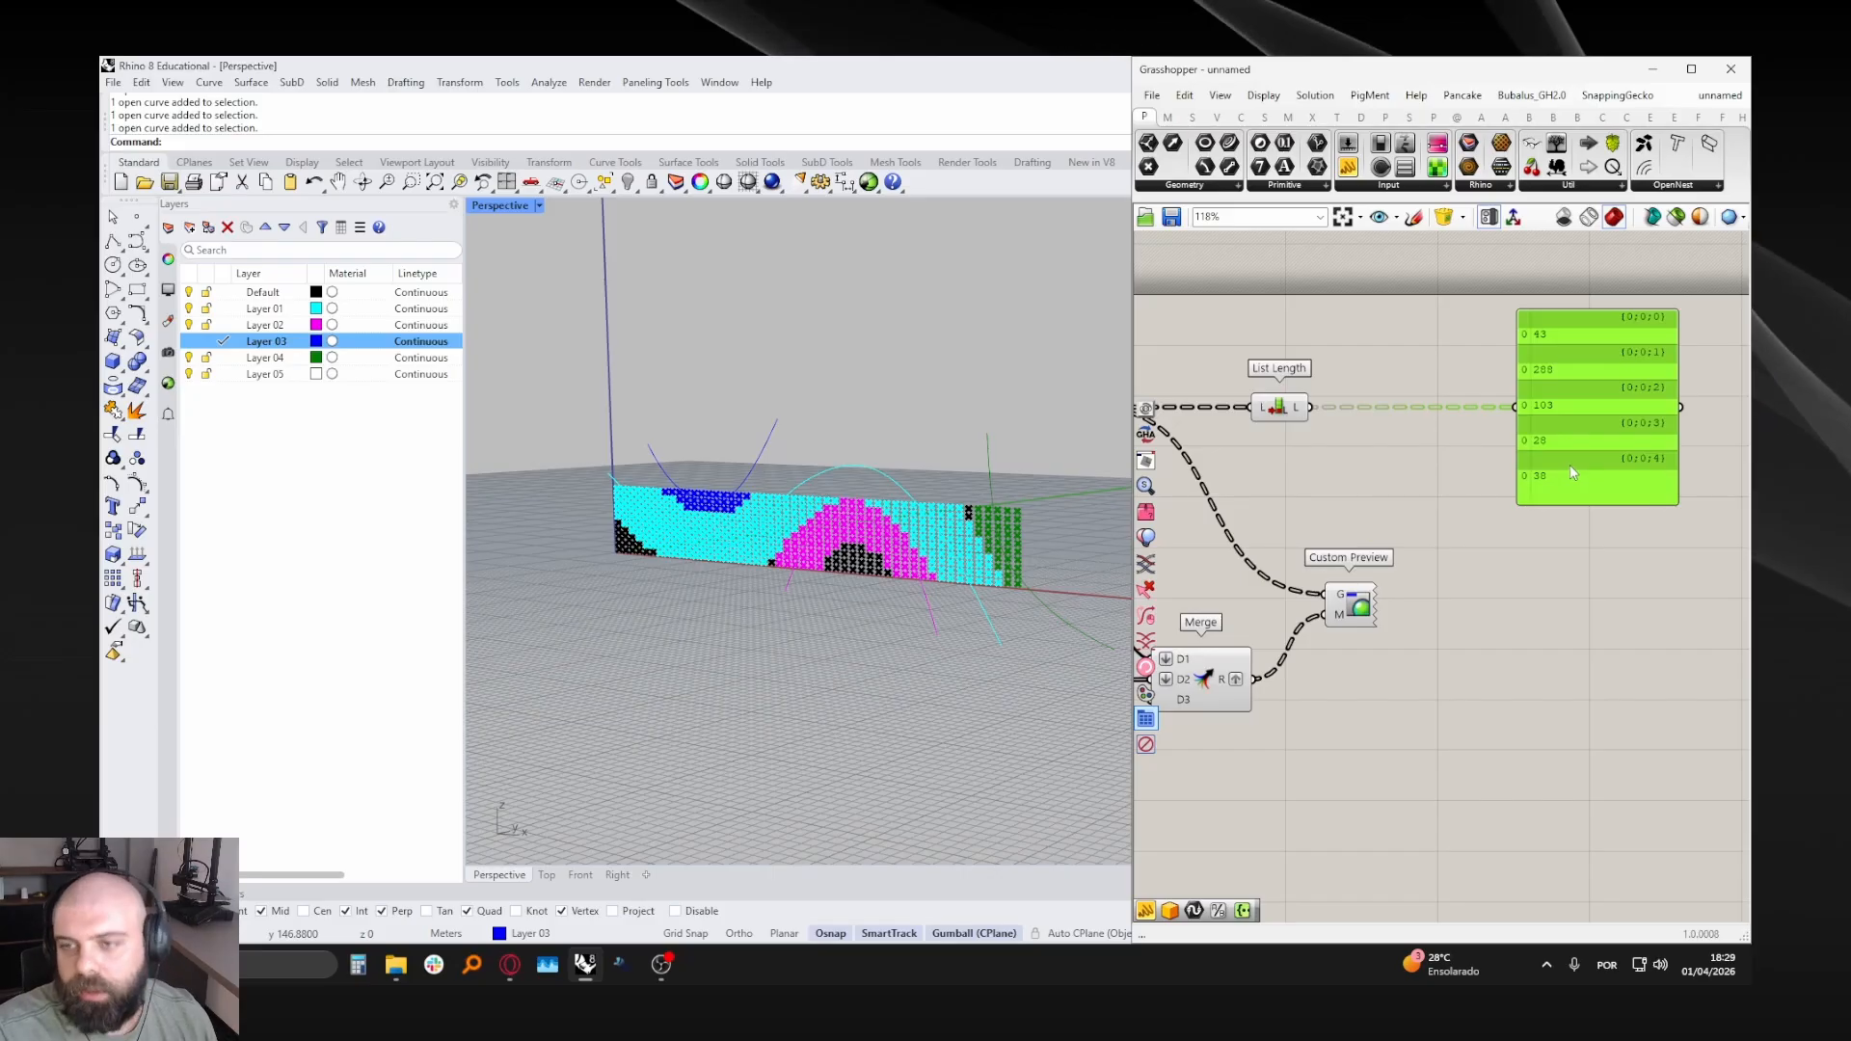
- Create a Panel containing the text "Planta" and place it just below List Length
{"action": "right_click_drag", "start_coordinate": [1406, 491], "coordinate": [1429, 513]}
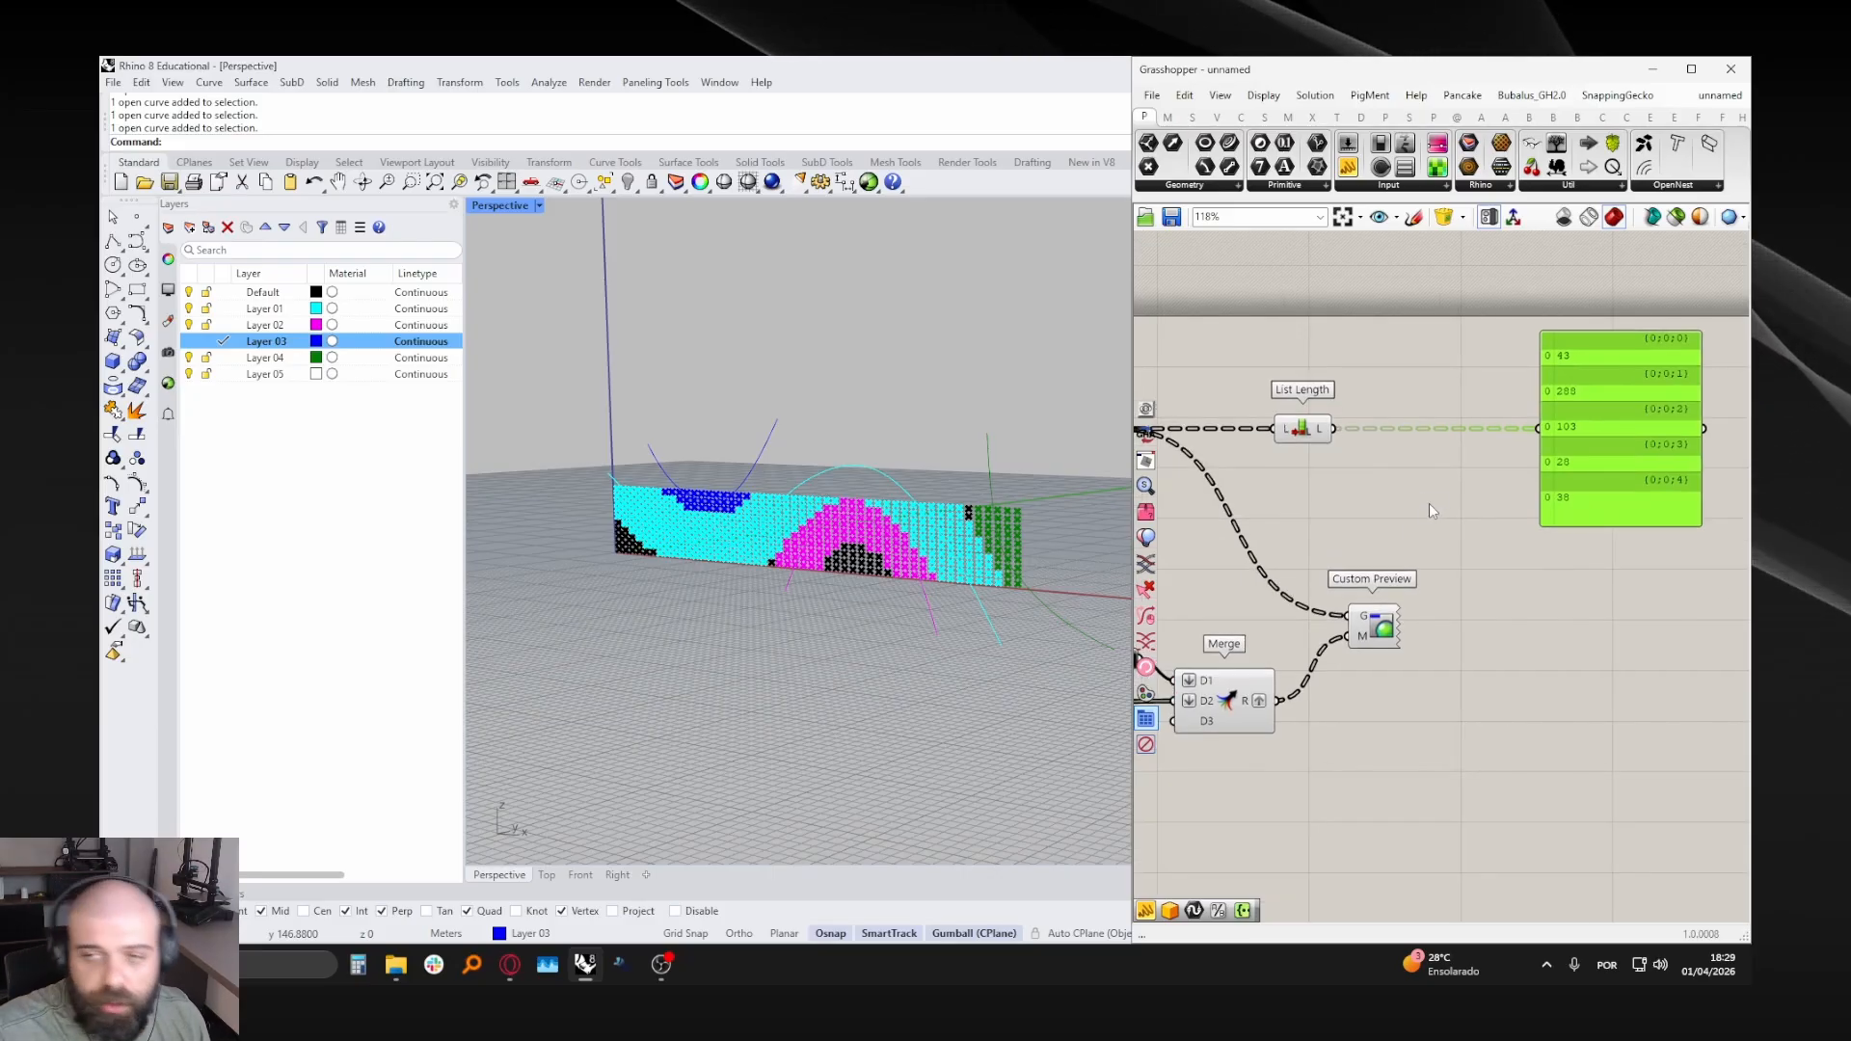
{"action": "double_click", "coordinate": [1436, 495]}
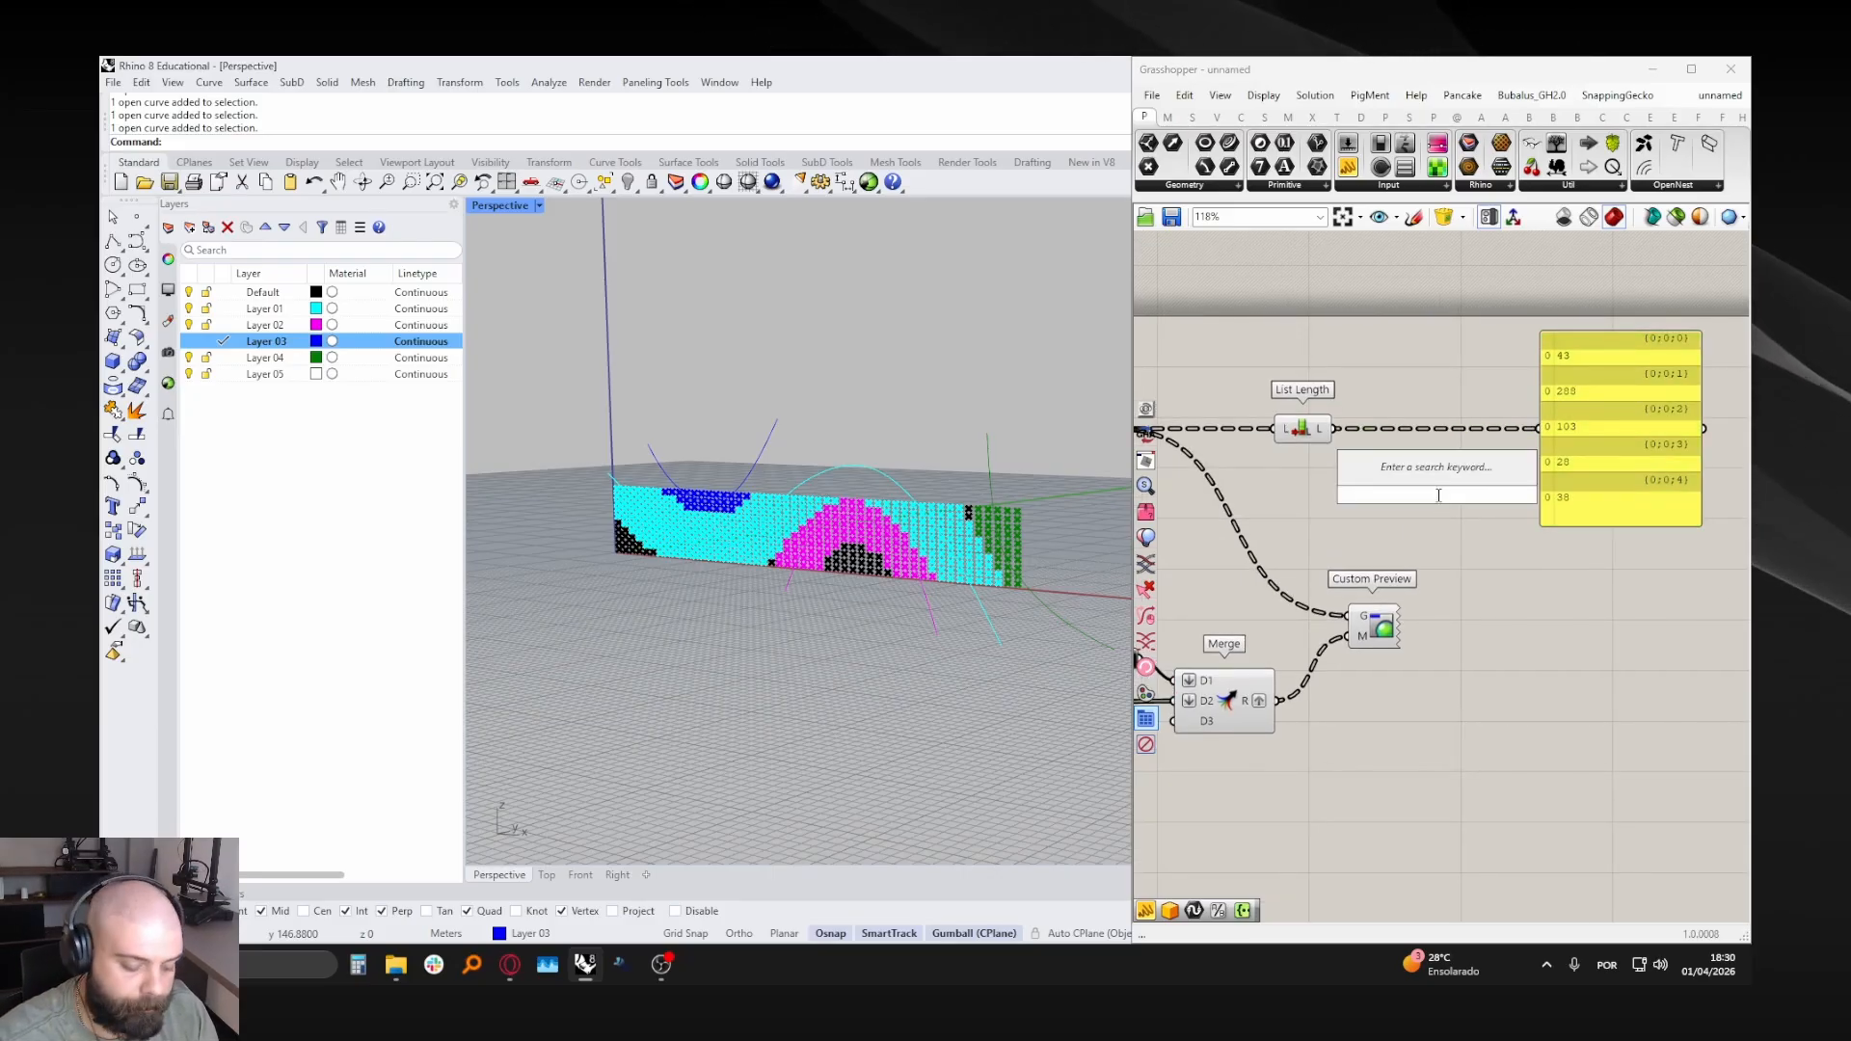
{"action": "type", "text": "/"}
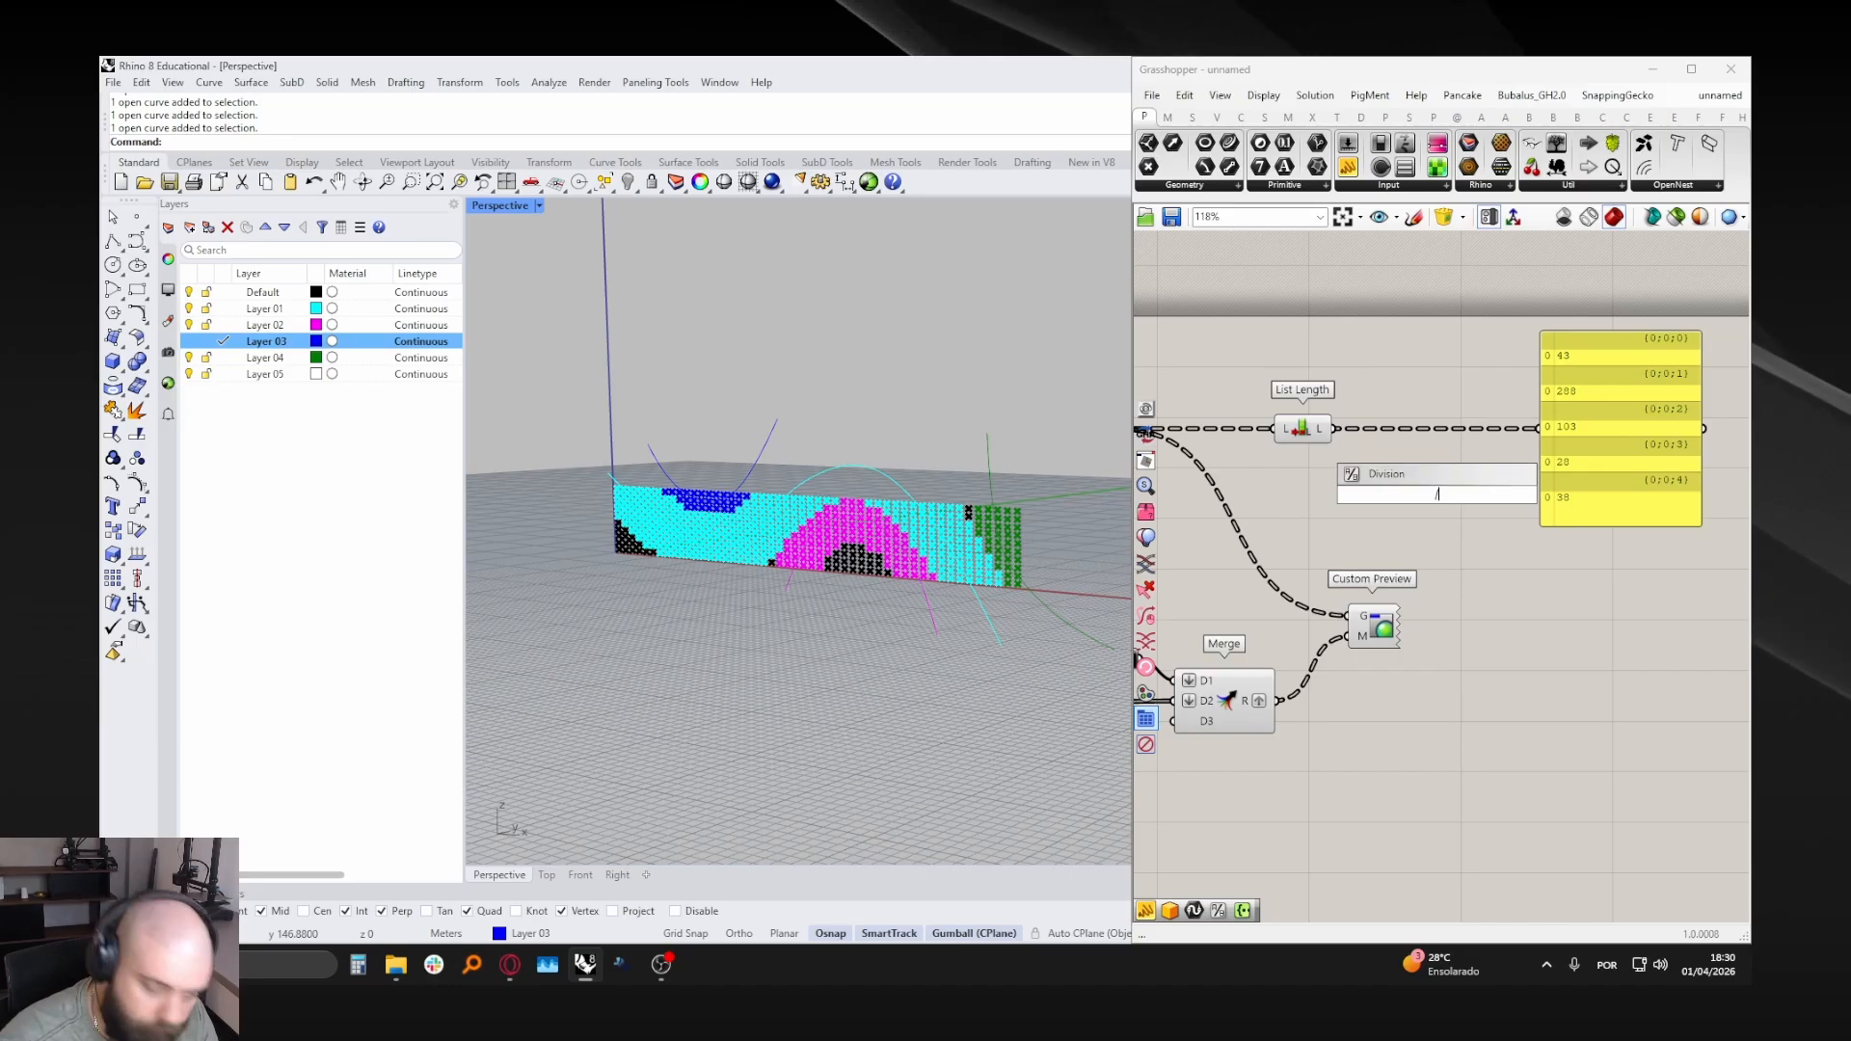
{"action": "type", "text": "/"}
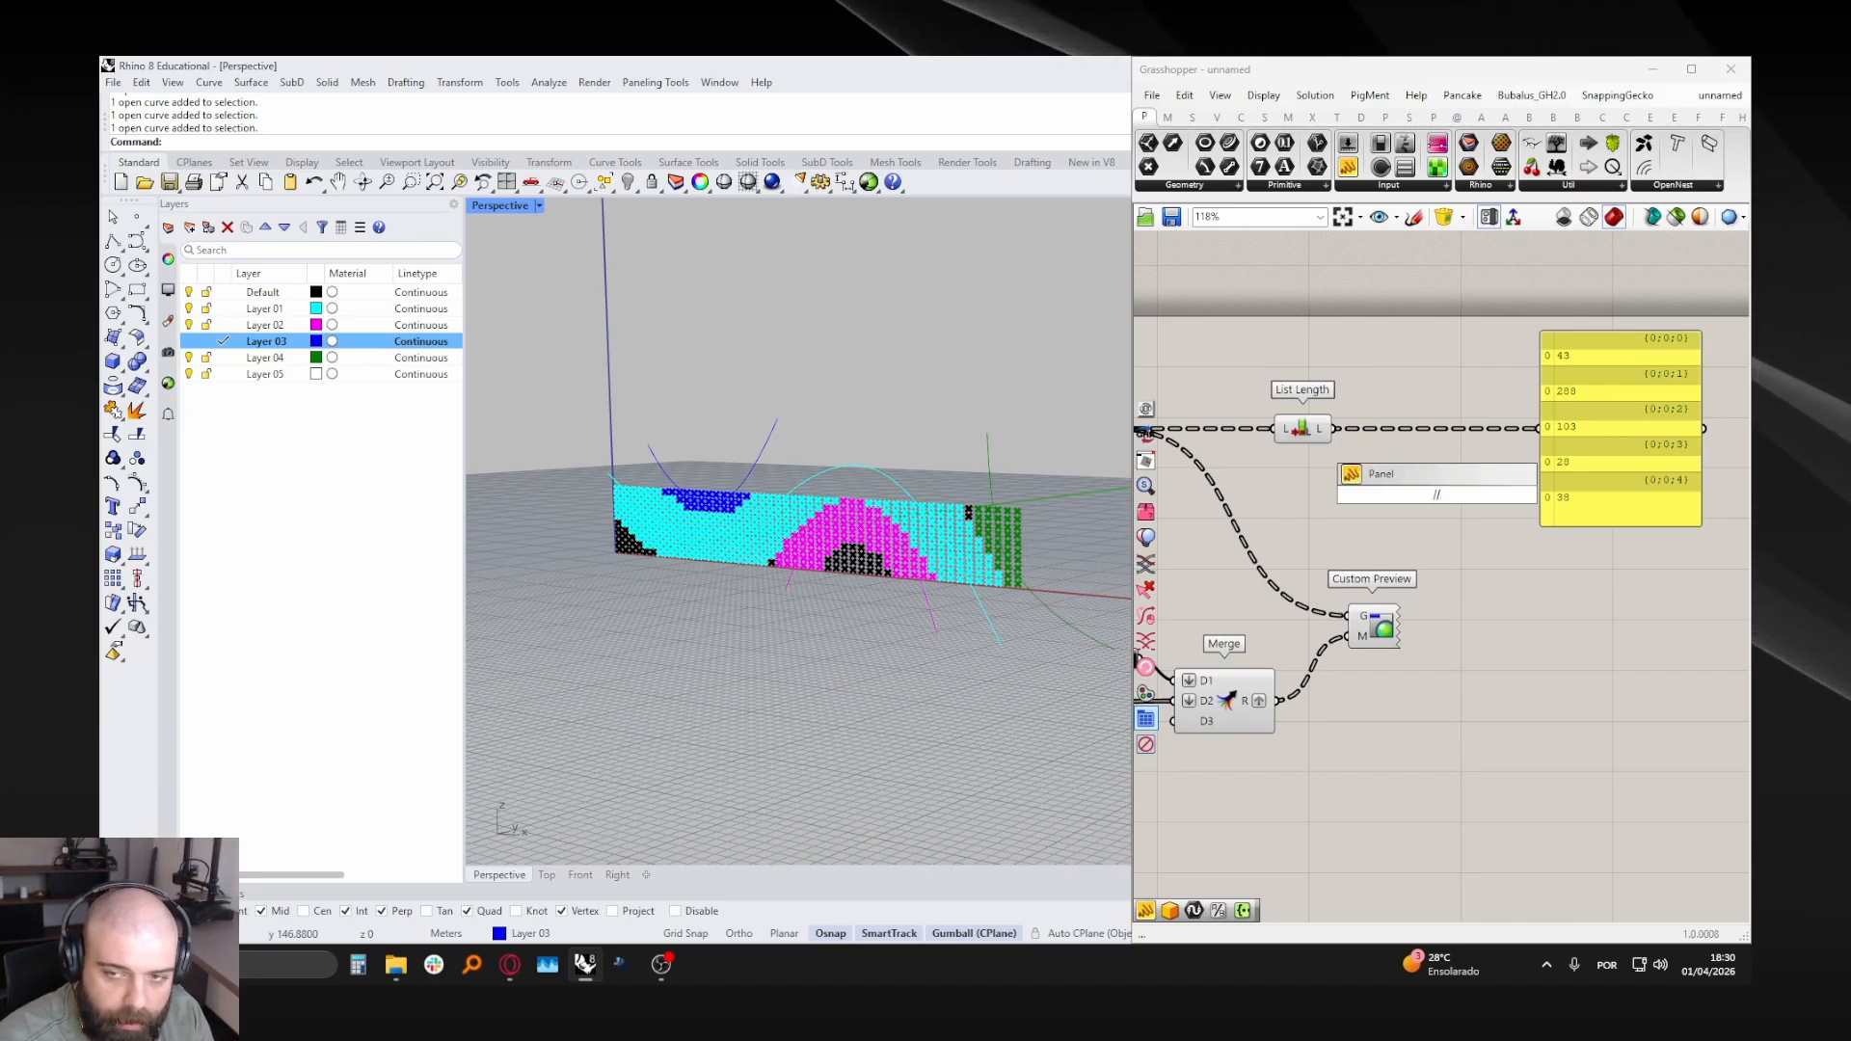
{"action": "type", "text": "t"}
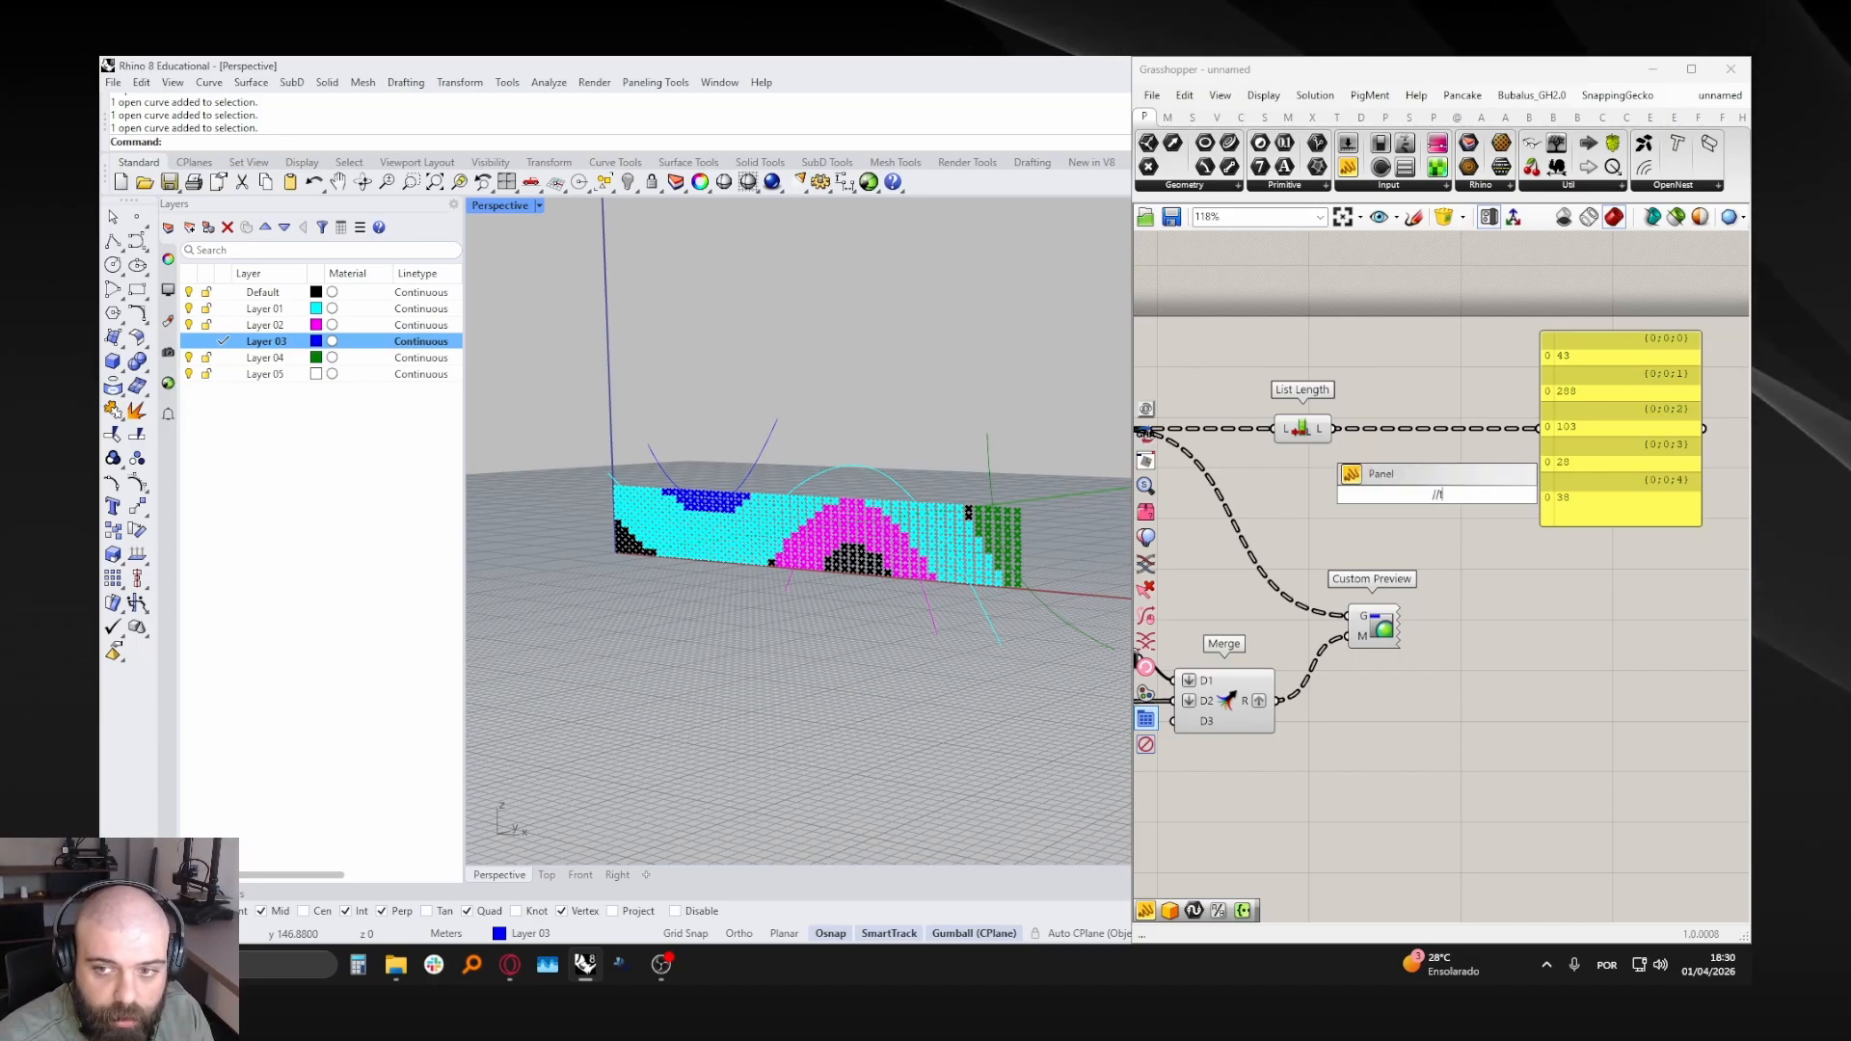
{"action": "type", "text": "ipo de pla"}
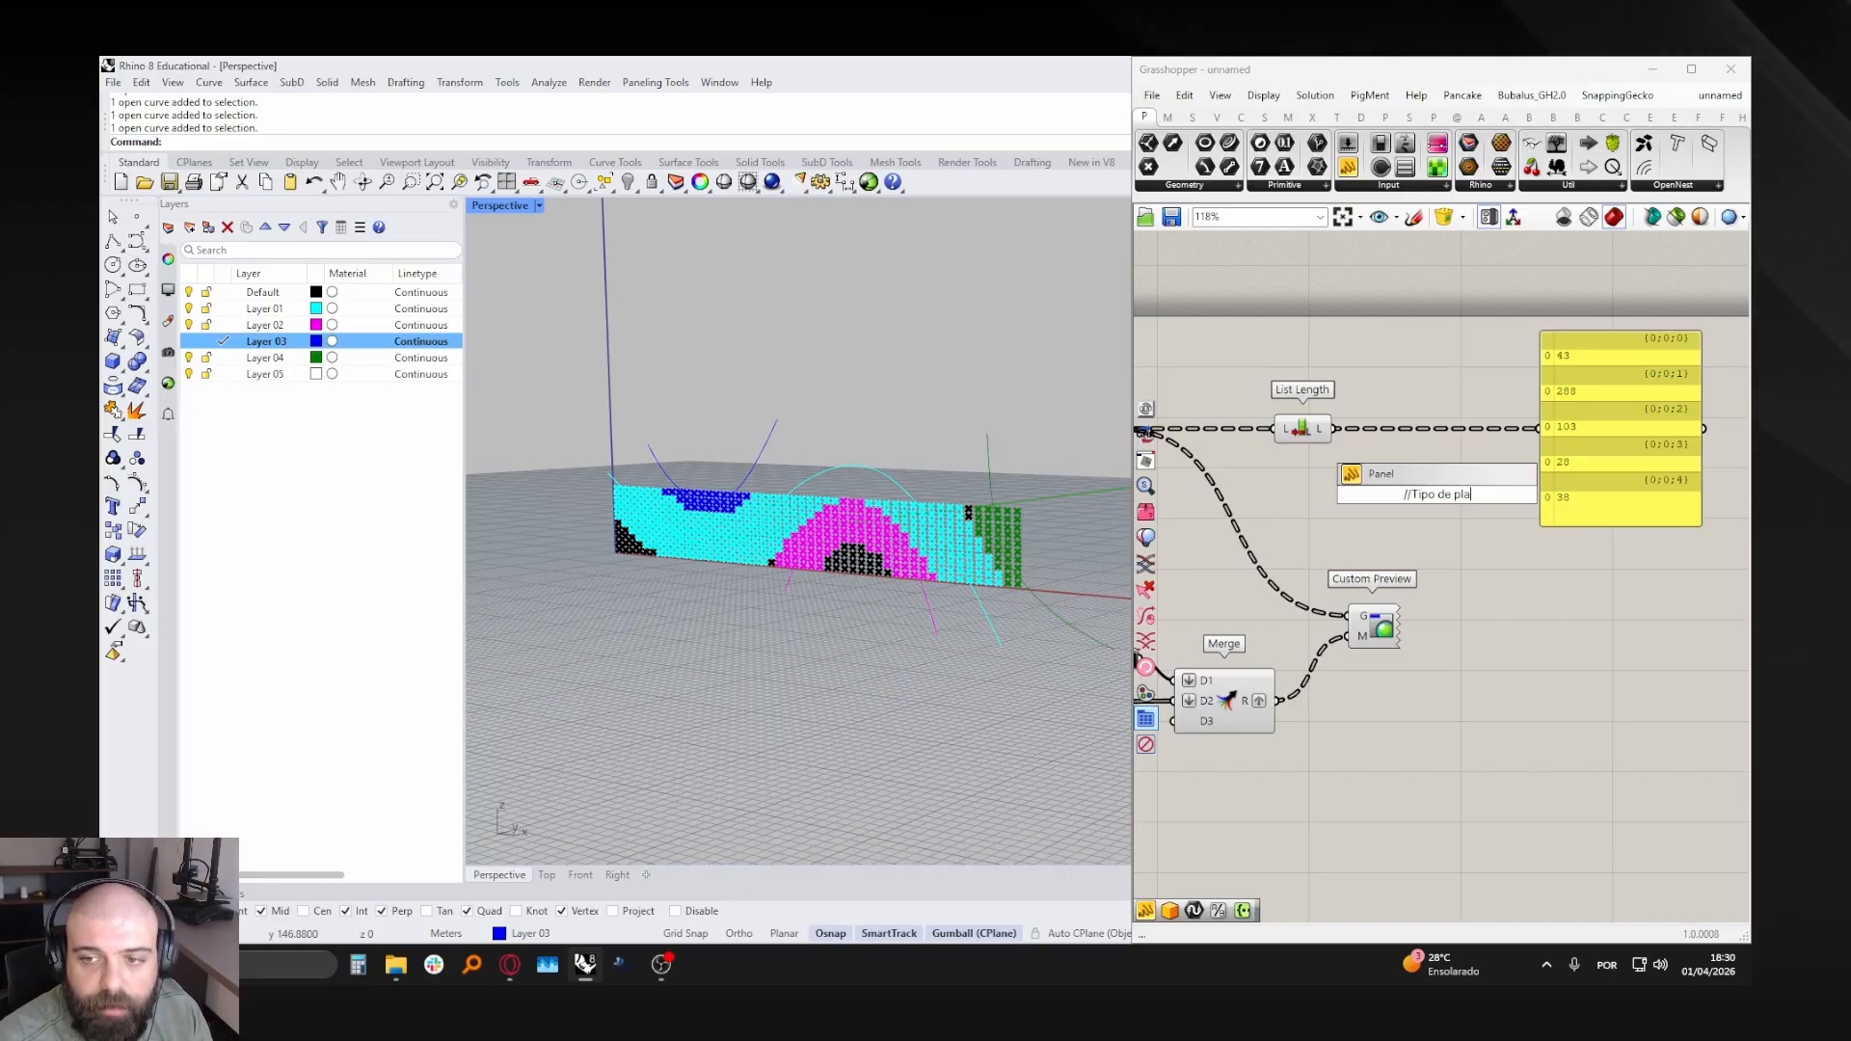
{"action": "key", "text": "BackSpace"}
{"action": "key", "text": "BackSpace"}
{"action": "type", "text": "Planta"}
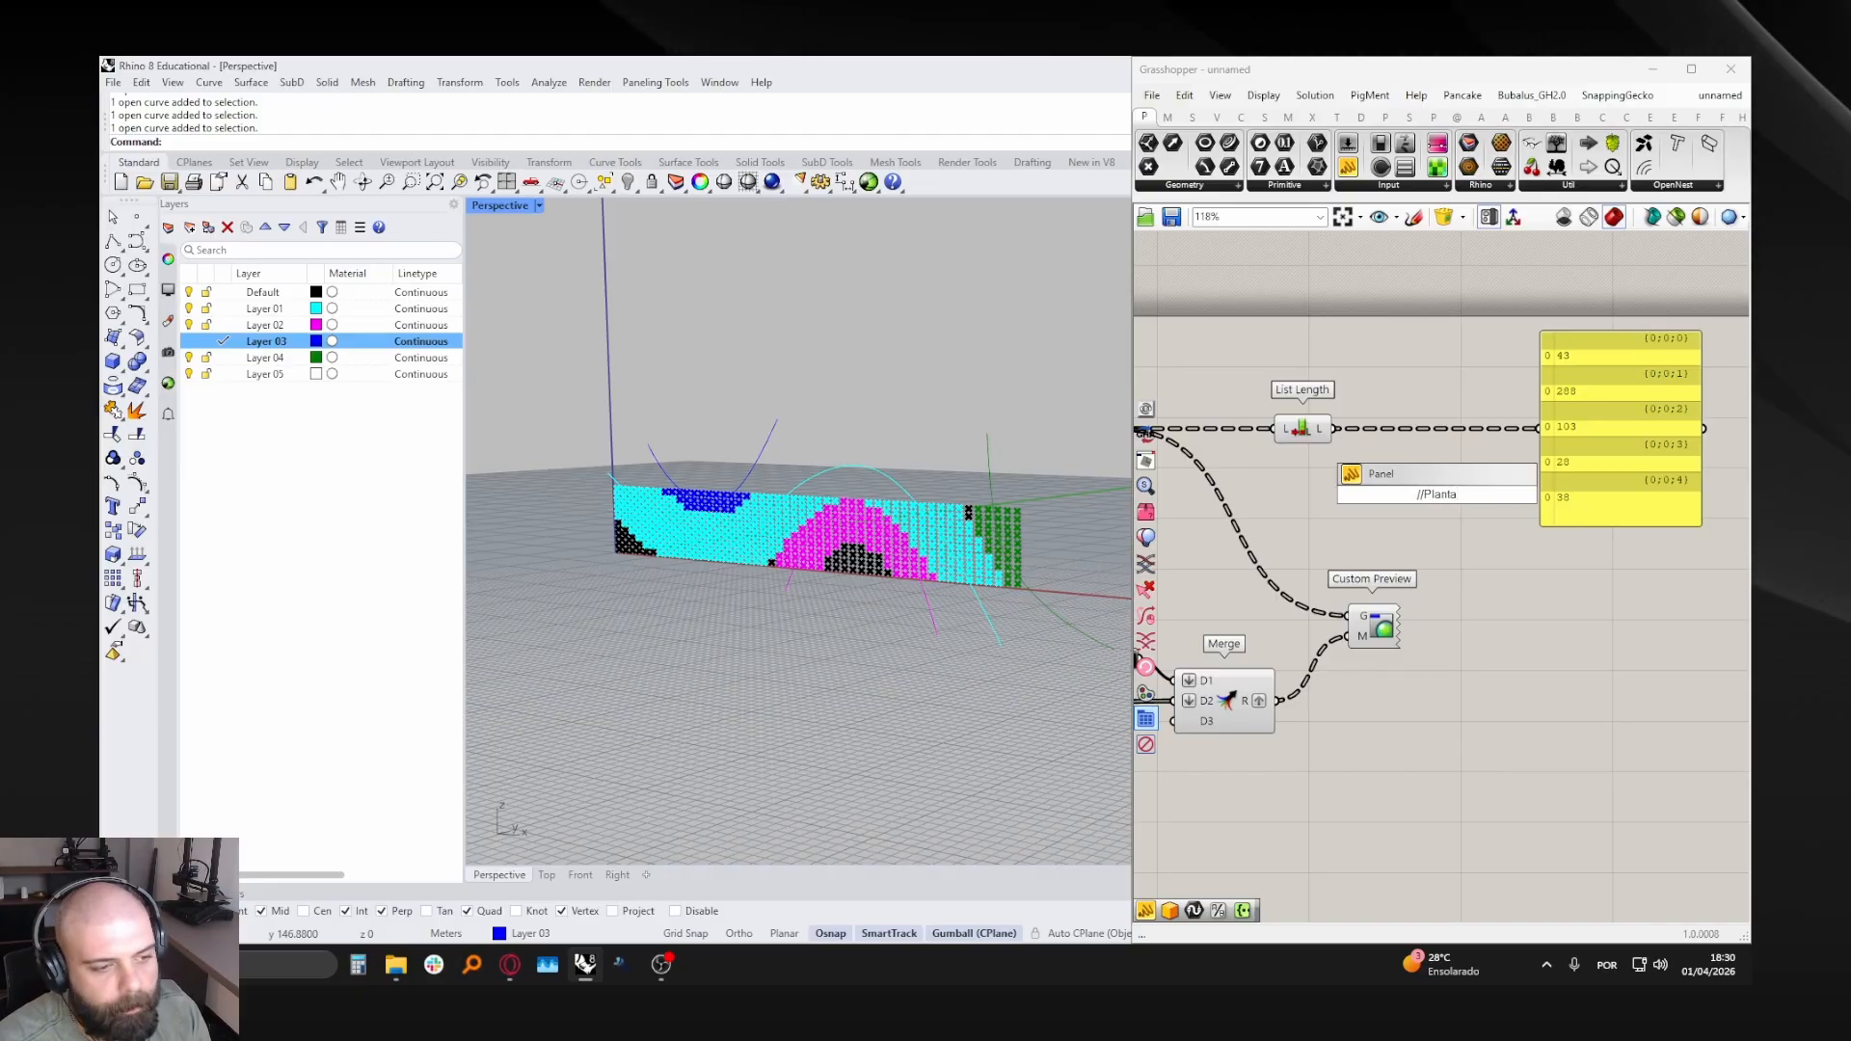
{"action": "key", "text": "Return"}
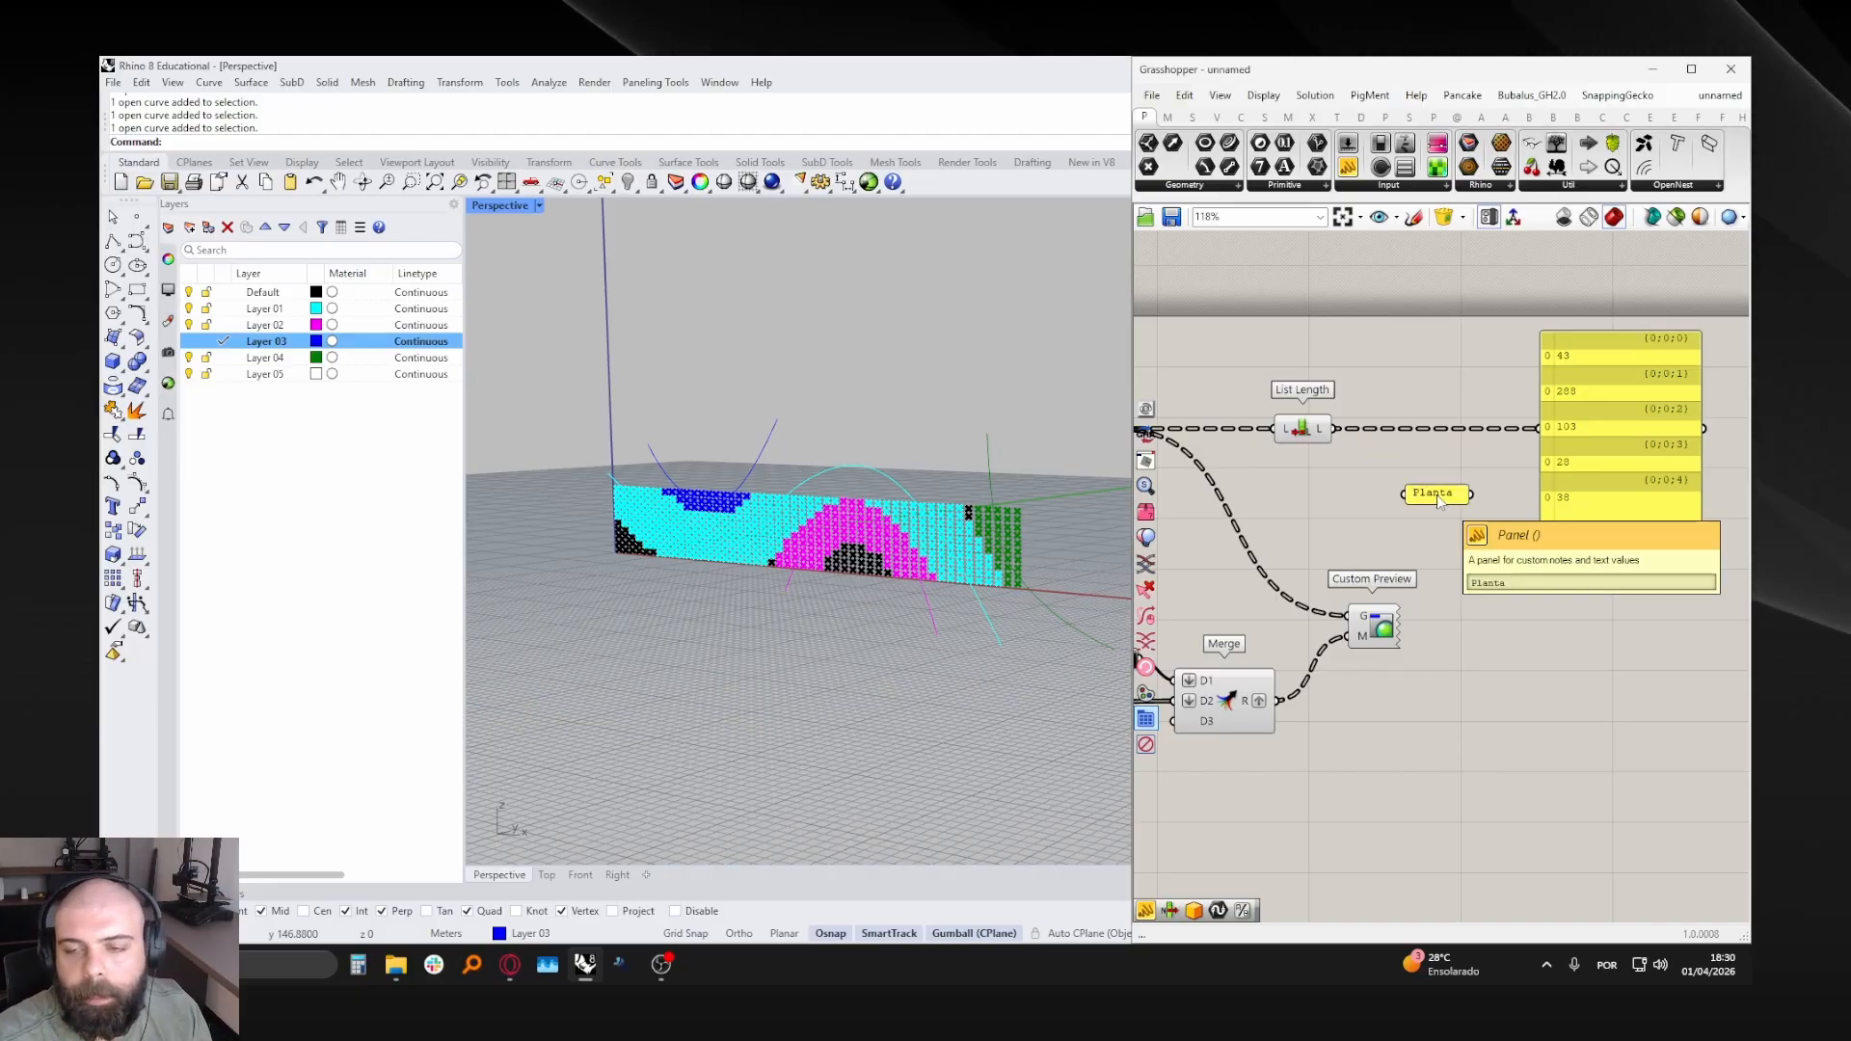
{"action": "left_click_drag", "start_coordinate": [1434, 811], "coordinate": [1147, 544]}
{"action": "scroll", "coordinate": [1153, 547], "scroll_direction": "down", "scroll_amount": 3}
{"action": "scroll", "coordinate": [1365, 536], "scroll_direction": "up", "scroll_amount": 4}
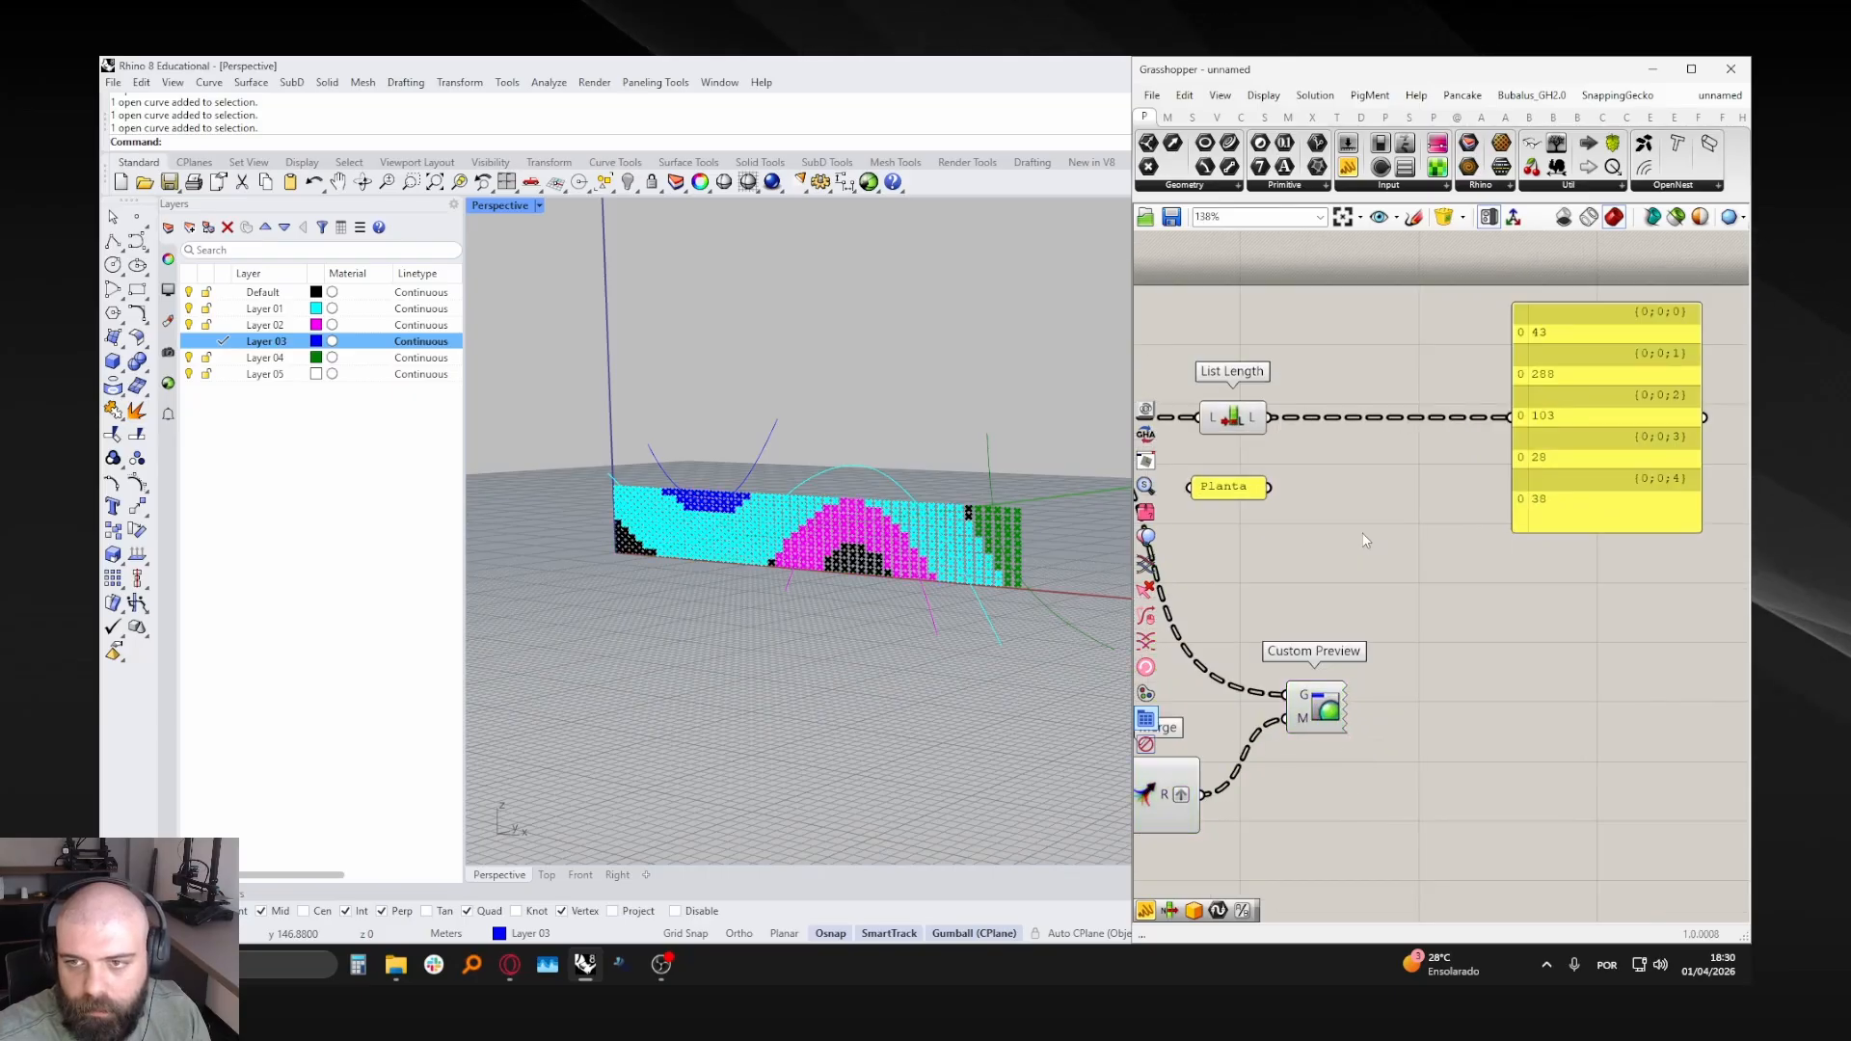
- Add a Concatenate component between the "Planta" panel and the list length panel
{"action": "double_click", "coordinate": [1366, 535]}
{"action": "type", "text": "concate"}
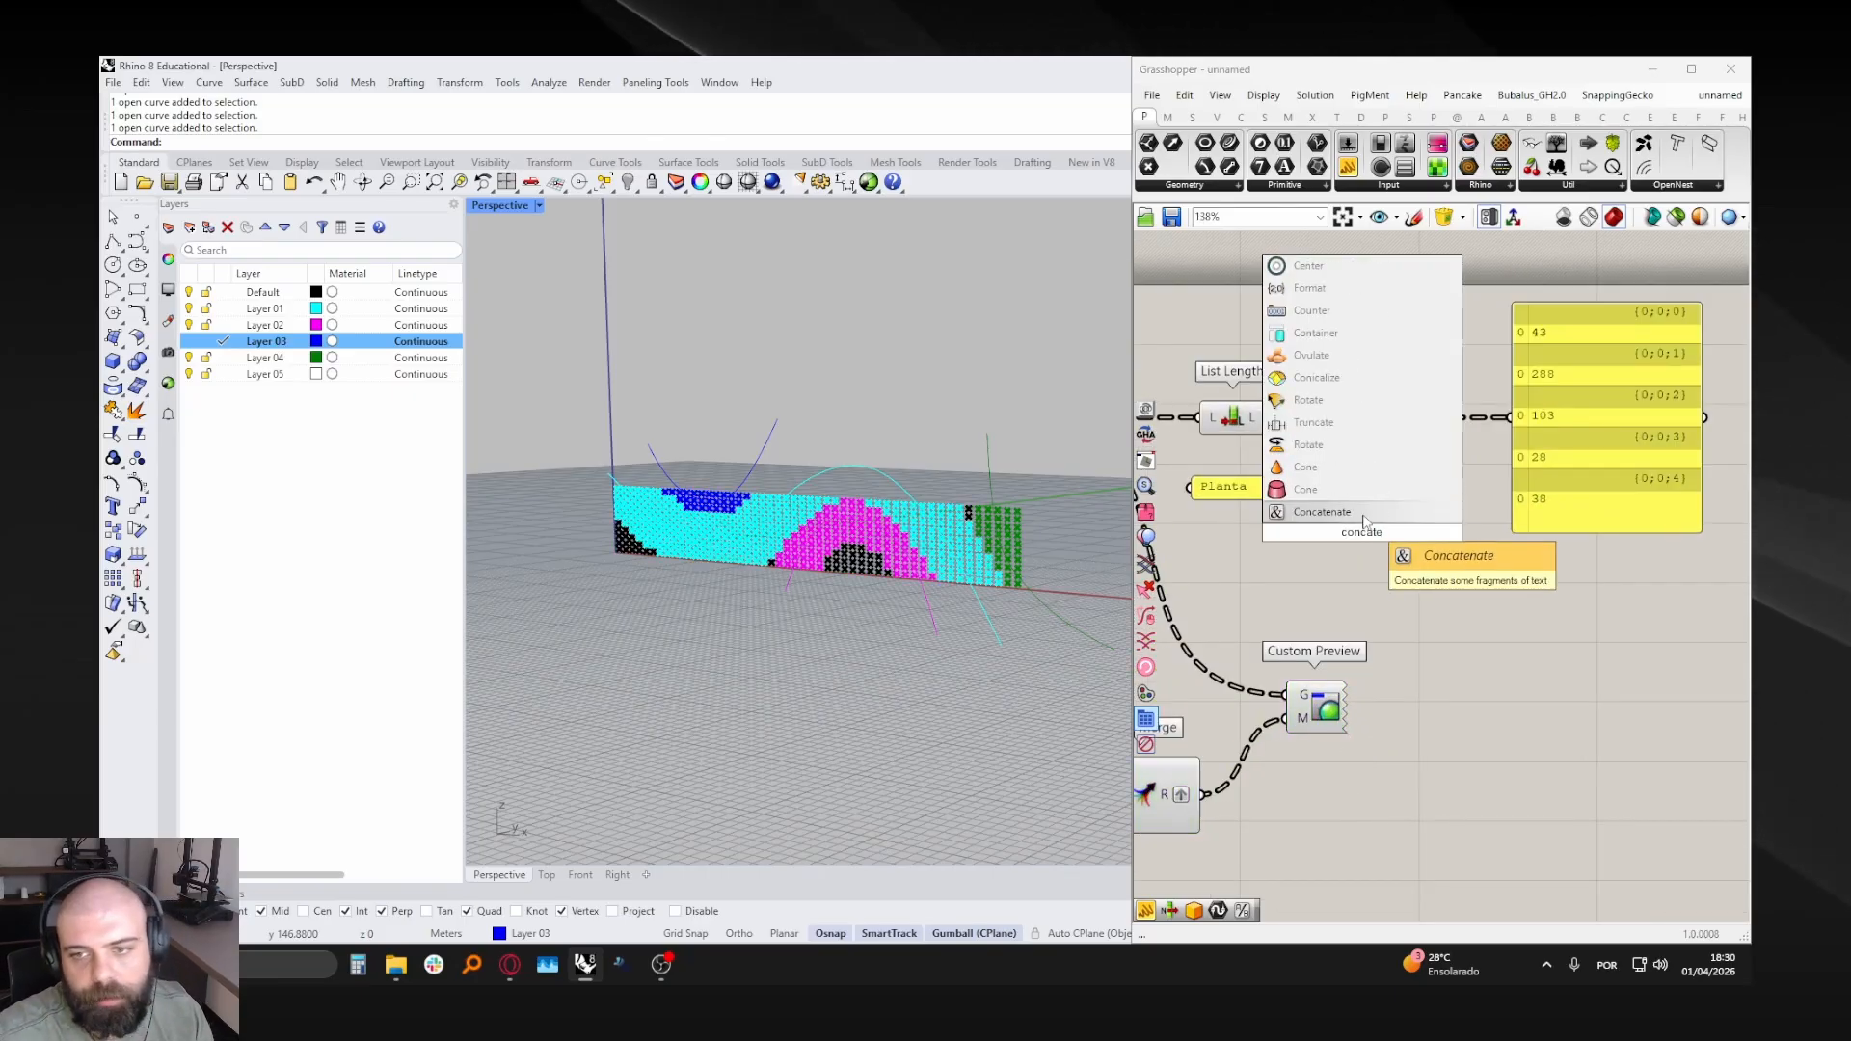
{"action": "left_click", "coordinate": [1425, 514]}
{"action": "right_click_drag", "start_coordinate": [1419, 391], "coordinate": [1424, 395]}
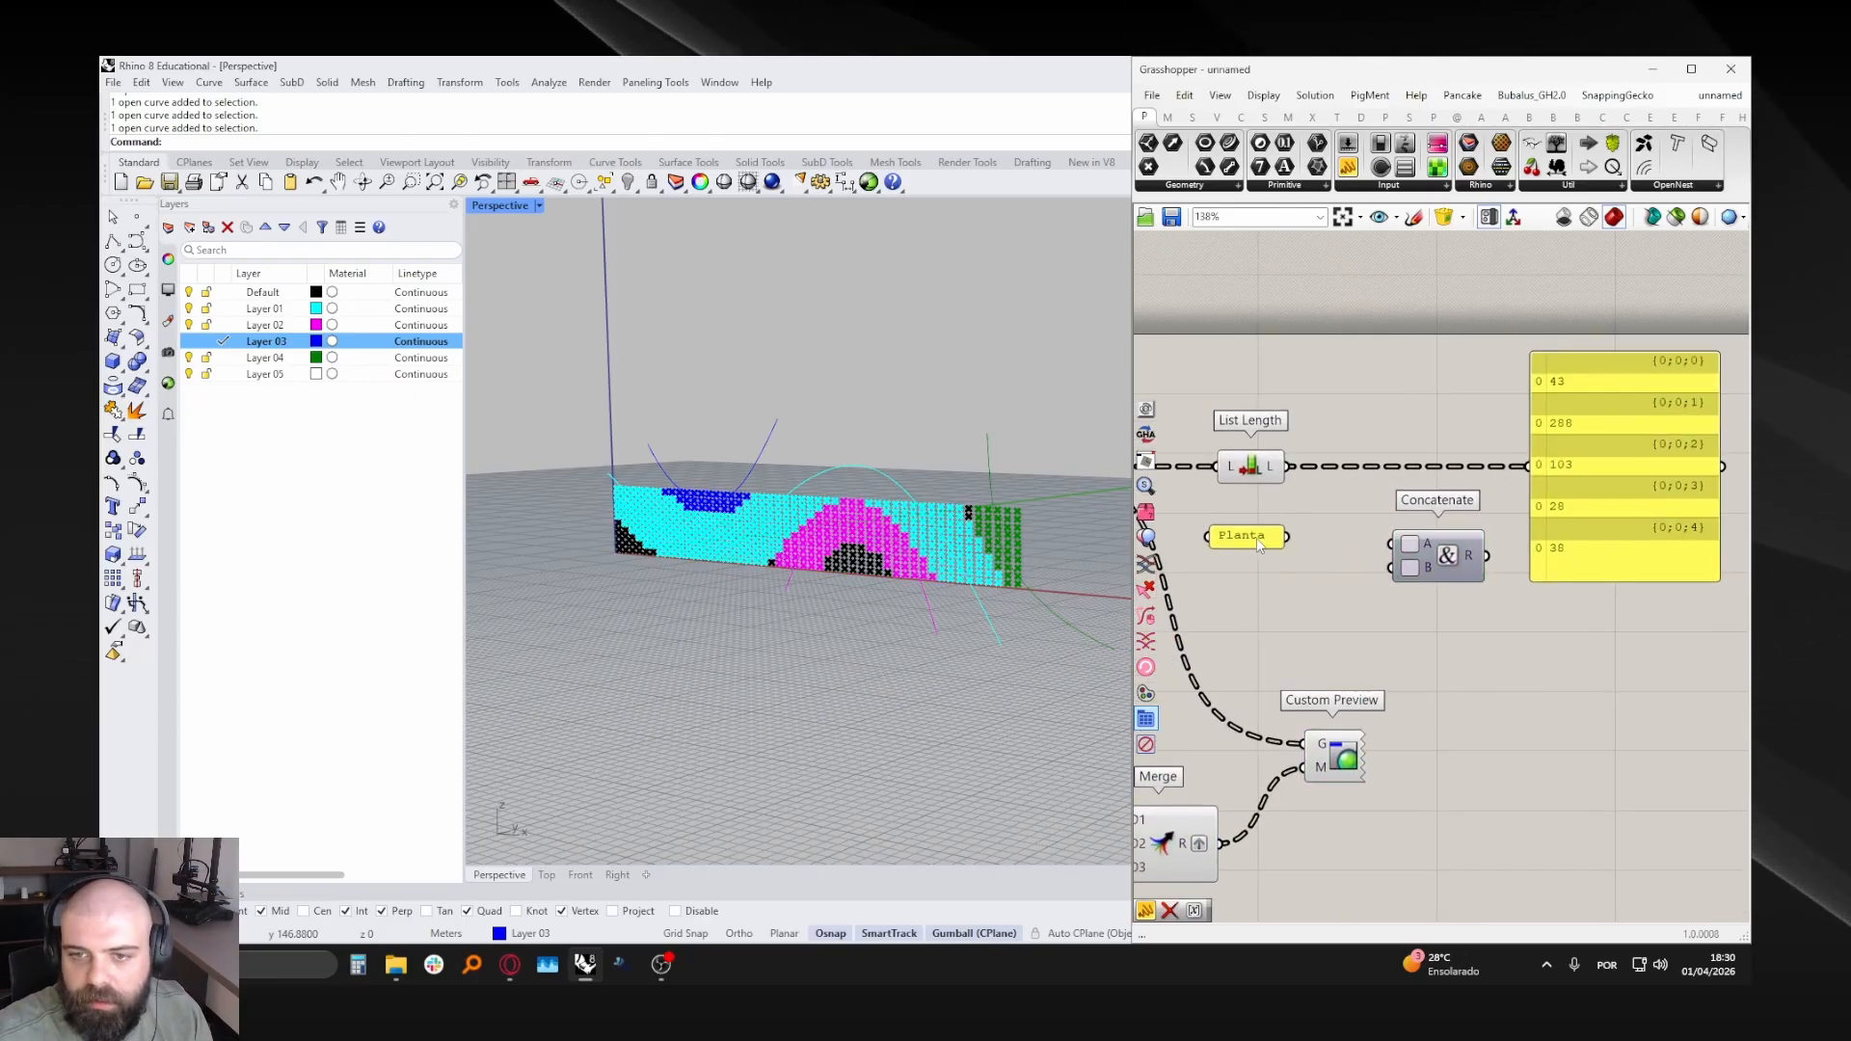
- Change the "Planta" panel's text to "Planta :"
{"action": "double_click", "coordinate": [1257, 536]}
{"action": "left_click", "coordinate": [1293, 484]}
{"action": "type", "text": ":"}
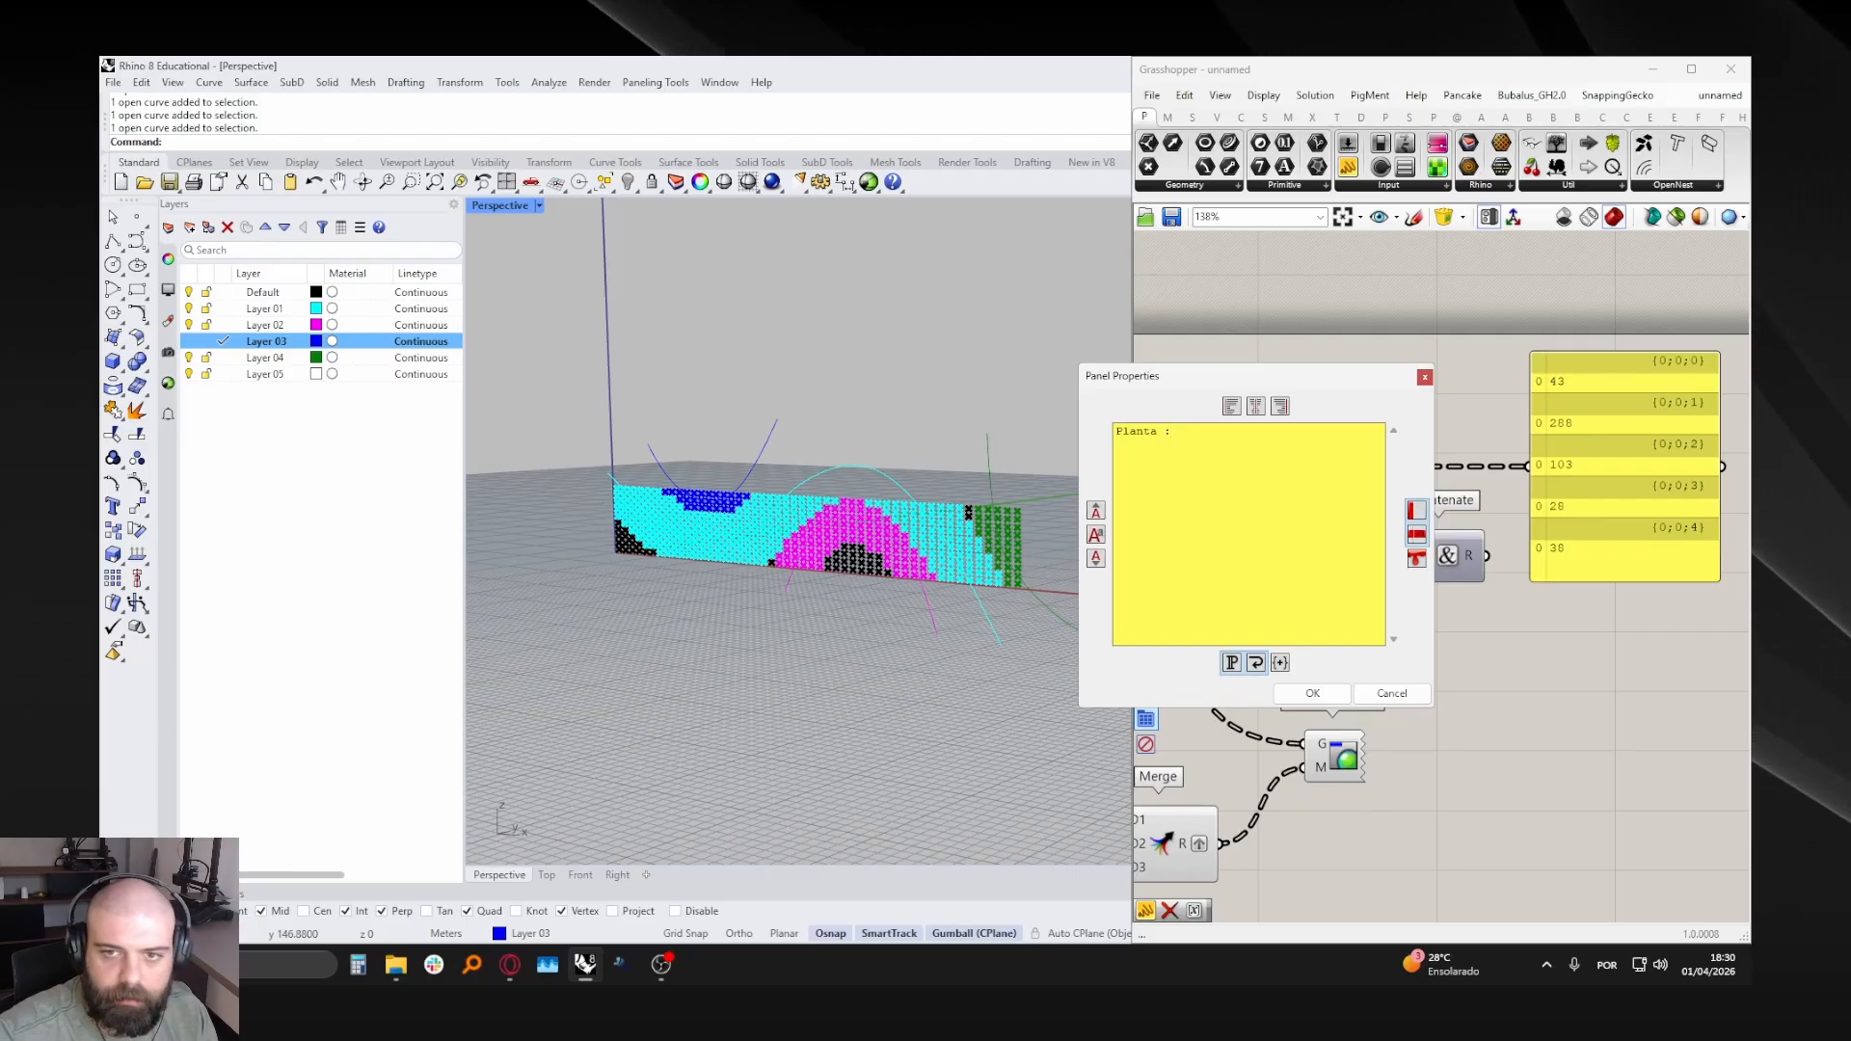
{"action": "left_click", "coordinate": [1312, 693]}
- Connect the widened text panel to Concatenate's A and List Length to B, and feed the result to the output panel
{"action": "left_click_drag", "start_coordinate": [1378, 546], "coordinate": [1393, 544]}
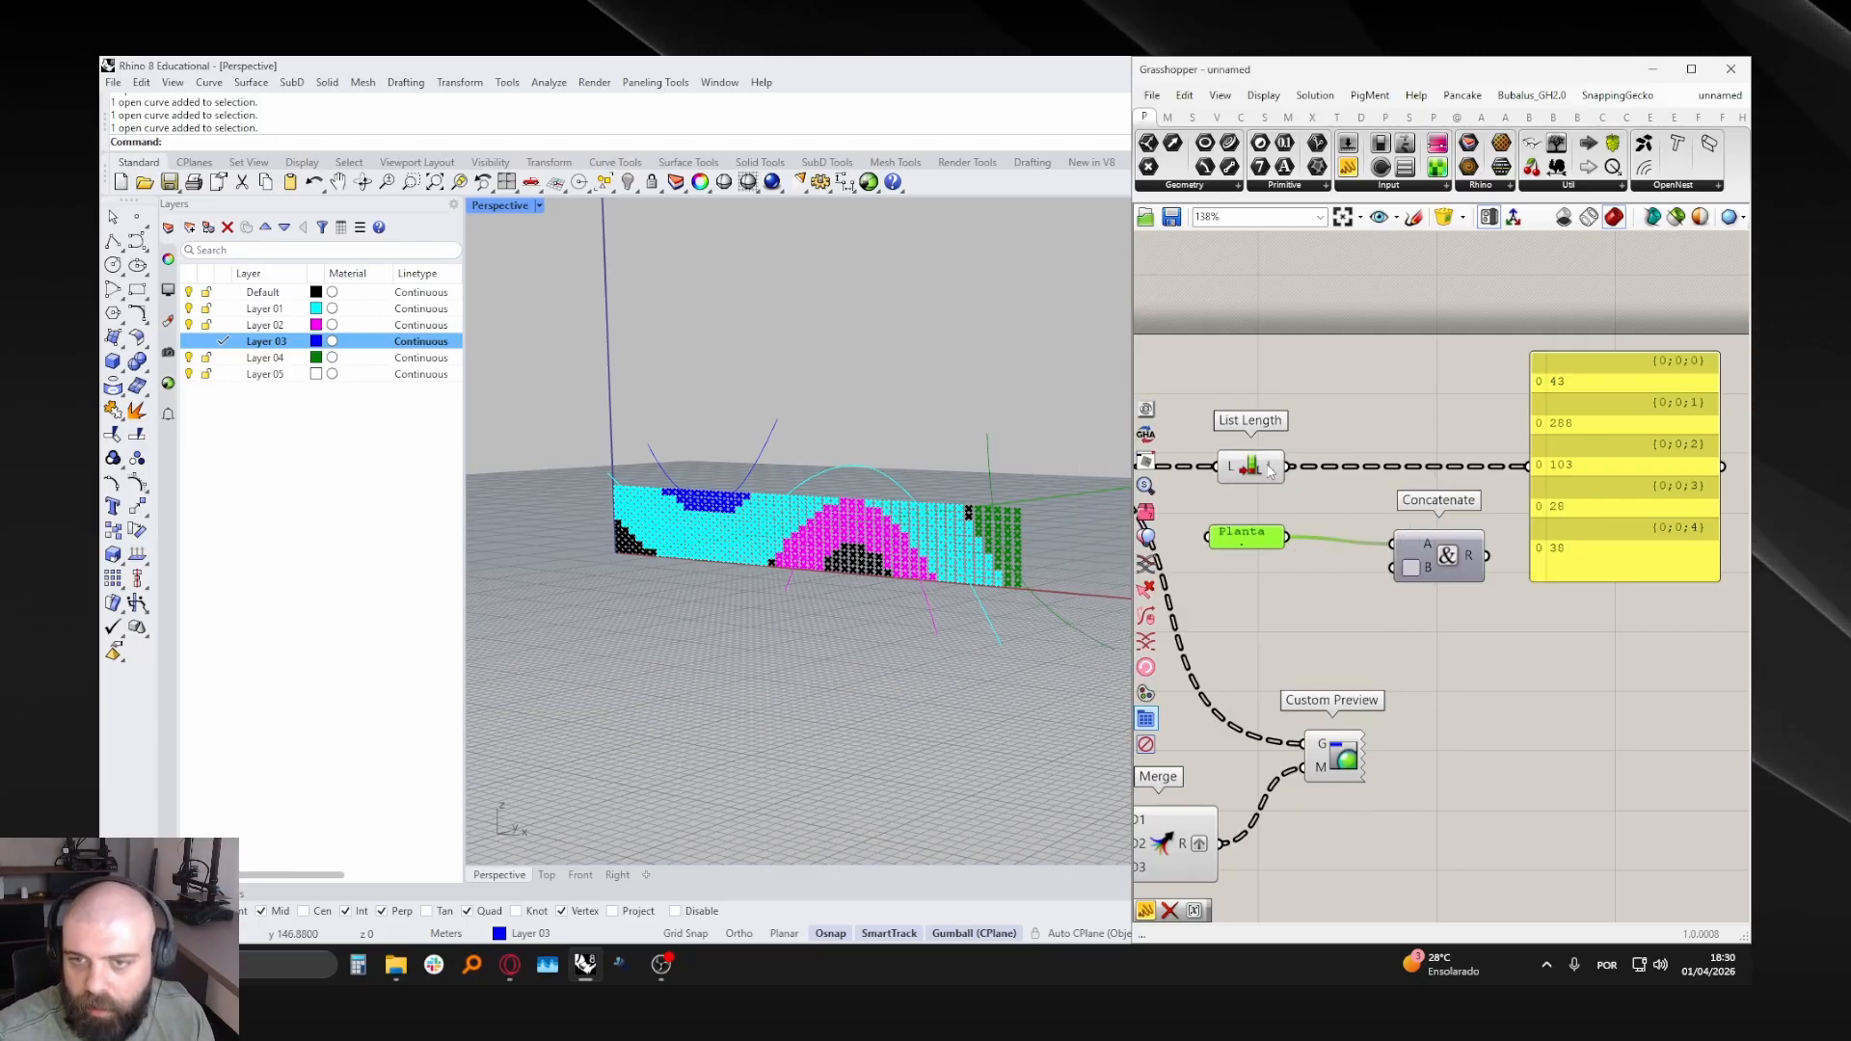
{"action": "left_click_drag", "start_coordinate": [1292, 468], "coordinate": [1596, 564]}
{"action": "left_click_drag", "start_coordinate": [1283, 550], "coordinate": [1348, 546]}
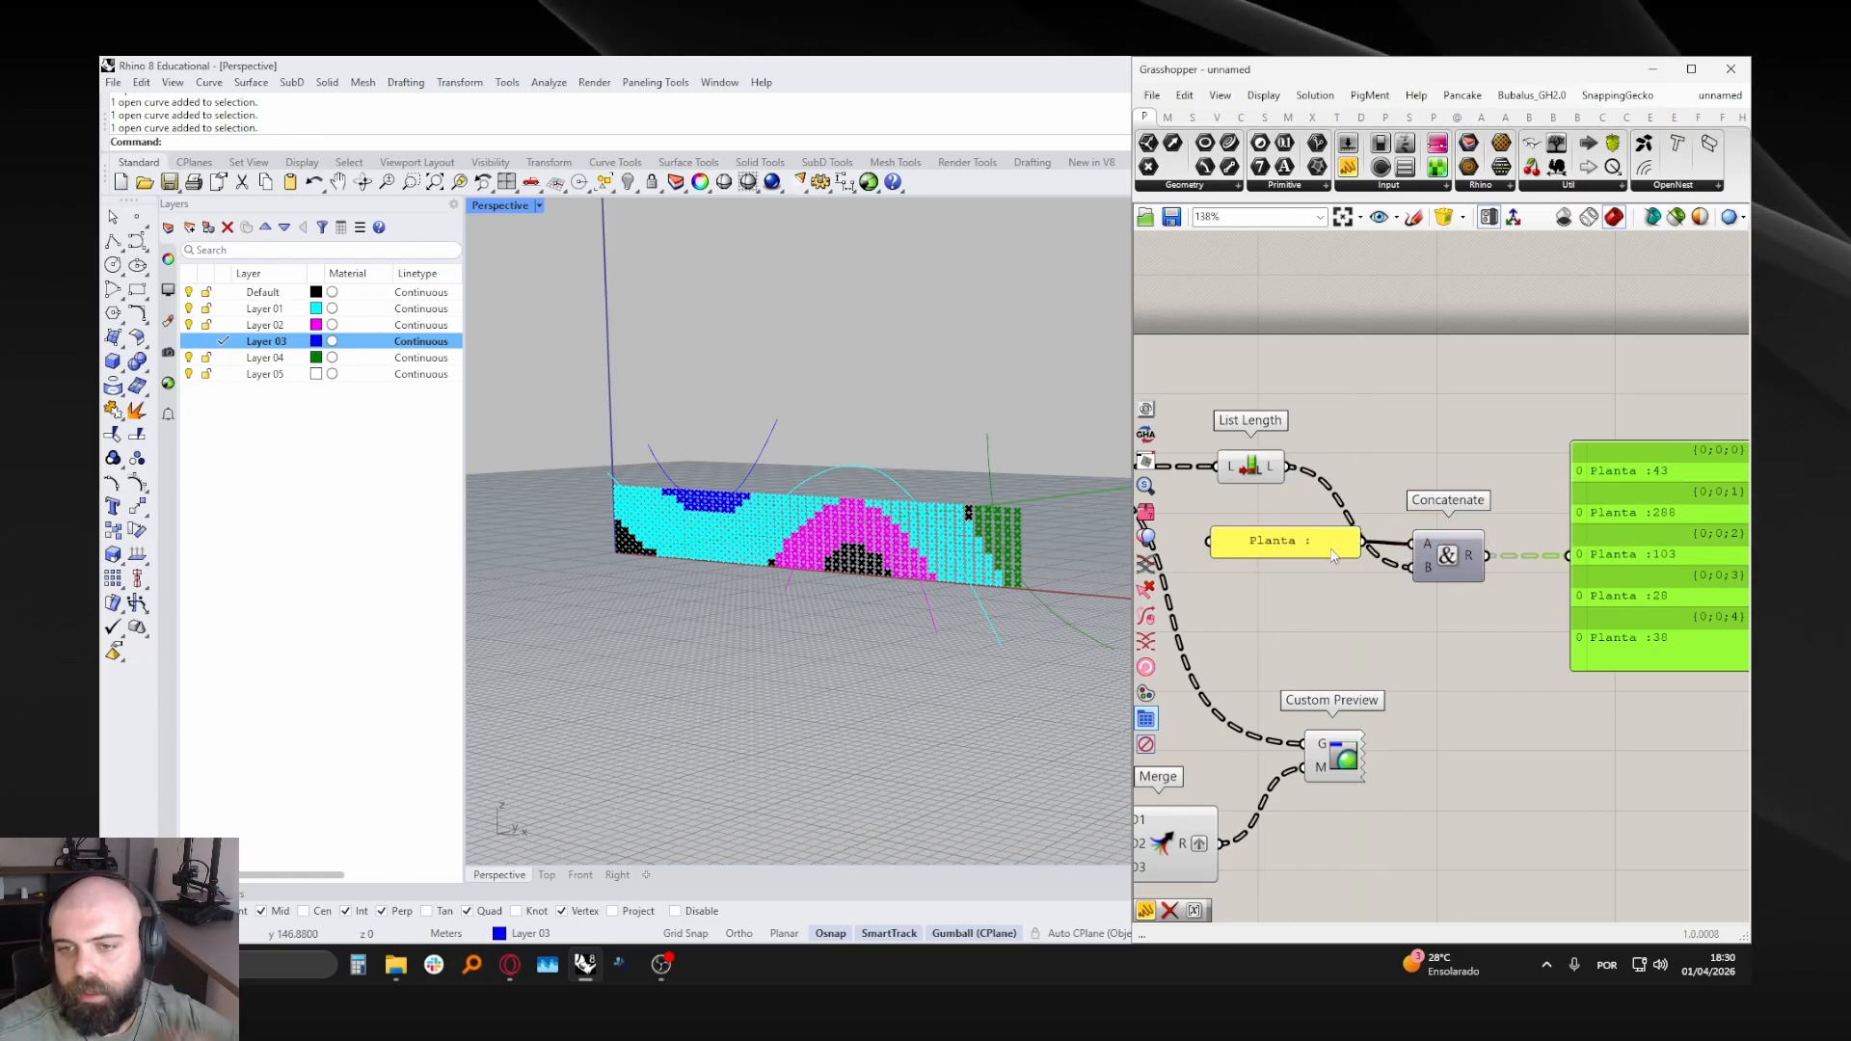
{"action": "scroll", "coordinate": [1333, 555], "scroll_direction": "up", "scroll_amount": 4}
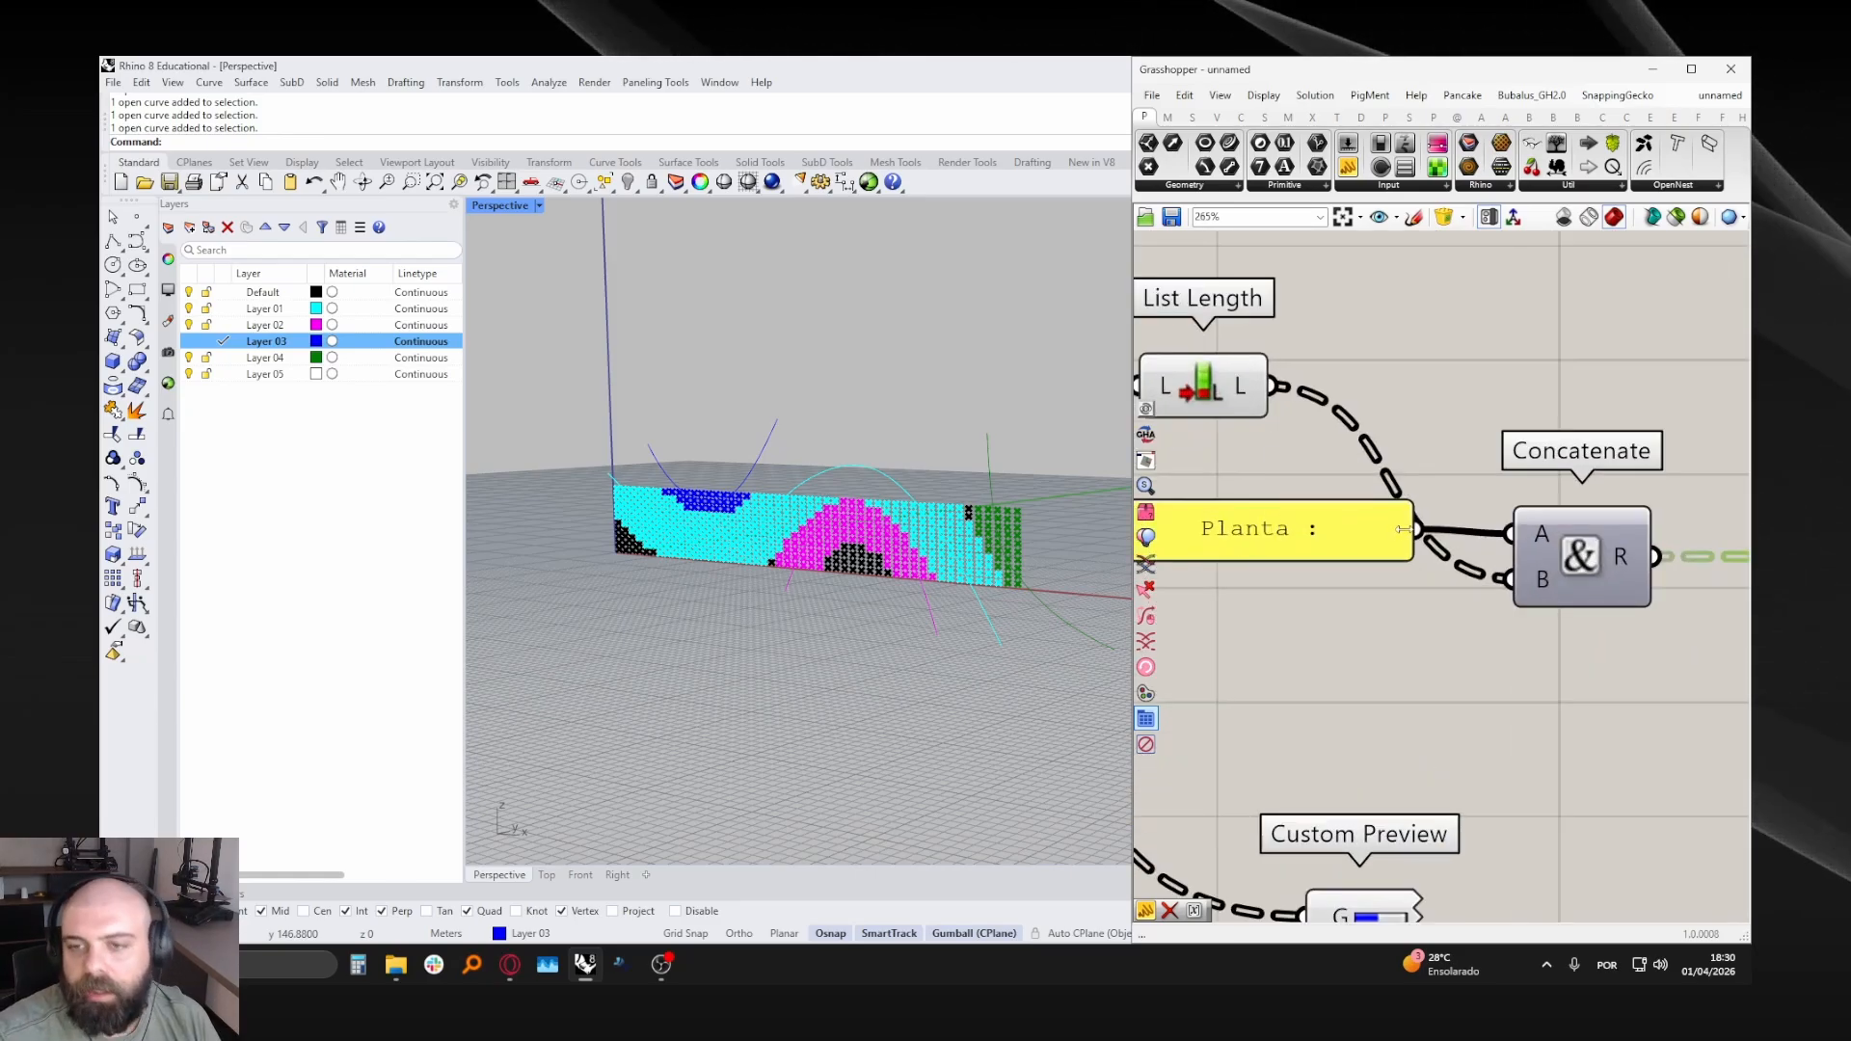
{"action": "scroll", "coordinate": [1365, 405], "scroll_direction": "down", "scroll_amount": 4}
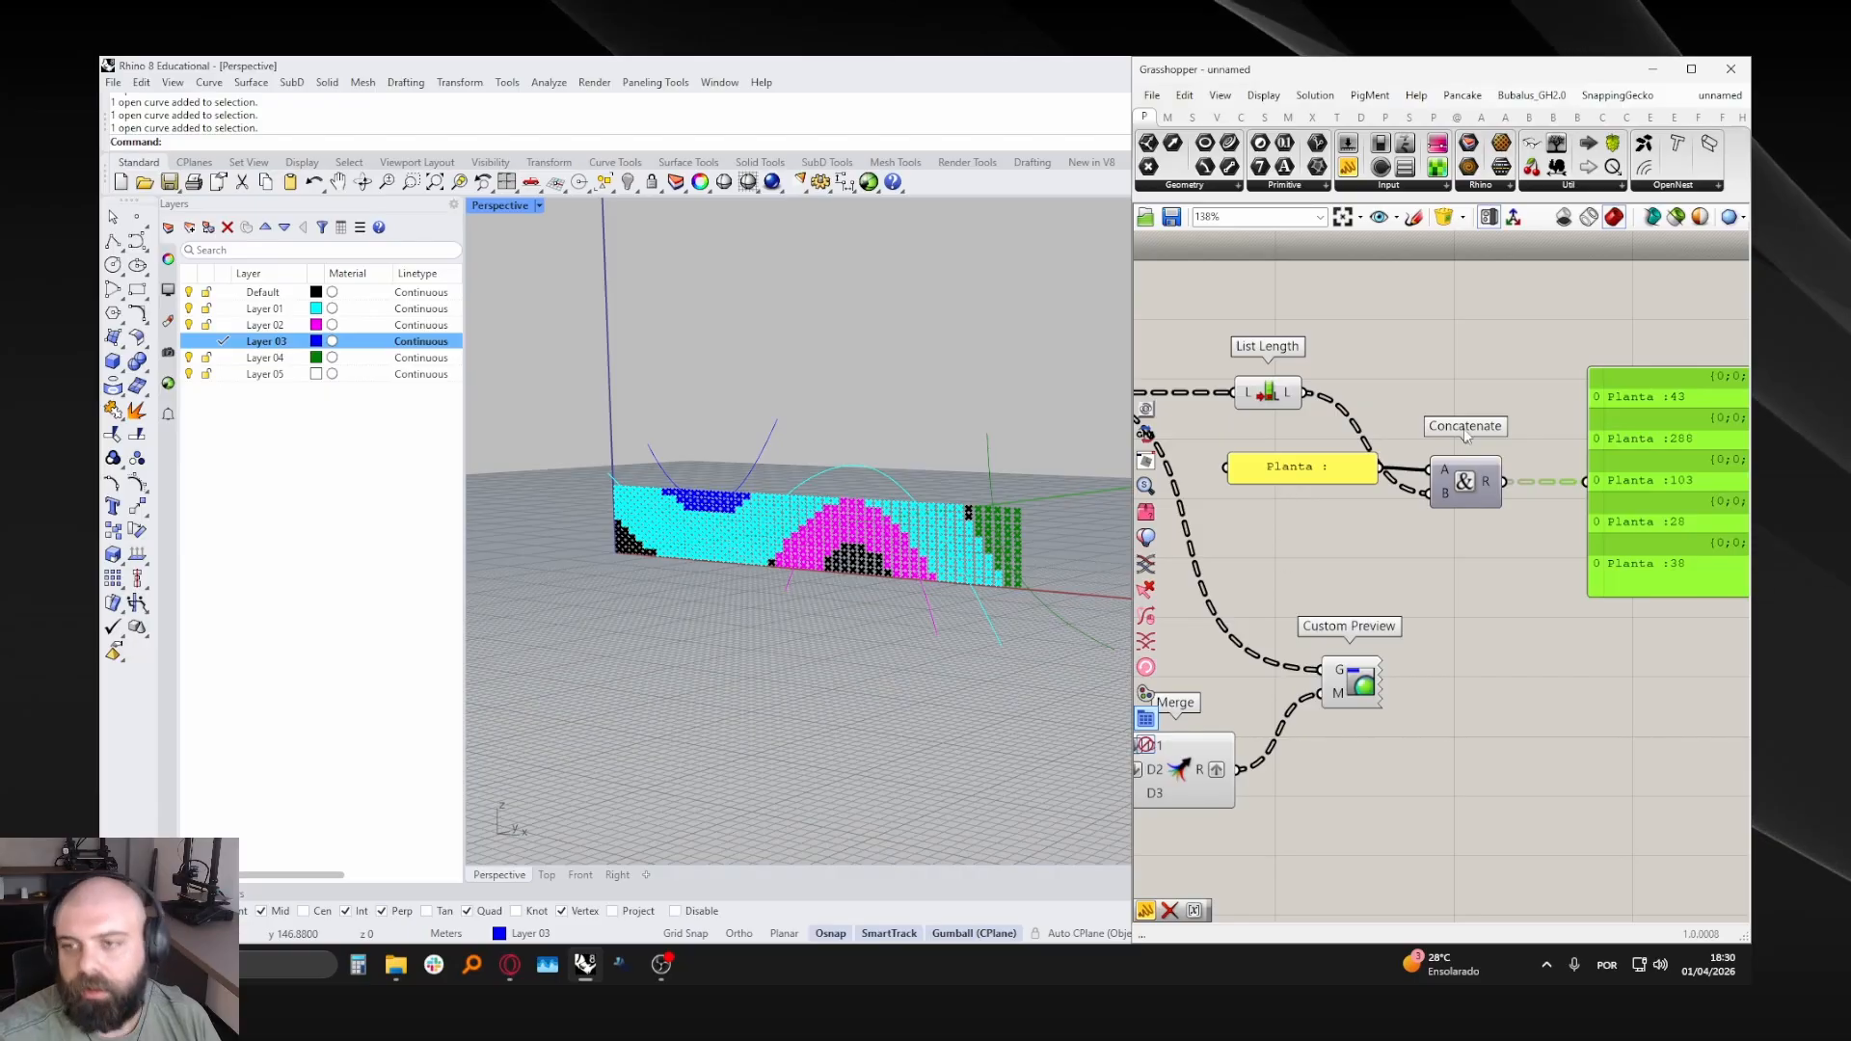
- Move the text panel above List Length, with Concatenate aligned beside List Length, and set the panel's text to "Planta"
{"action": "scroll", "coordinate": [1628, 426], "scroll_direction": "down", "scroll_amount": 2}
{"action": "left_click_drag", "start_coordinate": [1571, 602], "coordinate": [1358, 349]}
{"action": "left_click", "coordinate": [1375, 440]}
{"action": "left_click_drag", "start_coordinate": [1465, 489], "coordinate": [1497, 489]}
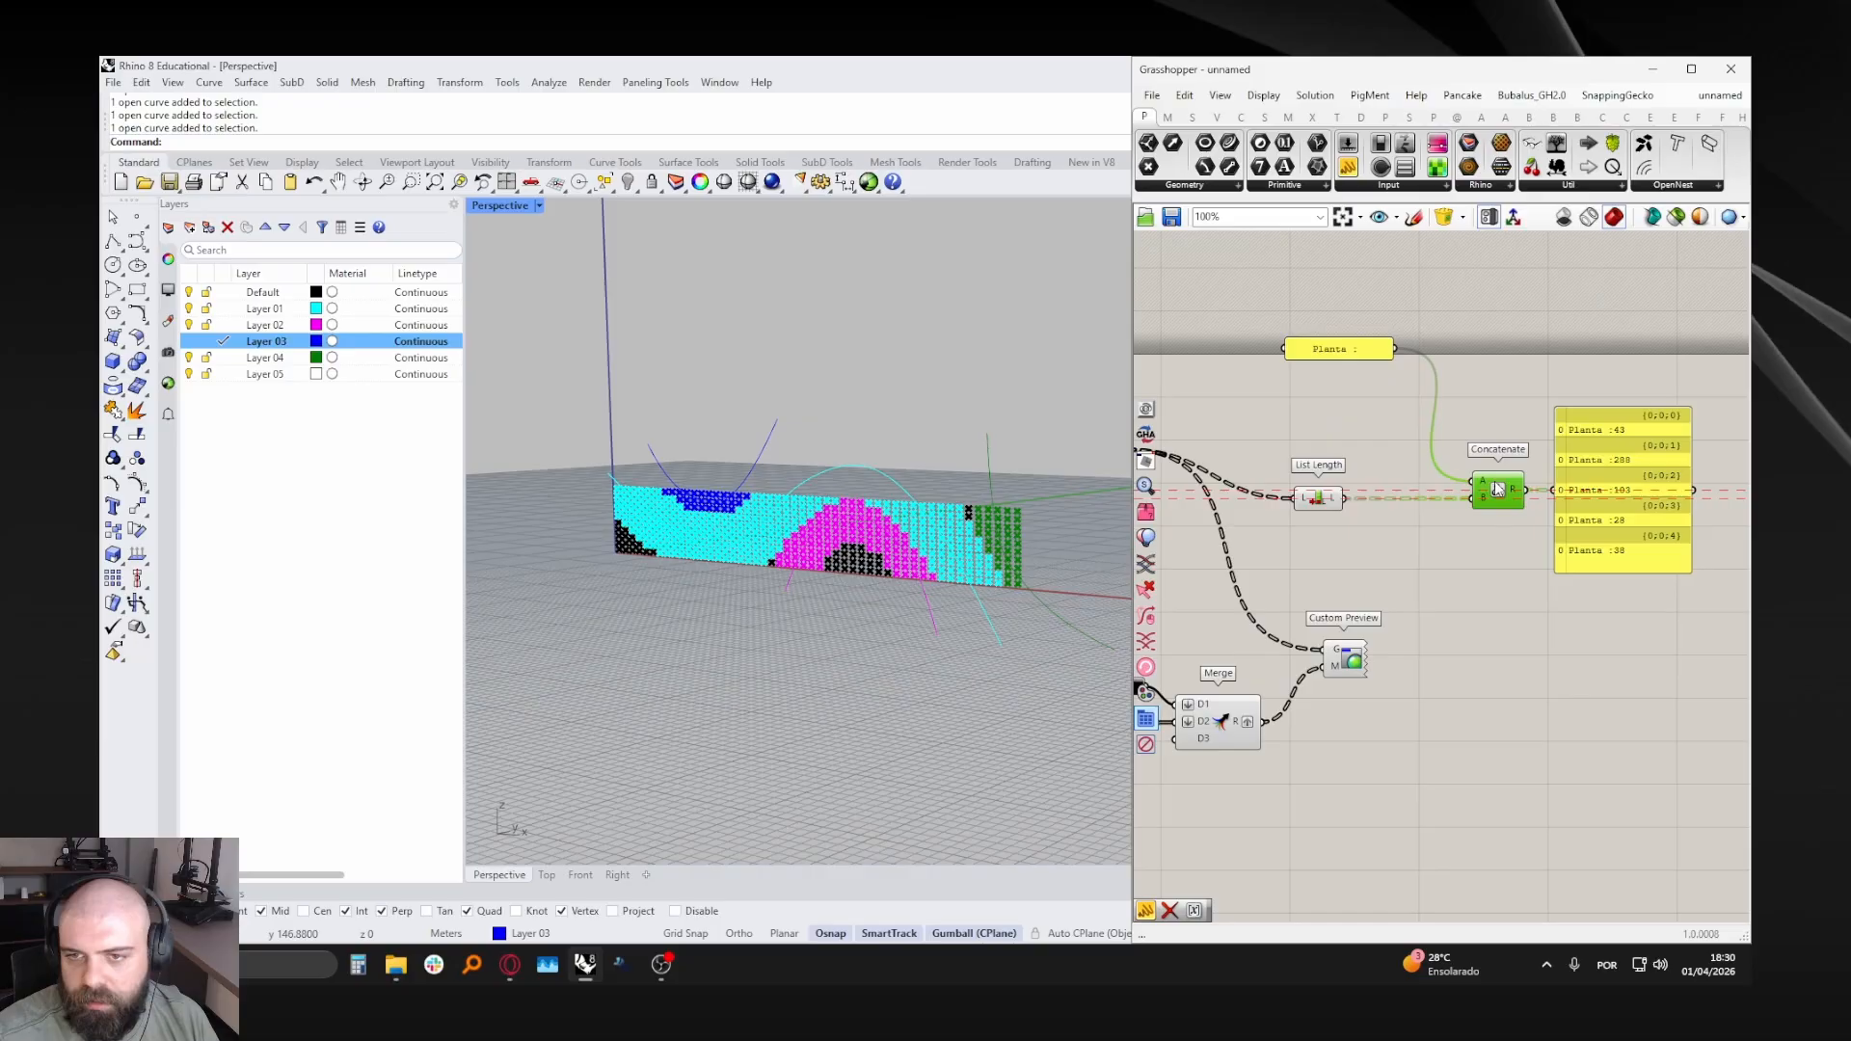
{"action": "double_click", "coordinate": [1348, 350]}
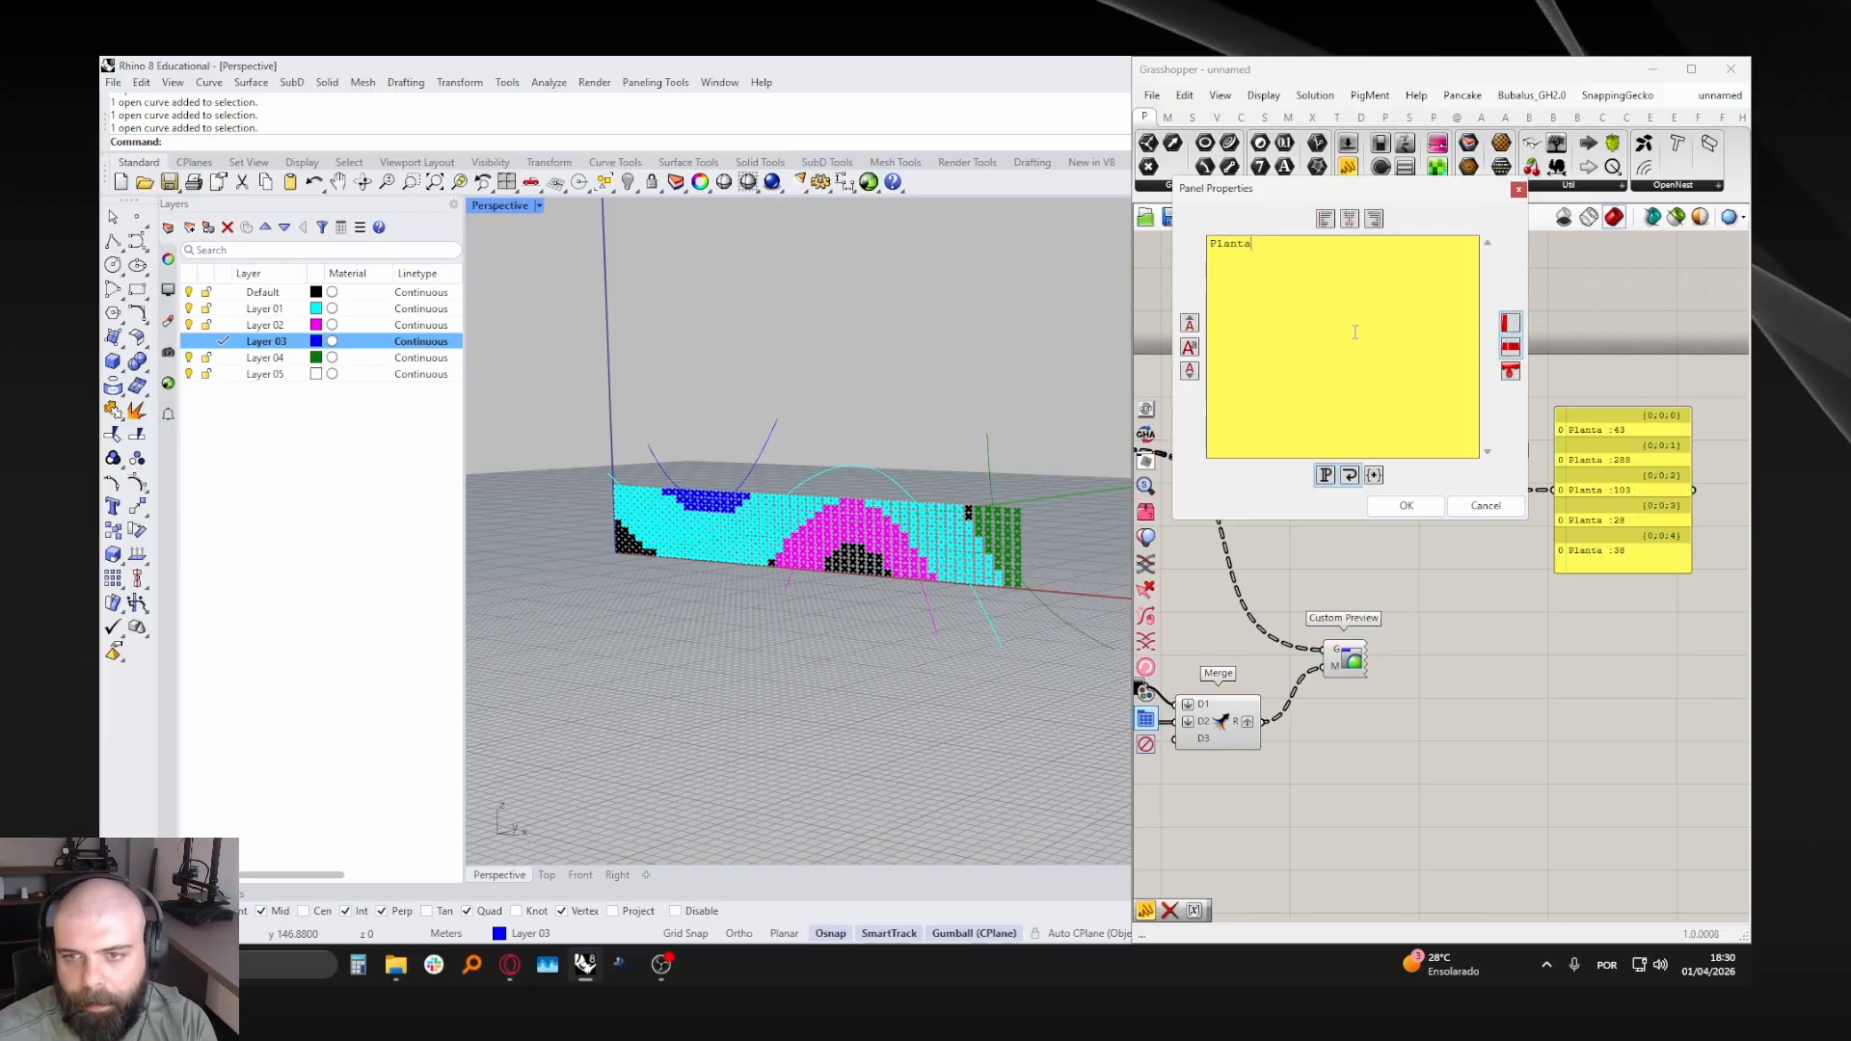
{"action": "left_click", "coordinate": [1406, 506]}
- Add a Series component between the "Planta" panel and List Length
{"action": "double_click", "coordinate": [1328, 428]}
{"action": "type", "text": "series"}
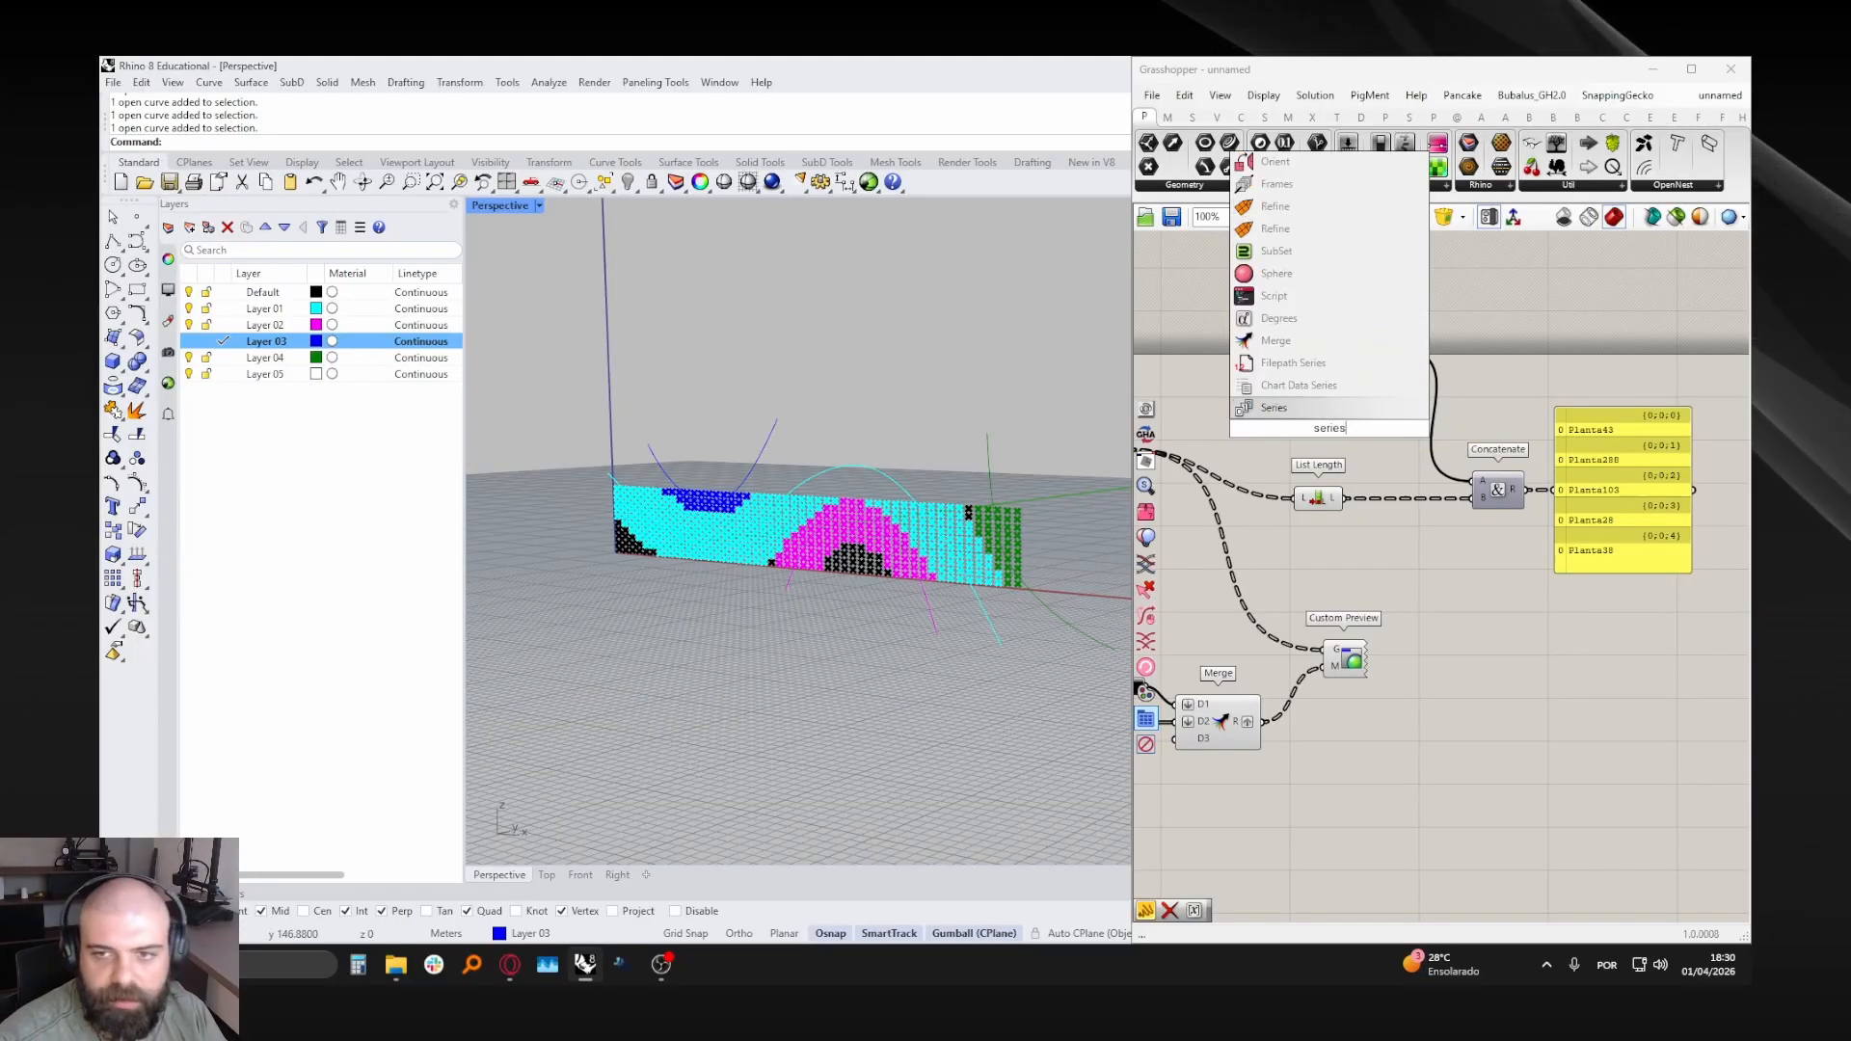
{"action": "key", "text": "Return"}
{"action": "left_click_drag", "start_coordinate": [1329, 434], "coordinate": [1351, 426]}
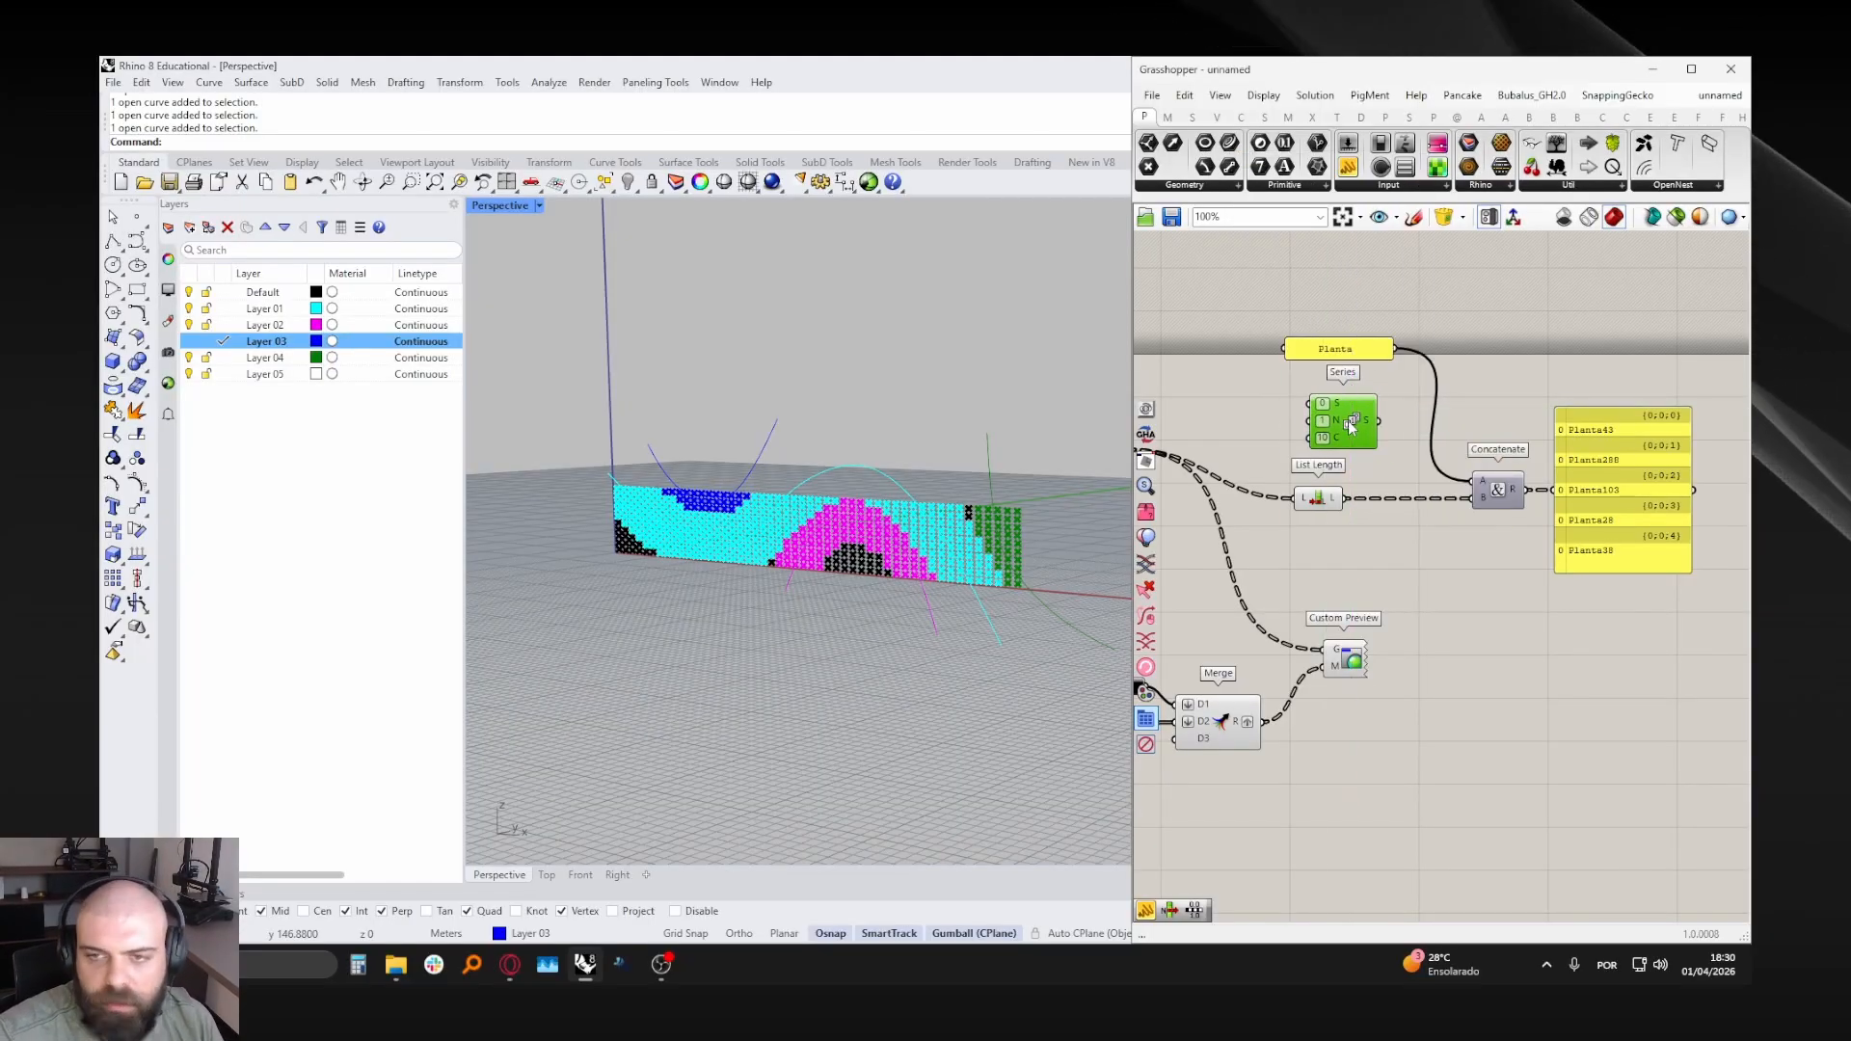
{"action": "scroll", "coordinate": [1335, 353], "scroll_direction": "up", "scroll_amount": 3}
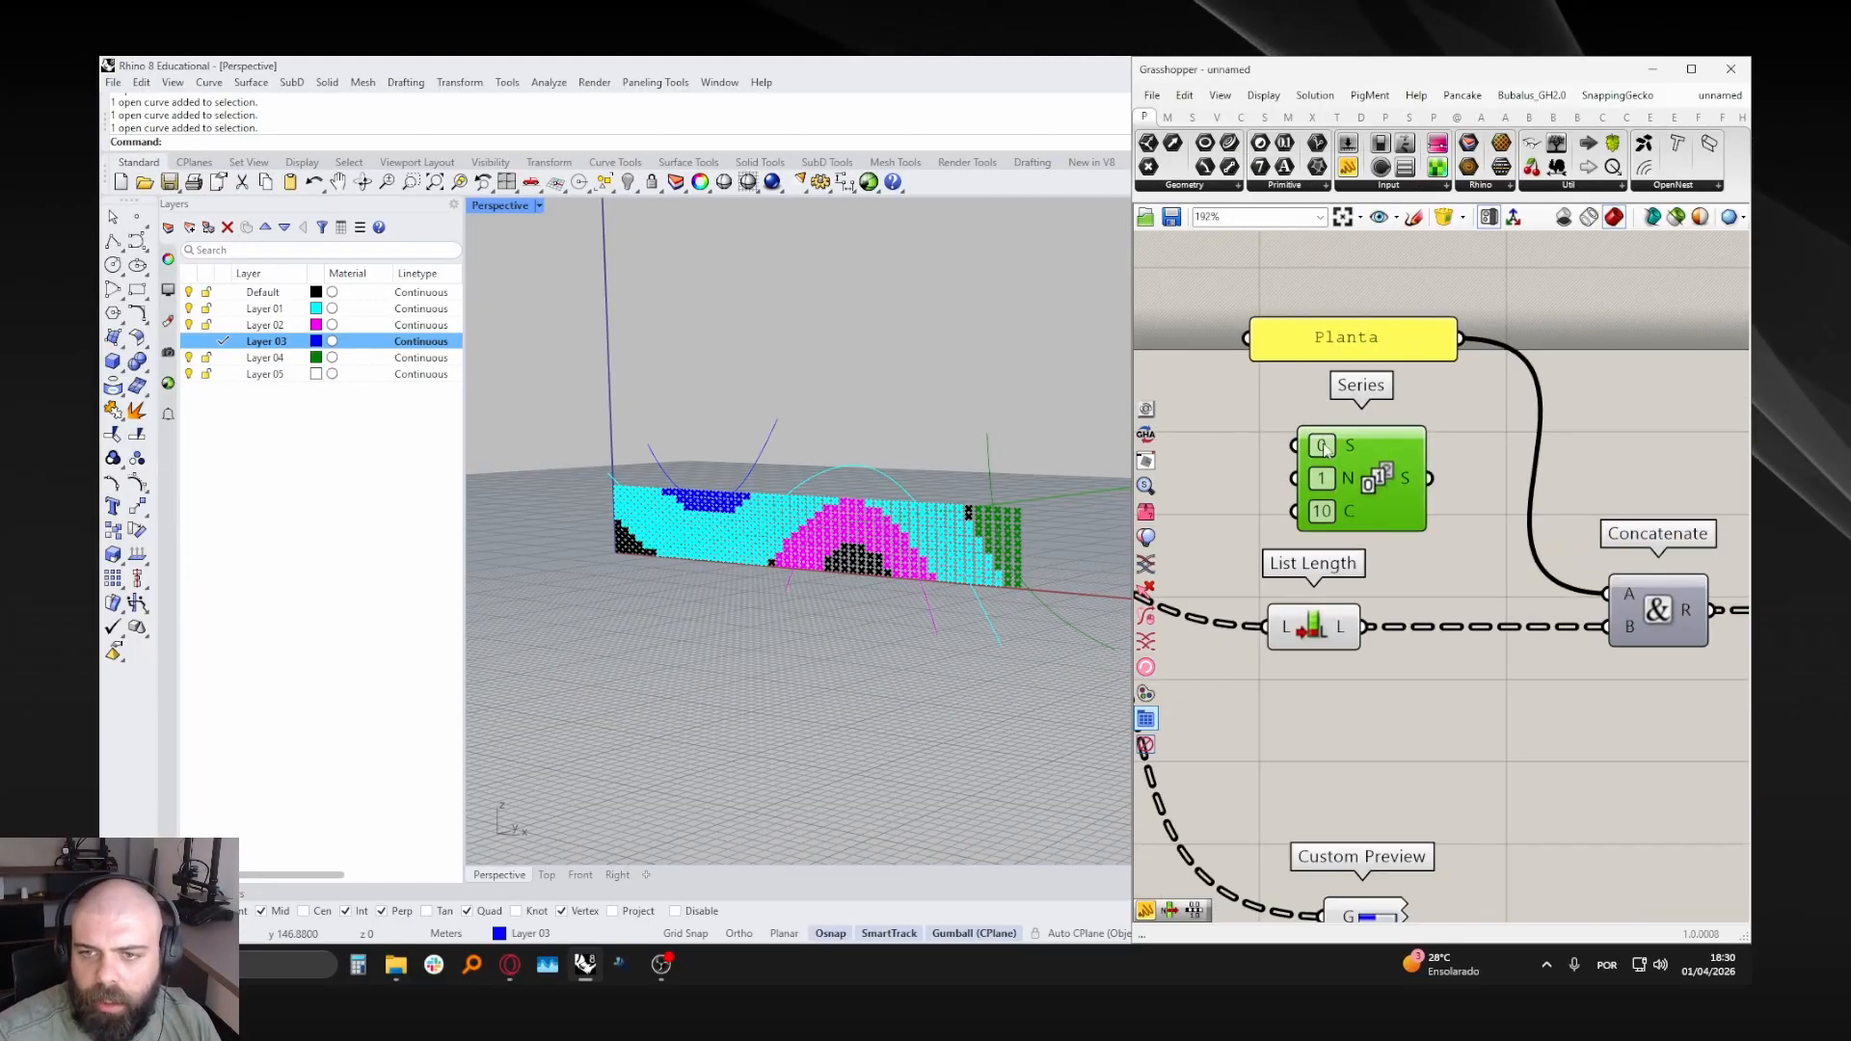
- Set the Series component's start value to 1
{"action": "double_click", "coordinate": [1323, 445]}
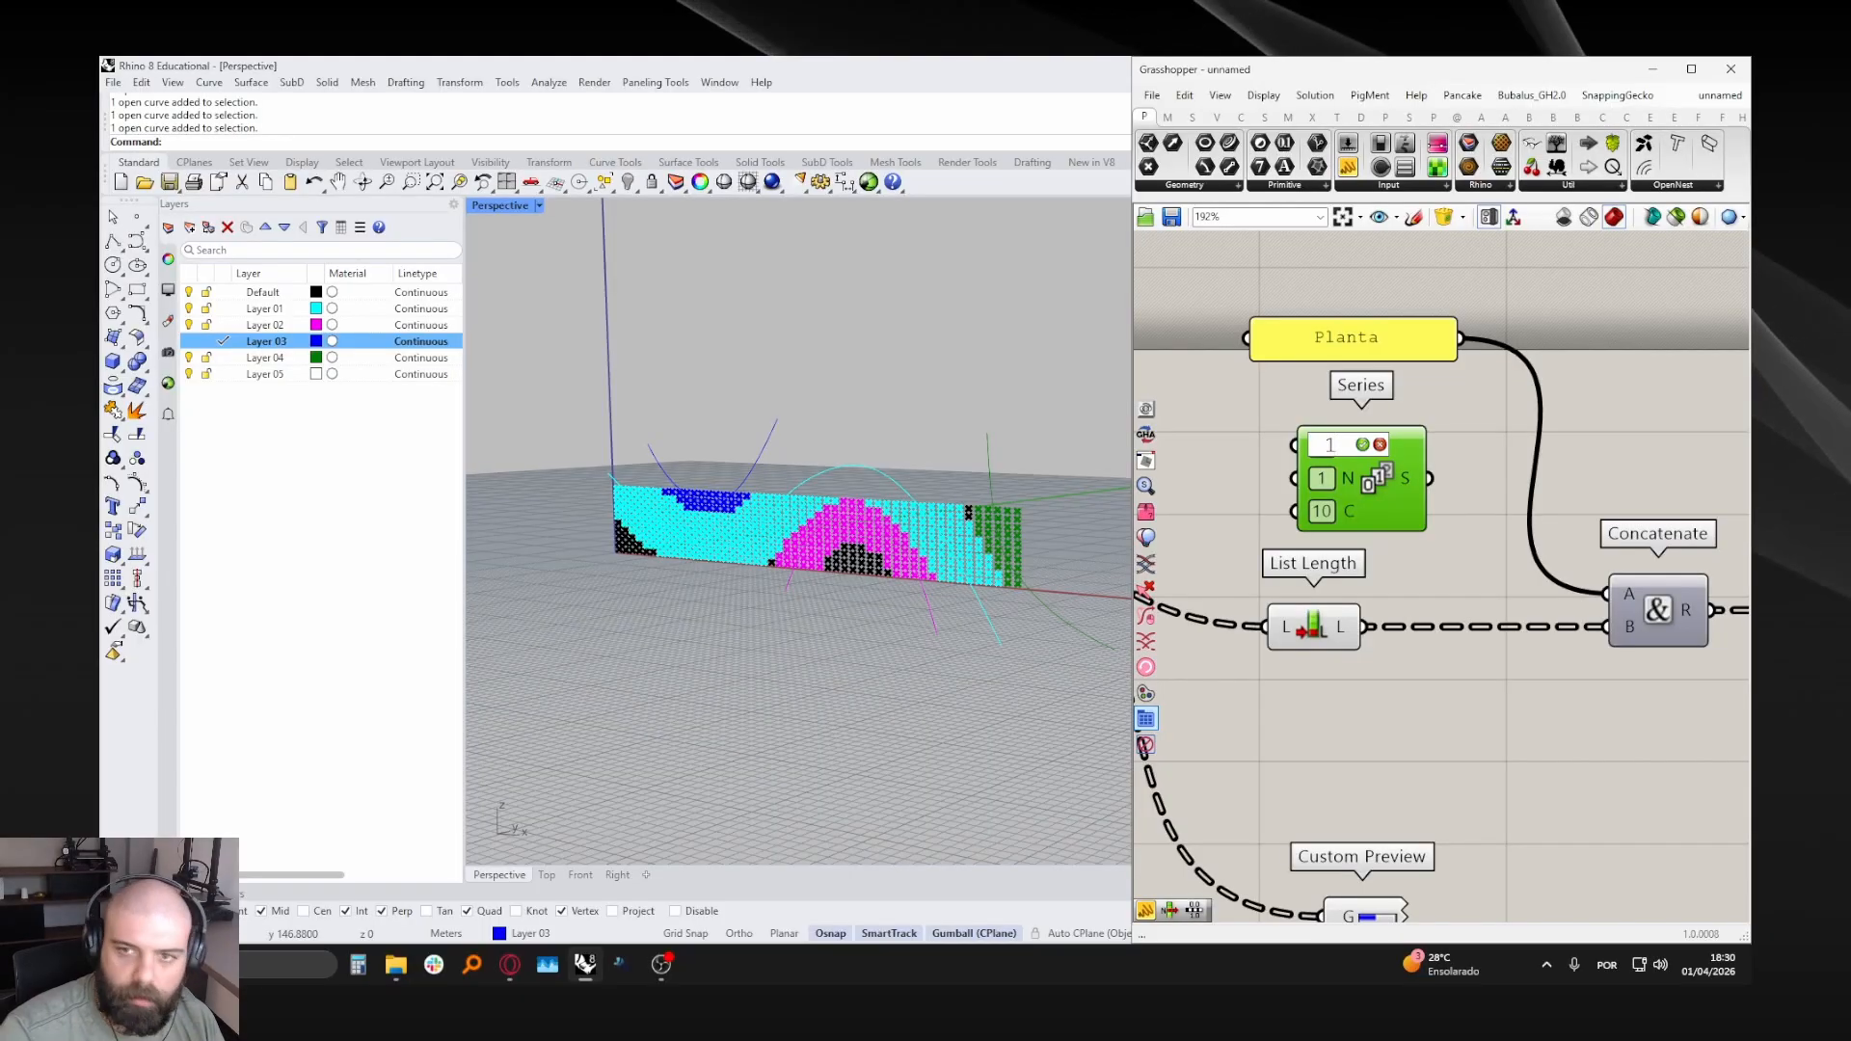
{"action": "key", "text": "Return"}
{"action": "scroll", "coordinate": [1532, 507], "scroll_direction": "down", "scroll_amount": 3}
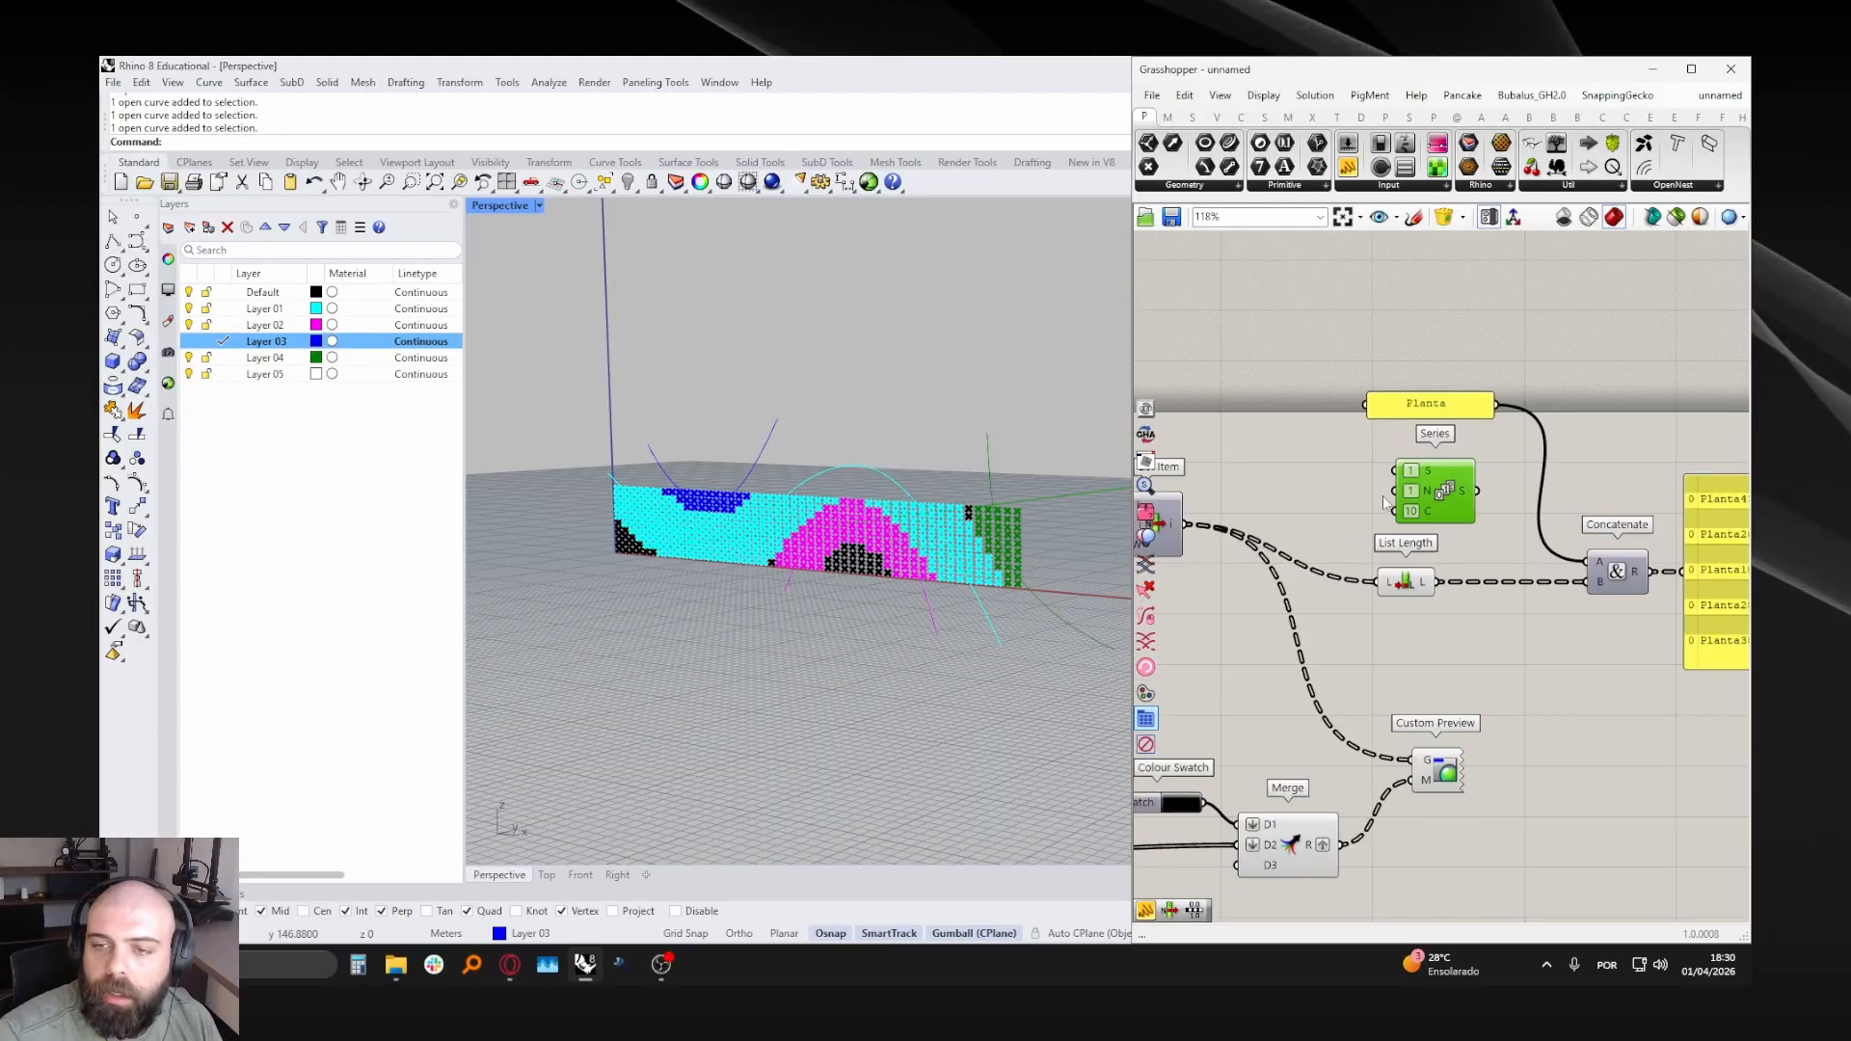
{"action": "scroll", "coordinate": [1386, 496], "scroll_direction": "up", "scroll_amount": 3}
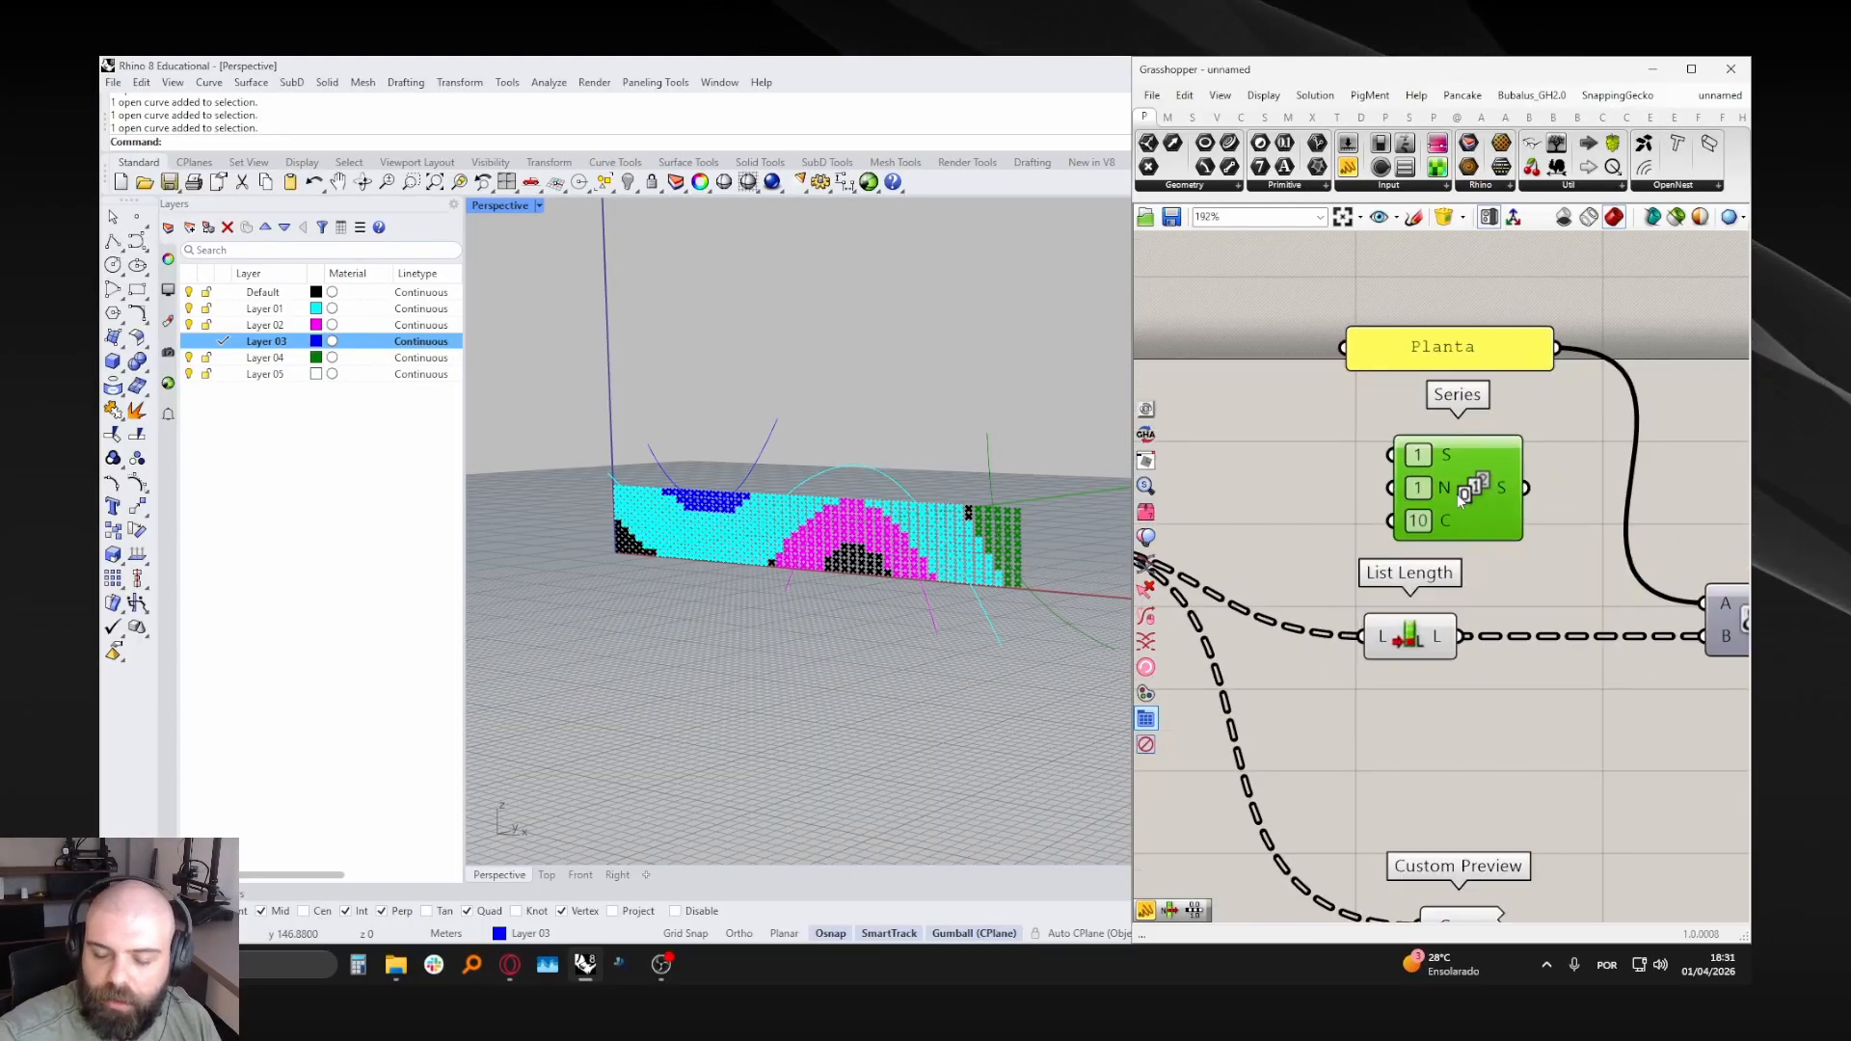
{"action": "scroll", "coordinate": [1532, 479], "scroll_direction": "down", "scroll_amount": 1}
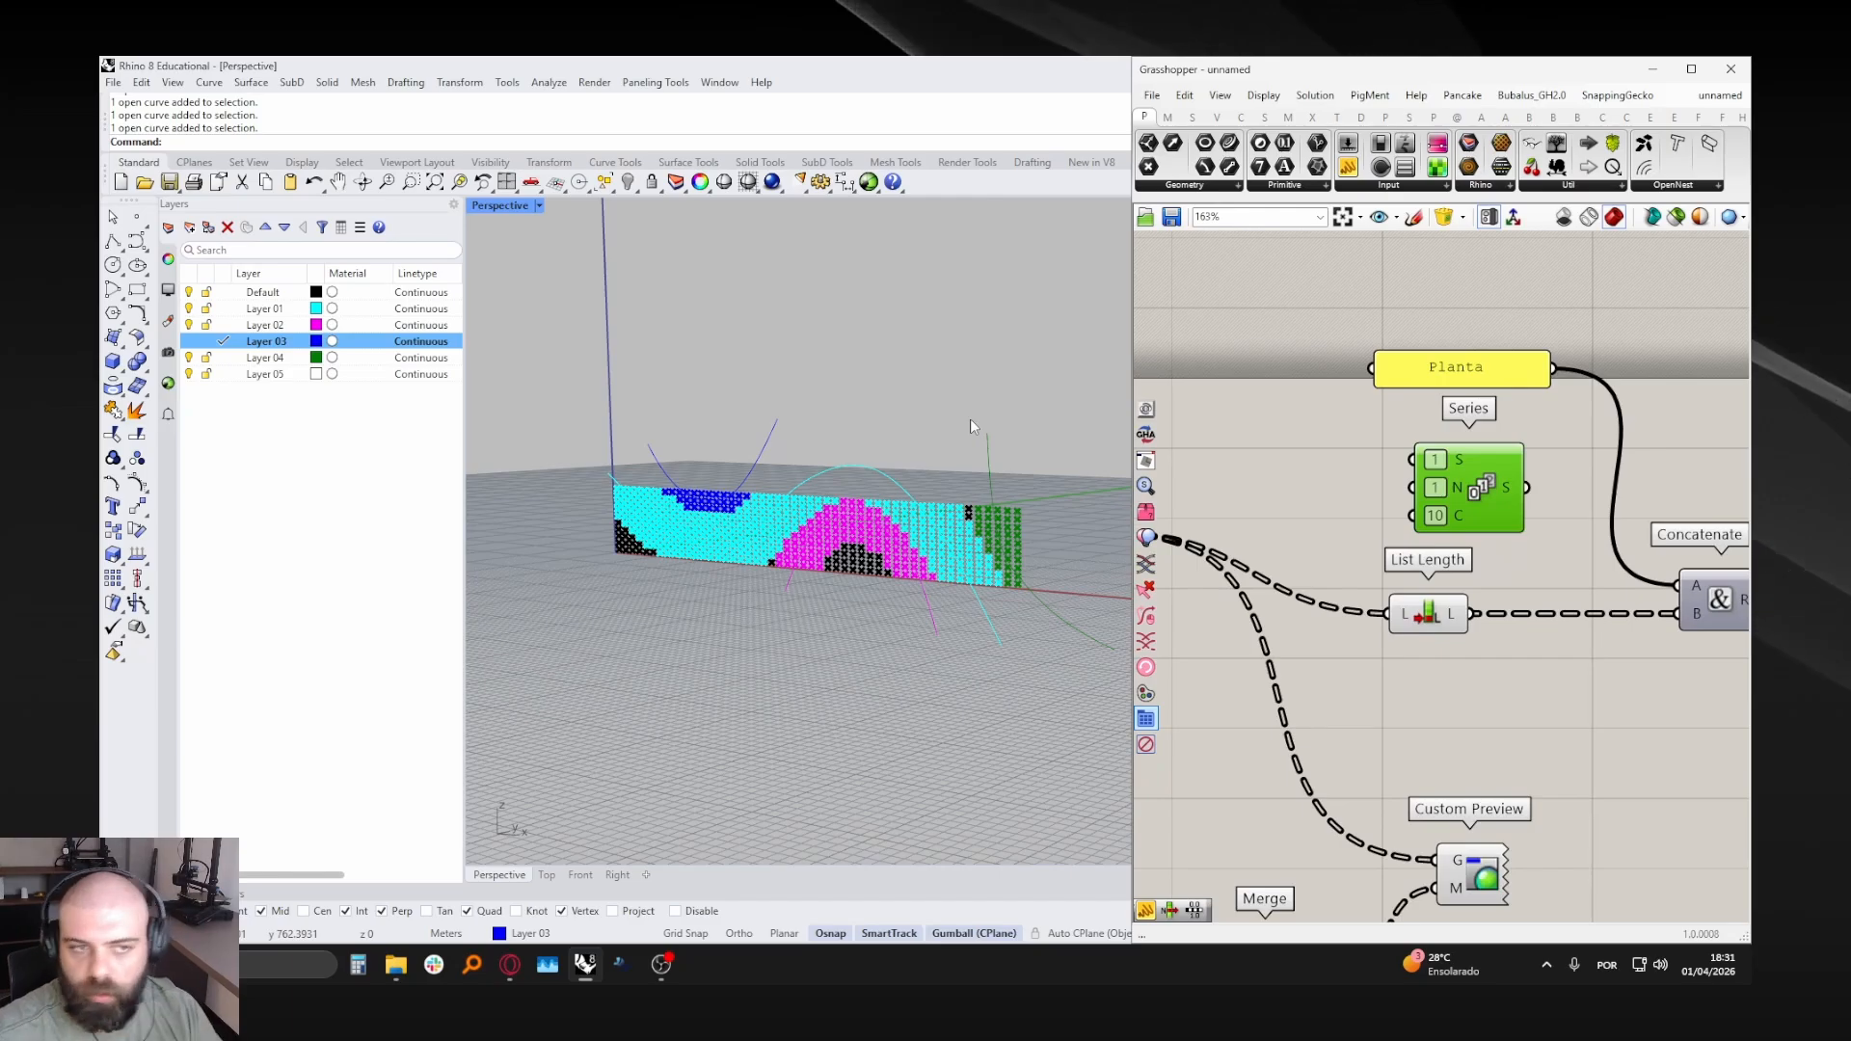
{"action": "left_click_drag", "start_coordinate": [541, 314], "coordinate": [1082, 697]}
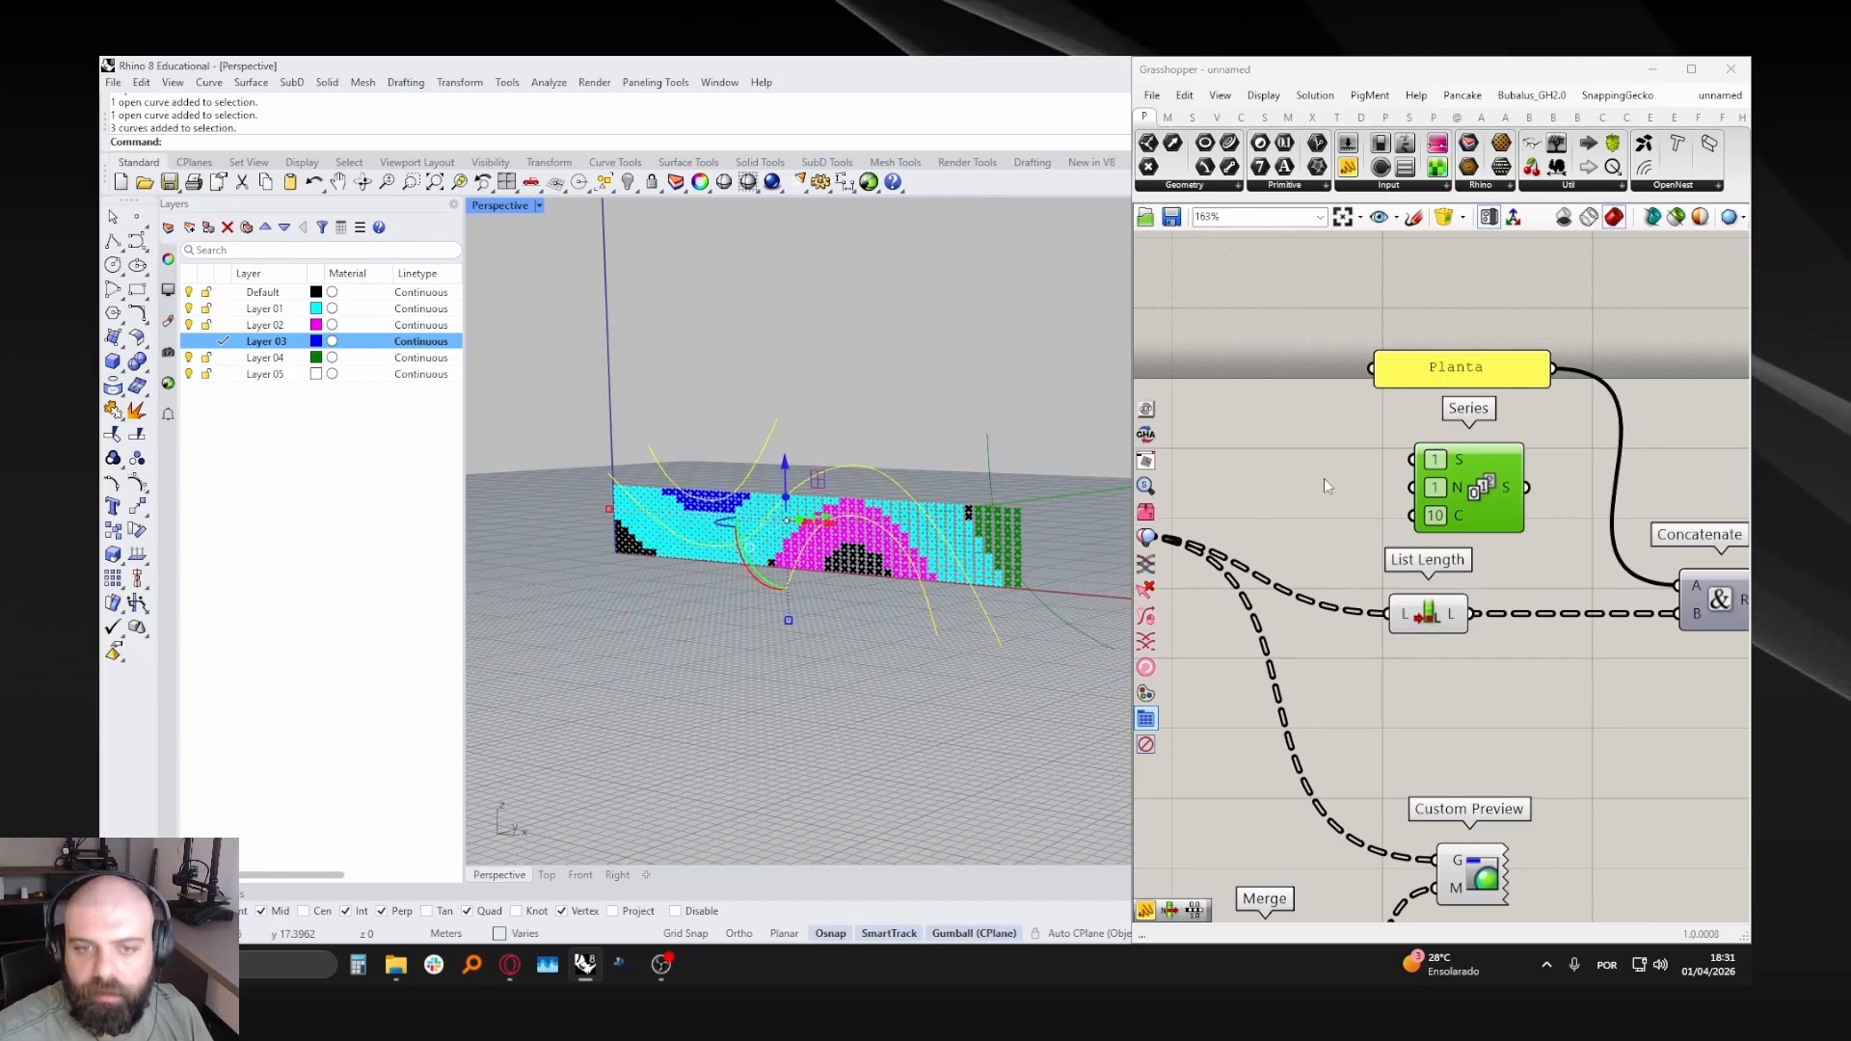
{"action": "left_click", "coordinate": [1024, 519]}
- Add a Tree Statistics component beside List Item and connect List Item's output to its T input
{"action": "right_click_drag", "start_coordinate": [1262, 511], "coordinate": [1391, 503]}
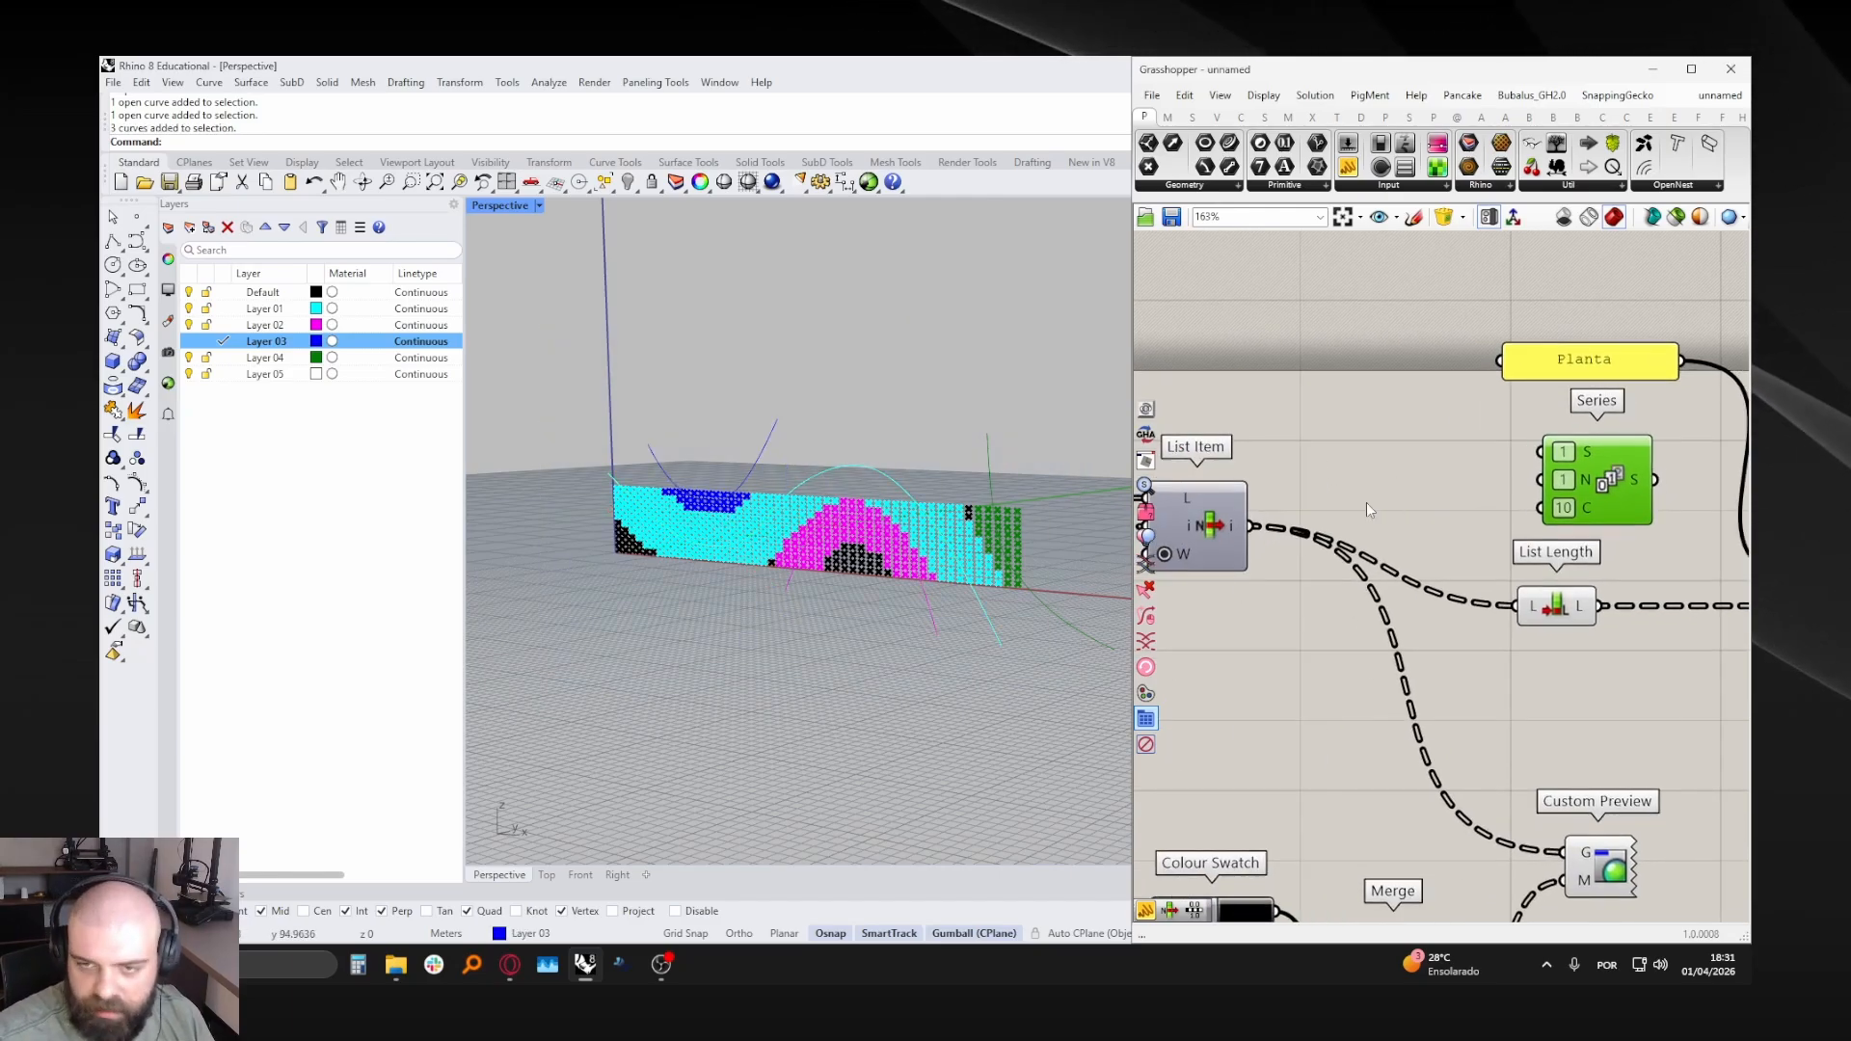
{"action": "mouse_move", "coordinate": [1240, 534]}
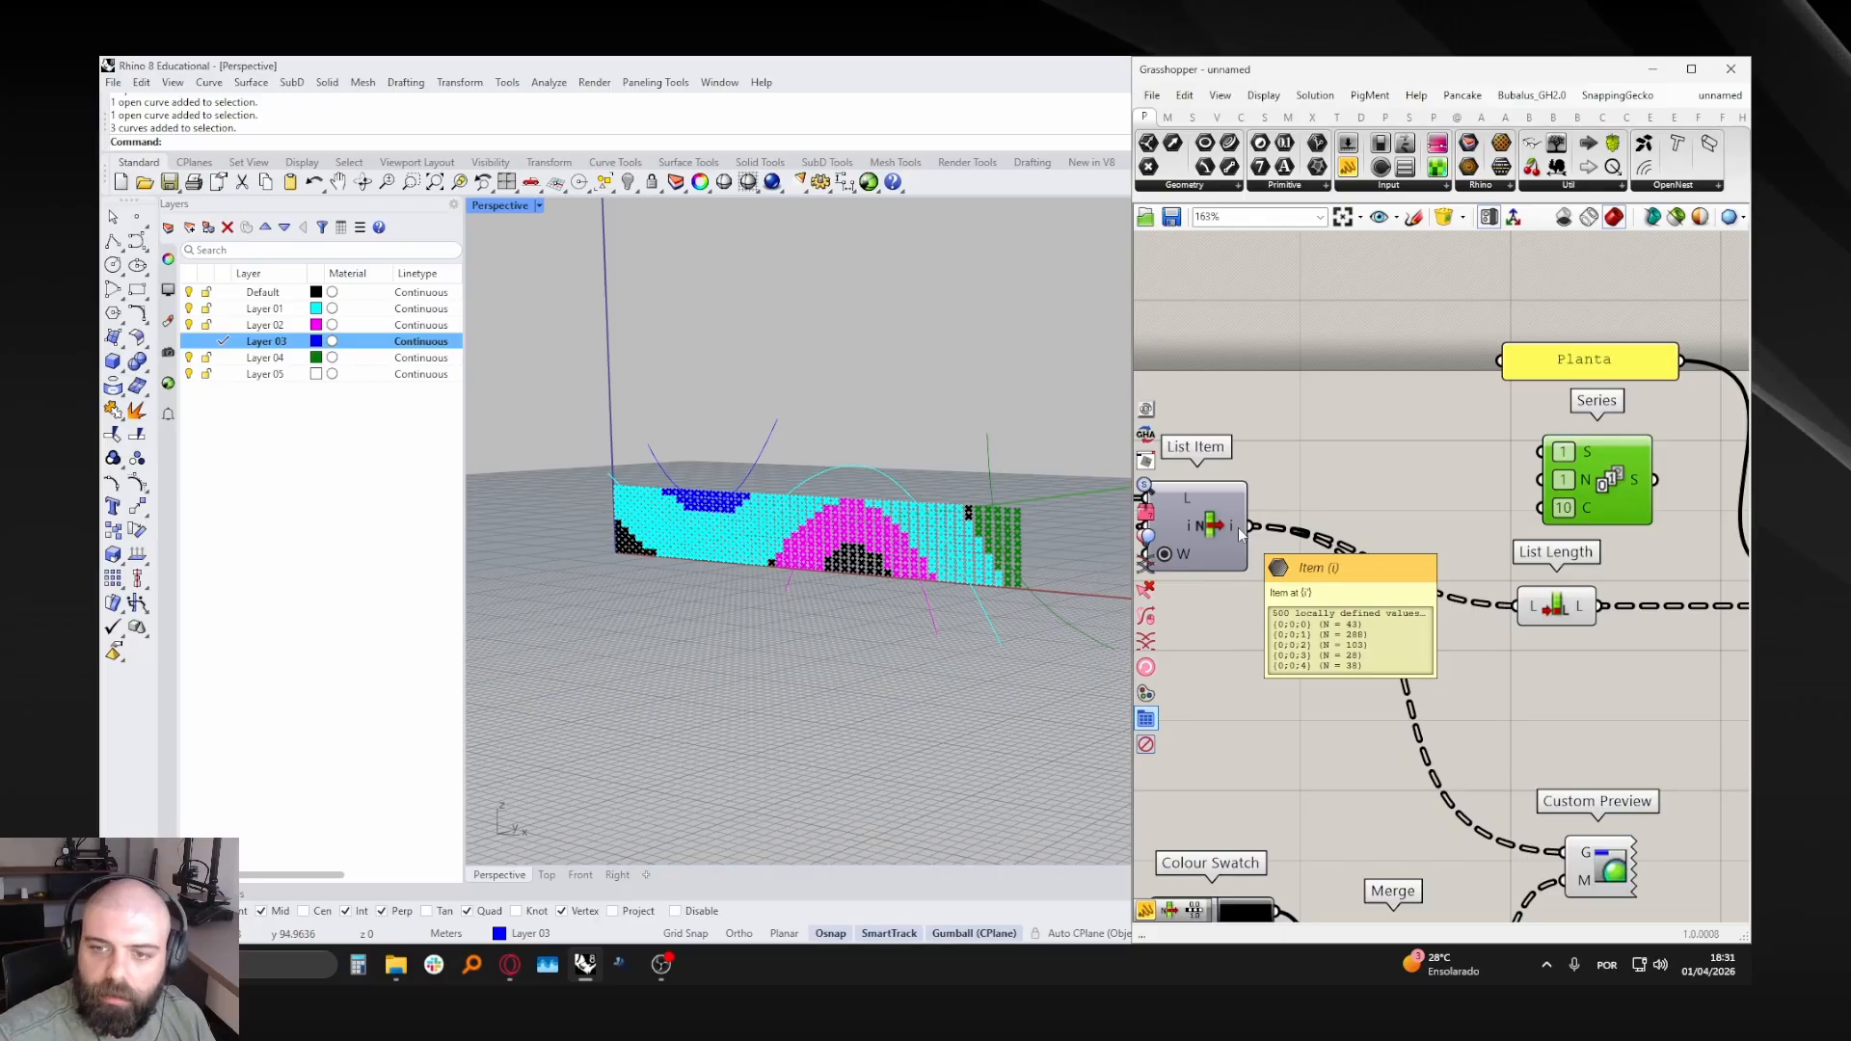
{"action": "double_click", "coordinate": [1317, 478]}
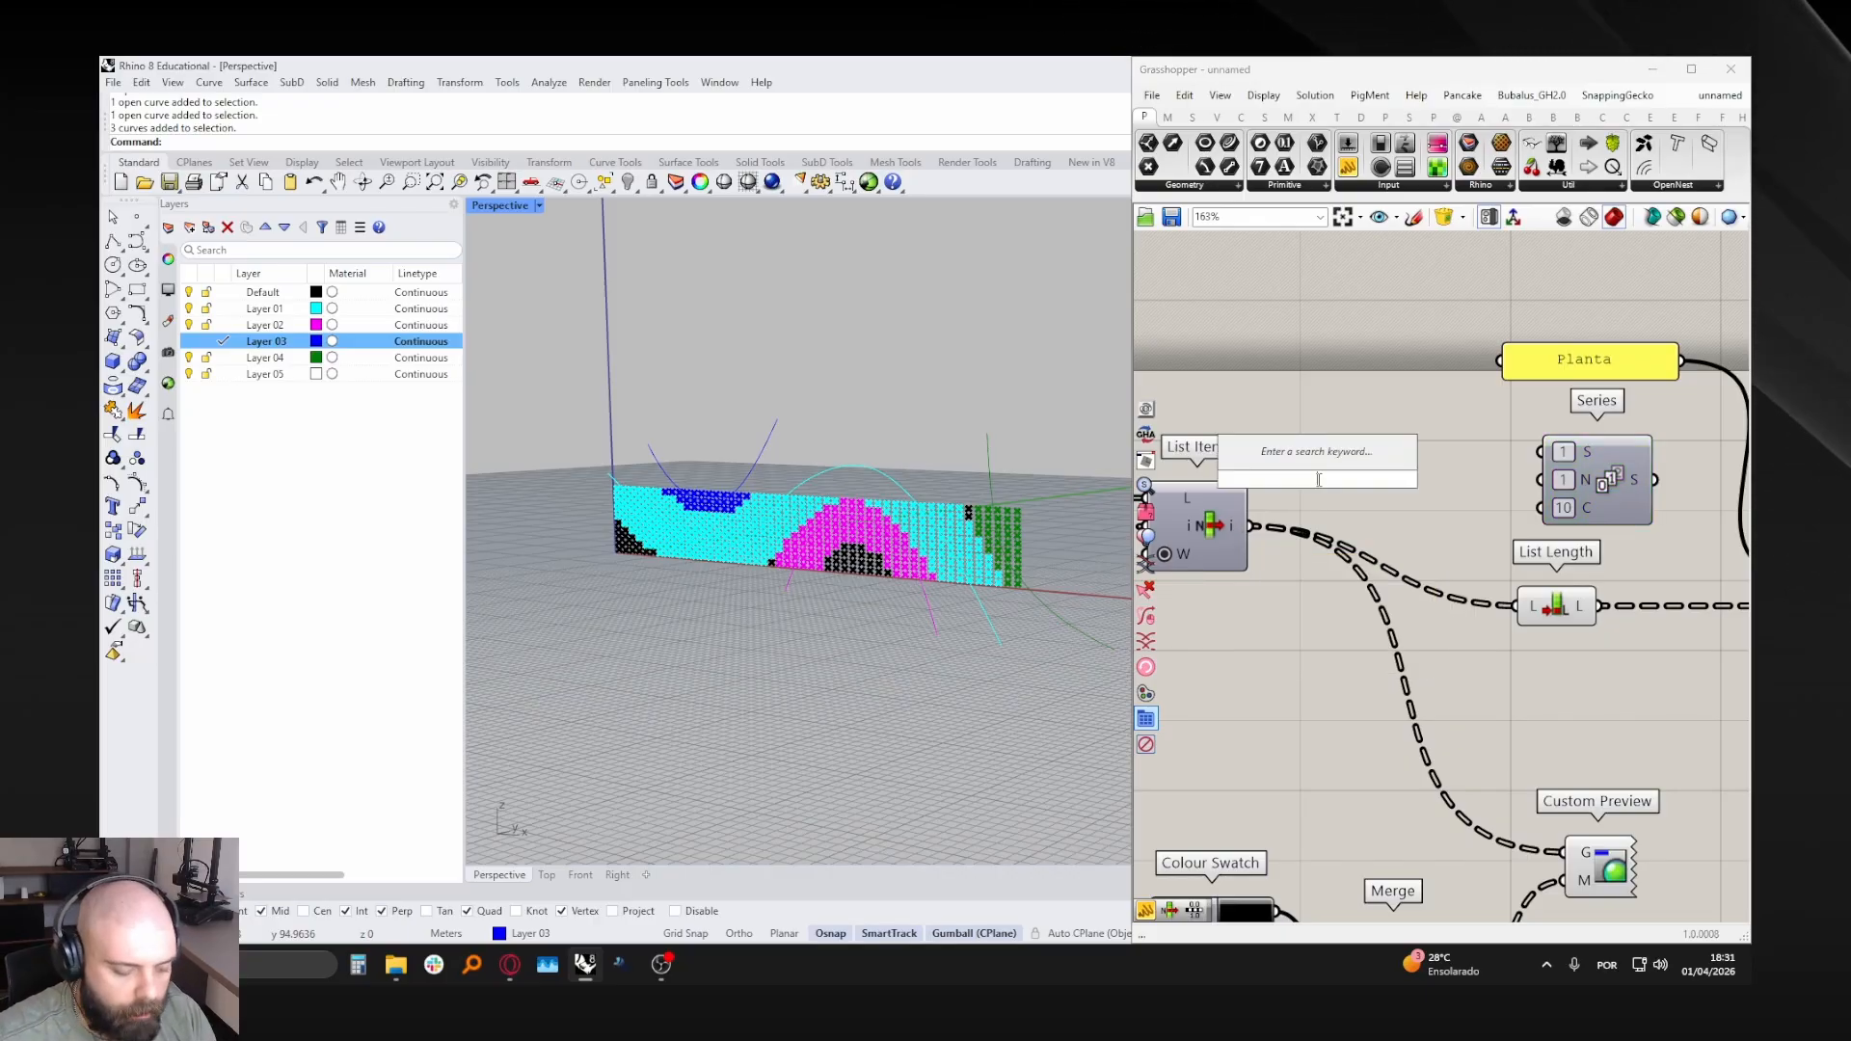
{"action": "type", "text": "tree st"}
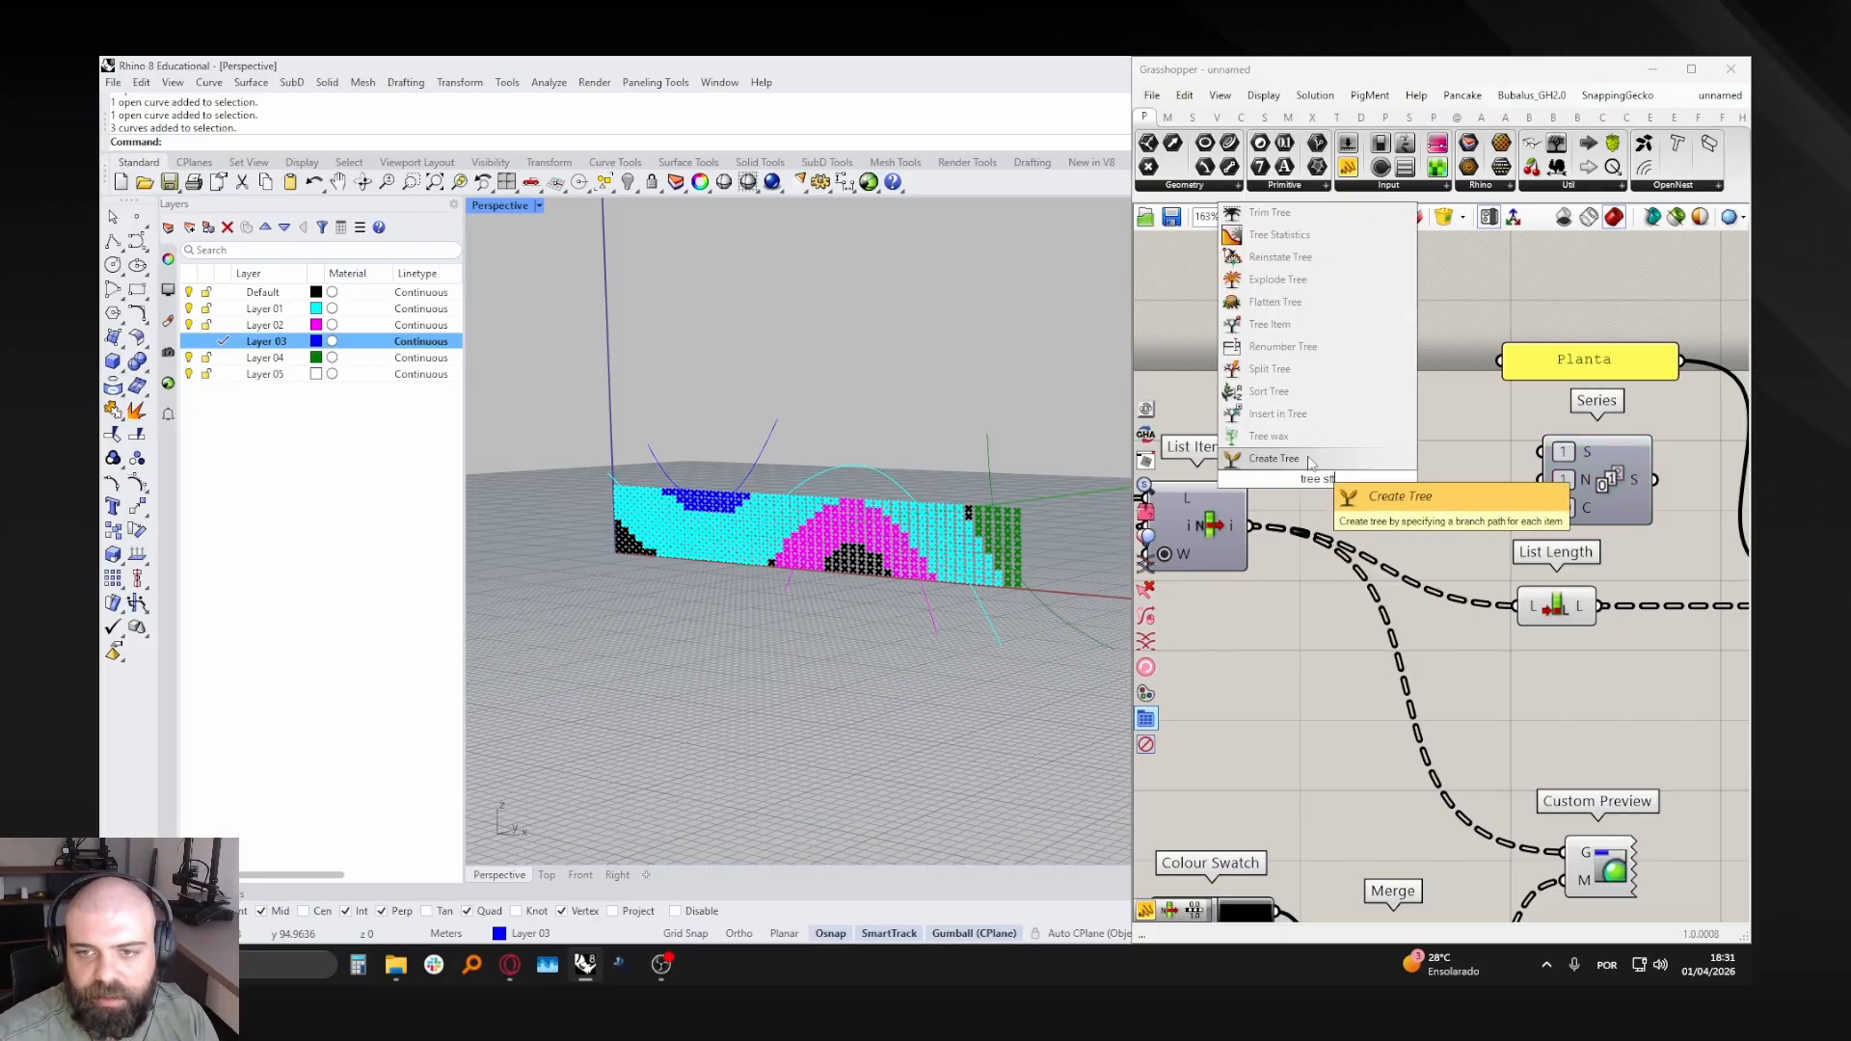
{"action": "key", "text": "BackSpace"}
{"action": "left_click", "coordinate": [1299, 436]}
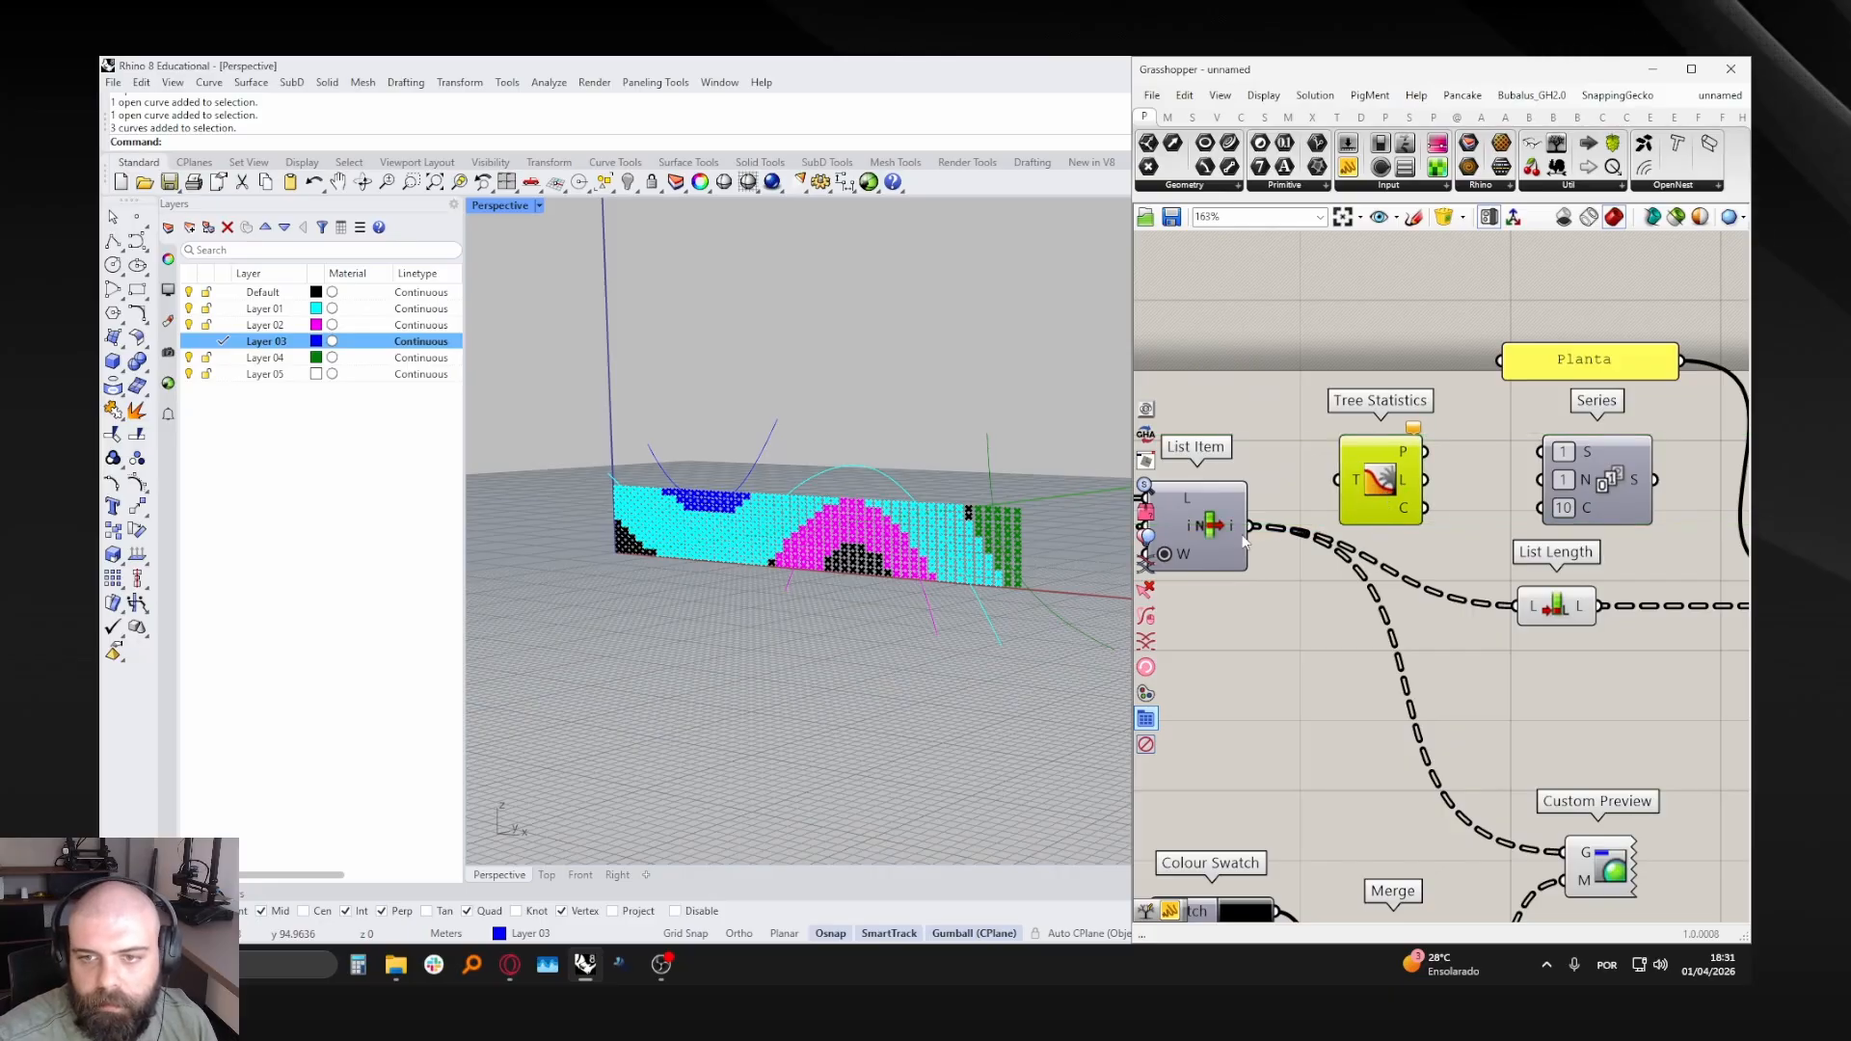
{"action": "left_click_drag", "start_coordinate": [1248, 530], "coordinate": [1337, 479]}
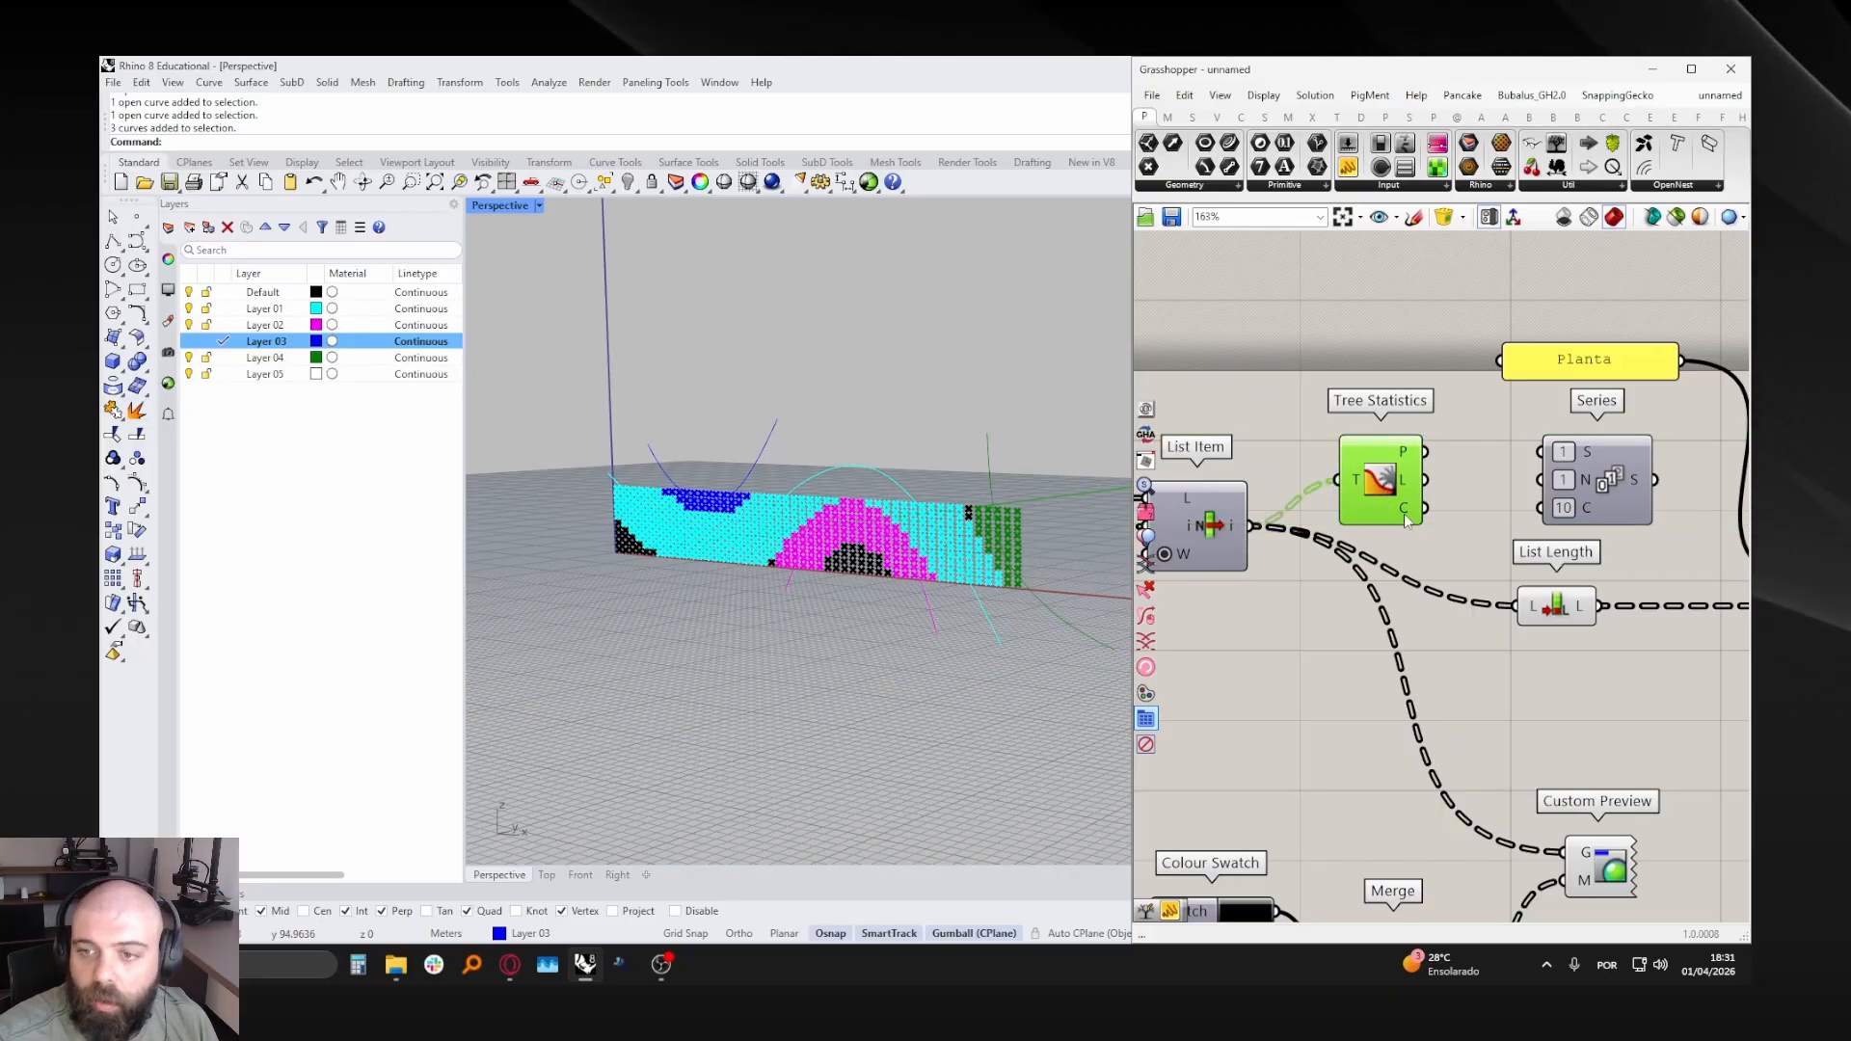
- Connect Tree Statistics' C output to the Series count input and check the generated number list
{"action": "mouse_move", "coordinate": [1407, 516]}
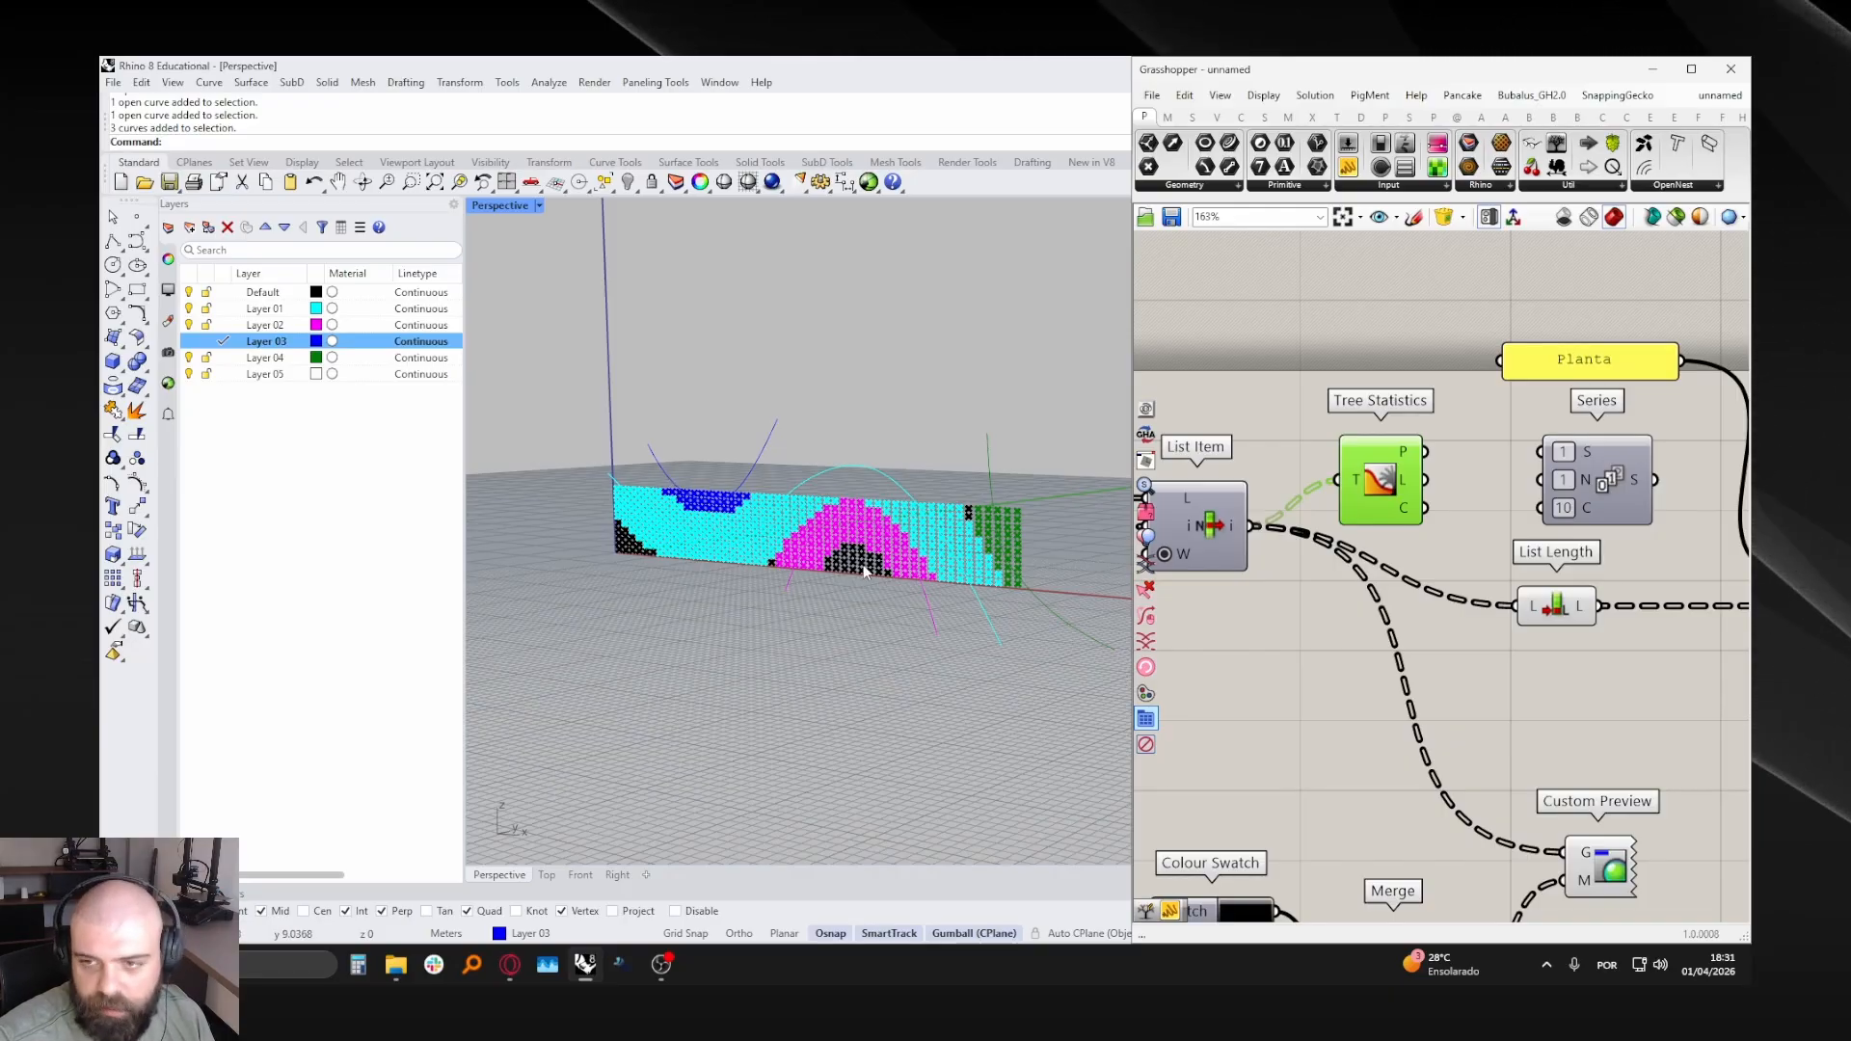
{"action": "right_click_drag", "start_coordinate": [1309, 489], "coordinate": [1122, 487]}
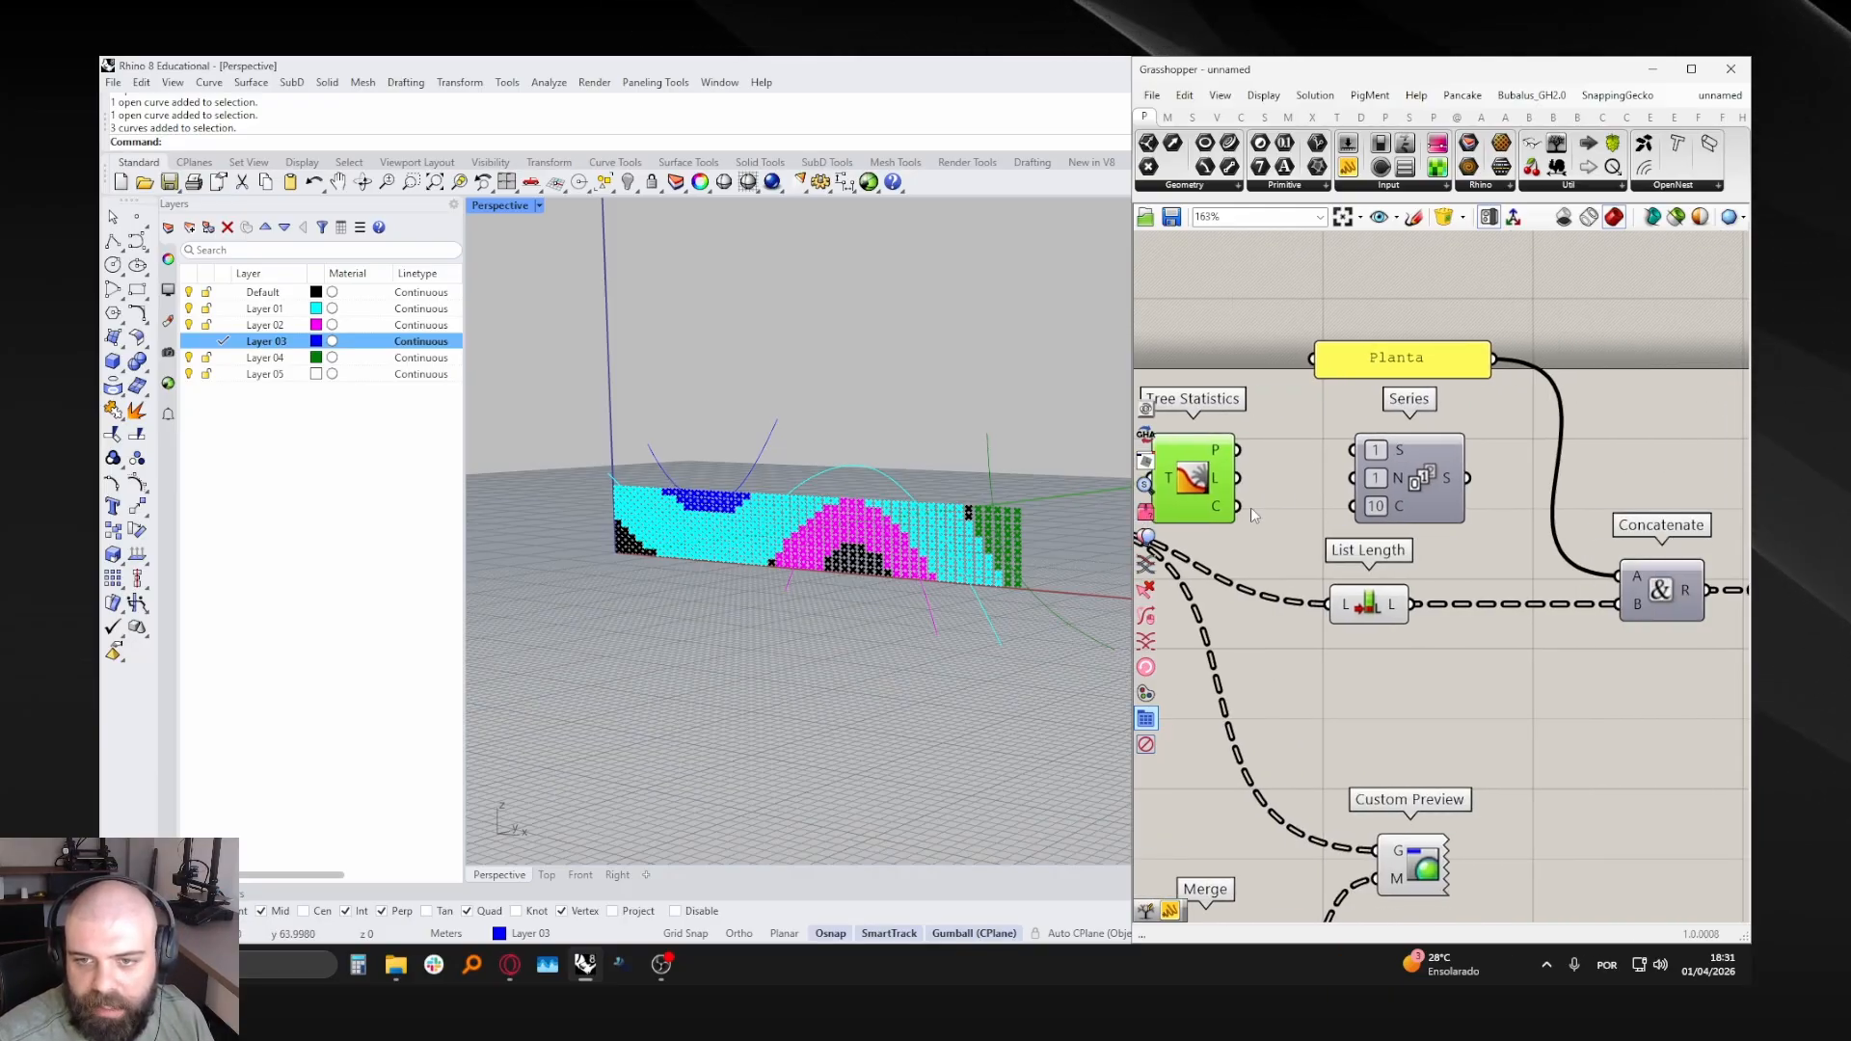
{"action": "left_click_drag", "start_coordinate": [1367, 521], "coordinate": [1364, 511]}
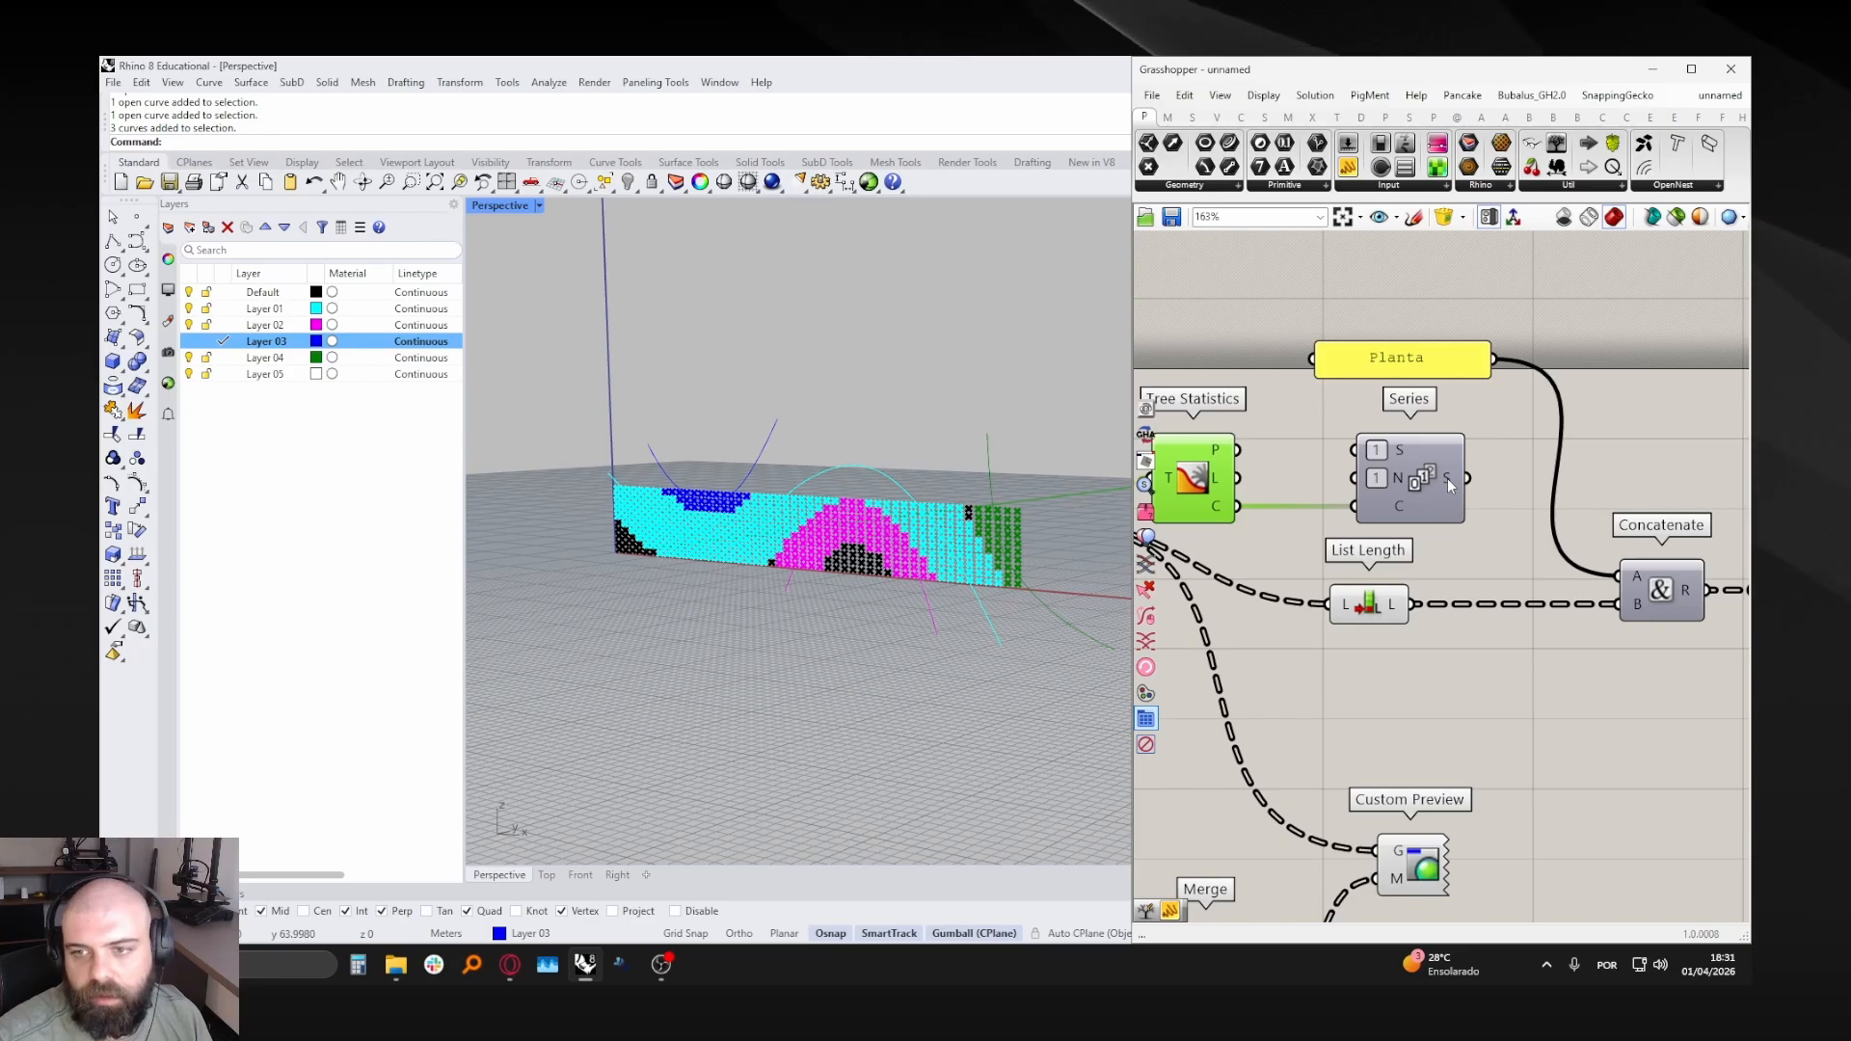
{"action": "mouse_move", "coordinate": [1449, 478]}
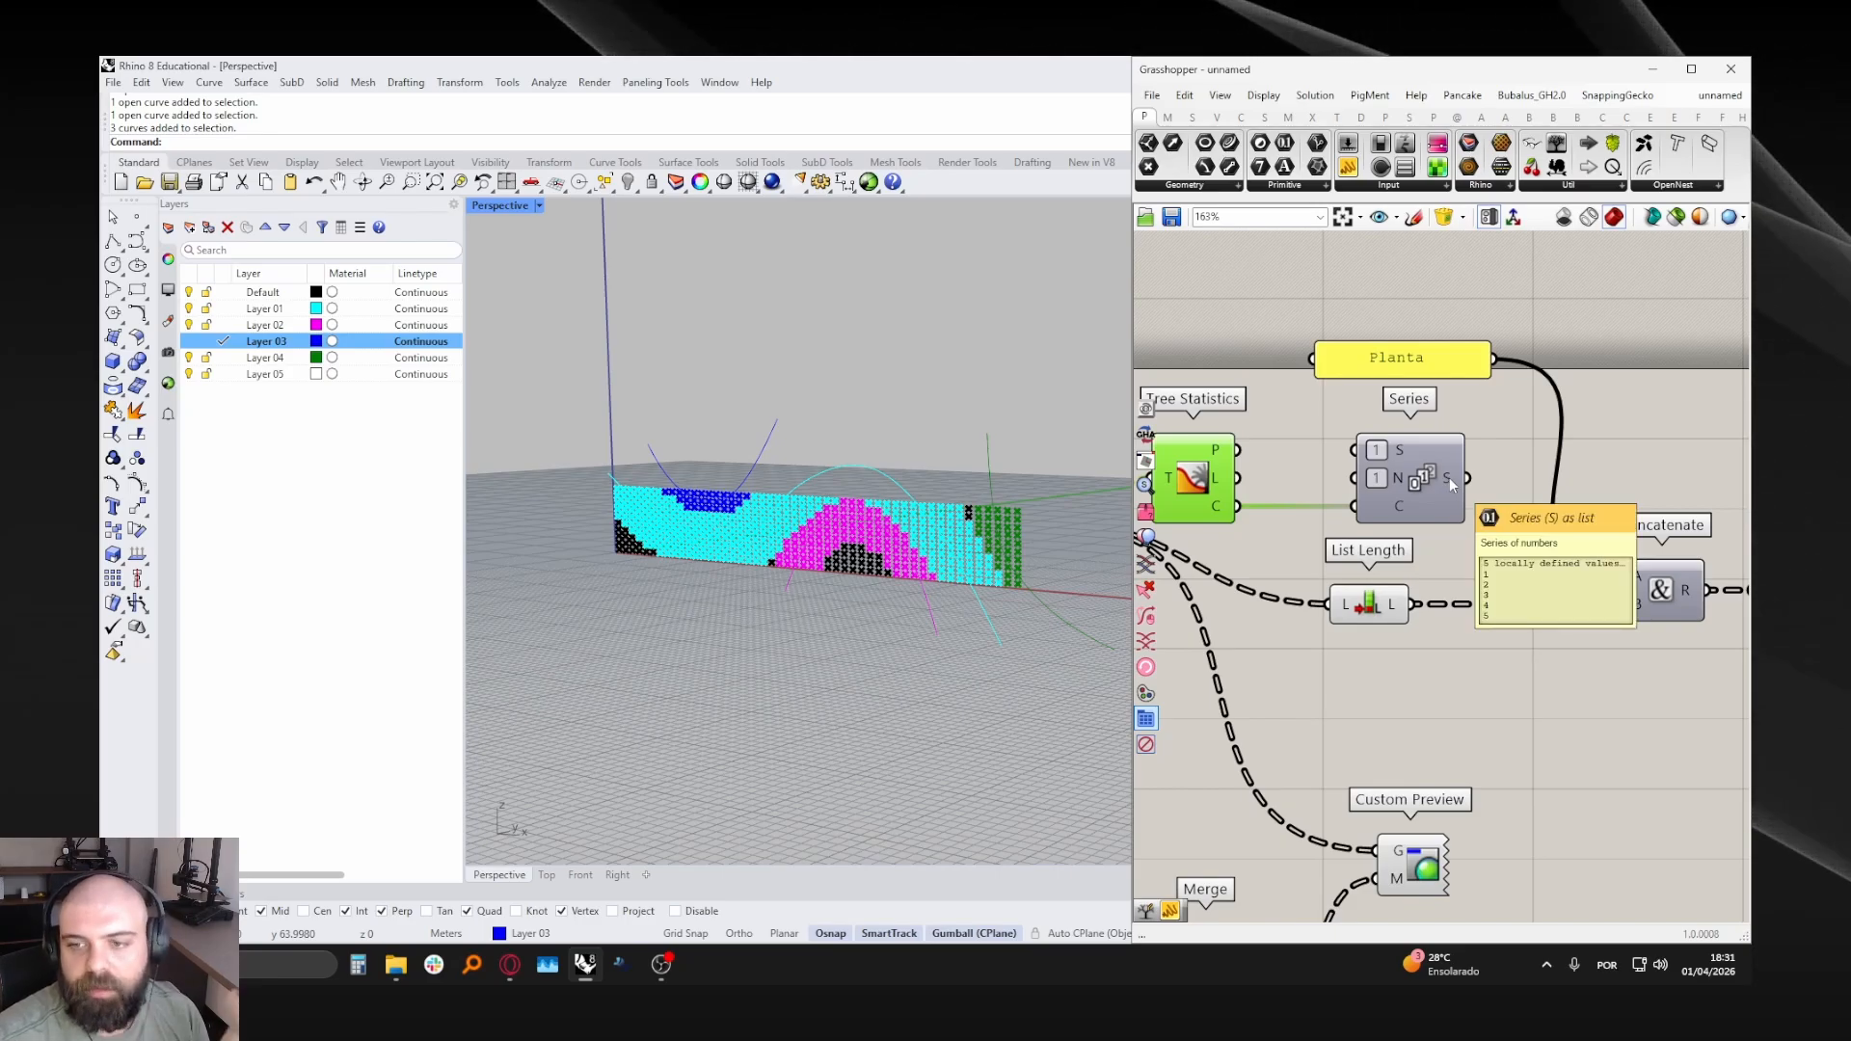
- Insert input C between A and B on Concatenate and connect the Series output to it
{"action": "right_click_drag", "start_coordinate": [1595, 497], "coordinate": [1465, 512]}
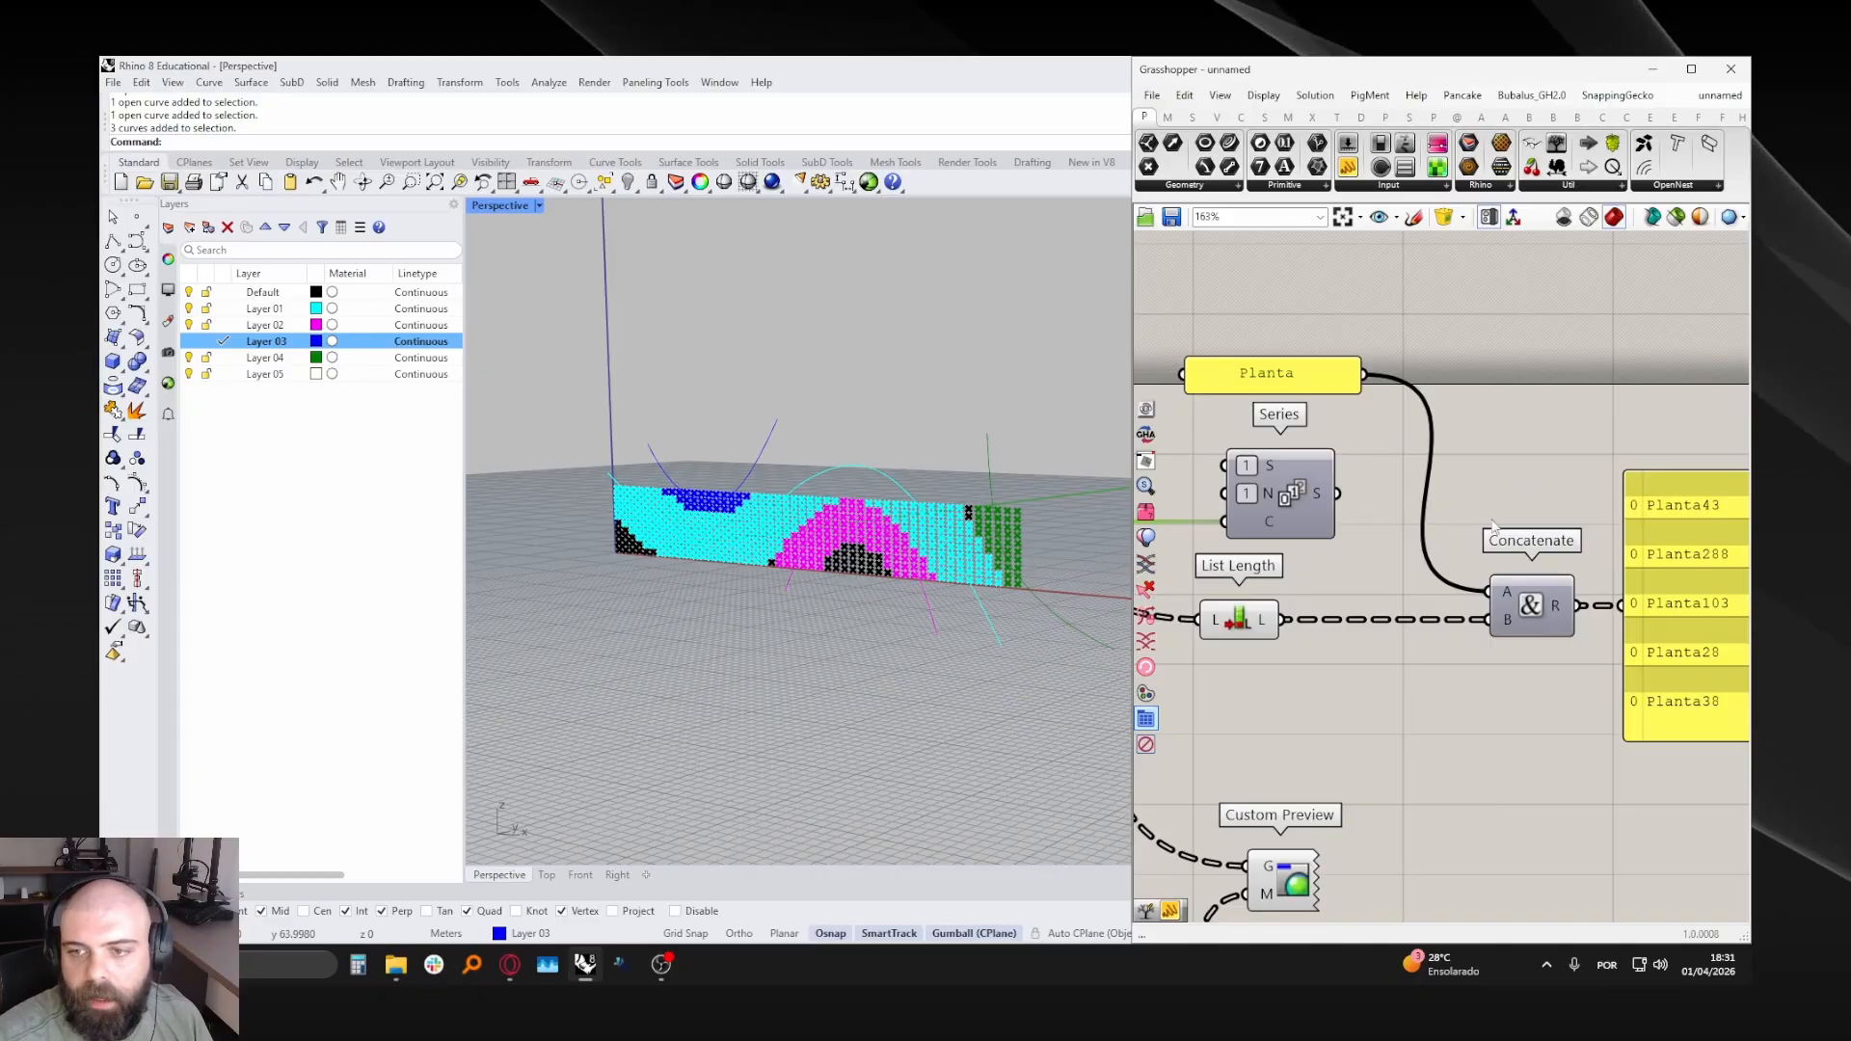
{"action": "scroll", "coordinate": [1484, 521], "scroll_direction": "up", "scroll_amount": 4}
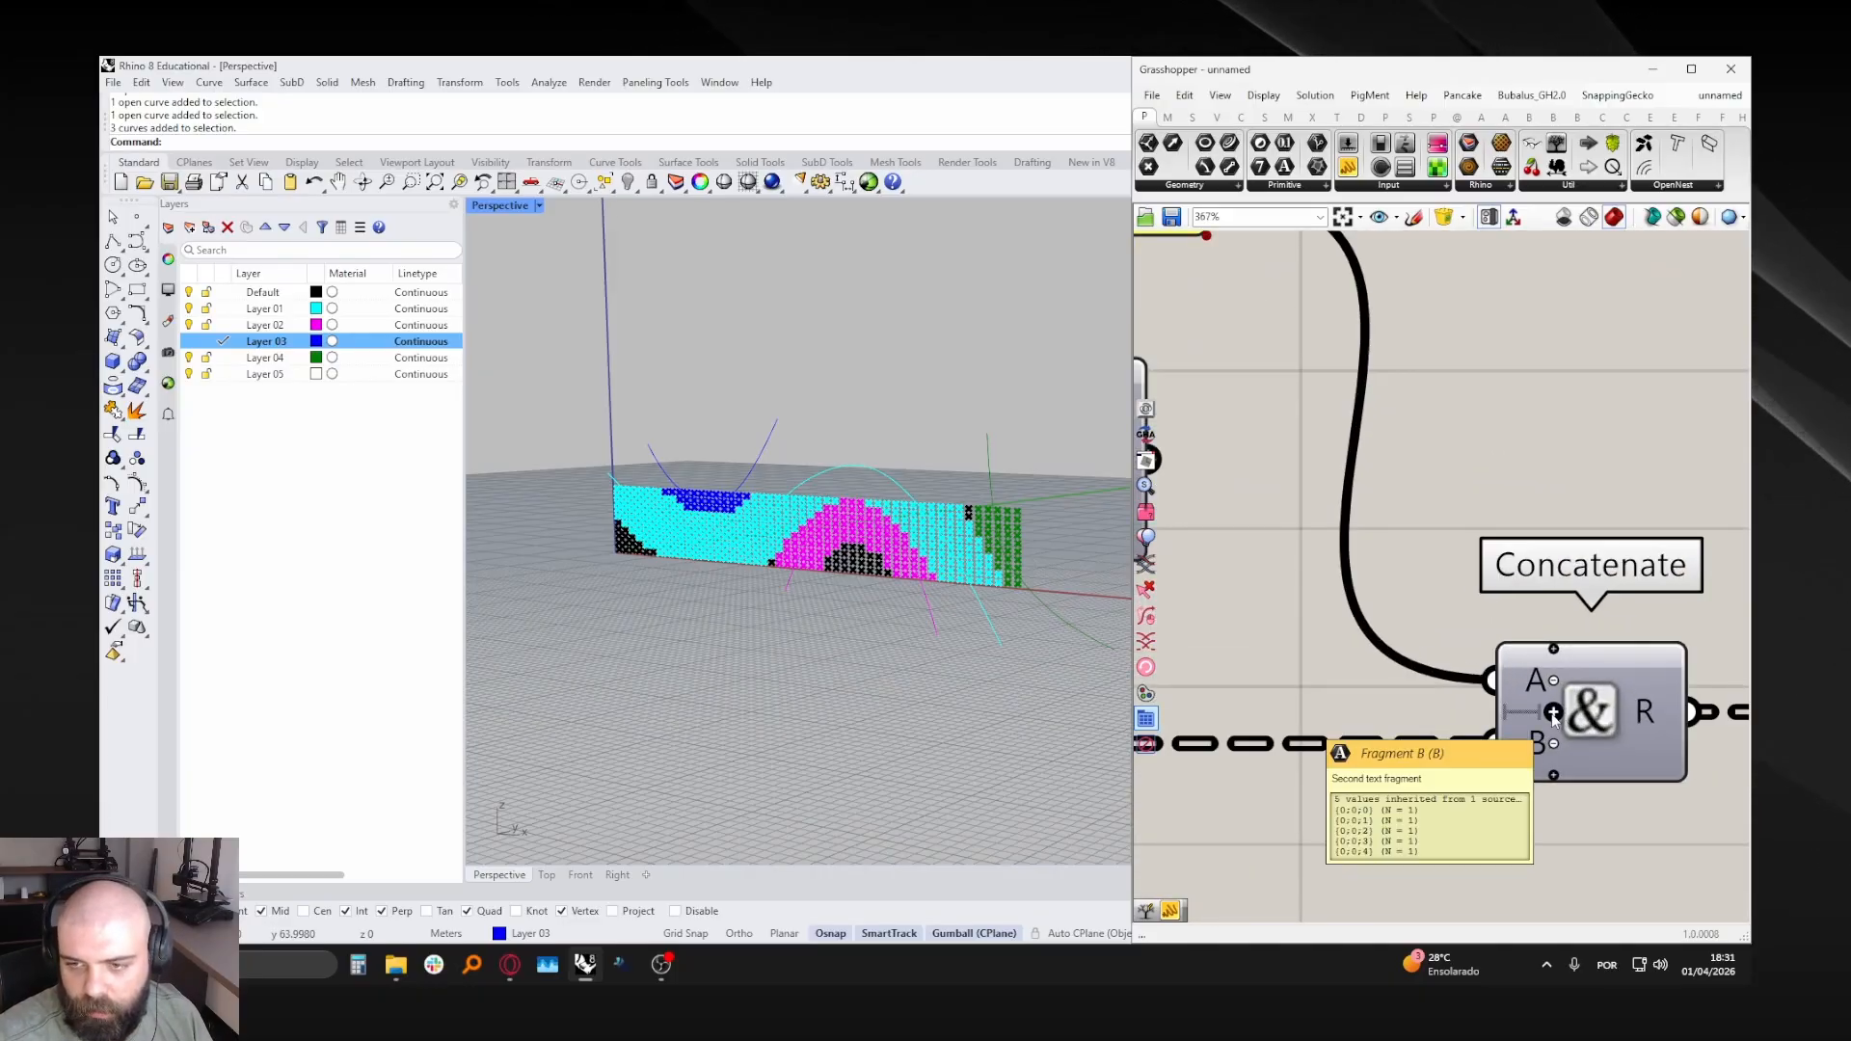
{"action": "left_click", "coordinate": [1554, 717]}
{"action": "scroll", "coordinate": [1562, 719], "scroll_direction": "down", "scroll_amount": 1}
{"action": "left_click", "coordinate": [1553, 712]}
{"action": "scroll", "coordinate": [1582, 711], "scroll_direction": "down", "scroll_amount": 3}
{"action": "left_click_drag", "start_coordinate": [1596, 706], "coordinate": [1597, 690]}
{"action": "left_click_drag", "start_coordinate": [1417, 622], "coordinate": [1511, 691]}
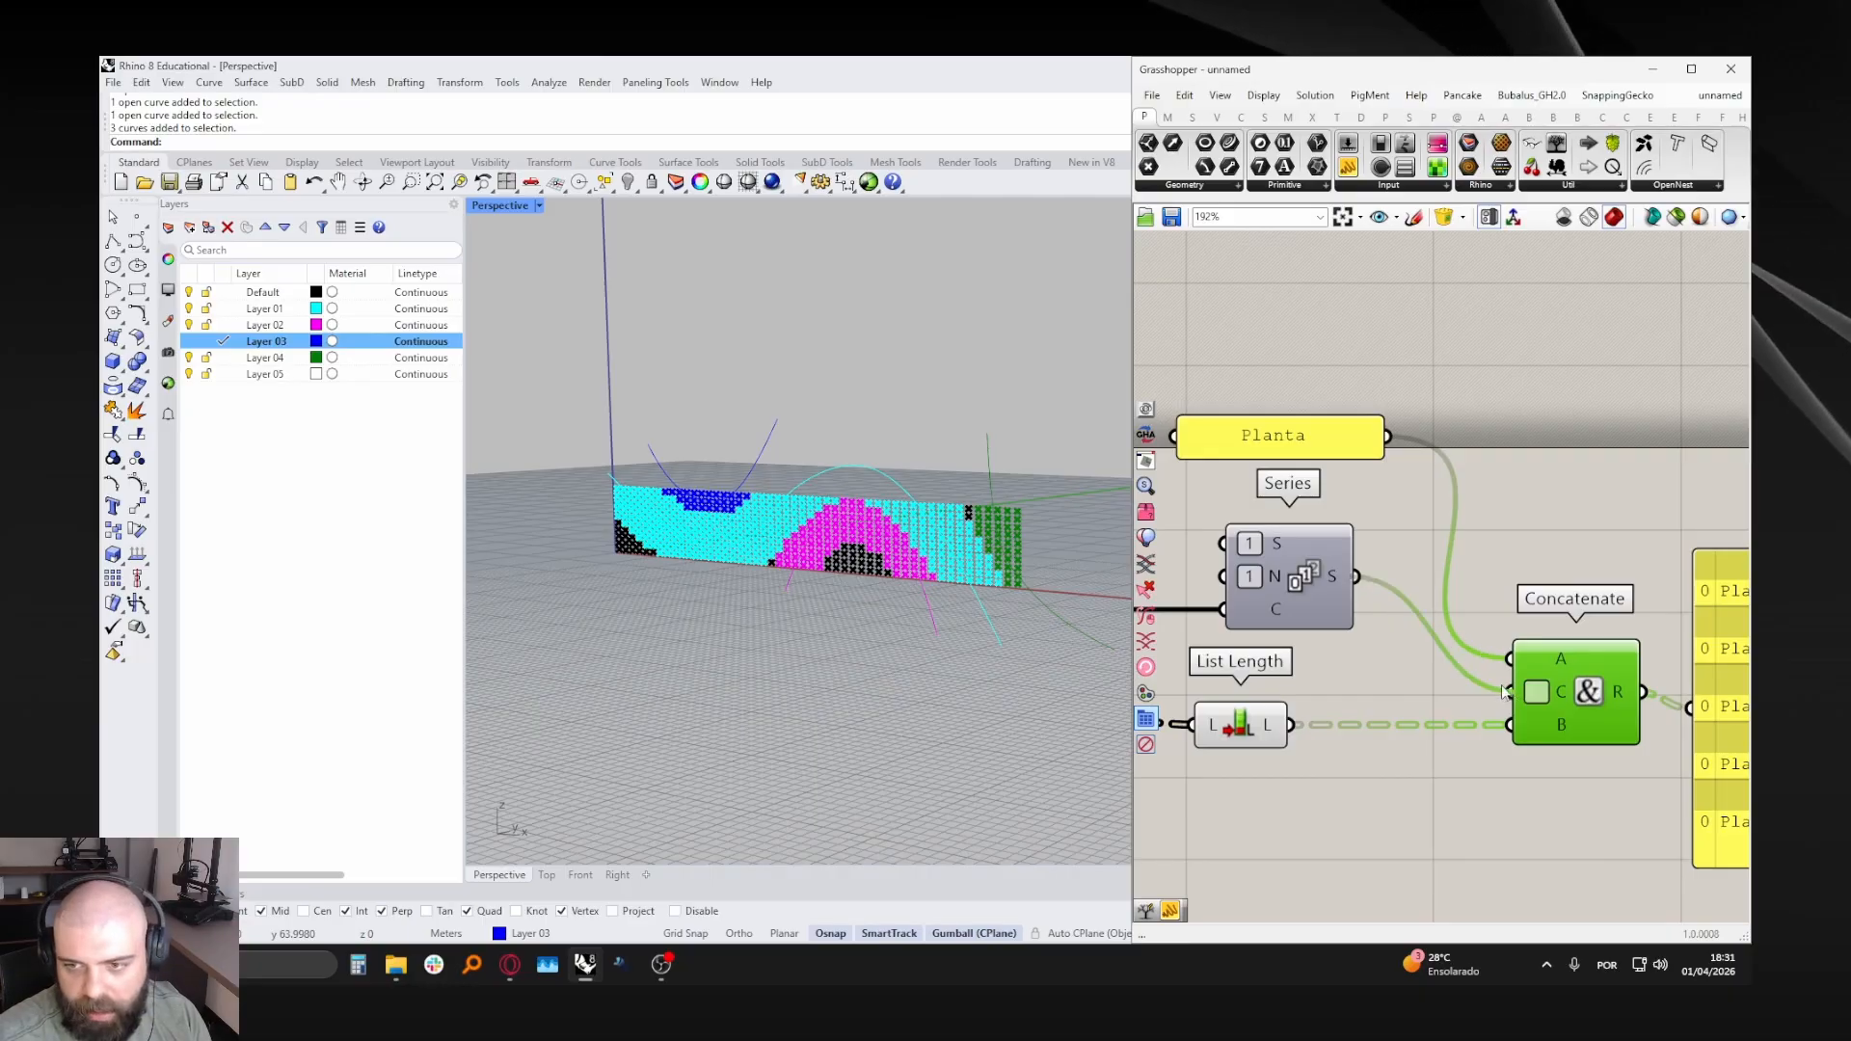
- Graft the Series component's output
{"action": "scroll", "coordinate": [1293, 559], "scroll_direction": "down", "scroll_amount": 2}
{"action": "right_click_drag", "start_coordinate": [1535, 602], "coordinate": [1505, 576]}
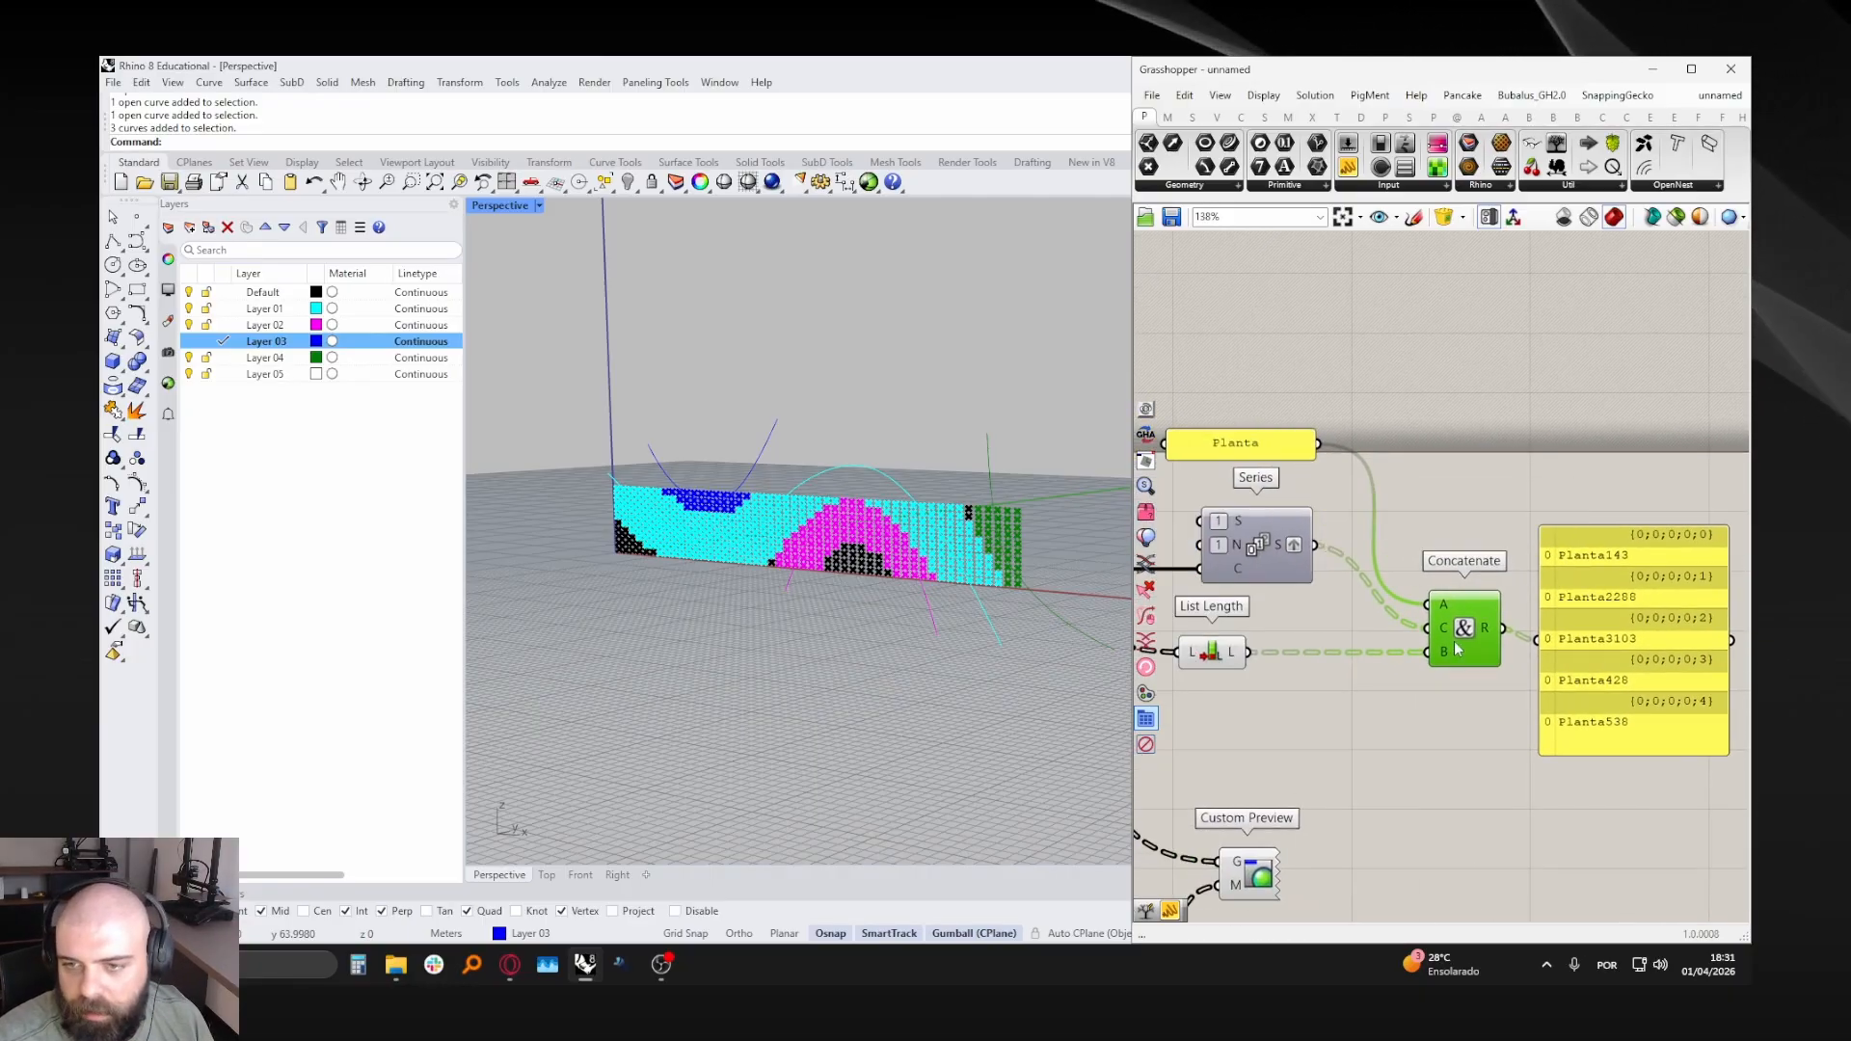
{"action": "left_click", "coordinate": [1276, 544]}
- Insert input D between C and B on Concatenate and feed it from a new panel containing "-"
{"action": "scroll", "coordinate": [1451, 641], "scroll_direction": "up", "scroll_amount": 5}
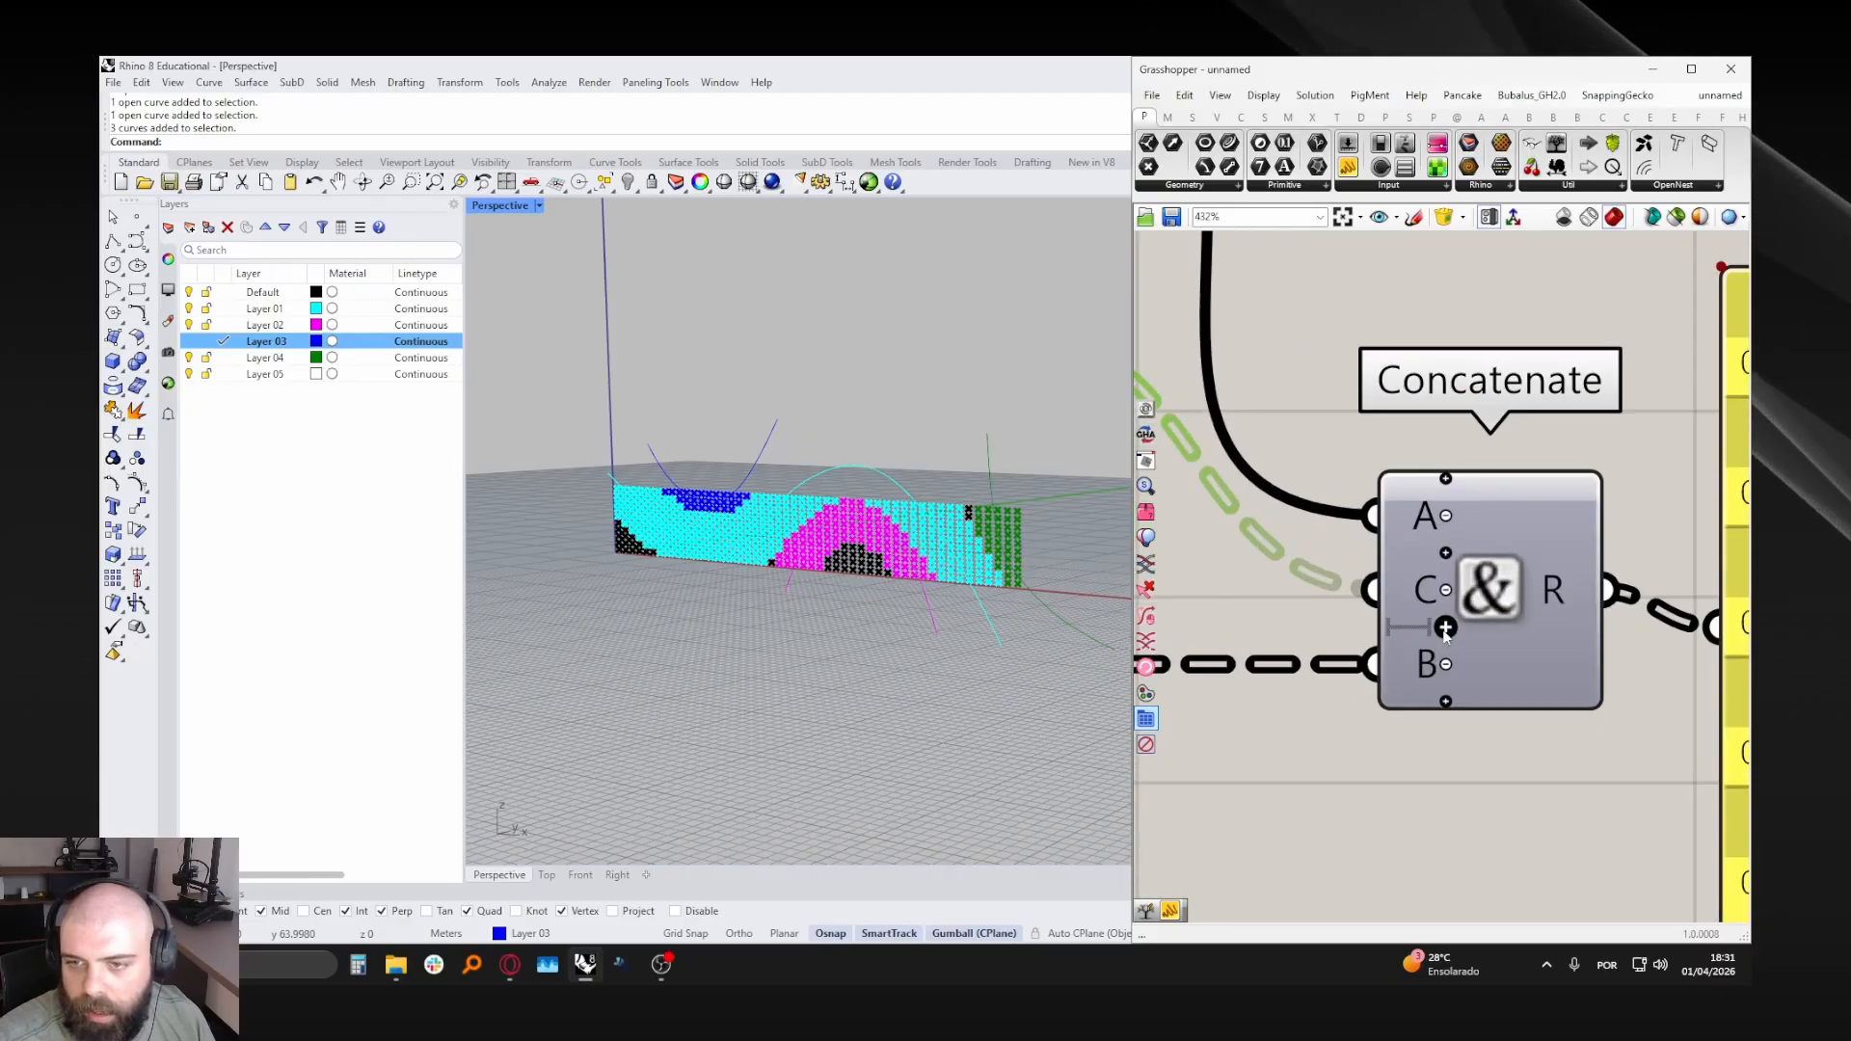
{"action": "left_click", "coordinate": [1403, 636]}
{"action": "left_click", "coordinate": [1447, 628]}
{"action": "scroll", "coordinate": [1523, 621], "scroll_direction": "down", "scroll_amount": 4}
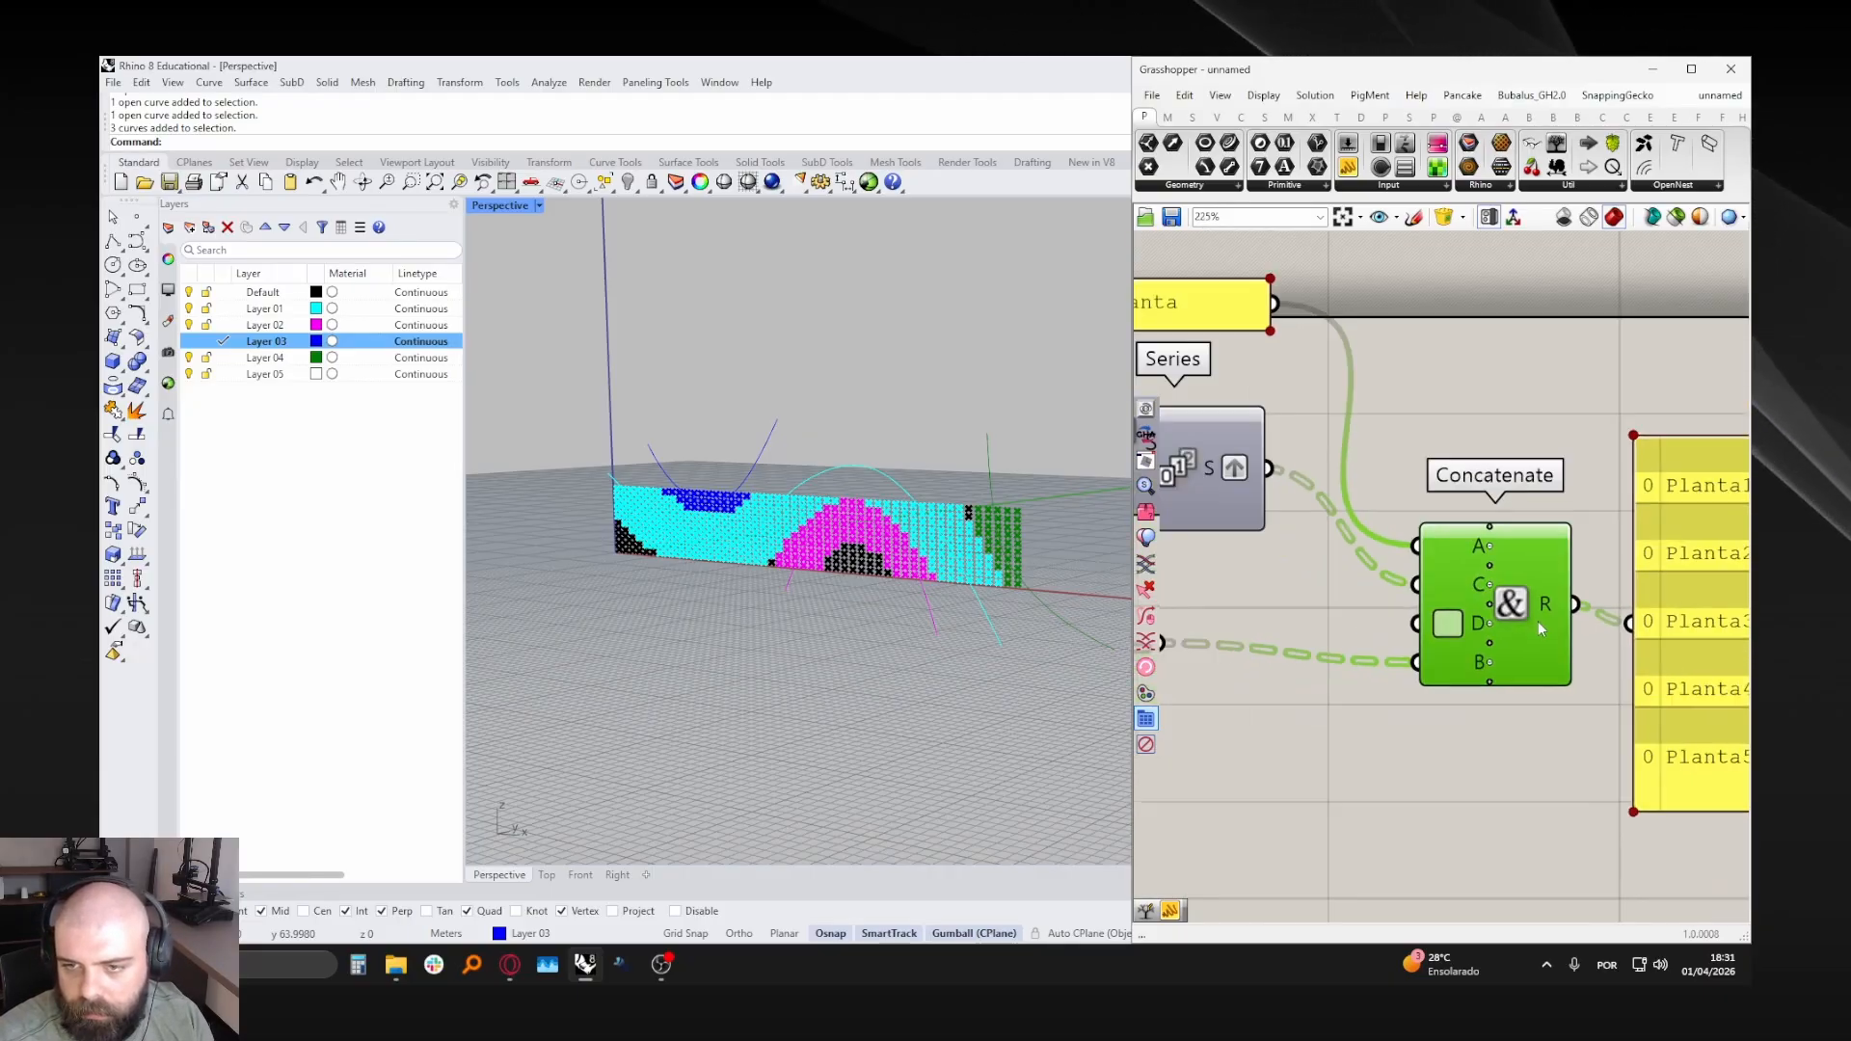
{"action": "double_click", "coordinate": [1312, 612]}
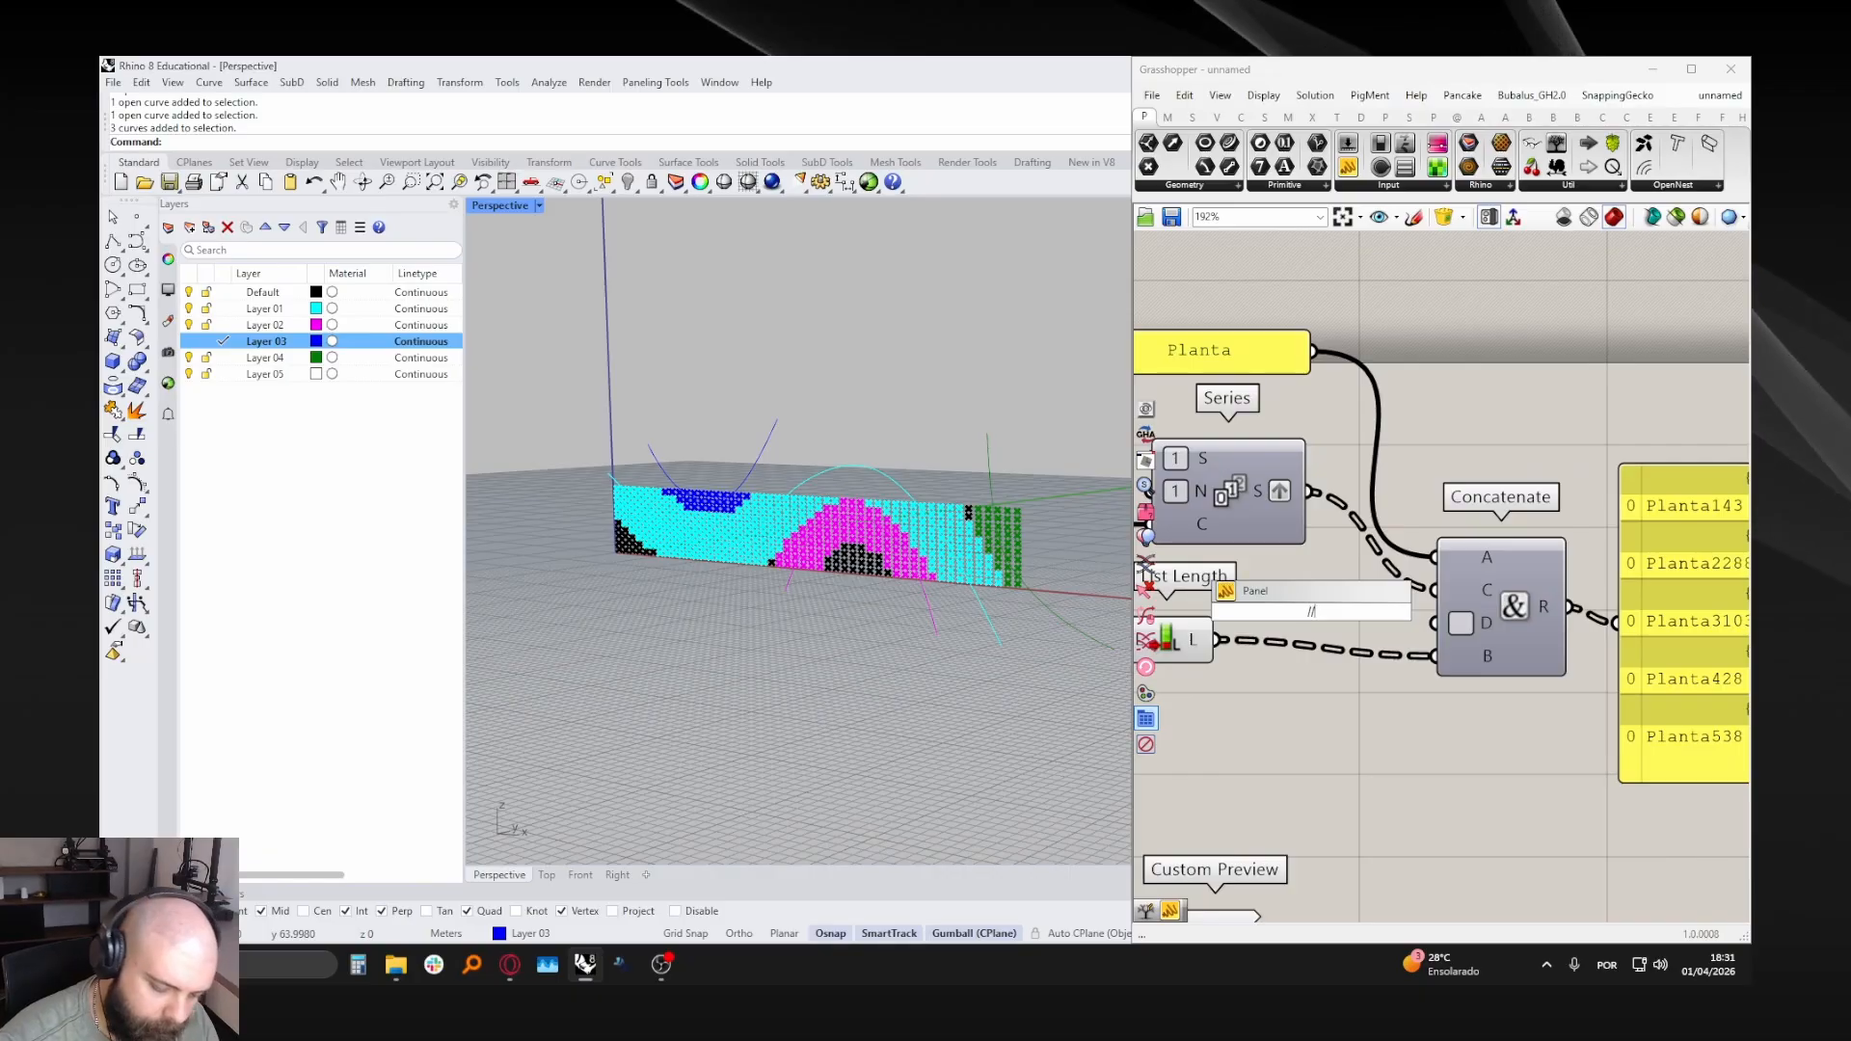
{"action": "key", "text": "Return"}
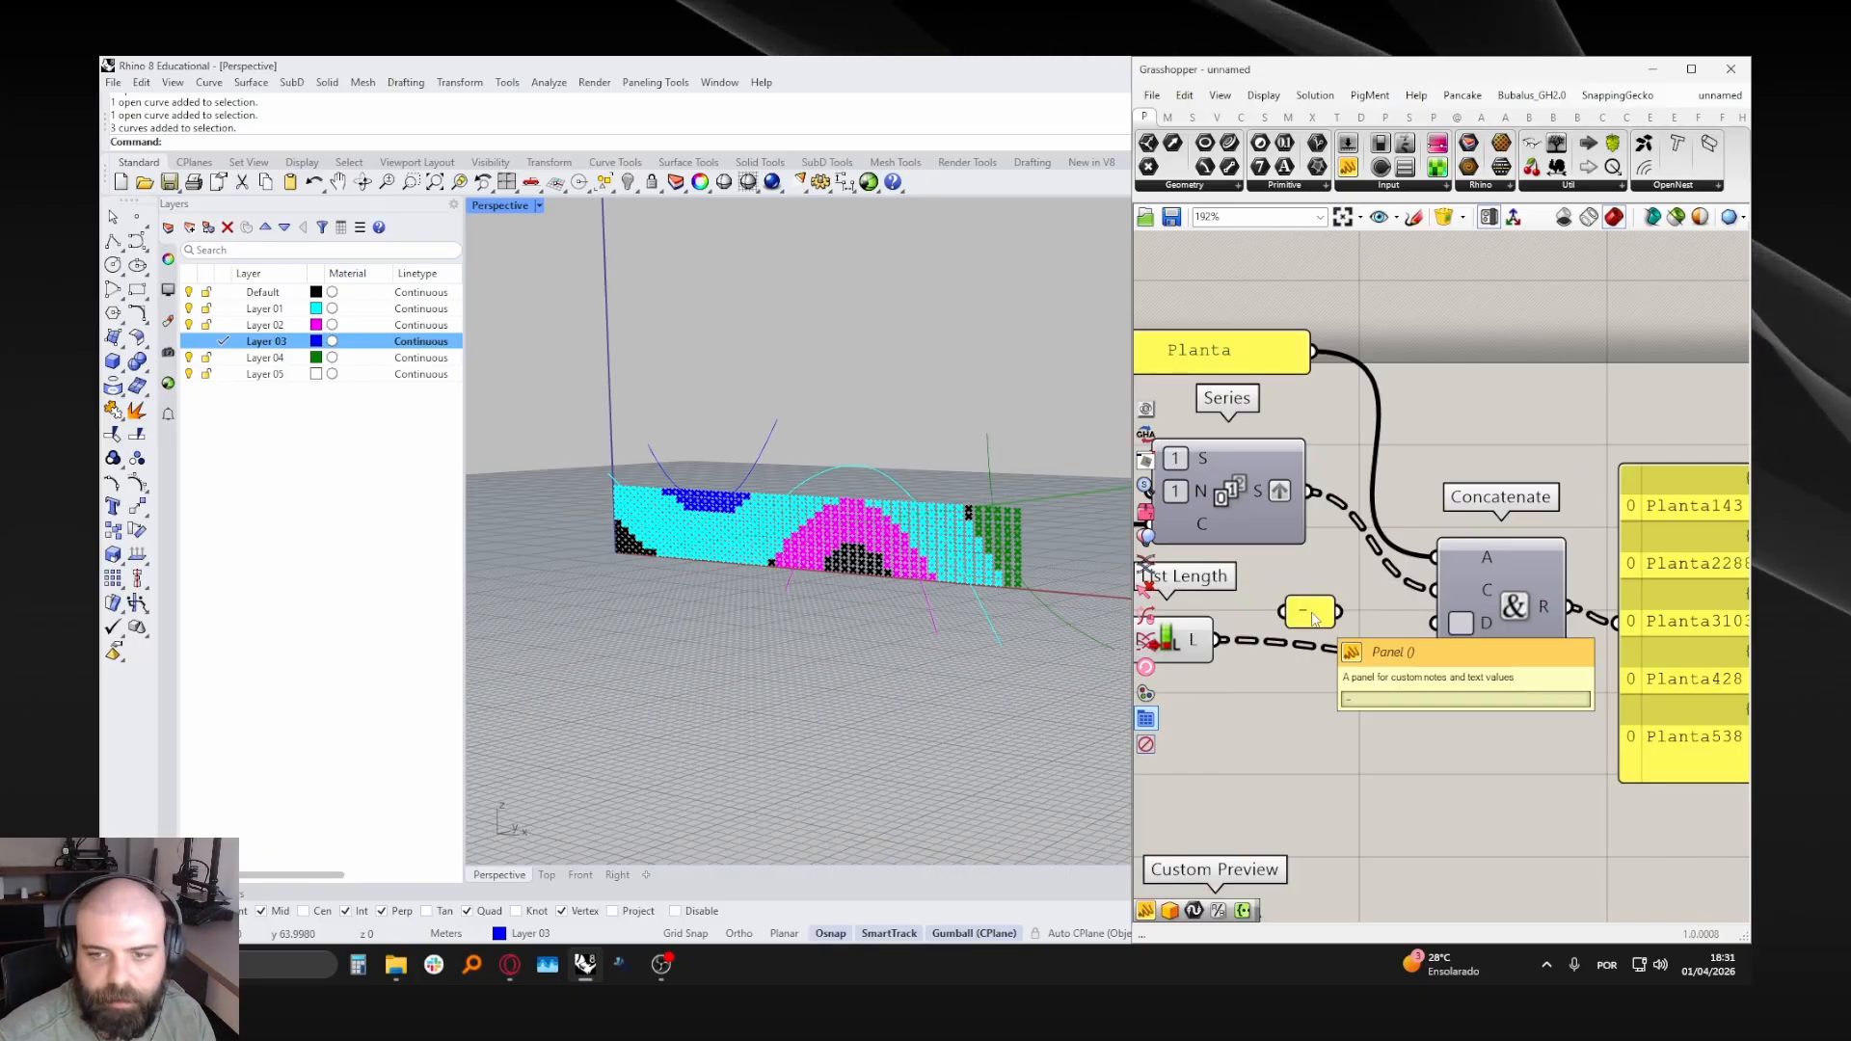
{"action": "left_click_drag", "start_coordinate": [1433, 626], "coordinate": [1435, 625]}
{"action": "scroll", "coordinate": [1321, 557], "scroll_direction": "down", "scroll_amount": 2}
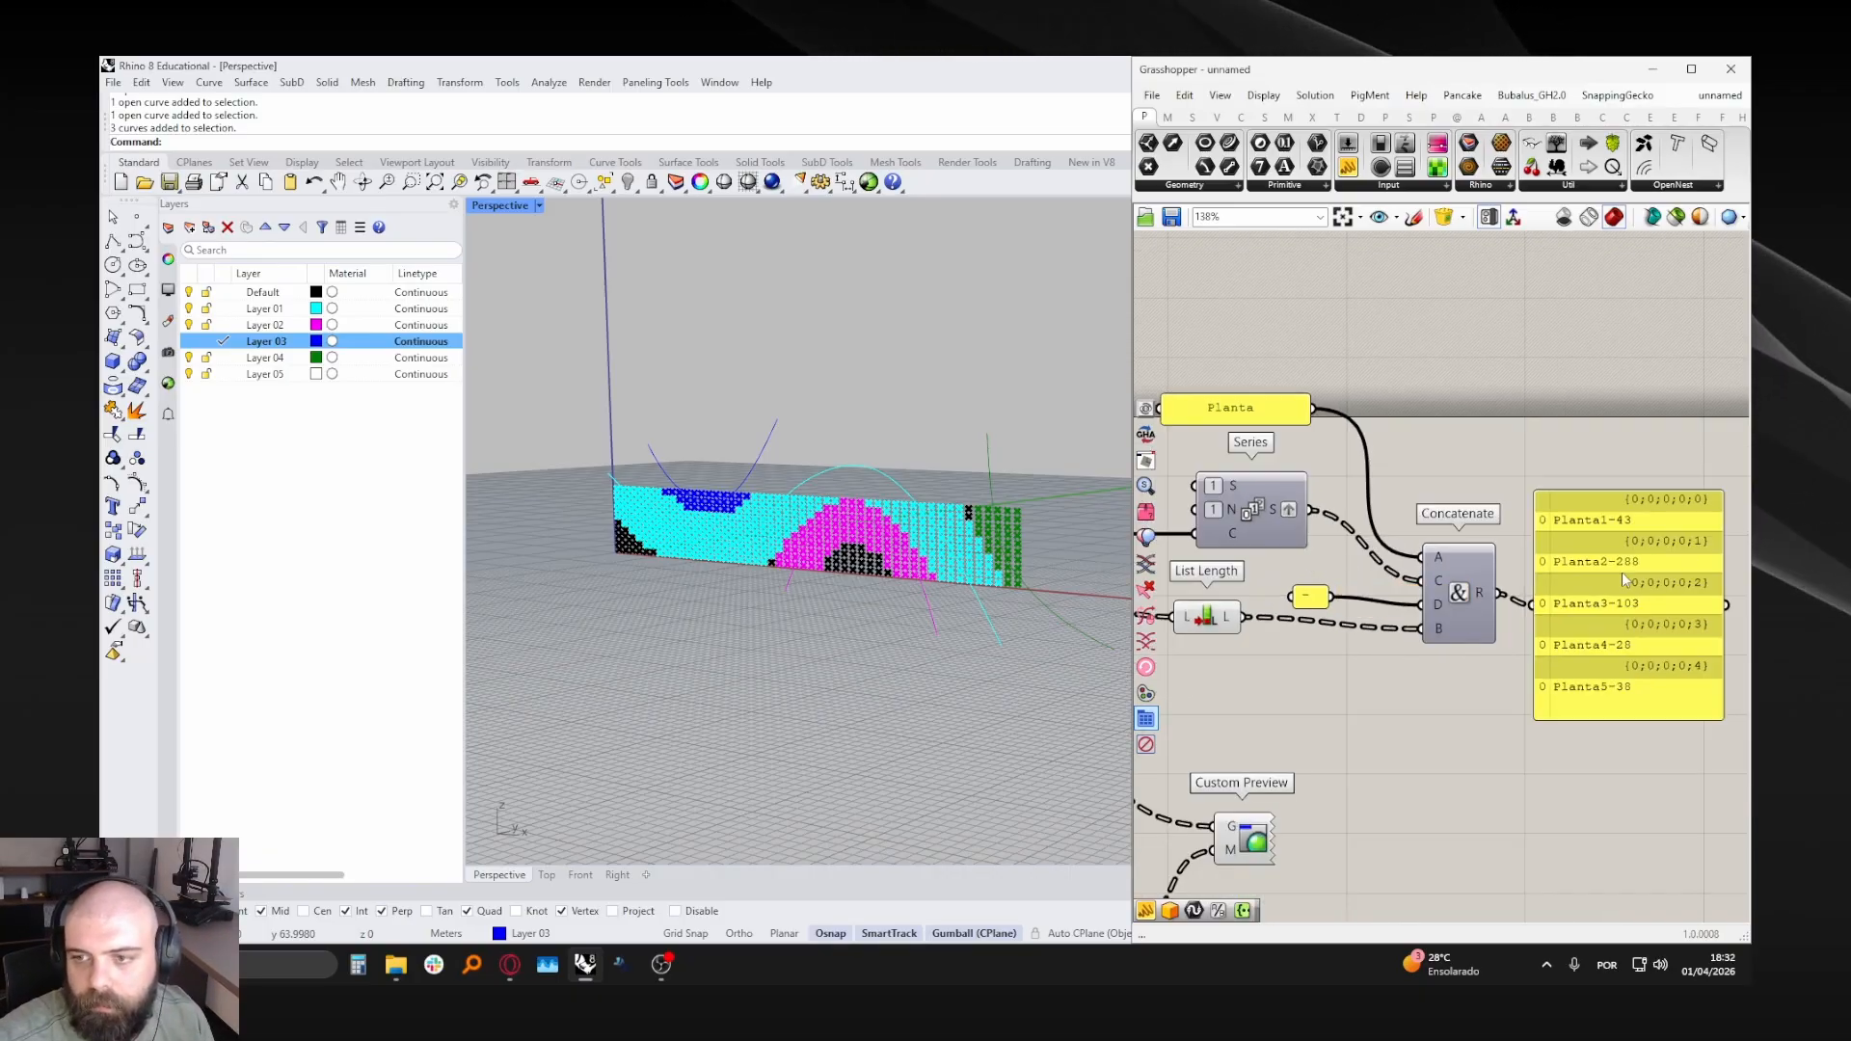
- Simplify Concatenate's R output and move the label panel slightly away from the component
{"action": "left_click", "coordinate": [1605, 572]}
{"action": "right_click_drag", "start_coordinate": [1604, 574], "coordinate": [1497, 563]}
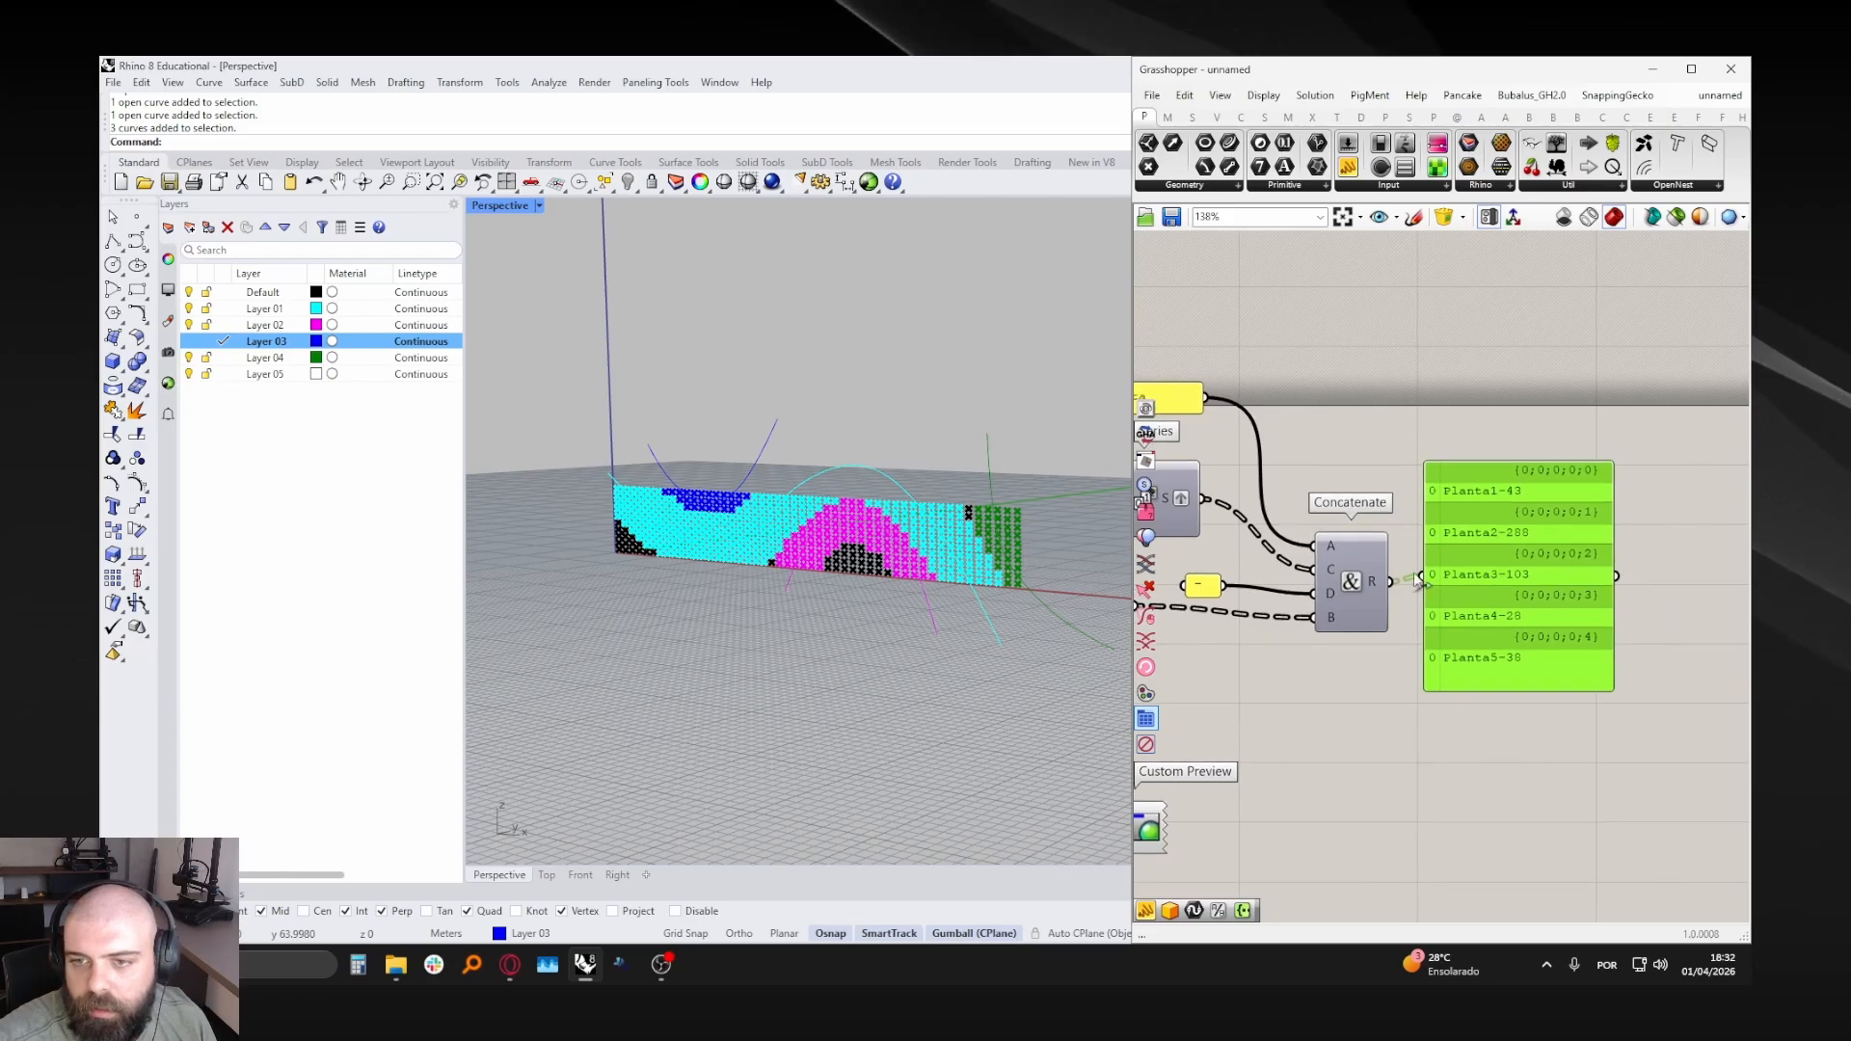
{"action": "right_click", "coordinate": [1376, 581]}
{"action": "left_click", "coordinate": [1419, 690]}
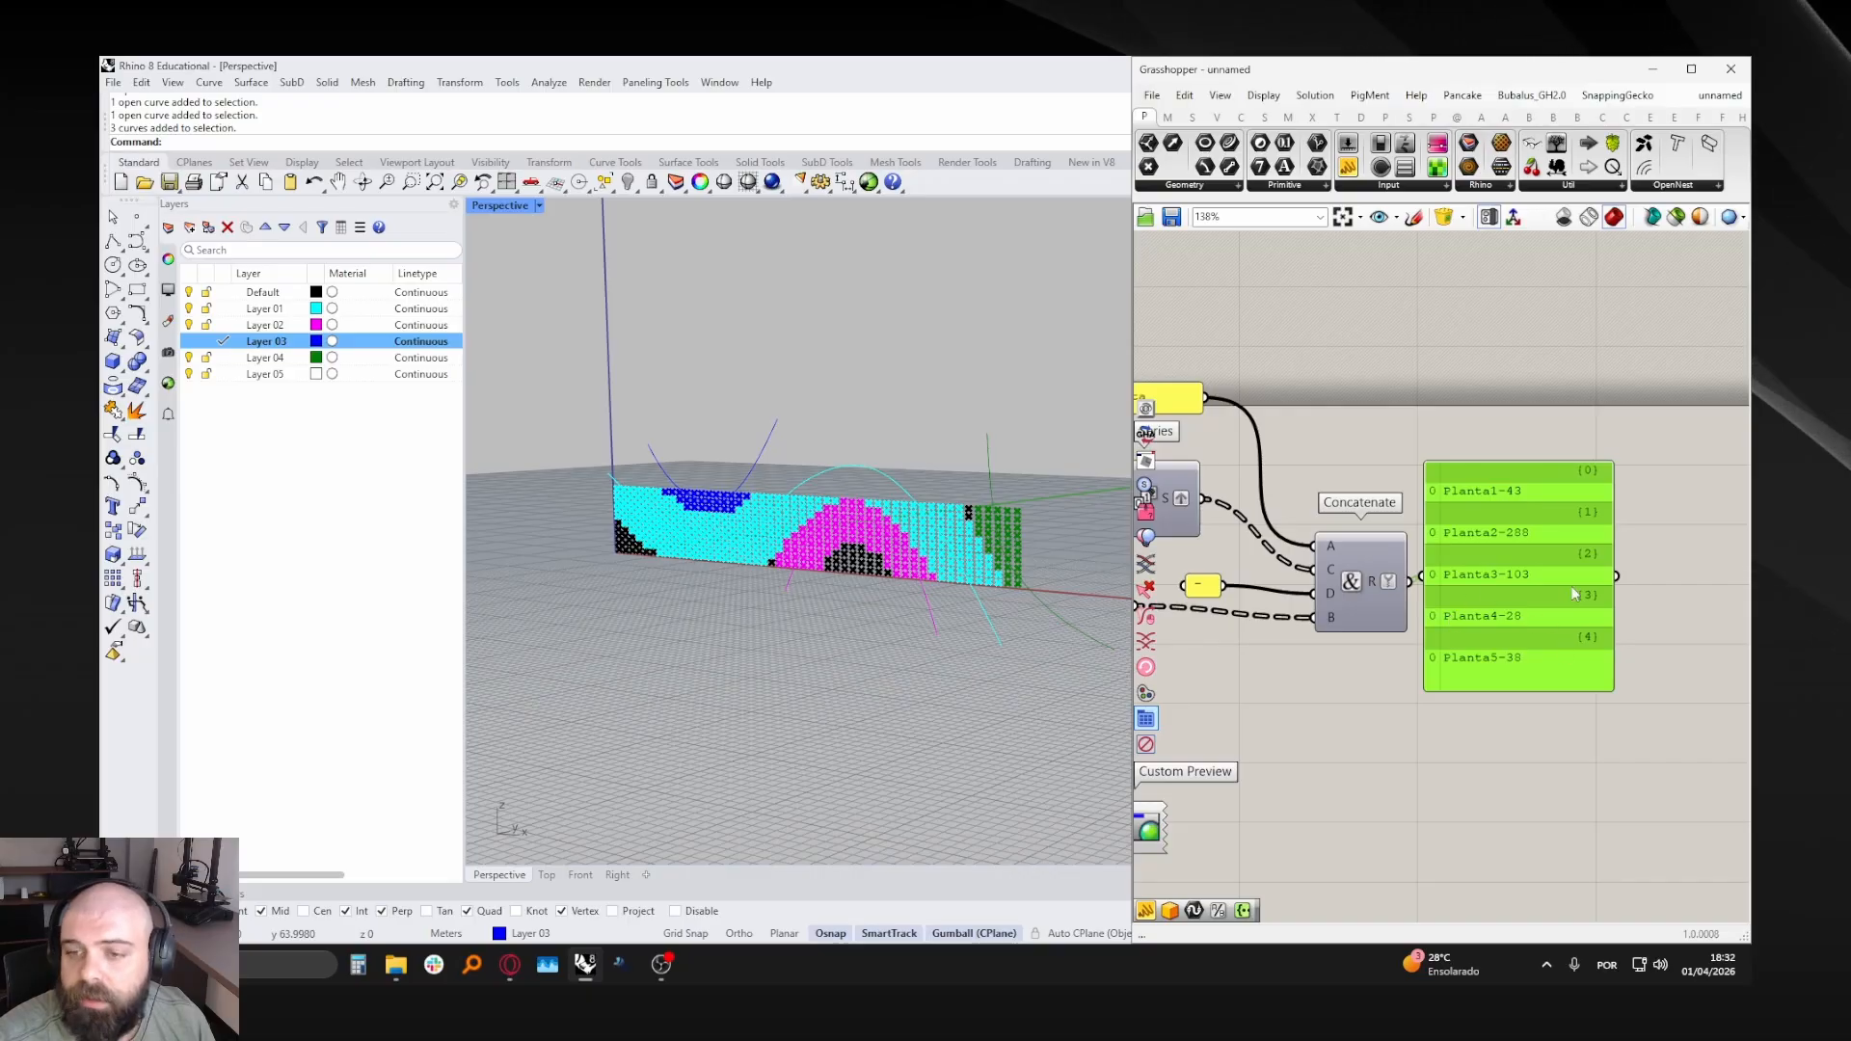
{"action": "left_click_drag", "start_coordinate": [1545, 561], "coordinate": [1577, 569]}
{"action": "left_click", "coordinate": [1541, 428]}
- Move the Colour Swatch, Merge and Custom Preview components down to free space below List Length
{"action": "scroll", "coordinate": [1651, 525], "scroll_direction": "down", "scroll_amount": 3}
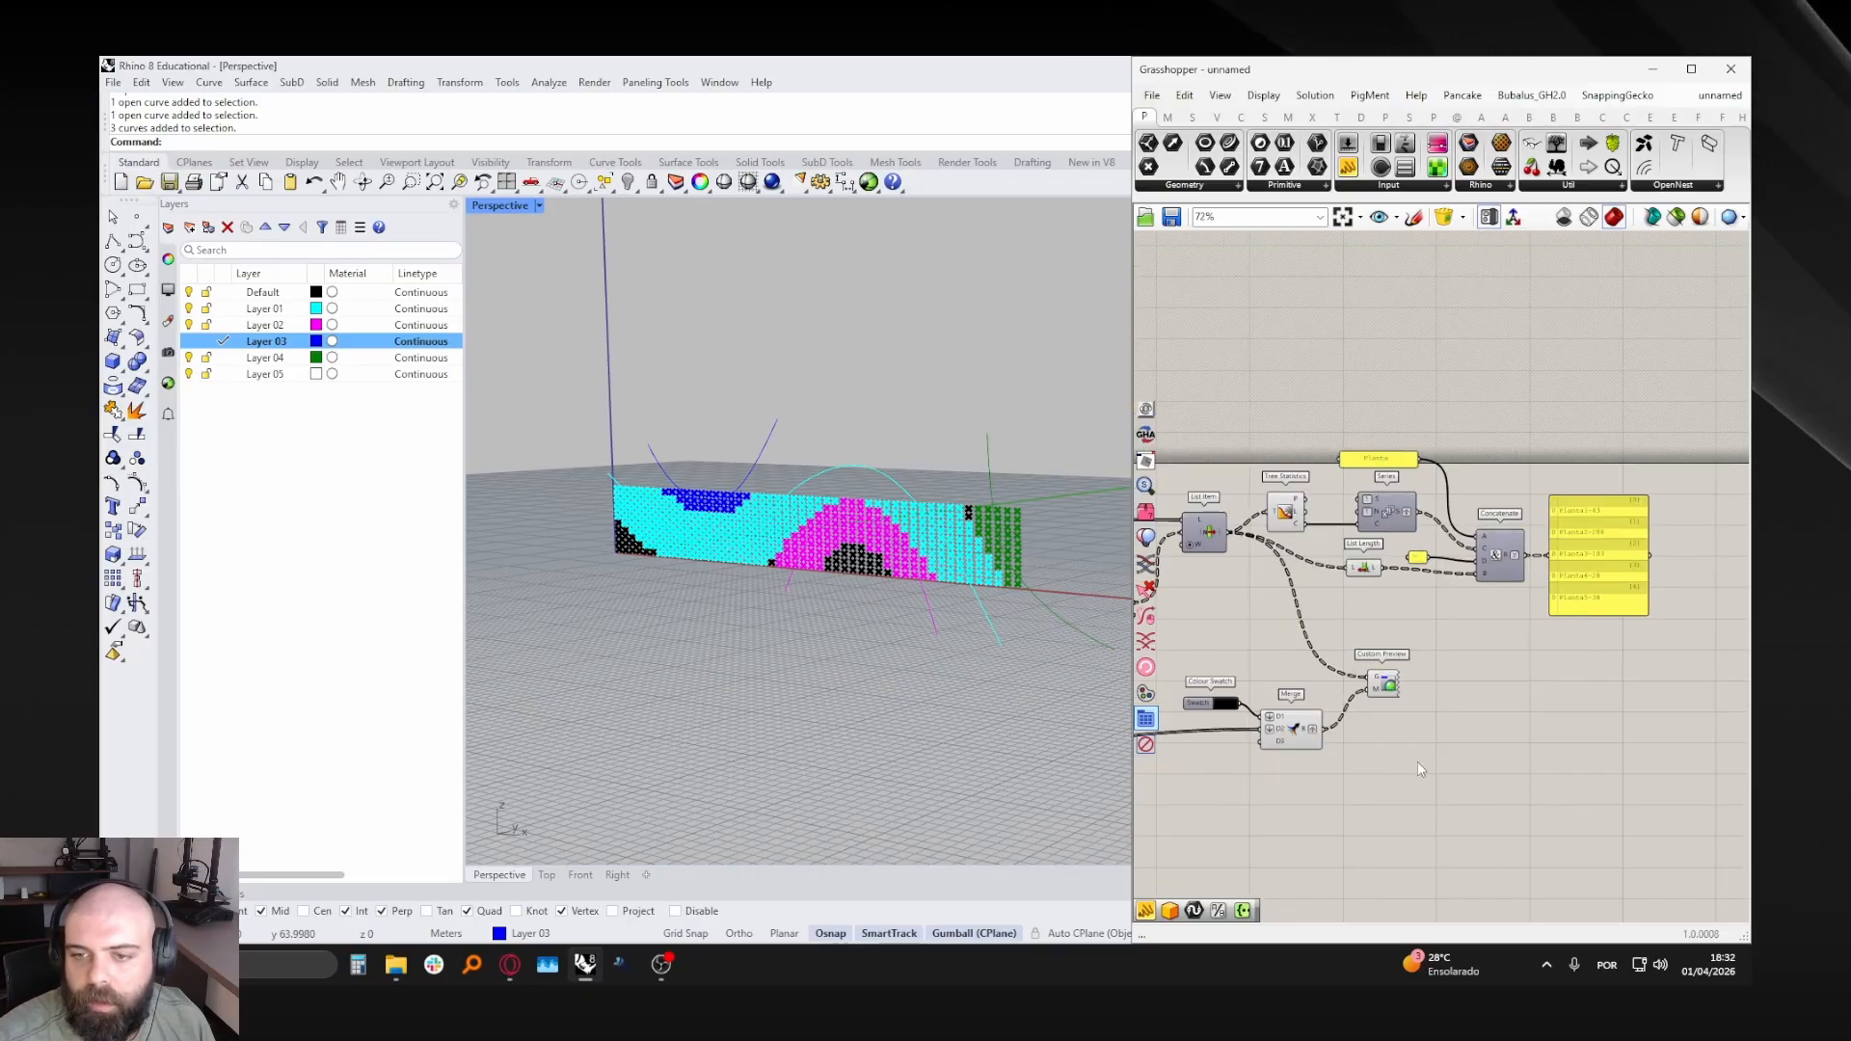
{"action": "mouse_move", "coordinate": [1429, 796]}
{"action": "left_mouse_down"}
{"action": "mouse_move", "coordinate": [1271, 657]}
{"action": "mouse_move", "coordinate": [1171, 638]}
{"action": "left_mouse_up"}
{"action": "left_click_drag", "start_coordinate": [1294, 722], "coordinate": [1319, 749]}
{"action": "left_click", "coordinate": [1244, 666]}
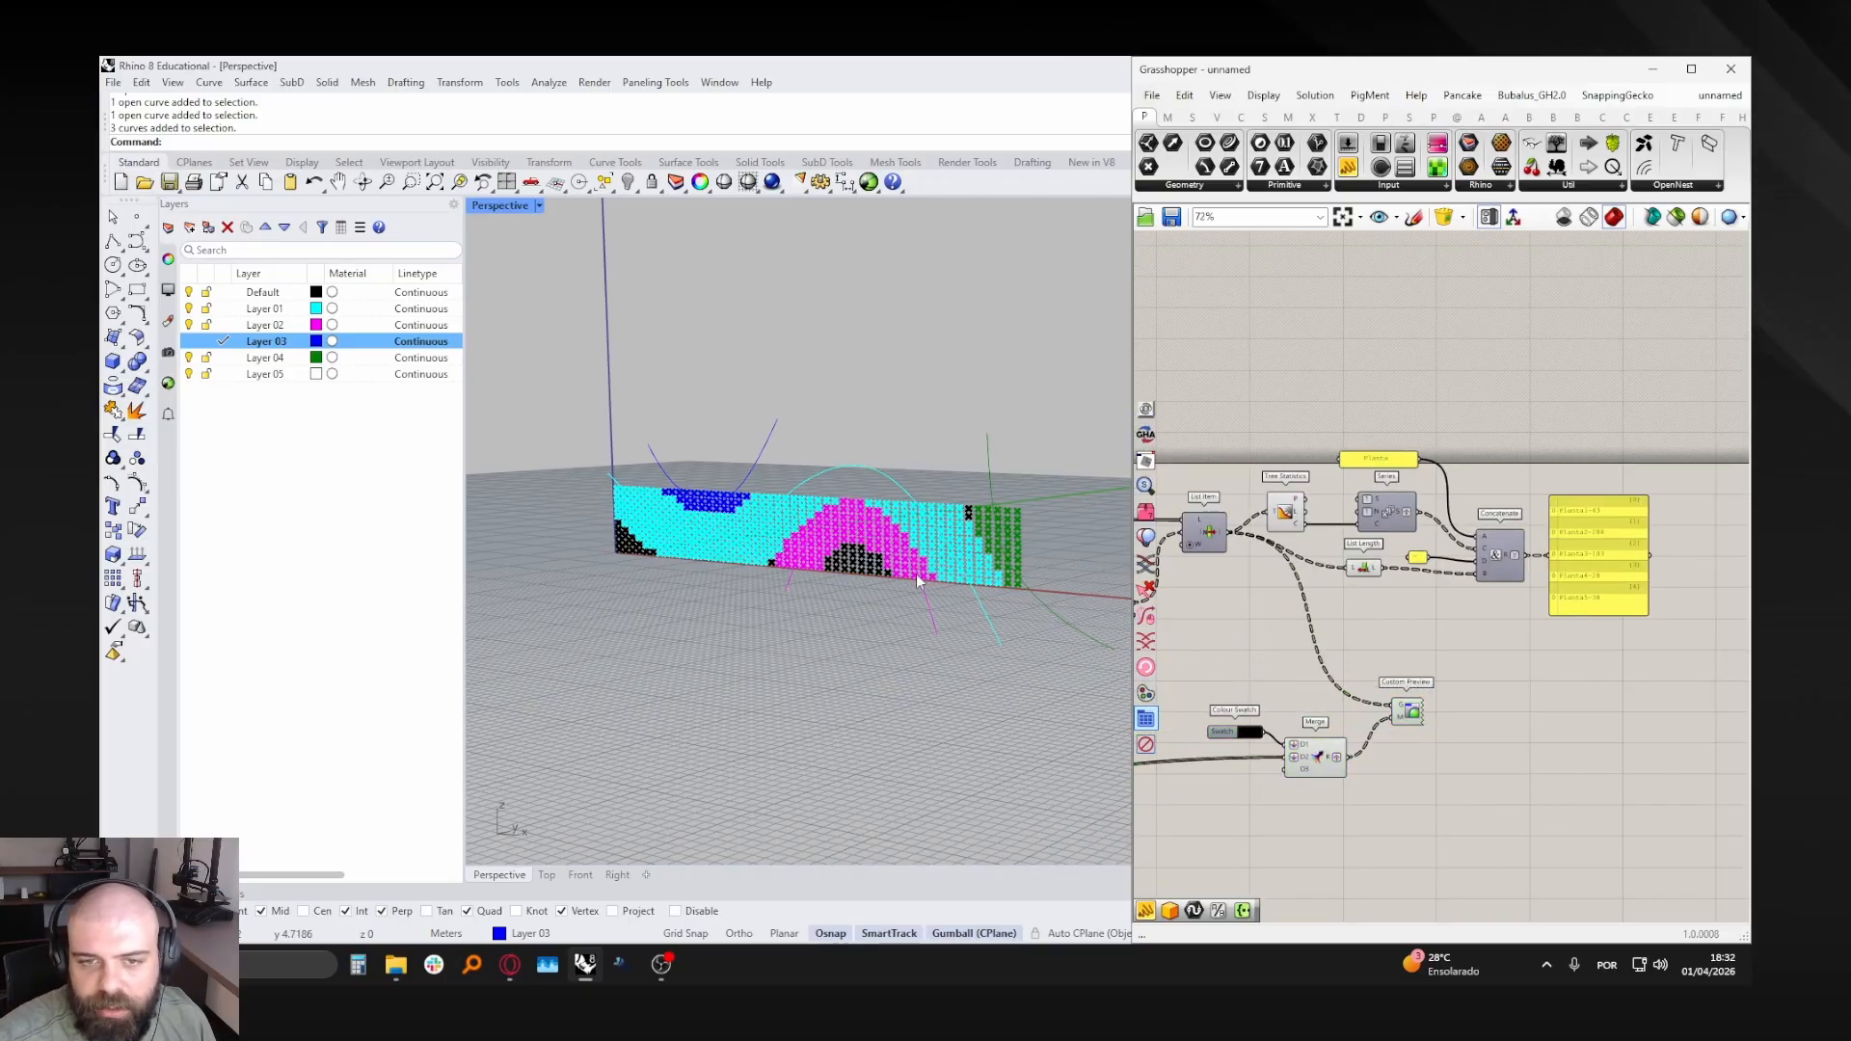
- Add a Rectangle component below List Length for drawing rectangles on the region points
{"action": "right_click_drag", "start_coordinate": [924, 589], "coordinate": [1015, 568]}
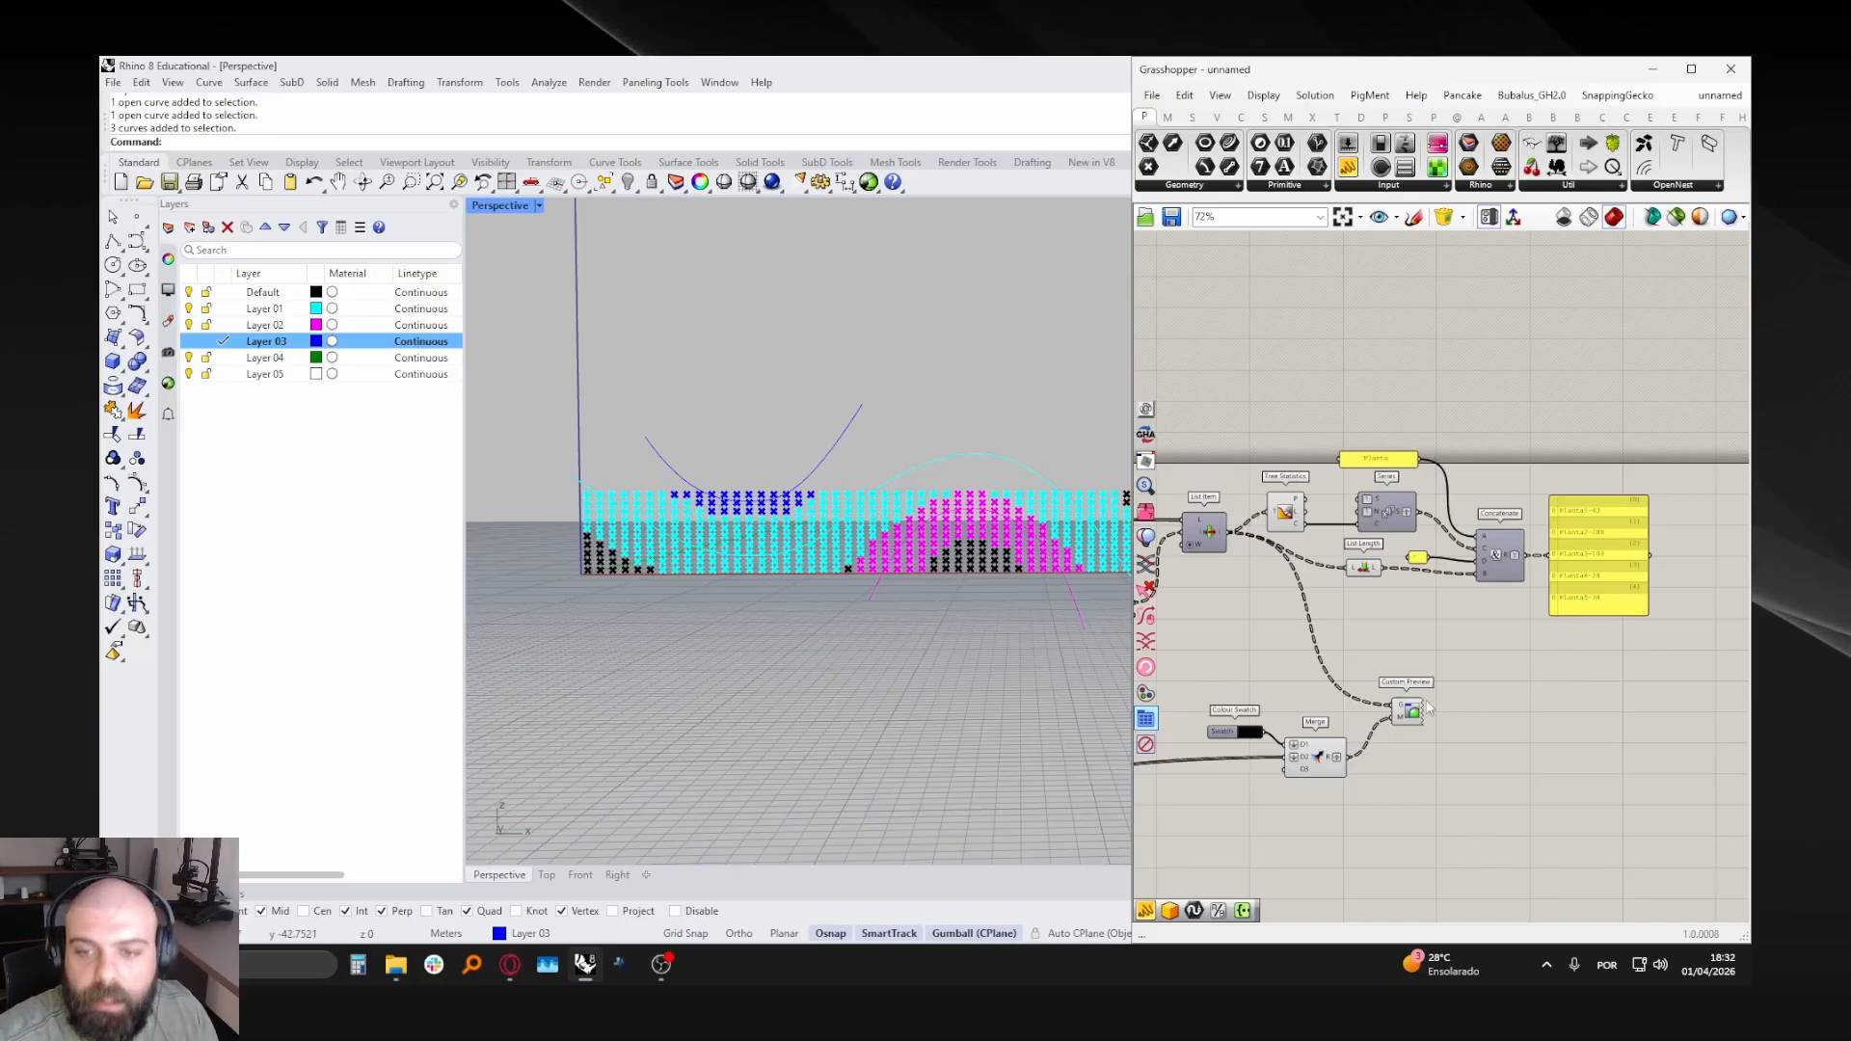
{"action": "double_click", "coordinate": [1377, 639]}
{"action": "type", "text": "rect"}
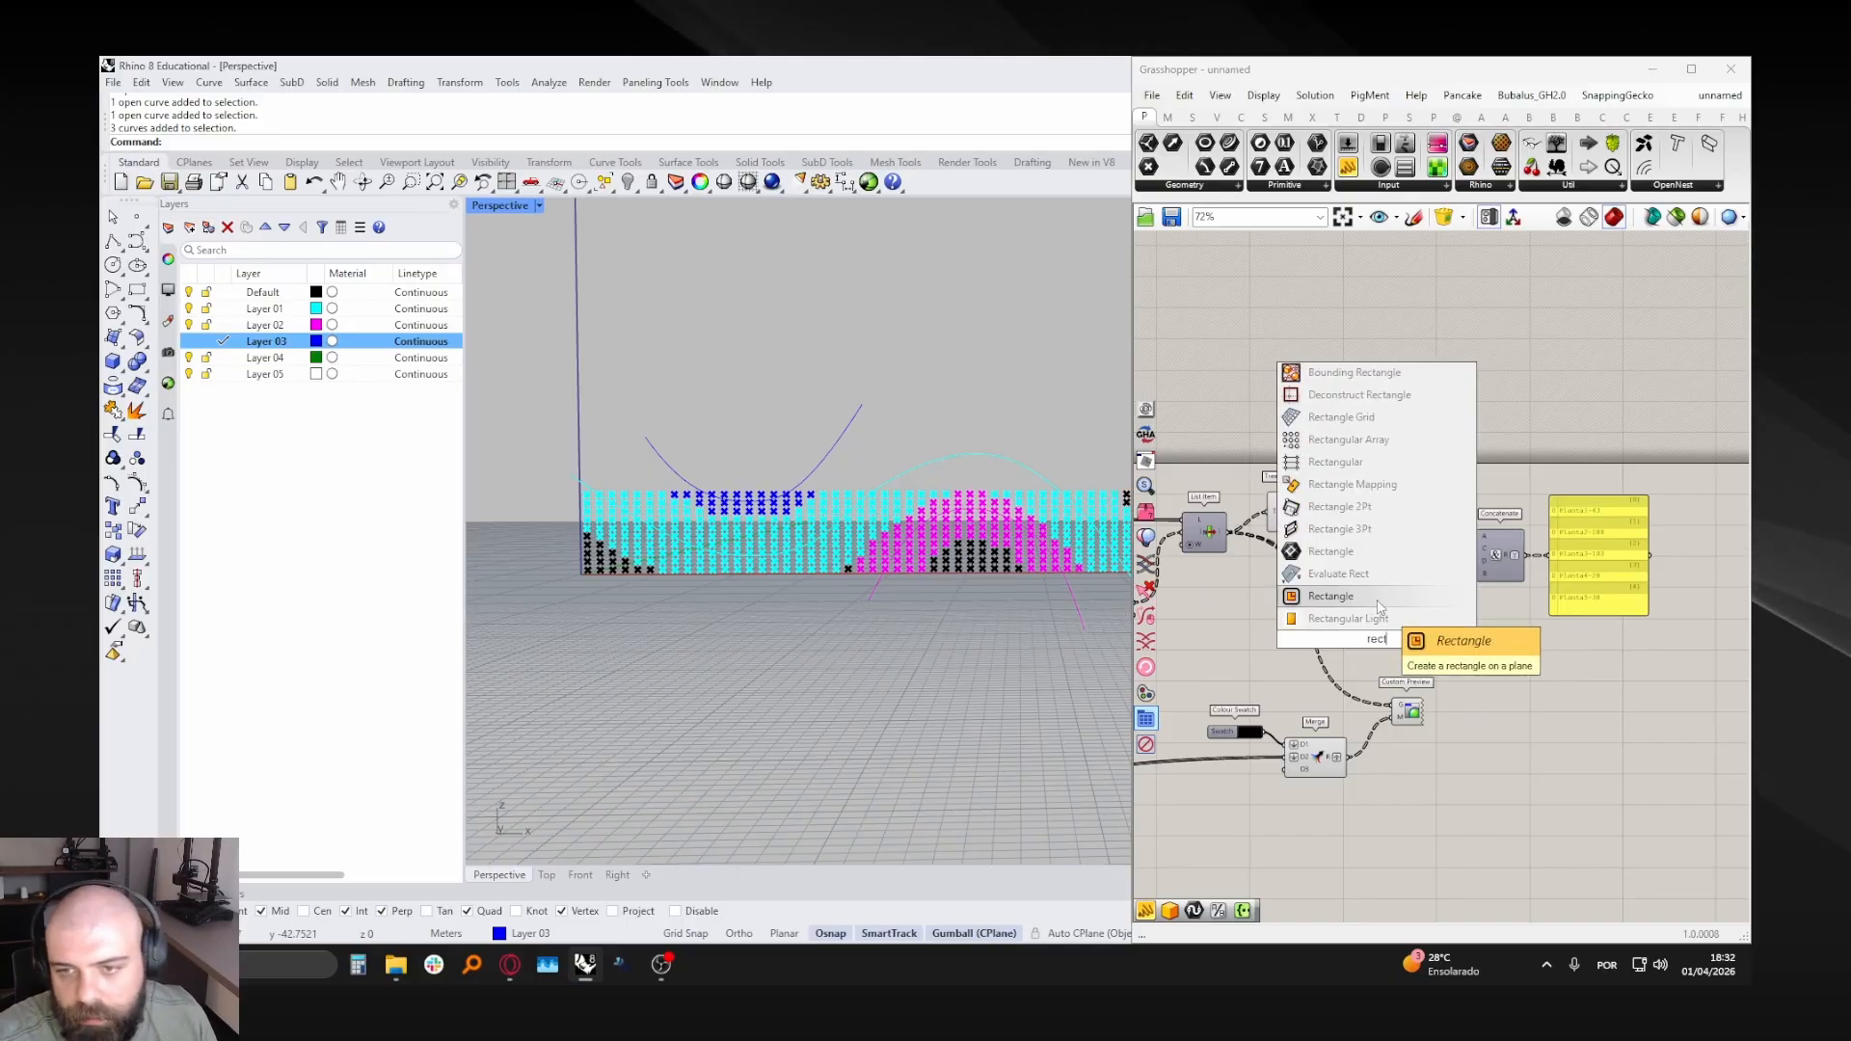
{"action": "left_click", "coordinate": [1385, 597]}
- Shift the Colour Swatch, Merge and Custom Preview group further down, clear of the Rectangle component
{"action": "scroll", "coordinate": [1558, 599], "scroll_direction": "down", "scroll_amount": 2}
{"action": "scroll", "coordinate": [1437, 746], "scroll_direction": "up", "scroll_amount": 2}
{"action": "left_click_drag", "start_coordinate": [1515, 784], "coordinate": [1273, 653]}
{"action": "left_click_drag", "start_coordinate": [1366, 701], "coordinate": [1366, 738]}
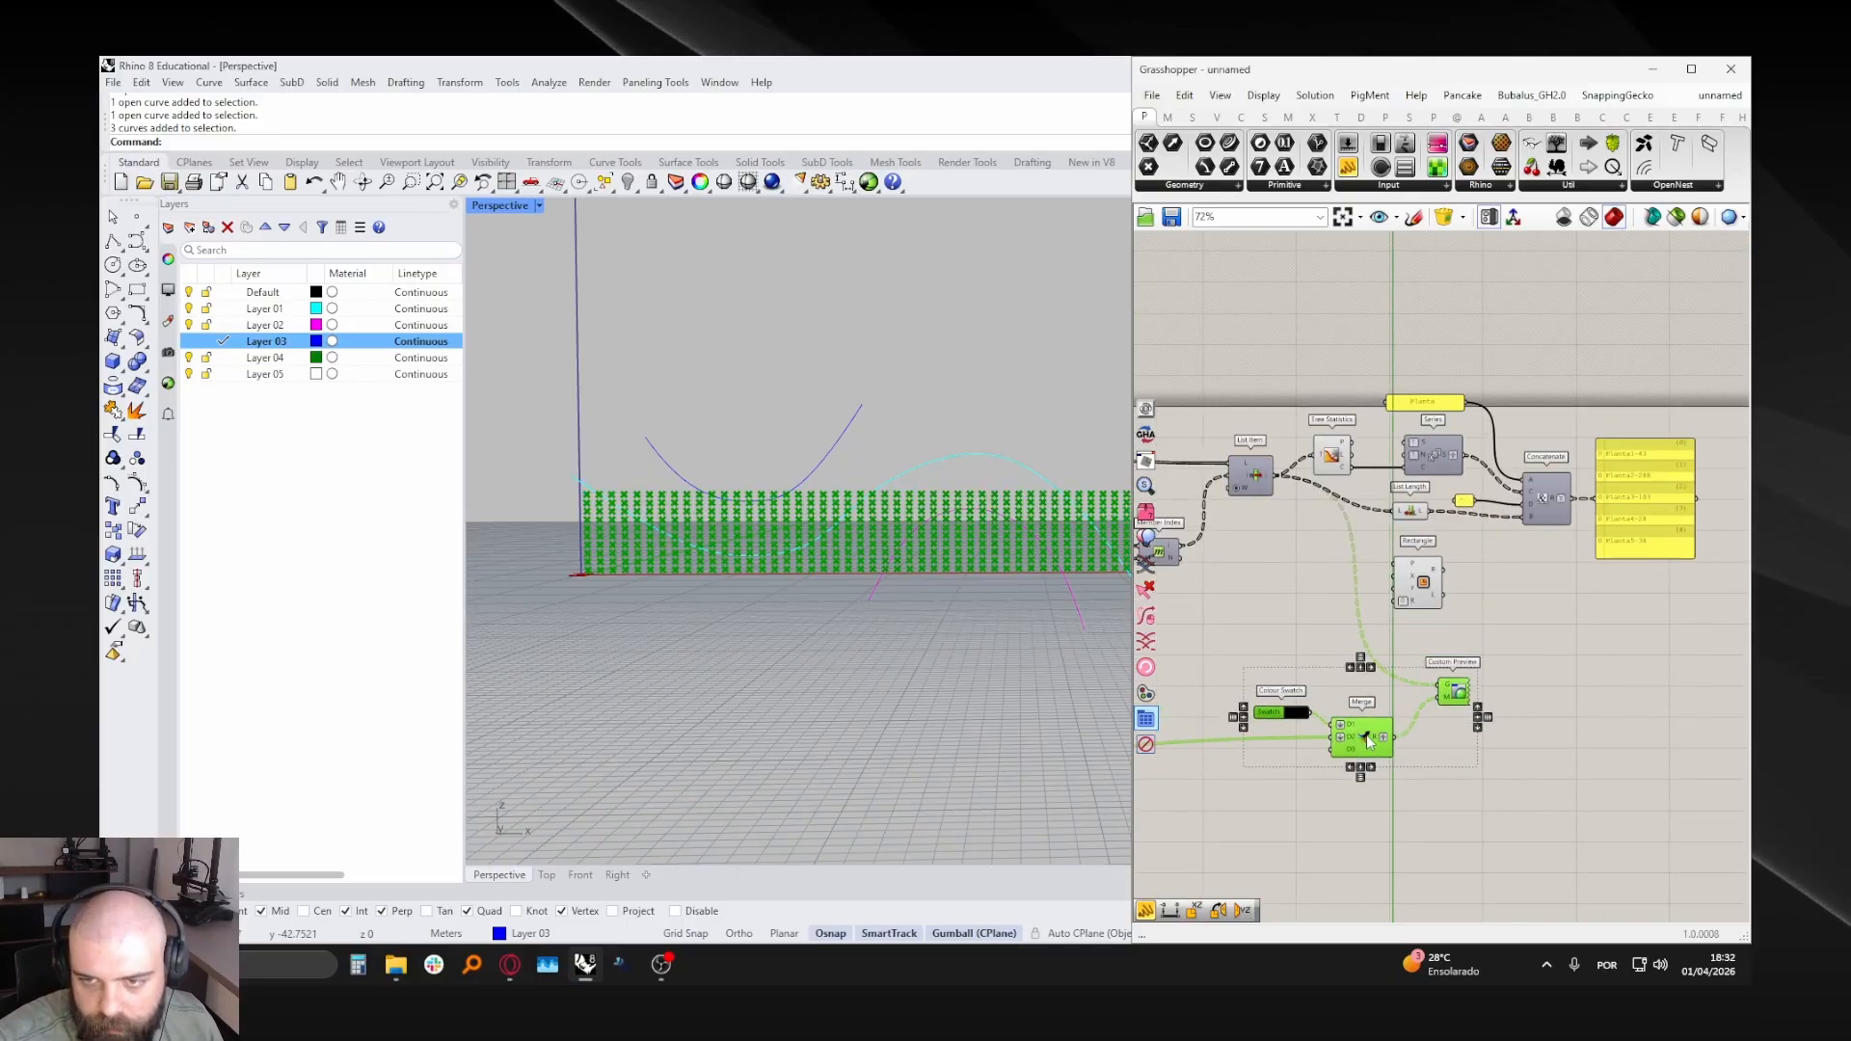
{"action": "left_click", "coordinate": [1354, 504]}
- Add an XZ Plane component beside Rectangle and connect List Item's output to its O input
{"action": "scroll", "coordinate": [1270, 484], "scroll_direction": "up", "scroll_amount": 2}
{"action": "left_click", "coordinate": [1270, 484]}
{"action": "scroll", "coordinate": [1270, 484], "scroll_direction": "up", "scroll_amount": 2}
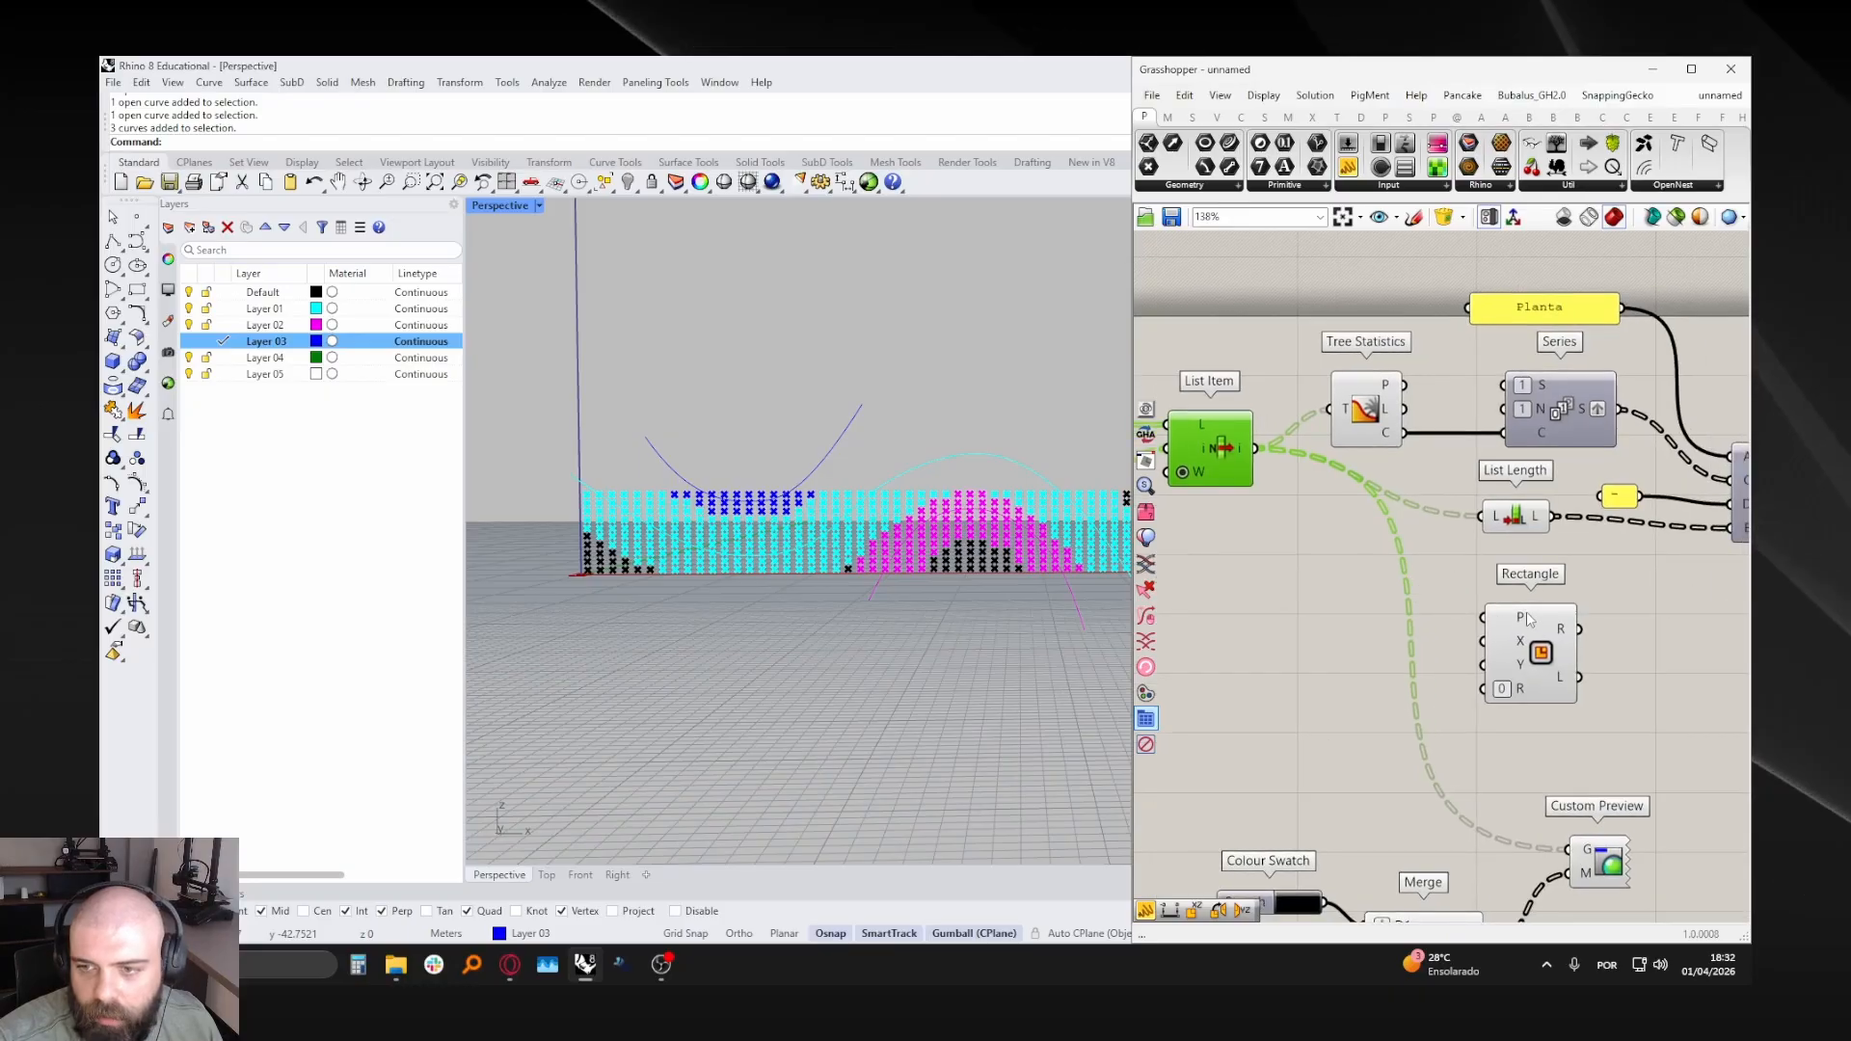
{"action": "double_click", "coordinate": [1310, 600]}
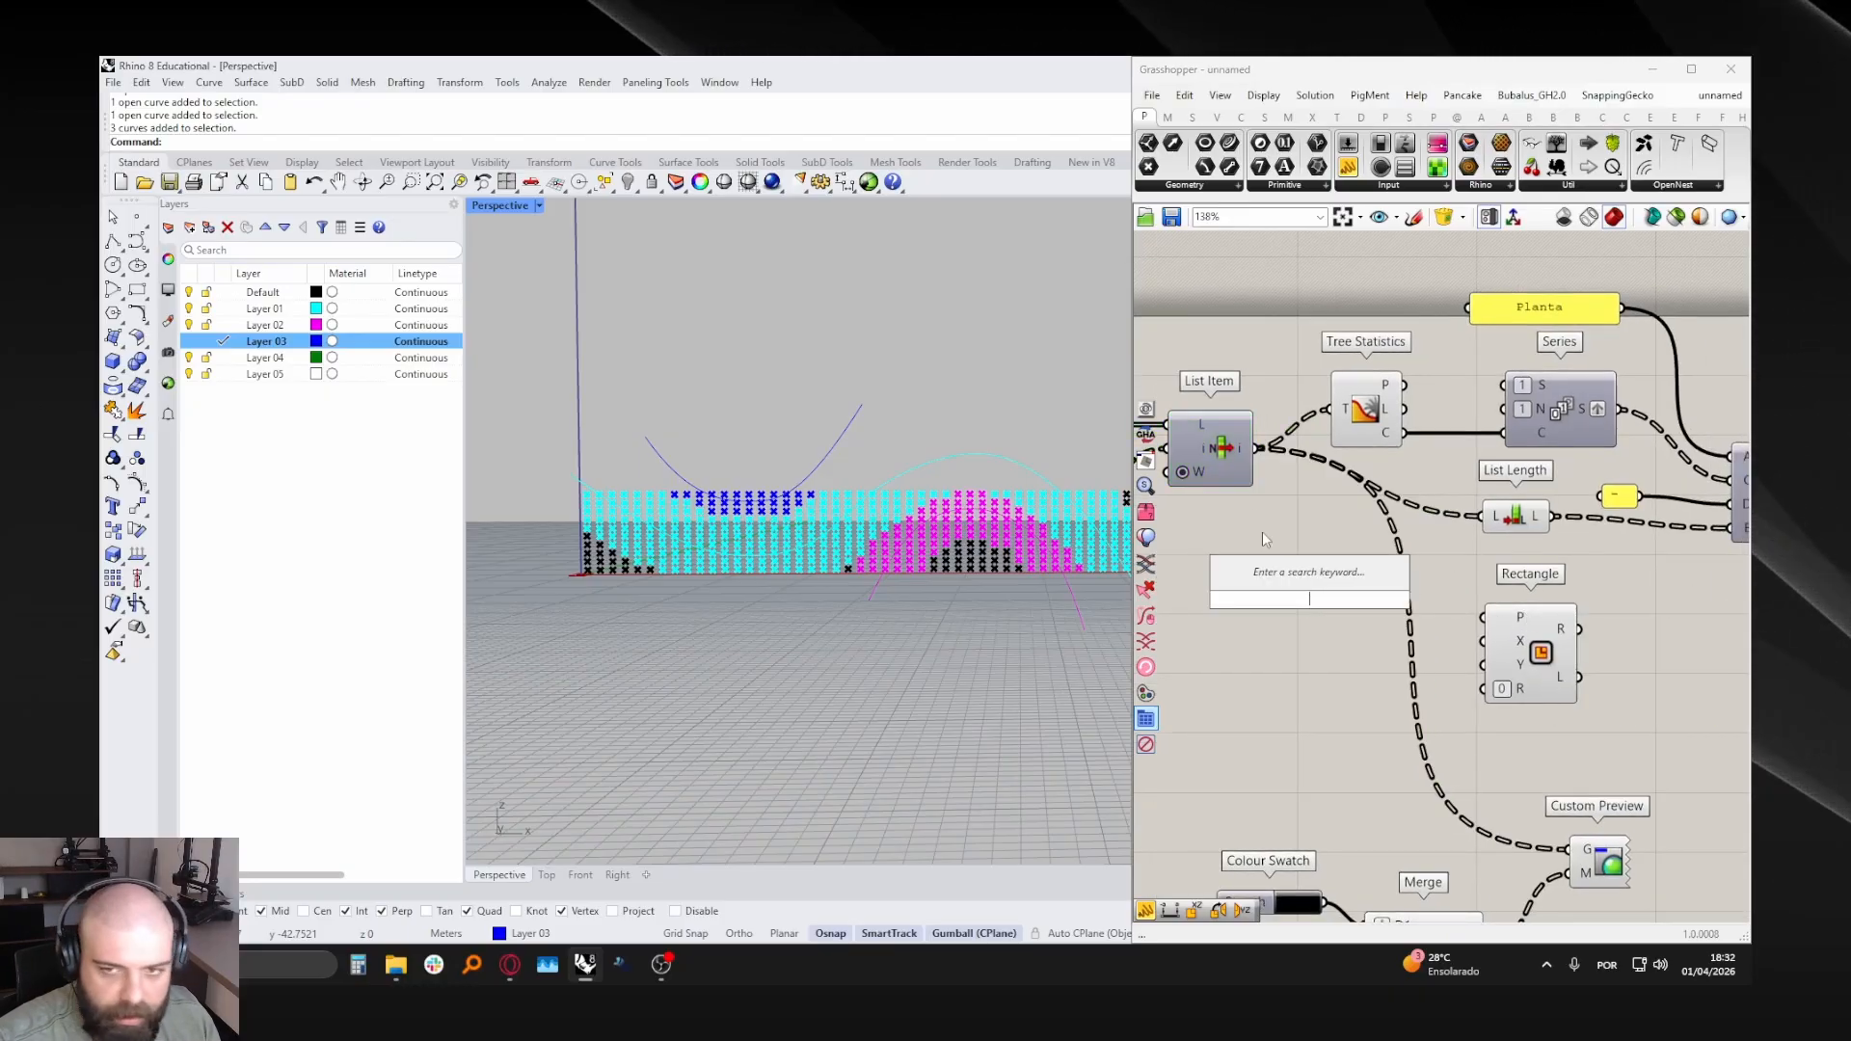
{"action": "left_click_drag", "start_coordinate": [1222, 464], "coordinate": [1221, 461]}
{"action": "double_click", "coordinate": [1355, 625]}
{"action": "type", "text": "xz"}
{"action": "key", "text": "Return"}
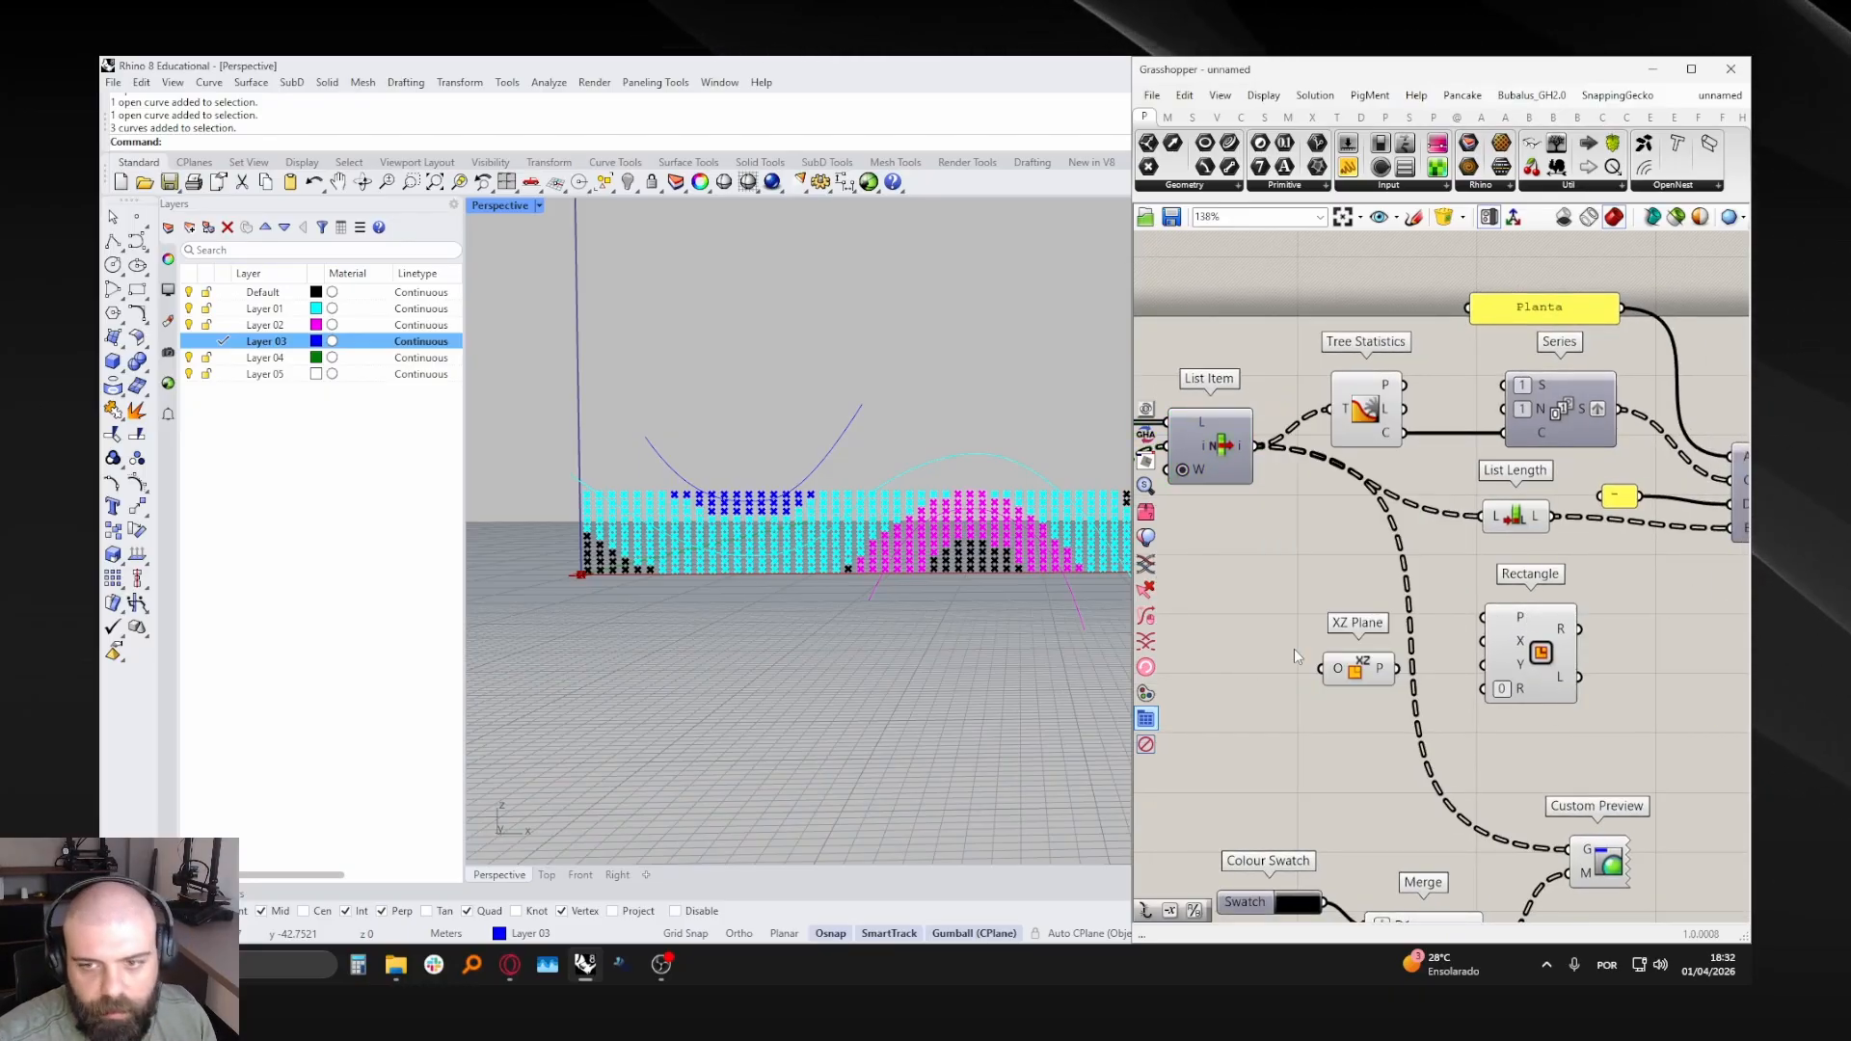
{"action": "left_click_drag", "start_coordinate": [1263, 447], "coordinate": [1358, 587]}
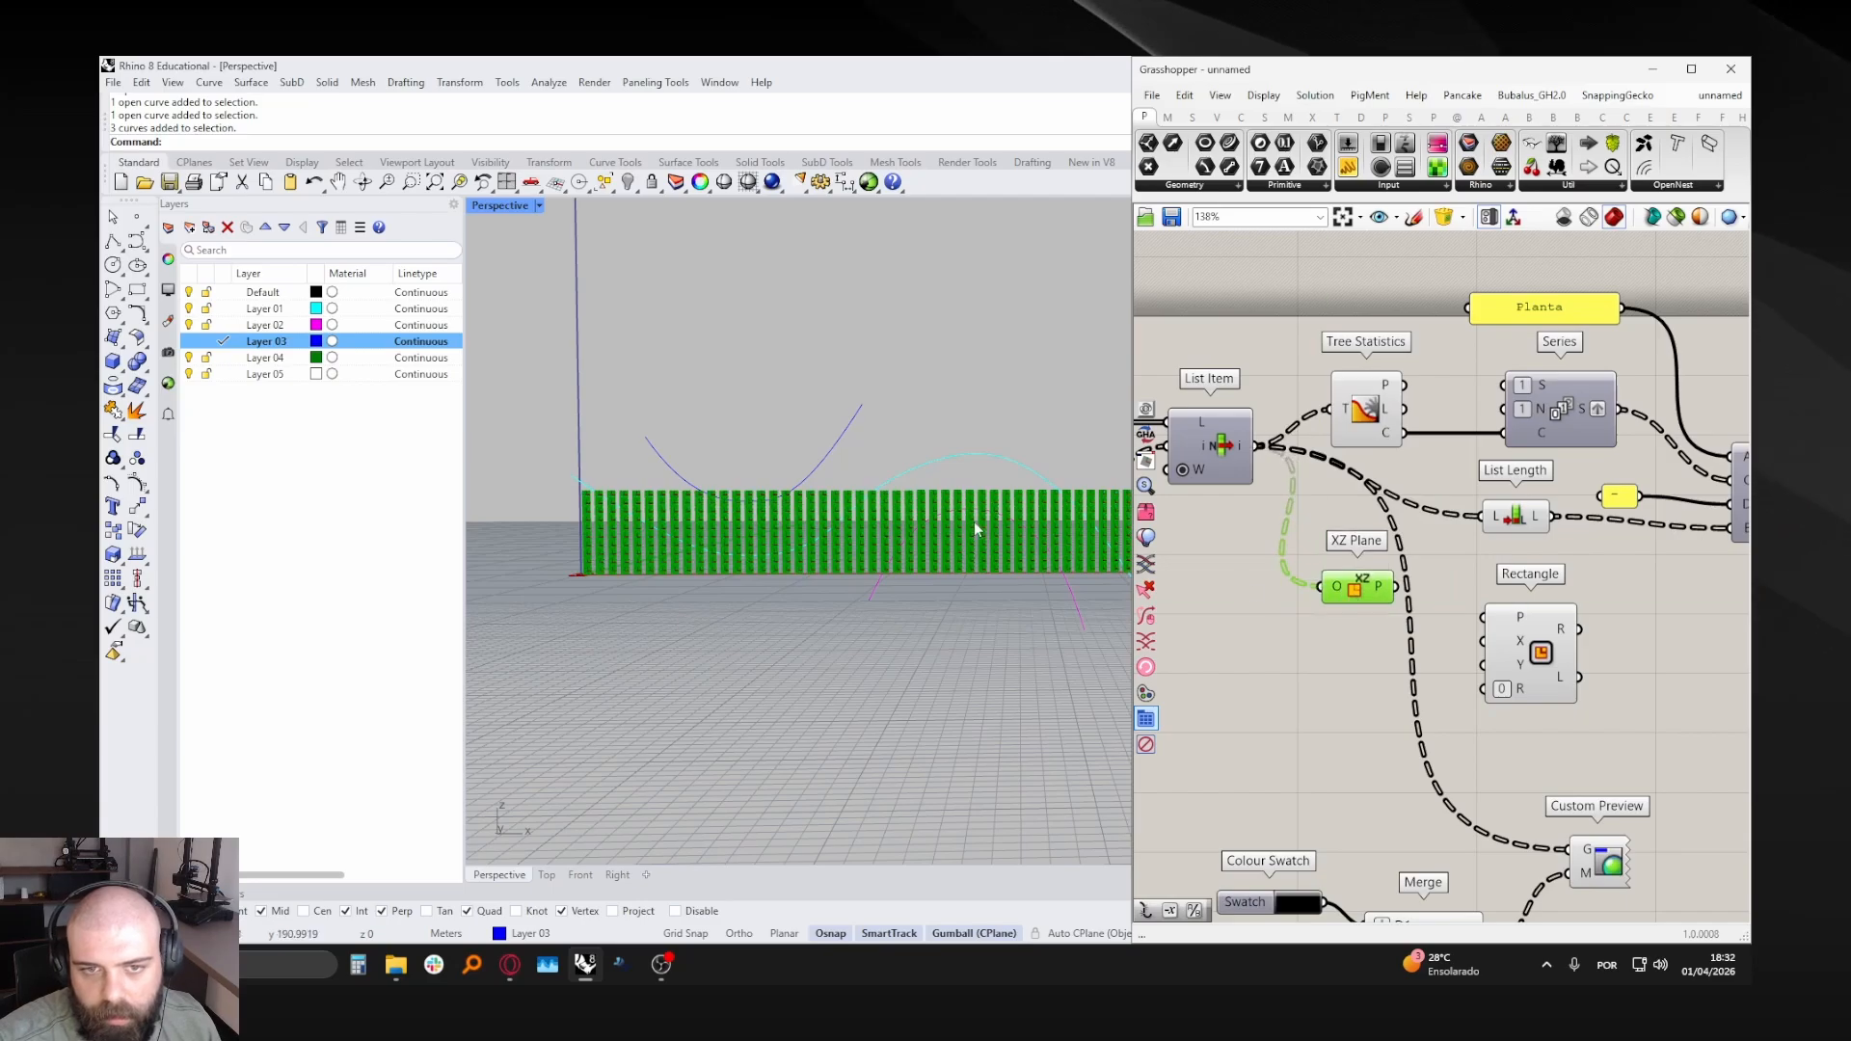
- Connect XZ Plane's P output to Rectangle's P input and shift Rectangle slightly away from it
{"action": "scroll", "coordinate": [860, 530], "scroll_direction": "up", "scroll_amount": 5}
{"action": "scroll", "coordinate": [812, 529], "scroll_direction": "up", "scroll_amount": 3}
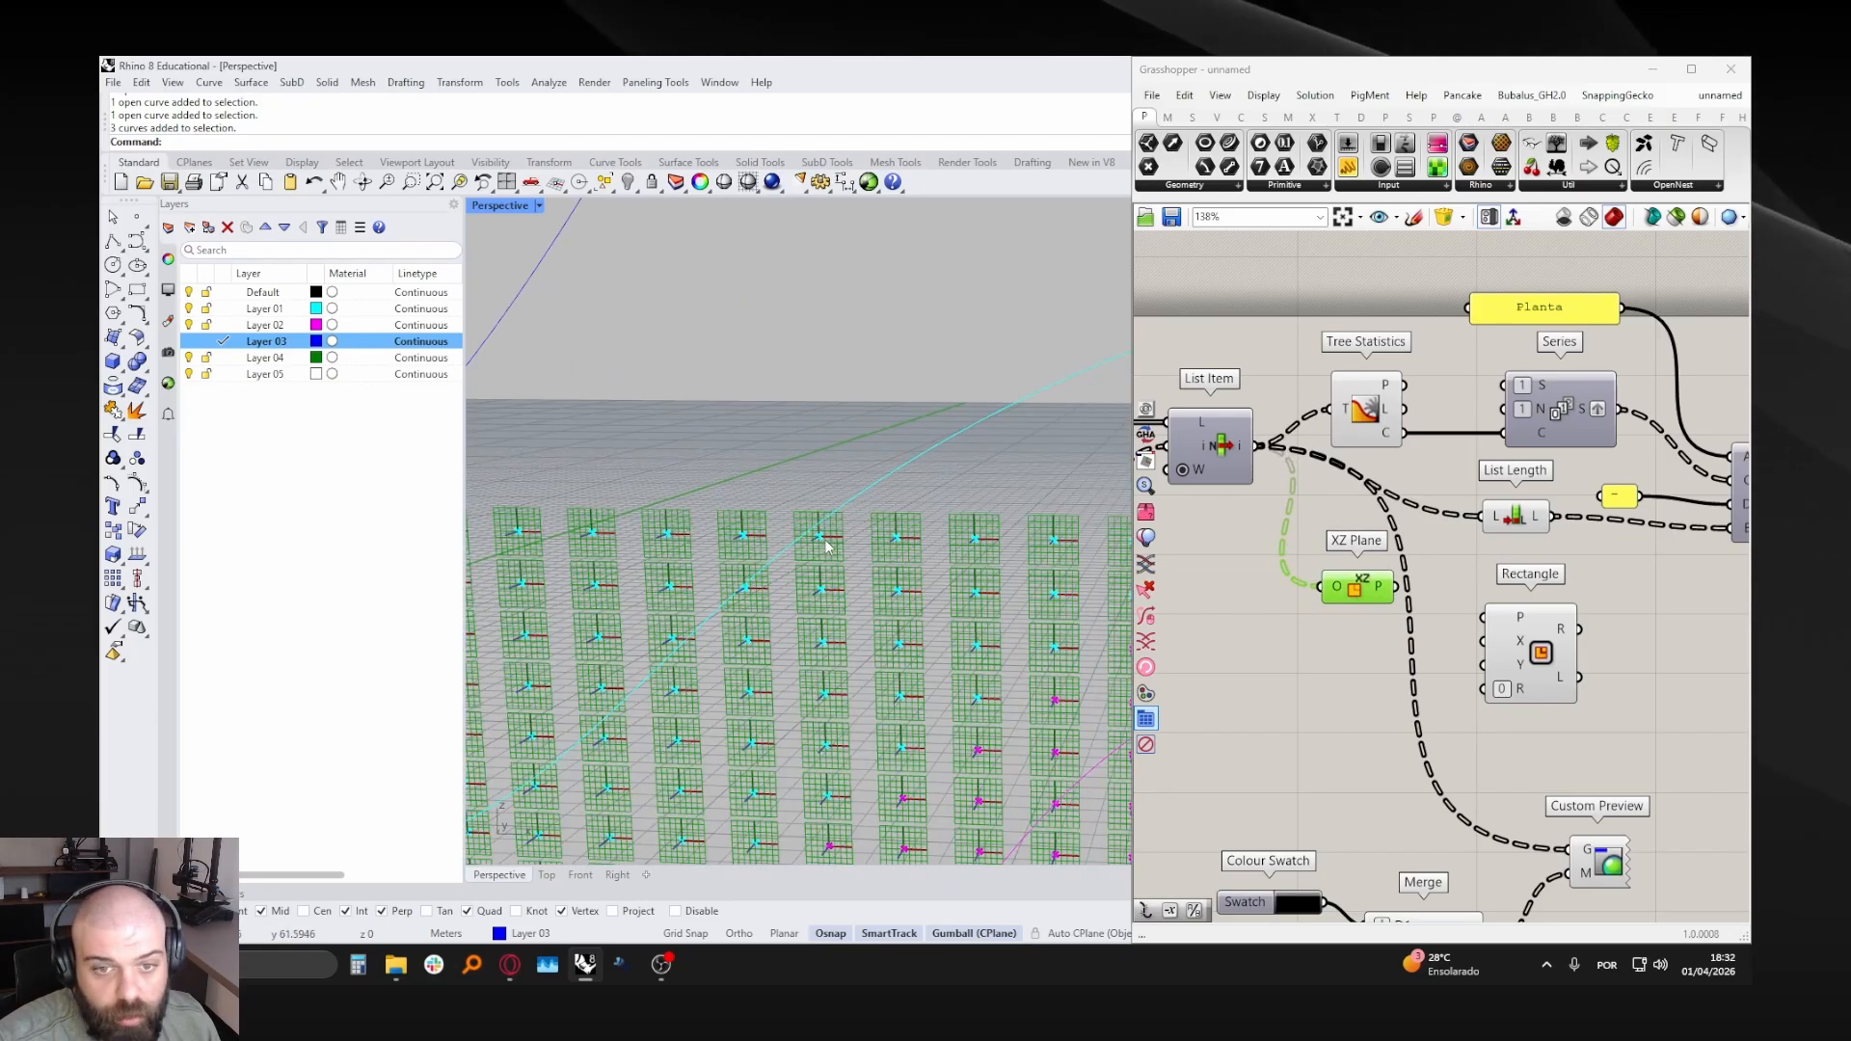
{"action": "left_click_drag", "start_coordinate": [1395, 586], "coordinate": [1483, 618]}
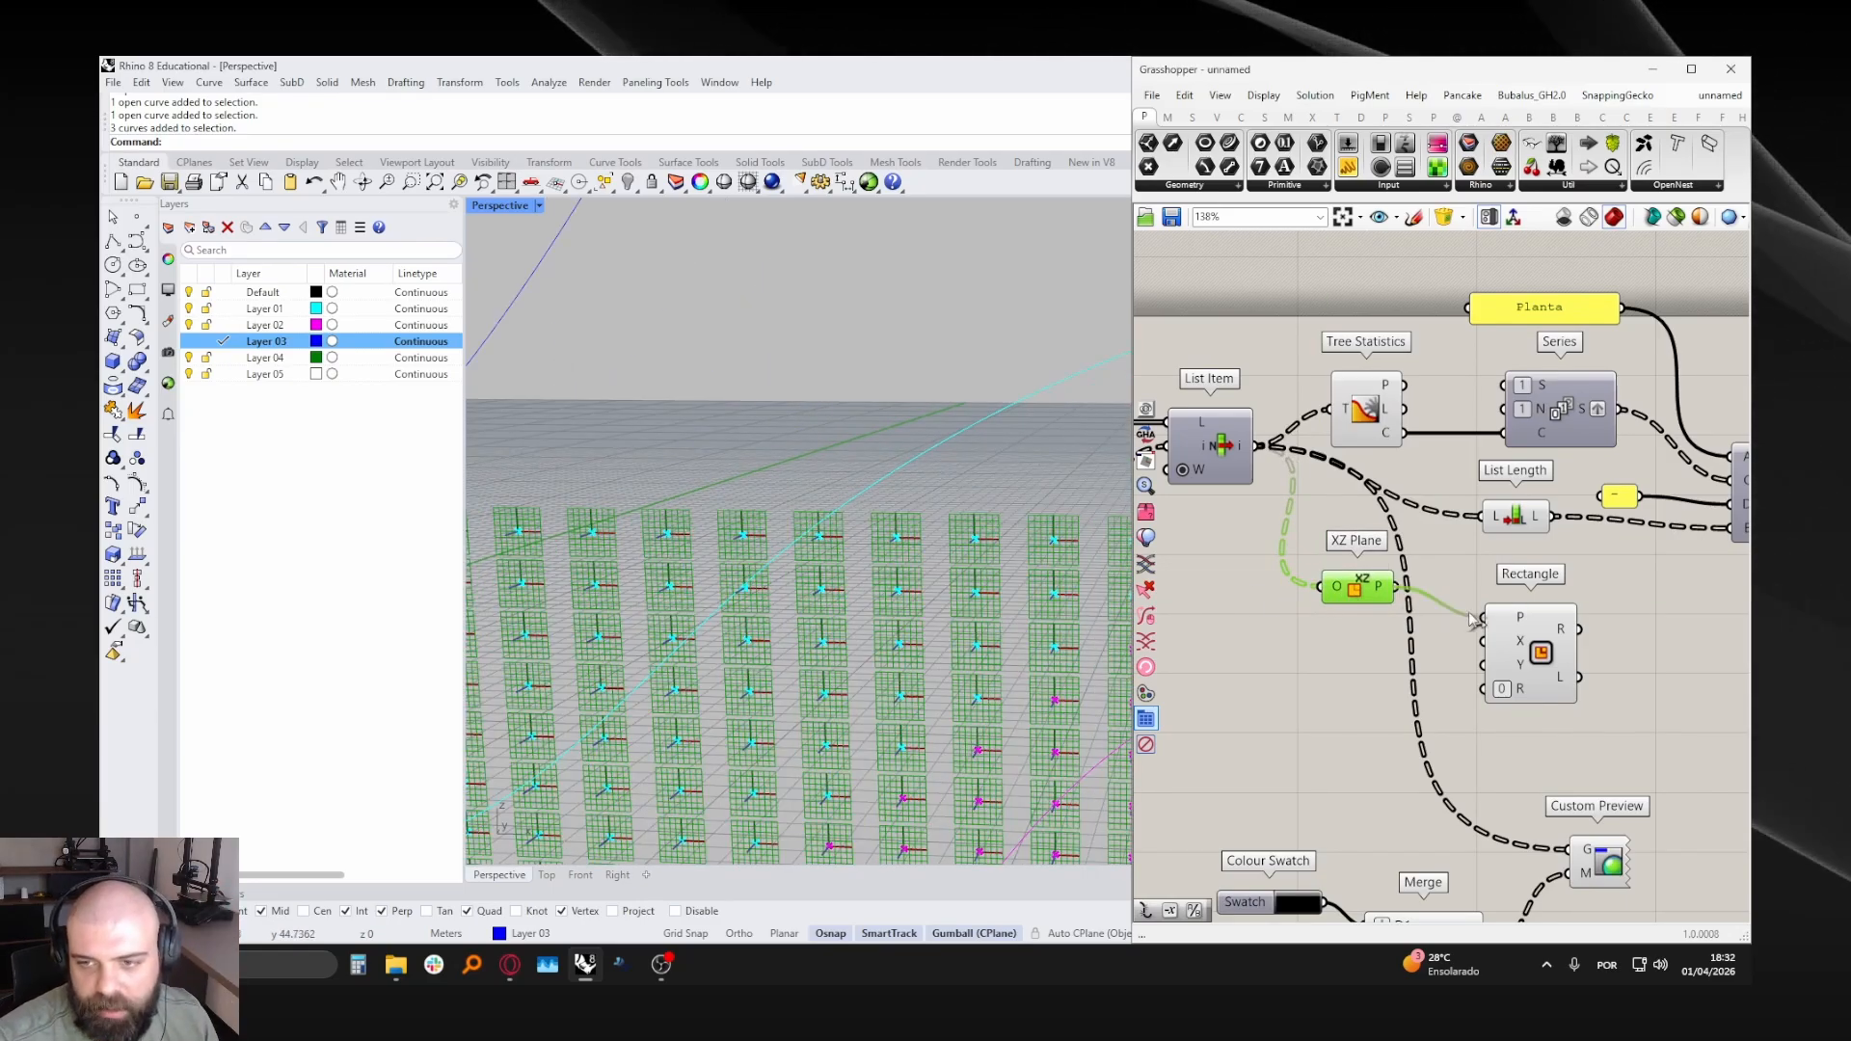
{"action": "left_click_drag", "start_coordinate": [1533, 675], "coordinate": [1558, 644]}
{"action": "left_click", "coordinate": [1475, 655]}
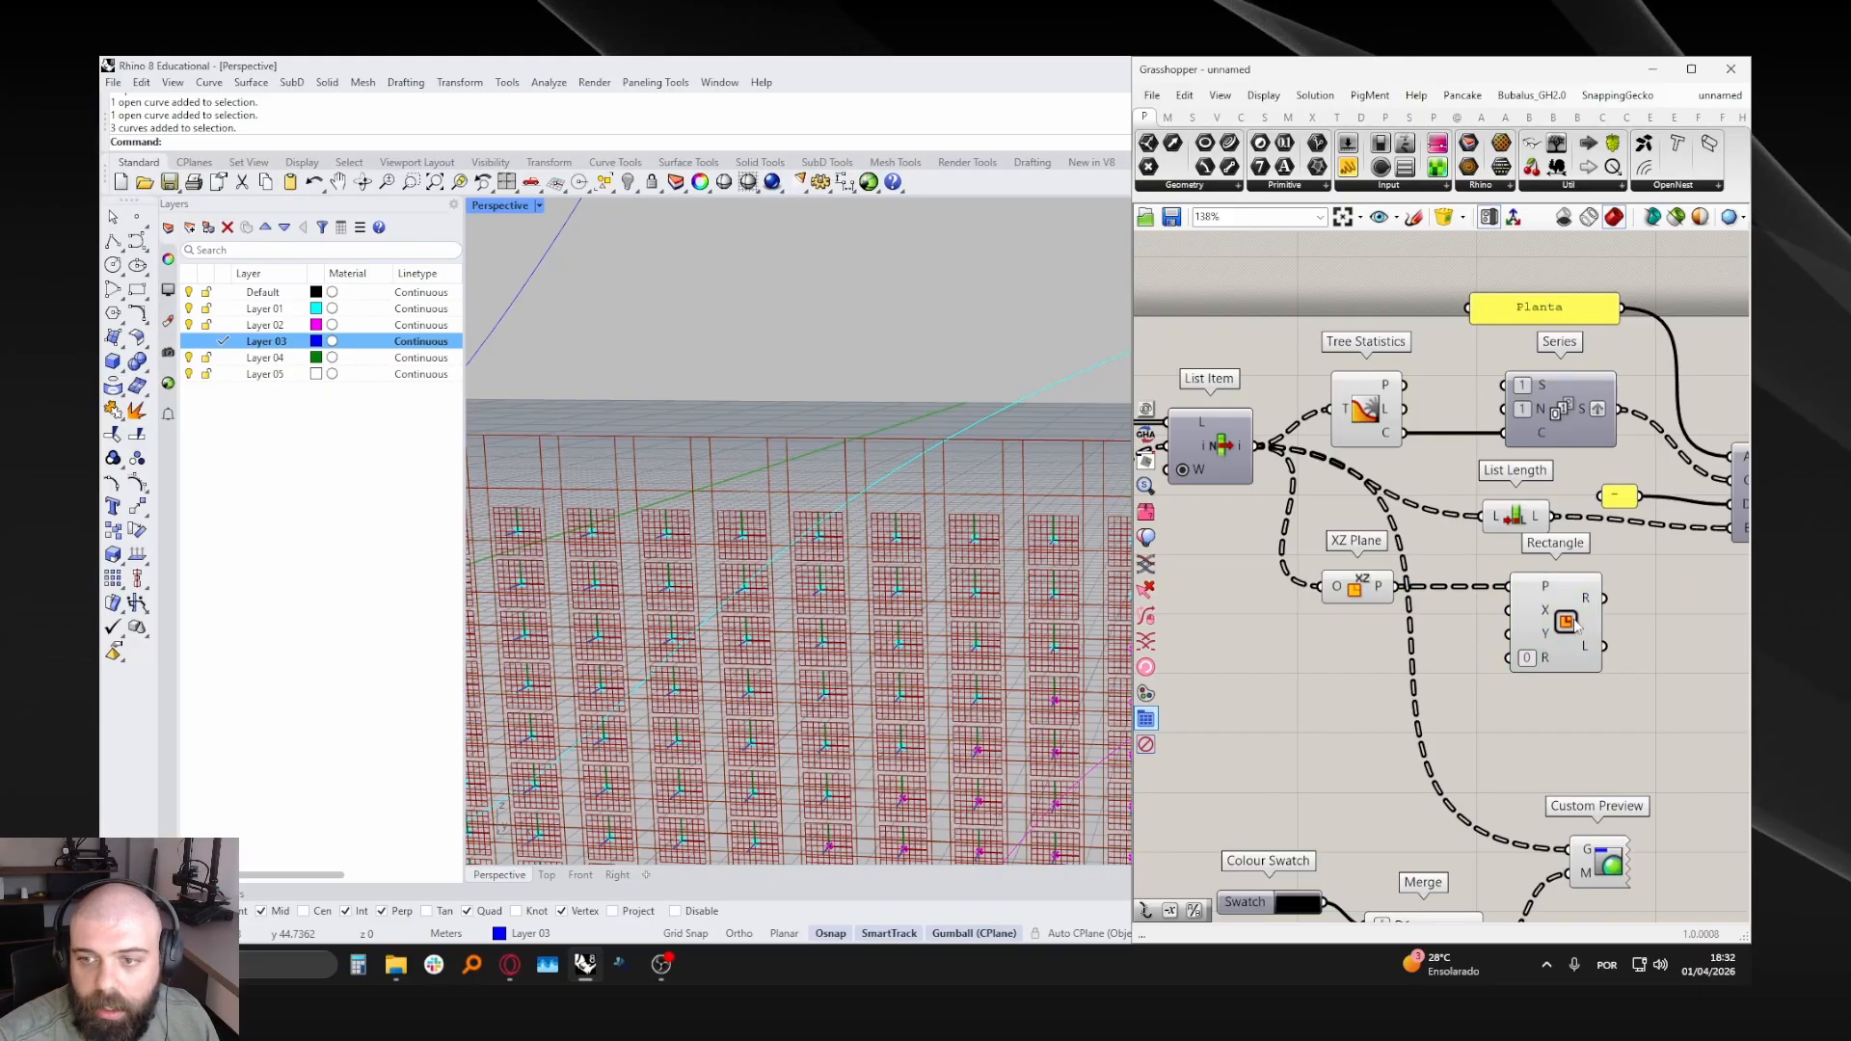
- Add a Number parameter fed by the .31 panel beside Dimensions and place it below XZ Plane
{"action": "scroll", "coordinate": [1657, 572], "scroll_direction": "down", "scroll_amount": 13}
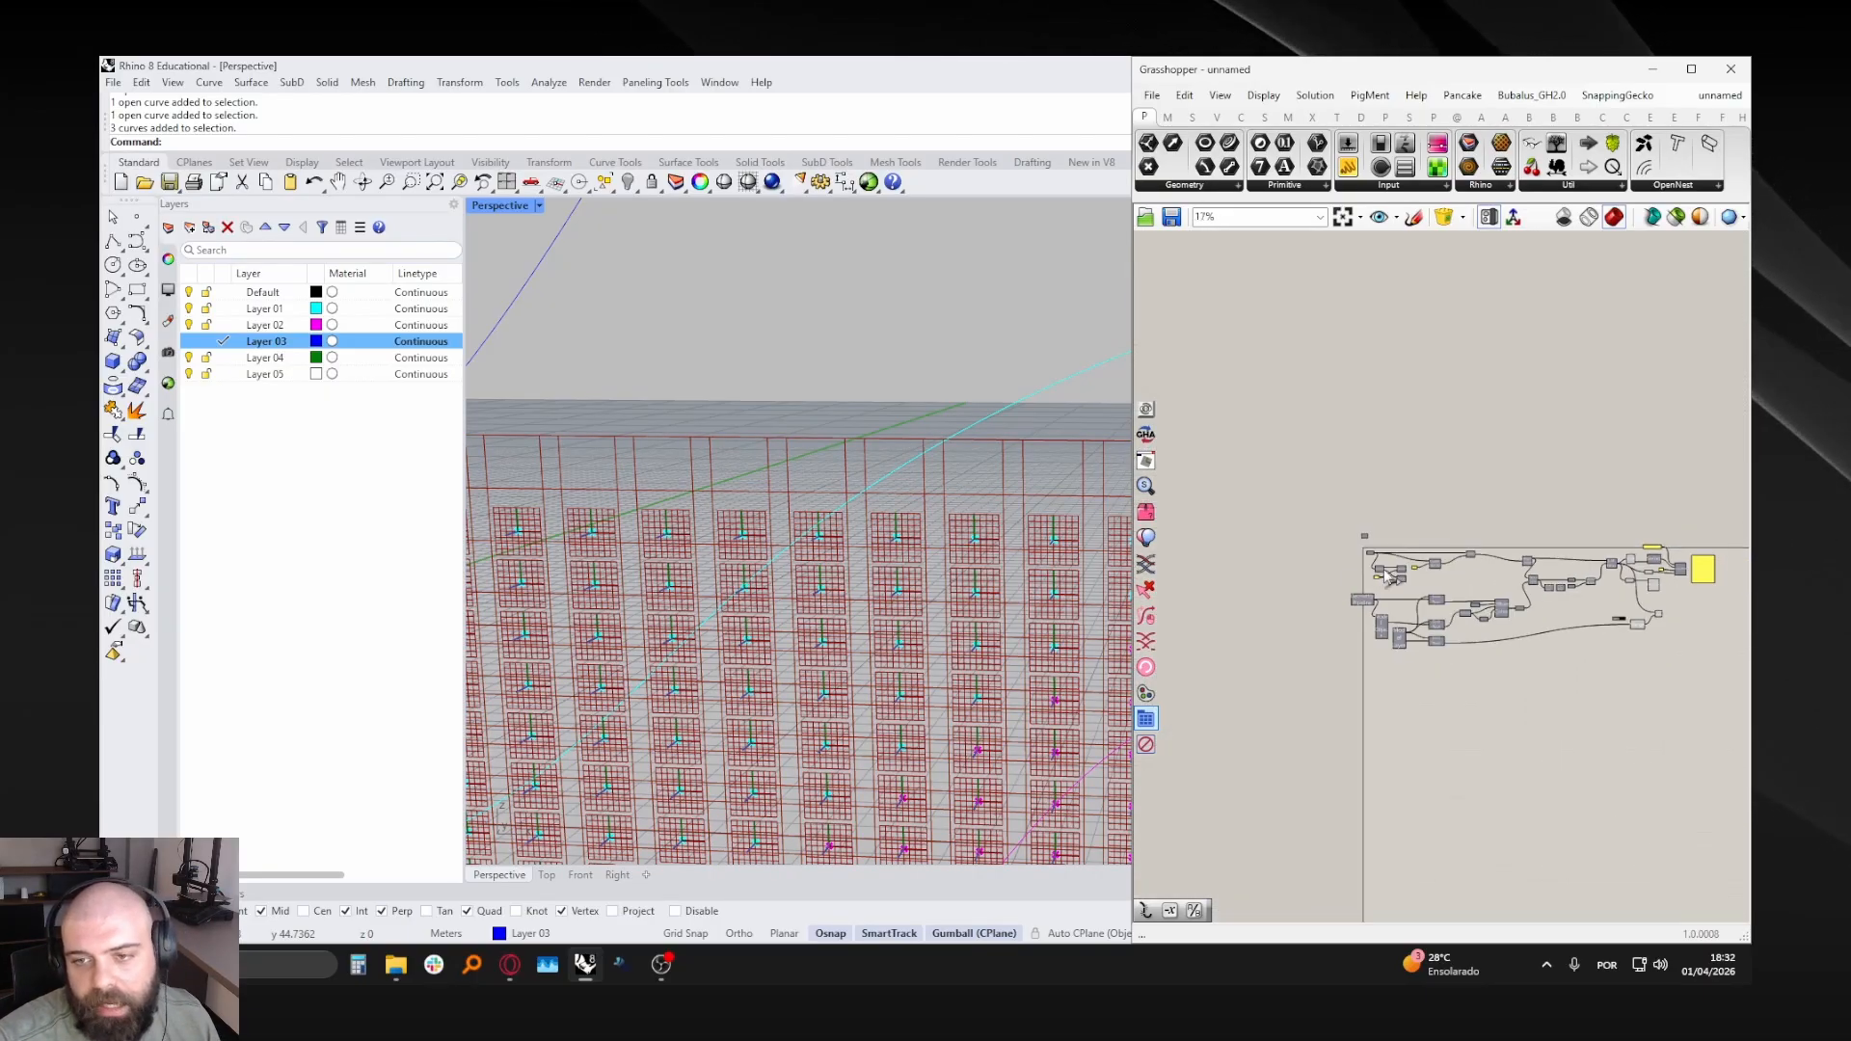
{"action": "scroll", "coordinate": [1381, 563], "scroll_direction": "up", "scroll_amount": 14}
{"action": "left_click_drag", "start_coordinate": [1317, 551], "coordinate": [1324, 578]}
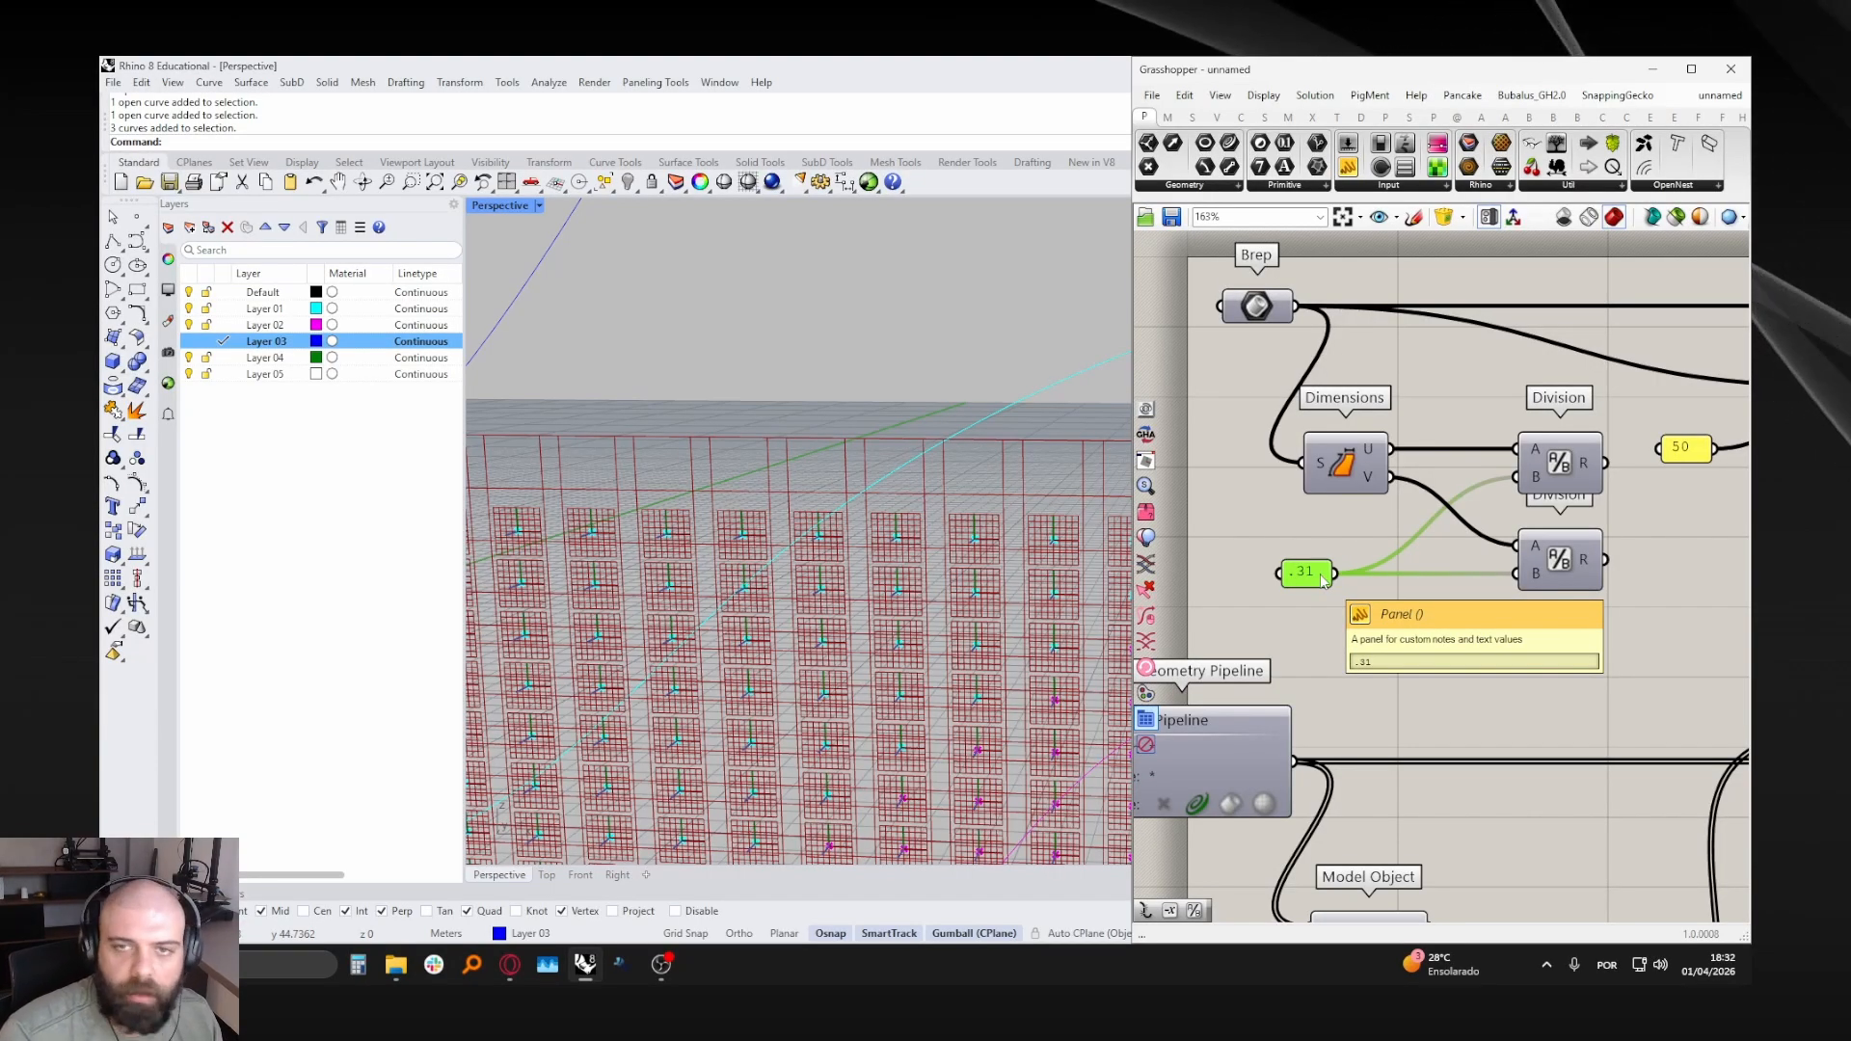
{"action": "double_click", "coordinate": [1386, 611]}
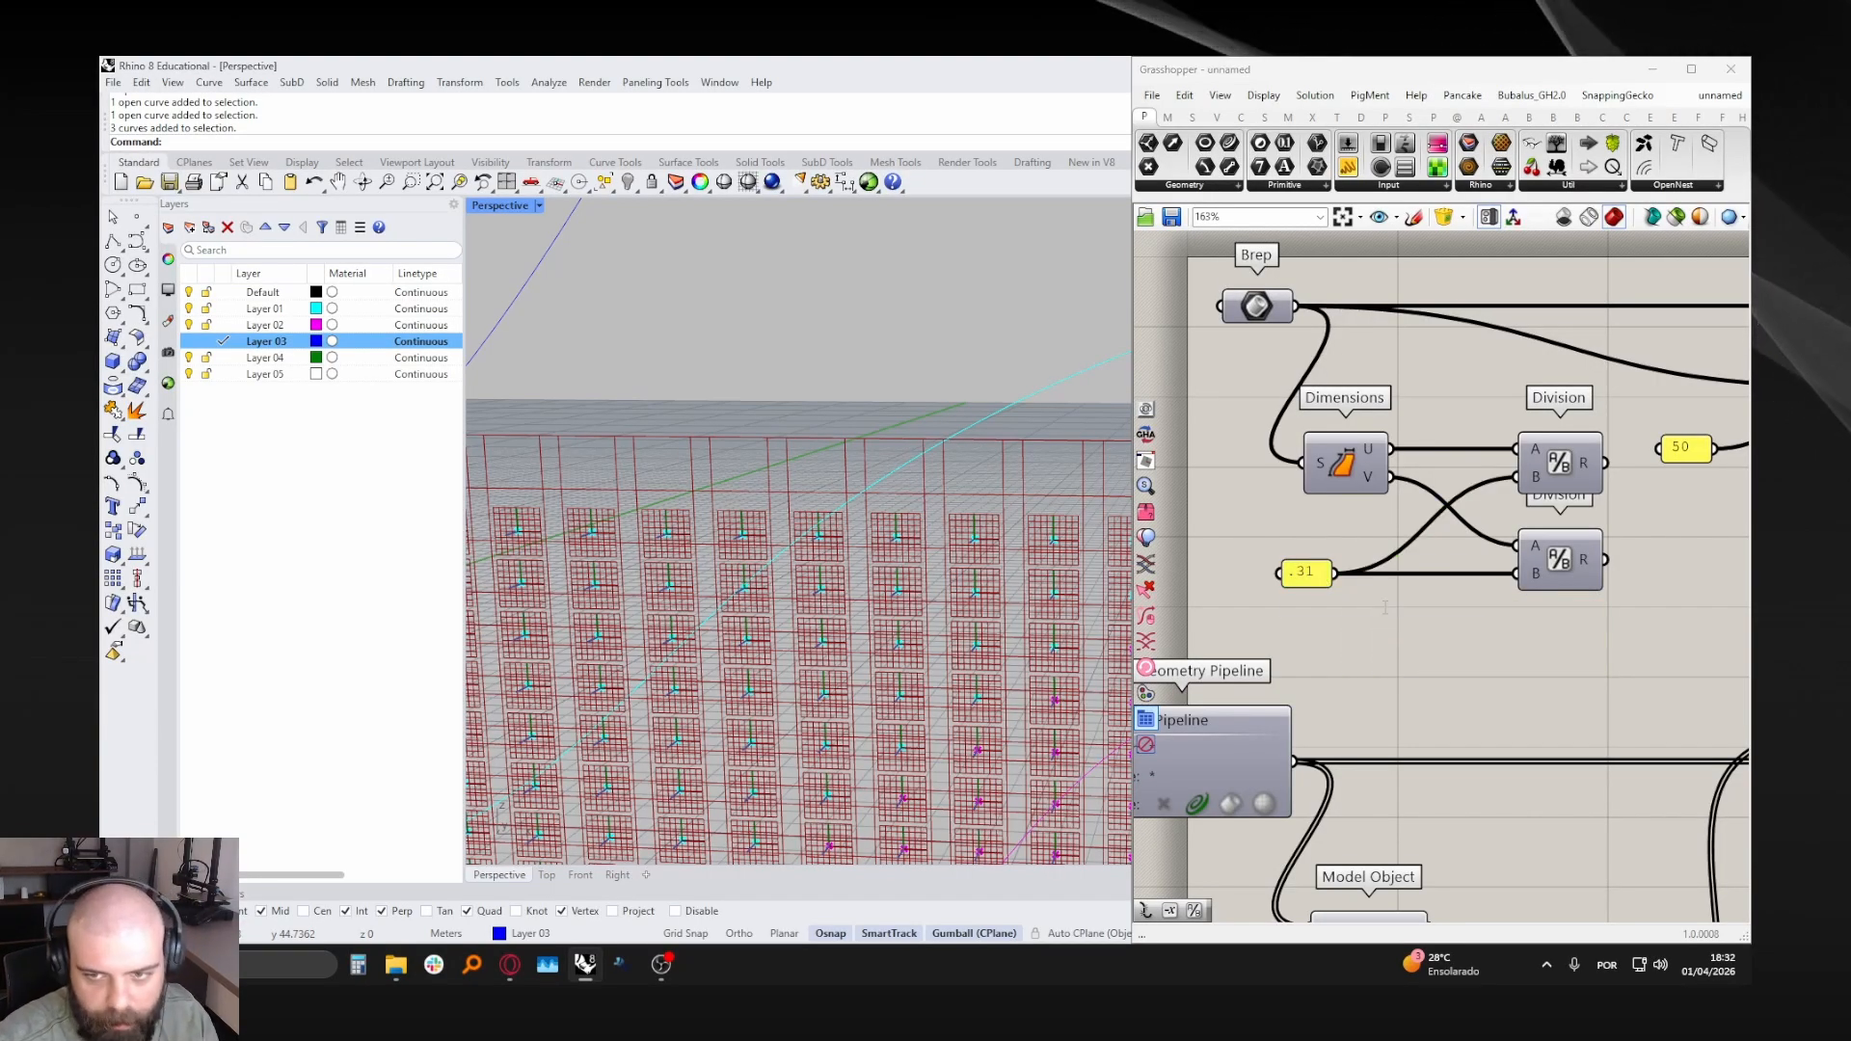
{"action": "type", "text": "number"}
{"action": "key", "text": "Return"}
{"action": "scroll", "coordinate": [1385, 614], "scroll_direction": "up", "scroll_amount": 1}
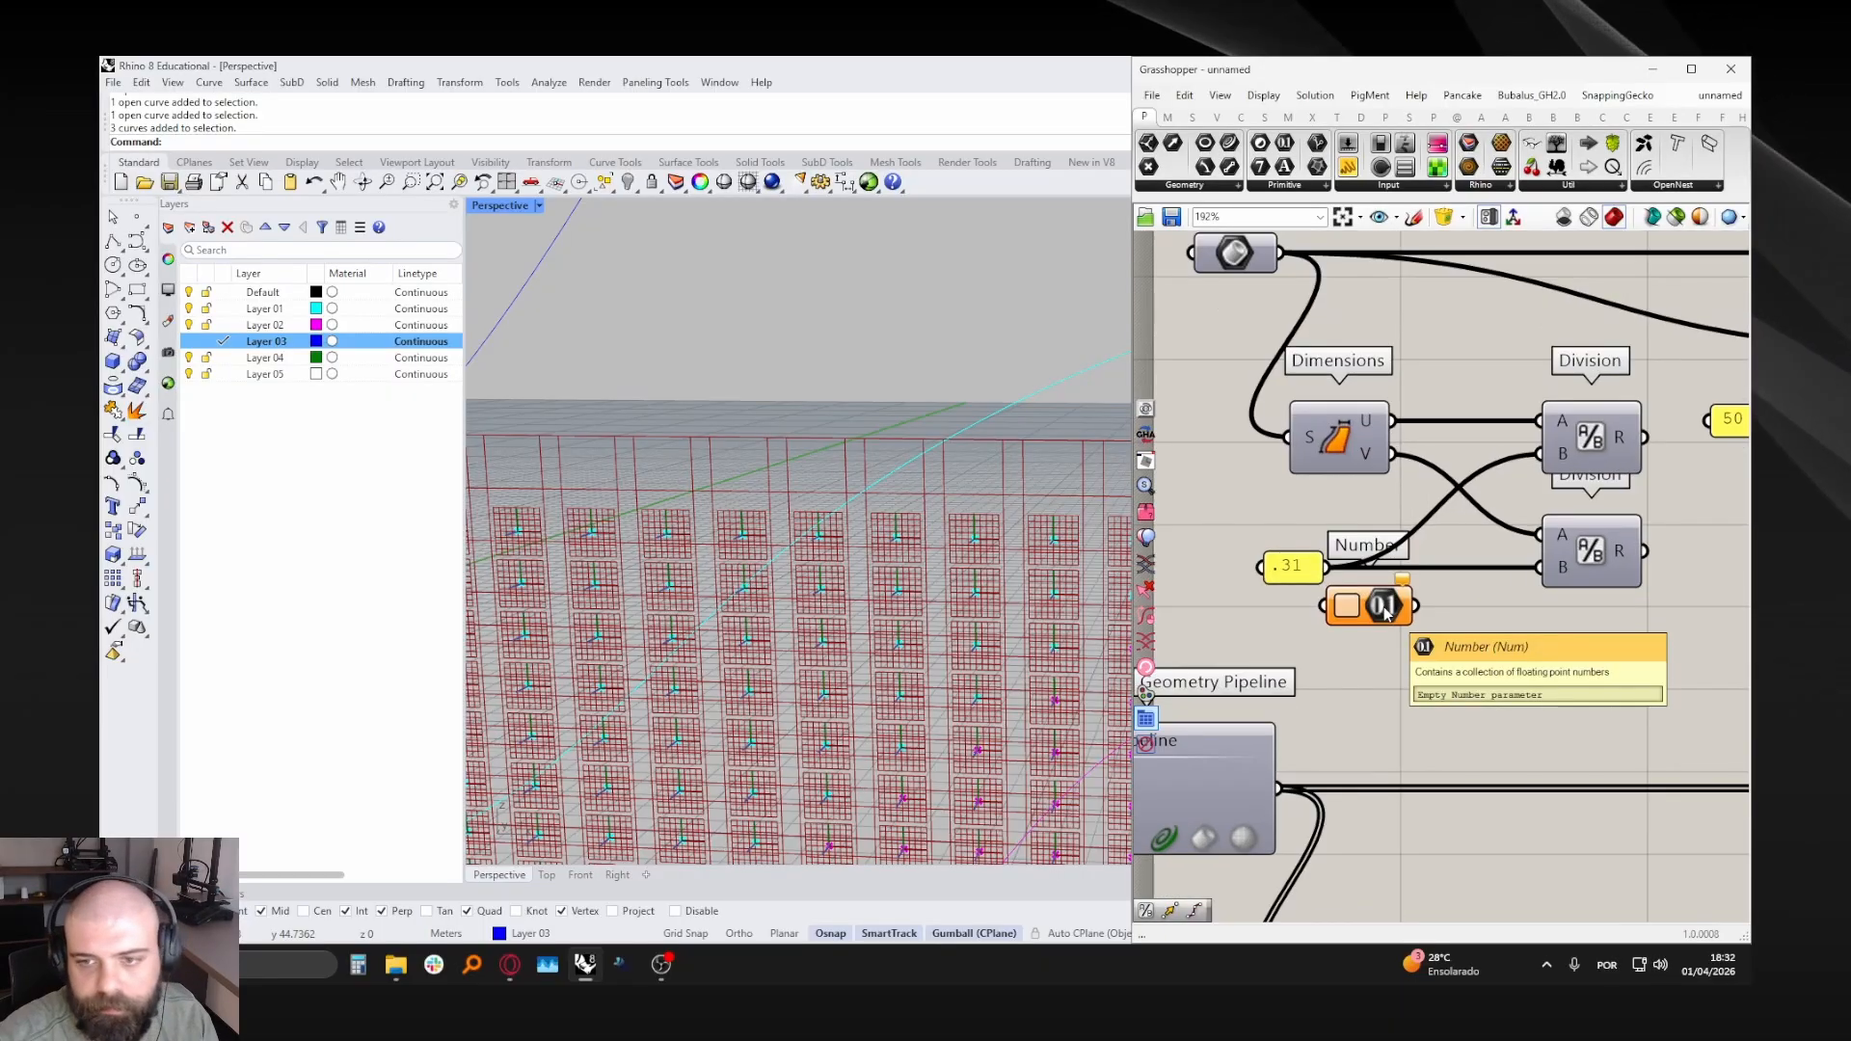
{"action": "left_click_drag", "start_coordinate": [1326, 567], "coordinate": [1225, 664]}
{"action": "scroll", "coordinate": [1231, 617], "scroll_direction": "down", "scroll_amount": 4}
{"action": "scroll", "coordinate": [1229, 618], "scroll_direction": "down", "scroll_amount": 8}
{"action": "scroll", "coordinate": [1639, 618], "scroll_direction": "up", "scroll_amount": 6}
{"action": "scroll", "coordinate": [1239, 655], "scroll_direction": "up", "scroll_amount": 5}
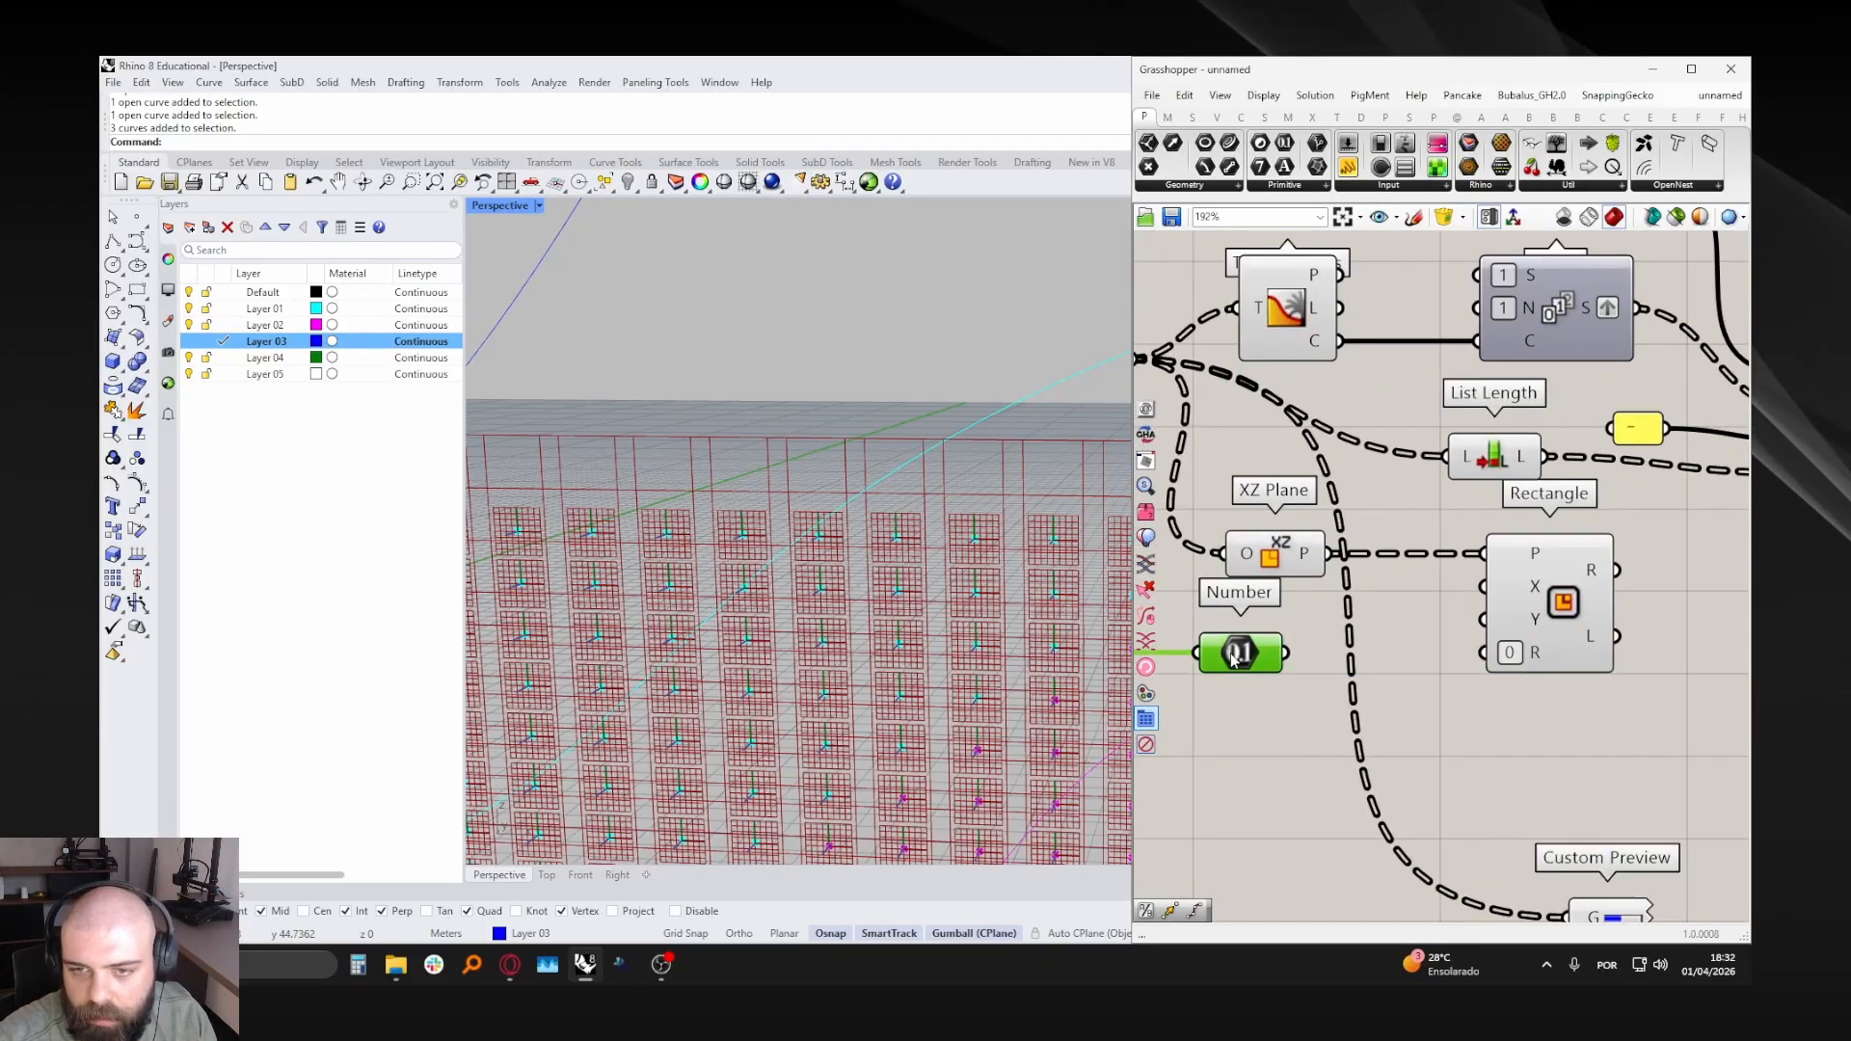
- Set the Number parameter's input wire display to hidden
{"action": "right_click", "coordinate": [1232, 661]}
{"action": "mouse_move", "coordinate": [1427, 683]}
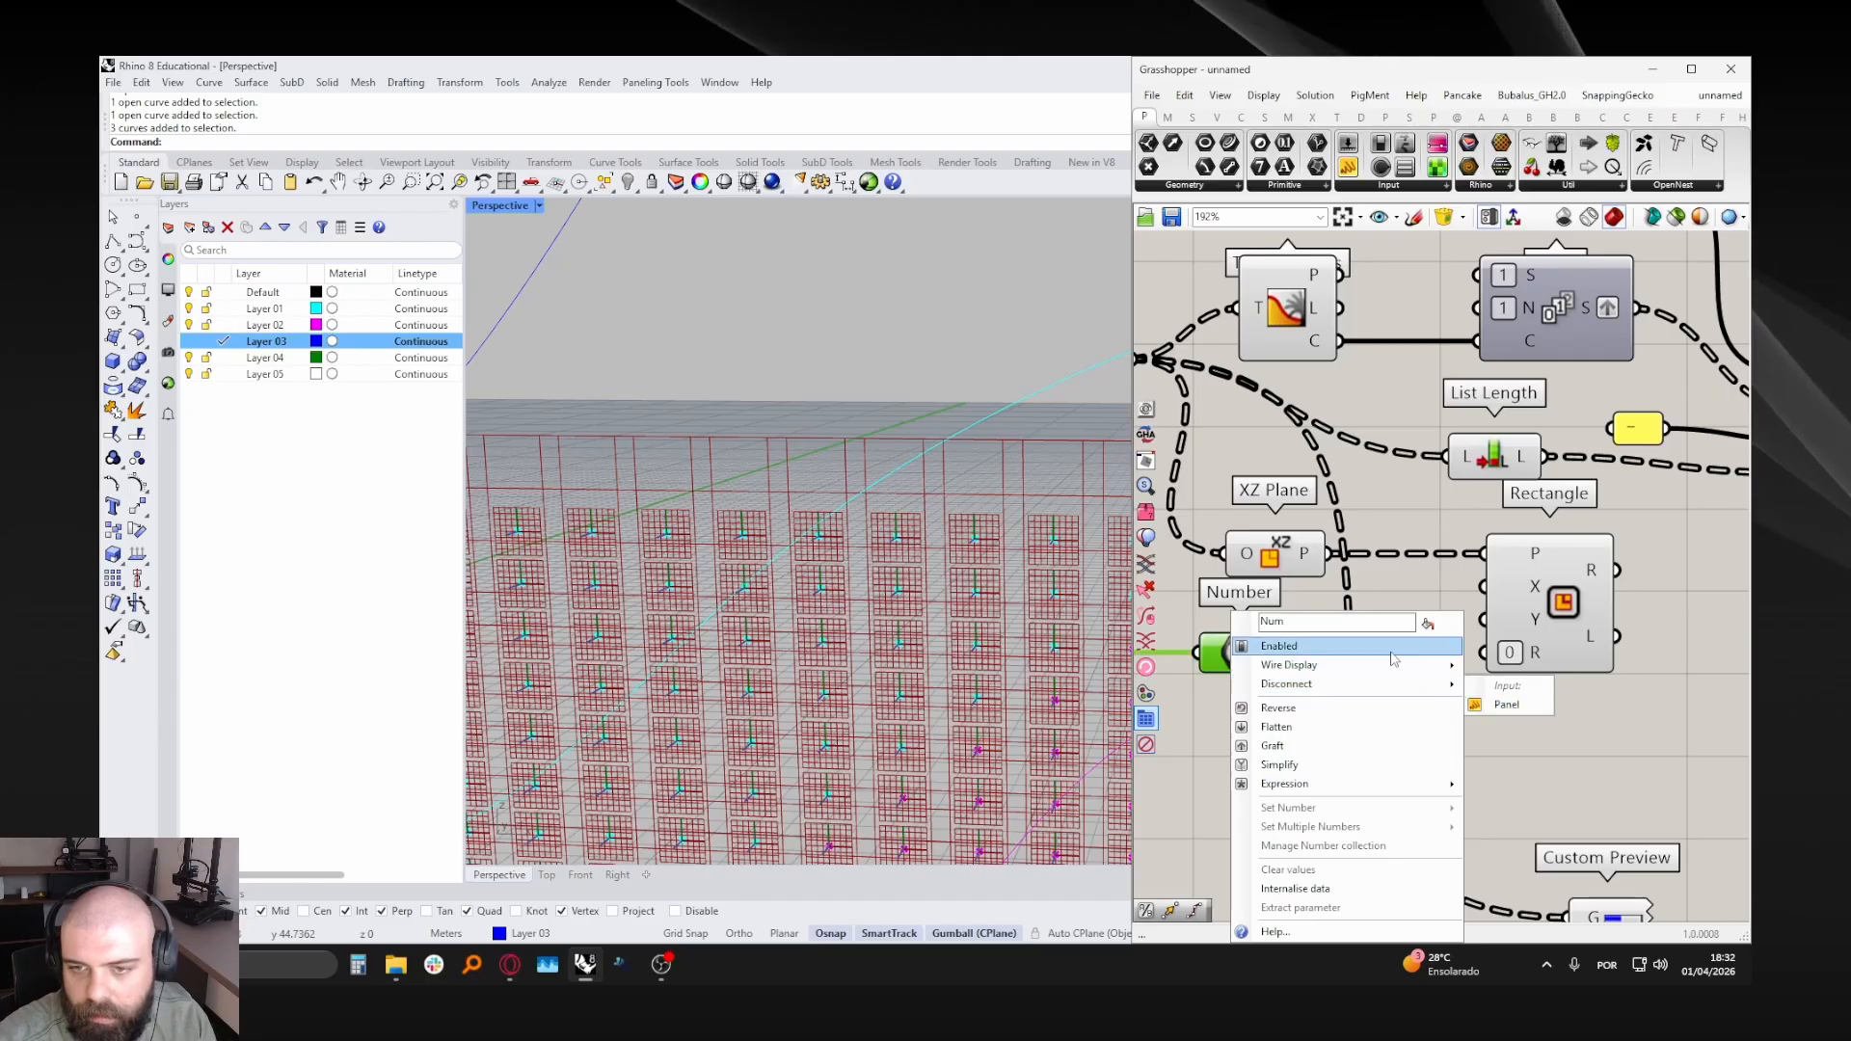
{"action": "left_click", "coordinate": [1514, 704]}
{"action": "scroll", "coordinate": [1456, 608], "scroll_direction": "down", "scroll_amount": 3}
{"action": "scroll", "coordinate": [1410, 630], "scroll_direction": "up", "scroll_amount": 3}
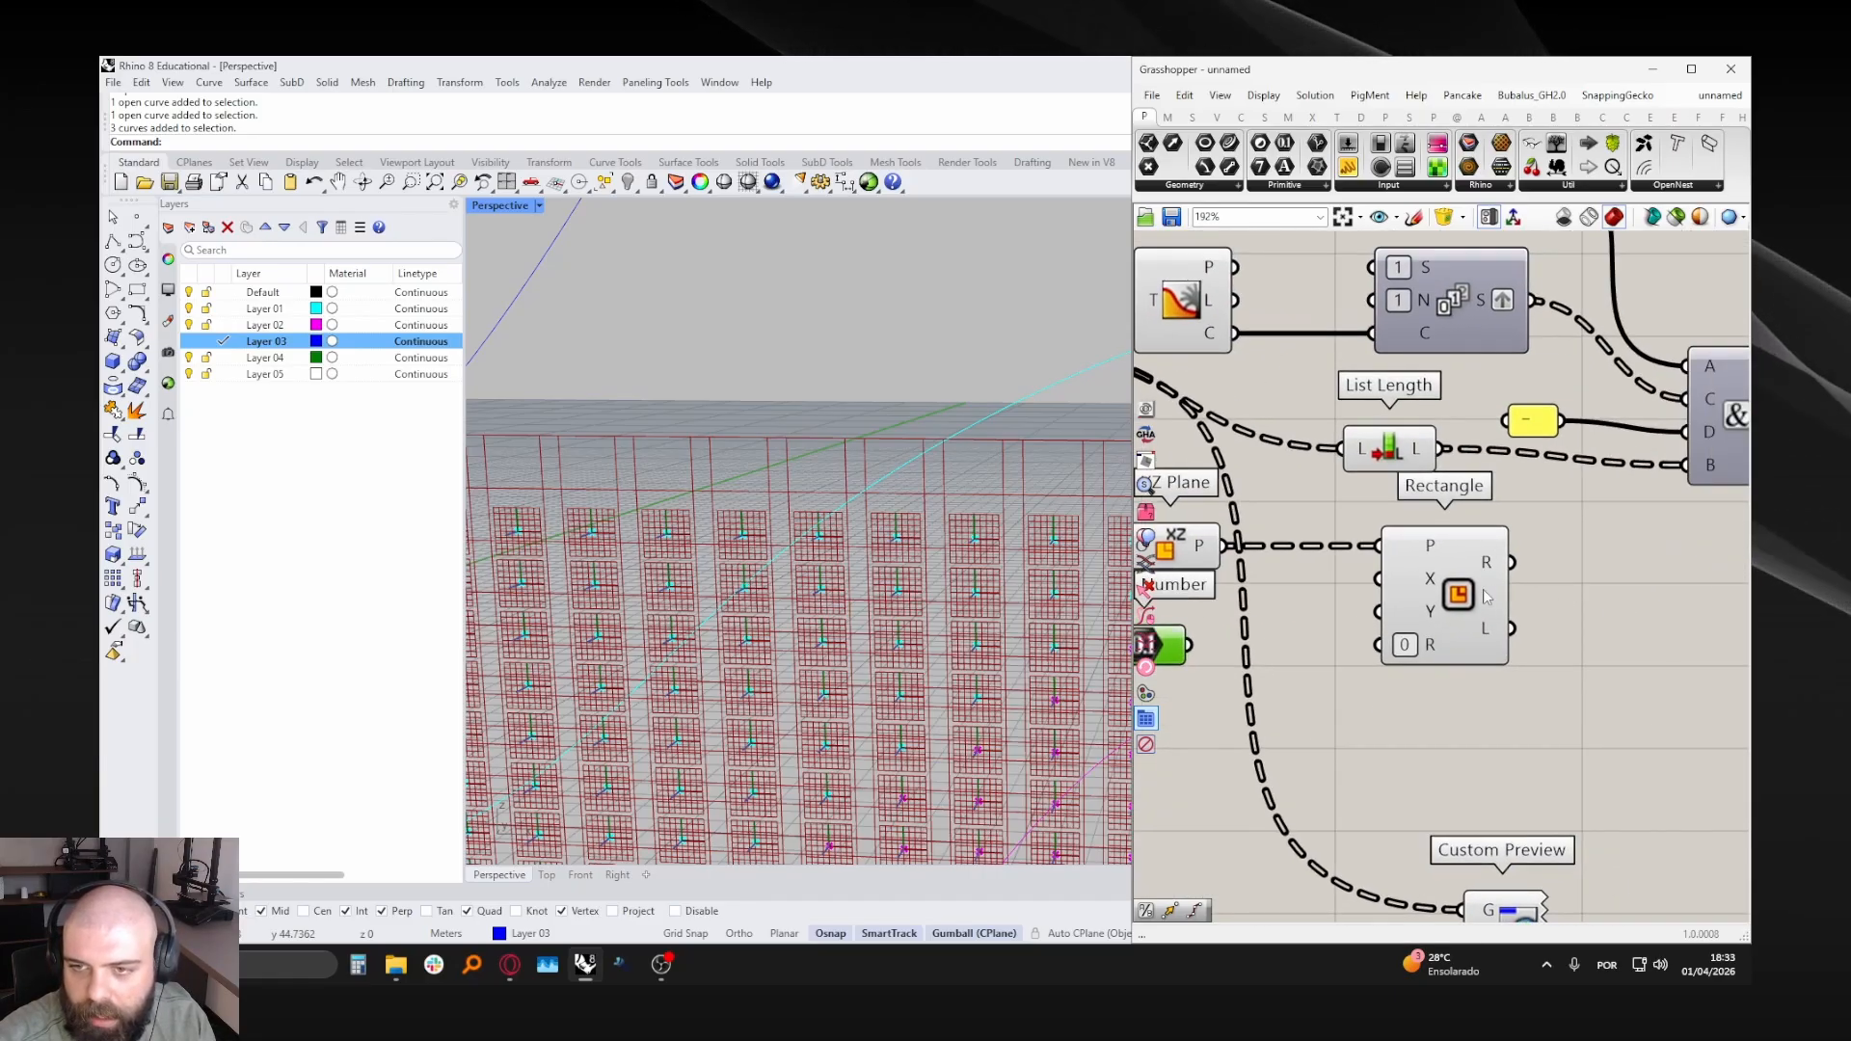
- Move Rectangle further away and realign Number and XZ Plane to make room between them
{"action": "left_click_drag", "start_coordinate": [1446, 617], "coordinate": [1548, 618]}
{"action": "right_click_drag", "start_coordinate": [1331, 622], "coordinate": [1484, 622]}
{"action": "left_click_drag", "start_coordinate": [1301, 647], "coordinate": [1297, 686]}
{"action": "left_click_drag", "start_coordinate": [1317, 569], "coordinate": [1267, 569]}
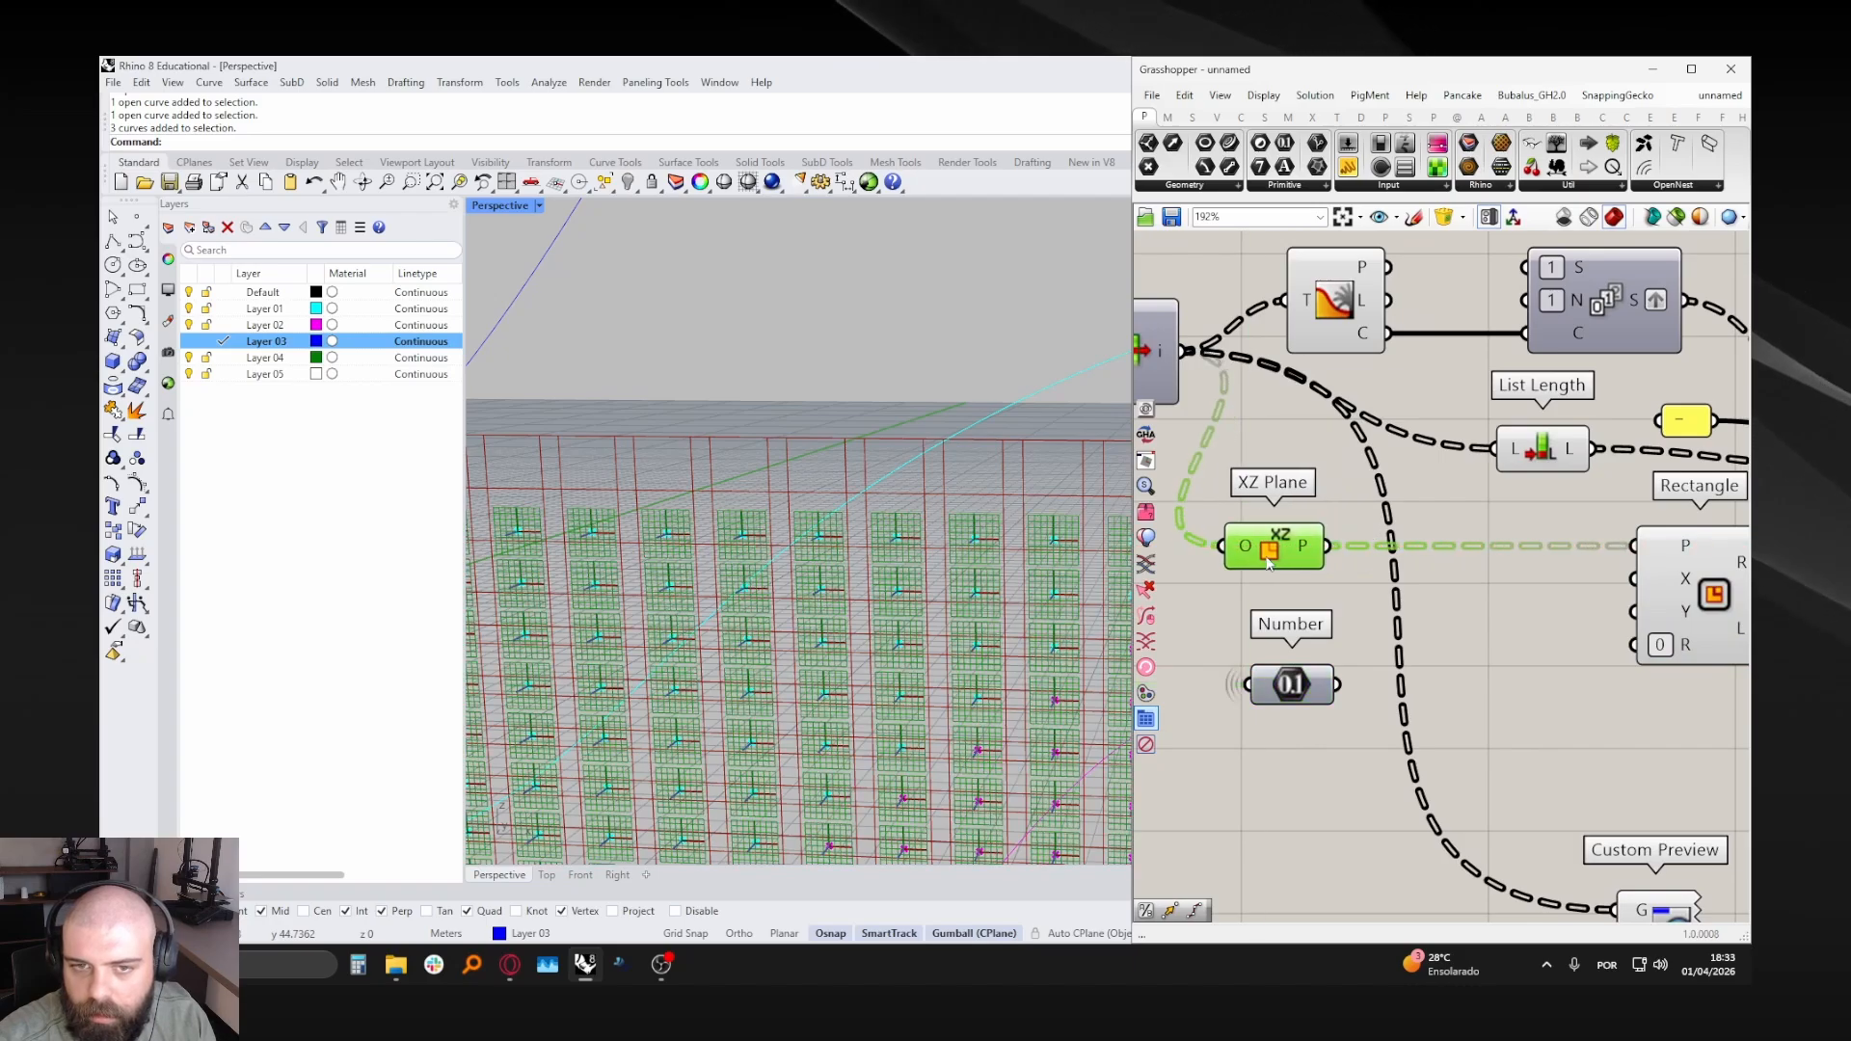
{"action": "left_click_drag", "start_coordinate": [1326, 684], "coordinate": [1279, 667]}
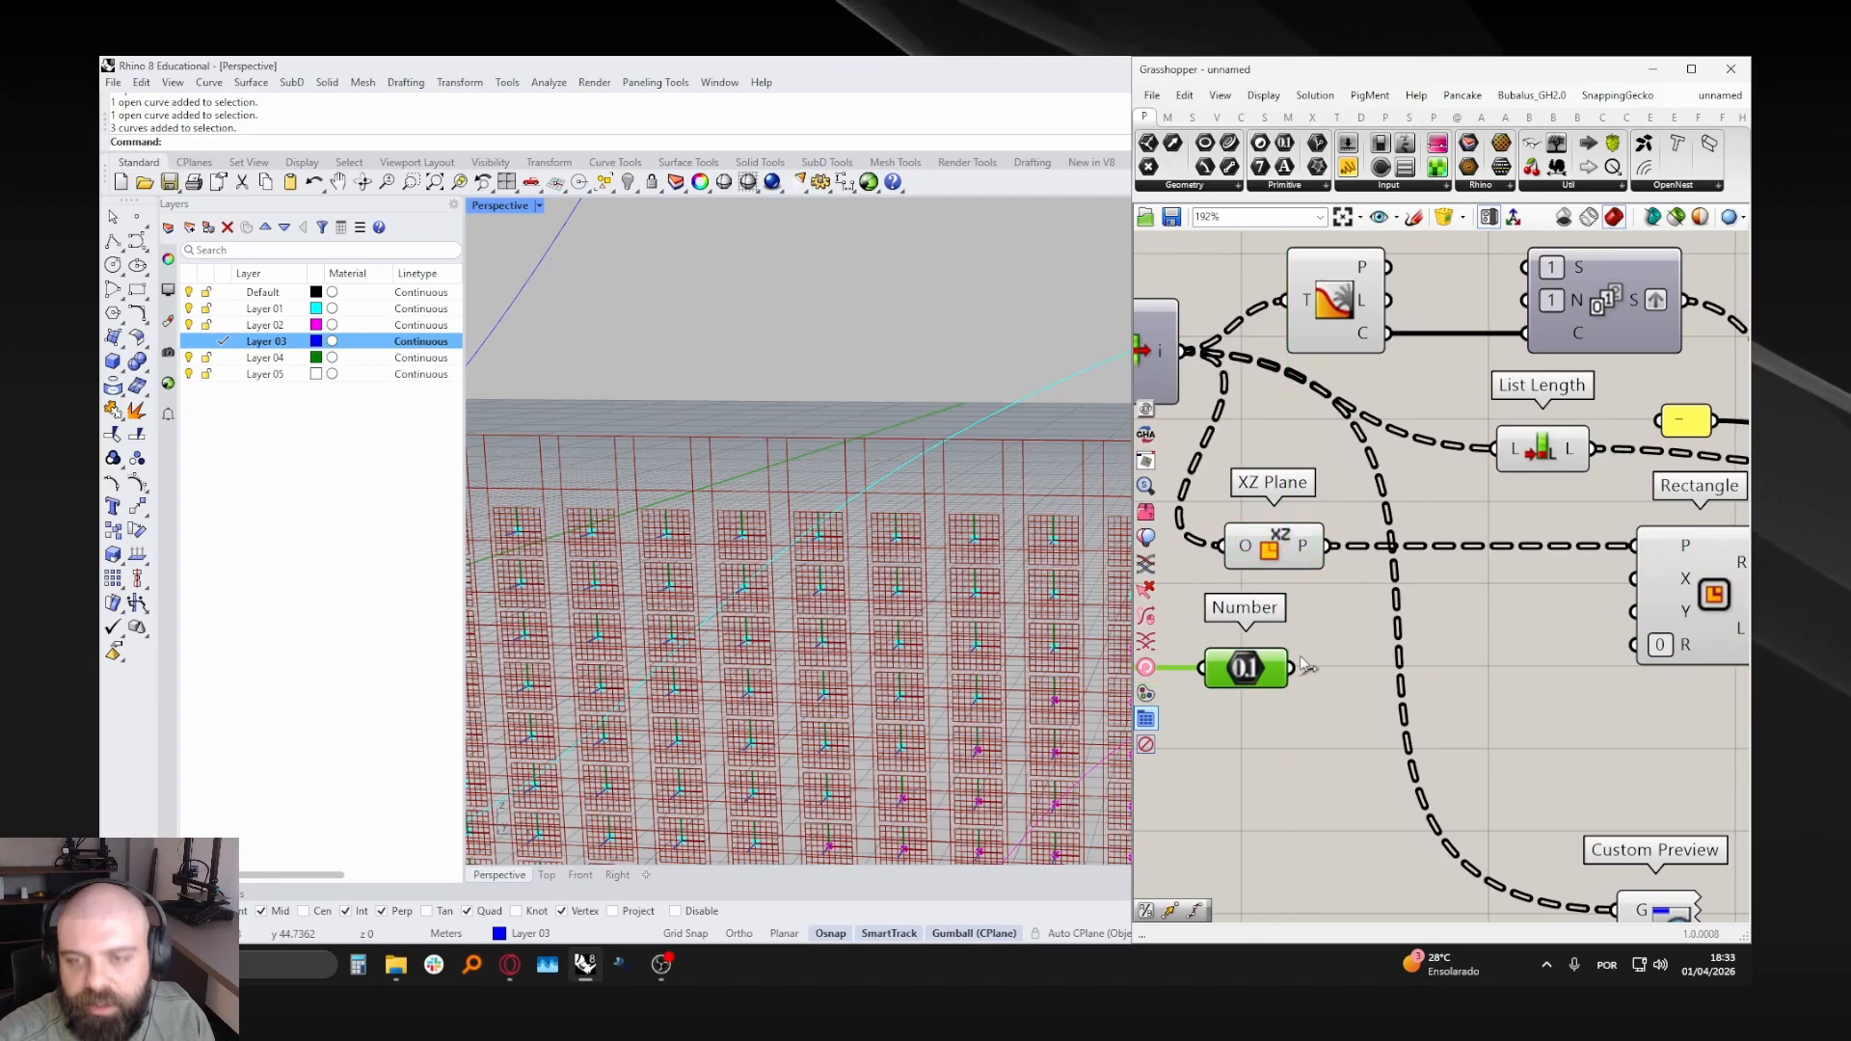
- Add a Two Way Domain component between Number and Rectangle, and line Number up beside it
{"action": "double_click", "coordinate": [1452, 672]}
{"action": "type", "text": "two way"}
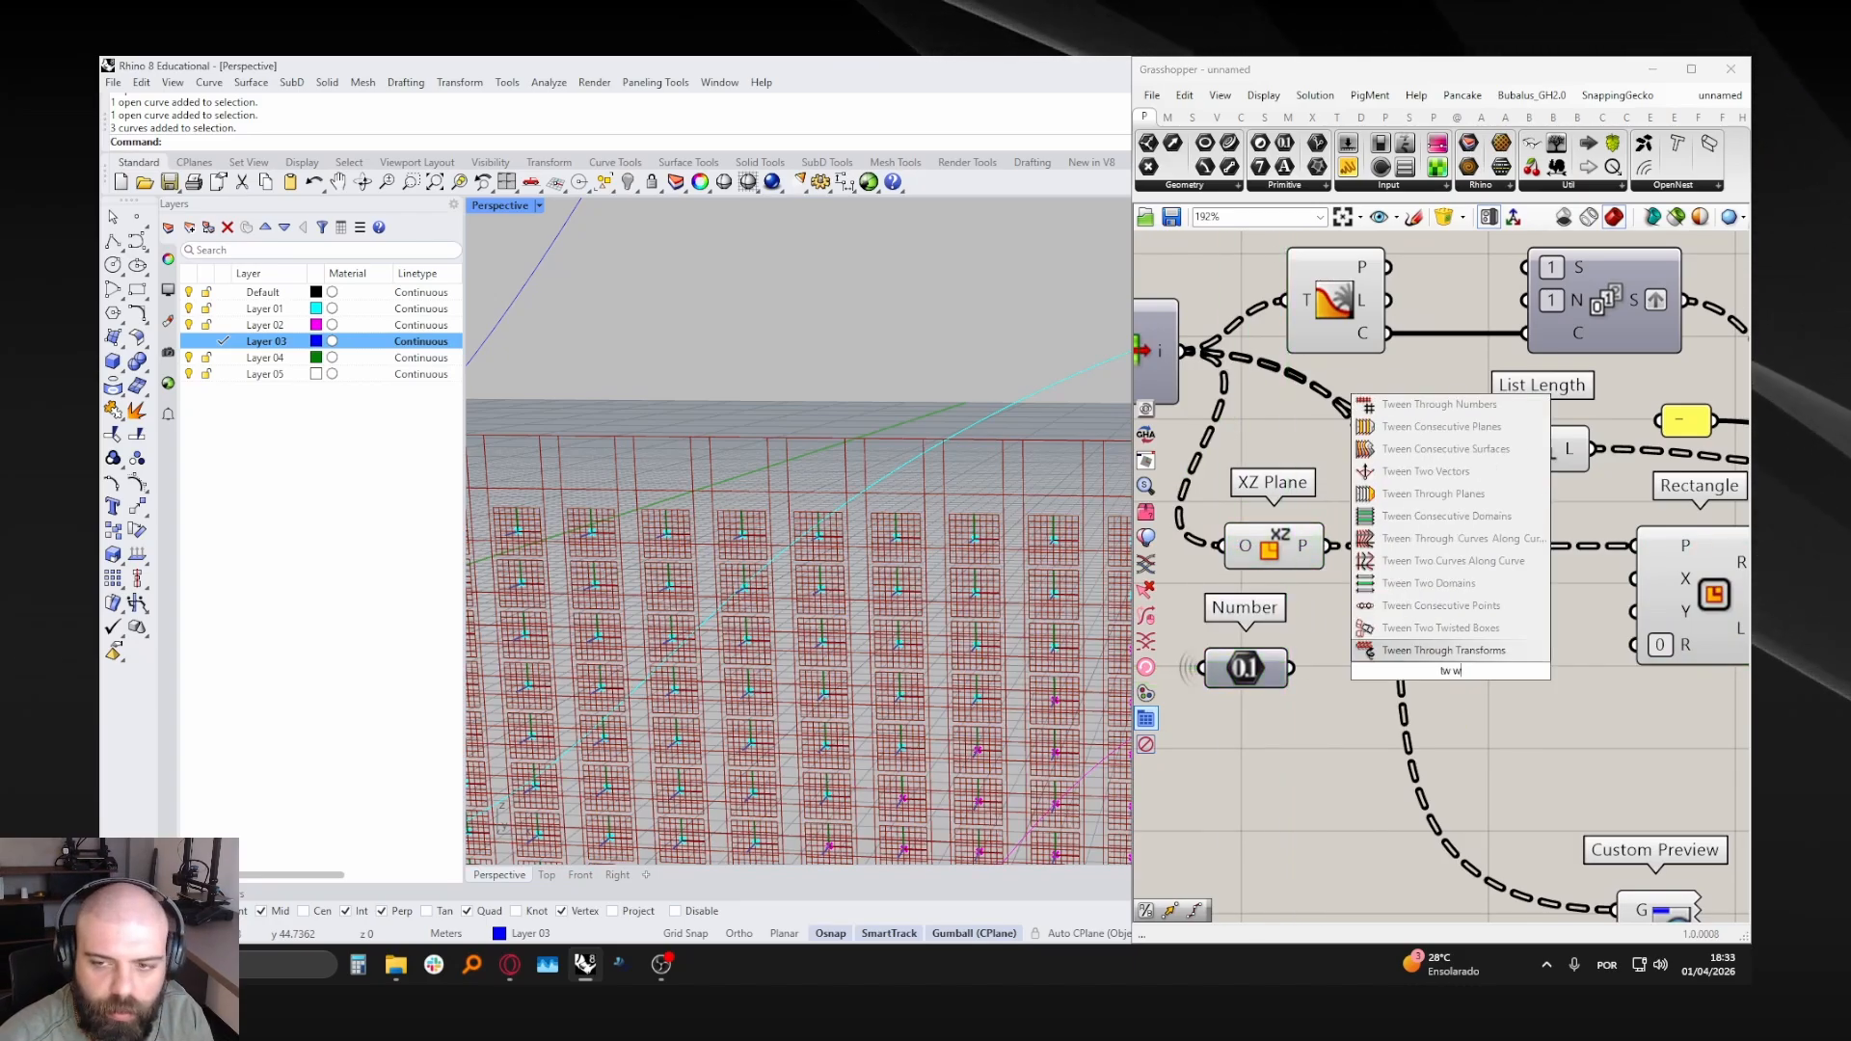
{"action": "type", "text": " dom"}
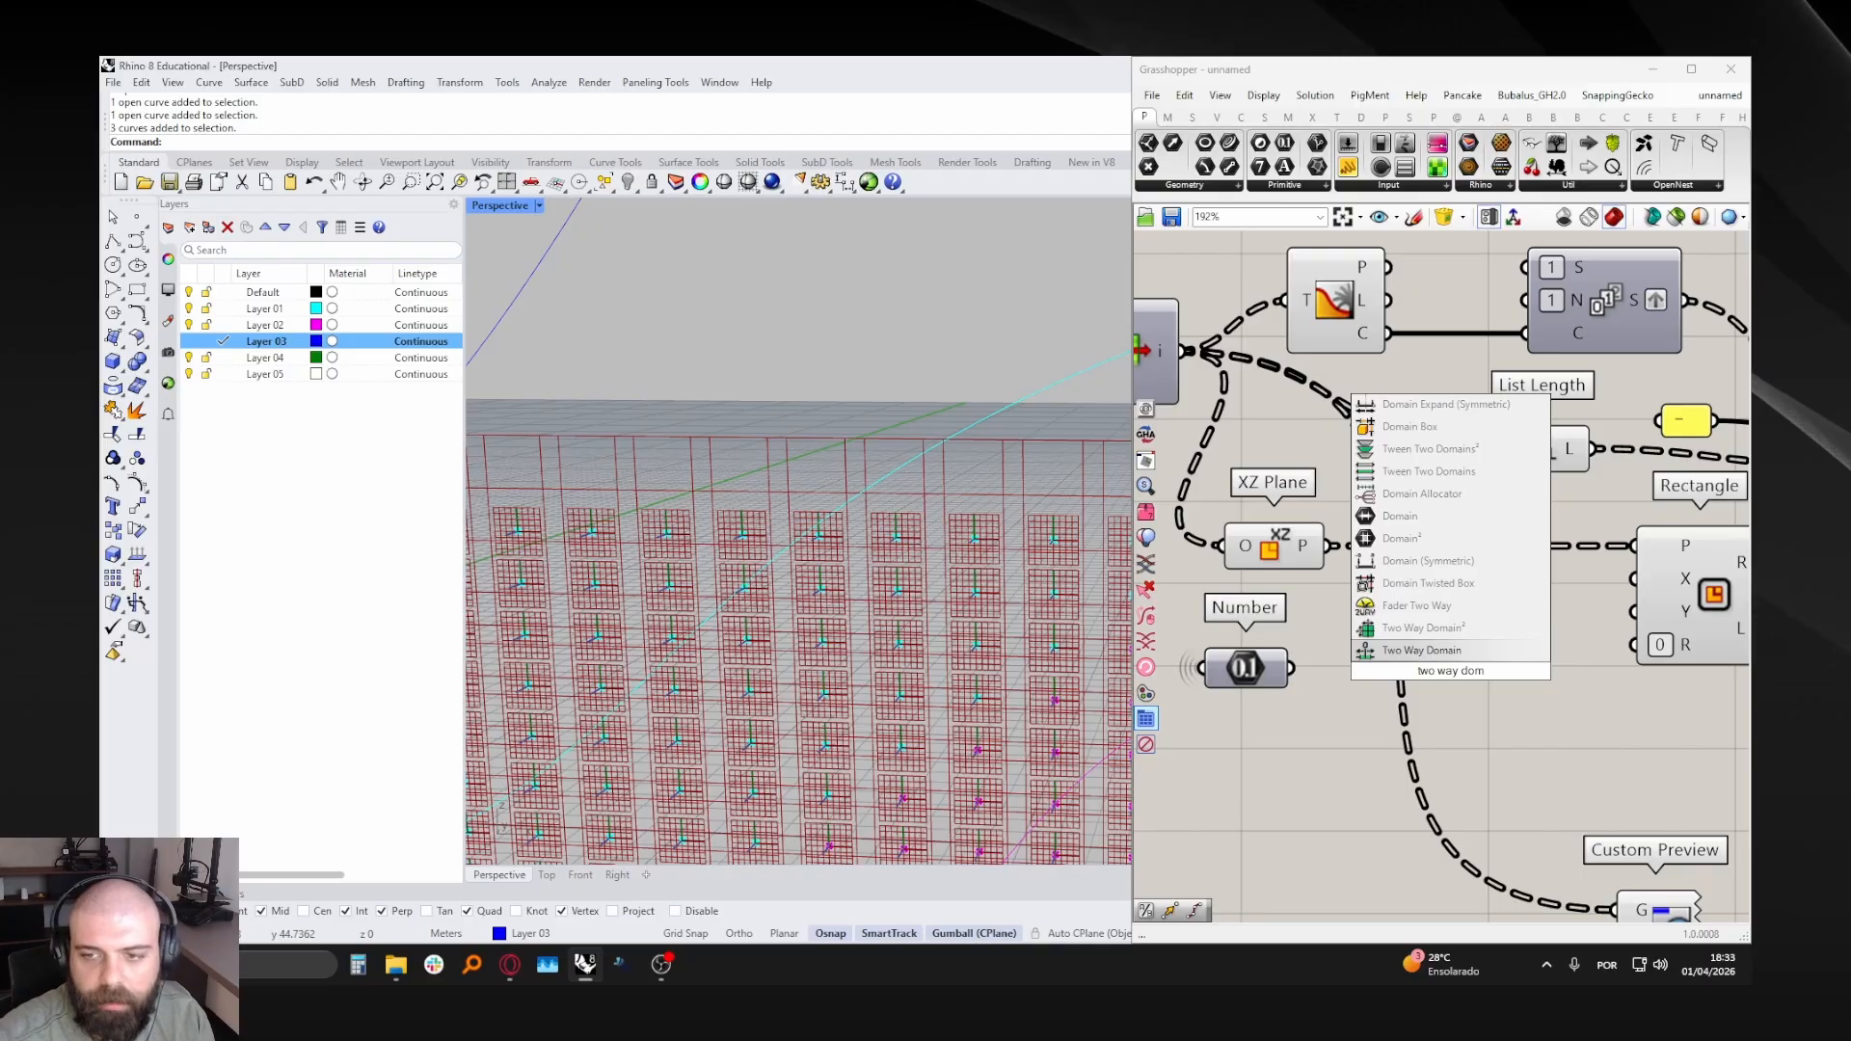
{"action": "key", "text": "Return"}
{"action": "scroll", "coordinate": [1373, 597], "scroll_direction": "down", "scroll_amount": 2}
{"action": "left_click_drag", "start_coordinate": [1285, 647], "coordinate": [1240, 632]}
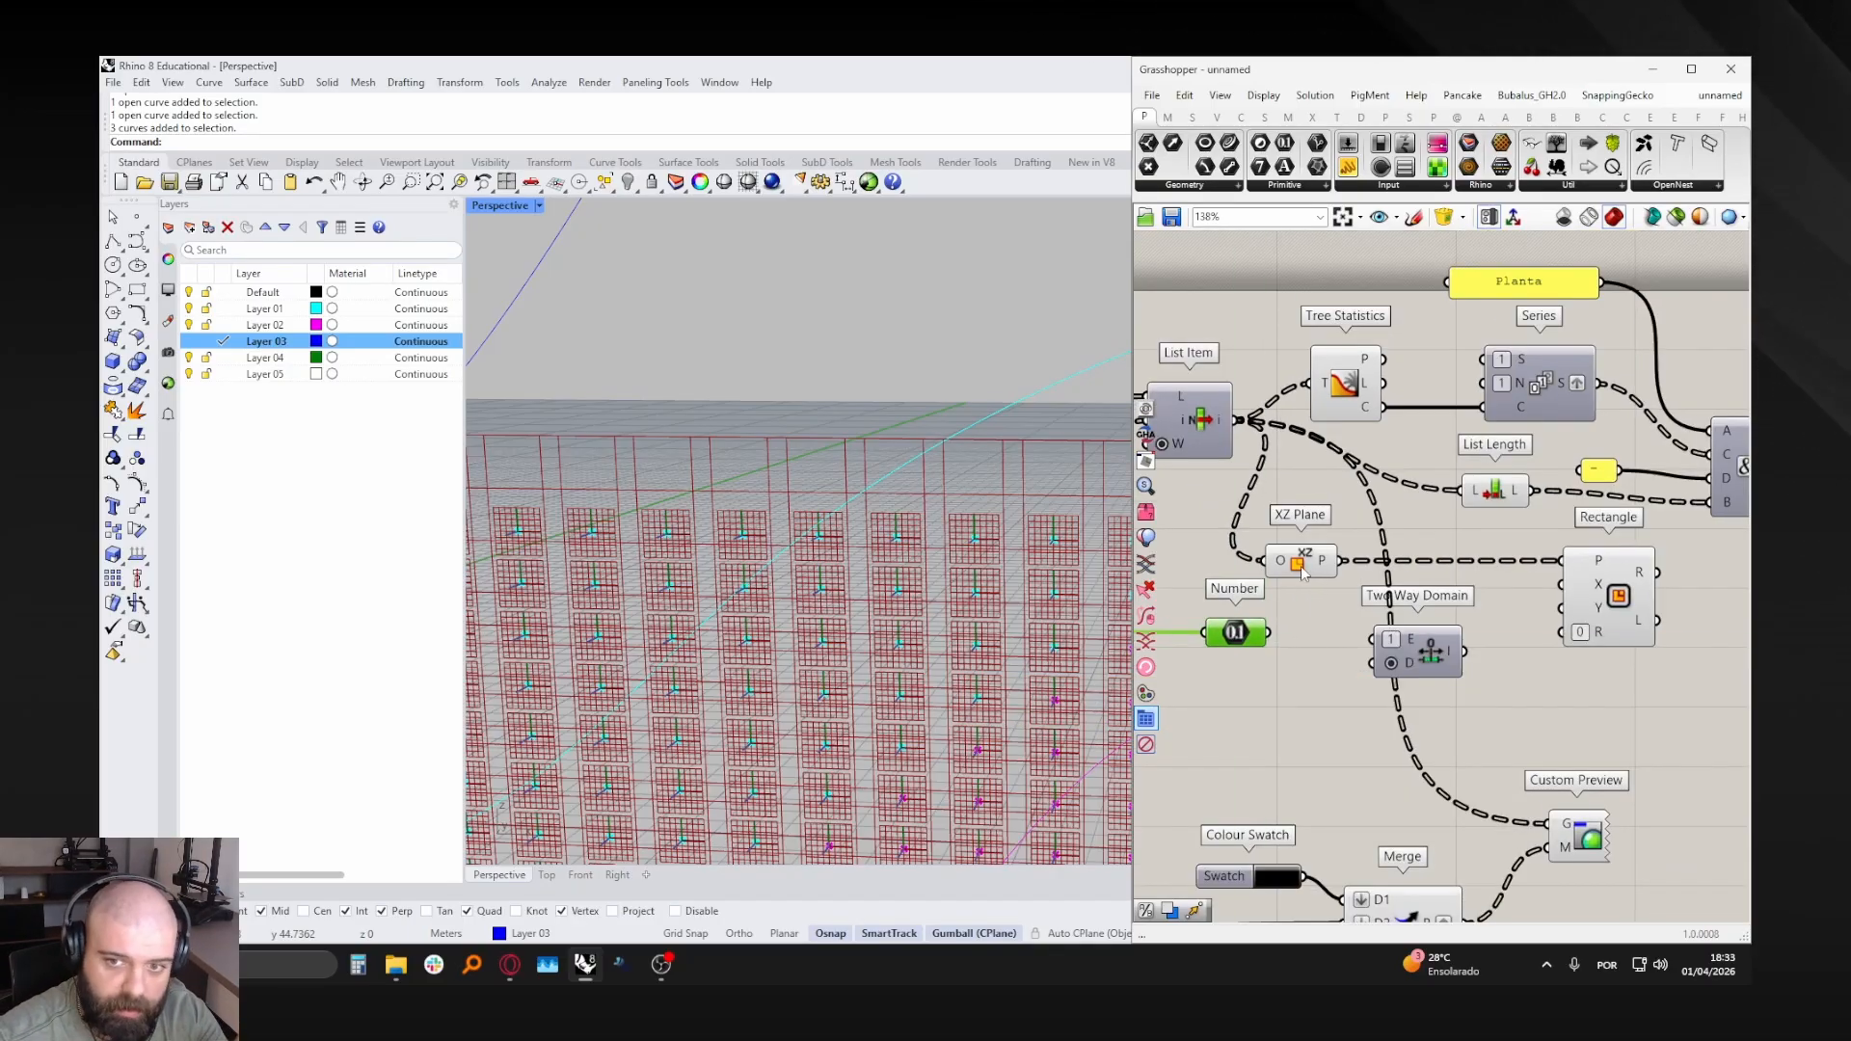
- Add a Division component with B set to 2 between Number and Two Way Domain
{"action": "double_click", "coordinate": [1320, 646]}
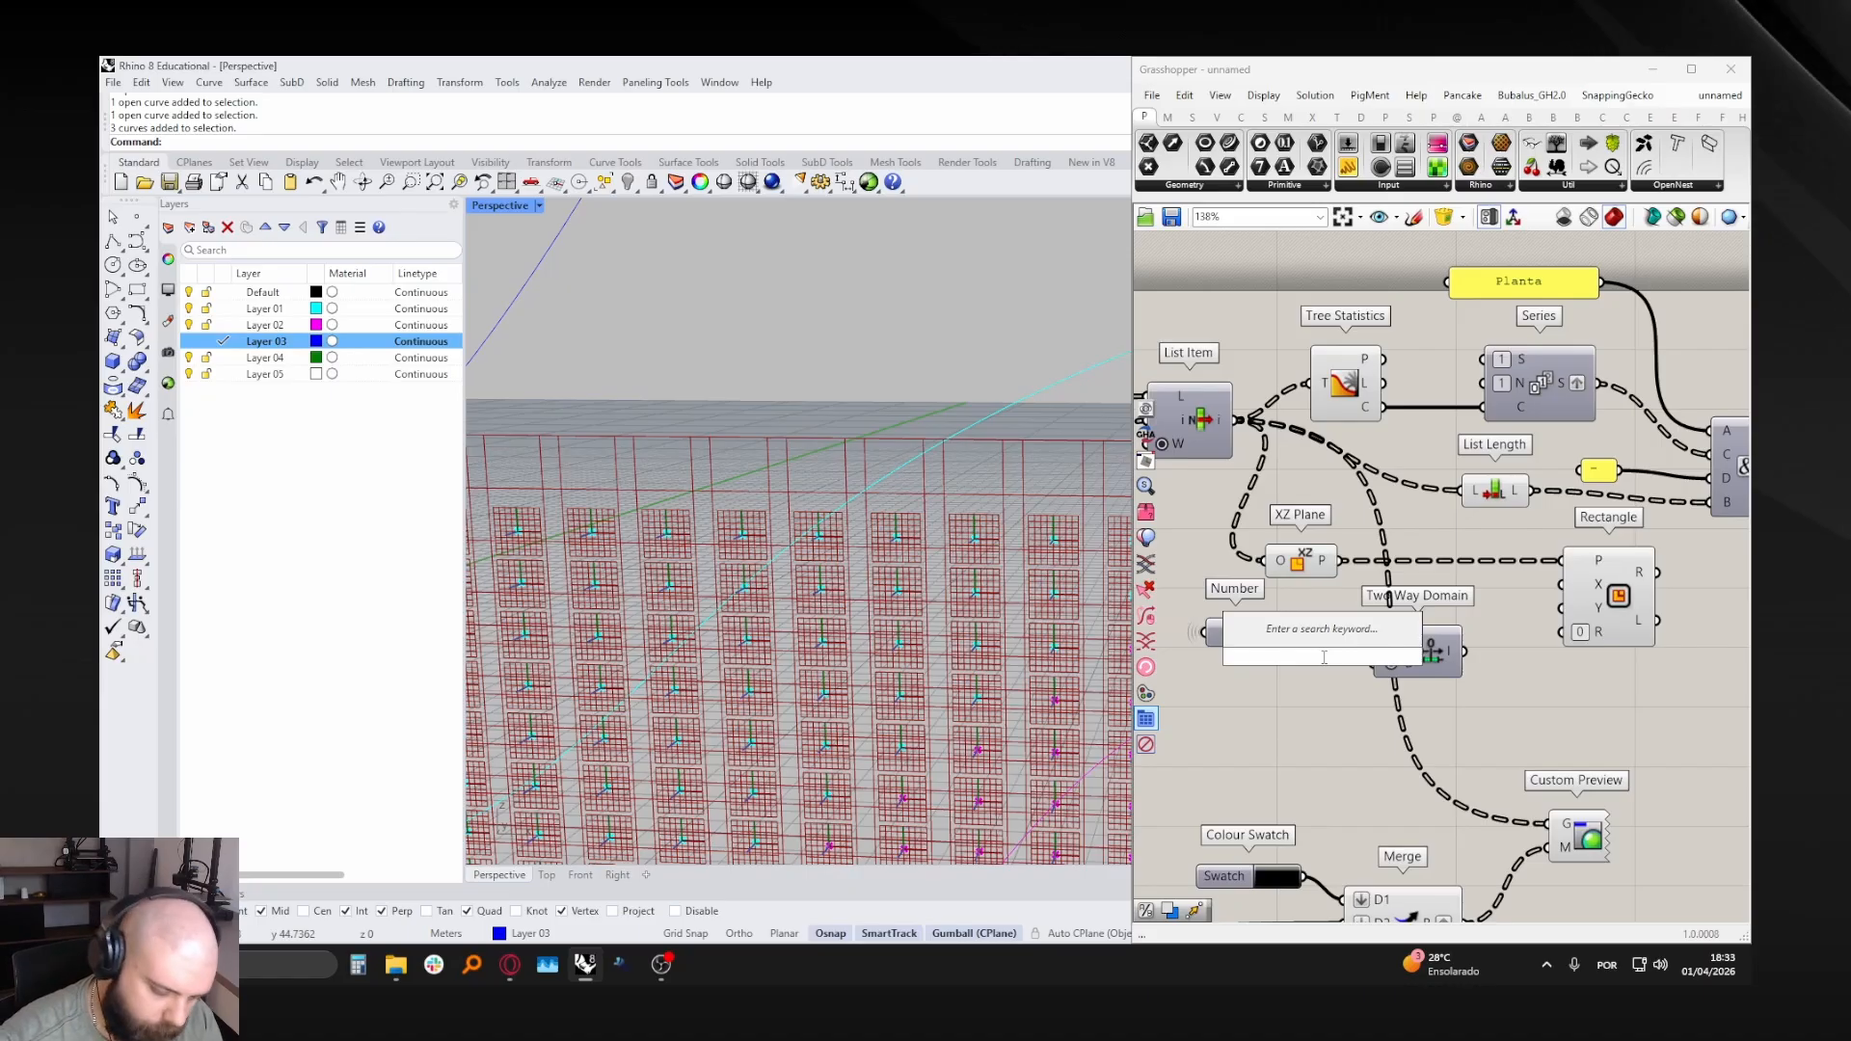
{"action": "type", "text": "/2"}
{"action": "key", "text": "Return"}
{"action": "left_click_drag", "start_coordinate": [1430, 653], "coordinate": [1473, 659]}
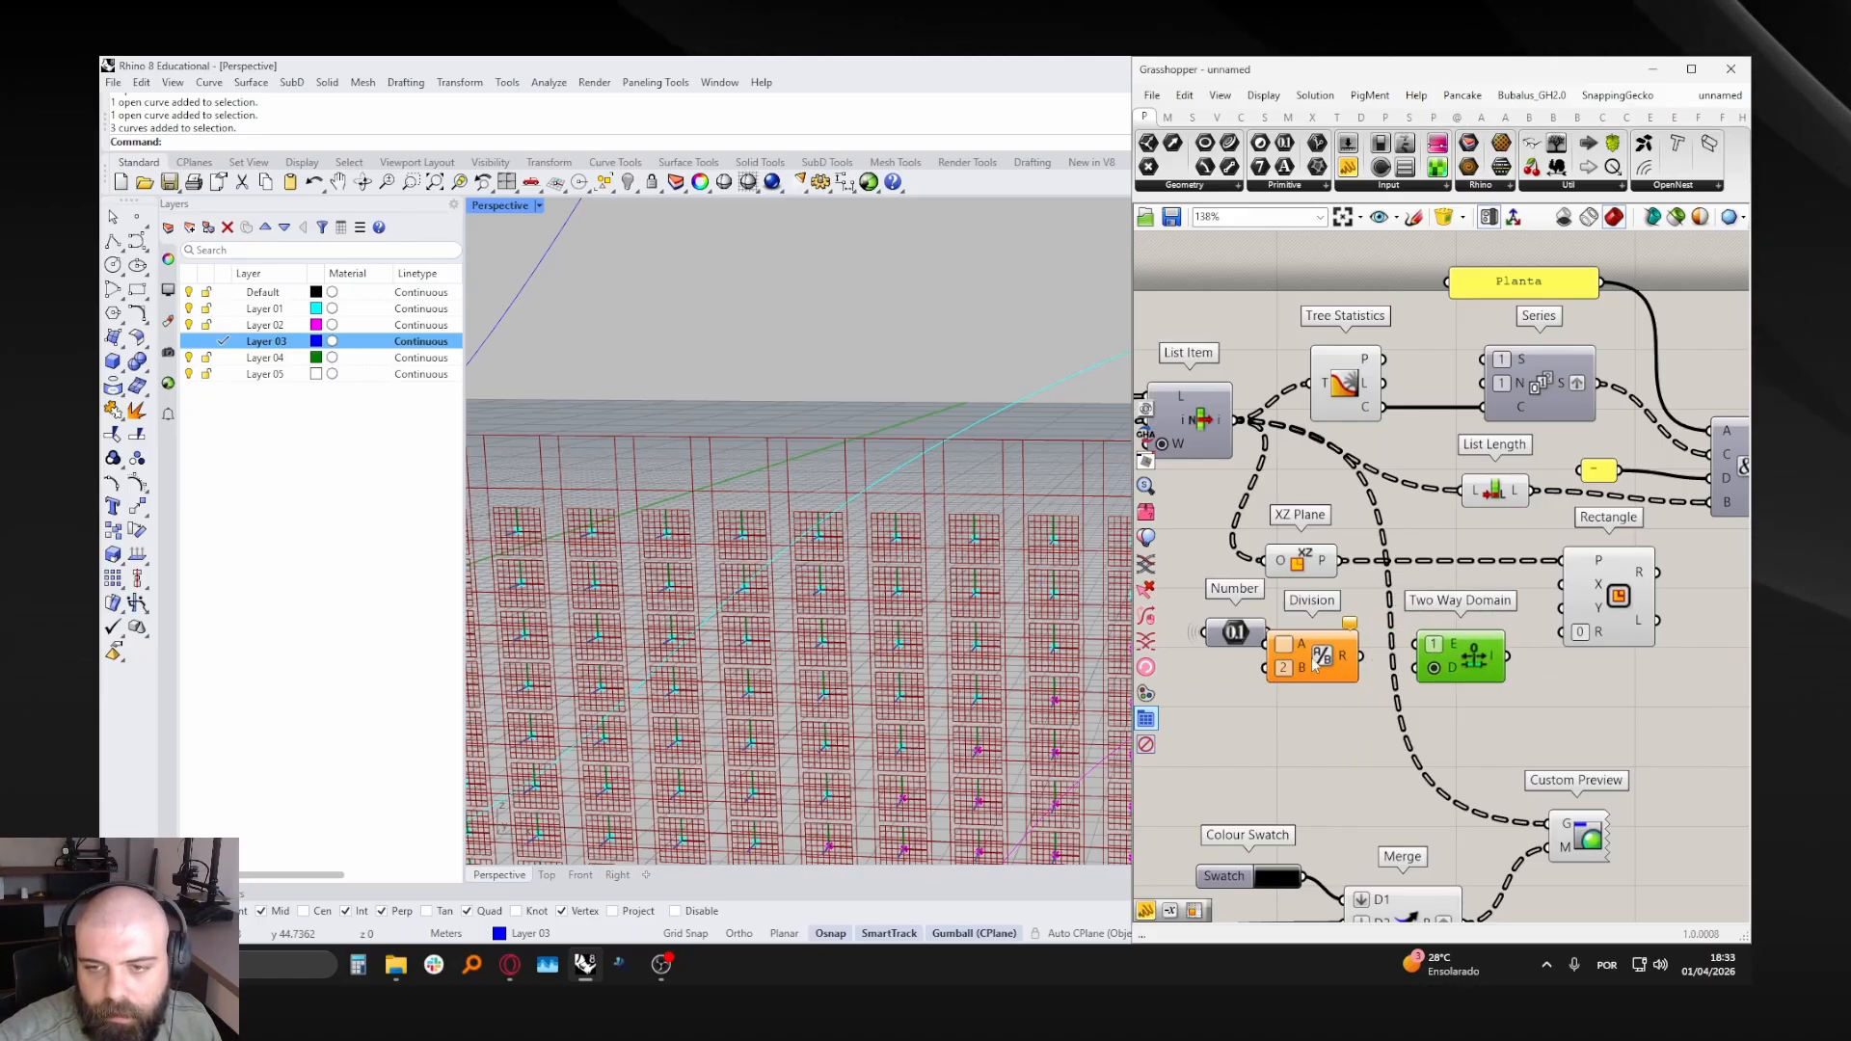
- Wire Number through Division into Two Way Domain's E input, and the domain into Rectangle's X and Y inputs
{"action": "left_click_drag", "start_coordinate": [1317, 662], "coordinate": [1563, 585]}
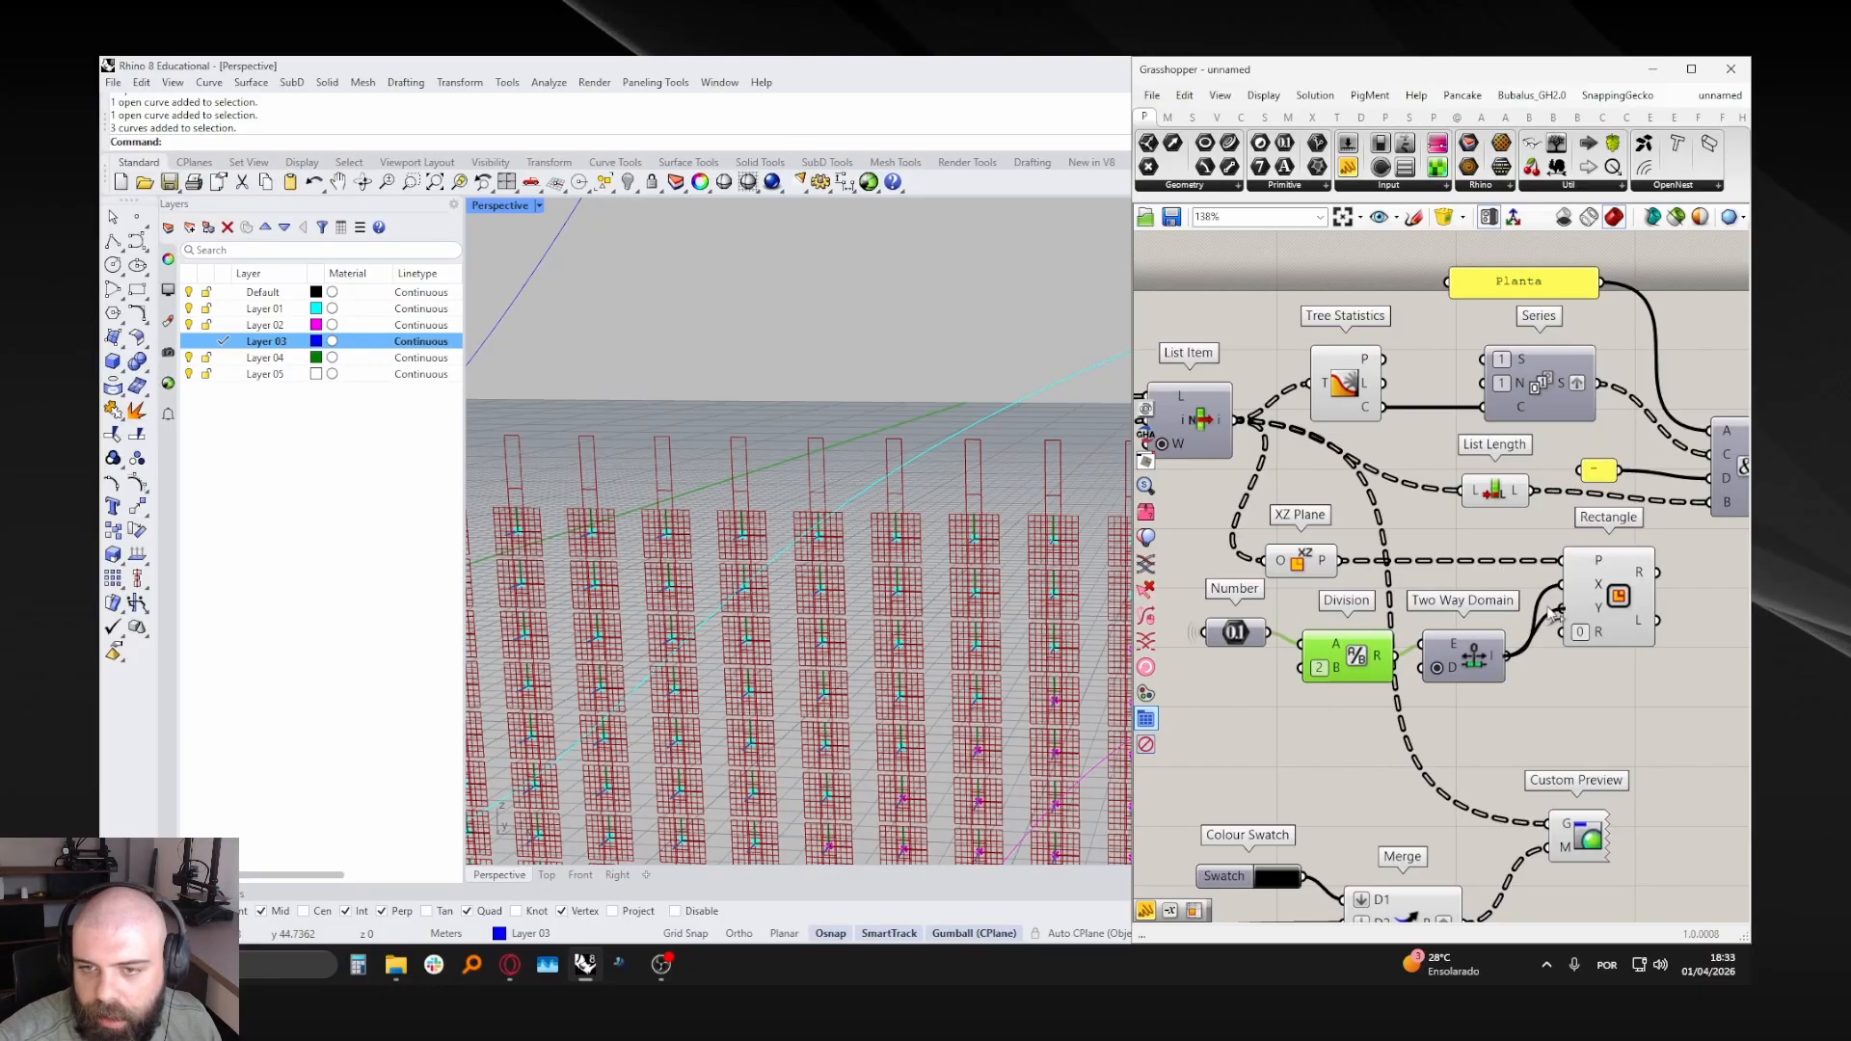
{"action": "left_click_drag", "start_coordinate": [1507, 657], "coordinate": [1563, 608]}
{"action": "left_click", "coordinate": [1601, 590]}
{"action": "scroll", "coordinate": [1600, 590], "scroll_direction": "down", "scroll_amount": 2}
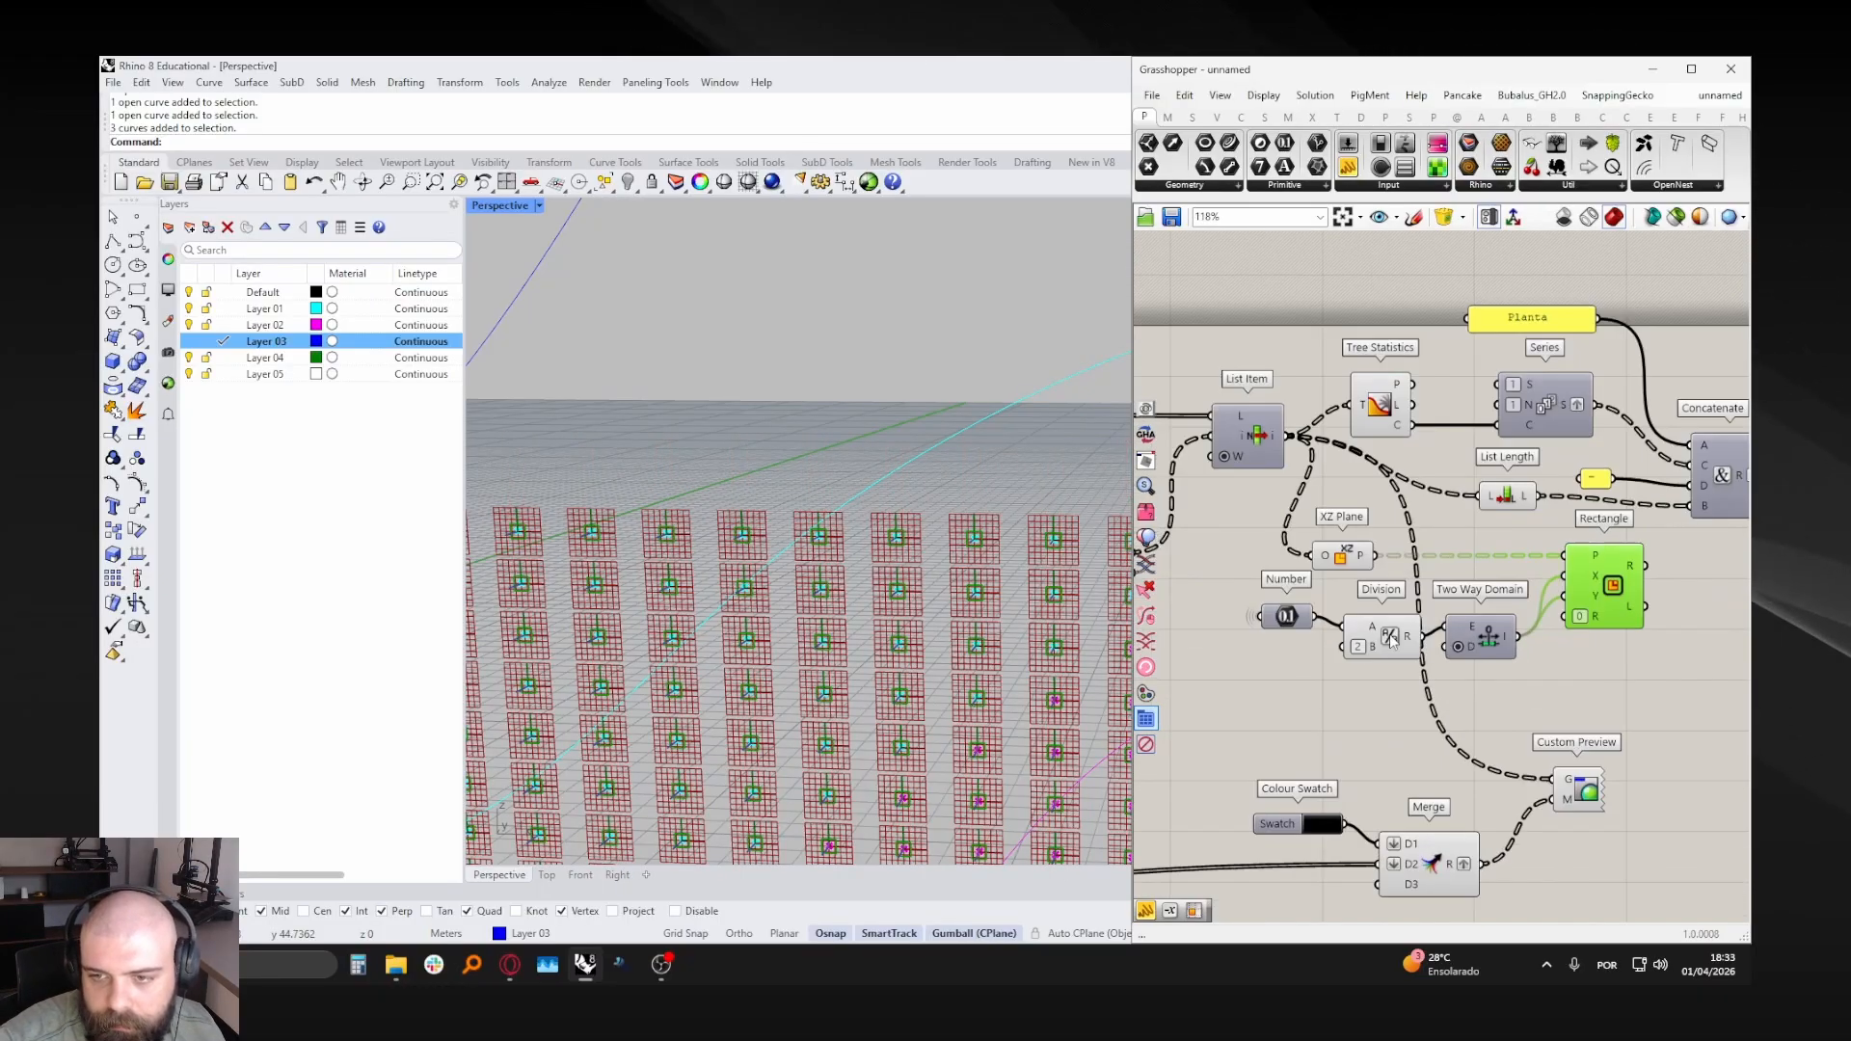
- Connect Number directly to Two Way Domain's E input and delete the Division component between them
{"action": "left_click_drag", "start_coordinate": [1433, 631], "coordinate": [1431, 628]}
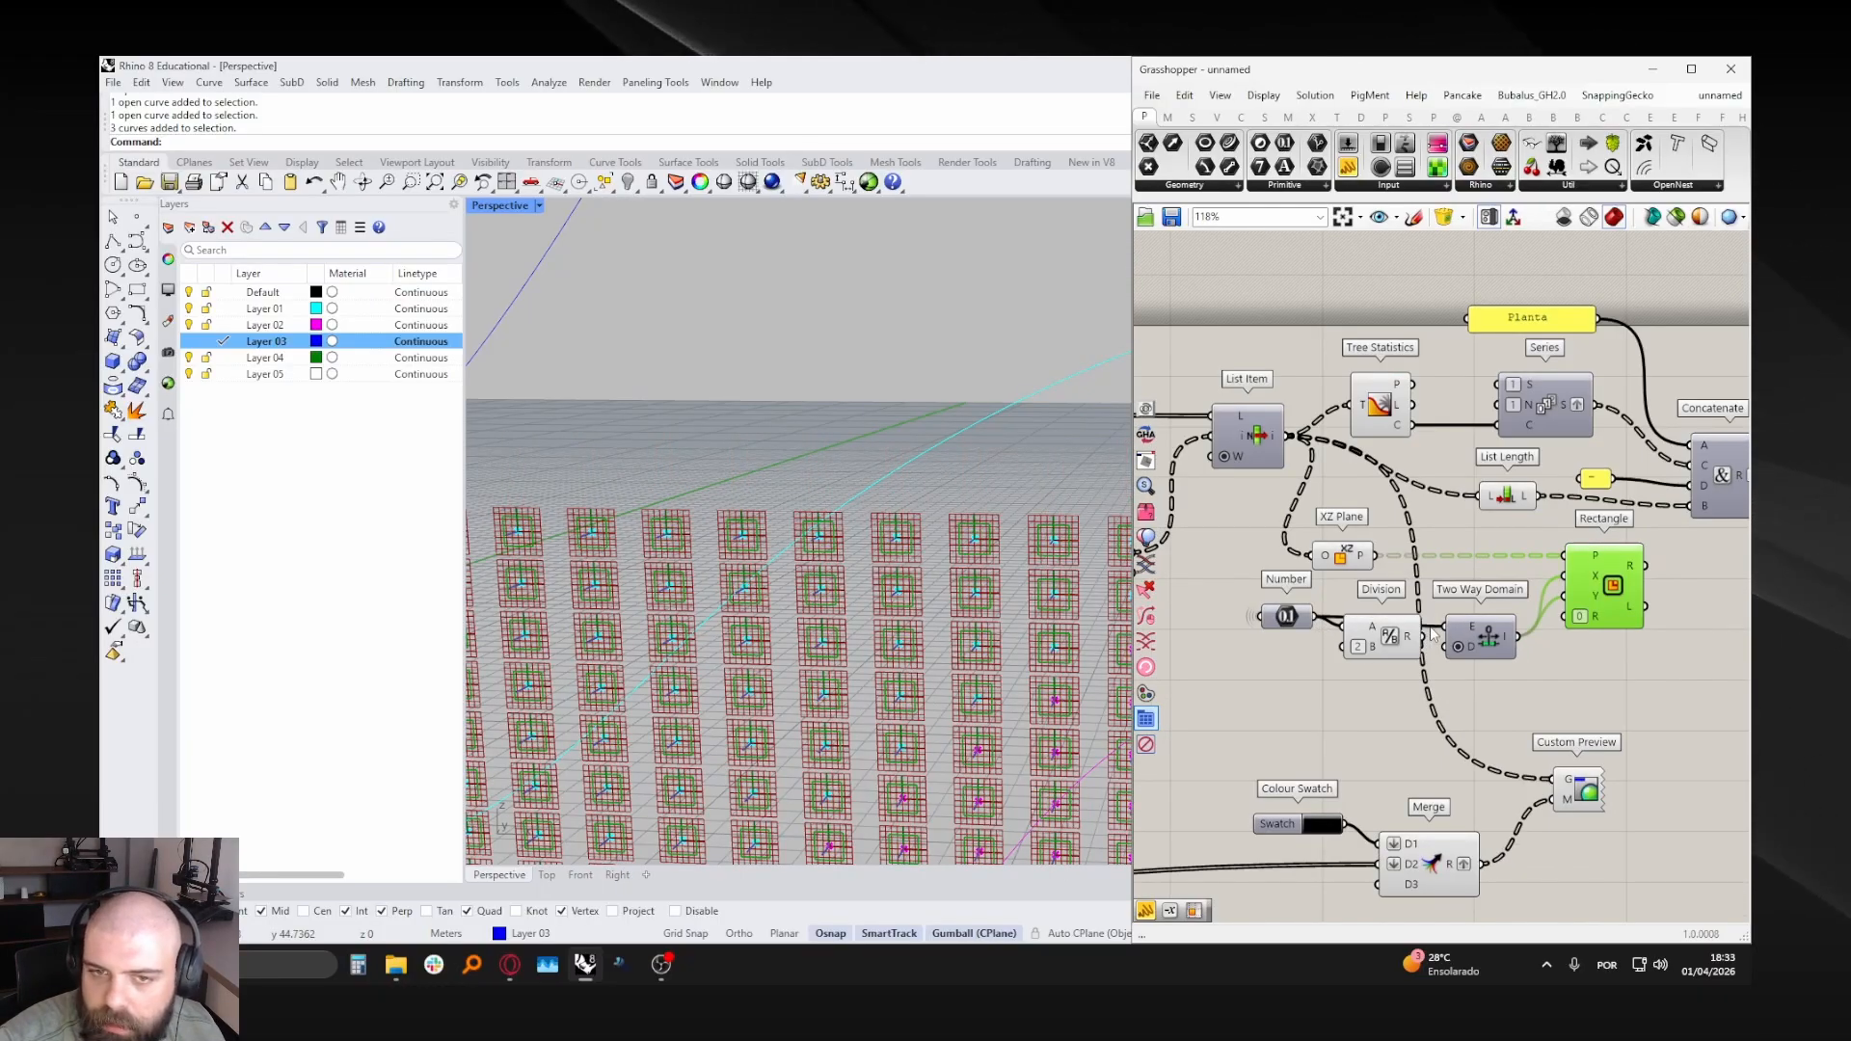
{"action": "left_click", "coordinate": [1374, 647]}
{"action": "scroll", "coordinate": [1495, 584], "scroll_direction": "down", "scroll_amount": 5}
{"action": "key", "text": "Delete"}
{"action": "scroll", "coordinate": [1455, 591], "scroll_direction": "up", "scroll_amount": 5}
- Turn off the preview of the XZ Plane component feeding Rectangle
{"action": "left_click", "coordinate": [1411, 548]}
{"action": "middle_click", "coordinate": [1411, 549]}
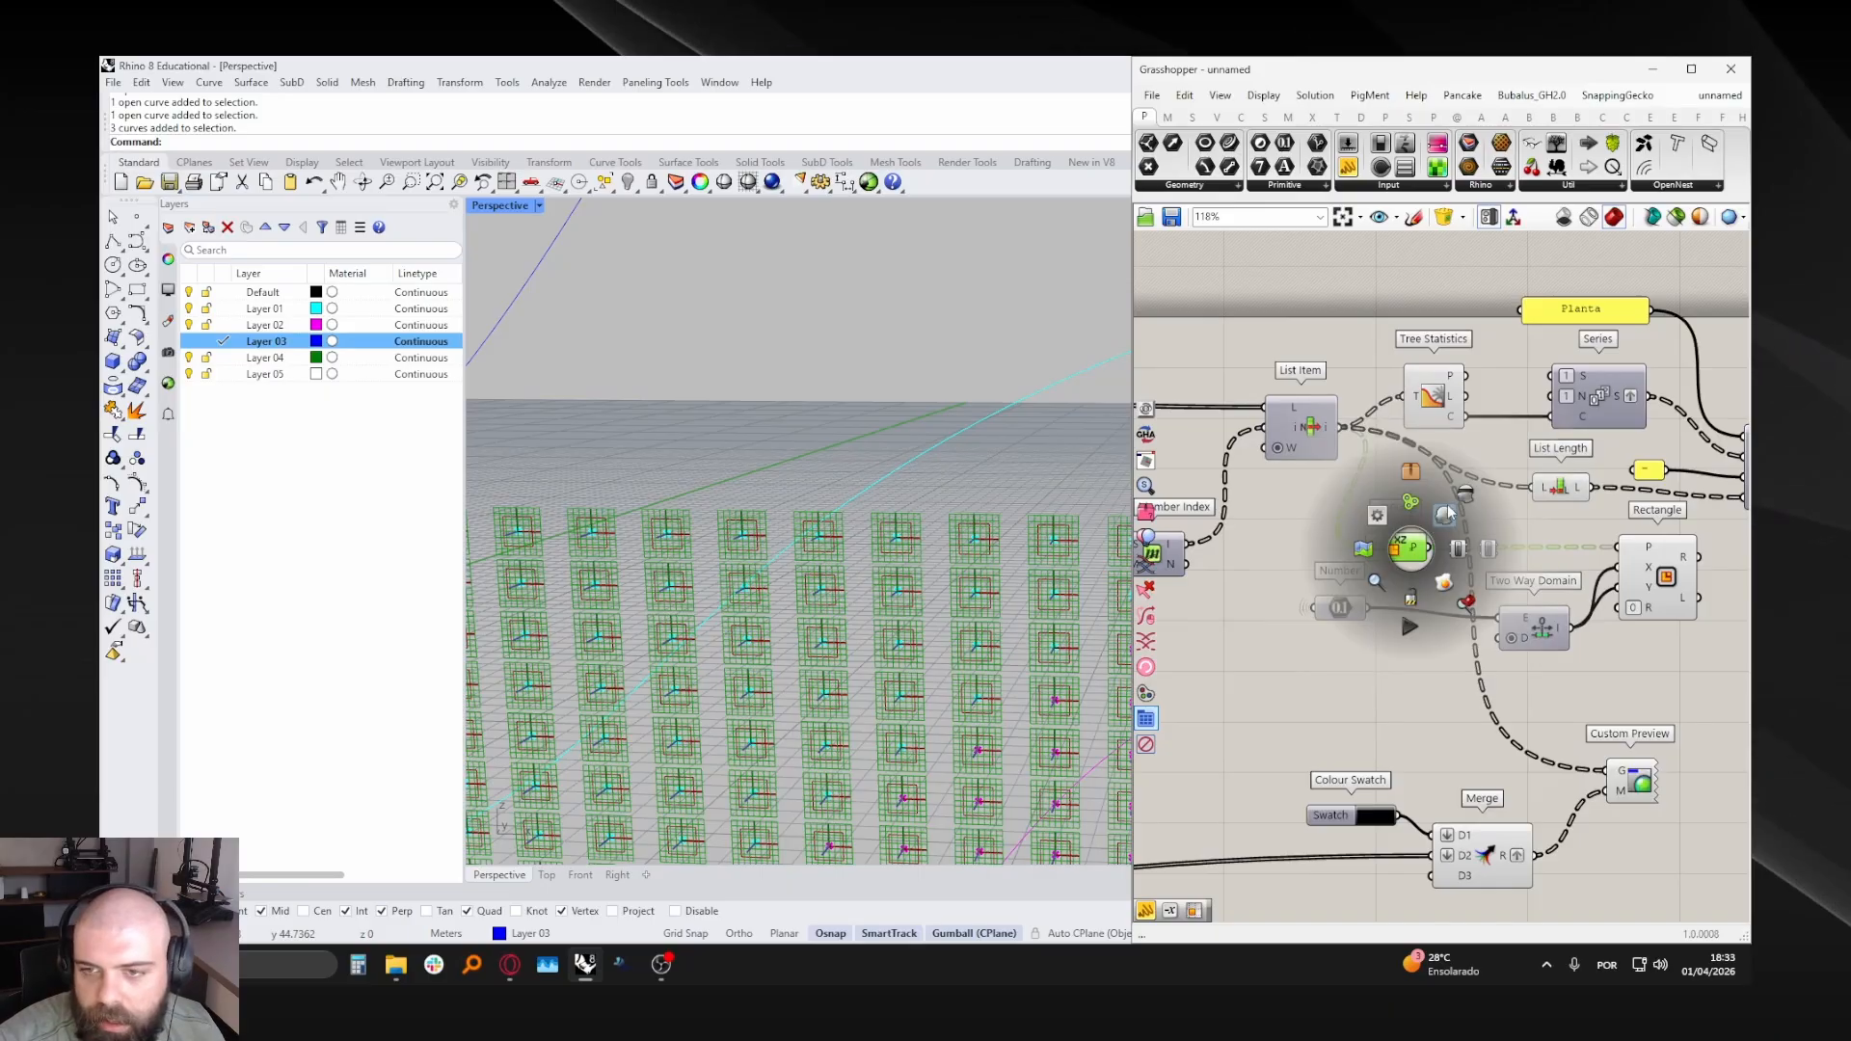
{"action": "left_click", "coordinate": [1445, 514]}
{"action": "scroll", "coordinate": [1427, 540], "scroll_direction": "down", "scroll_amount": 5}
{"action": "scroll", "coordinate": [1319, 530], "scroll_direction": "up", "scroll_amount": 5}
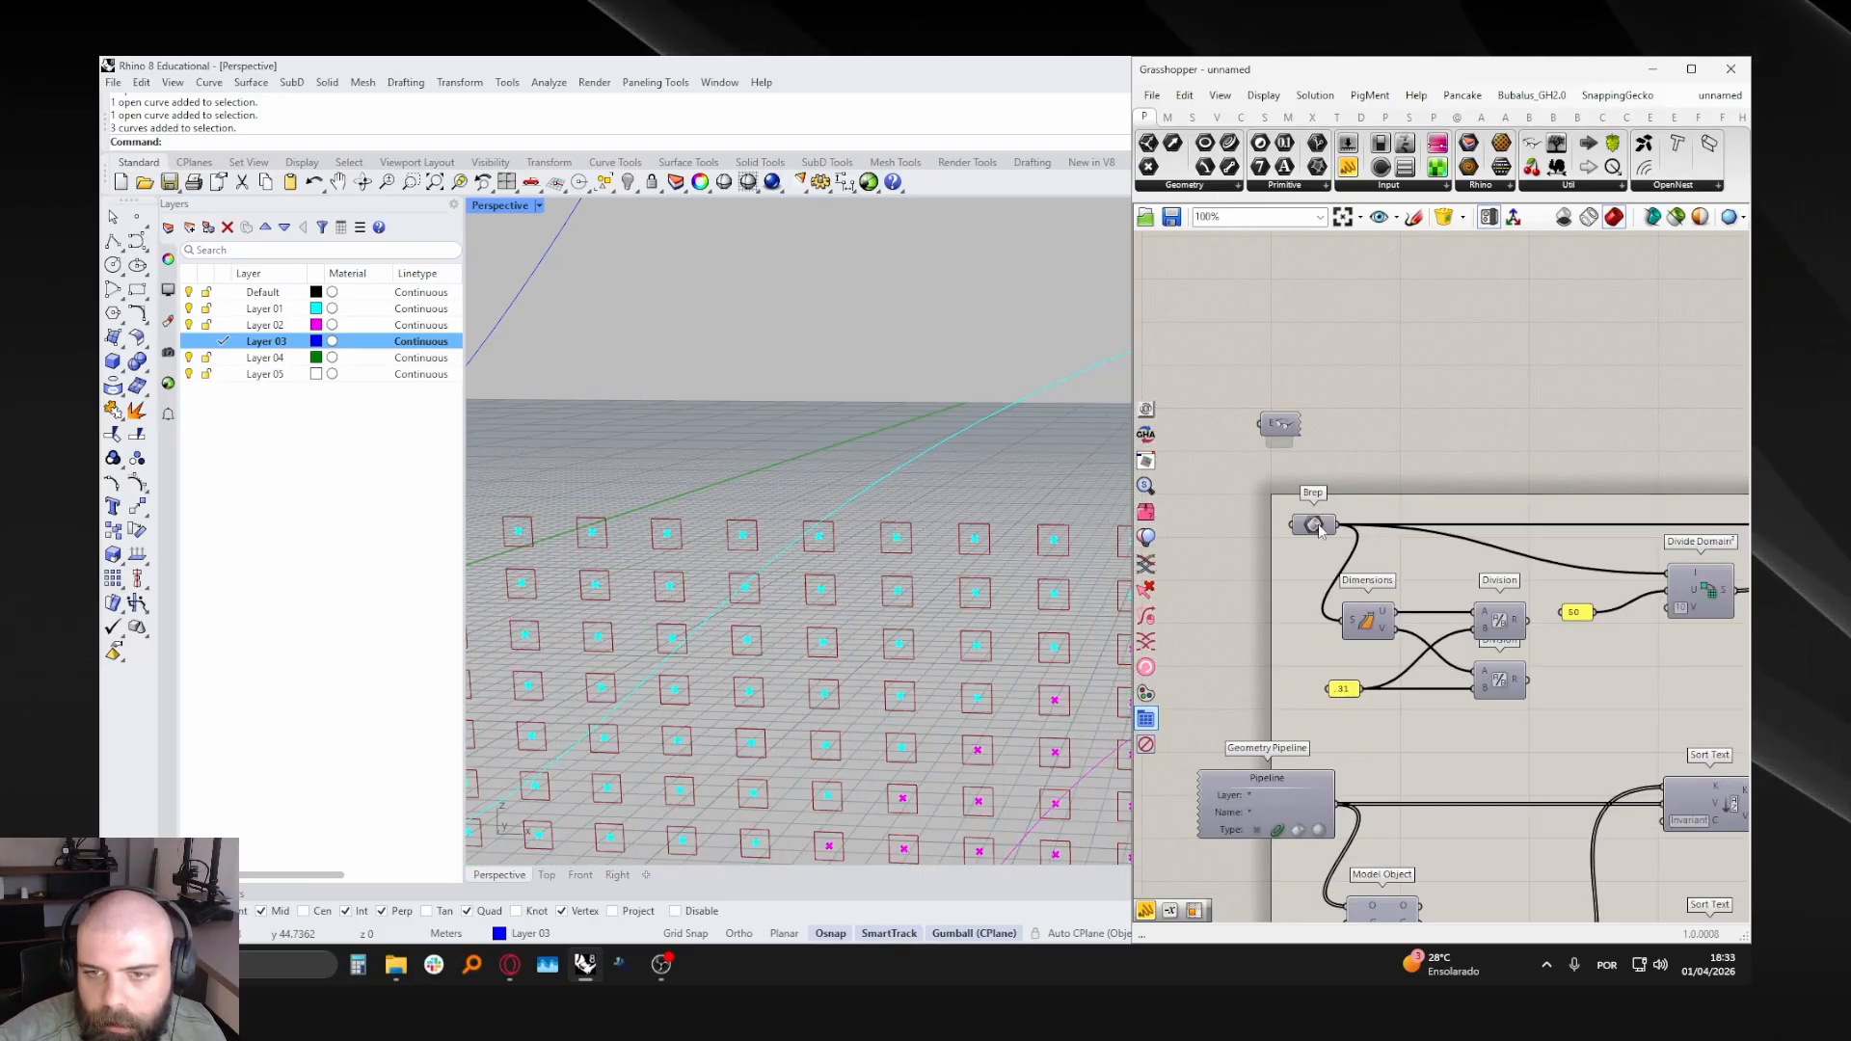
{"action": "left_click", "coordinate": [1320, 528]}
{"action": "middle_click", "coordinate": [1320, 527]}
{"action": "left_click", "coordinate": [1354, 495]}
{"action": "left_click", "coordinate": [1364, 493]}
{"action": "left_click", "coordinate": [1321, 527]}
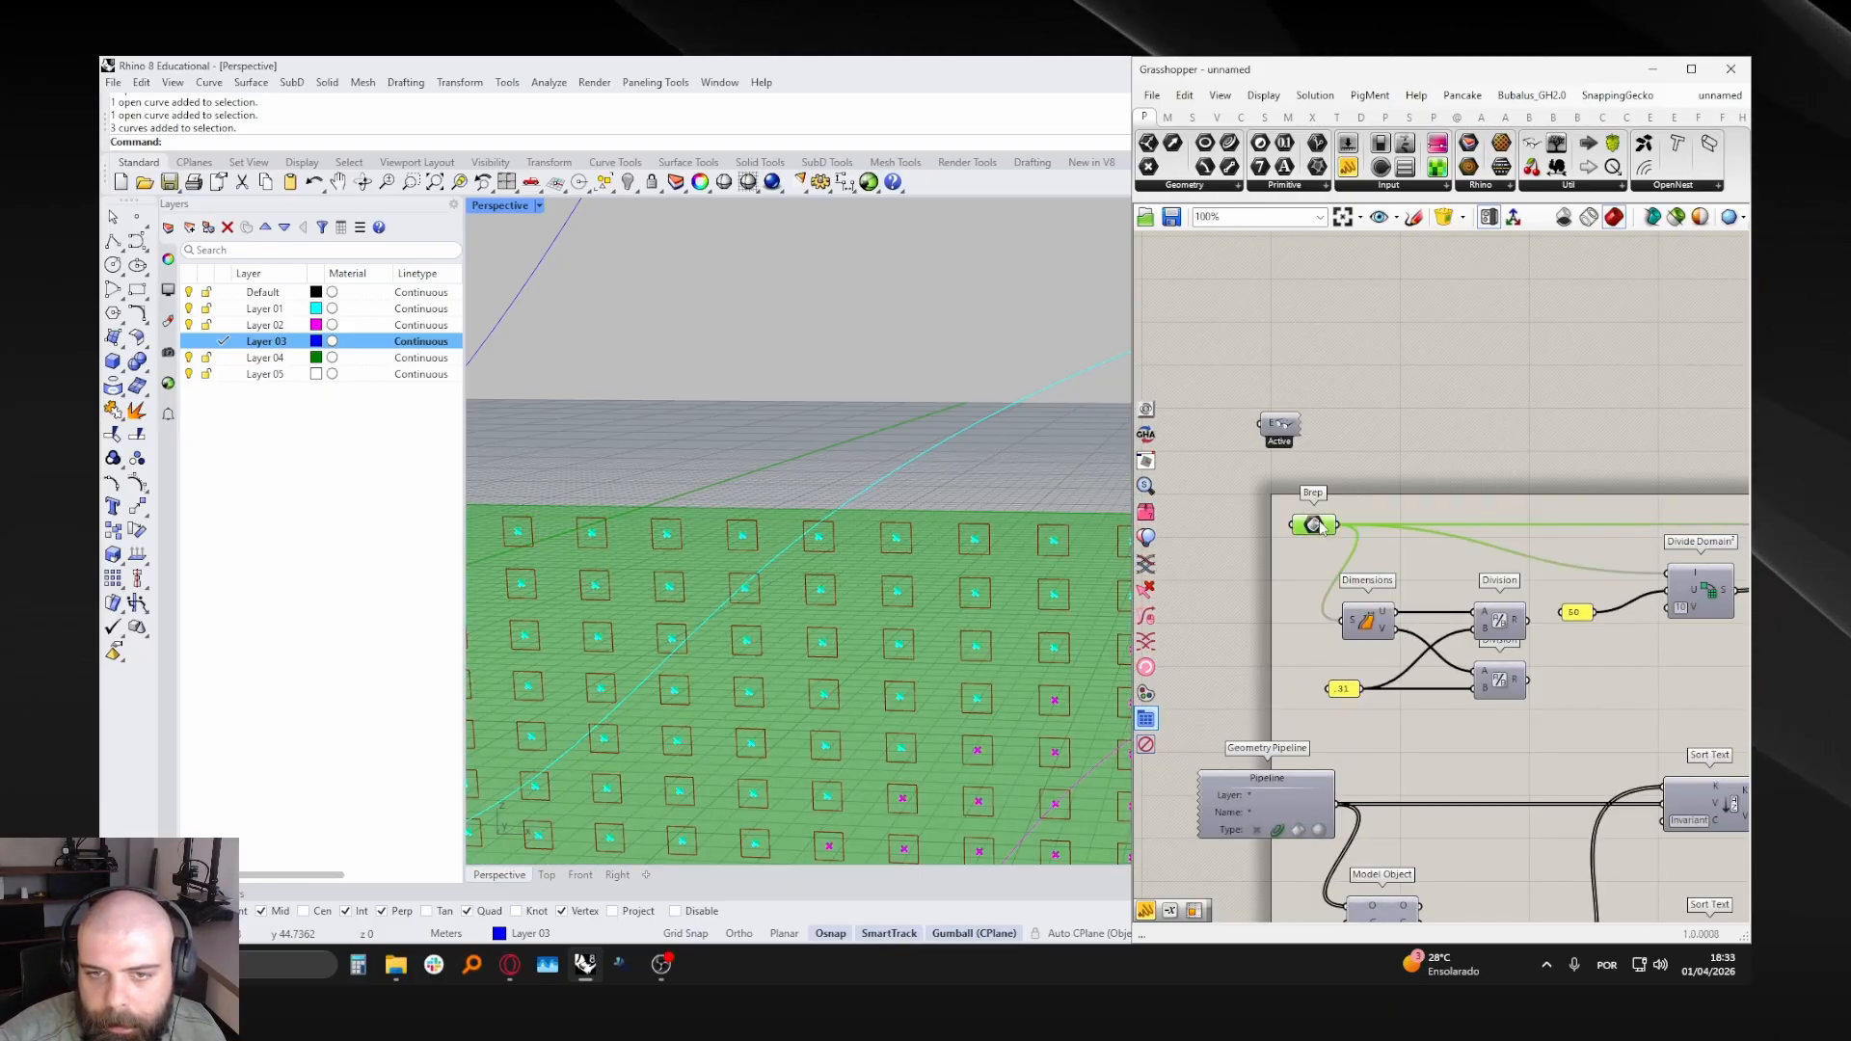
{"action": "middle_click", "coordinate": [1320, 525]}
{"action": "left_click", "coordinate": [1373, 472]}
- Turn on the preview of the surface subdivision component fed by Brep and Divide Domain²
{"action": "scroll", "coordinate": [1370, 478], "scroll_direction": "down", "scroll_amount": 3}
{"action": "right_click_drag", "start_coordinate": [1654, 509], "coordinate": [1361, 521]}
{"action": "scroll", "coordinate": [1364, 526], "scroll_direction": "up", "scroll_amount": 4}
{"action": "left_click", "coordinate": [1398, 523]}
{"action": "middle_click", "coordinate": [1398, 523]}
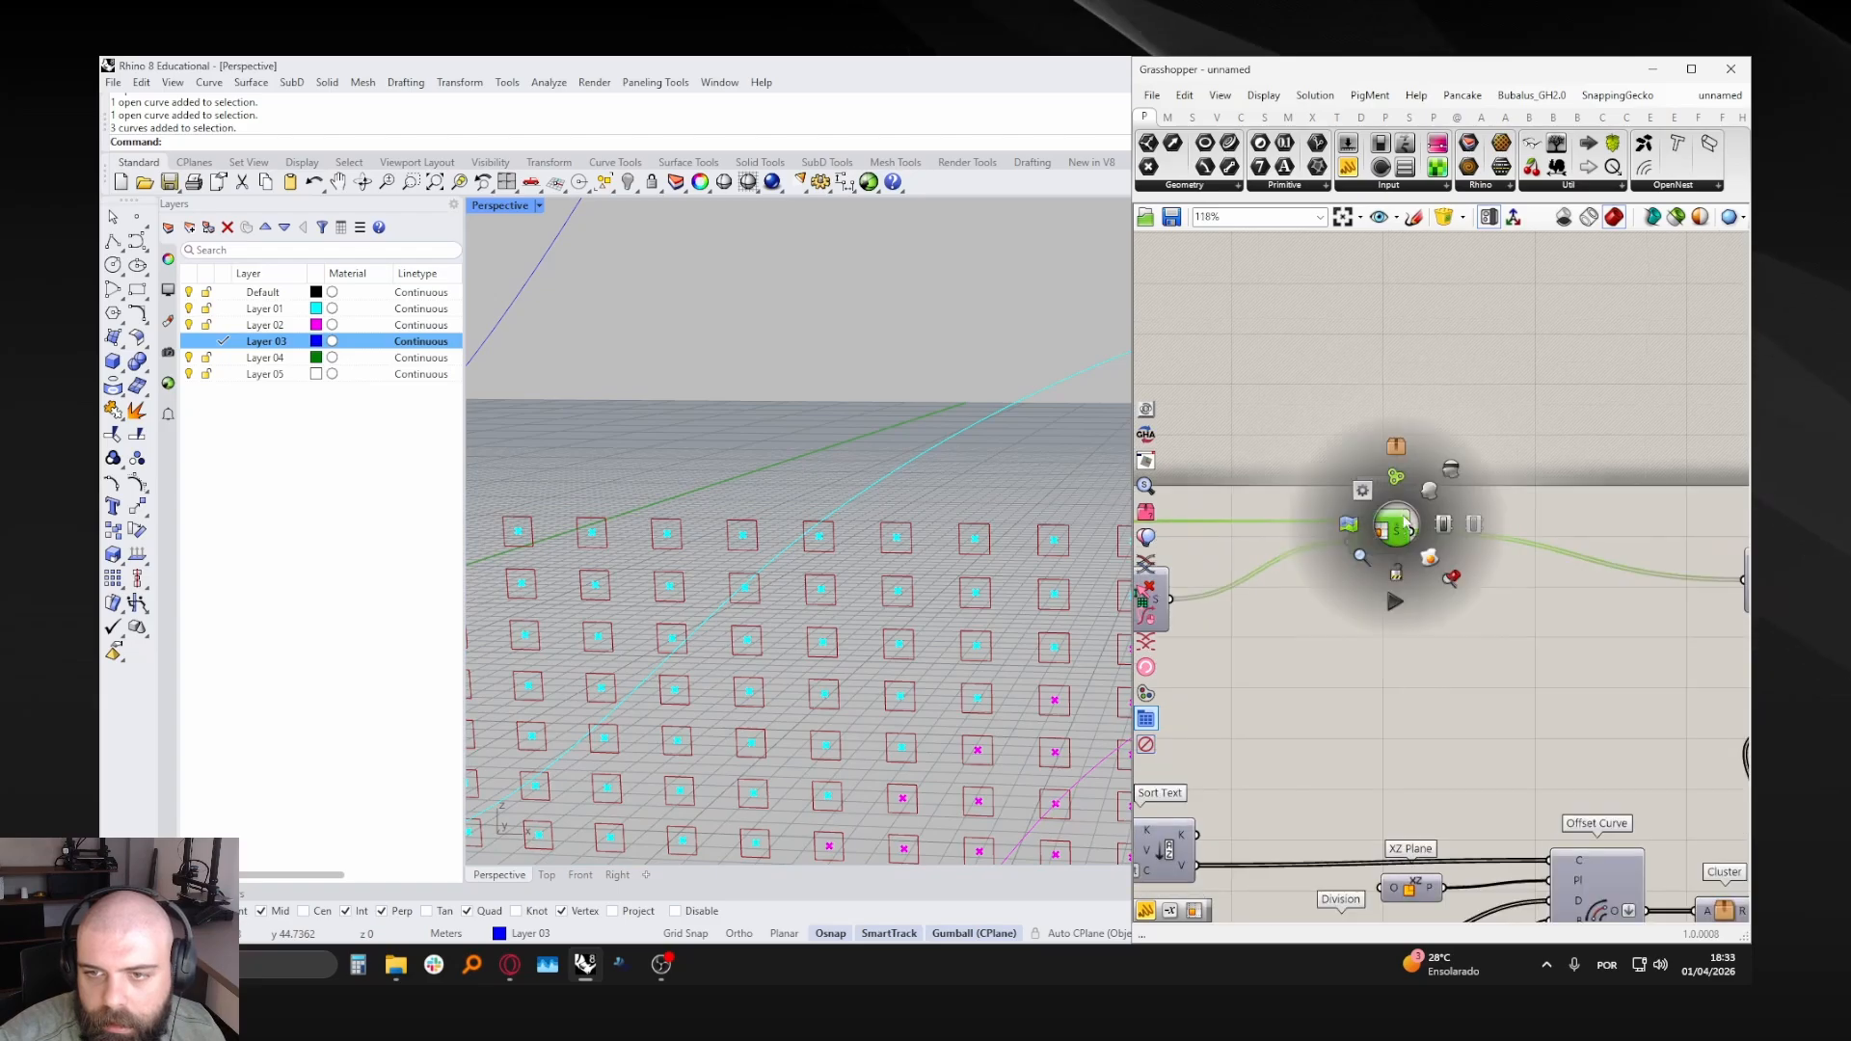
{"action": "left_click", "coordinate": [1429, 490]}
{"action": "left_click", "coordinate": [1434, 478]}
- Examine the .31 panel, its Division components and how the rectangles sit within the surface cells in the viewport
{"action": "scroll", "coordinate": [1350, 514], "scroll_direction": "down", "scroll_amount": 7}
{"action": "right_click_drag", "start_coordinate": [1702, 554], "coordinate": [1558, 559]}
{"action": "scroll", "coordinate": [1201, 672], "scroll_direction": "up", "scroll_amount": 7}
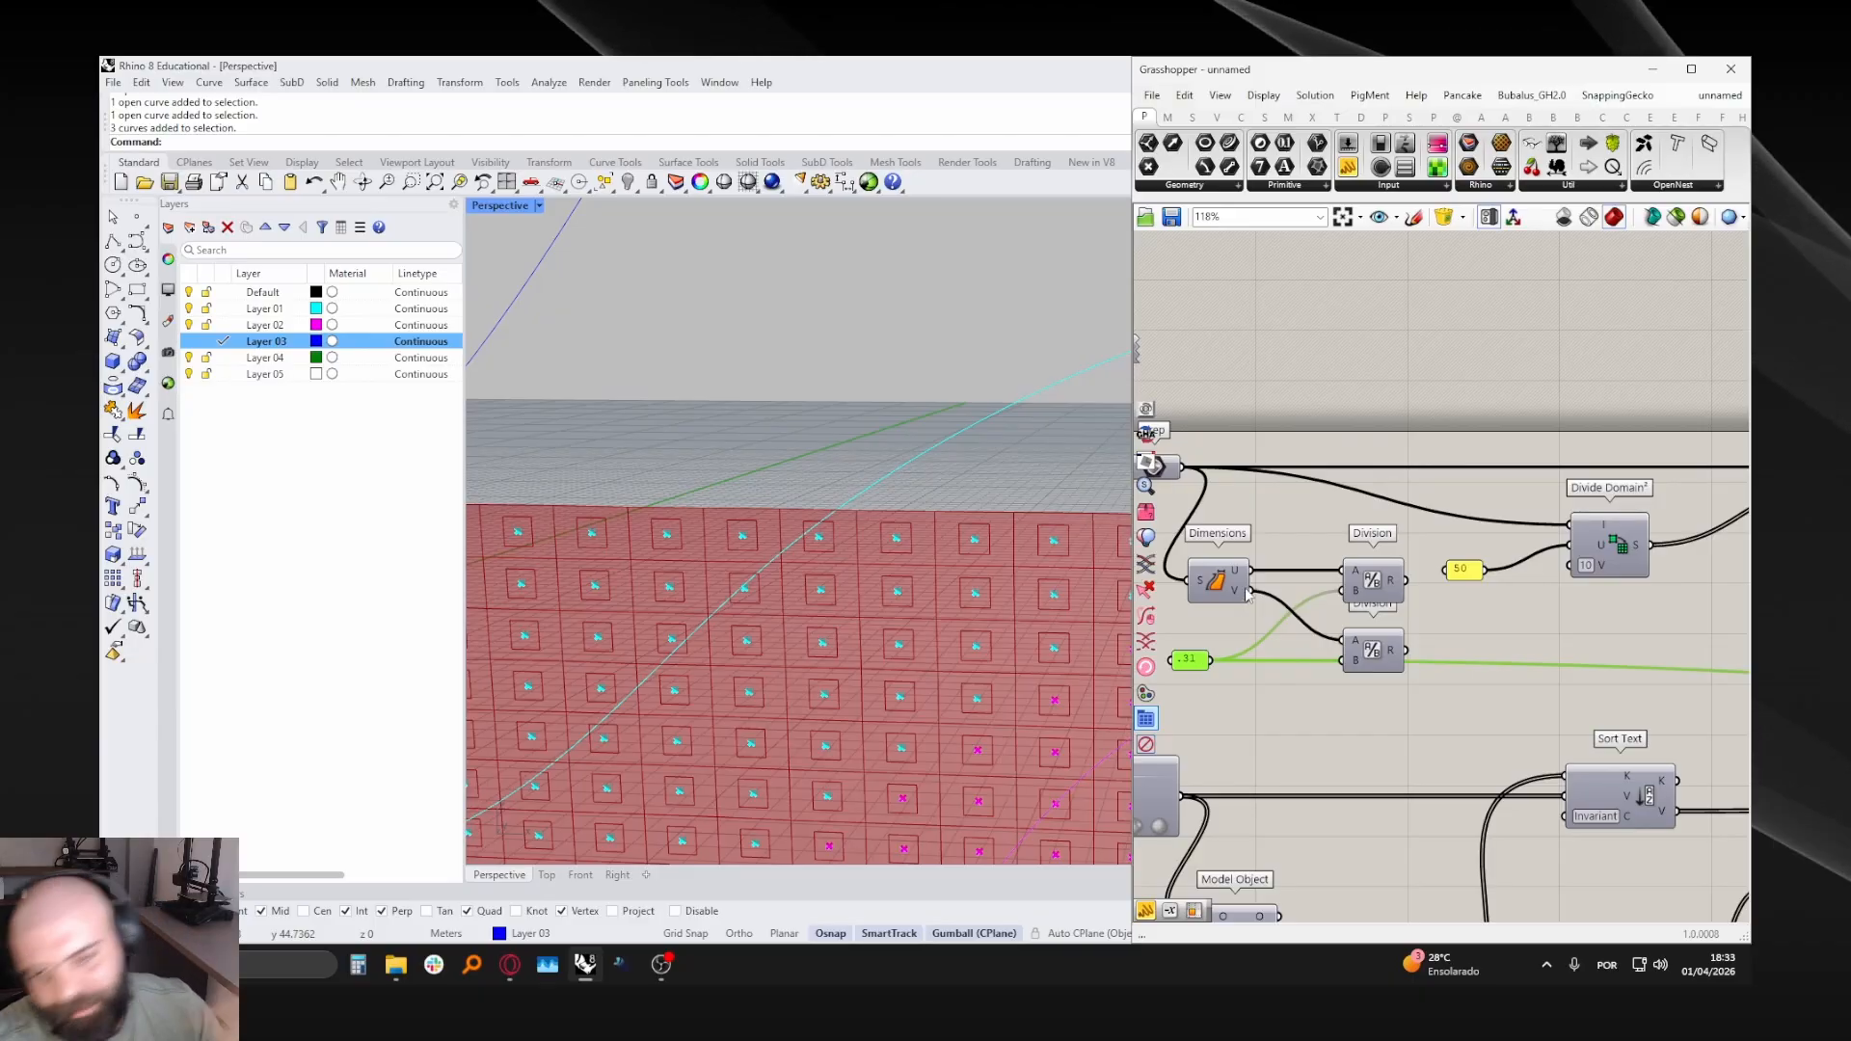
{"action": "left_click_drag", "start_coordinate": [1306, 526], "coordinate": [1422, 719]}
{"action": "scroll", "coordinate": [1319, 596], "scroll_direction": "down", "scroll_amount": 3}
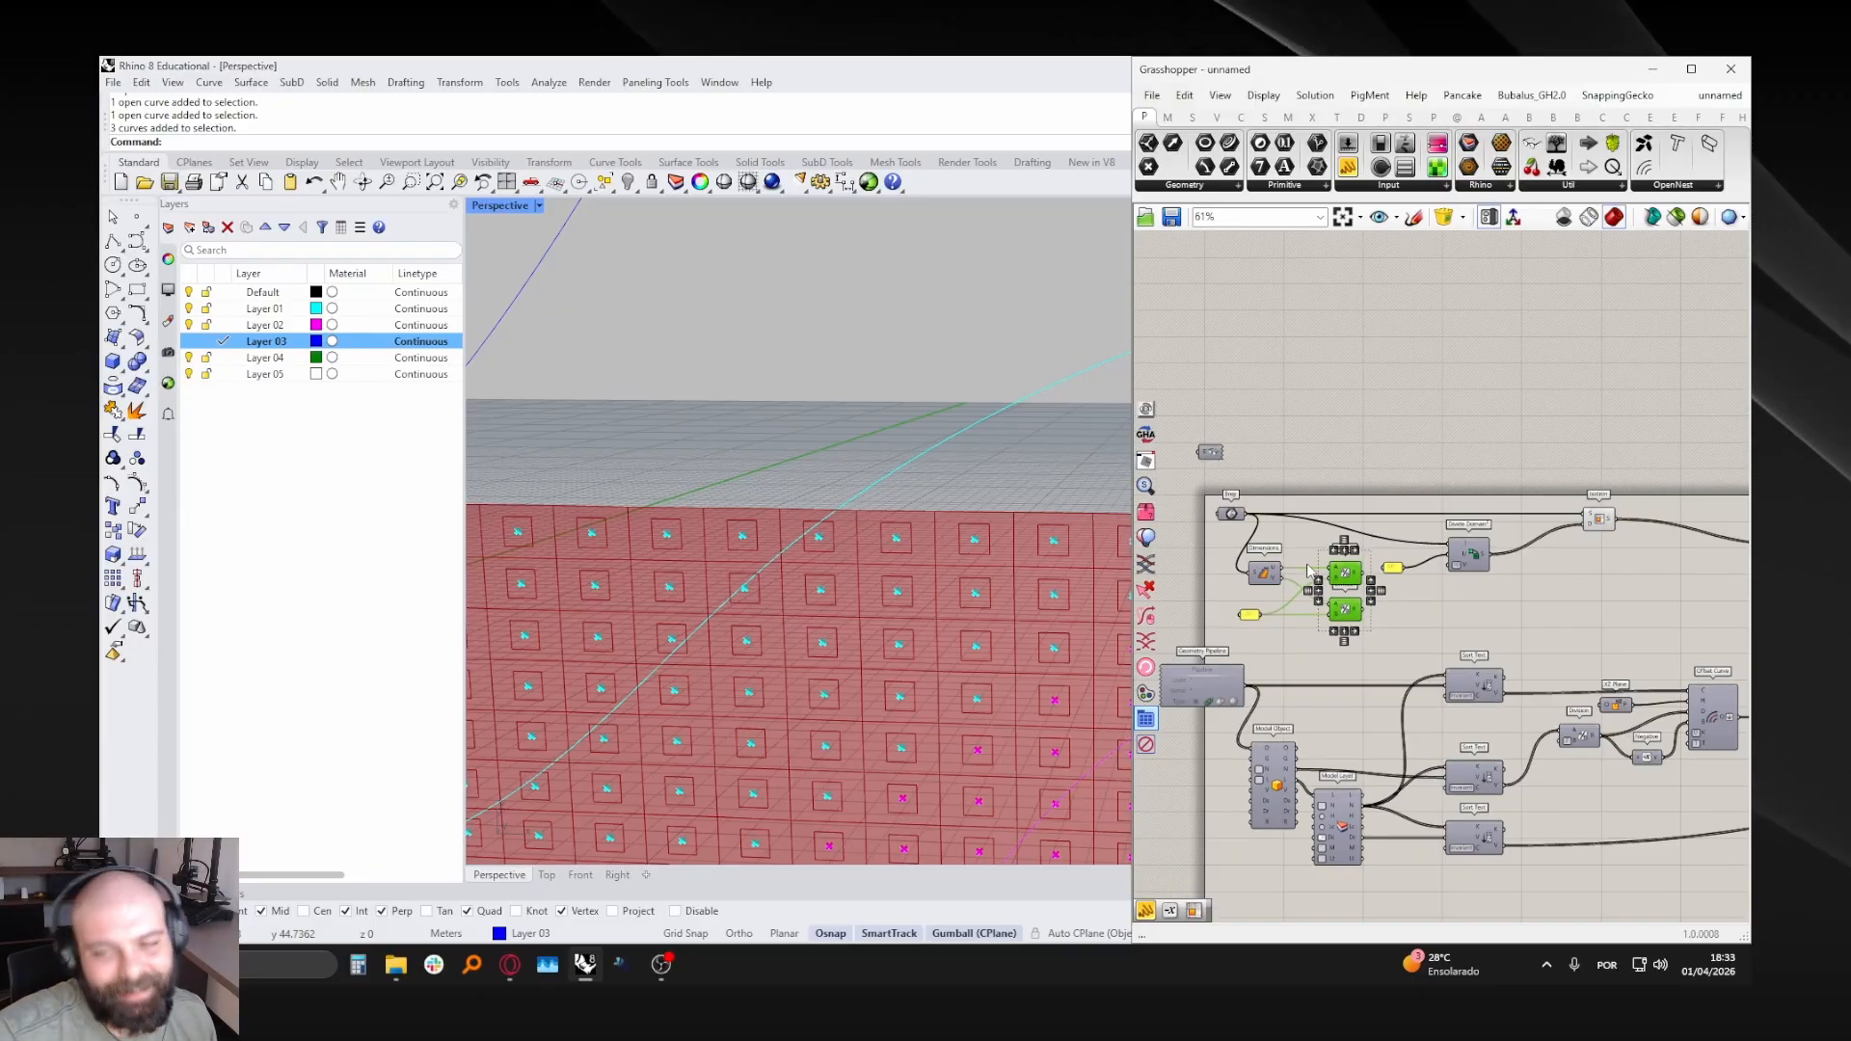
{"action": "scroll", "coordinate": [1349, 586], "scroll_direction": "up", "scroll_amount": 3}
{"action": "scroll", "coordinate": [1271, 637], "scroll_direction": "down", "scroll_amount": 5}
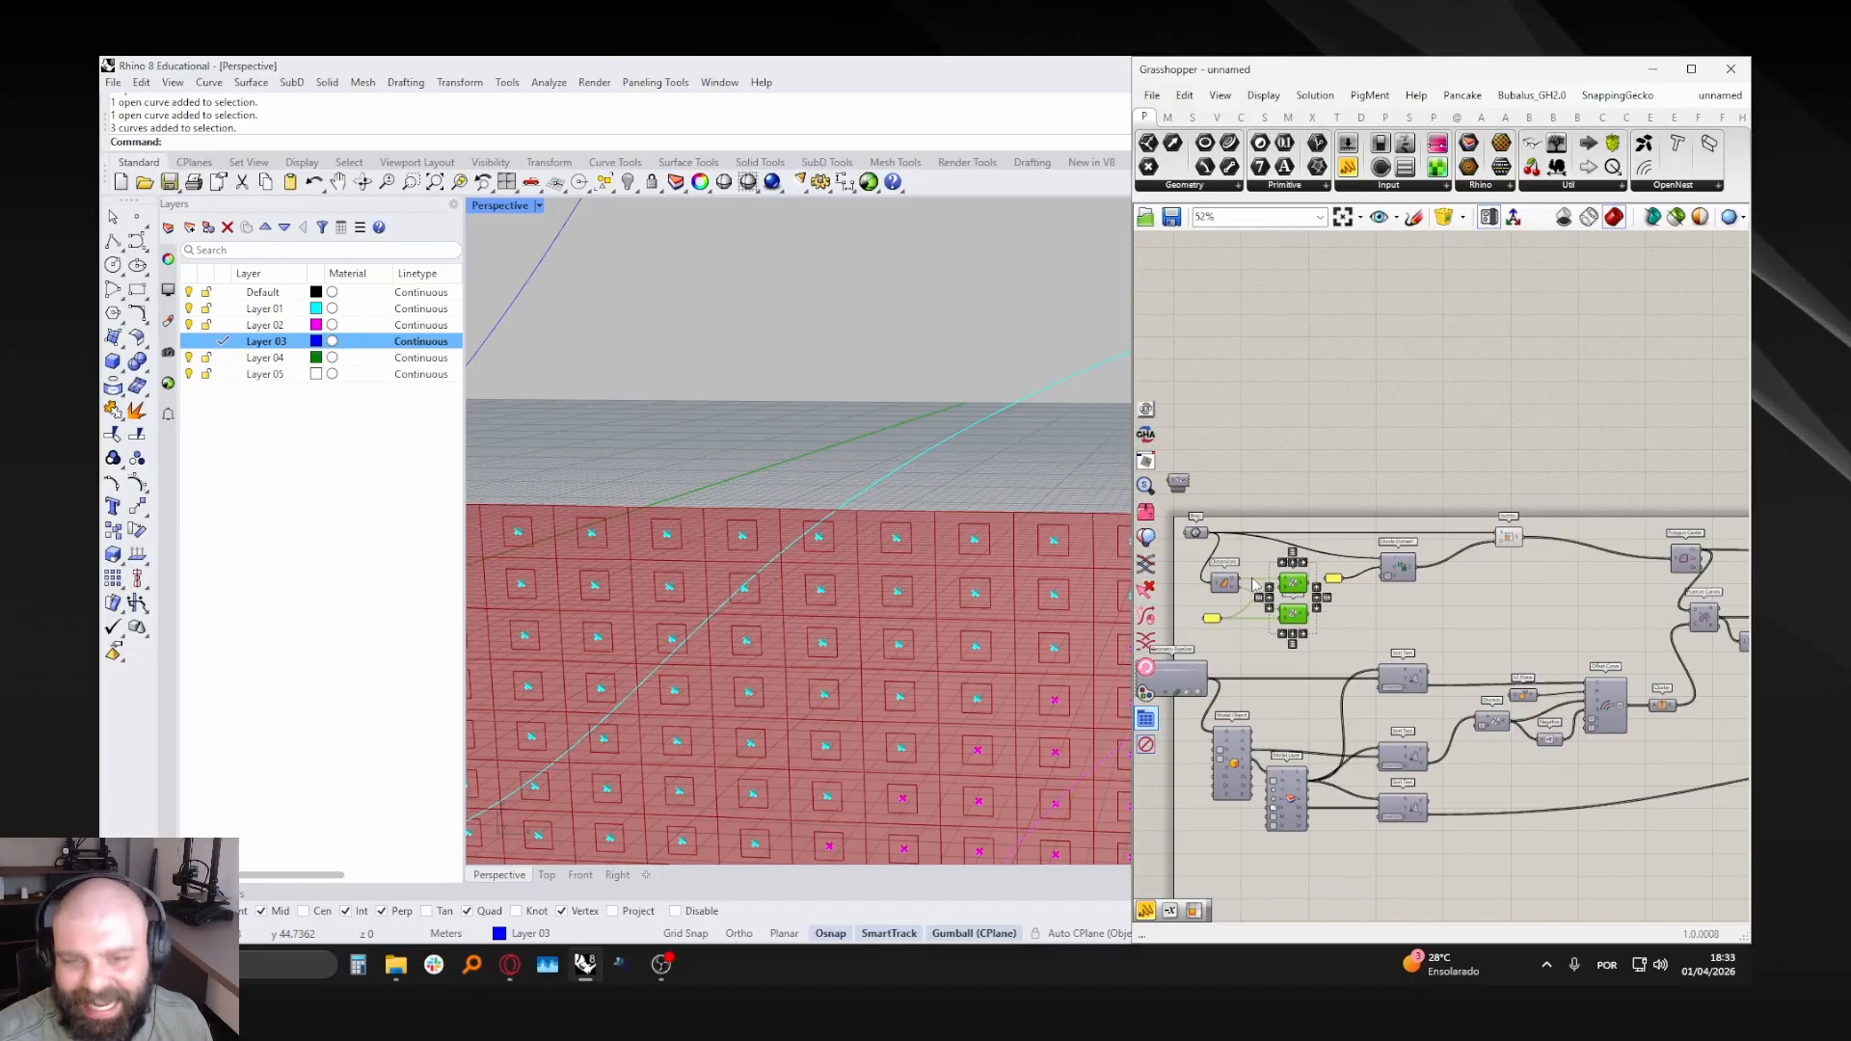
{"action": "scroll", "coordinate": [1446, 622], "scroll_direction": "up", "scroll_amount": 7}
{"action": "scroll", "coordinate": [1031, 554], "scroll_direction": "down", "scroll_amount": 5}
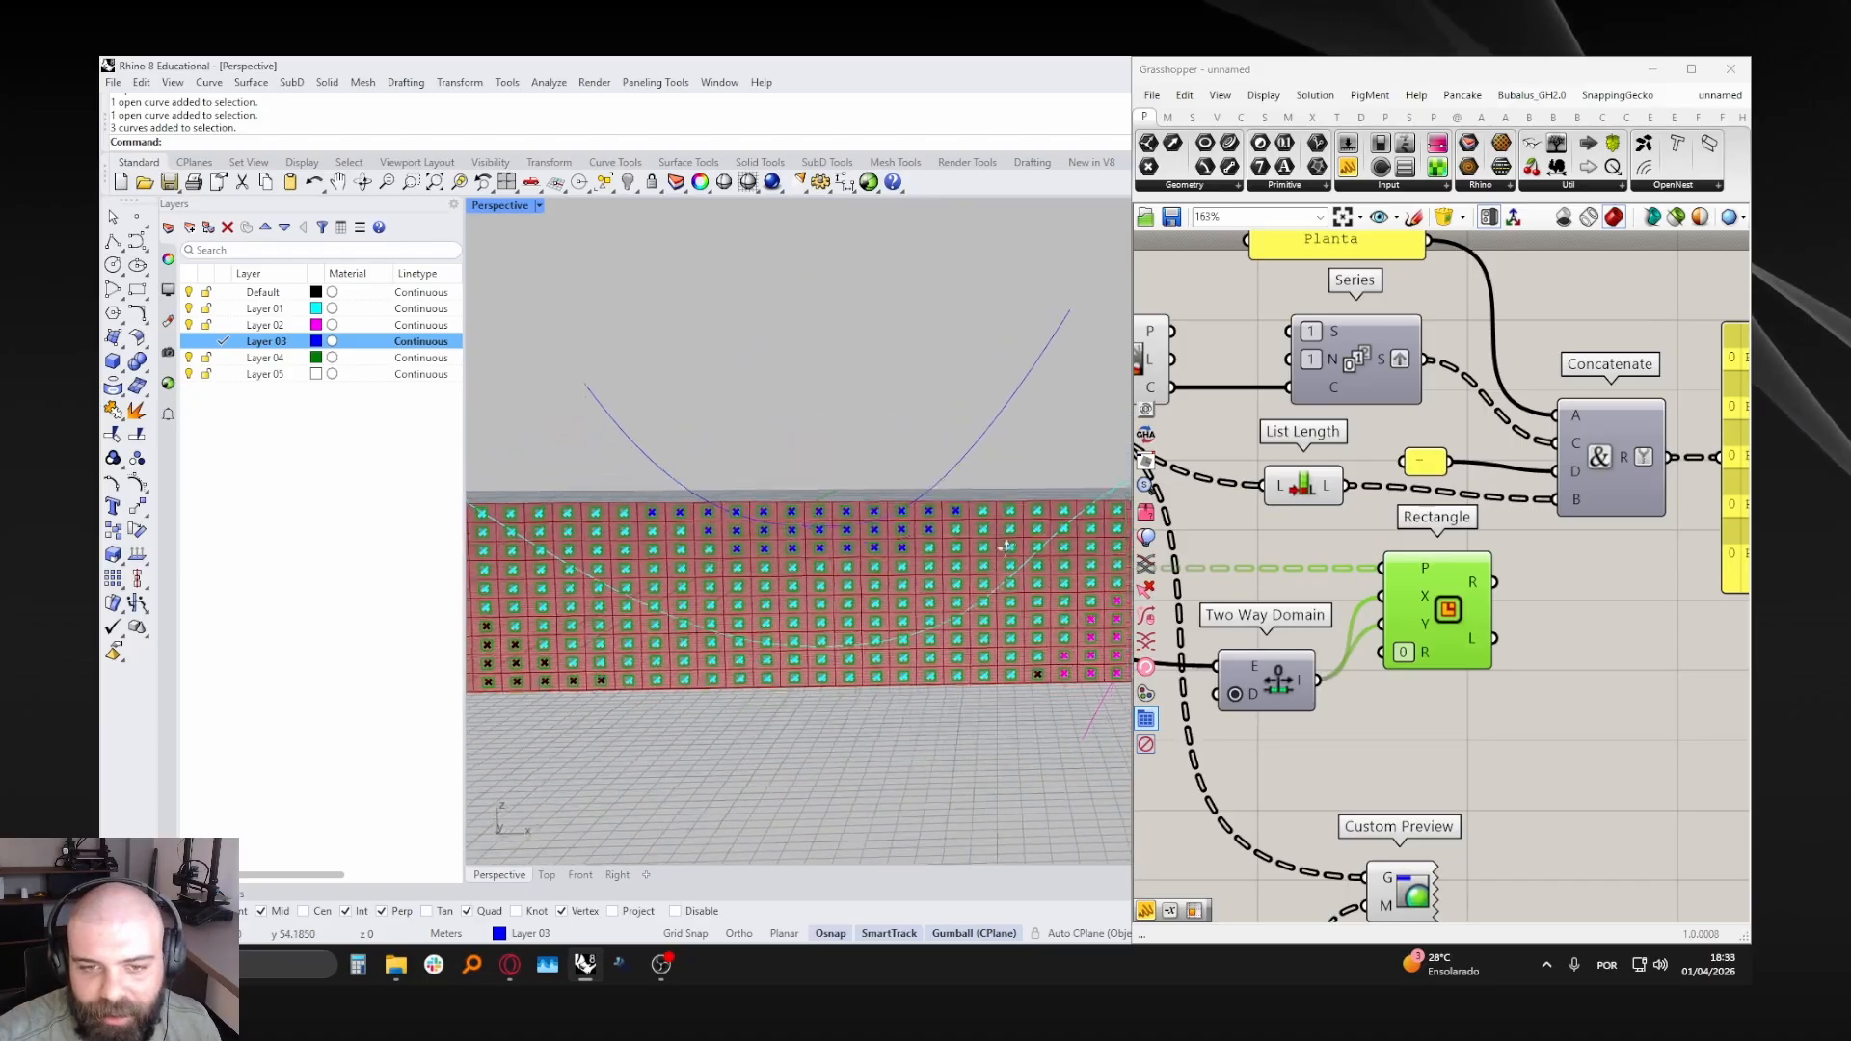
{"action": "scroll", "coordinate": [792, 516], "scroll_direction": "up", "scroll_amount": 5}
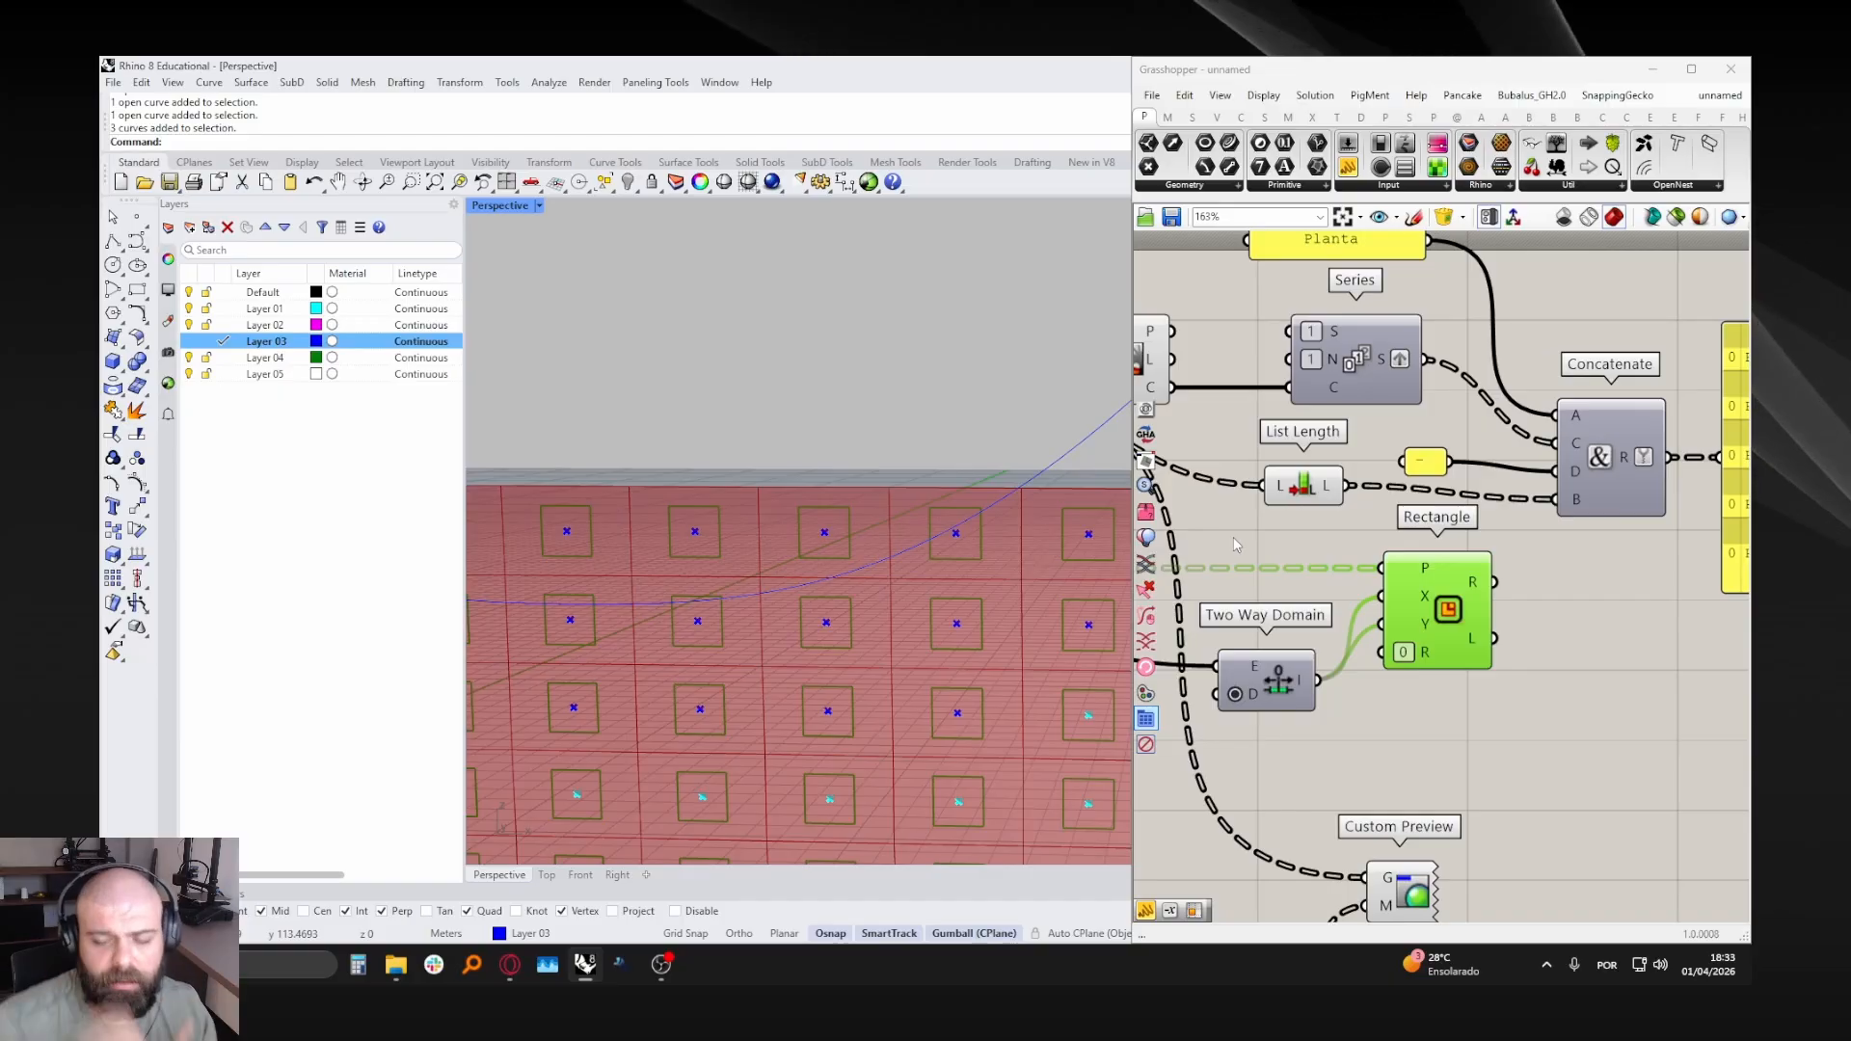
- Move Custom Preview away from Merge and connect Rectangle's R output to its G input in place of the points
{"action": "scroll", "coordinate": [1327, 533], "scroll_direction": "down", "scroll_amount": 4}
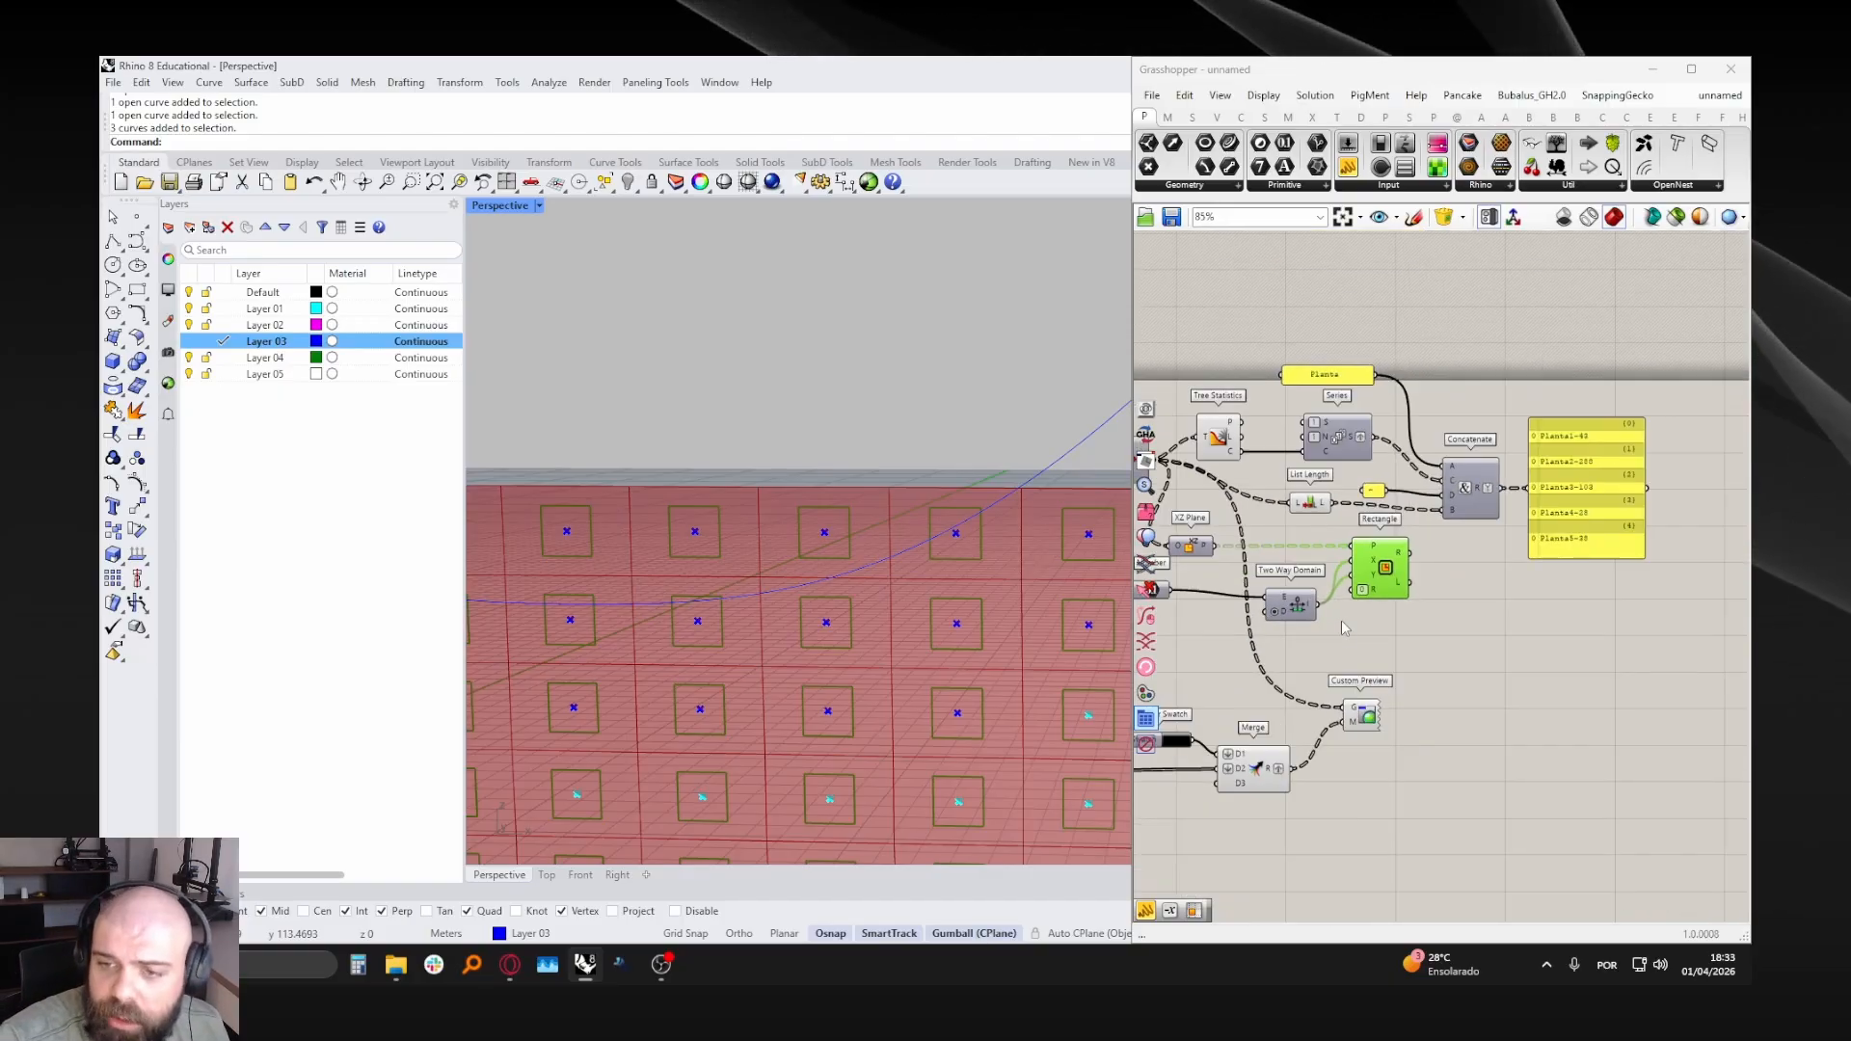
{"action": "scroll", "coordinate": [1341, 661], "scroll_direction": "up", "scroll_amount": 3}
{"action": "left_click_drag", "start_coordinate": [1378, 746], "coordinate": [1558, 750]}
{"action": "left_click", "coordinate": [1412, 491]}
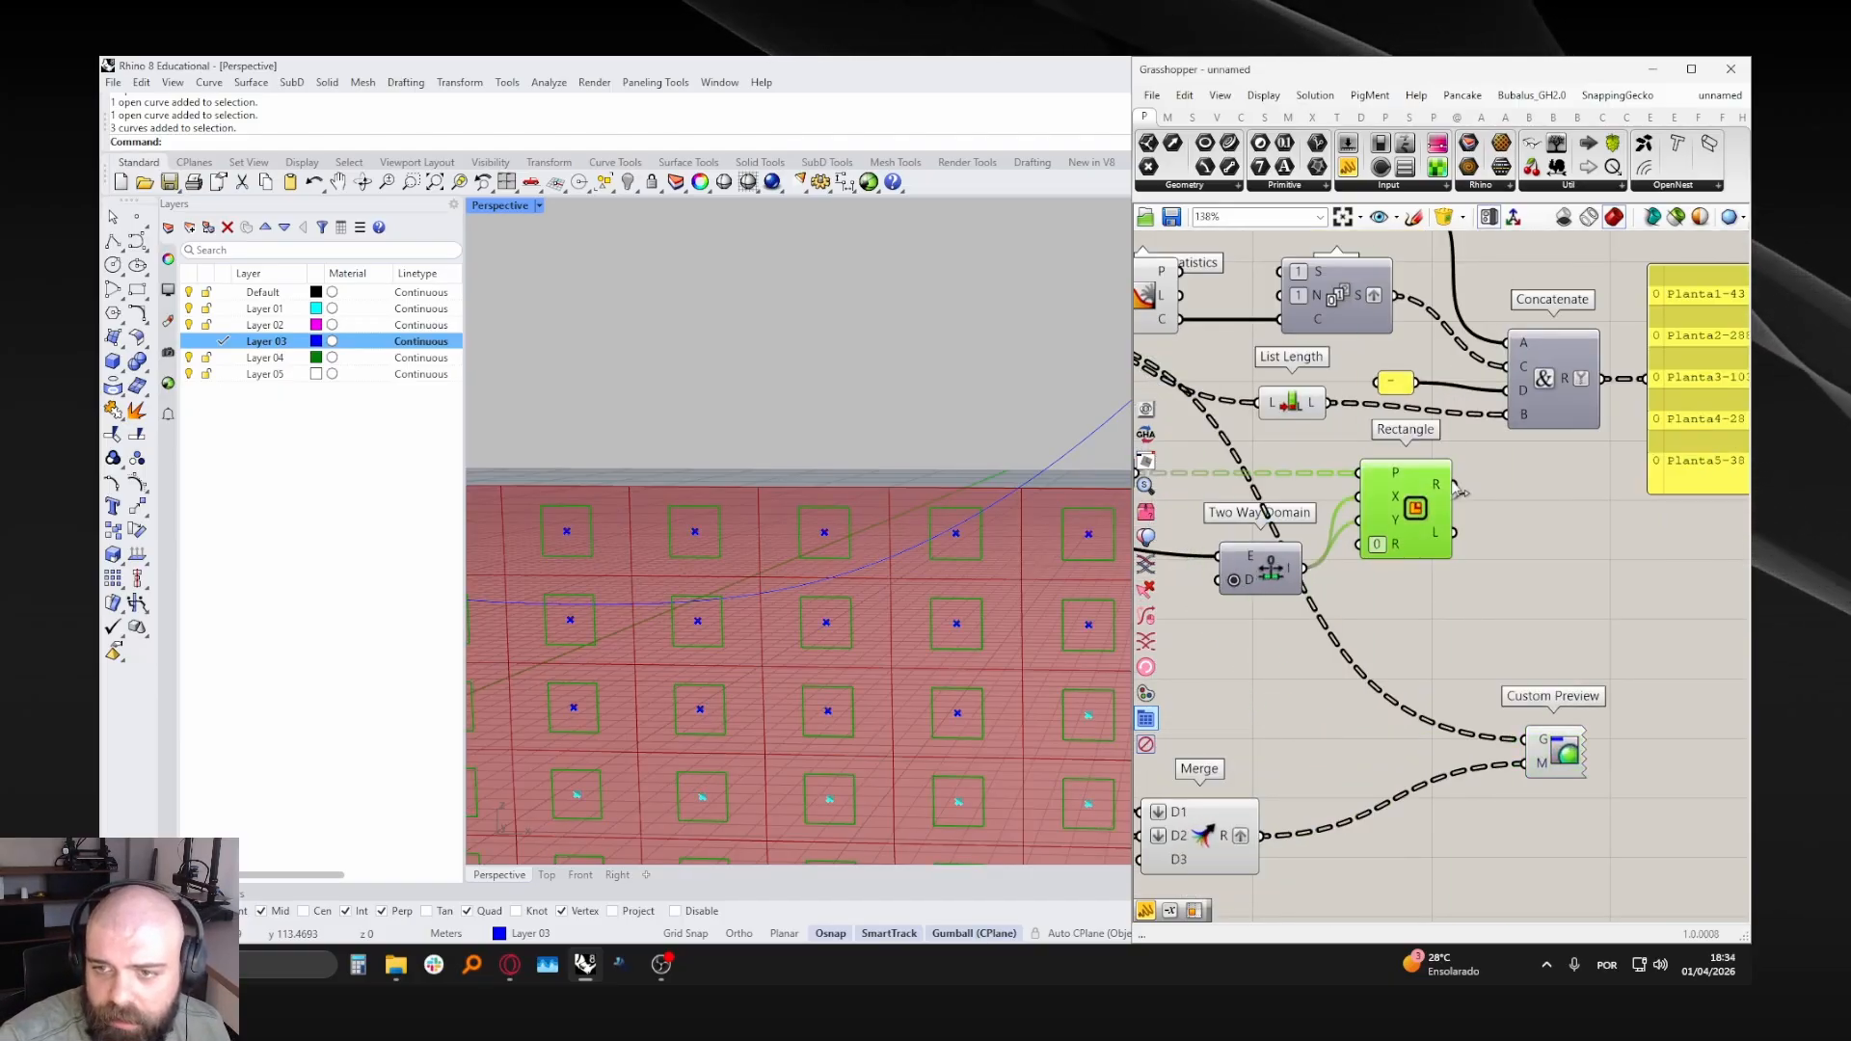
{"action": "left_click_drag", "start_coordinate": [1454, 484], "coordinate": [1362, 628]}
{"action": "left_click", "coordinate": [1593, 623]}
- Turn off the previews of the definition's components so only the coloured rectangles are drawn, and inspect them in the viewport
{"action": "scroll", "coordinate": [1520, 690], "scroll_direction": "down", "scroll_amount": 5}
{"action": "scroll", "coordinate": [1519, 691], "scroll_direction": "down", "scroll_amount": 8}
{"action": "middle_click", "coordinate": [1378, 617]}
{"action": "left_click", "coordinate": [1433, 562]}
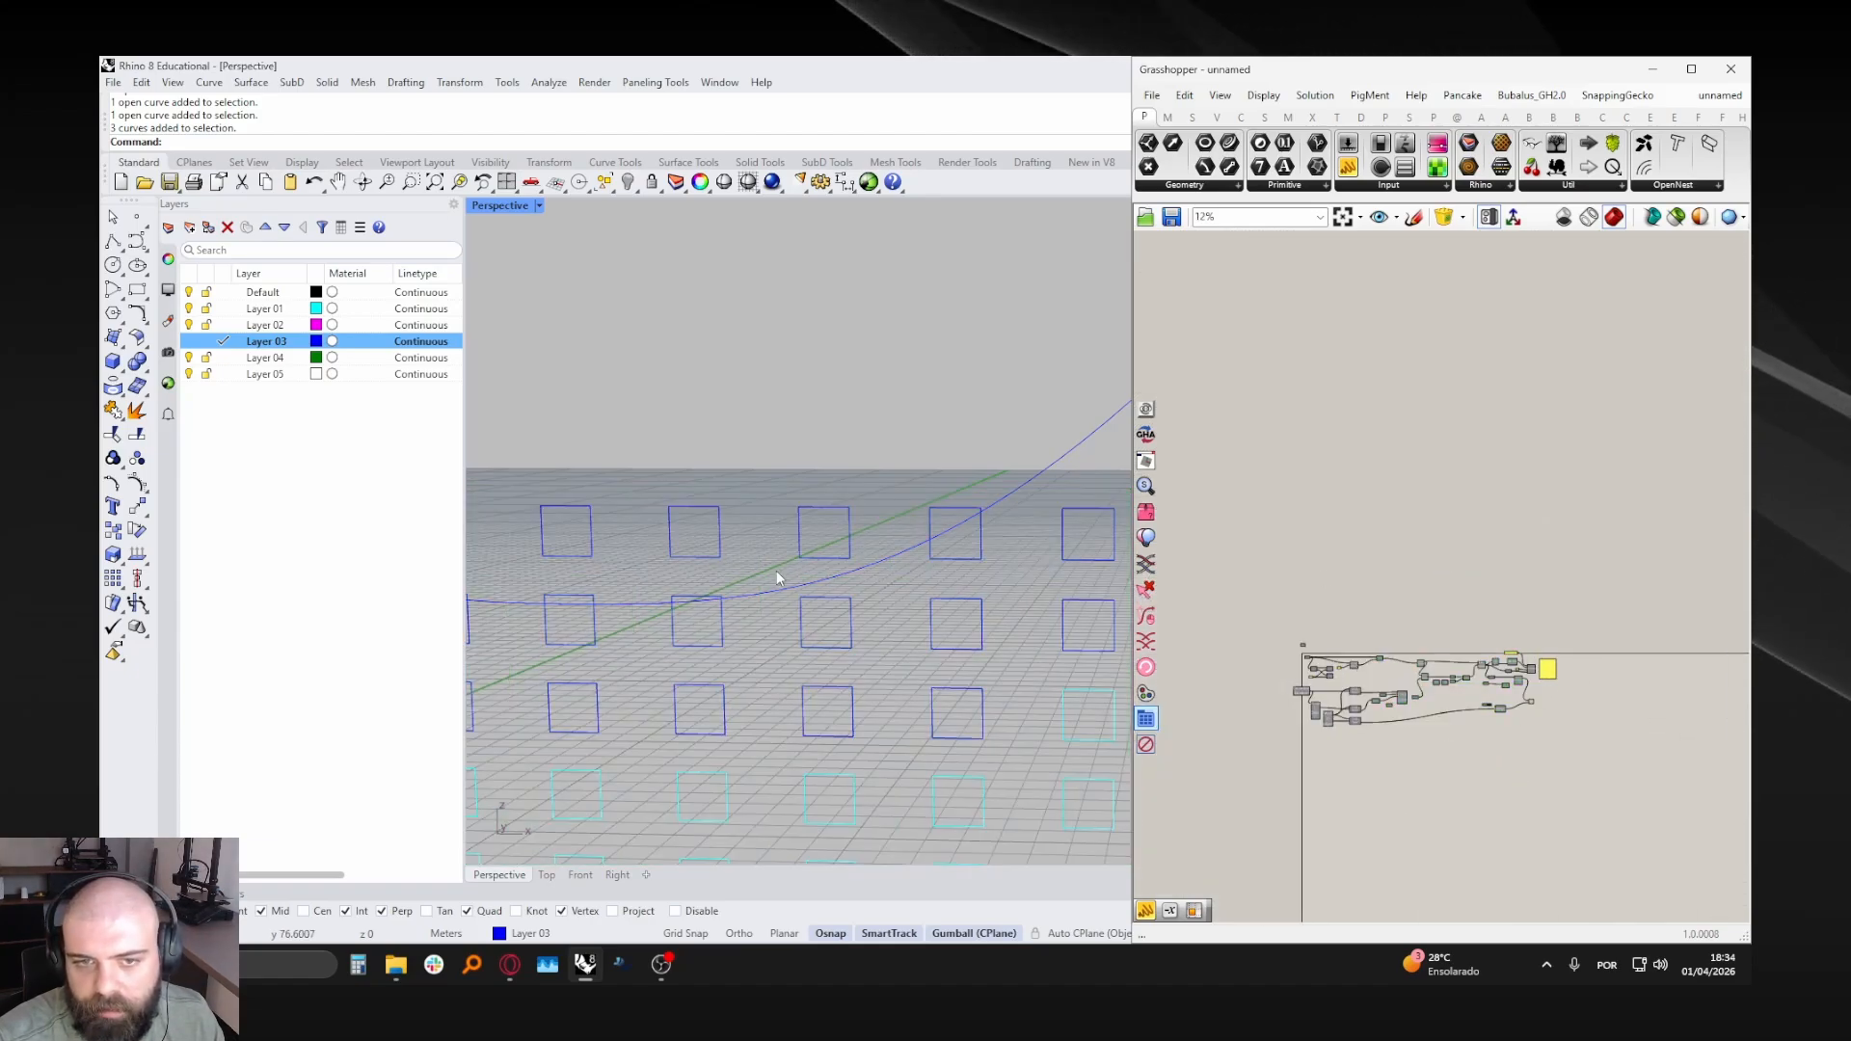
{"action": "scroll", "coordinate": [777, 578], "scroll_direction": "down", "scroll_amount": 5}
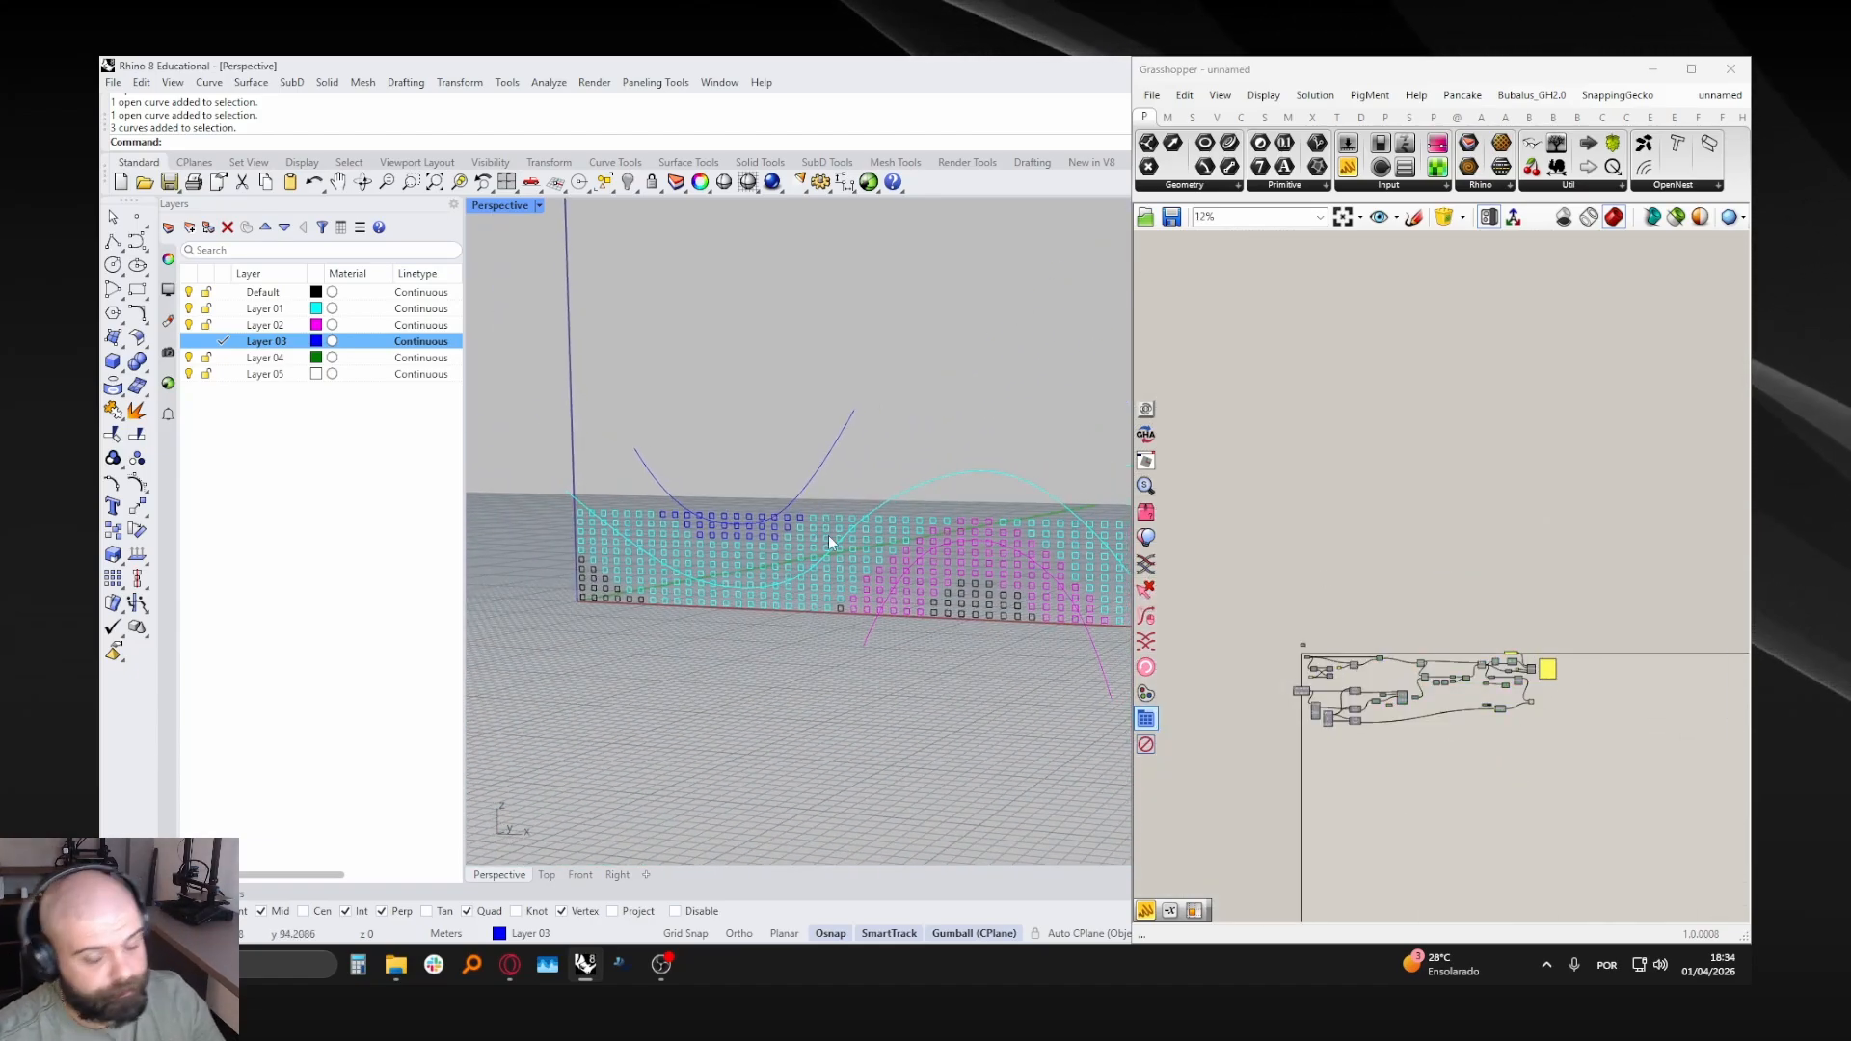
{"action": "scroll", "coordinate": [825, 538], "scroll_direction": "down", "scroll_amount": 3}
{"action": "scroll", "coordinate": [786, 537], "scroll_direction": "up", "scroll_amount": 3}
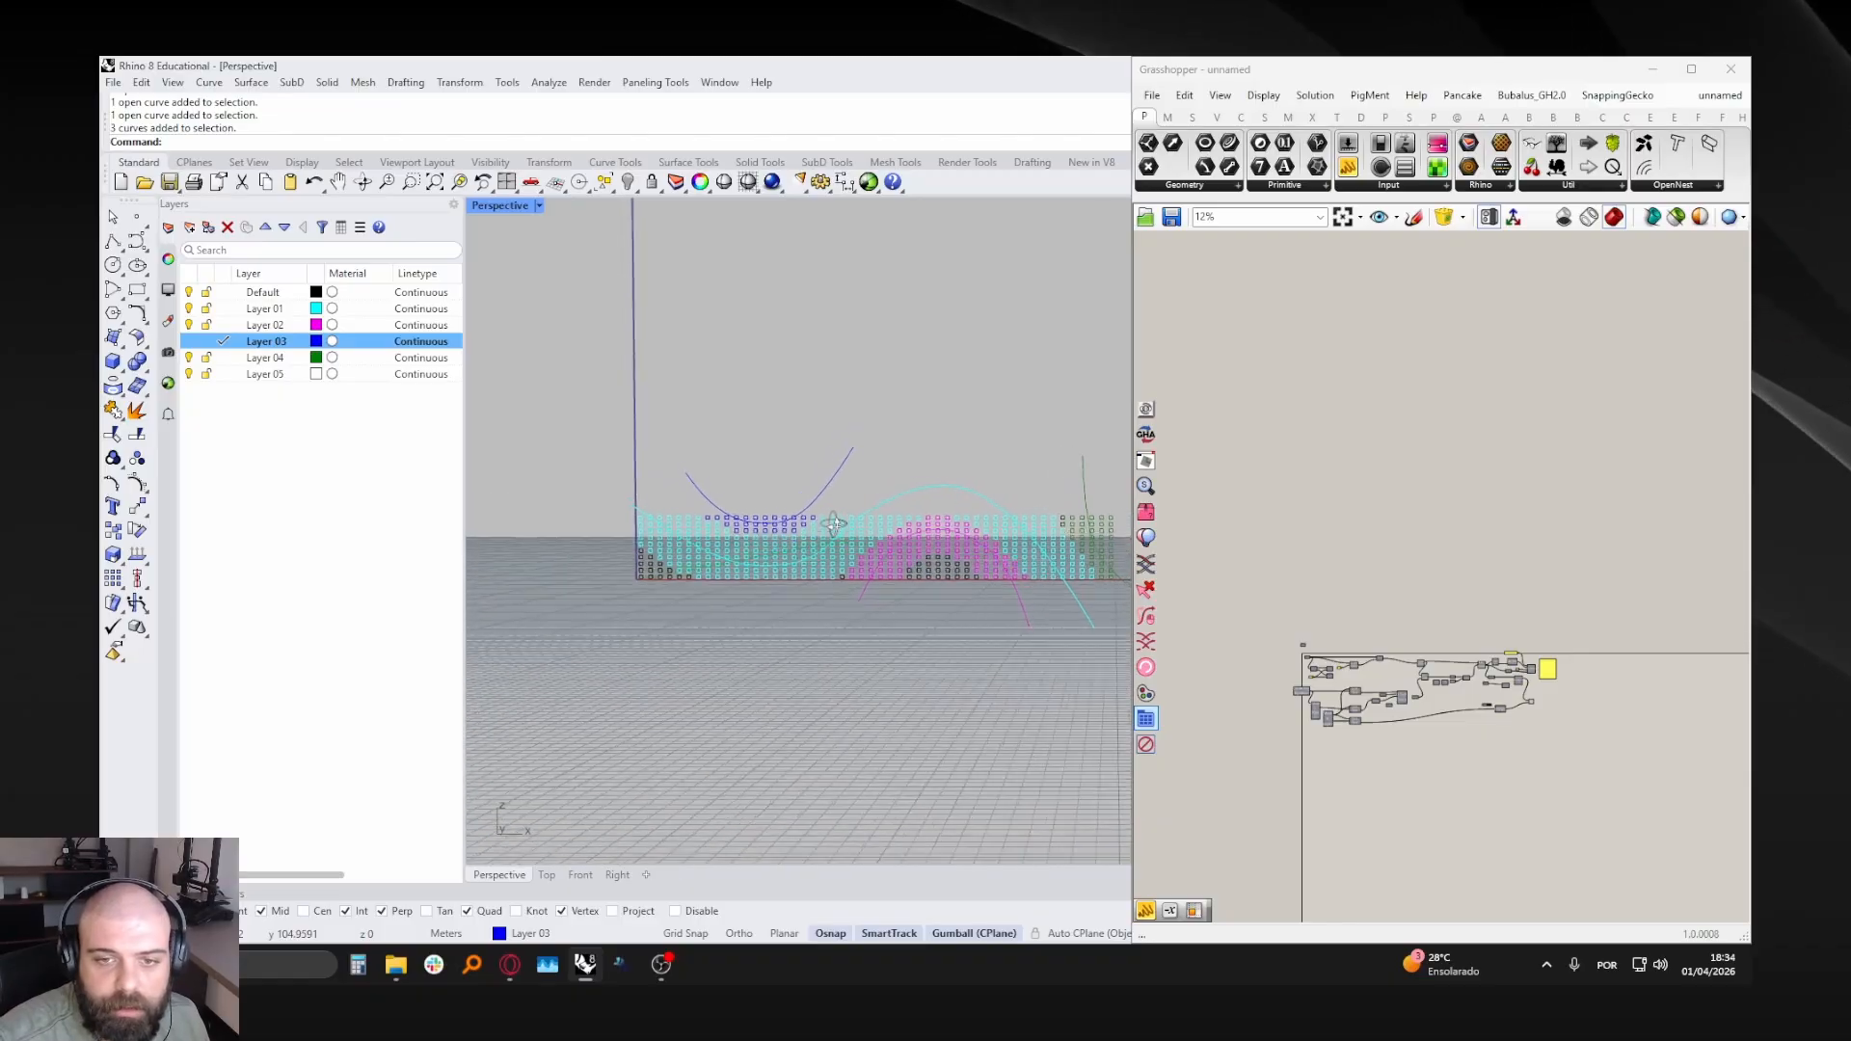
{"action": "scroll", "coordinate": [789, 535], "scroll_direction": "down", "scroll_amount": 3}
{"action": "scroll", "coordinate": [954, 530], "scroll_direction": "up", "scroll_amount": 5}
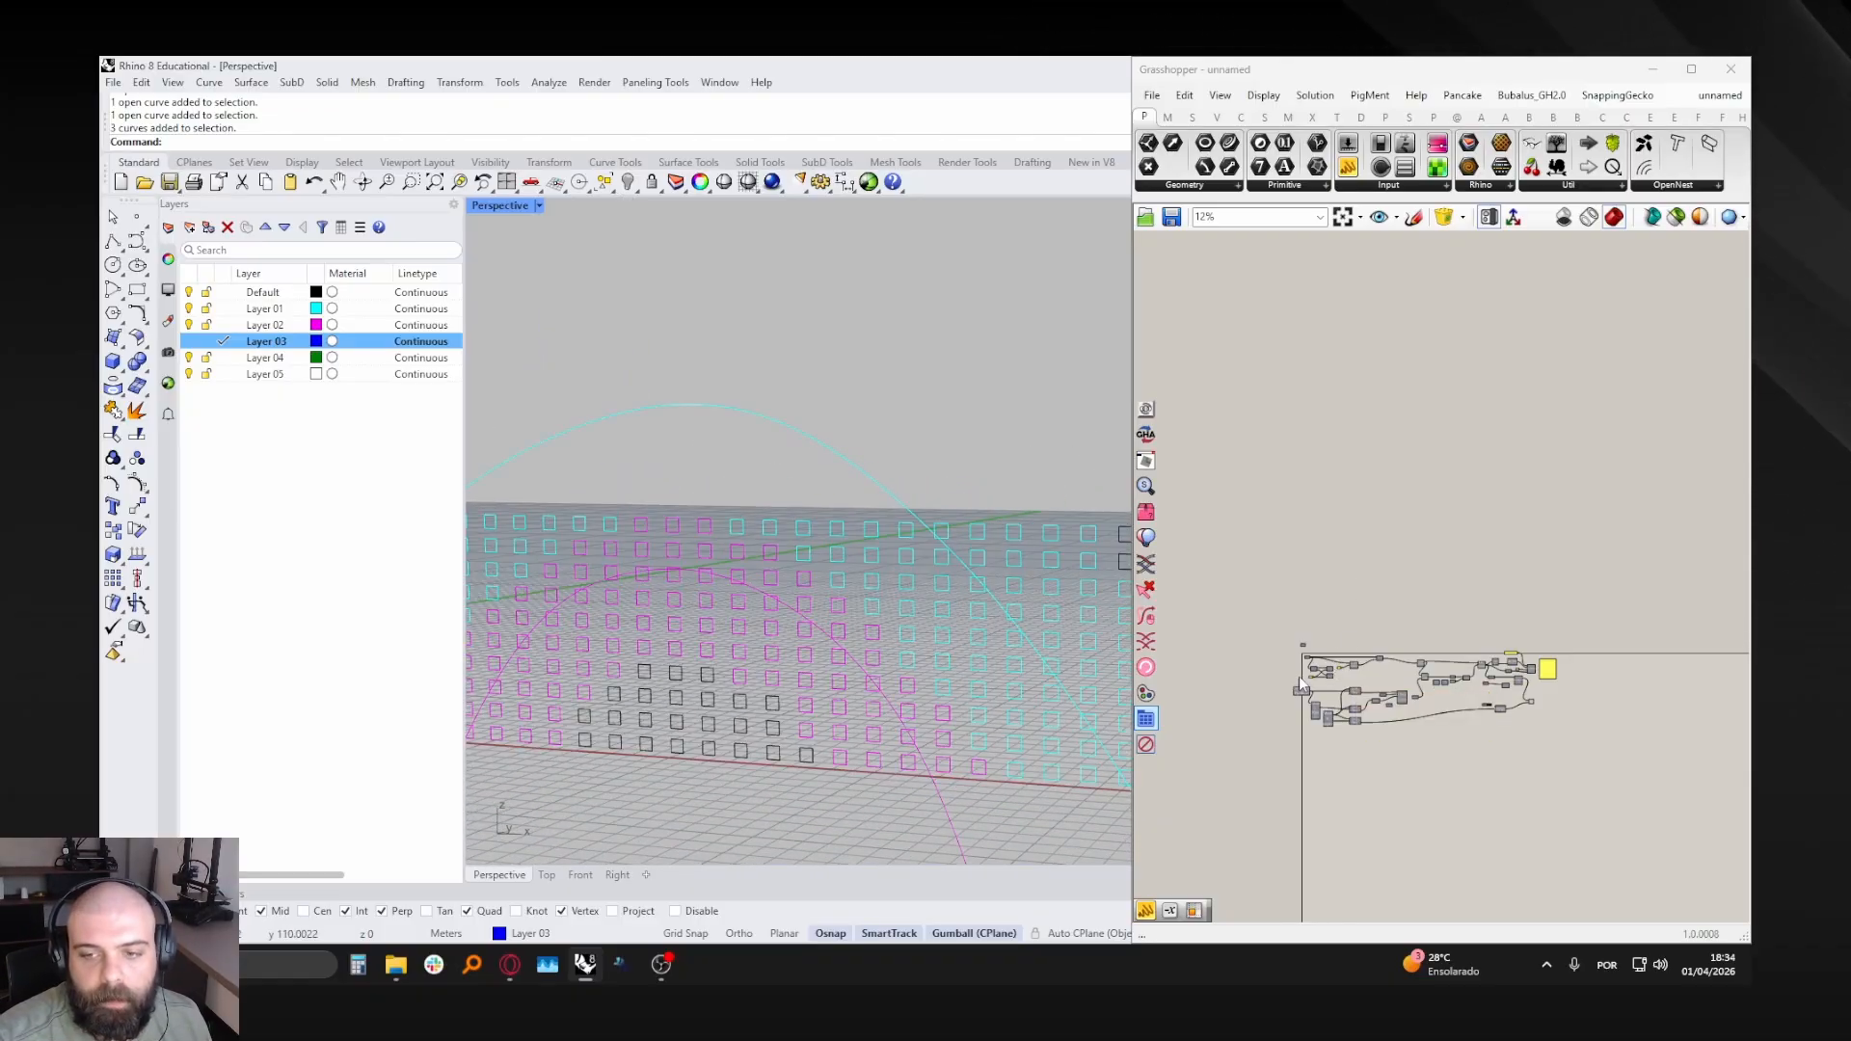
- Examine the Planta count panel, the whole definition, and the coloured rectangles along the curves in the Perspective view
{"action": "scroll", "coordinate": [1567, 675], "scroll_direction": "up", "scroll_amount": 8}
{"action": "left_click_drag", "start_coordinate": [1446, 656], "coordinate": [1472, 629]}
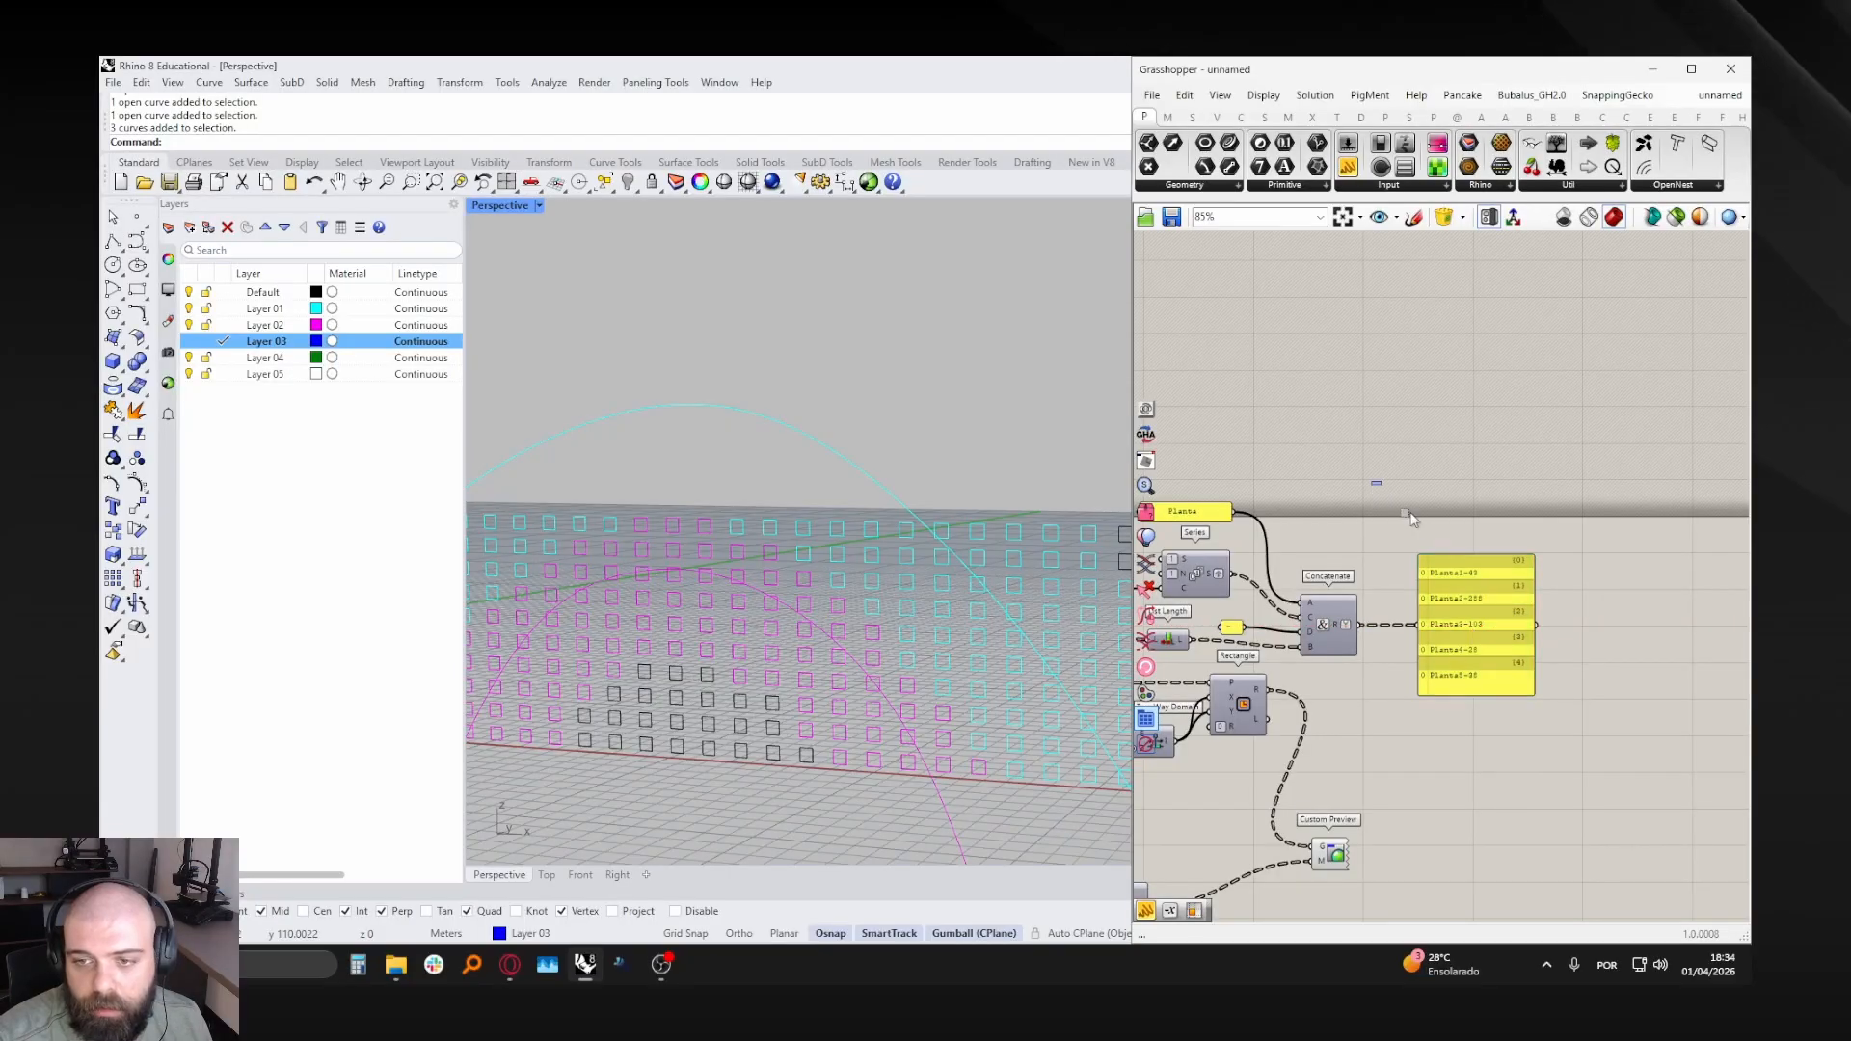
{"action": "scroll", "coordinate": [1605, 687], "scroll_direction": "down", "scroll_amount": 2}
{"action": "scroll", "coordinate": [881, 548], "scroll_direction": "down", "scroll_amount": 3}
{"action": "mouse_move", "coordinate": [881, 548]}
{"action": "right_mouse_down"}
{"action": "mouse_move", "coordinate": [955, 530]}
{"action": "mouse_move", "coordinate": [913, 554]}
{"action": "right_mouse_up"}
{"action": "scroll", "coordinate": [913, 541], "scroll_direction": "down", "scroll_amount": 4}
{"action": "mouse_move", "coordinate": [840, 432]}
{"action": "right_mouse_down"}
{"action": "mouse_move", "coordinate": [827, 401]}
{"action": "mouse_move", "coordinate": [837, 413]}
{"action": "right_mouse_up"}
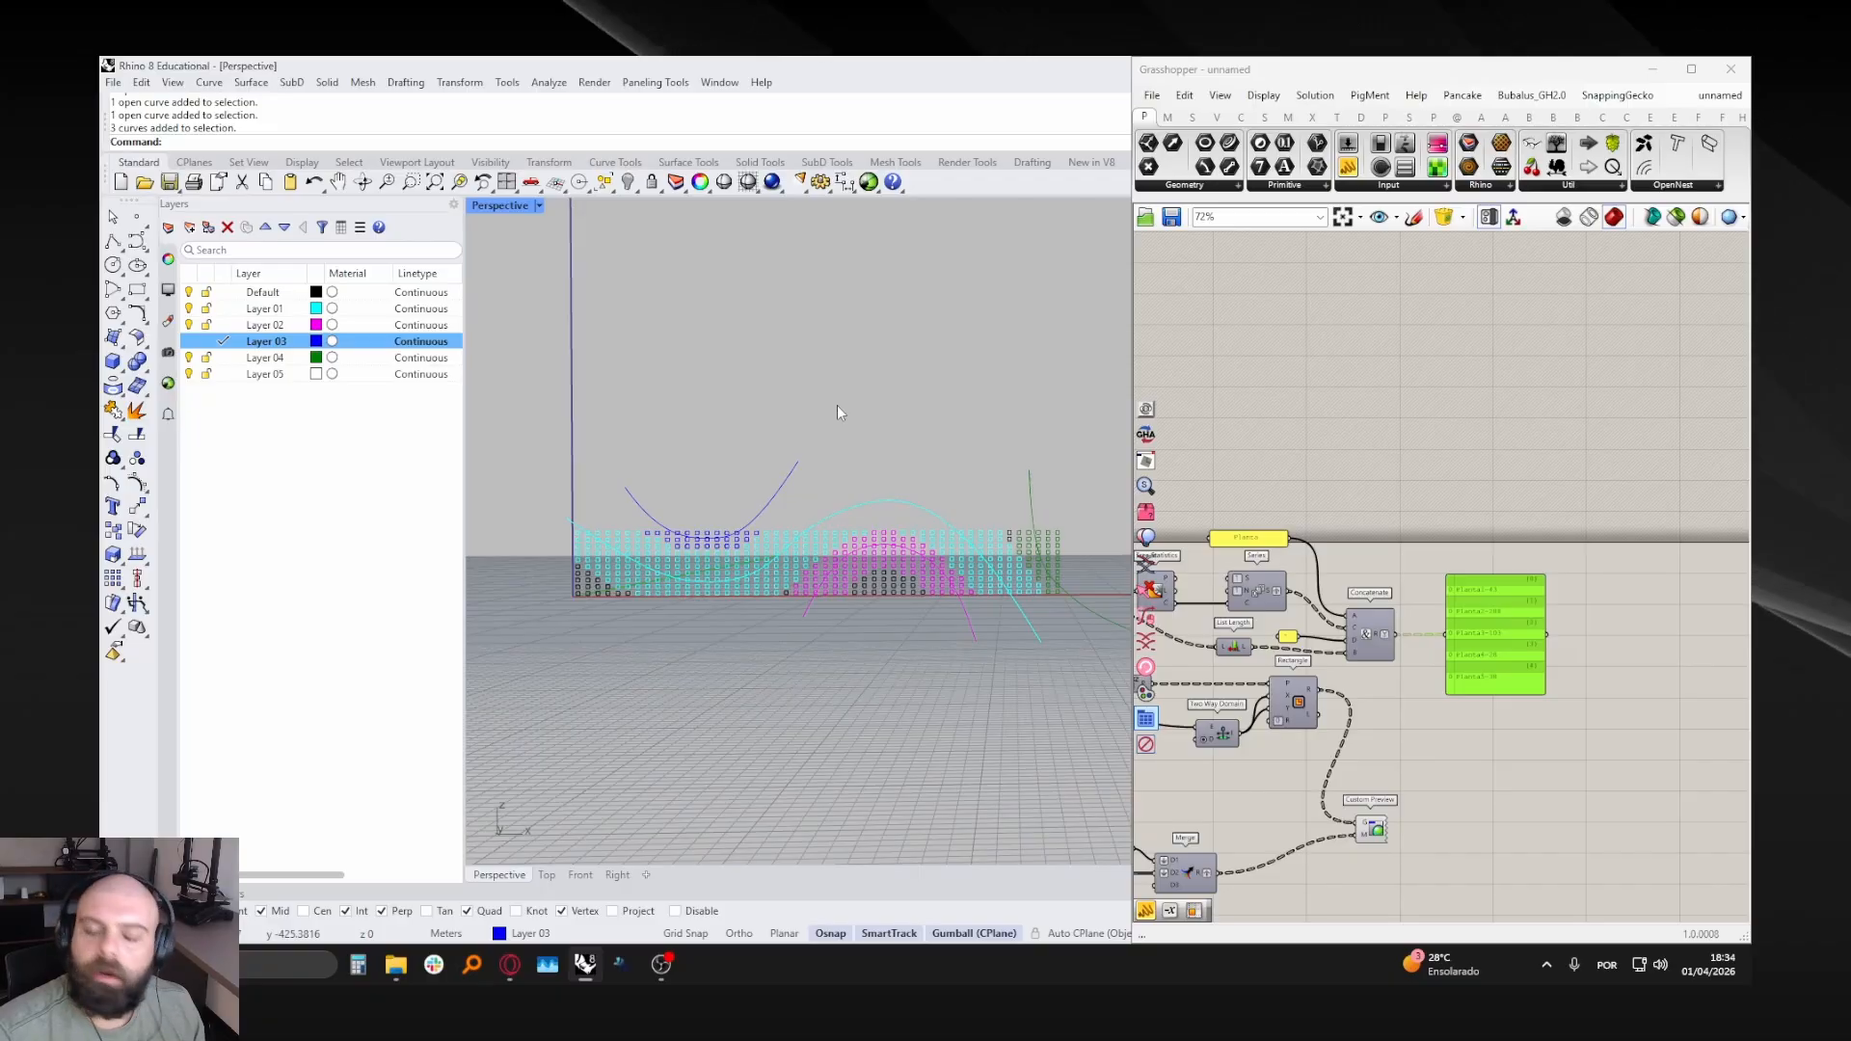
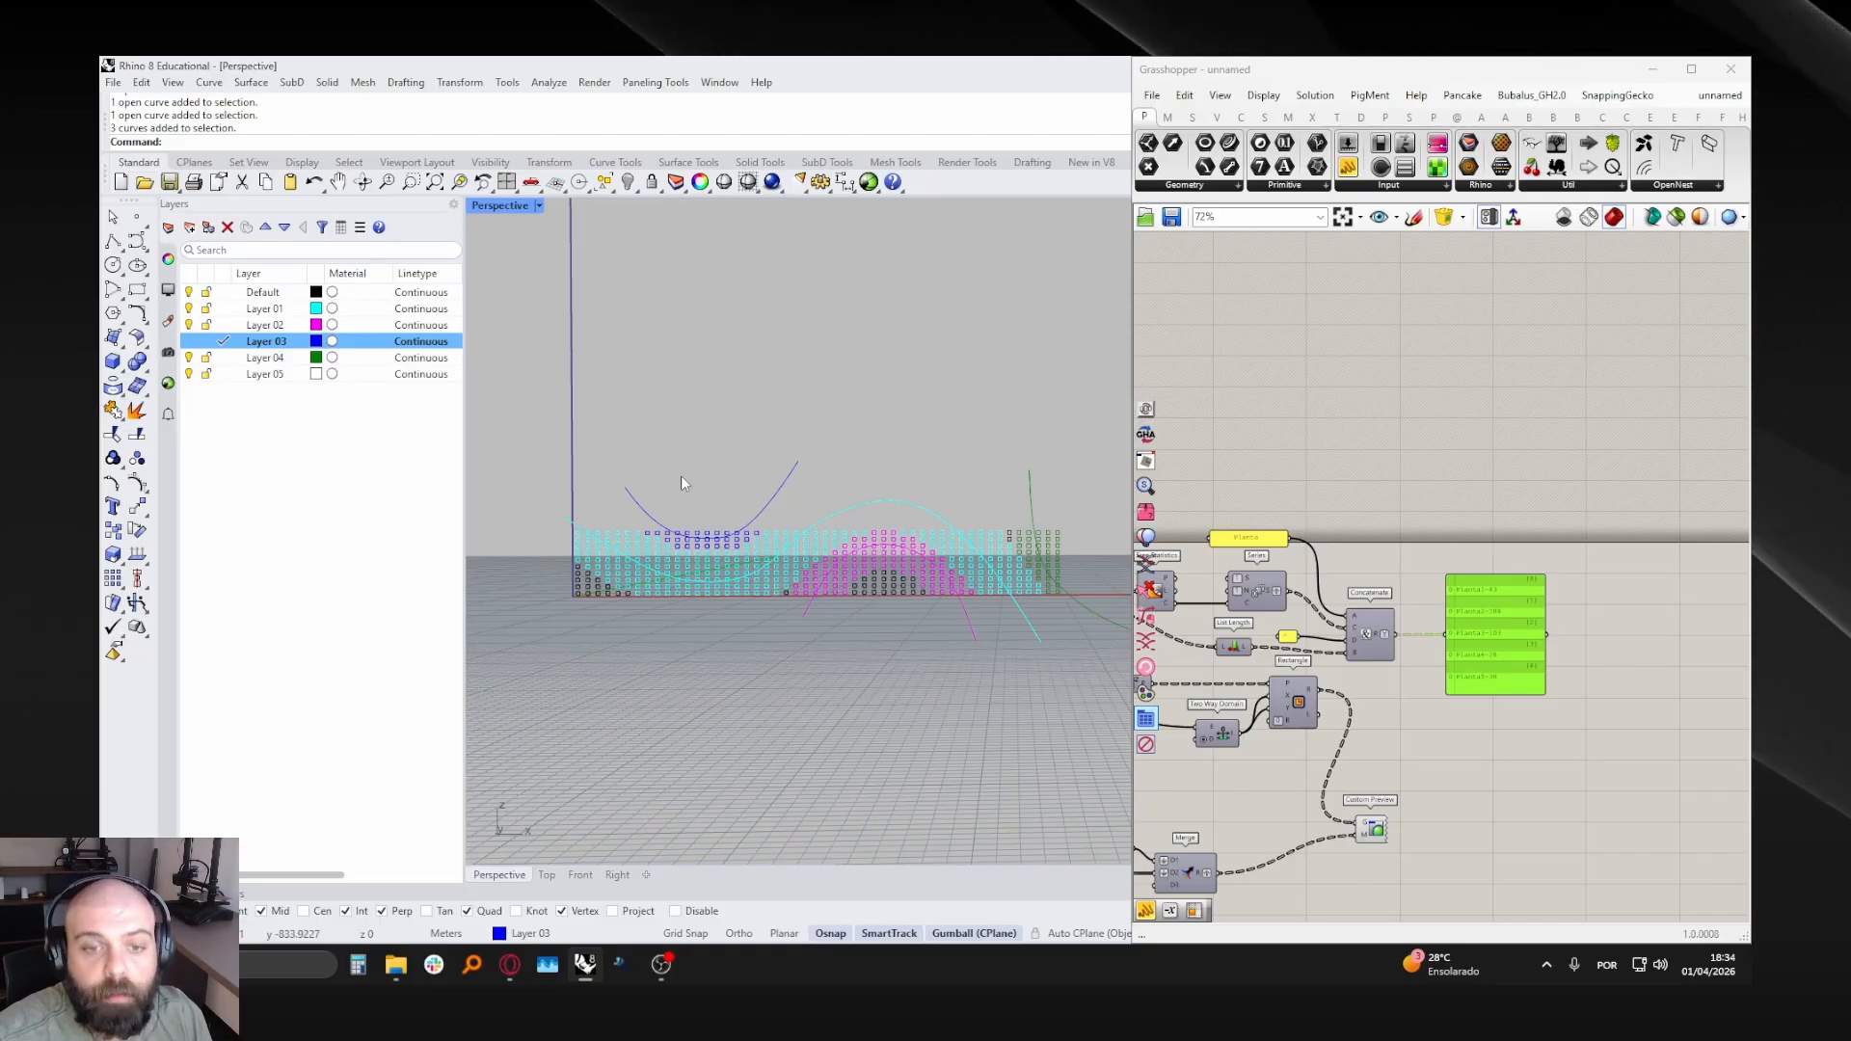
{"action": "scroll", "coordinate": [1272, 461], "scroll_direction": "down", "scroll_amount": 8}
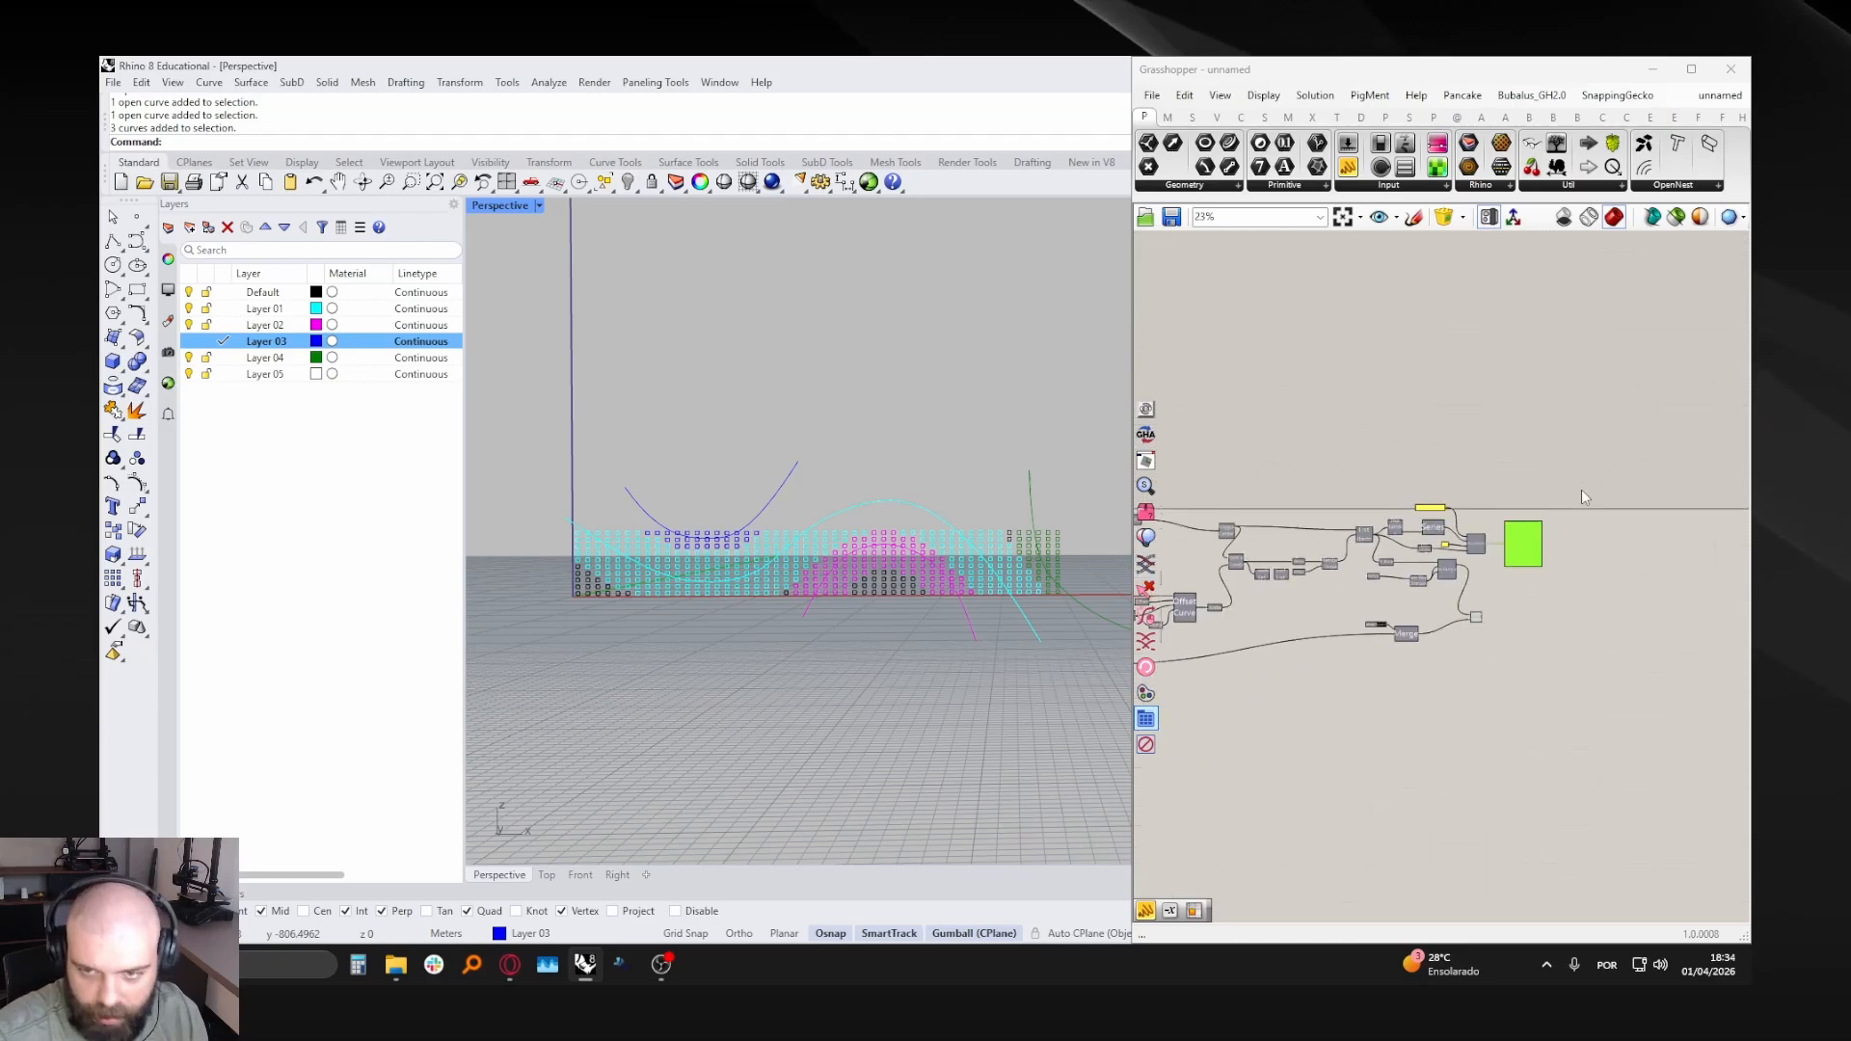
{"action": "right_click_drag", "start_coordinate": [855, 515], "coordinate": [820, 526]}
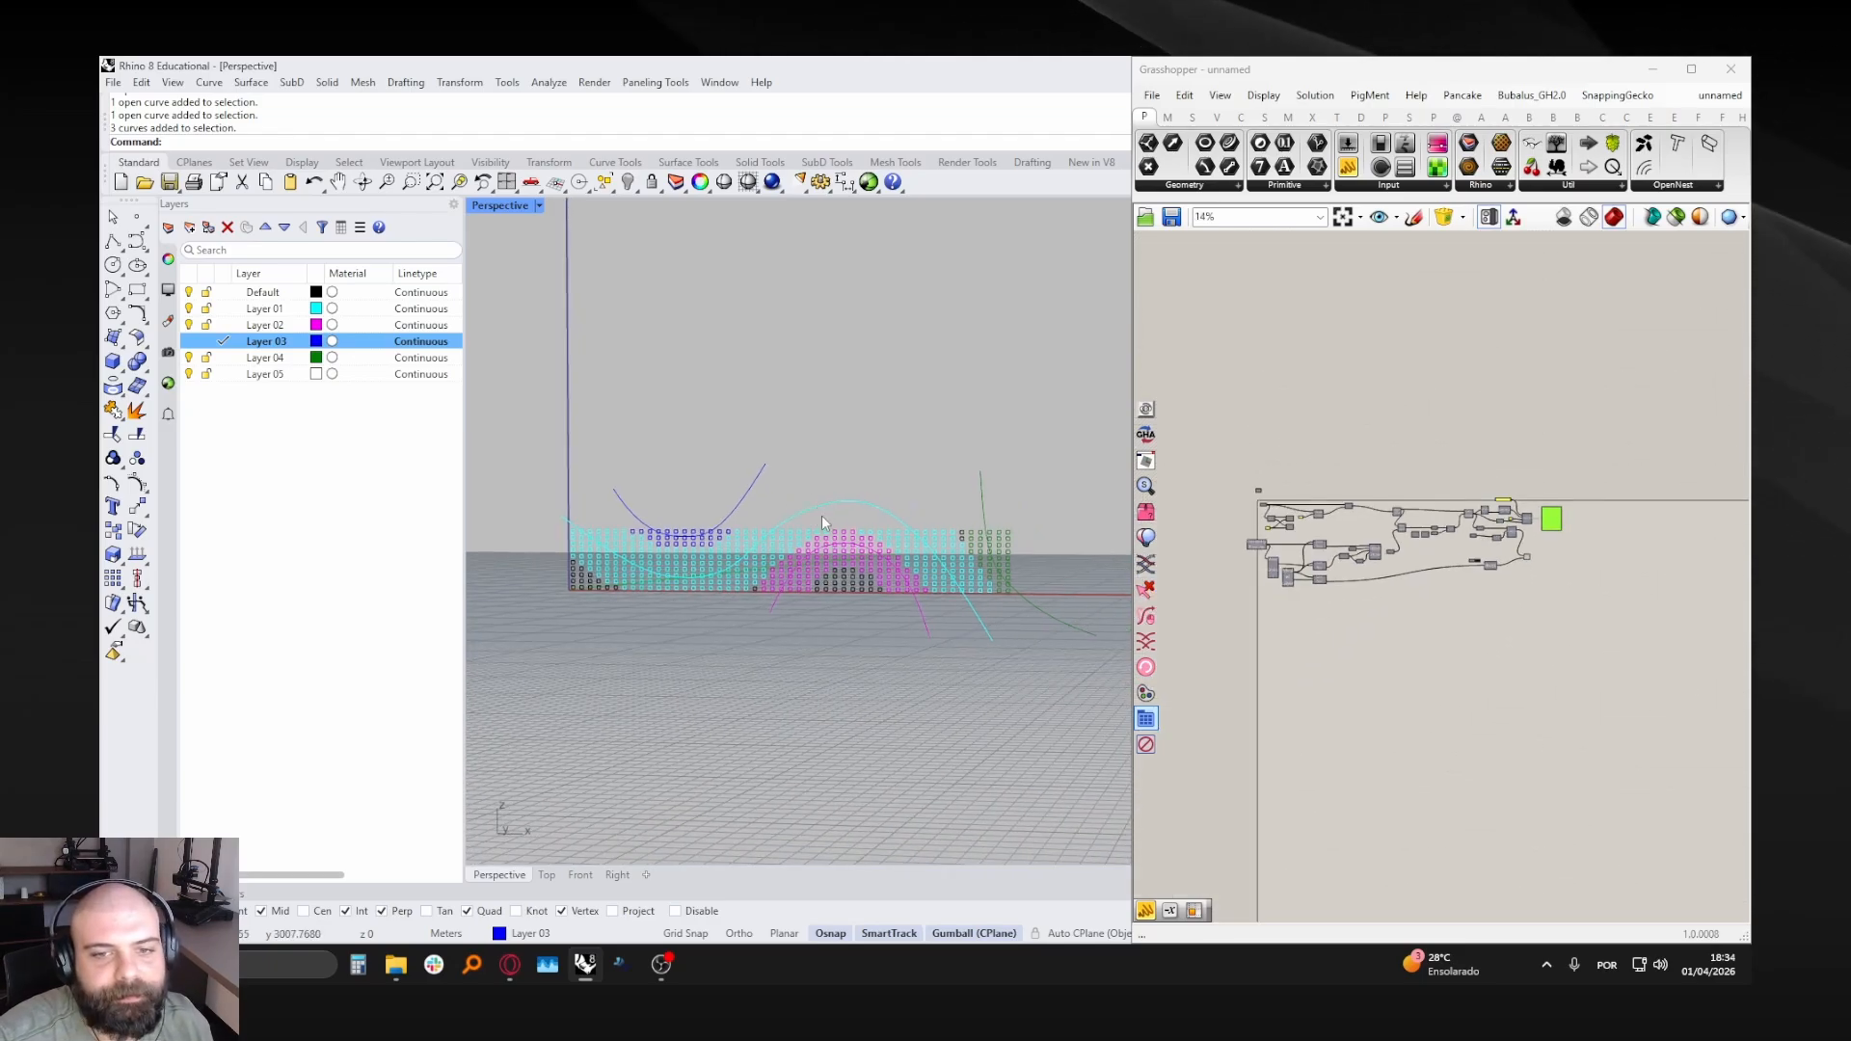
- Make Layer 05 current and draw a five-point curve in Perspective, arching down across the grid's lower-left corner
{"action": "double_click", "coordinate": [266, 374]}
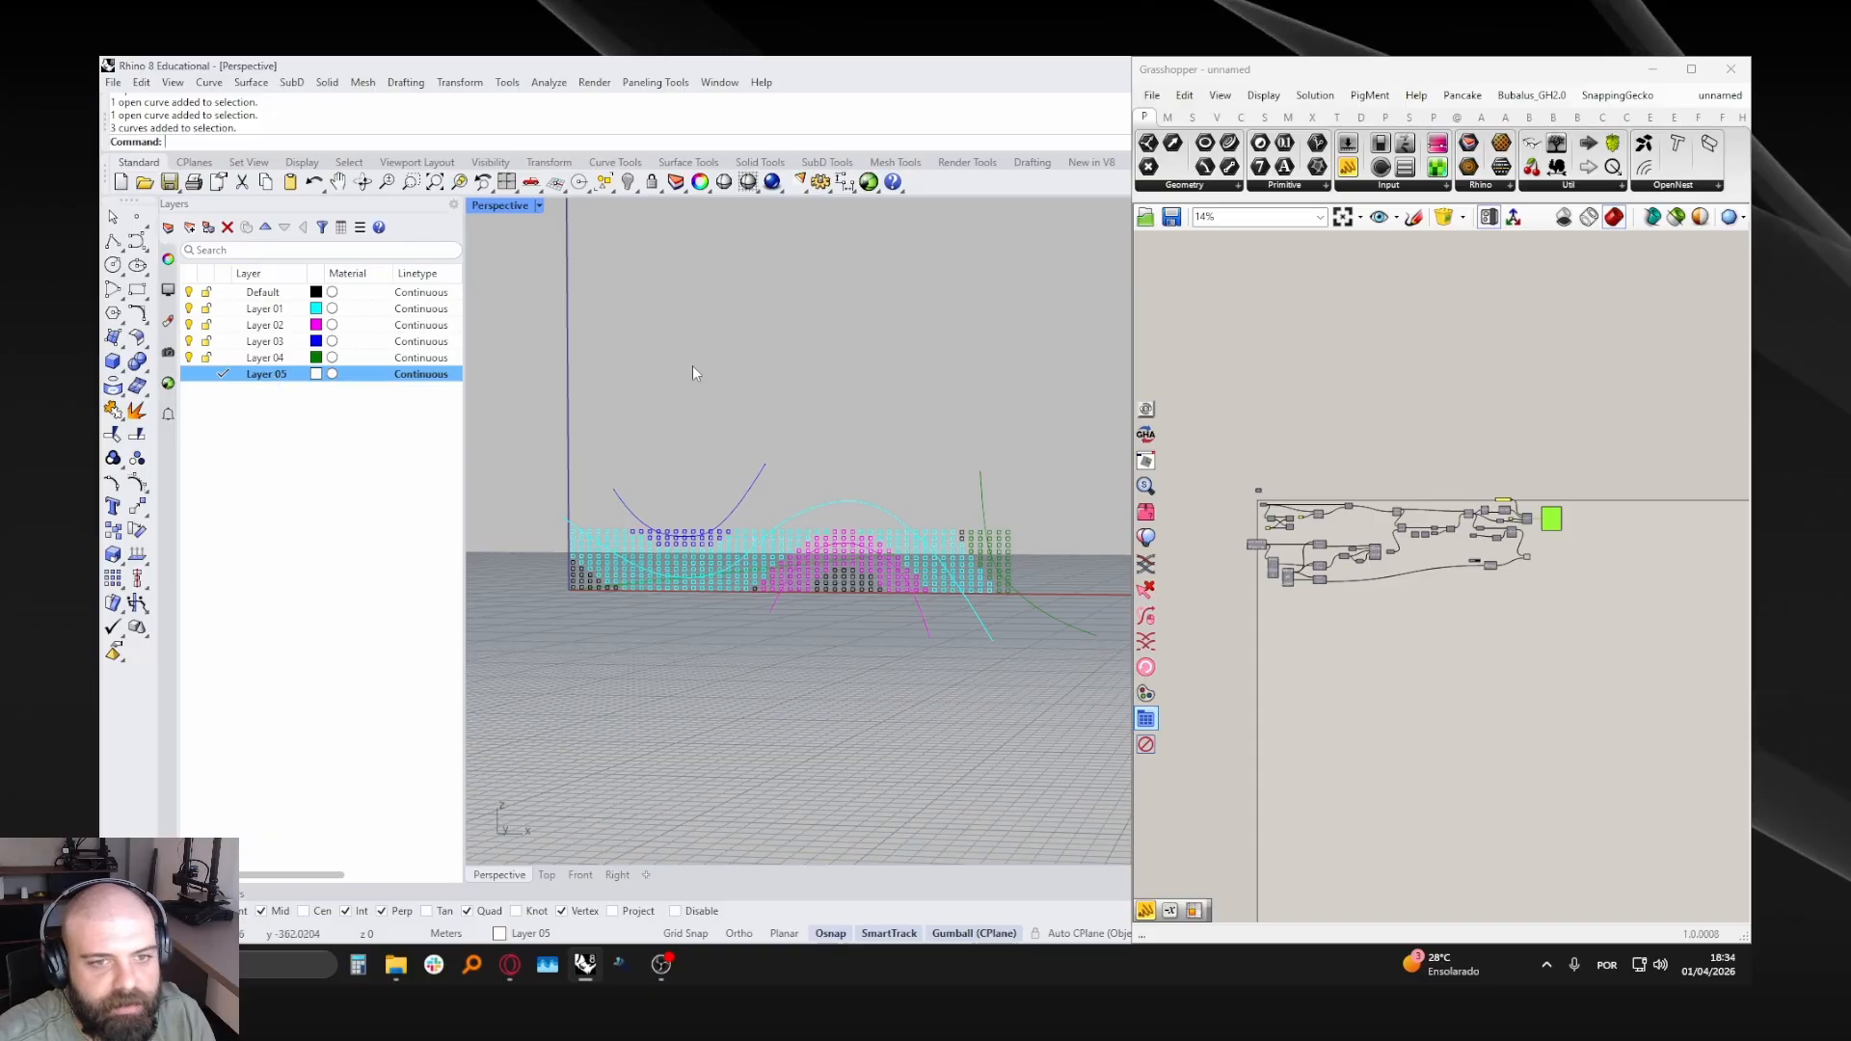
{"action": "right_click_drag", "start_coordinate": [695, 372], "coordinate": [712, 377]}
{"action": "left_click", "coordinate": [137, 242]}
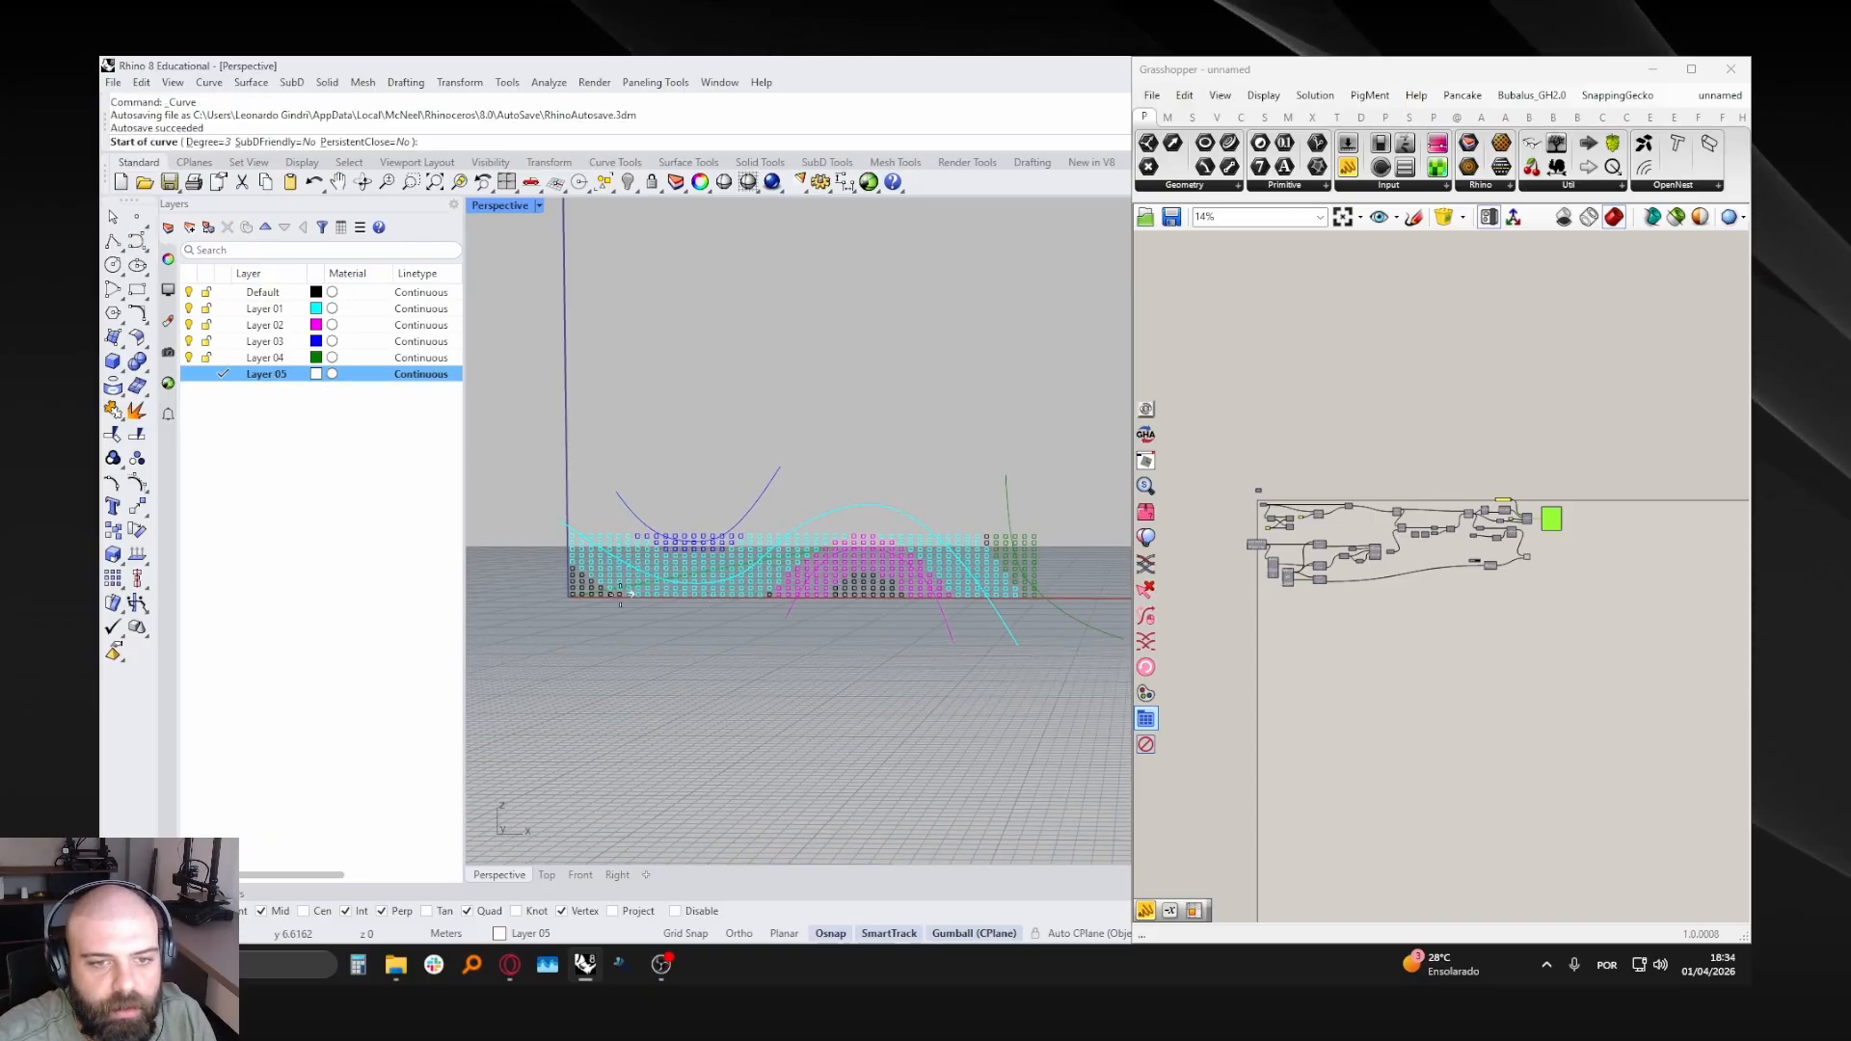
{"action": "scroll", "coordinate": [522, 547], "scroll_direction": "up", "scroll_amount": 5}
{"action": "left_click", "coordinate": [516, 541]}
{"action": "left_click", "coordinate": [600, 550]}
{"action": "left_click", "coordinate": [659, 589]}
{"action": "left_click", "coordinate": [717, 642]}
{"action": "left_click", "coordinate": [729, 741]}
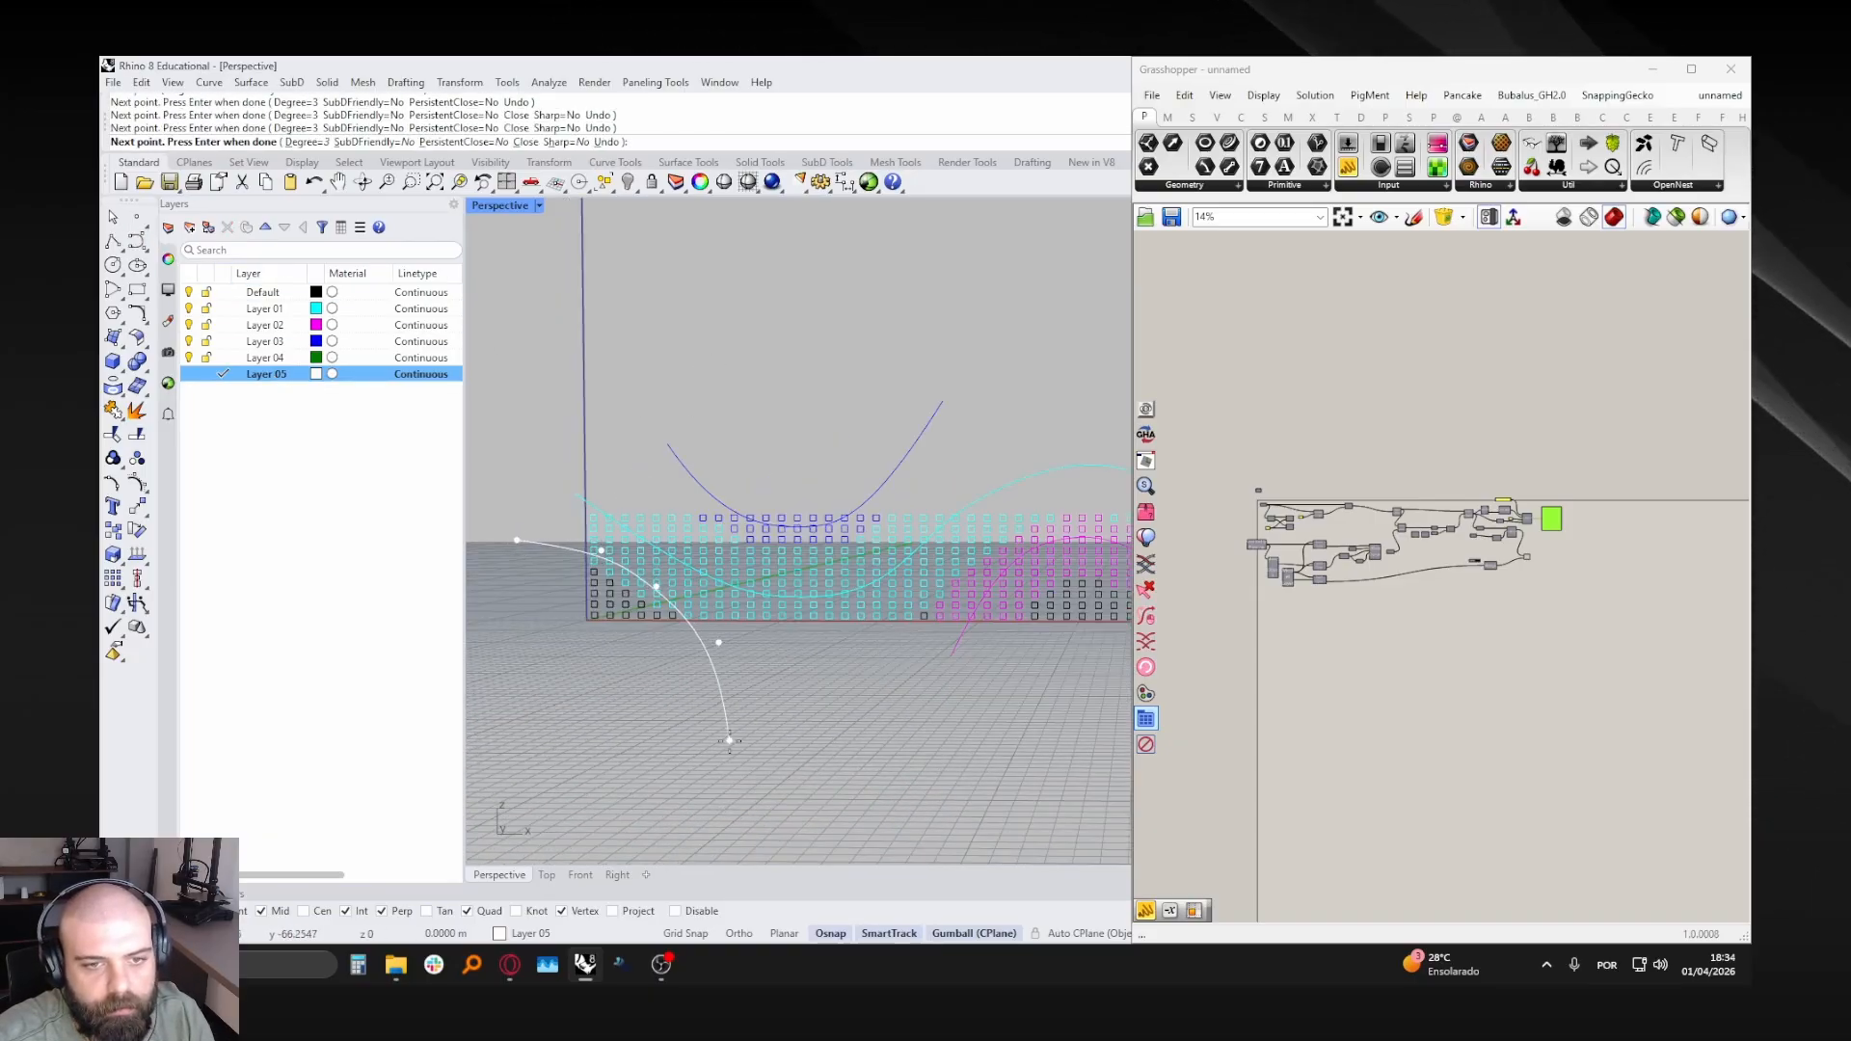
{"action": "right_click", "coordinate": [725, 718]}
- Give the new Layer 05 curve the object name 5 so it defines its own region
{"action": "left_click", "coordinate": [725, 714]}
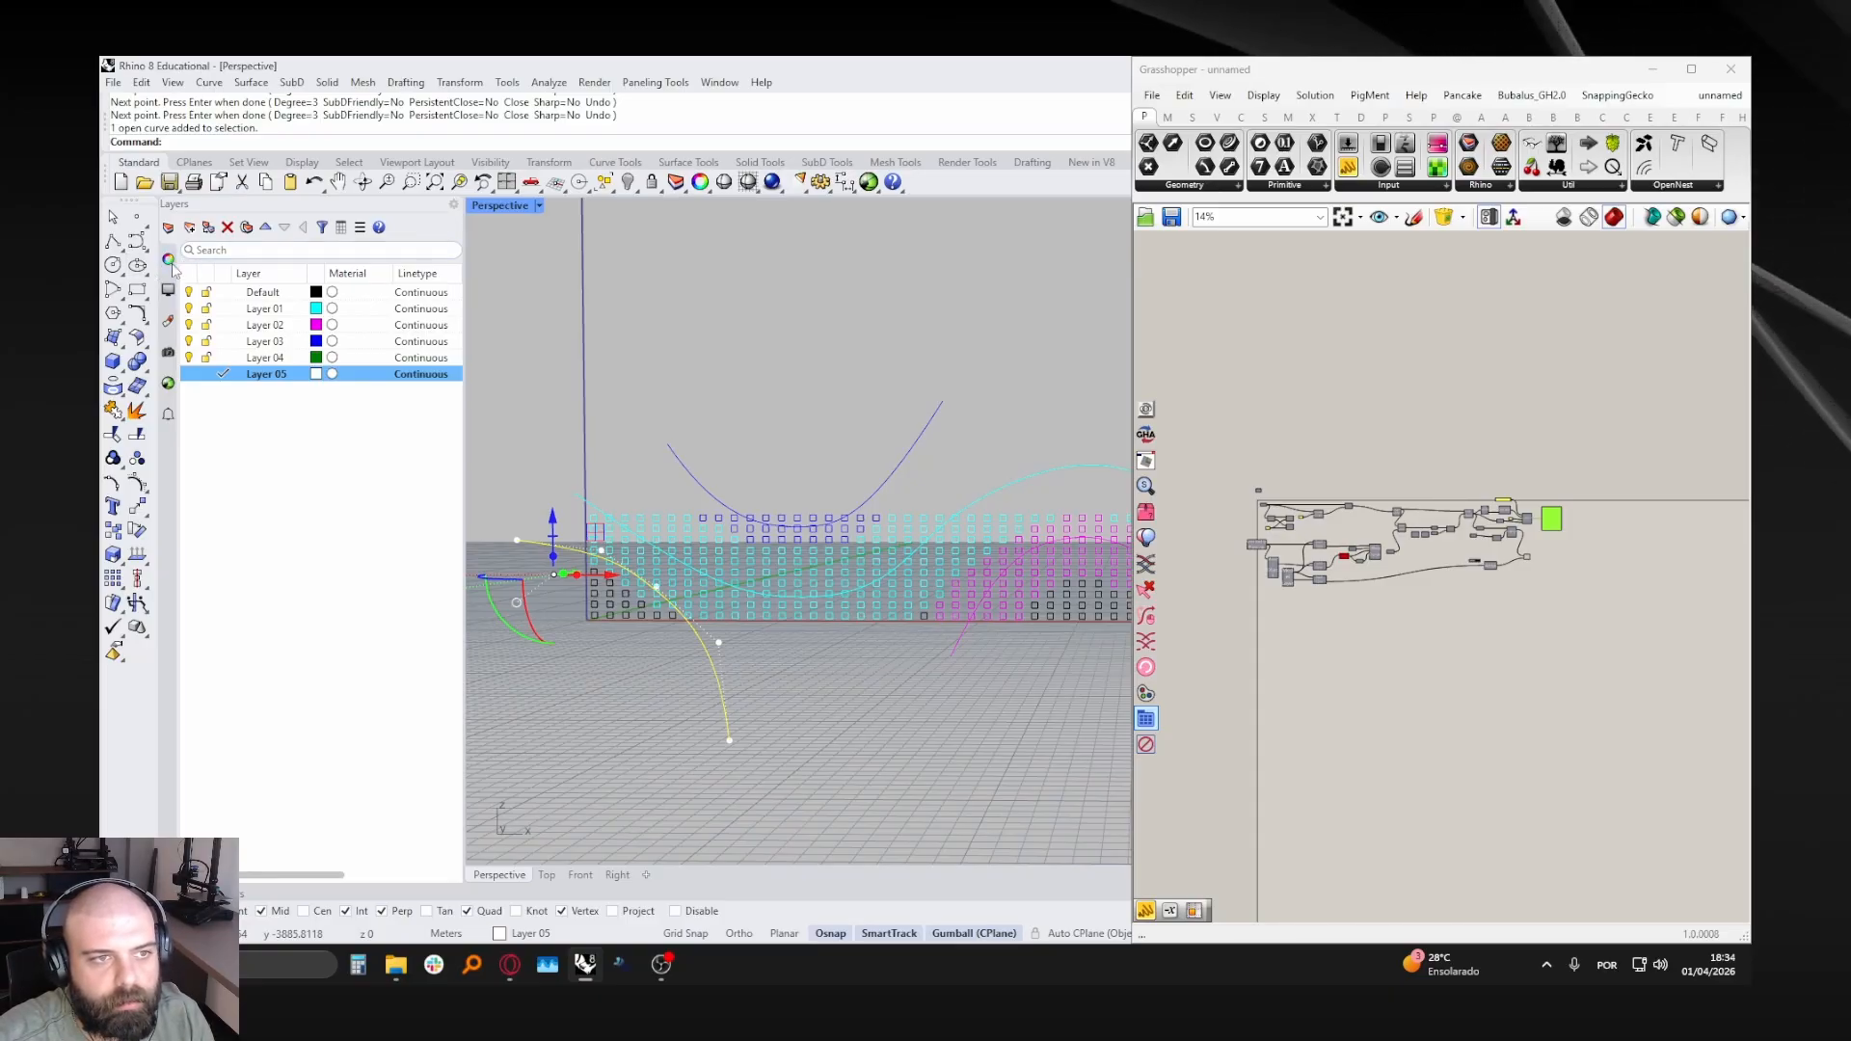
{"action": "left_click", "coordinate": [170, 261]}
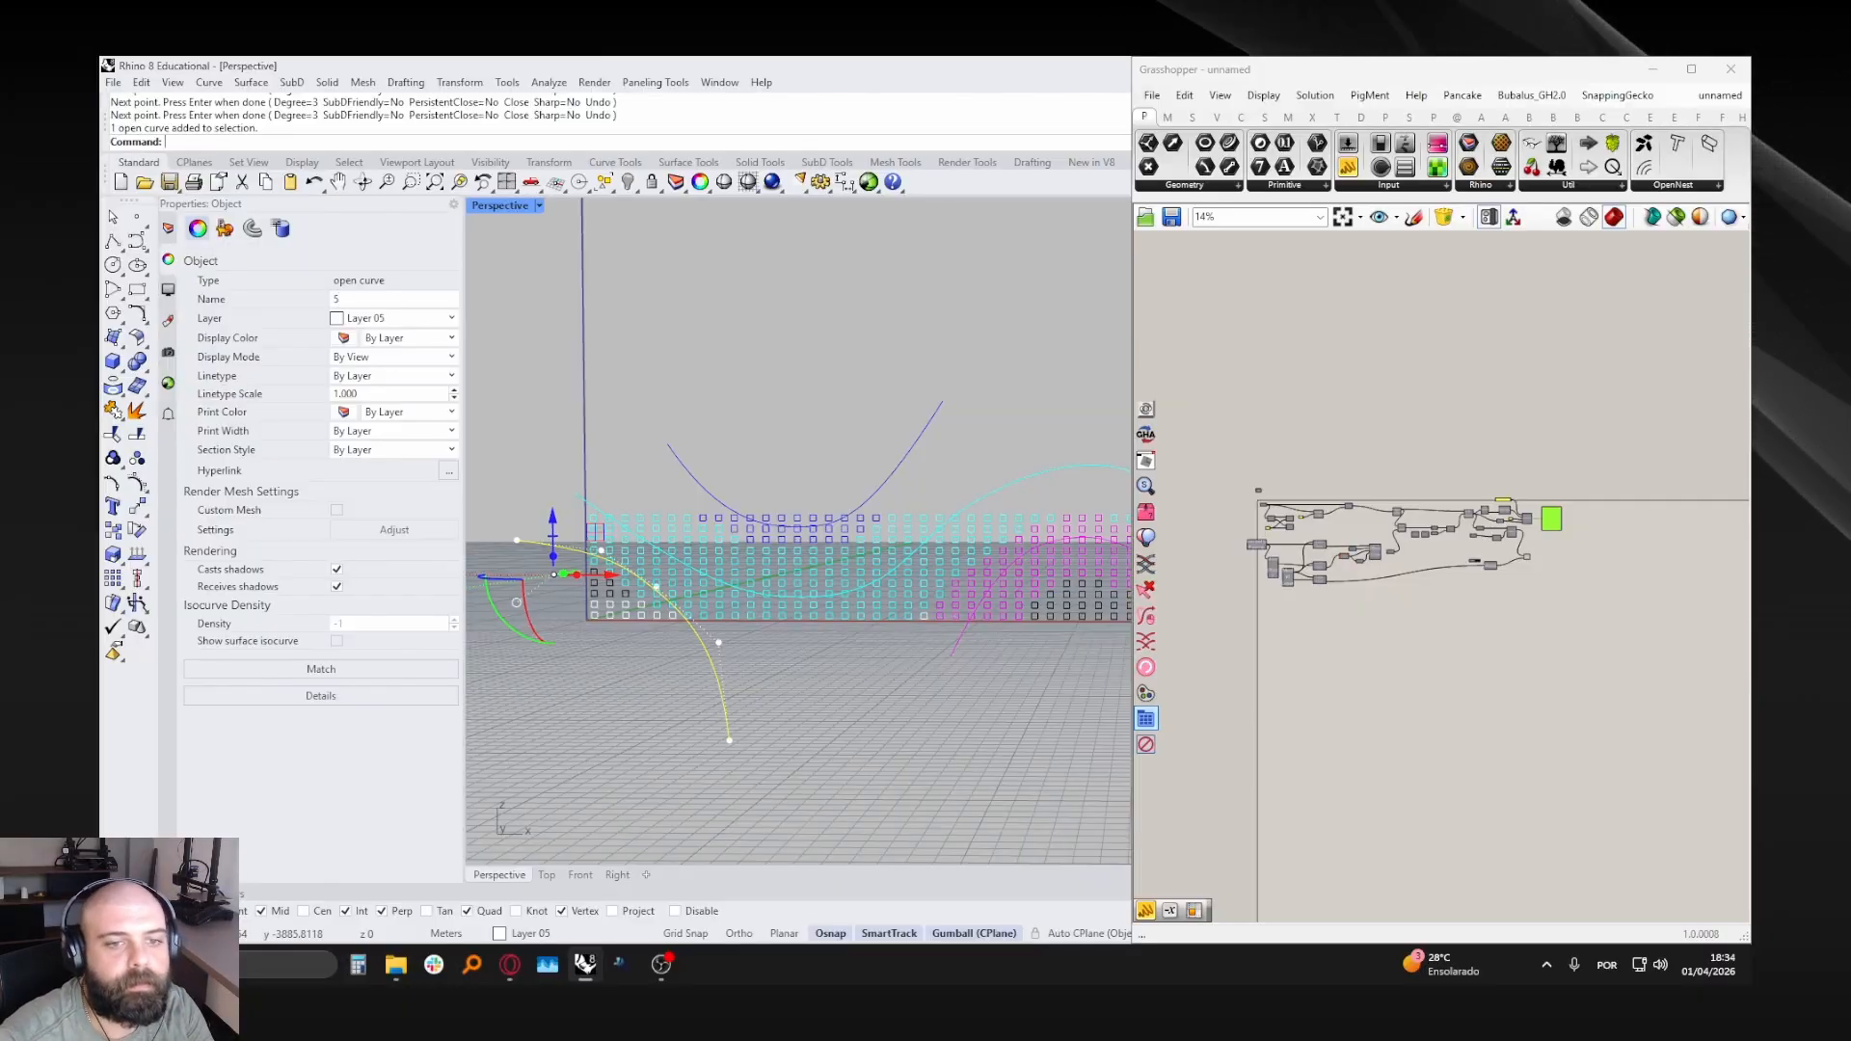
{"action": "left_click", "coordinate": [594, 412]}
- Shift the Layer 05 curve slightly away from the grid corner in the Perspective view and reselect it
{"action": "scroll", "coordinate": [778, 478], "scroll_direction": "down", "scroll_amount": 3}
{"action": "scroll", "coordinate": [649, 536], "scroll_direction": "up", "scroll_amount": 3}
{"action": "left_click", "coordinate": [645, 549]}
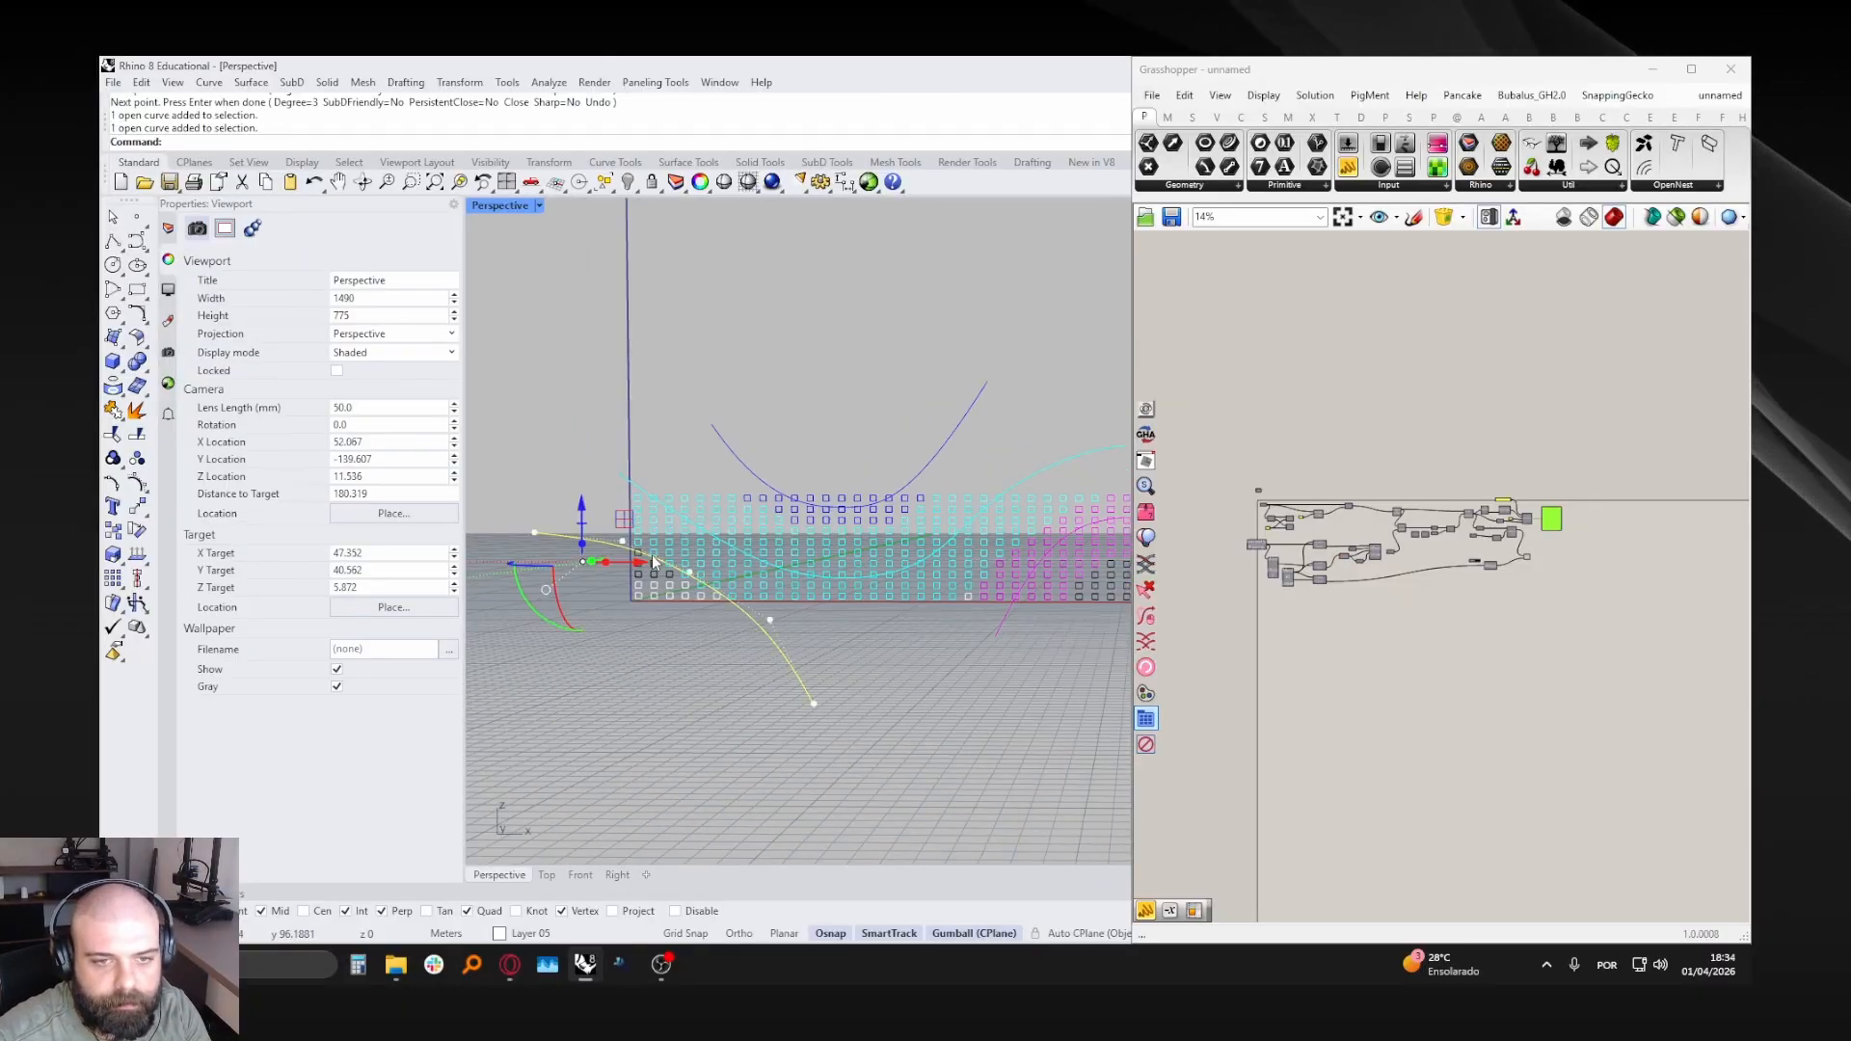
{"action": "left_click_drag", "start_coordinate": [632, 522], "coordinate": [617, 530]}
{"action": "left_click", "coordinate": [681, 425]}
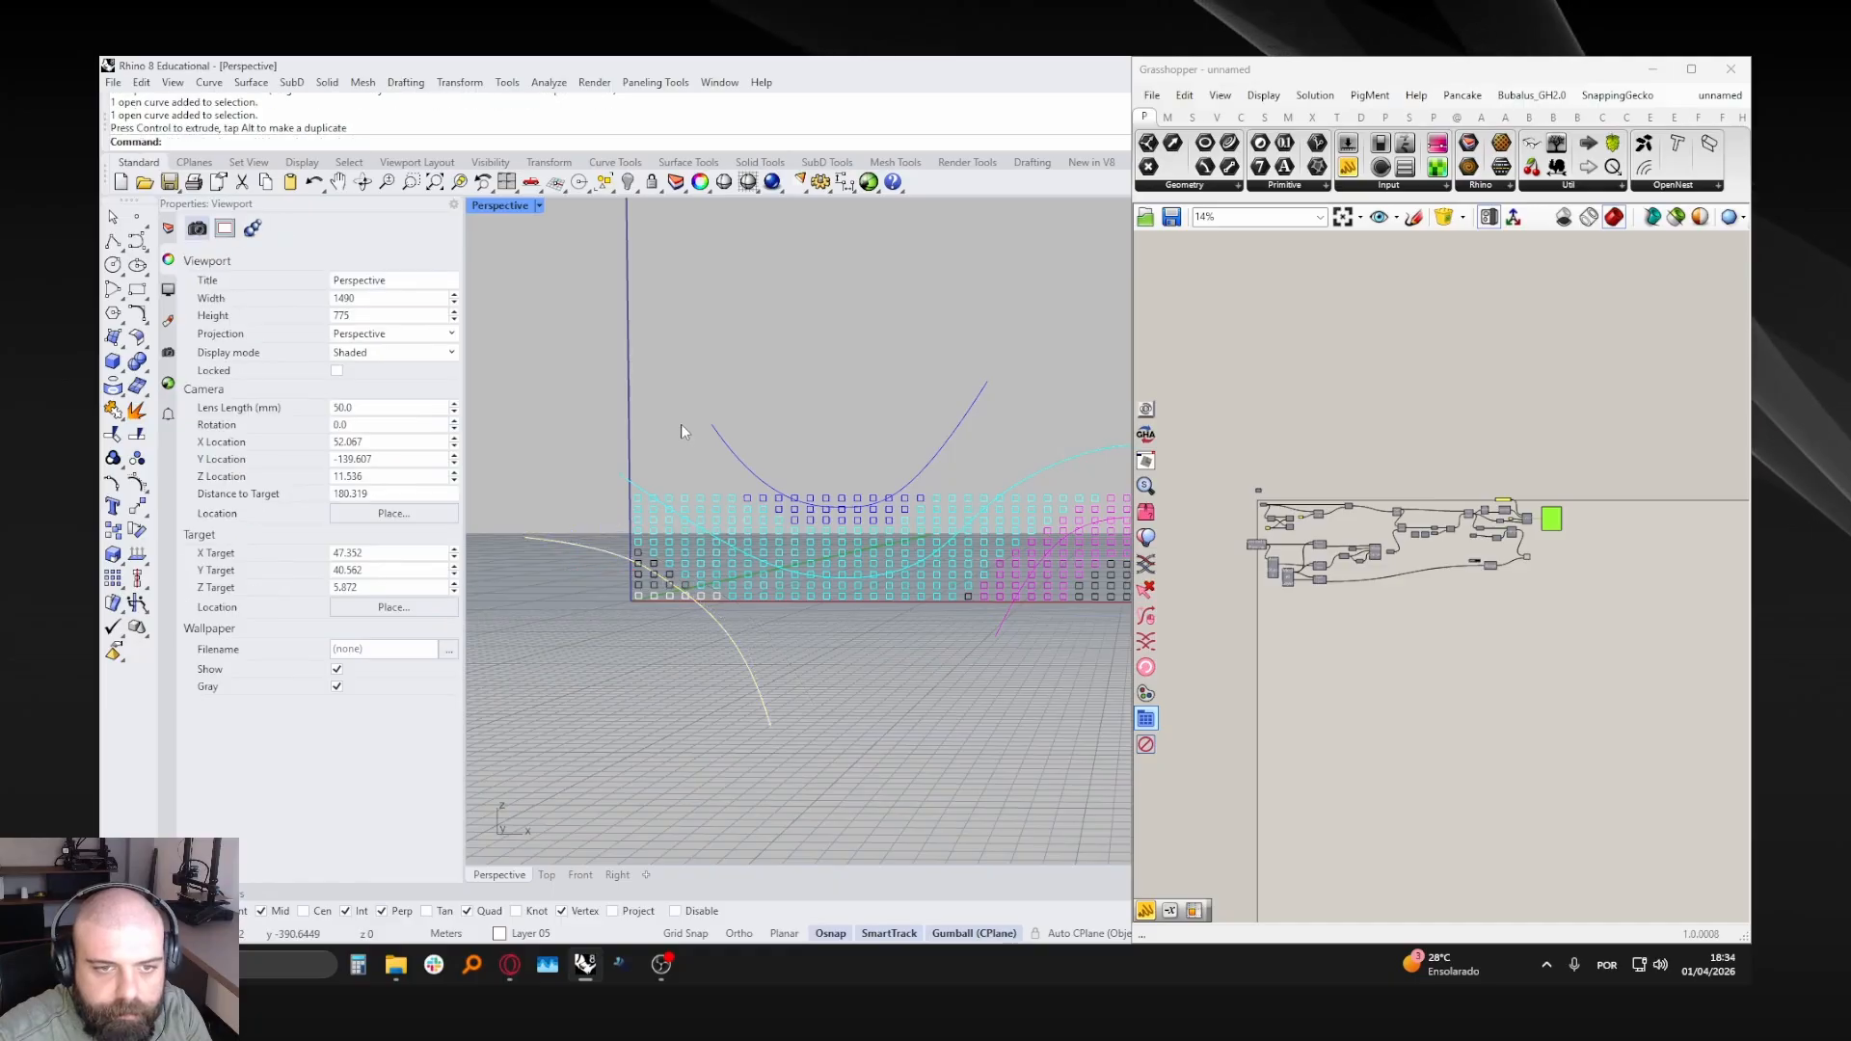
{"action": "left_click", "coordinate": [642, 578]}
- Turn on the preview of the offset curve outlines in the definition and inspect the bands around each curve
{"action": "scroll", "coordinate": [1548, 516], "scroll_direction": "up", "scroll_amount": 8}
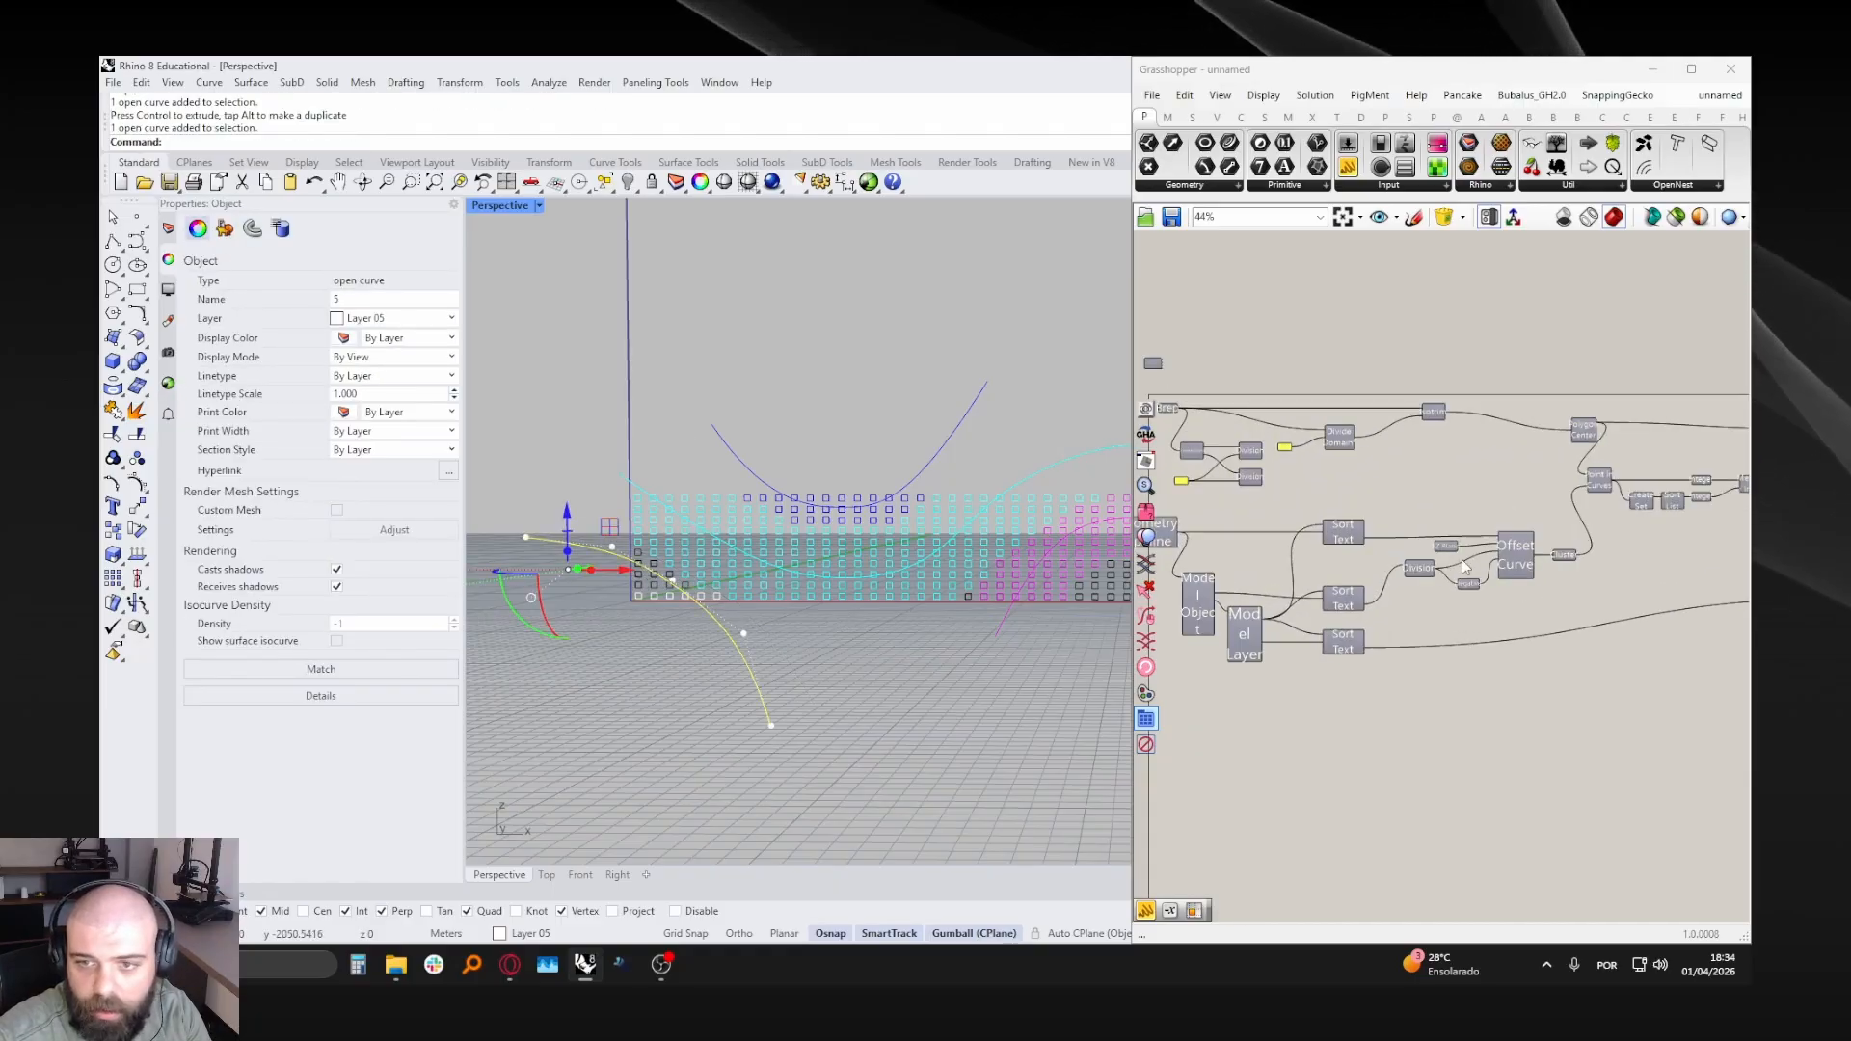
{"action": "middle_click", "coordinate": [1570, 537]}
{"action": "left_click", "coordinate": [1607, 513]}
{"action": "left_click", "coordinate": [1607, 513]}
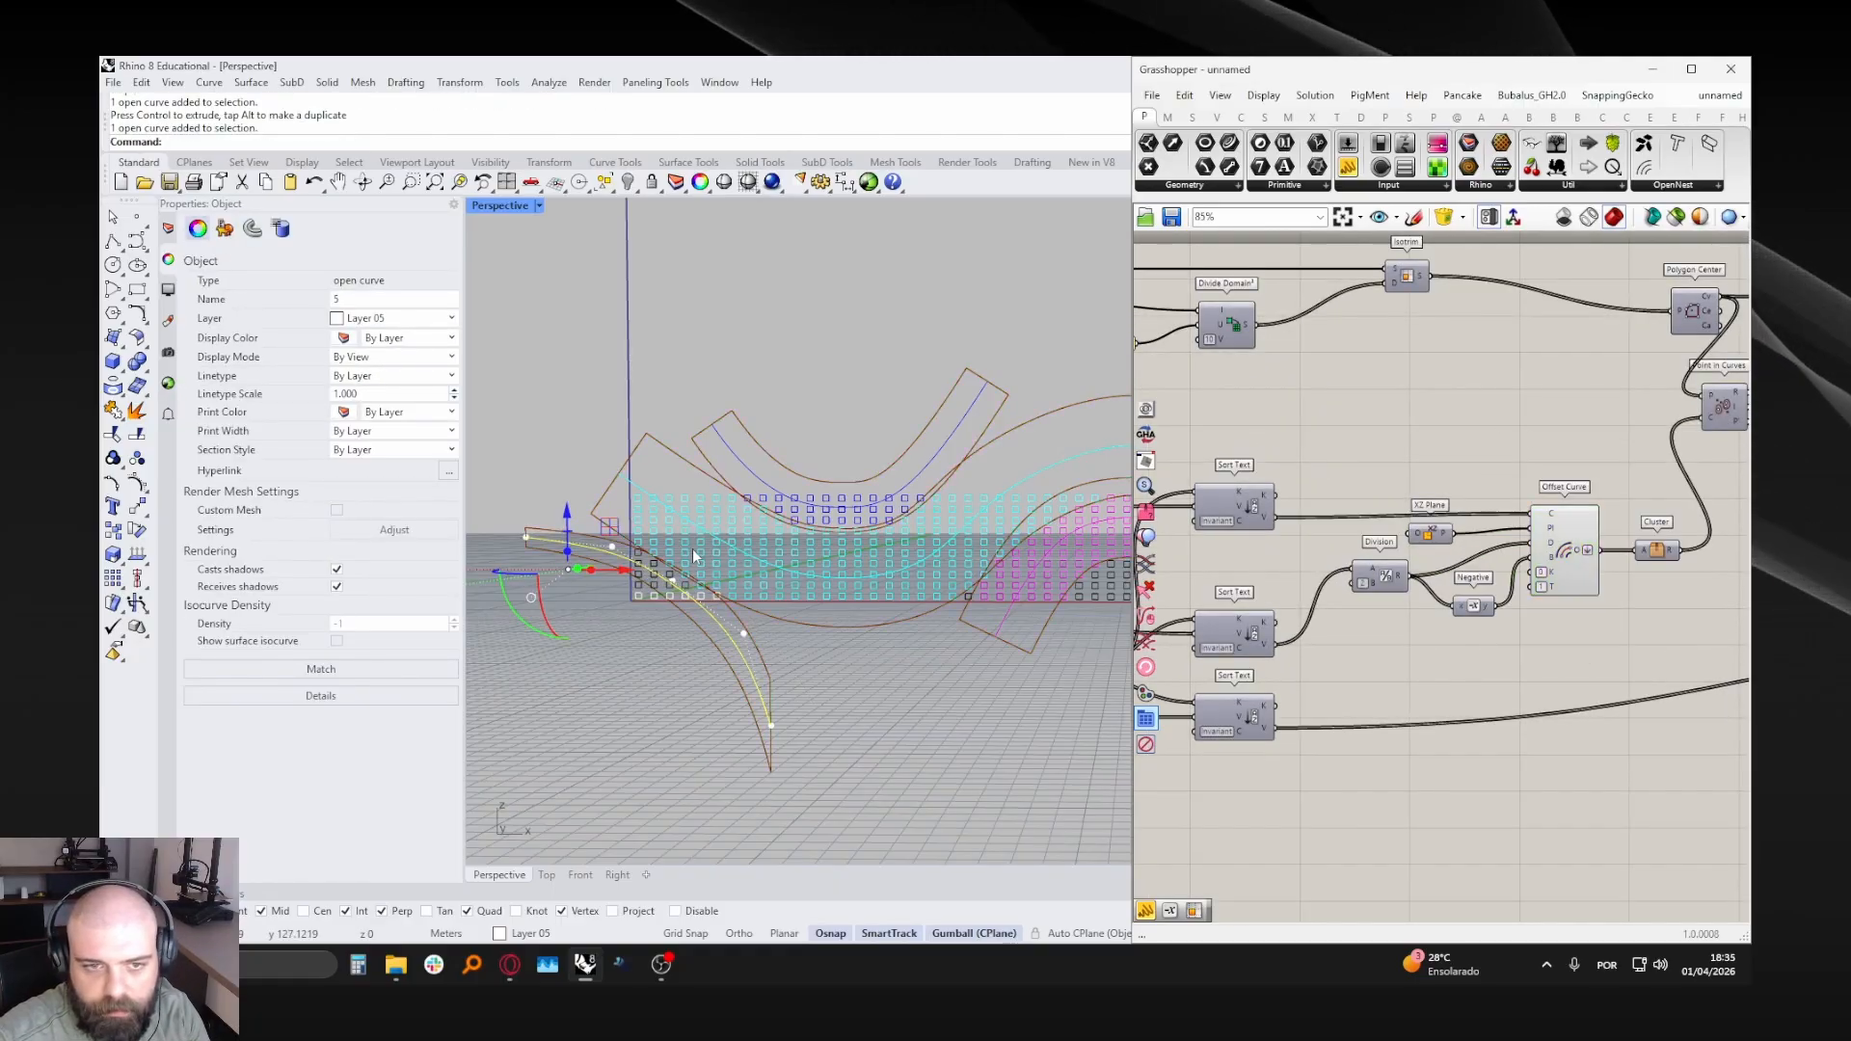
{"action": "right_click_drag", "start_coordinate": [694, 559], "coordinate": [707, 631]}
{"action": "left_click", "coordinate": [708, 656]}
{"action": "mouse_move", "coordinate": [820, 621]}
{"action": "right_mouse_down"}
{"action": "mouse_move", "coordinate": [726, 663]}
{"action": "mouse_move", "coordinate": [827, 696]}
{"action": "mouse_move", "coordinate": [822, 622]}
{"action": "right_mouse_up"}
- Delete the curves caught by a selection window around the grid's left end, and undo the deletion
{"action": "scroll", "coordinate": [828, 611], "scroll_direction": "down", "scroll_amount": 6}
{"action": "left_click_drag", "start_coordinate": [835, 511], "coordinate": [613, 619]}
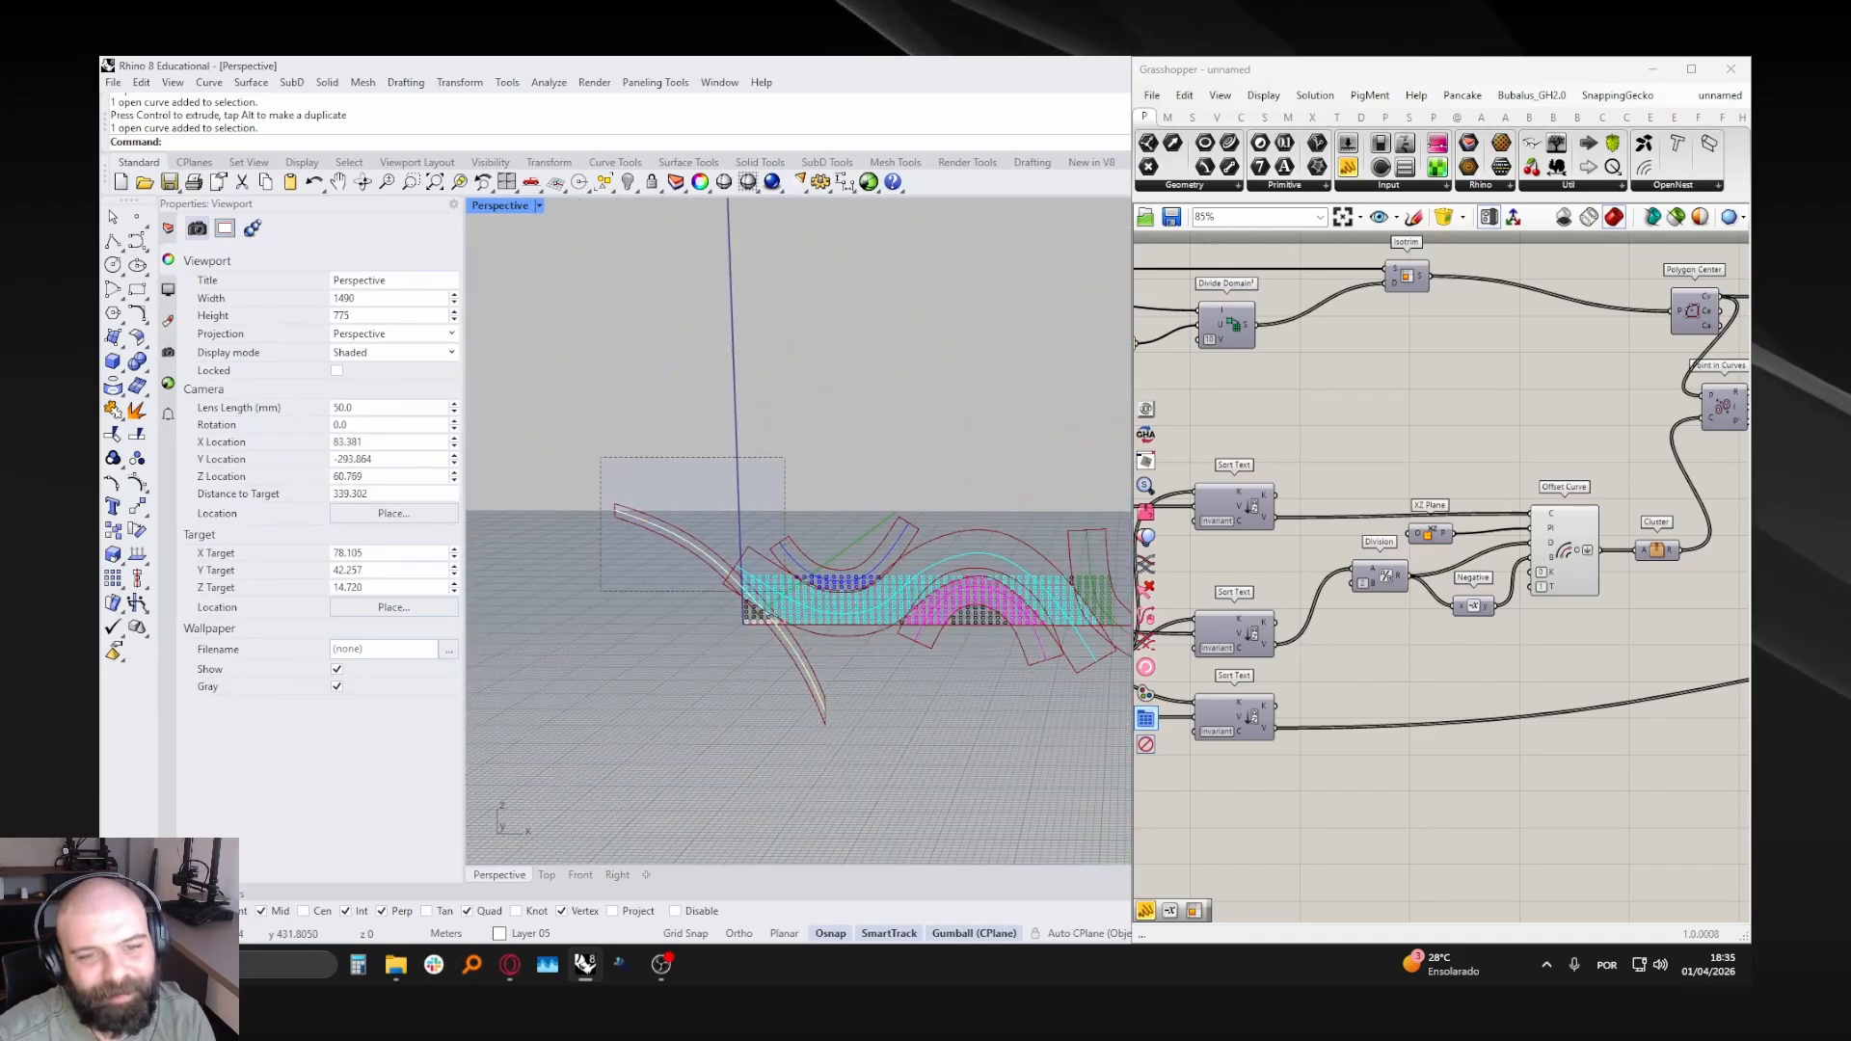
{"action": "key", "text": "Delete"}
{"action": "scroll", "coordinate": [692, 492], "scroll_direction": "down", "scroll_amount": 2}
{"action": "key", "text": "ctrl+z"}
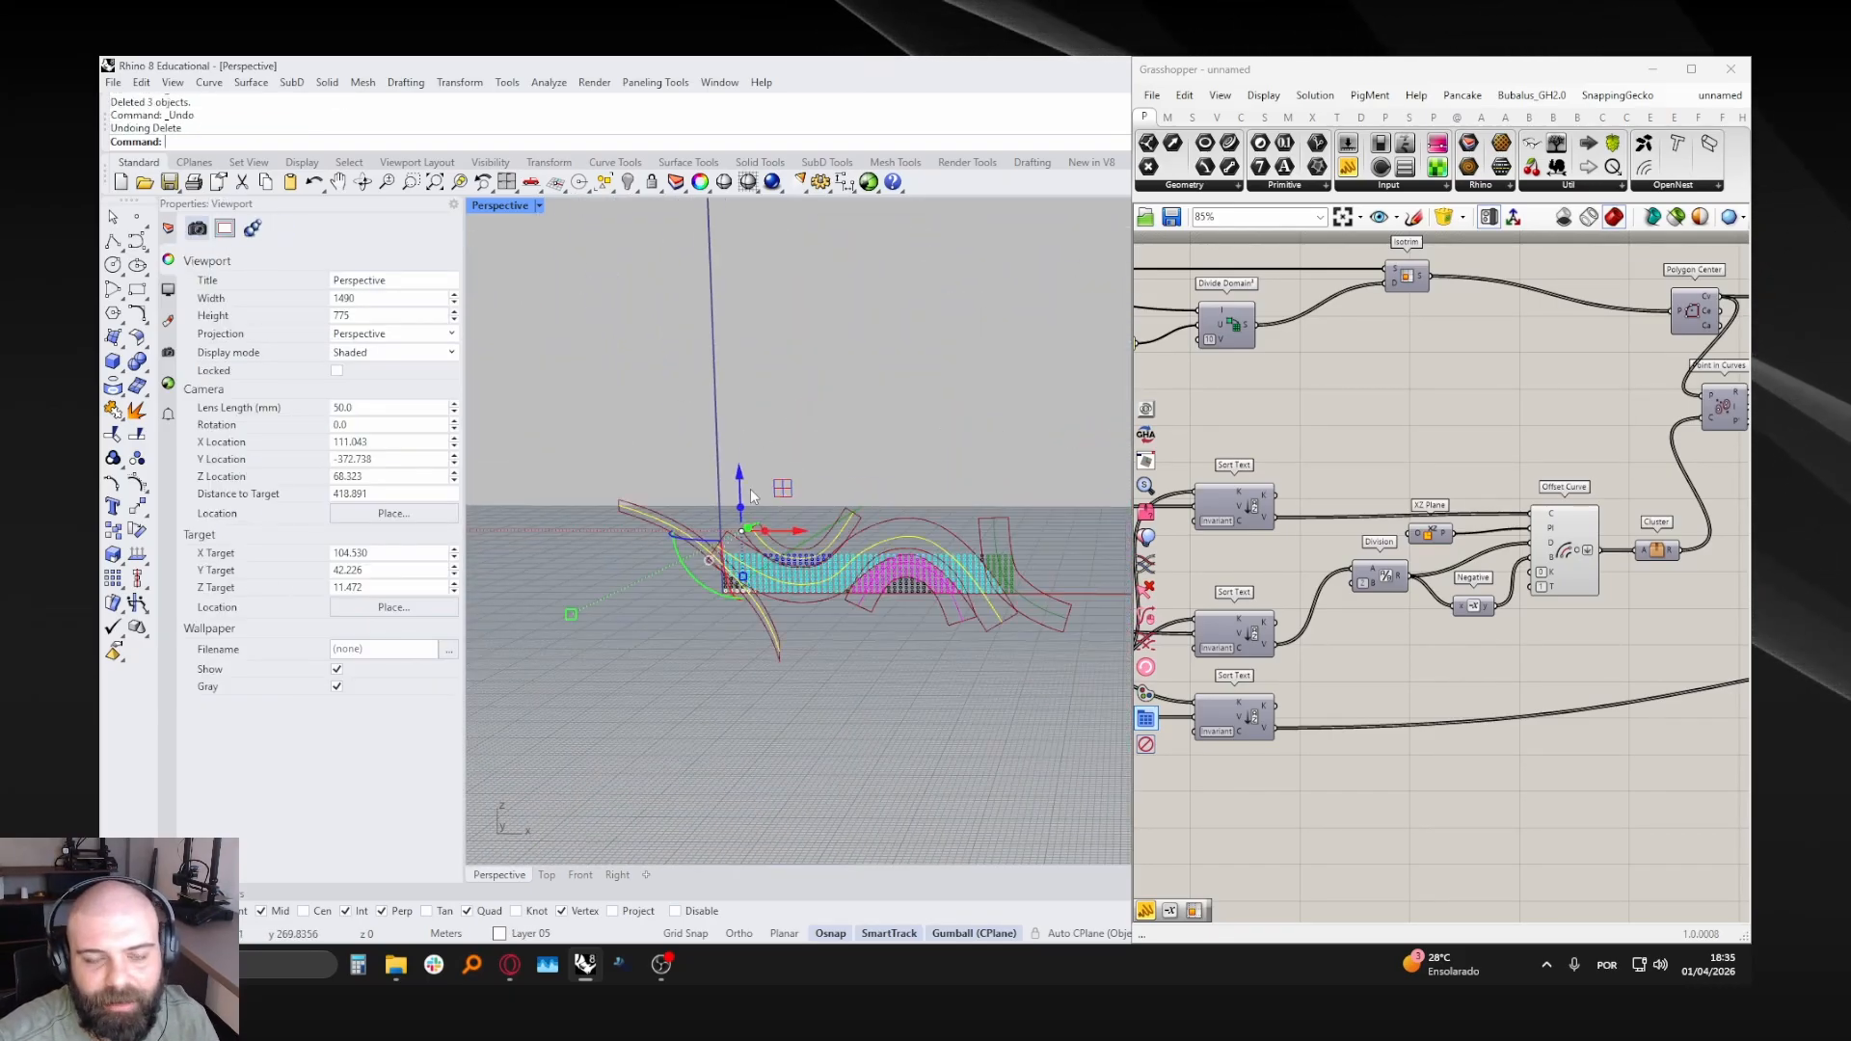
- Delete the Layer 05 curve drawn in Perspective and switch to the Front view
{"action": "key", "text": "ctrl+F2"}
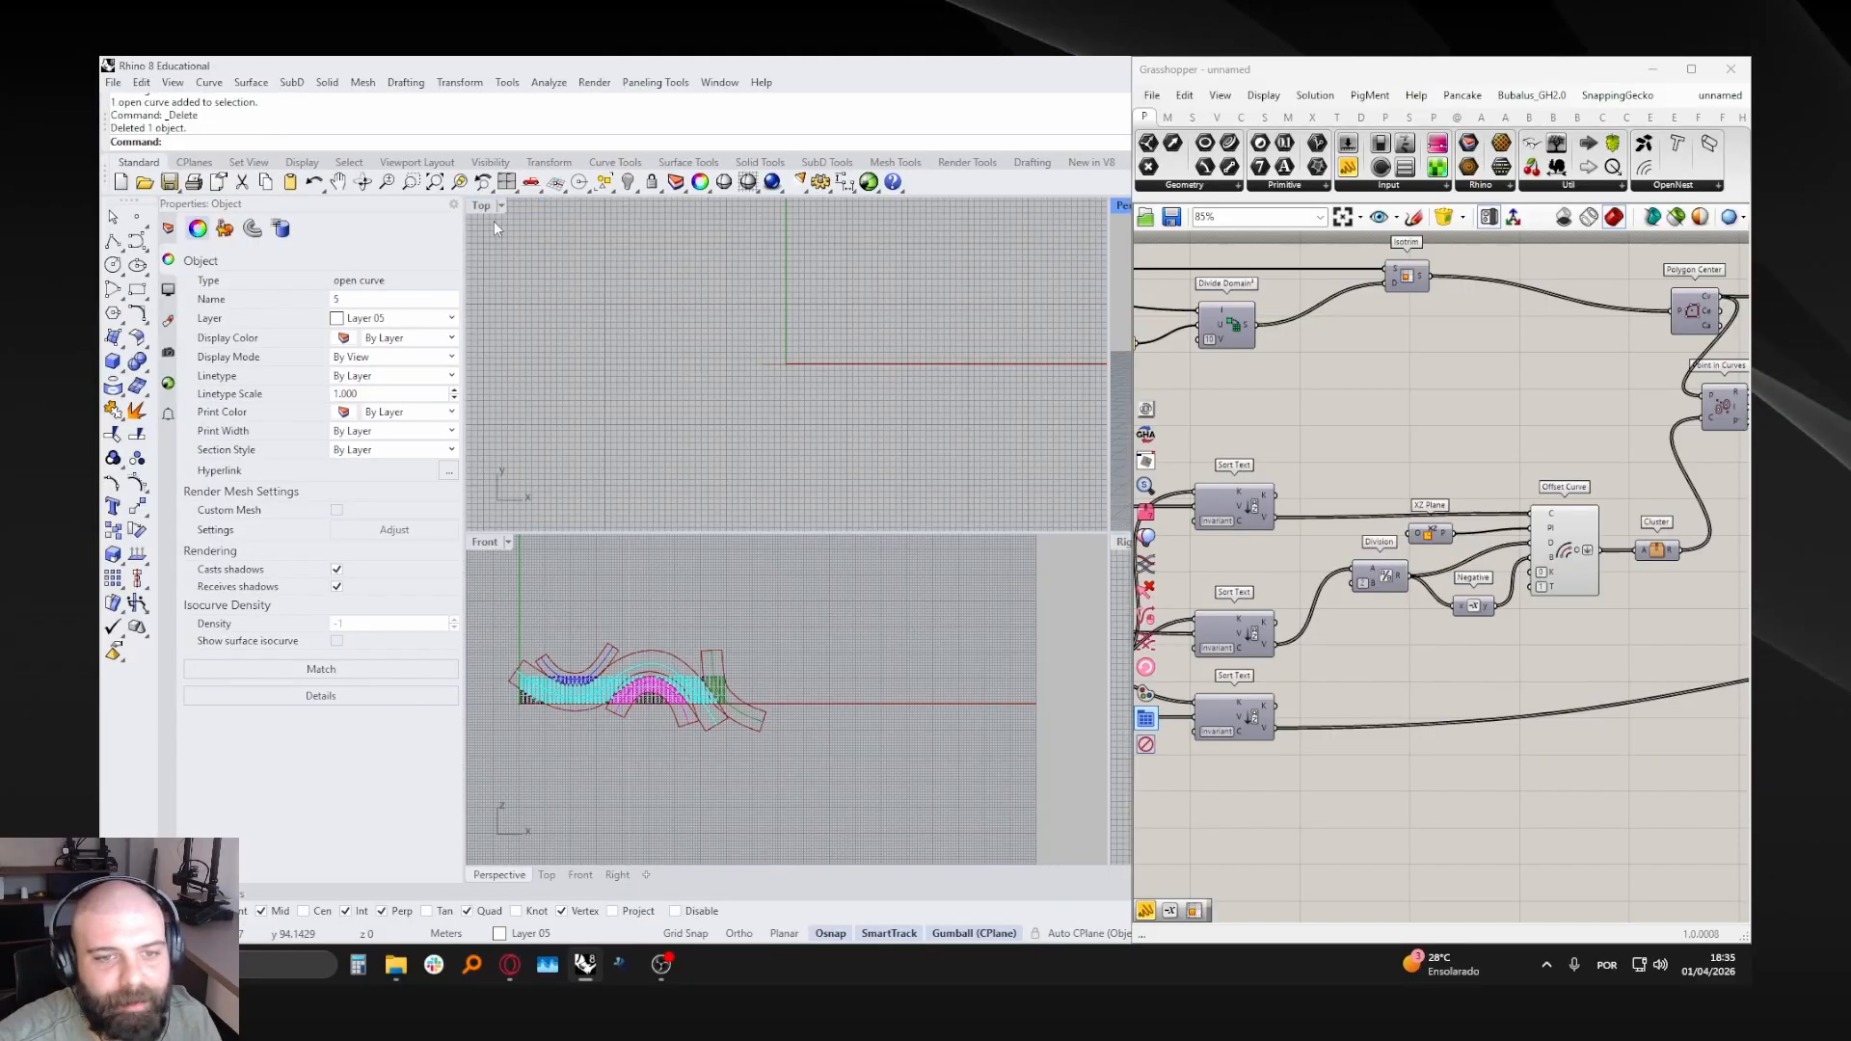
{"action": "key", "text": "Delete"}
- Redraw the Layer 05 curve in the Front view with five points, bending down across the grid's lower-left corner
{"action": "left_click", "coordinate": [137, 241]}
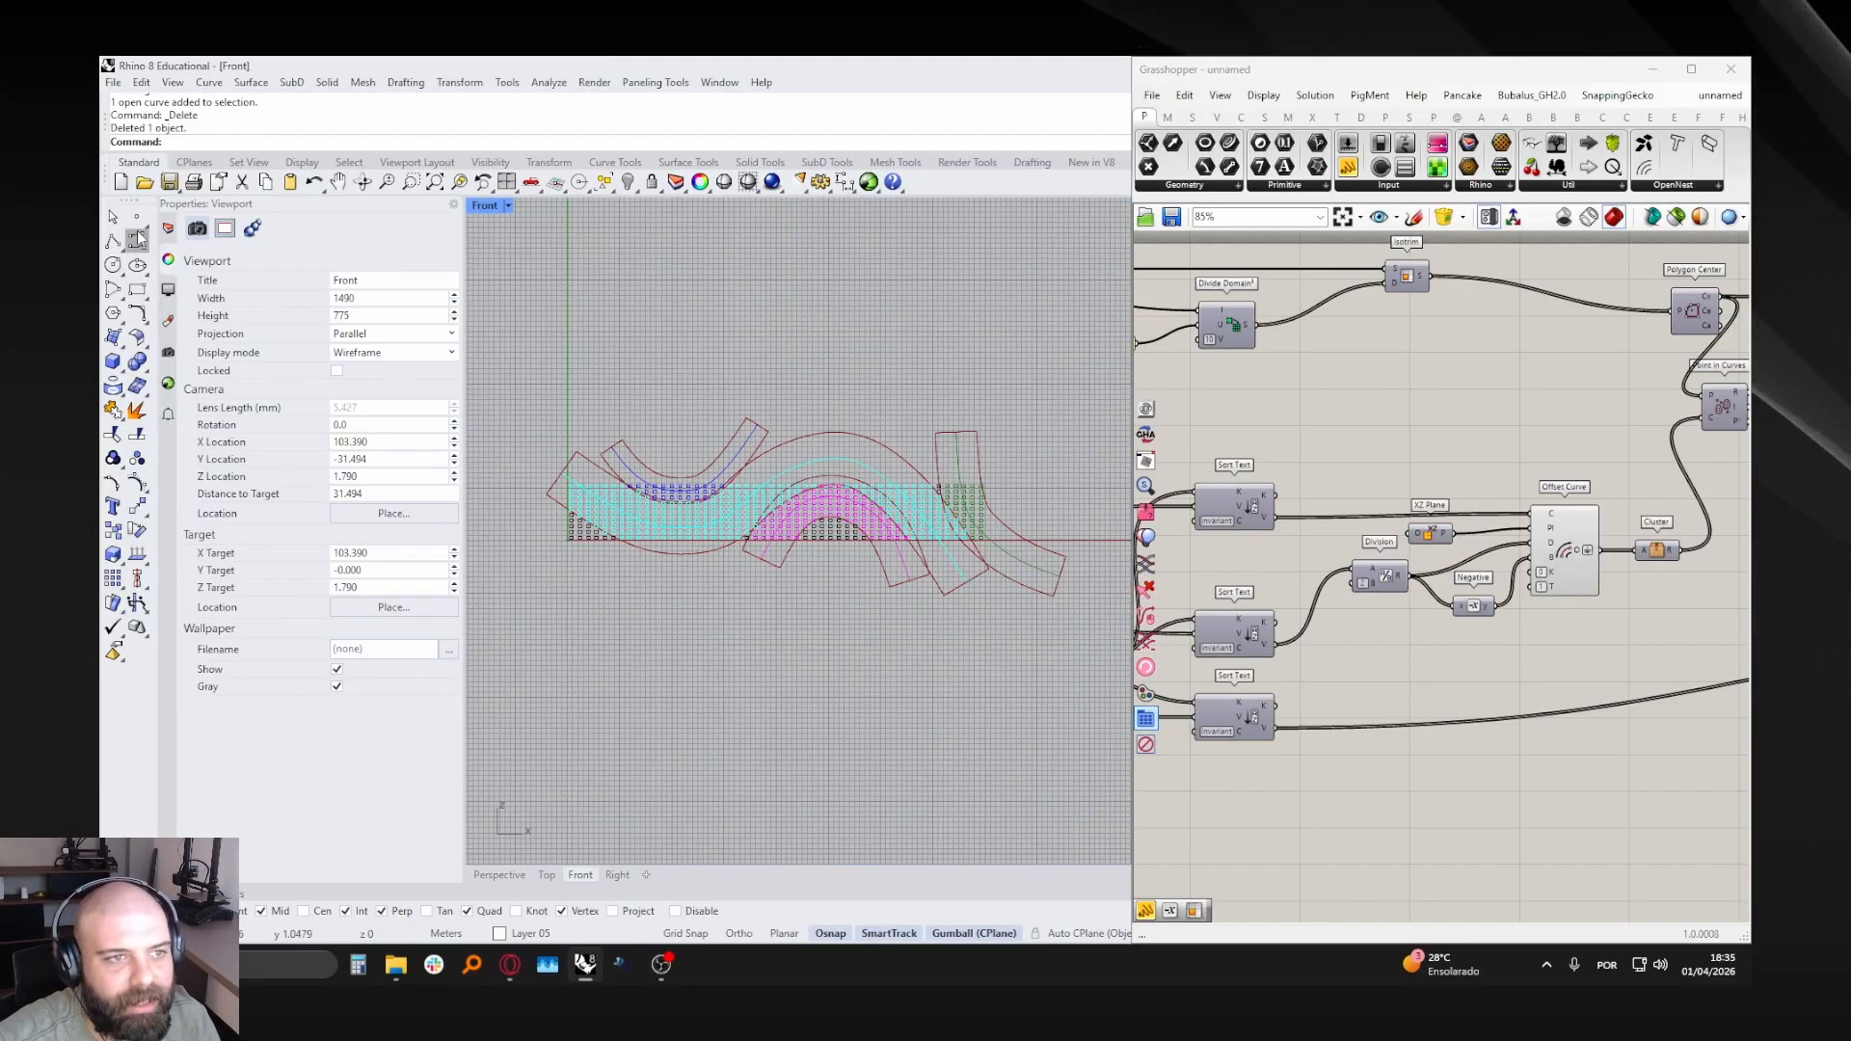
{"action": "scroll", "coordinate": [535, 489], "scroll_direction": "up", "scroll_amount": 4}
{"action": "left_click", "coordinate": [514, 488]}
{"action": "left_click", "coordinate": [655, 572]}
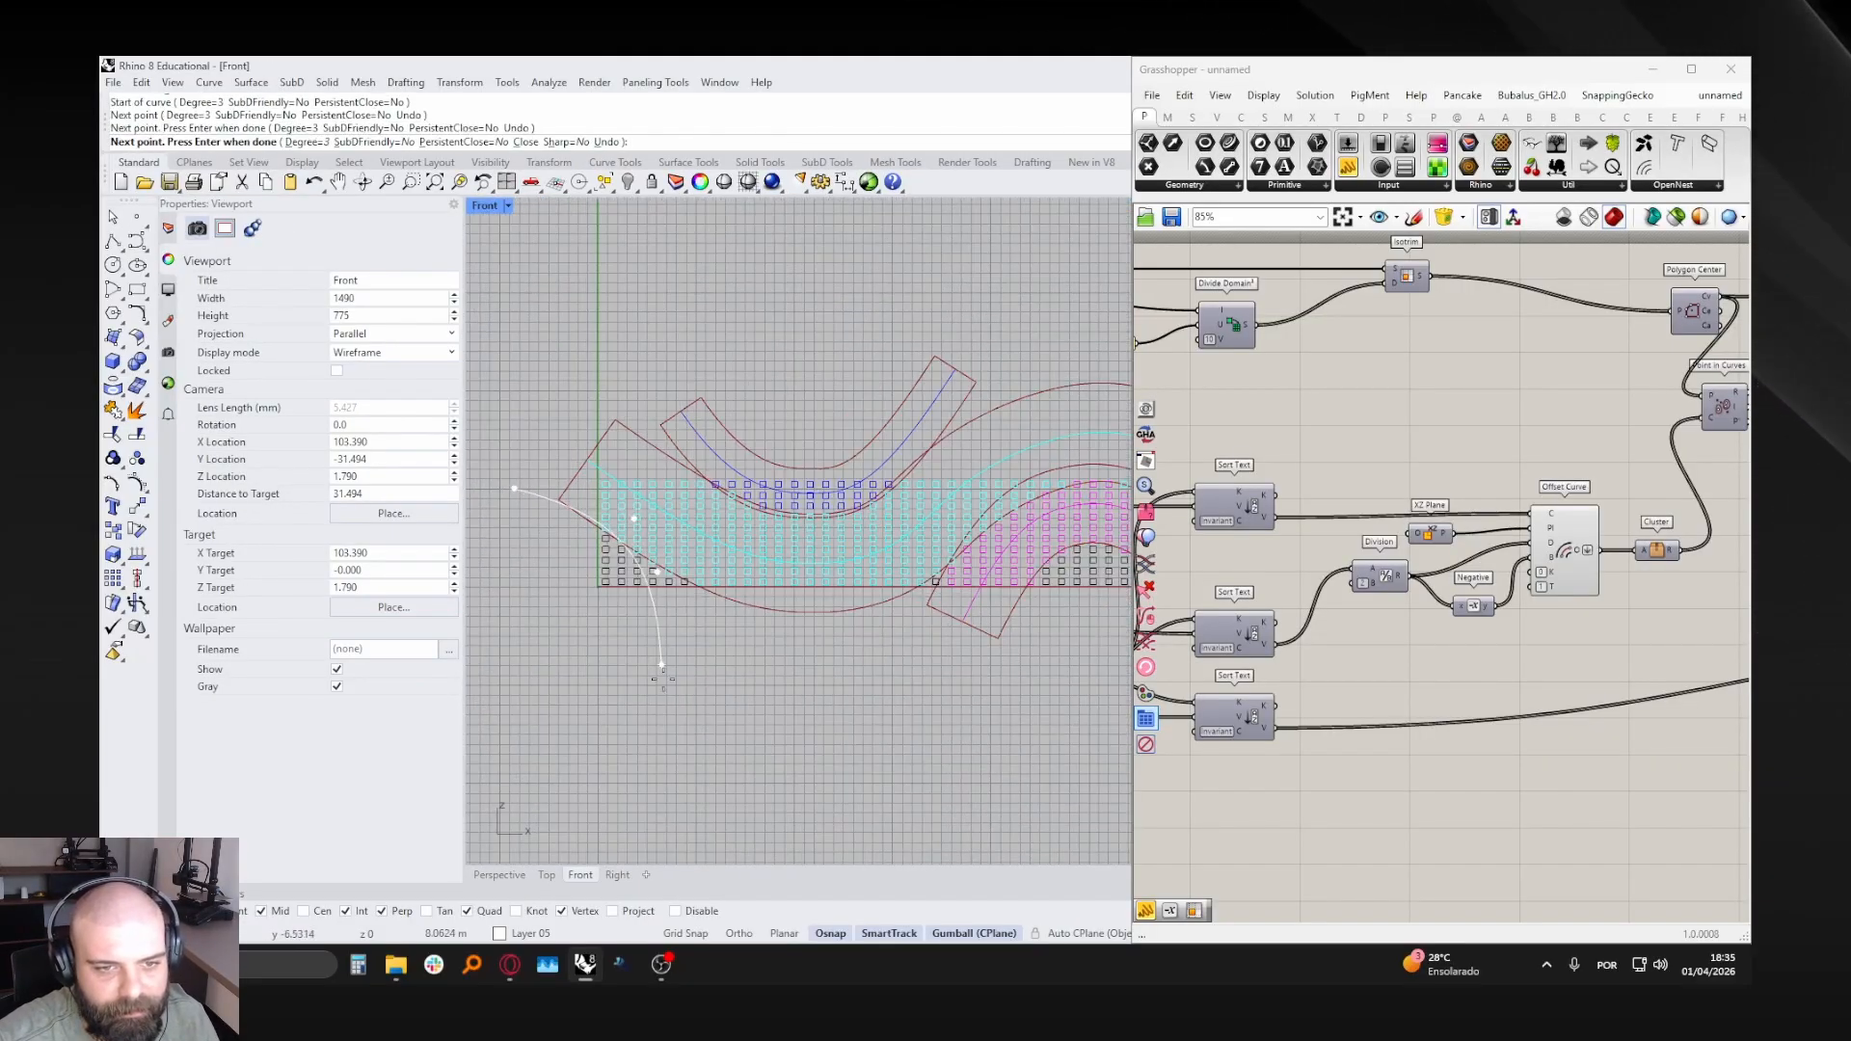
{"action": "left_click", "coordinate": [665, 682]}
{"action": "left_click", "coordinate": [688, 720]}
{"action": "key", "text": "Return"}
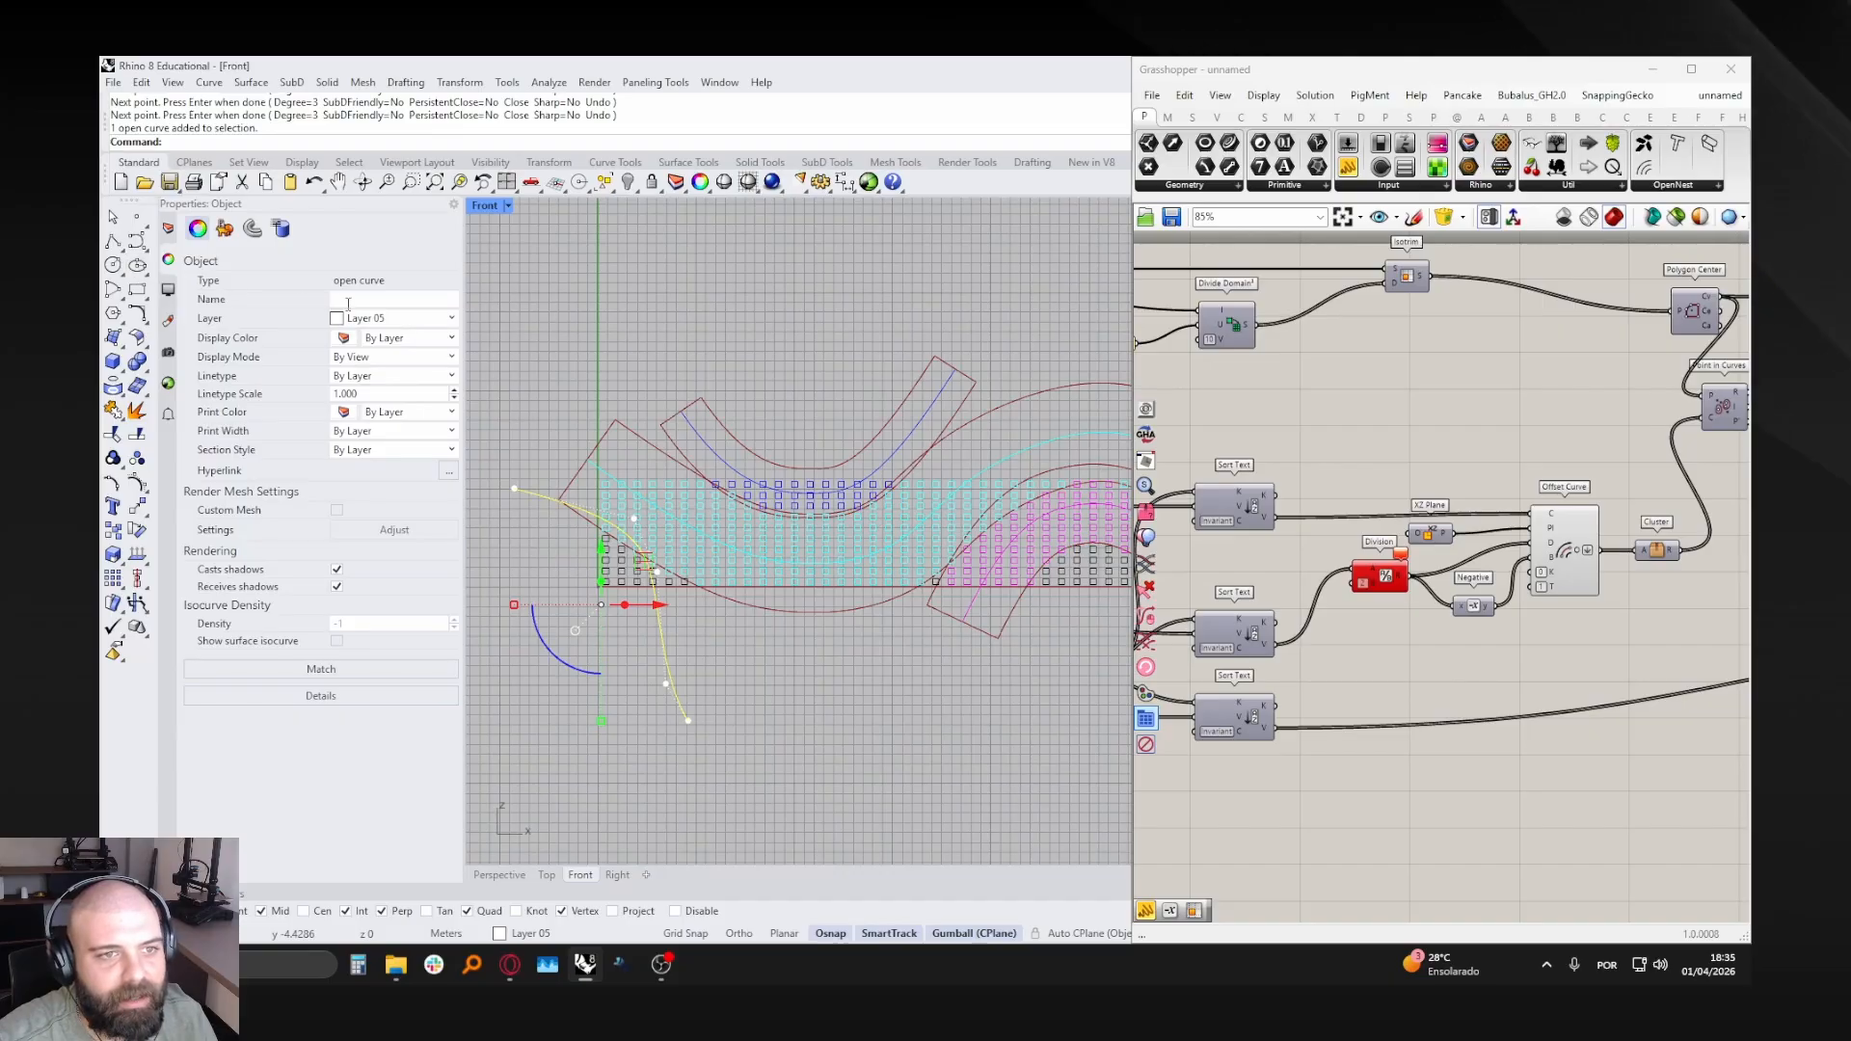
- Set the redrawn Layer 05 curve's object name to 5
{"action": "left_click", "coordinate": [349, 303]}
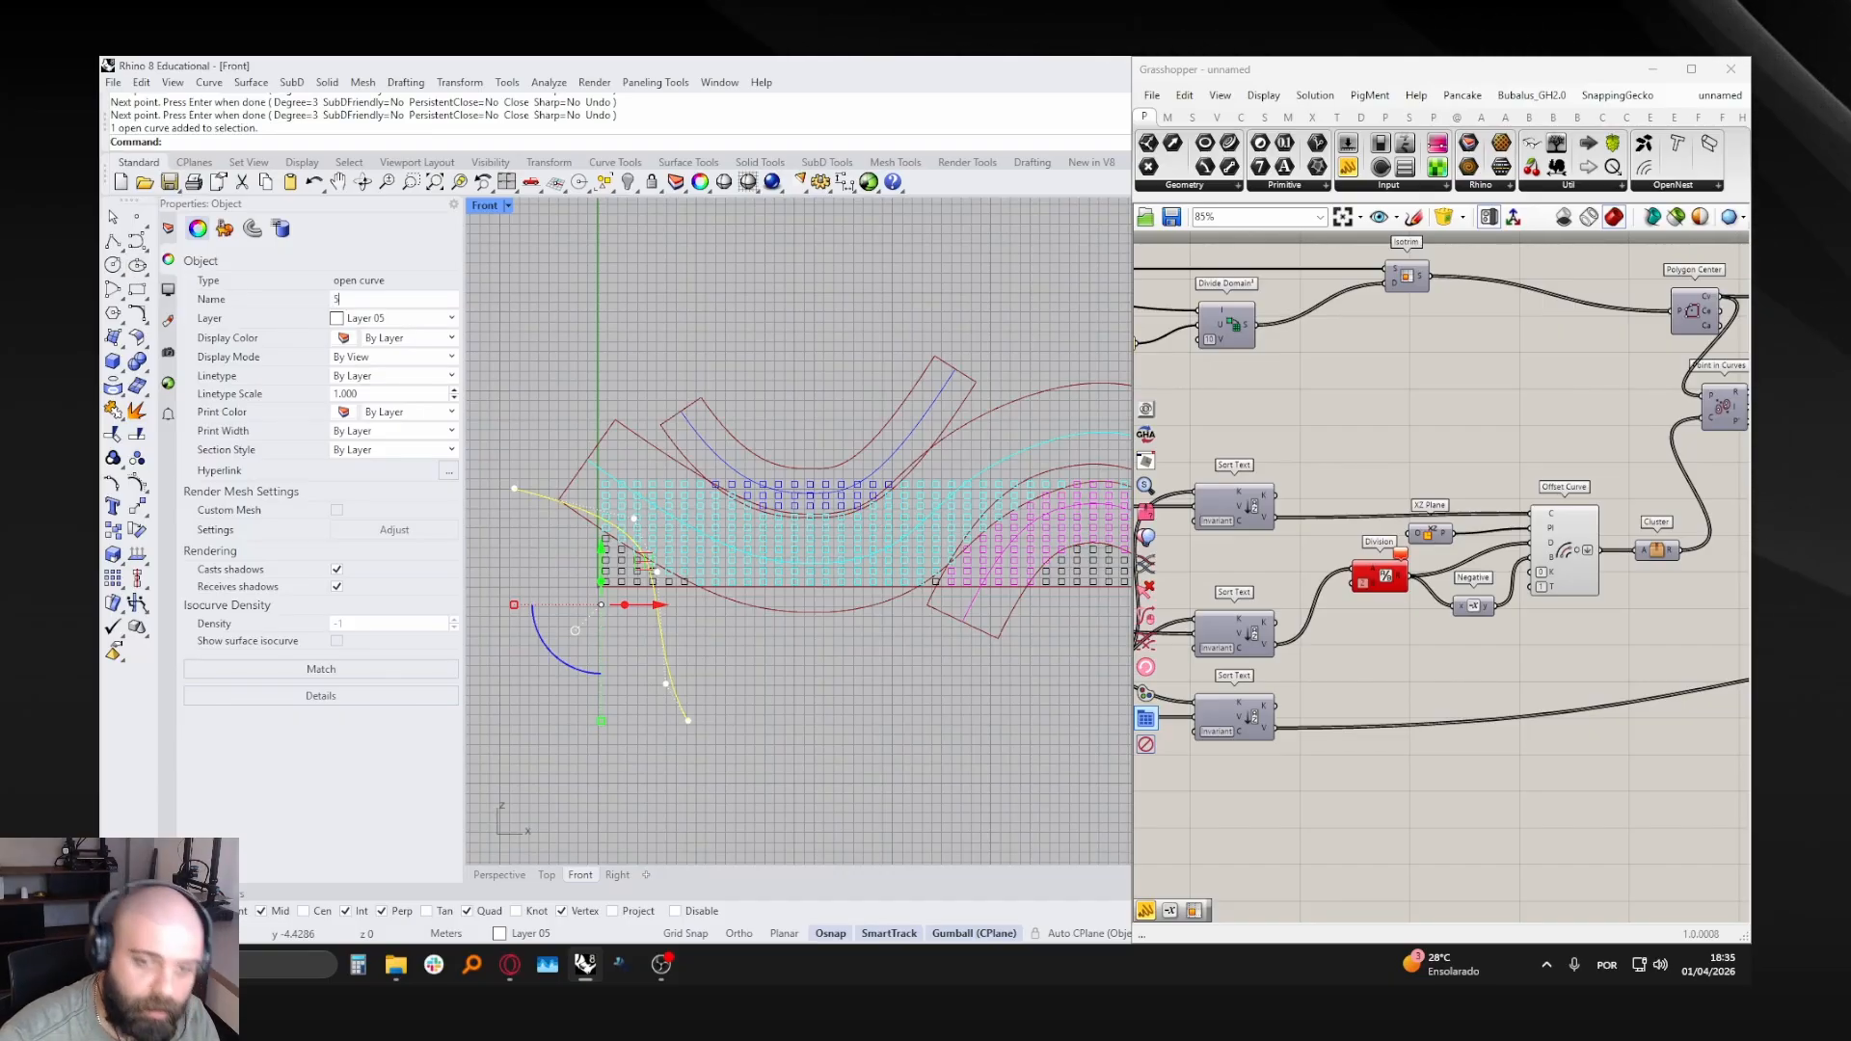
{"action": "key", "text": "Return"}
{"action": "left_click", "coordinate": [775, 322]}
- Move the Layer 05 curve slightly down and left to shift its region on the grid corner
{"action": "scroll", "coordinate": [715, 521], "scroll_direction": "down", "scroll_amount": 2}
{"action": "scroll", "coordinate": [635, 533], "scroll_direction": "up", "scroll_amount": 8}
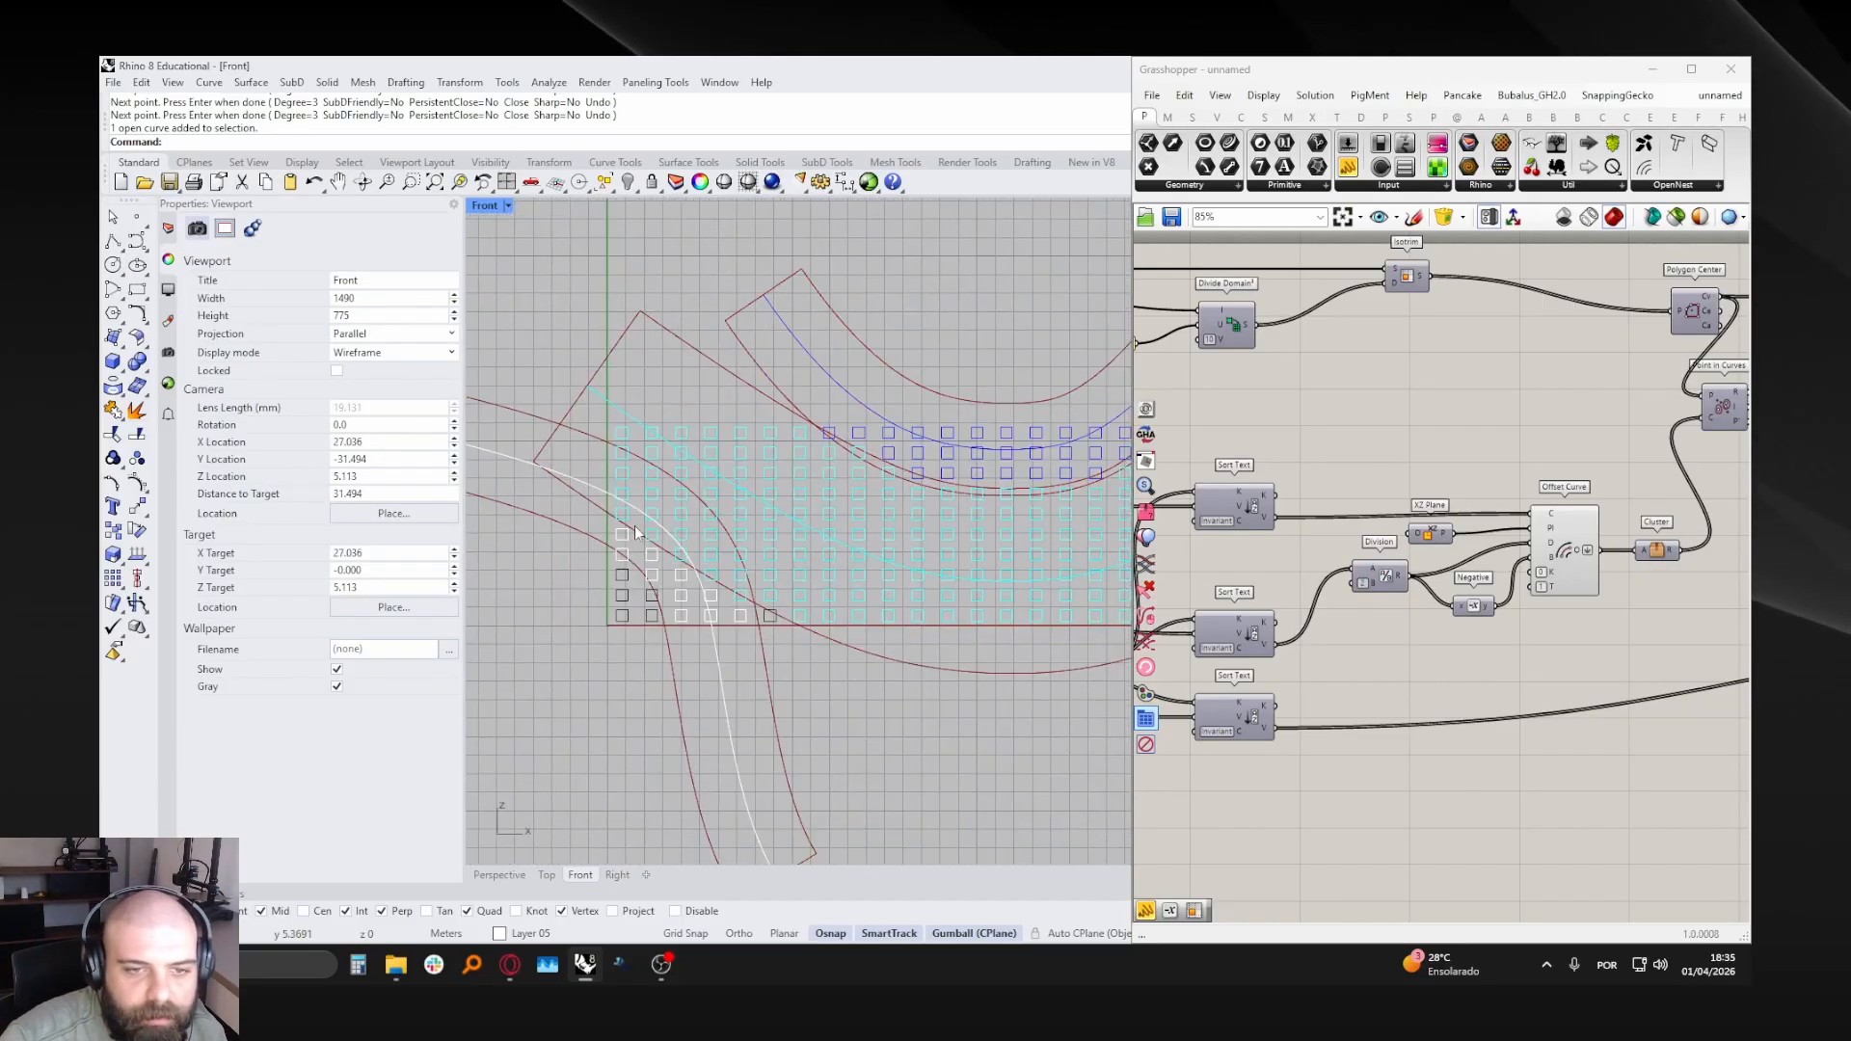
{"action": "left_click", "coordinate": [635, 533]}
{"action": "left_click_drag", "start_coordinate": [614, 659], "coordinate": [599, 679]}
{"action": "left_click", "coordinate": [637, 521]}
{"action": "scroll", "coordinate": [637, 519], "scroll_direction": "down", "scroll_amount": 10}
{"action": "scroll", "coordinate": [830, 486], "scroll_direction": "down", "scroll_amount": 3}
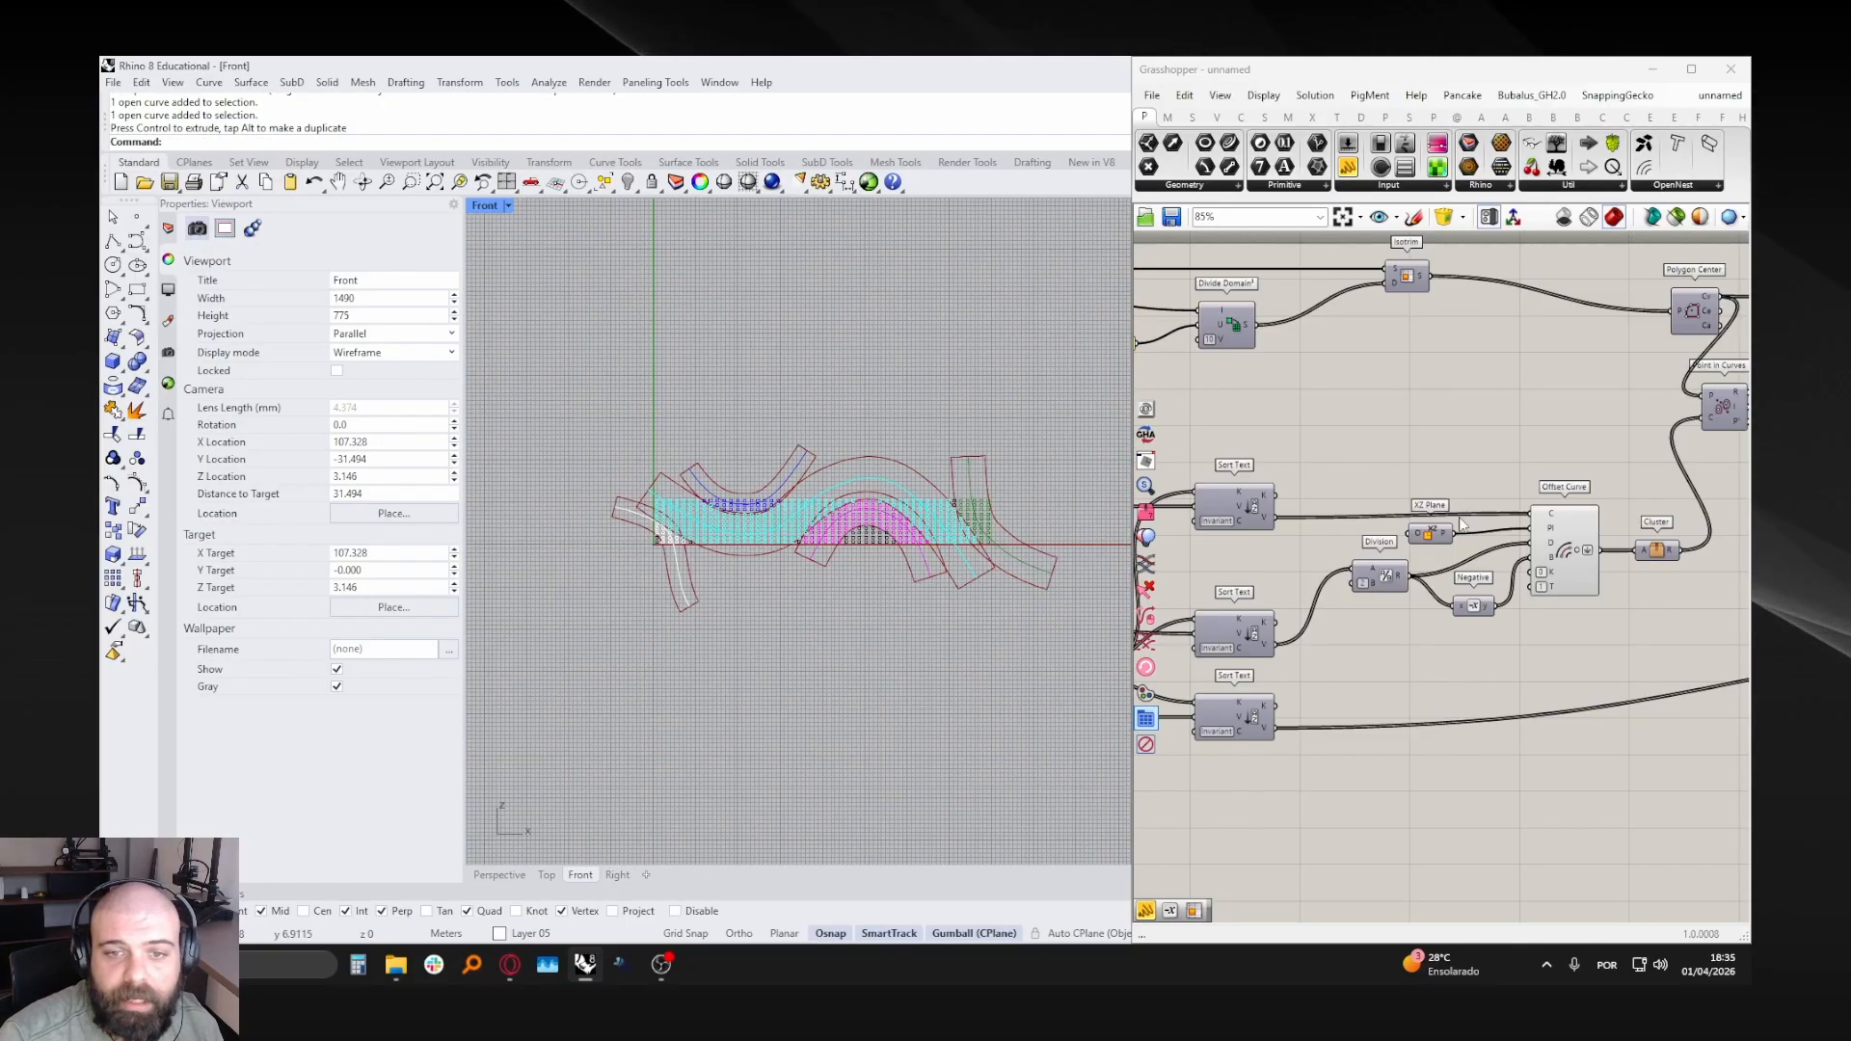
- Turn off the preview of the offset curve outlines so only the coloured rectangles and source curves are drawn
{"action": "left_click", "coordinate": [1565, 532]}
{"action": "middle_click", "coordinate": [1559, 525]}
{"action": "left_click", "coordinate": [1523, 459]}
{"action": "left_click", "coordinate": [1522, 416]}
{"action": "scroll", "coordinate": [1504, 509], "scroll_direction": "down", "scroll_amount": 5}
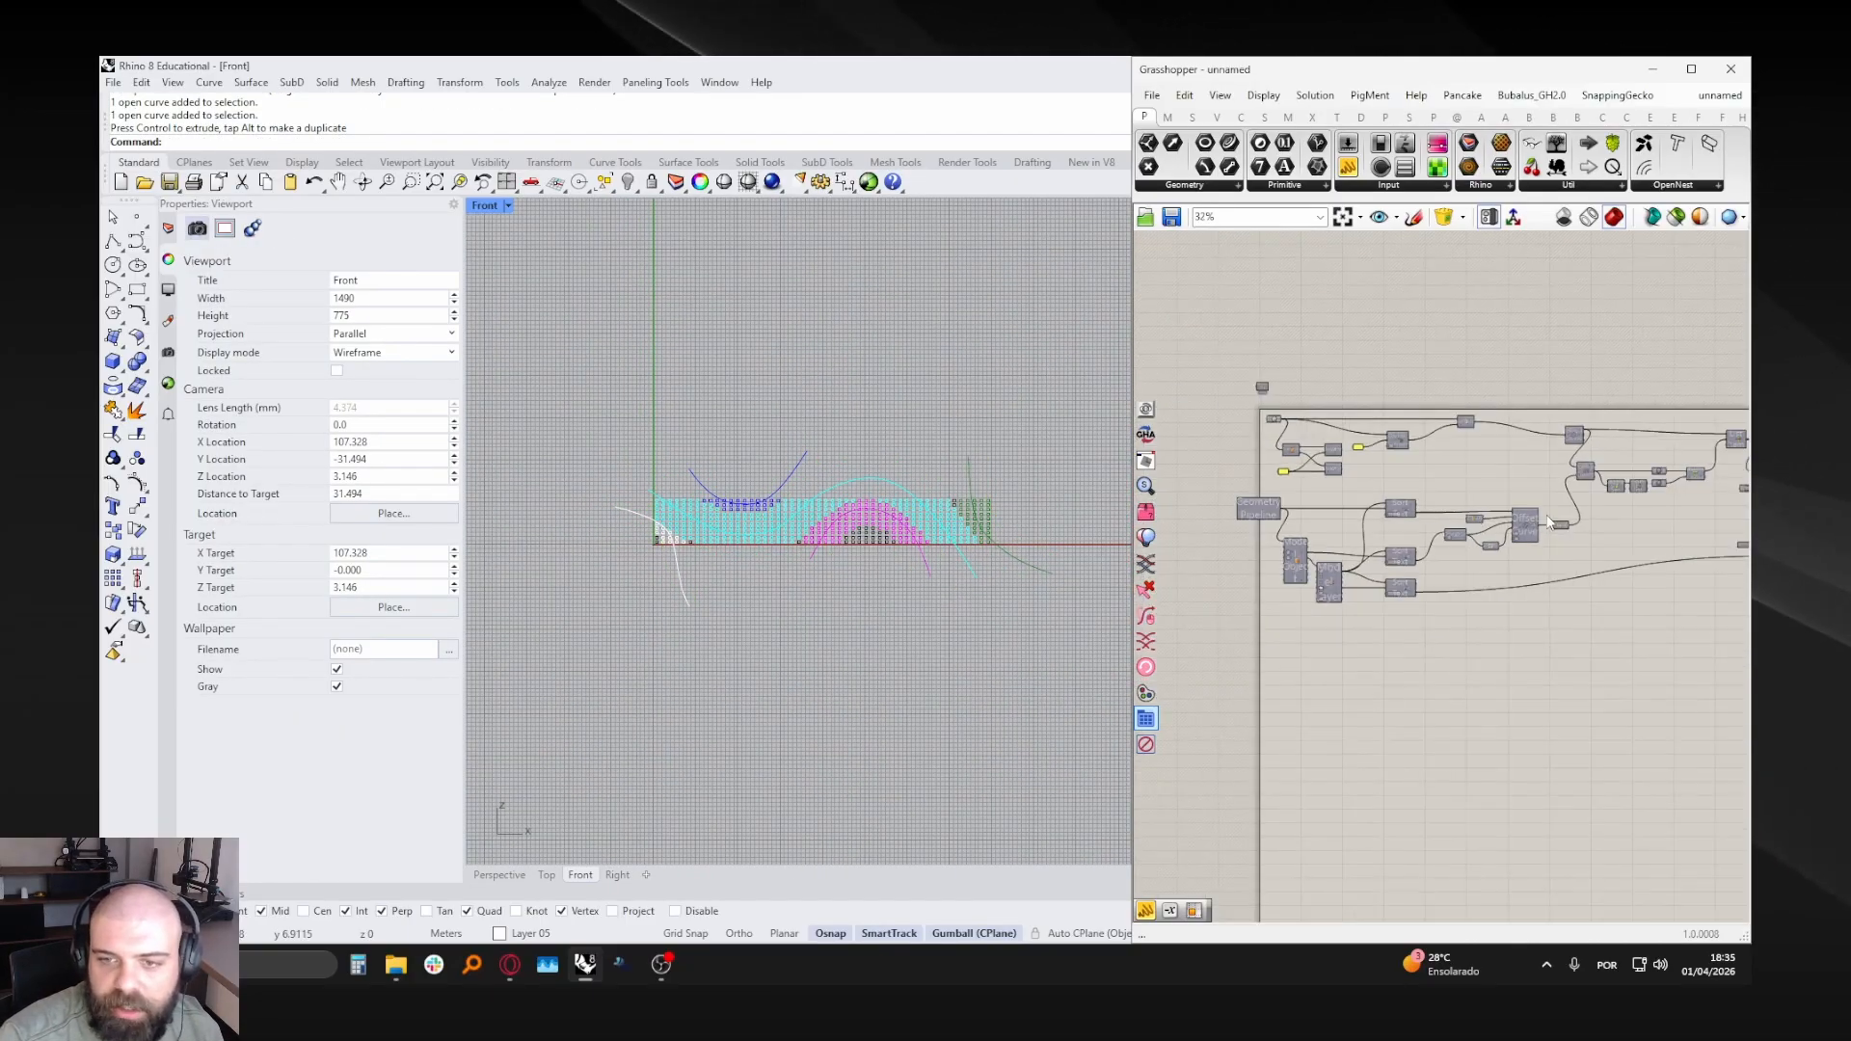
{"action": "scroll", "coordinate": [1239, 489], "scroll_direction": "up", "scroll_amount": 2}
{"action": "left_click_drag", "start_coordinate": [1200, 496], "coordinate": [1662, 694]}
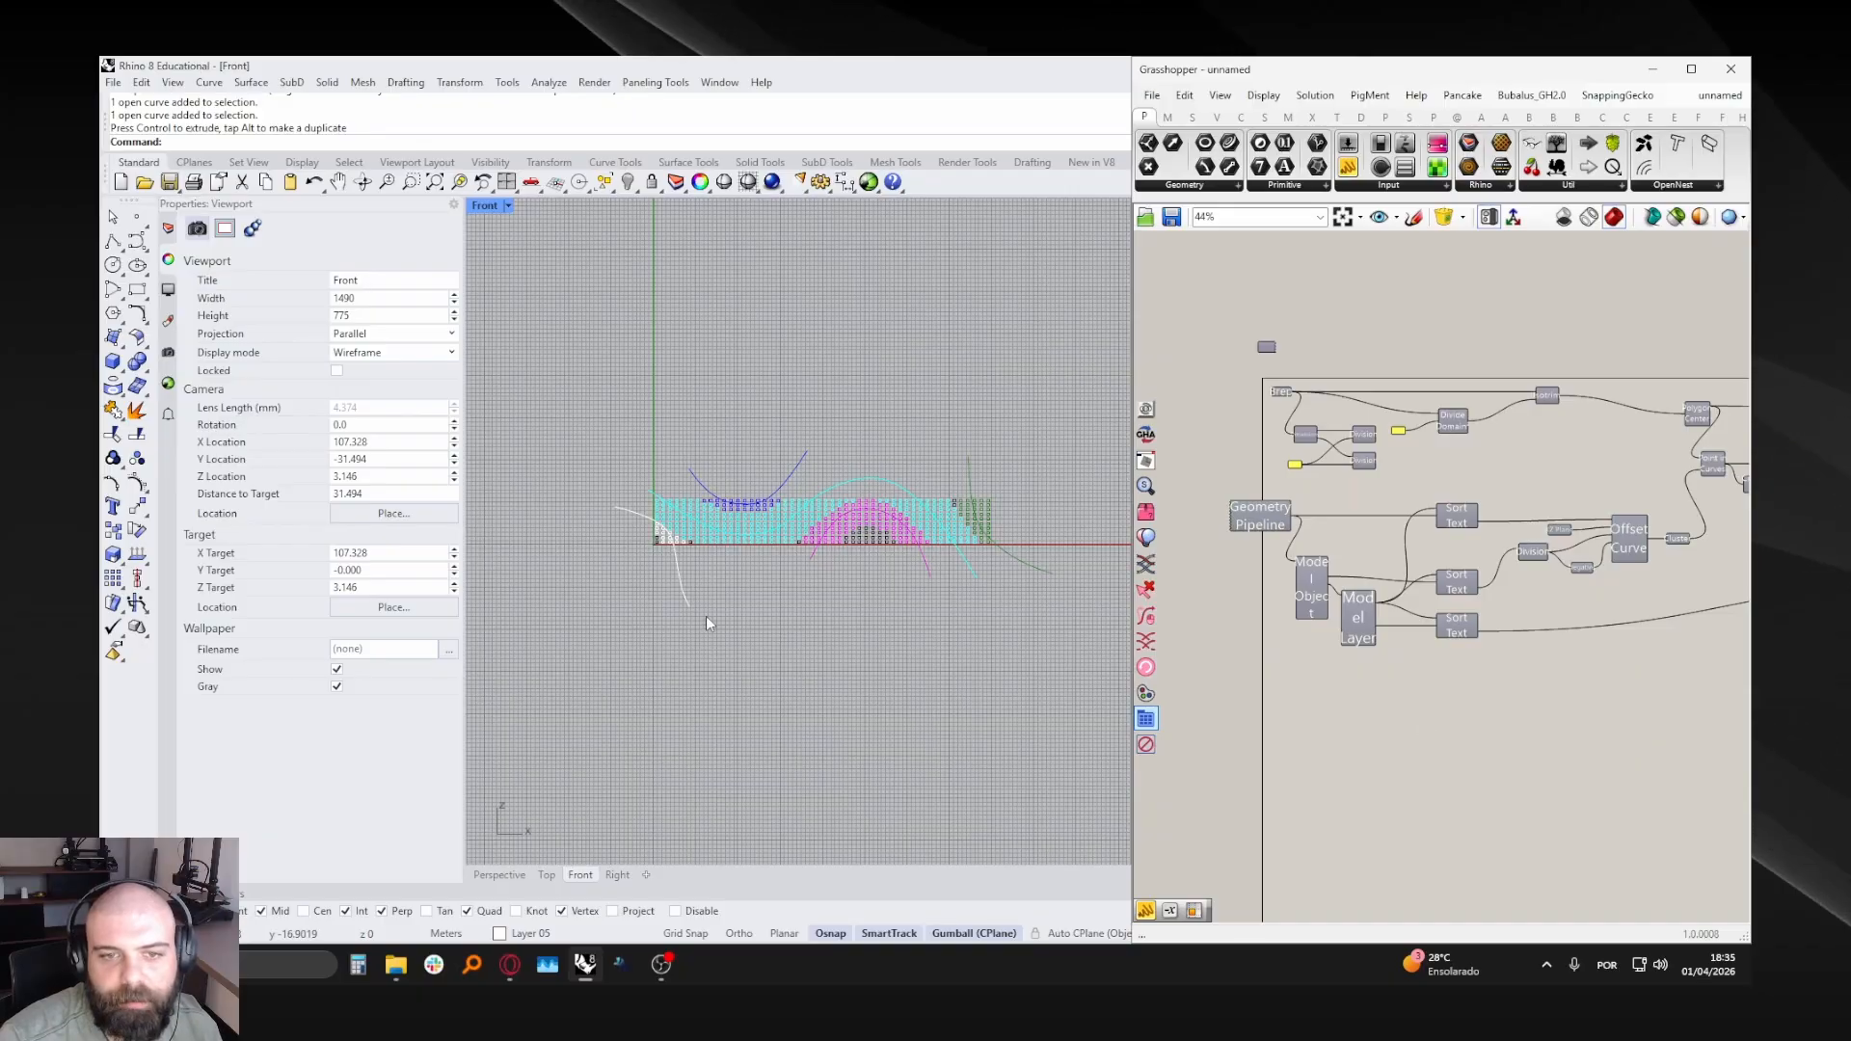
- Move the cyan Layer 01 curve about 6 m up and to the left over the grid
{"action": "left_click", "coordinate": [815, 499]}
{"action": "scroll", "coordinate": [741, 428], "scroll_direction": "up", "scroll_amount": 4}
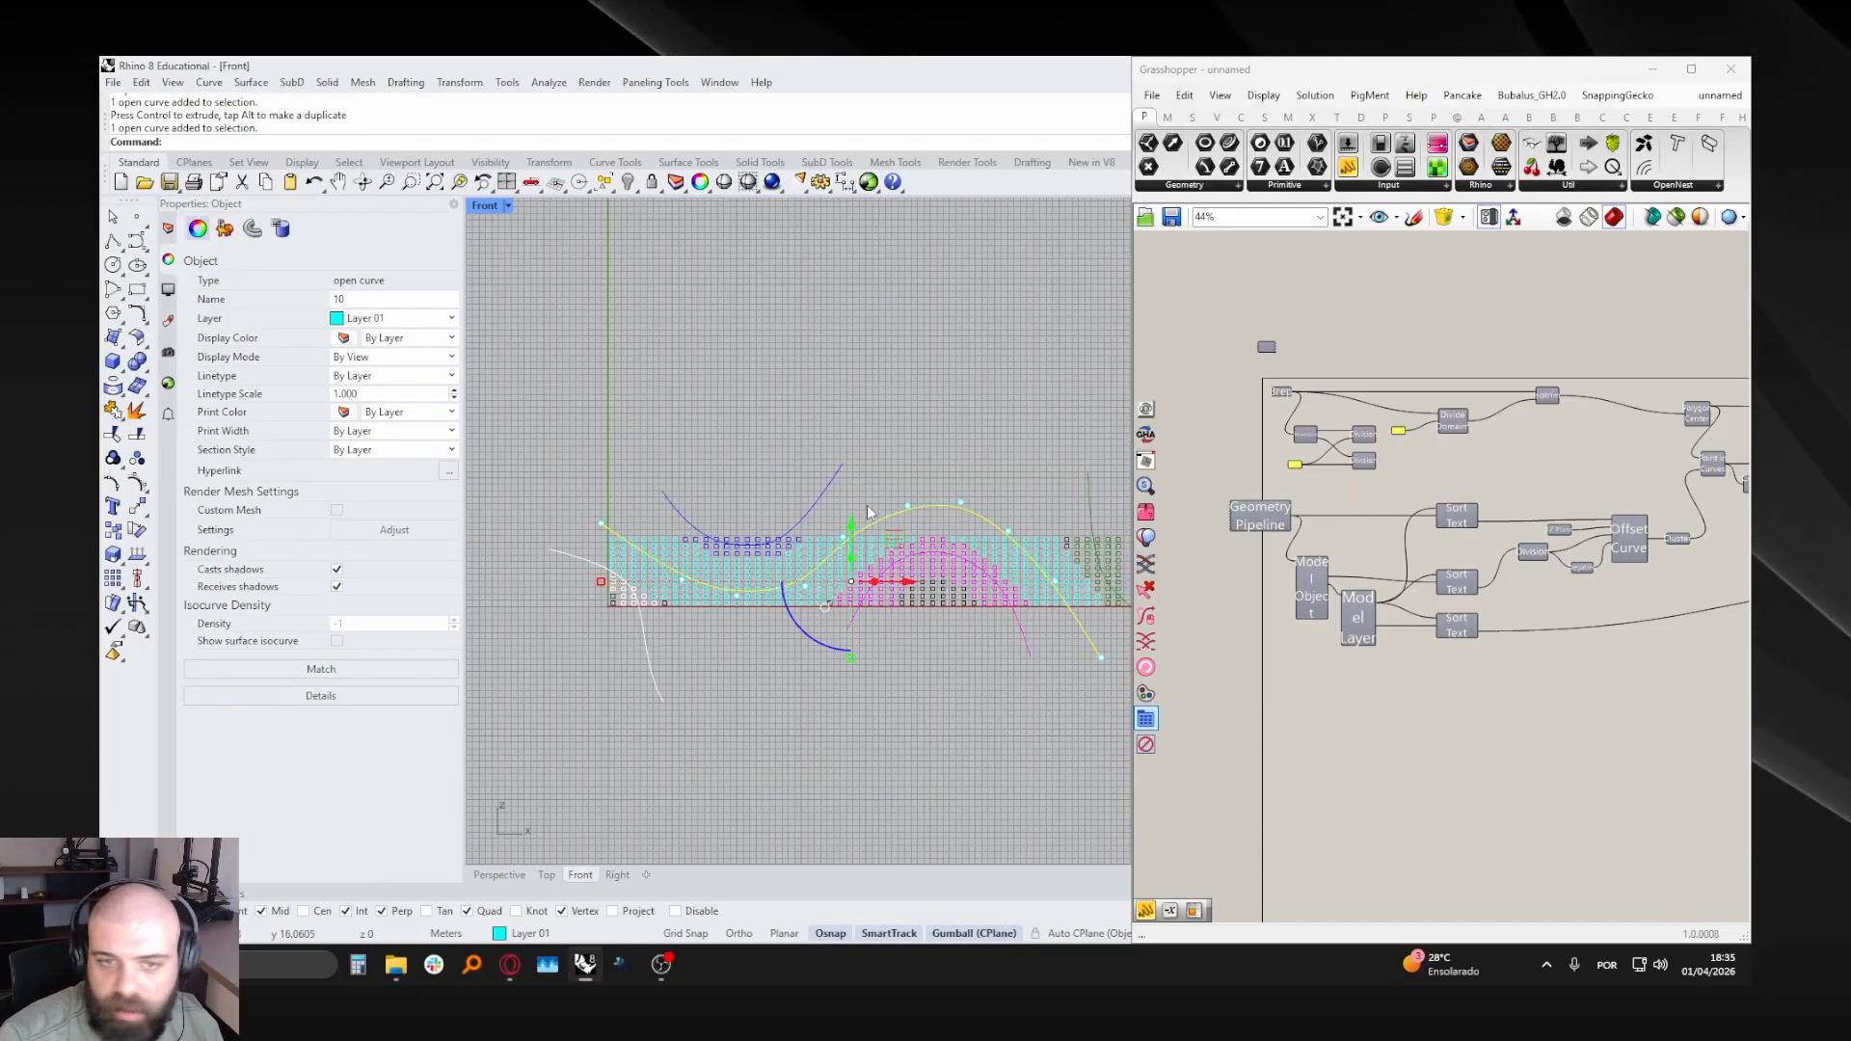
{"action": "left_click_drag", "start_coordinate": [894, 538], "coordinate": [861, 517]}
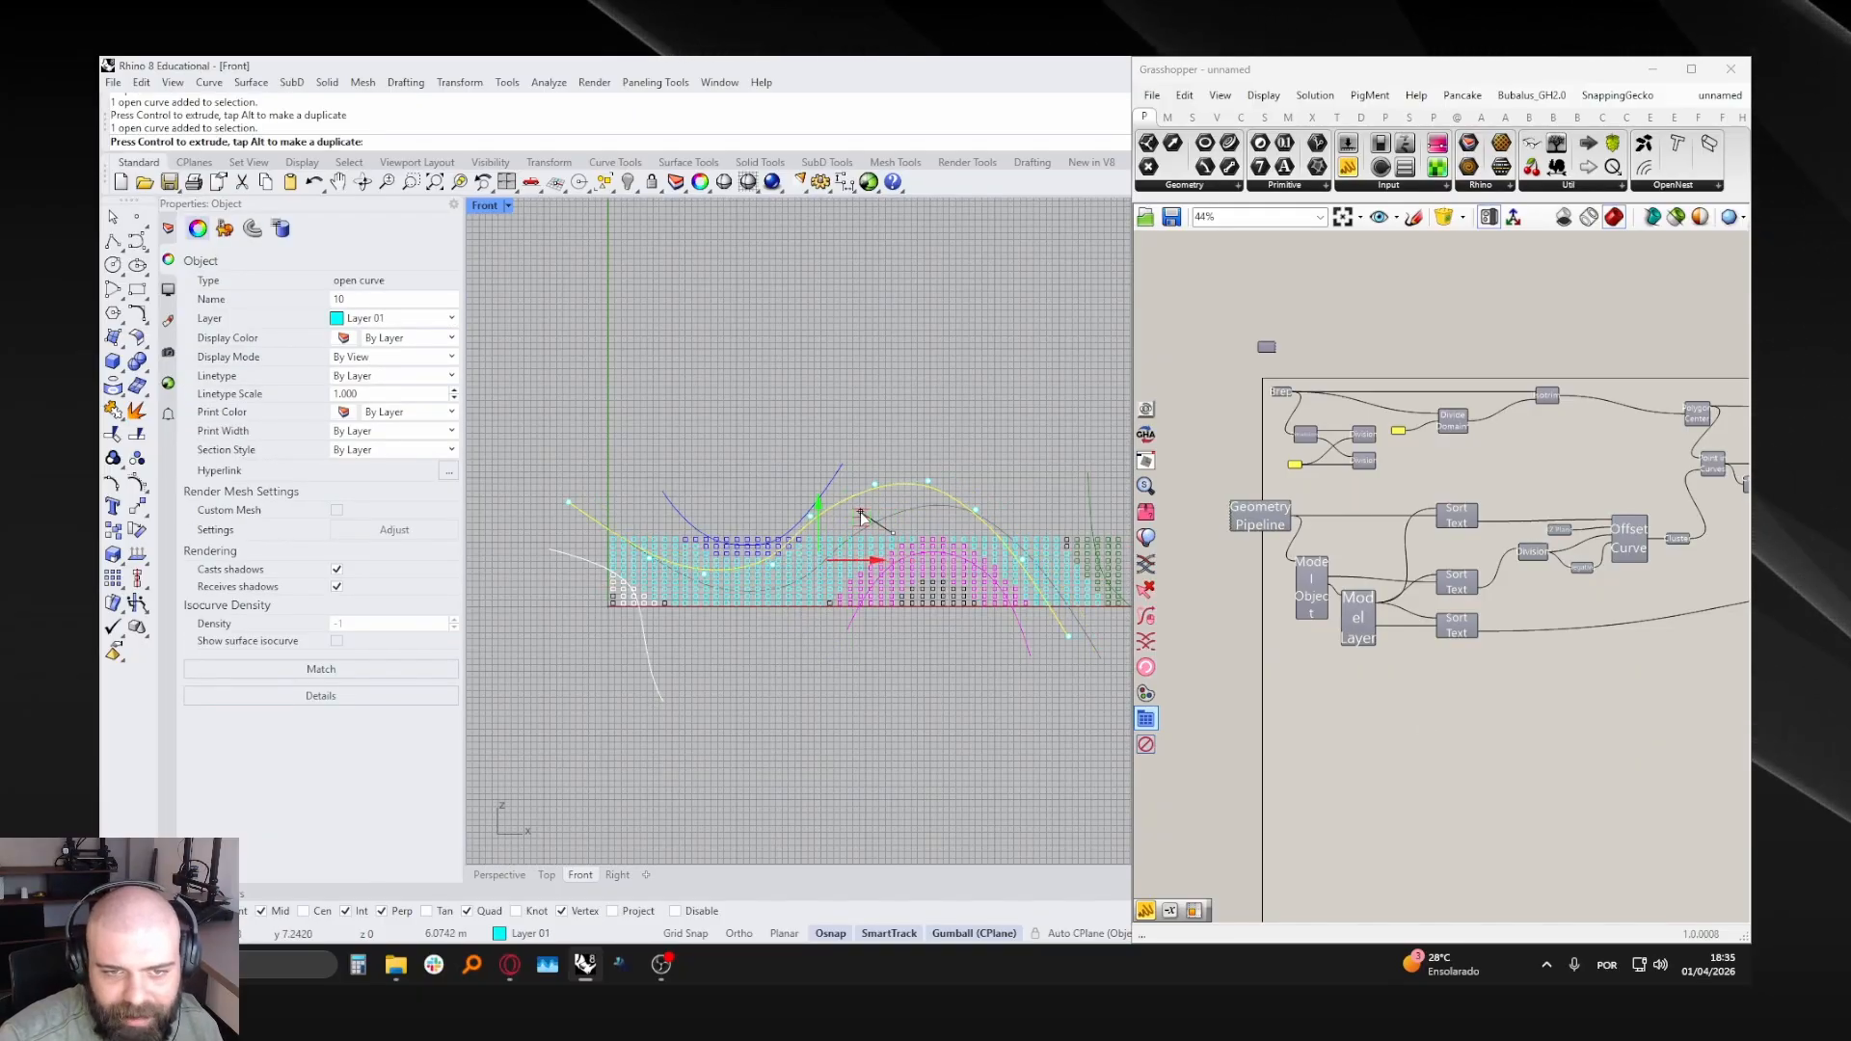
{"action": "left_click", "coordinate": [972, 451]}
- Move the magenta curve down and left, and the blue curve right until it lies above the magenta one
{"action": "left_click", "coordinate": [930, 555]}
{"action": "left_click_drag", "start_coordinate": [980, 560], "coordinate": [922, 608]}
{"action": "left_click", "coordinate": [803, 520]}
{"action": "left_click_drag", "start_coordinate": [786, 477], "coordinate": [931, 494]}
{"action": "left_click", "coordinate": [966, 382]}
- Move the green Layer 04 curve left and down, away from the grid's right end
{"action": "right_click_drag", "start_coordinate": [1077, 481], "coordinate": [912, 472]}
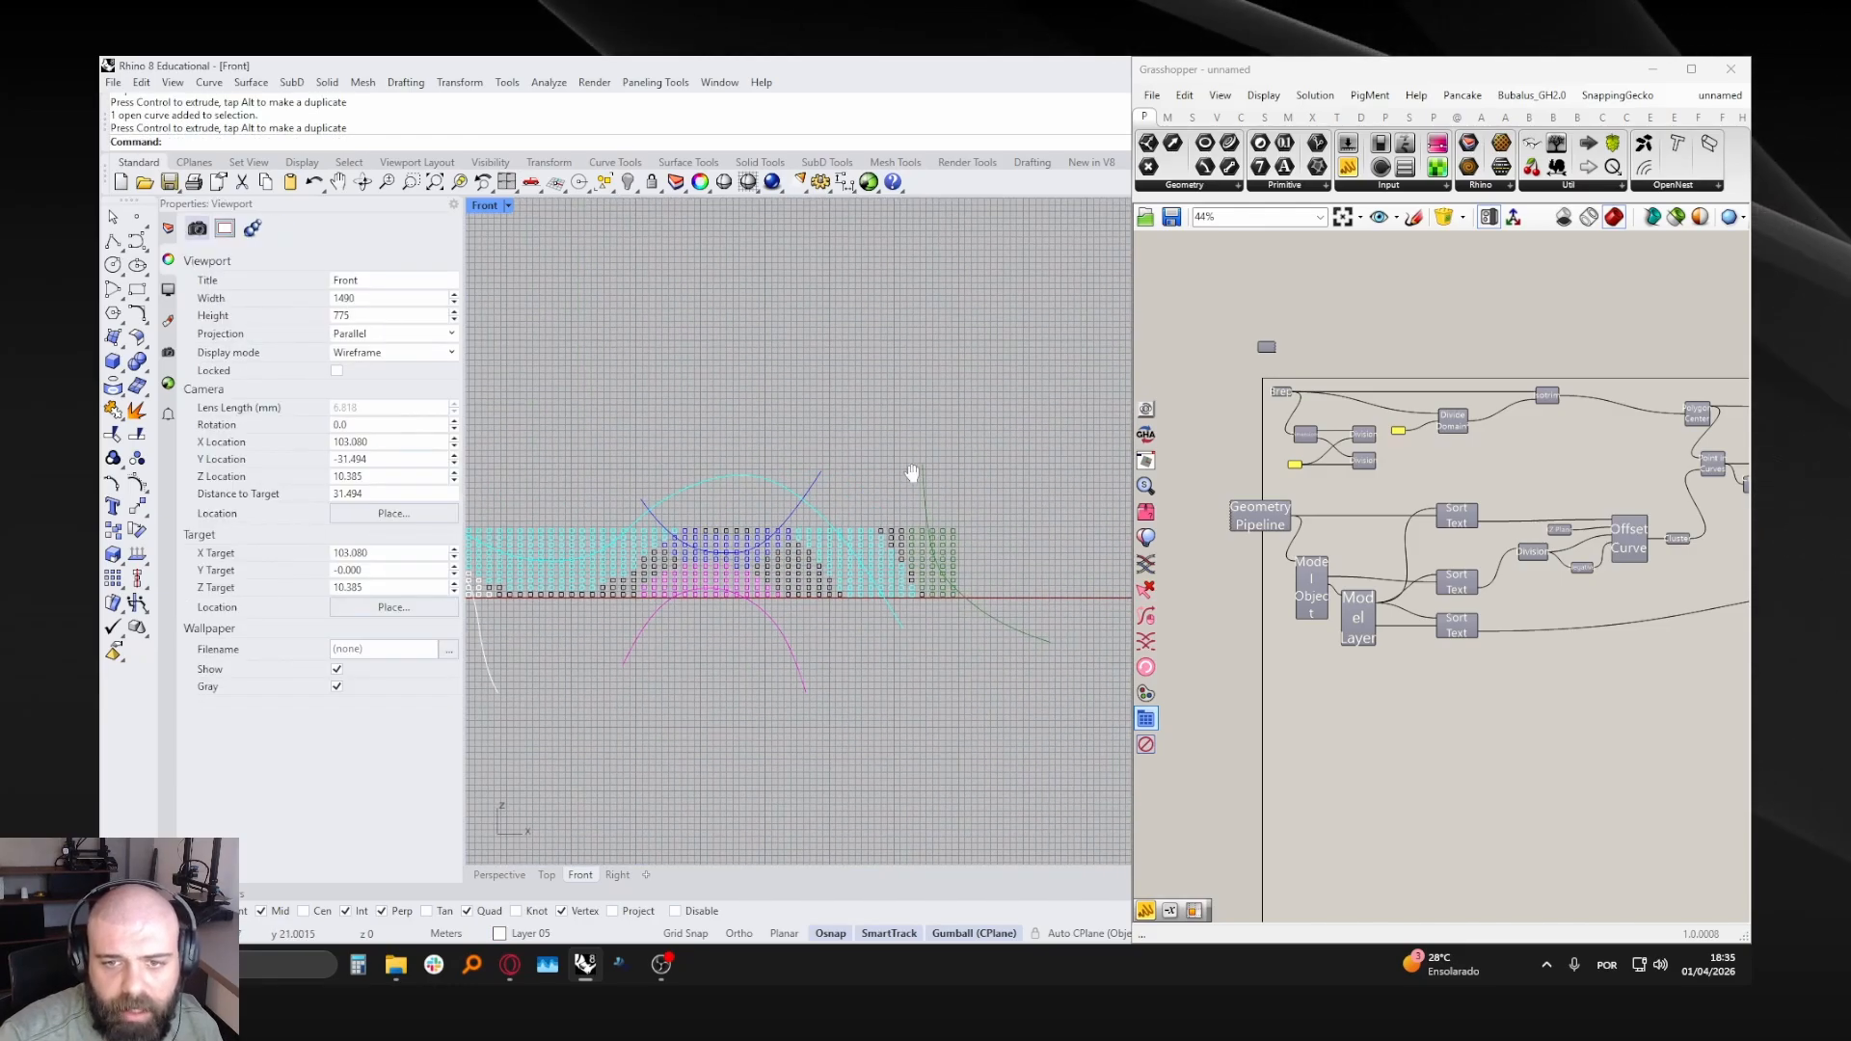
{"action": "left_click", "coordinate": [924, 509]}
{"action": "left_click_drag", "start_coordinate": [1028, 505], "coordinate": [903, 592]}
{"action": "left_click", "coordinate": [950, 477]}
- Add a sixth layer below Layer 05 and make it the current layer
{"action": "left_click", "coordinate": [173, 259]}
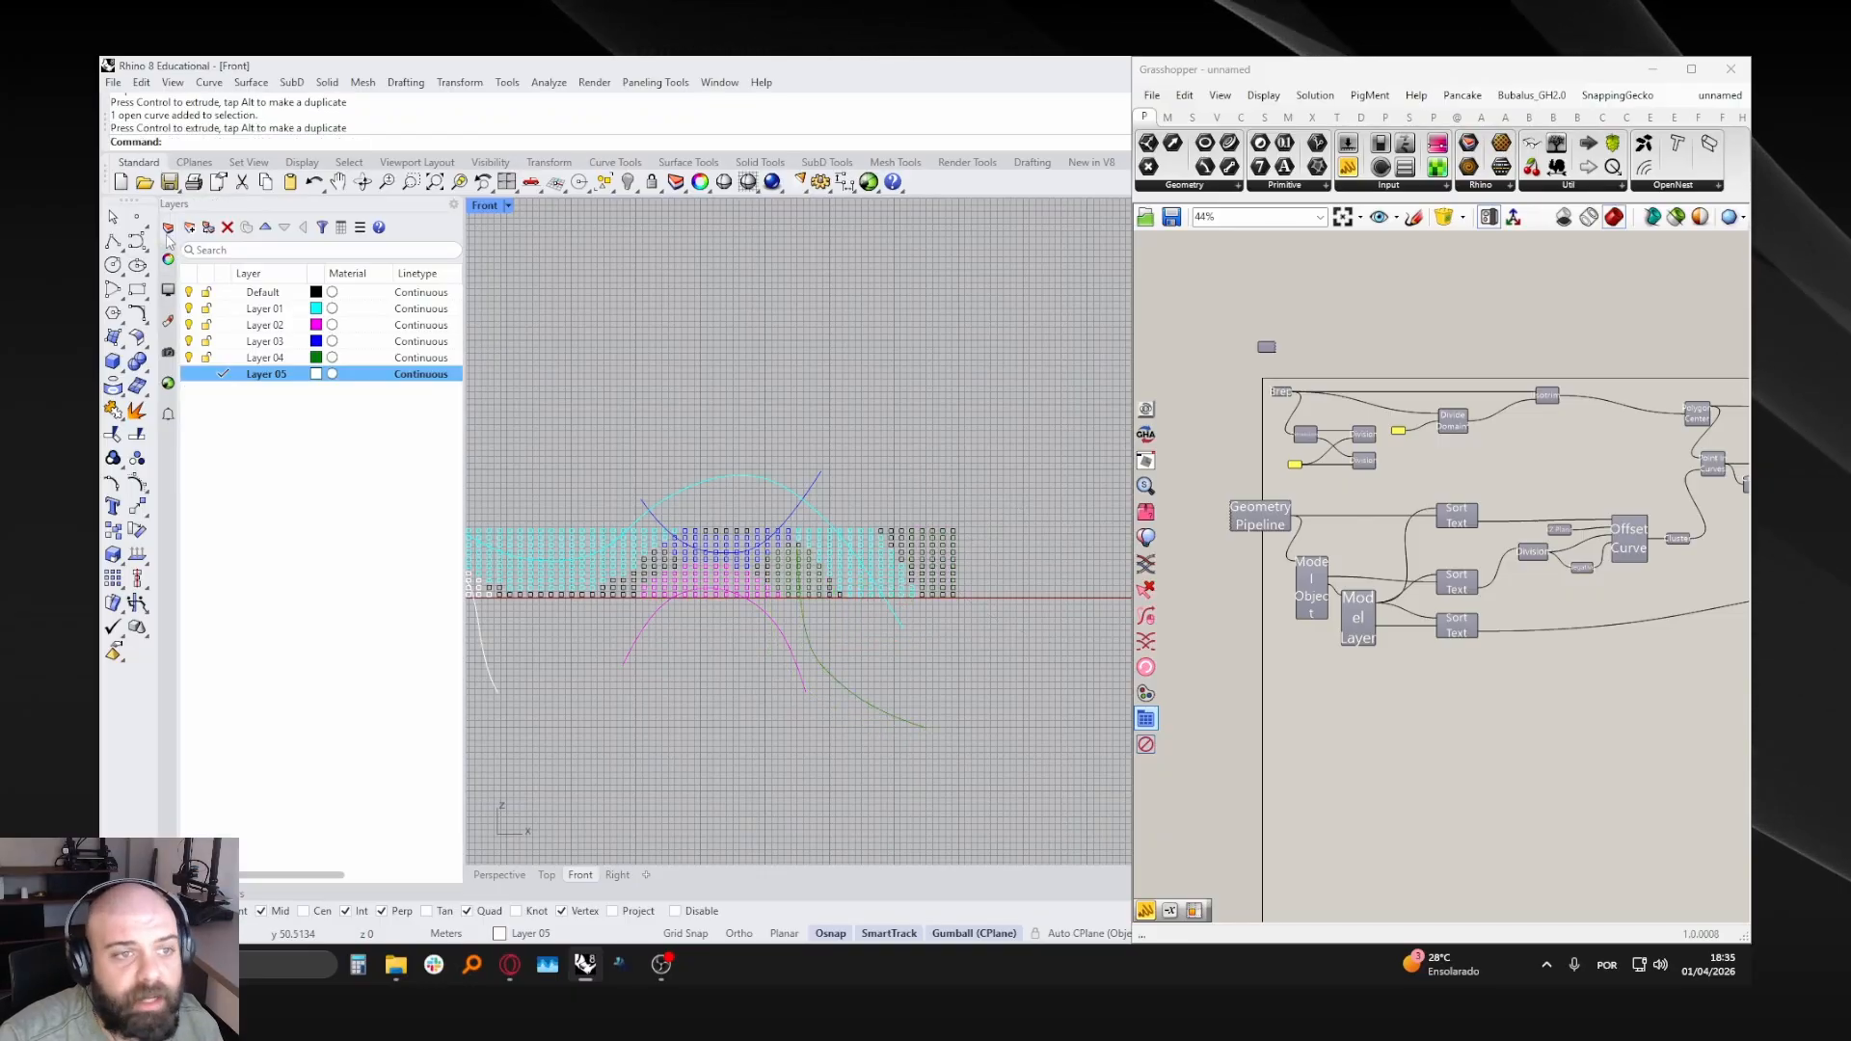
{"action": "left_click", "coordinate": [189, 229]}
{"action": "left_click", "coordinate": [224, 390]}
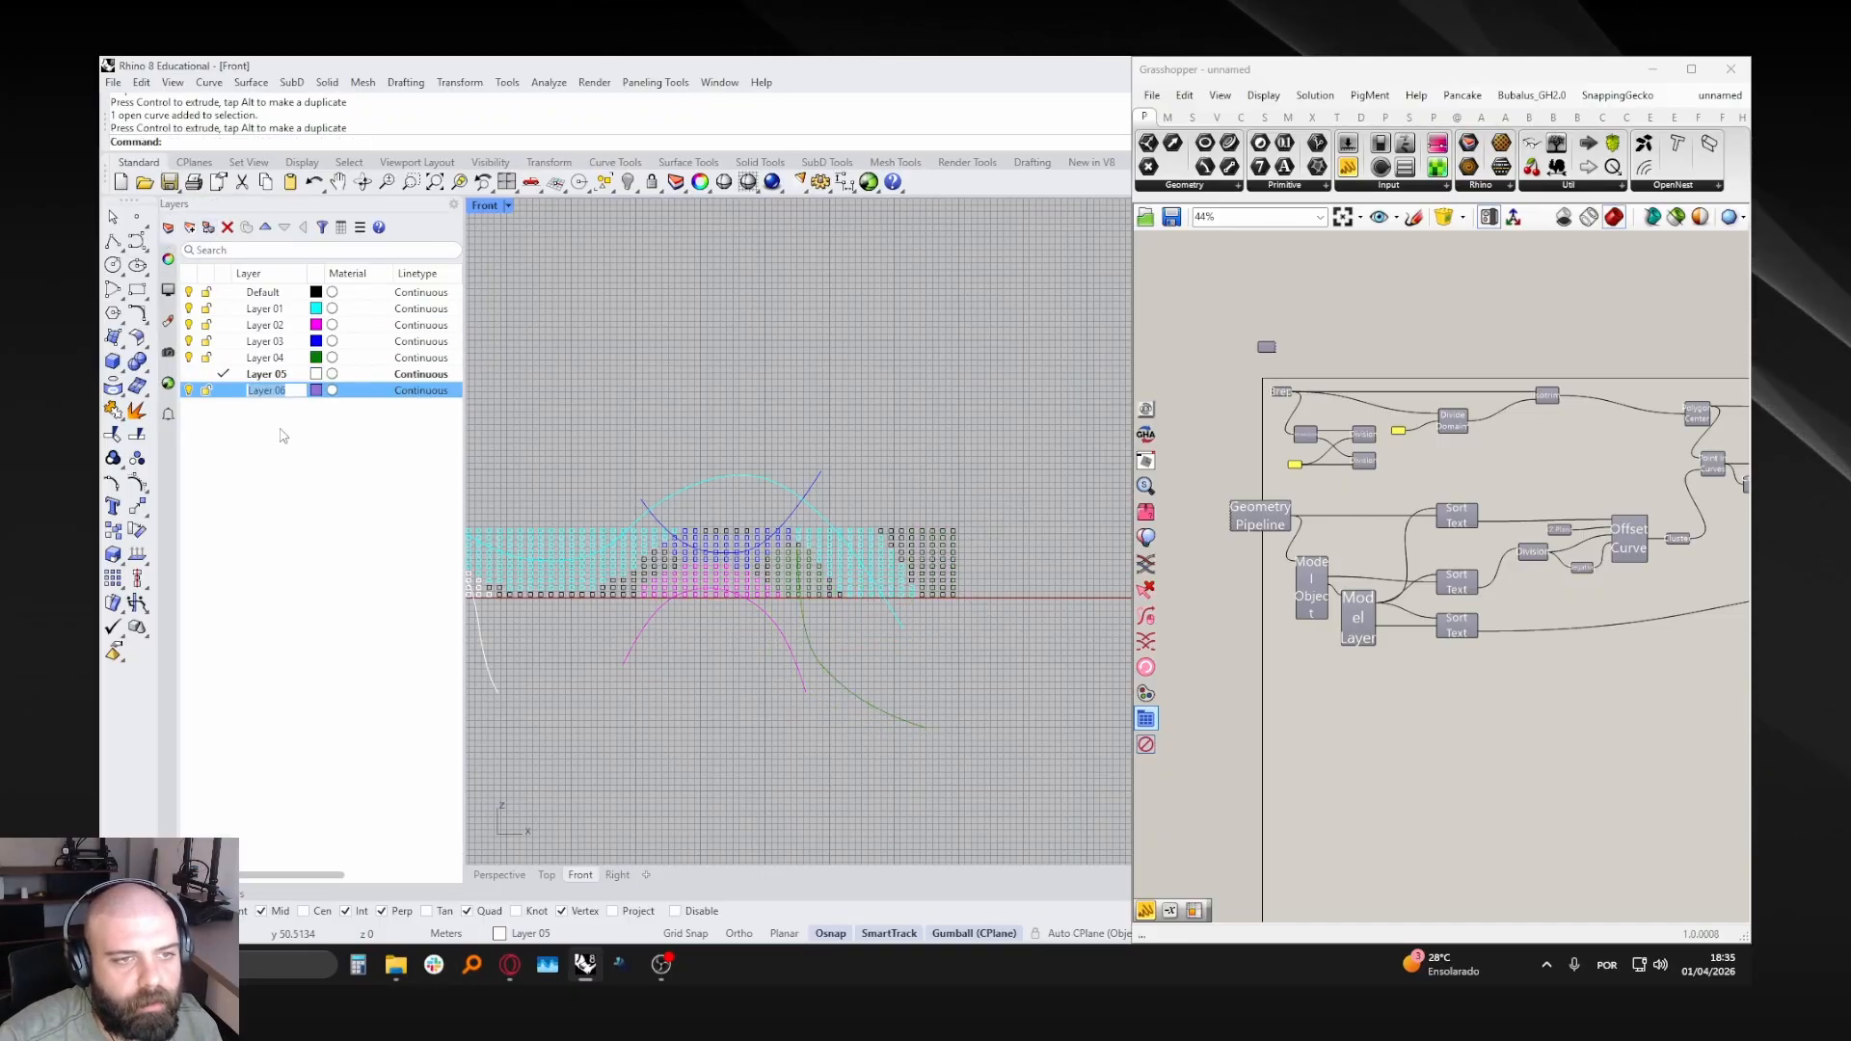
- Draw a six-point curve on the new layer, descending through the grid's right end and flattening out to the right
{"action": "left_click", "coordinate": [136, 249]}
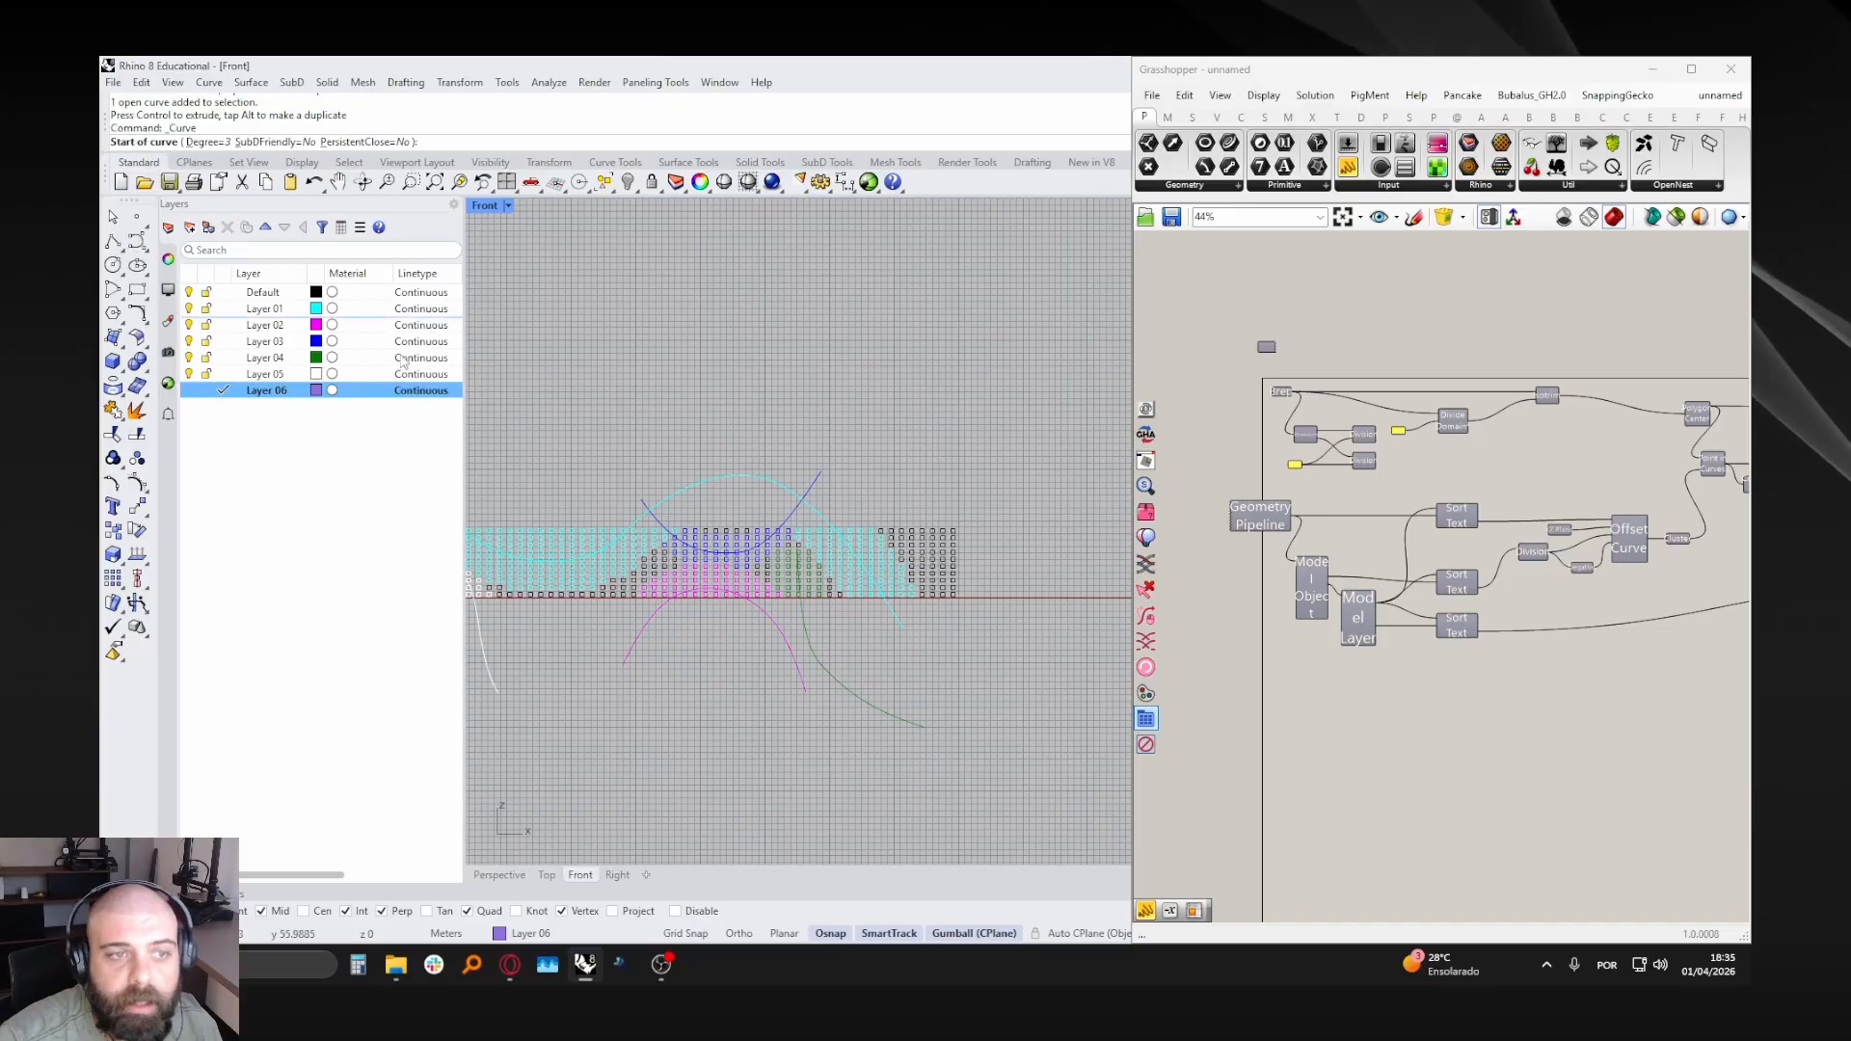
{"action": "left_click", "coordinate": [865, 456]}
{"action": "left_click", "coordinate": [867, 506]}
{"action": "left_click", "coordinate": [887, 555]}
{"action": "left_click", "coordinate": [928, 593]}
{"action": "left_click", "coordinate": [983, 620]}
{"action": "left_click", "coordinate": [1049, 638]}
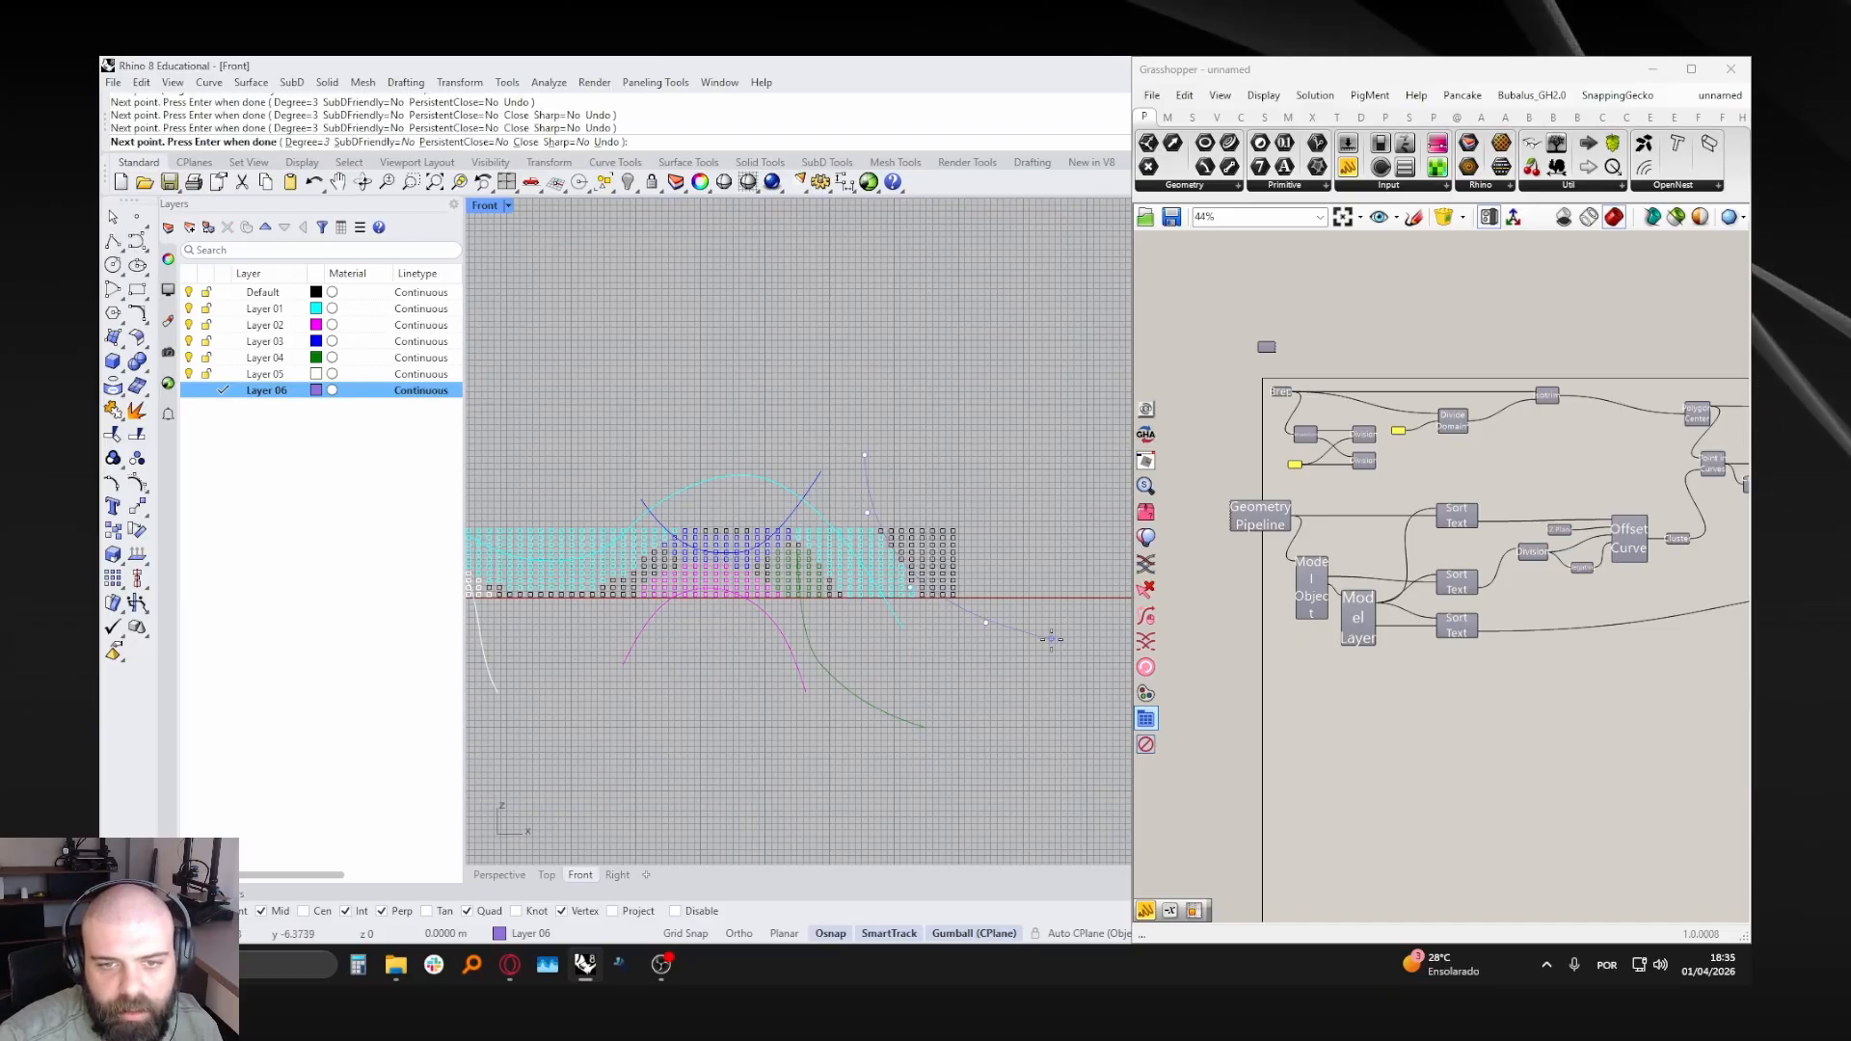
{"action": "right_click", "coordinate": [1053, 638]}
- Enter a numeric width as the Layer 06 curve's object name so the definition can colour its region
{"action": "mouse_move", "coordinate": [1013, 540]}
{"action": "left_mouse_down"}
{"action": "mouse_move", "coordinate": [979, 601]}
{"action": "mouse_move", "coordinate": [950, 604]}
{"action": "left_mouse_up"}
{"action": "left_click", "coordinate": [170, 261]}
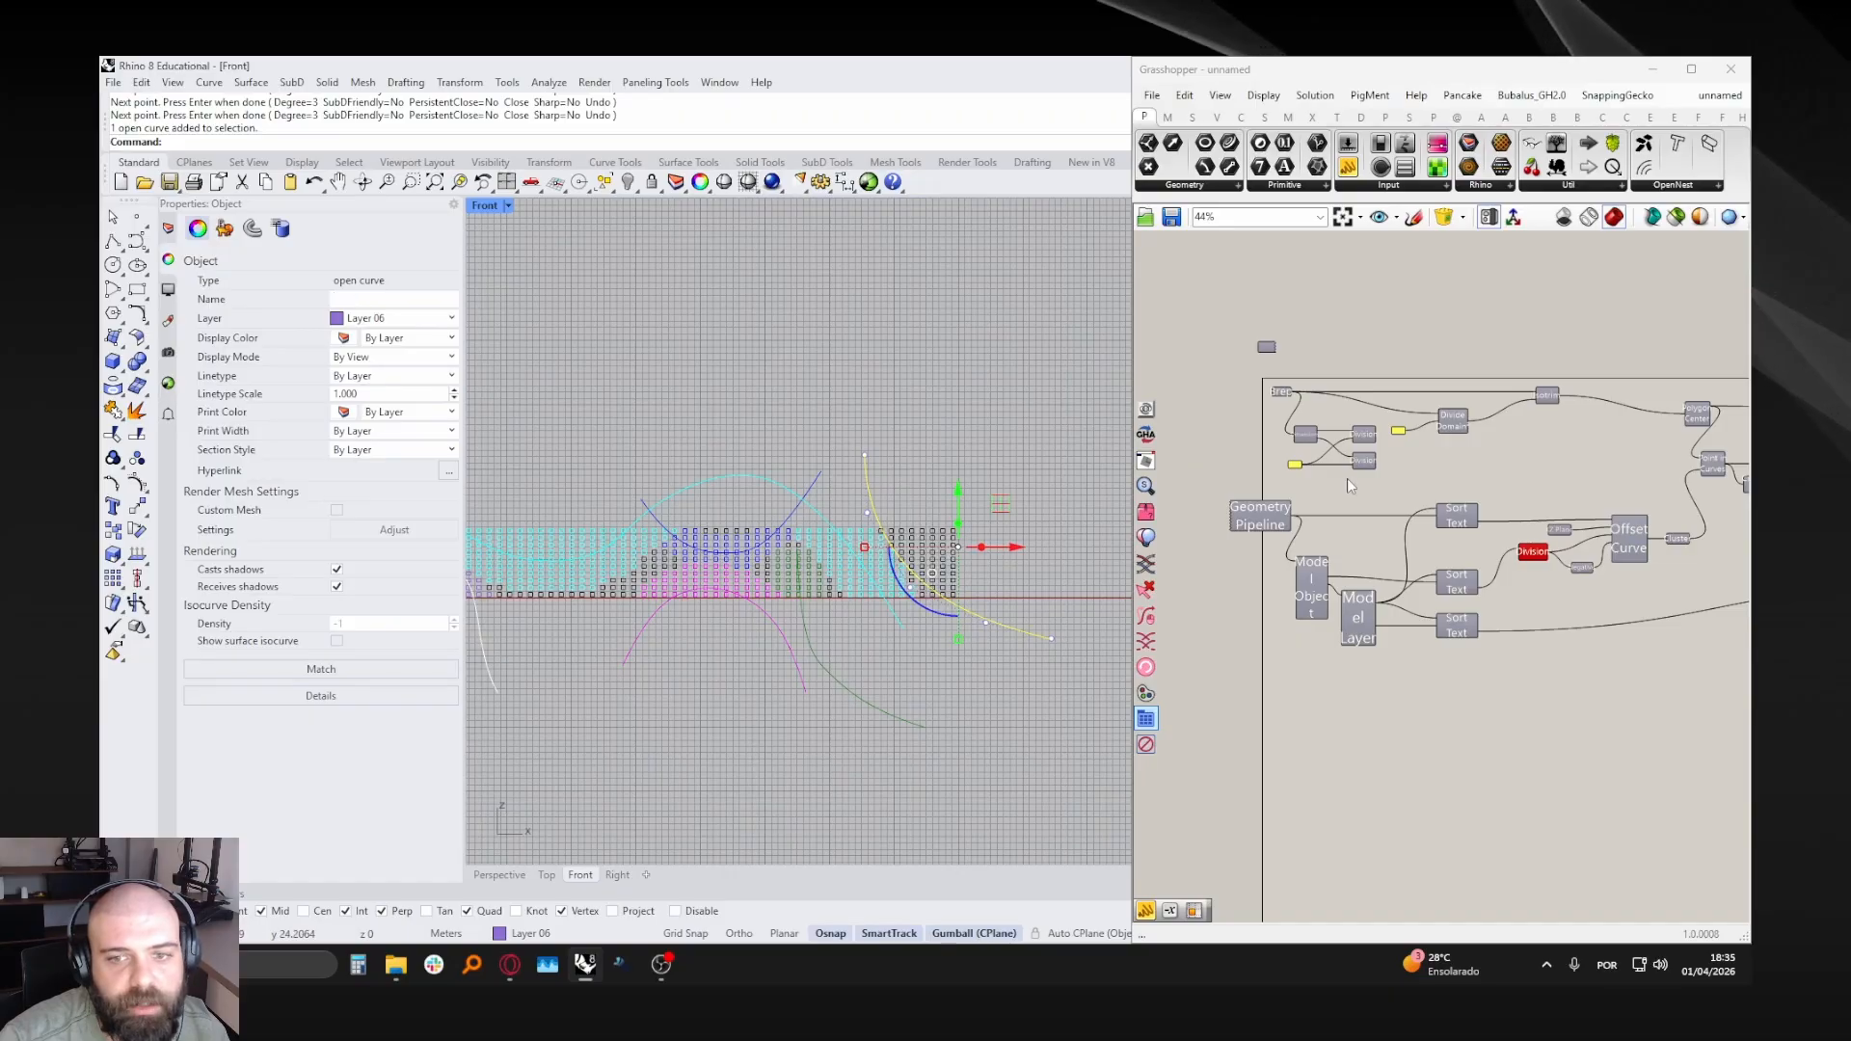
{"action": "scroll", "coordinate": [1543, 546], "scroll_direction": "up", "scroll_amount": 6}
{"action": "scroll", "coordinate": [1552, 533], "scroll_direction": "down", "scroll_amount": 2}
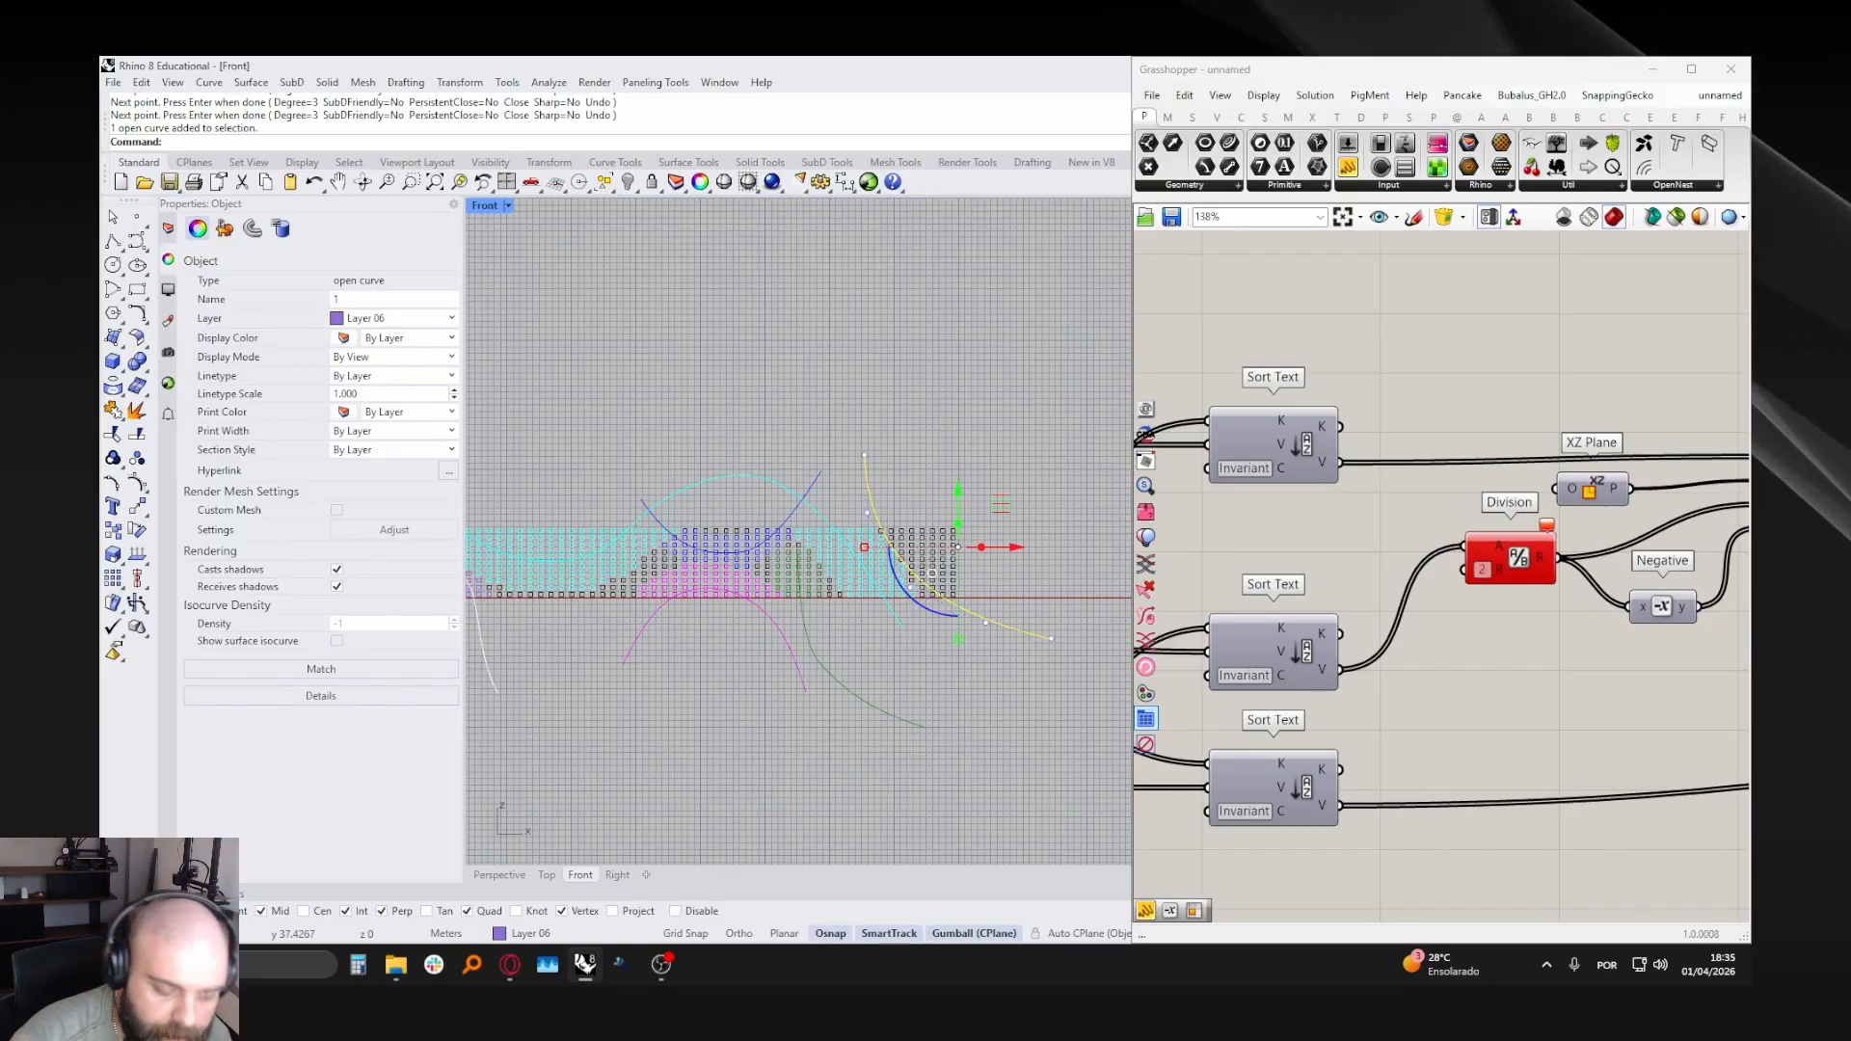
{"action": "key", "text": "Return"}
{"action": "left_click", "coordinate": [1045, 511]}
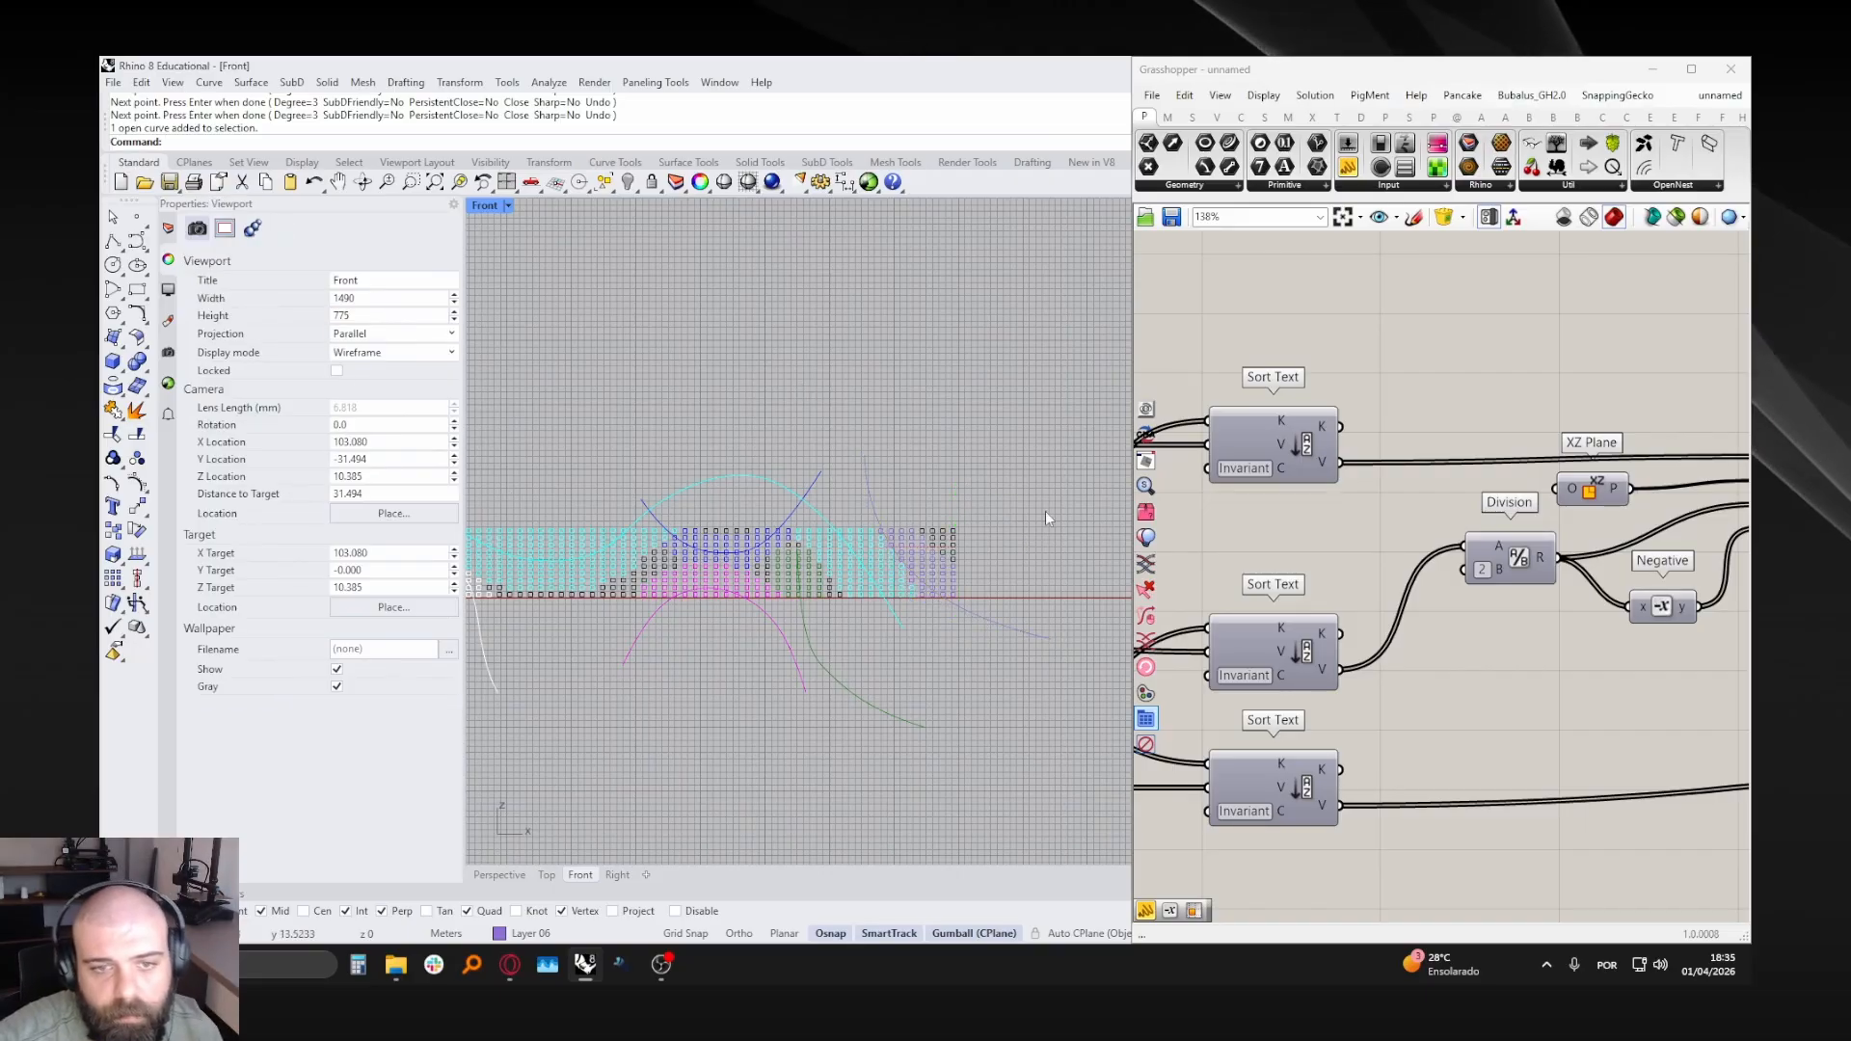
- Lock the solver, wire the two Division results into Divide Domain²'s U and V counts, and remove the 50 panel
{"action": "scroll", "coordinate": [1046, 511], "scroll_direction": "down", "scroll_amount": 4}
{"action": "scroll", "coordinate": [777, 542], "scroll_direction": "up", "scroll_amount": 8}
{"action": "right_click_drag", "start_coordinate": [777, 545], "coordinate": [894, 546]}
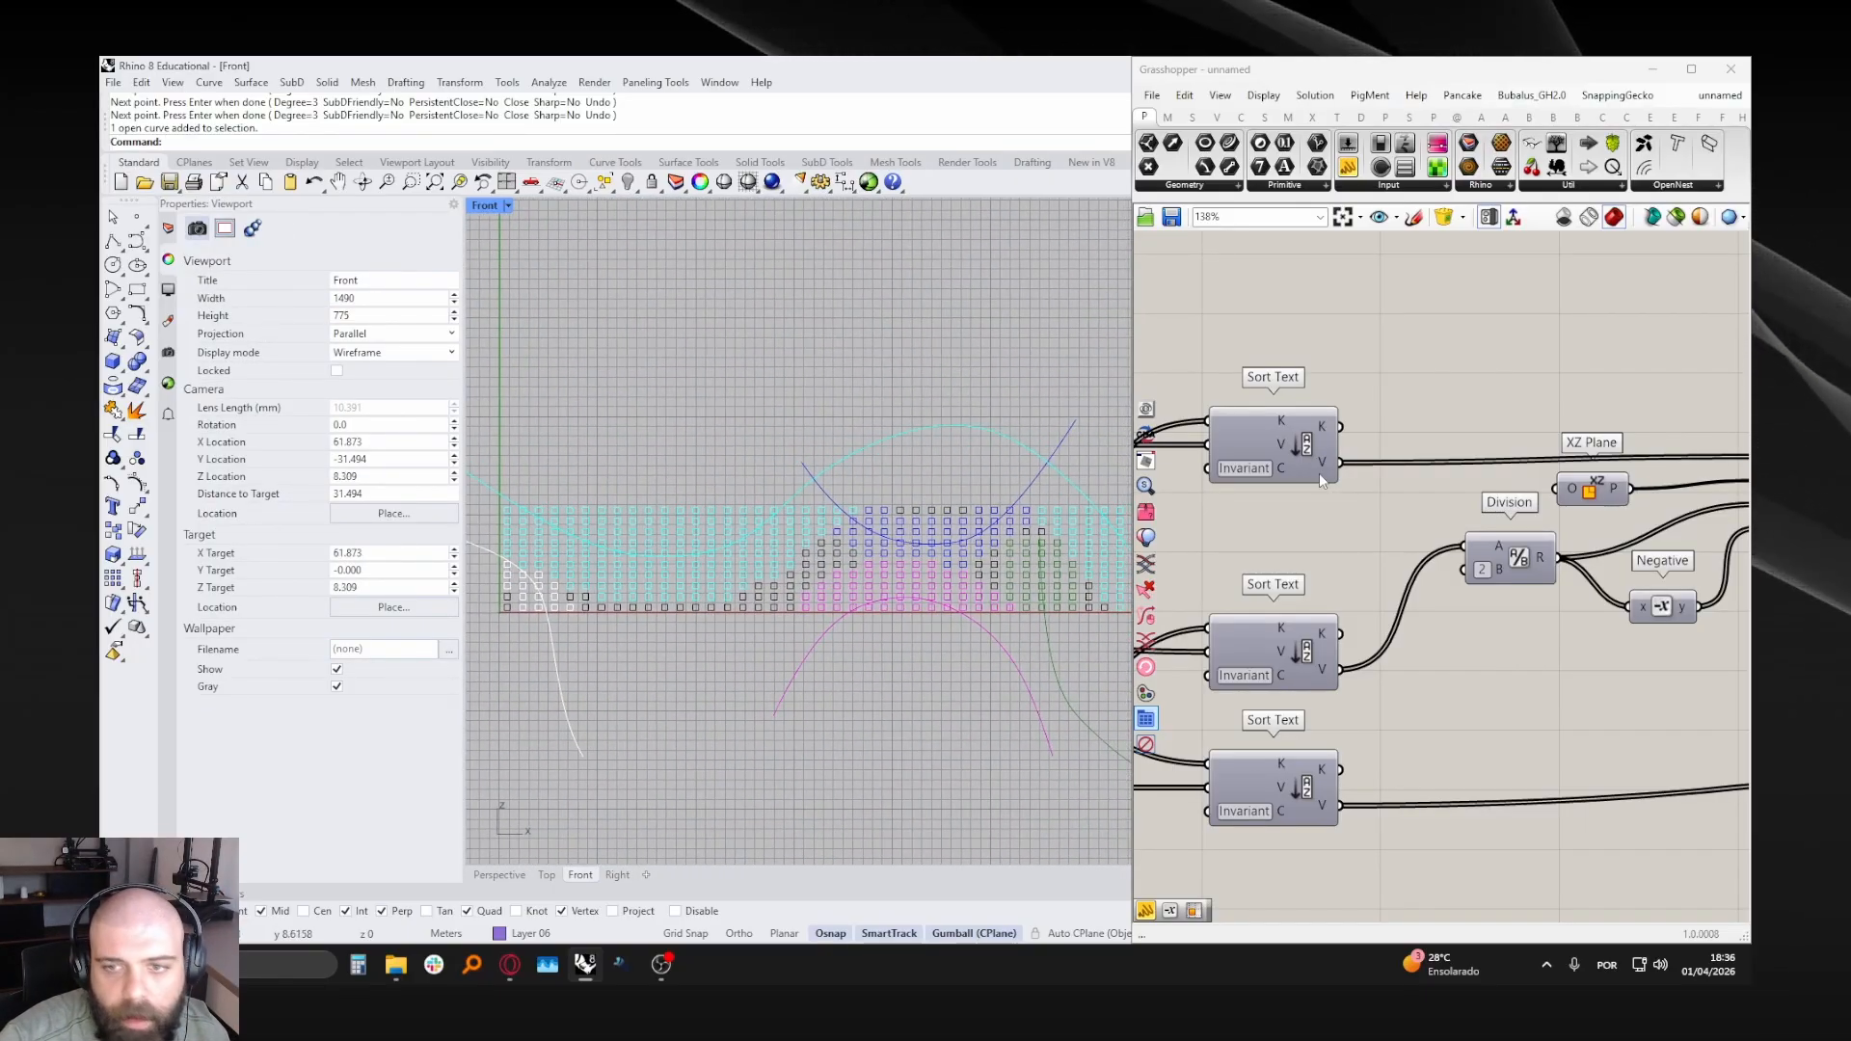
{"action": "scroll", "coordinate": [1472, 514], "scroll_direction": "down", "scroll_amount": 8}
{"action": "scroll", "coordinate": [1491, 511], "scroll_direction": "up", "scroll_amount": 9}
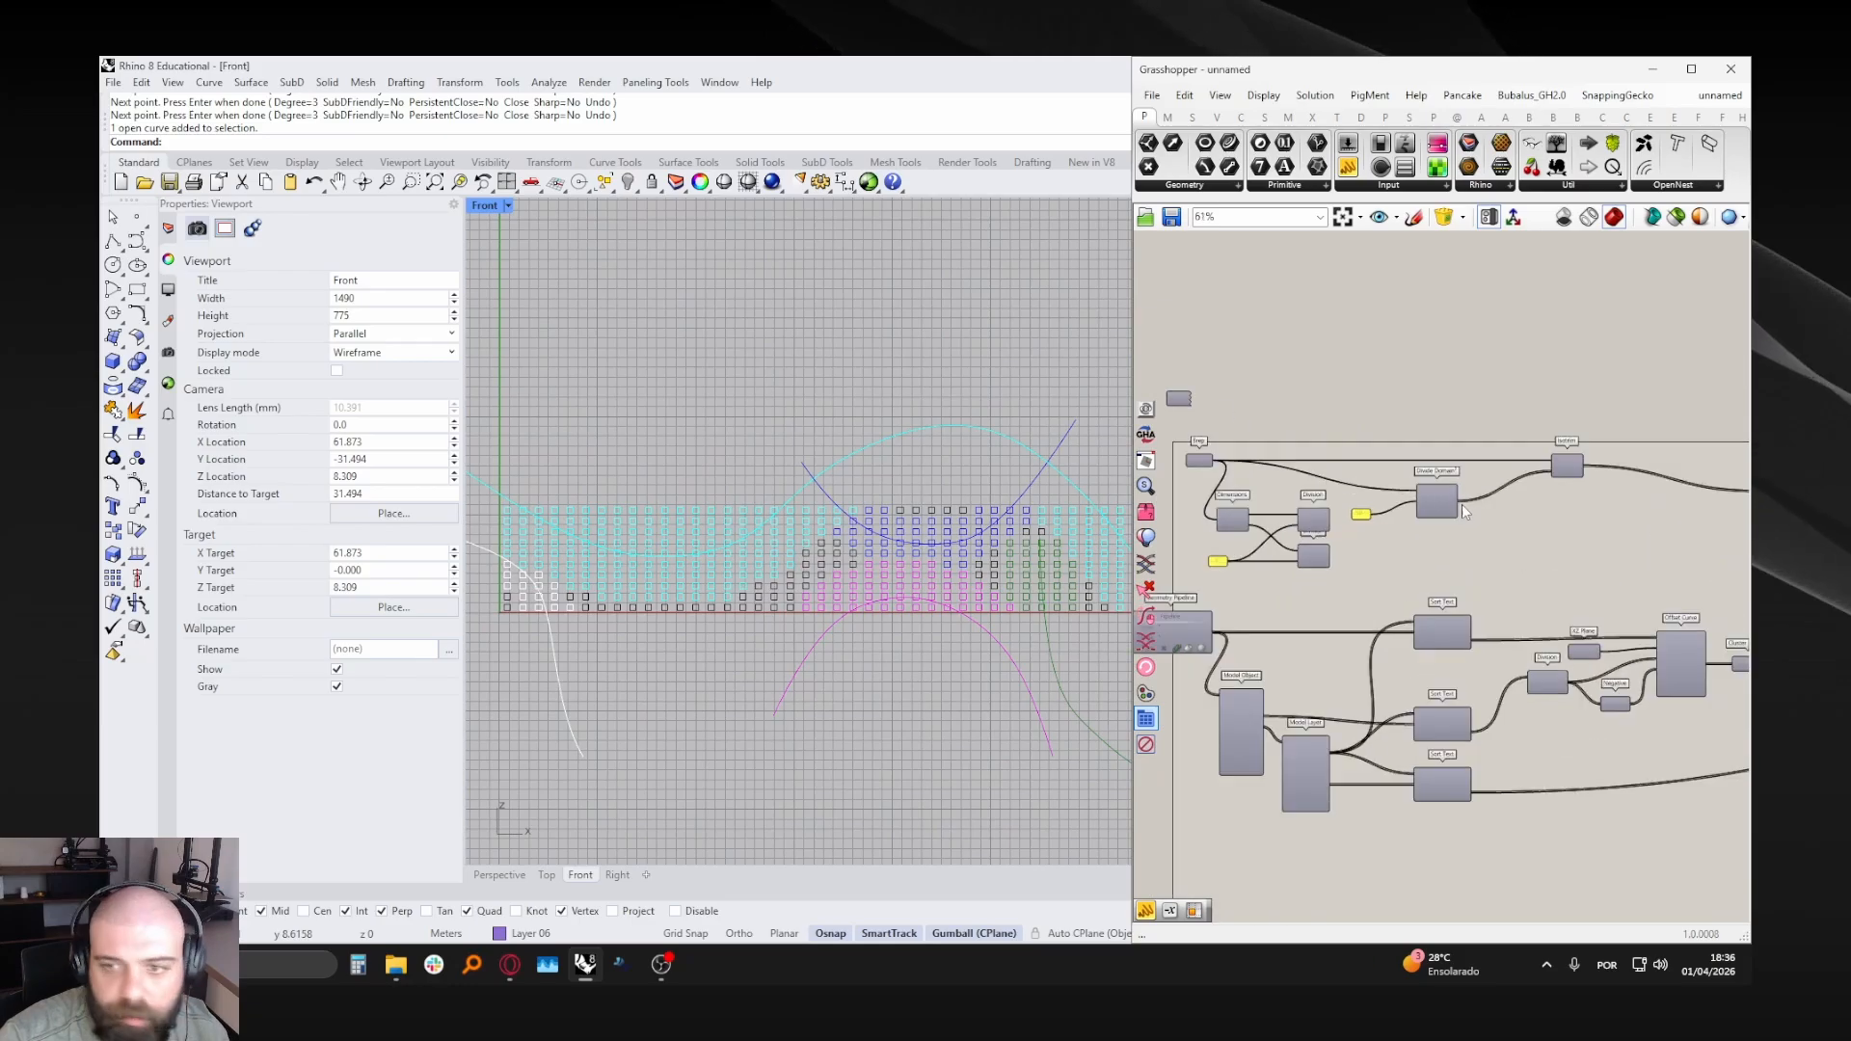
{"action": "right_click", "coordinate": [1357, 558]}
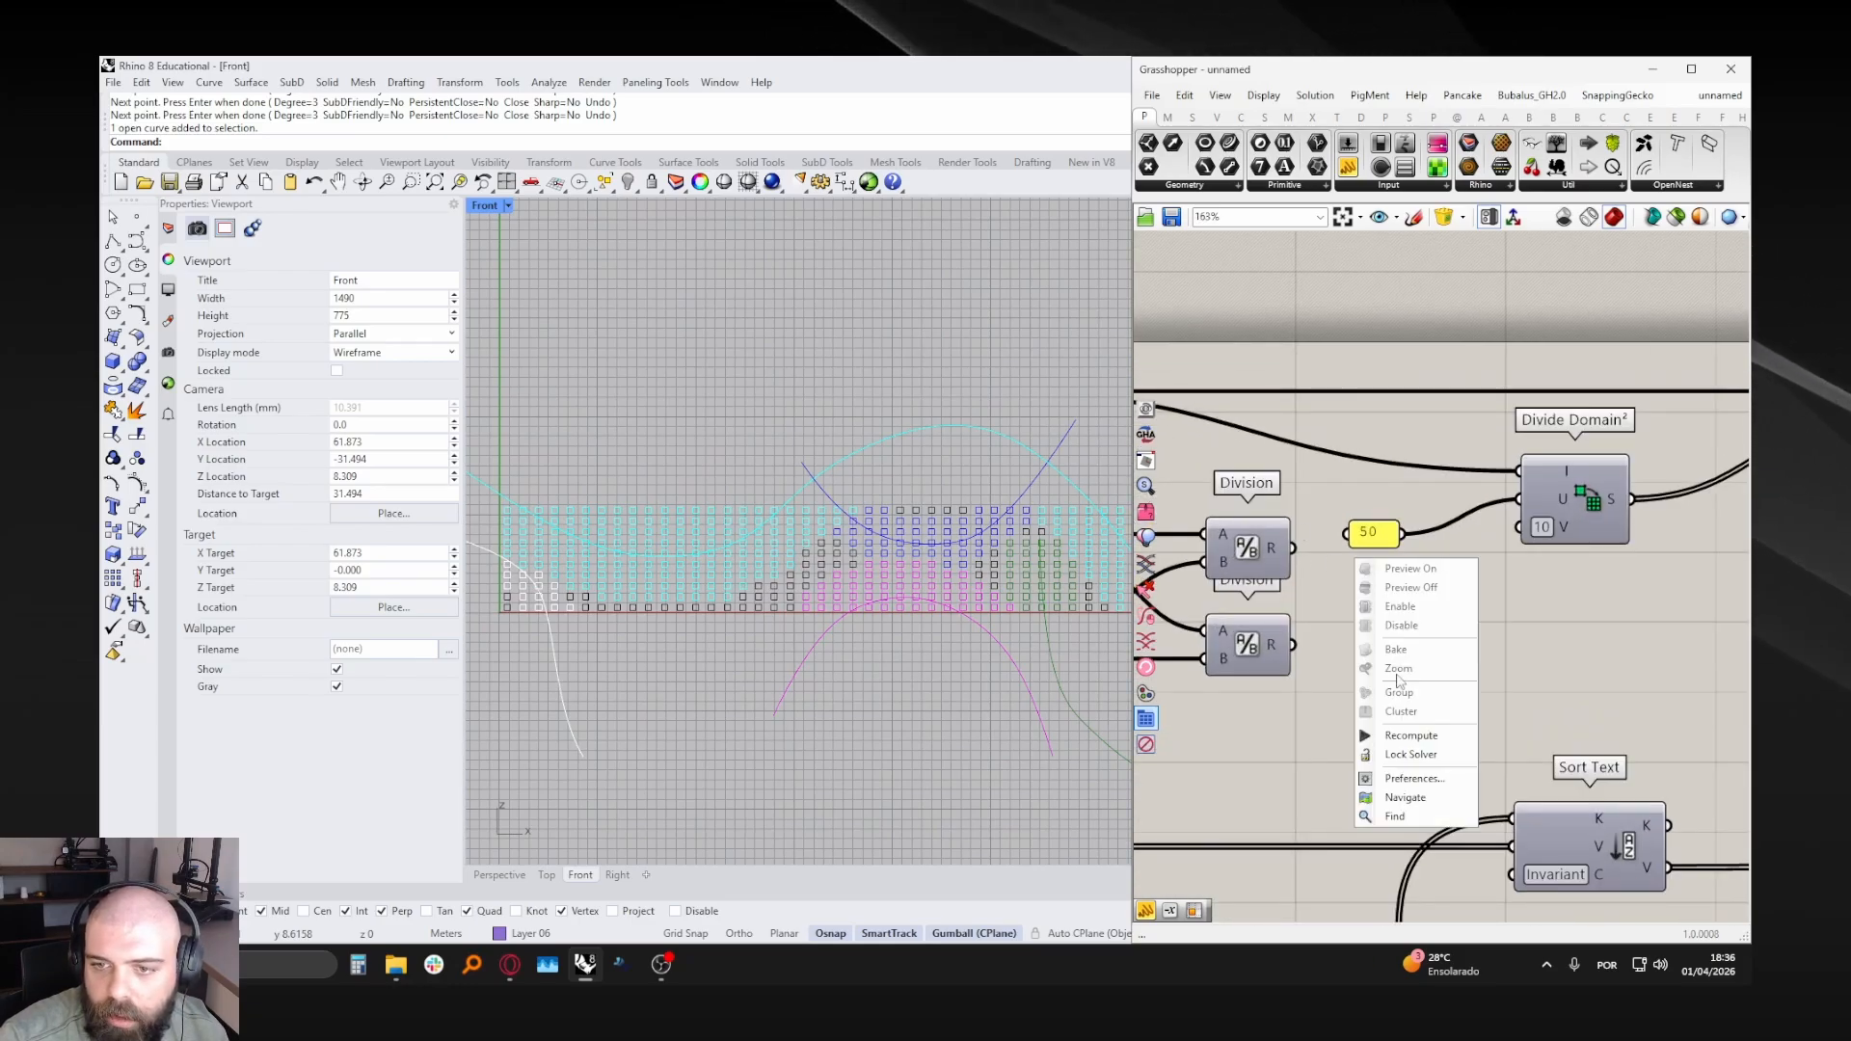
{"action": "left_click", "coordinate": [1398, 755]}
{"action": "left_click_drag", "start_coordinate": [1293, 548], "coordinate": [1348, 533]}
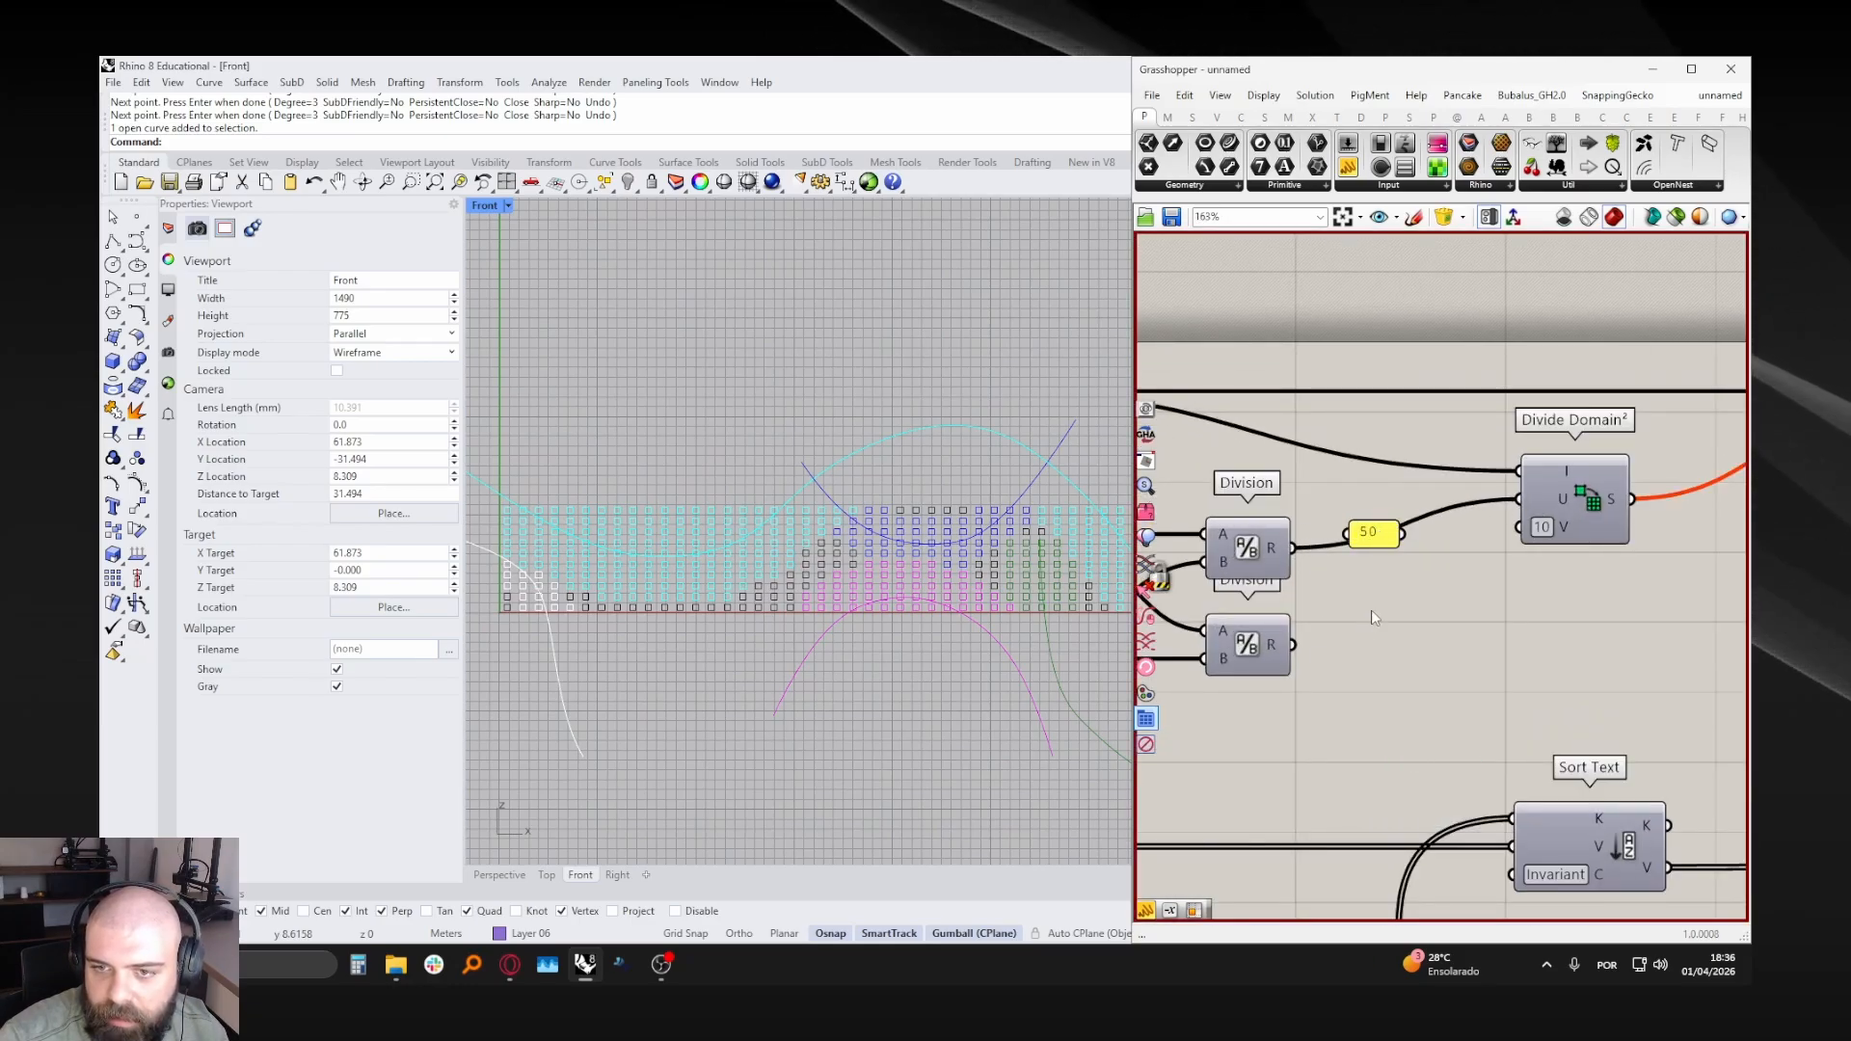
{"action": "left_click_drag", "start_coordinate": [1293, 645], "coordinate": [1520, 528]}
{"action": "left_click_drag", "start_coordinate": [1467, 617], "coordinate": [1347, 529]}
{"action": "key", "text": "Delete"}
- Unlock the solver to recompute the grid and examine the denser cells around the coloured curve regions
{"action": "scroll", "coordinate": [1295, 507], "scroll_direction": "down", "scroll_amount": 4}
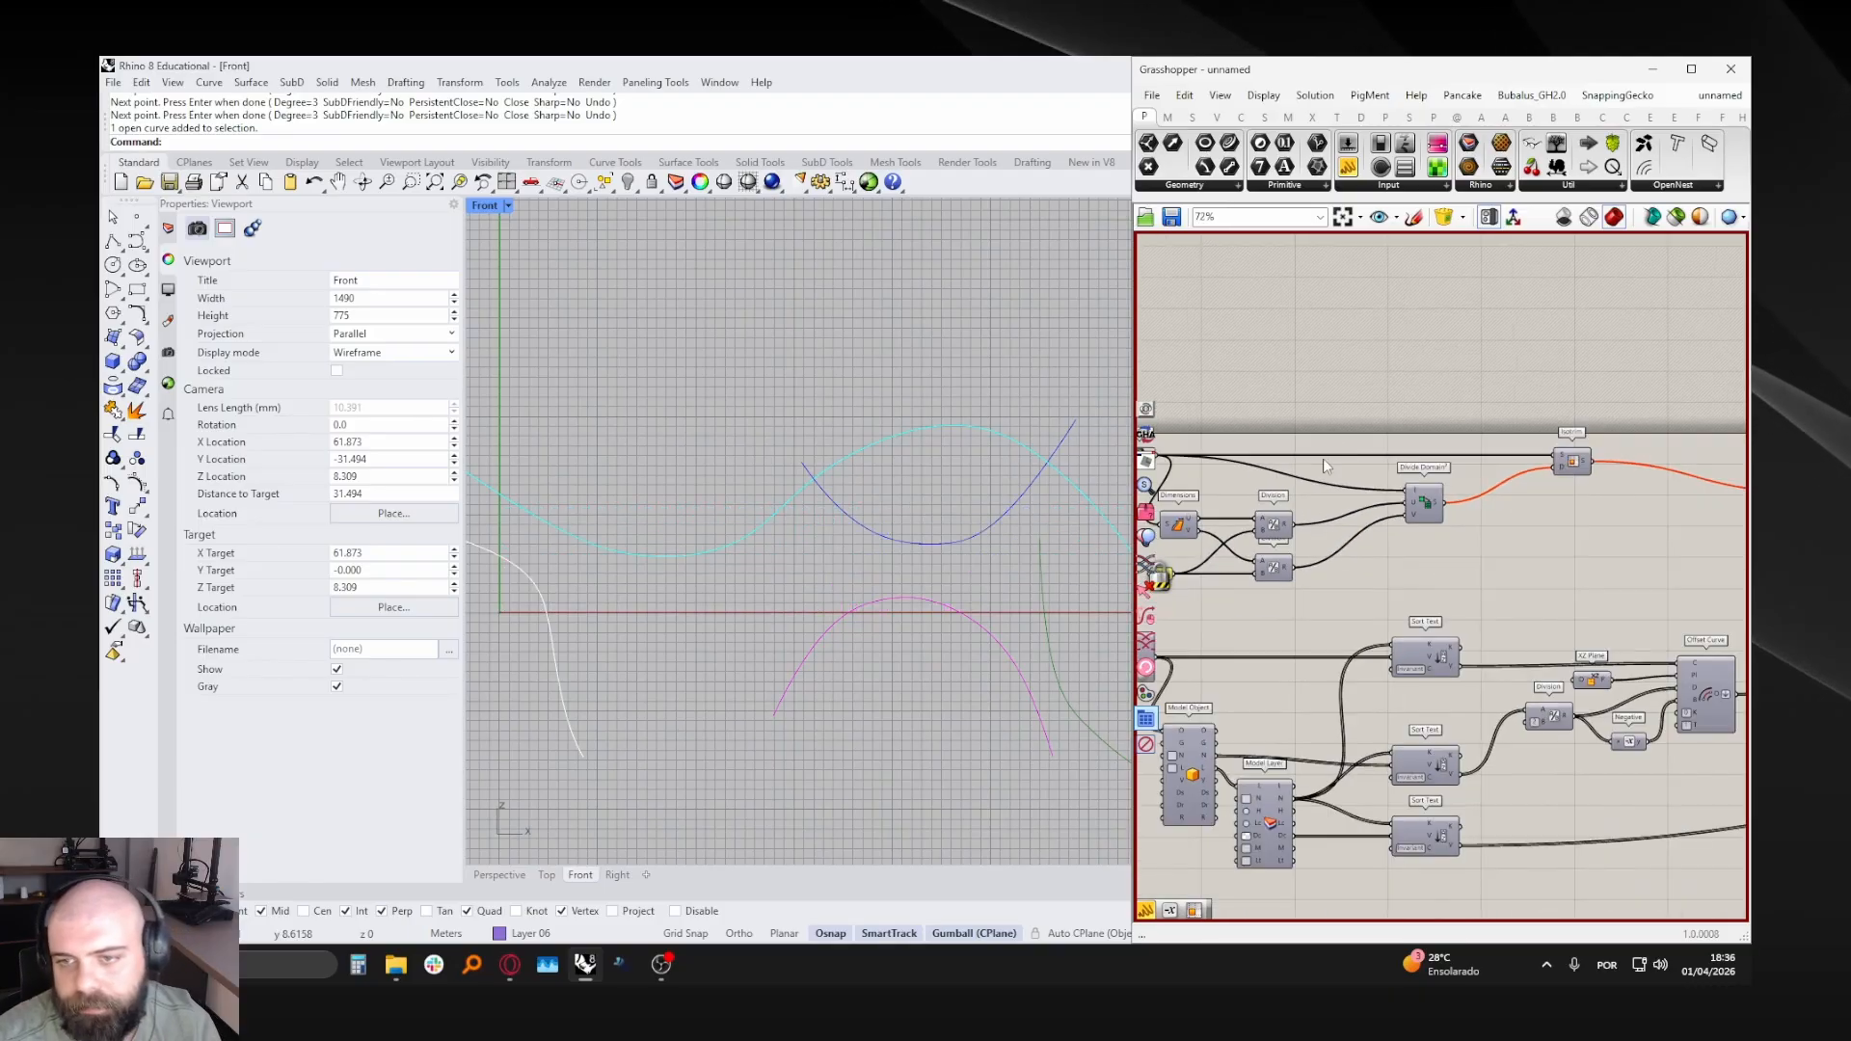
{"action": "right_click", "coordinate": [1334, 425]}
{"action": "left_click", "coordinate": [1398, 605]}
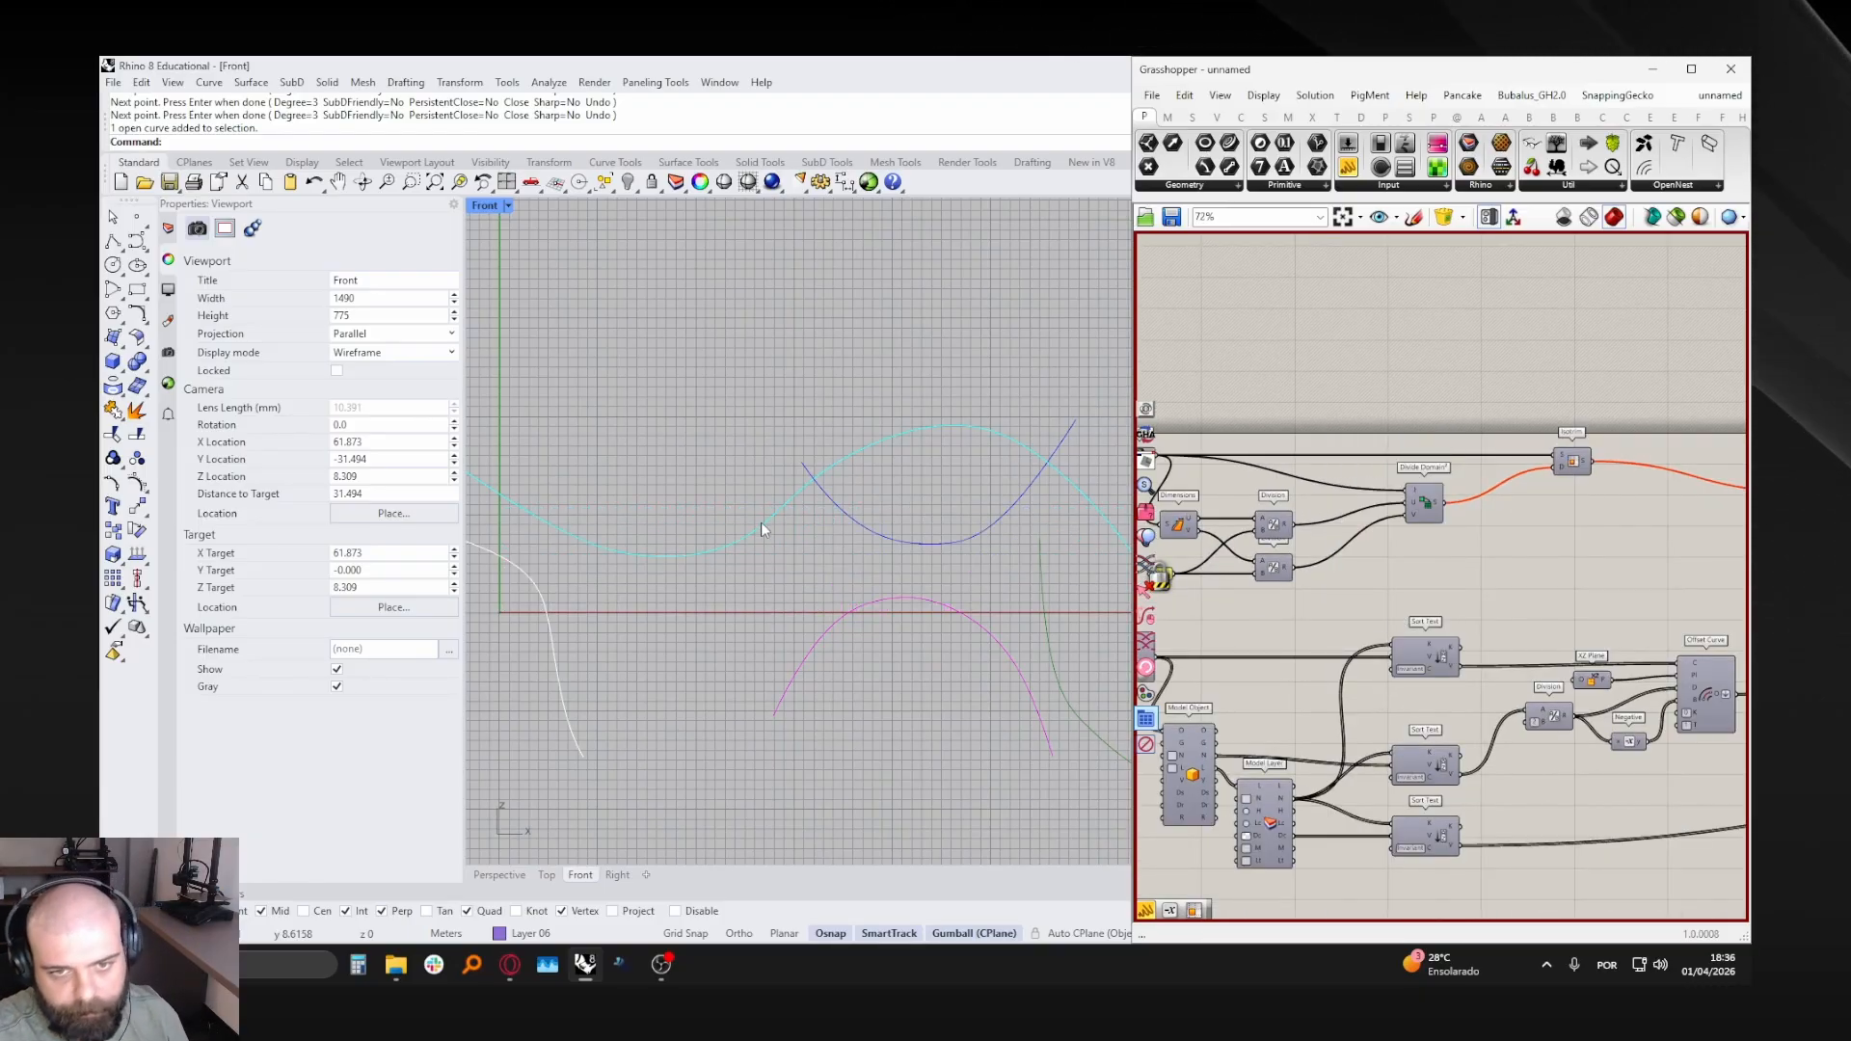
{"action": "scroll", "coordinate": [761, 522], "scroll_direction": "down", "scroll_amount": 2}
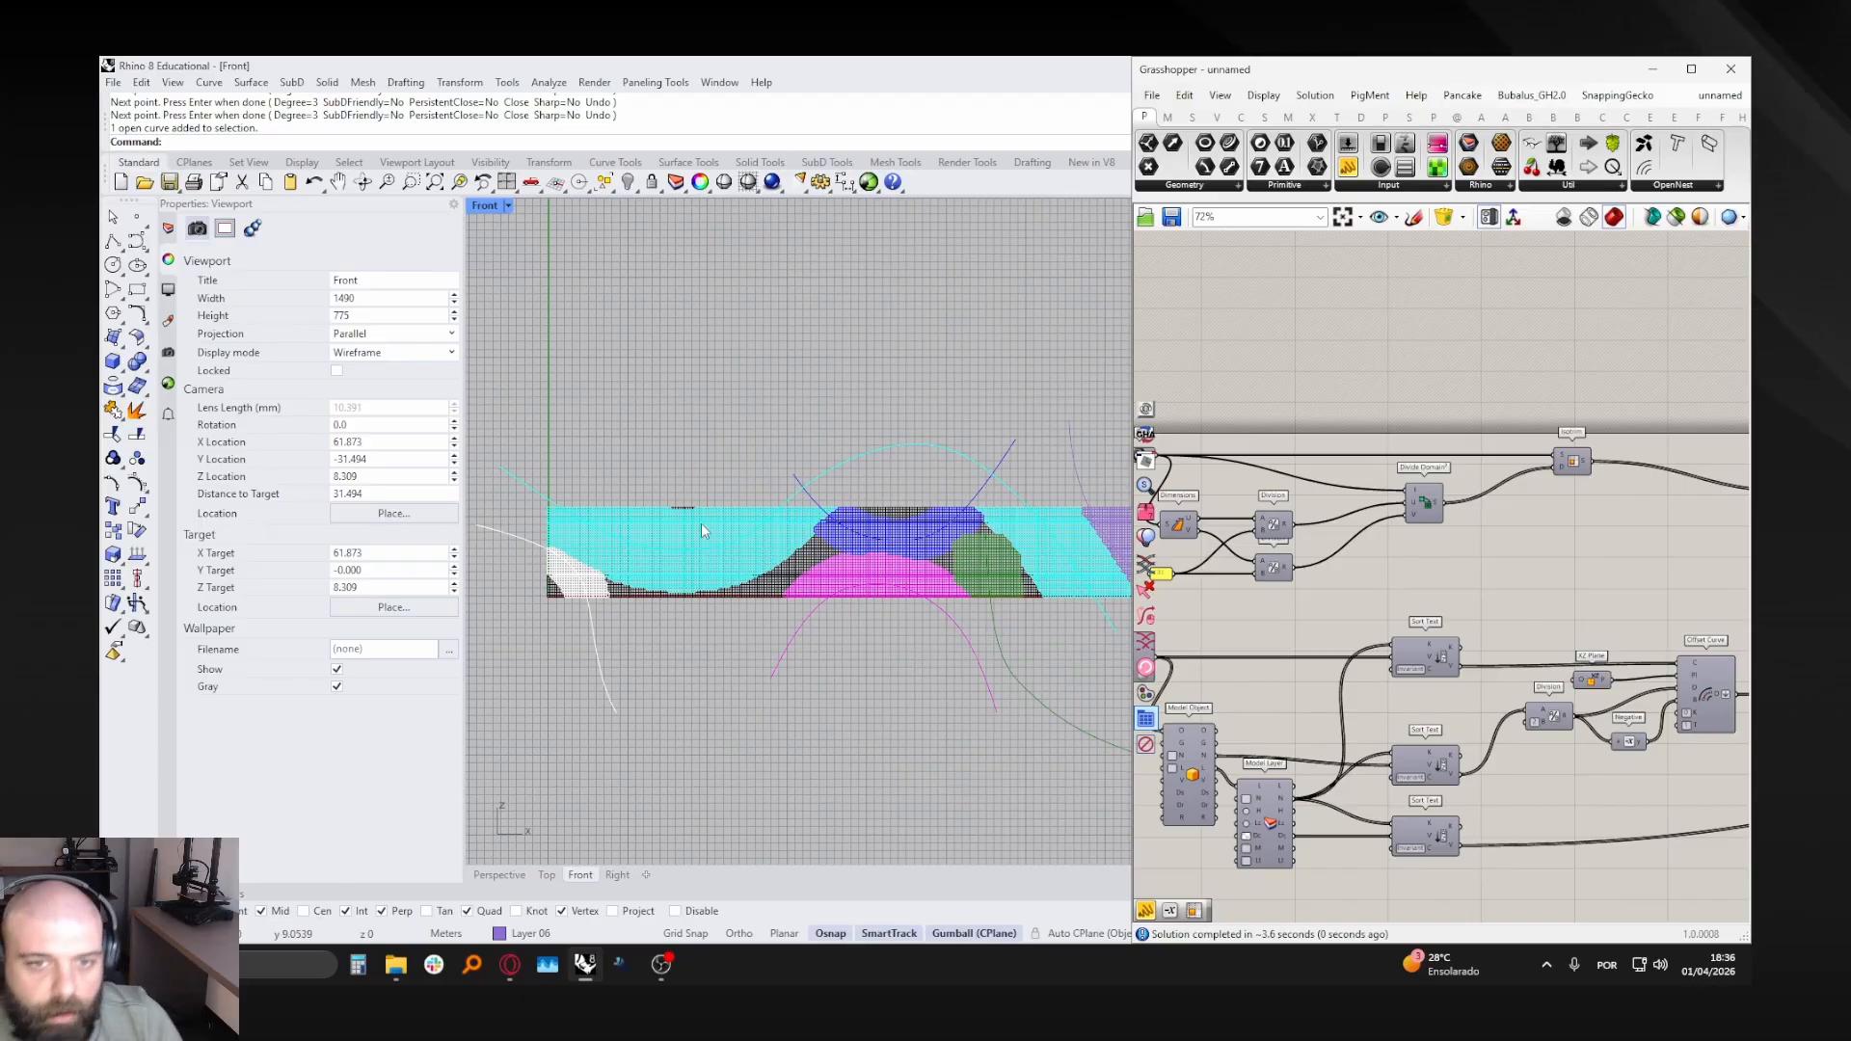
{"action": "right_click_drag", "start_coordinate": [702, 524], "coordinate": [643, 521]}
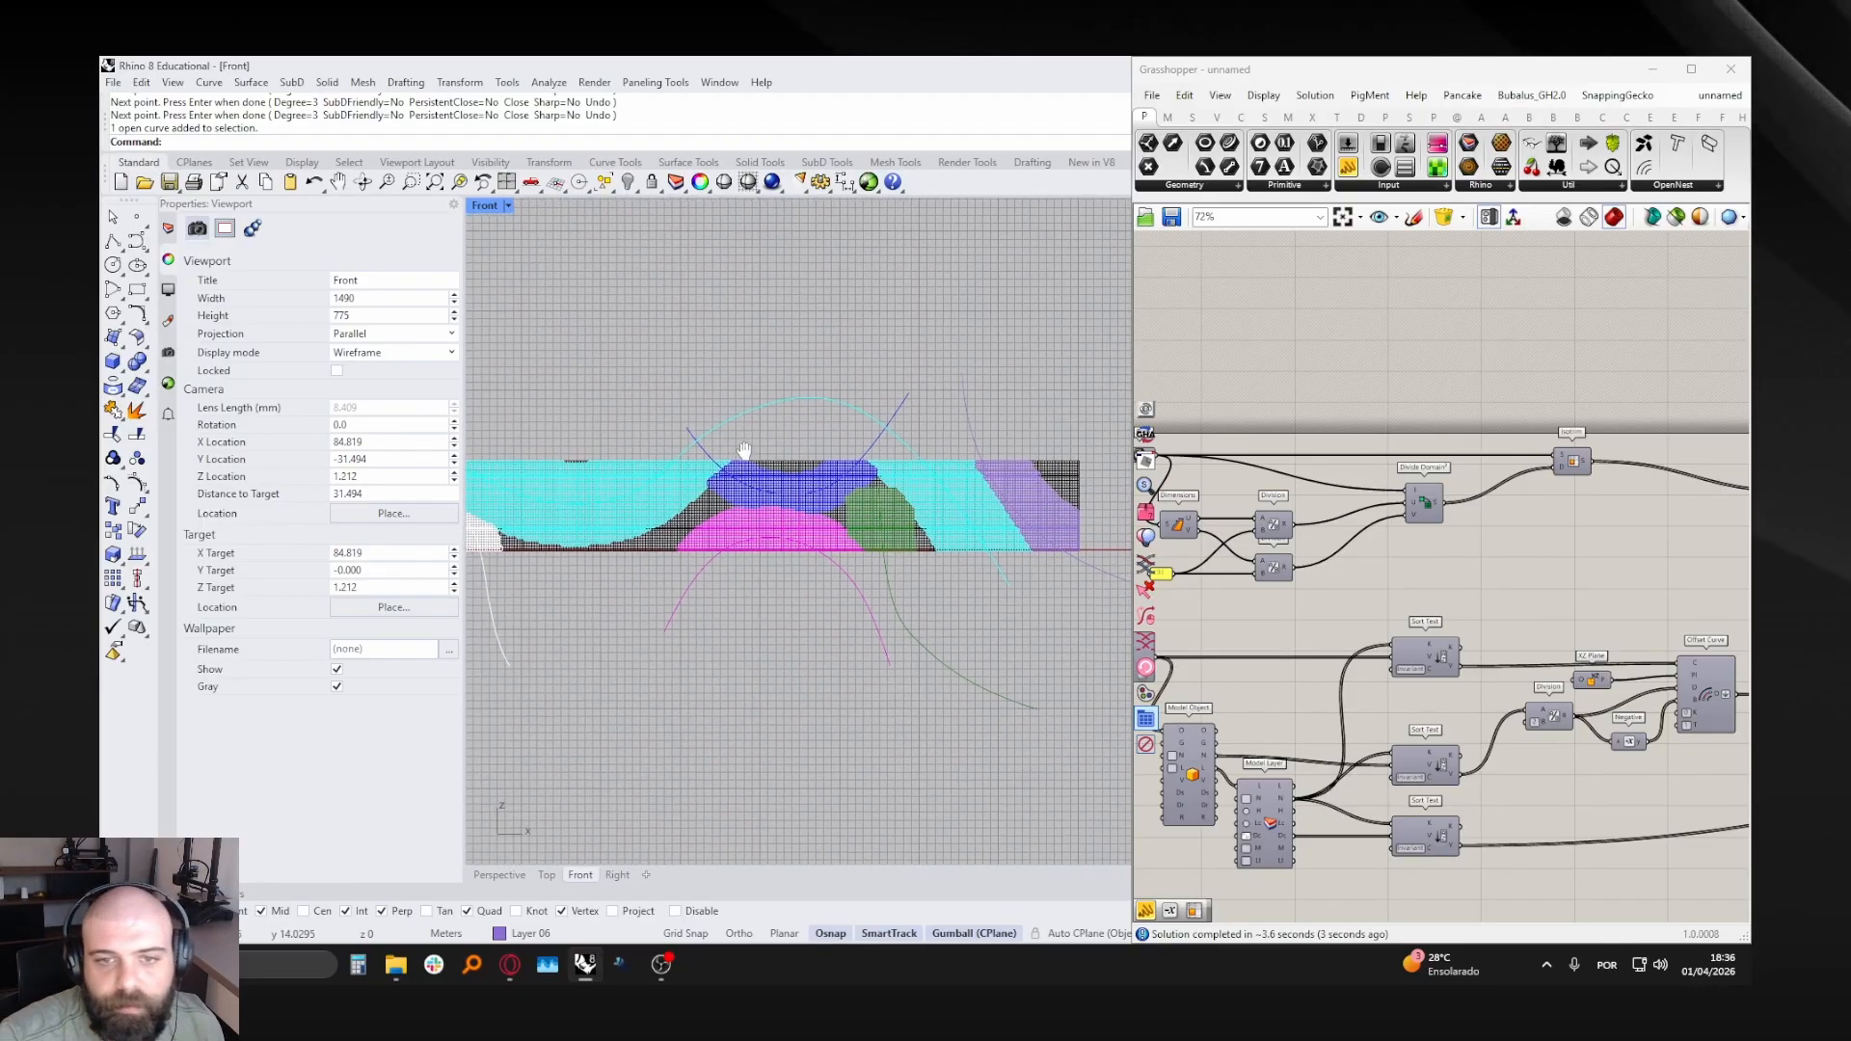
{"action": "scroll", "coordinate": [1011, 500], "scroll_direction": "up", "scroll_amount": 6}
{"action": "scroll", "coordinate": [1010, 494], "scroll_direction": "up", "scroll_amount": 7}
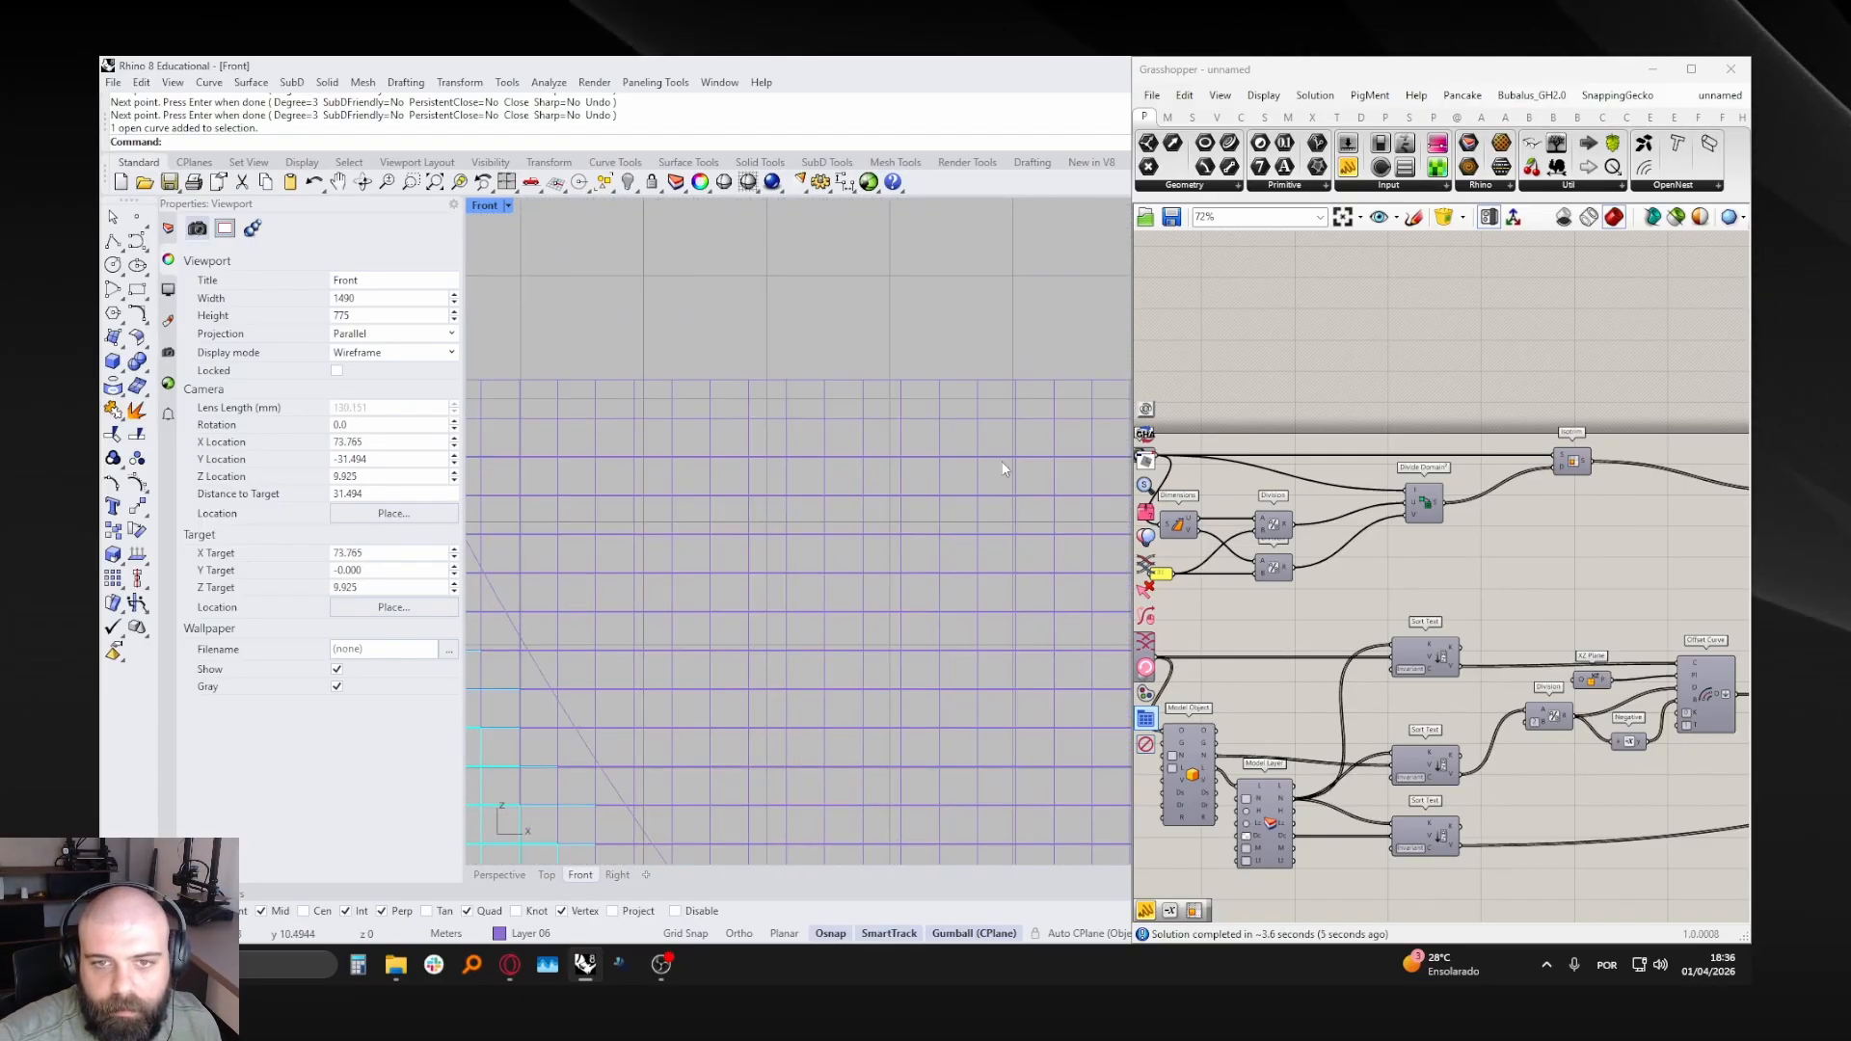
- Enable the preview of the Isotrim sub-surfaces and compare them with the coloured rectangles in the Perspective view
{"action": "right_click_drag", "start_coordinate": [1525, 431], "coordinate": [1230, 432]}
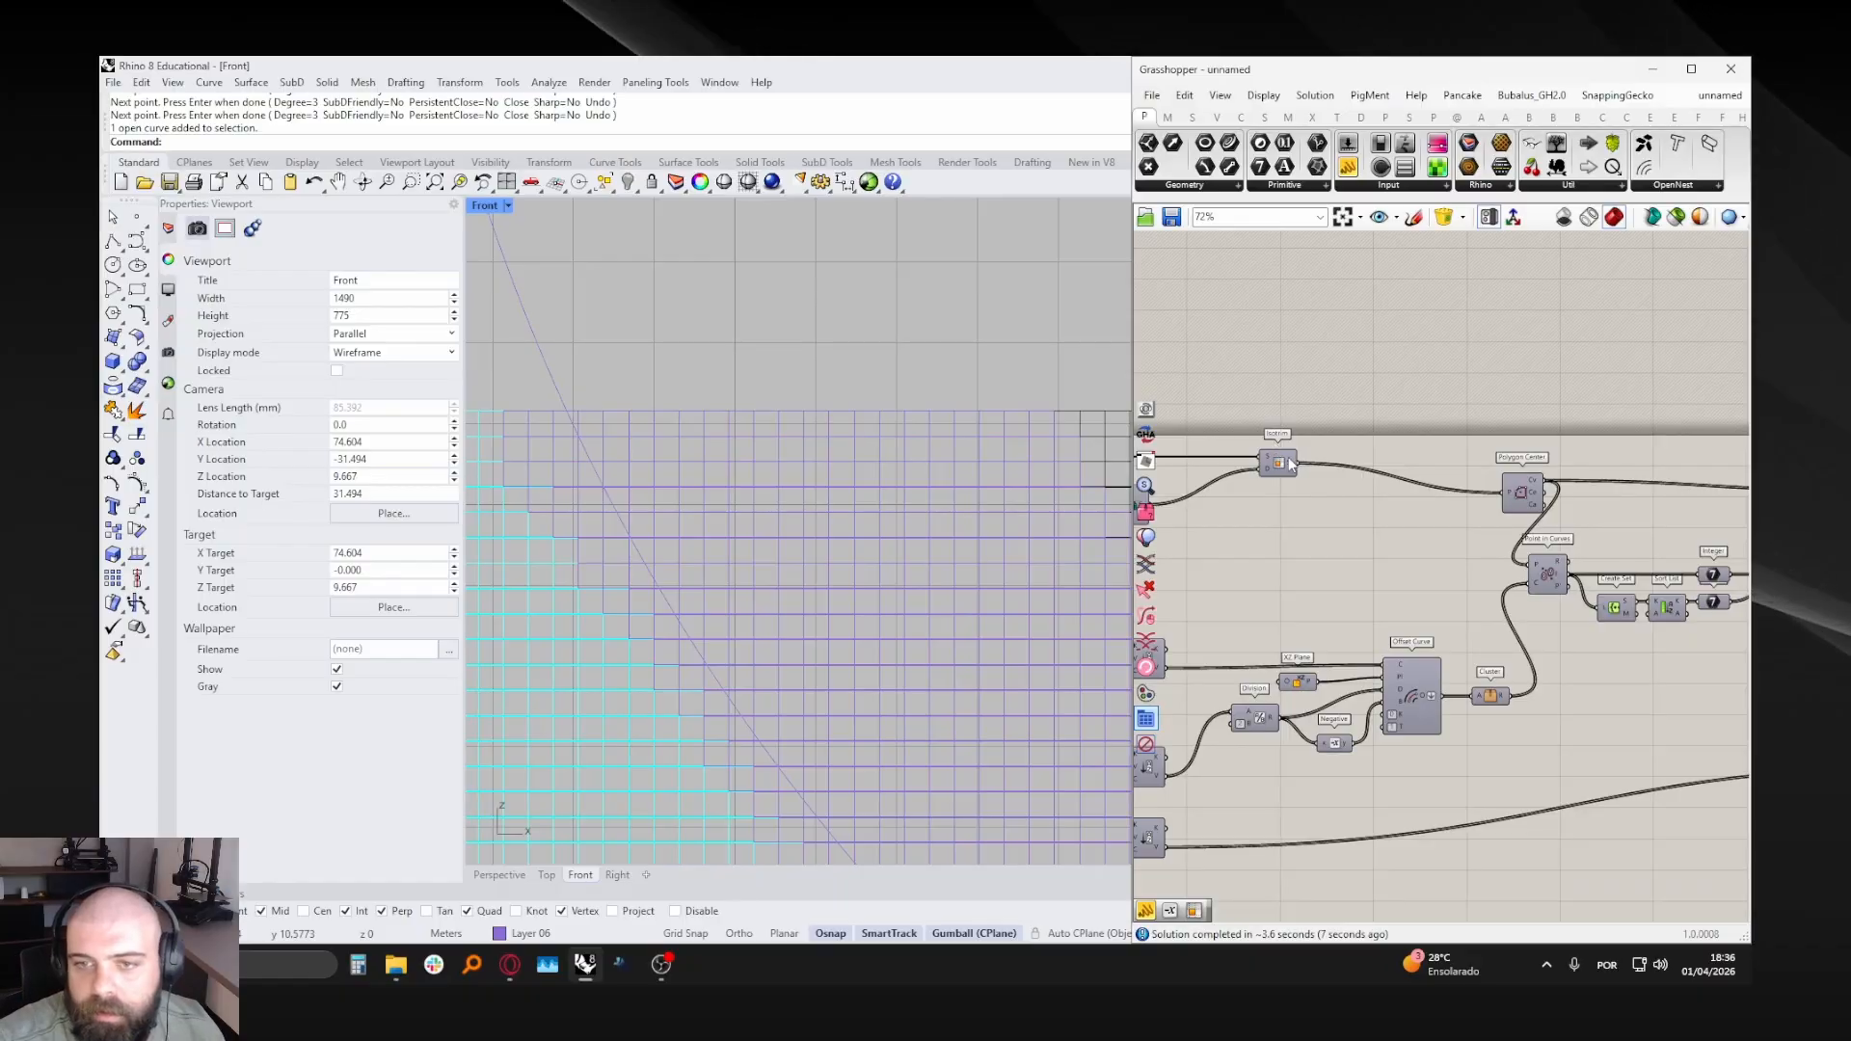
{"action": "middle_click", "coordinate": [1283, 460]}
{"action": "left_click", "coordinate": [1312, 362]}
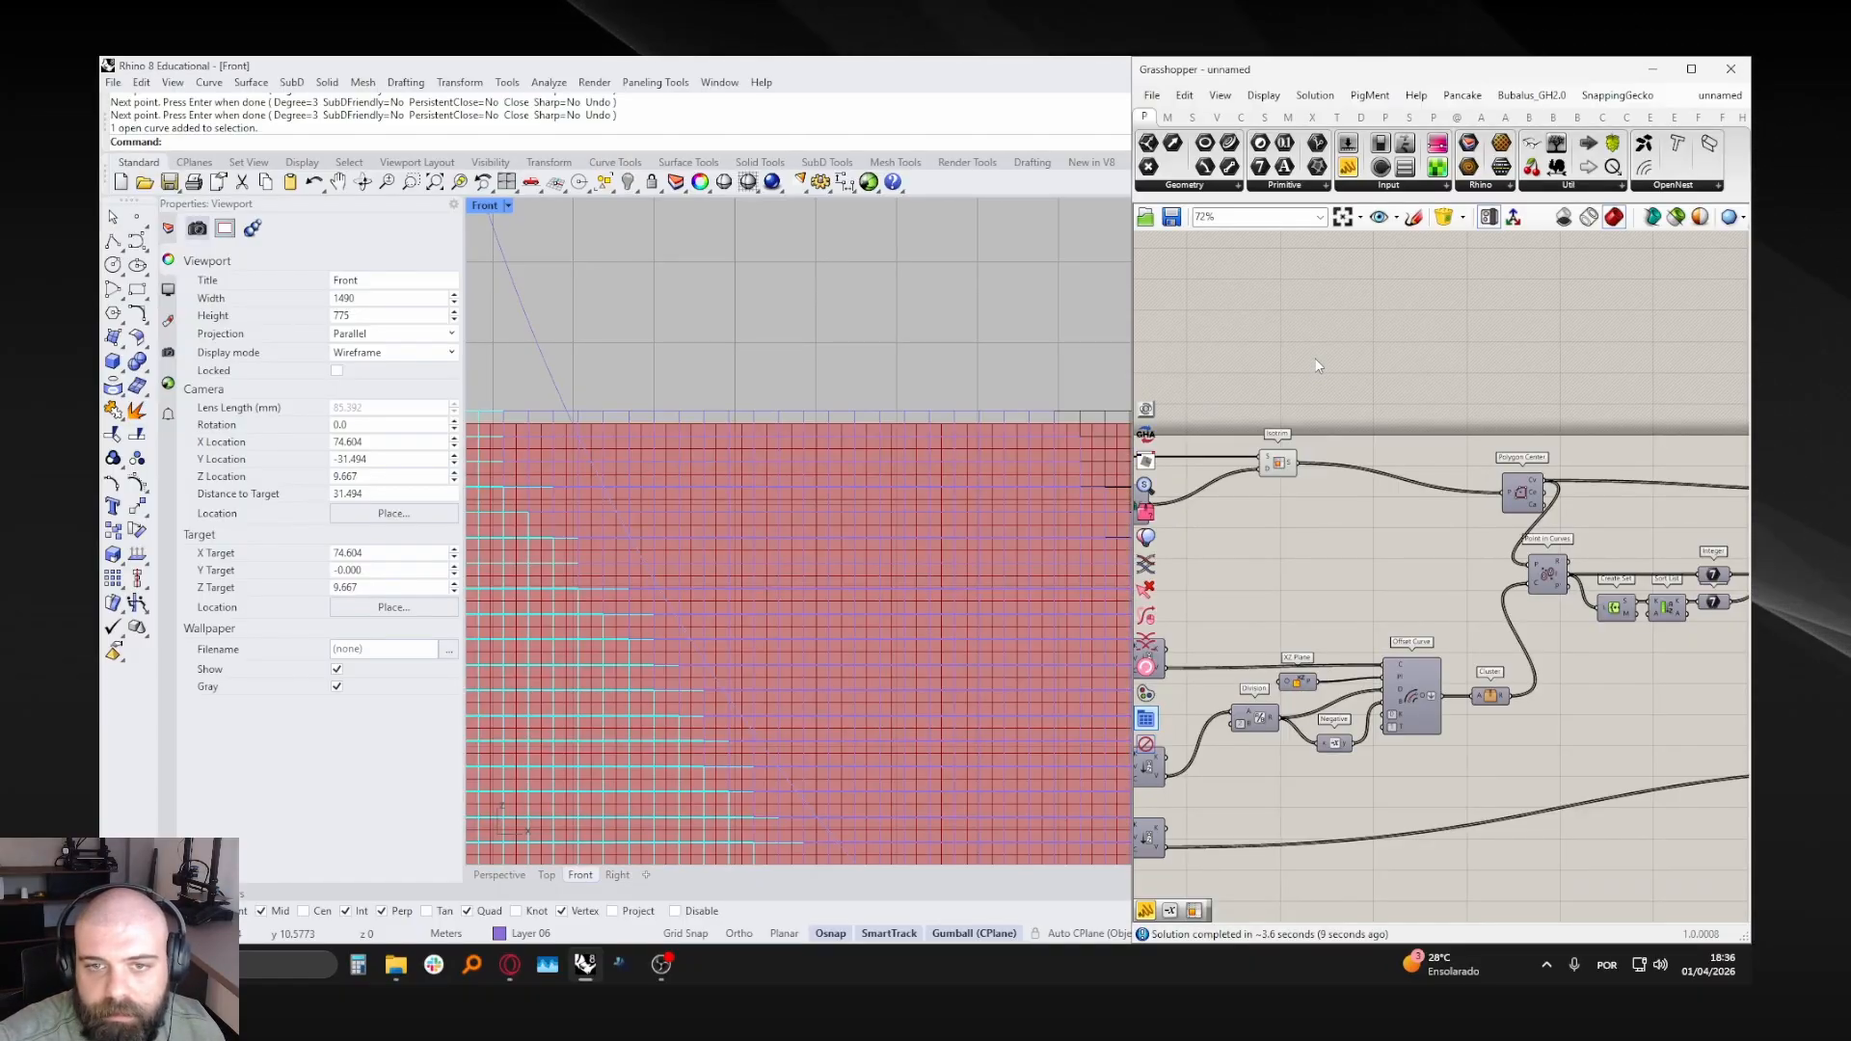
{"action": "double_click", "coordinate": [483, 206]}
{"action": "double_click", "coordinate": [1121, 205]}
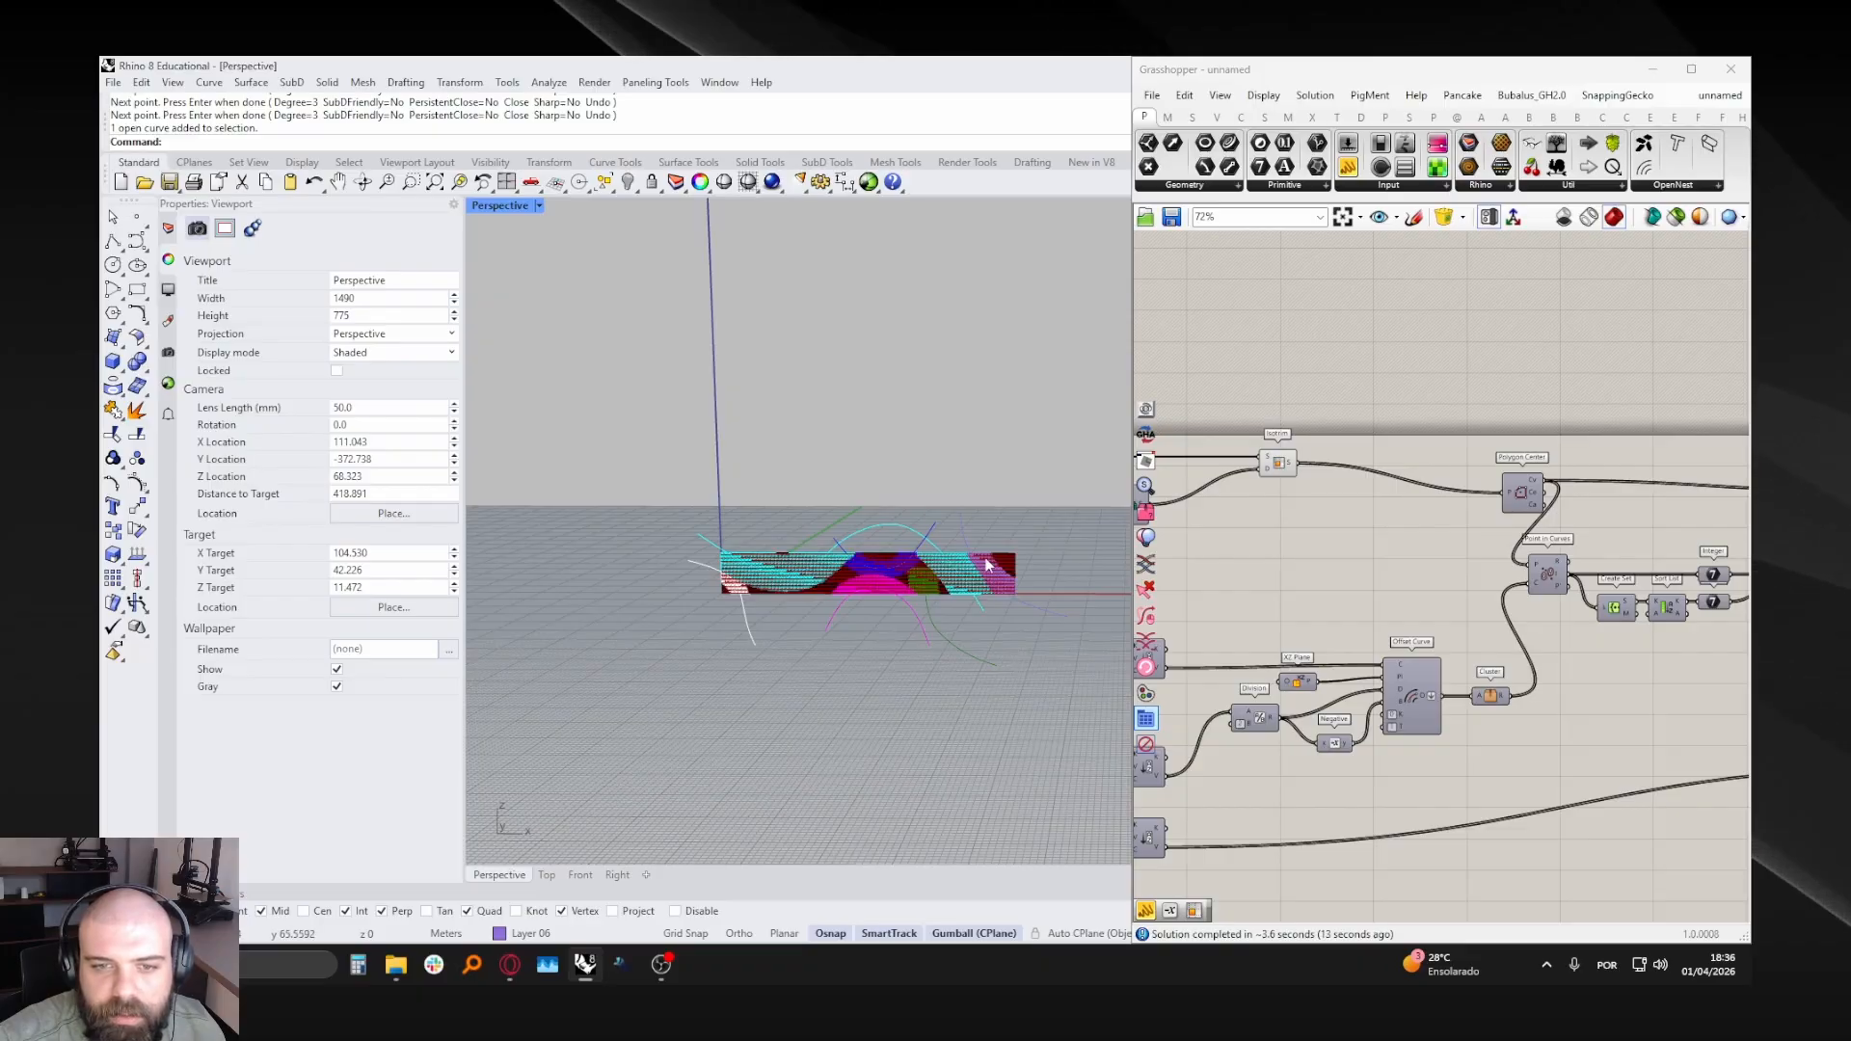
{"action": "scroll", "coordinate": [987, 565], "scroll_direction": "up", "scroll_amount": 10}
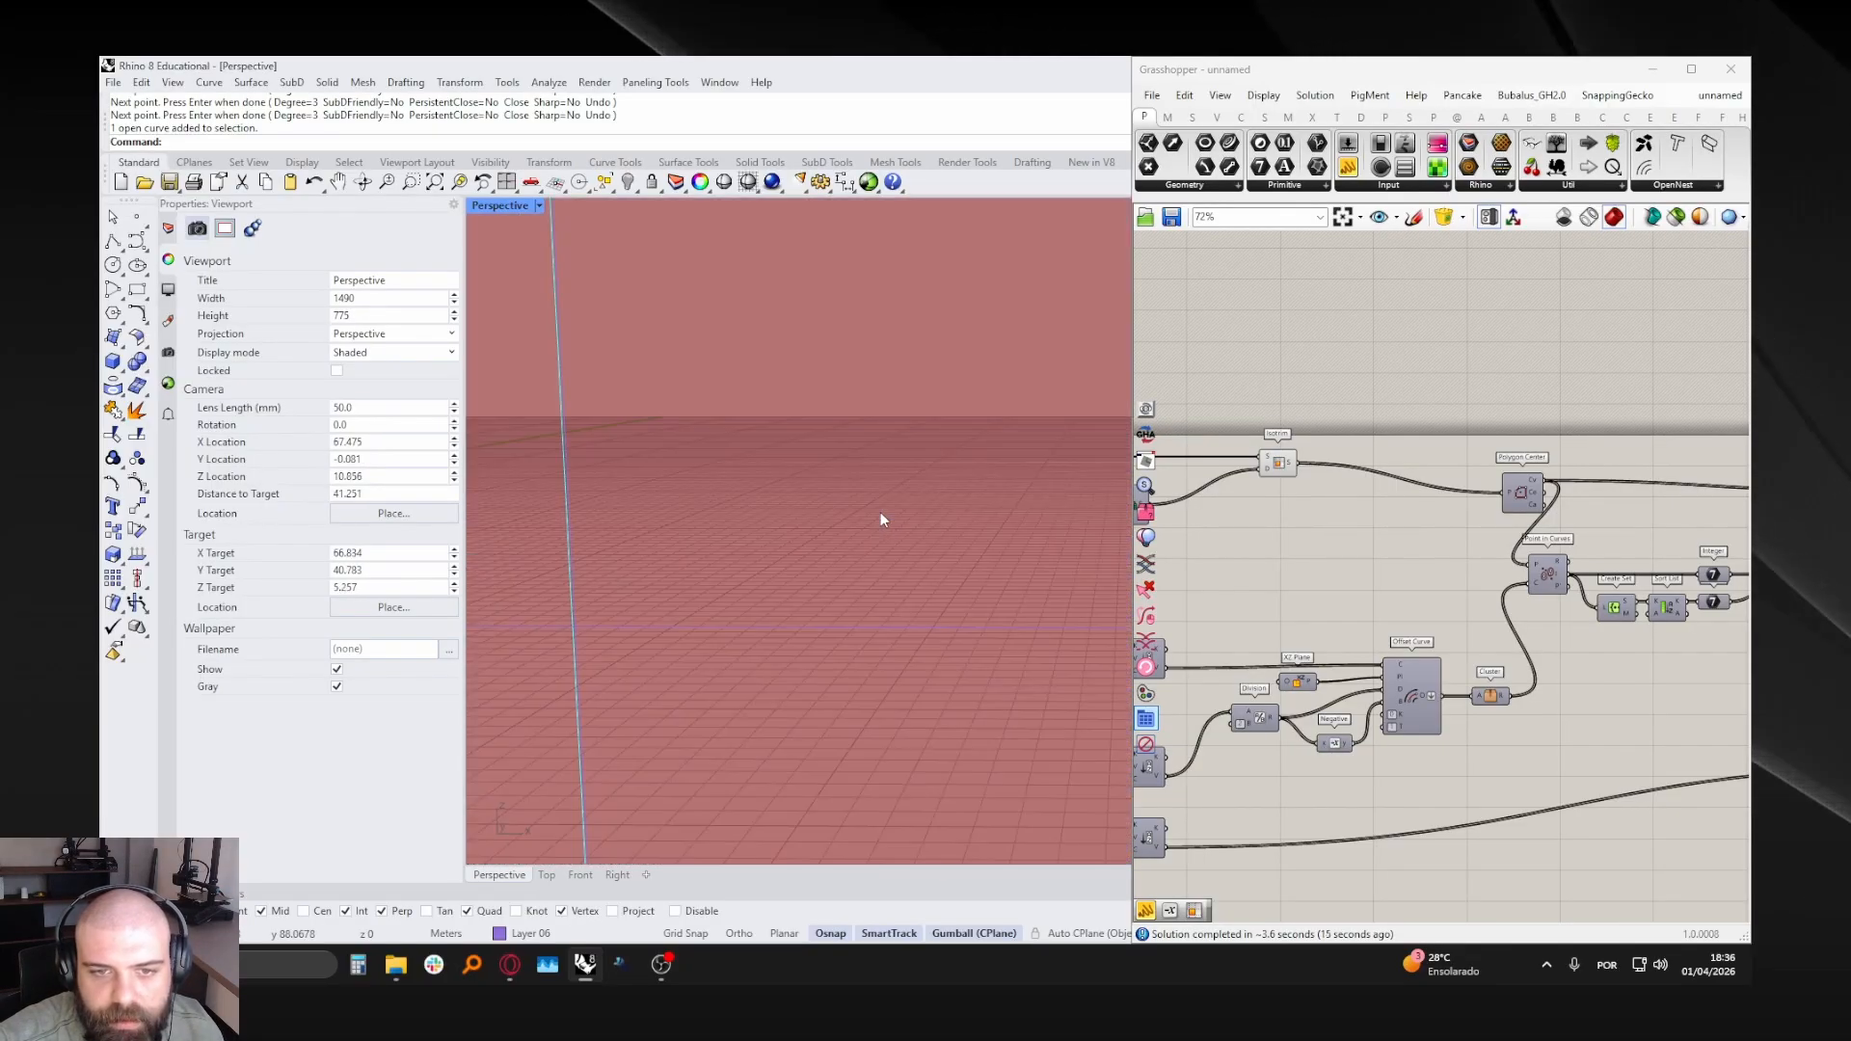
{"action": "scroll", "coordinate": [881, 512], "scroll_direction": "down", "scroll_amount": 2}
- Insert a Division by 2 between the Number parameter and the Two Way Domain that sizes the rectangles
{"action": "right_click_drag", "start_coordinate": [1688, 578], "coordinate": [1157, 517]}
{"action": "scroll", "coordinate": [1439, 564], "scroll_direction": "up", "scroll_amount": 3}
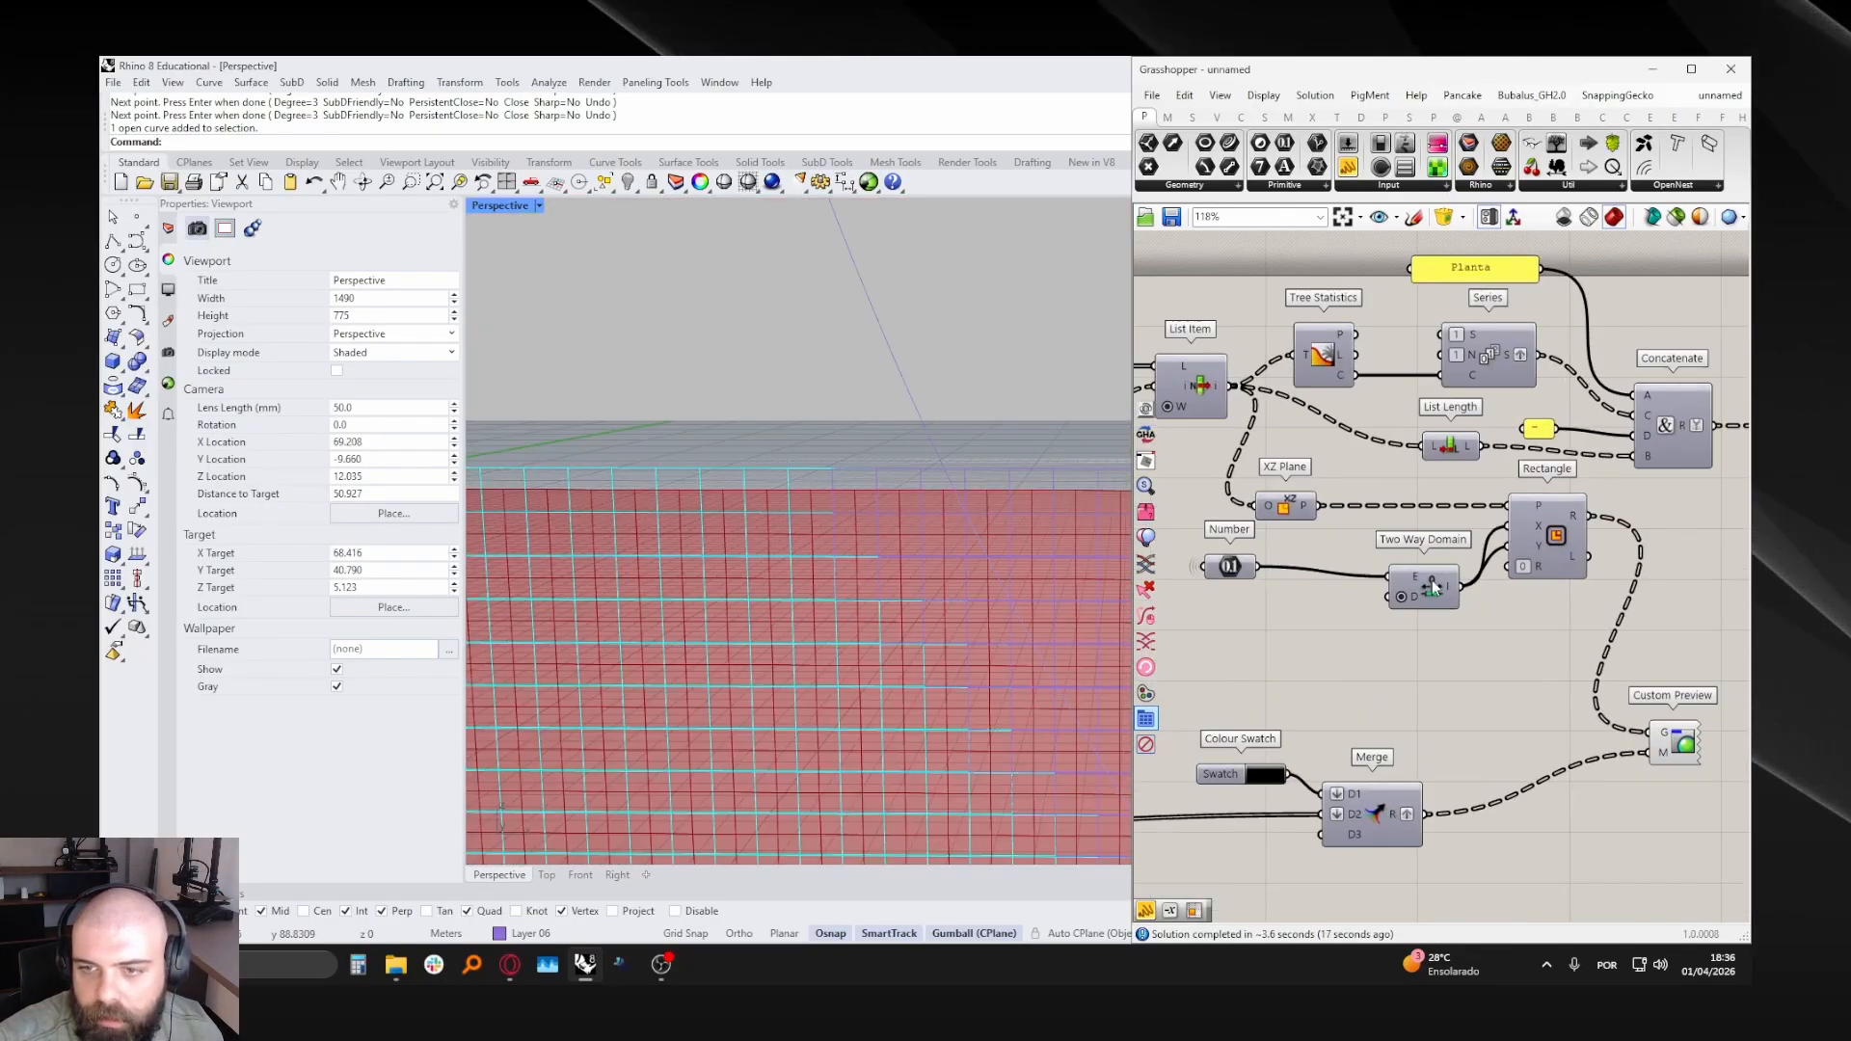
{"action": "left_click_drag", "start_coordinate": [1434, 588], "coordinate": [1352, 579]}
{"action": "double_click", "coordinate": [1282, 613]}
{"action": "type", "text": "division"}
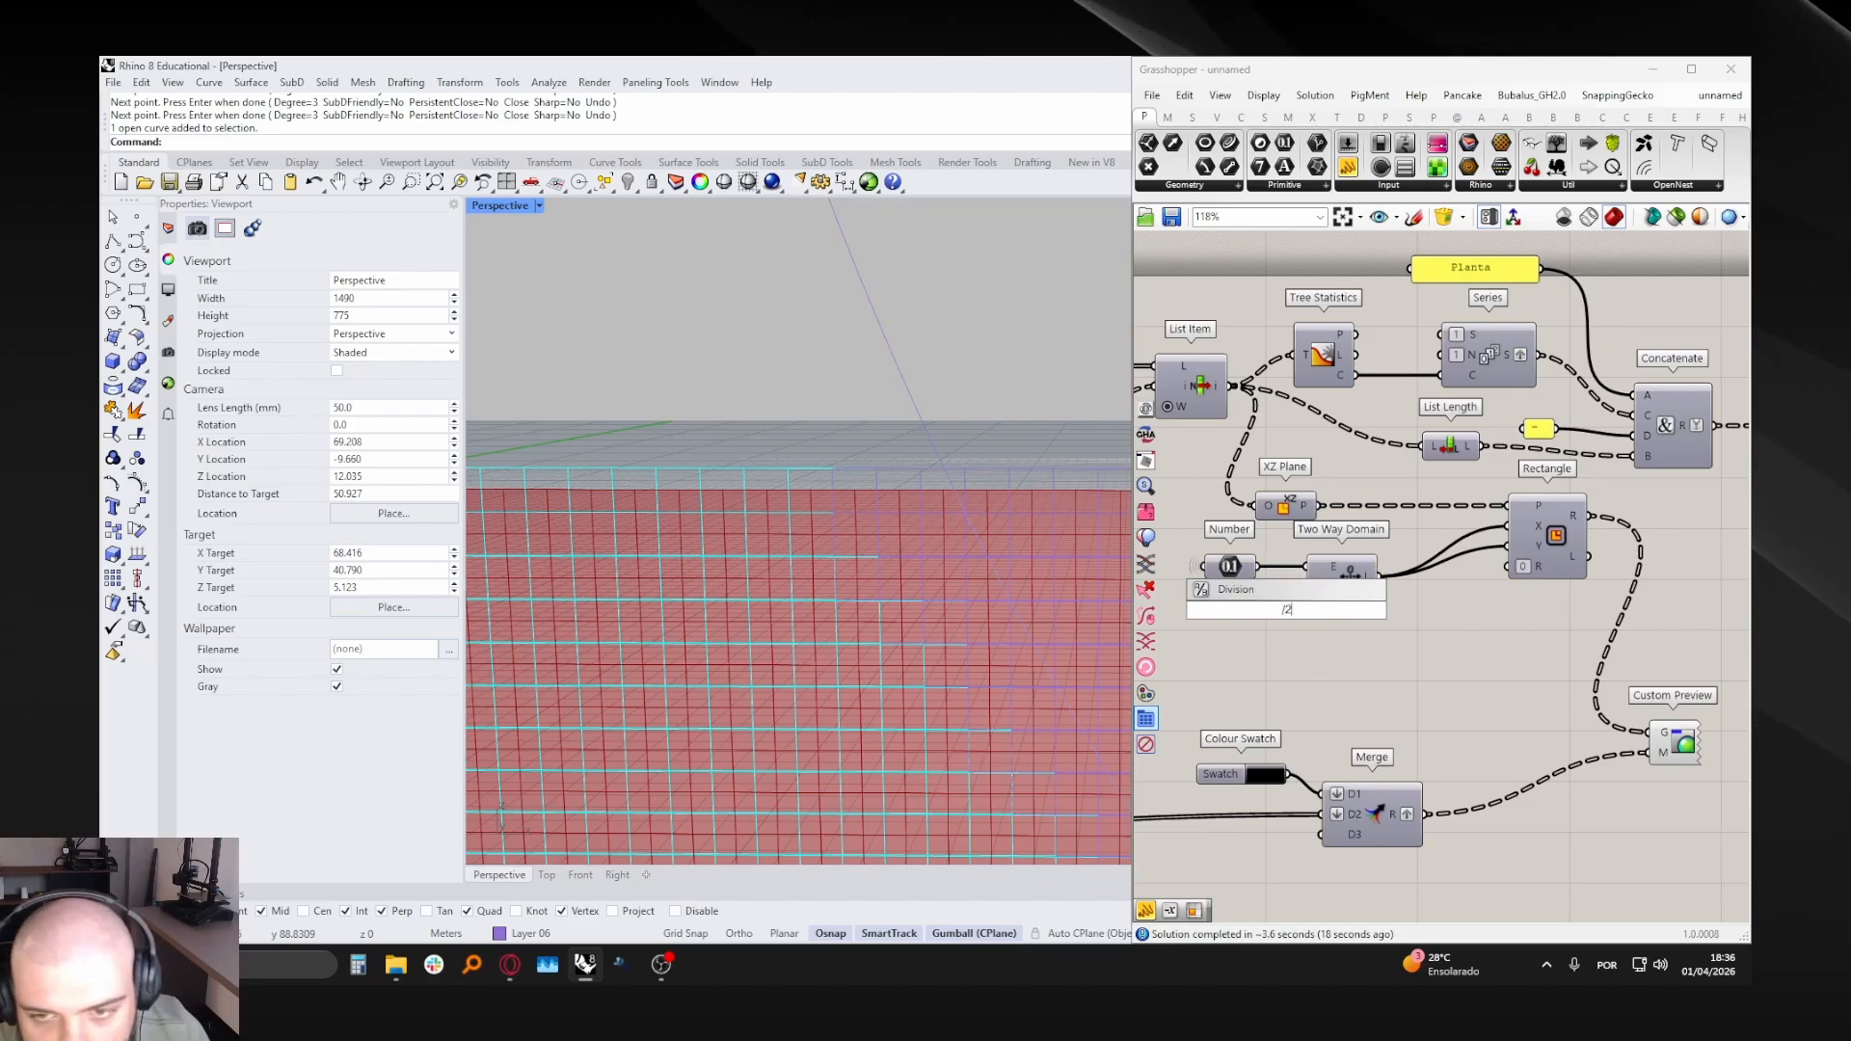
{"action": "key", "text": "Return"}
{"action": "left_click_drag", "start_coordinate": [1231, 565], "coordinate": [1394, 608]}
{"action": "mouse_move", "coordinate": [1242, 602]}
{"action": "left_mouse_down"}
{"action": "mouse_move", "coordinate": [1237, 570]}
{"action": "mouse_move", "coordinate": [1252, 577]}
{"action": "left_mouse_up"}
- Add a Subtraction component with a subtrahend of 1 and wire it between the Number parameter and the Division by 2
{"action": "double_click", "coordinate": [1273, 621]}
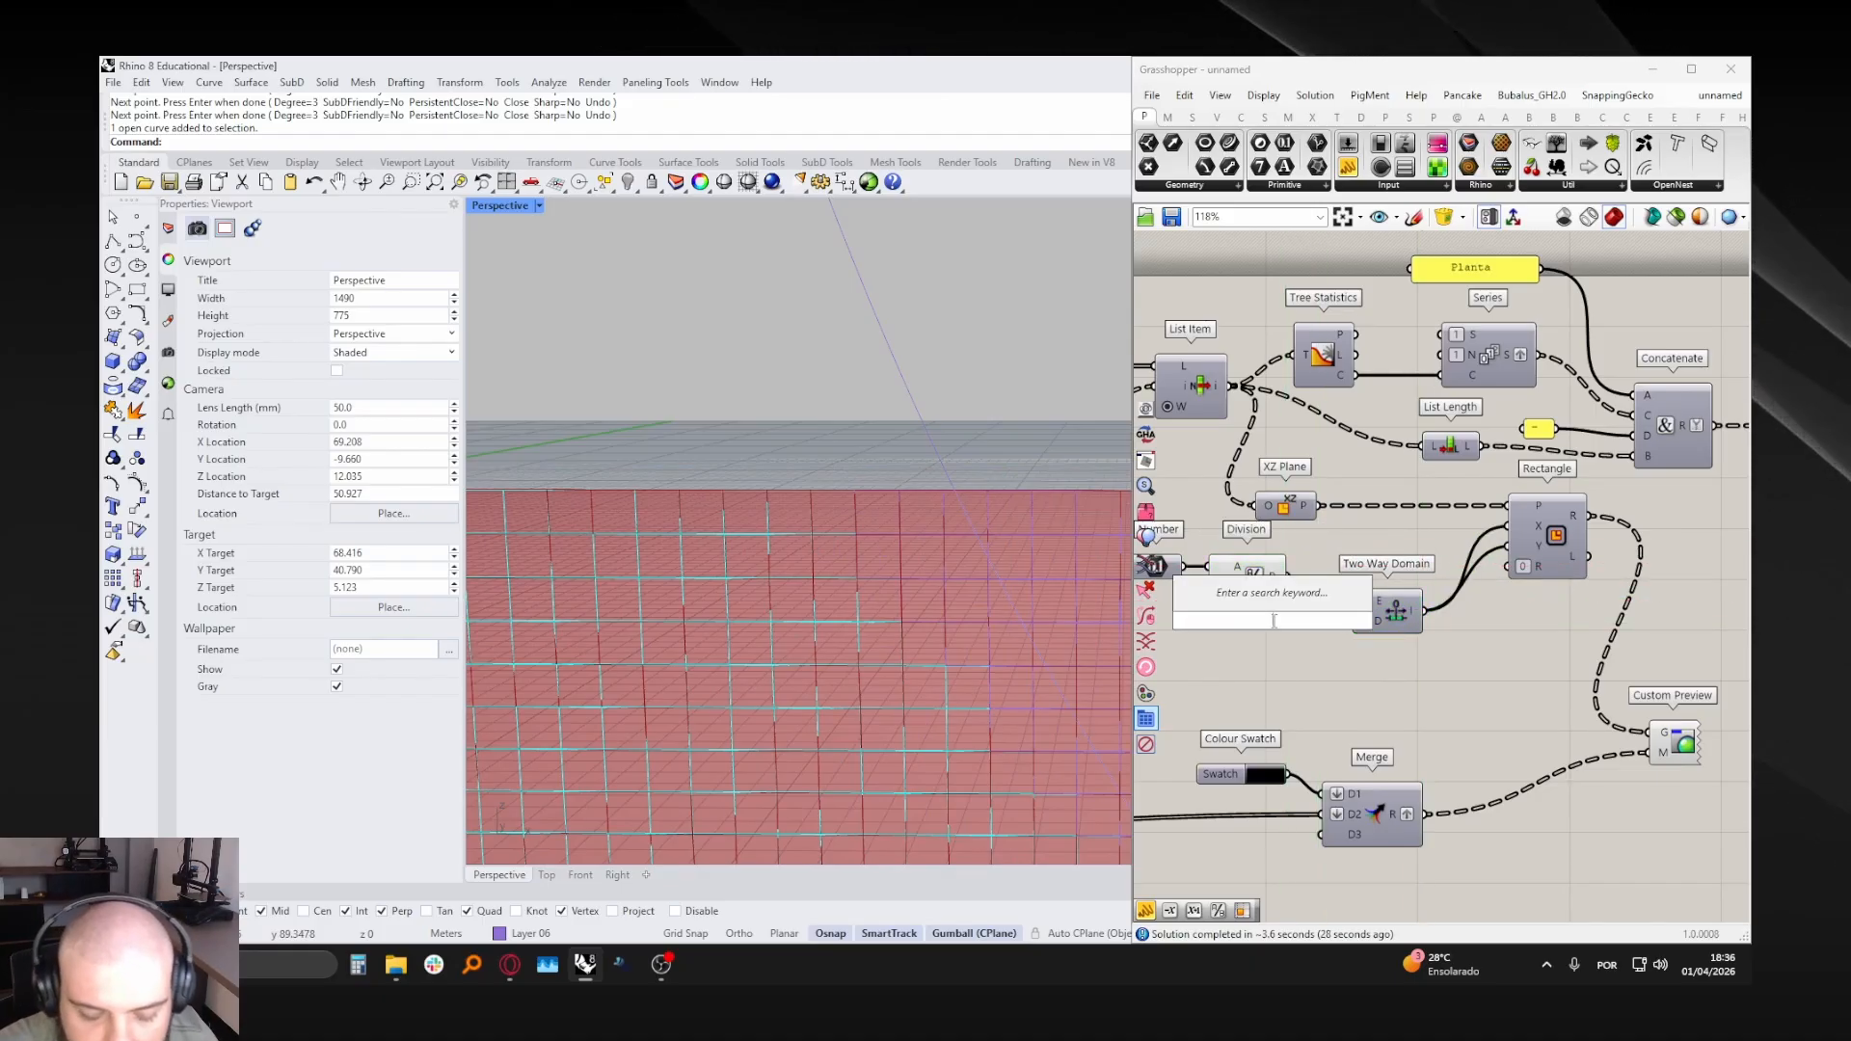
{"action": "type", "text": "-1"}
{"action": "key", "text": "Return"}
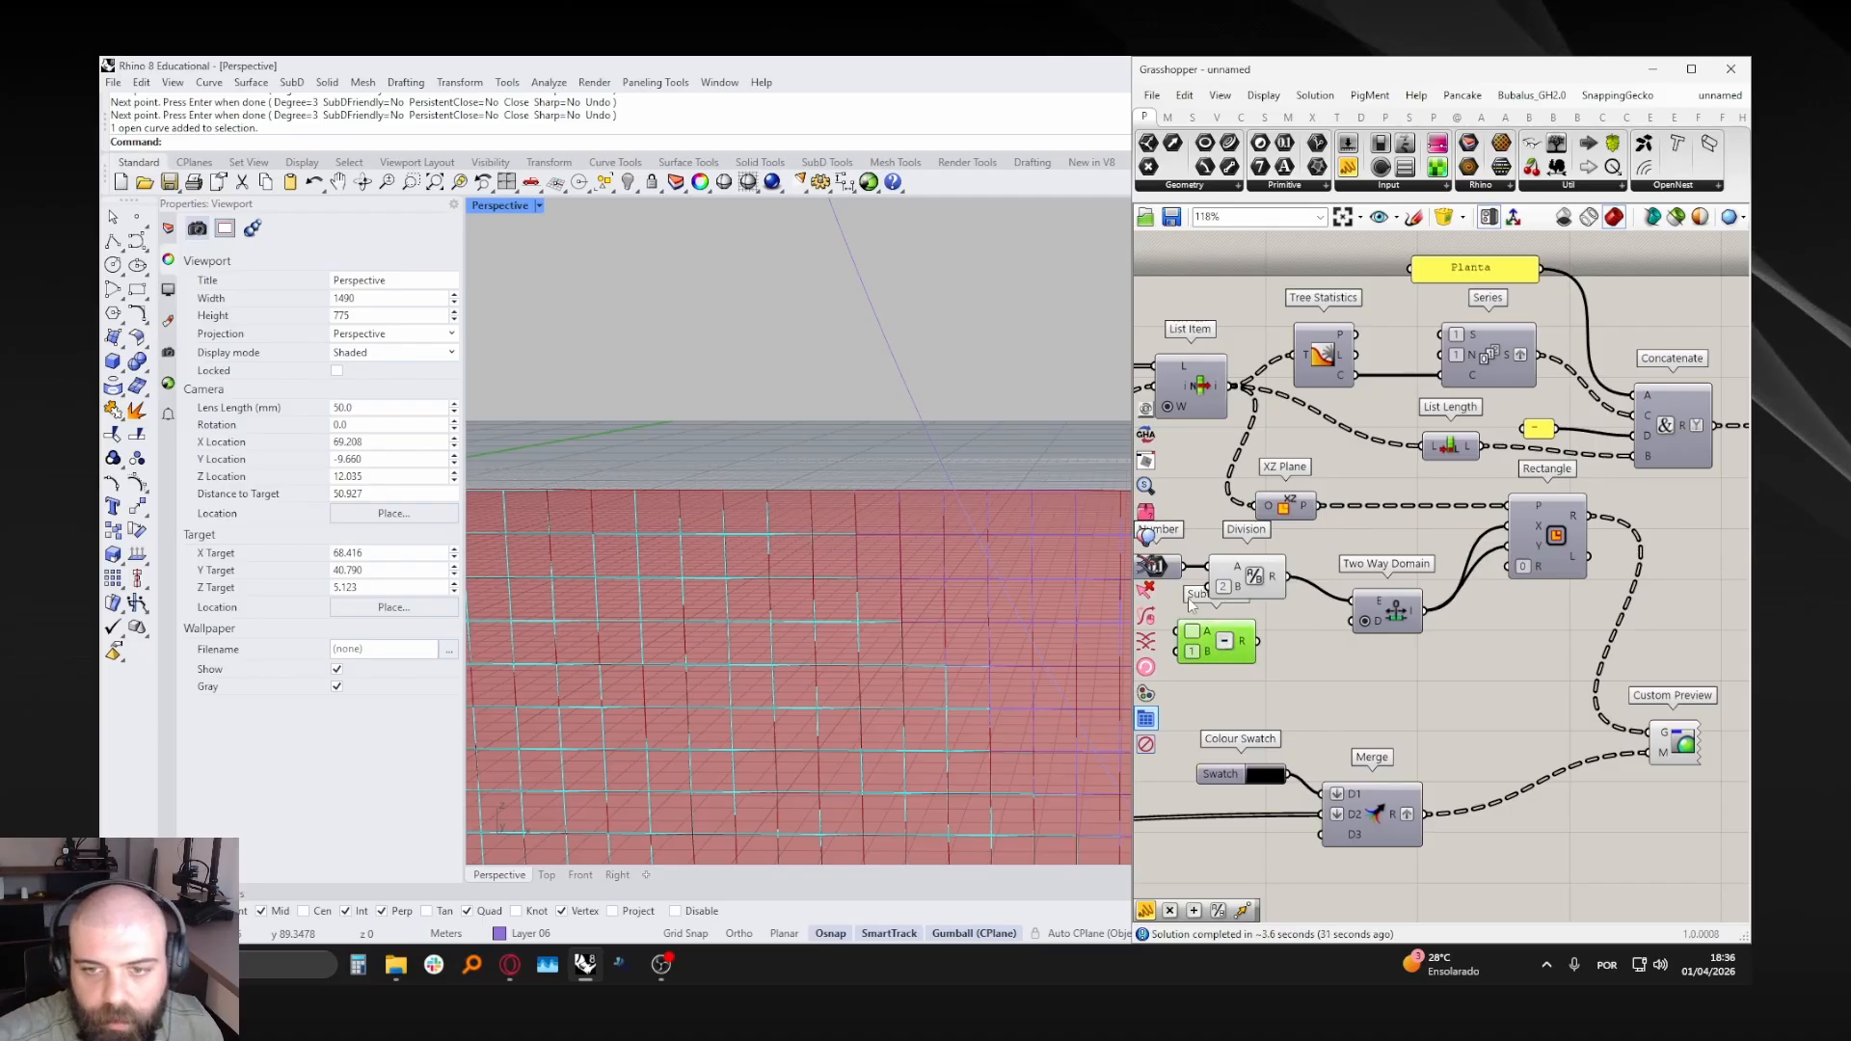
{"action": "left_click_drag", "start_coordinate": [1221, 569], "coordinate": [1328, 584]}
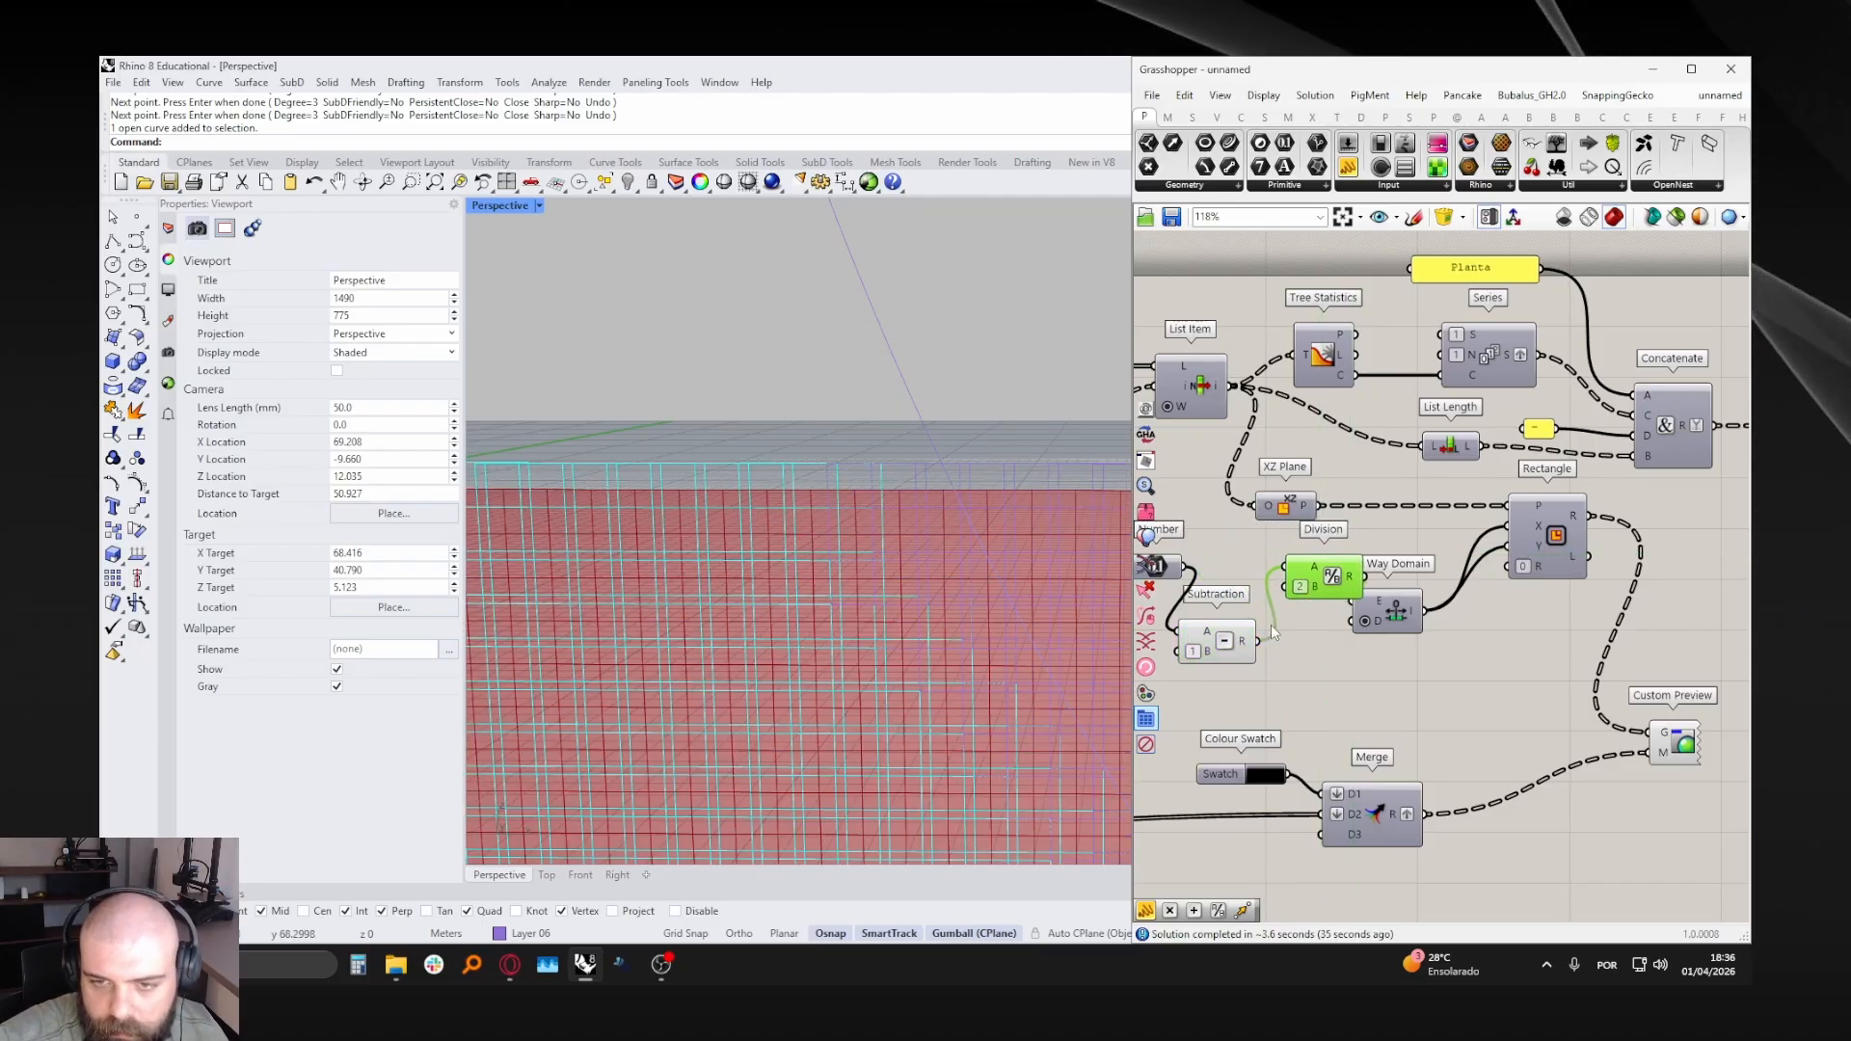
{"action": "left_click_drag", "start_coordinate": [1242, 648], "coordinate": [1245, 648]}
{"action": "right_click_drag", "start_coordinate": [1176, 585], "coordinate": [1323, 641]}
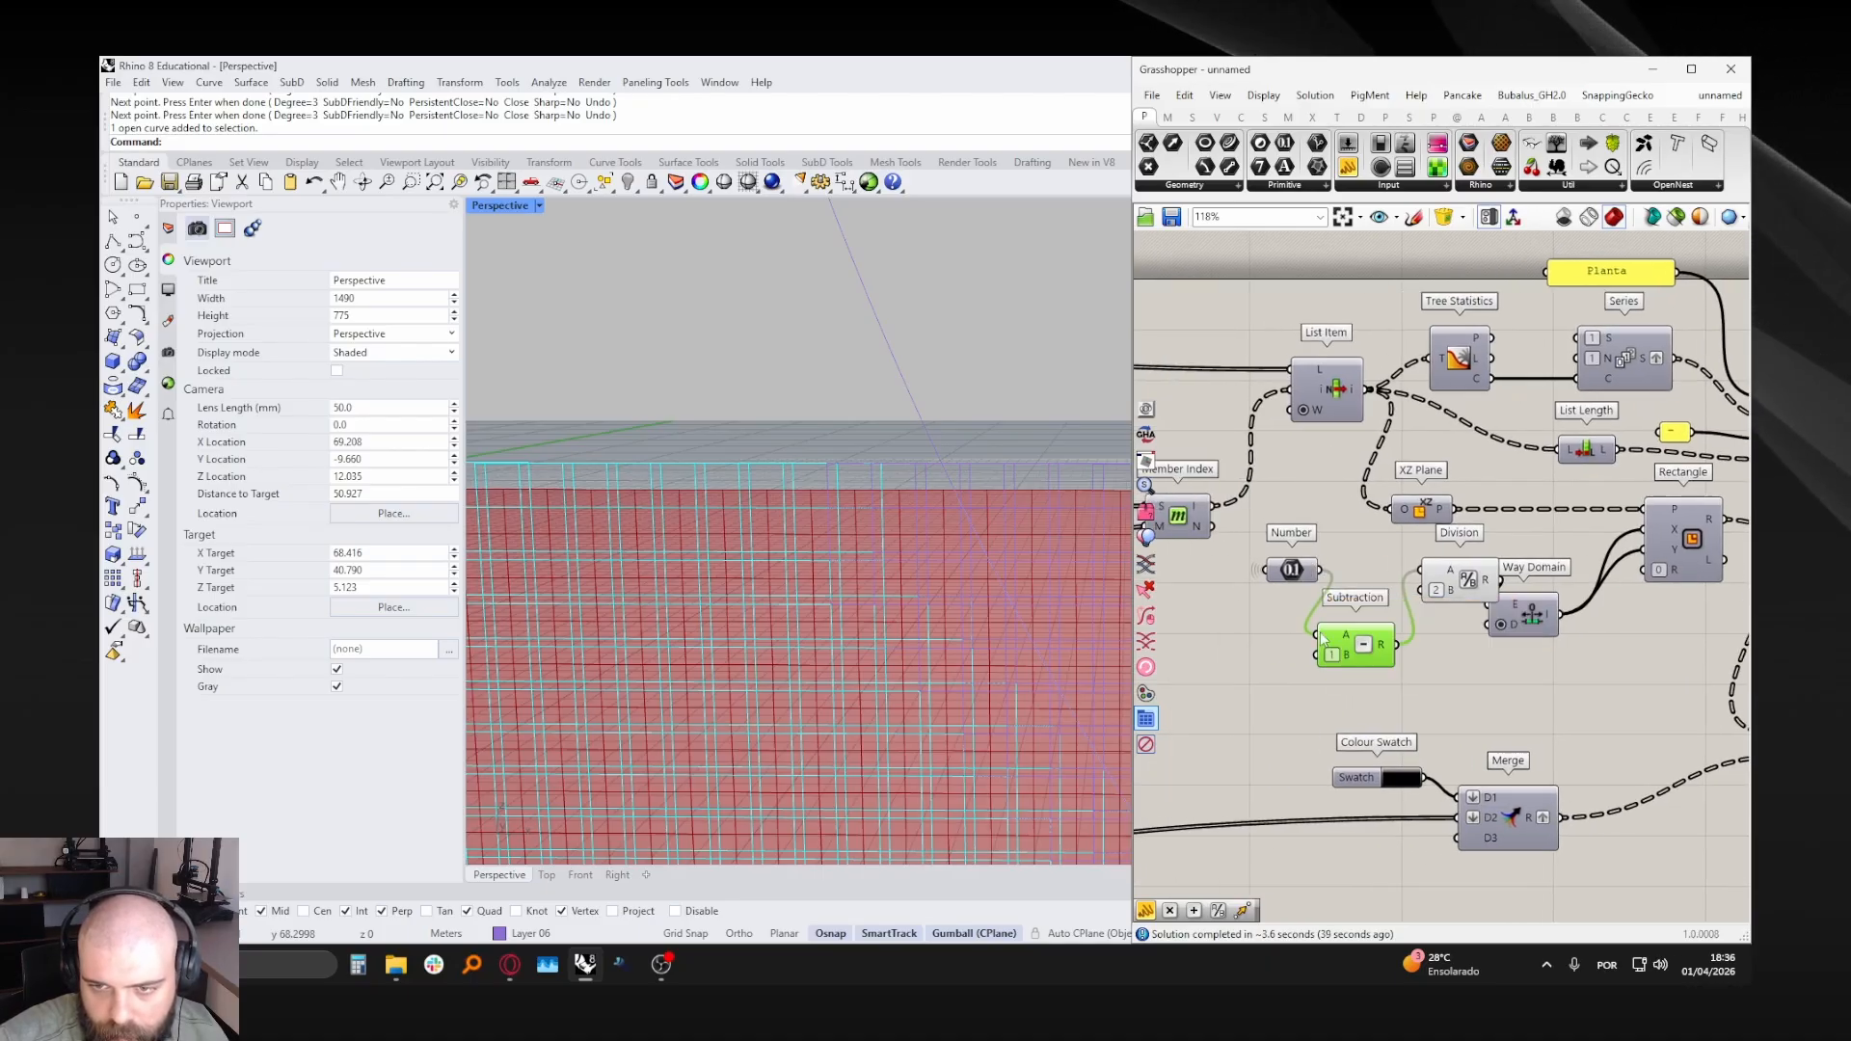
- Create a panel containing .01 and connect it to the Subtraction's B input
{"action": "double_click", "coordinate": [1283, 662]}
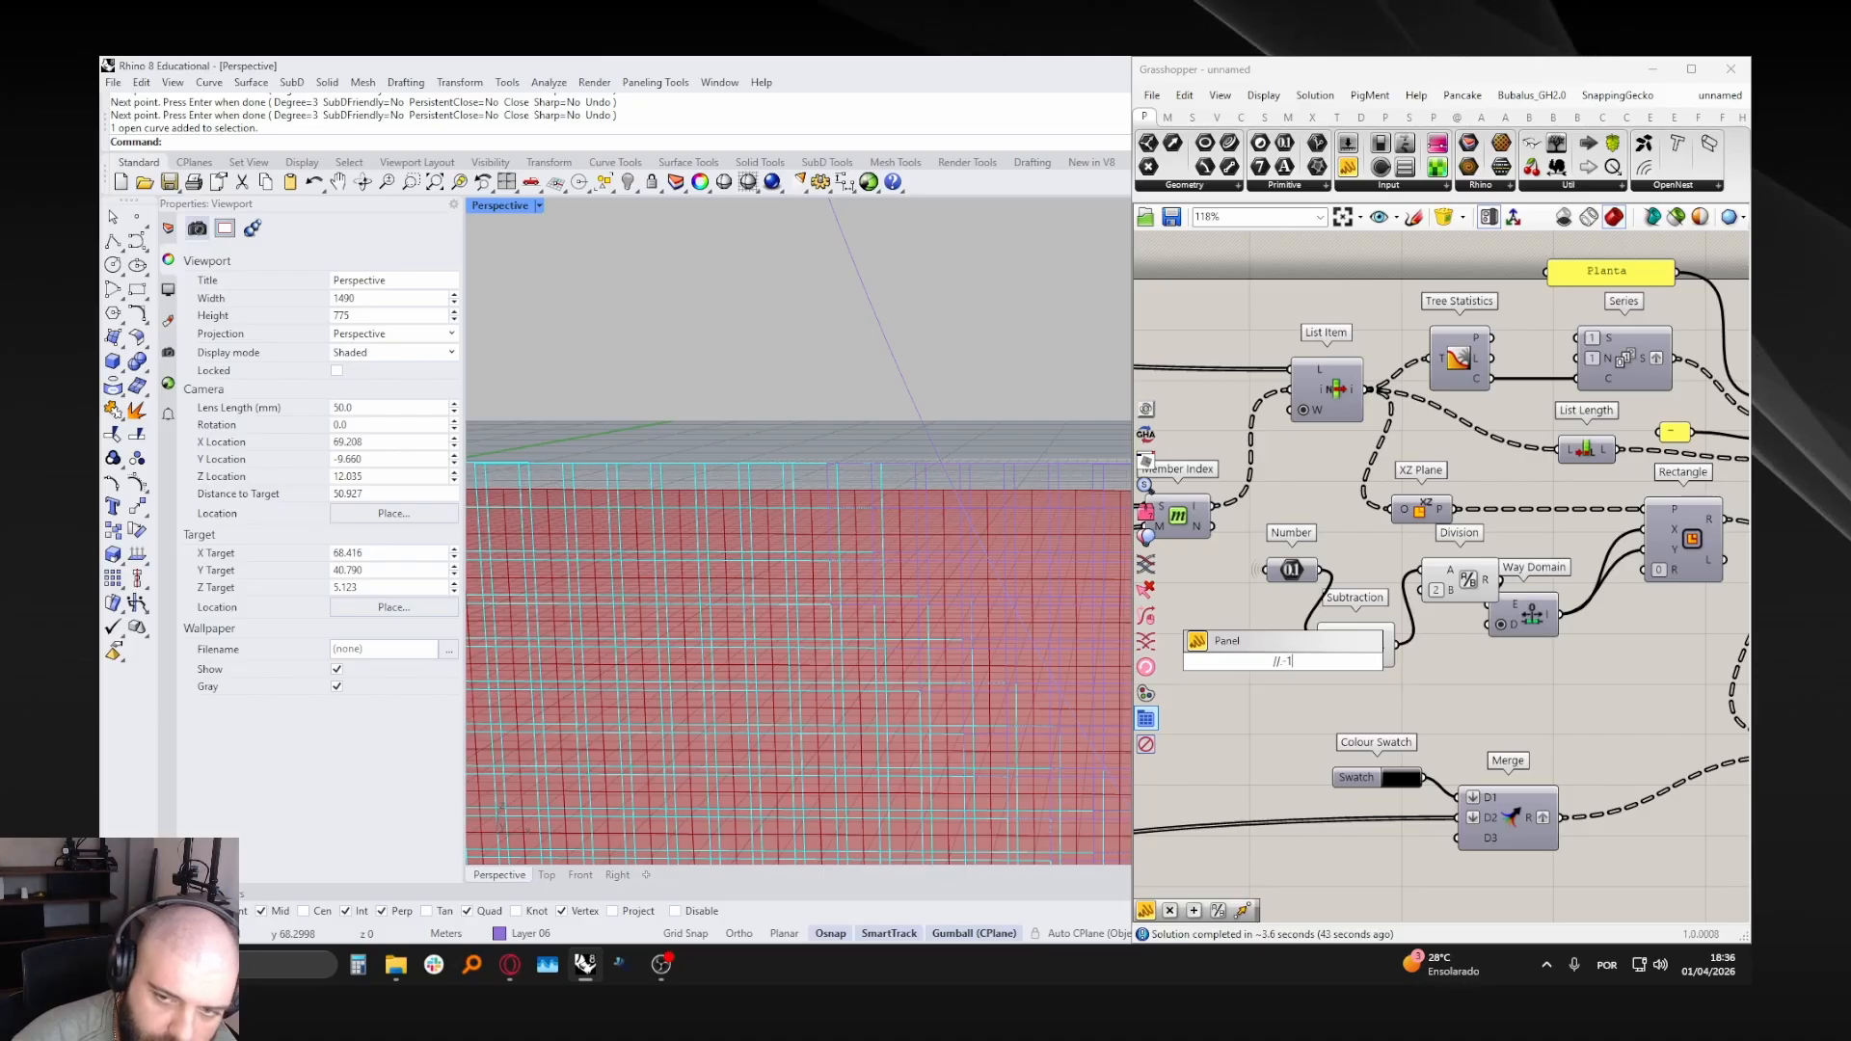
{"action": "type", "text": "//.0"}
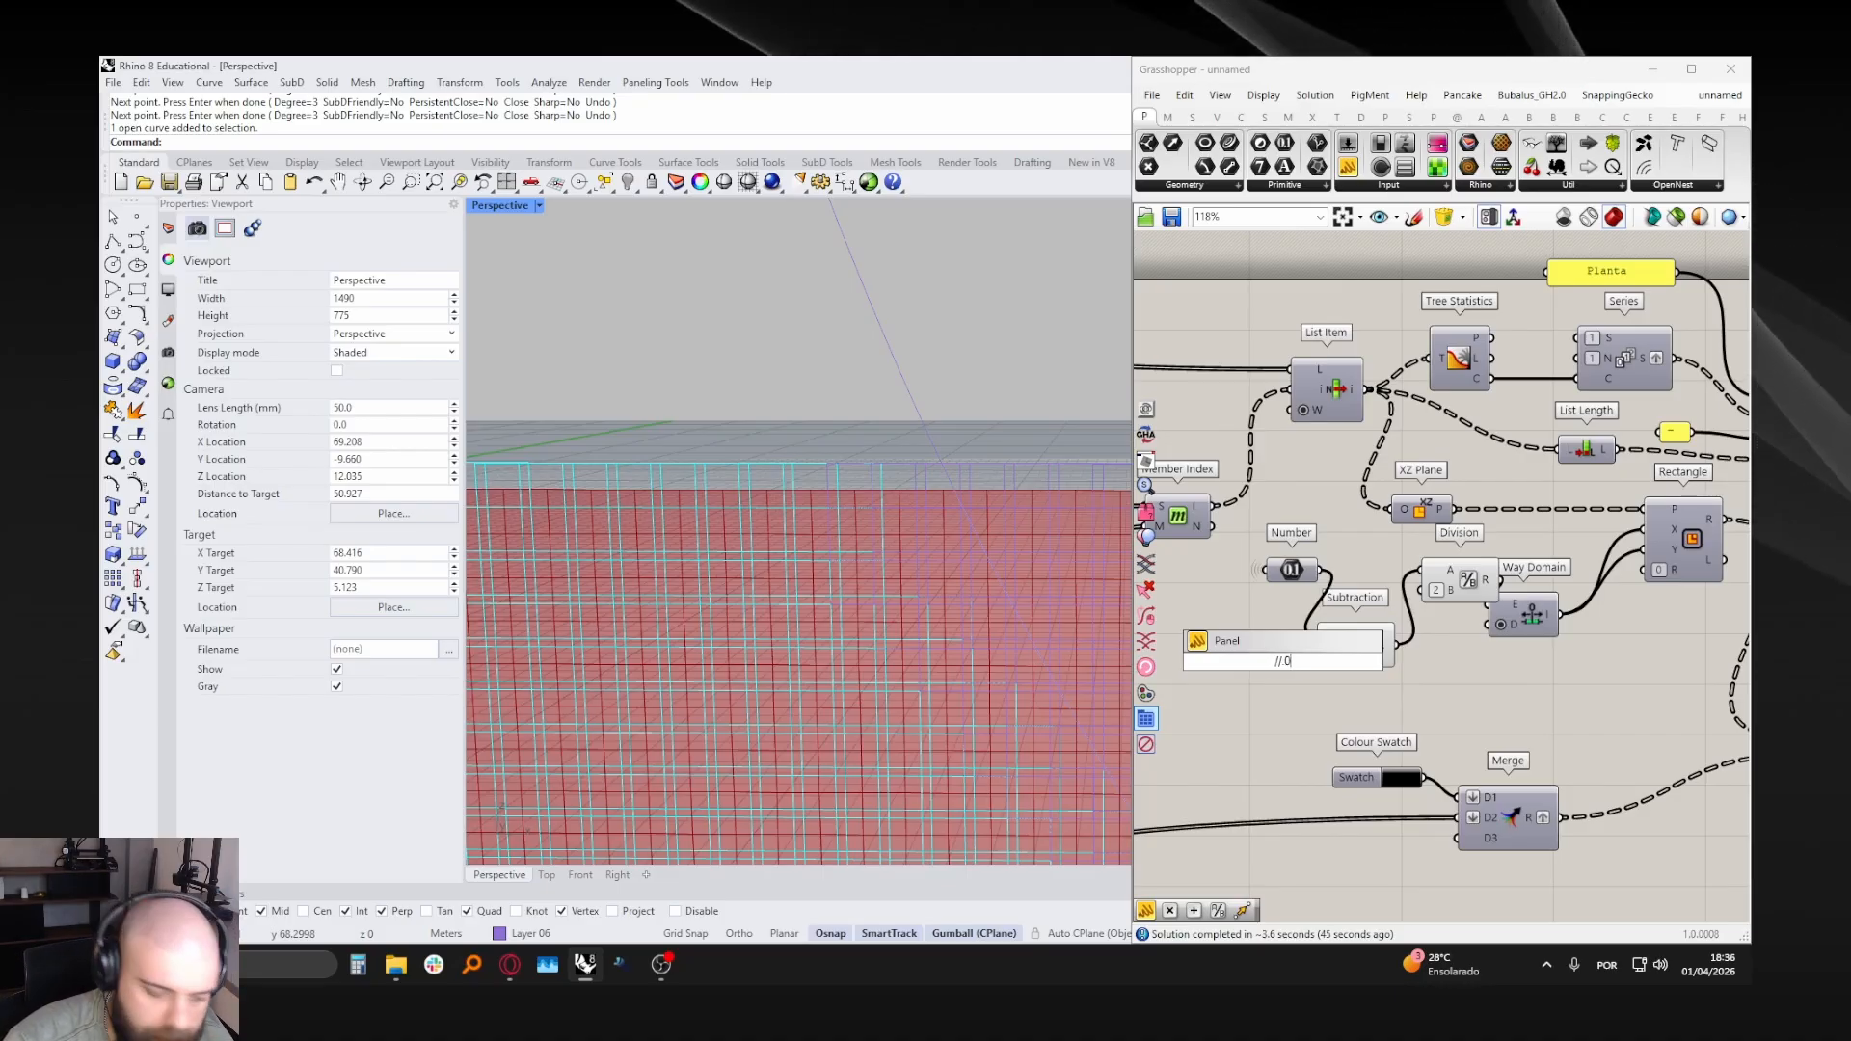
{"action": "type", "text": "1"}
{"action": "key", "text": "Return"}
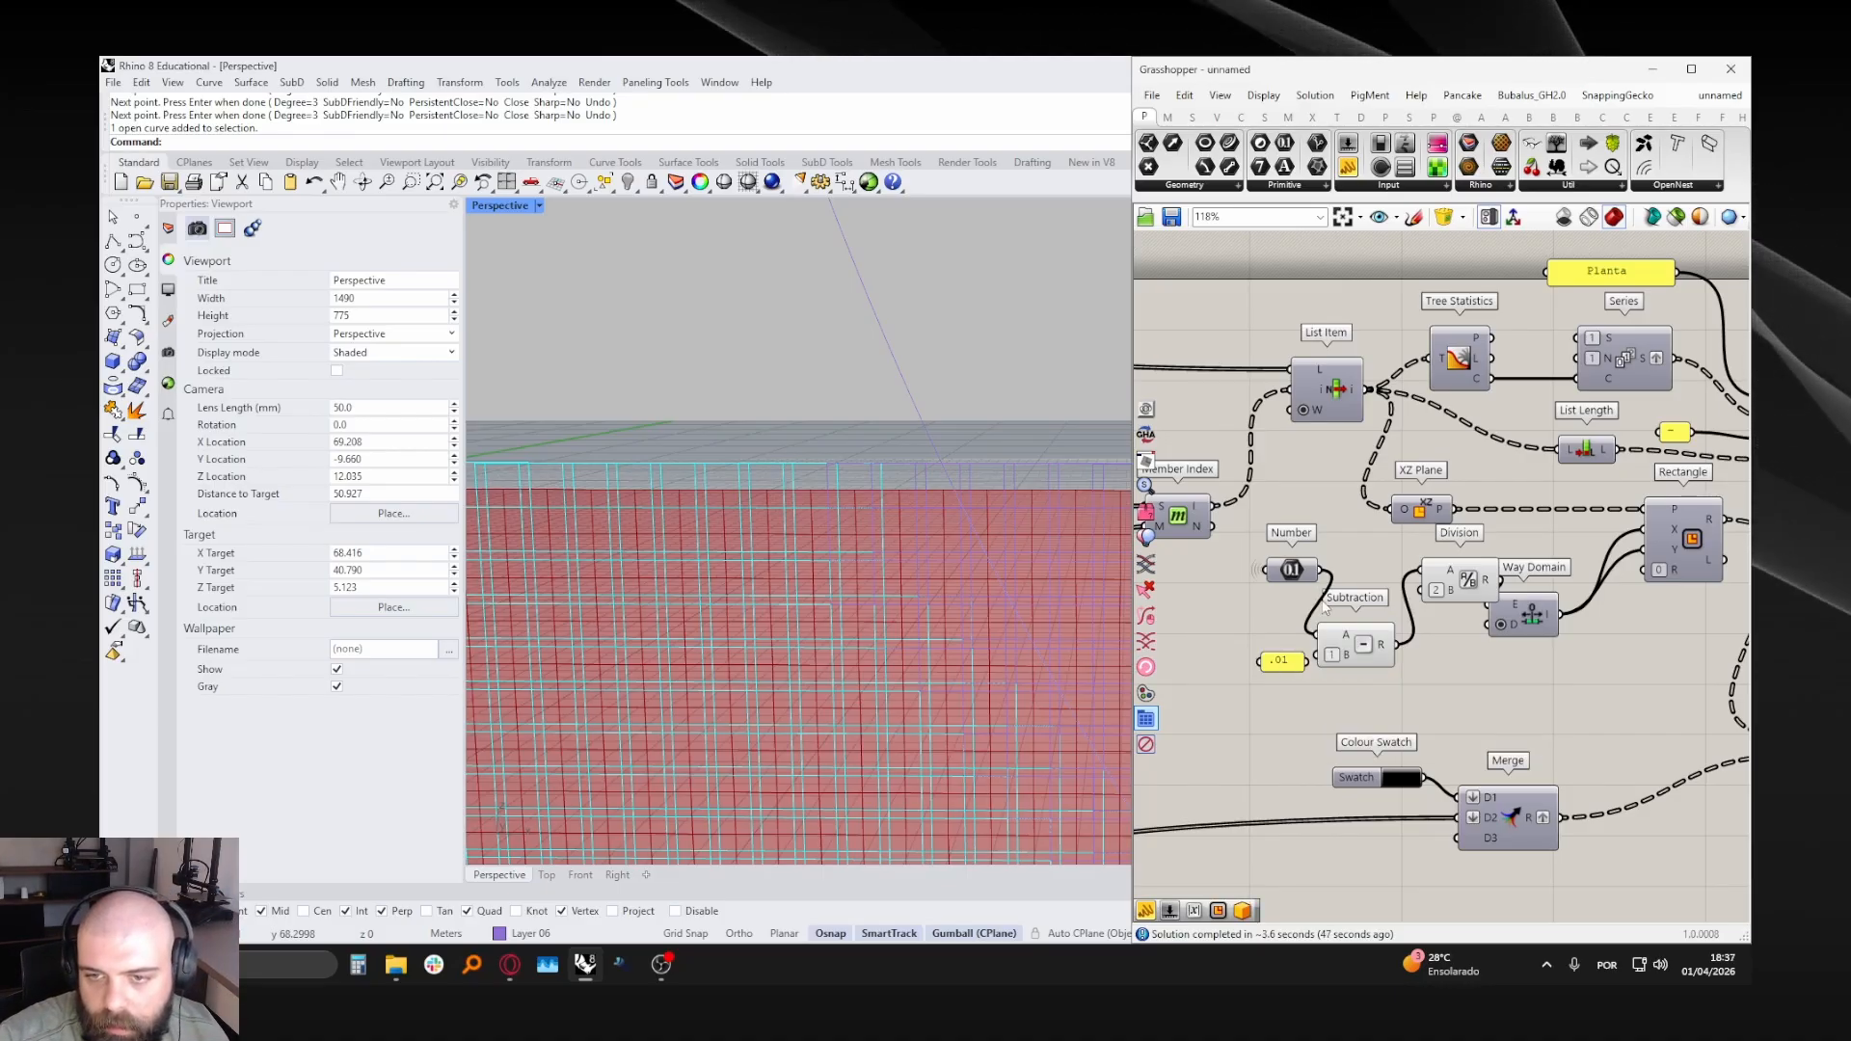
{"action": "left_click_drag", "start_coordinate": [1317, 665], "coordinate": [1323, 668]}
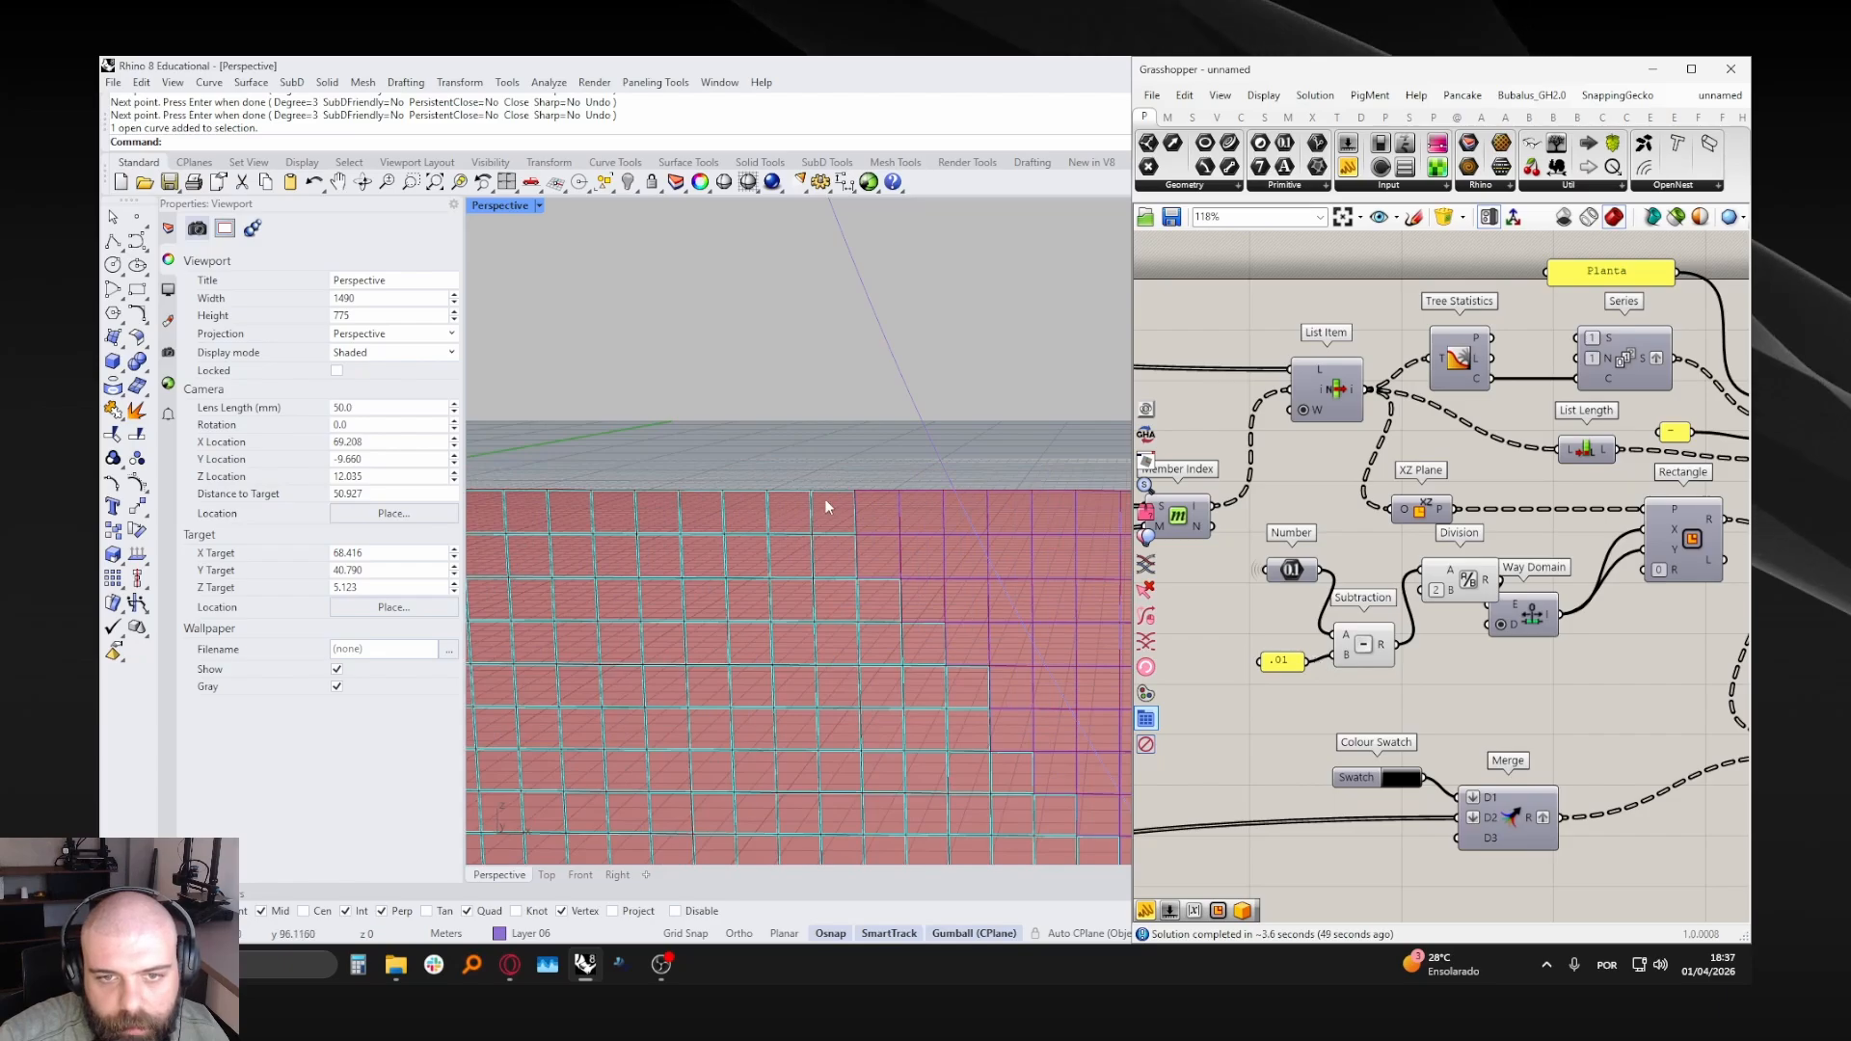
- Check the gaps between neighbouring rectangles, and turn off the preview of the components in the definition's first half
{"action": "scroll", "coordinate": [854, 491], "scroll_direction": "up", "scroll_amount": 3}
{"action": "scroll", "coordinate": [853, 492], "scroll_direction": "down", "scroll_amount": 3}
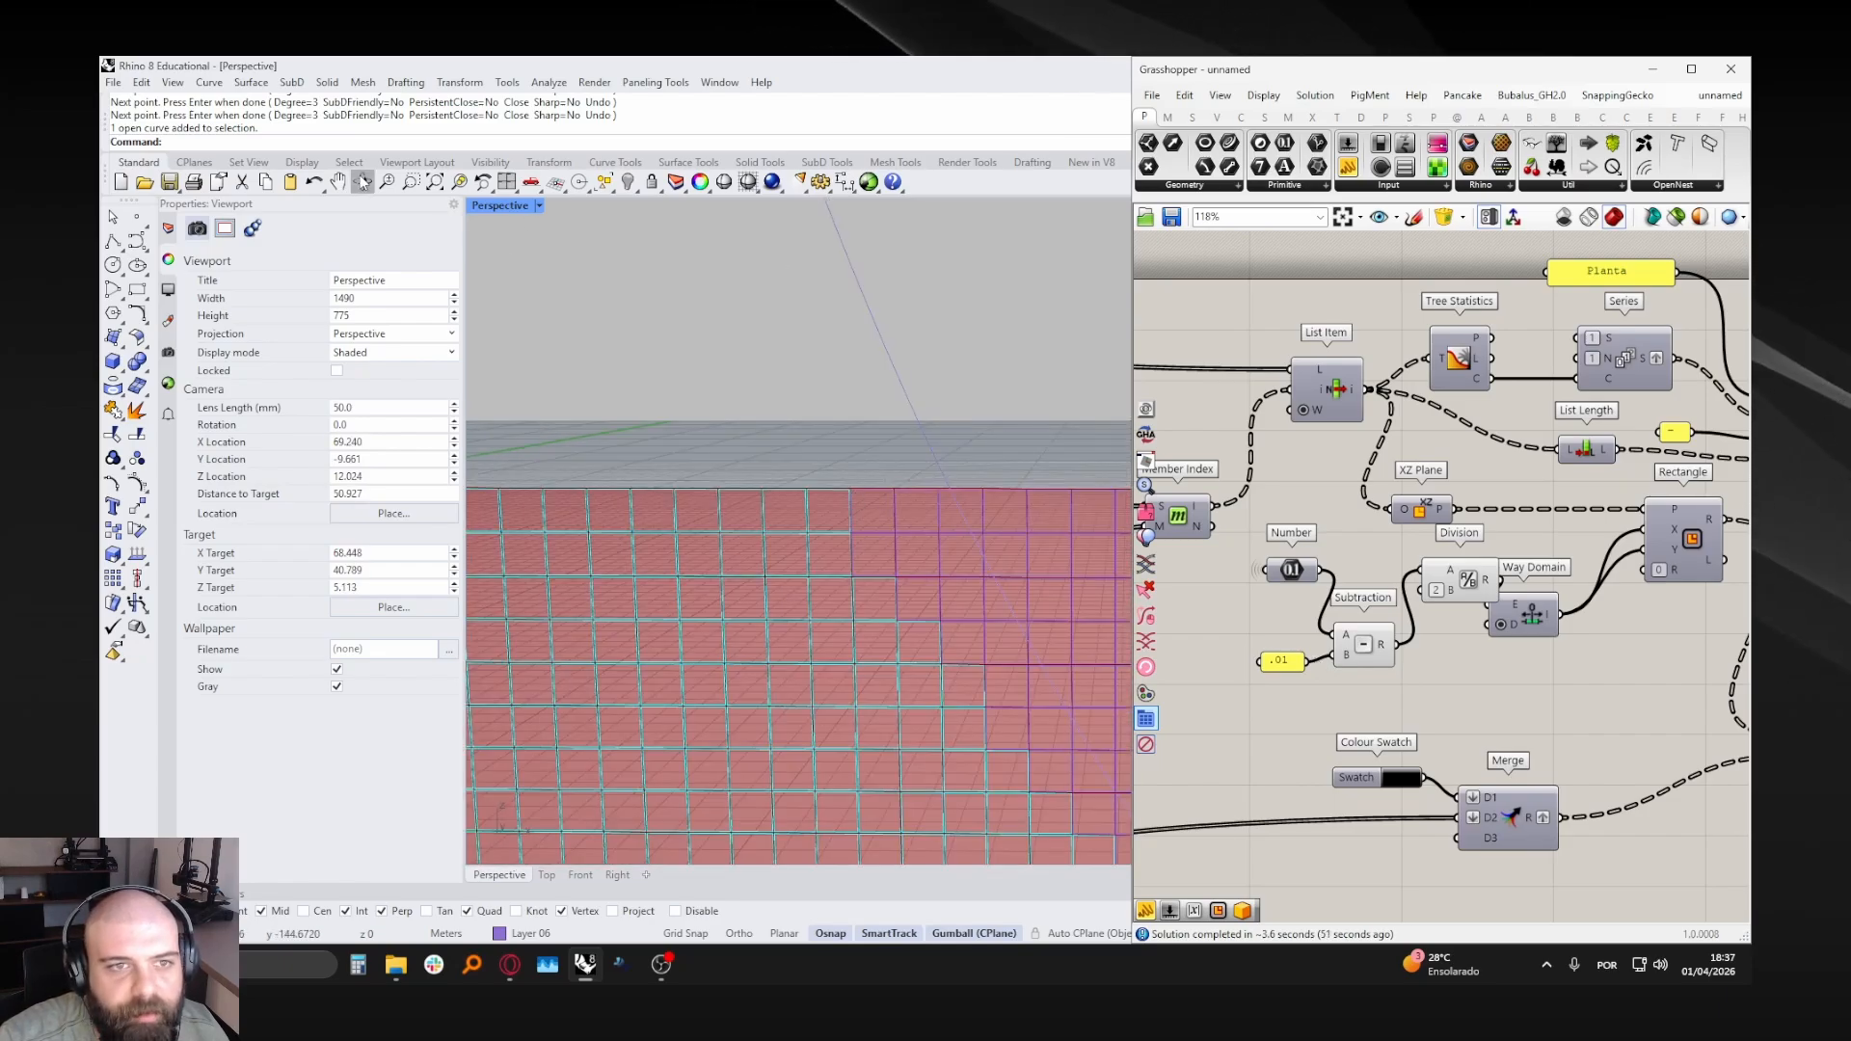
{"action": "key", "text": "ctrl+w"}
{"action": "left_click_drag", "start_coordinate": [817, 469], "coordinate": [889, 552]}
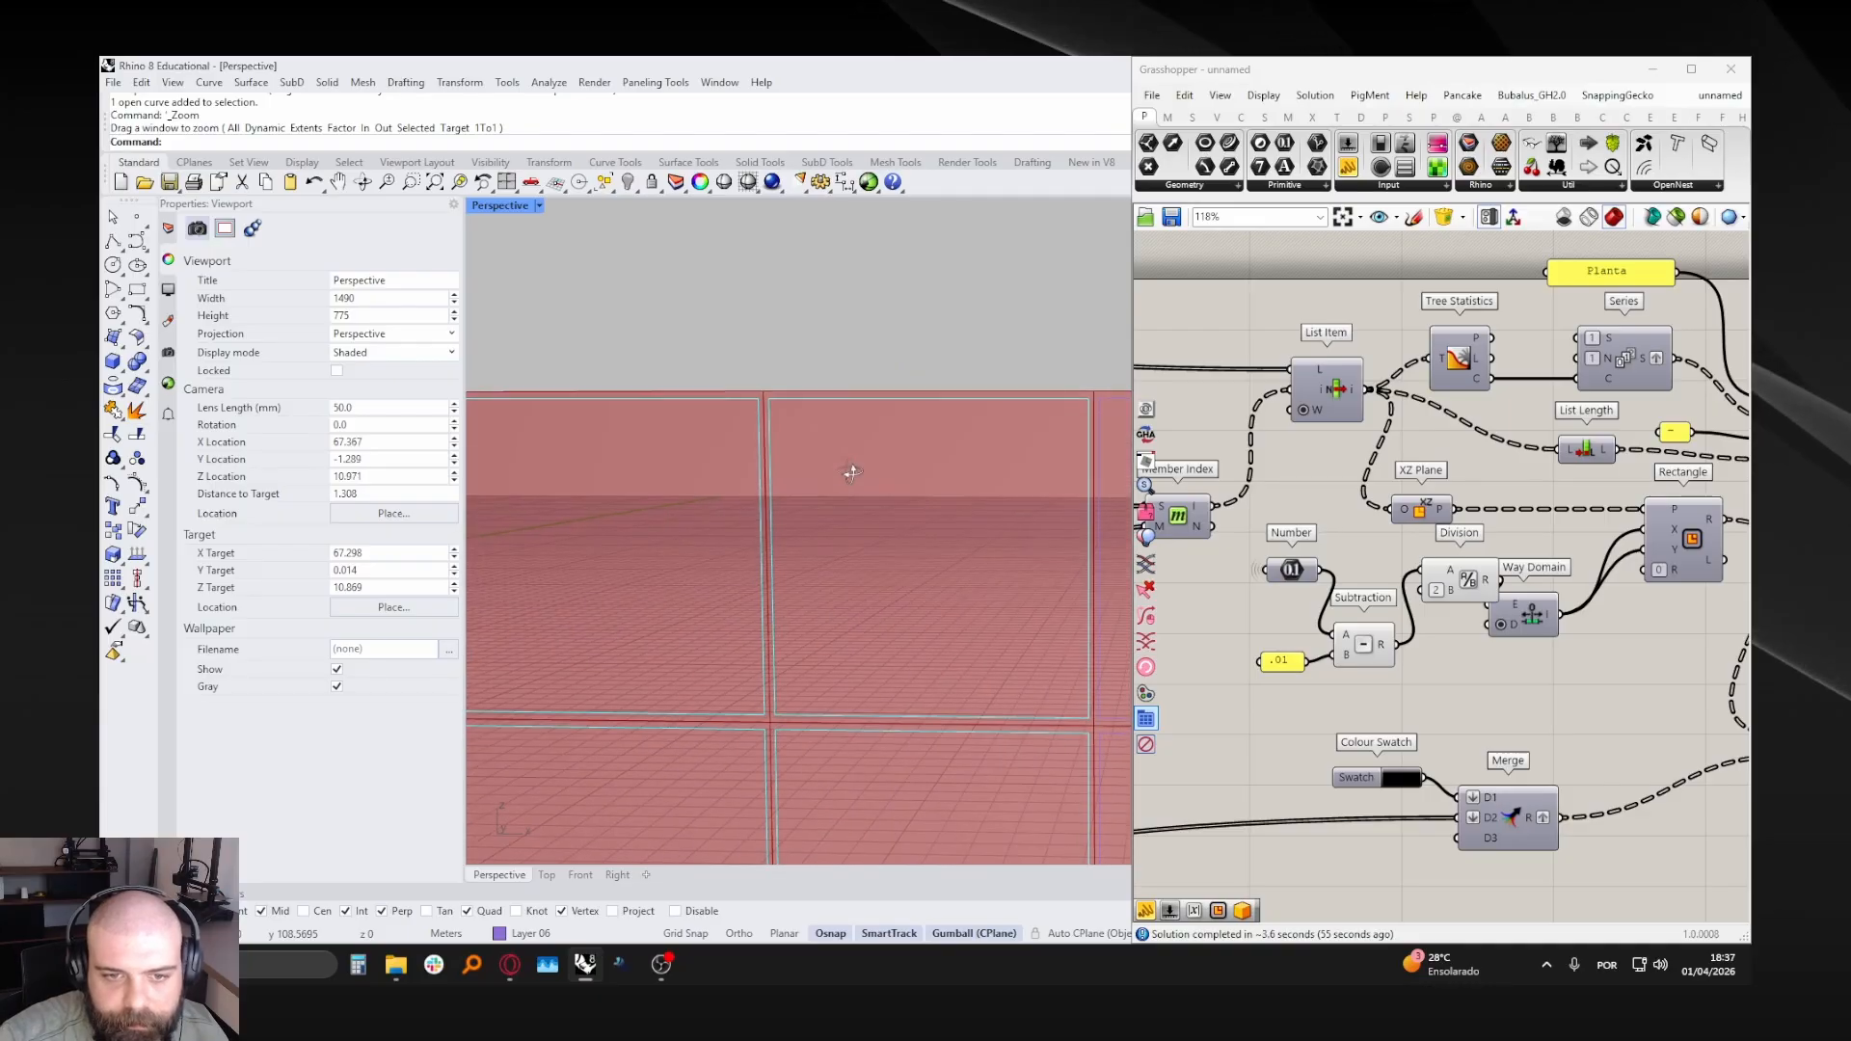
{"action": "scroll", "coordinate": [1485, 611], "scroll_direction": "down", "scroll_amount": 10}
{"action": "scroll", "coordinate": [1510, 685], "scroll_direction": "up", "scroll_amount": 3}
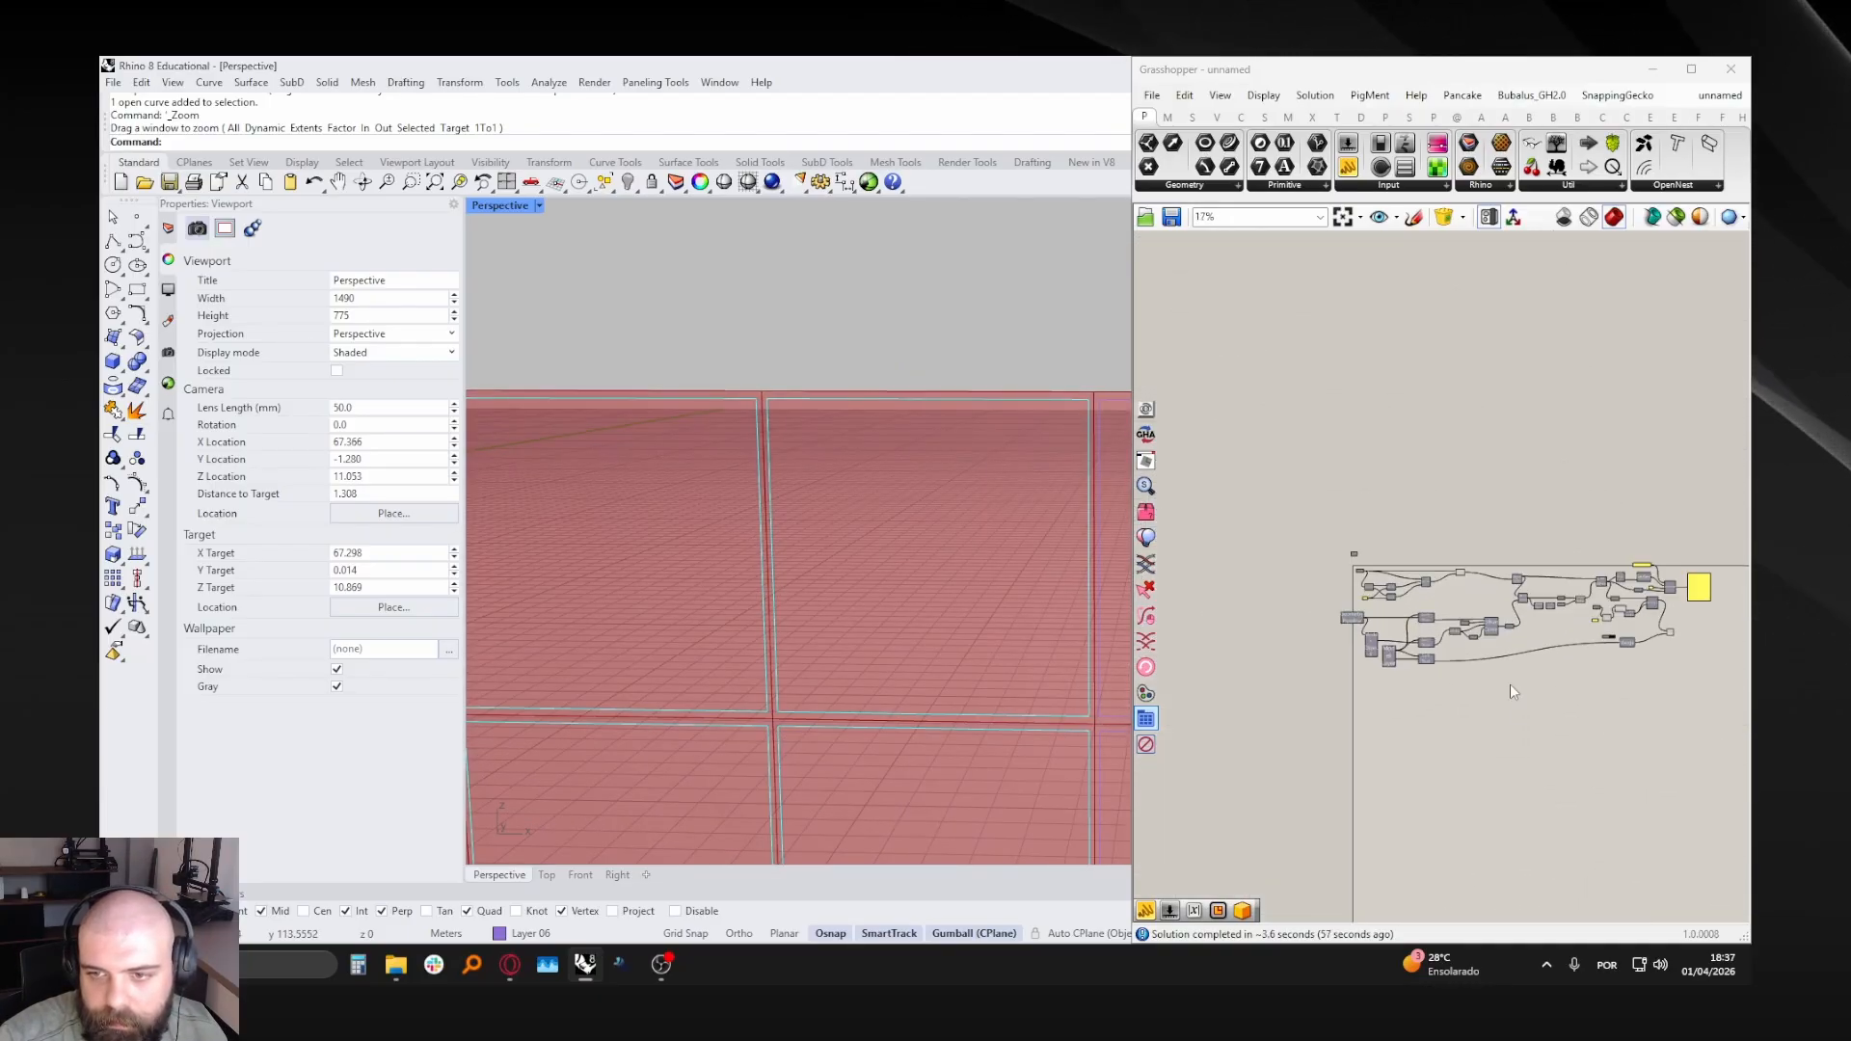
{"action": "left_click_drag", "start_coordinate": [1537, 735], "coordinate": [1276, 567]}
{"action": "middle_click", "coordinate": [1276, 567]}
{"action": "left_click", "coordinate": [1333, 512]}
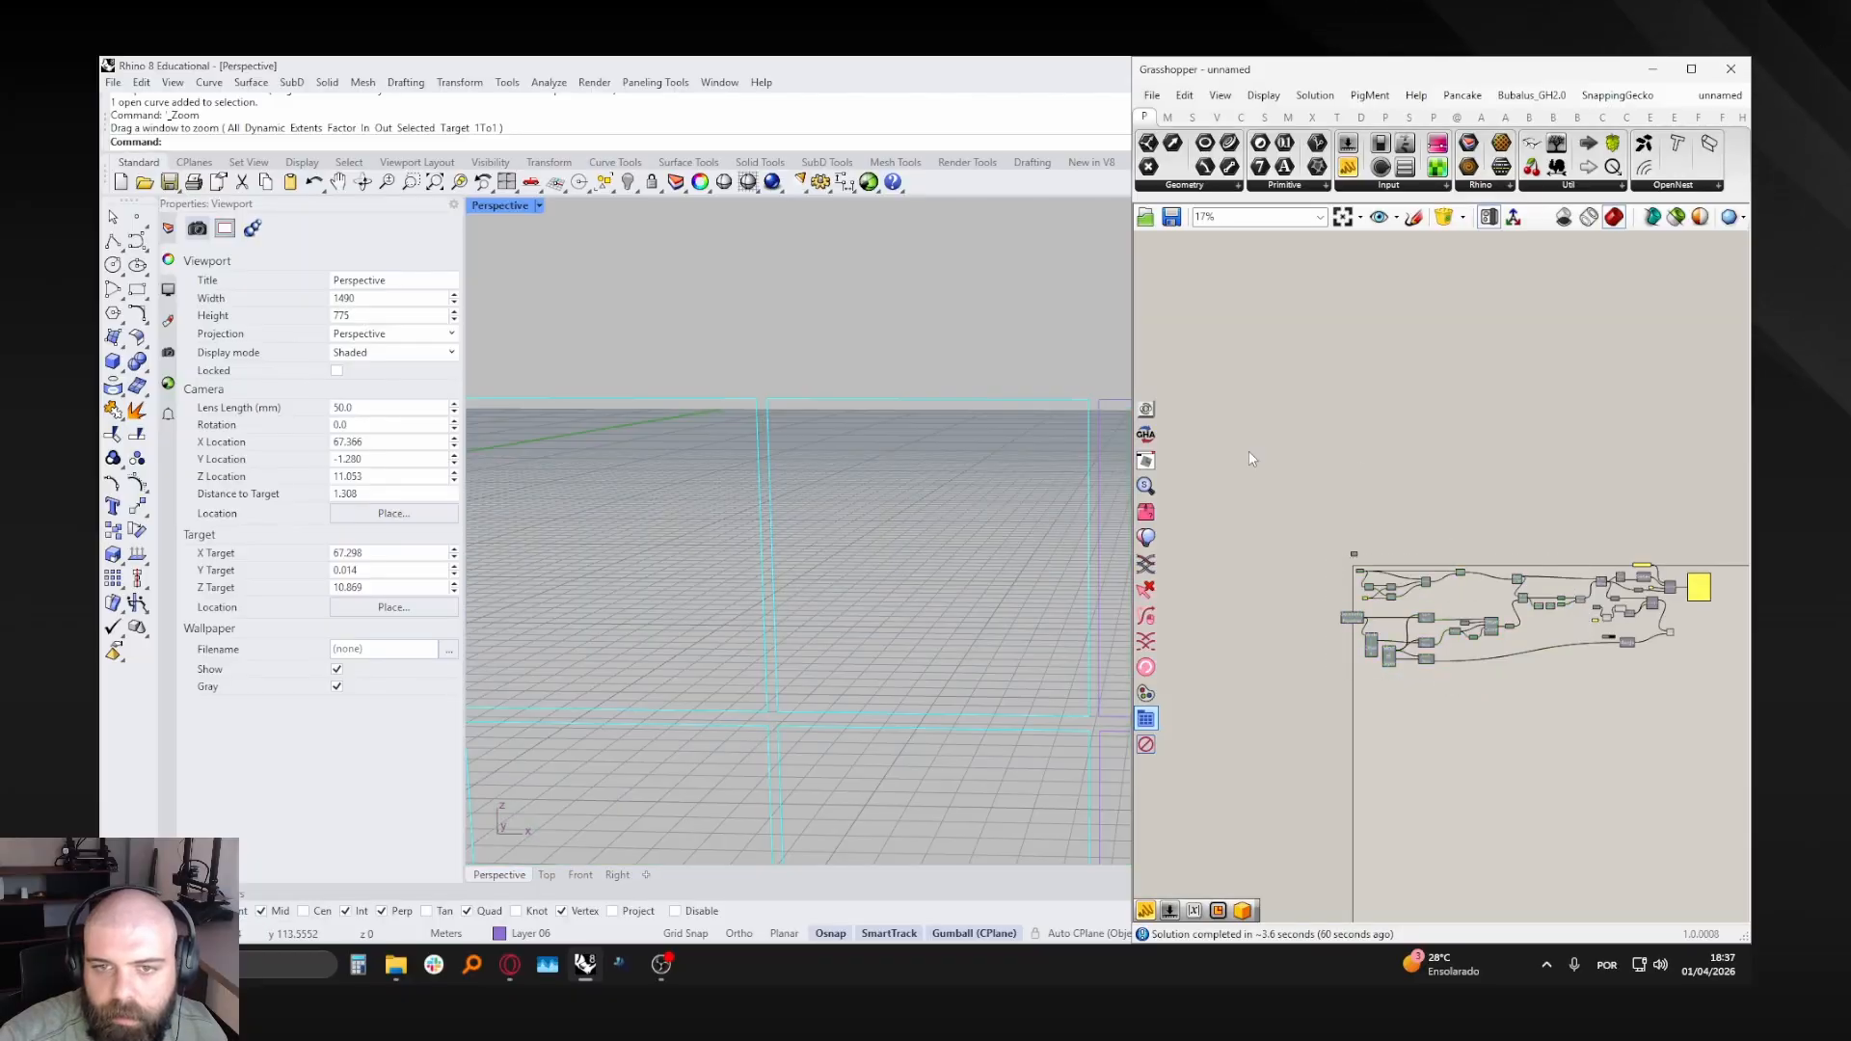
- Select all six region curves around the coloured grid and delete them
{"action": "scroll", "coordinate": [873, 459], "scroll_direction": "down", "scroll_amount": 5}
{"action": "scroll", "coordinate": [914, 464], "scroll_direction": "down", "scroll_amount": 8}
{"action": "mouse_move", "coordinate": [914, 464]}
{"action": "right_mouse_down"}
{"action": "mouse_move", "coordinate": [1031, 569]}
{"action": "mouse_move", "coordinate": [992, 515]}
{"action": "mouse_move", "coordinate": [903, 474]}
{"action": "right_mouse_up"}
{"action": "scroll", "coordinate": [992, 515], "scroll_direction": "down", "scroll_amount": 5}
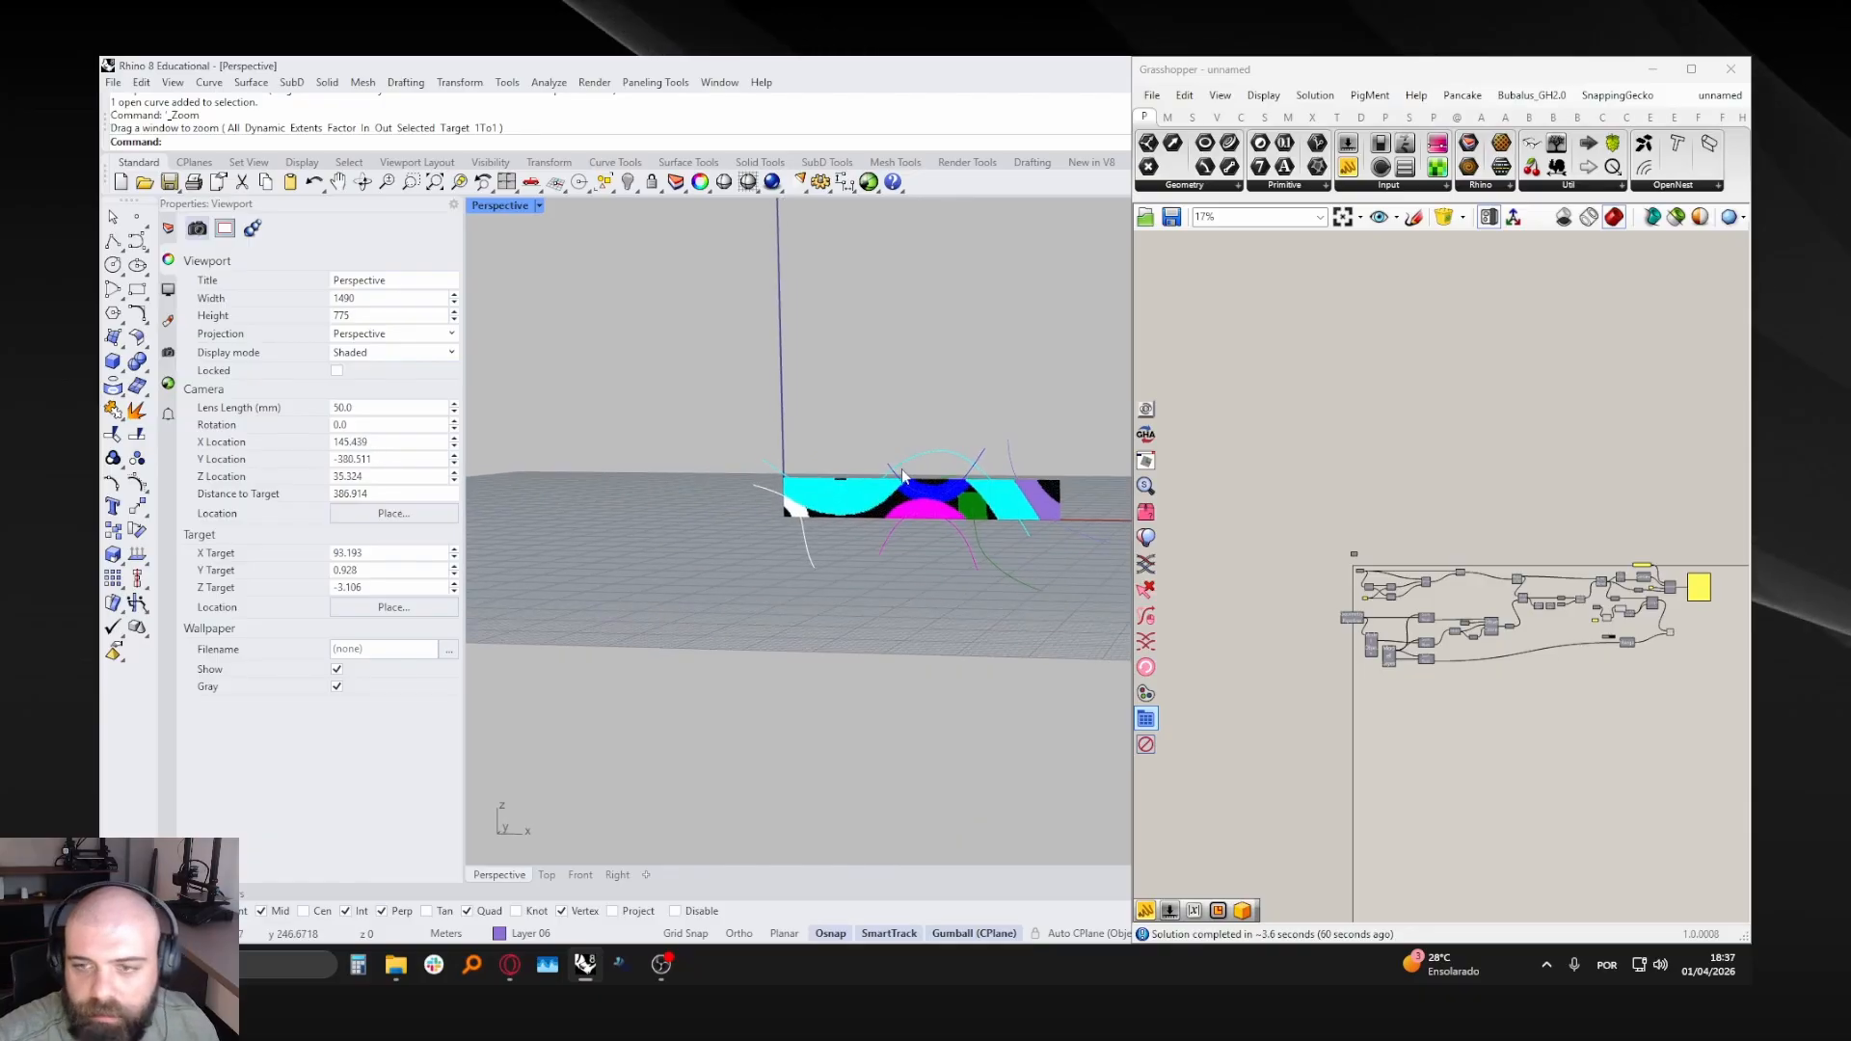
{"action": "scroll", "coordinate": [731, 384], "scroll_direction": "down", "scroll_amount": 1}
{"action": "left_click_drag", "start_coordinate": [711, 322], "coordinate": [1093, 639]}
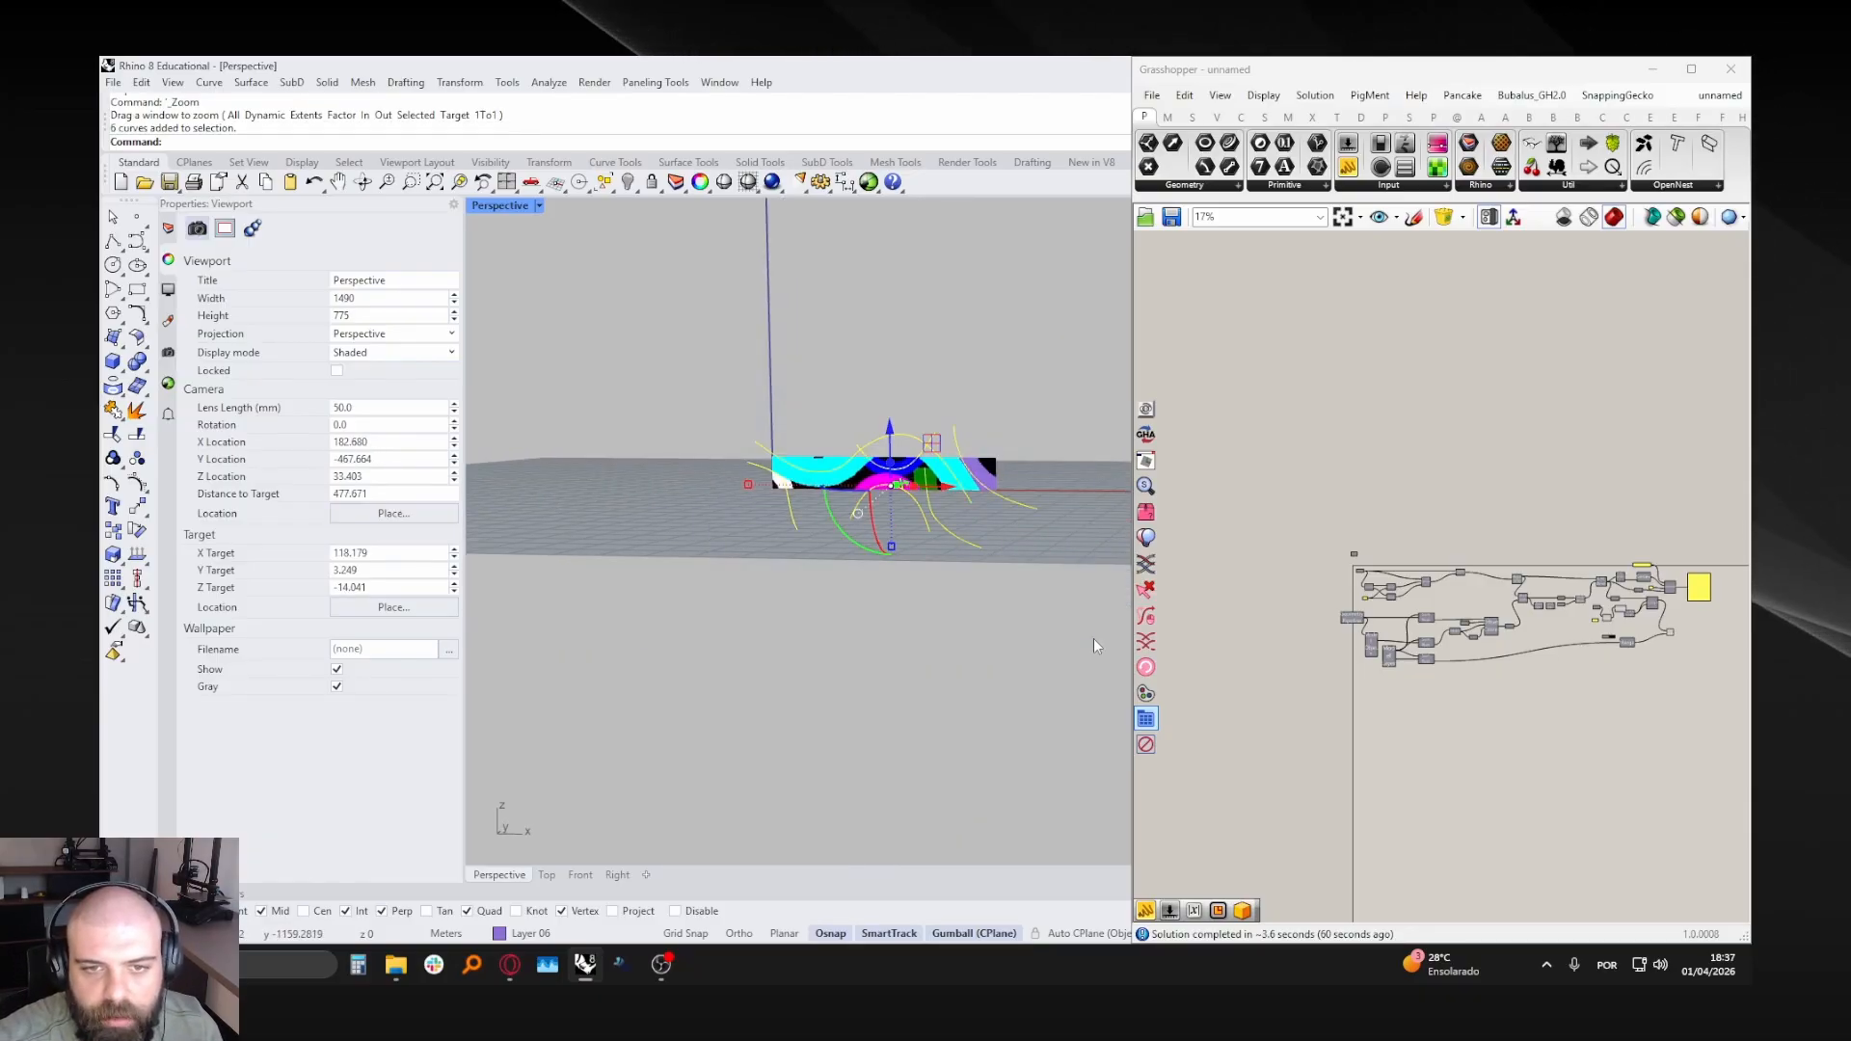
{"action": "key", "text": "Delete"}
- Switch to a maximized Front view and enable the preview of the Brep parameter as a drawing reference
{"action": "double_click", "coordinate": [522, 205]}
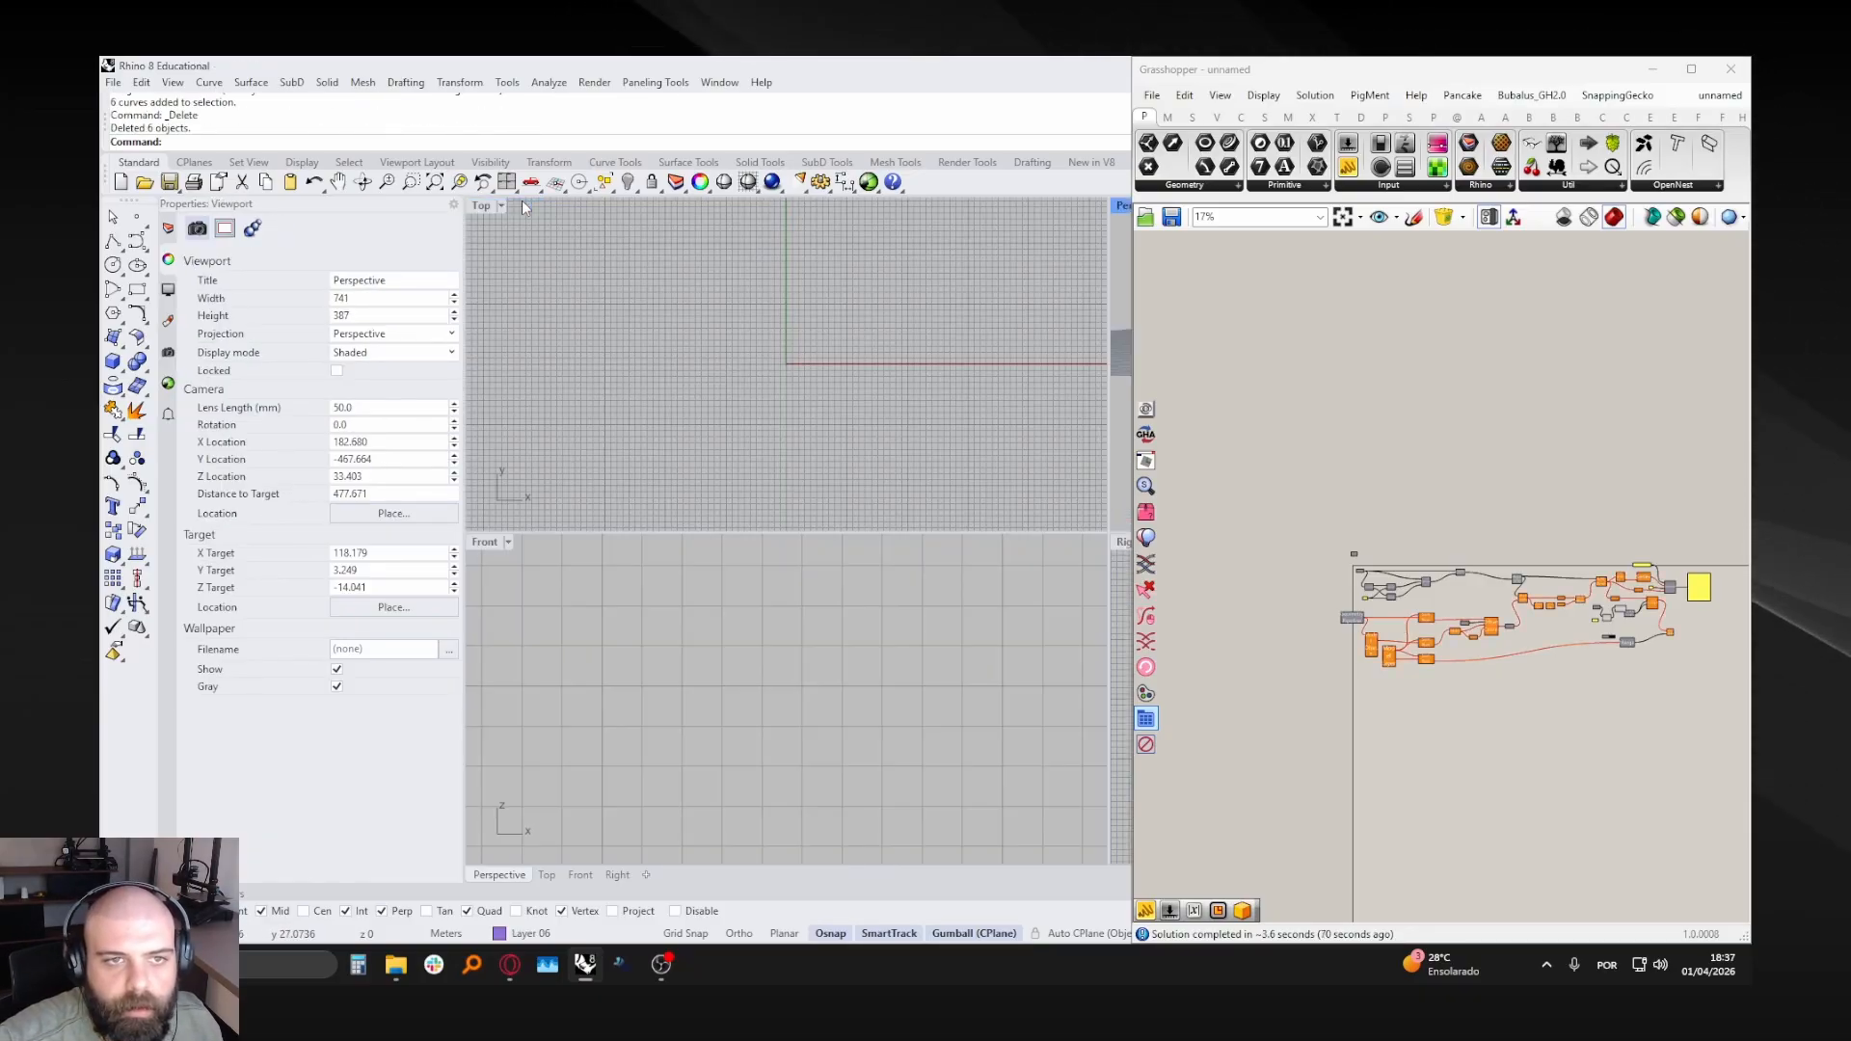
{"action": "double_click", "coordinate": [489, 543]}
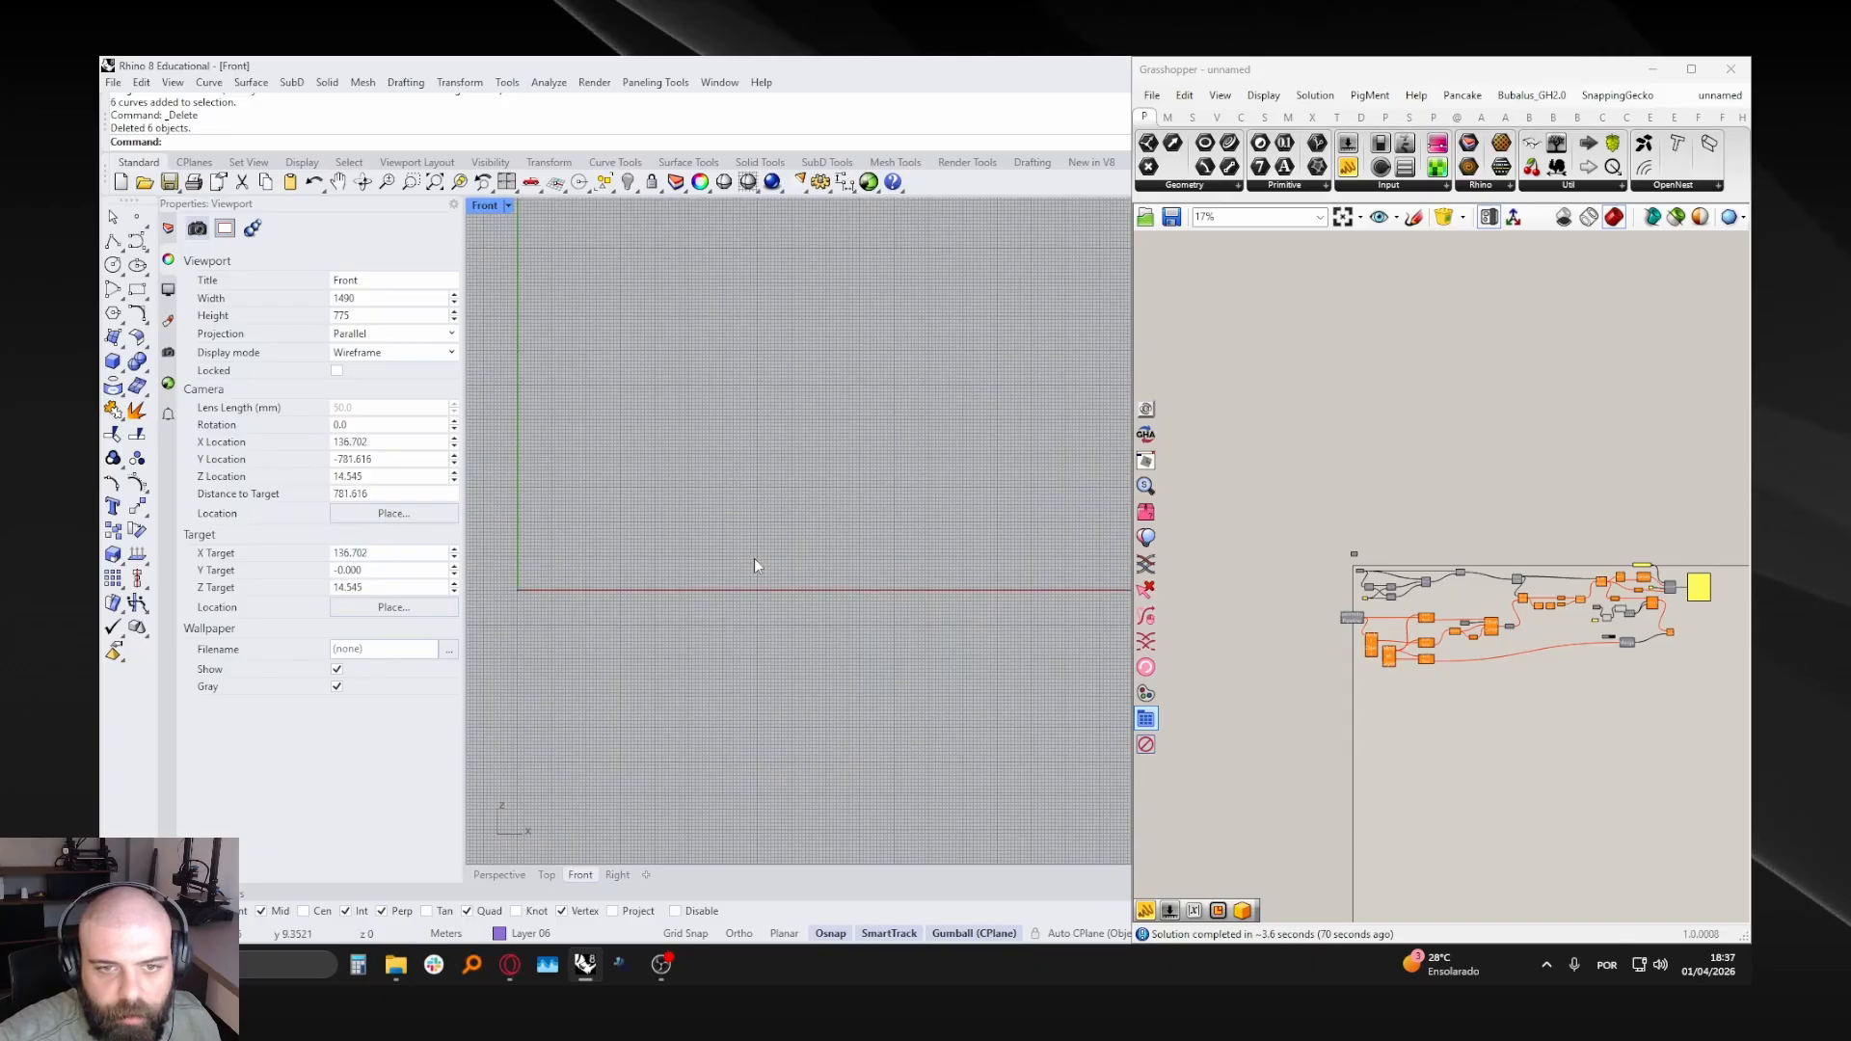
{"action": "scroll", "coordinate": [1354, 570], "scroll_direction": "up", "scroll_amount": 9}
{"action": "left_click", "coordinate": [1388, 578]}
{"action": "middle_click", "coordinate": [1401, 564]}
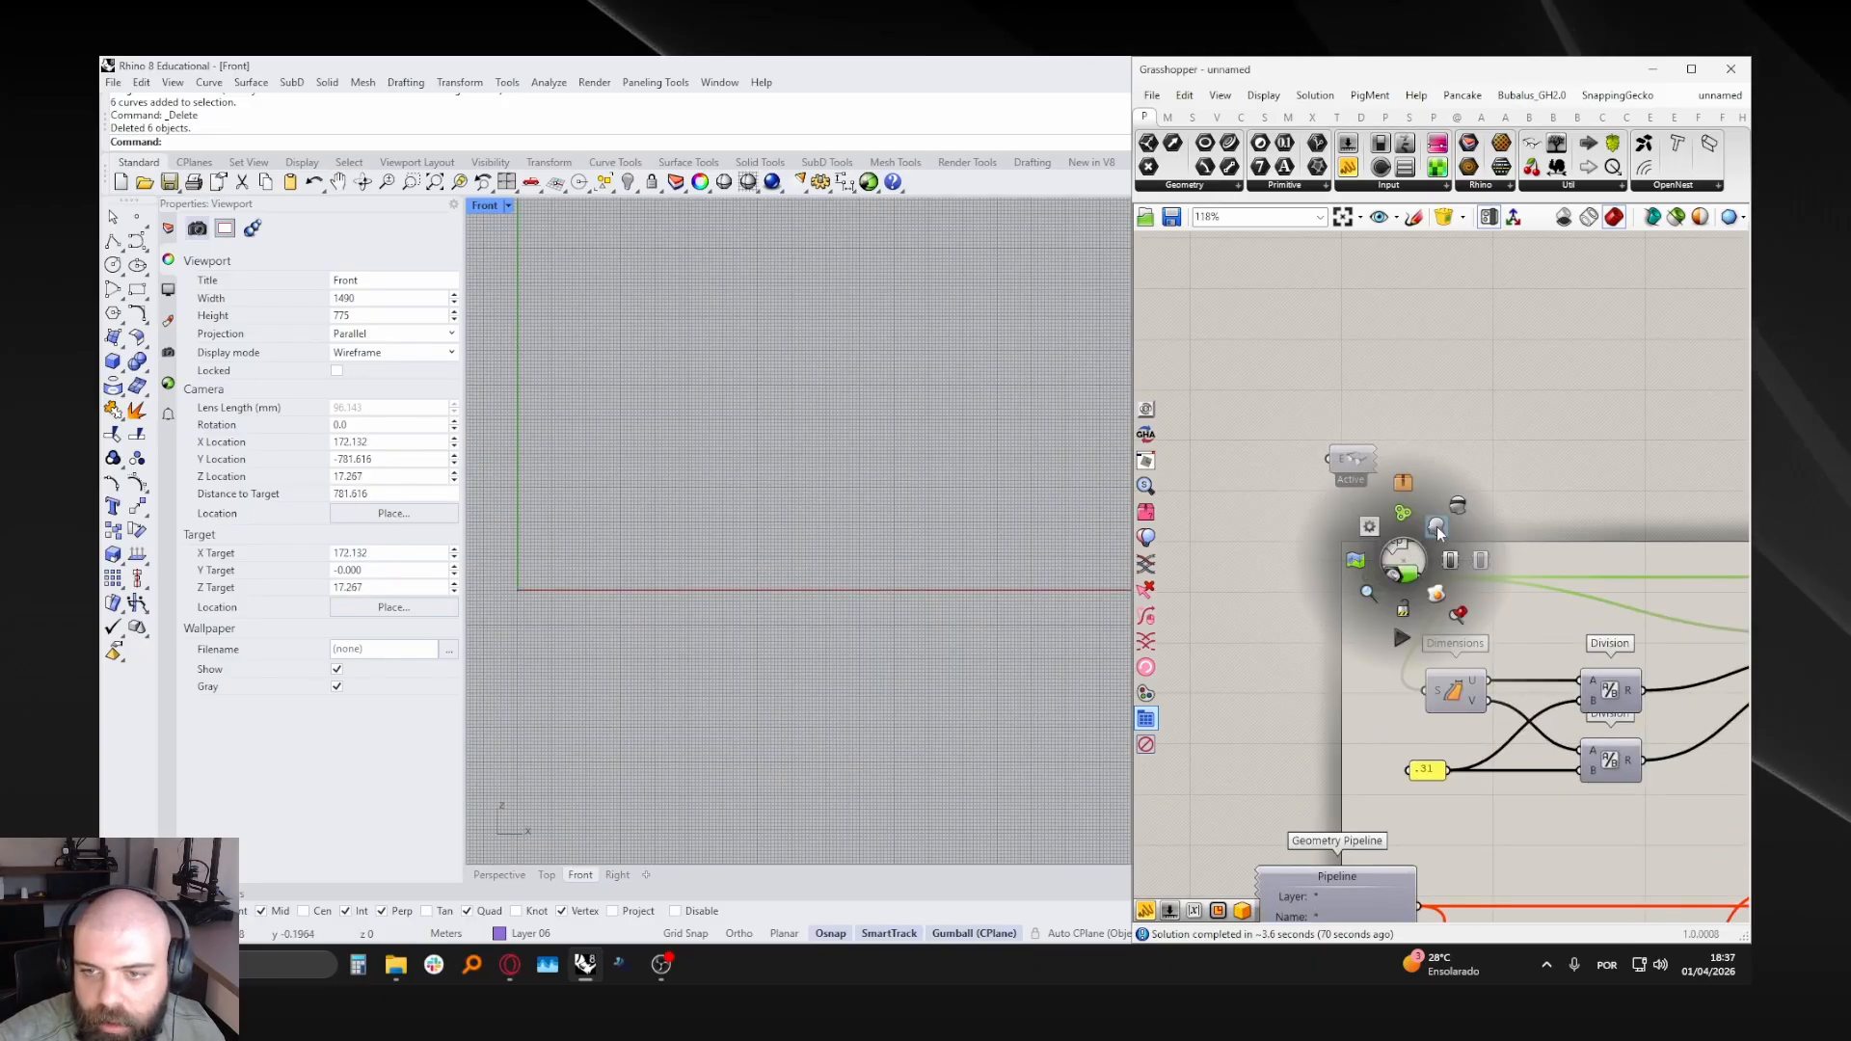
{"action": "left_click", "coordinate": [1442, 525]}
{"action": "left_click", "coordinate": [1292, 525]}
{"action": "scroll", "coordinate": [723, 567], "scroll_direction": "up", "scroll_amount": 6}
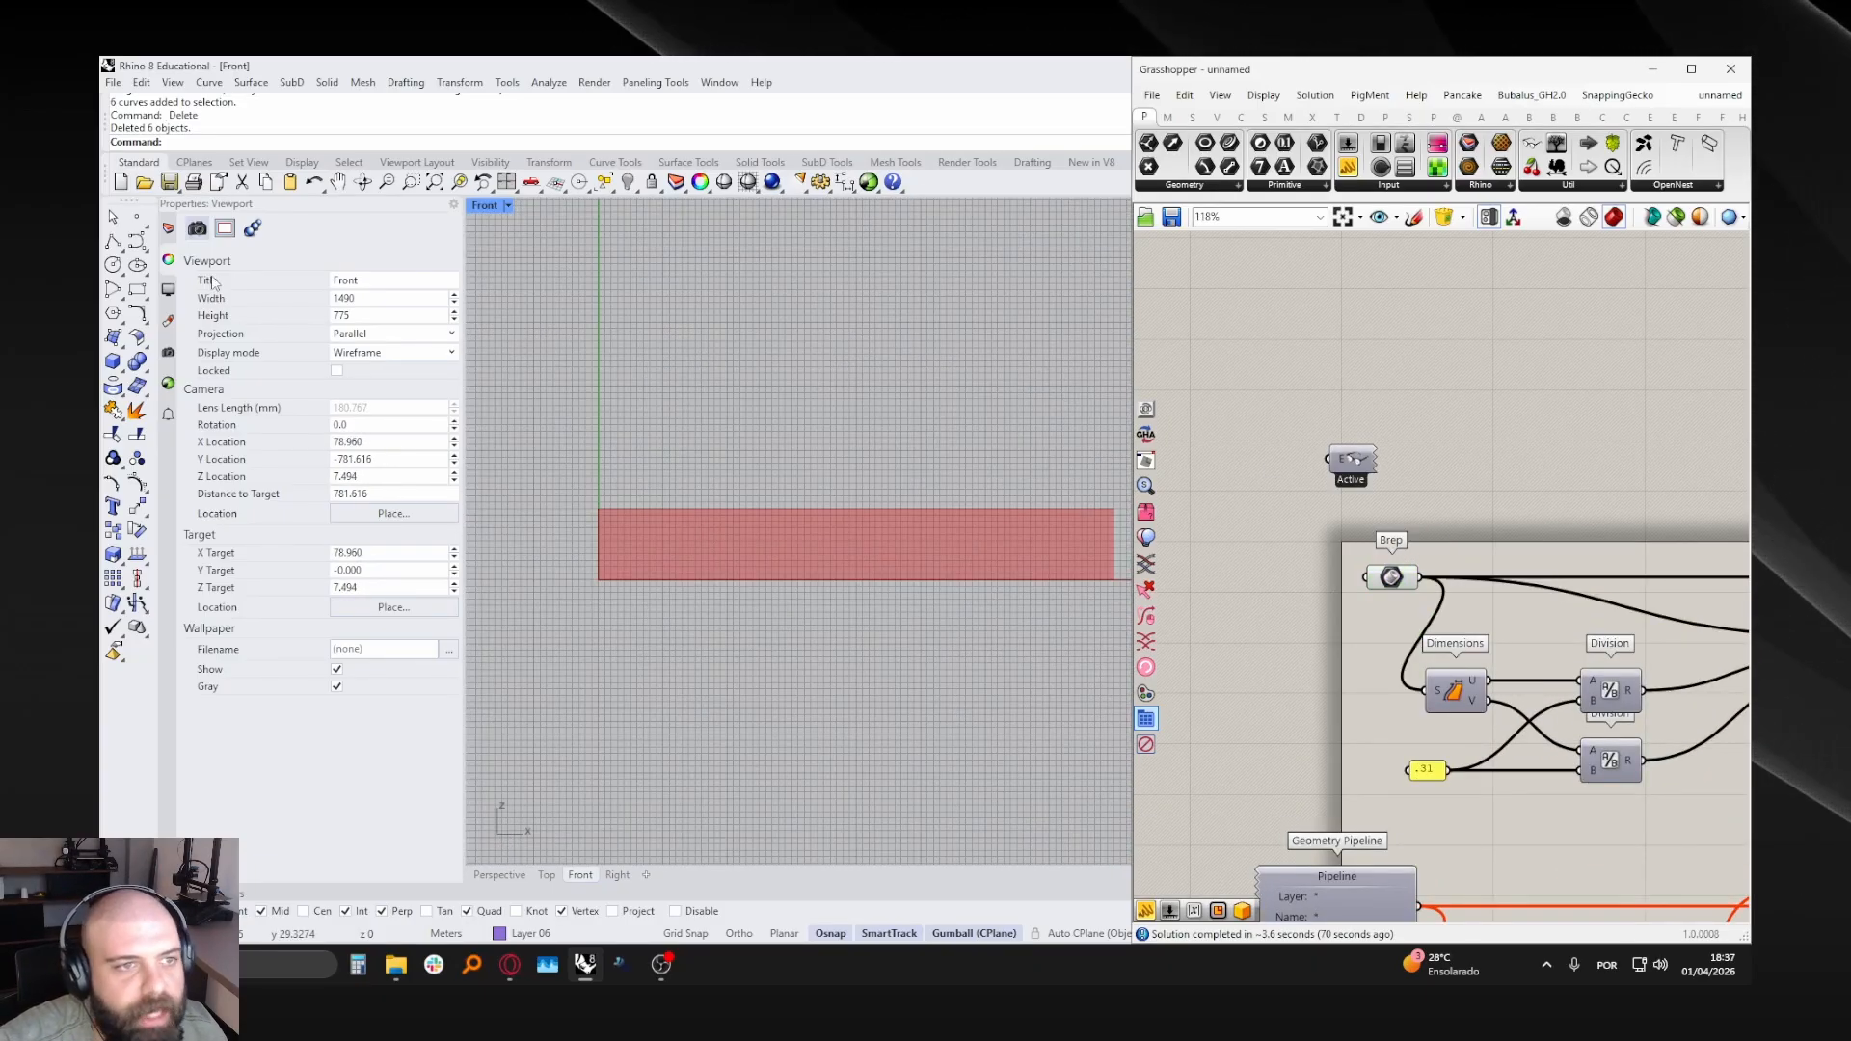
- Make Layer 01 current and draw a wavy control-point curve with two crests along the full length of the red surface
{"action": "left_click", "coordinate": [168, 227]}
{"action": "left_click", "coordinate": [224, 308]}
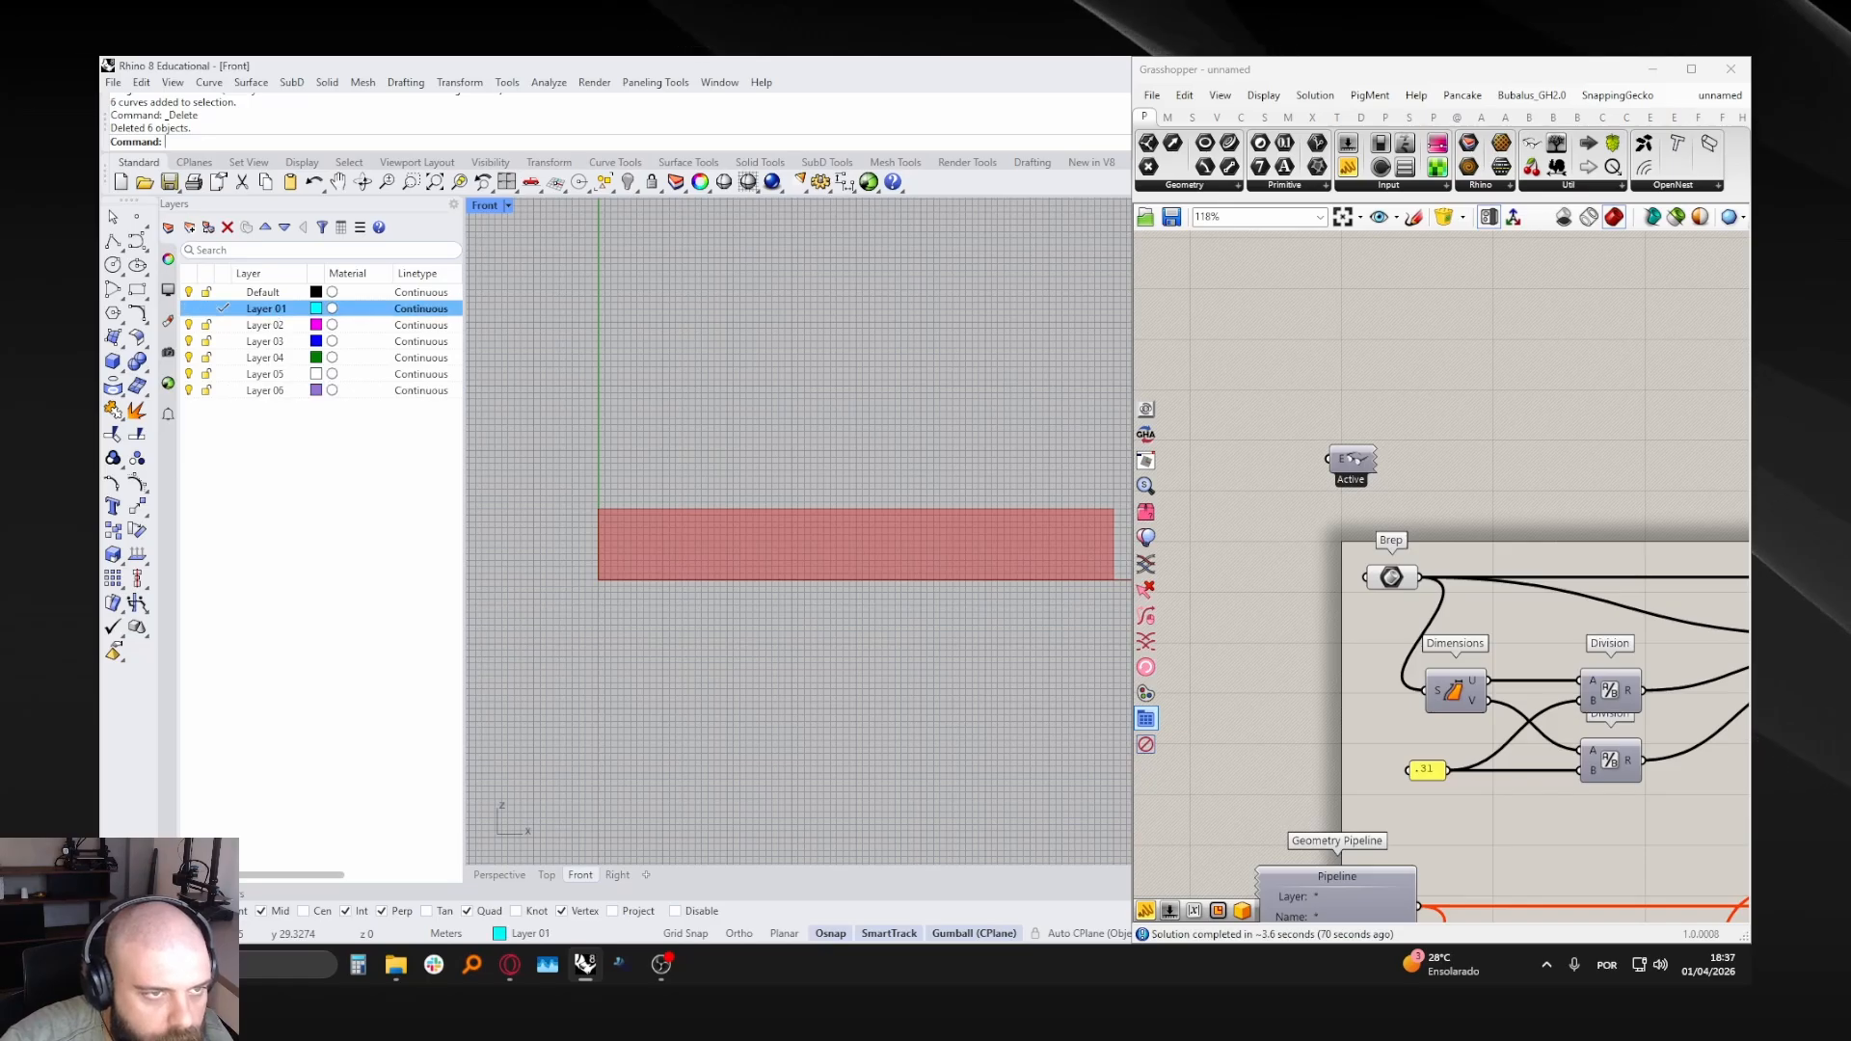
{"action": "left_click", "coordinate": [137, 240]}
{"action": "scroll", "coordinate": [573, 464], "scroll_direction": "down", "scroll_amount": 1}
{"action": "left_click", "coordinate": [553, 542]}
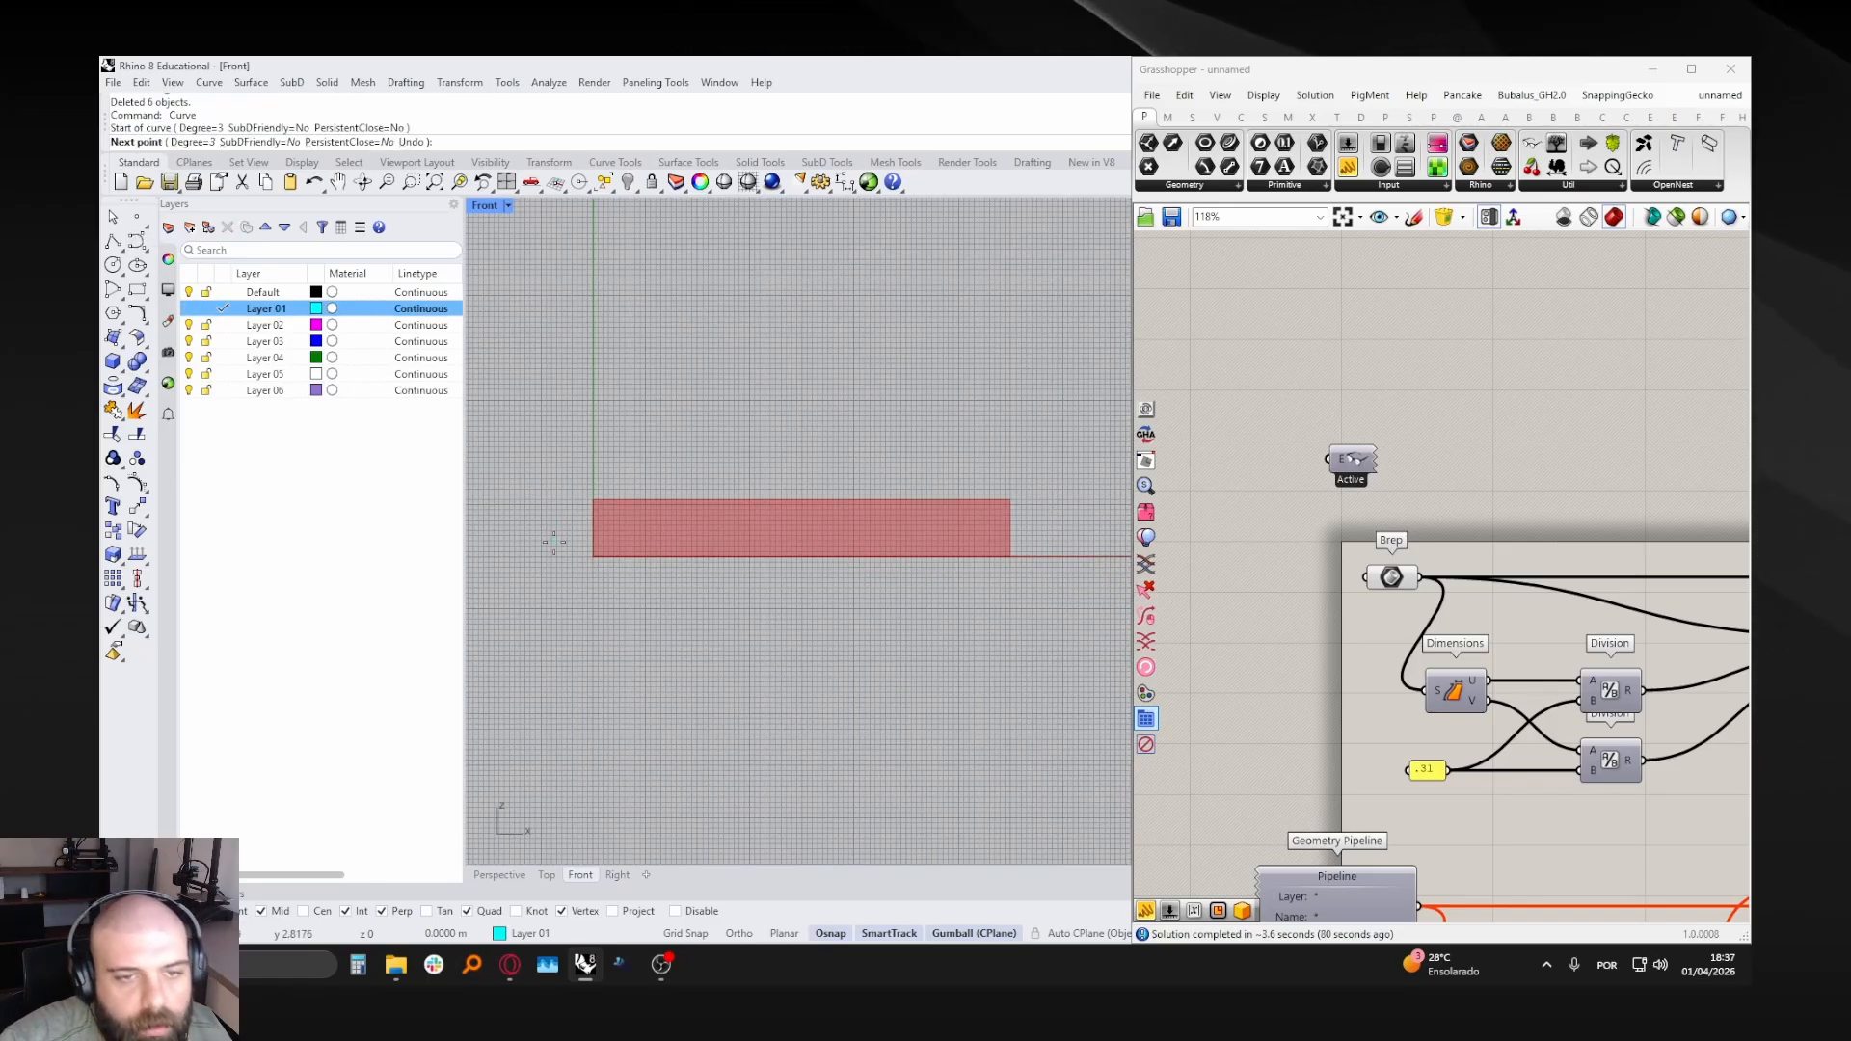
{"action": "left_click", "coordinate": [609, 533]}
{"action": "left_click", "coordinate": [685, 456]}
{"action": "left_click", "coordinate": [719, 473]}
{"action": "left_click", "coordinate": [730, 547]}
{"action": "left_click", "coordinate": [815, 533]}
{"action": "left_click", "coordinate": [835, 461]}
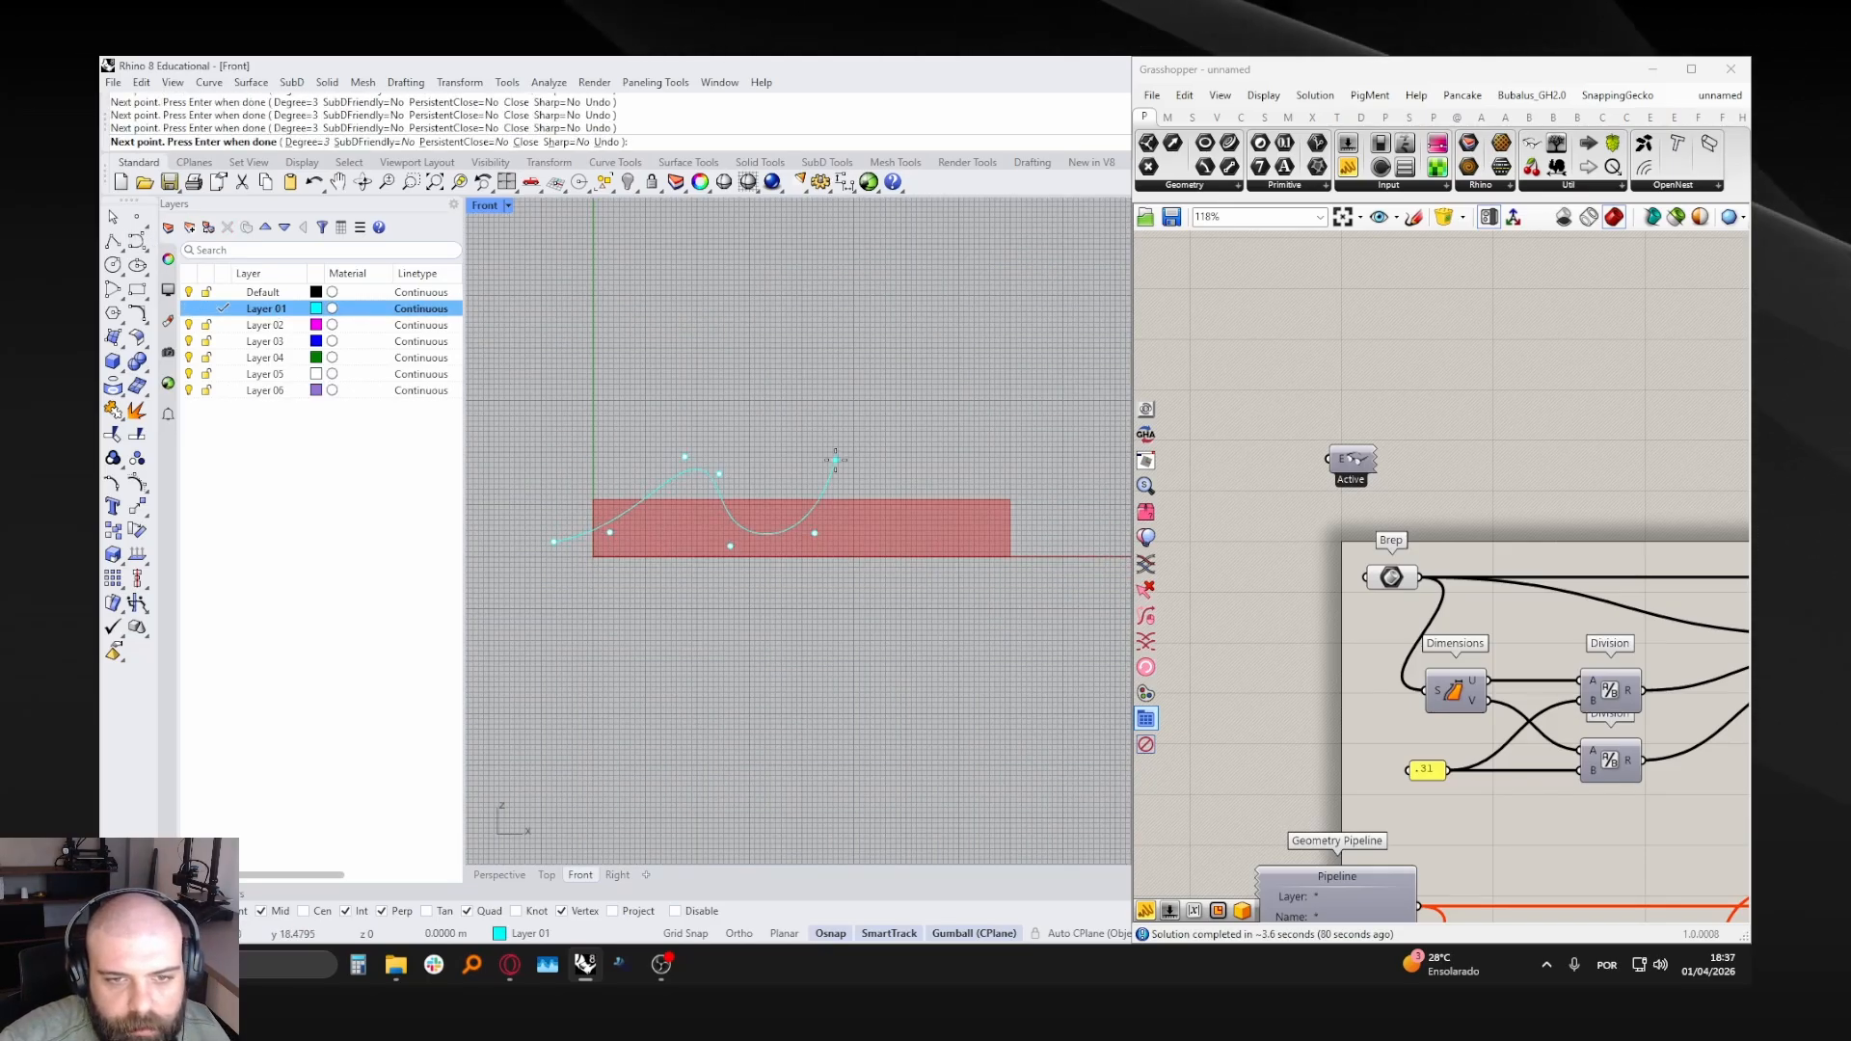
{"action": "left_click", "coordinate": [872, 428]}
{"action": "left_click", "coordinate": [892, 510]}
{"action": "left_click", "coordinate": [942, 533]}
{"action": "left_click", "coordinate": [982, 470]}
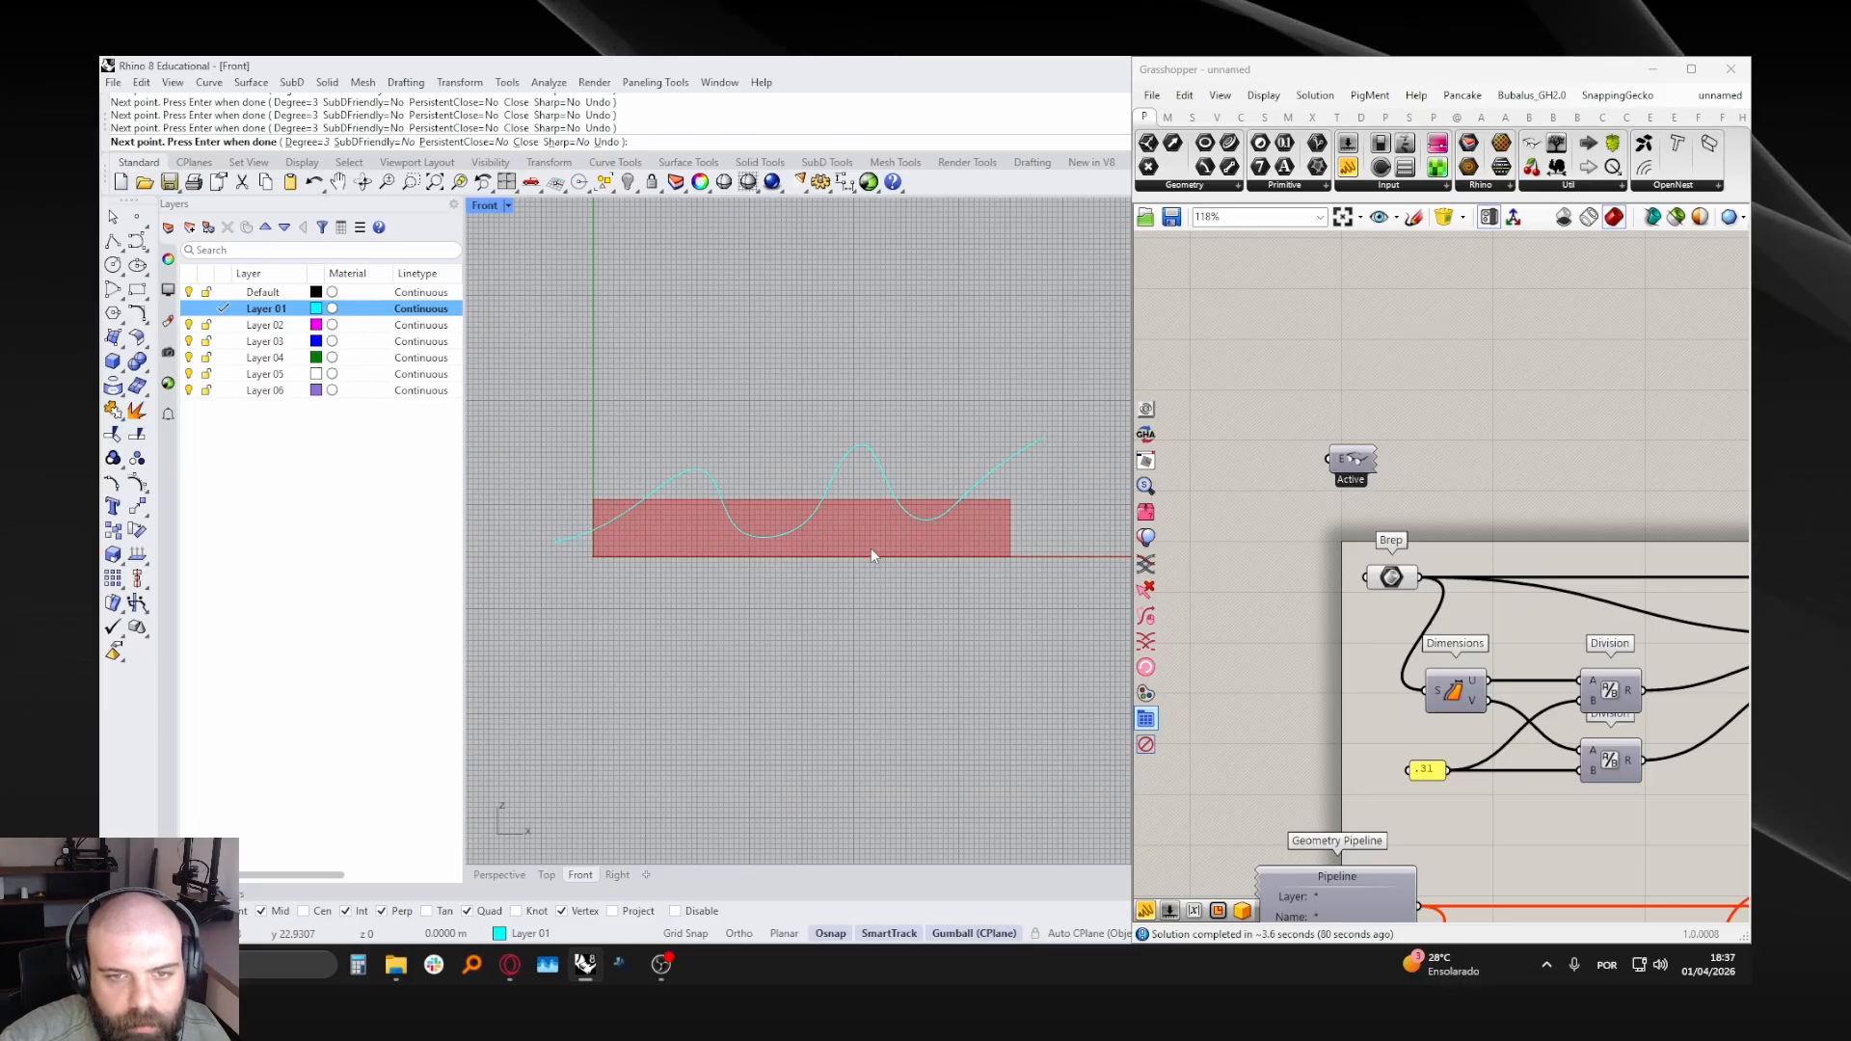
{"action": "key", "text": "Return"}
- Select the wavy Layer 01 curve and set its object name to 5
{"action": "left_click", "coordinate": [817, 489]}
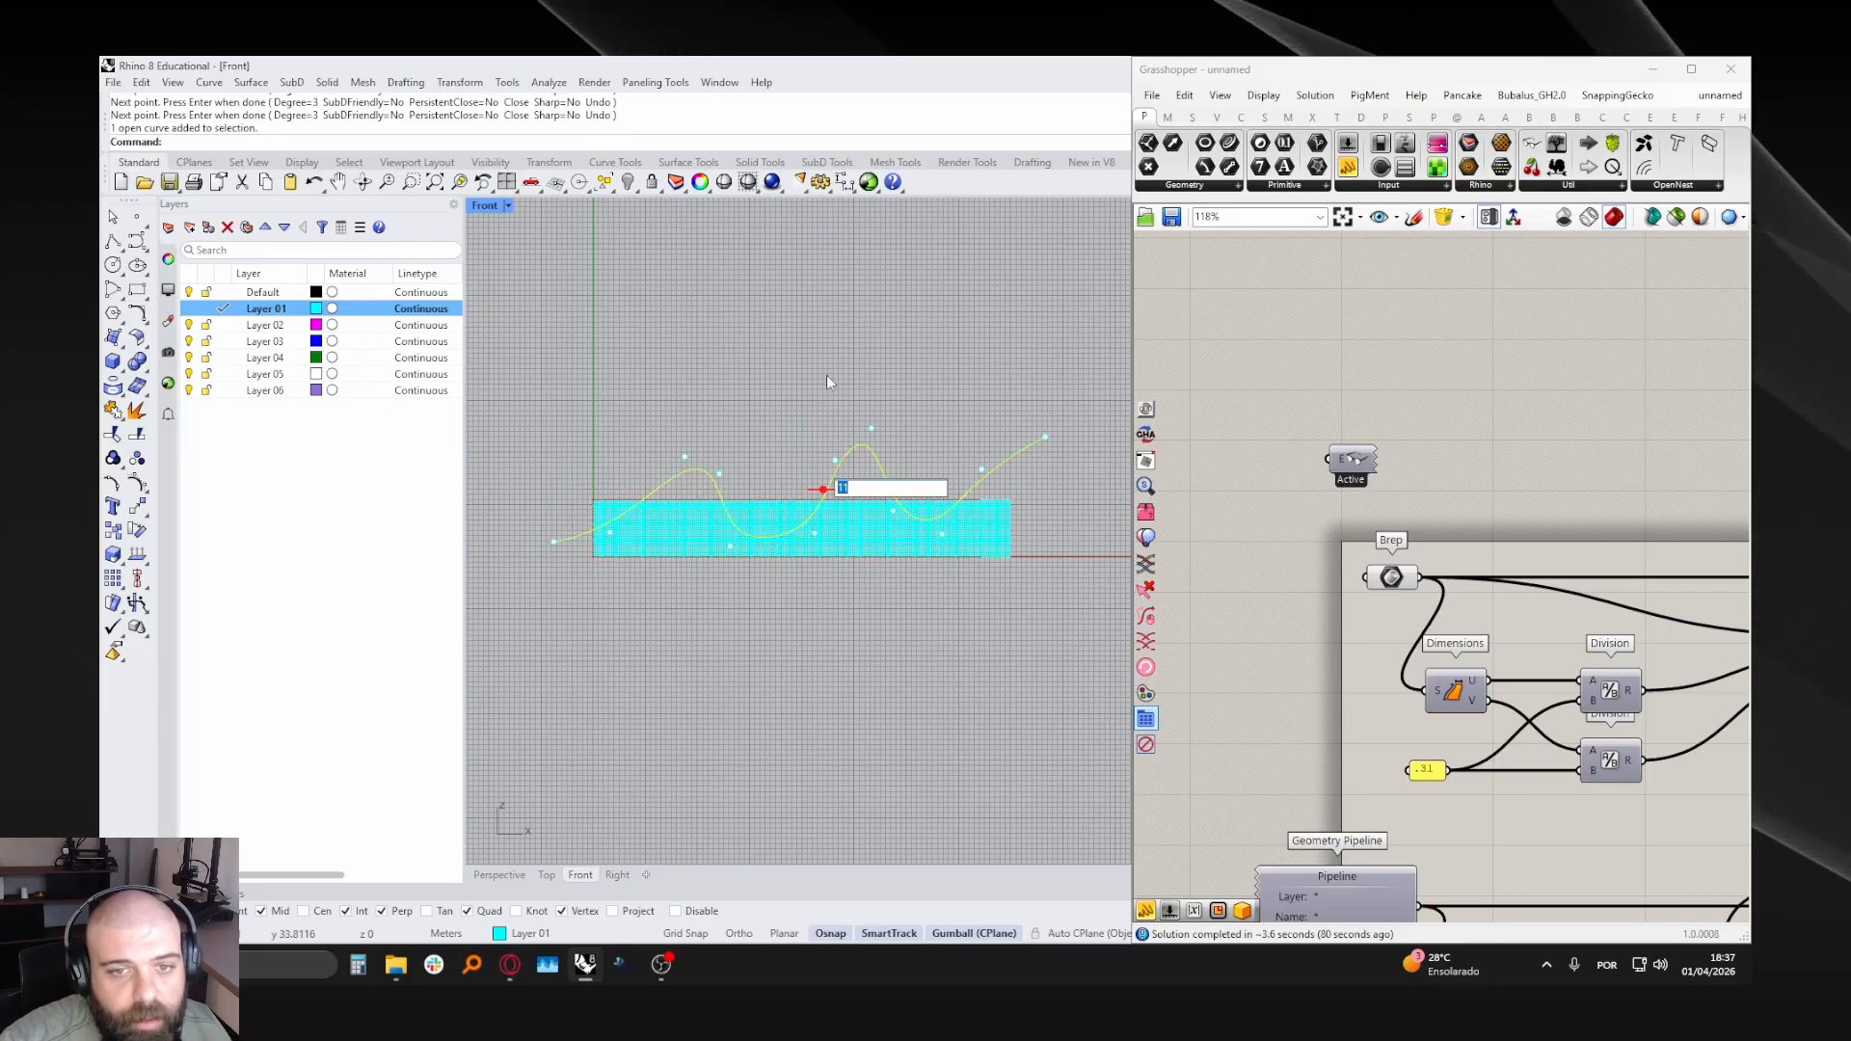
{"action": "left_click", "coordinate": [830, 383]}
{"action": "left_click", "coordinate": [854, 446]}
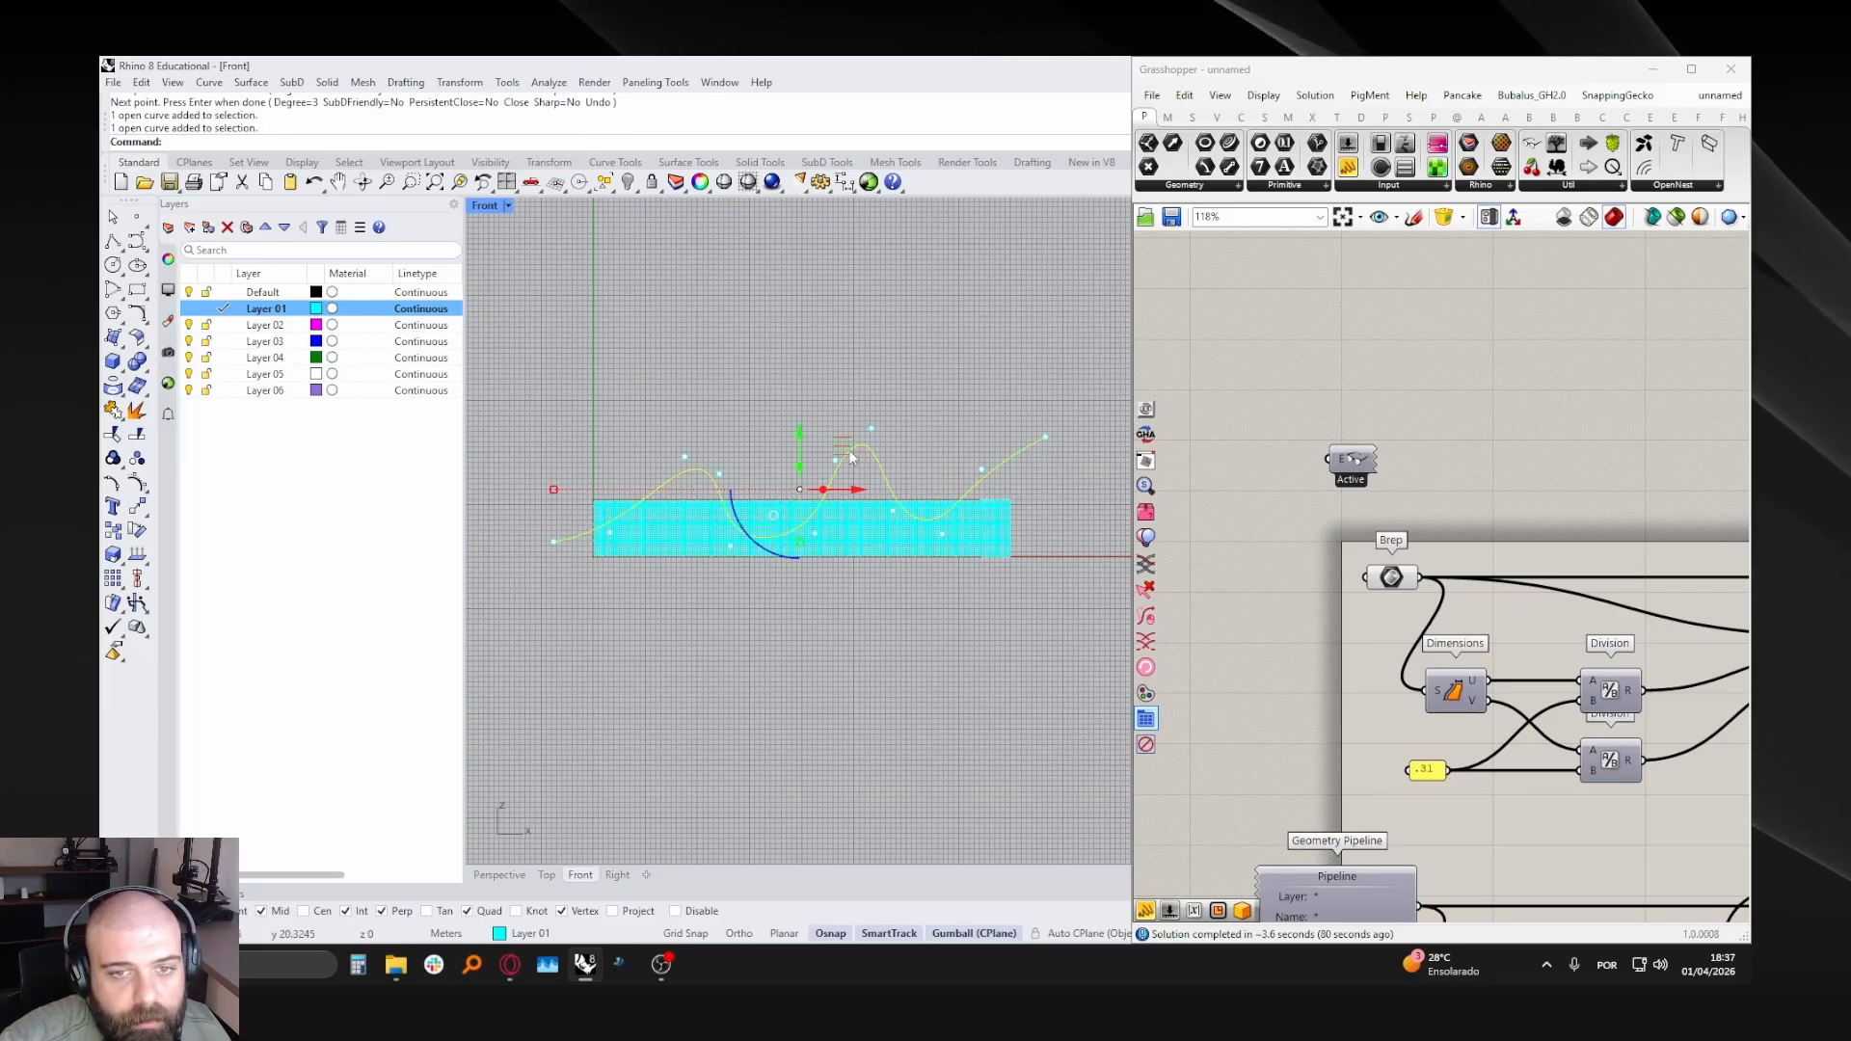
{"action": "left_click", "coordinate": [169, 261]}
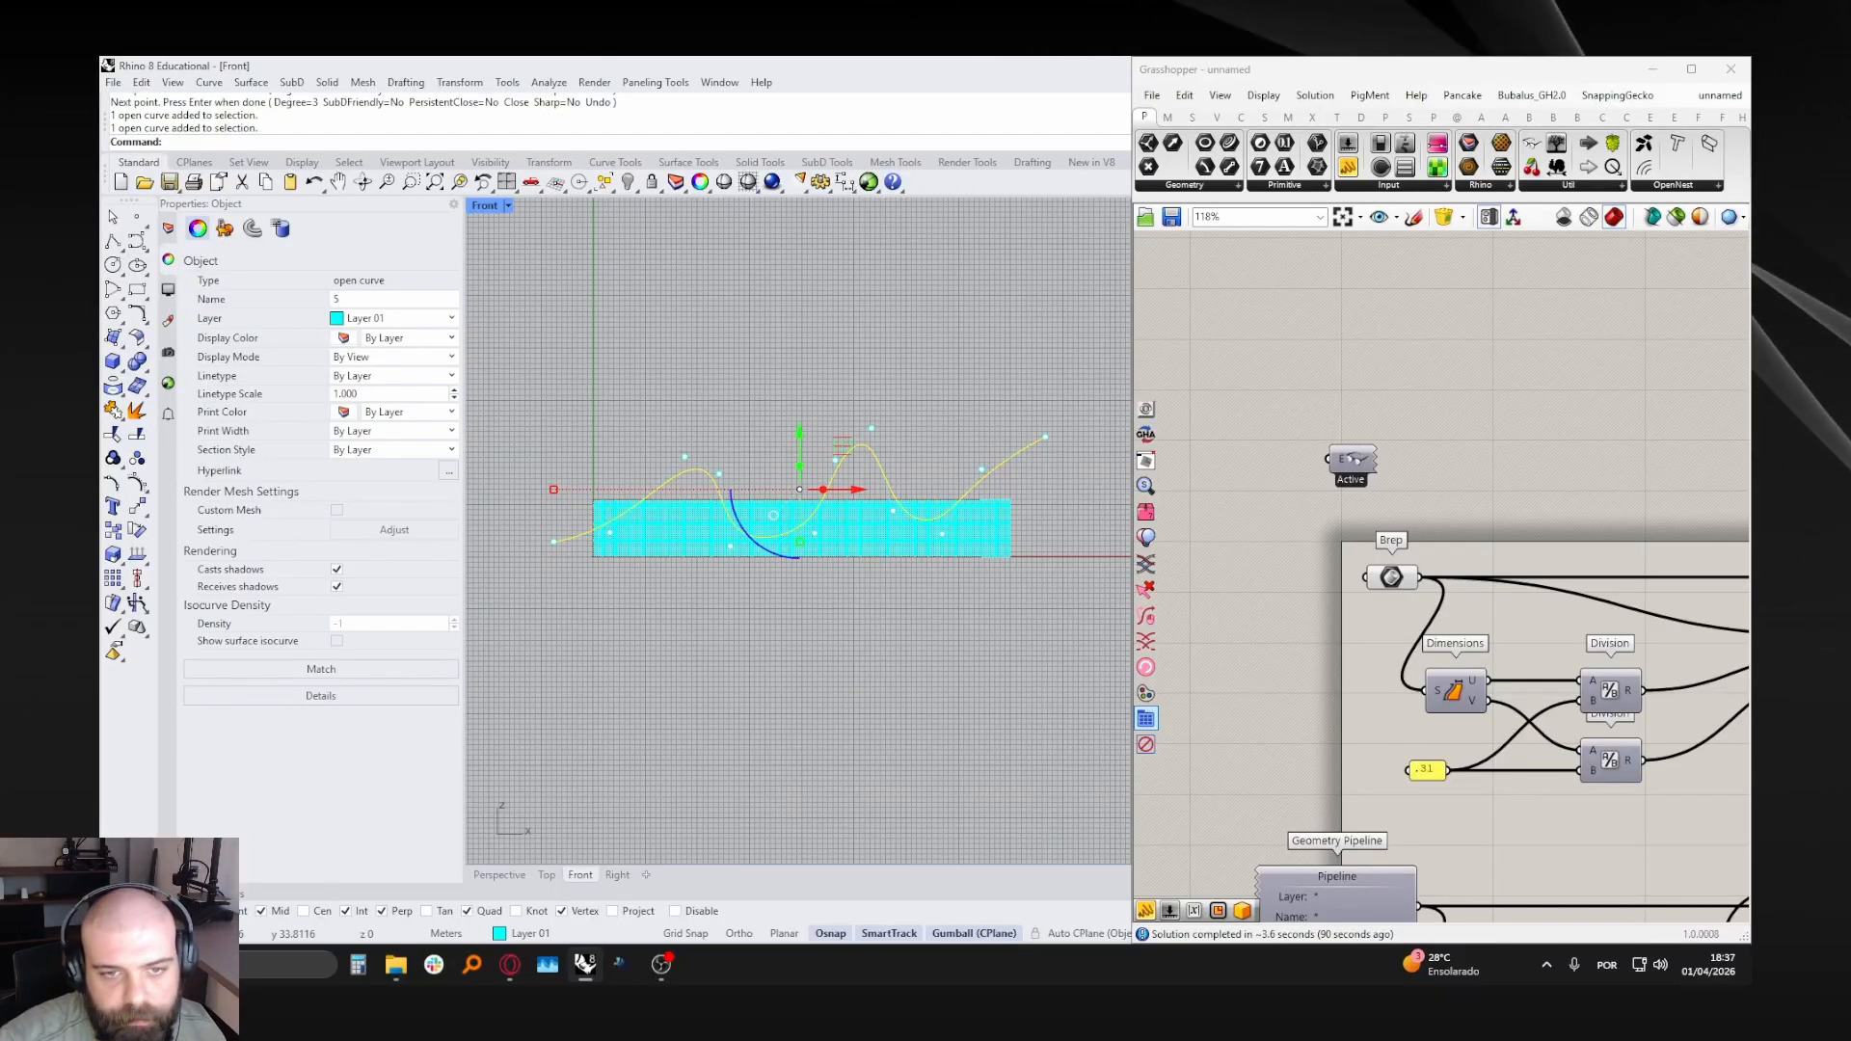
{"action": "left_click", "coordinate": [730, 398]}
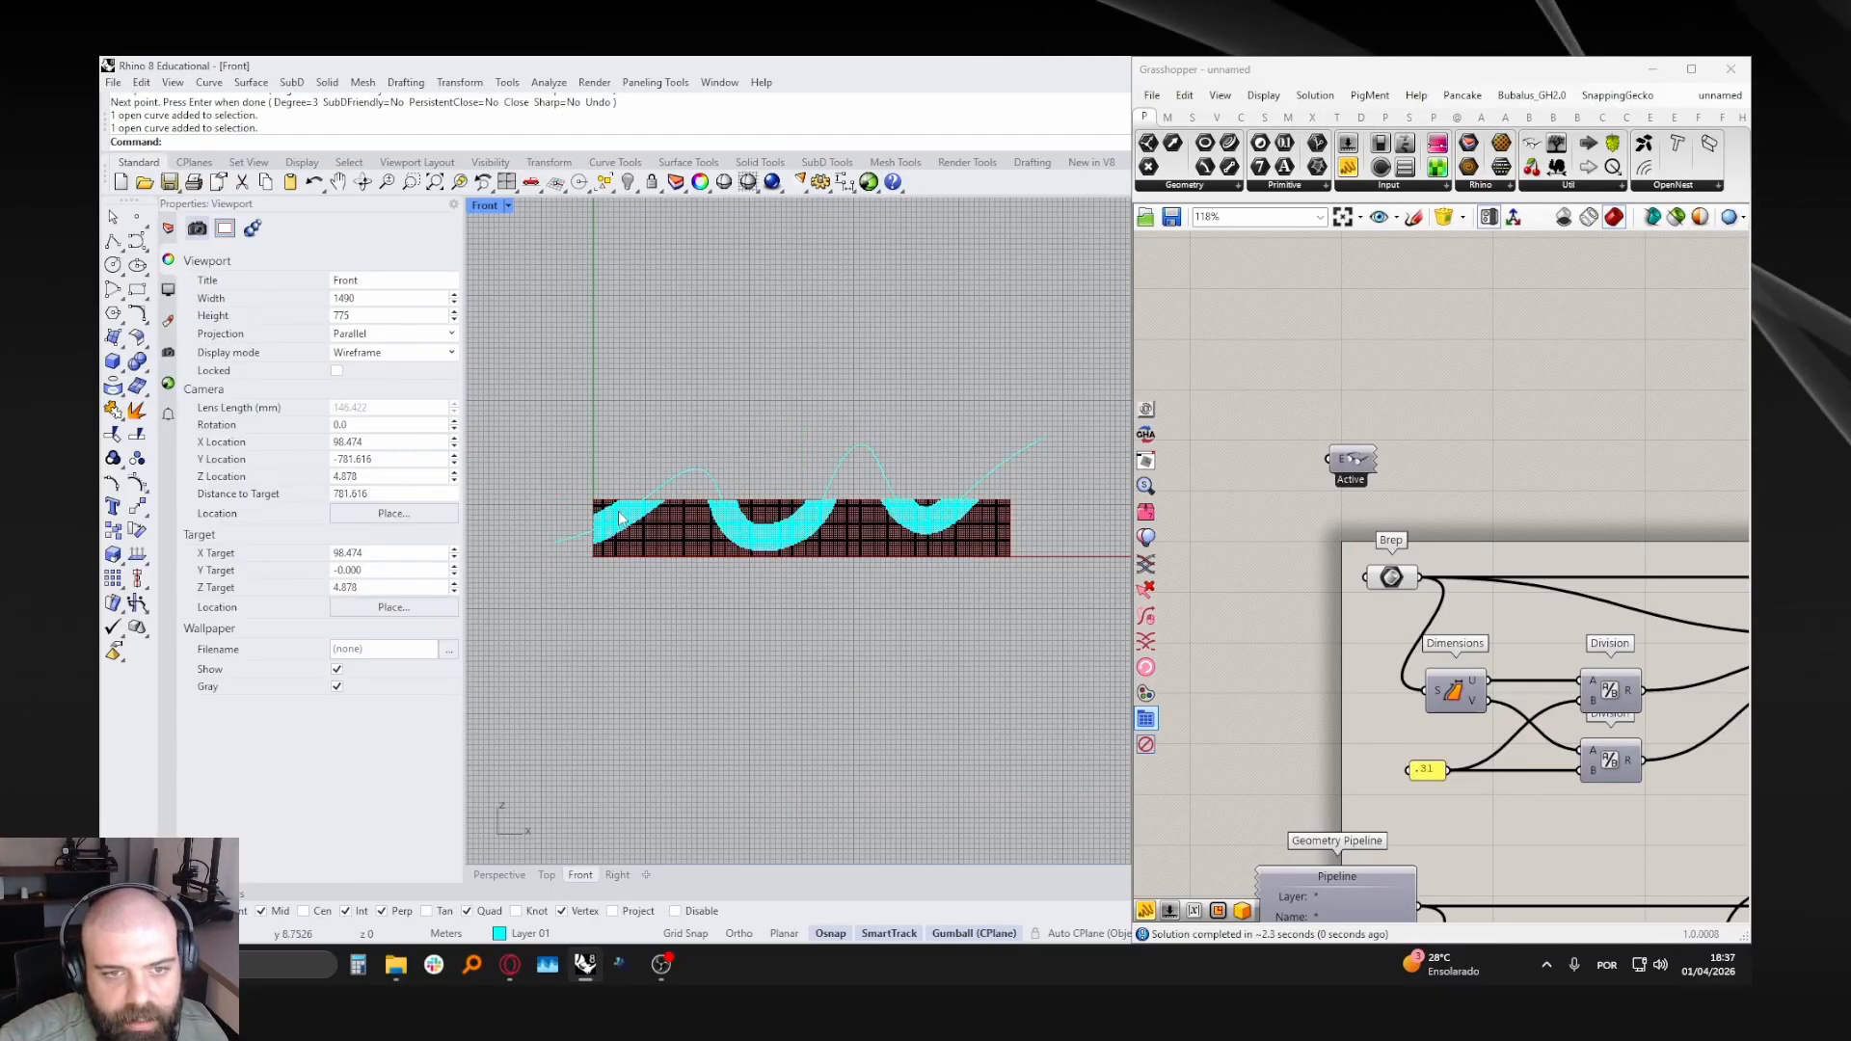
- Make Layer 02 current and draw a two-peaked control-point curve rising from below the surface near its start
{"action": "scroll", "coordinate": [620, 518], "scroll_direction": "up", "scroll_amount": 2}
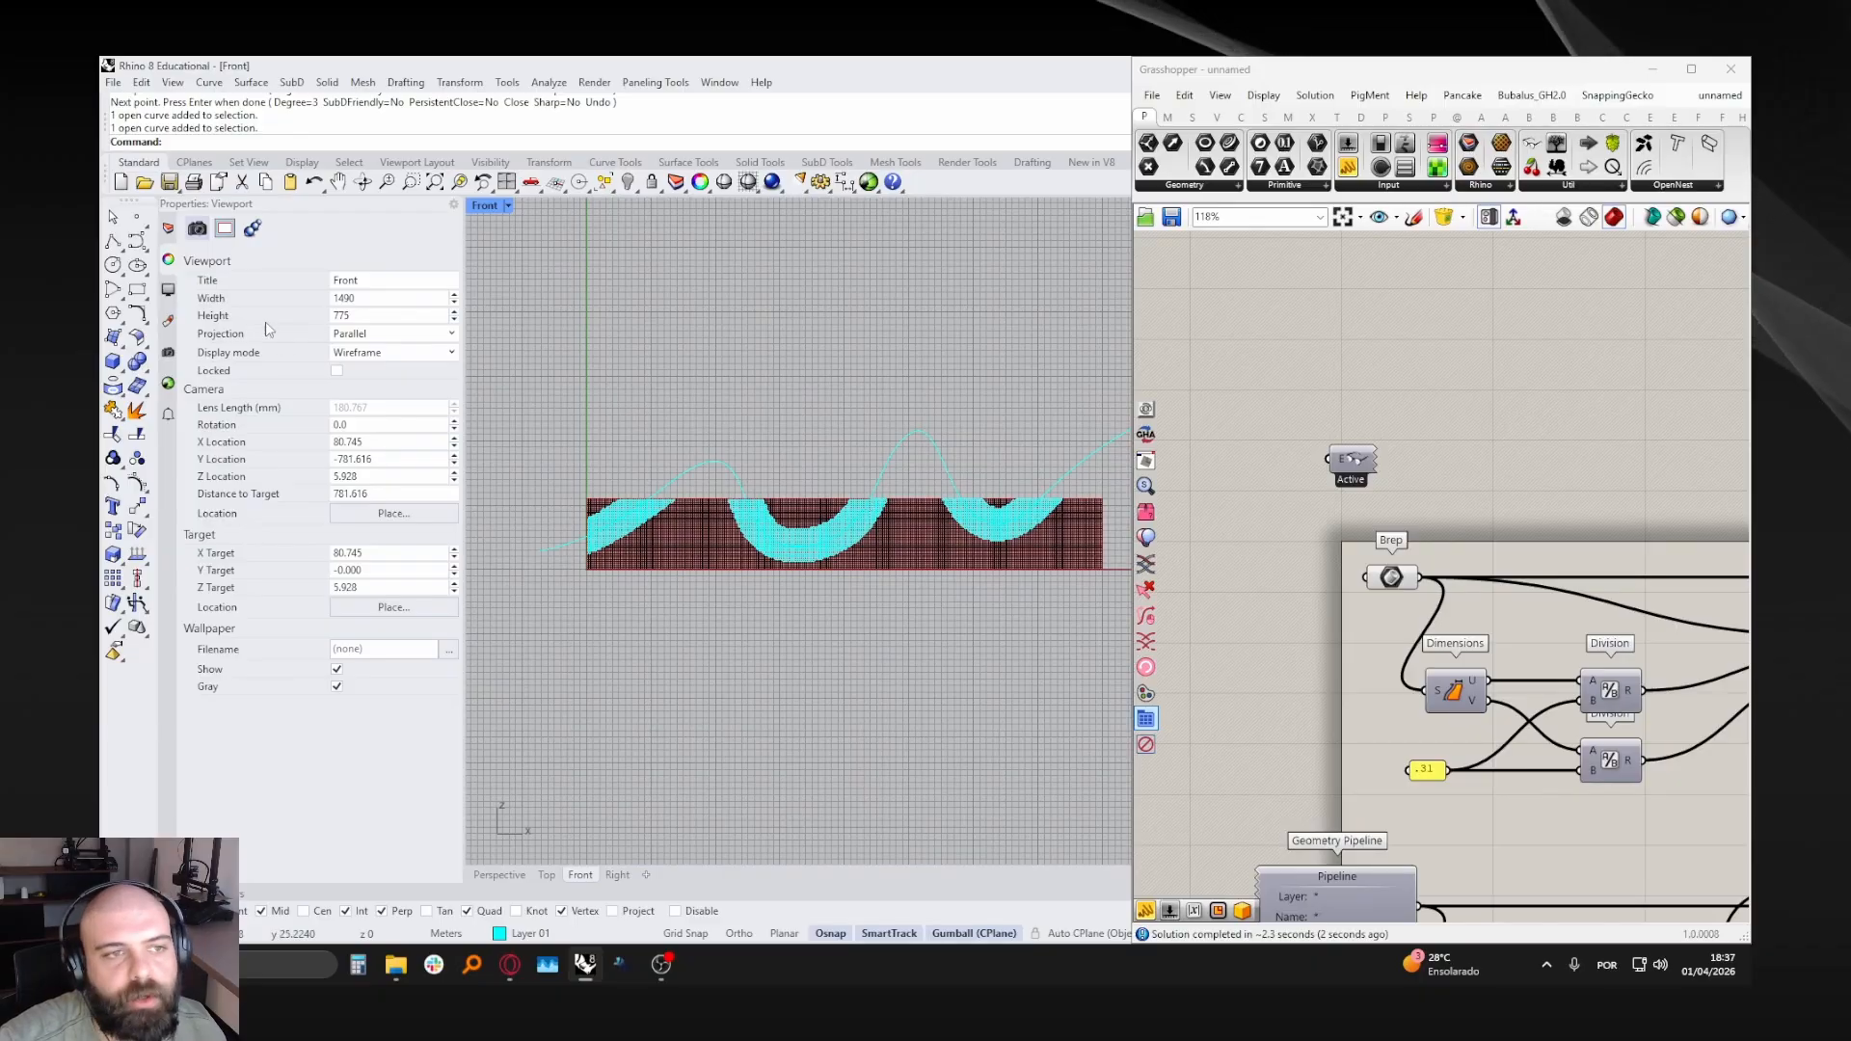
{"action": "left_click", "coordinate": [168, 228]}
{"action": "scroll", "coordinate": [675, 520], "scroll_direction": "up", "scroll_amount": 4}
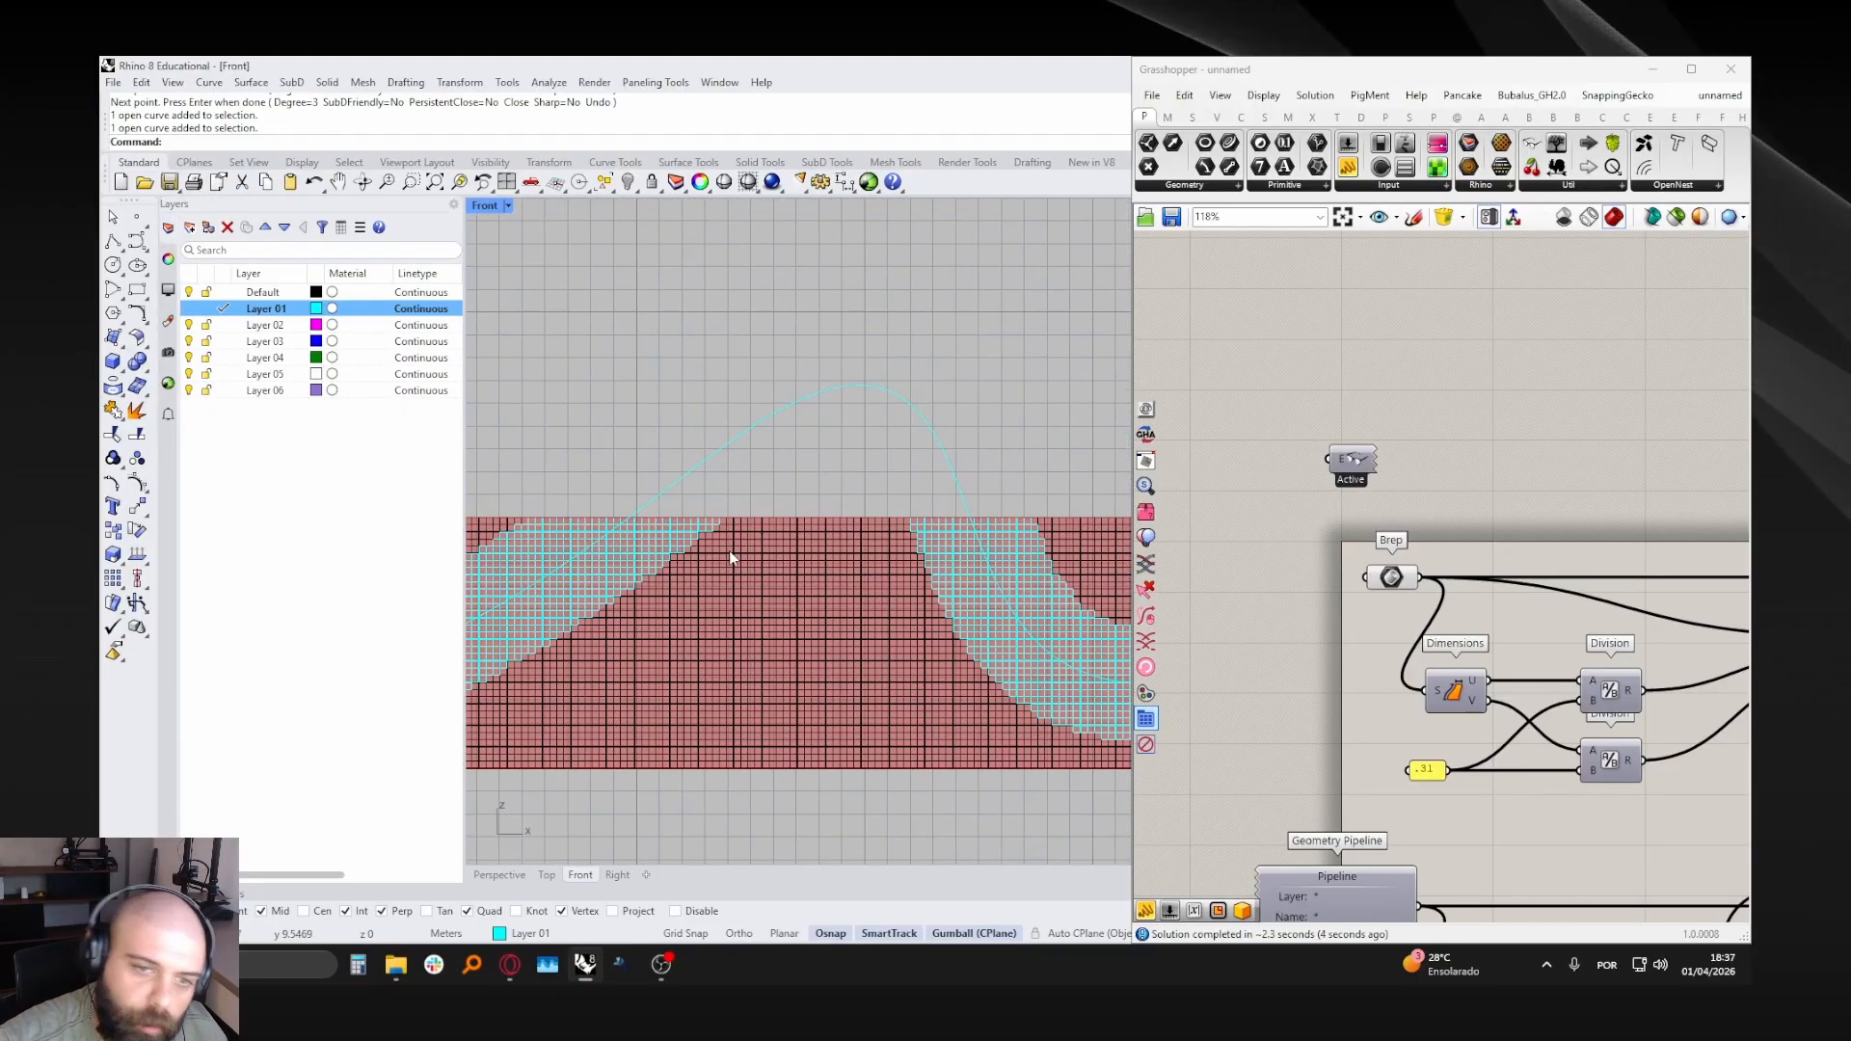
{"action": "double_click", "coordinate": [263, 326]}
{"action": "left_click", "coordinate": [136, 242]}
{"action": "scroll", "coordinate": [771, 492], "scroll_direction": "down", "scroll_amount": 4}
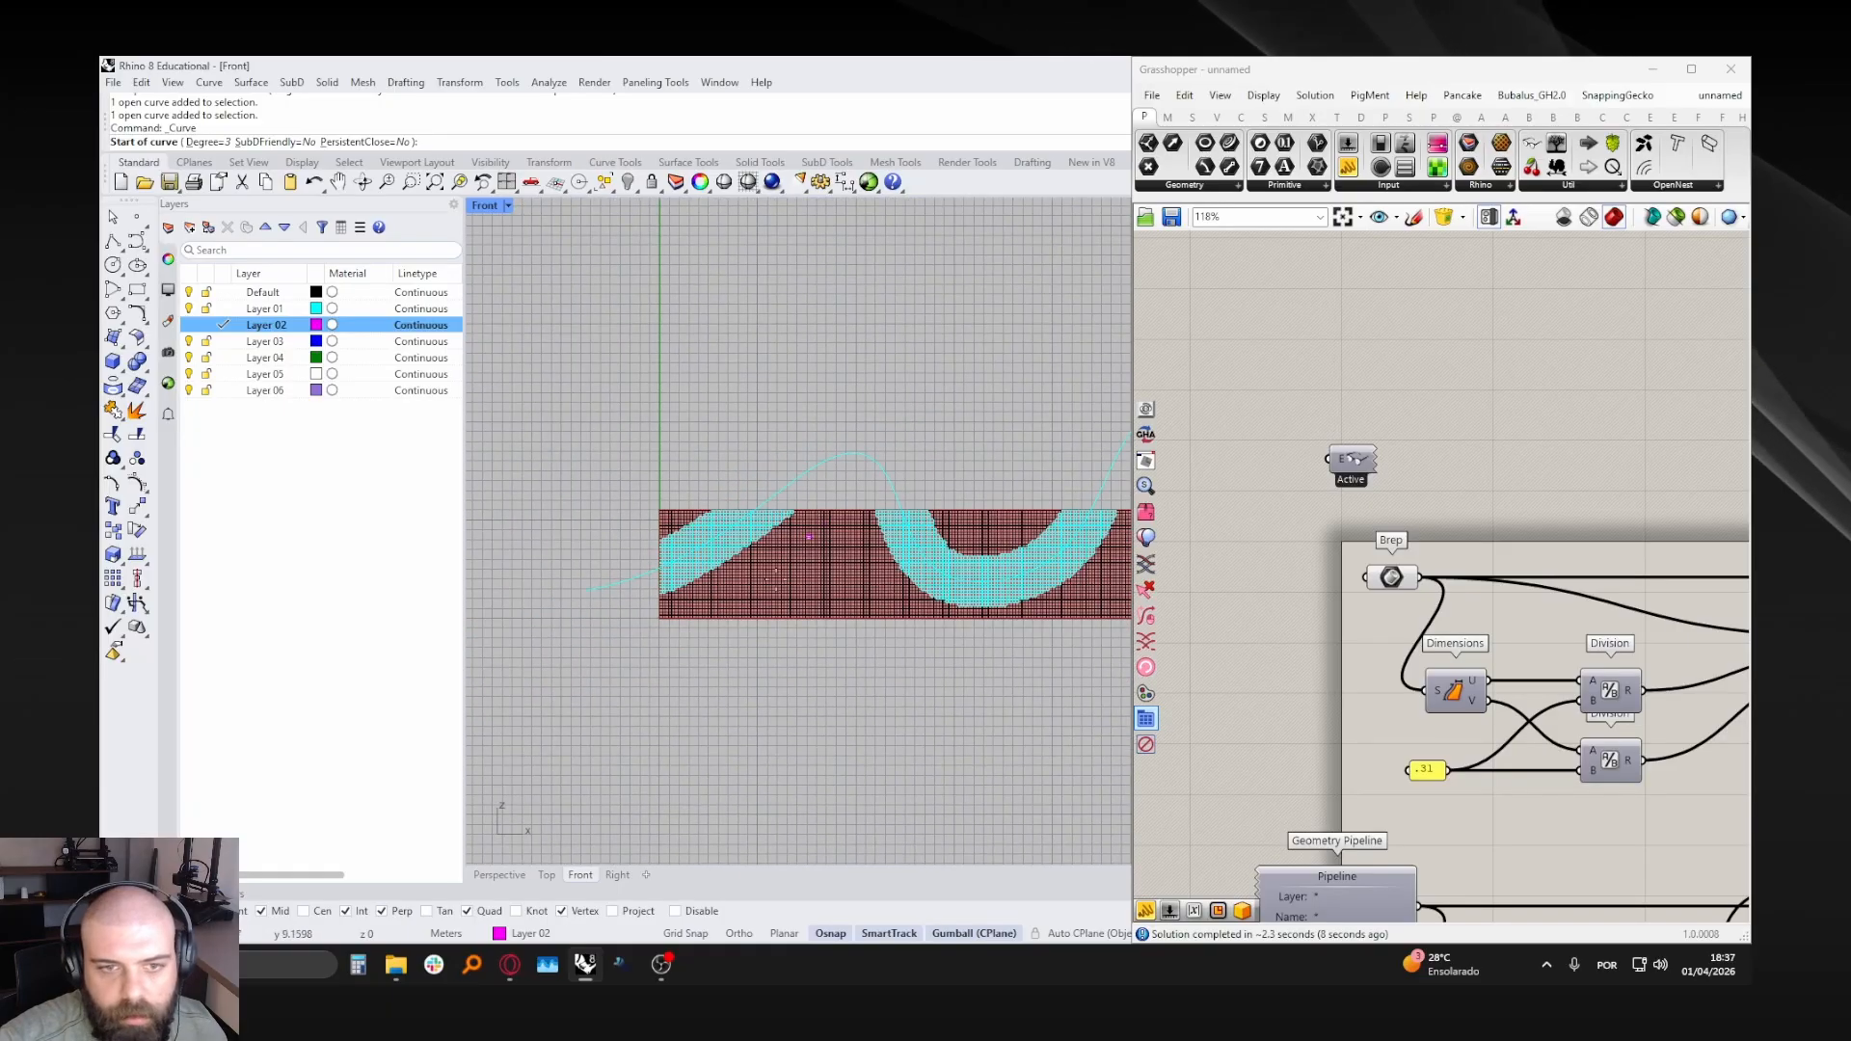
{"action": "left_click", "coordinate": [672, 699]}
{"action": "left_click", "coordinate": [716, 605]}
{"action": "left_click", "coordinate": [768, 557]}
{"action": "left_click", "coordinate": [792, 543]}
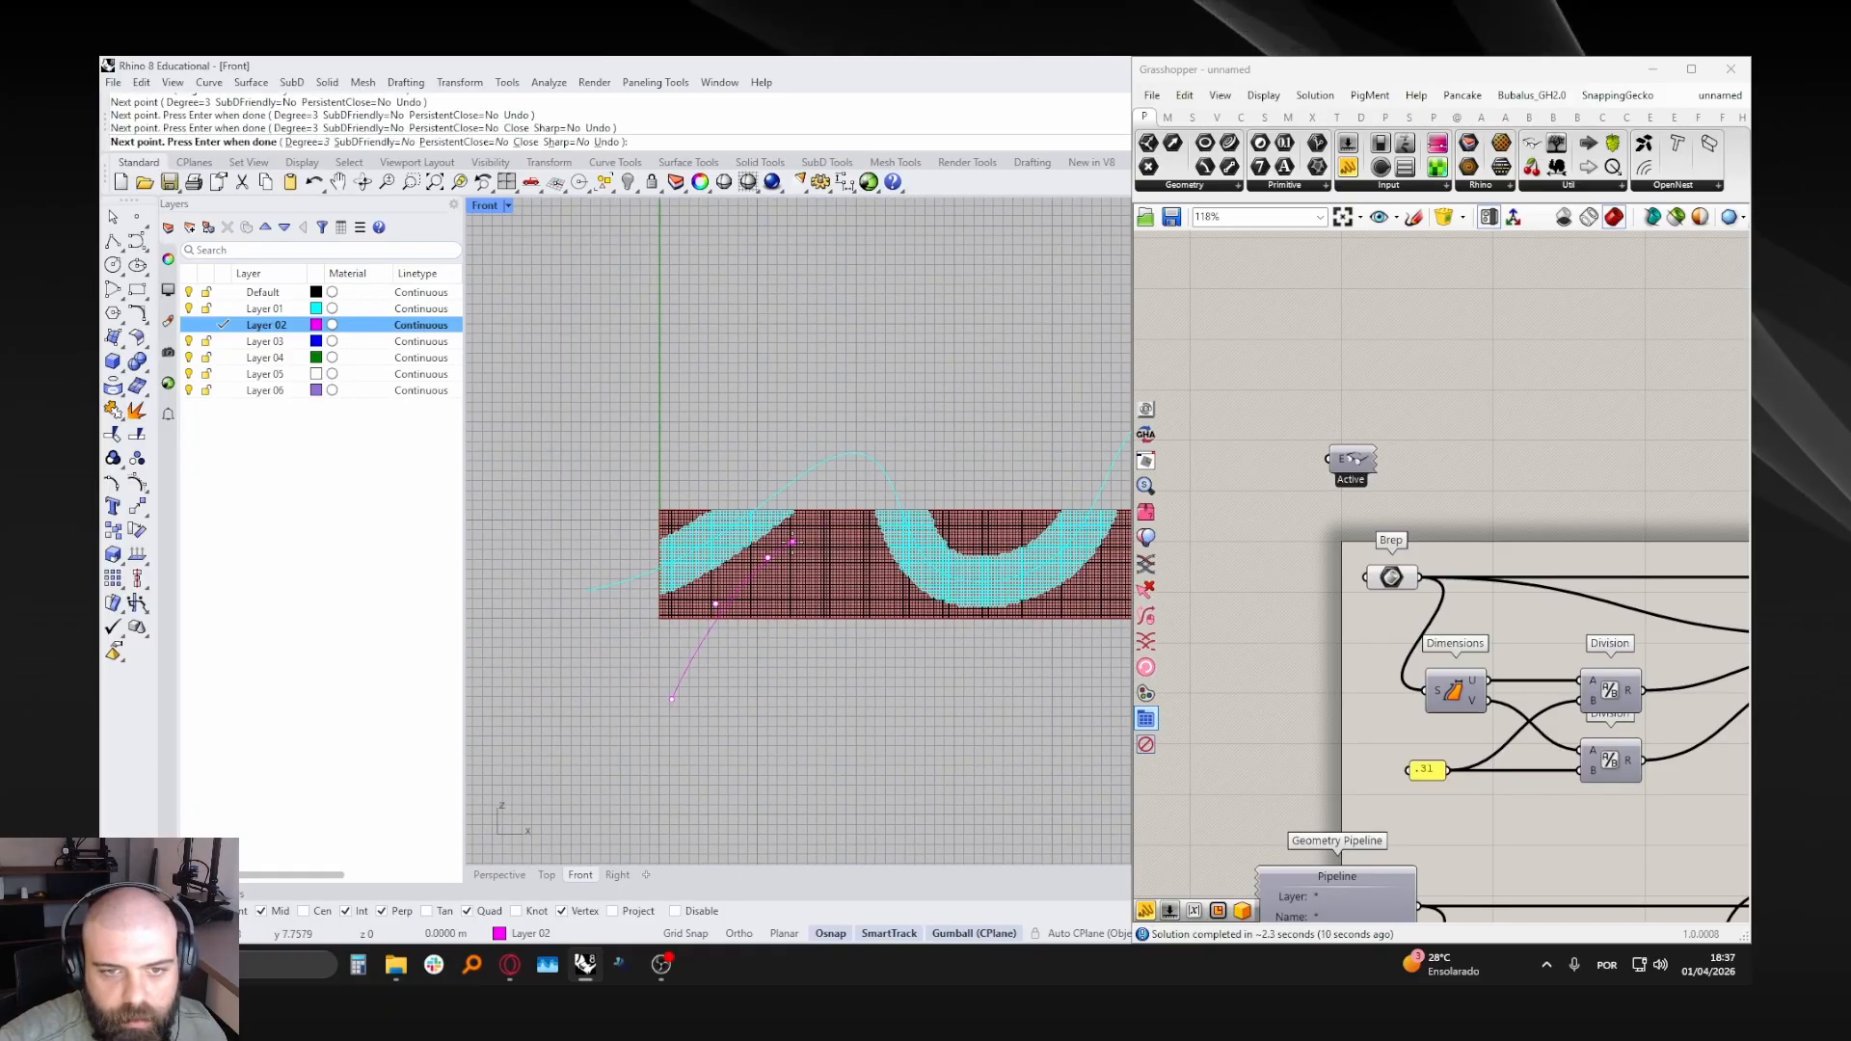
{"action": "left_click", "coordinate": [772, 687]}
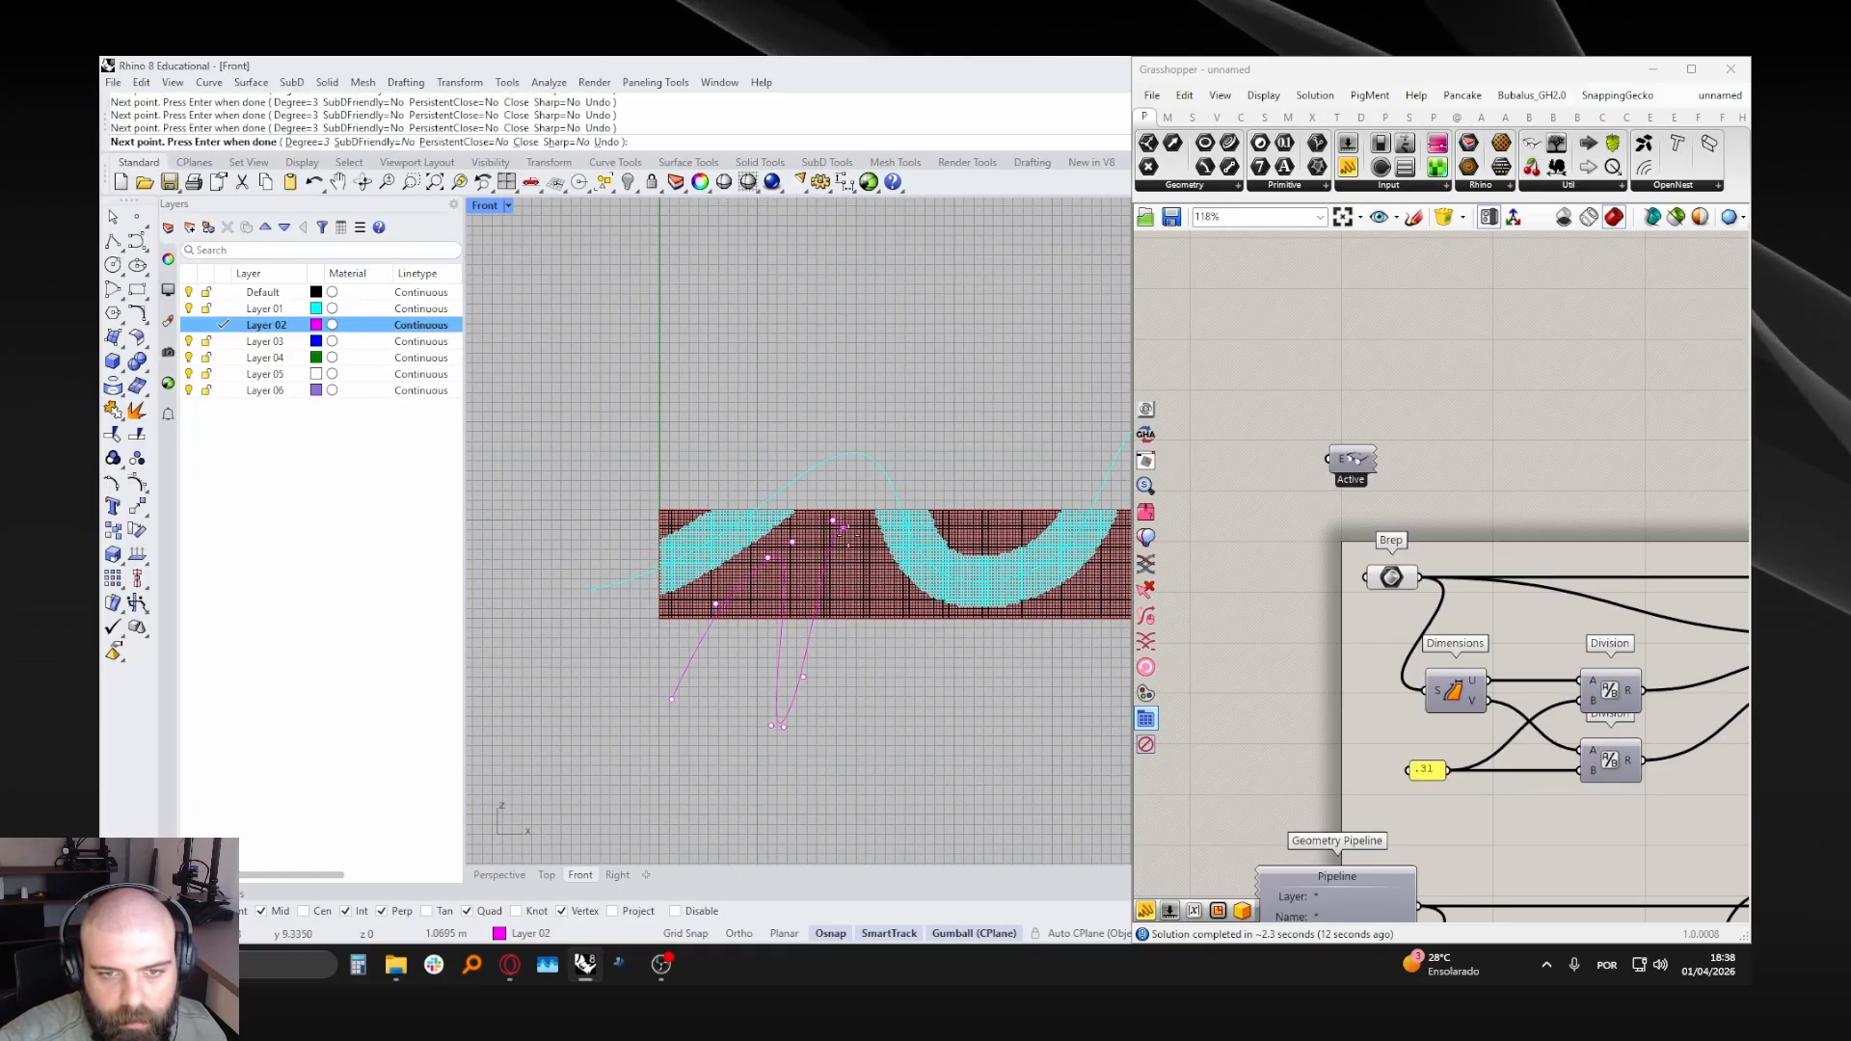
{"action": "left_click", "coordinate": [888, 637]}
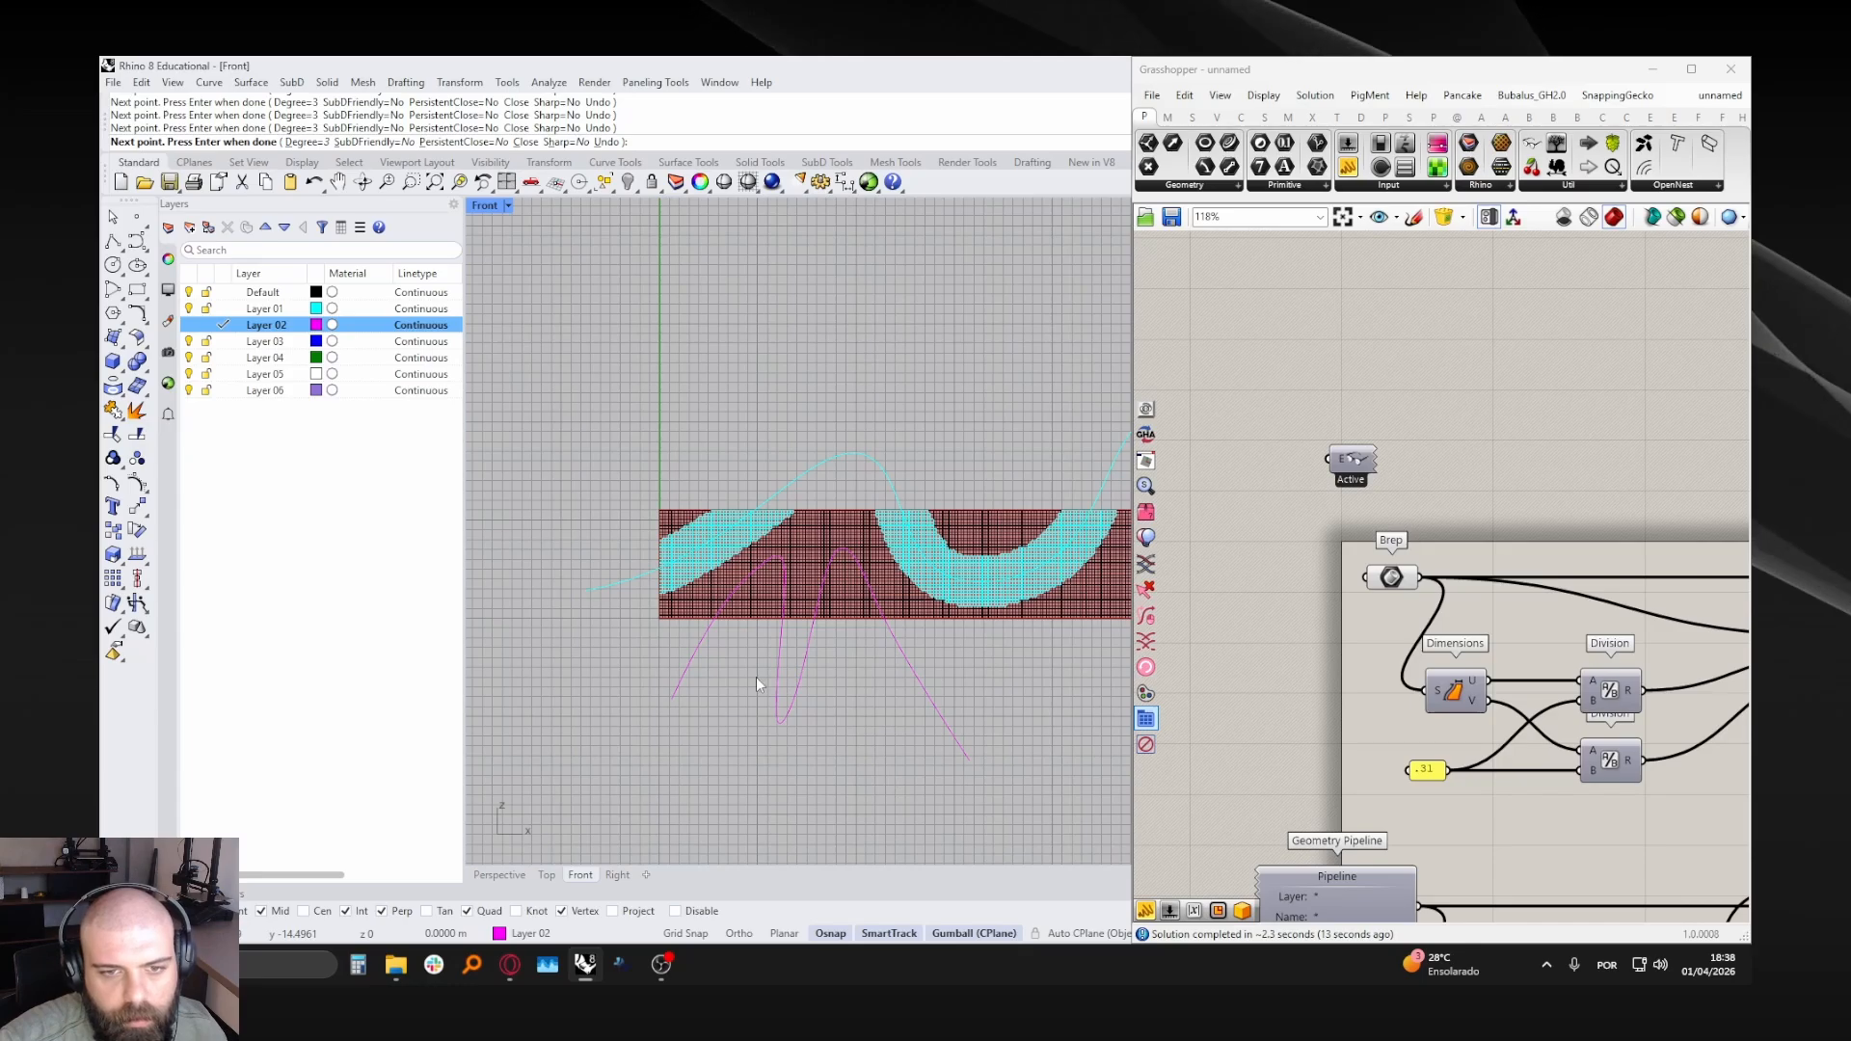
{"action": "key", "text": "Return"}
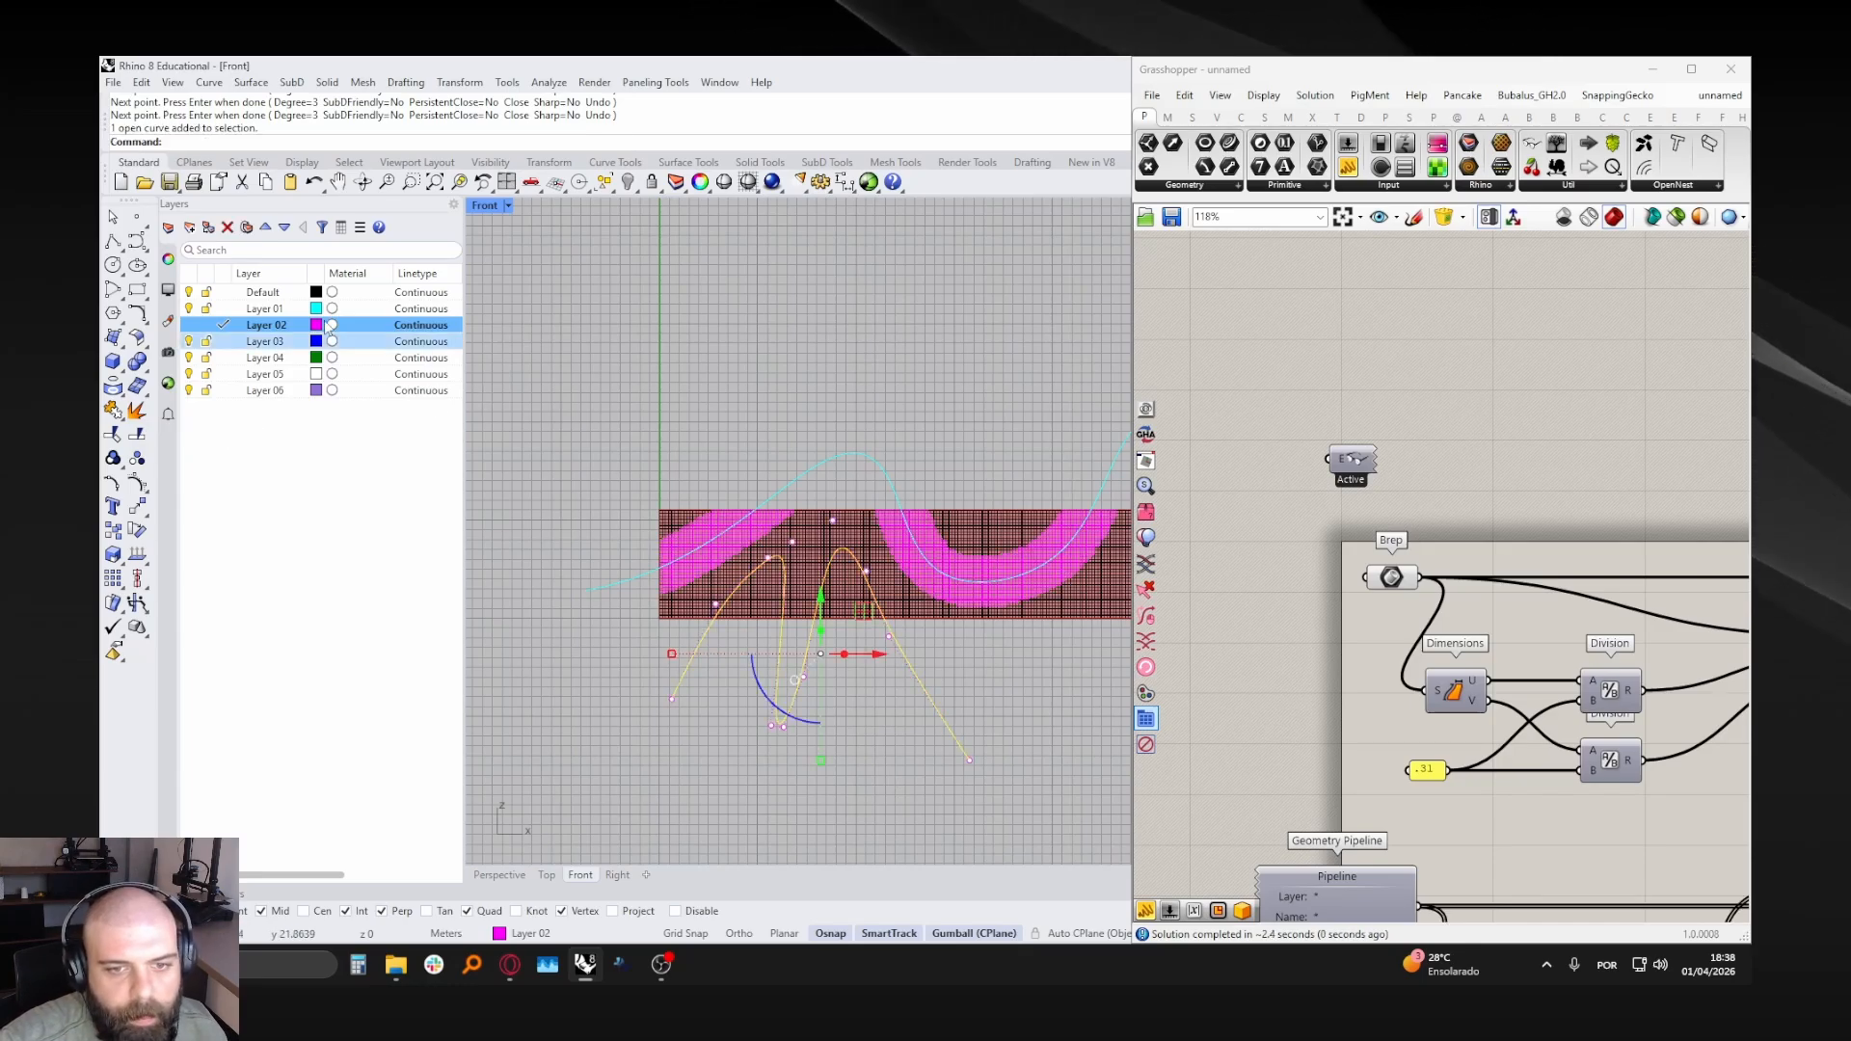
- Set the two-peaked Layer 02 curve's object name to 5 and inspect the resulting coloured band
{"action": "left_click", "coordinate": [169, 262]}
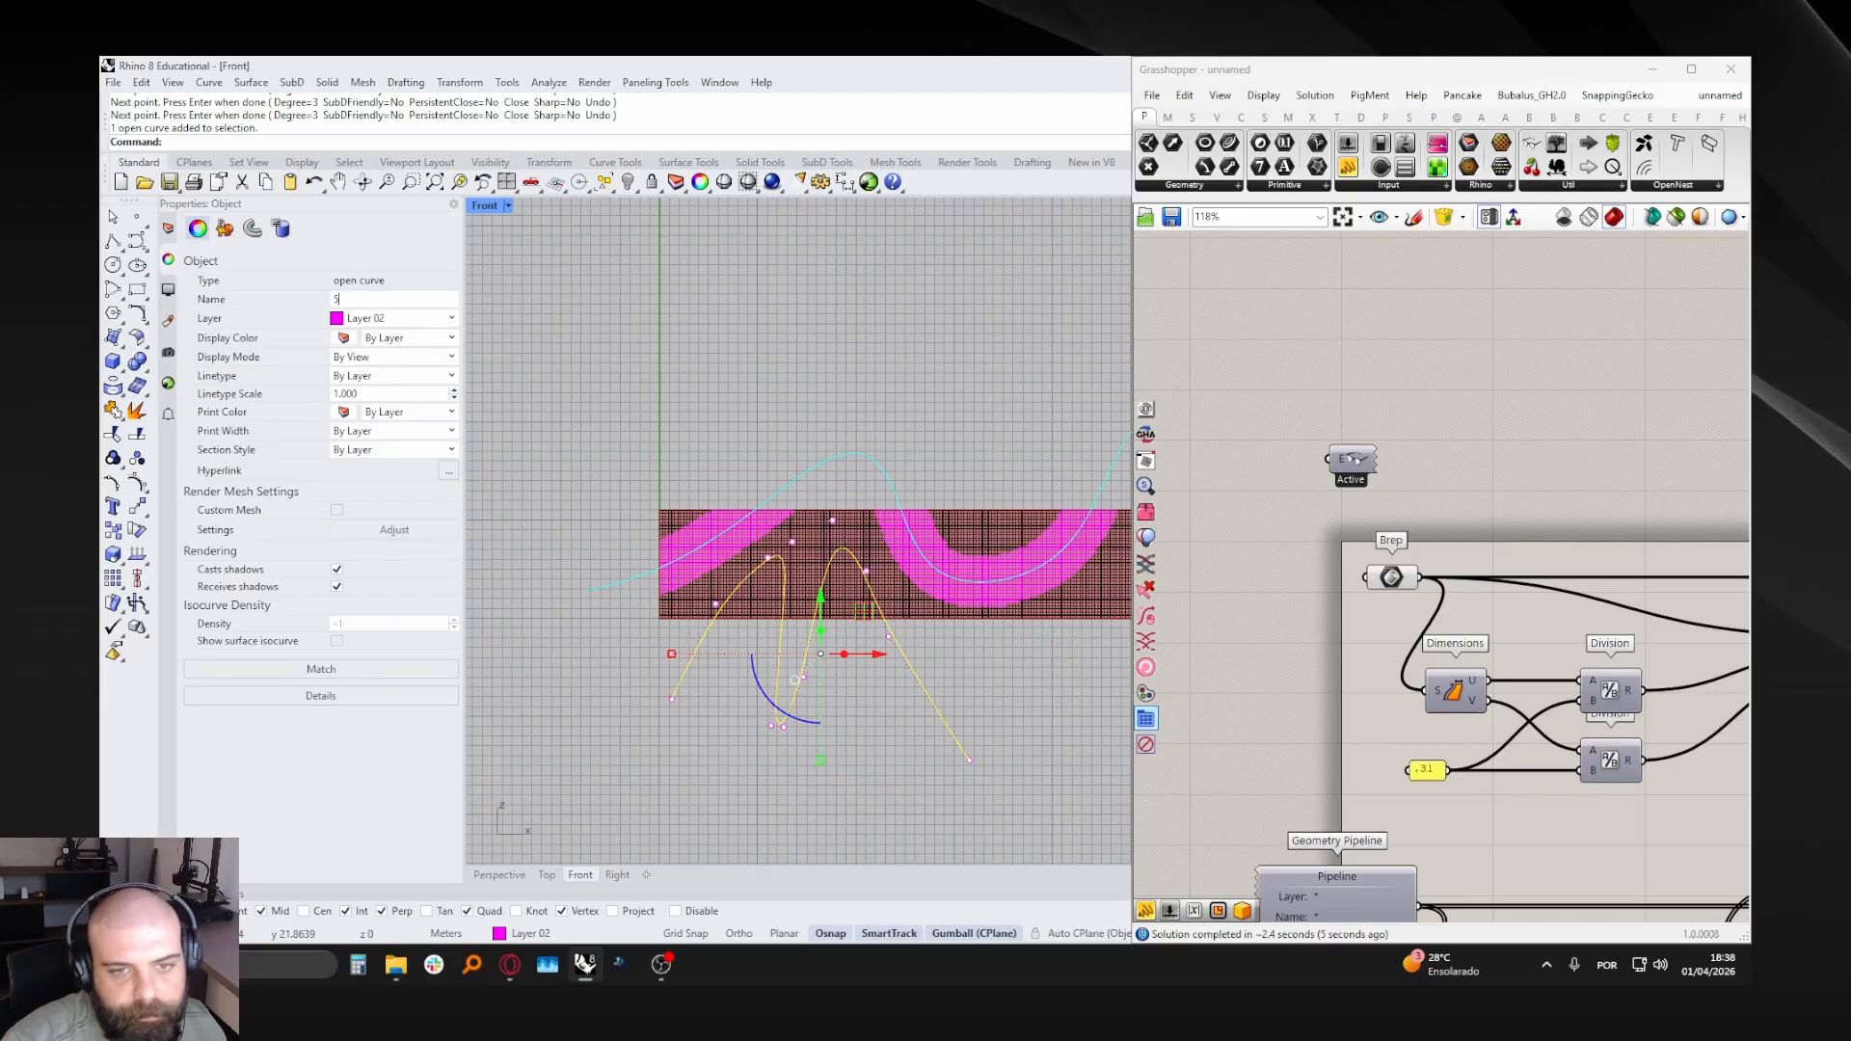
{"action": "left_click", "coordinate": [733, 332]}
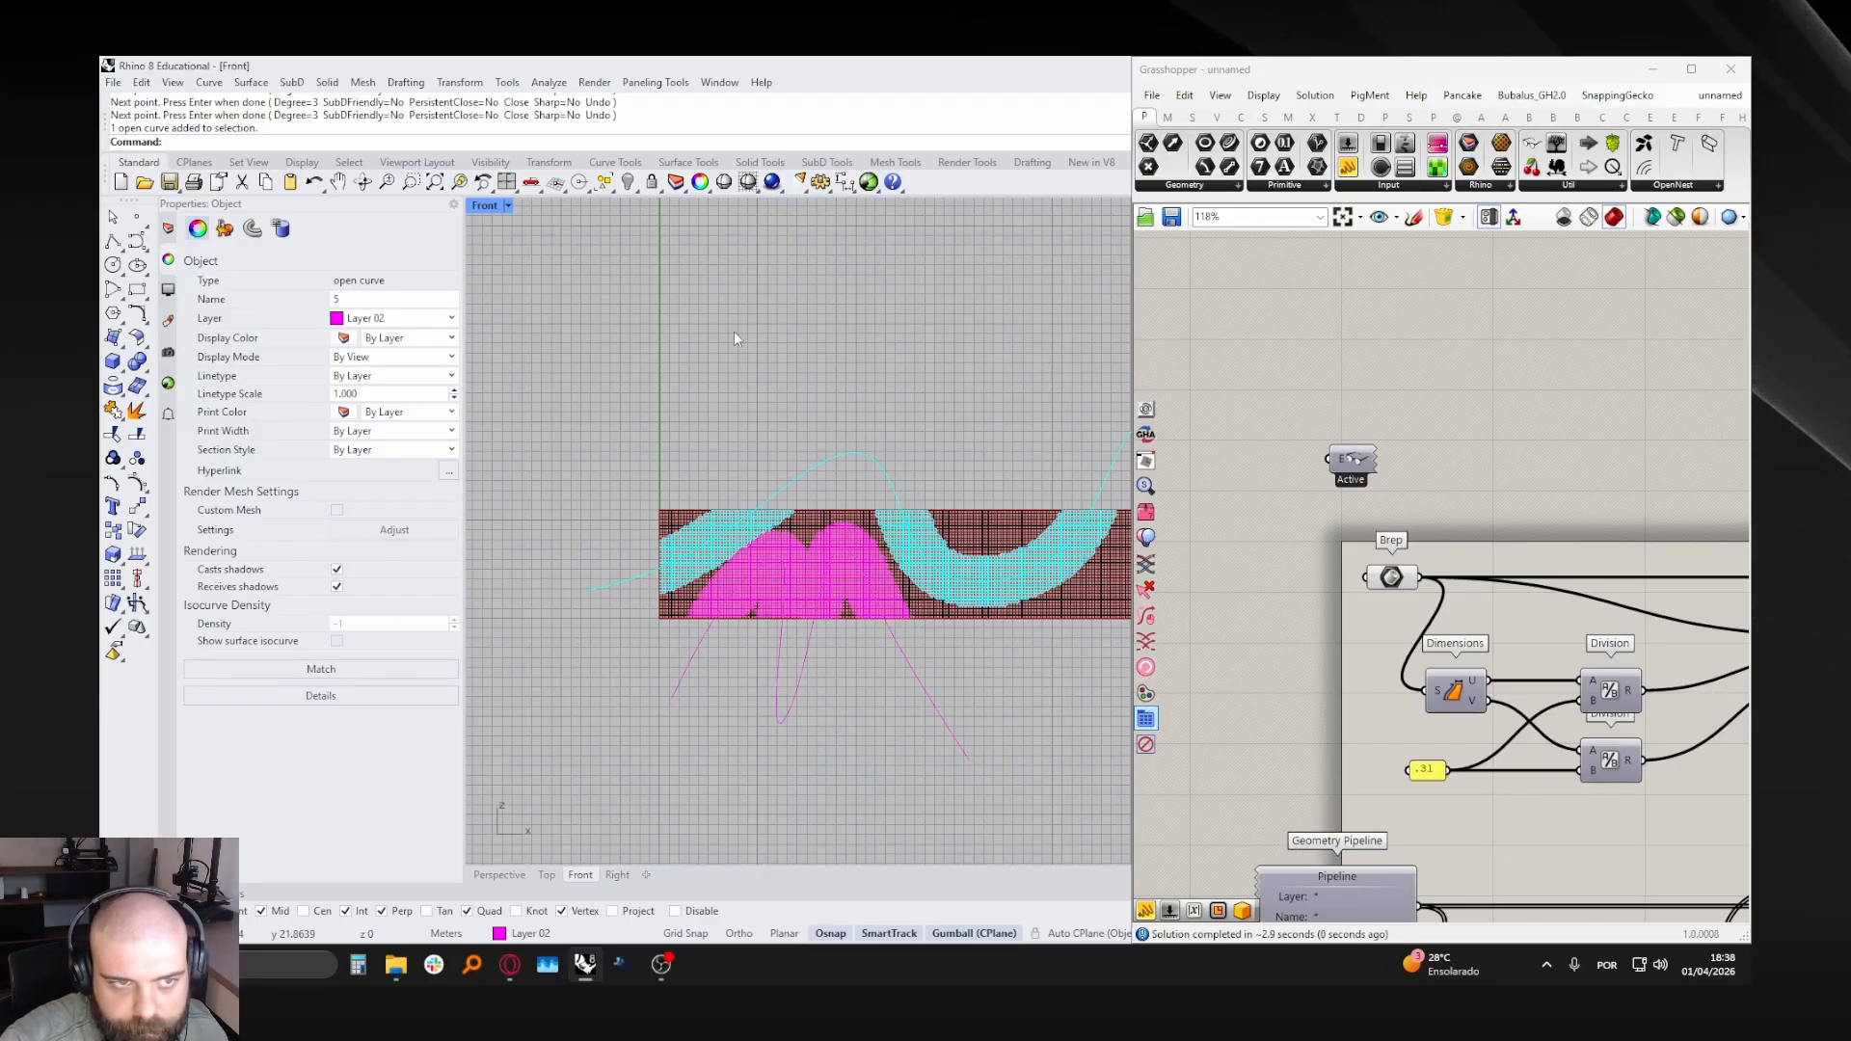
{"action": "scroll", "coordinate": [670, 422], "scroll_direction": "down", "scroll_amount": 2}
{"action": "scroll", "coordinate": [657, 426], "scroll_direction": "up", "scroll_amount": 3}
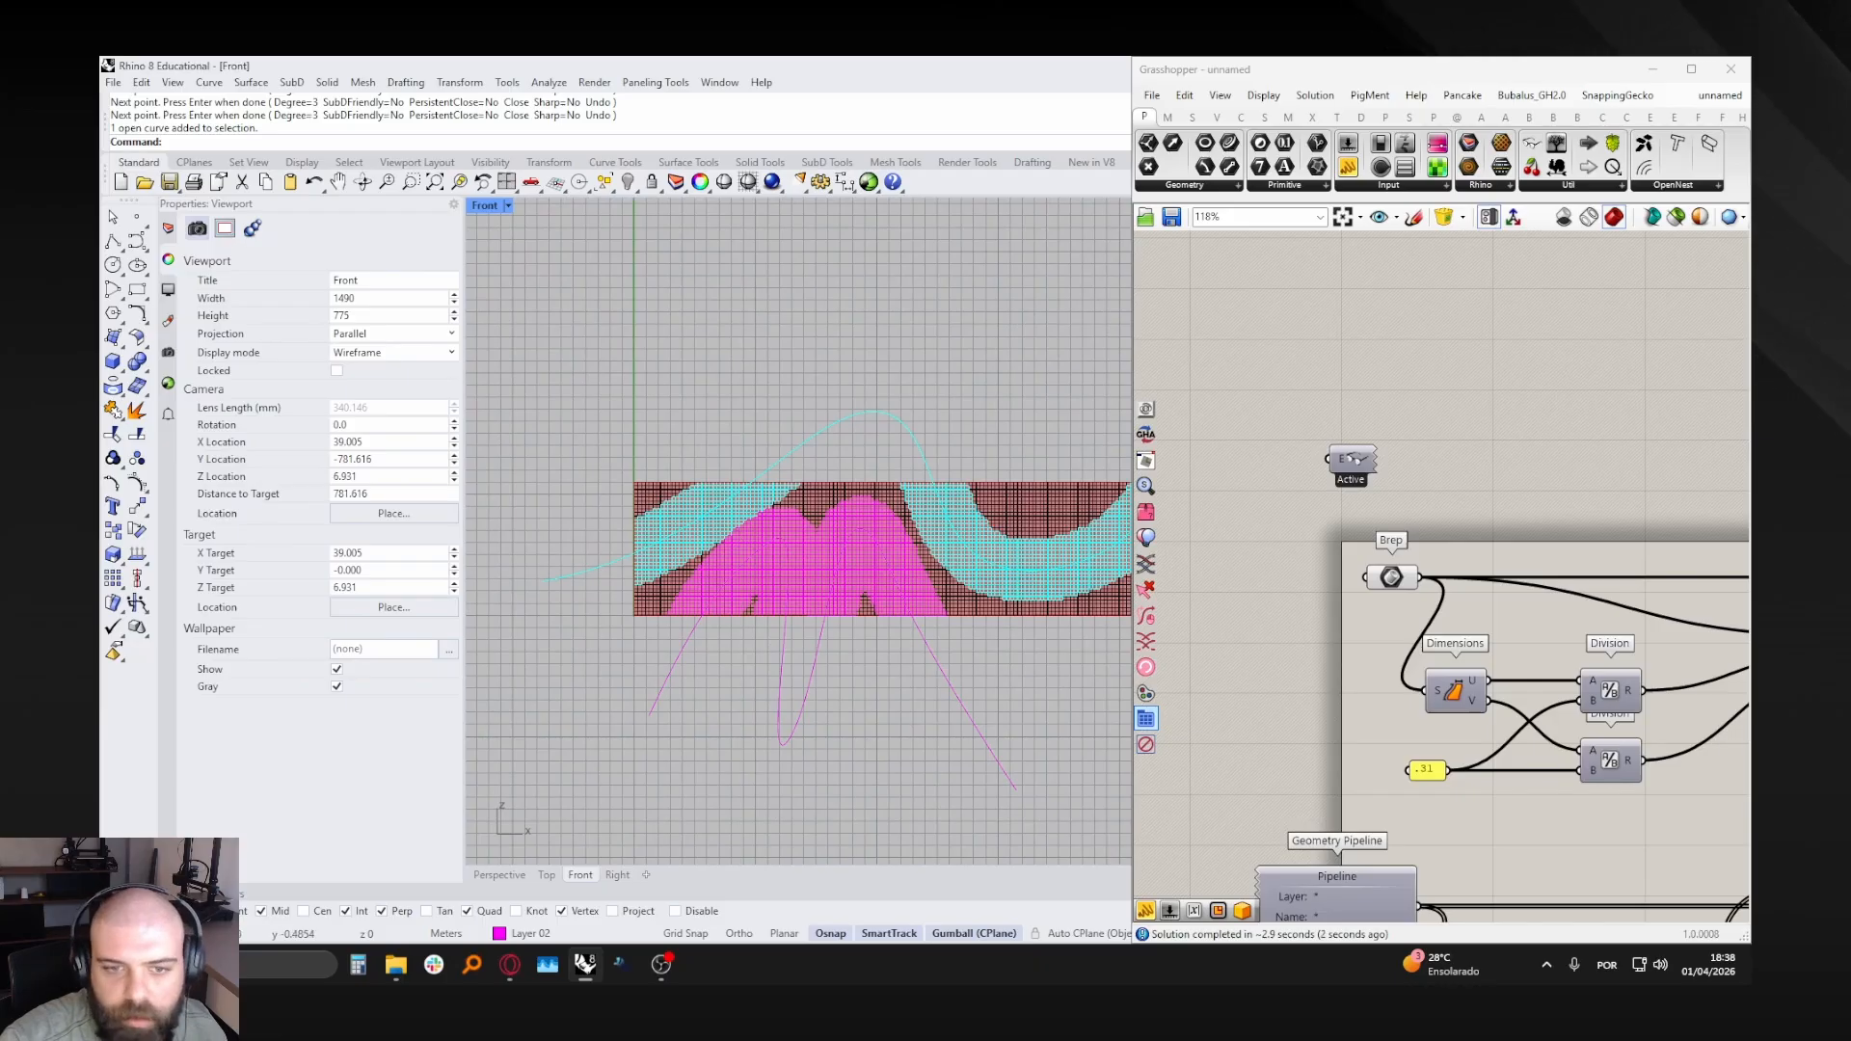
- Reselect the two-peaked Layer 02 curve and set its object name to 2
{"action": "left_click", "coordinate": [698, 622]}
{"action": "left_click", "coordinate": [377, 299]}
{"action": "type", "text": "5"}
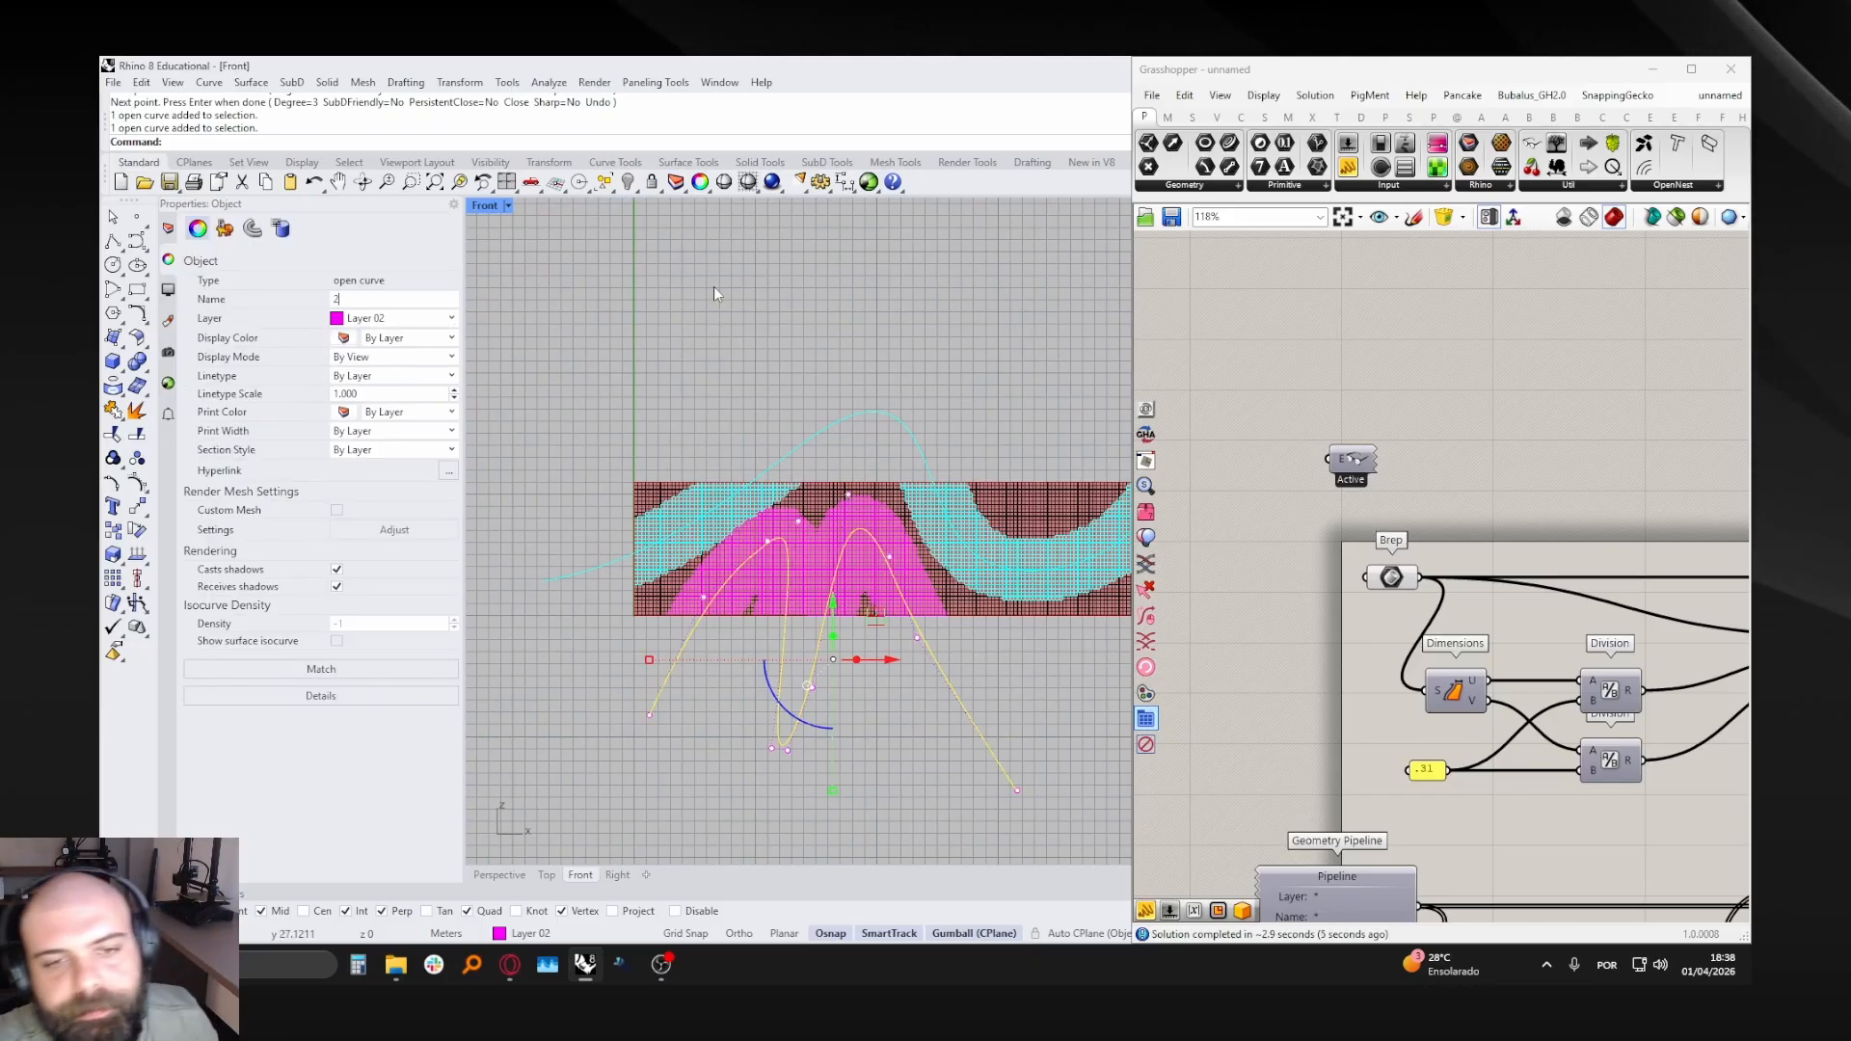
{"action": "left_click", "coordinate": [610, 304]}
- Make Layer 03 current and draw a wavy control-point curve through the surface's second half, ending above its far end
{"action": "scroll", "coordinate": [602, 333], "scroll_direction": "down", "scroll_amount": 2}
{"action": "right_click_drag", "start_coordinate": [686, 366], "coordinate": [591, 405]}
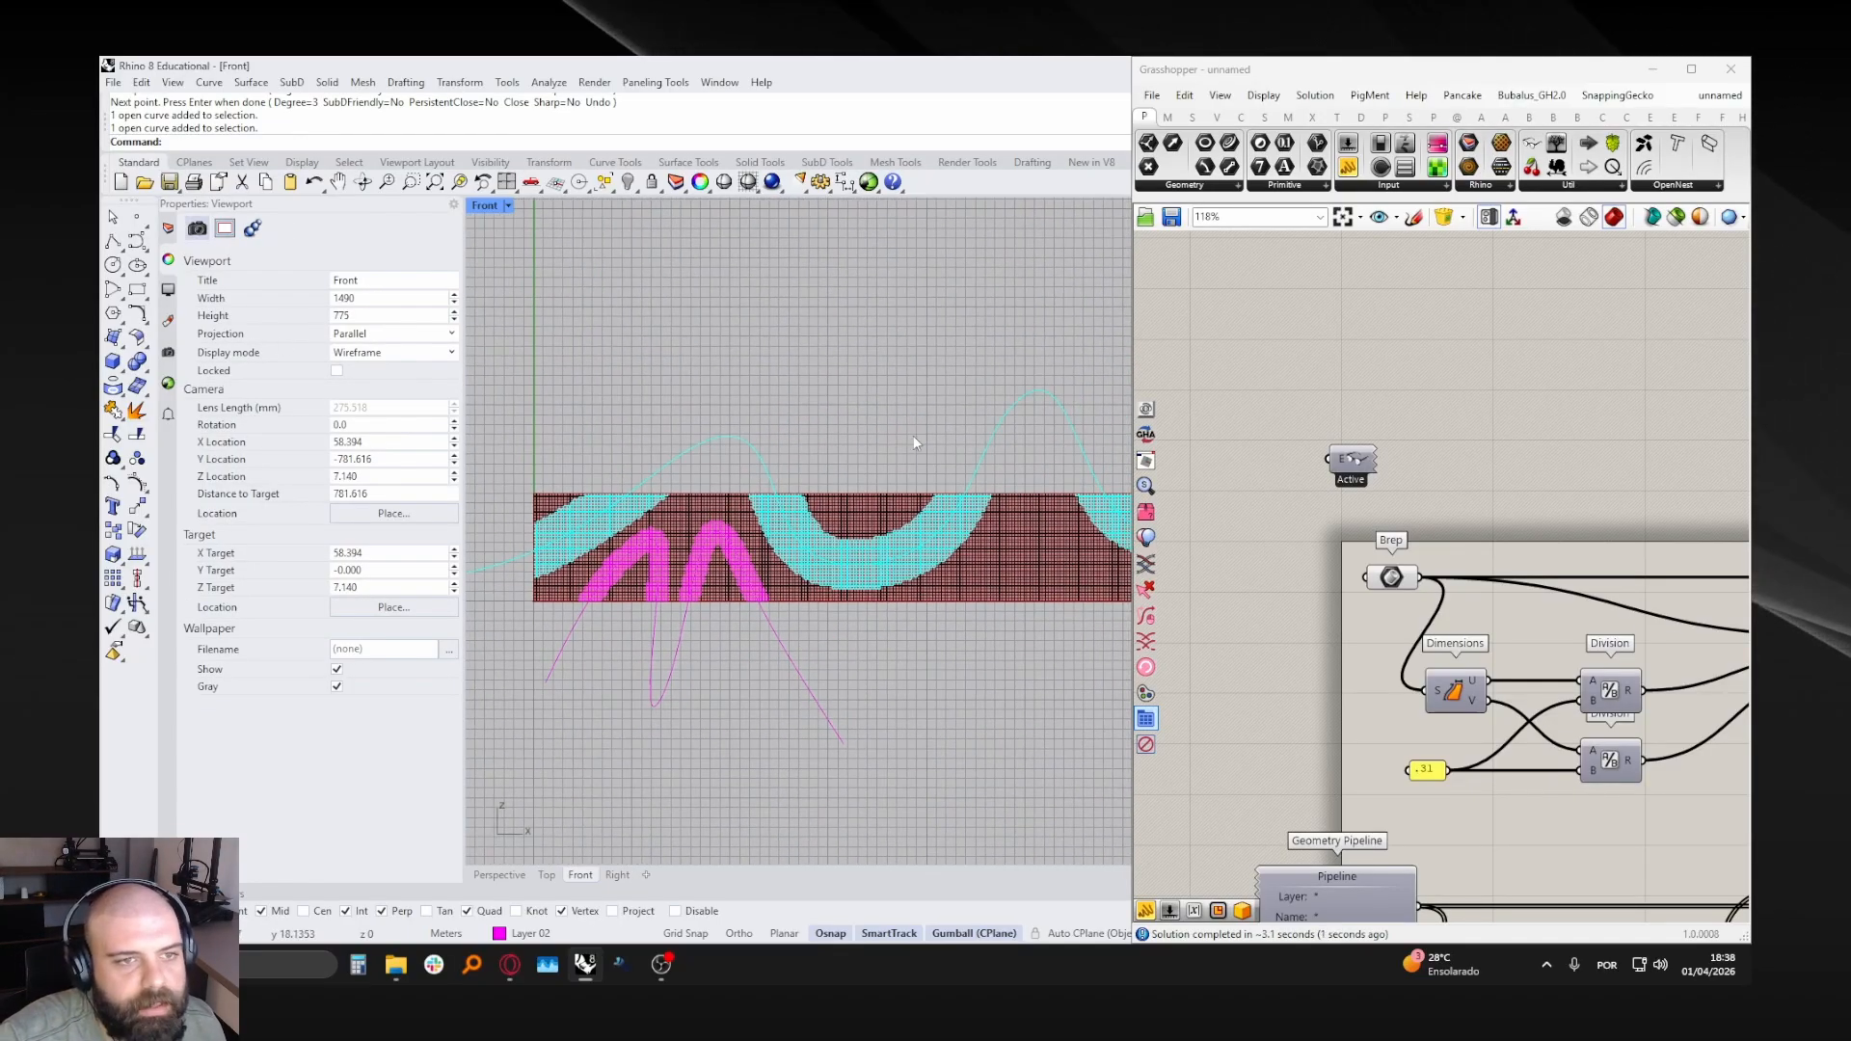
{"action": "right_click_drag", "start_coordinate": [914, 442], "coordinate": [596, 435]}
{"action": "left_click", "coordinate": [168, 229]}
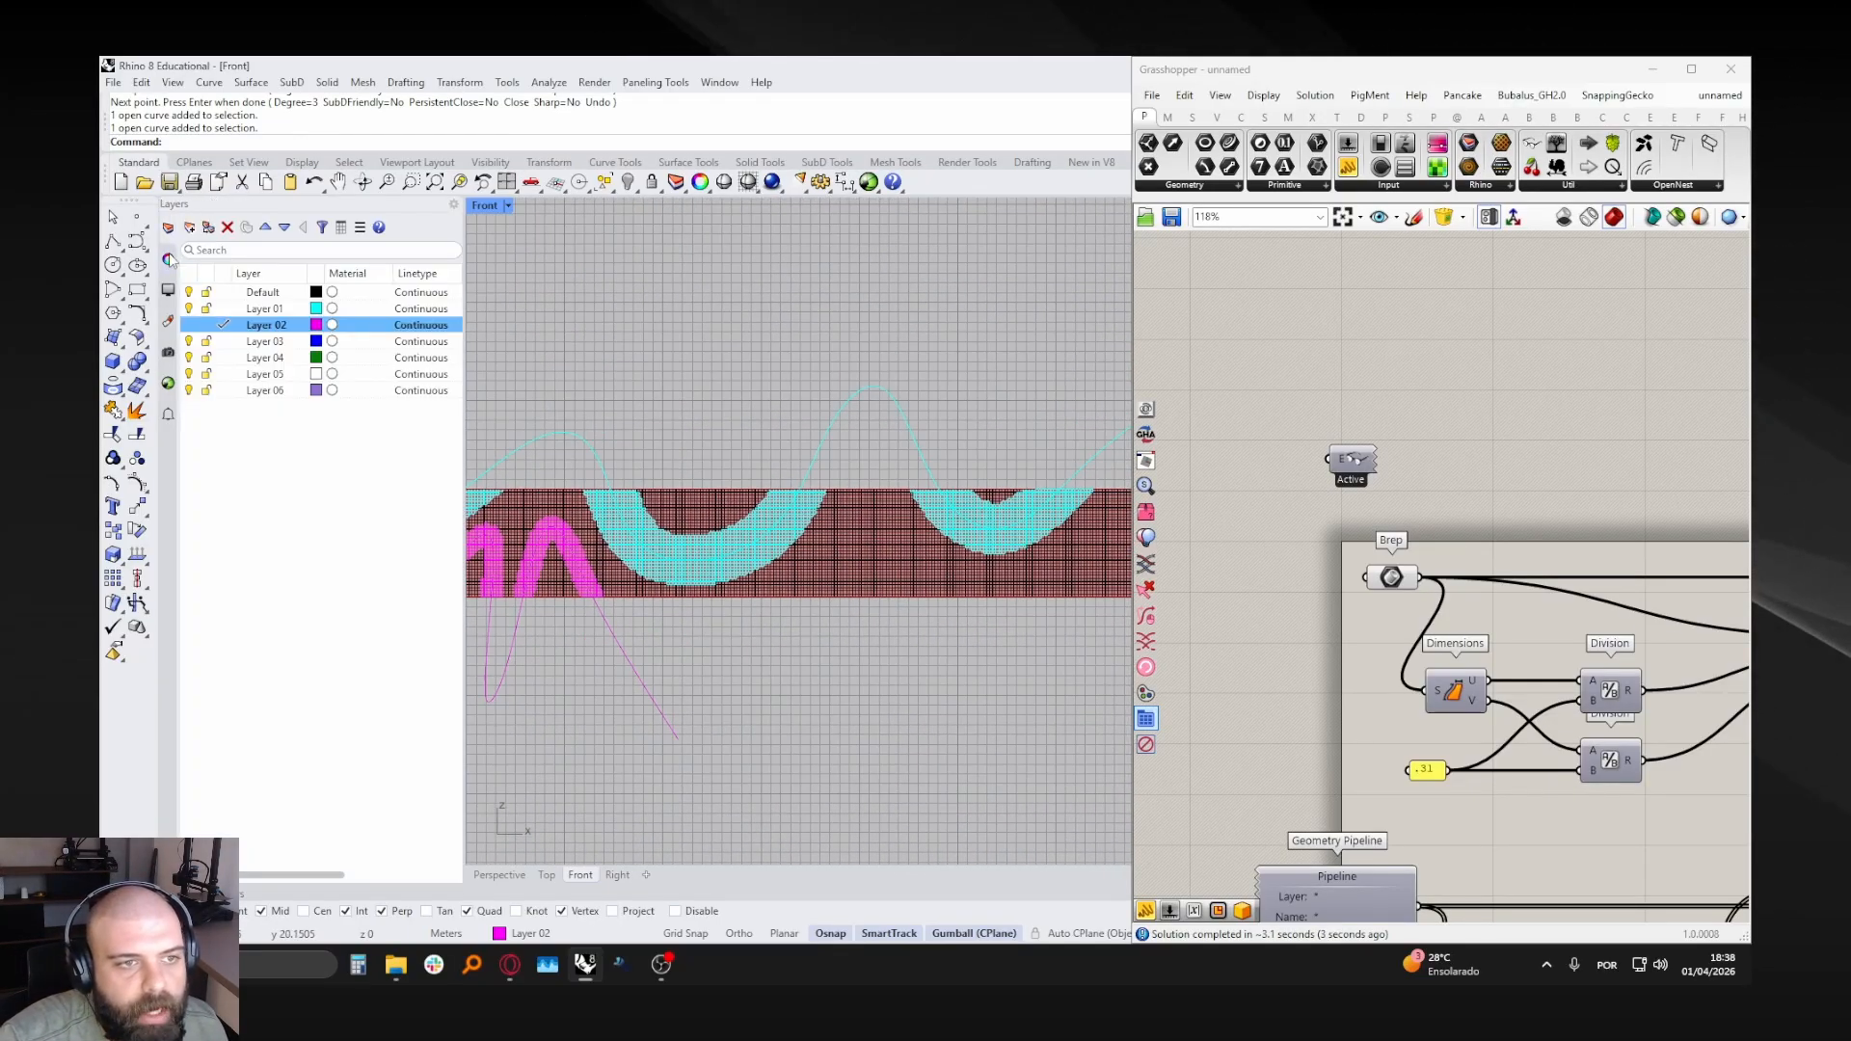
{"action": "left_click", "coordinate": [224, 342]}
{"action": "left_click", "coordinate": [136, 241]}
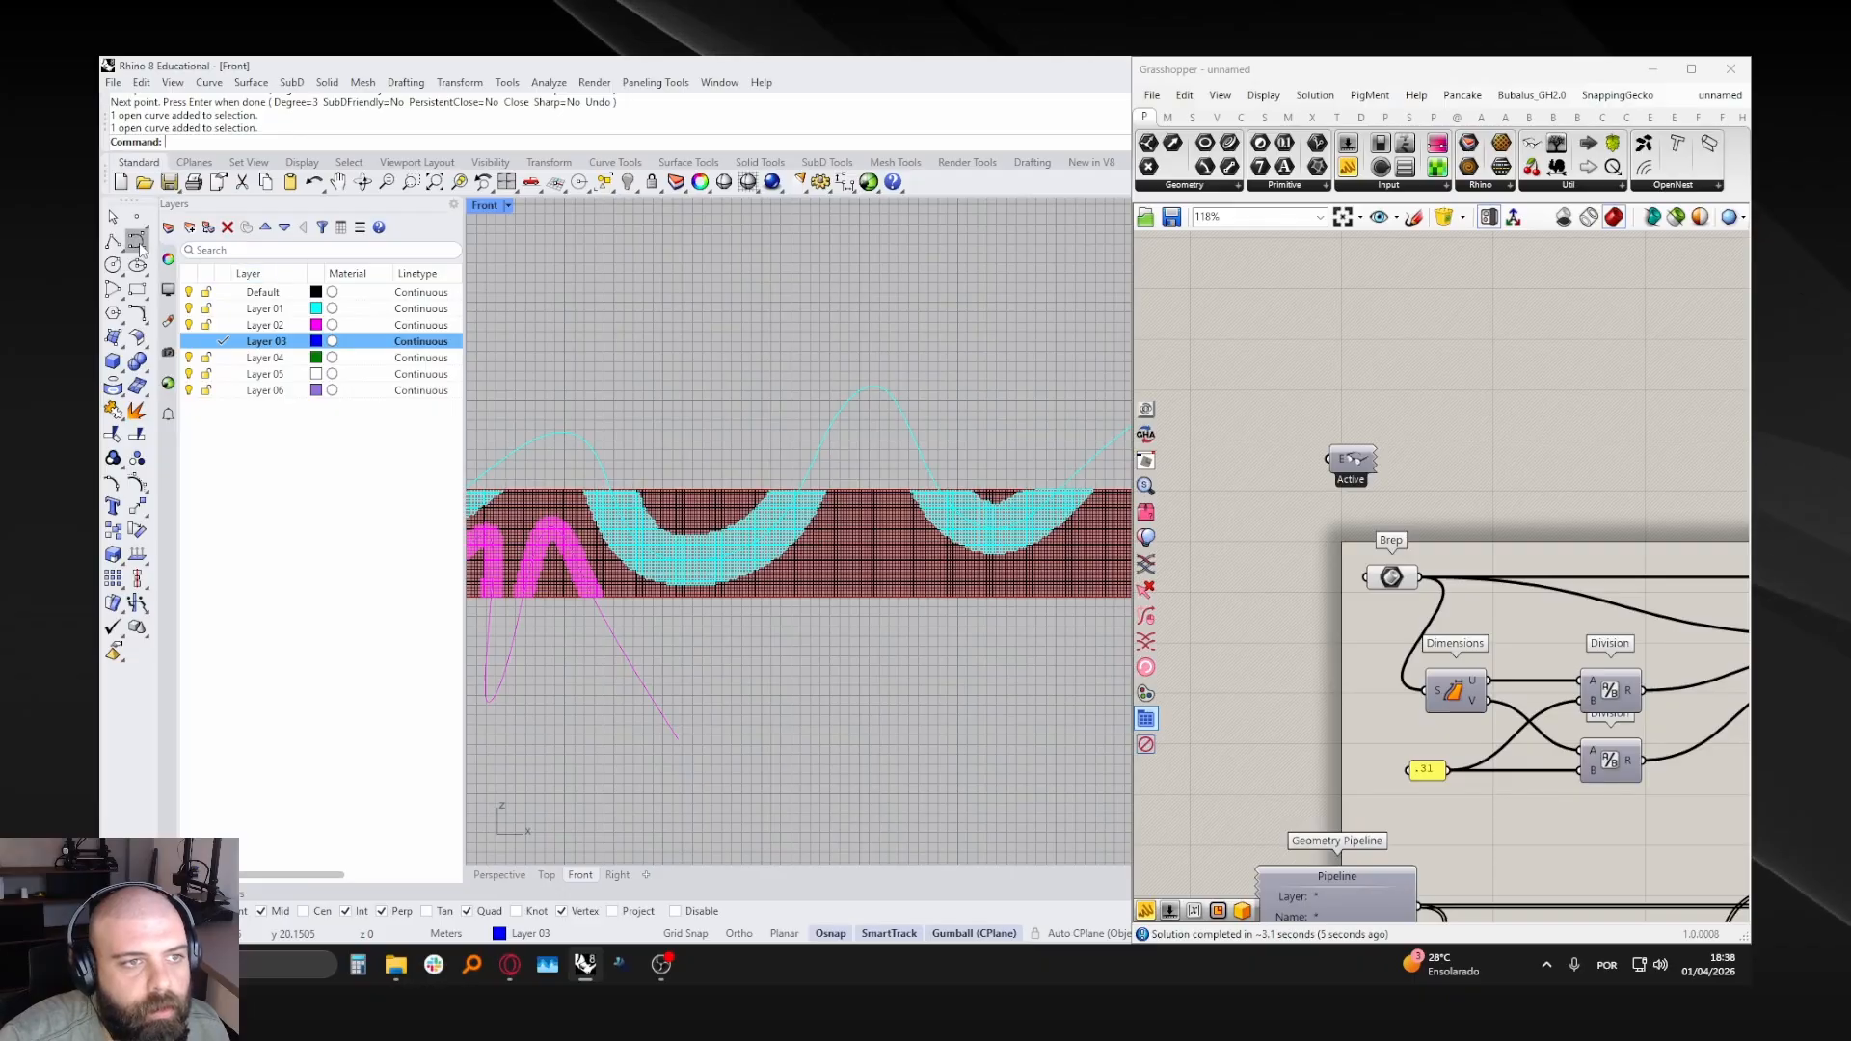
{"action": "left_click", "coordinate": [700, 611]}
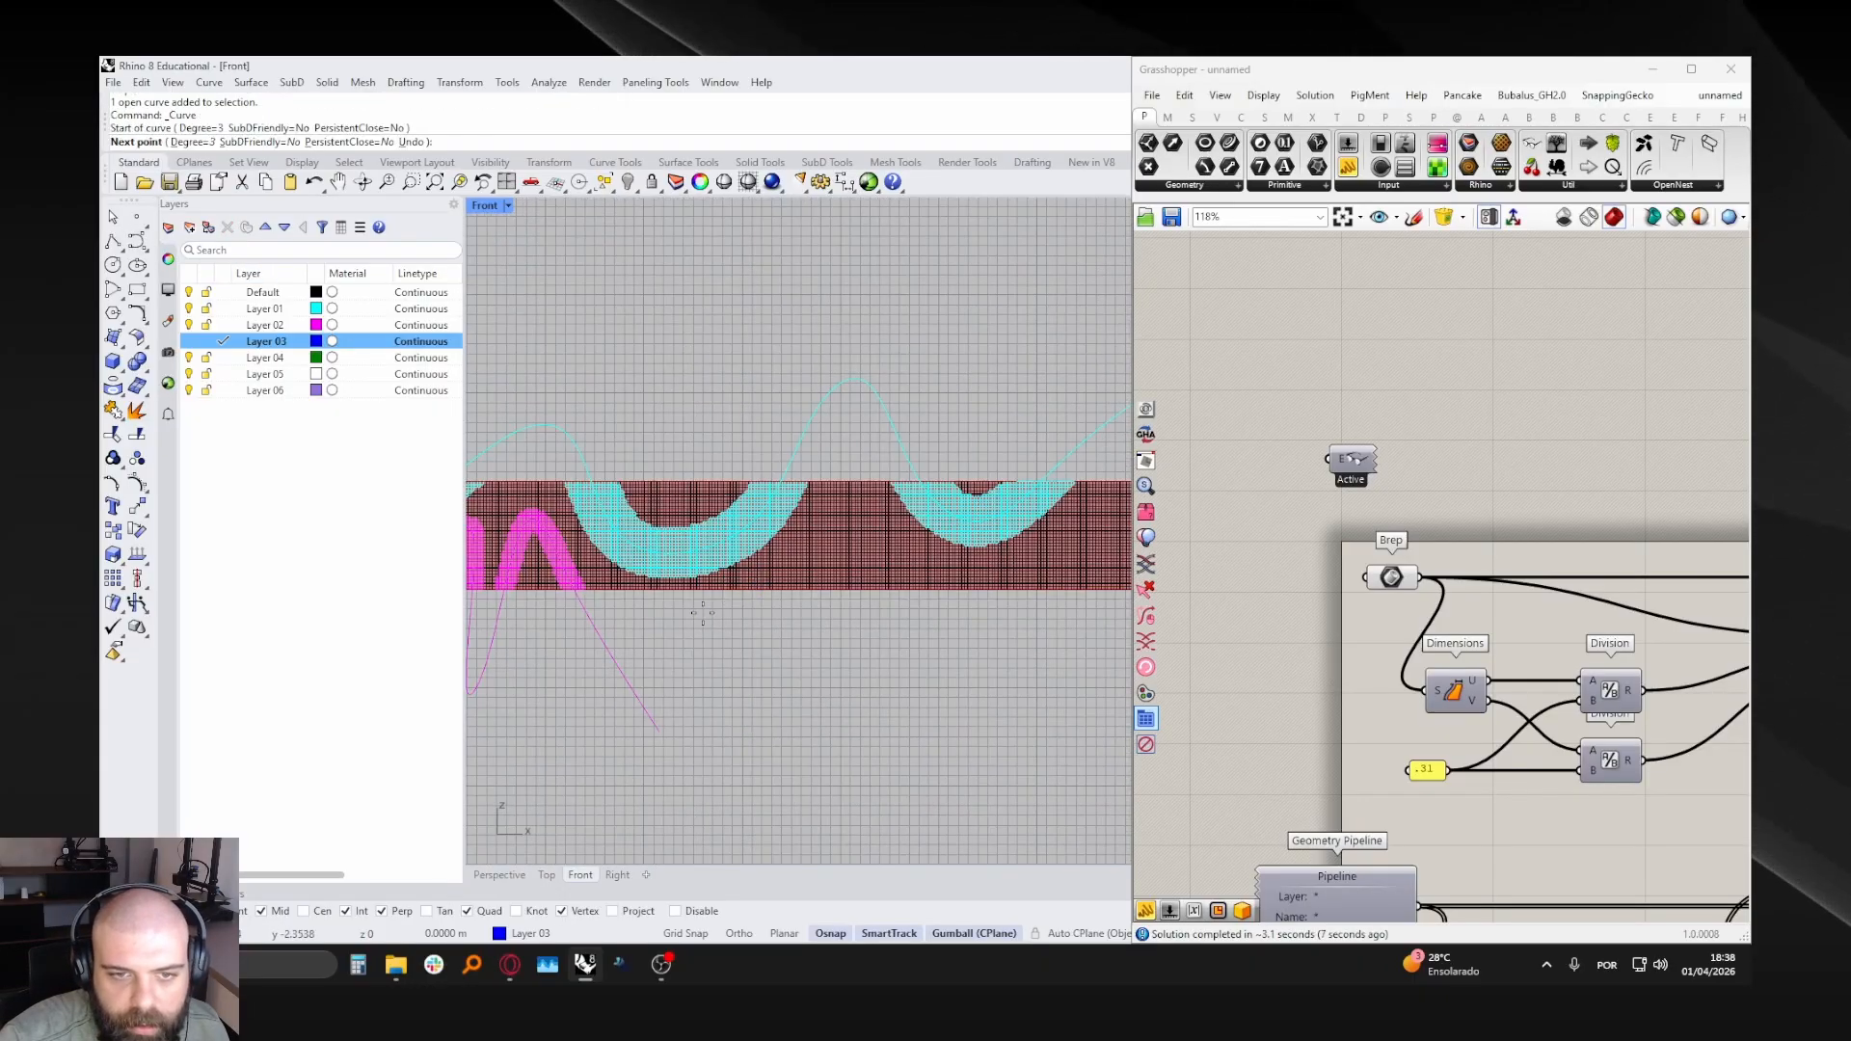
{"action": "left_click", "coordinate": [768, 570]}
{"action": "left_click", "coordinate": [810, 533]}
{"action": "left_click", "coordinate": [852, 499]}
{"action": "left_click", "coordinate": [894, 537]}
{"action": "left_click", "coordinate": [947, 583]}
{"action": "scroll", "coordinate": [950, 584], "scroll_direction": "down", "scroll_amount": 4}
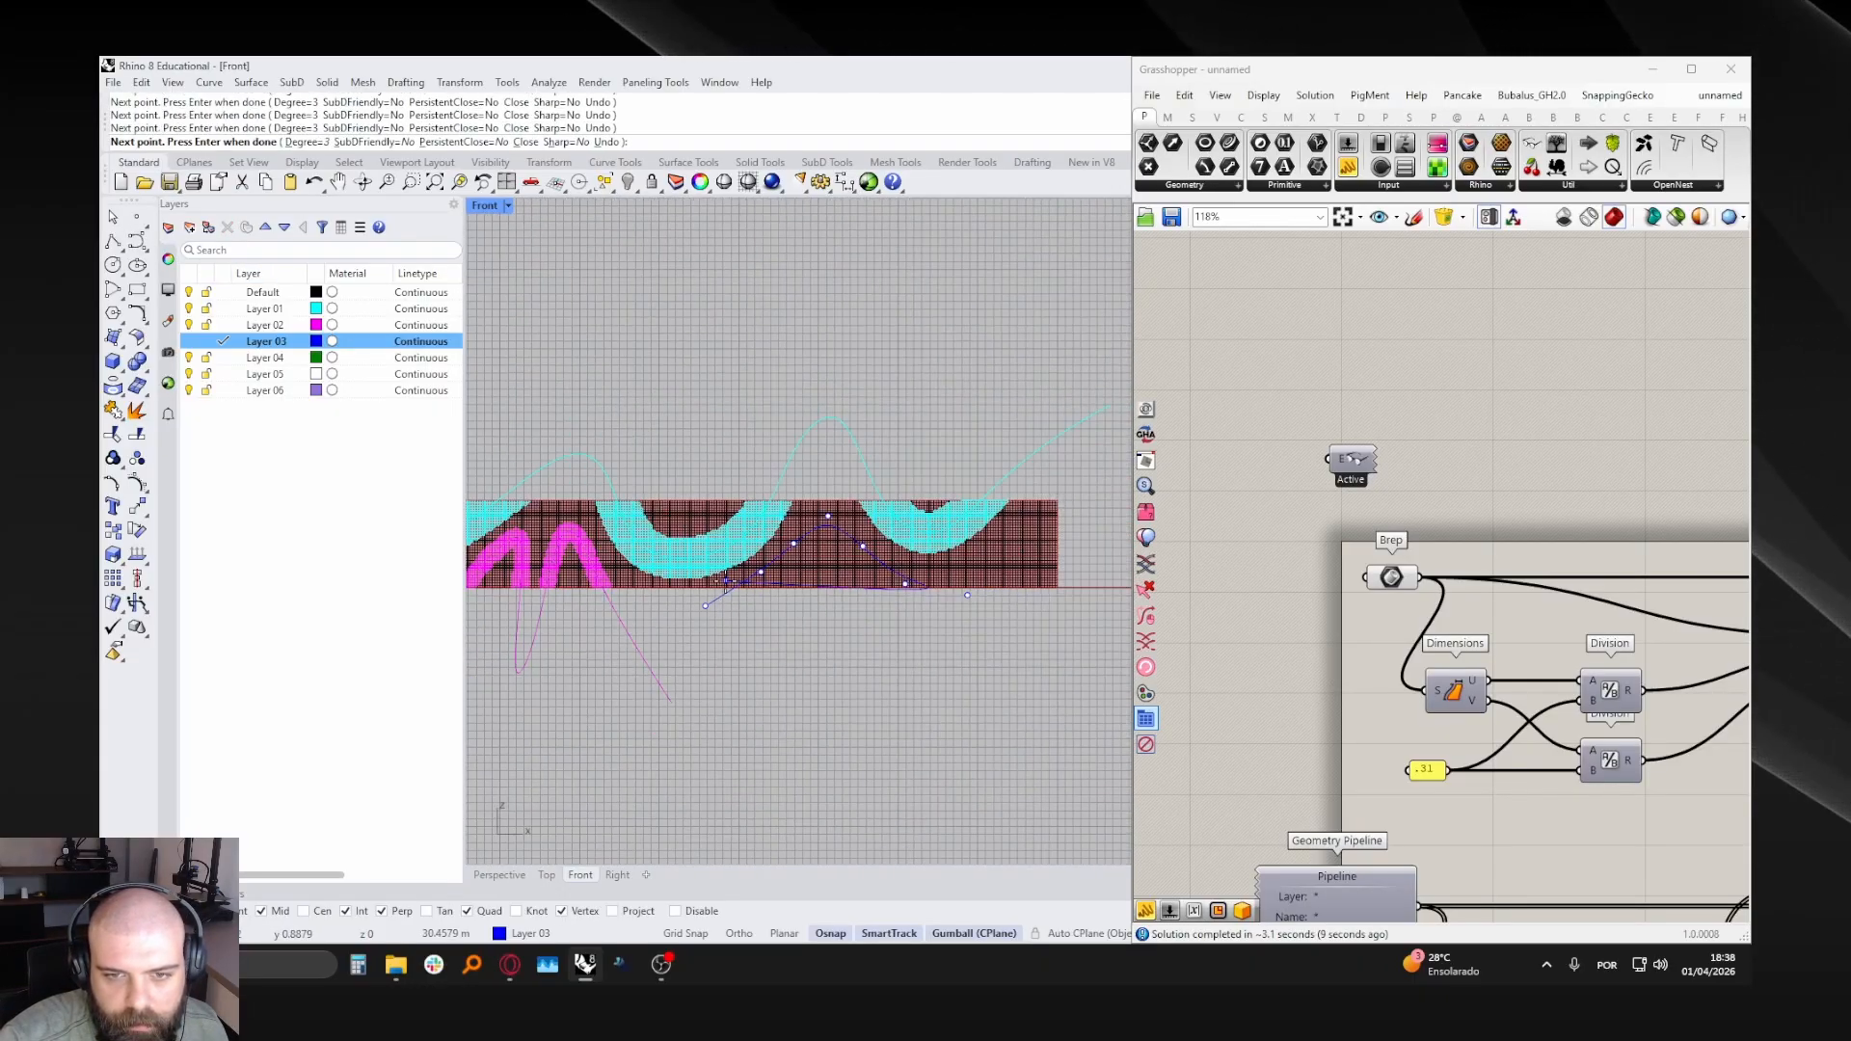
{"action": "left_click", "coordinate": [921, 592]}
{"action": "left_click", "coordinate": [1073, 474]}
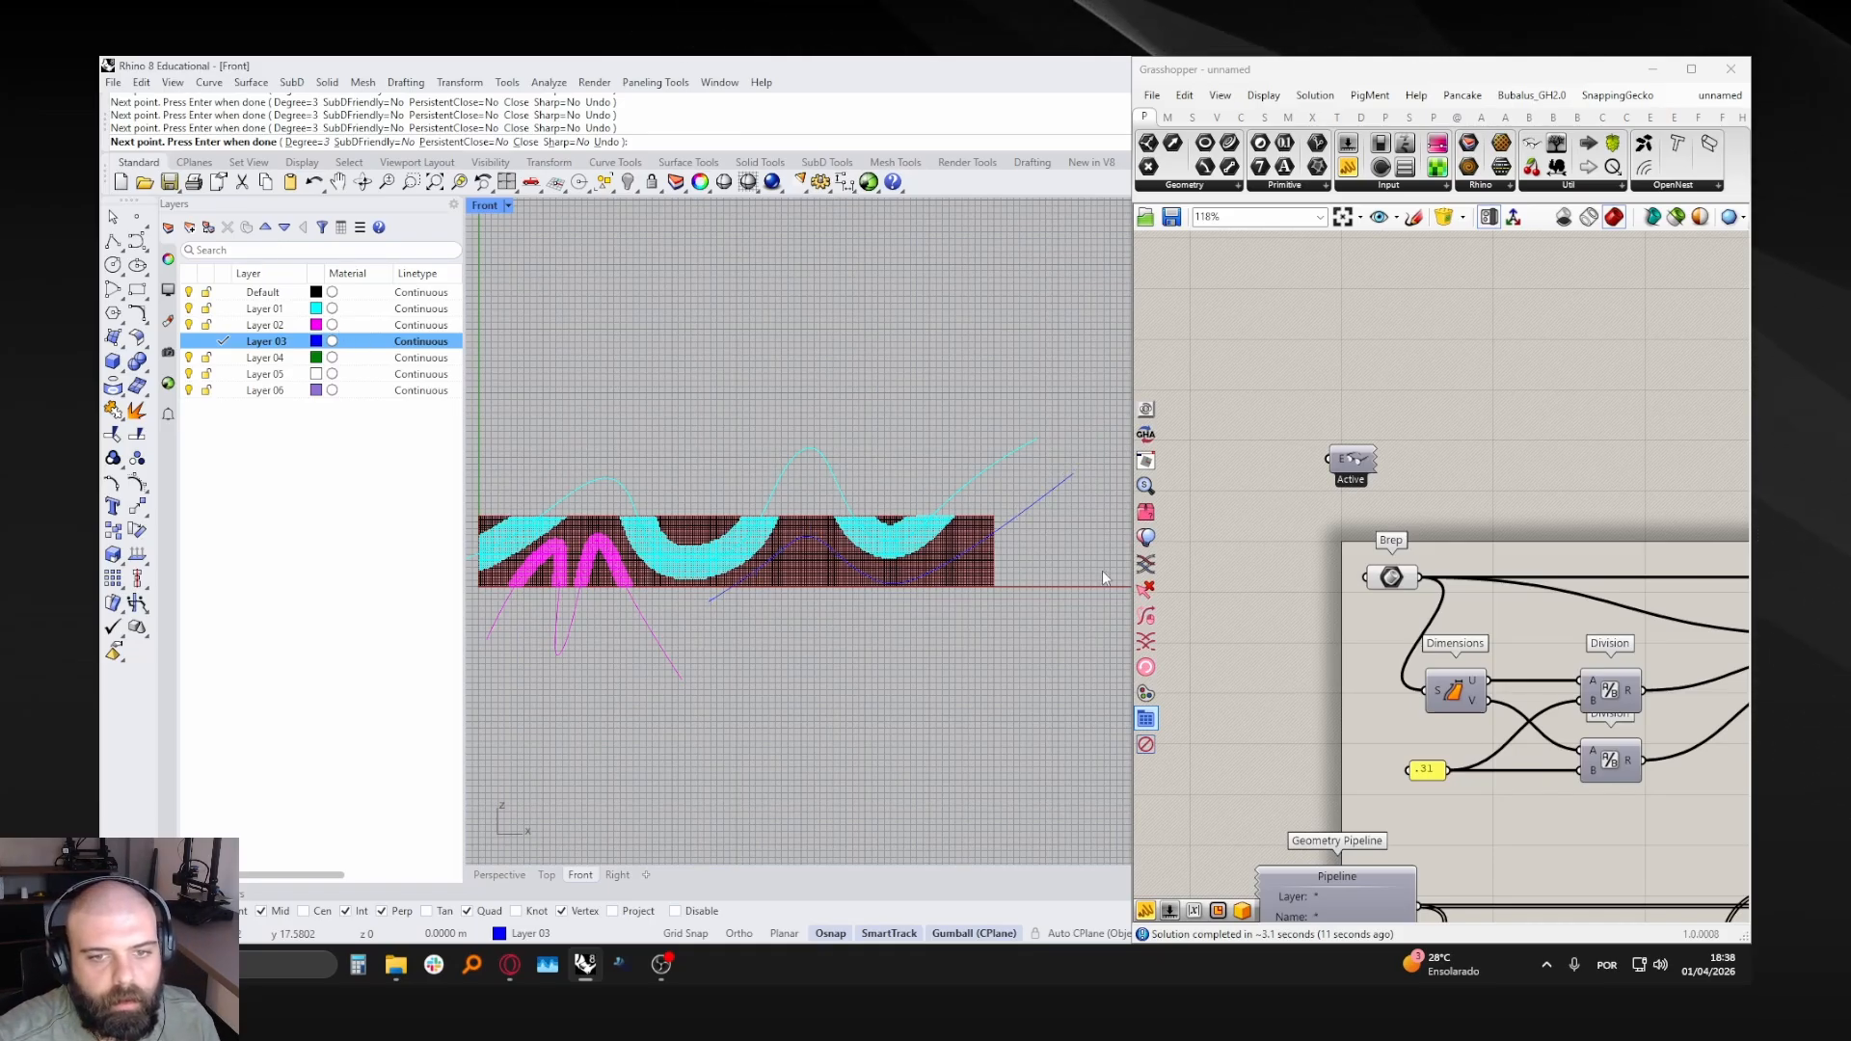
{"action": "key", "text": "Return"}
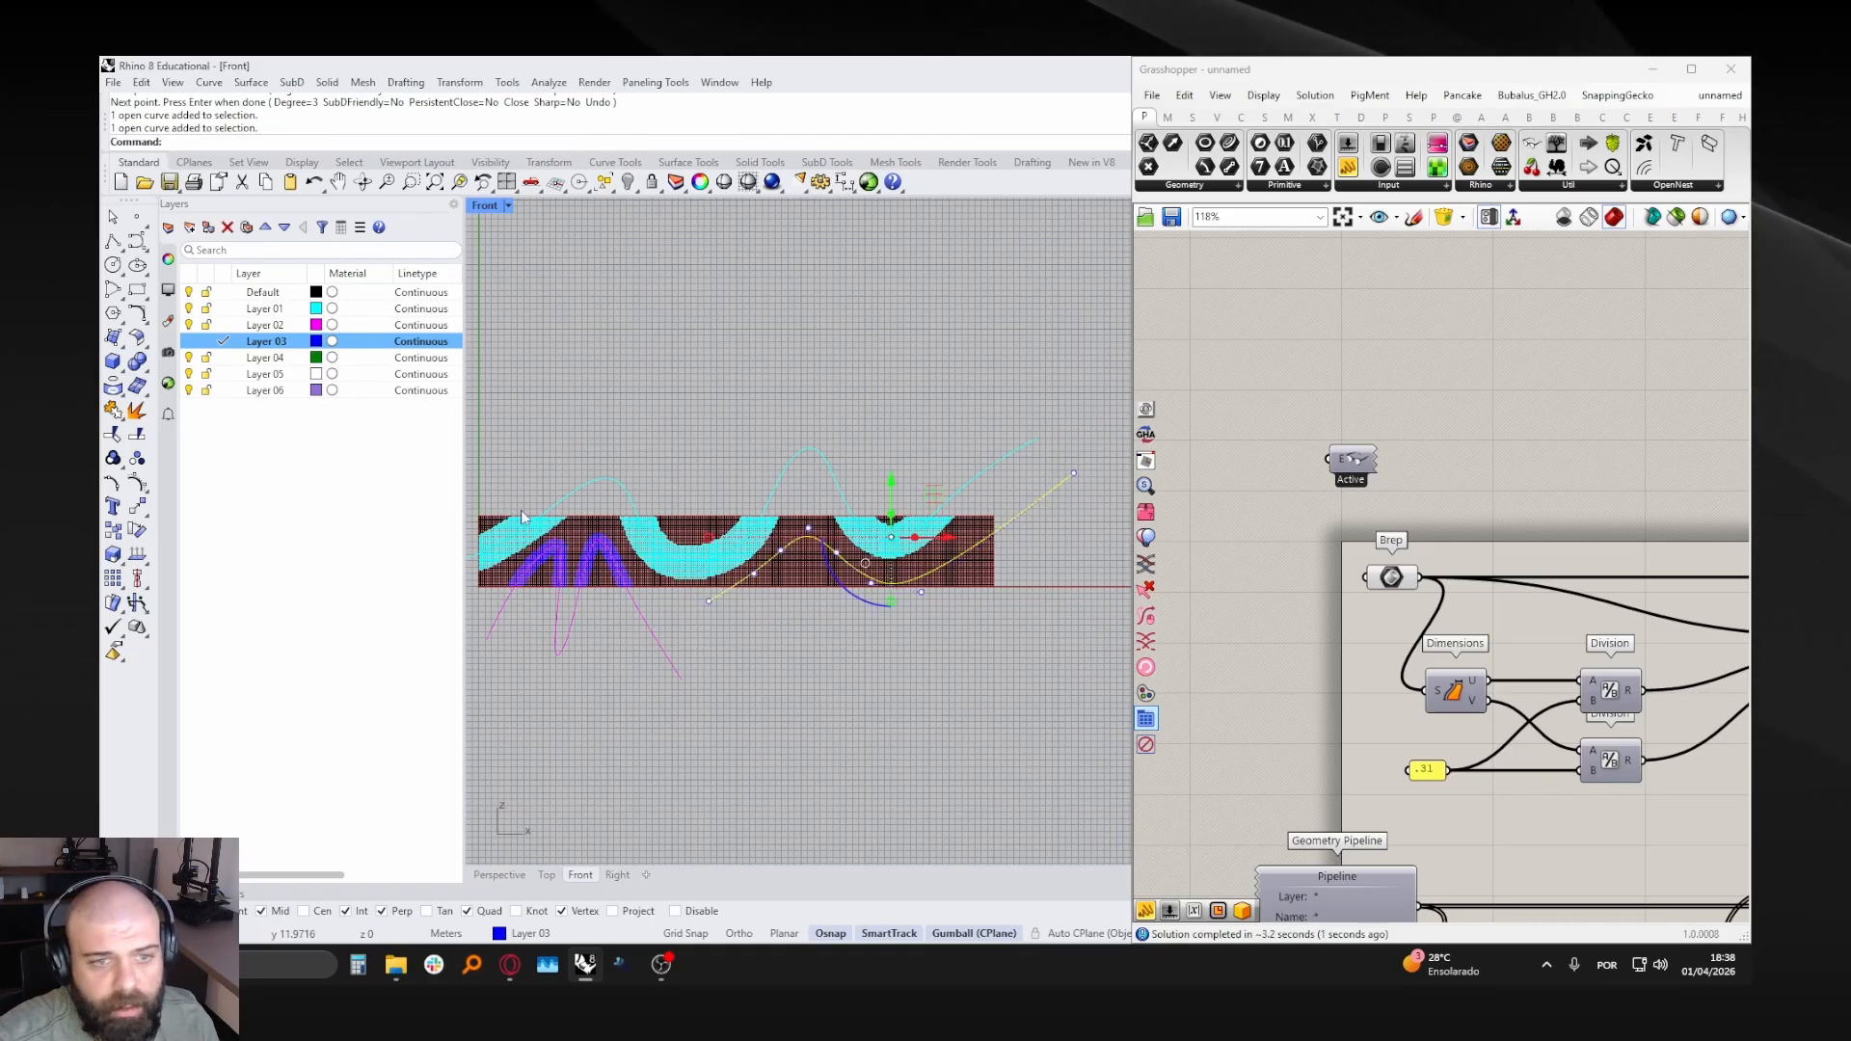
- Set the Layer 03 curve's object name to 3
{"action": "left_click", "coordinate": [169, 260]}
{"action": "left_click", "coordinate": [382, 301]}
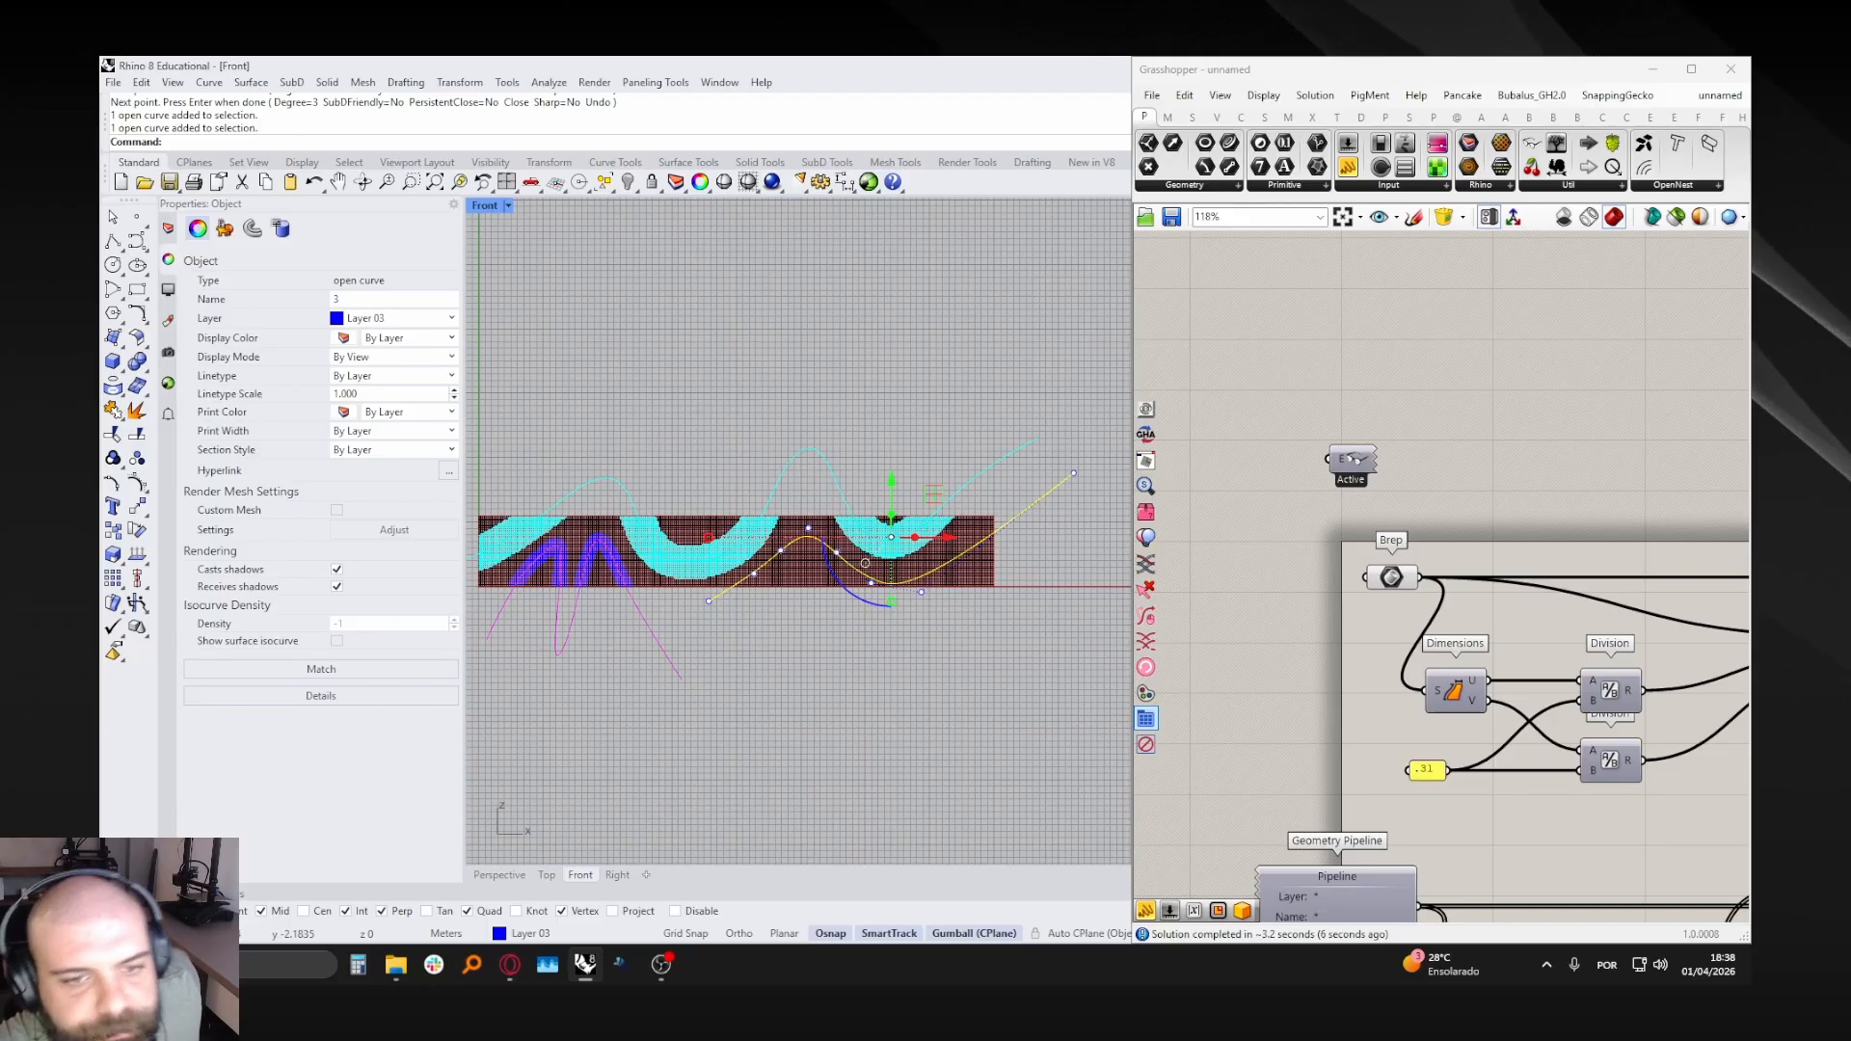
{"action": "left_click", "coordinate": [817, 331]}
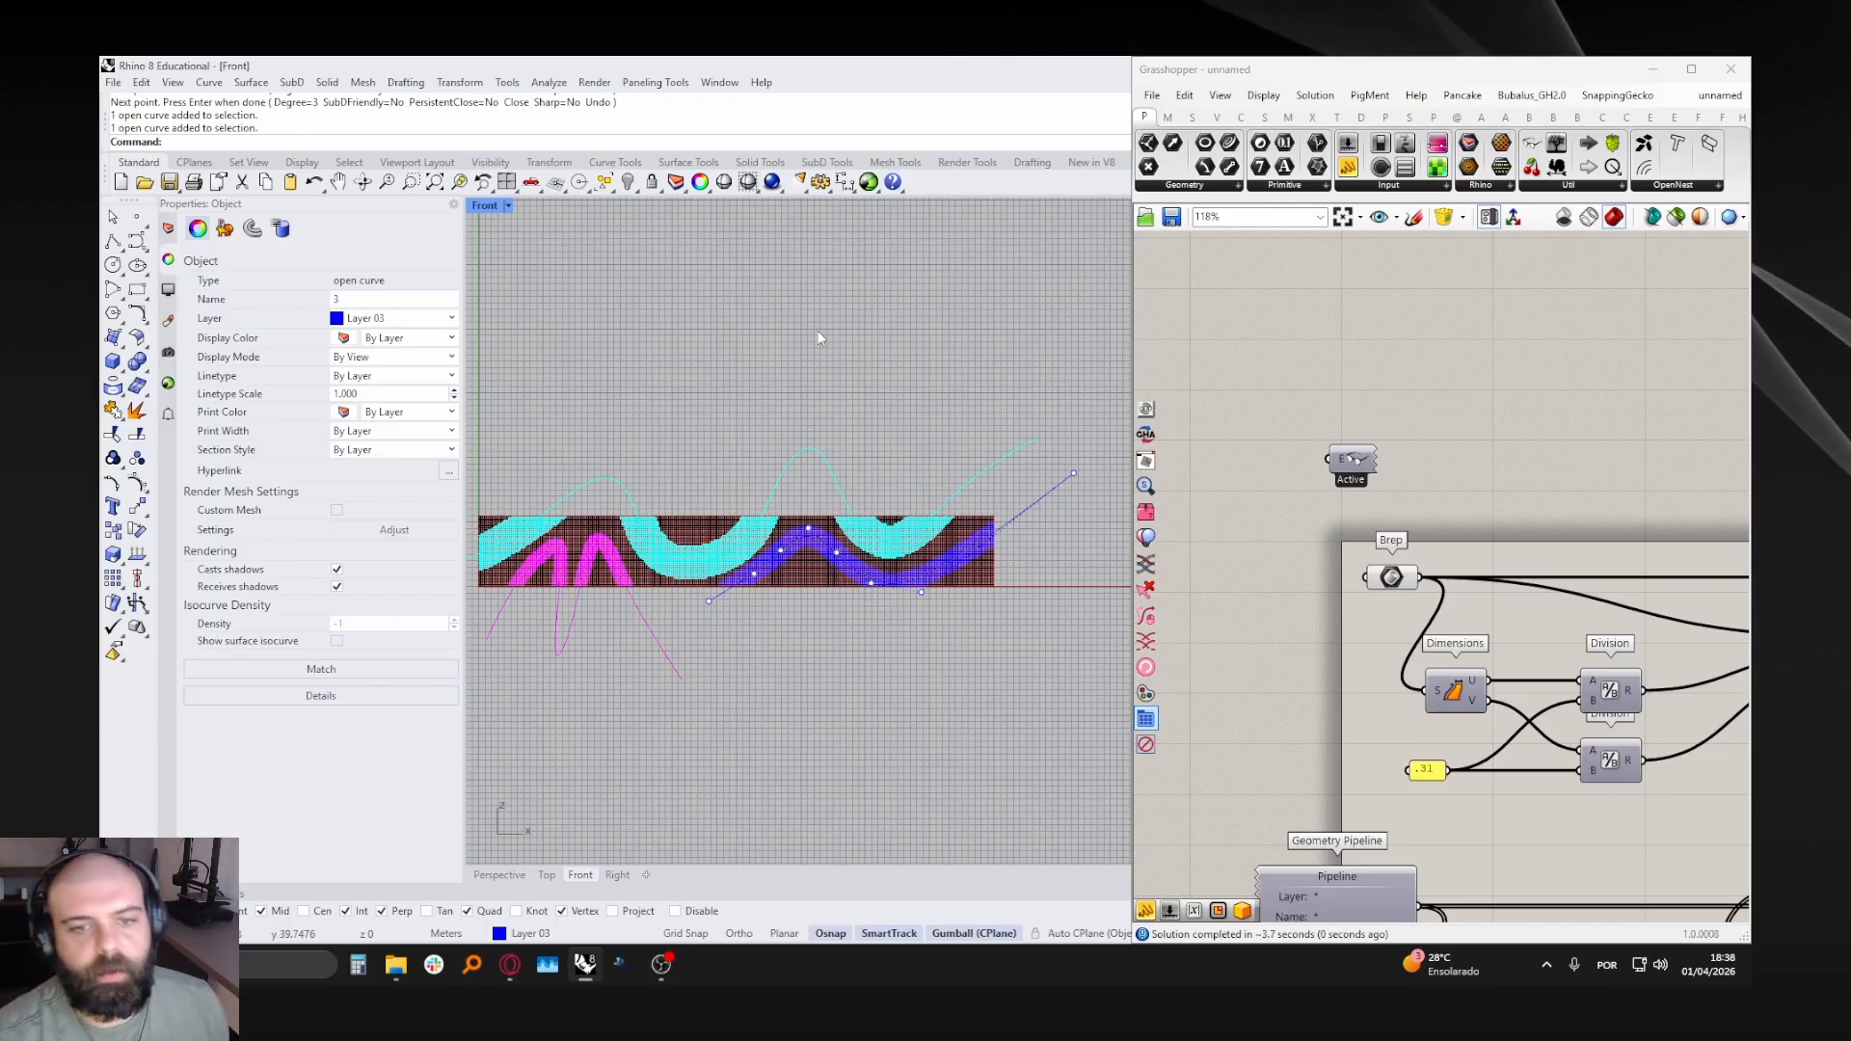
- Make Layer 04 current and draw a C-shaped control-point curve bulging into the grid at the surface's starting end
{"action": "scroll", "coordinate": [808, 530], "scroll_direction": "up", "scroll_amount": 8}
{"action": "scroll", "coordinate": [808, 532], "scroll_direction": "down", "scroll_amount": 10}
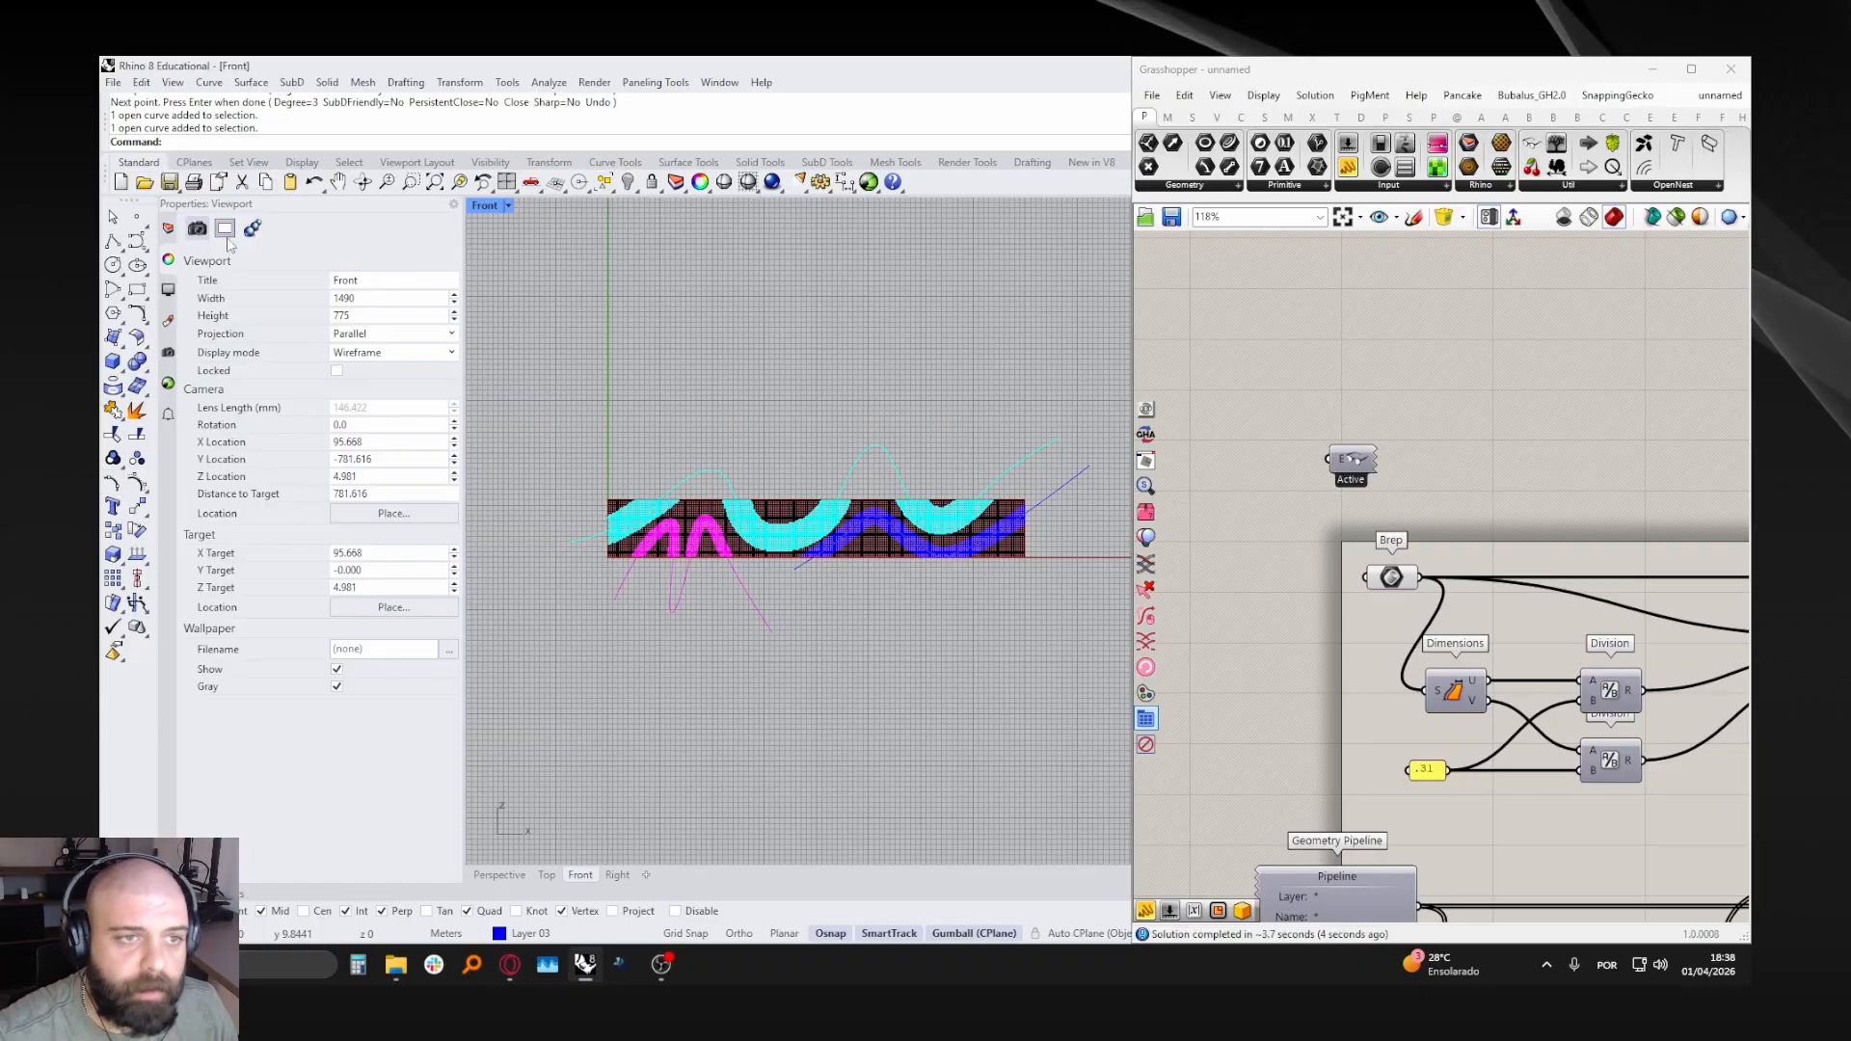
{"action": "left_click", "coordinate": [167, 229]}
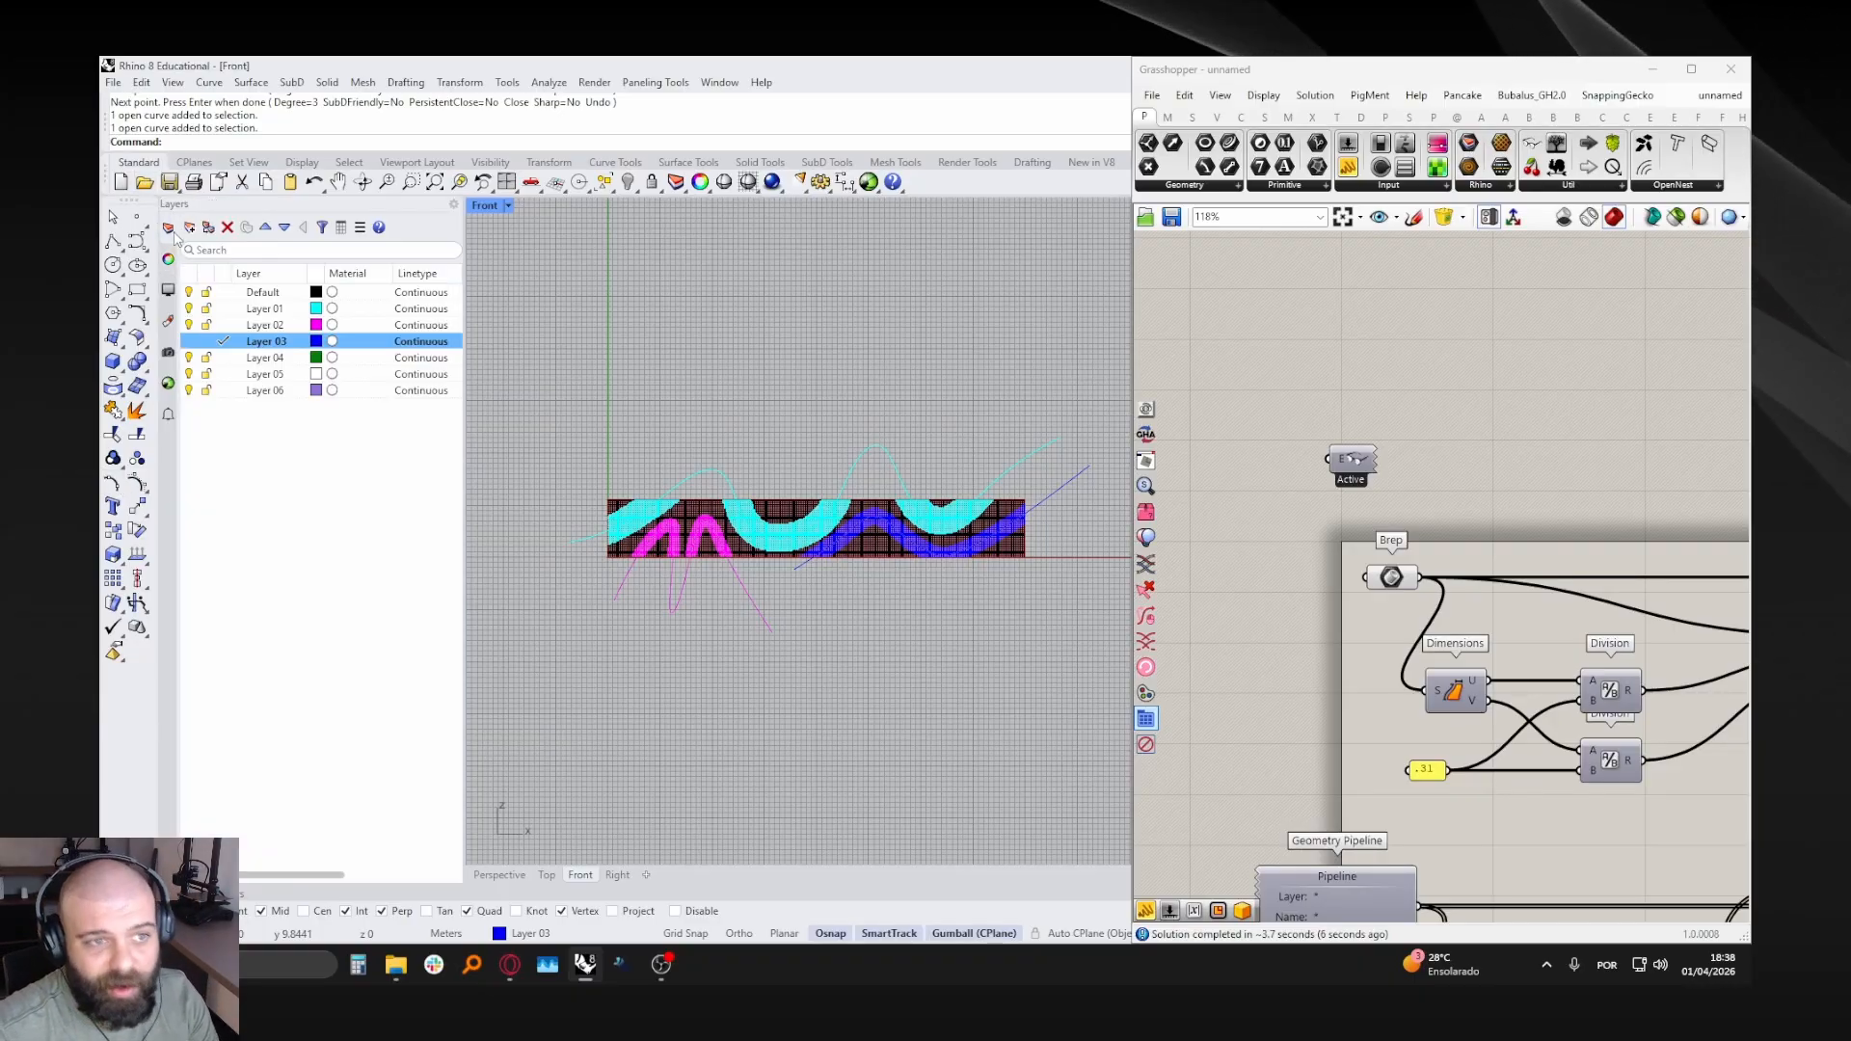
{"action": "double_click", "coordinate": [278, 358]}
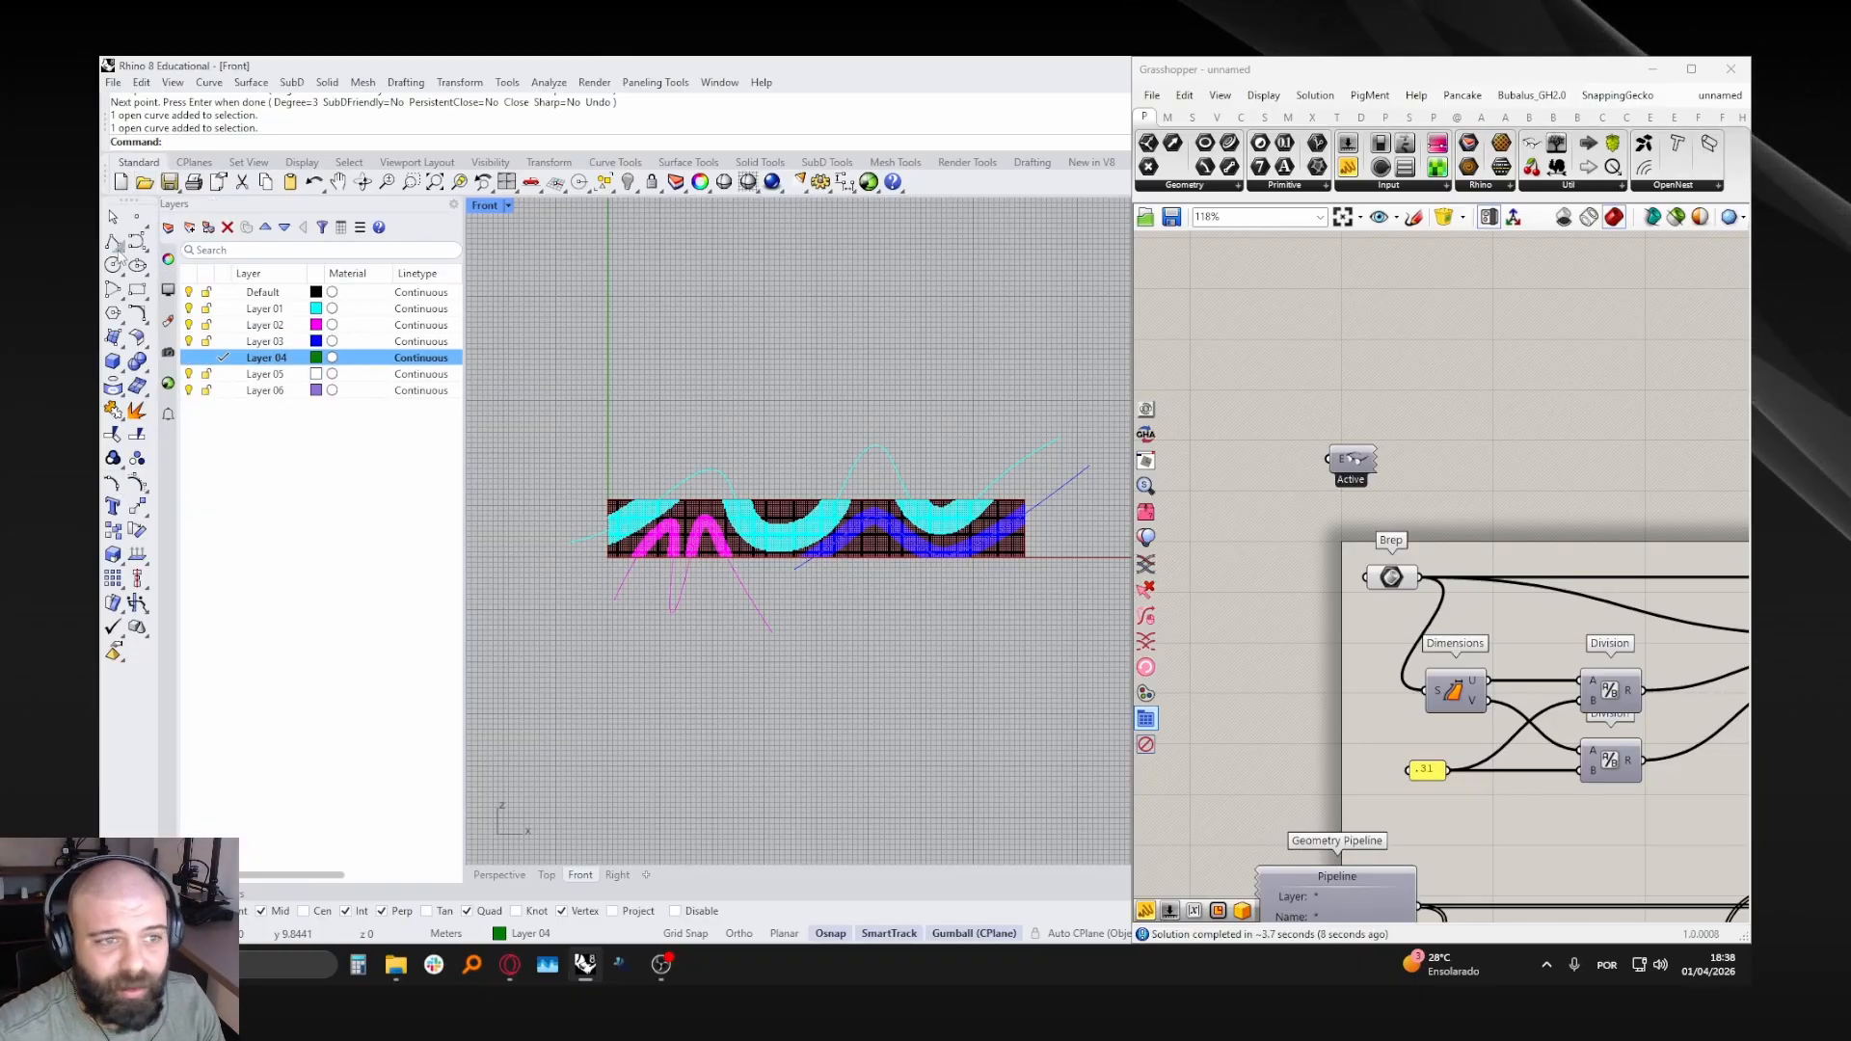
{"action": "left_click", "coordinate": [113, 242]}
{"action": "scroll", "coordinate": [622, 572], "scroll_direction": "up", "scroll_amount": 6}
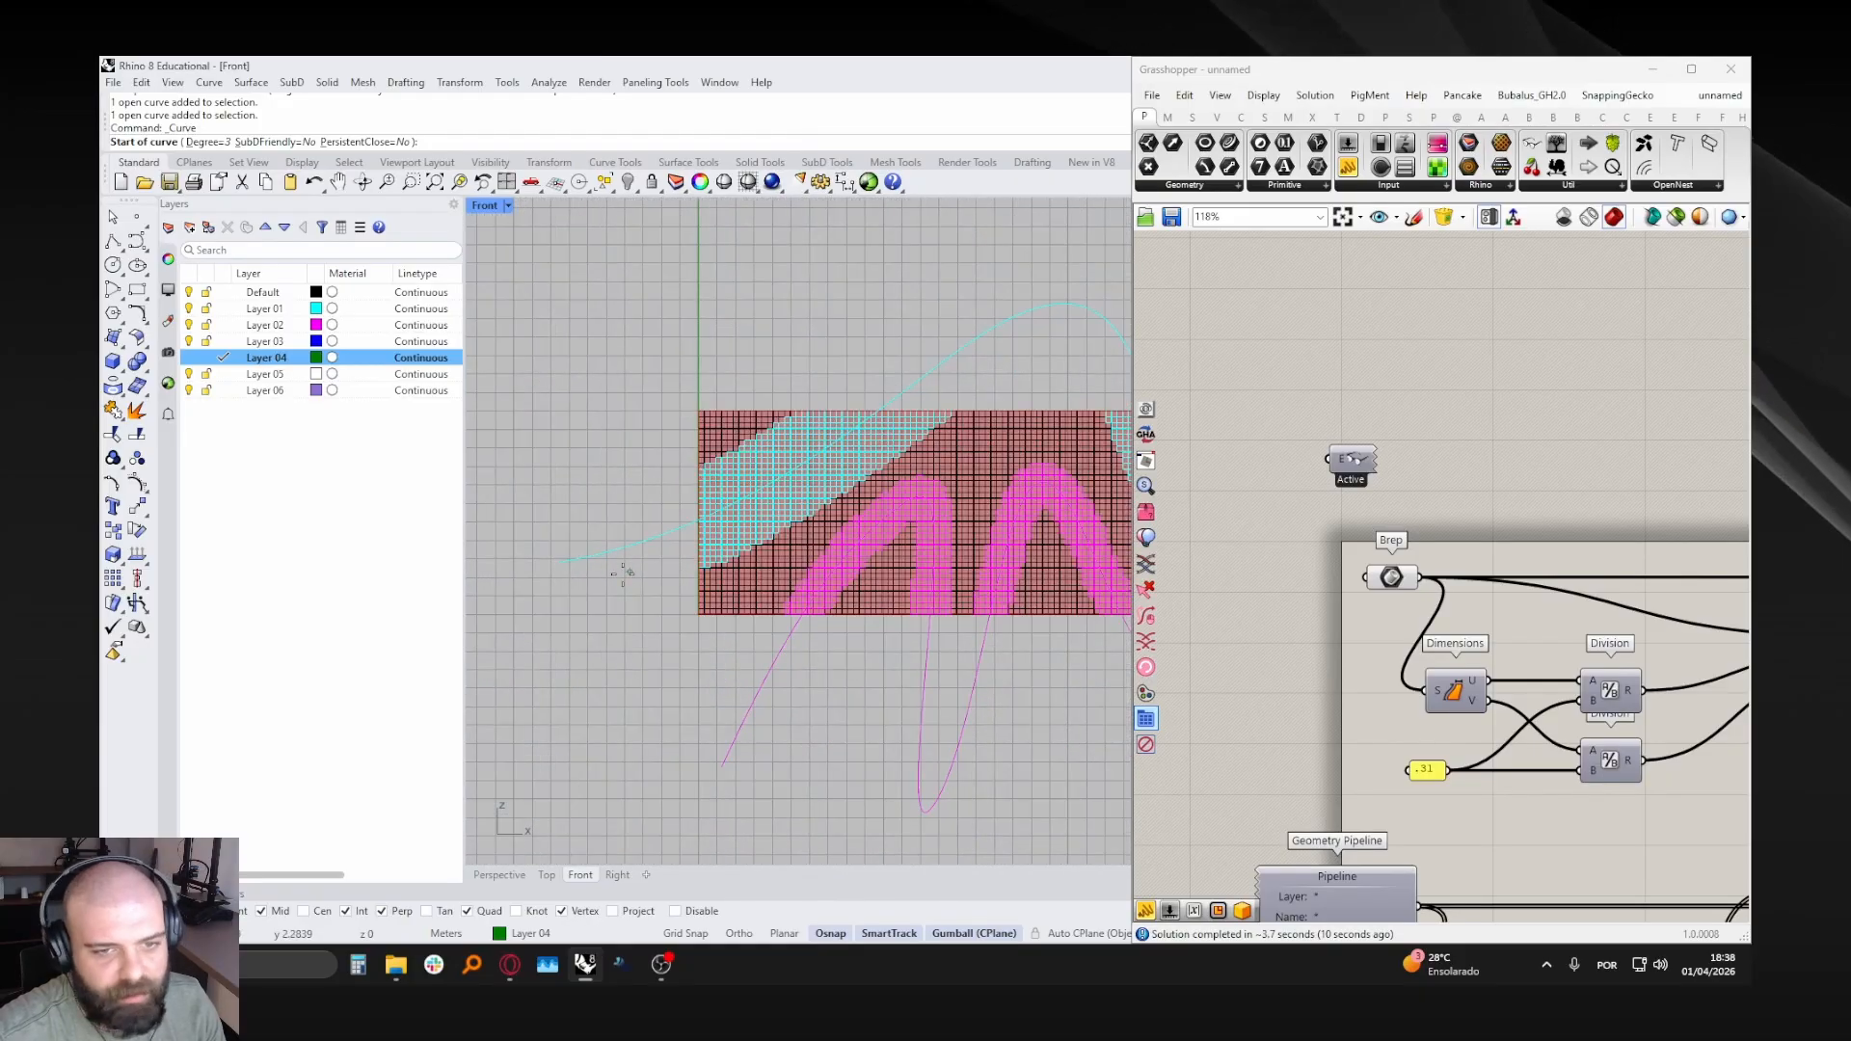
{"action": "left_click", "coordinate": [502, 431]}
{"action": "left_click", "coordinate": [655, 435]}
{"action": "left_click", "coordinate": [818, 453]}
{"action": "left_click", "coordinate": [878, 524]}
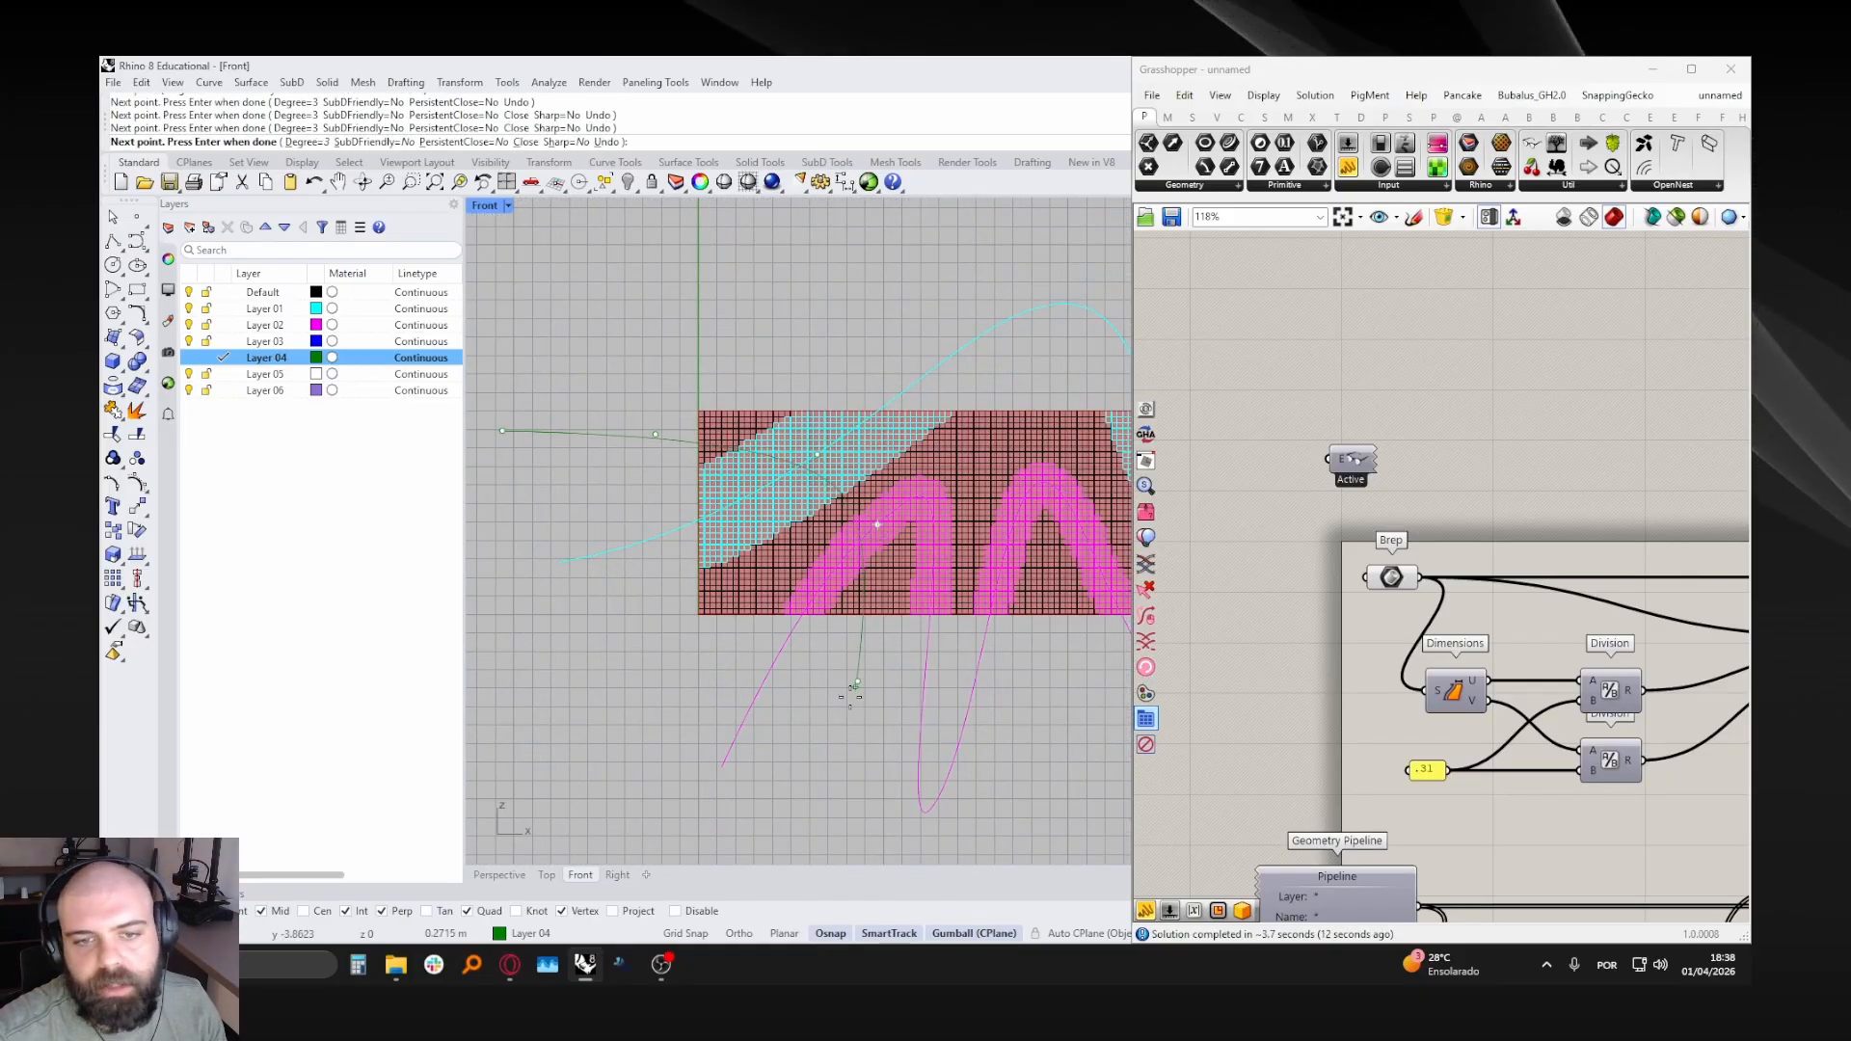
{"action": "left_click", "coordinate": [598, 698]}
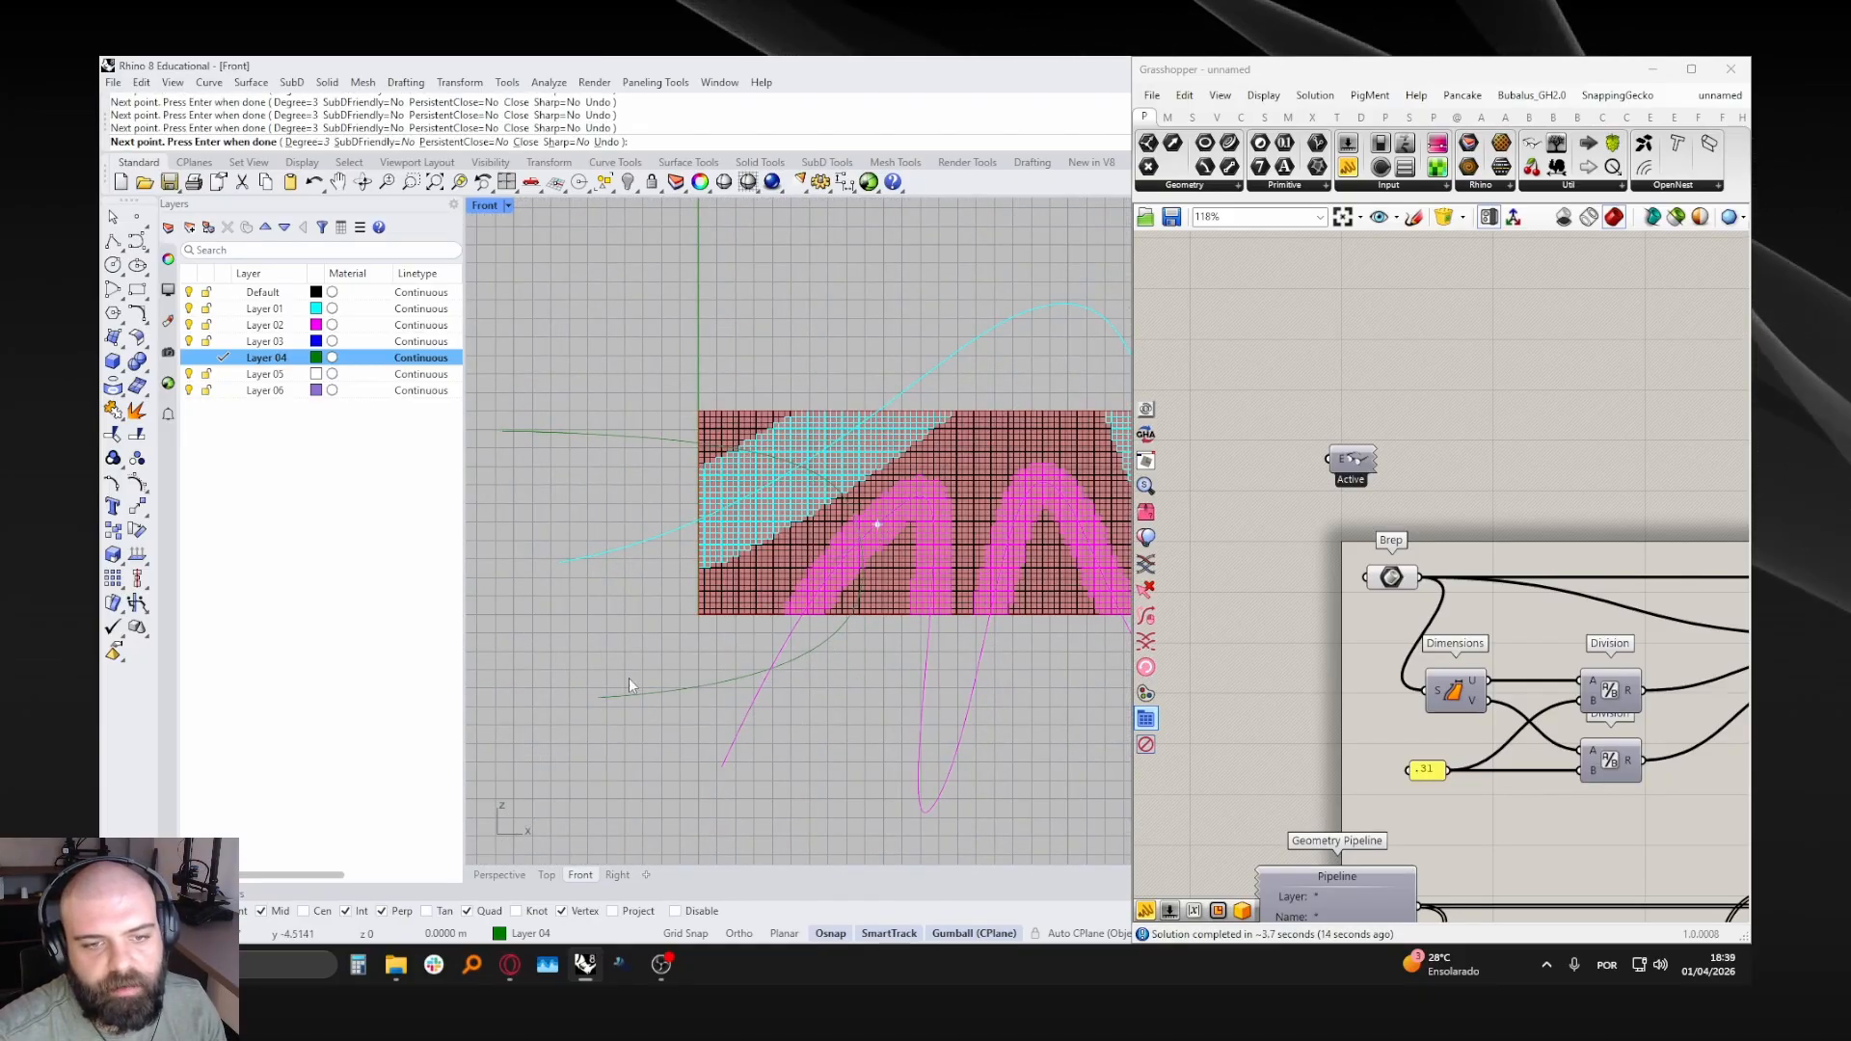
{"action": "key", "text": "Return"}
- Set the object name of the C-shaped Layer 04 curve to 4
{"action": "left_click", "coordinate": [170, 263]}
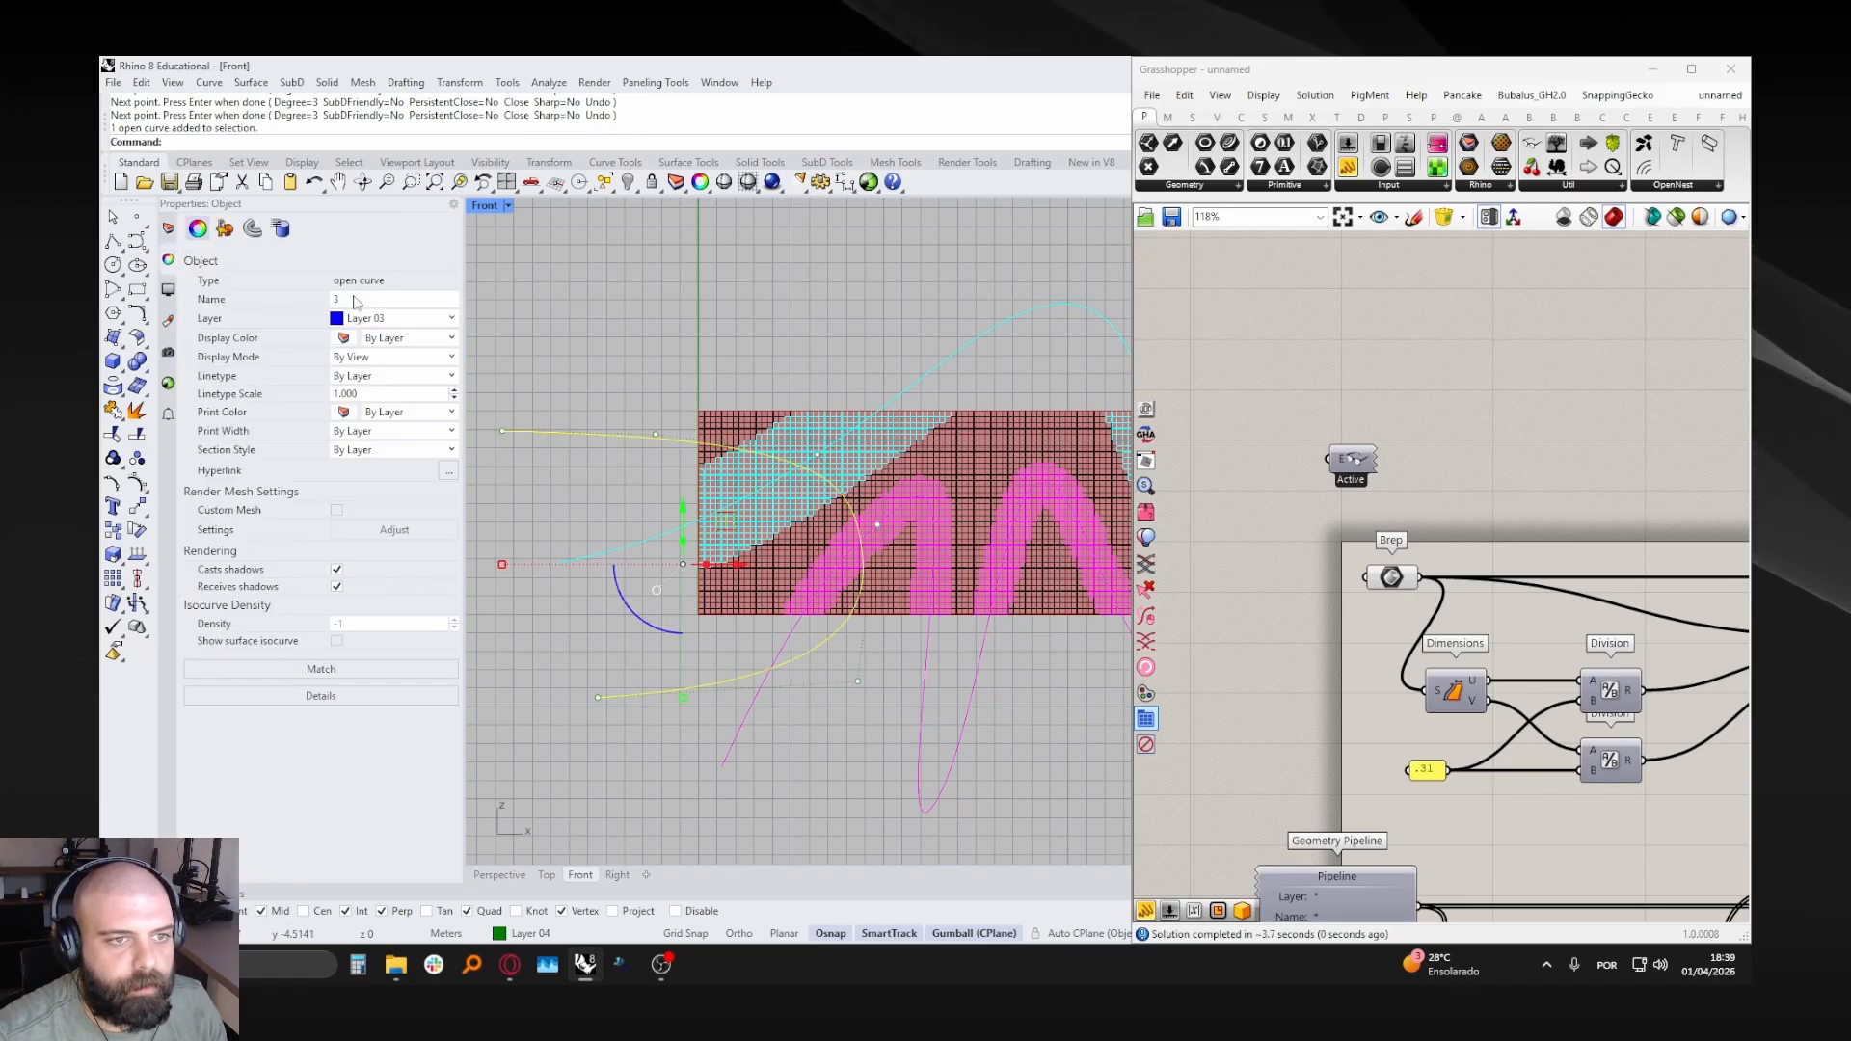
{"action": "left_click", "coordinate": [355, 298]}
{"action": "type", "text": "4"}
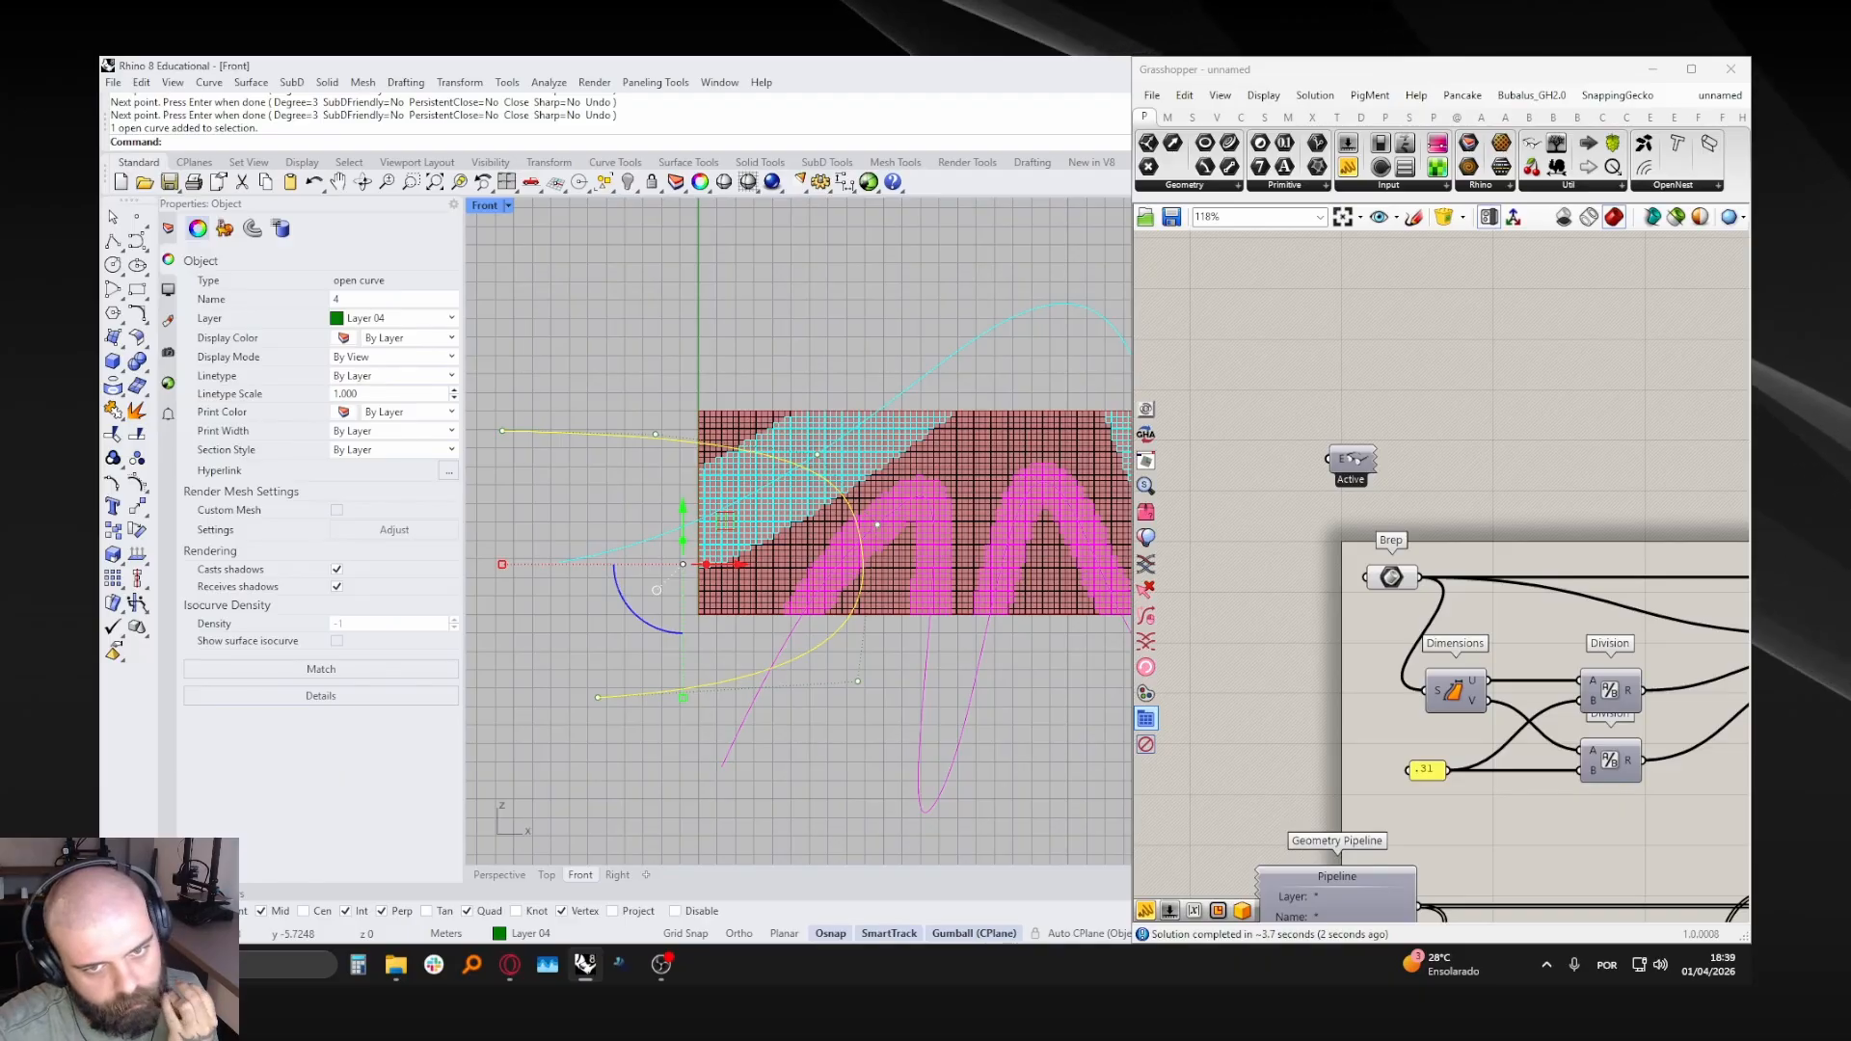
{"action": "scroll", "coordinate": [1428, 726], "scroll_direction": "down", "scroll_amount": 2}
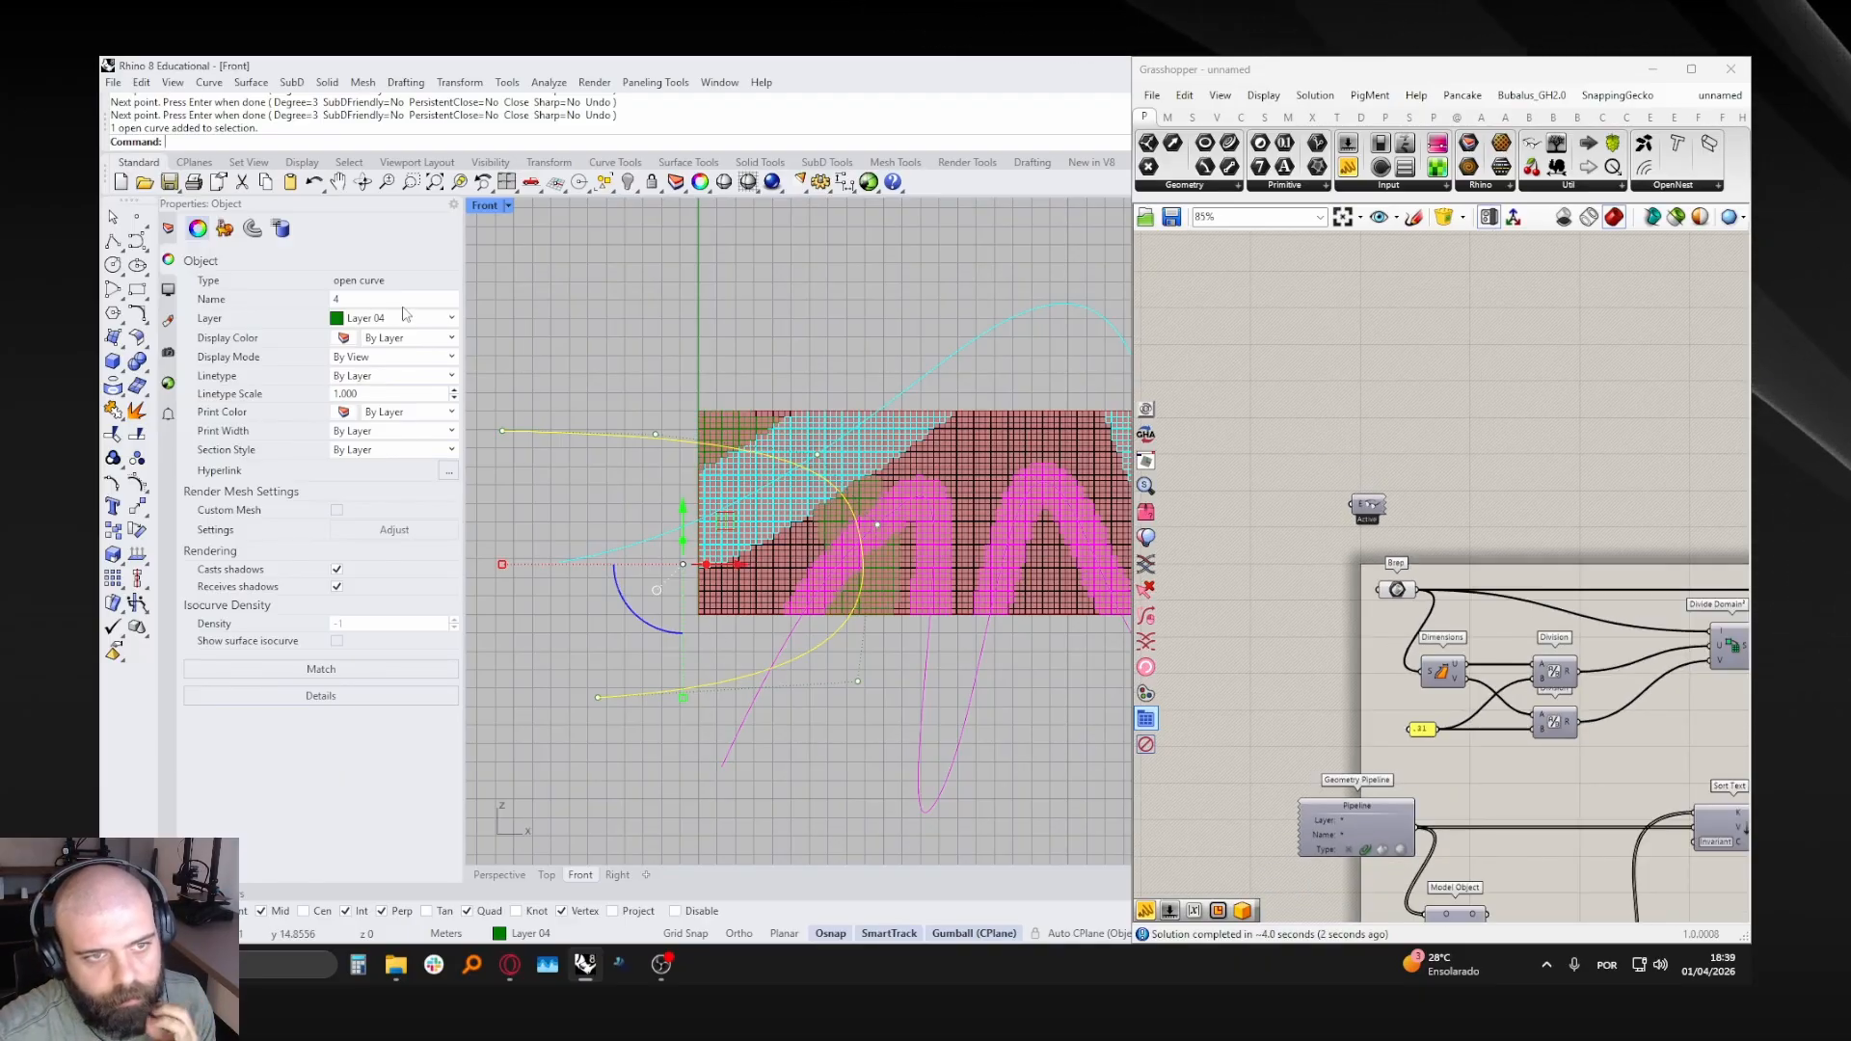
- Select the long wavy Layer 01 curve and set its object name to 8
{"action": "left_click", "coordinate": [691, 337]}
{"action": "scroll", "coordinate": [819, 362], "scroll_direction": "down", "scroll_amount": 8}
{"action": "right_click_drag", "start_coordinate": [856, 369], "coordinate": [748, 388]}
{"action": "left_click", "coordinate": [788, 367]}
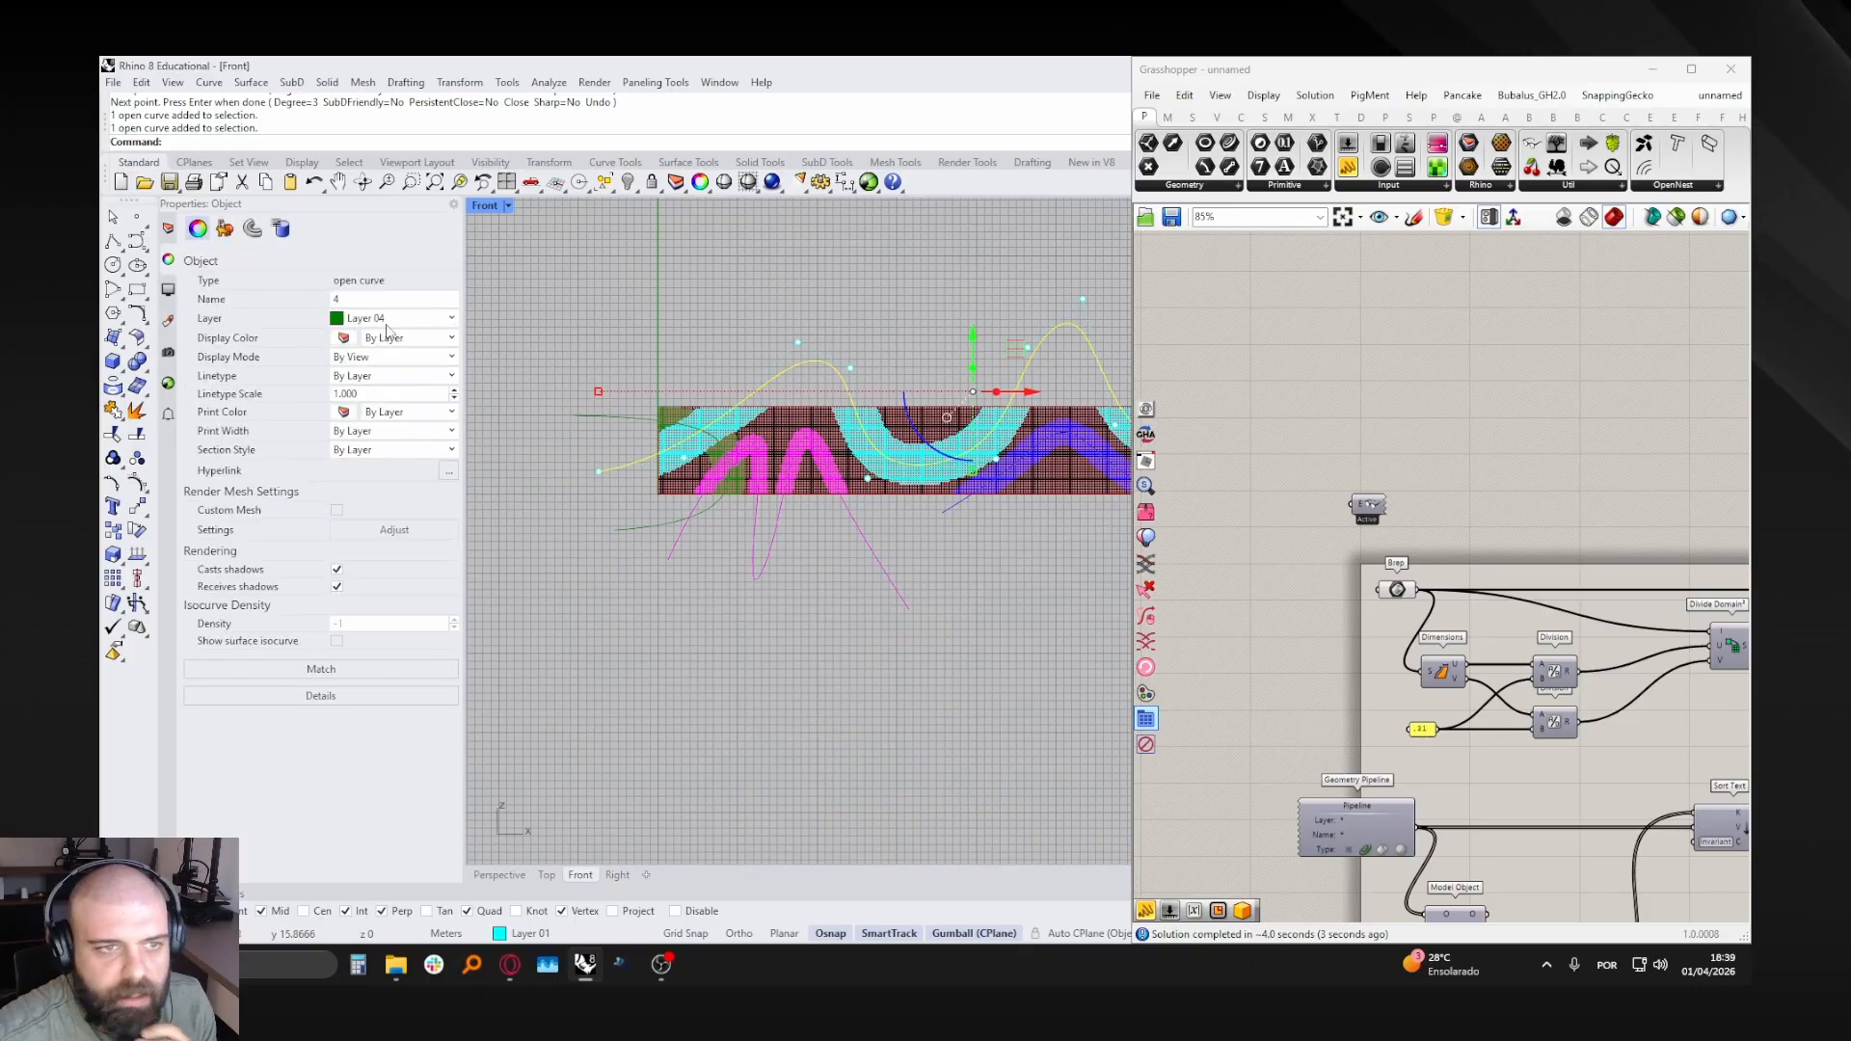
{"action": "key", "text": "BackSpace"}
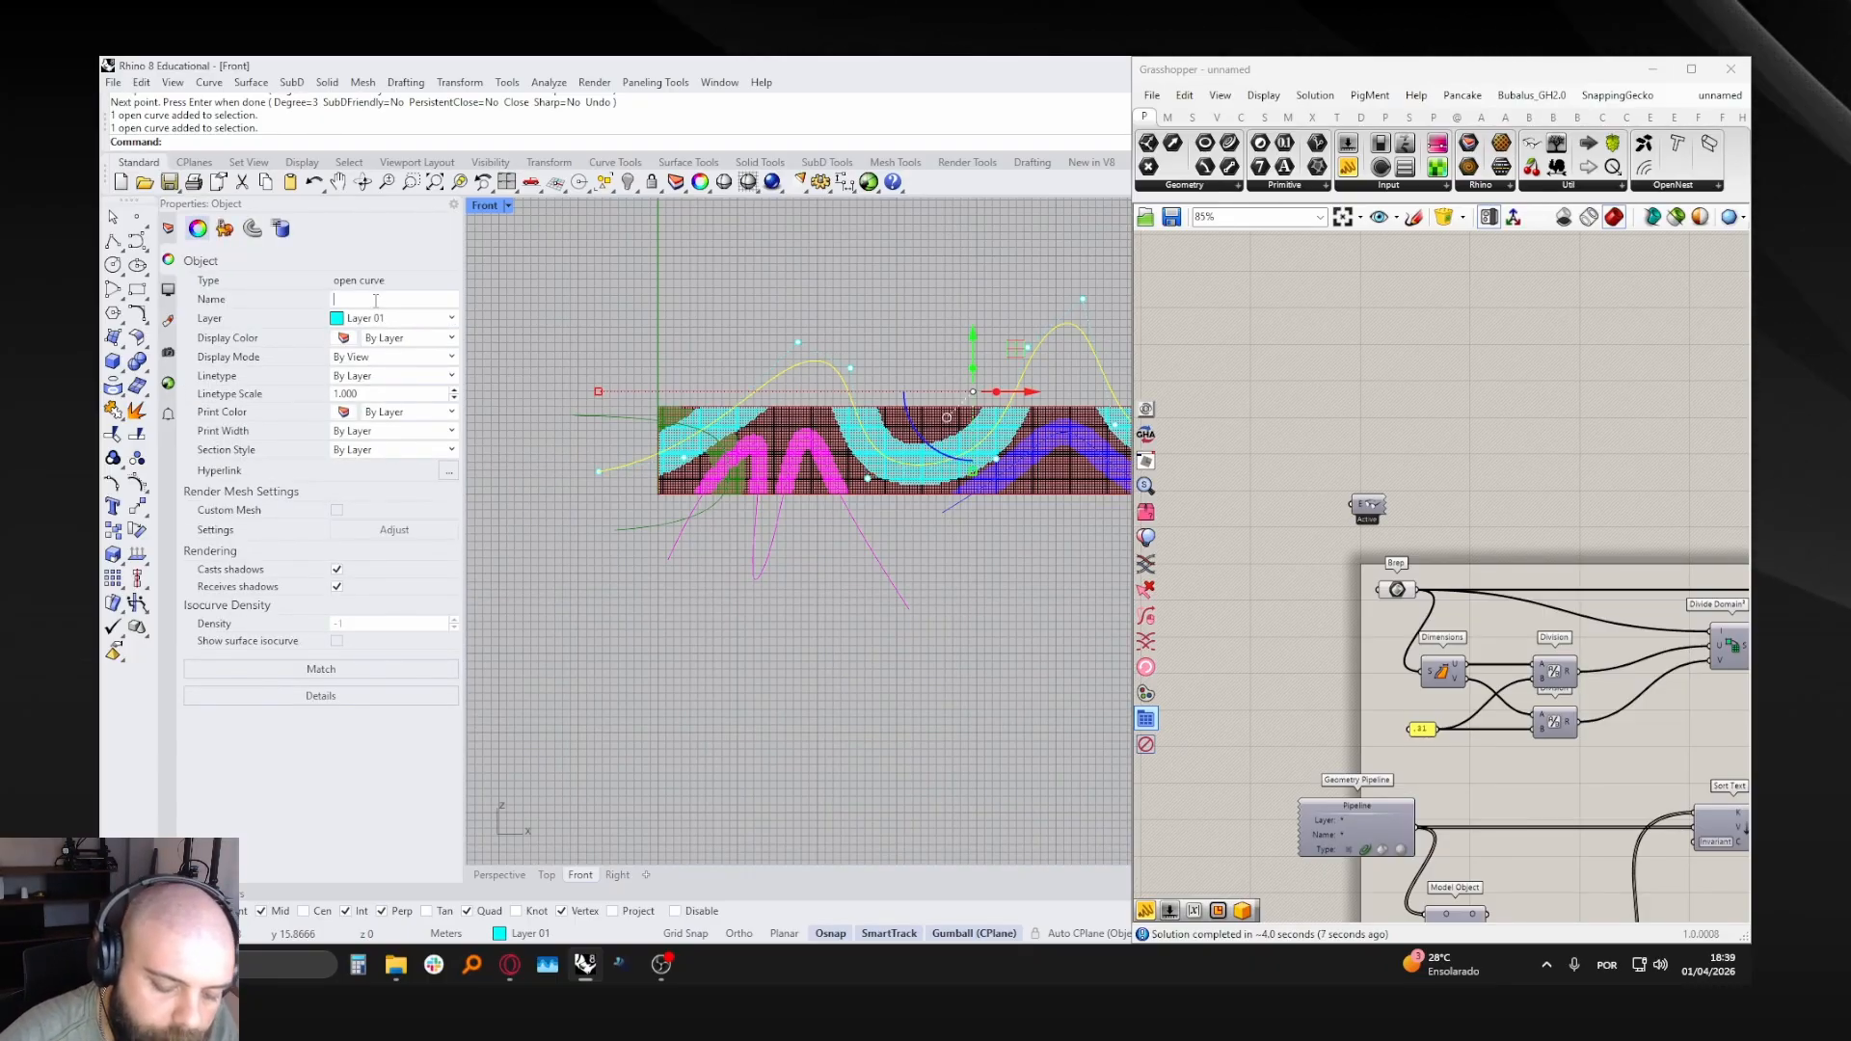
{"action": "type", "text": "8"}
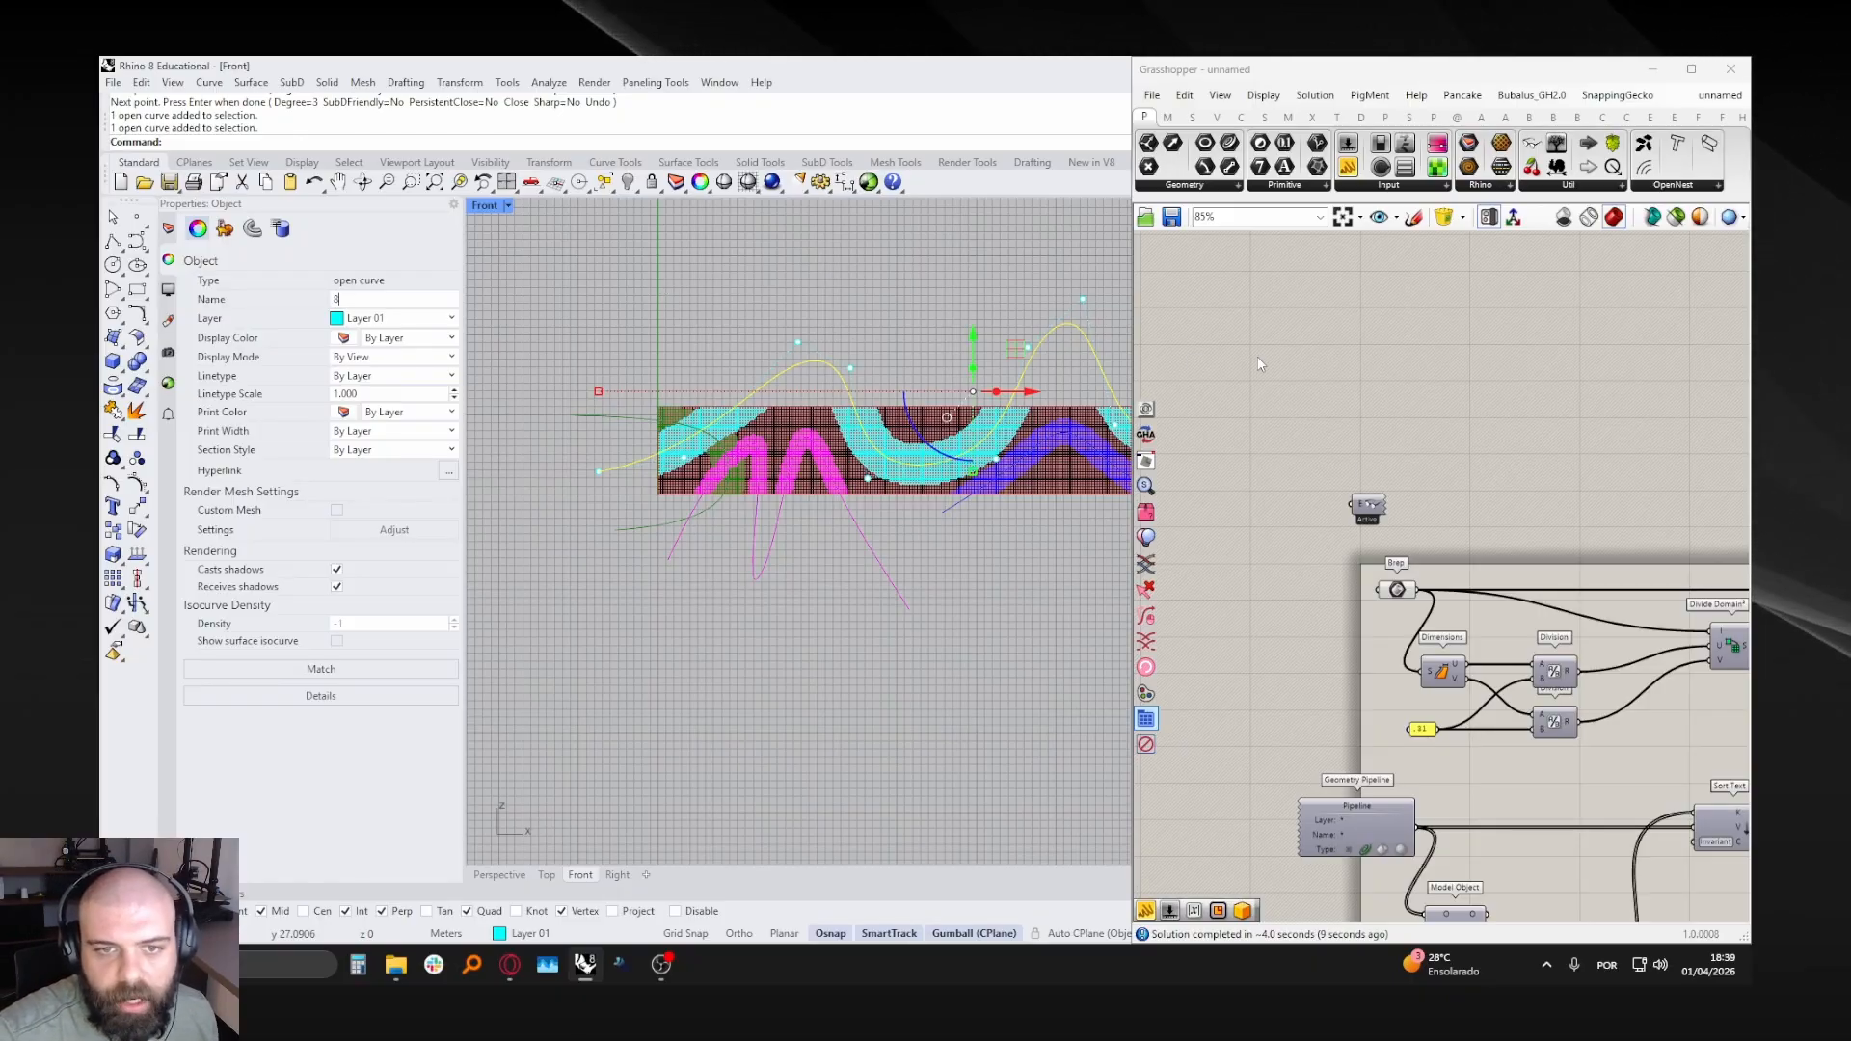
- Enlarge the panel fed by the Concatenate component so all of its Planta entries fit
{"action": "scroll", "coordinate": [1162, 406], "scroll_direction": "down", "scroll_amount": 3}
{"action": "right_click_drag", "start_coordinate": [1506, 422], "coordinate": [1235, 418]}
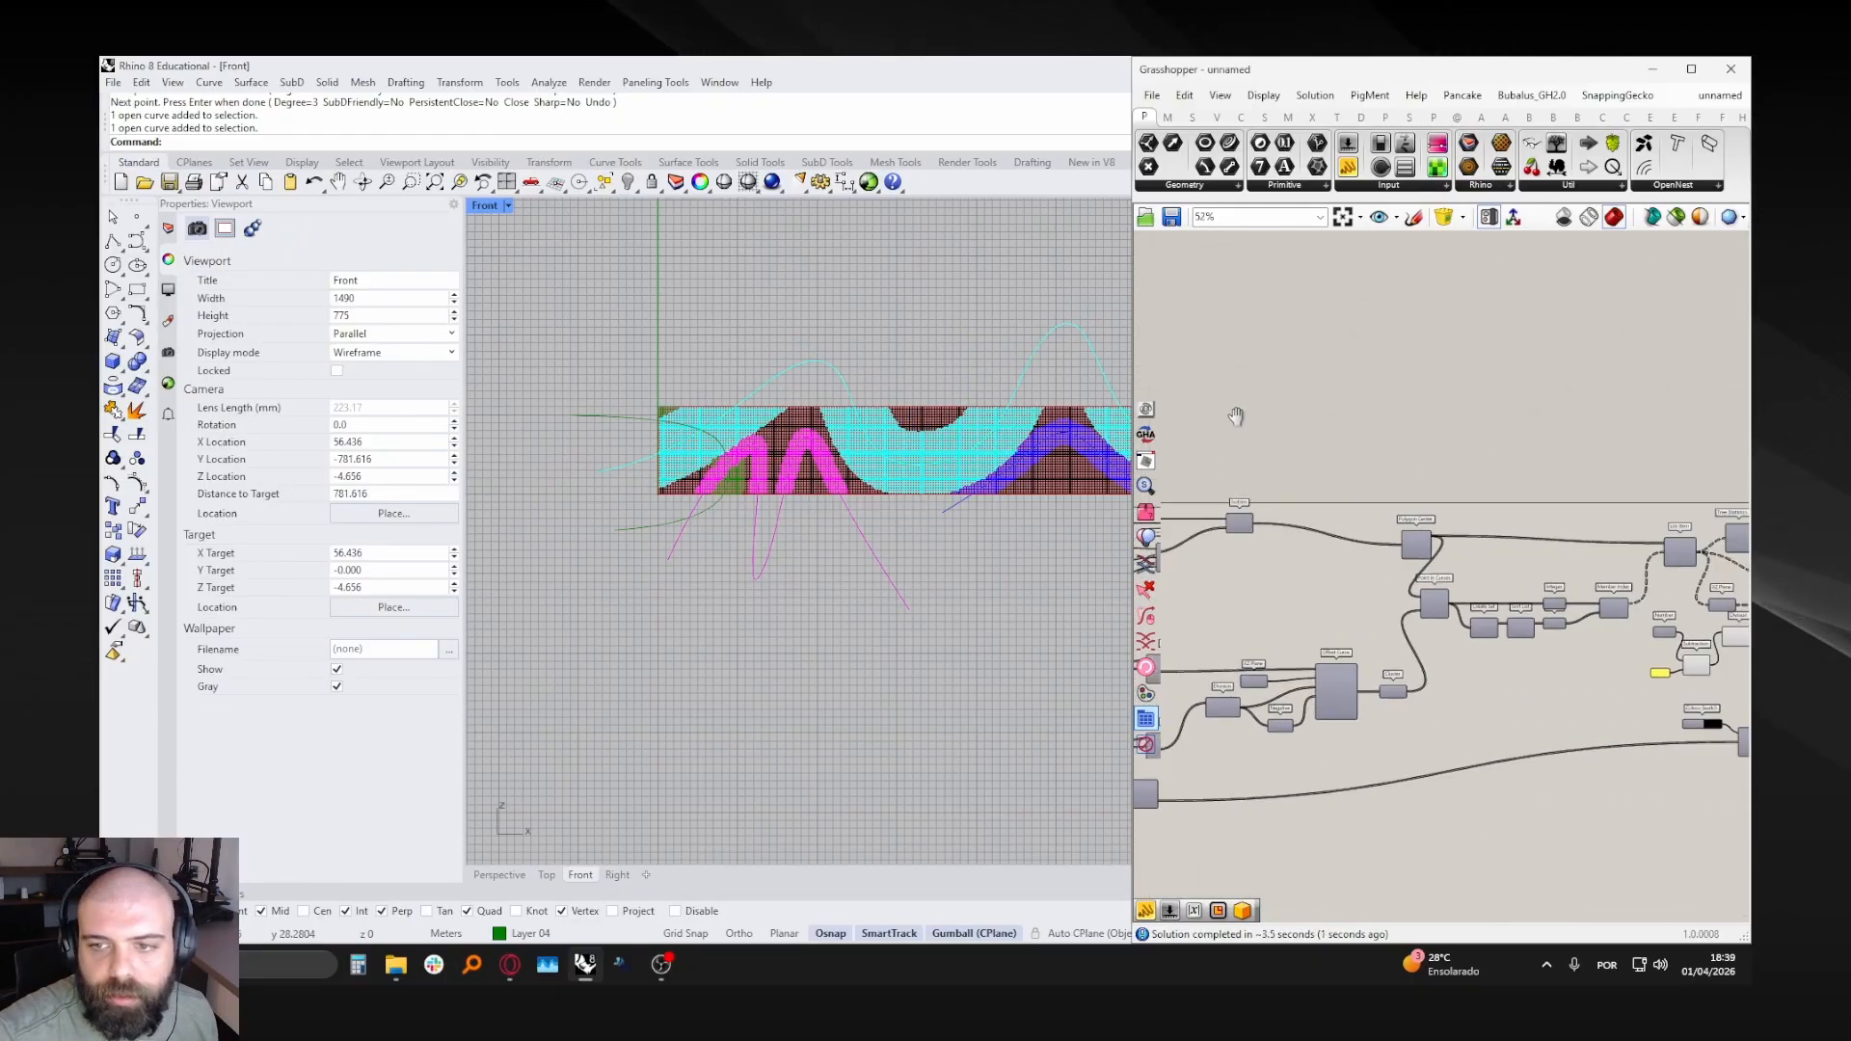
{"action": "right_click_drag", "start_coordinate": [1716, 460], "coordinate": [1287, 439]}
{"action": "scroll", "coordinate": [1463, 508], "scroll_direction": "up", "scroll_amount": 8}
{"action": "scroll", "coordinate": [1384, 410], "scroll_direction": "down", "scroll_amount": 1}
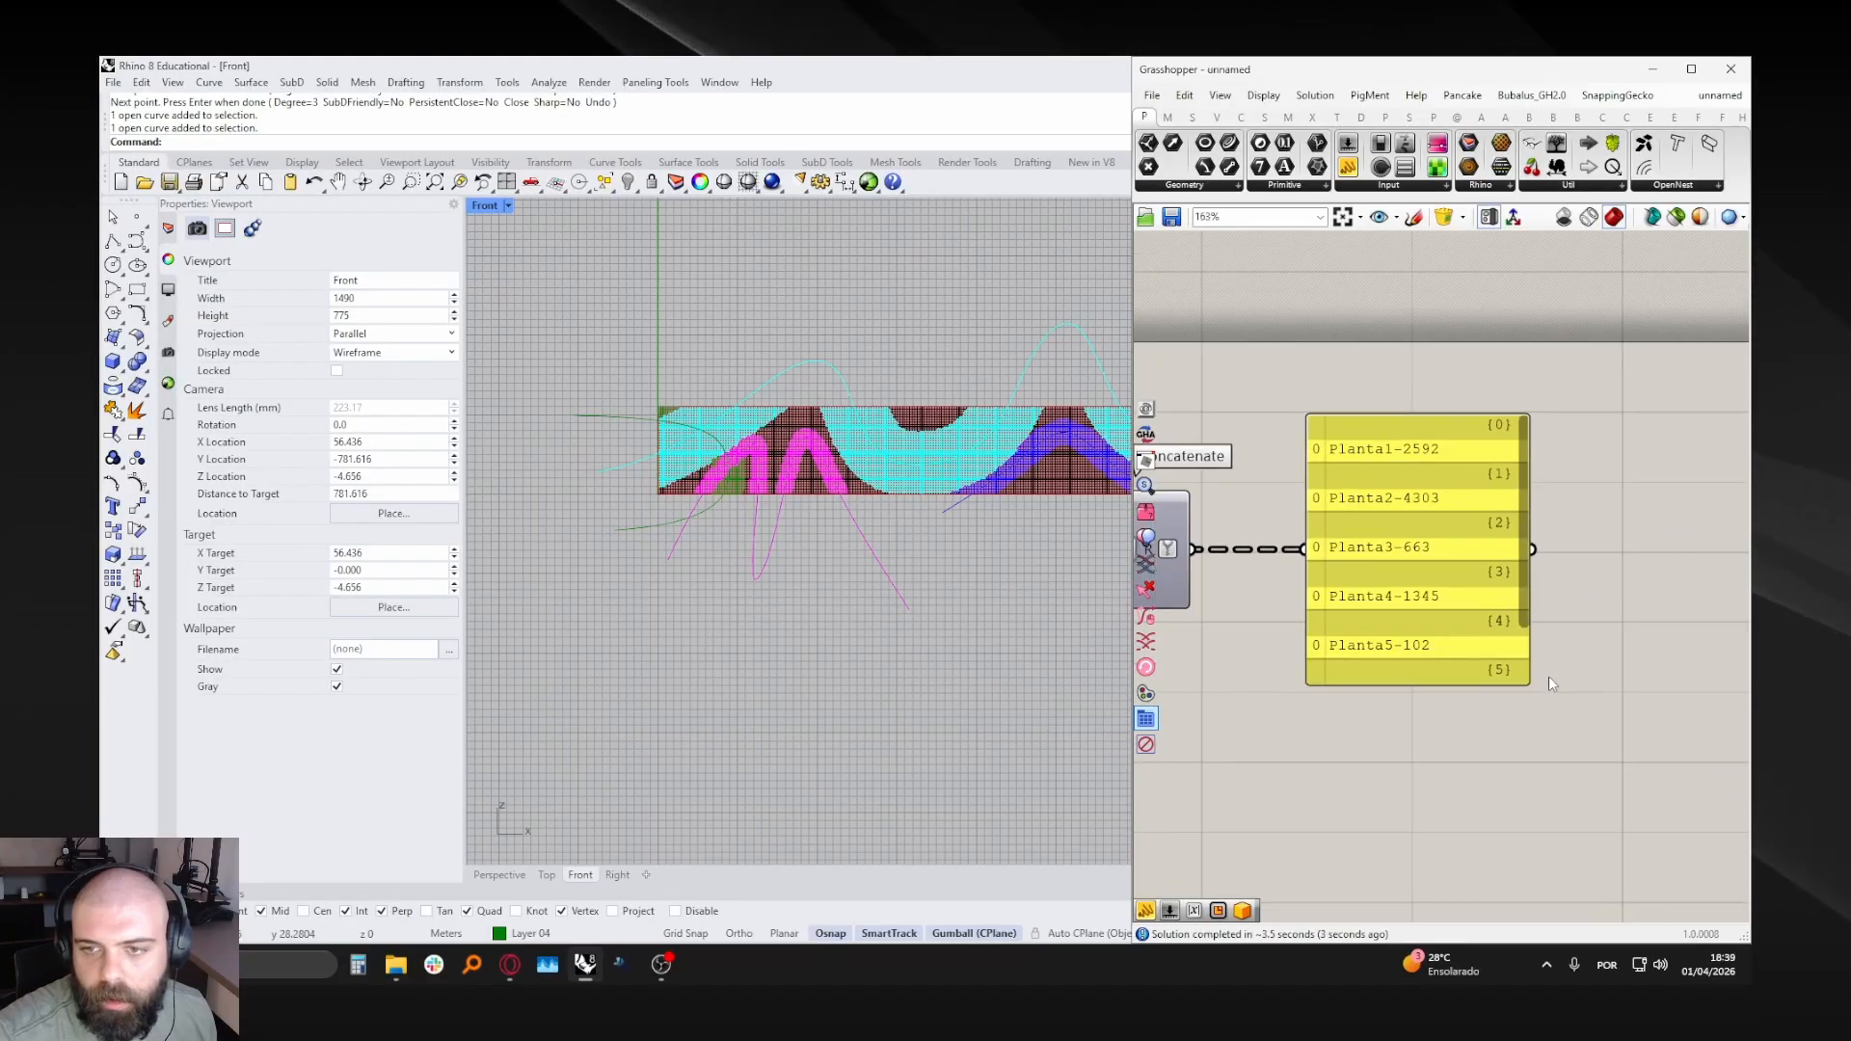
{"action": "left_click_drag", "start_coordinate": [1524, 680], "coordinate": [1676, 777]}
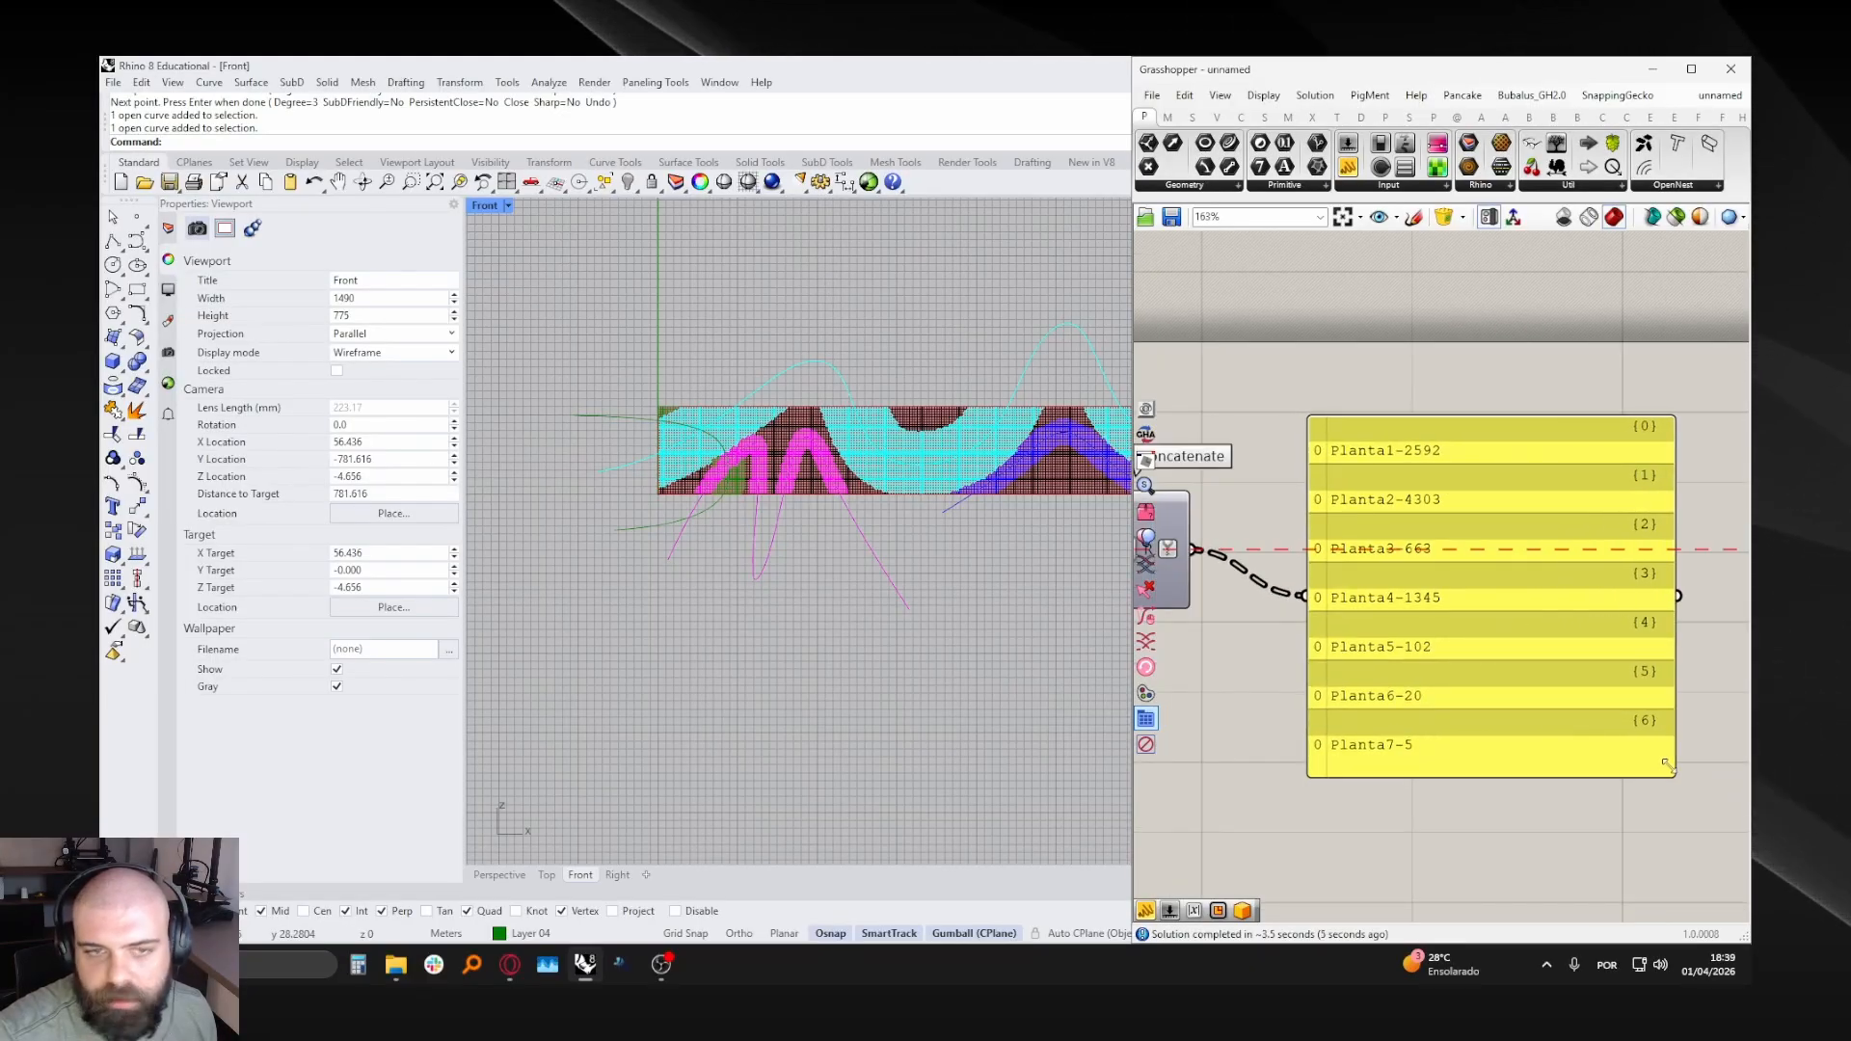
- Trace the definition back from the panel and examine the Point in Curves index output and the Cluster feeding its curves
{"action": "scroll", "coordinate": [1587, 478], "scroll_direction": "down", "scroll_amount": 3}
{"action": "right_click_drag", "start_coordinate": [1191, 483], "coordinate": [1577, 490]}
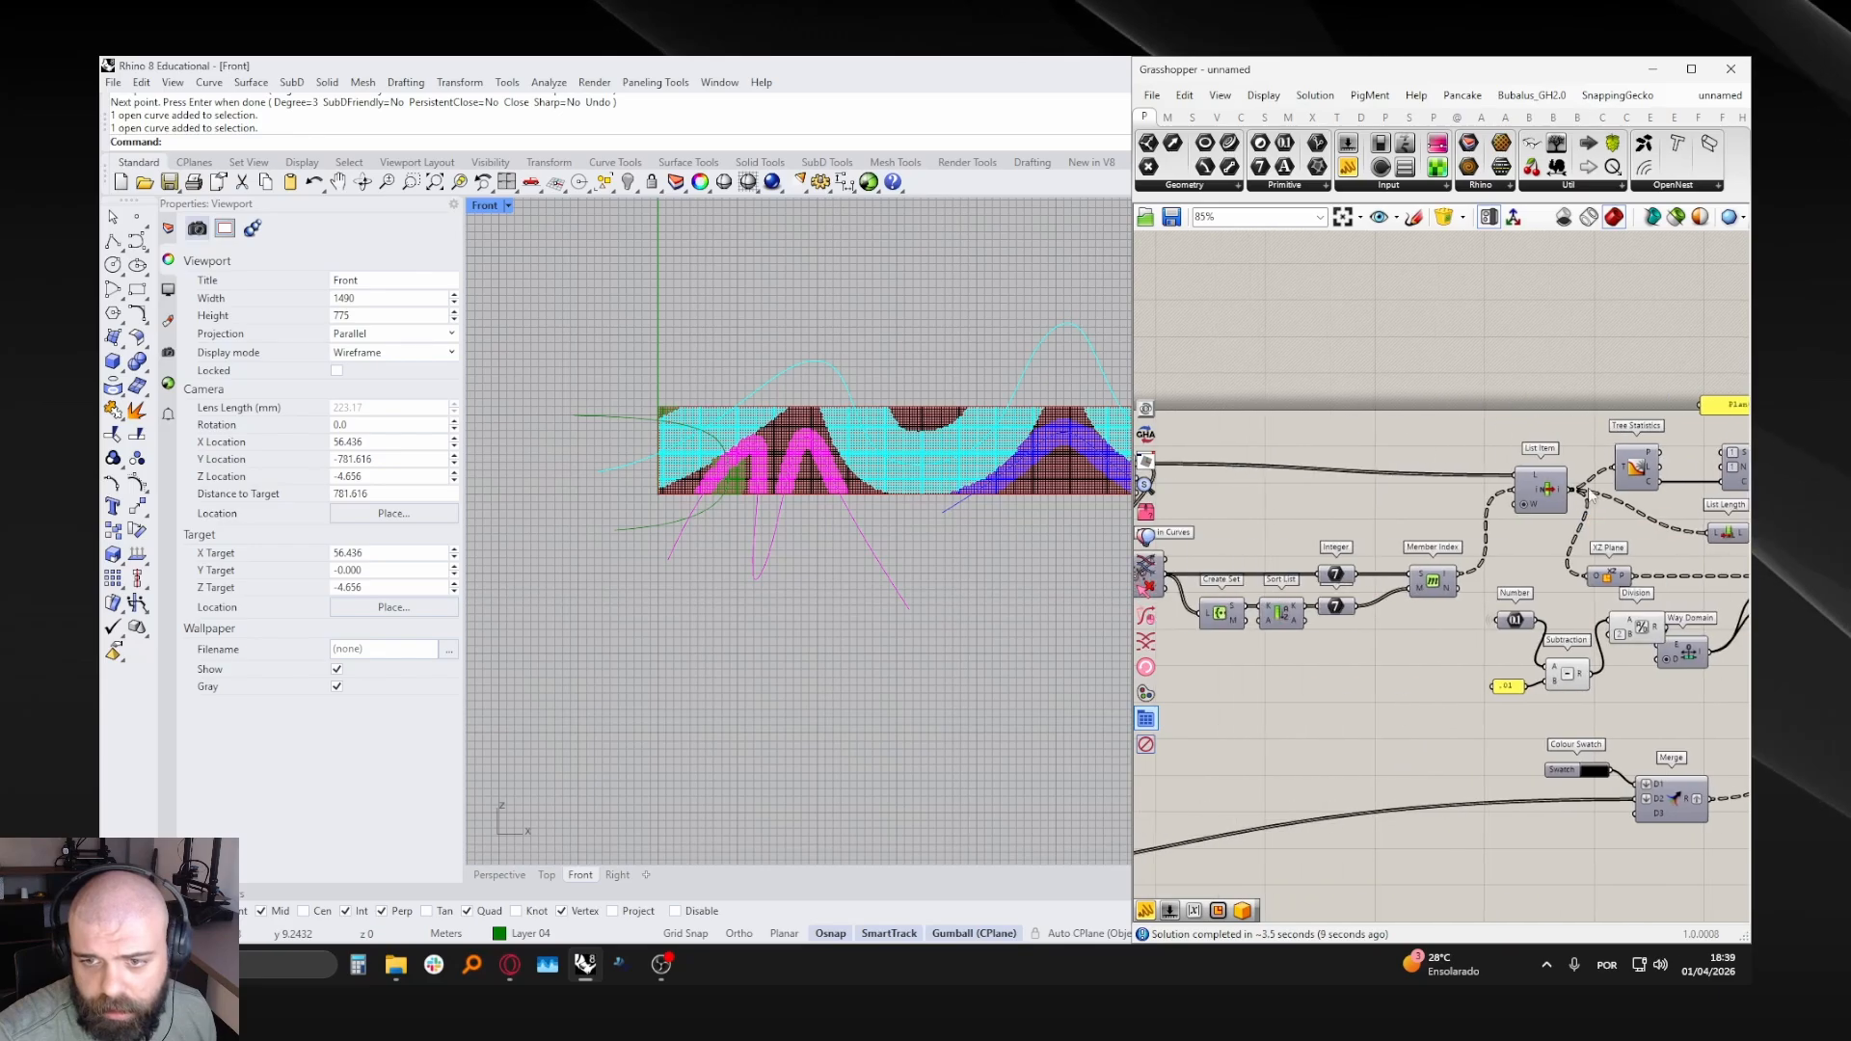
{"action": "scroll", "coordinate": [1591, 488], "scroll_direction": "down", "scroll_amount": 4}
{"action": "scroll", "coordinate": [1404, 532], "scroll_direction": "up", "scroll_amount": 5}
{"action": "mouse_move", "coordinate": [1404, 531]}
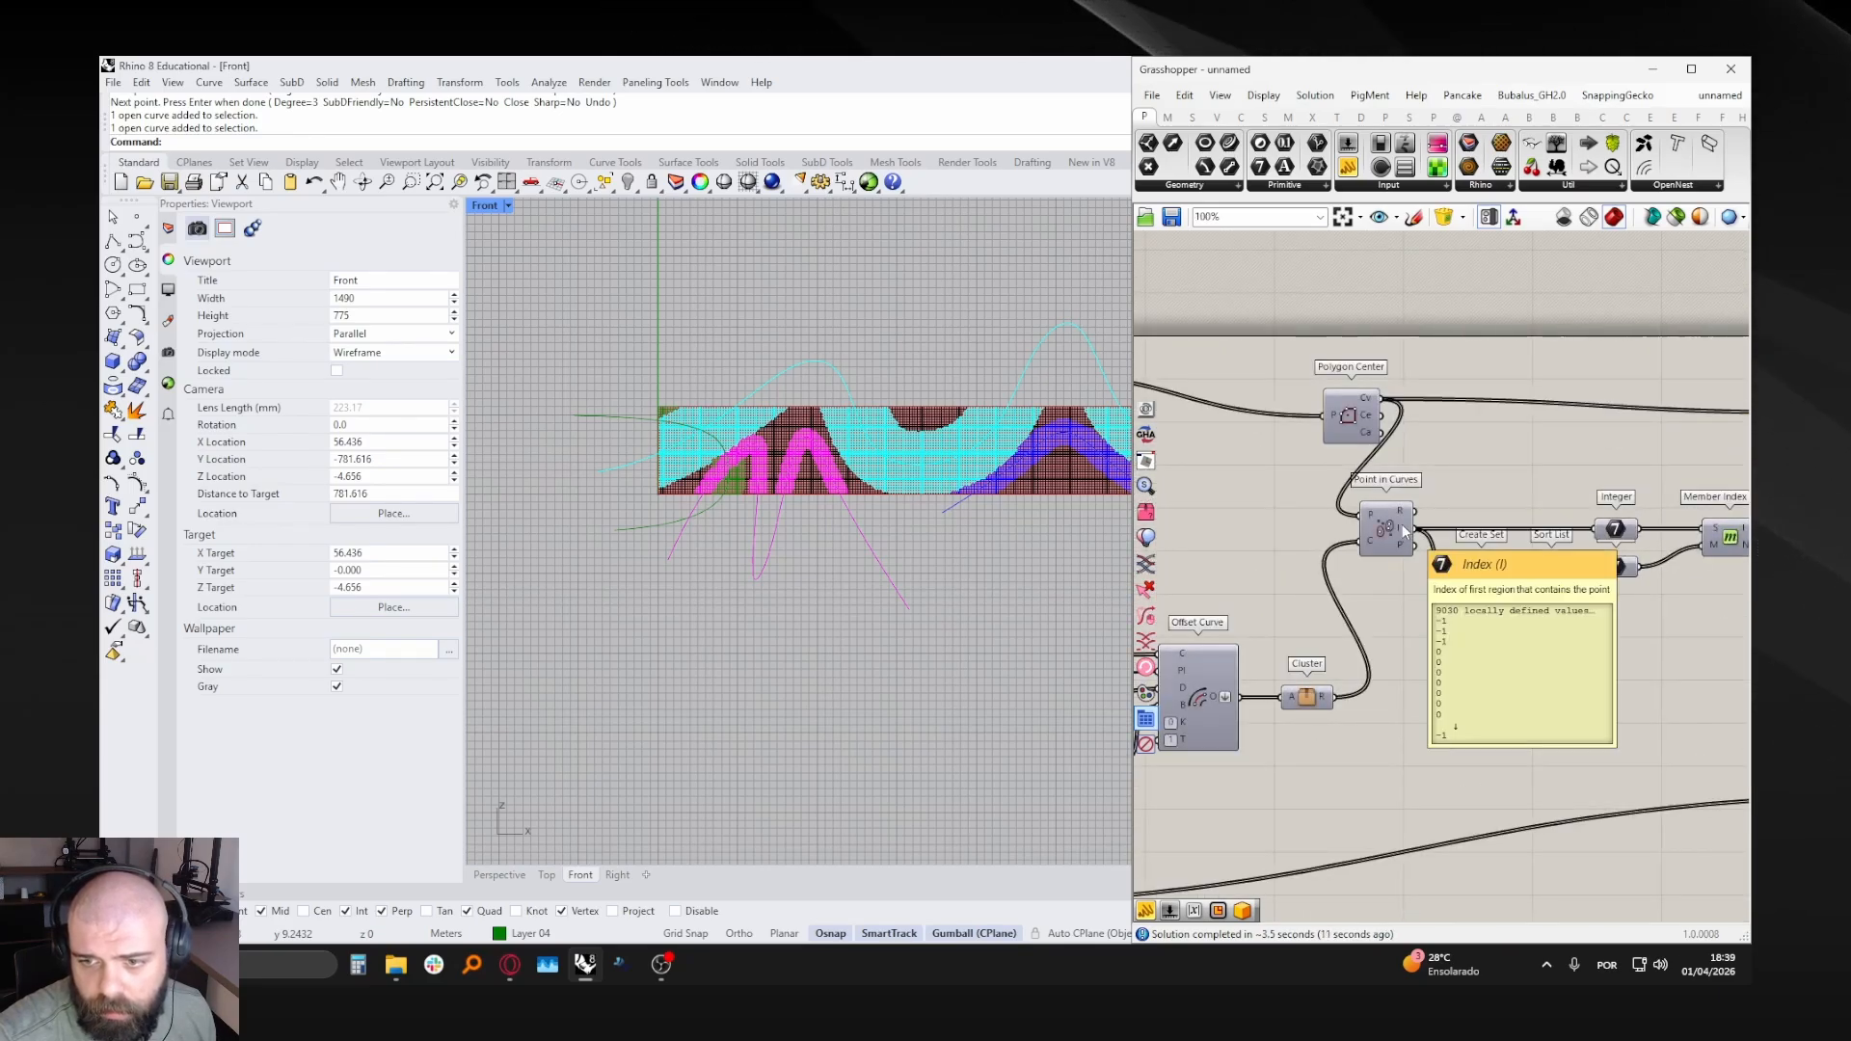
{"action": "right_click_drag", "start_coordinate": [1404, 531], "coordinate": [1515, 468]}
{"action": "scroll", "coordinate": [1417, 633], "scroll_direction": "up", "scroll_amount": 1}
{"action": "left_click", "coordinate": [1425, 636]}
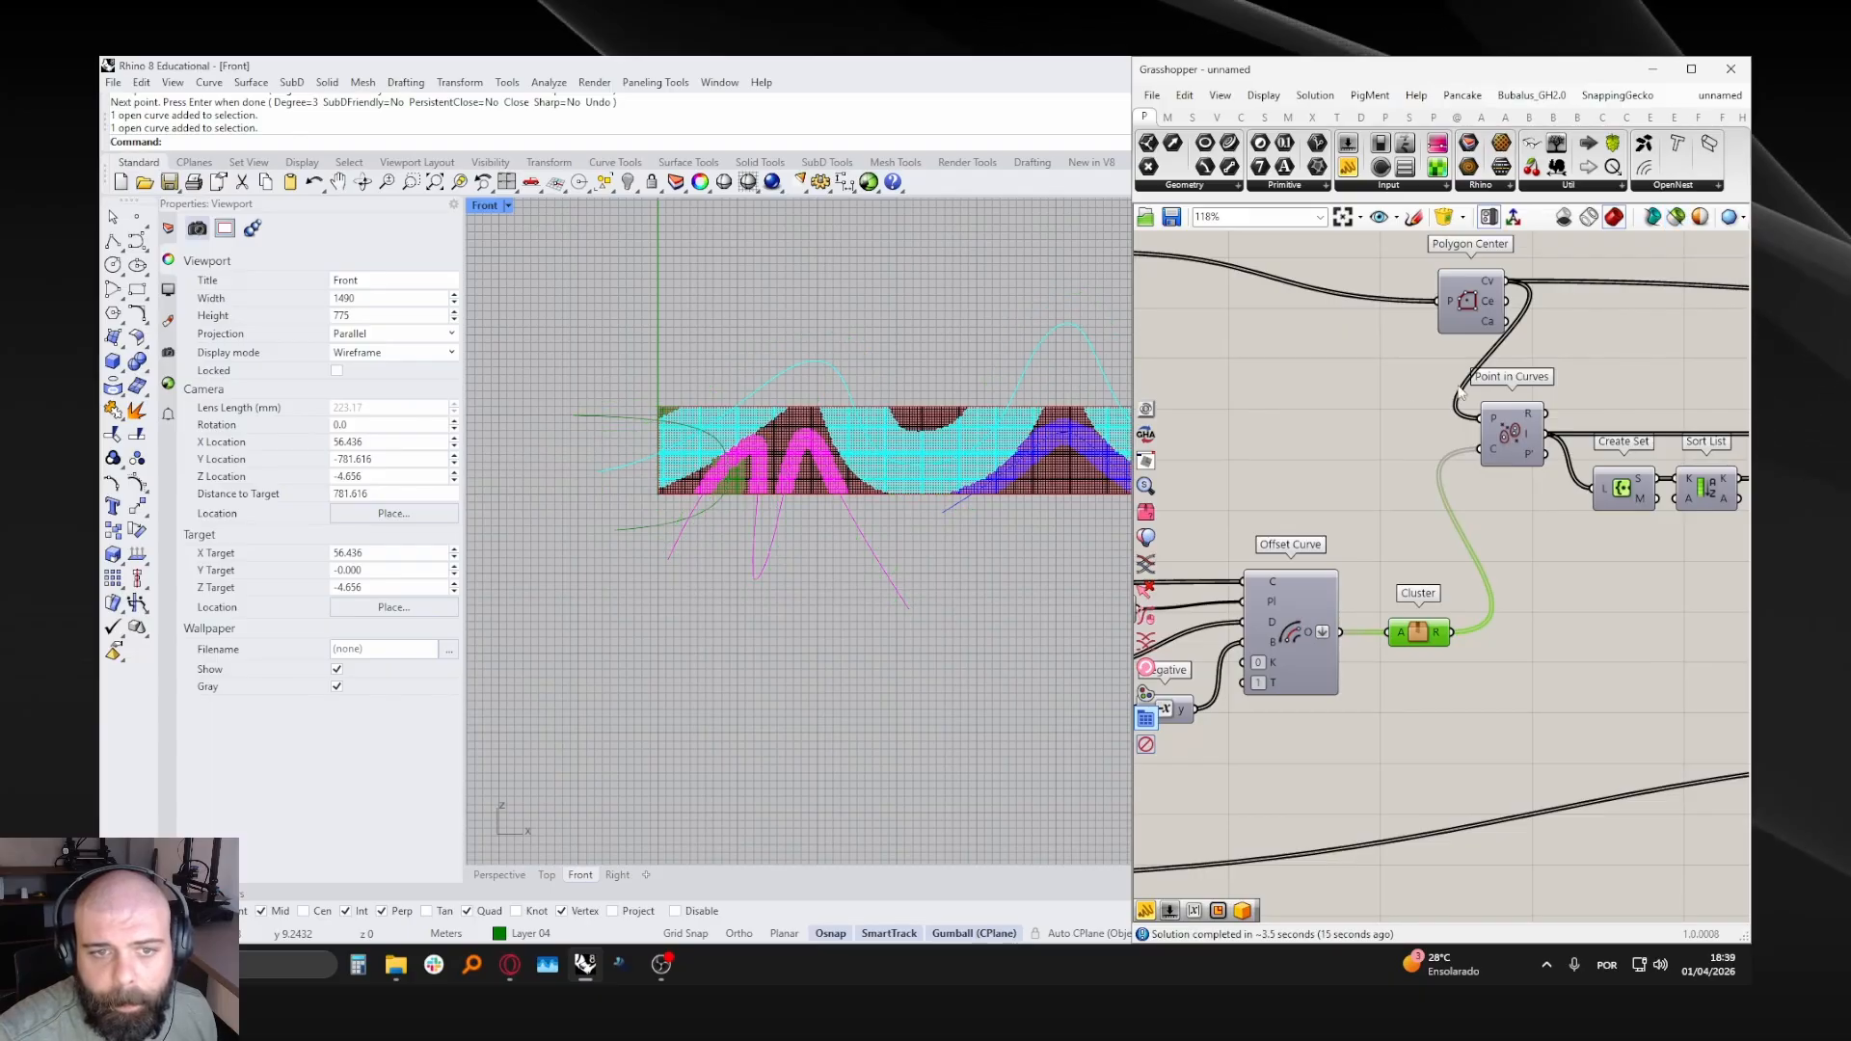
{"action": "scroll", "coordinate": [1444, 442], "scroll_direction": "down", "scroll_amount": 5}
{"action": "right_click_drag", "start_coordinate": [1444, 441], "coordinate": [1197, 435]}
- Delete the C-shaped Layer 04 curve at the surface's starting end
{"action": "right_click_drag", "start_coordinate": [747, 482], "coordinate": [678, 497]}
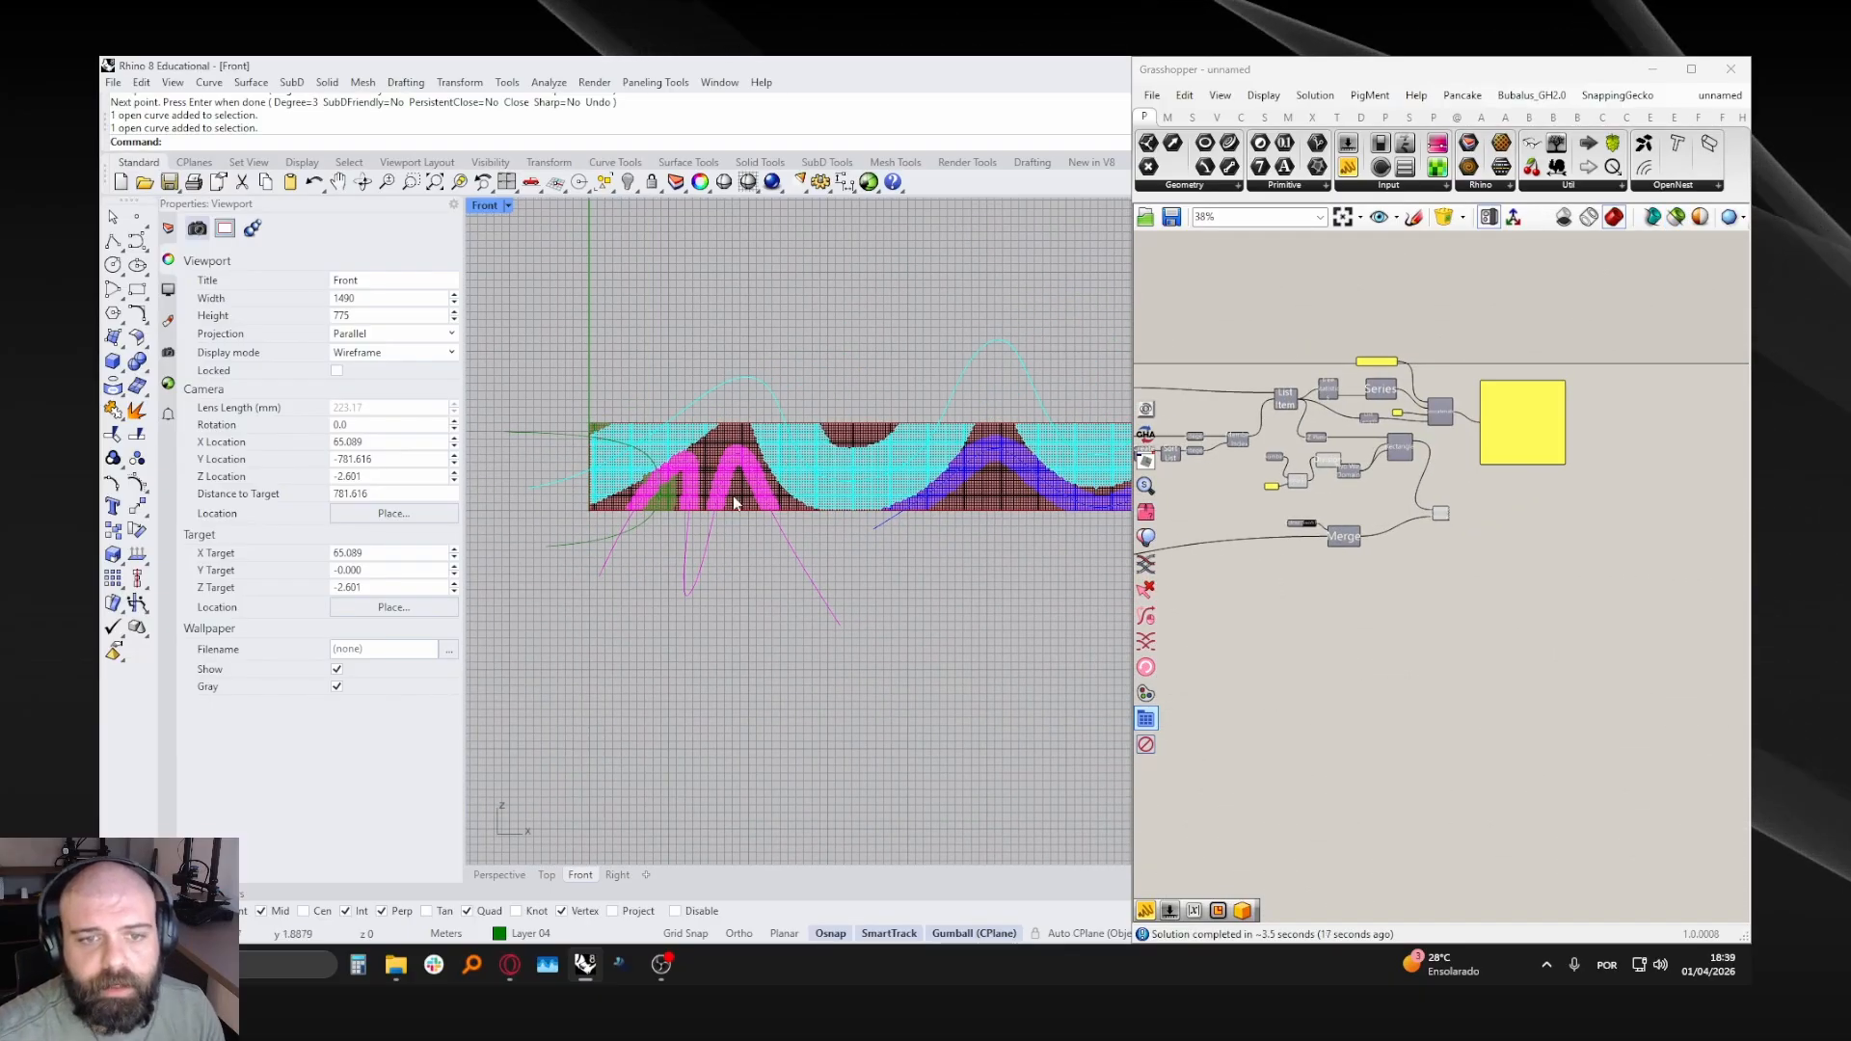
{"action": "left_click", "coordinate": [682, 427]}
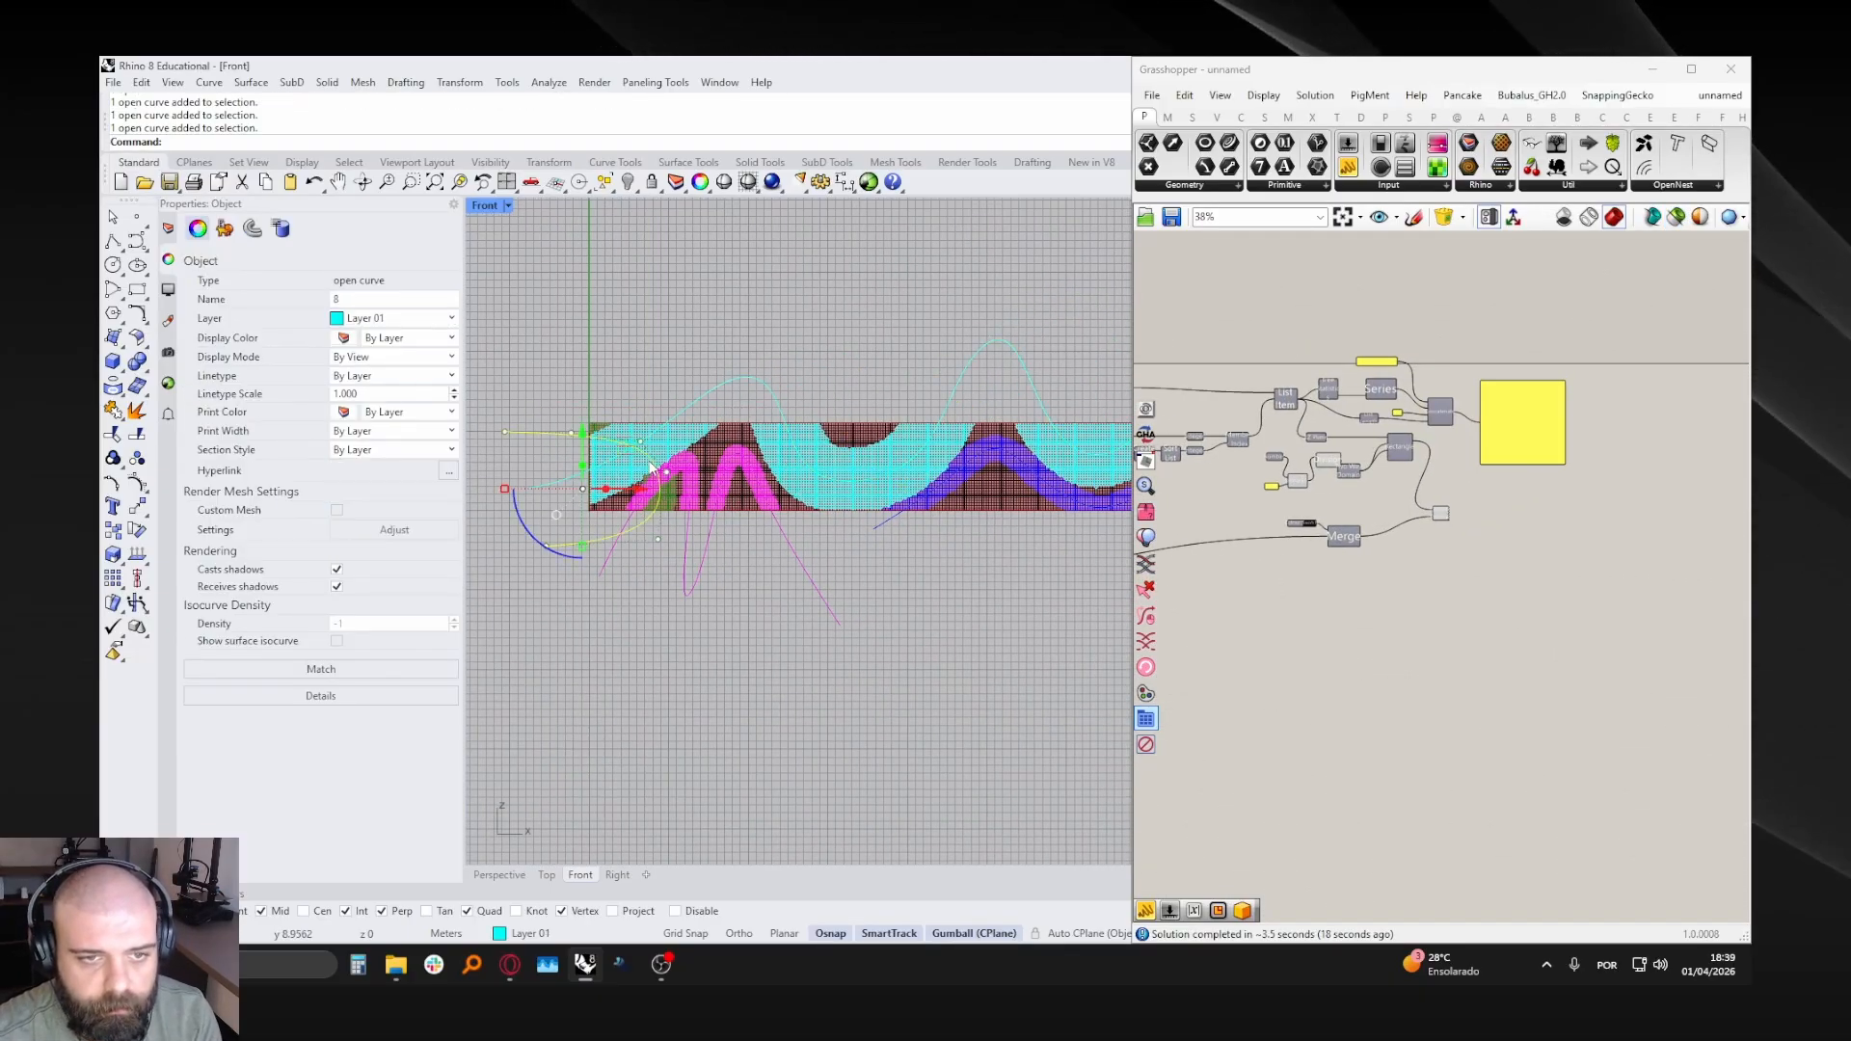
{"action": "left_click", "coordinate": [651, 465]}
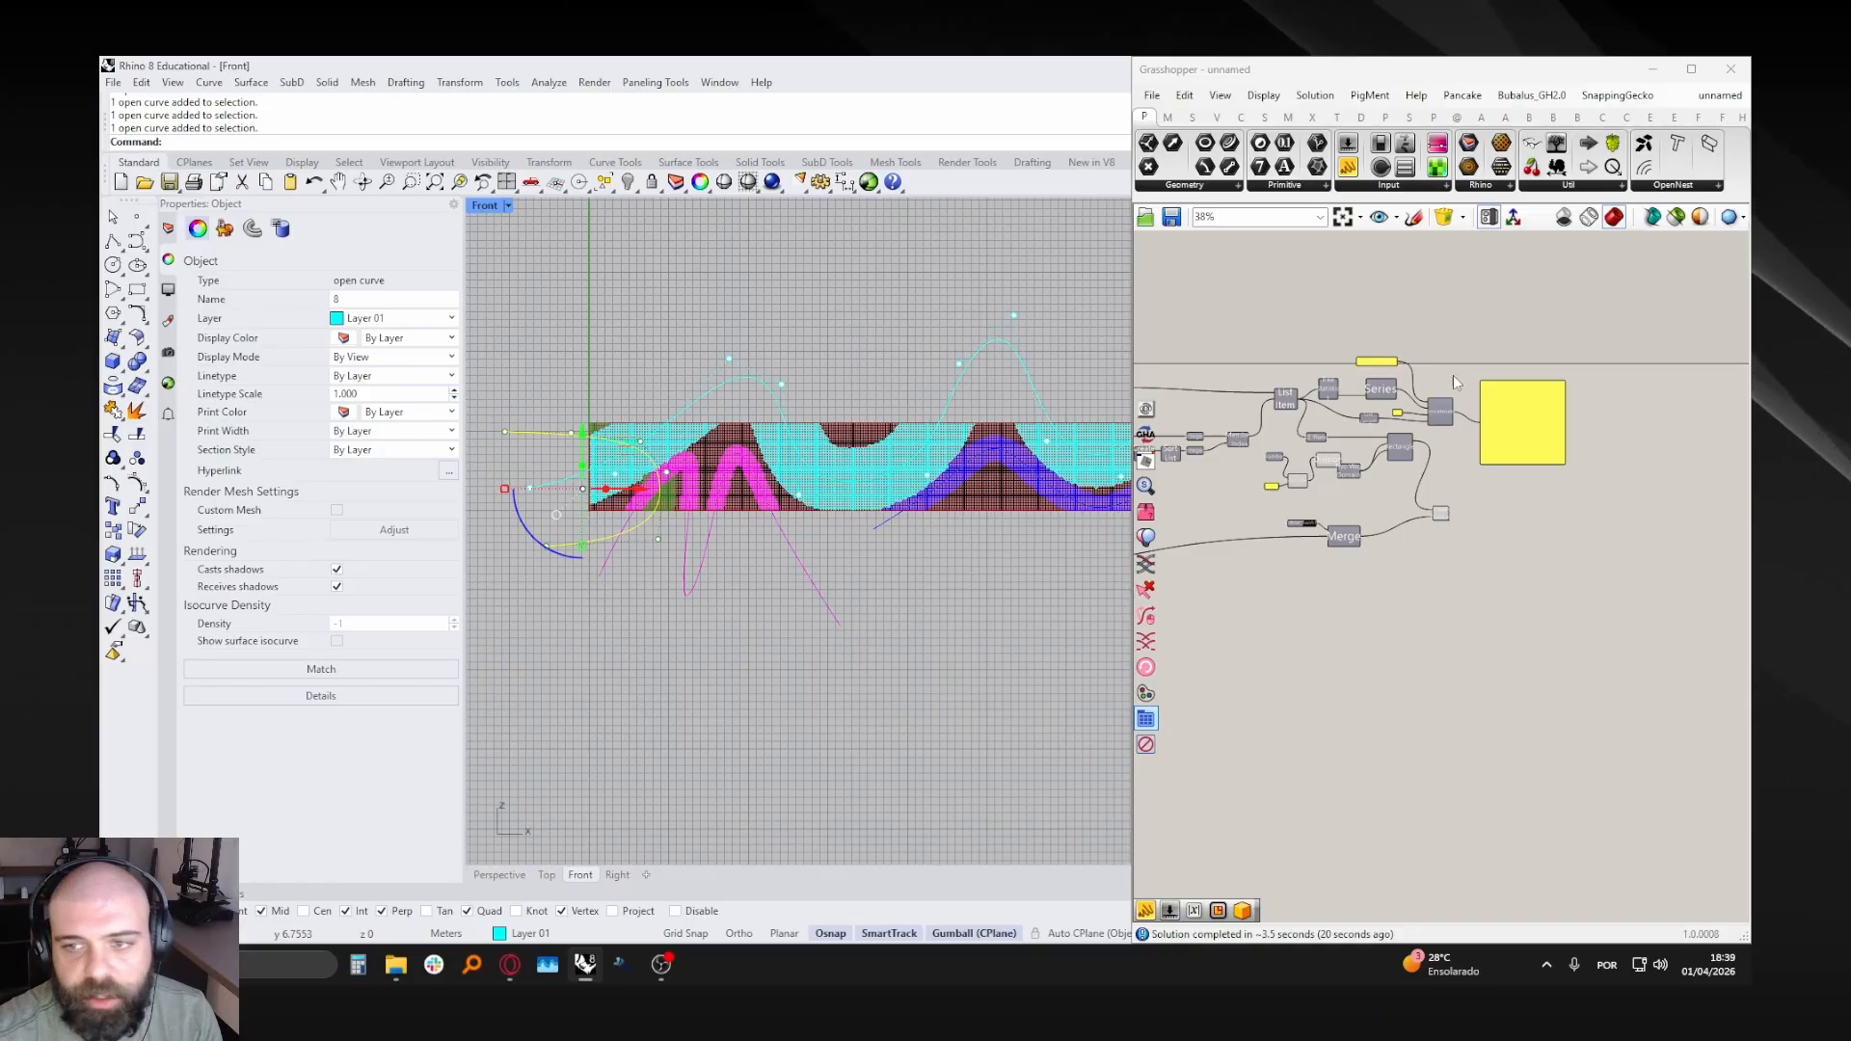
{"action": "key", "text": "Delete"}
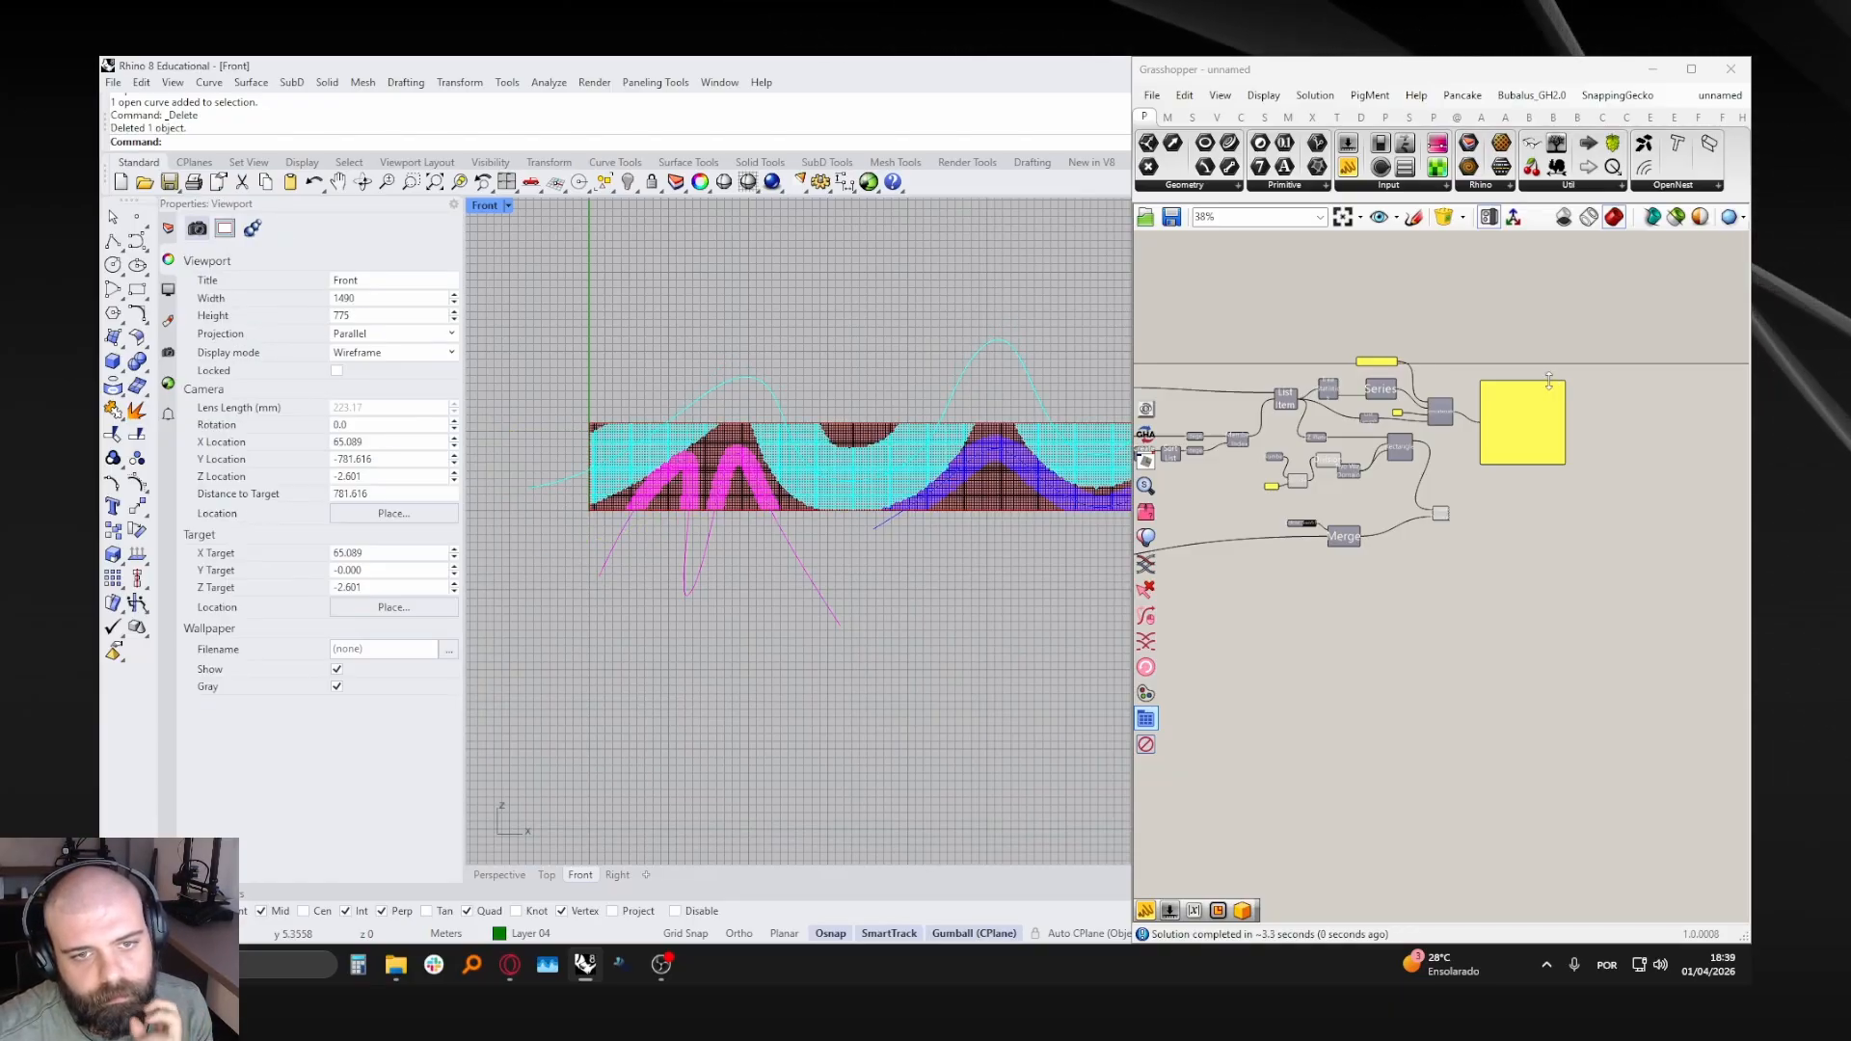
- Check the Planta entries in the panel and delete the two-peaked Layer 02 curve
{"action": "scroll", "coordinate": [1552, 396], "scroll_direction": "up", "scroll_amount": 5}
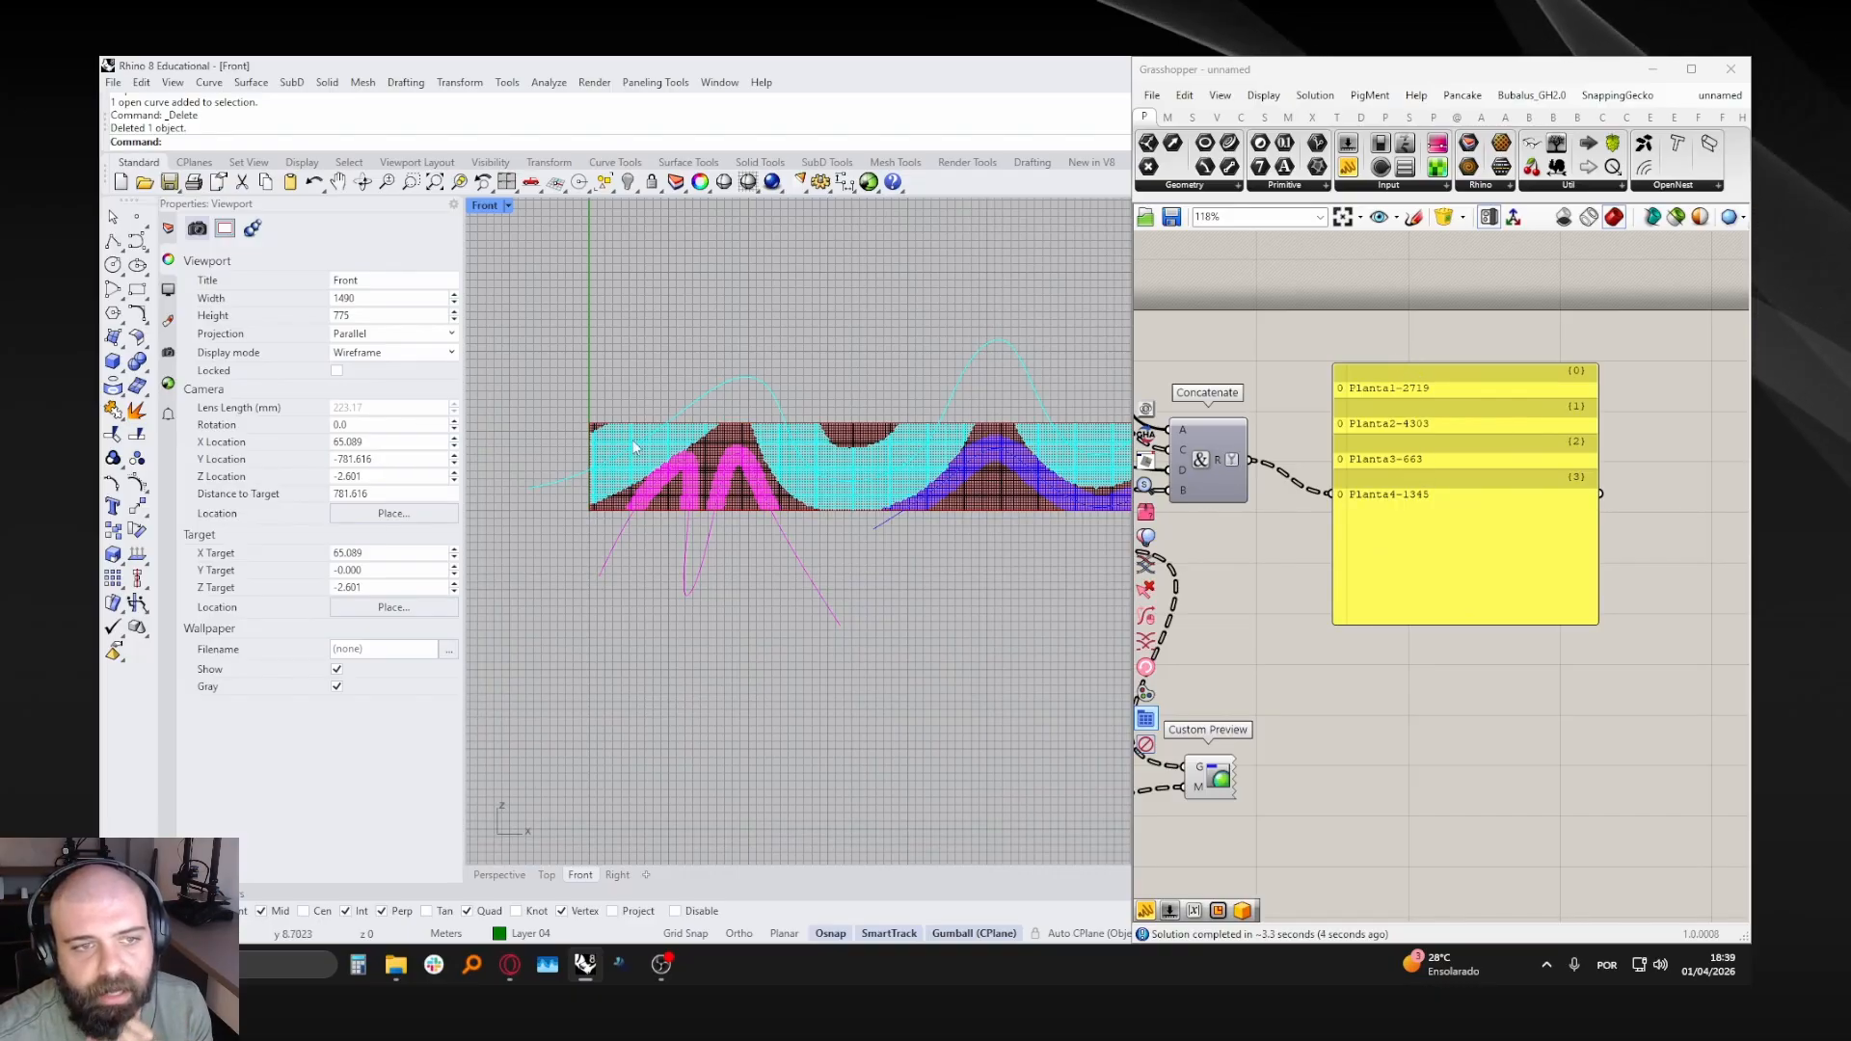
{"action": "right_click_drag", "start_coordinate": [1034, 355], "coordinate": [884, 471]}
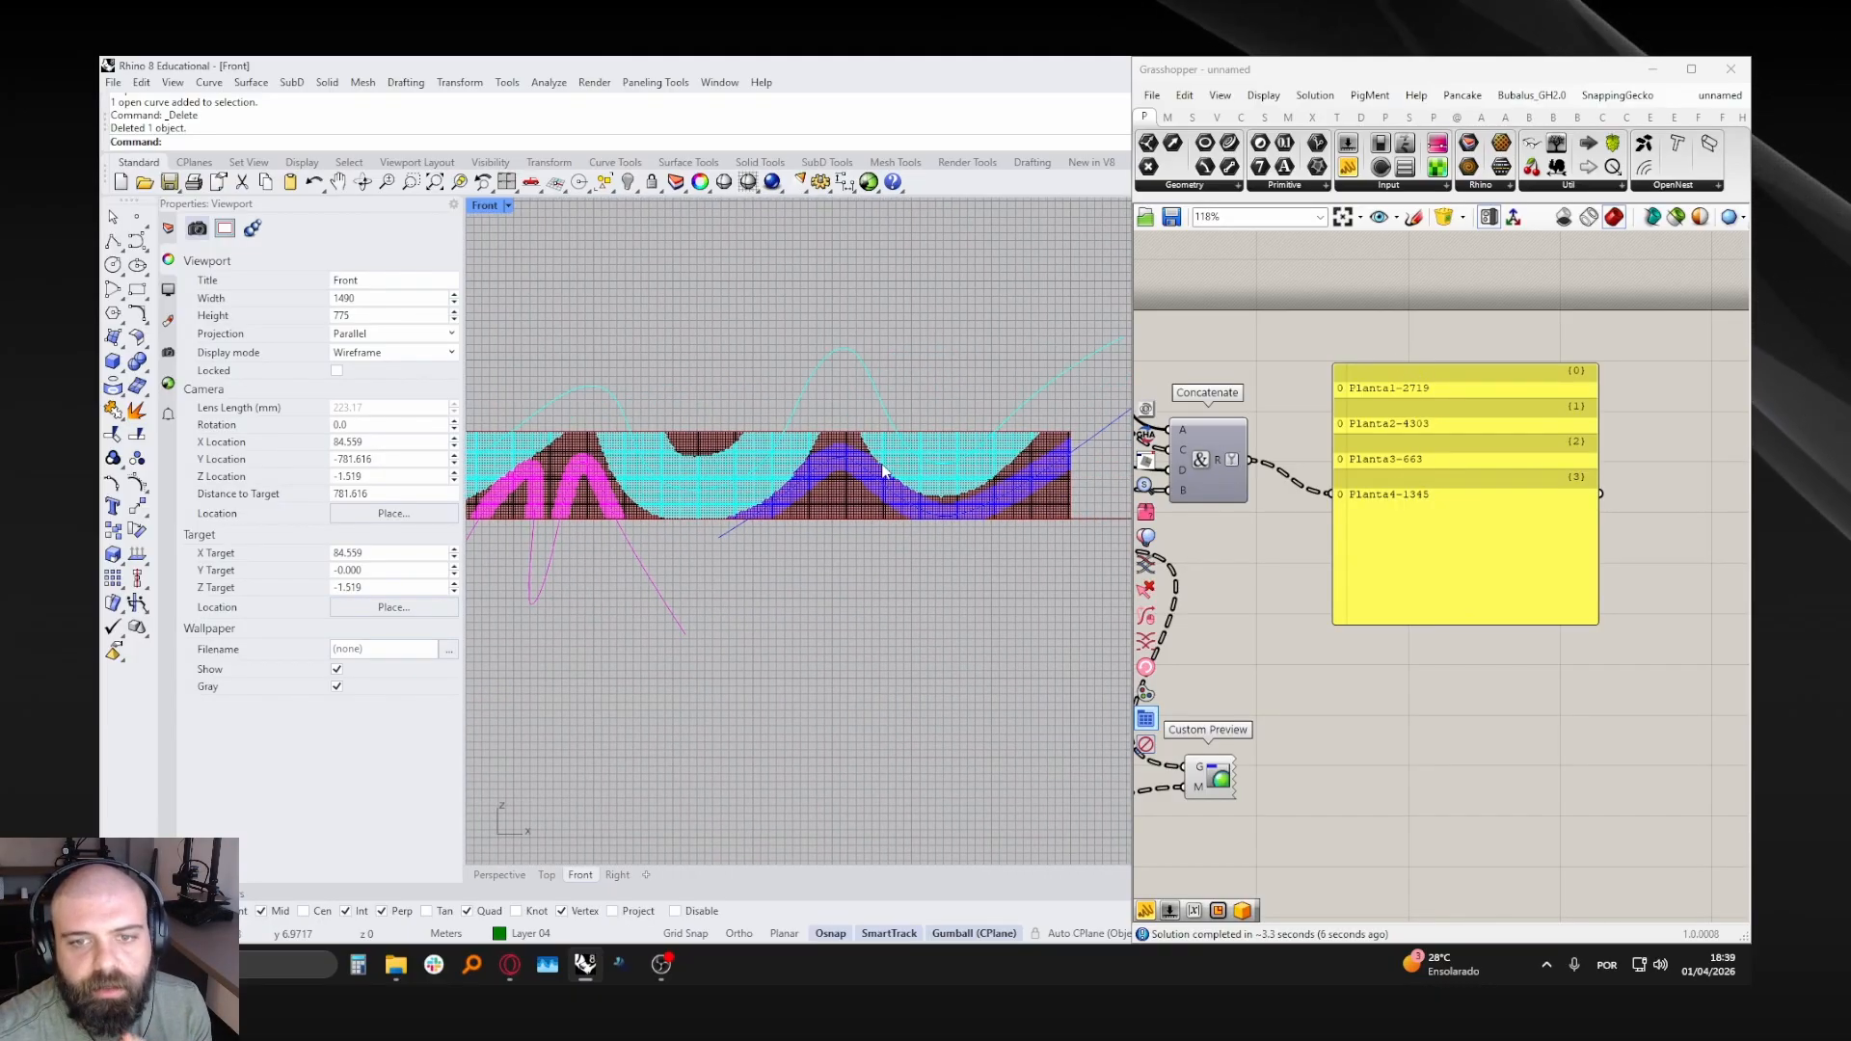
{"action": "left_click", "coordinate": [963, 515]}
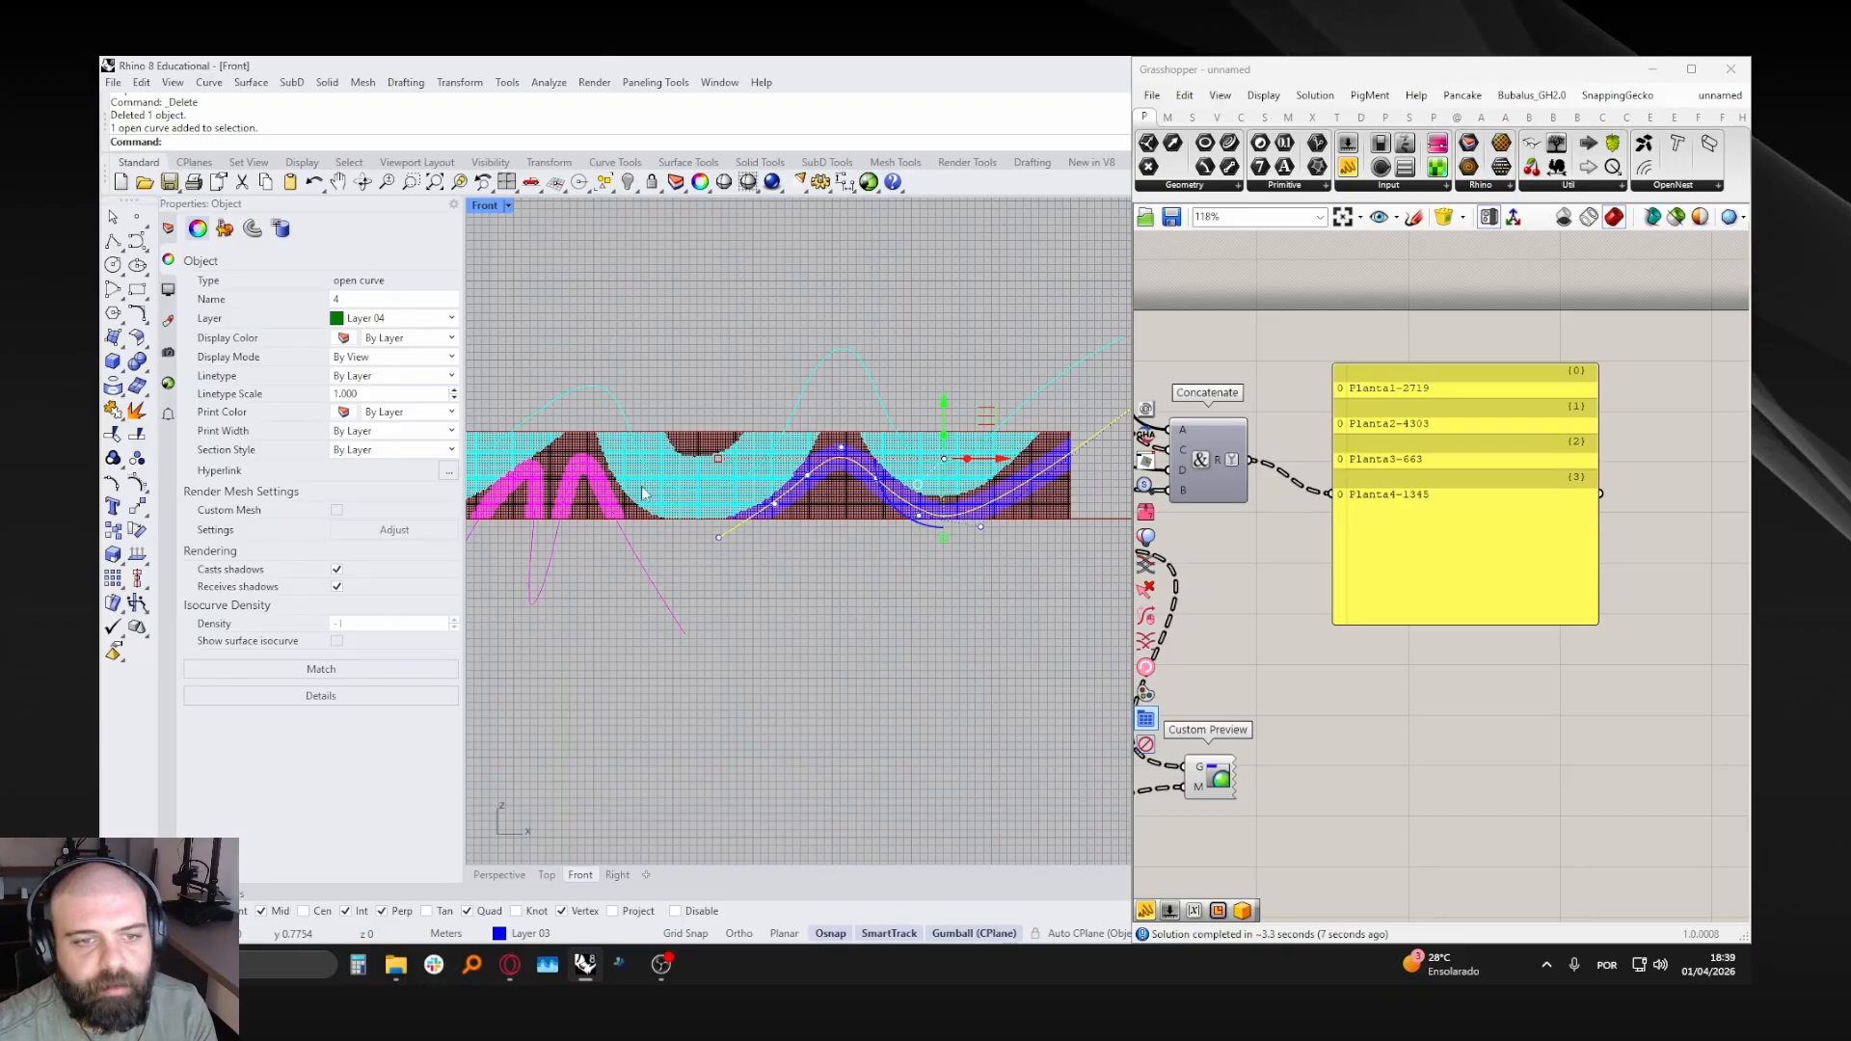
{"action": "left_click", "coordinate": [609, 500]}
{"action": "key", "text": "Delete"}
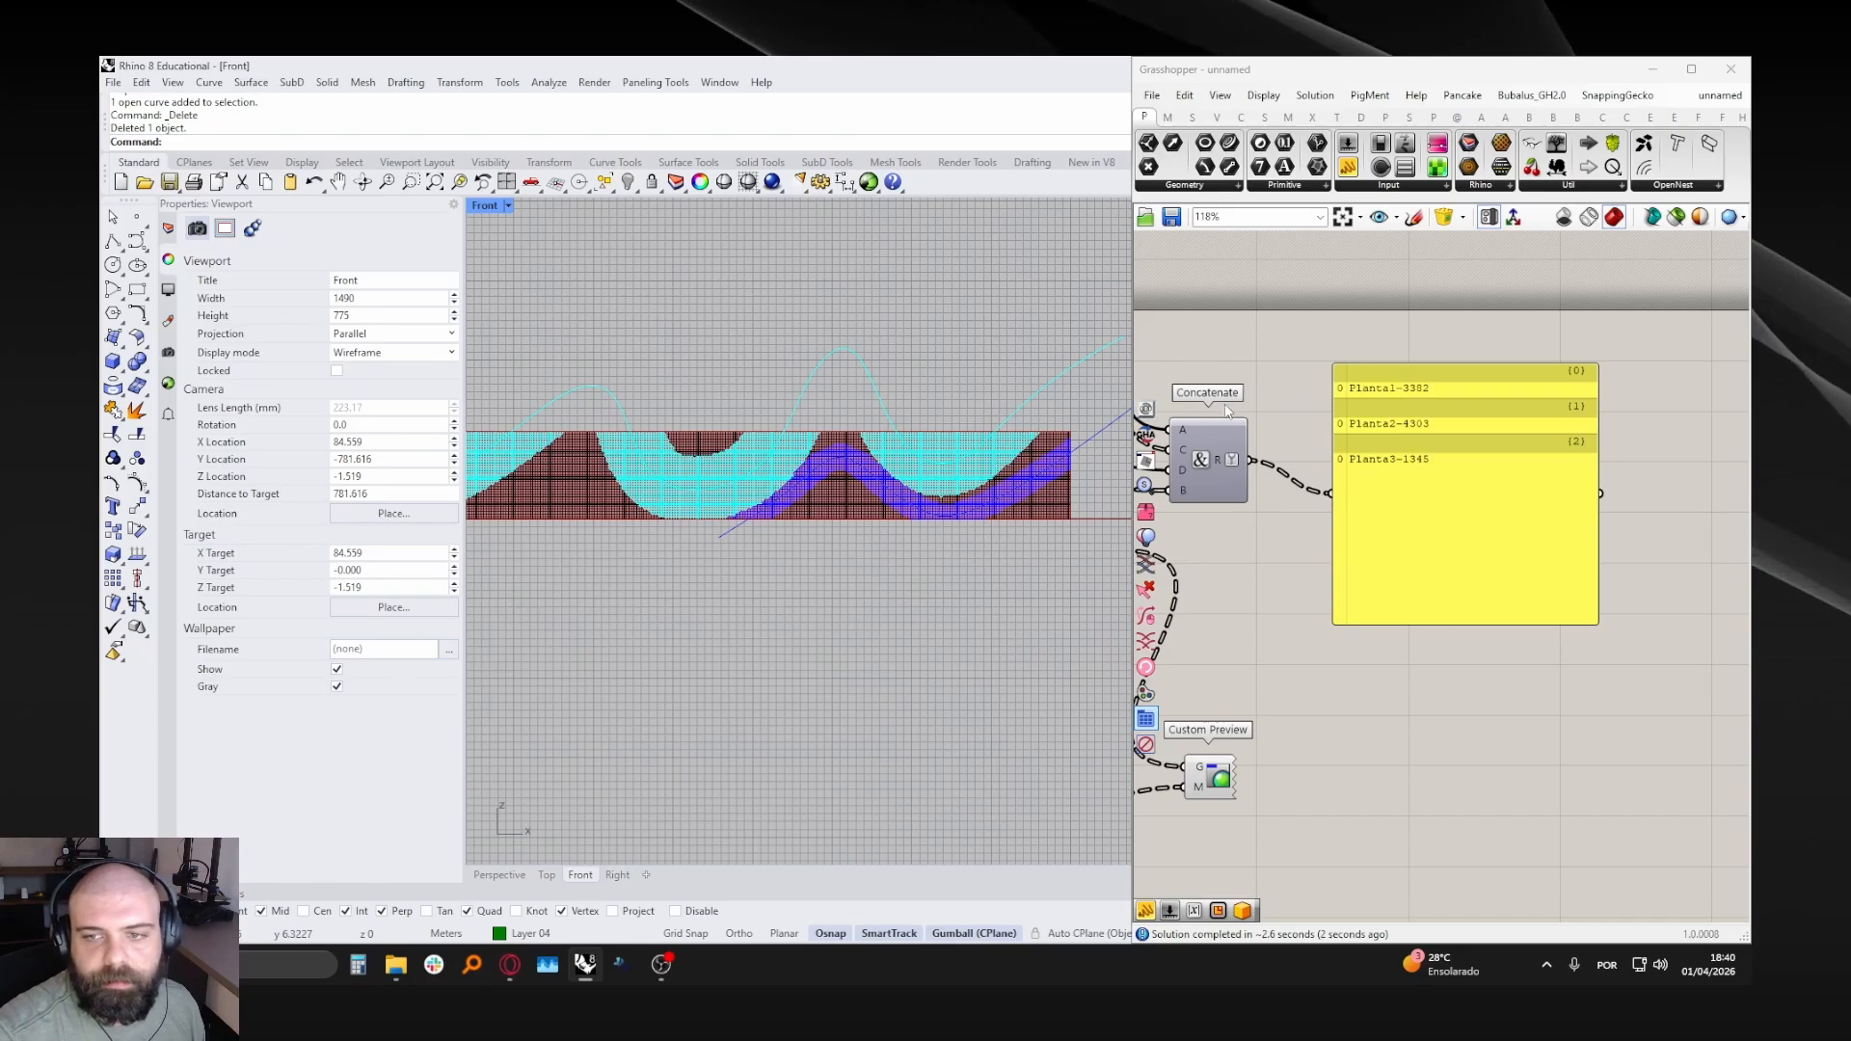
{"action": "scroll", "coordinate": [672, 475], "scroll_direction": "down", "scroll_amount": 1}
{"action": "scroll", "coordinate": [672, 474], "scroll_direction": "up", "scroll_amount": 3}
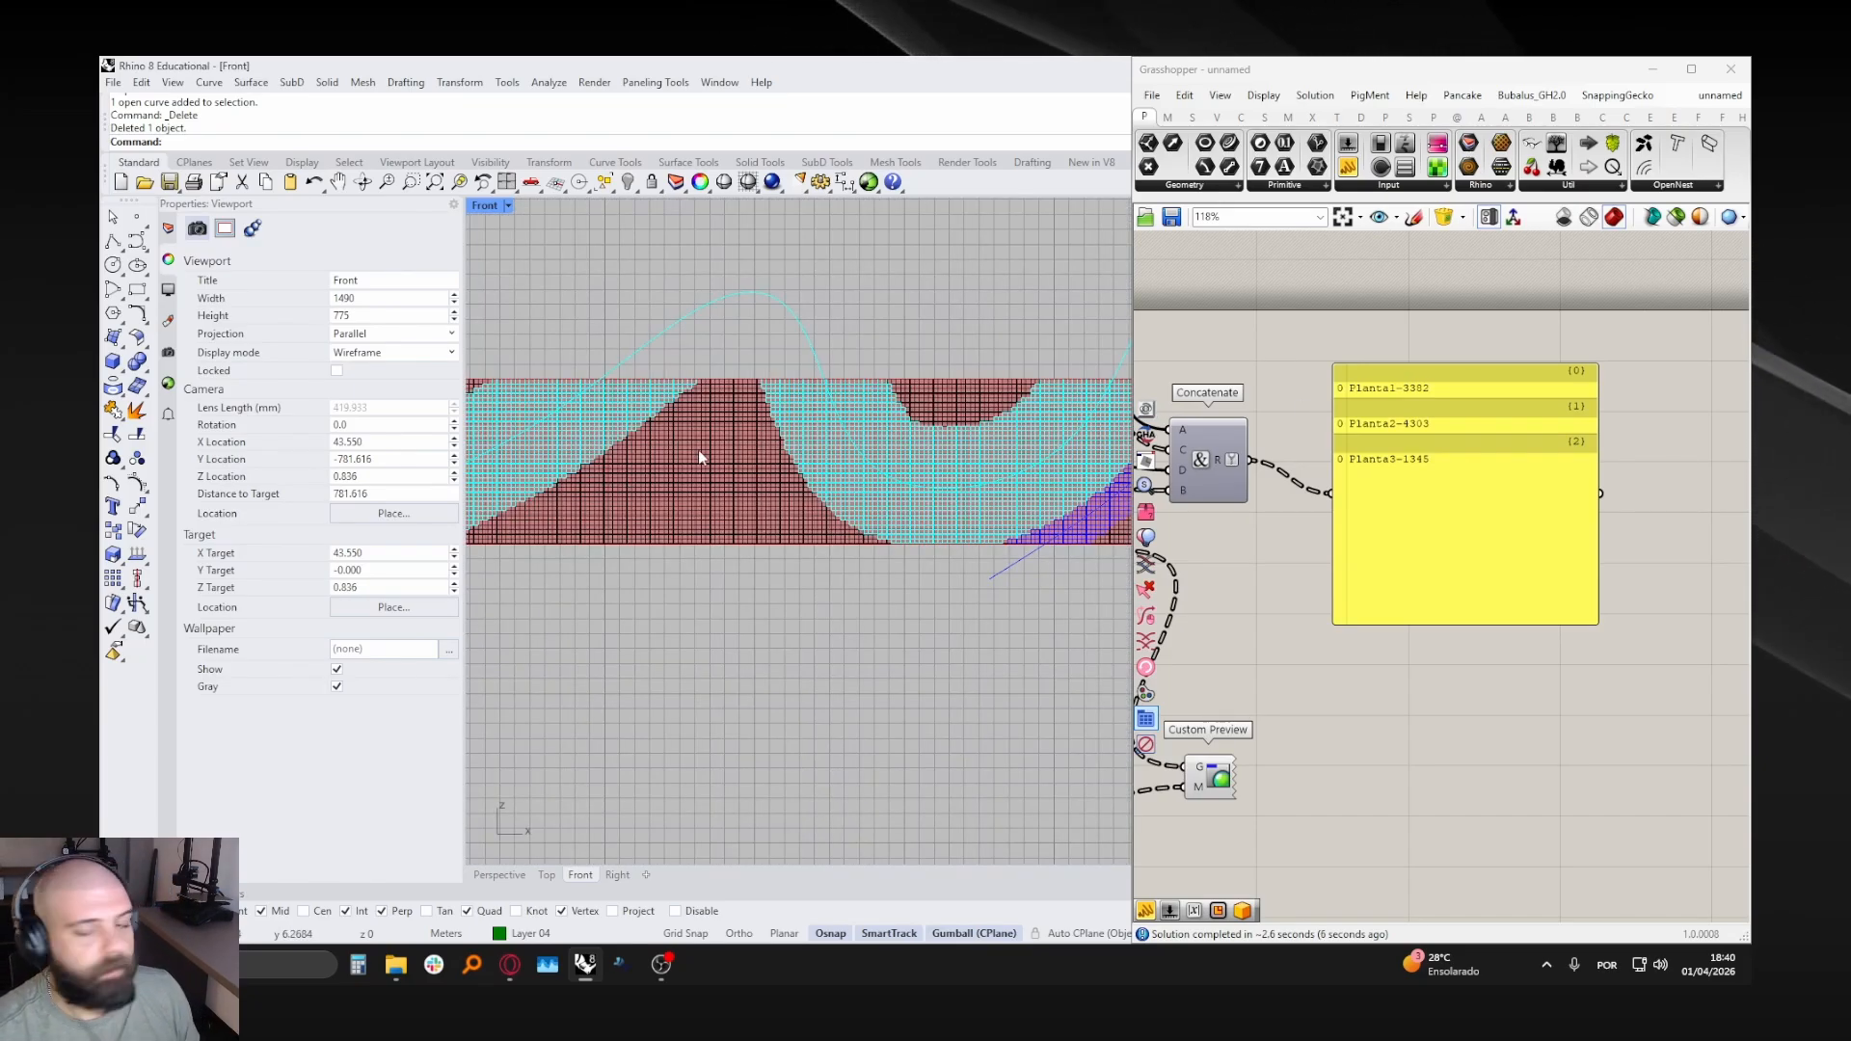
{"action": "scroll", "coordinate": [1633, 482], "scroll_direction": "down", "scroll_amount": 4}
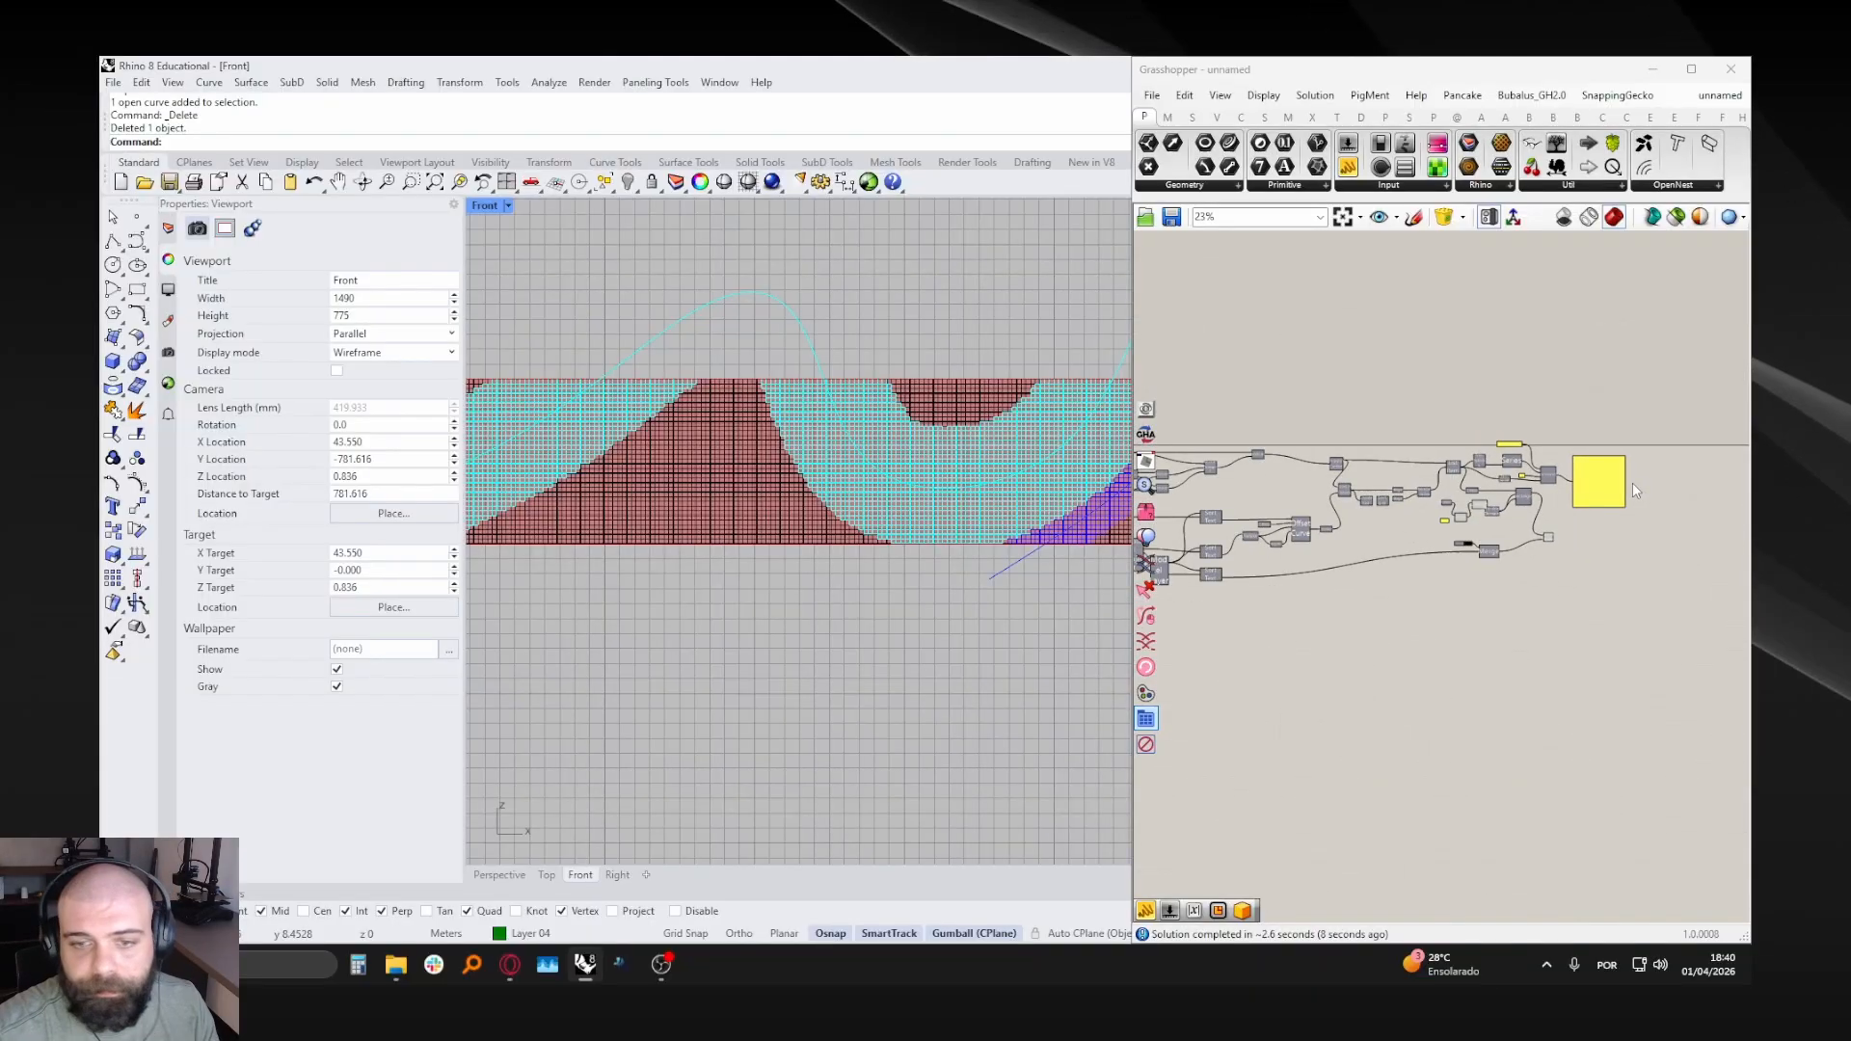